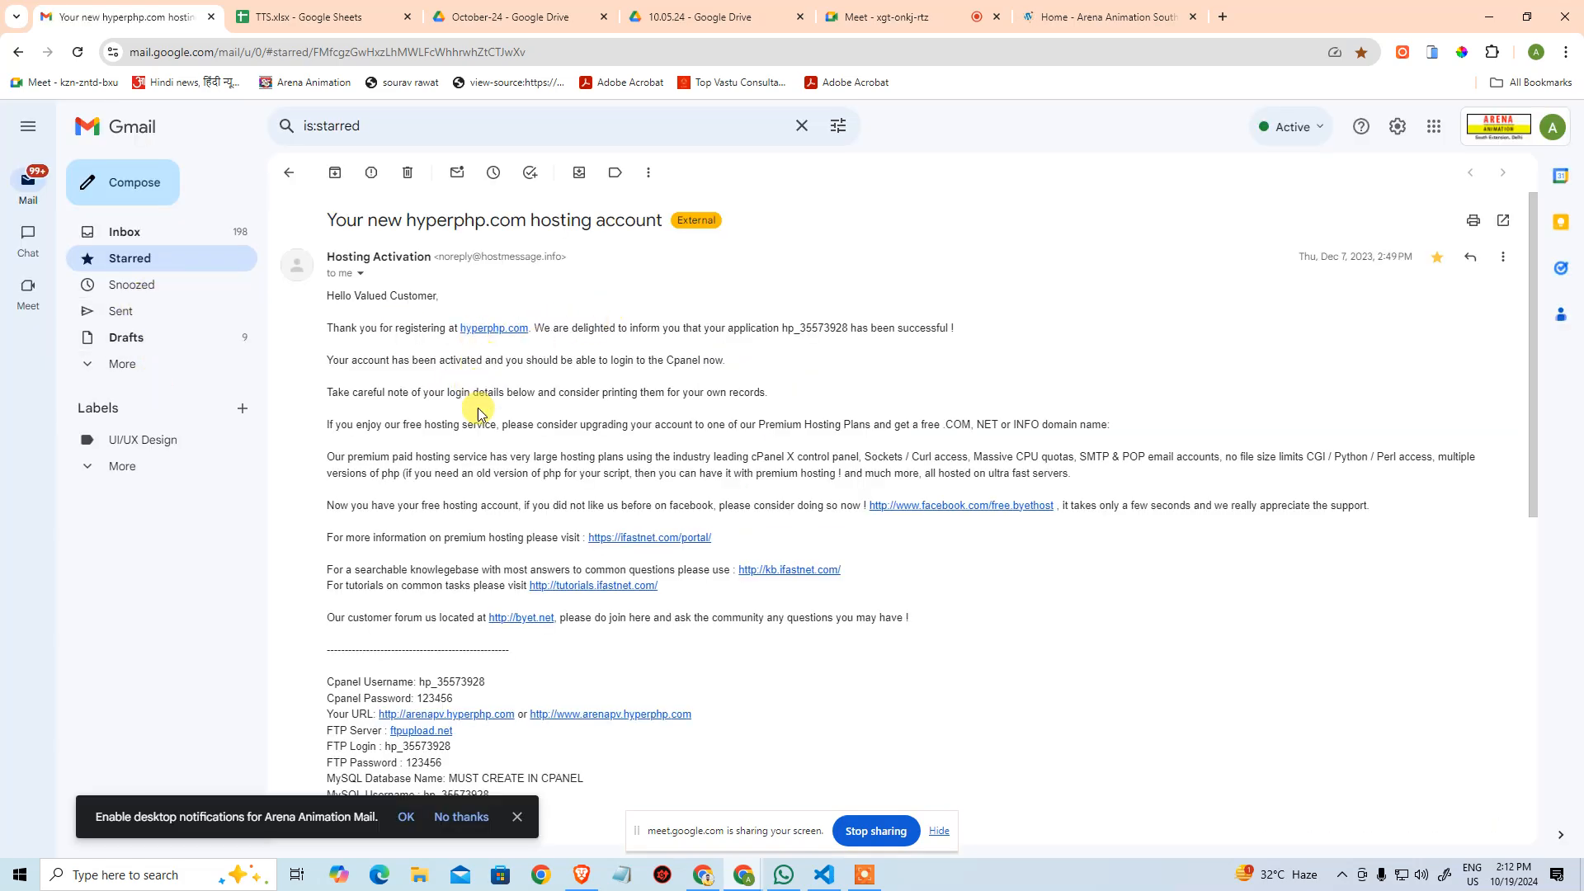
# Copy the cPanel username from the hyperphp.com hosting email and go to the VistaPanel login page
pyautogui.scroll(-4, 467, 685)
pyautogui.click(472, 553)
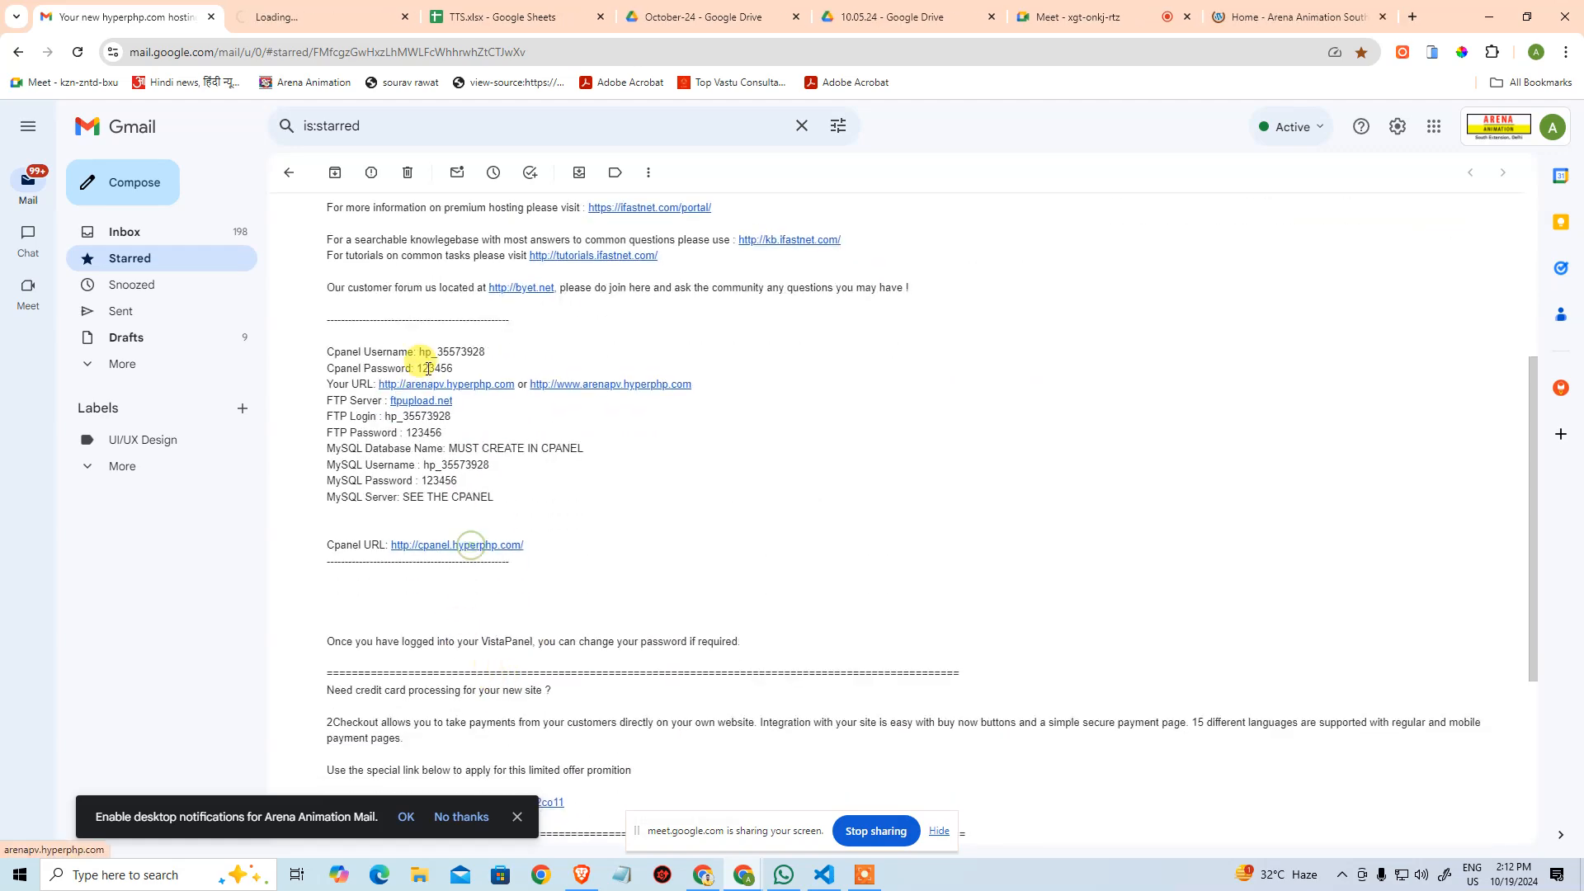
pyautogui.doubleClick(425, 352)
pyautogui.hotkey('ctrl', 'c')
pyautogui.click(330, 16)
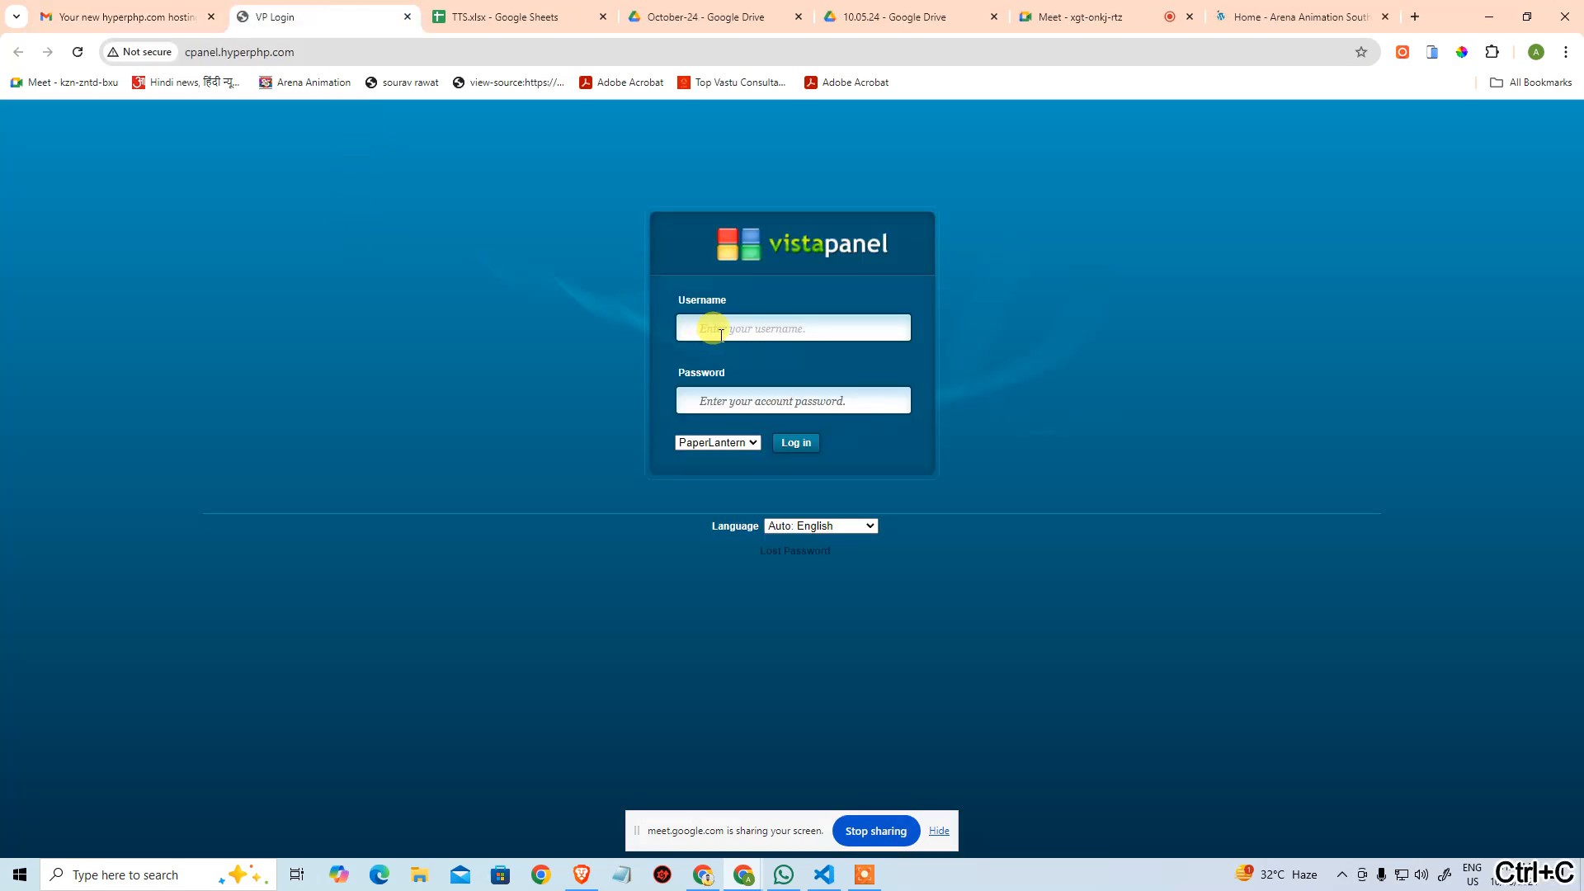
# Log in to VistaPanel with the copied username and account password, then launch the Online File Manager
pyautogui.hotkey('ctrl', 'v')
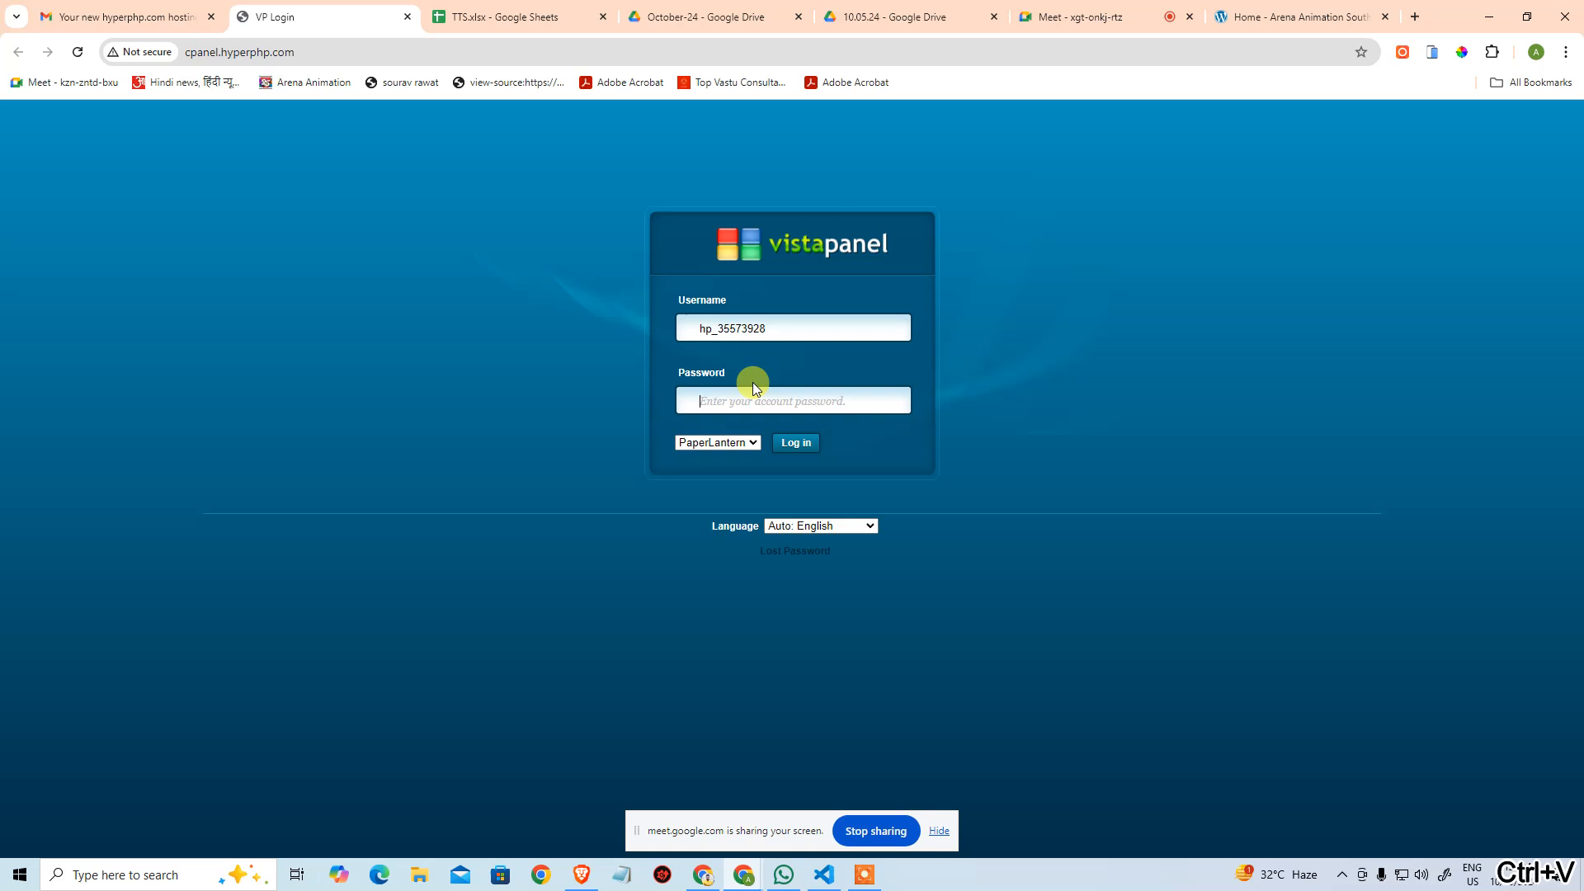
pyautogui.press('Tab')
pyautogui.write('••••••')
pyautogui.press('Return')
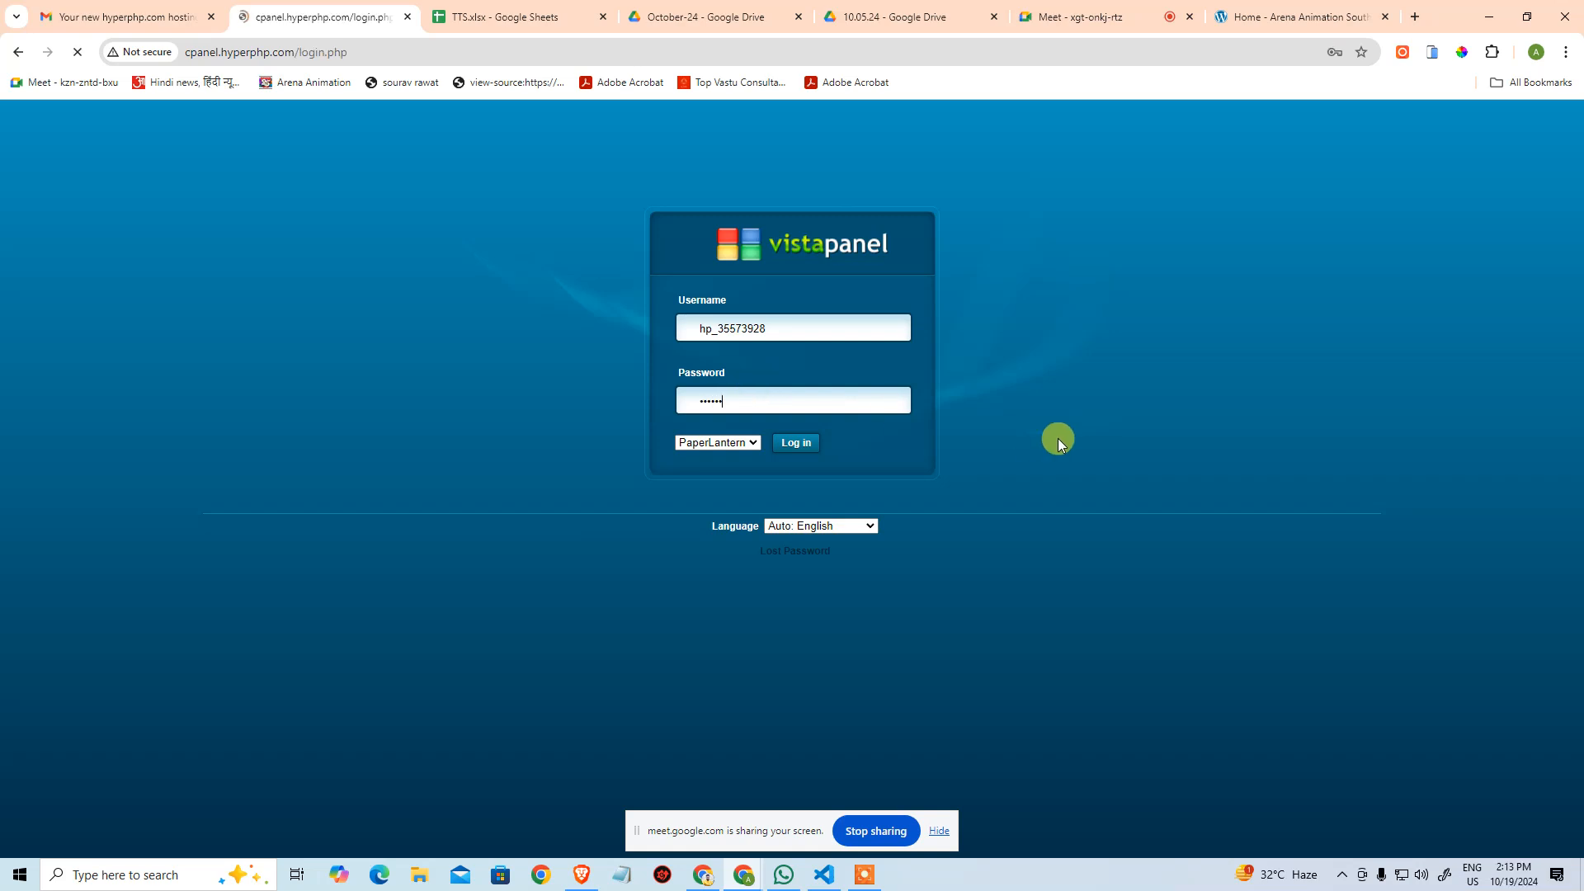
pyautogui.moveTo(338, 22); pyautogui.dragTo(1149, 35)
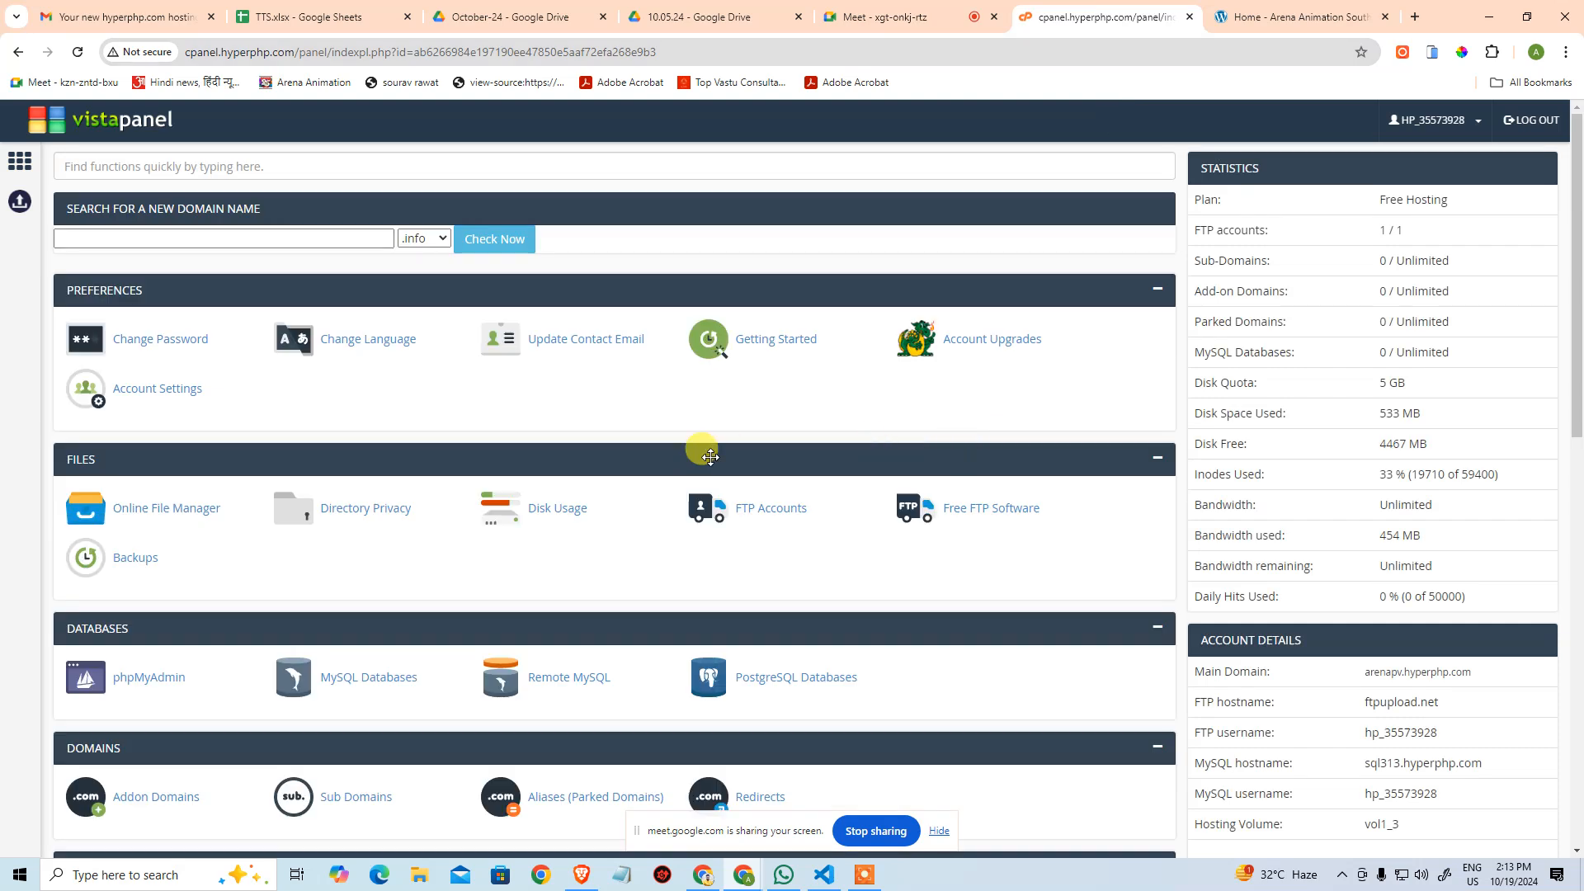
pyautogui.click(198, 508)
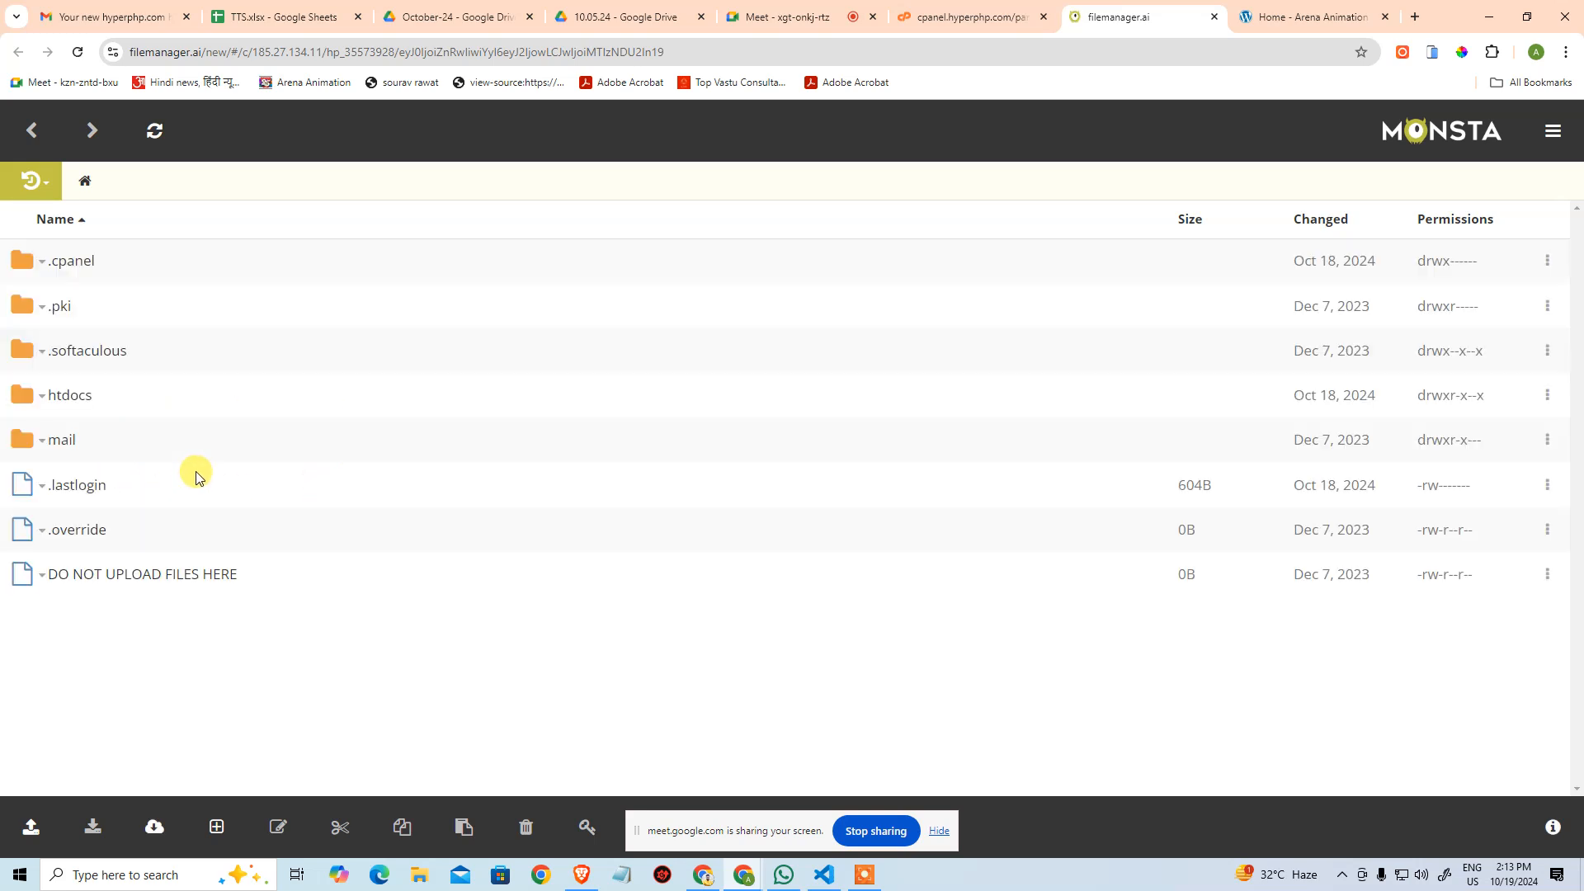
# List htdocs in Monsta FTP and bring up 'wordpress installation details.txt' in Notepad alongside
pyautogui.click(73, 393)
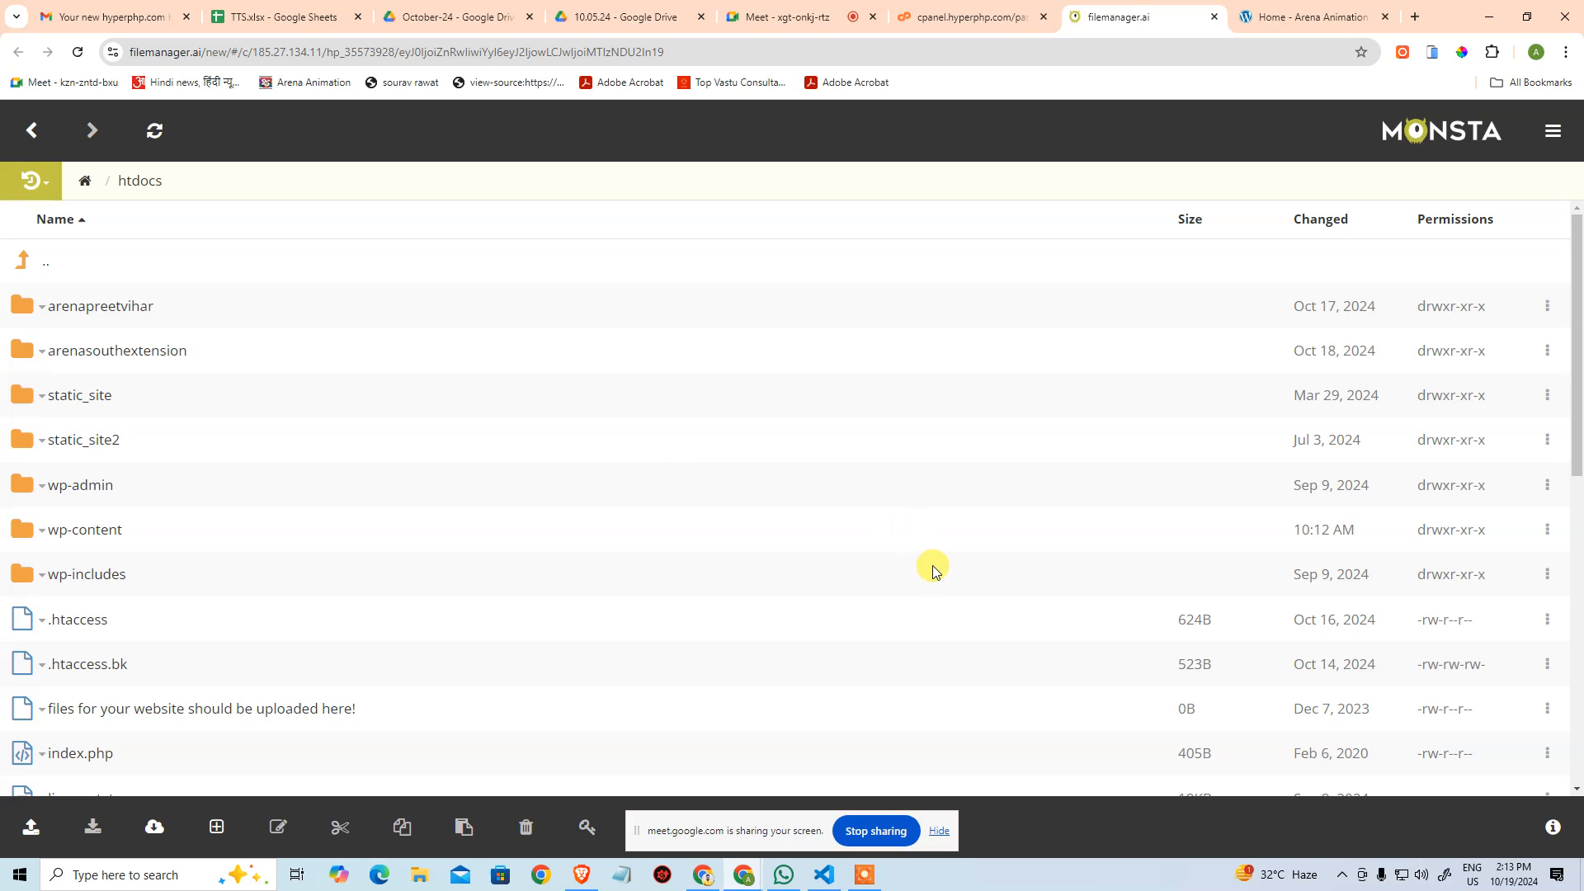
pyautogui.press('super')
pyautogui.write('NOTEP')
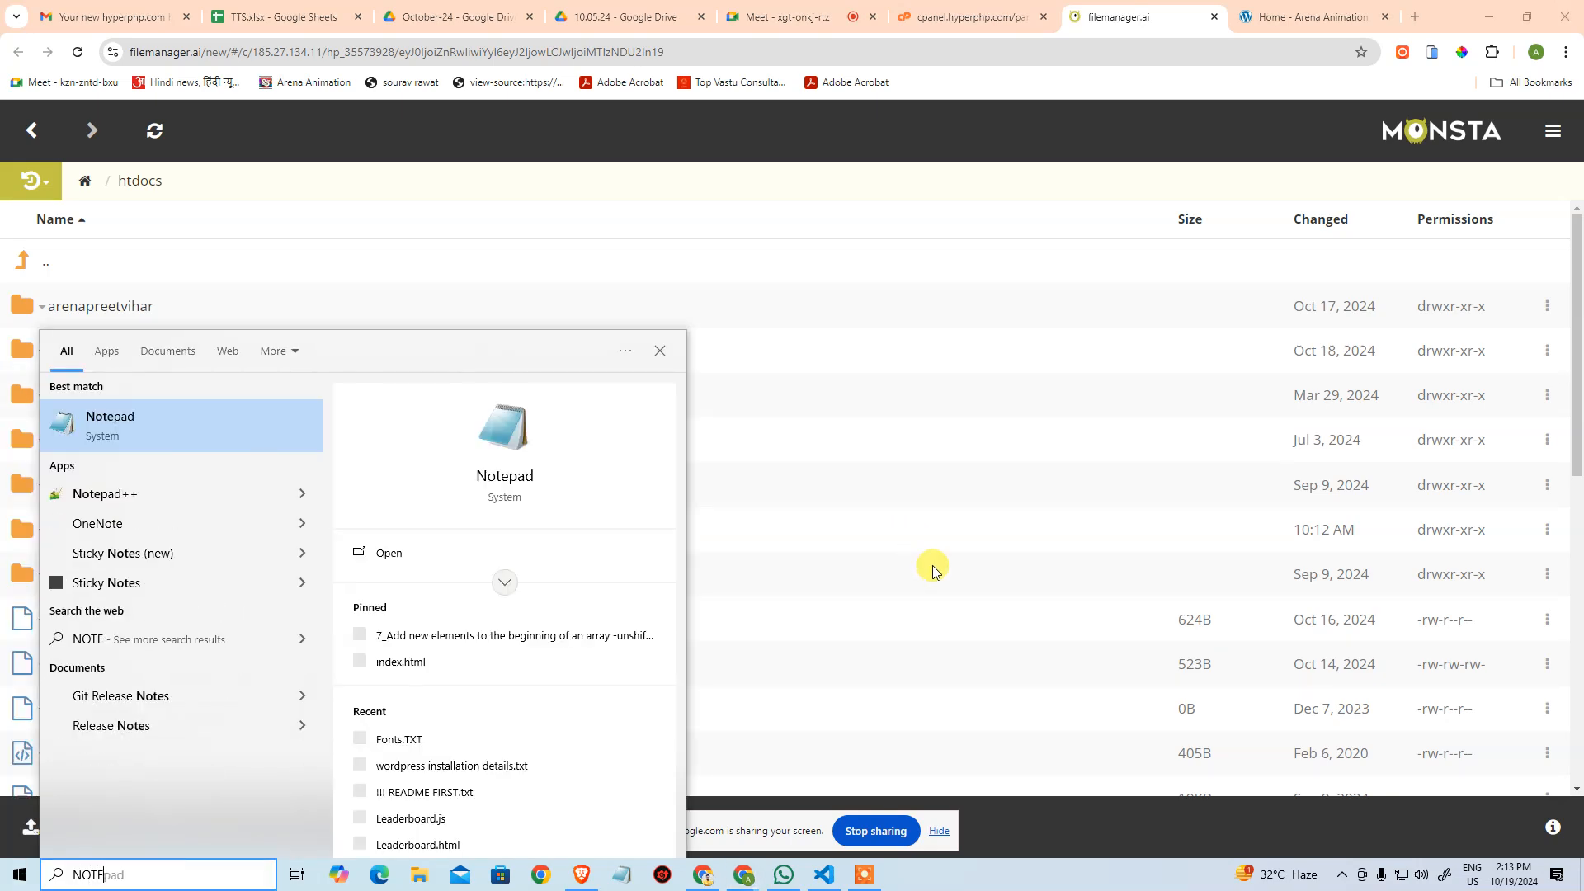
pyautogui.click(496, 765)
pyautogui.moveTo(1320, 157); pyautogui.dragTo(511, 189)
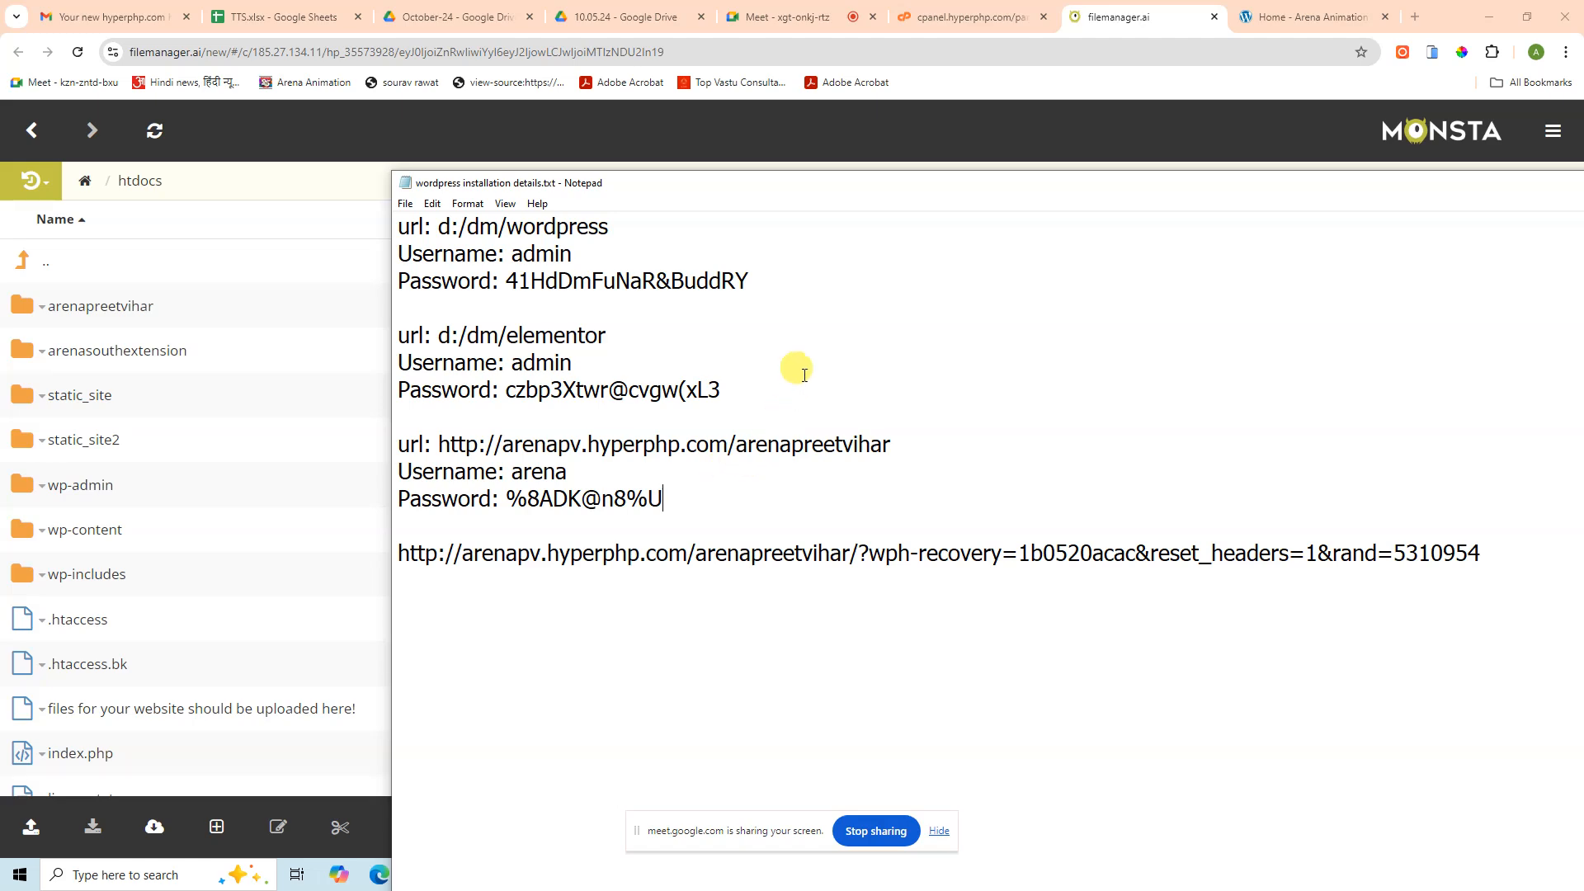
pyautogui.click(1282, 24)
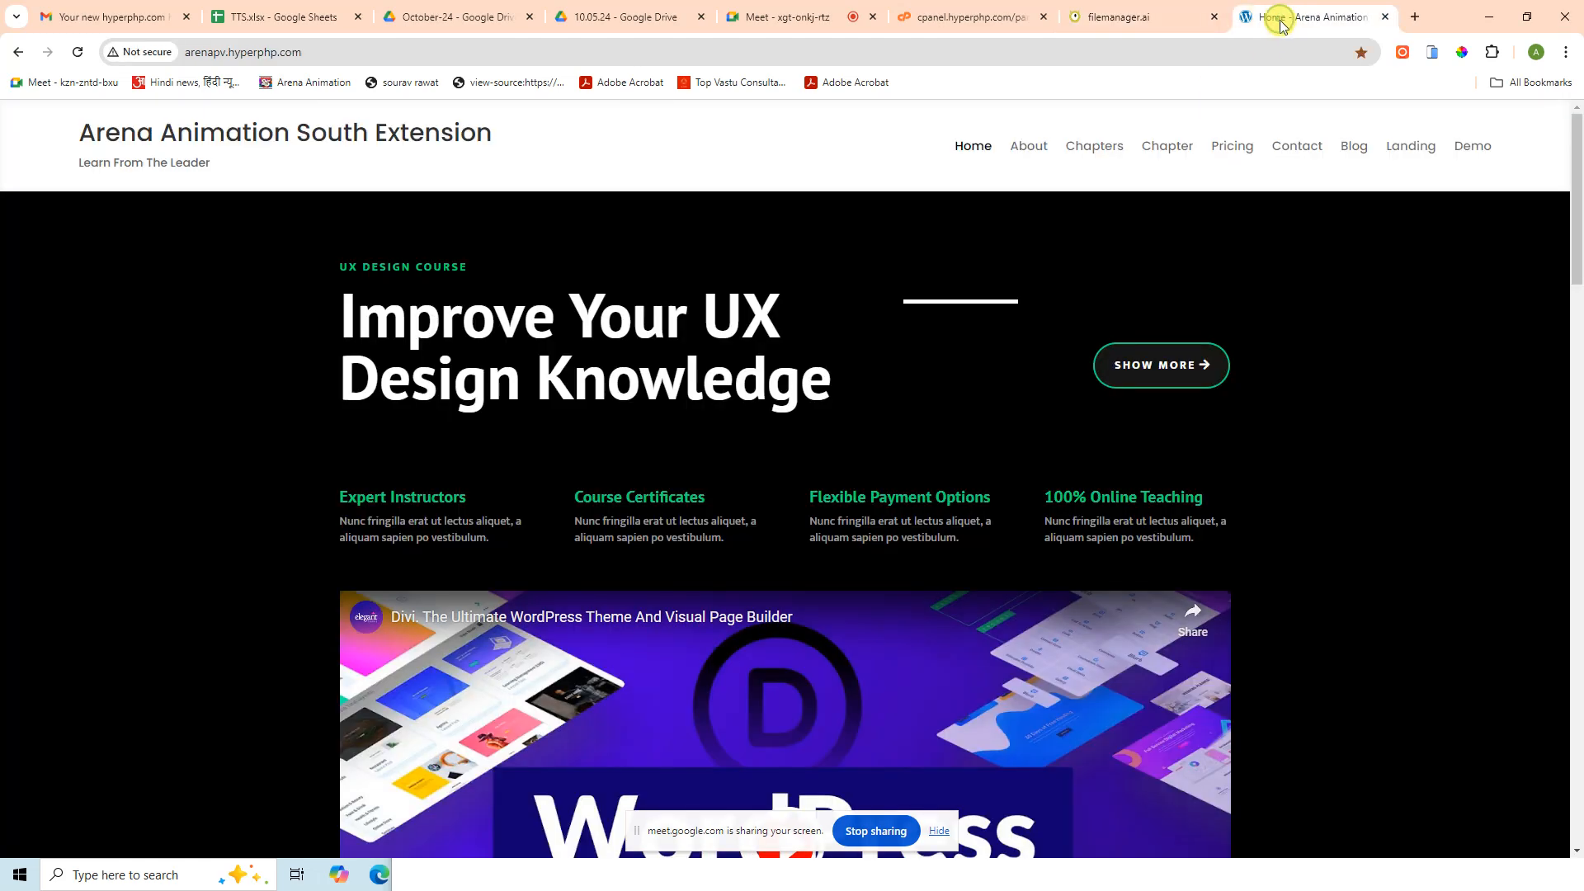
# Go back to the VistaPanel dashboard and launch Softaculous Apps Installer from the Software section
pyautogui.click(1191, 25)
pyautogui.click(999, 18)
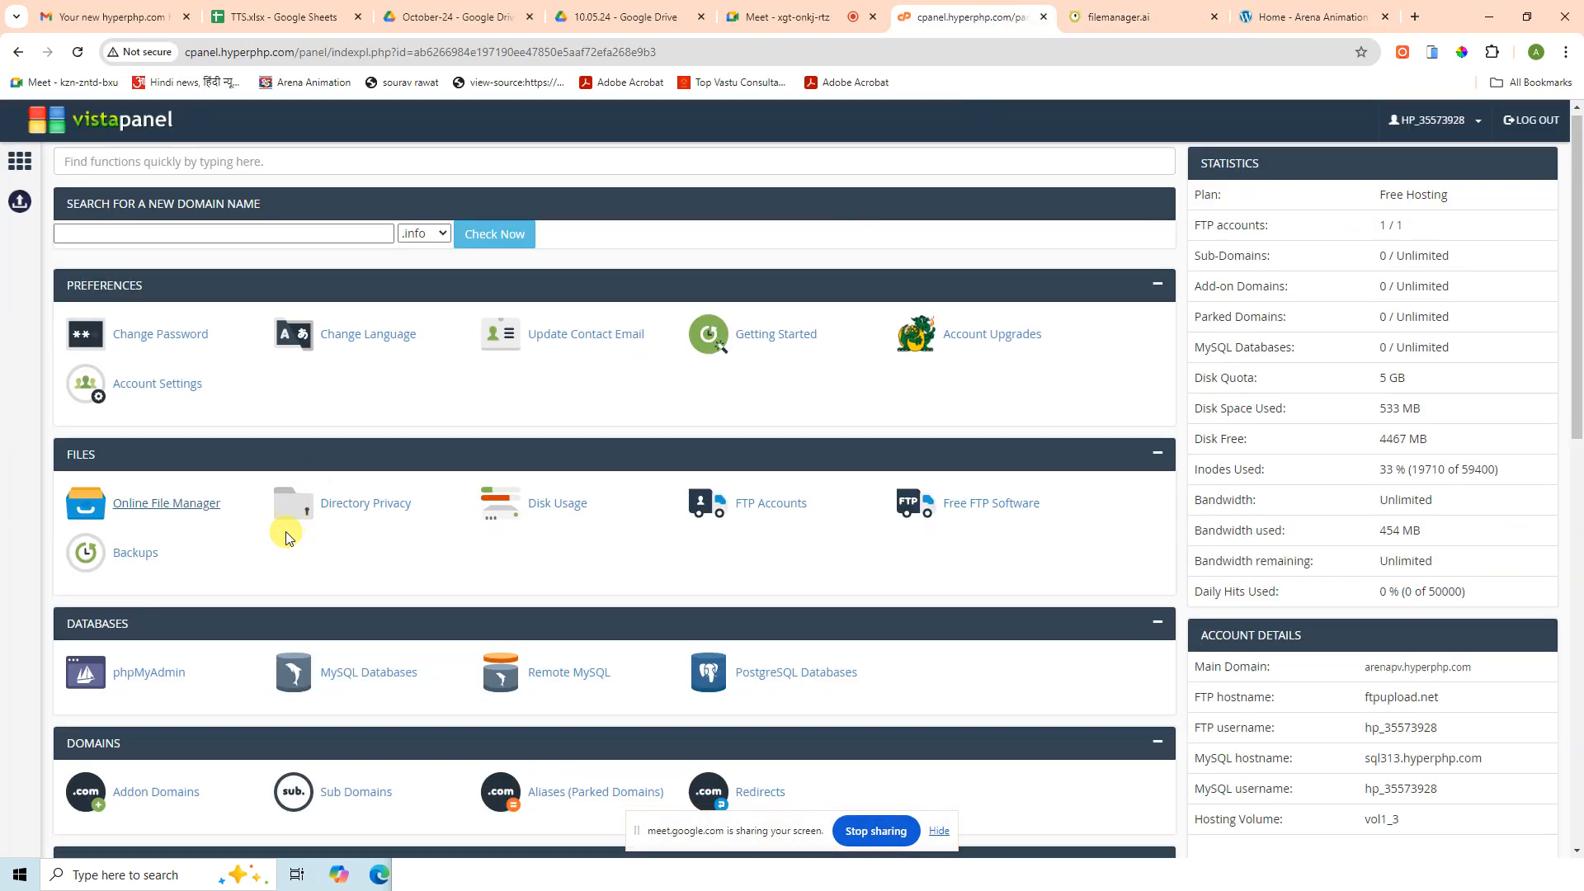
pyautogui.scroll(-11, 286, 537)
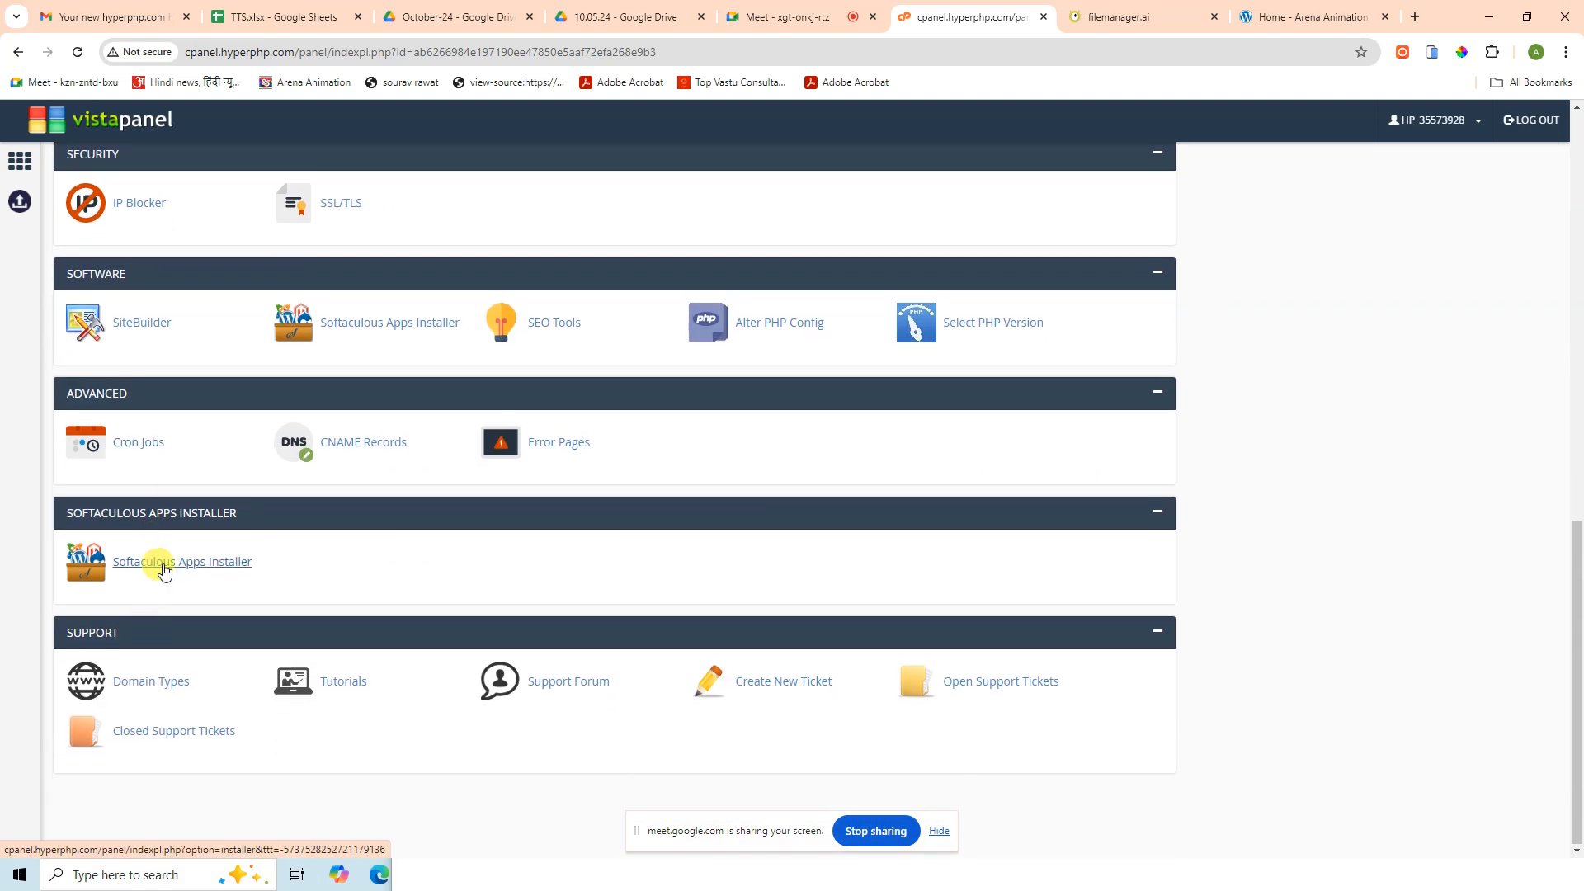
pyautogui.click(159, 564)
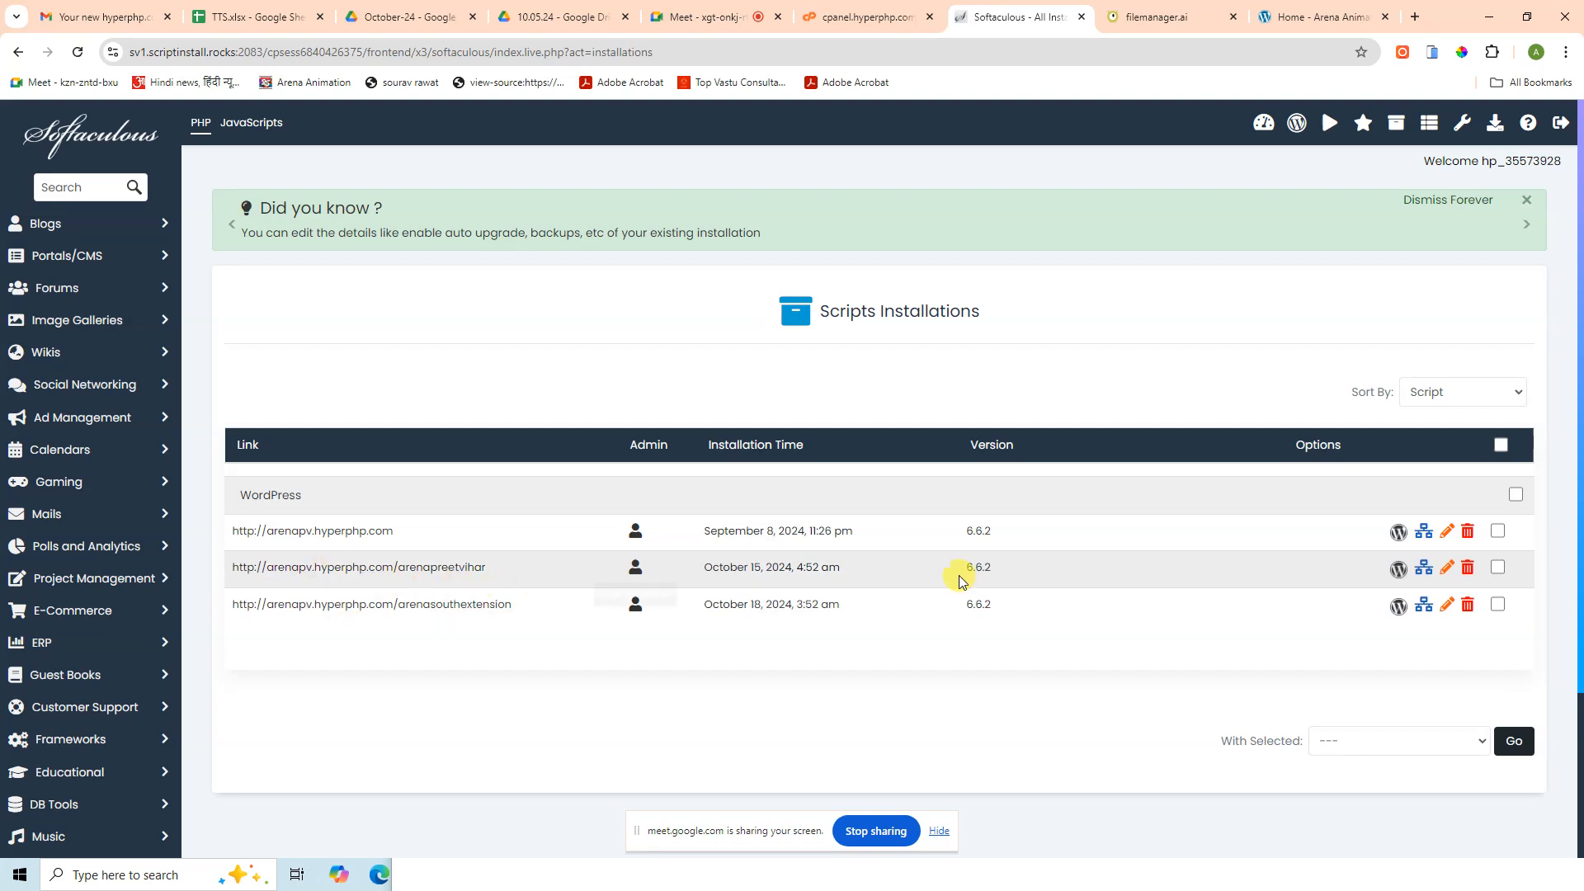
# Select the arenapreetvihar WordPress installation and confirm its removal
pyautogui.click(1498, 569)
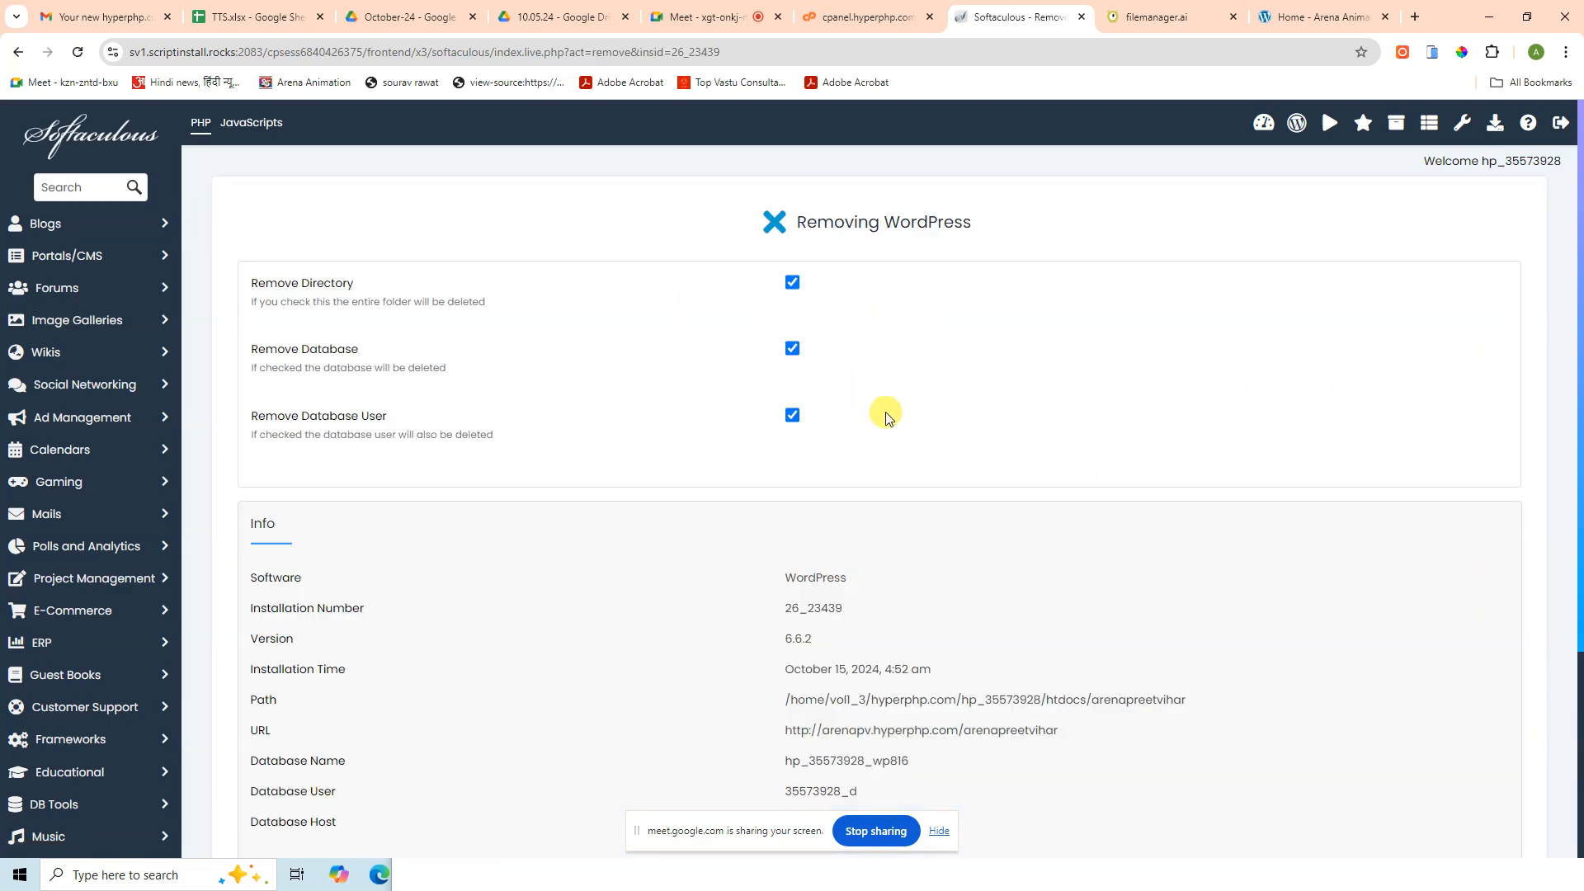
pyautogui.scroll(-3, 512, 472)
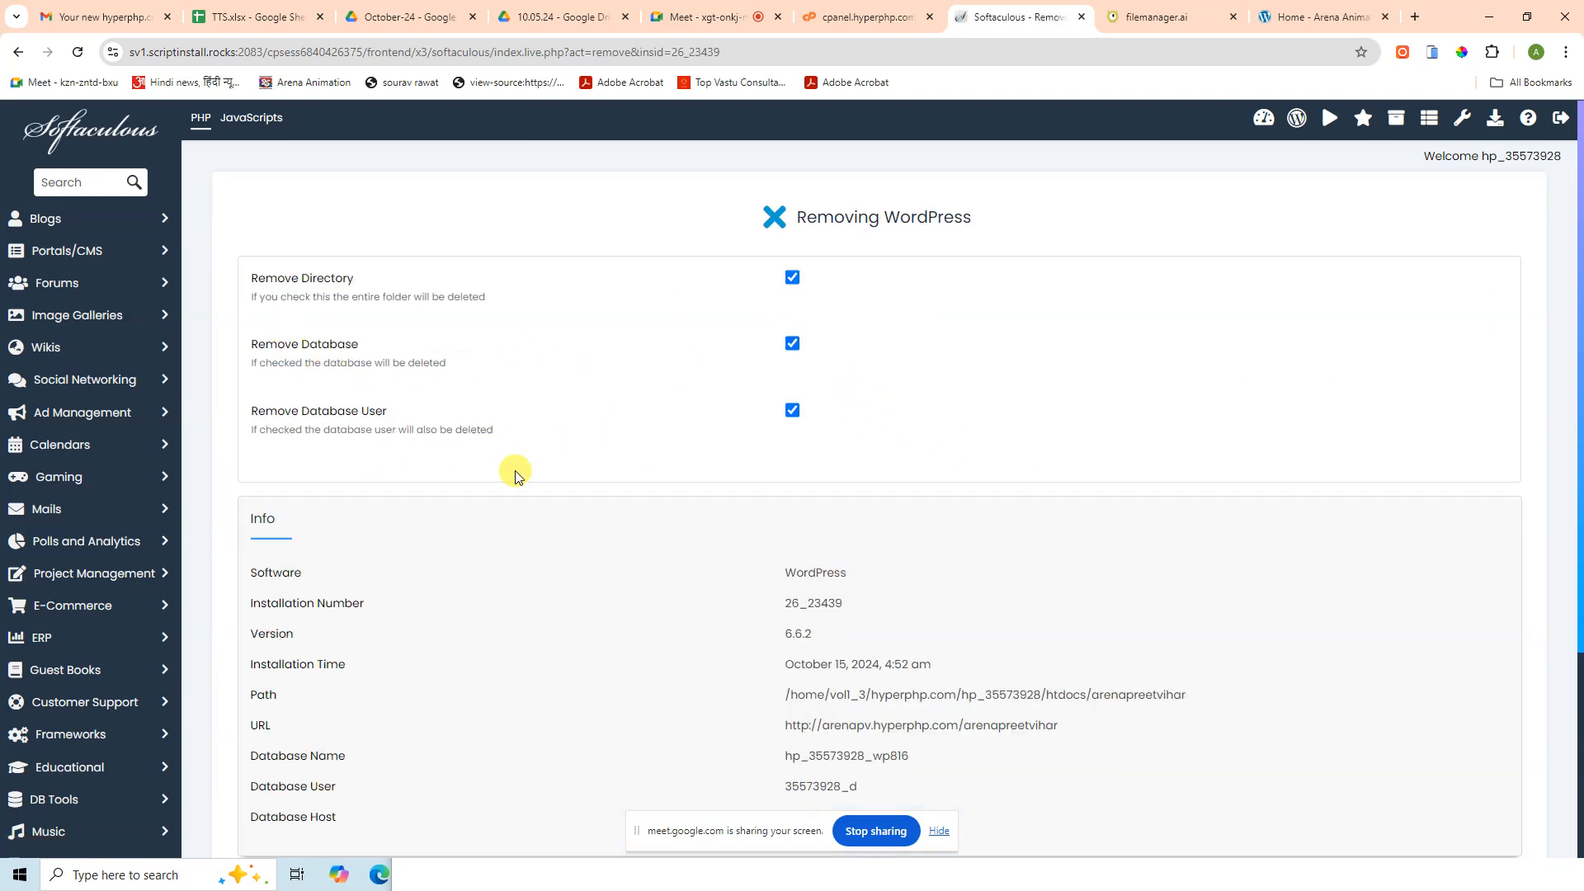
pyautogui.click(899, 641)
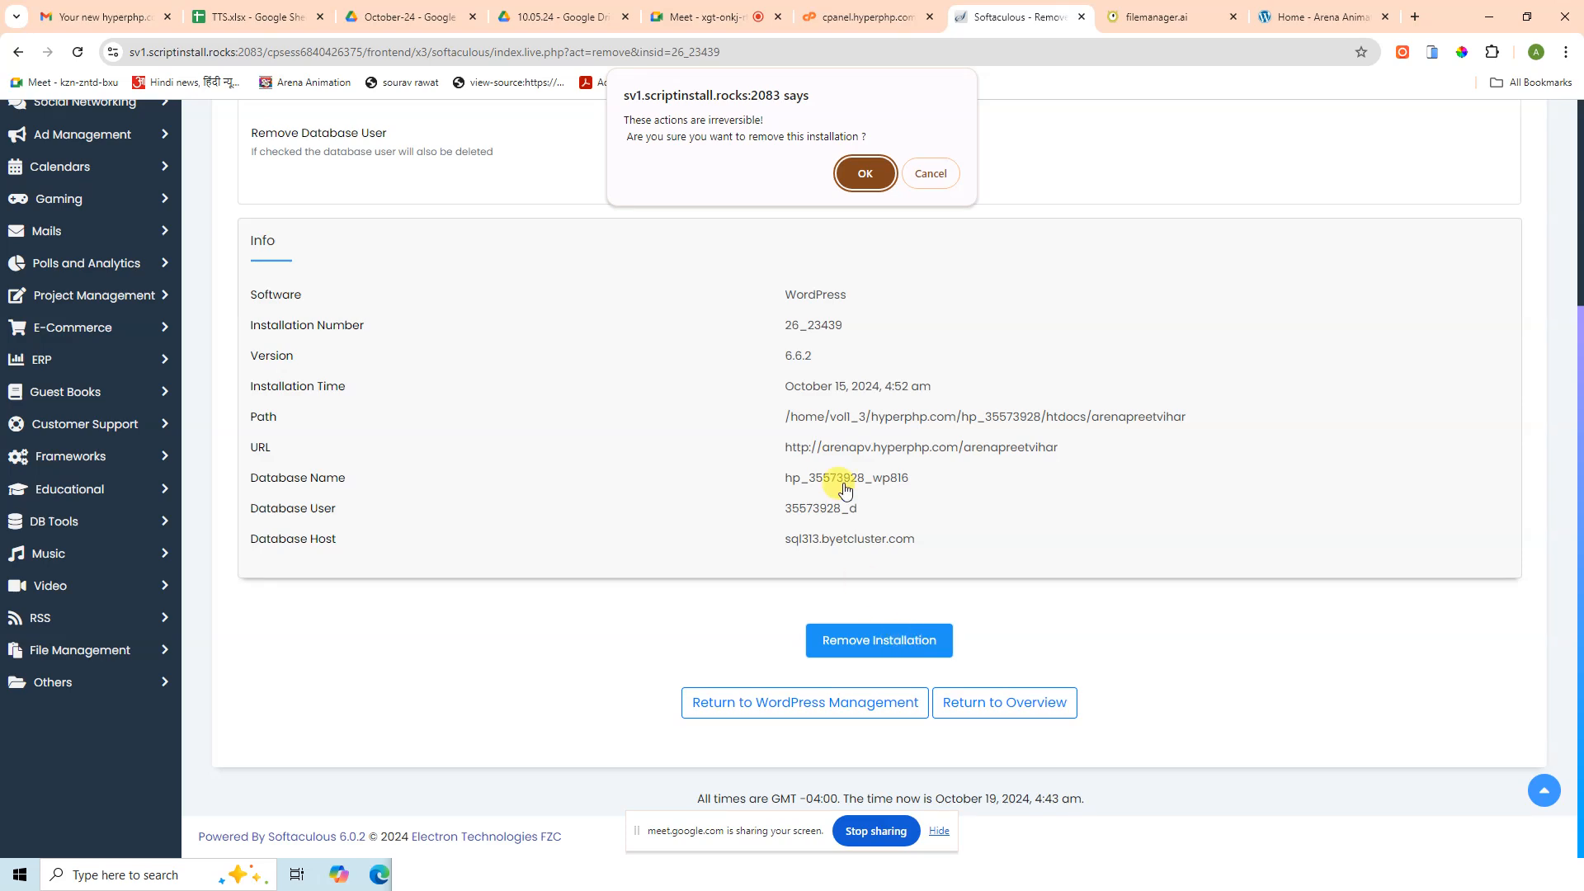
pyautogui.click(865, 174)
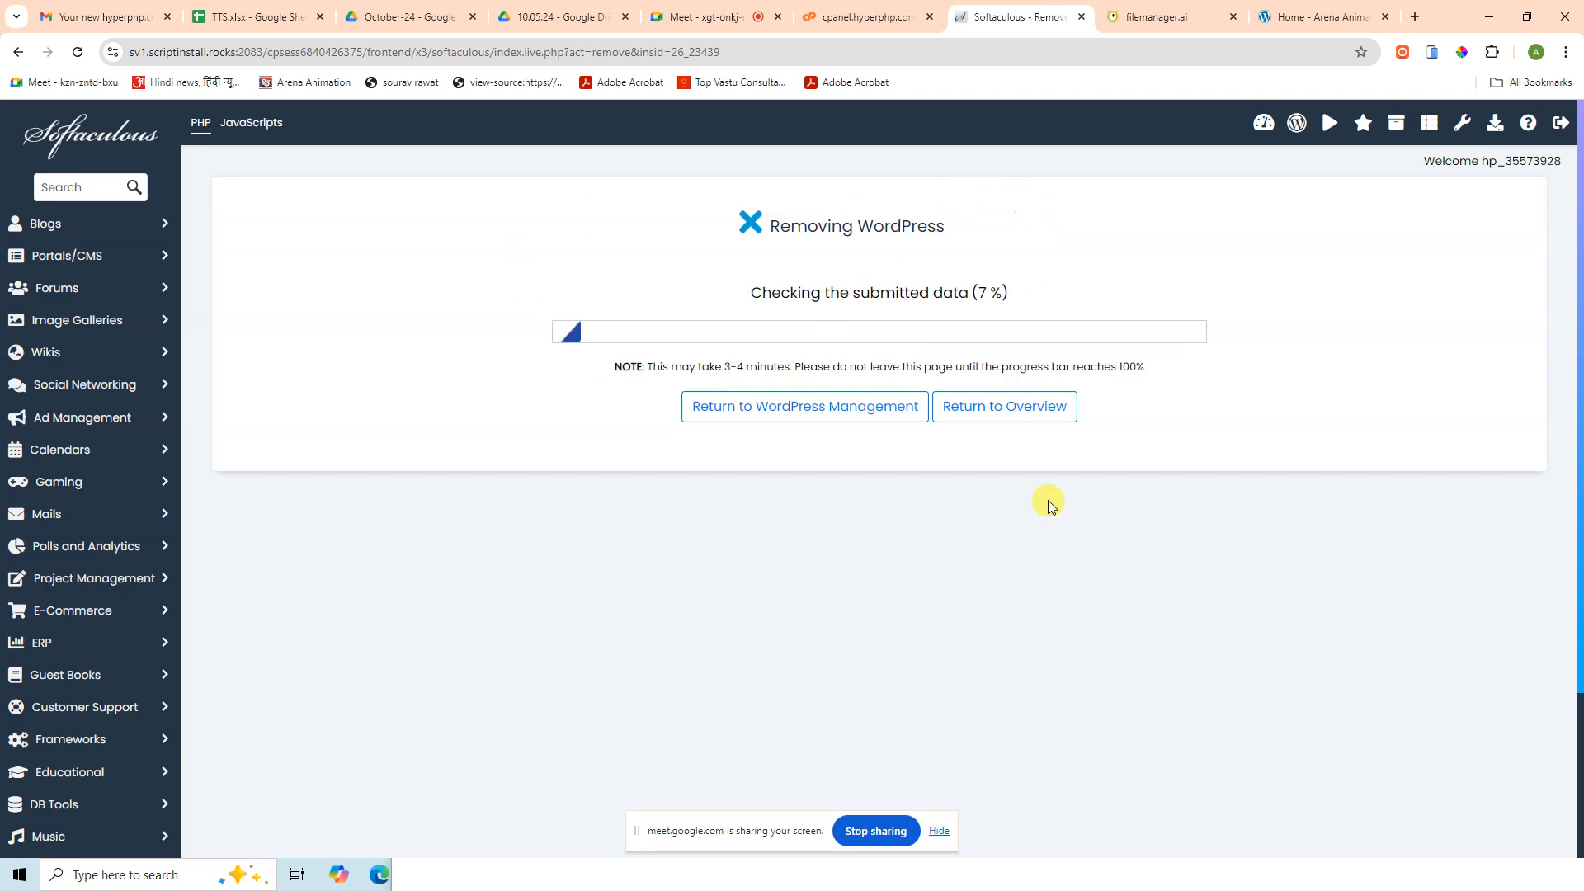
# Verify htdocs no longer has the arenapreetvihar folder, then return to the Softaculous home page
pyautogui.click(1292, 17)
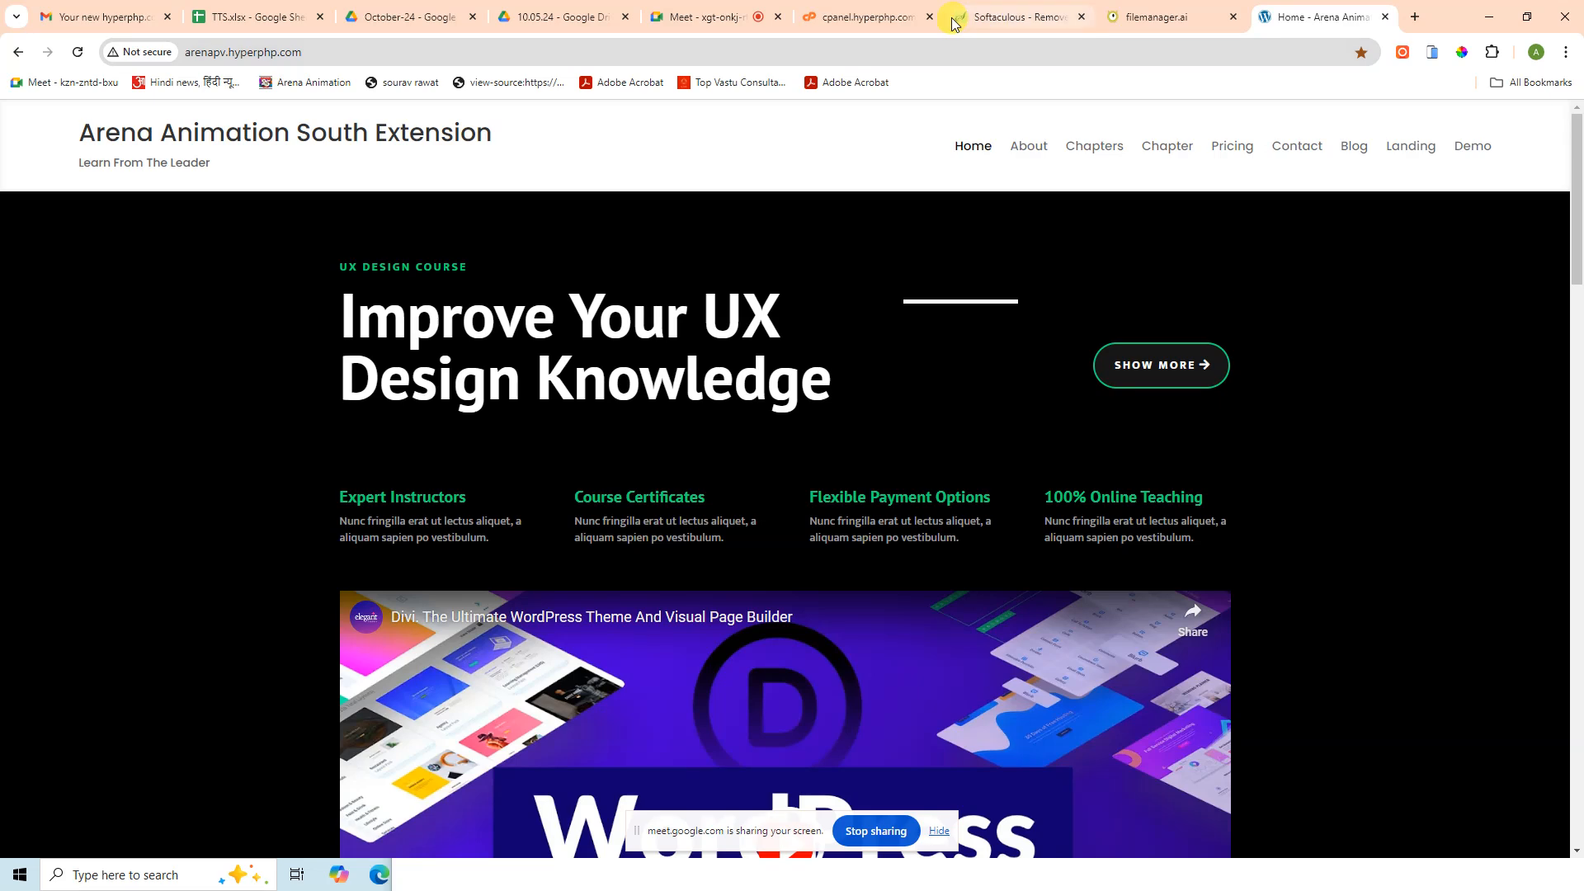
pyautogui.click(867, 17)
pyautogui.click(986, 12)
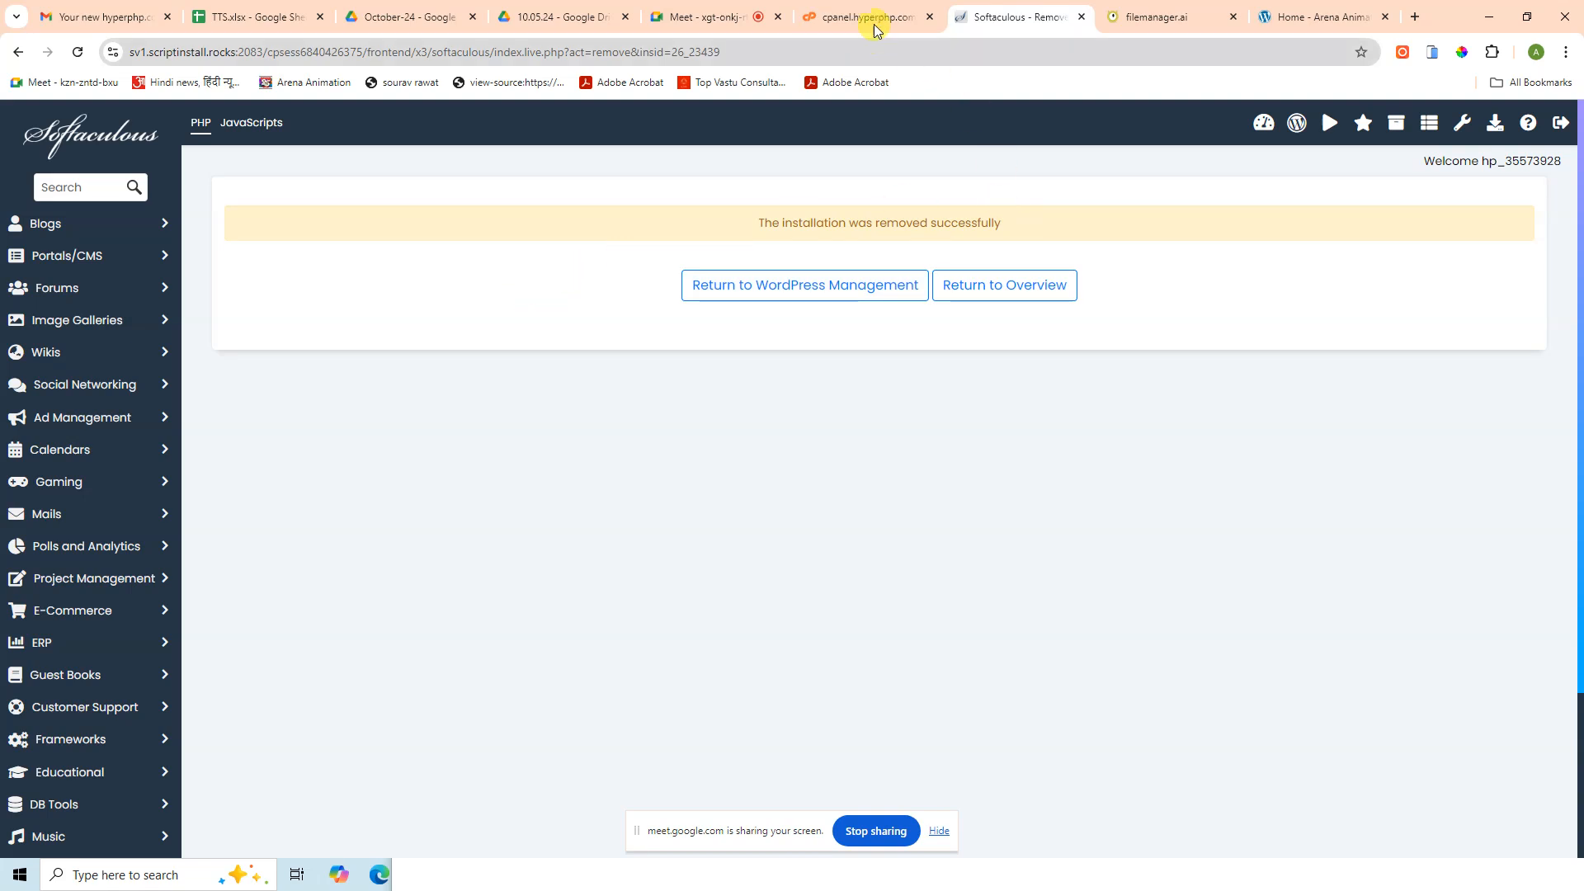
pyautogui.click(1114, 15)
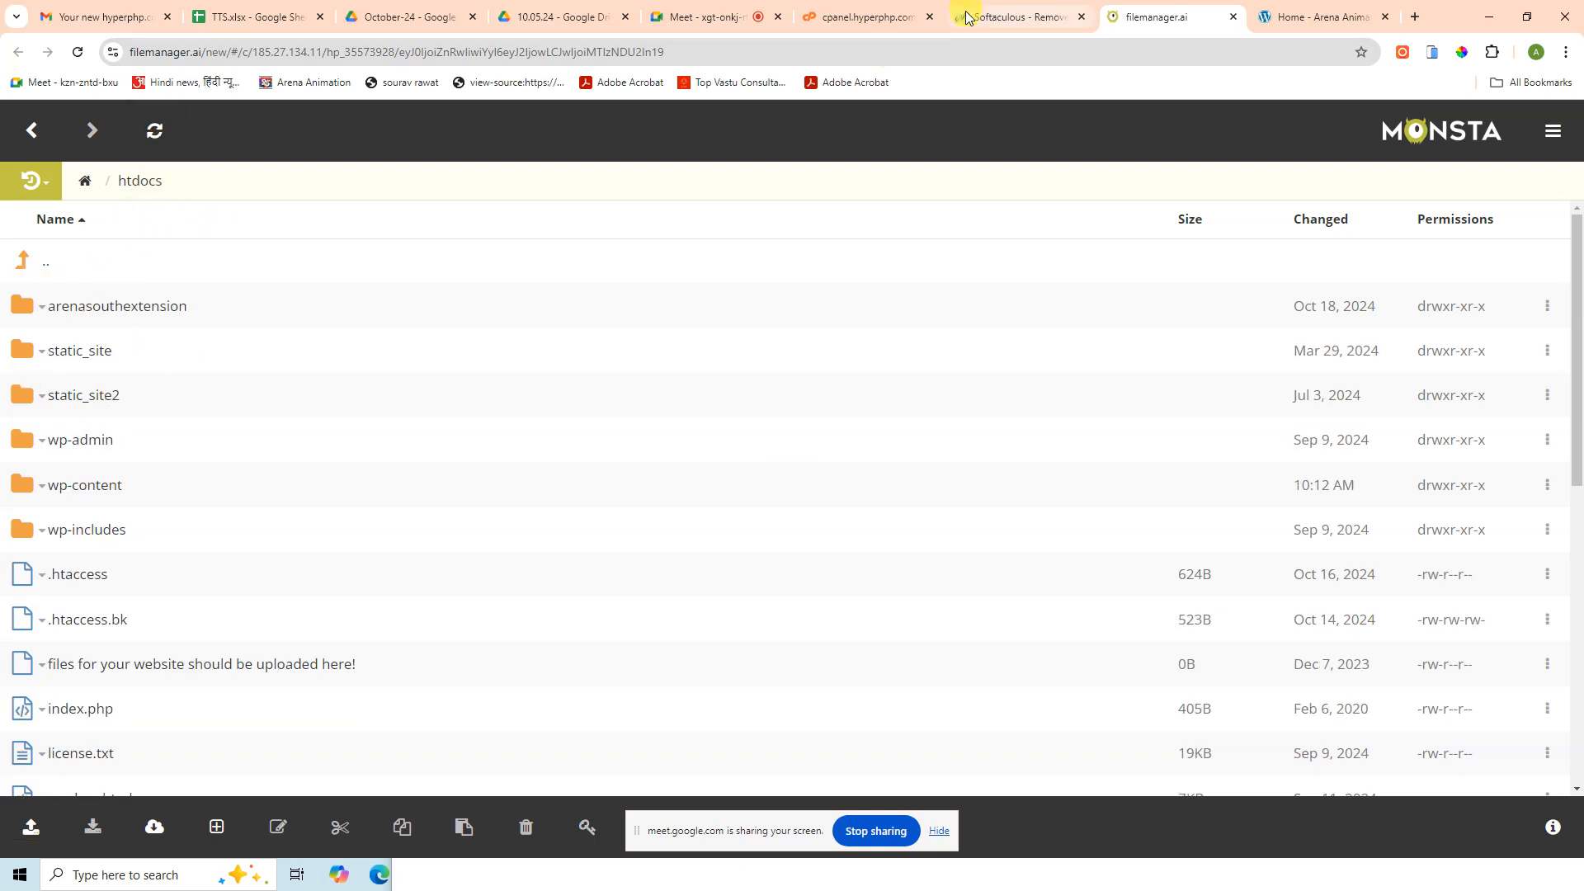
pyautogui.click(1013, 20)
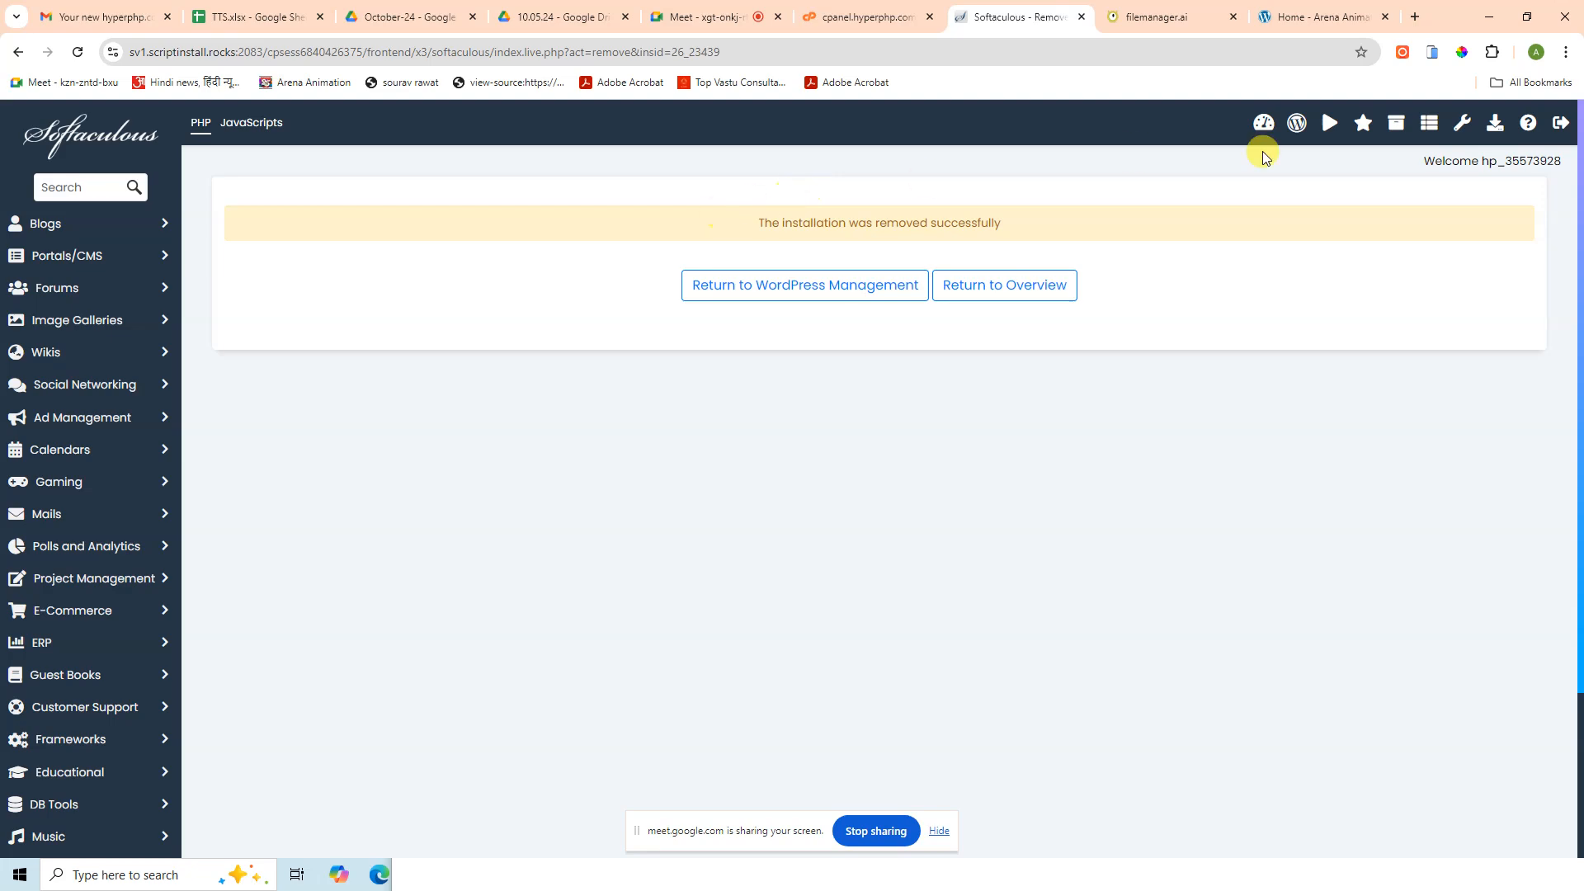
pyautogui.click(84, 129)
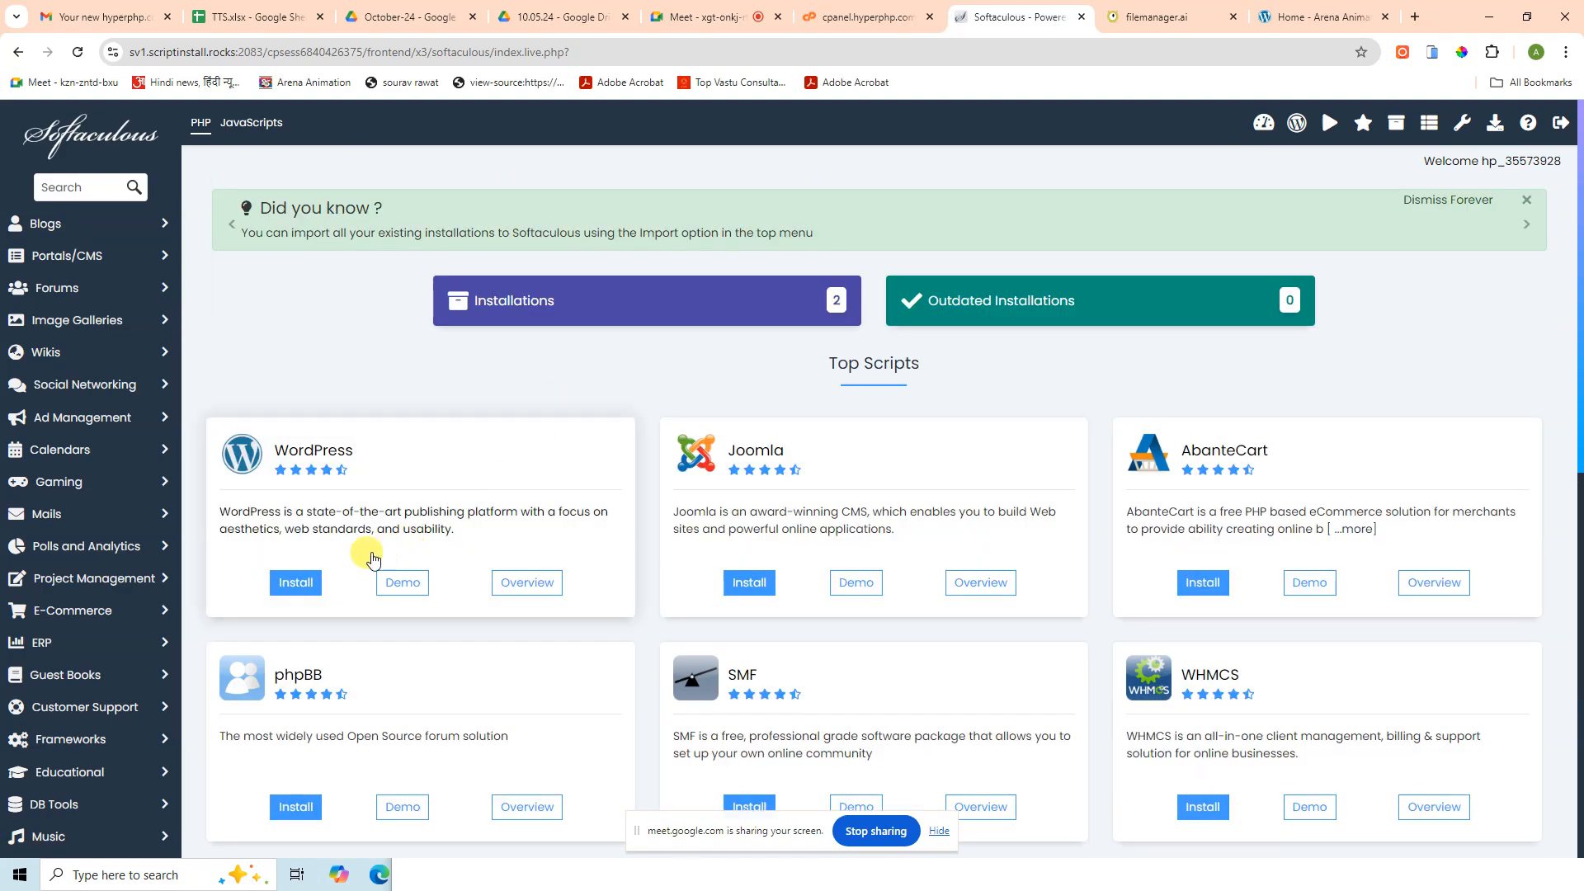
# Start a new WordPress install with the directory set to arenapreetvihar
pyautogui.click(289, 587)
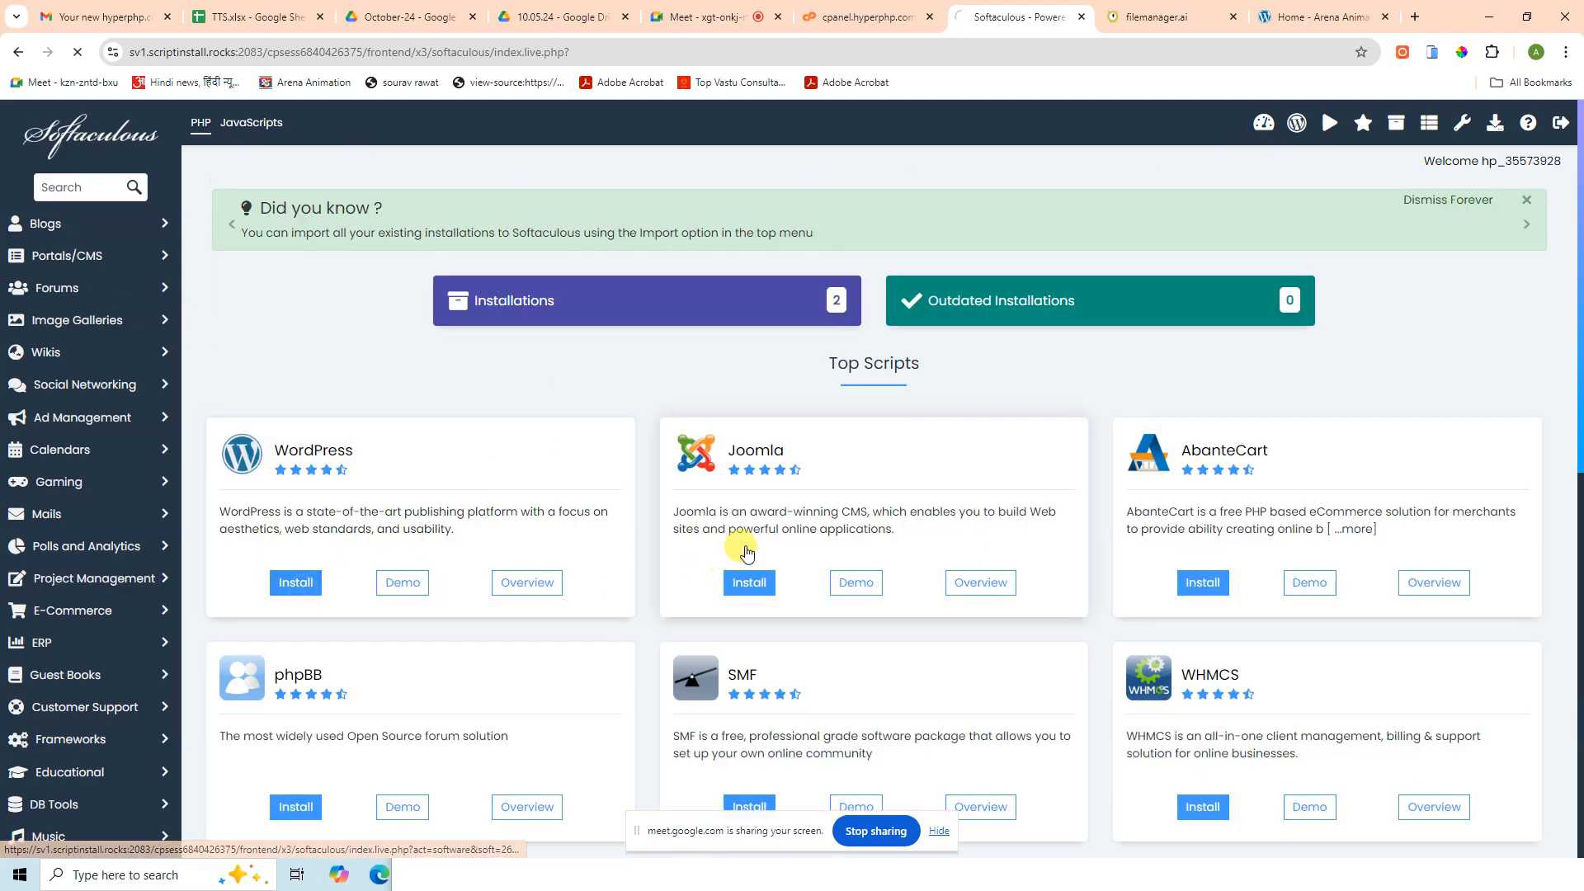
pyautogui.click(913, 555)
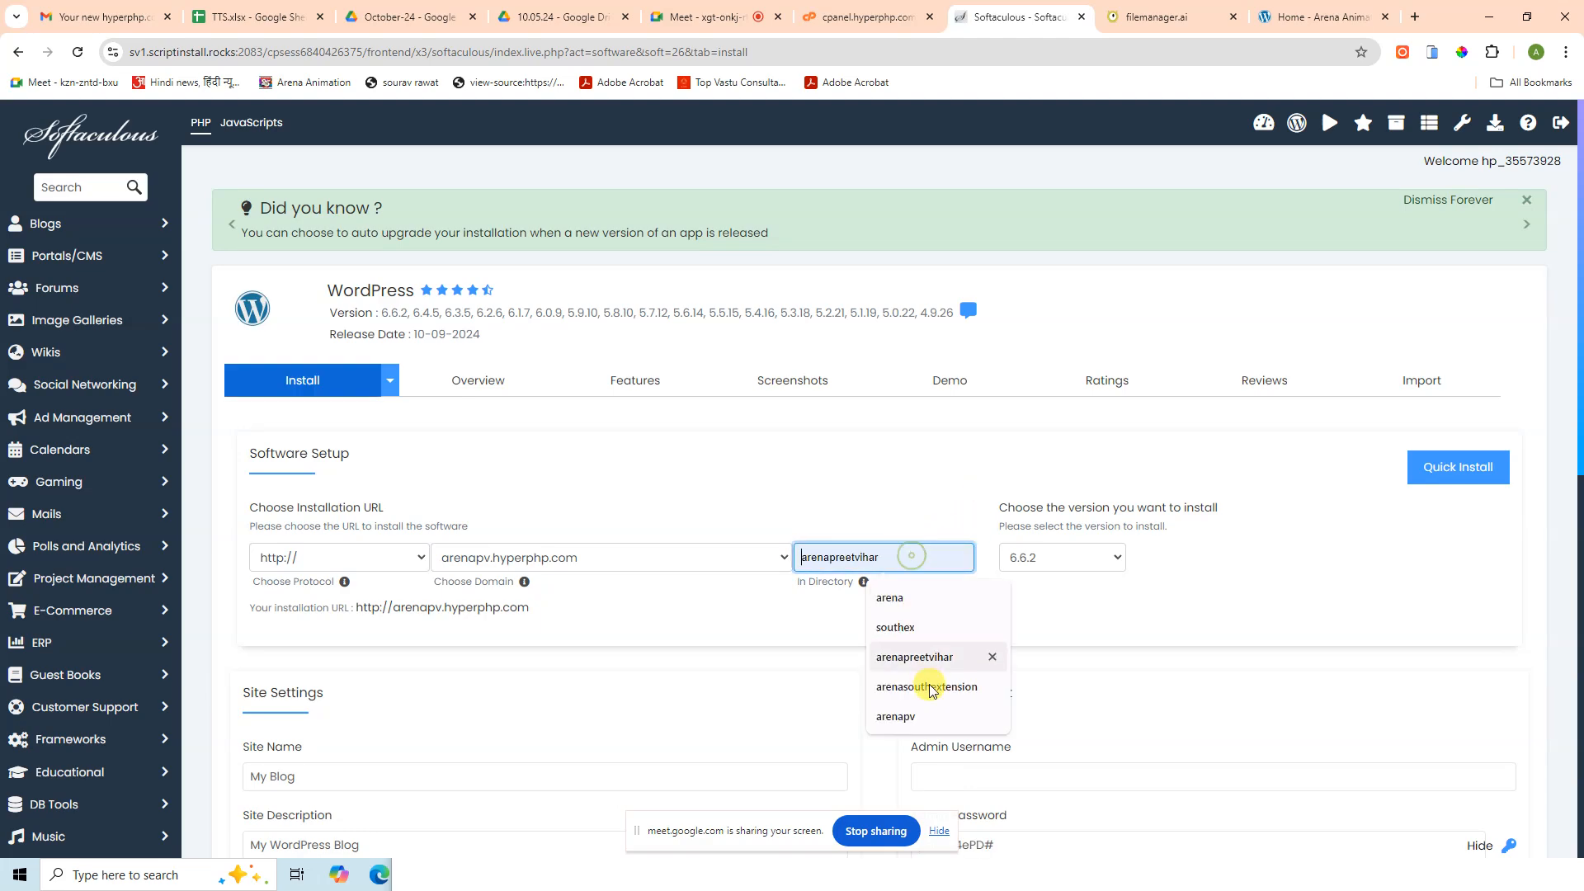
pyautogui.click(941, 660)
pyautogui.scroll(-3, 407, 548)
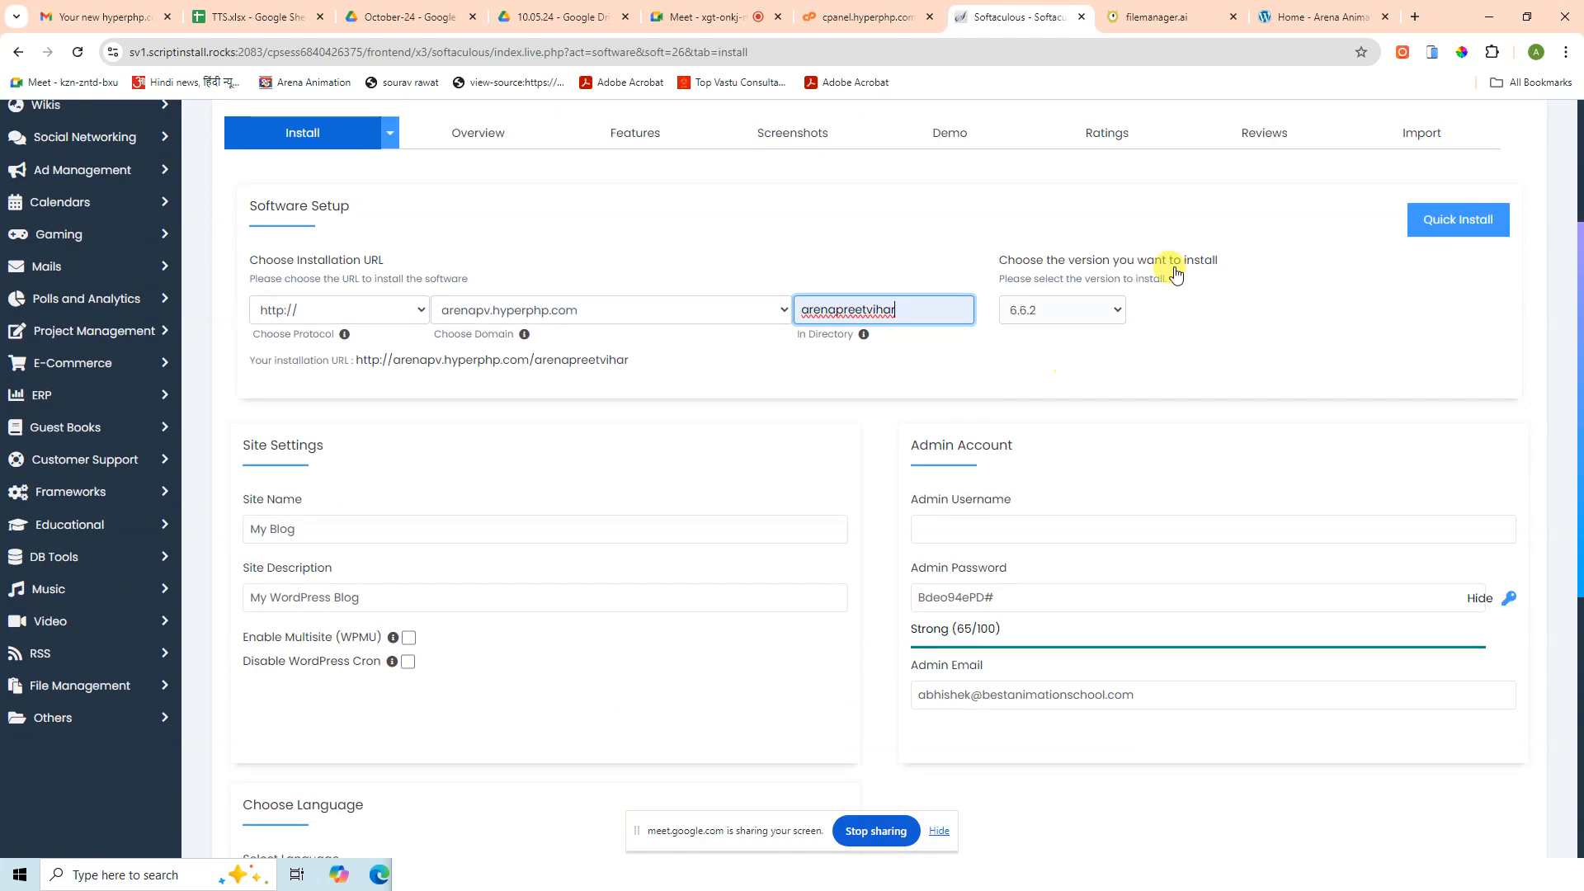
# Fill the admin username with 'arena' copied from the installation notes
pyautogui.hotkey('alt', 'Tab')
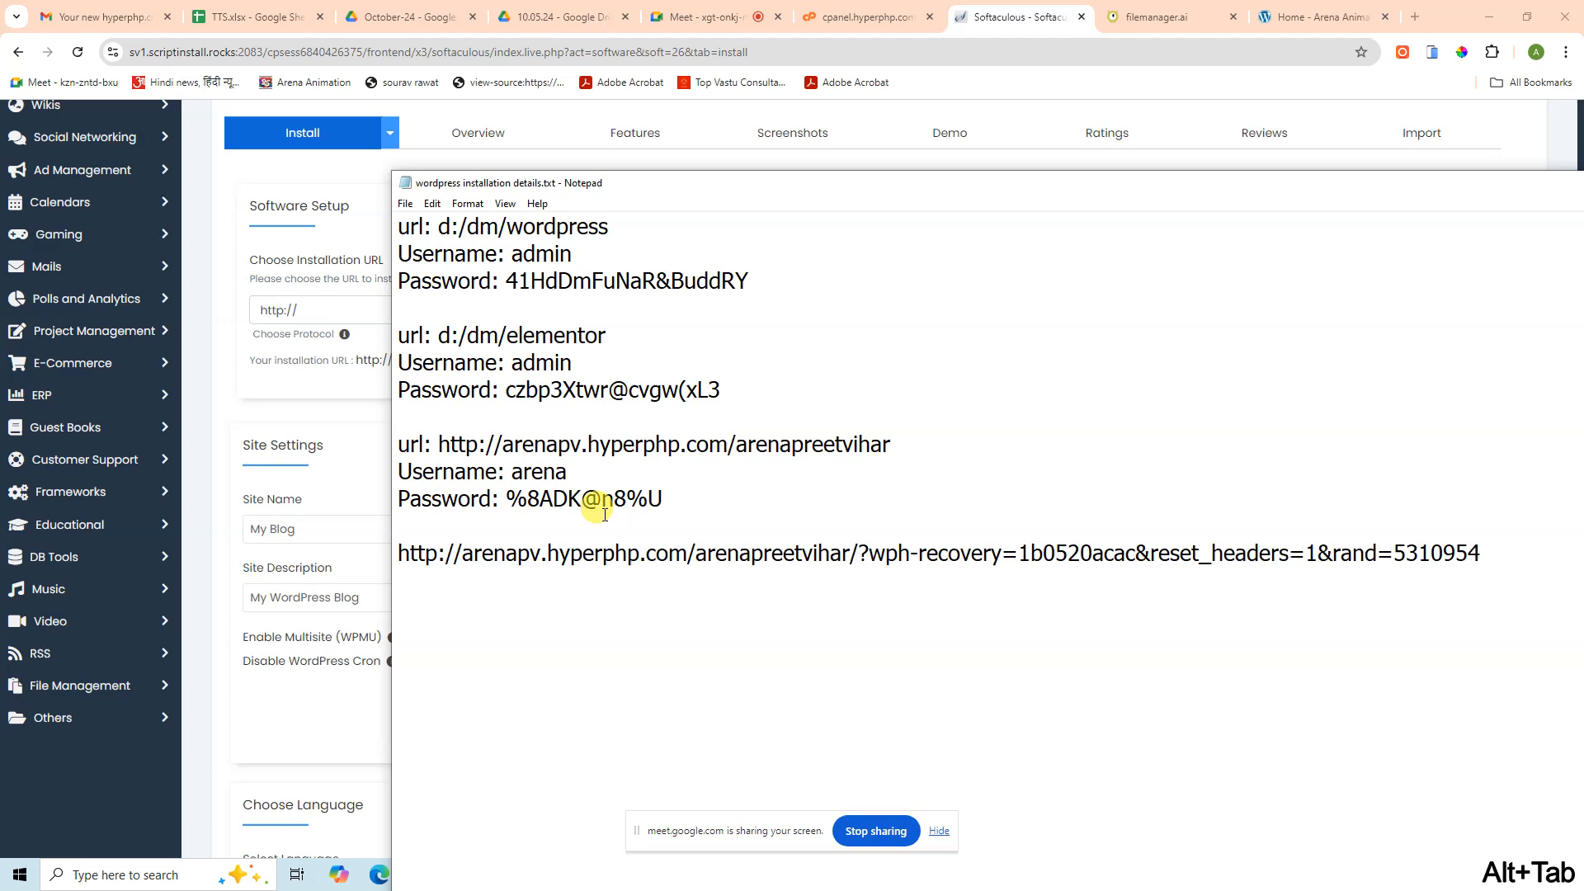
pyautogui.moveTo(509, 477); pyautogui.dragTo(608, 467)
pyautogui.hotkey('ctrl', 'c')
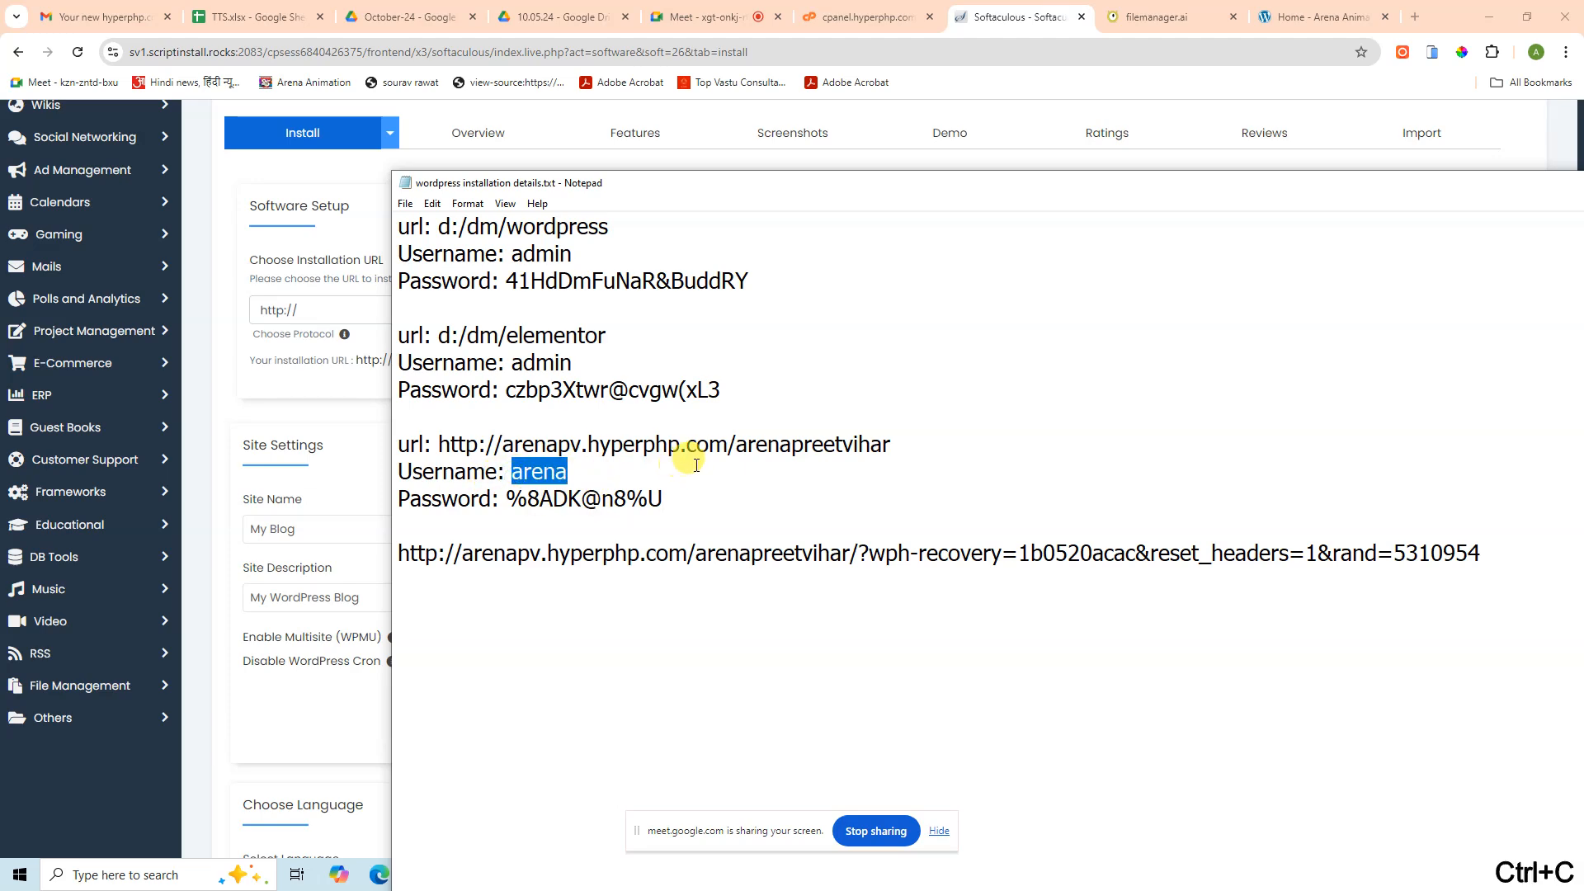
pyautogui.hotkey('alt', 'Tab')
pyautogui.click(953, 531)
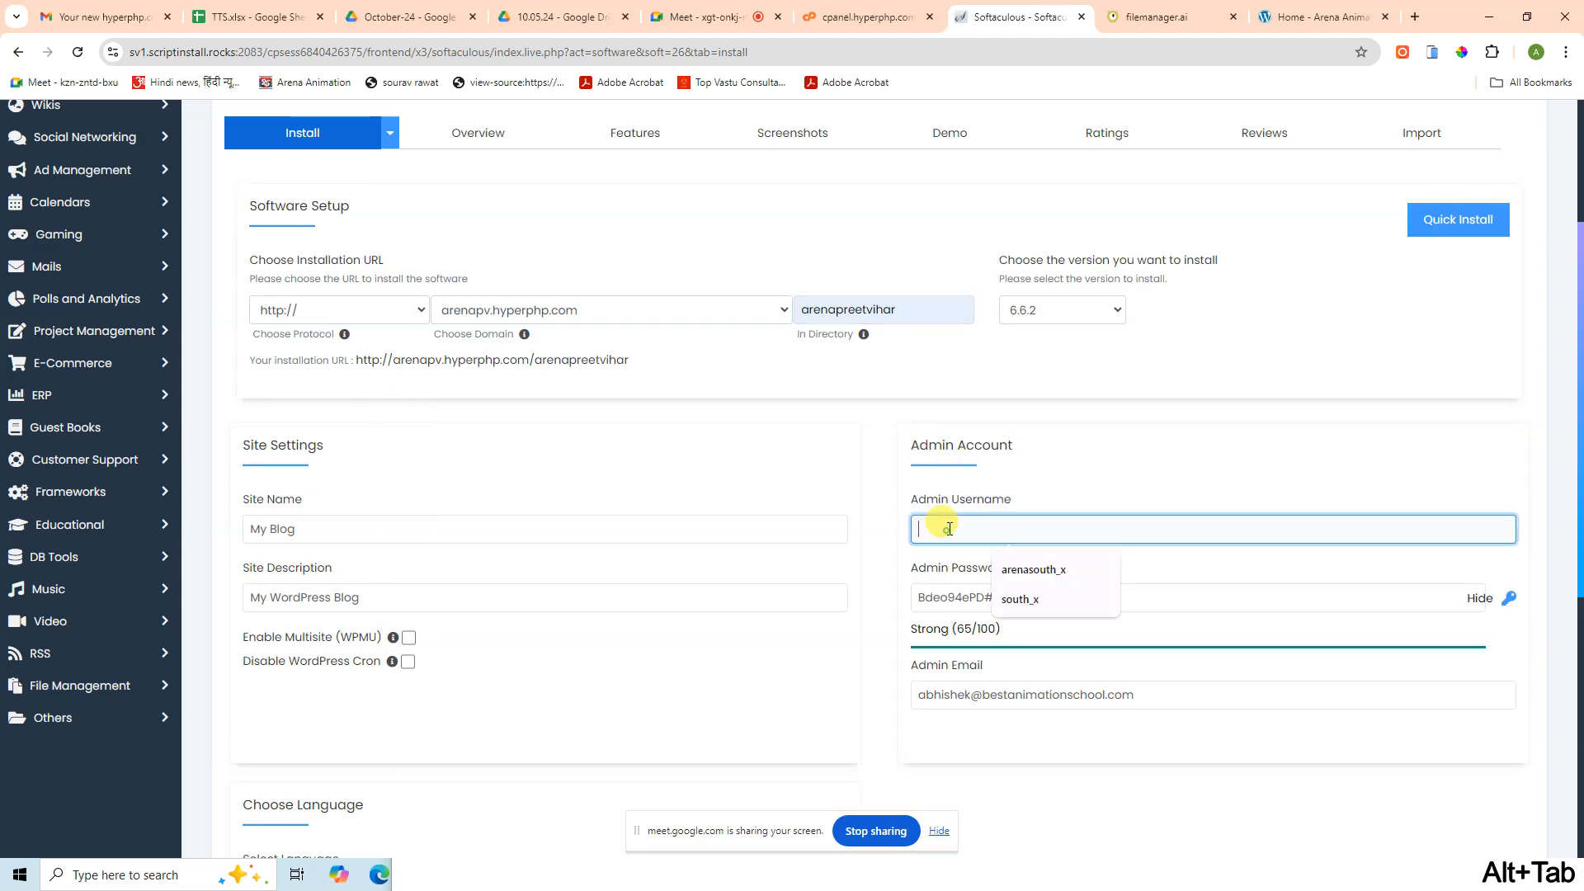
pyautogui.hotkey('ctrl', 'v')
# Replace the generated admin password with the saved password from the notes
pyautogui.hotkey('alt', 'Tab')
pyautogui.moveTo(505, 499); pyautogui.dragTo(726, 495)
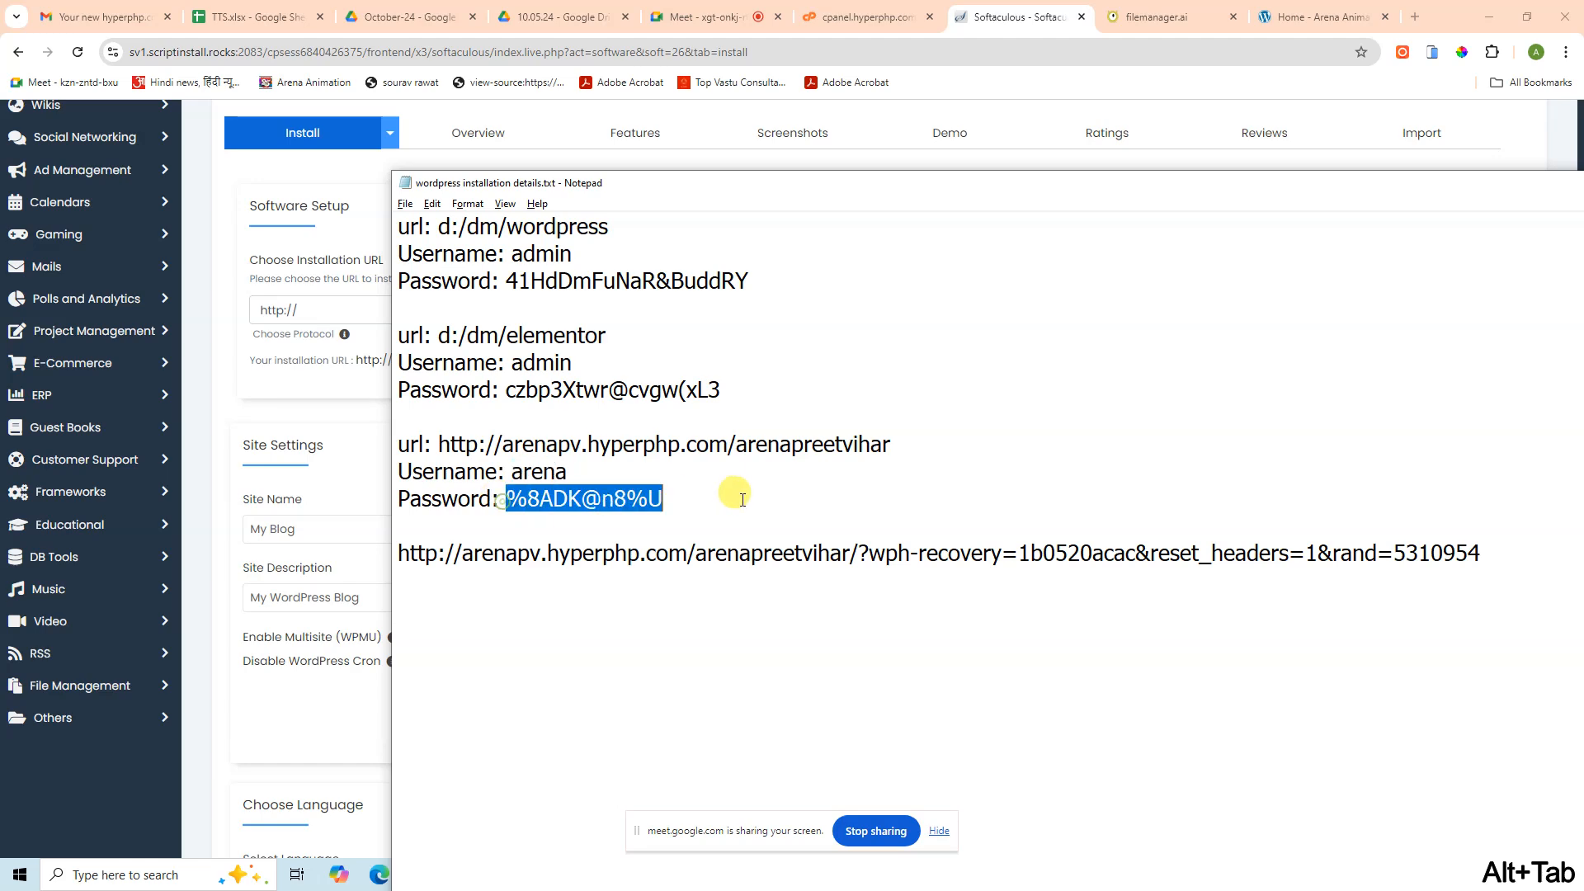
pyautogui.hotkey('ctrl', 'c')
pyautogui.hotkey('alt', 'Tab')
pyautogui.tripleClick(1062, 589)
pyautogui.hotkey('ctrl', 'v')
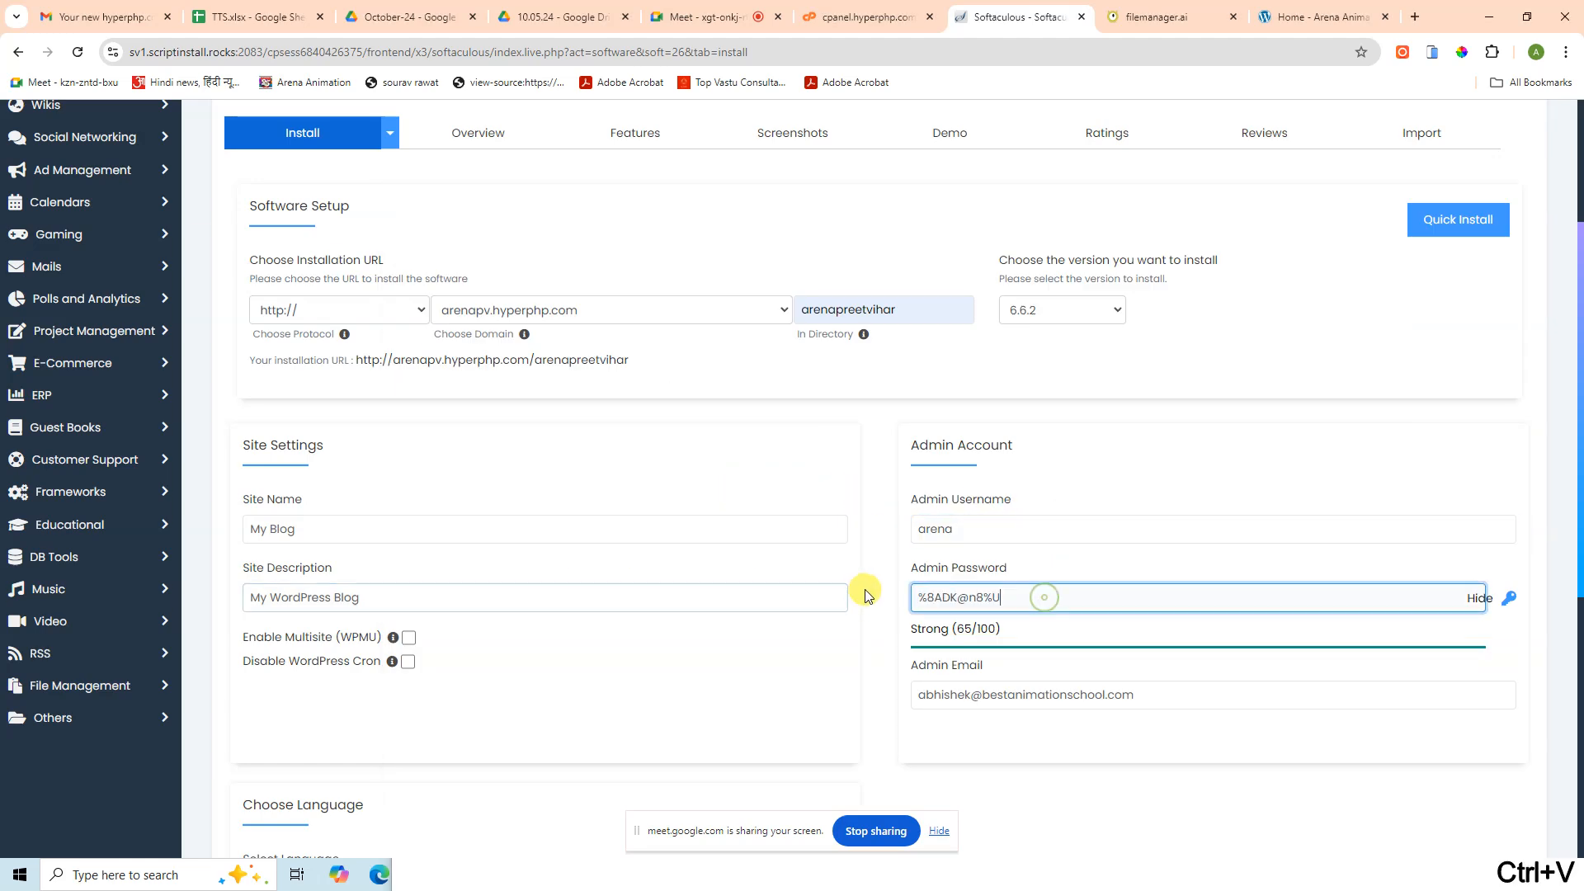
# Launch the WordPress installation from the bottom of the form
pyautogui.scroll(-4, 250, 450)
pyautogui.scroll(-3, 400, 566)
pyautogui.scroll(9, 431, 343)
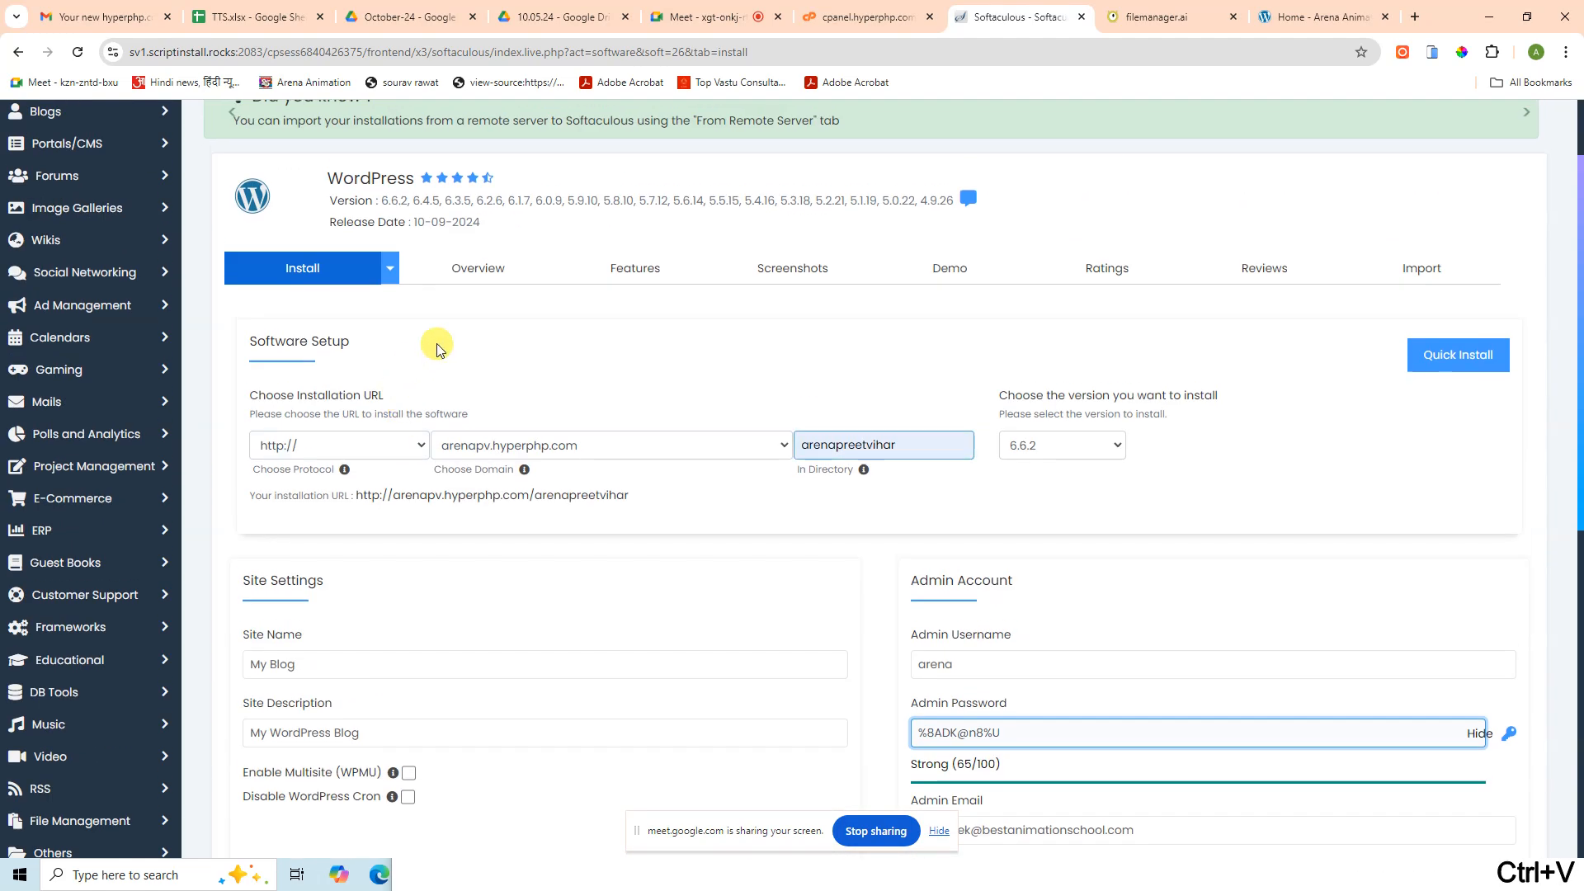
pyautogui.scroll(-3, 565, 745)
pyautogui.scroll(-5, 565, 745)
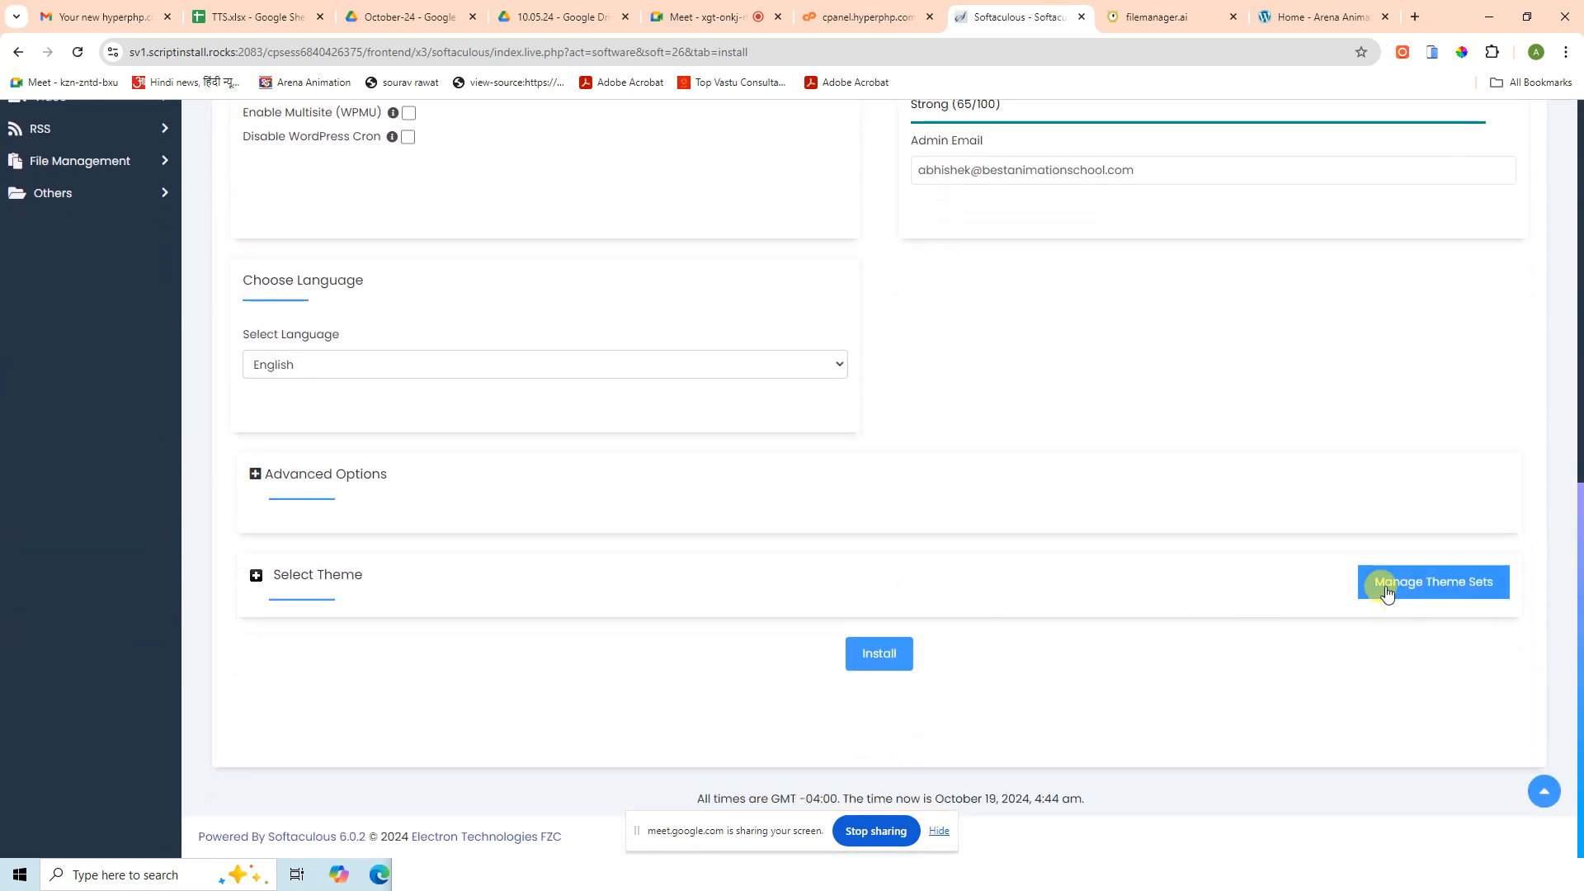
pyautogui.click(905, 654)
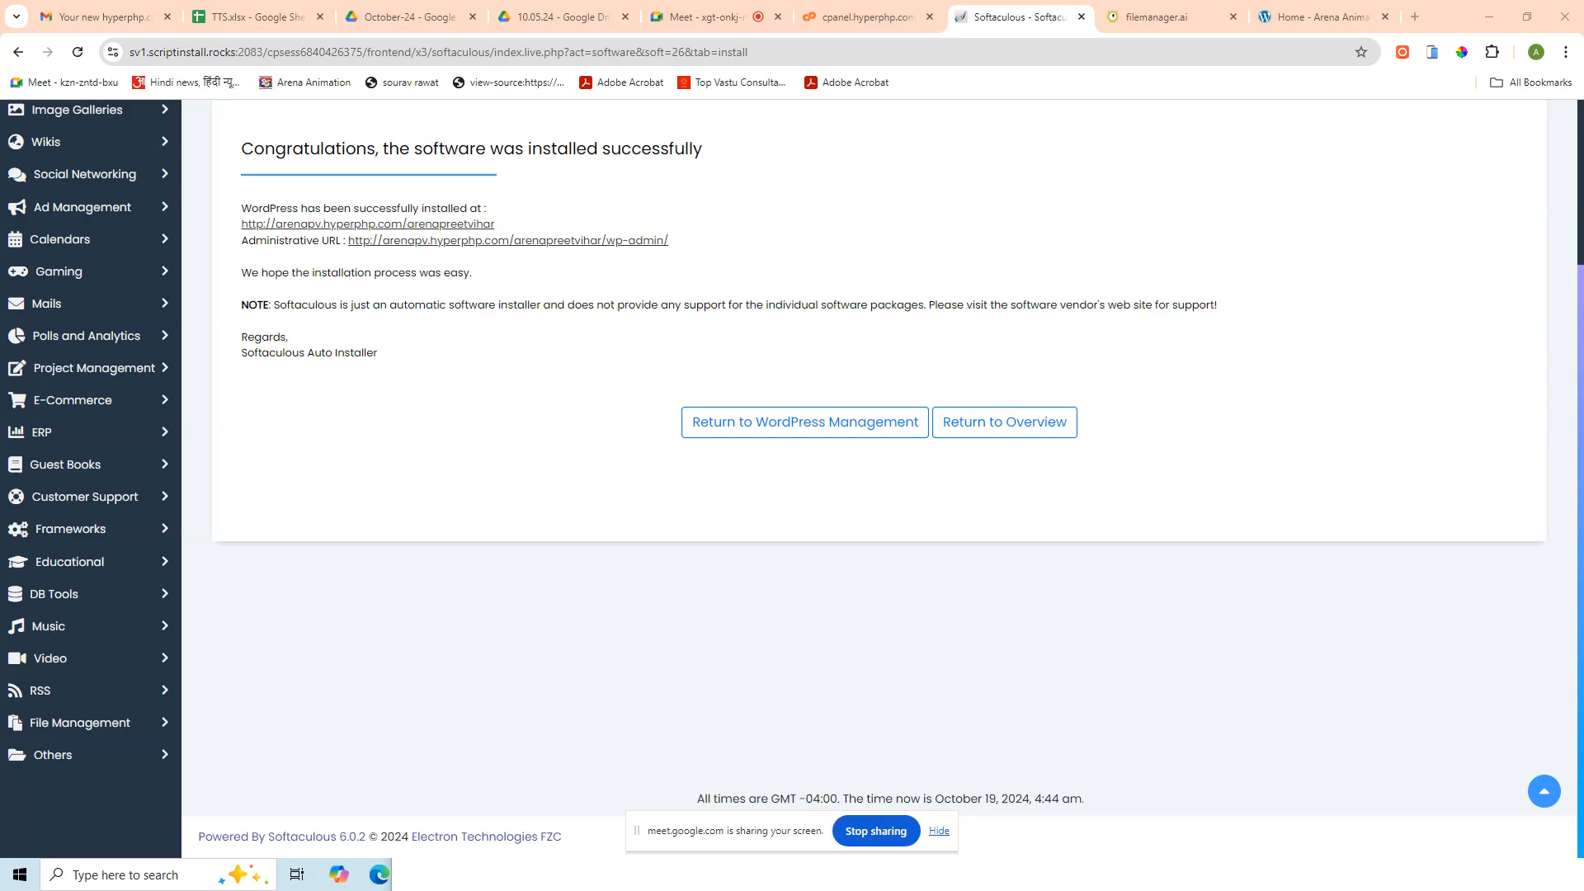
# Scroll back to the top of the installation success page showing the site and wp-admin URLs
pyautogui.scroll(3, 697, 545)
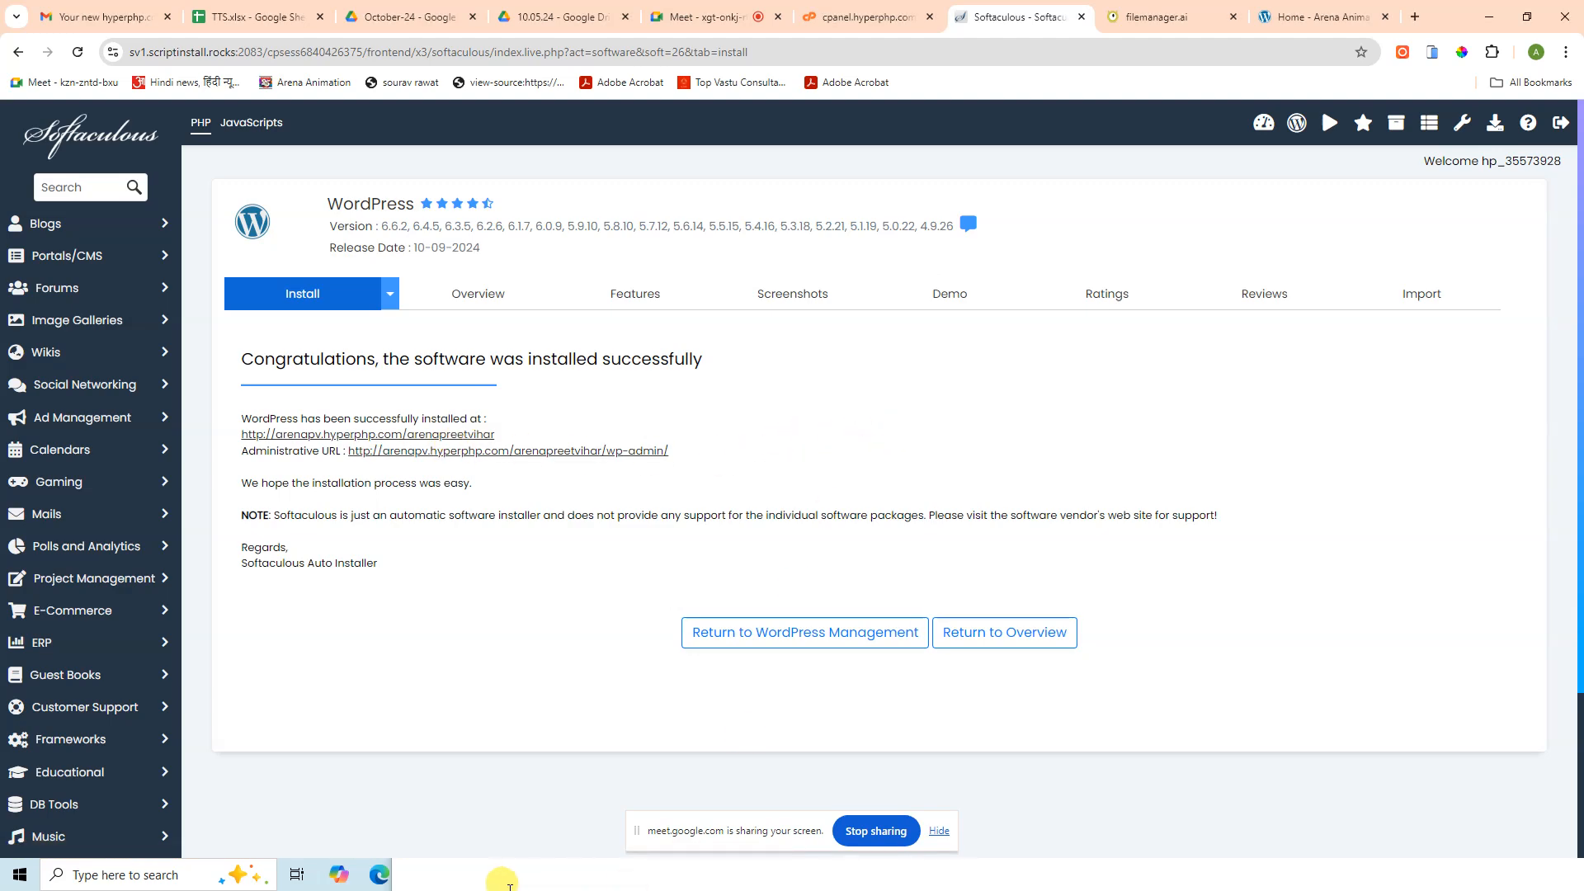
# Bring up the installation details notes, then close them
pyautogui.click(502, 875)
pyautogui.moveTo(700, 176); pyautogui.dragTo(465, 71)
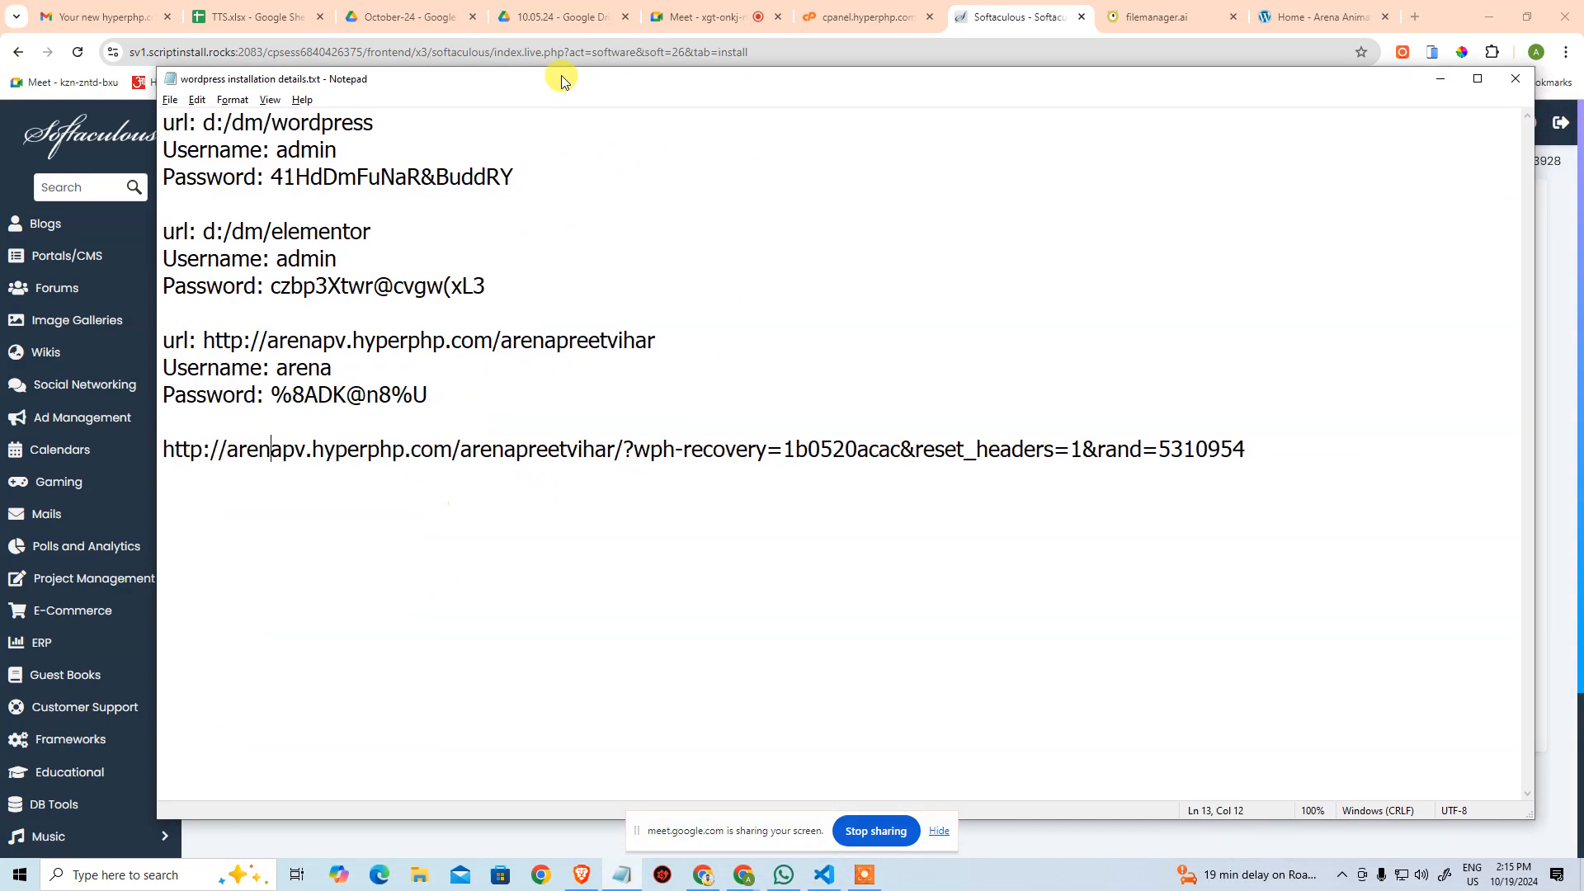
pyautogui.click(1502, 76)
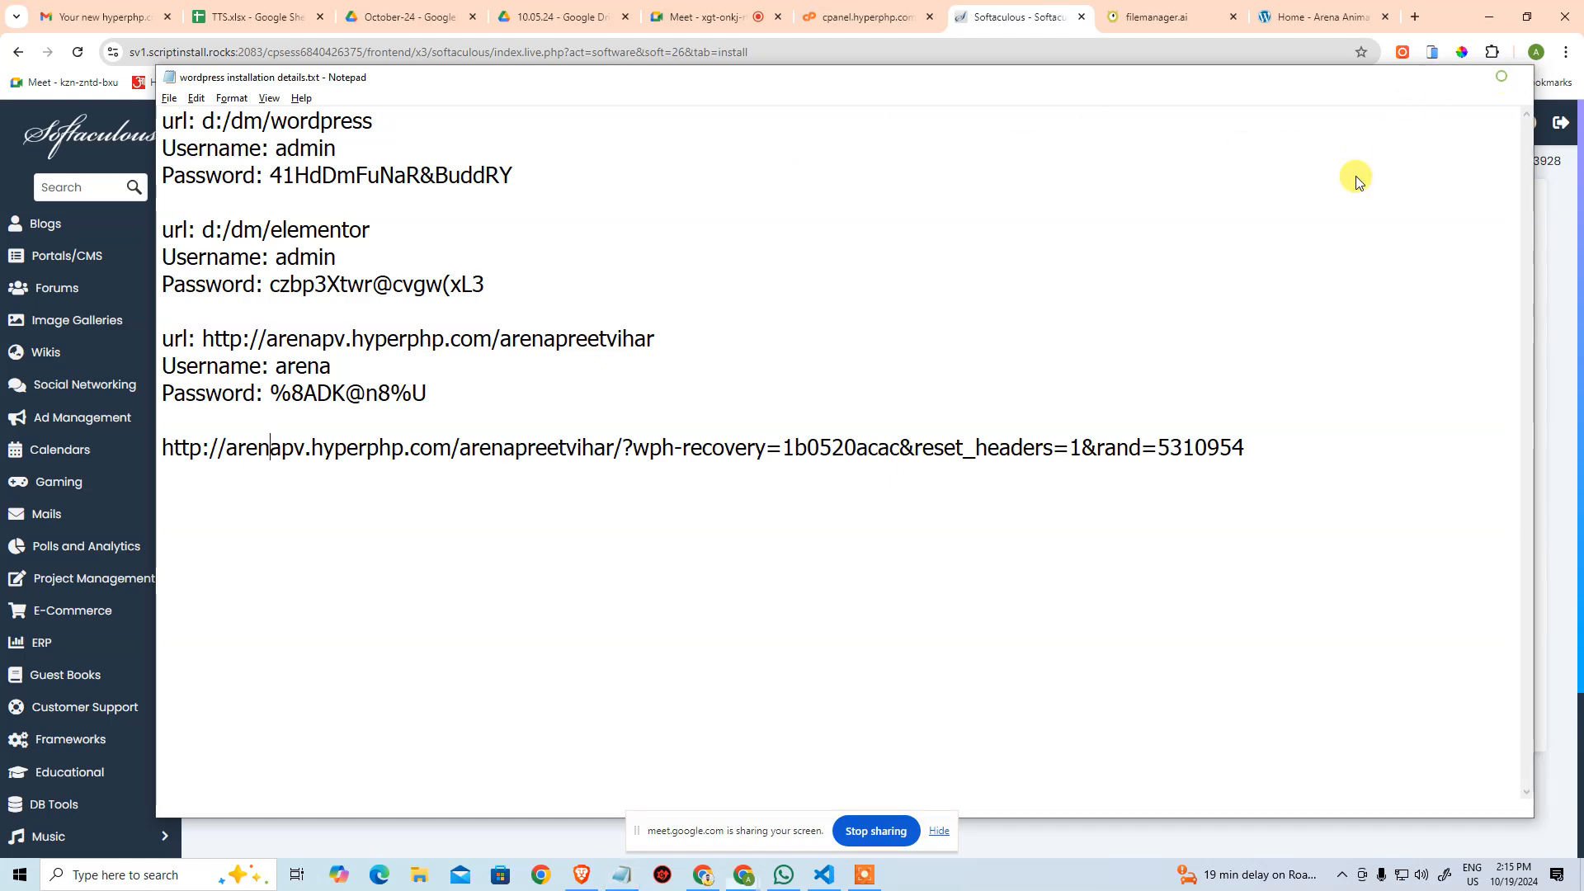
# Open the DM folder on New Volume (D:) maximized and launch xampp-control.exe
pyautogui.click(420, 875)
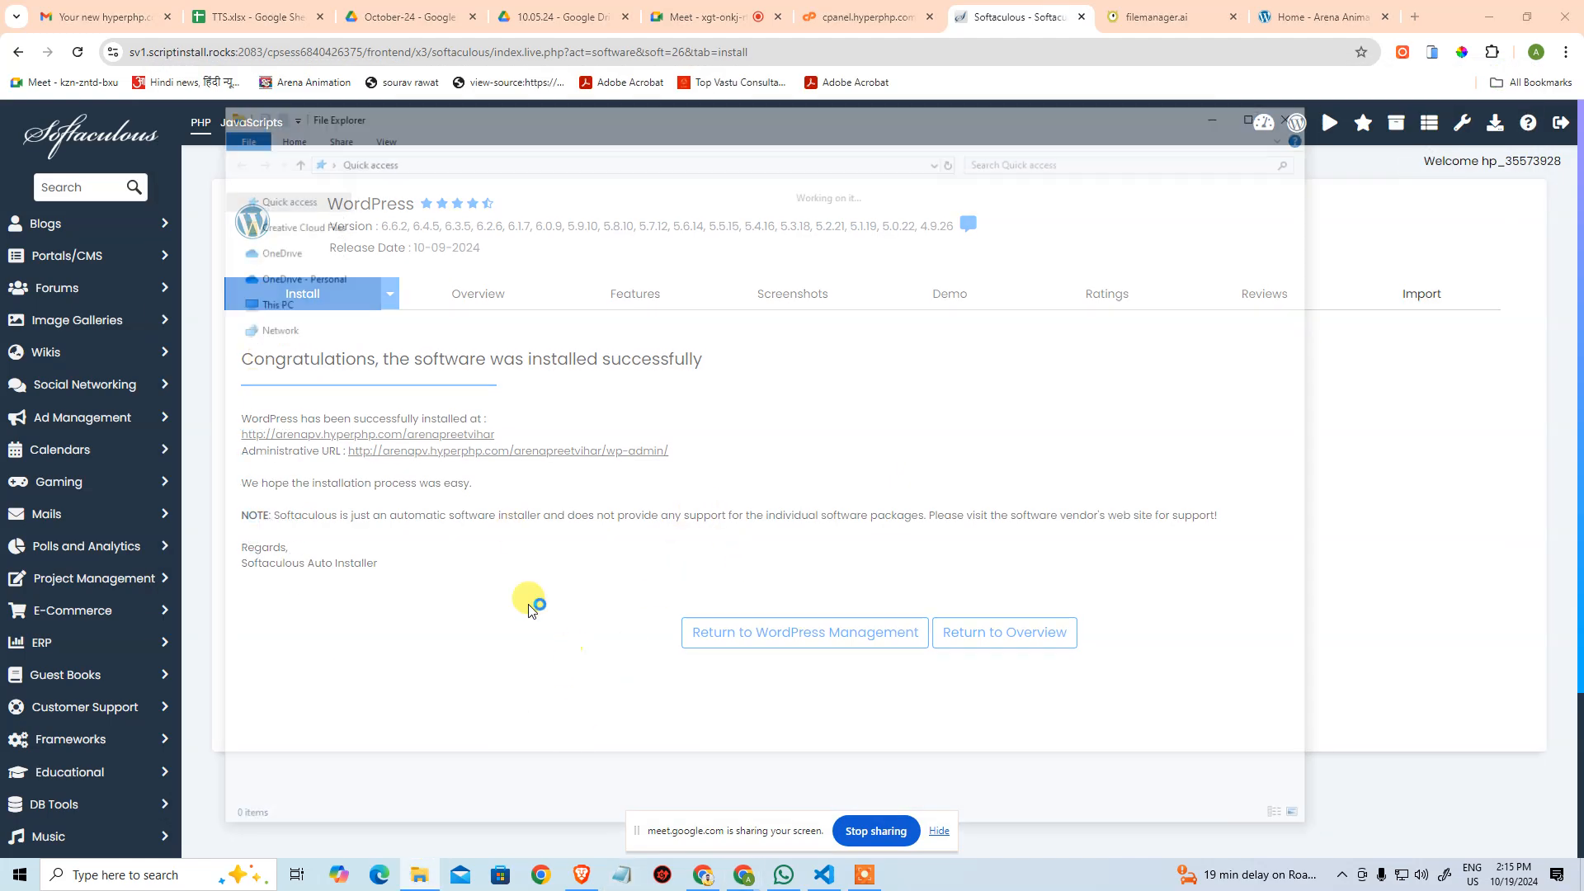
pyautogui.click(291, 656)
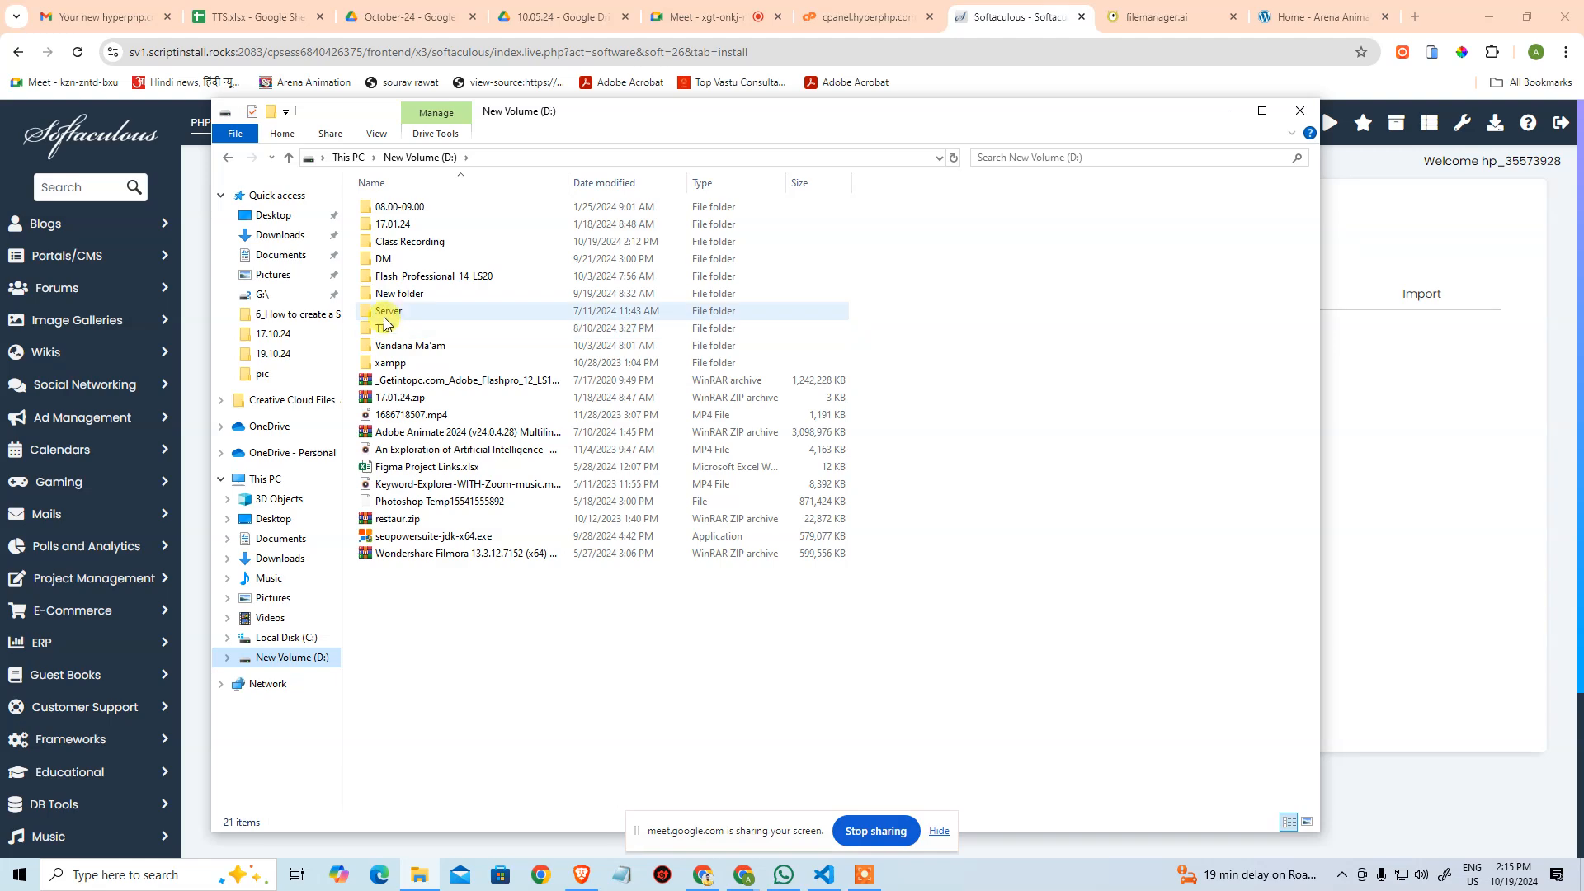
pyautogui.doubleClick(396, 258)
pyautogui.hotkey('alt', 'space')
pyautogui.press('x')
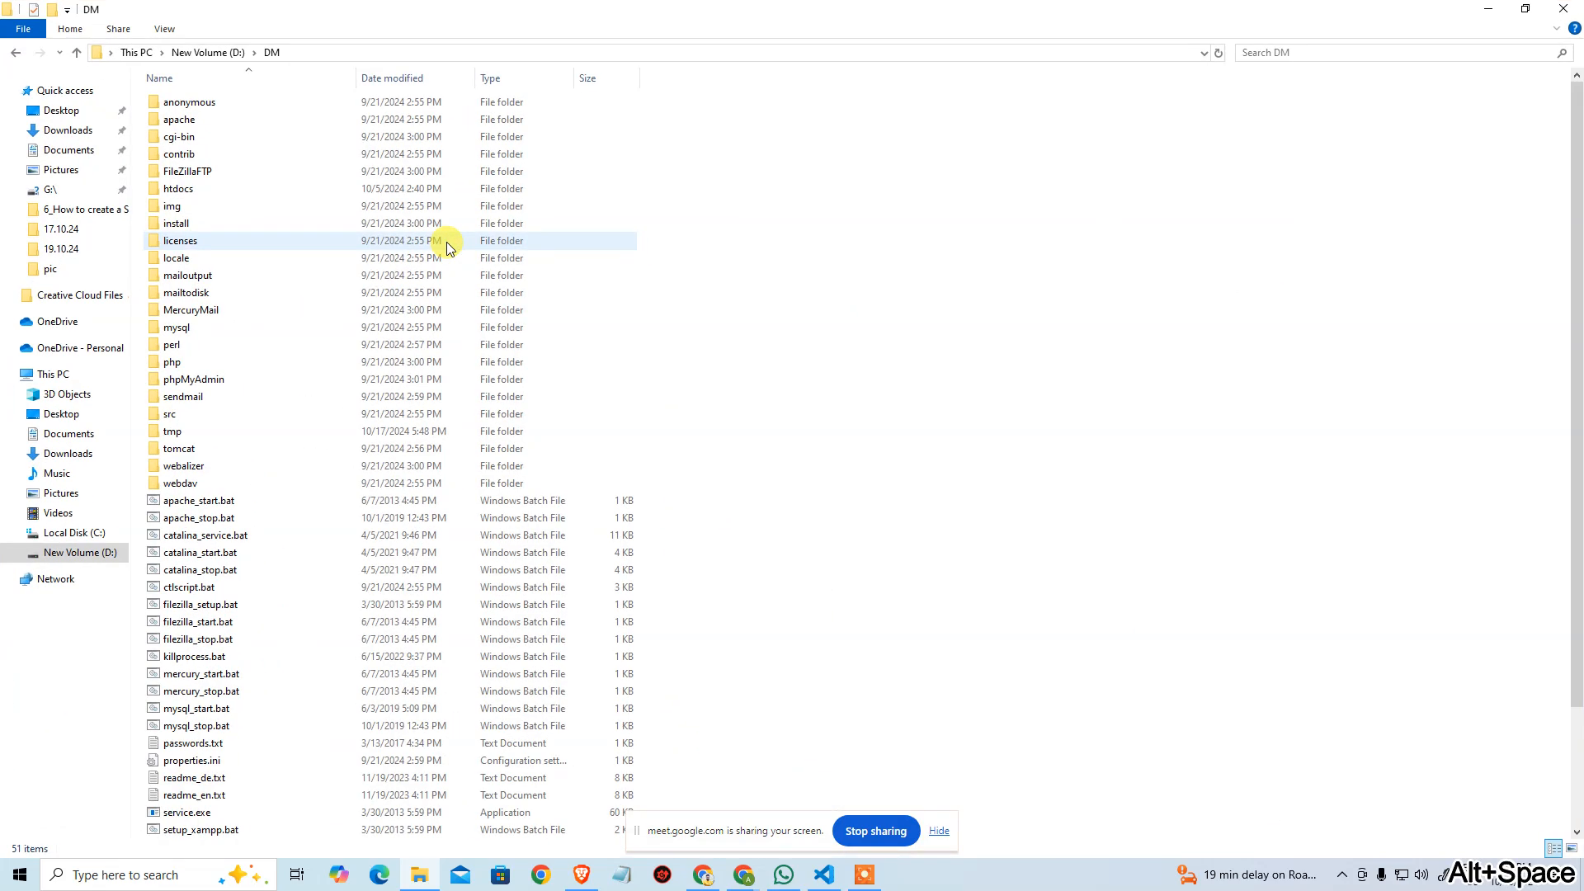
pyautogui.press('End')
pyautogui.press('Up')
pyautogui.press('Up')
pyautogui.press('Down')
pyautogui.press('Return')
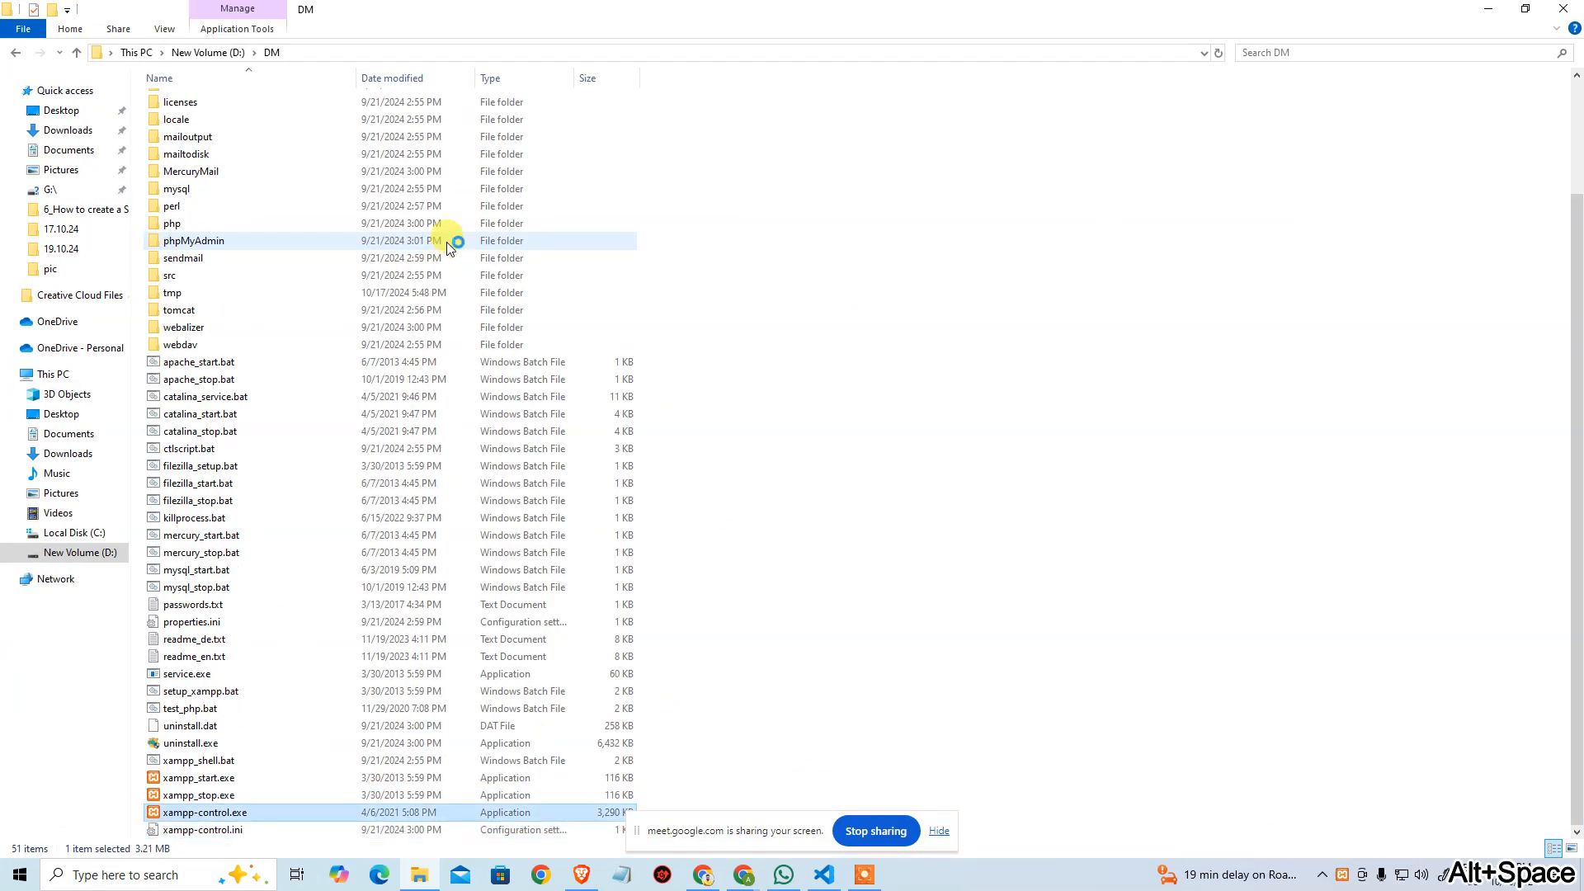
# Start Apache and MySQL in XAMPP, then return to the DM folder window
pyautogui.click(285, 91)
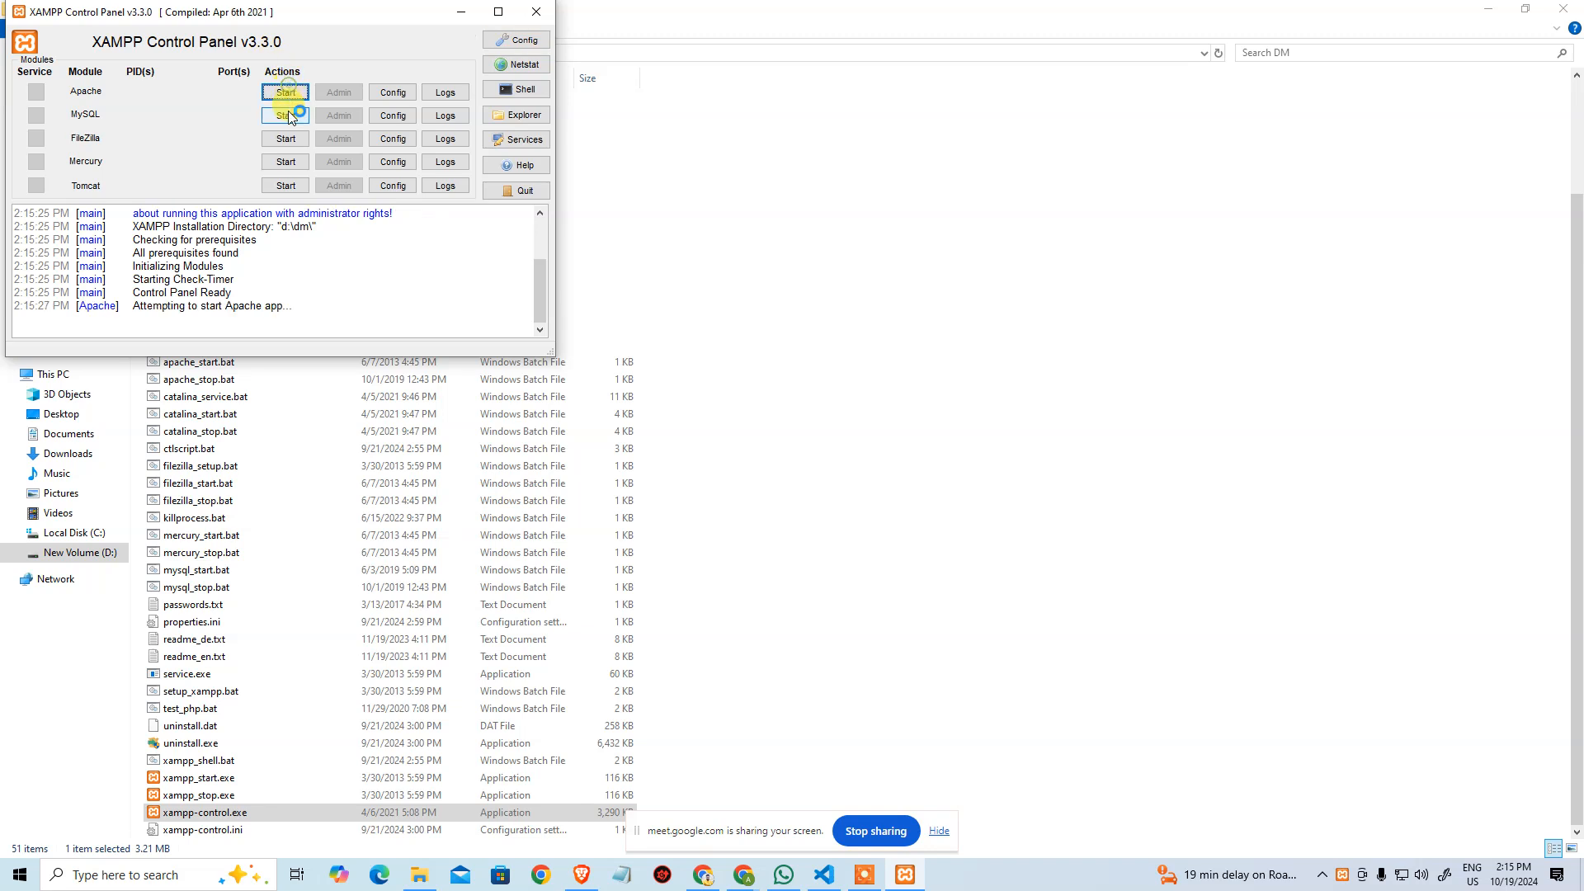
pyautogui.click(286, 116)
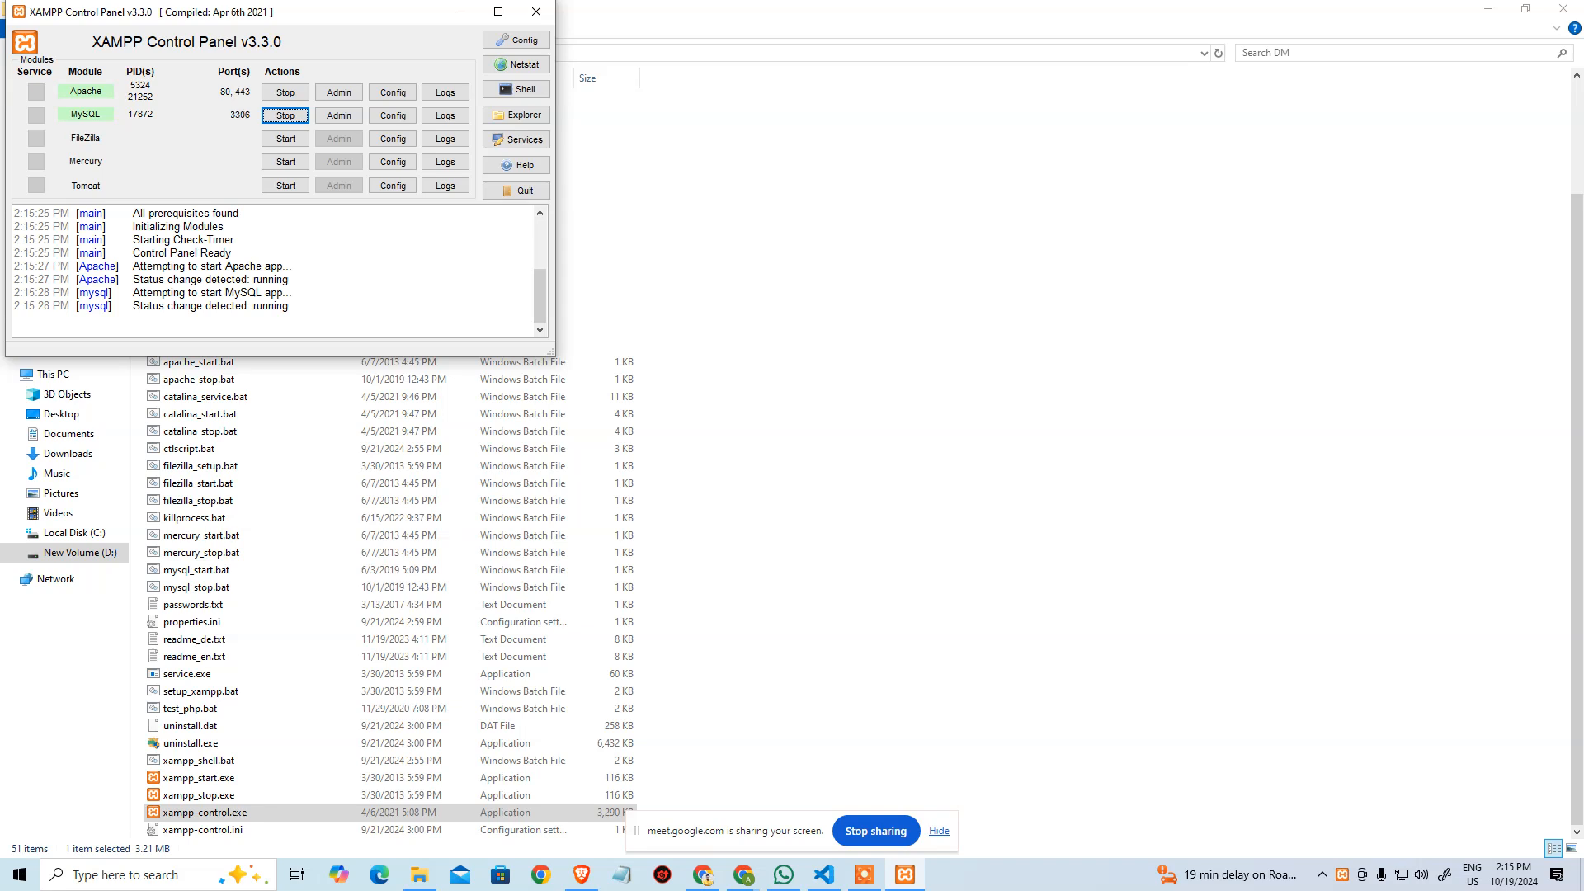
pyautogui.hotkey('alt', 'Tab')
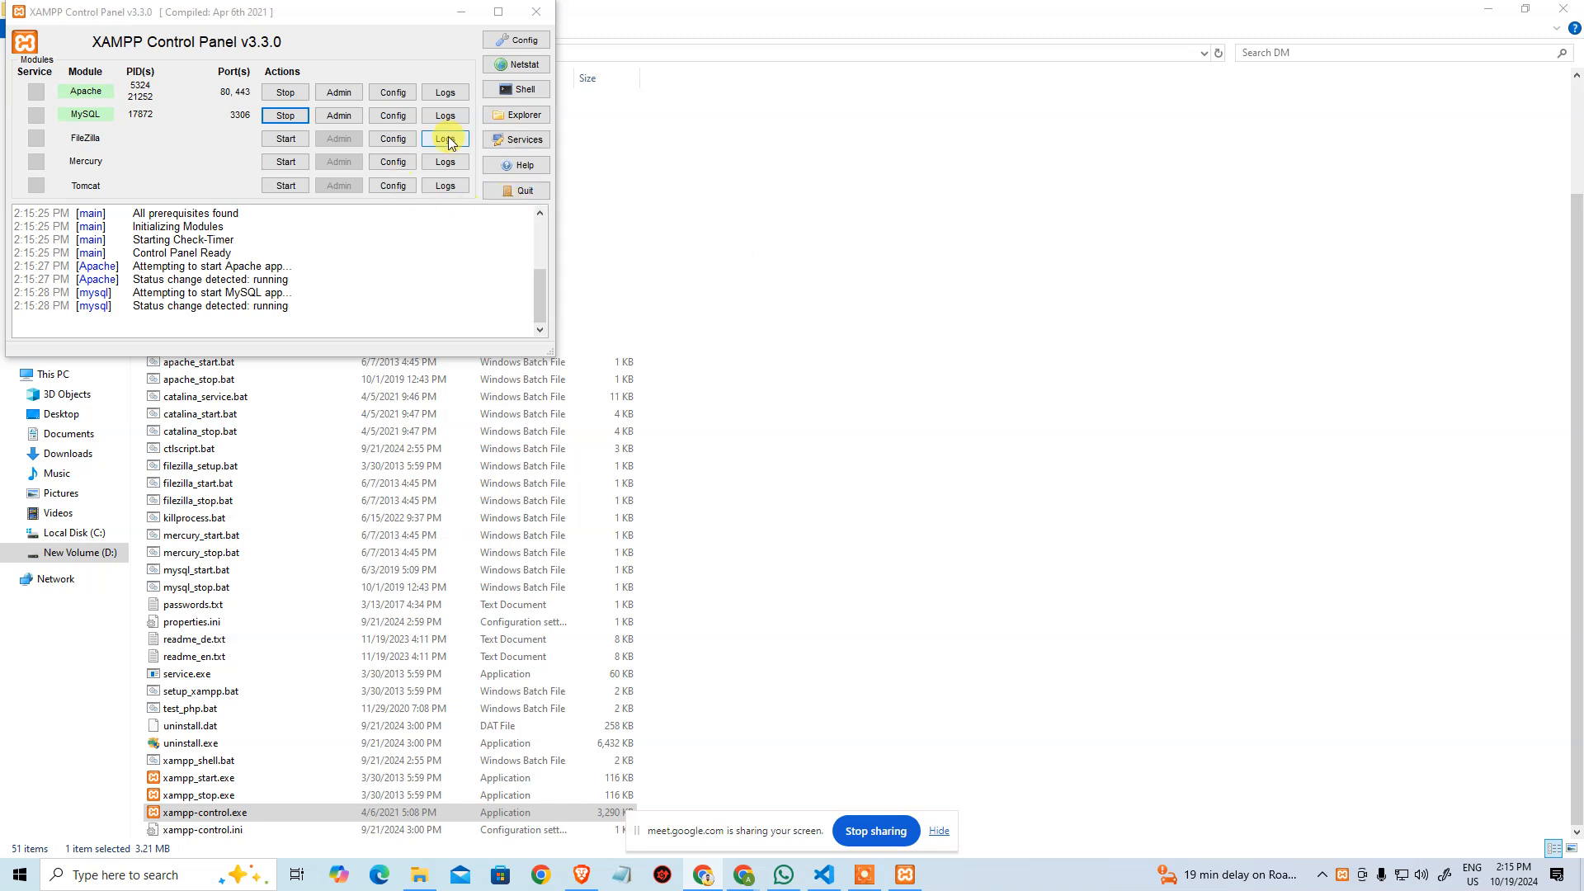
pyautogui.click(874, 316)
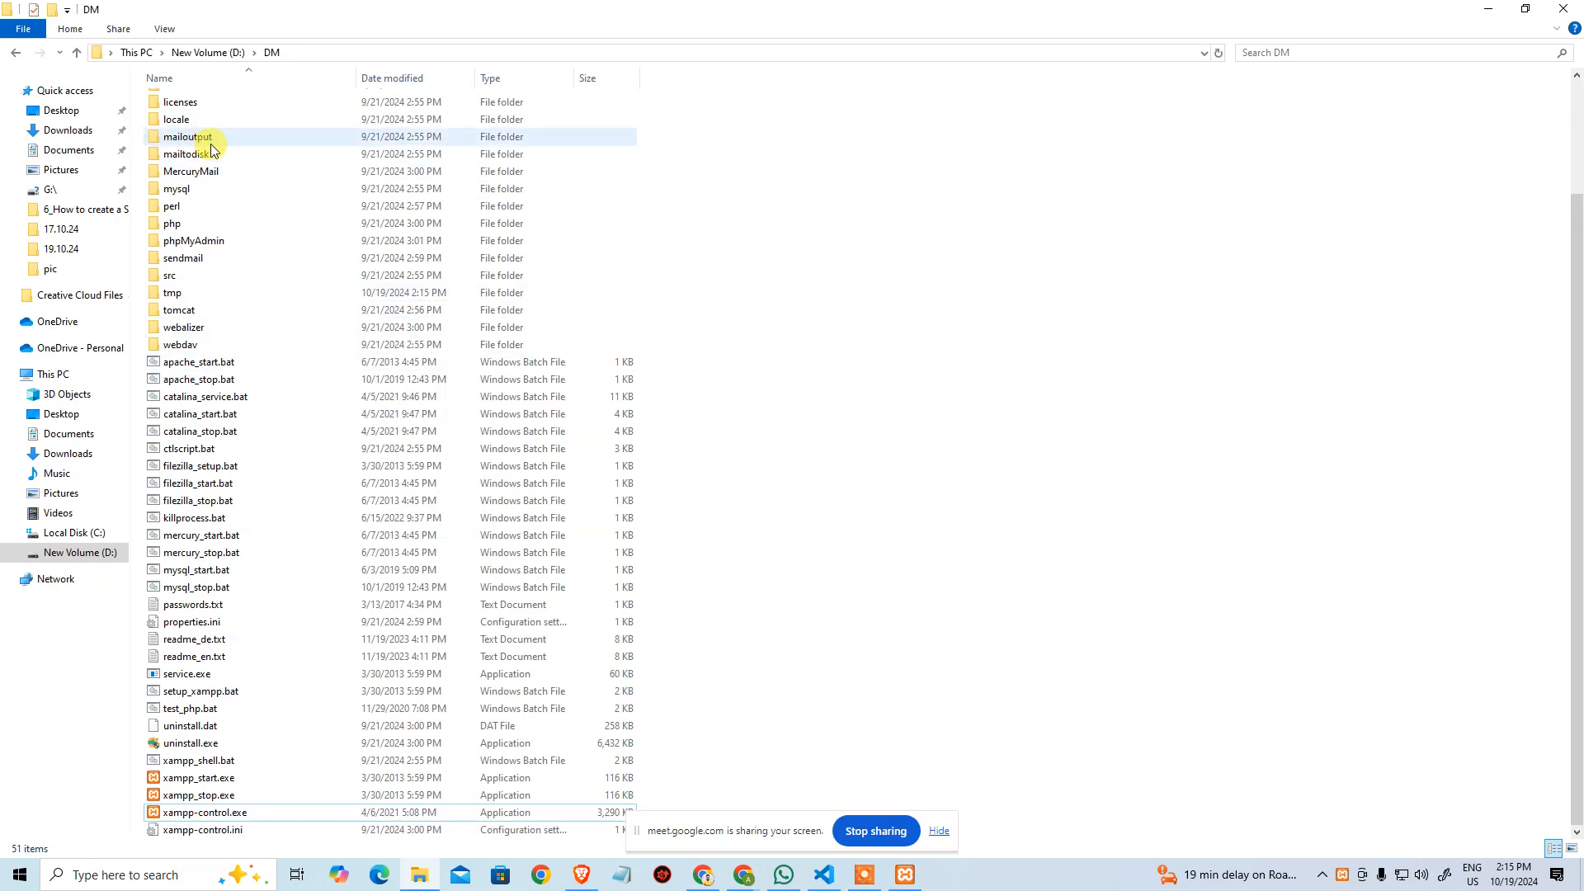
pyautogui.scroll(3, 222, 137)
# Open the local htdocs folder and bring the browser window forward
pyautogui.doubleClick(212, 188)
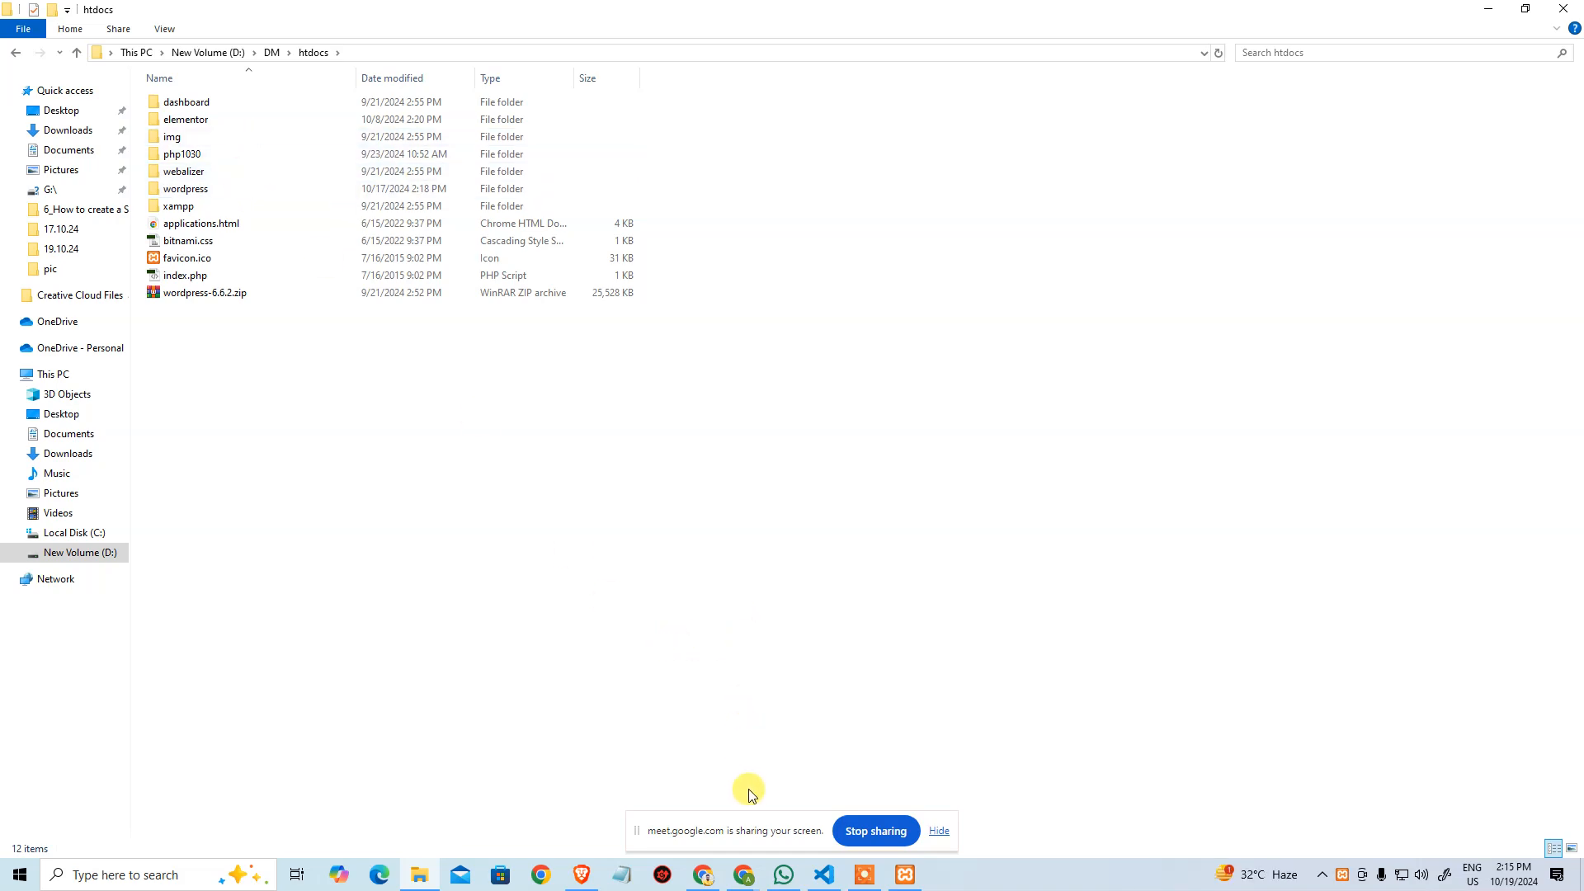
pyautogui.click(745, 877)
pyautogui.click(672, 804)
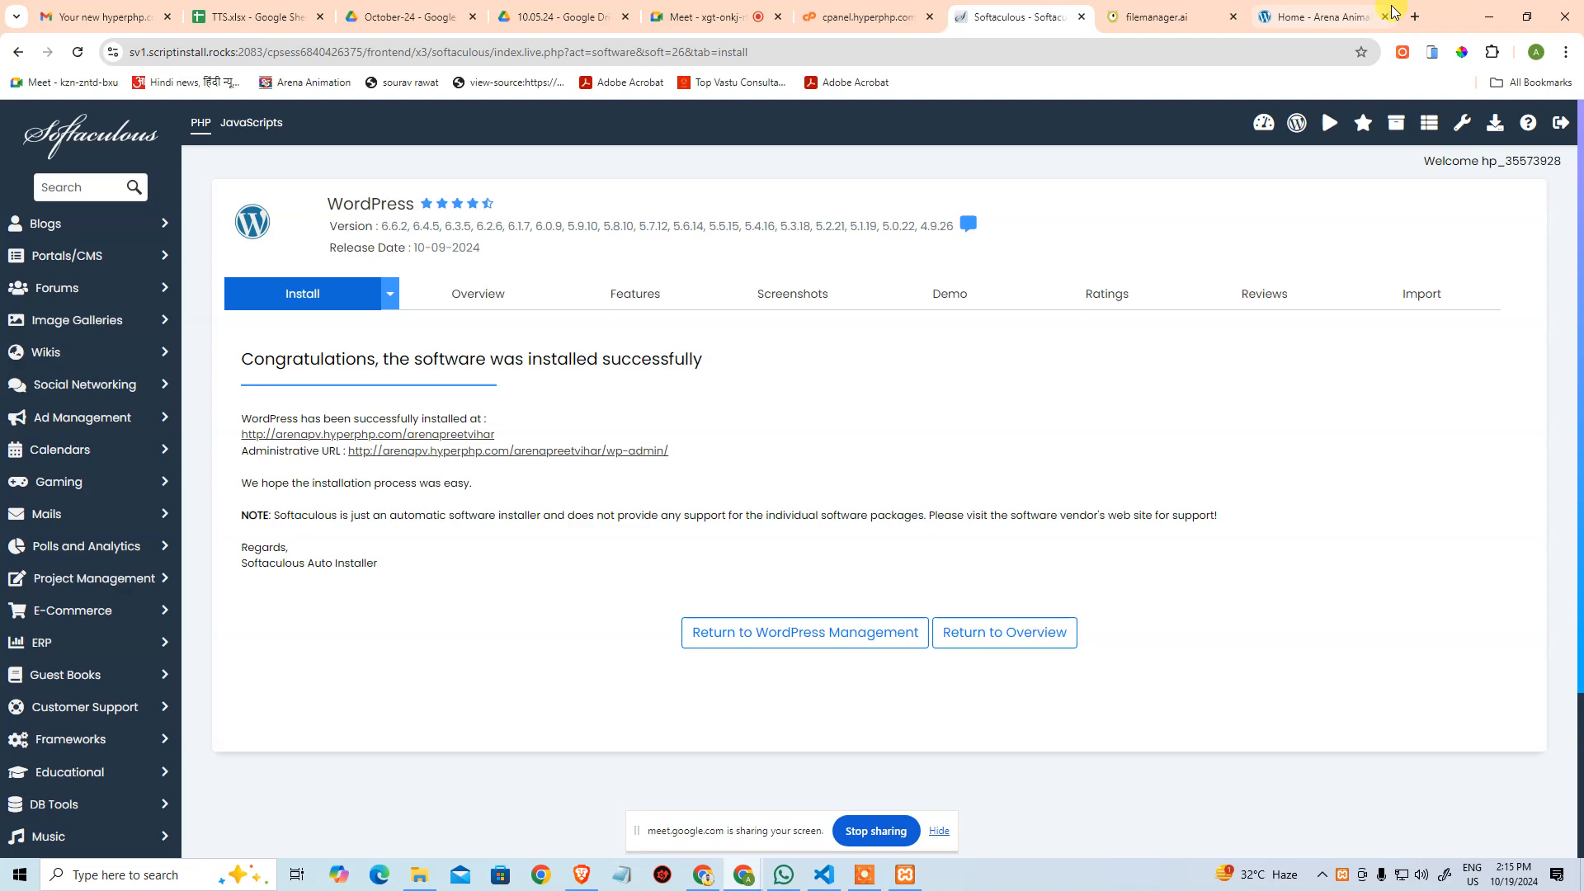
# Load localhost/wordpress in a new tab and review the local Creative Studio homepage
pyautogui.click(1414, 13)
pyautogui.write('LOCA')
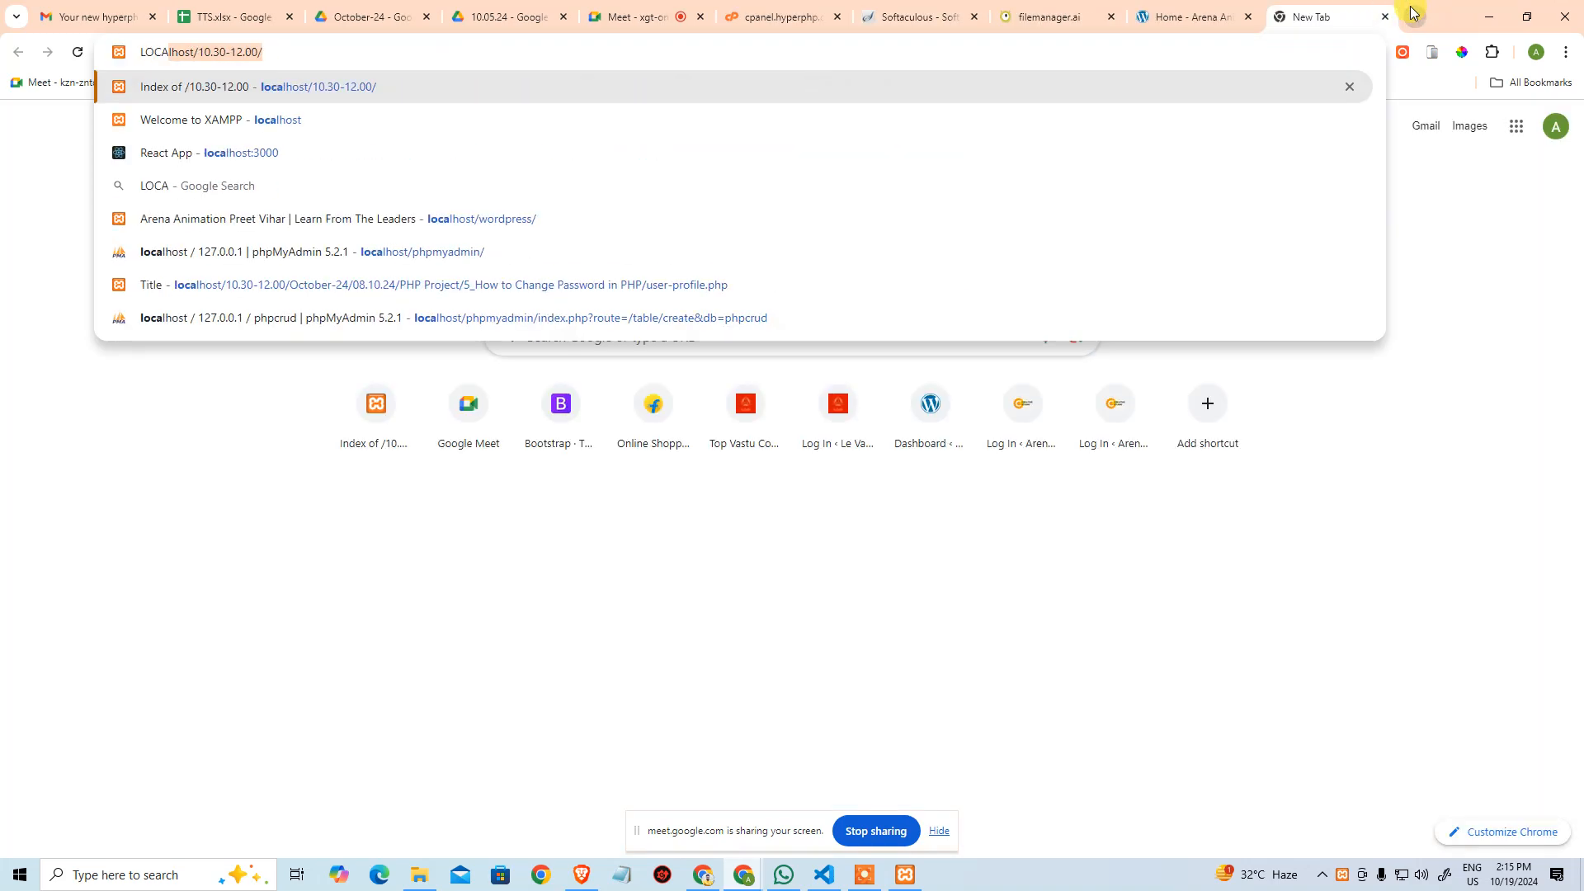
pyautogui.press('Right')
pyautogui.hotkey('ctrl', 'shift', 'Left')
pyautogui.hotkey('ctrl', 'shift', 'Left')
pyautogui.press('BackSpace')
pyautogui.hotkey('alt', 'Tab')
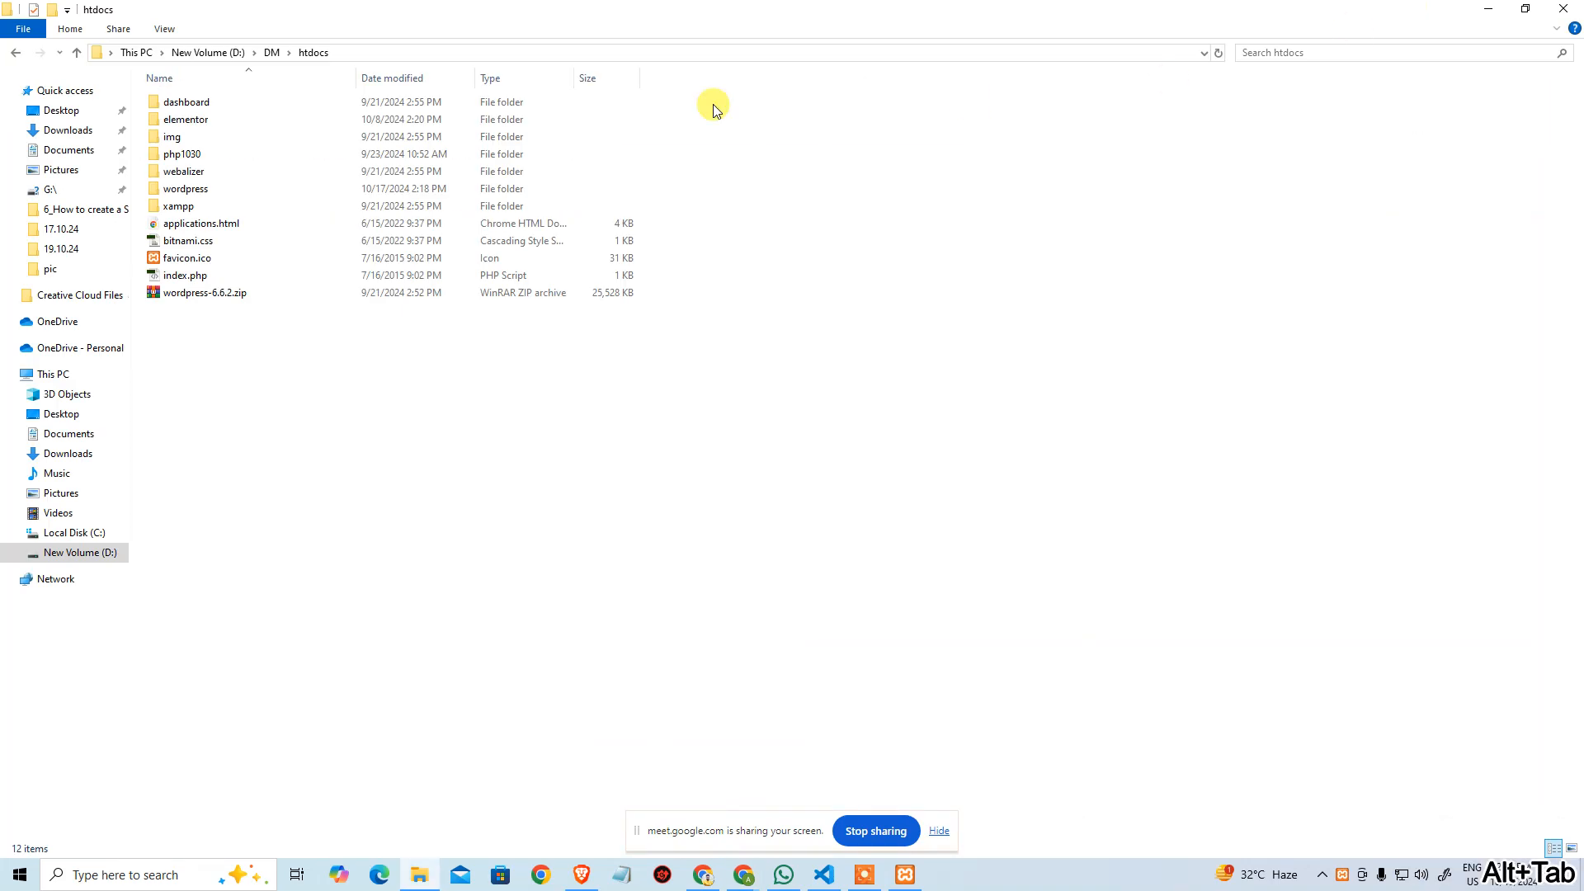
pyautogui.hotkey('alt', 'Tab')
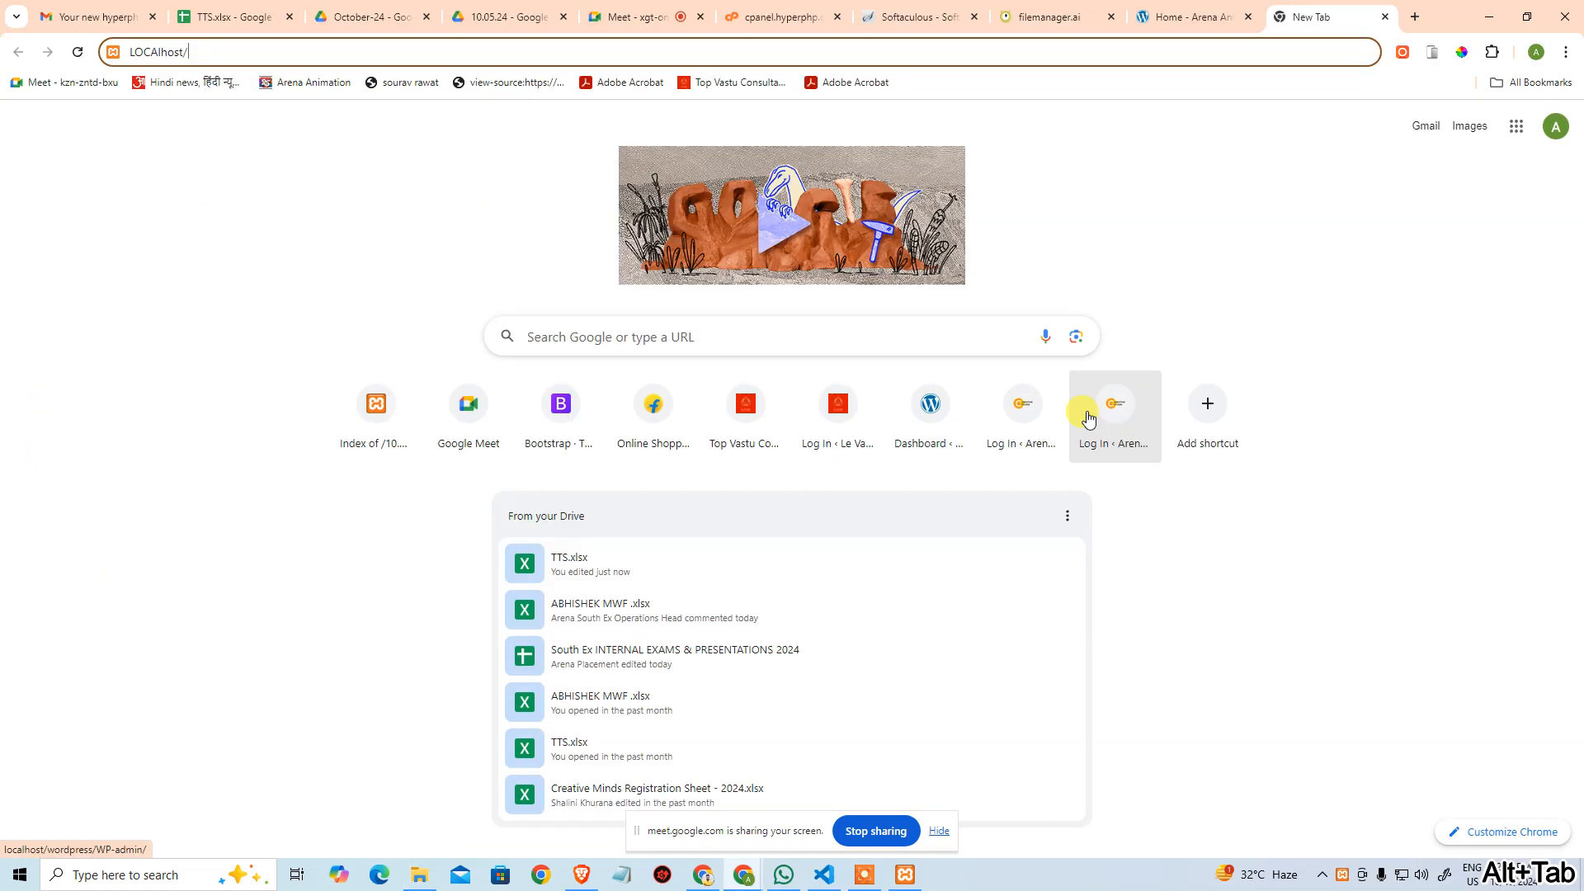
pyautogui.write('wordpress')
pyautogui.press('Return')
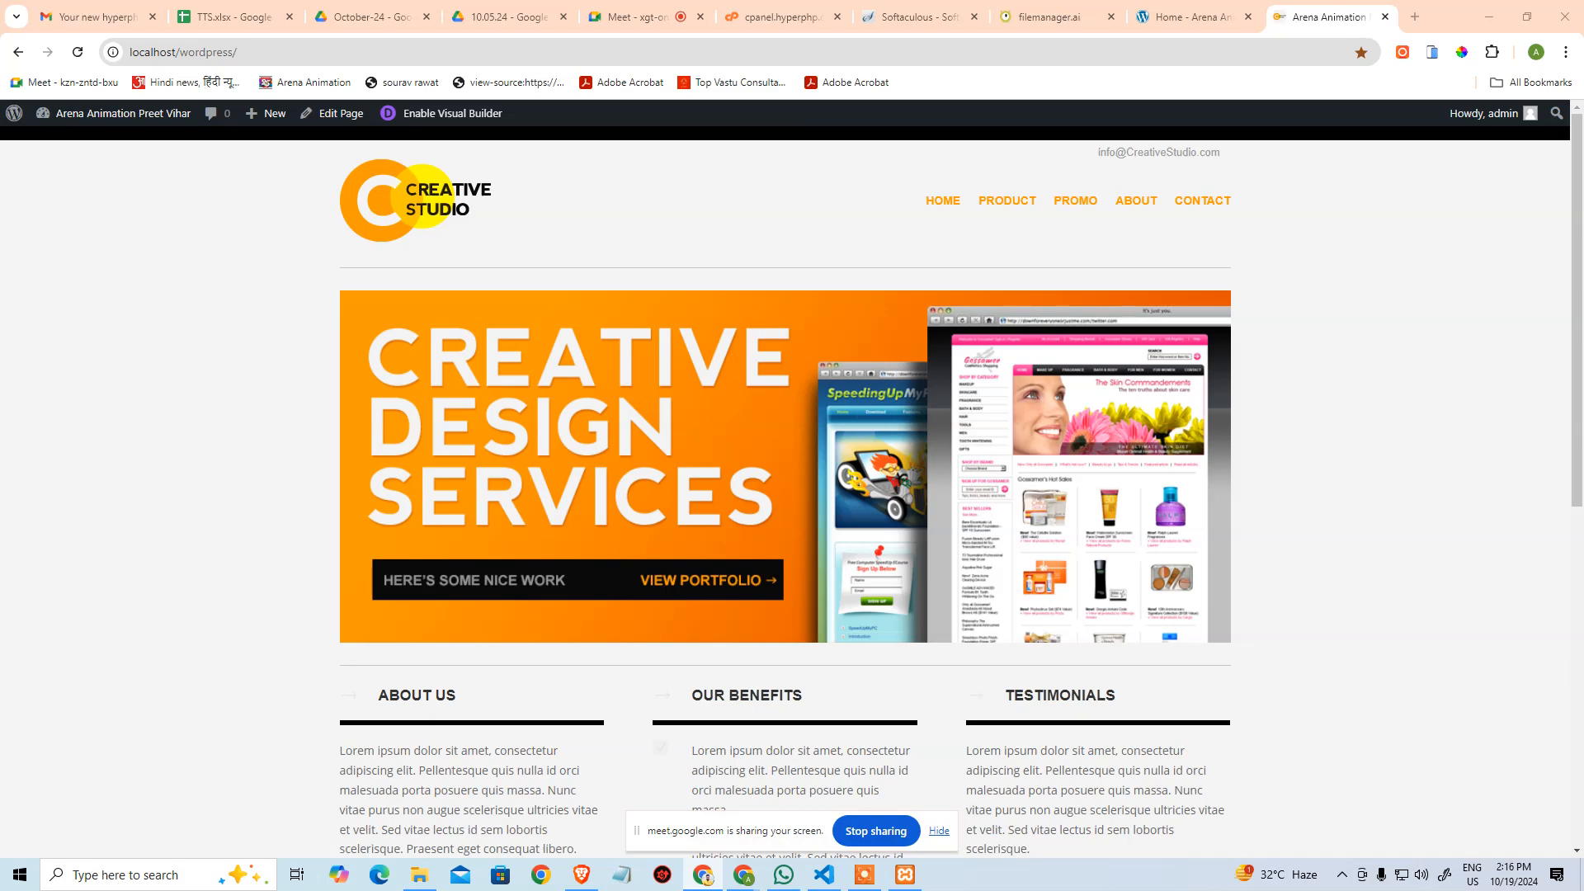
pyautogui.scroll(-8, 810, 473)
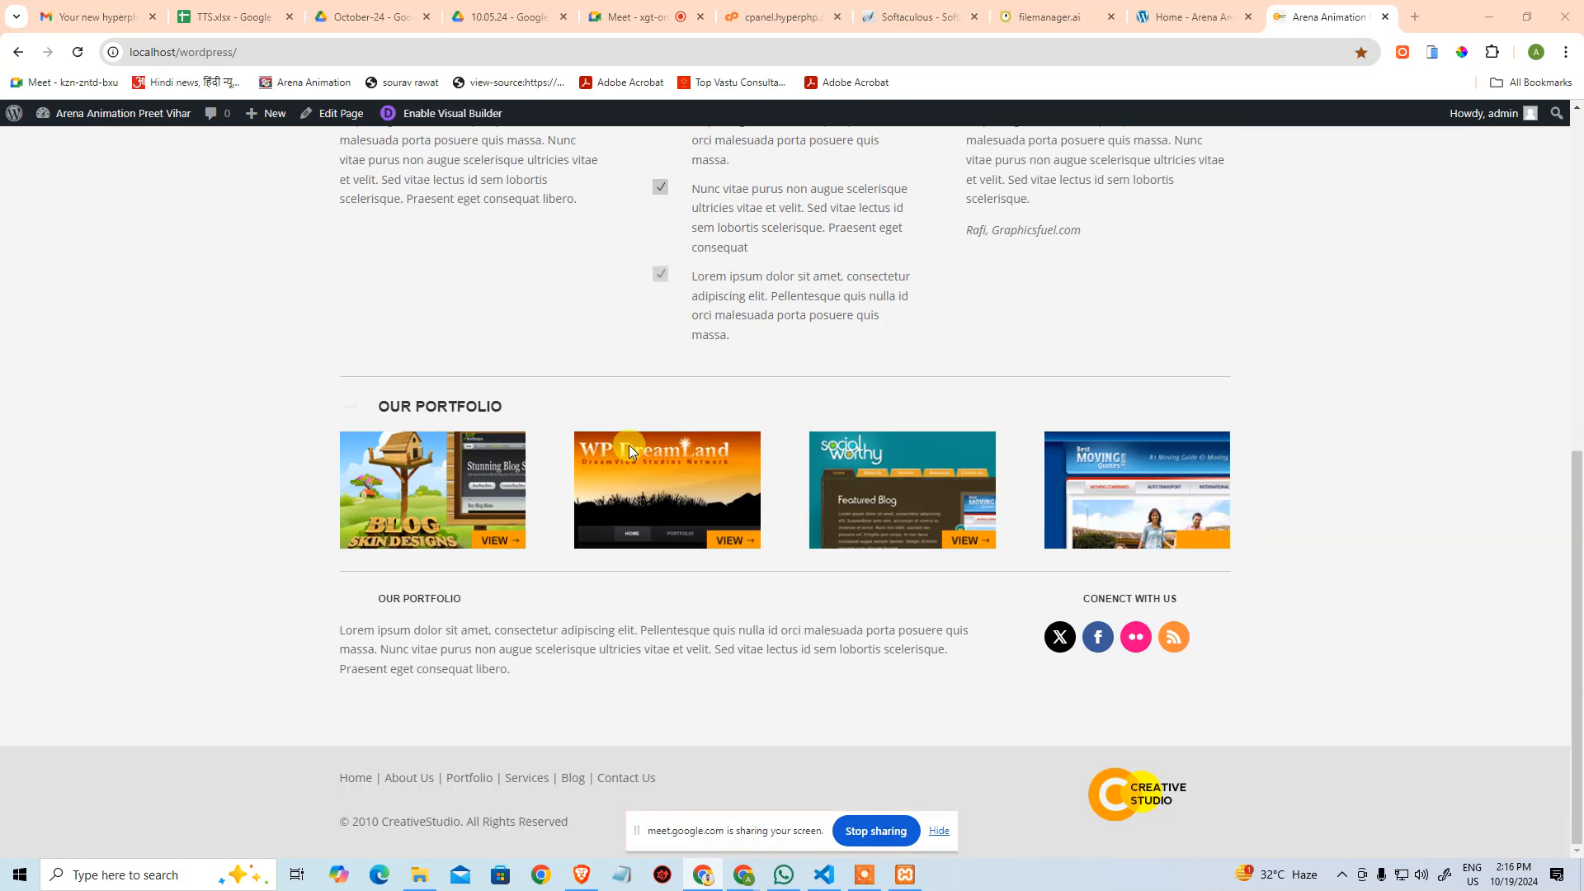
pyautogui.scroll(9, 695, 427)
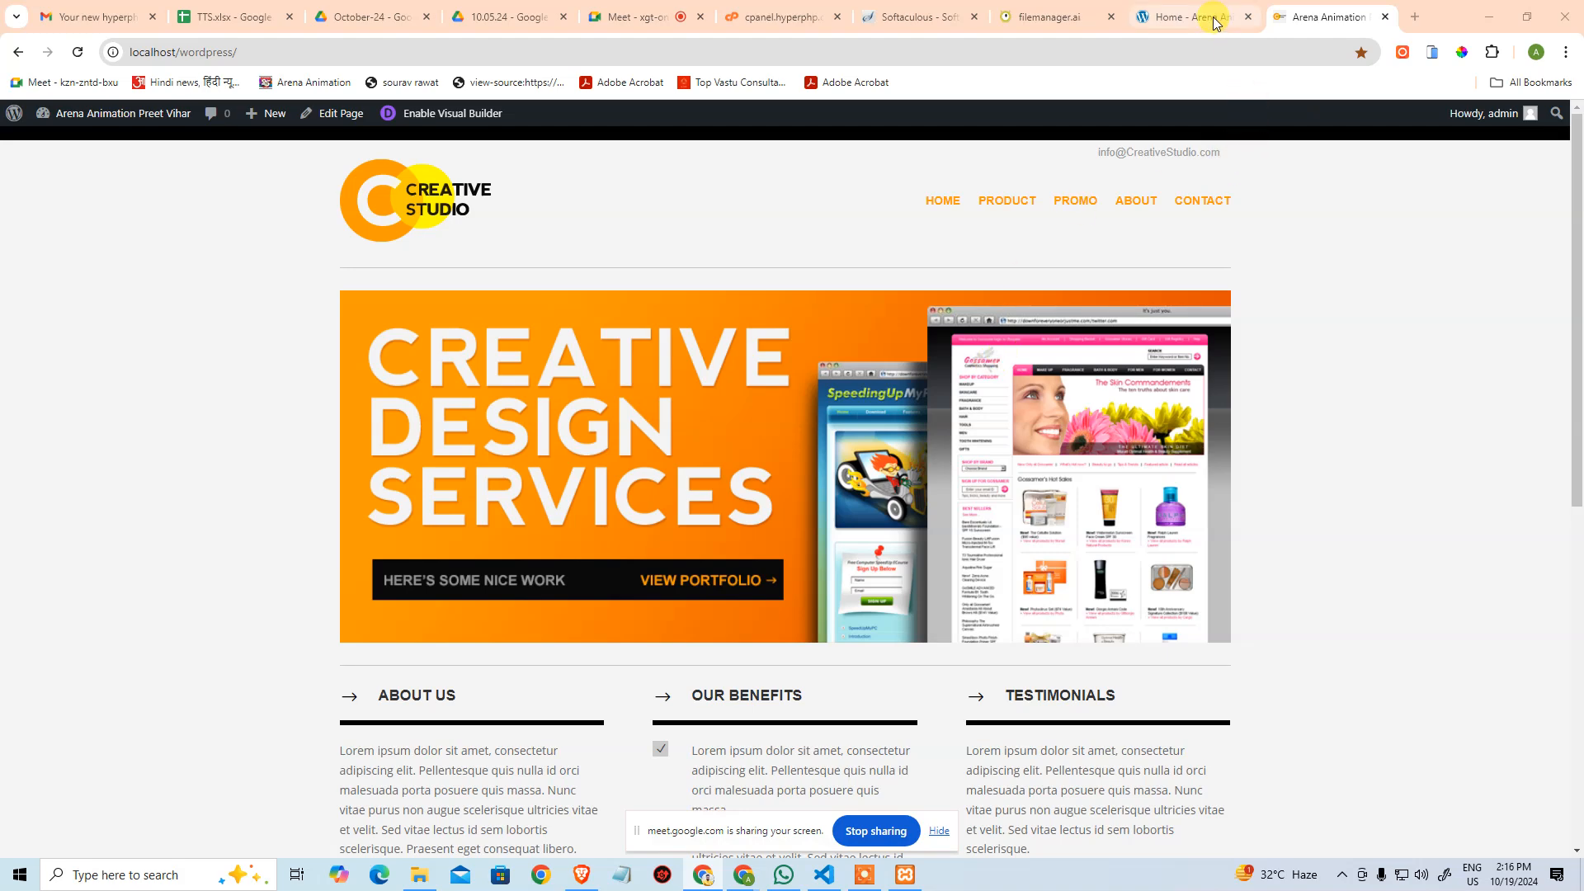
pyautogui.click(312, 54)
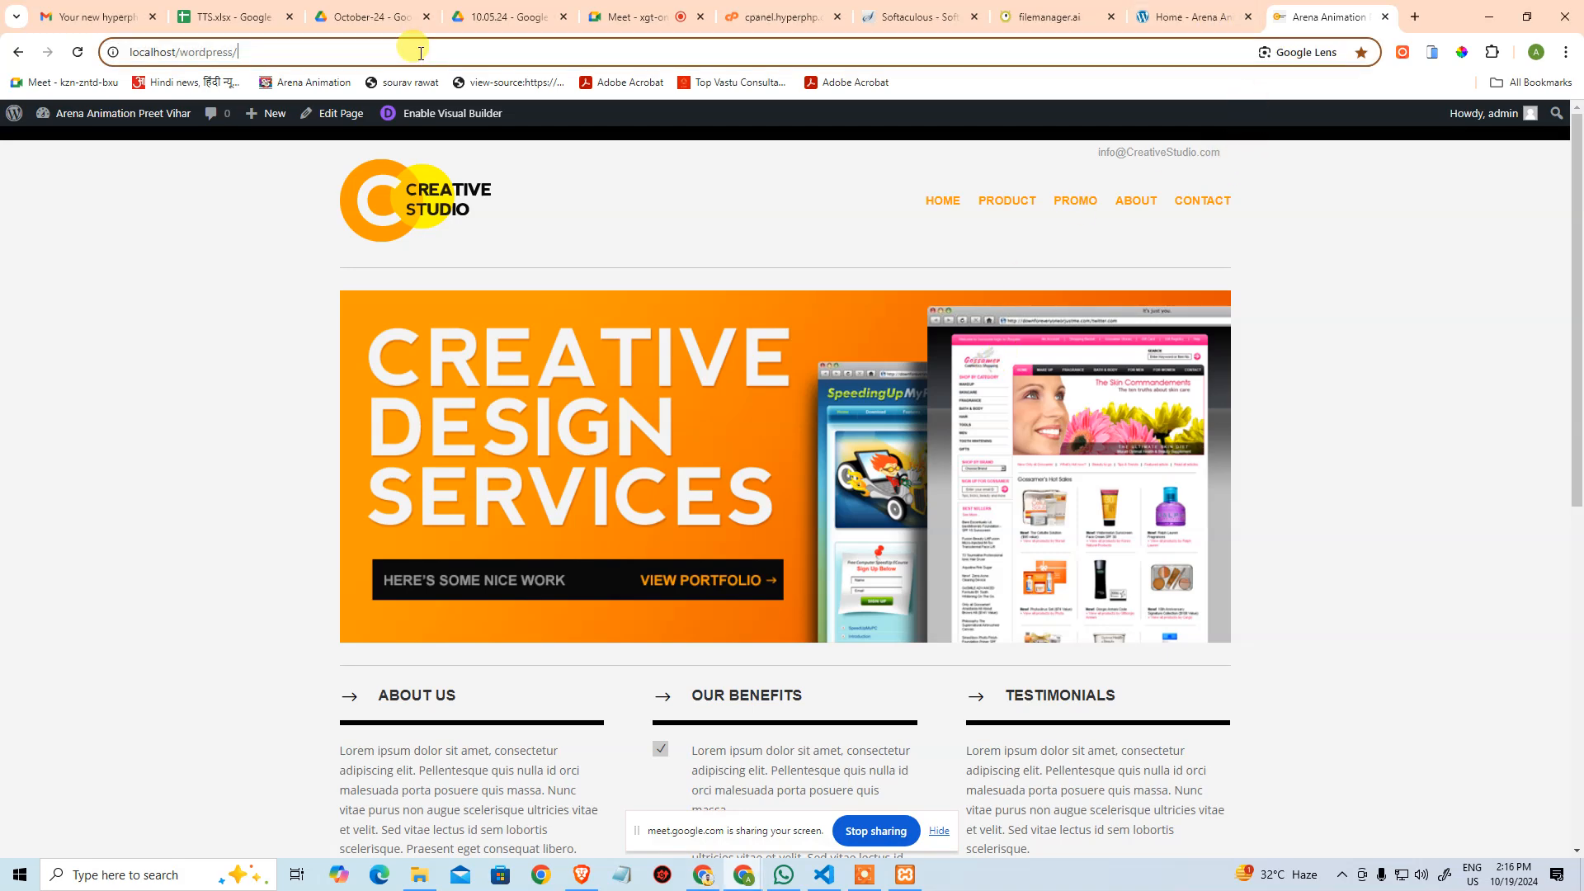
# Open the local WordPress login and copy the admin password from the installation notes file
pyautogui.write('WP')
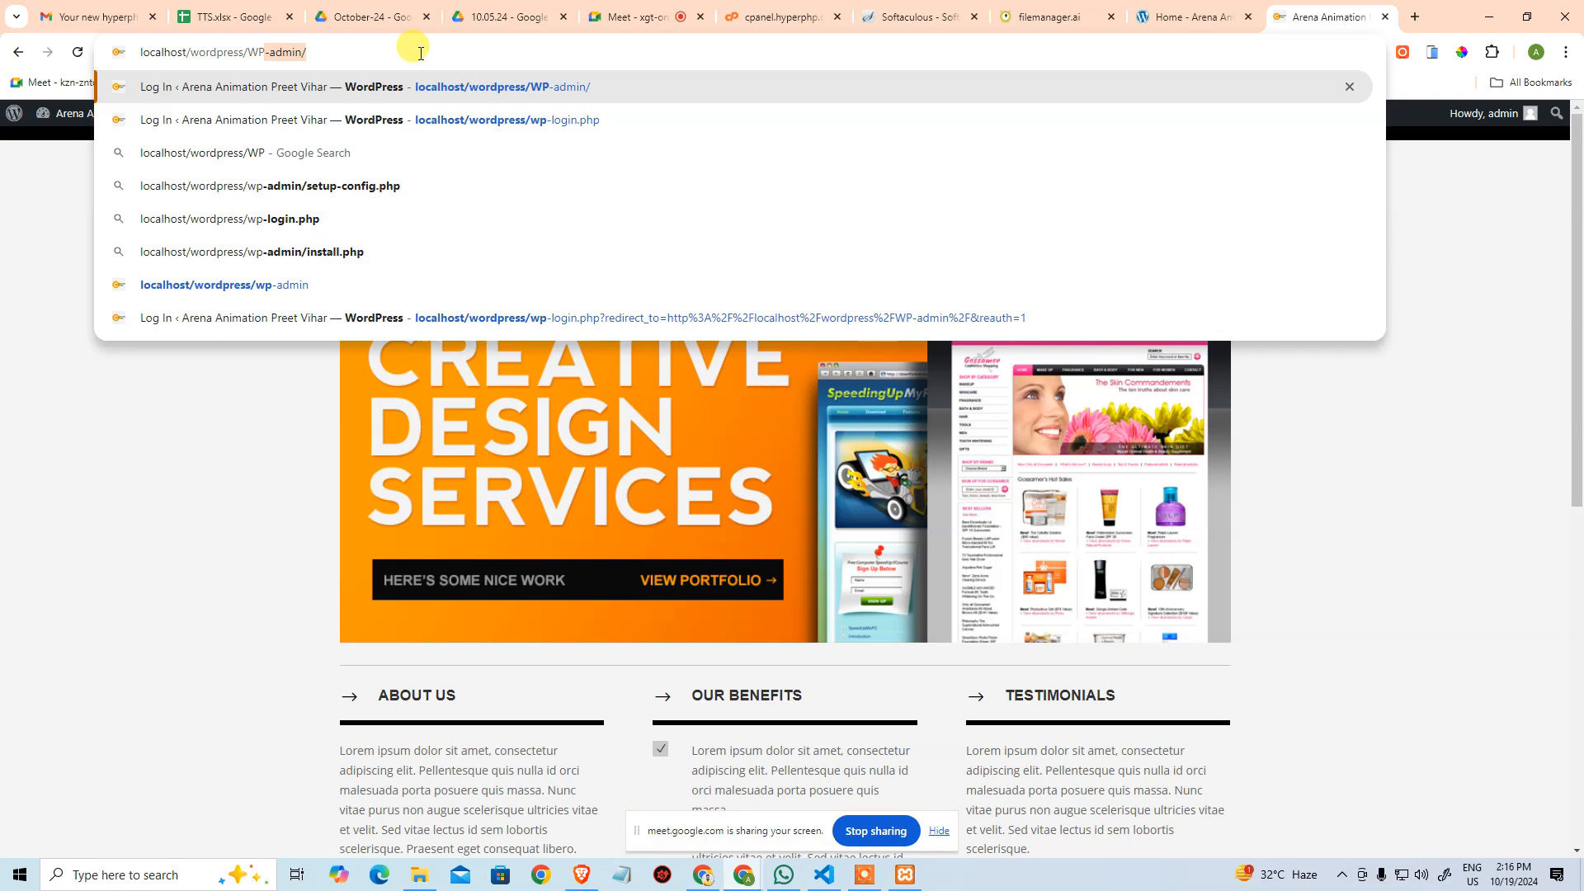
pyautogui.press('Return')
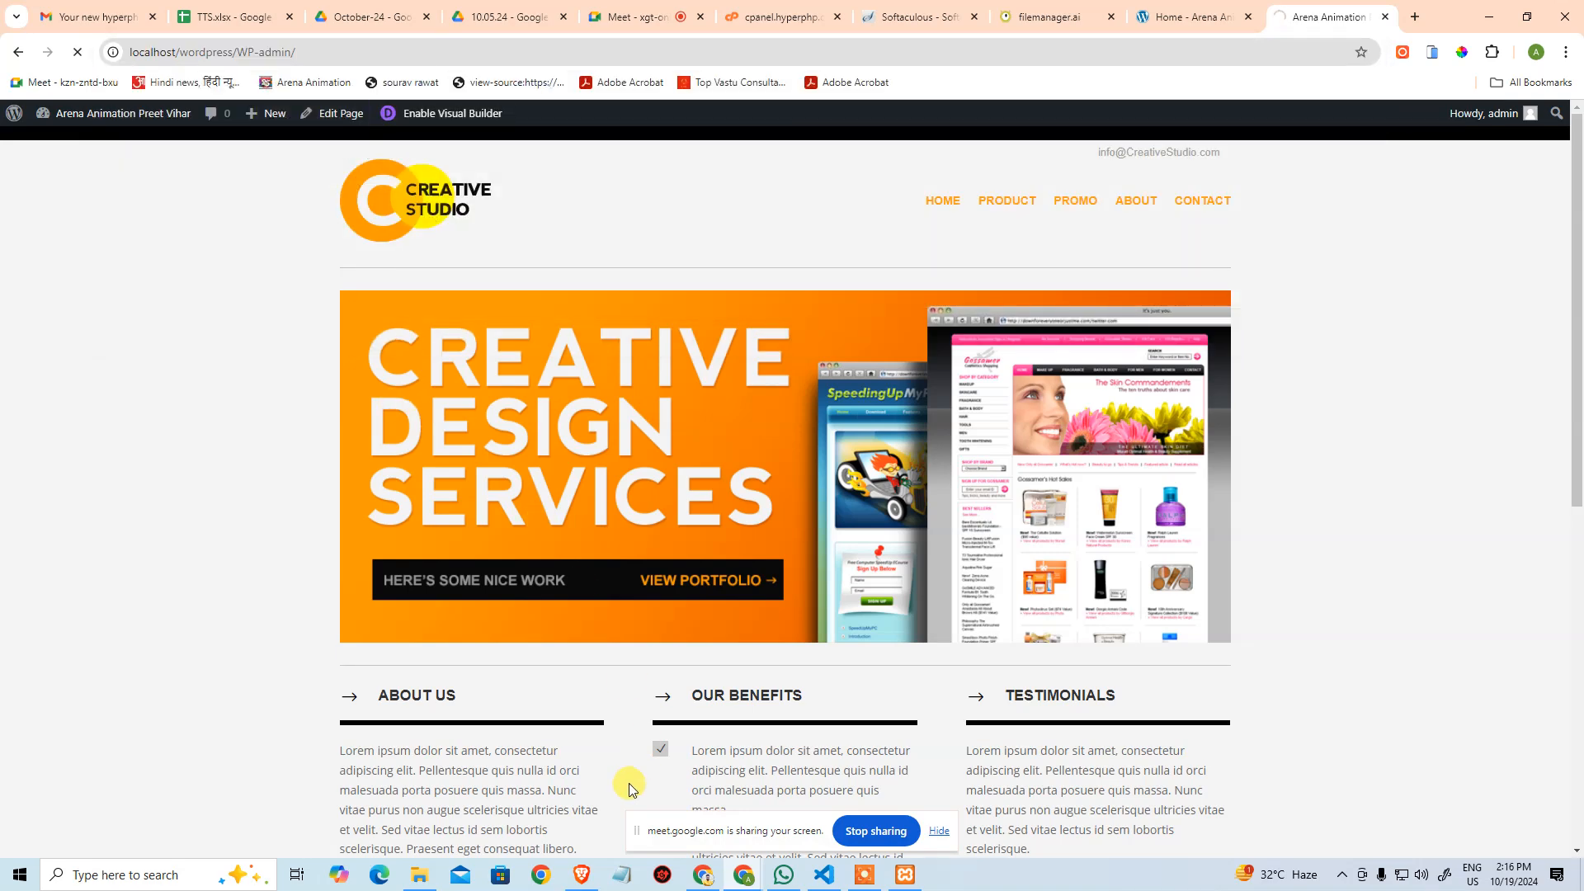
pyautogui.click(617, 878)
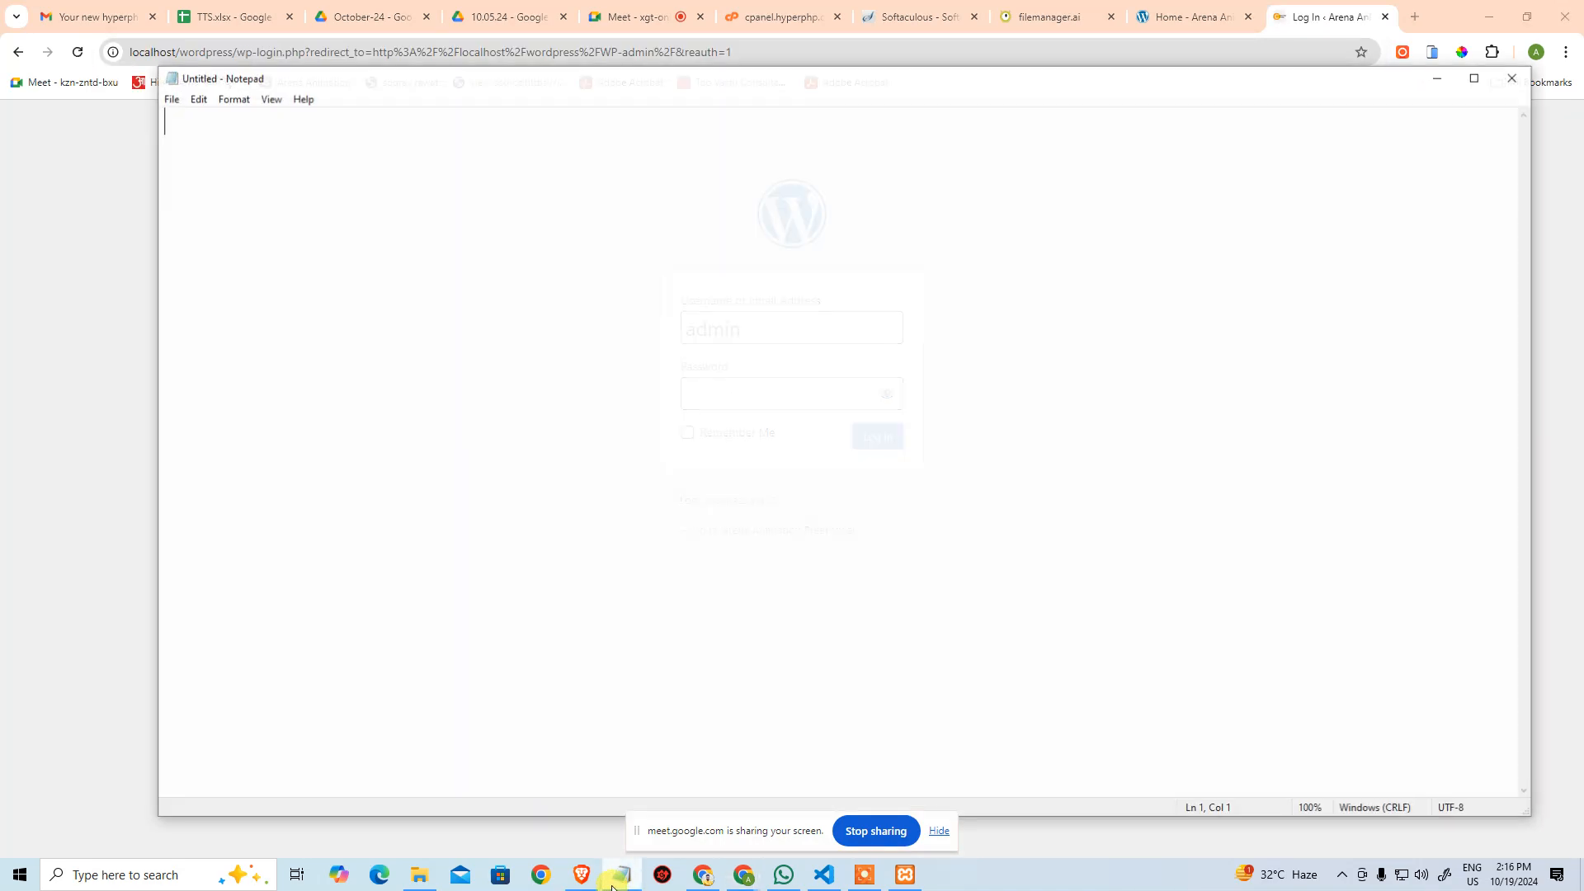
pyautogui.click(1515, 77)
pyautogui.moveTo(614, 883); pyautogui.dragTo(625, 664)
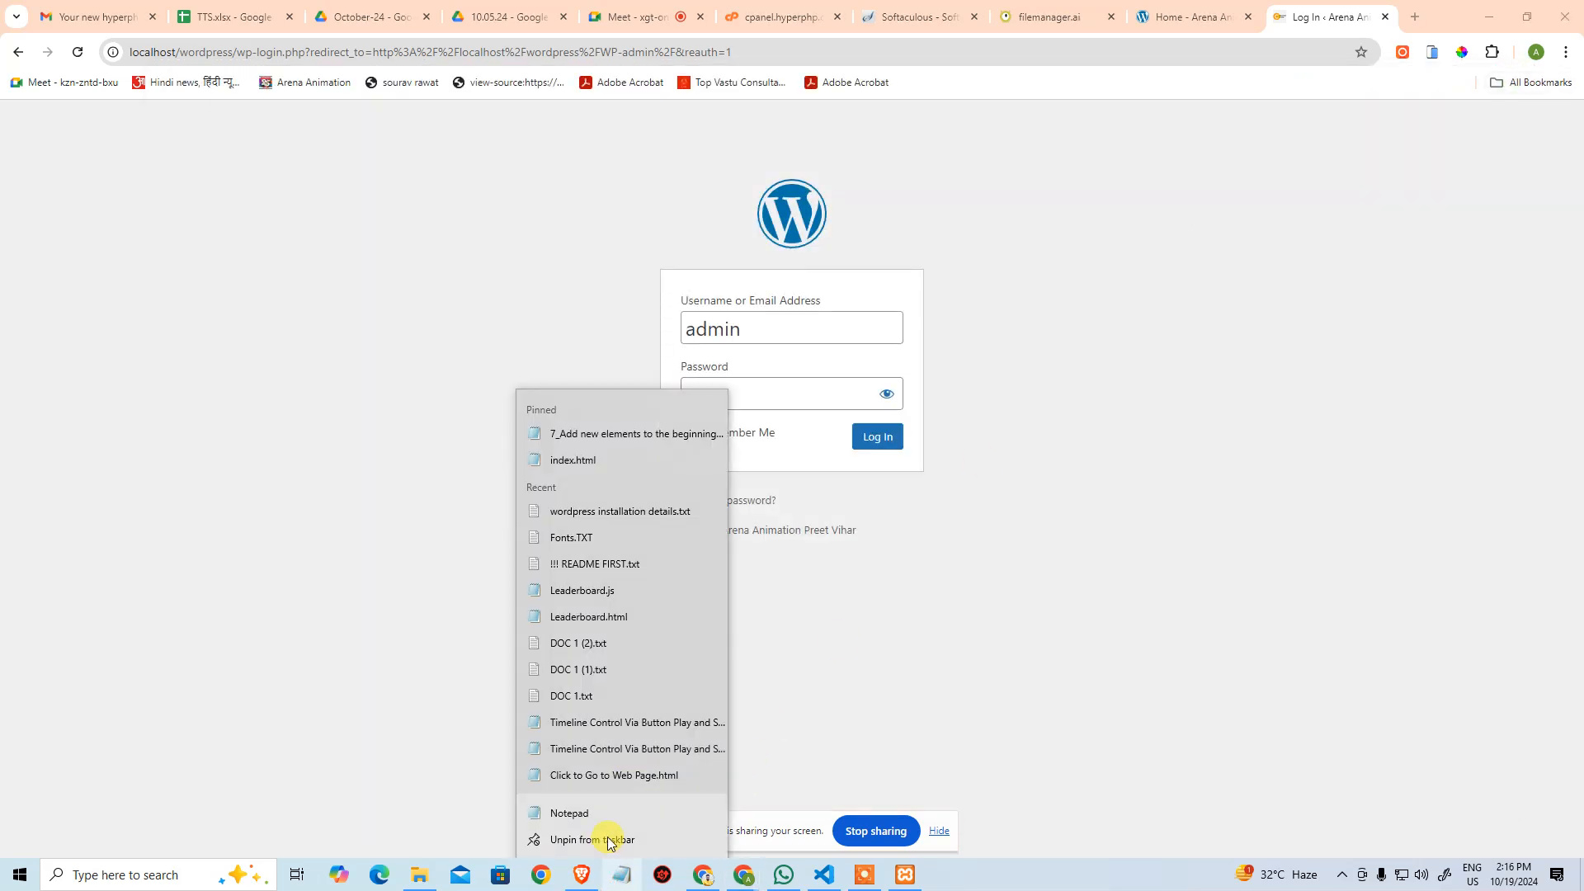
pyautogui.click(646, 513)
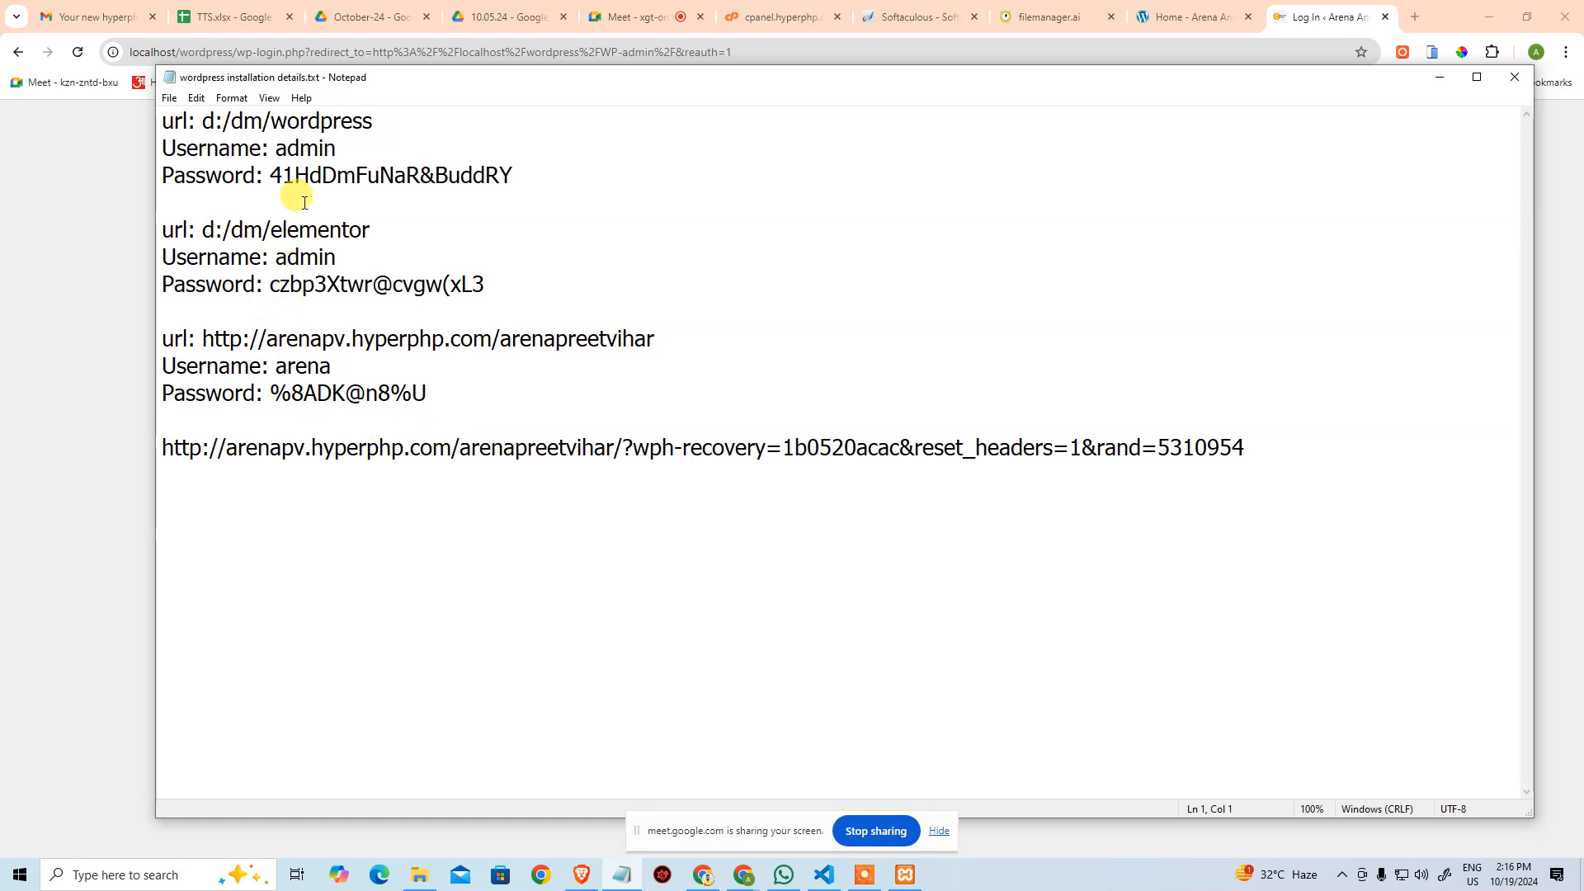
pyautogui.moveTo(271, 175); pyautogui.dragTo(623, 175)
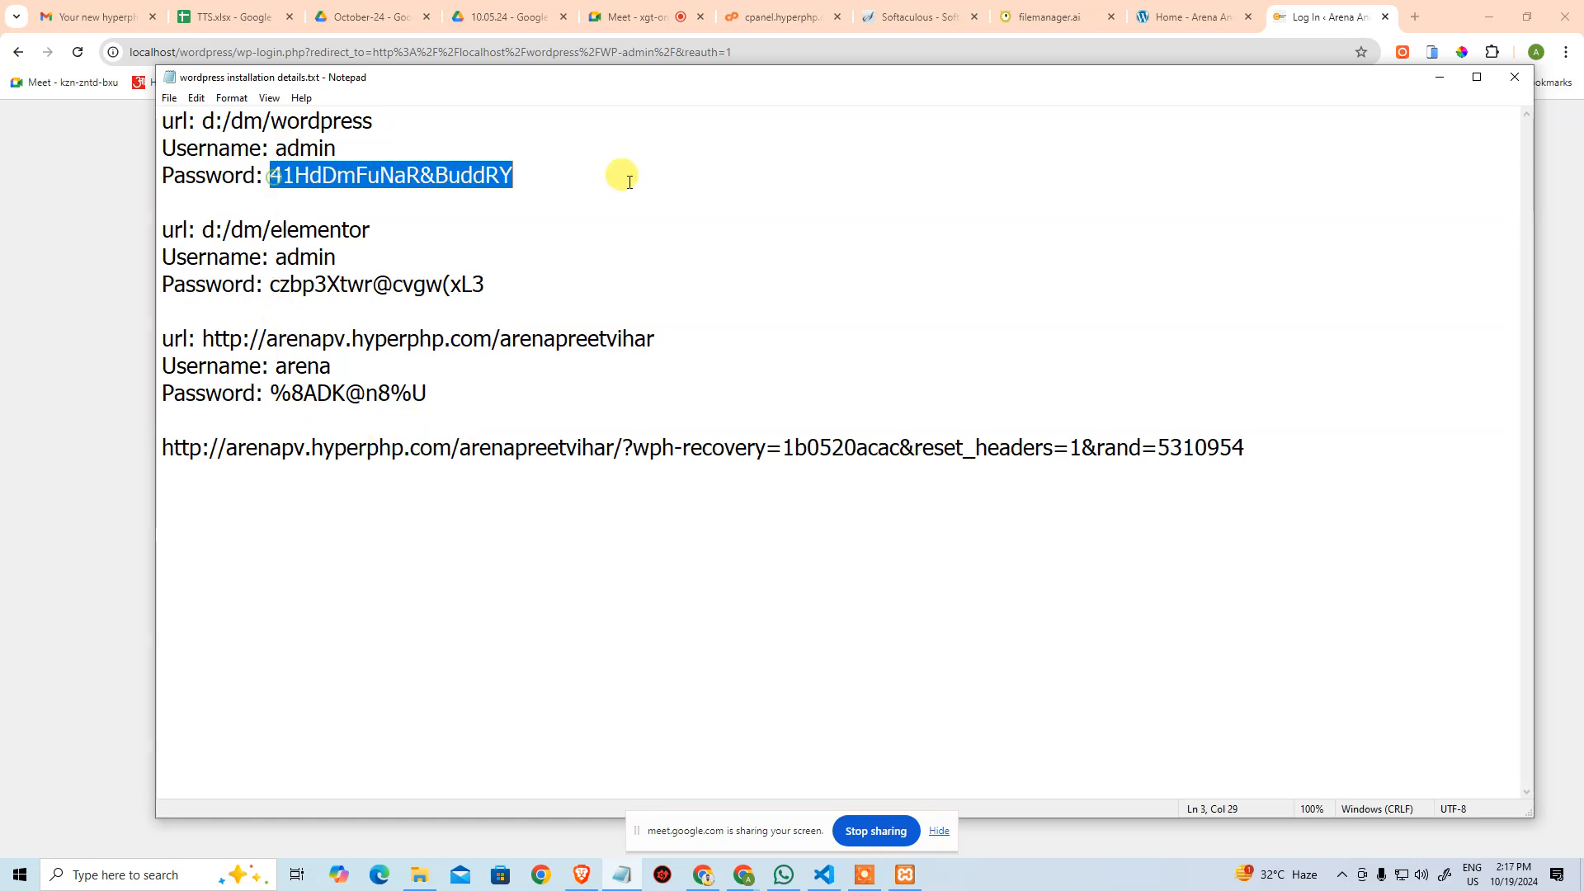
pyautogui.hotkey('ctrl', 'c')
# Paste the copied password into the local login page and submit it
pyautogui.click(48, 262)
pyautogui.click(739, 383)
pyautogui.hotkey('ctrl', 'v')
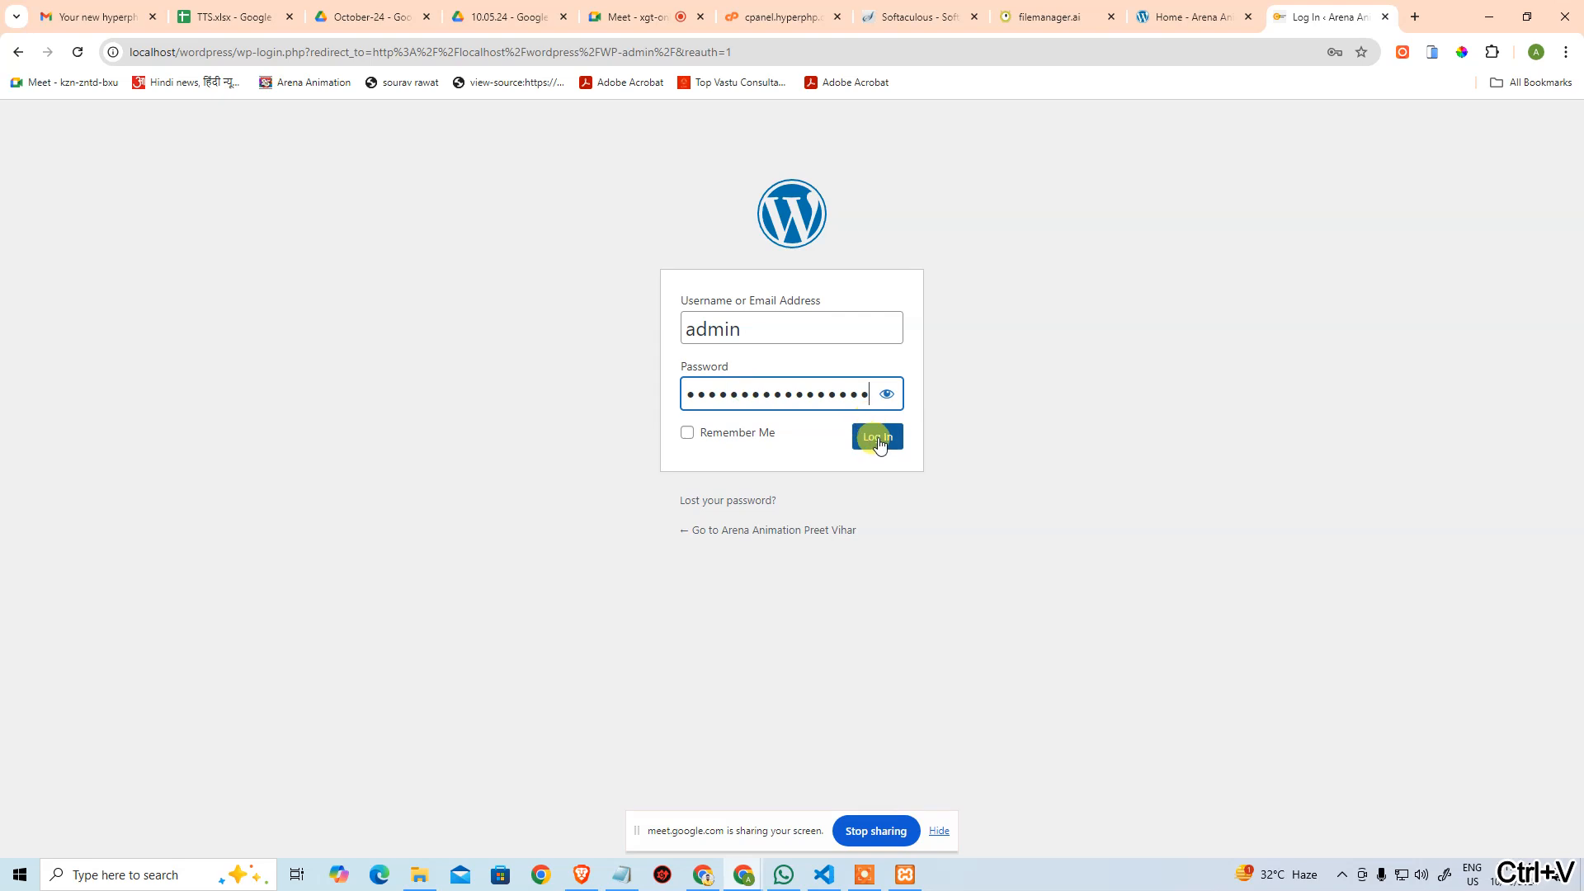
pyautogui.click(881, 439)
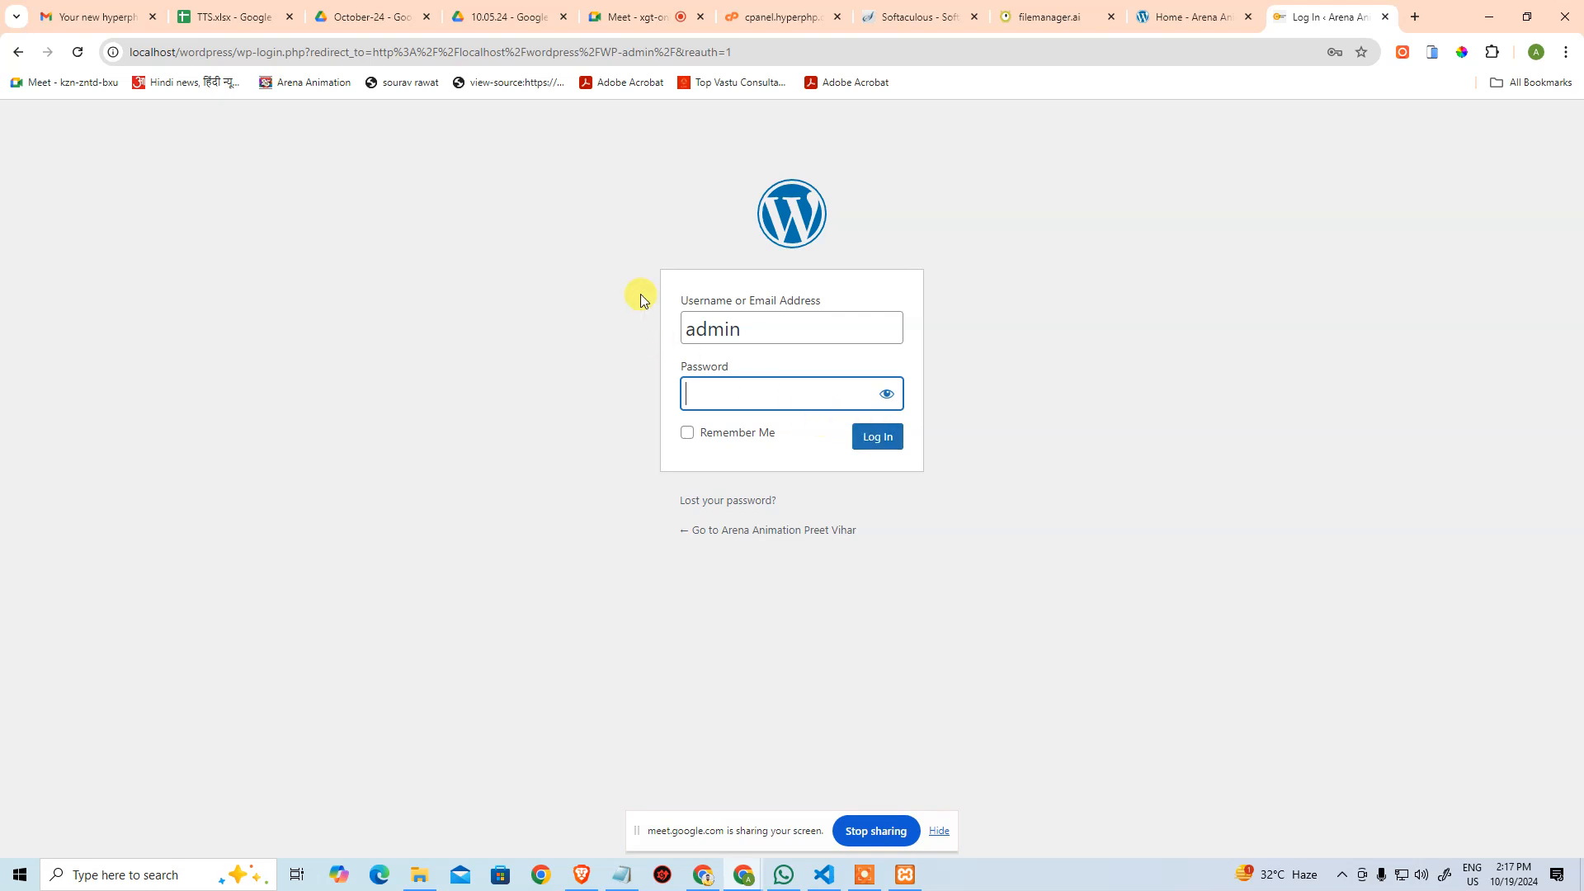
# Strip the redirect from the wp-login address, then log in with the saved lowercase username and pasted password
pyautogui.click(344, 53)
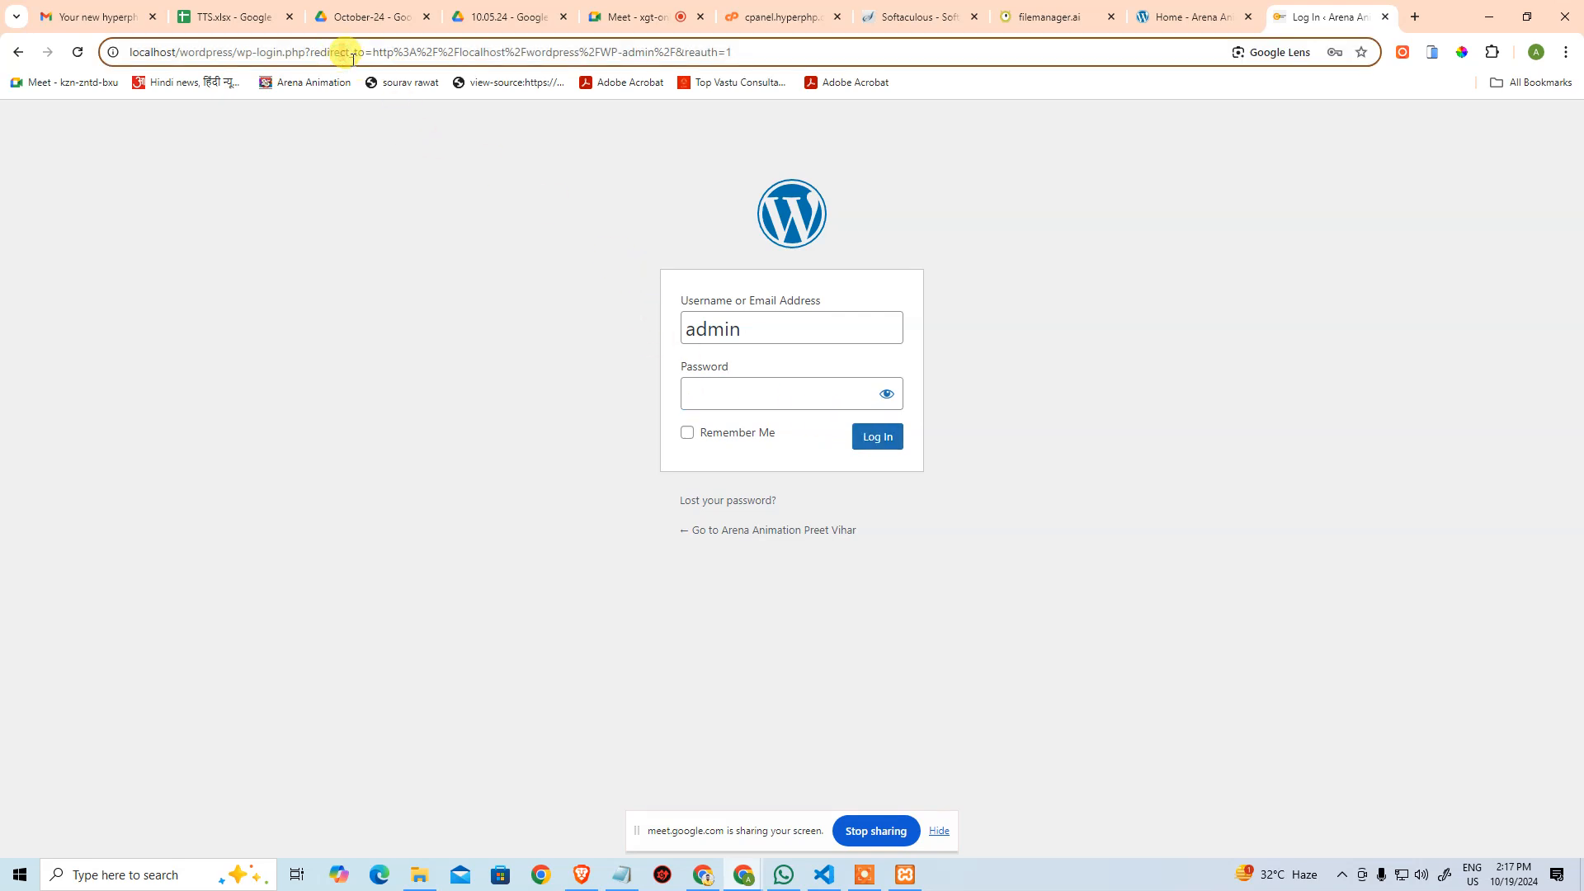
pyautogui.hotkey('ctrl', 'shift', 'Left')
pyautogui.hotkey('ctrl', 'shift', 'Left')
pyautogui.hotkey('ctrl', 'shift', 'Left')
pyautogui.hotkey('ctrl', 'shift', 'Left')
pyautogui.hotkey('ctrl', 'shift', 'Left')
pyautogui.hotkey('ctrl', 'shift', 'Left')
pyautogui.hotkey('ctrl', 'shift', 'Left')
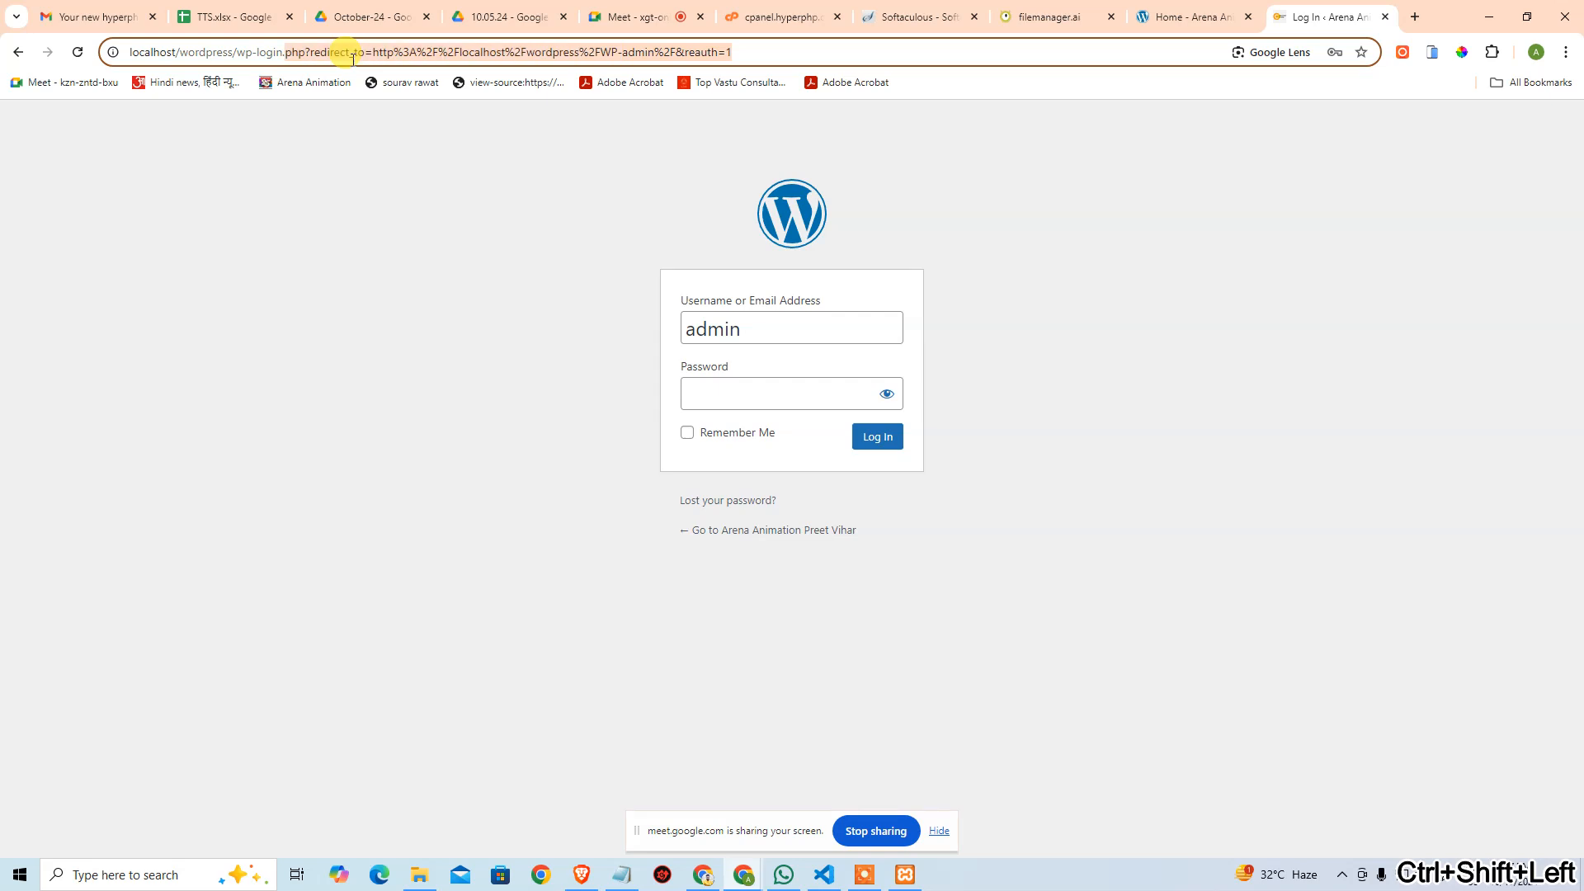
pyautogui.press('BackSpace')
pyautogui.press('Return')
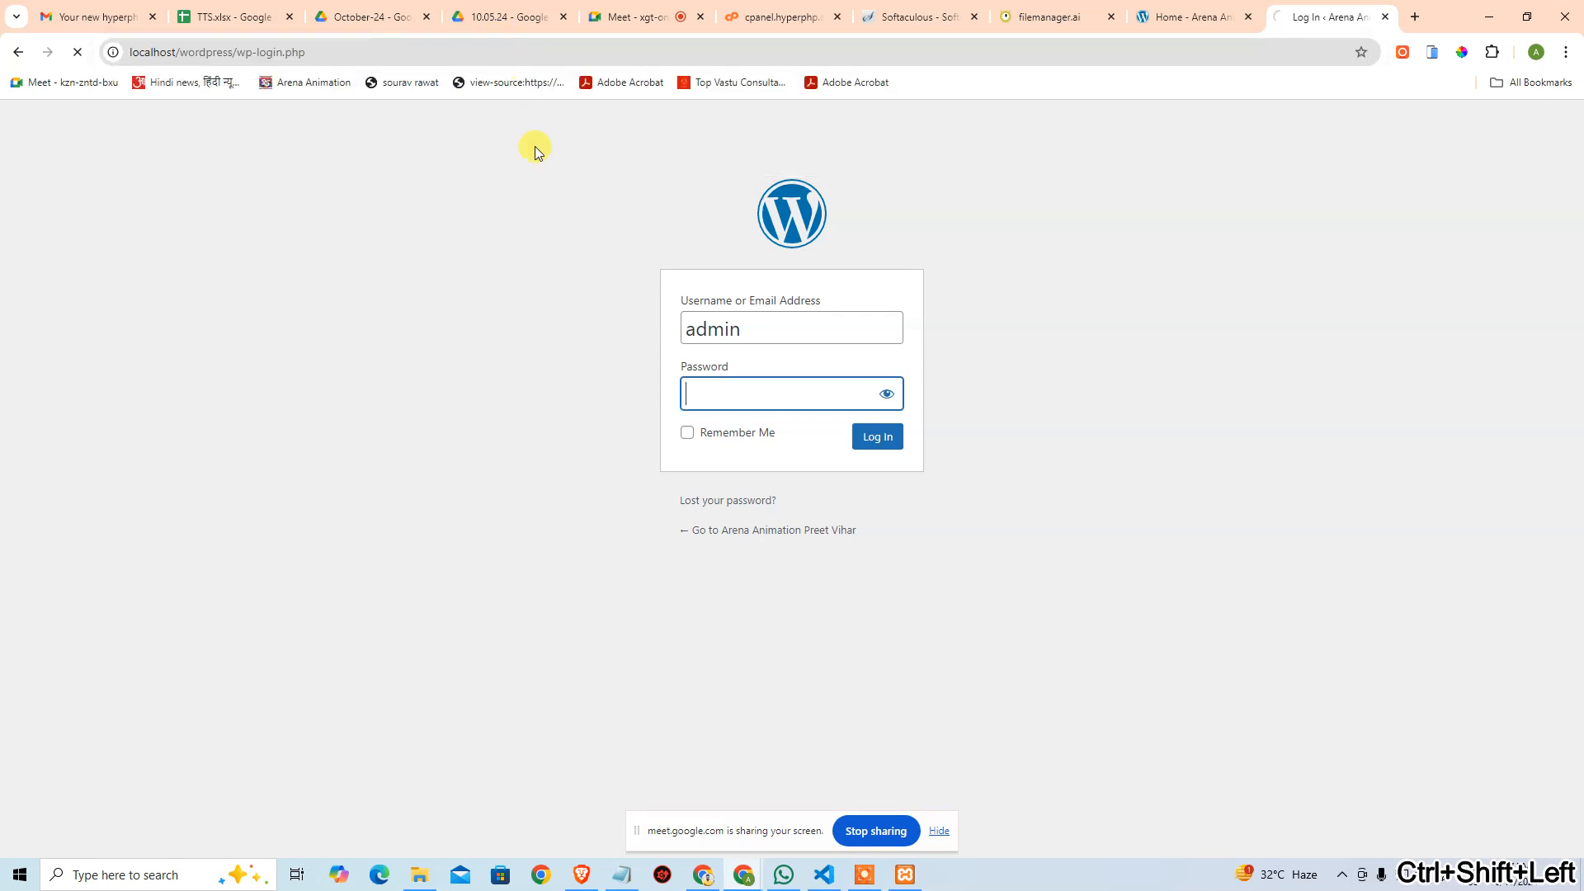
pyautogui.click(748, 326)
pyautogui.write('AD')
pyautogui.press('Down')
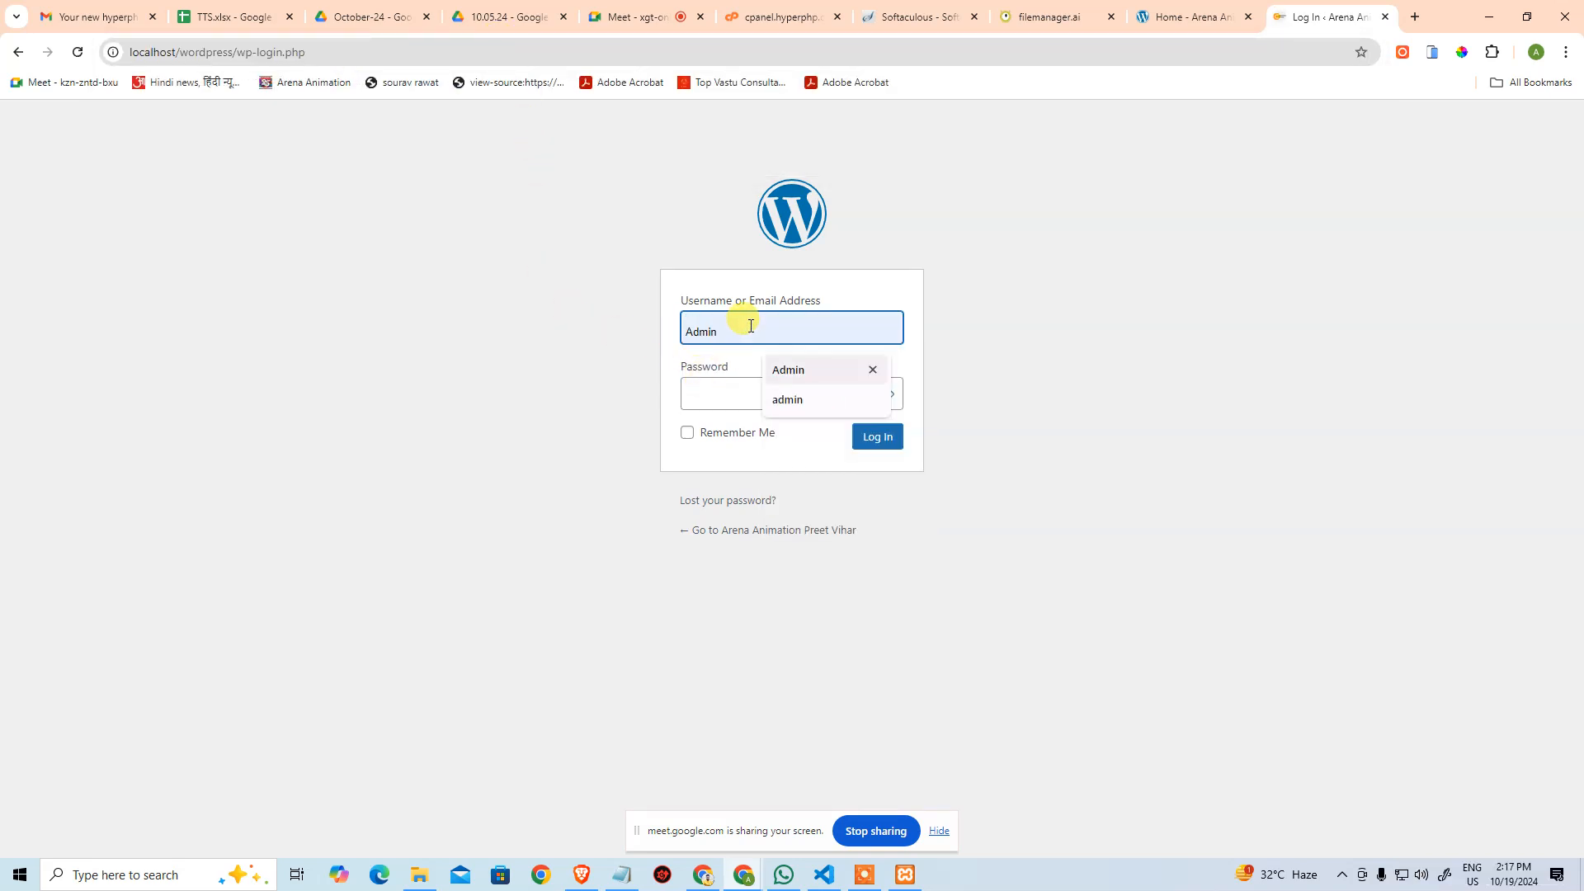
pyautogui.press('Down')
pyautogui.press('Return')
pyautogui.press('Tab')
pyautogui.hotkey('ctrl', 'v')
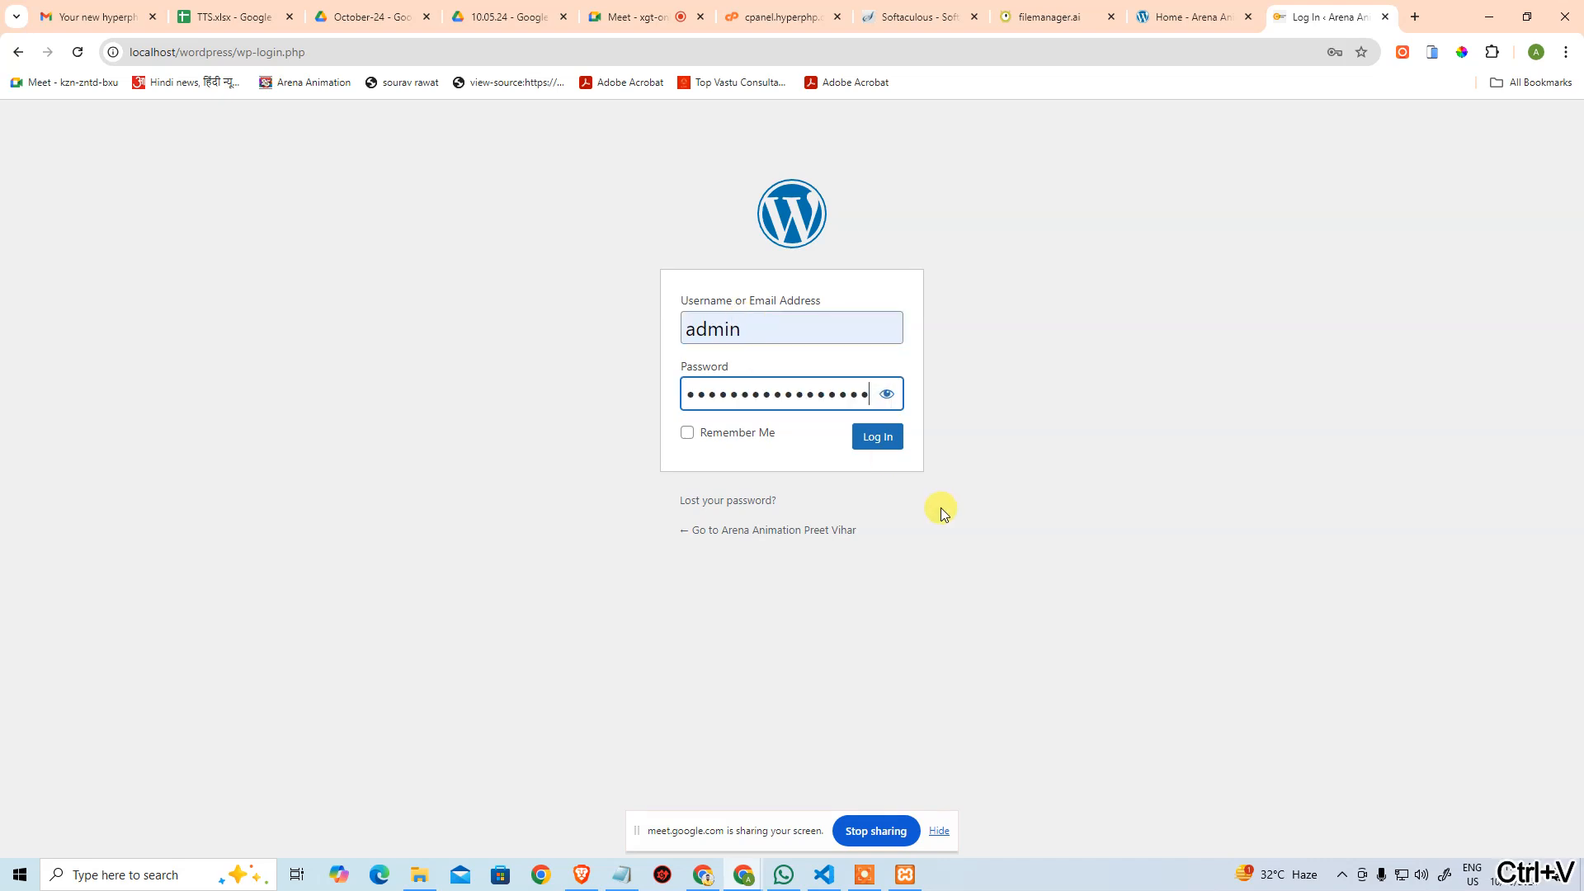
pyautogui.click(863, 435)
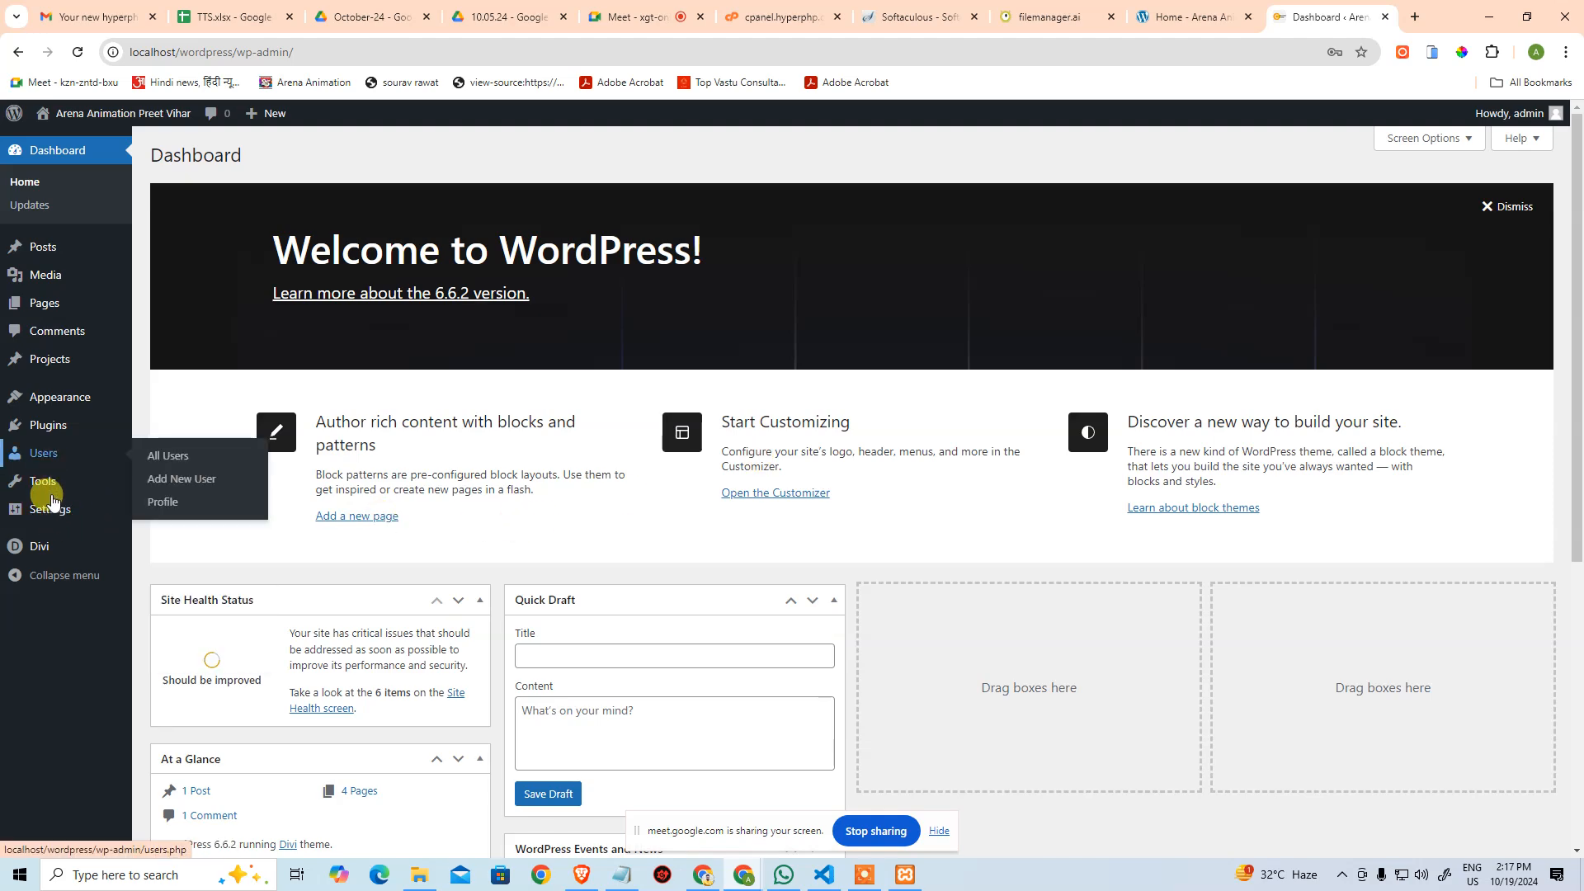
# Go from Plugins to the Add New Plugin page on the localhost site
pyautogui.moveTo(41, 481)
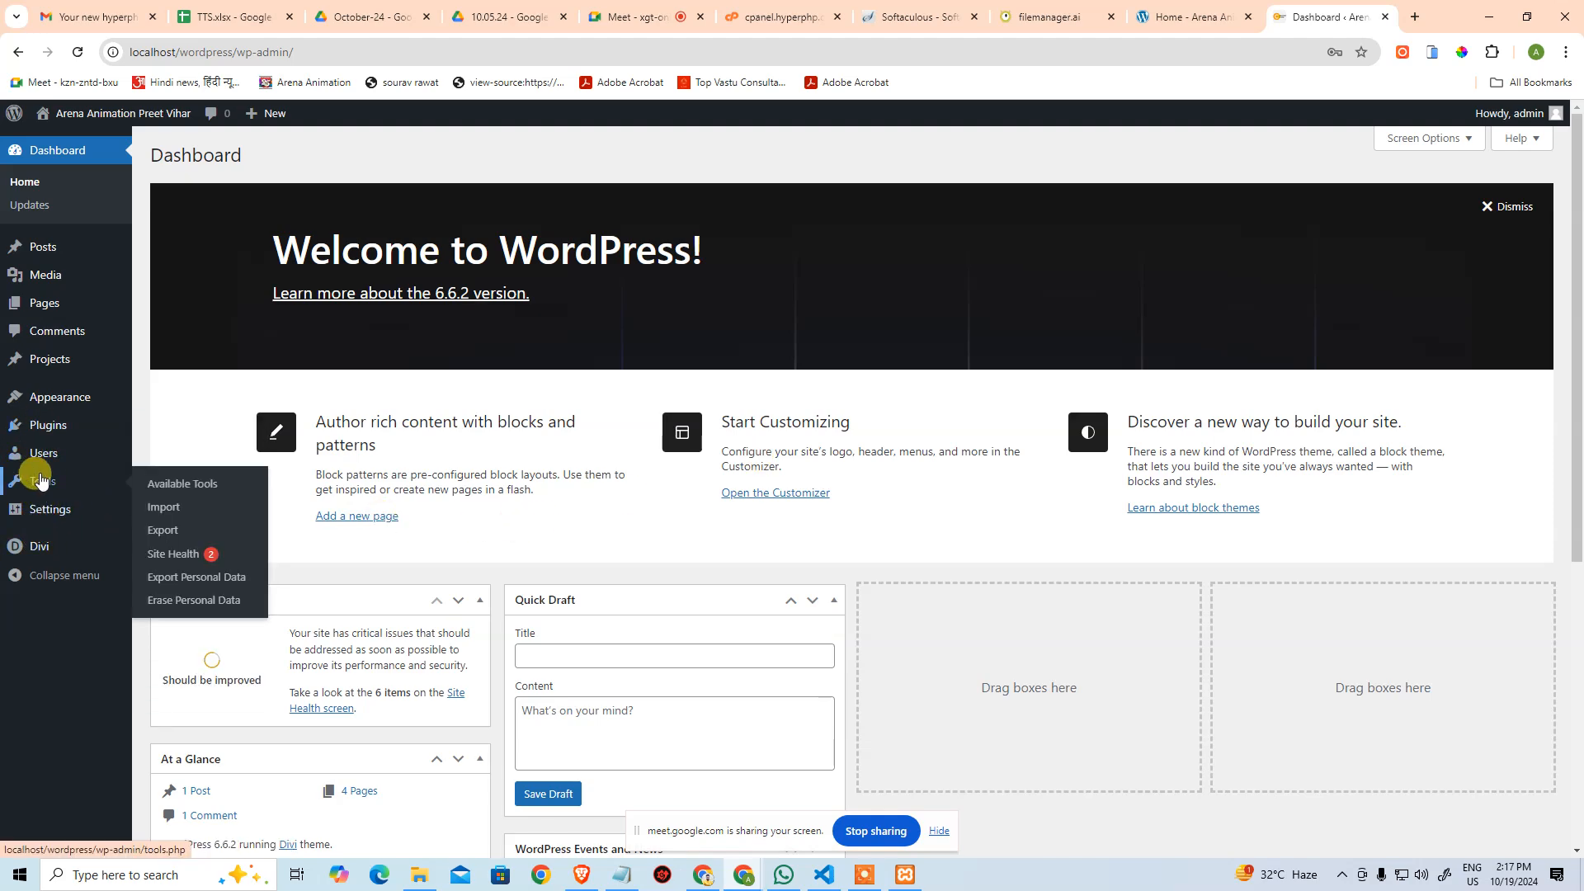
pyautogui.moveTo(37, 303)
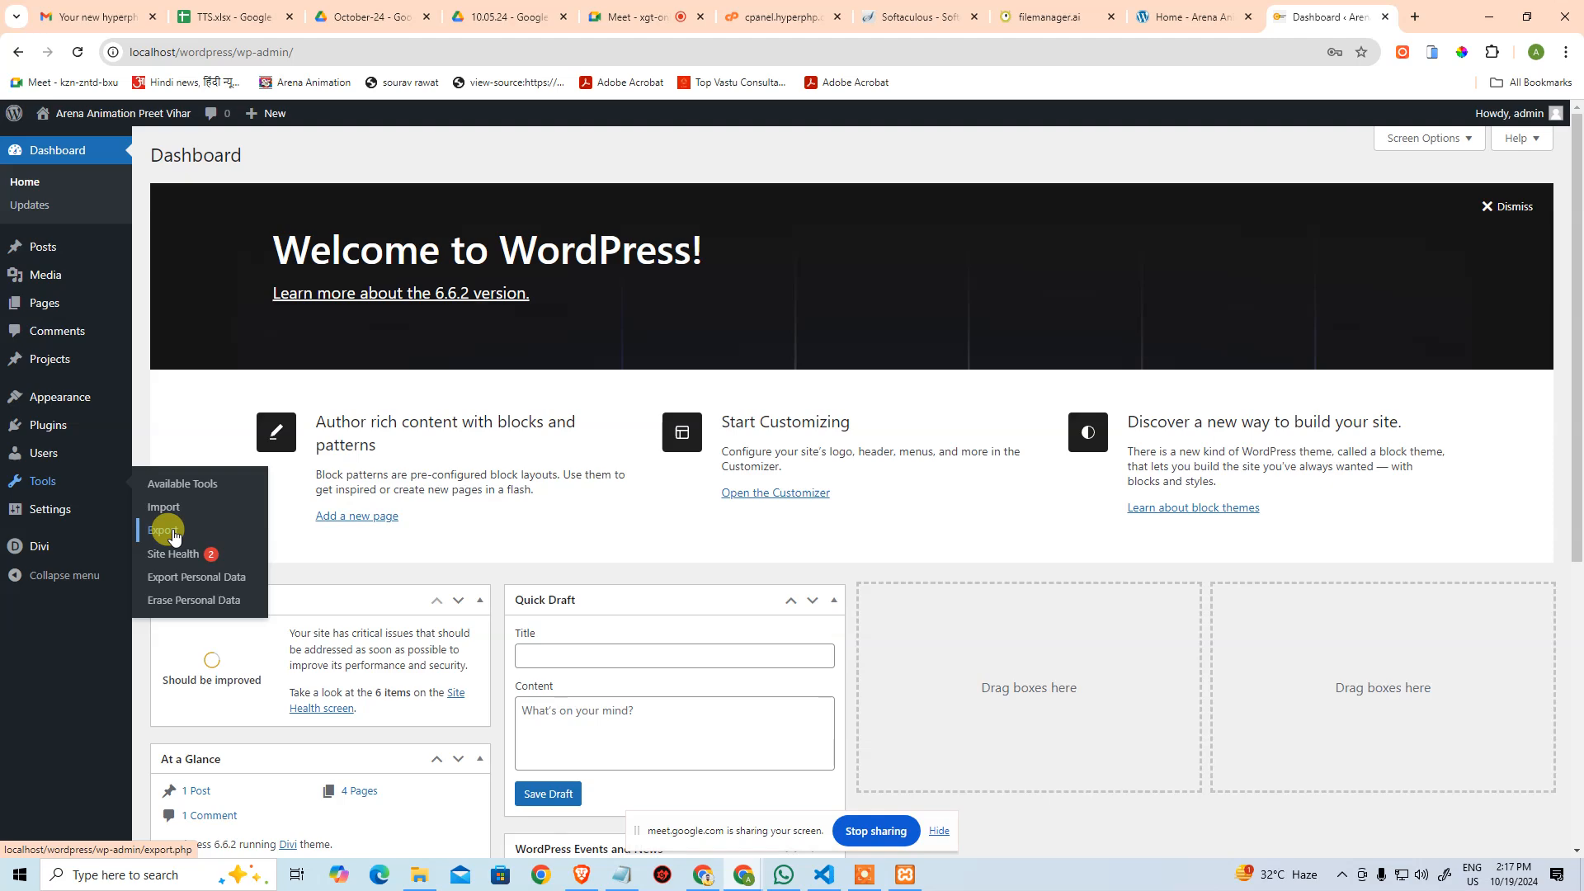
pyautogui.moveTo(61, 424)
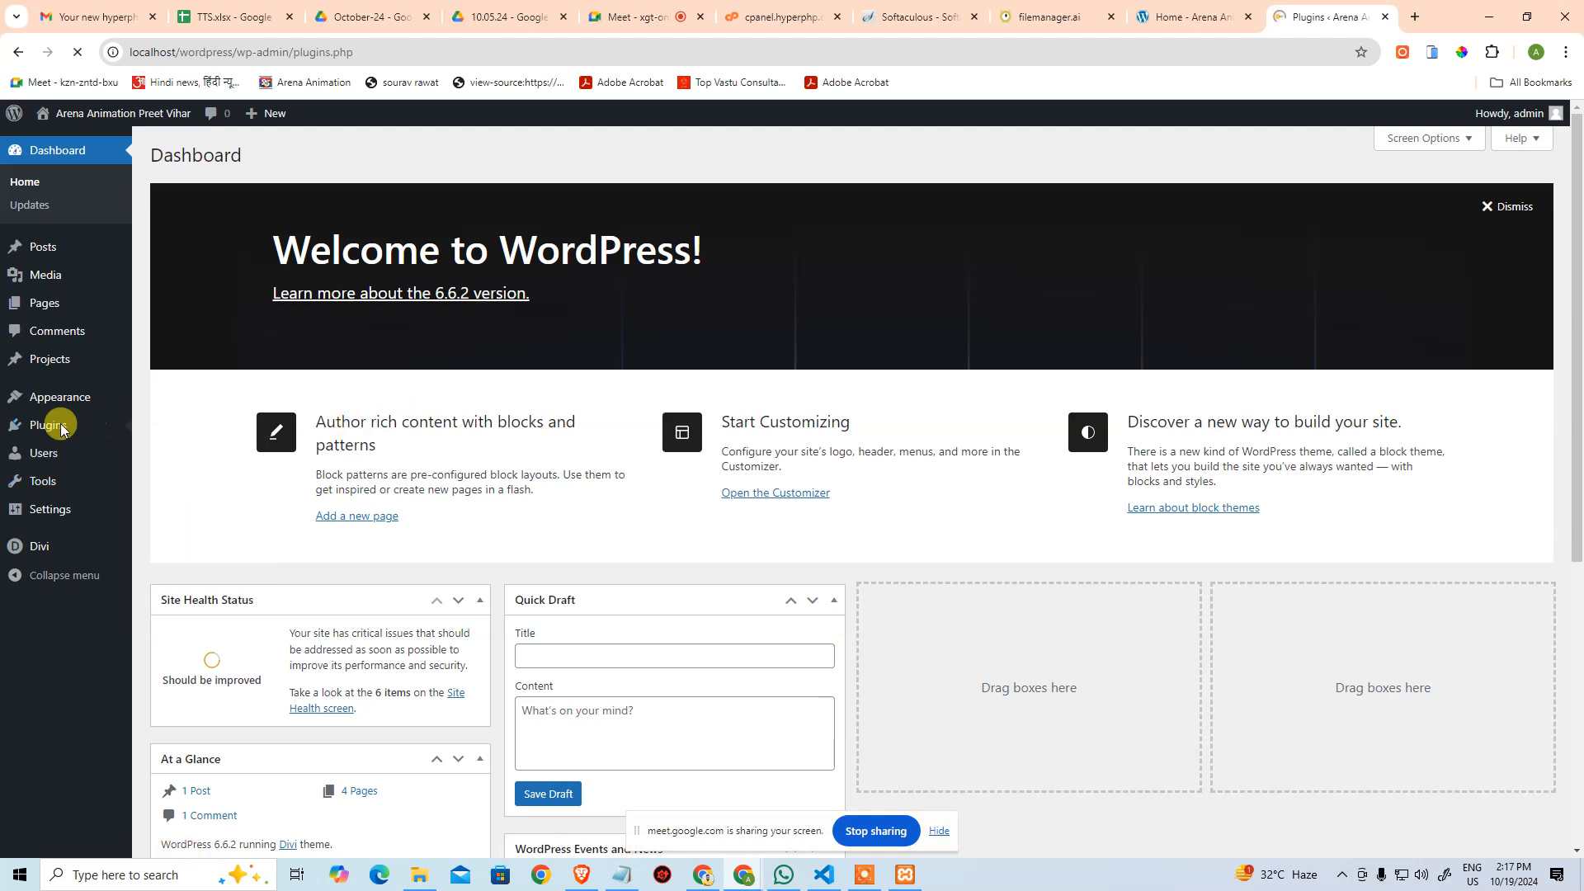
pyautogui.click(52, 423)
pyautogui.click(276, 155)
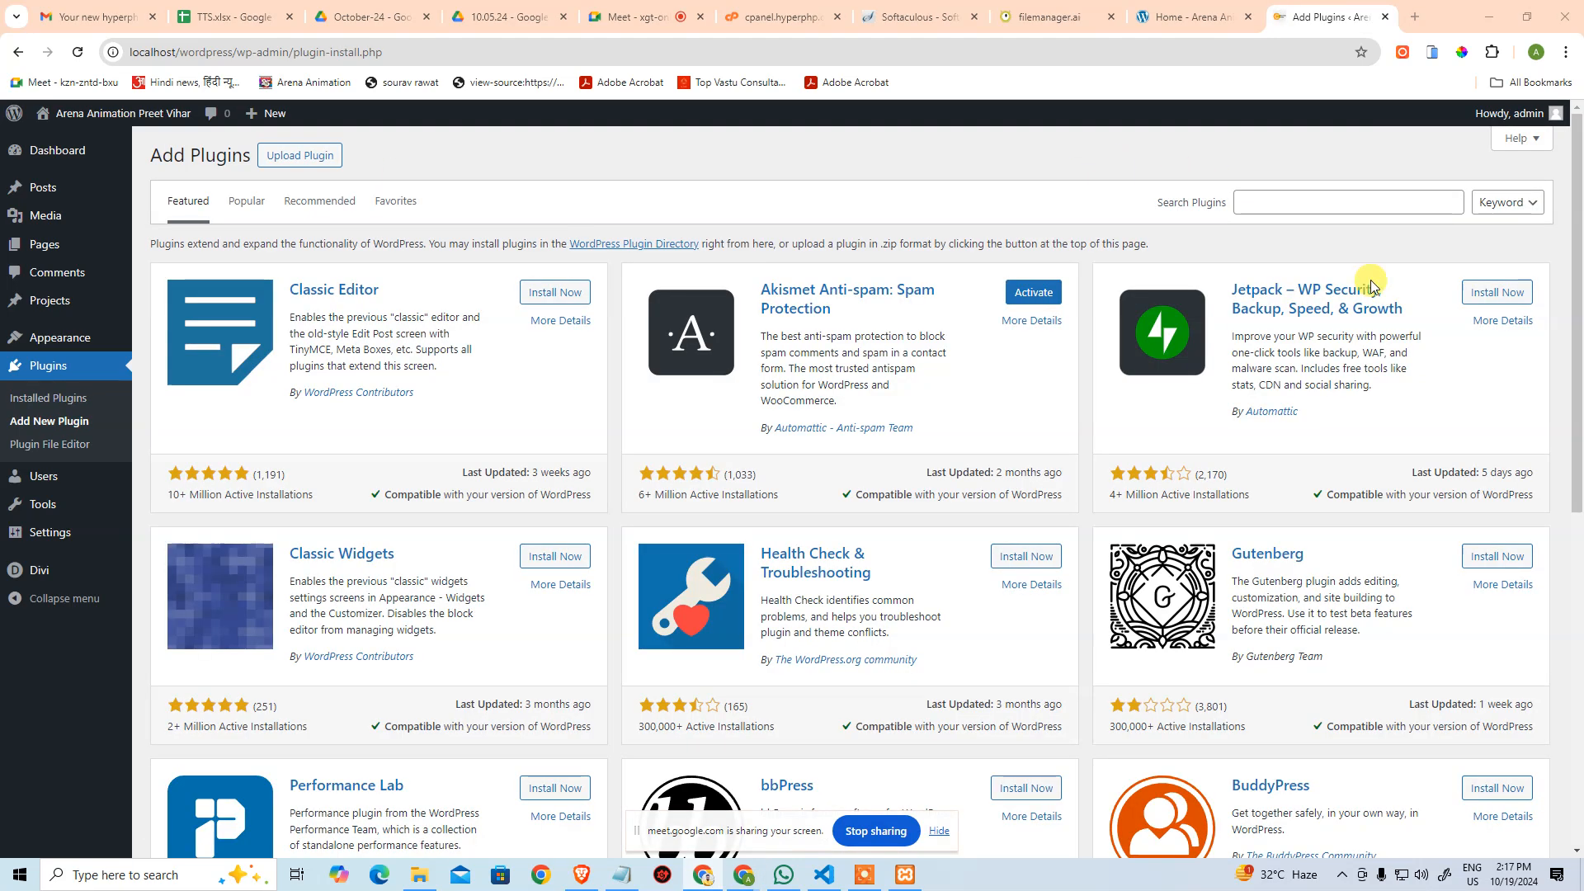
# Search plugins for 'all in', then install and activate All-in-One WP Migration 7.87
pyautogui.click(1263, 205)
pyautogui.write('aLL IN ONE')
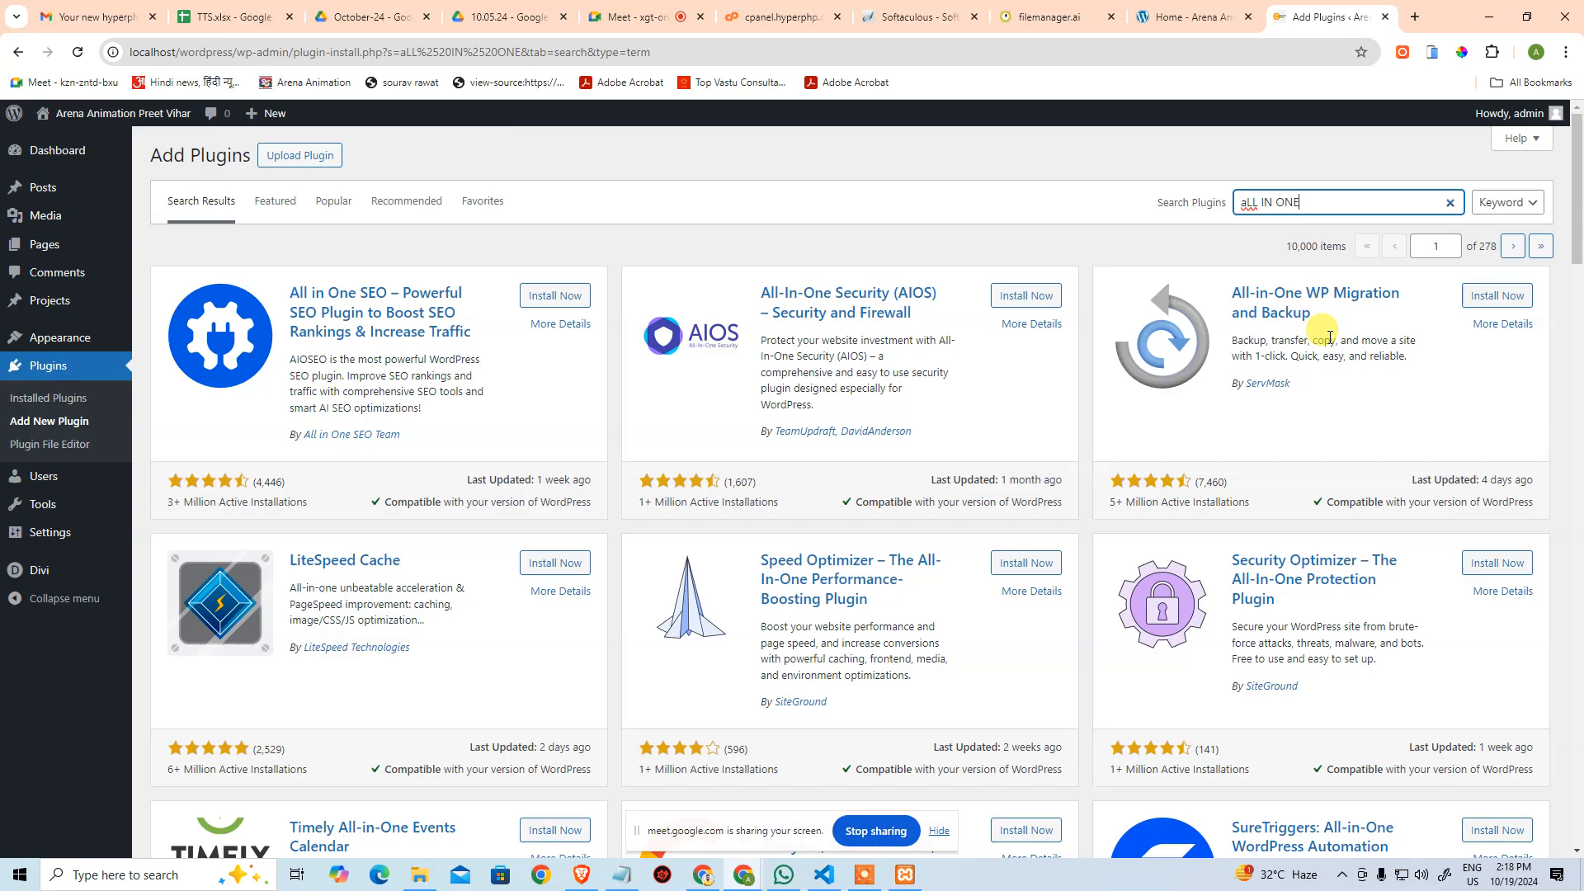
pyautogui.scroll(-10, 1326, 345)
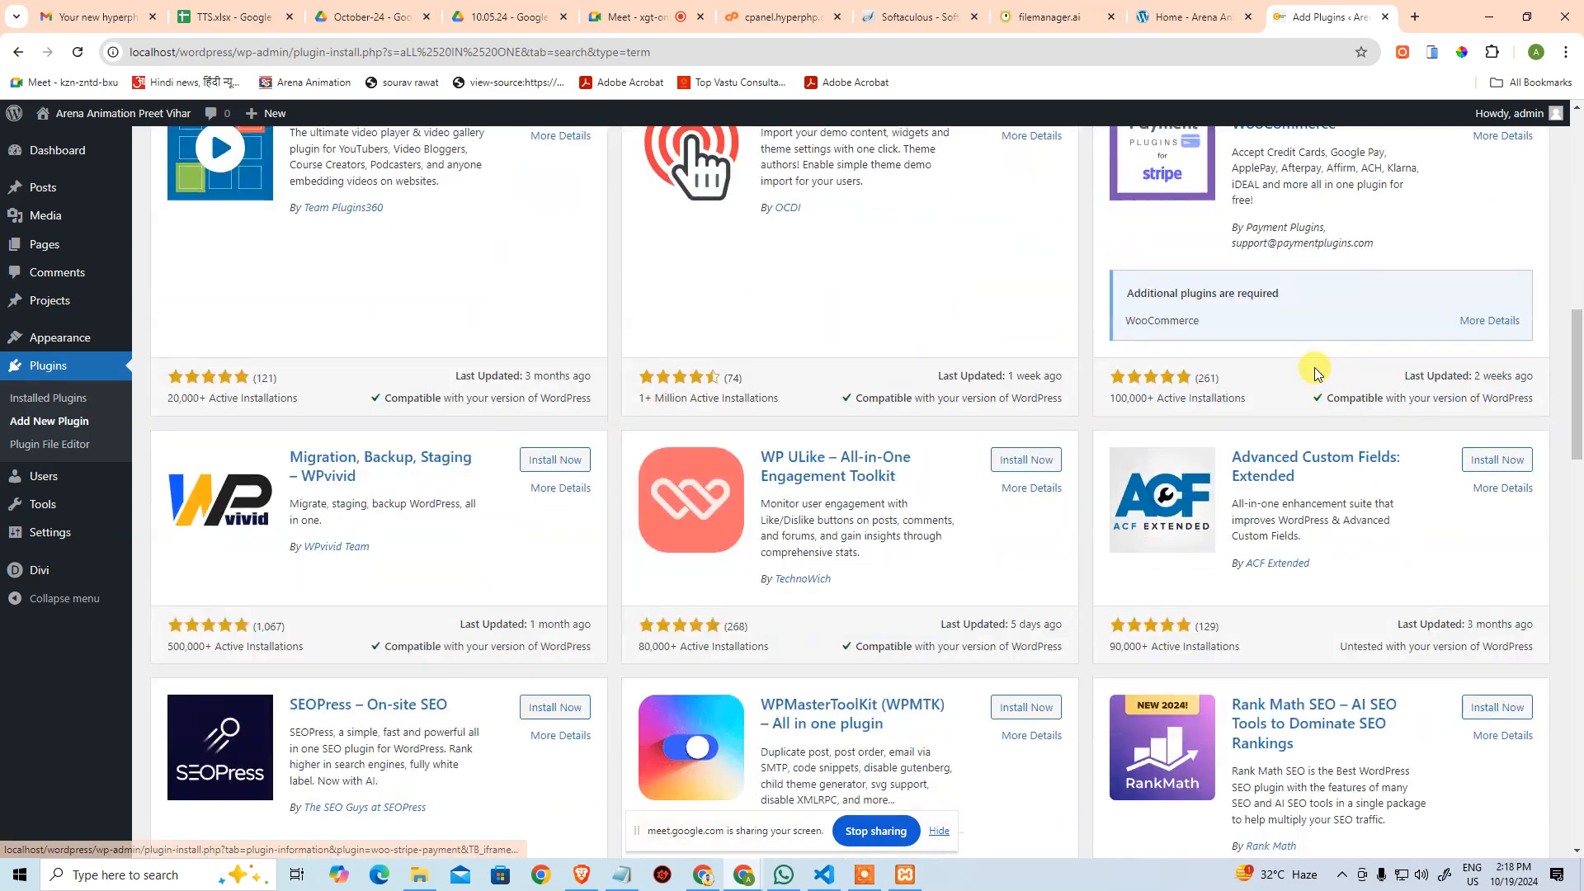
pyautogui.scroll(-5, 1316, 382)
pyautogui.scroll(15, 1320, 396)
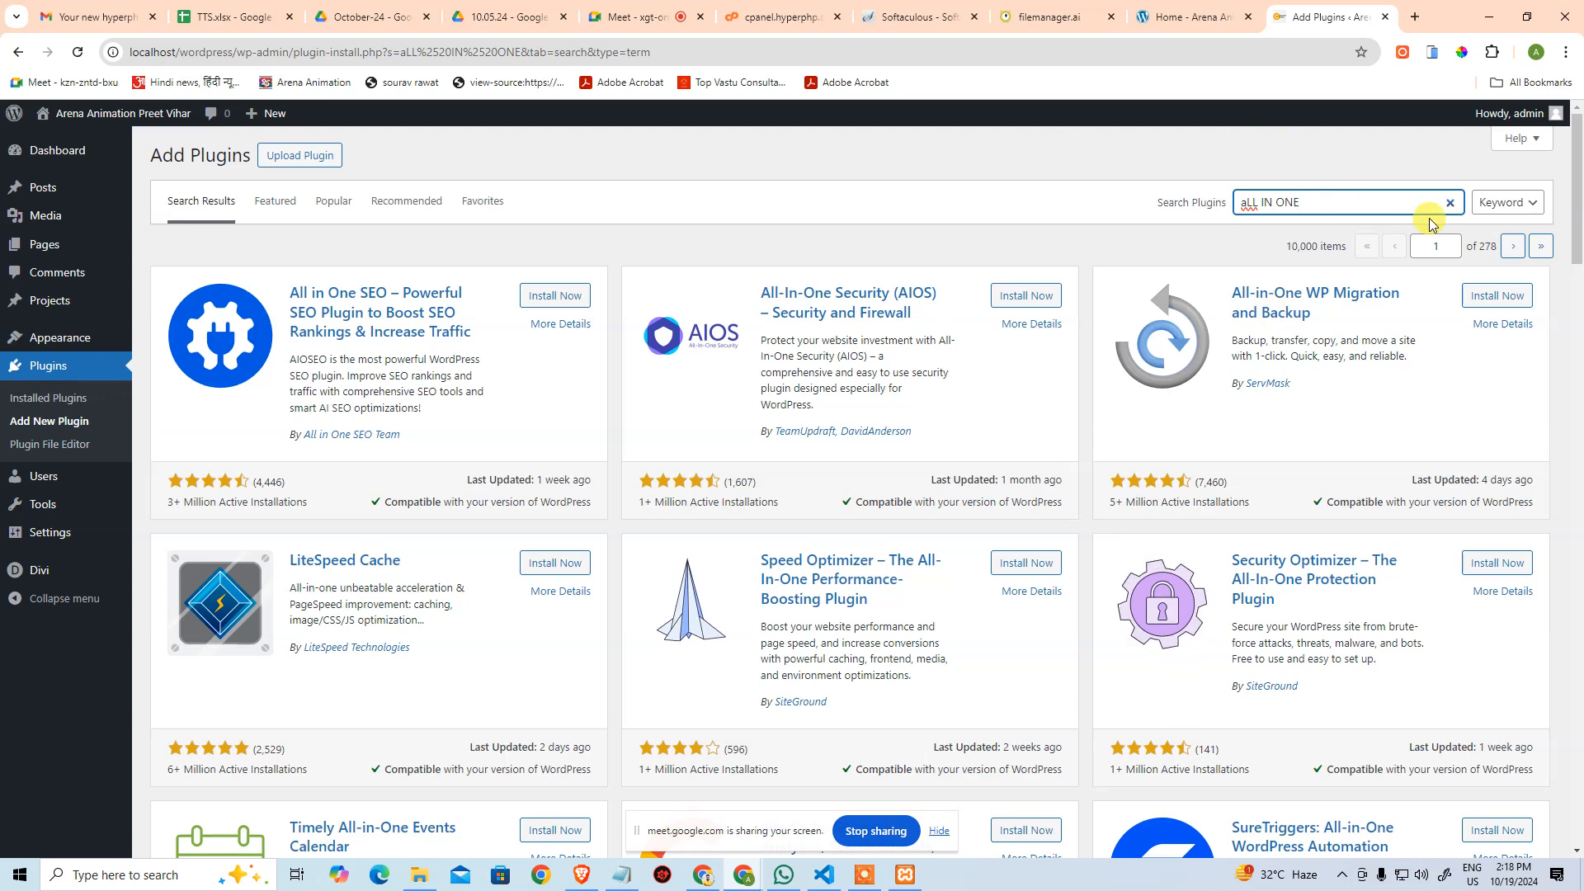
pyautogui.click(1498, 297)
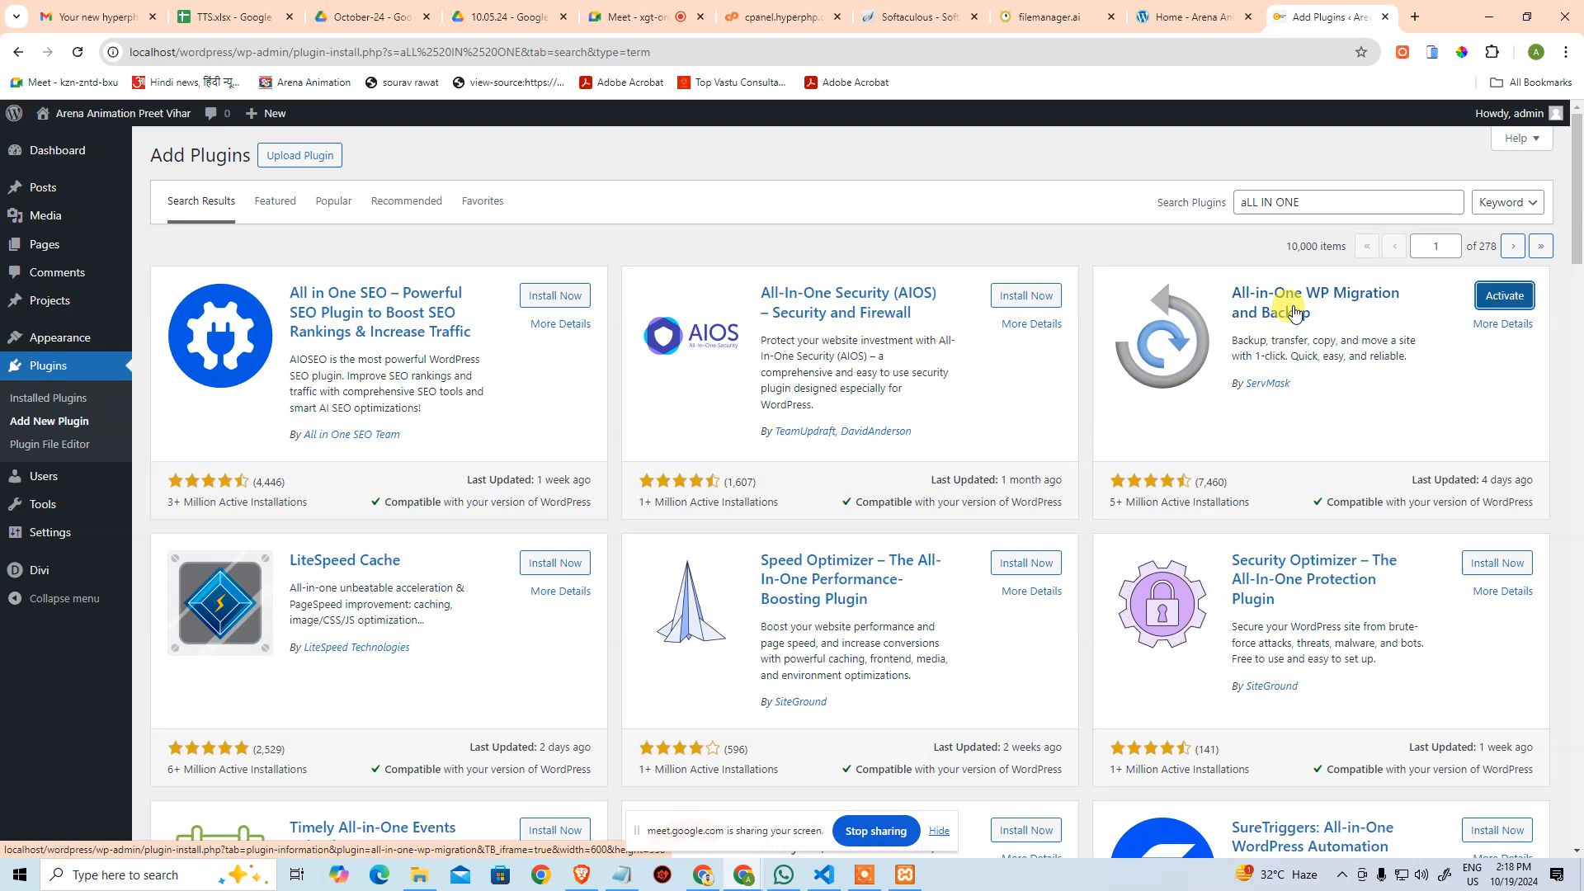
pyautogui.click(1503, 297)
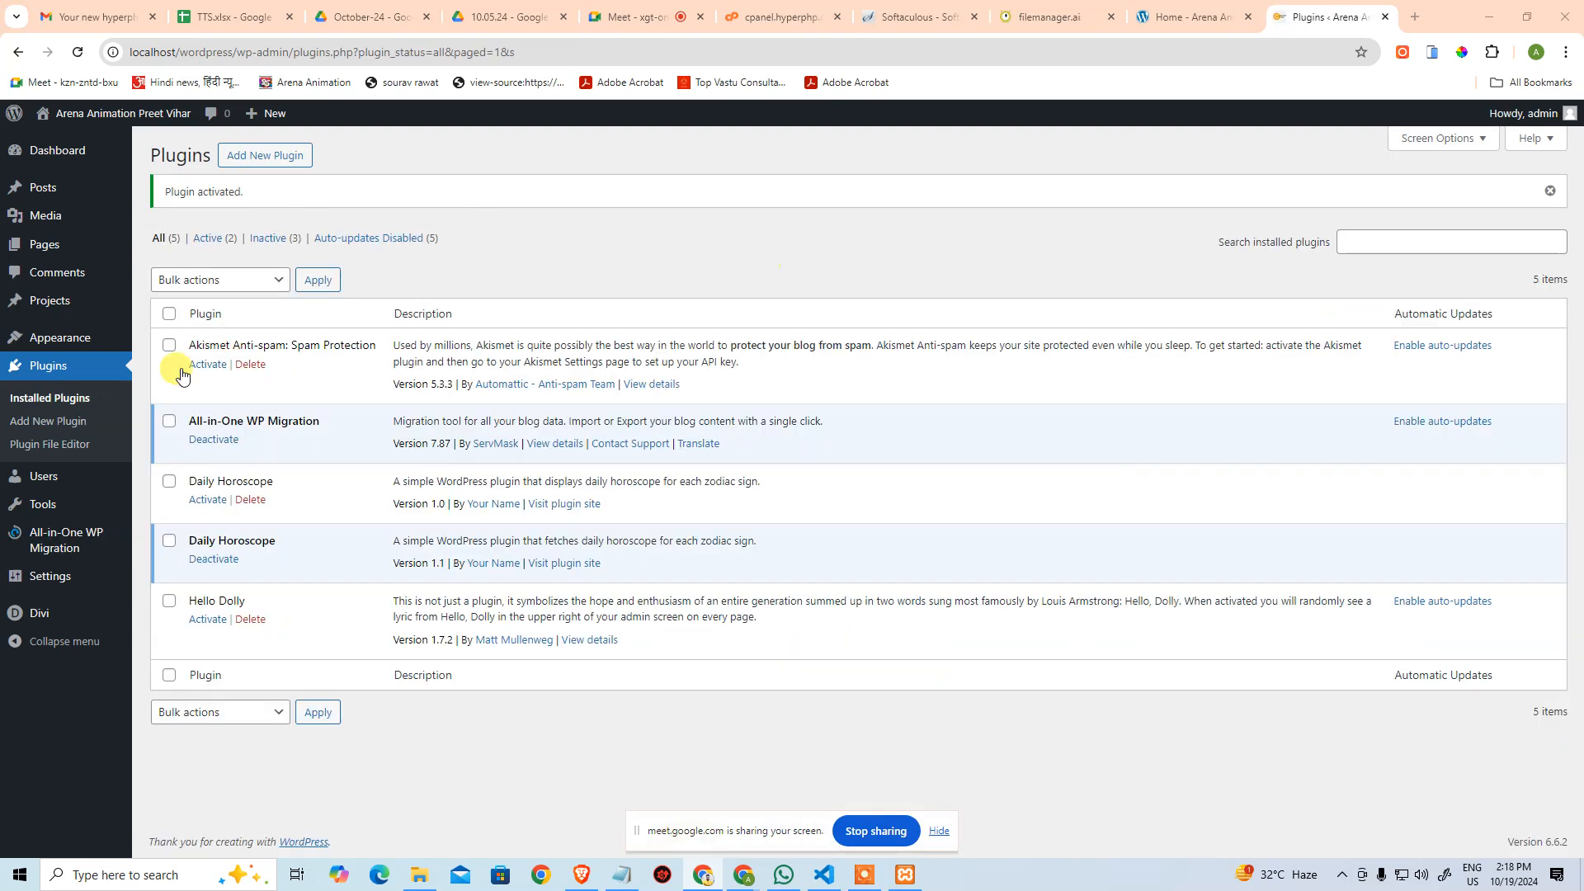
pyautogui.moveTo(69, 548)
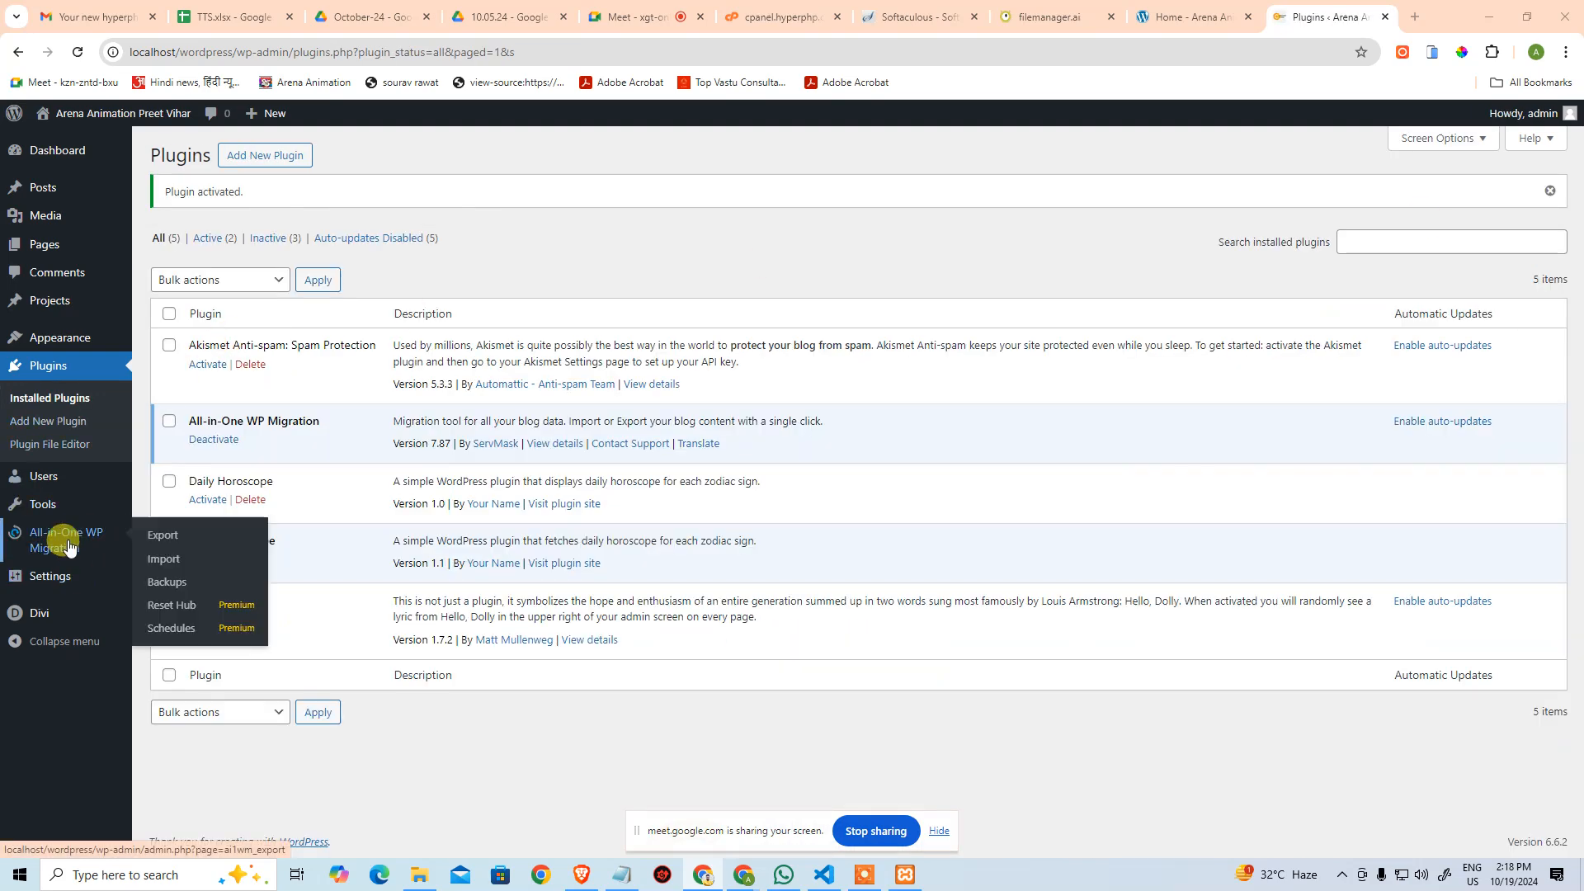
# Export the local site to FILE with All-in-One WP Migration, then return to the Softaculous tab
pyautogui.click(162, 536)
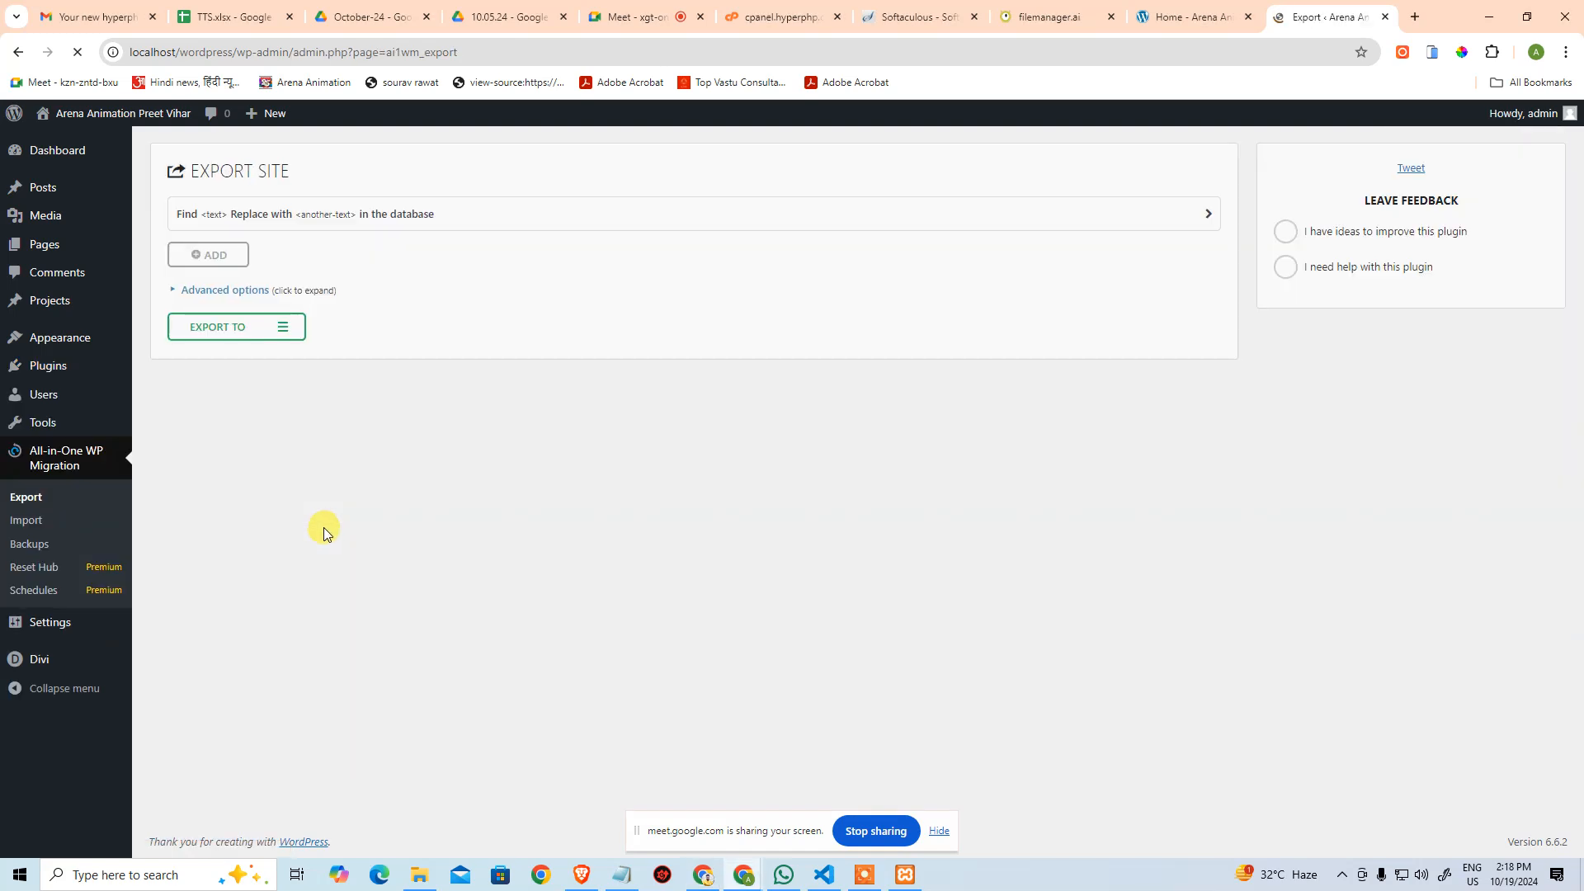
pyautogui.click(278, 327)
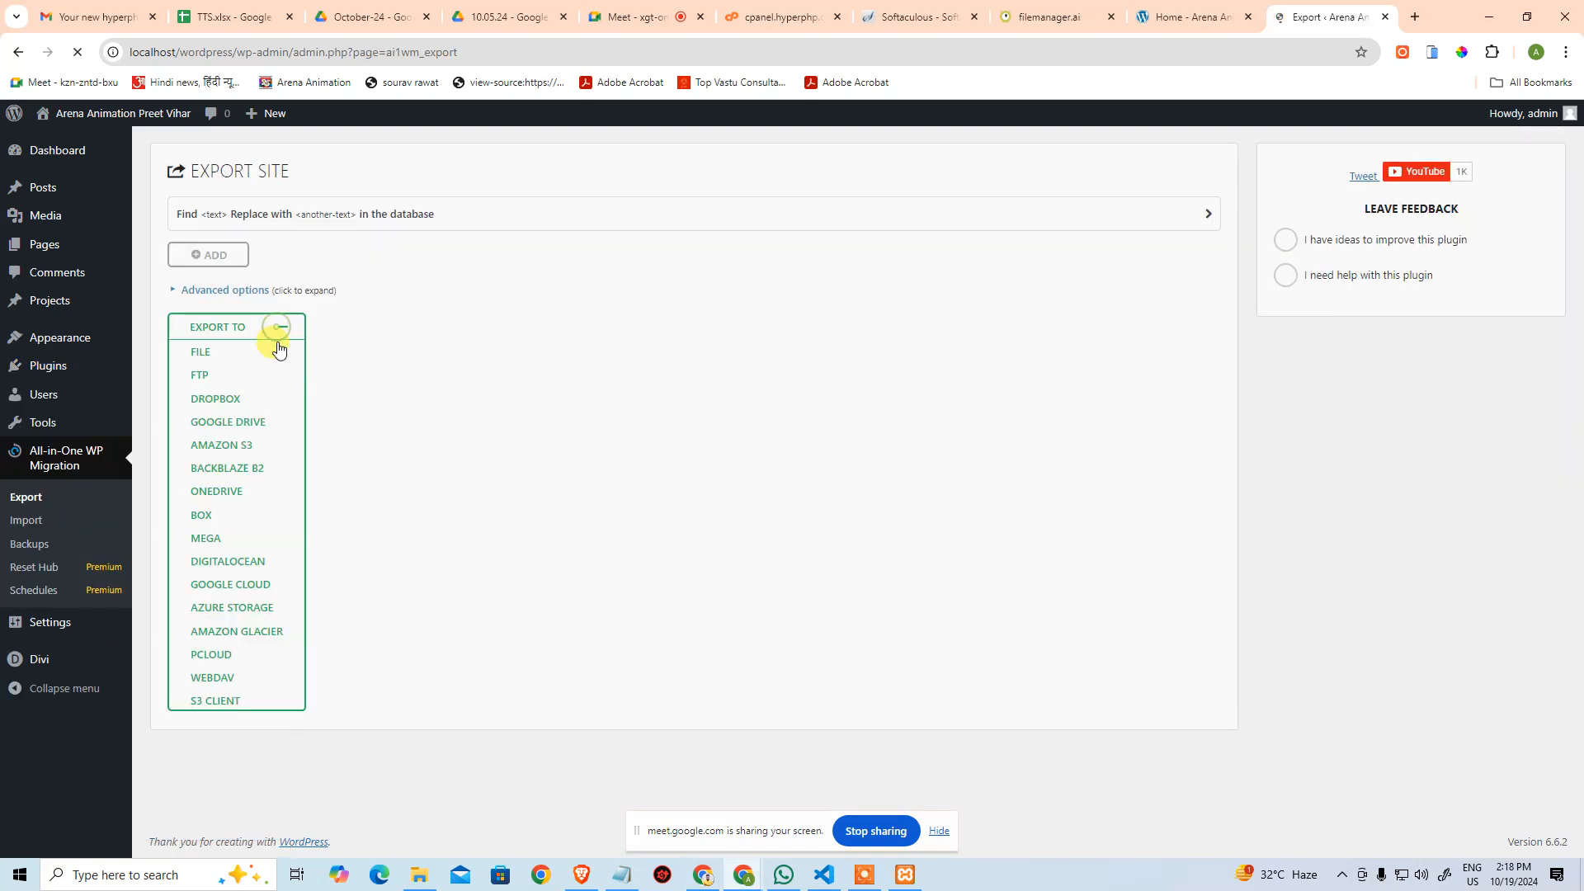
pyautogui.click(205, 352)
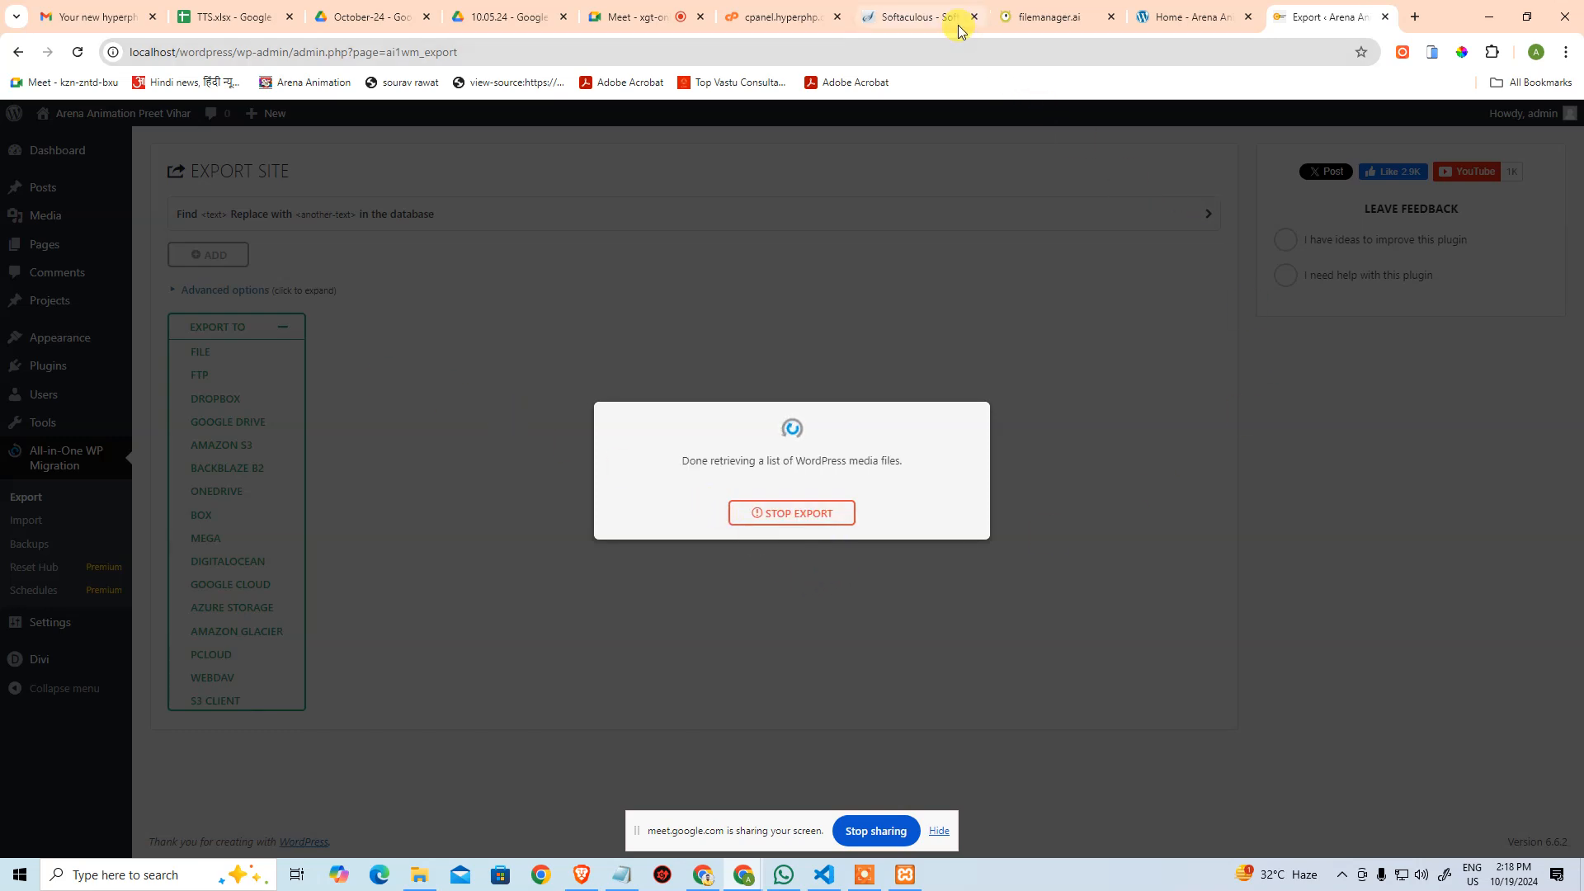
pyautogui.click(929, 16)
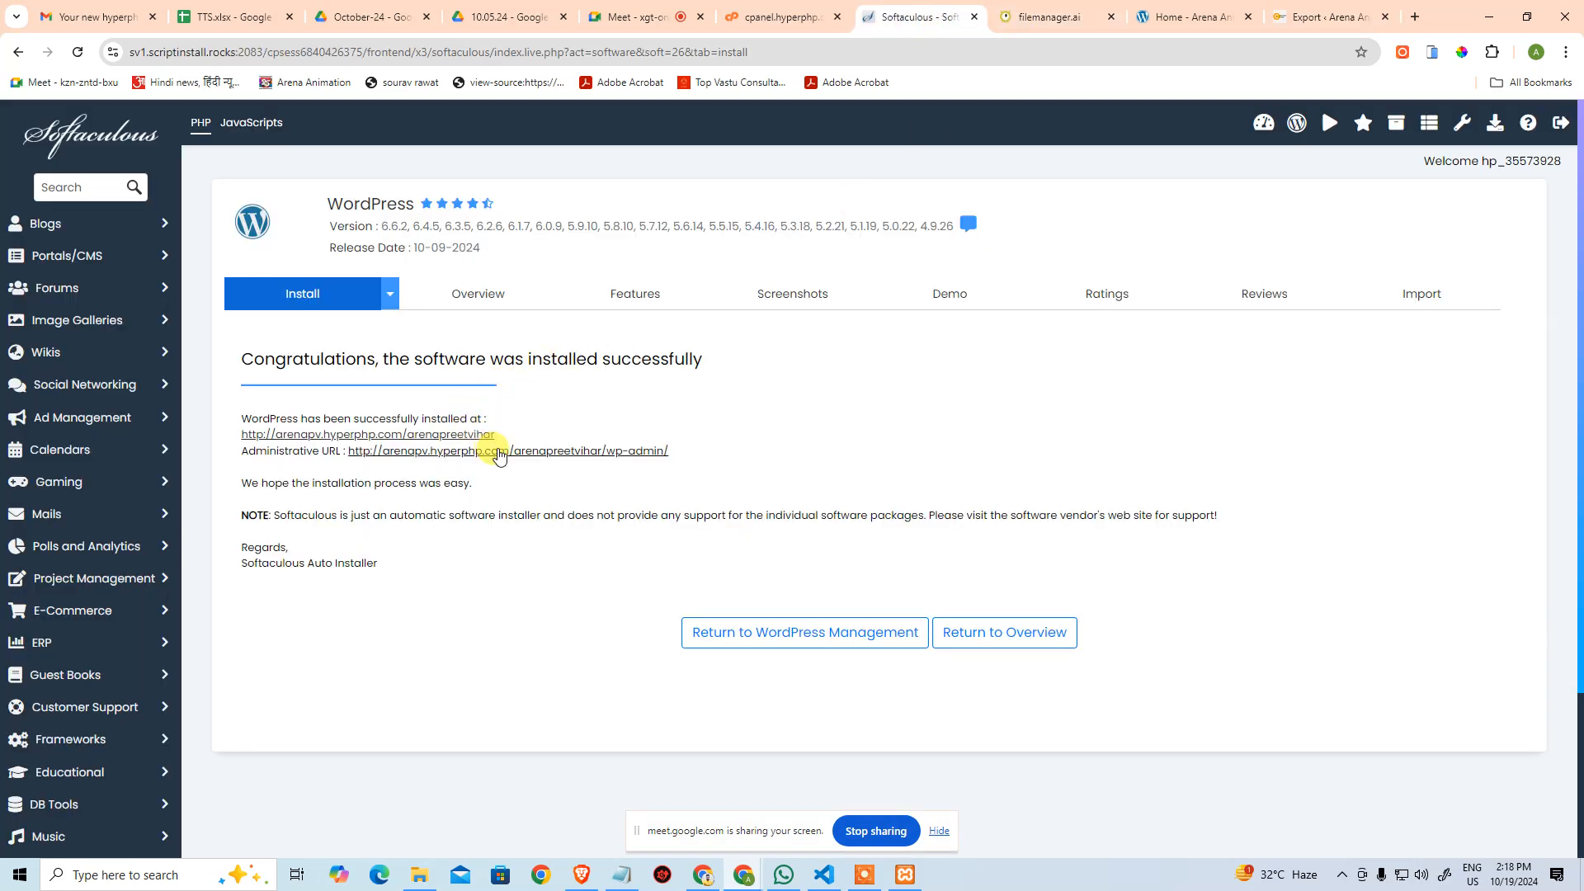
# Open the newly installed arenapv.hyperphp.com site and go to its wp-admin login page
pyautogui.click(584, 451)
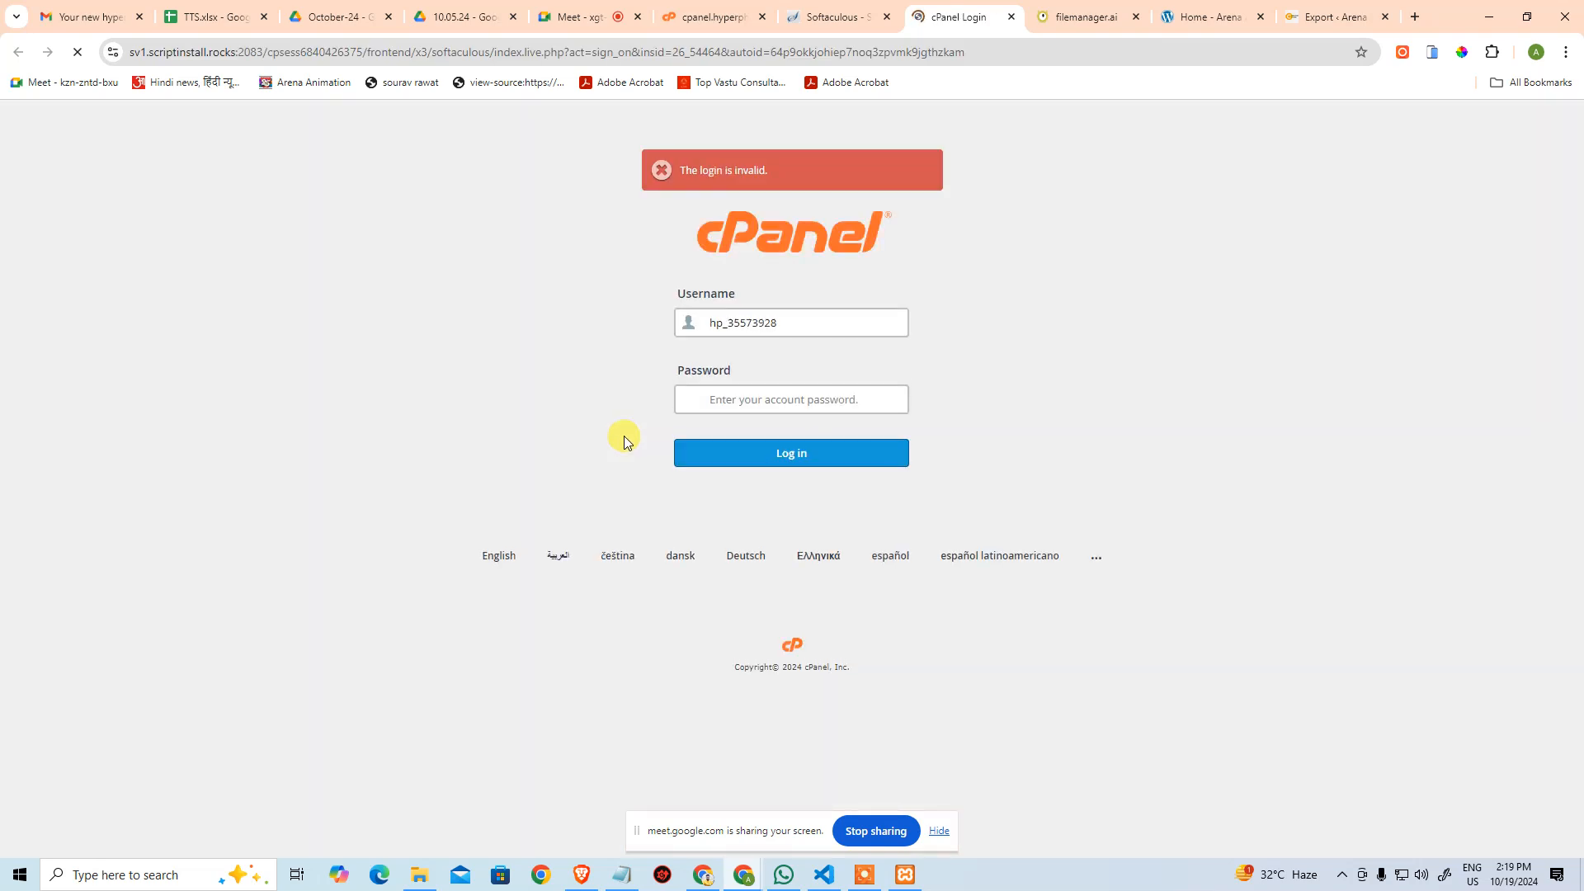
pyautogui.click(839, 18)
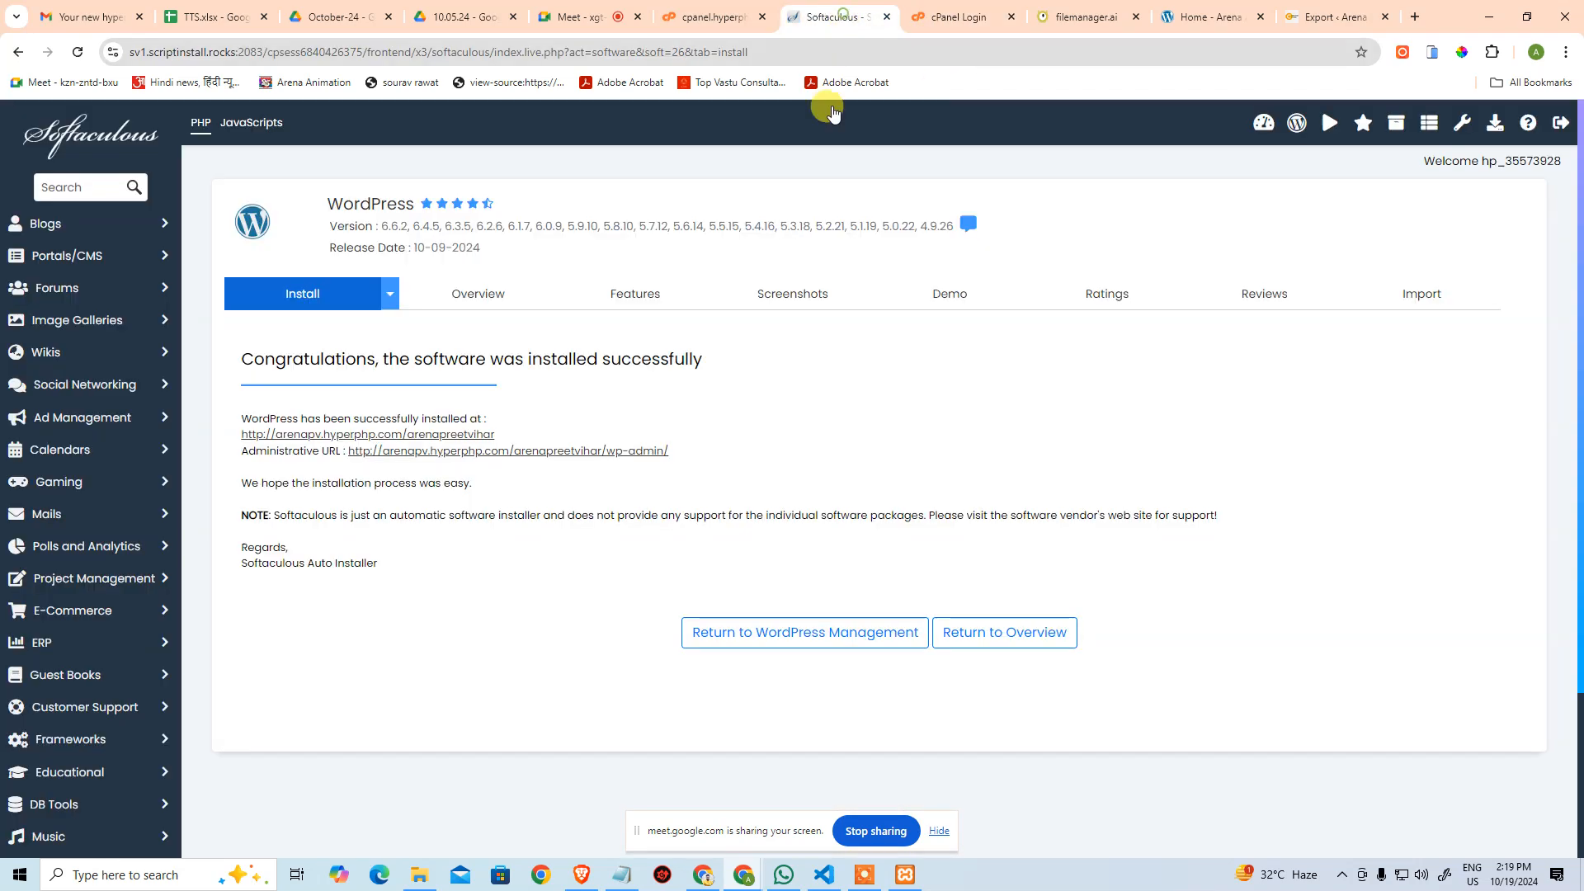
pyautogui.click(453, 435)
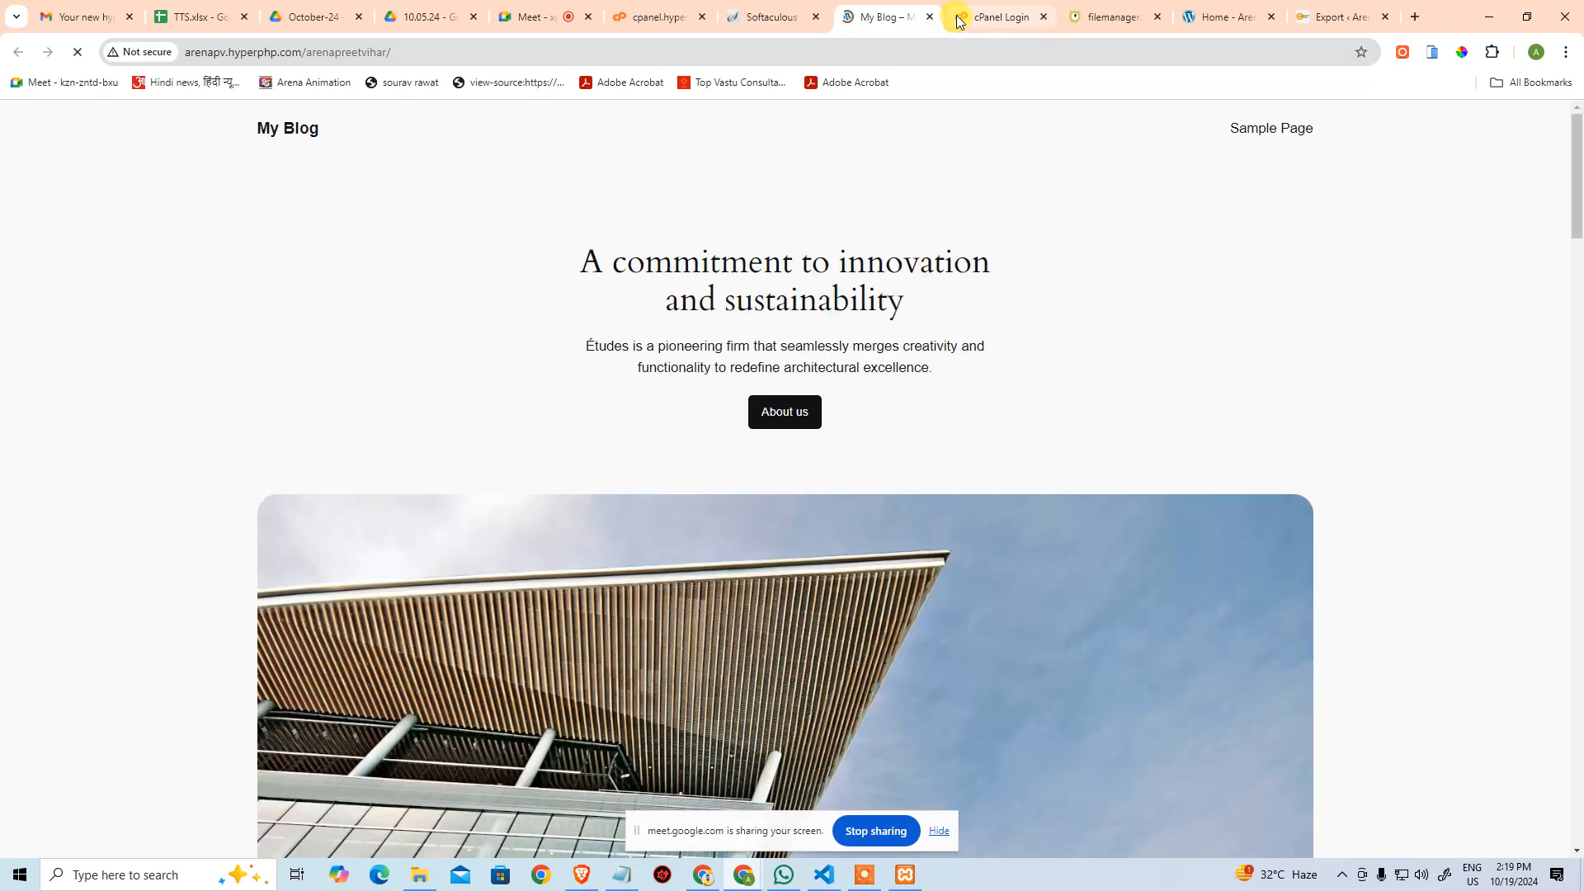
pyautogui.click(1044, 17)
pyautogui.click(785, 43)
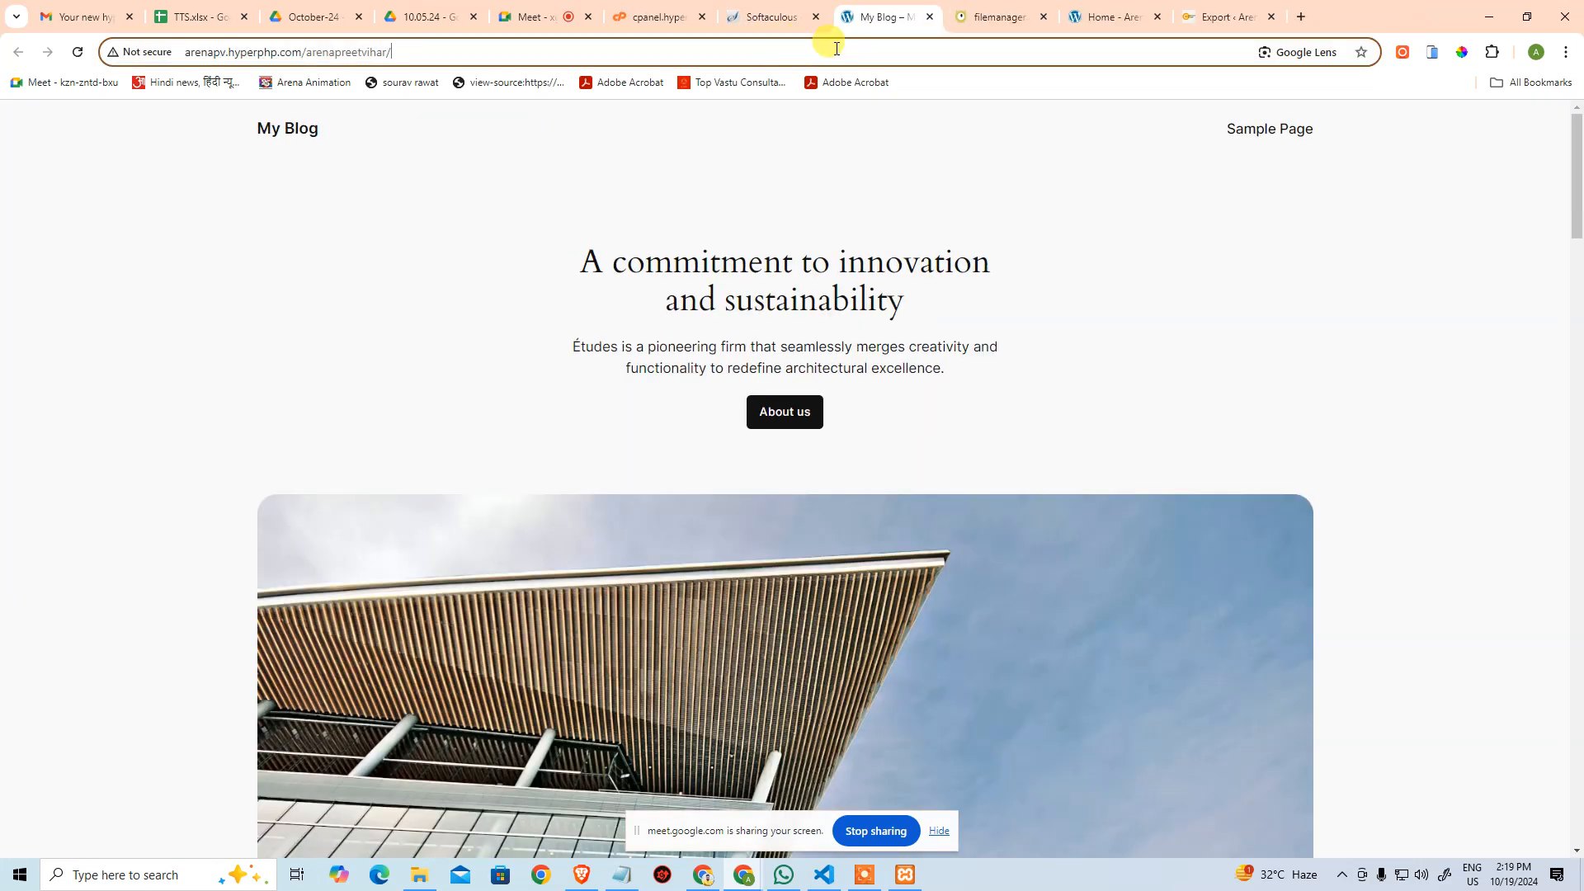
pyautogui.write('wp-admin')
pyautogui.press('Return')
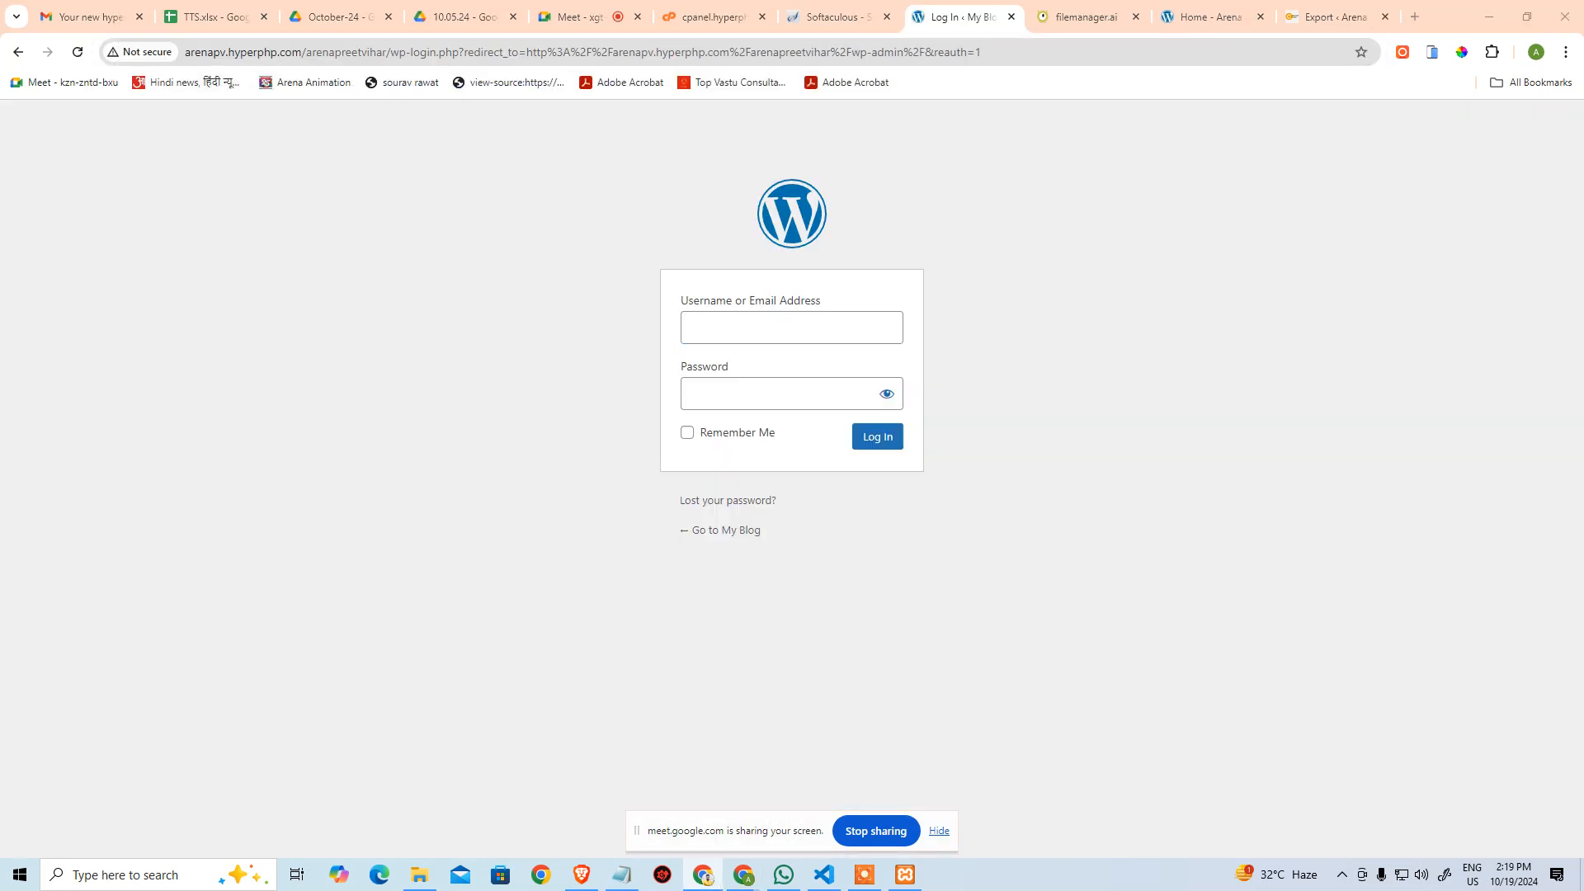
# Attempt a login with a typed username and the clipboard-history password, which fails
pyautogui.click(813, 328)
pyautogui.write('adm')
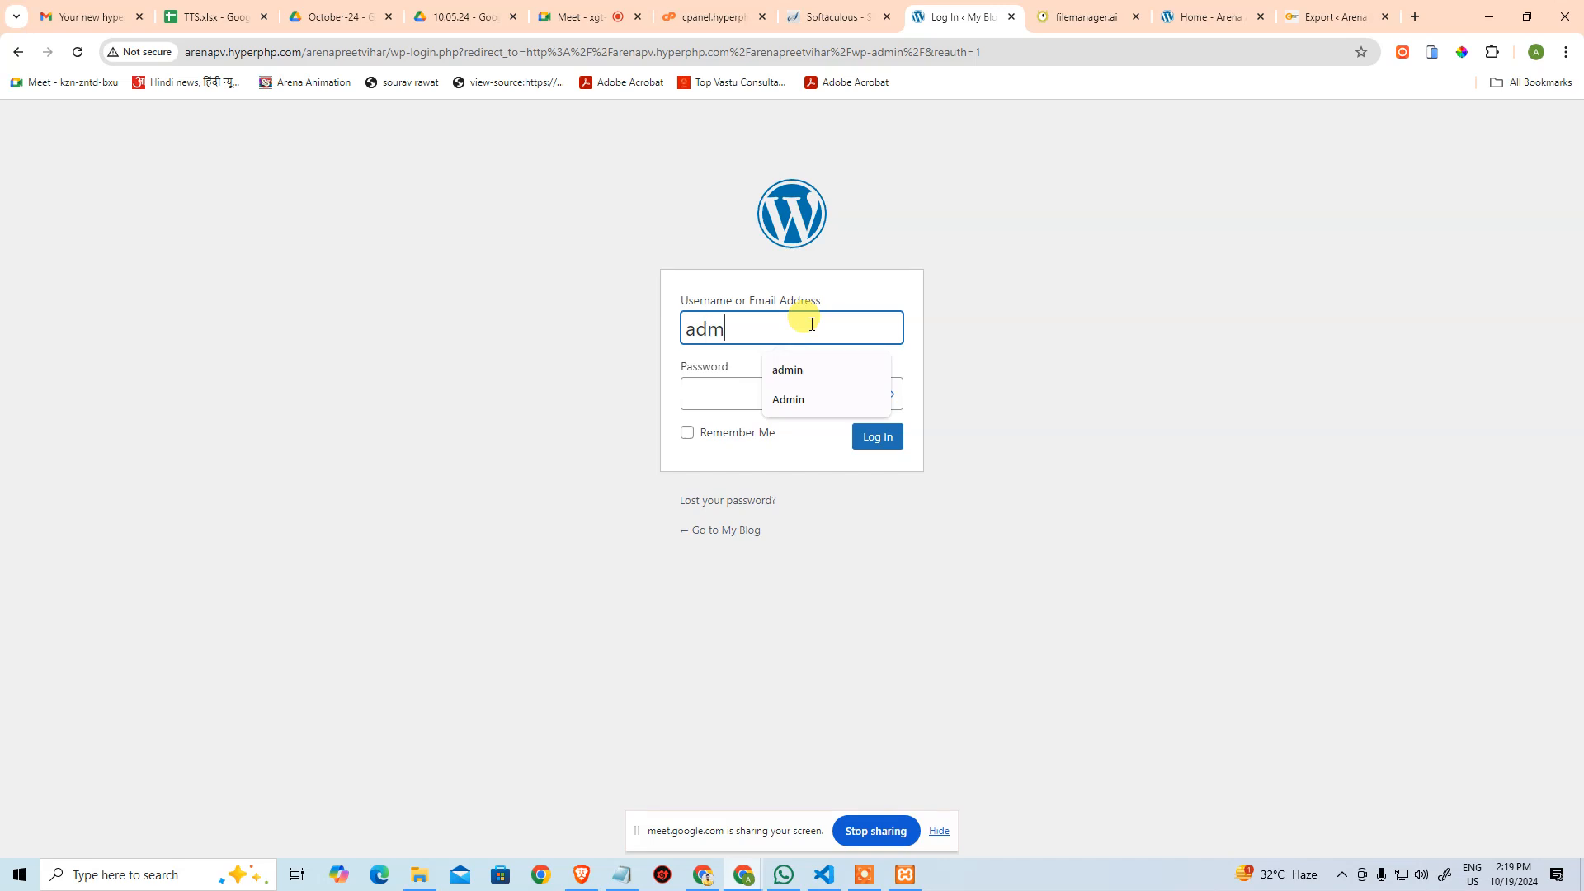
pyautogui.write('in')
pyautogui.press('Tab')
pyautogui.press('super+v')
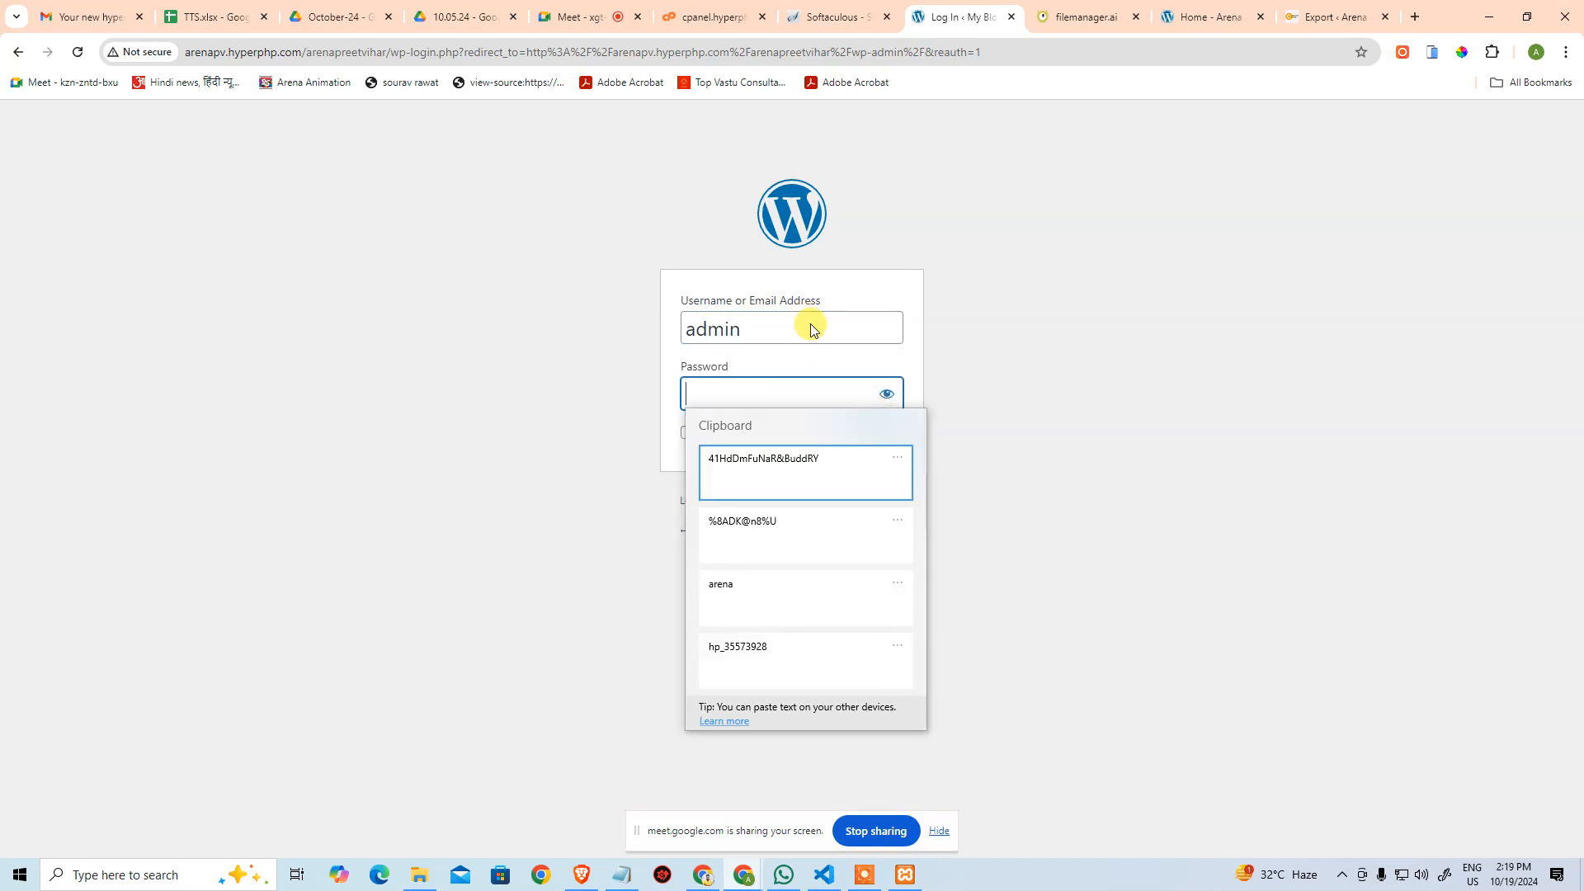
pyautogui.click(785, 541)
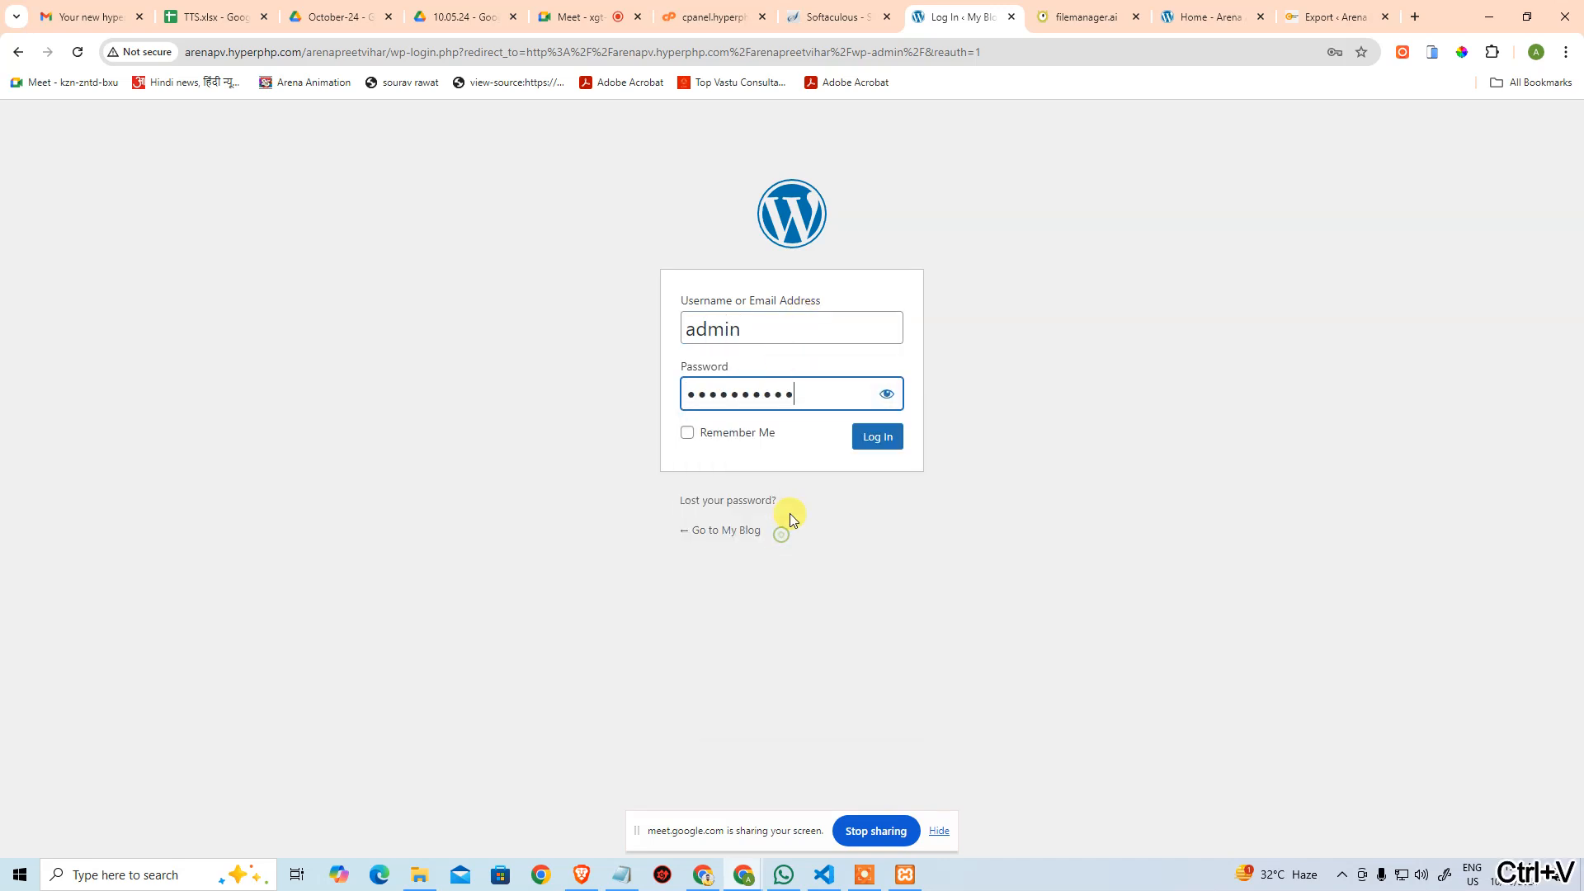
pyautogui.click(862, 441)
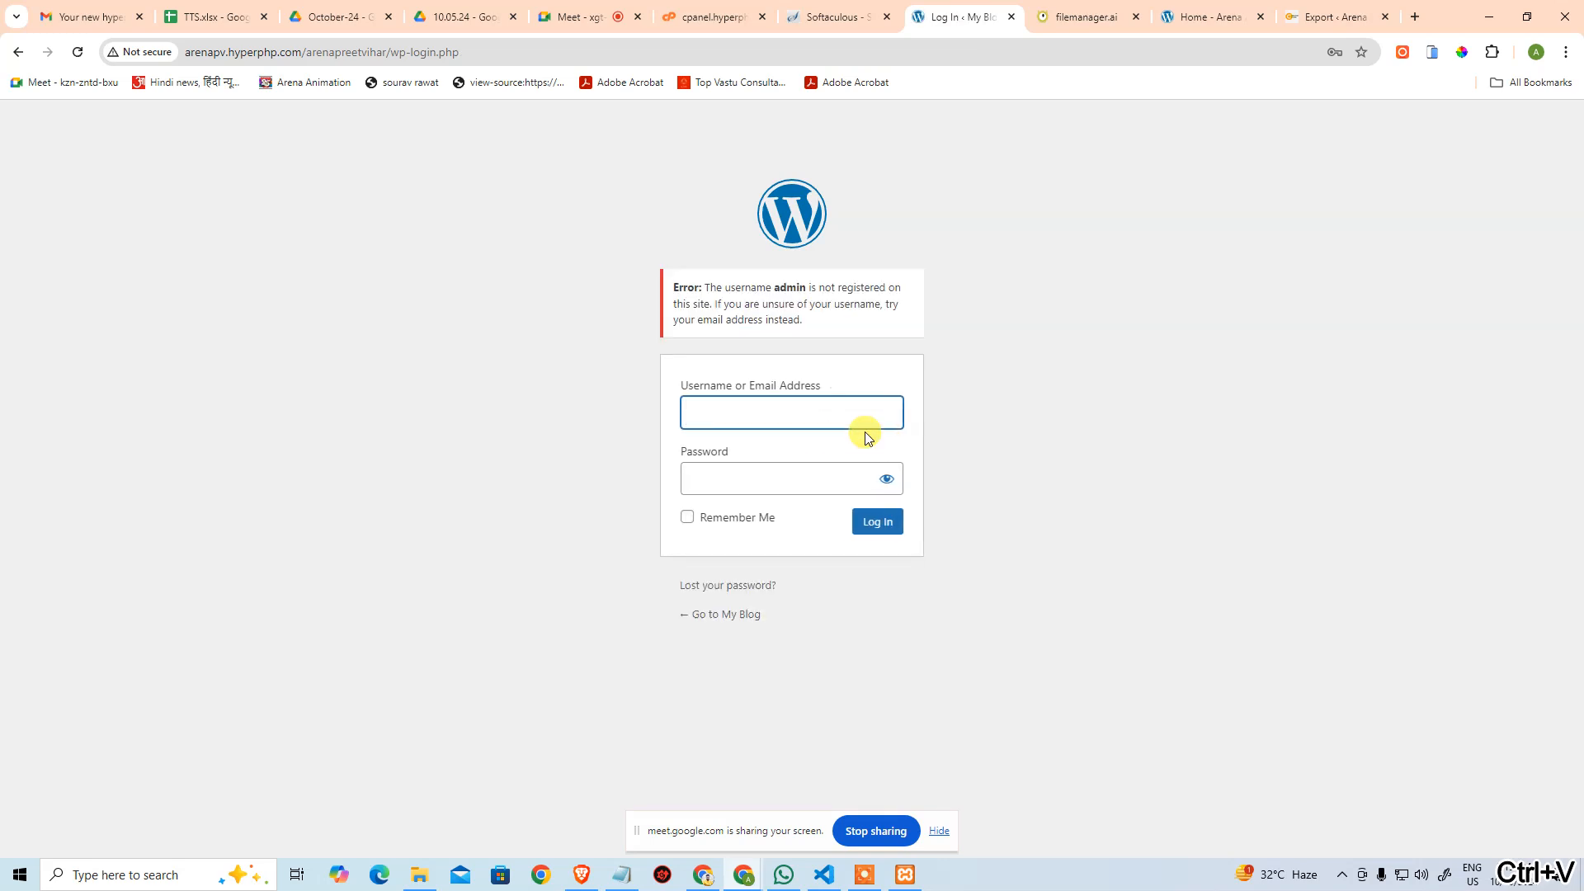
# Log in again with the autofilled saved username and the clipboard-history password to reach the Dashboard
pyautogui.click(753, 410)
pyautogui.write('ar')
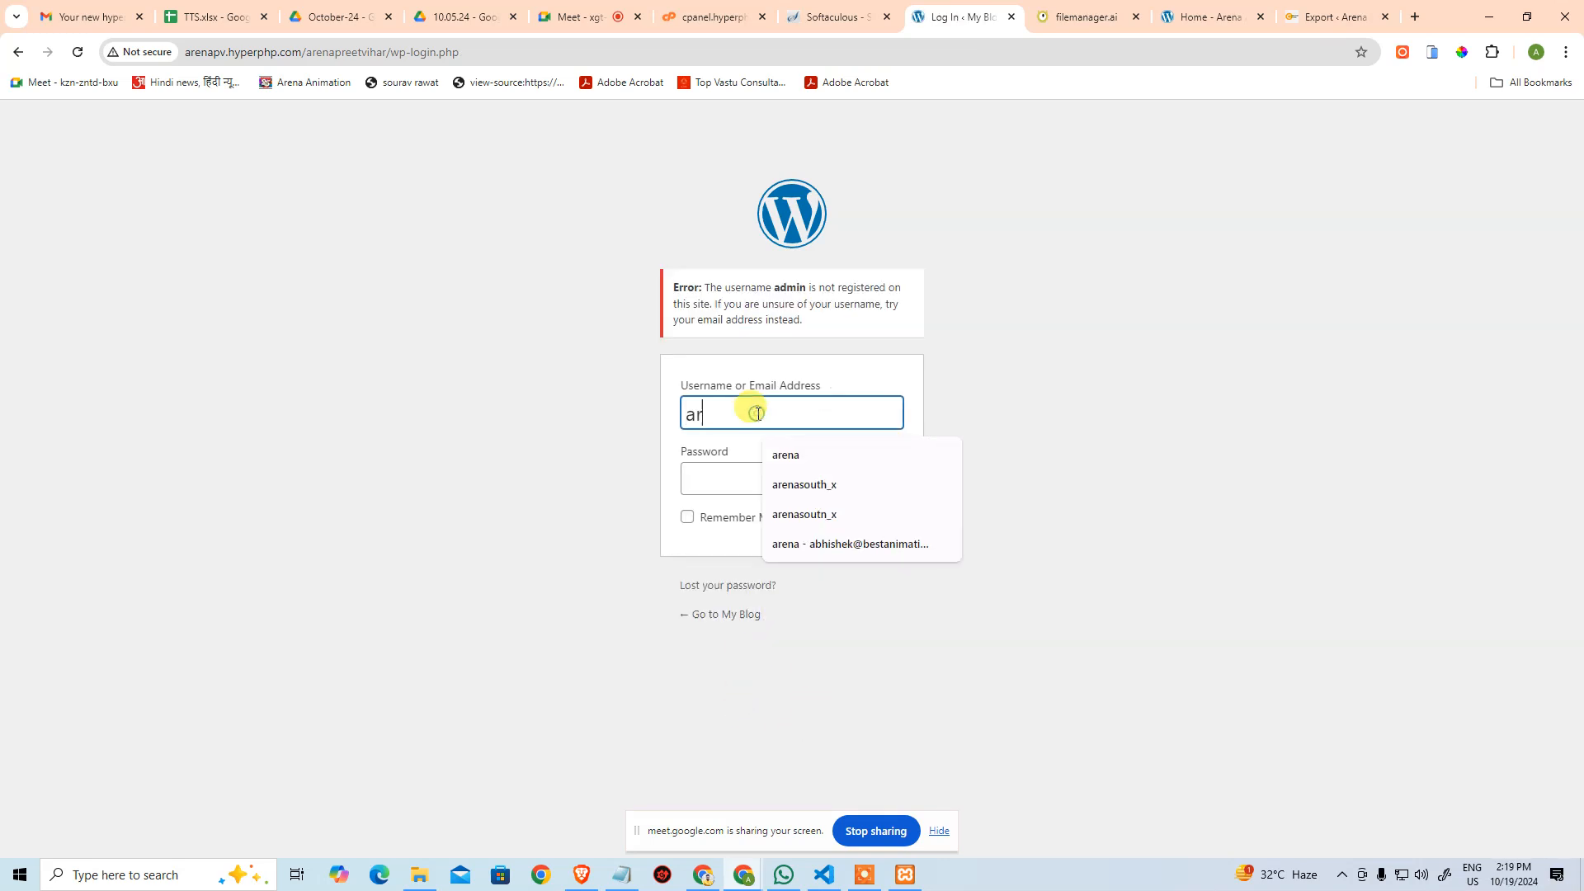
pyautogui.click(789, 455)
pyautogui.click(765, 467)
pyautogui.press('super')
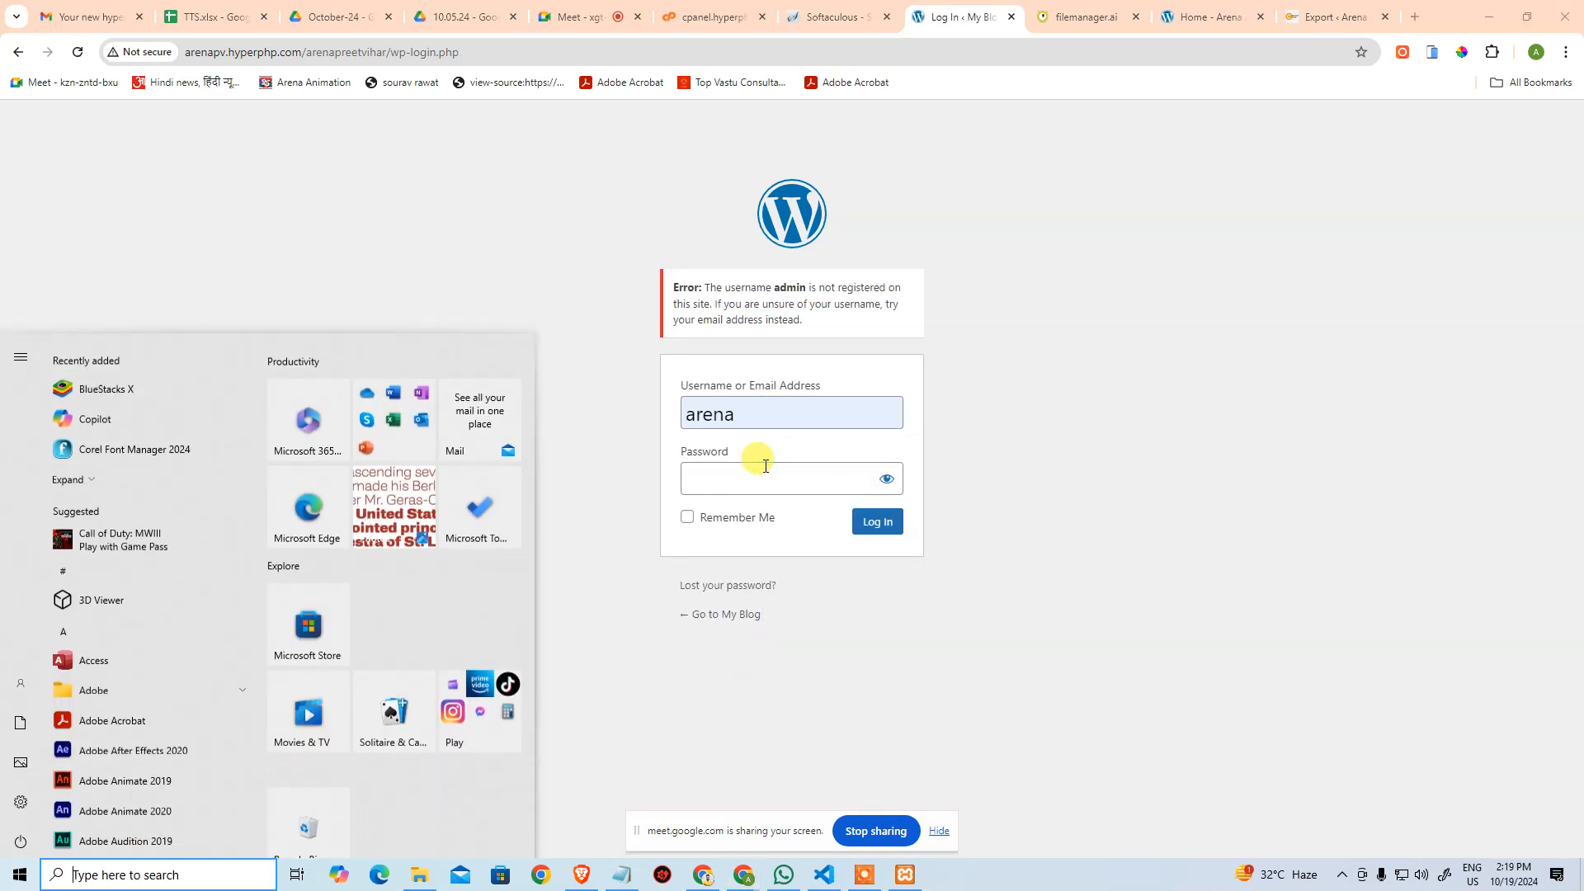
pyautogui.press('super+v')
pyautogui.click(779, 478)
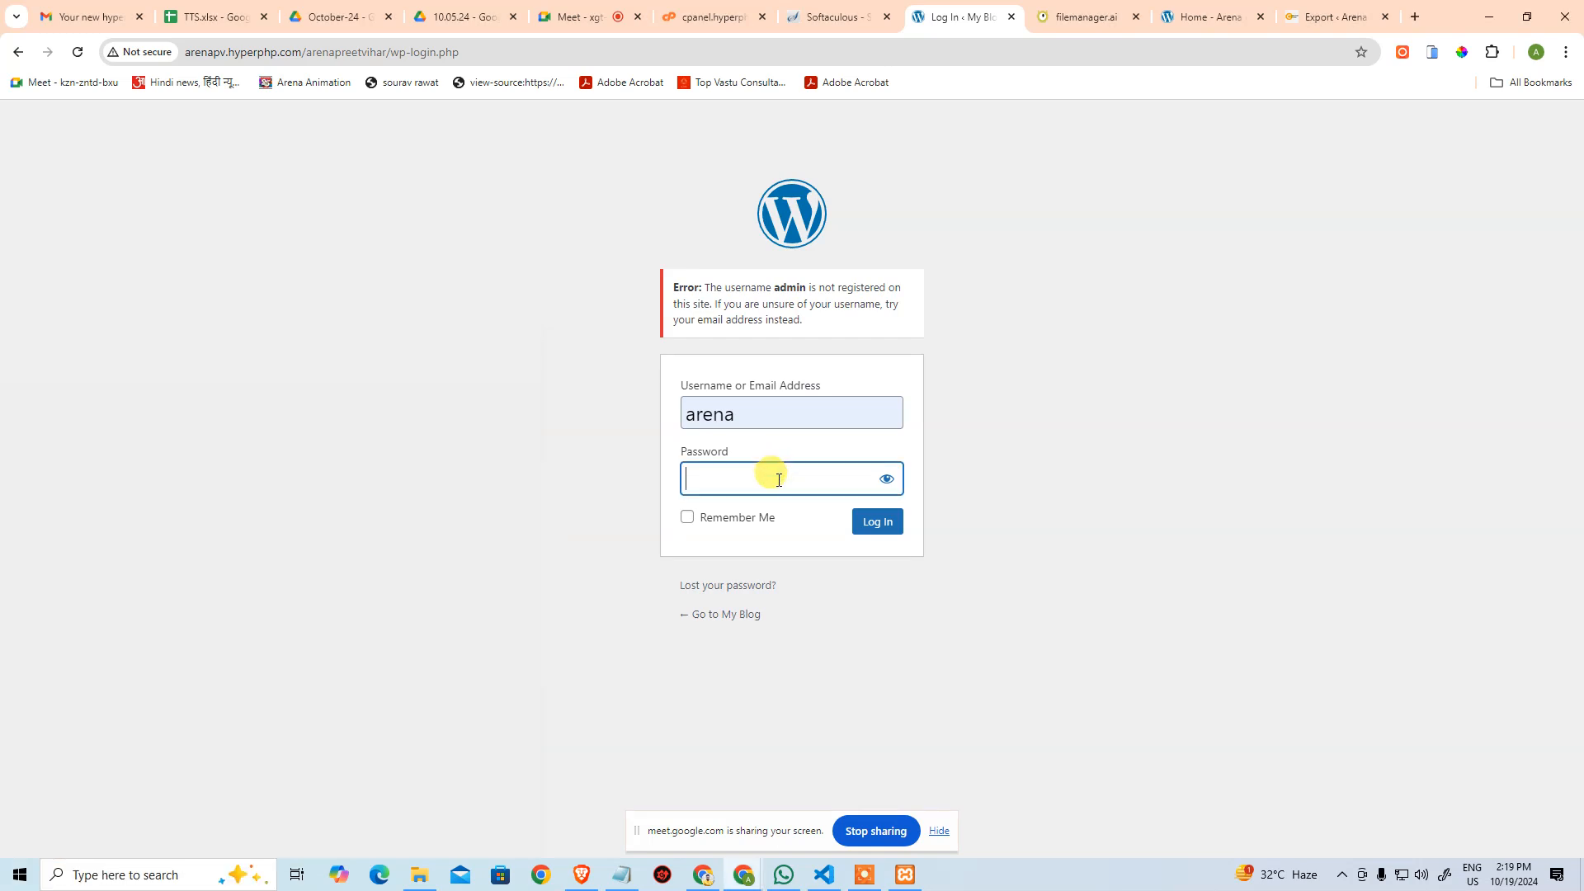
pyautogui.press('super+v')
pyautogui.click(763, 614)
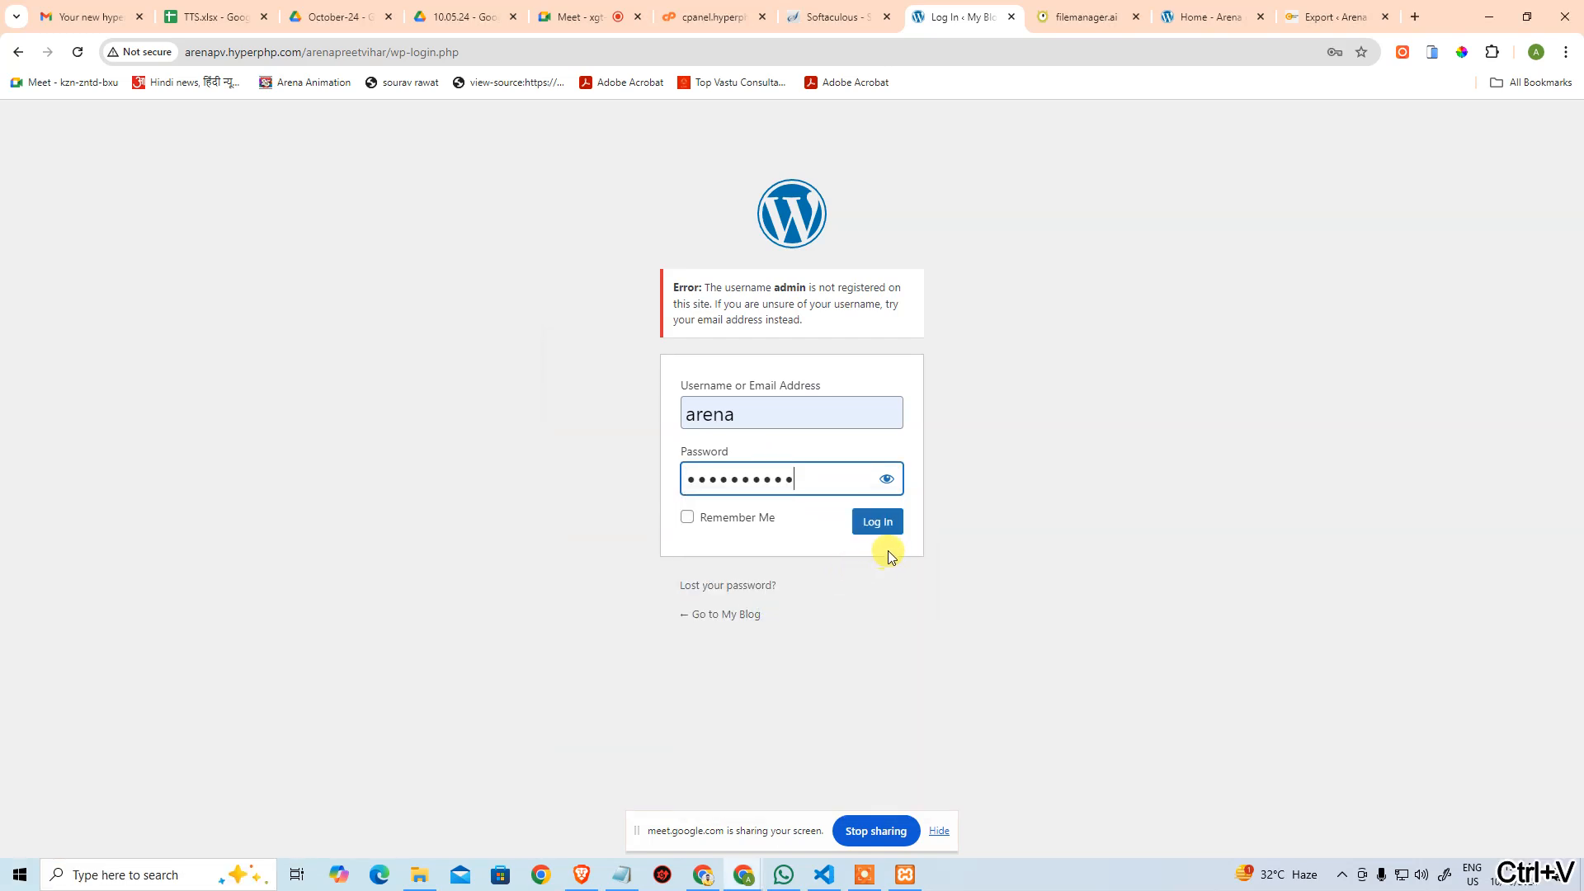
pyautogui.click(889, 529)
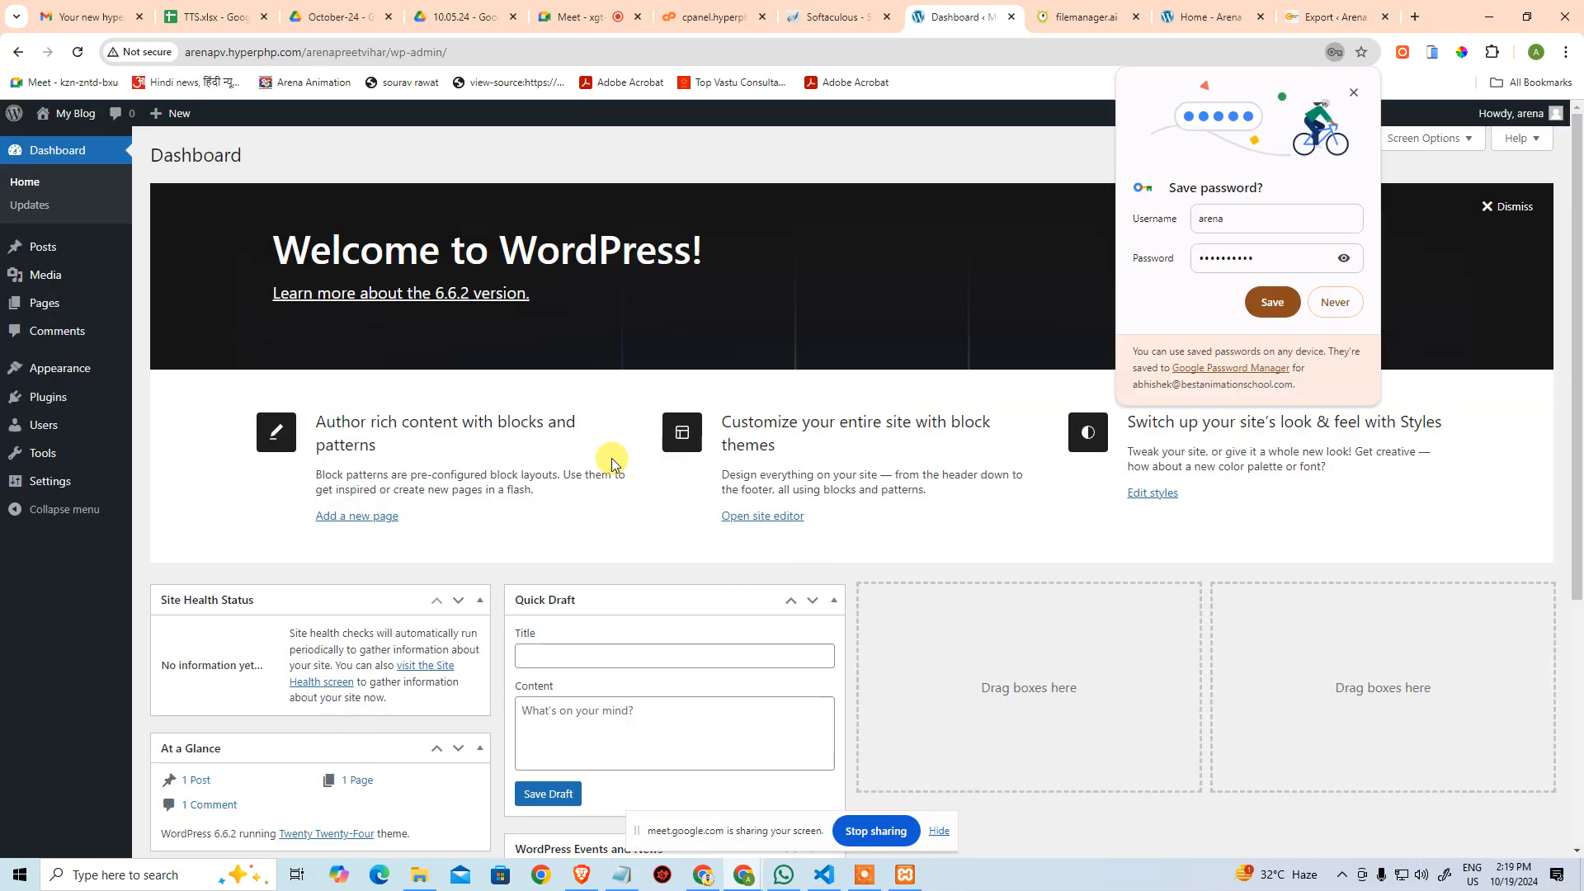
# Search Add Plugins for 'All In One' and install All-in-One WP Migration on the new site
pyautogui.moveTo(48, 397)
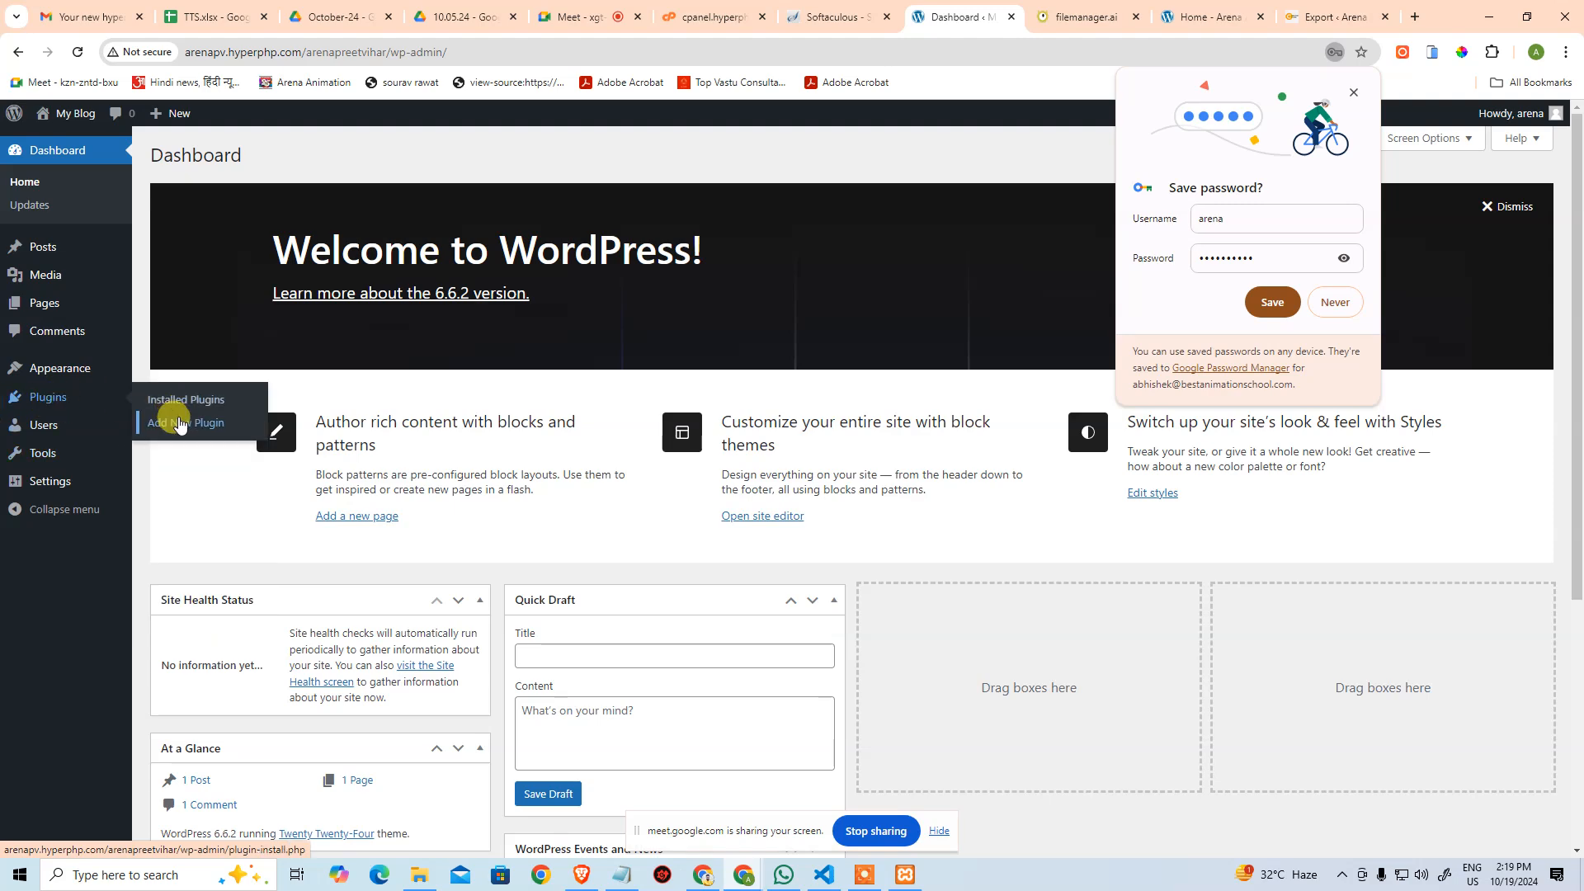
pyautogui.click(179, 423)
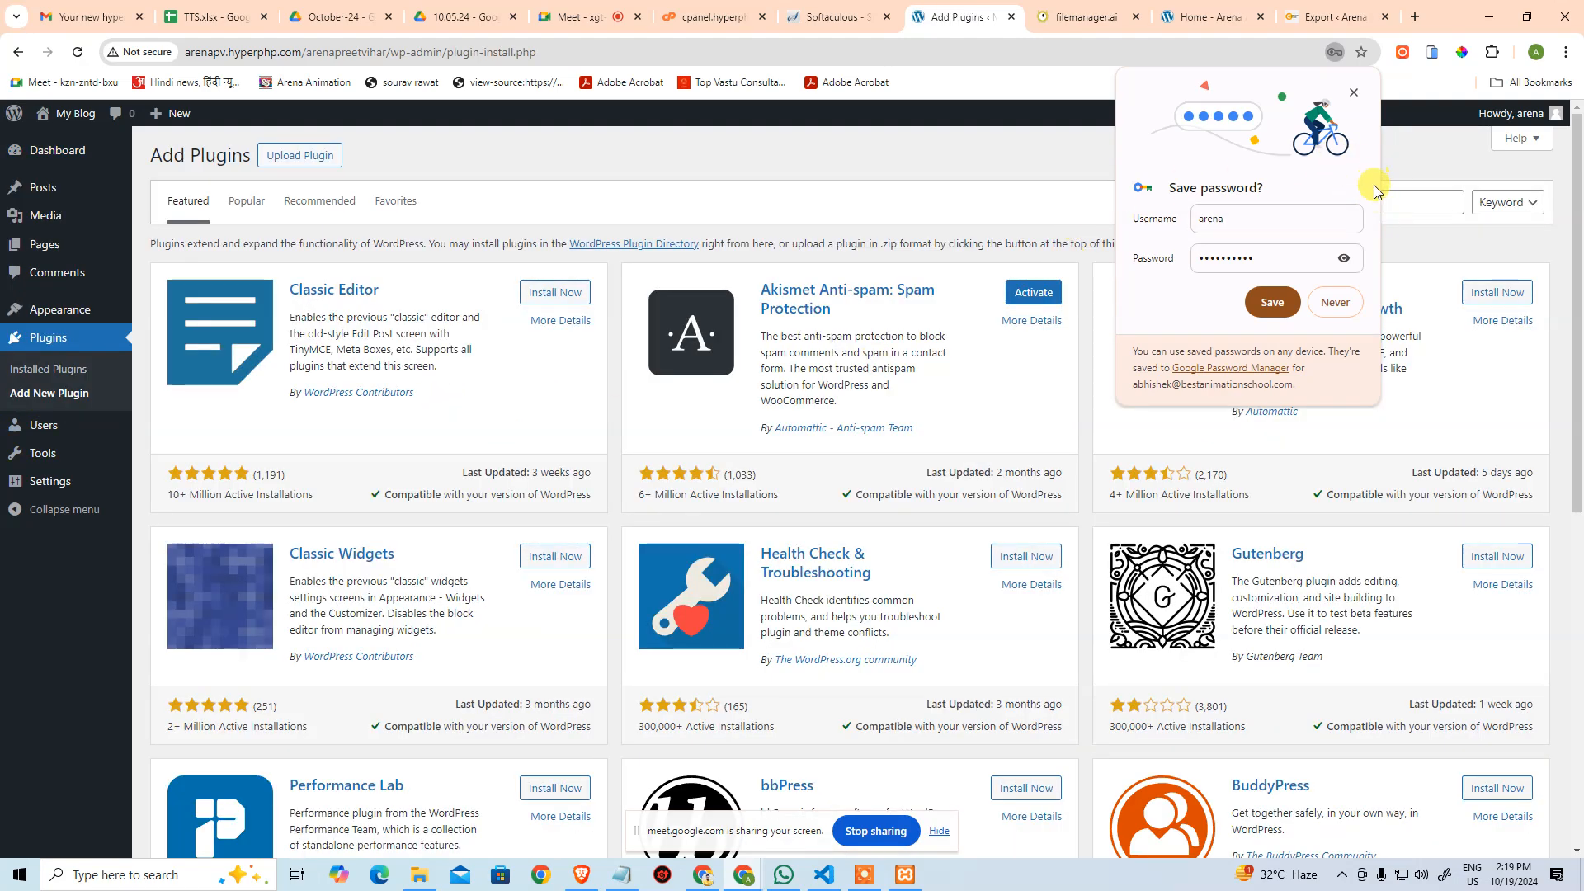
pyautogui.click(1395, 202)
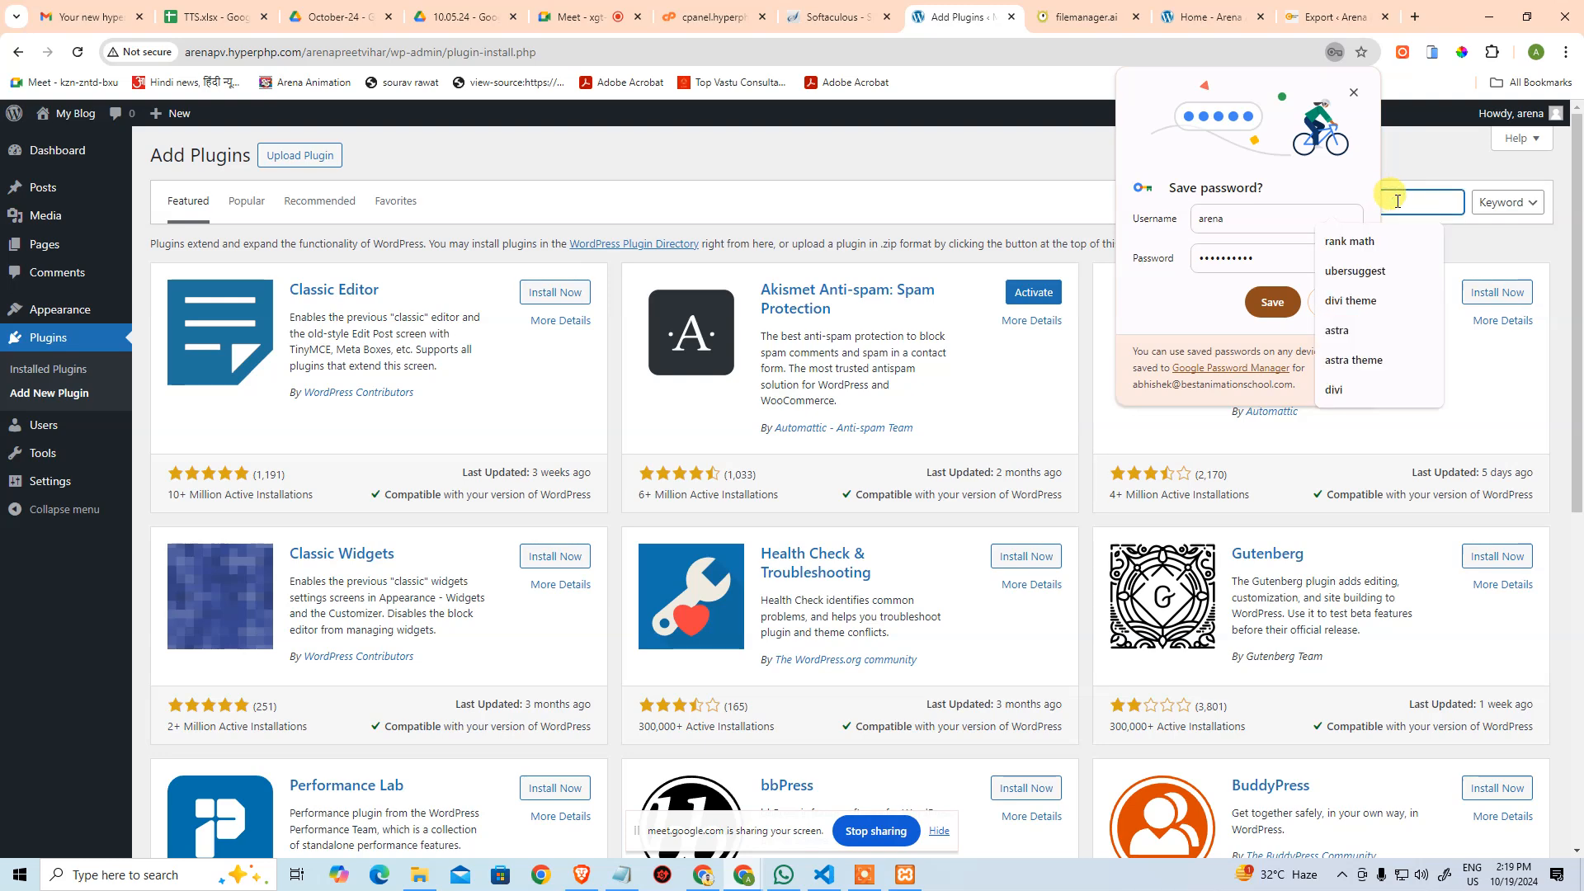
pyautogui.click(1353, 92)
pyautogui.click(1371, 204)
pyautogui.write('A')
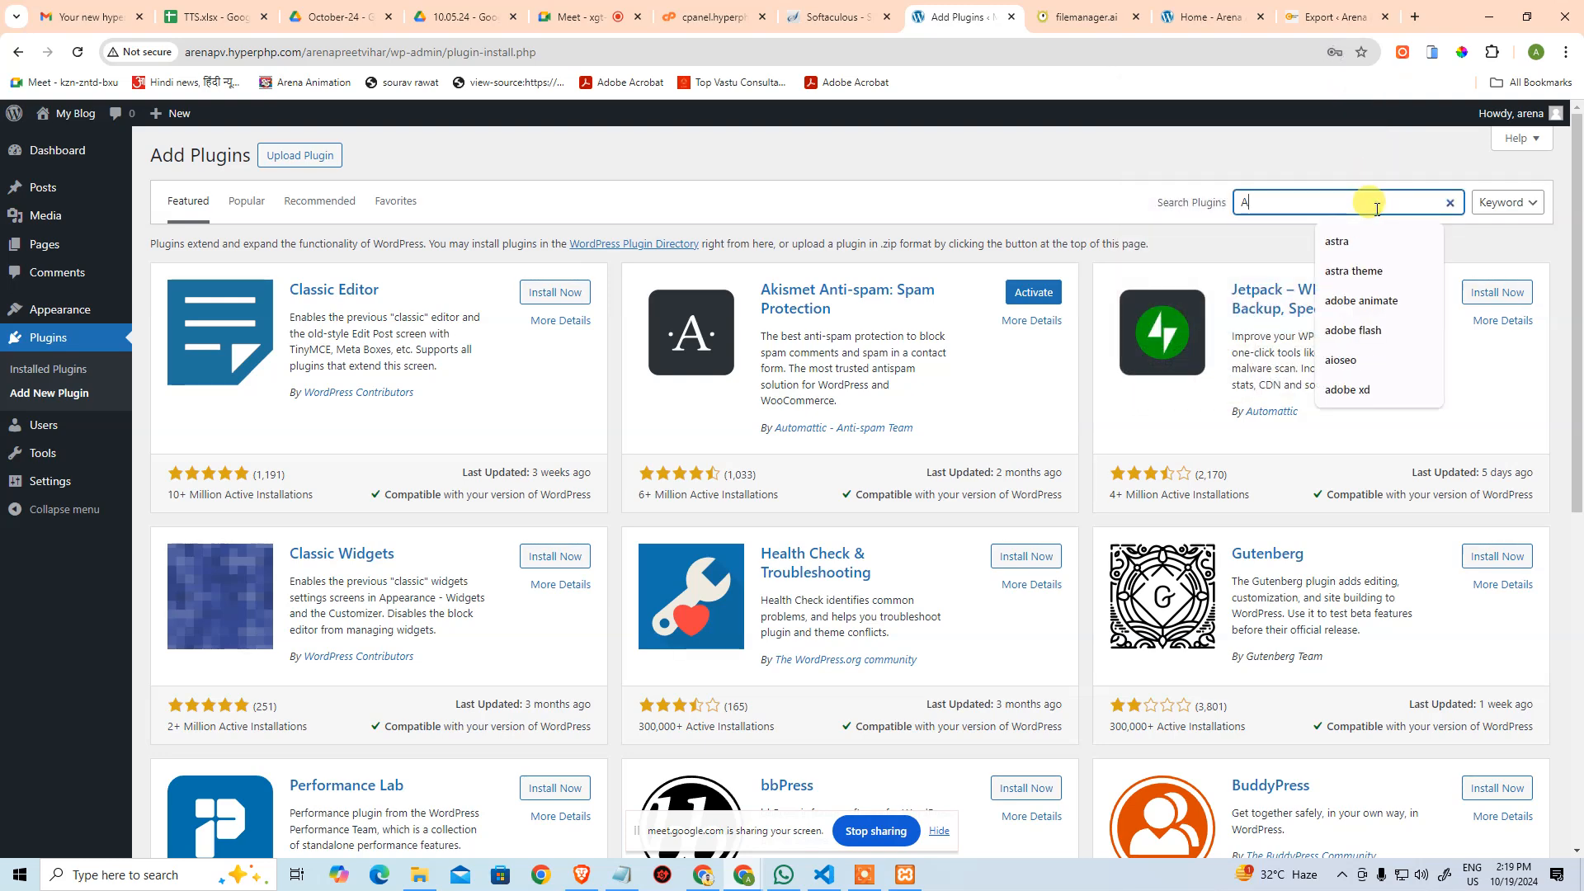
pyautogui.write('ll oi')
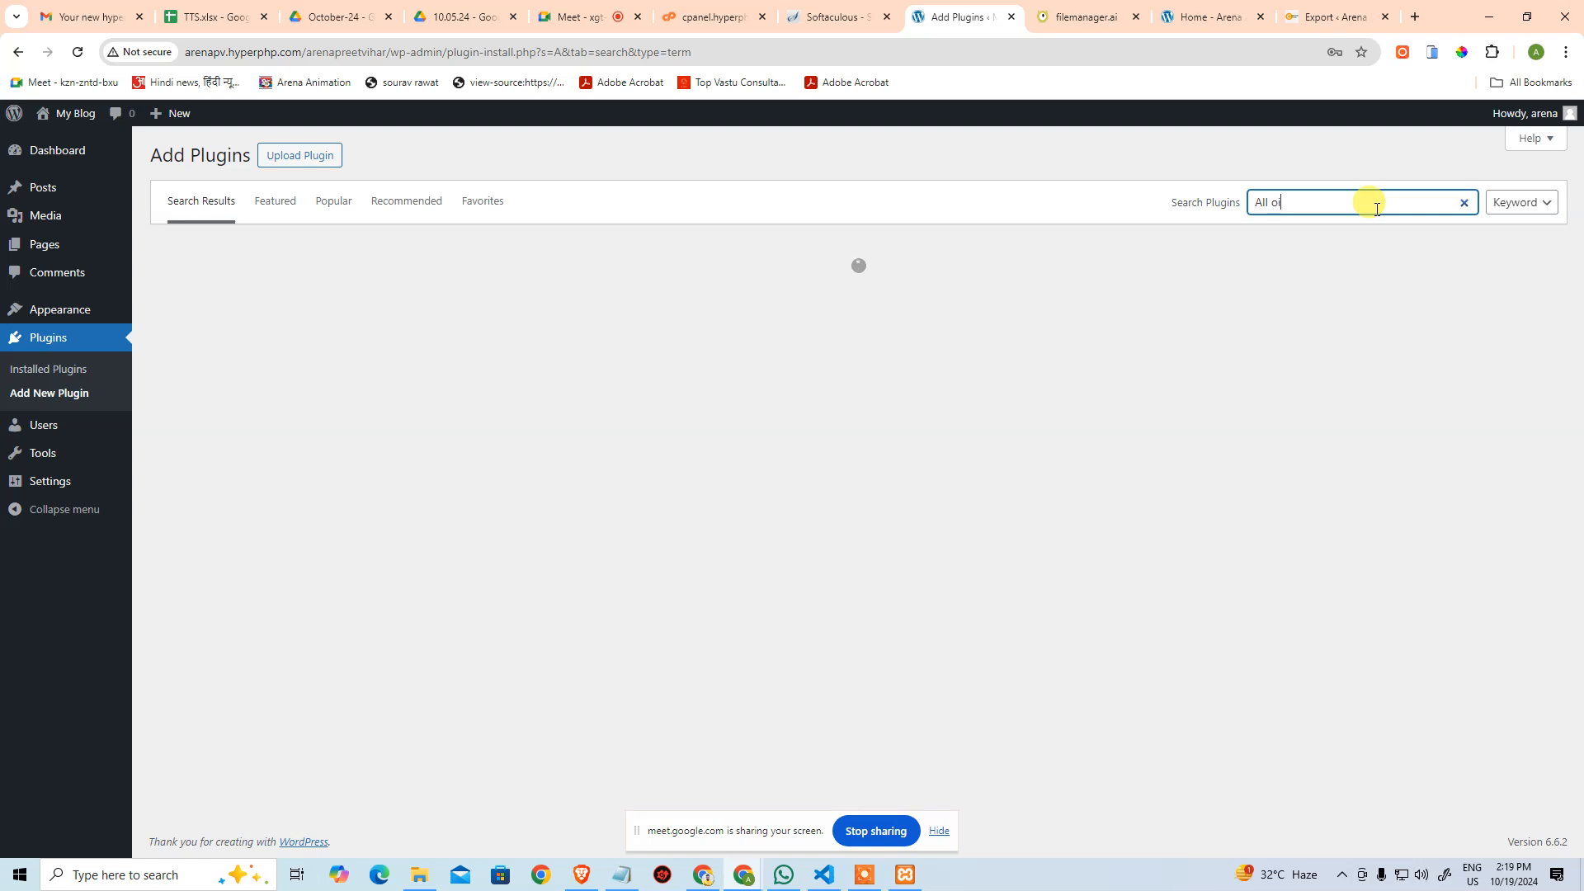
pyautogui.press('BackSpace')
pyautogui.press('BackSpace')
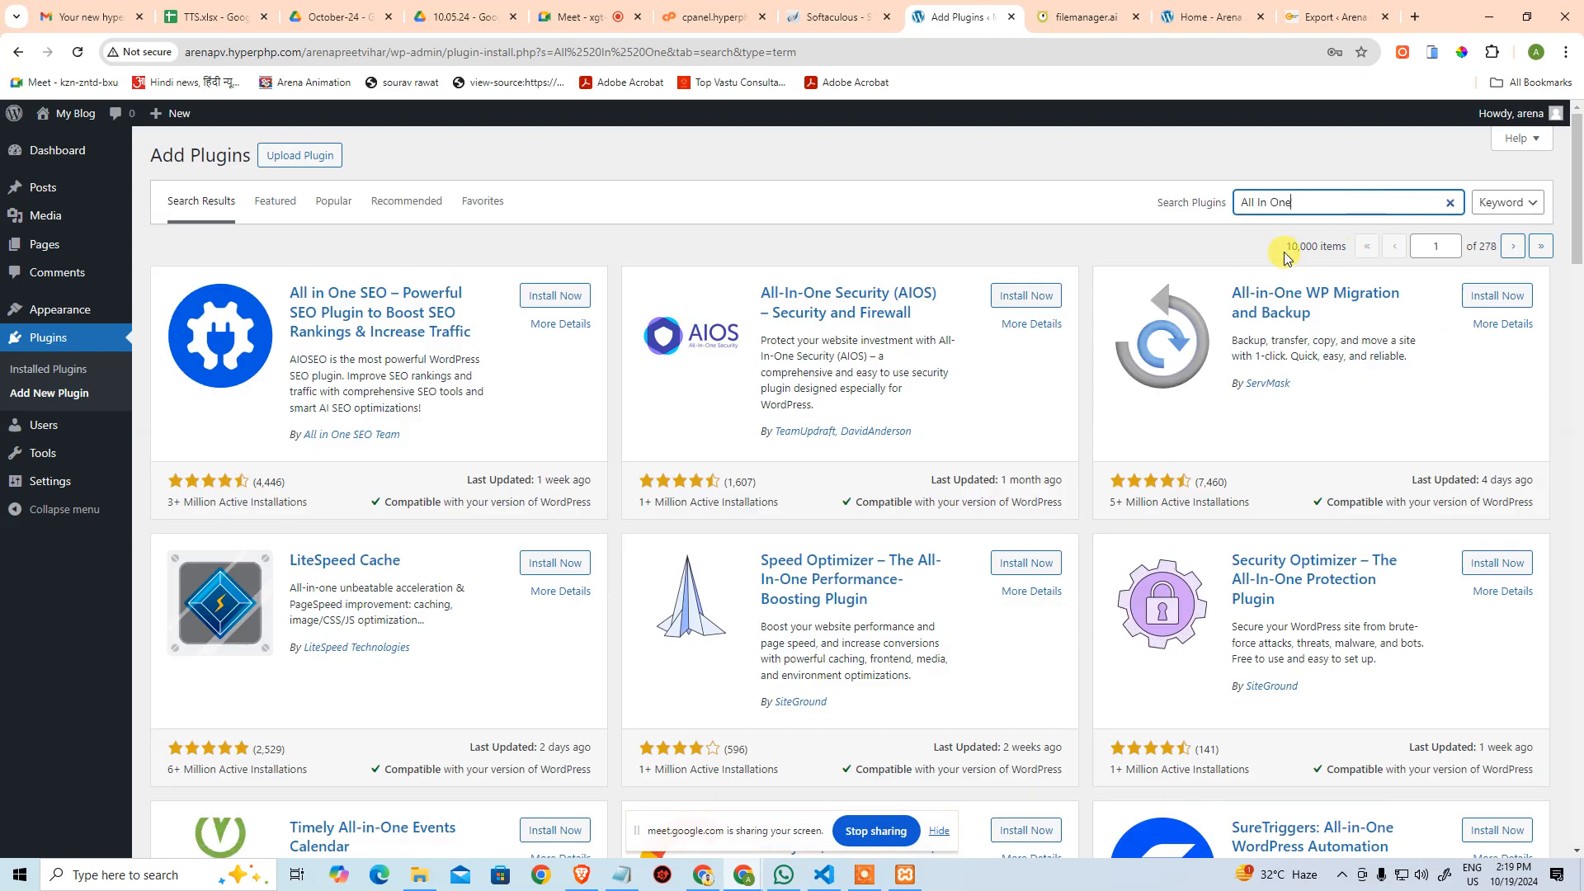
pyautogui.click(1476, 305)
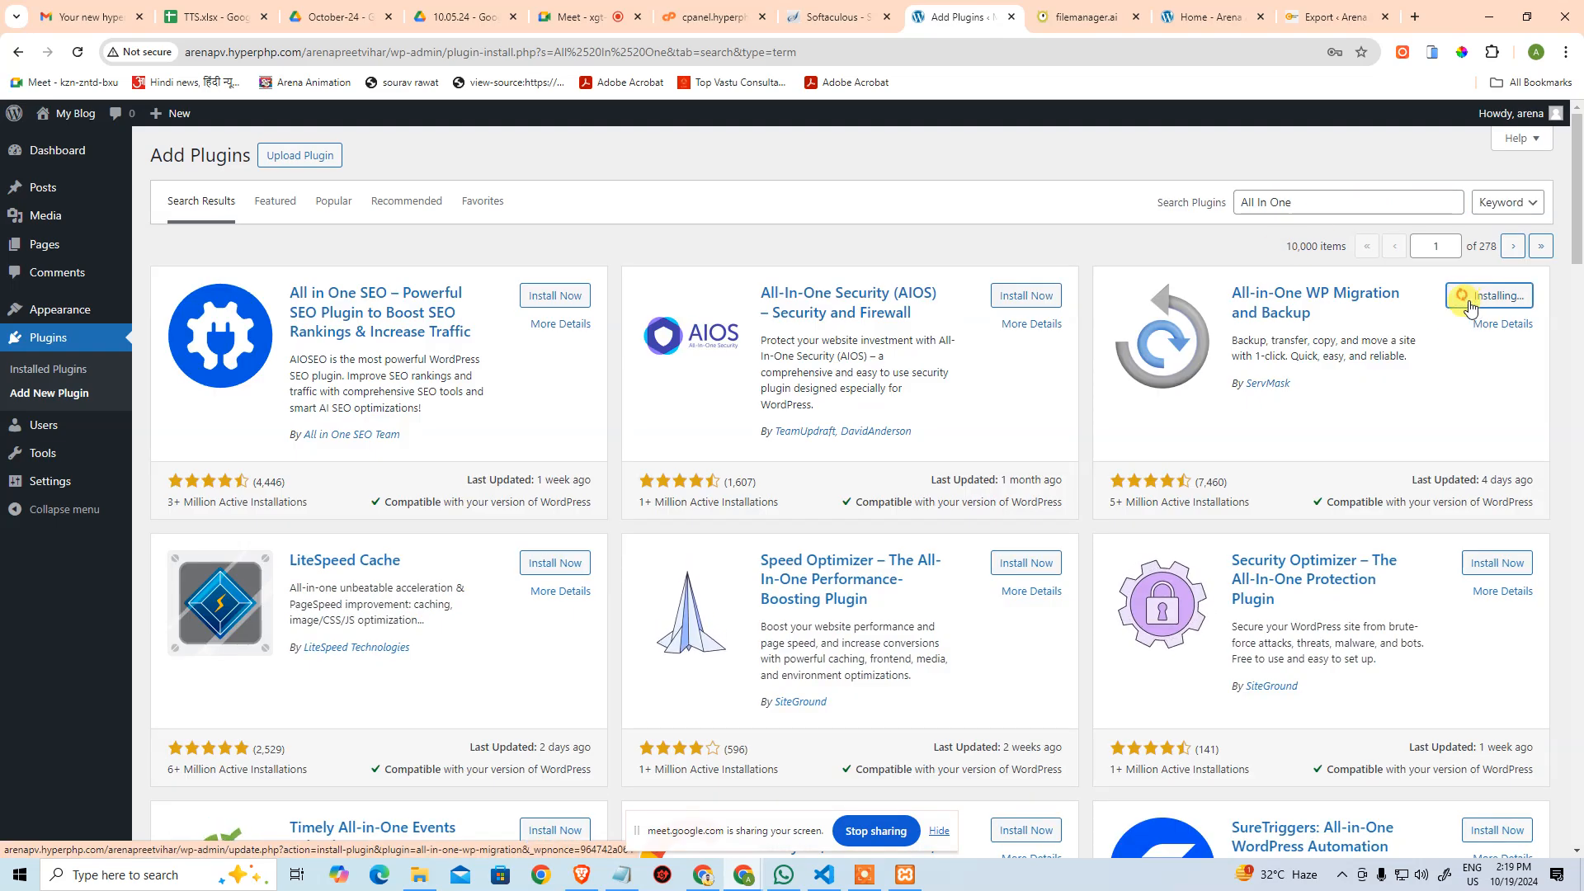
pyautogui.click(1212, 15)
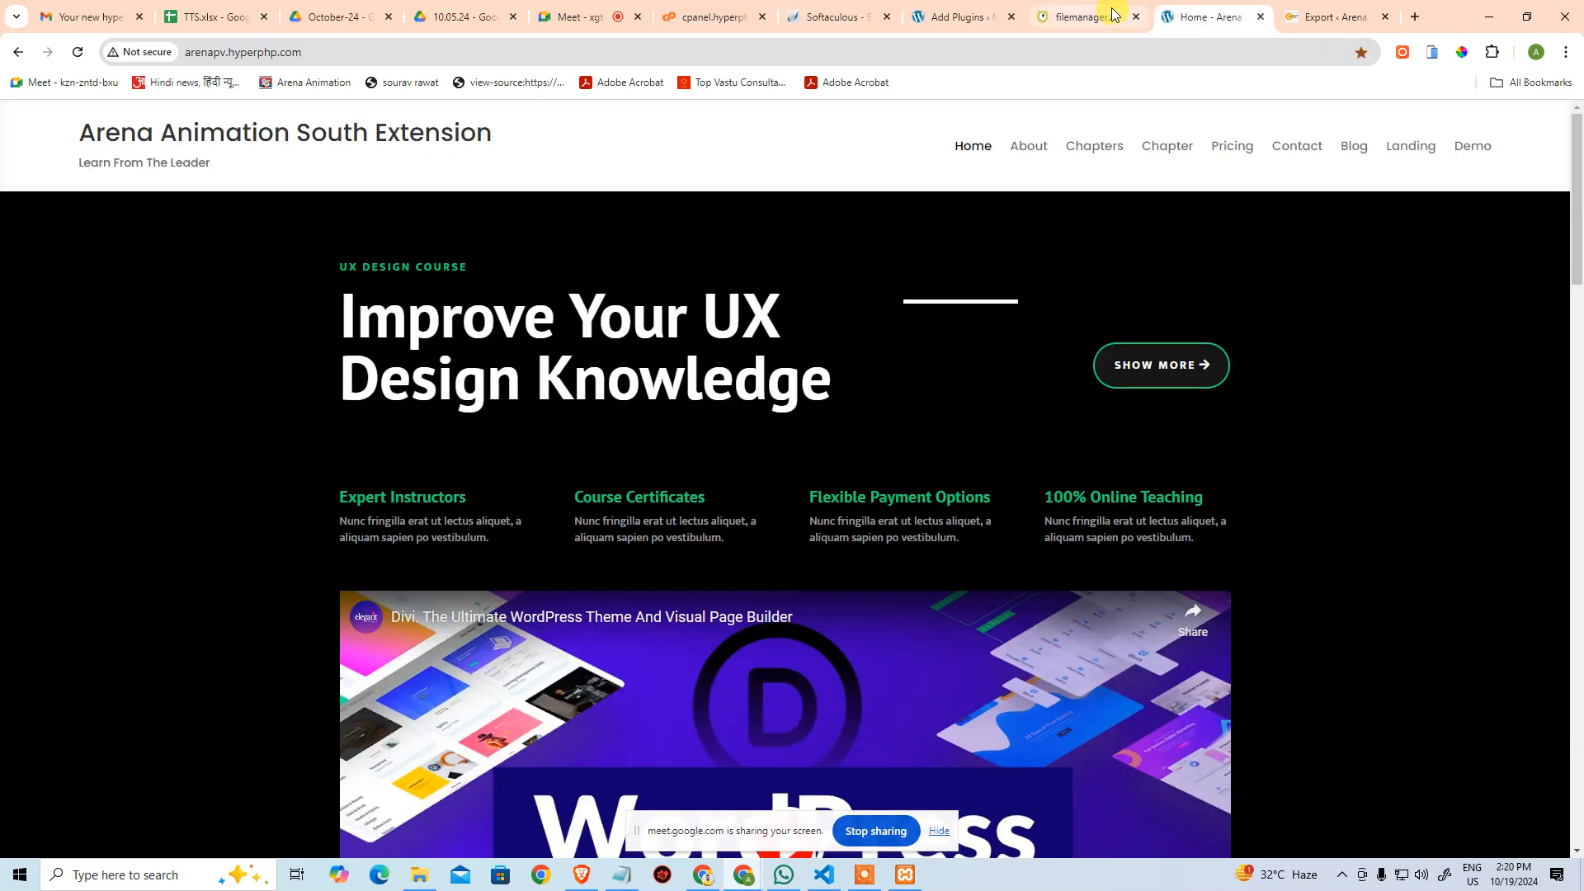
# Download the 98 MB localhost .wpress export backup and confirm it in Chrome's downloads list
pyautogui.click(1299, 15)
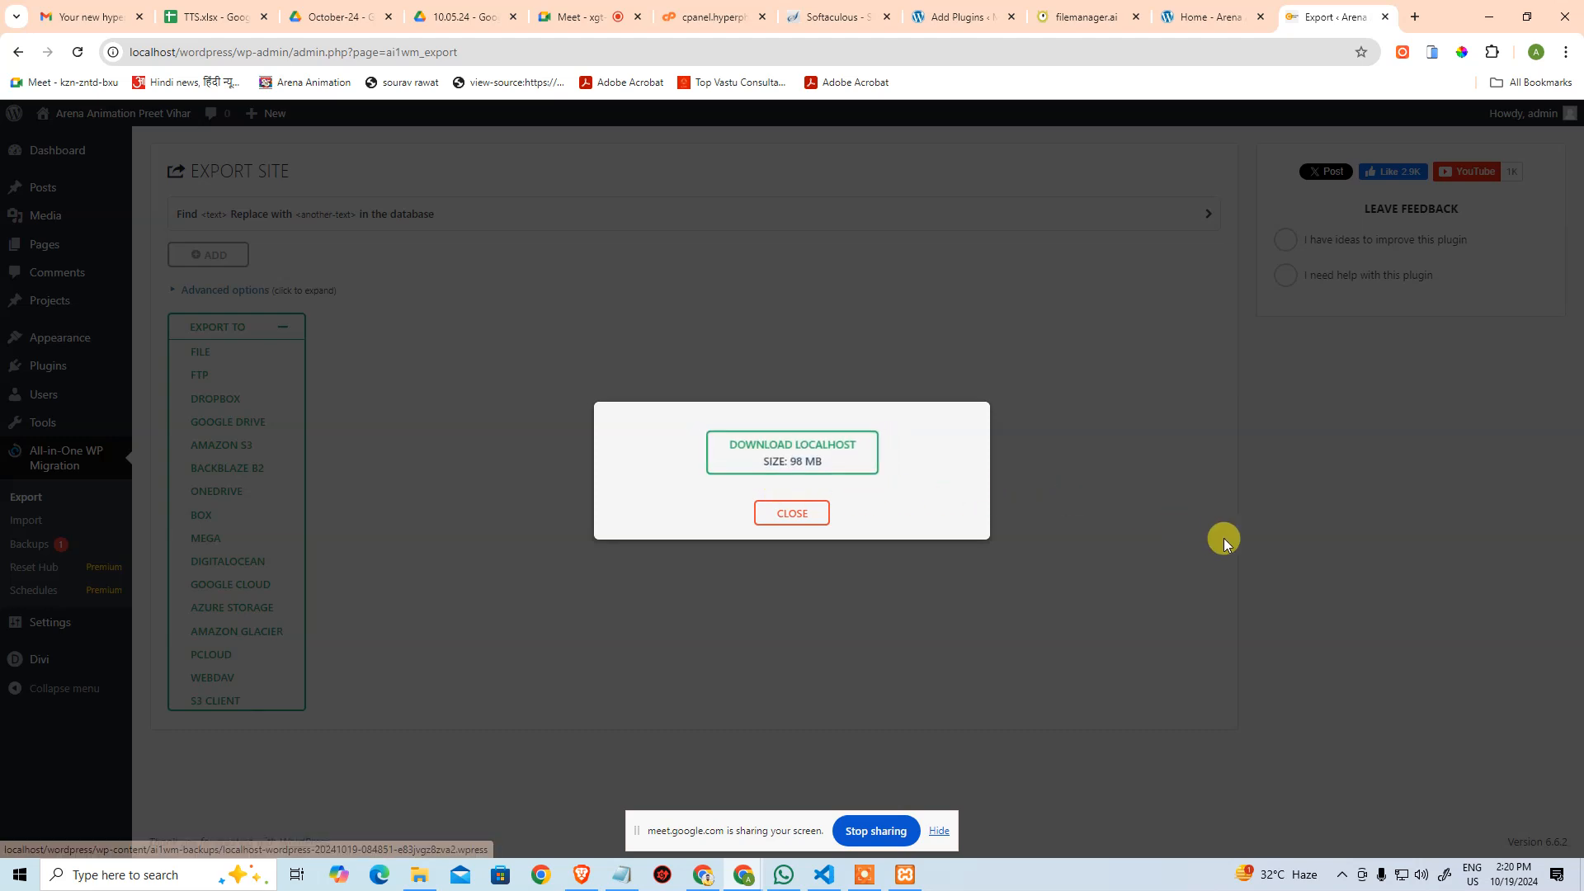
pyautogui.click(858, 459)
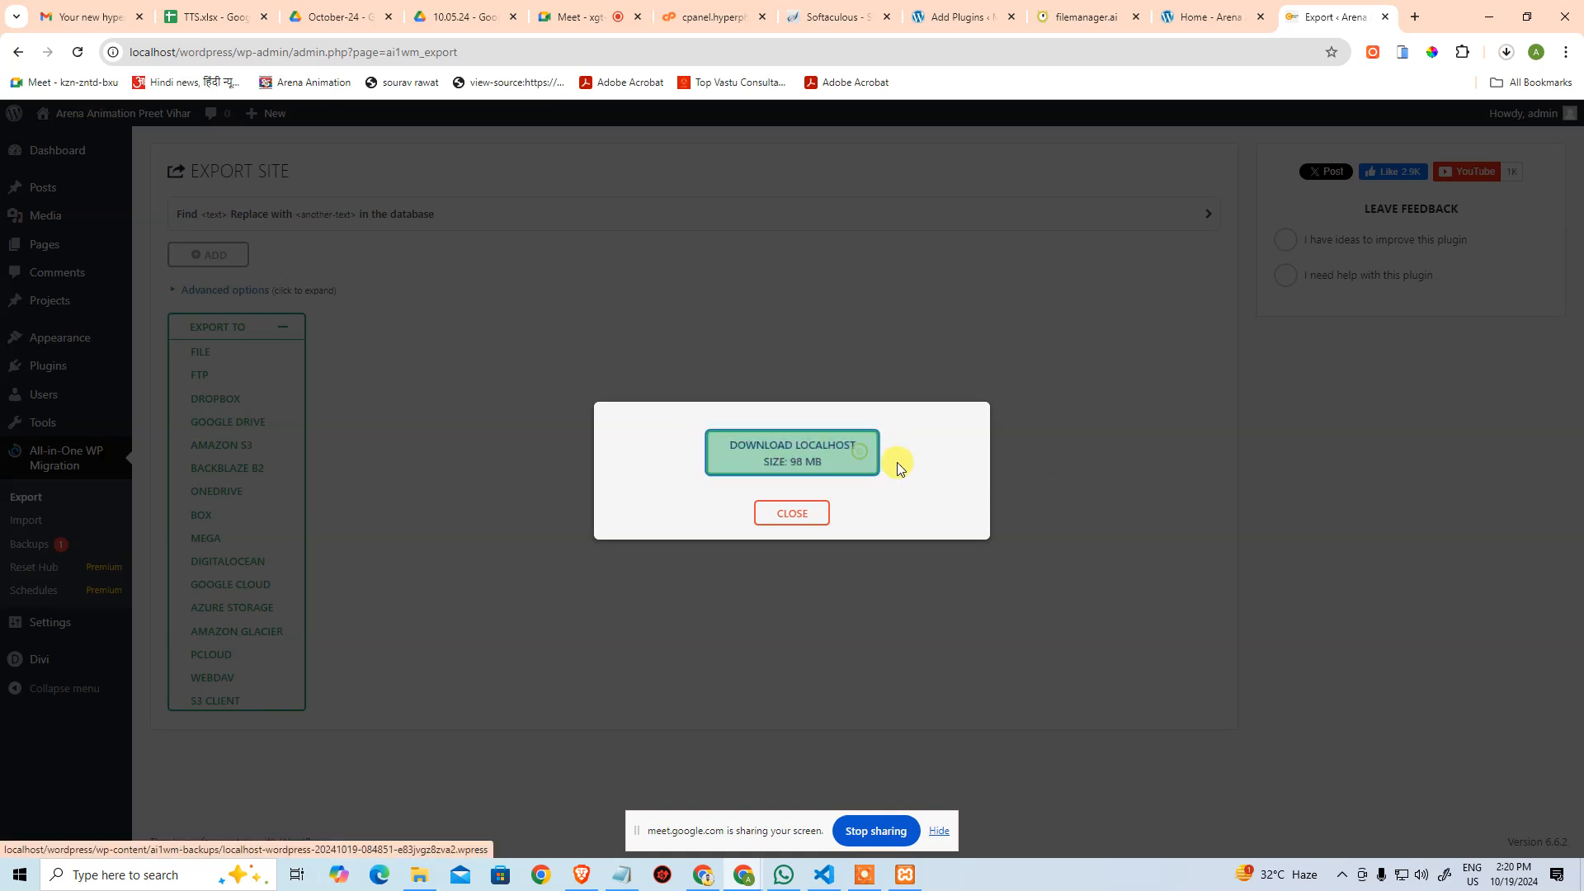
pyautogui.click(1509, 55)
pyautogui.click(1507, 54)
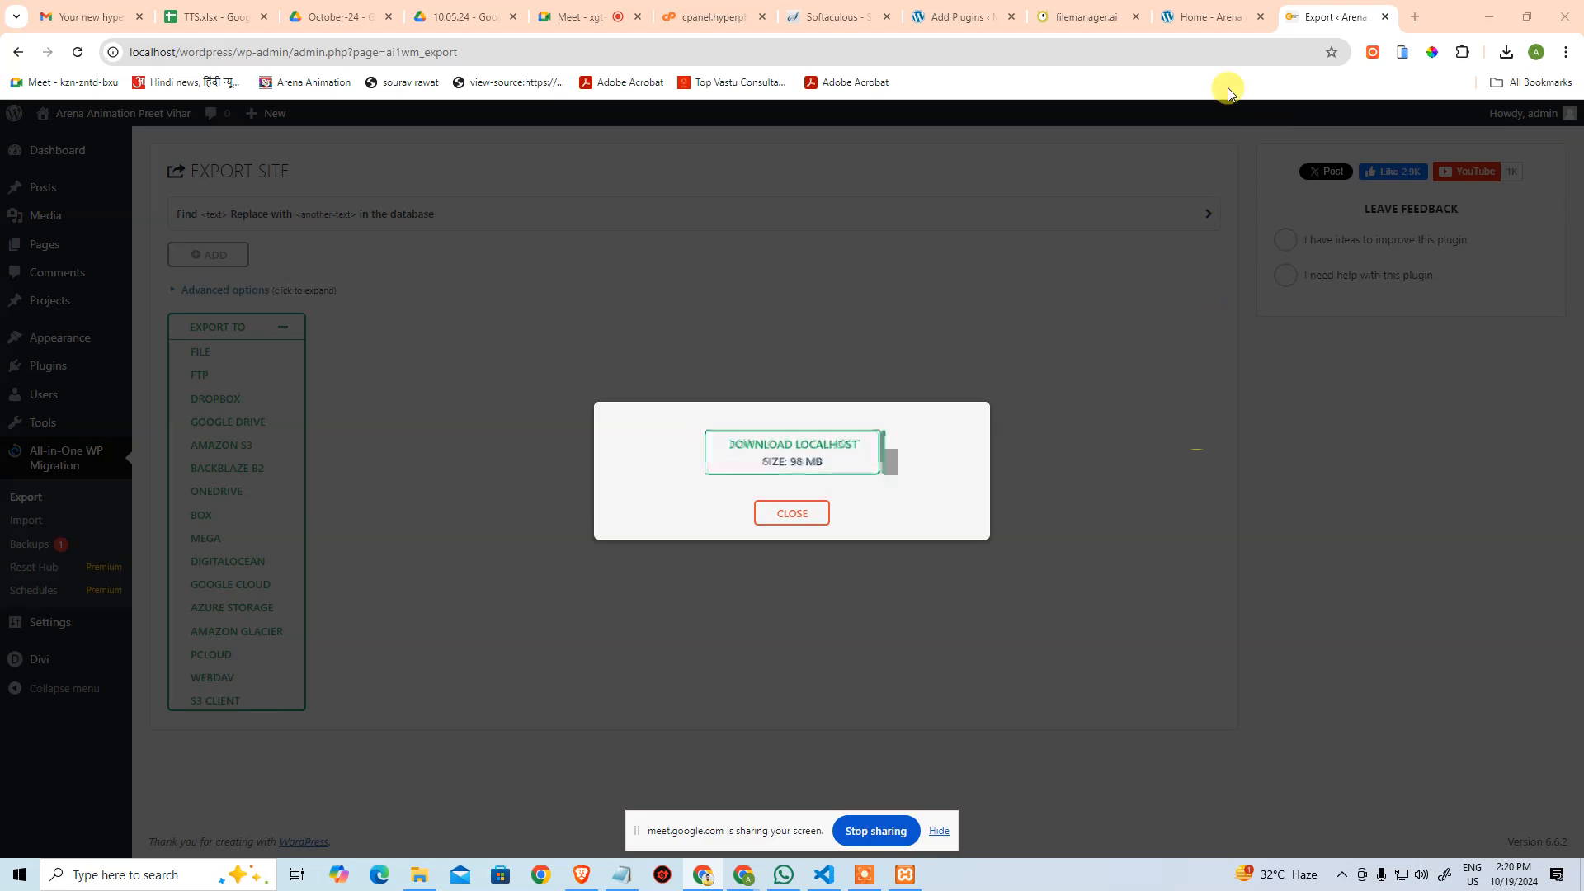
pyautogui.click(950, 14)
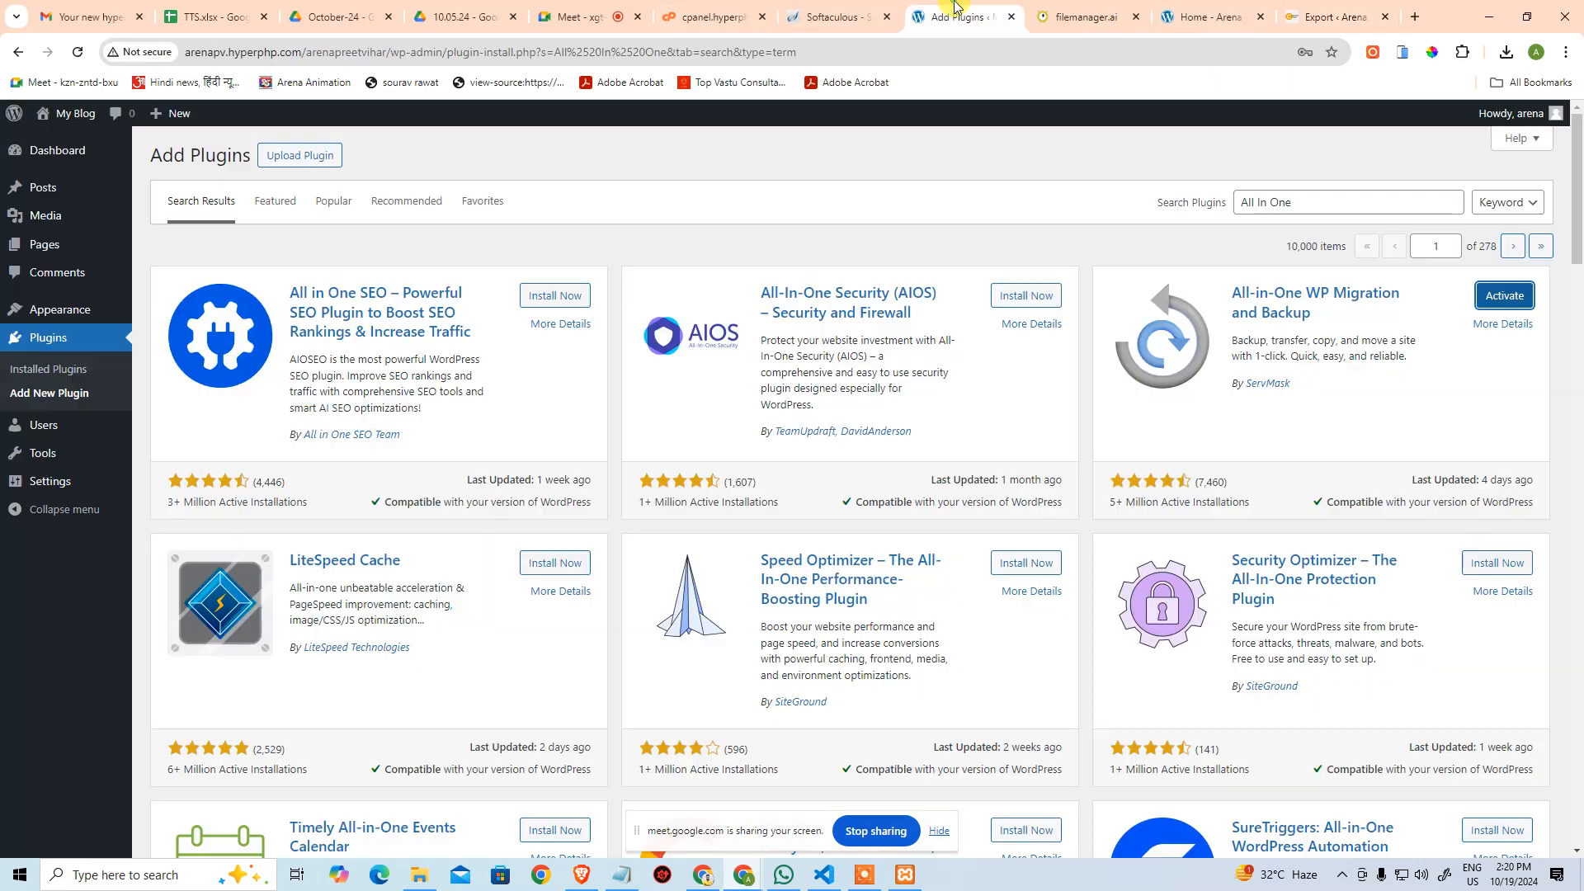
# Activate All-in-One WP Migration and import the .wpress backup from Downloads via Import From FILE
pyautogui.click(1515, 307)
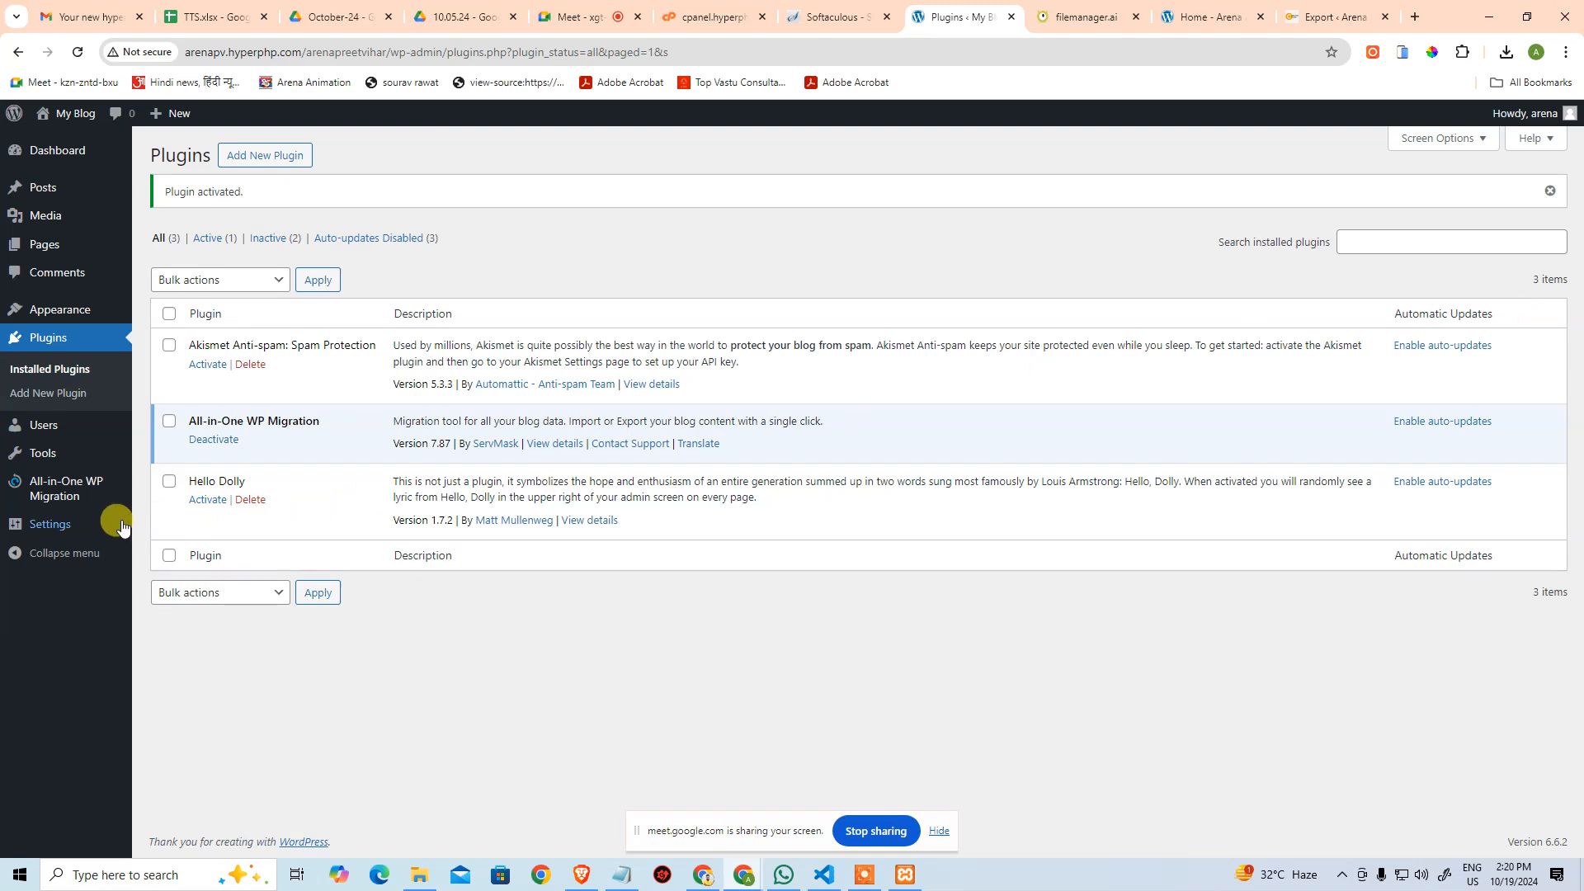
pyautogui.moveTo(66, 488)
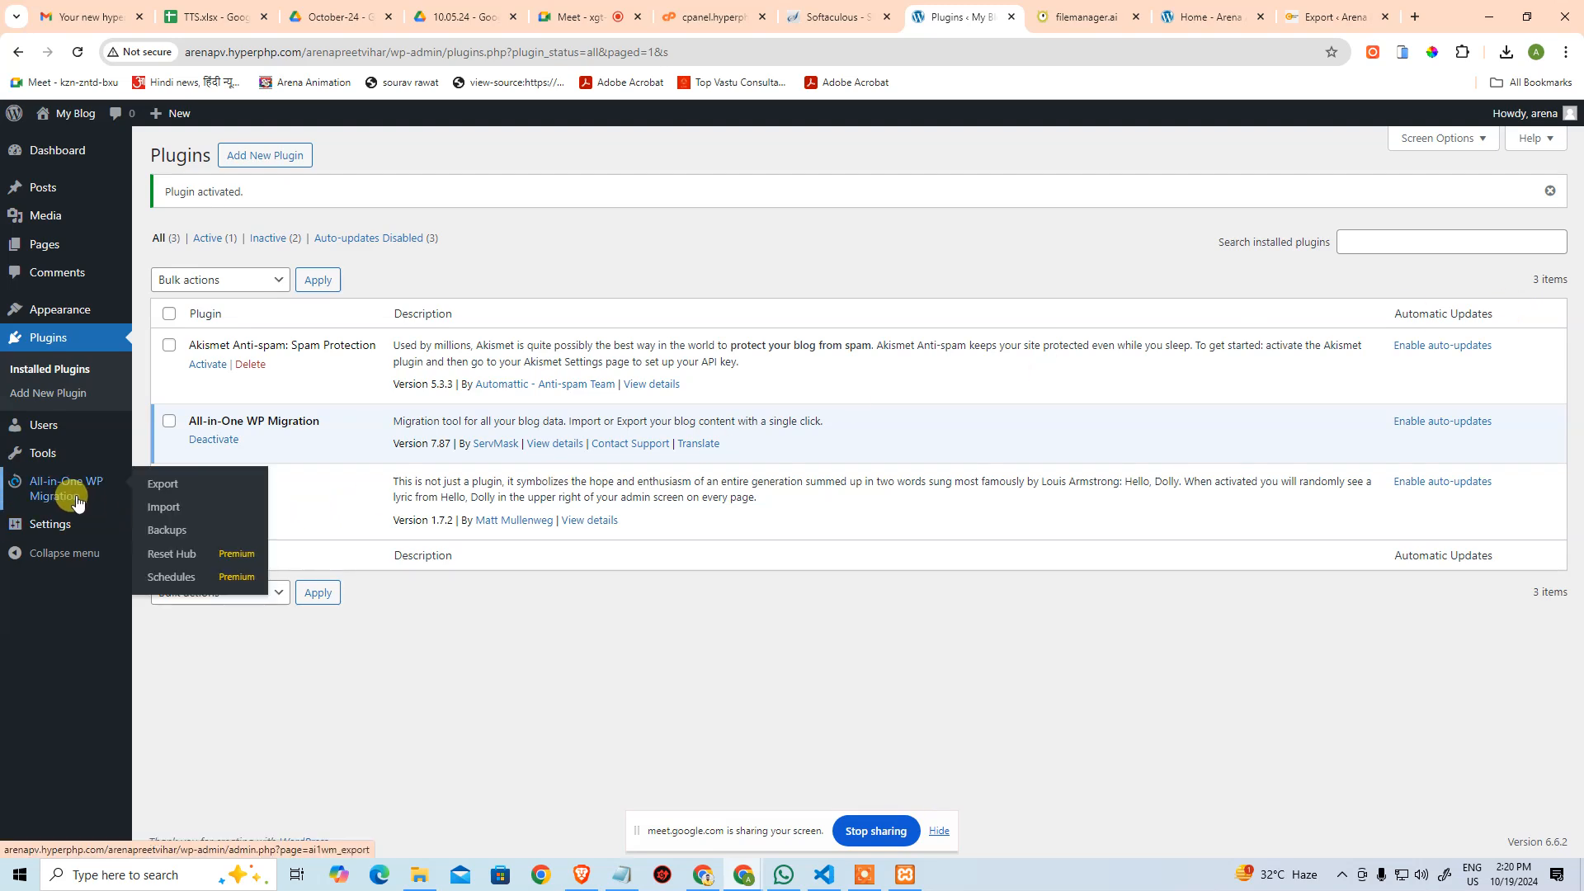
pyautogui.click(169, 507)
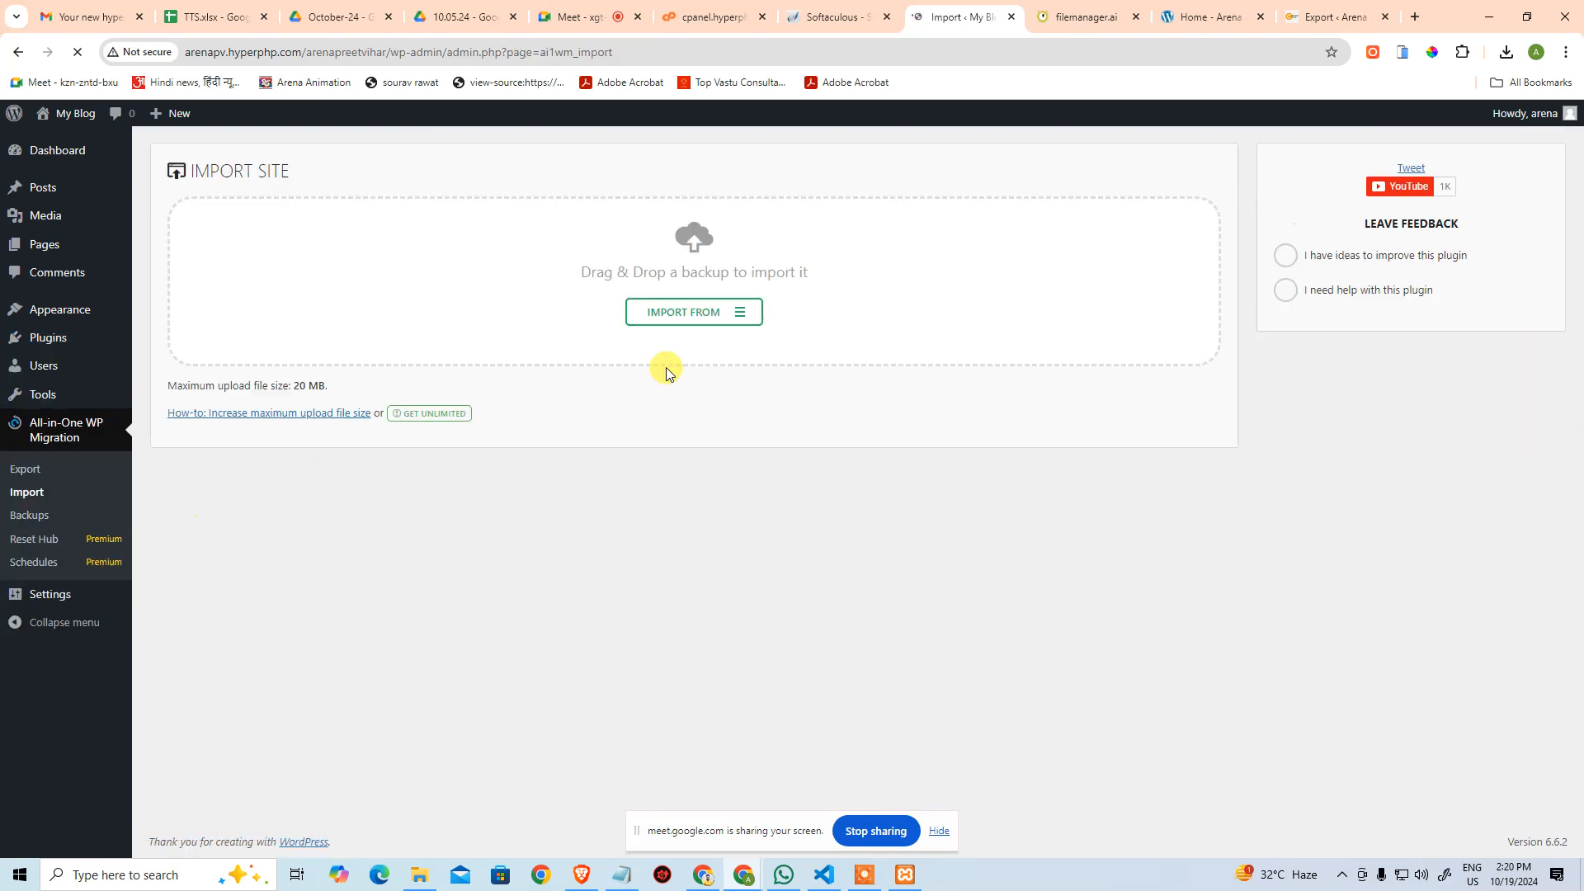
pyautogui.click(719, 317)
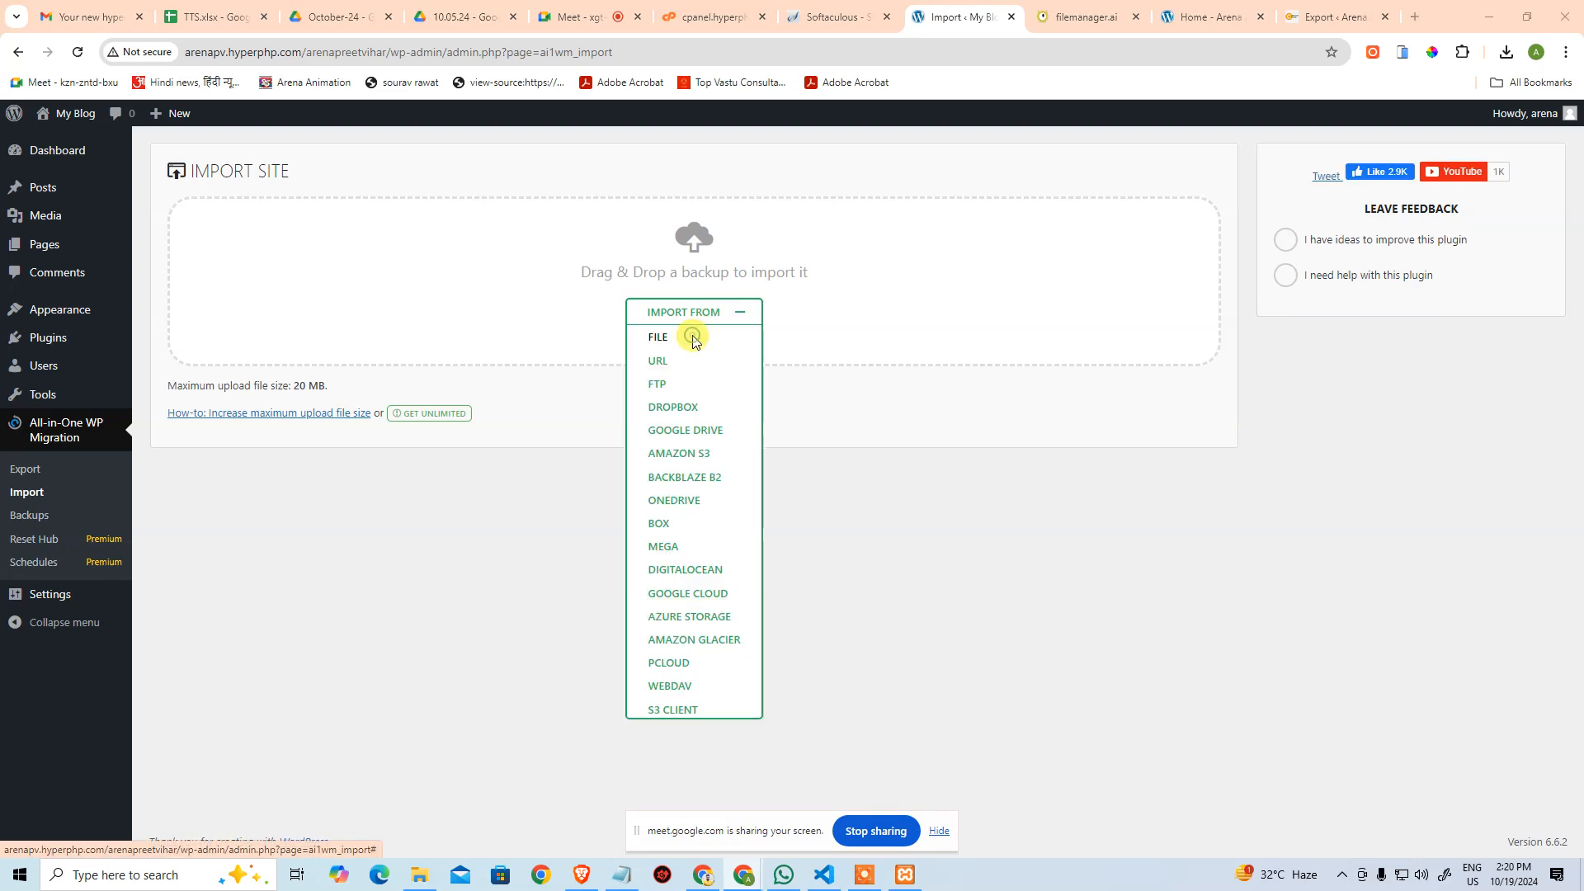
pyautogui.click(693, 338)
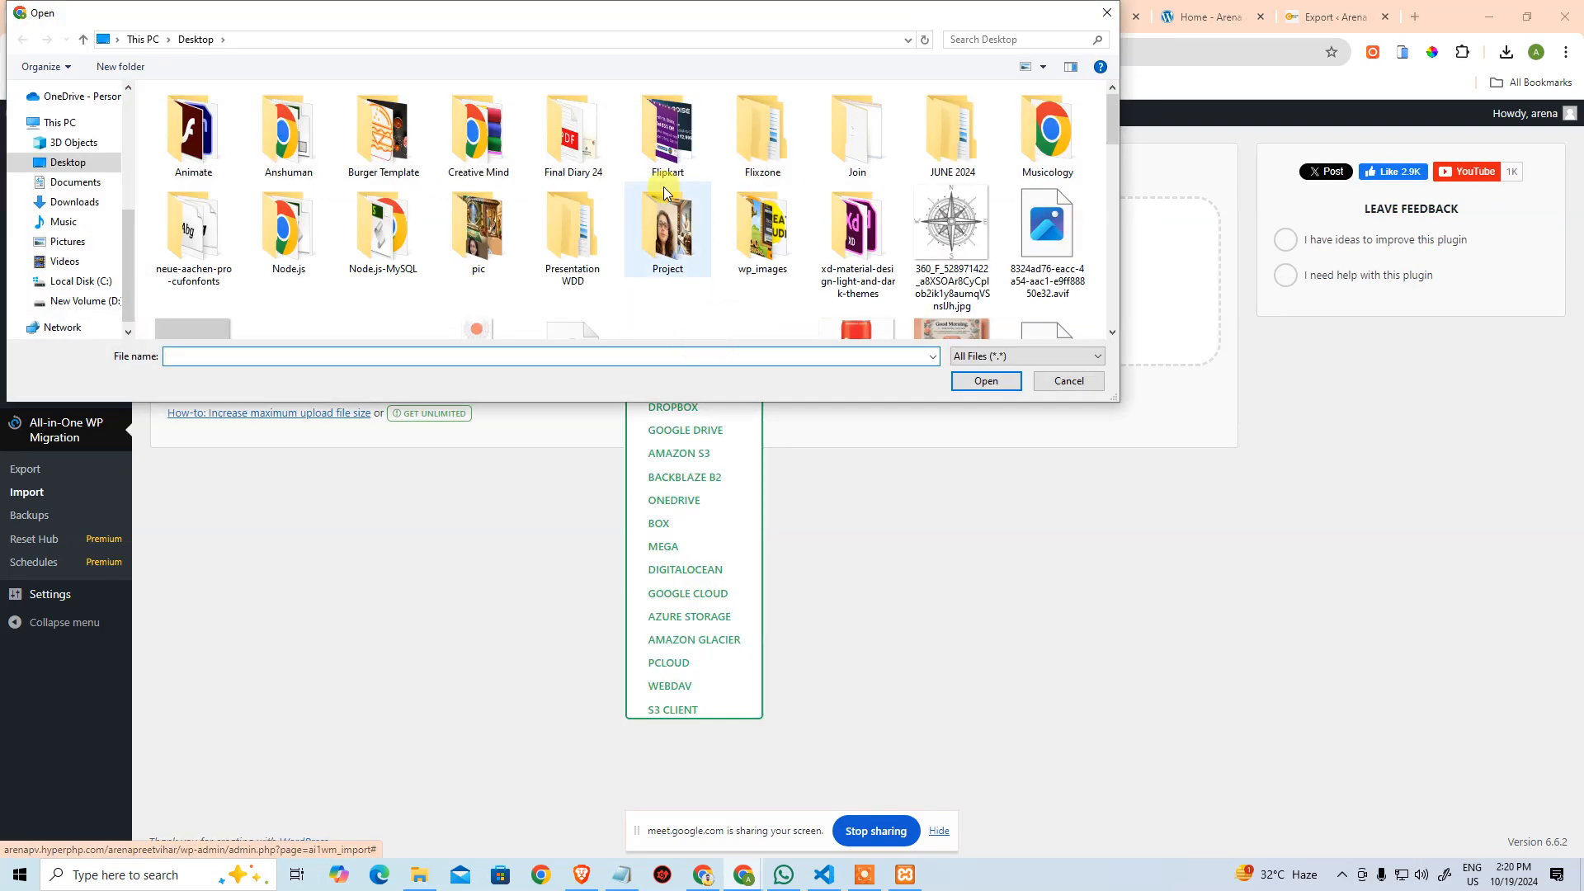
pyautogui.click(91, 189)
pyautogui.click(83, 201)
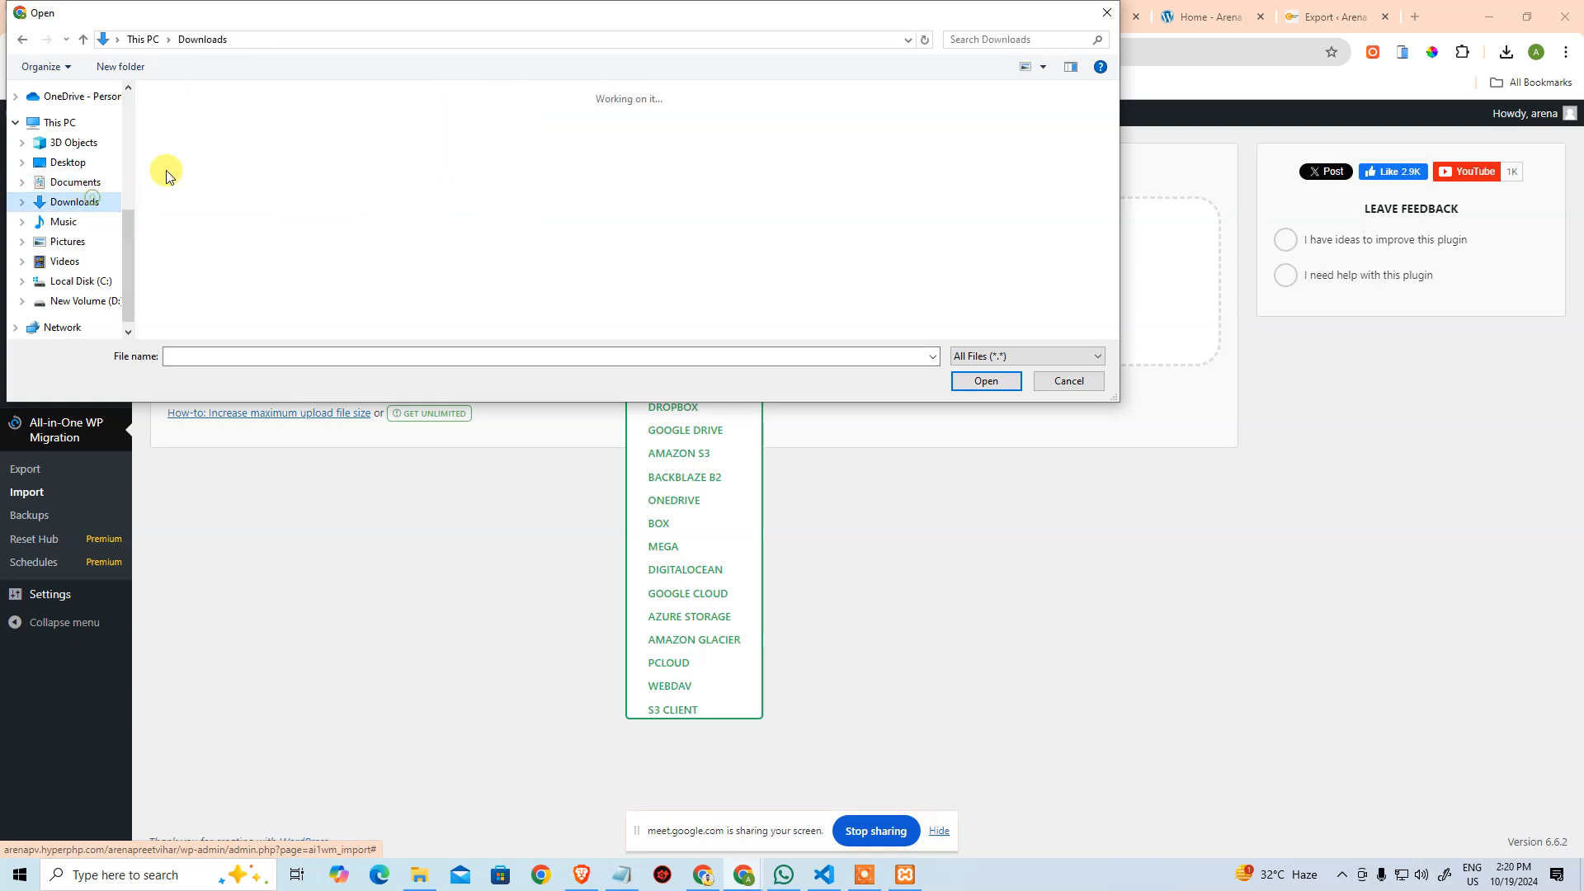
pyautogui.click(189, 152)
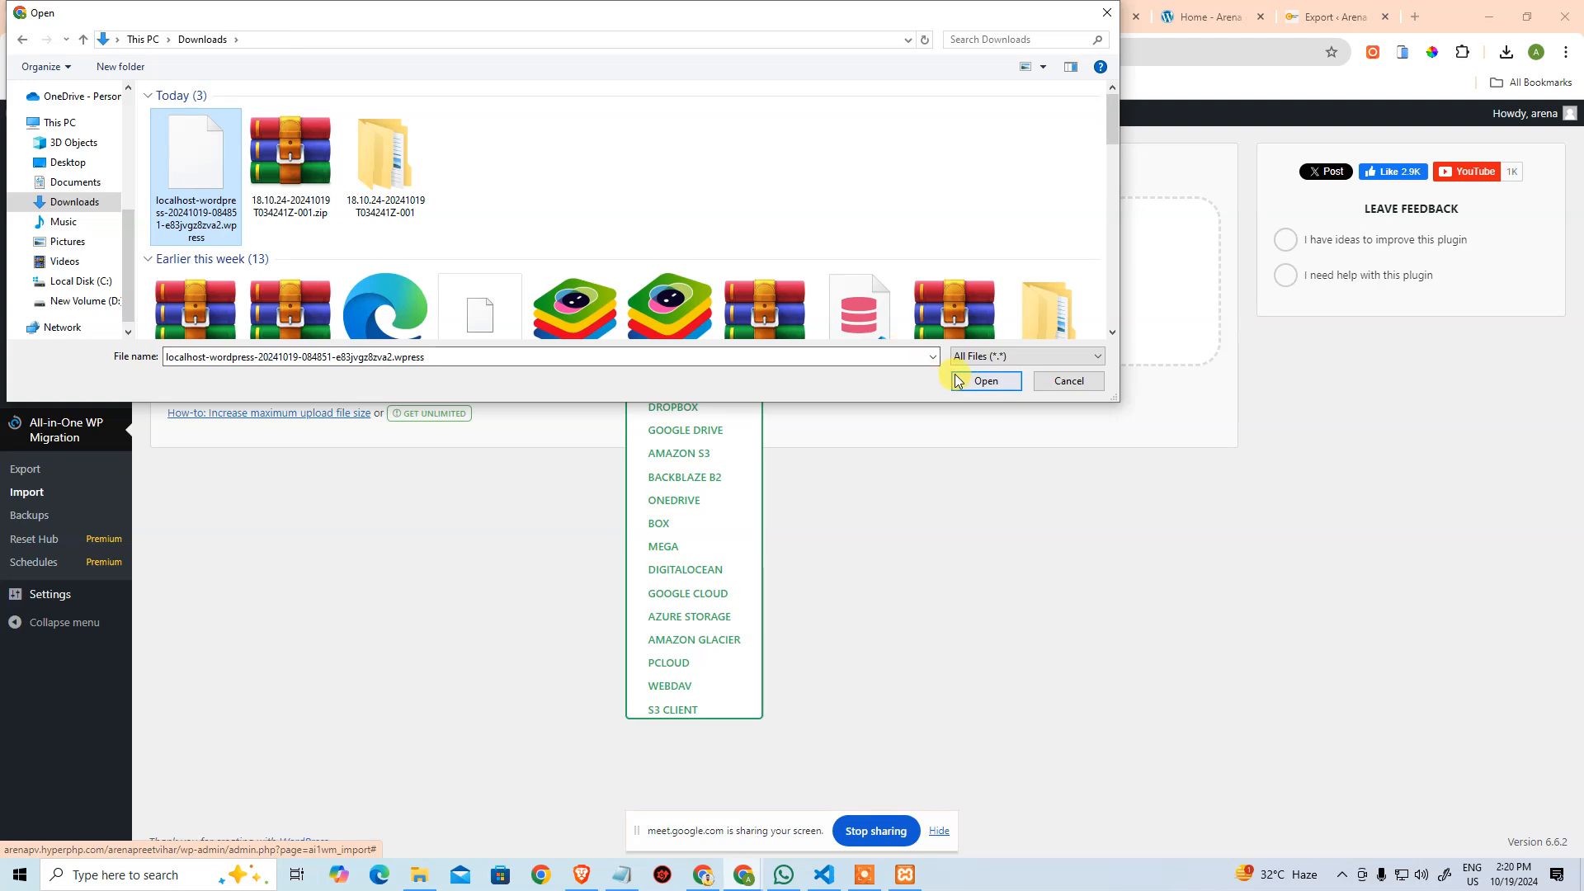
pyautogui.click(983, 381)
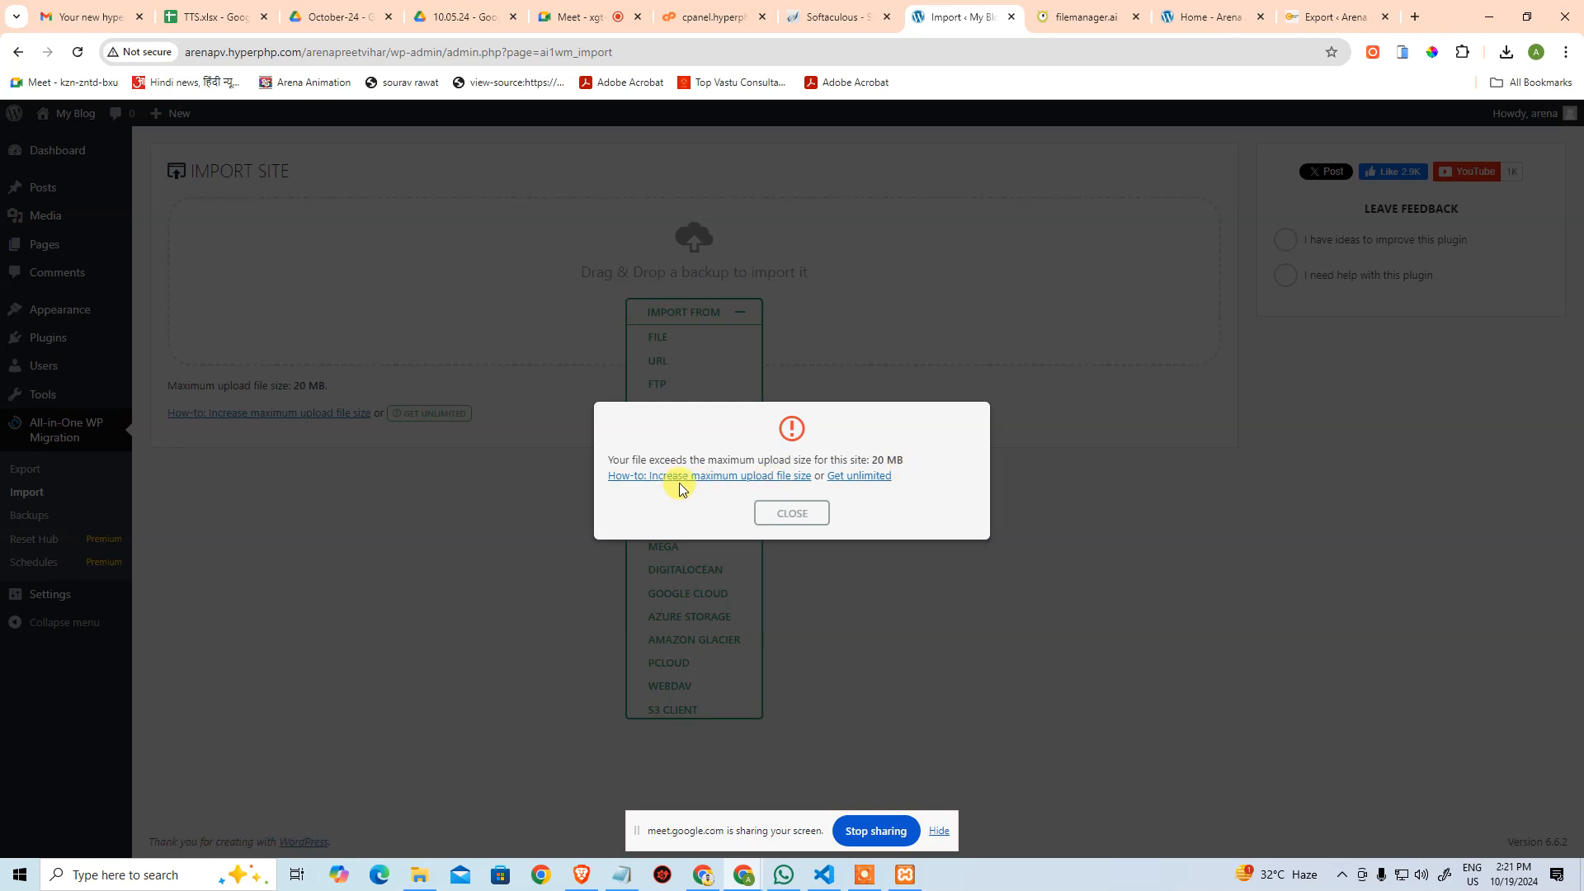
# Review the ServMask guide's .htaccess and wp-config.php snippets for raising the upload limit
pyautogui.click(765, 486)
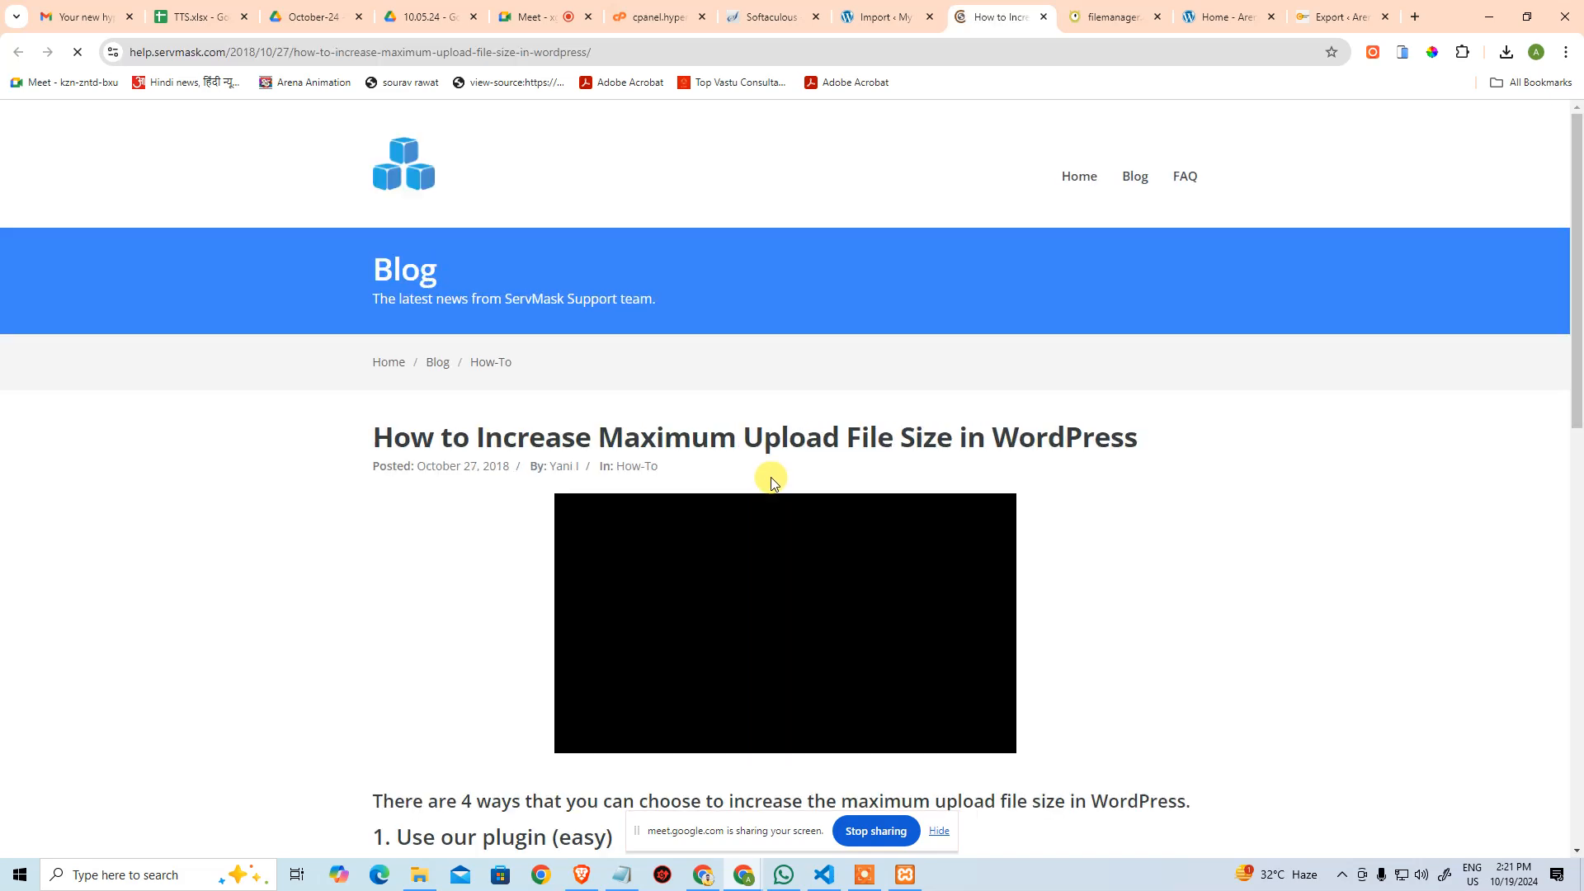
pyautogui.scroll(-12, 777, 480)
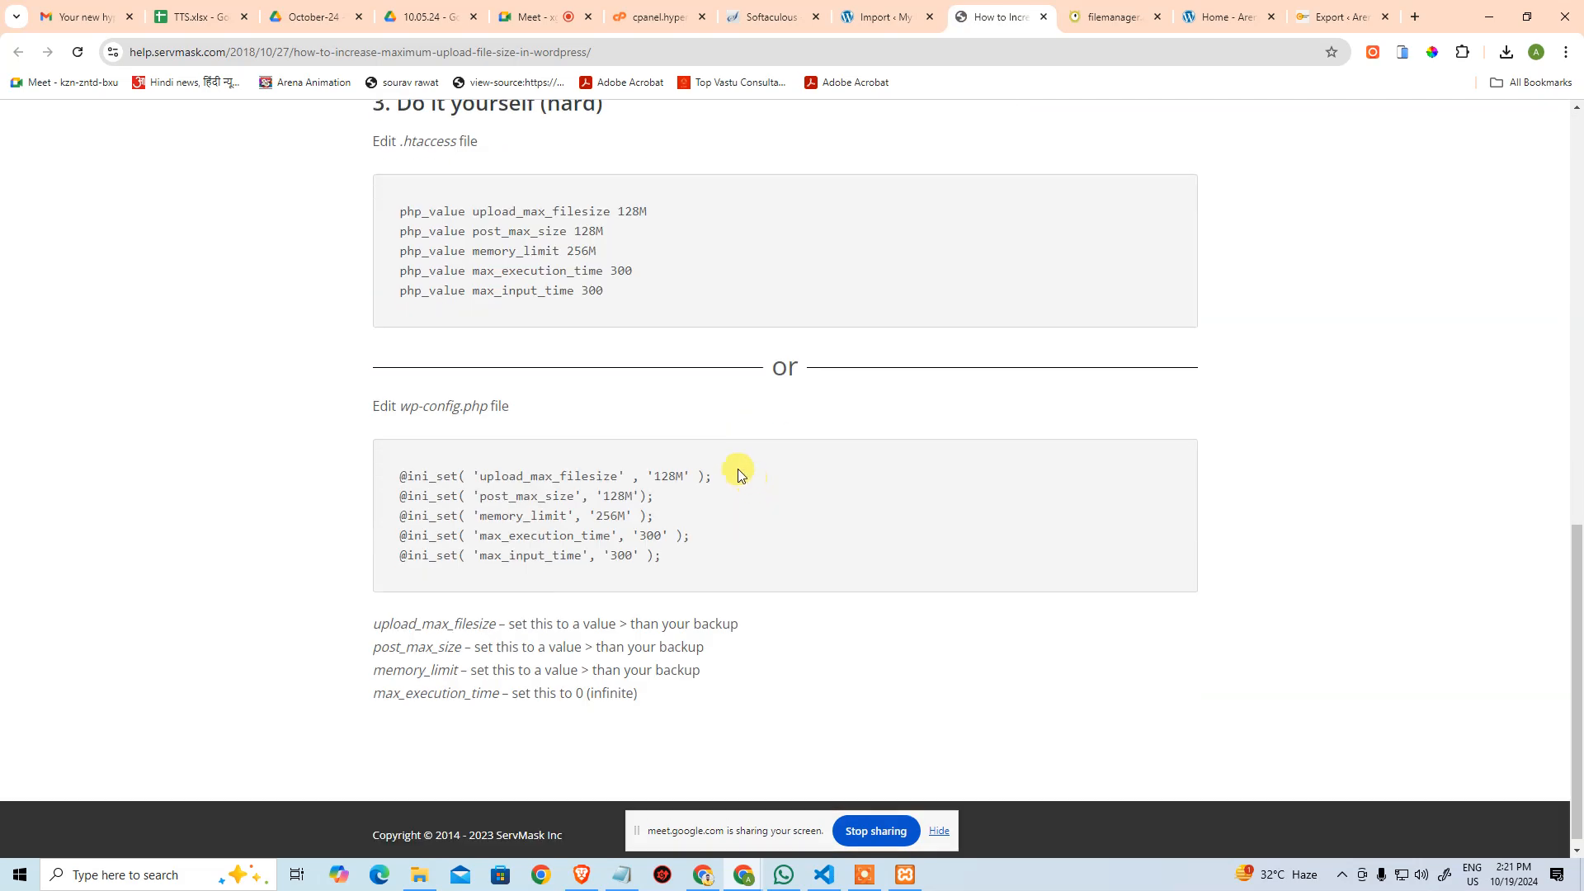
pyautogui.scroll(3, 547, 330)
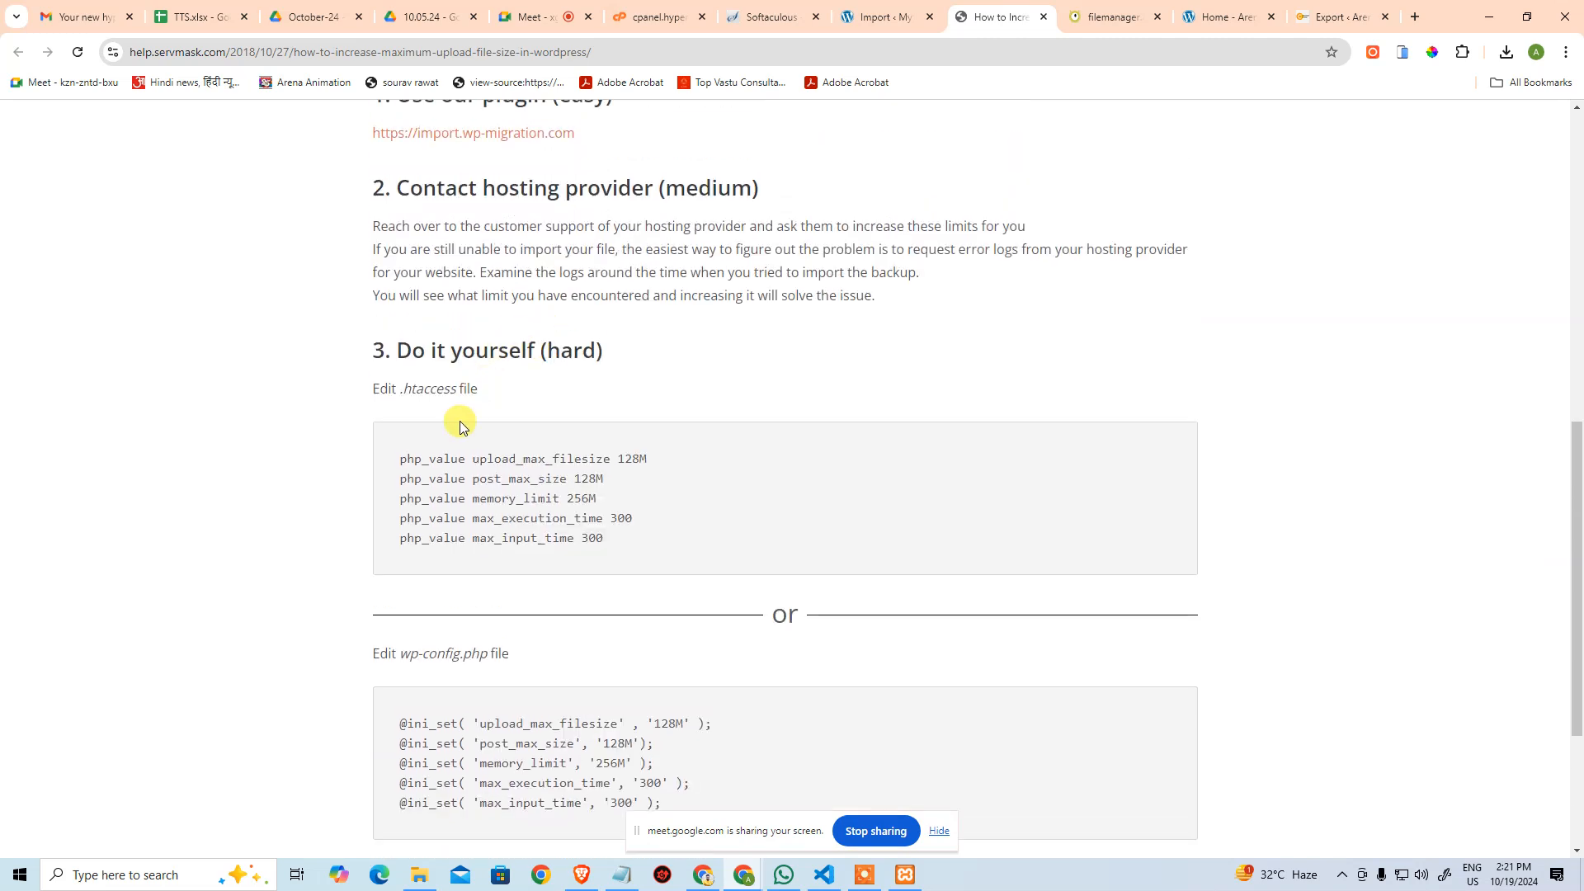
pyautogui.scroll(-1, 458, 420)
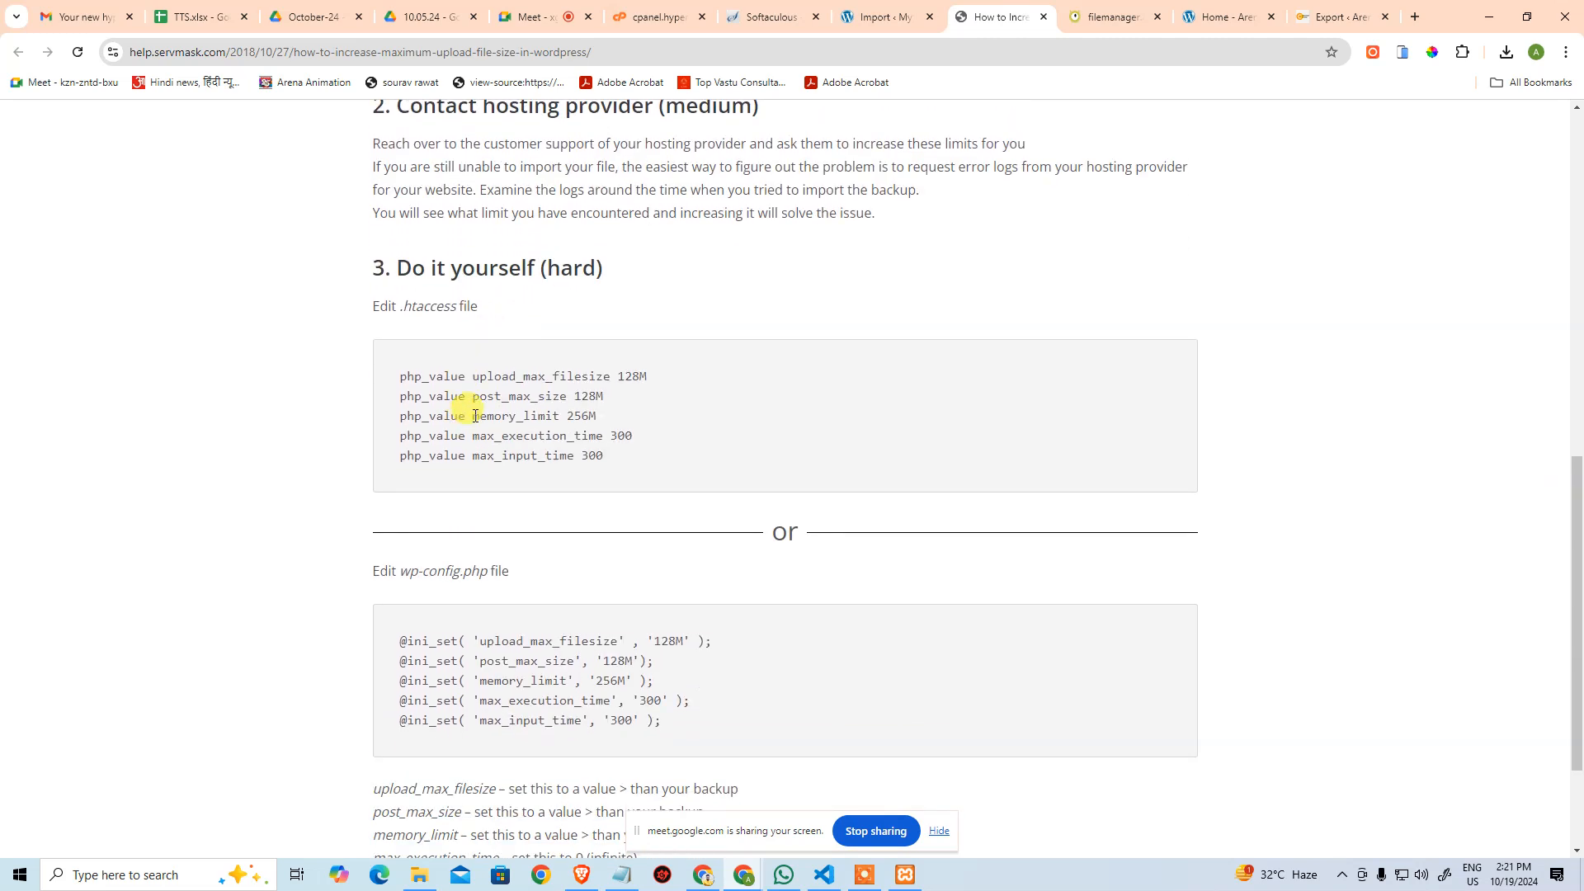
pyautogui.scroll(2, 483, 365)
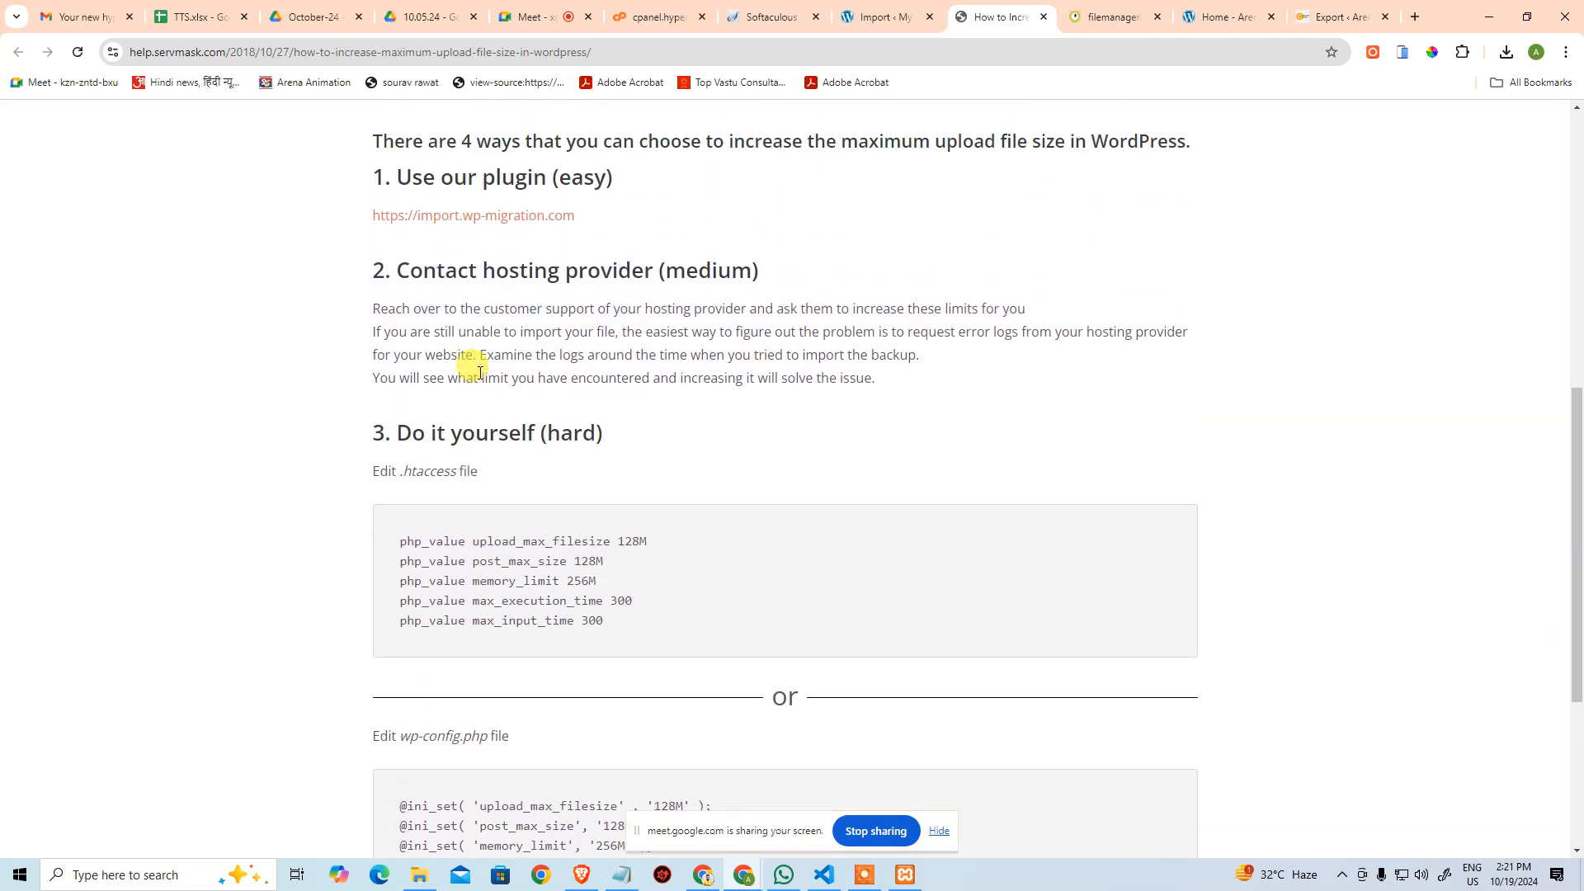
pyautogui.scroll(-4, 479, 386)
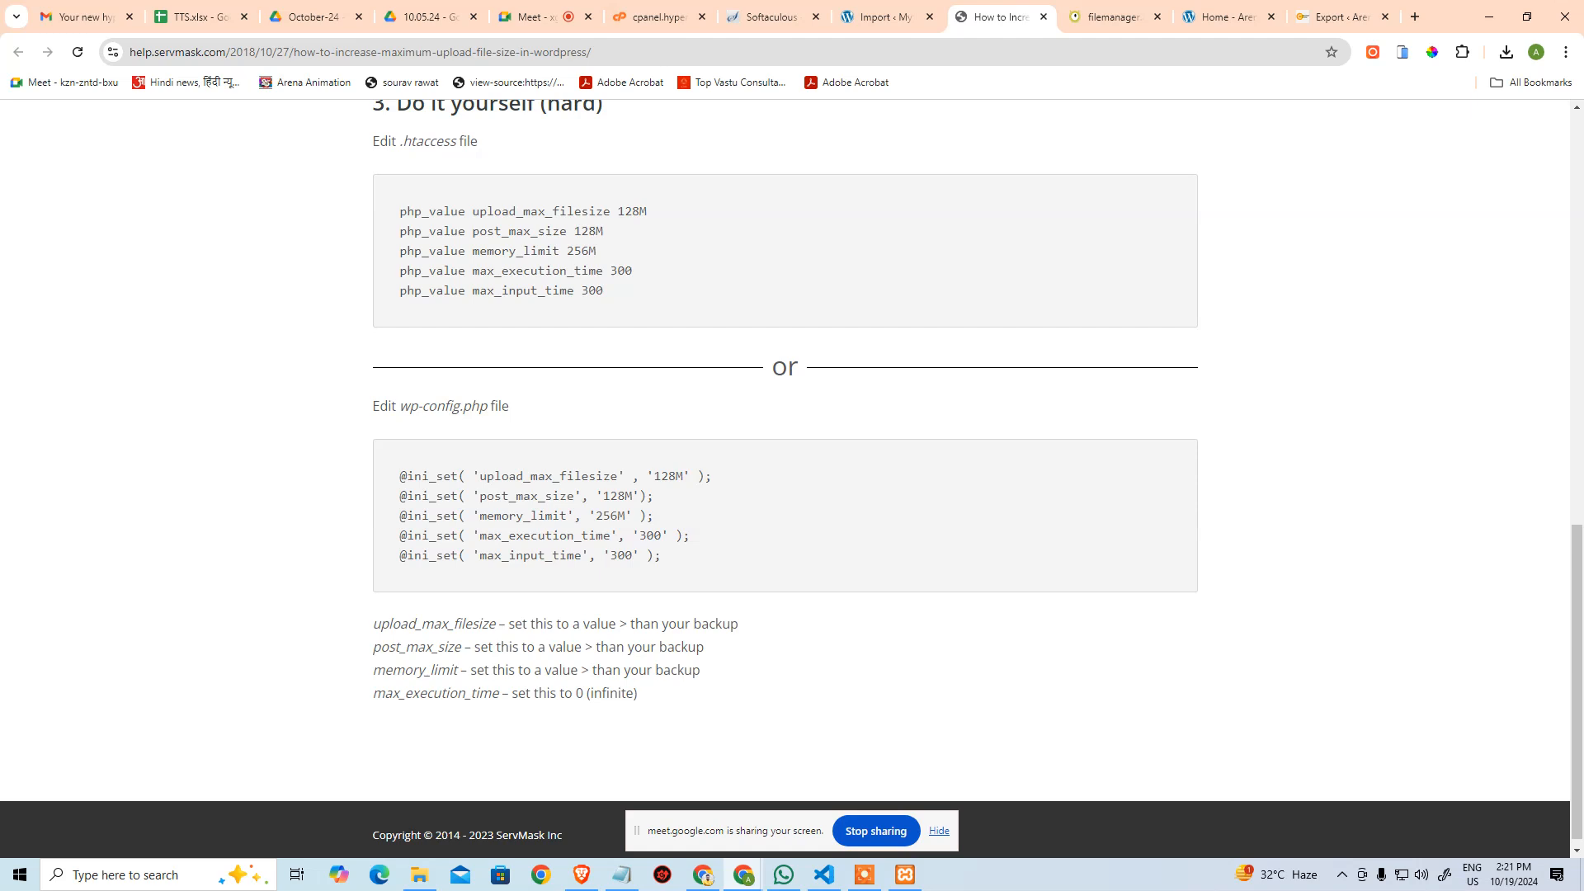
pyautogui.scroll(-1, 736, 563)
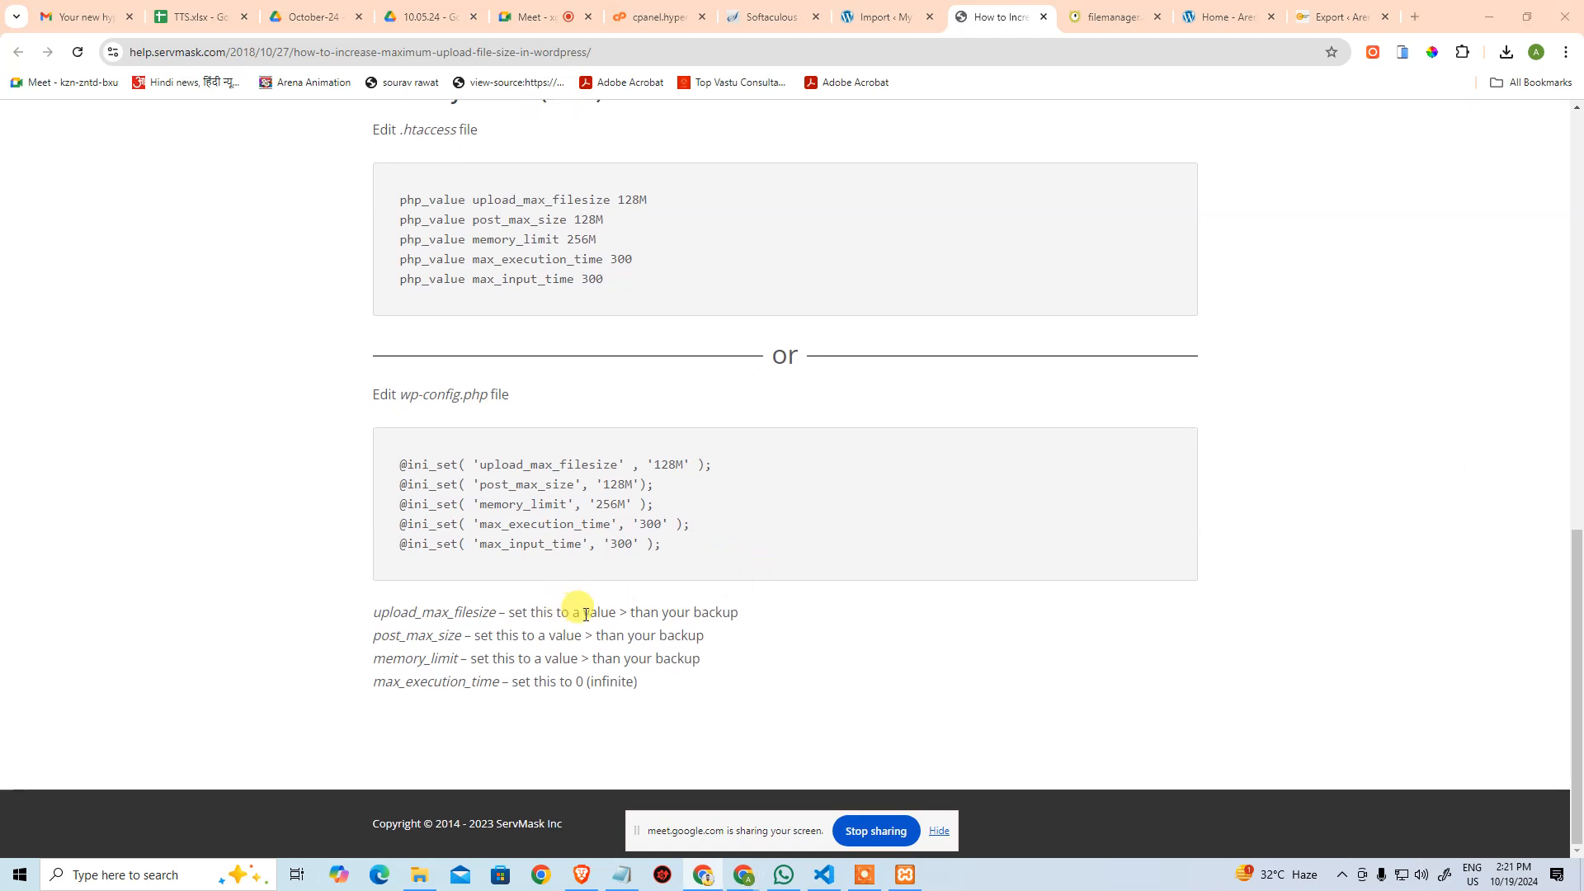
pyautogui.scroll(1, 570, 594)
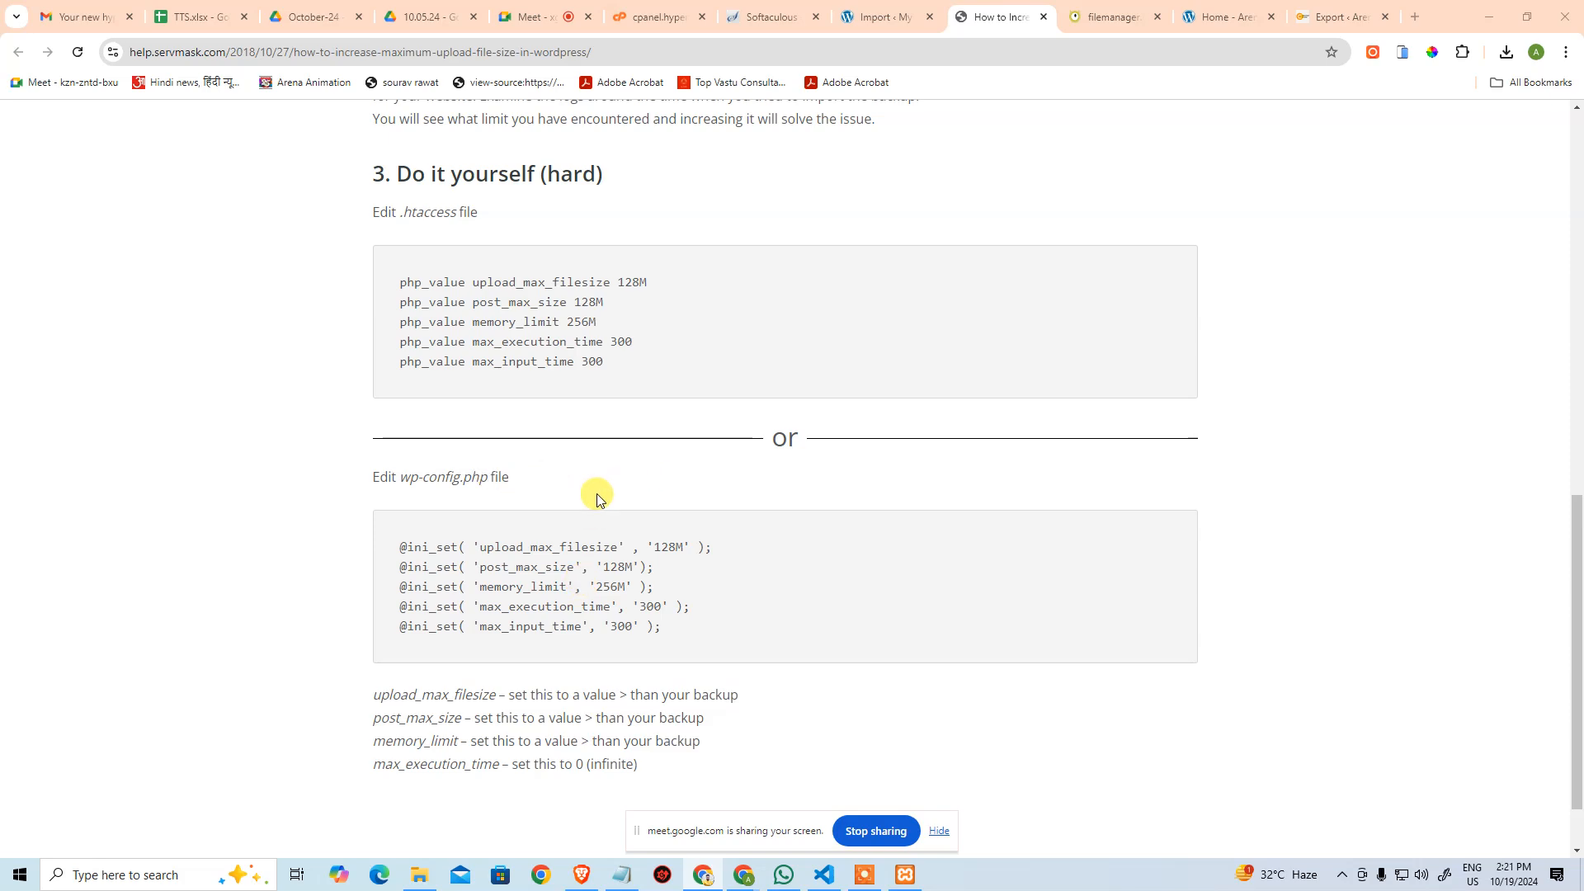
pyautogui.click(669, 8)
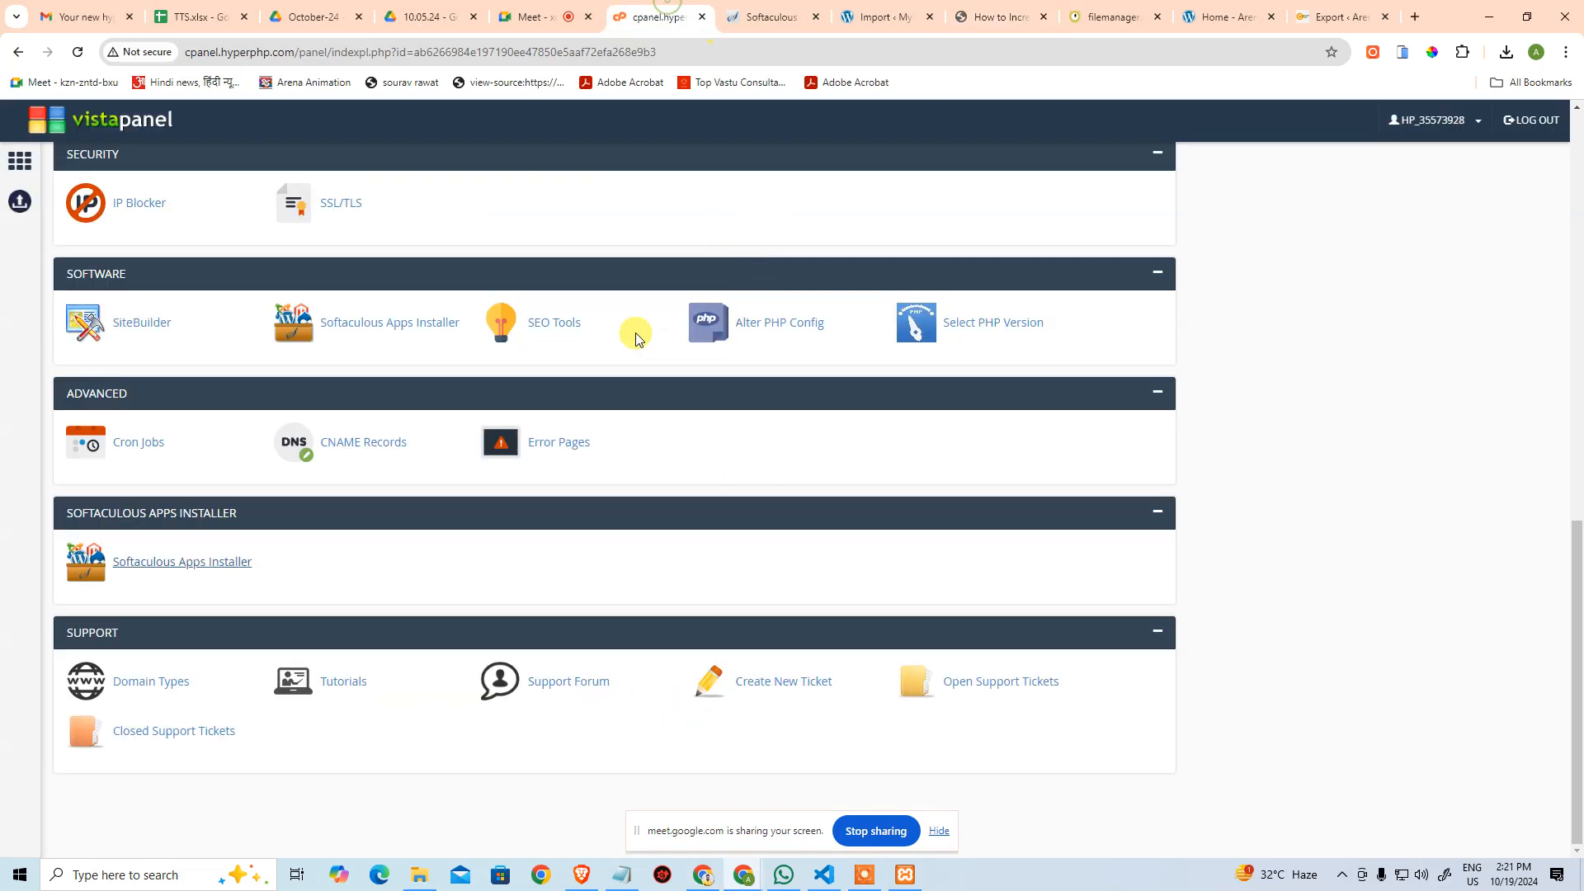
# Open arenapreetvihar's wp-config.php in the Monsta FTP file manager's code editor and review it
pyautogui.scroll(12, 317, 384)
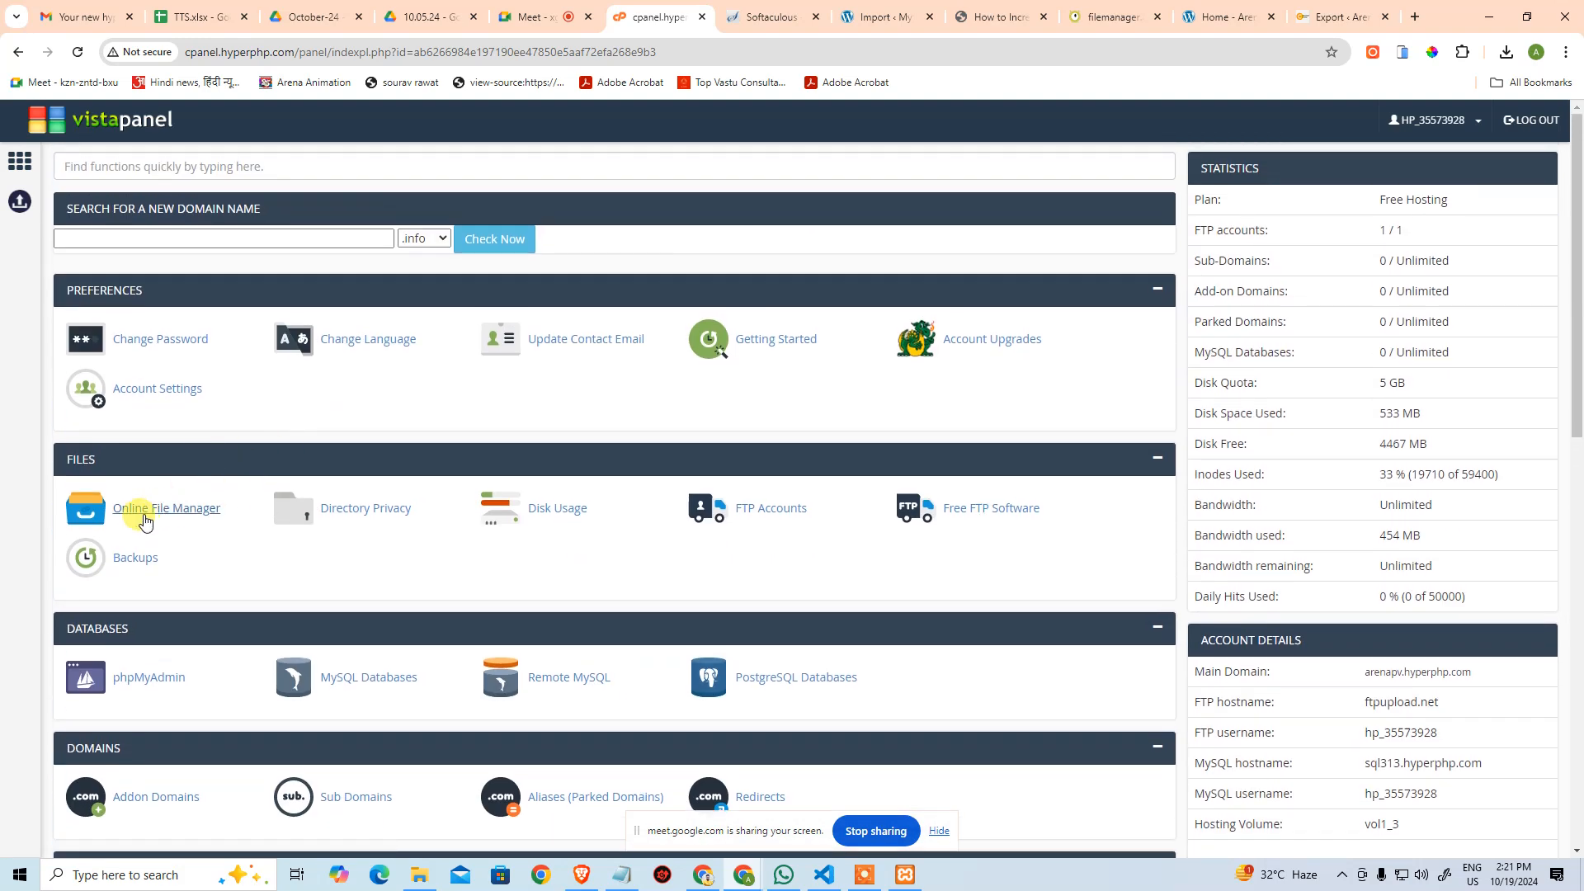
pyautogui.click(146, 518)
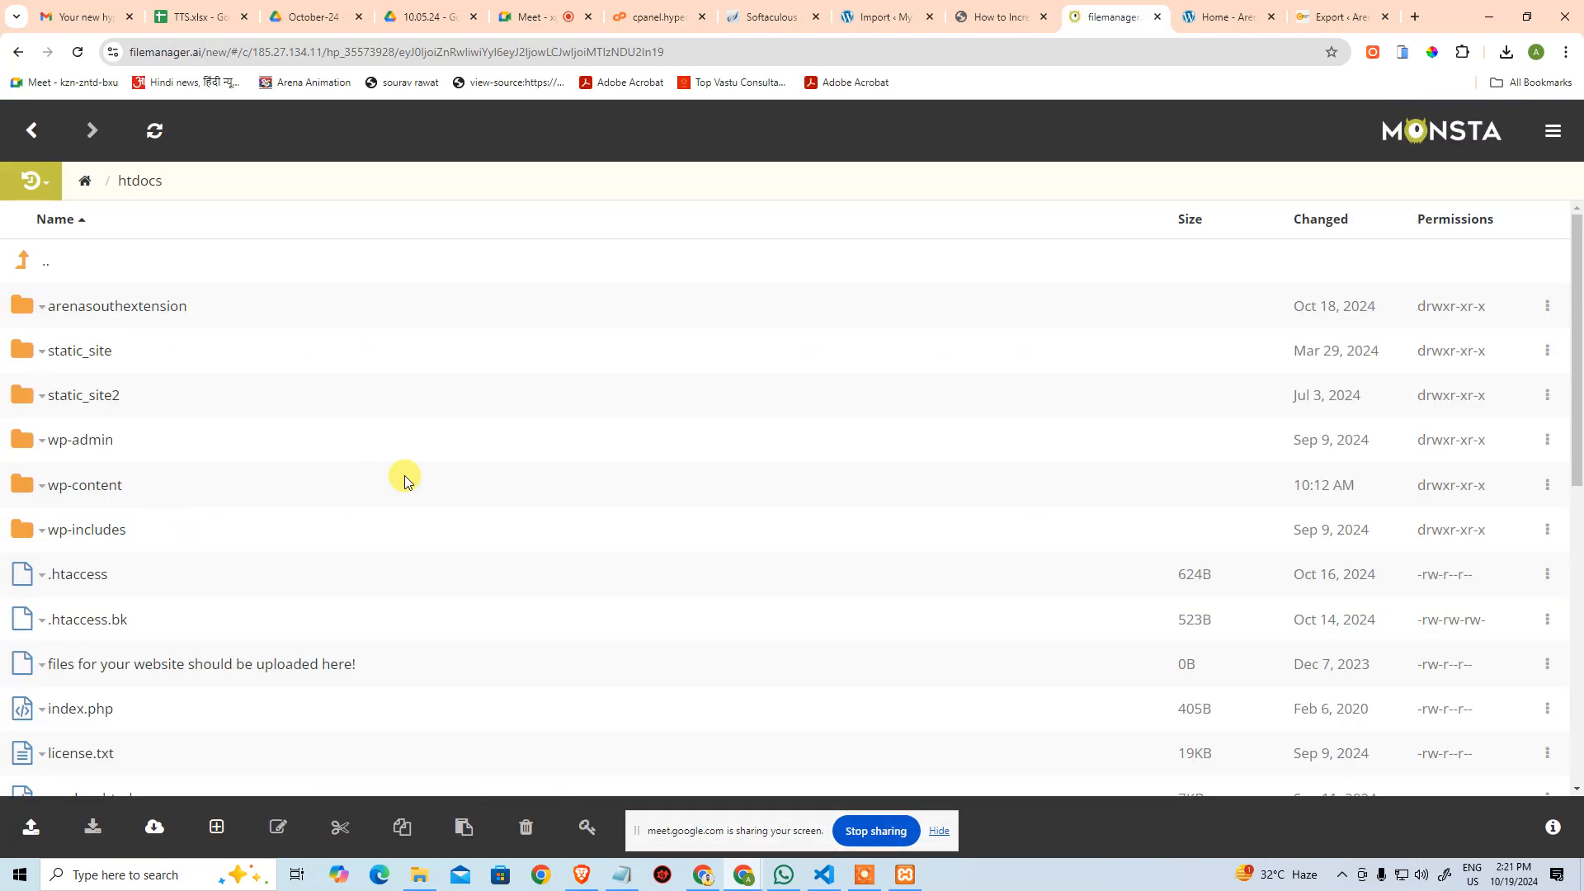
pyautogui.click(154, 129)
pyautogui.click(77, 305)
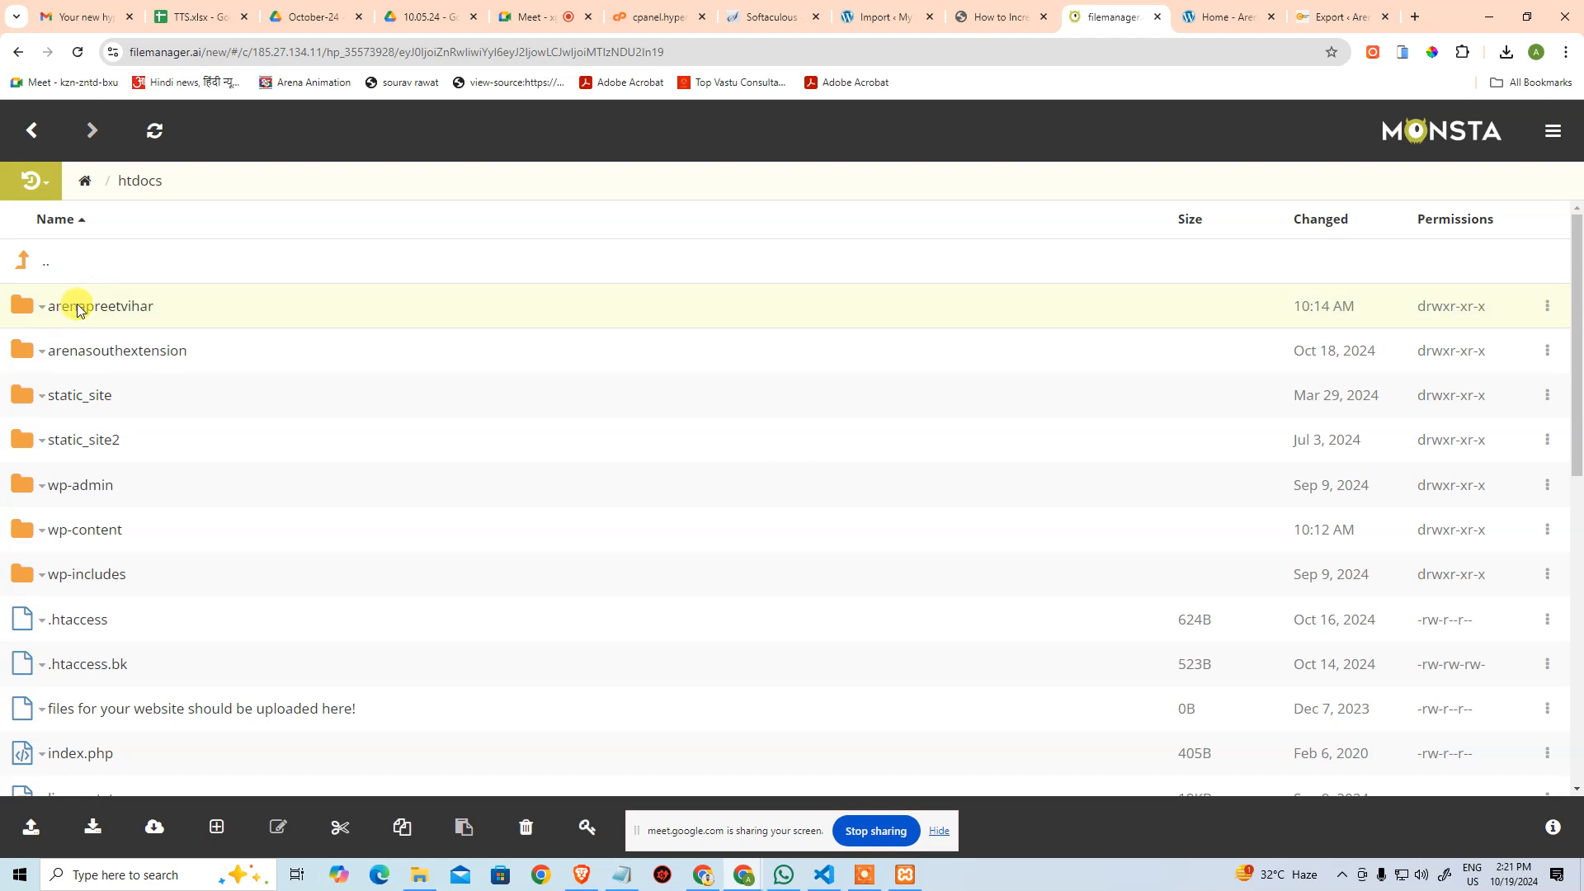
pyautogui.scroll(-3, 122, 642)
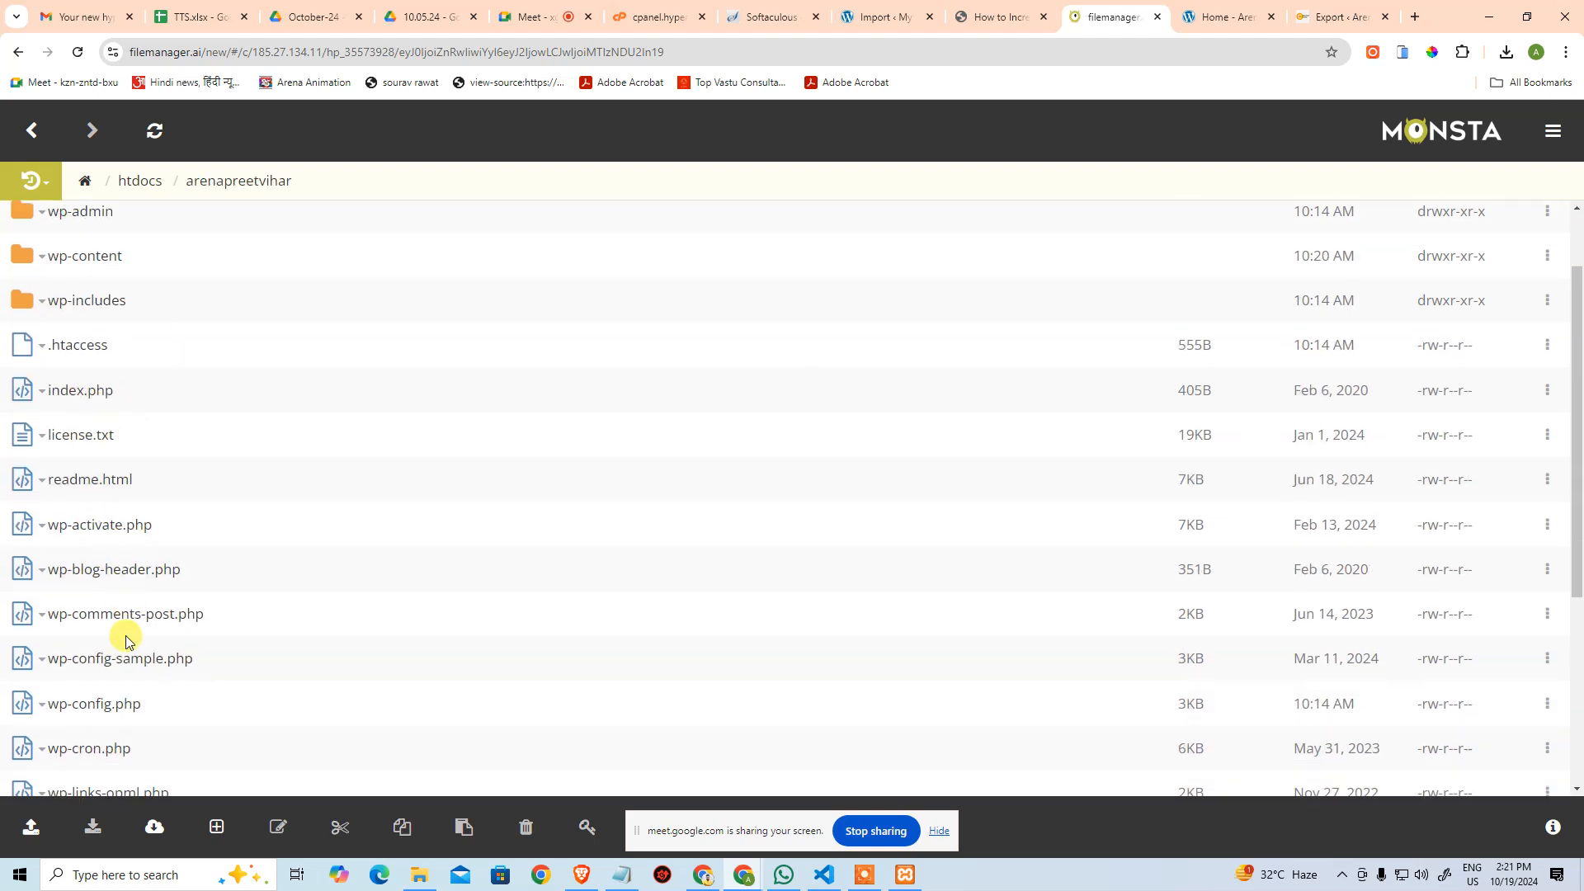
pyautogui.click(118, 559)
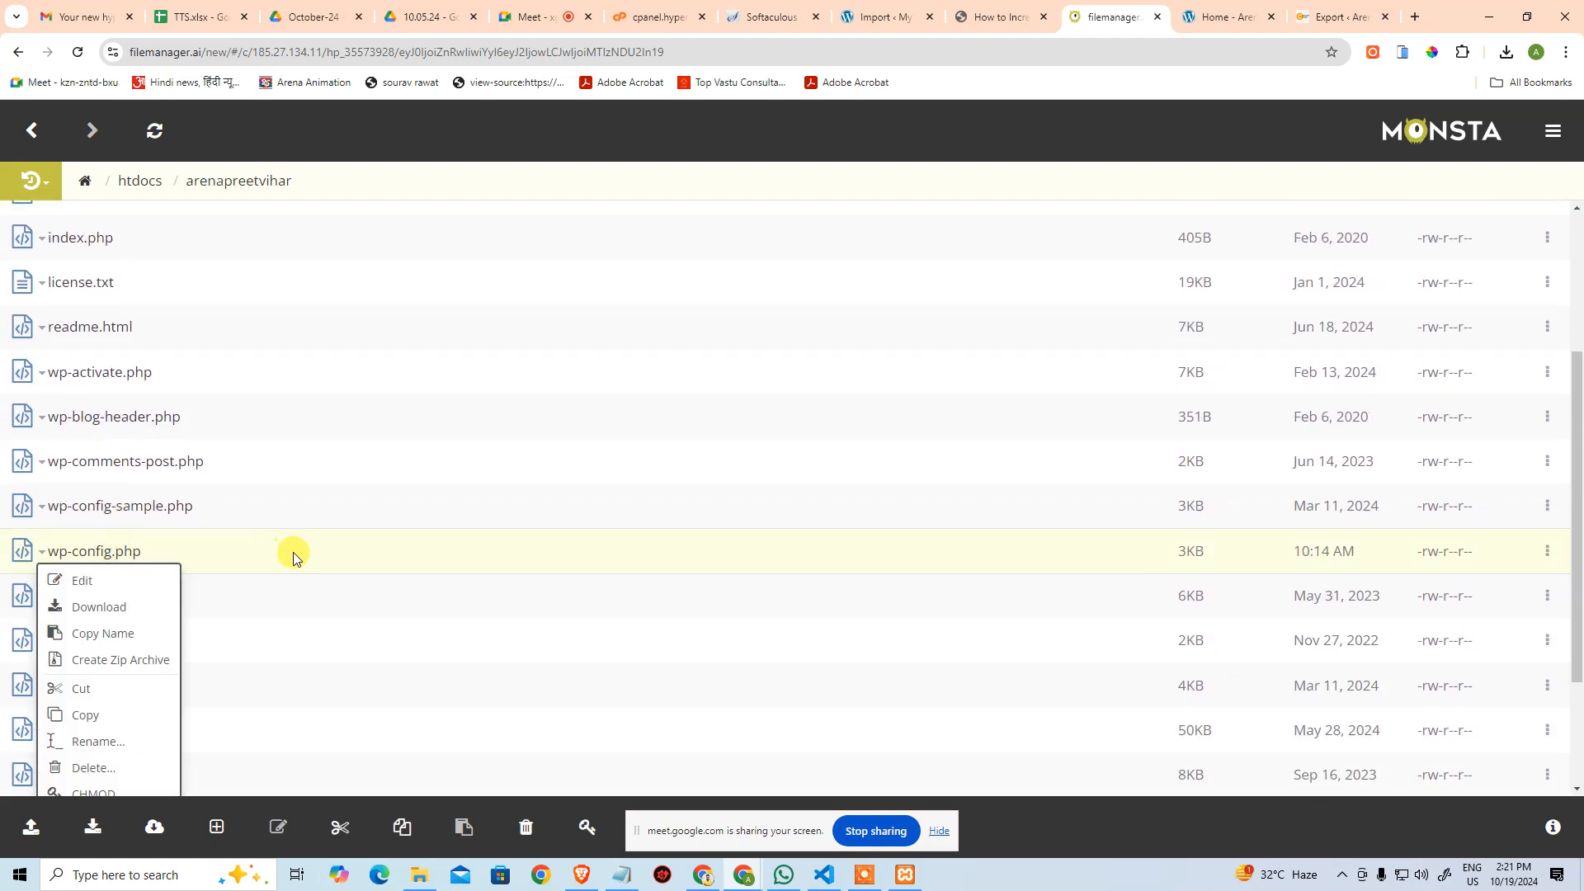
pyautogui.click(77, 576)
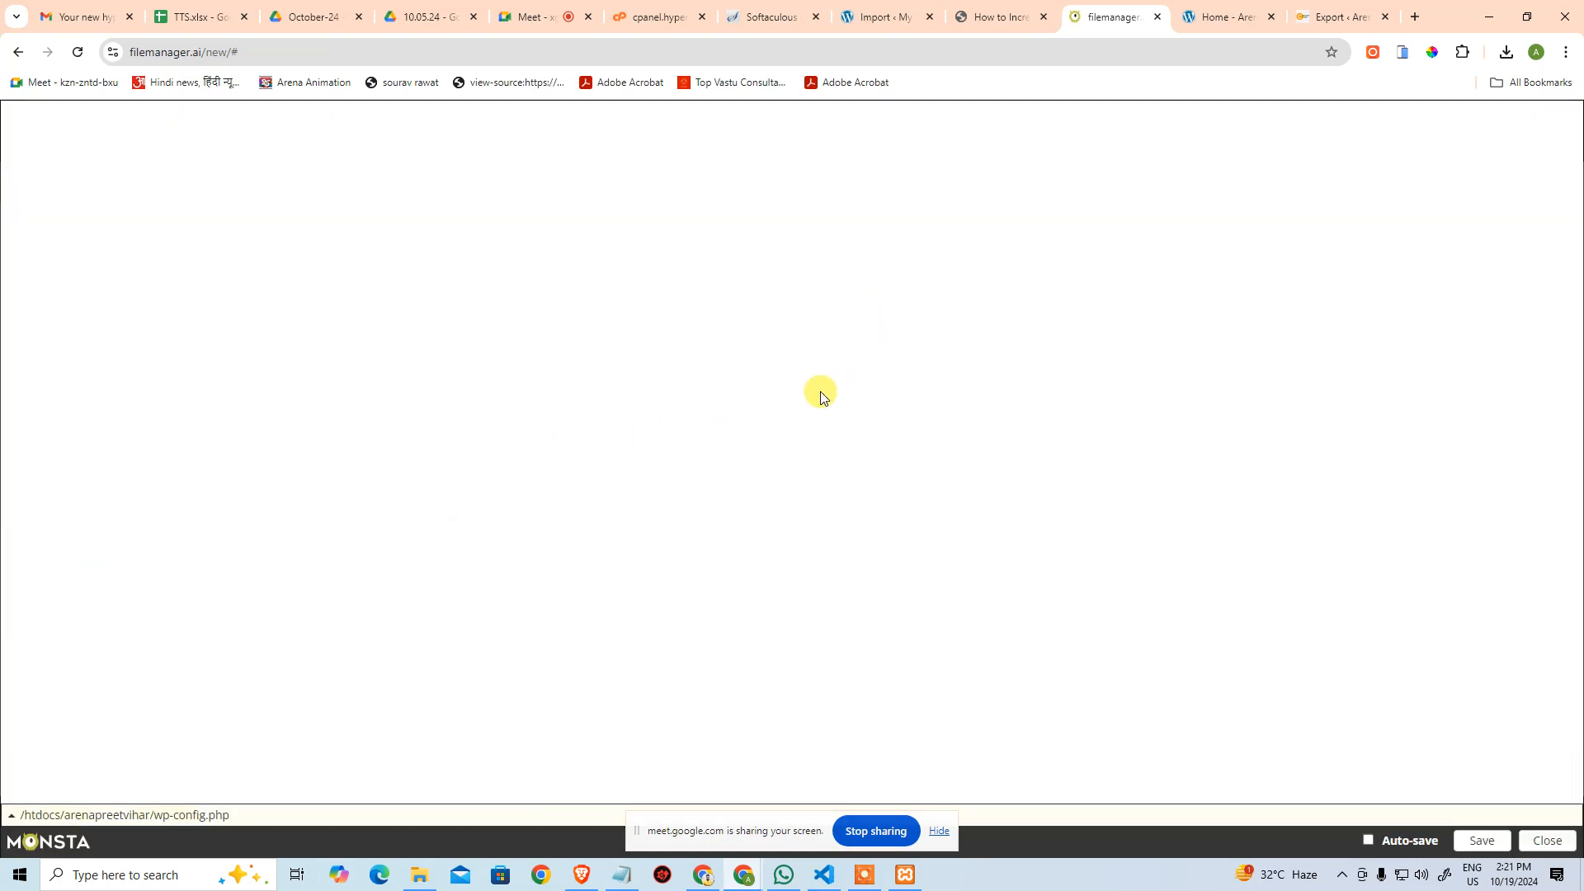
pyautogui.scroll(-5, 495, 479)
pyautogui.scroll(-8, 505, 472)
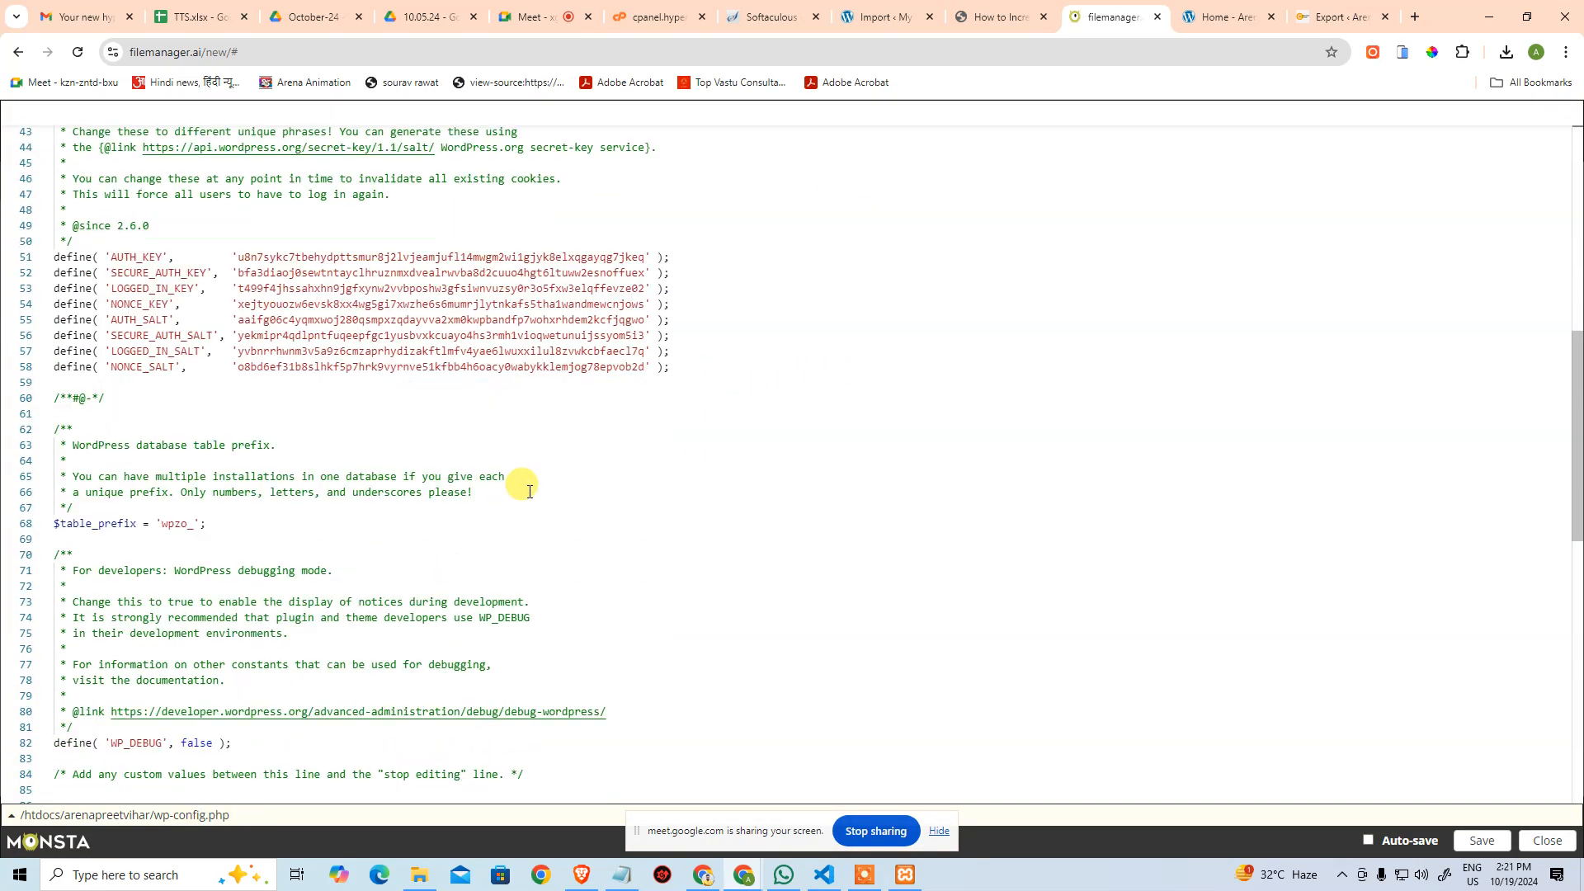
pyautogui.scroll(5, 541, 472)
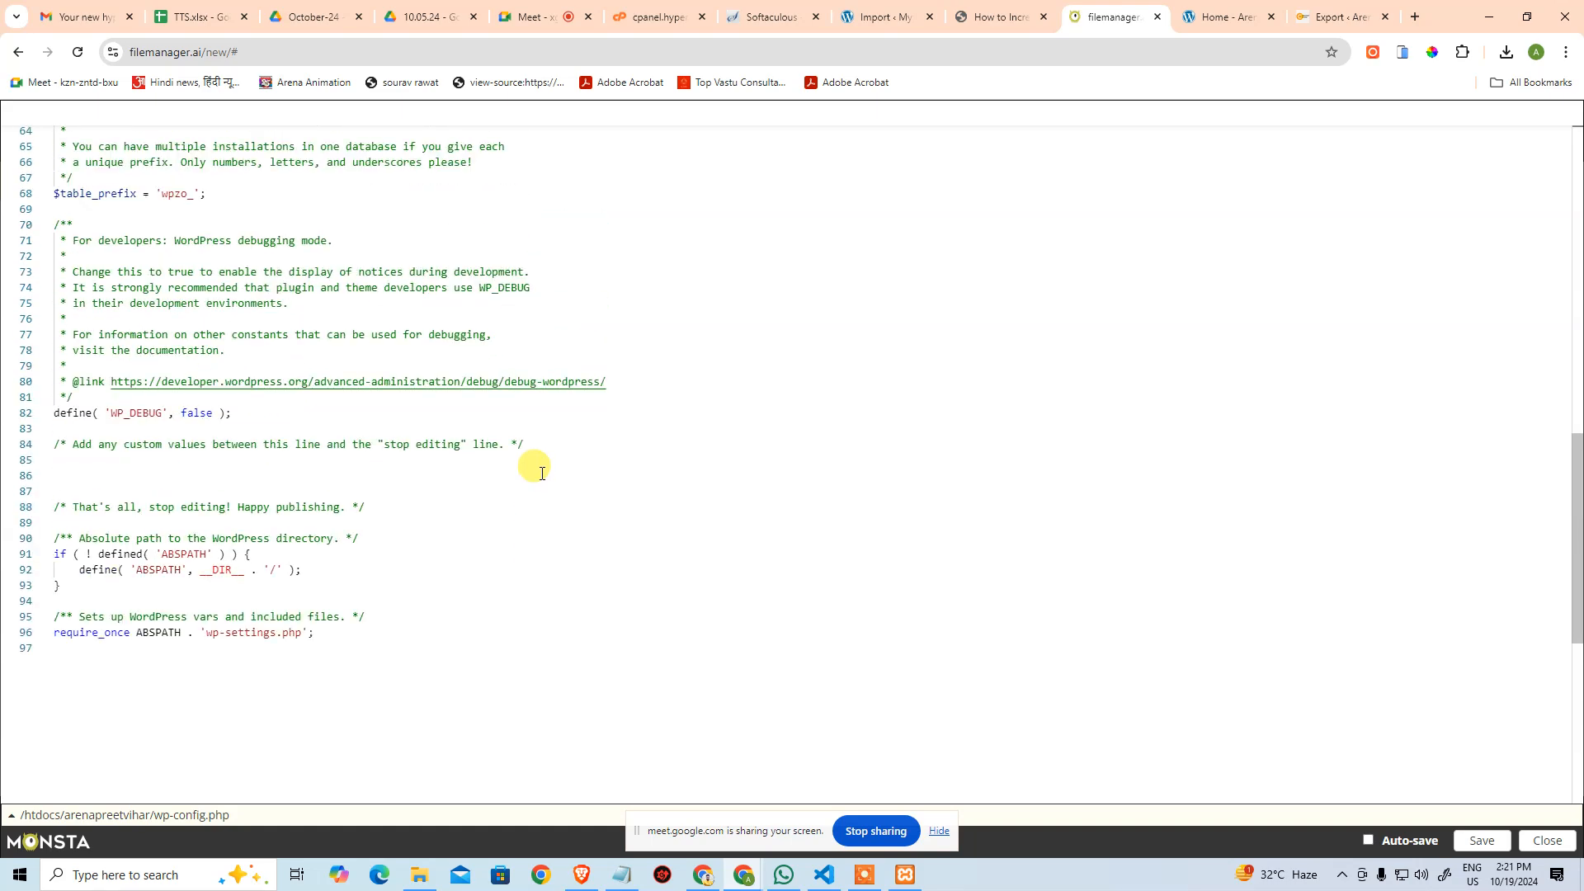
pyautogui.click(1228, 18)
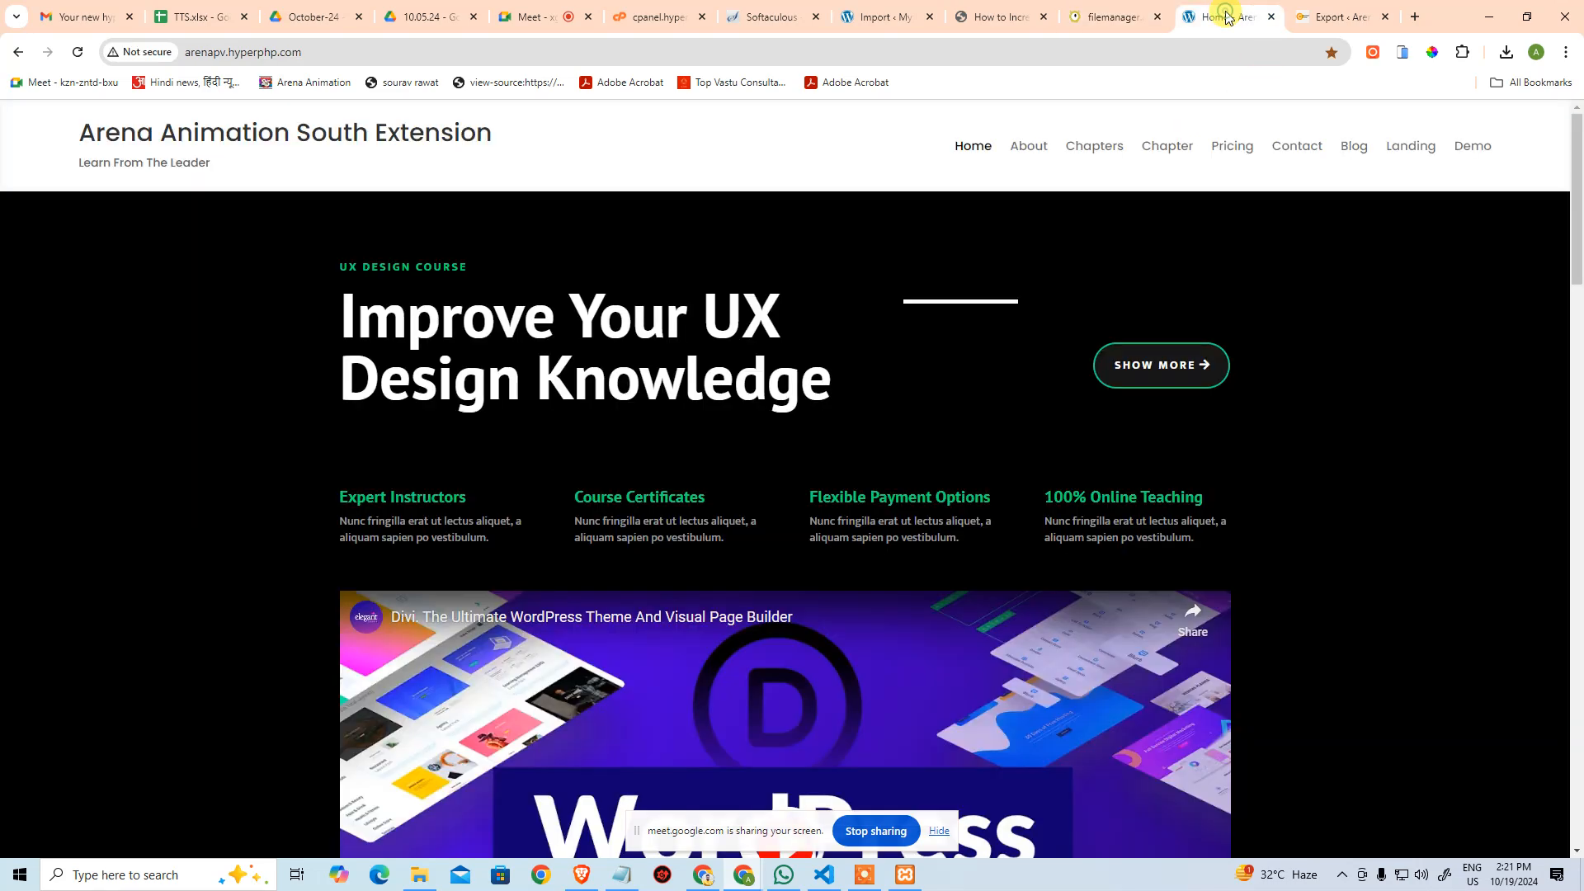
pyautogui.click(988, 22)
pyautogui.scroll(2, 453, 470)
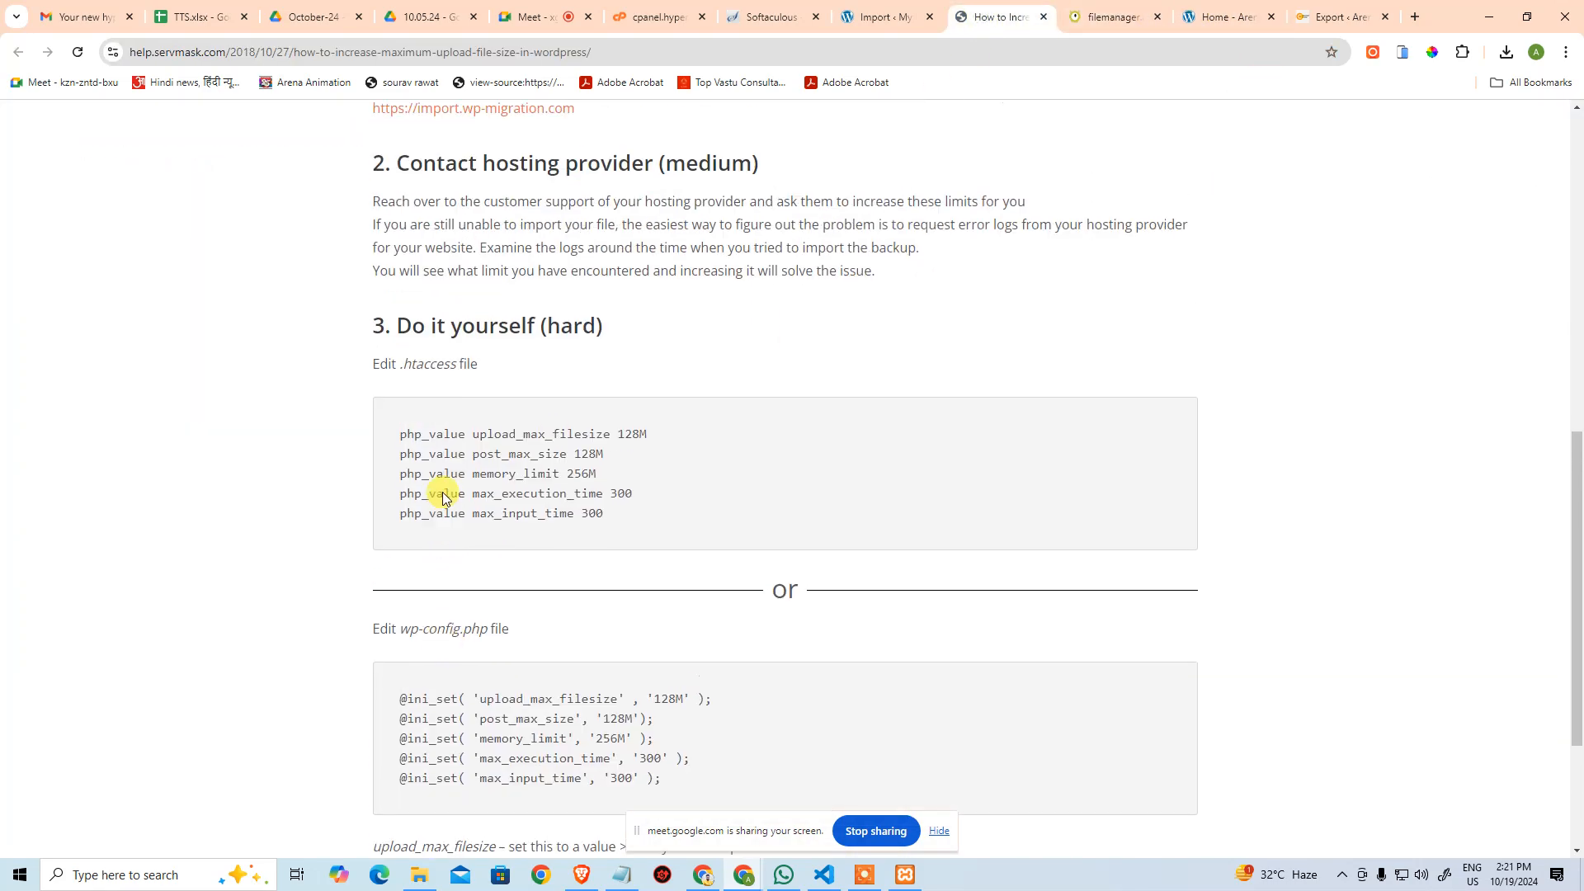
pyautogui.scroll(-3, 404, 399)
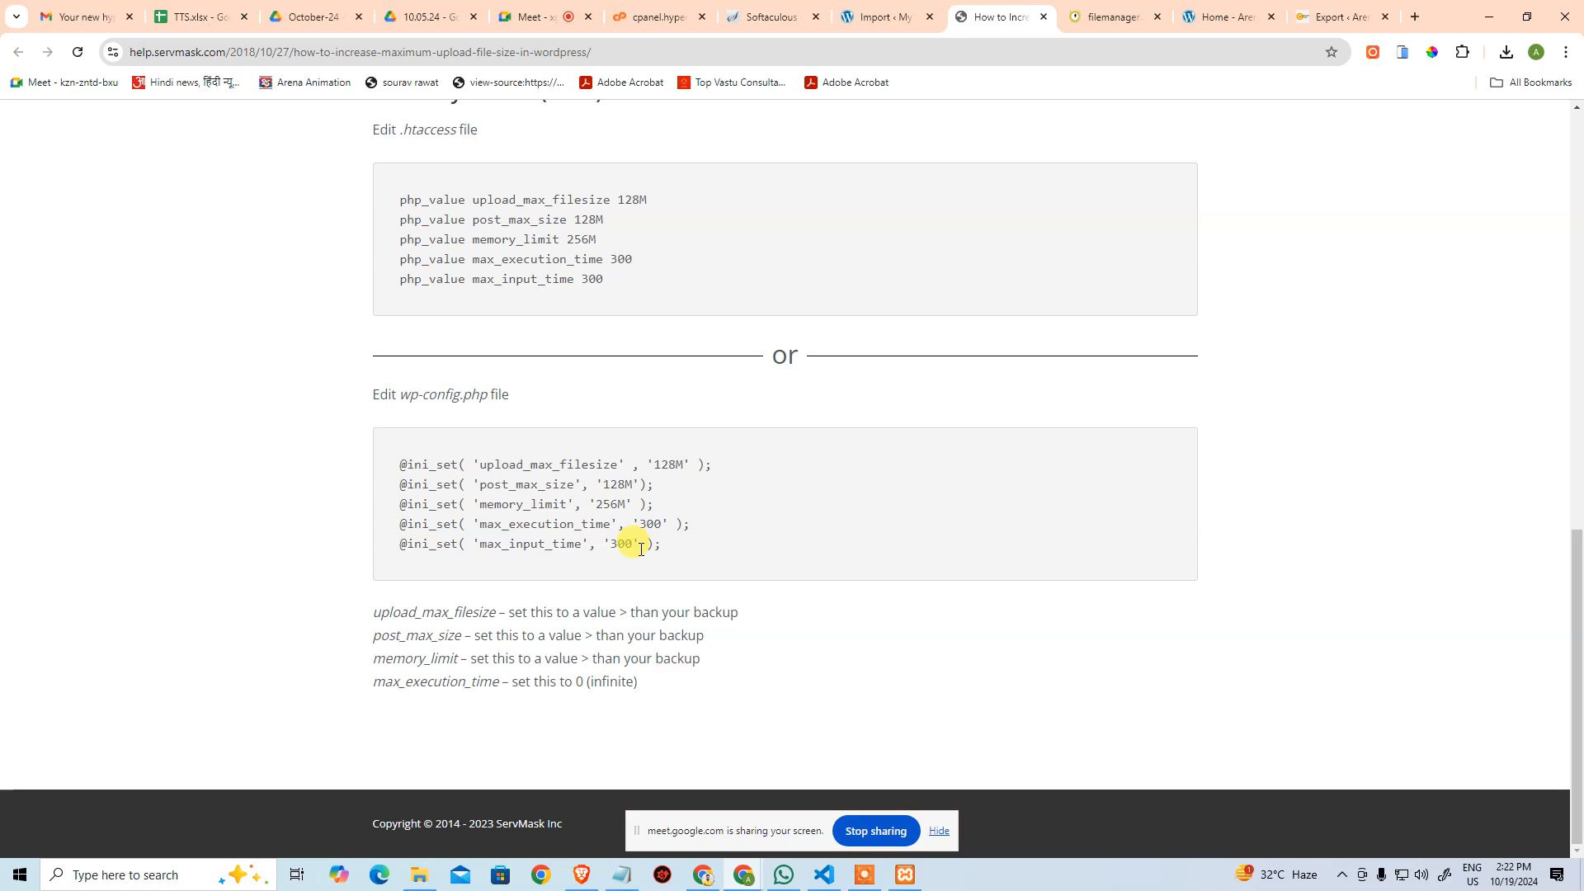
pyautogui.scroll(4, 593, 538)
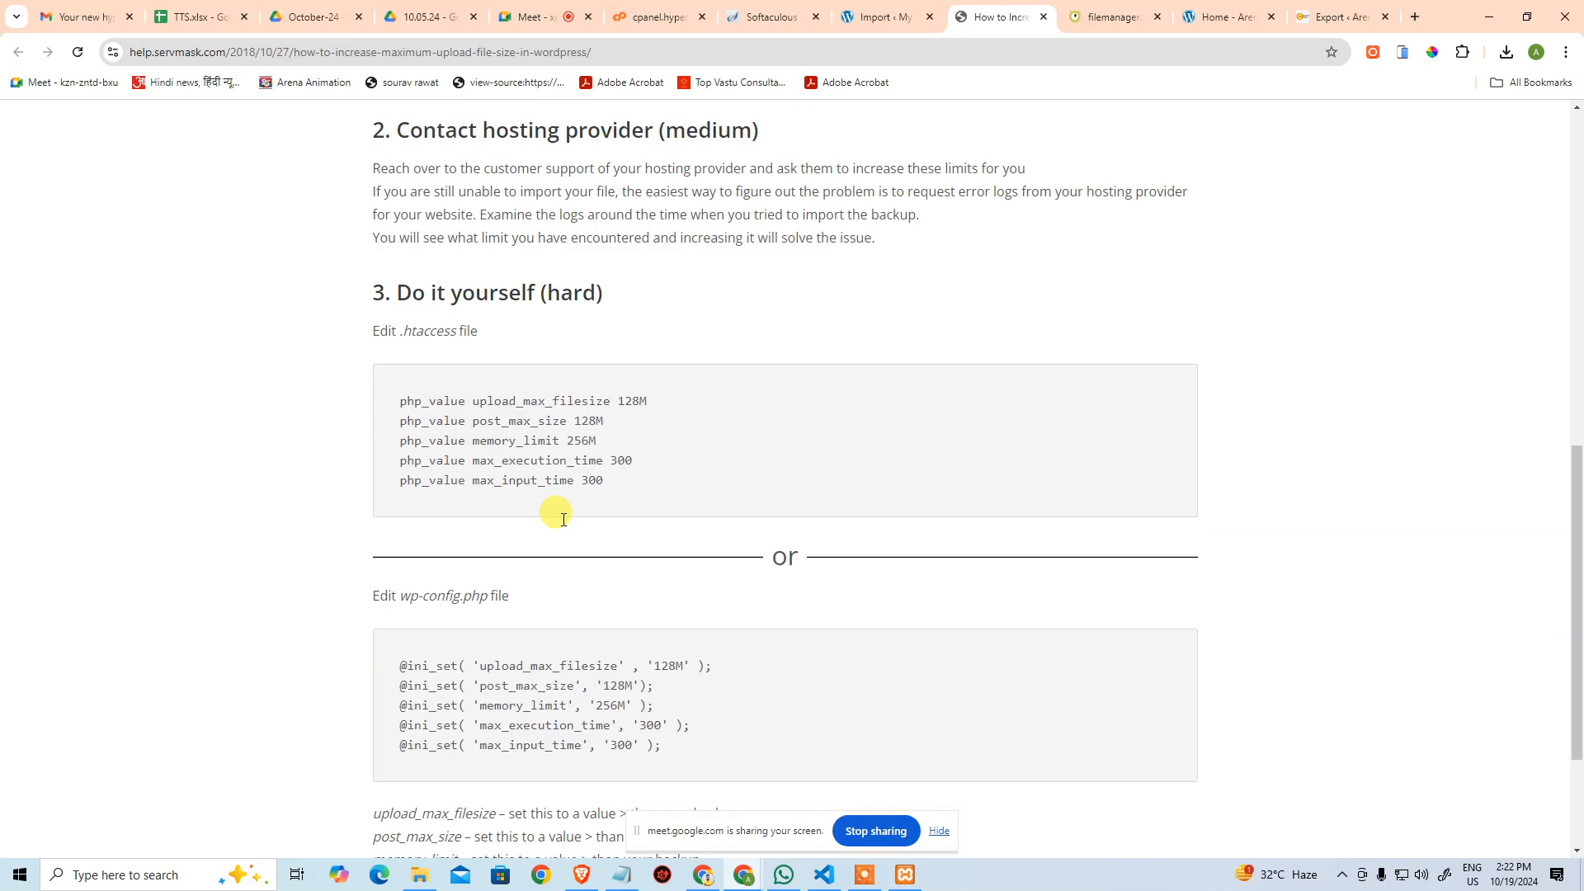
pyautogui.scroll(-1, 658, 541)
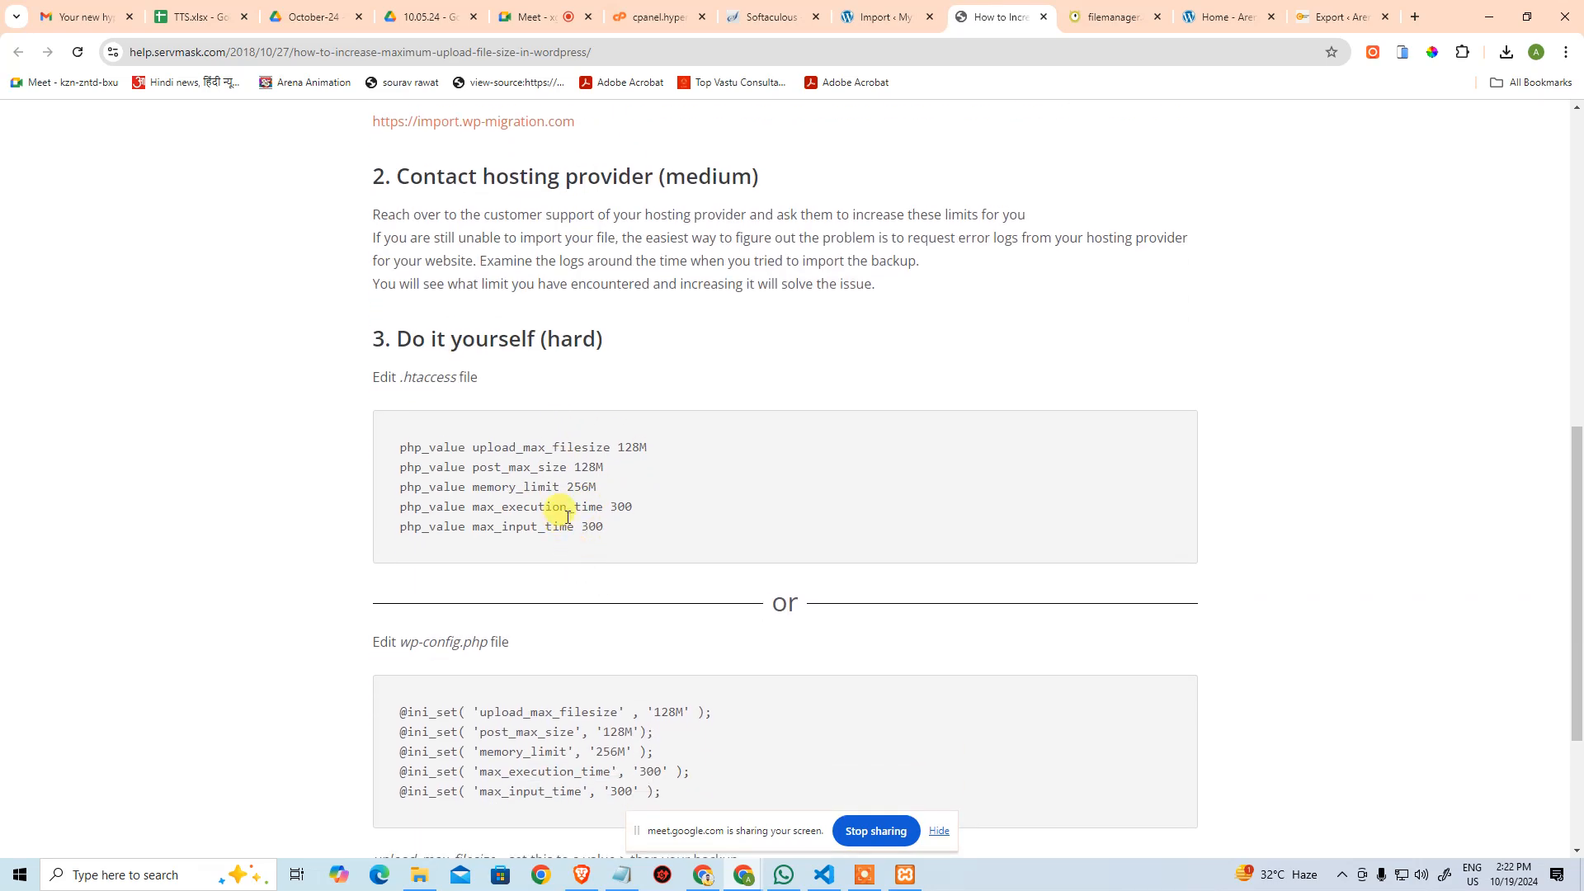
pyautogui.hotkey('alt', 'Tab')
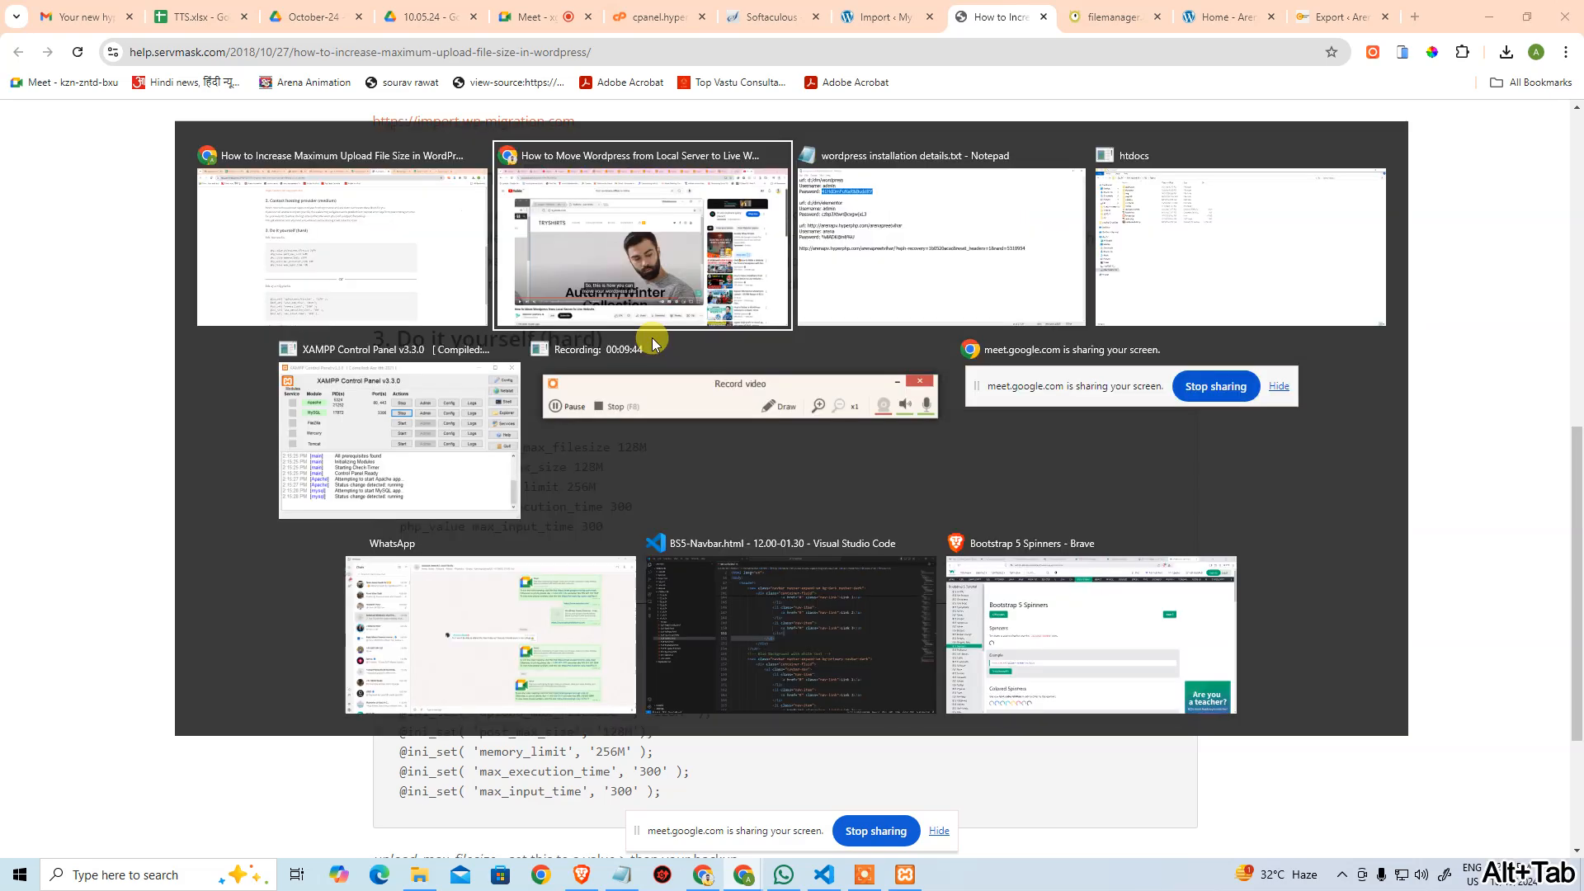
pyautogui.click(1096, 11)
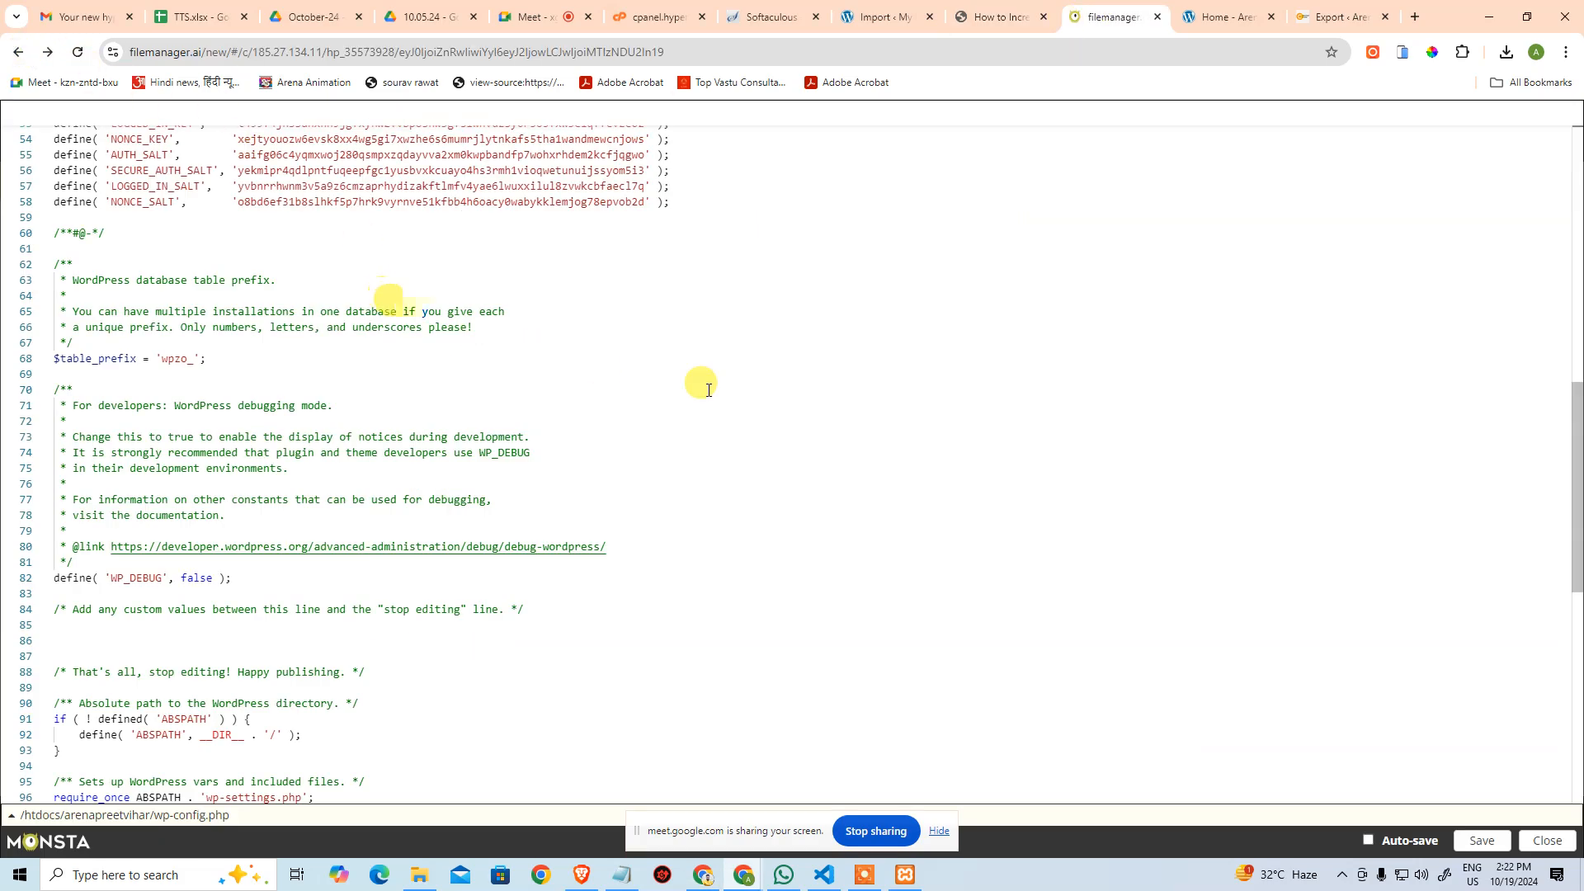
# Close the wp-config.php editor and view the arenapreetvihar .htaccess file without changing it
pyautogui.click(1532, 842)
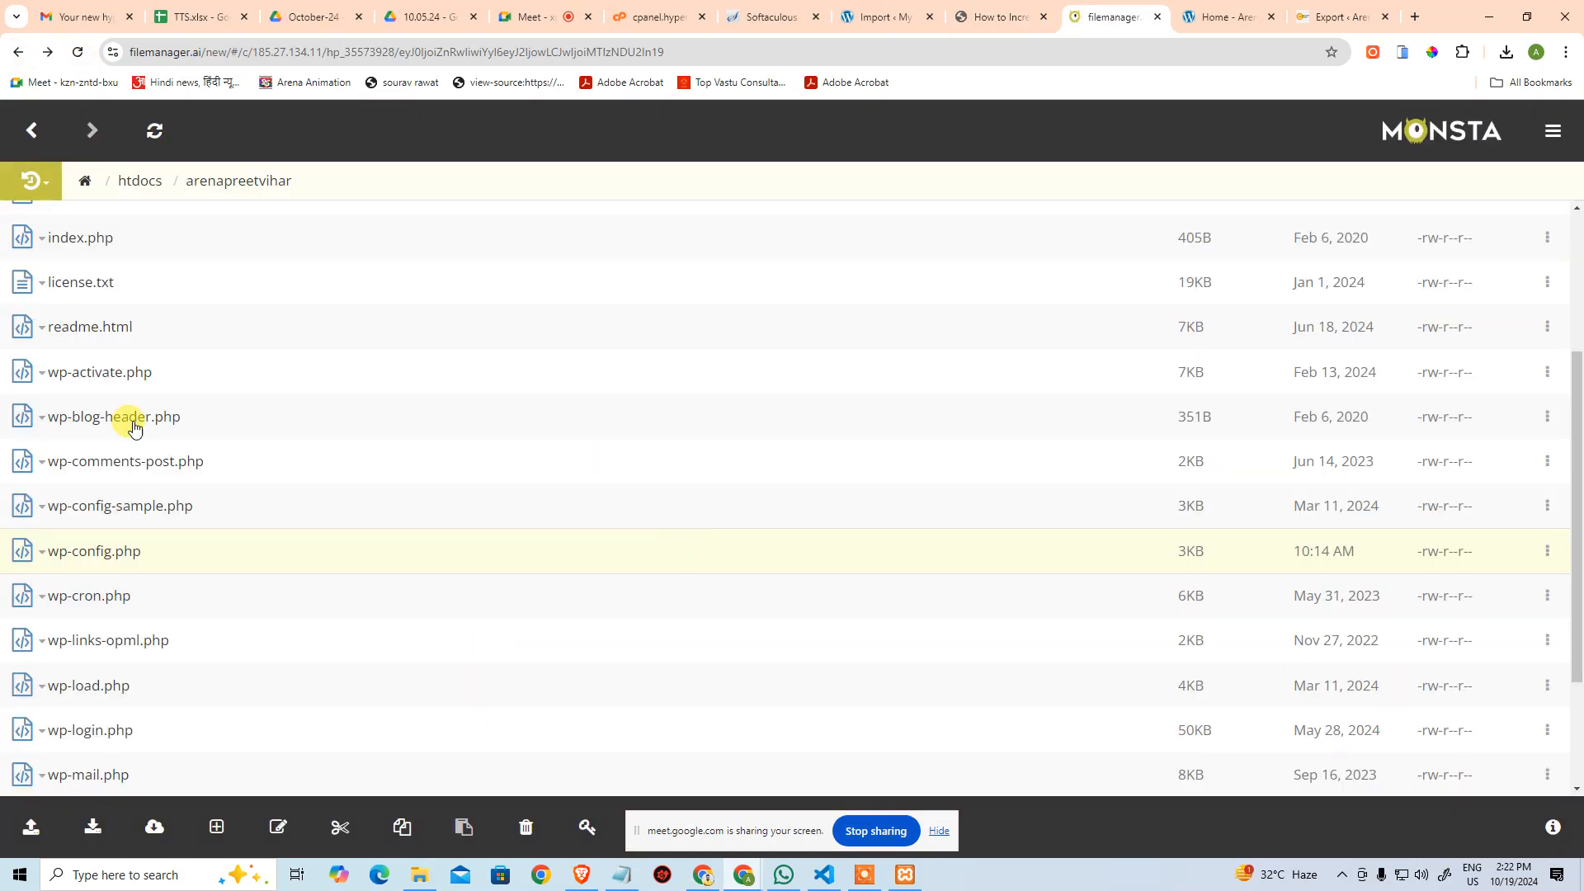
pyautogui.scroll(3, 135, 427)
pyautogui.click(91, 448)
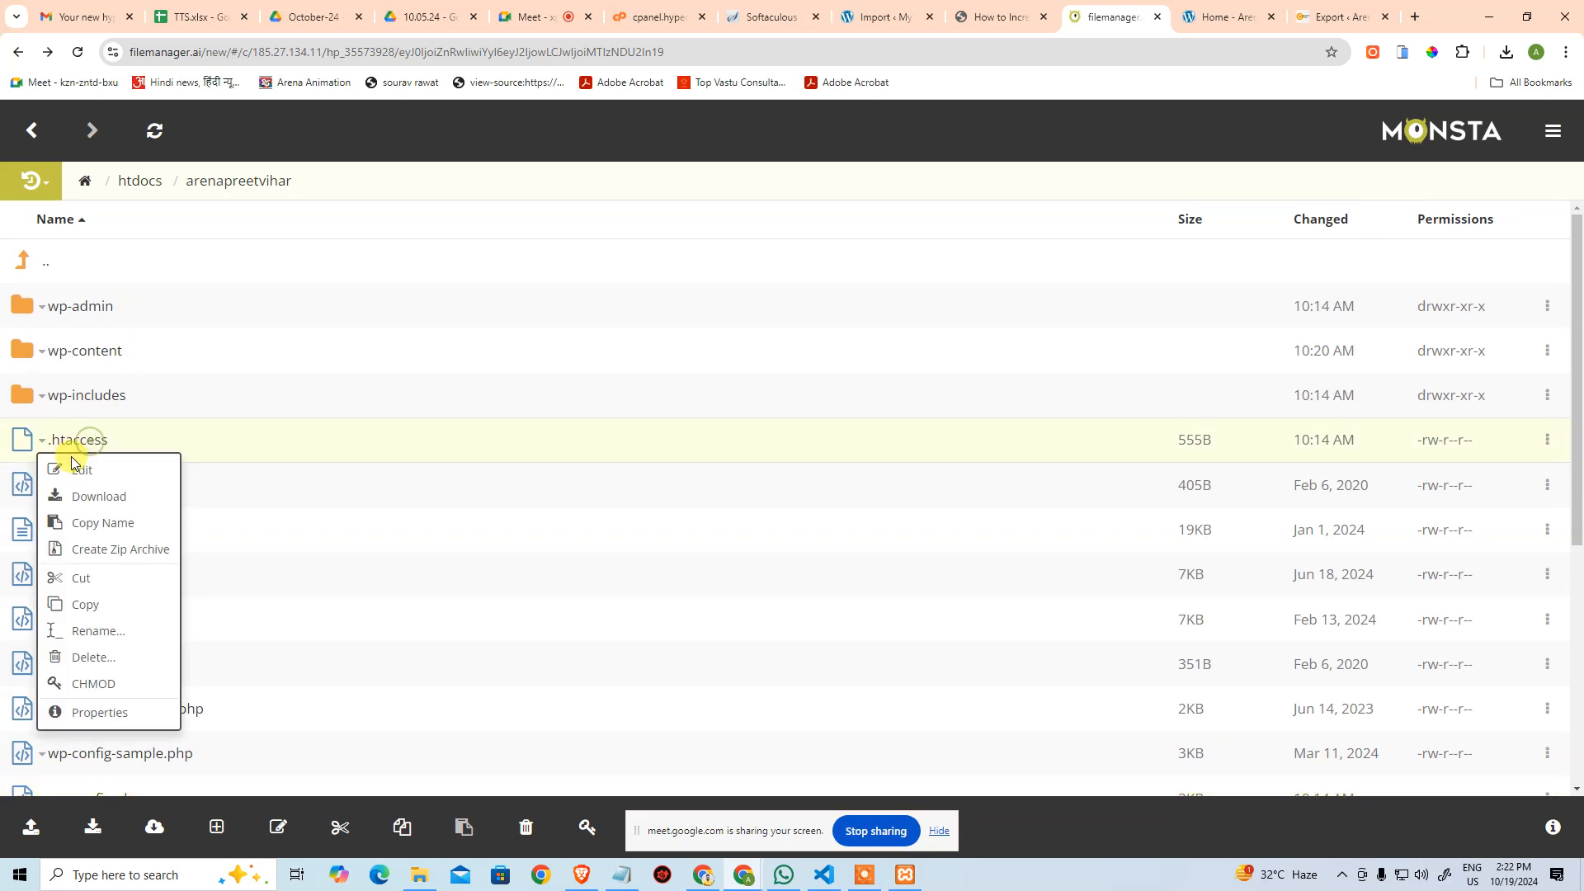
pyautogui.click(83, 467)
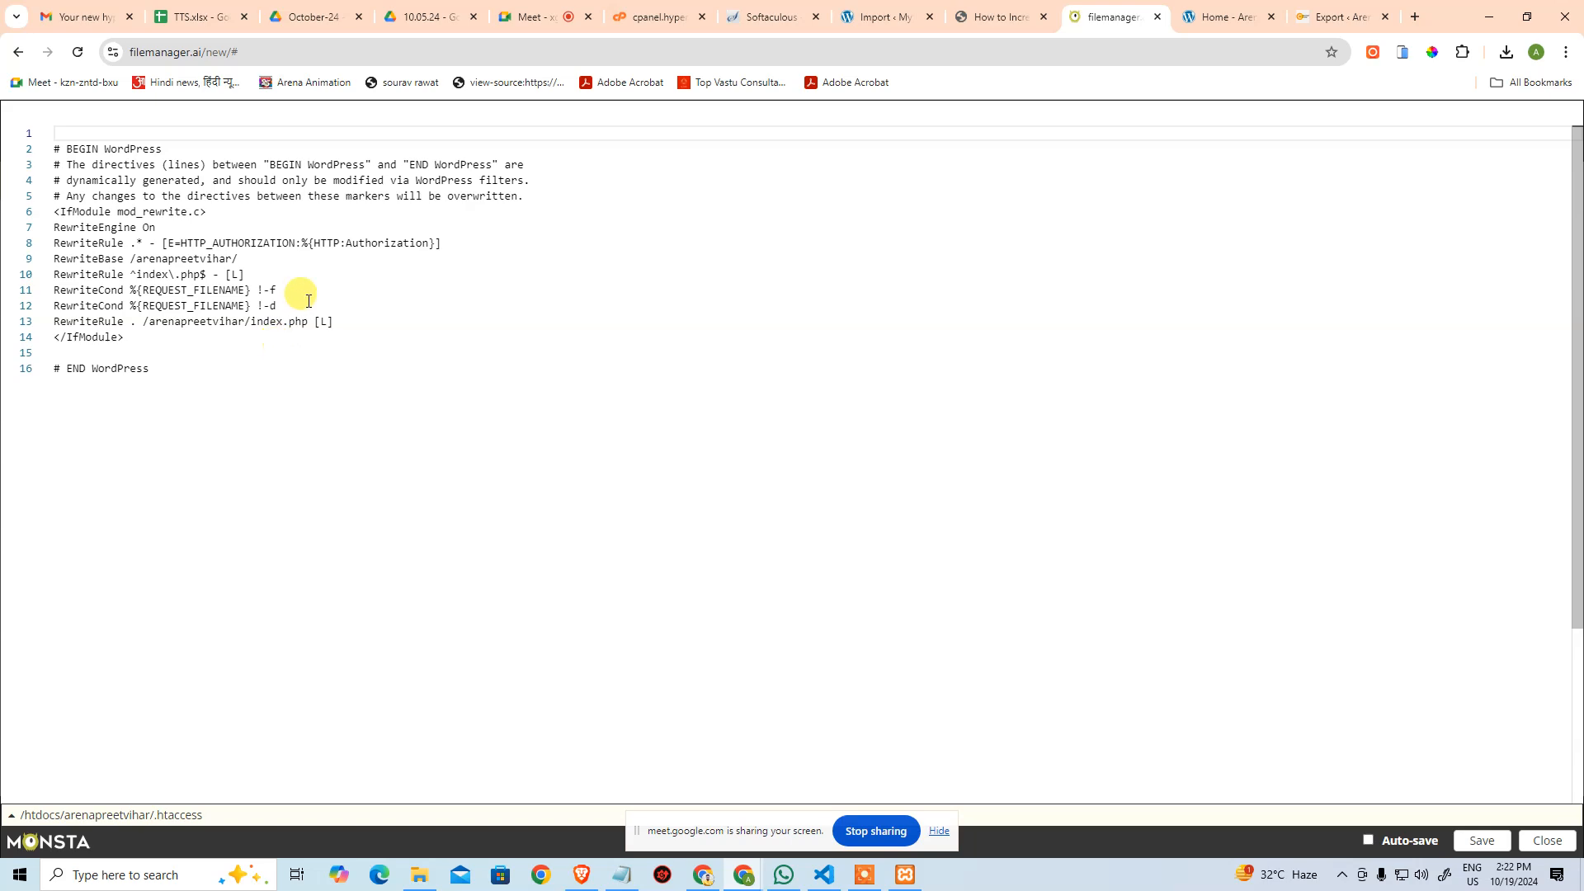
pyautogui.click(1549, 841)
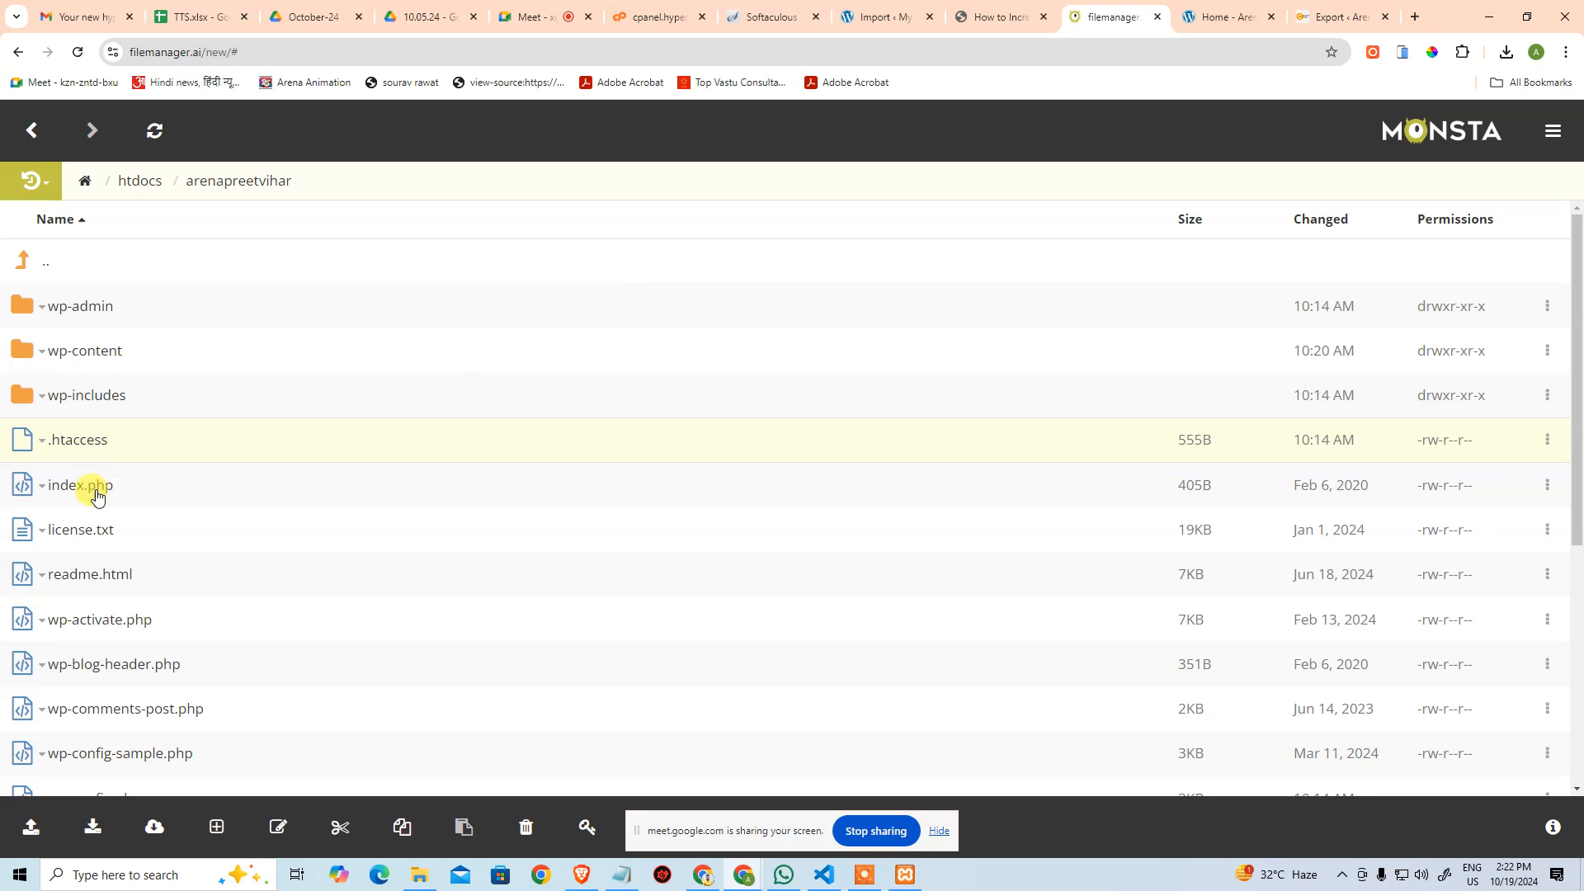
pyautogui.scroll(-3, 96, 495)
# Open wp-config.php in Monsta FTP's code editor and move to the end of the file
pyautogui.click(42, 551)
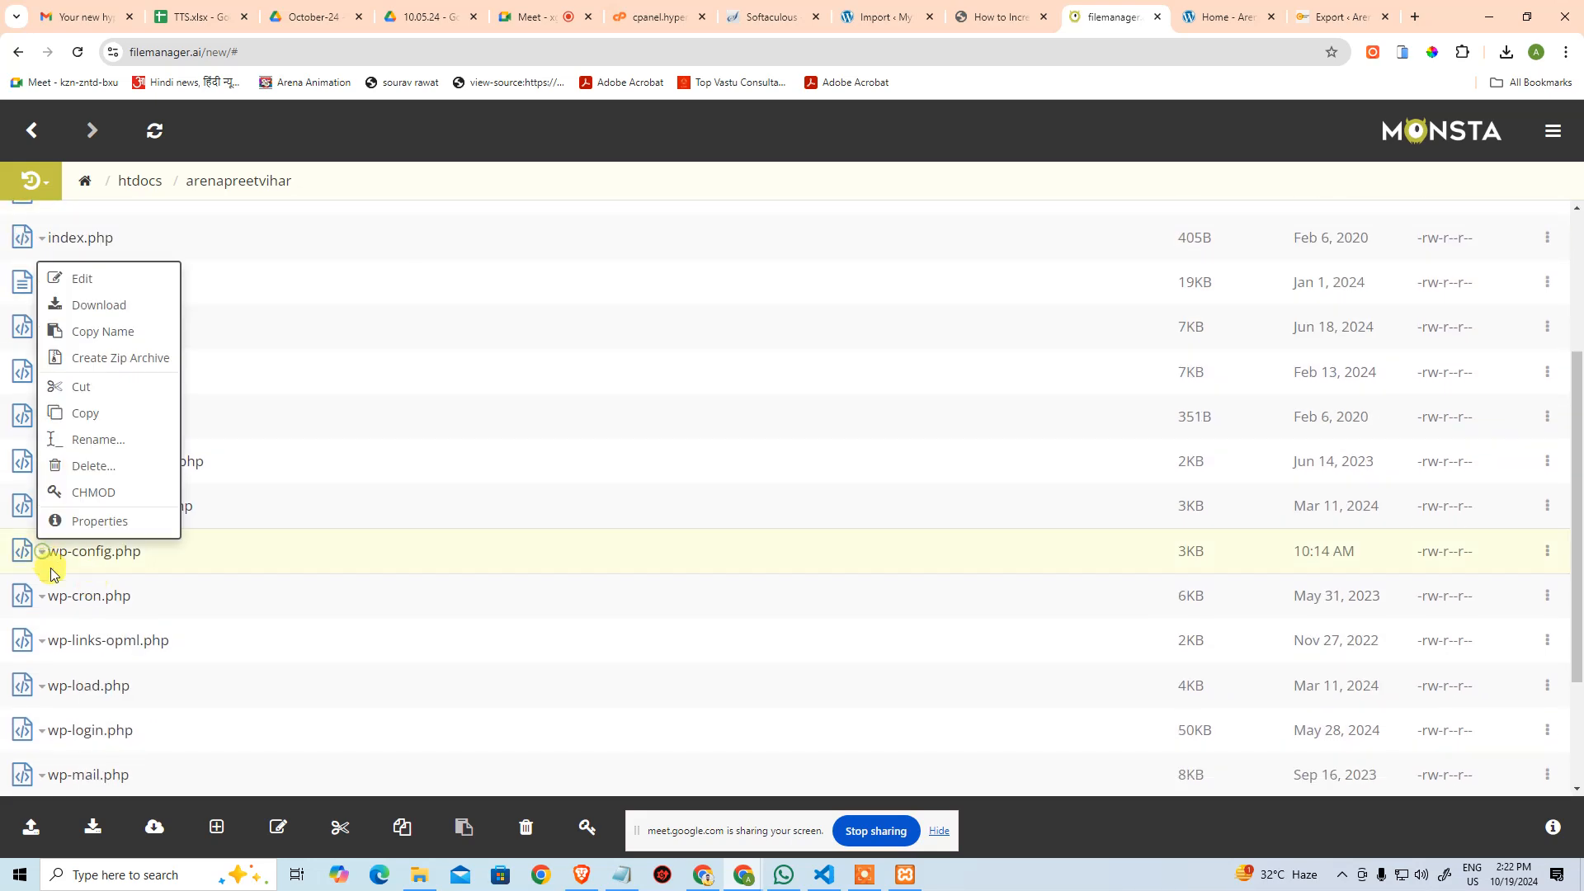
pyautogui.click(90, 277)
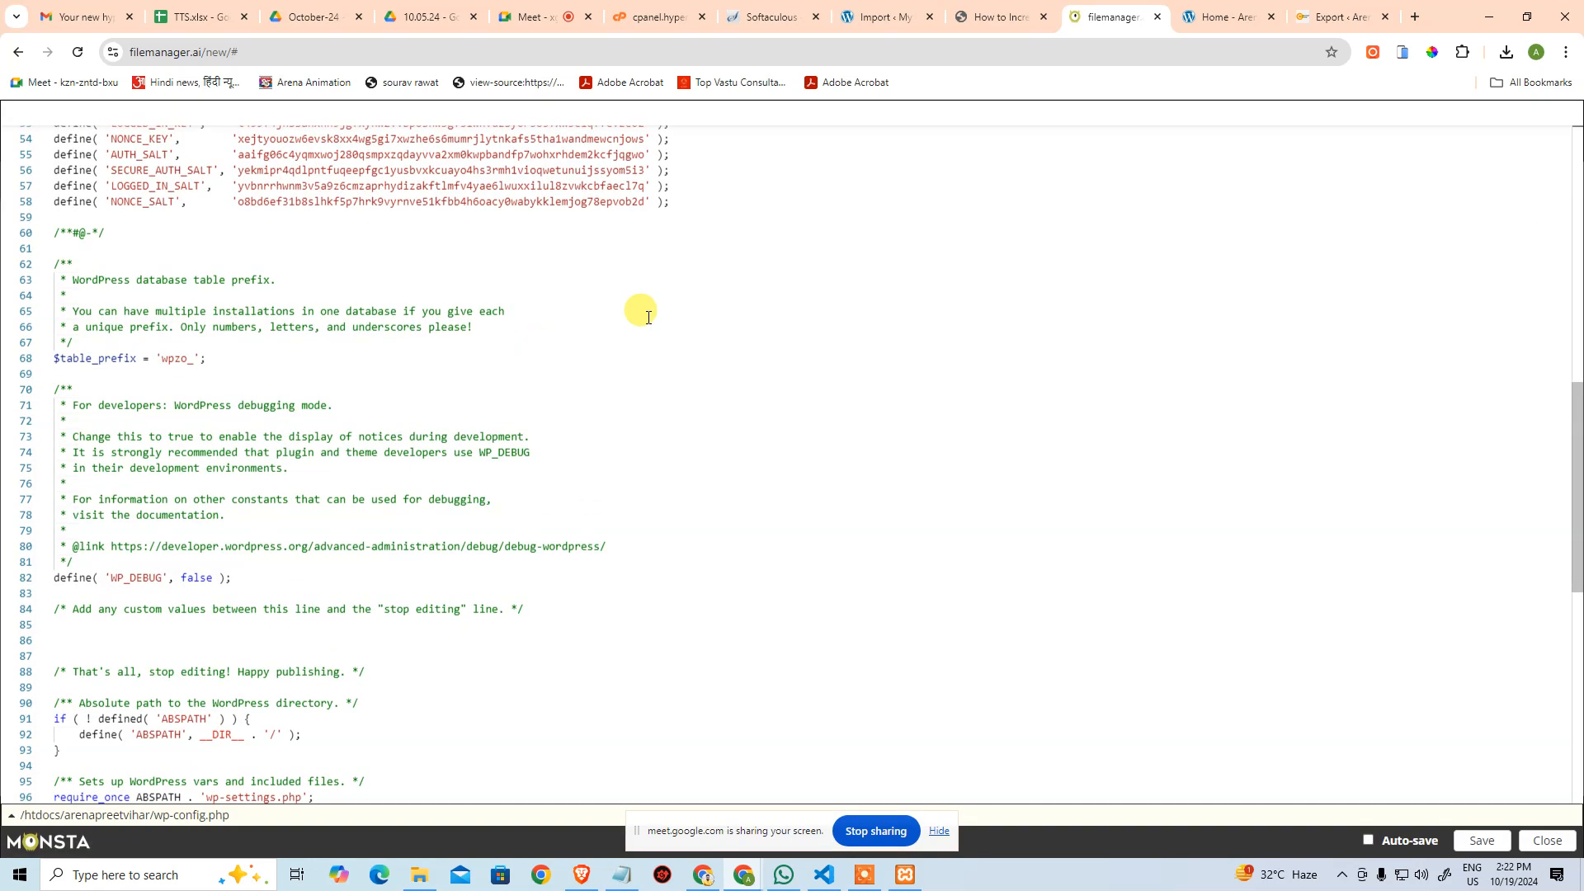
pyautogui.click(429, 403)
pyautogui.scroll(-3, 305, 616)
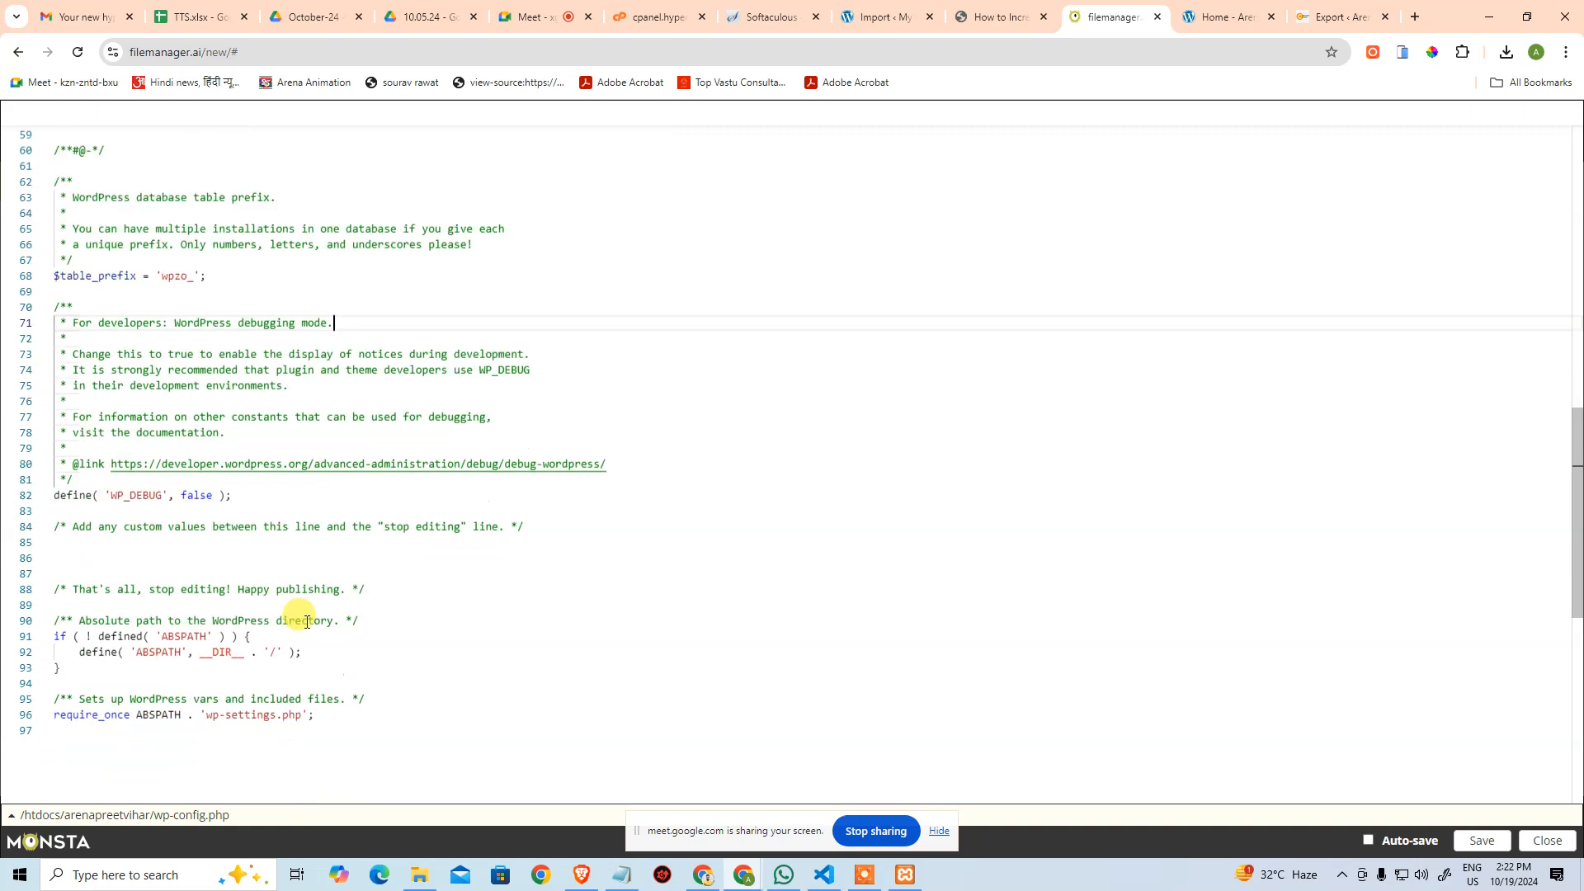
pyautogui.click(333, 608)
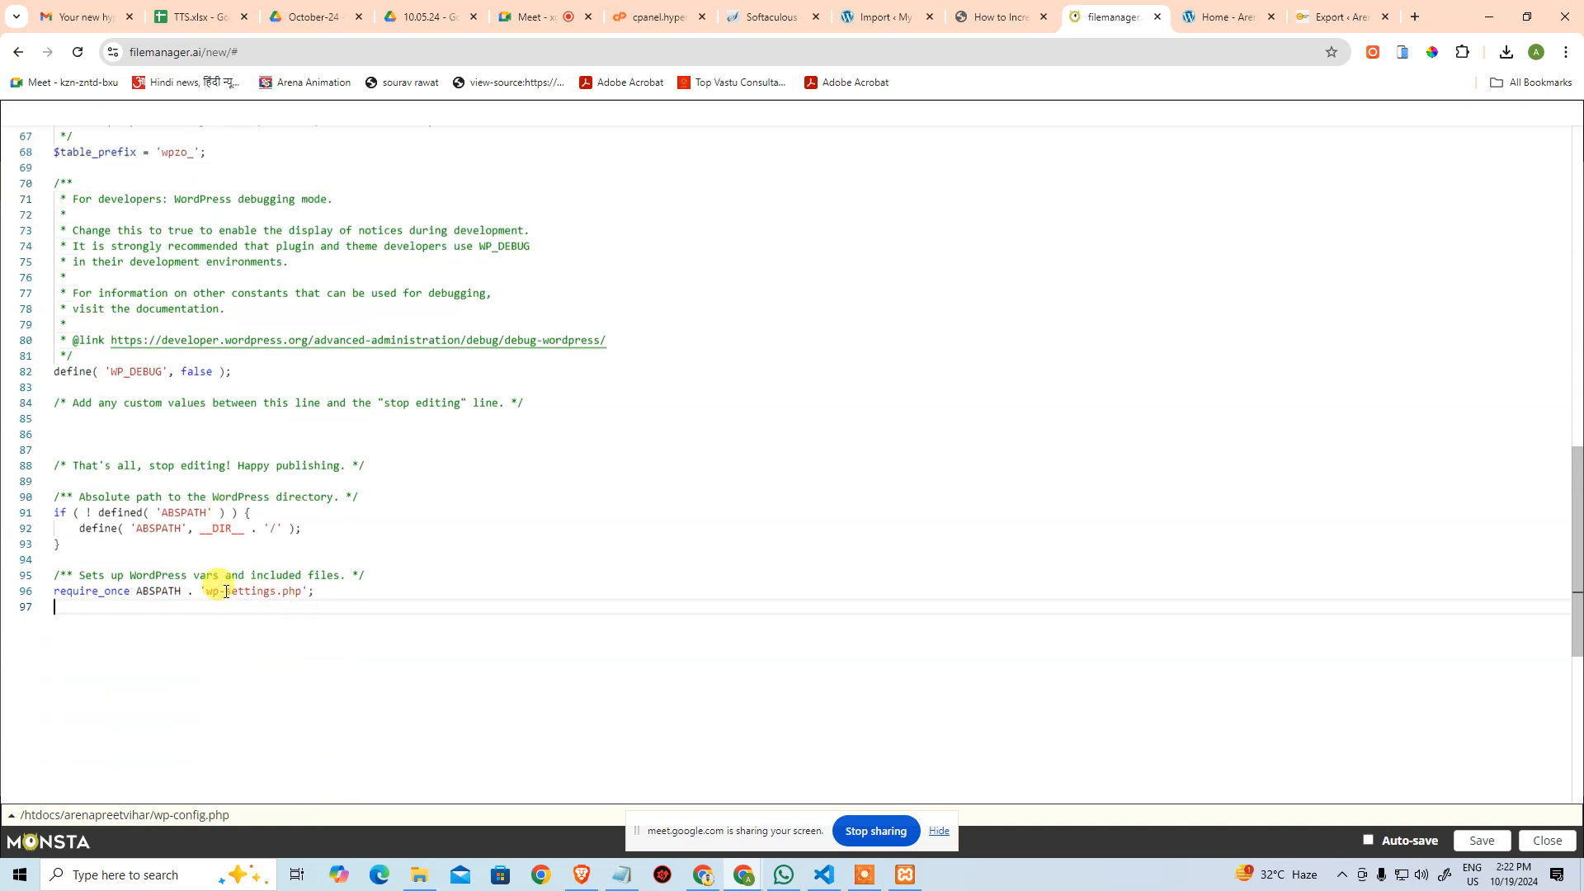
pyautogui.click(1211, 18)
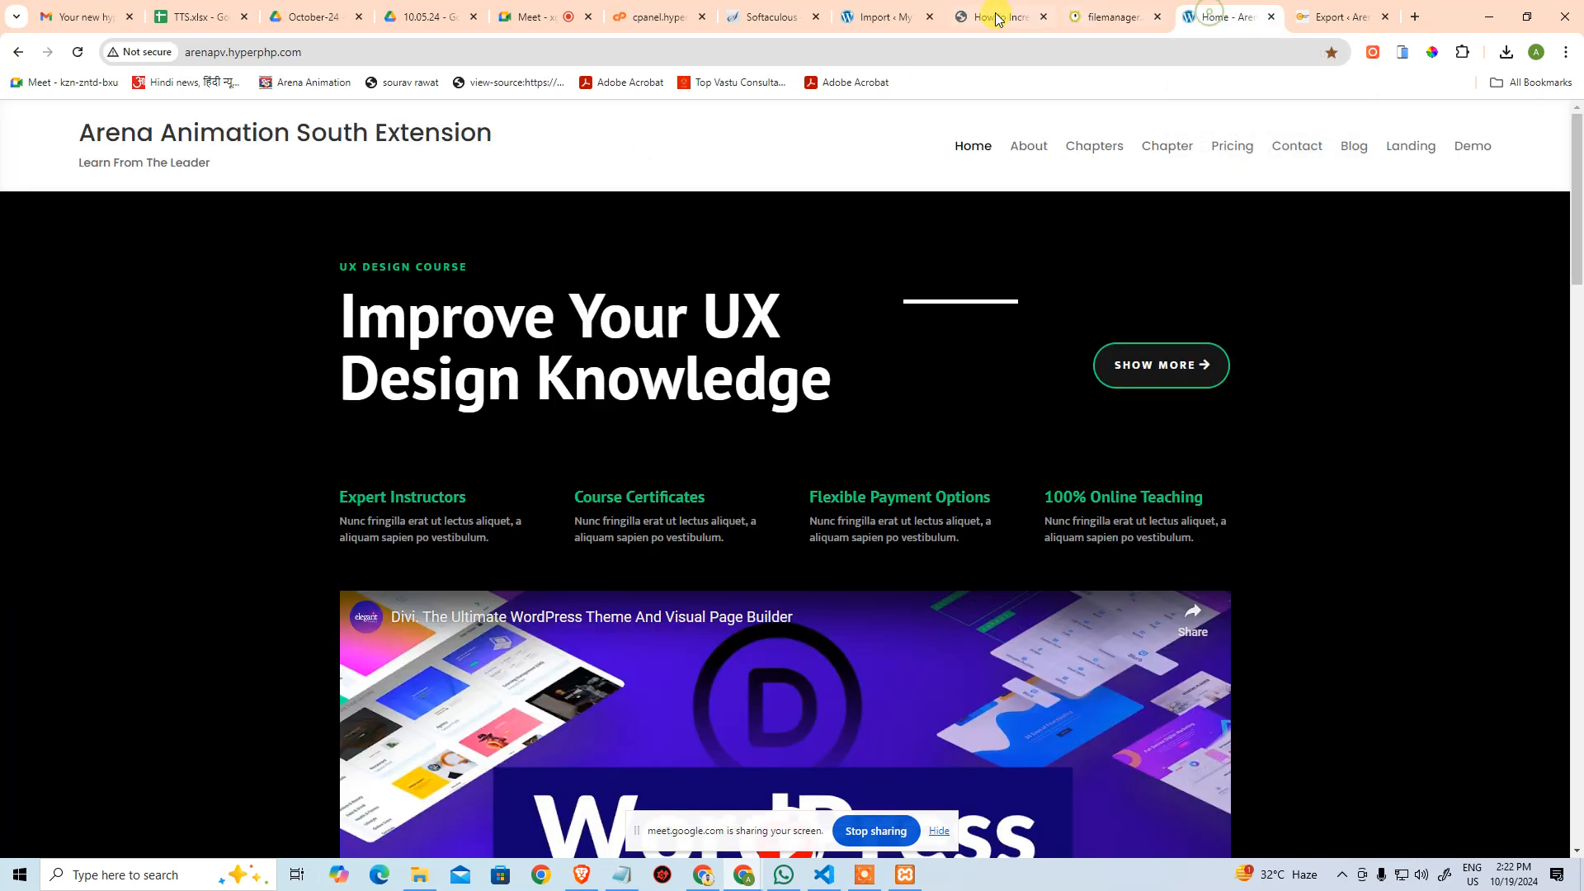
pyautogui.click(998, 16)
pyautogui.scroll(-3, 462, 528)
pyautogui.moveTo(400, 465); pyautogui.dragTo(719, 554)
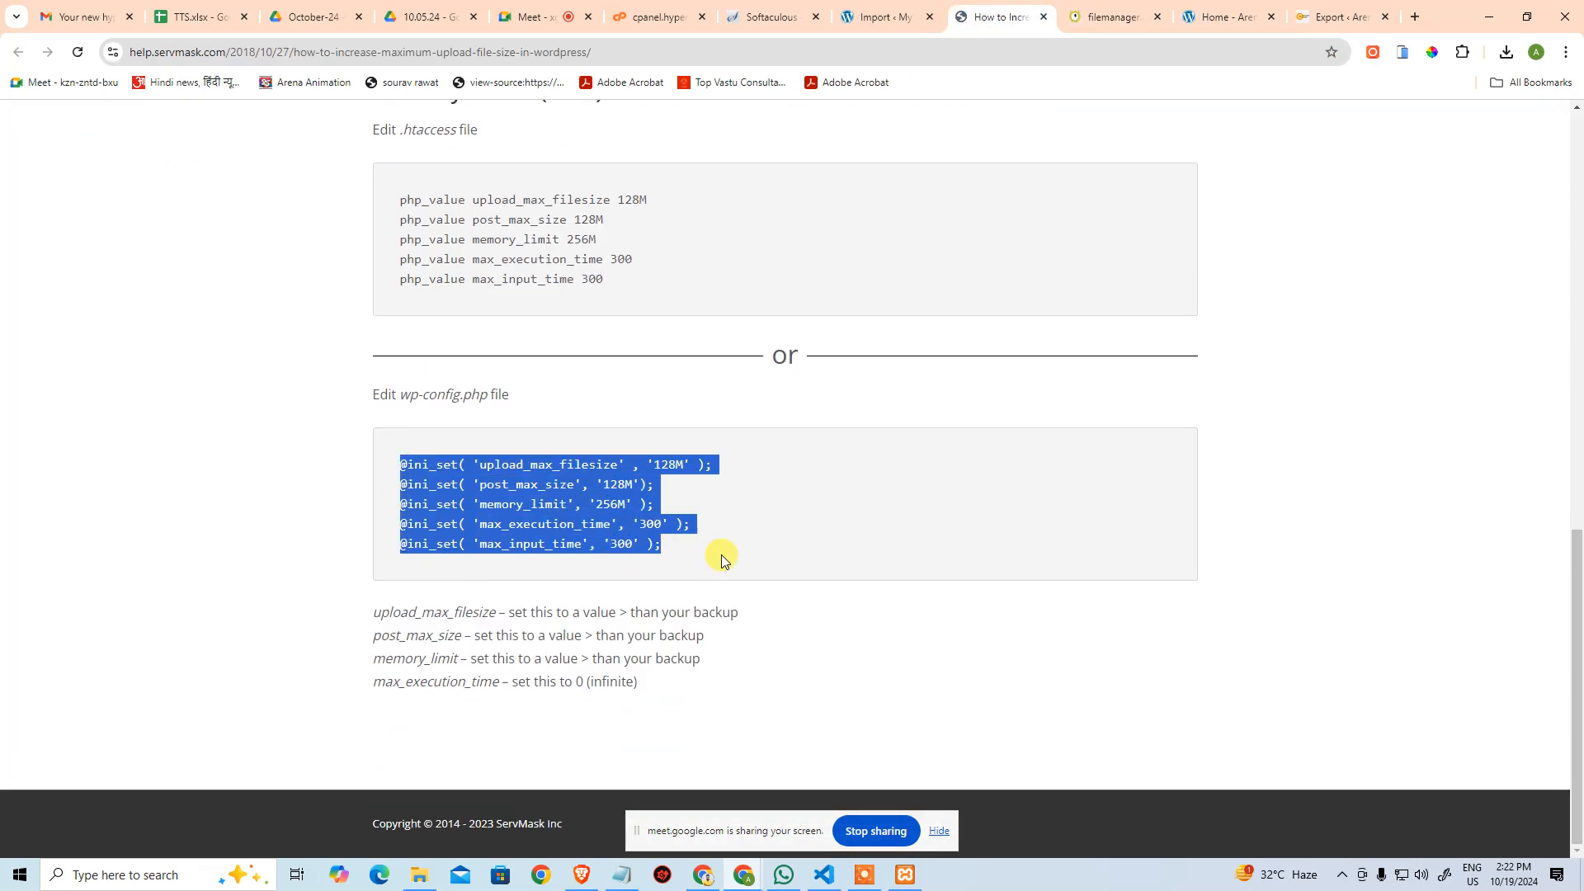
pyautogui.hotkey('ctrl', 'c')
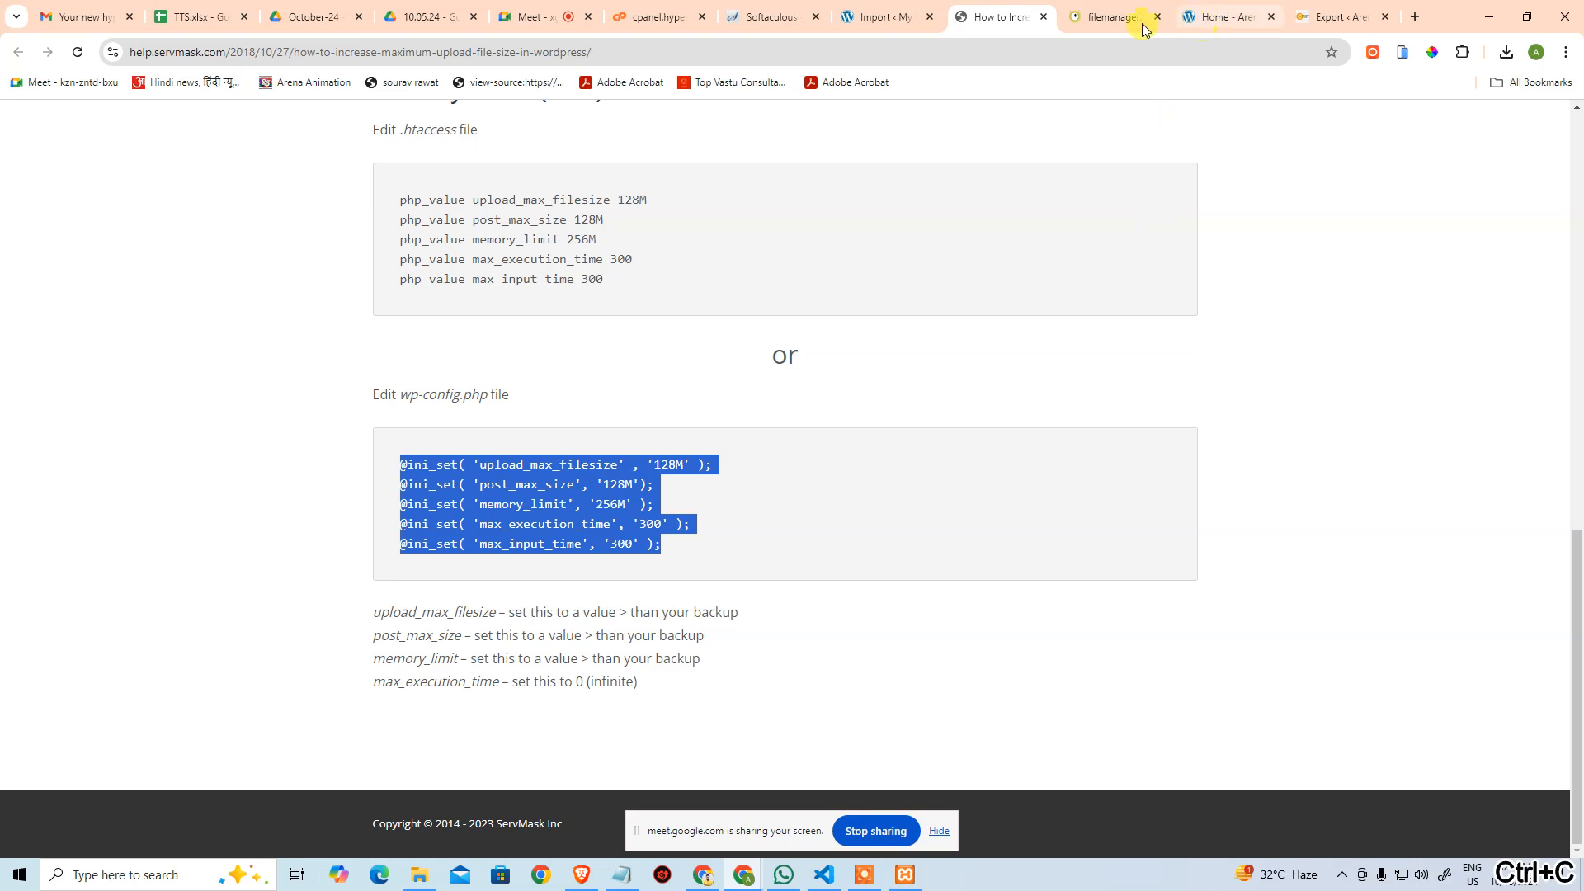
pyautogui.click(1114, 17)
pyautogui.scroll(8, 210, 561)
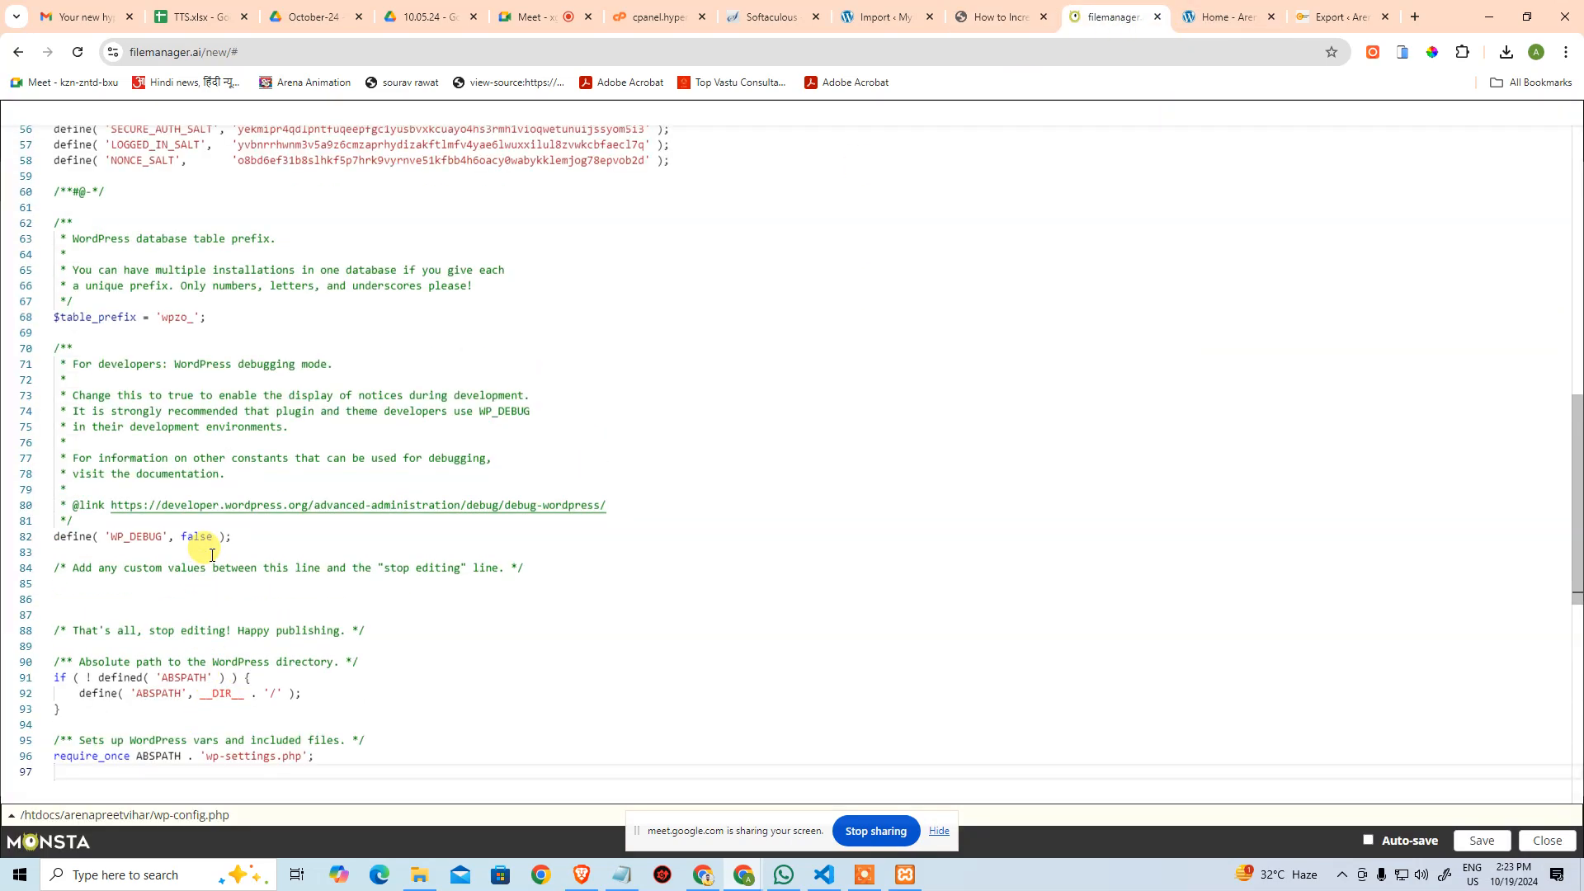
pyautogui.scroll(5, 212, 537)
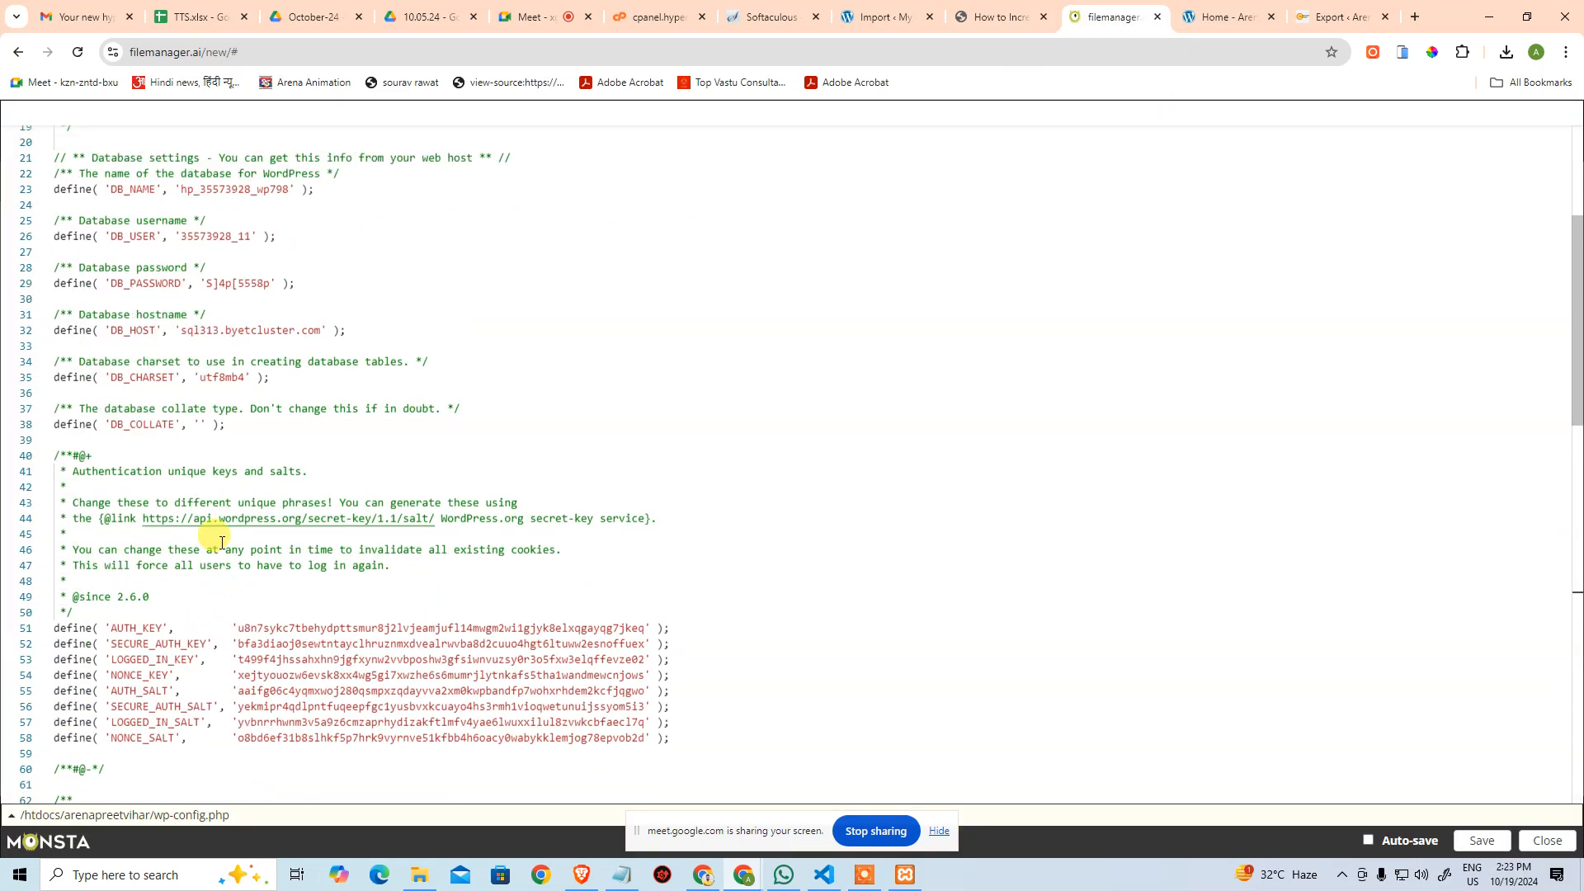
pyautogui.scroll(-5, 219, 519)
pyautogui.scroll(-10, 218, 521)
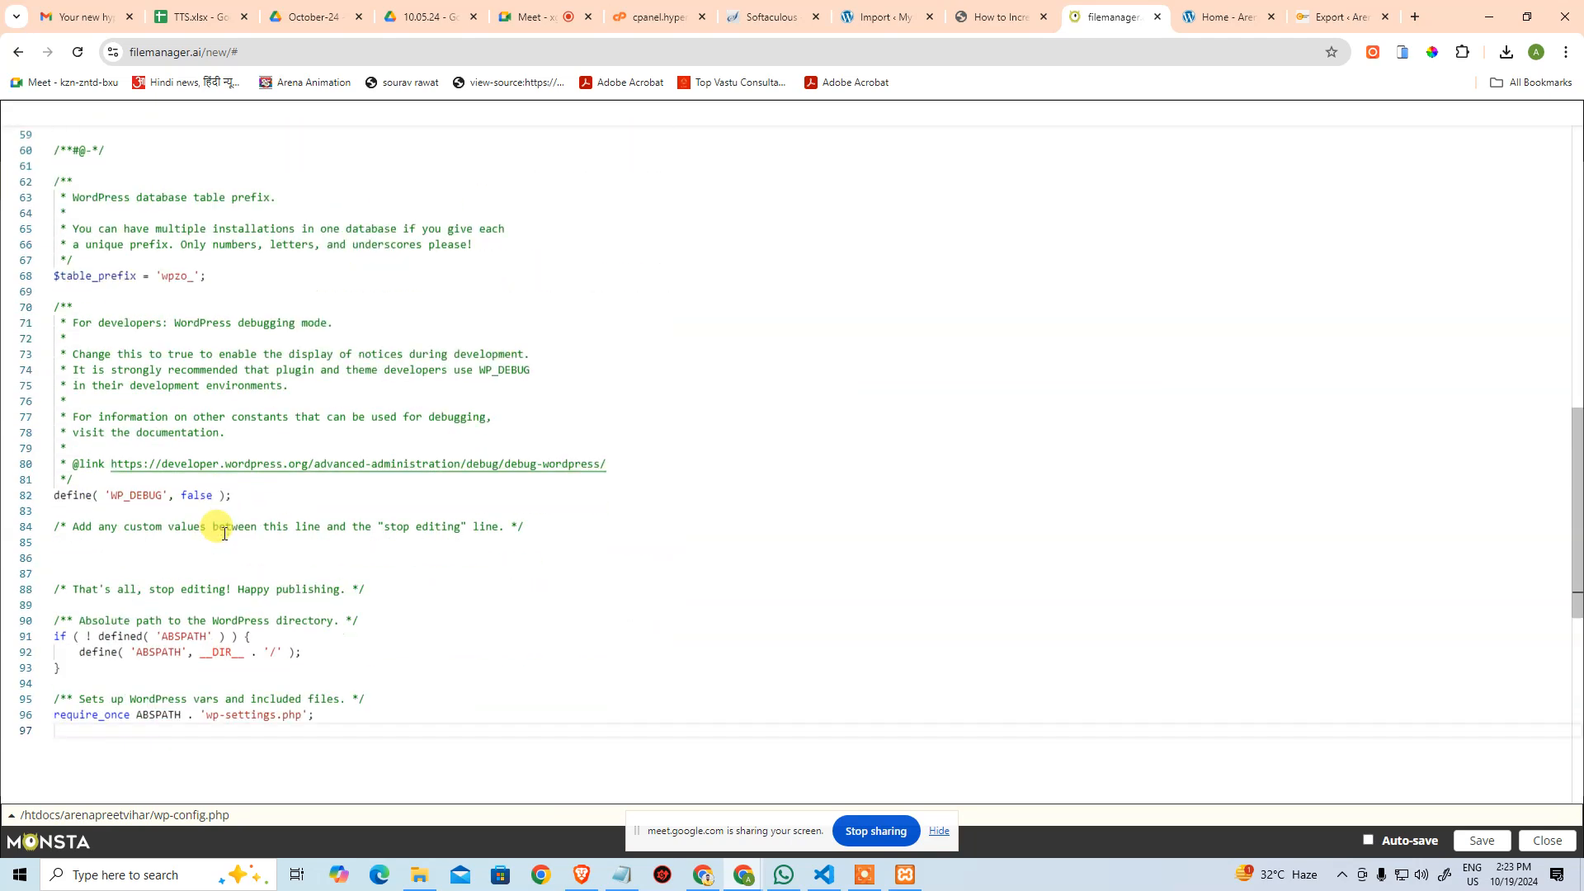
pyautogui.click(212, 529)
pyautogui.press('Return')
pyautogui.press('Return')
pyautogui.hotkey('ctrl', 'v')
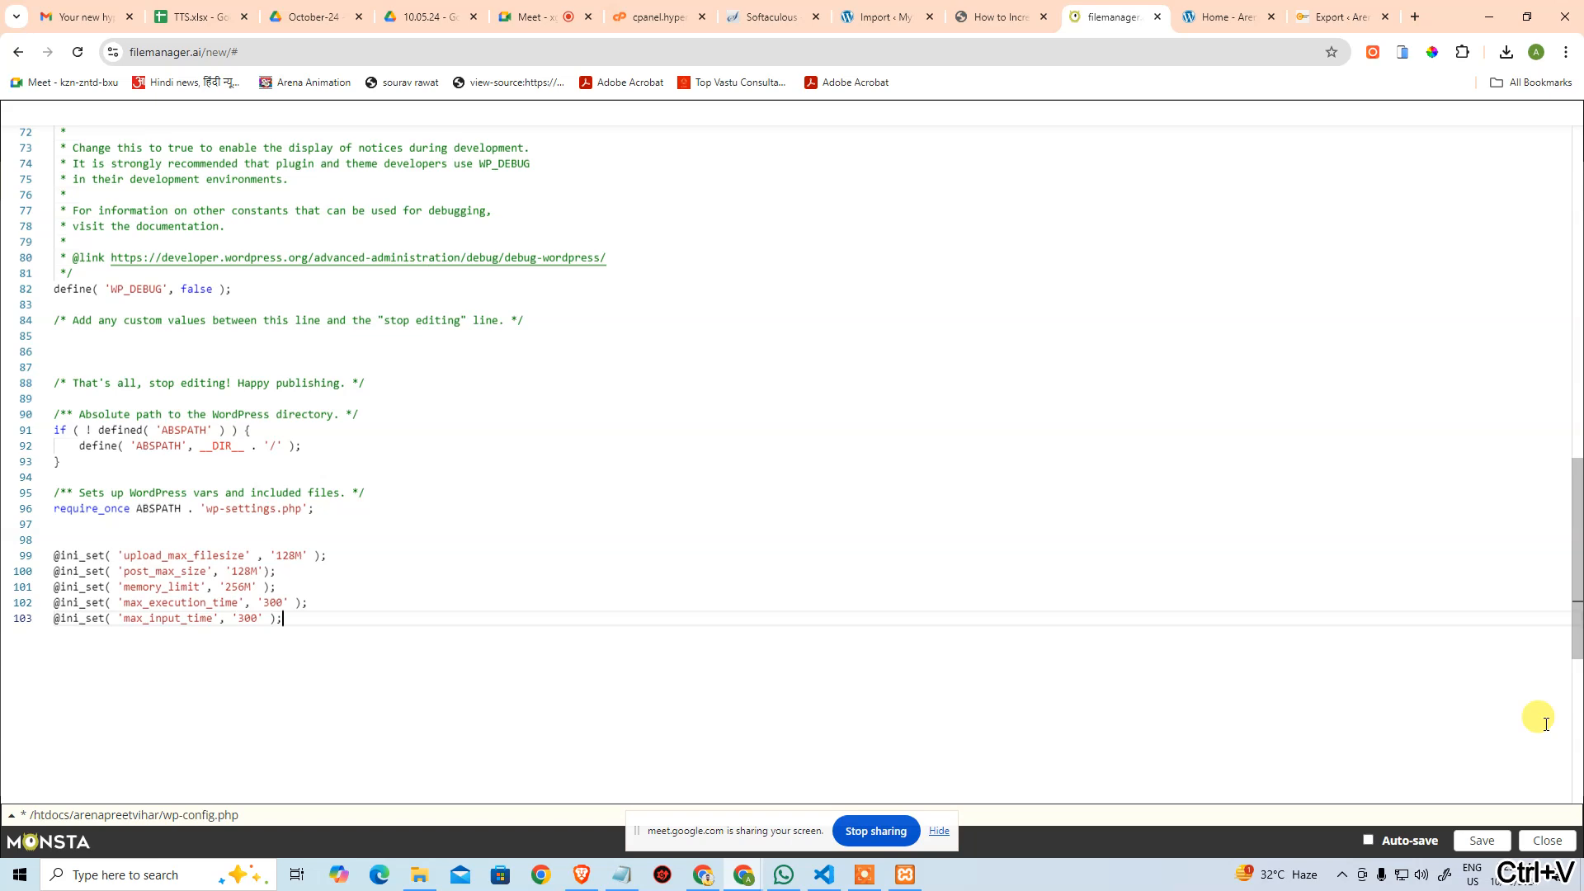
pyautogui.click(1482, 840)
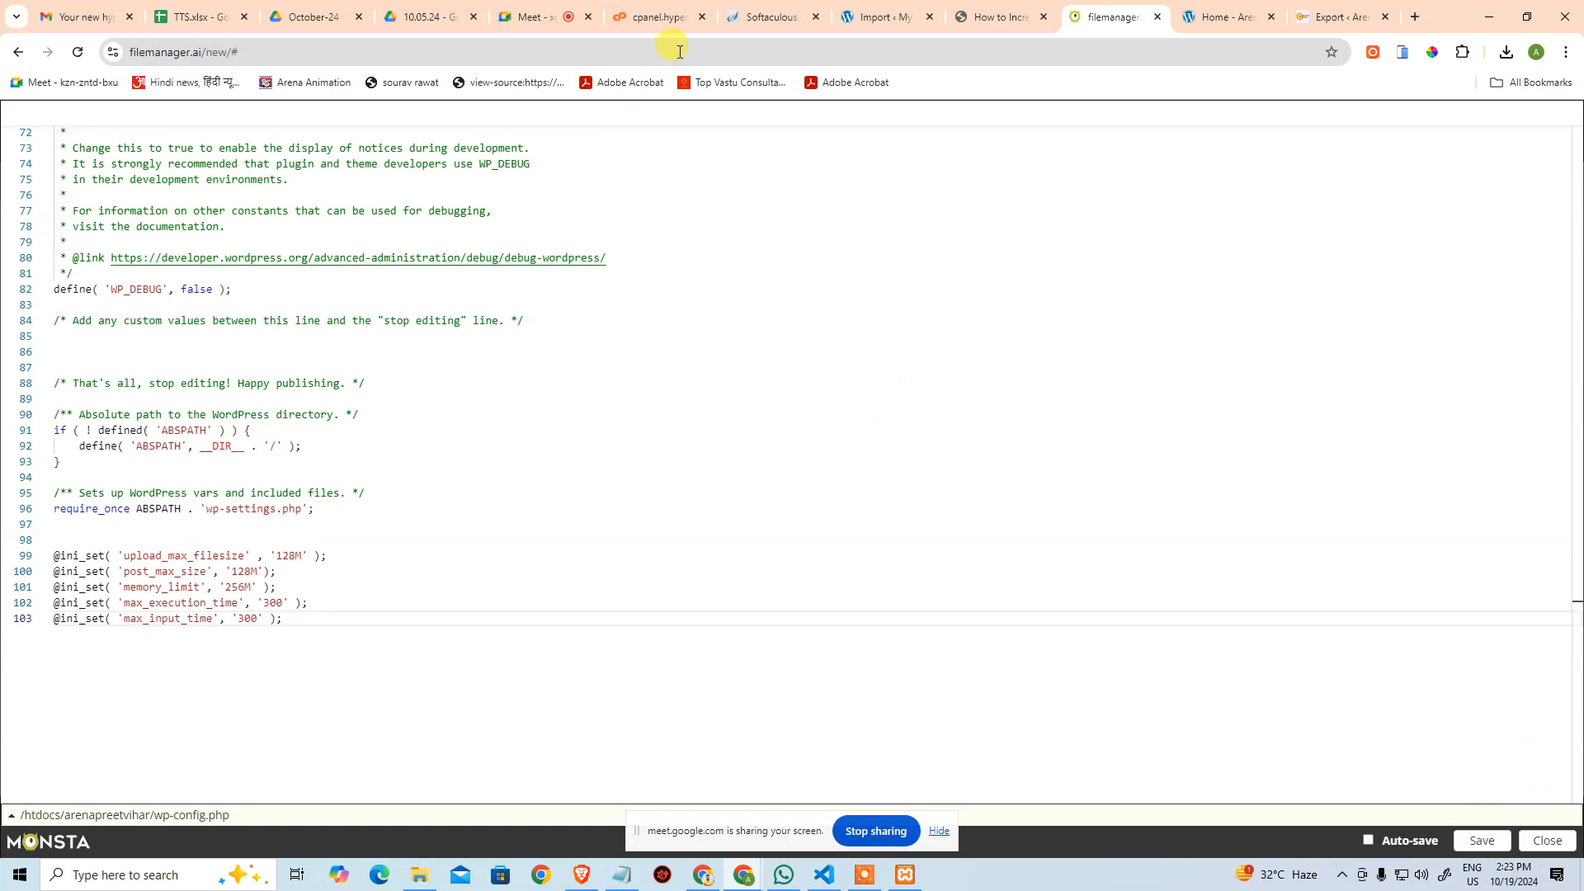
pyautogui.click(875, 16)
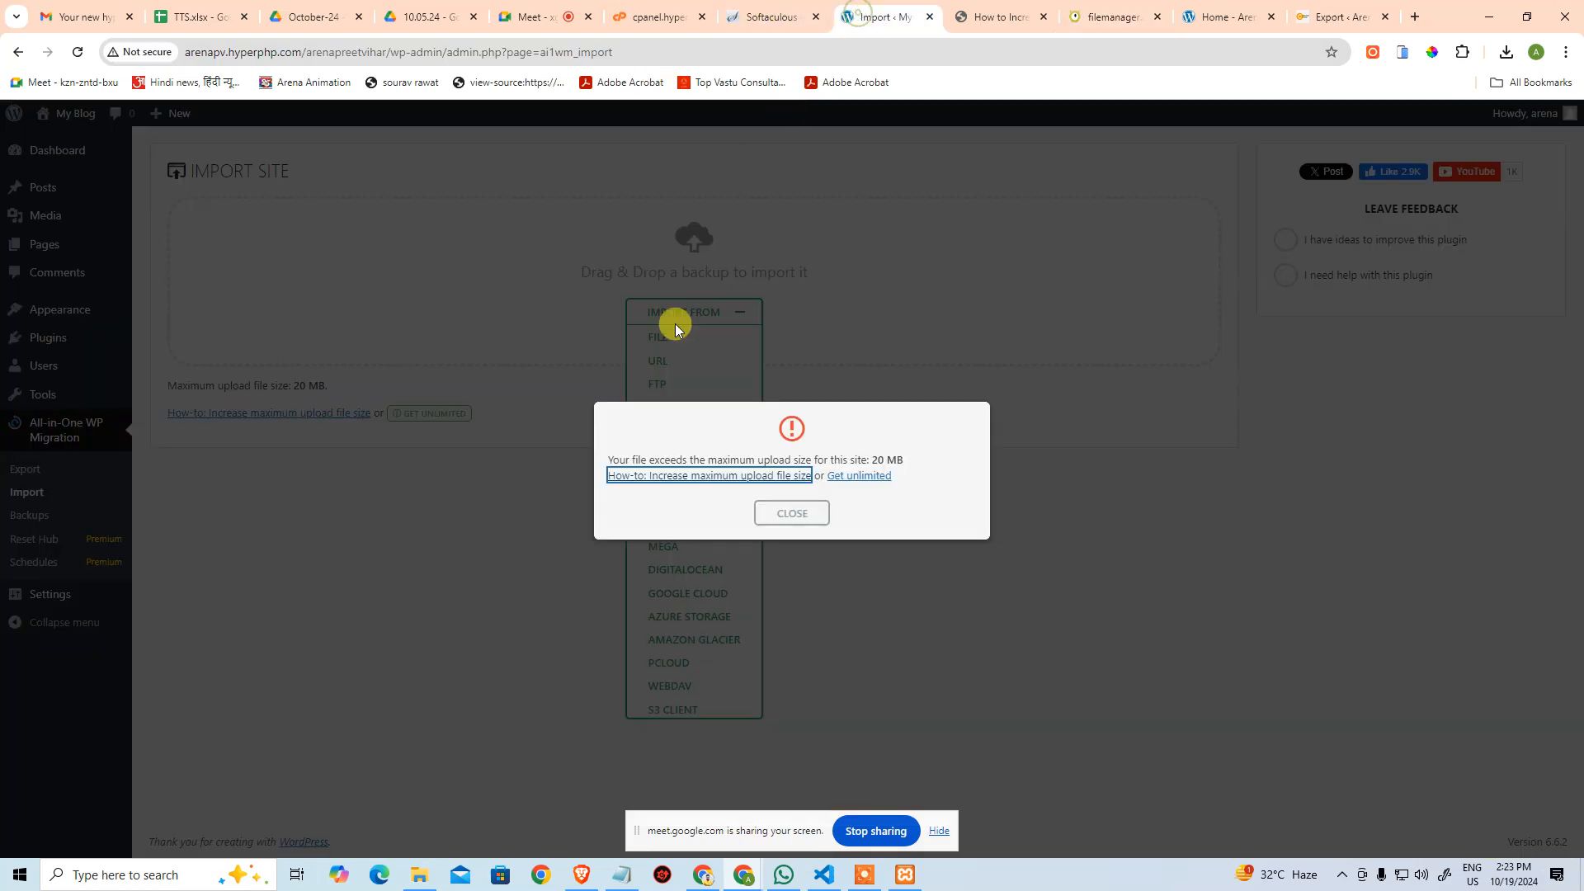
# Dismiss the upload-size error and reload the Import page, which still shows a 20 MB maximum
pyautogui.click(807, 515)
pyautogui.click(77, 52)
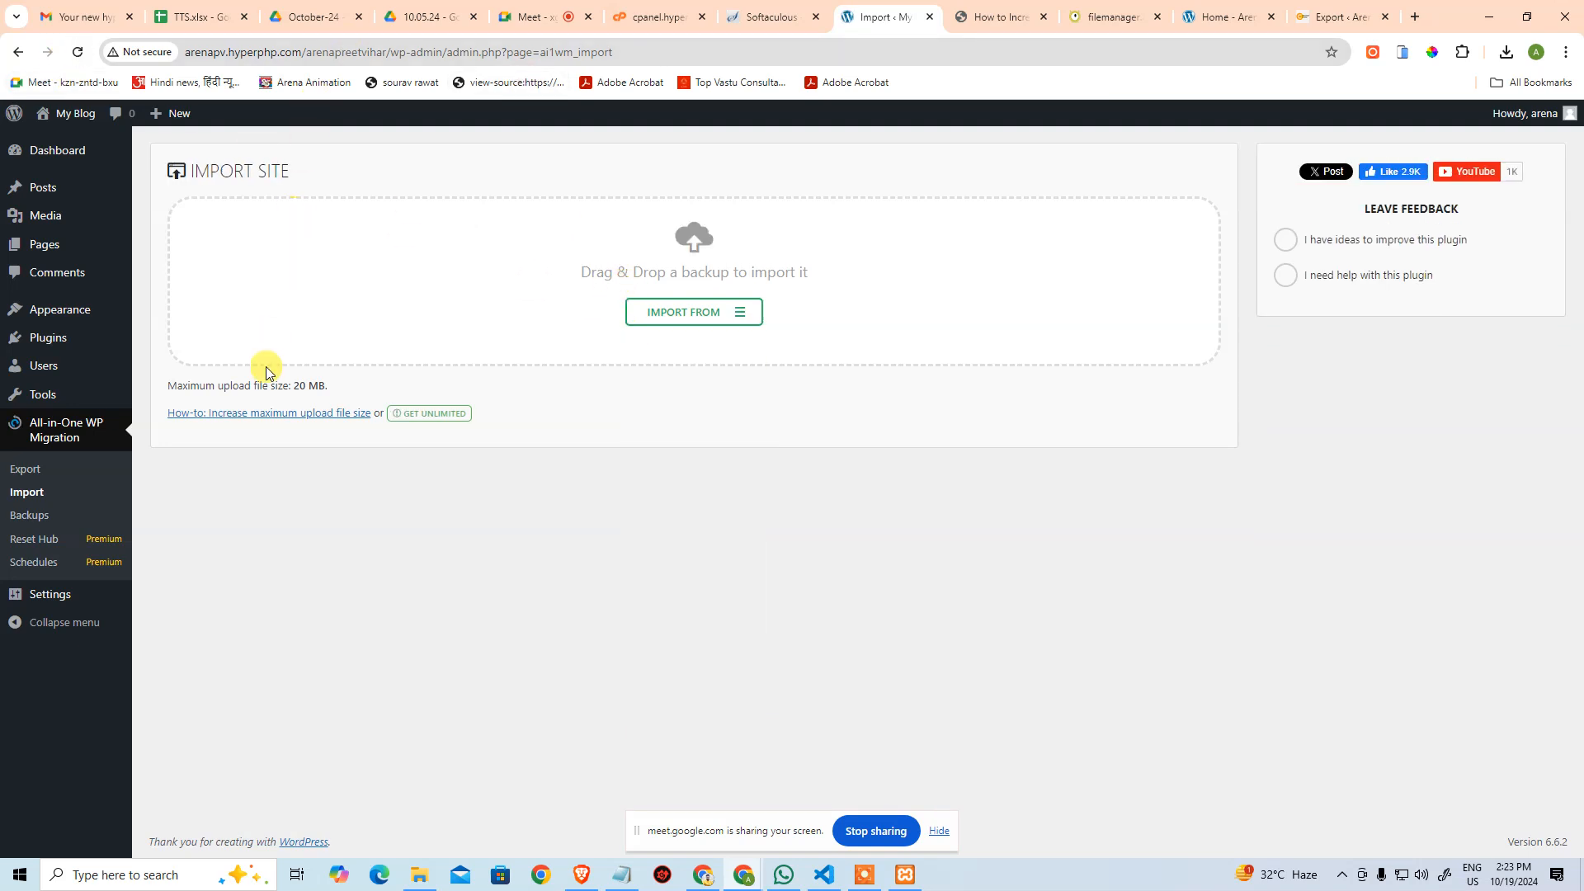
pyautogui.moveTo(246, 382); pyautogui.dragTo(353, 380)
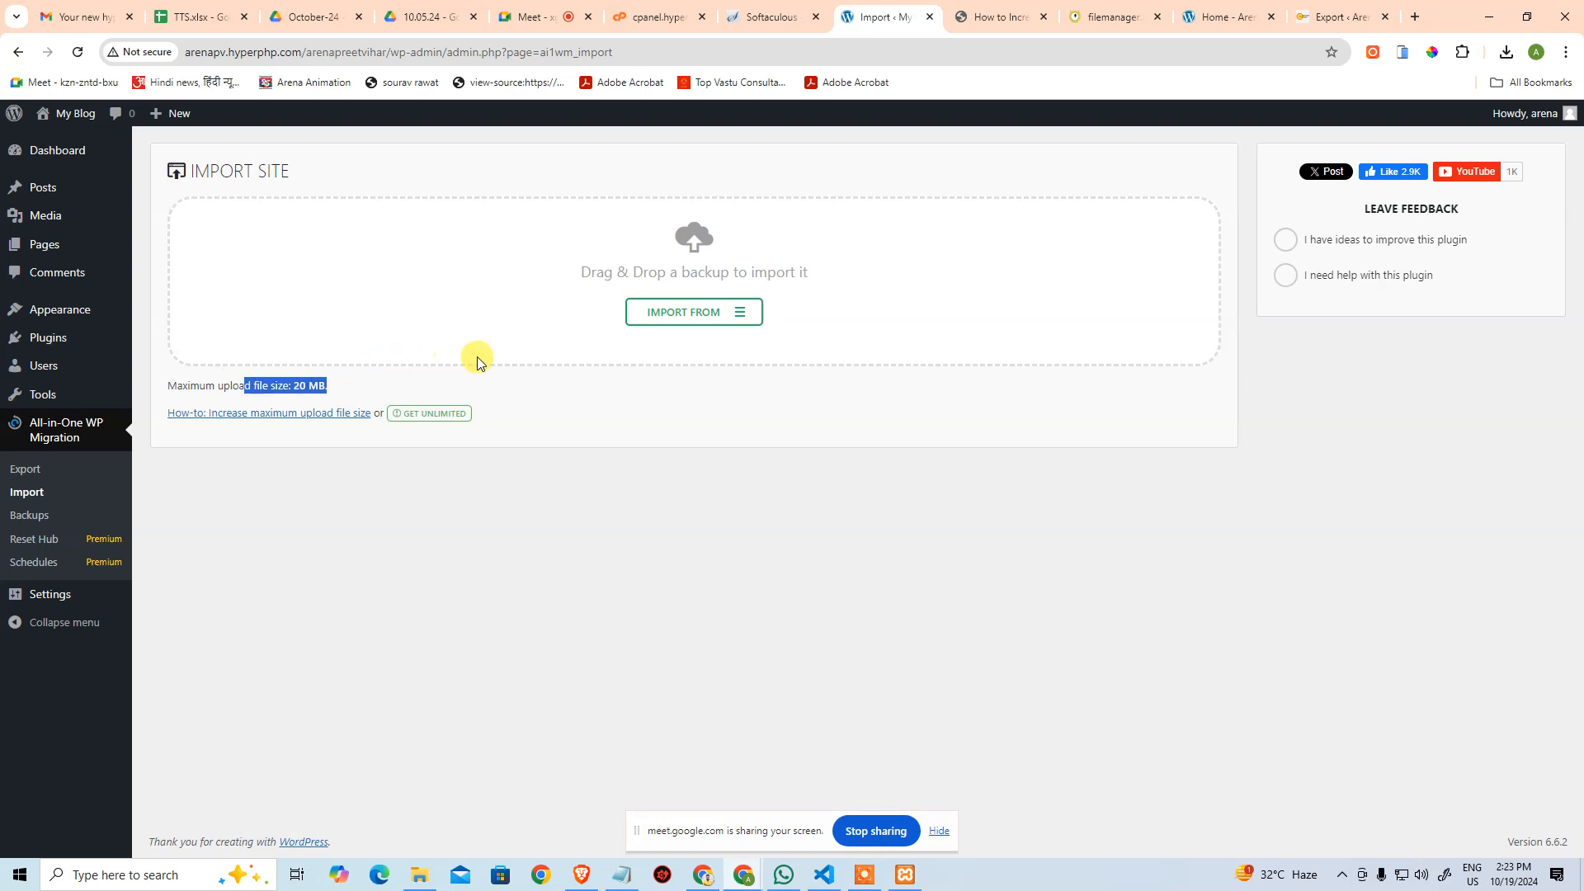
pyautogui.click(320, 388)
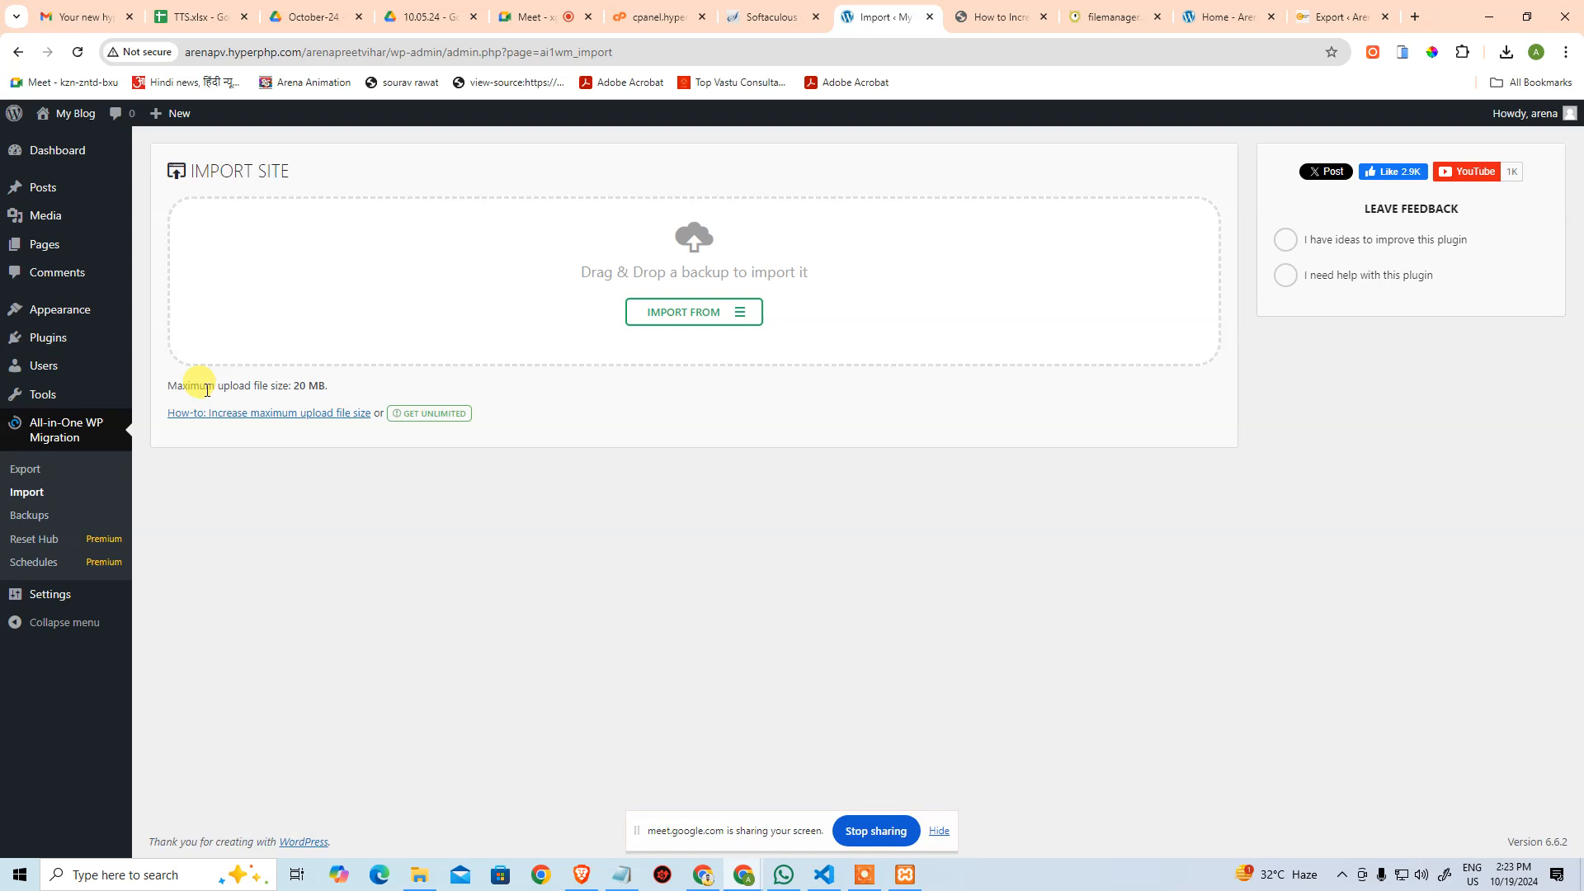
pyautogui.moveTo(168, 386); pyautogui.dragTo(377, 386)
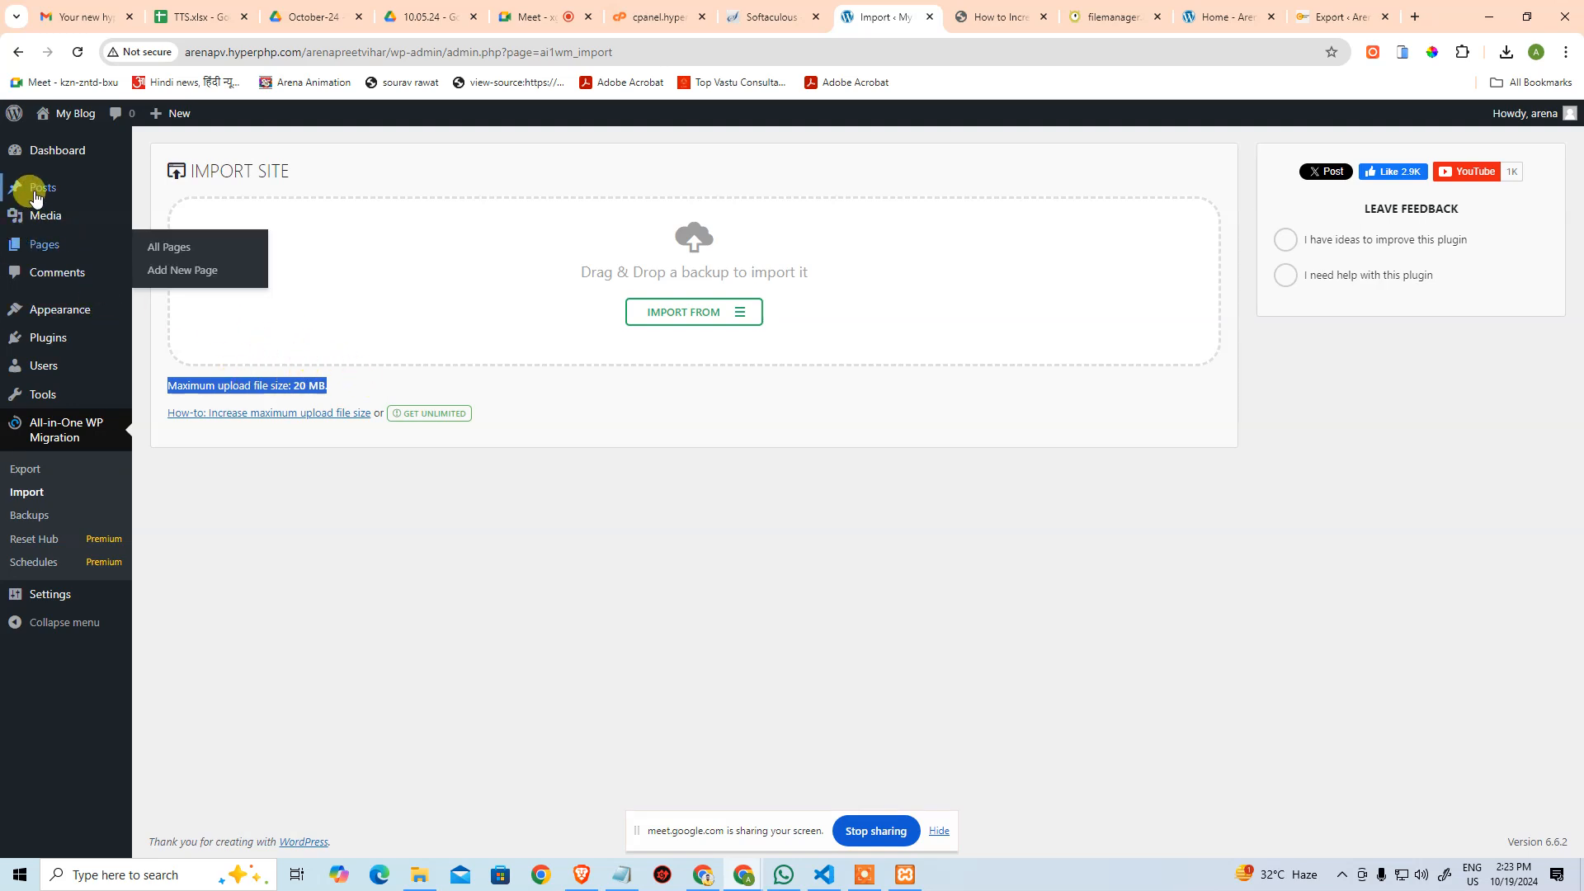
# Open the Media Library's Add New Media File panel and check its 20 MB maximum upload size
pyautogui.moveTo(36, 213)
pyautogui.click(158, 216)
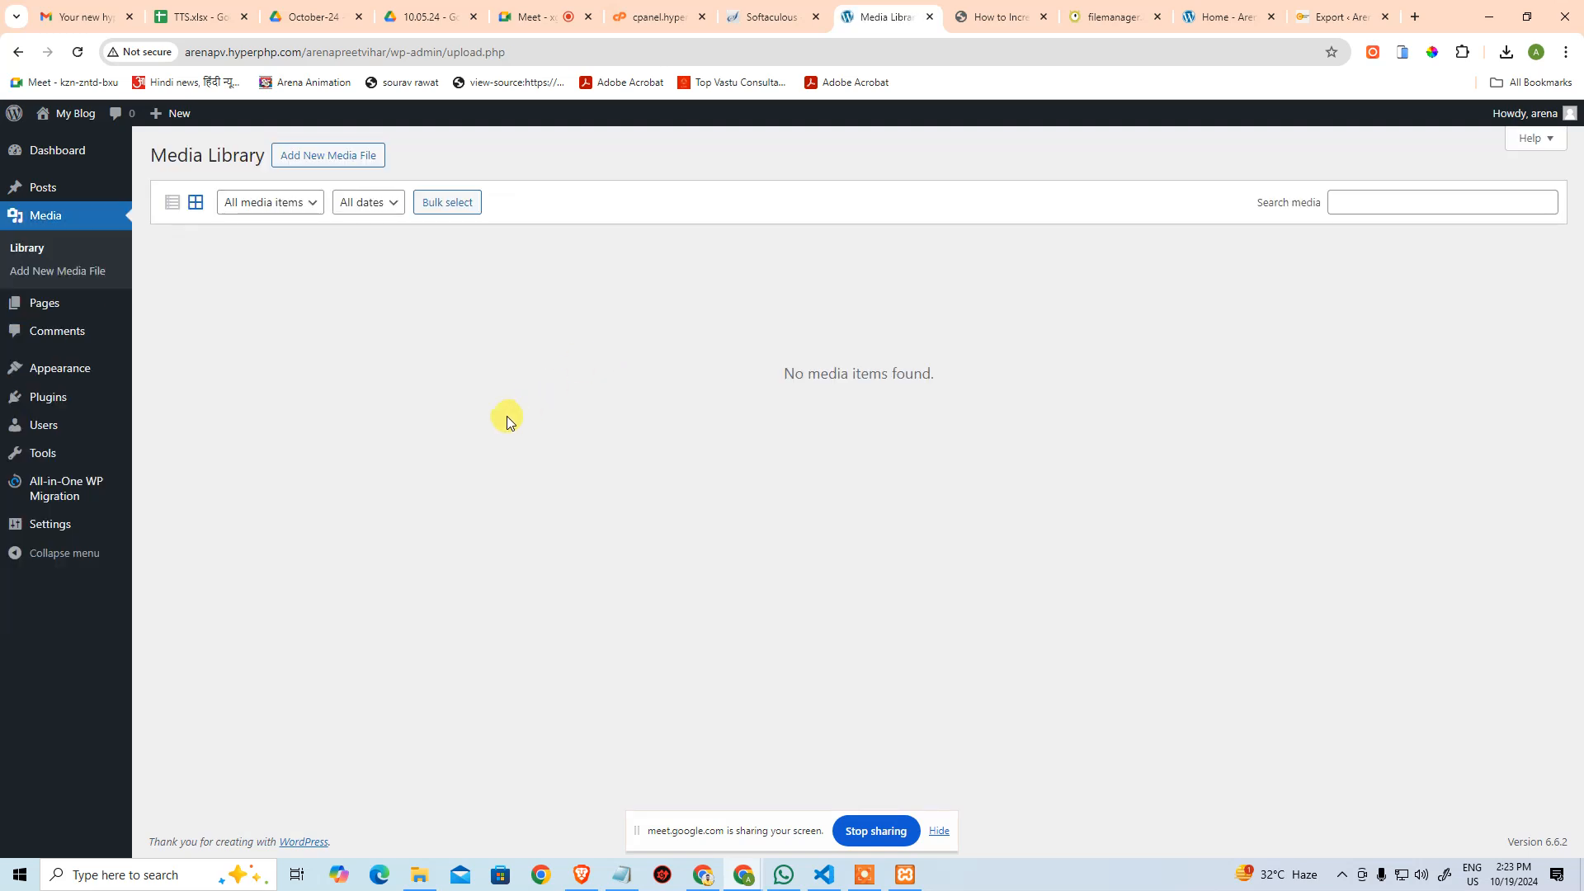
pyautogui.click(360, 170)
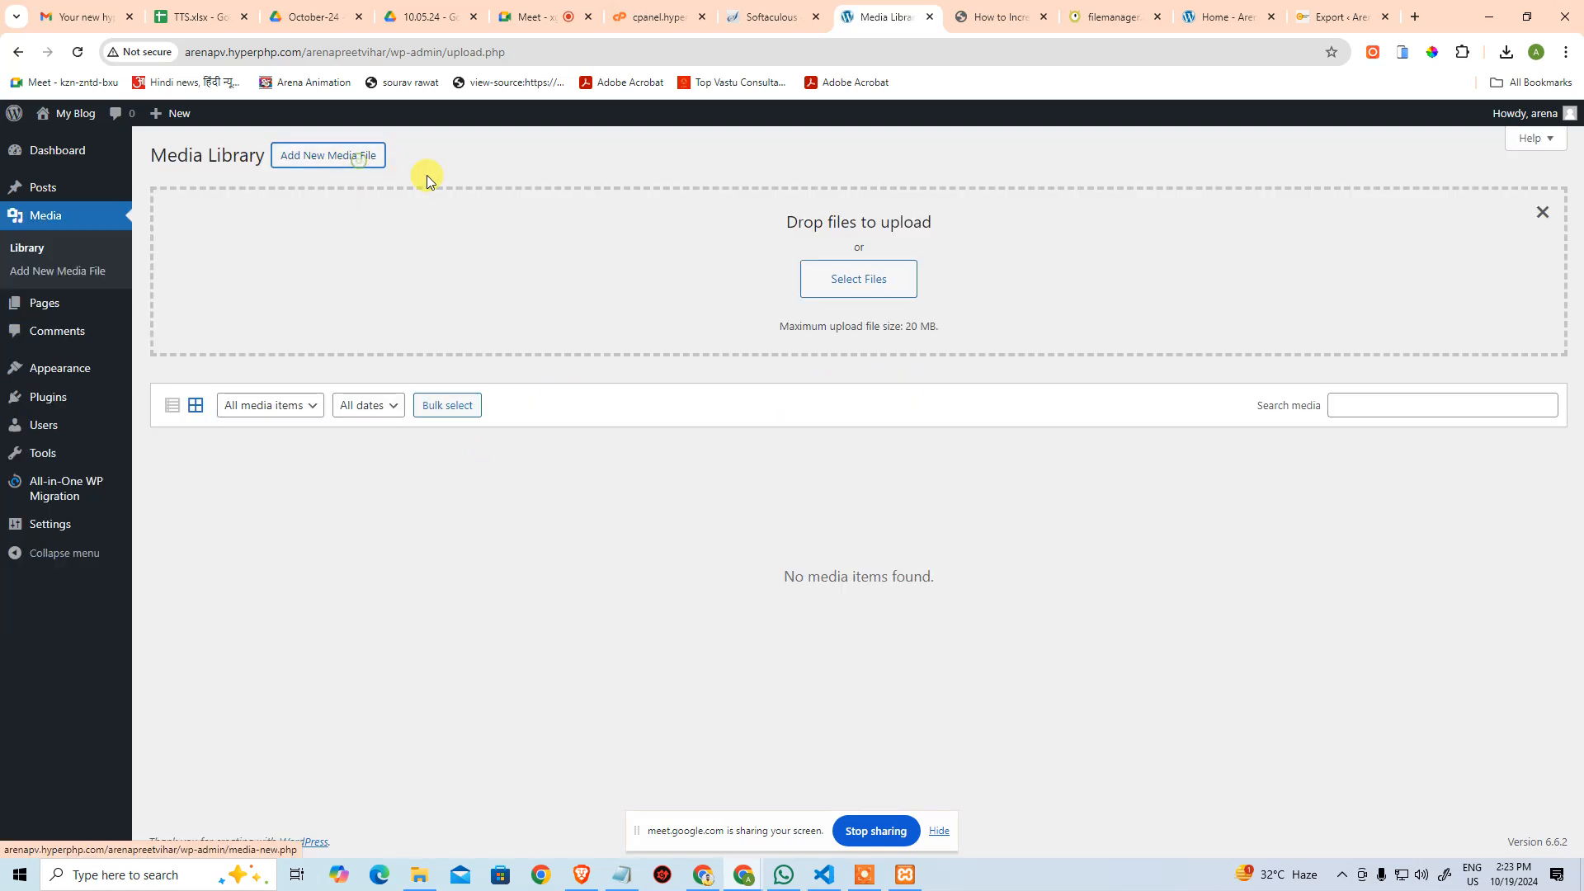
pyautogui.tripleClick(847, 326)
pyautogui.click(763, 443)
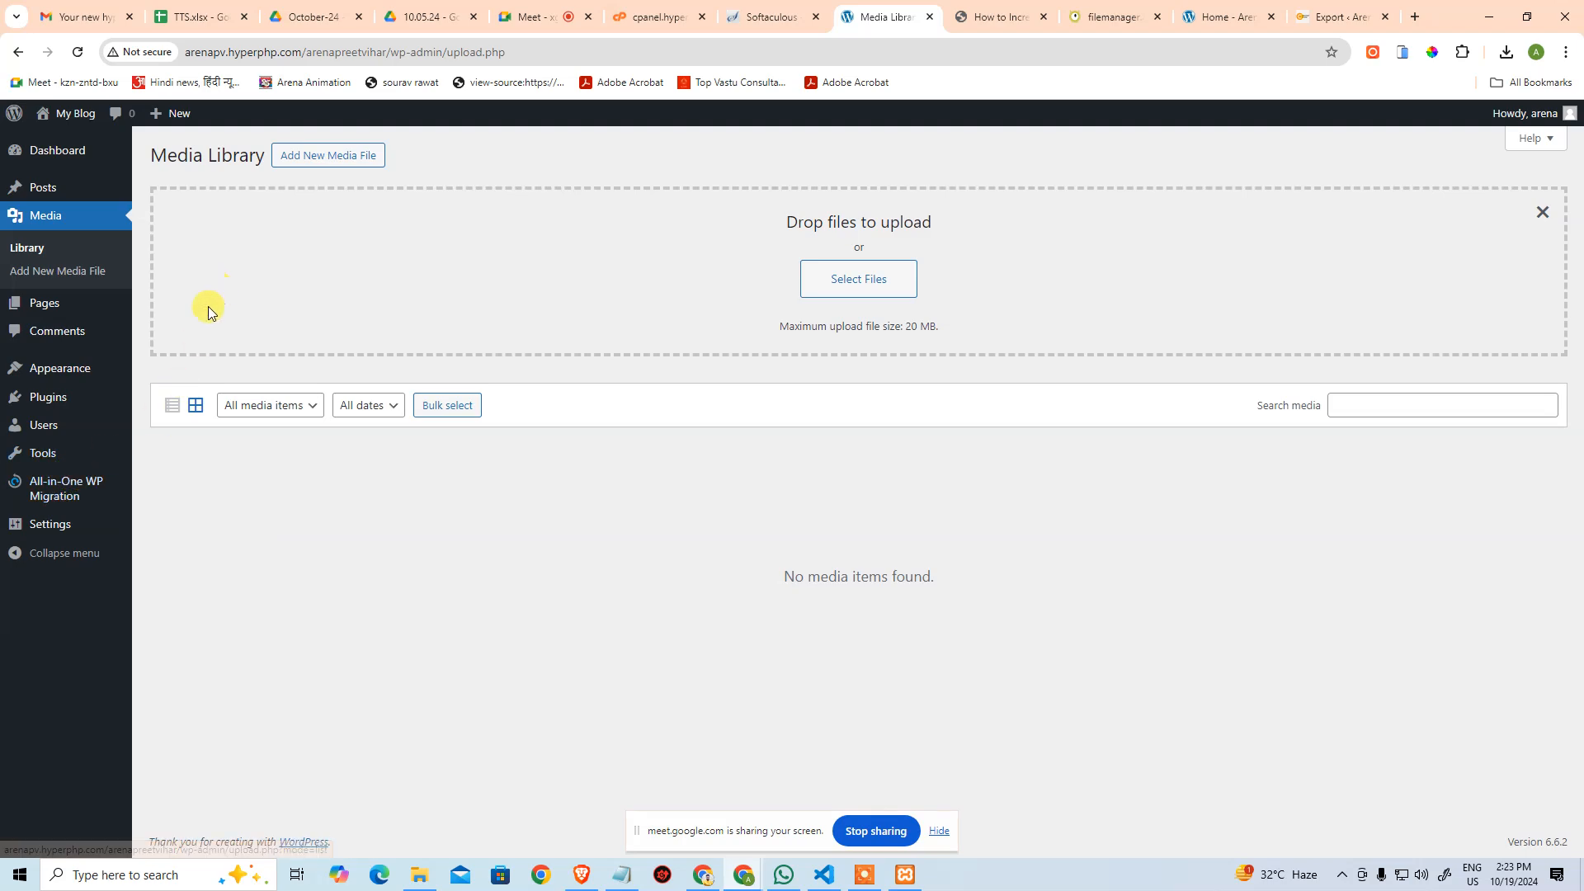
pyautogui.moveTo(73, 478)
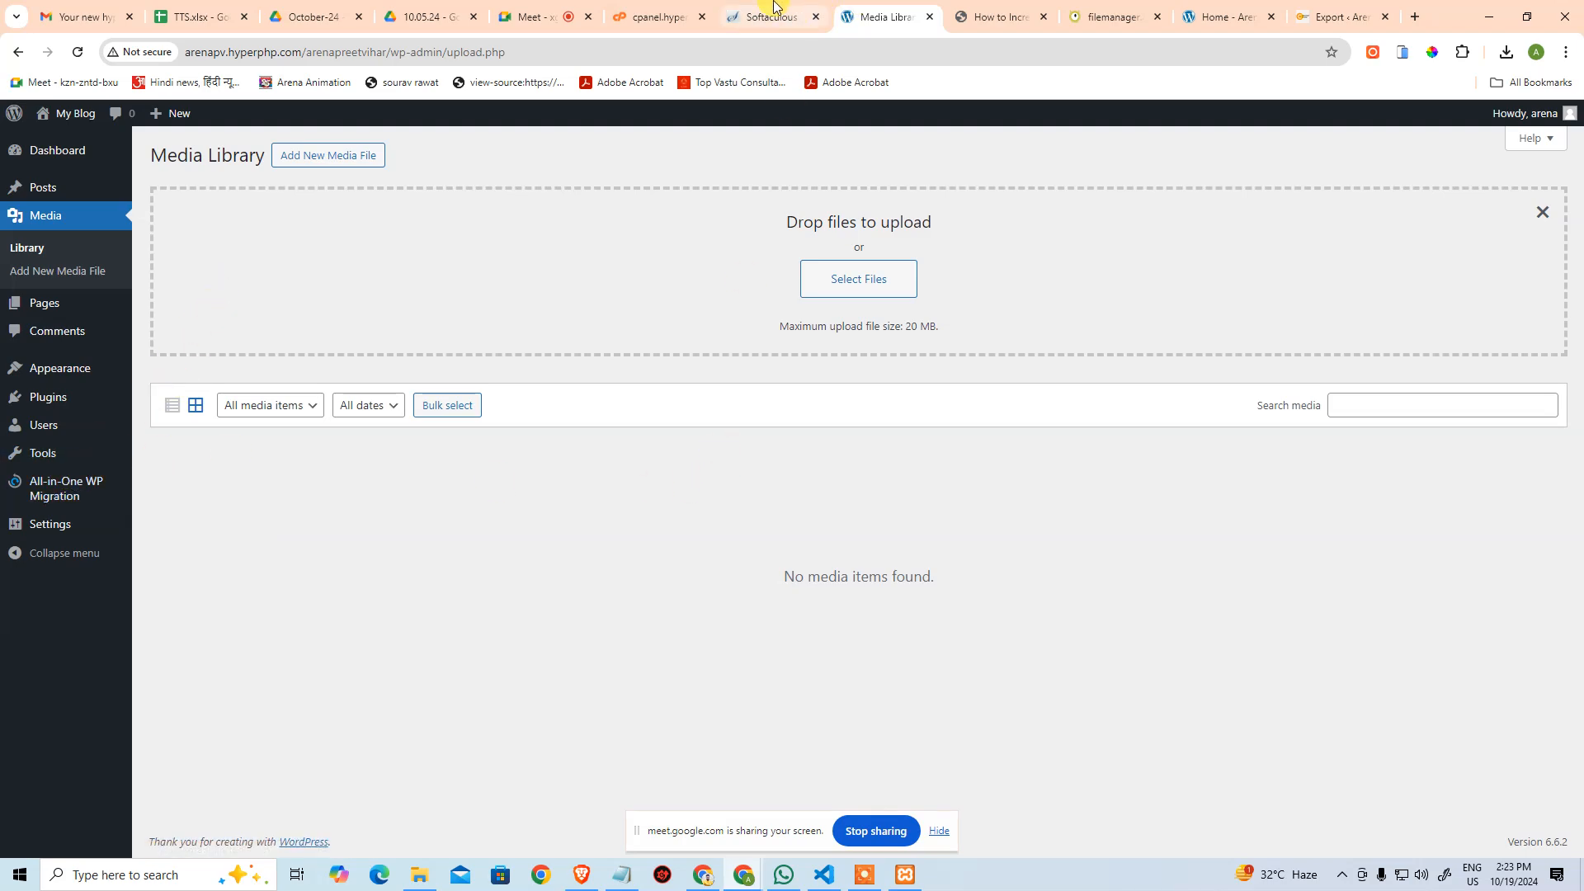
pyautogui.click(802, 19)
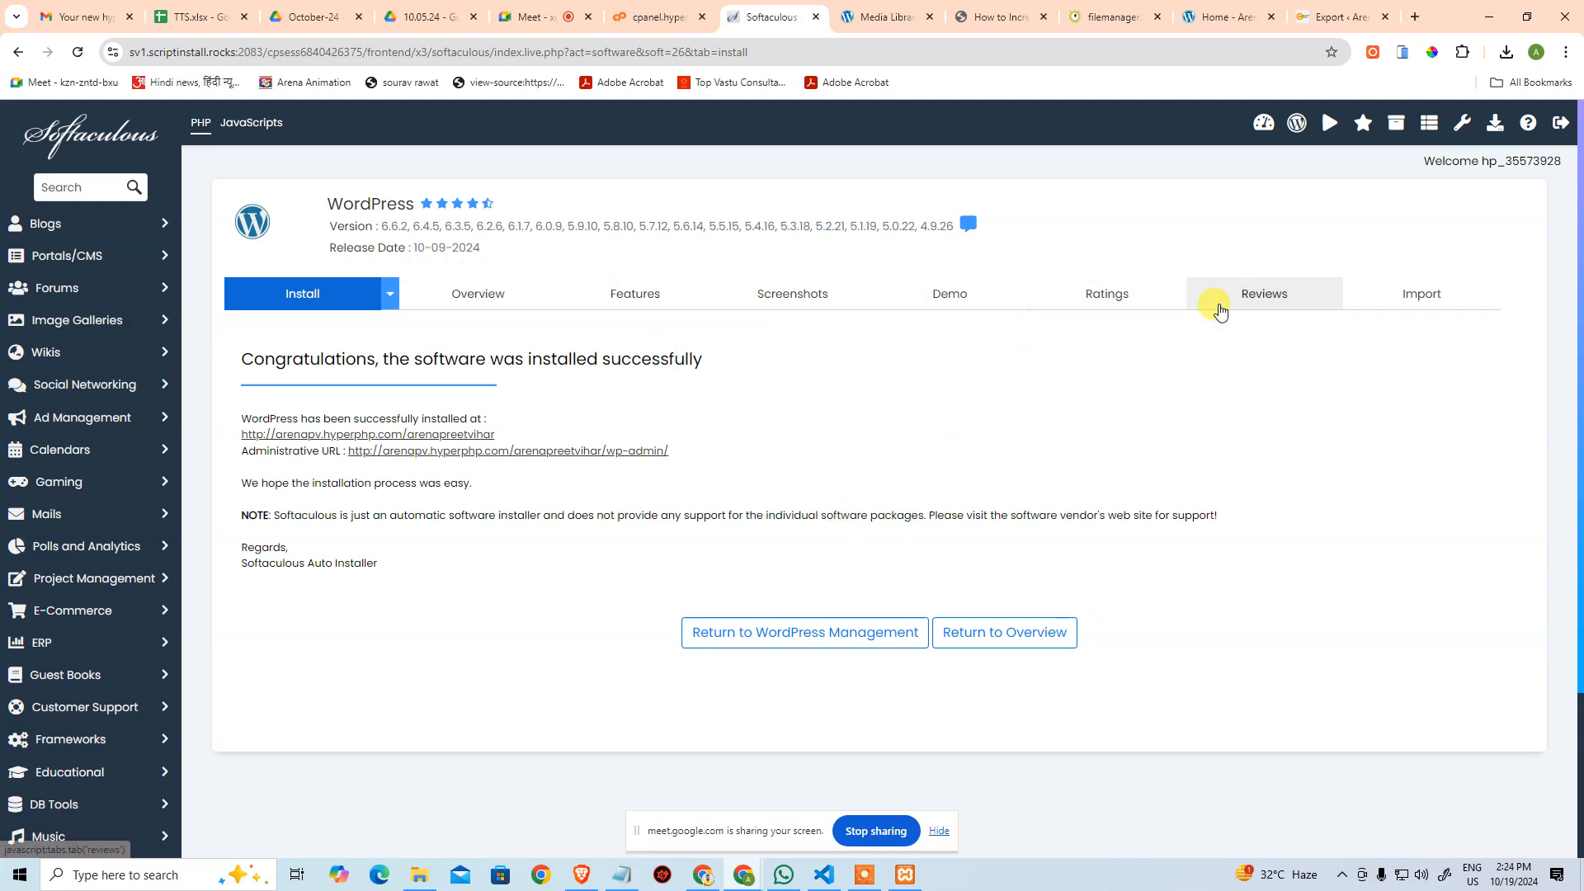
# Open All Installations in Softaculous and close the cPanel login page that appears
pyautogui.scroll(-2, 725, 307)
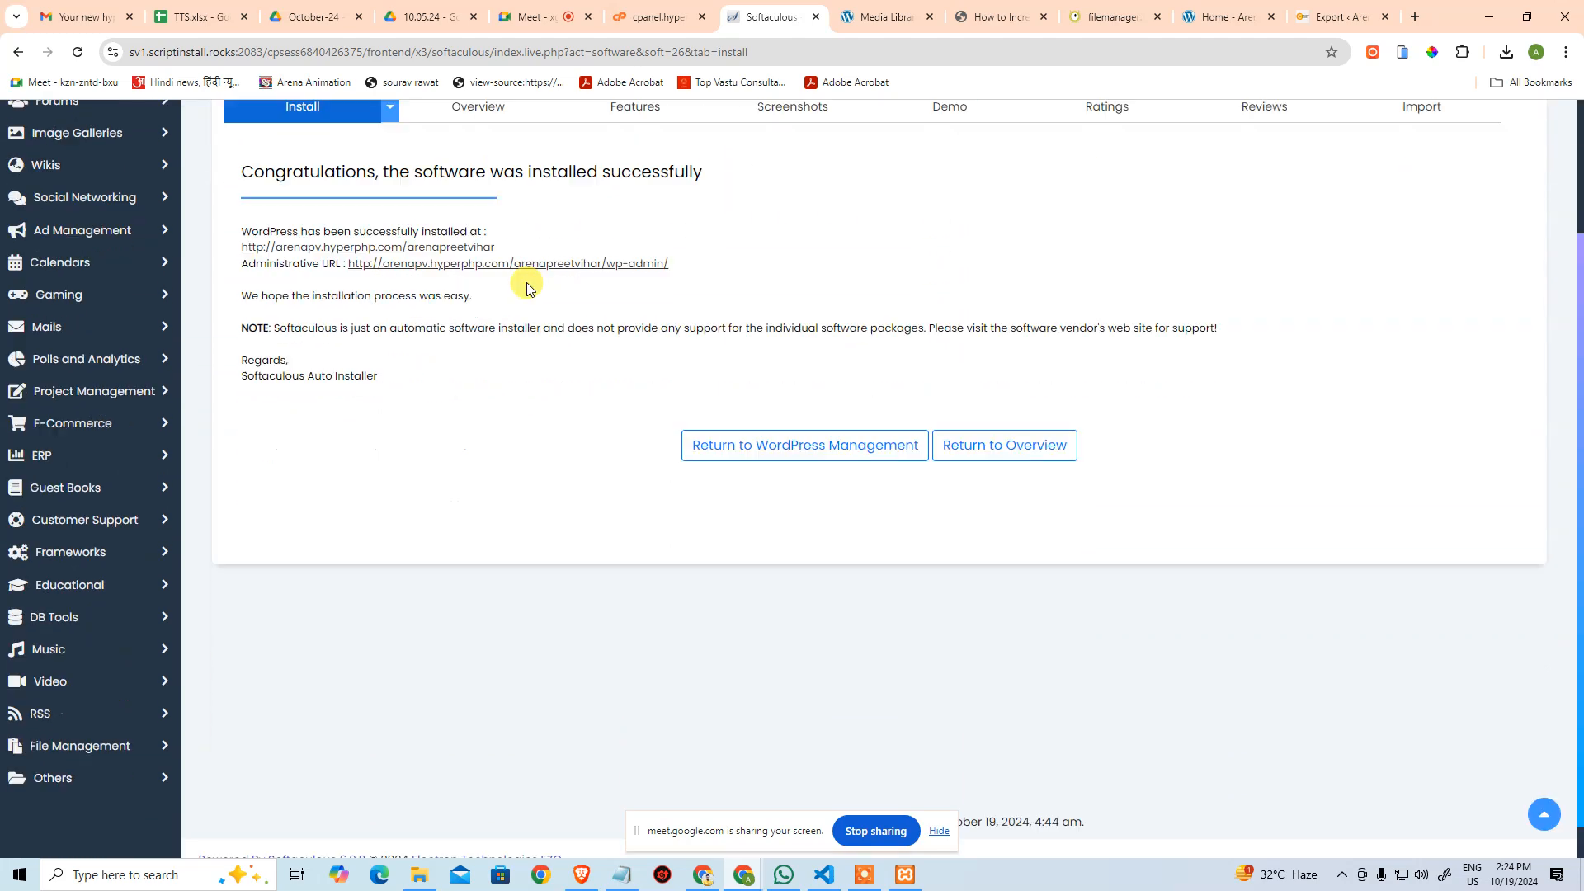
pyautogui.scroll(2, 523, 283)
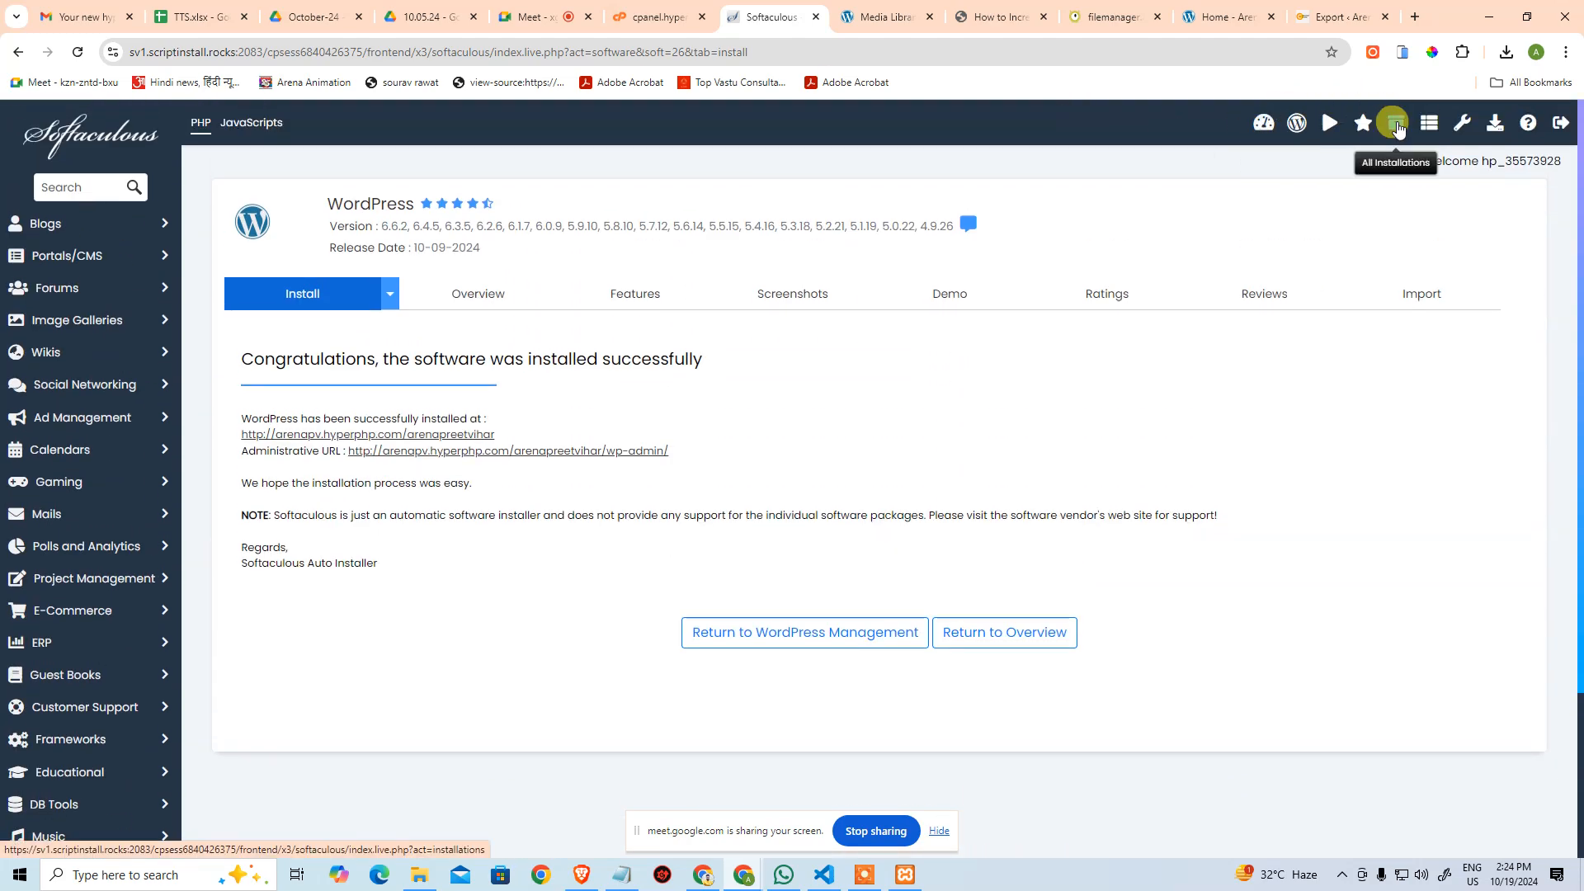
pyautogui.click(1397, 125)
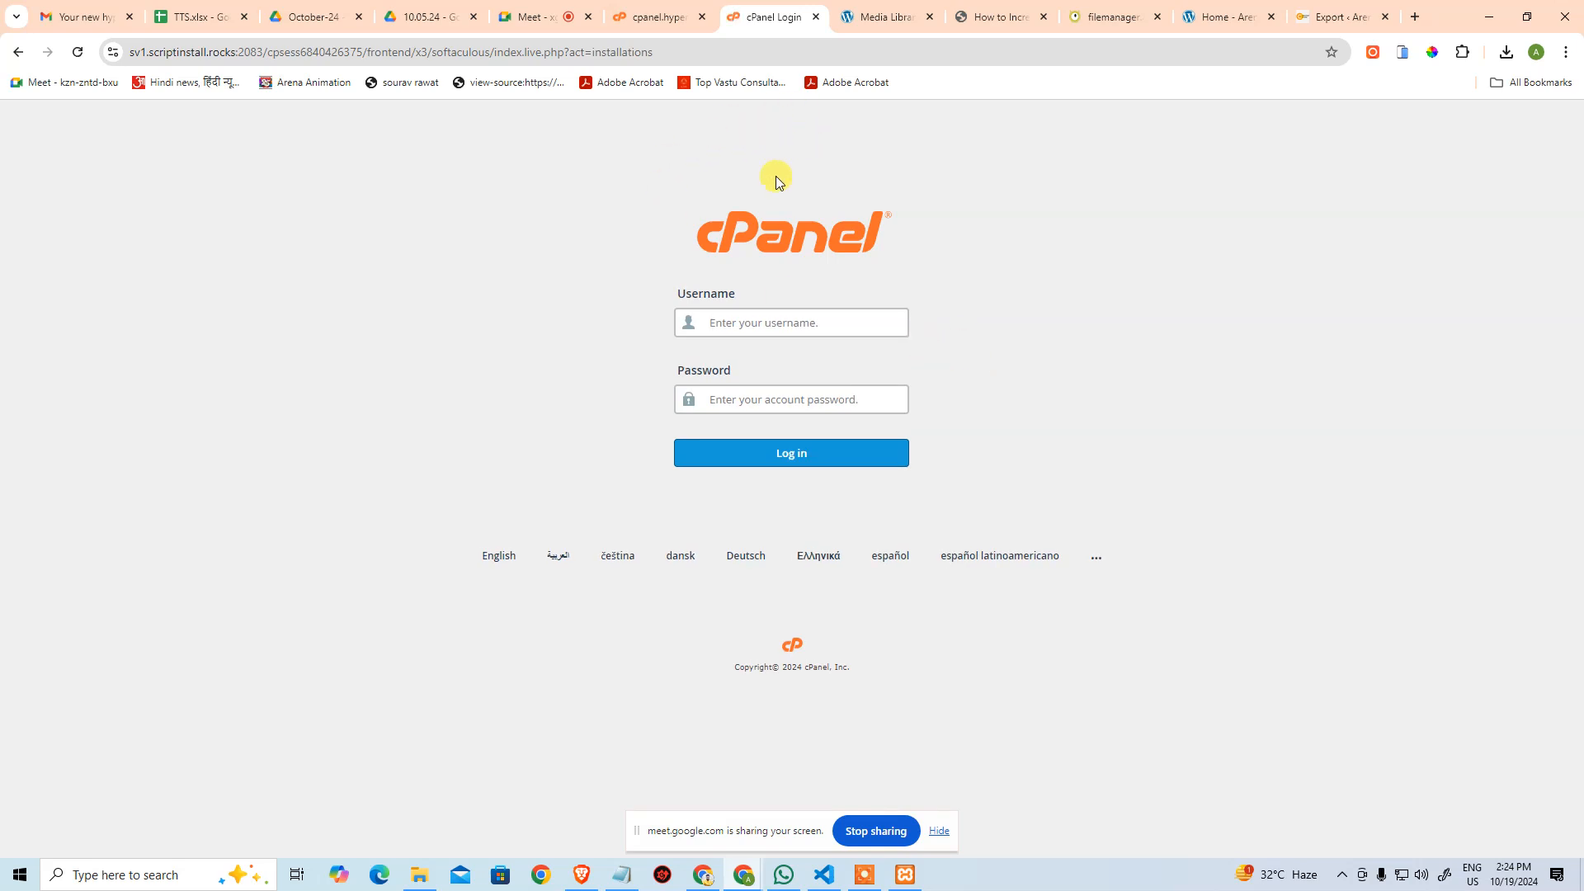
pyautogui.click(815, 17)
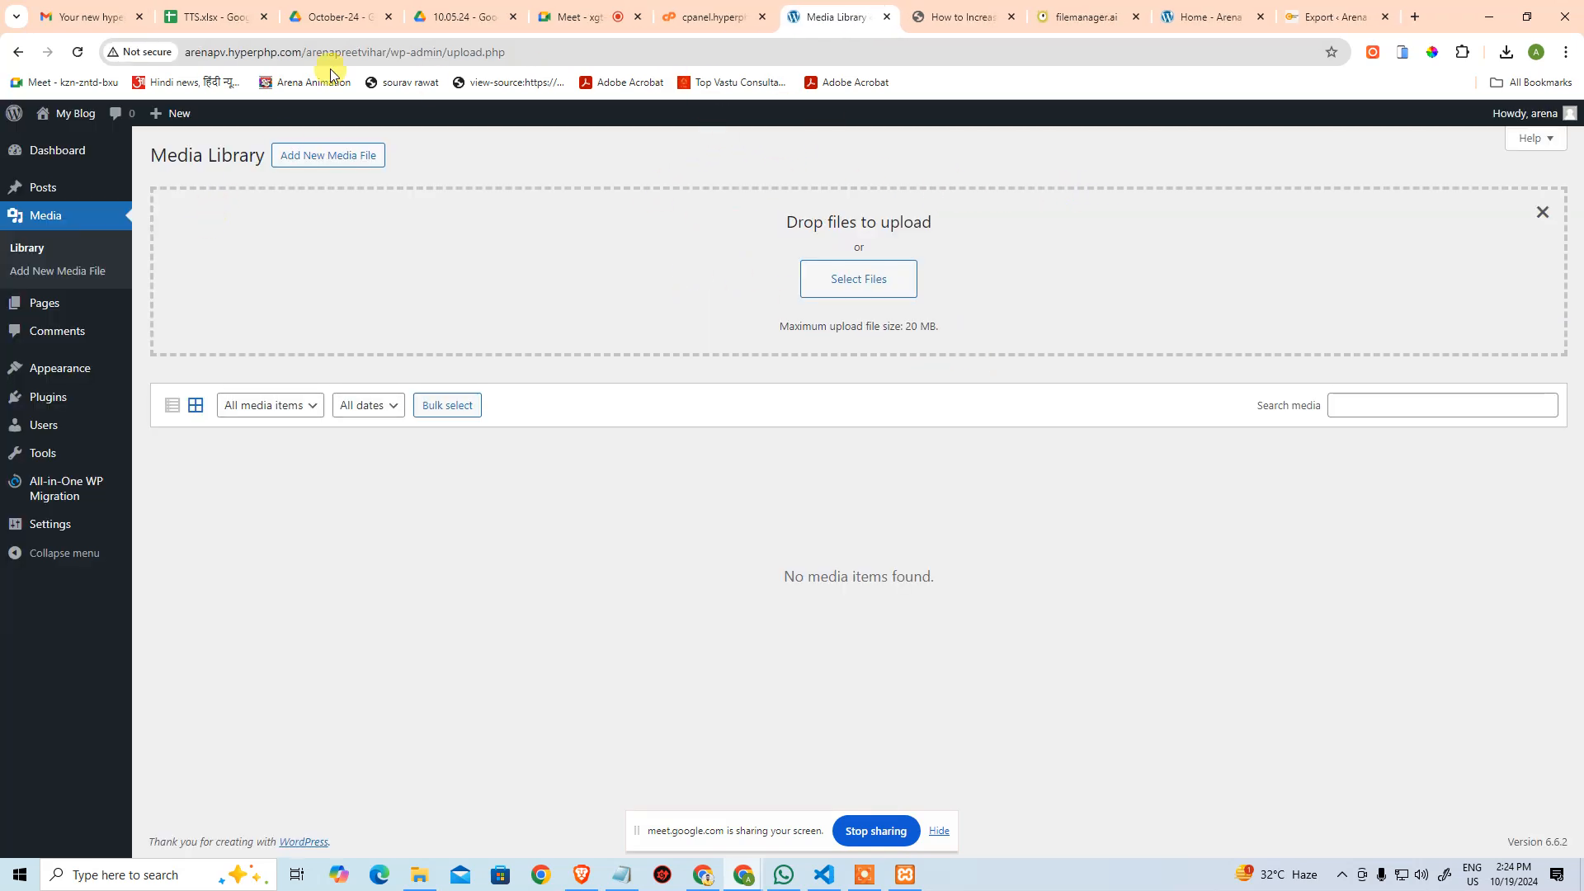
# Reopen the Softaculous Apps Installer from VistaPanel and bring up the WordPress installations list
pyautogui.click(749, 11)
pyautogui.scroll(-6, 156, 701)
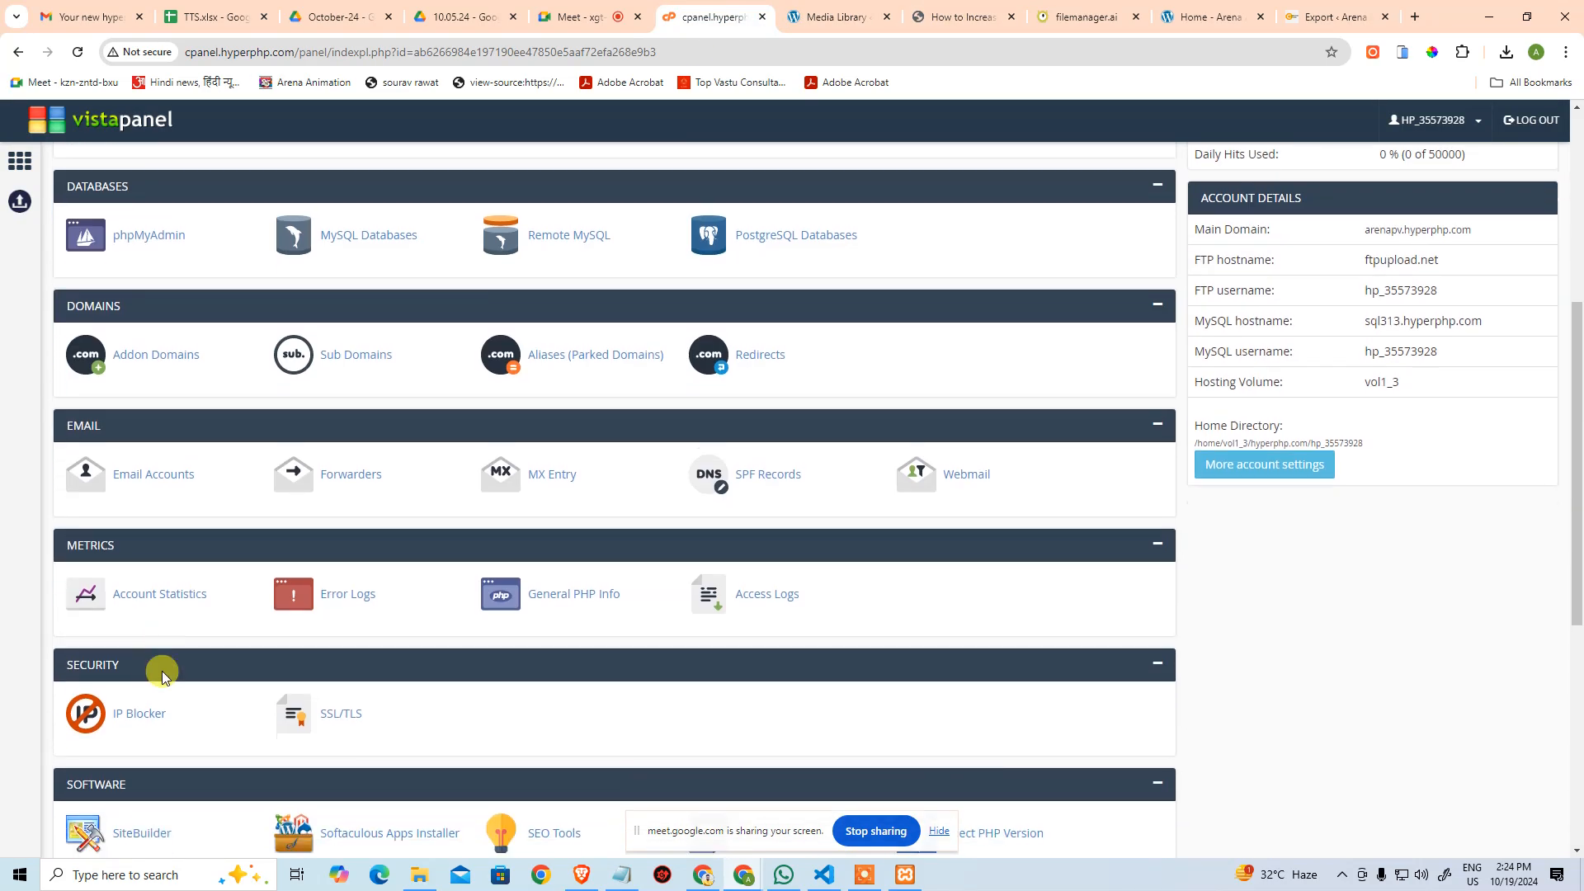
pyautogui.scroll(-6, 157, 652)
pyautogui.click(178, 563)
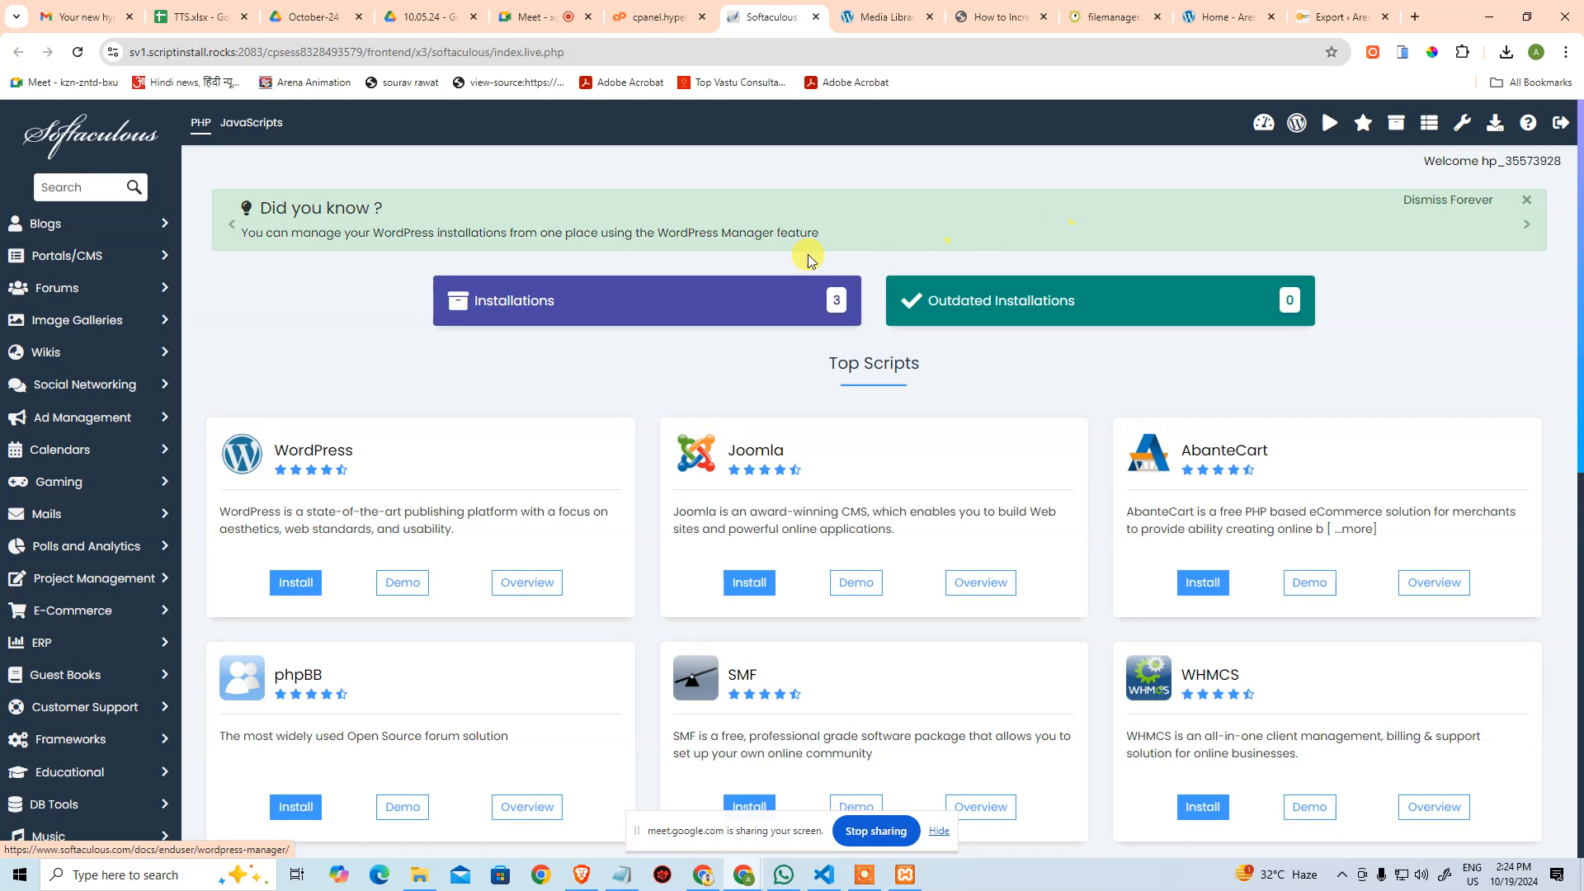
pyautogui.click(794, 319)
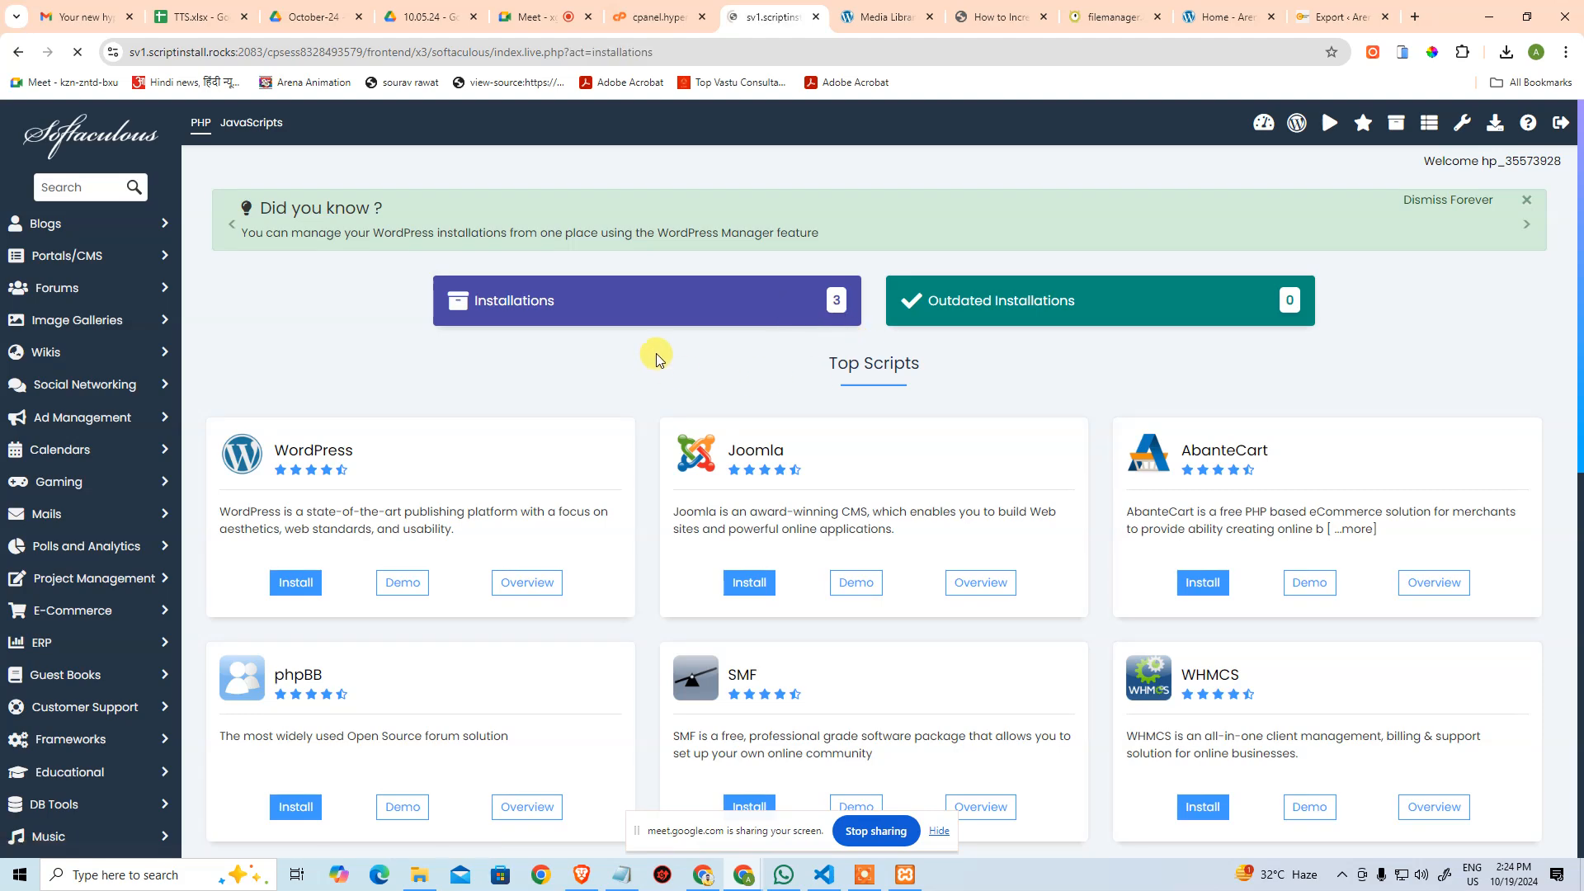
# Open the WordPress remote import form, keeping FTP as the protocol and advanced options collapsed
pyautogui.scroll(-3, 444, 551)
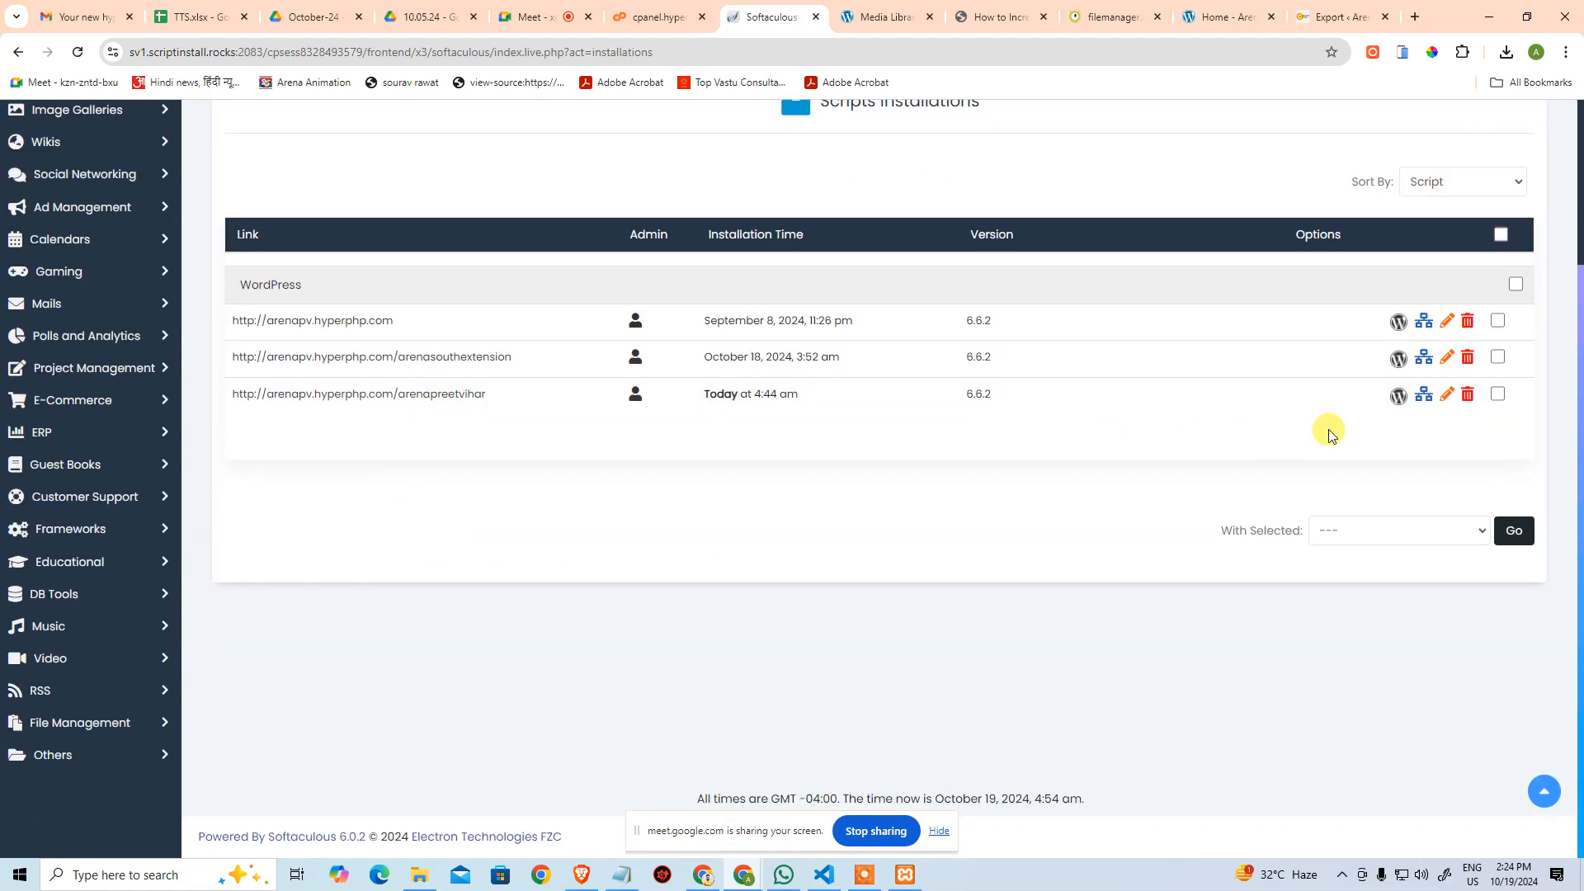
pyautogui.click(1398, 396)
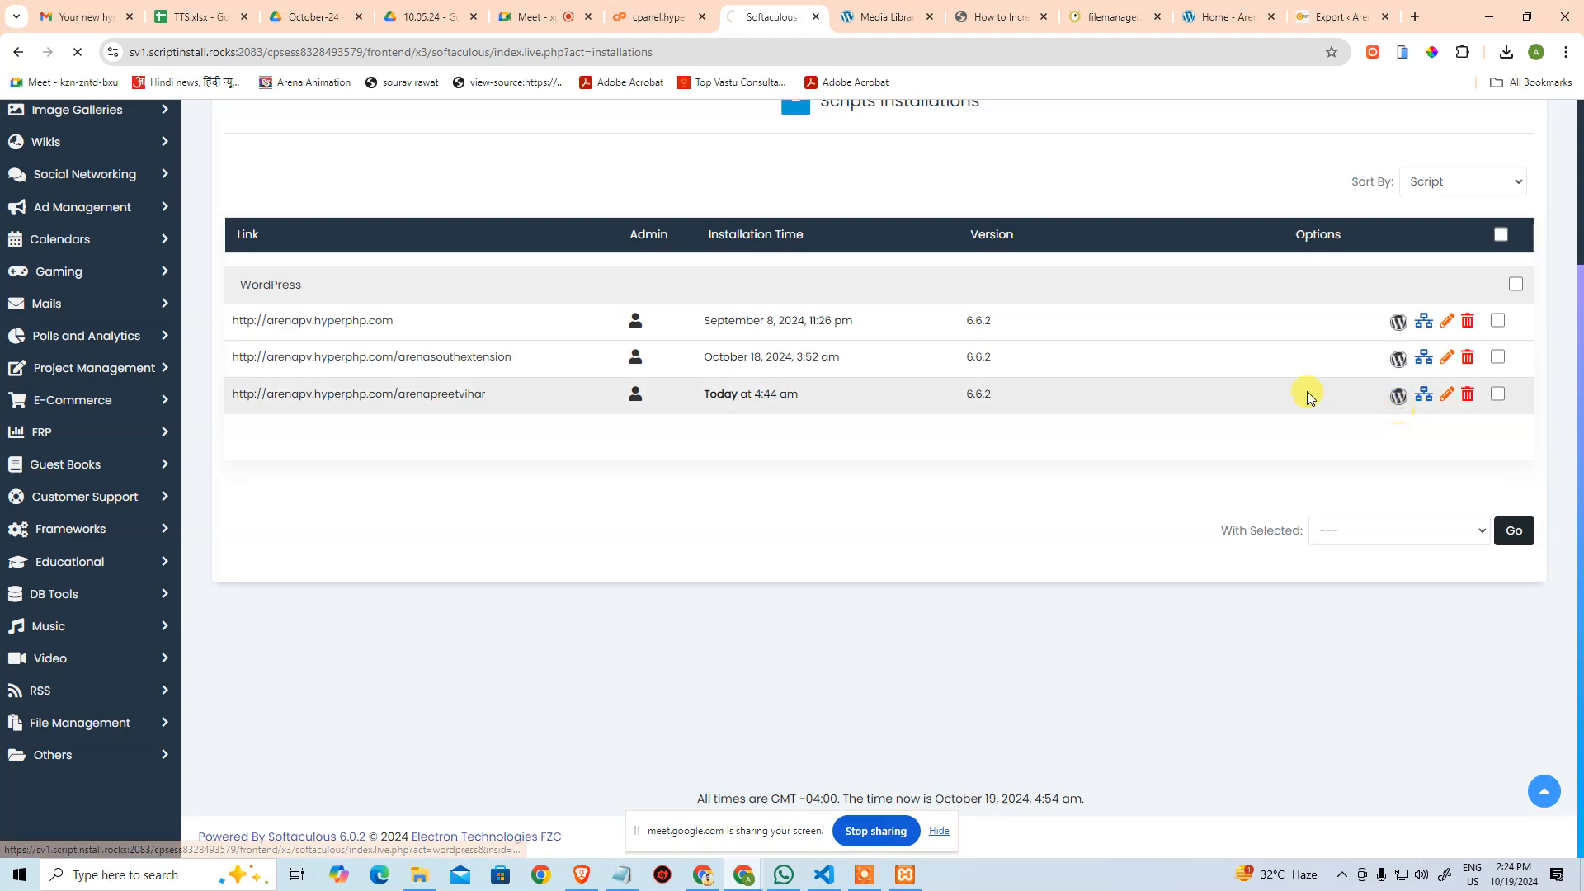
pyautogui.scroll(1, 804, 239)
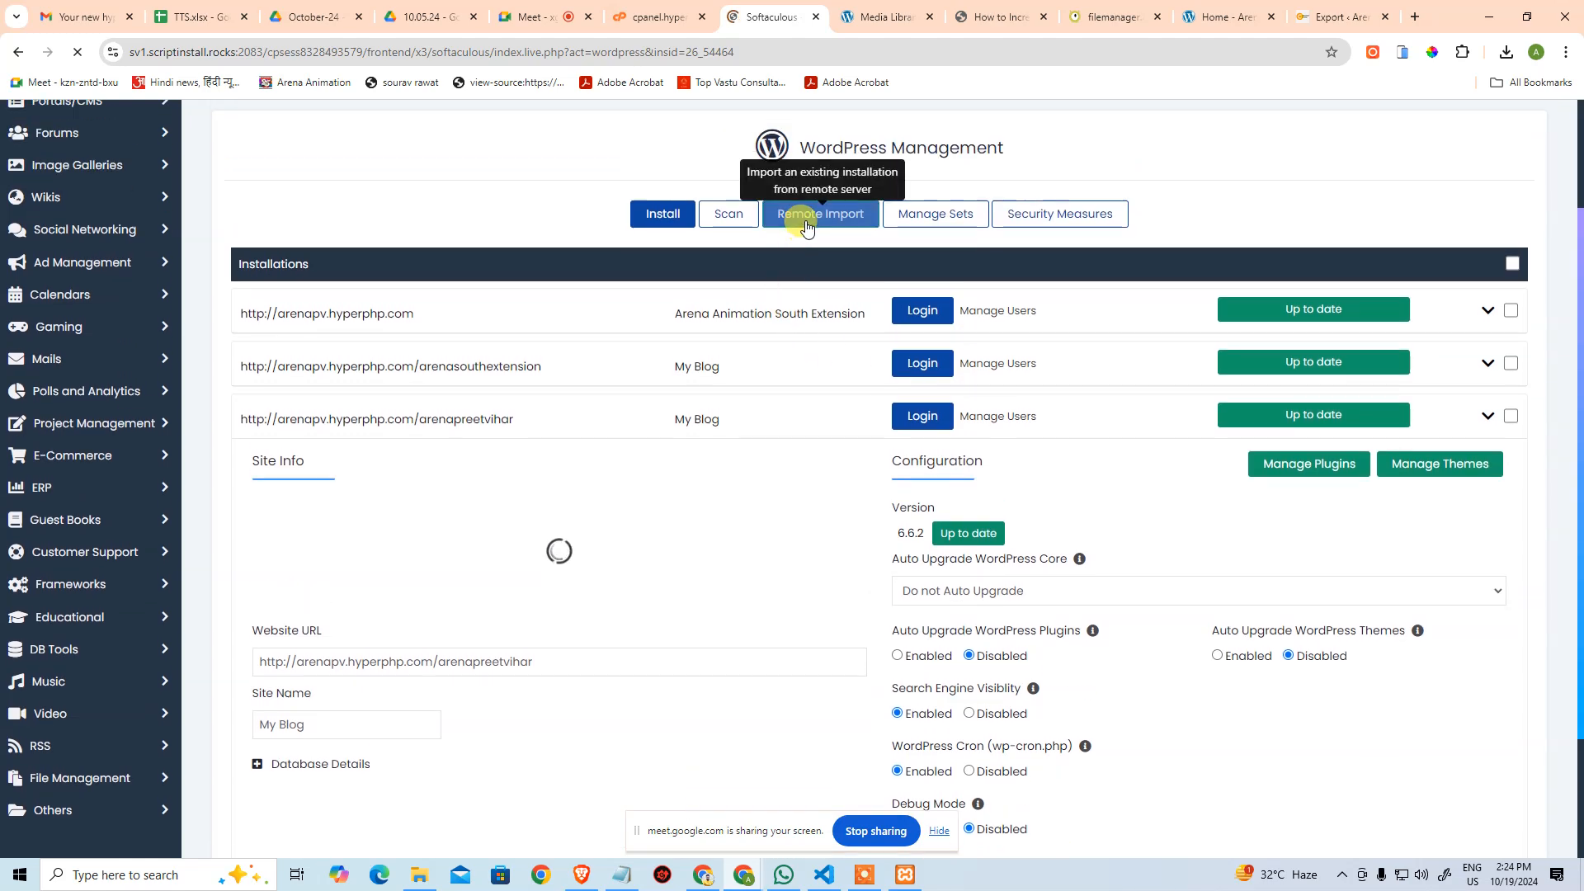
pyautogui.click(810, 224)
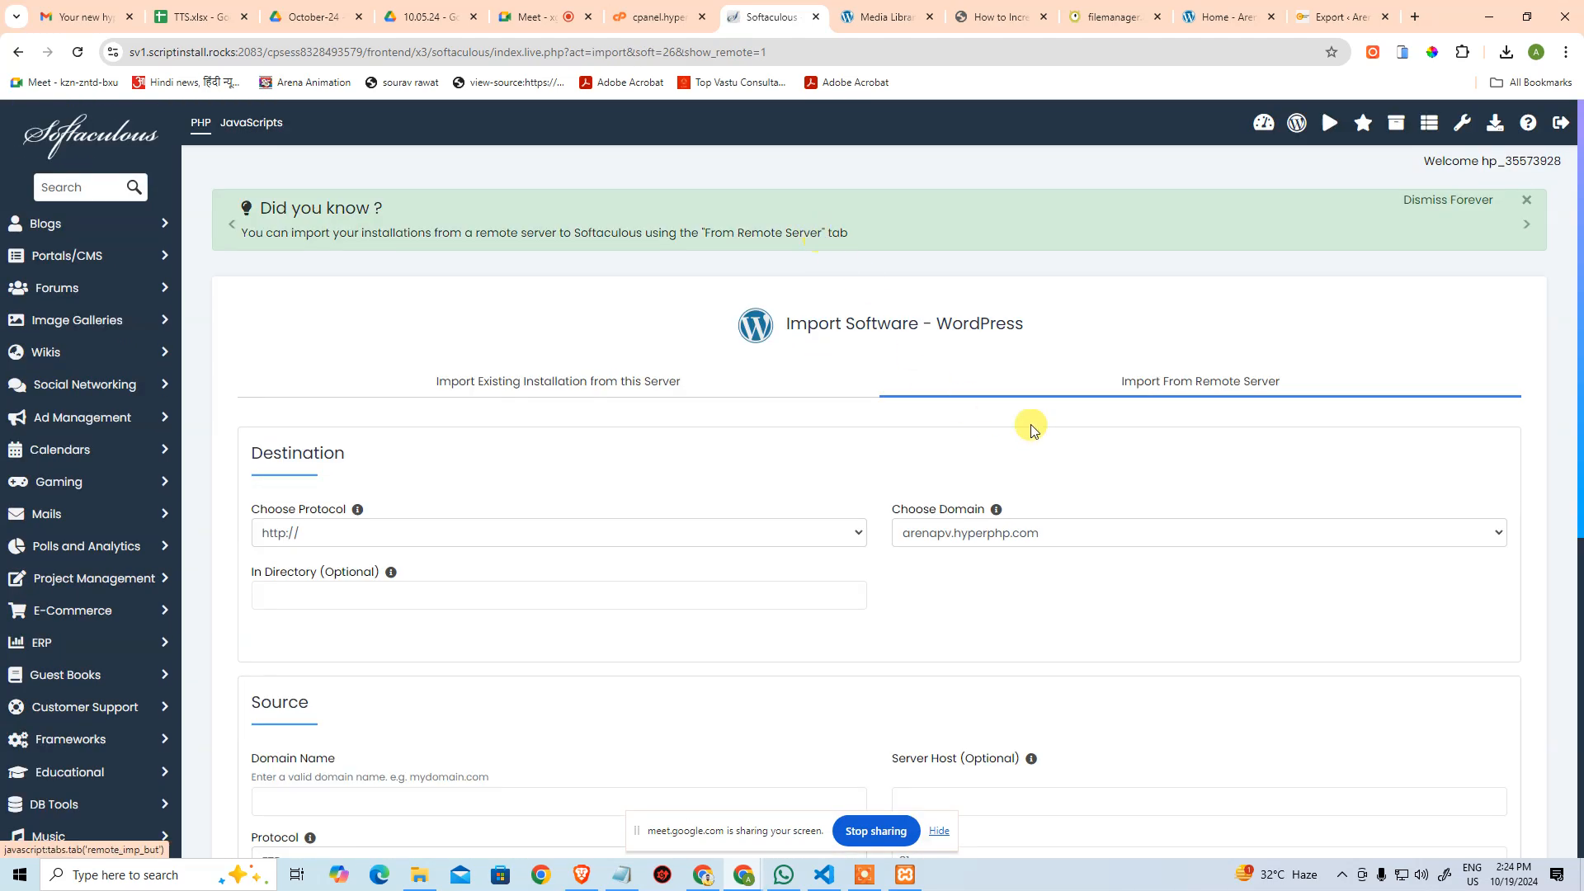
pyautogui.scroll(-2, 462, 479)
pyautogui.scroll(-3, 464, 462)
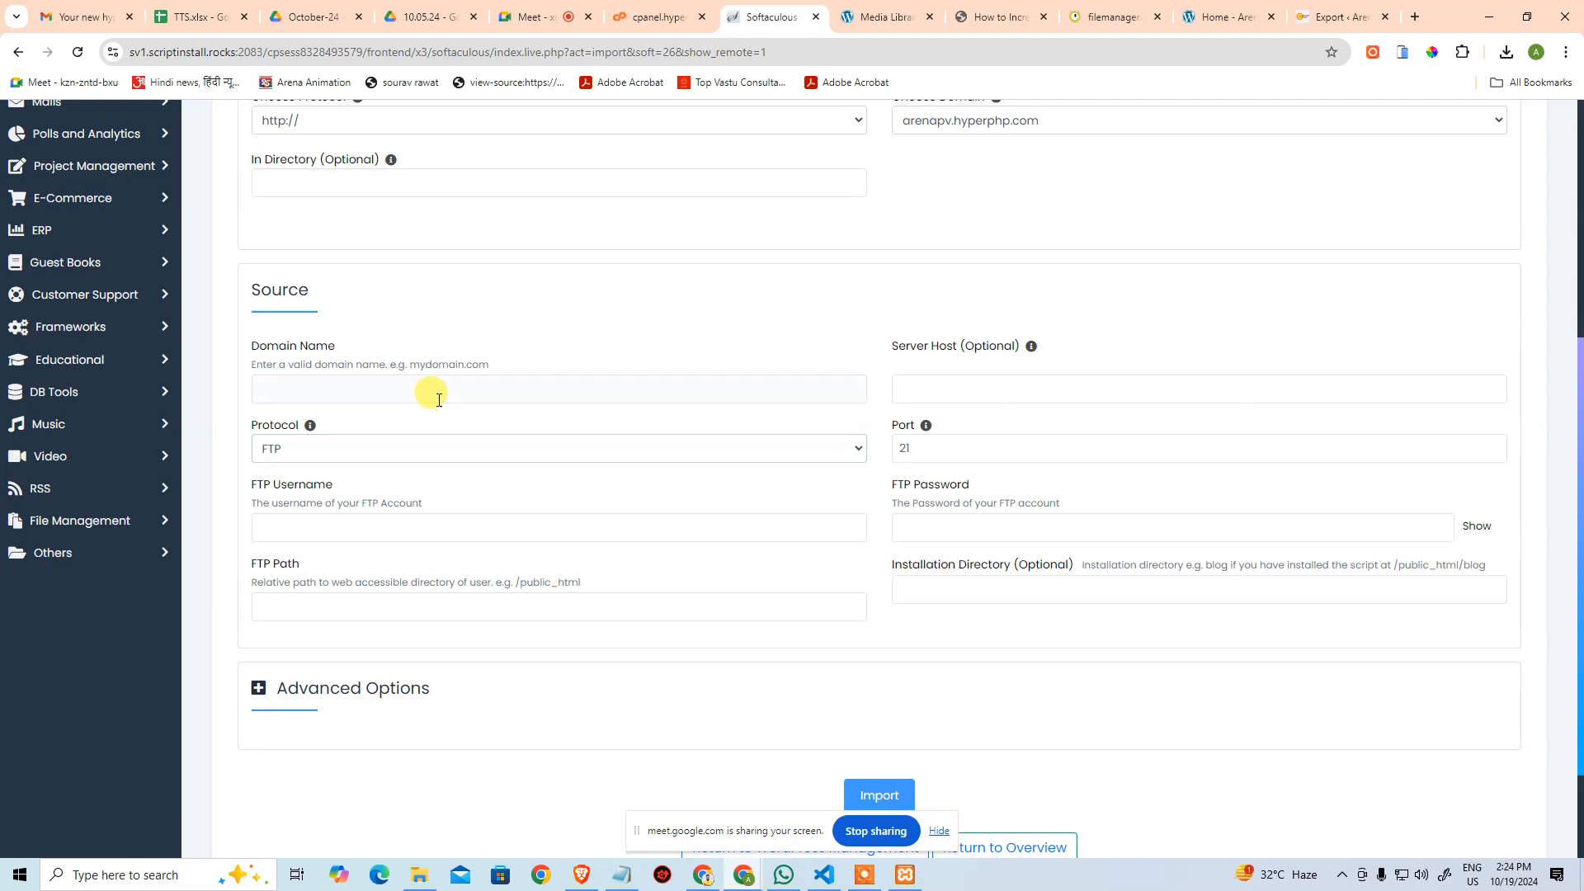
pyautogui.scroll(-2, 371, 594)
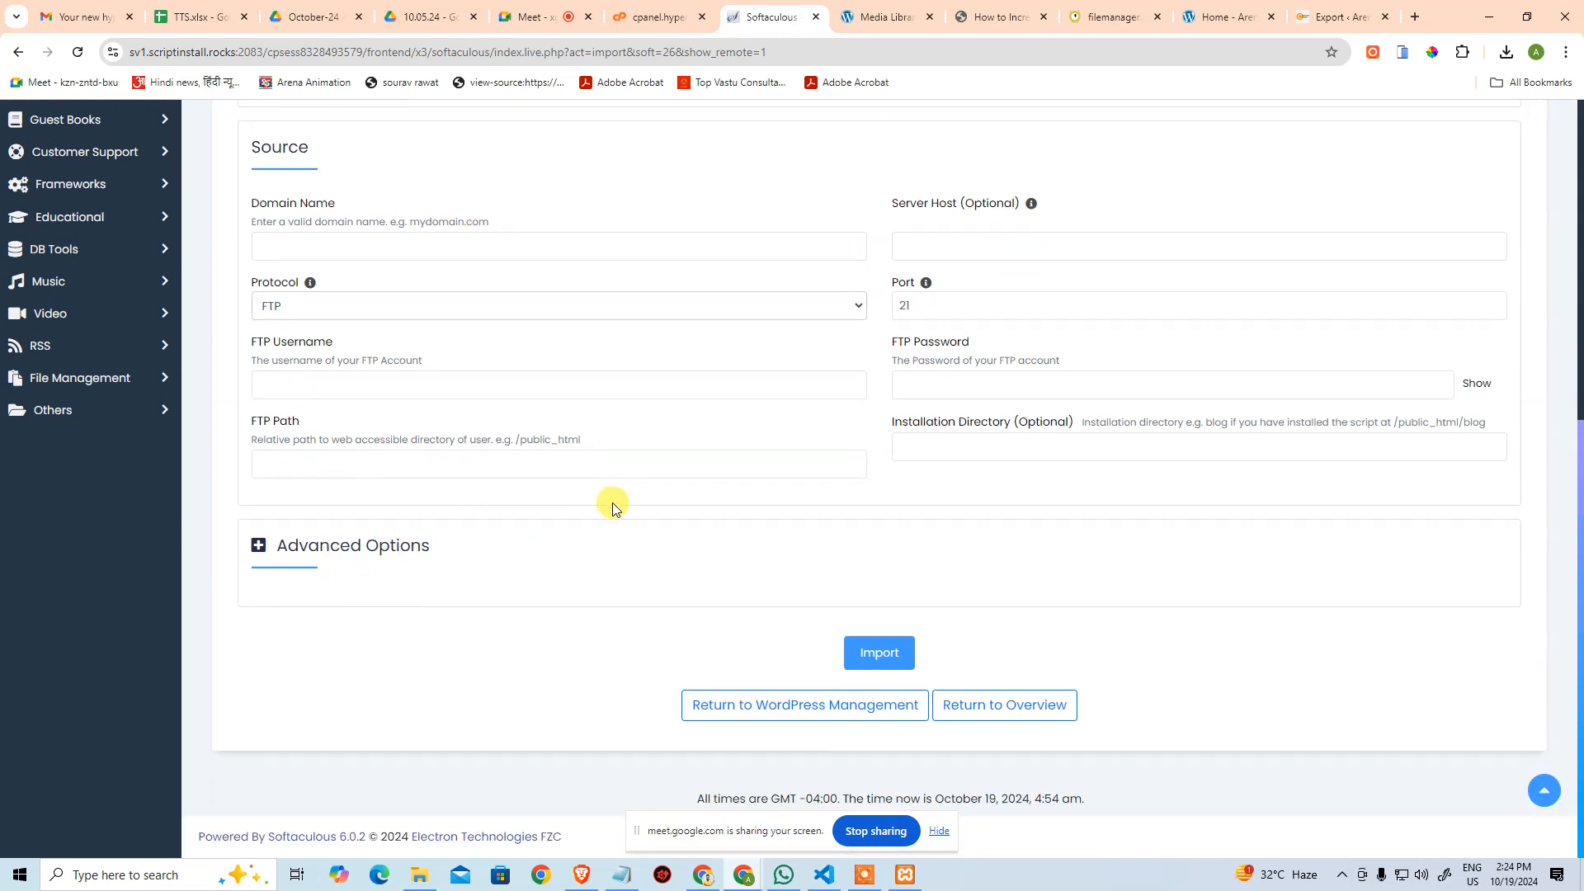
pyautogui.click(477, 310)
pyautogui.click(476, 310)
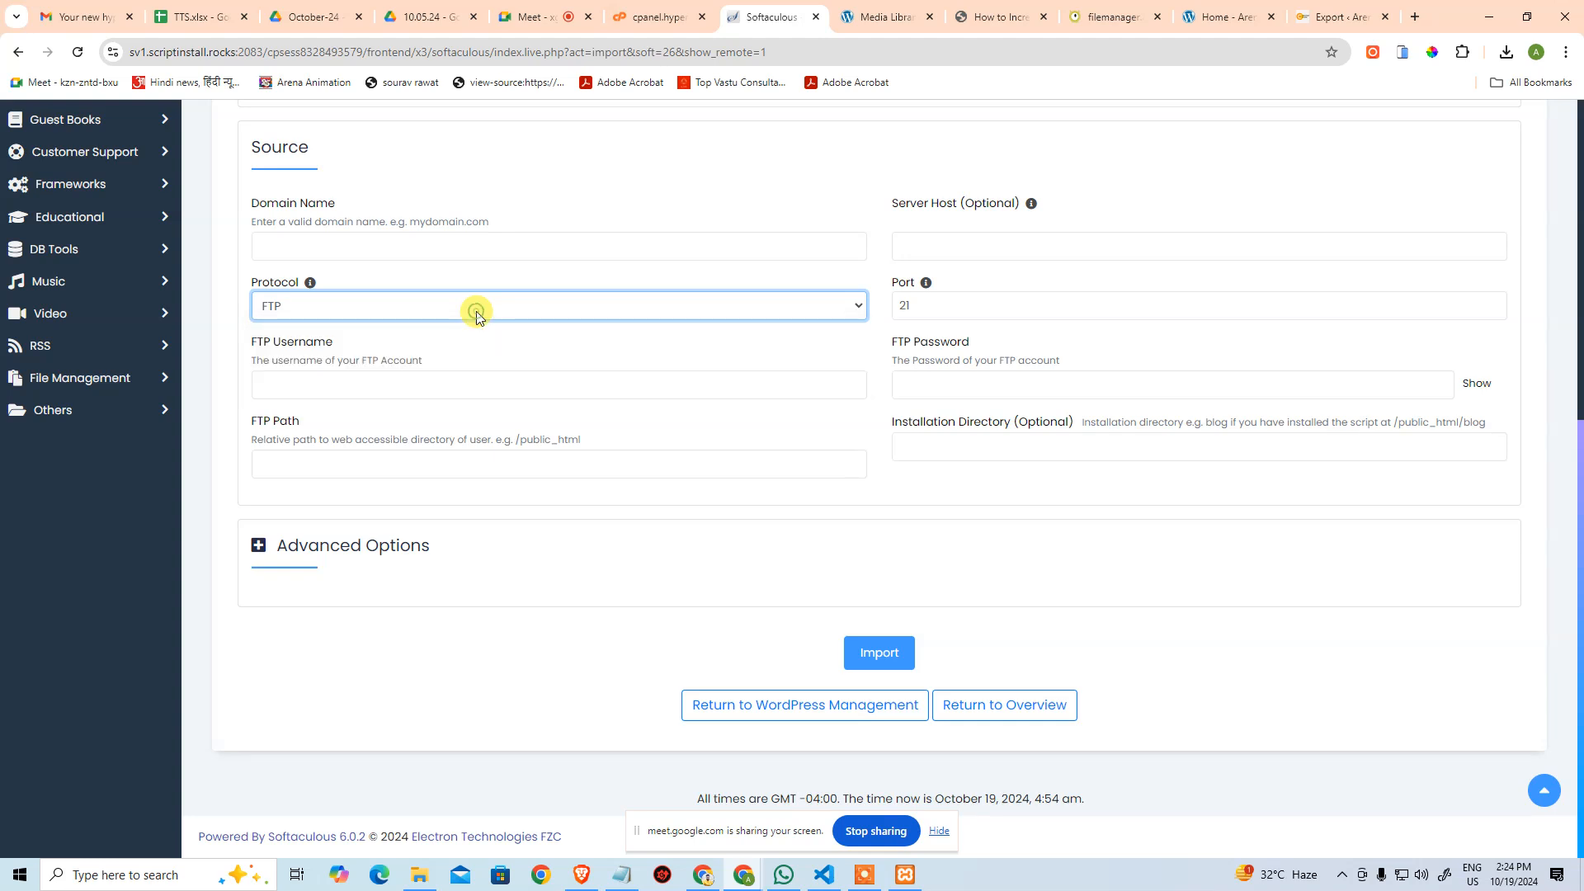
pyautogui.click(407, 546)
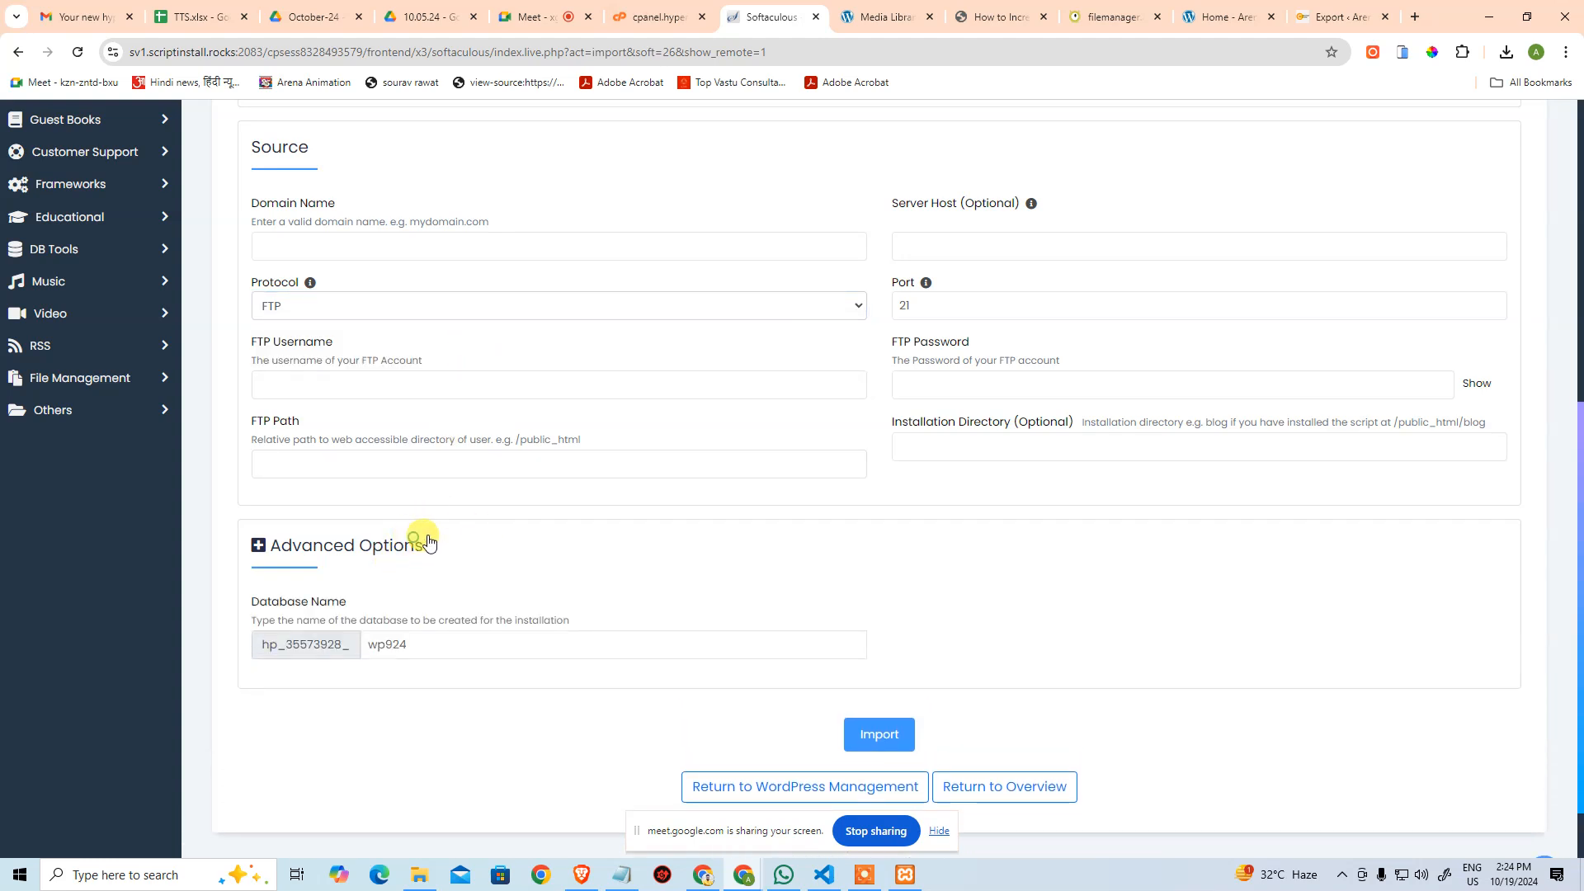
pyautogui.click(429, 542)
# Switch to 'Import Existing Installation from this Server', with arenapv.hyperphp.com as the domain
pyautogui.scroll(3, 966, 415)
pyautogui.scroll(3, 990, 379)
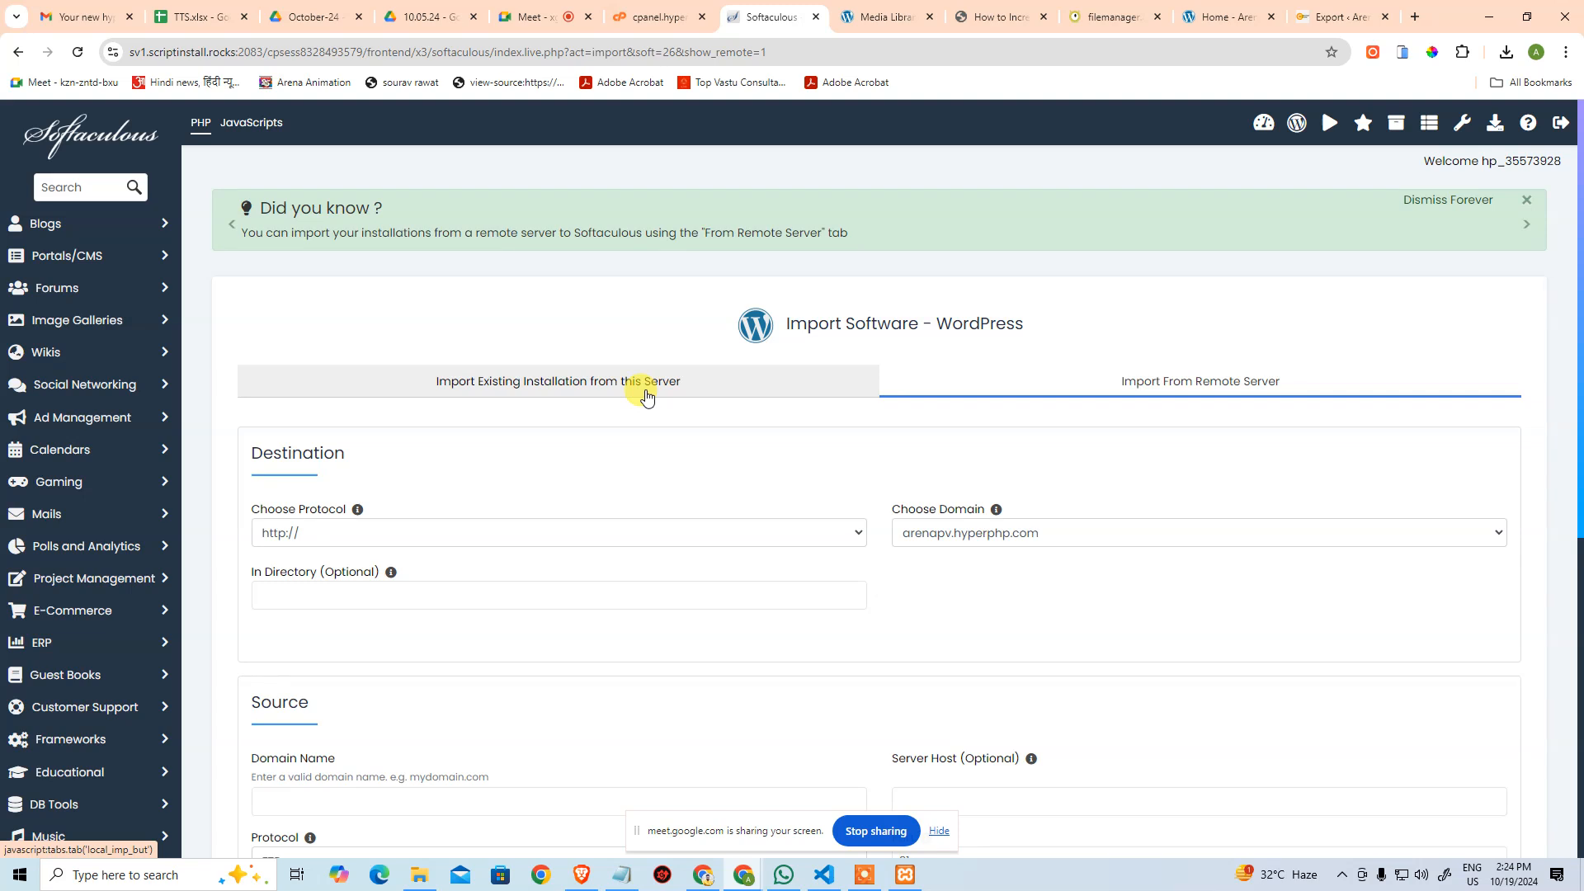
pyautogui.click(647, 397)
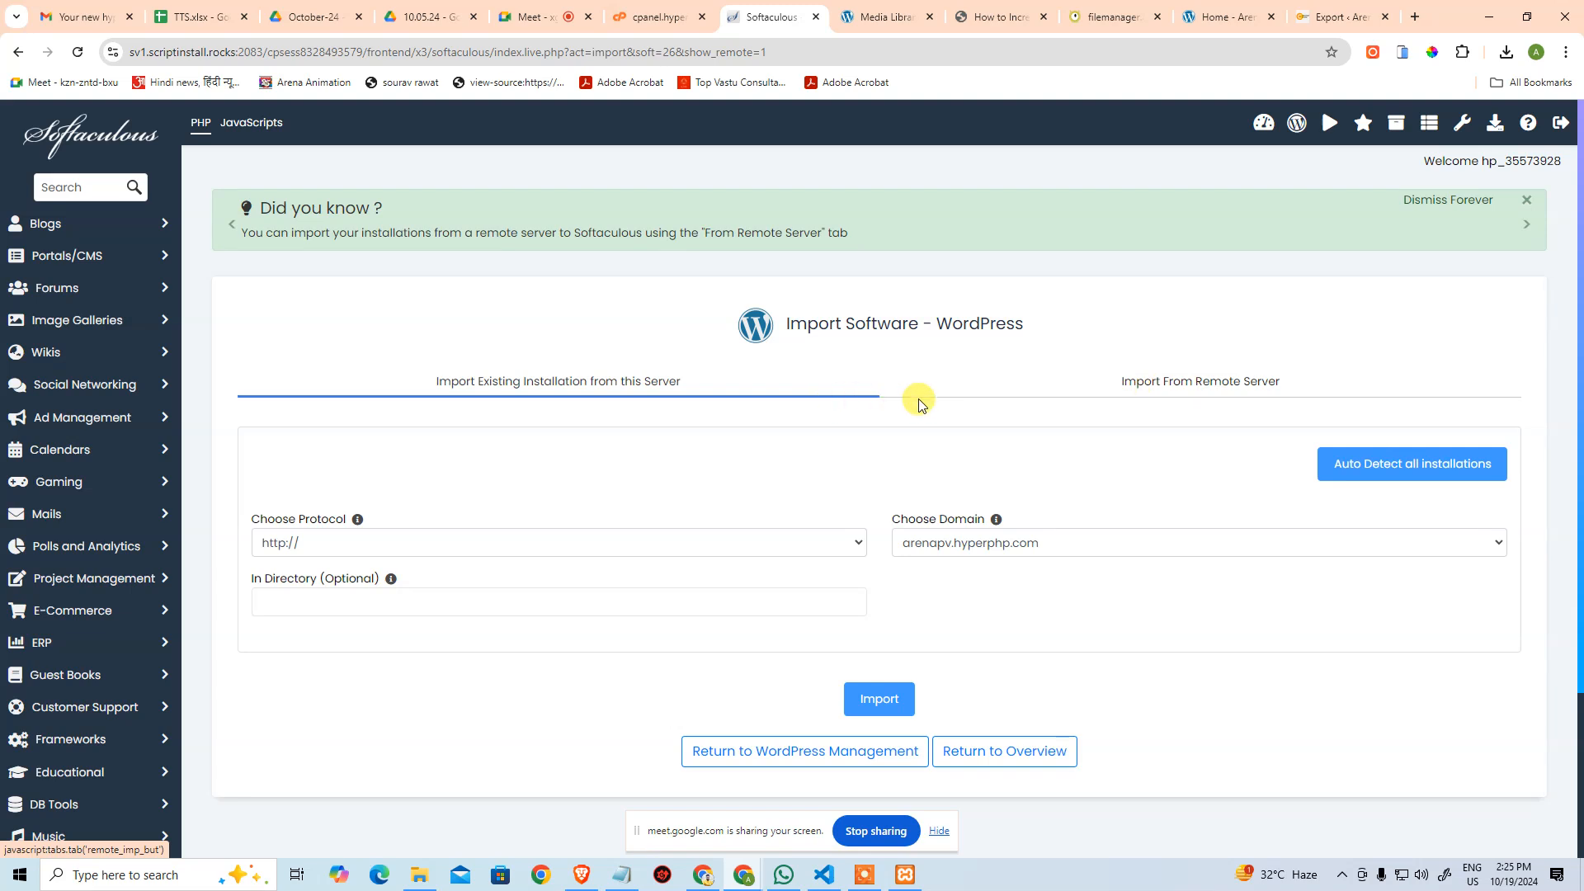
pyautogui.click(1003, 393)
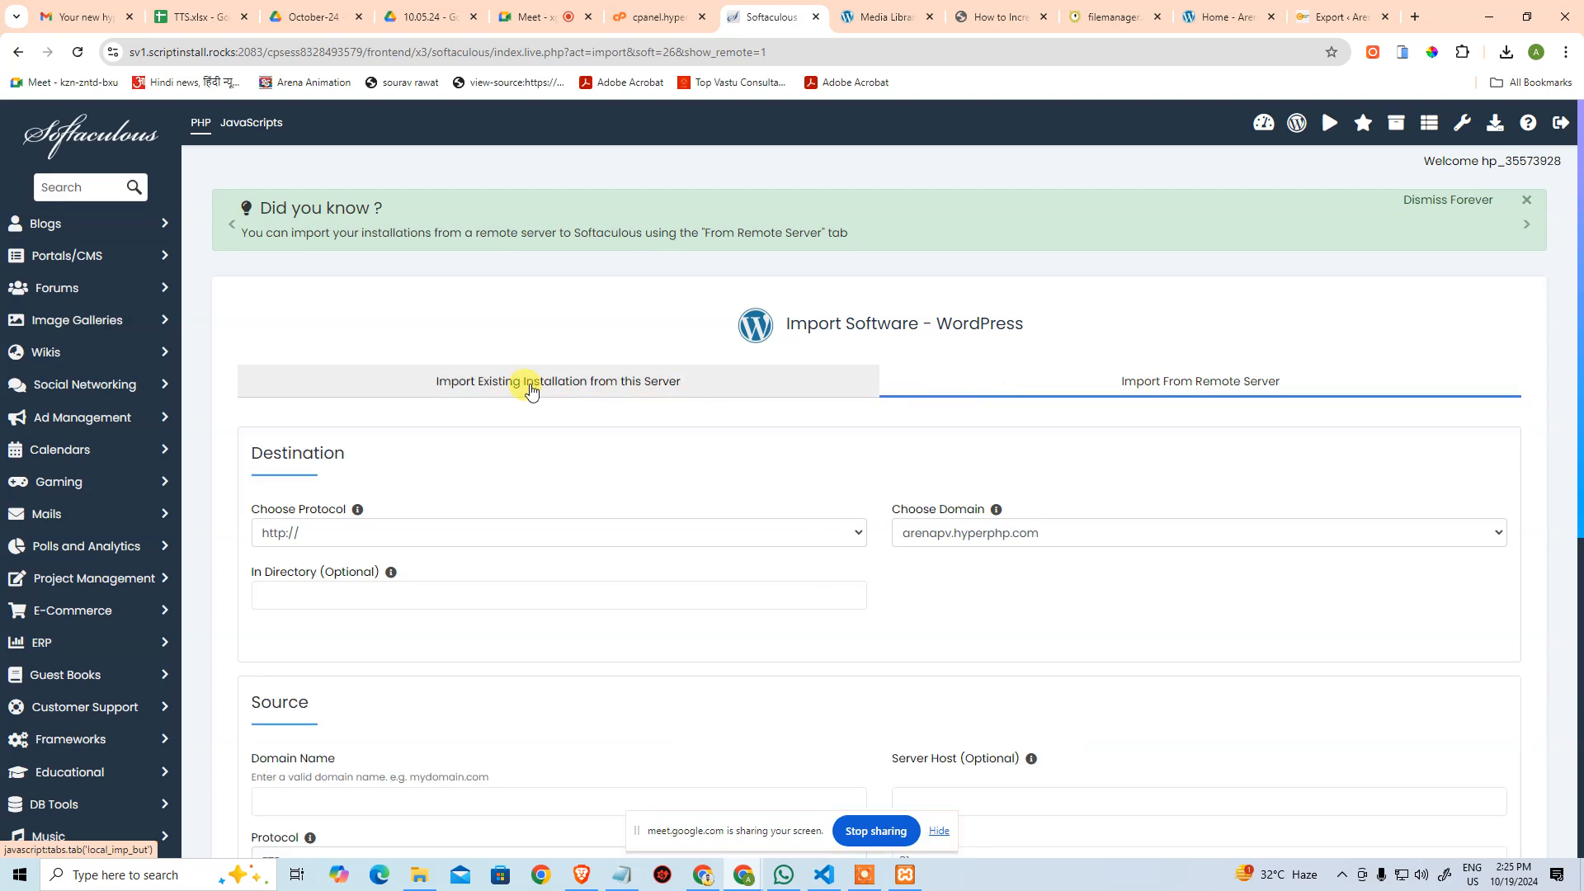
pyautogui.click(537, 391)
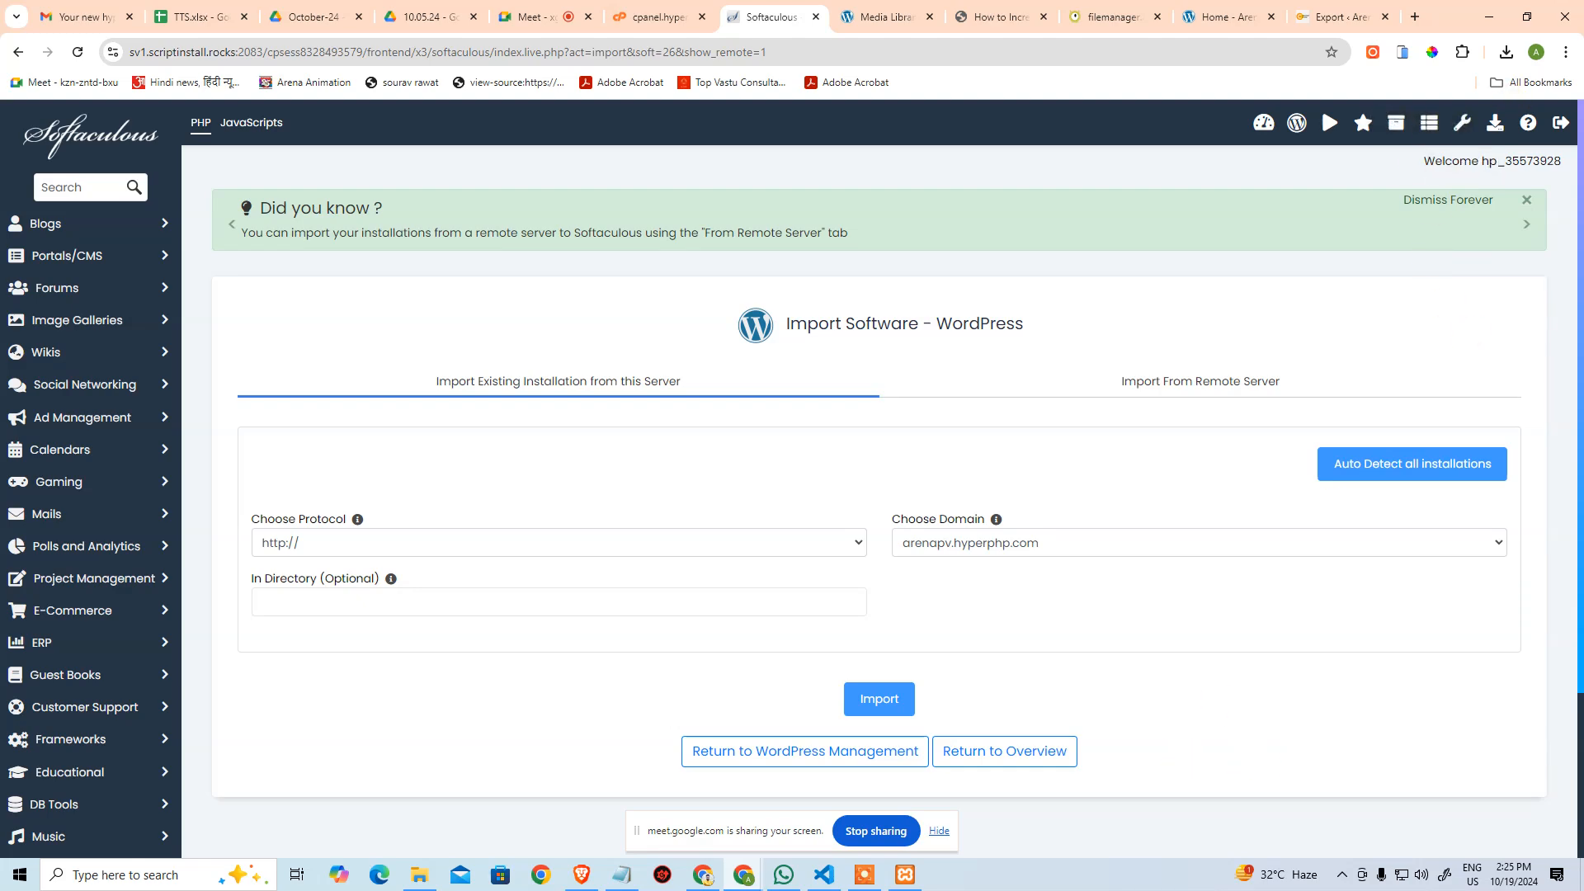
# Launch Google Chrome from Windows search and choose a browser profile
pyautogui.press('super')
pyautogui.write('leve')
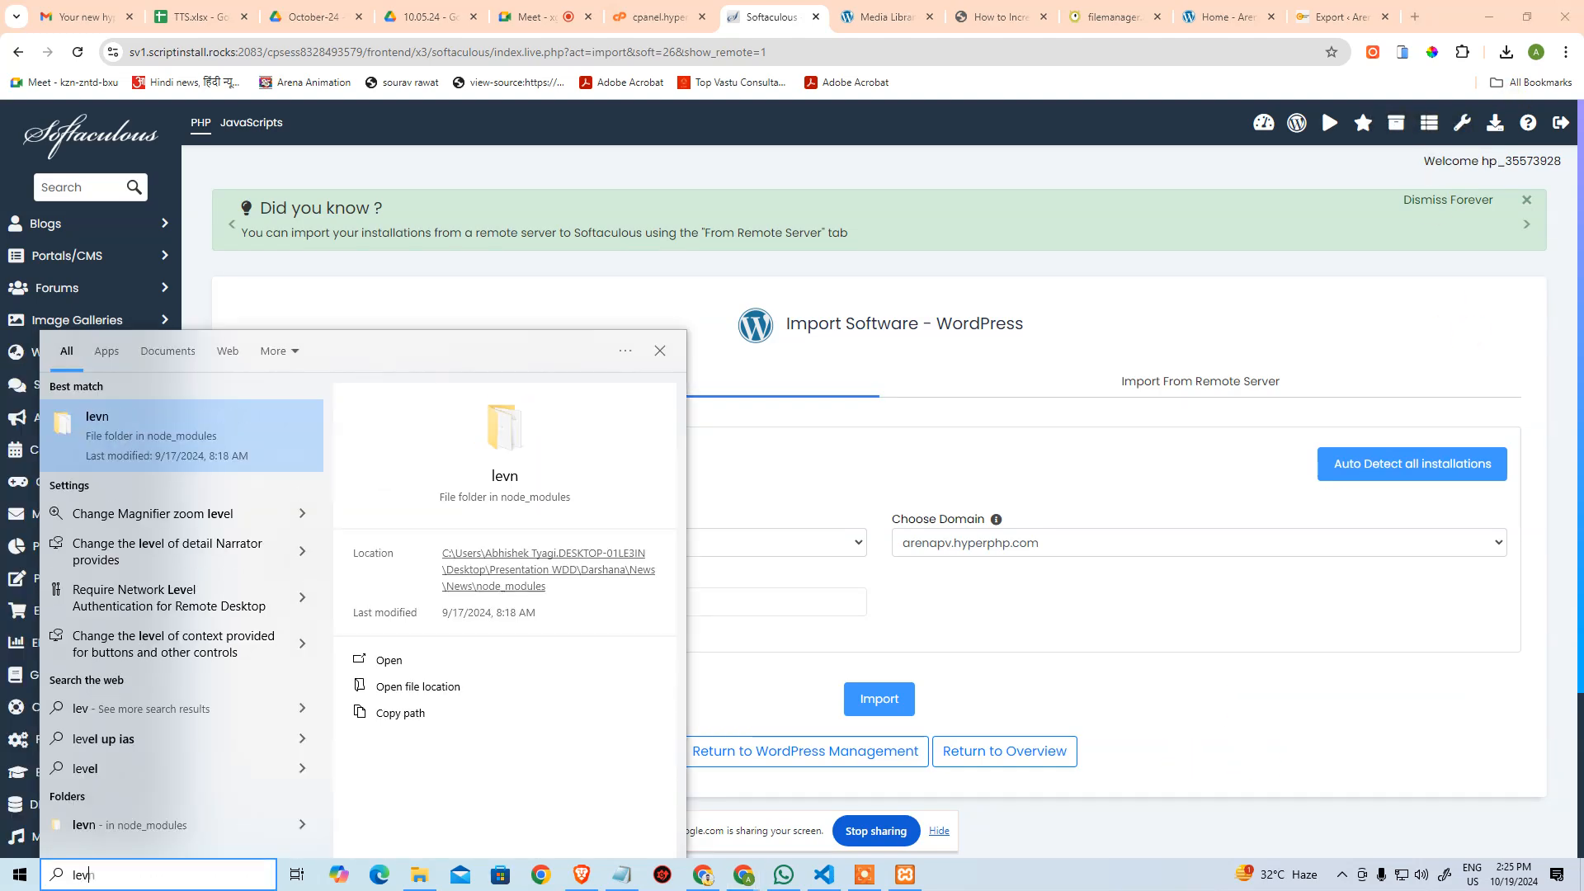
pyautogui.press('BackSpace')
pyautogui.press('BackSpace')
pyautogui.press('BackSpace')
pyautogui.press('BackSpace')
pyautogui.write('chro')
pyautogui.press('Return')
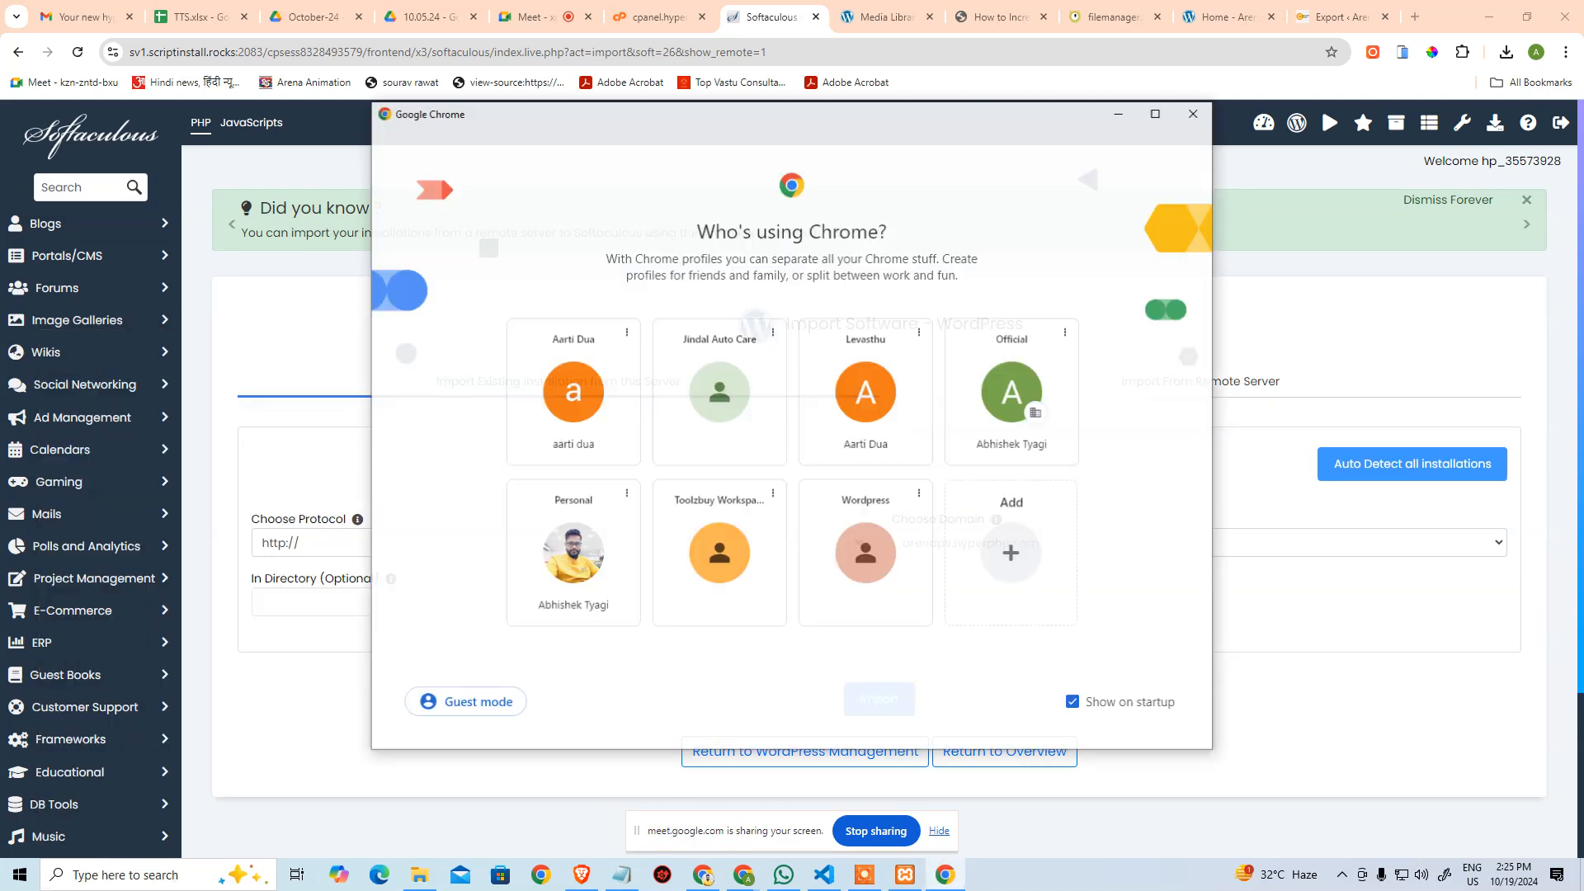
pyautogui.click(866, 394)
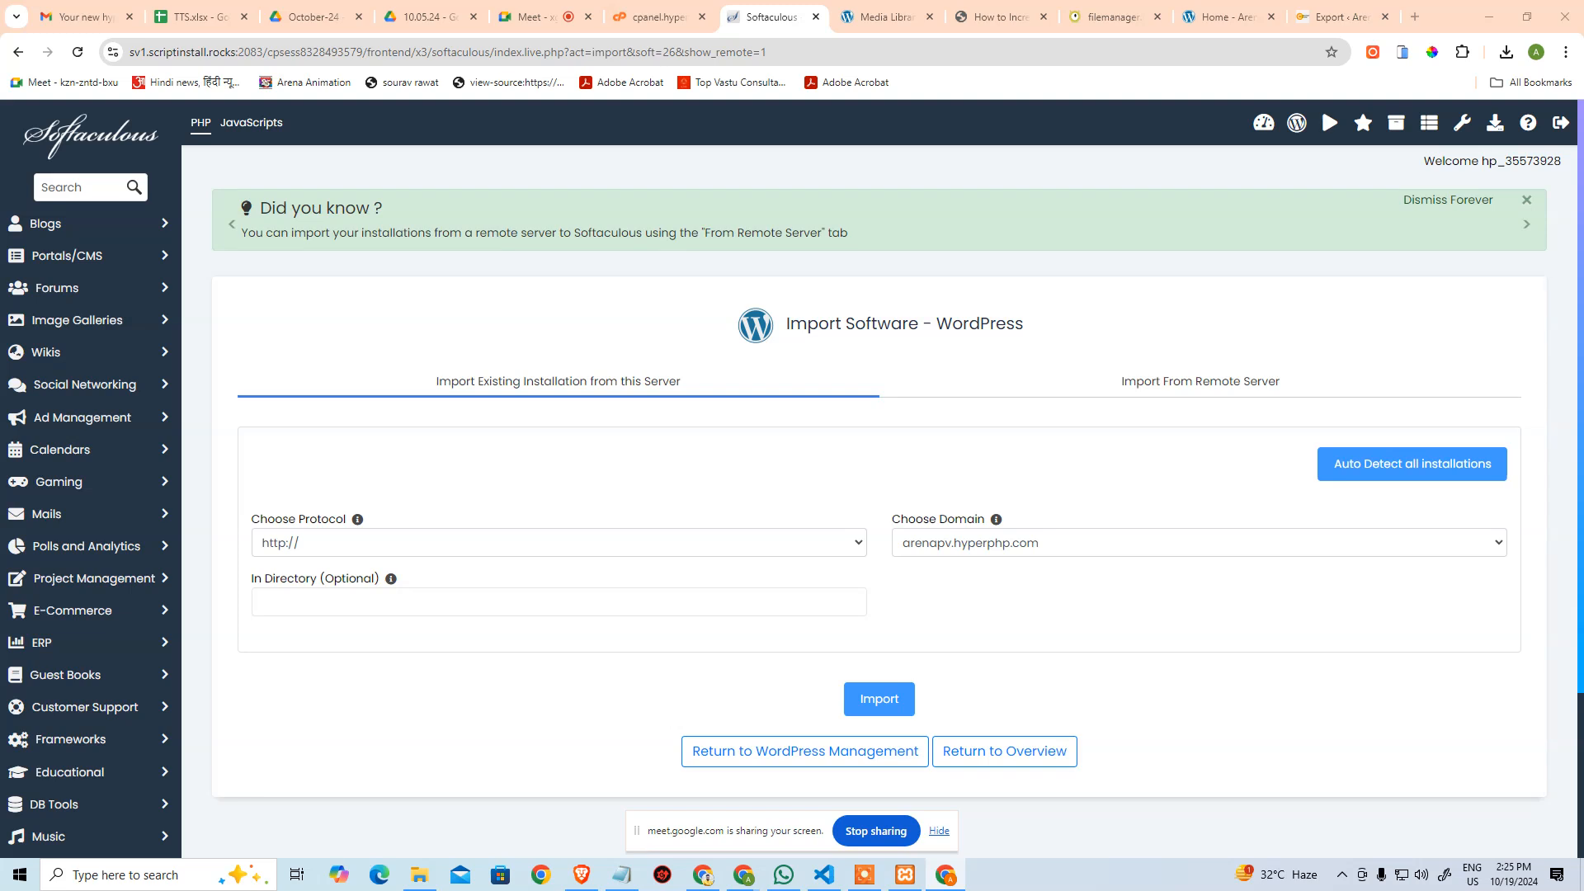
pyautogui.hotkey('ctrl', 'a')
# Load levasthu.com in a new tab and drag that tab out into its own window
pyautogui.click(1414, 16)
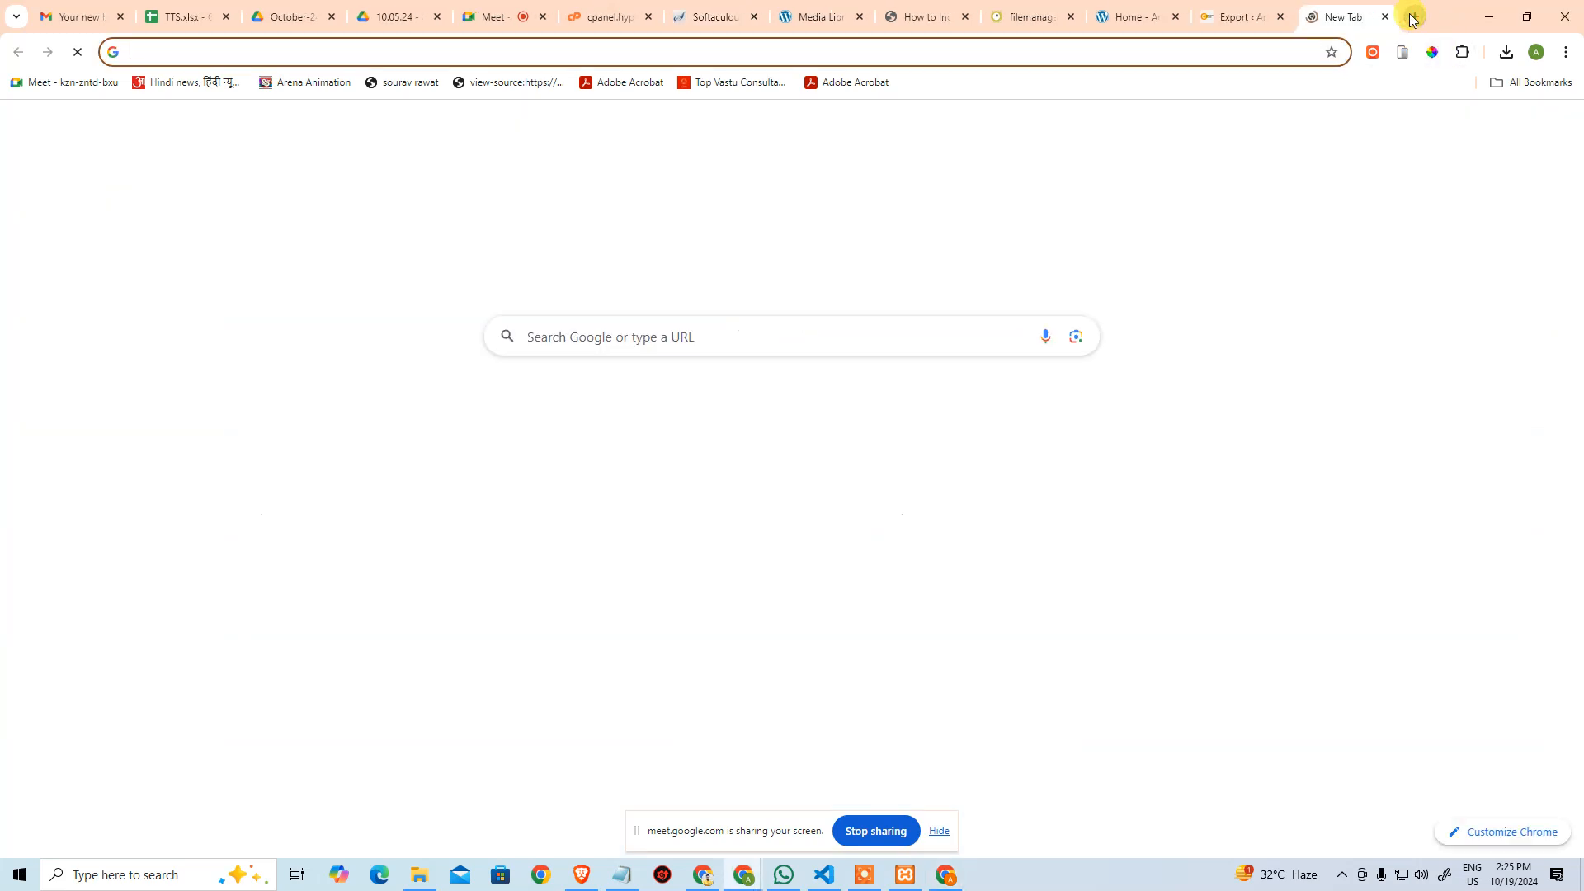
pyautogui.write('e')
pyautogui.press('BackSpace')
pyautogui.write('k')
pyautogui.press('BackSpace')
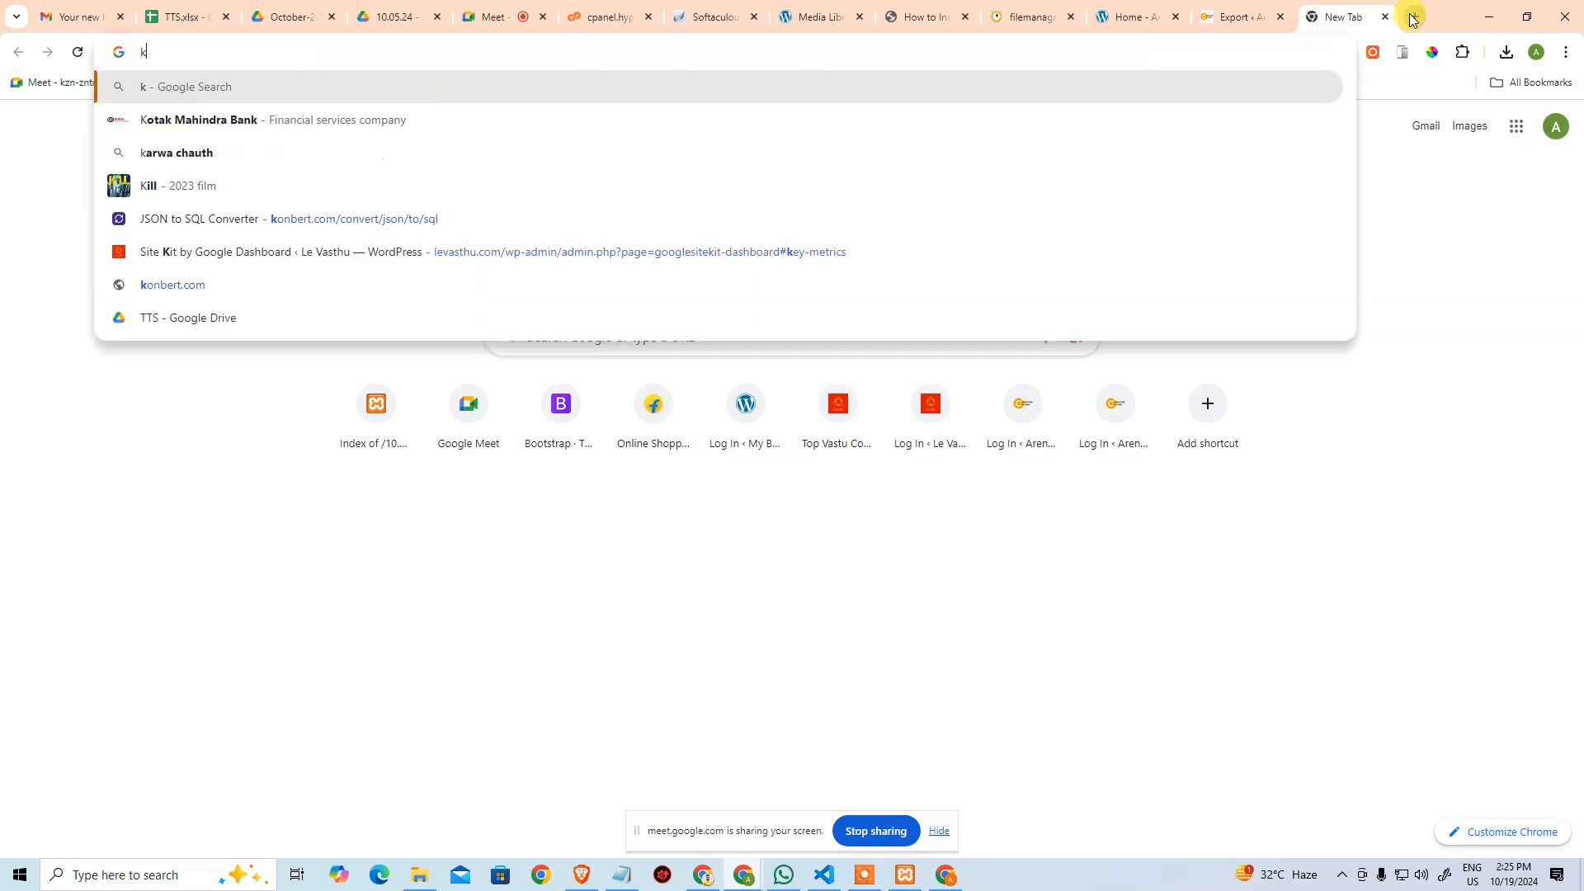
pyautogui.press('BackSpace')
pyautogui.write('levasthu.com/')
pyautogui.press('Return')
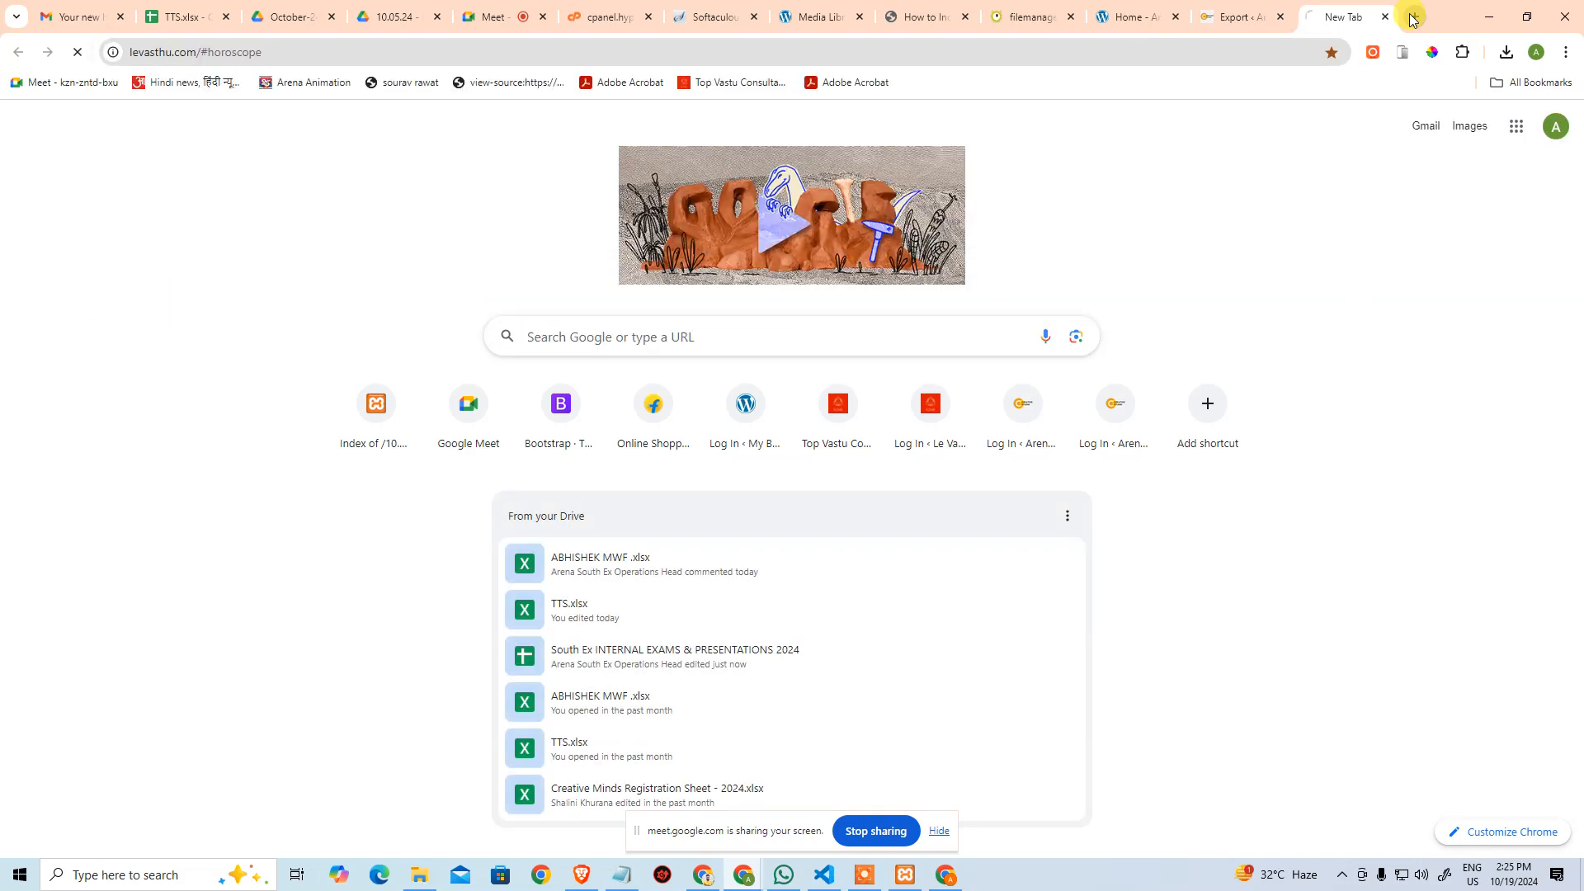
pyautogui.moveTo(1313, 24); pyautogui.dragTo(1583, 28)
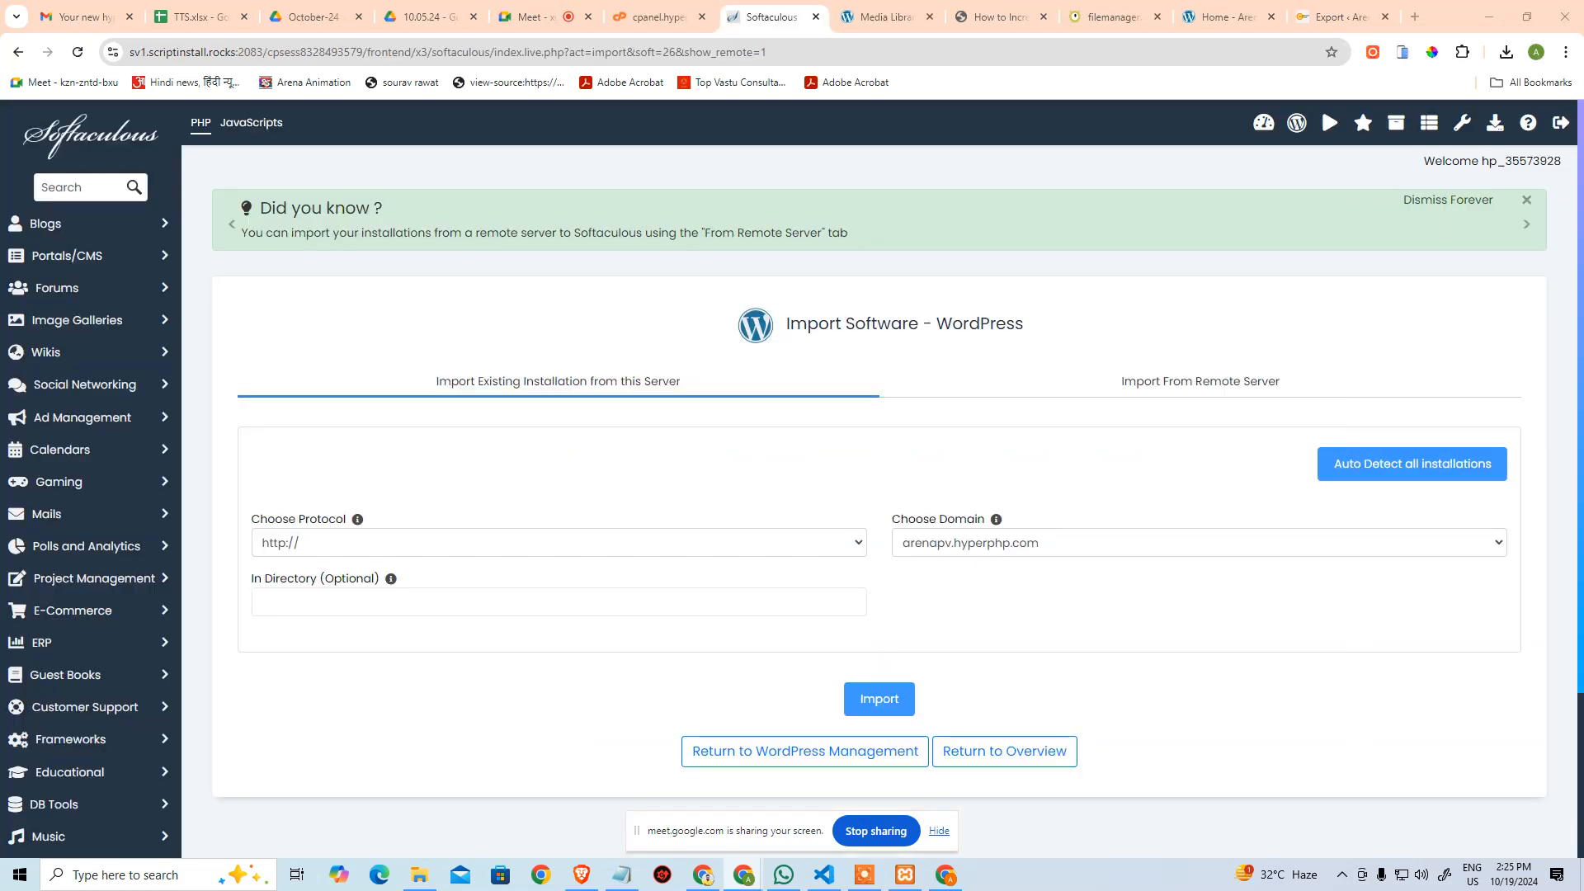
pyautogui.hotkey('ctrl', 'shift', 'Left')
pyautogui.hotkey('ctrl', 'shift', 'Right')
pyautogui.moveTo(1583, 161); pyautogui.dragTo(882, 115)
pyautogui.doubleClick(882, 114)
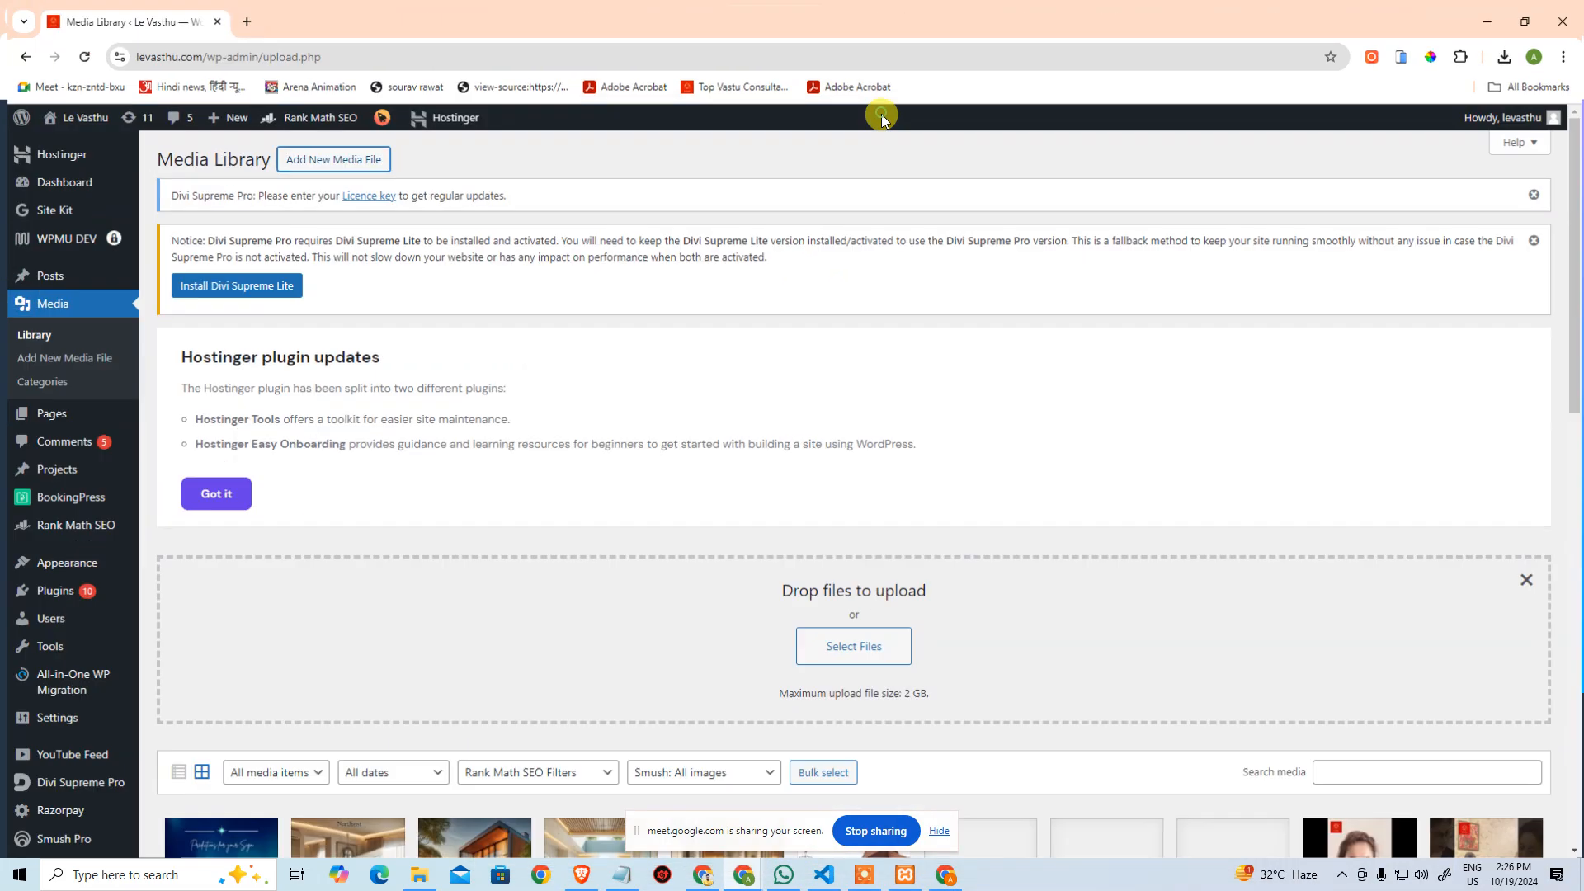
pyautogui.moveTo(774, 701); pyautogui.dragTo(945, 700)
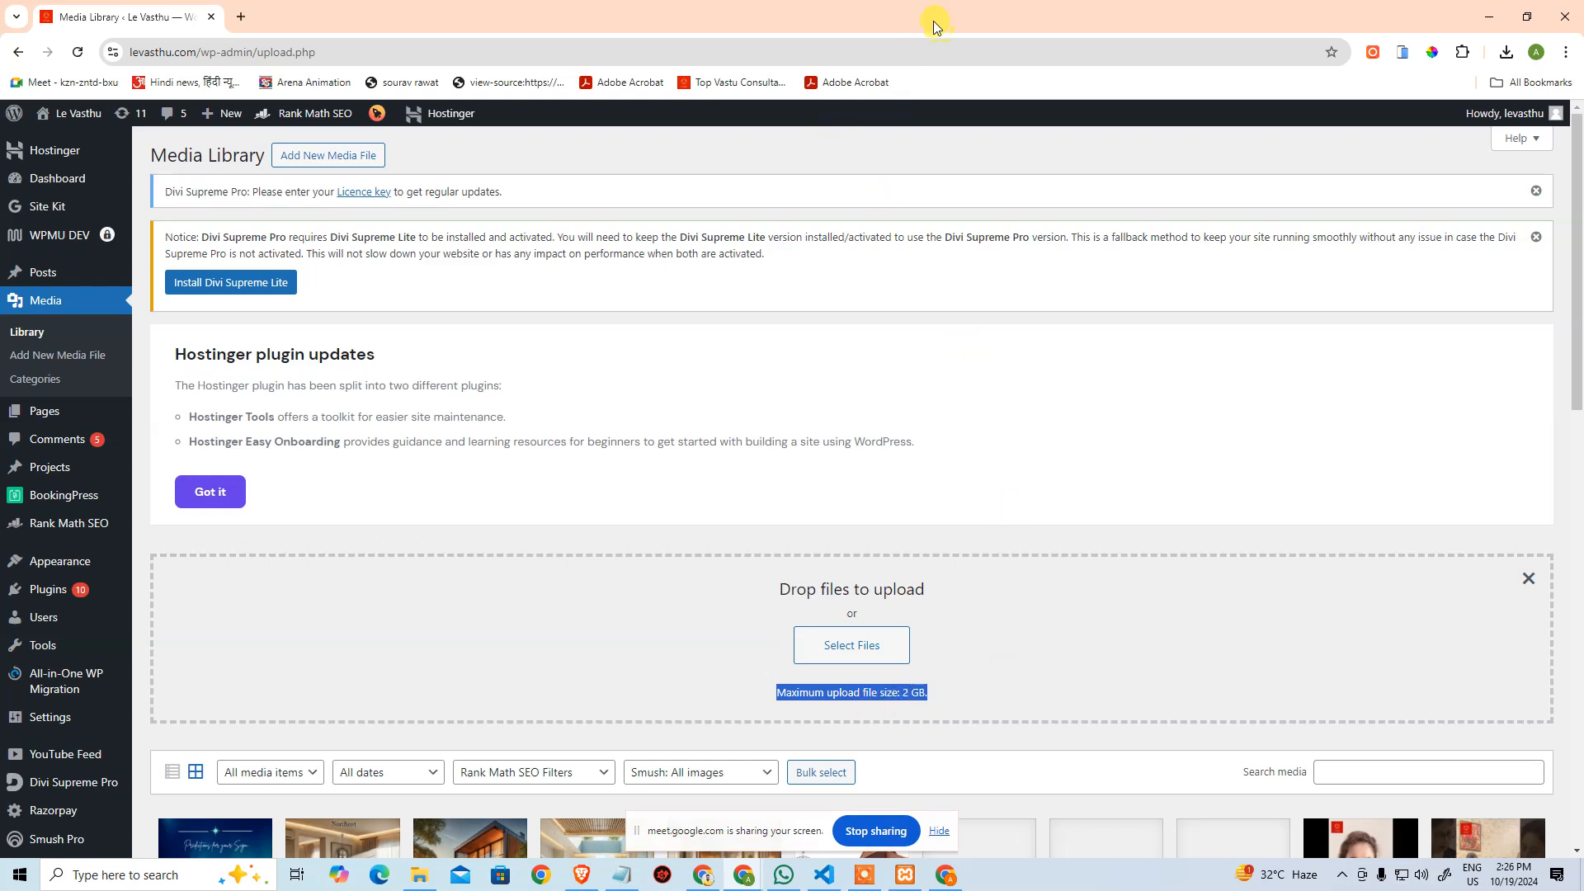
pyautogui.moveTo(891, 33); pyautogui.dragTo(1583, 123)
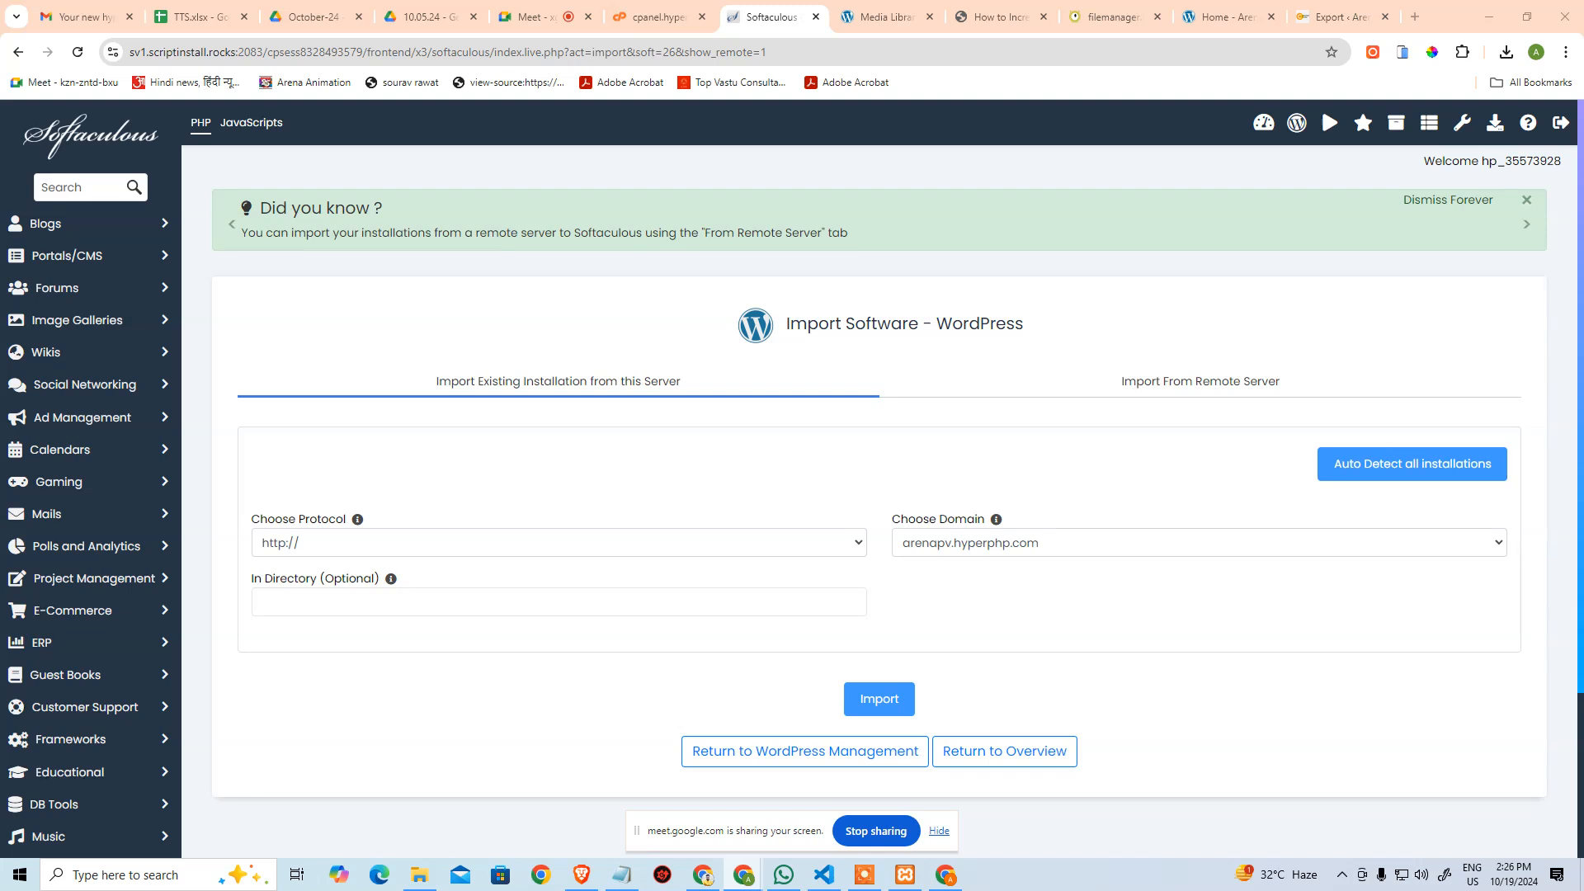
# Copy the five .htaccess php_value upload-limit lines from the ServMask help article
pyautogui.click(887, 15)
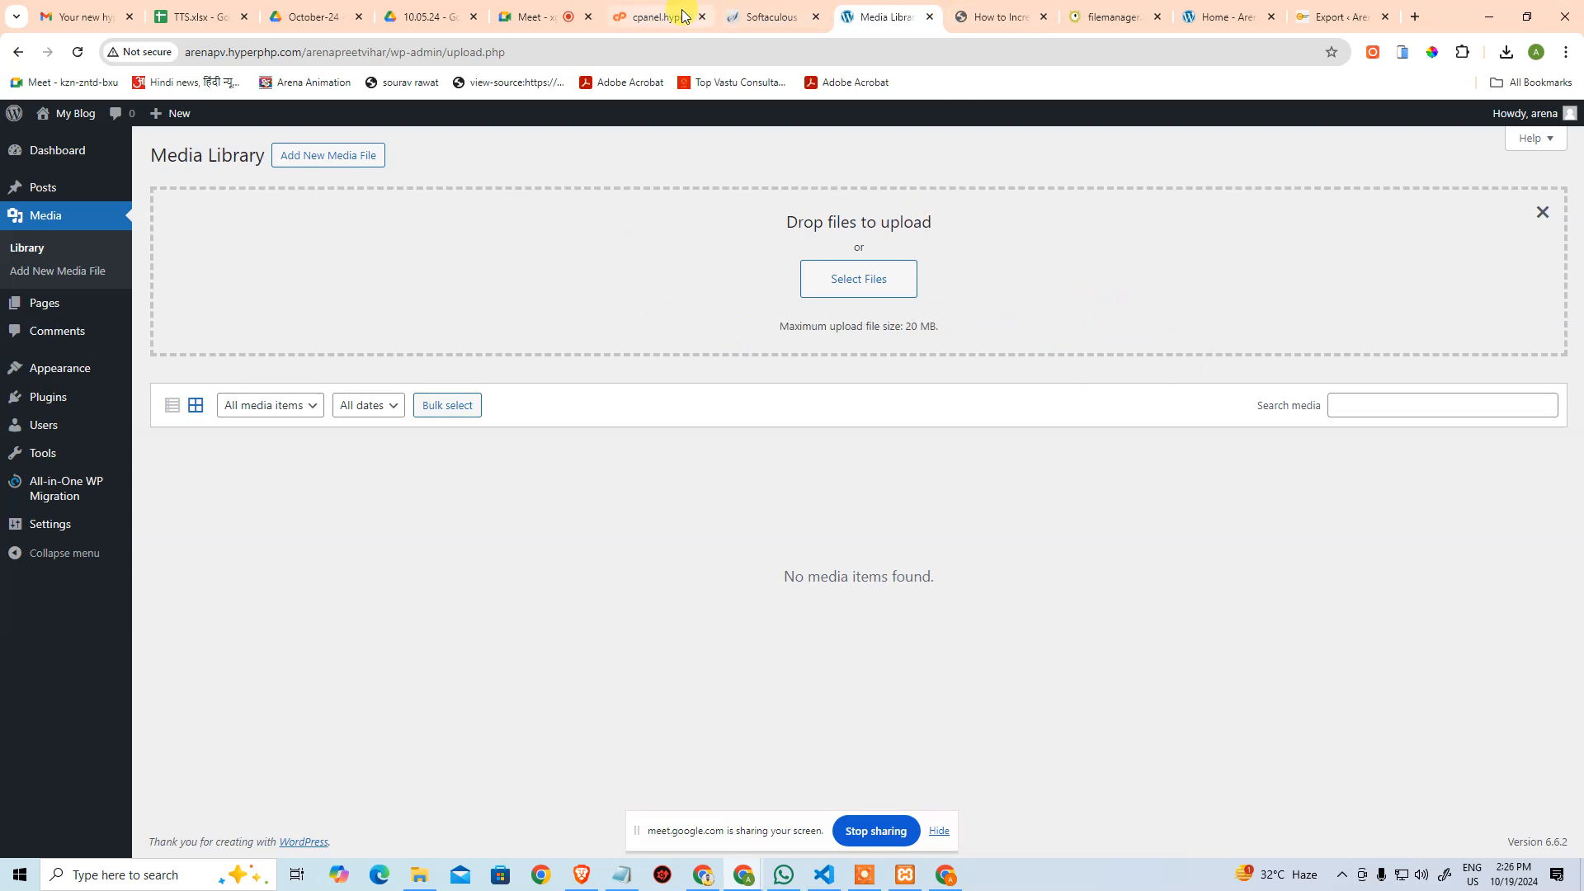
pyautogui.click(658, 17)
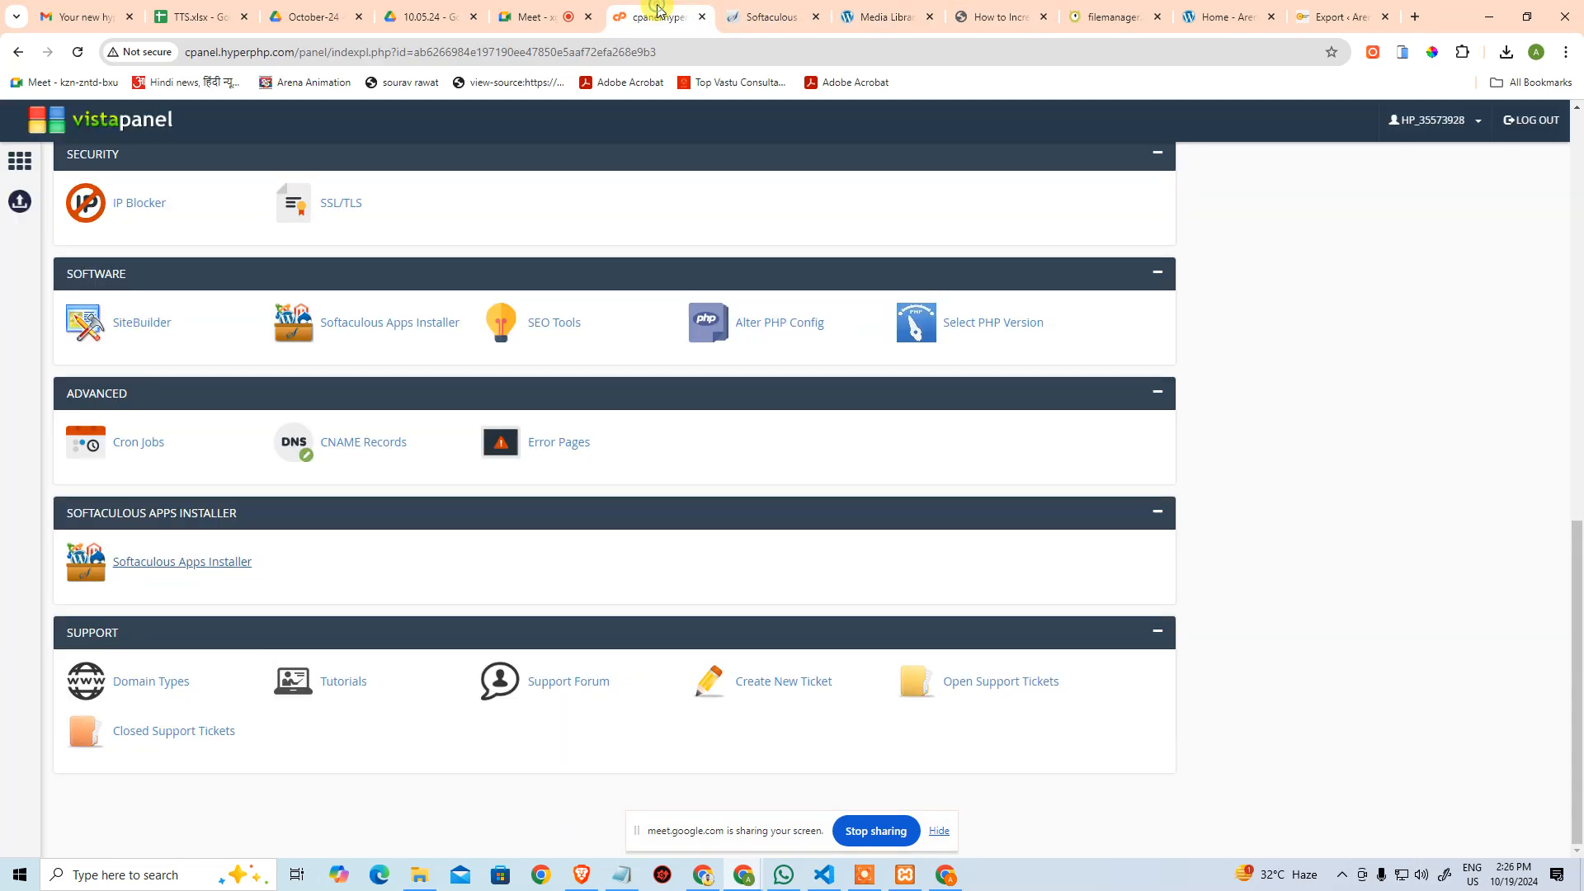
pyautogui.click(922, 18)
pyautogui.click(994, 16)
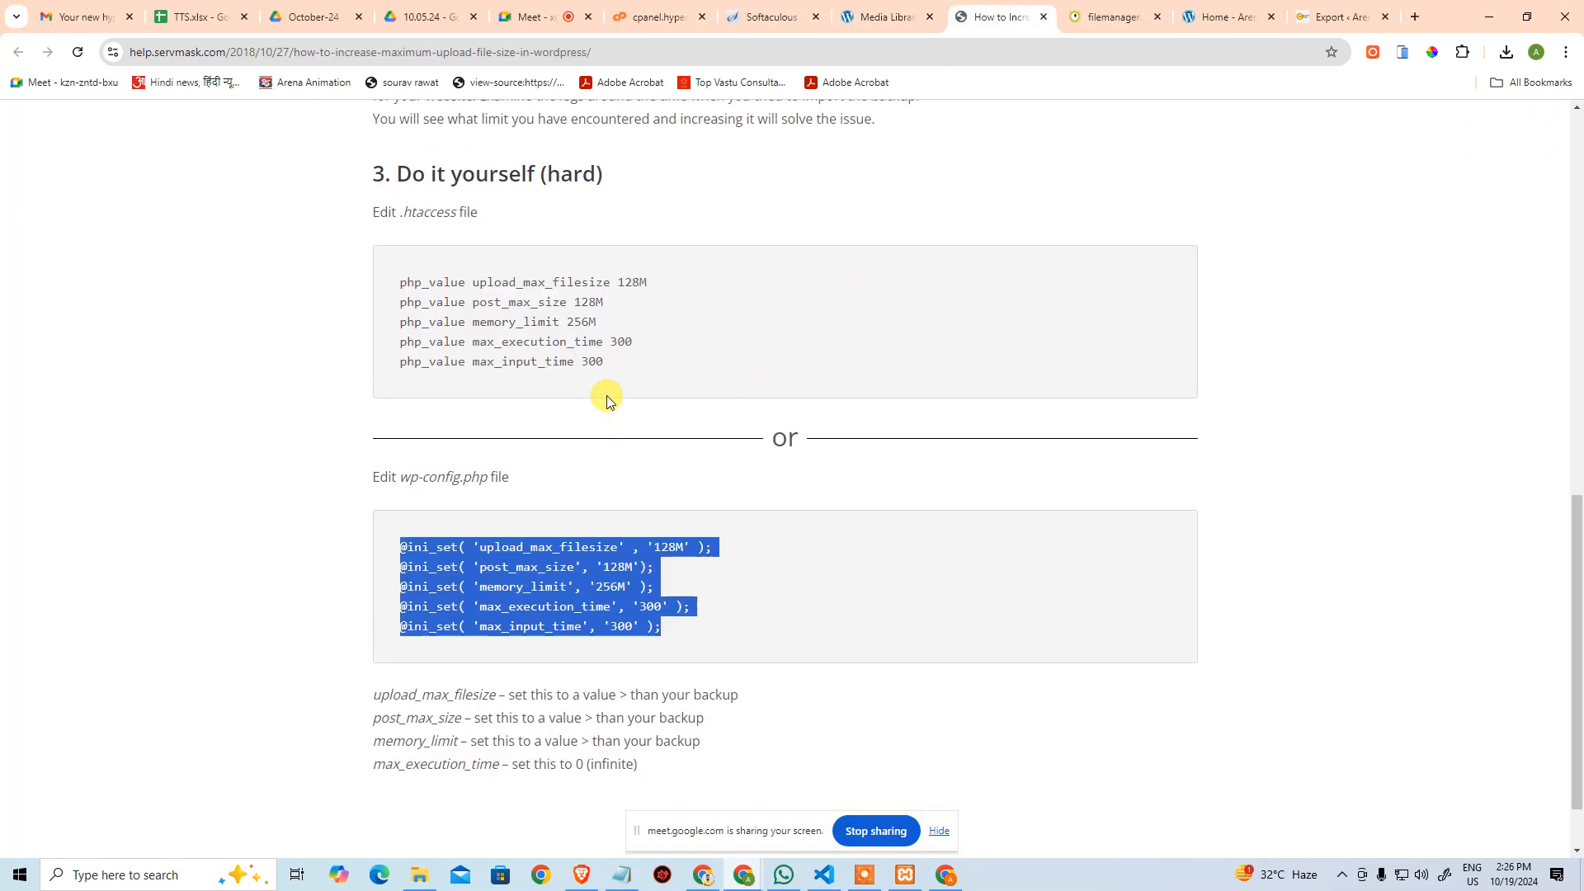
pyautogui.moveTo(400, 280); pyautogui.dragTo(703, 368)
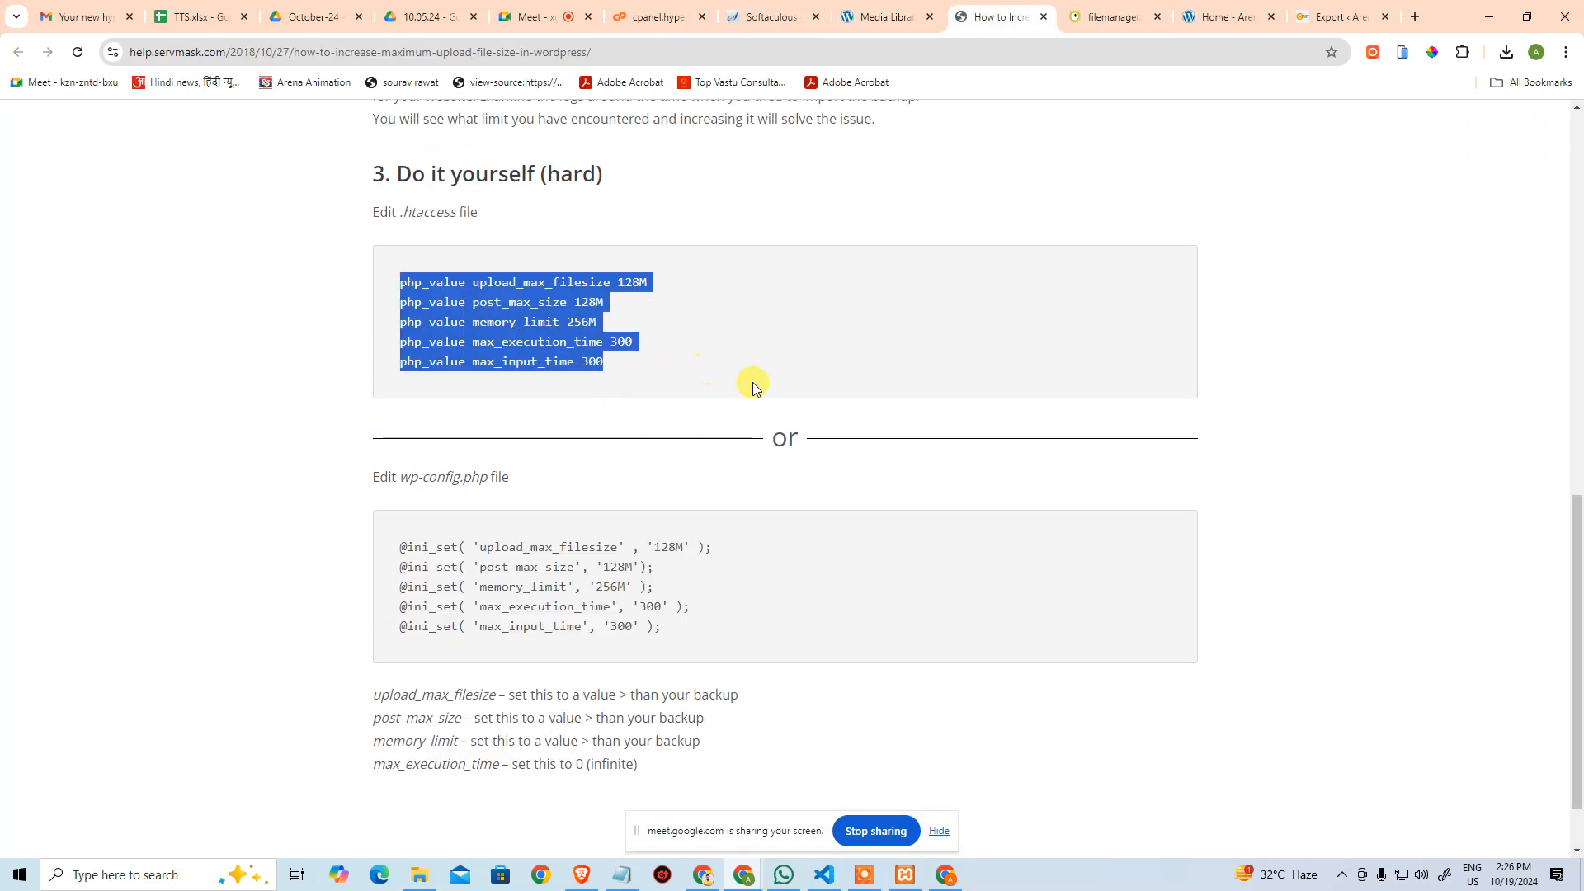
pyautogui.hotkey('ctrl', 'c')
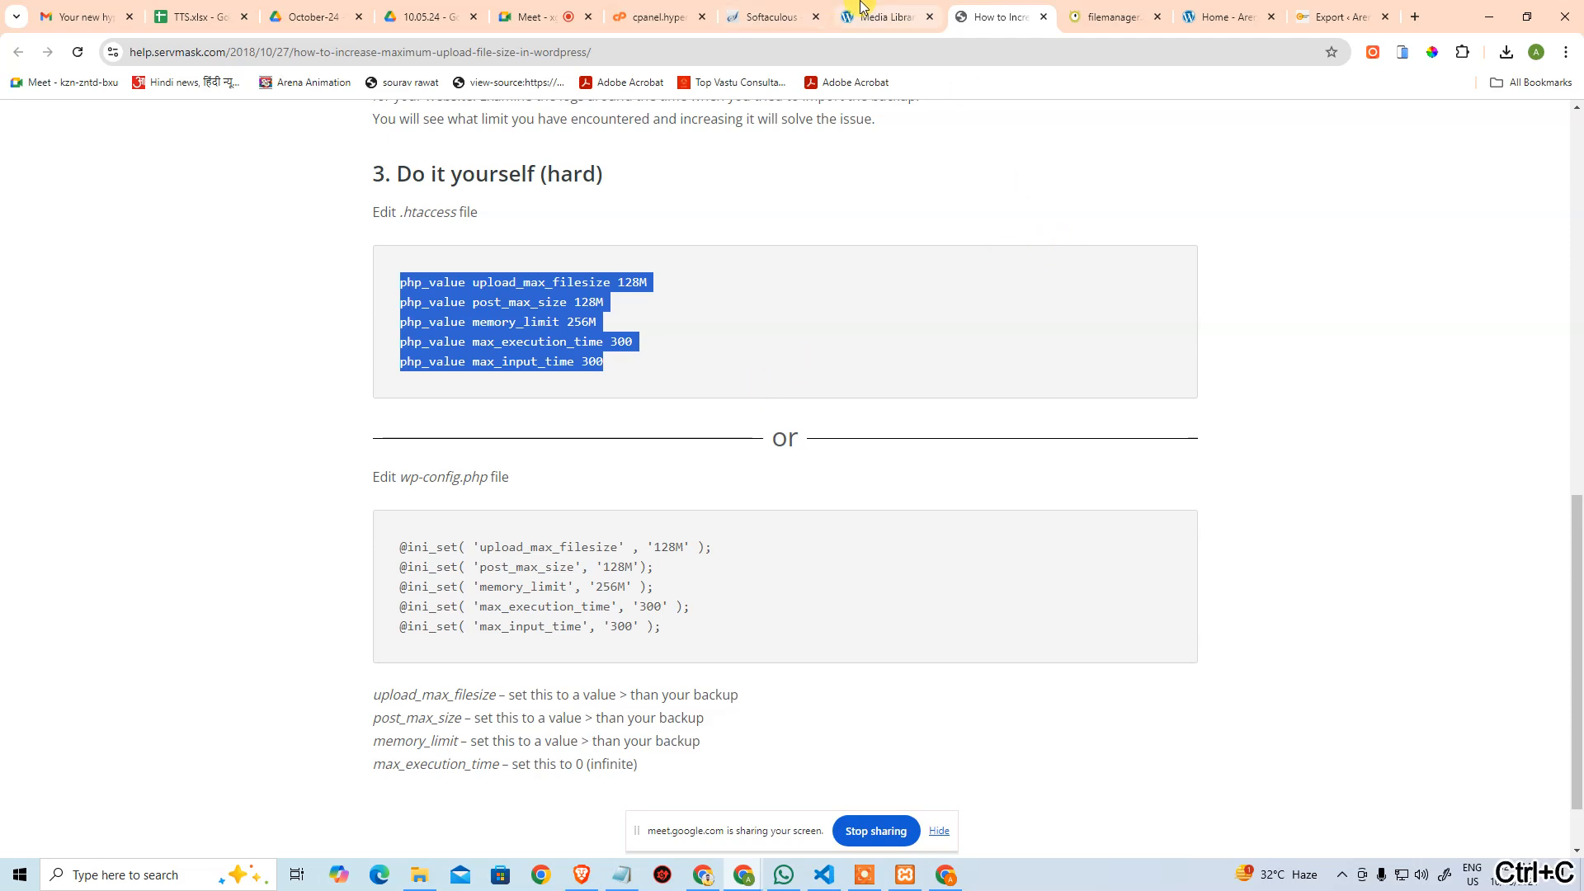
# Return to the Monsta FTP file manager and close the wp-config.php editor
pyautogui.click(772, 17)
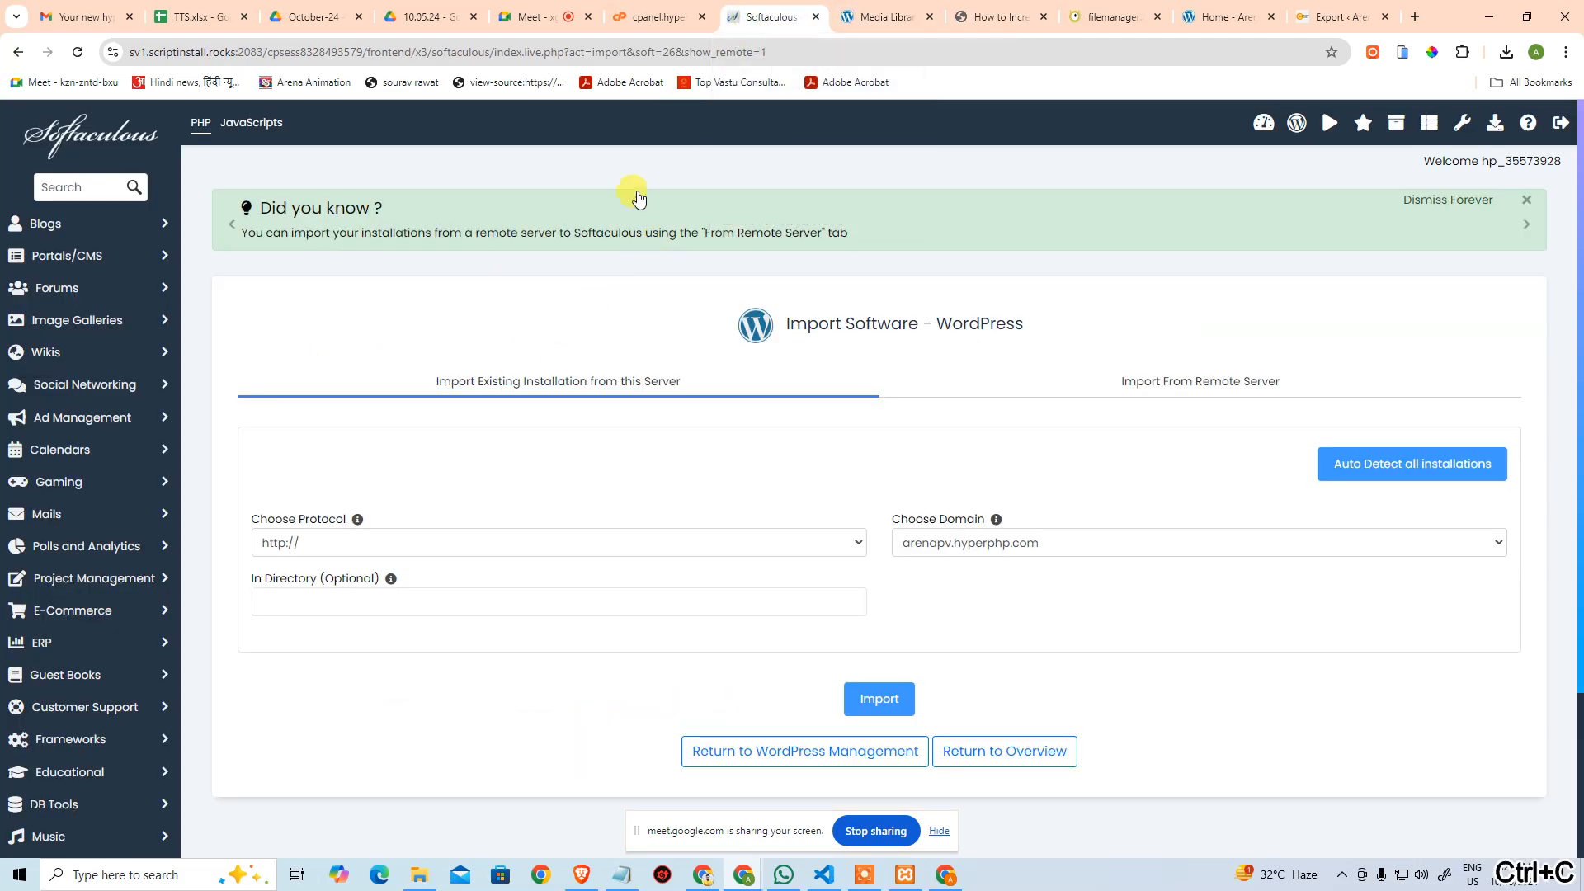
pyautogui.click(651, 19)
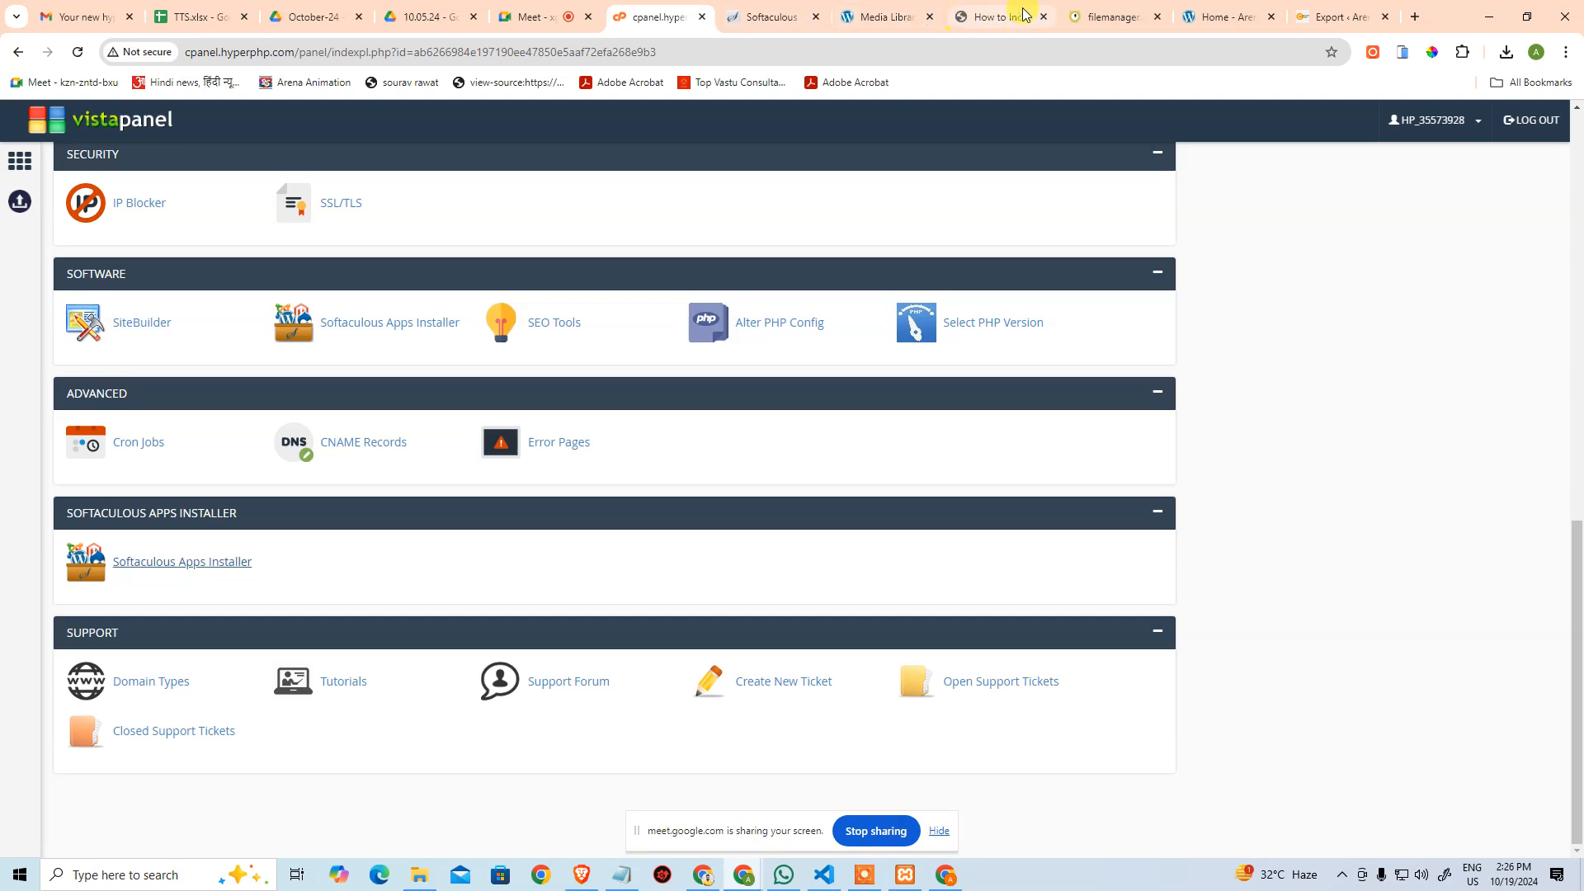
pyautogui.click(1088, 16)
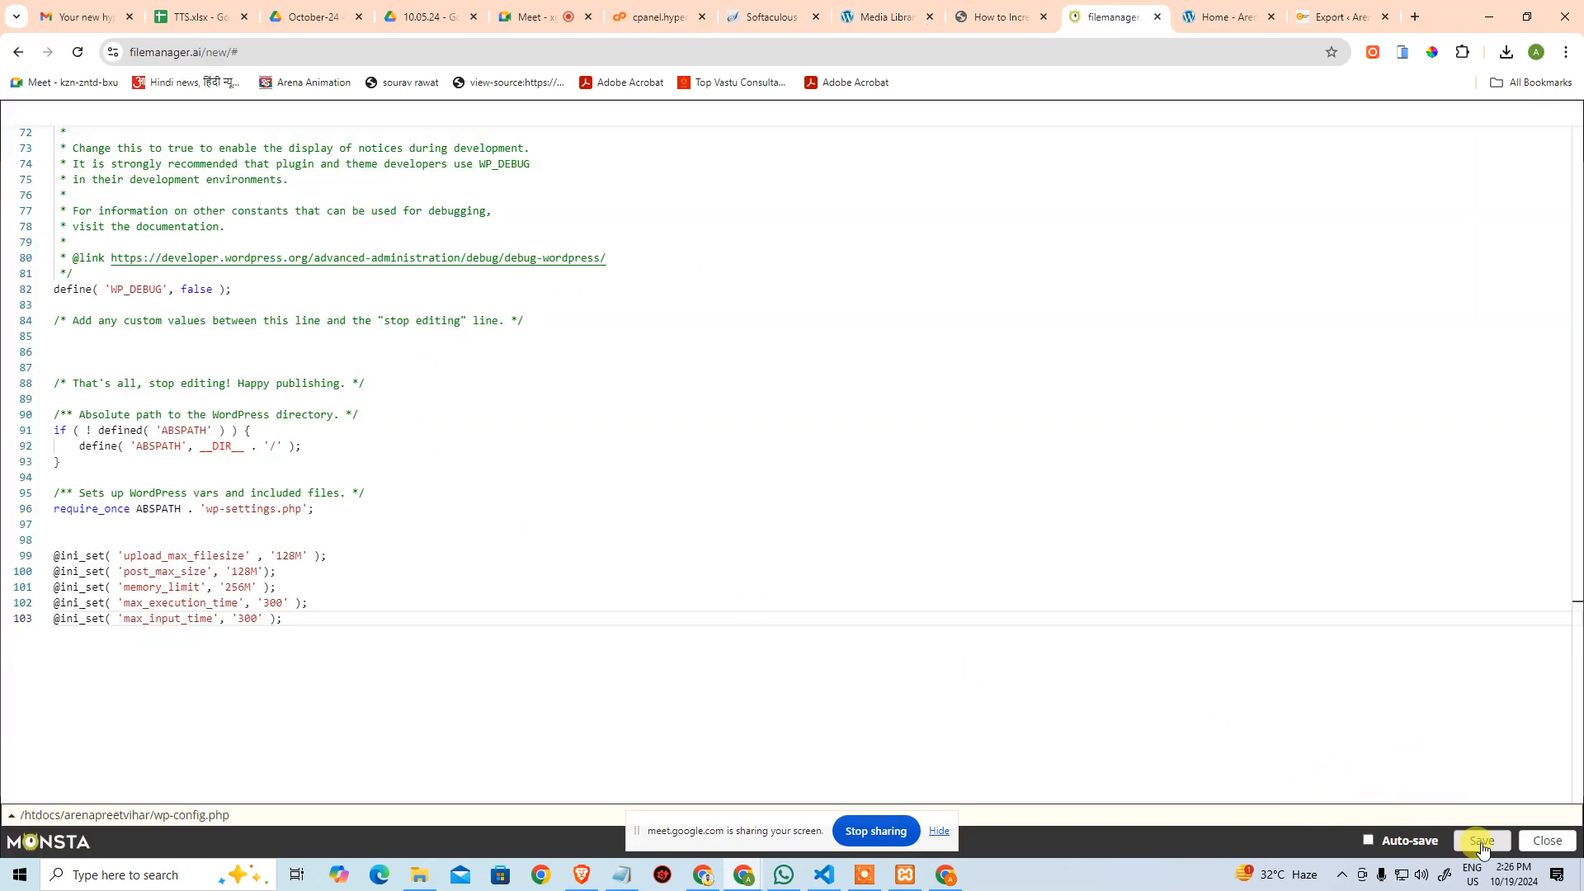
pyautogui.click(1547, 838)
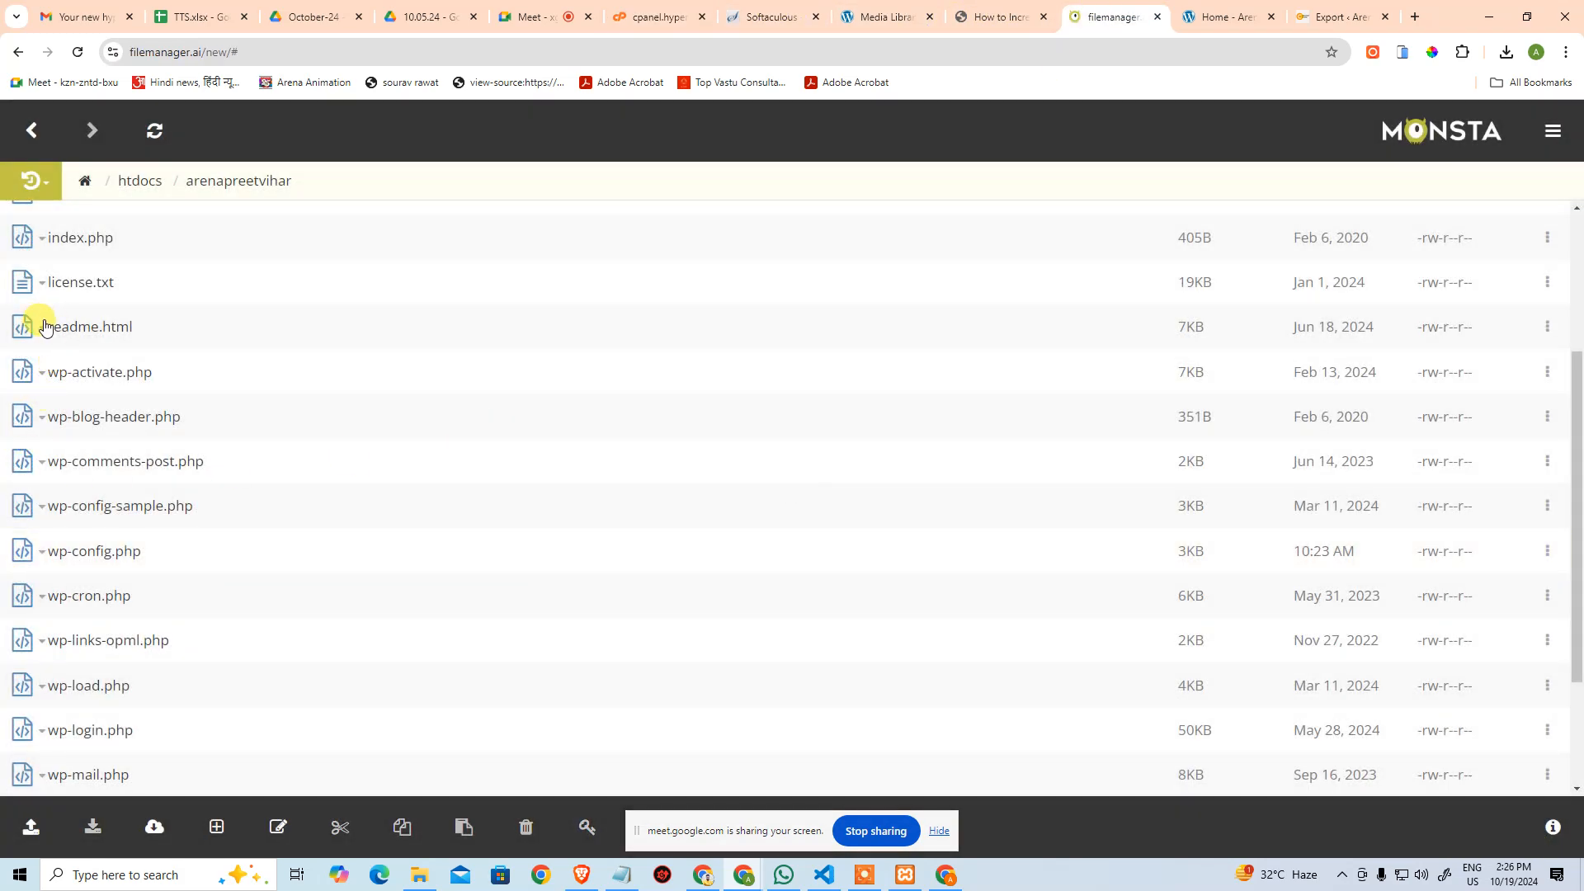
# Paste the five php_value lines above # END WordPress in .htaccess, then save and close it
pyautogui.scroll(3, 33, 330)
pyautogui.click(43, 440)
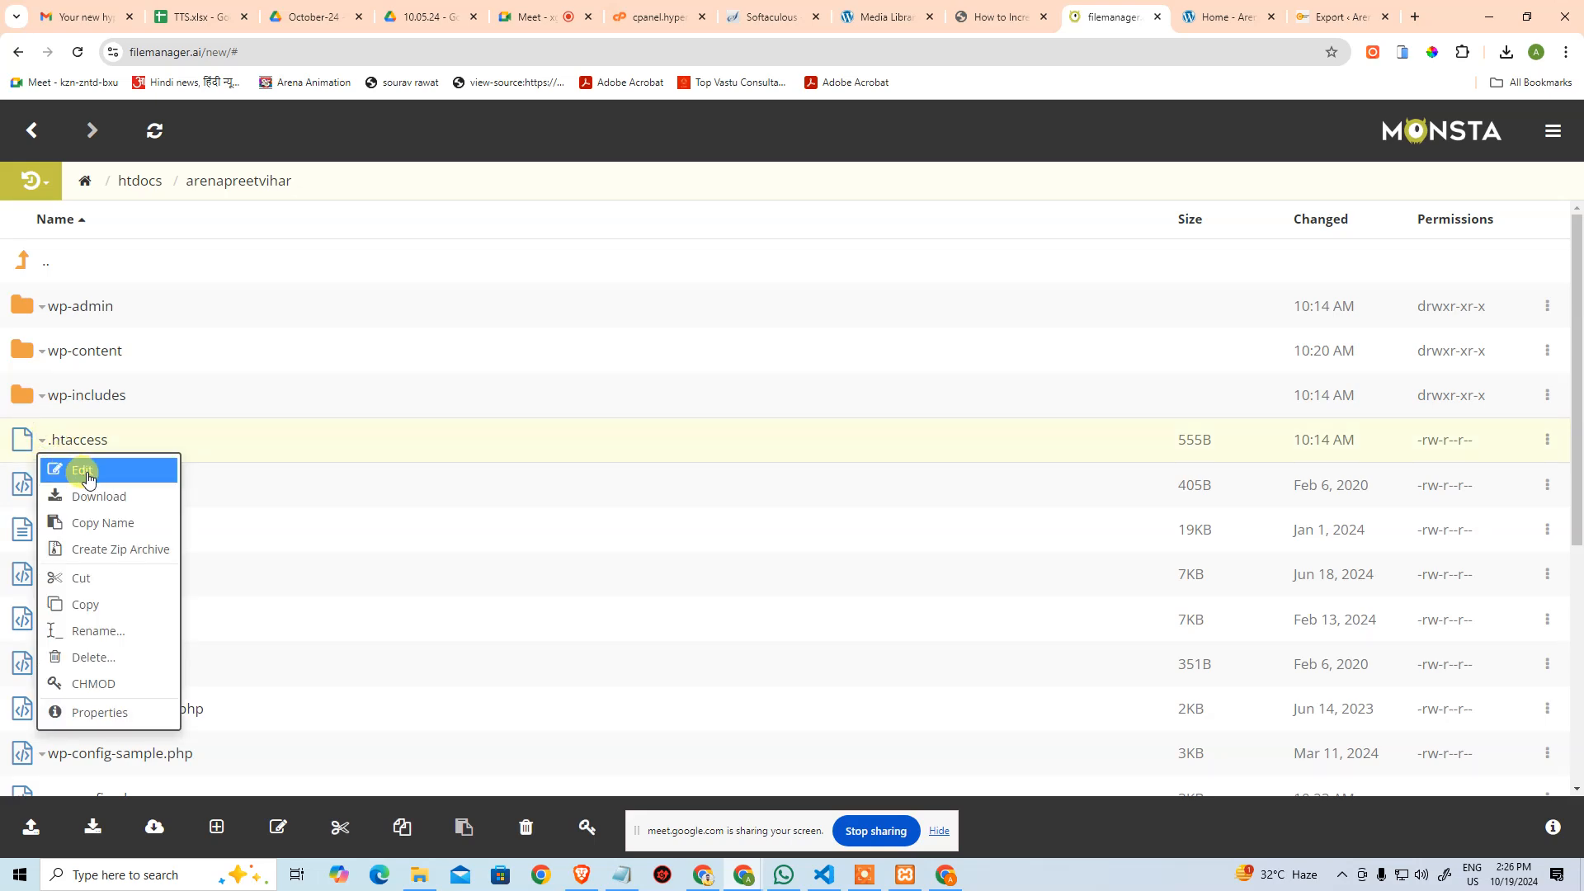
pyautogui.click(82, 467)
pyautogui.click(246, 385)
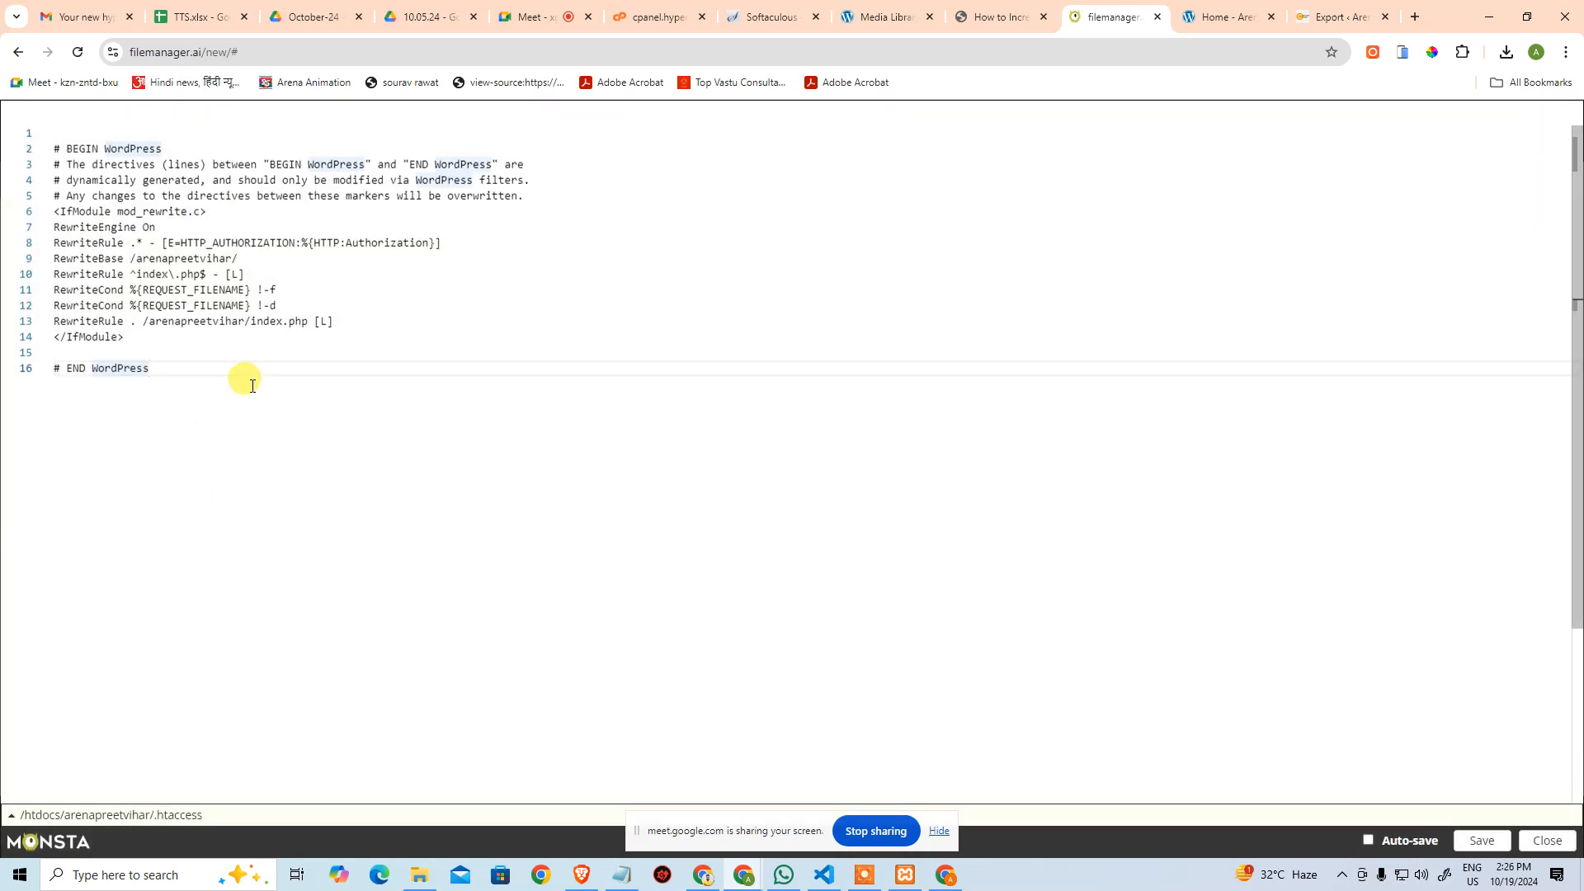
pyautogui.press('Up')
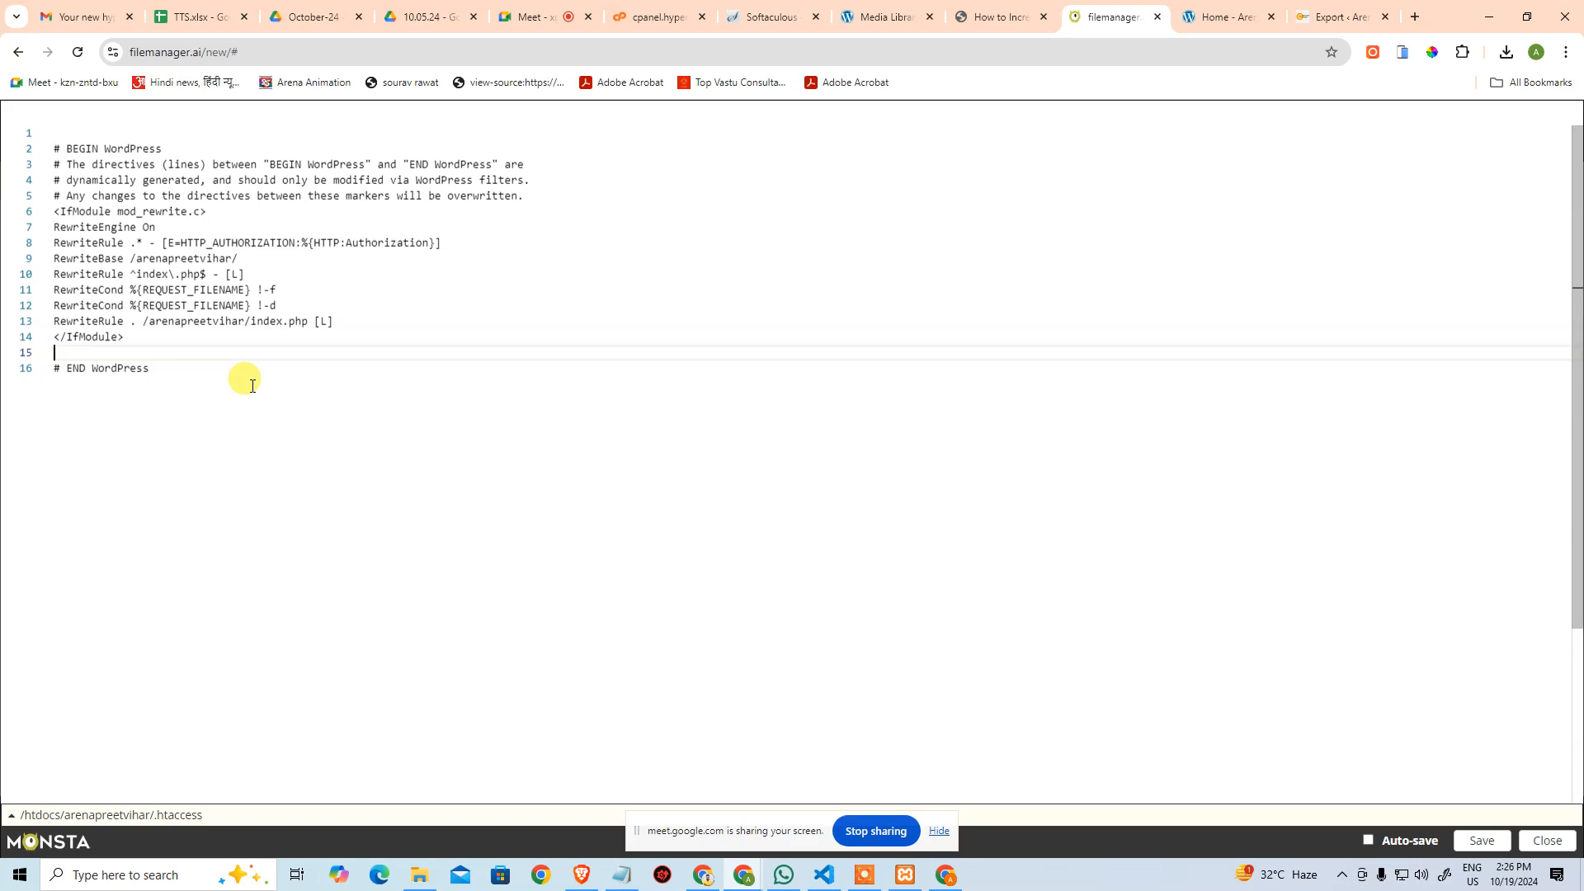
pyautogui.hotkey('ctrl', 'v')
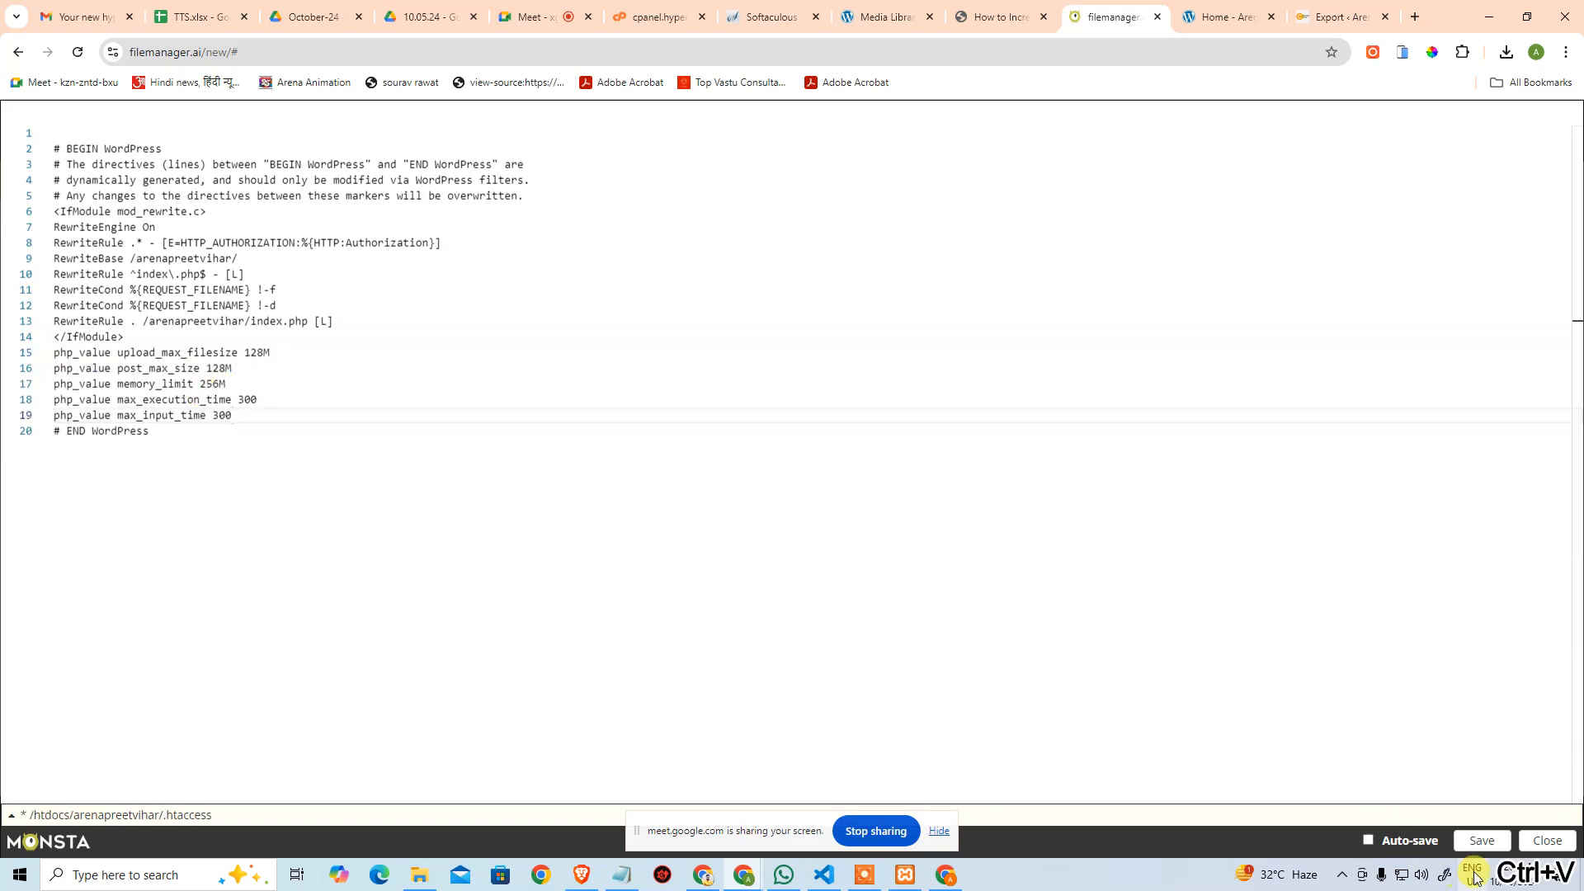
pyautogui.click(1478, 843)
pyautogui.click(1548, 839)
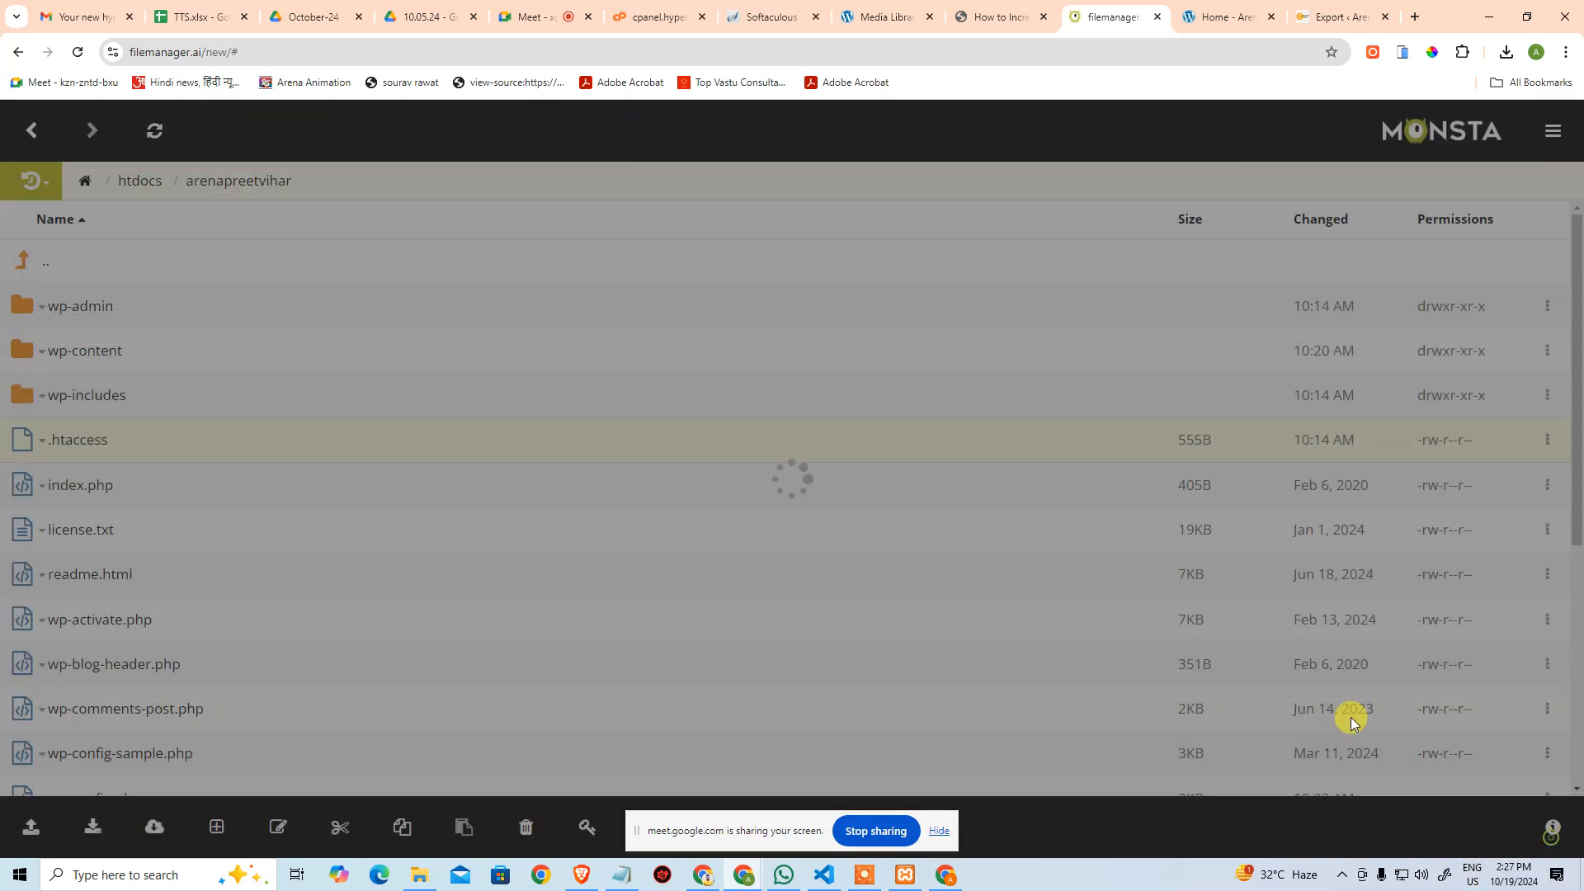
pyautogui.click(887, 17)
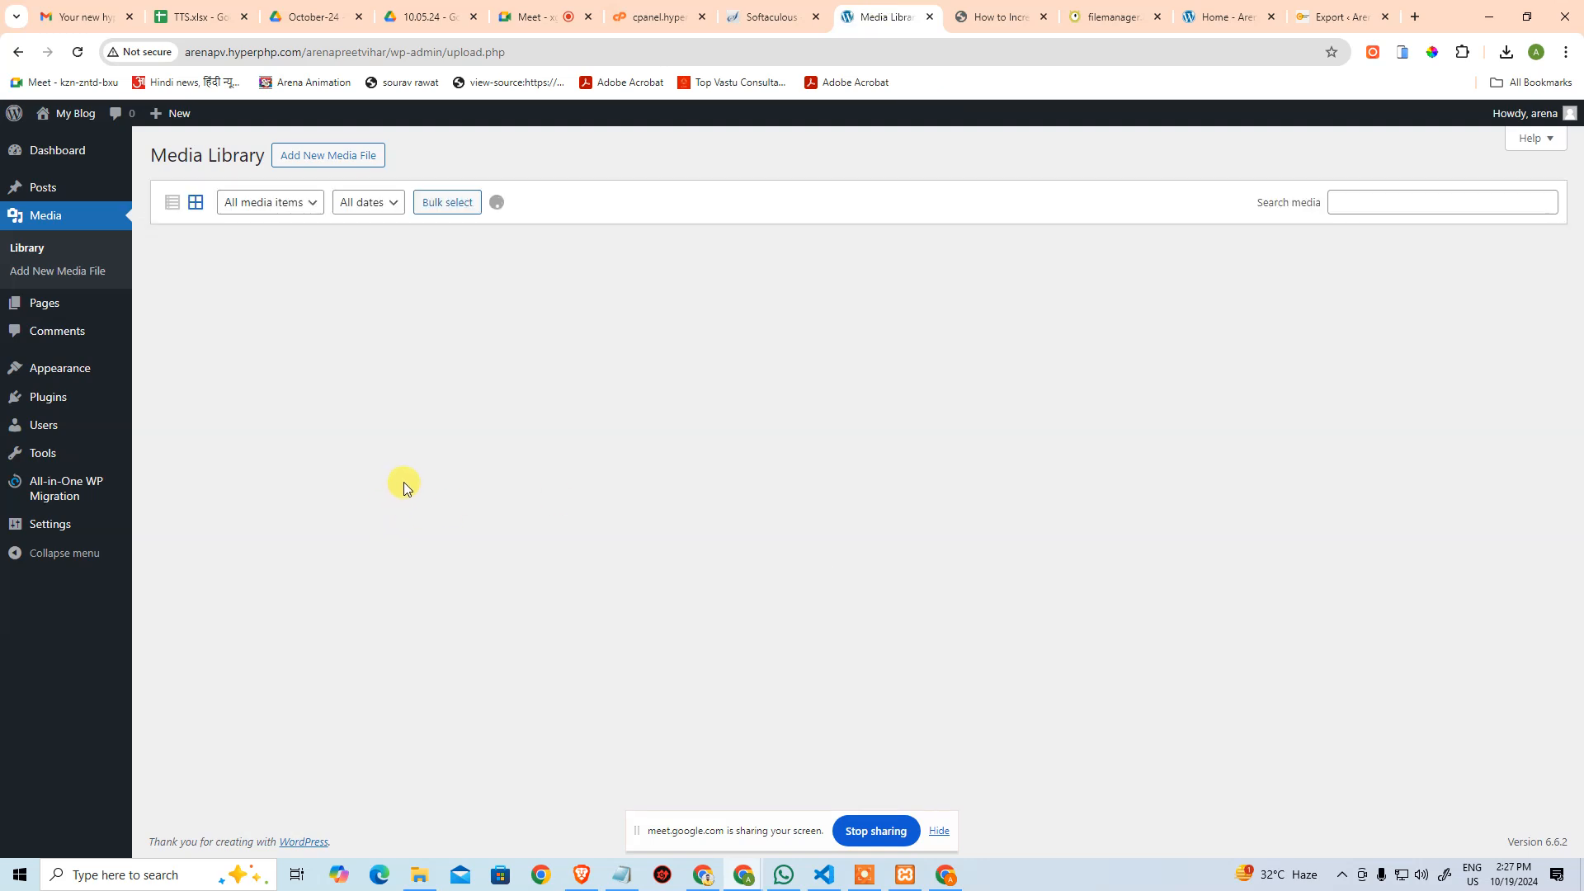
# Recheck the Media Library upload area, still showing a 20 MB maximum, then switch to VistaPanel
pyautogui.click(313, 173)
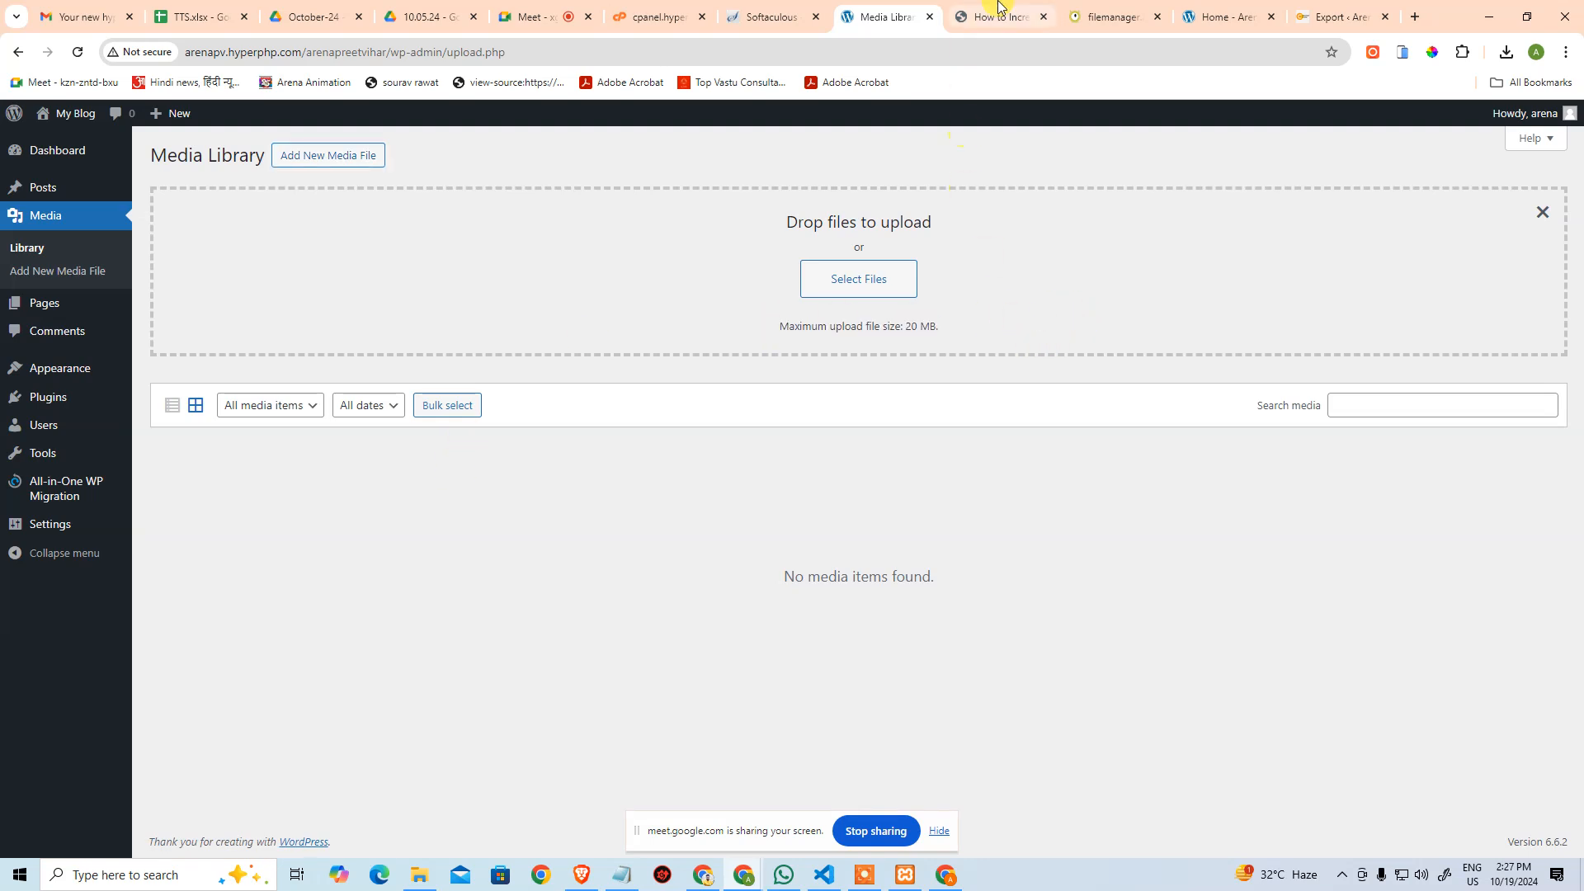
pyautogui.click(1196, 12)
pyautogui.click(1110, 11)
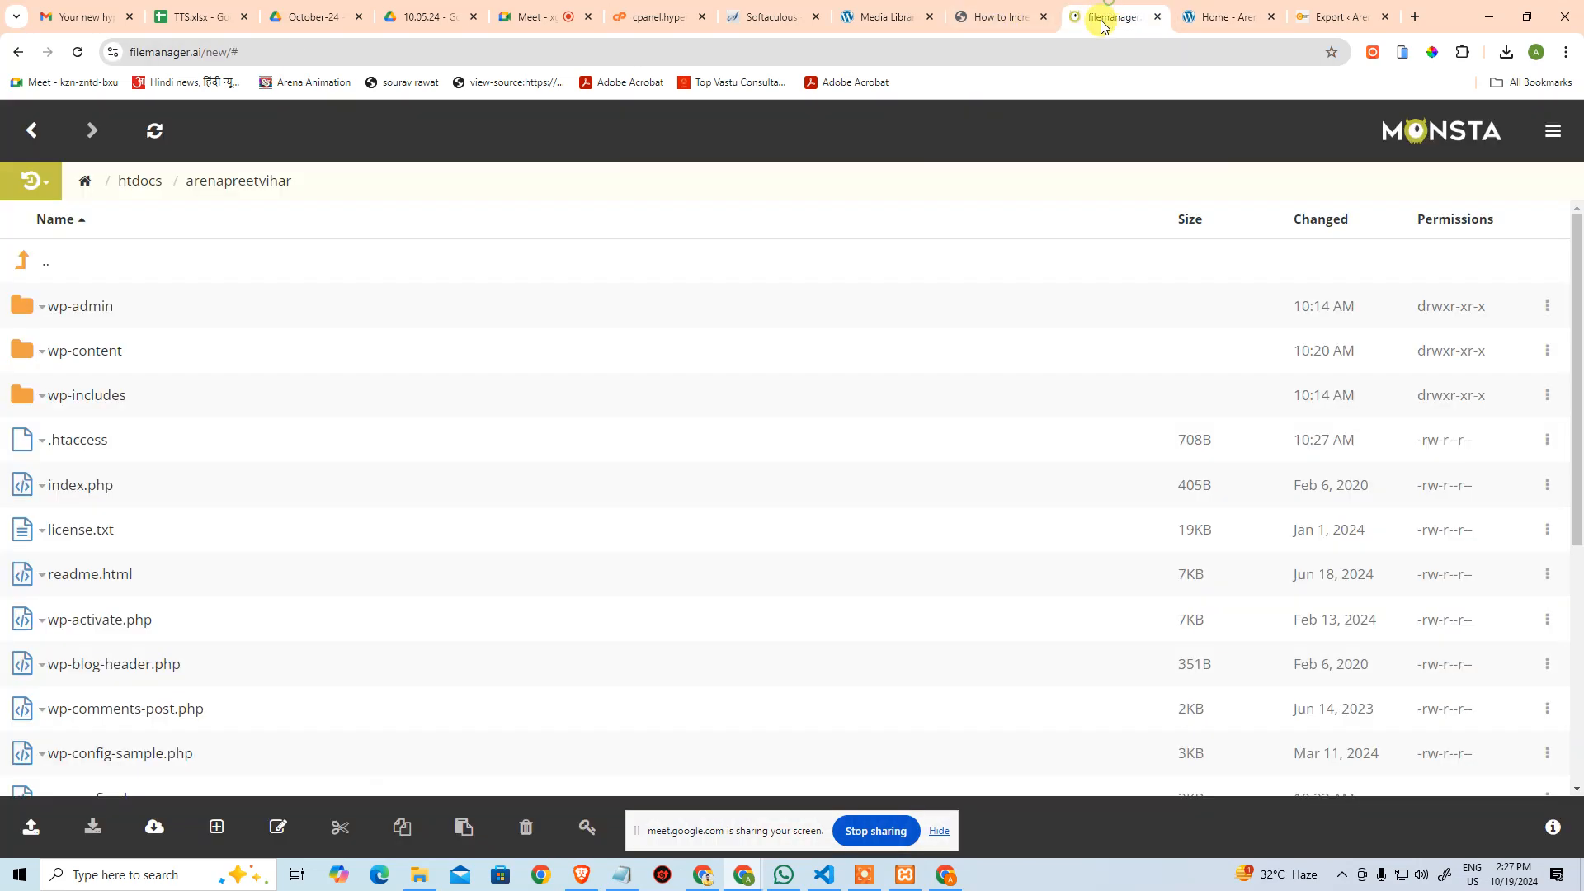
pyautogui.click(1000, 16)
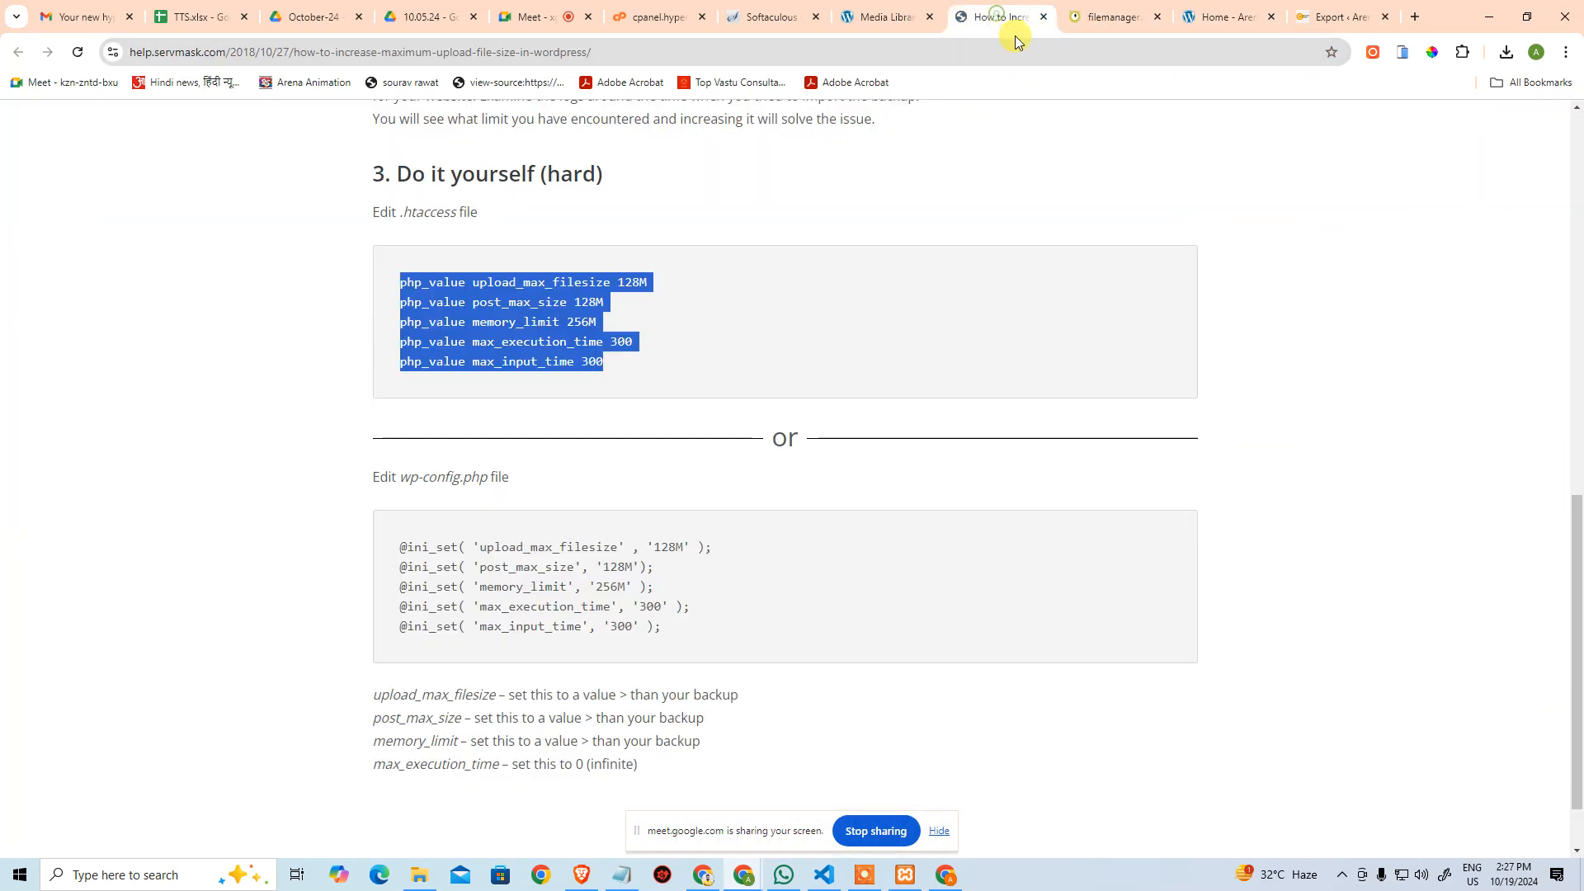
pyautogui.click(855, 12)
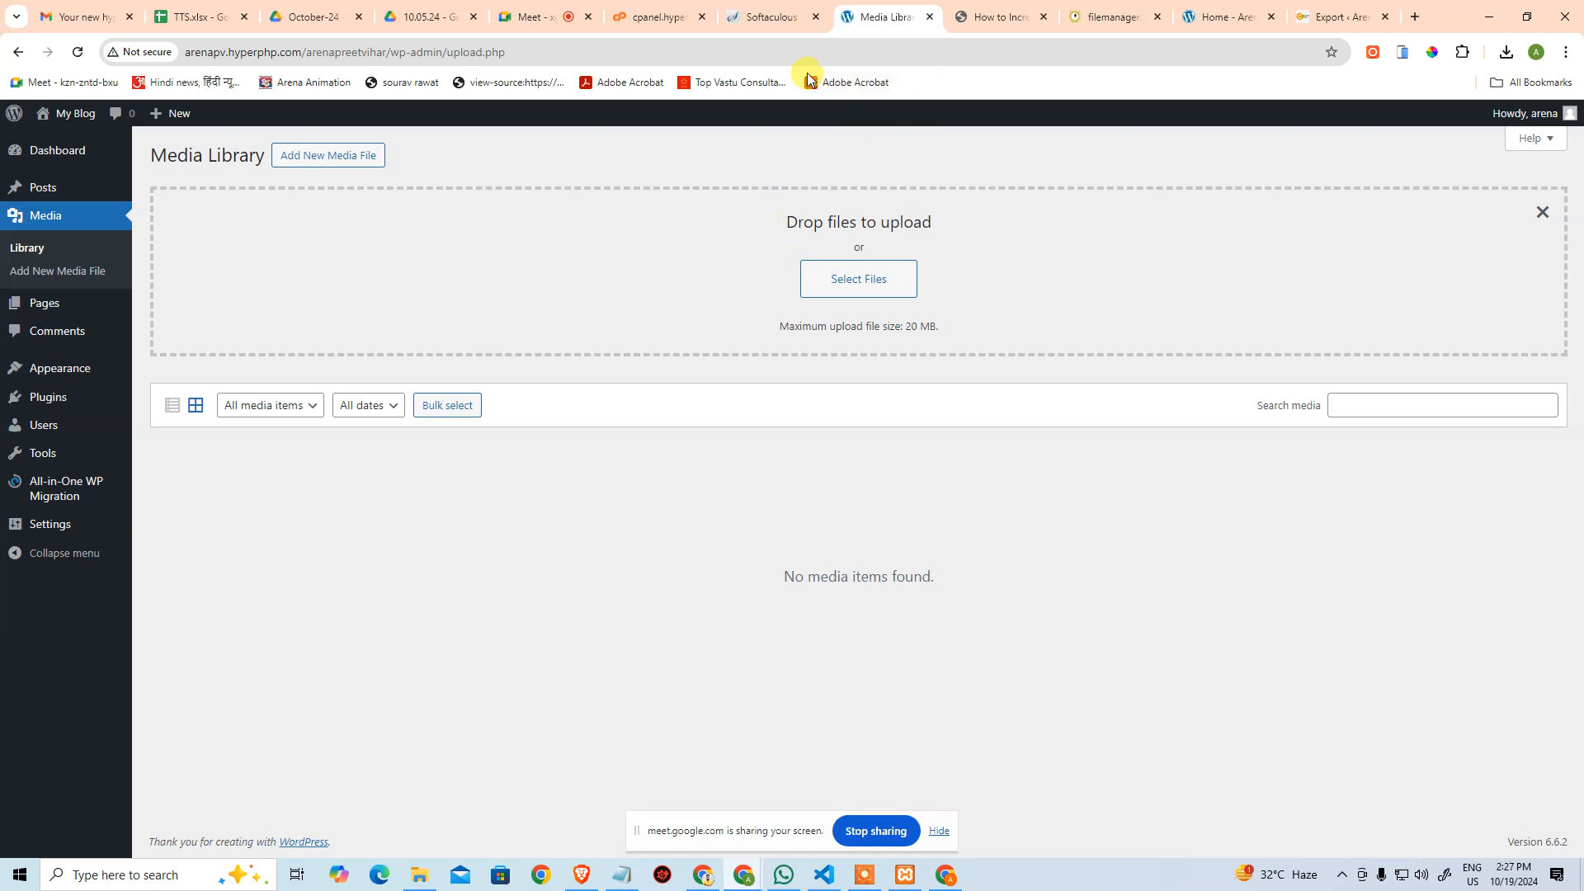
pyautogui.click(656, 17)
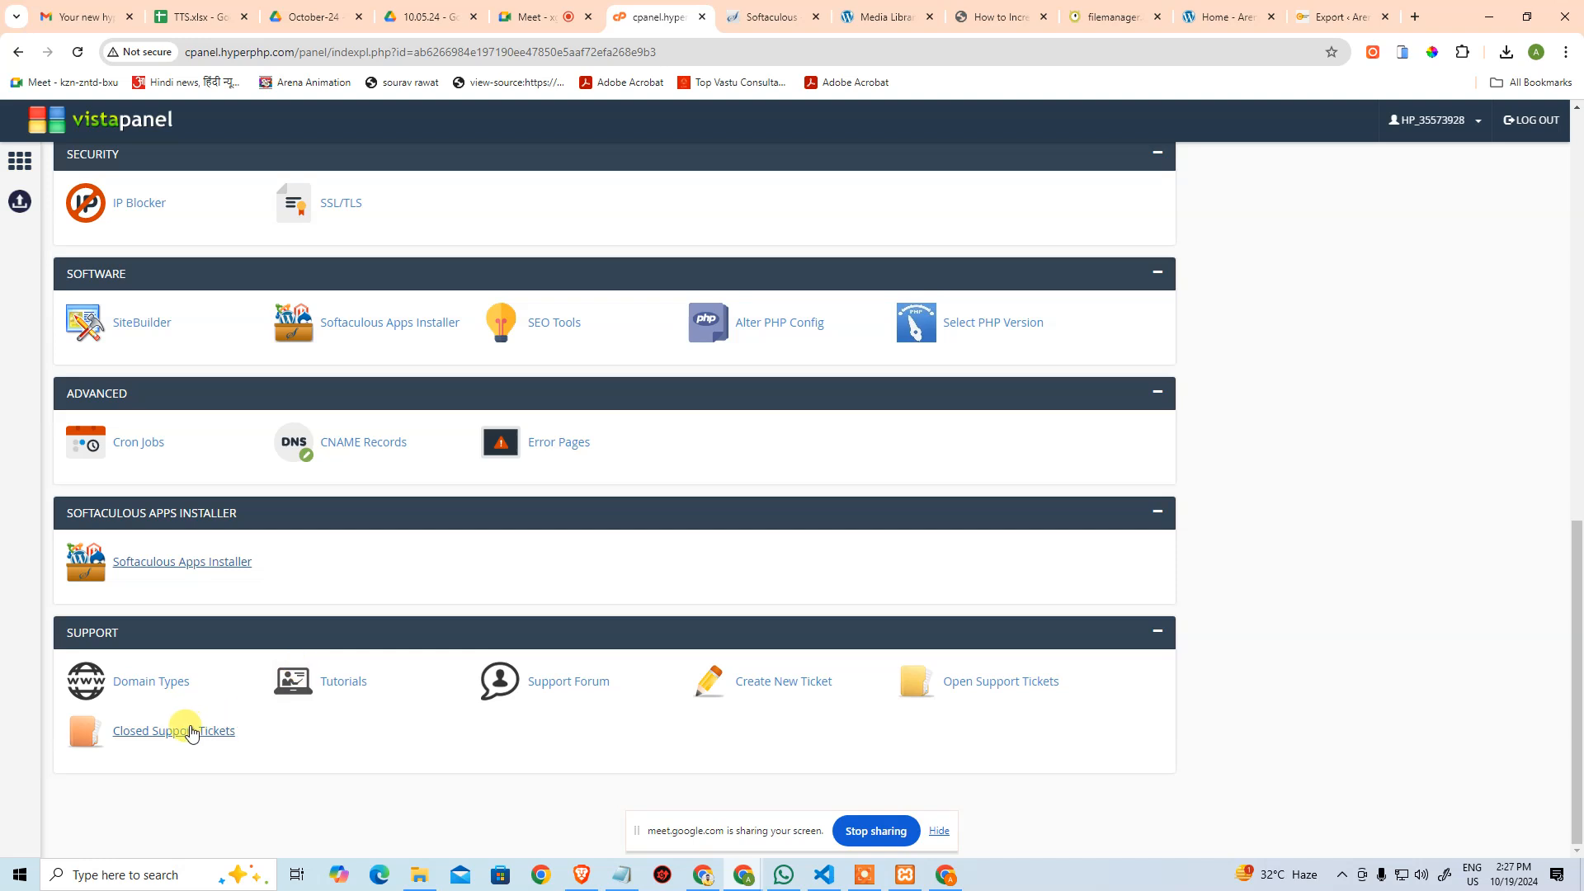
pyautogui.scroll(10, 165, 618)
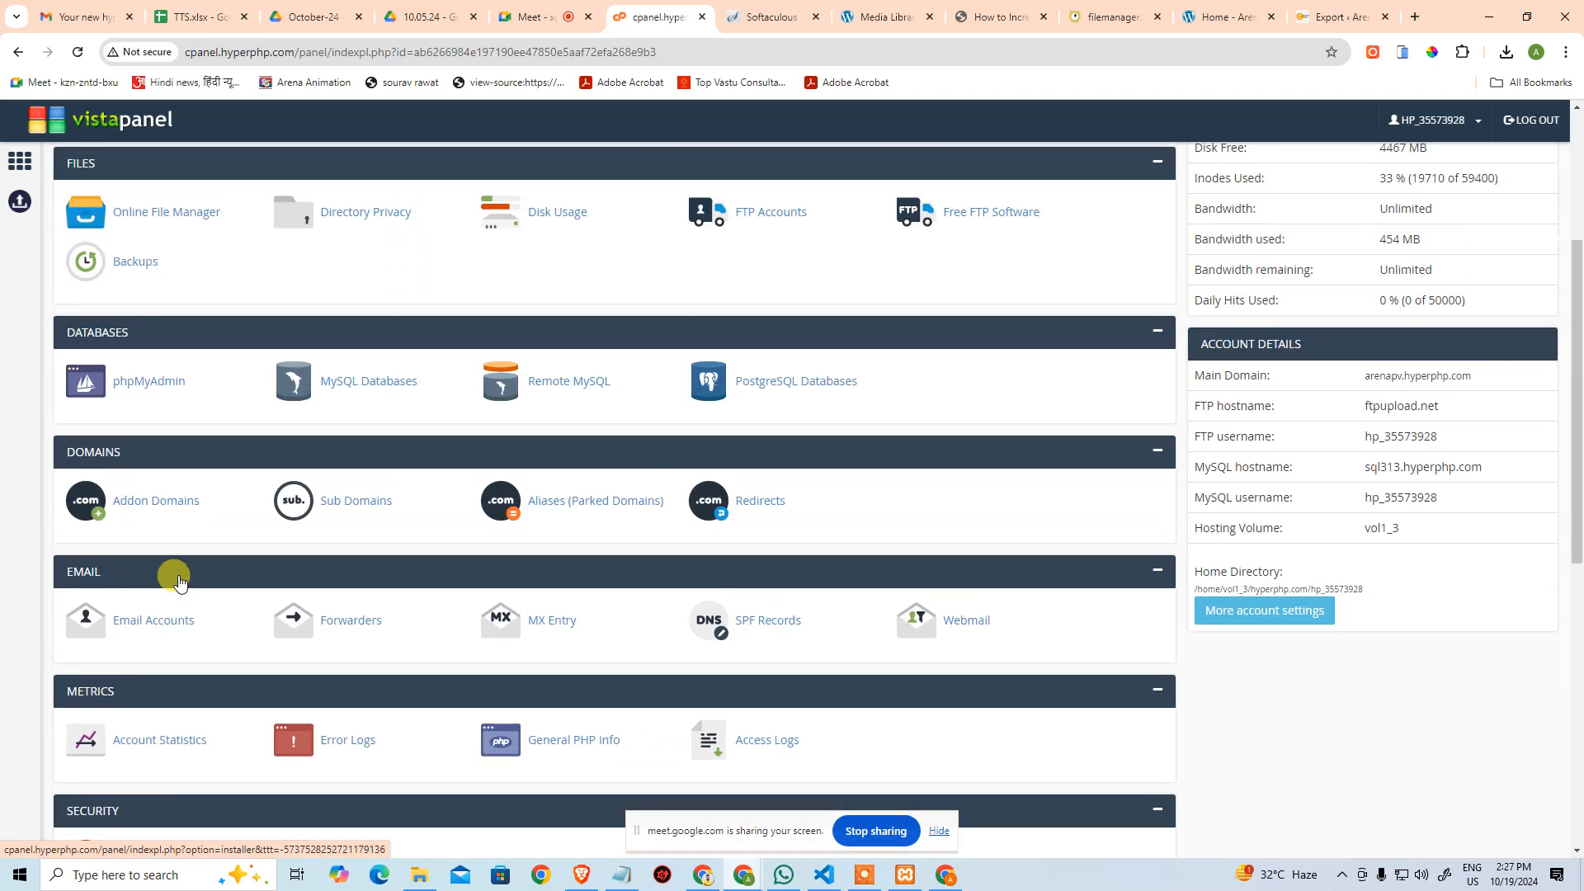
pyautogui.scroll(3, 343, 453)
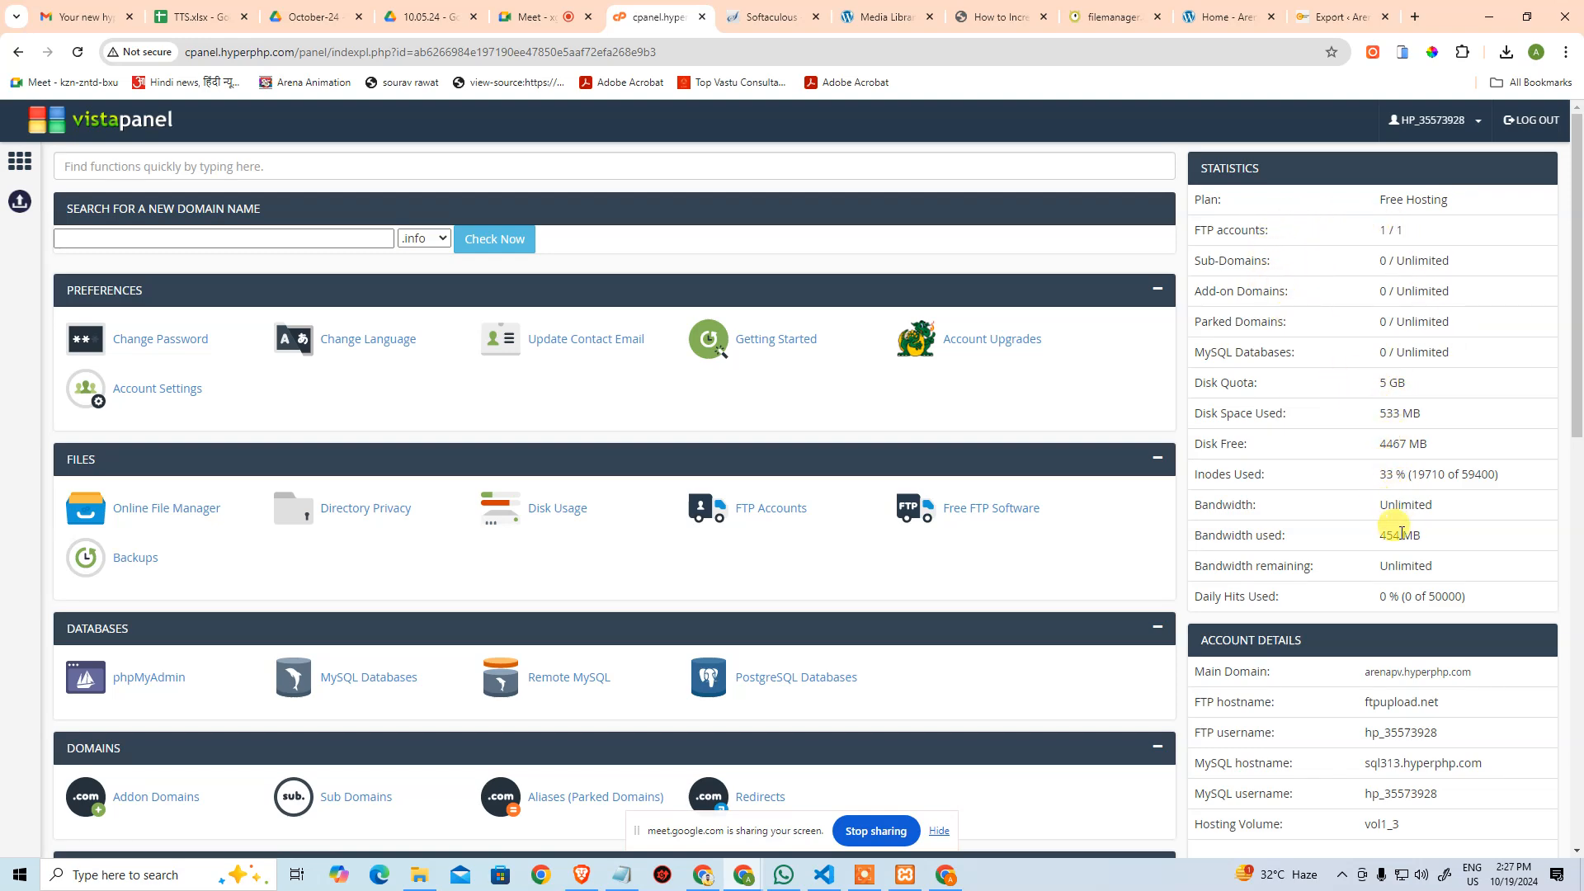
pyautogui.scroll(-2, 1410, 619)
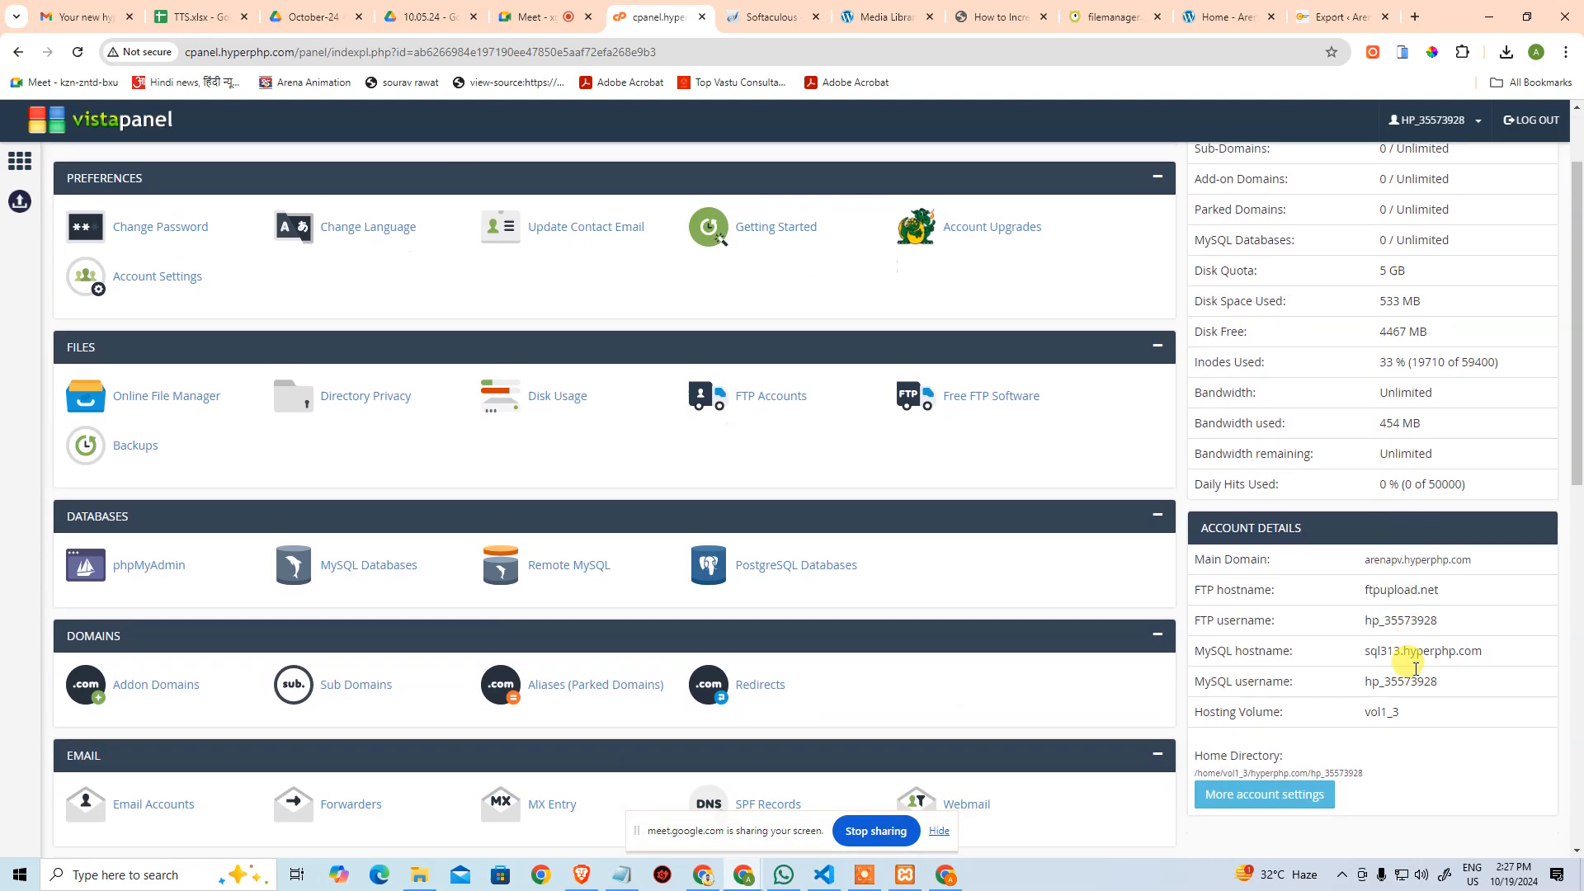
pyautogui.scroll(2, 1414, 714)
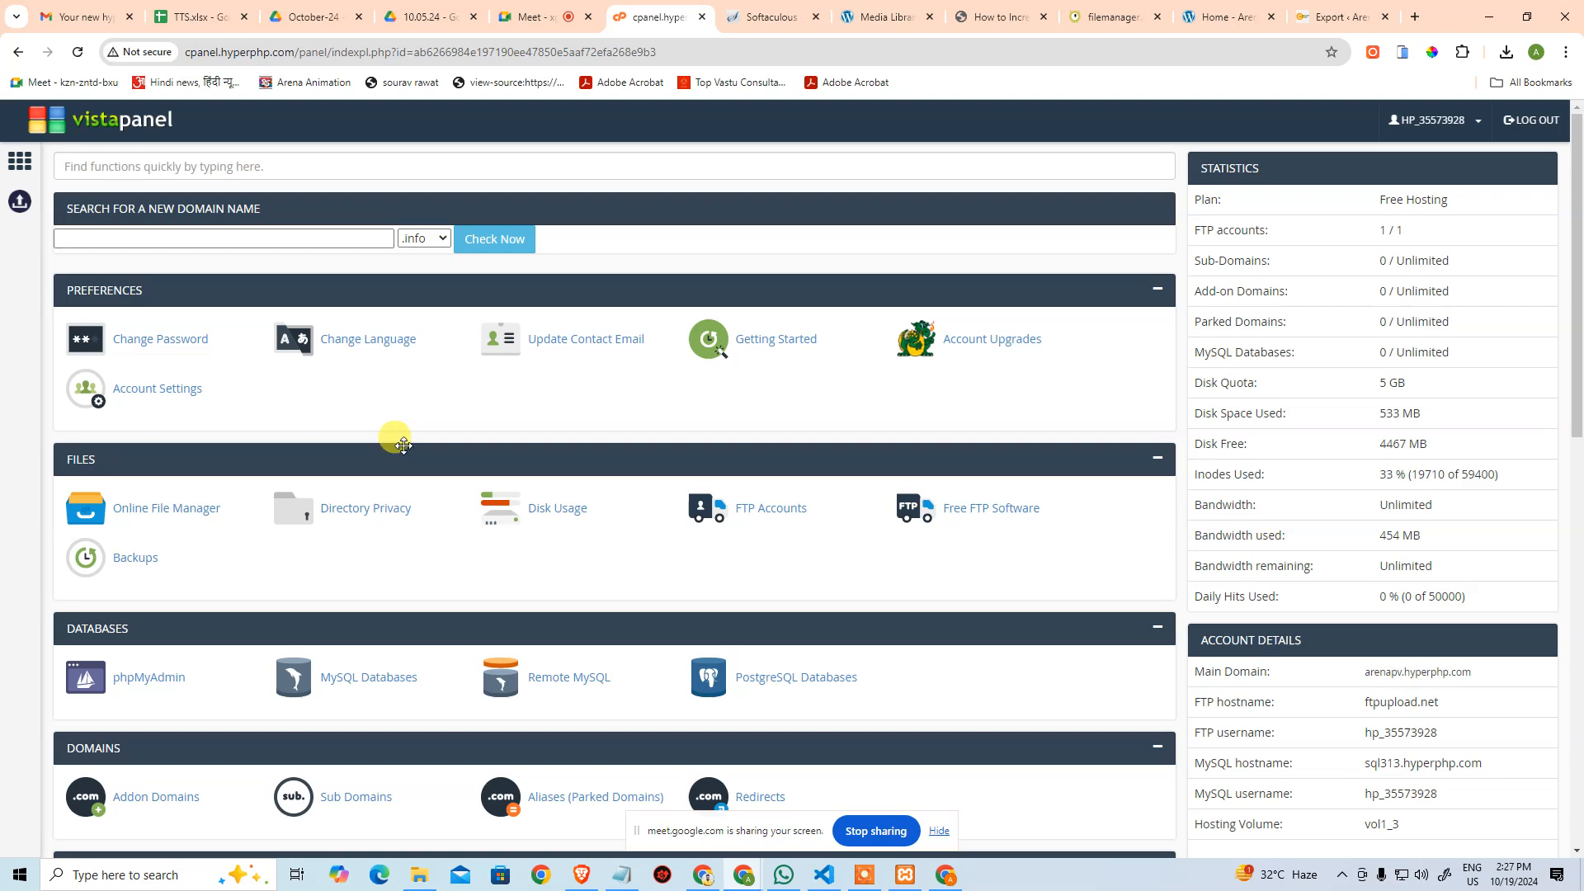
pyautogui.scroll(-2, 404, 446)
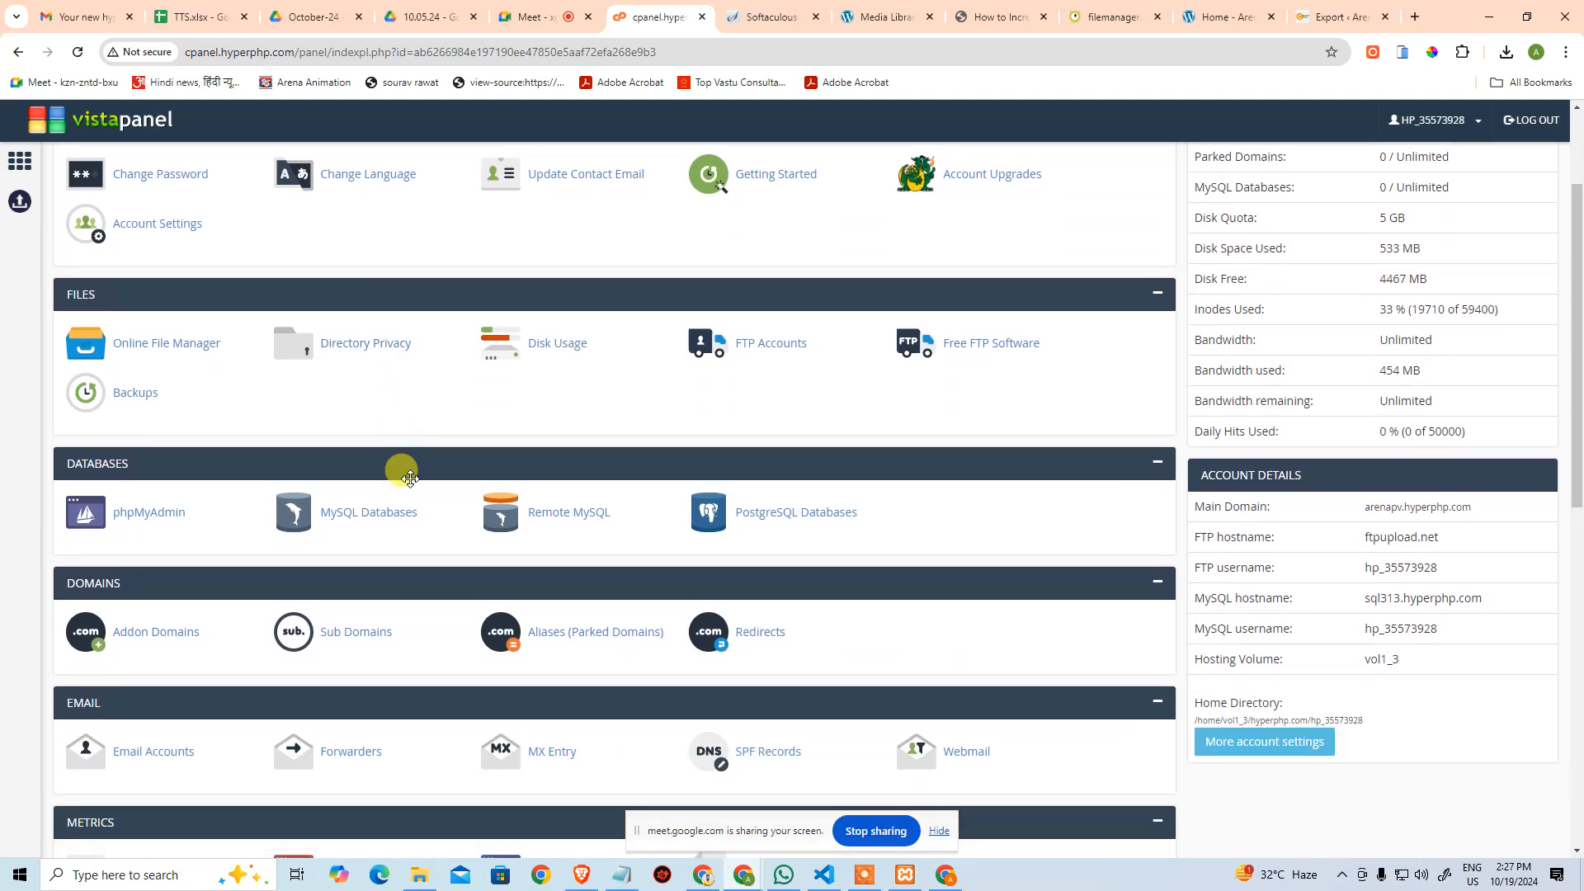
pyautogui.scroll(-1, 410, 478)
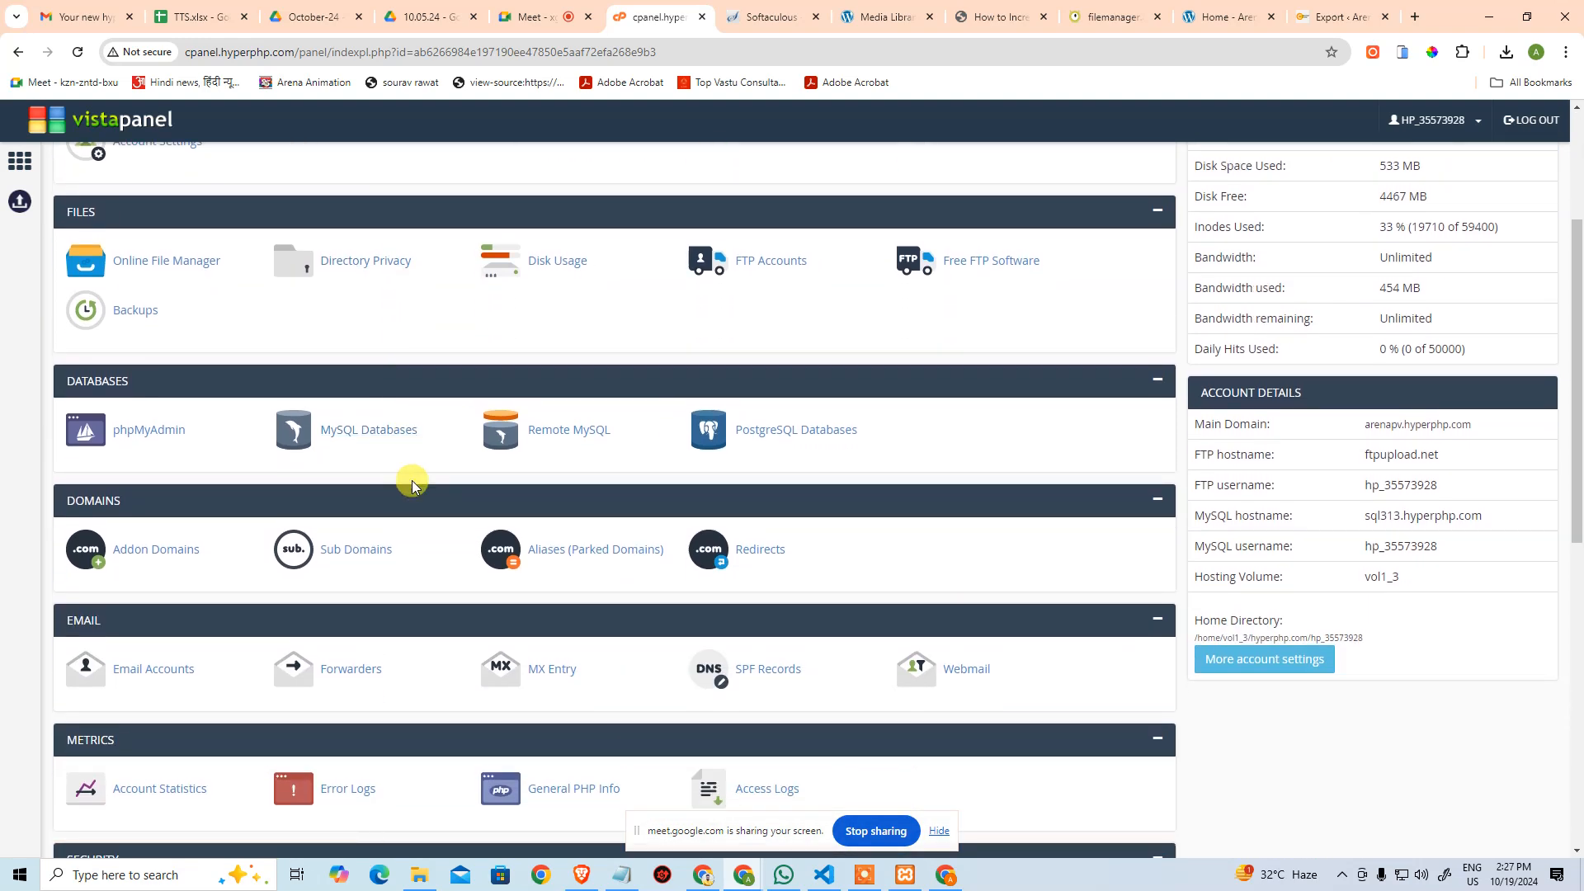
pyautogui.scroll(-4, 415, 484)
pyautogui.scroll(-3, 419, 489)
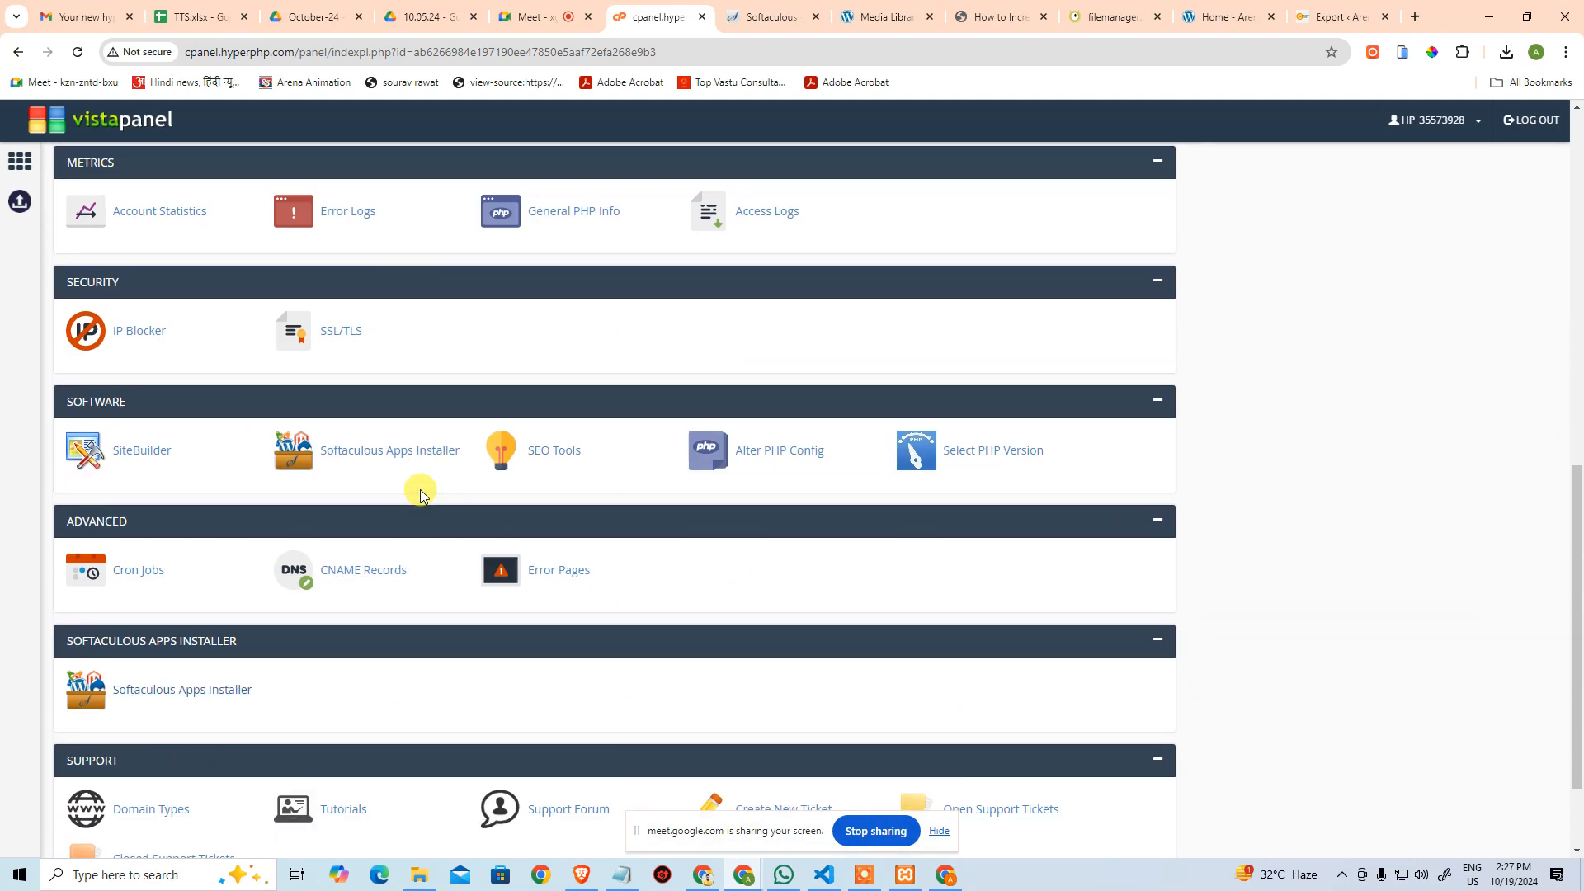
pyautogui.scroll(-2, 419, 489)
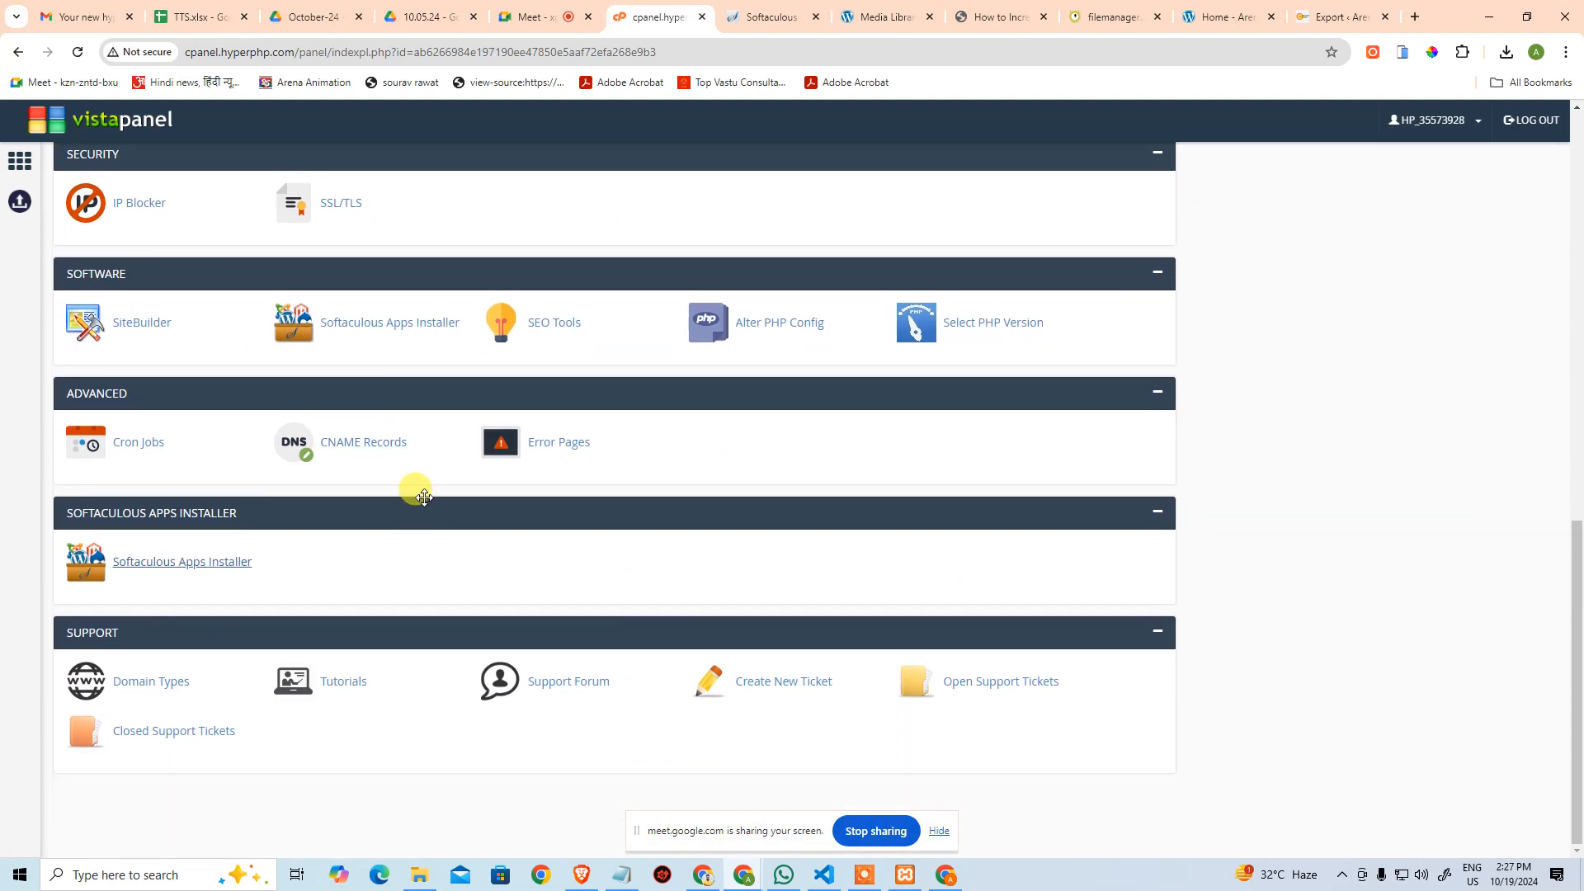
pyautogui.scroll(4, 427, 497)
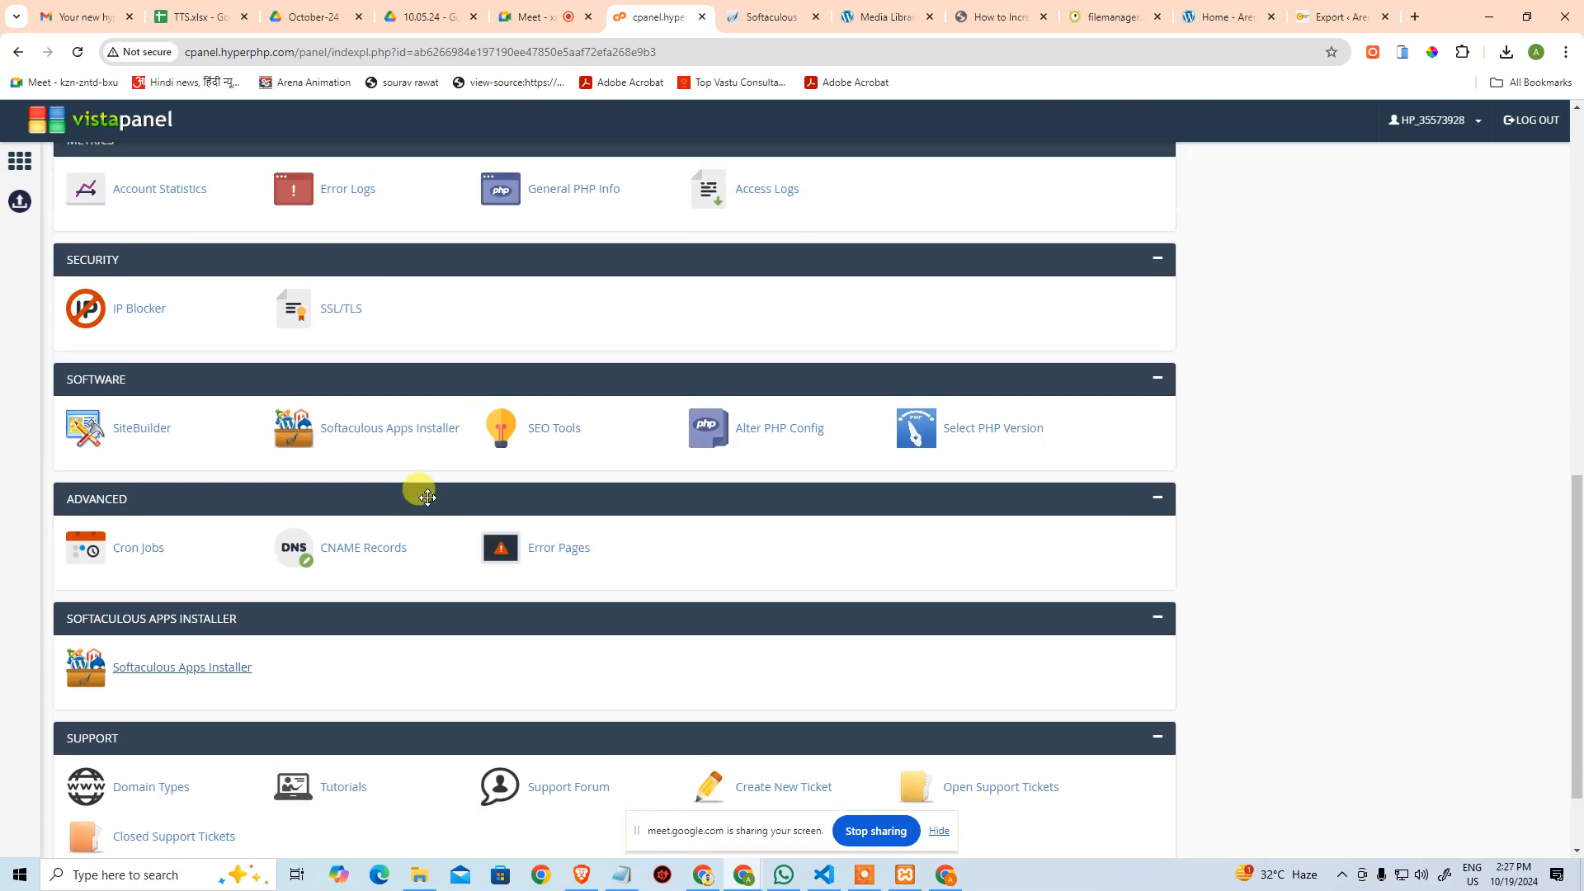
pyautogui.scroll(5, 429, 496)
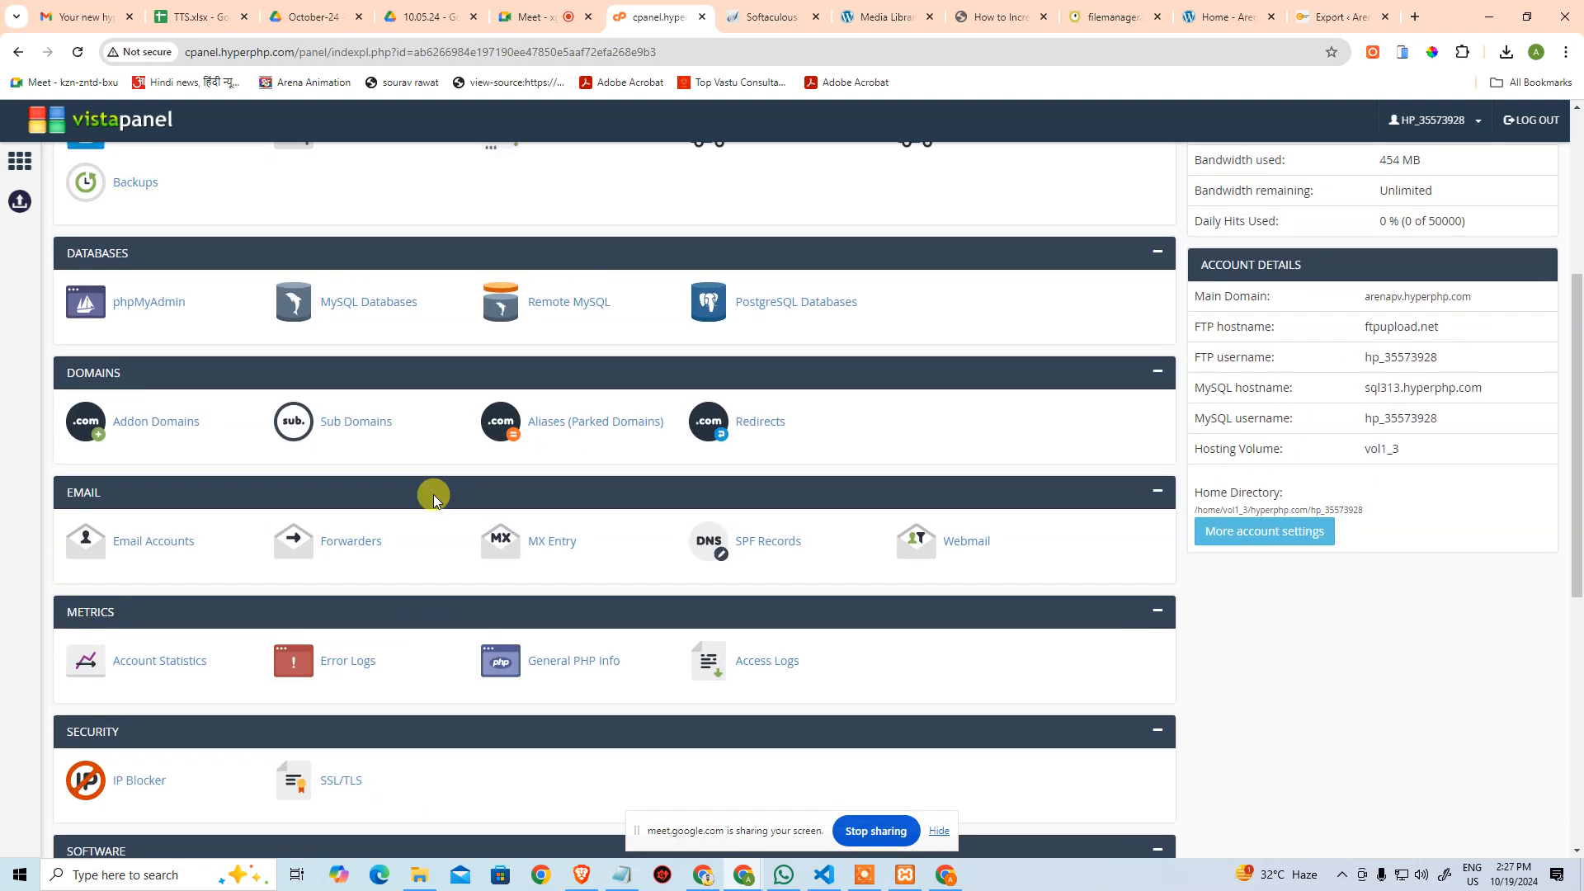
pyautogui.scroll(2, 434, 499)
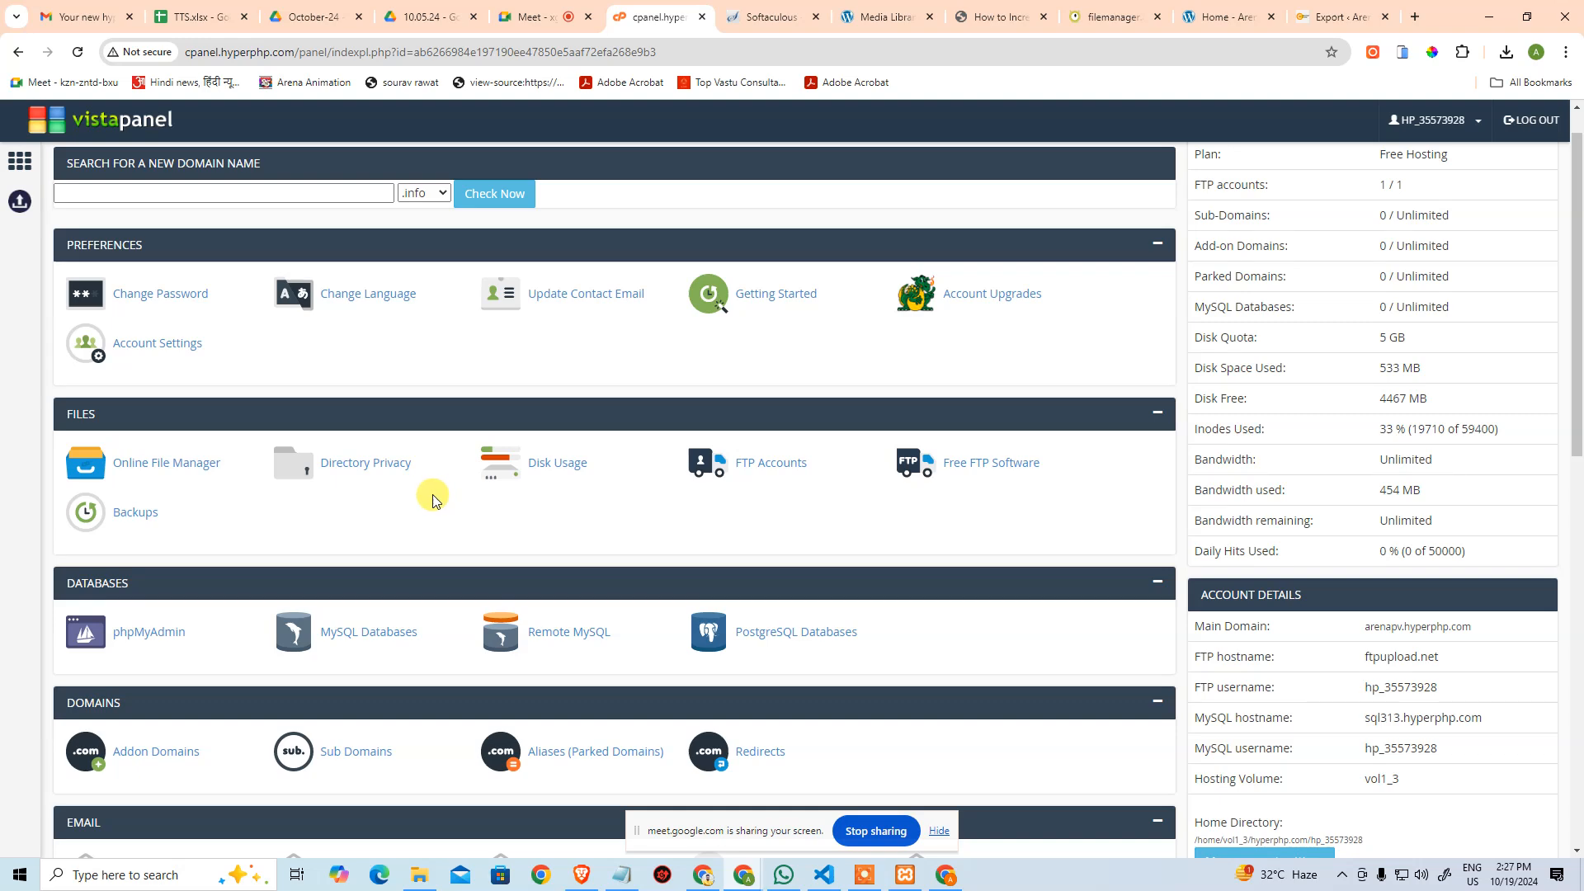
pyautogui.scroll(1, 432, 500)
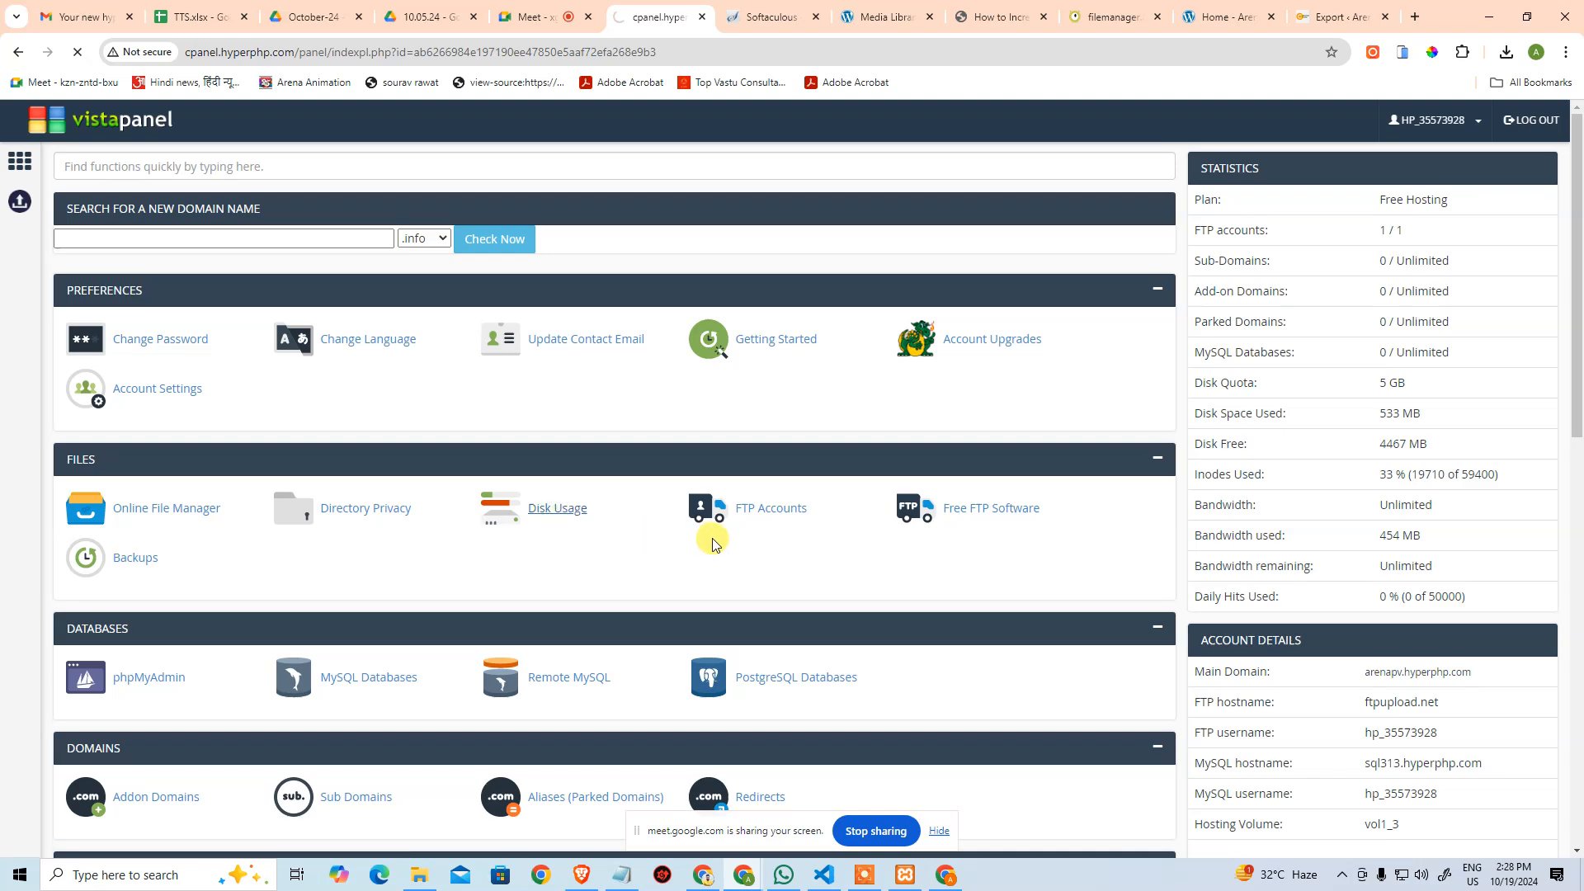
pyautogui.click(555, 509)
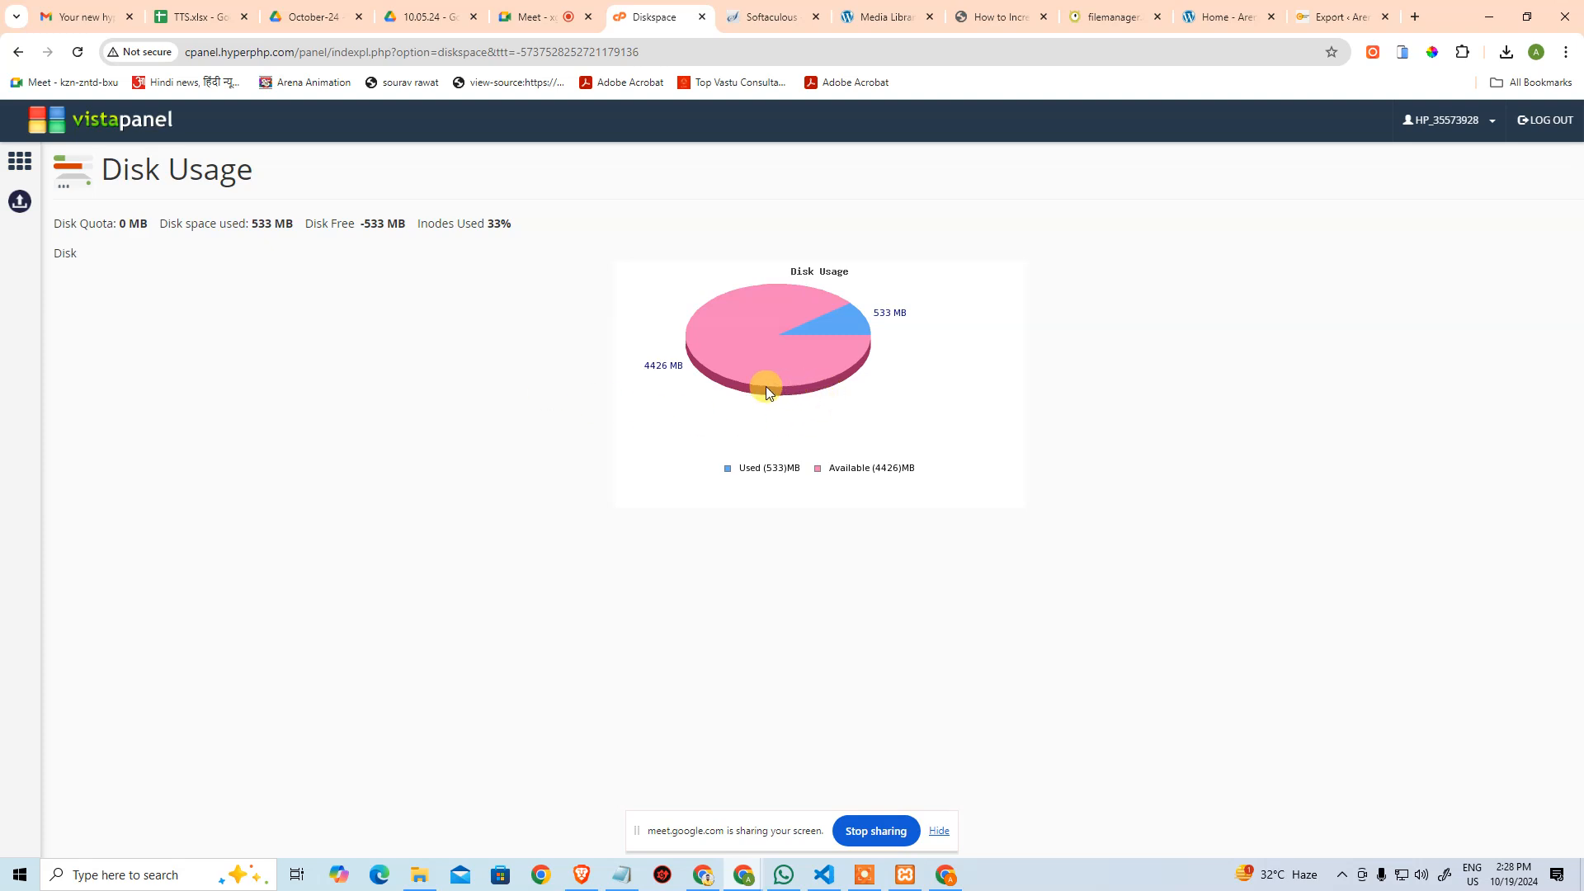
pyautogui.click(18, 52)
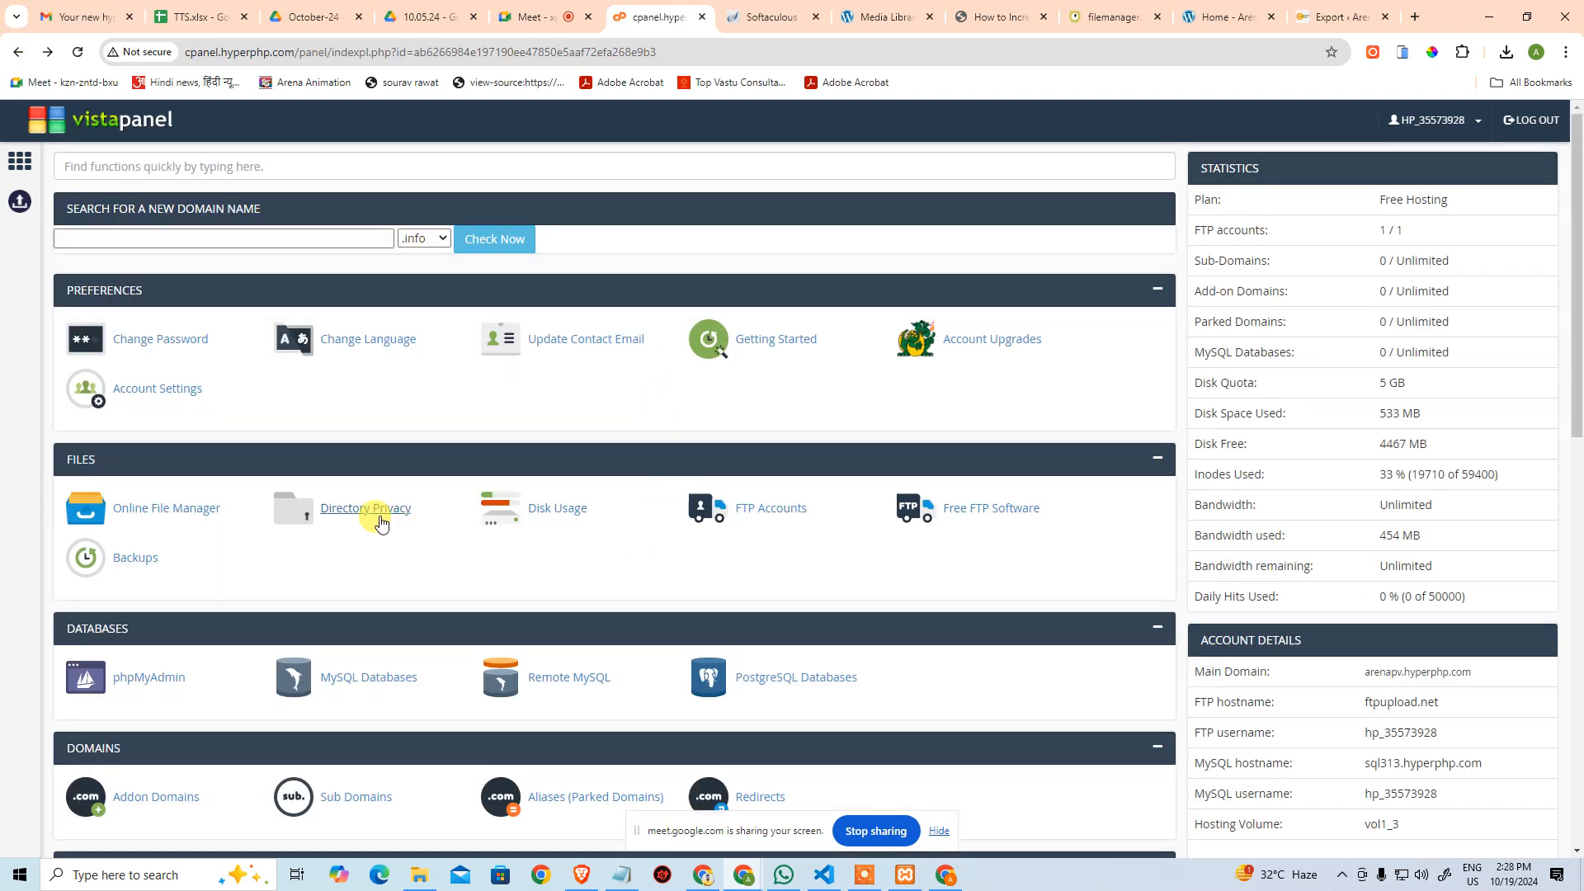
pyautogui.click(164, 394)
pyautogui.scroll(-10, 177, 534)
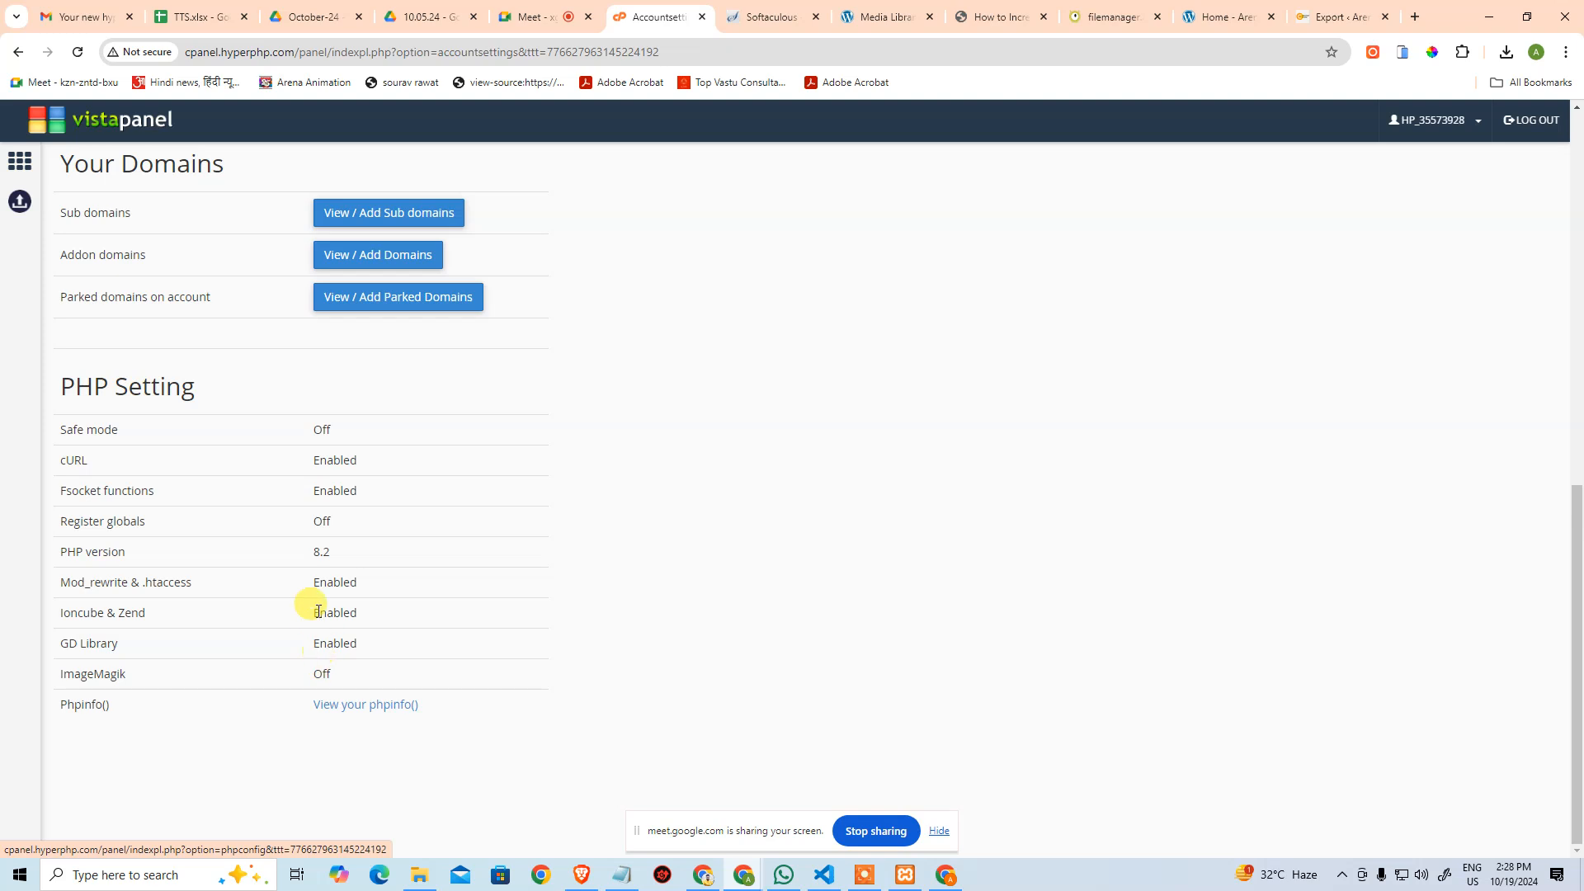
pyautogui.scroll(6, 313, 472)
pyautogui.scroll(4, 318, 472)
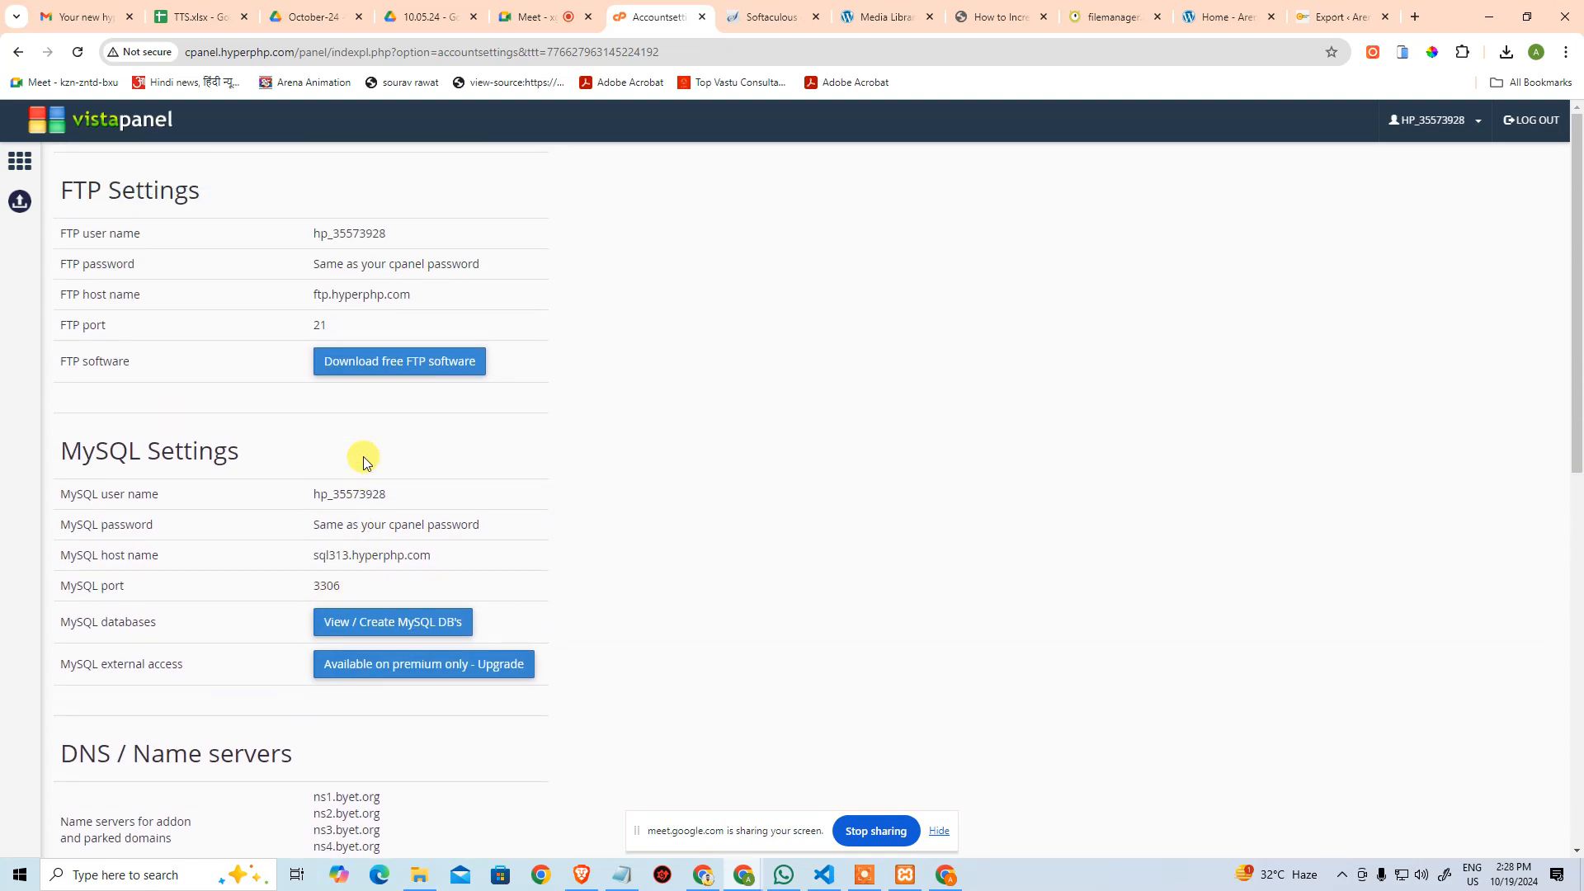
pyautogui.click(63, 114)
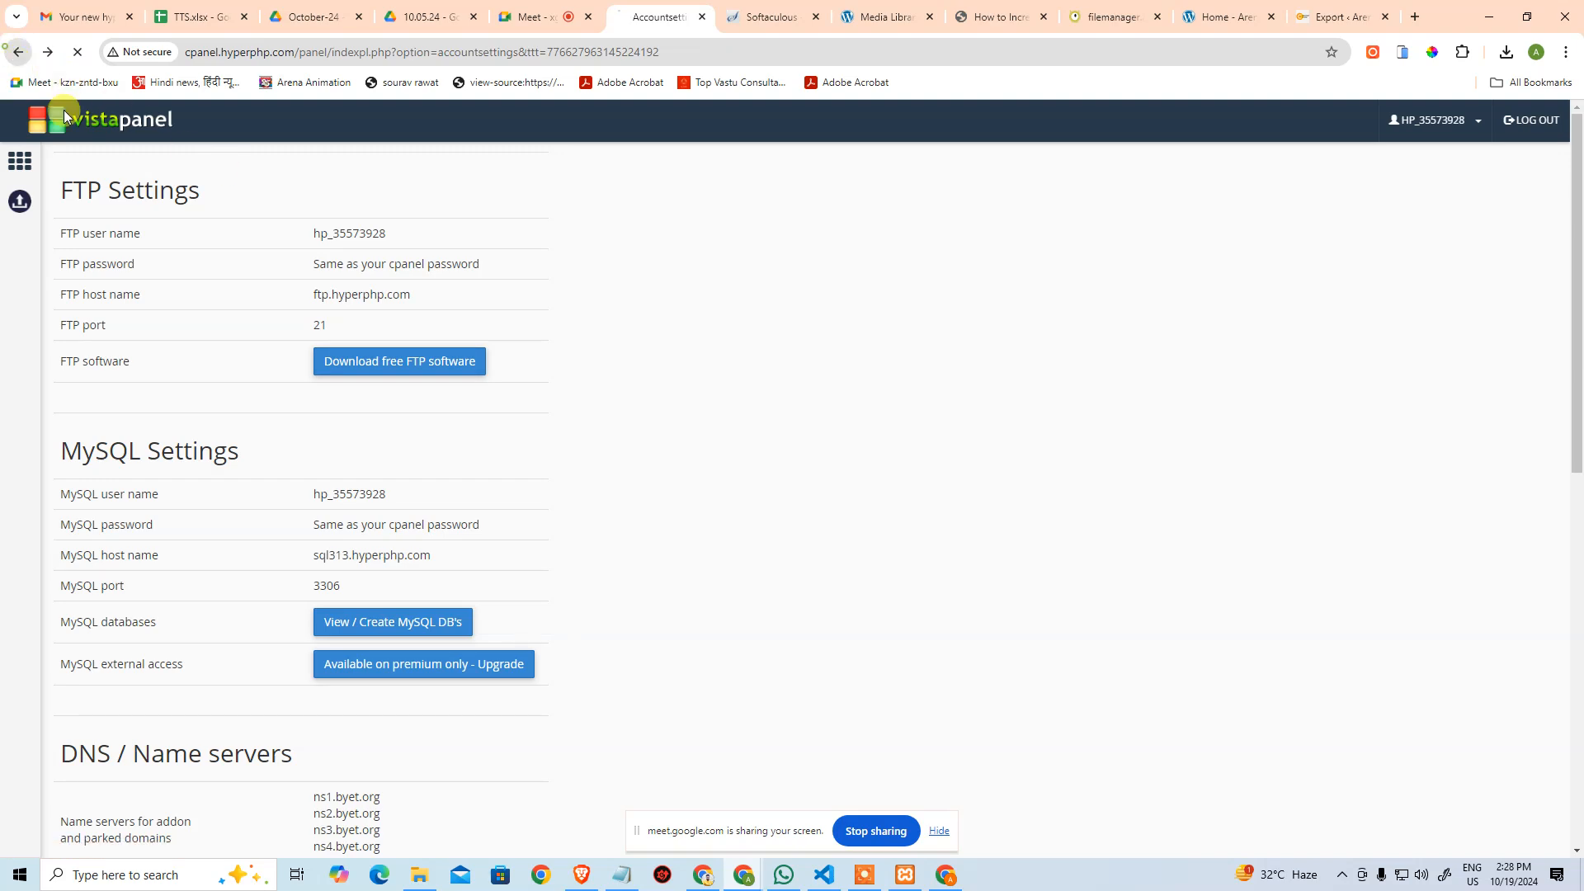
pyautogui.scroll(-3, 1408, 679)
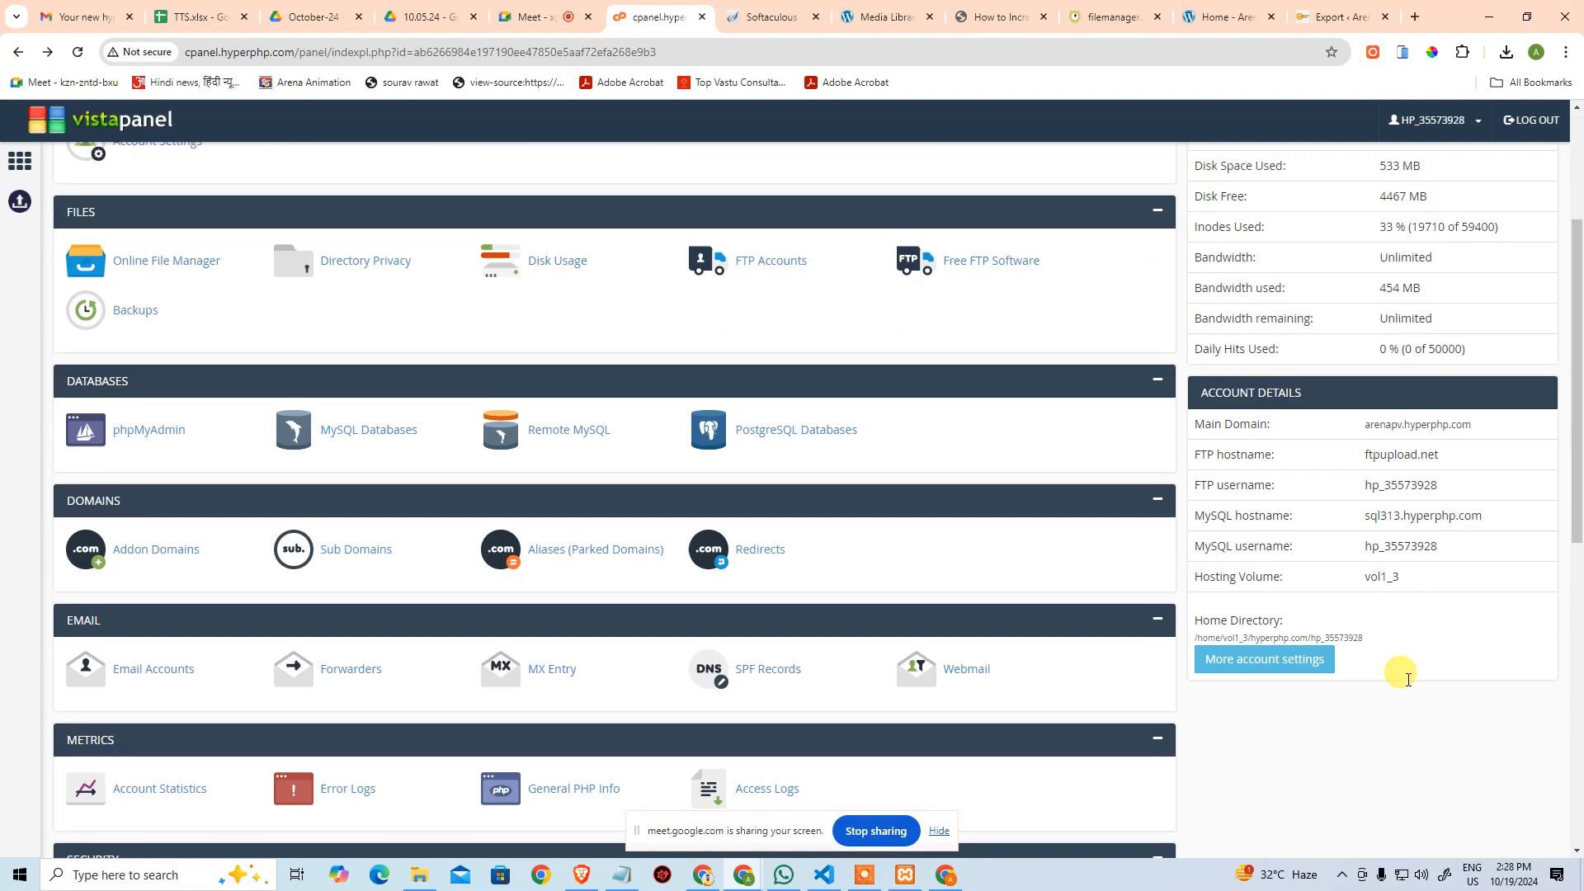
pyautogui.scroll(-5, 1394, 718)
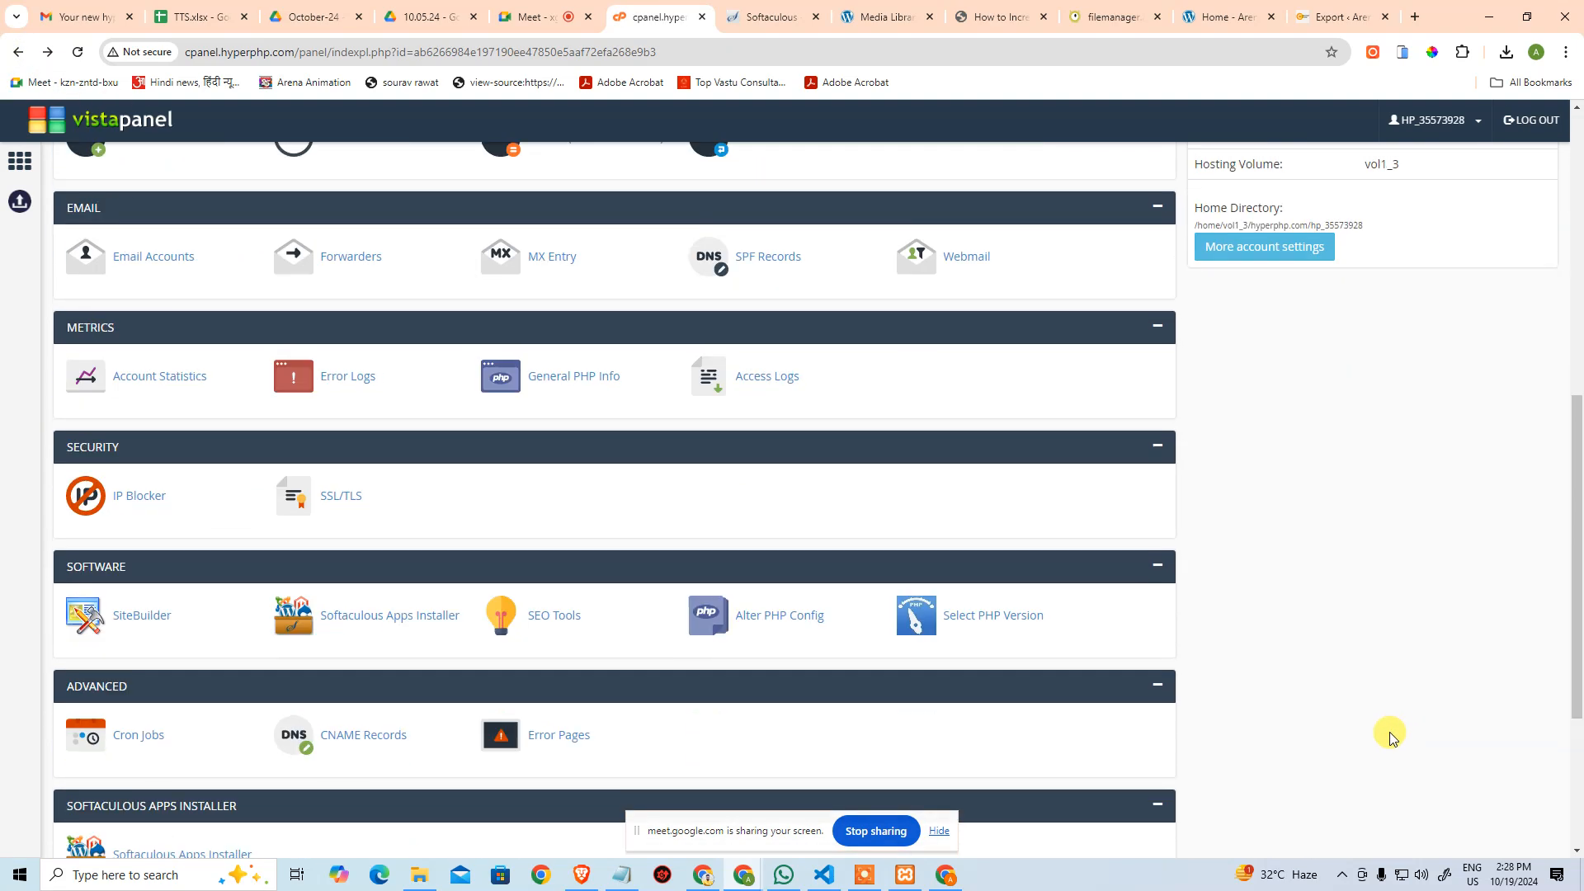
pyautogui.scroll(-3, 1388, 736)
pyautogui.scroll(4, 1387, 731)
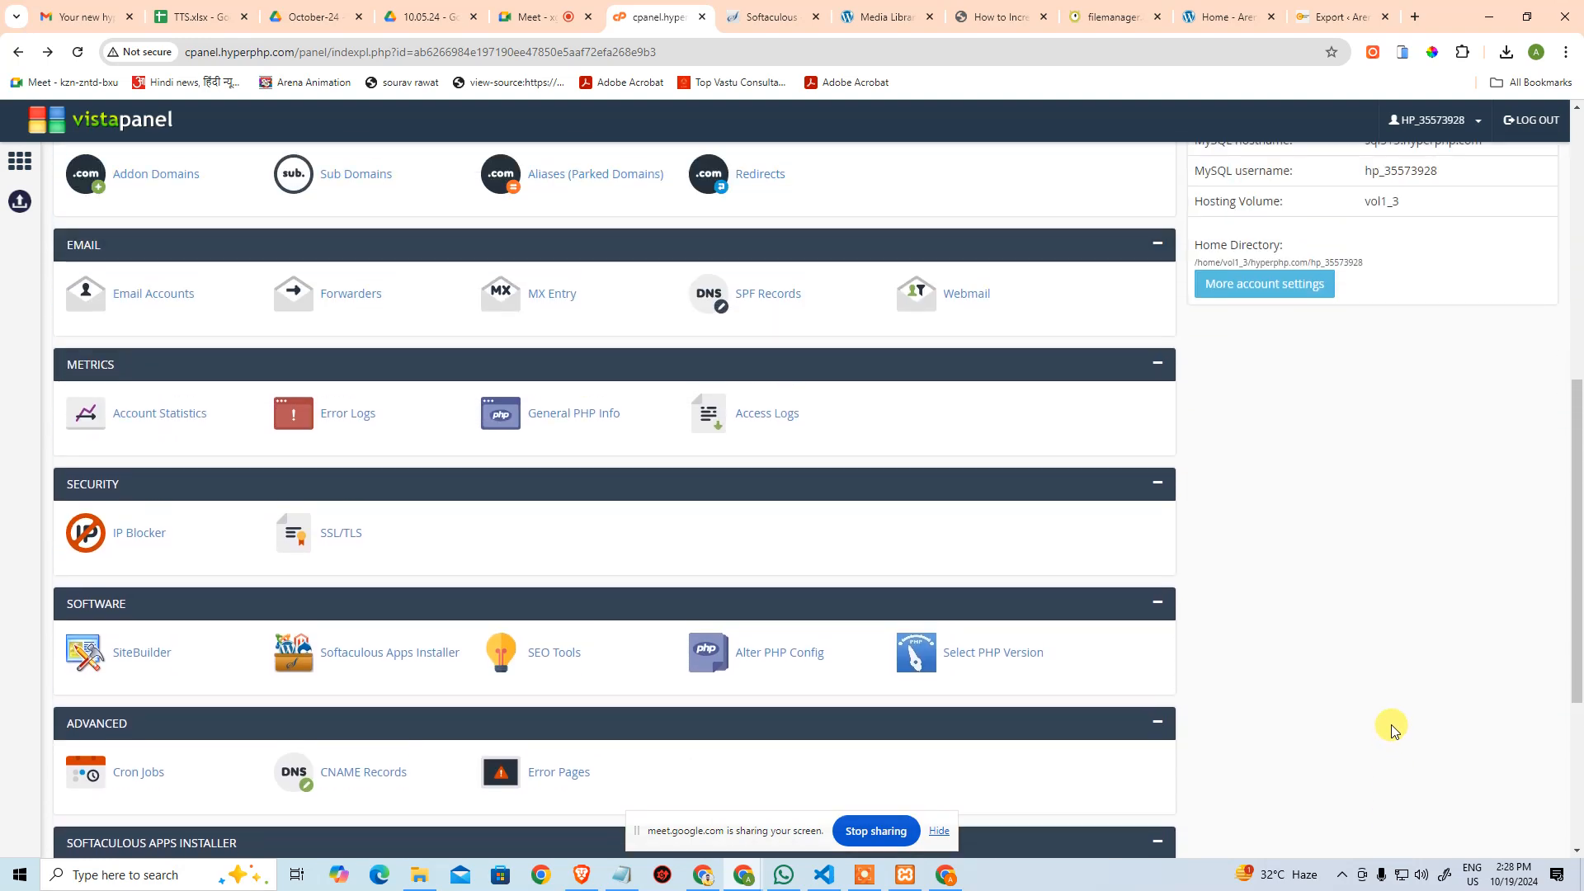
pyautogui.scroll(5, 1392, 726)
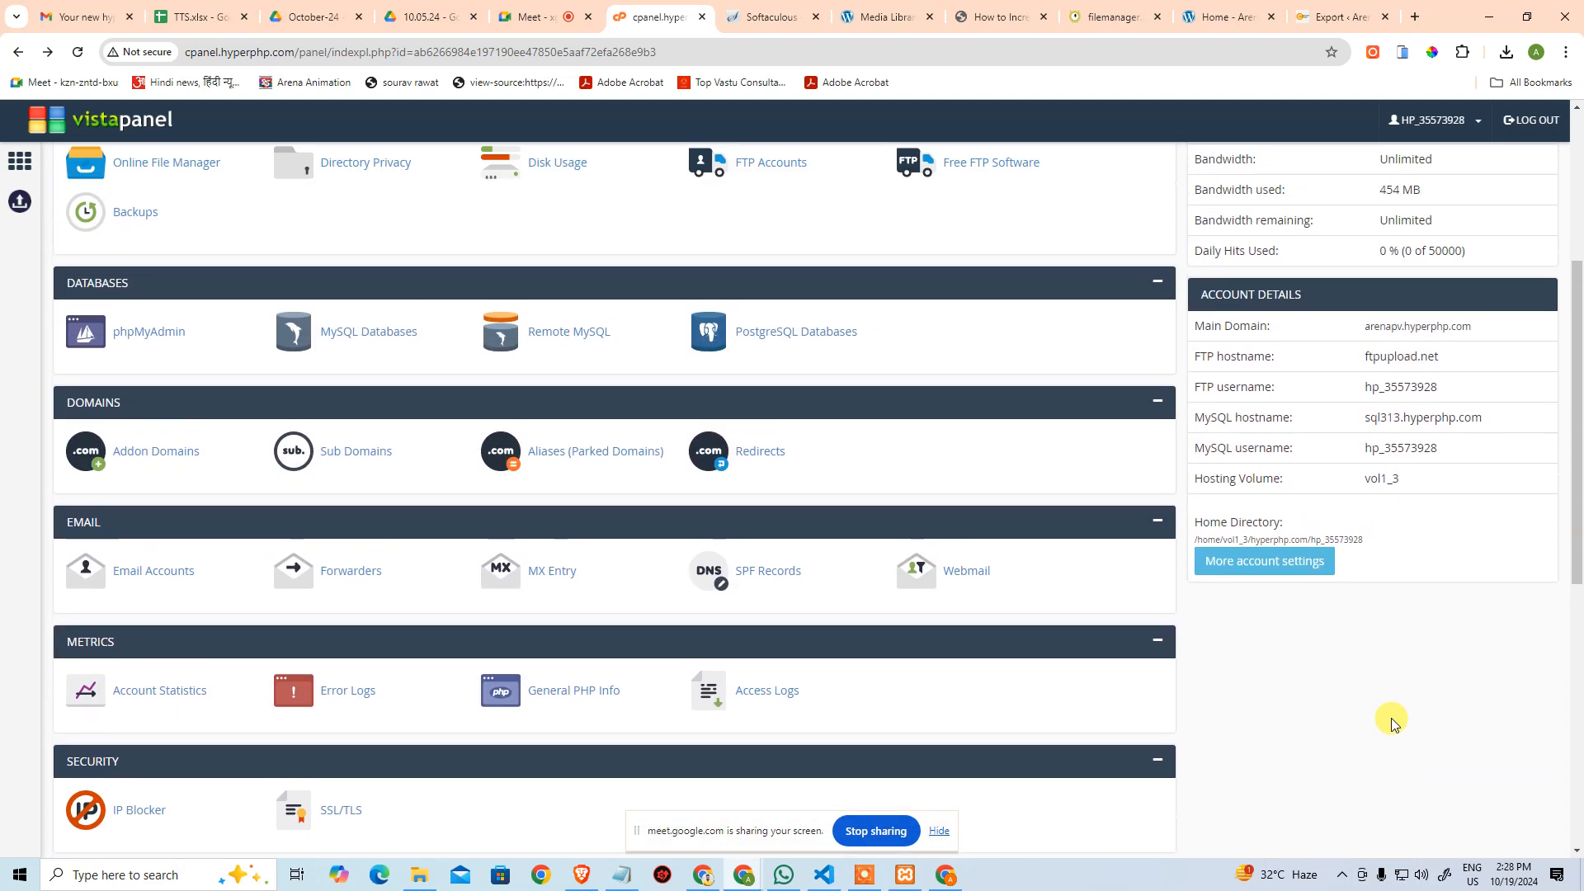
pyautogui.scroll(3, 1391, 718)
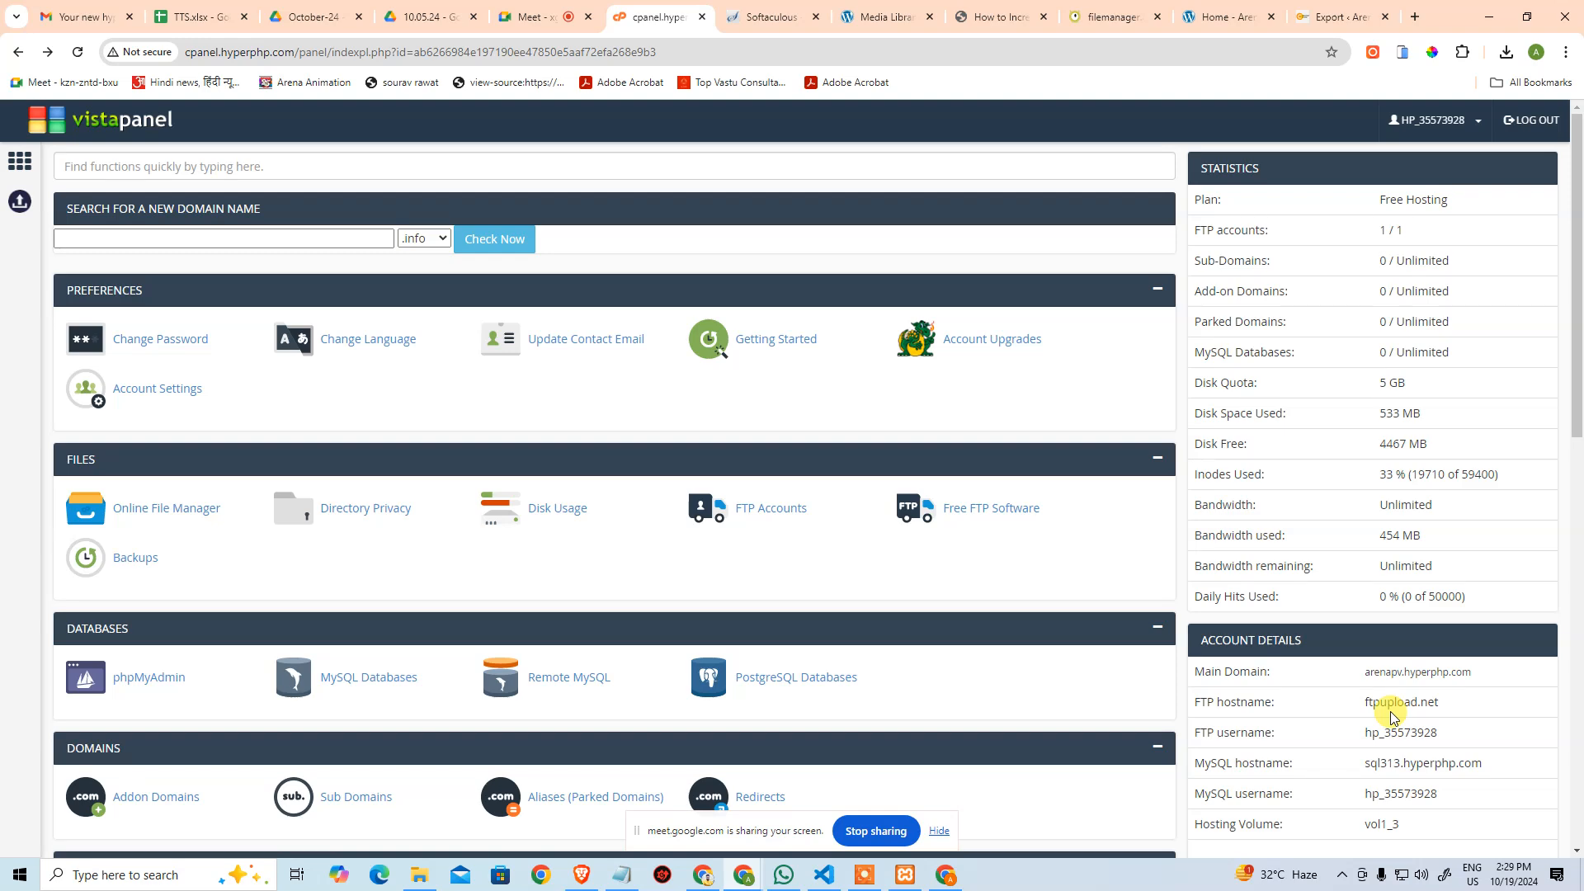
# Open the VistaPanel account options list, scroll through it, then close it
pyautogui.click(1473, 121)
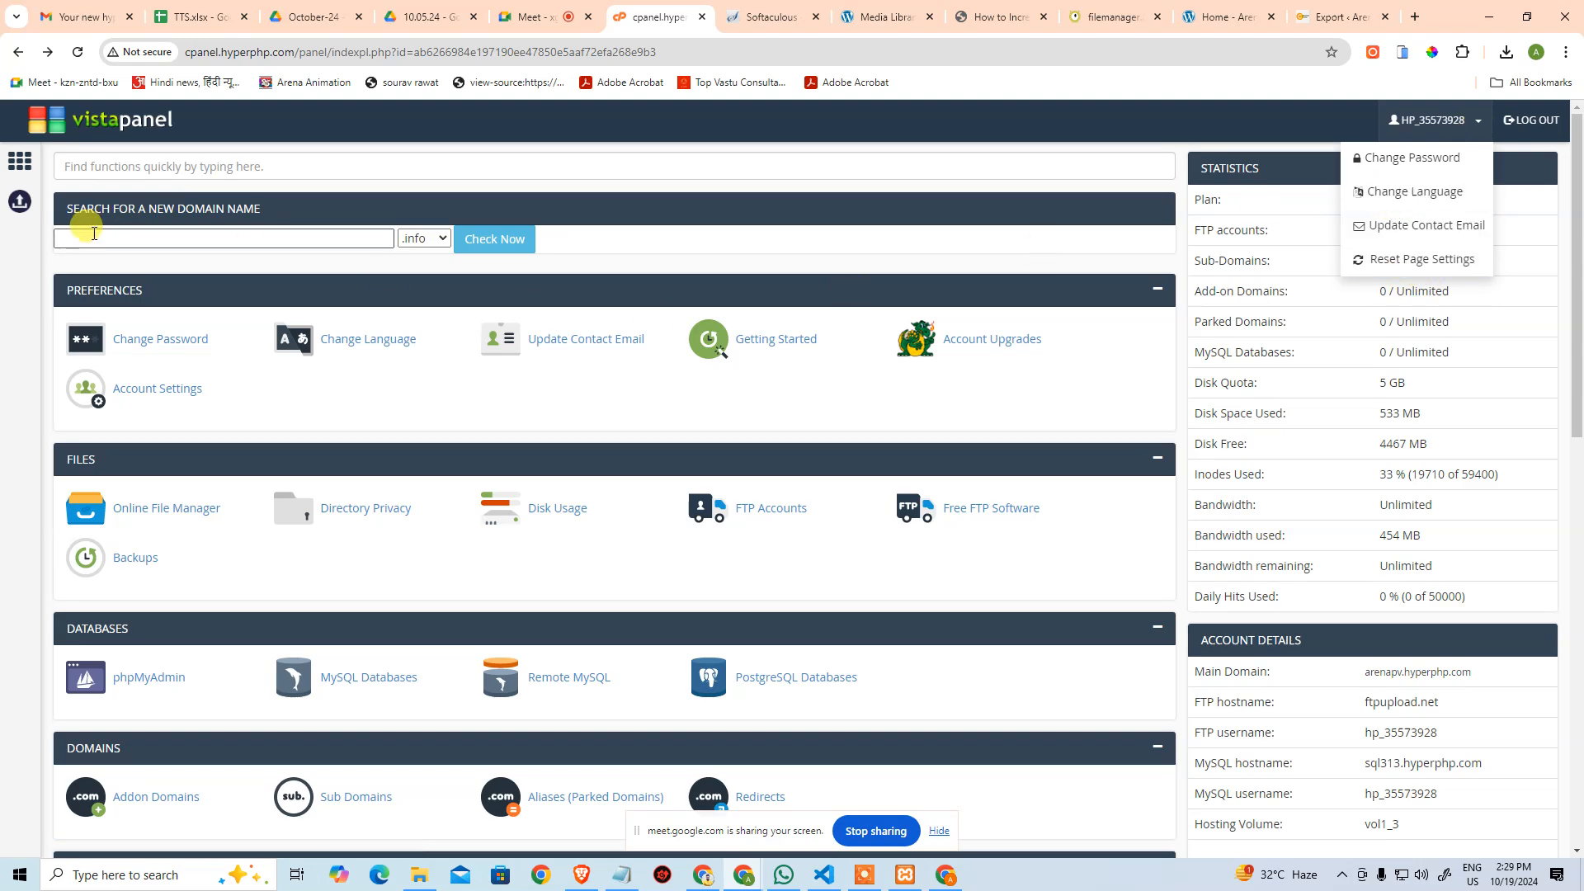
pyautogui.scroll(-4, 568, 401)
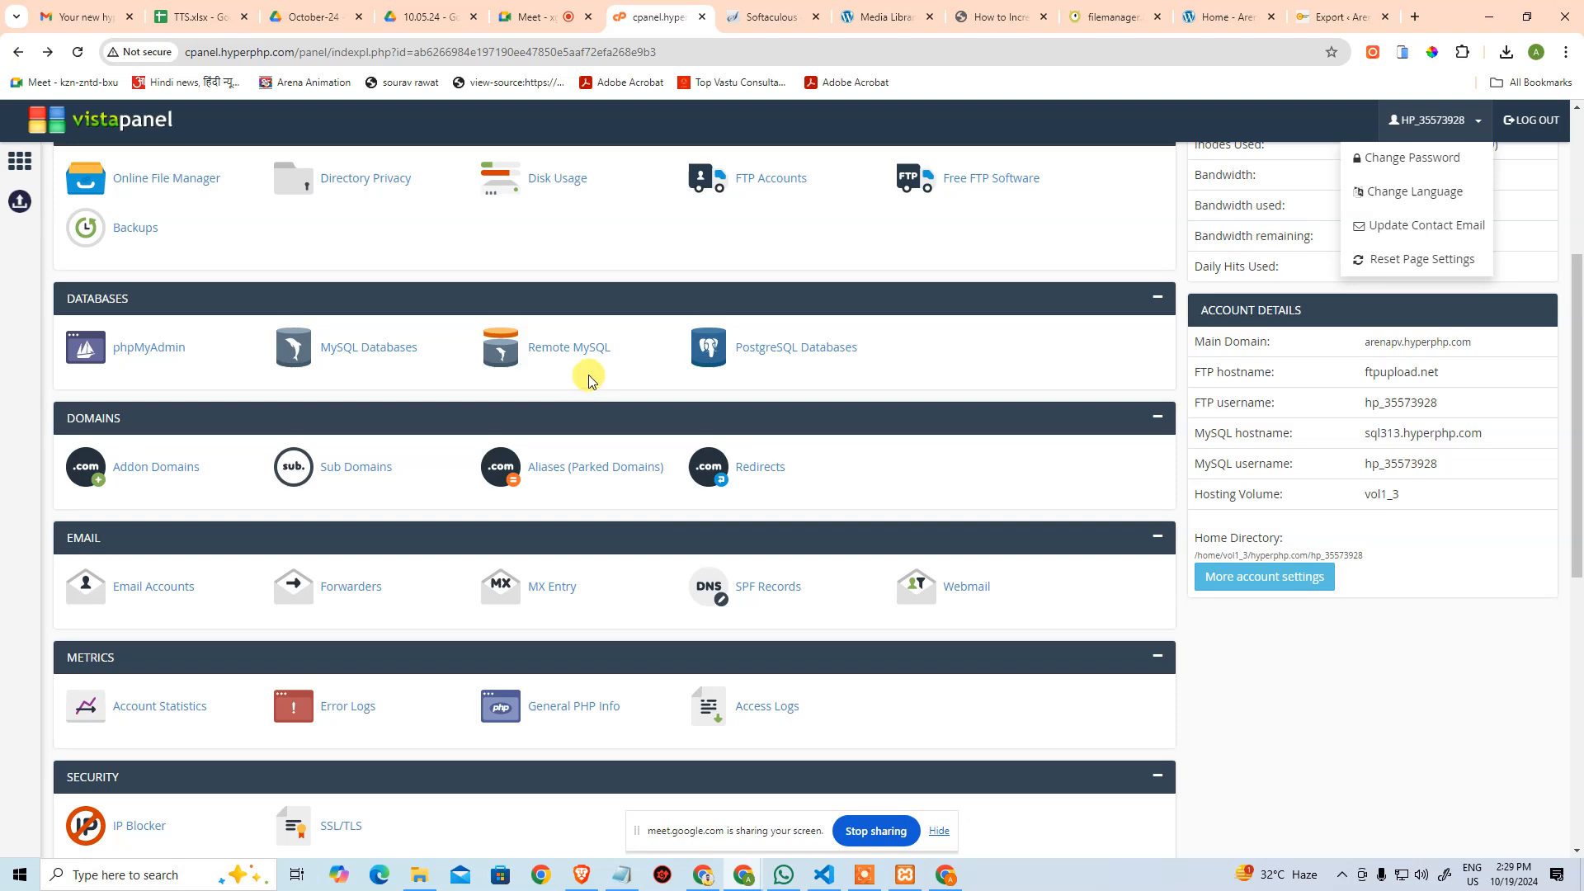
pyautogui.scroll(-5, 347, 445)
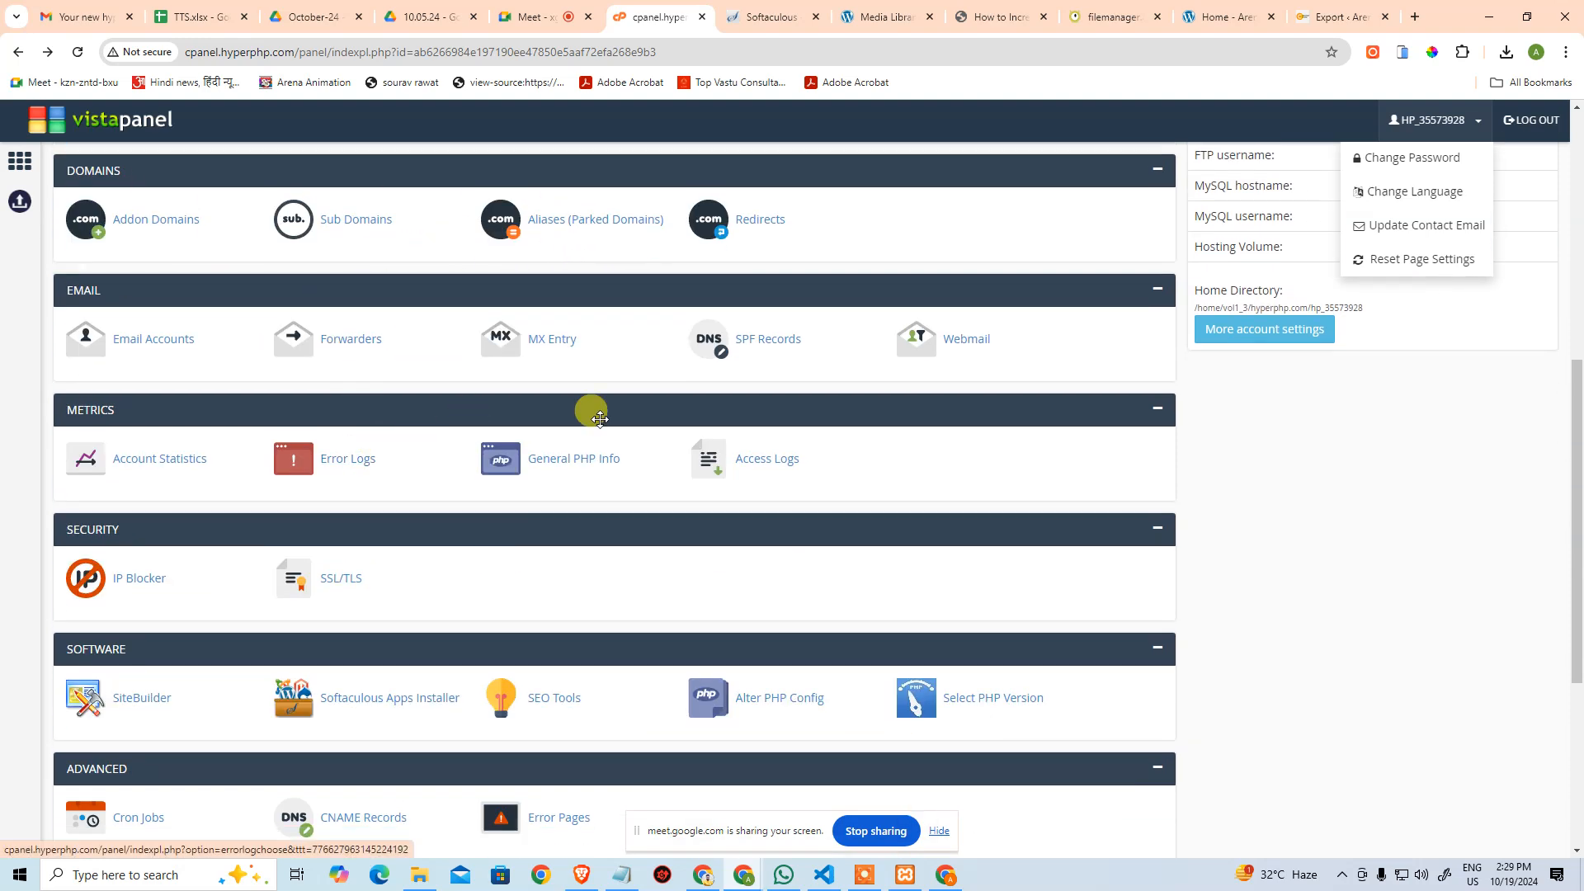
pyautogui.scroll(-3, 748, 535)
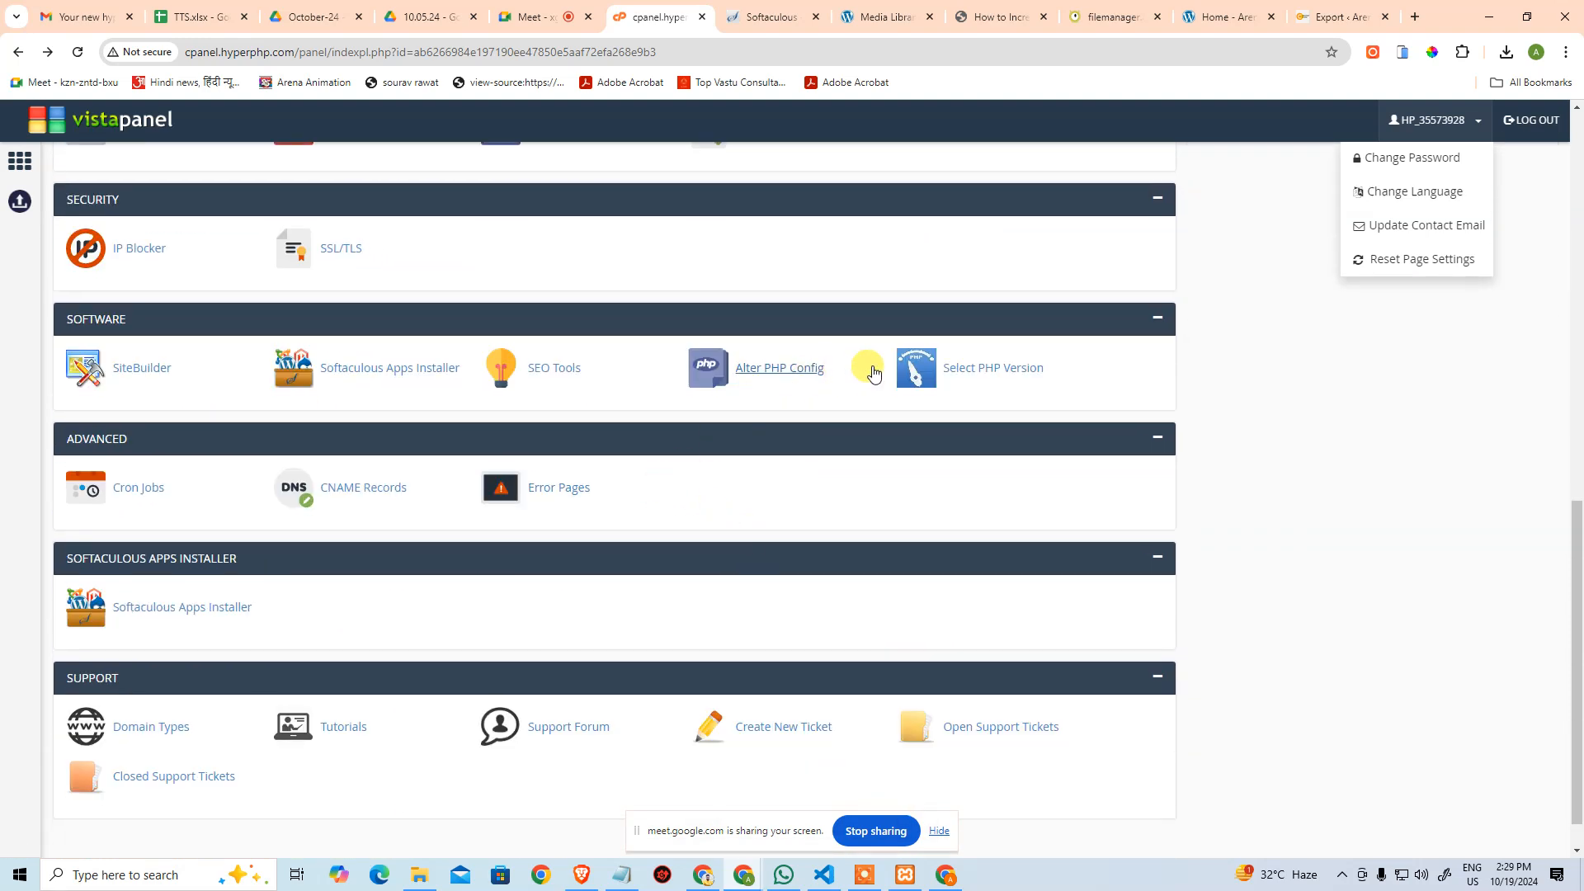
pyautogui.scroll(-1, 568, 426)
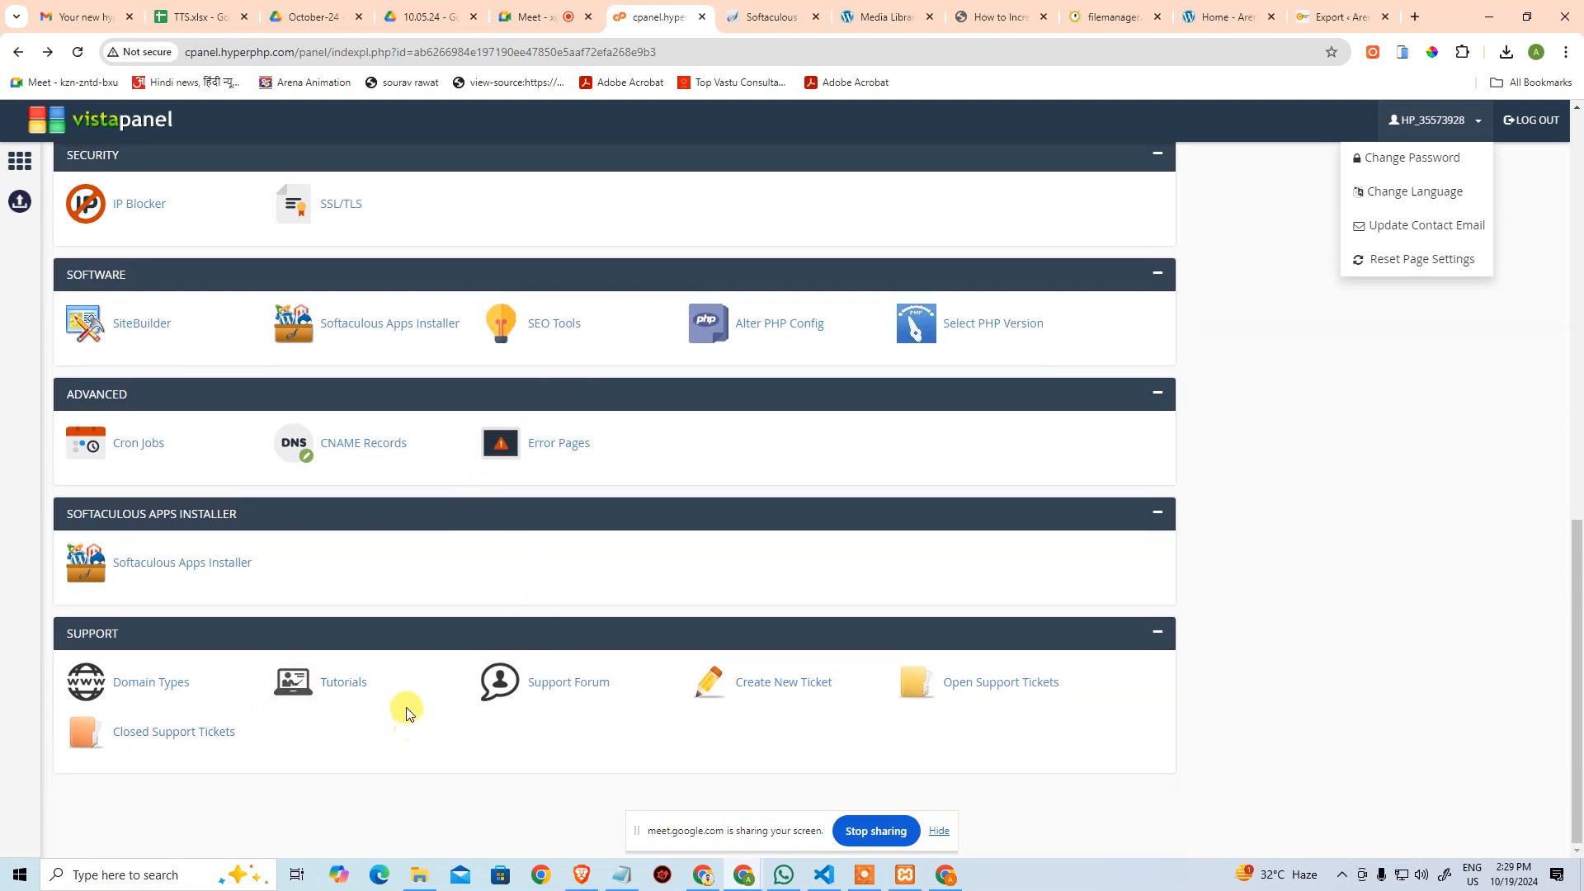
pyautogui.scroll(15, 409, 705)
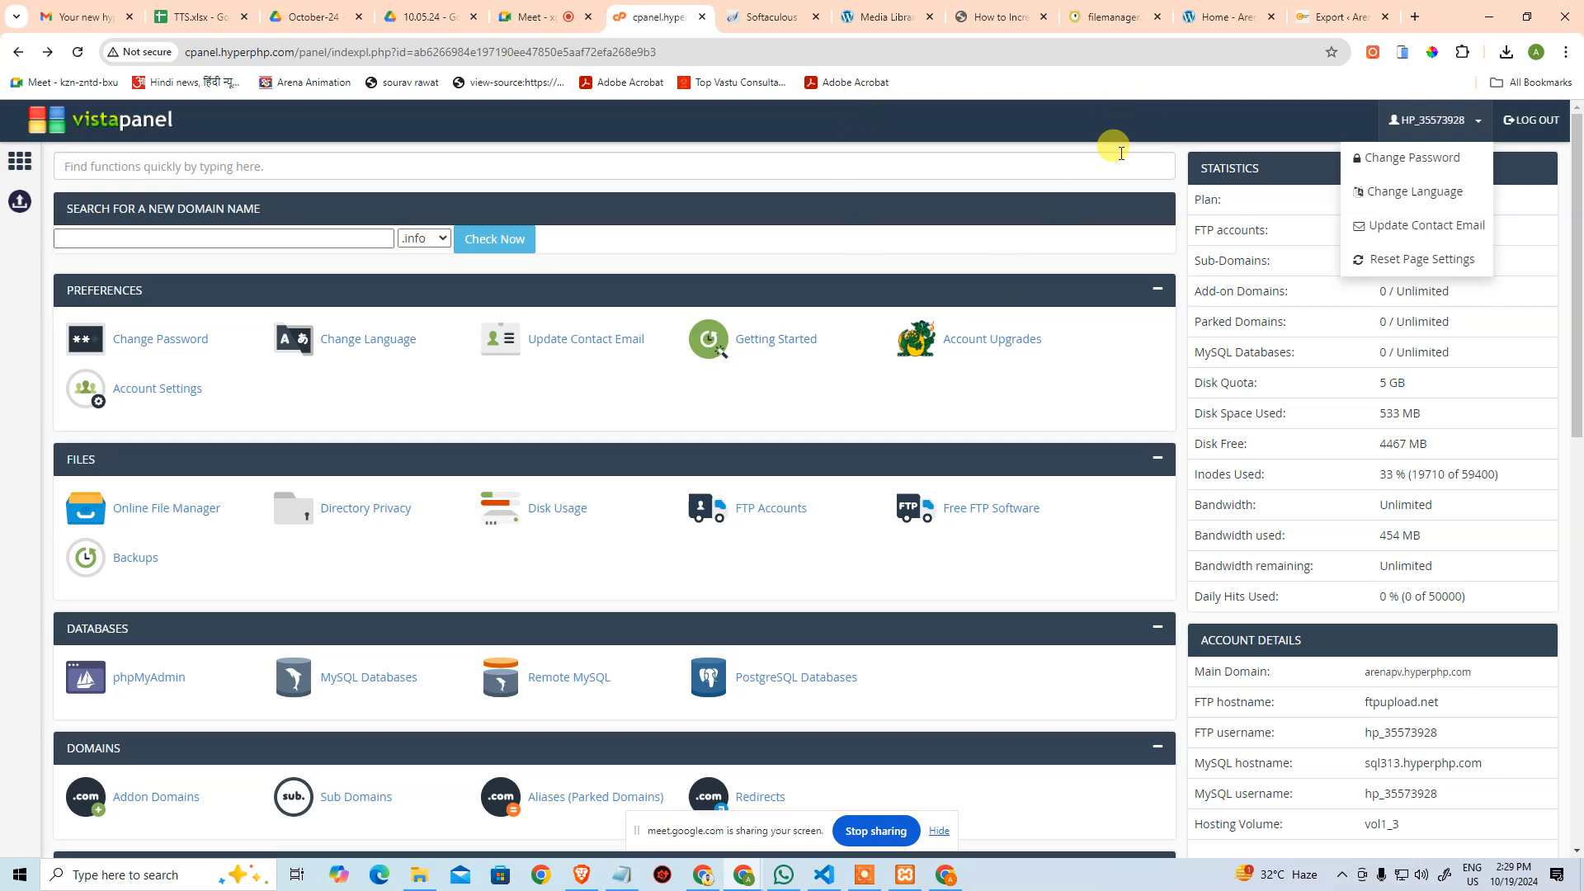
pyautogui.click(1226, 107)
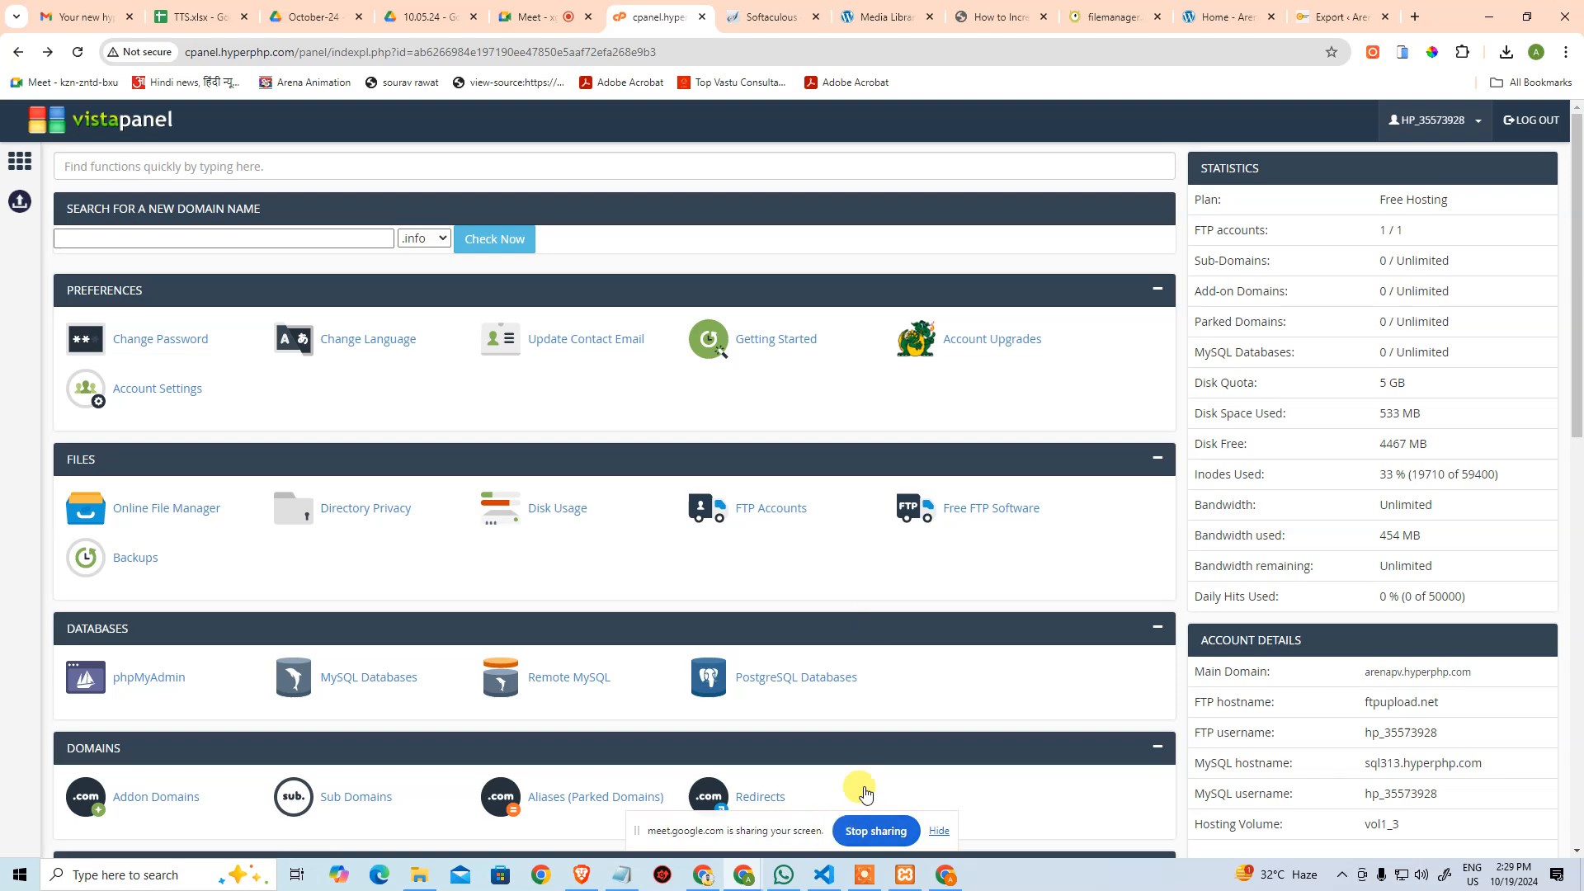
# Look over the site, upload-limit article and export tabs, dismissing the localhost download dialog
pyautogui.click(1213, 18)
pyautogui.click(967, 16)
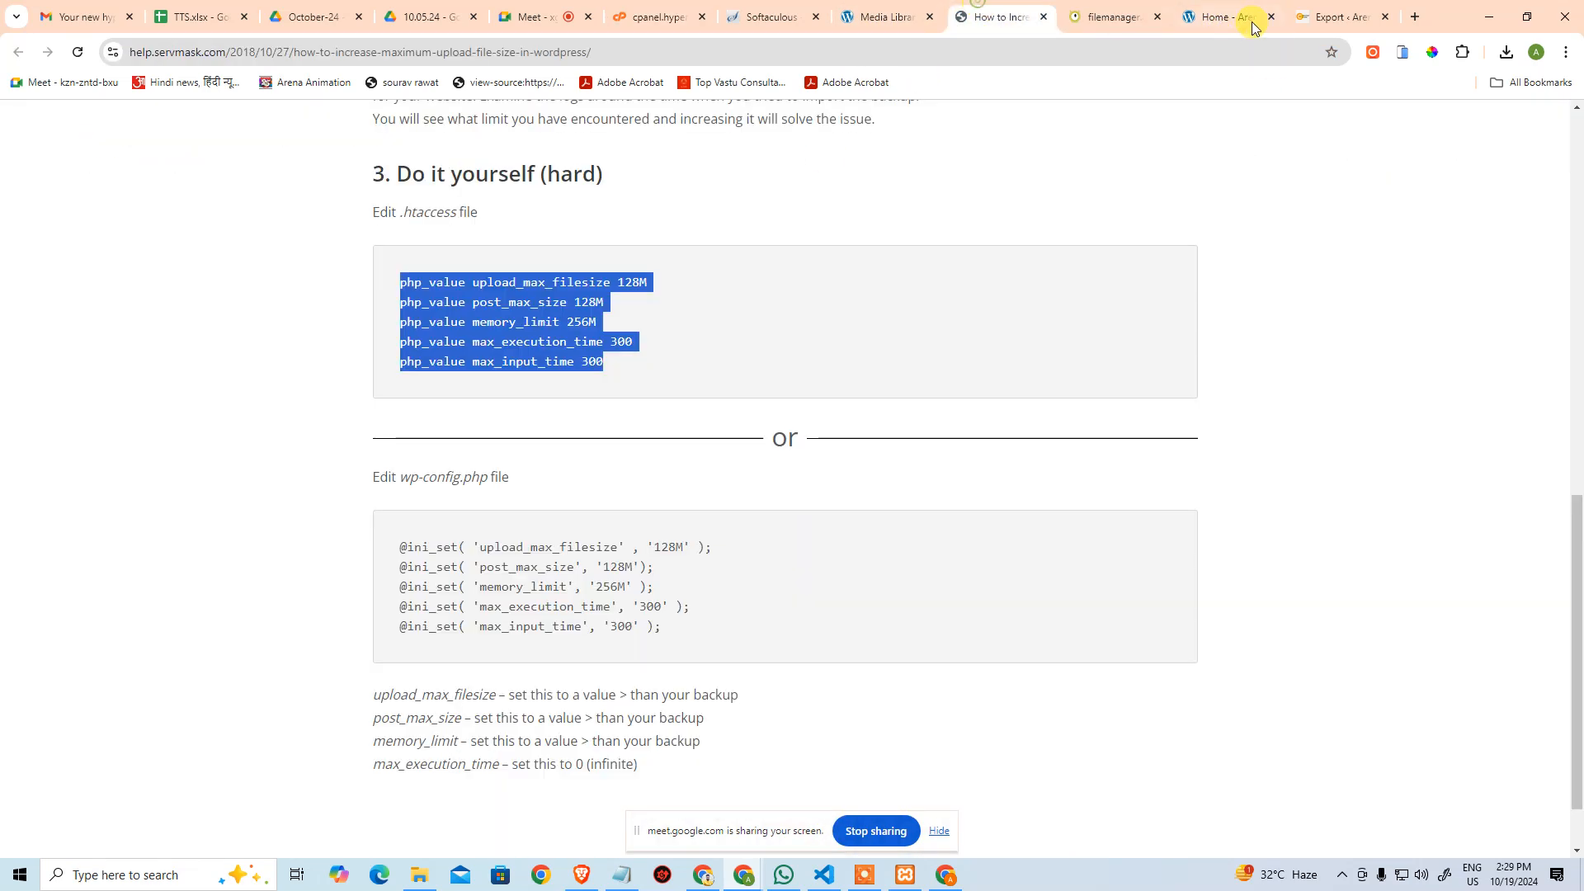
pyautogui.click(1245, 16)
pyautogui.click(1322, 10)
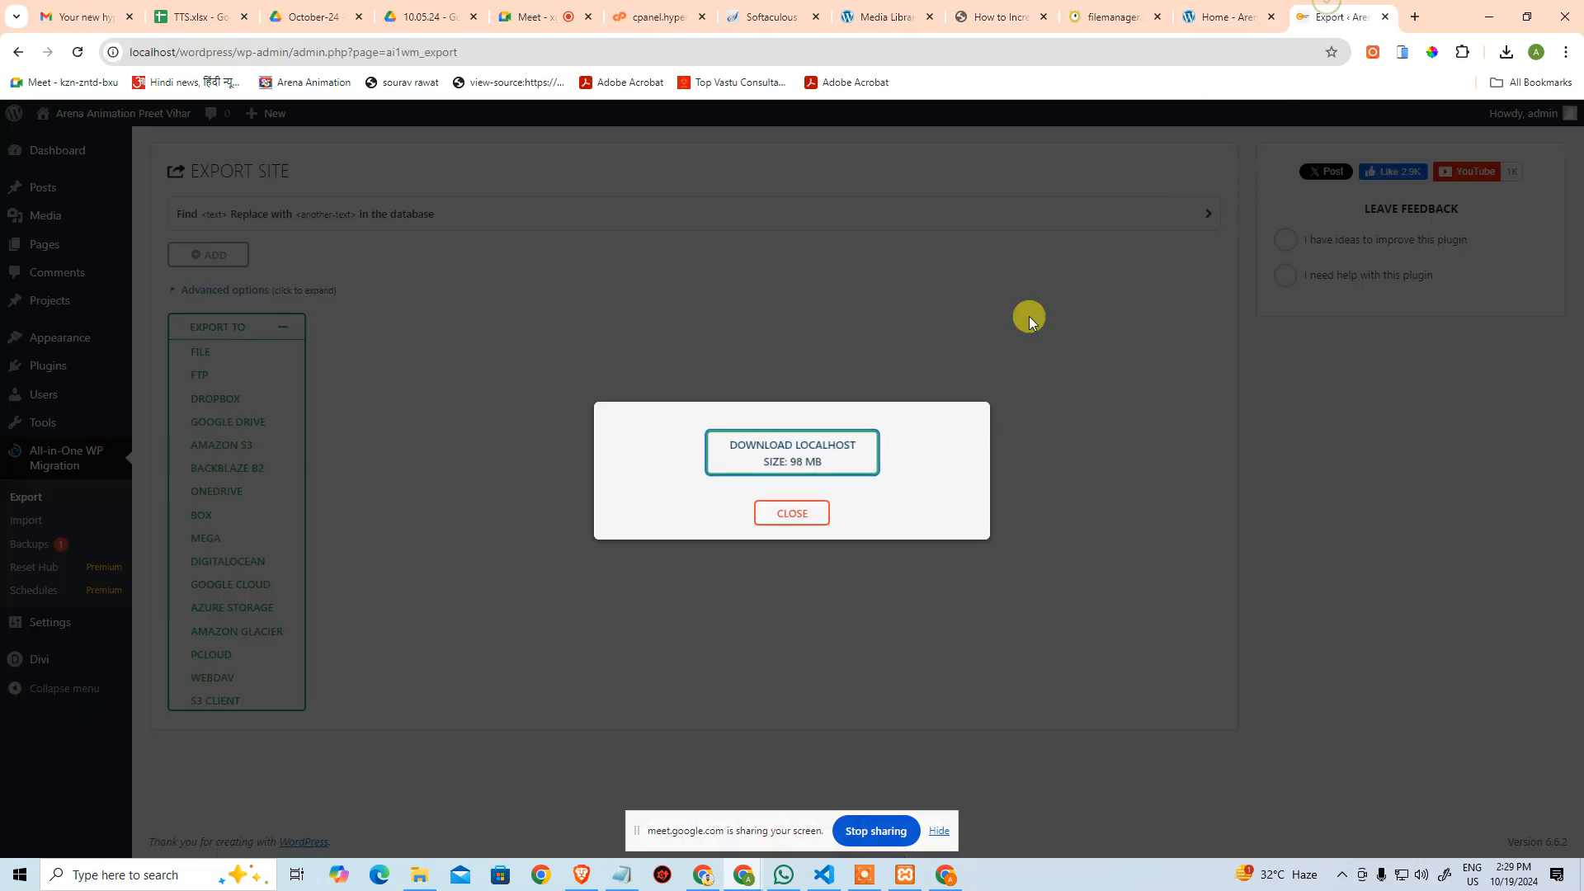
pyautogui.click(777, 512)
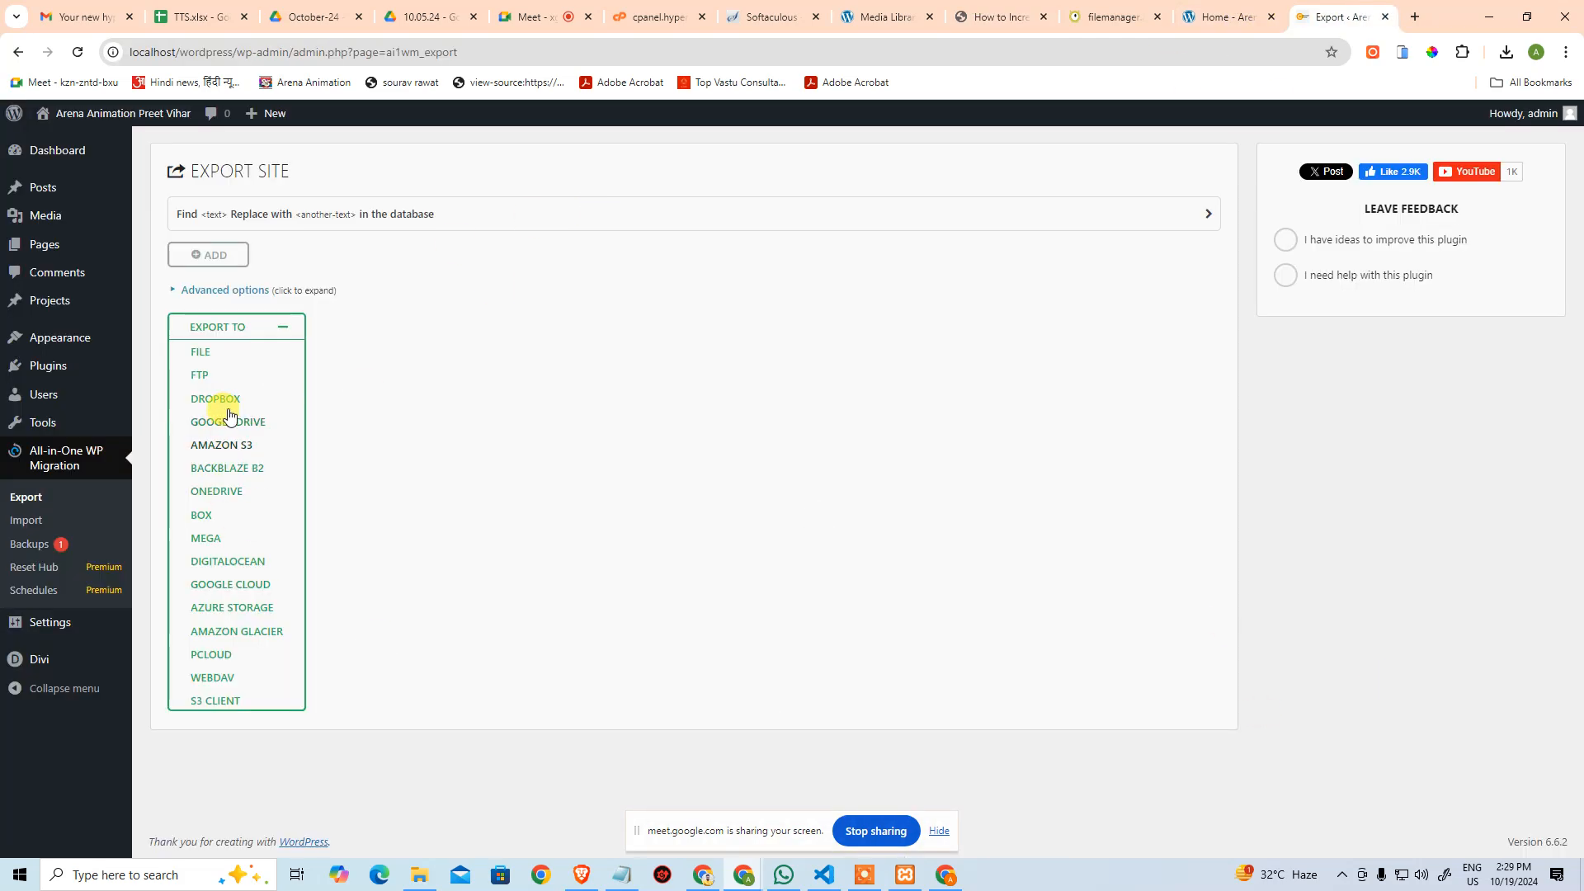
# From XAMPP's MySQL Admin, create a database named 'transfer' on phpMyAdmin's Databases tab
pyautogui.click(908, 876)
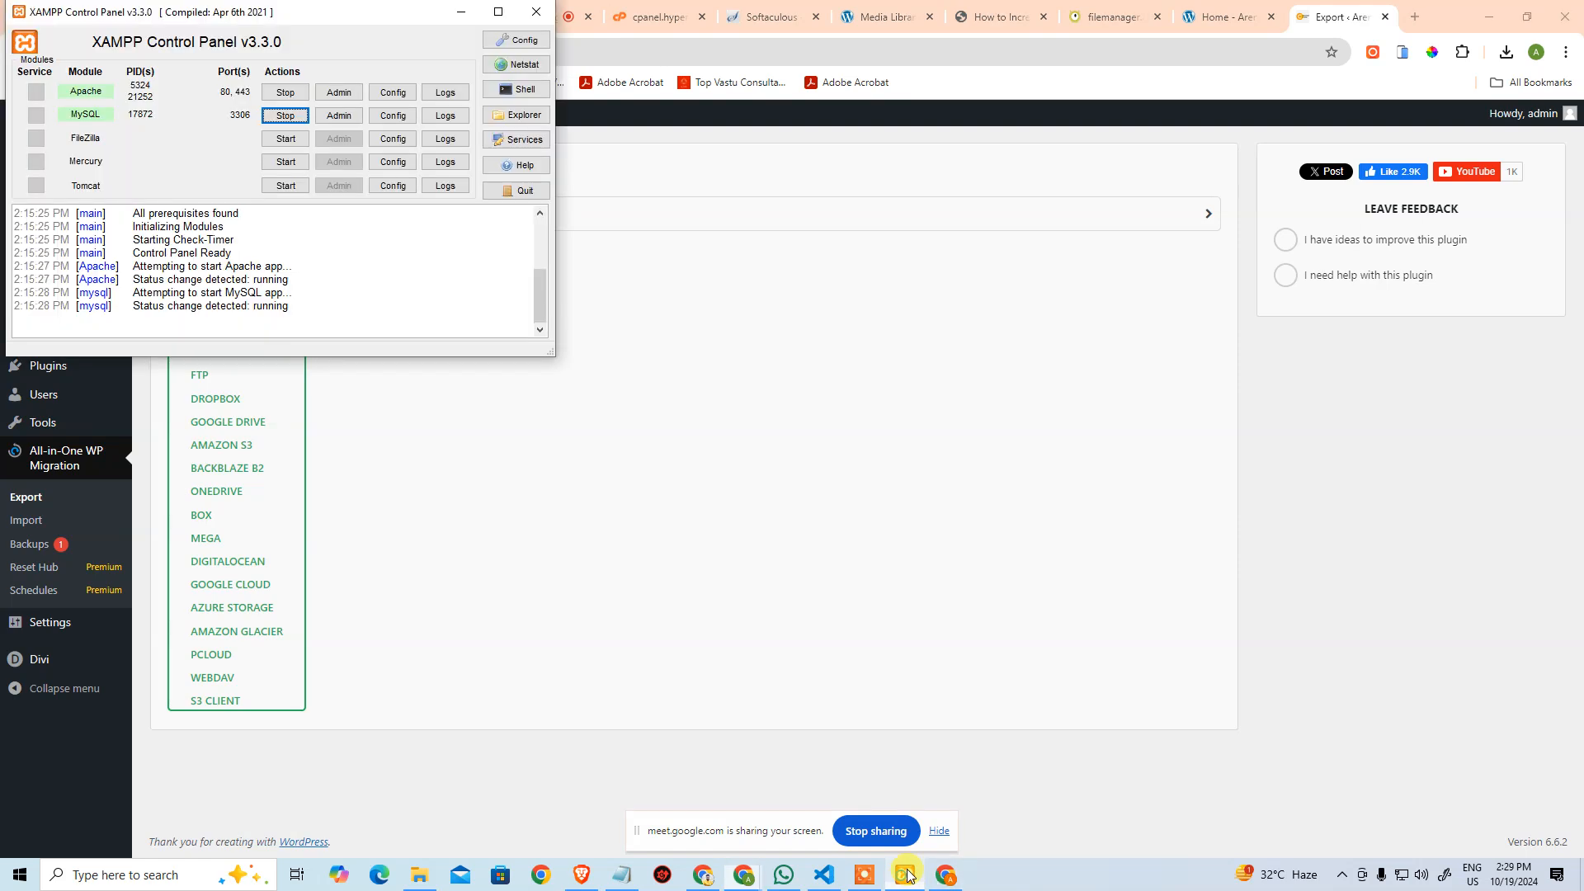
pyautogui.click(338, 118)
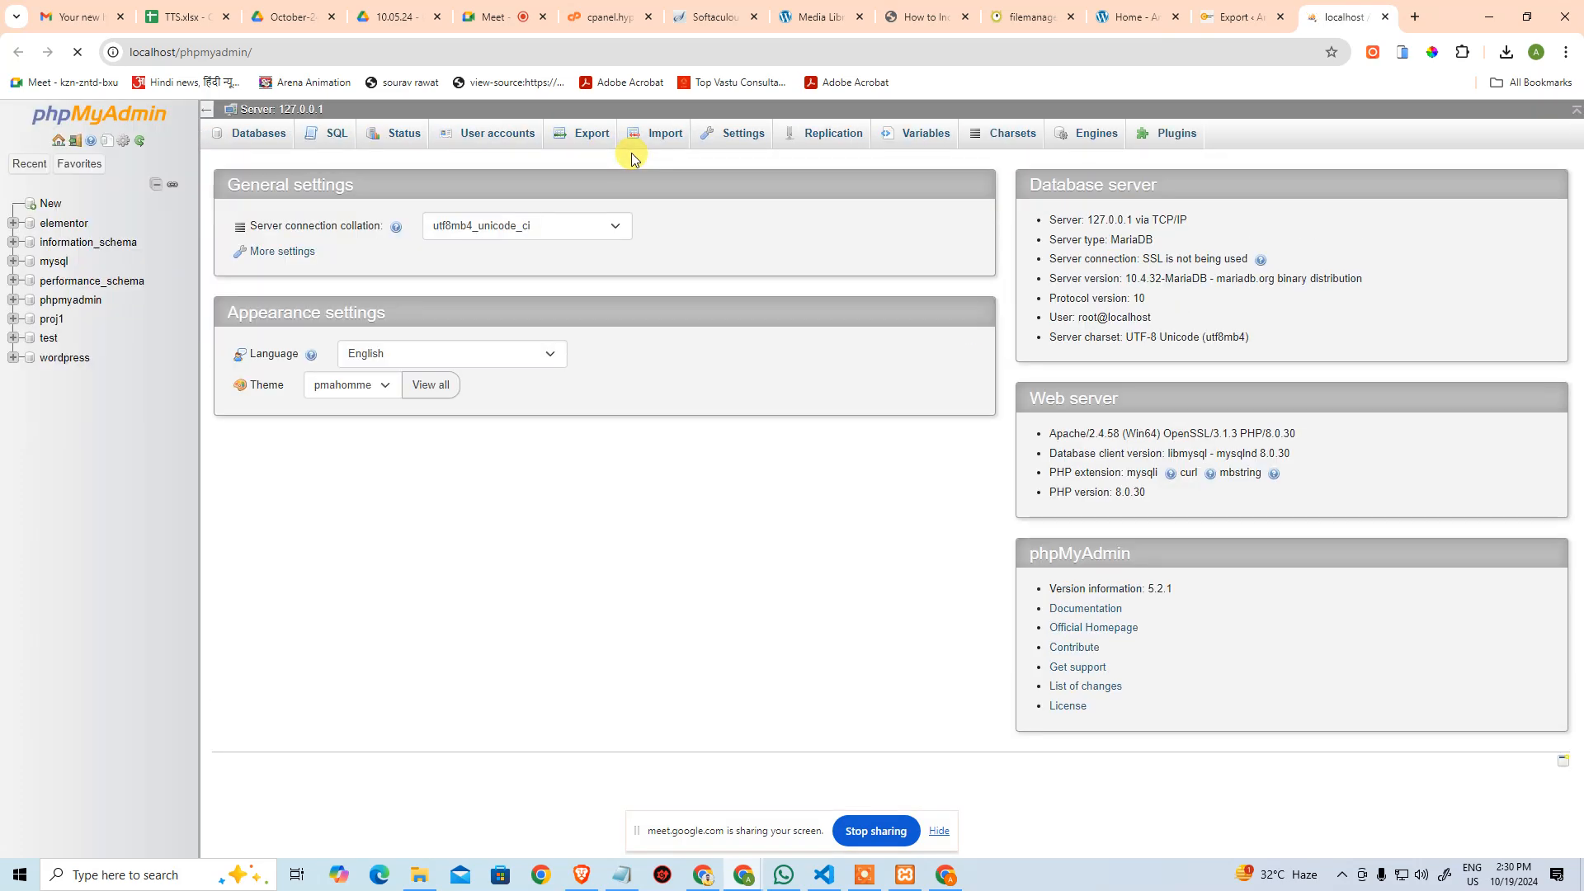
pyautogui.click(235, 144)
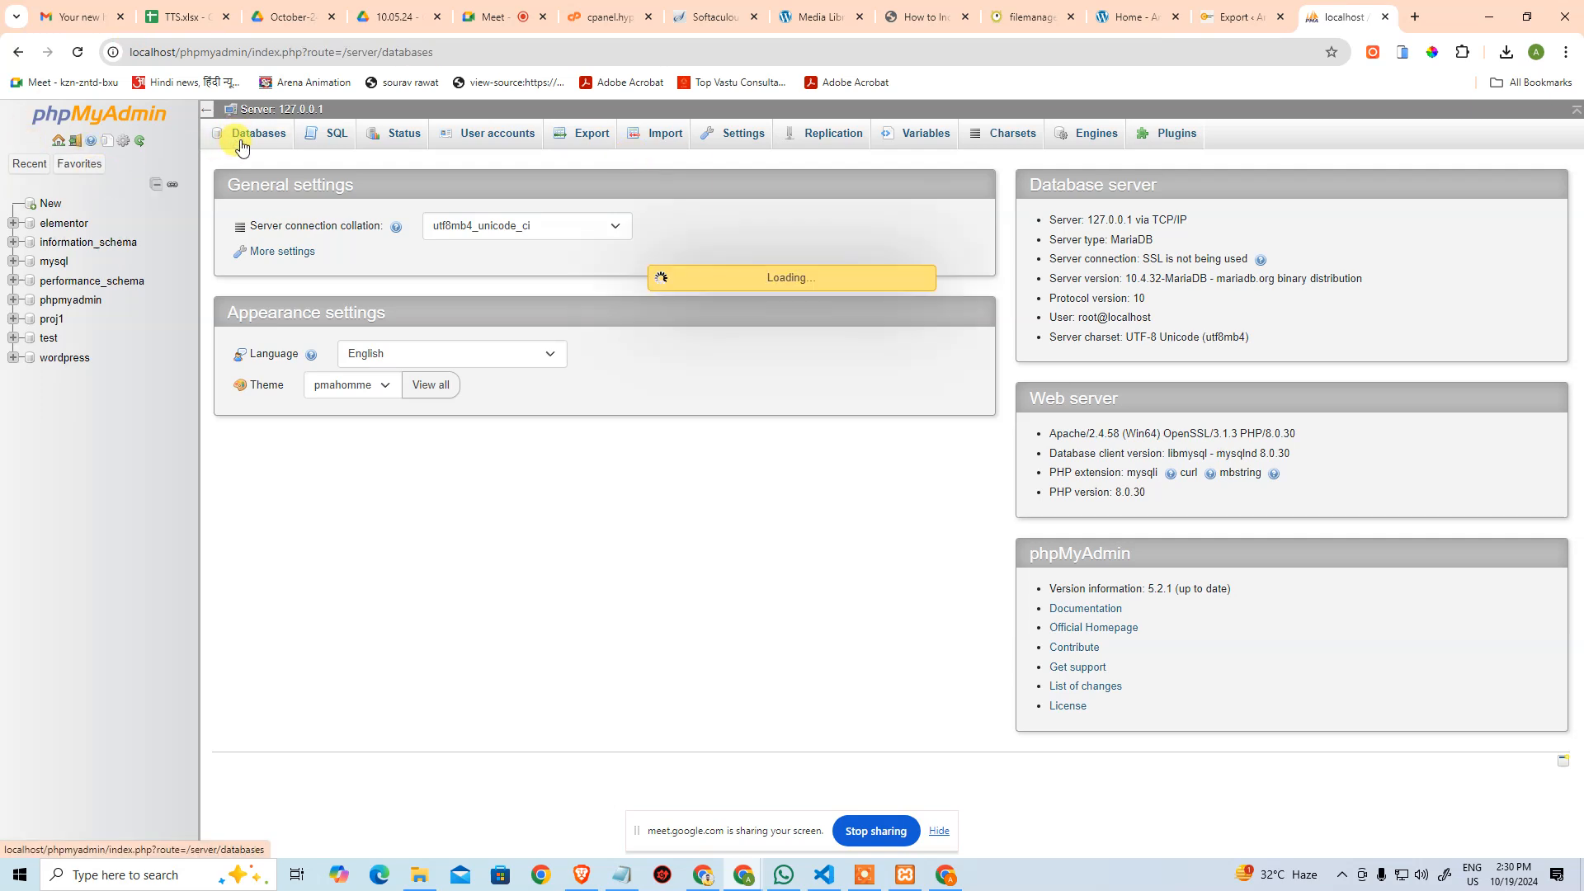
pyautogui.click(320, 270)
pyautogui.write('tr')
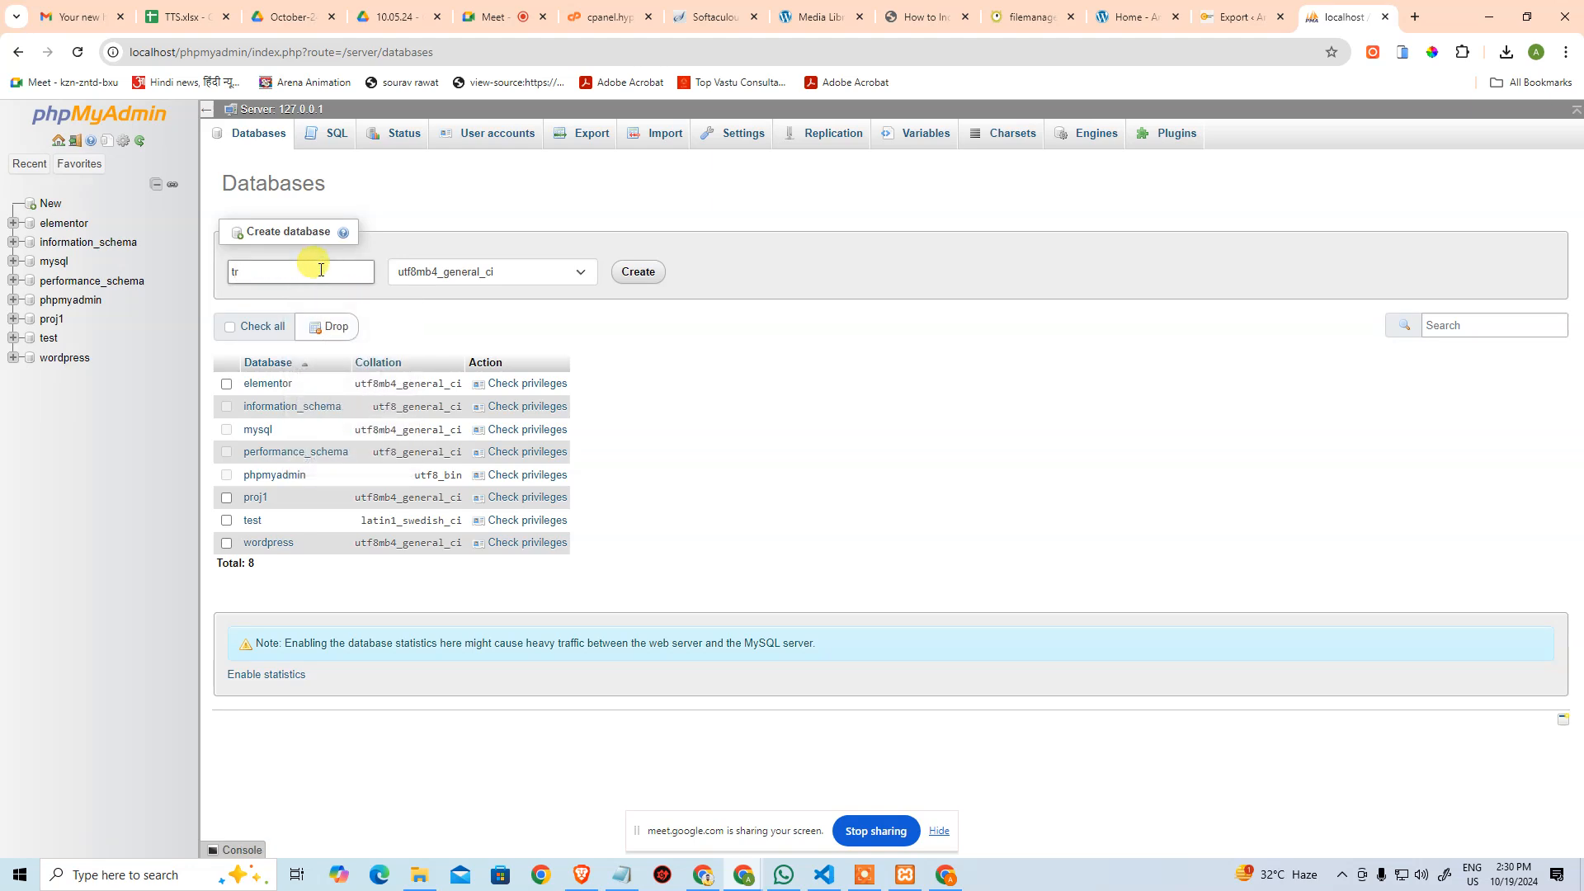
pyautogui.write('ansfer')
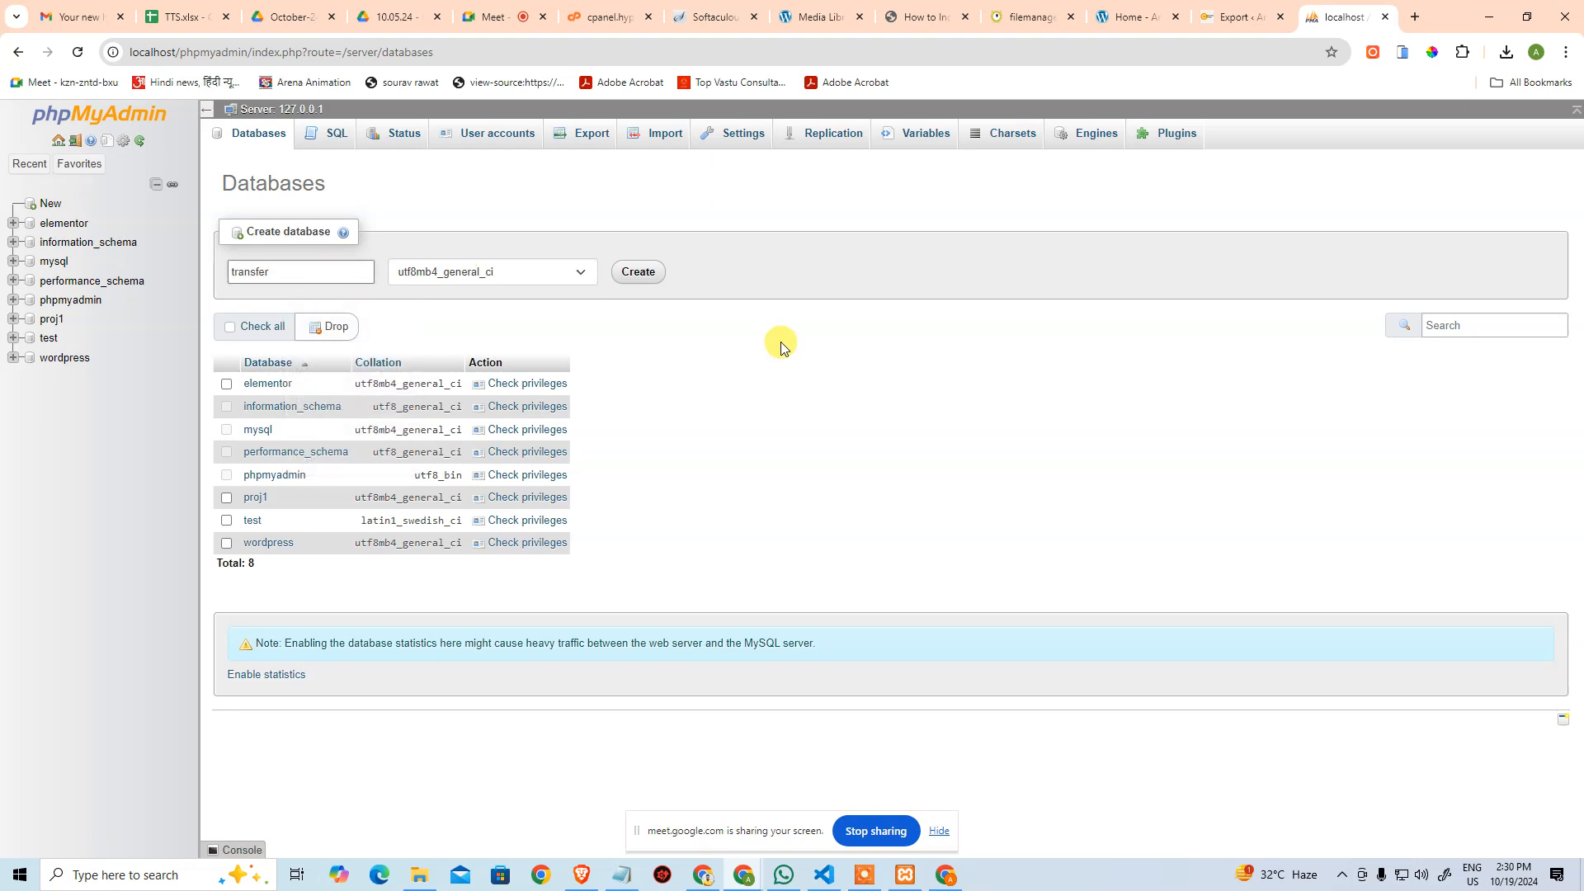
pyautogui.click(637, 272)
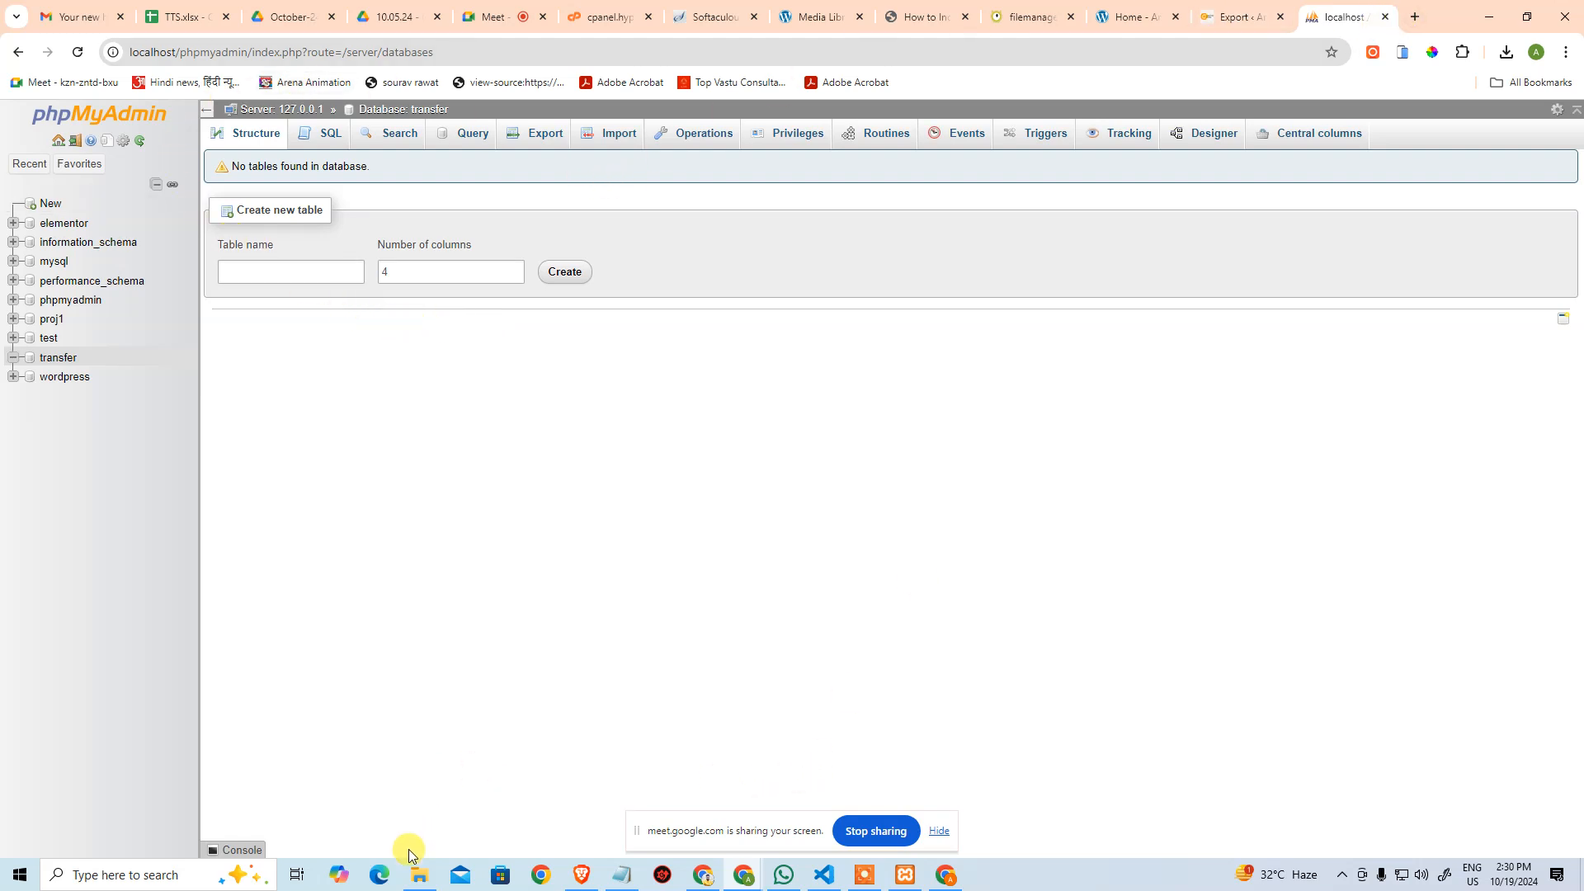
pyautogui.click(419, 874)
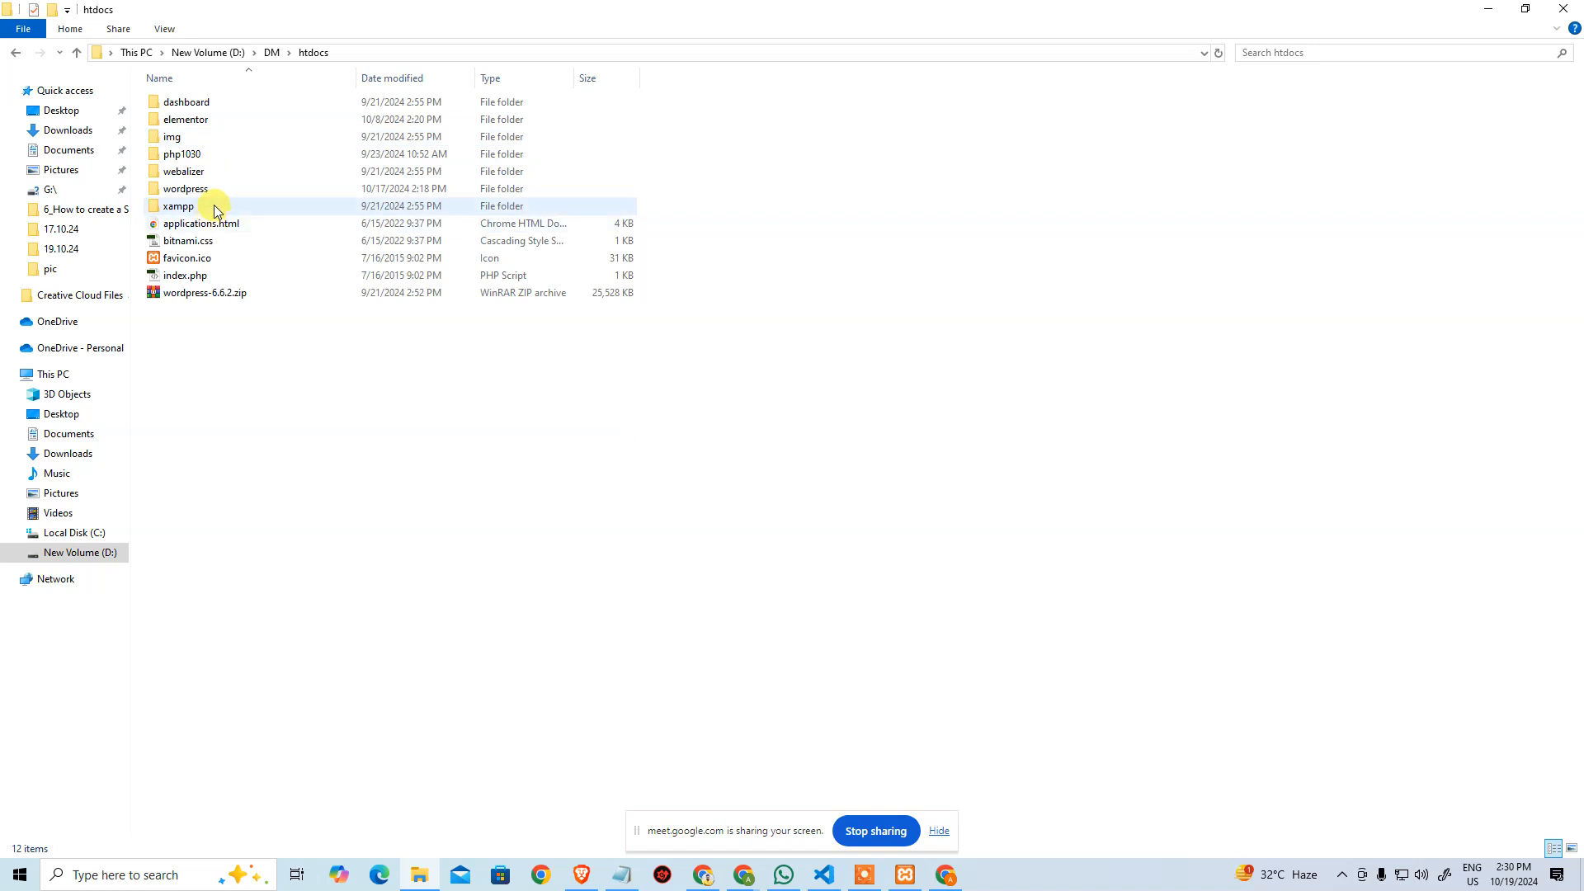
# Extract wordpress-6.6.2.zip into htdocs and rename the extracted folder to transfer
pyautogui.click(220, 296)
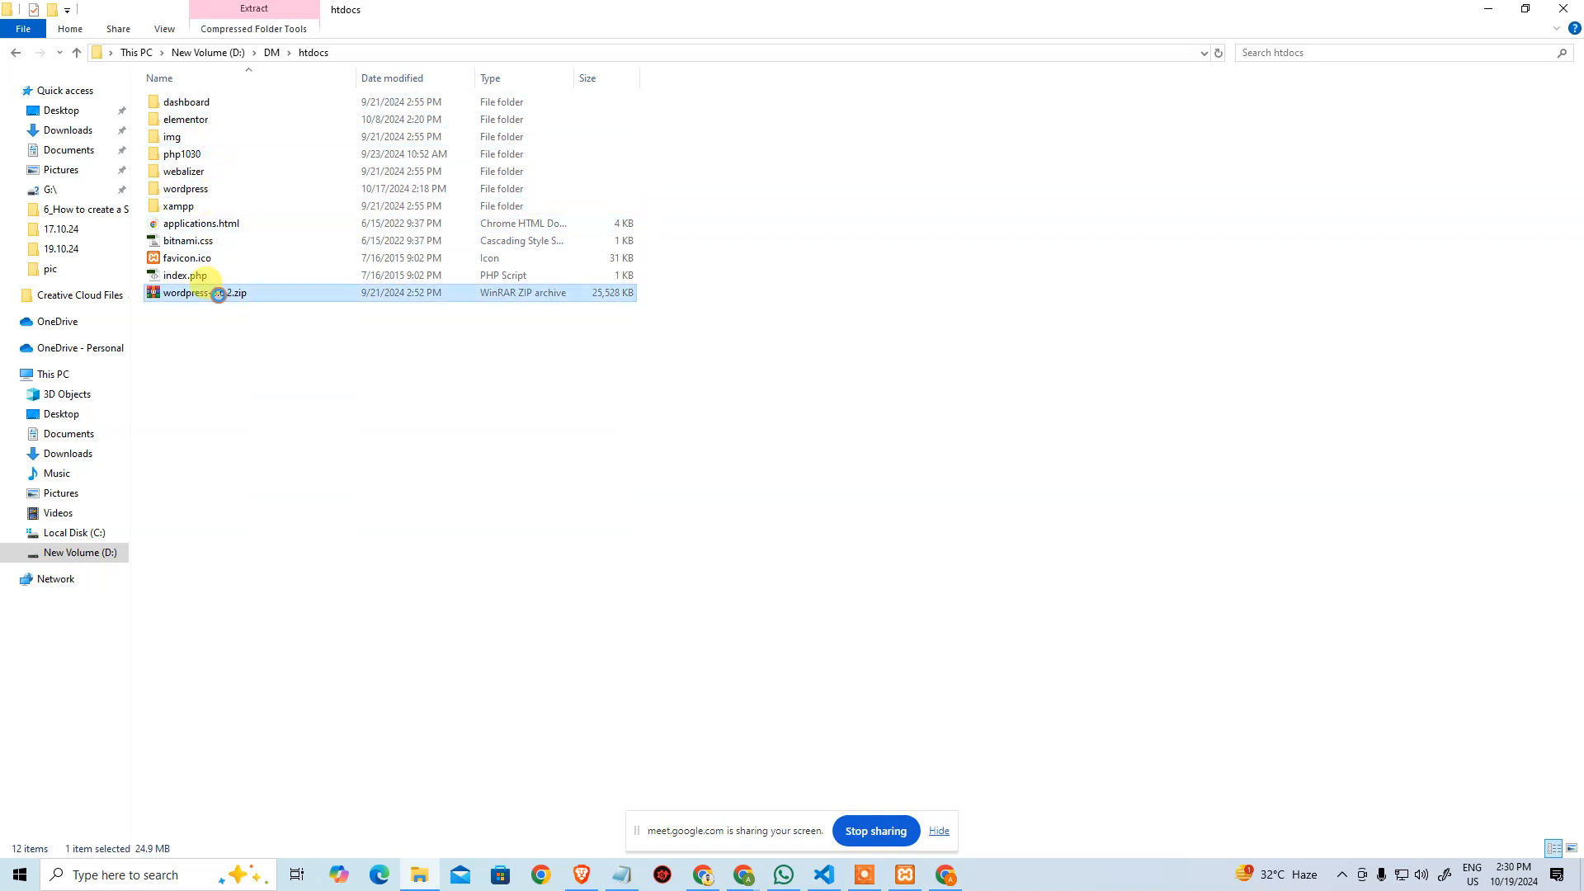
pyautogui.rightClick(221, 296)
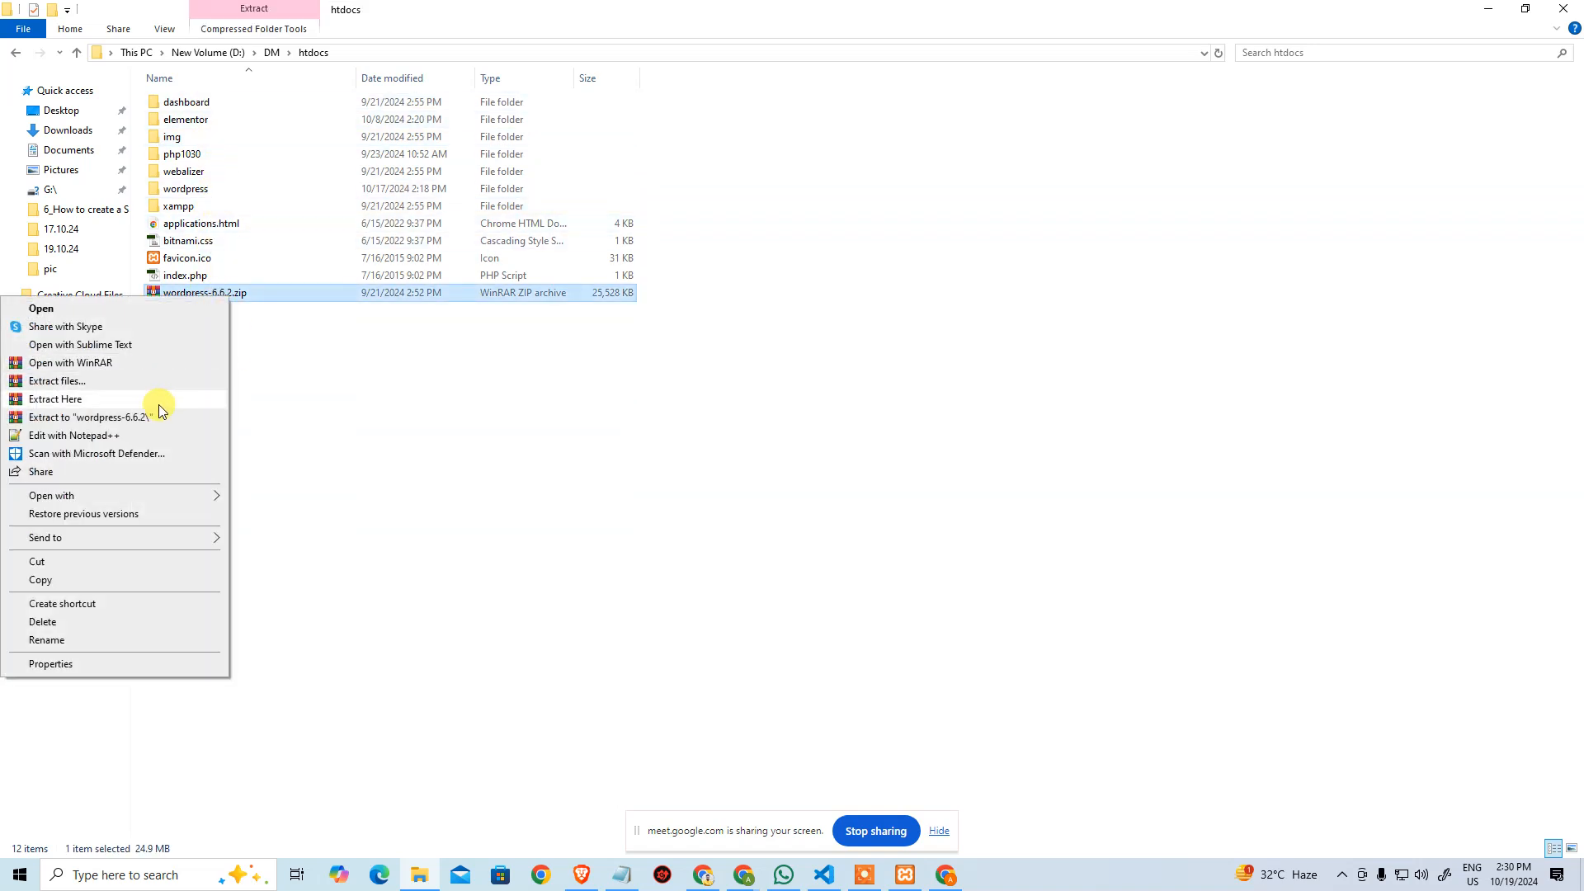
pyautogui.click(195, 416)
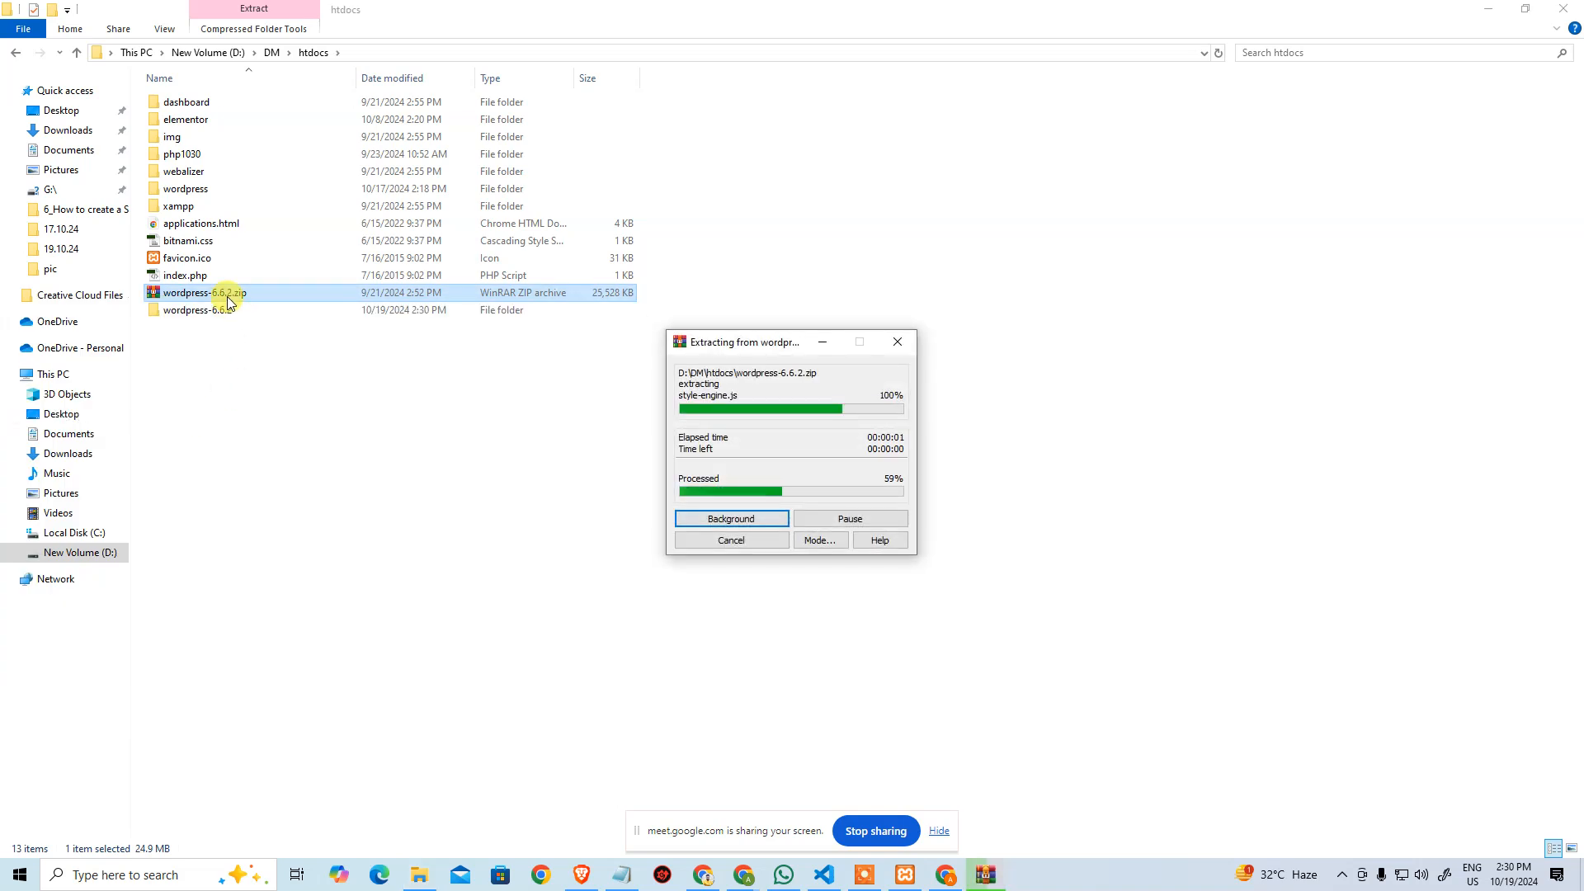
pyautogui.click(226, 313)
pyautogui.click(248, 211)
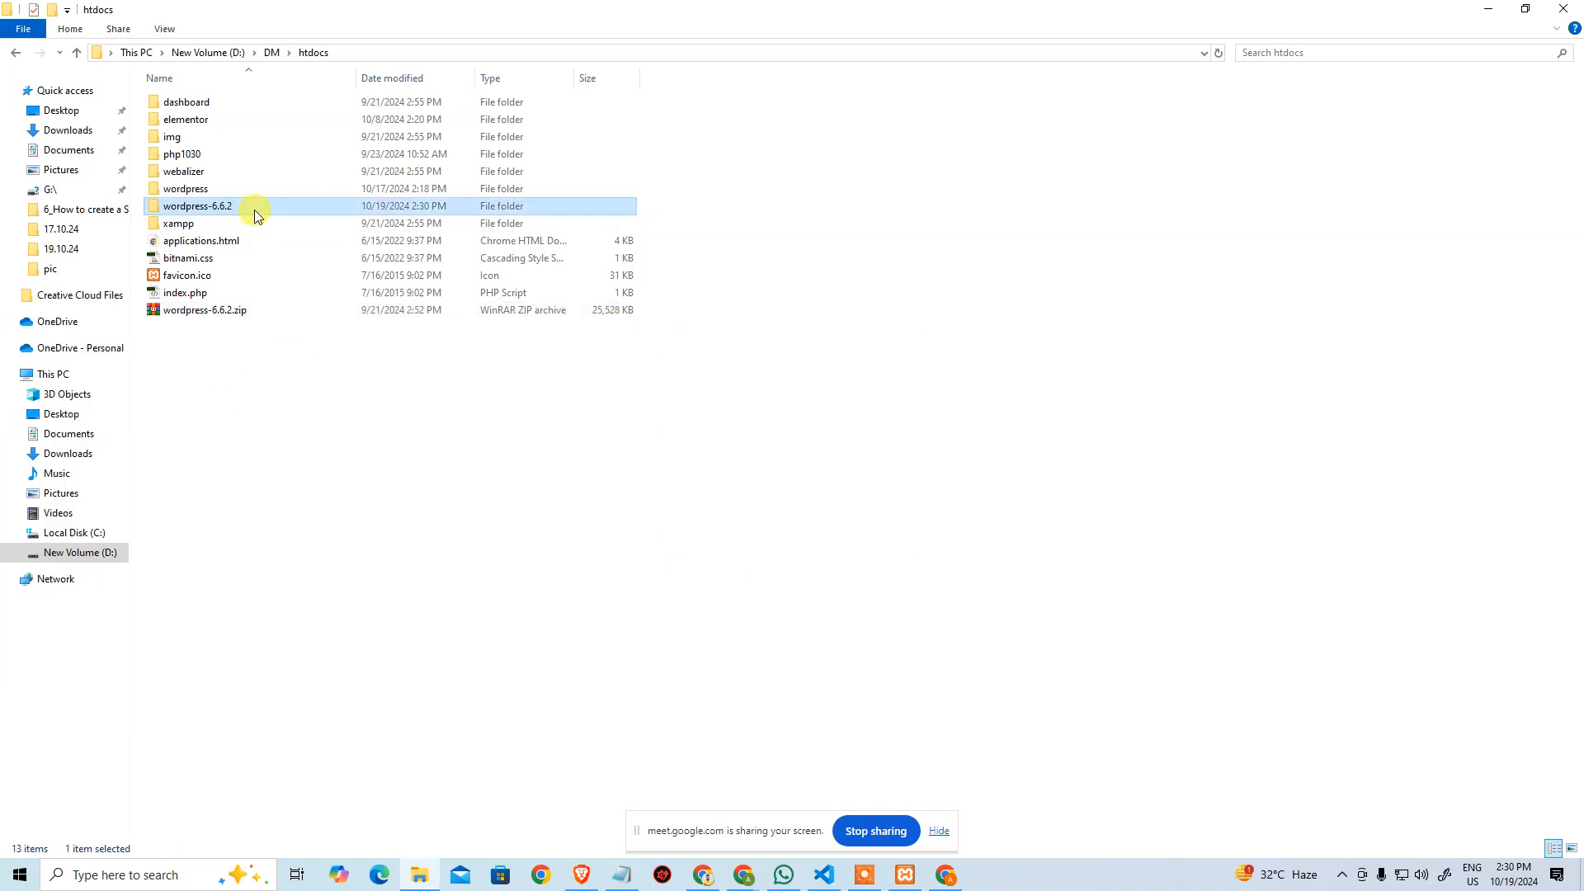
pyautogui.click(255, 209)
pyautogui.write('transfer')
pyautogui.press('Return')
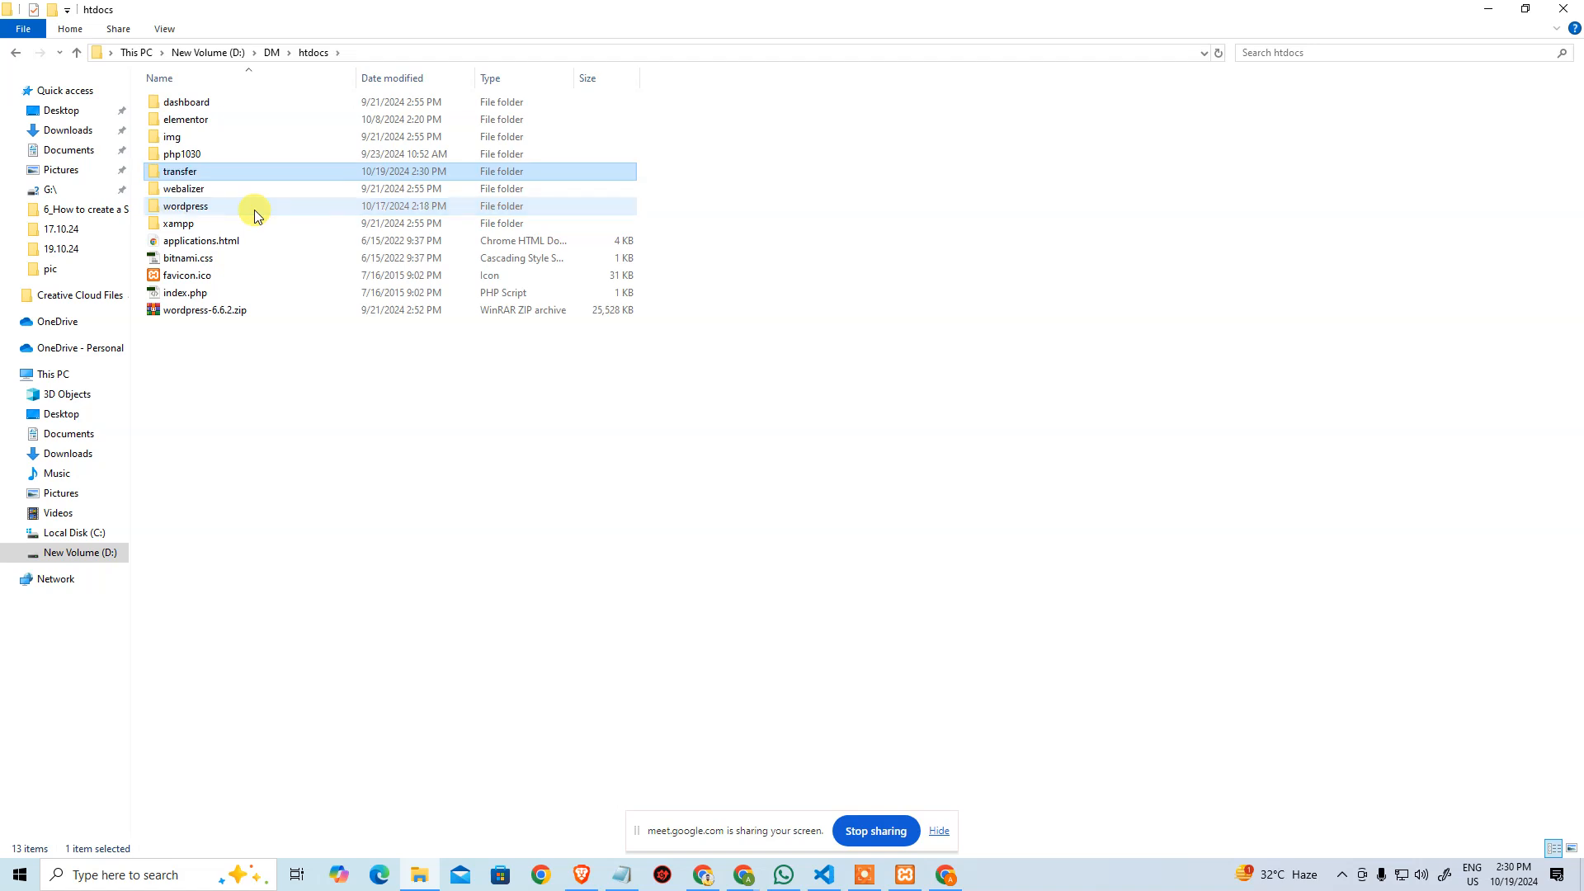
# Move the WordPress files from the nested wordpress folder into transfer and delete the empty folder
pyautogui.press('Return')
pyautogui.press('Return')
pyautogui.hotkey('ctrl', 'a')
pyautogui.hotkey('ctrl', 'x')
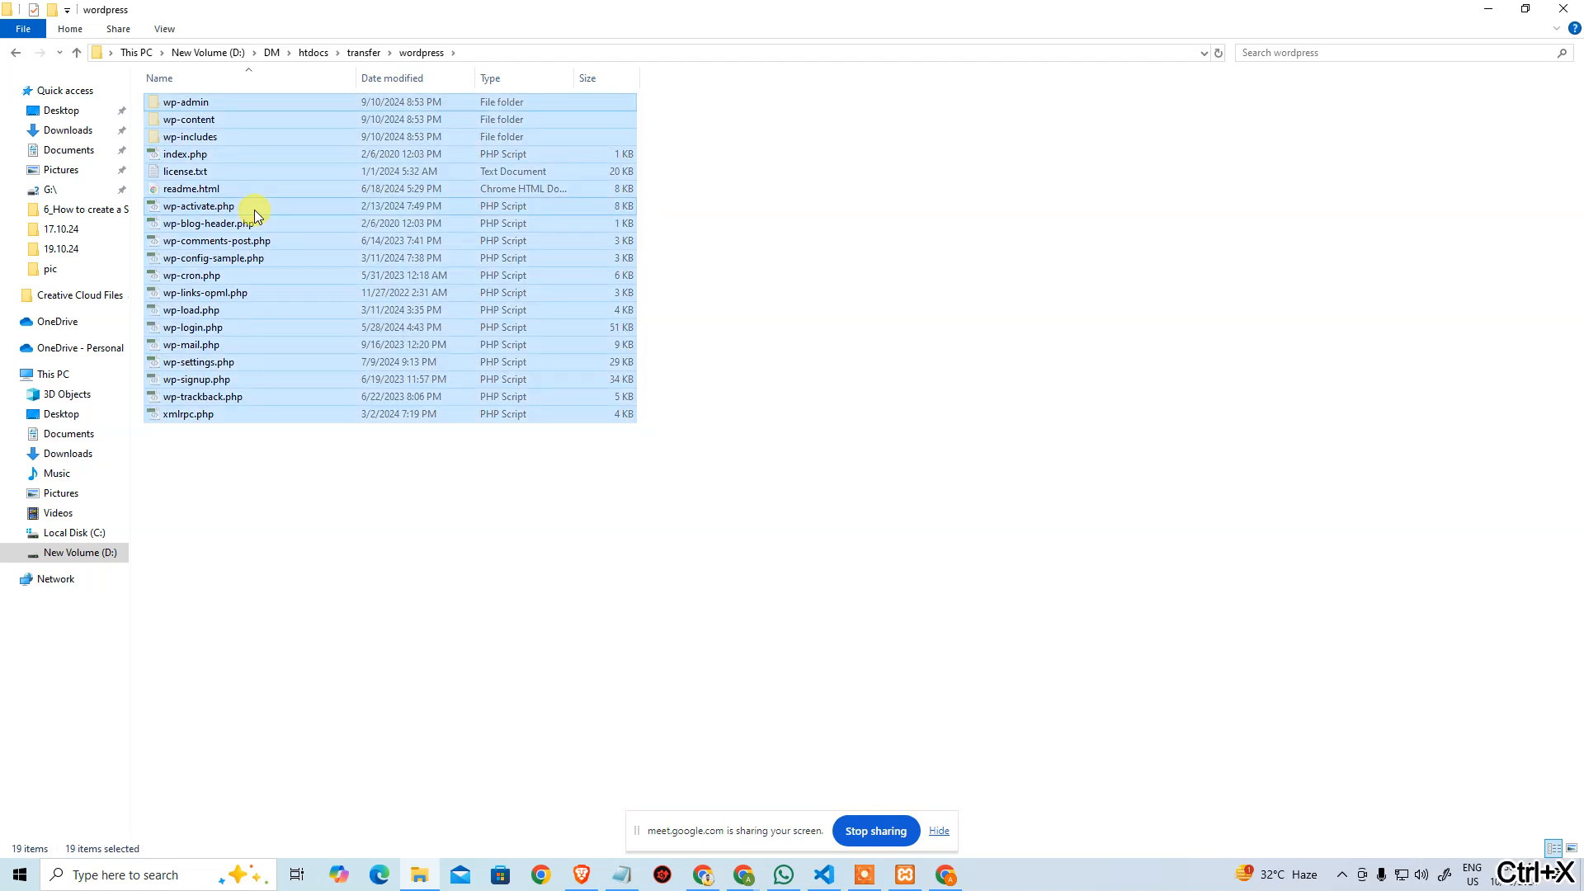
pyautogui.hotkey('alt', 'Up')
pyautogui.hotkey('ctrl', 'v')
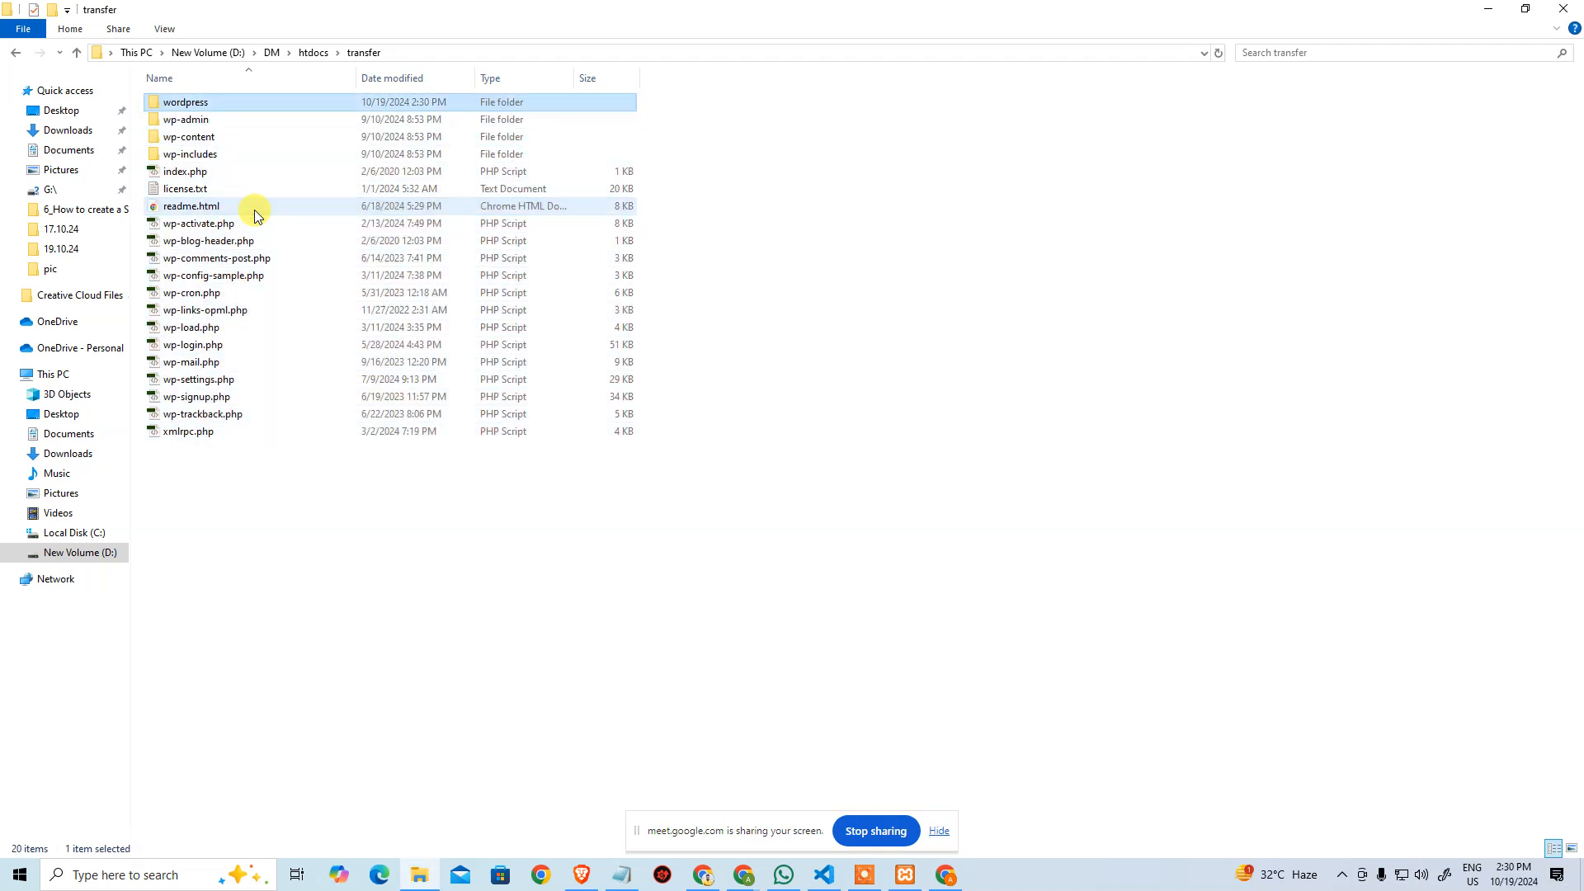
pyautogui.press('Delete')
pyautogui.hotkey('alt', 'Up')
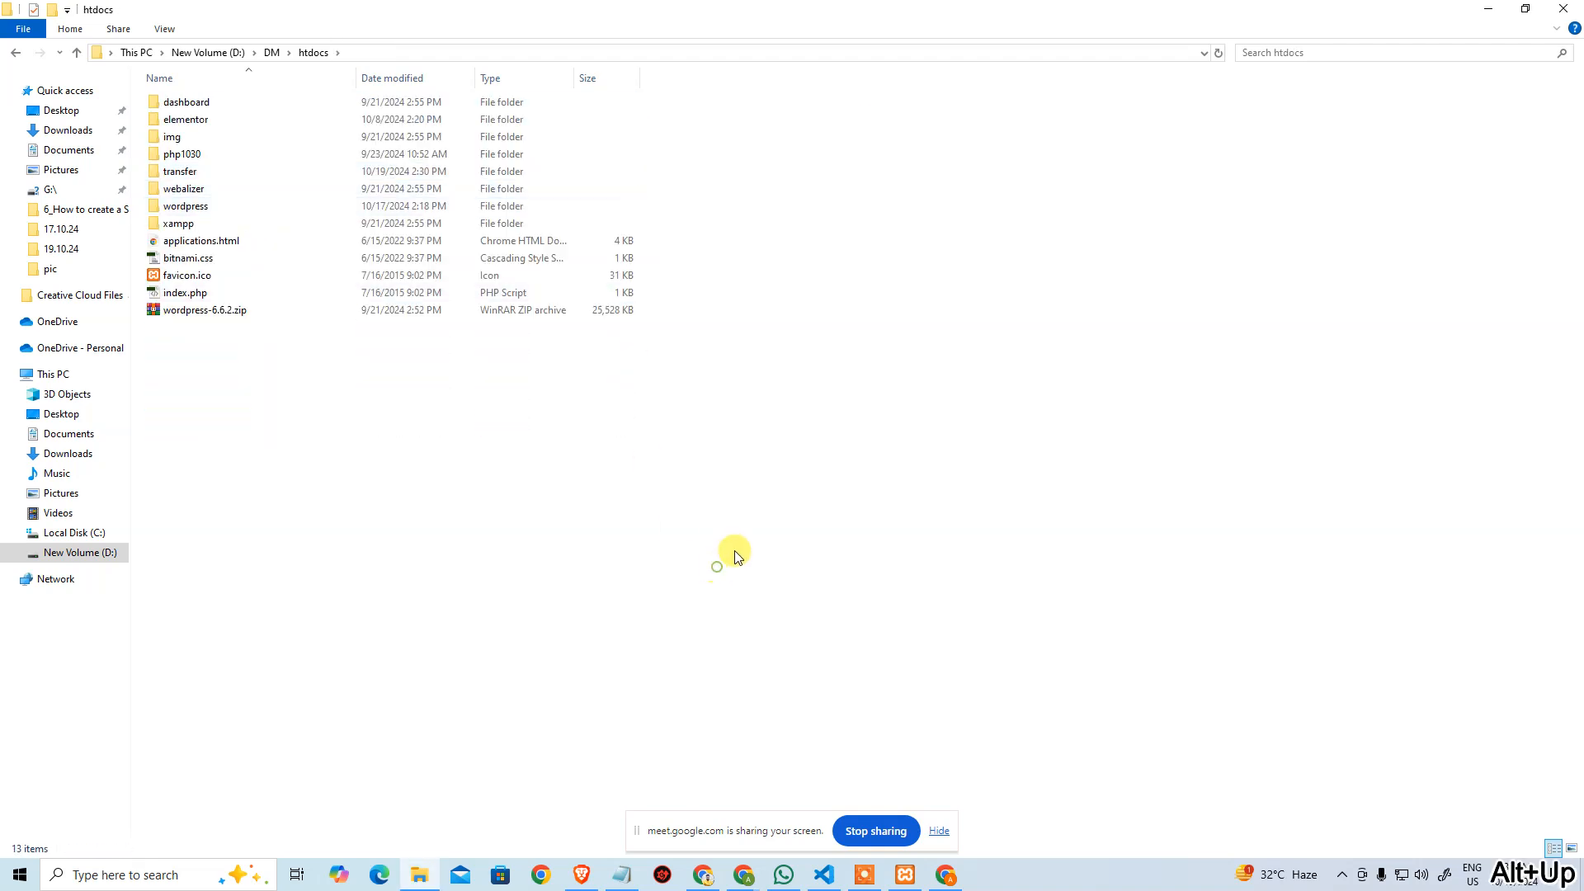
pyautogui.moveTo(741, 873)
pyautogui.click(652, 784)
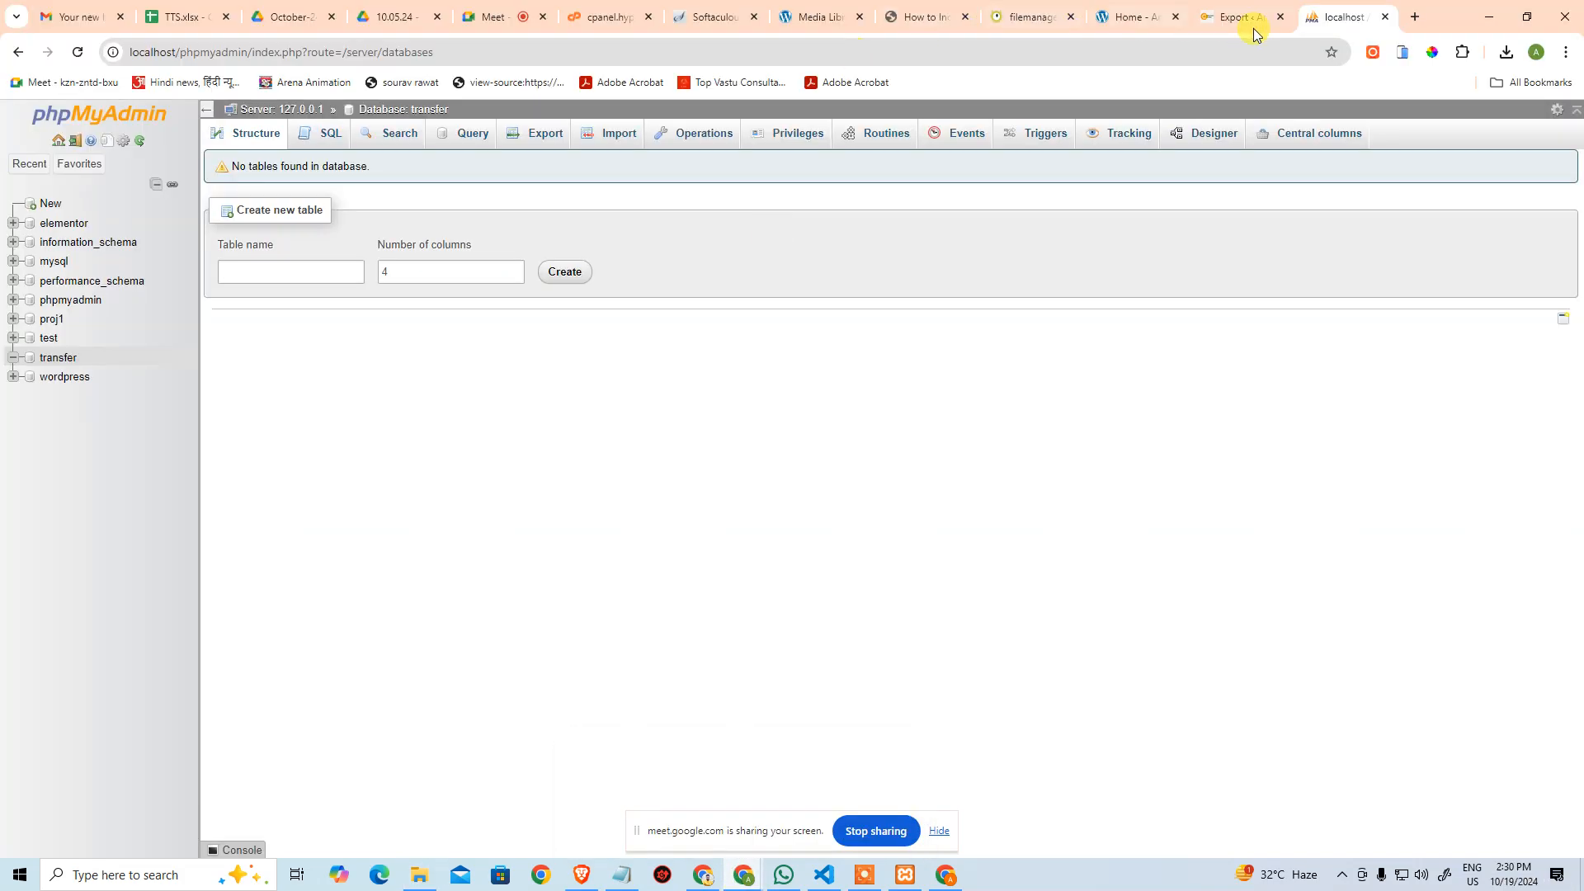
# Load localhost/transfer in a new browser tab
pyautogui.click(1416, 17)
pyautogui.write('loca')
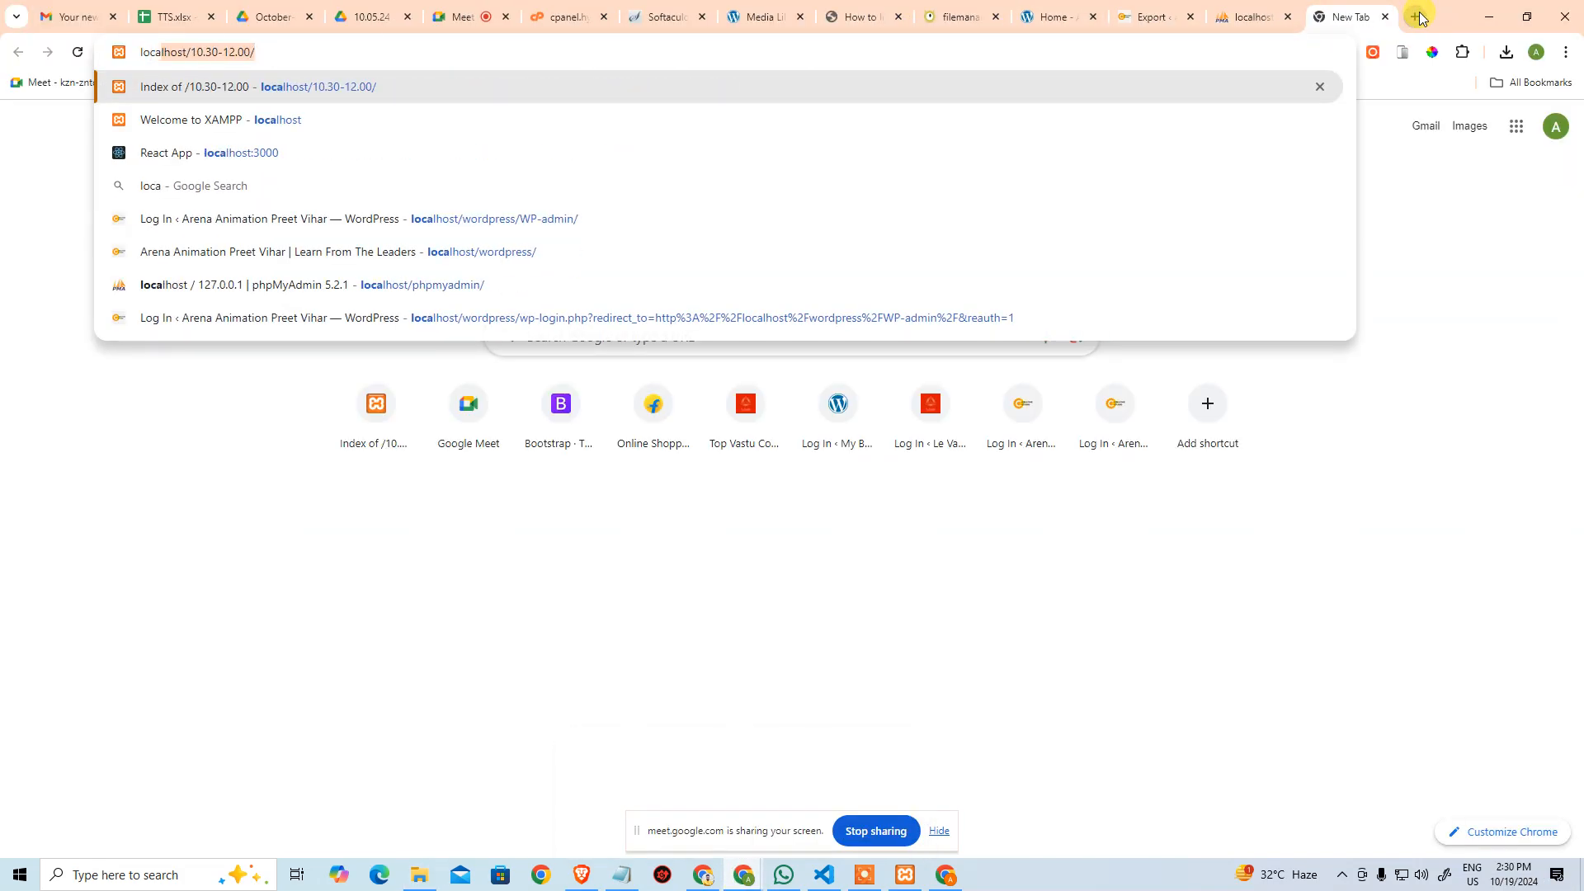
pyautogui.press('Right')
pyautogui.hotkey('ctrl', 'shift', 'Left')
pyautogui.hotkey('ctrl', 'shift', 'Left')
pyautogui.write('tras')
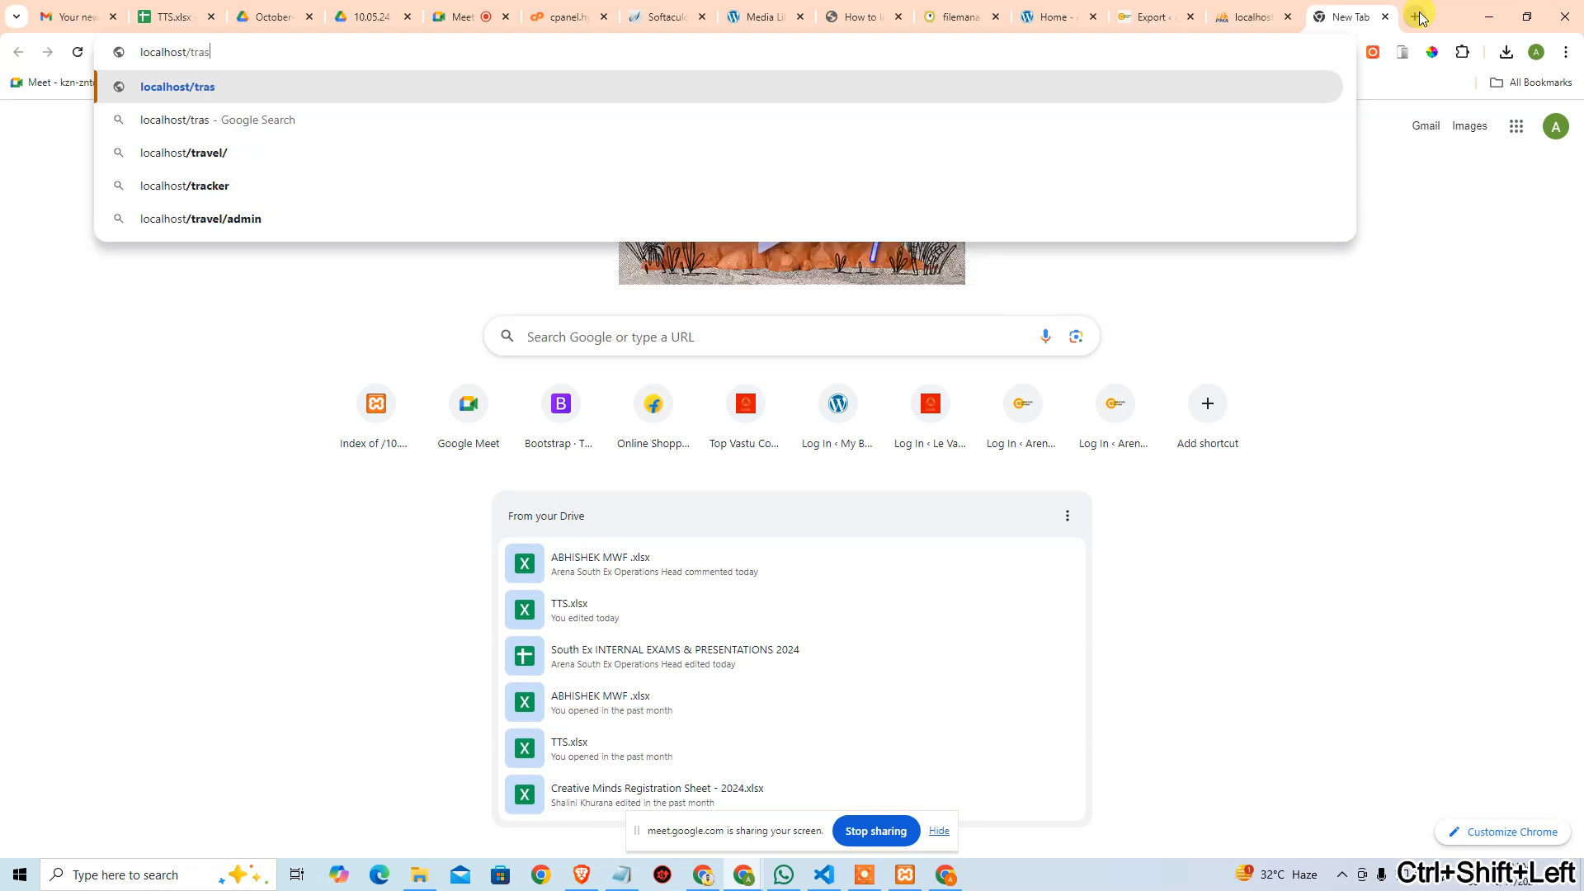
pyautogui.press('BackSpace')
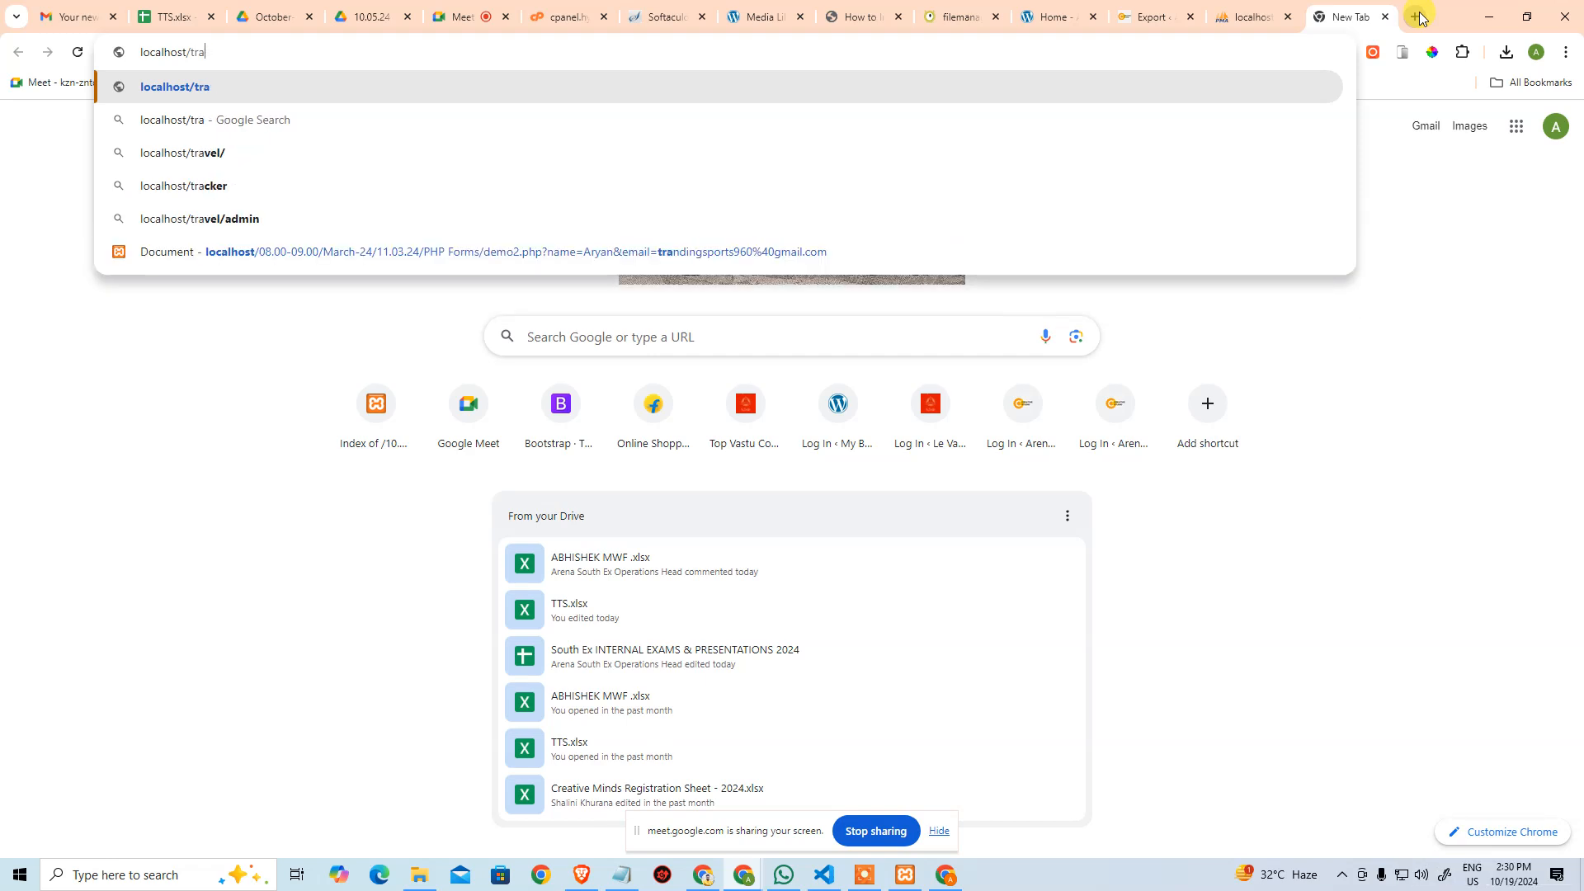
pyautogui.write('nsfer')
pyautogui.press('Return')
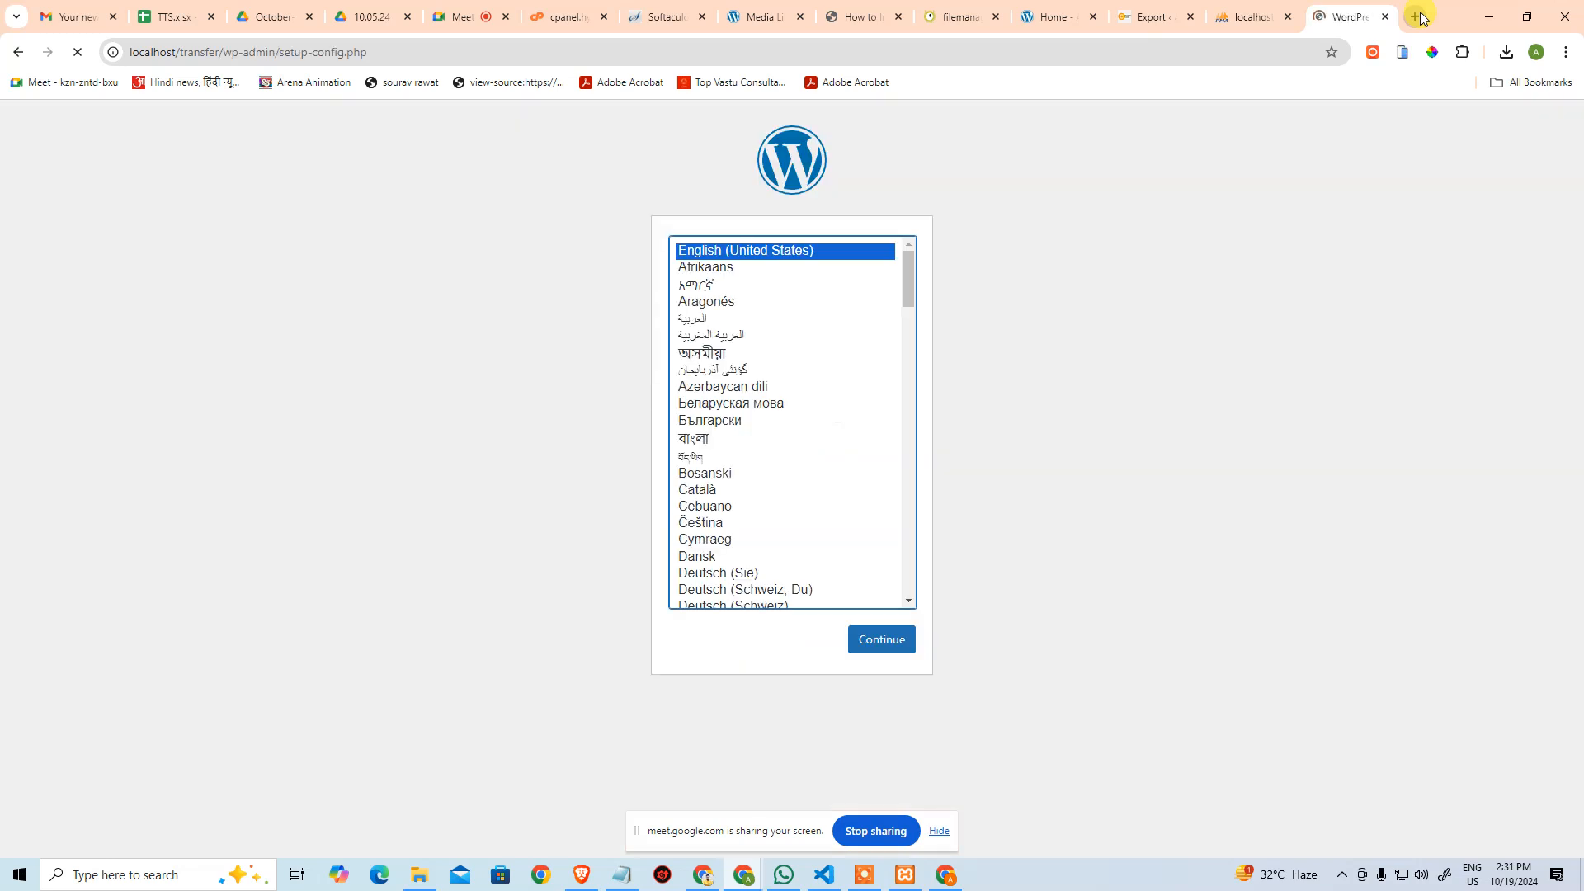
# Keep English and submit database transfer with username root, leaving other fields at their defaults
pyautogui.click(879, 640)
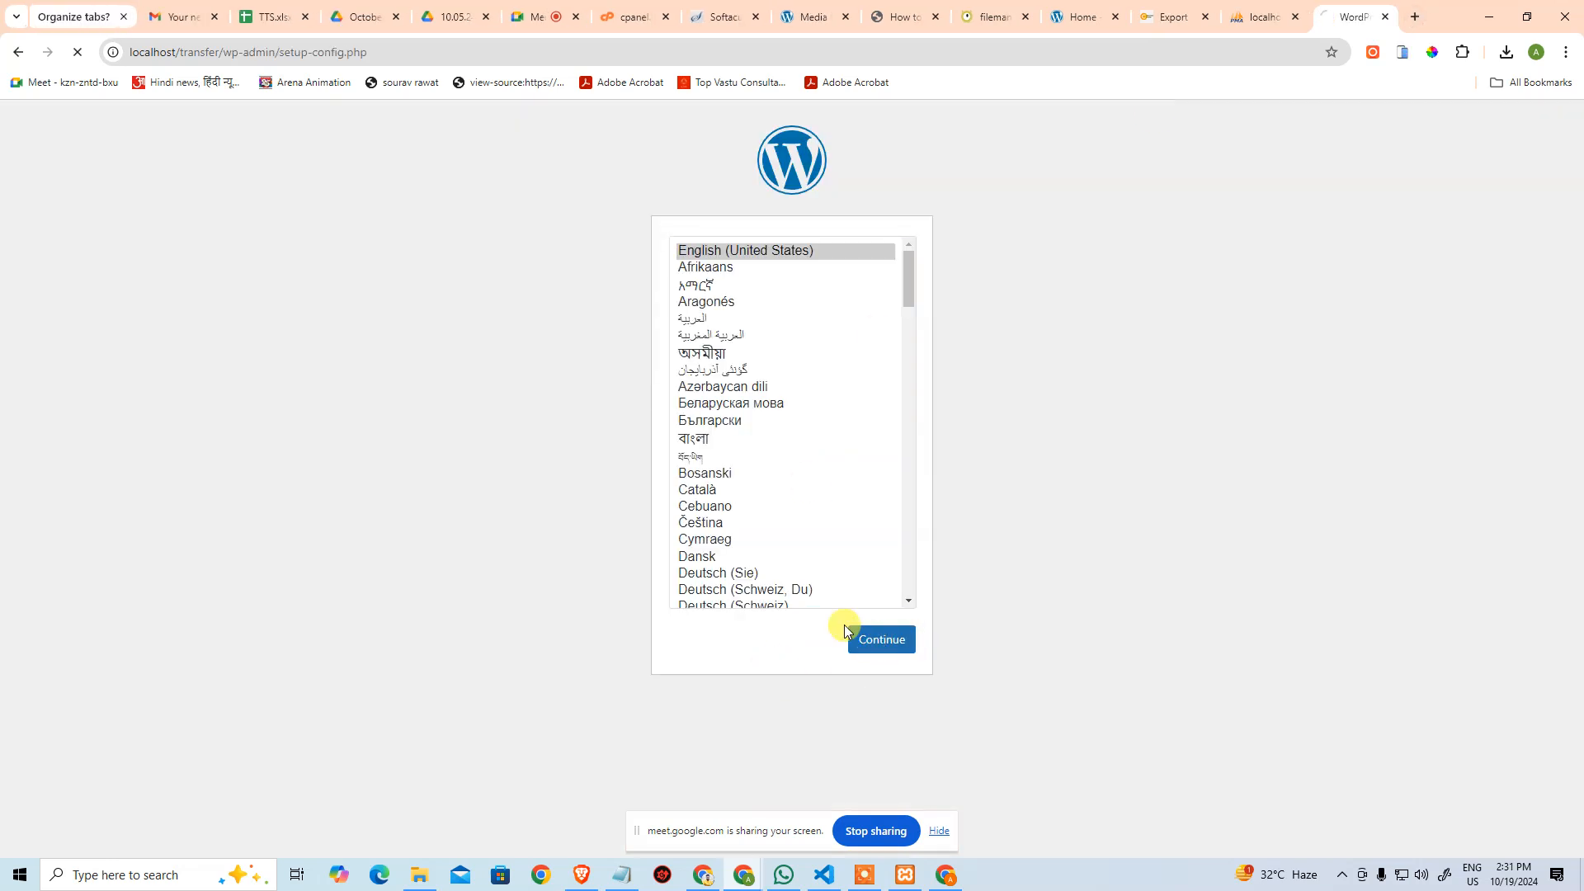
pyautogui.click(541, 551)
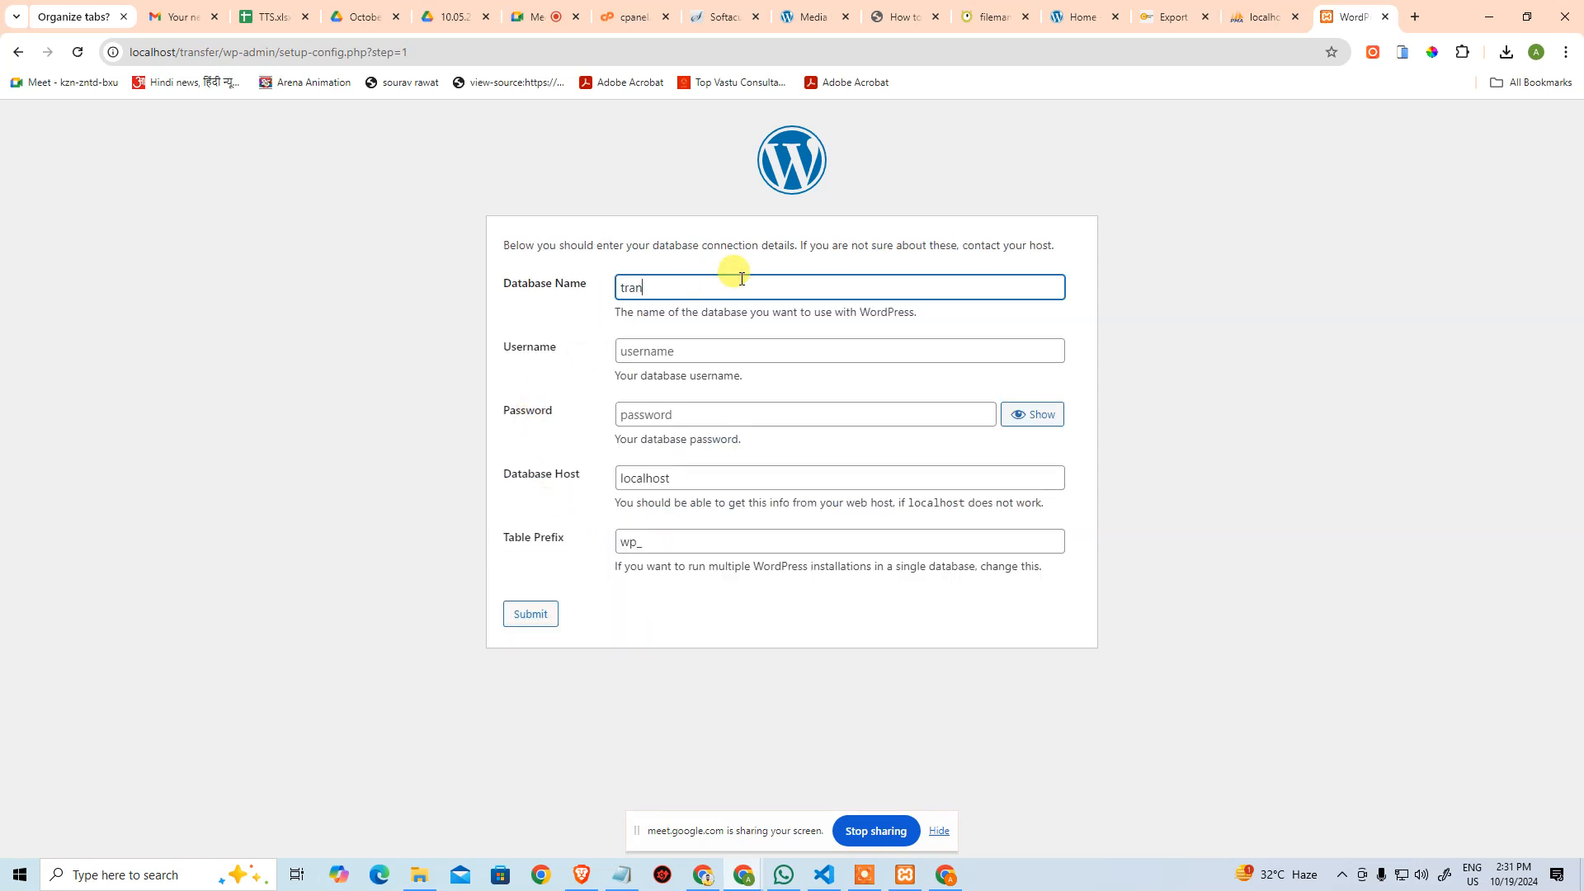
pyautogui.press('Tab')
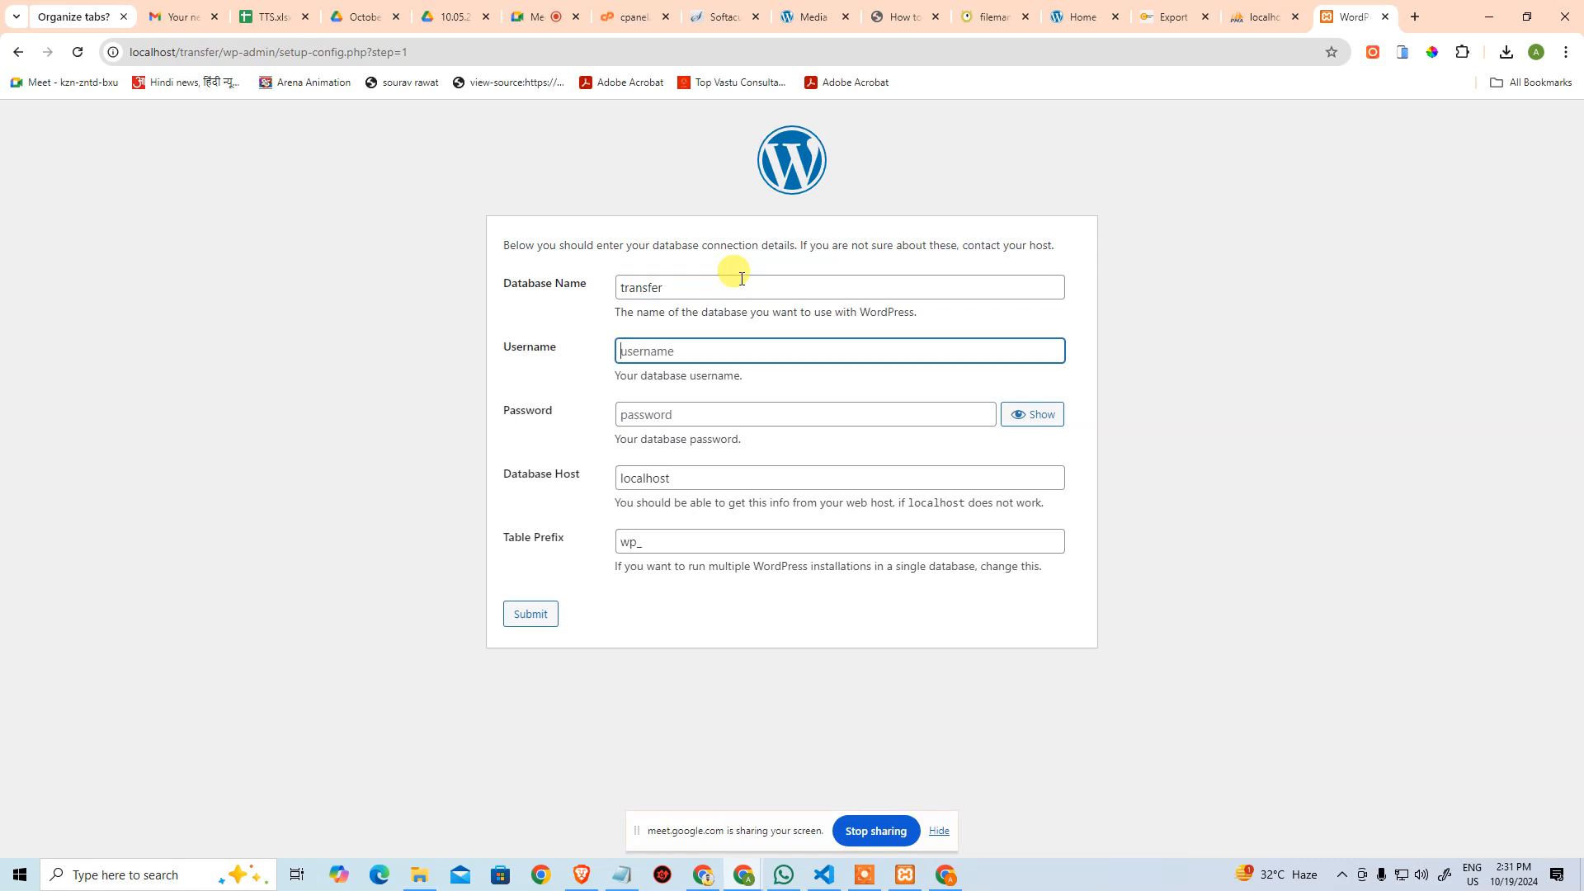
pyautogui.write('root')
pyautogui.press('Tab')
pyautogui.press('Tab')
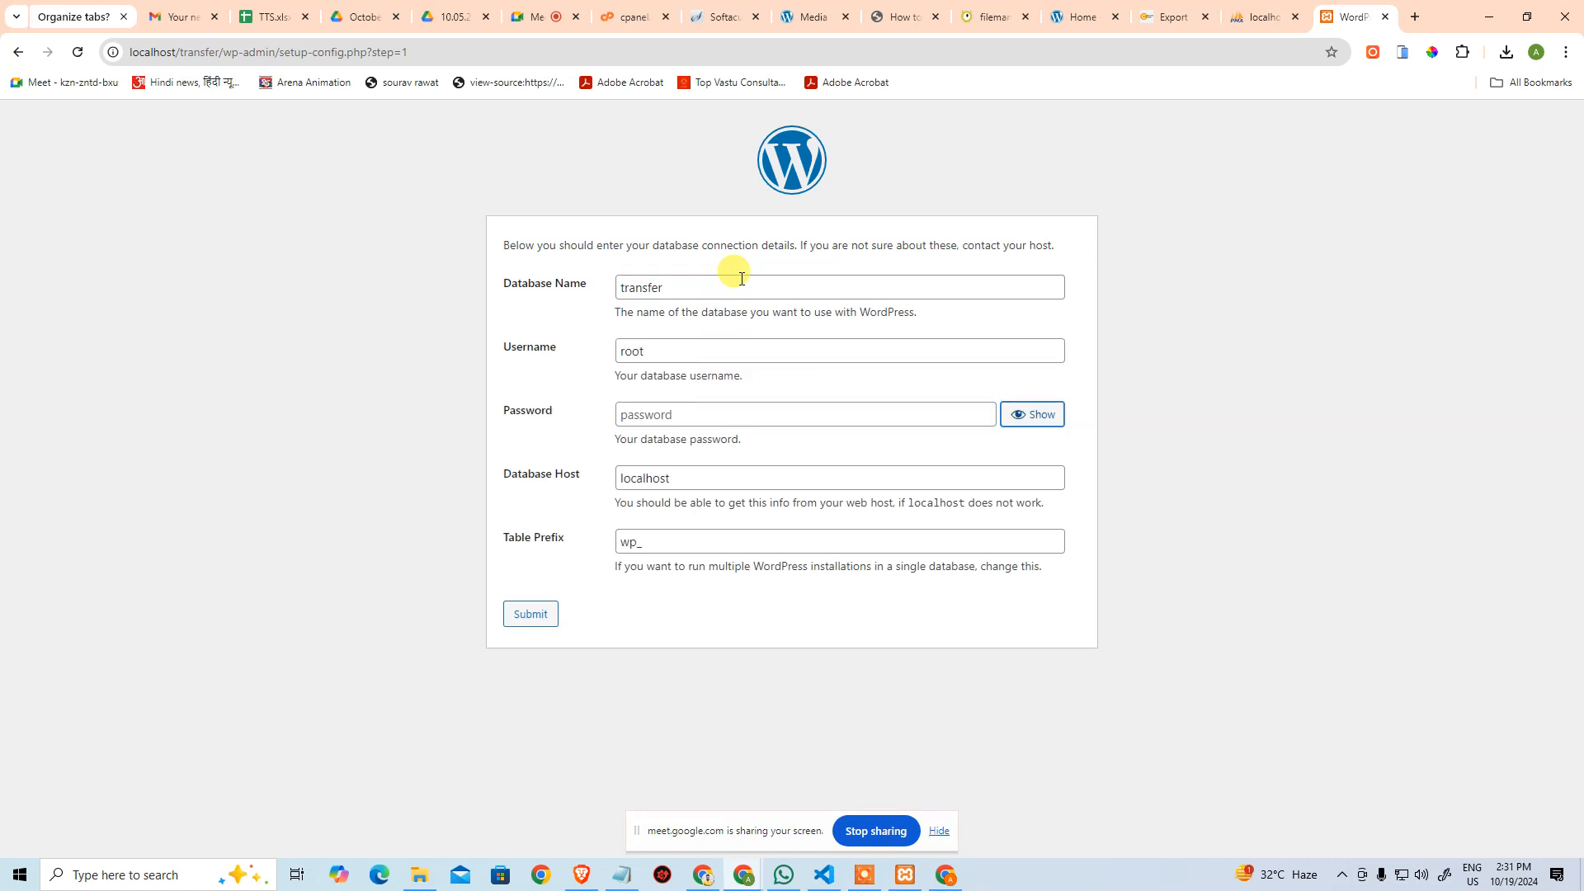
pyautogui.press('Tab')
pyautogui.press('Tab')
pyautogui.click(530, 614)
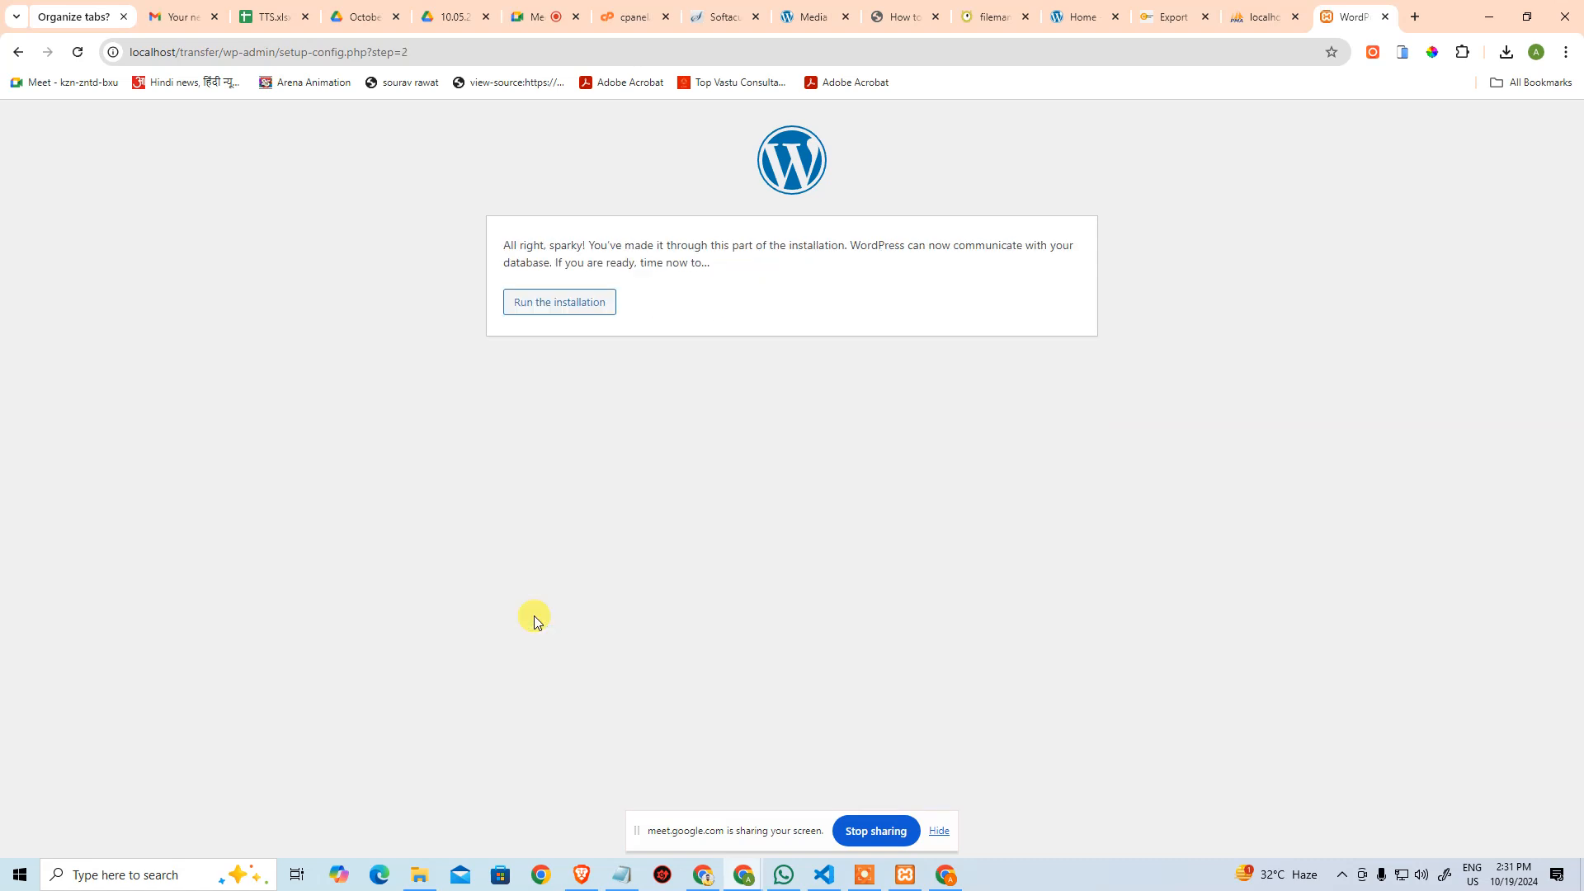
# Start the installation and set the site title to My First Project
pyautogui.click(539, 312)
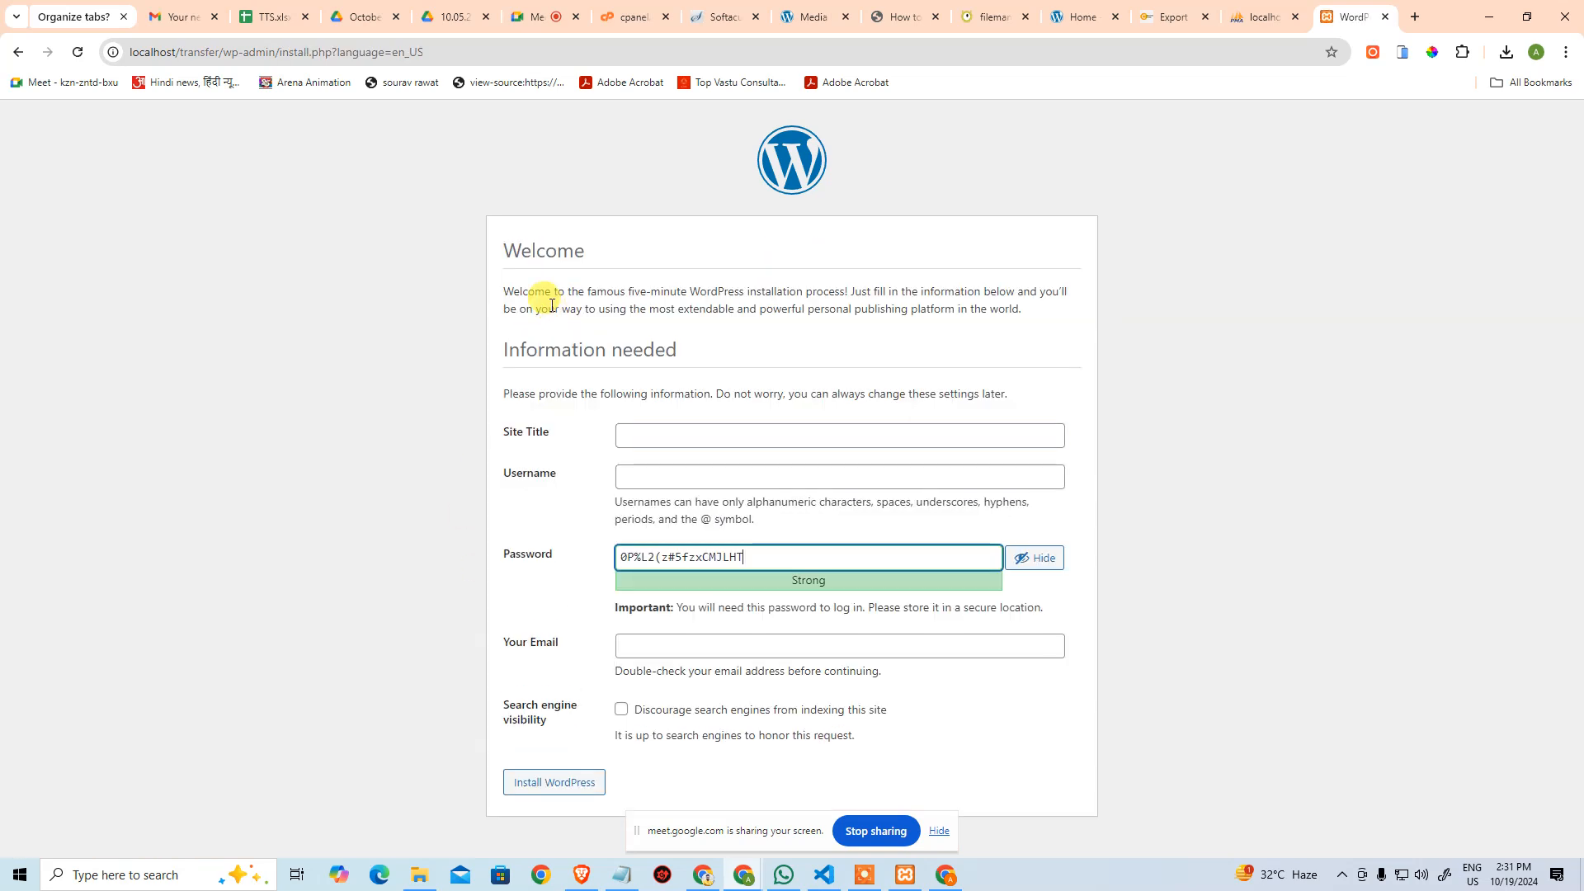
pyautogui.click(804, 446)
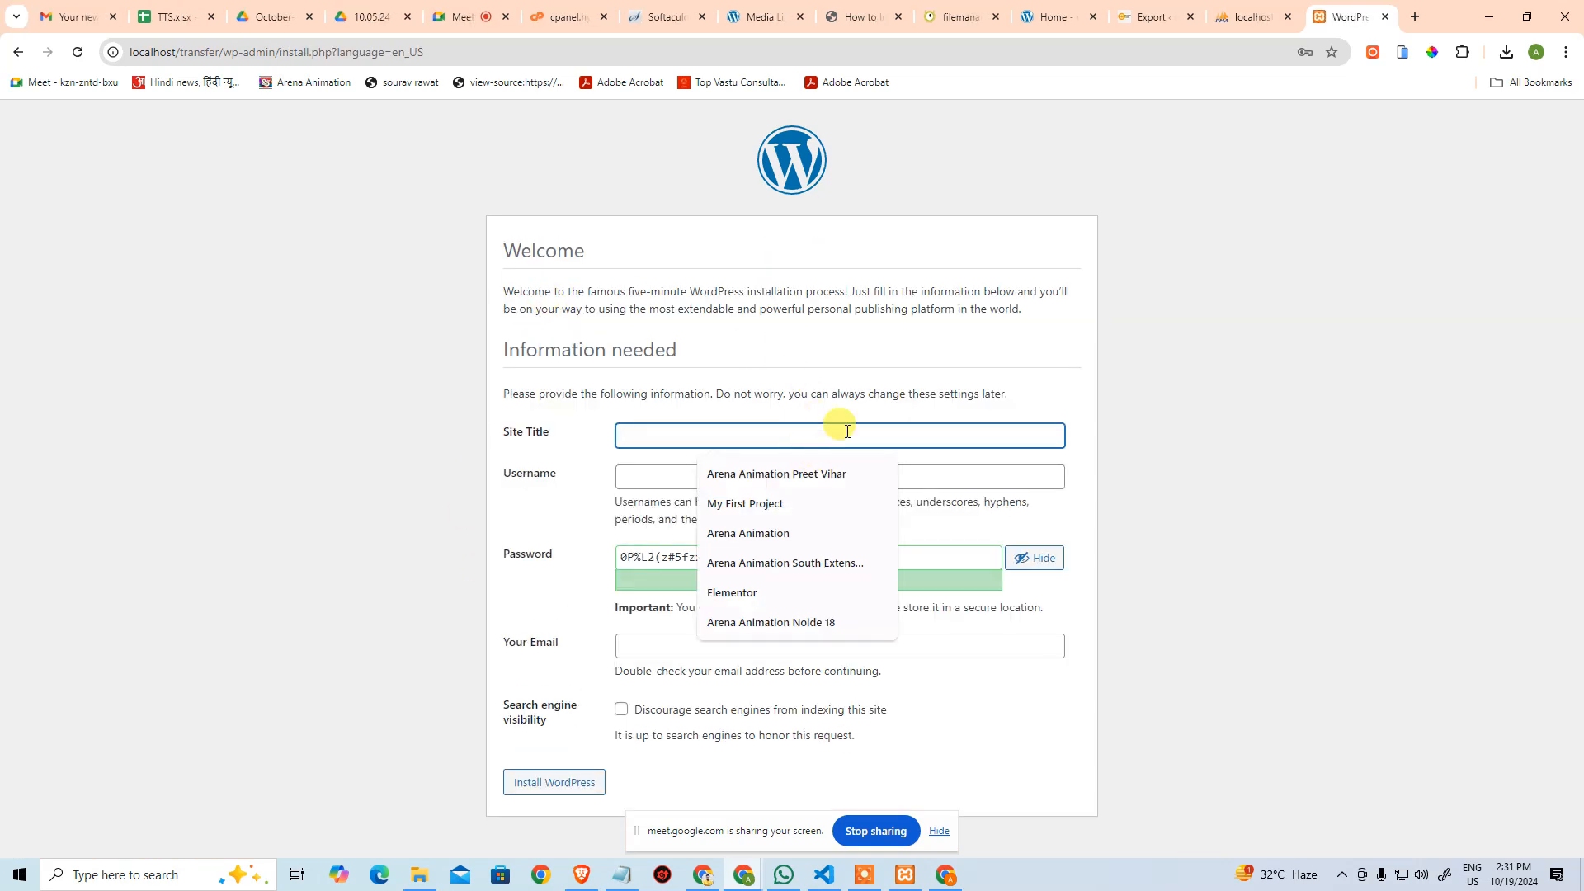
pyautogui.click(1237, 397)
pyautogui.click(1041, 18)
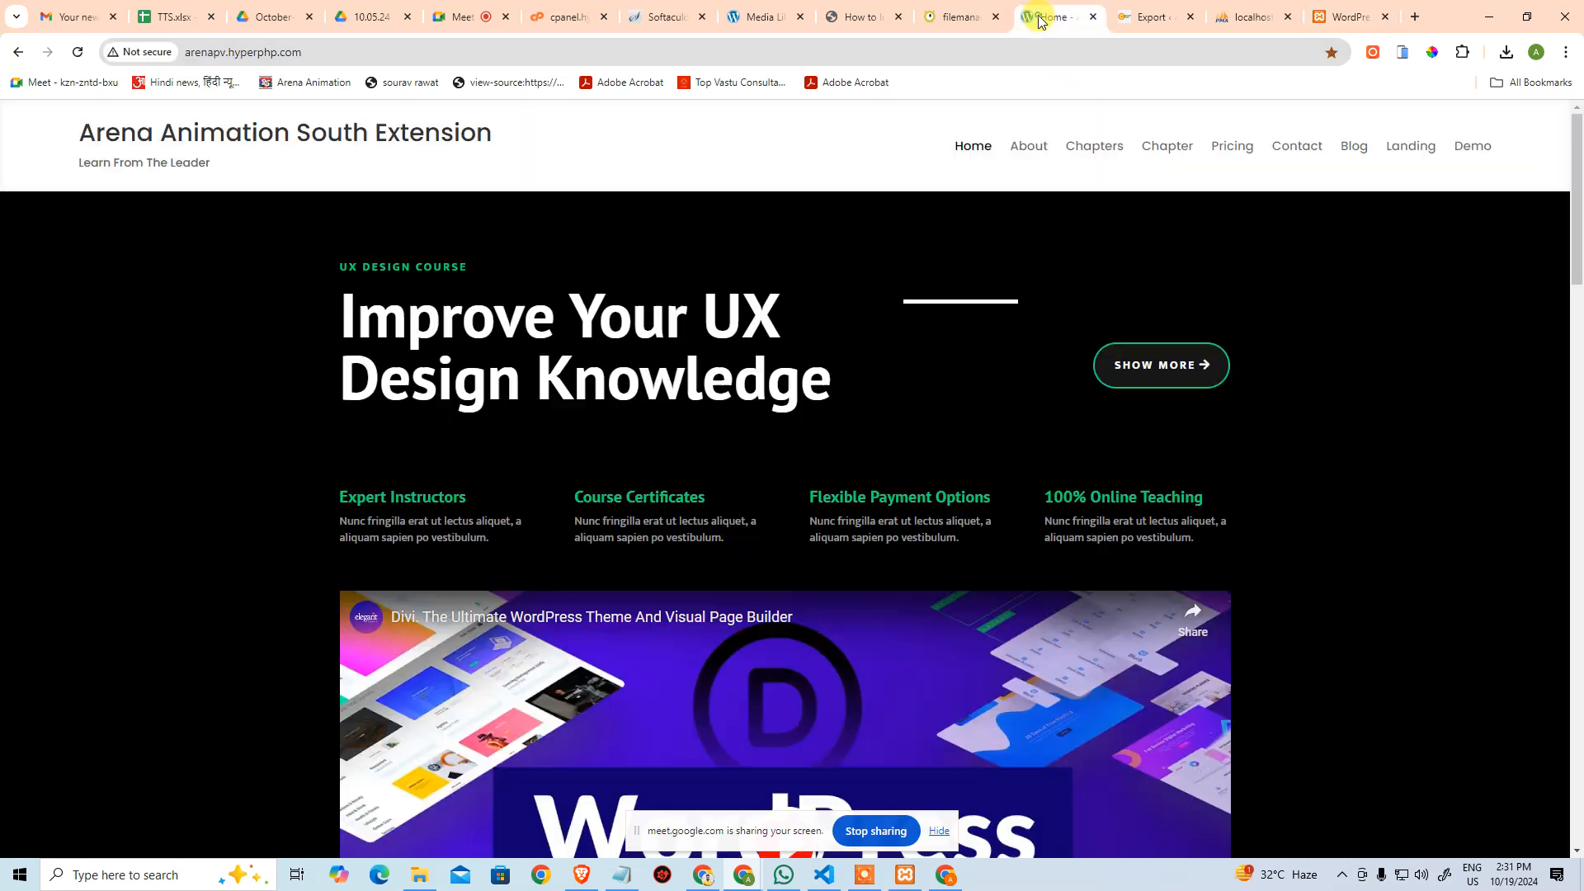
pyautogui.click(1341, 17)
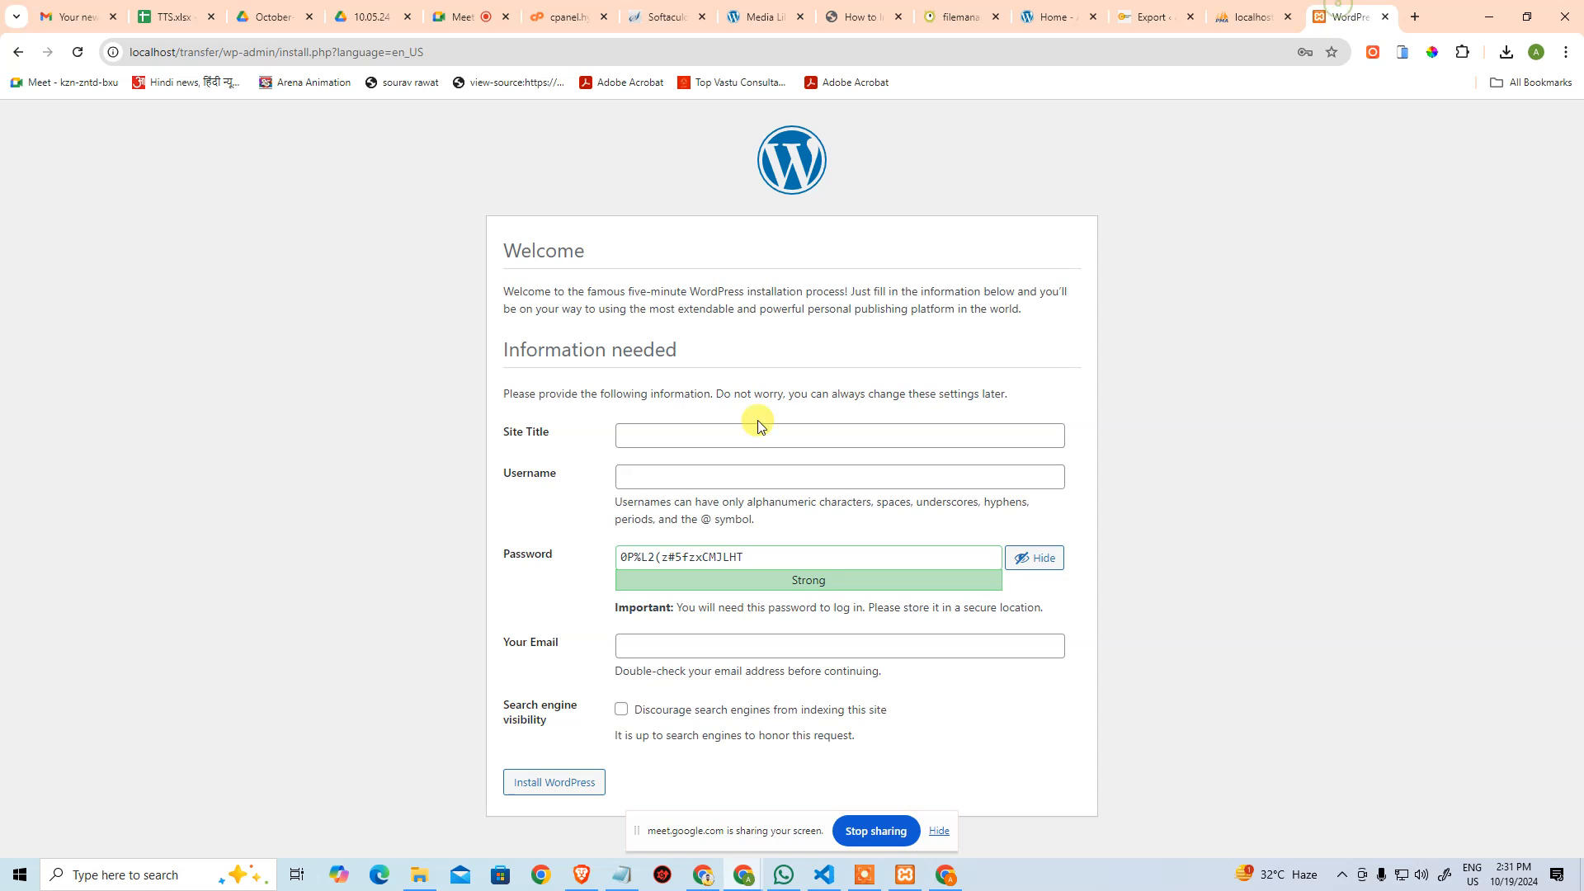
pyautogui.click(717, 438)
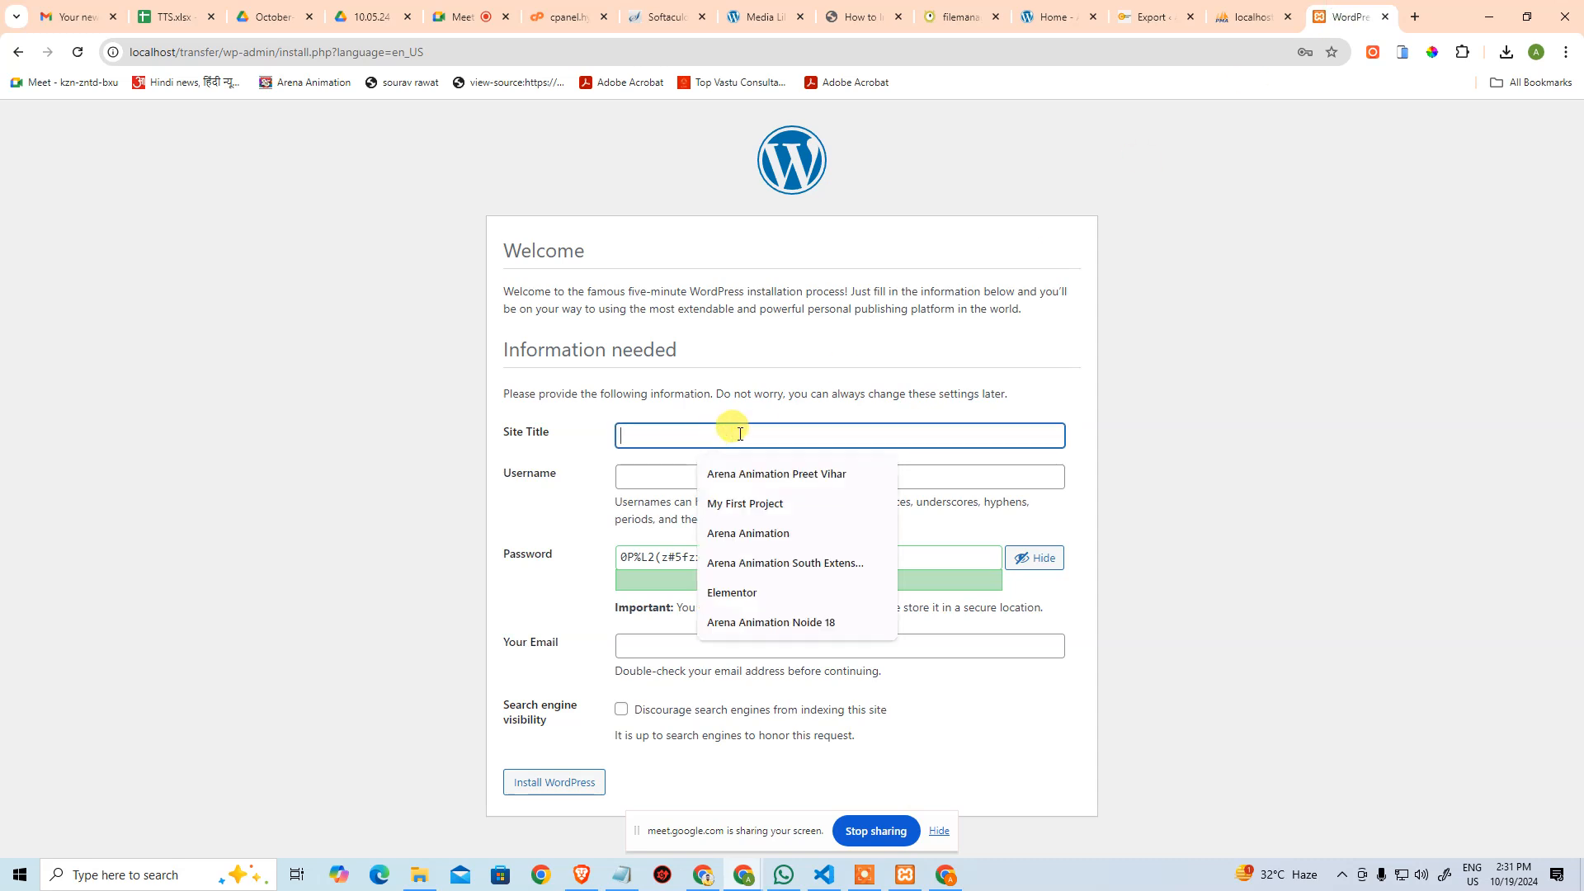
pyautogui.press('Down')
pyautogui.press('Down')
pyautogui.press('Return')
pyautogui.press('Tab')
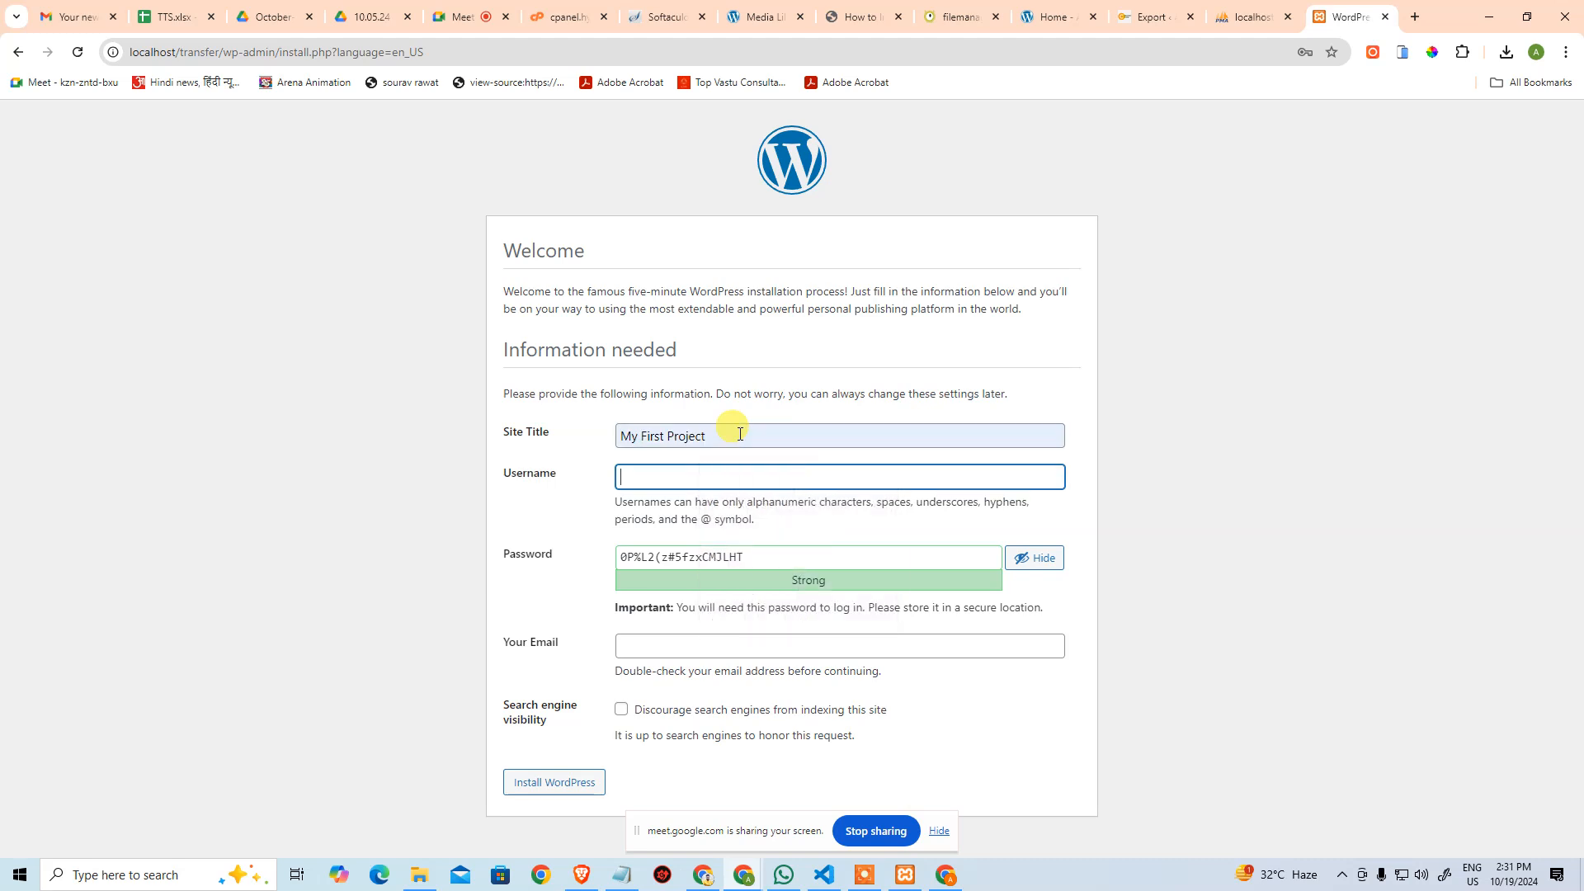
pyautogui.press('Down')
pyautogui.press('Down')
pyautogui.press('Escape')
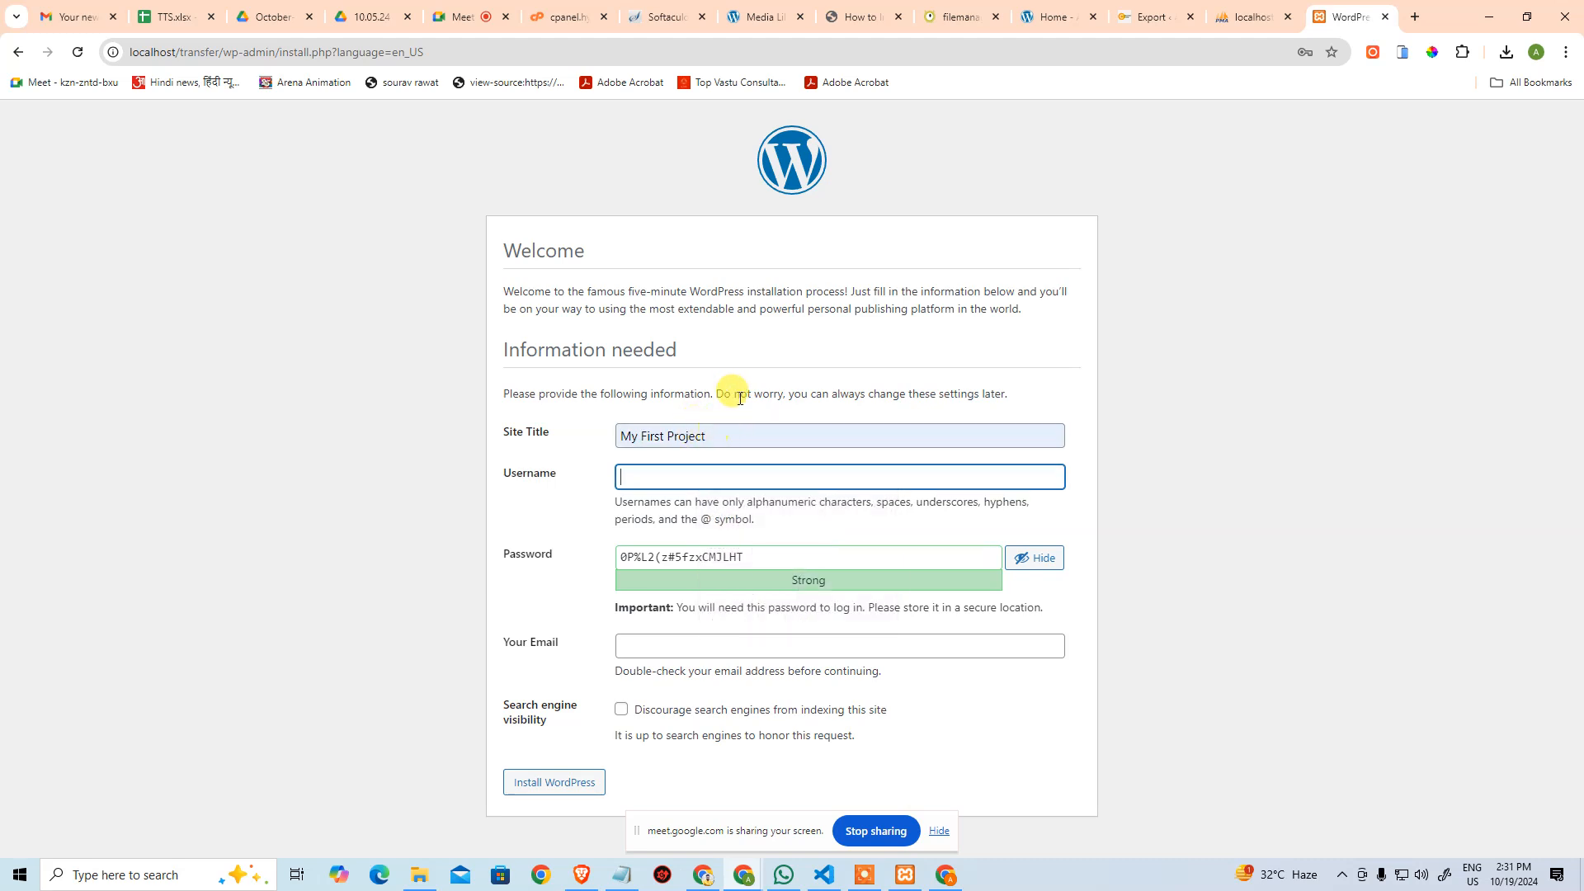
# Fill in the saved admin e-mail, copy the generated password, and discourage search engines
pyautogui.click(720, 435)
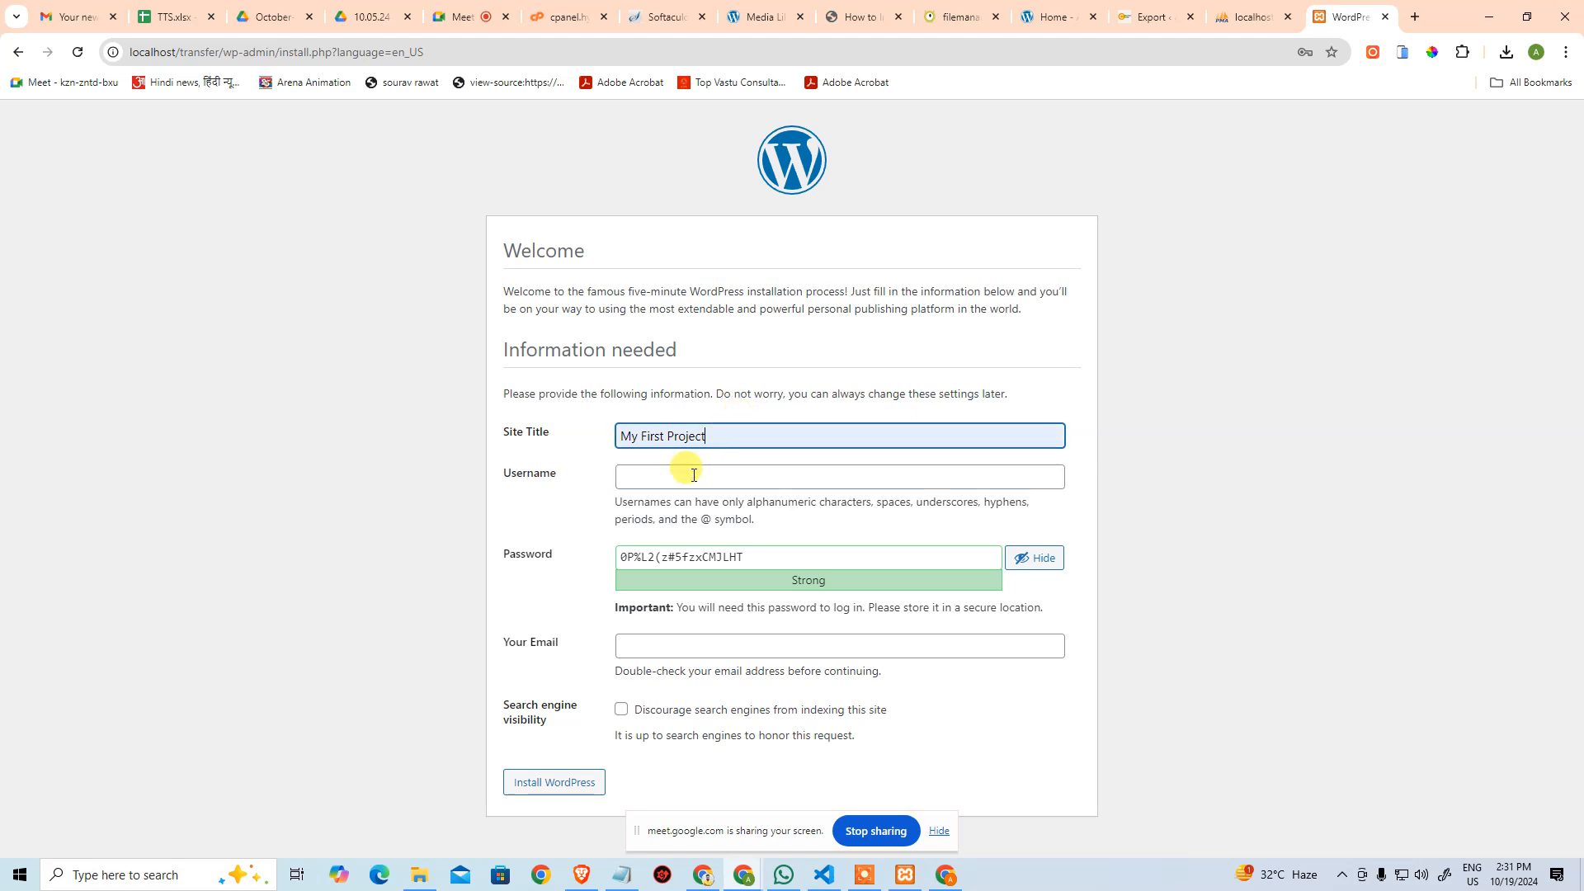
pyautogui.click(711, 466)
pyautogui.click(658, 647)
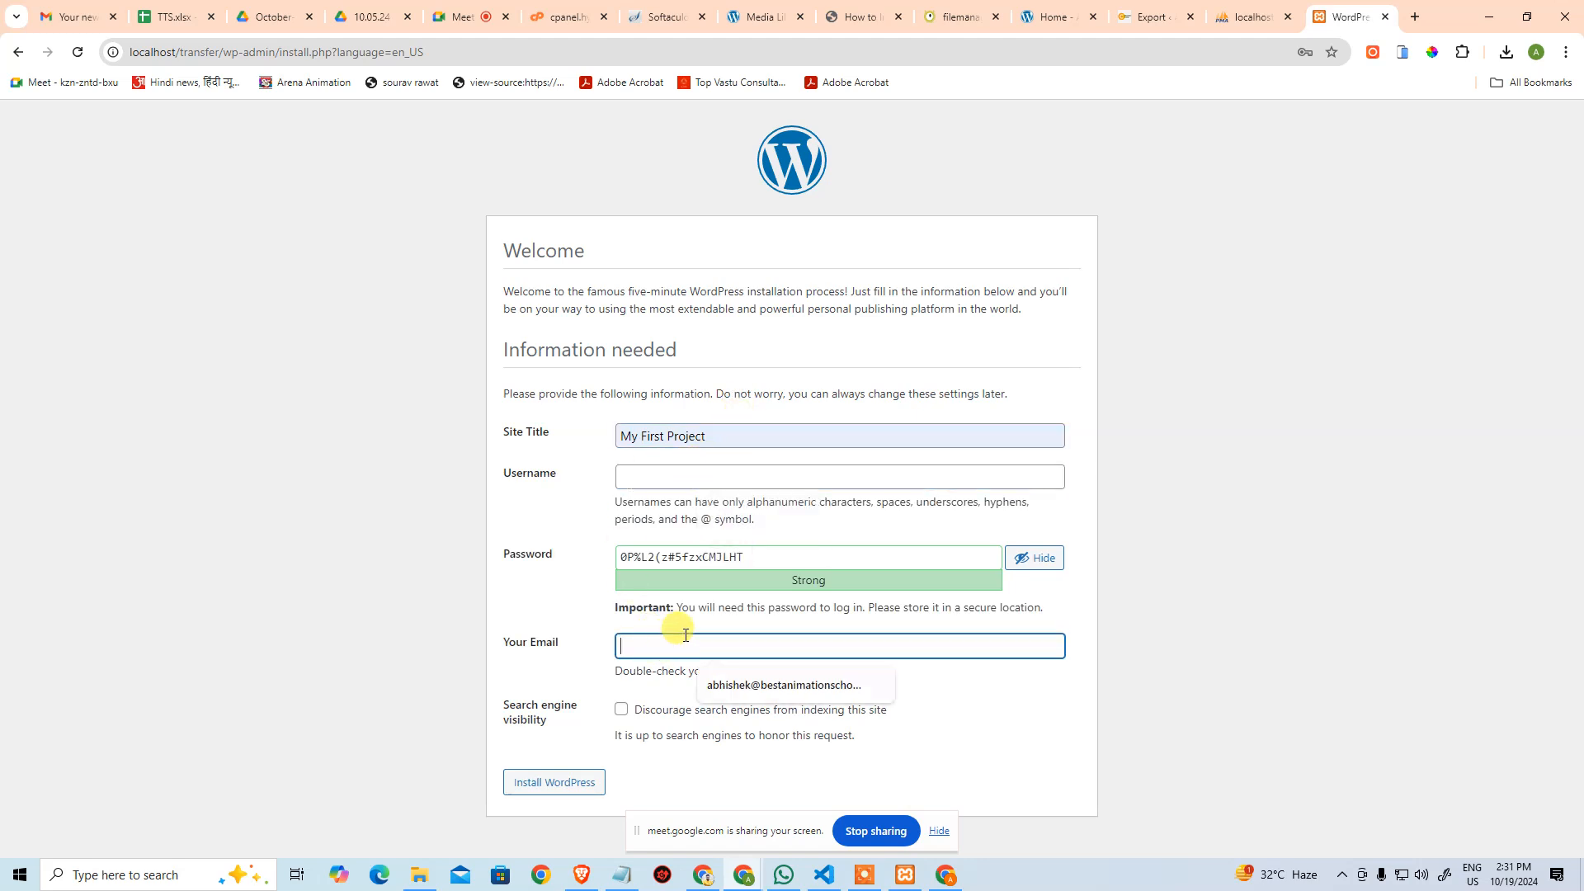
pyautogui.click(755, 687)
pyautogui.moveTo(753, 556); pyautogui.dragTo(566, 556)
pyautogui.hotkey('ctrl', 'c')
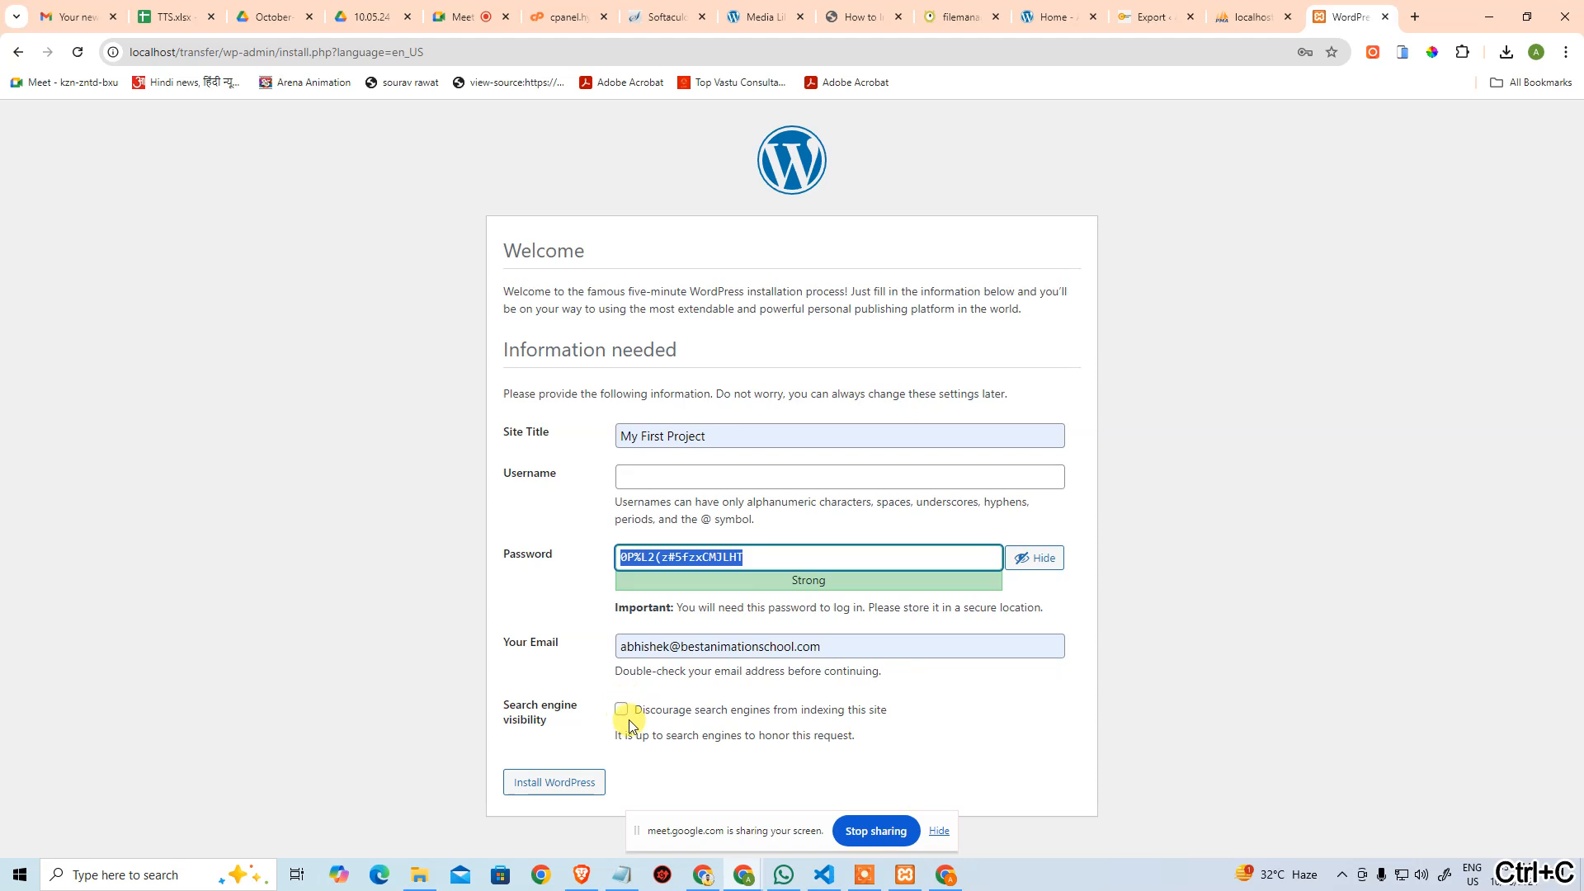
pyautogui.click(624, 714)
pyautogui.click(585, 782)
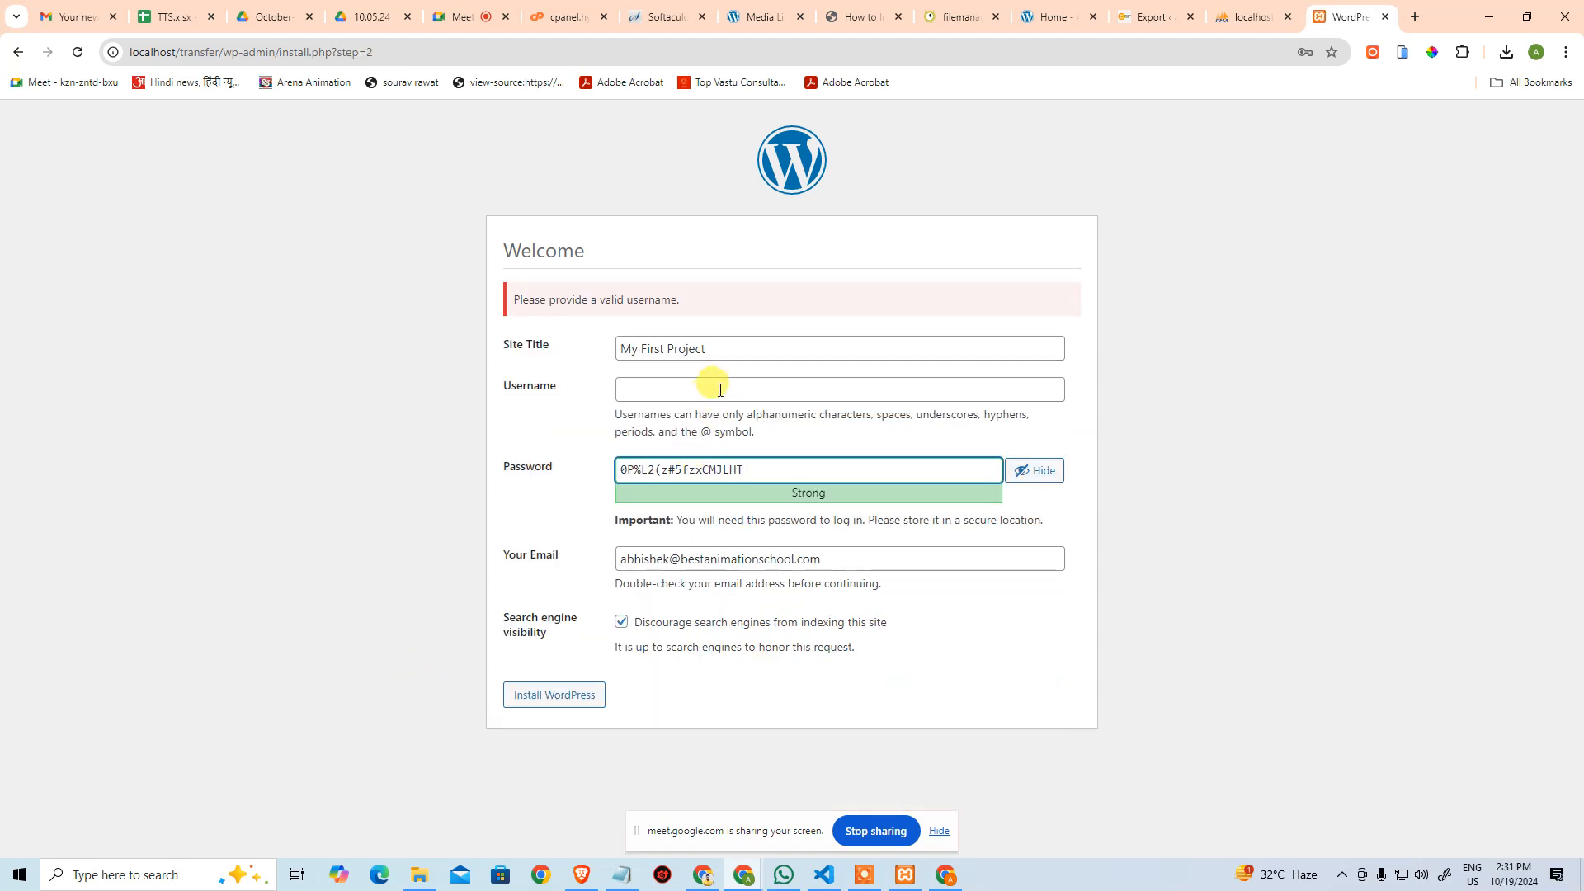
# Enter the missing username admin, recopy the password, and run Install WordPress again
pyautogui.click(724, 385)
pyautogui.write('ad')
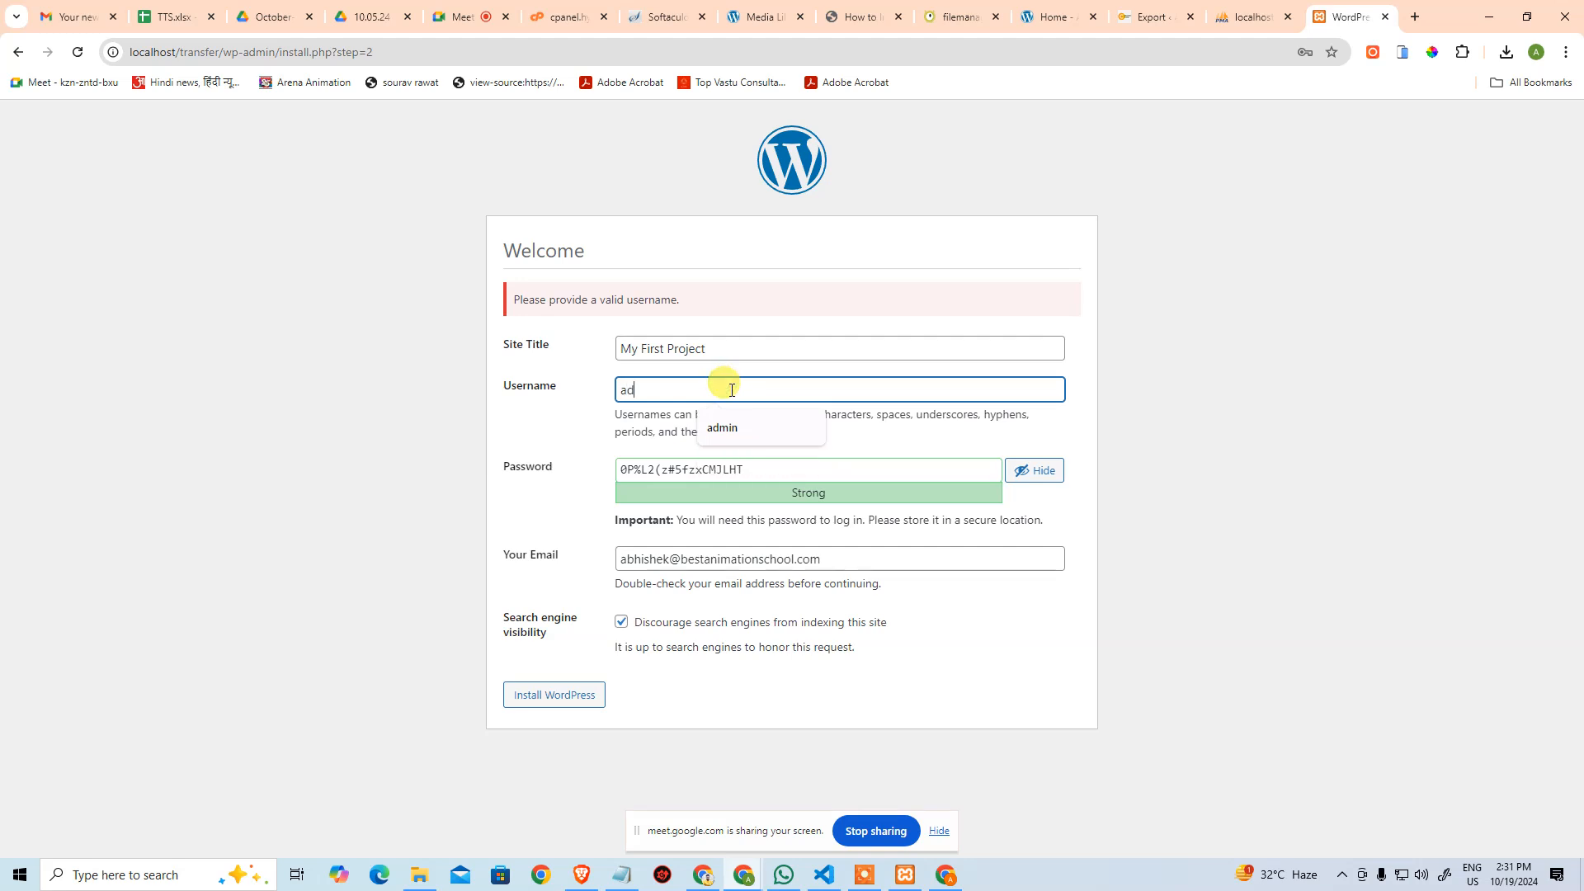
pyautogui.write('min')
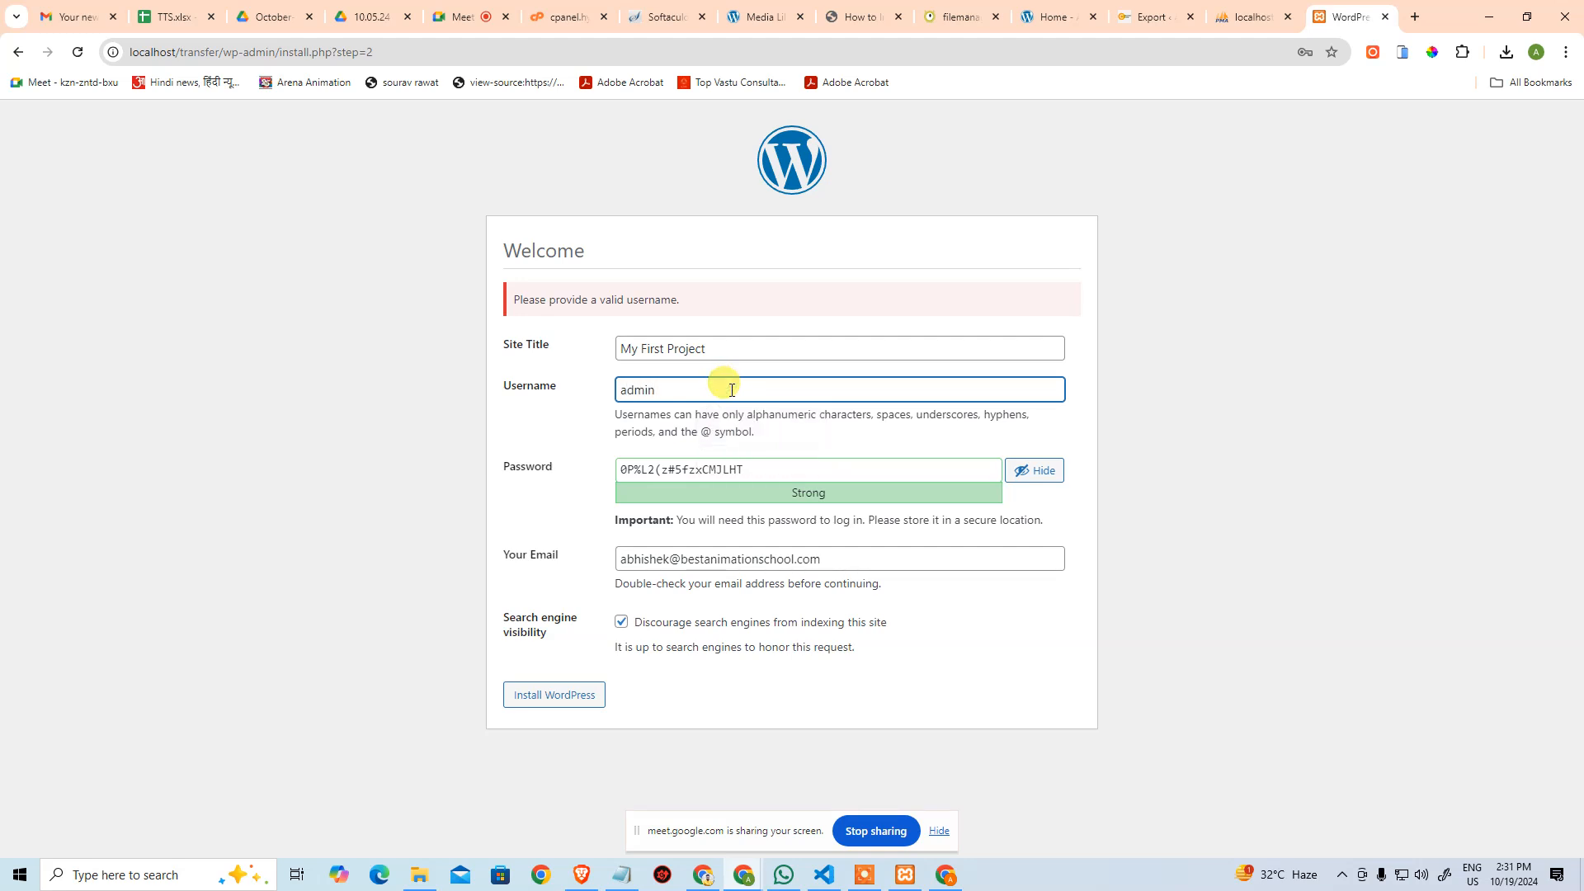
pyautogui.tripleClick(753, 469)
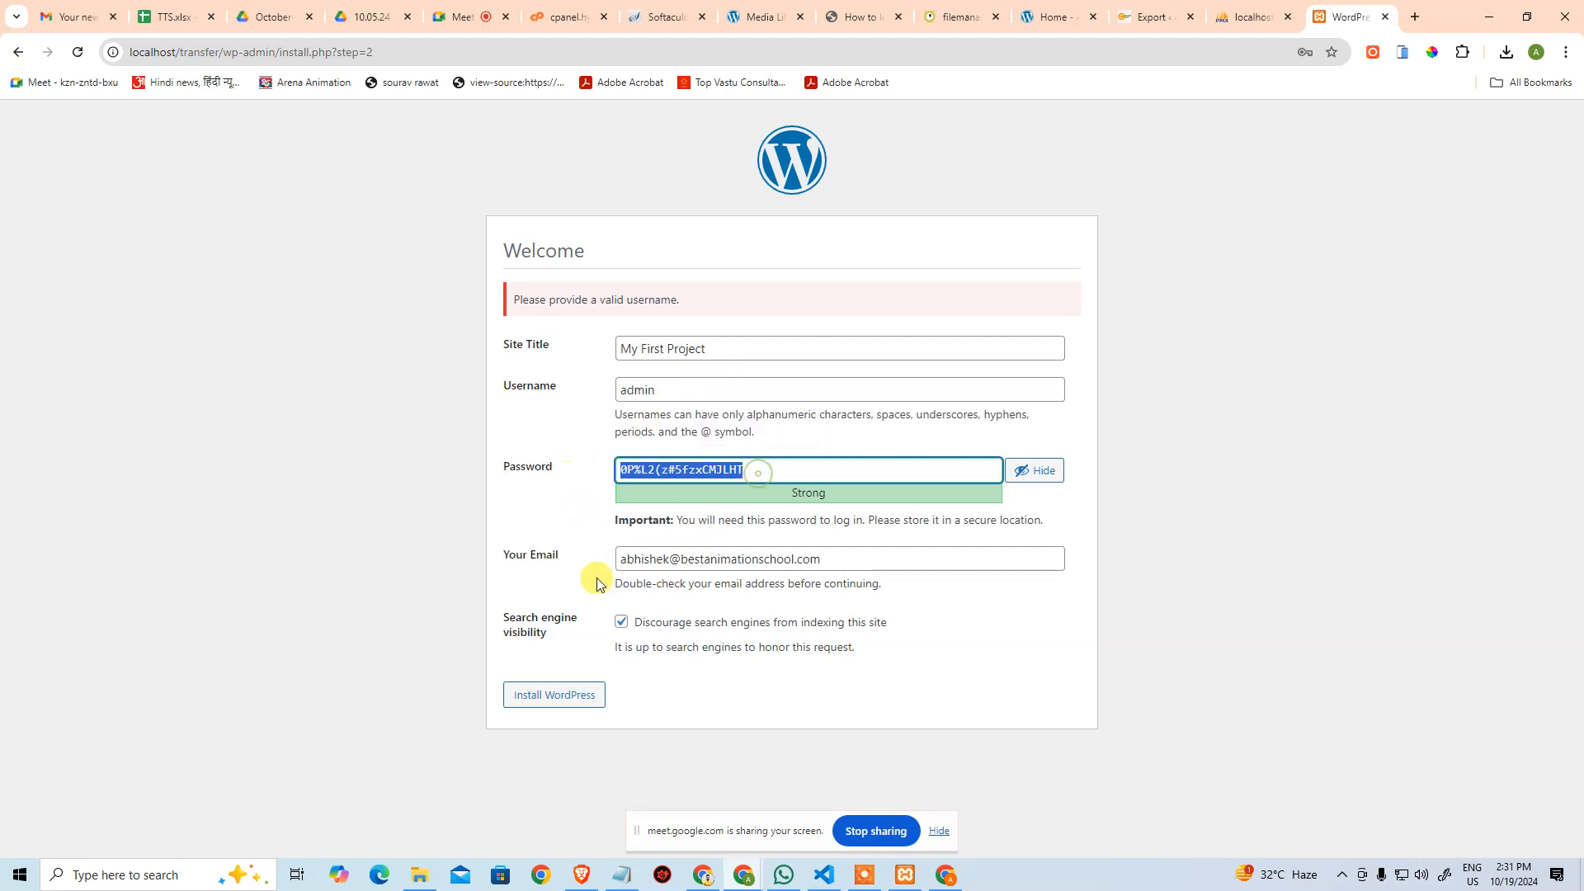
pyautogui.hotkey('ctrl', 'c')
pyautogui.click(580, 708)
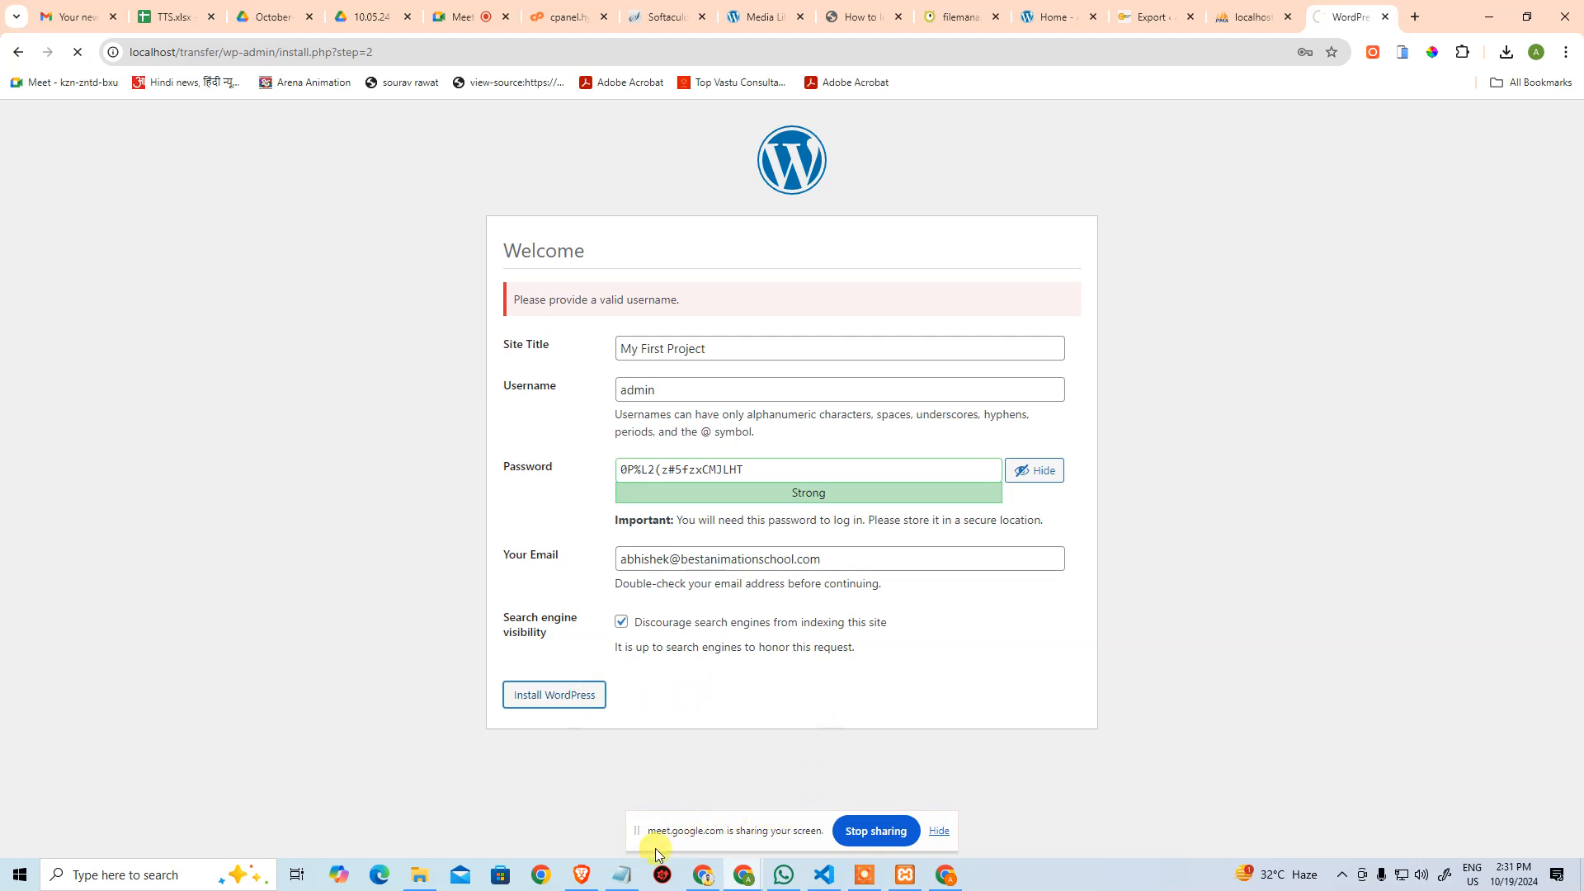
pyautogui.click(619, 881)
pyautogui.click(532, 601)
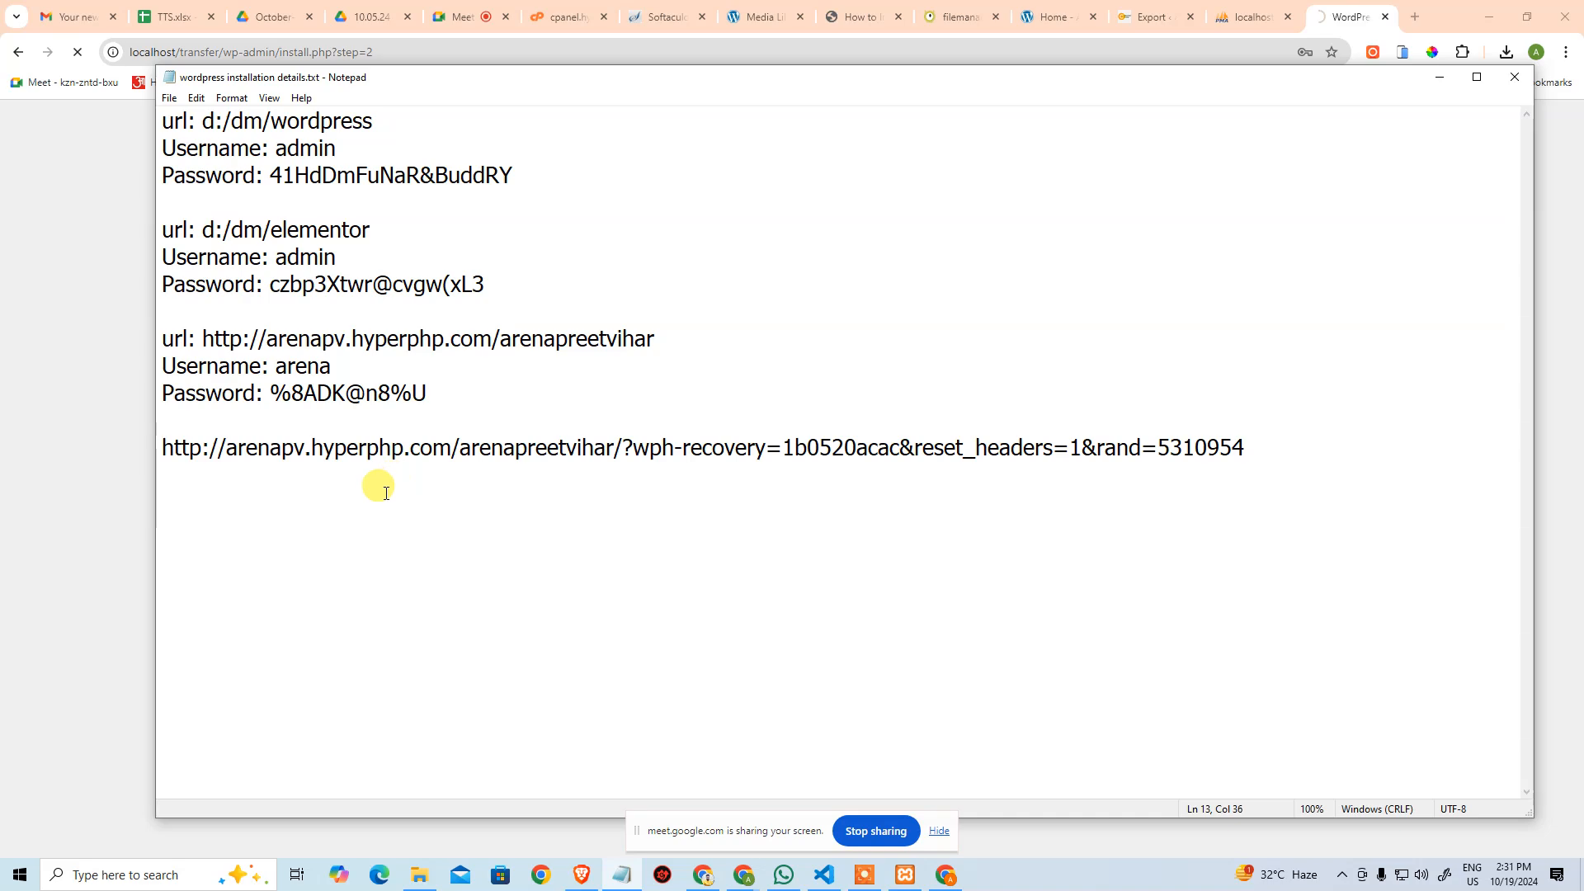
# Paste the new password at the end of the notes below a copied url/username/password template
pyautogui.hotkey('ctrl', 'End')
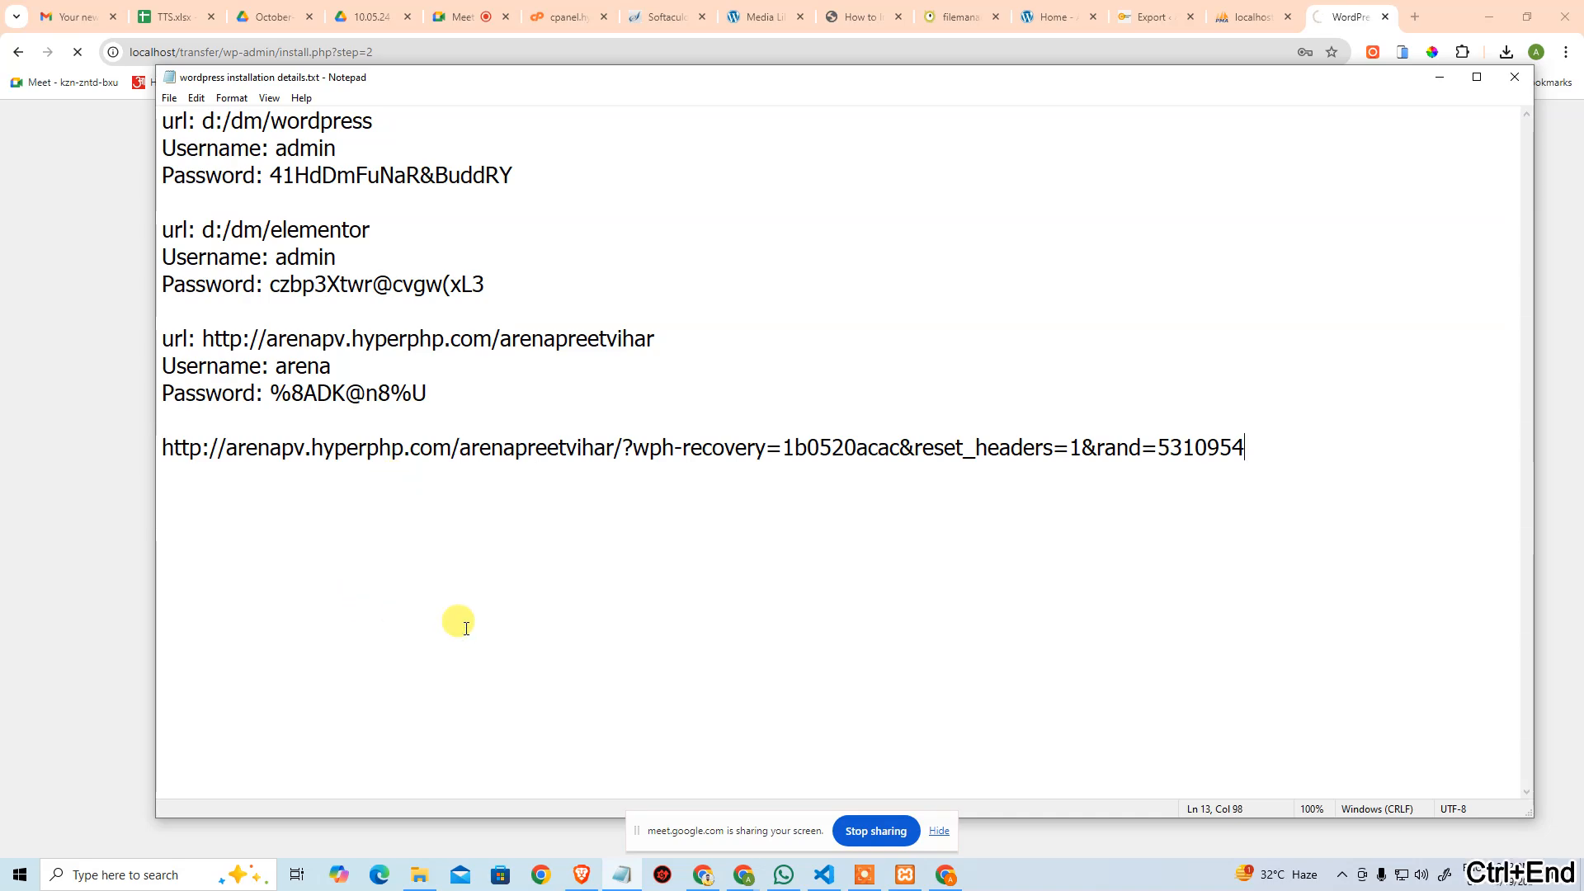
pyautogui.press('Return')
pyautogui.press('Return')
pyautogui.hotkey('ctrl', 'v')
pyautogui.moveTo(263, 284); pyautogui.dragTo(161, 227)
pyautogui.hotkey('ctrl', 'c')
pyautogui.click(163, 501)
pyautogui.hotkey('ctrl', 'v')
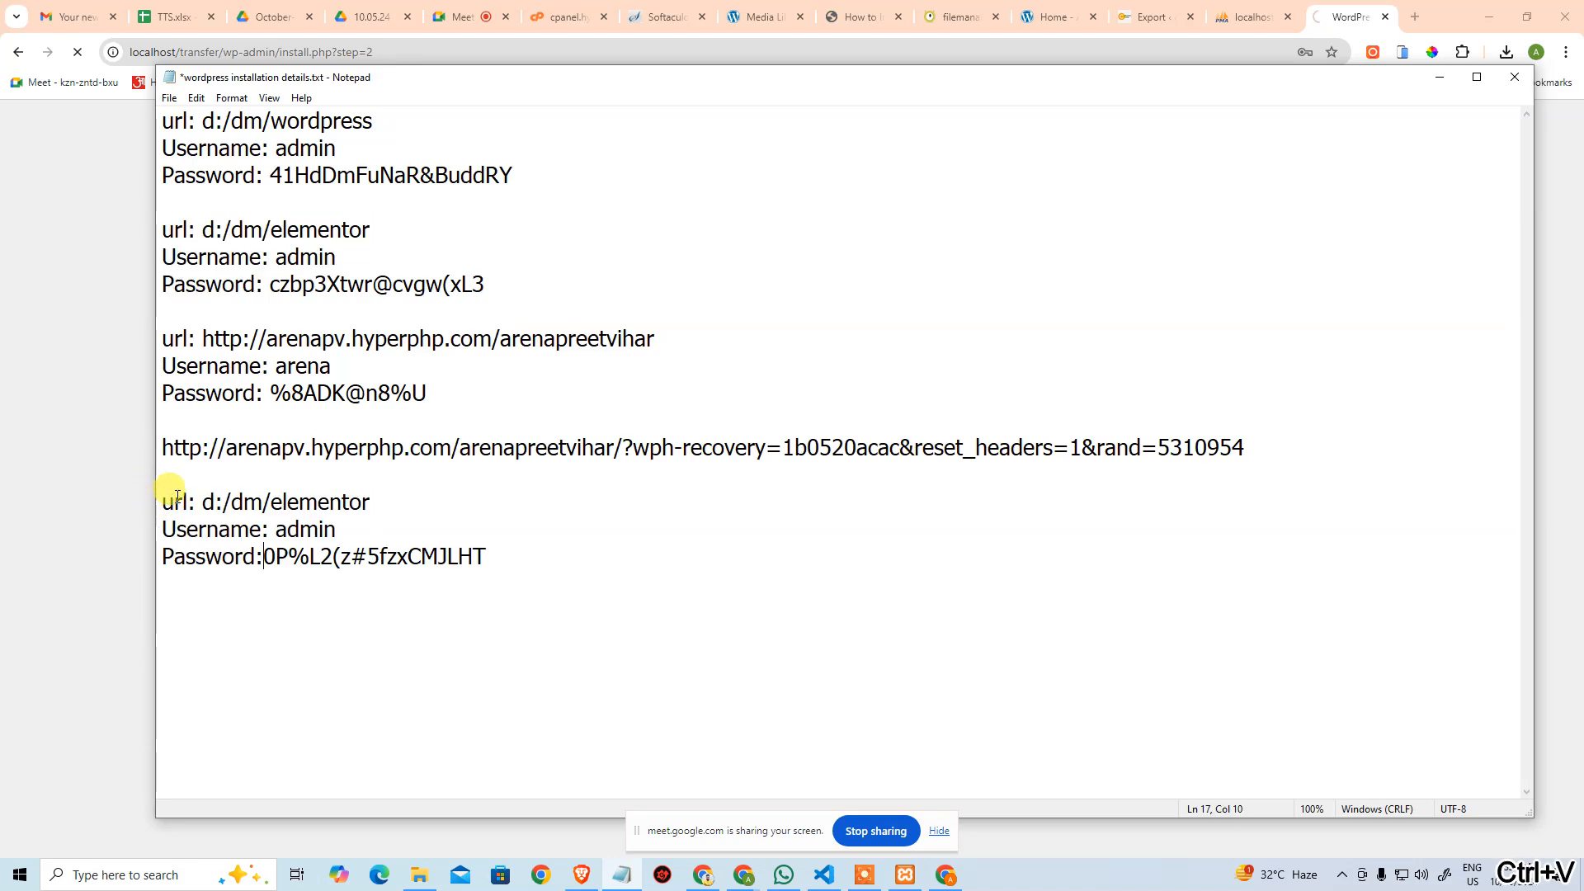
# Change the new entry's url folder from elementor to transfer and save the notes file
pyautogui.moveTo(281, 503); pyautogui.dragTo(436, 500)
pyautogui.write('tr')
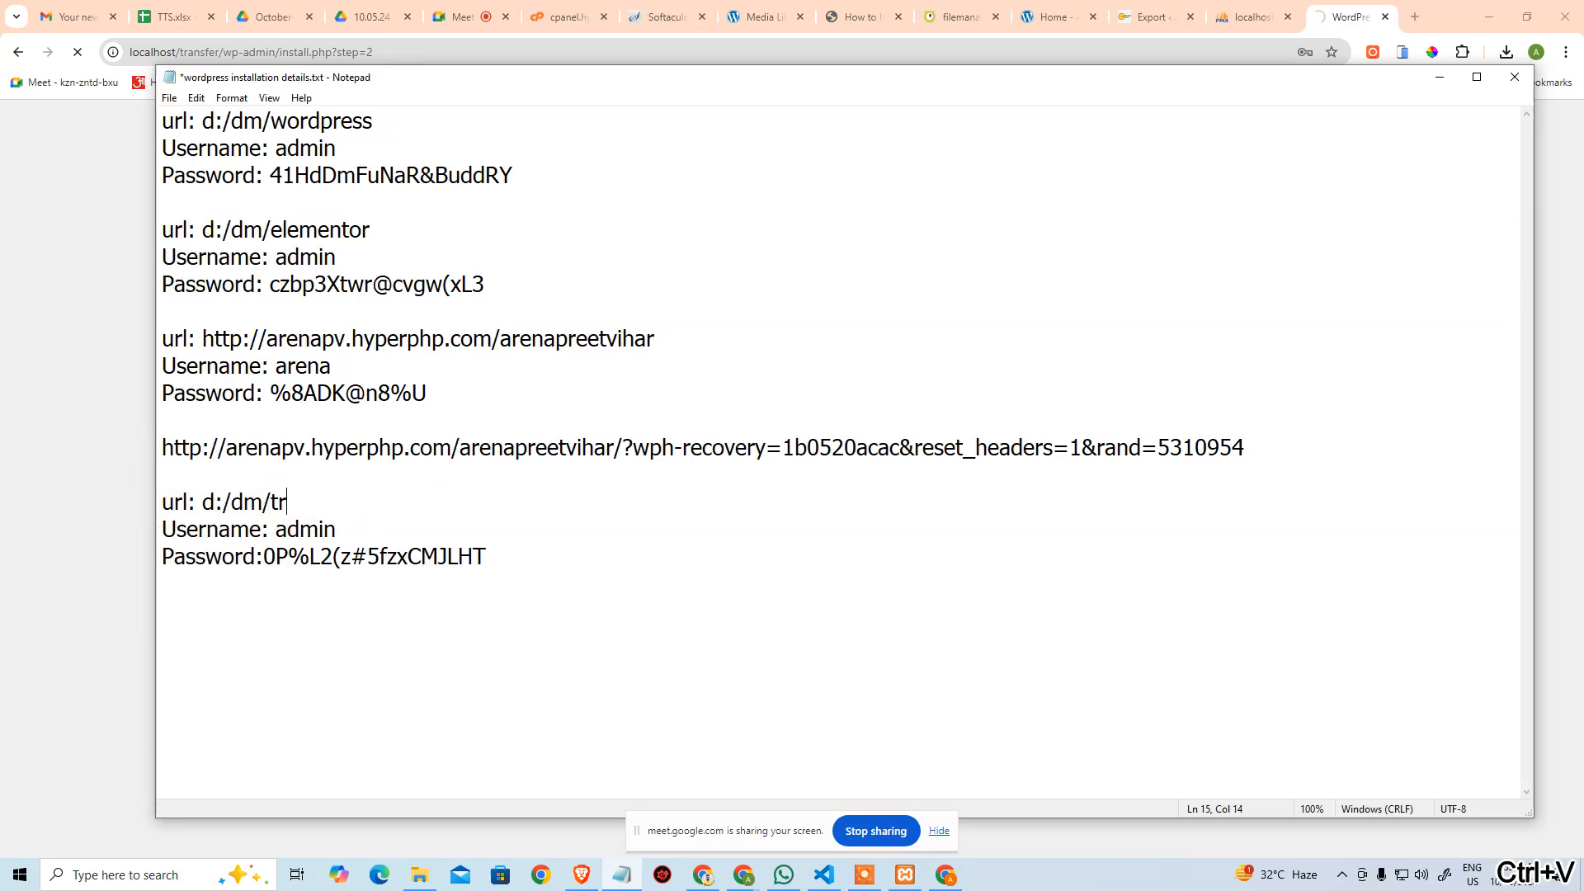
pyautogui.write('ab')
pyautogui.write('sfer')
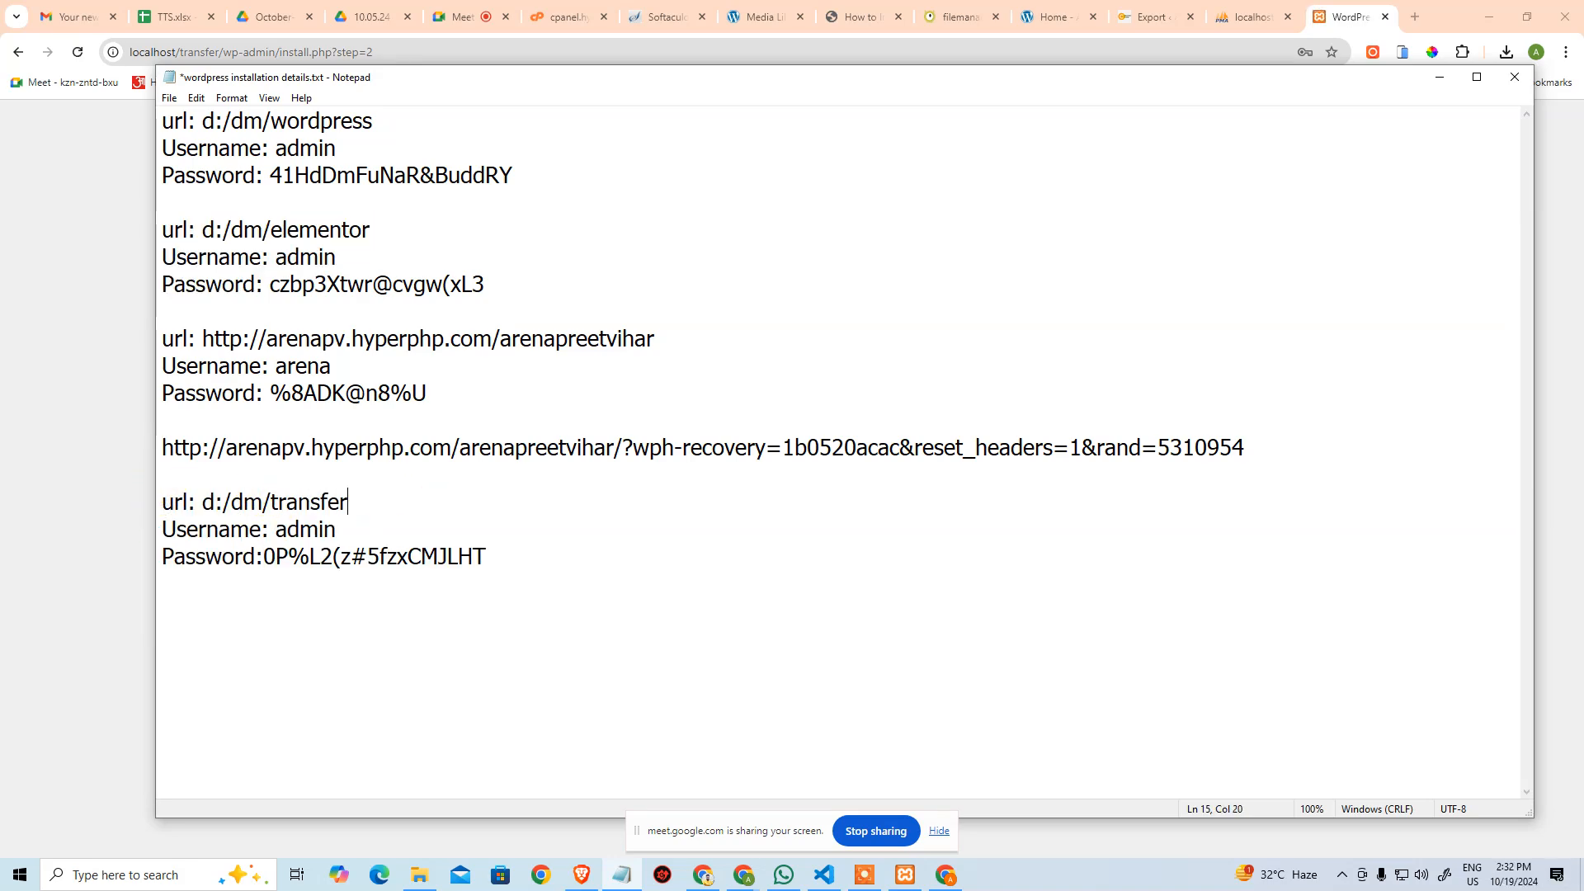
pyautogui.press('Down')
pyautogui.press('End')
pyautogui.hotkey('ctrl', 's')
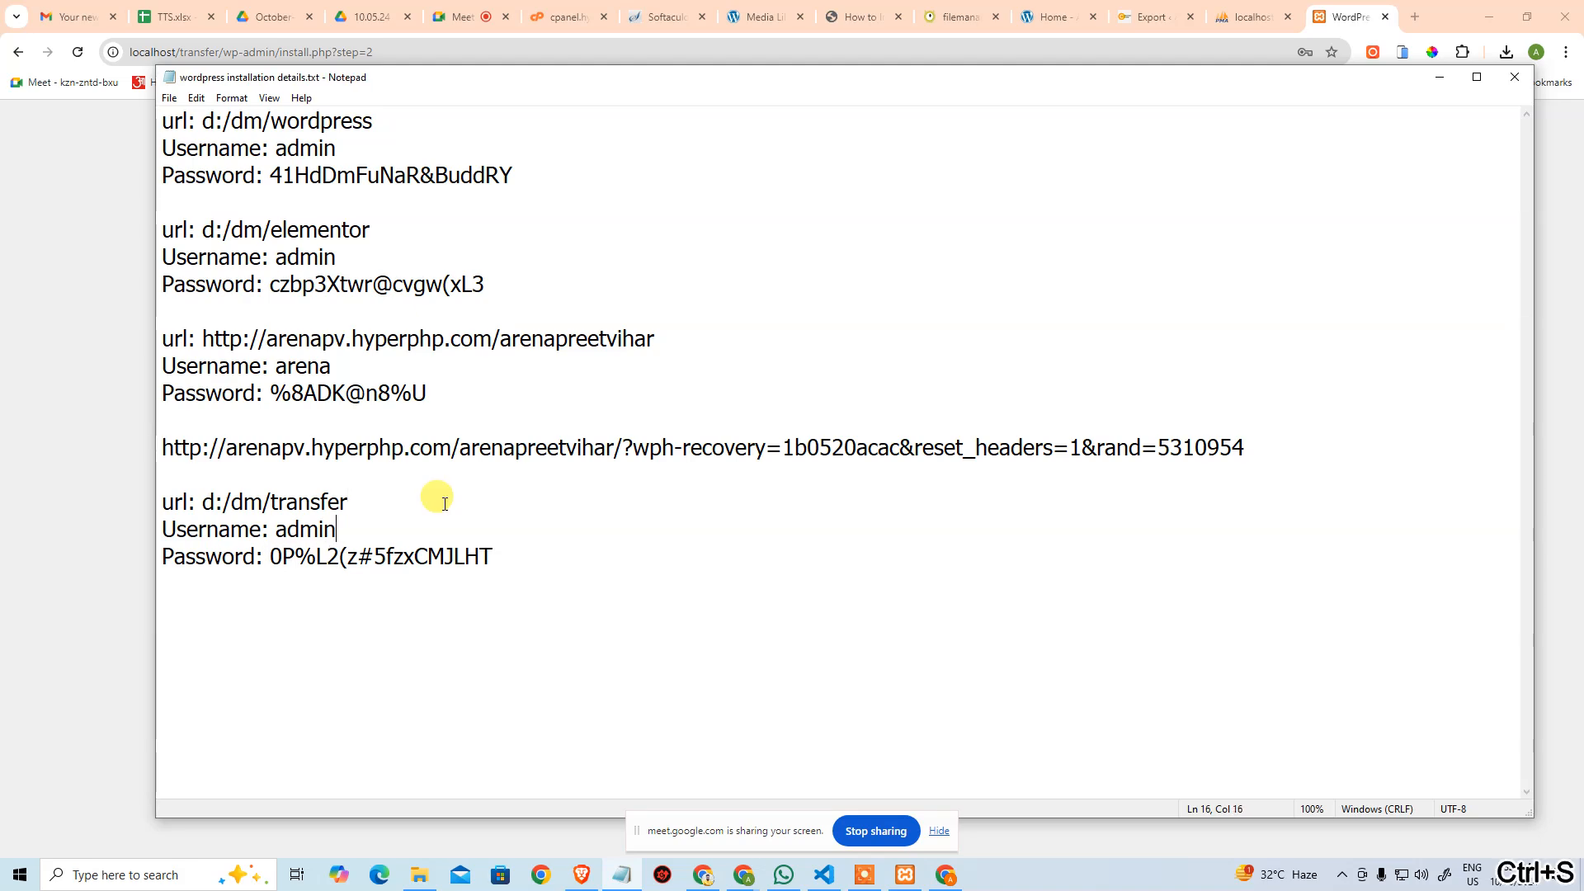
pyautogui.click(150, 255)
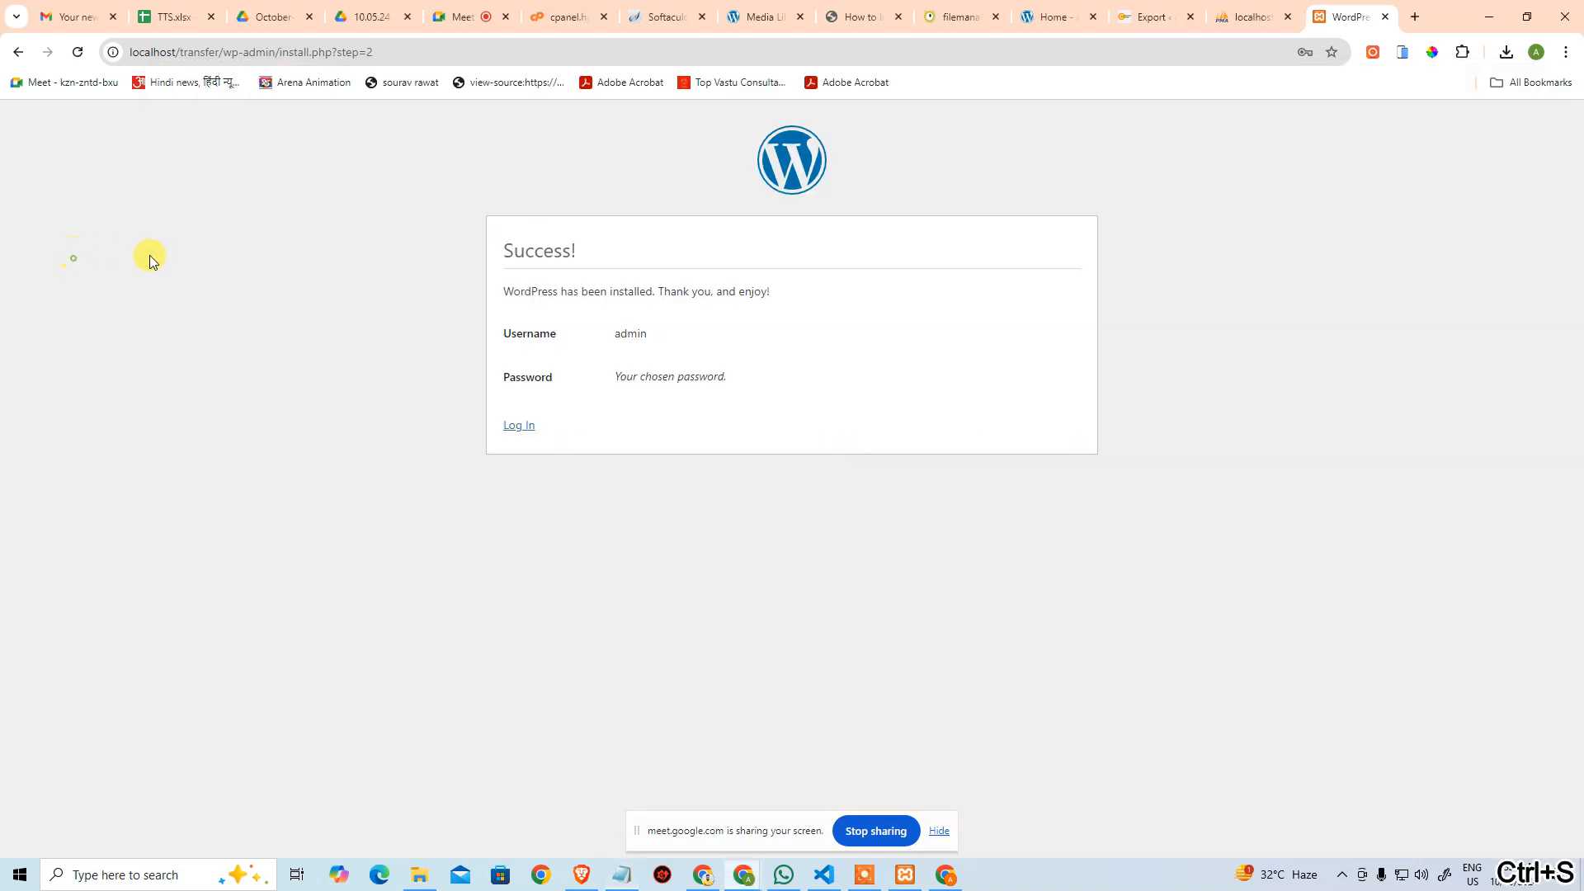
pyautogui.click(553, 427)
# Log in as admin with the password from clipboard history, then view Installed Plugins
pyautogui.click(701, 329)
pyautogui.write('a')
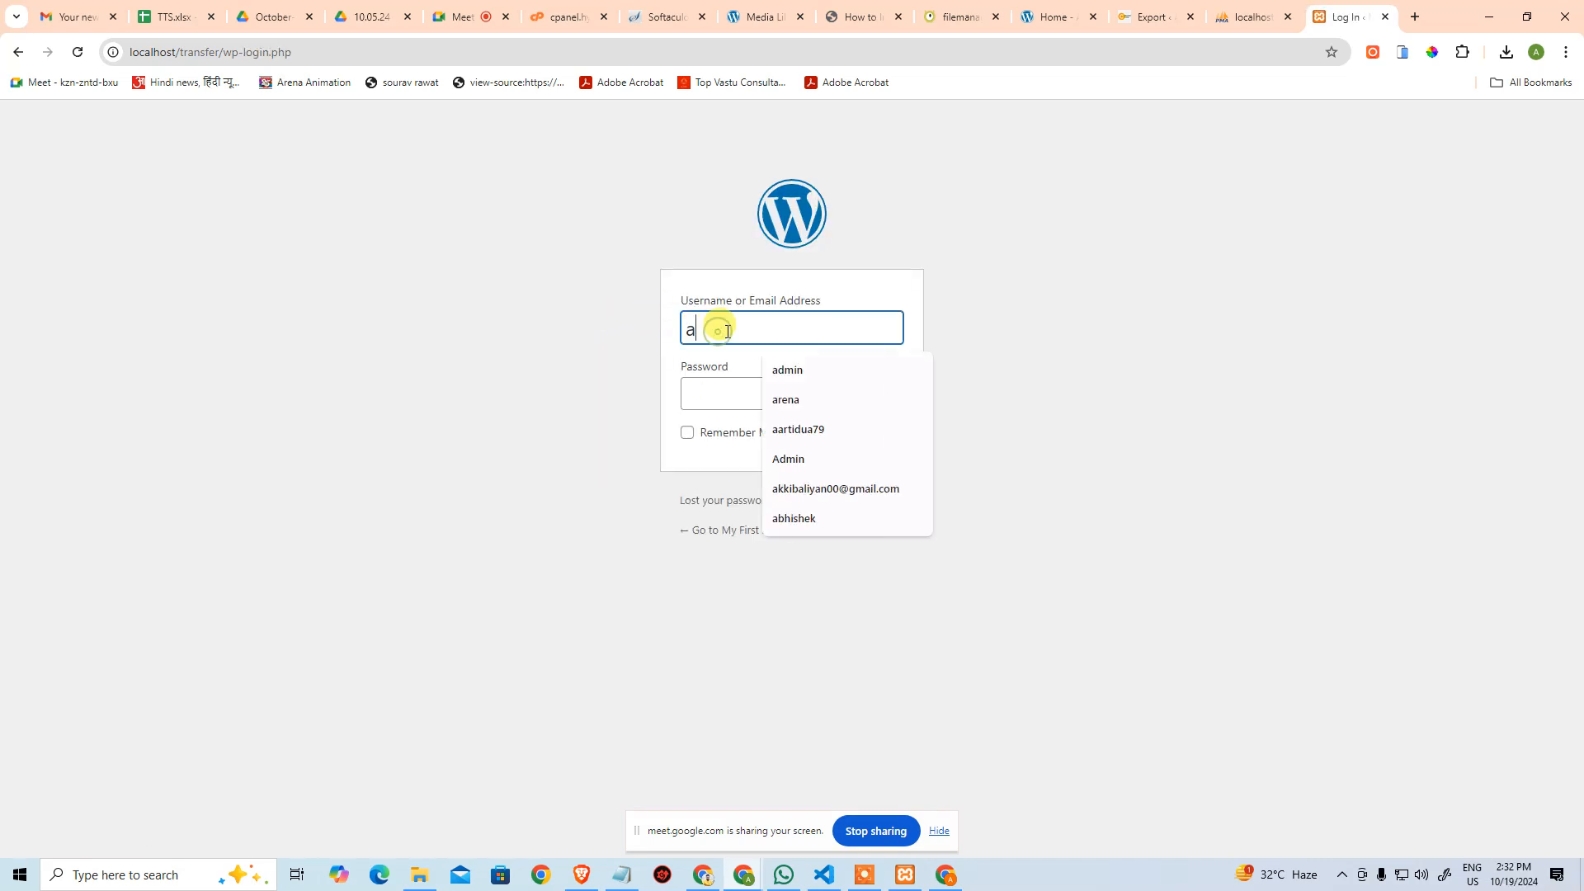
pyautogui.write('d')
pyautogui.press('Down')
pyautogui.press('Tab')
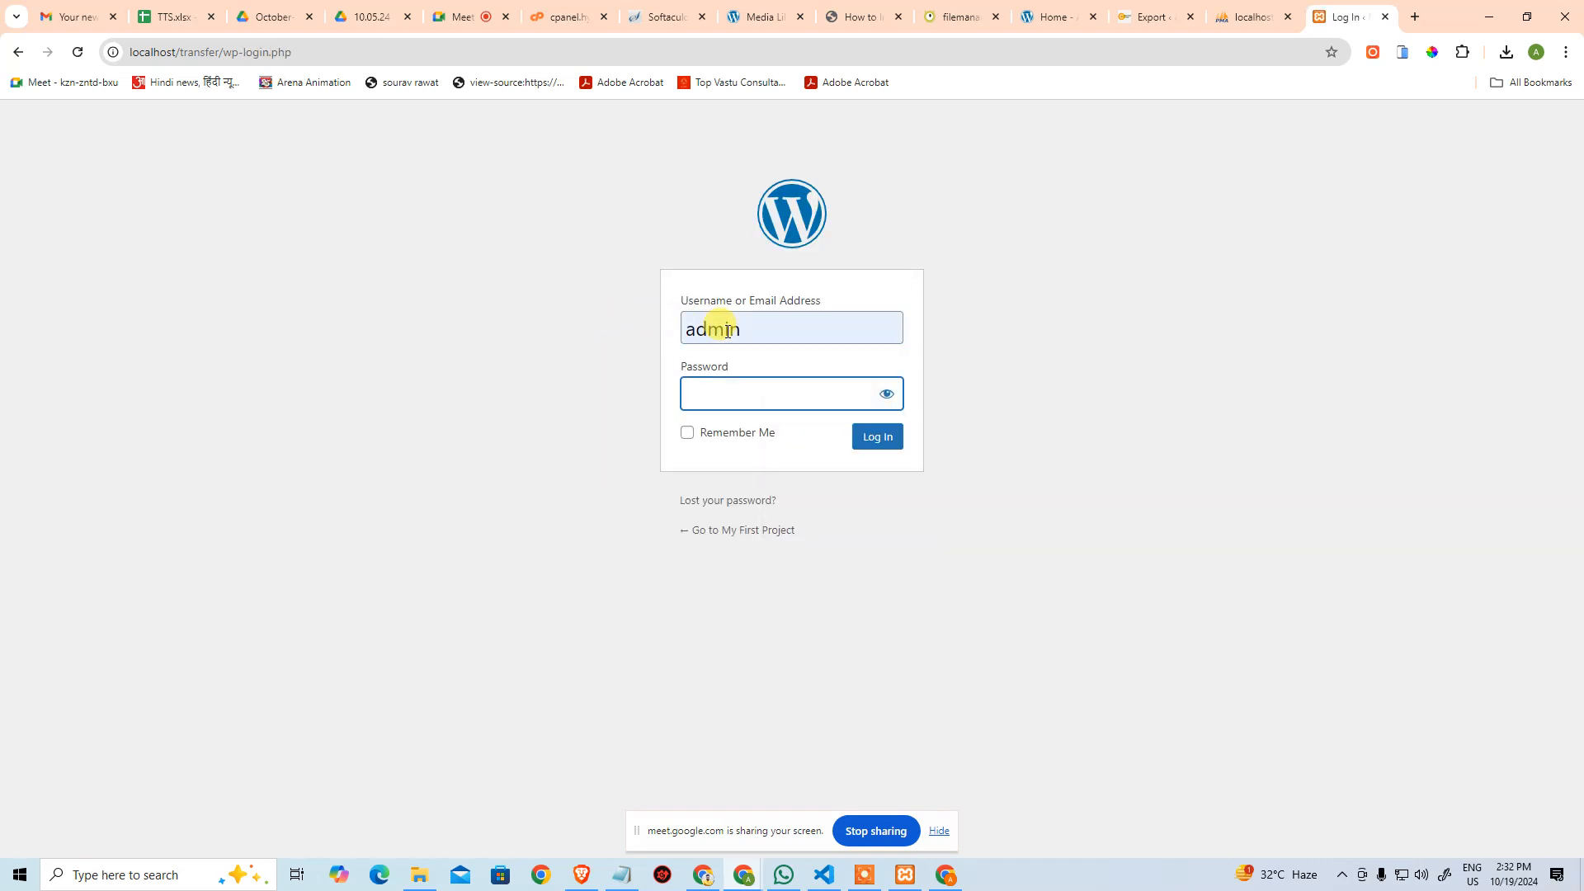
pyautogui.press('super+v')
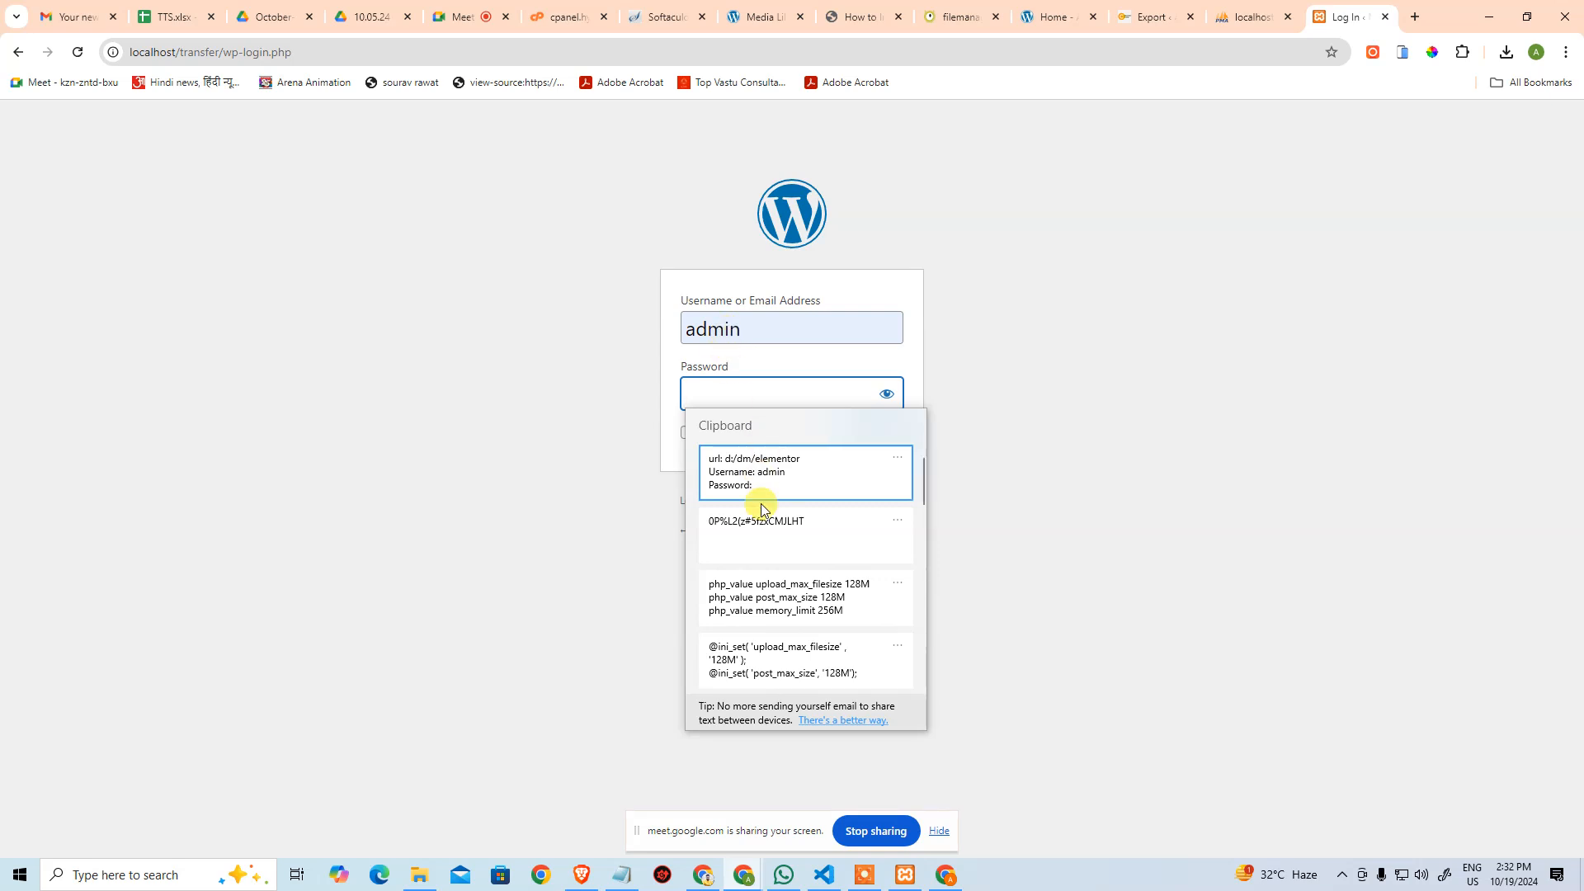
pyautogui.click(757, 528)
pyautogui.click(891, 434)
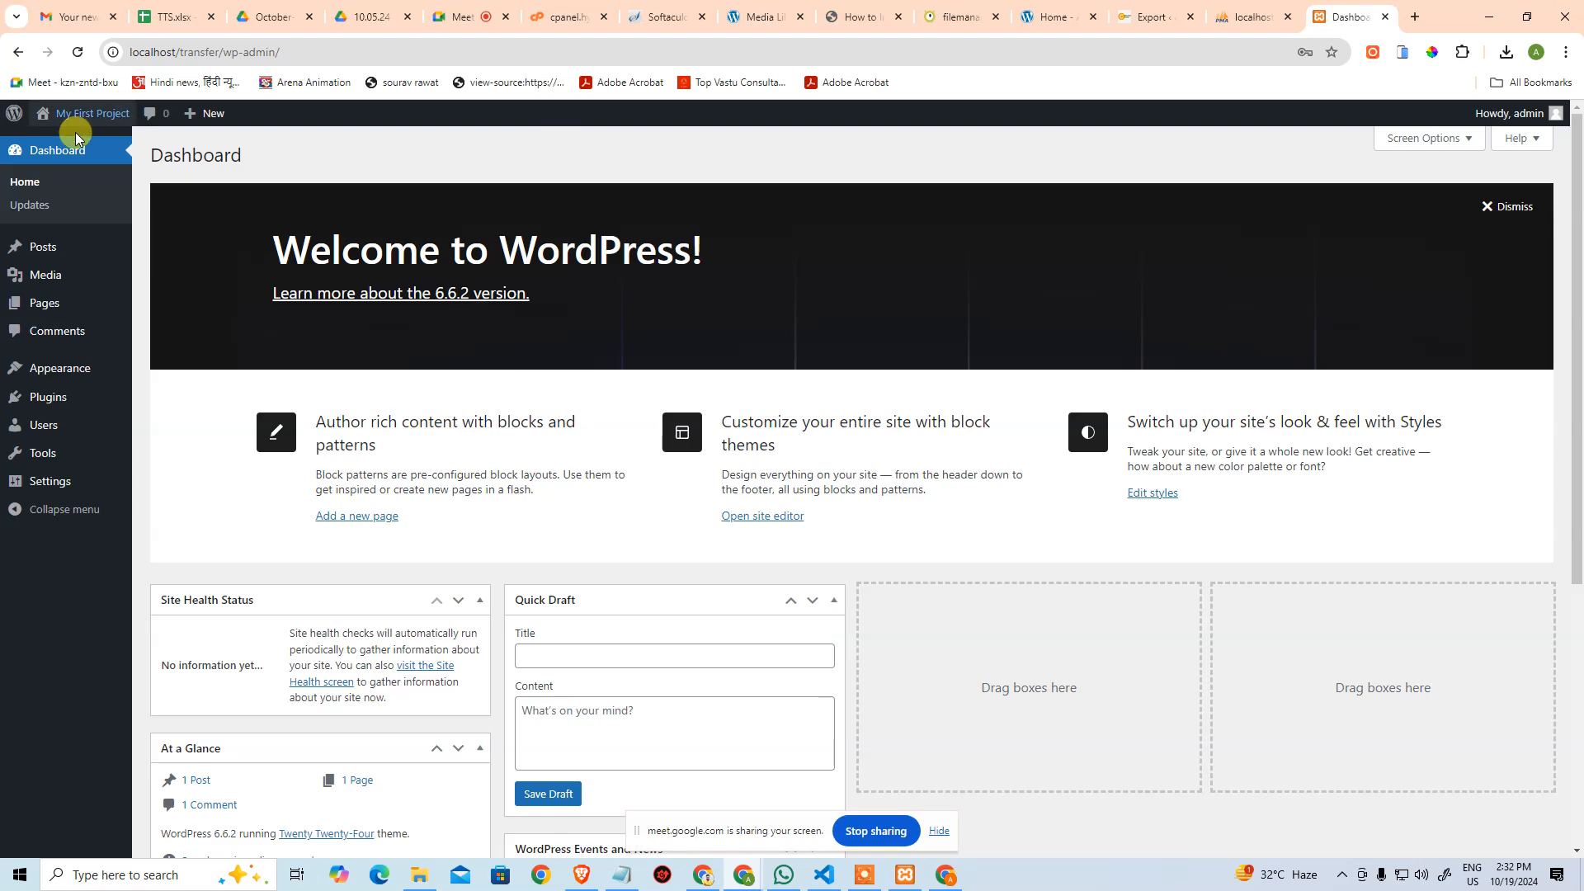
pyautogui.moveTo(66, 399)
pyautogui.click(157, 399)
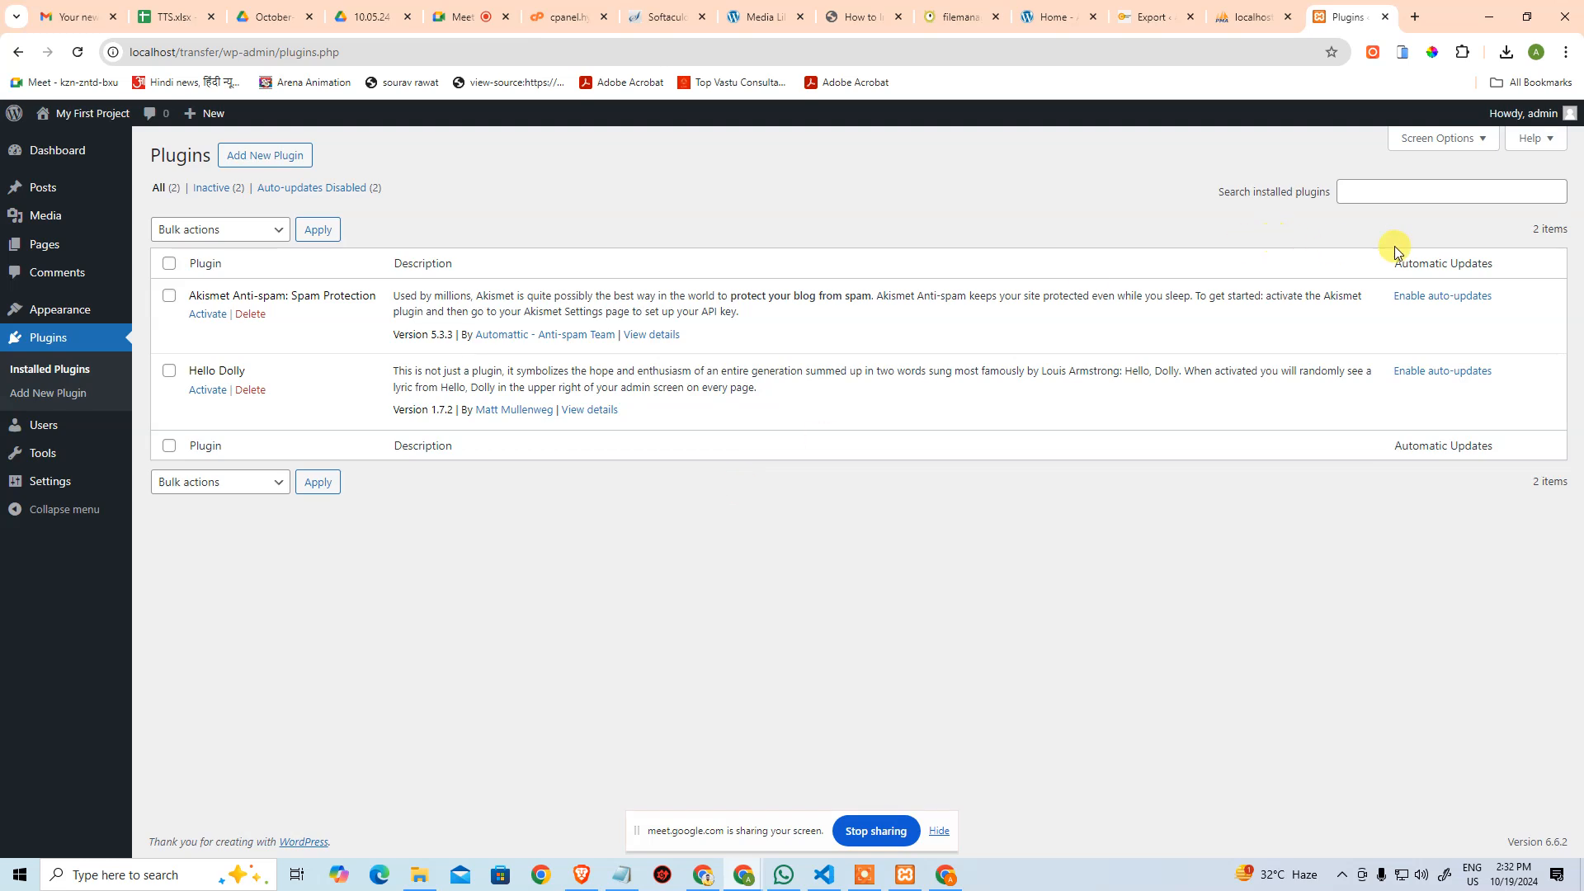
# Search Add New Plugin for 'all in o', then install and activate All-in-One WP Migration
pyautogui.click(1454, 190)
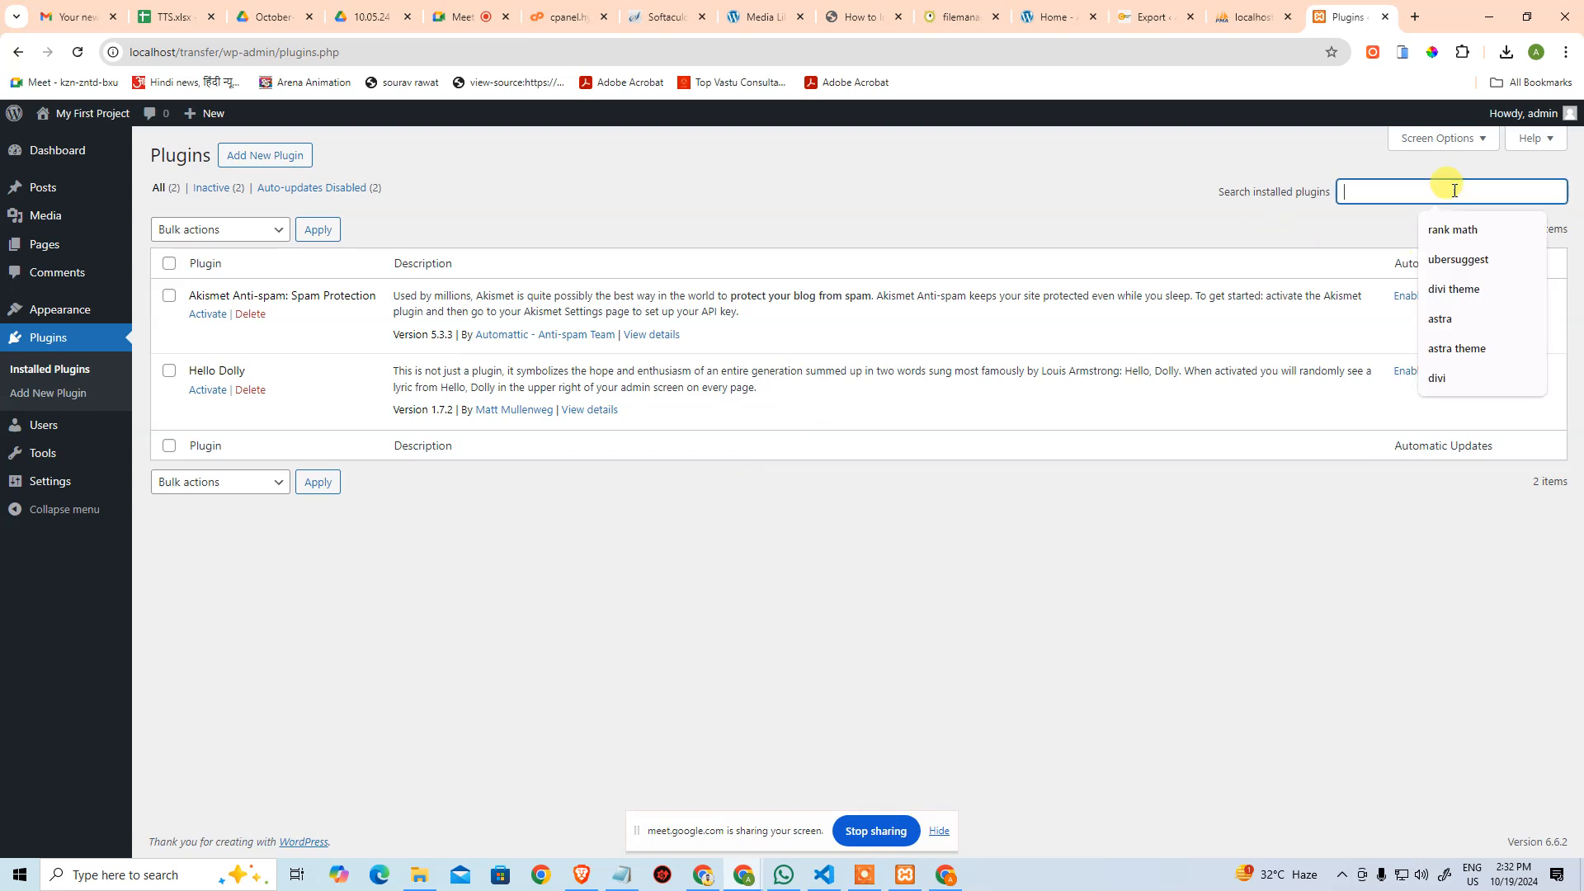
pyautogui.write('all ')
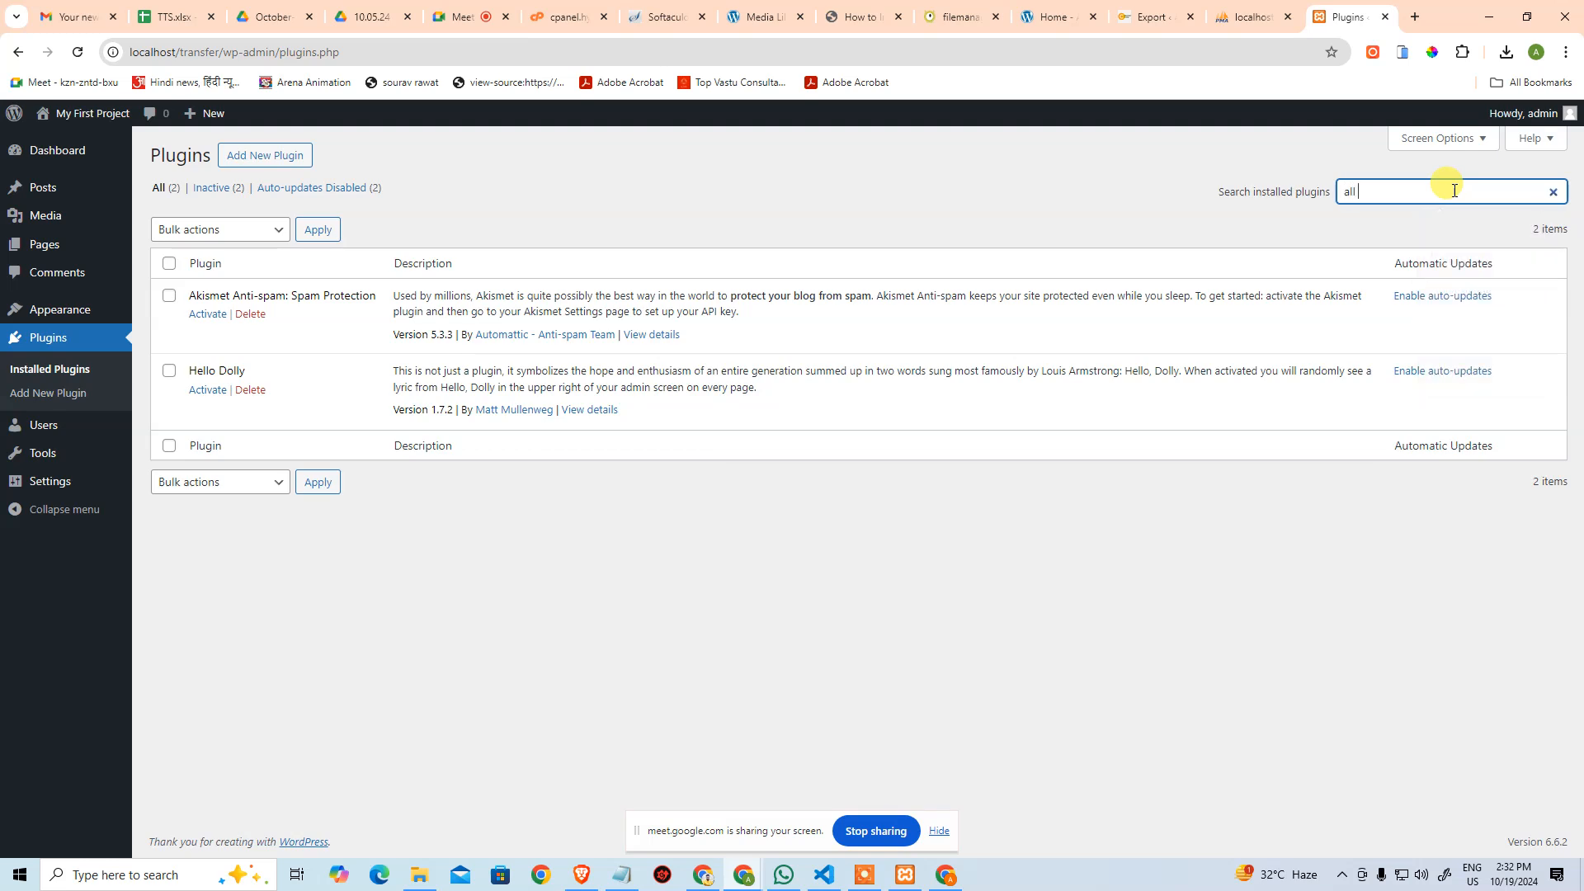
pyautogui.write('in one')
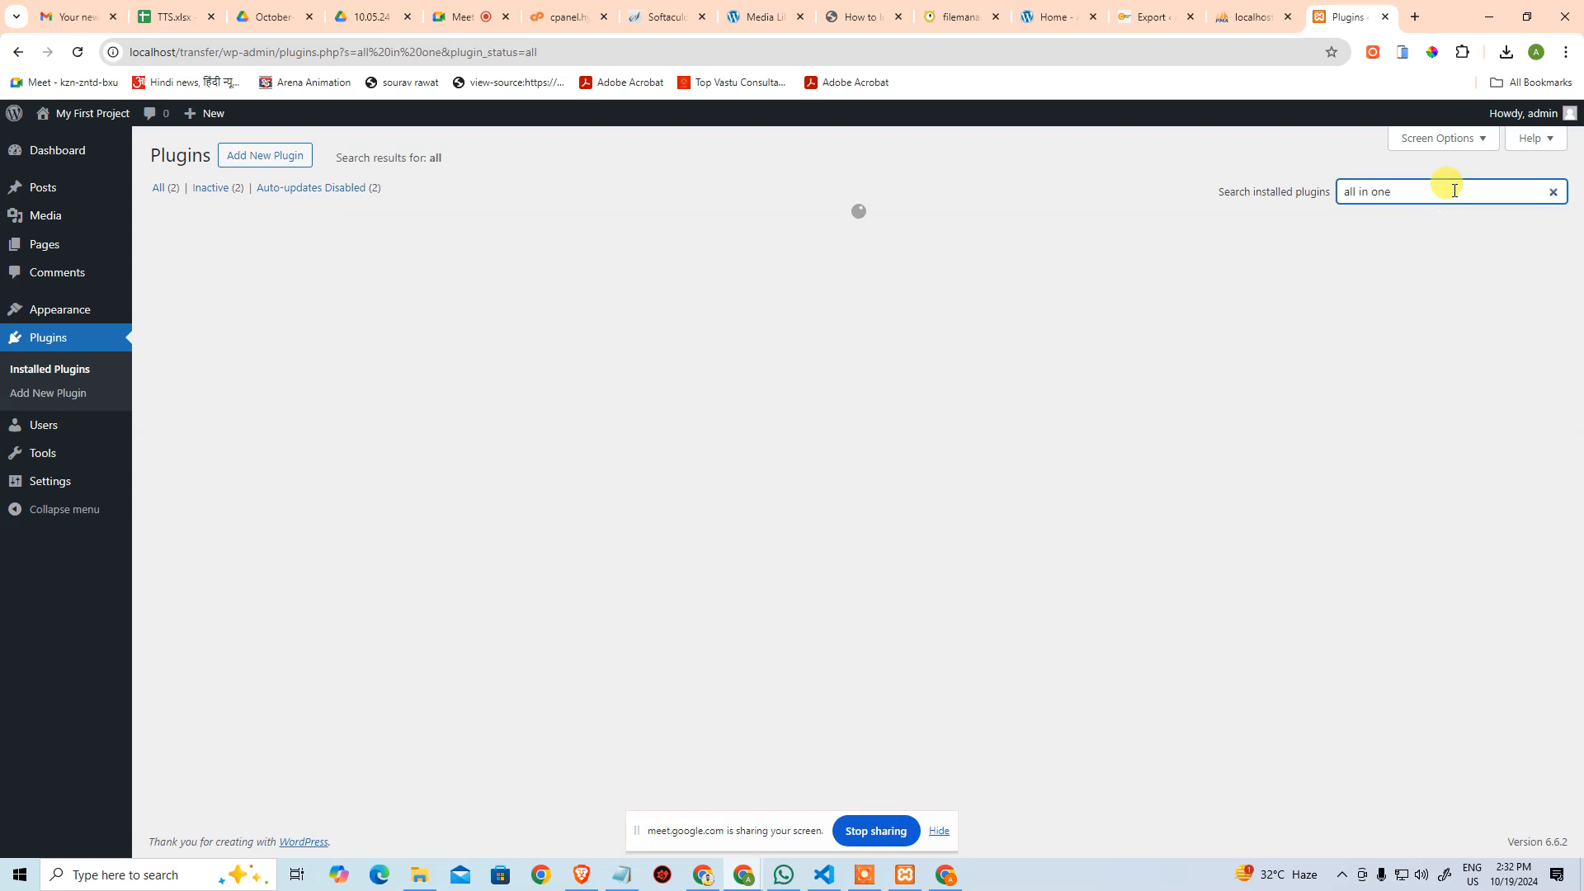
pyautogui.hotkey('ctrl', 'a')
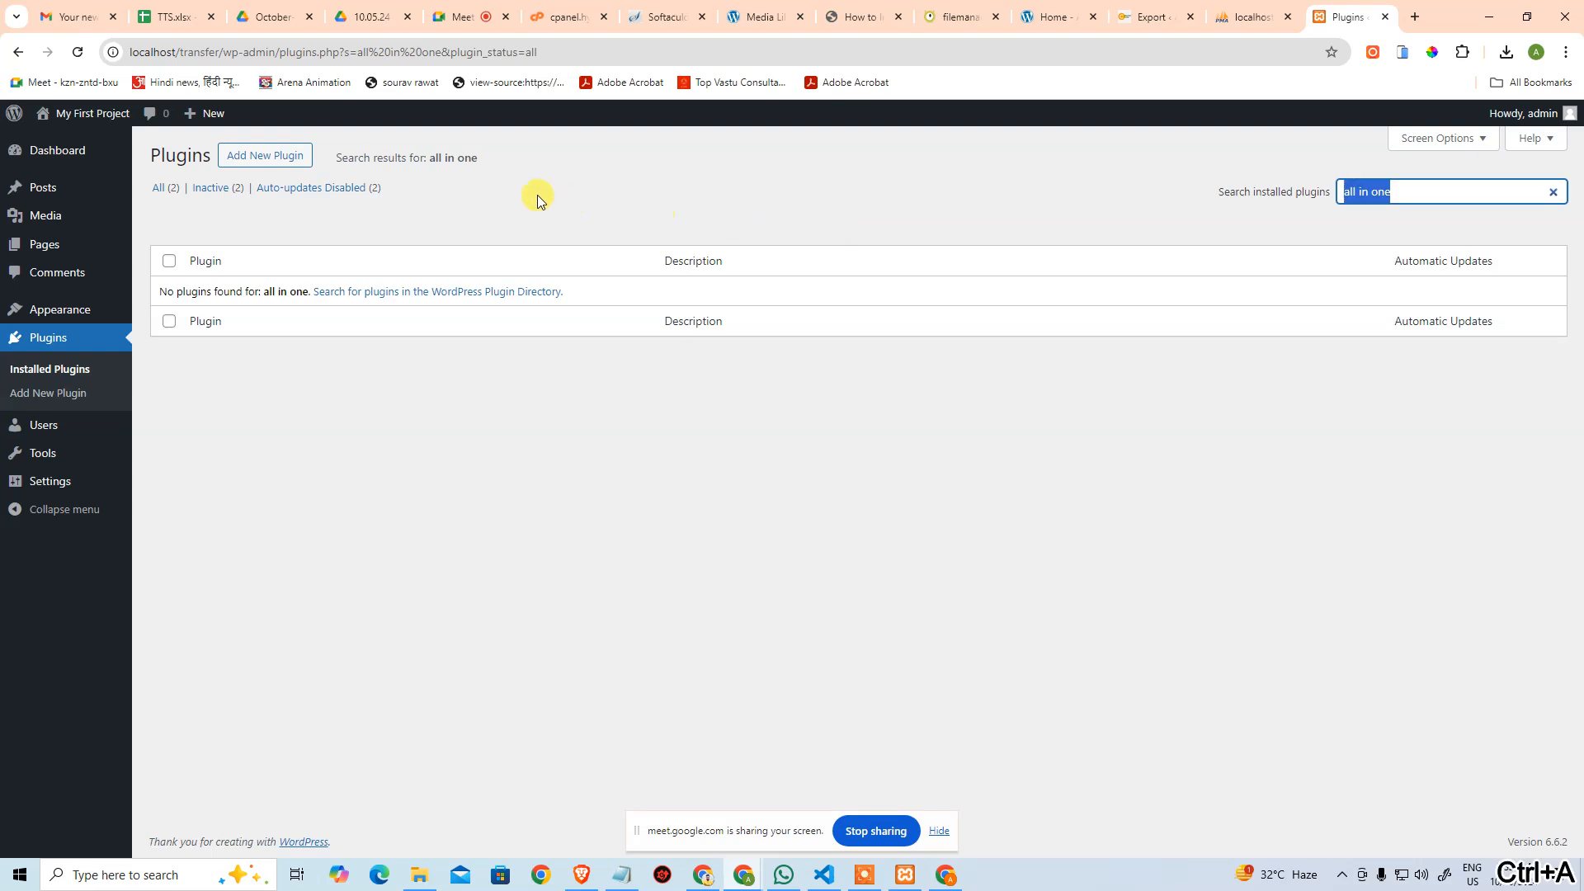
pyautogui.hotkey('ctrl', 'c')
pyautogui.click(255, 154)
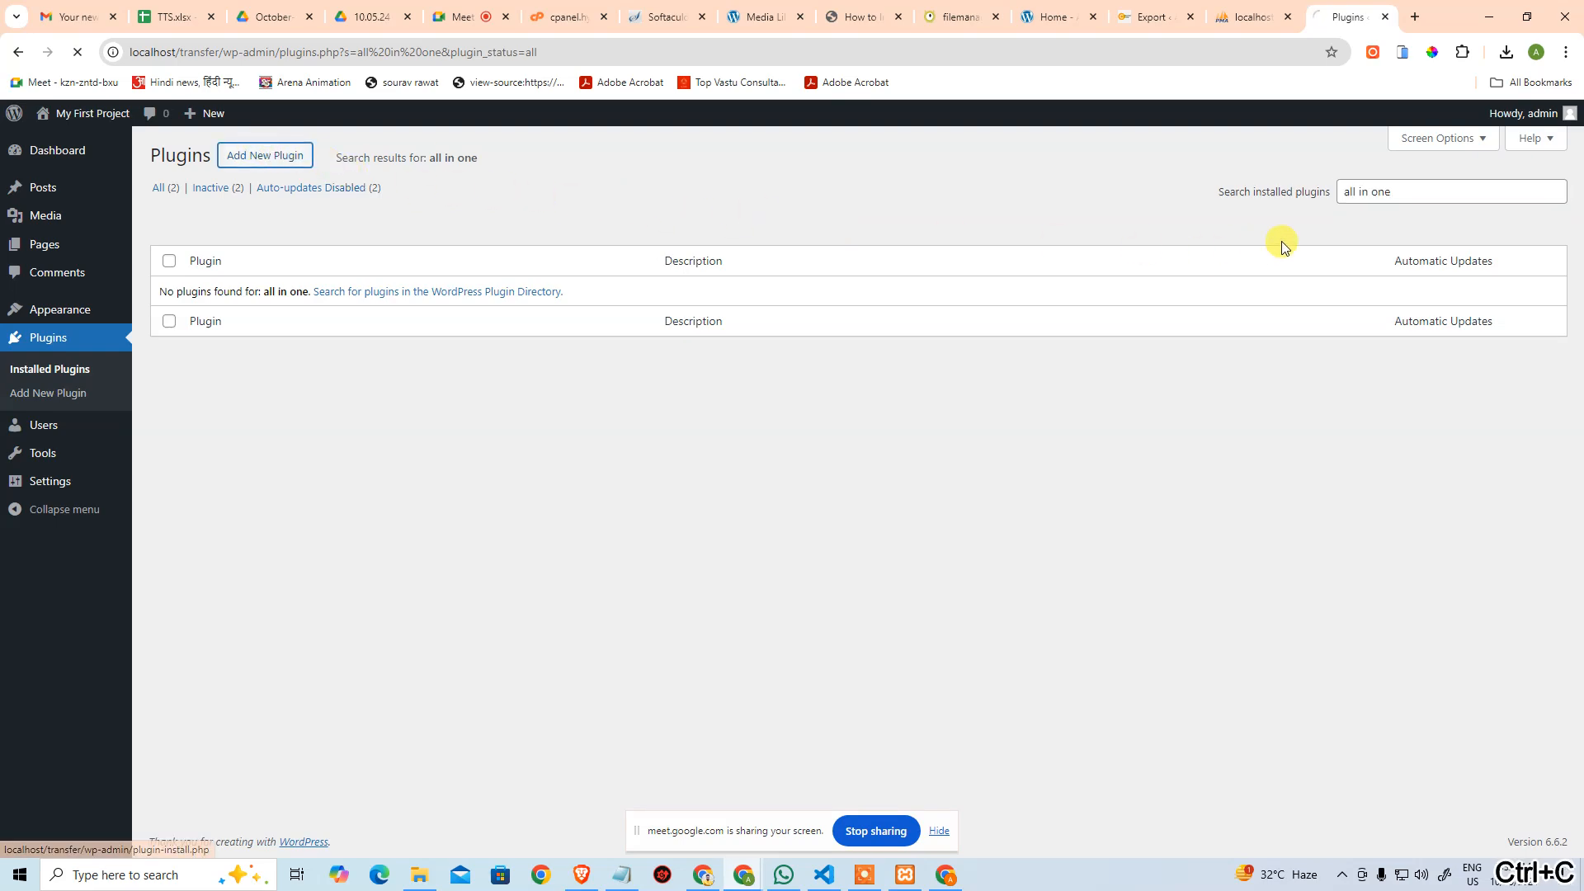
pyautogui.click(1423, 194)
pyautogui.hotkey('ctrl', 'v')
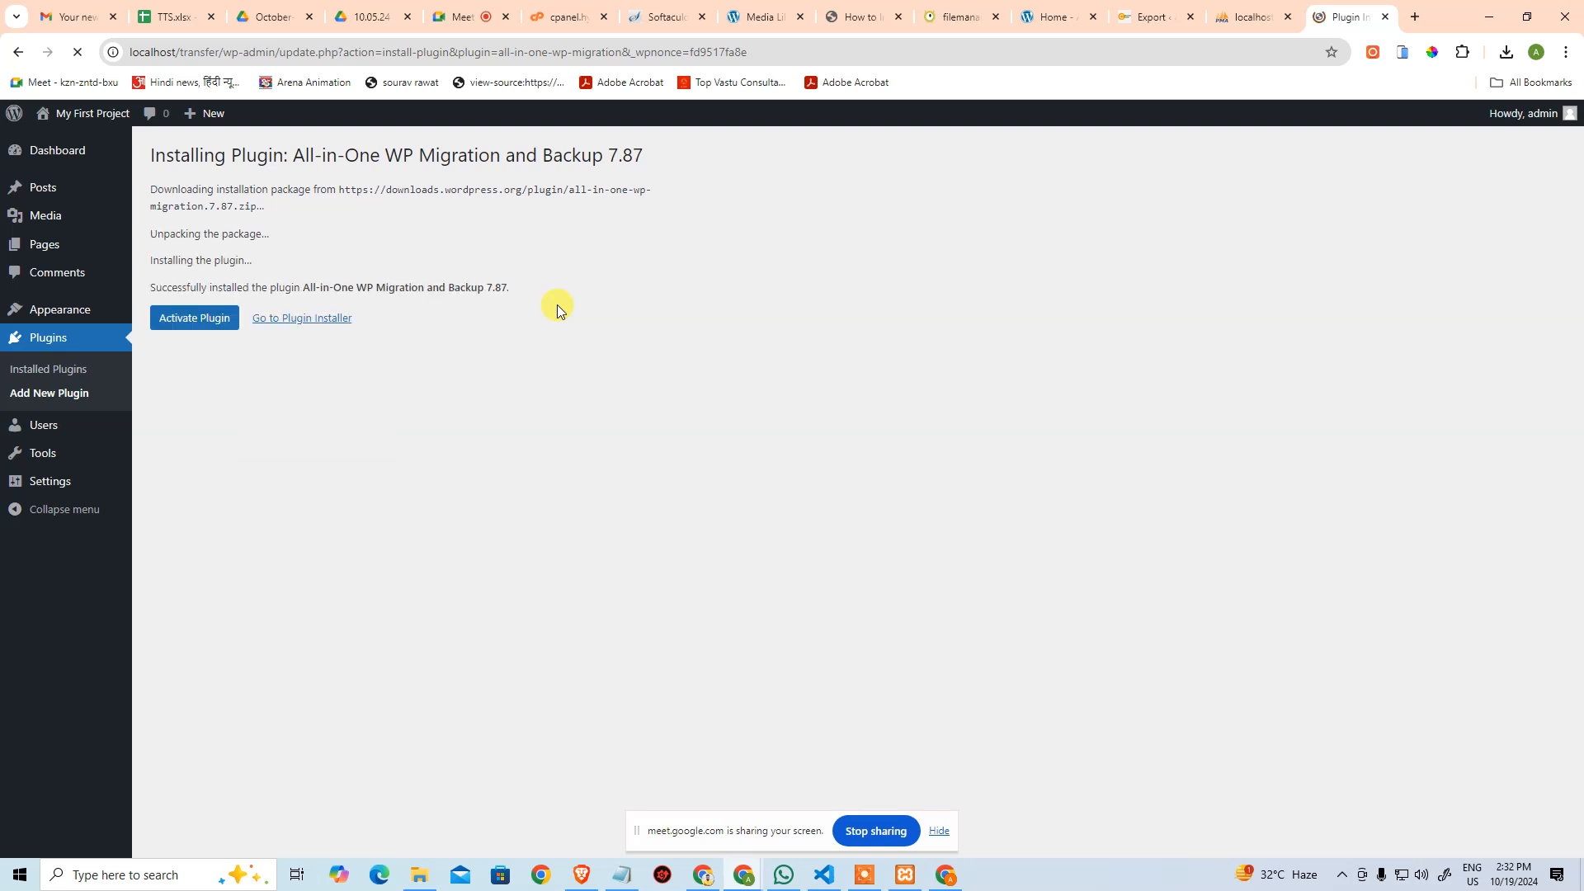
pyautogui.click(201, 316)
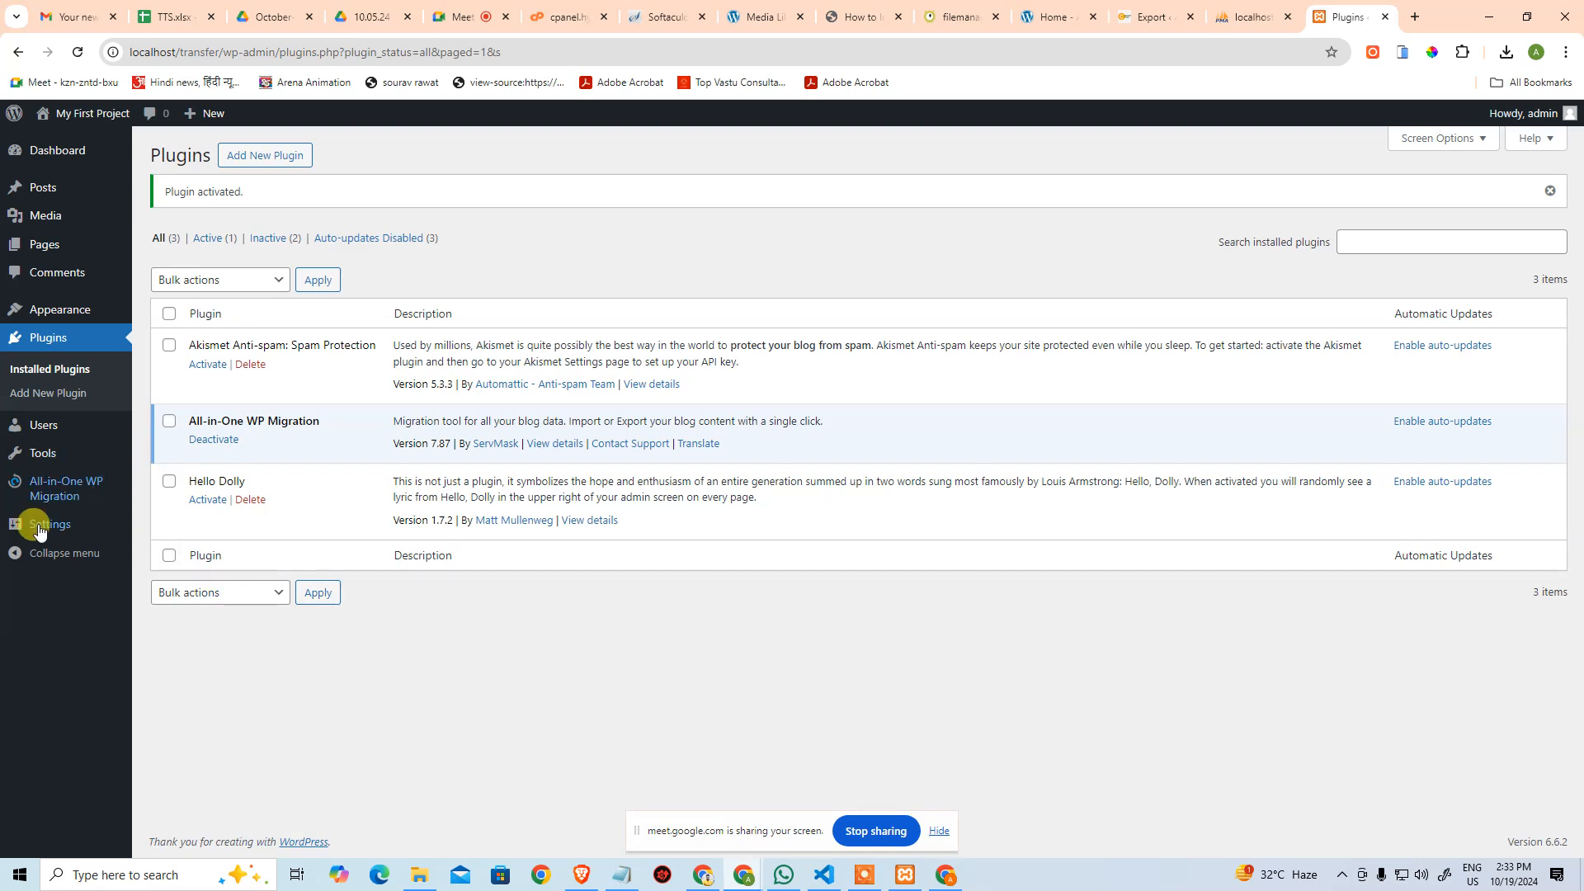
pyautogui.moveTo(37, 491)
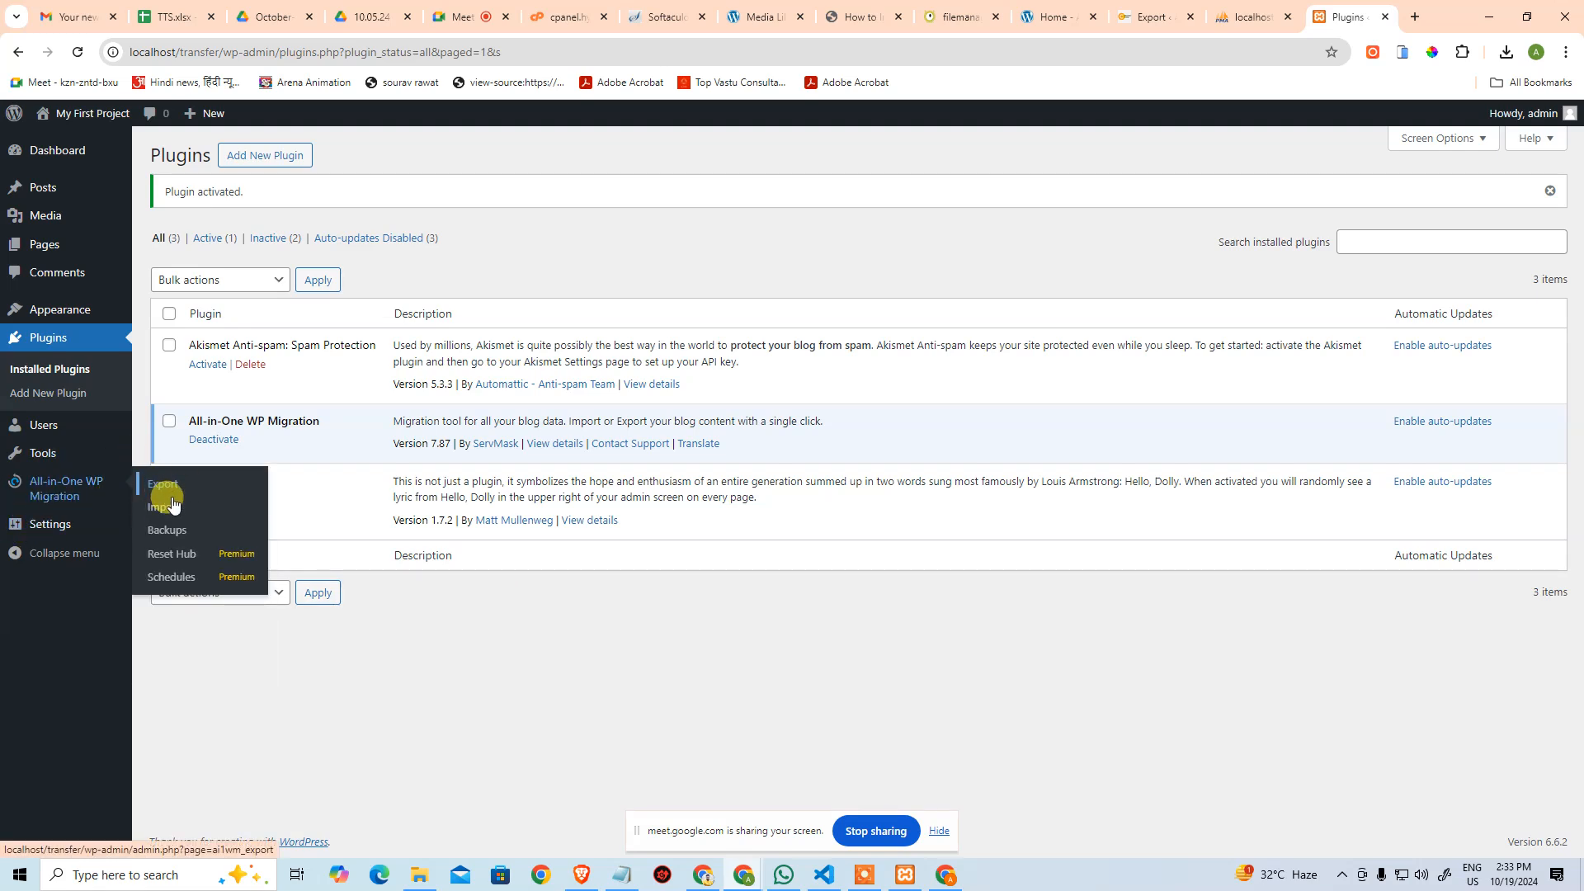
# Import the backup file via All-in-One WP Migration, dismiss the 40 MB limit error, open Media Library
pyautogui.click(207, 505)
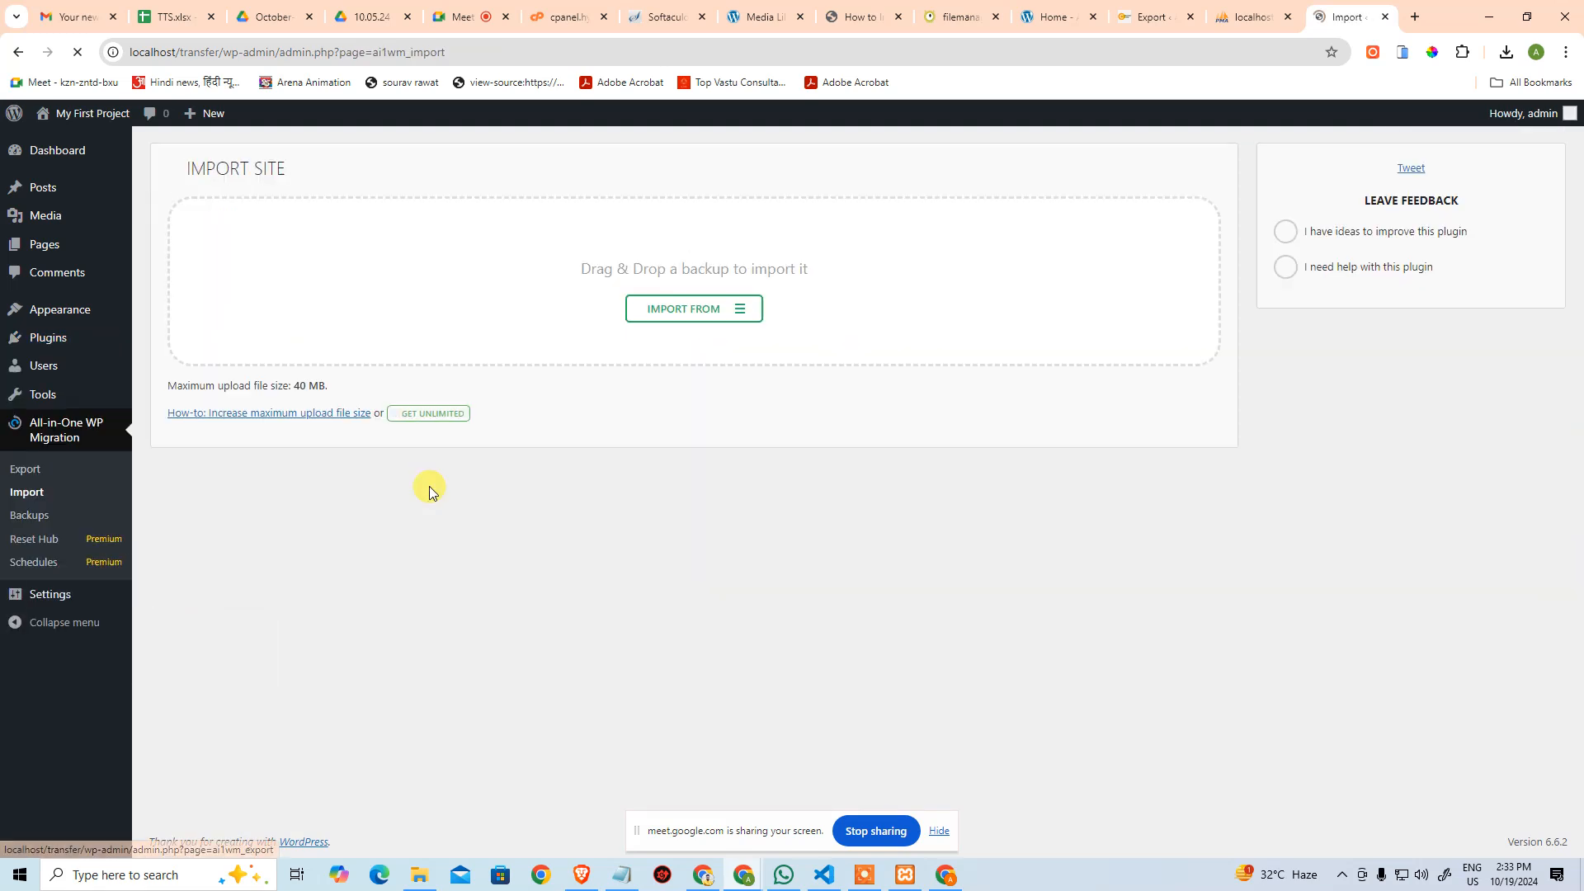
pyautogui.click(666, 314)
pyautogui.click(668, 345)
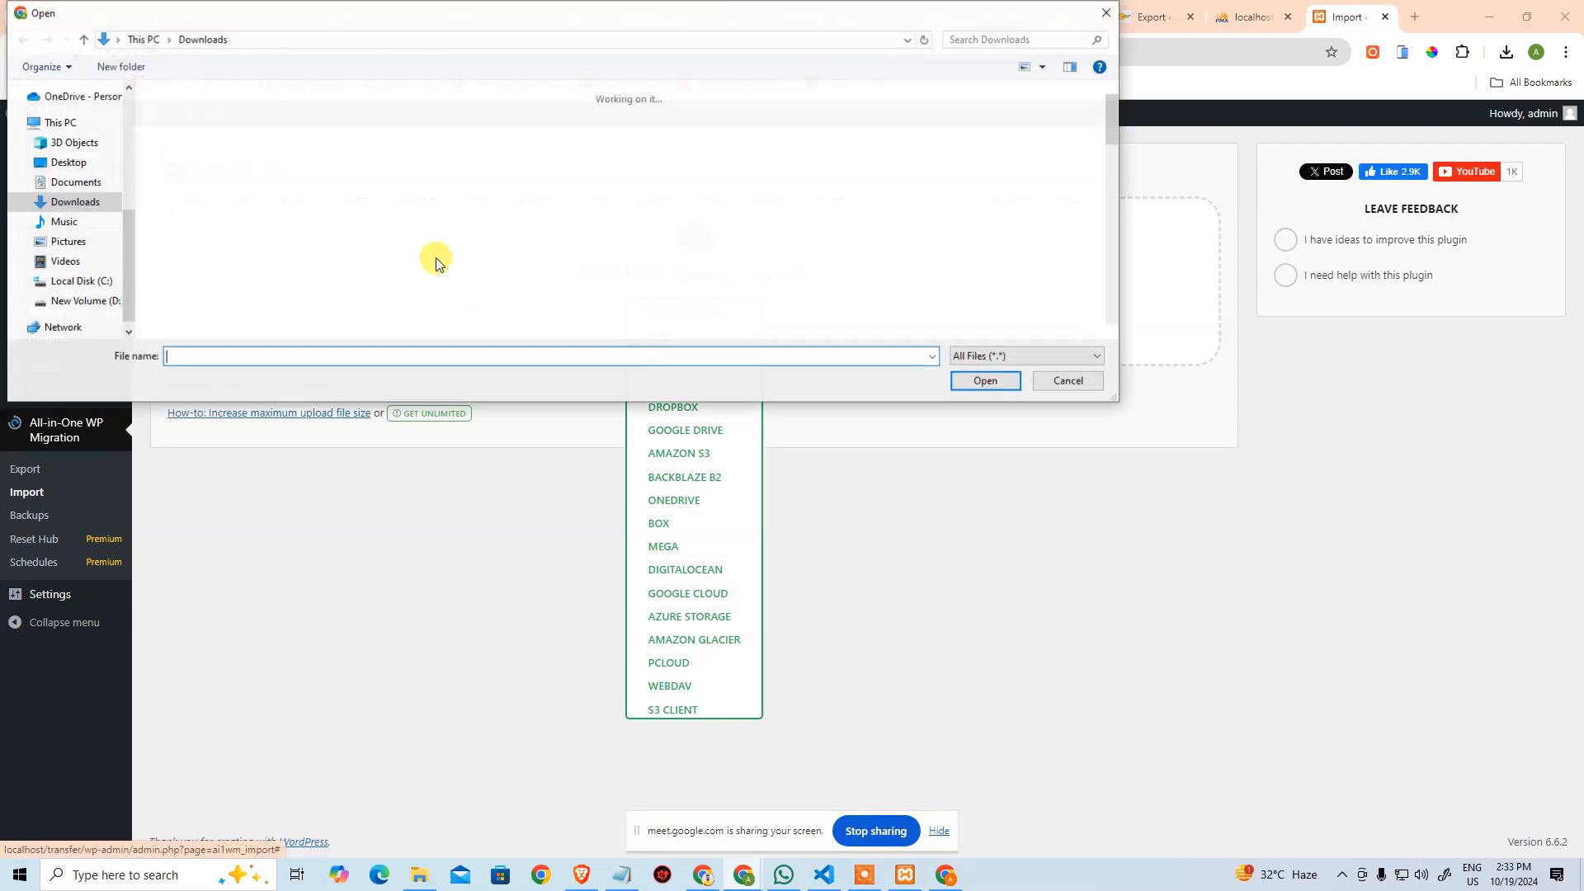
pyautogui.doubleClick(203, 169)
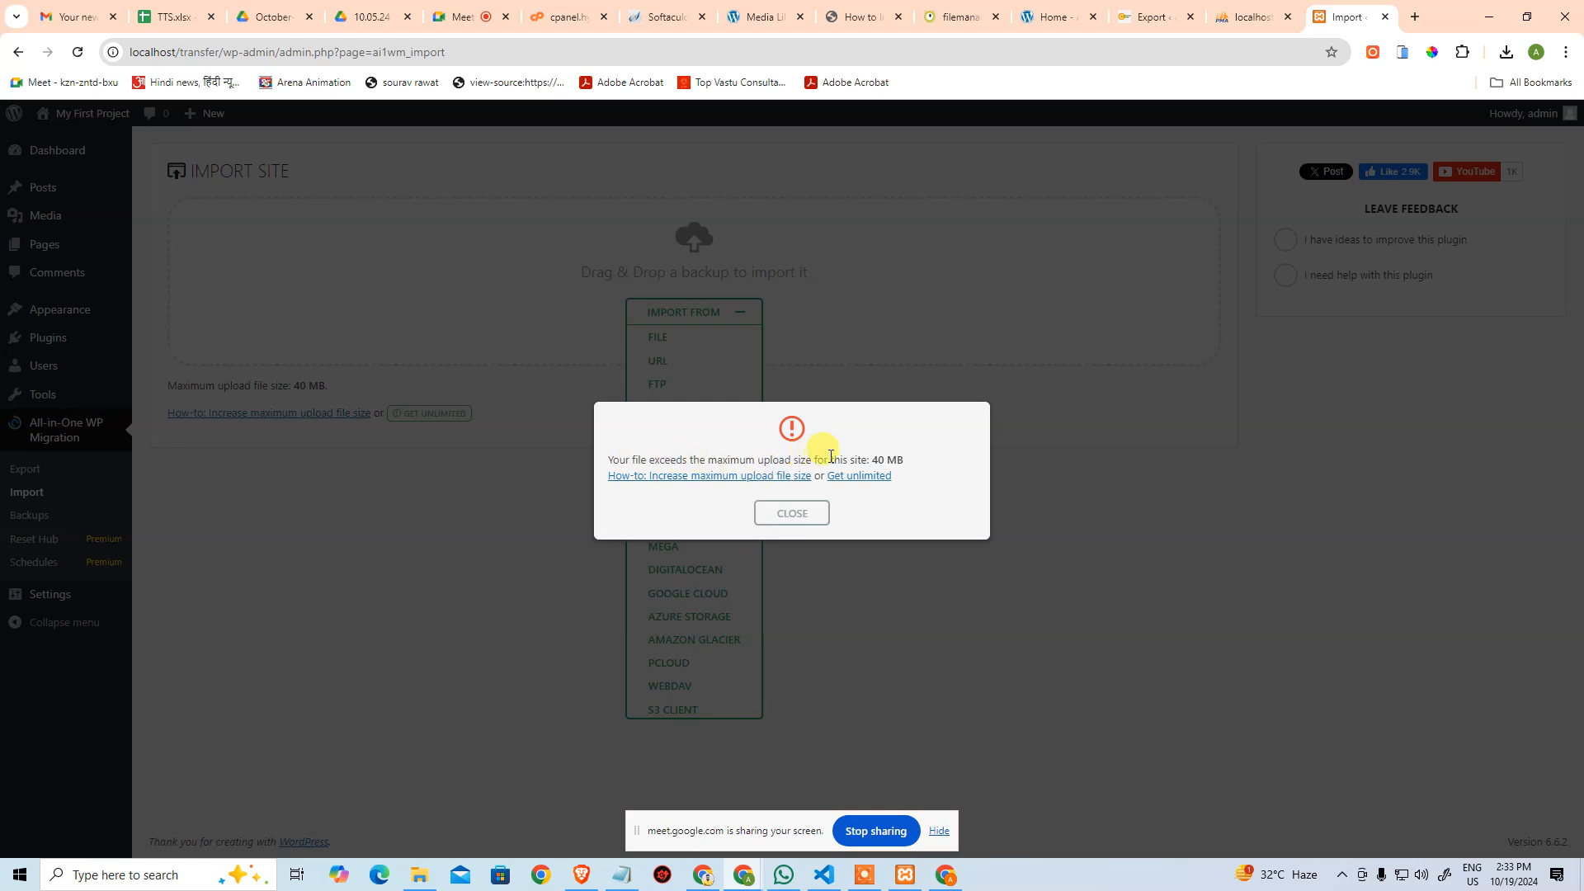
pyautogui.click(814, 512)
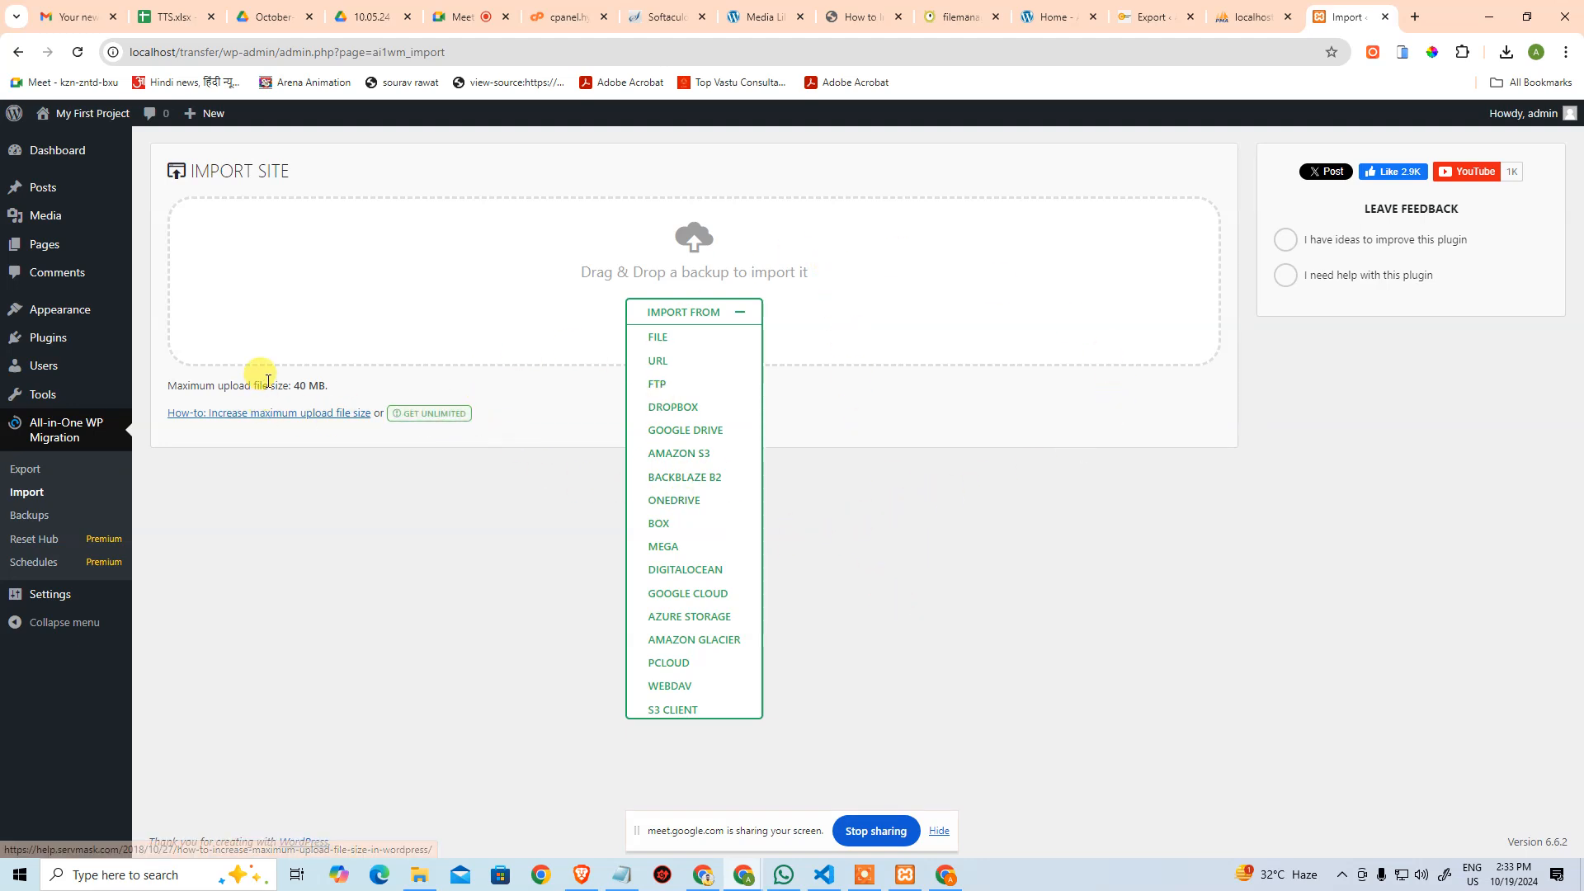
pyautogui.moveTo(33, 215)
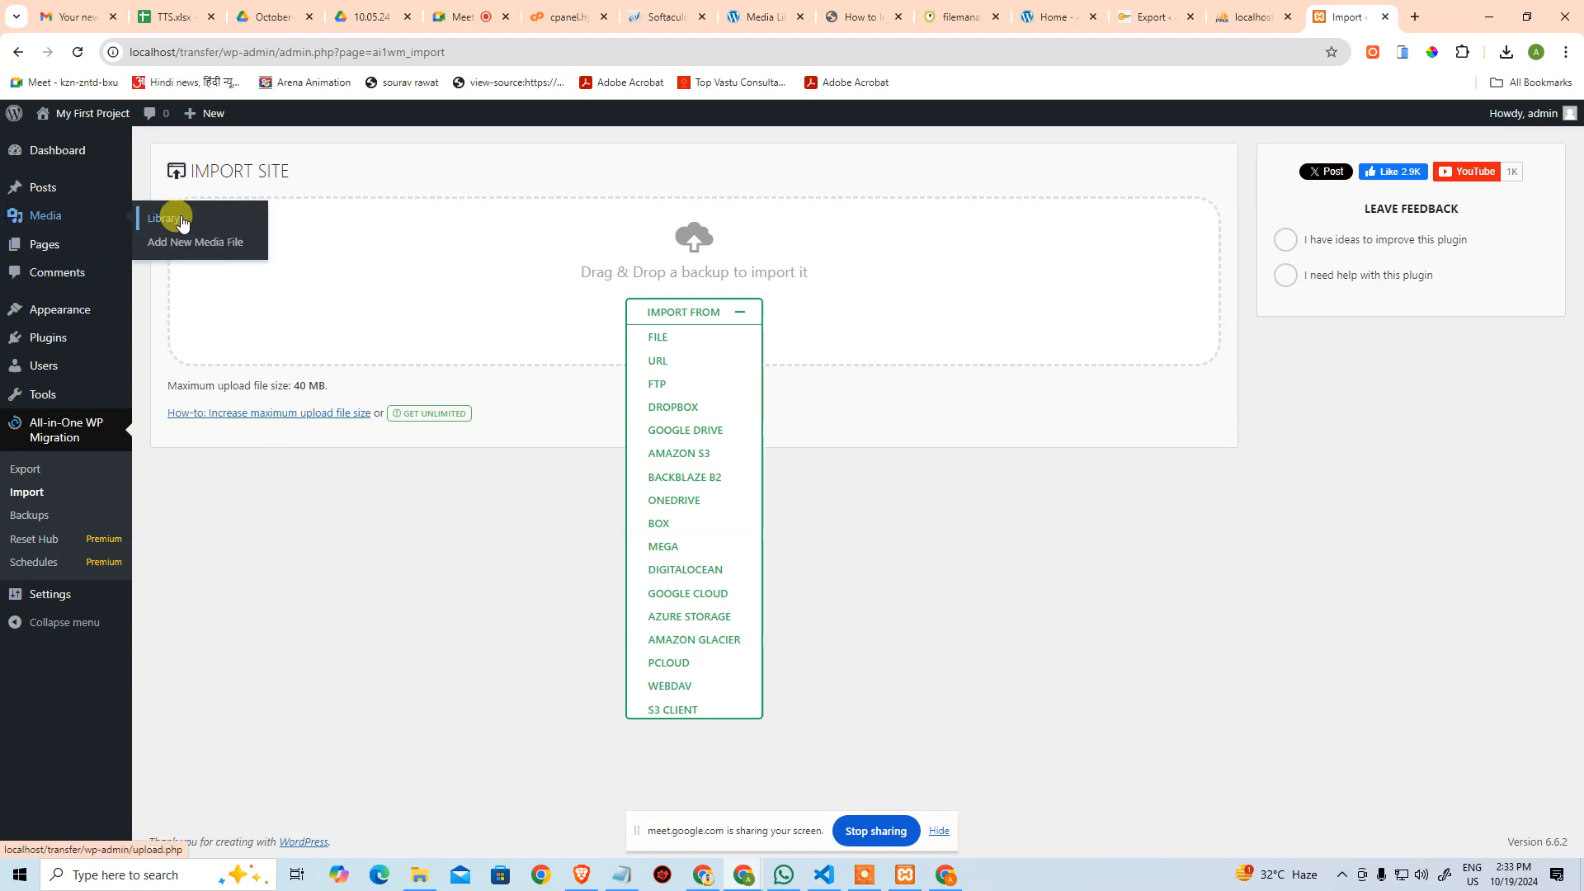
pyautogui.click(179, 219)
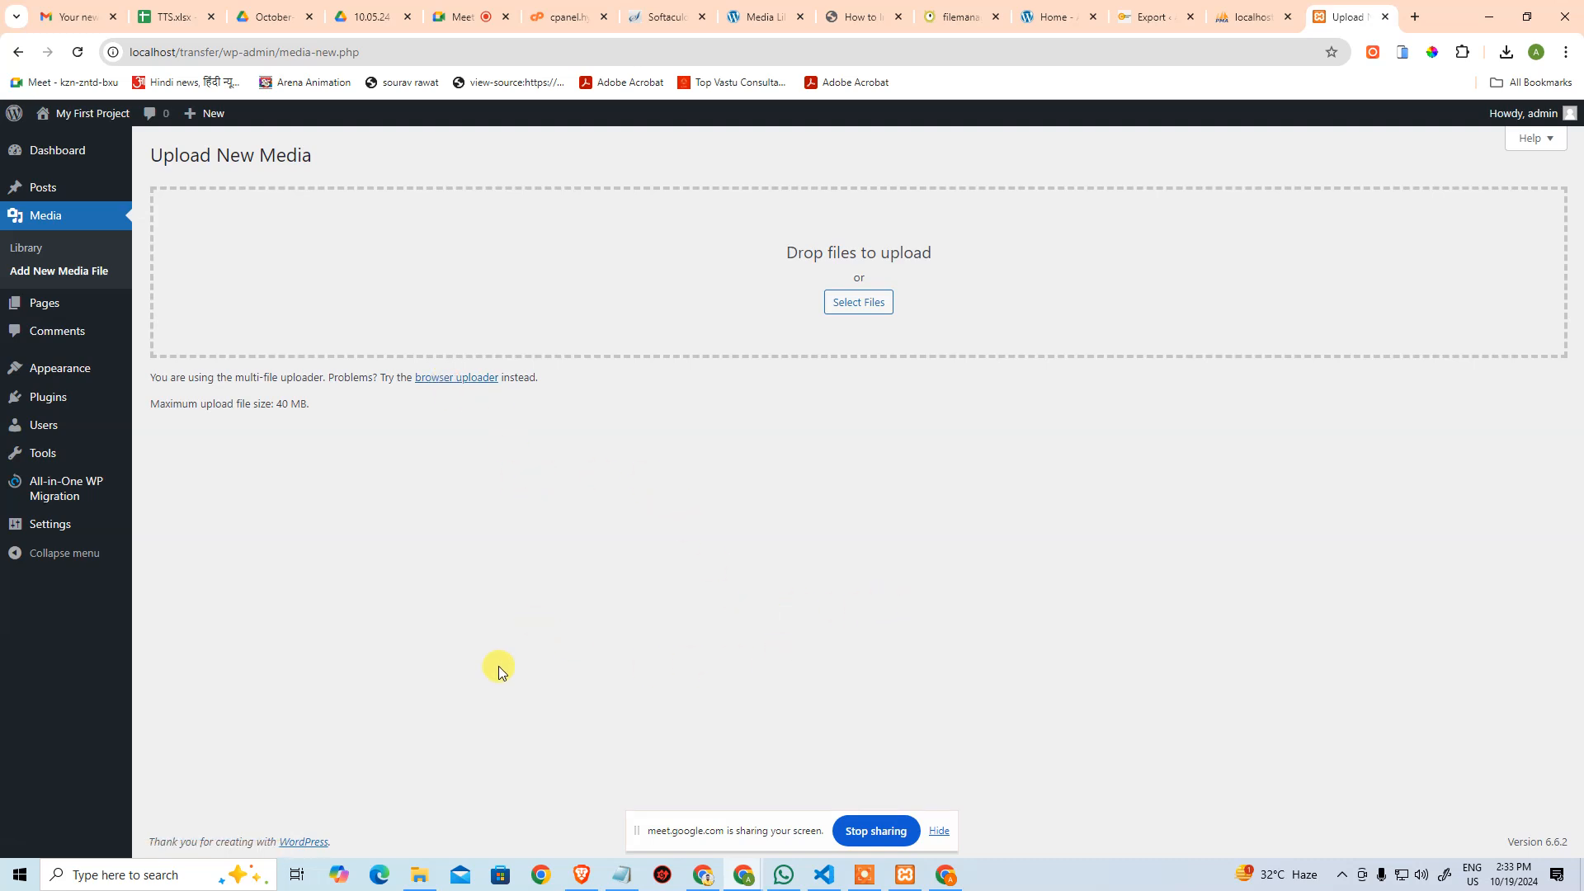
# Open the transfer folder in htdocs and open its wp-config.php with Notepad
pyautogui.click(420, 873)
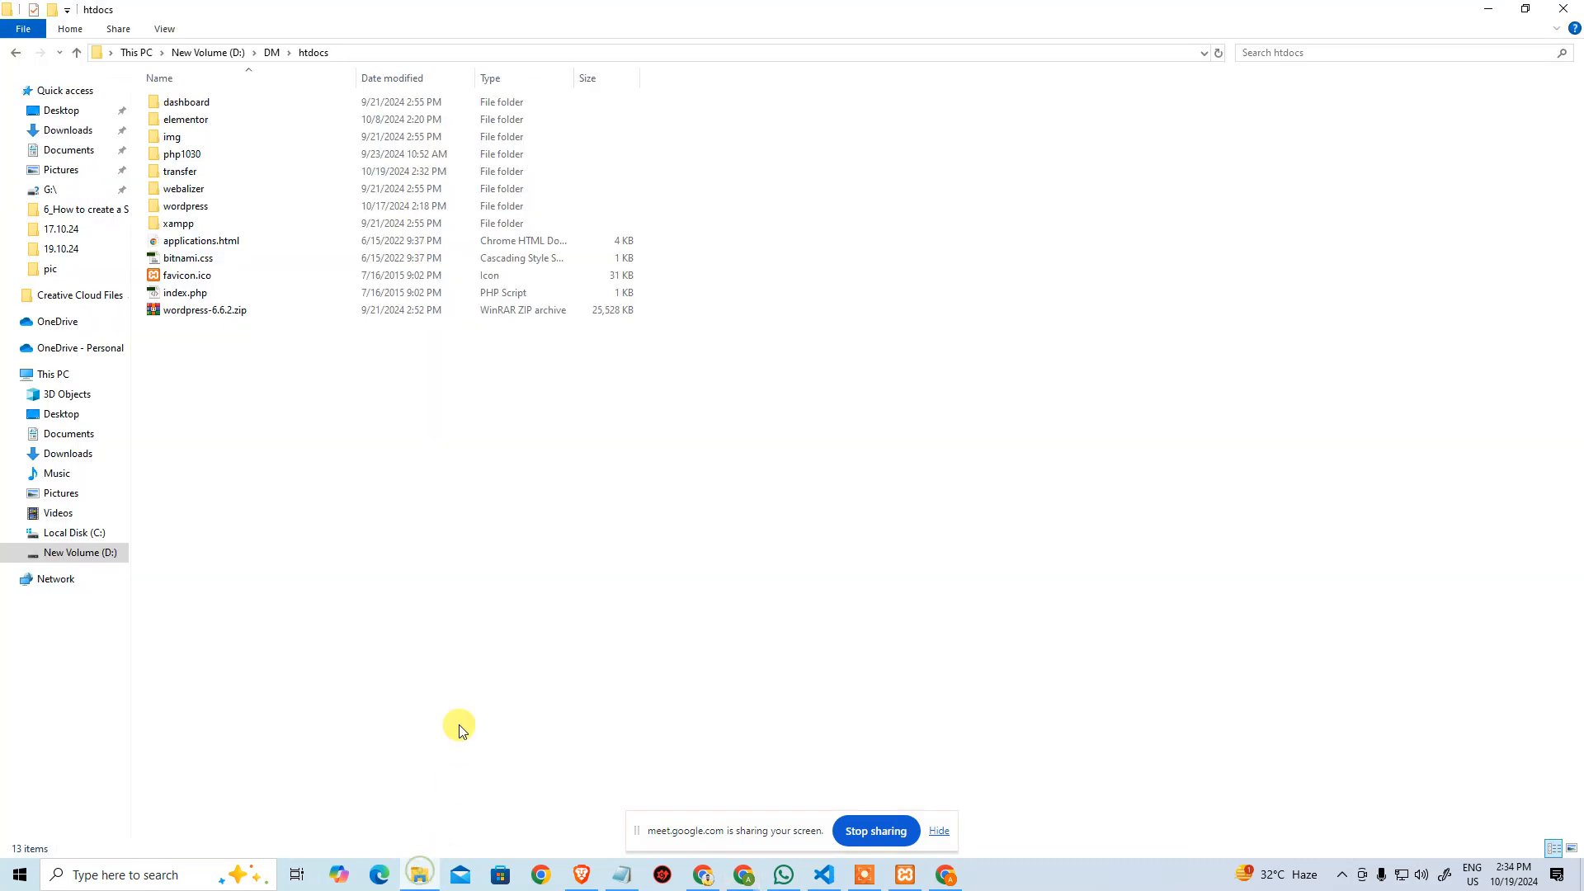
pyautogui.click(224, 195)
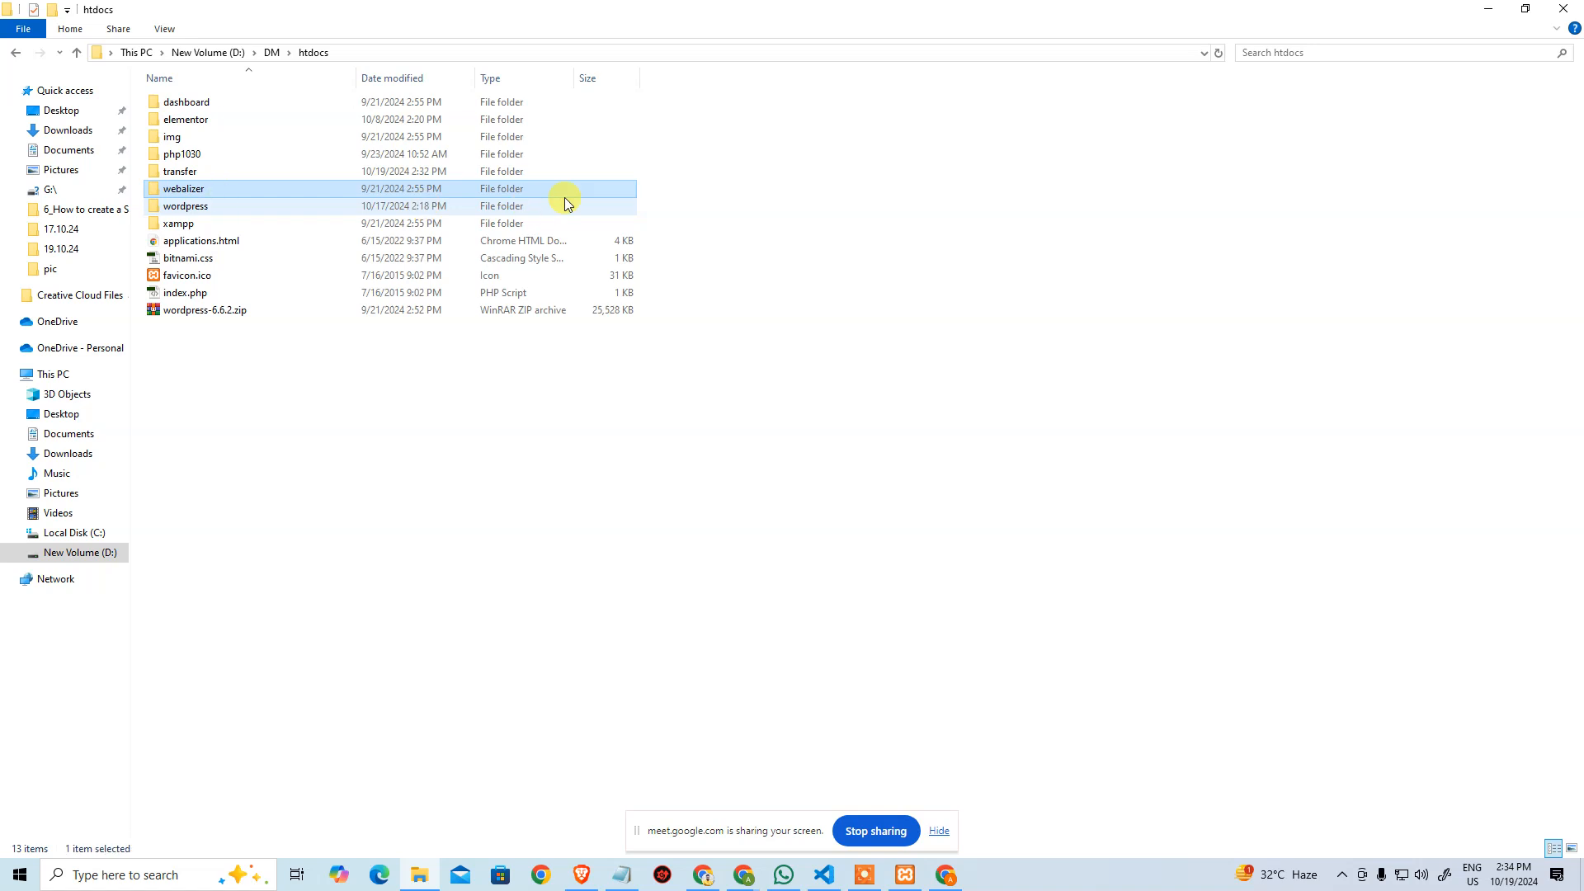
pyautogui.press('Up')
pyautogui.press('Up')
pyautogui.press('Up')
pyautogui.press('Down')
pyautogui.press('Down')
pyautogui.press('Return')
pyautogui.press('Down')
pyautogui.press('Down')
pyautogui.press('Down')
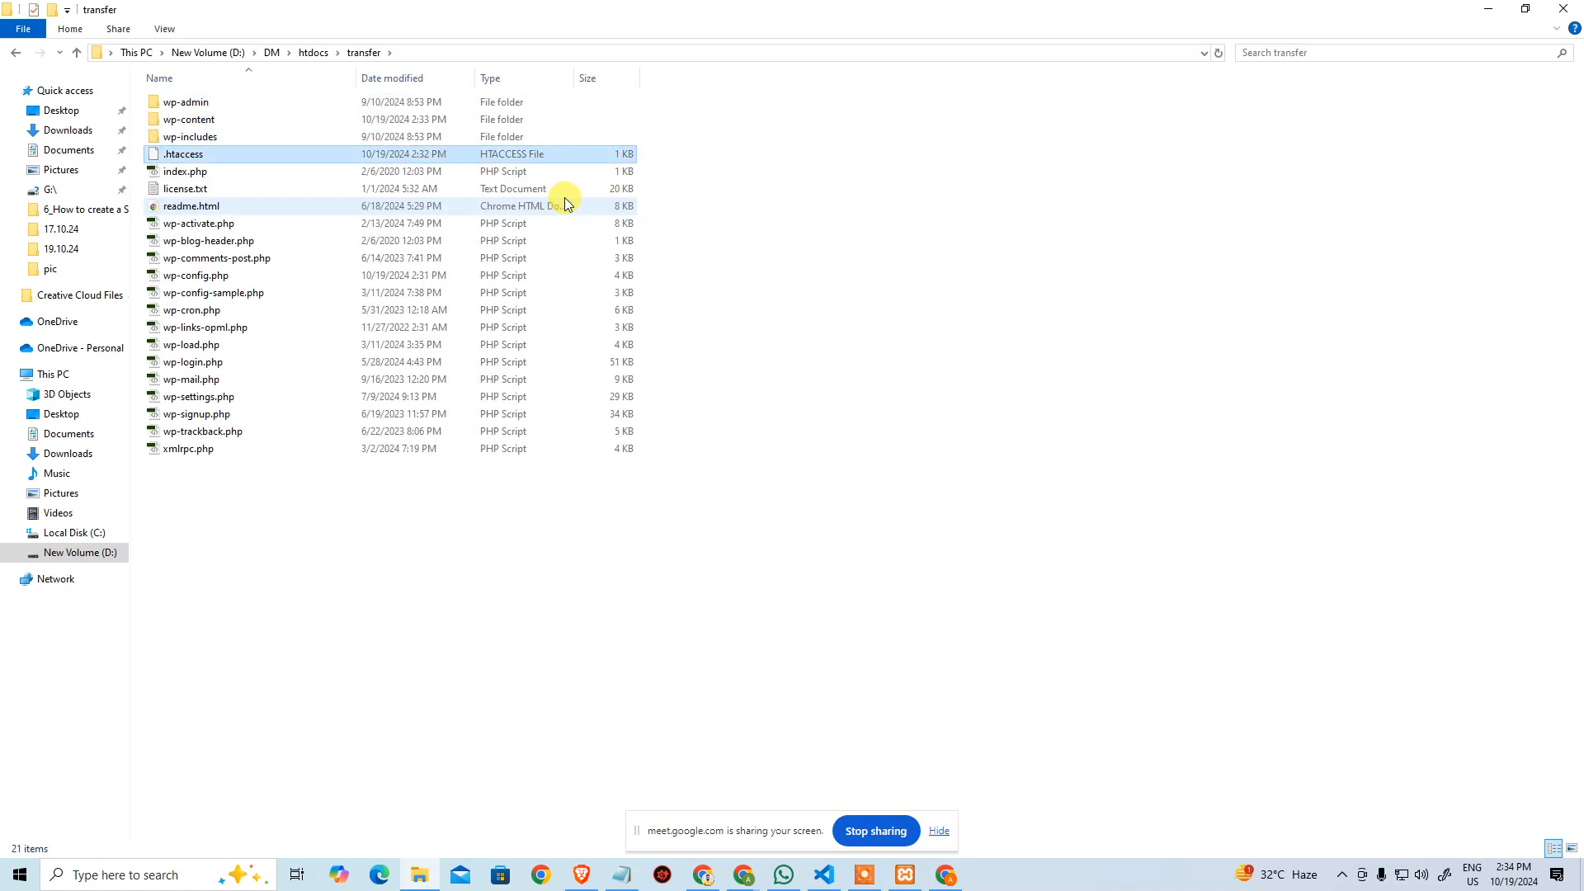
pyautogui.press('Down')
pyautogui.press('Down')
pyautogui.press('Down')
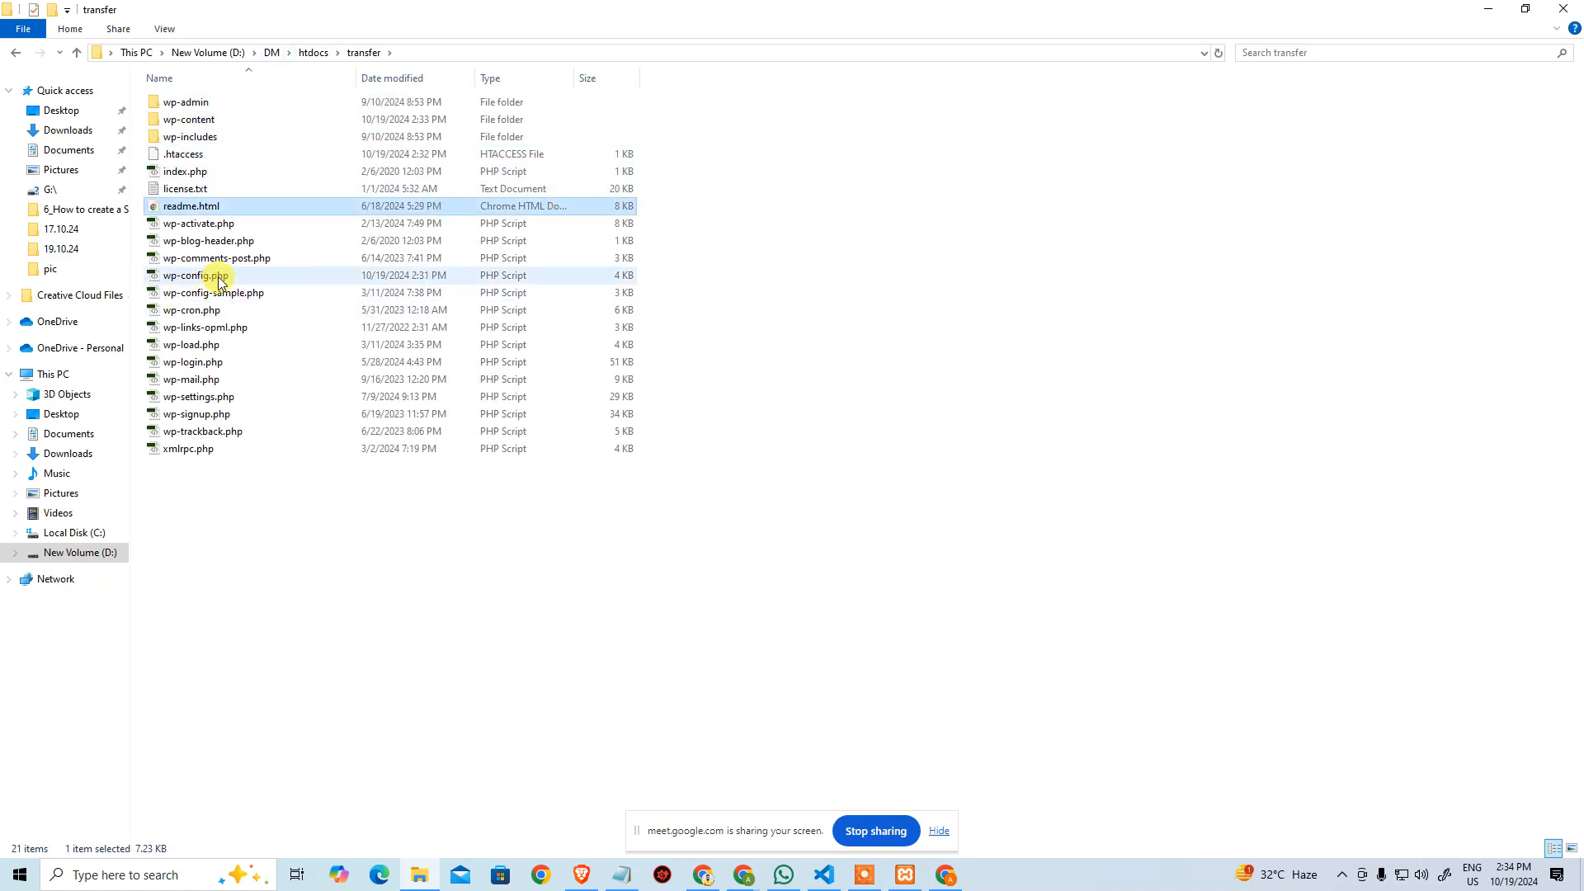
pyautogui.click(219, 280)
pyautogui.rightClick(219, 281)
pyautogui.moveTo(245, 425)
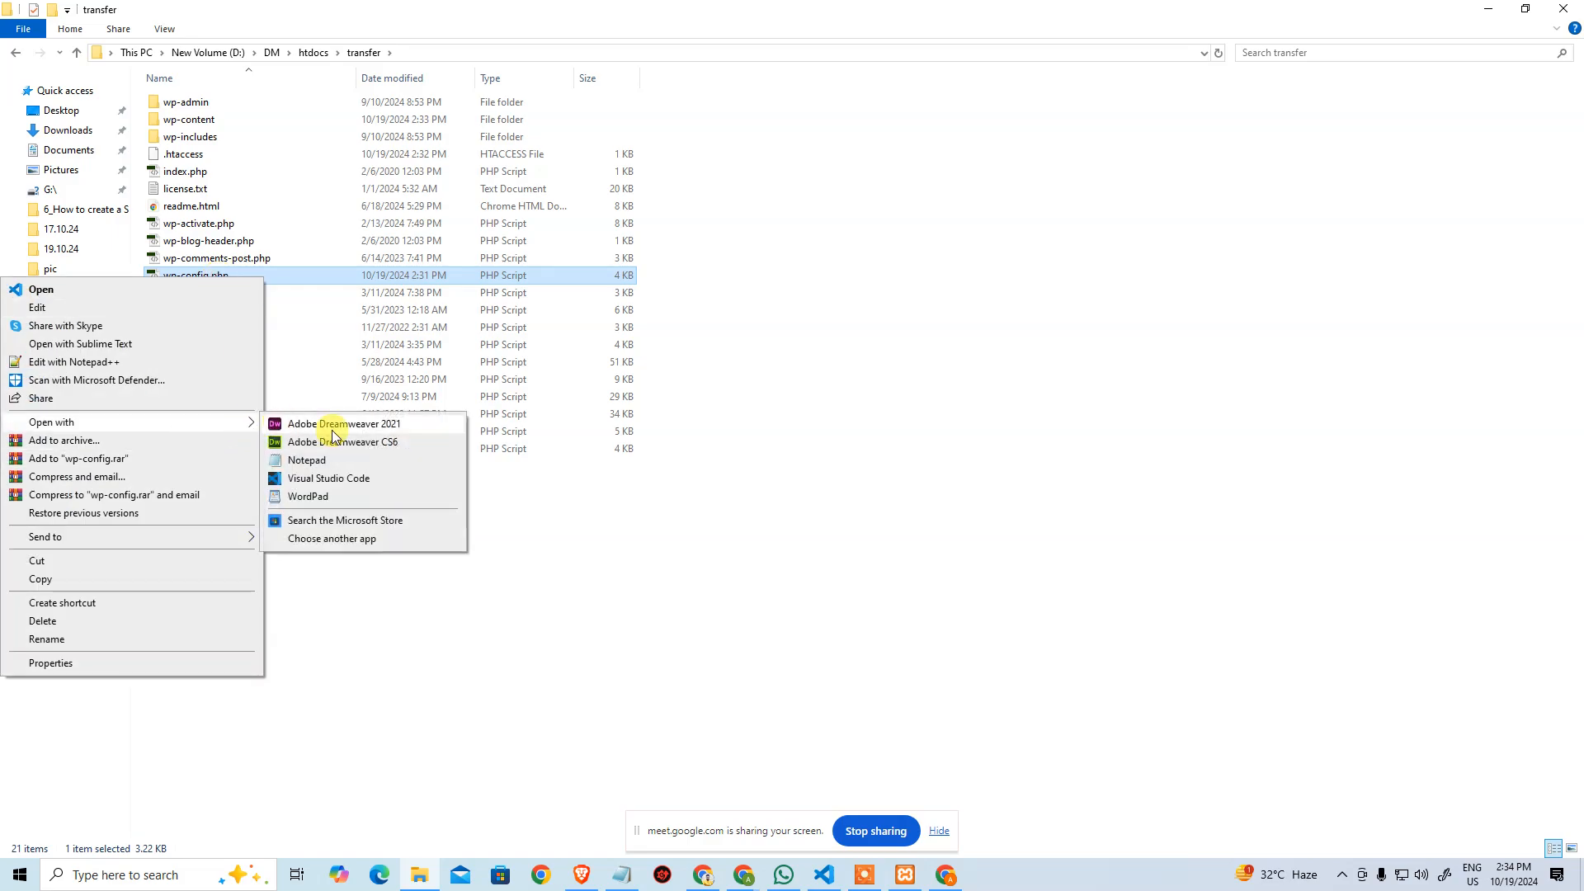
pyautogui.click(338, 462)
# Read through wp-config.php and close Notepad without saving any changes
pyautogui.scroll(-6, 505, 423)
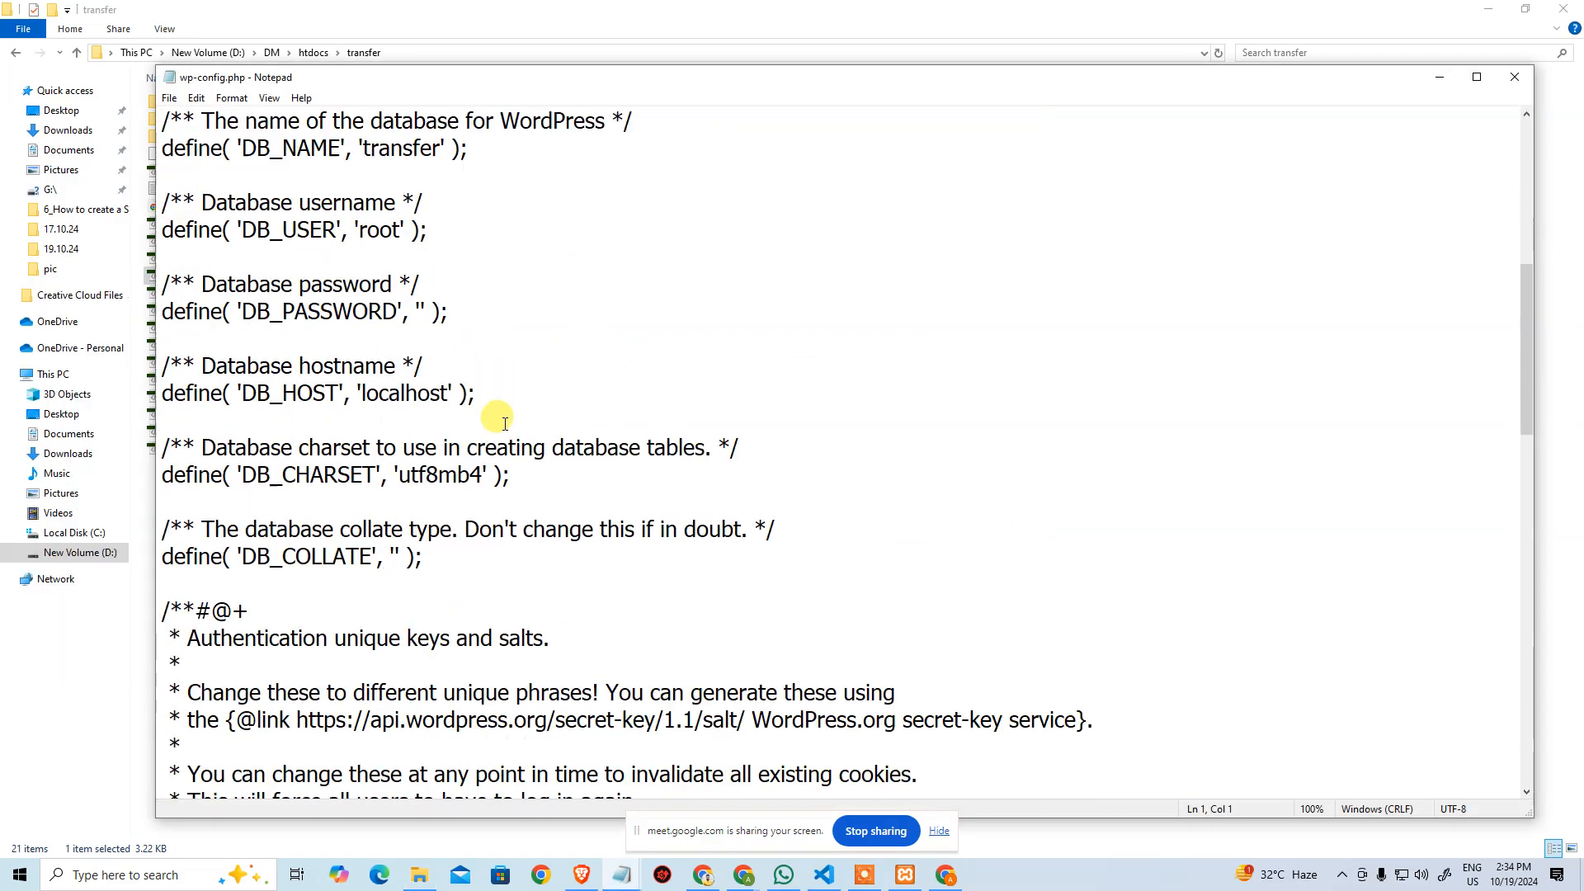
pyautogui.scroll(-17, 505, 423)
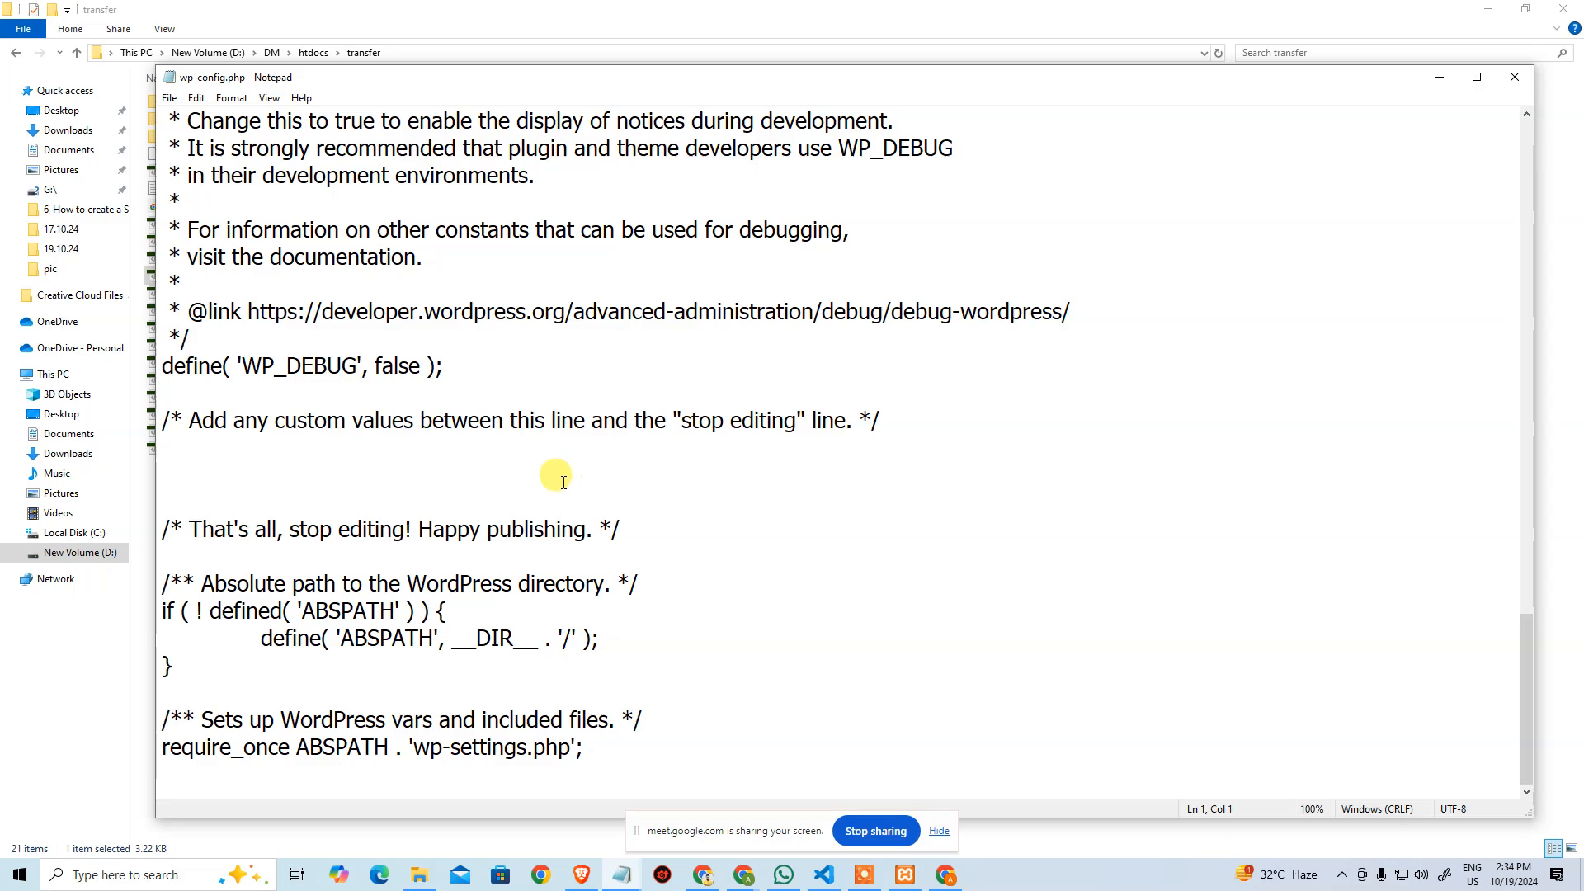
pyautogui.scroll(12, 446, 505)
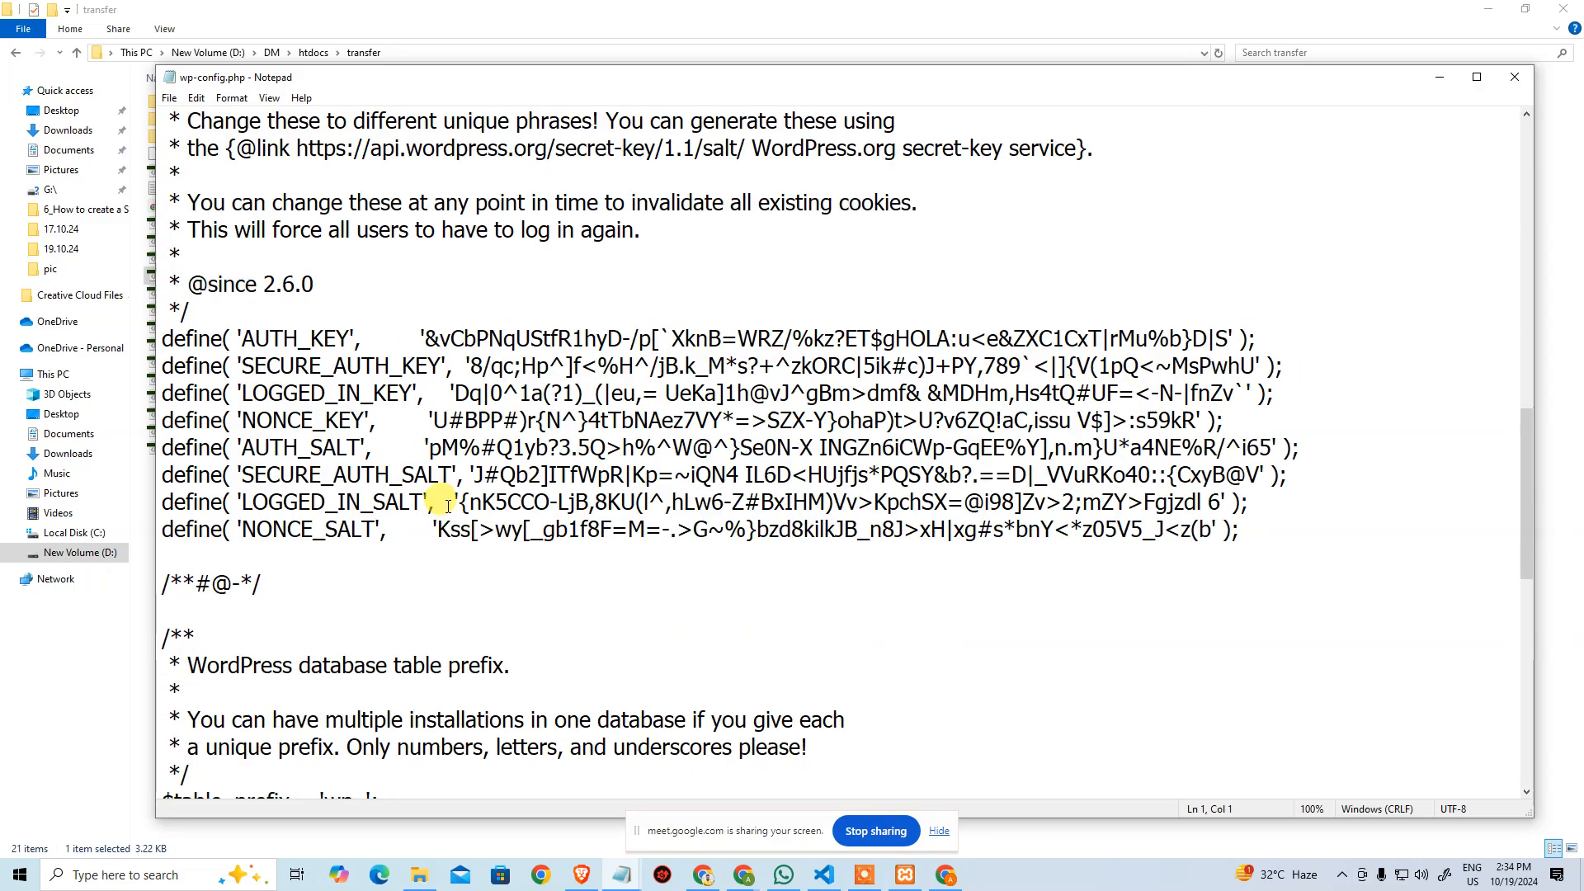
pyautogui.scroll(7, 446, 505)
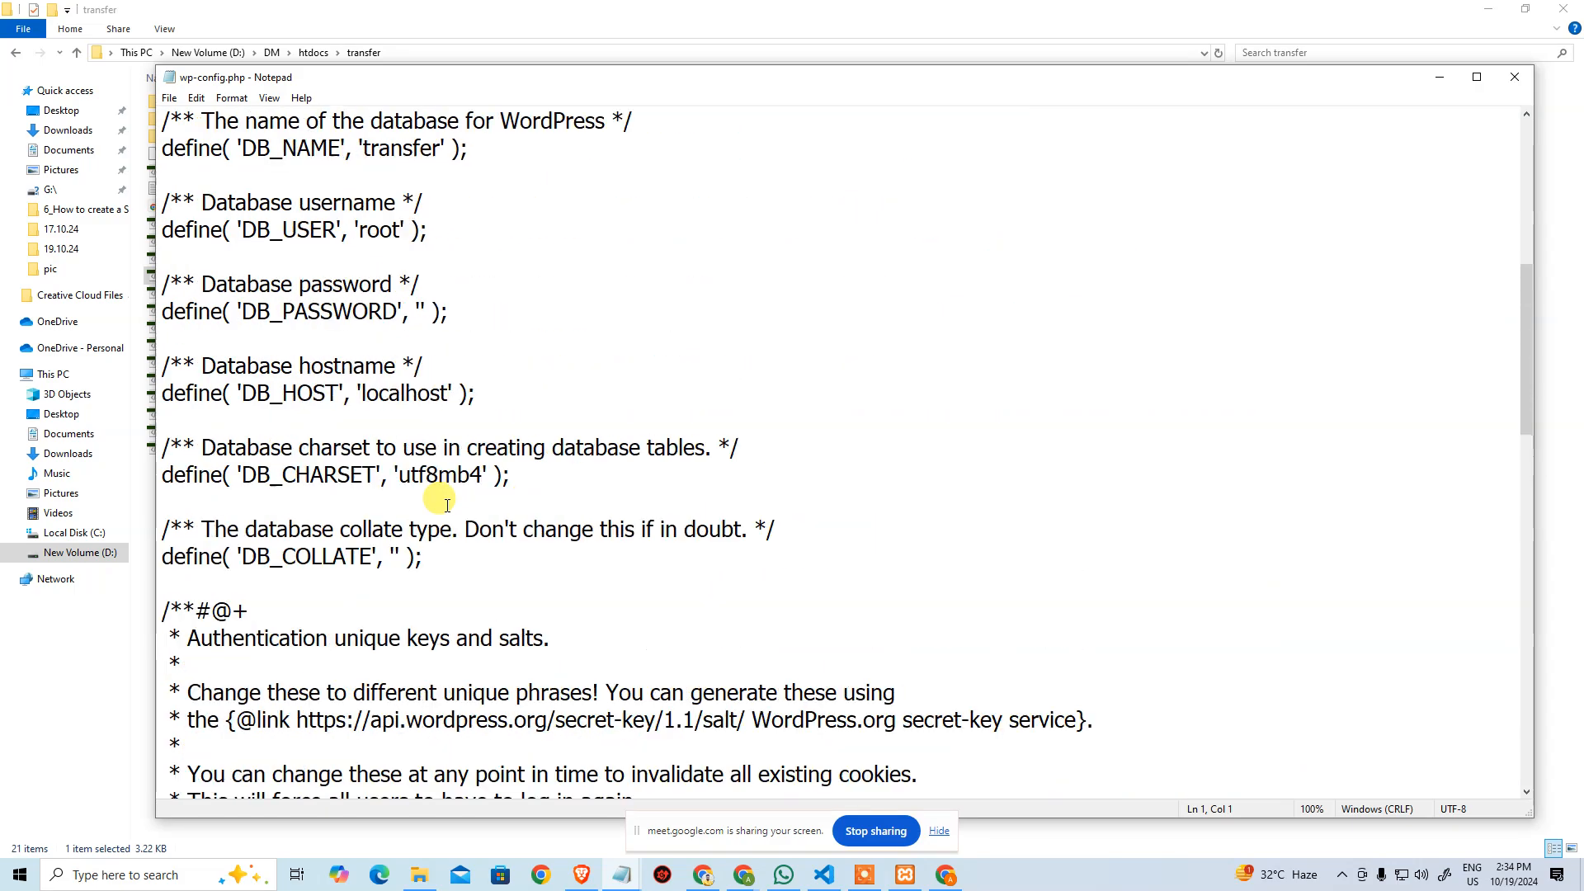
pyautogui.scroll(1, 446, 505)
pyautogui.scroll(6, 444, 505)
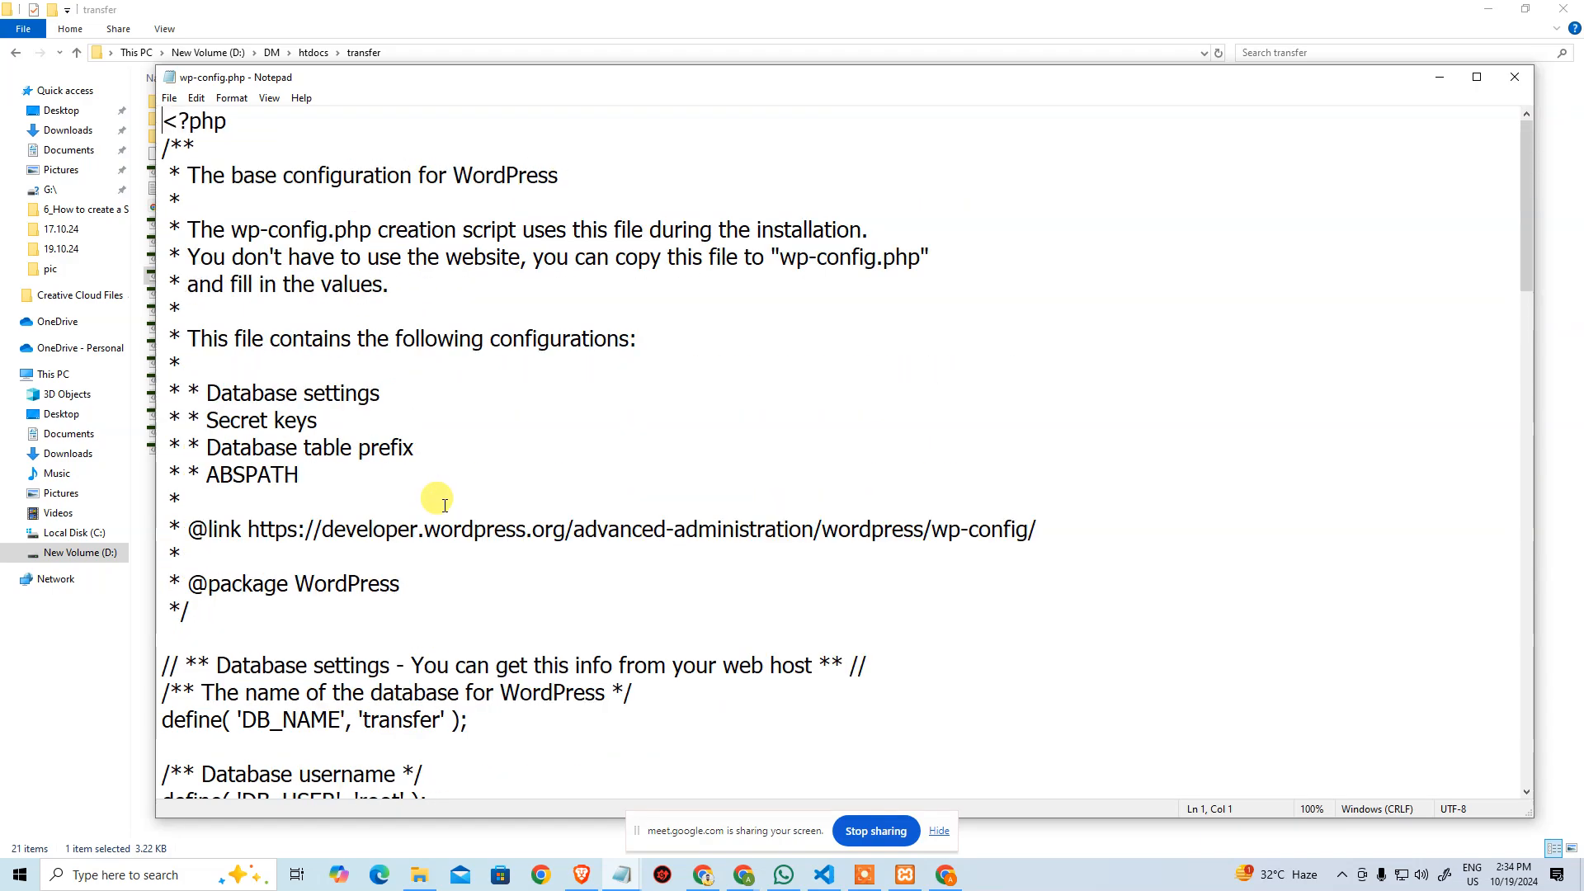
pyautogui.scroll(-3, 442, 501)
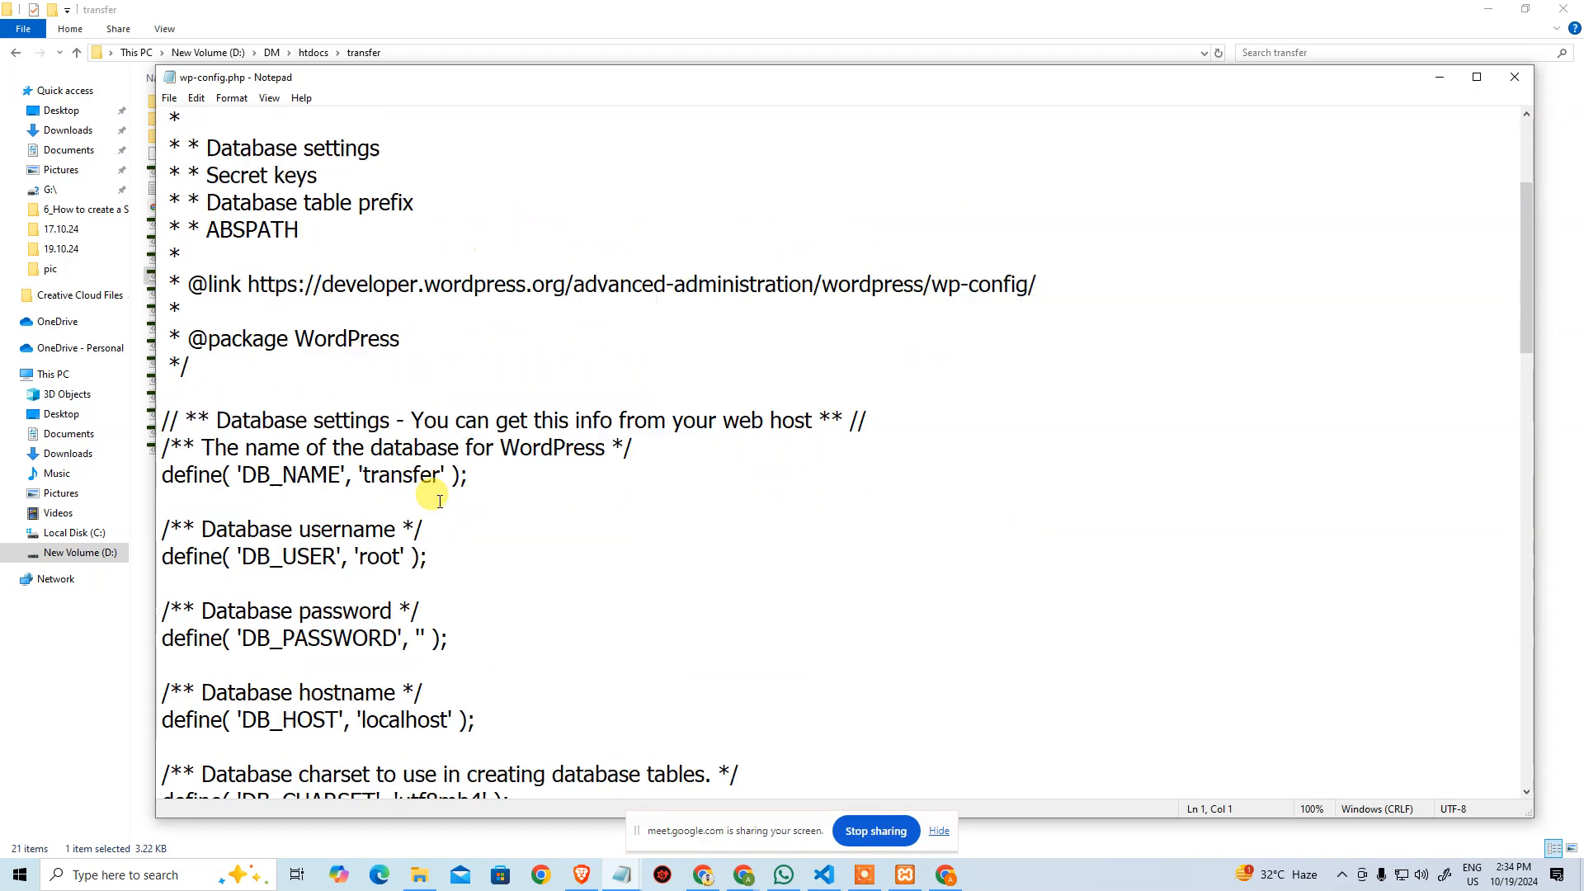
pyautogui.scroll(-2, 441, 499)
pyautogui.scroll(-2, 443, 488)
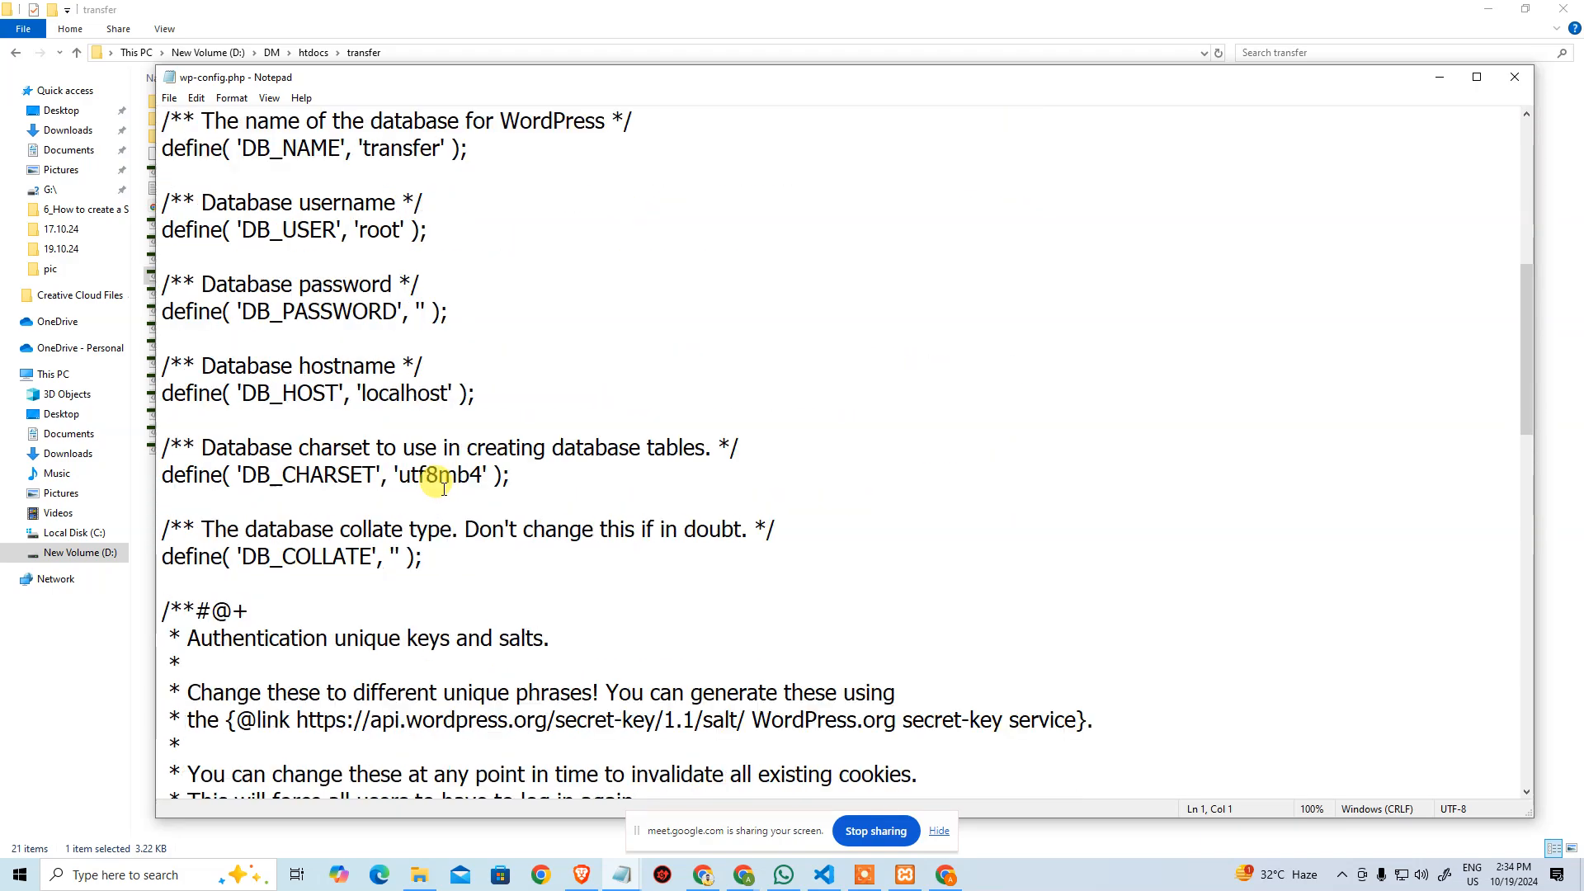
pyautogui.scroll(-4, 444, 488)
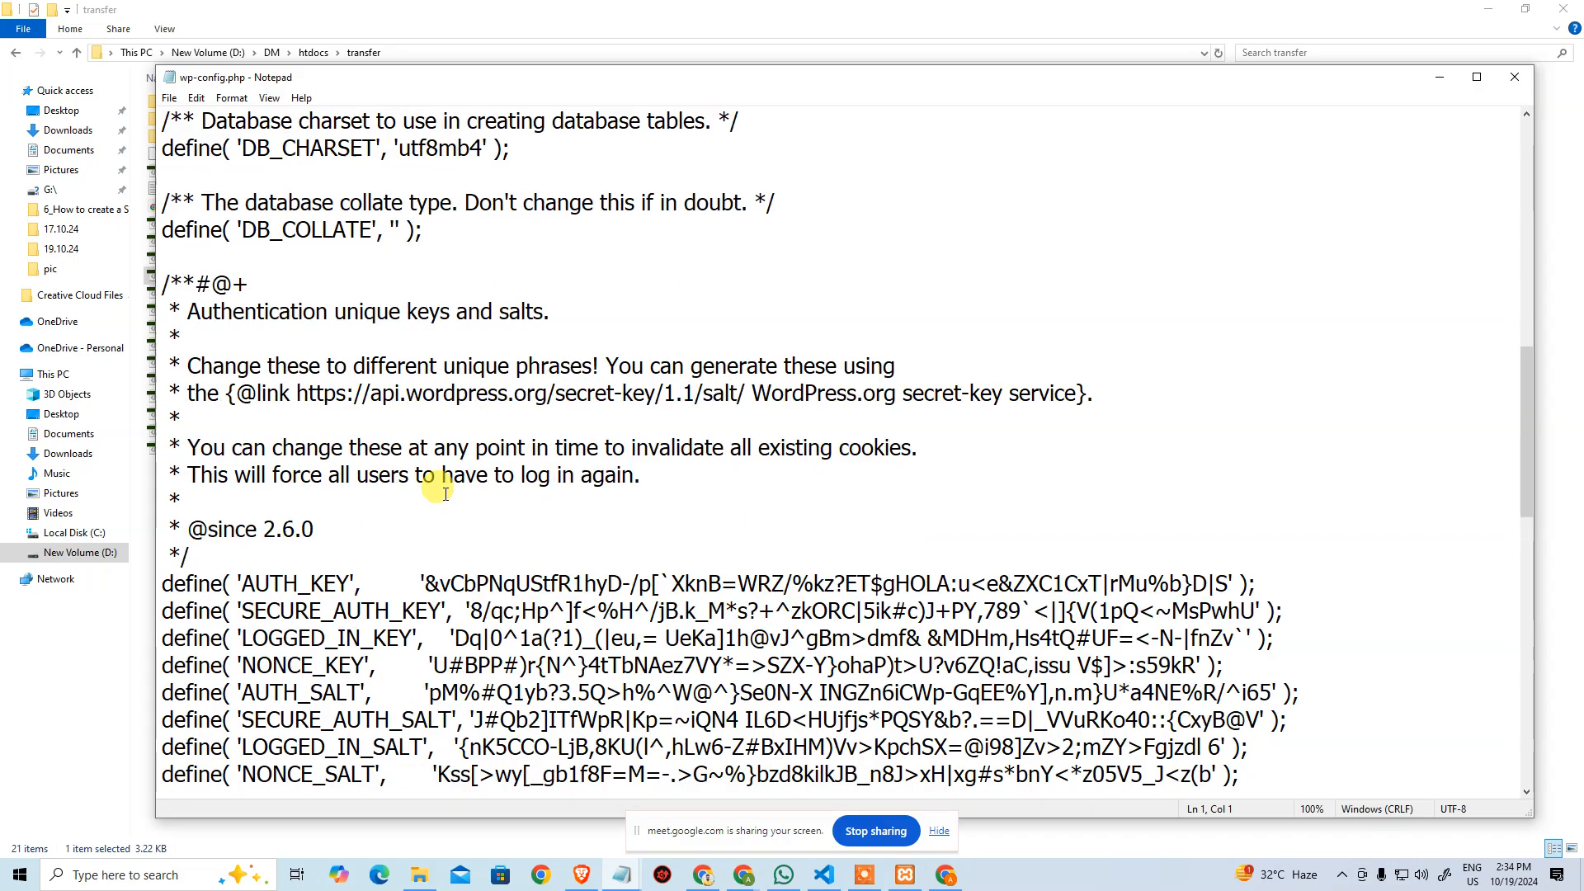
pyautogui.scroll(-3, 446, 494)
pyautogui.scroll(-4, 447, 490)
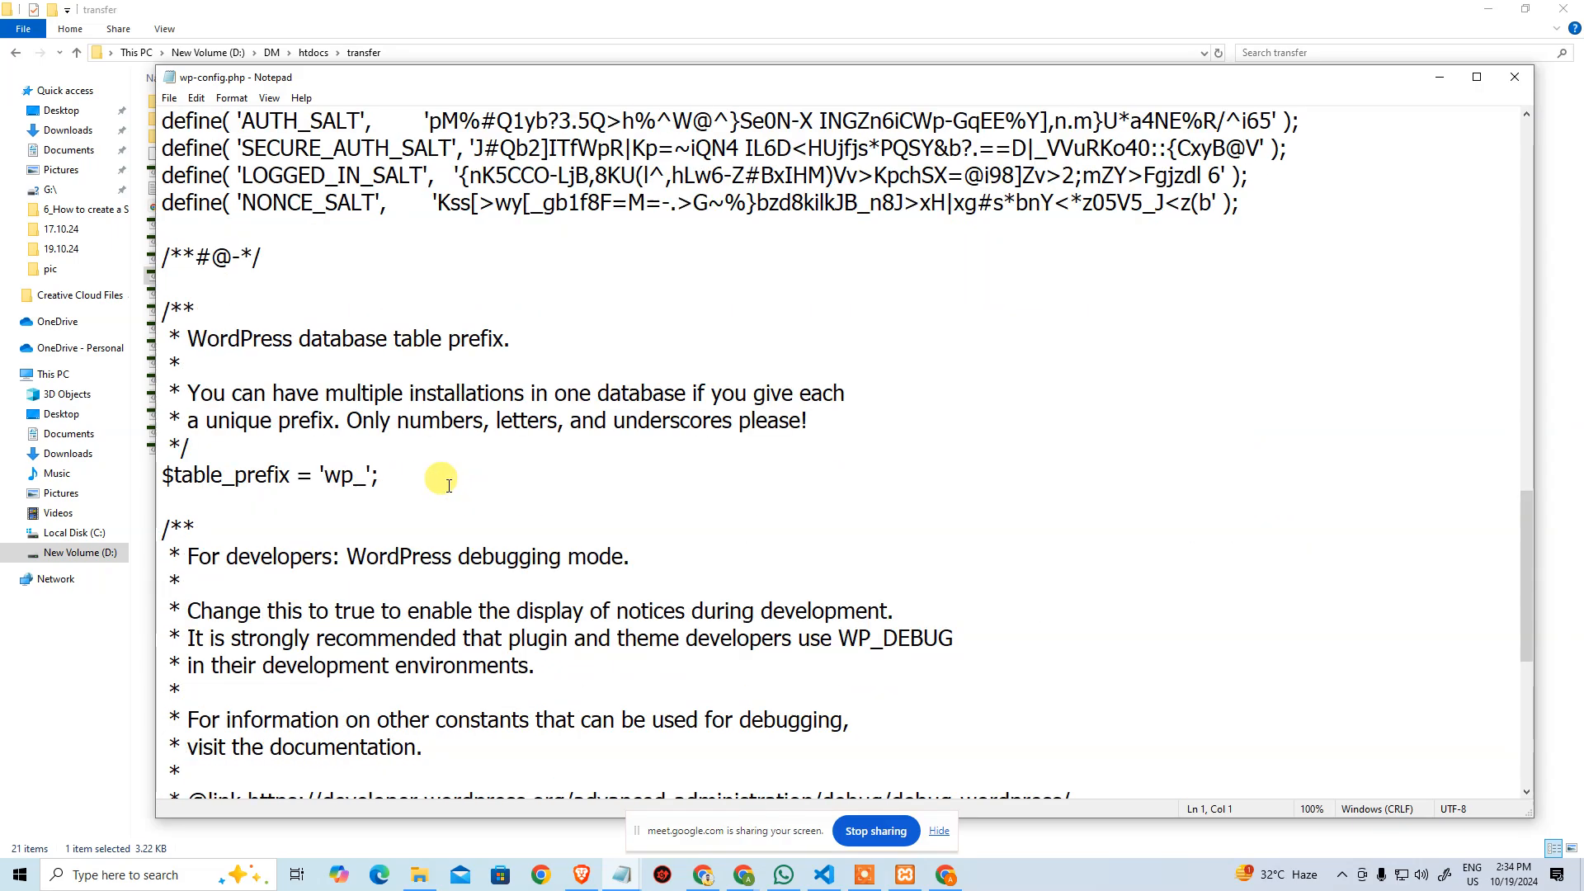
pyautogui.scroll(-6, 449, 486)
pyautogui.scroll(1, 448, 487)
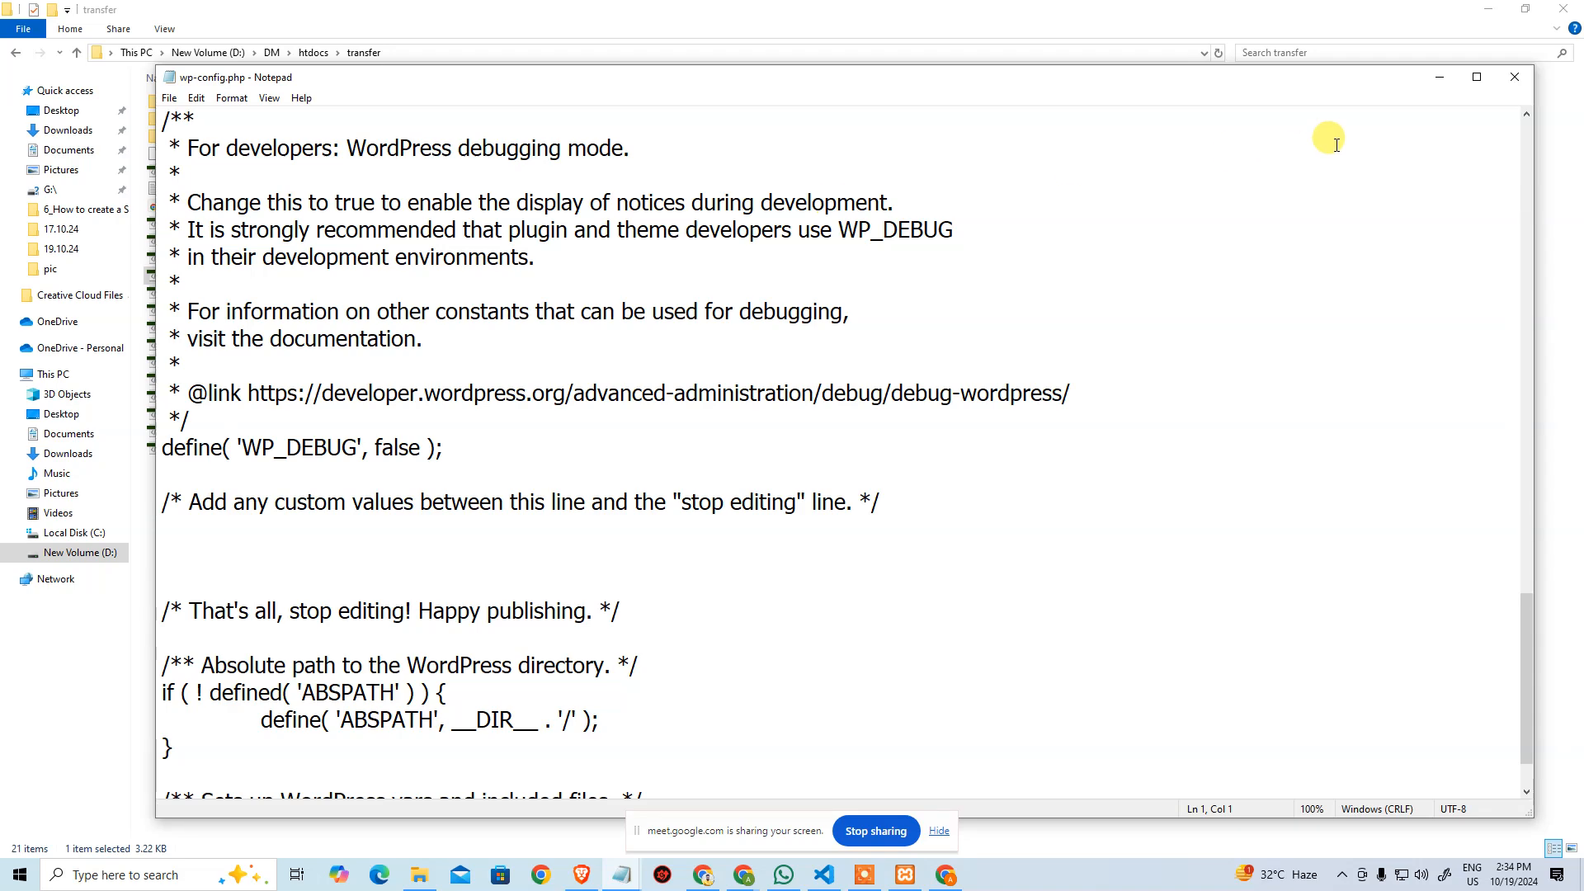
pyautogui.click(1515, 76)
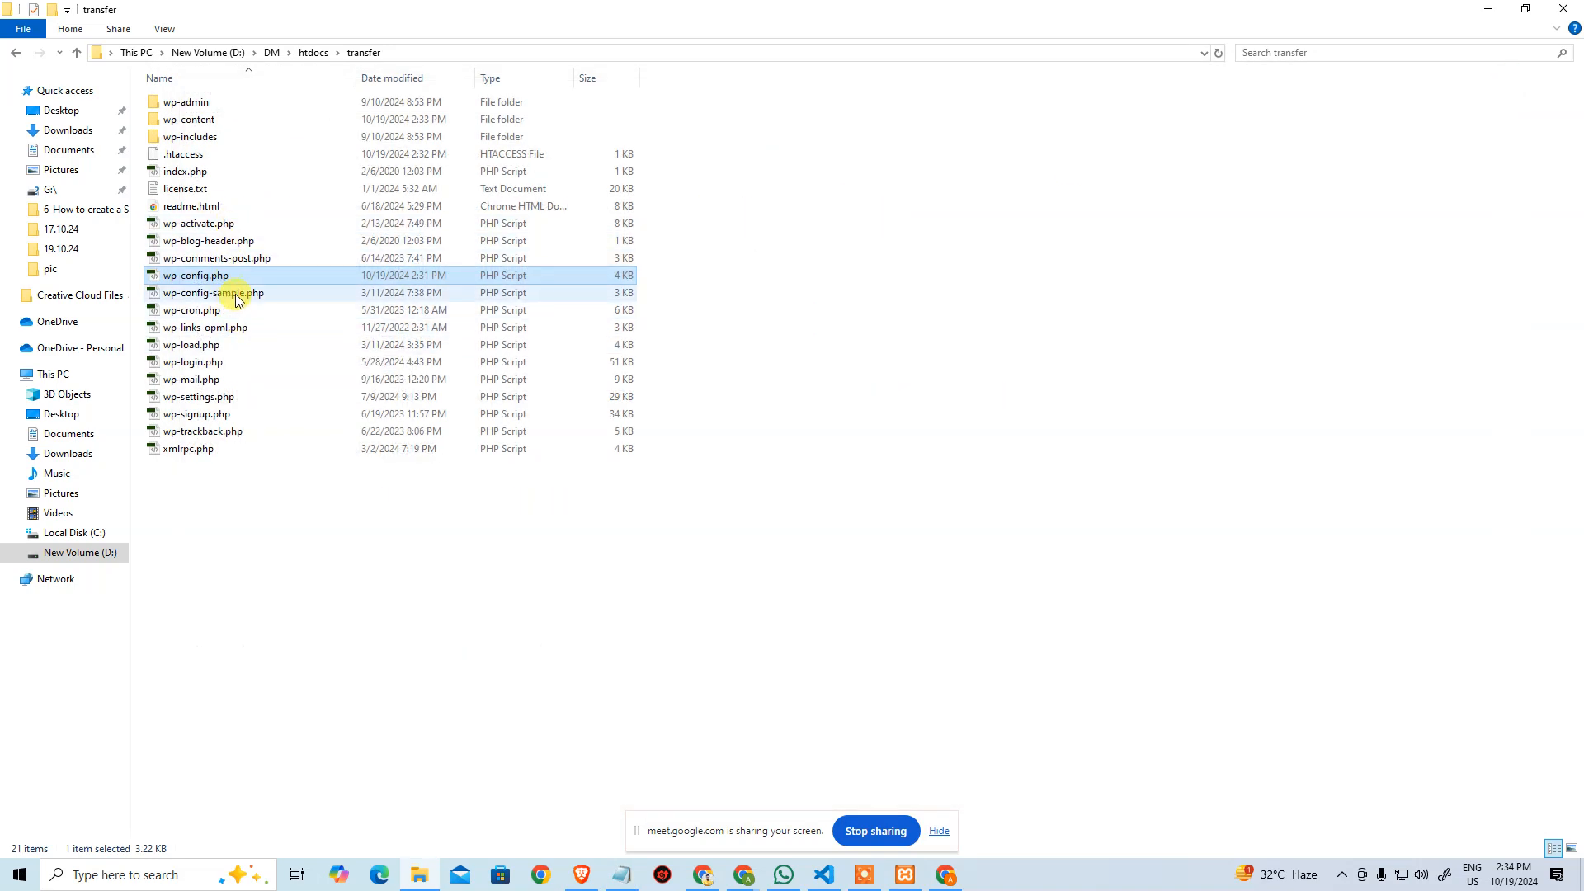
# Load the transfer folder's .htaccess into a new Notepad window, then minimize it
pyautogui.rightClick(212, 154)
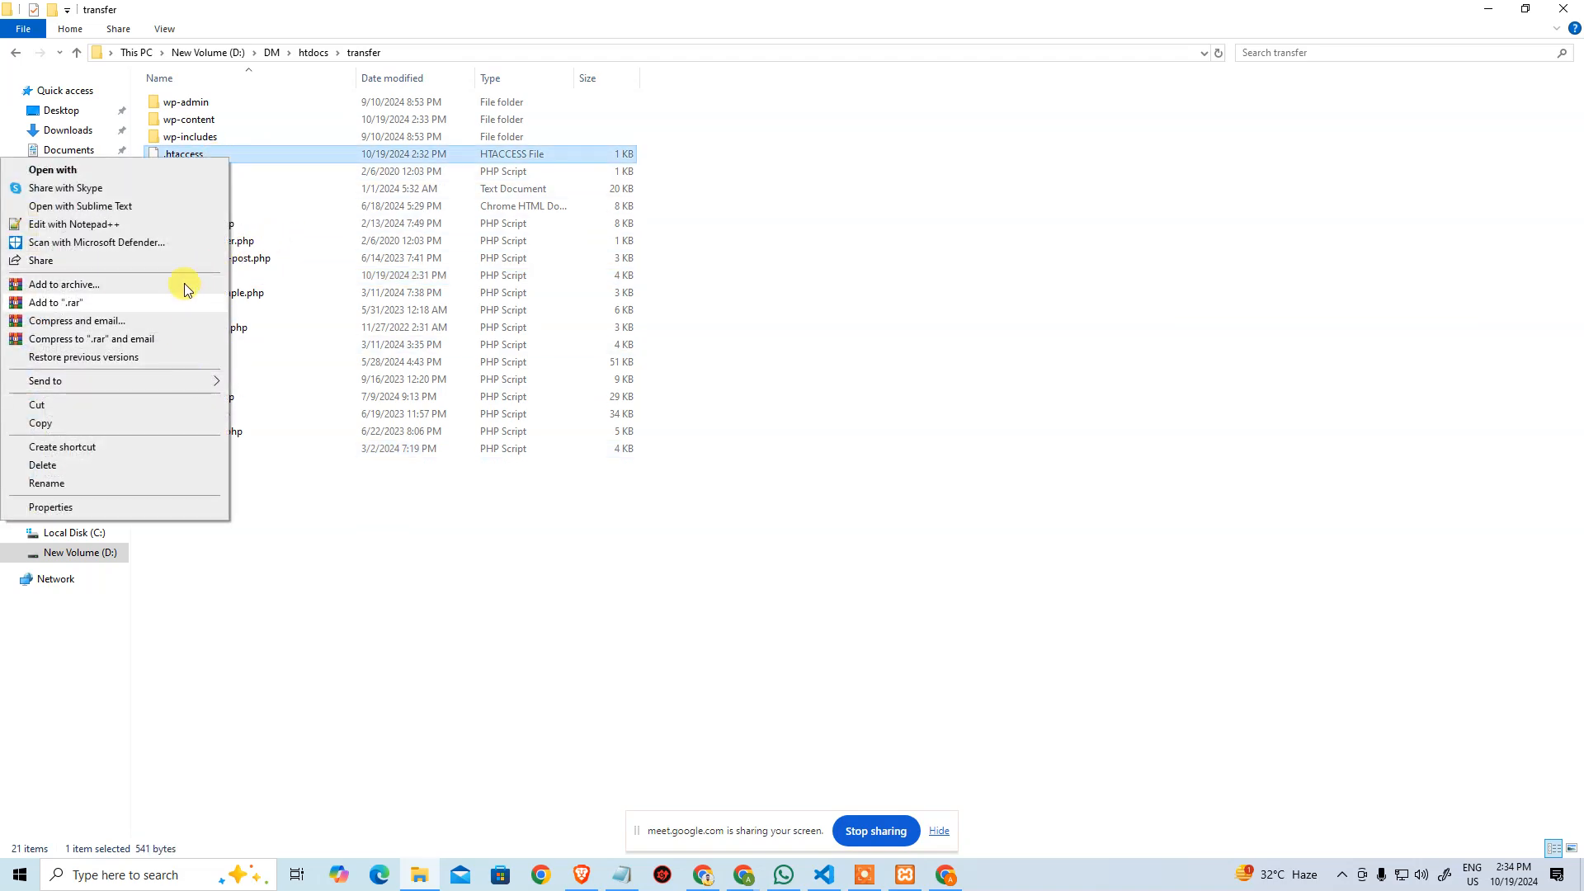
pyautogui.click(482, 528)
pyautogui.press('super')
pyautogui.write('notepad')
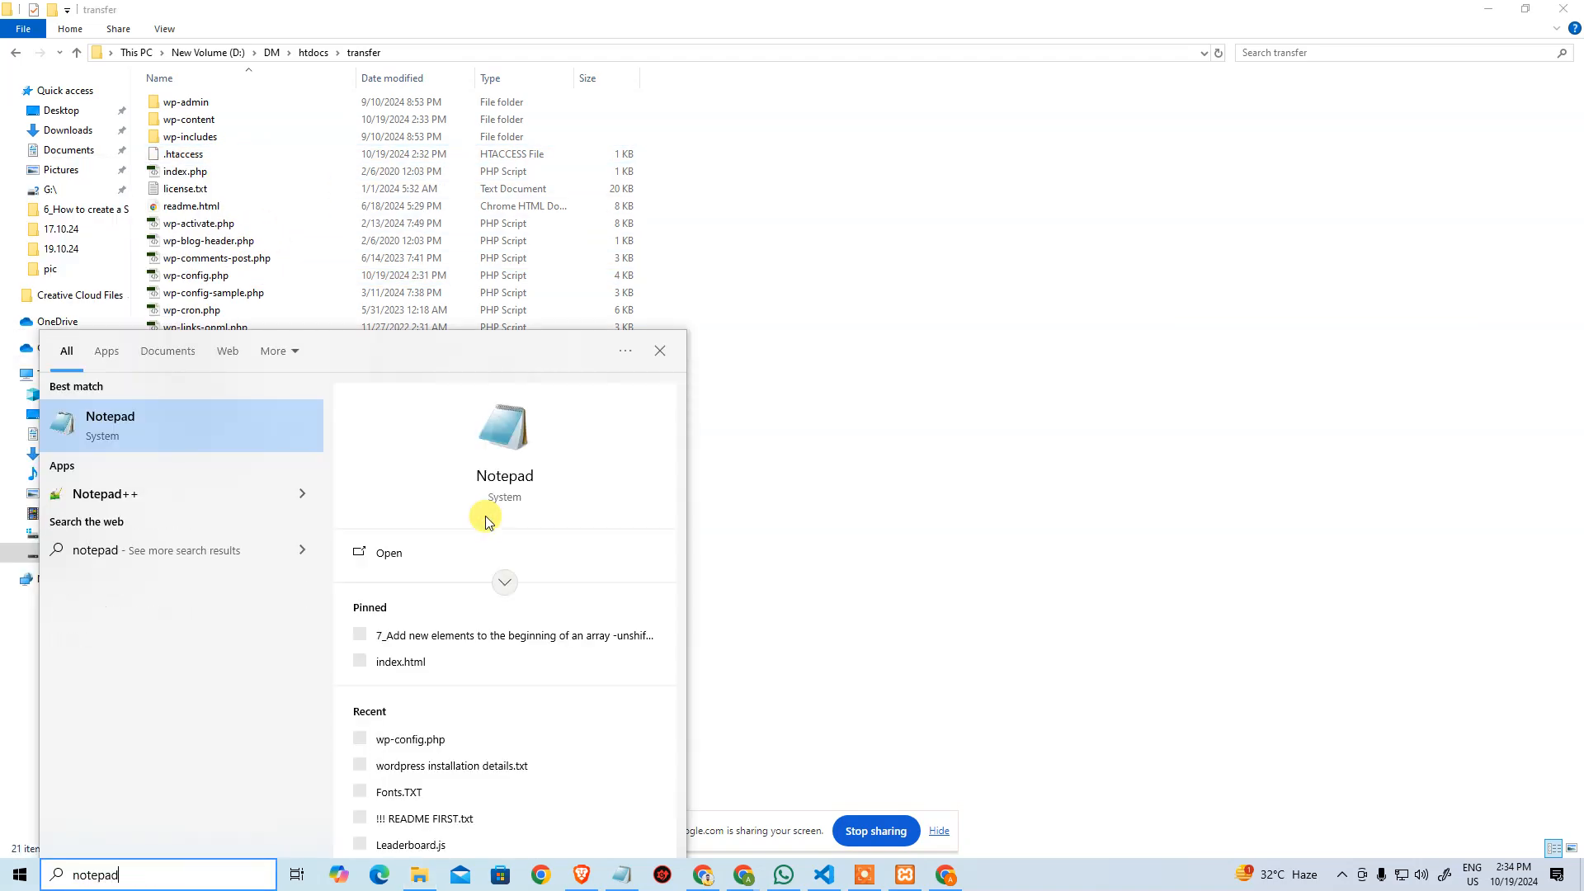
pyautogui.press('Return')
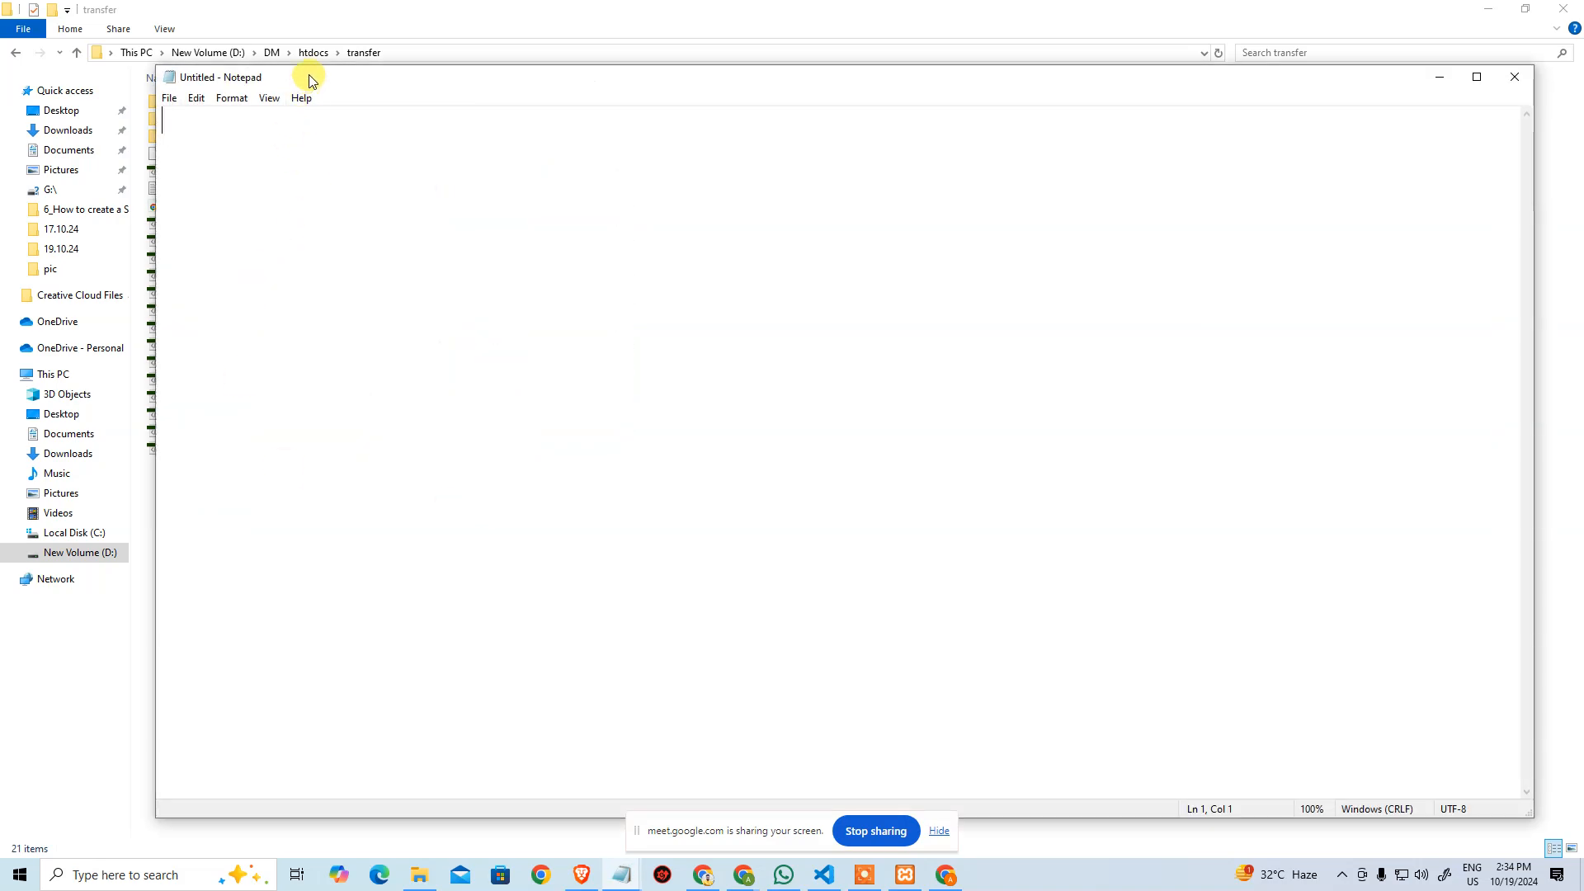
pyautogui.moveTo(311, 78); pyautogui.dragTo(391, 97)
pyautogui.moveTo(183, 154); pyautogui.dragTo(483, 297)
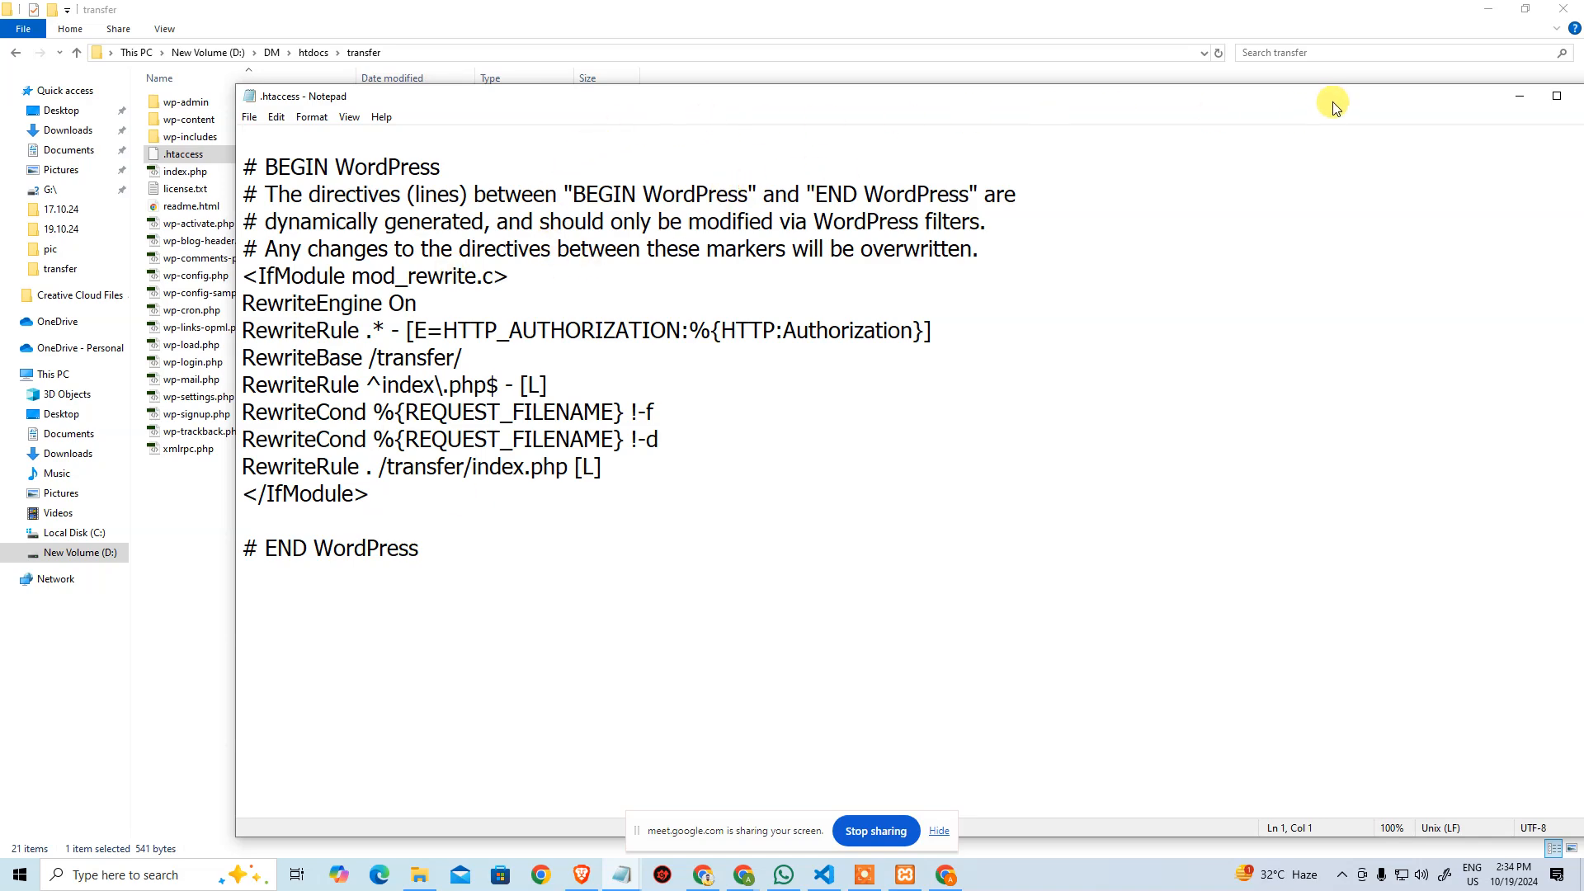
pyautogui.click(1520, 95)
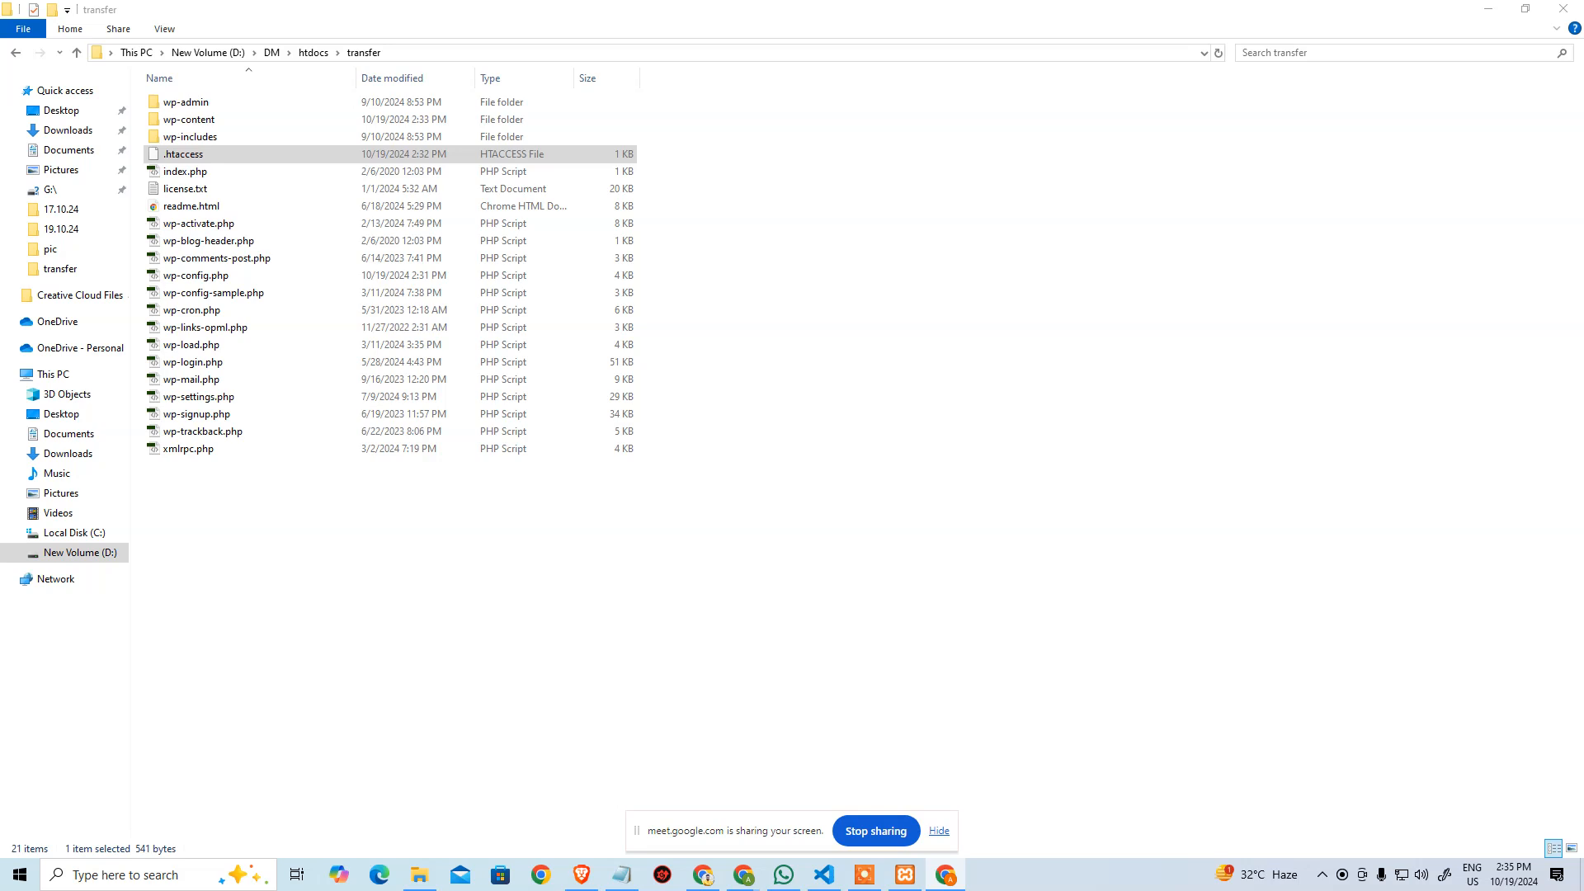
pyautogui.click(802, 512)
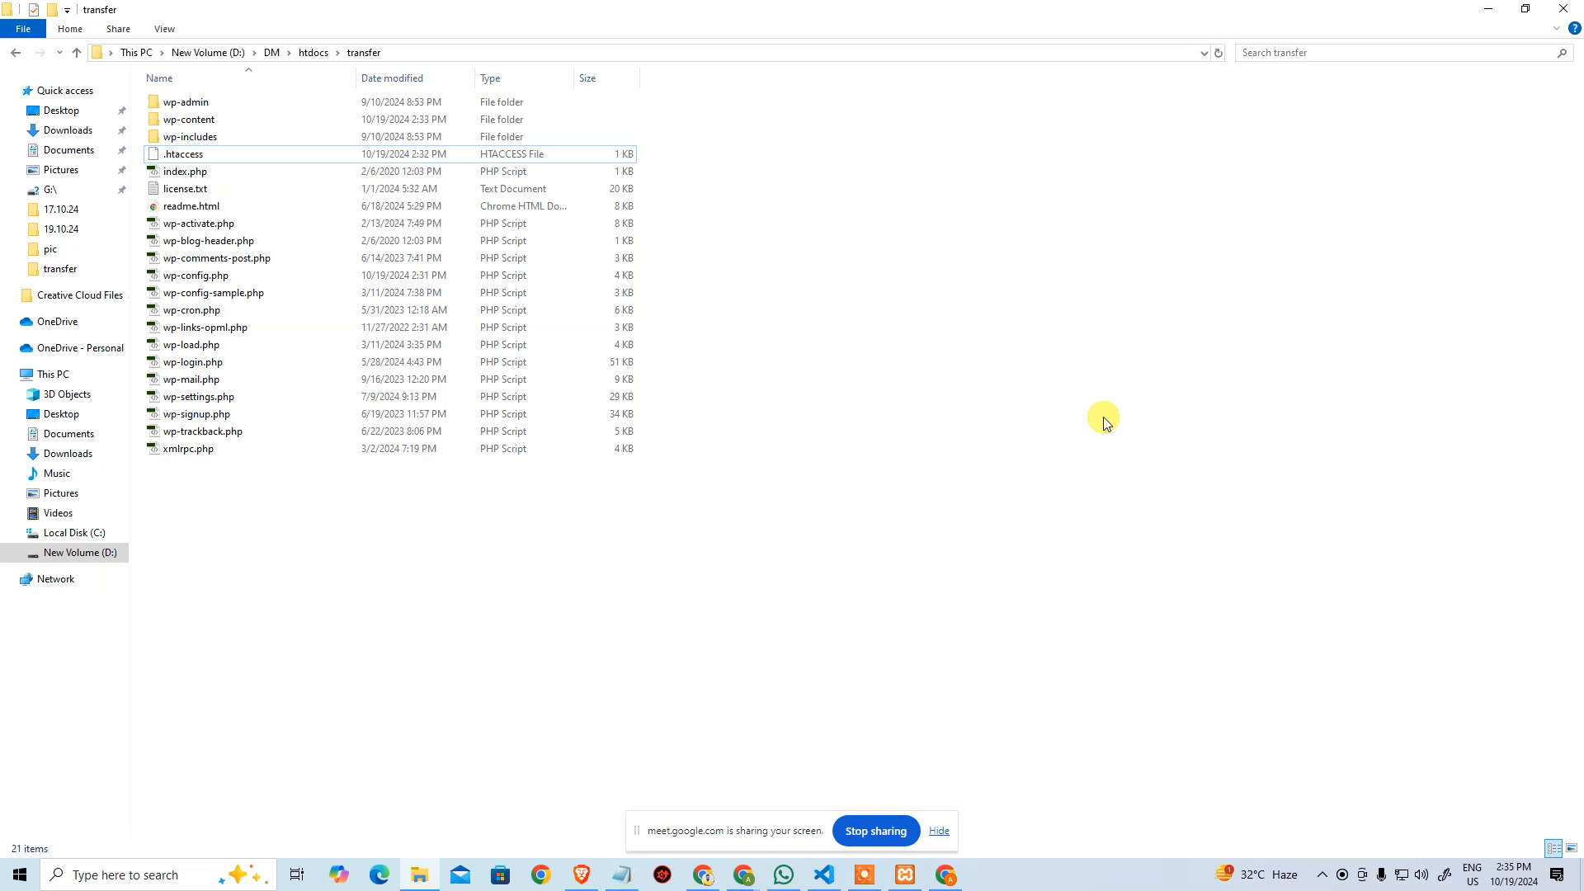
pyautogui.click(969, 494)
pyautogui.press('l')
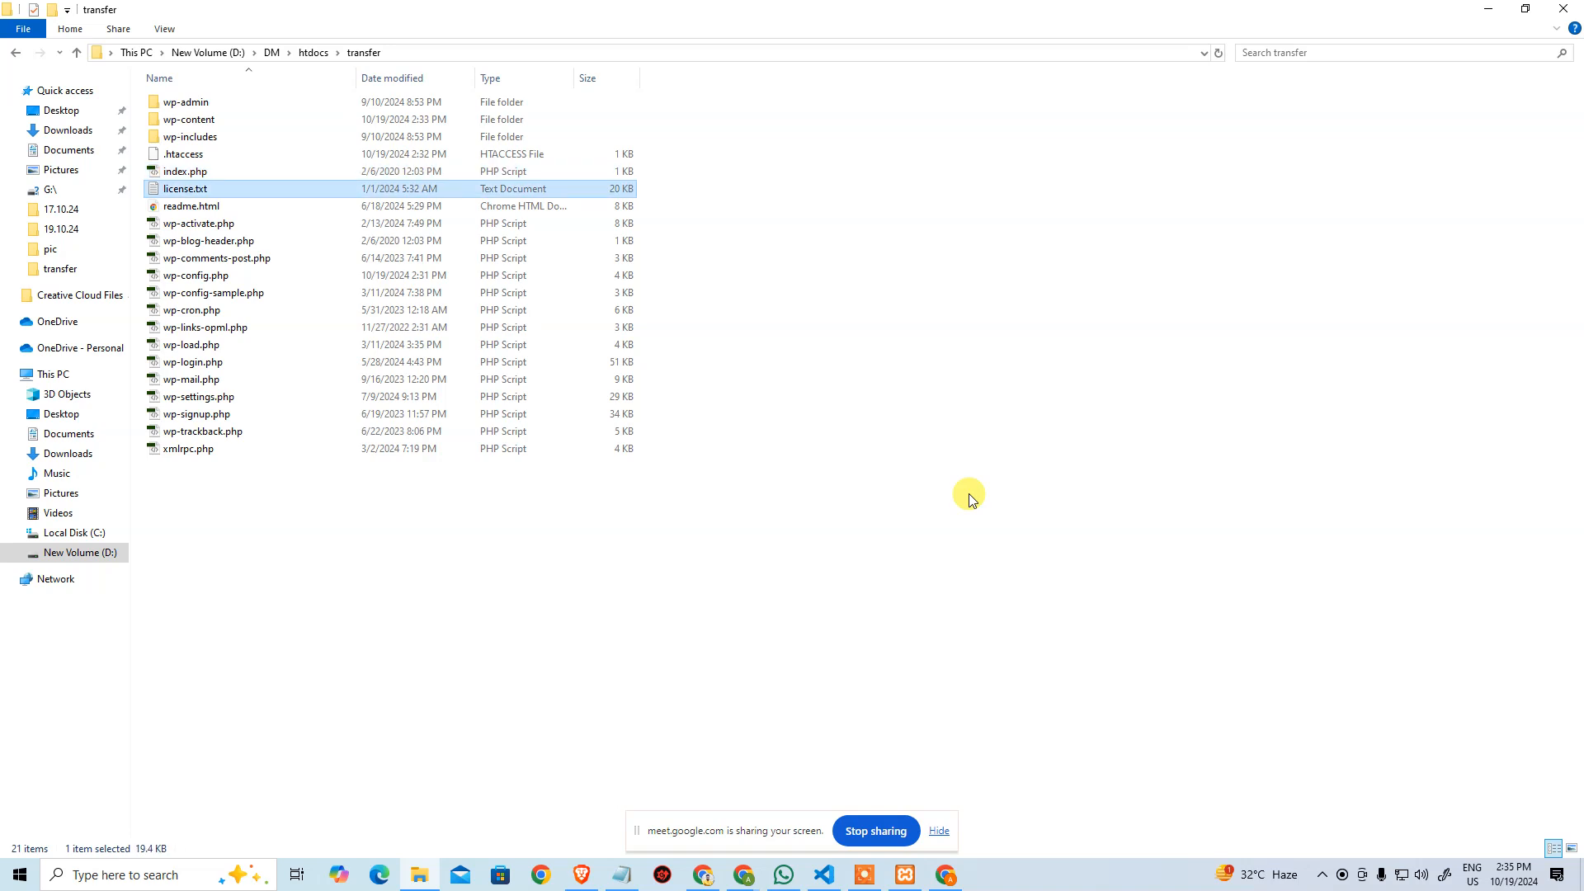
pyautogui.hotkey('alt', 'Up')
pyautogui.press('Return')
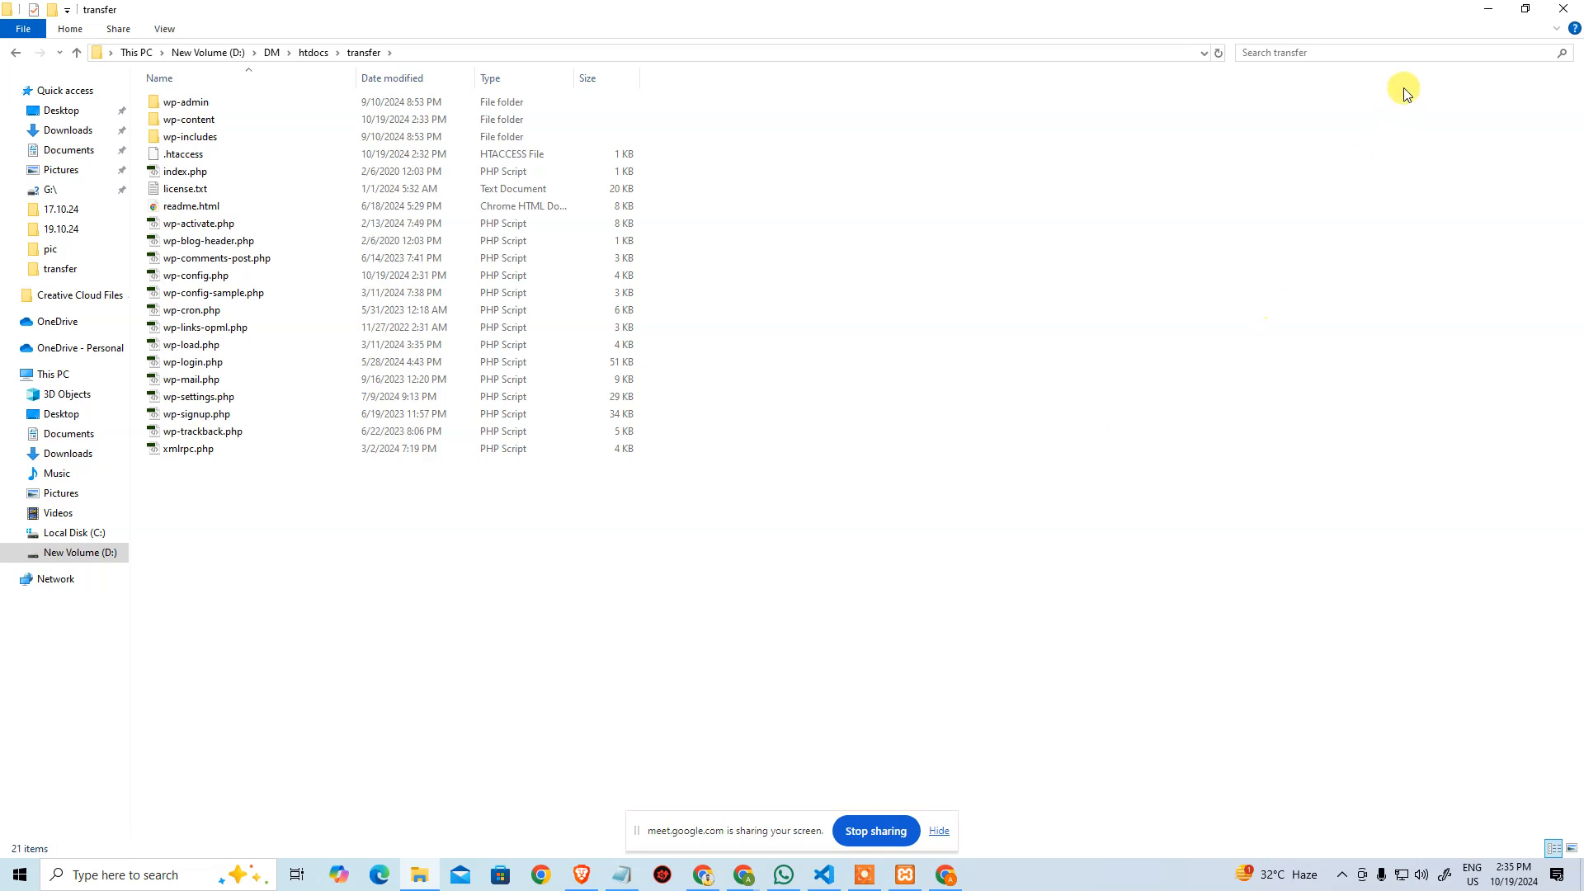
pyautogui.click(1374, 50)
# Search the transfer folder for function.php and open twentytwentyfour's functions.php with Notepad
pyautogui.write('function')
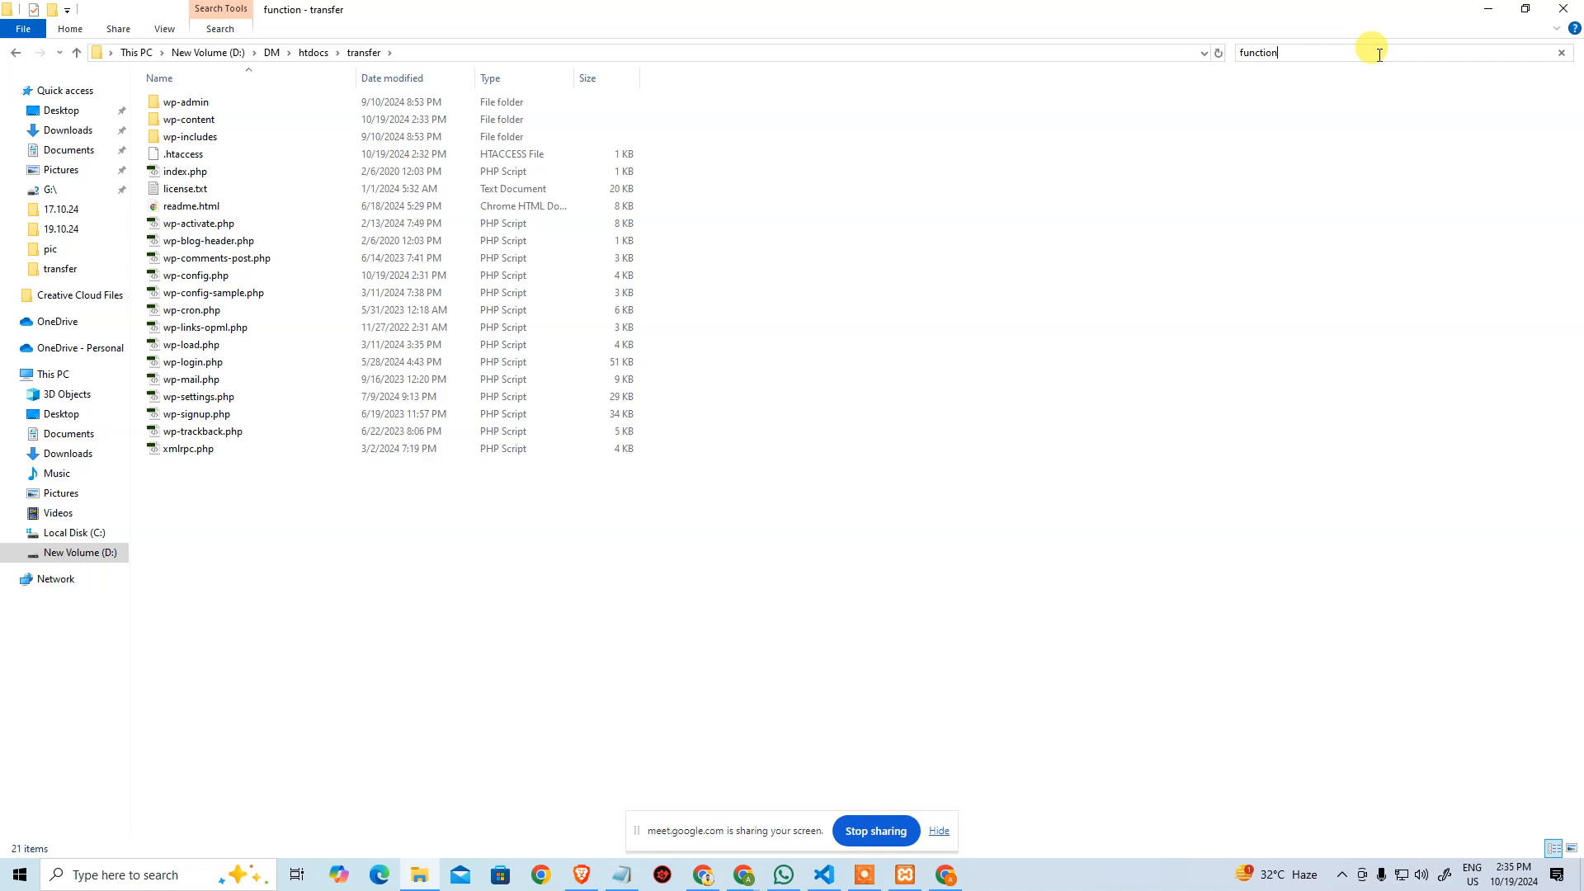
pyautogui.write('.php')
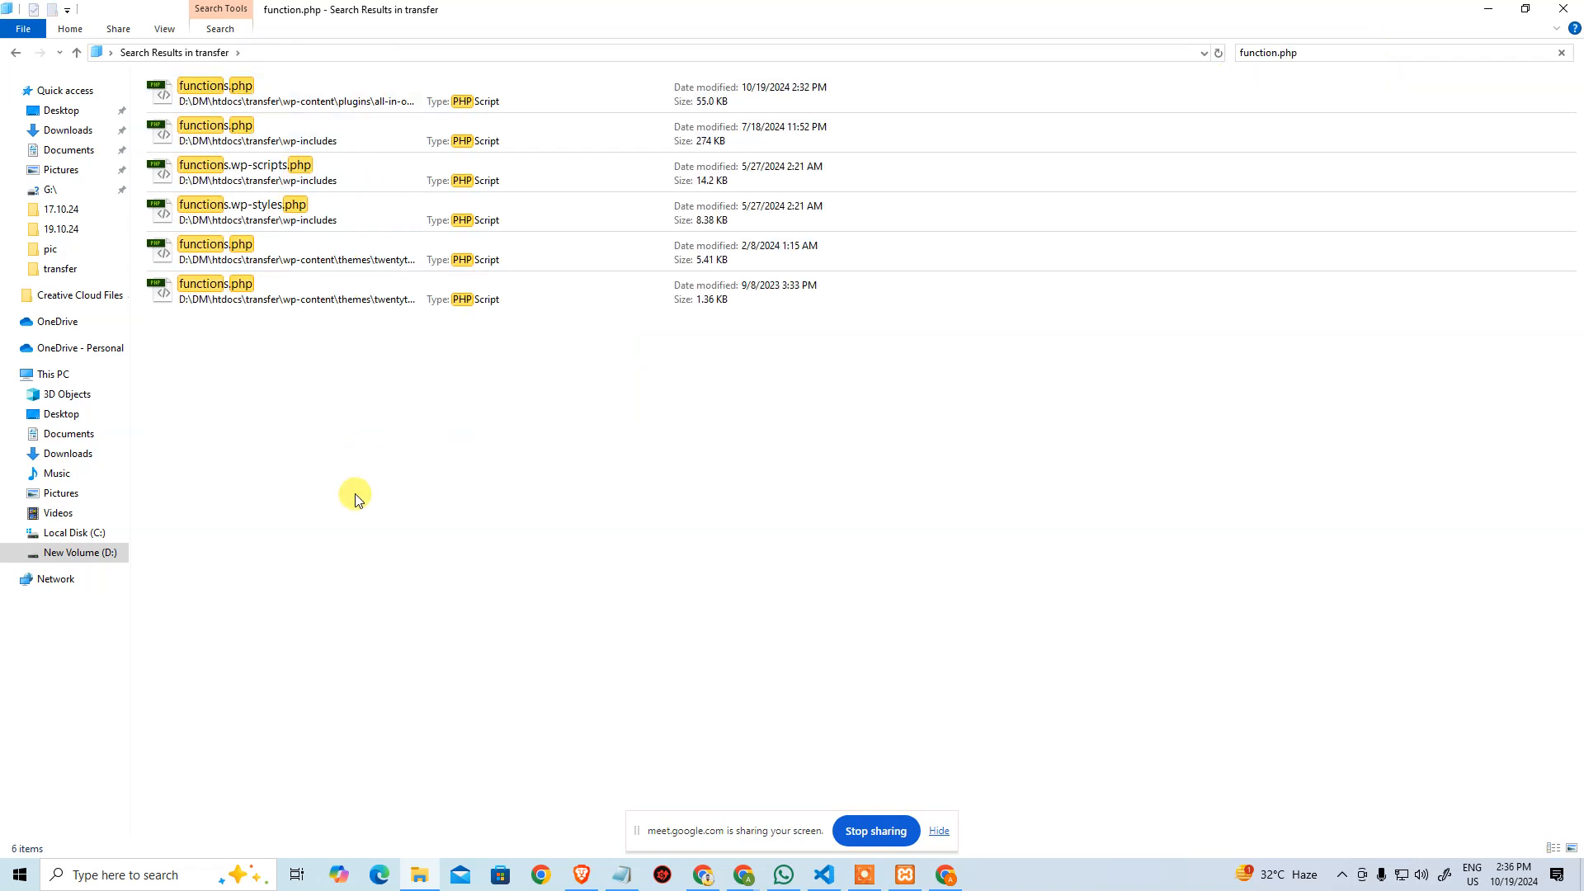
pyautogui.rightClick(375, 461)
pyautogui.click(384, 401)
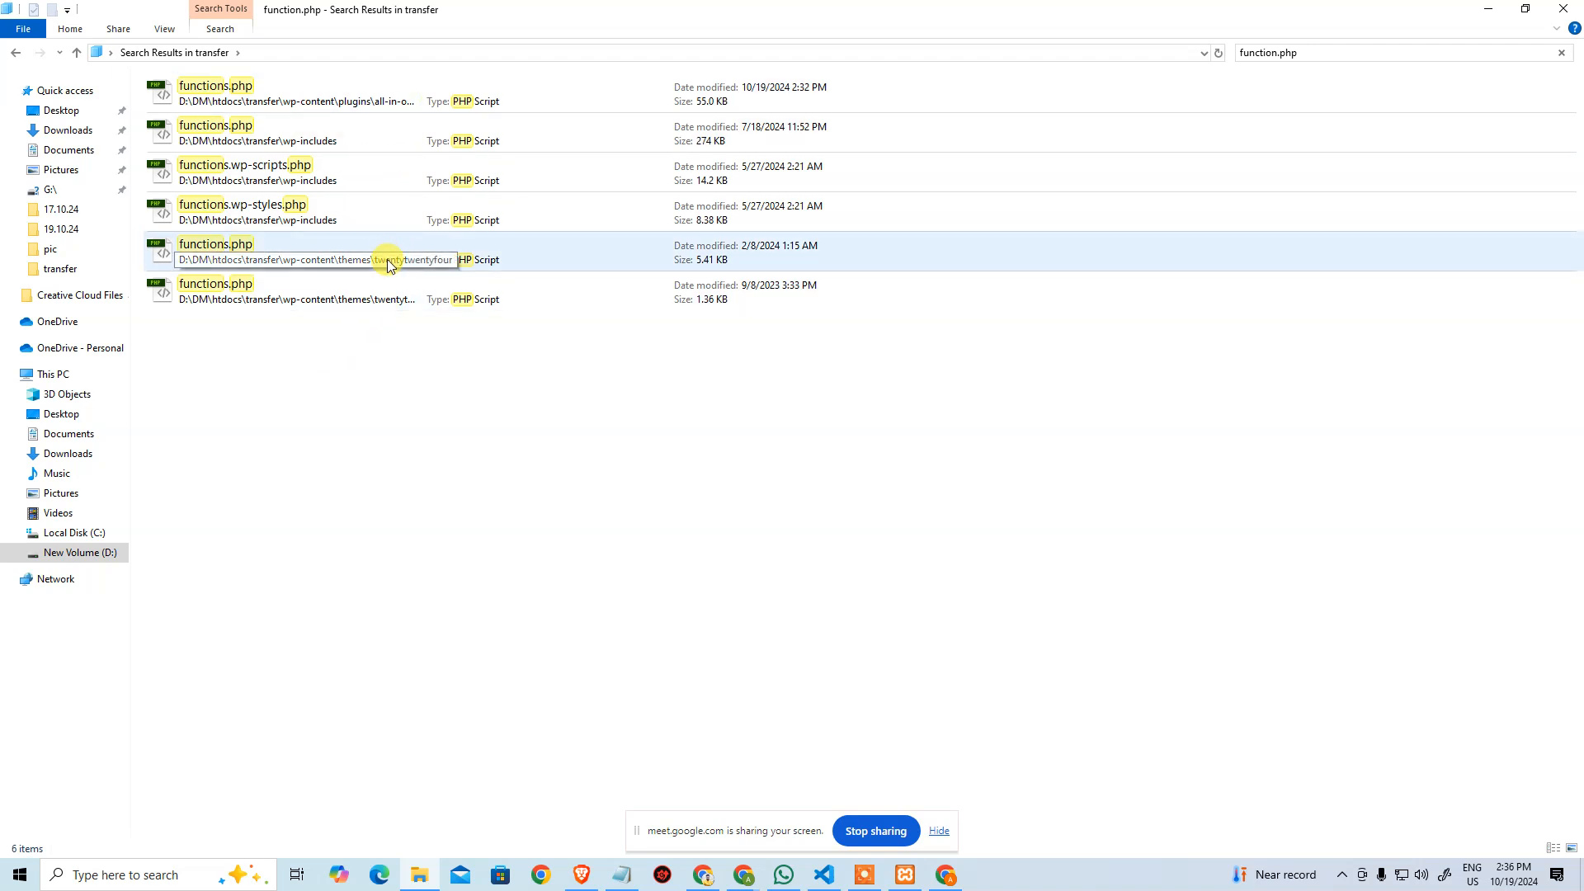
pyautogui.rightClick(419, 255)
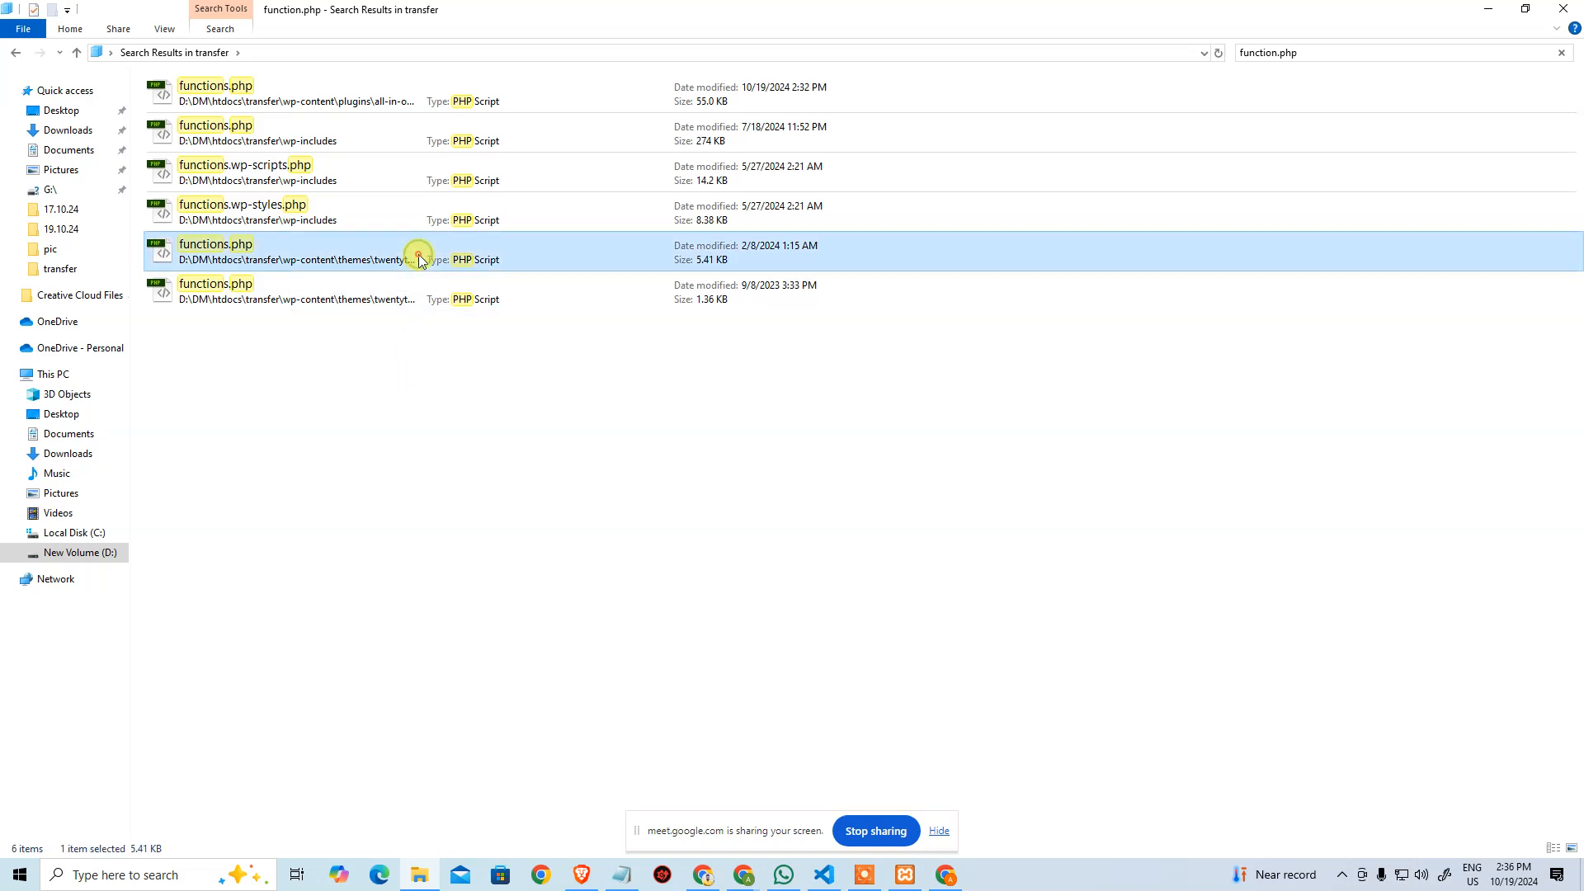
pyautogui.moveTo(387, 419)
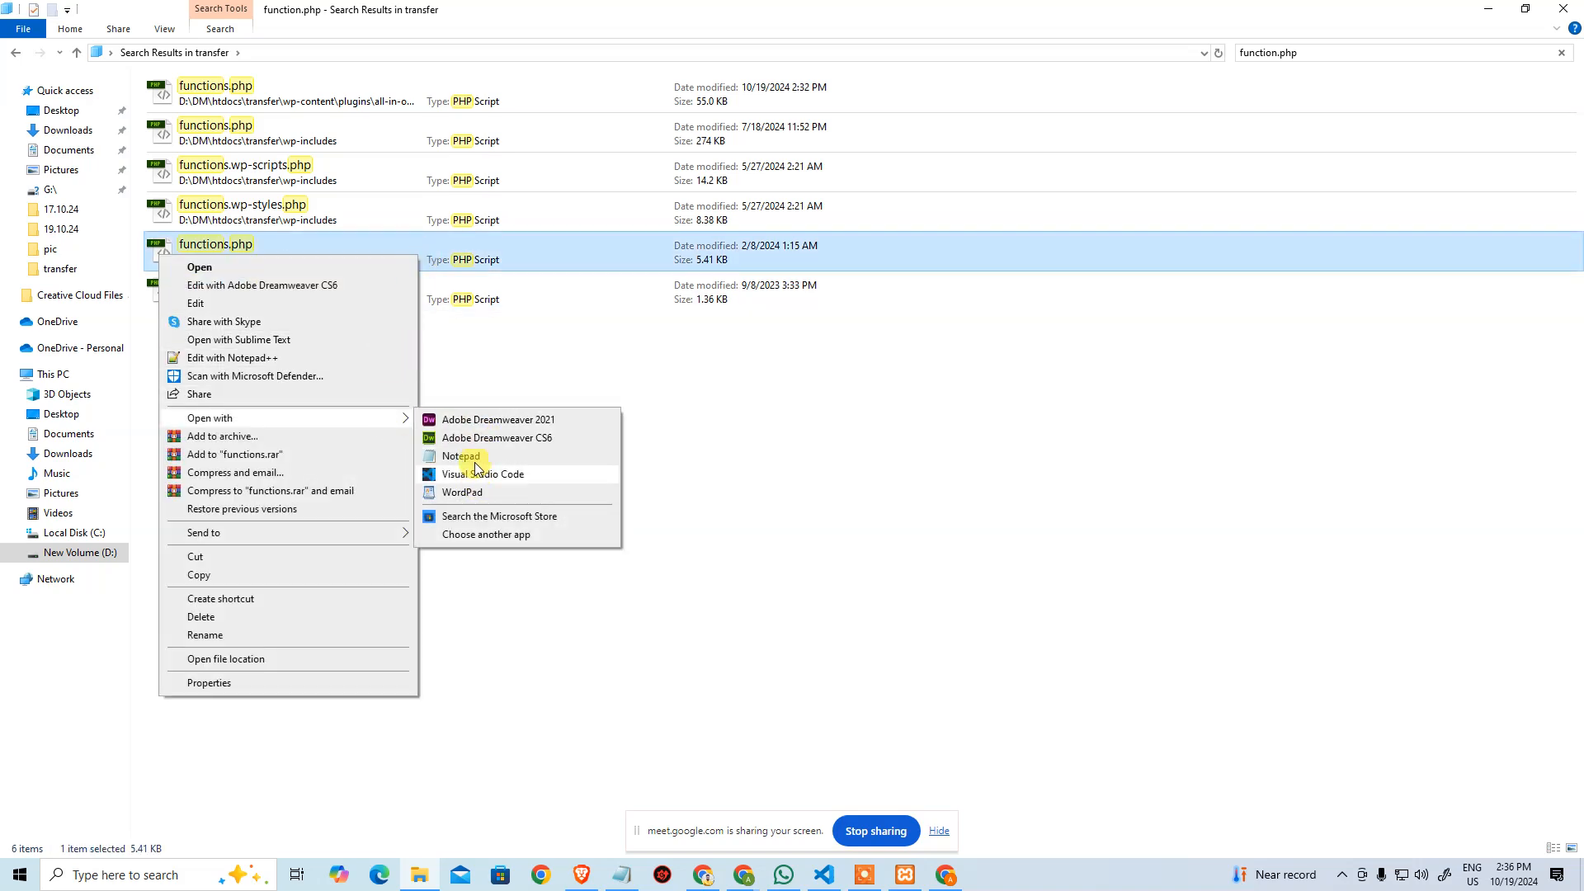
pyautogui.click(471, 454)
# Look through the twentytwentyfour functions.php in Notepad
pyautogui.scroll(-10, 413, 432)
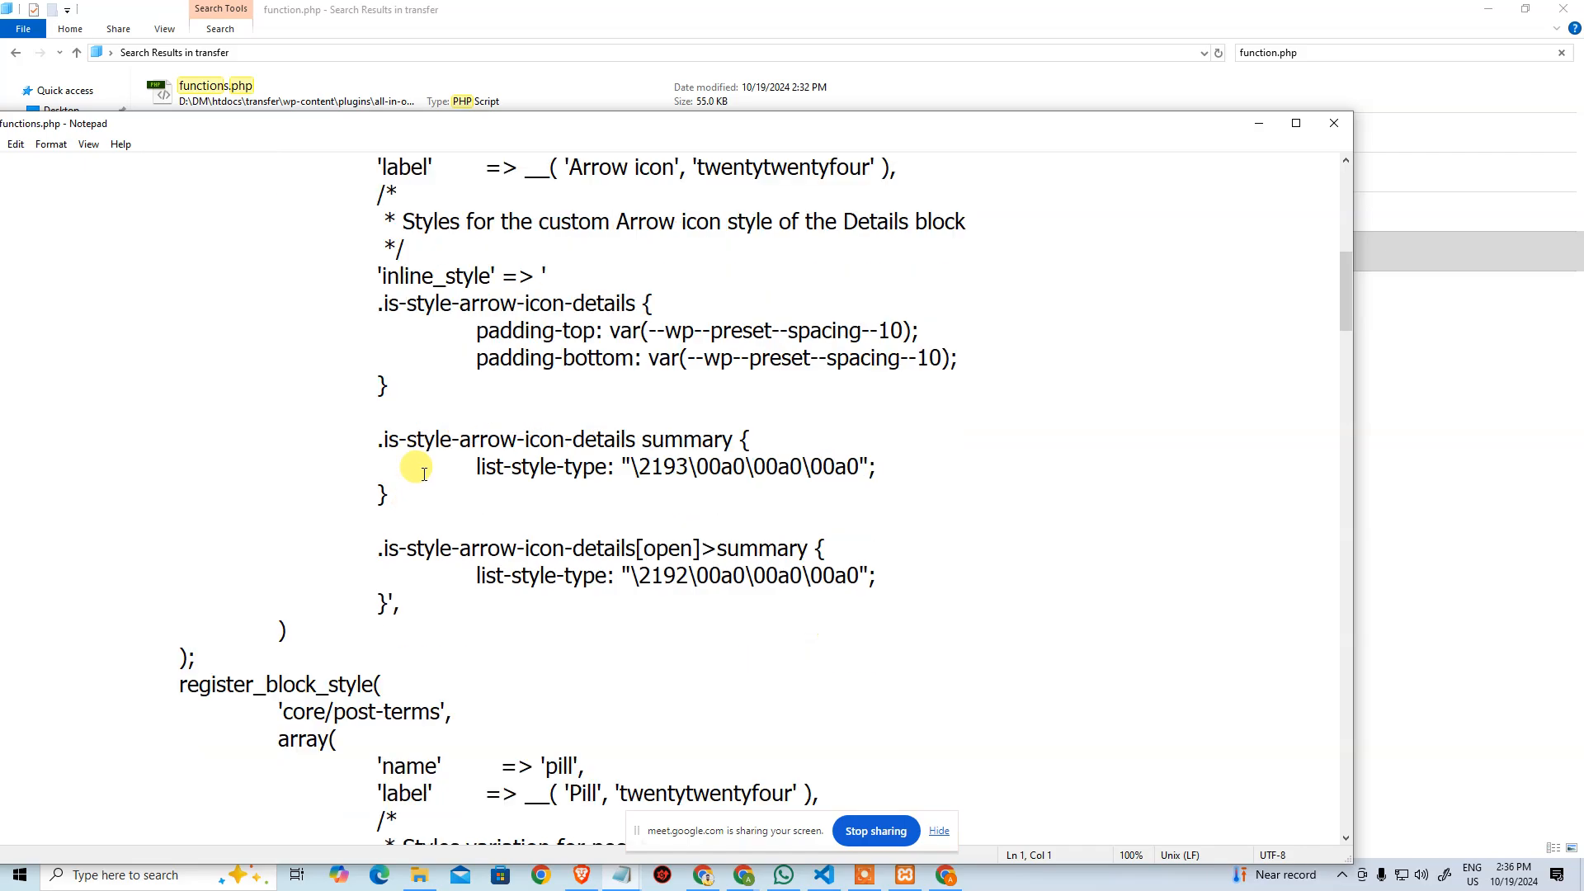
pyautogui.scroll(-15, 497, 399)
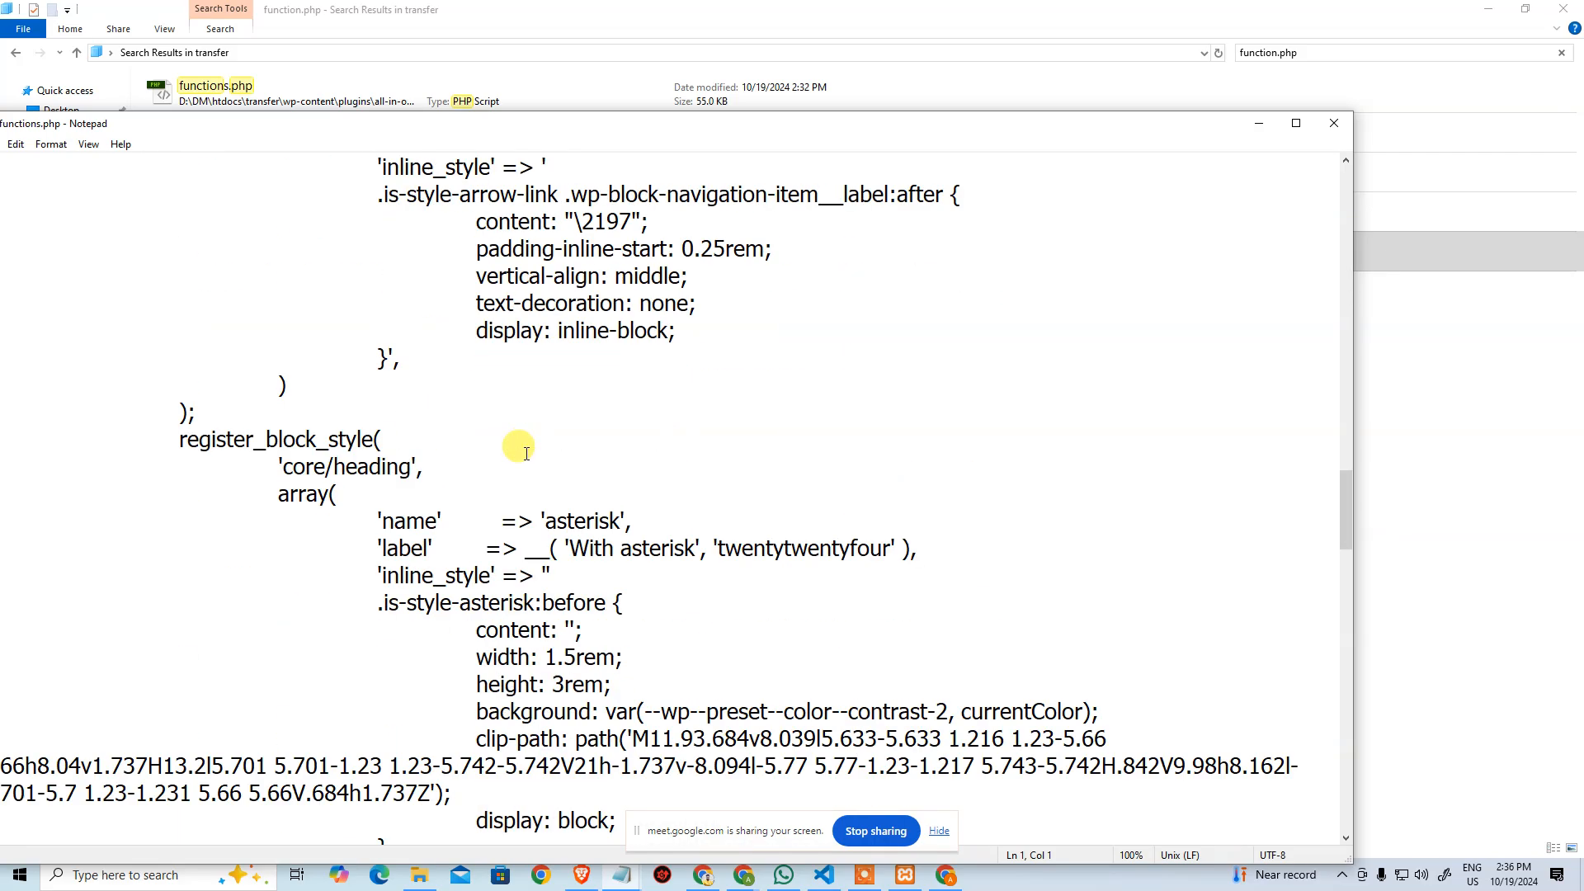
pyautogui.scroll(-20, 520, 444)
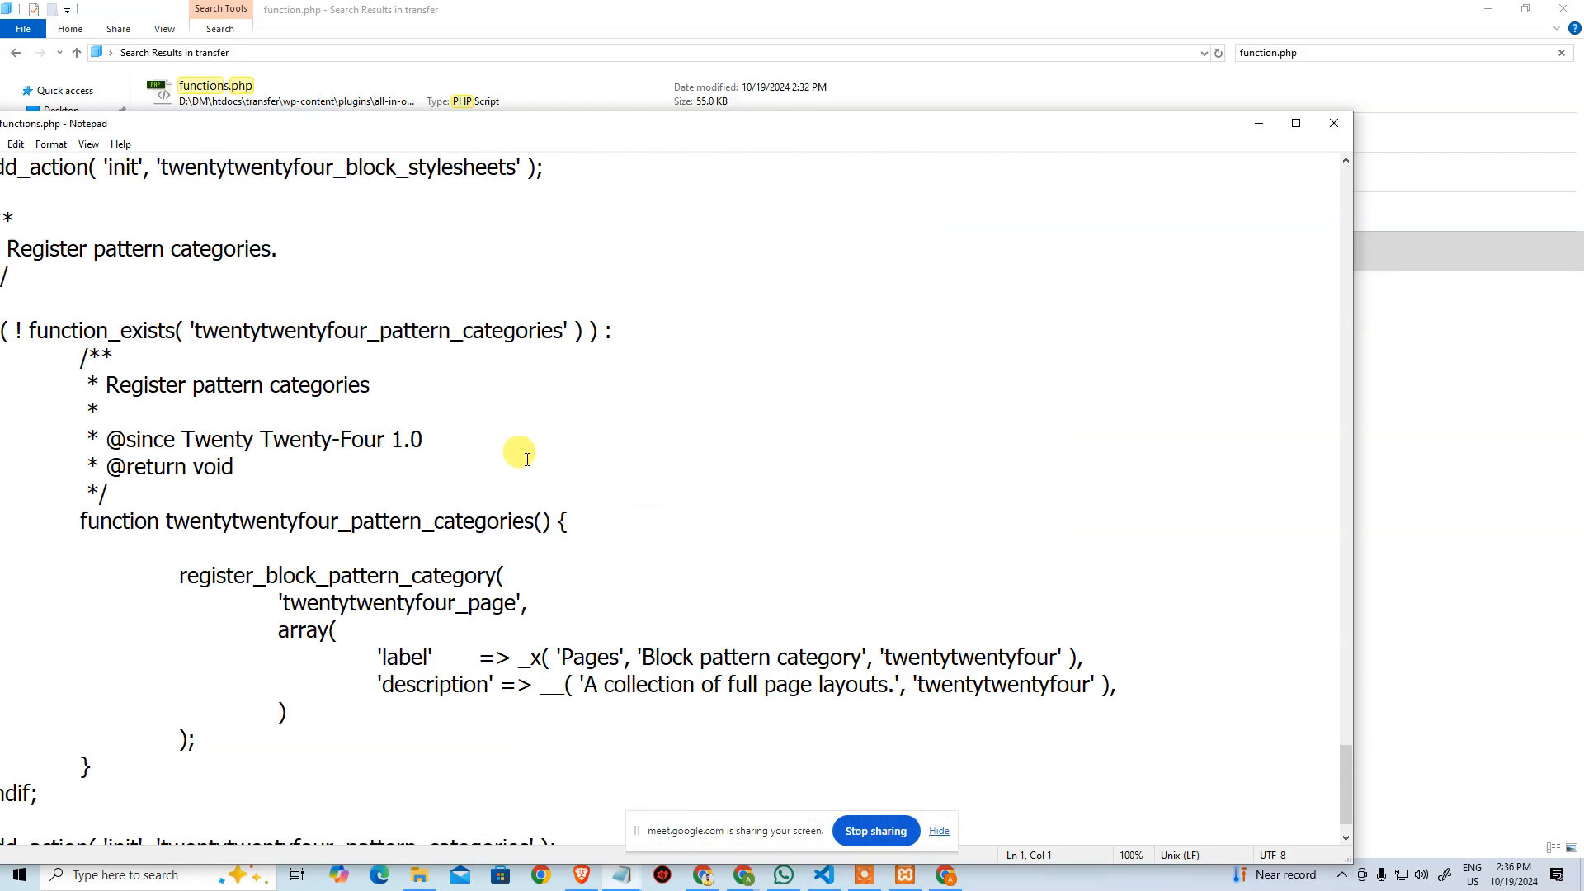
pyautogui.moveTo(265, 124); pyautogui.dragTo(432, 69)
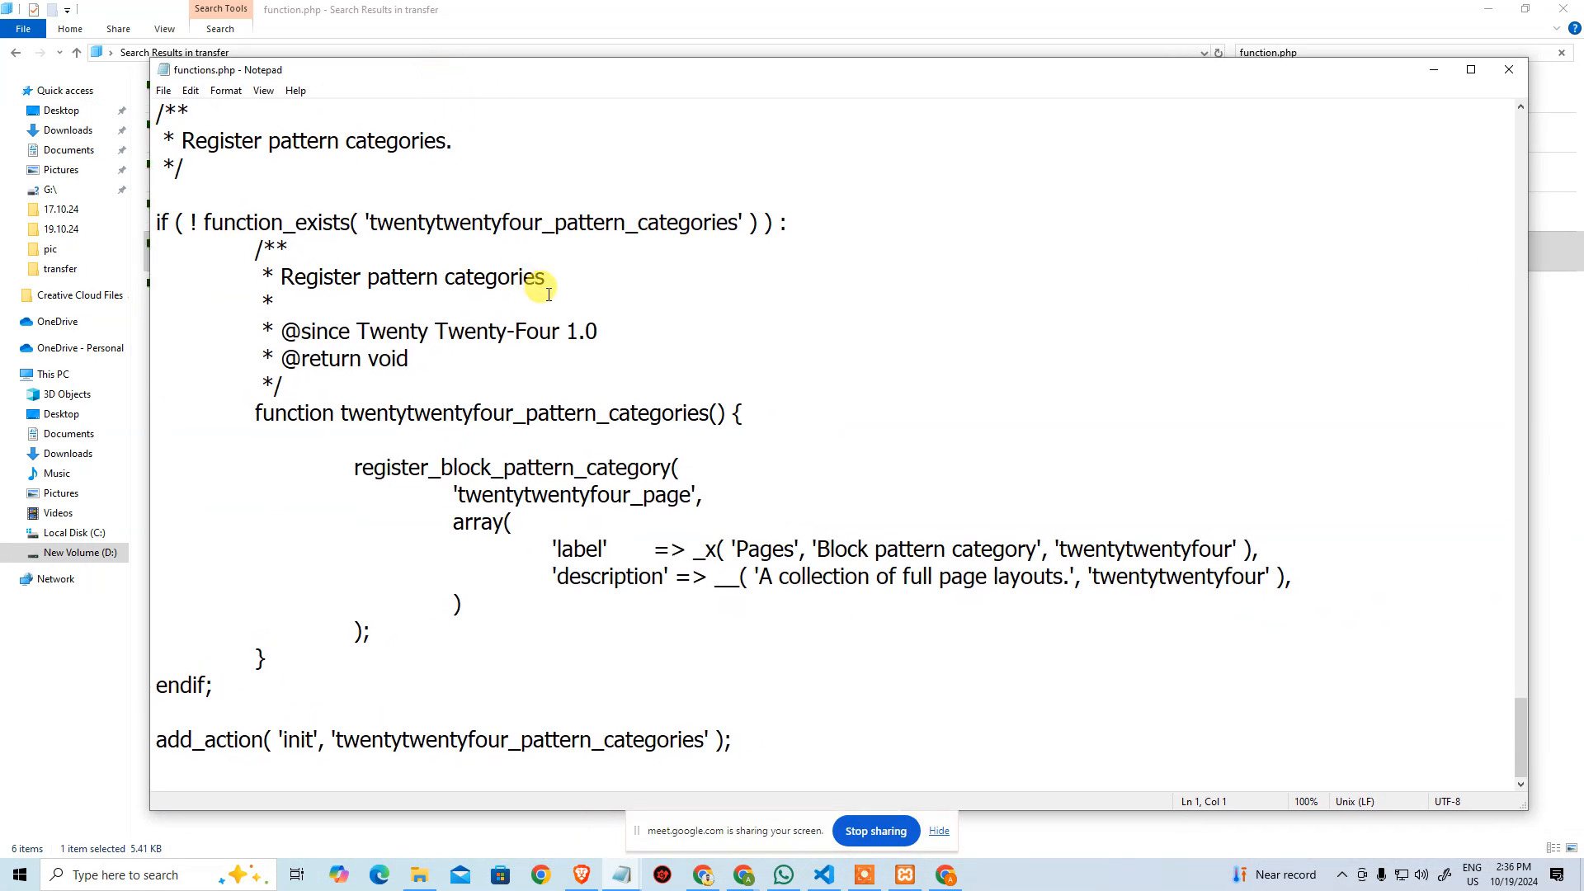
pyautogui.scroll(7, 548, 338)
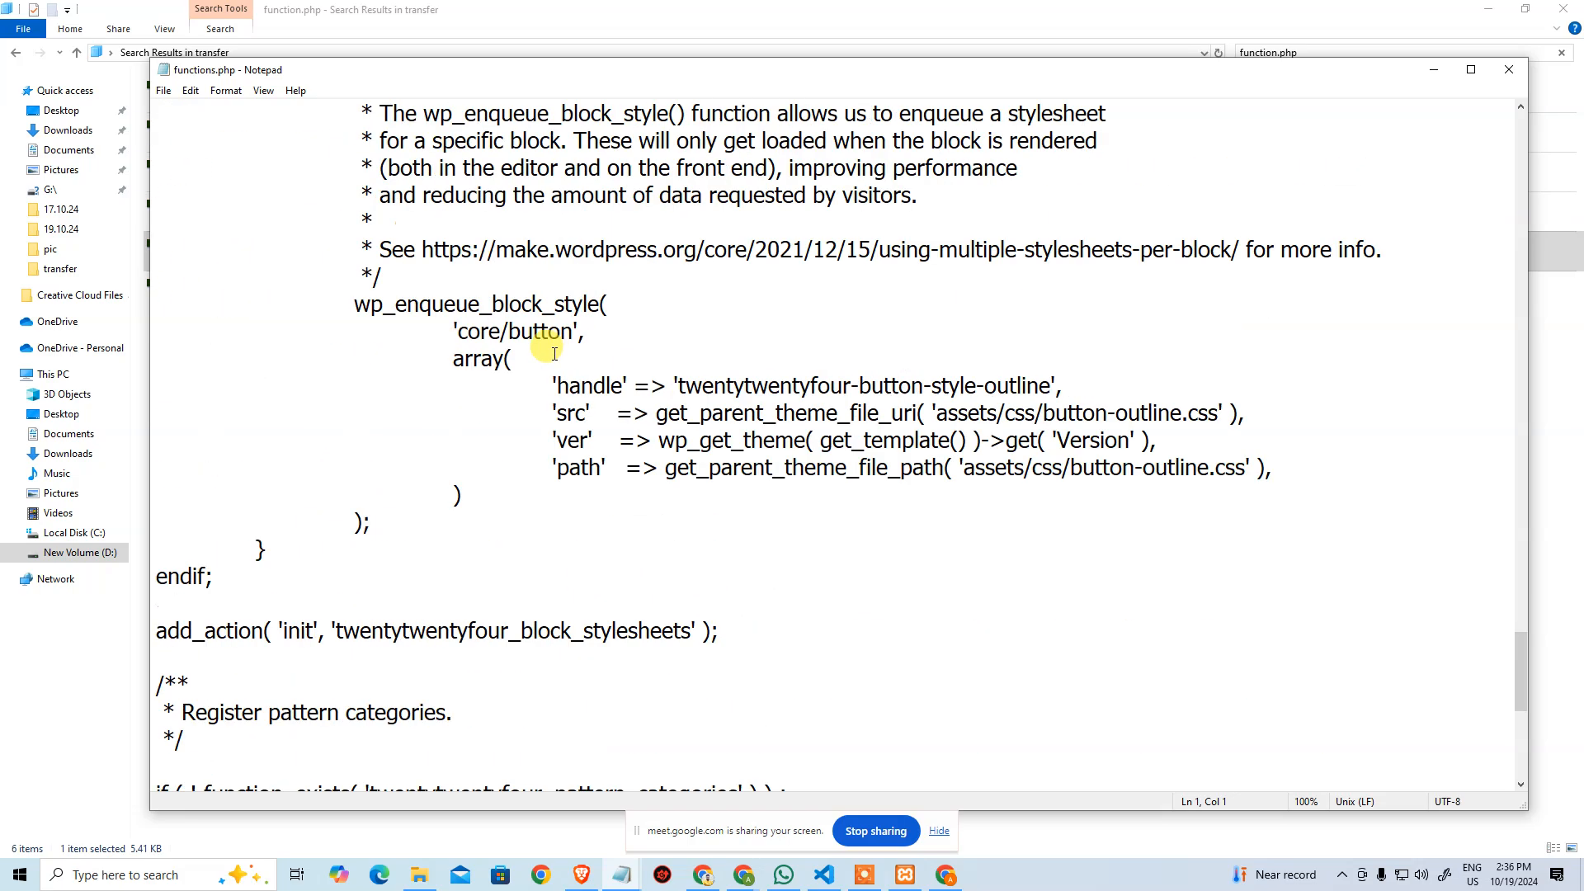
pyautogui.scroll(2, 554, 353)
pyautogui.scroll(20, 554, 353)
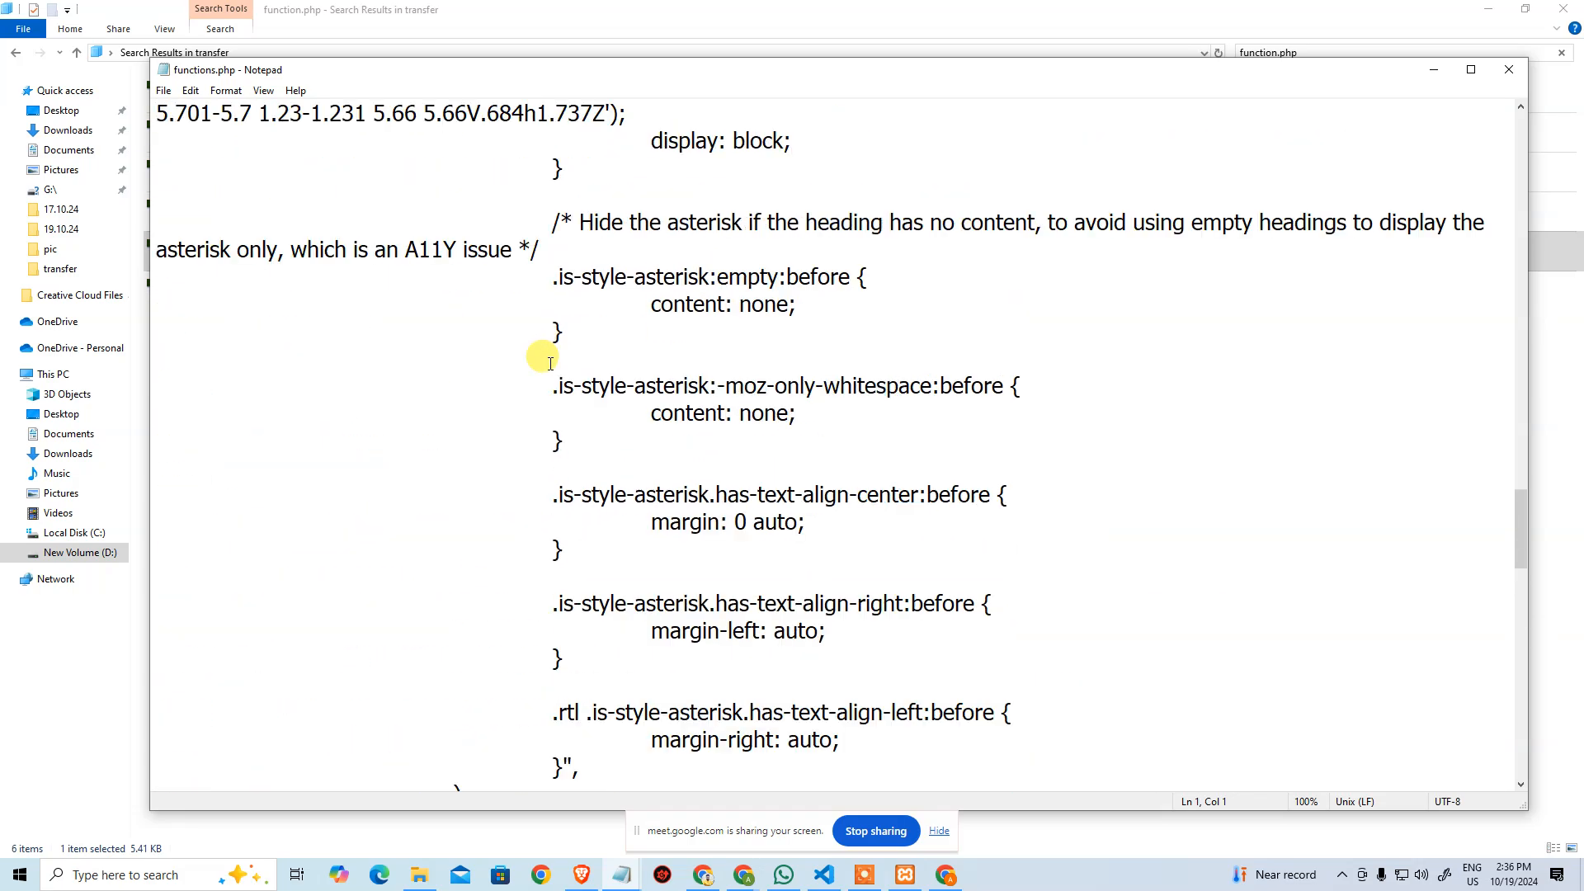
pyautogui.scroll(20, 529, 364)
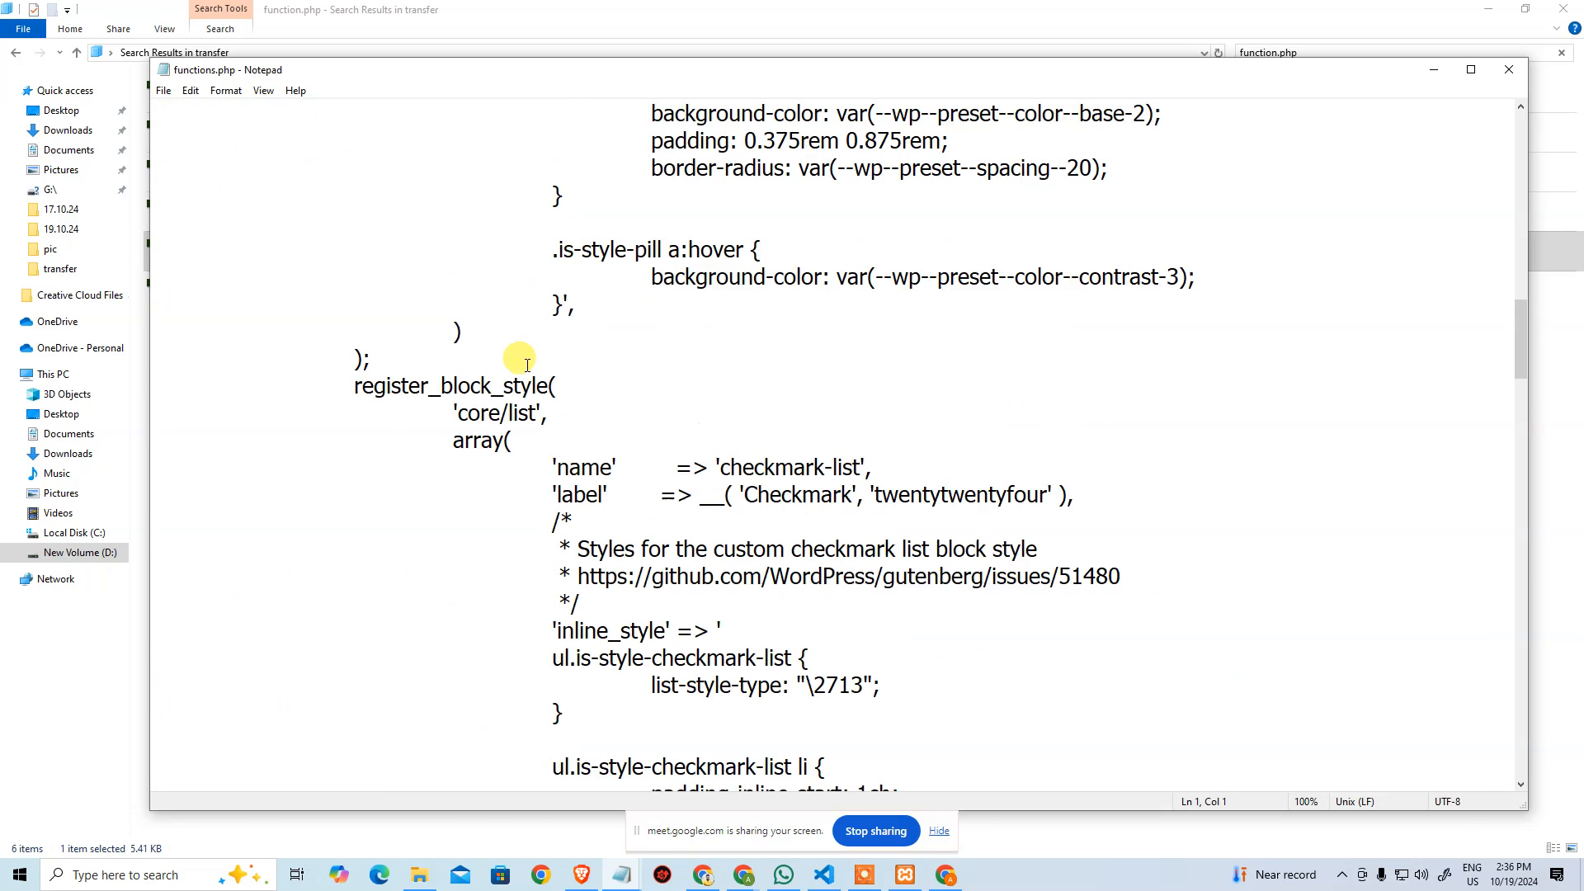
pyautogui.scroll(7, 438, 338)
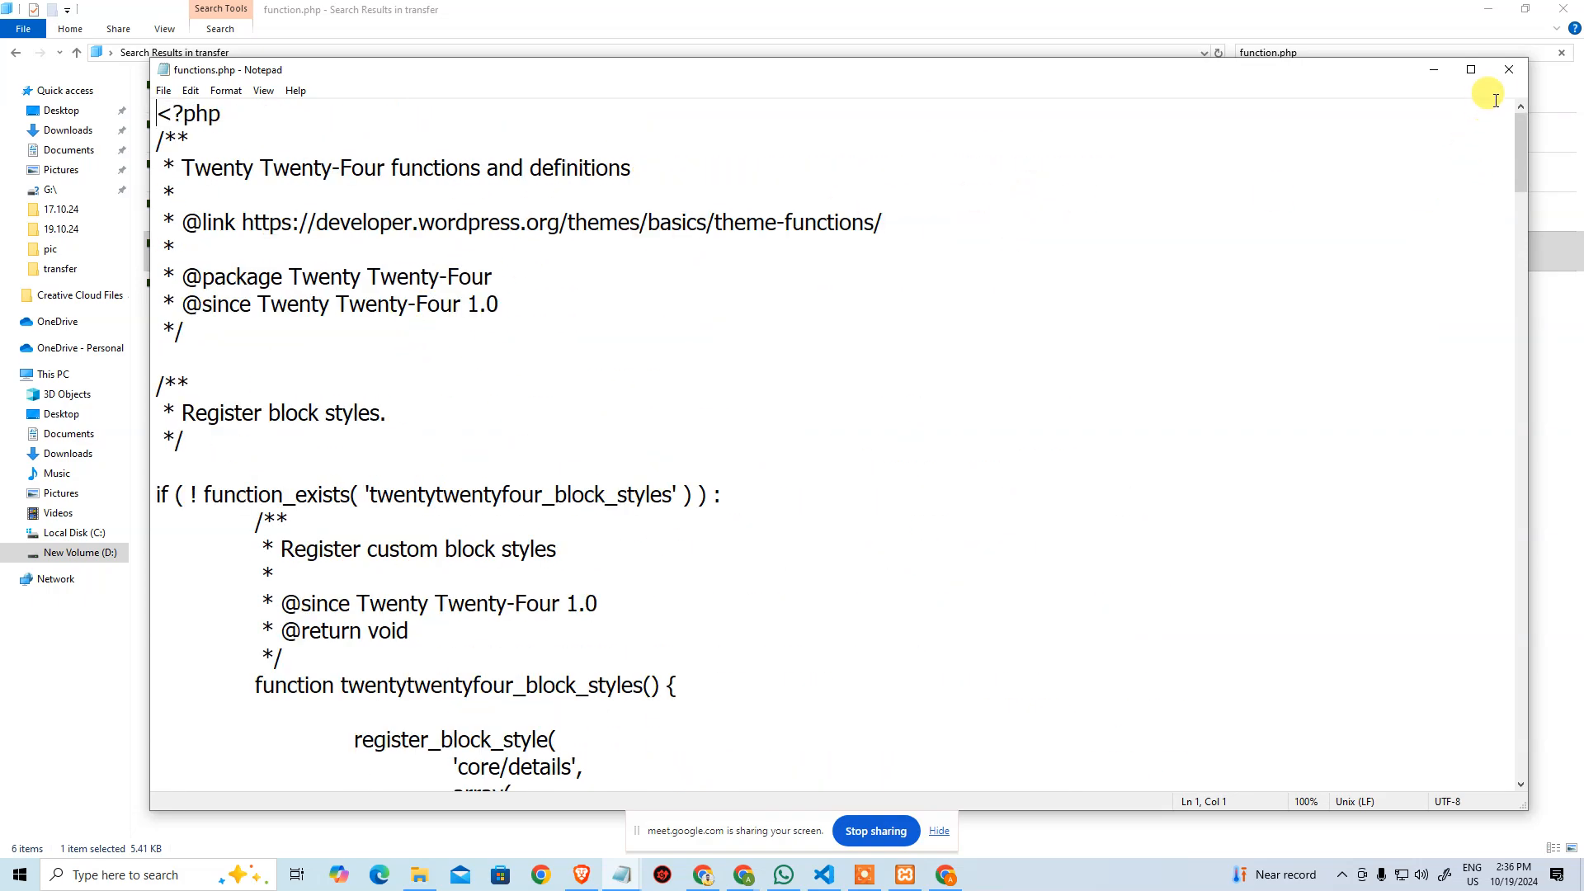
# Close functions.php and leave the function.php search results in the transfer folder
pyautogui.click(1509, 70)
pyautogui.click(950, 507)
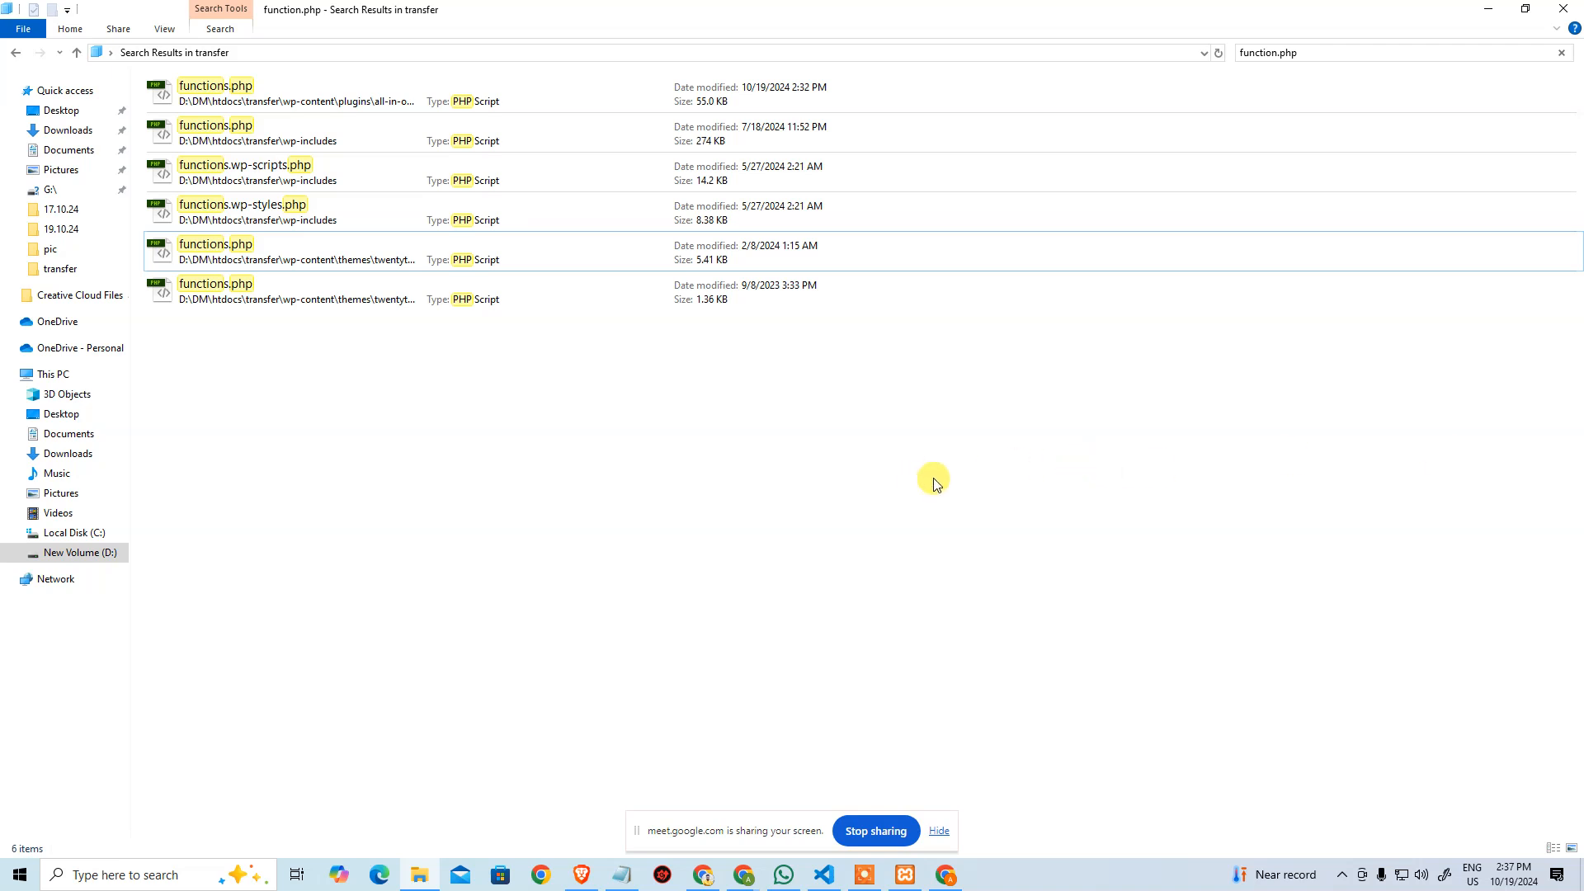
pyautogui.hotkey('alt', 'Up')
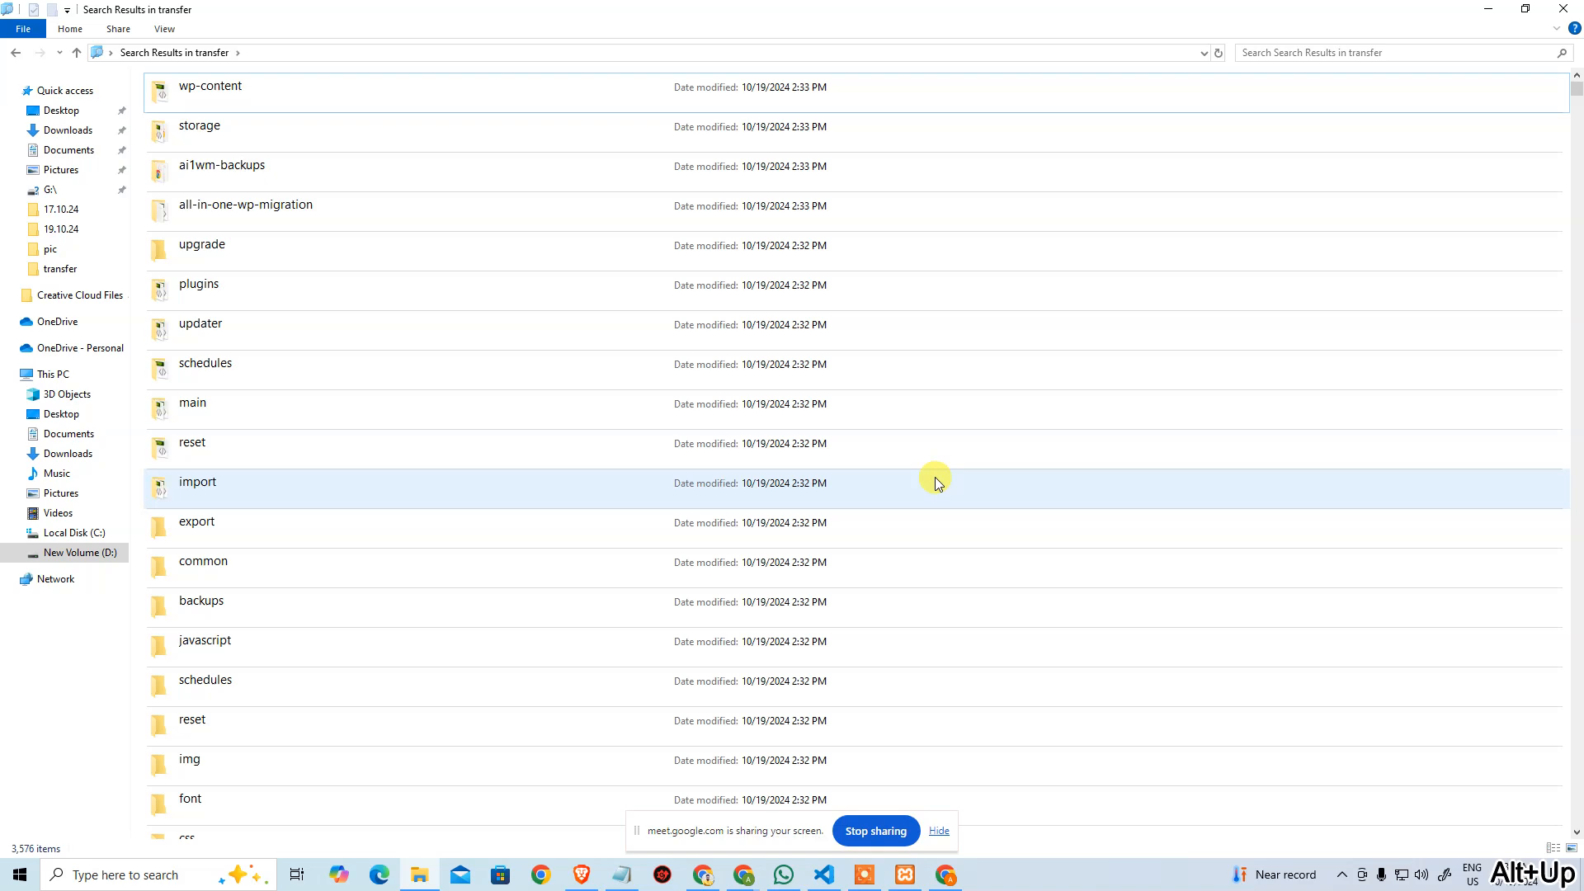
# Browse the TTS and DM folders on New Volume (D:) in File Explorer
pyautogui.click(95, 553)
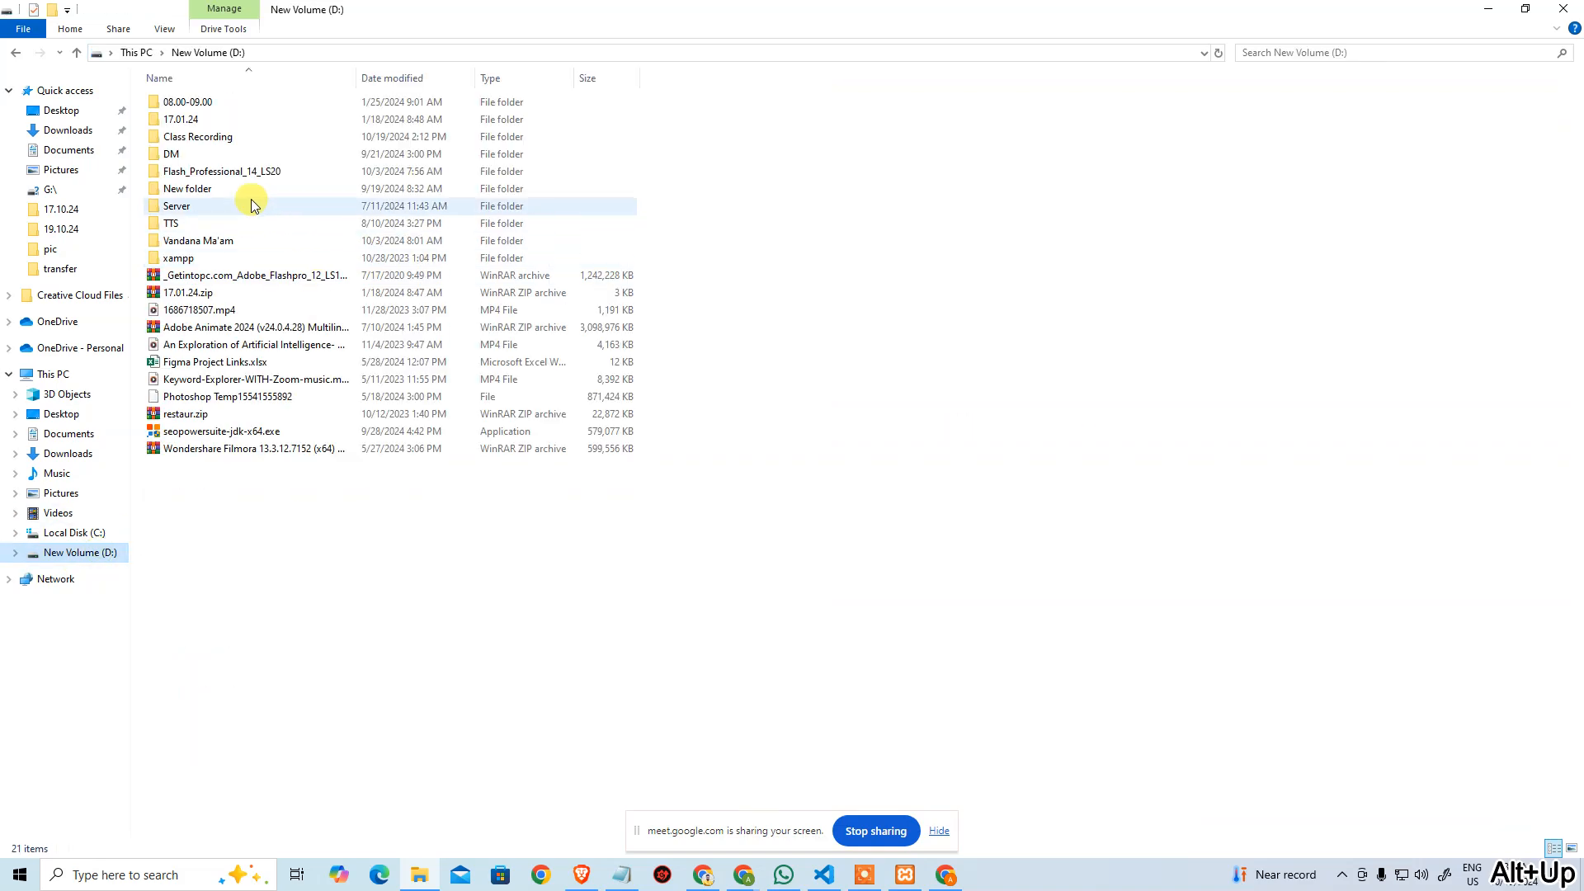
pyautogui.click(209, 224)
pyautogui.doubleClick(208, 224)
pyautogui.hotkey('alt', 'Up')
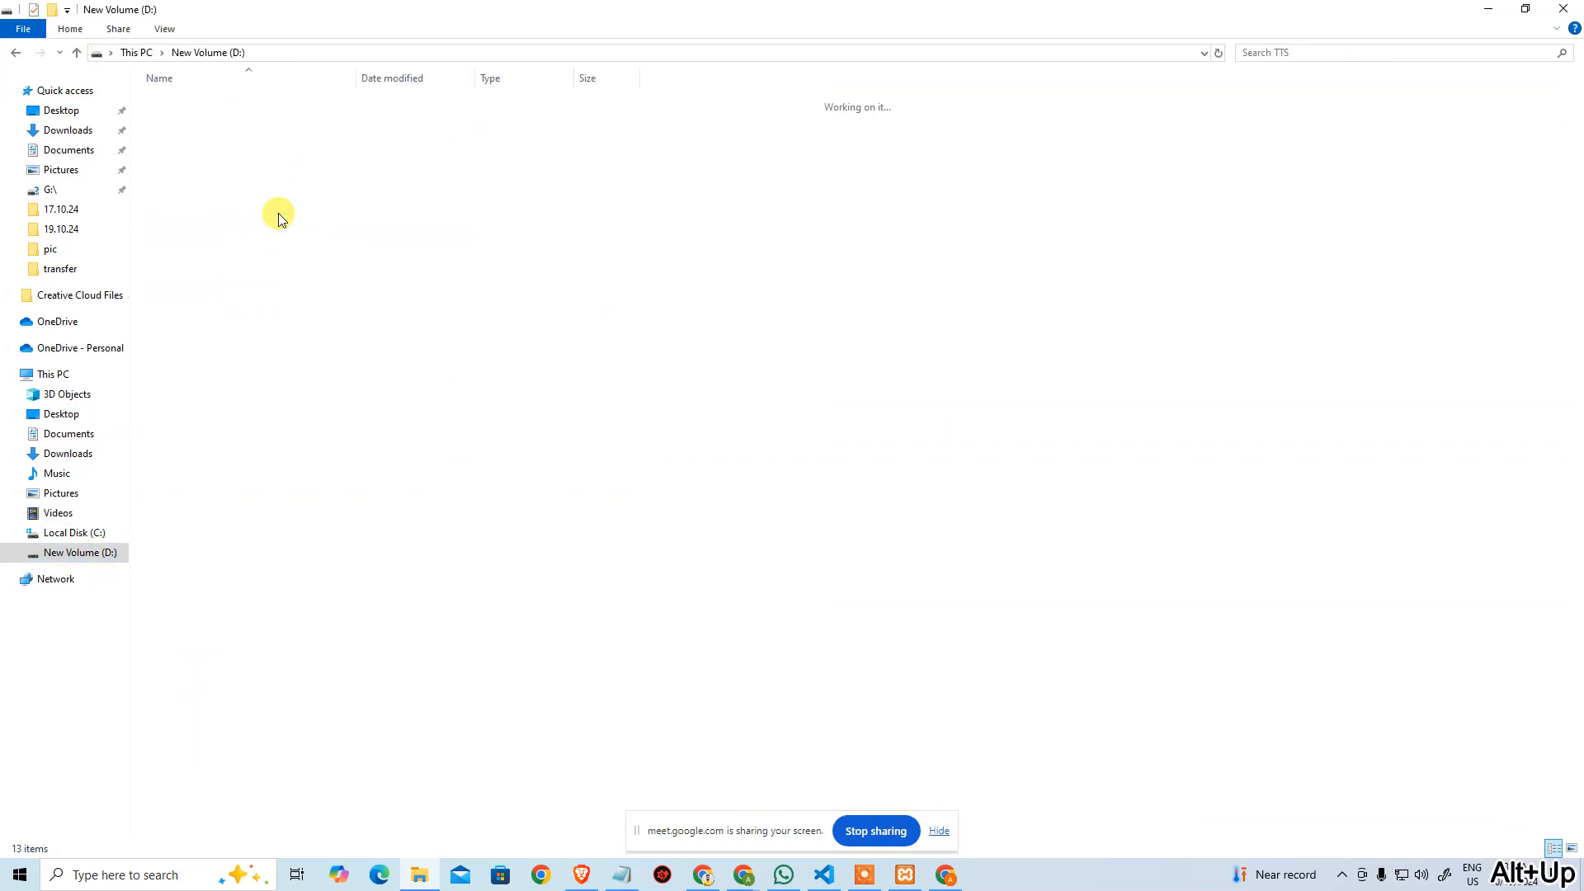
pyautogui.press('Up')
pyautogui.press('Up')
pyautogui.press('Up')
pyautogui.press('Up')
pyautogui.press('Return')
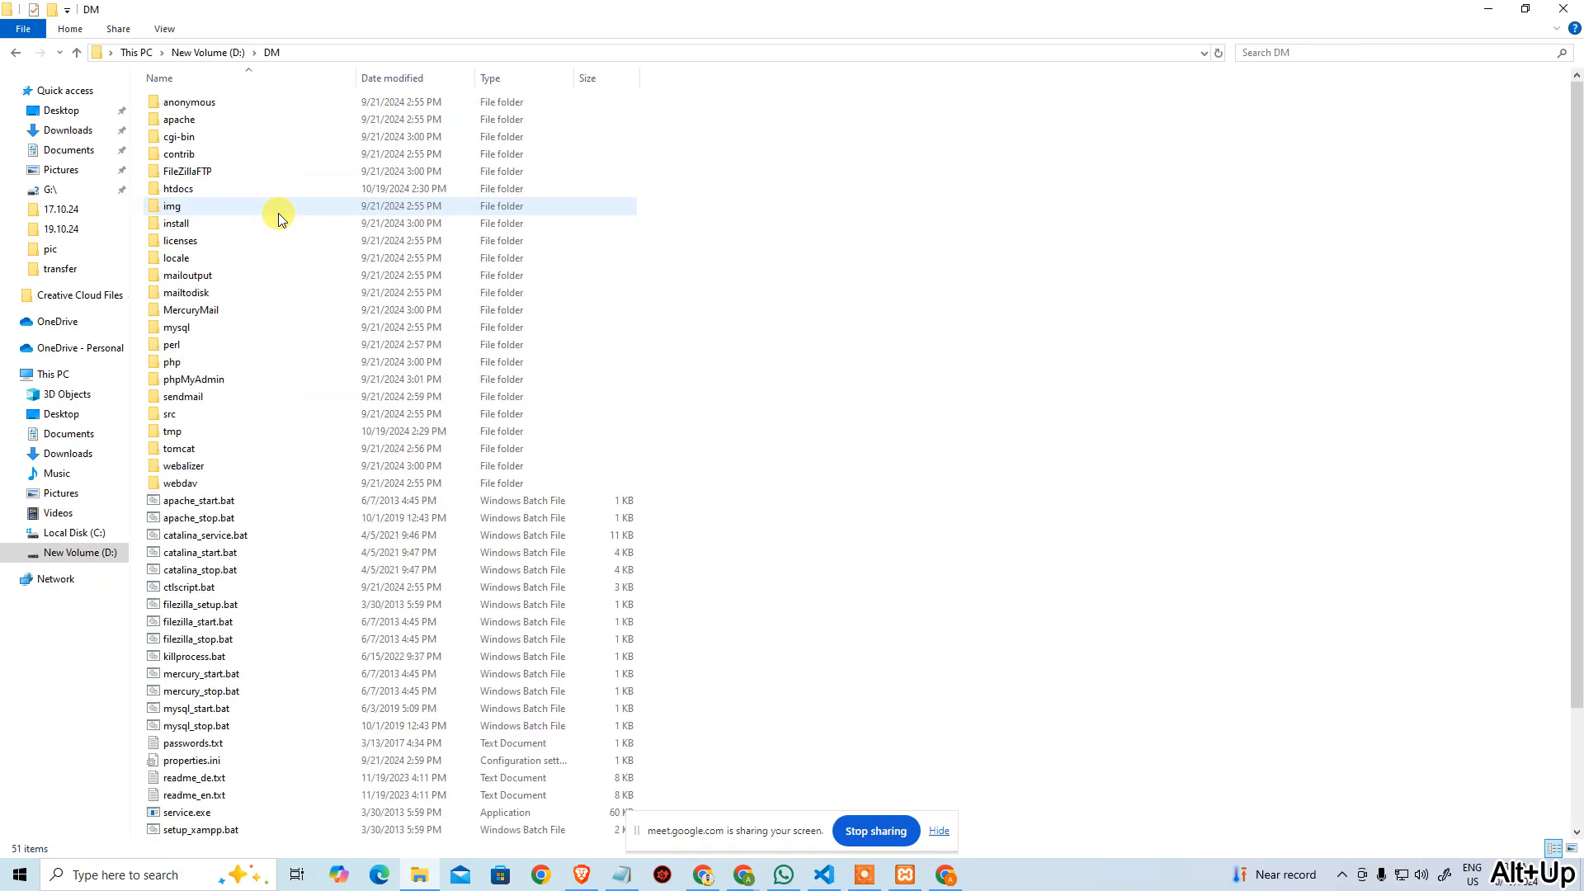
pyautogui.press('Down')
pyautogui.click(1262, 352)
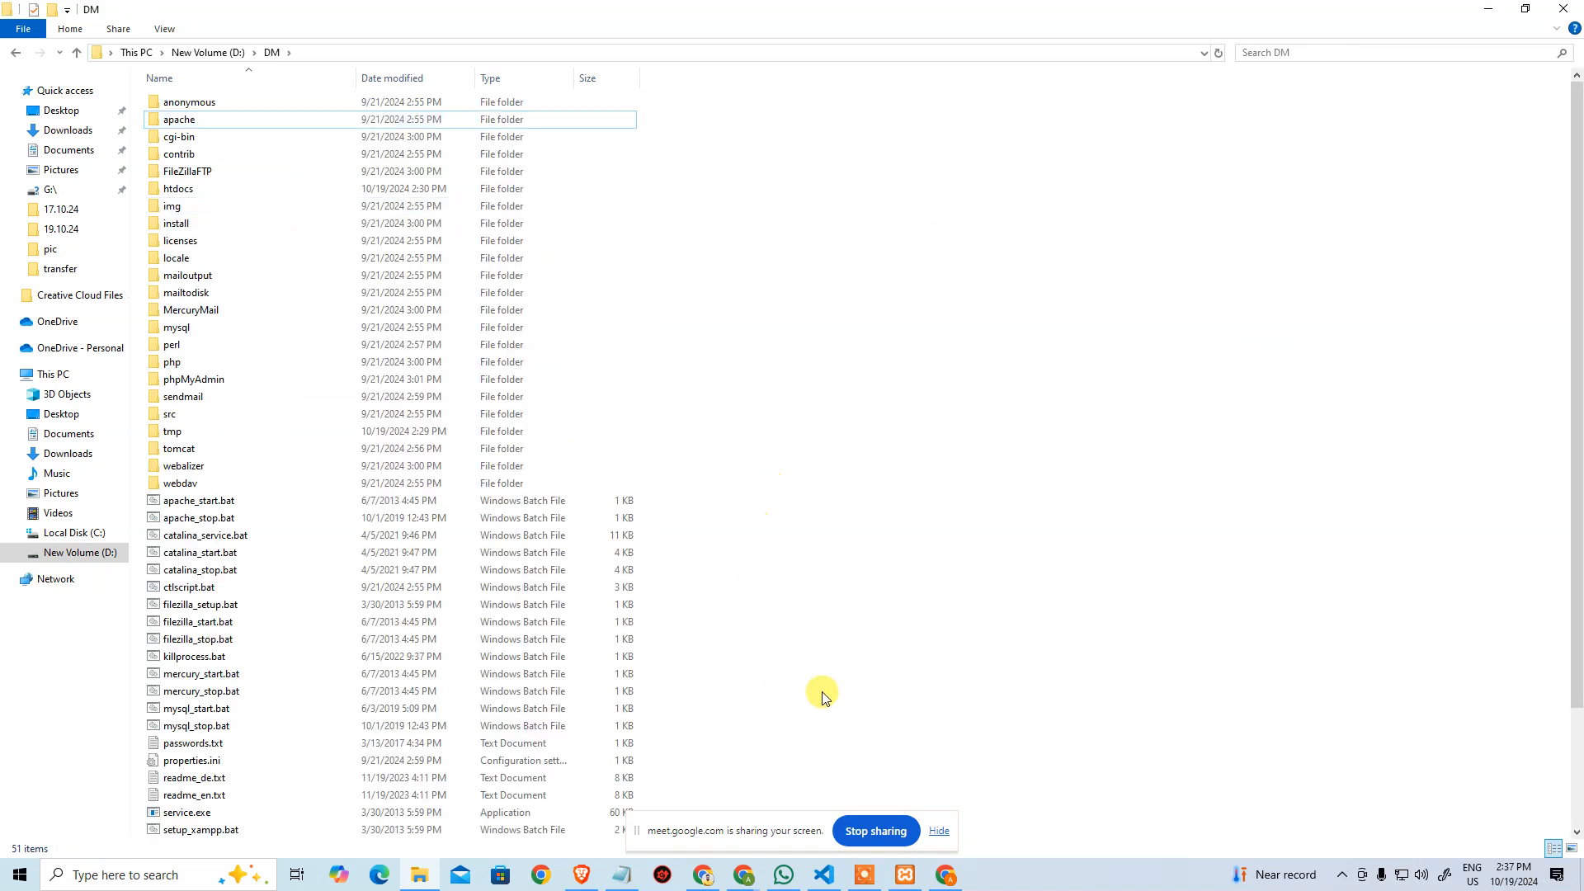
# Open php.ini from Apache's Config menu in XAMPP and maximize the Notepad window
pyautogui.click(905, 876)
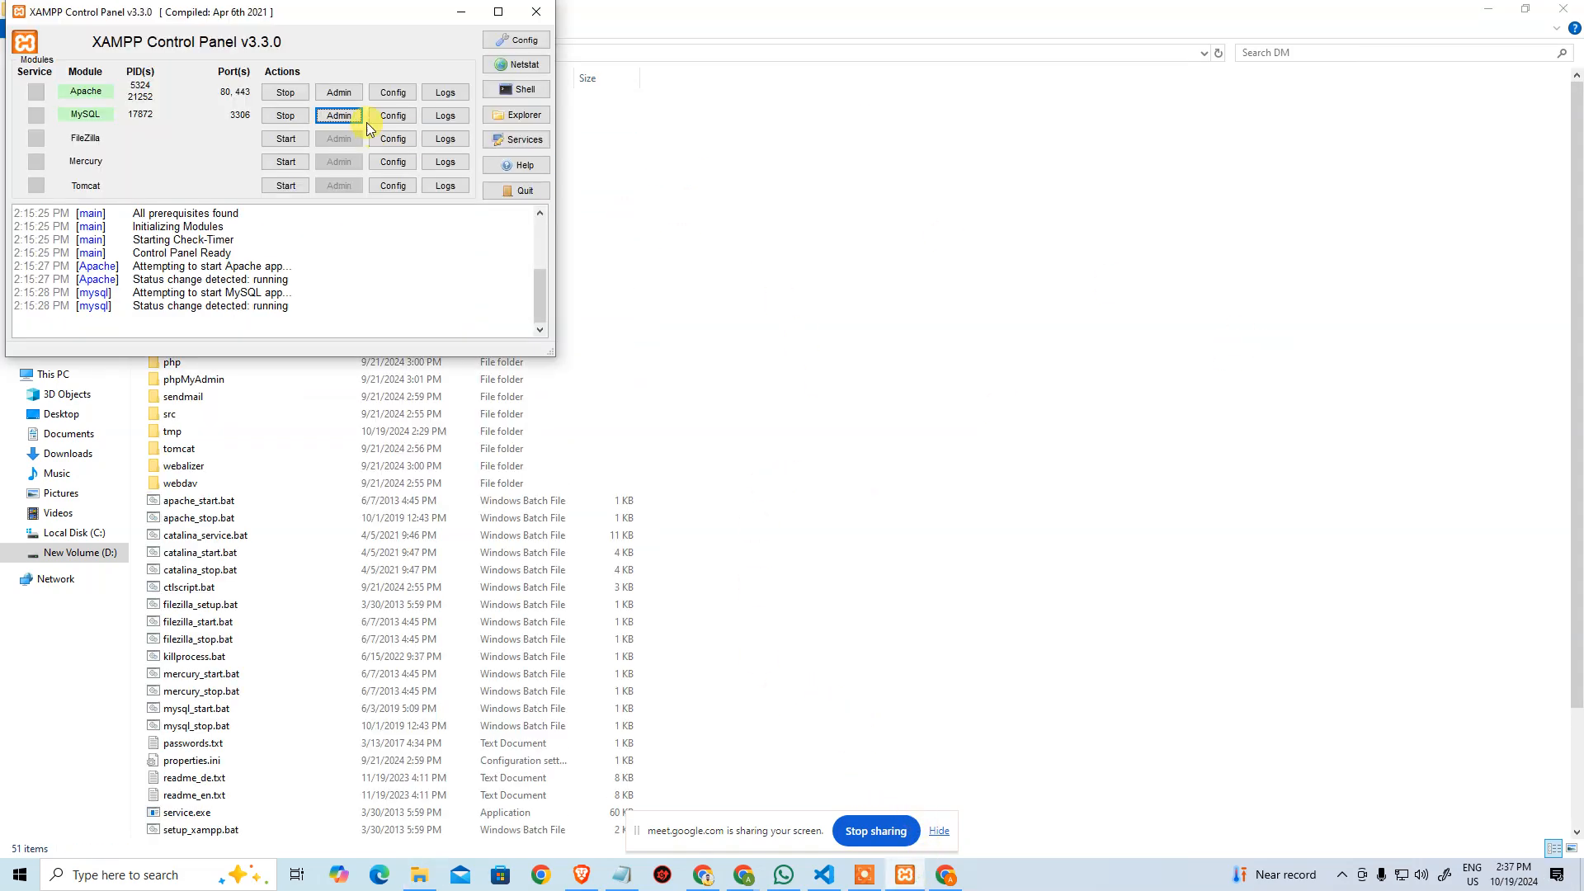
pyautogui.click(391, 94)
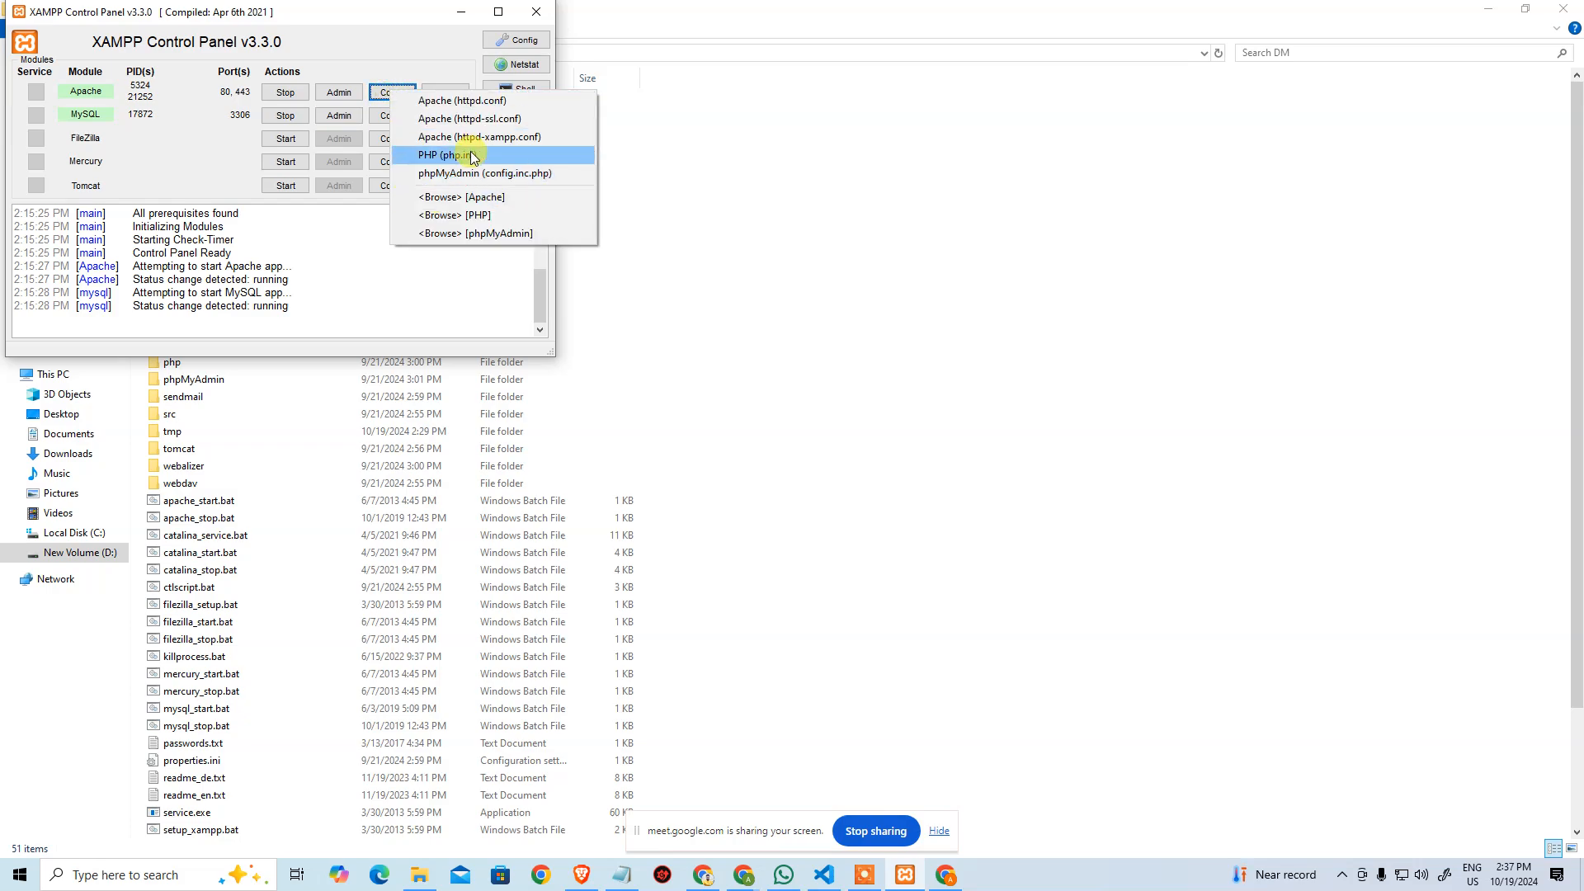
pyautogui.click(477, 156)
pyautogui.doubleClick(623, 76)
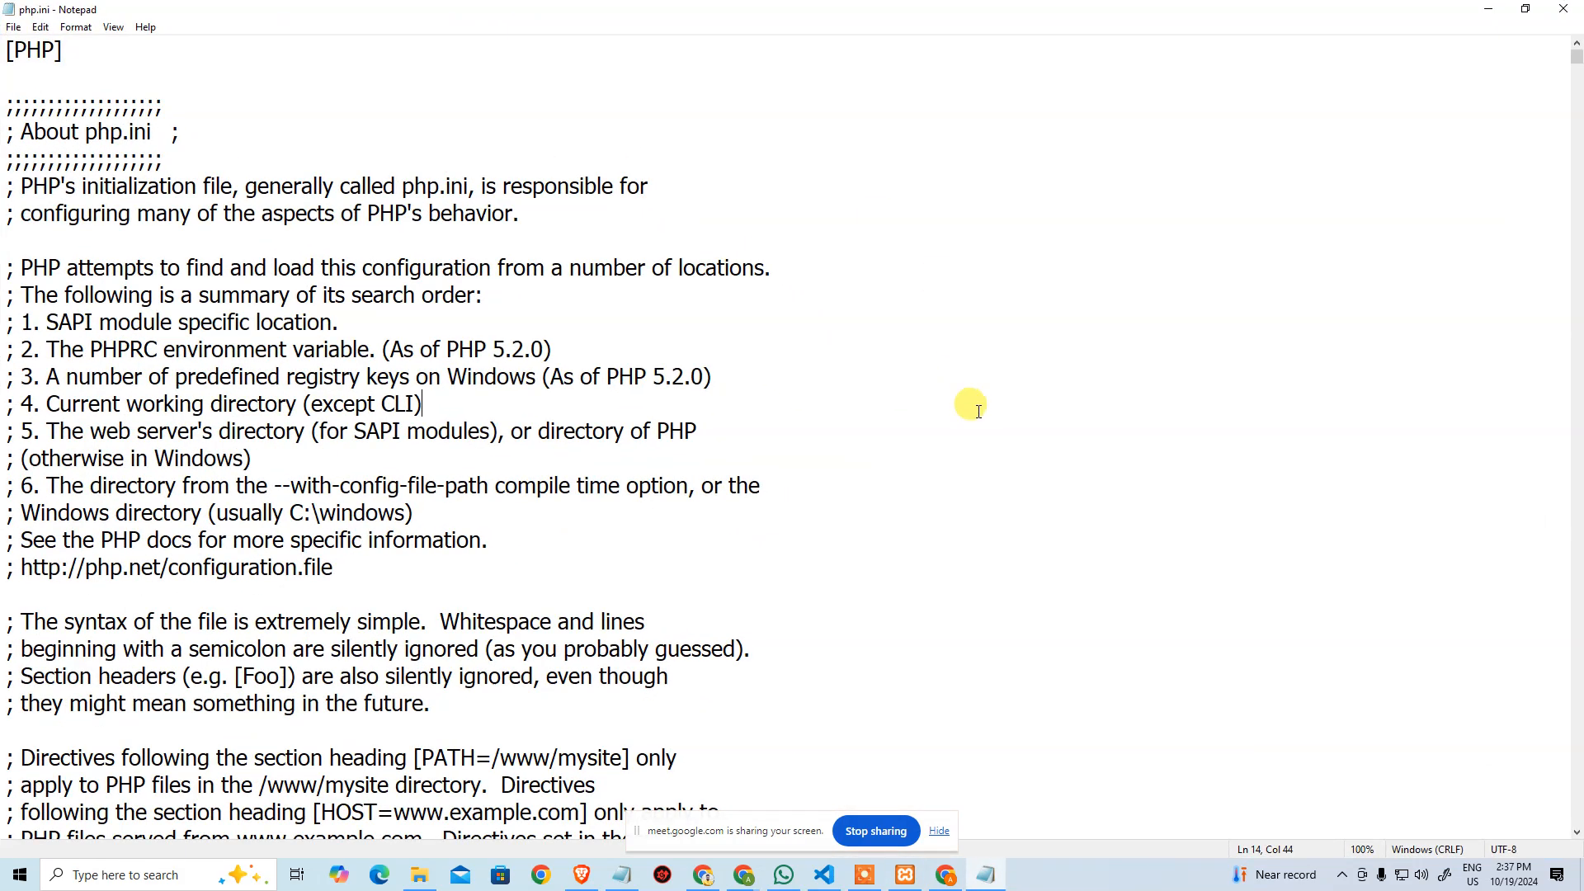
pyautogui.click(965, 409)
# Find the upload_max_filesize setting in php.ini
pyautogui.scroll(-4, 977, 450)
pyautogui.click(978, 450)
pyautogui.hotkey('ctrl', 'f')
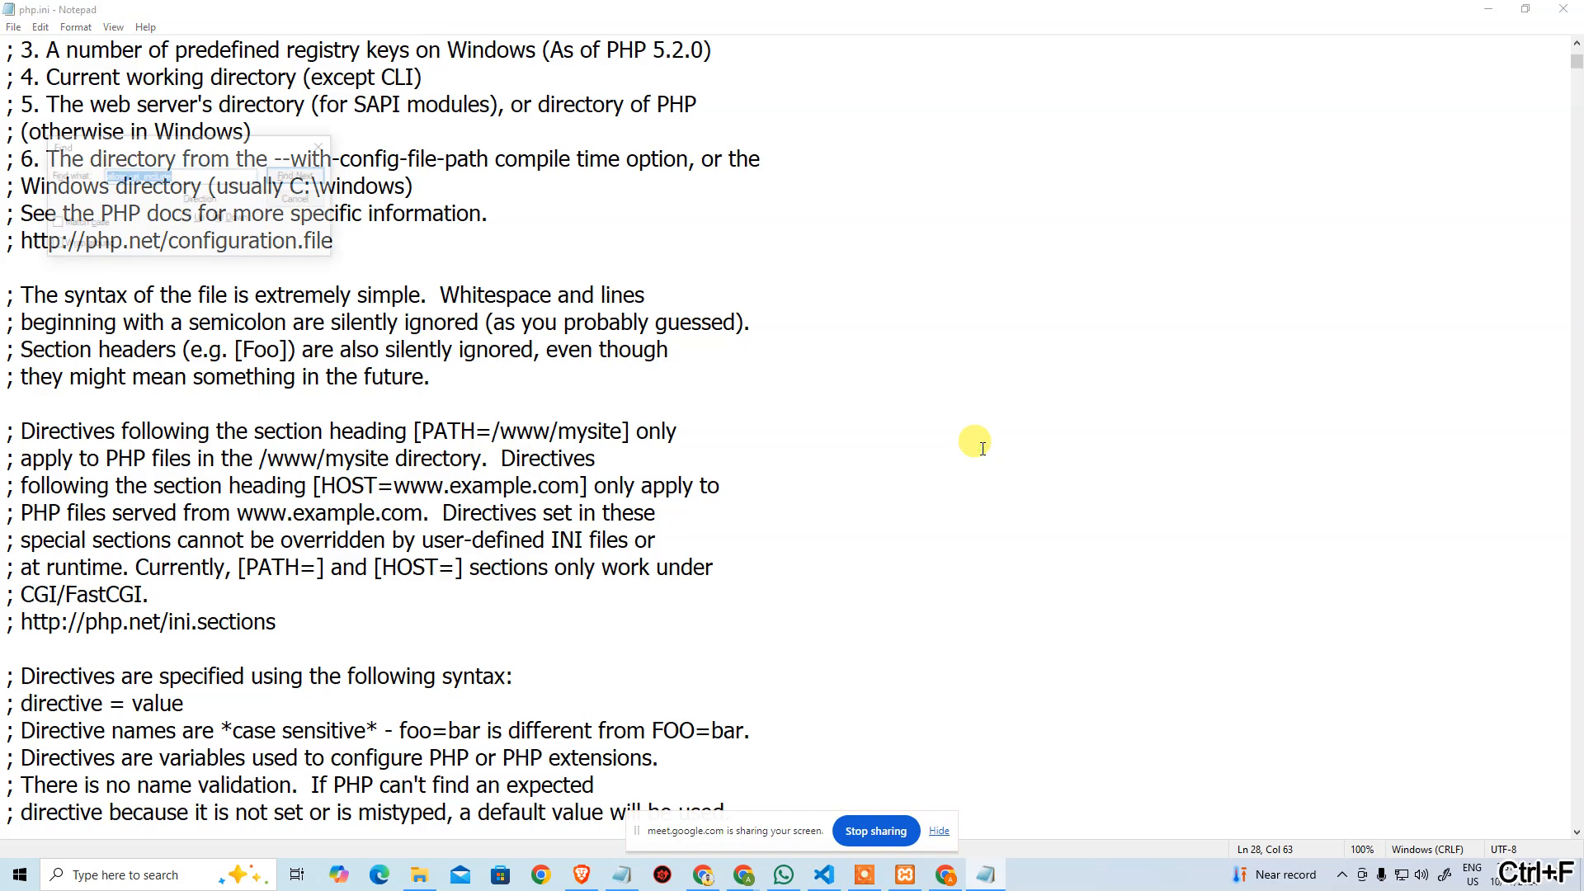
pyautogui.write('upl')
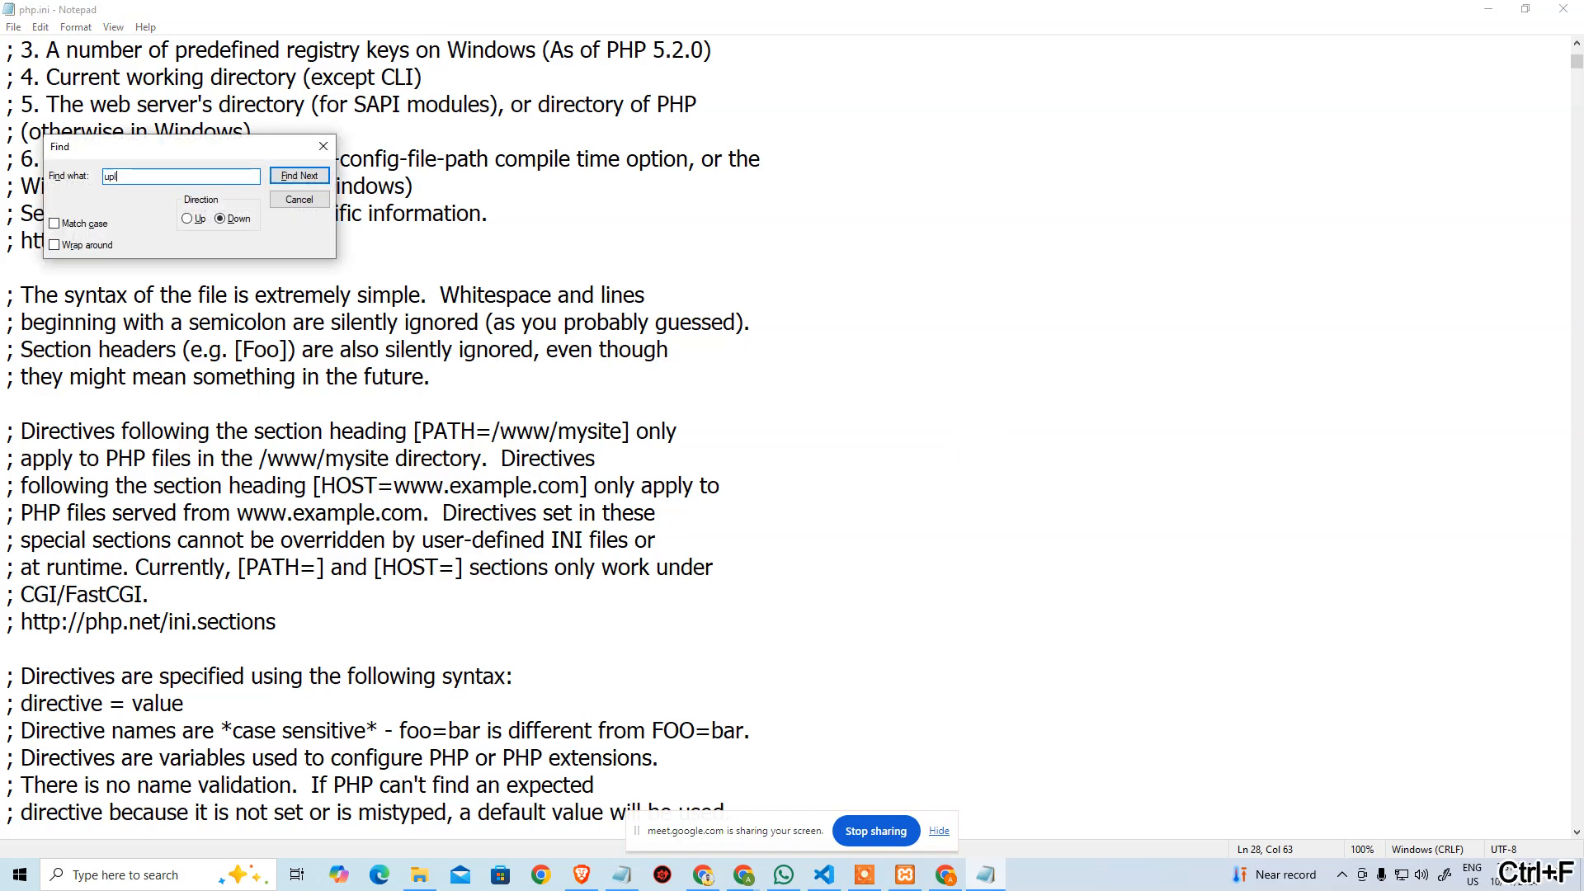
pyautogui.press('Return')
pyautogui.press('Return')
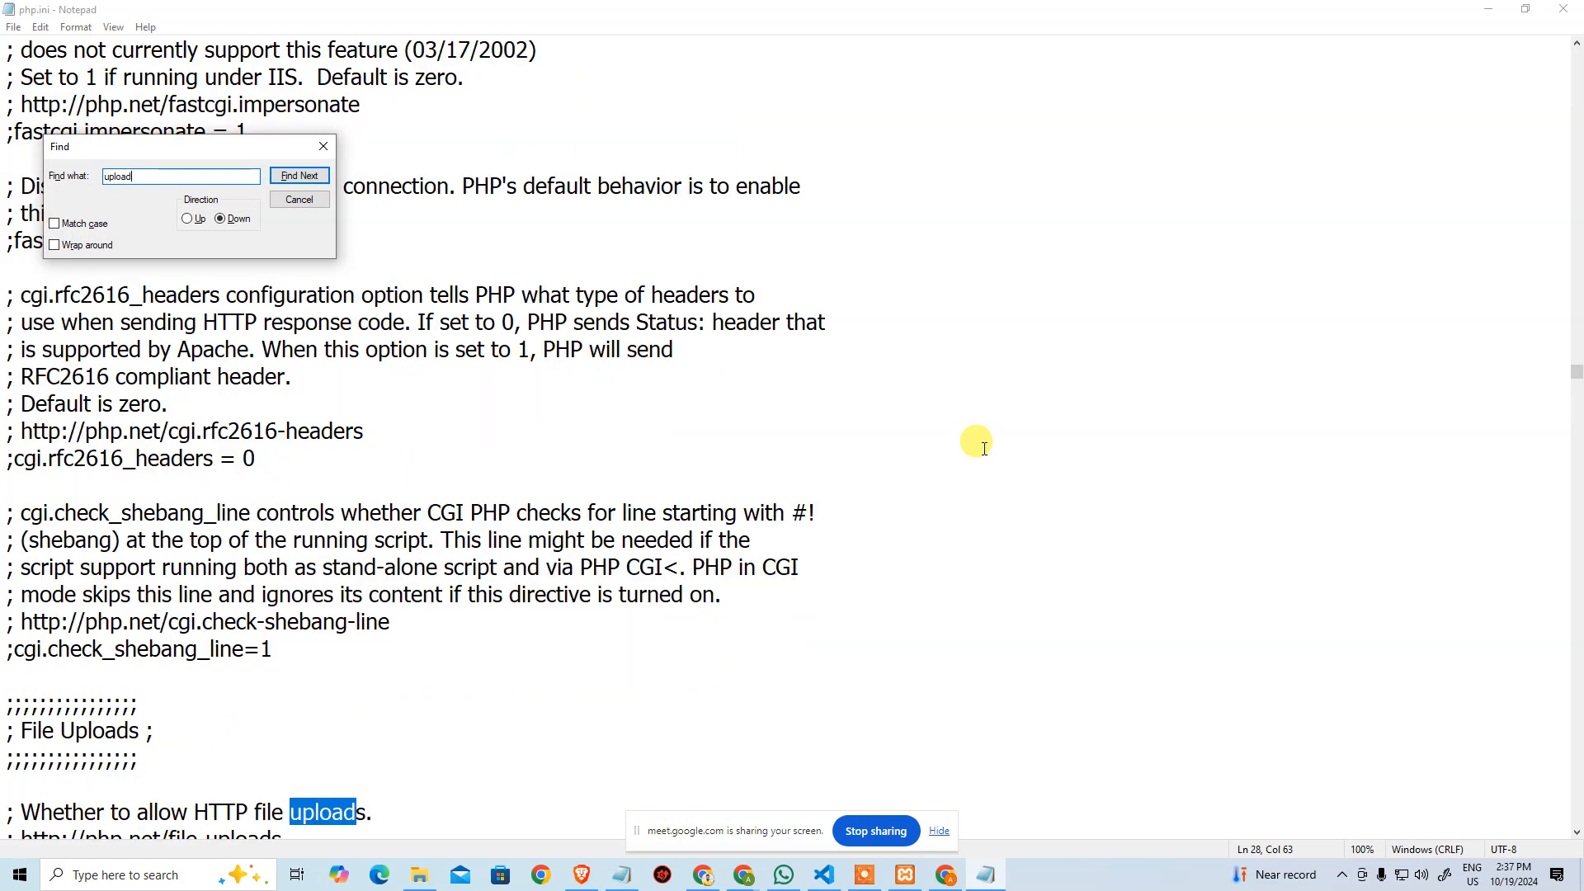
pyautogui.press('Return')
pyautogui.press('Return')
pyautogui.press('Return')
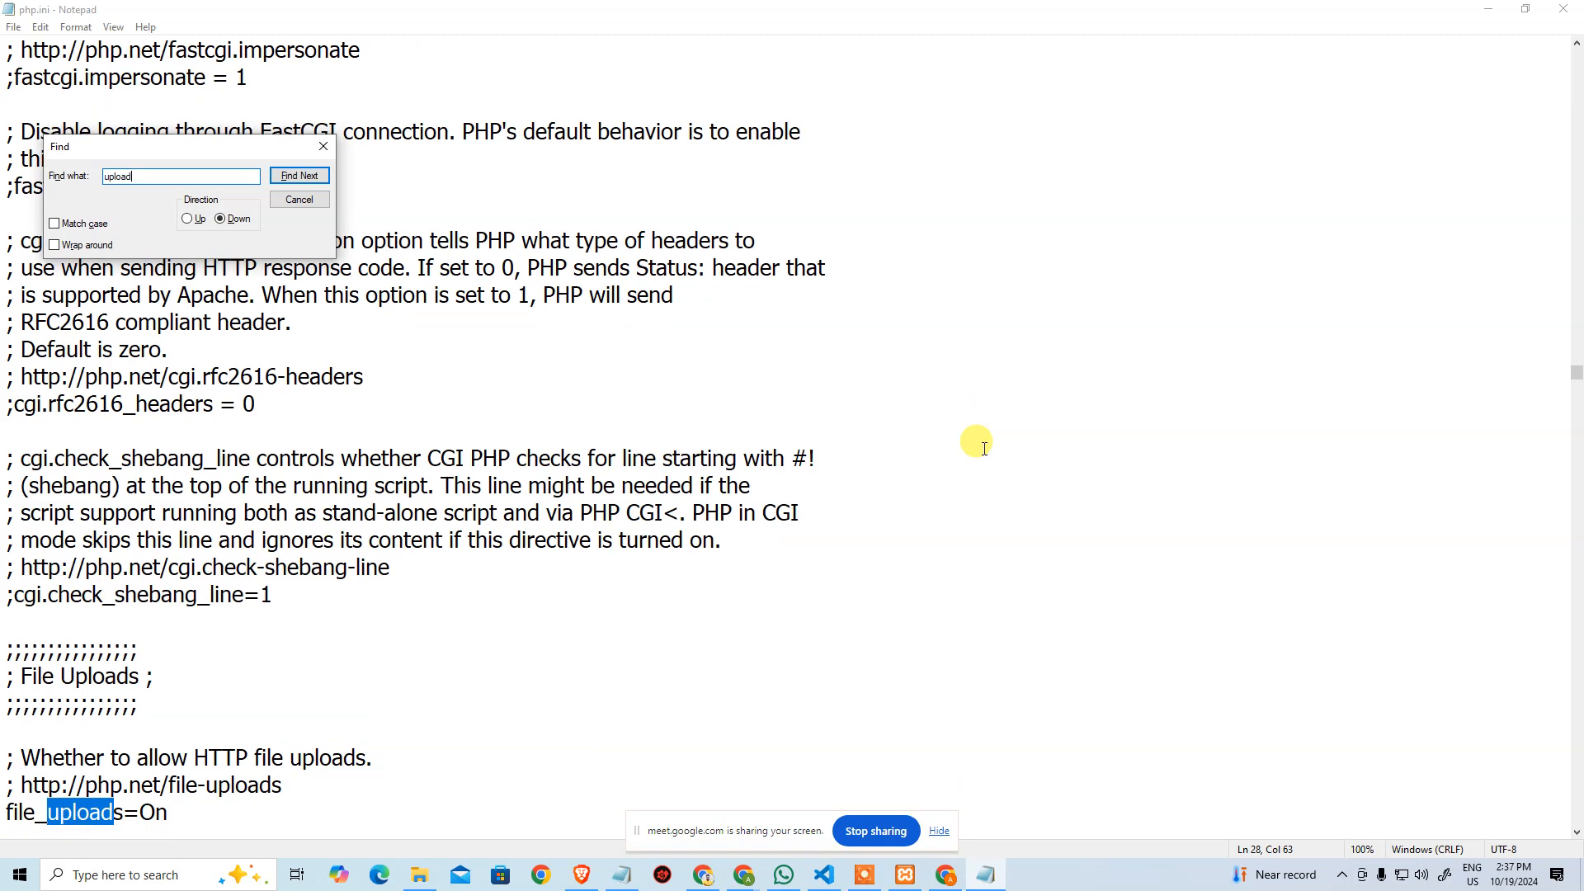
pyautogui.press('Return')
pyautogui.press('Return')
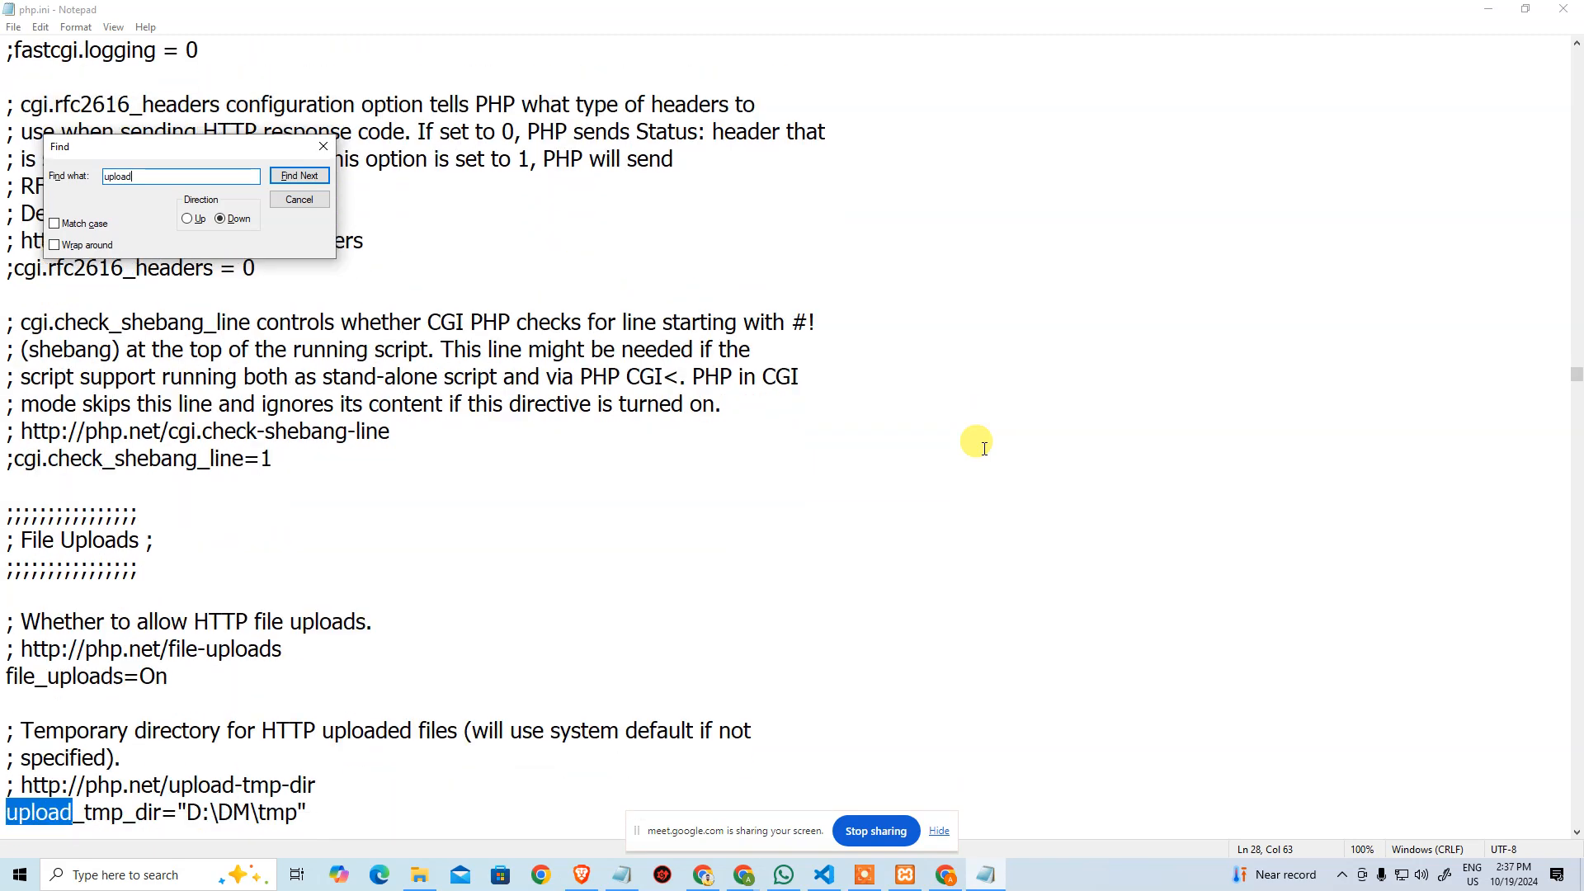
pyautogui.write('_max')
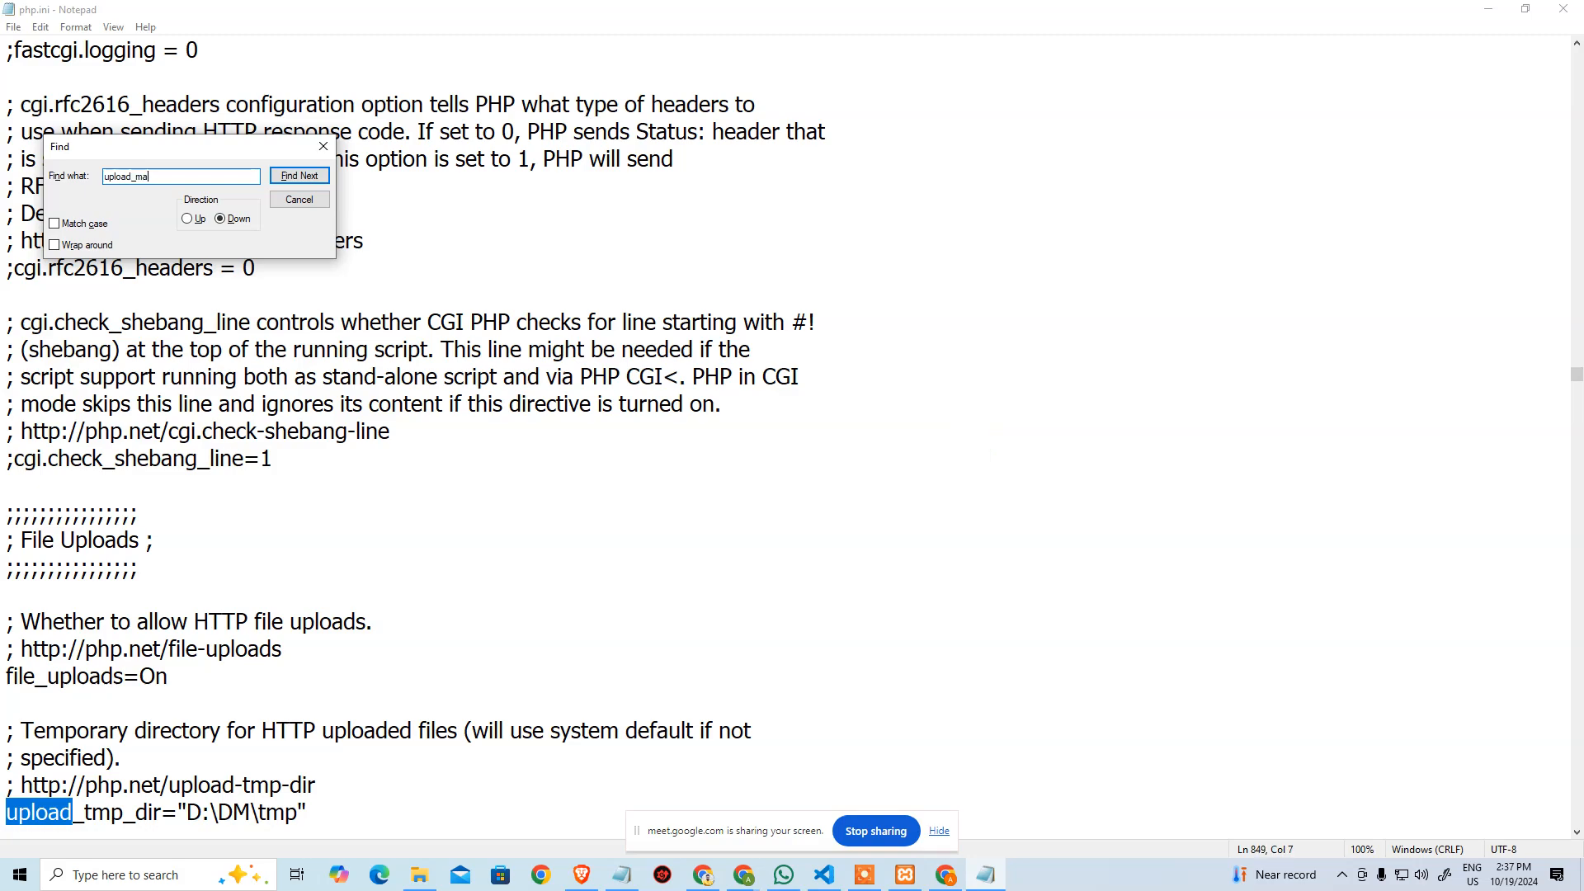
pyautogui.press('Return')
pyautogui.press('Escape')
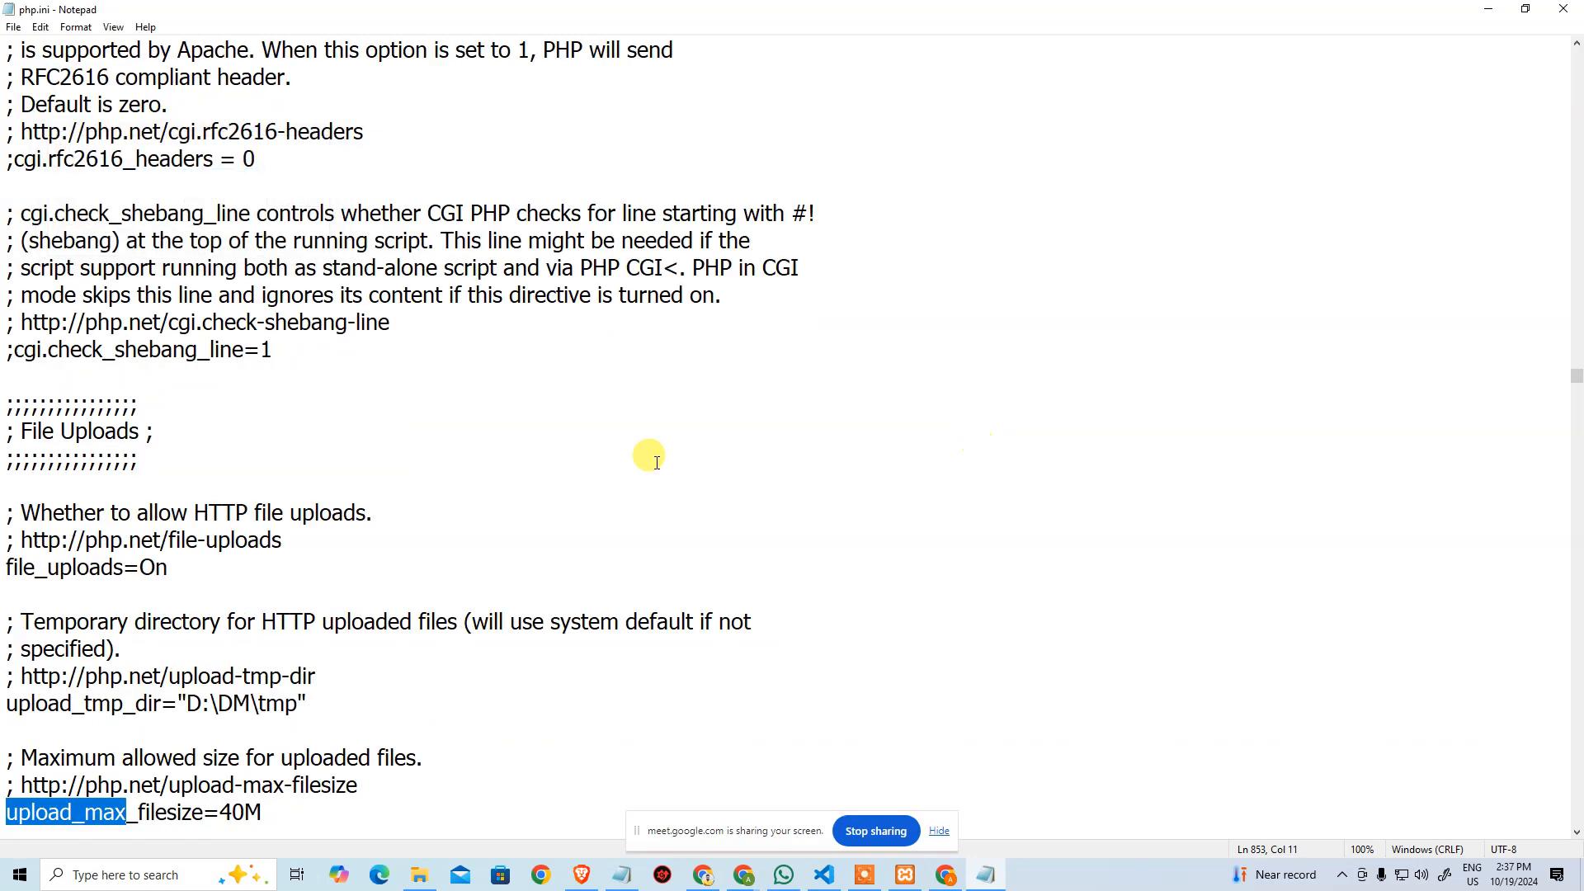
pyautogui.scroll(-5, 647, 453)
# Change upload_max_filesize from 40M to 128M, save php.ini, and return to WordPress
pyautogui.click(228, 409)
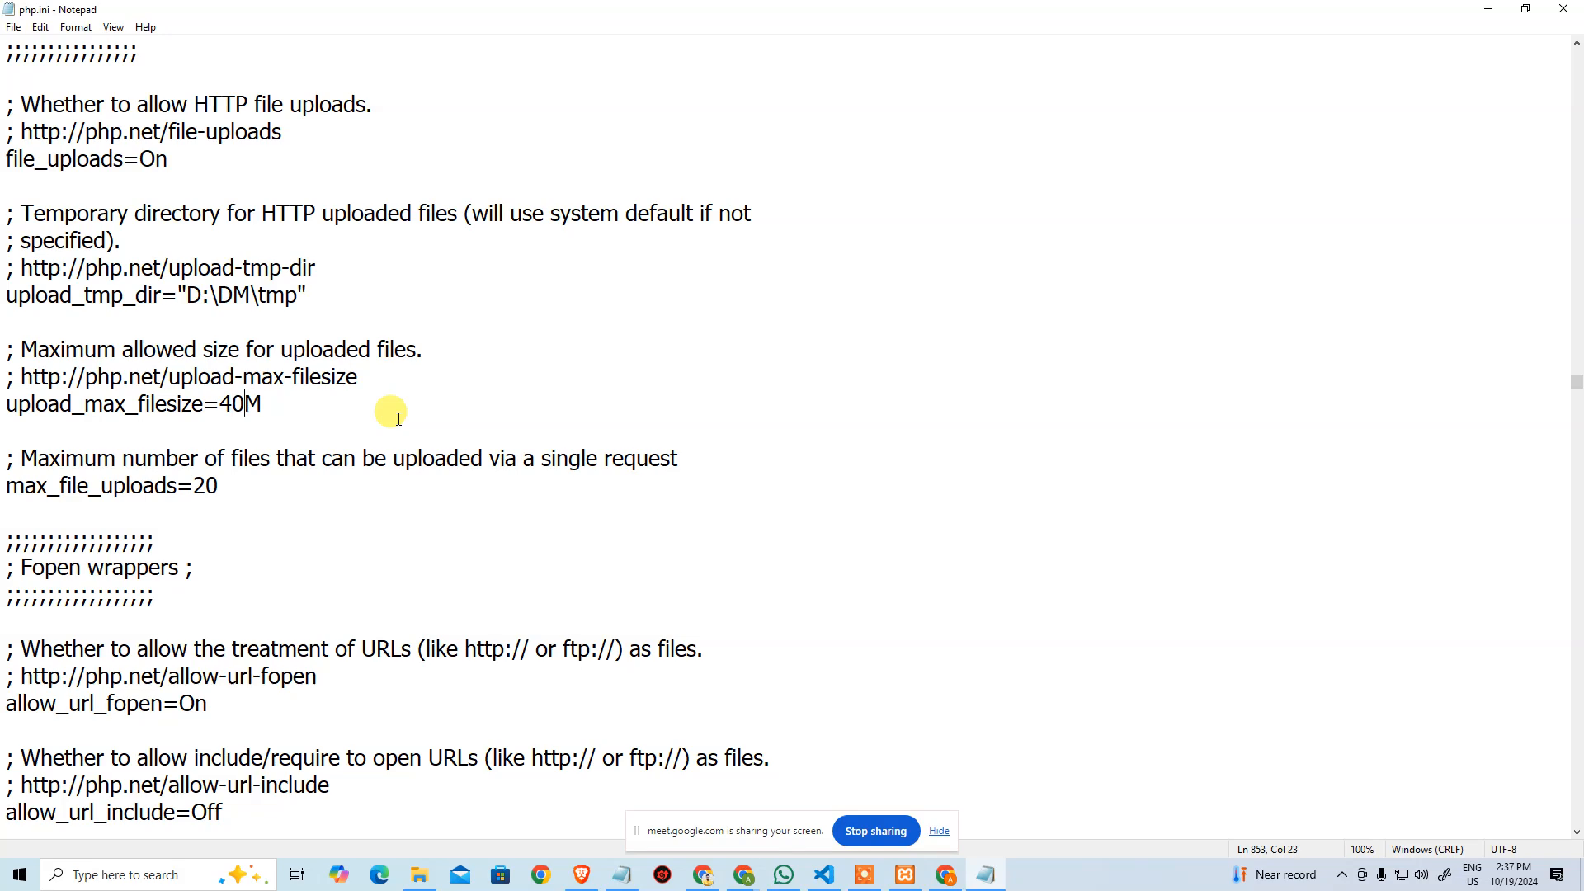
pyautogui.hotkey('shift', 'Left')
pyautogui.hotkey('shift', 'Left')
pyautogui.write('128')
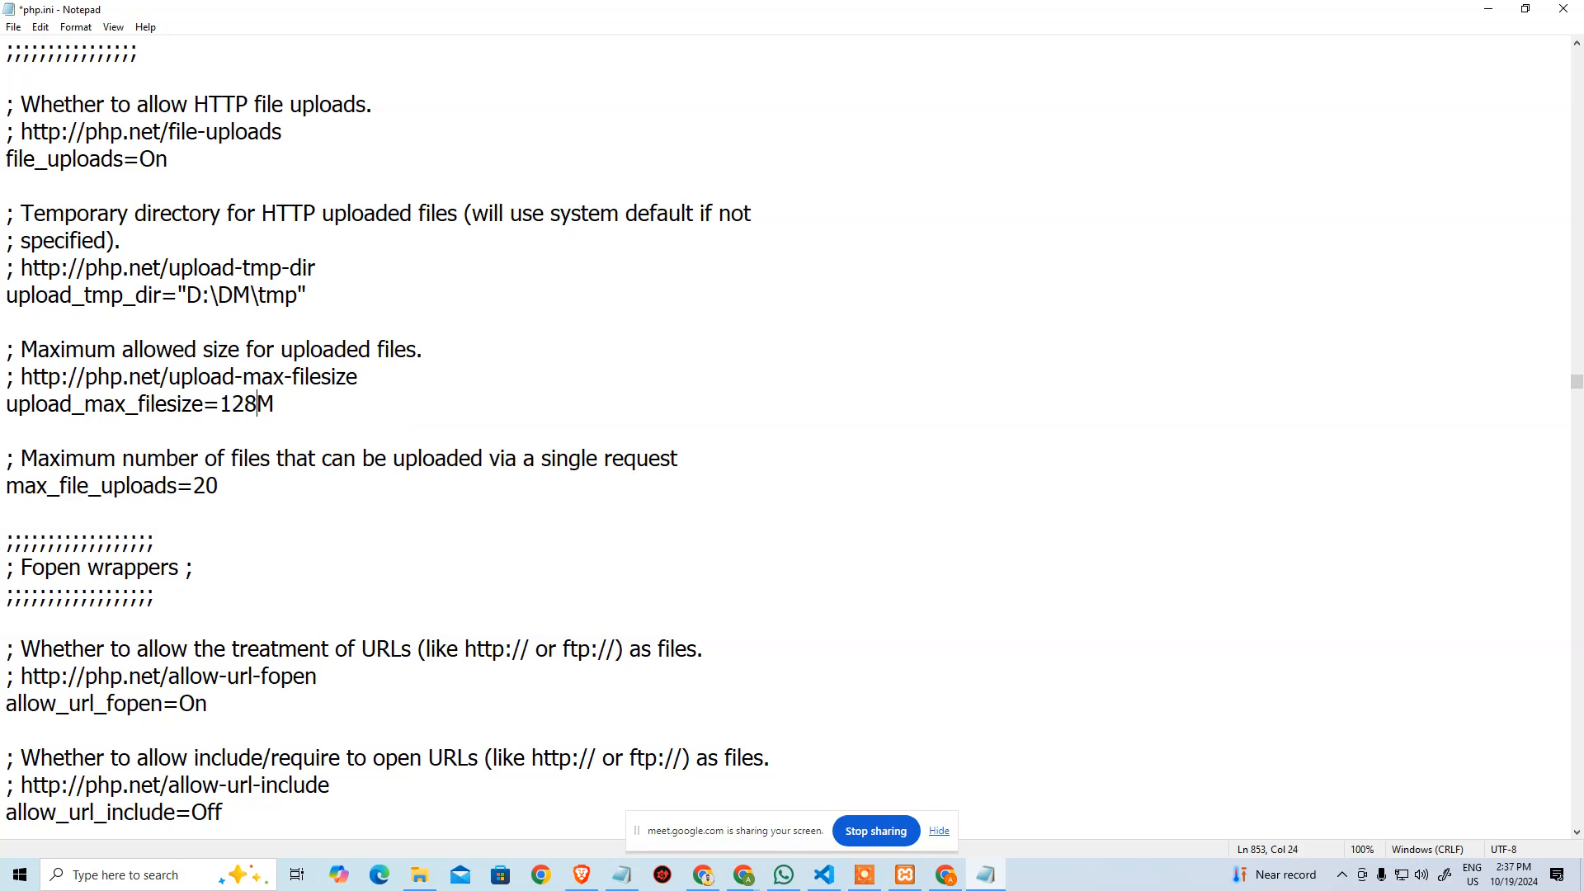
pyautogui.hotkey('ctrl', 's')
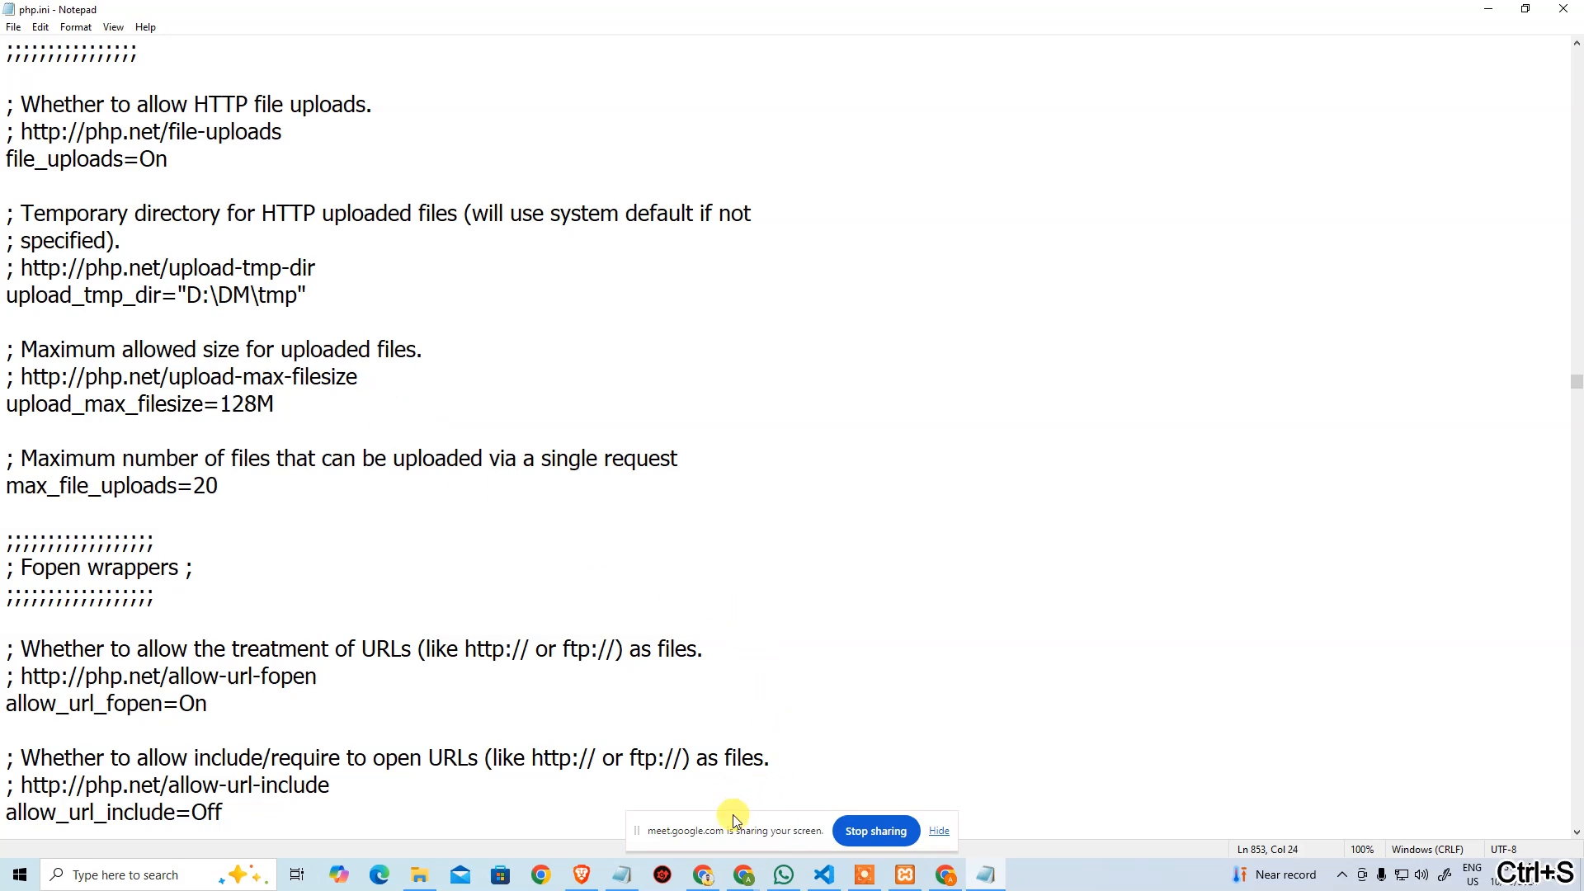
pyautogui.moveTo(743, 874)
pyautogui.click(690, 819)
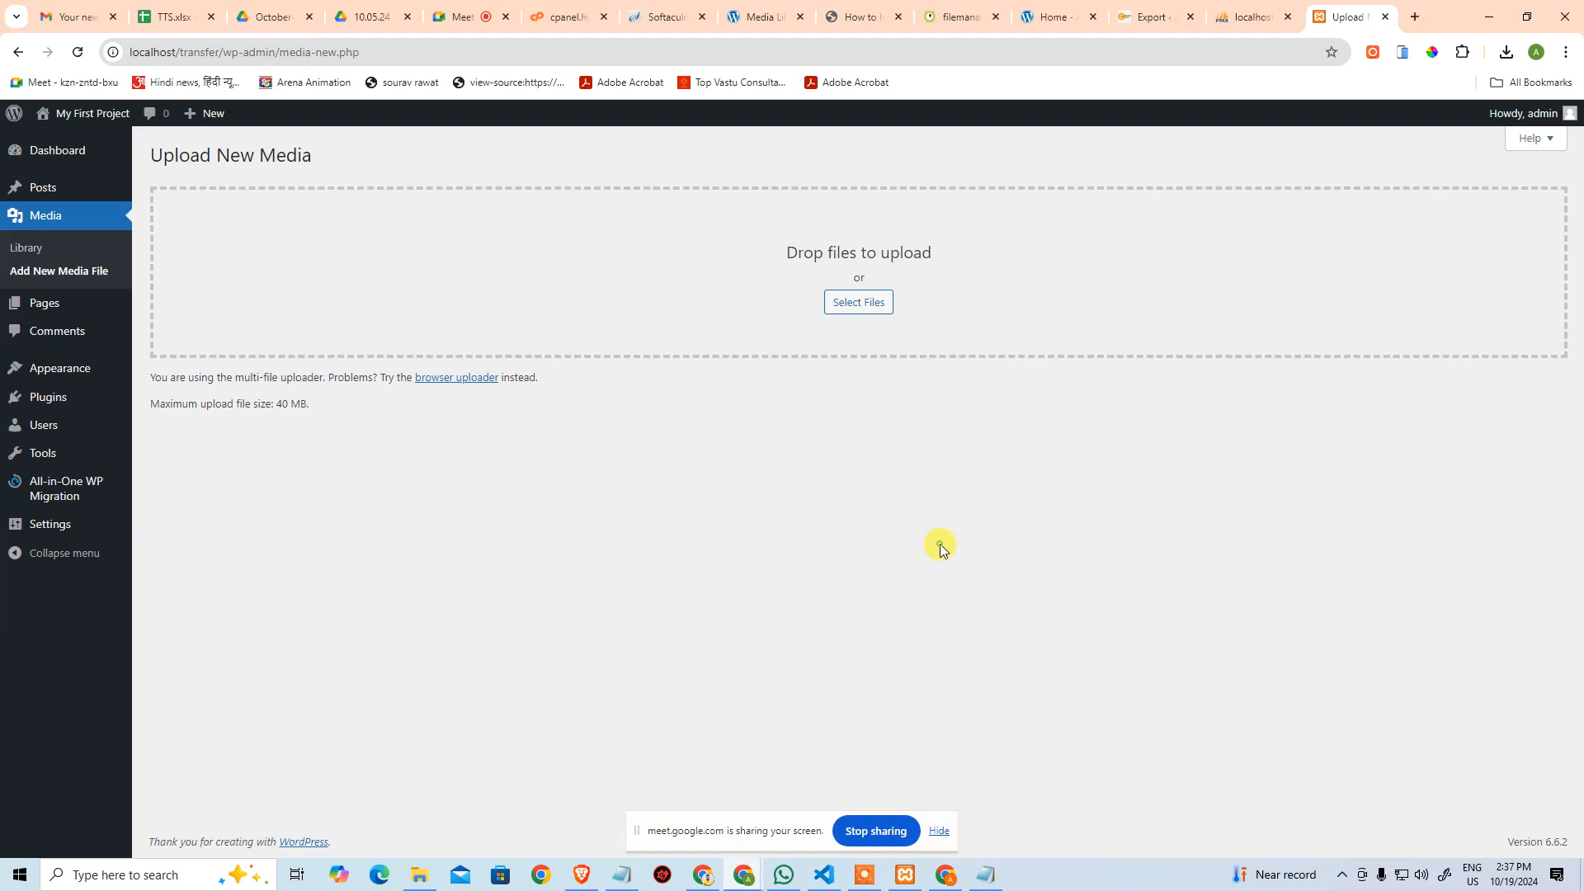
# Reload the upload page, then stop and restart Apache and MySQL in XAMPP
pyautogui.press('F5')
pyautogui.click(905, 875)
pyautogui.click(303, 94)
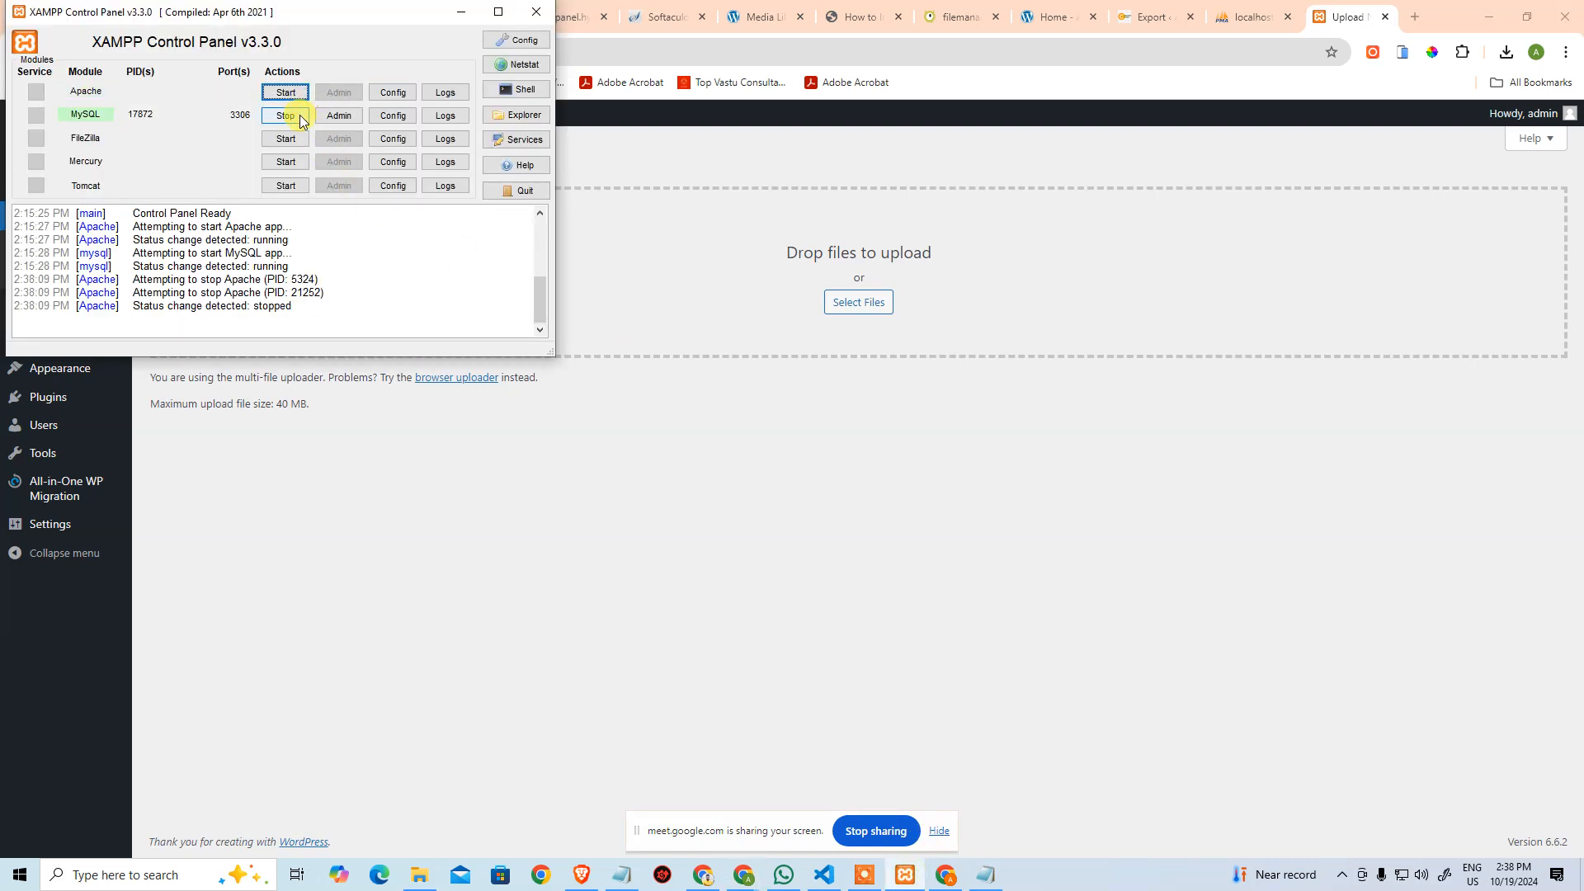
pyautogui.click(299, 115)
pyautogui.click(301, 94)
pyautogui.click(299, 116)
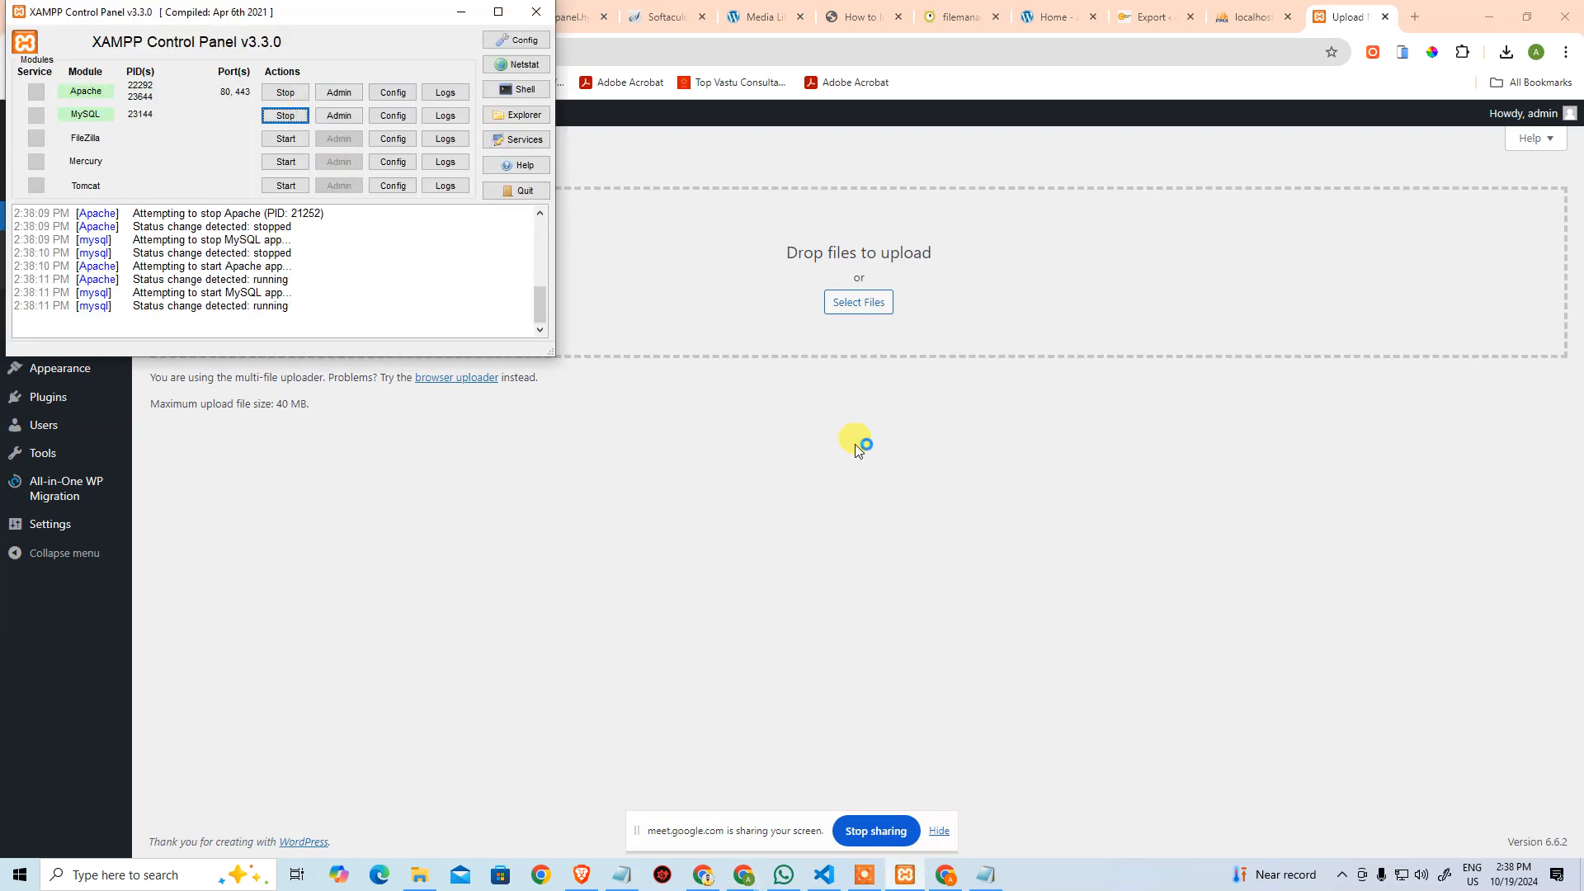
# Reload the WordPress upload page to recheck the limit, which still shows 40 MB
pyautogui.click(872, 447)
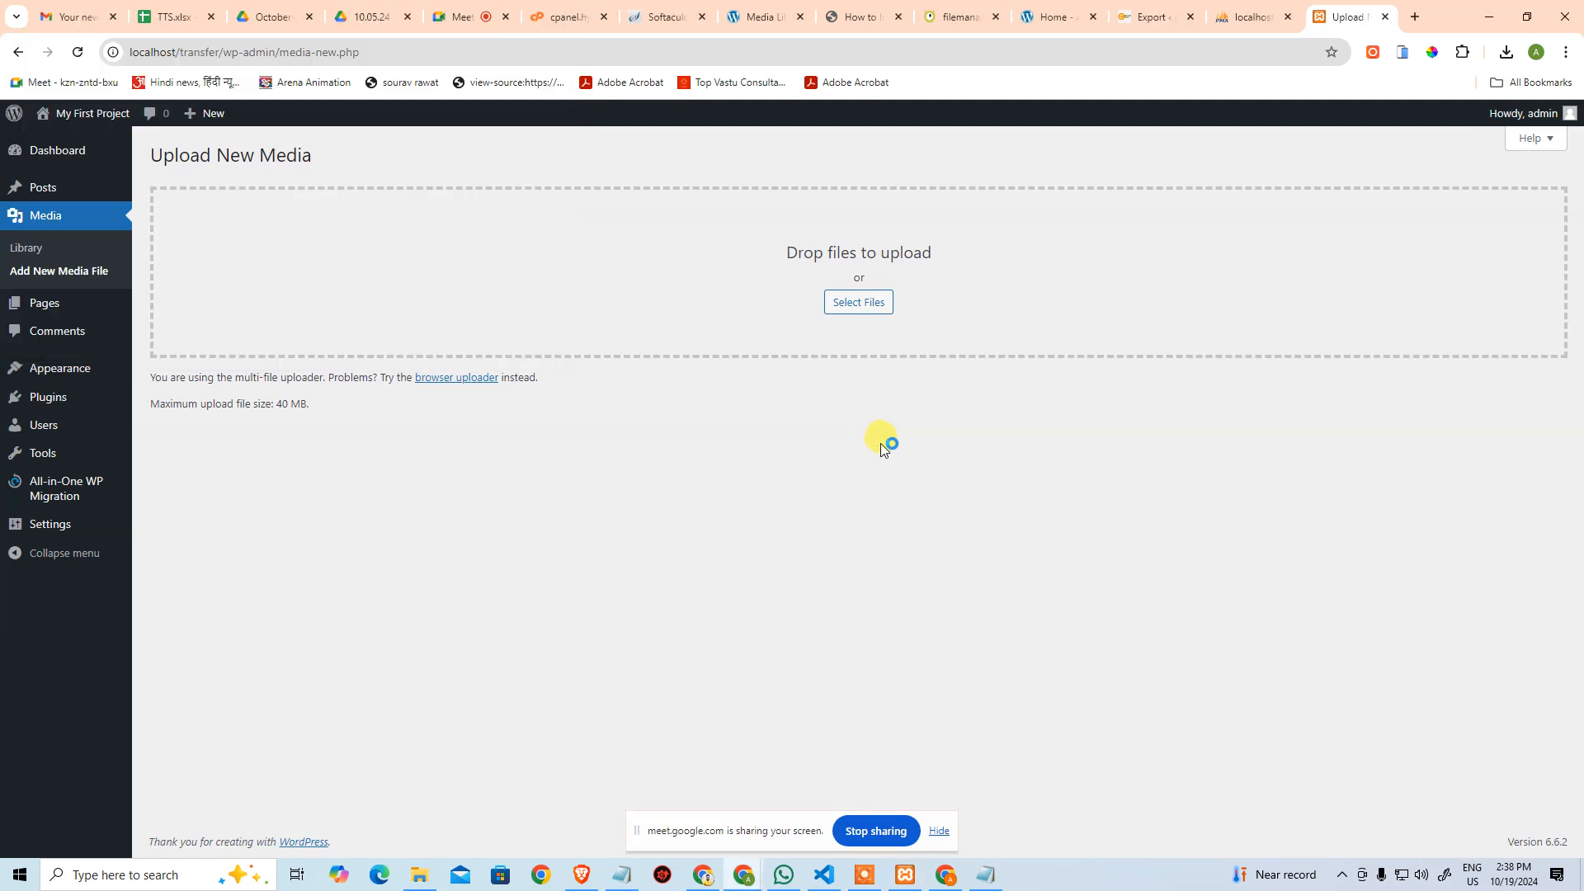
pyautogui.press('F5')
pyautogui.hotkey('alt', 'Tab')
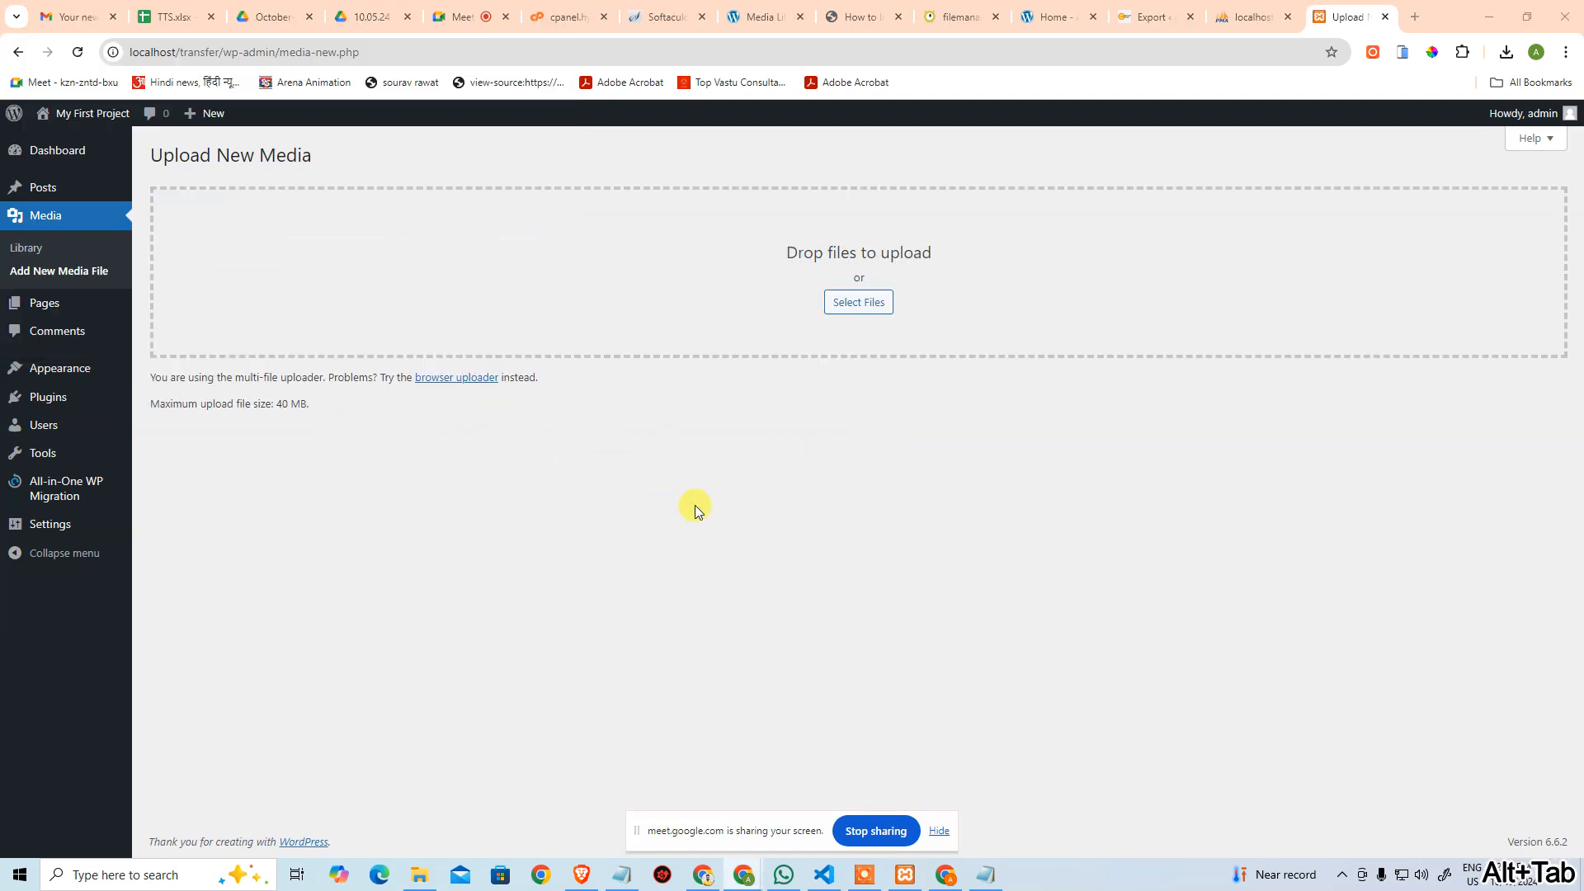
pyautogui.hotkey('alt', 'Tab')
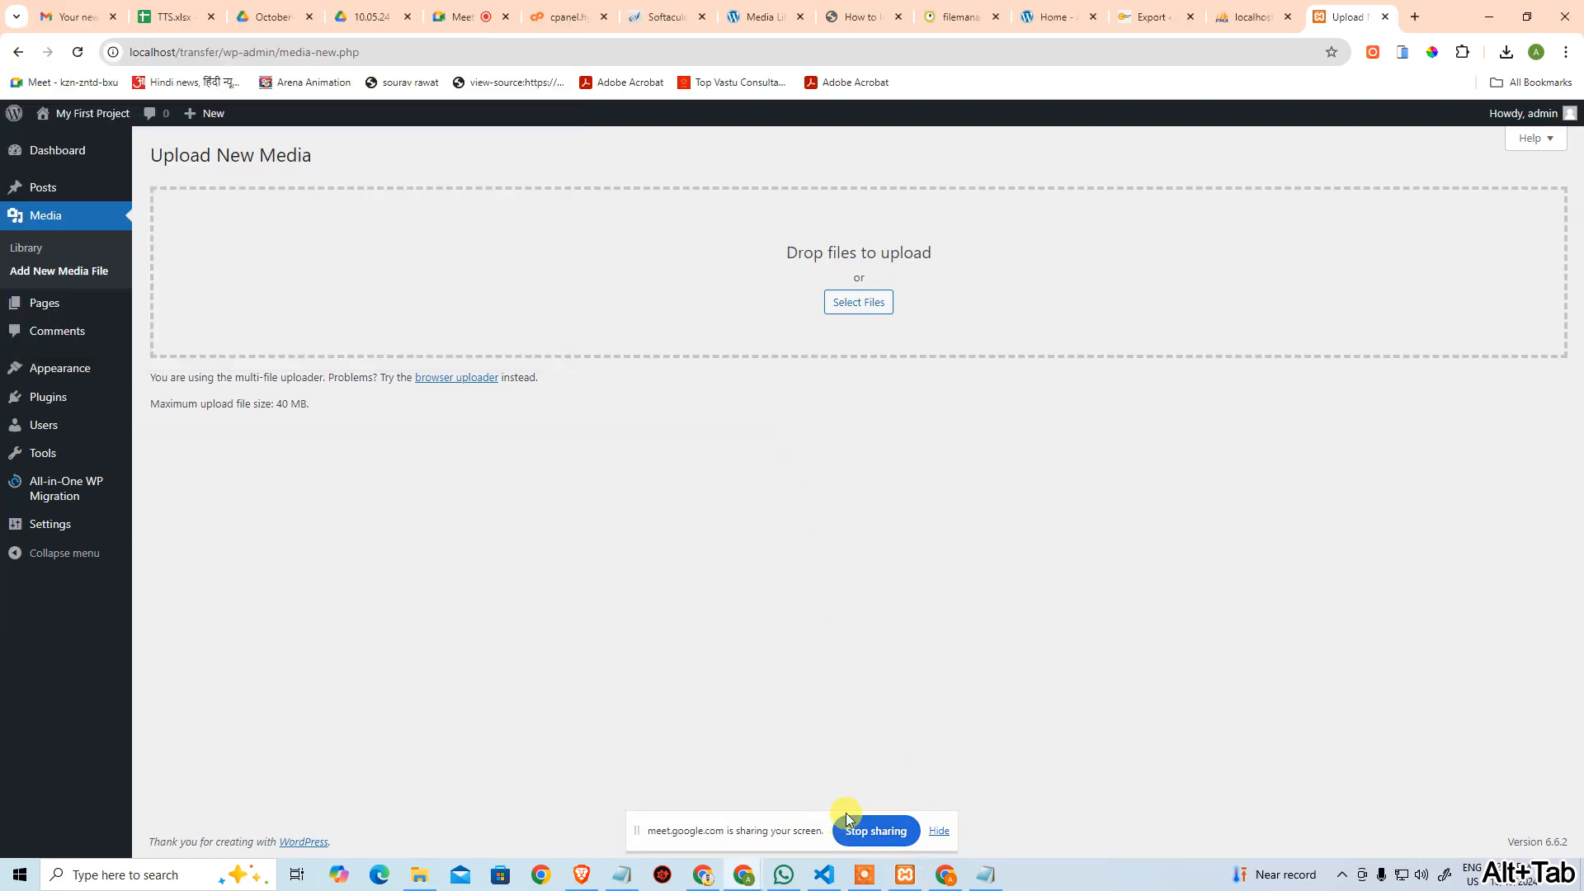
# Resave php.ini and copy 'max_filesize' from the setting name as a search term
pyautogui.click(986, 874)
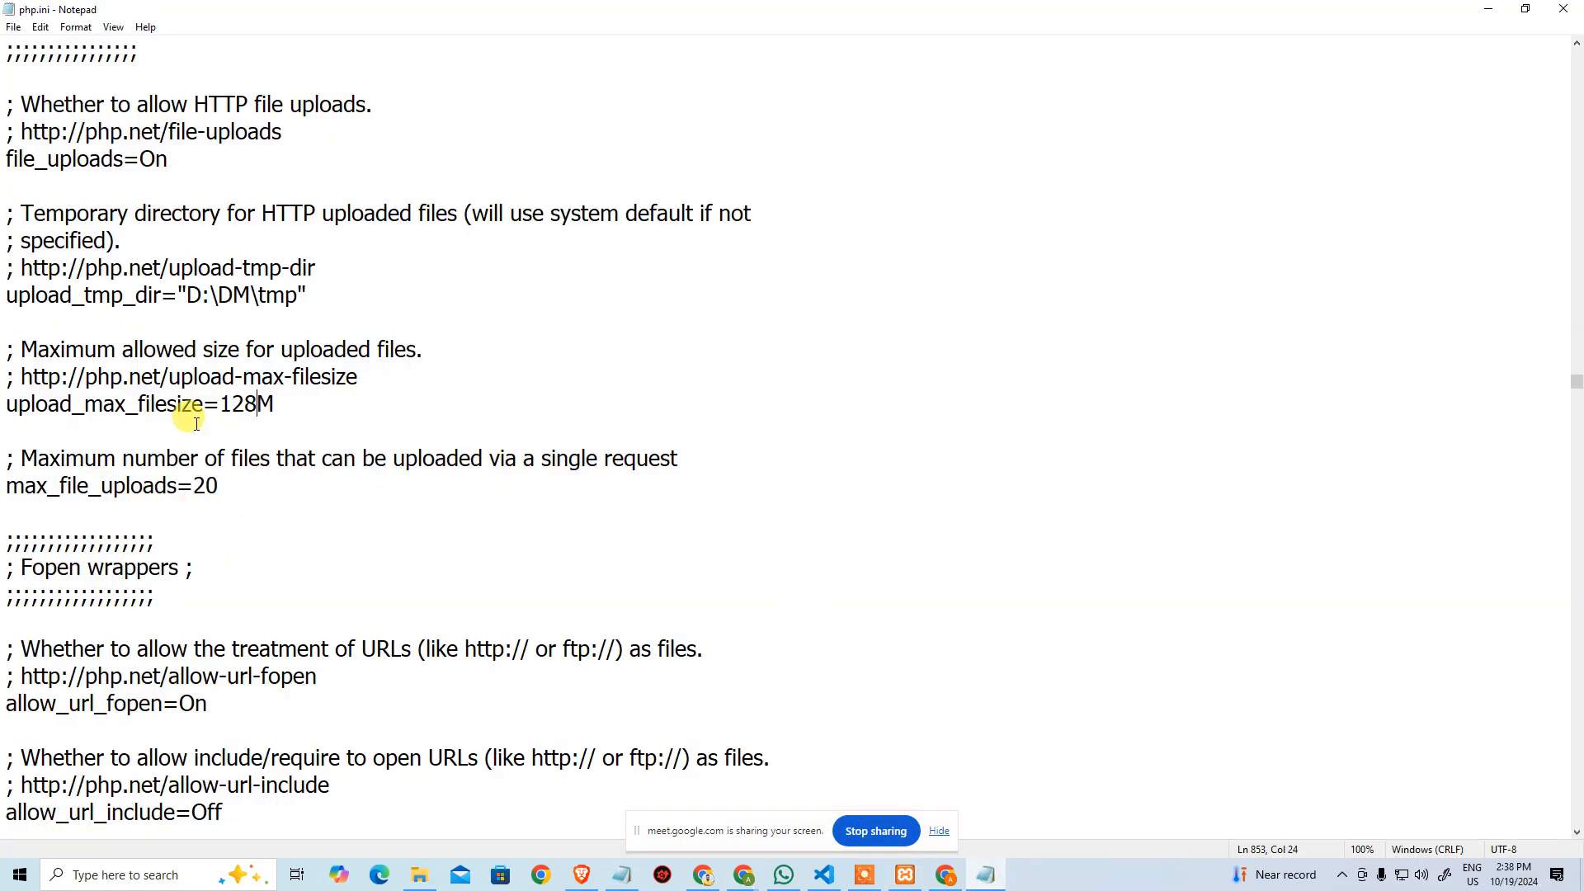
pyautogui.click(322, 404)
pyautogui.hotkey('ctrl', 's')
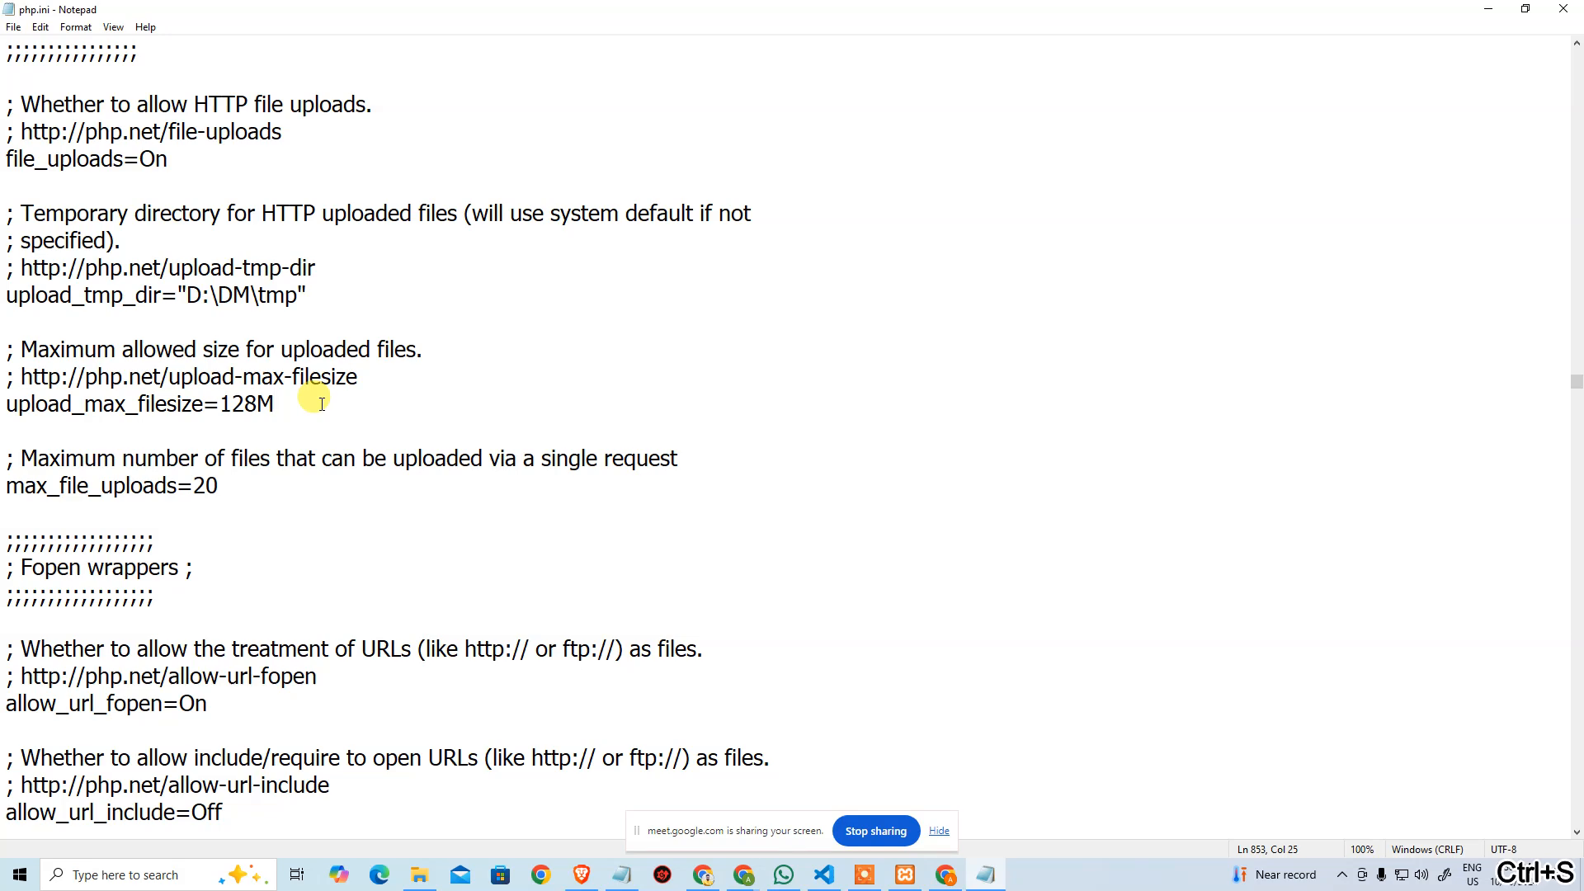
pyautogui.press('Left')
pyautogui.press('Left')
pyautogui.press('Left')
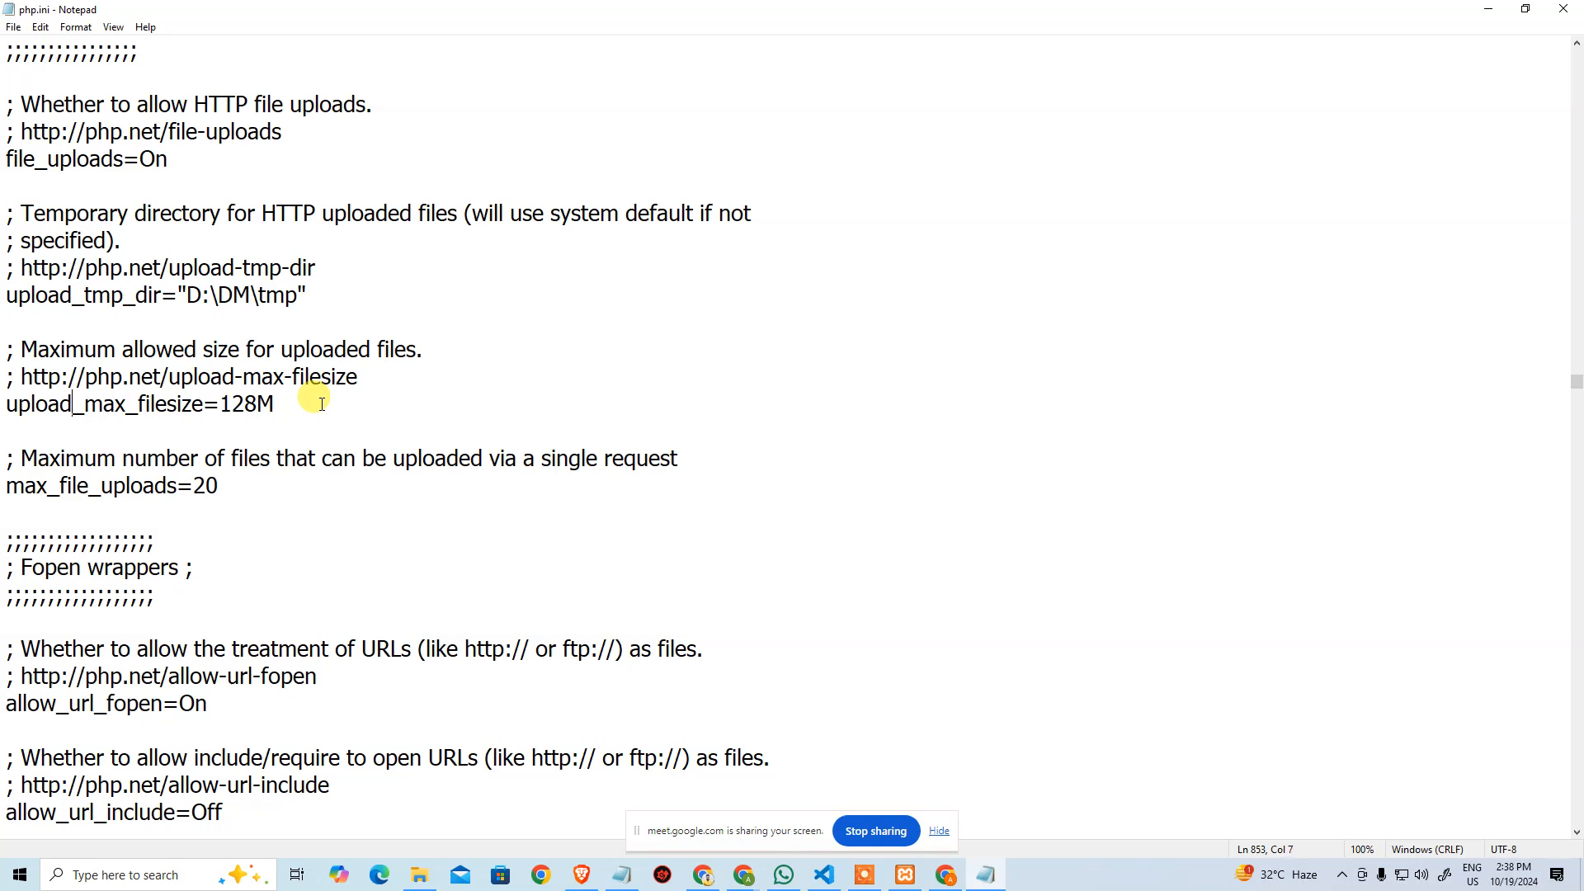
pyautogui.press('Right')
pyautogui.hotkey('ctrl', 'shift', 'Right')
pyautogui.hotkey('shift', 'Left')
pyautogui.hotkey('shift', 'Left')
pyautogui.hotkey('shift', 'Left')
pyautogui.hotkey('shift', 'Left')
pyautogui.hotkey('shift', 'Left')
pyautogui.hotkey('shift', 'Left')
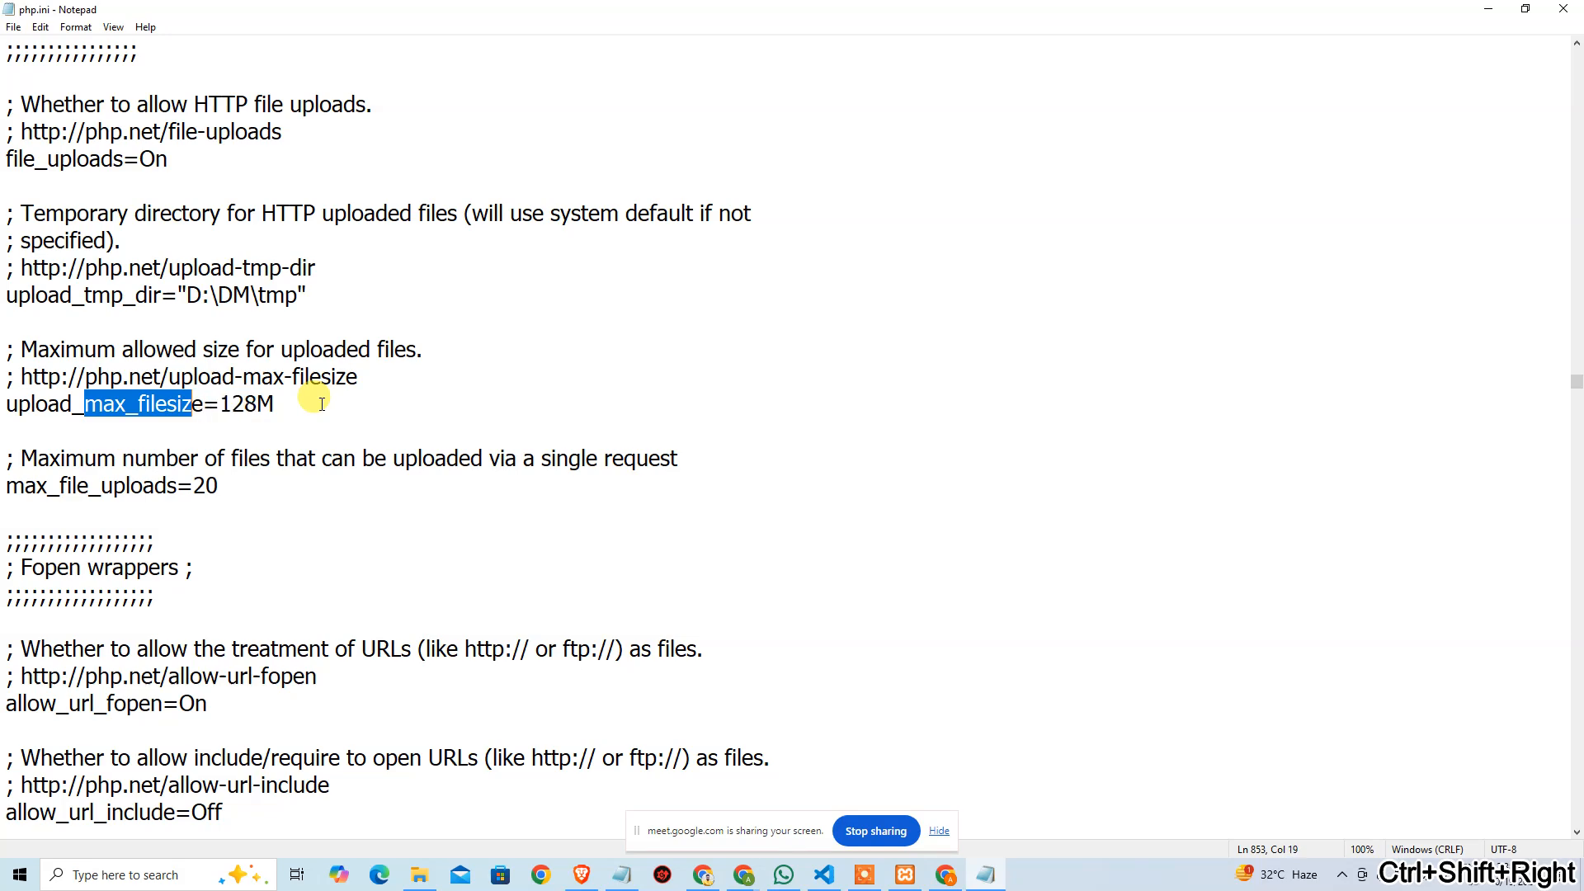
pyautogui.hotkey('shift', 'Right')
pyautogui.hotkey('ctrl', 'c')
# Search php.ini from the top for max_filesize
pyautogui.hotkey('ctrl', 'Home')
pyautogui.hotkey('ctrl', 'f')
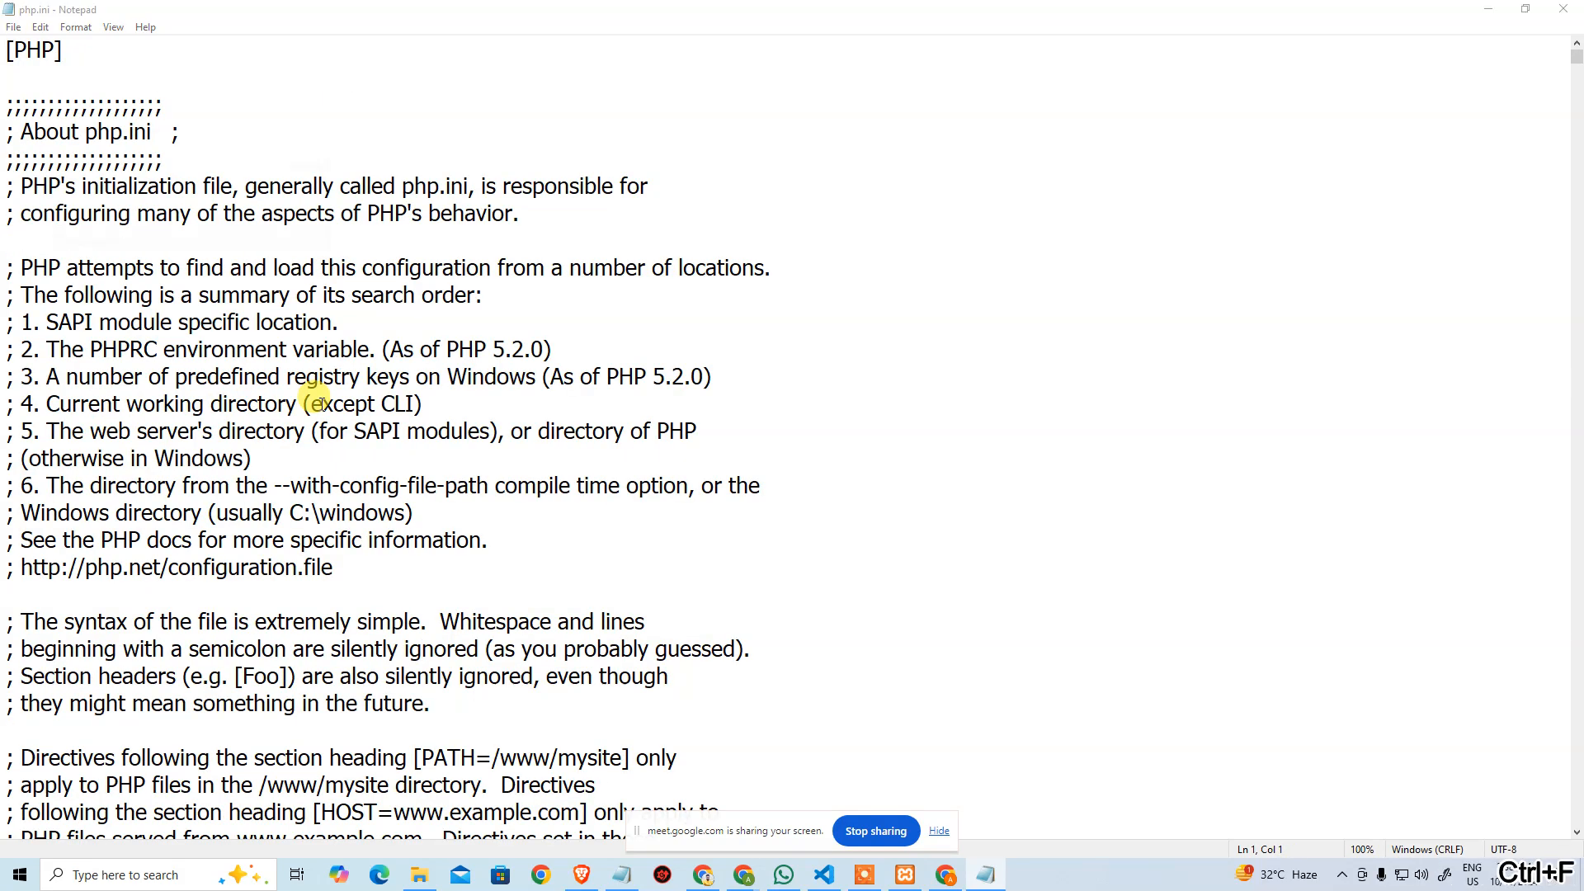
pyautogui.hotkey('ctrl', 'v')
pyautogui.press('Return')
pyautogui.press('Return')
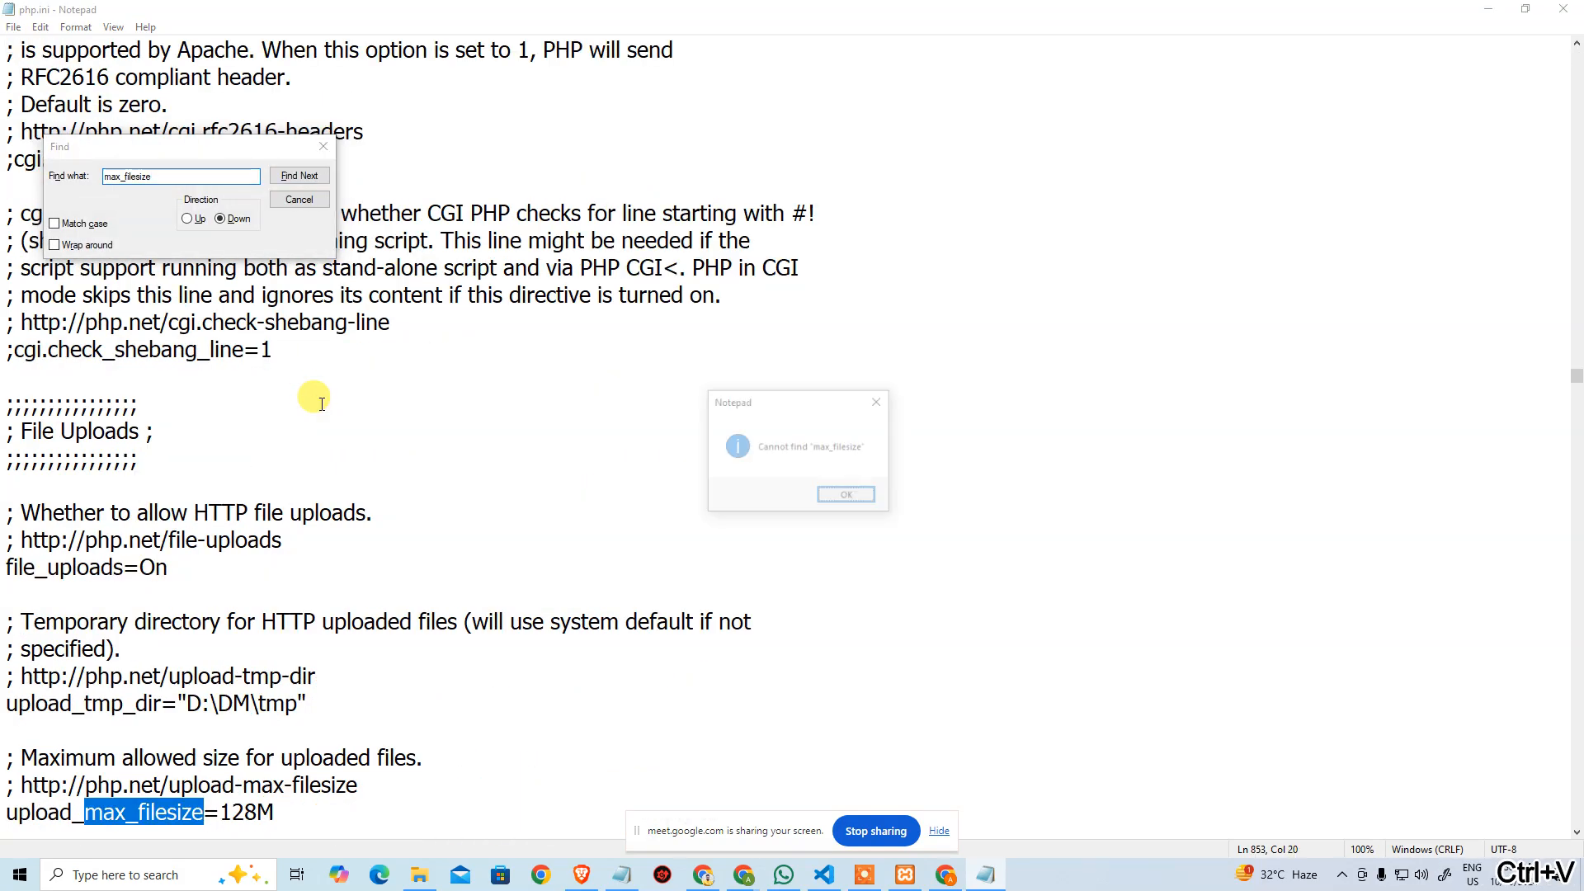
pyautogui.press('Return')
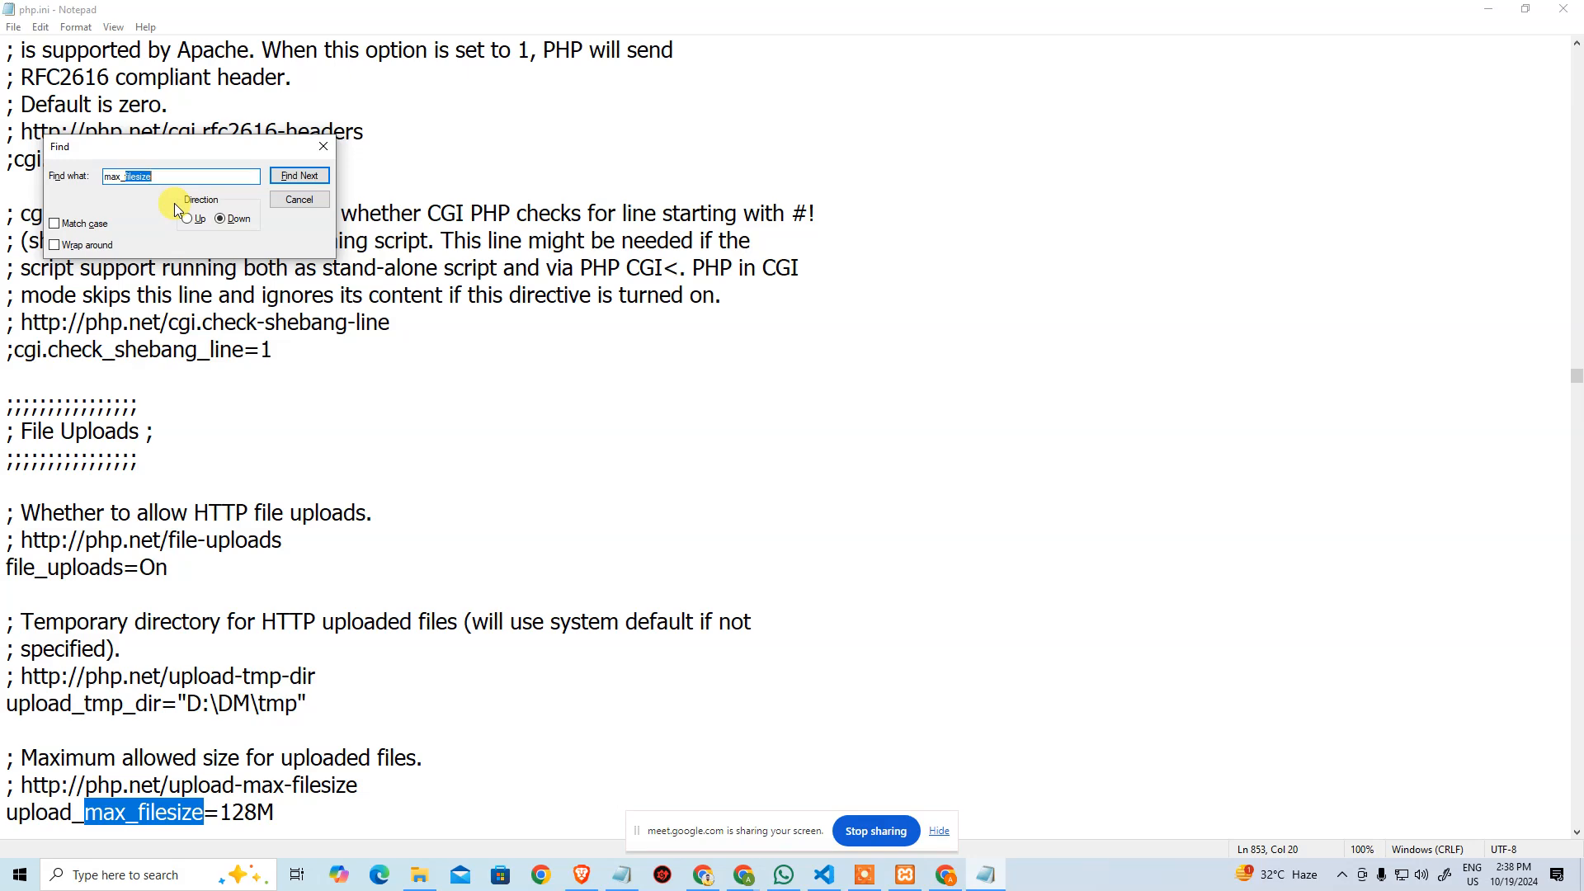
pyautogui.press('Return')
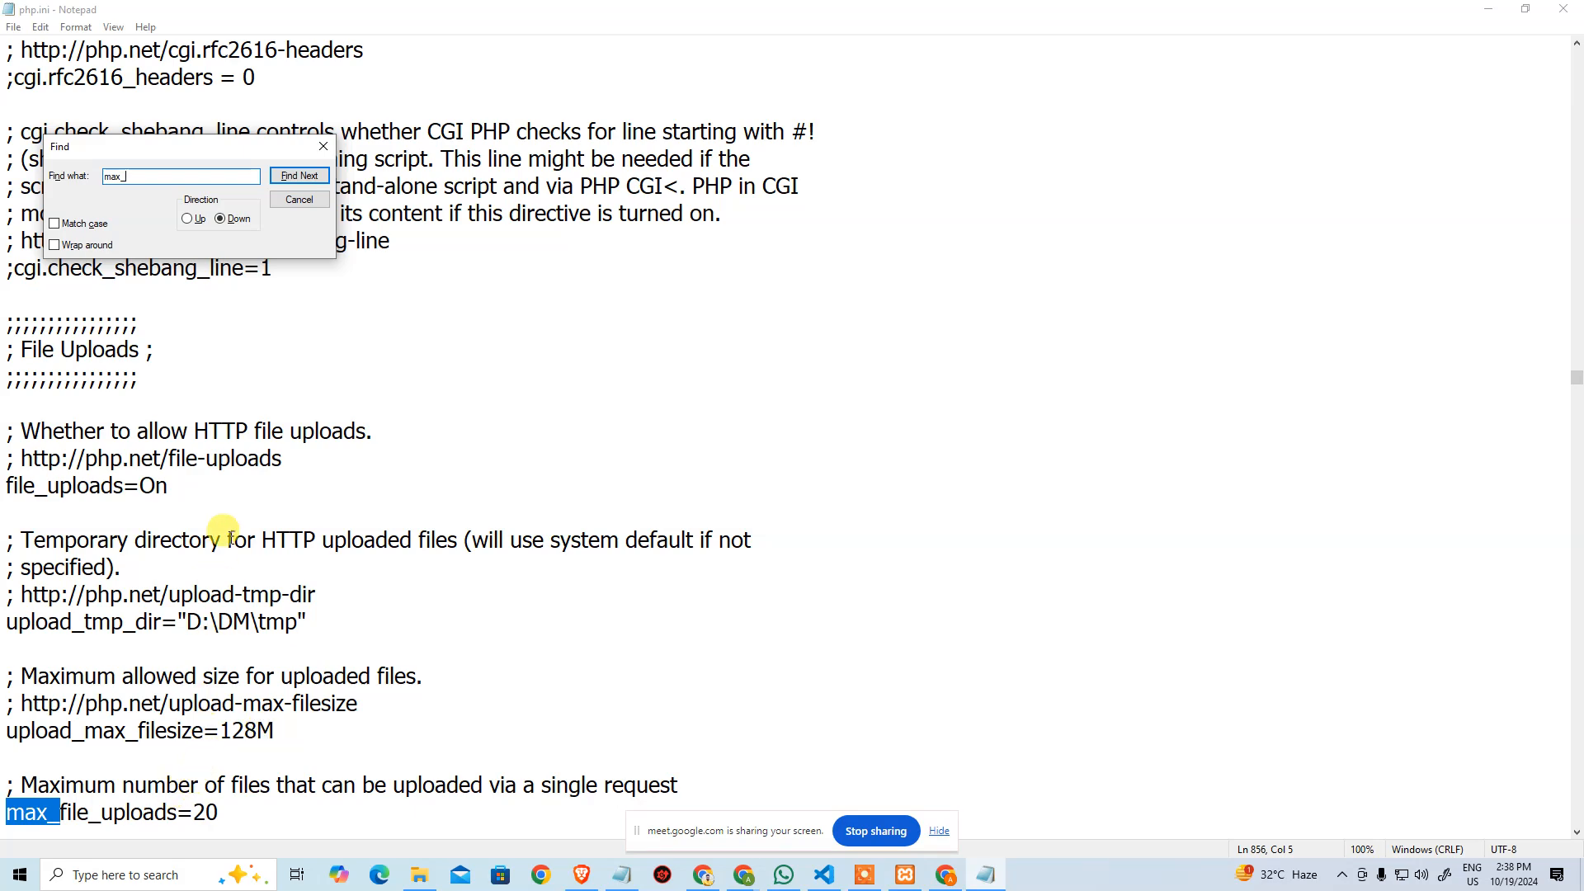
# Step through the max_ matches, edit the search term, and return to the file's top
pyautogui.click(311, 176)
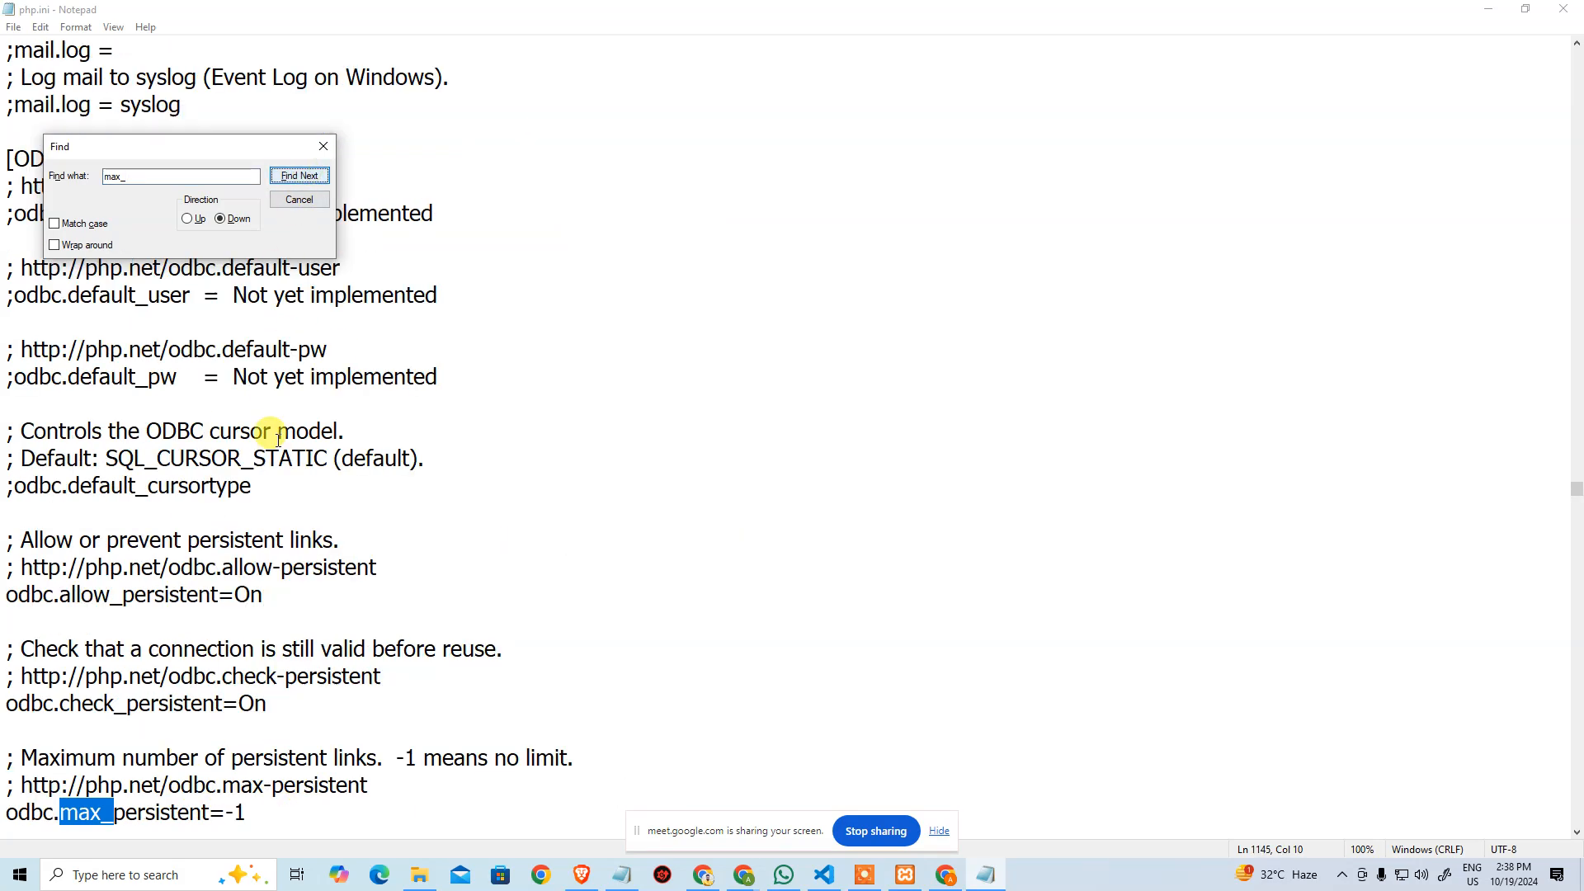
pyautogui.click(316, 182)
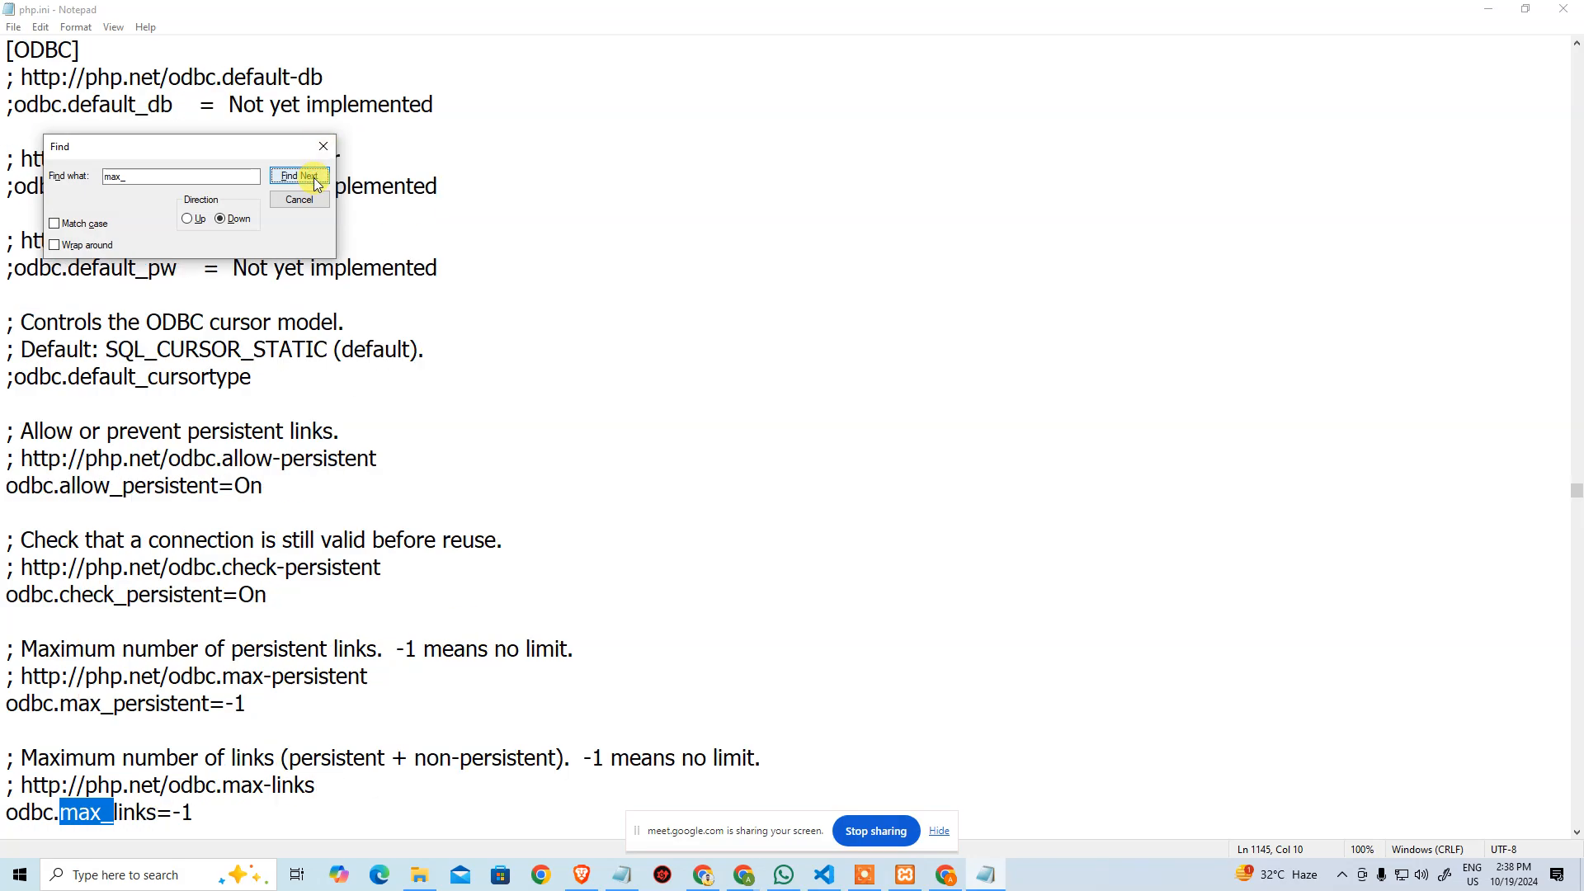
pyautogui.click(316, 182)
pyautogui.click(316, 181)
pyautogui.click(316, 181)
pyautogui.click(316, 182)
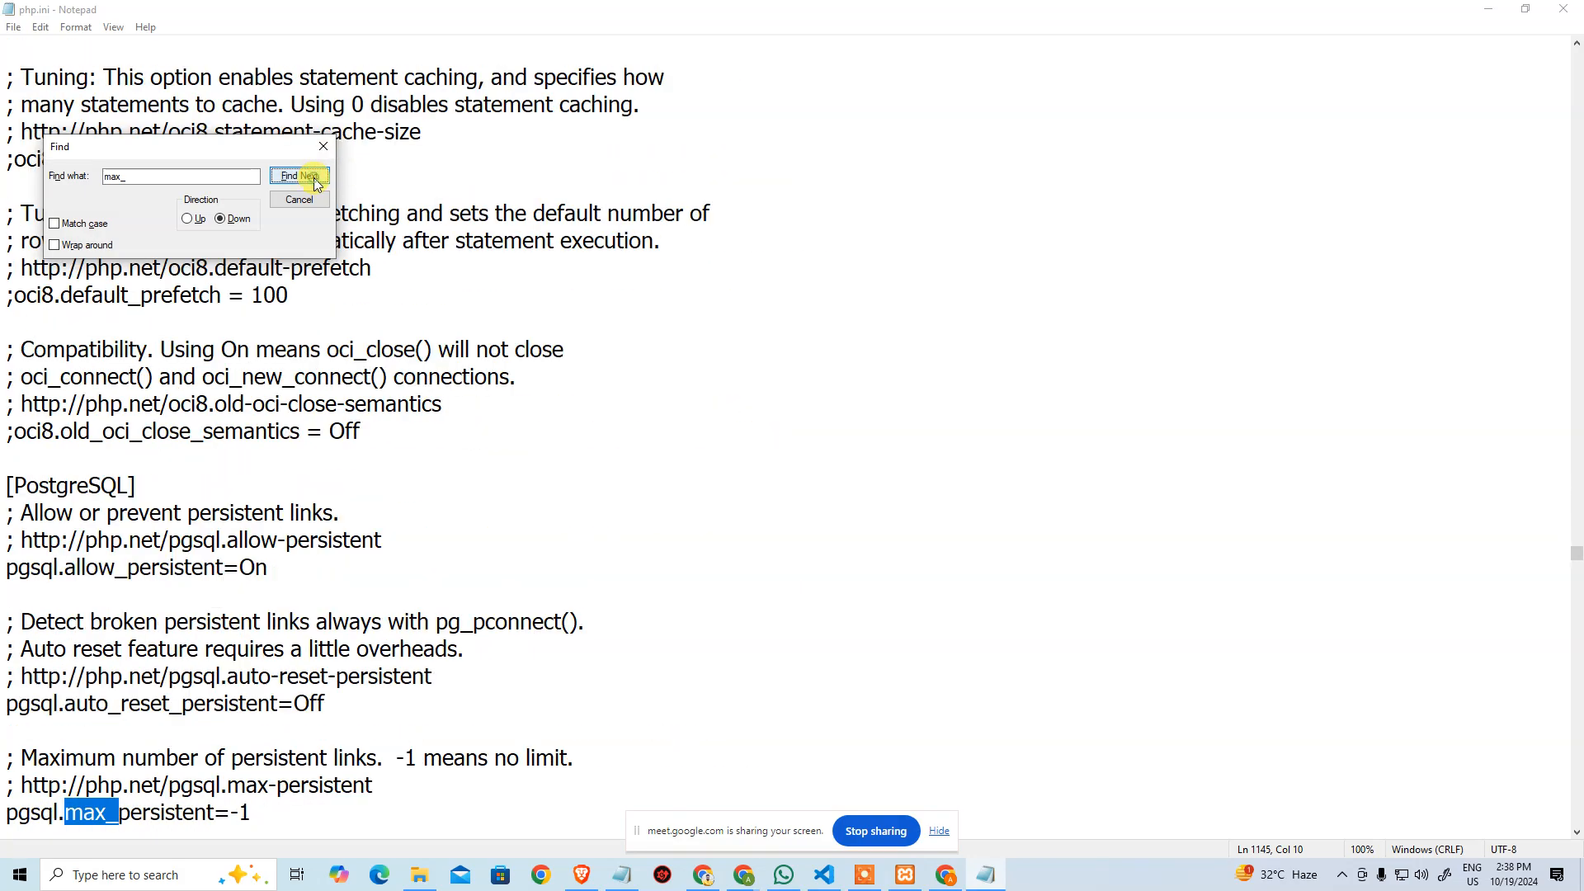
pyautogui.click(168, 176)
pyautogui.write('fi')
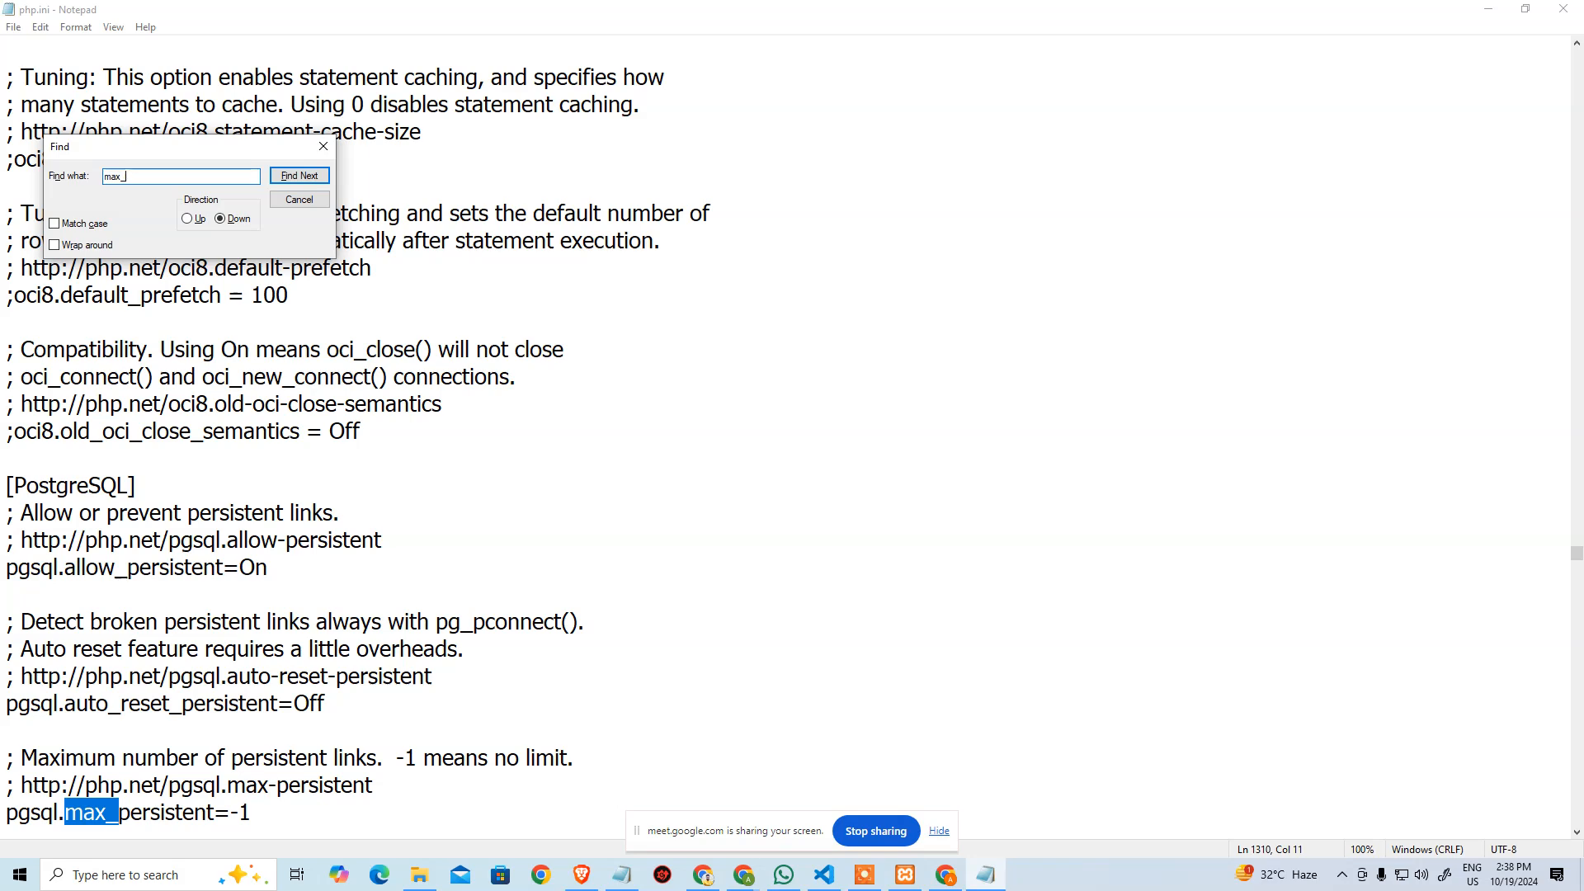
pyautogui.write('e')
pyautogui.click(619, 330)
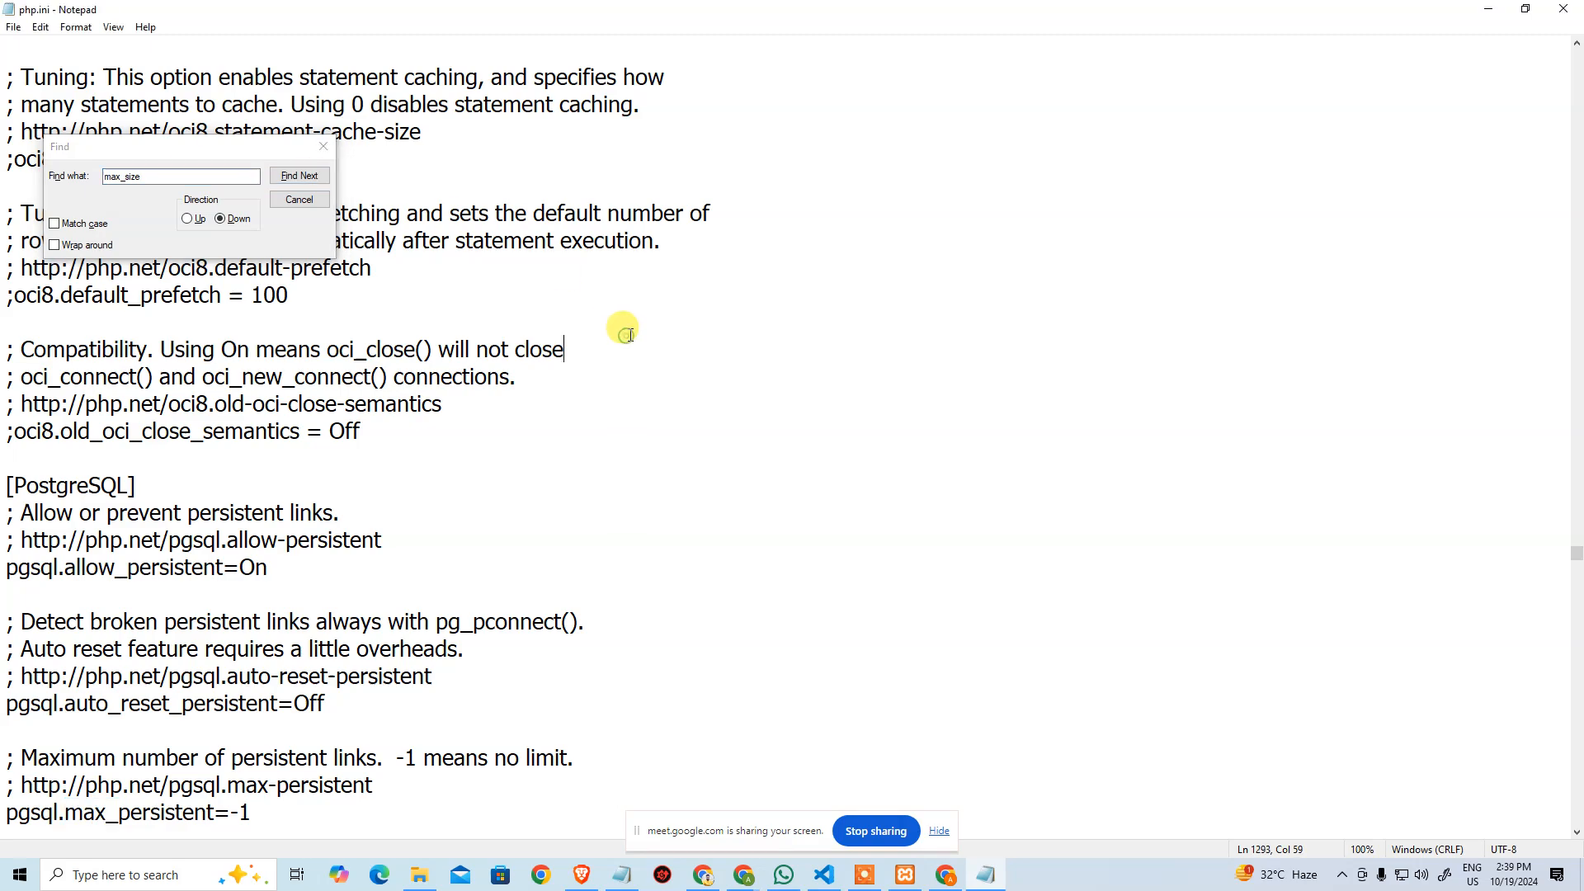
pyautogui.hotkey('ctrl', 'Home')
# Change post_max_size from 40M to 128M in php.ini
pyautogui.click(299, 176)
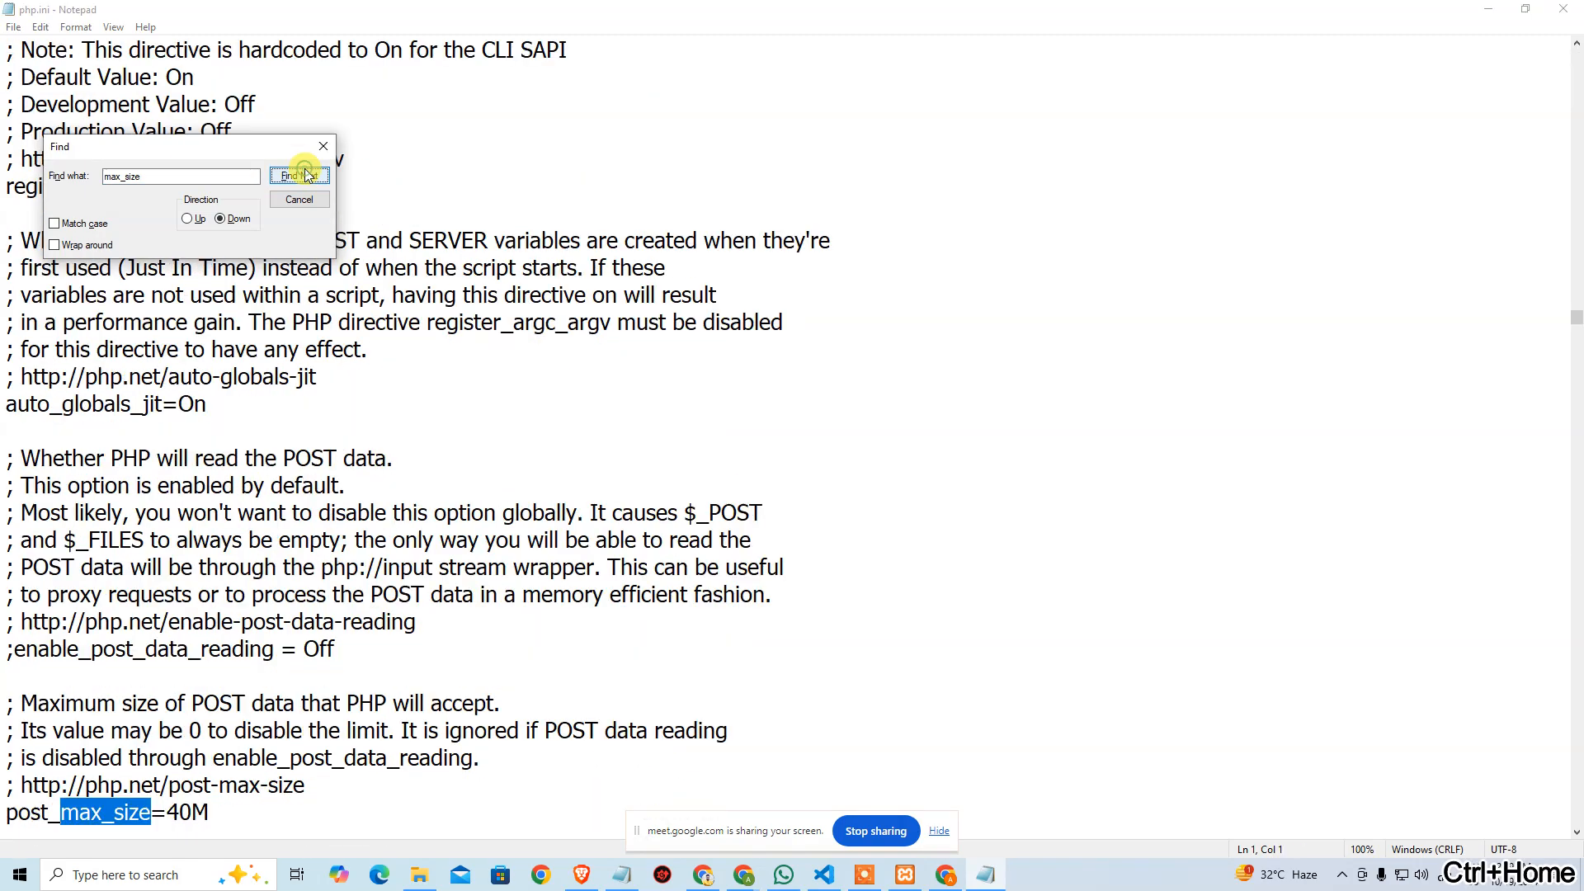
pyautogui.click(202, 832)
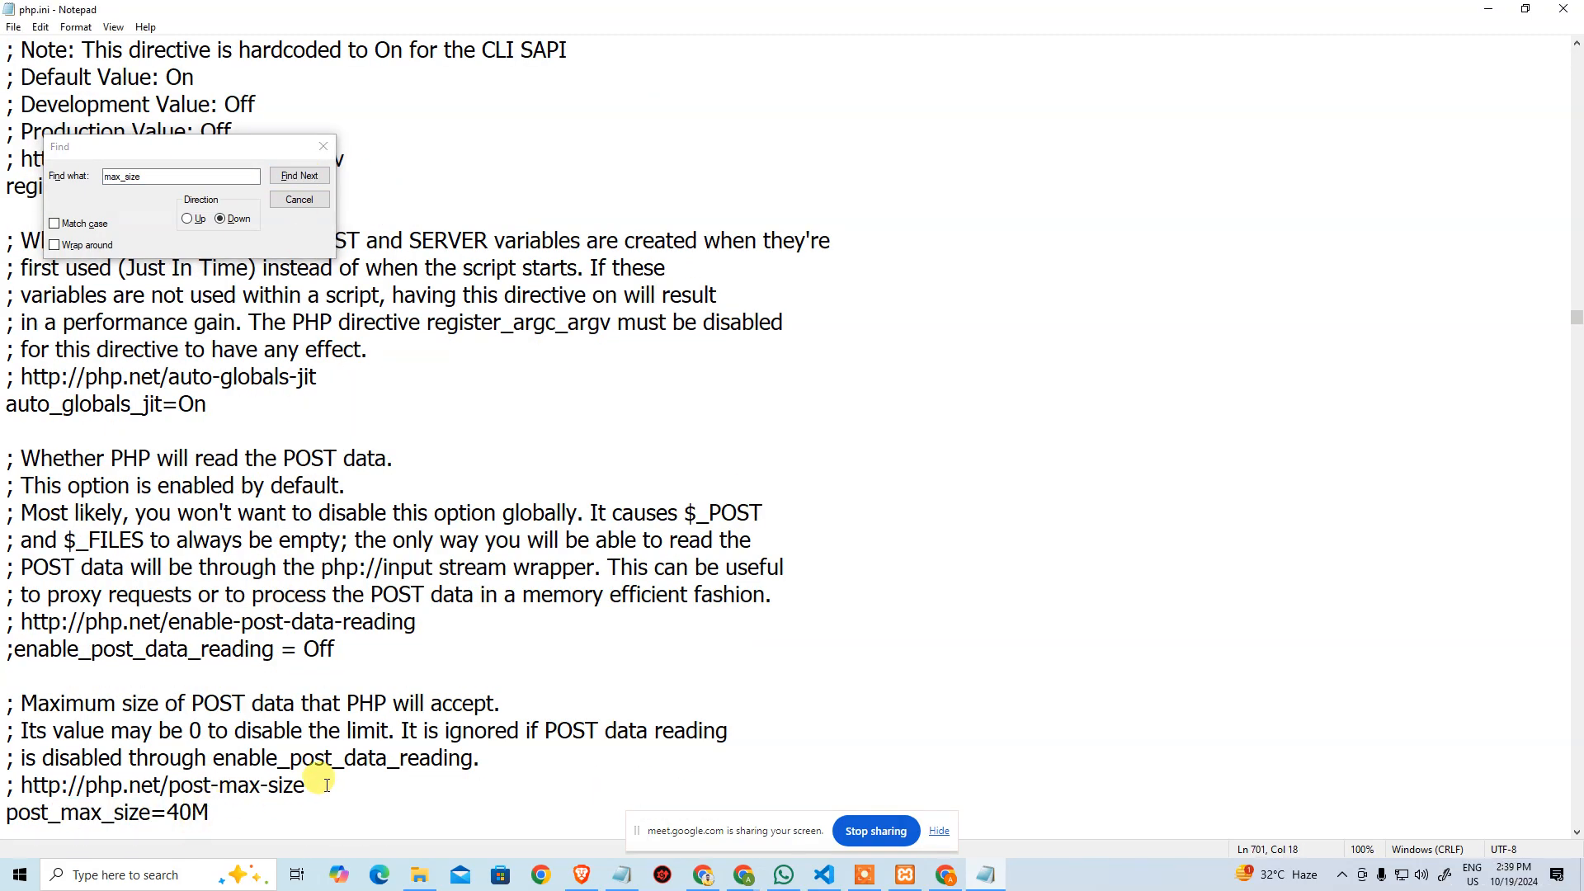
pyautogui.hotkey('shift', 'Left')
pyautogui.hotkey('shift', 'Left')
pyautogui.write('128')
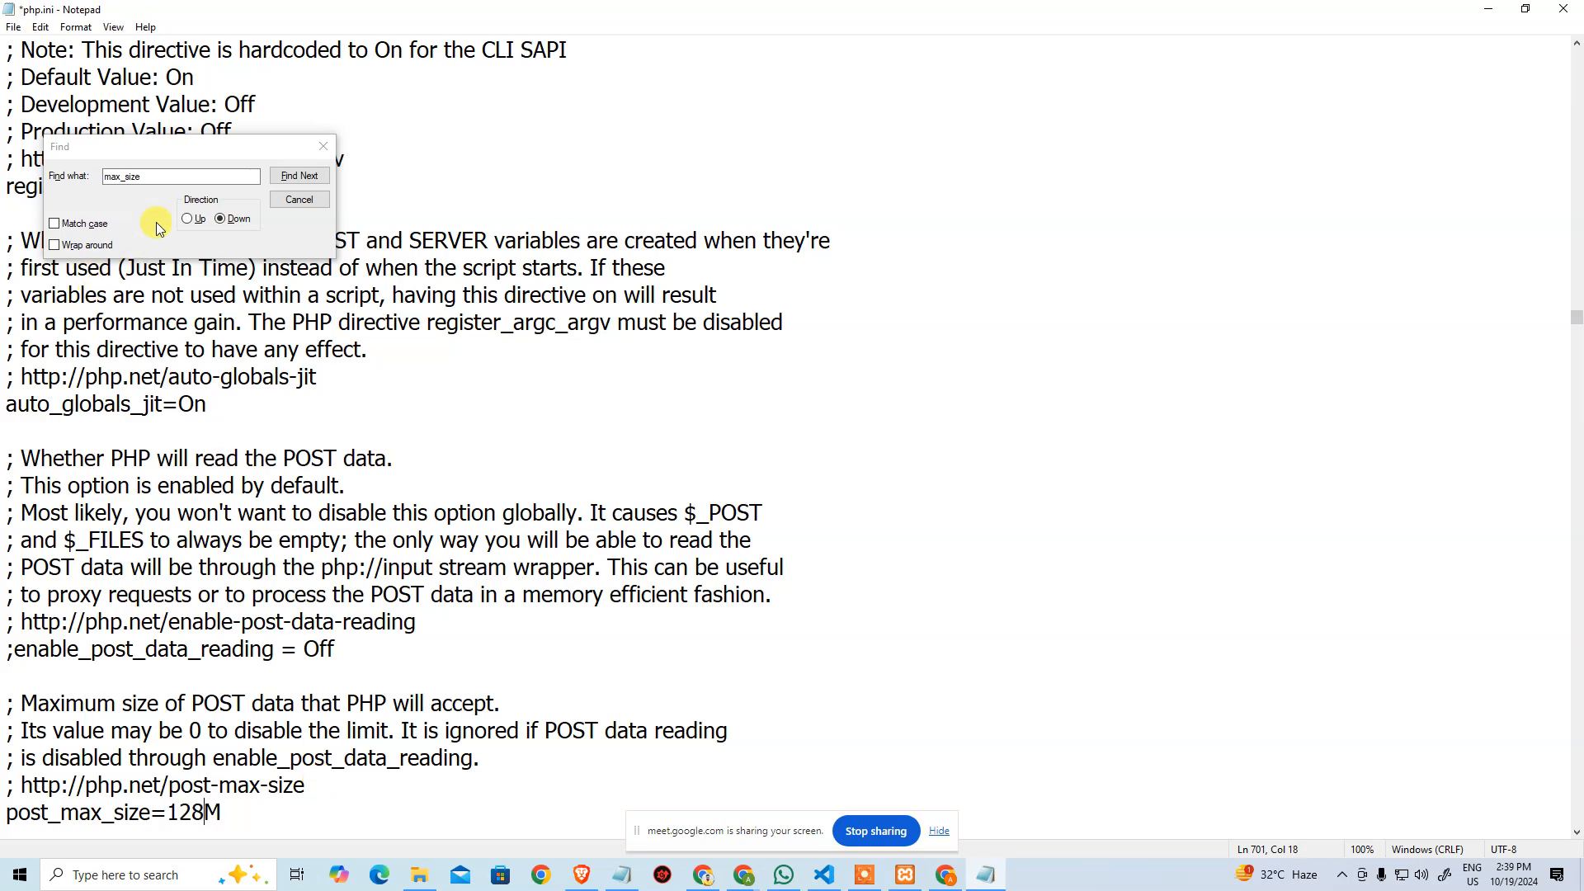
pyautogui.click(177, 174)
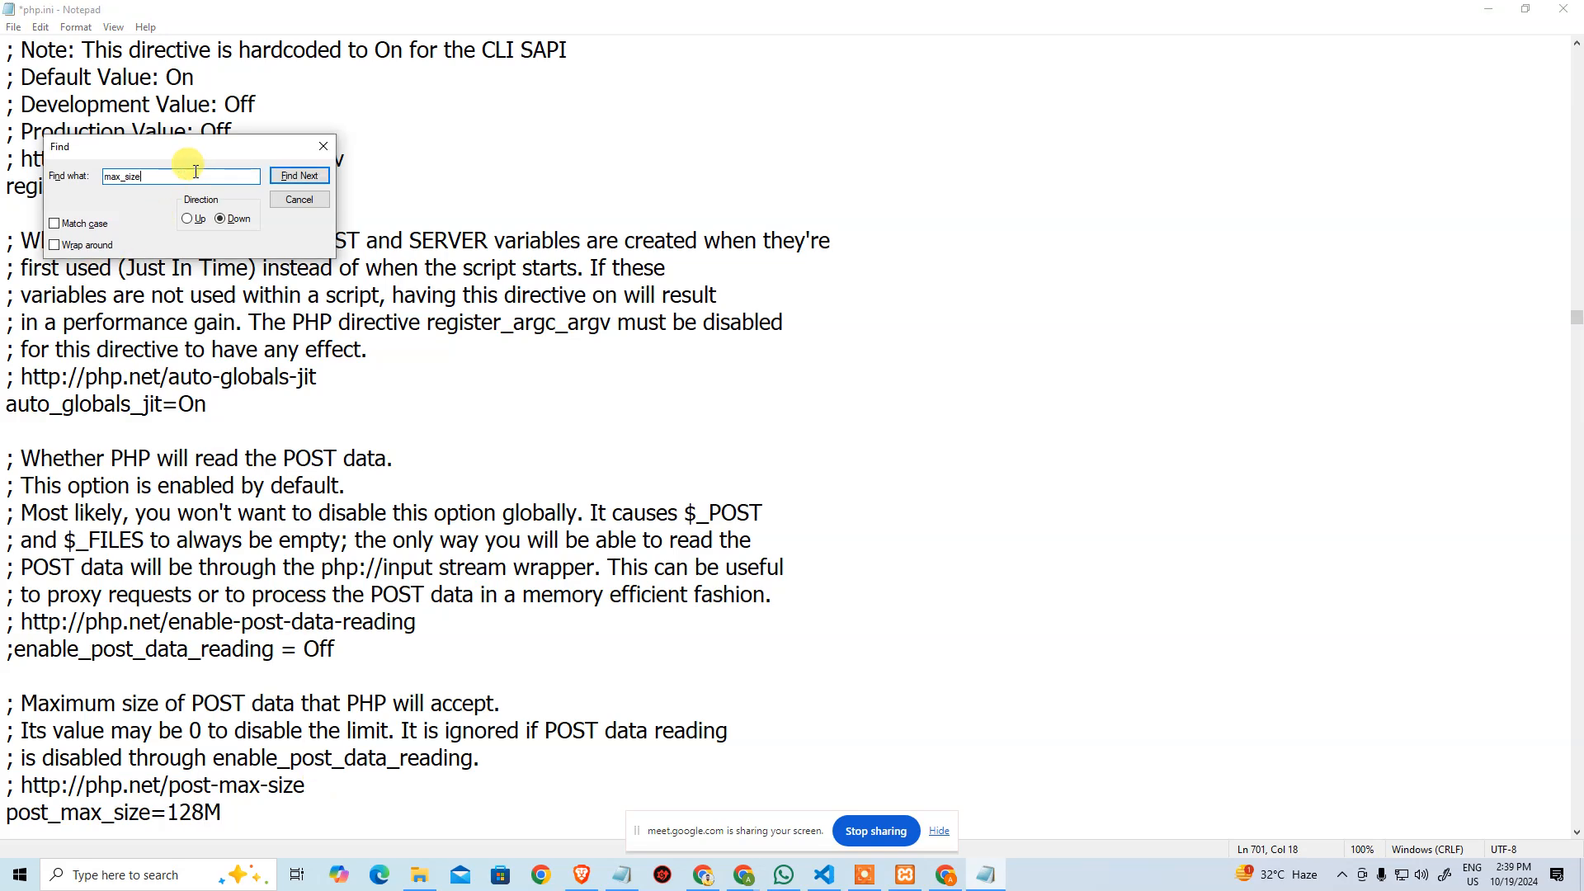
pyautogui.hotkey('ctrl', 'shift', 'Left')
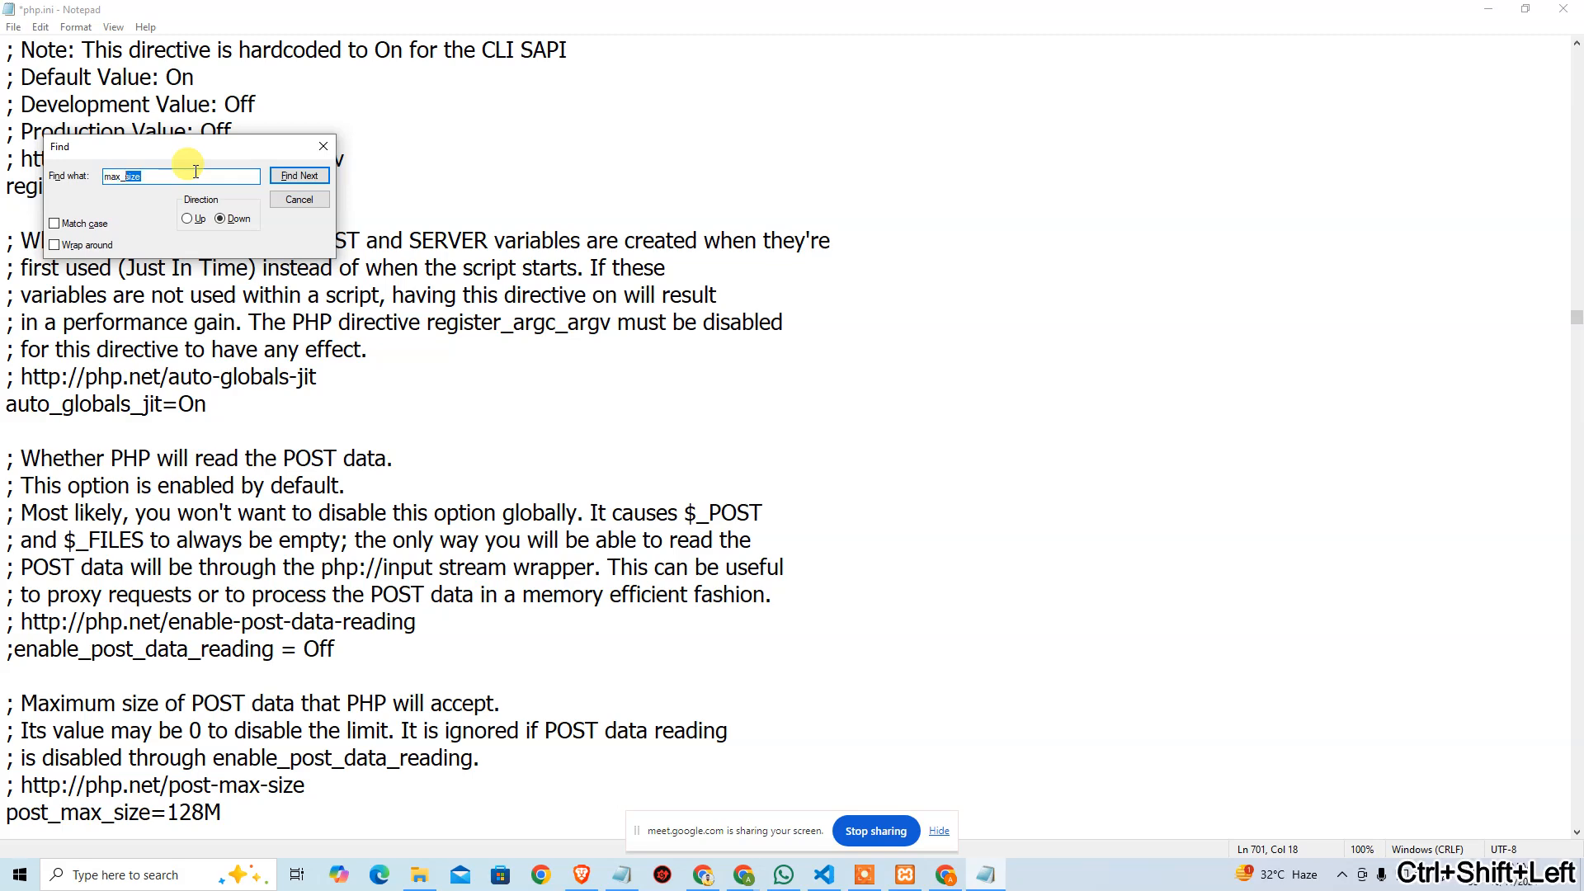
# Find the max_execution_time setting by searching 'max_execu' from the top of php.ini
pyautogui.write('execu')
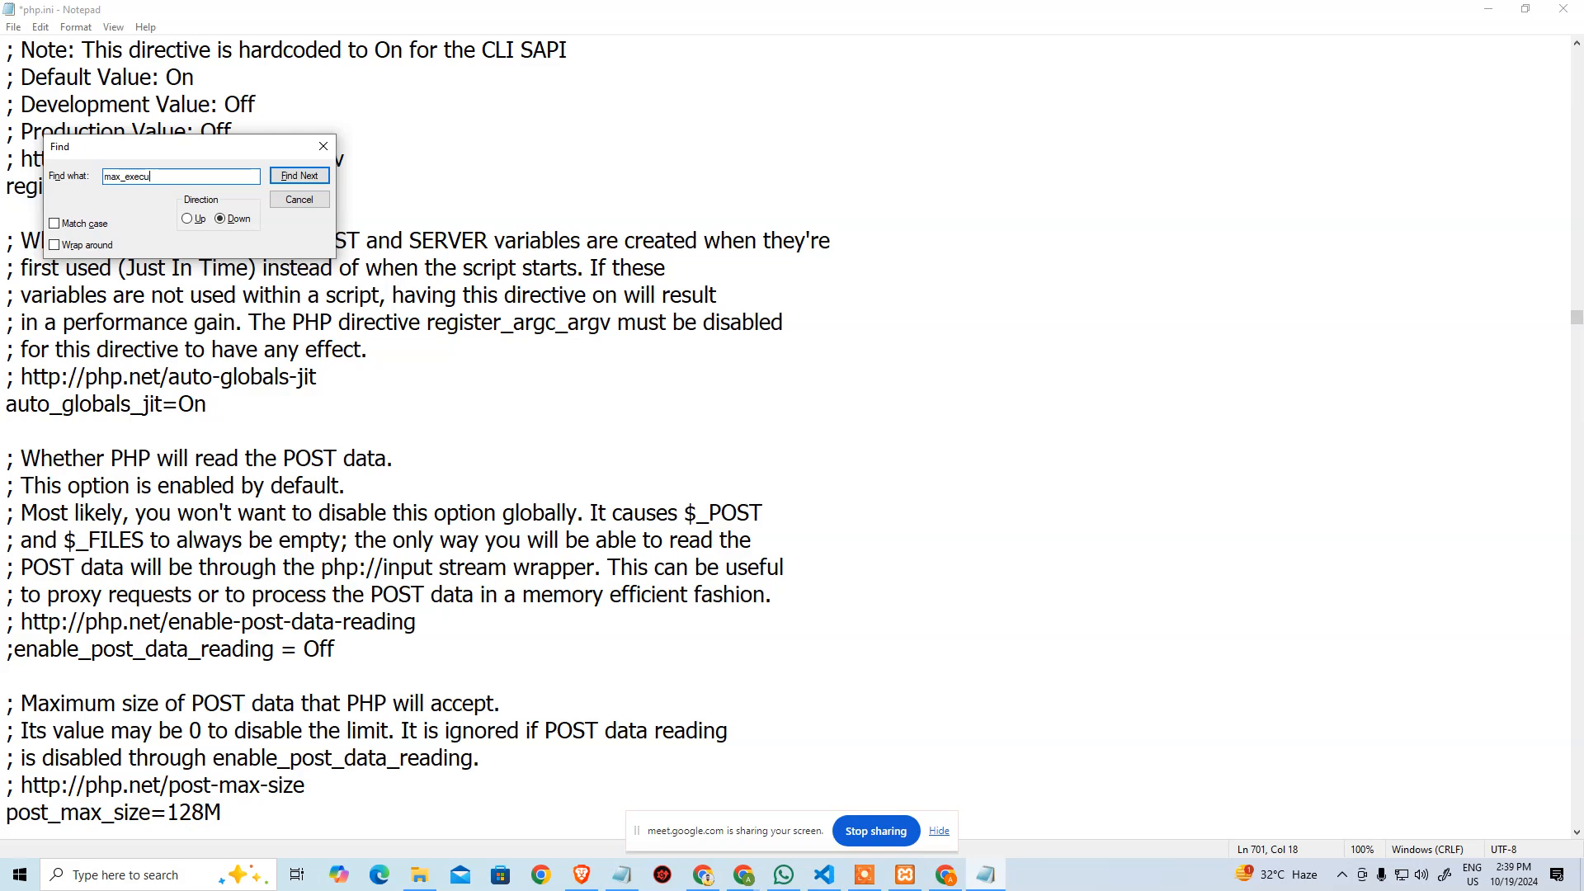
pyautogui.click(289, 176)
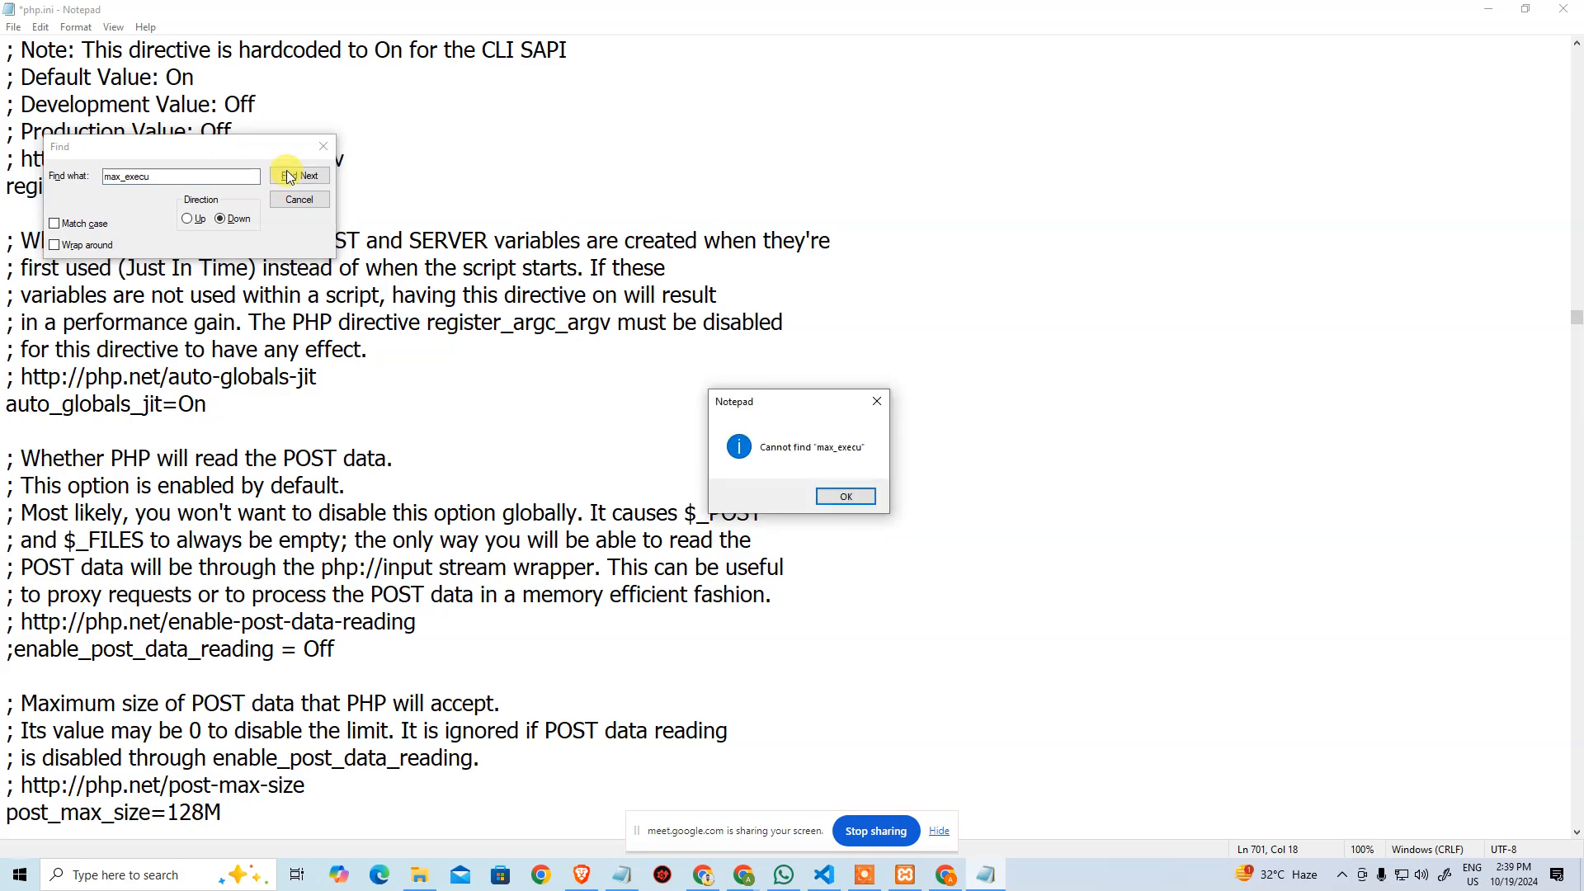
pyautogui.press('Return')
pyautogui.hotkey('ctrl', 'Home')
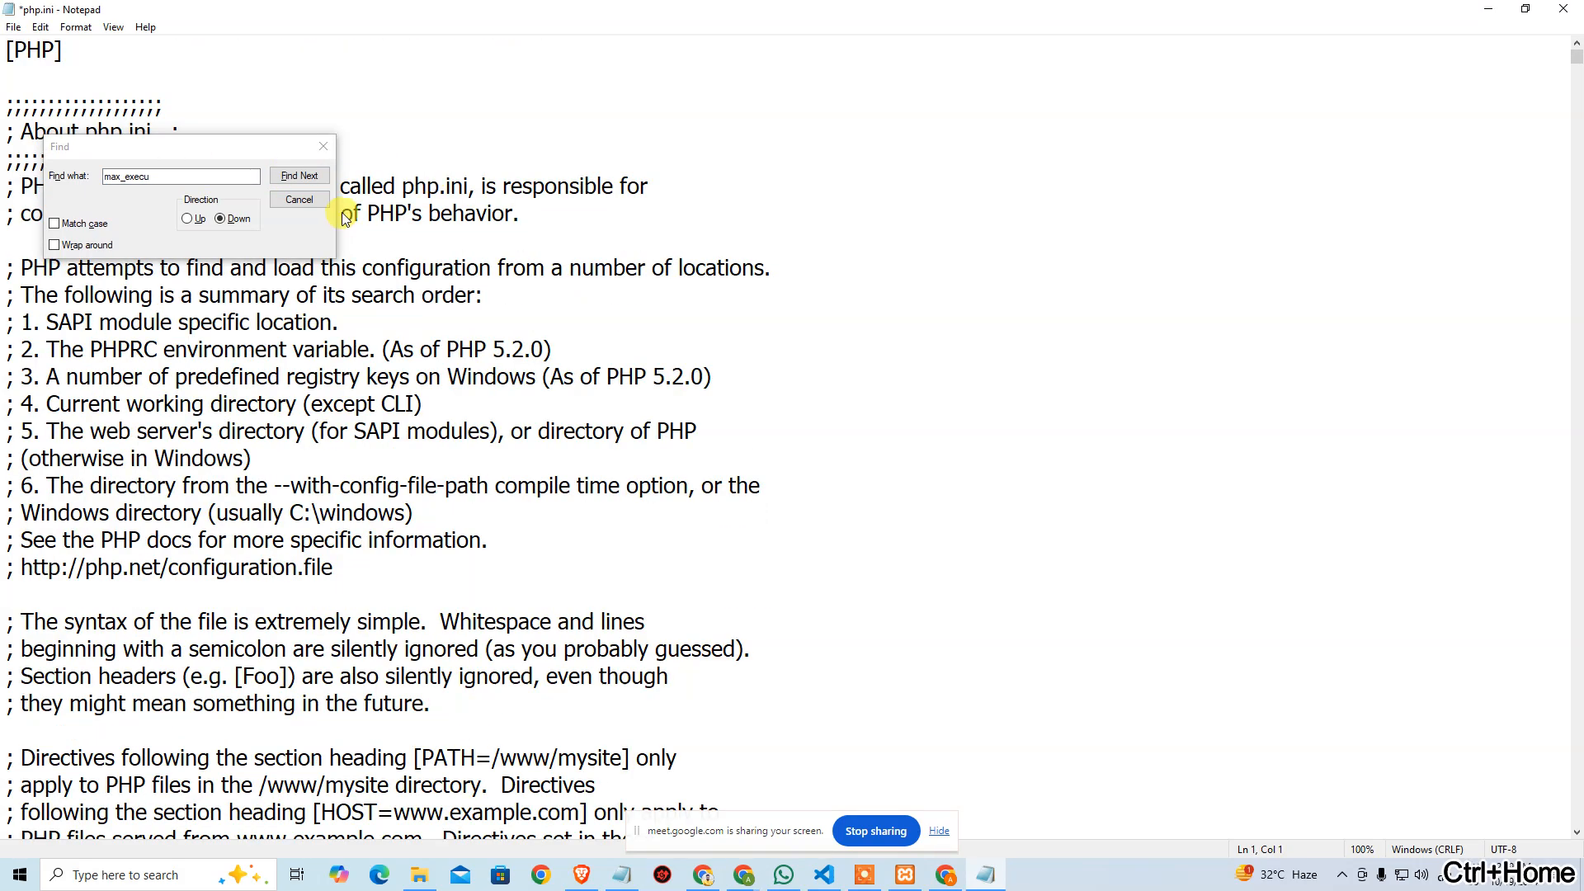
pyautogui.click(300, 176)
pyautogui.press('Escape')
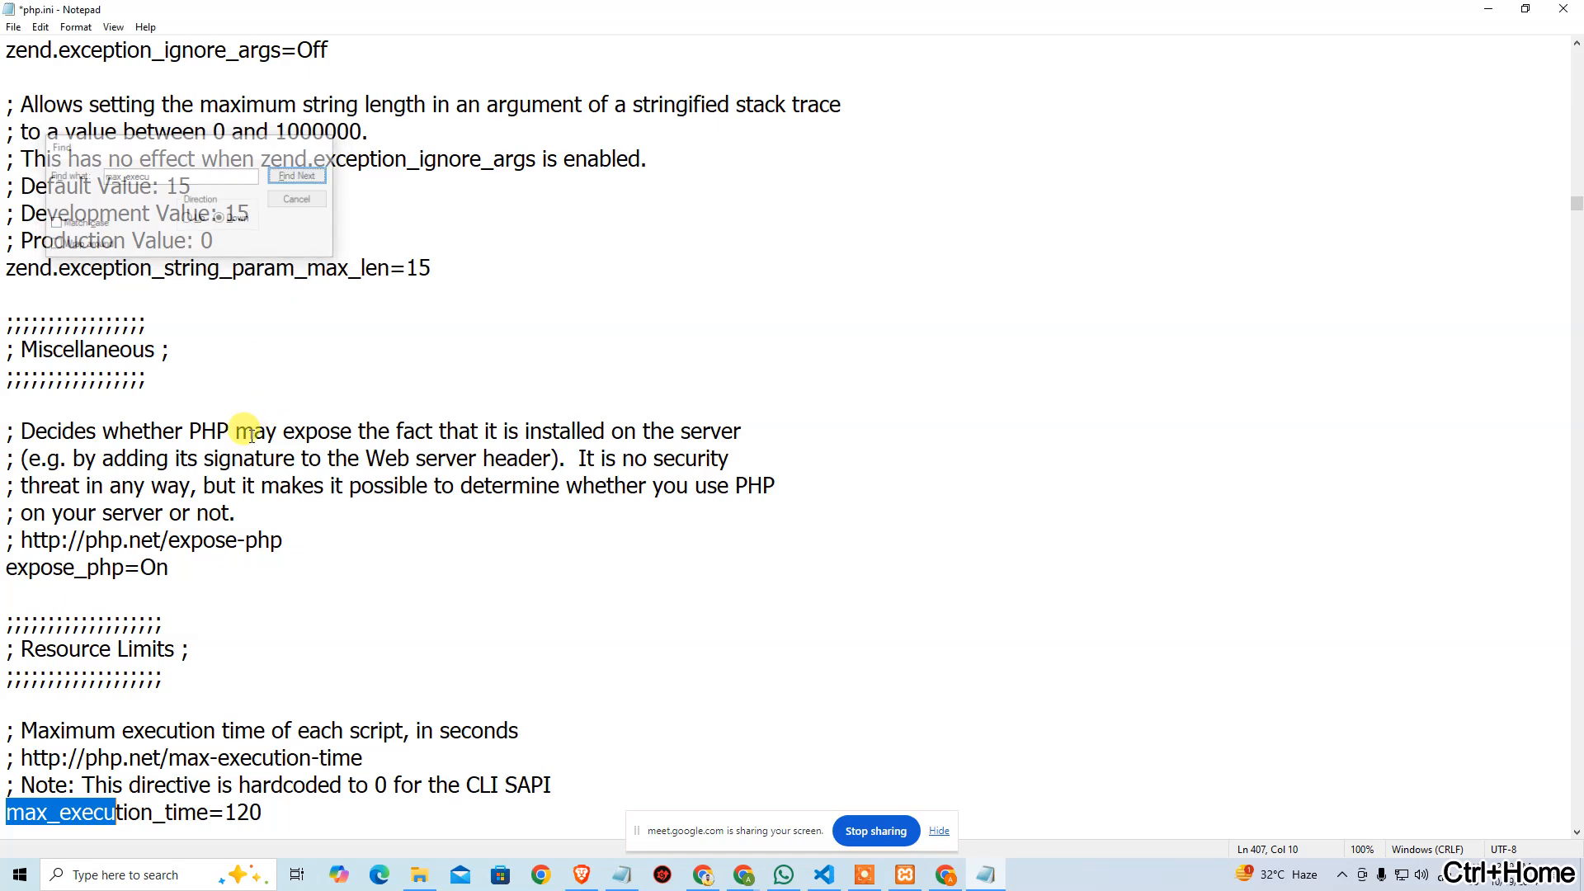
# Change max_execution_time from 120 to 300 and save php.ini
pyautogui.click(272, 812)
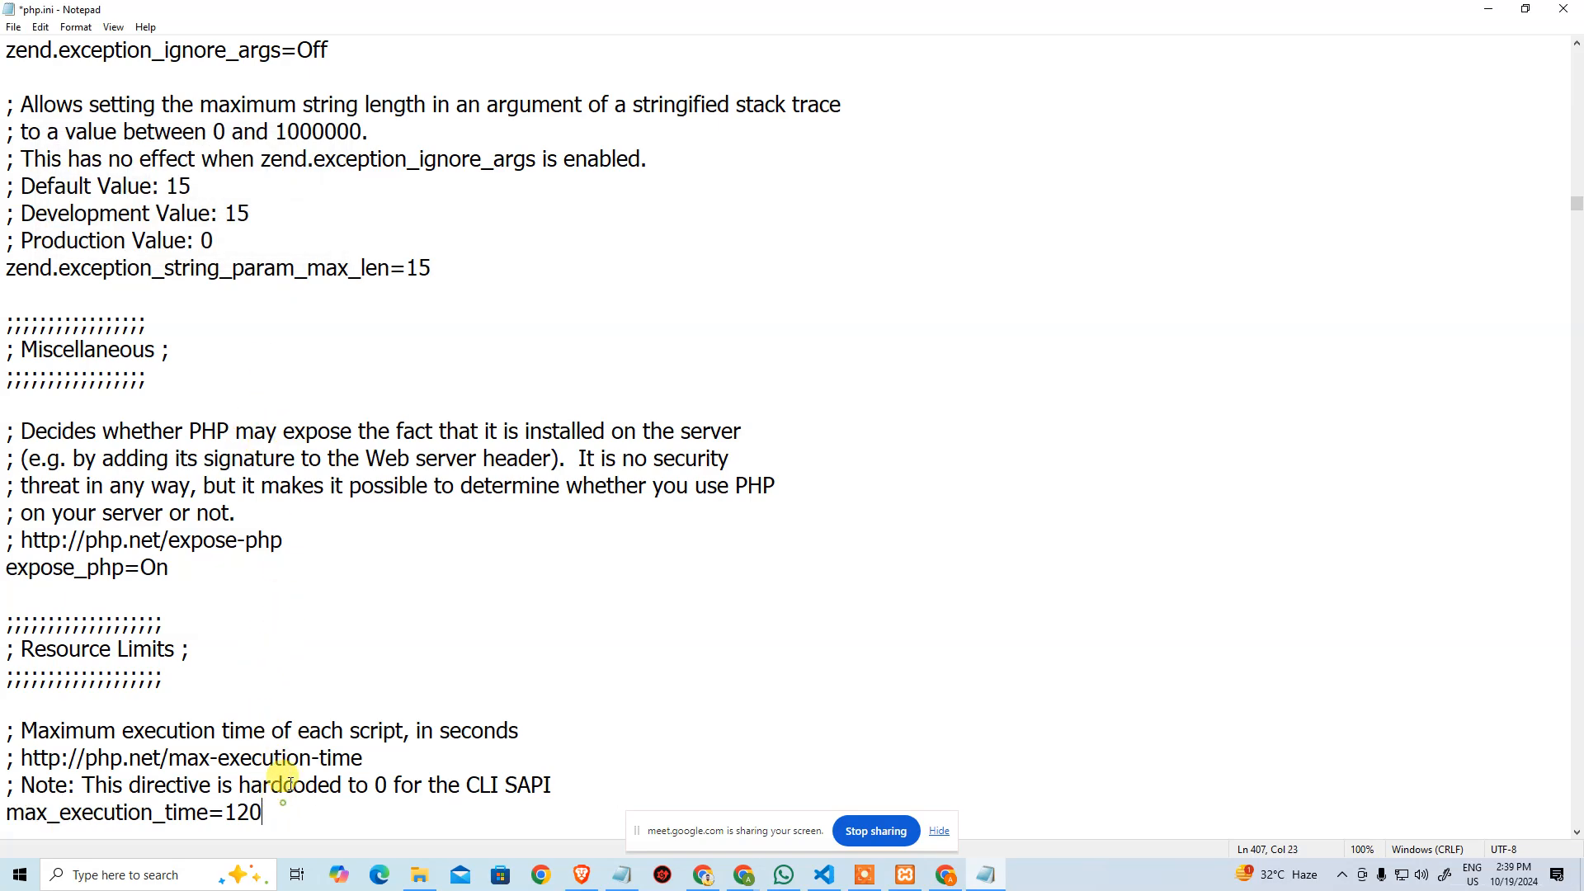
pyautogui.hotkey('shift', 'Left')
pyautogui.hotkey('shift', 'Left')
pyautogui.hotkey('shift', 'Left')
pyautogui.write('300')
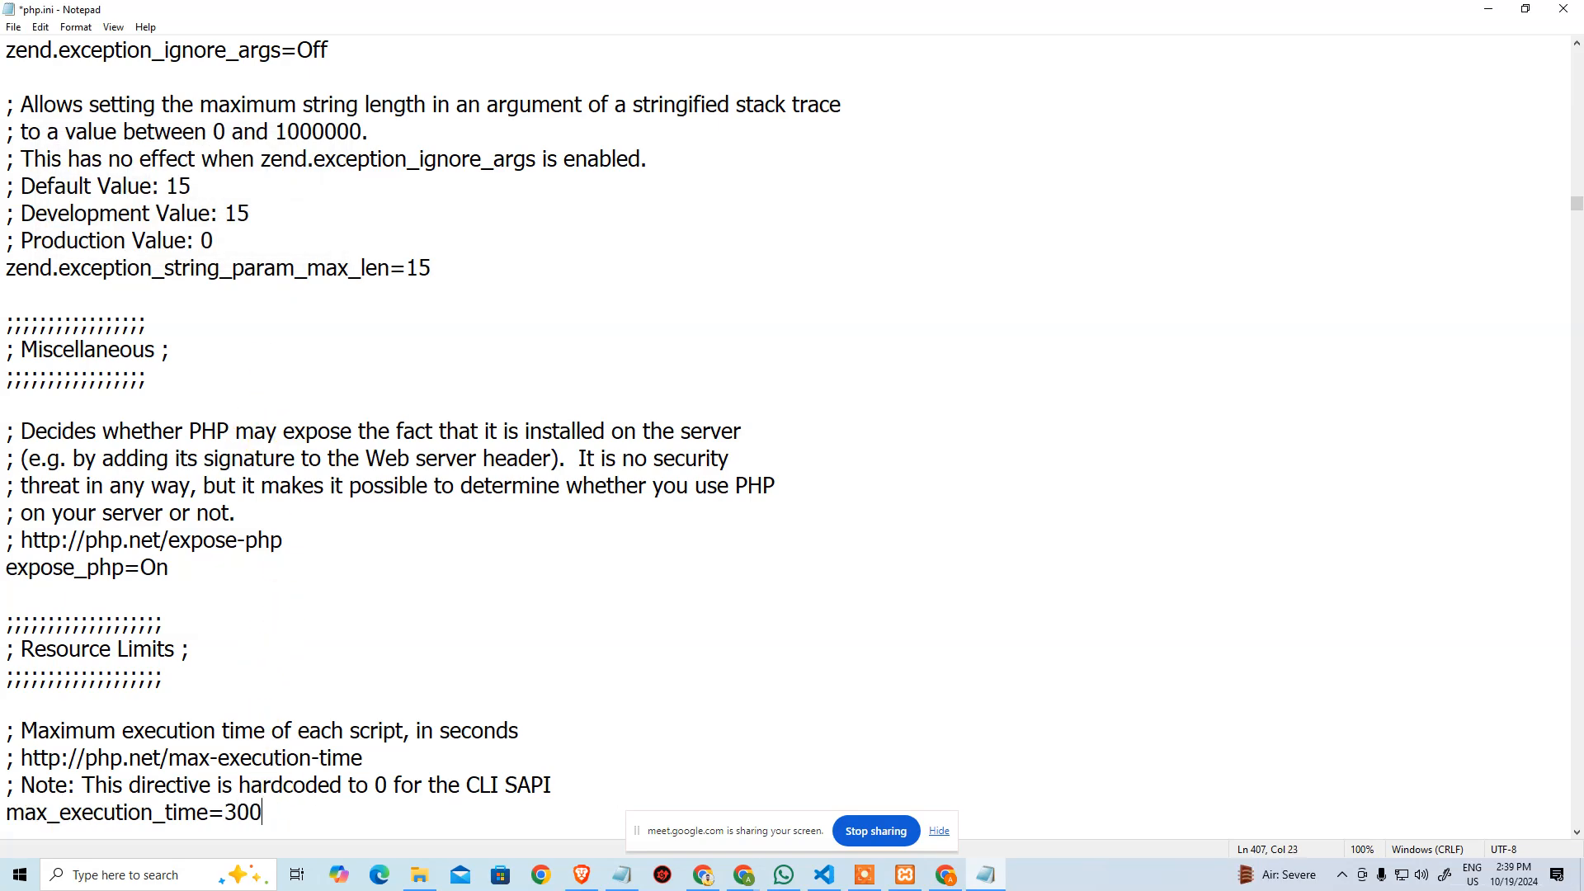
pyautogui.click(373, 656)
pyautogui.hotkey('ctrl', 's')
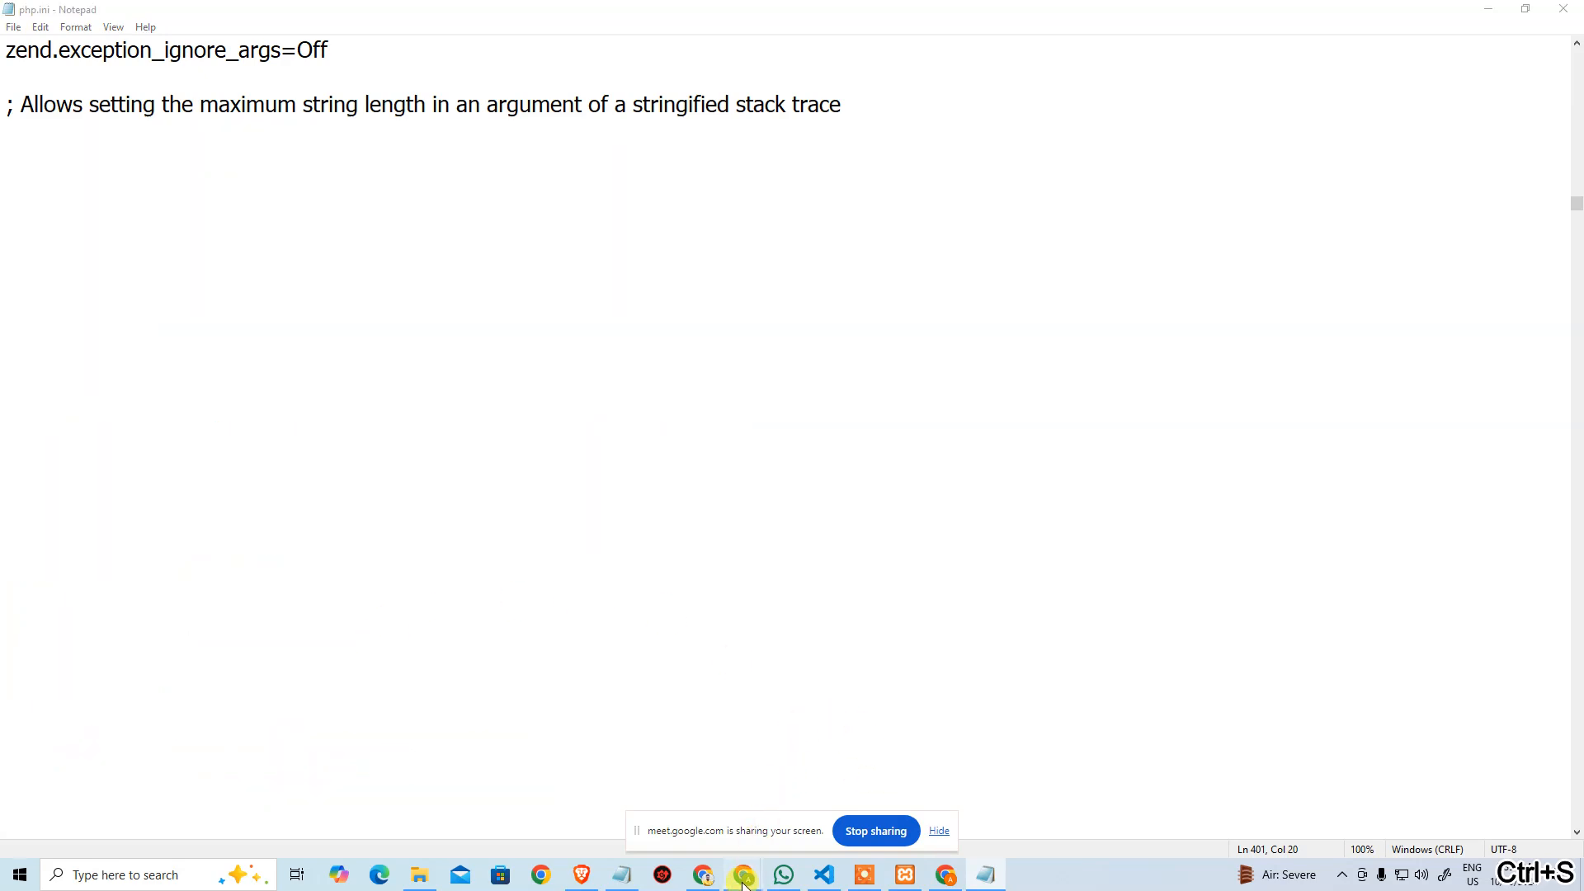
pyautogui.moveTo(742, 873)
pyautogui.click(607, 784)
pyautogui.press('F5')
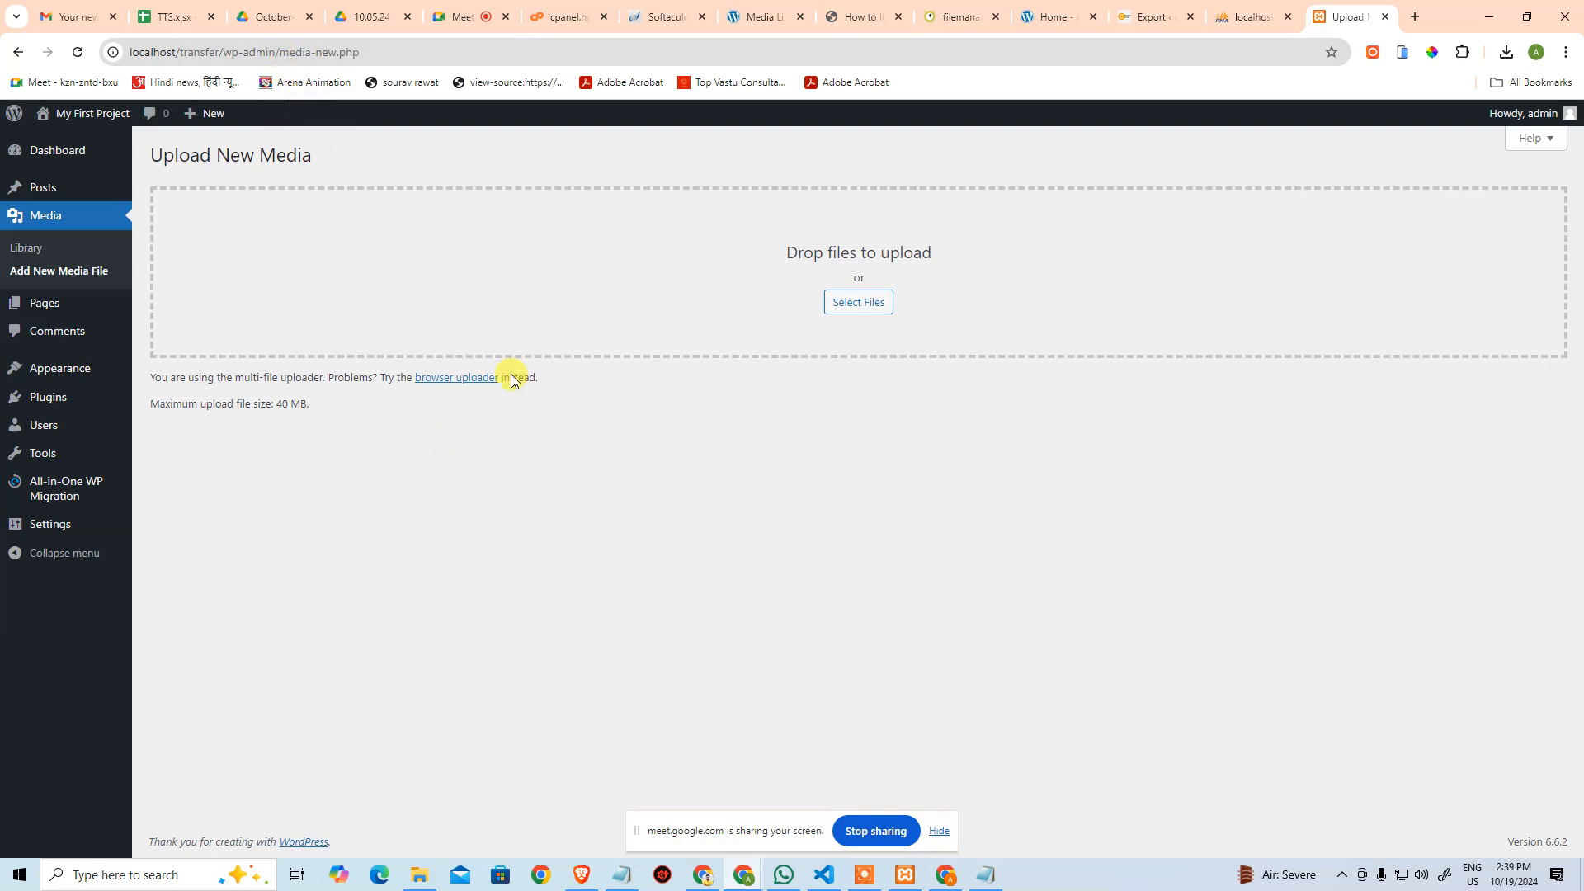
pyautogui.hotkey('alt', 'Tab')
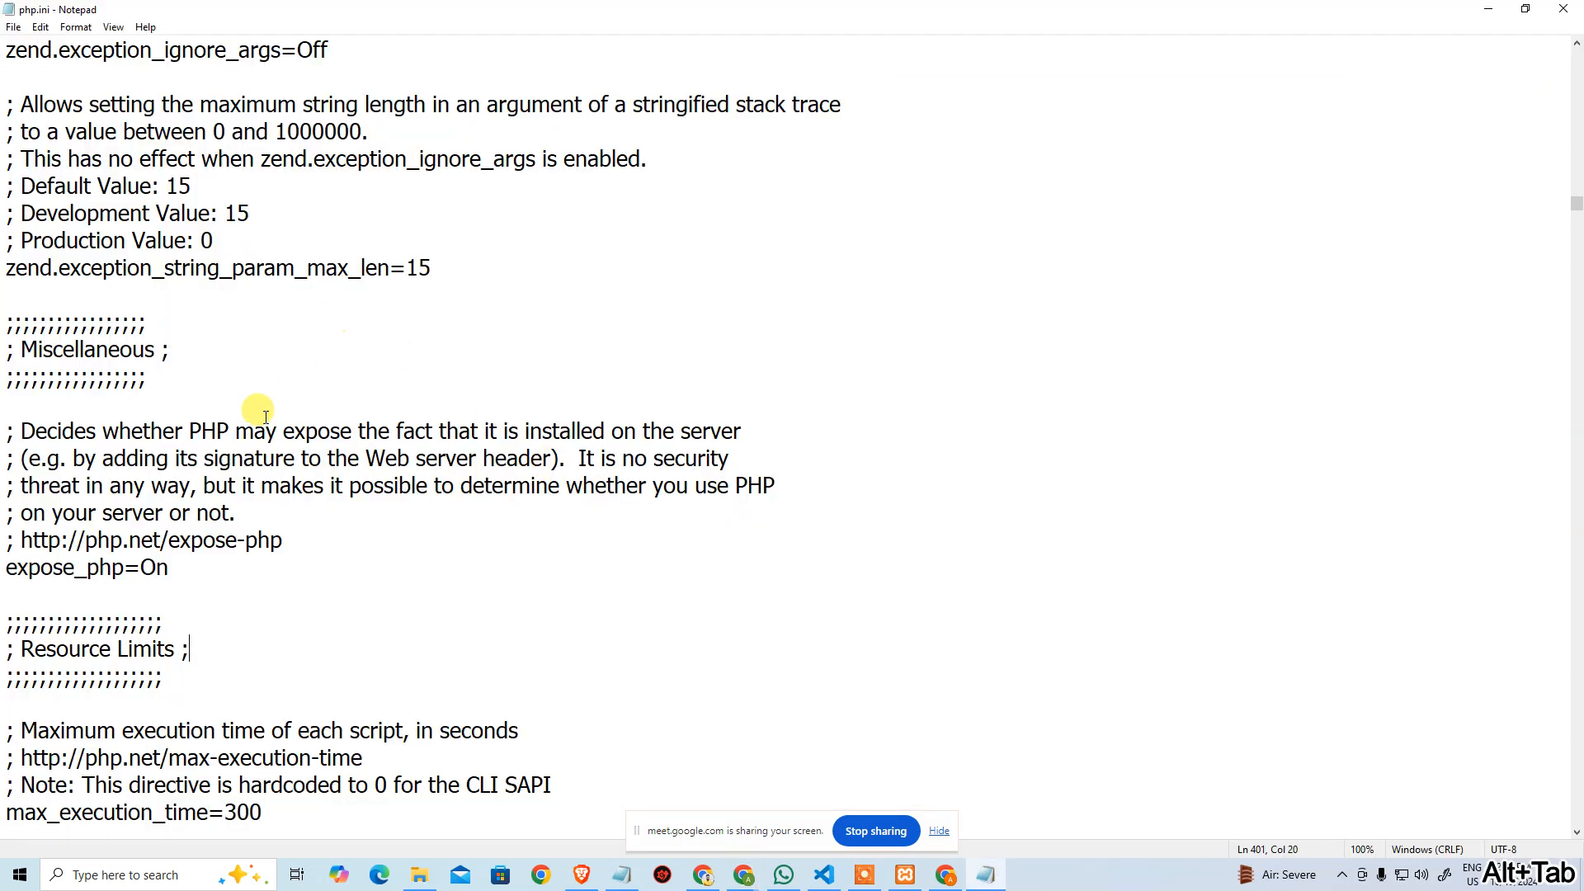
# Scroll back through php.ini to its top and bring up the Find box
pyautogui.scroll(2, 297, 400)
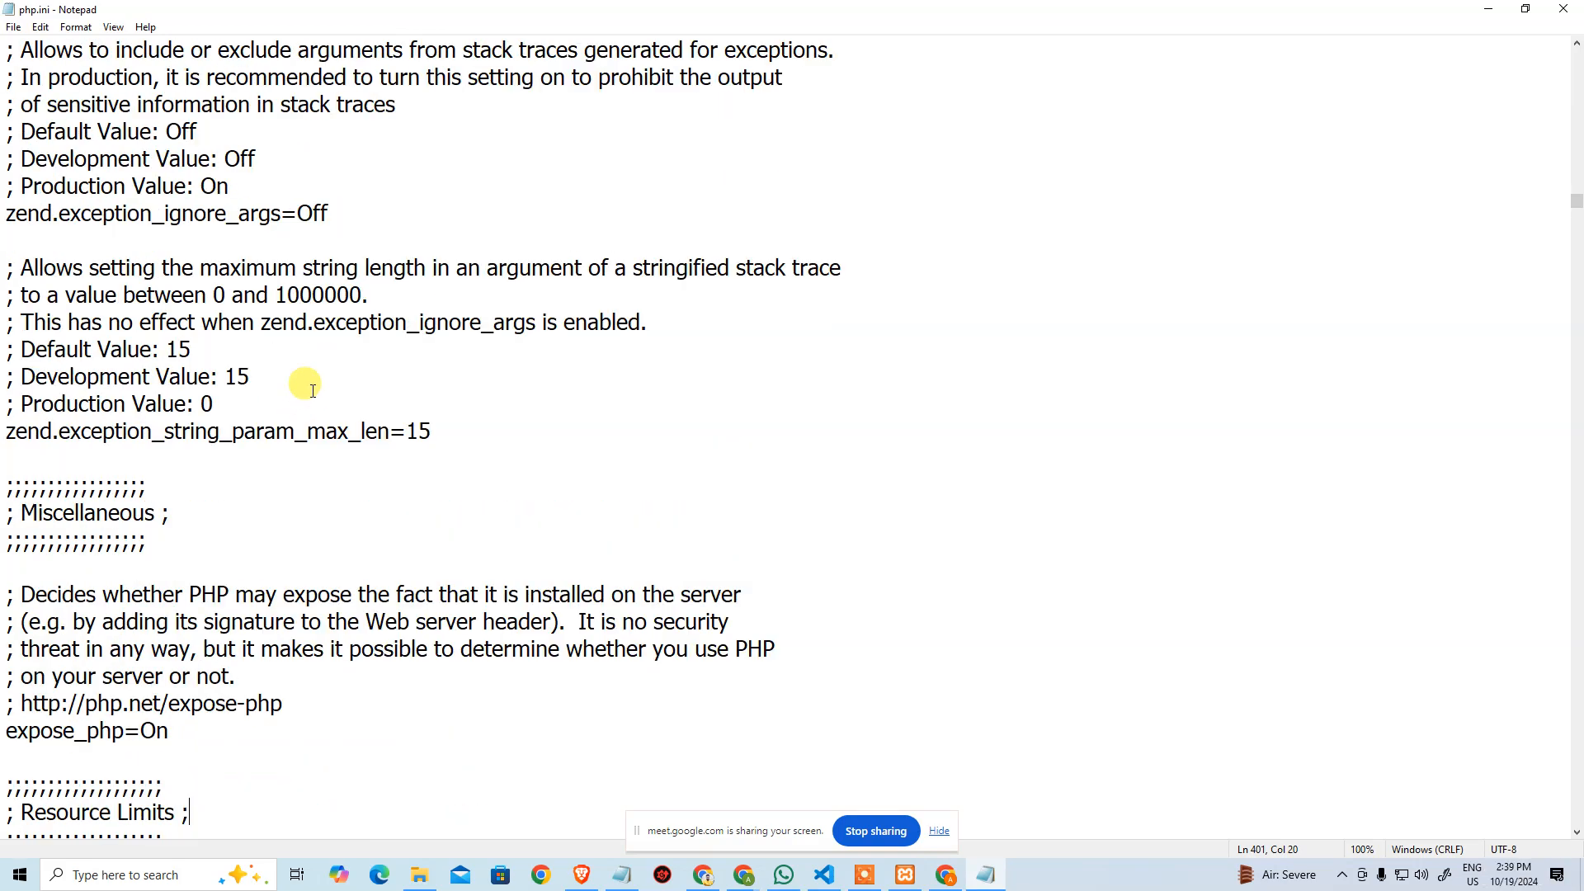
pyautogui.scroll(-5, 313, 390)
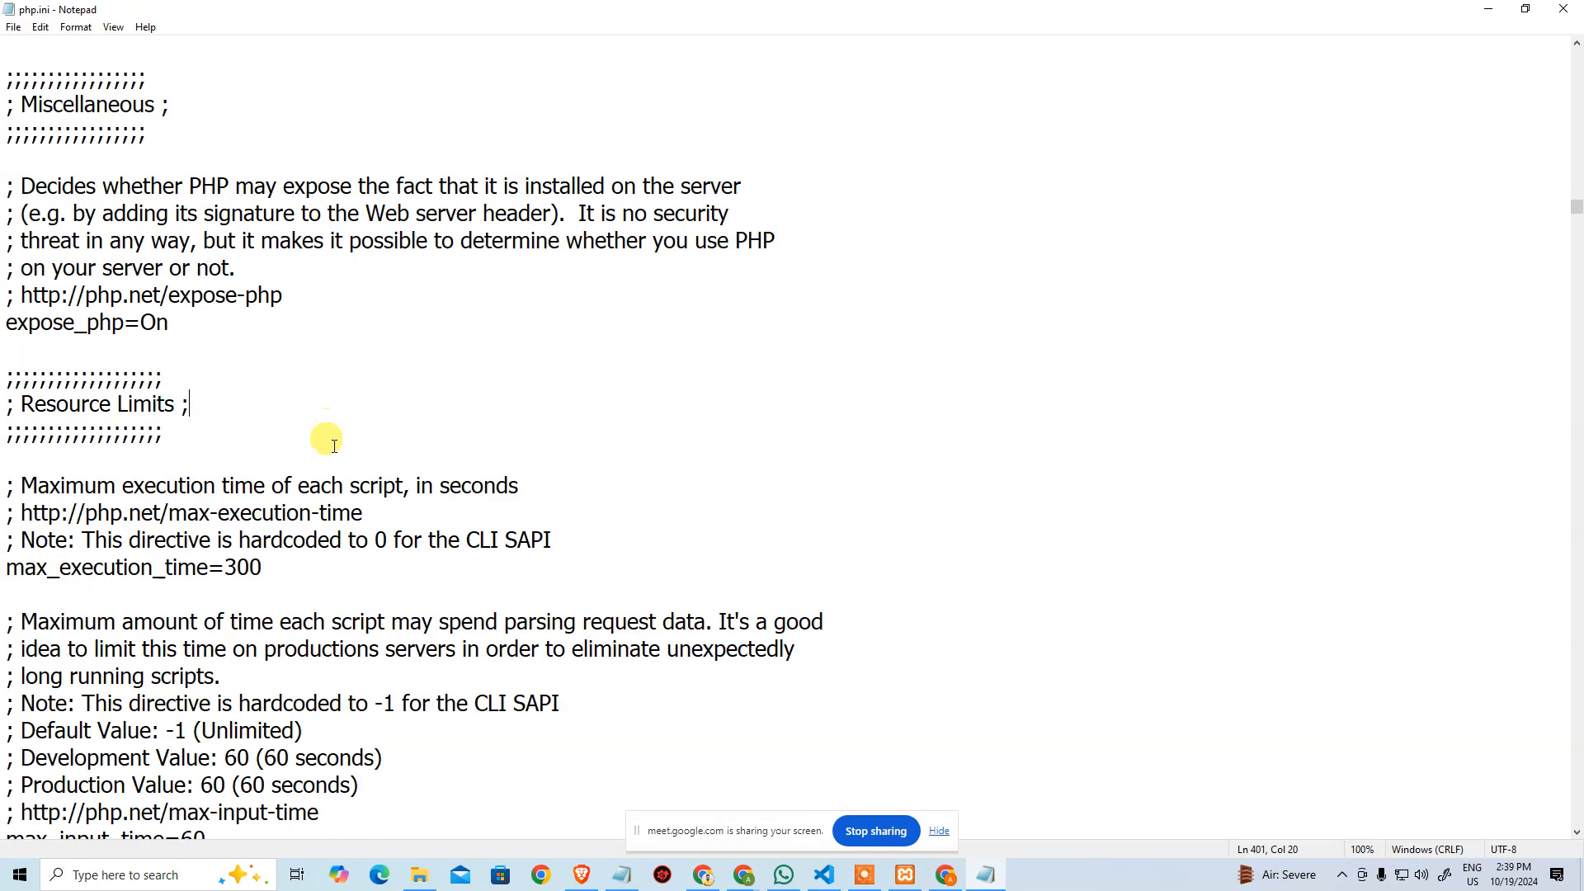
pyautogui.scroll(7, 334, 453)
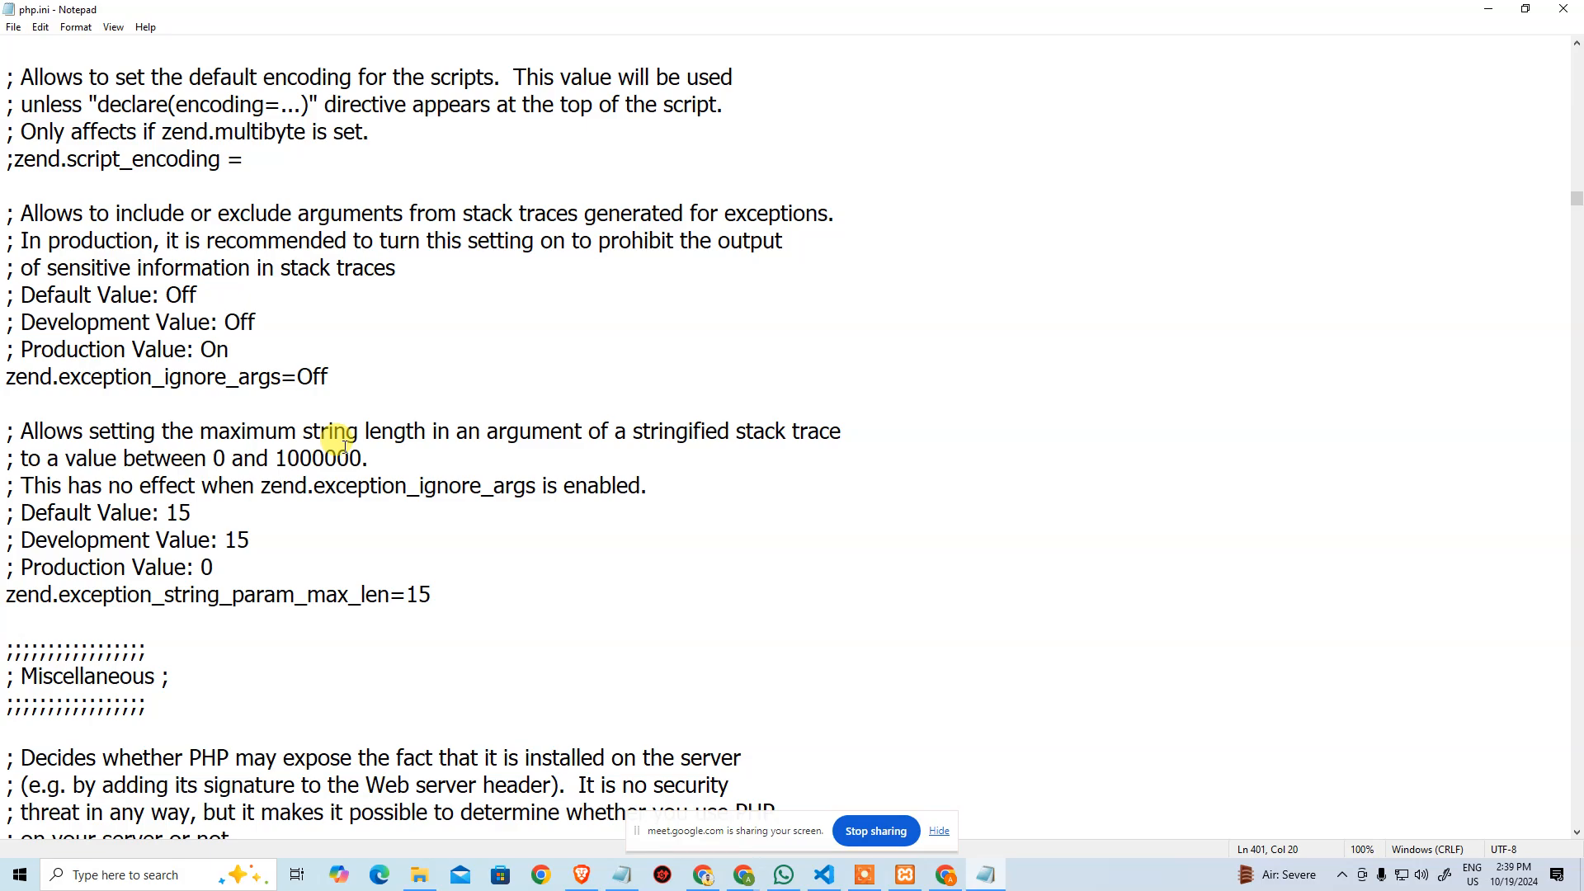
pyautogui.scroll(6, 344, 446)
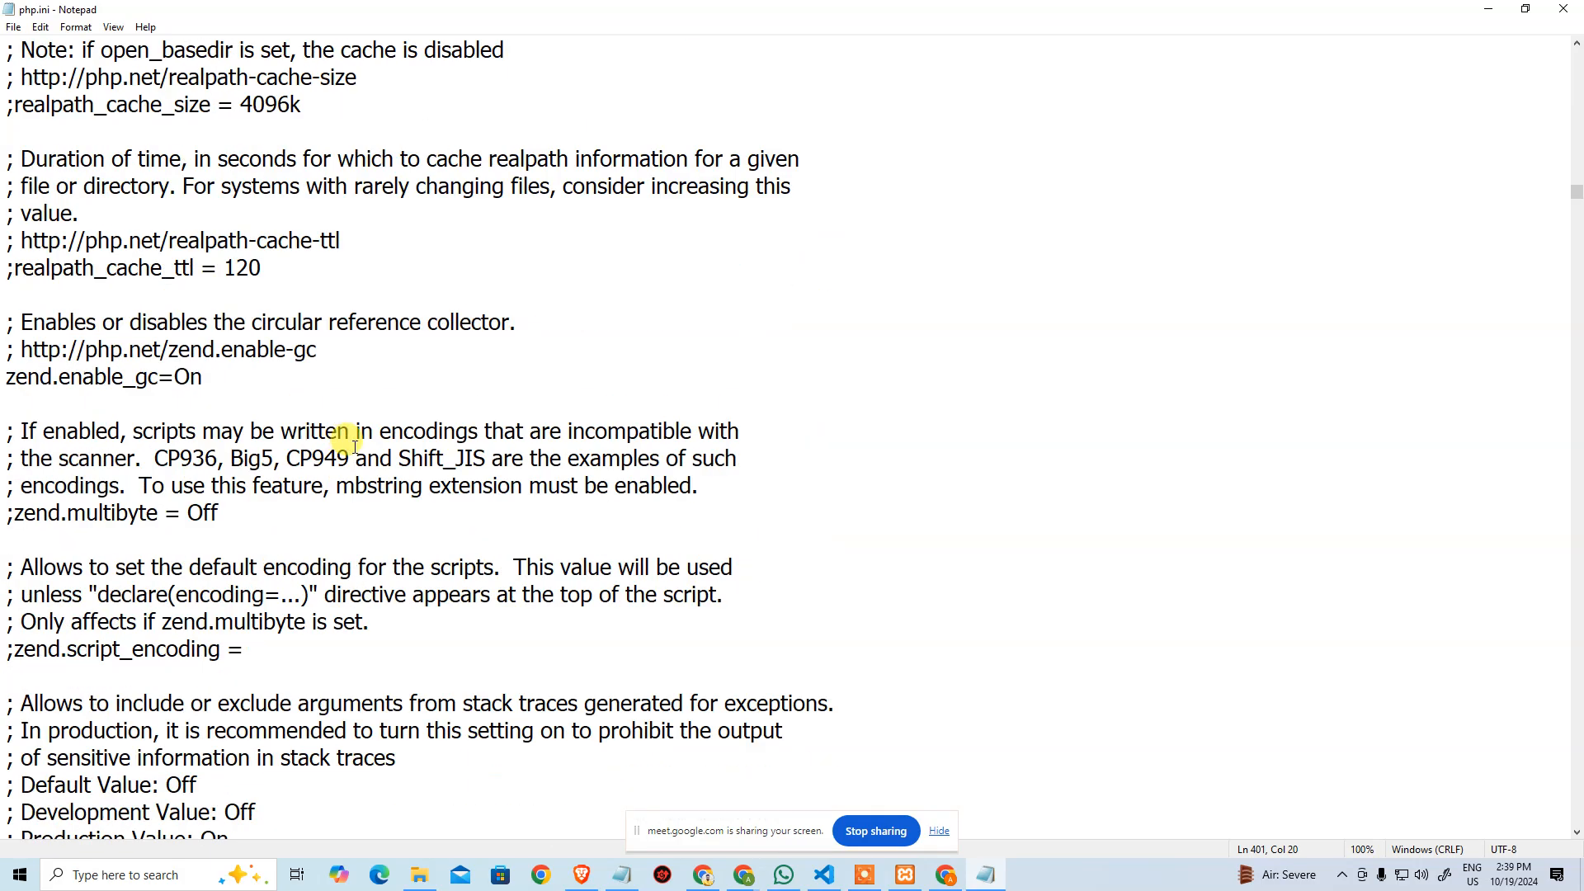
pyautogui.scroll(20, 355, 445)
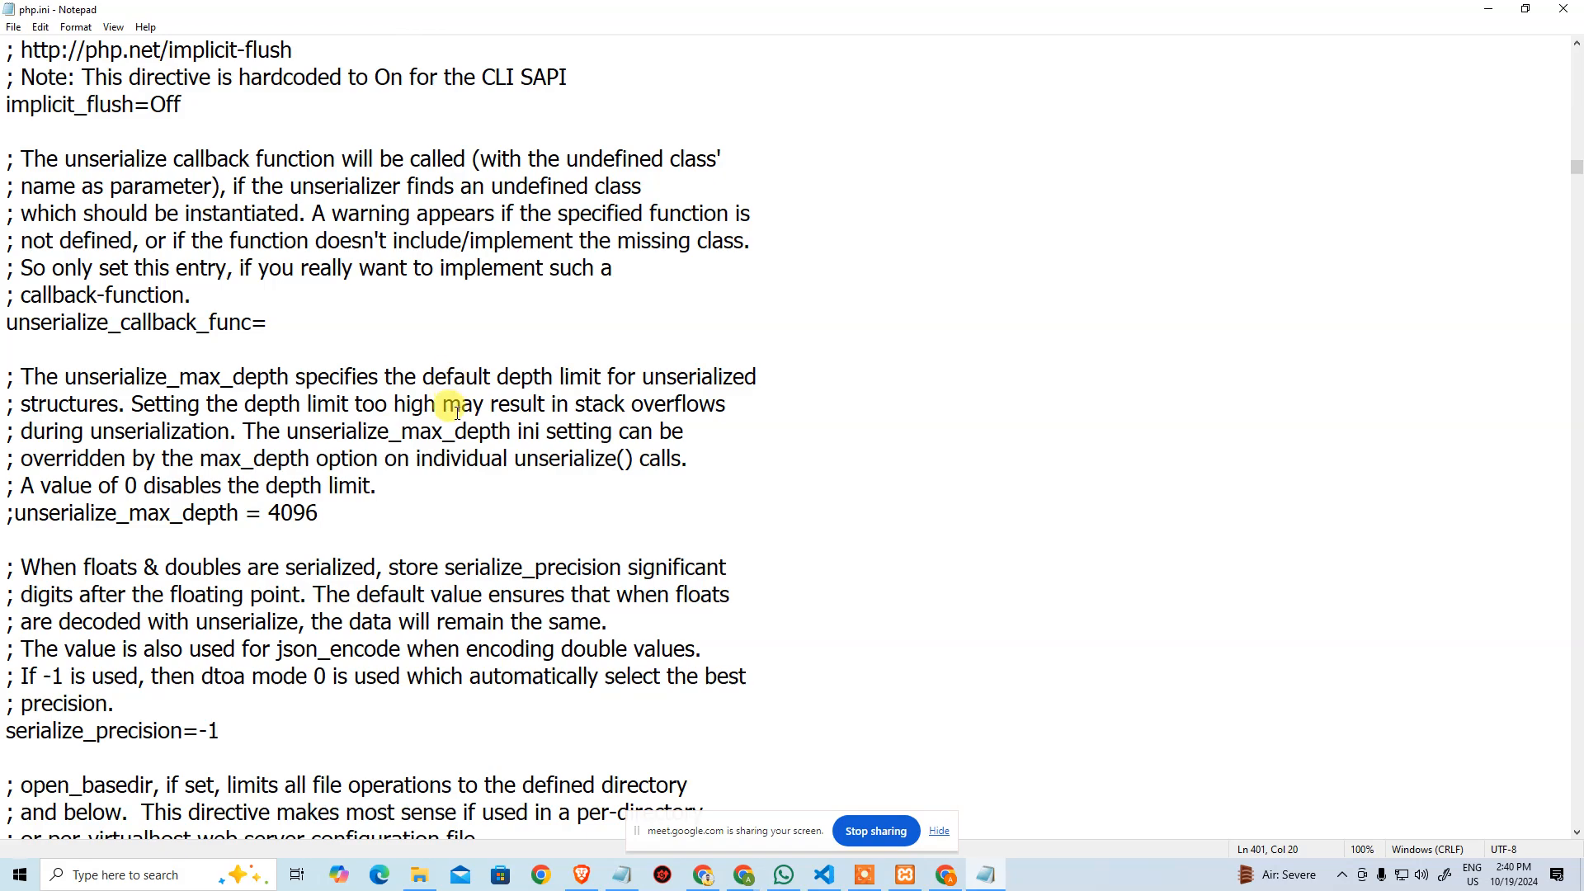
pyautogui.scroll(-16, 495, 417)
pyautogui.click(512, 412)
pyautogui.scroll(-15, 520, 428)
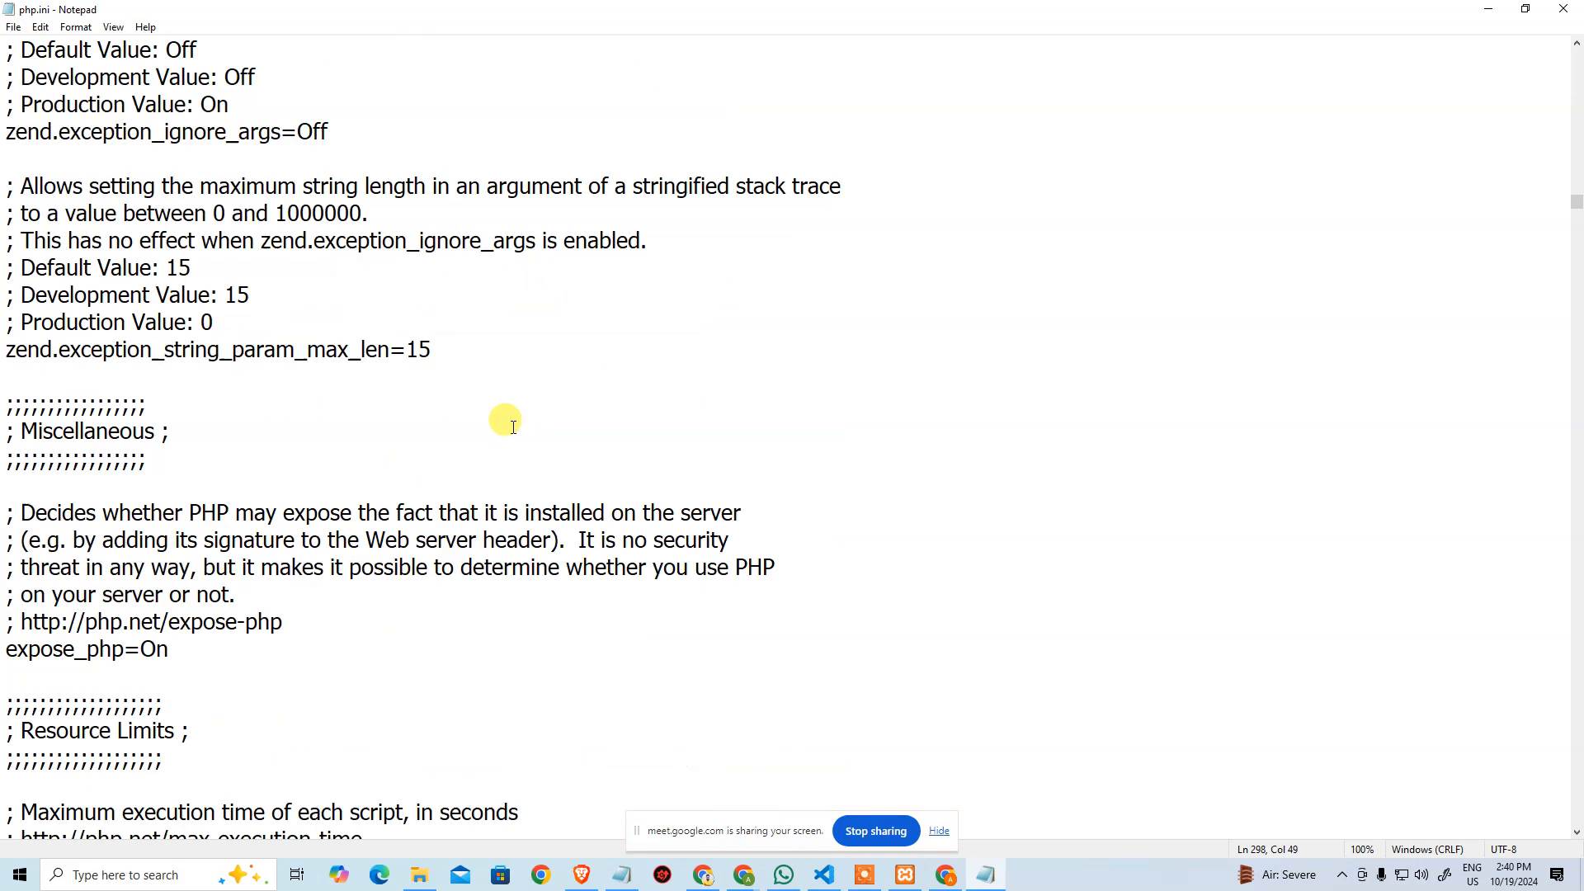
pyautogui.click(507, 421)
pyautogui.hotkey('ctrl', 'Home')
pyautogui.hotkey('ctrl', 'f')
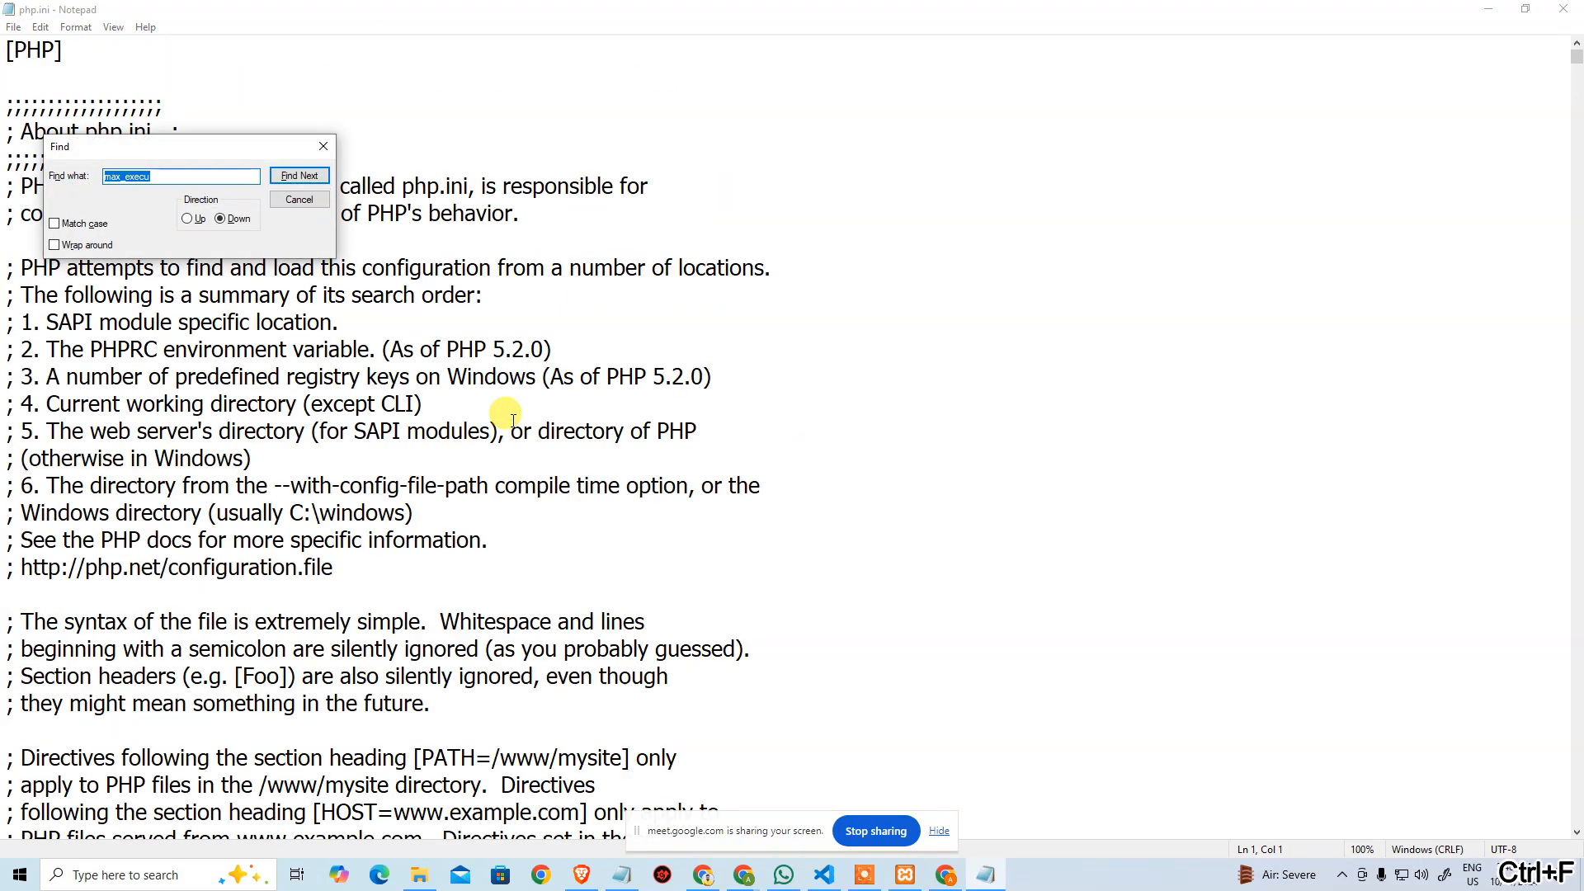
# Search php.ini for 'upl' and step through the matches to the upload_max_filesize line
pyautogui.write('upload')
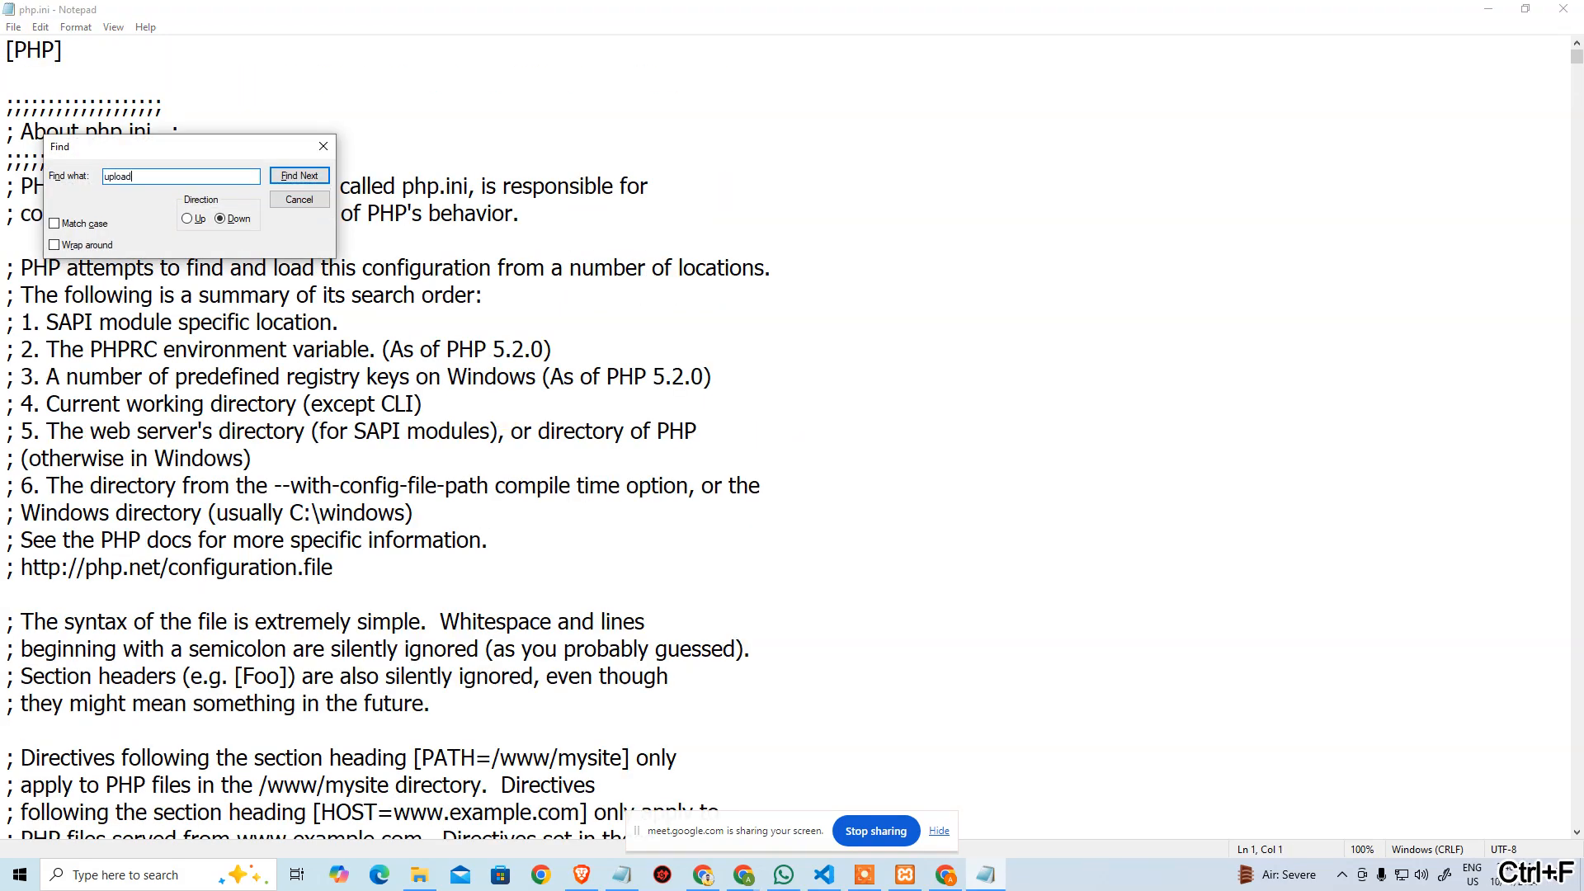
pyautogui.press('Return')
pyautogui.press('Return')
pyautogui.press('Return')
pyautogui.press('Return')
pyautogui.press('Return')
pyautogui.press('Return')
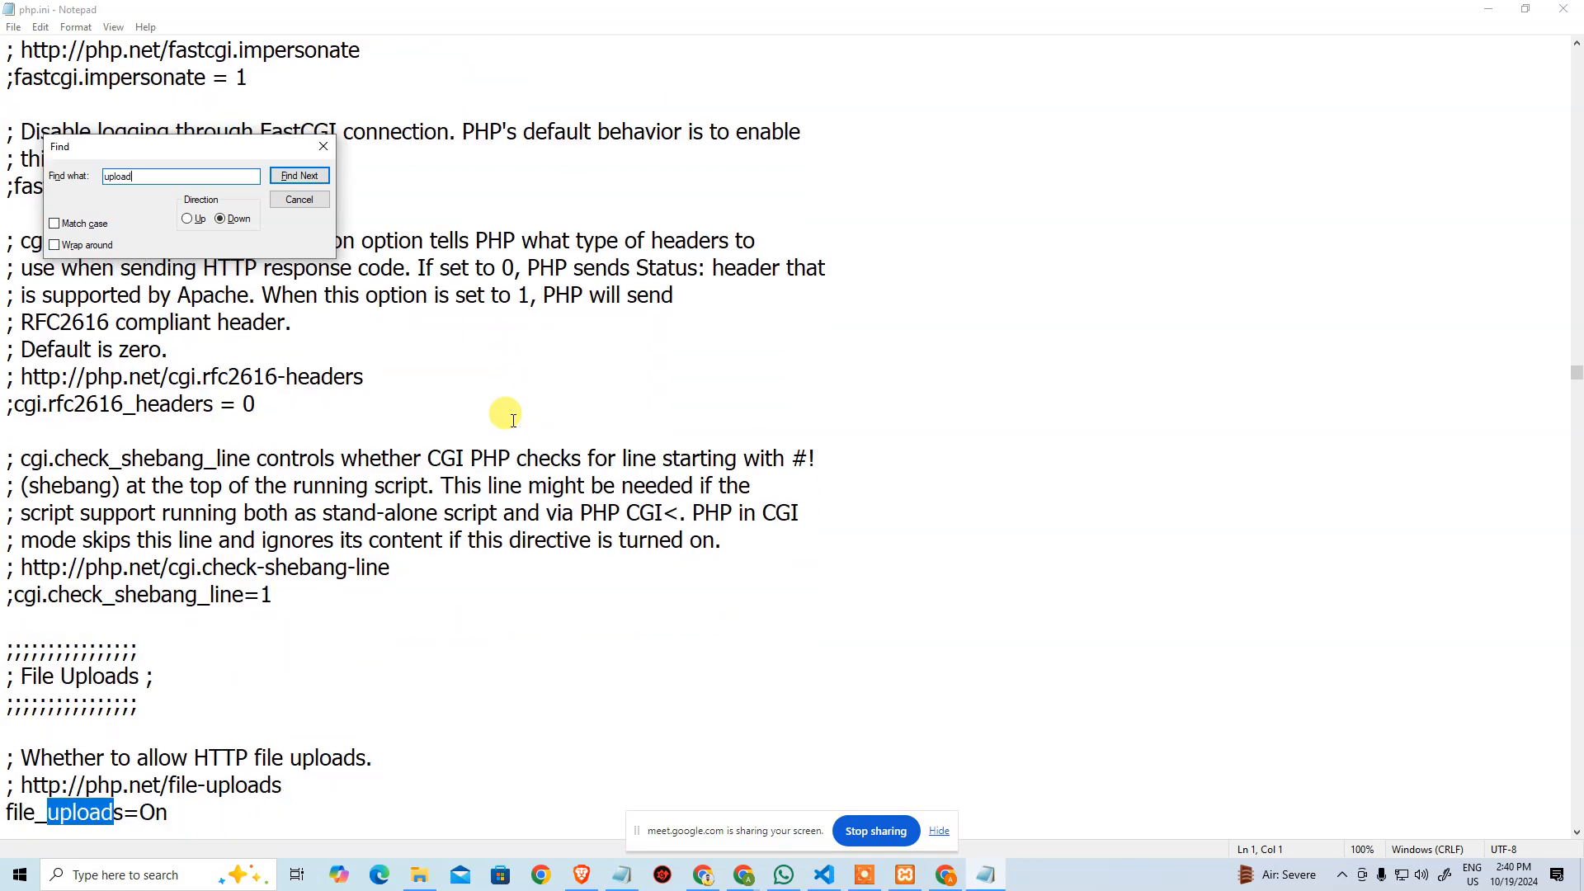
pyautogui.press('Return')
pyautogui.press('Return')
pyautogui.press('Return')
pyautogui.press('Return')
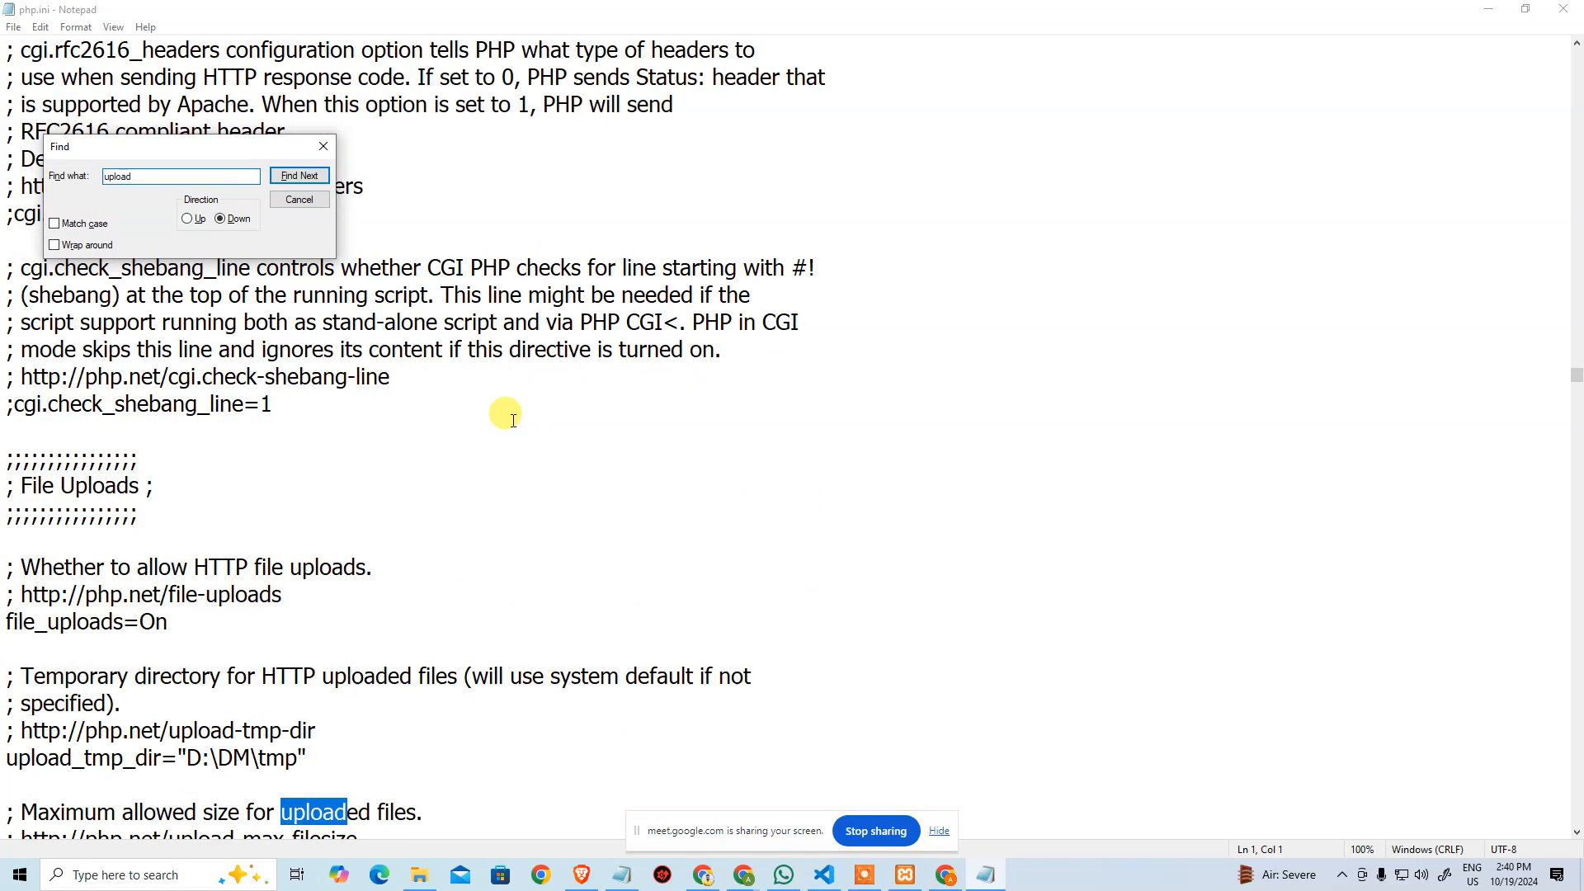
pyautogui.press('Return')
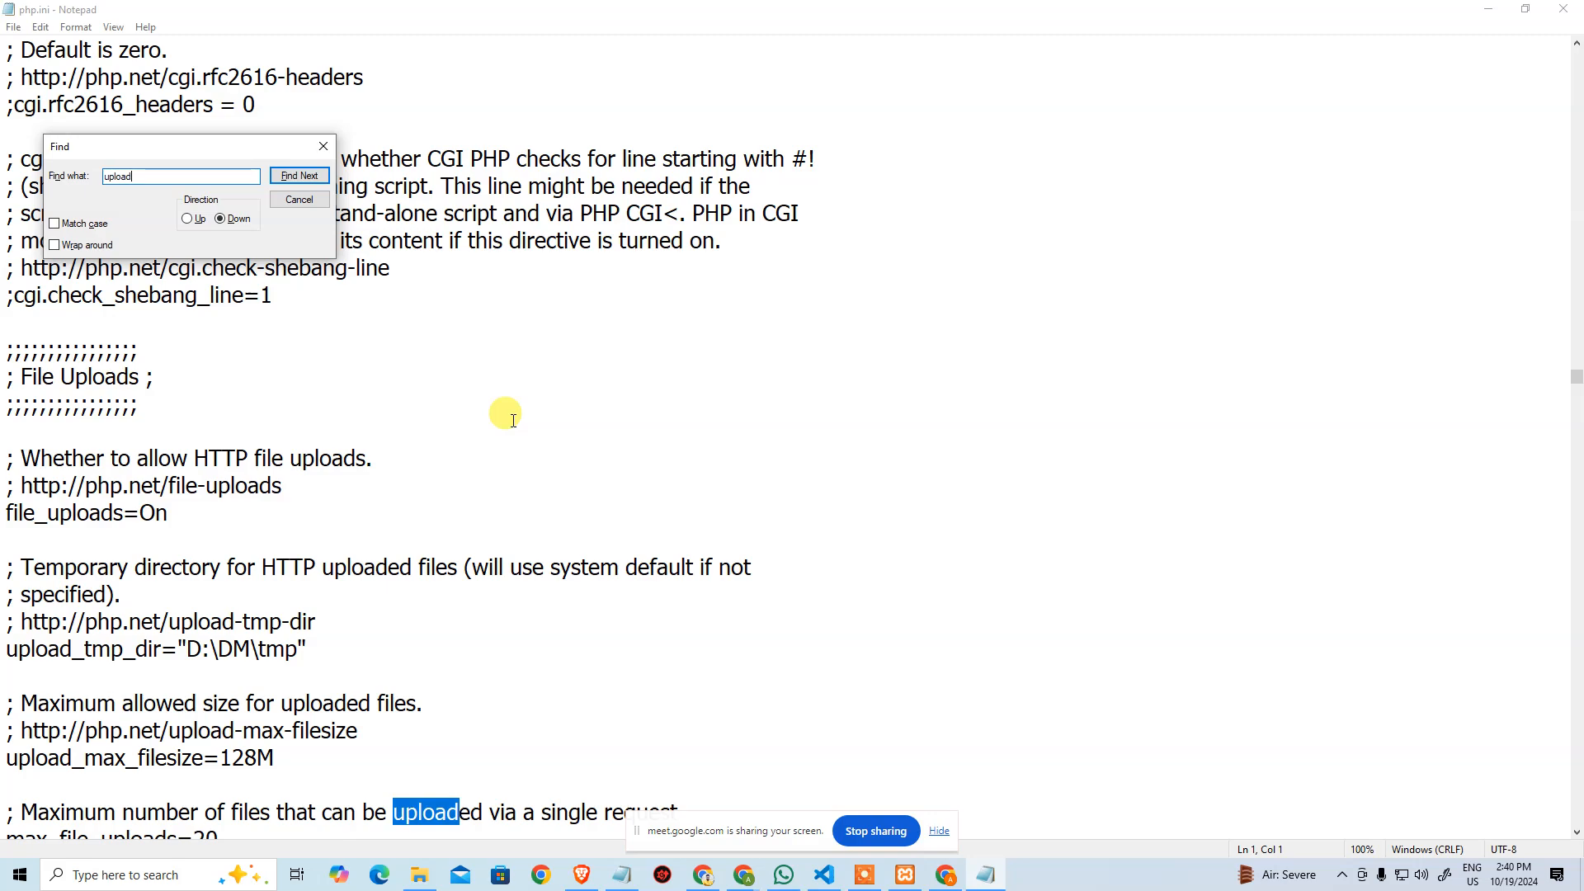
pyautogui.press('Return')
pyautogui.press('Return')
pyautogui.press('Return')
pyautogui.press('Return')
pyautogui.press('Return')
pyautogui.press('Return')
pyautogui.press('Return')
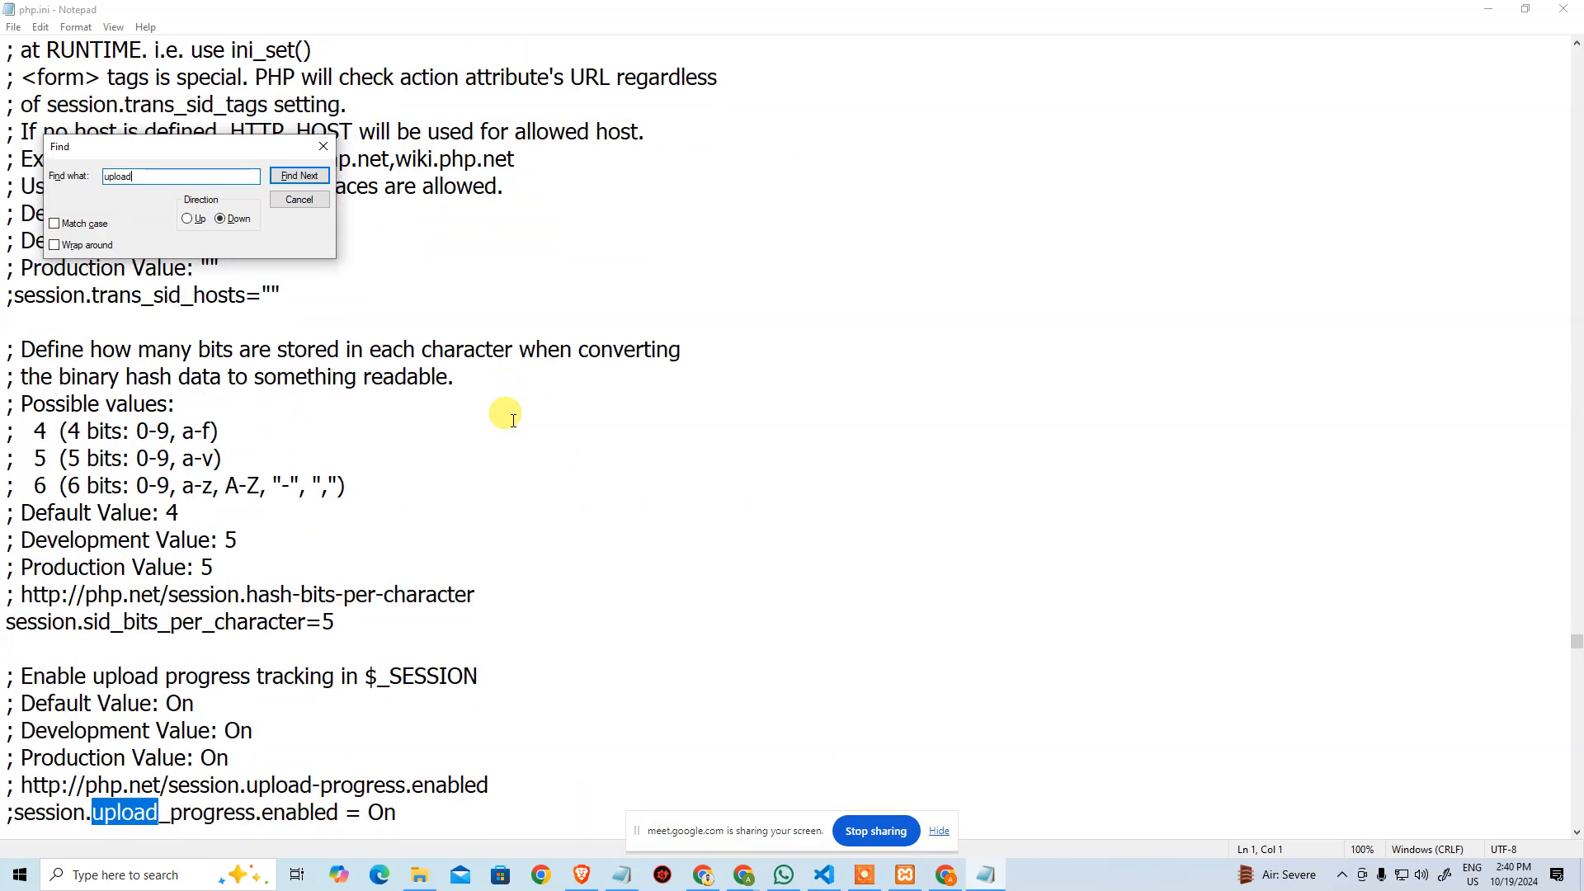
pyautogui.press('Return')
pyautogui.press('Return')
pyautogui.press('Return')
pyautogui.press('Return')
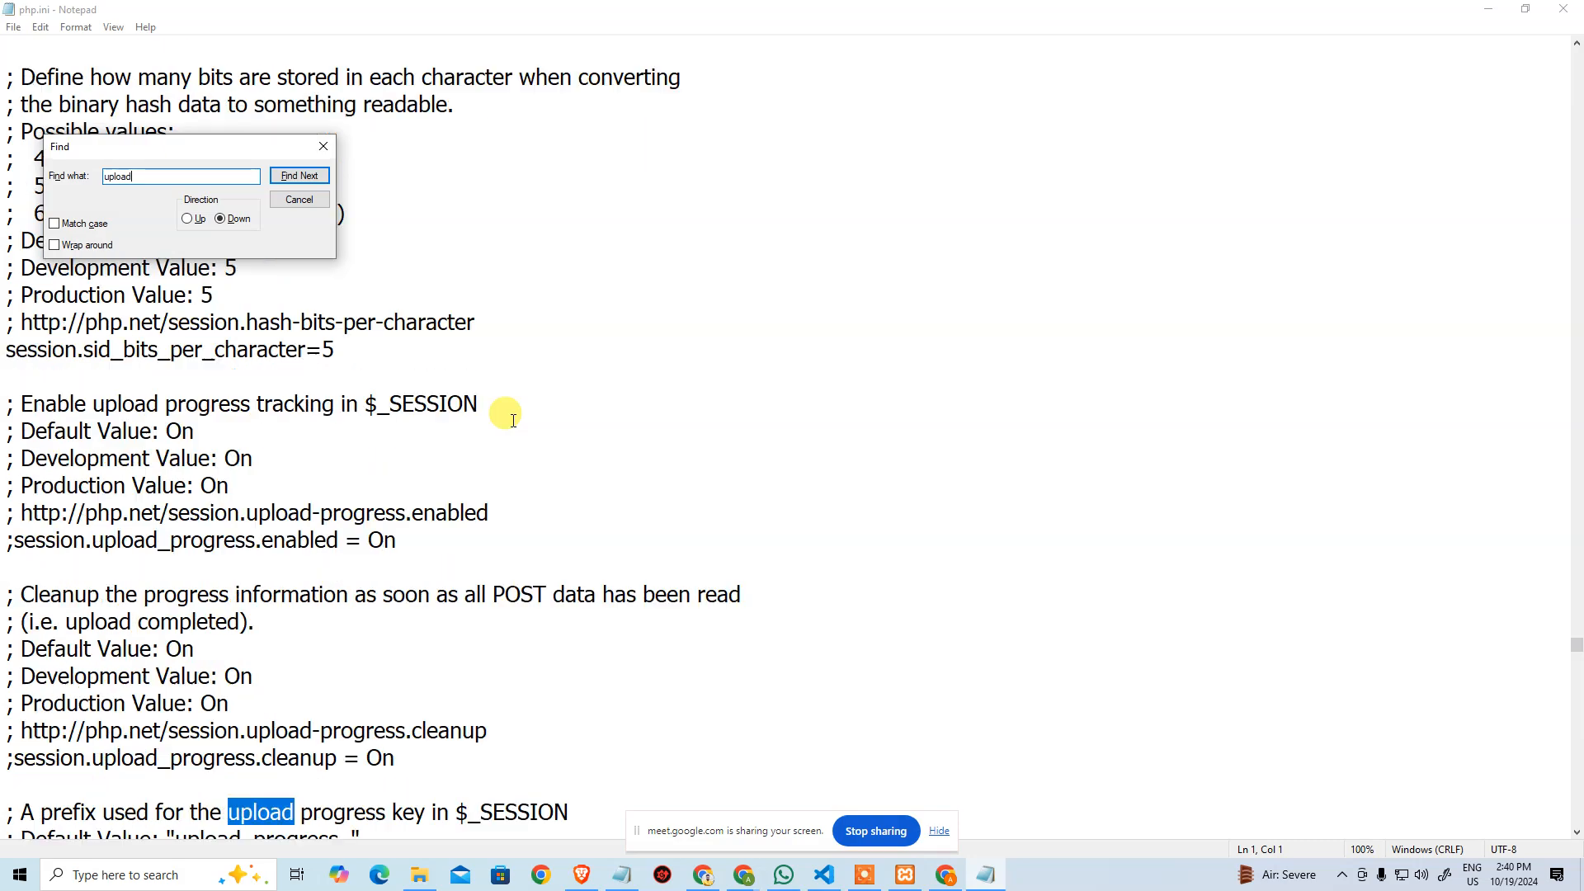
pyautogui.press('Return')
pyautogui.press('Return')
pyautogui.press('Return')
pyautogui.press('Return')
pyautogui.press('Return')
pyautogui.press('Return')
pyautogui.press('Return')
pyautogui.press('Return')
pyautogui.press('Return')
pyautogui.press('Return')
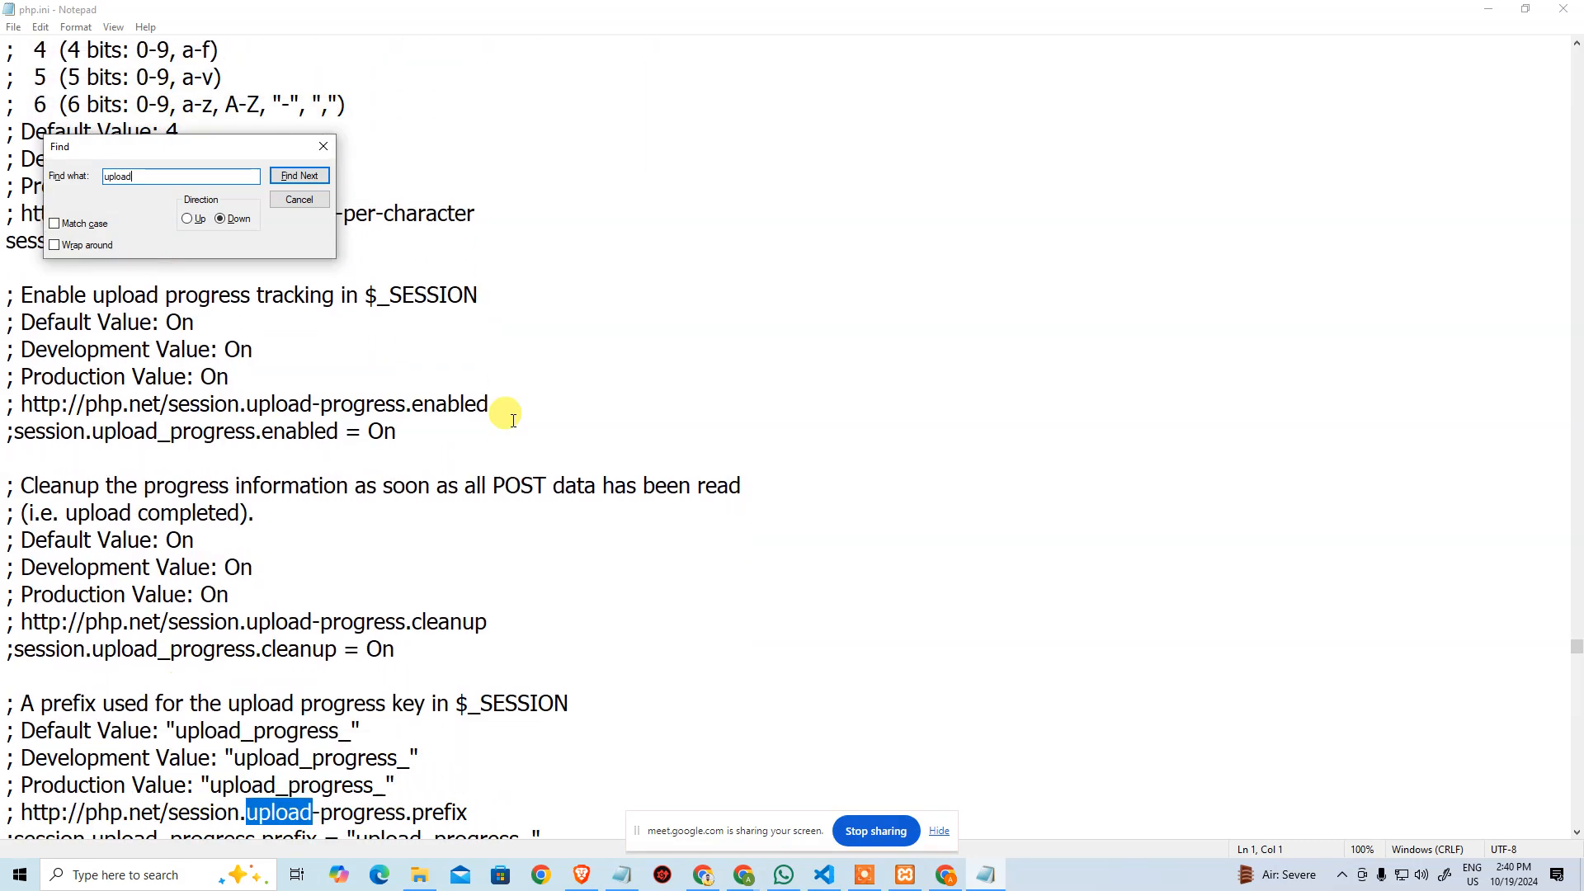
pyautogui.press('Return')
pyautogui.press('Return')
pyautogui.press('Return')
pyautogui.press('Return')
pyautogui.press('Return')
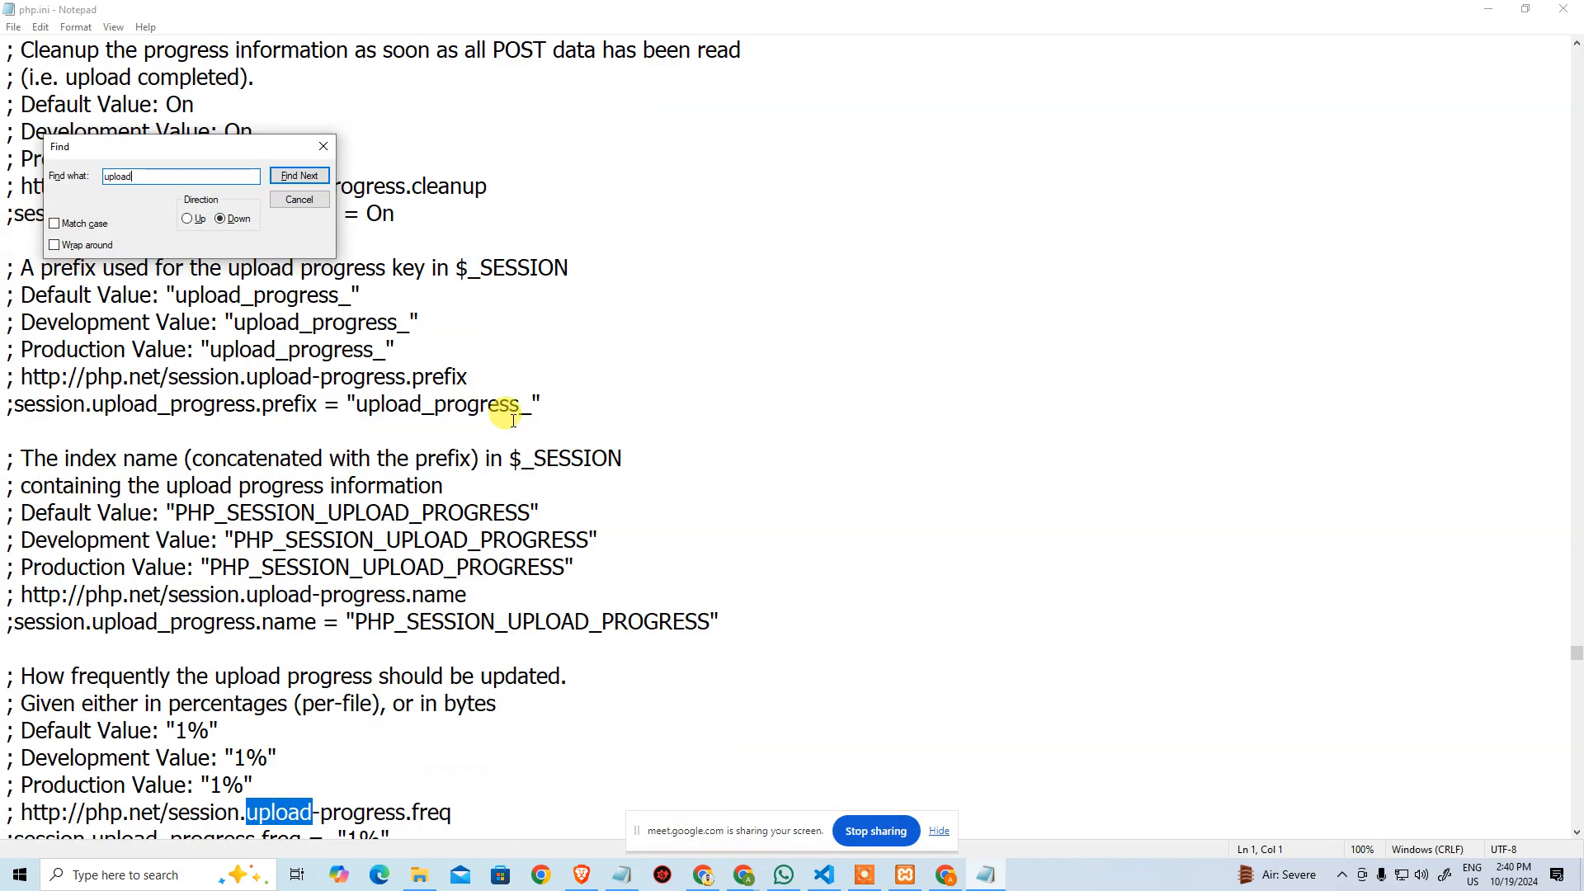
pyautogui.press('Escape')
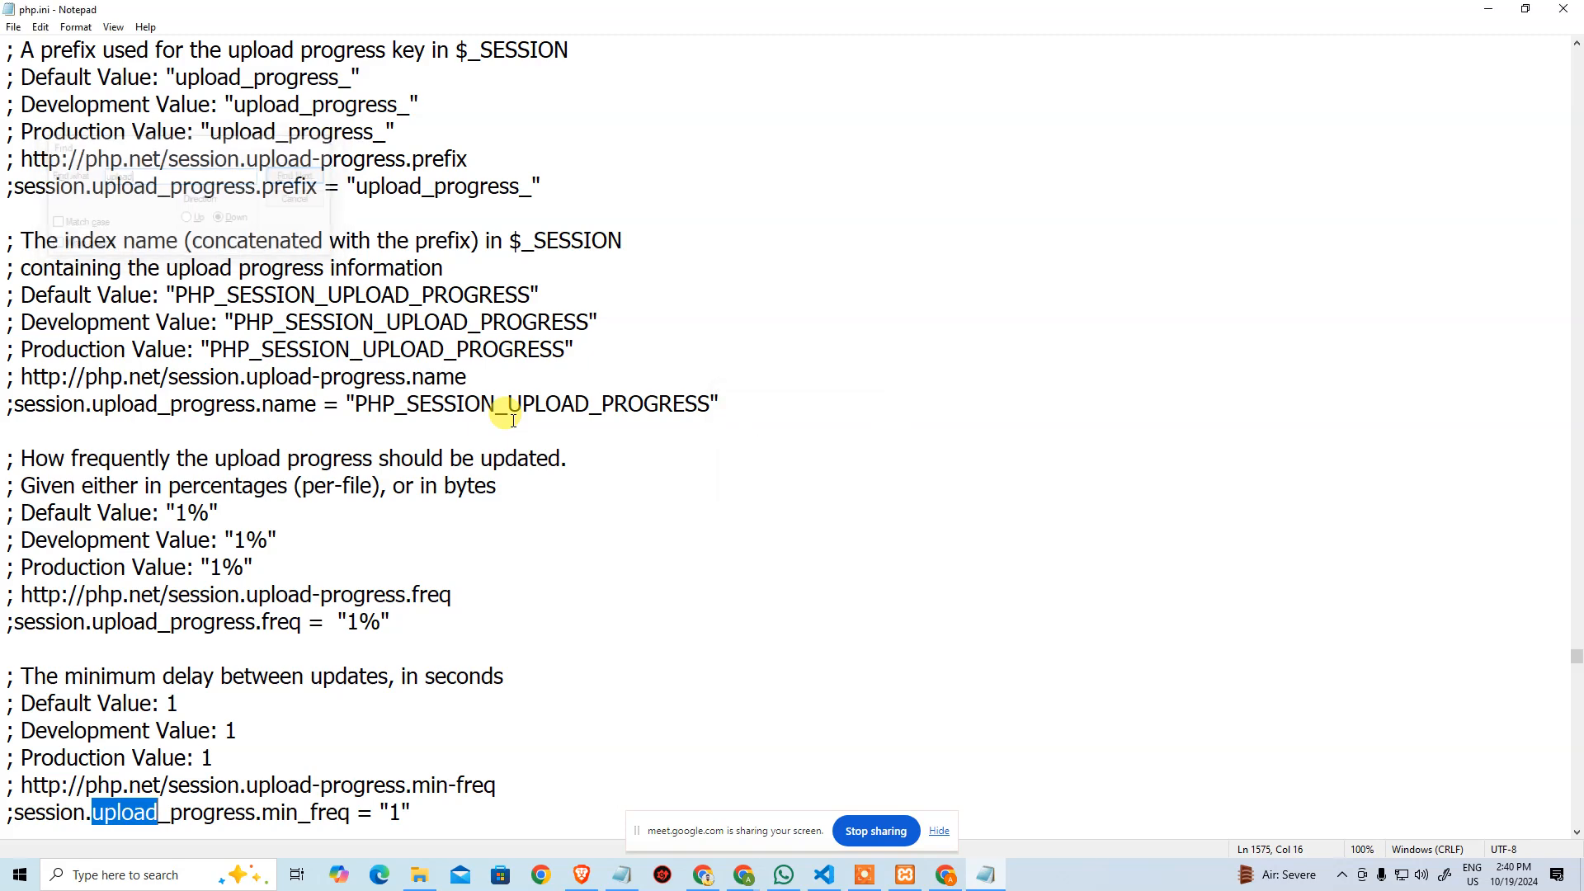
# Save php.ini, then search from the top to confirm the 128M limit values
pyautogui.hotkey('ctrl', 's')
pyautogui.click(838, 157)
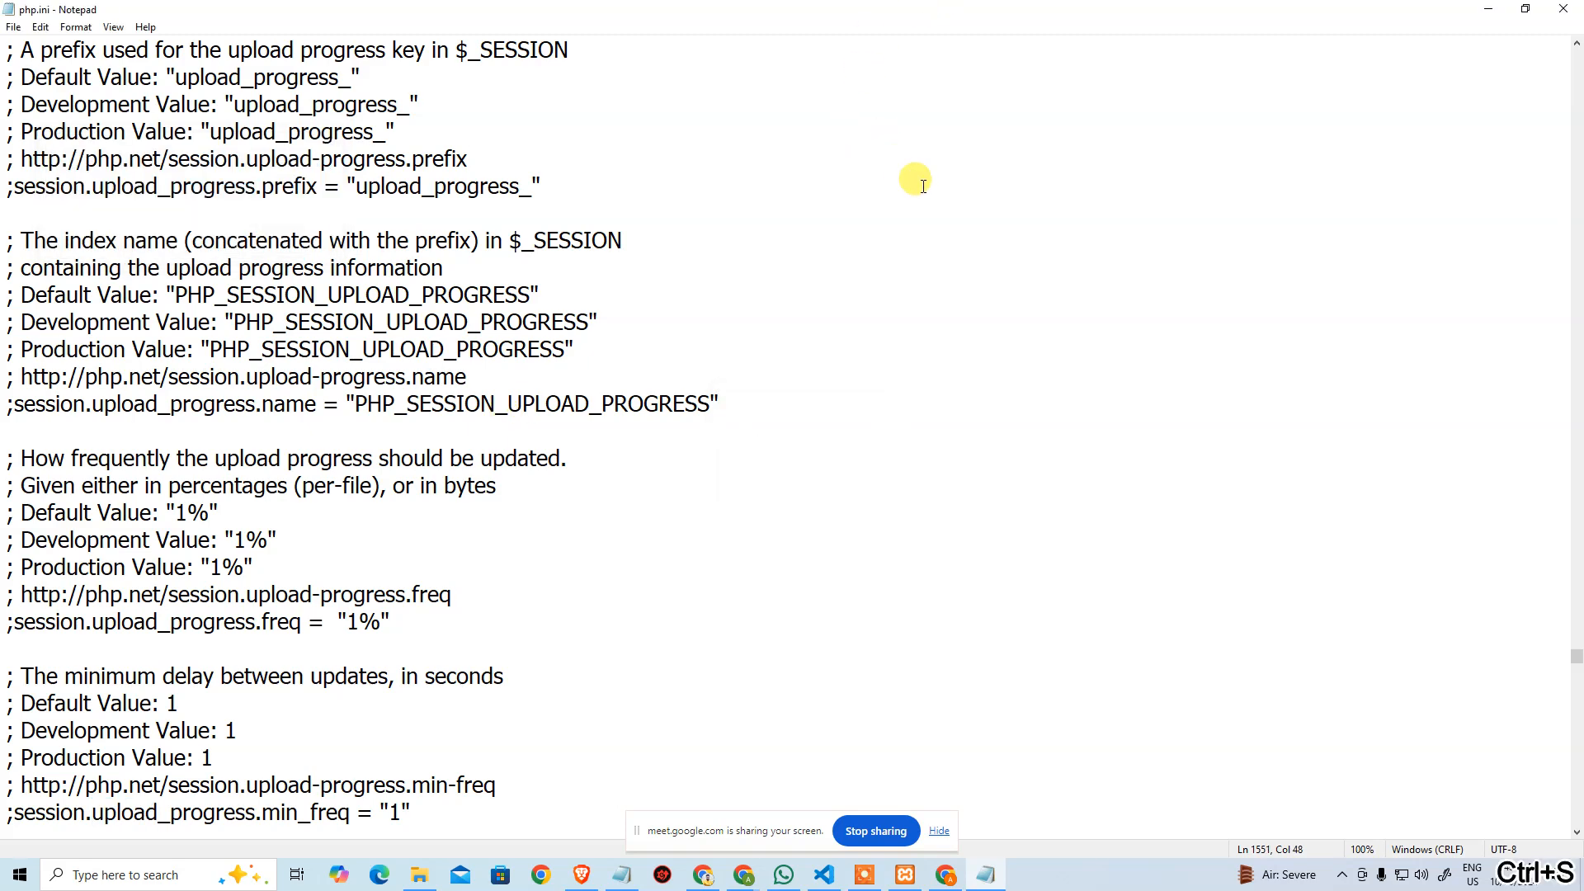
pyautogui.hotkey('ctrl', 'Home')
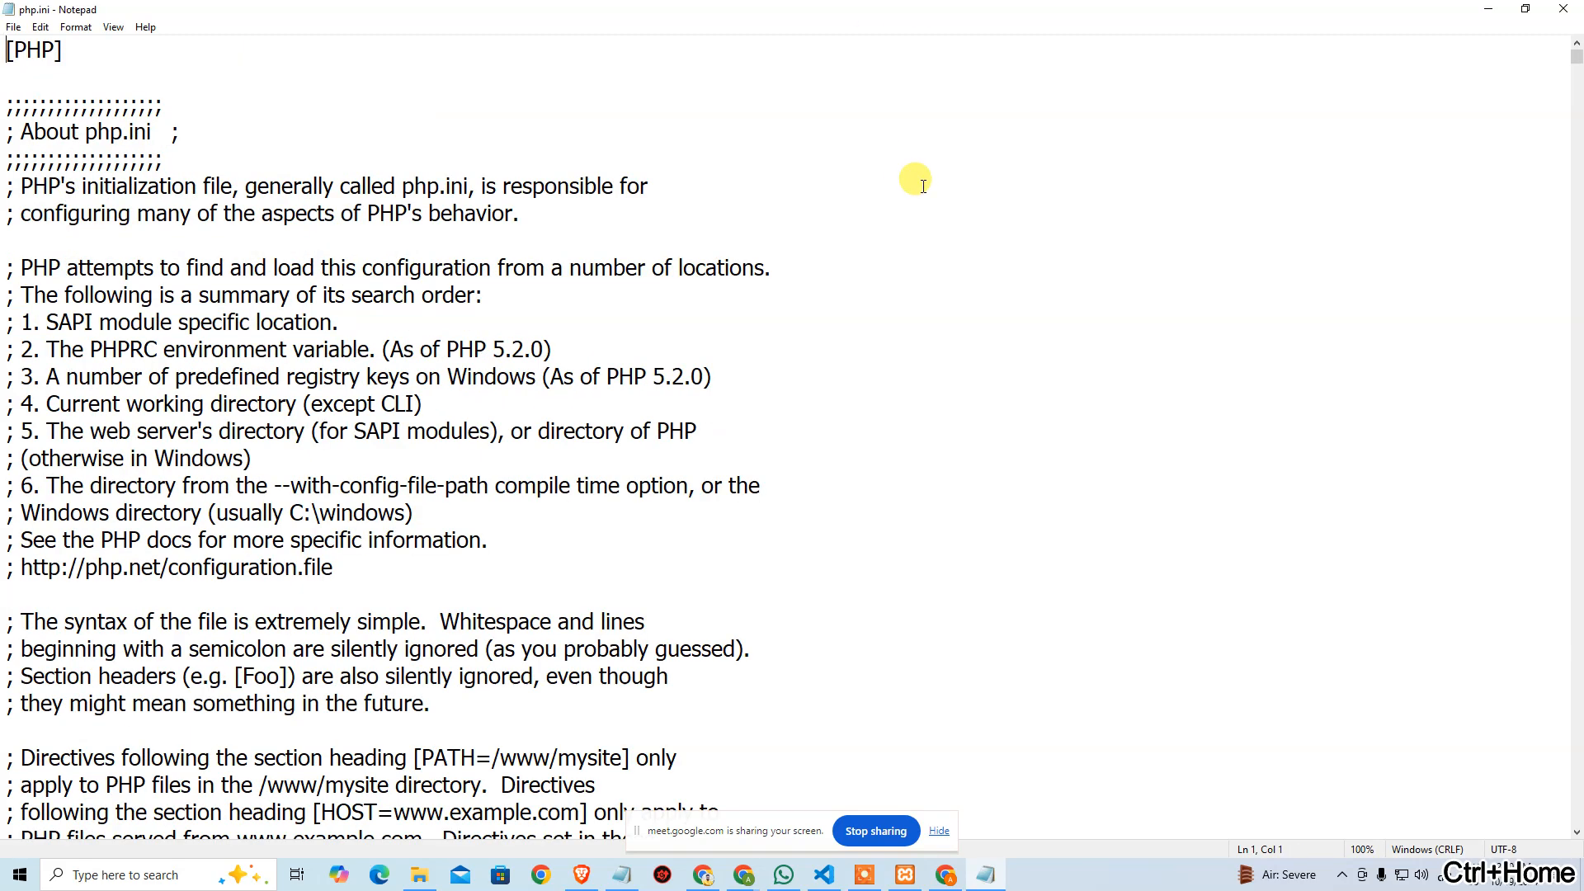
pyautogui.hotkey('ctrl', 'f')
pyautogui.write('128')
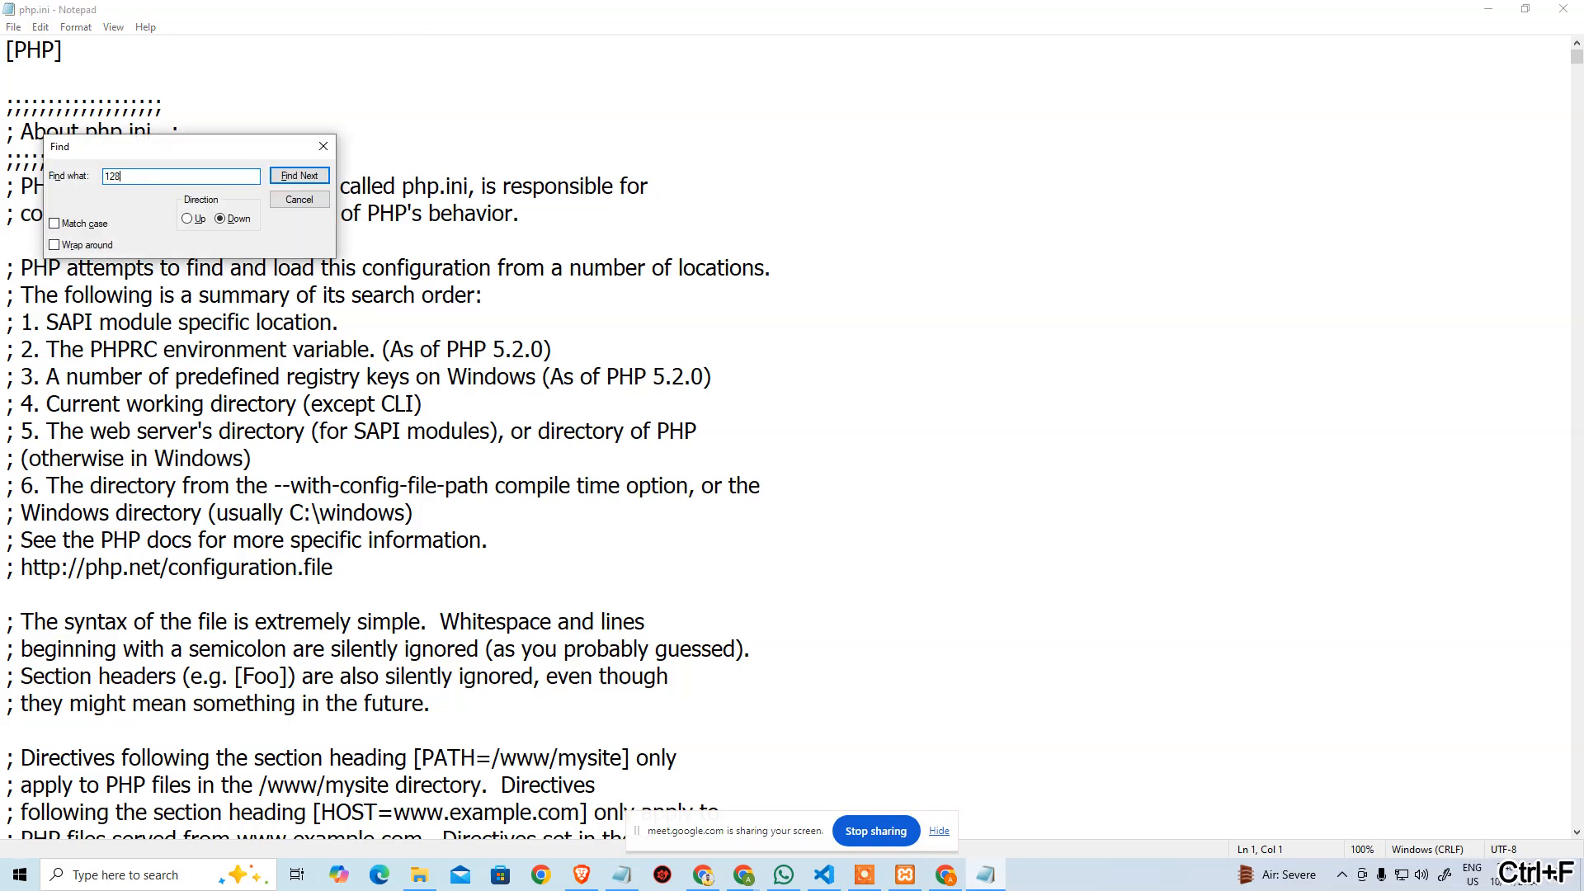
pyautogui.press('Return')
pyautogui.press('Return')
pyautogui.press('Return')
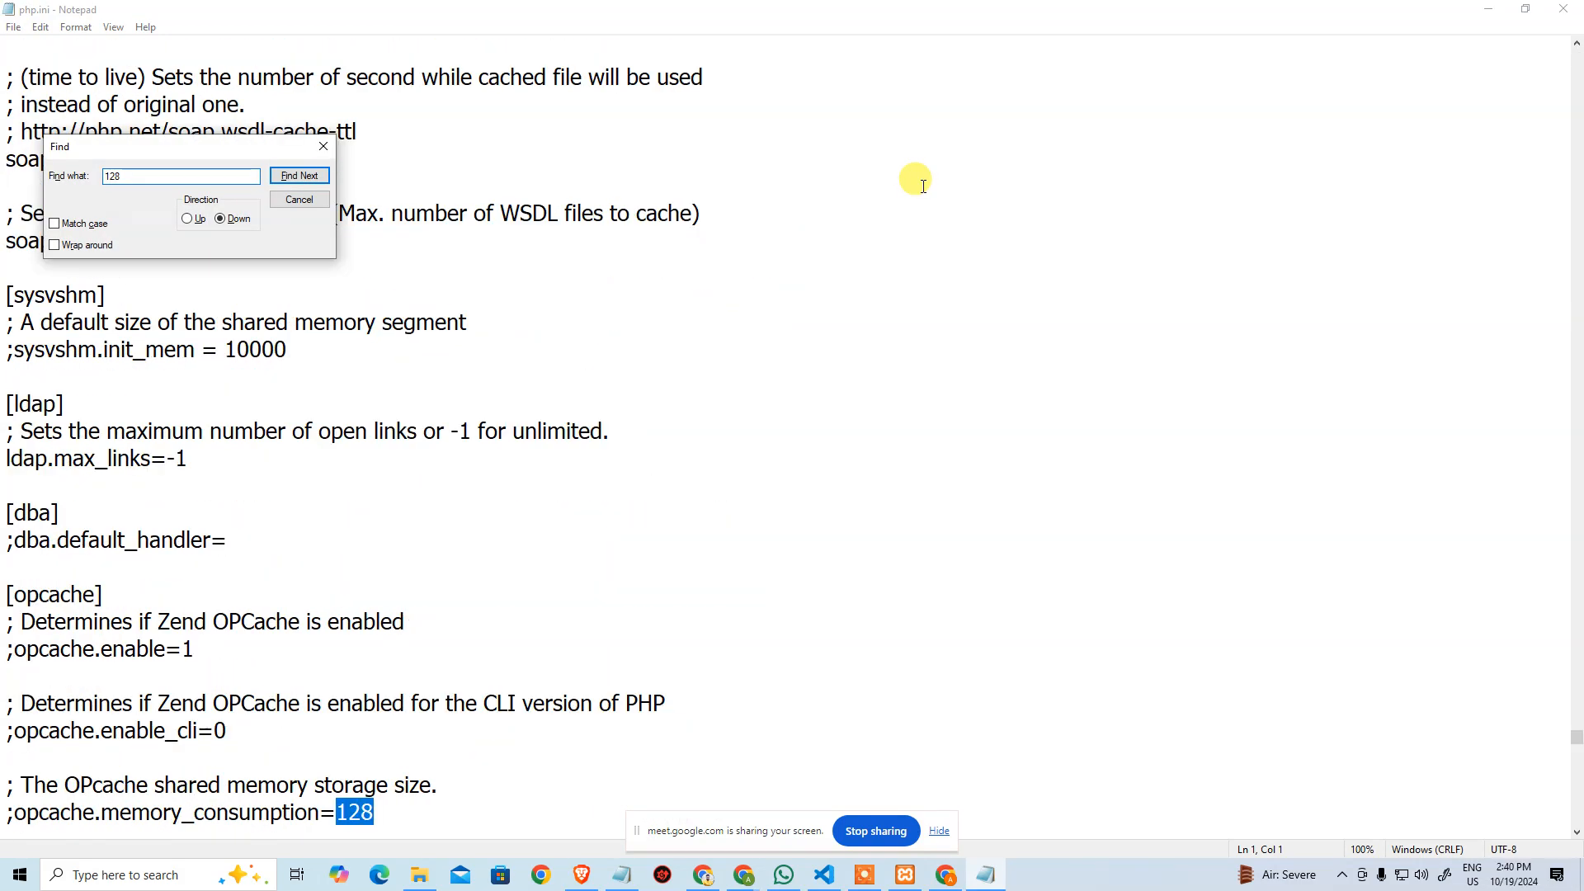
pyautogui.press('Return')
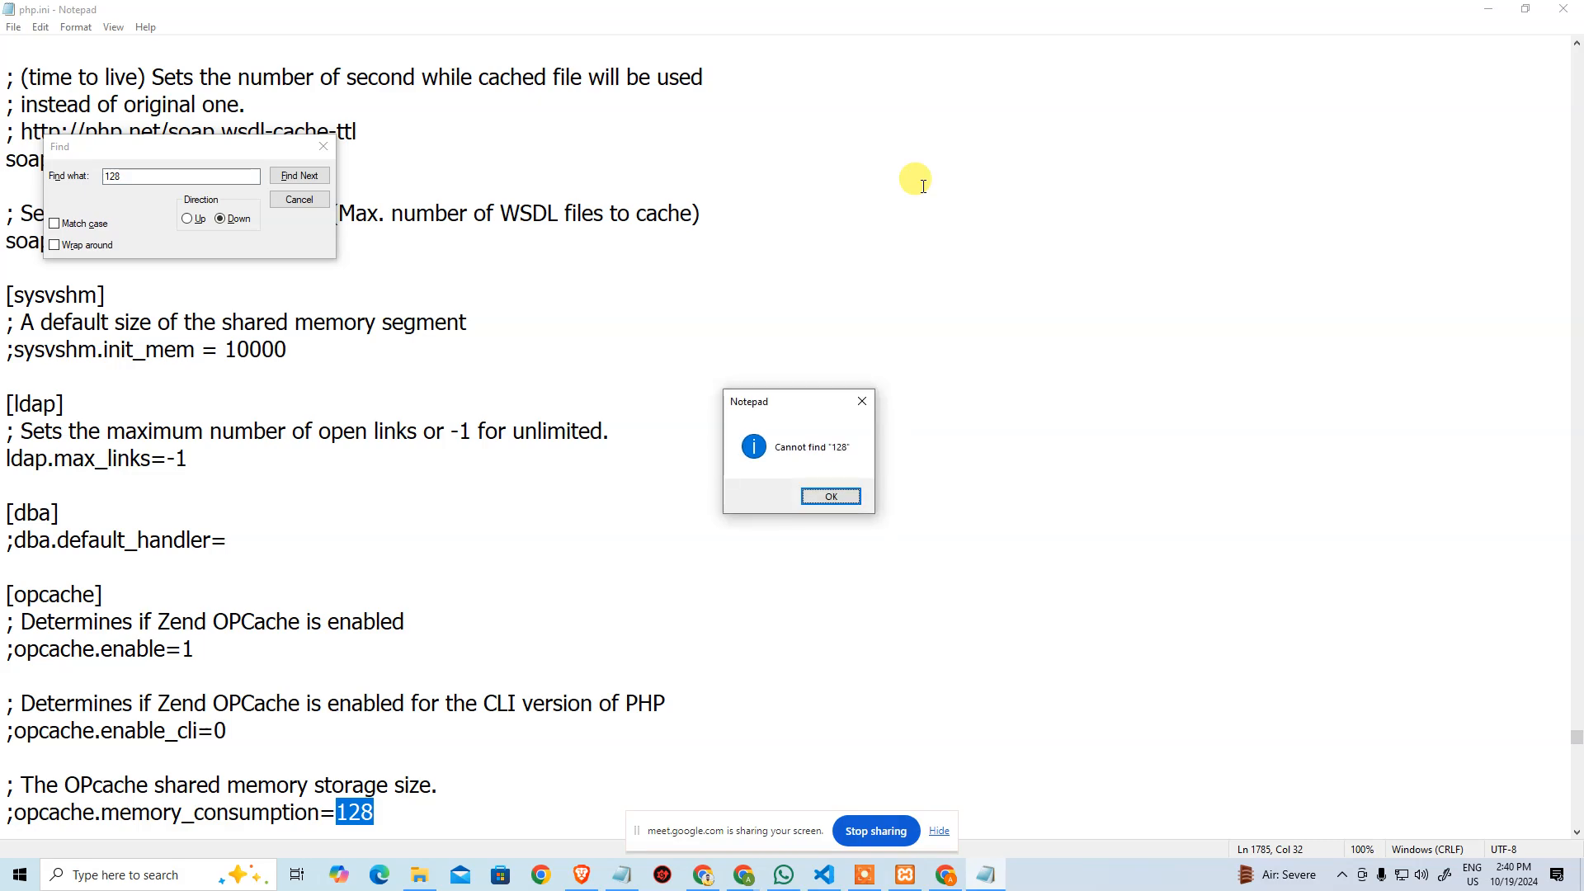
pyautogui.press('Return')
pyautogui.press('Escape')
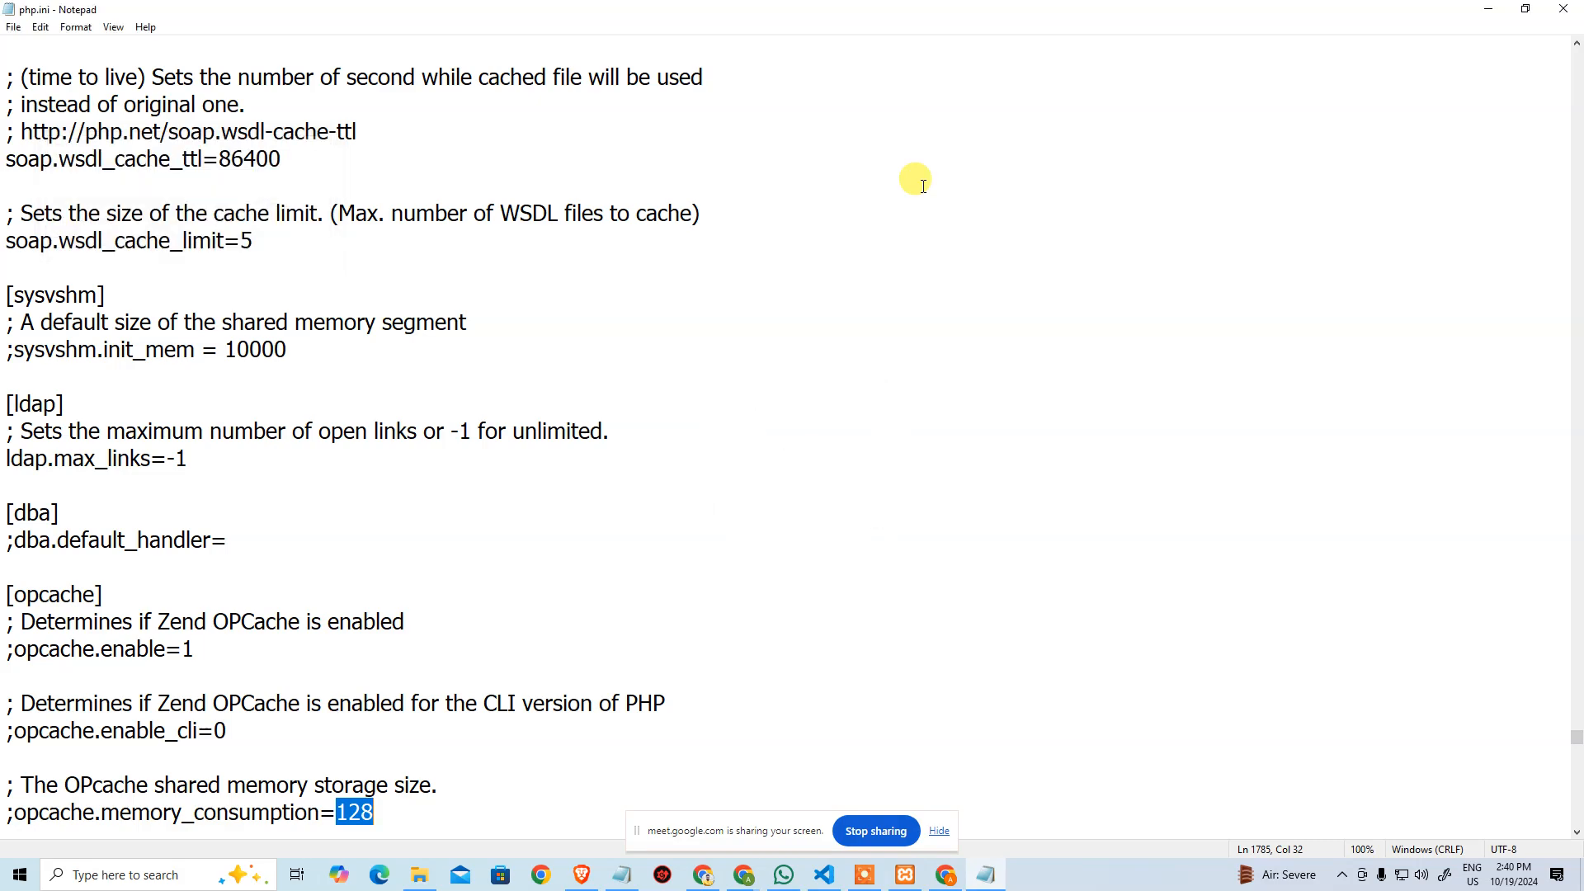
# Close php.ini to return to the WordPress upload page
pyautogui.click(780, 326)
pyautogui.scroll(-3, 635, 396)
pyautogui.scroll(7, 650, 385)
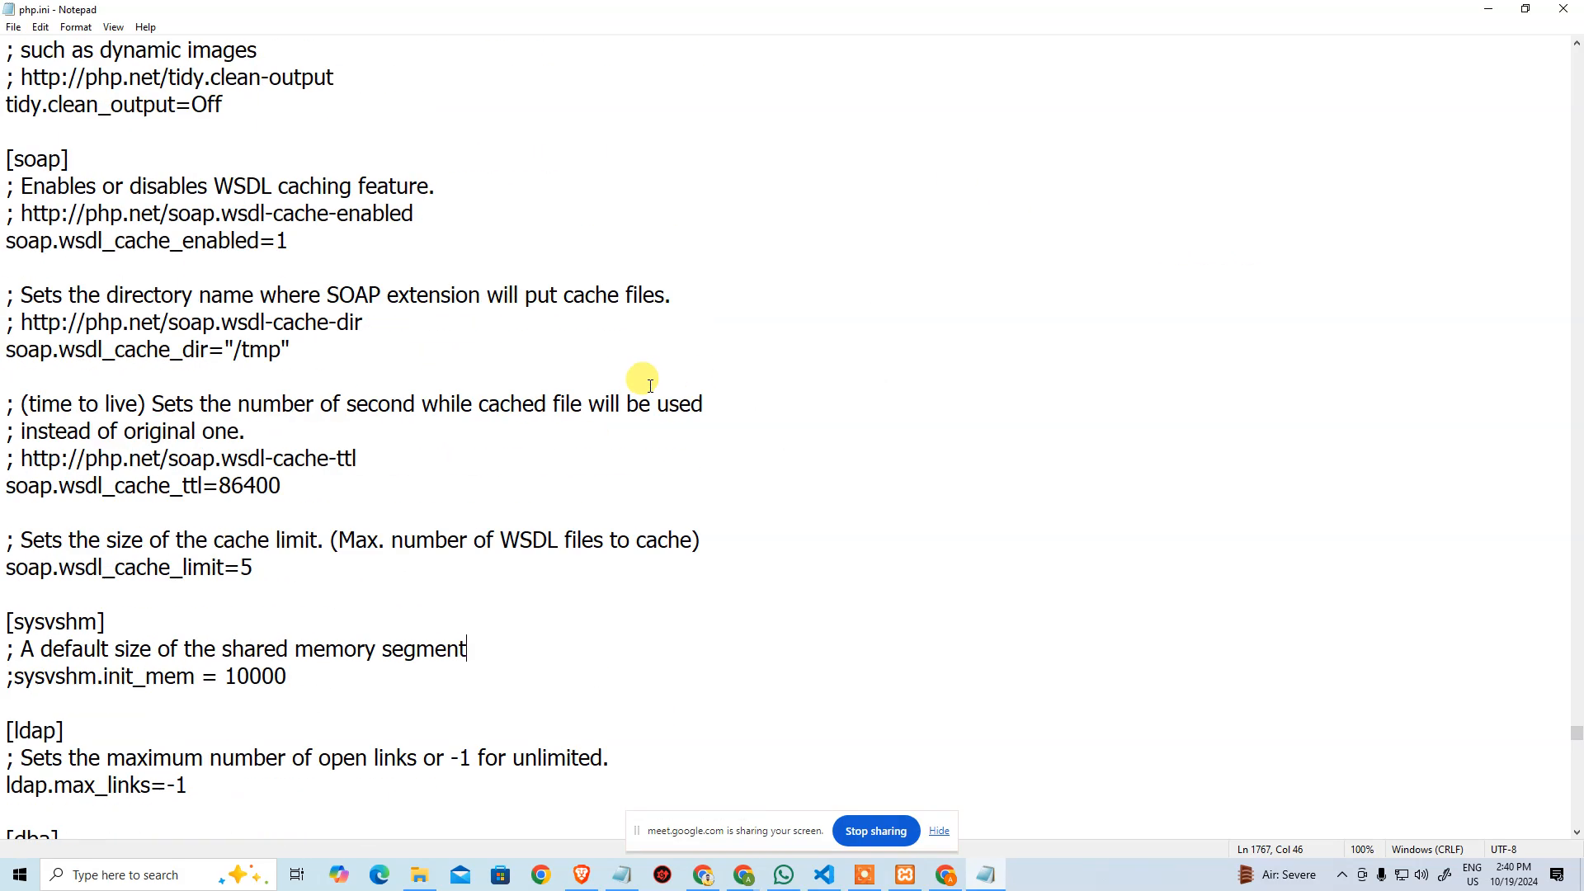
pyautogui.scroll(16, 616, 279)
pyautogui.click(597, 293)
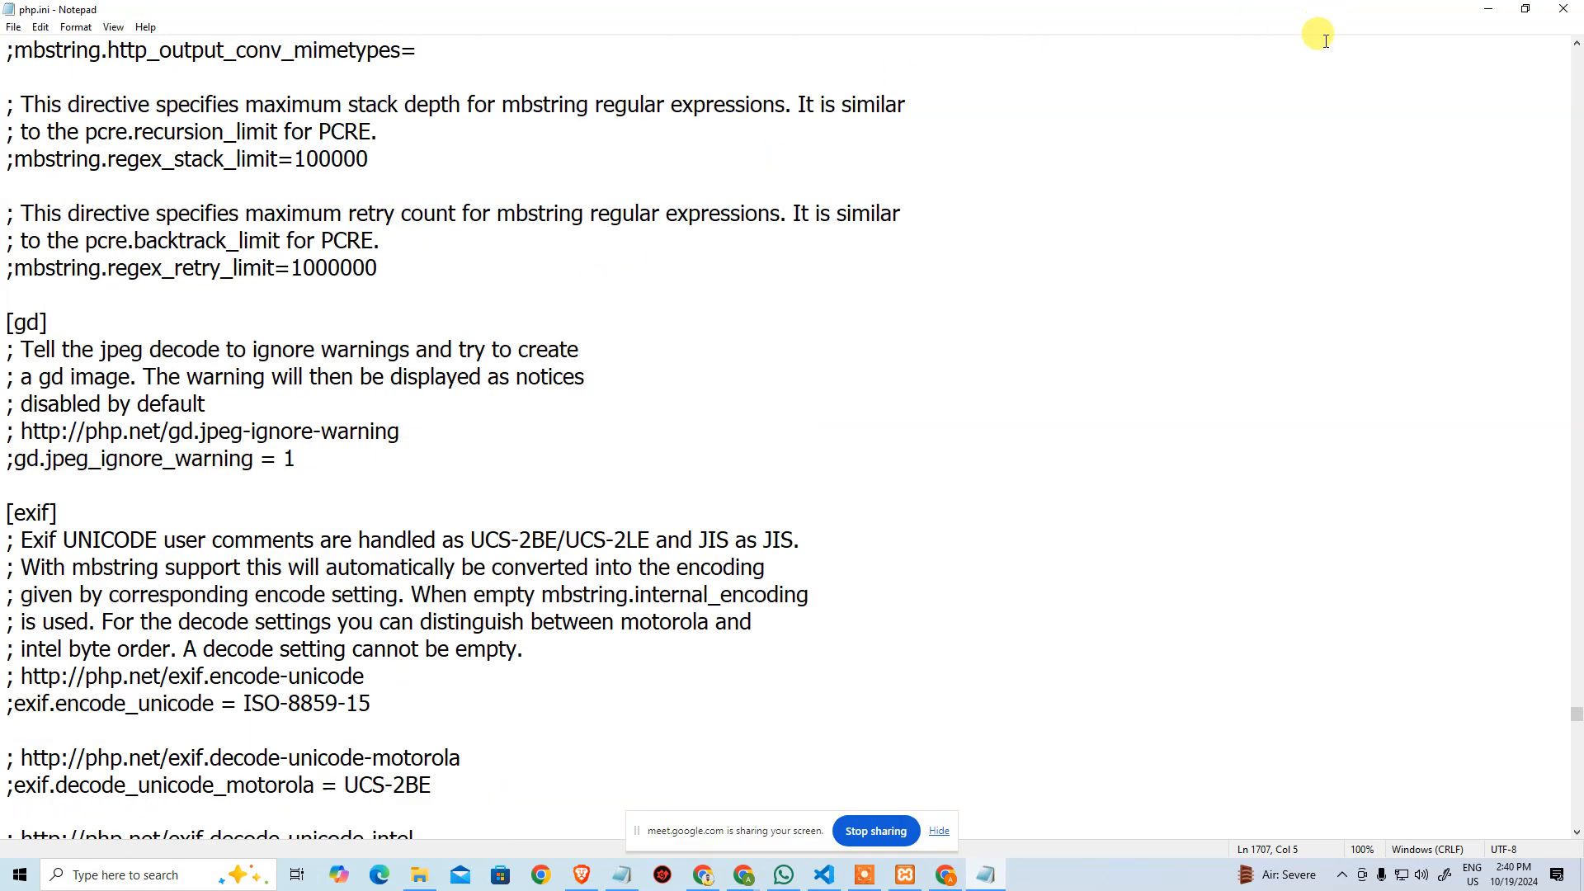
pyautogui.click(1555, 11)
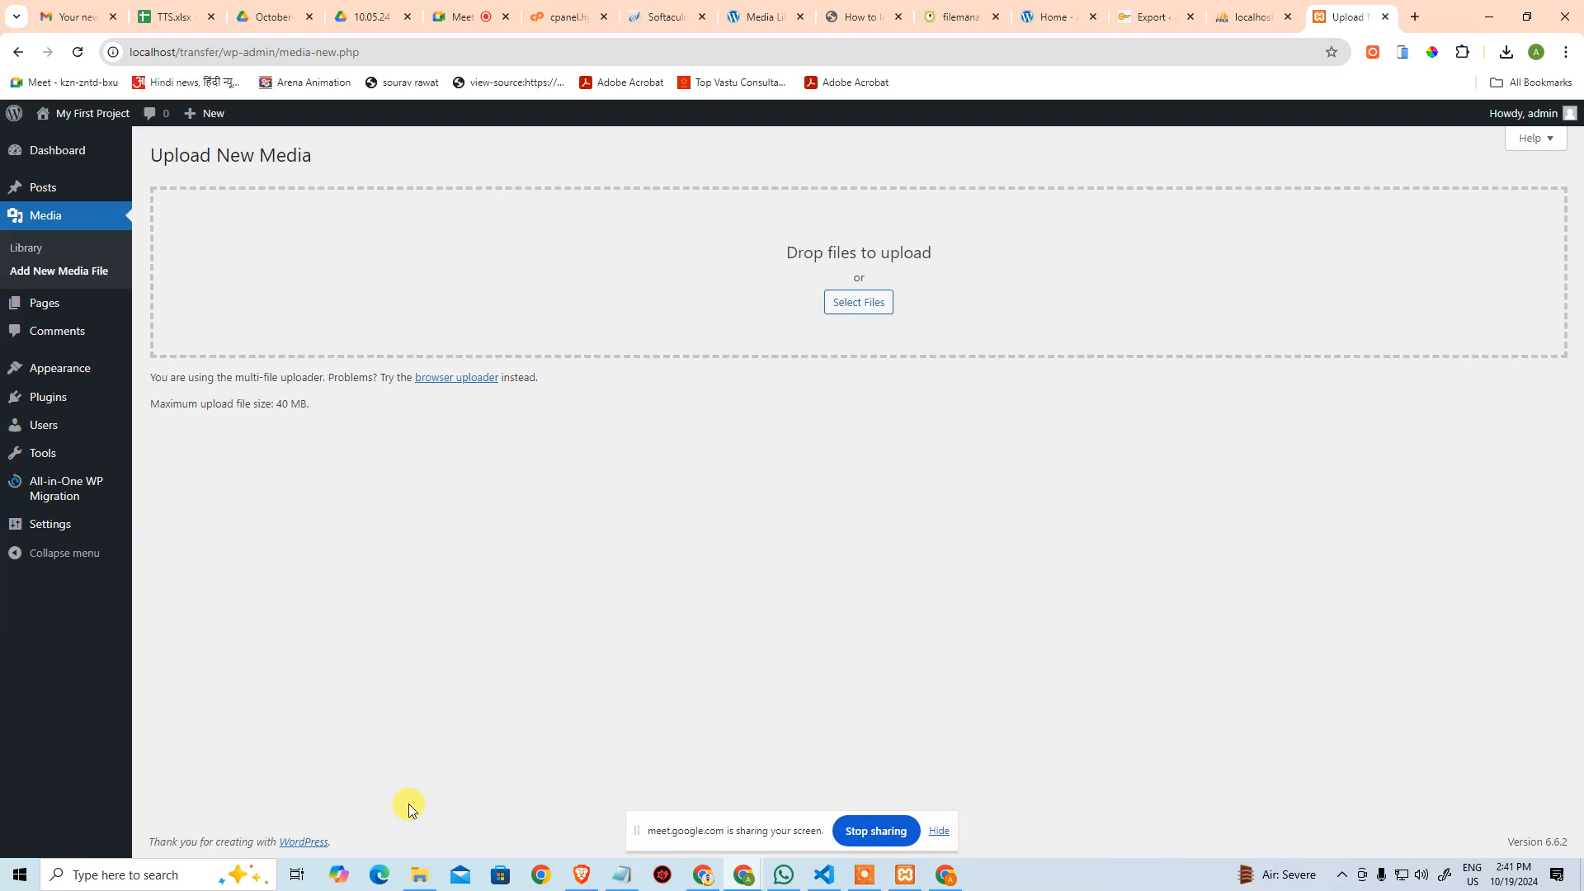
# Browse File Explorer to D:\DM\htdocs\transfer and view the .htaccess file's options
pyautogui.click(419, 874)
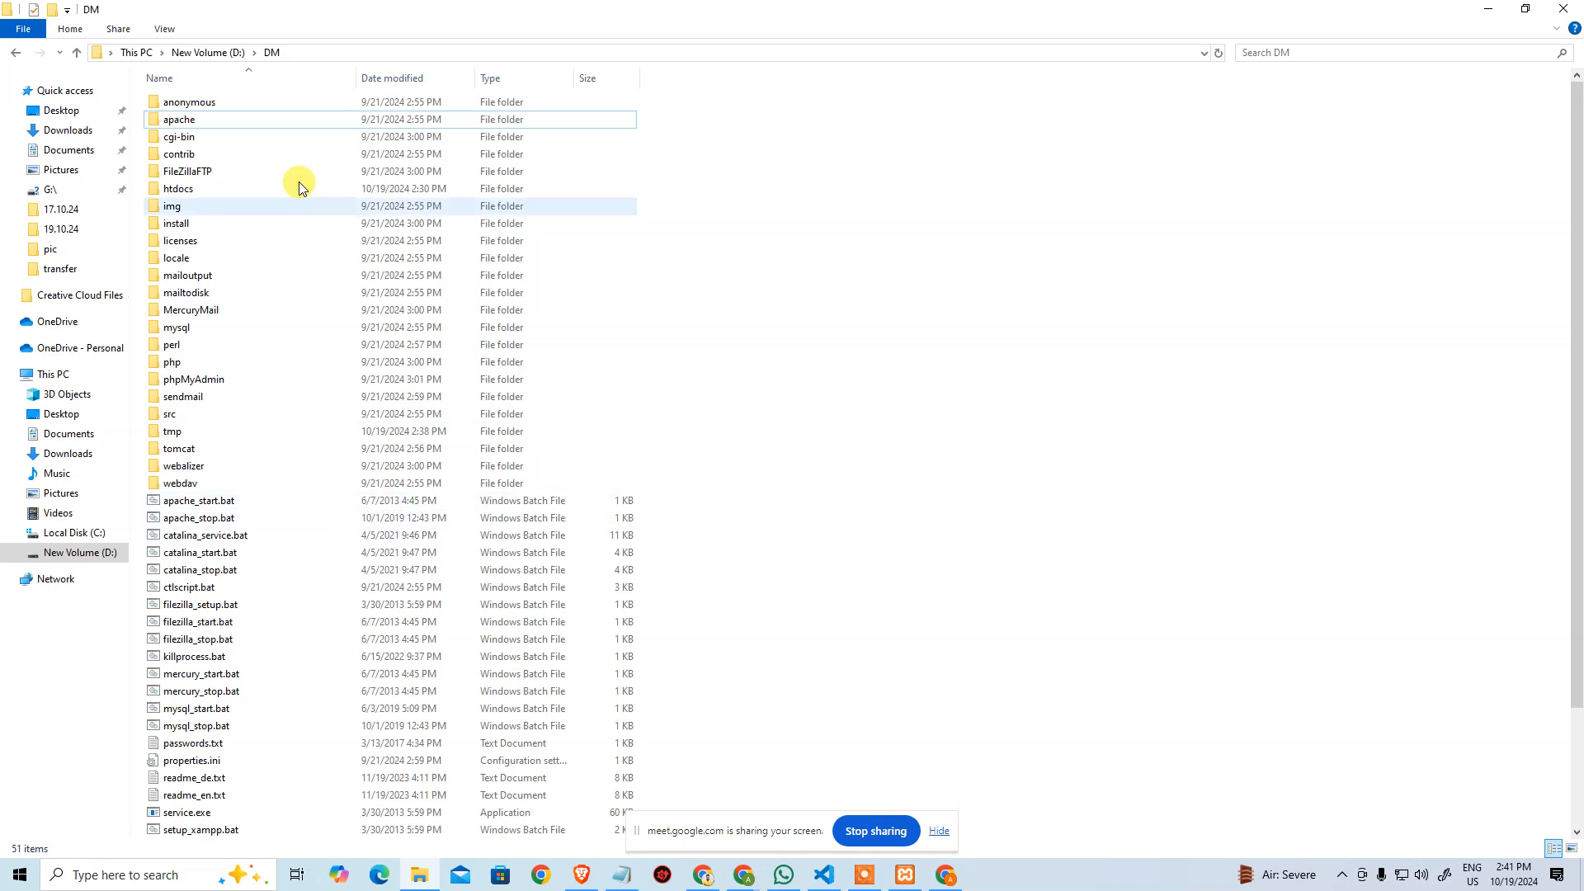
pyautogui.click(213, 52)
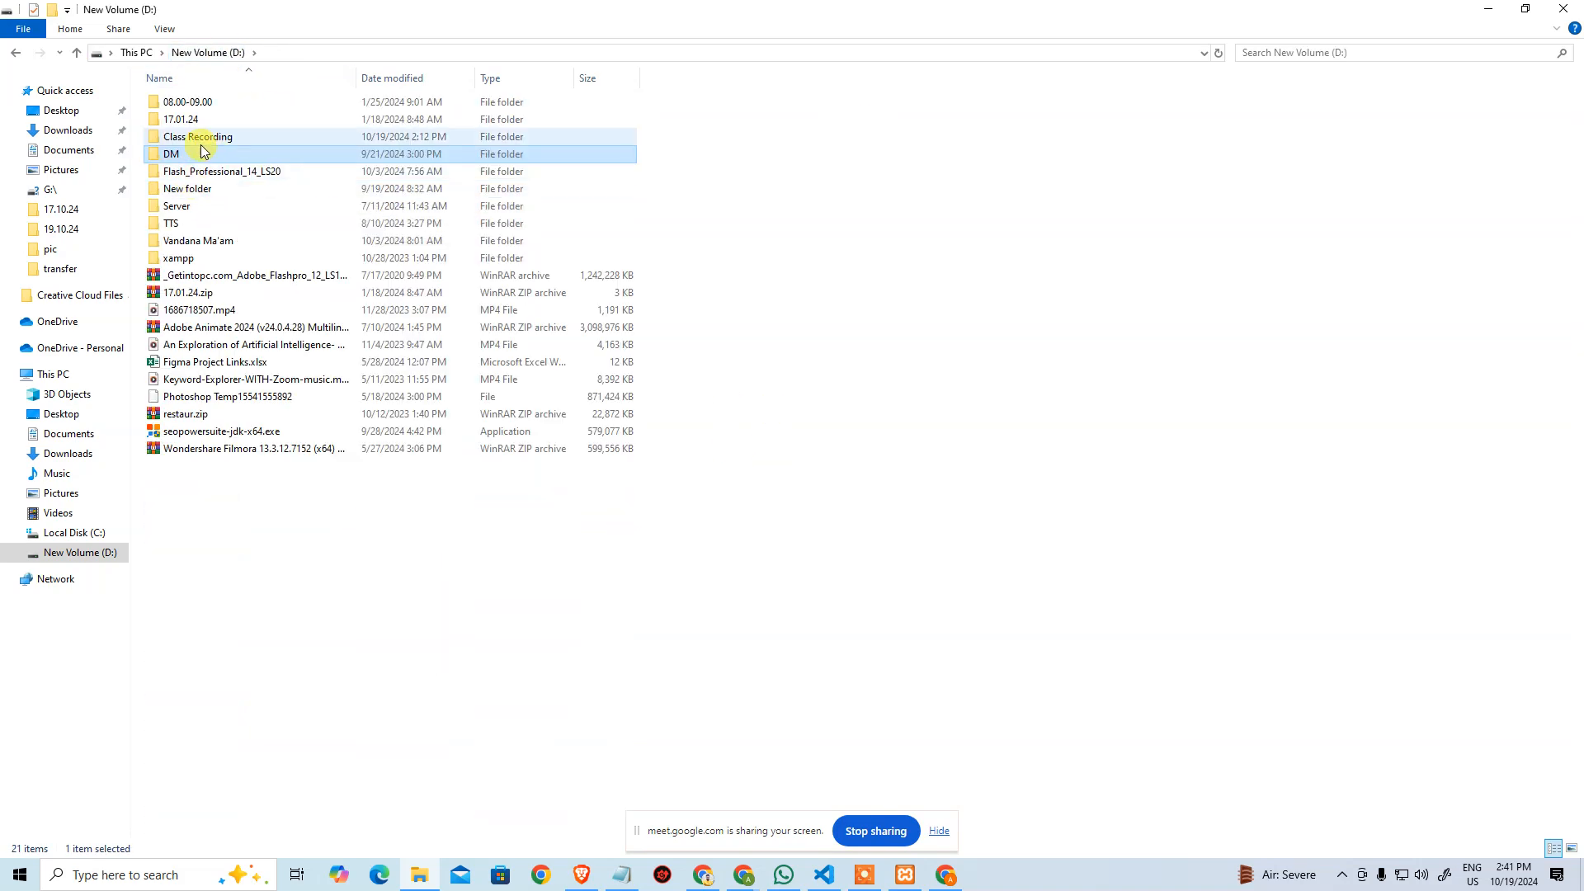
pyautogui.doubleClick(195, 156)
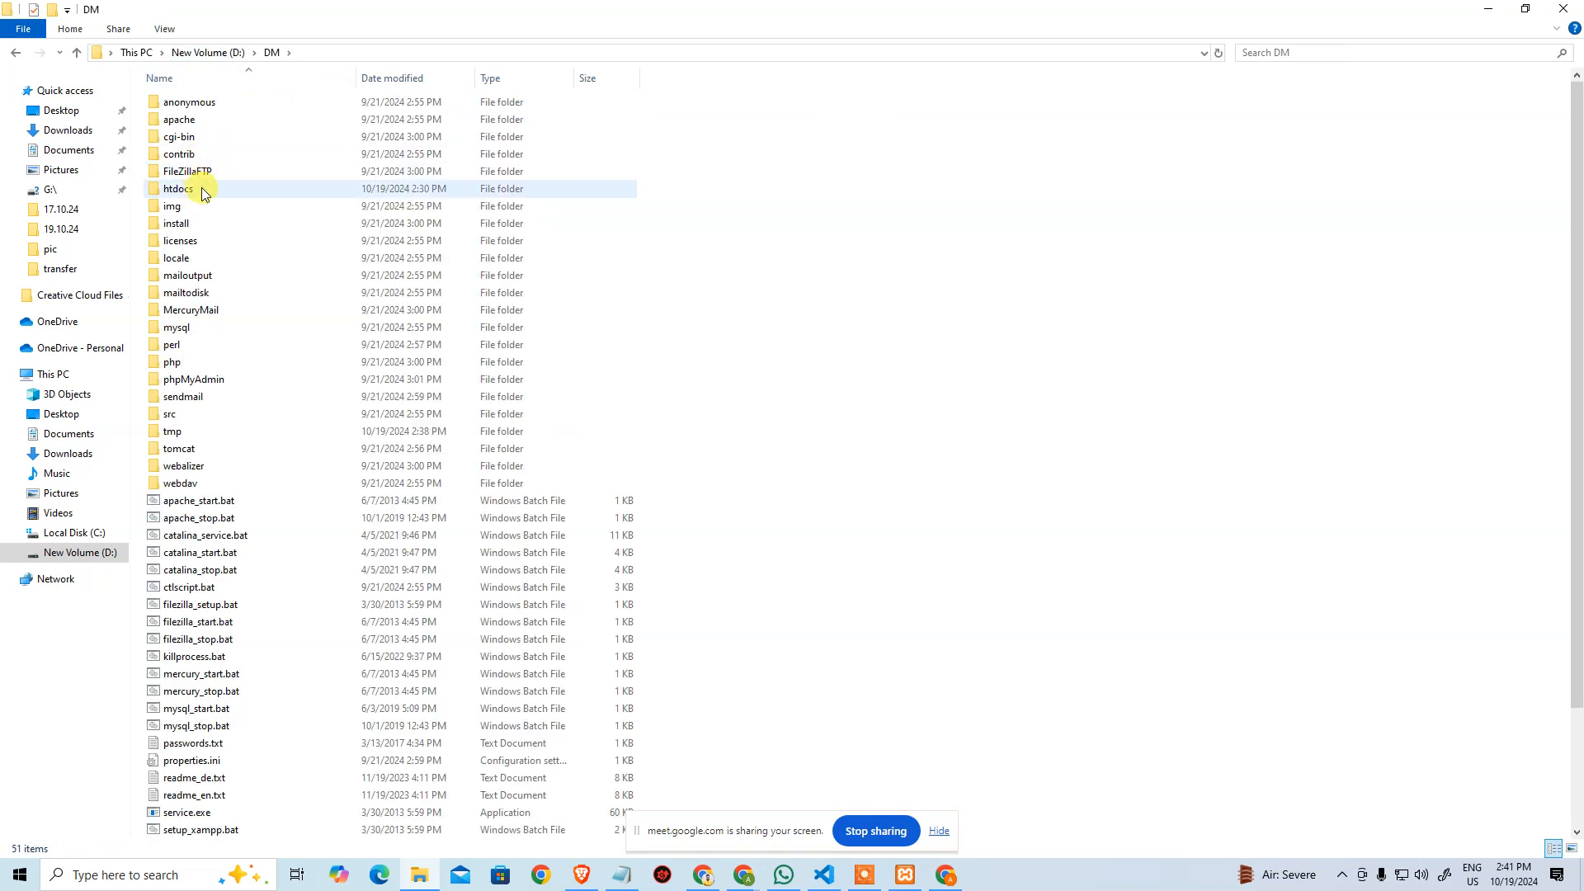
pyautogui.doubleClick(204, 190)
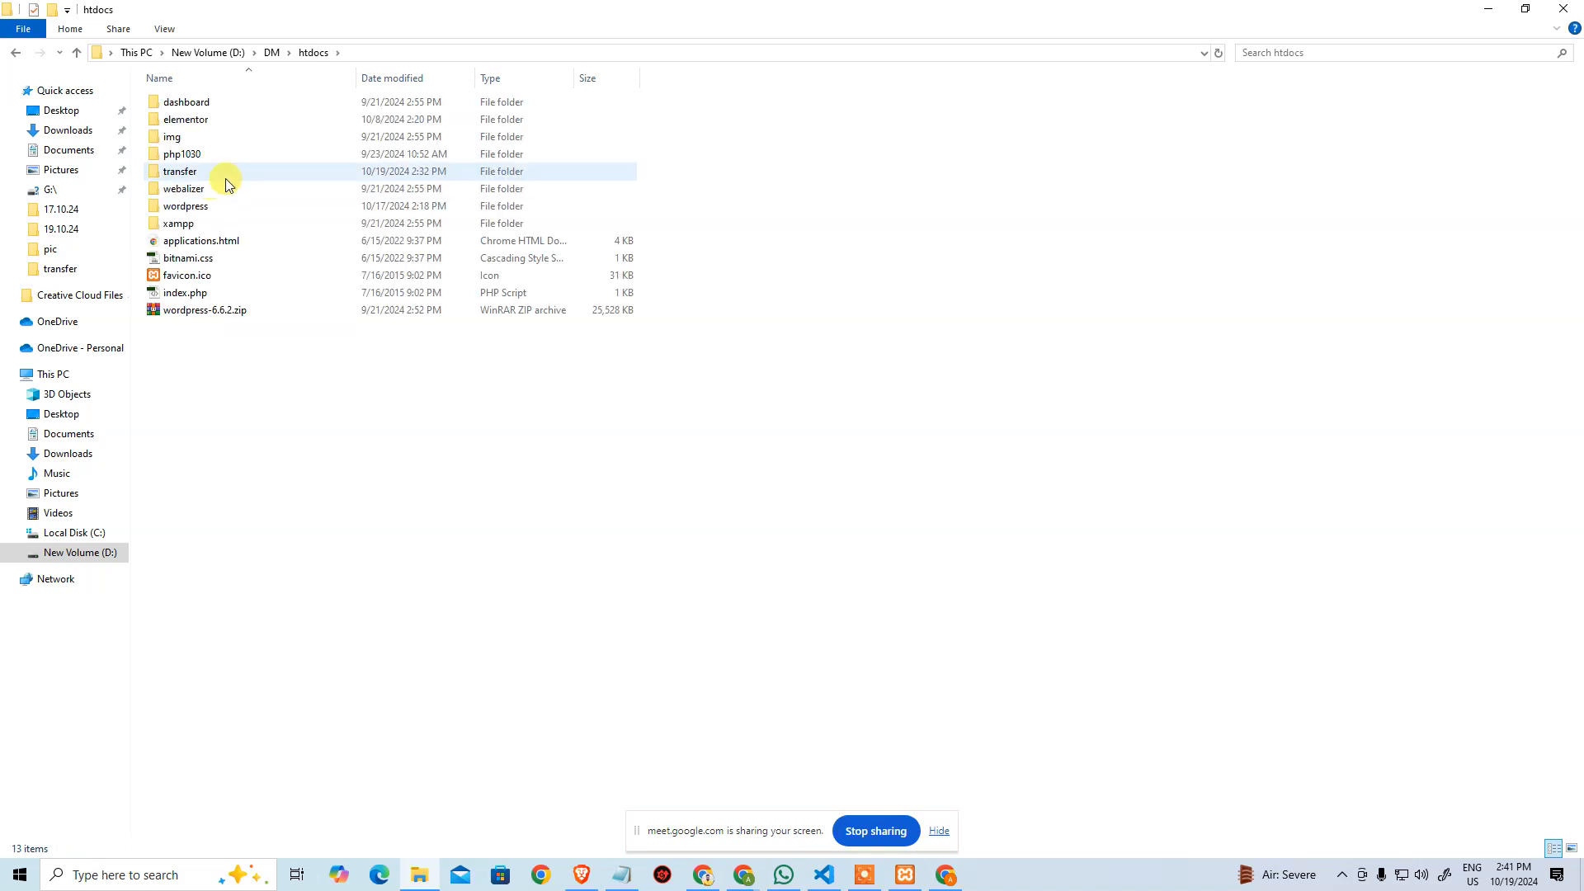
pyautogui.doubleClick(216, 173)
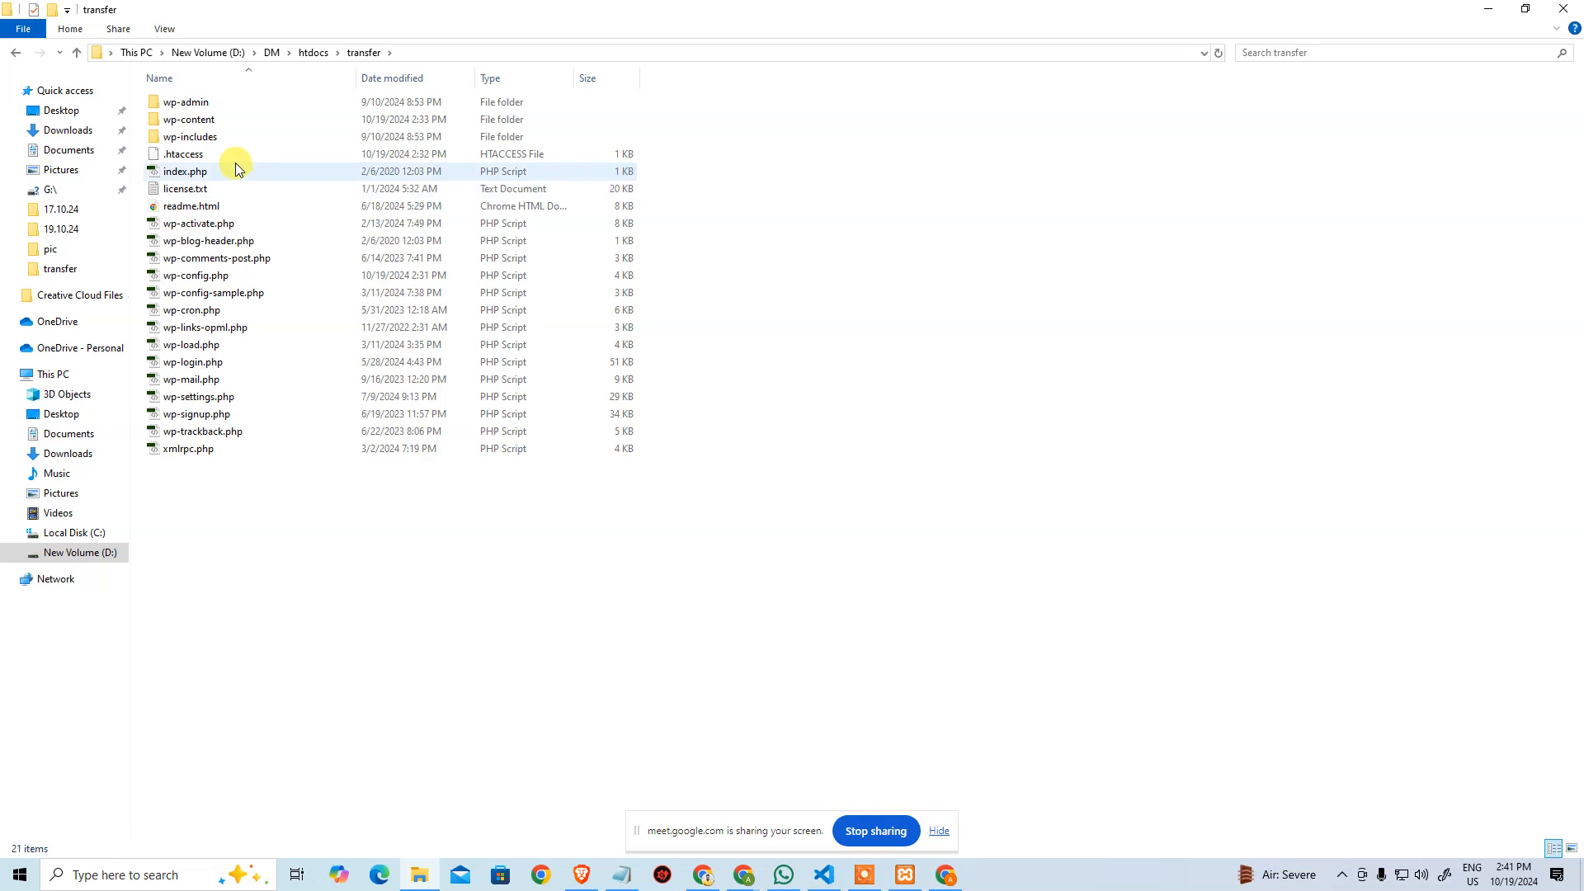
pyautogui.click(1271, 53)
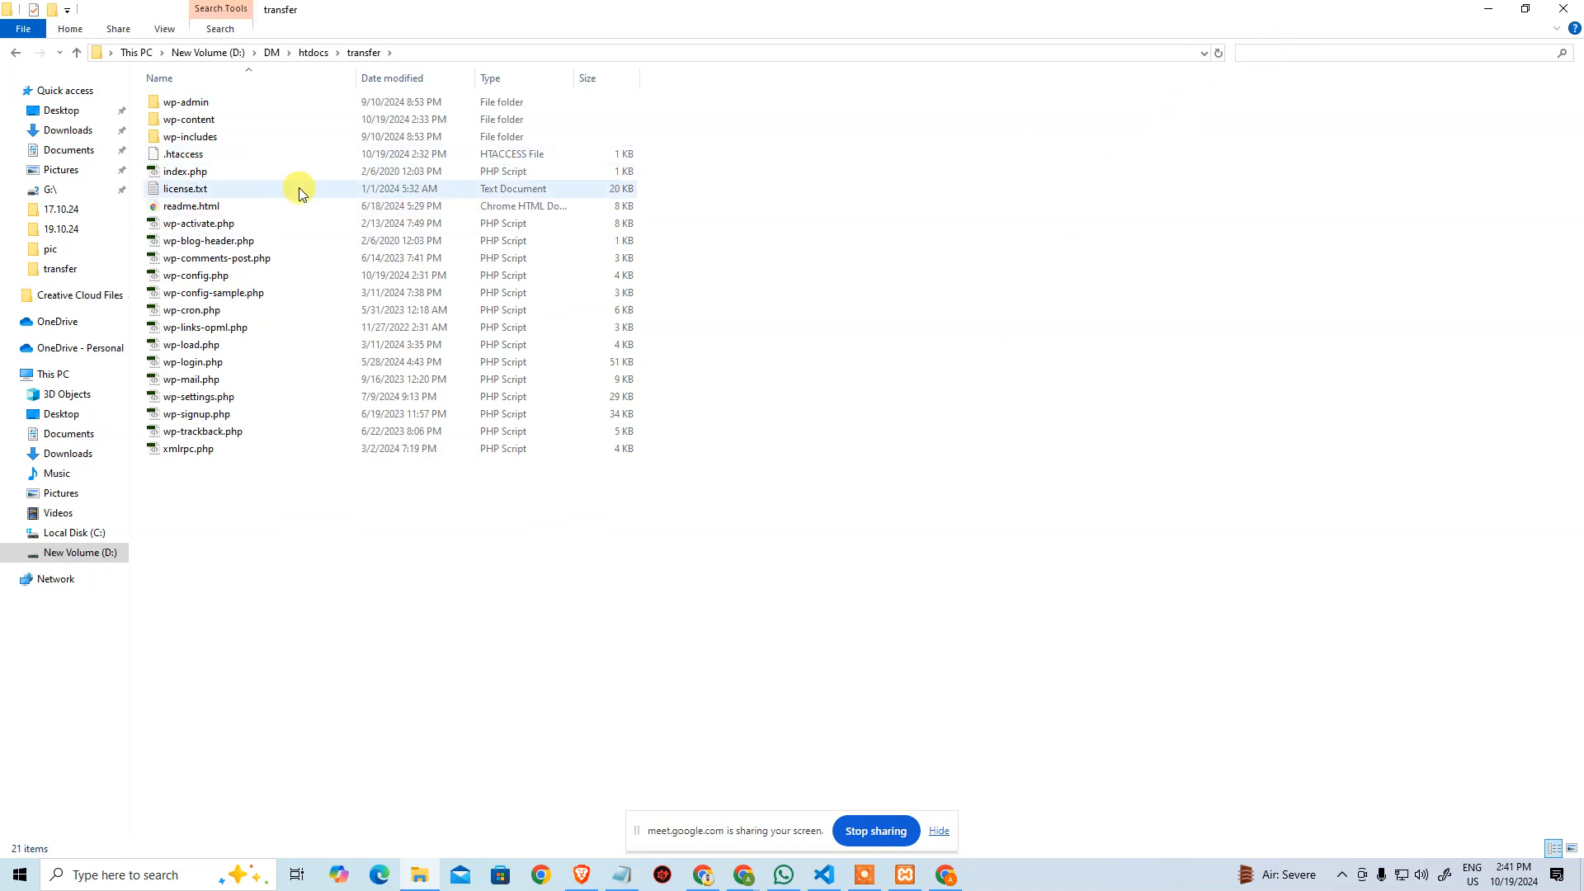
pyautogui.rightClick(294, 156)
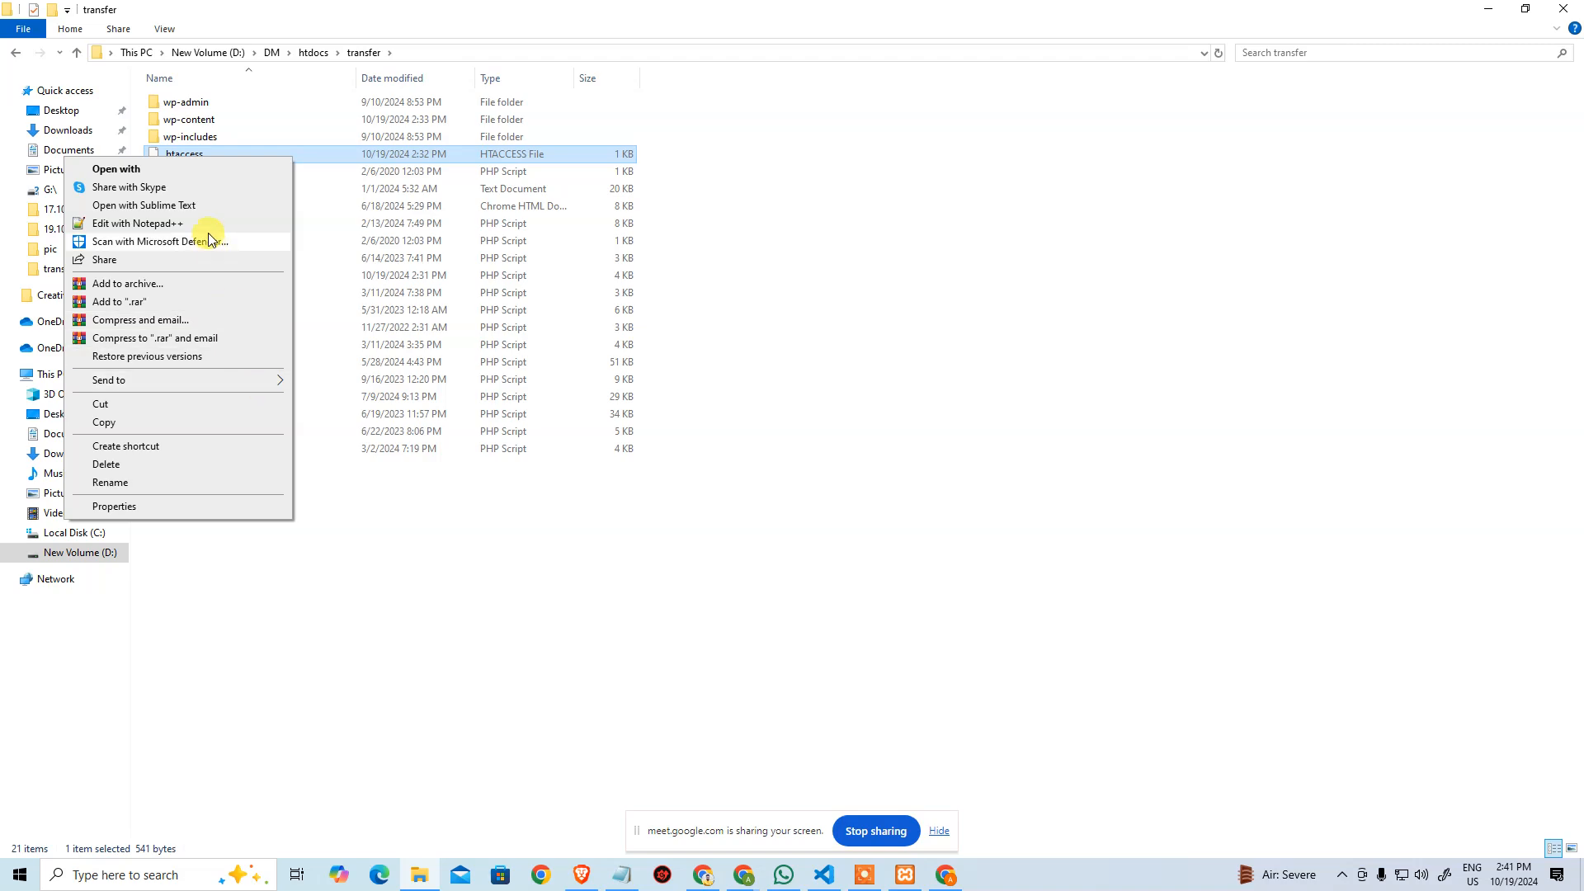
pyautogui.click(602, 572)
# Search the Start menu for notepad and show Notepad's Run as administrator option
pyautogui.press('super')
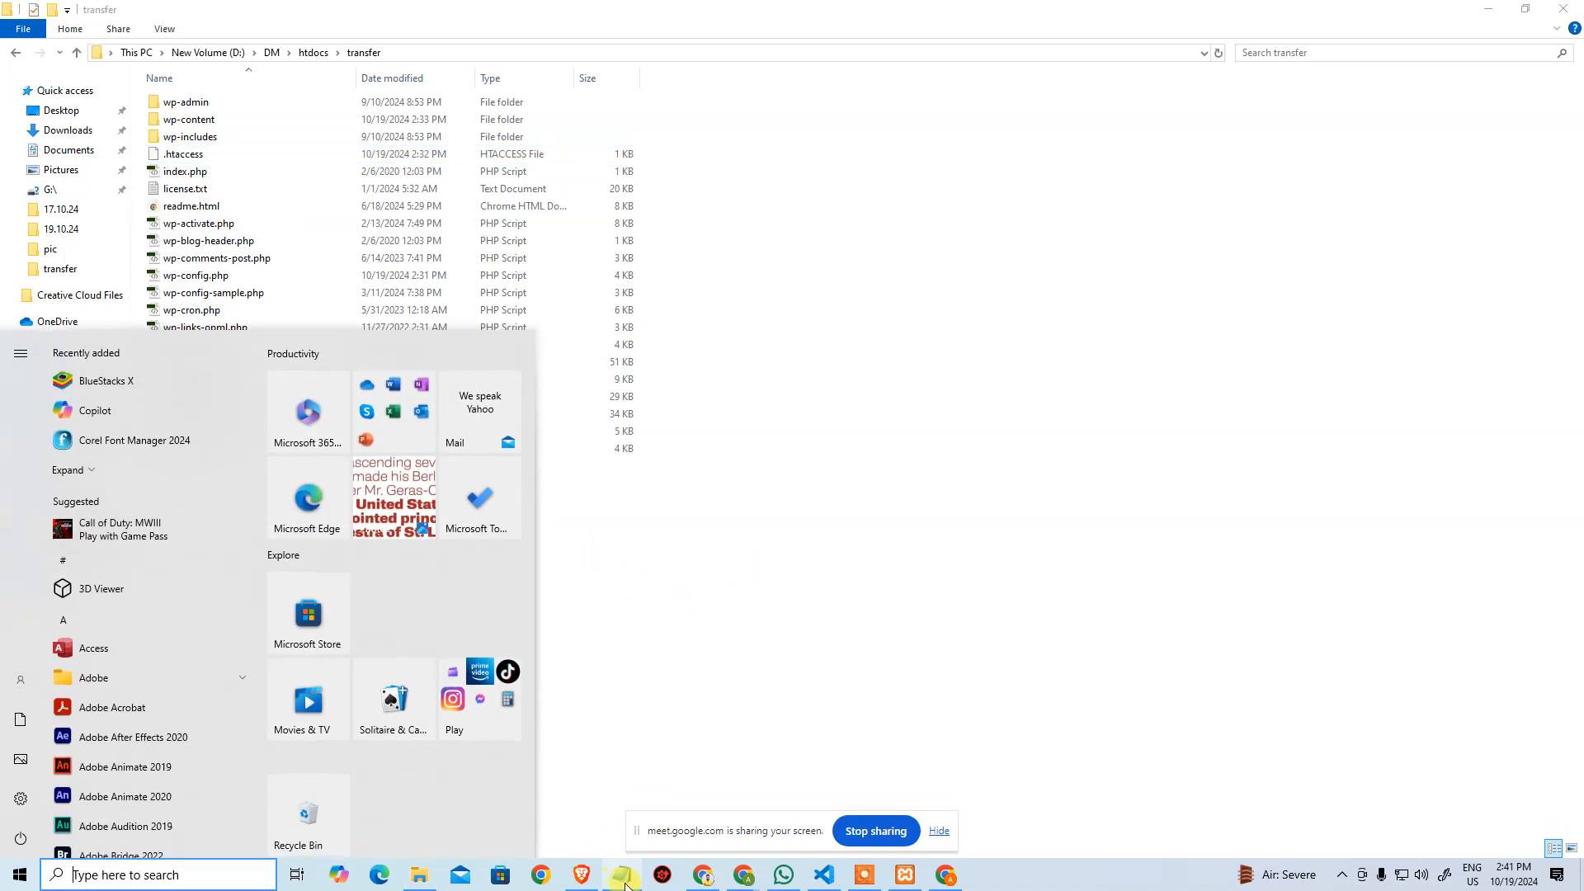
pyautogui.click(677, 716)
pyautogui.press('super')
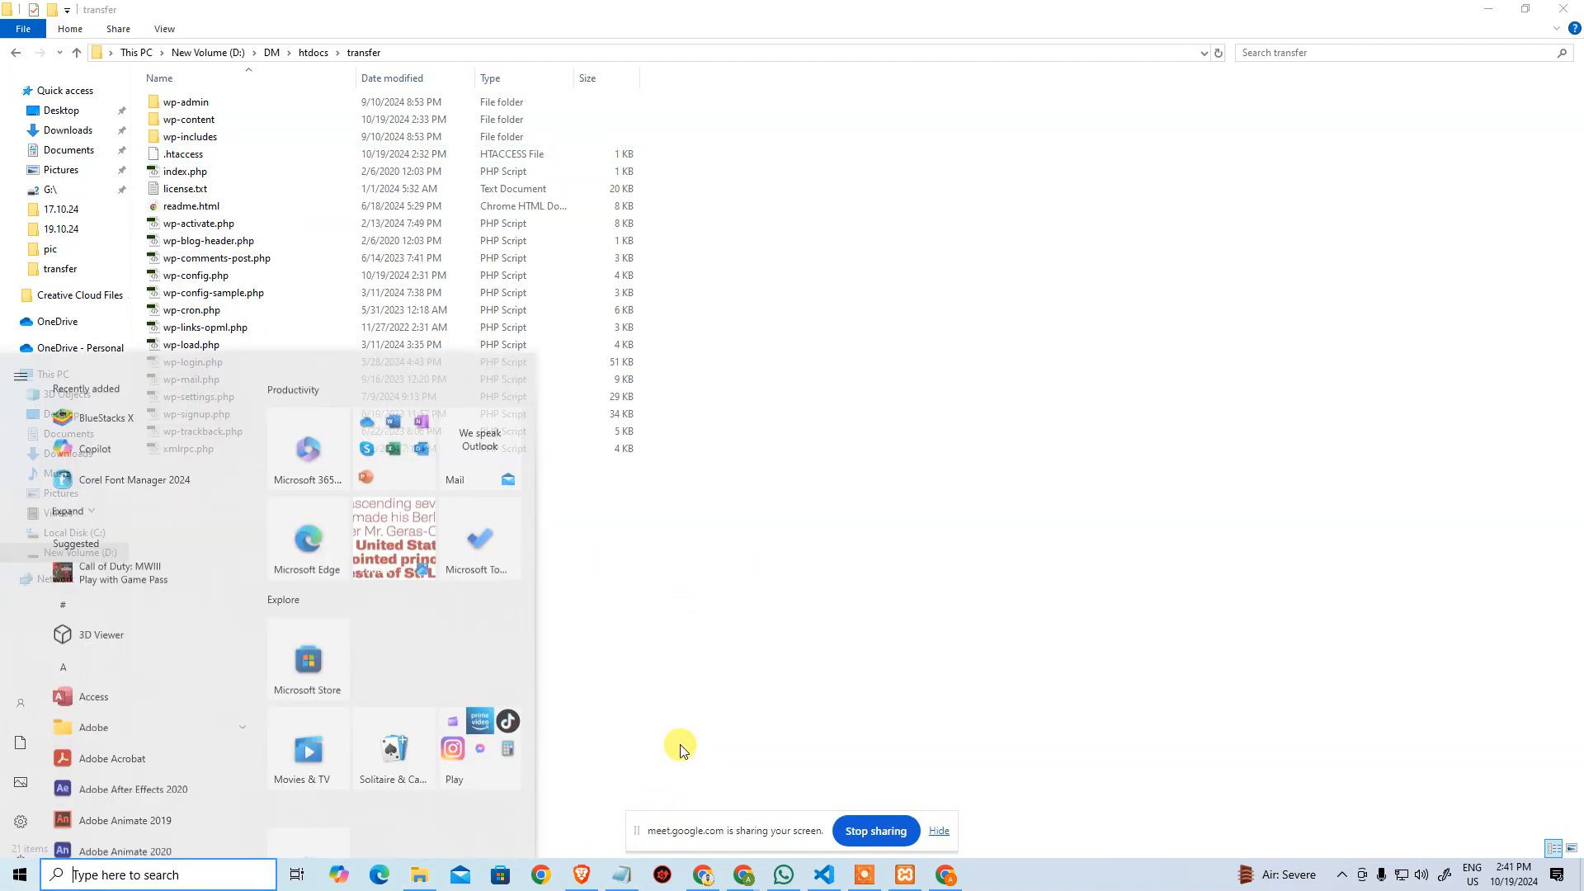
pyautogui.write('notepad')
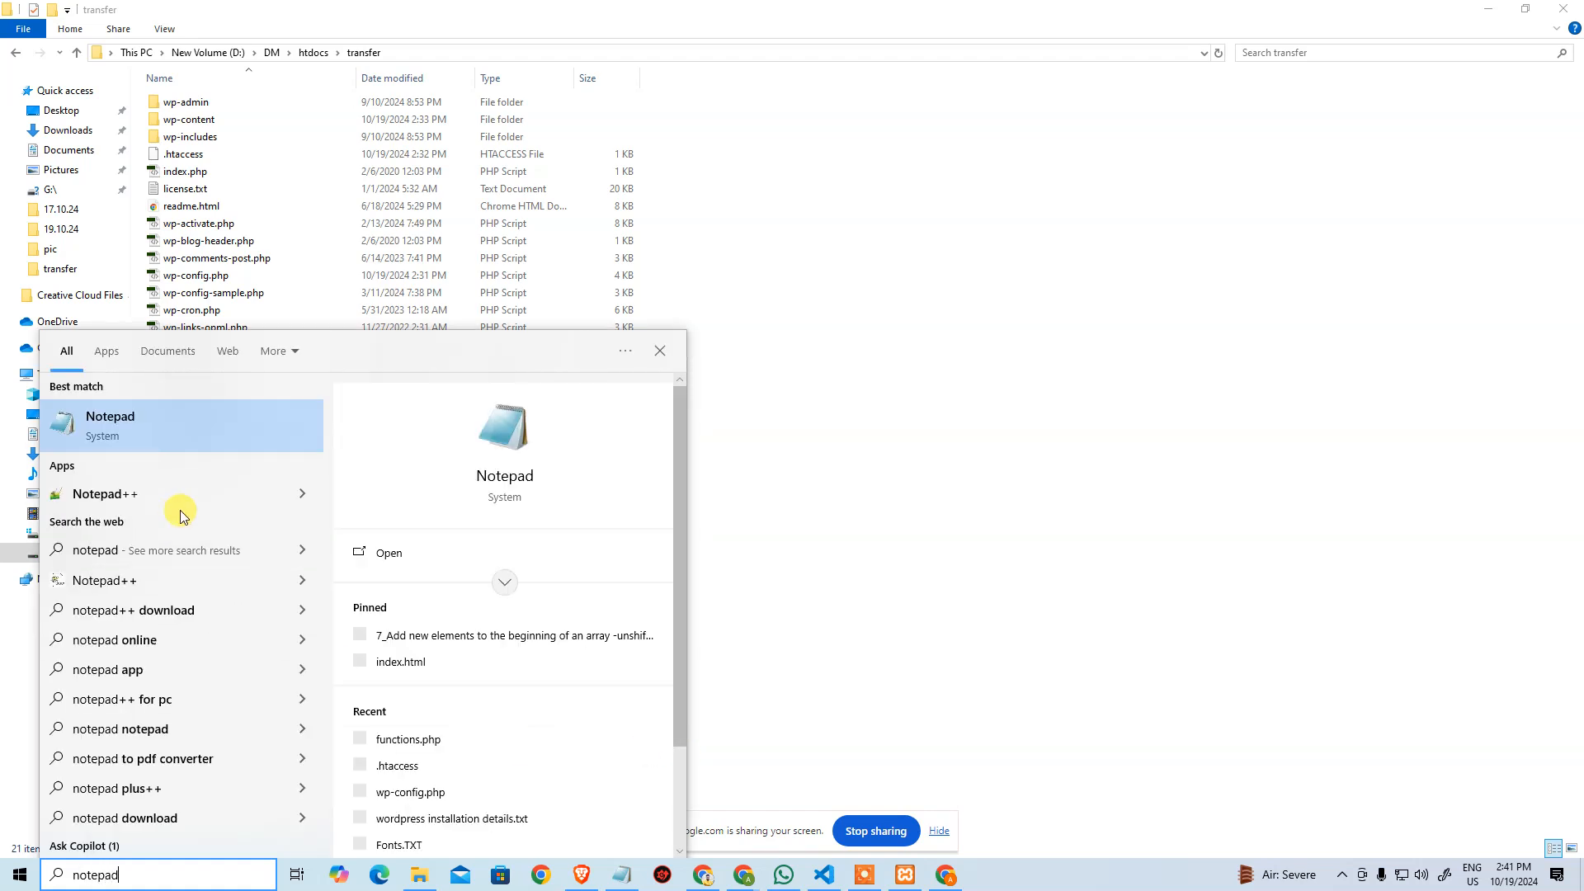
pyautogui.rightClick(198, 439)
pyautogui.click(234, 440)
pyautogui.rightClick(233, 440)
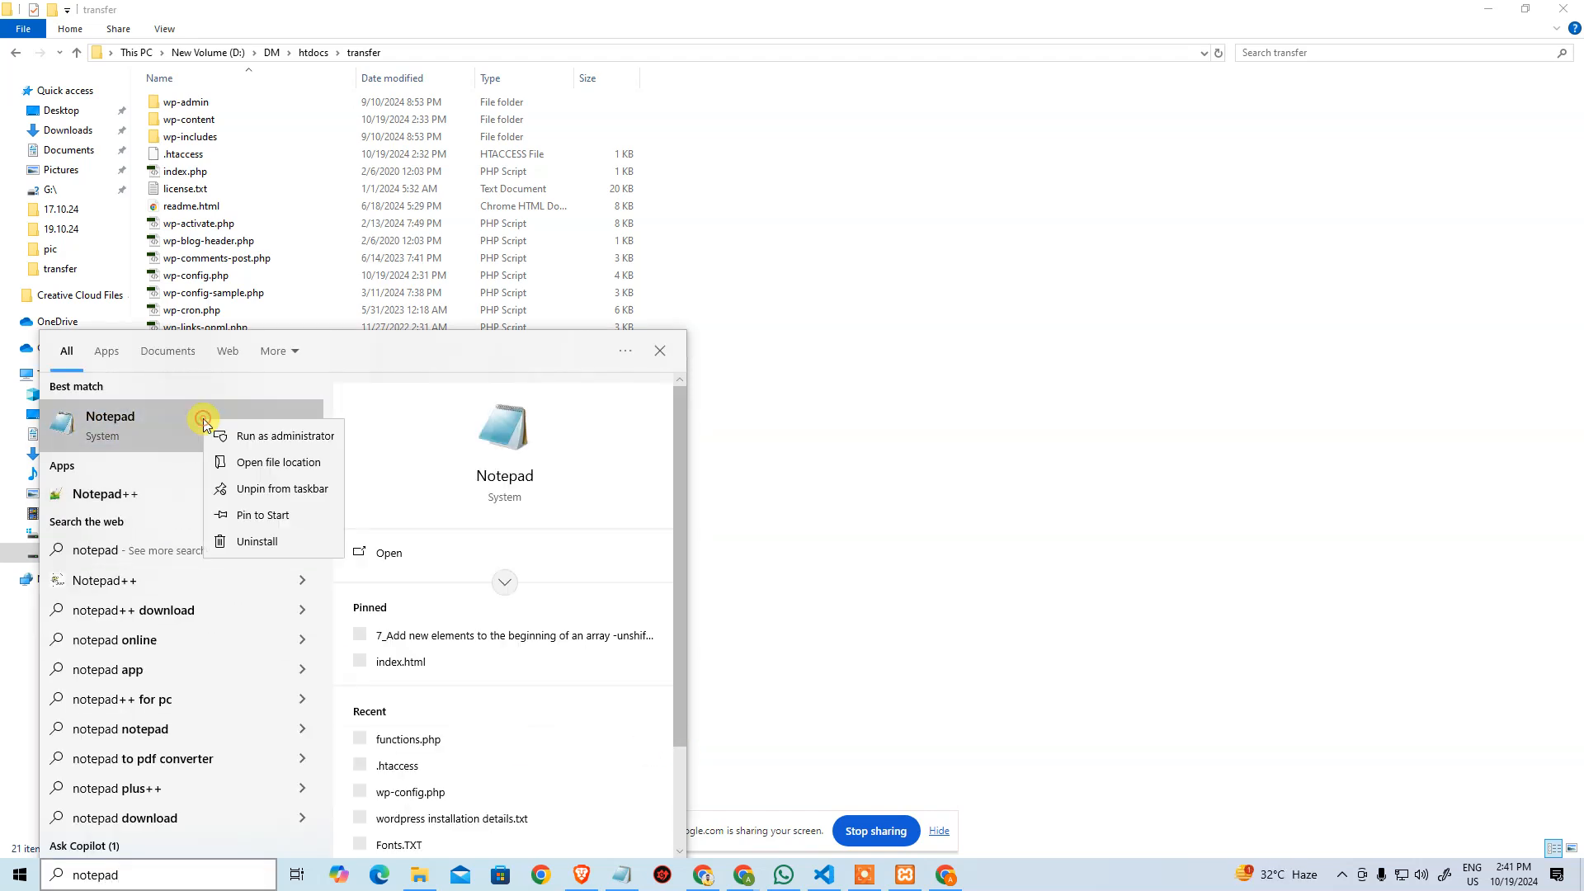
# Launch Notepad and open the transfer site's .htaccess file in it
pyautogui.click(287, 439)
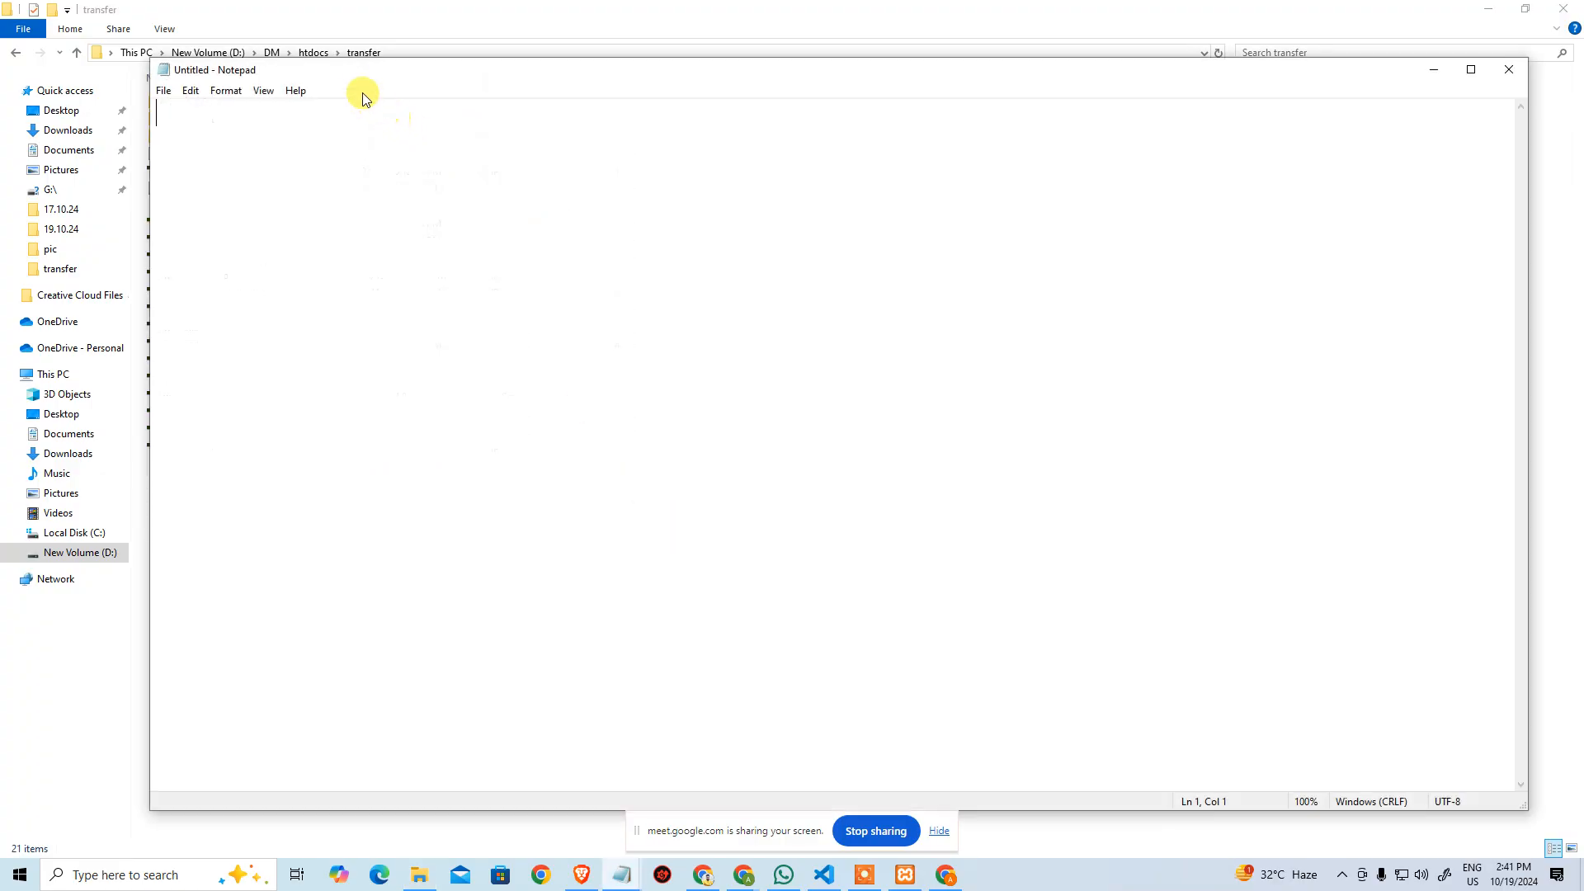
pyautogui.moveTo(349, 70); pyautogui.dragTo(625, 109)
pyautogui.moveTo(195, 155); pyautogui.dragTo(708, 322)
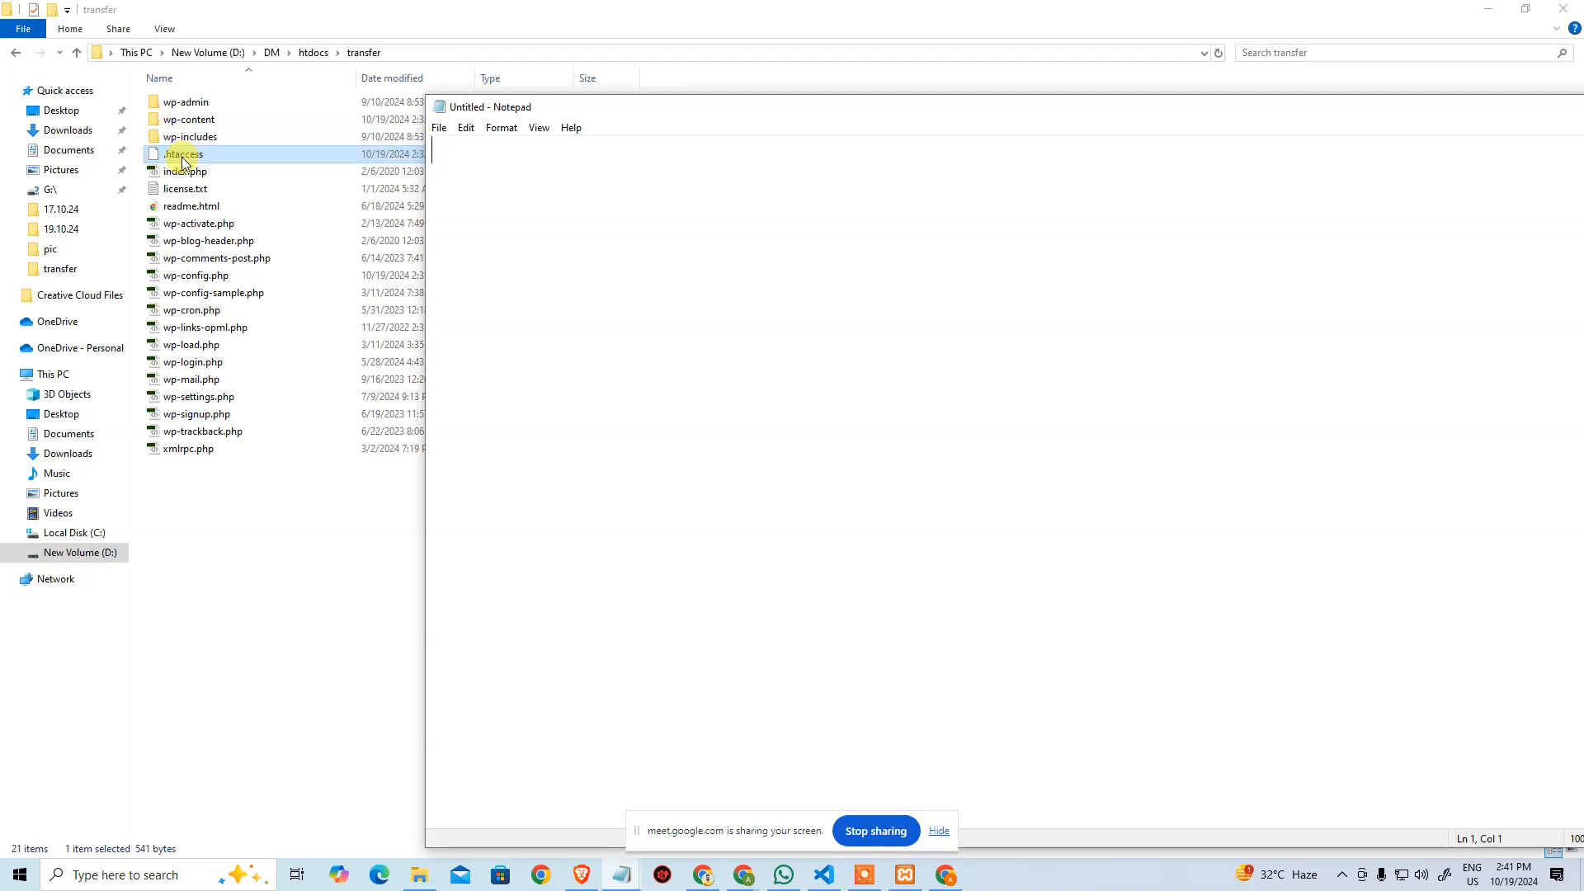
pyautogui.moveTo(179, 156); pyautogui.dragTo(716, 335)
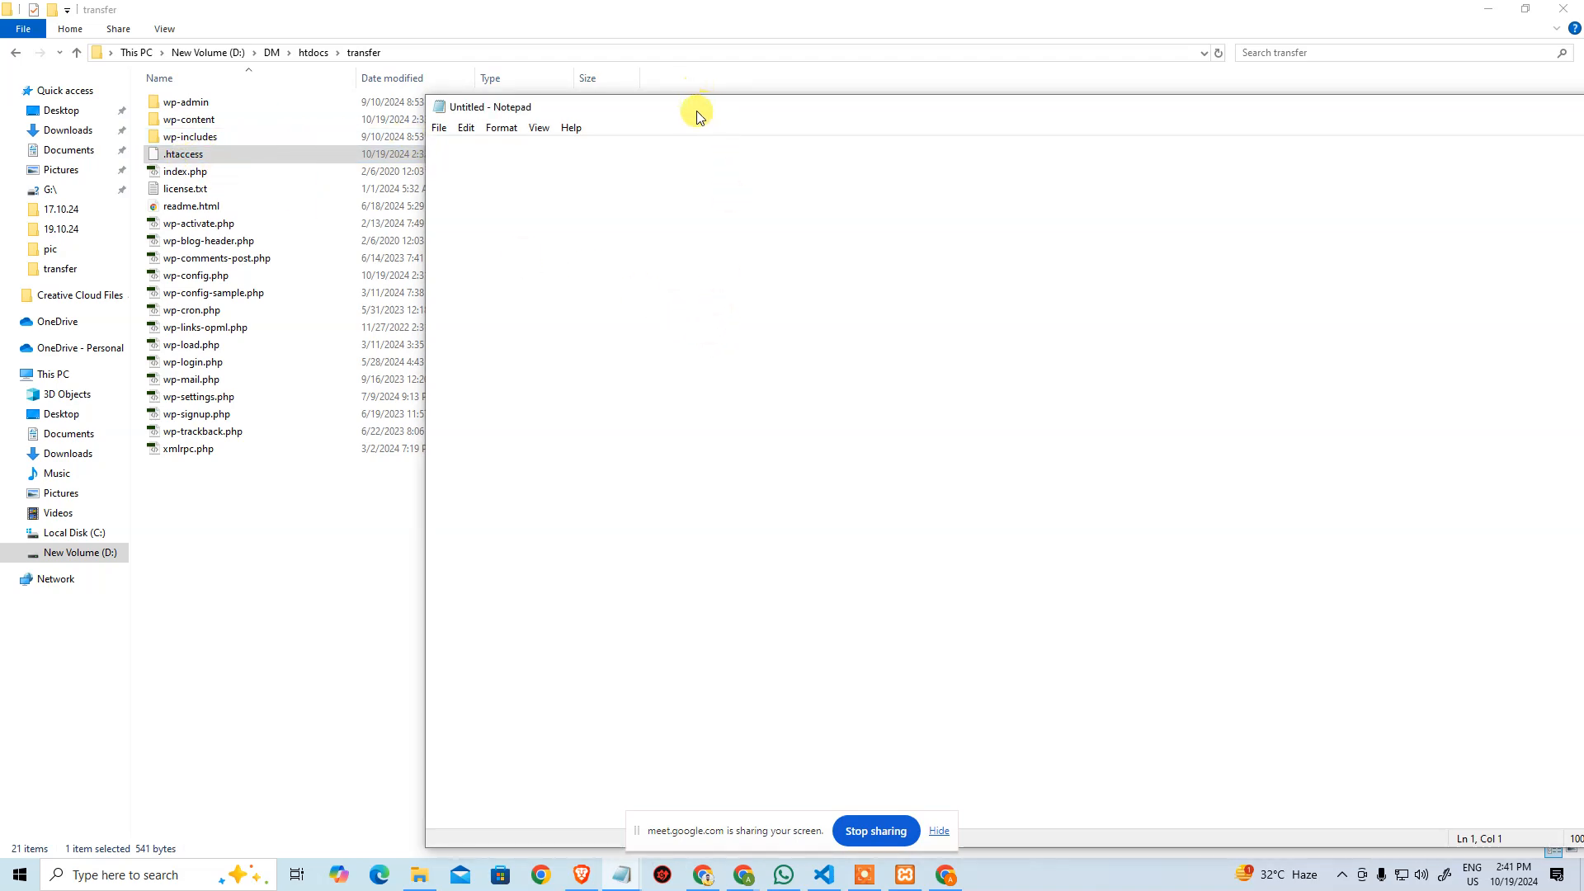
pyautogui.moveTo(700, 114); pyautogui.dragTo(116, 185)
pyautogui.click(1186, 178)
pyautogui.press('super')
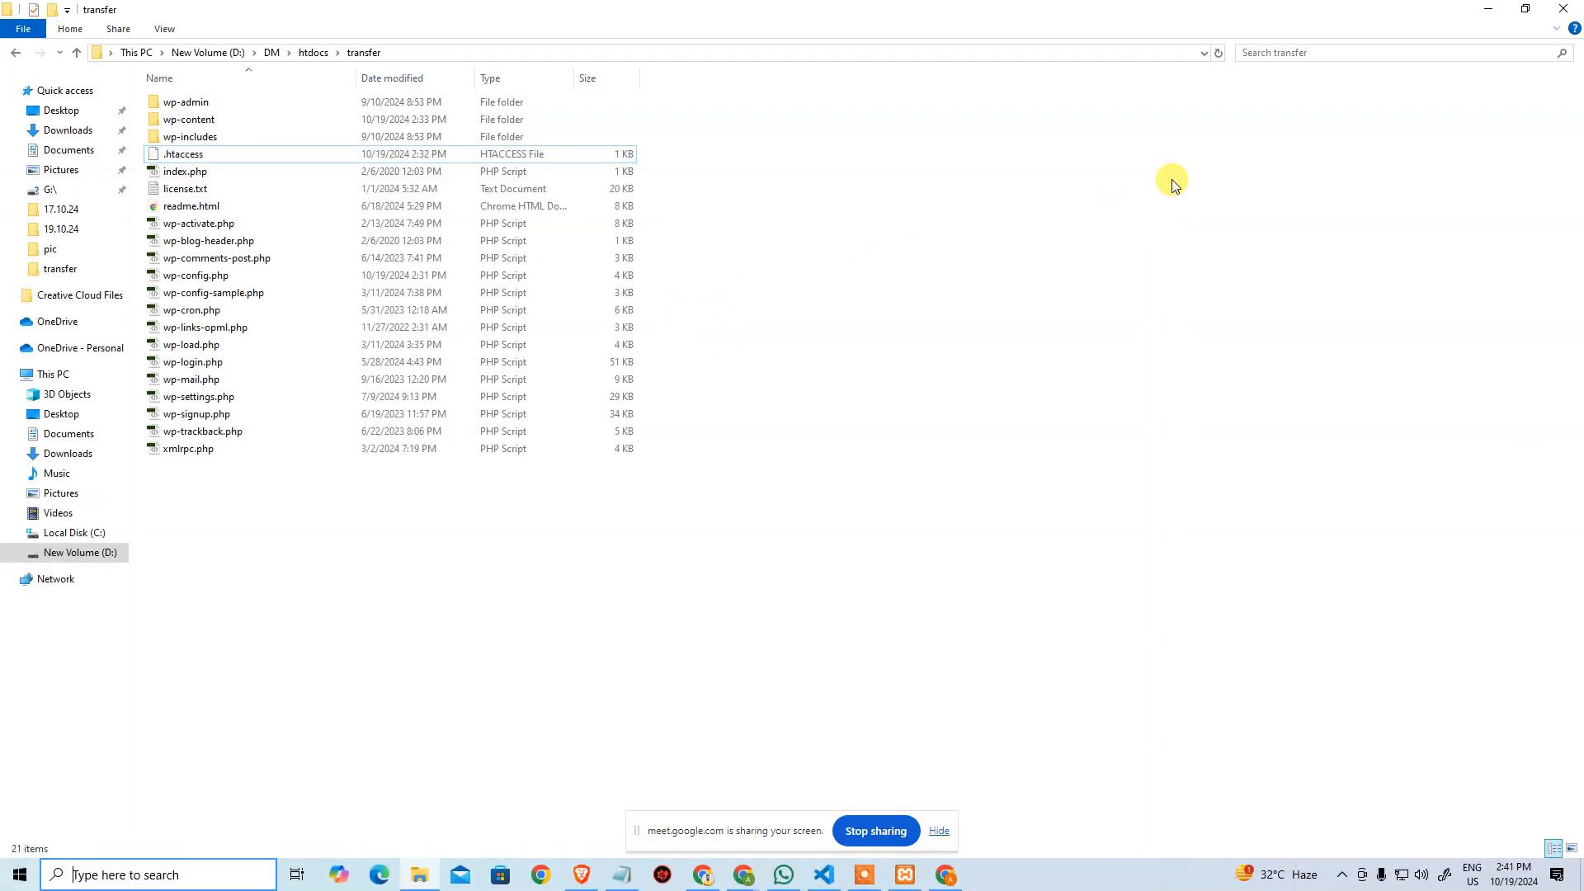
pyautogui.write('notea')
pyautogui.press('Return')
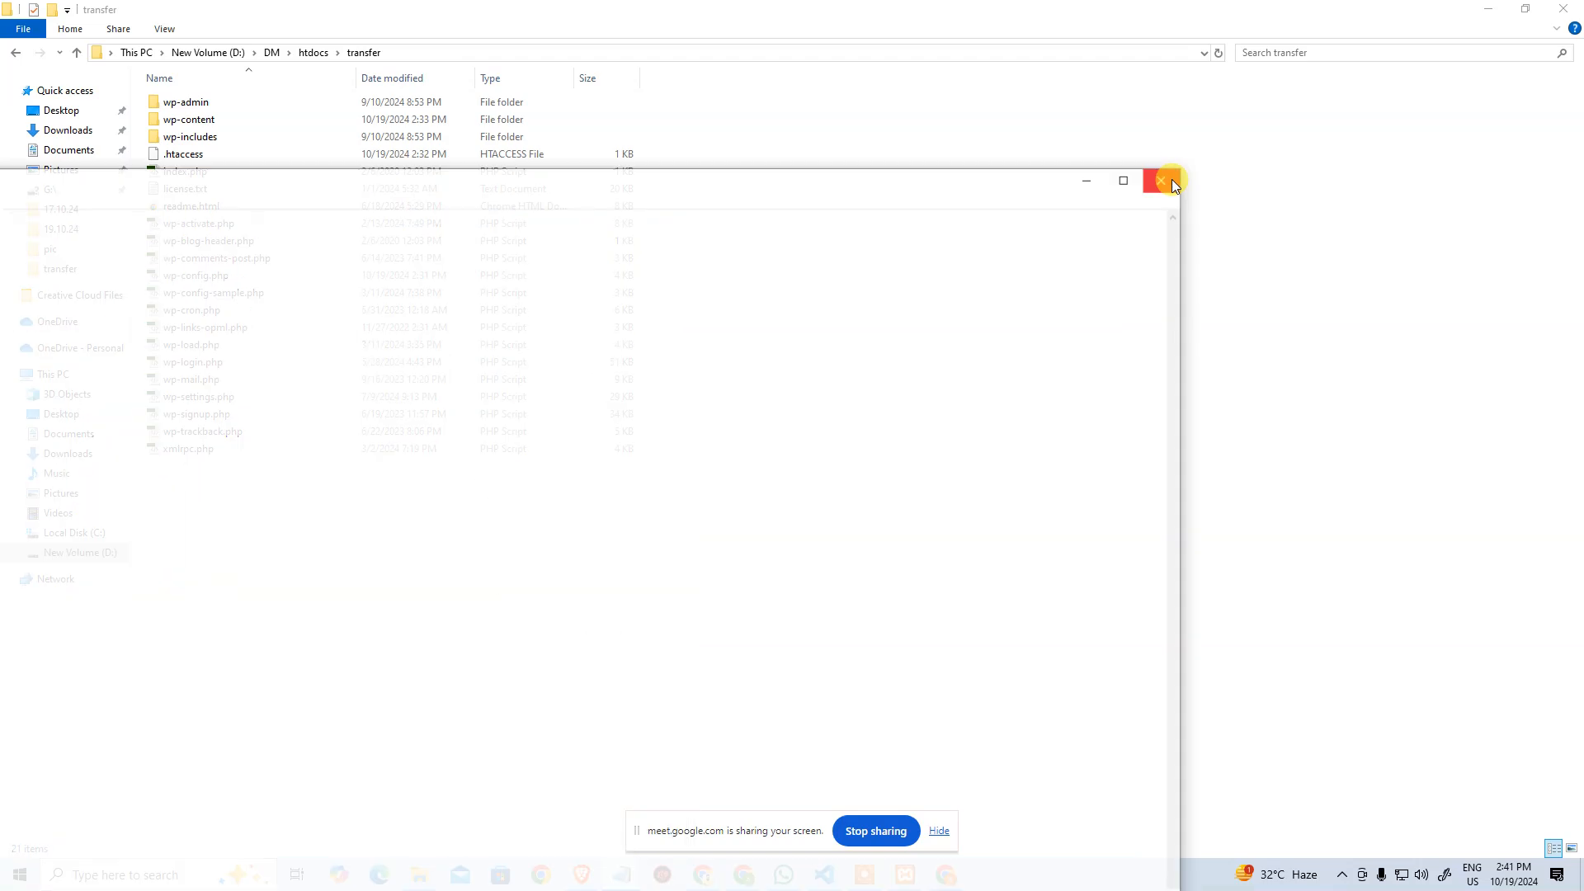
pyautogui.moveTo(212, 160); pyautogui.dragTo(255, 259)
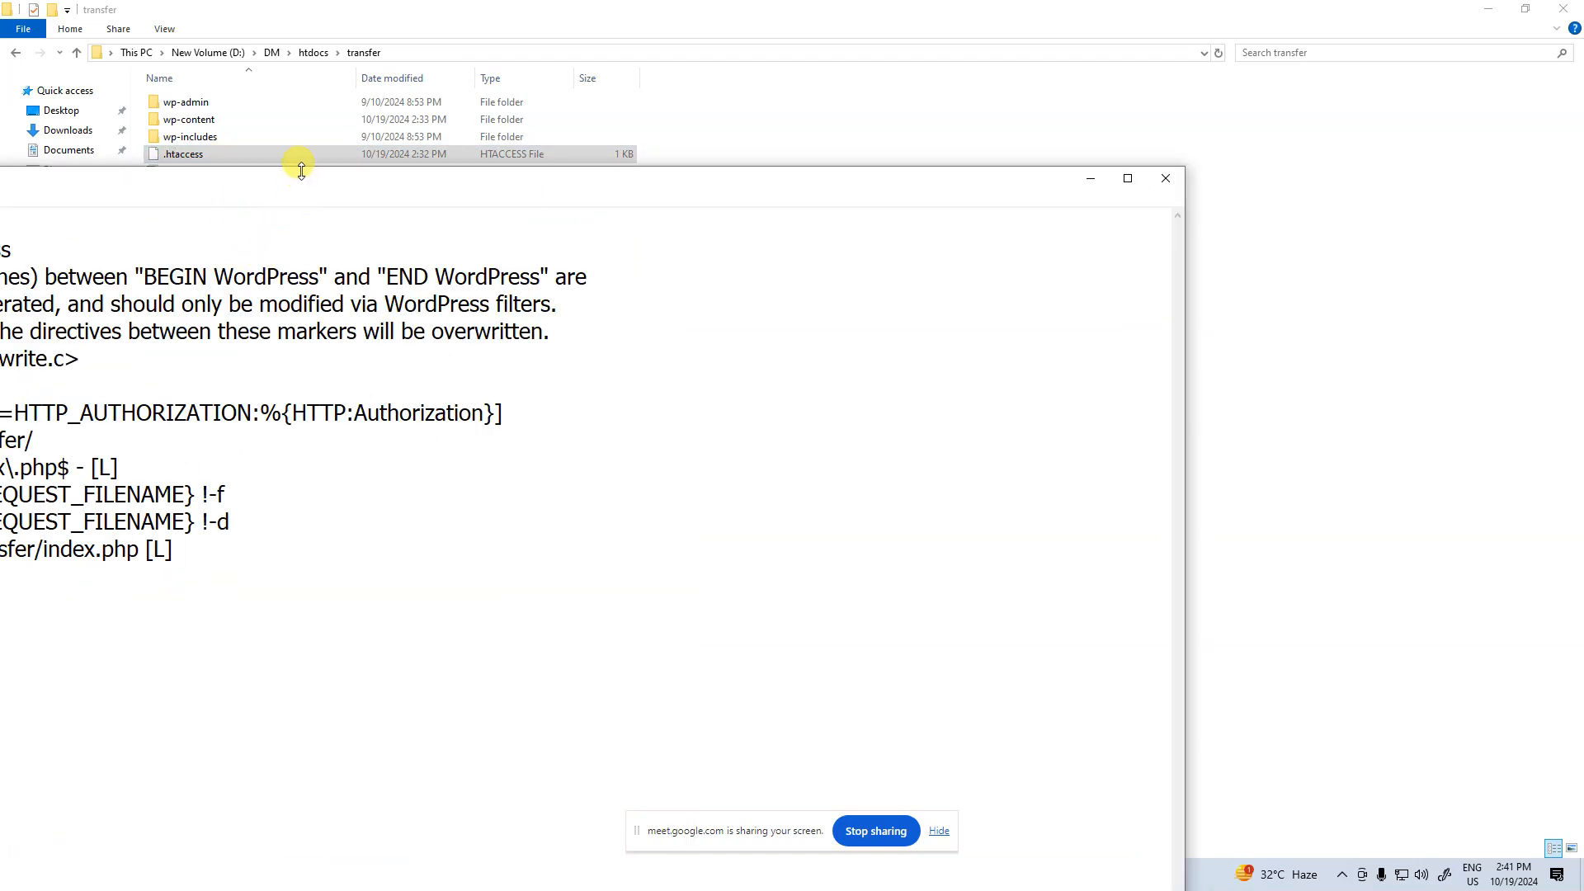
pyautogui.moveTo(669, 170); pyautogui.dragTo(891, 108)
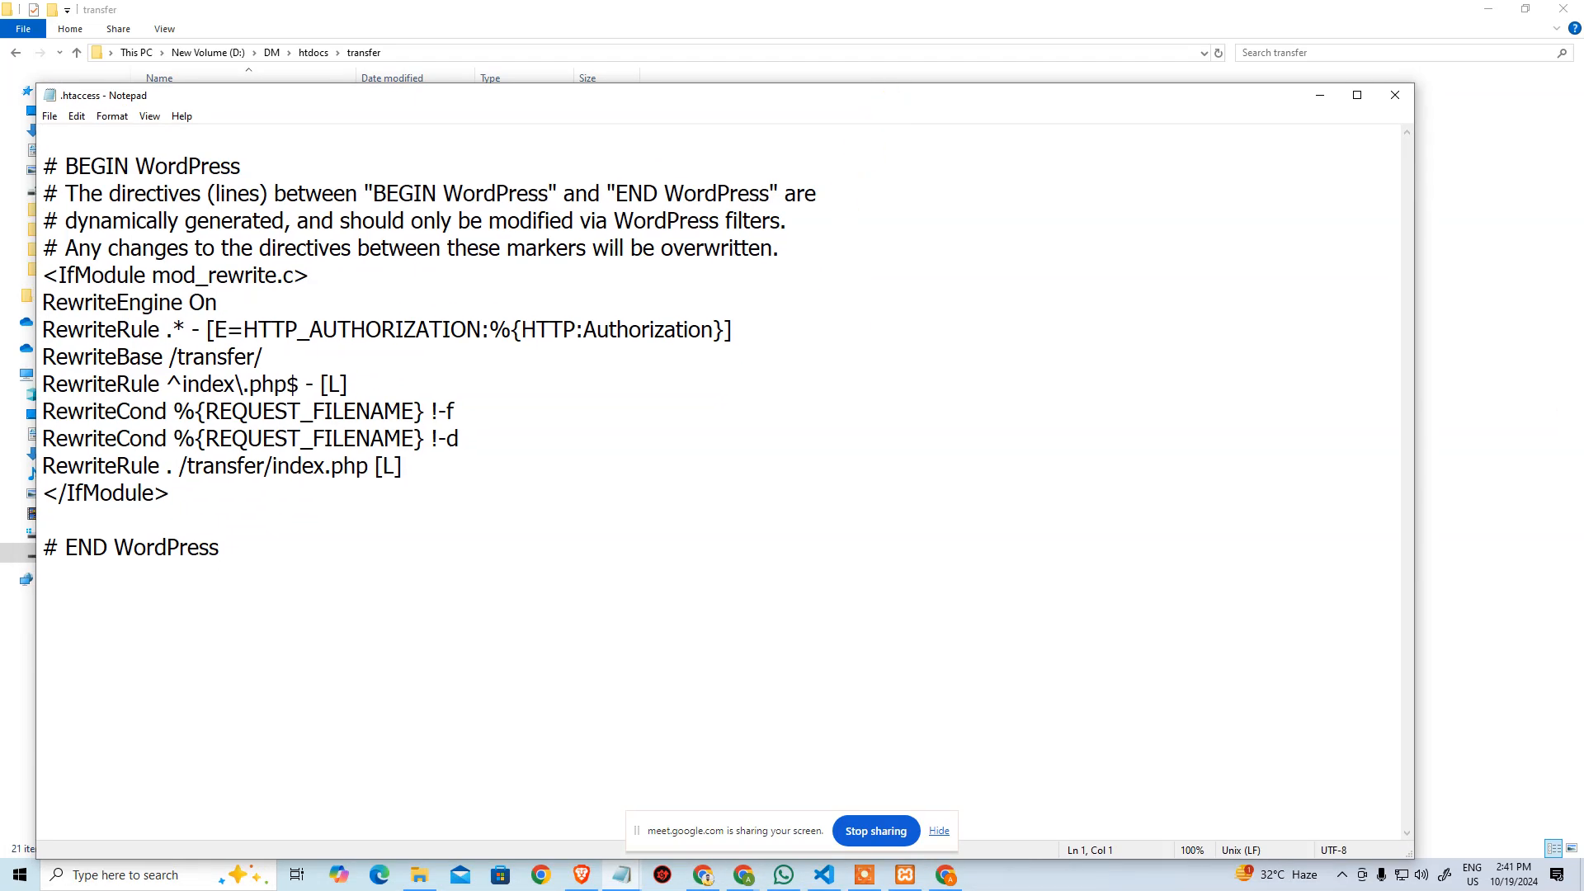
# Paste the four php_value lines (128M upload/post size, 300 execution/input time) below IfModule and save
pyautogui.click(919, 435)
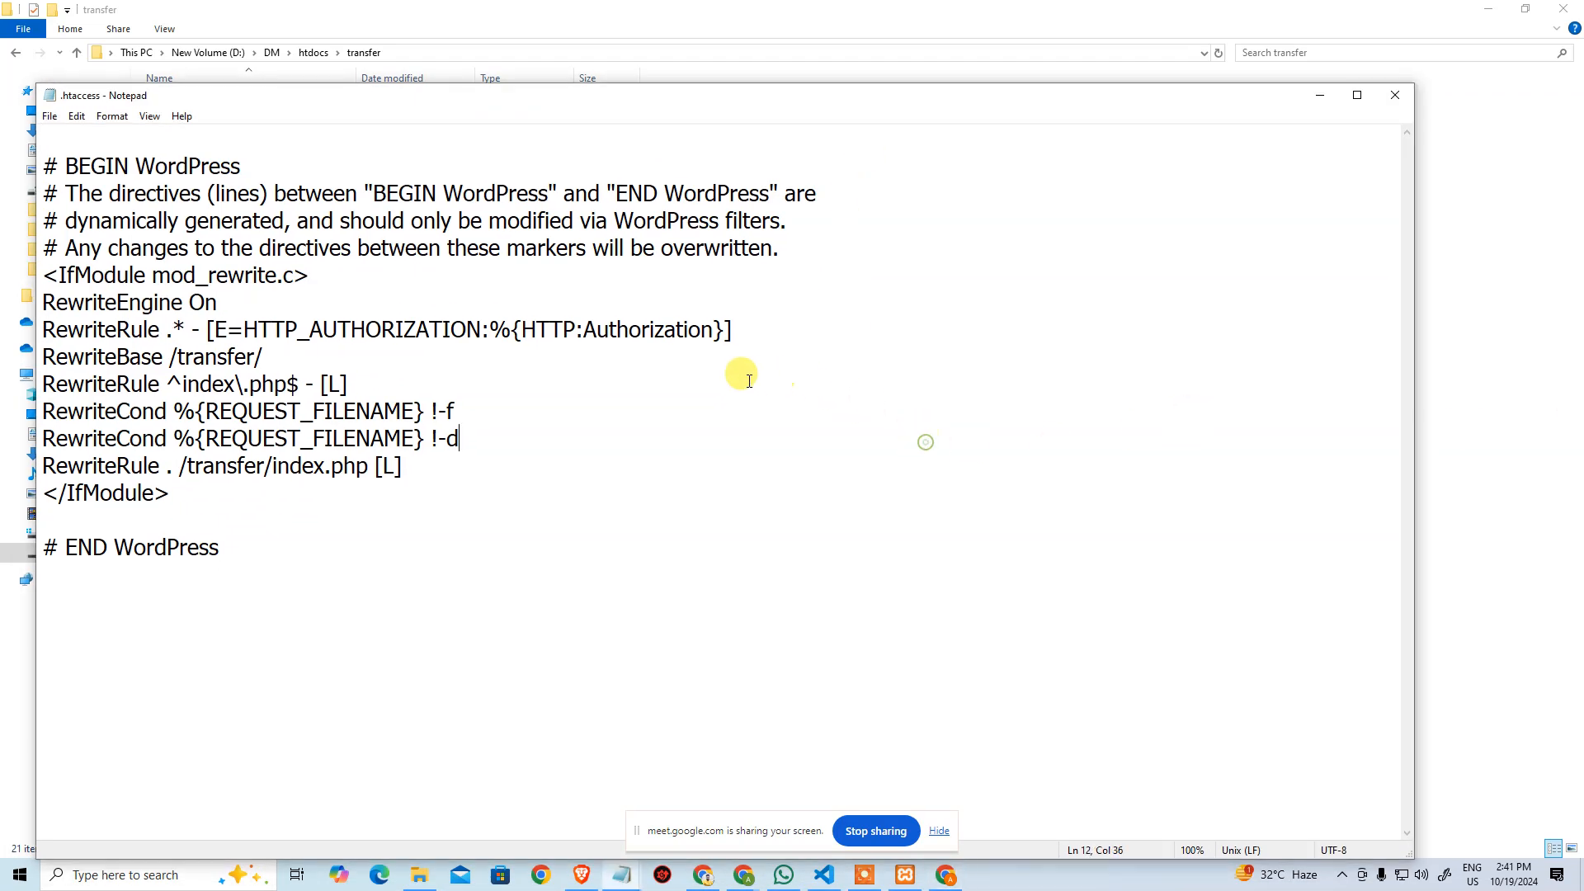
pyautogui.click(510, 493)
pyautogui.click(532, 512)
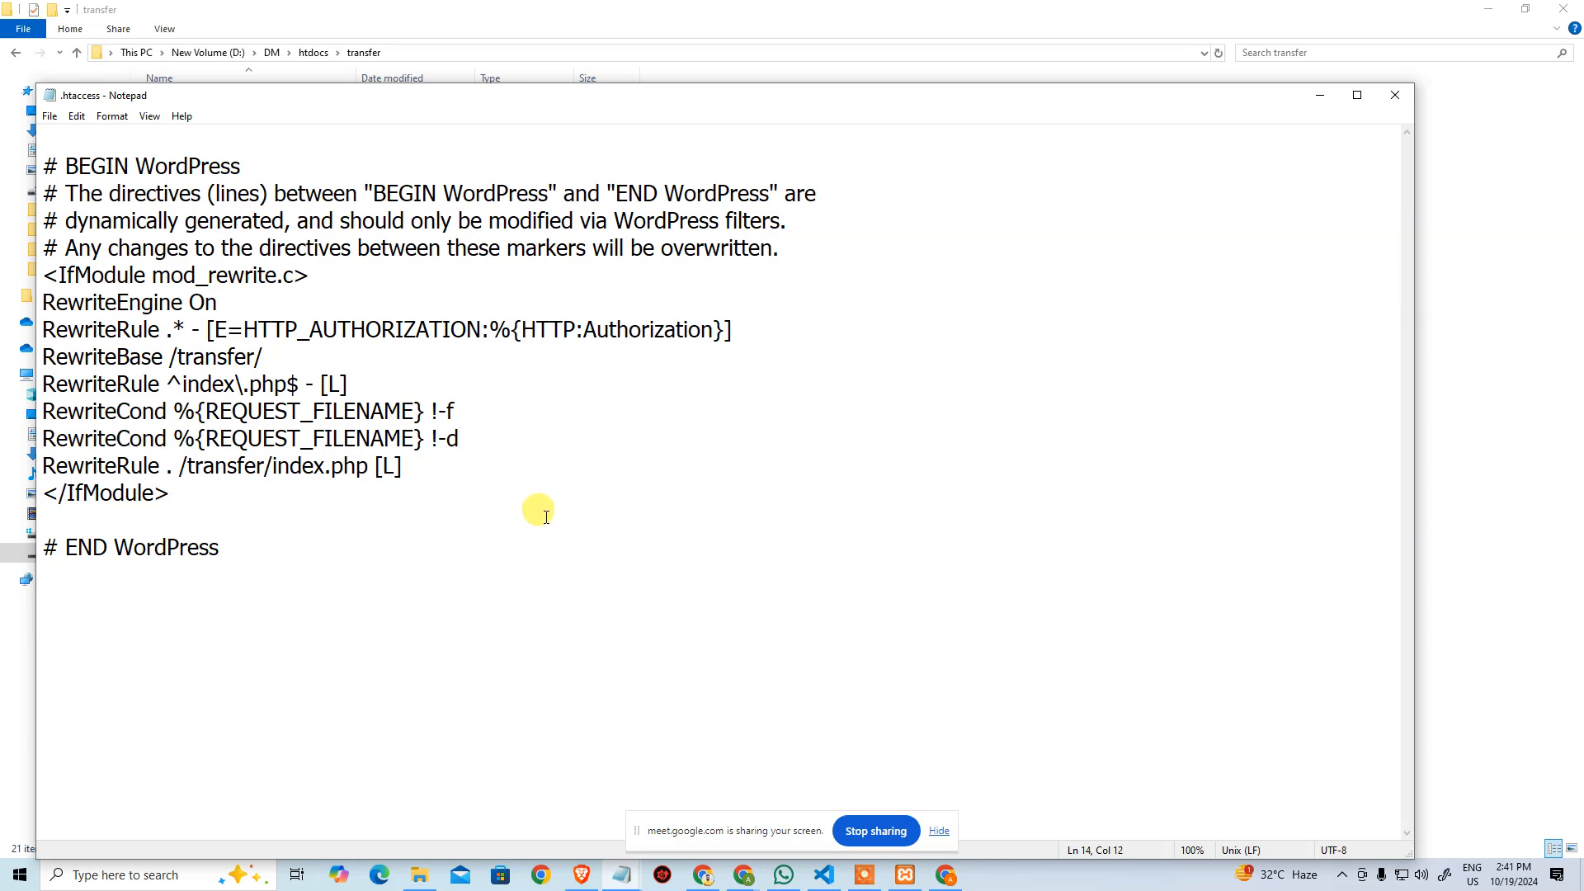
pyautogui.write('php_value upload_max_filesize 128M php_value post_max_size 128M php_value max_execution_time 300 php_value max_input_time 300')
pyautogui.hotkey('ctrl', 's')
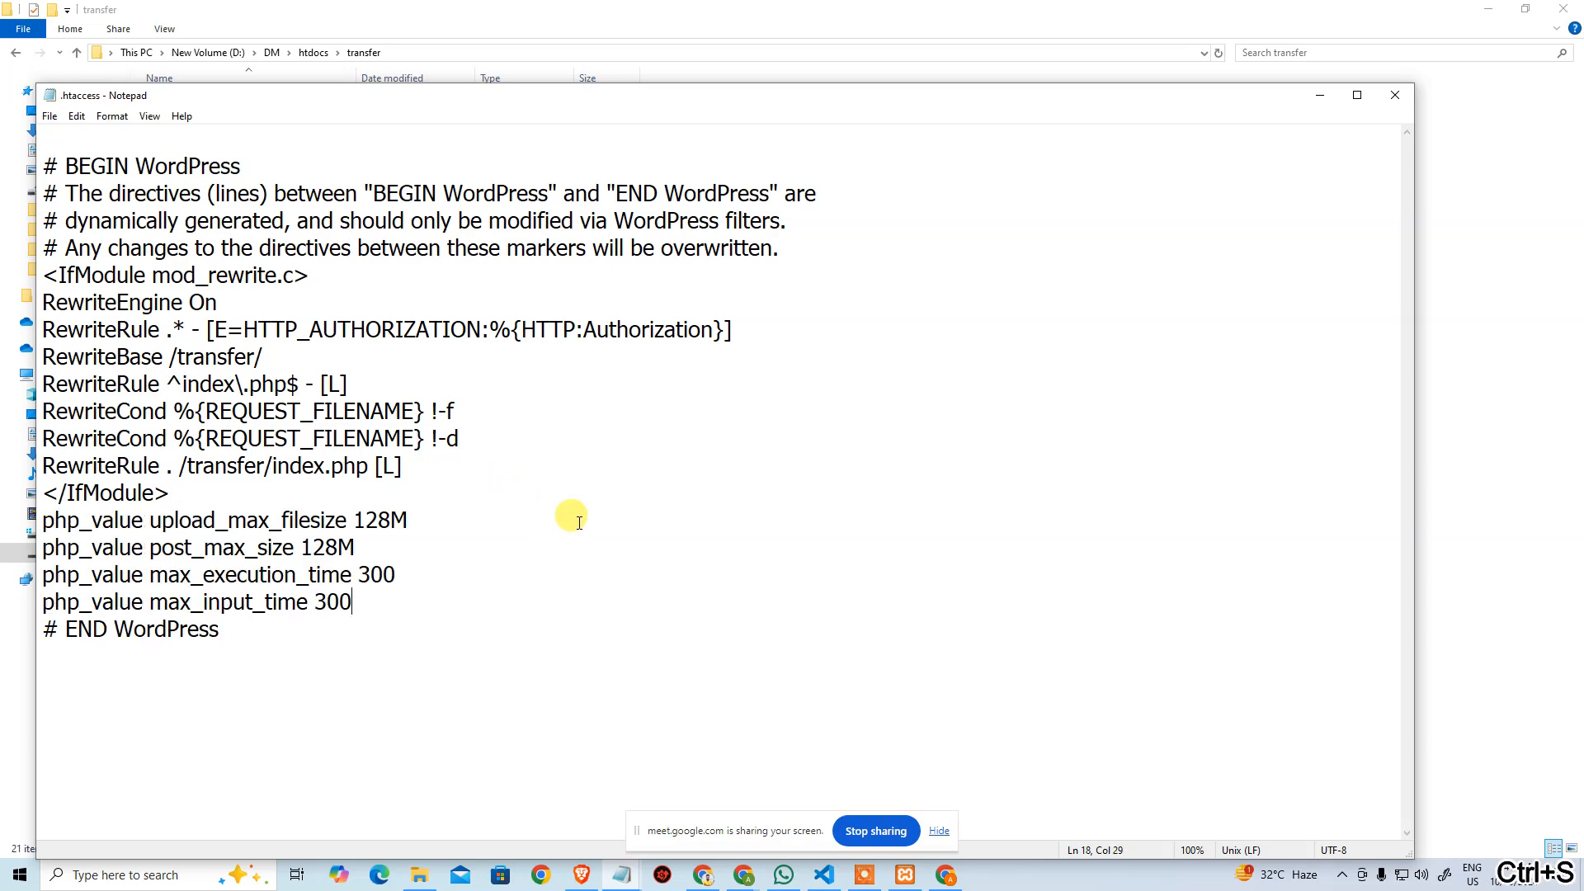
pyautogui.click(1395, 95)
pyautogui.moveTo(743, 875)
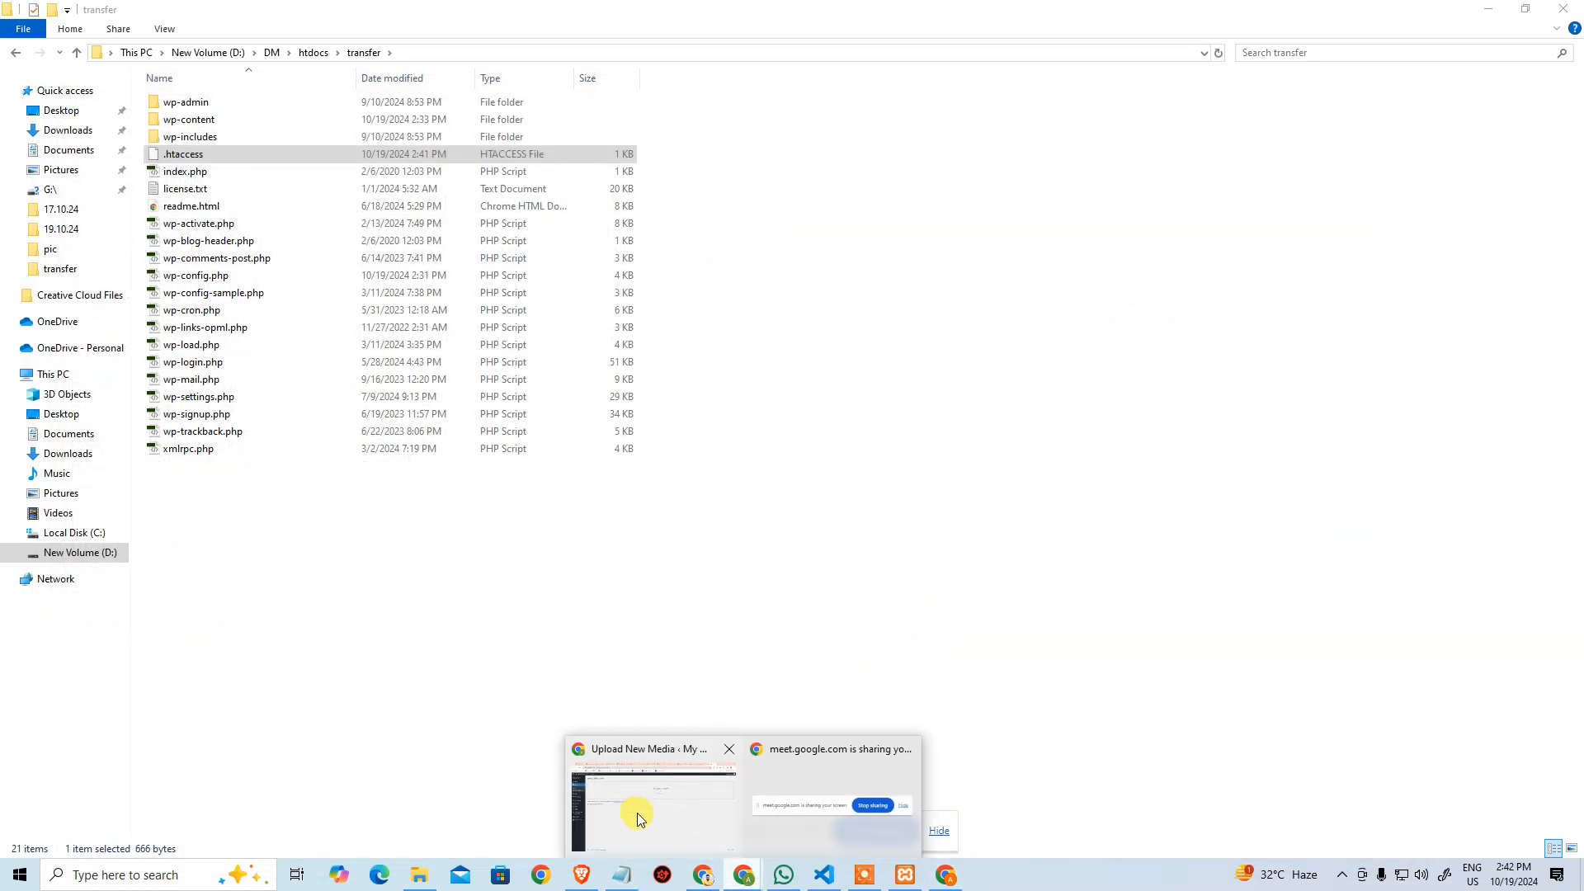
pyautogui.click(637, 813)
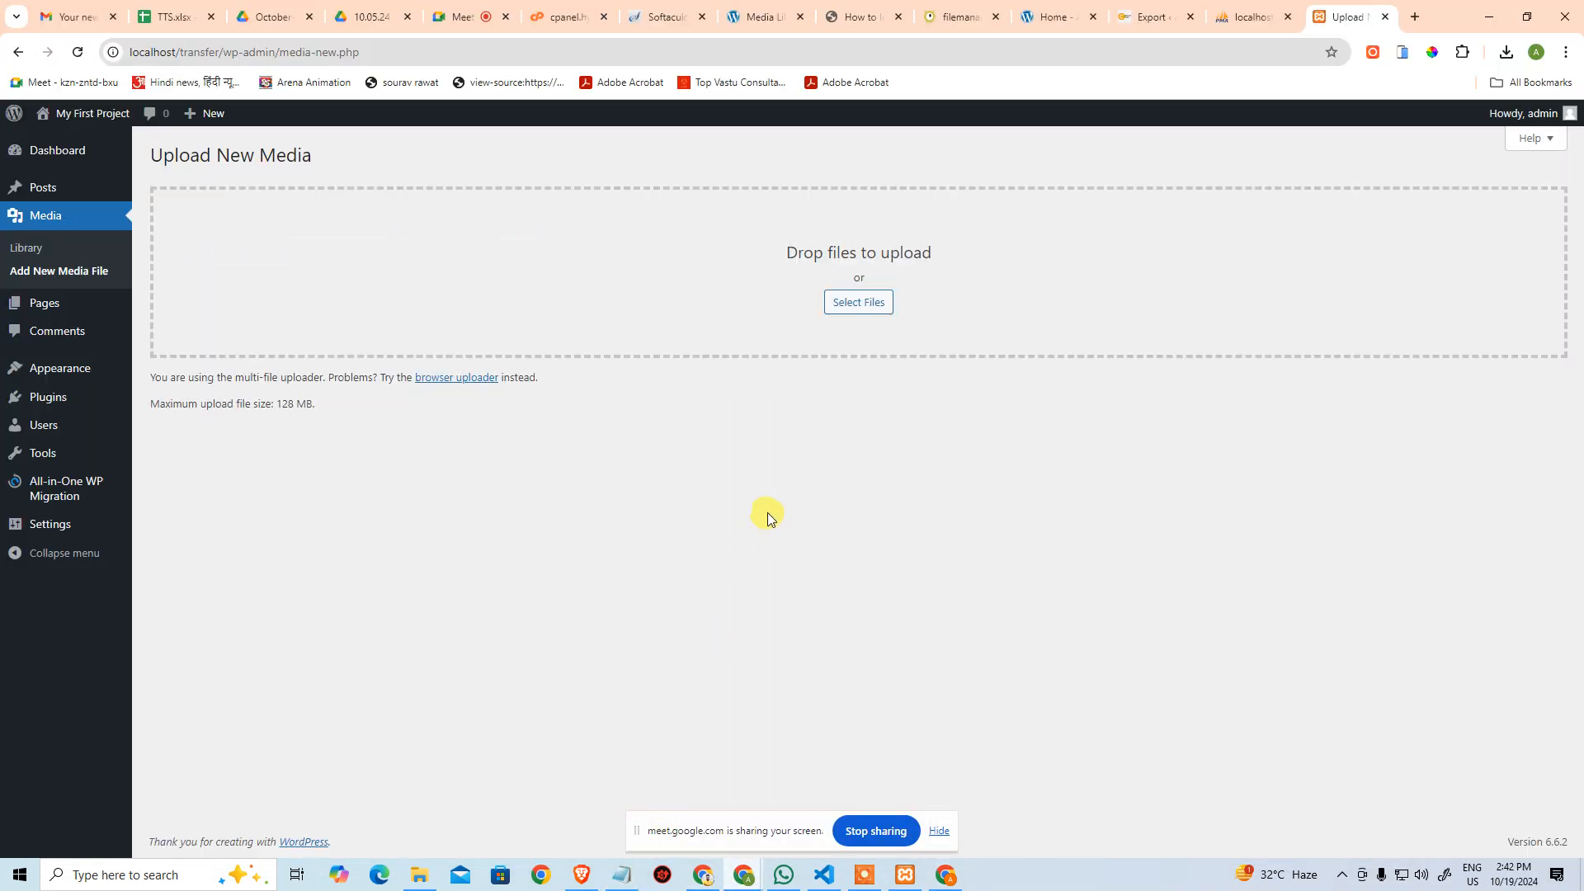
# Verify the 128 MB limit, then import the .wpress backup via All-in-One WP Migration's Import from File
pyautogui.moveTo(278, 405); pyautogui.dragTo(327, 405)
pyautogui.moveTo(50, 495)
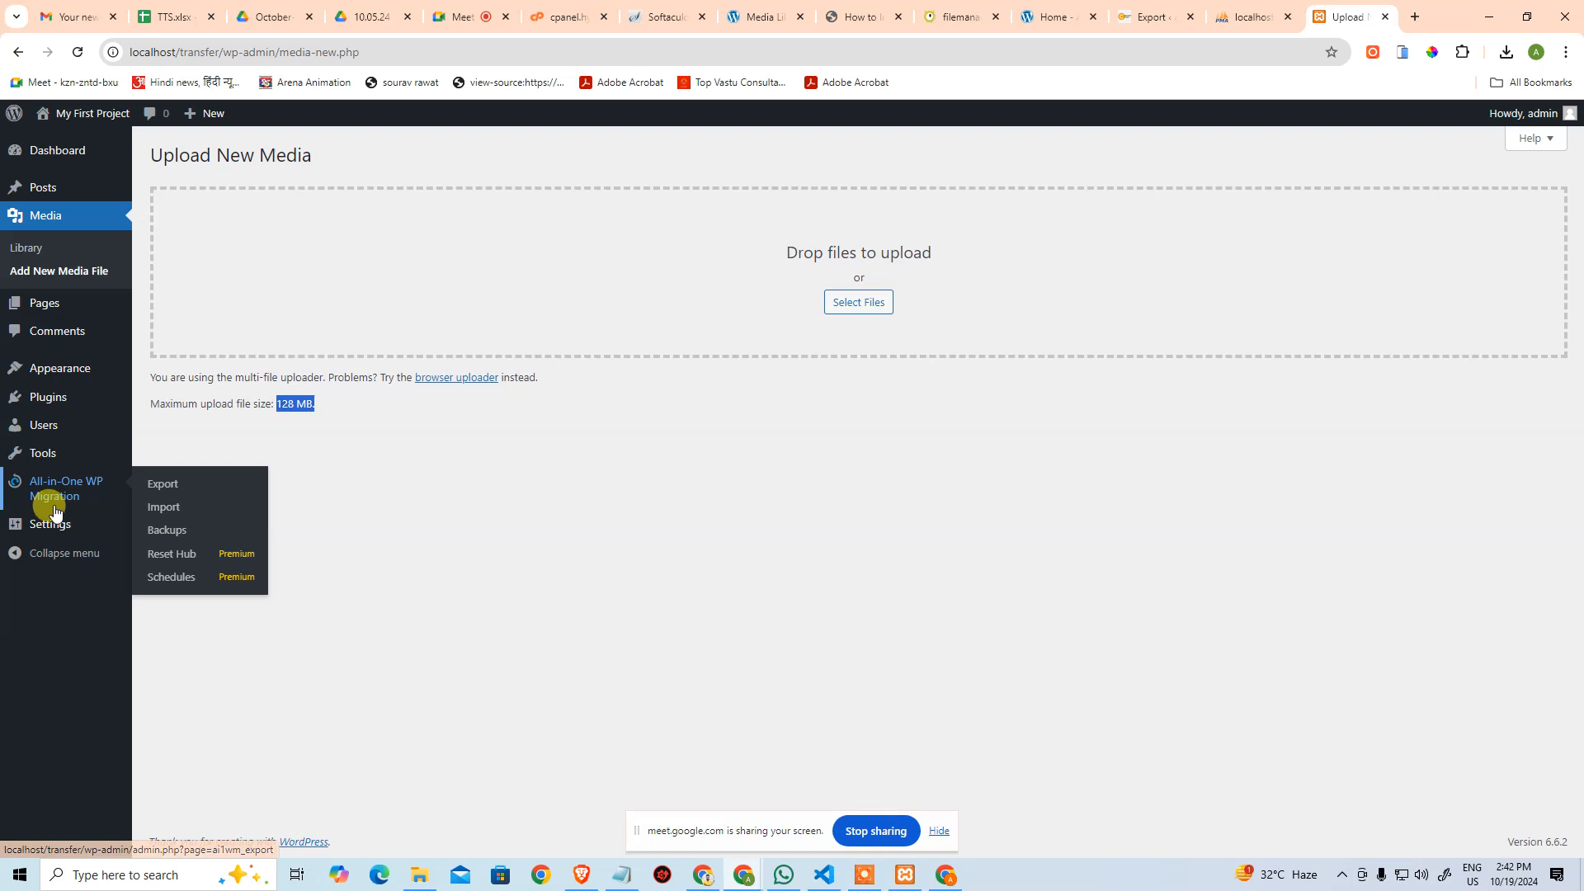
pyautogui.click(161, 505)
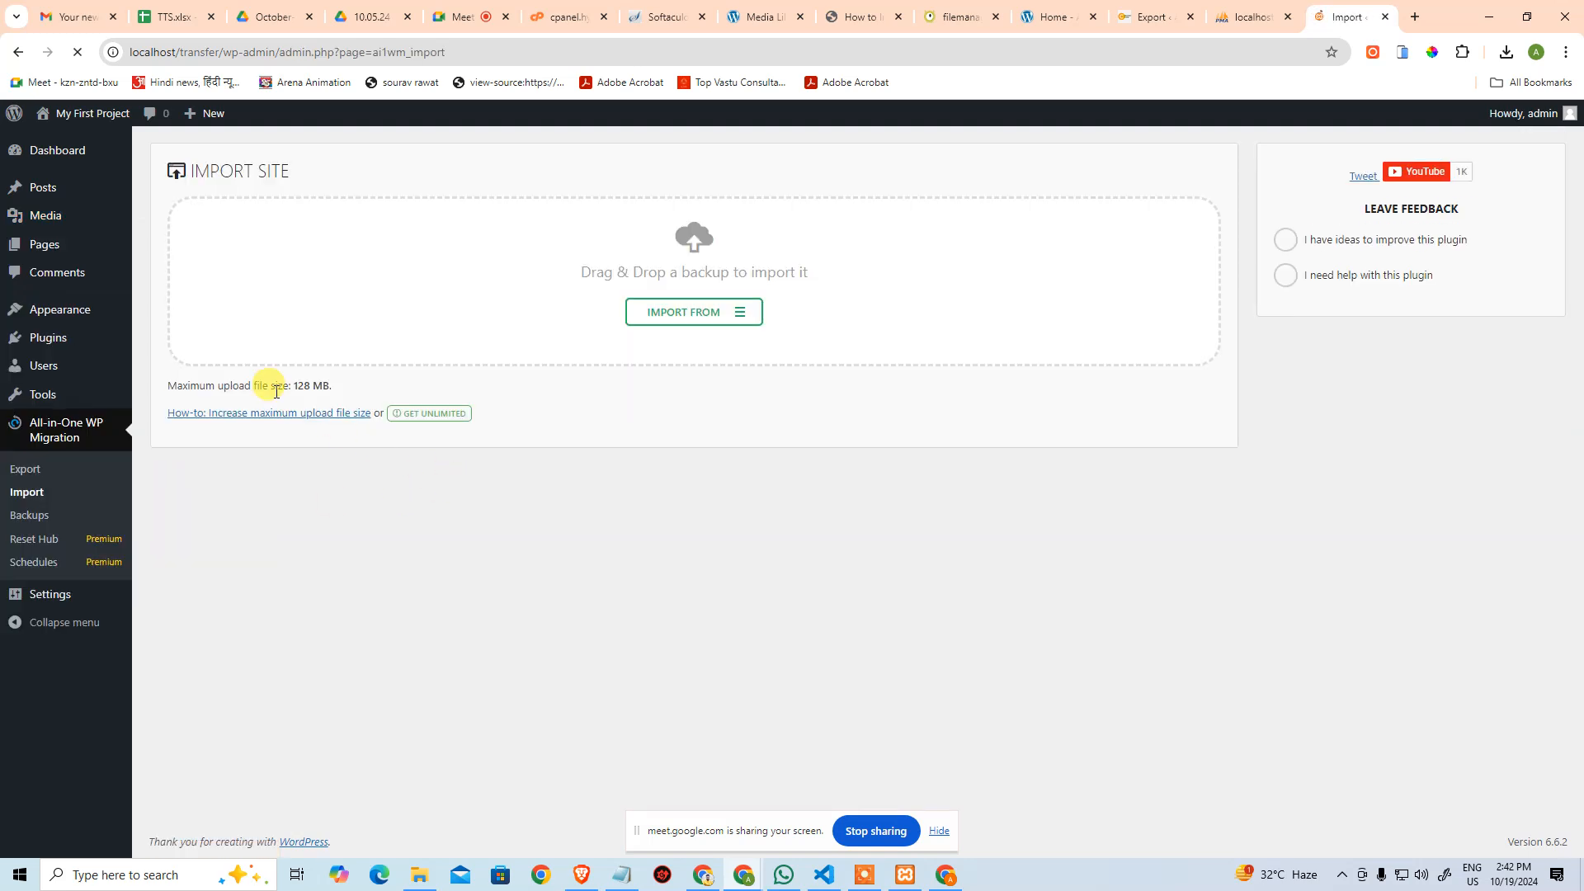
pyautogui.click(701, 312)
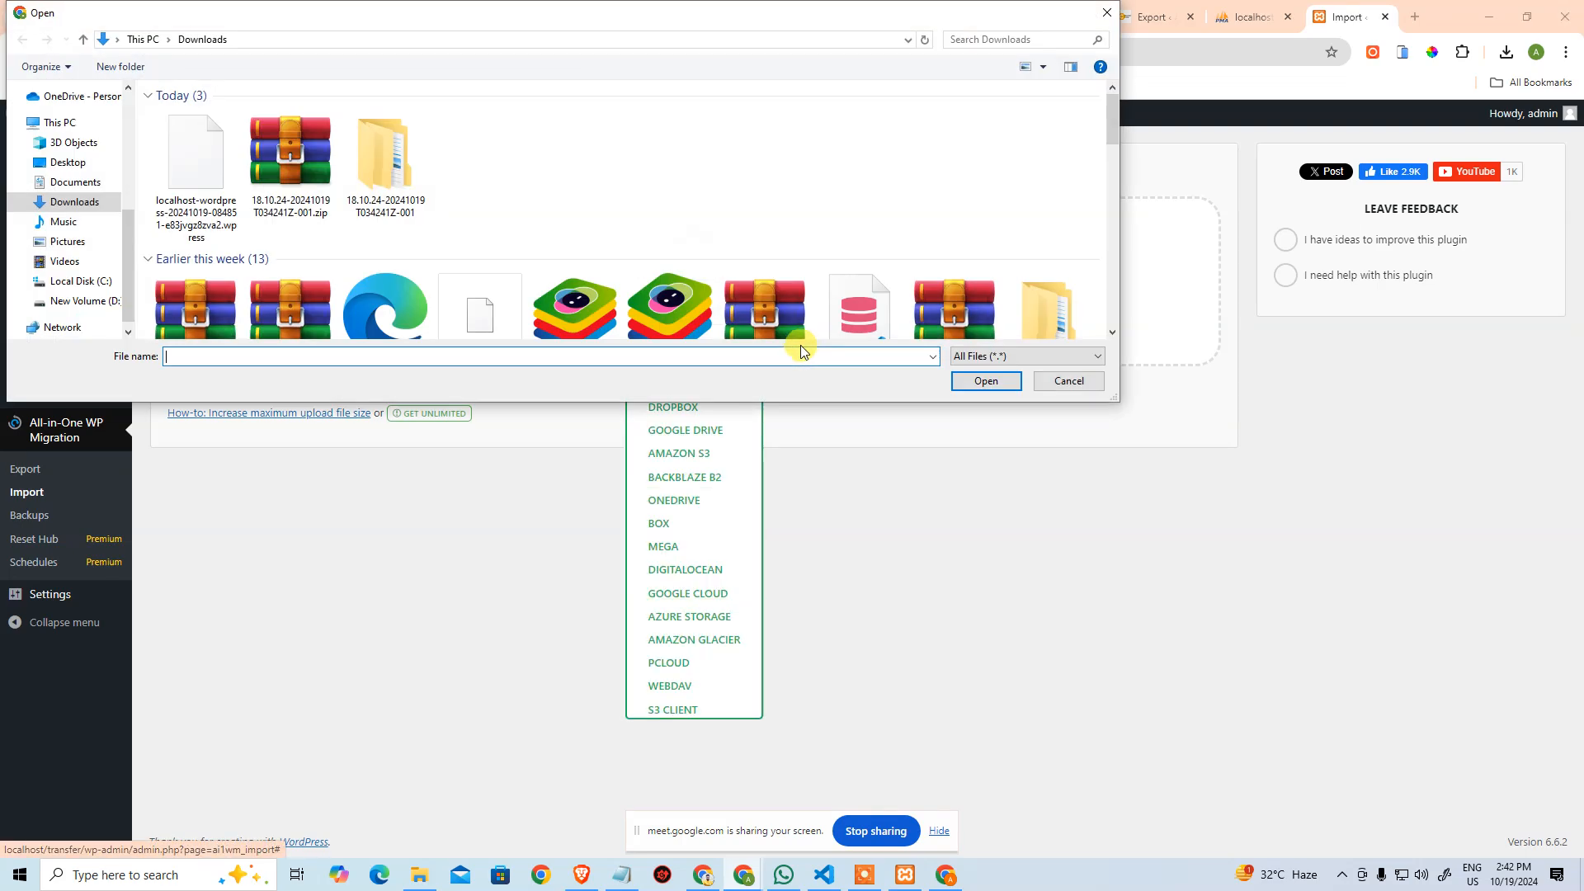
pyautogui.doubleClick(219, 210)
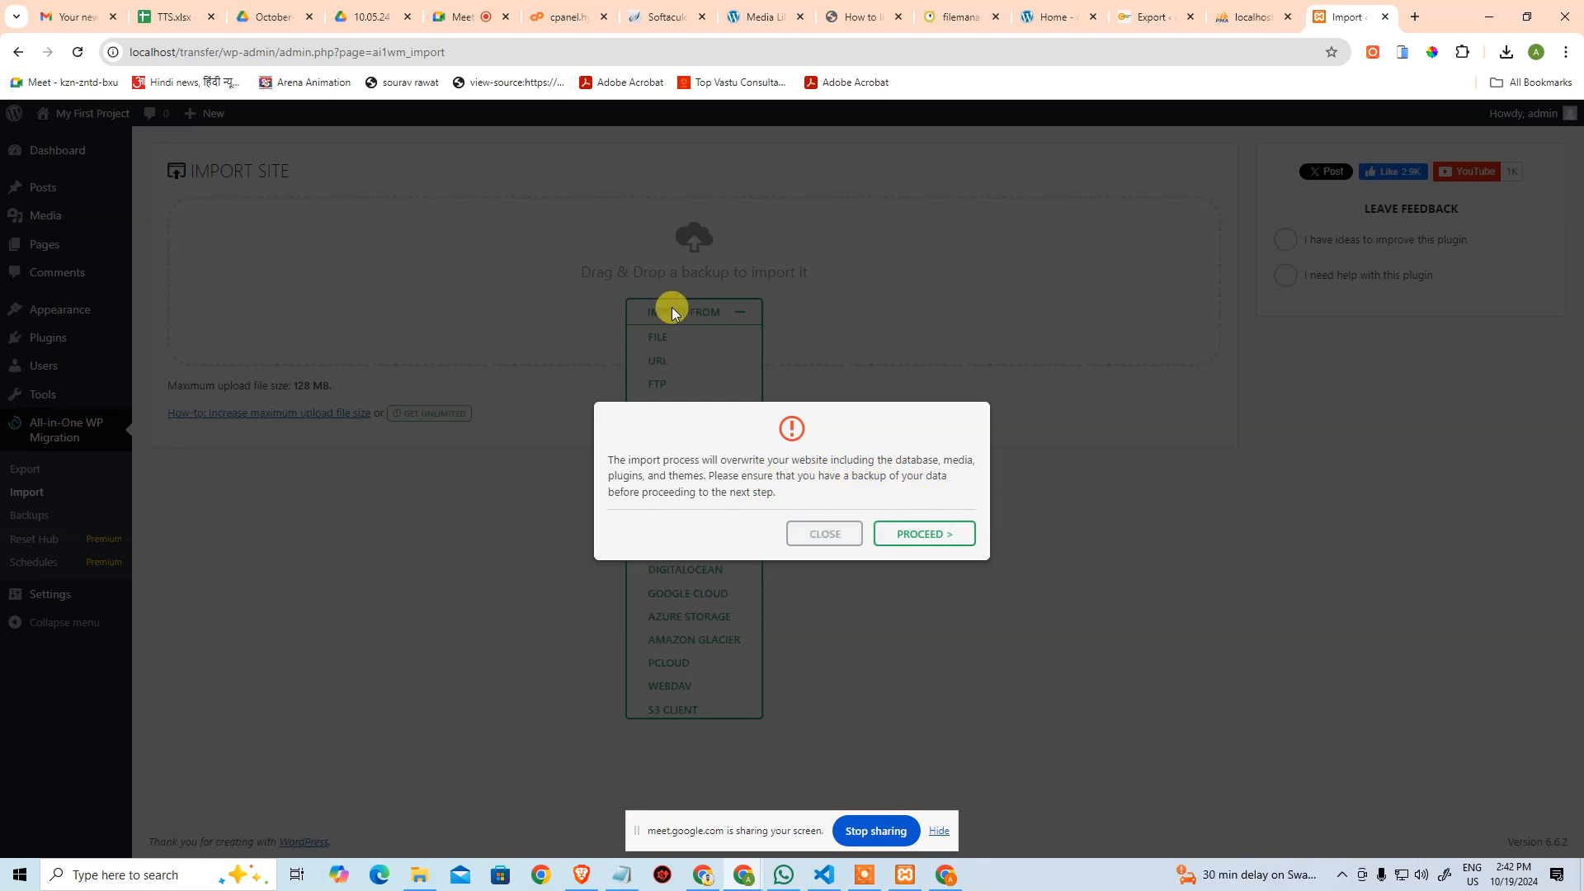
pyautogui.click(938, 534)
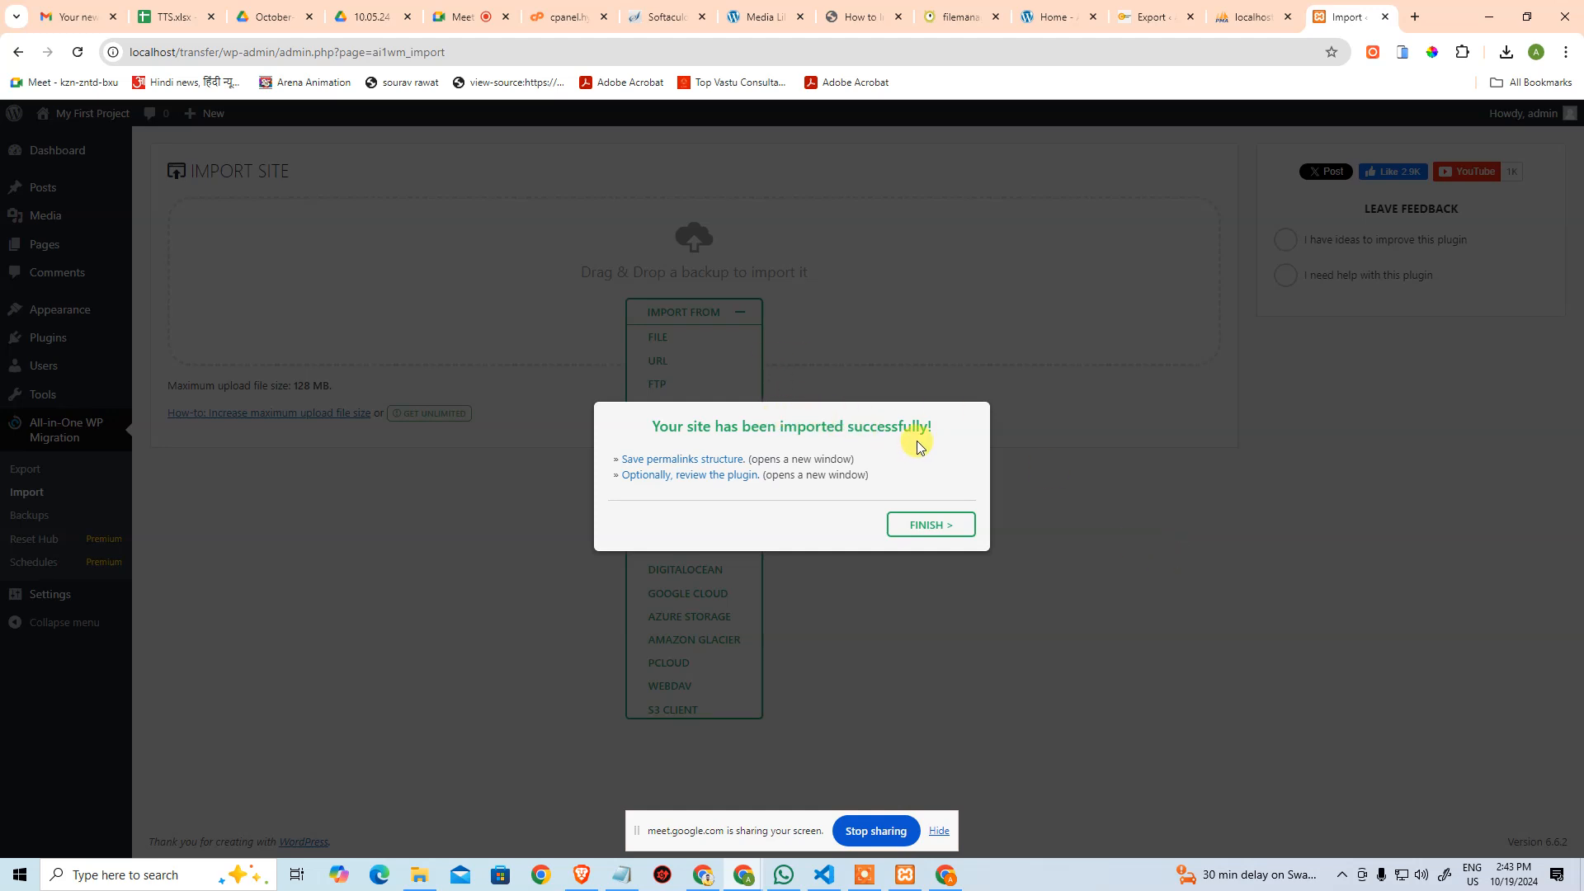
# Dismiss the site-imported-successfully message with FINISH
pyautogui.click(920, 529)
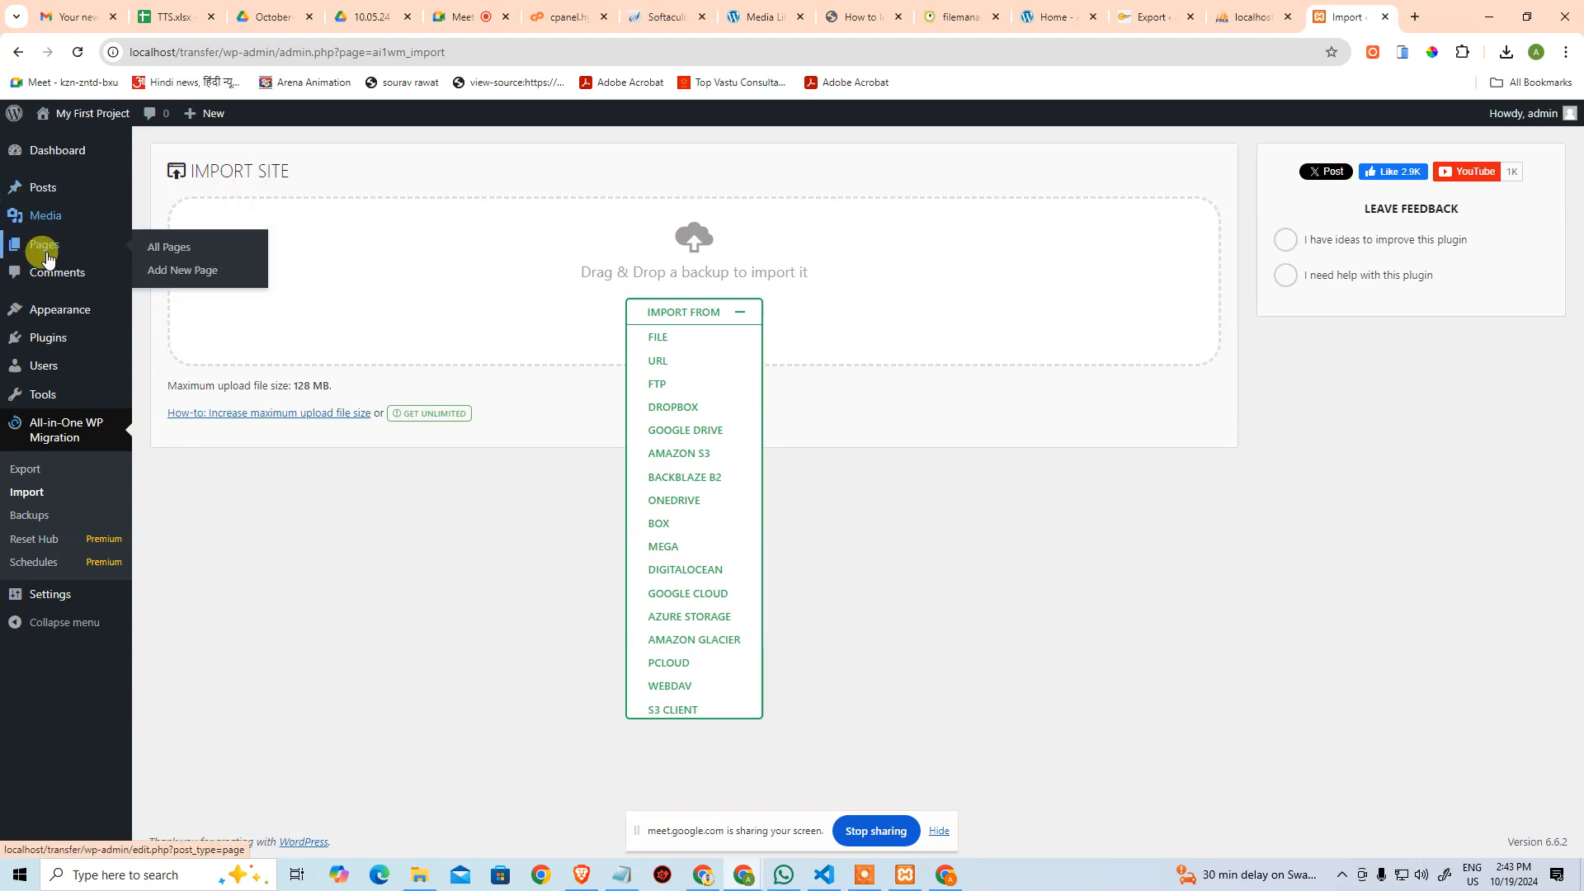
# Log in as admin using the transfer site's saved password copied from the details file
pyautogui.click(176, 246)
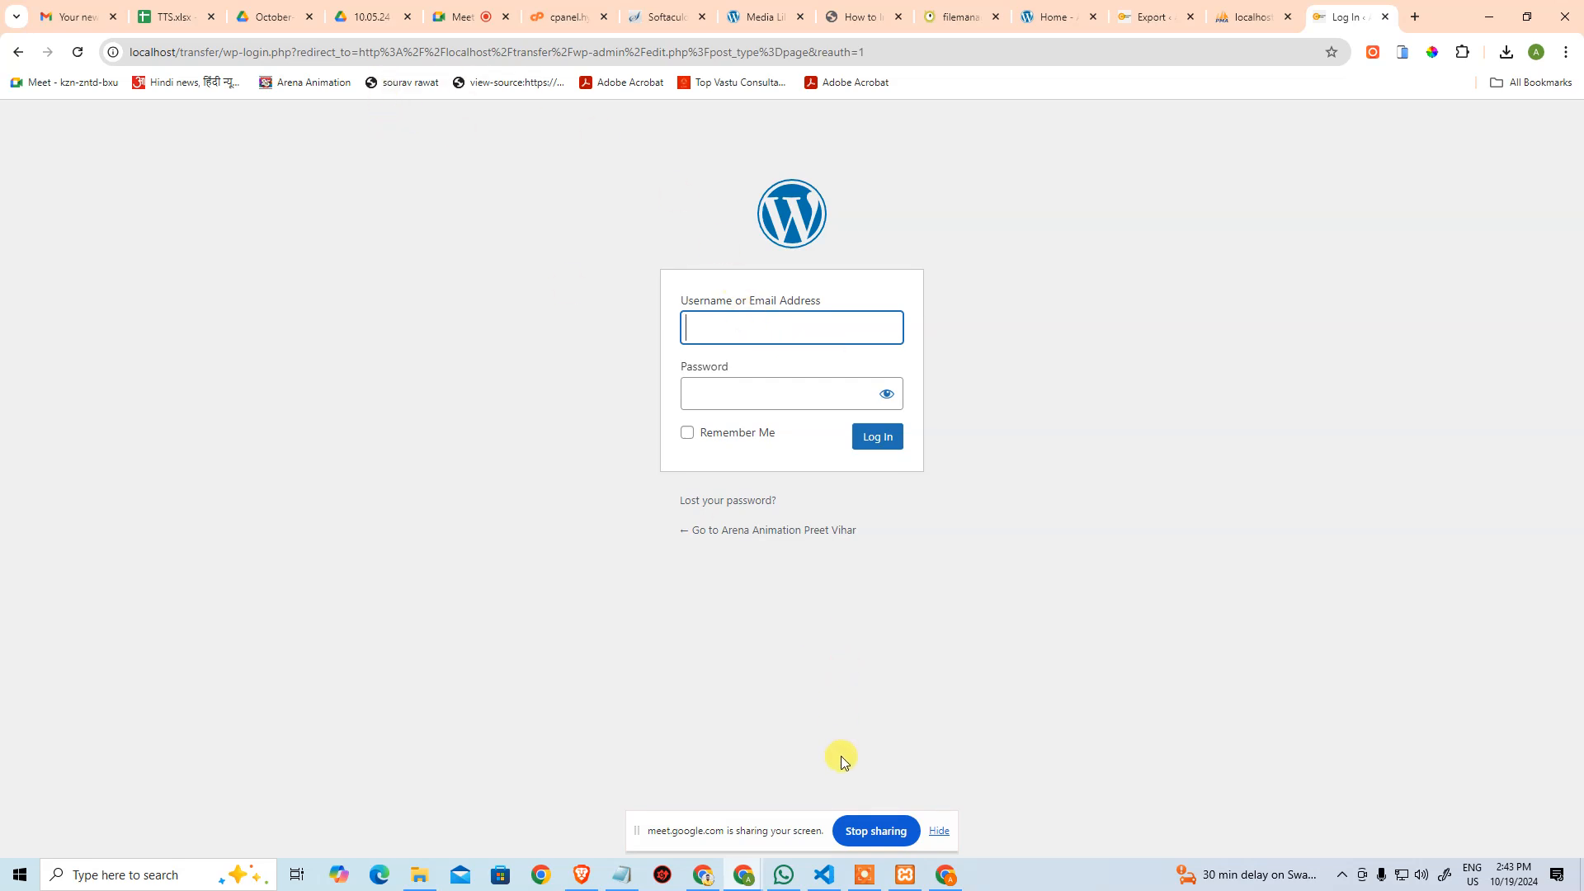
pyautogui.click(621, 874)
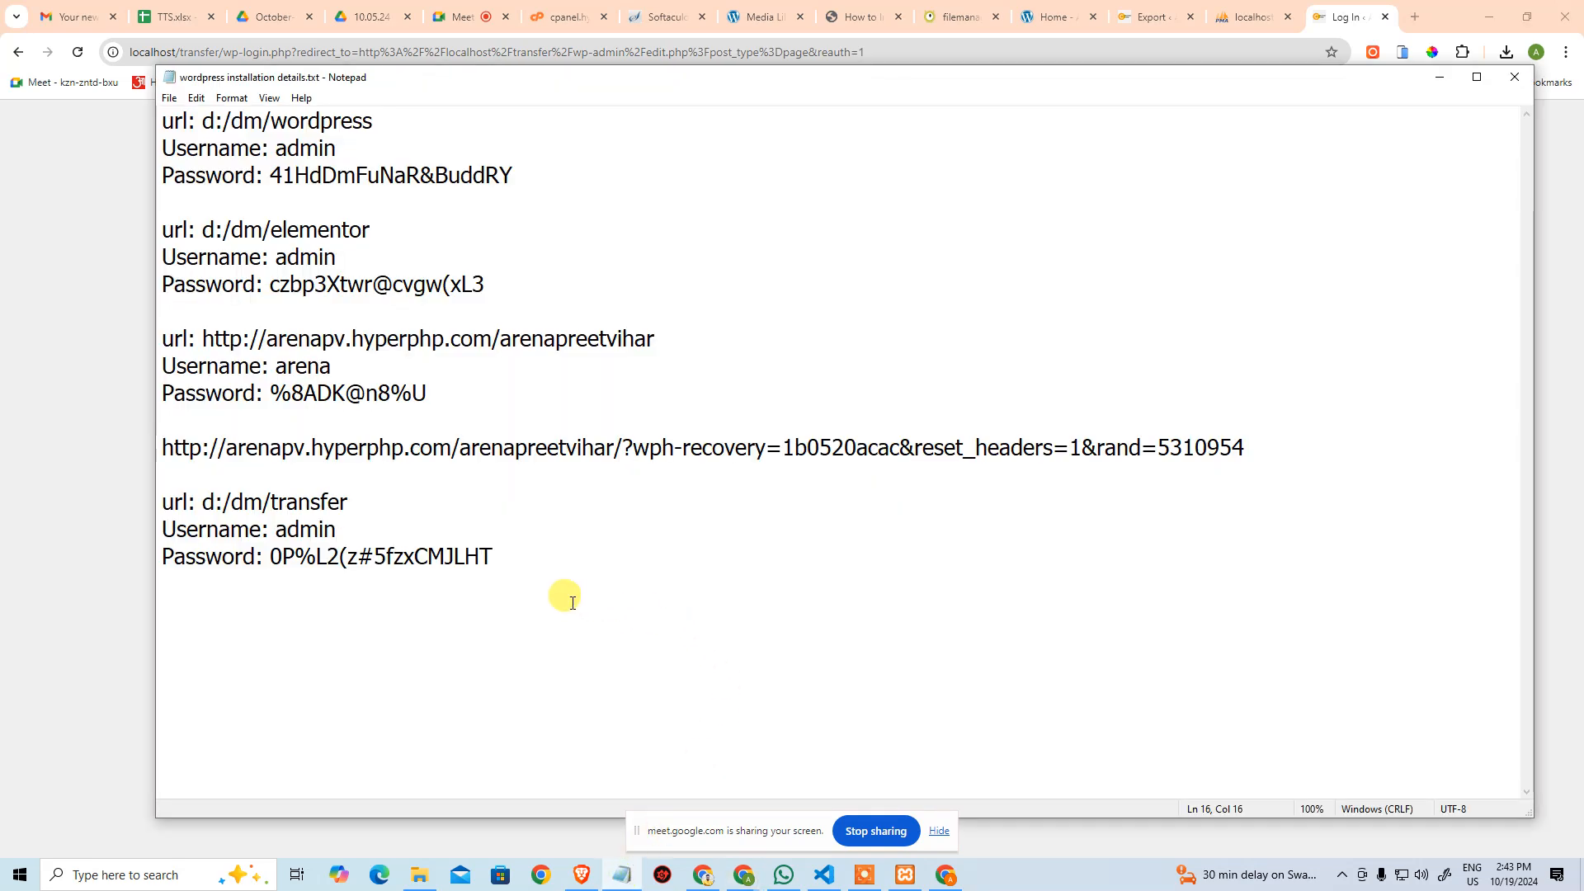
pyautogui.moveTo(271, 557); pyautogui.dragTo(721, 559)
pyautogui.hotkey('ctrl', 'c')
pyautogui.hotkey('alt', 'Tab')
pyautogui.click(755, 393)
pyautogui.hotkey('ctrl', 'v')
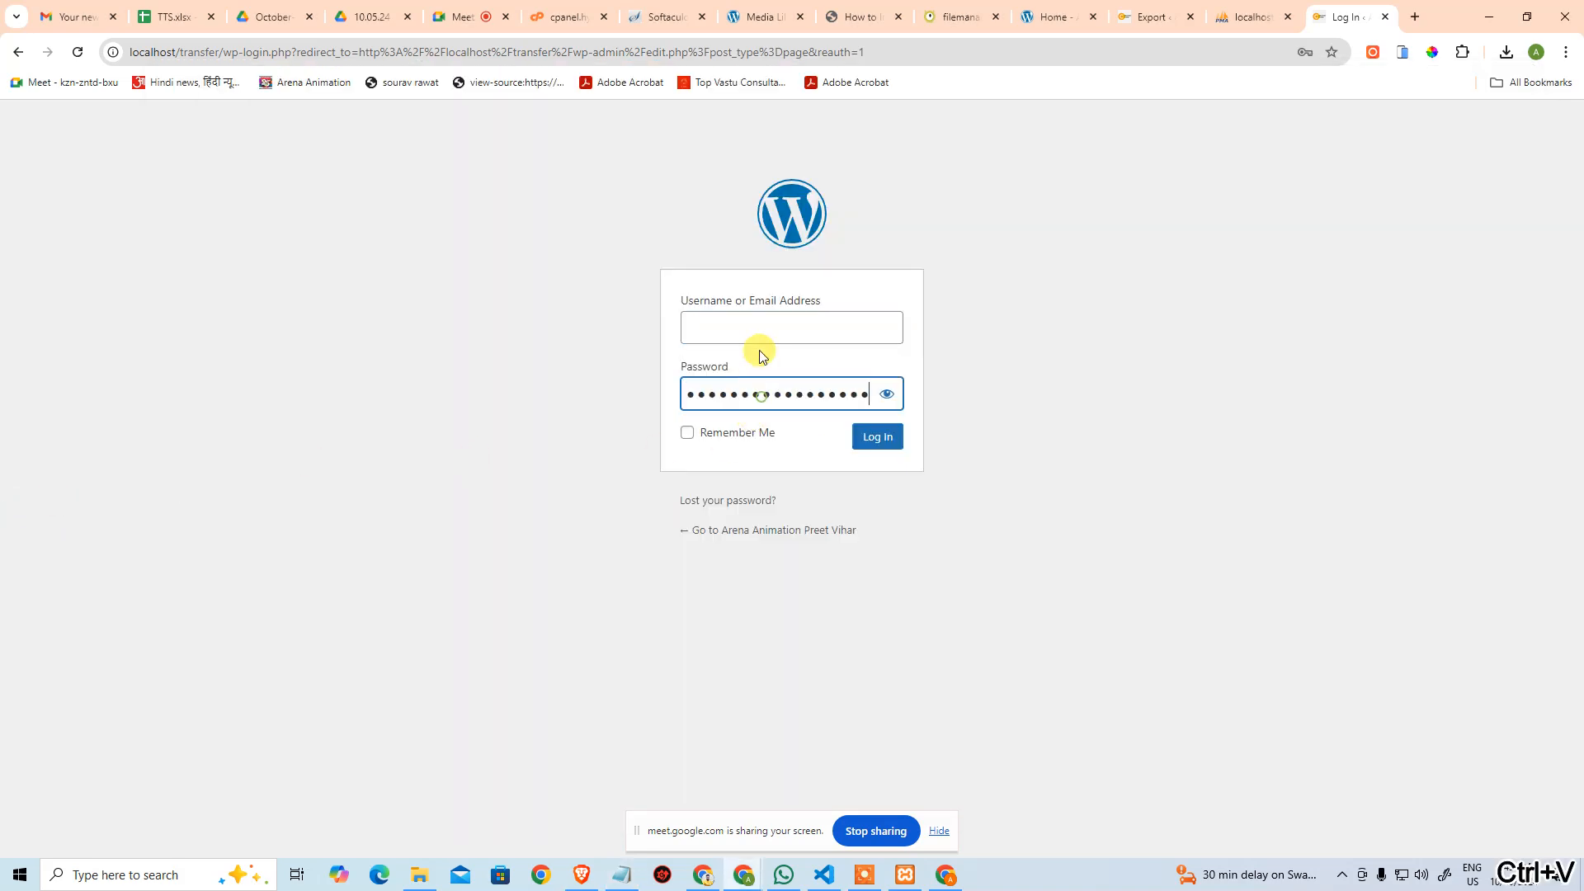
pyautogui.click(765, 326)
pyautogui.write('adm')
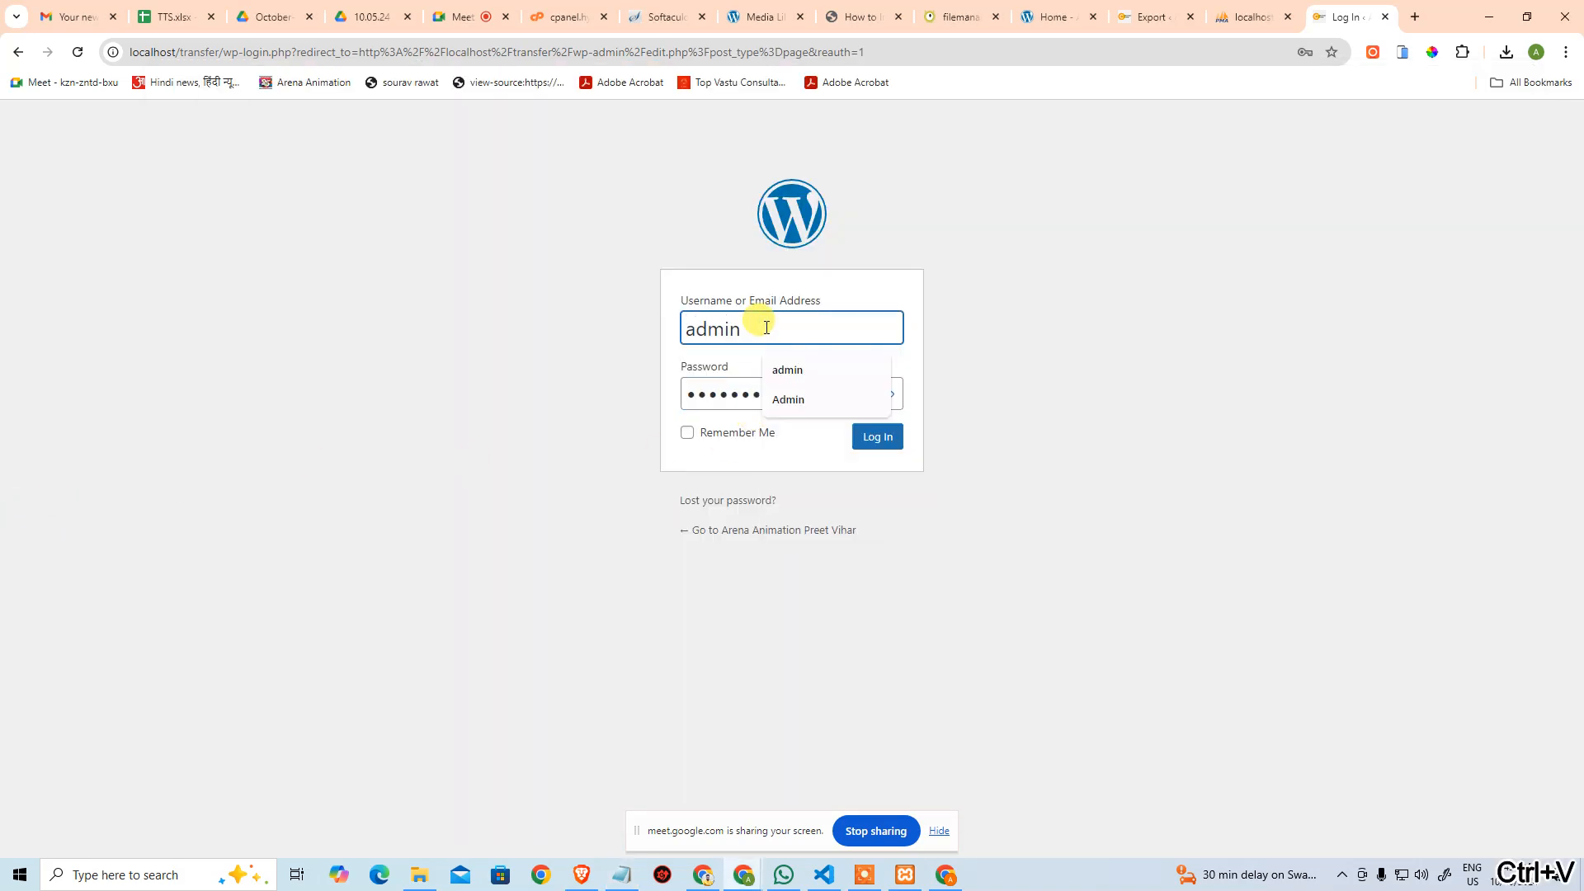
pyautogui.write('in')
pyautogui.click(879, 438)
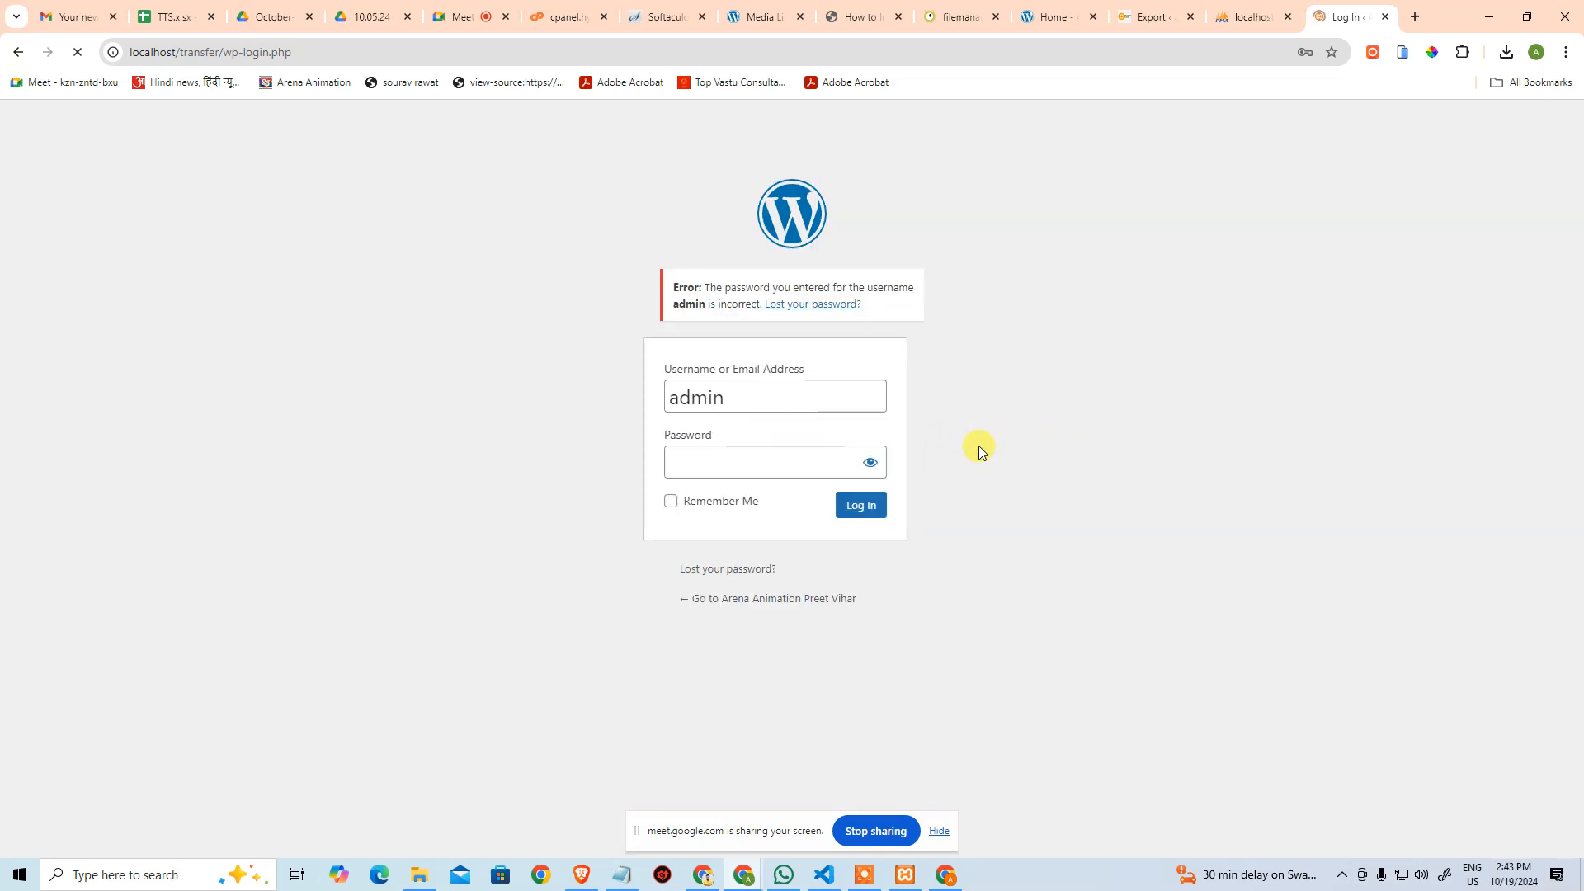
# Retry the login with username admin and the transfer site's password pasted again
pyautogui.hotkey('alt', 'Tab')
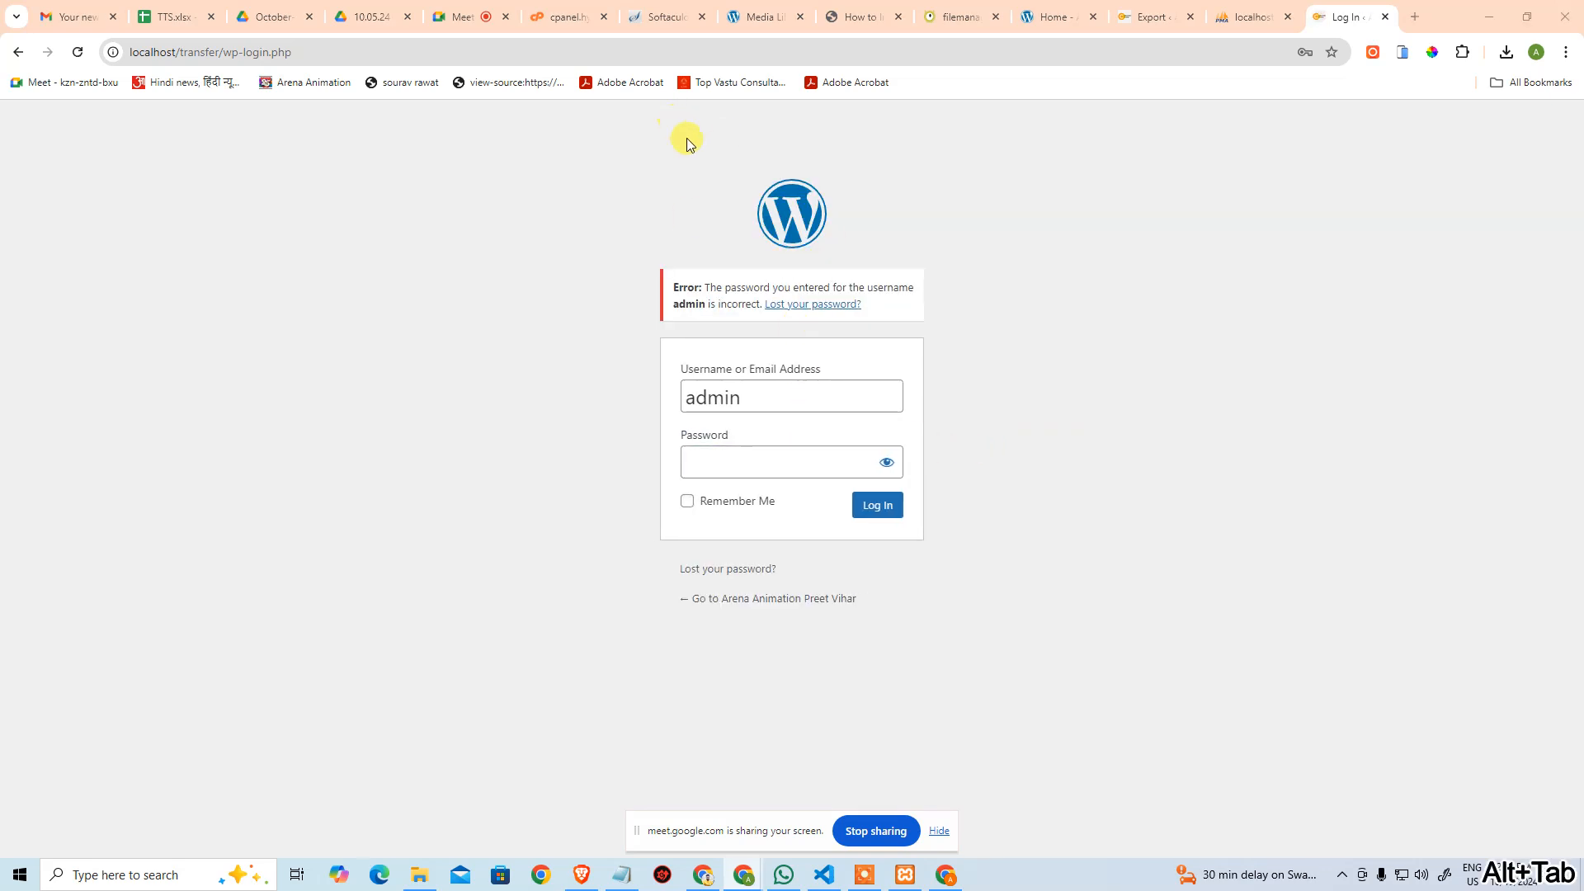
pyautogui.hotkey('alt', 'Tab')
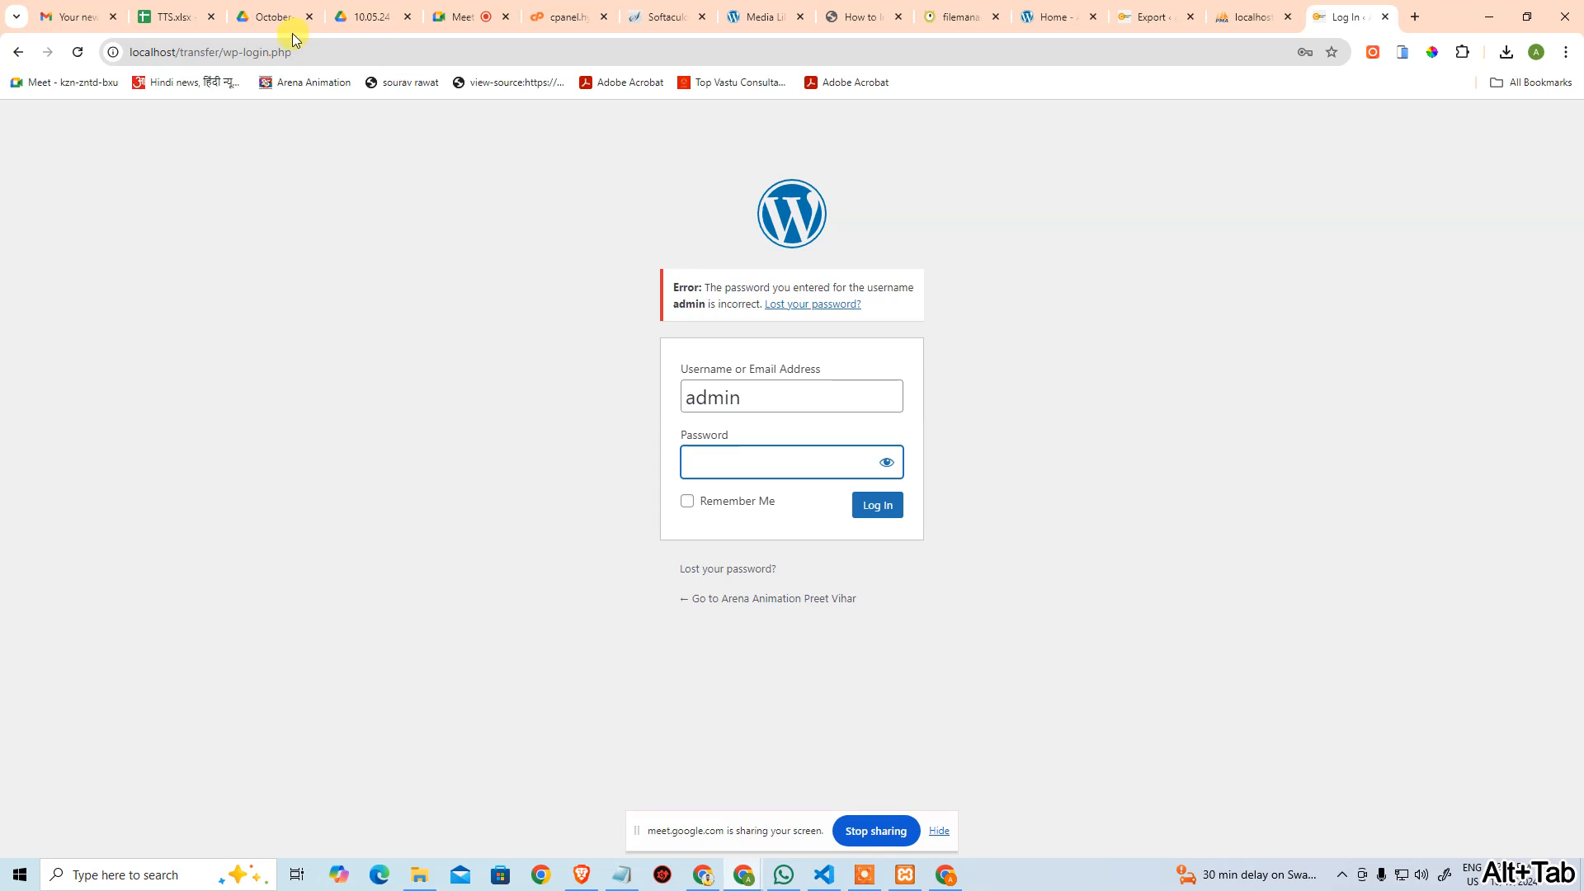
pyautogui.doubleClick(724, 411)
pyautogui.write('admin')
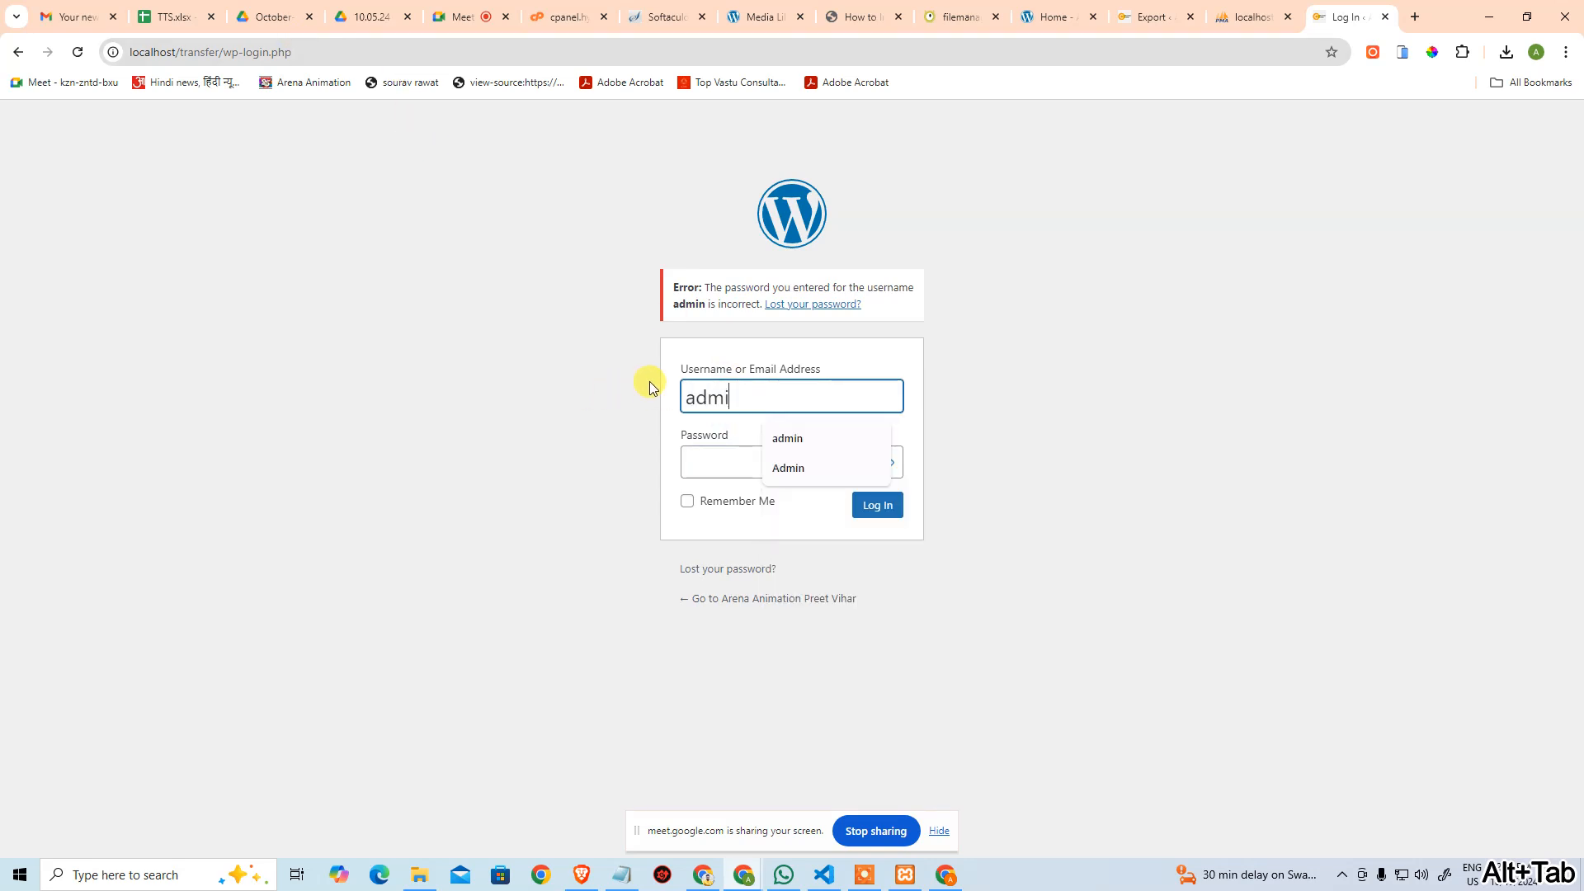
pyautogui.press('Tab')
pyautogui.hotkey('alt', 'Tab')
pyautogui.click(424, 583)
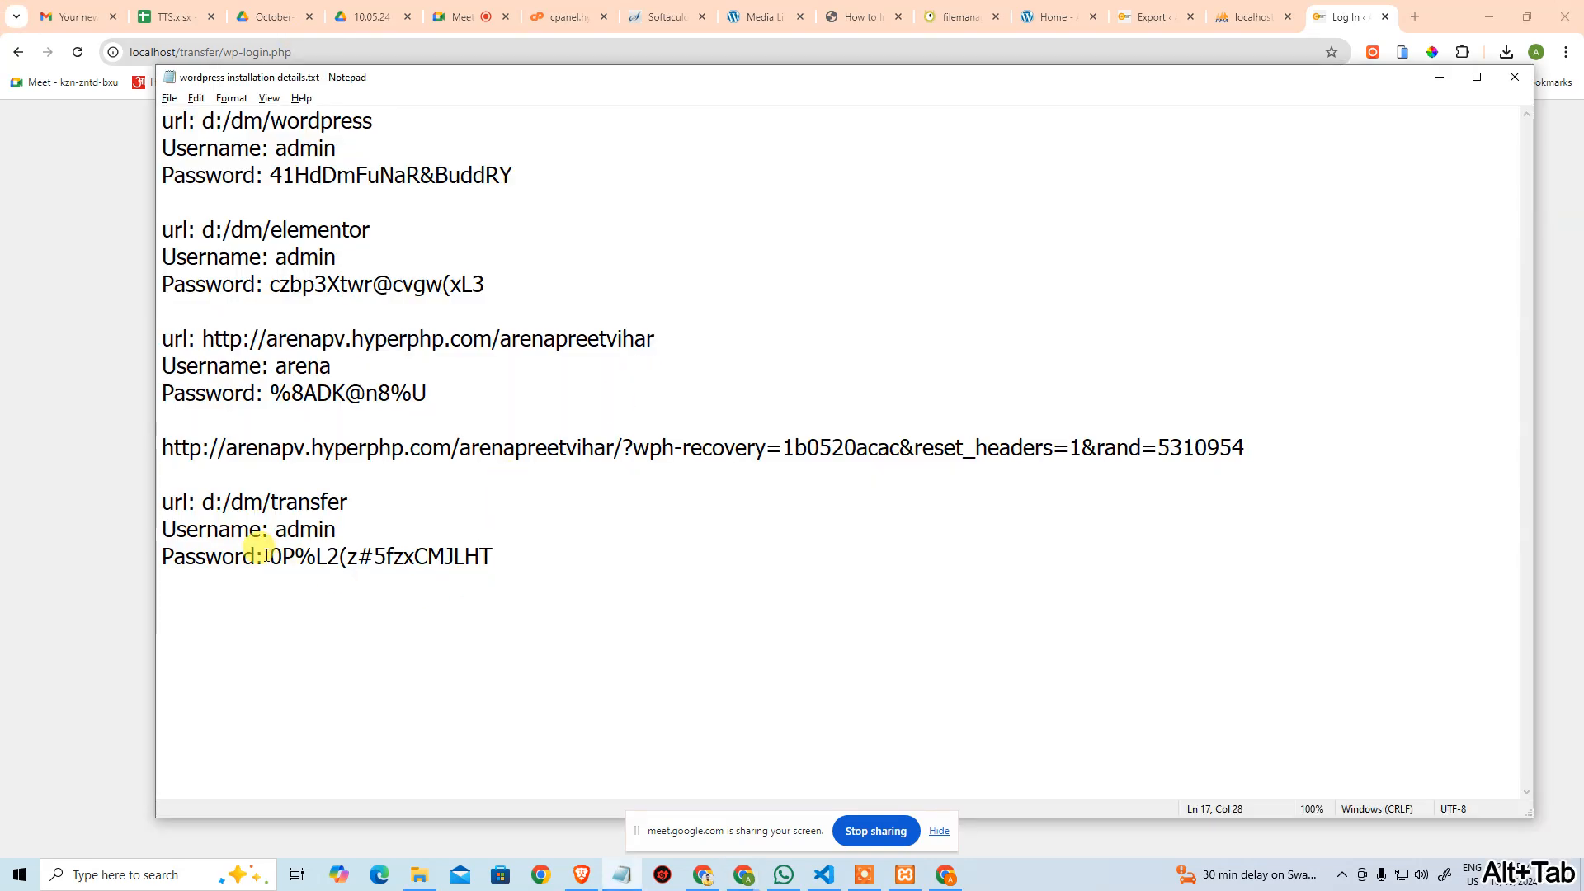
pyautogui.moveTo(270, 553); pyautogui.dragTo(555, 523)
pyautogui.hotkey('alt', 'Tab')
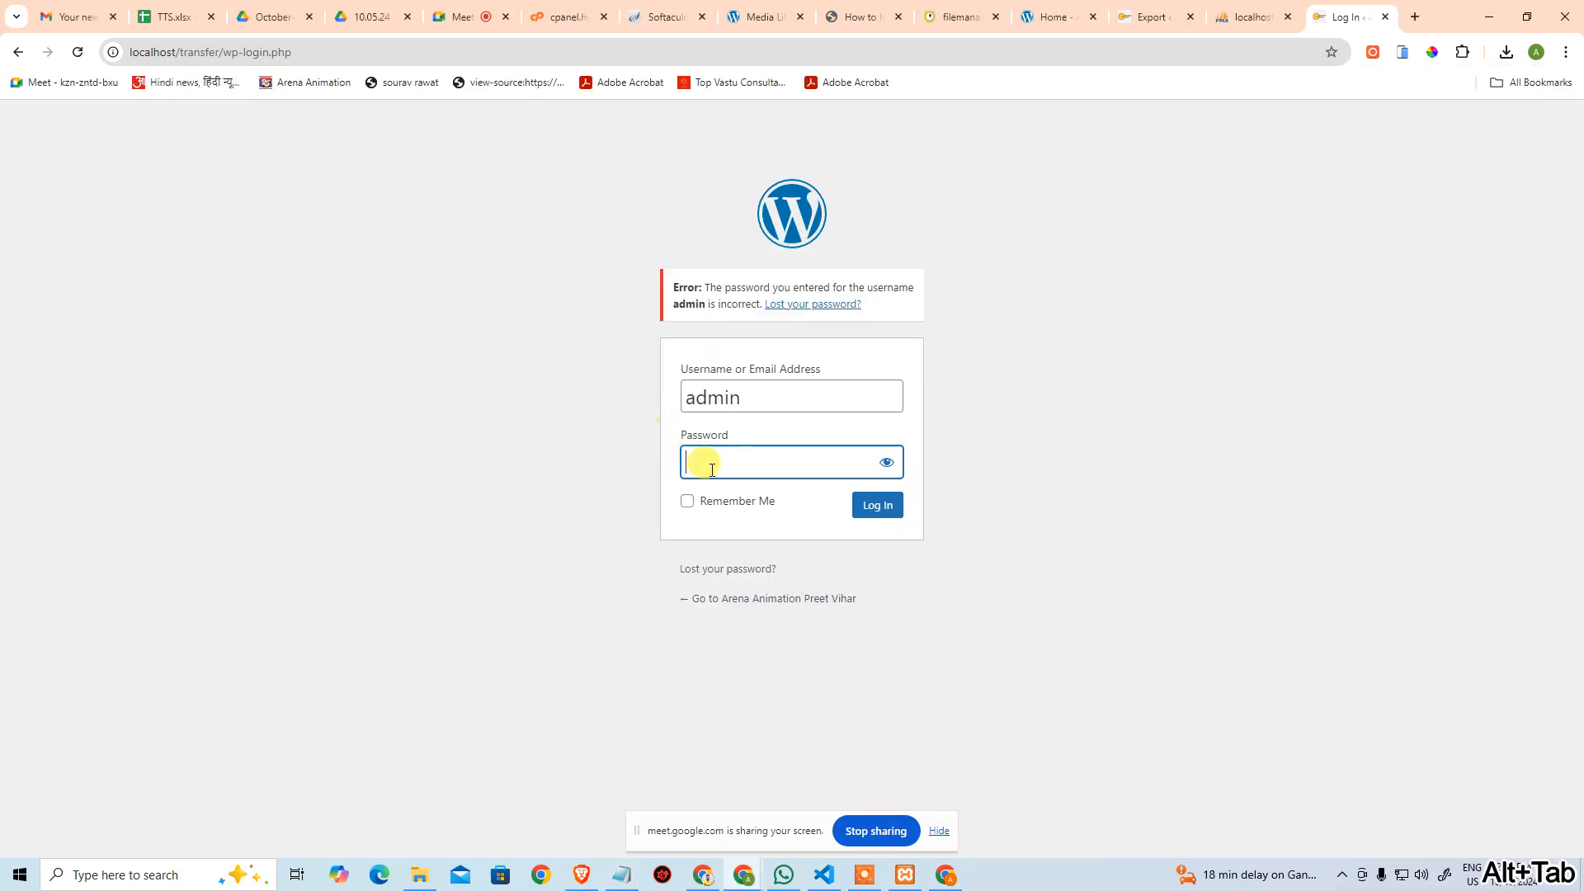
pyautogui.hotkey('ctrl', 'v')
pyautogui.click(876, 506)
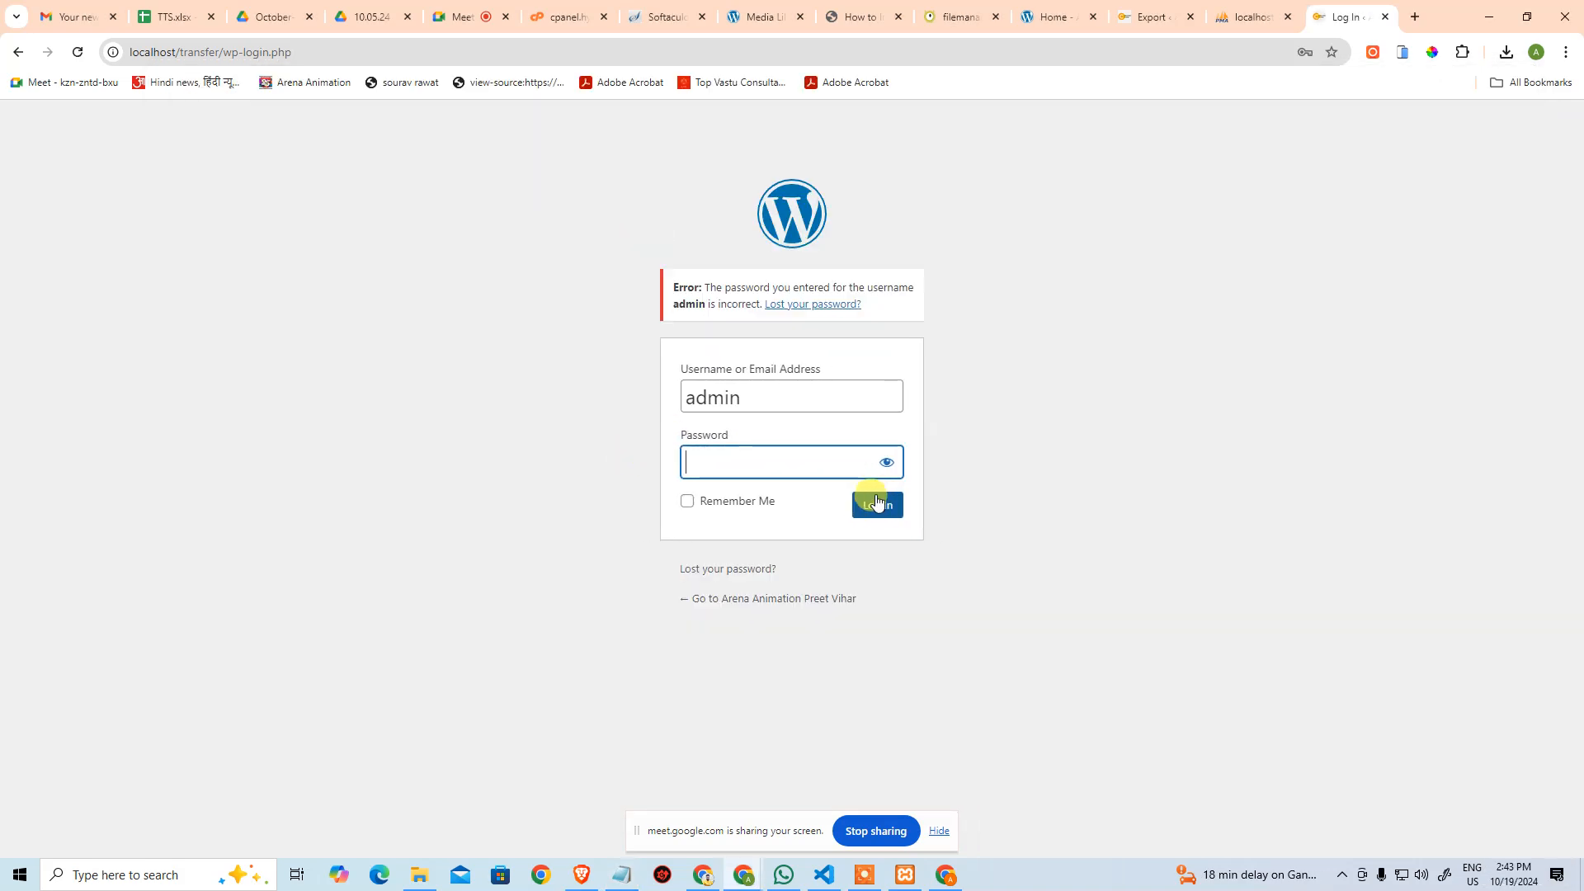
# Copy the first site's saved password from the details file as an alternative
pyautogui.hotkey('alt', 'Tab')
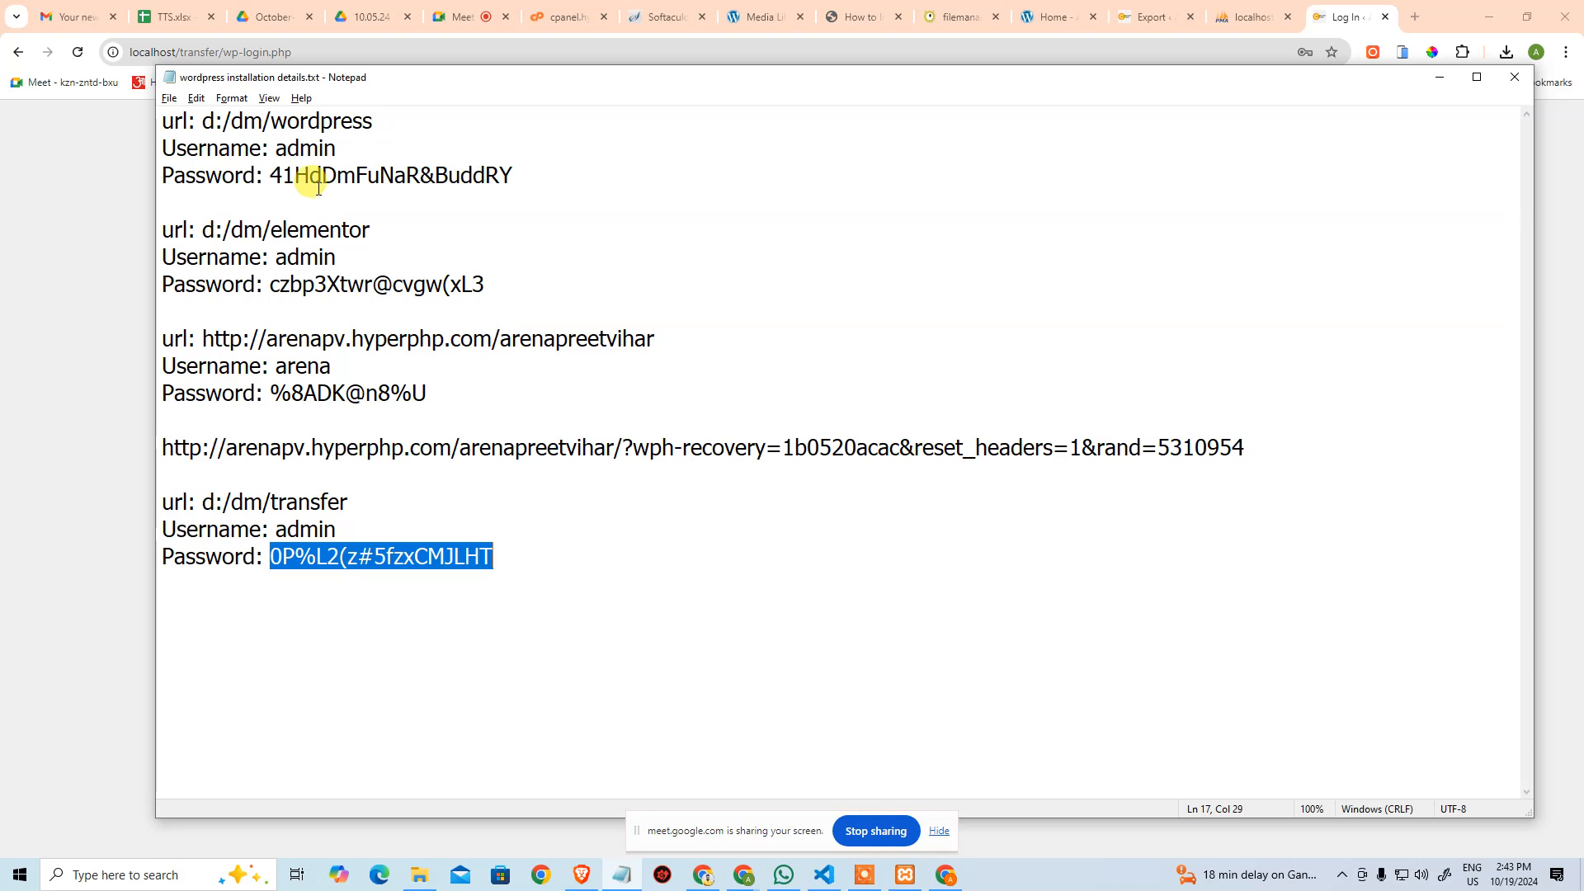
pyautogui.moveTo(273, 186); pyautogui.dragTo(566, 194)
pyautogui.hotkey('ctrl', 'c')
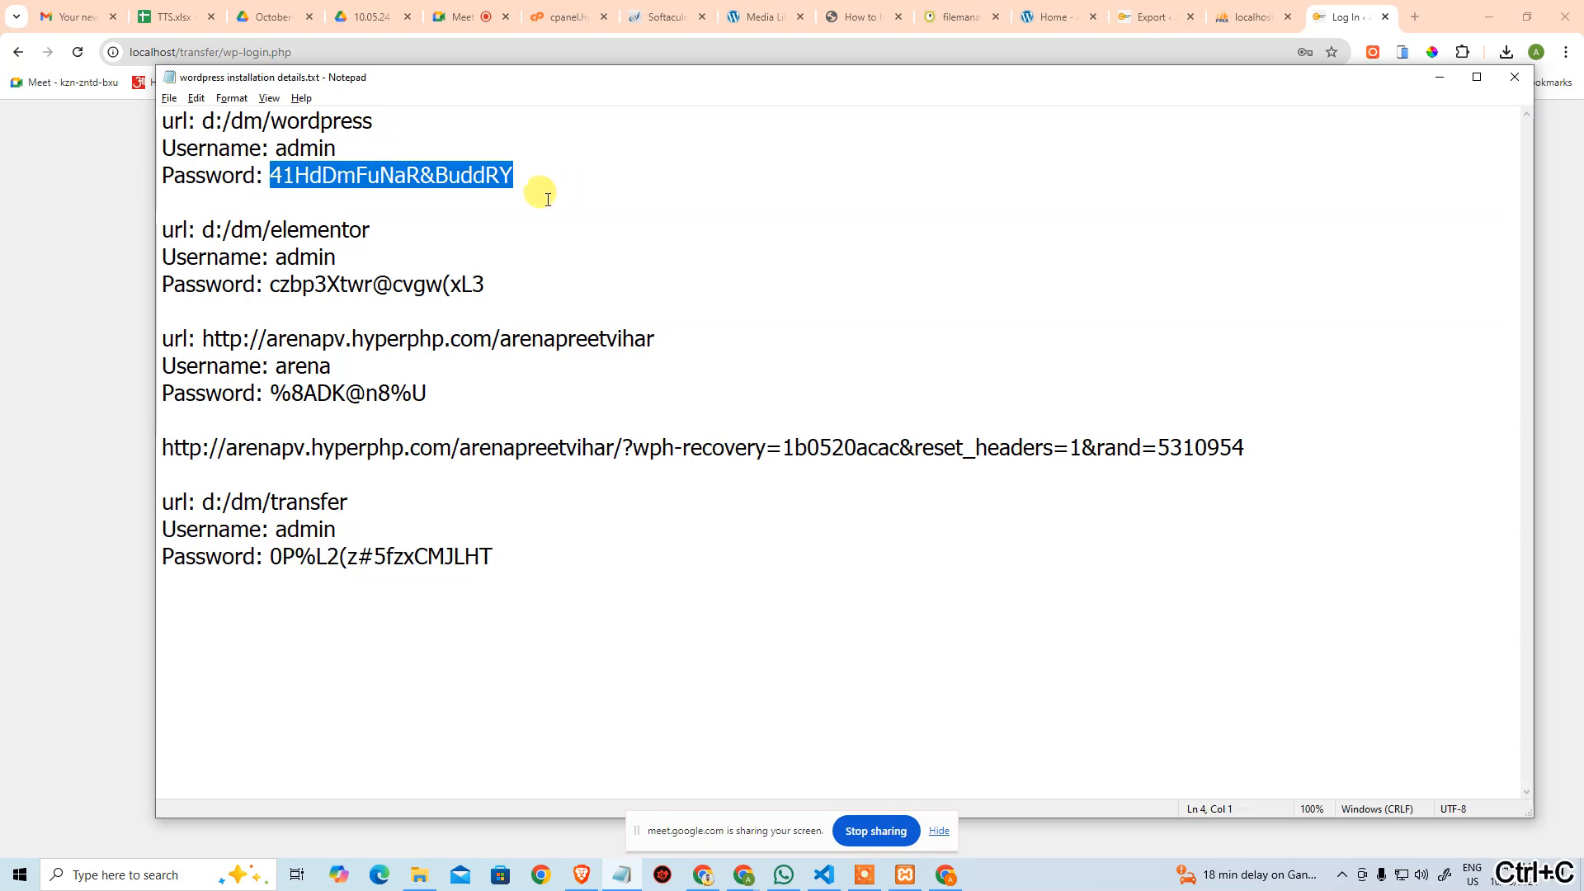
pyautogui.hotkey('alt', 'Tab')
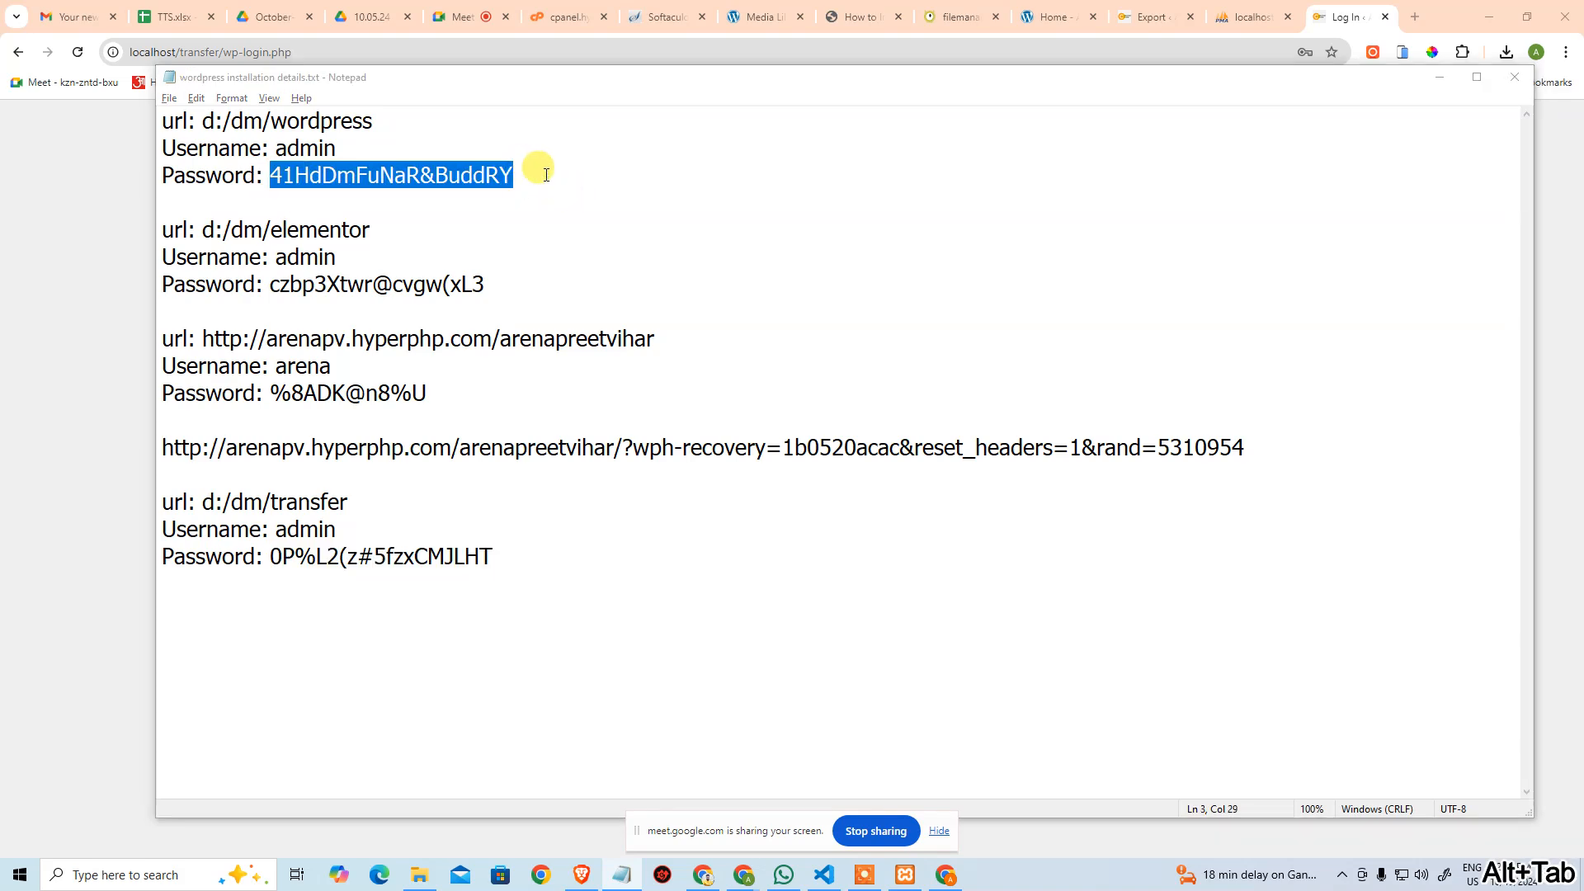
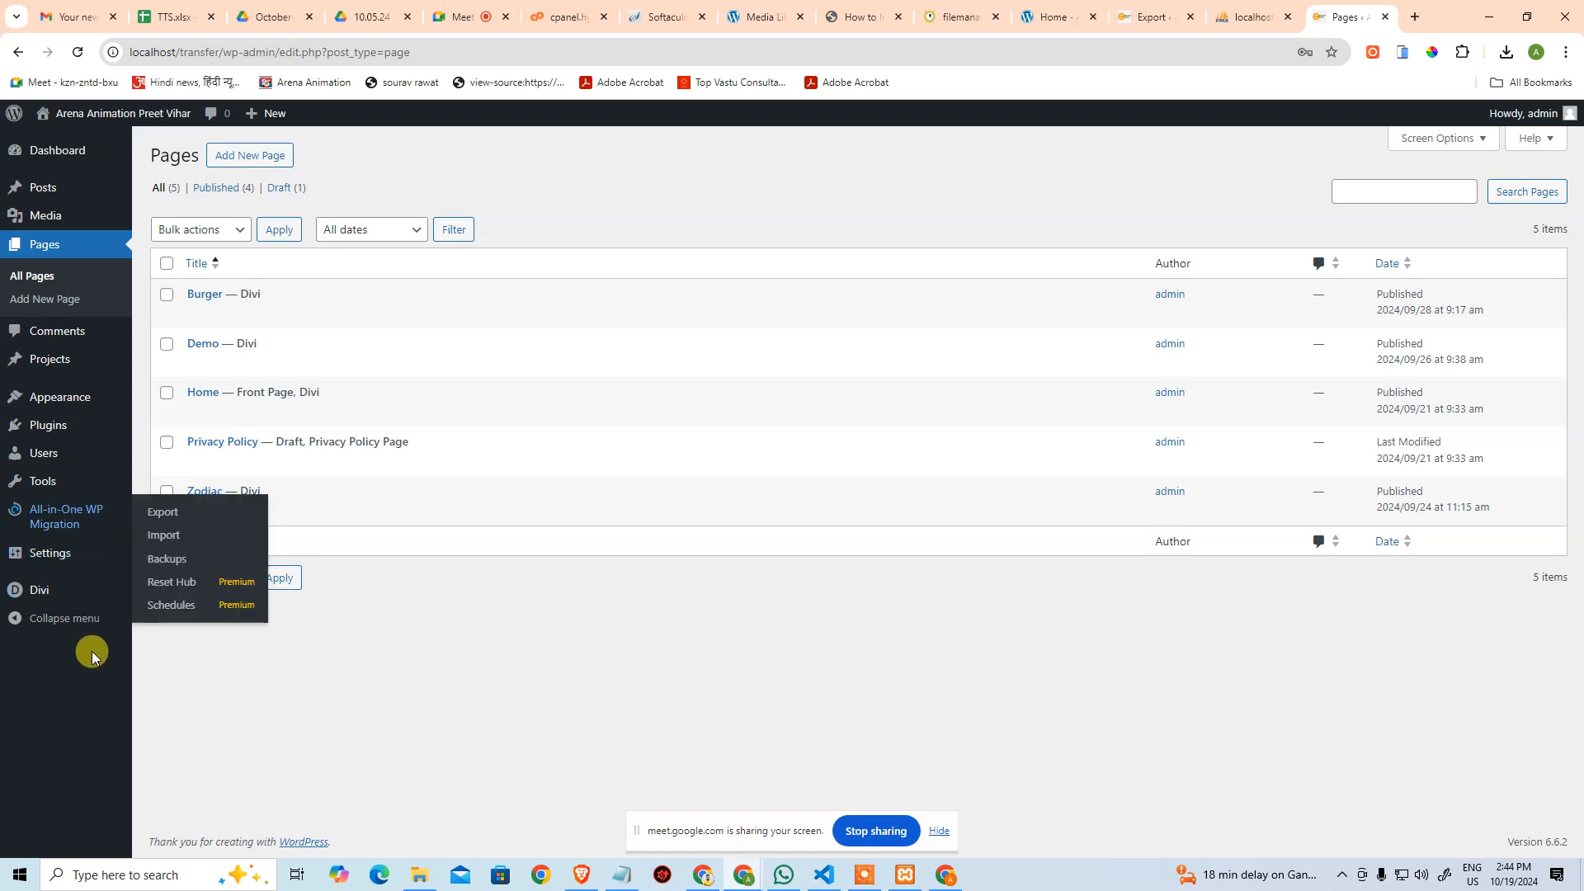
# Look over the local WordPress site's Media Library
pyautogui.moveTo(38, 589)
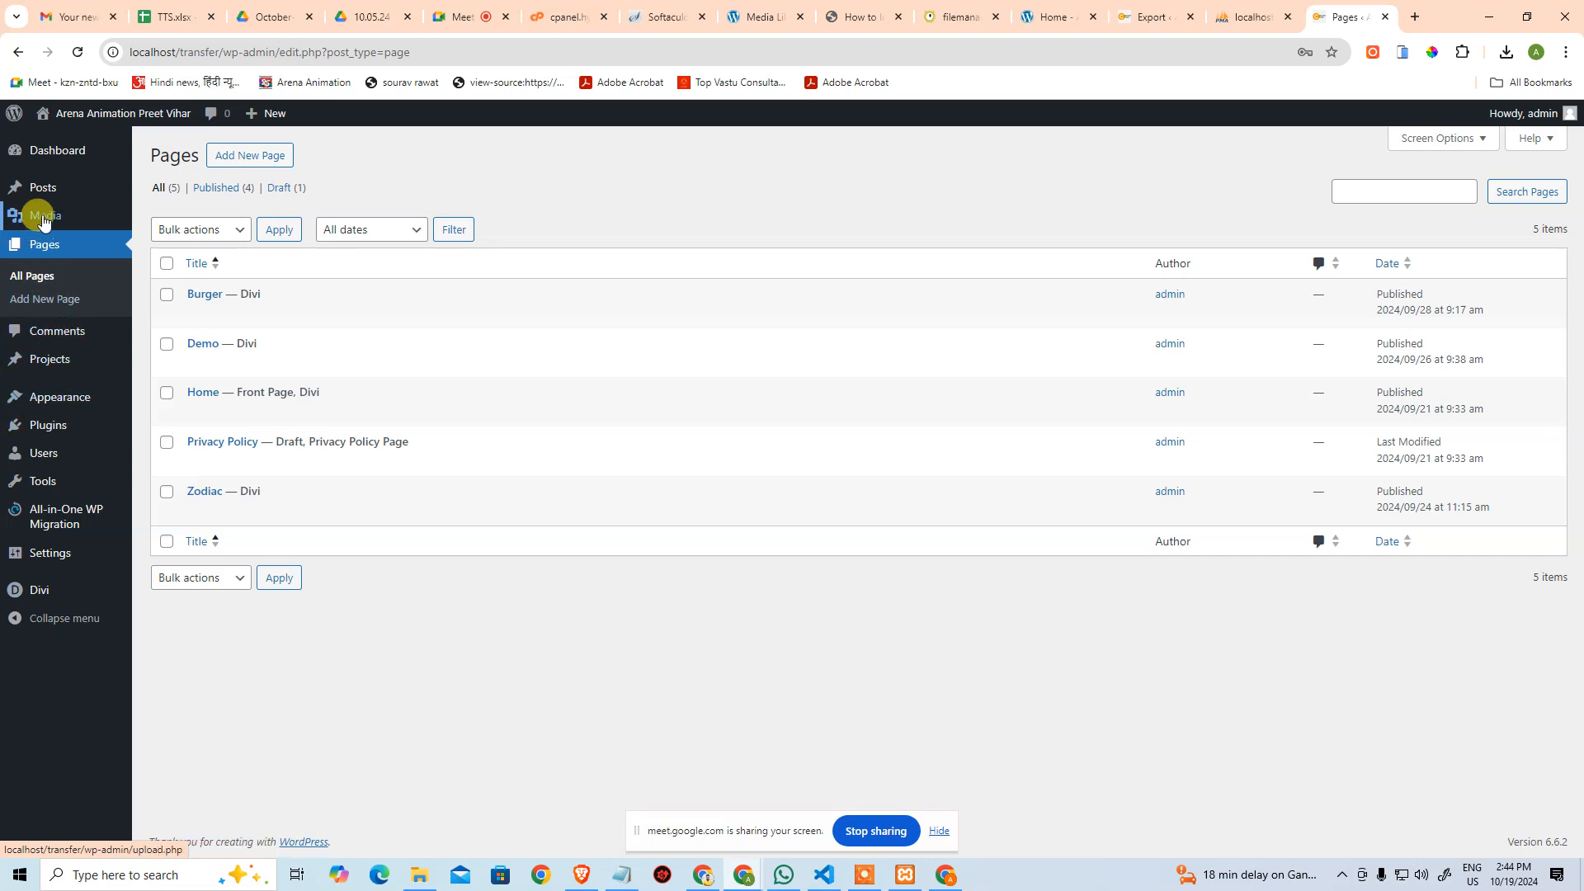
pyautogui.moveTo(42, 216)
pyautogui.click(149, 220)
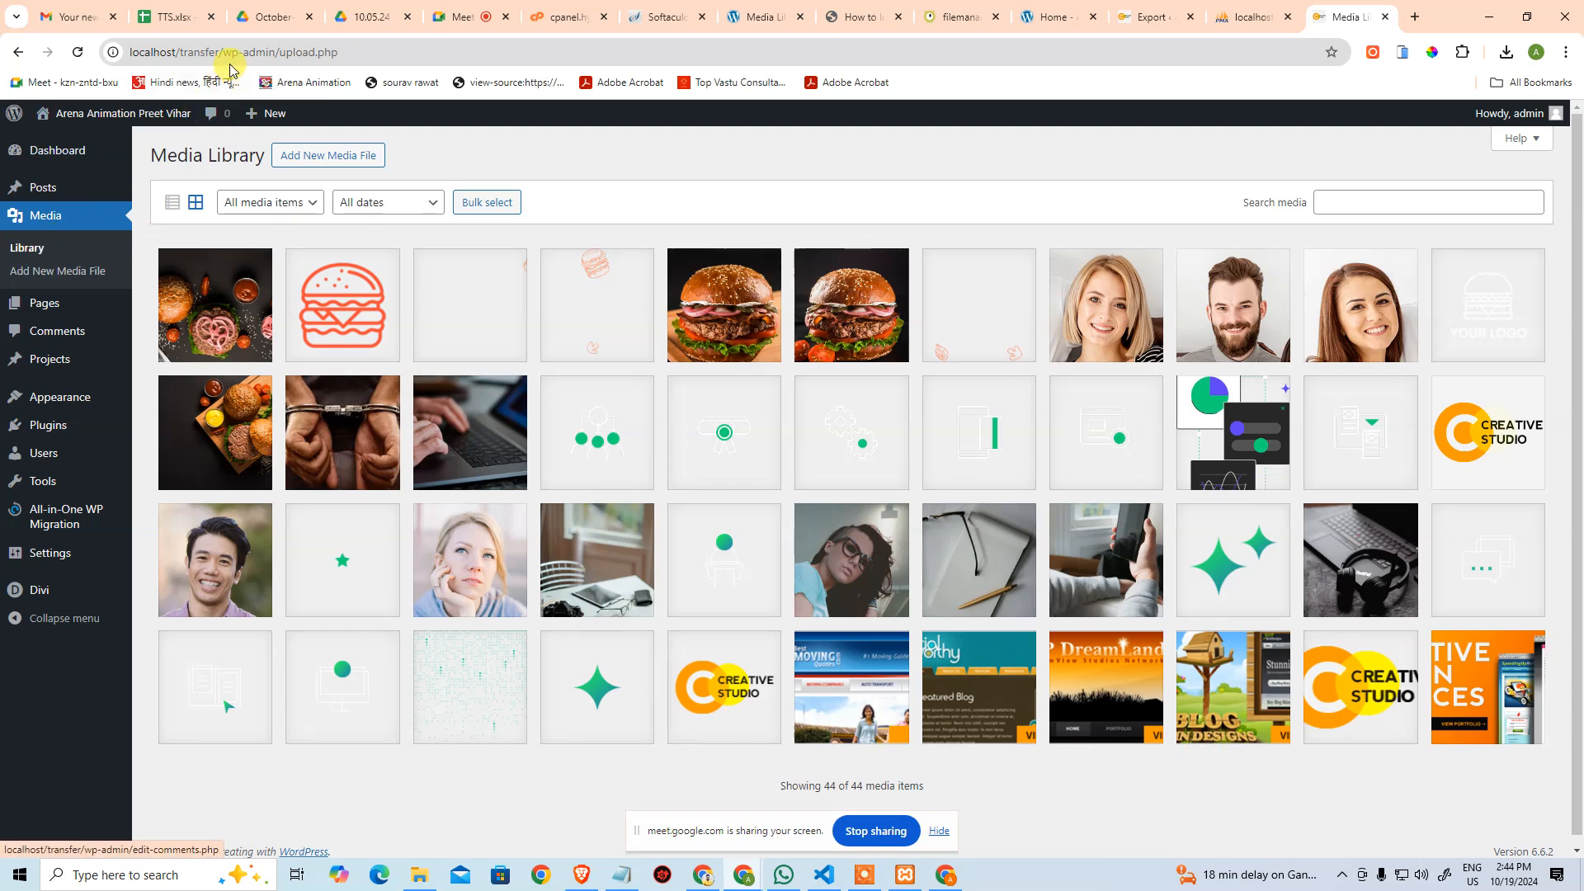
# Browse the local site's home page, then return to the hosted site's arenapreetvihar file listing
pyautogui.moveTo(41, 303)
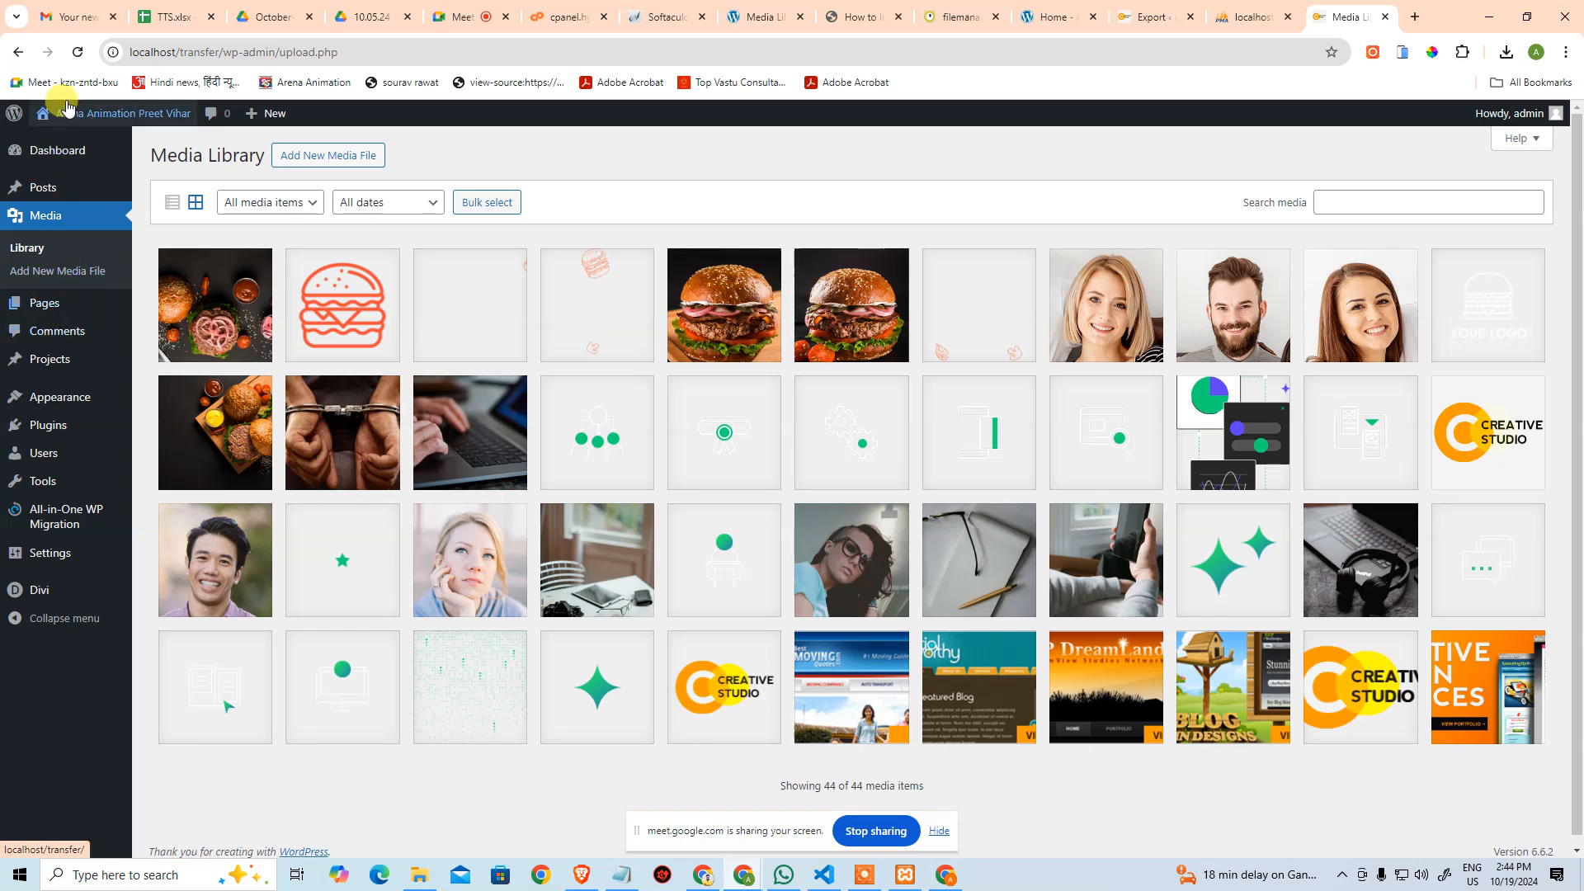
pyautogui.moveTo(66, 109)
pyautogui.click(62, 140)
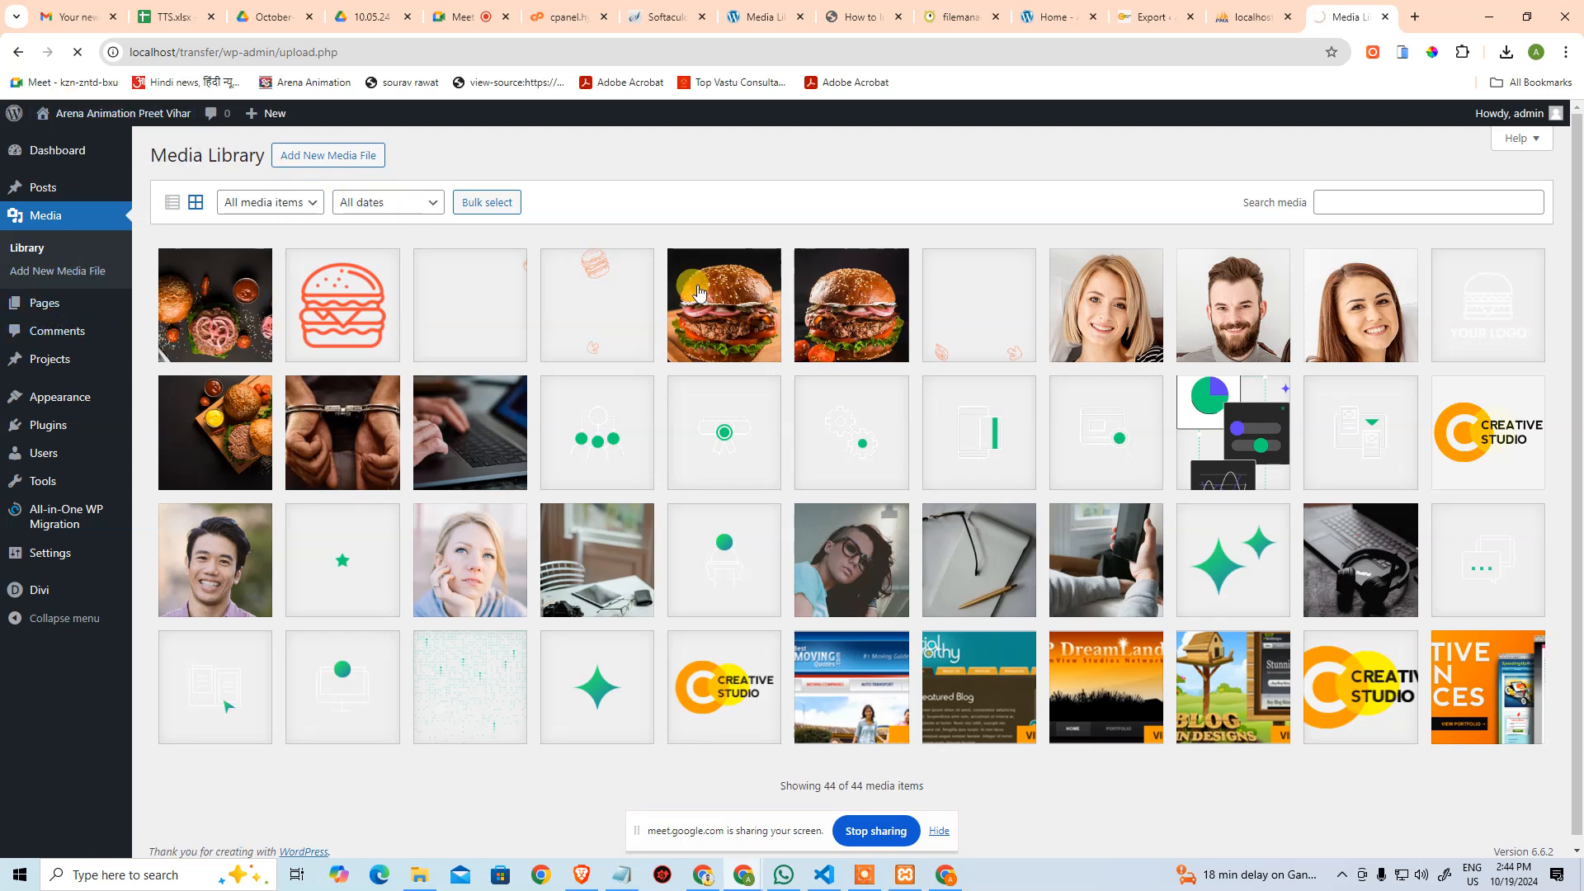
pyautogui.scroll(-2, 518, 521)
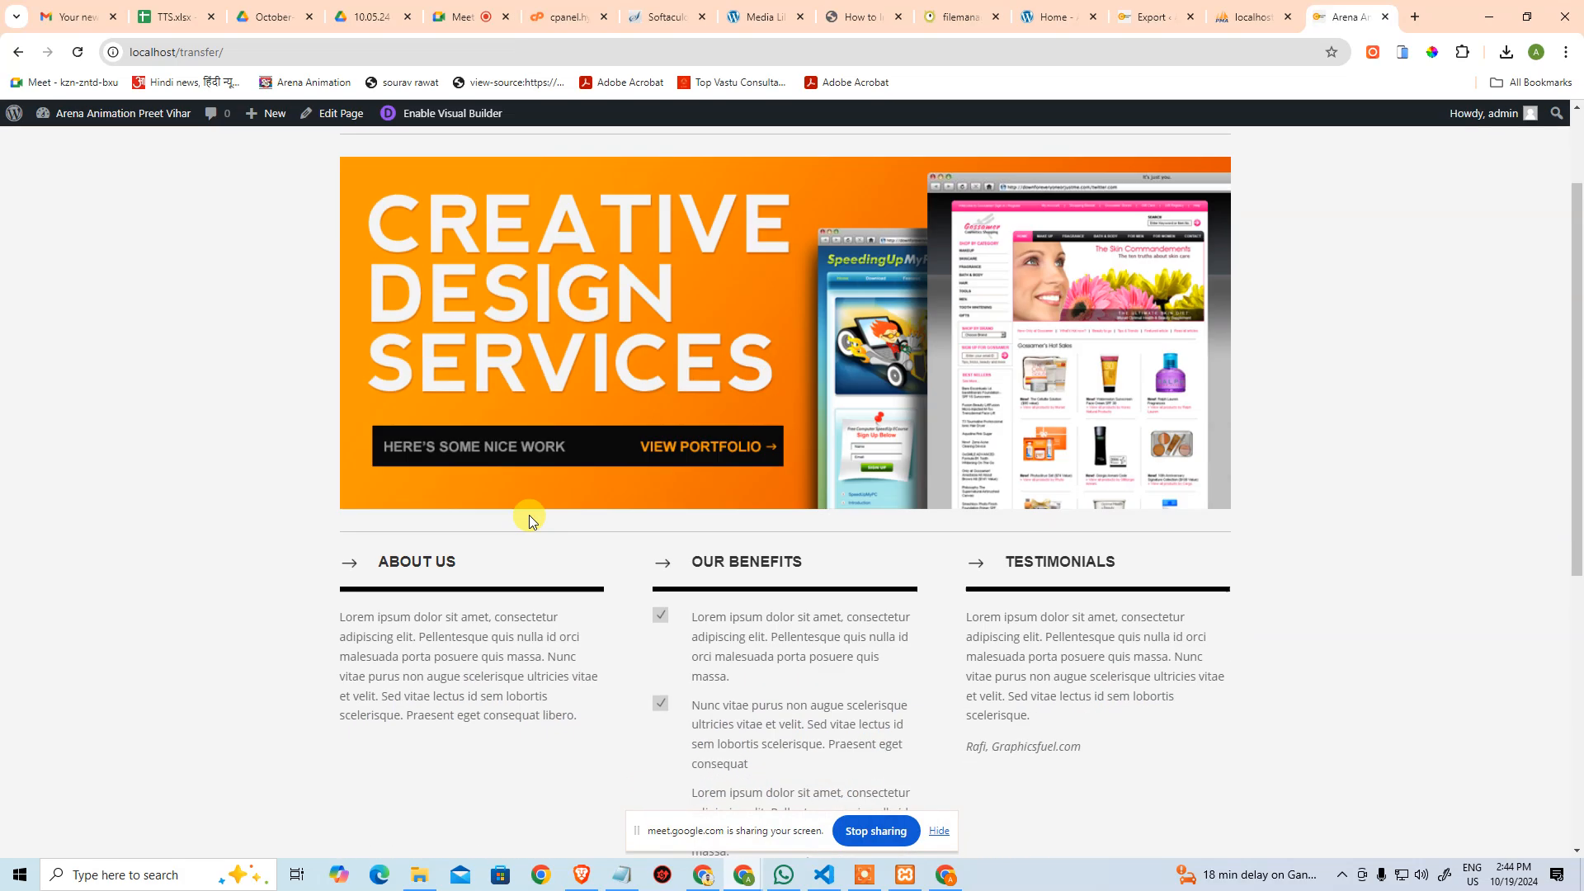
pyautogui.scroll(-6, 528, 514)
pyautogui.scroll(8, 581, 513)
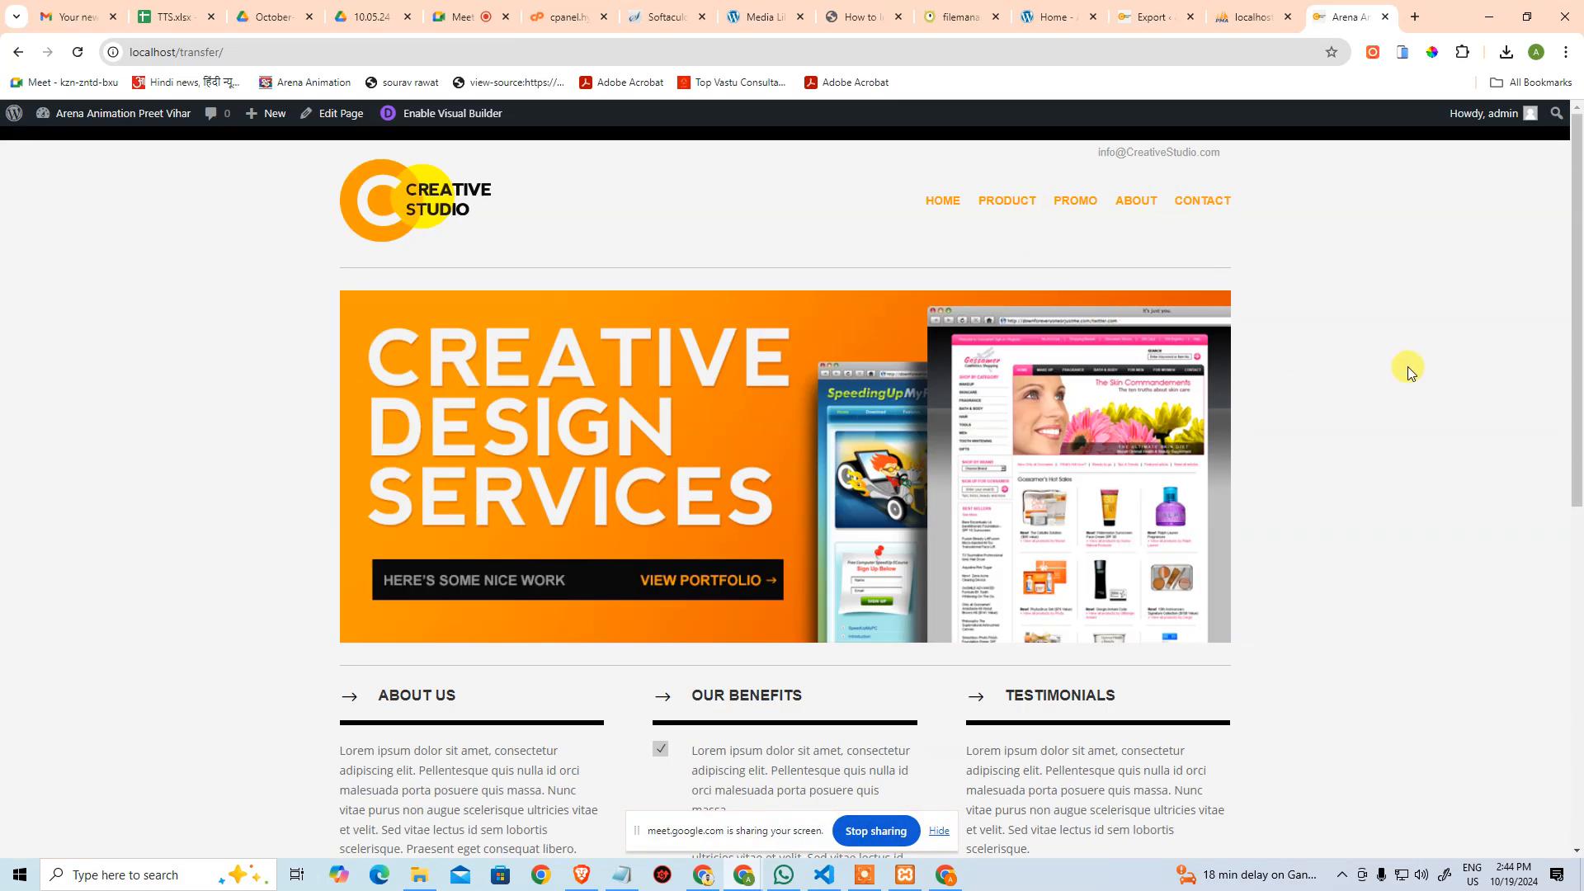
pyautogui.click(460, 13)
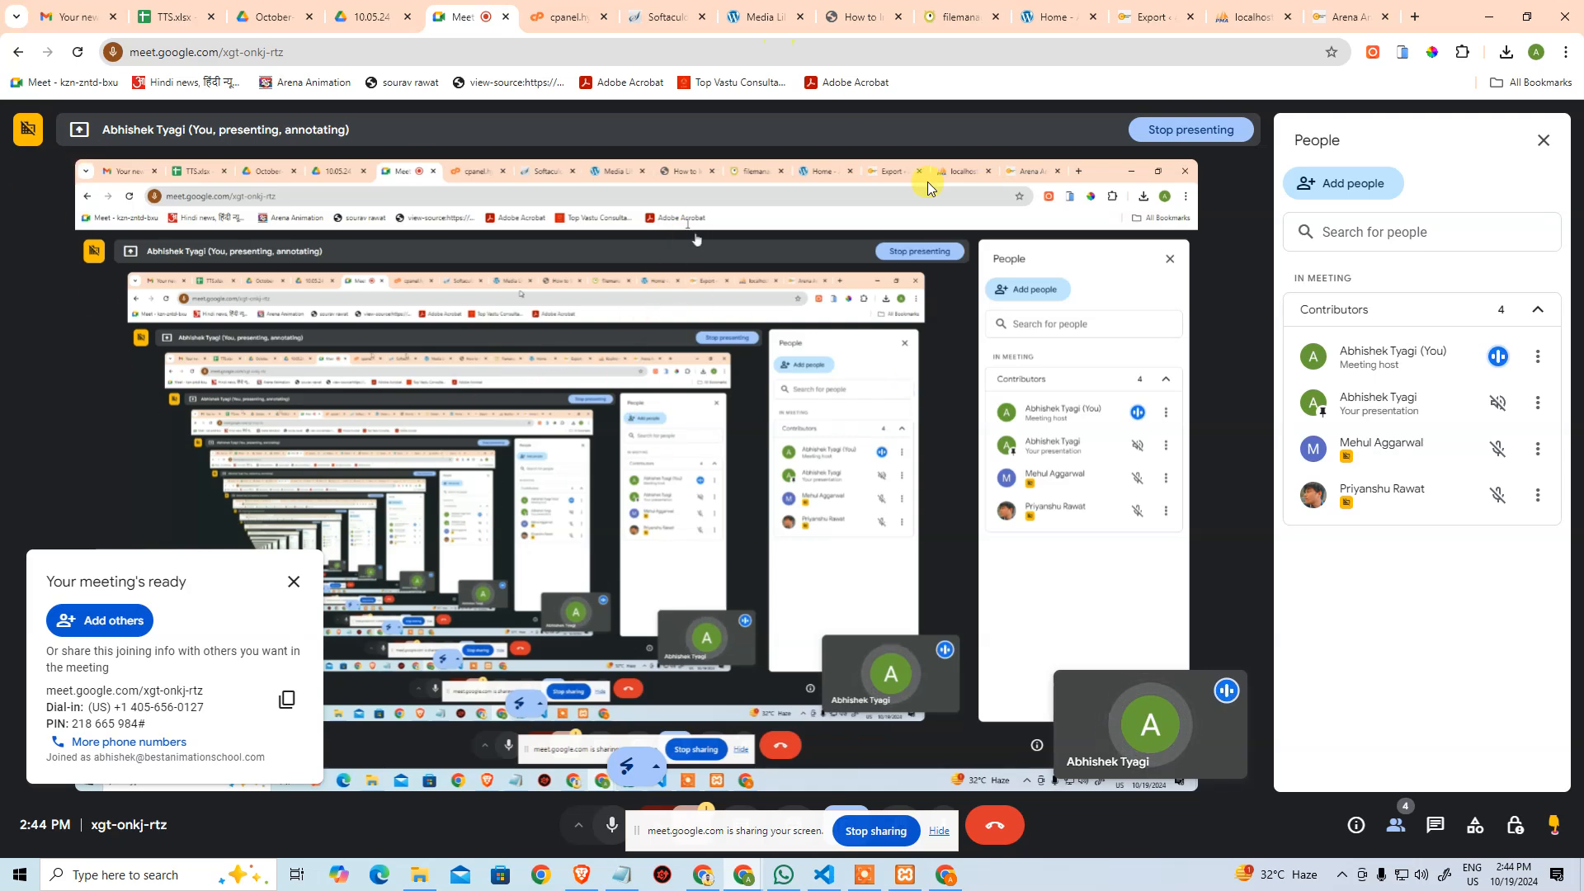
pyautogui.click(951, 16)
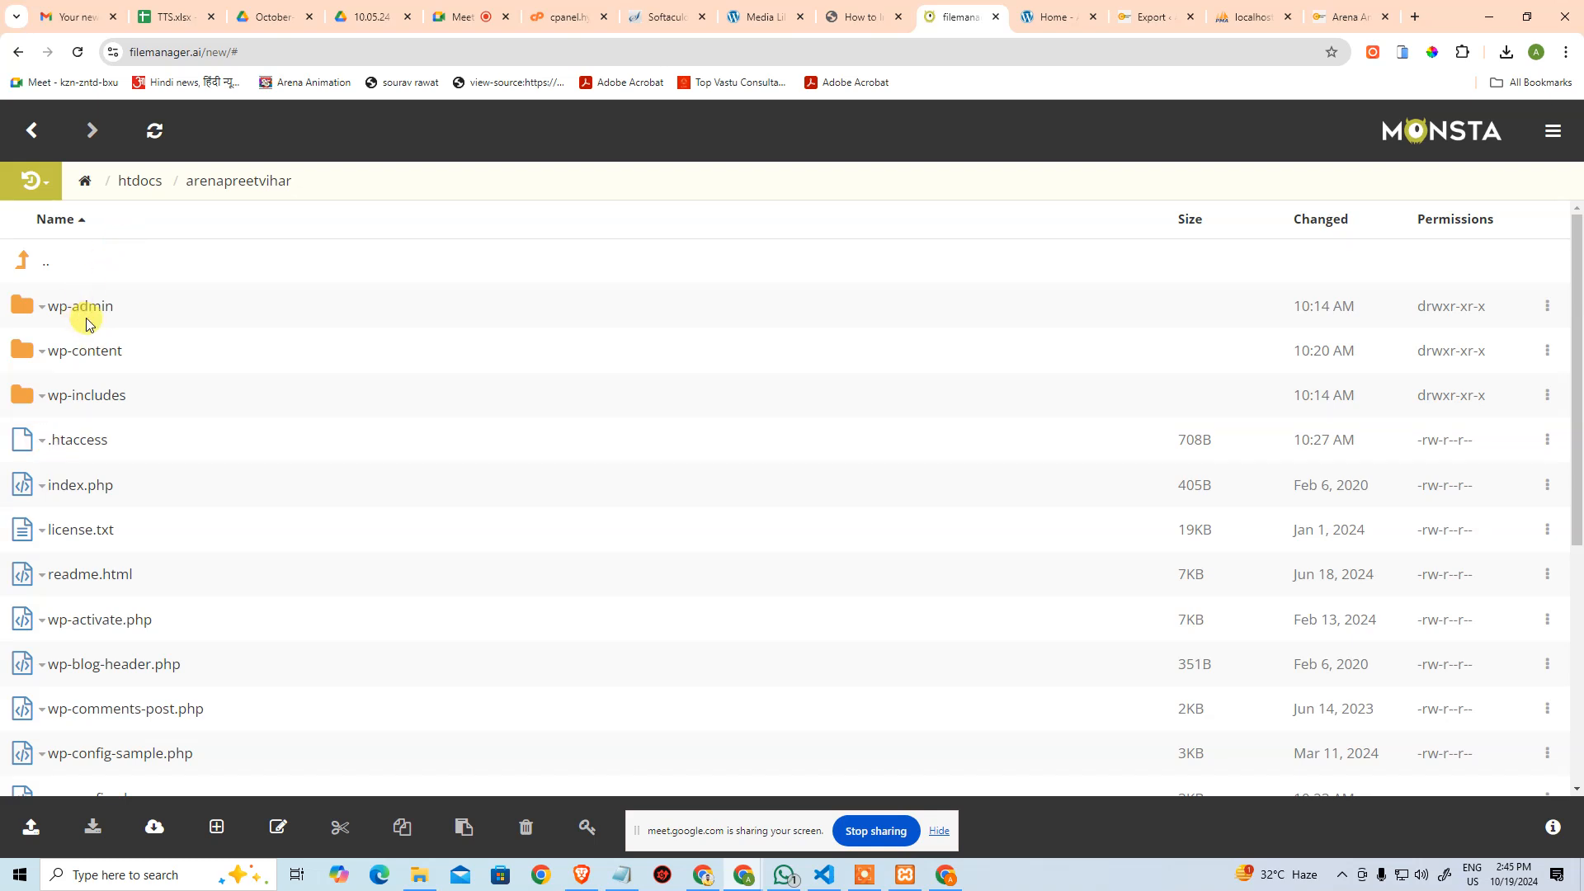
# Replace .htaccess lines 15–19 with the four saved php_value lines and save the file
pyautogui.click(41, 440)
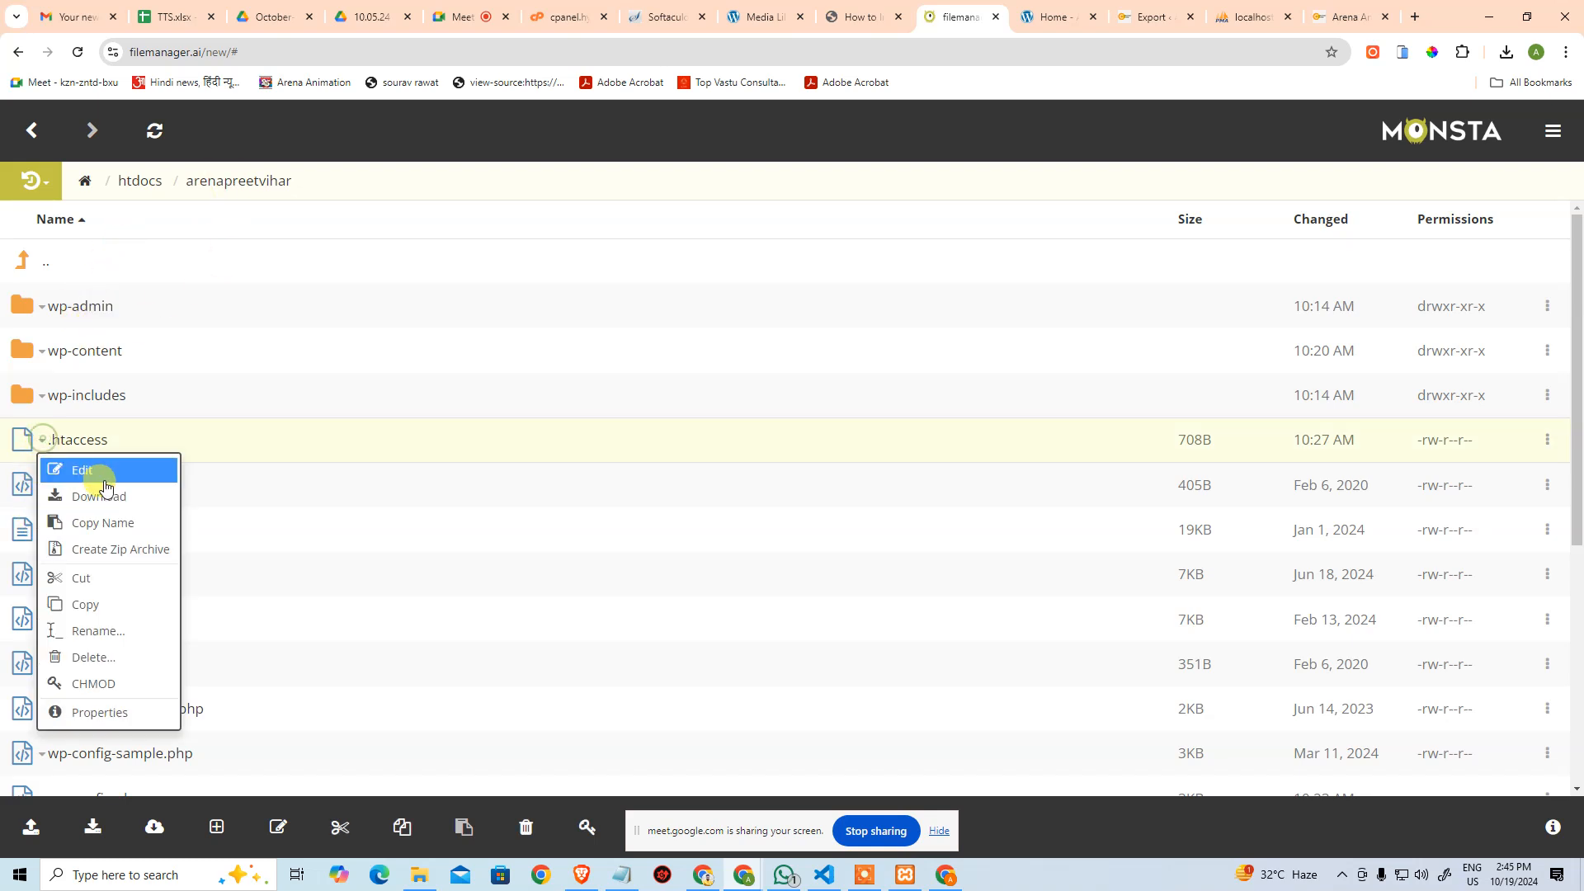
pyautogui.click(98, 470)
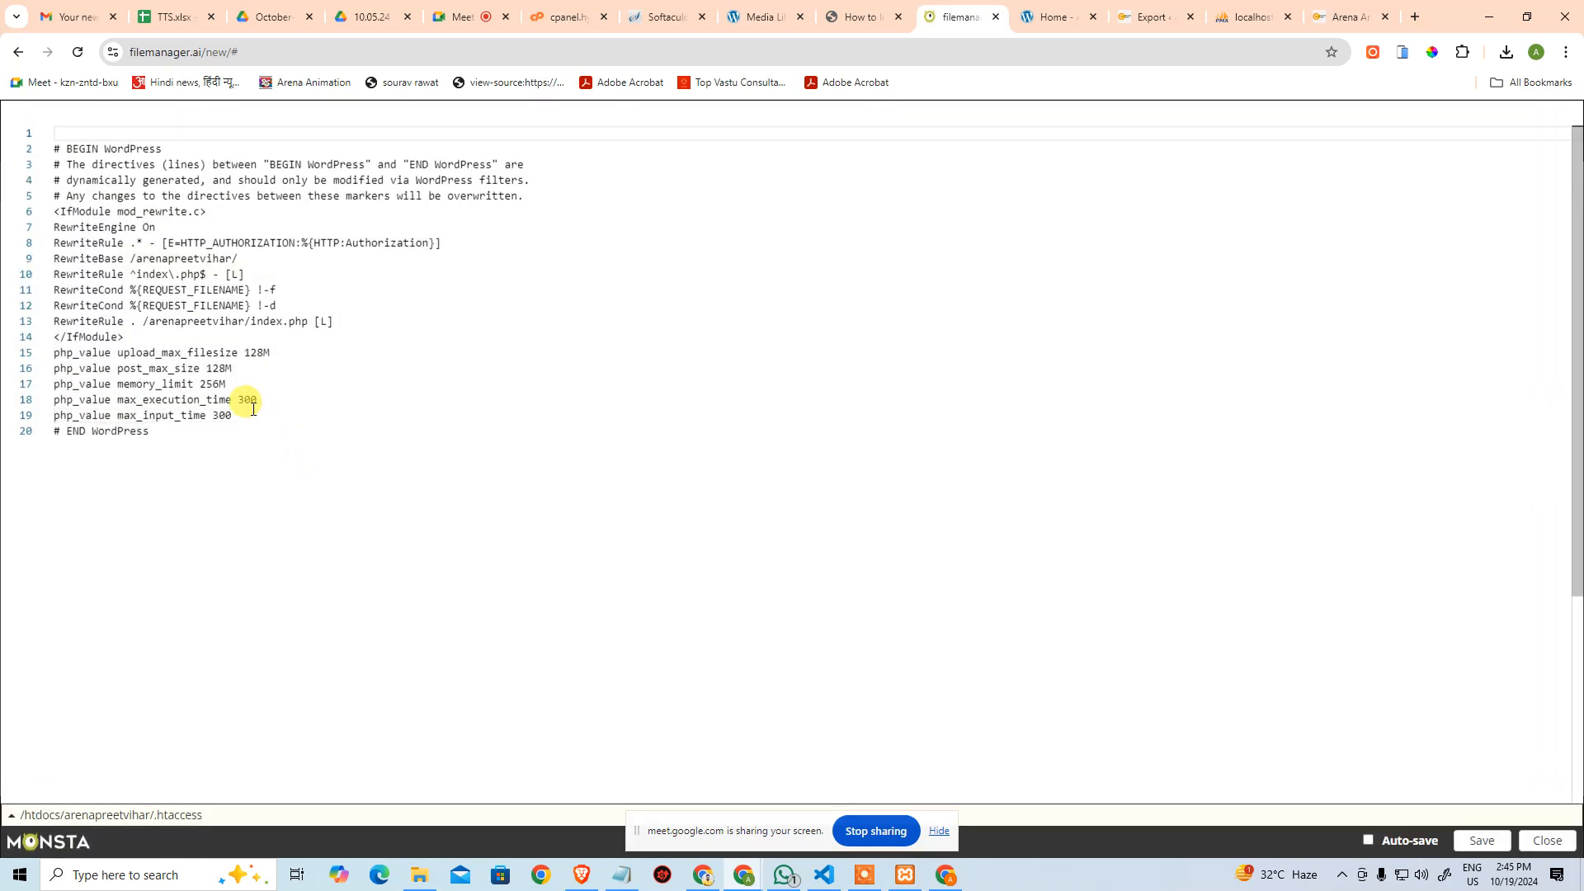
pyautogui.moveTo(240, 415); pyautogui.dragTo(55, 354)
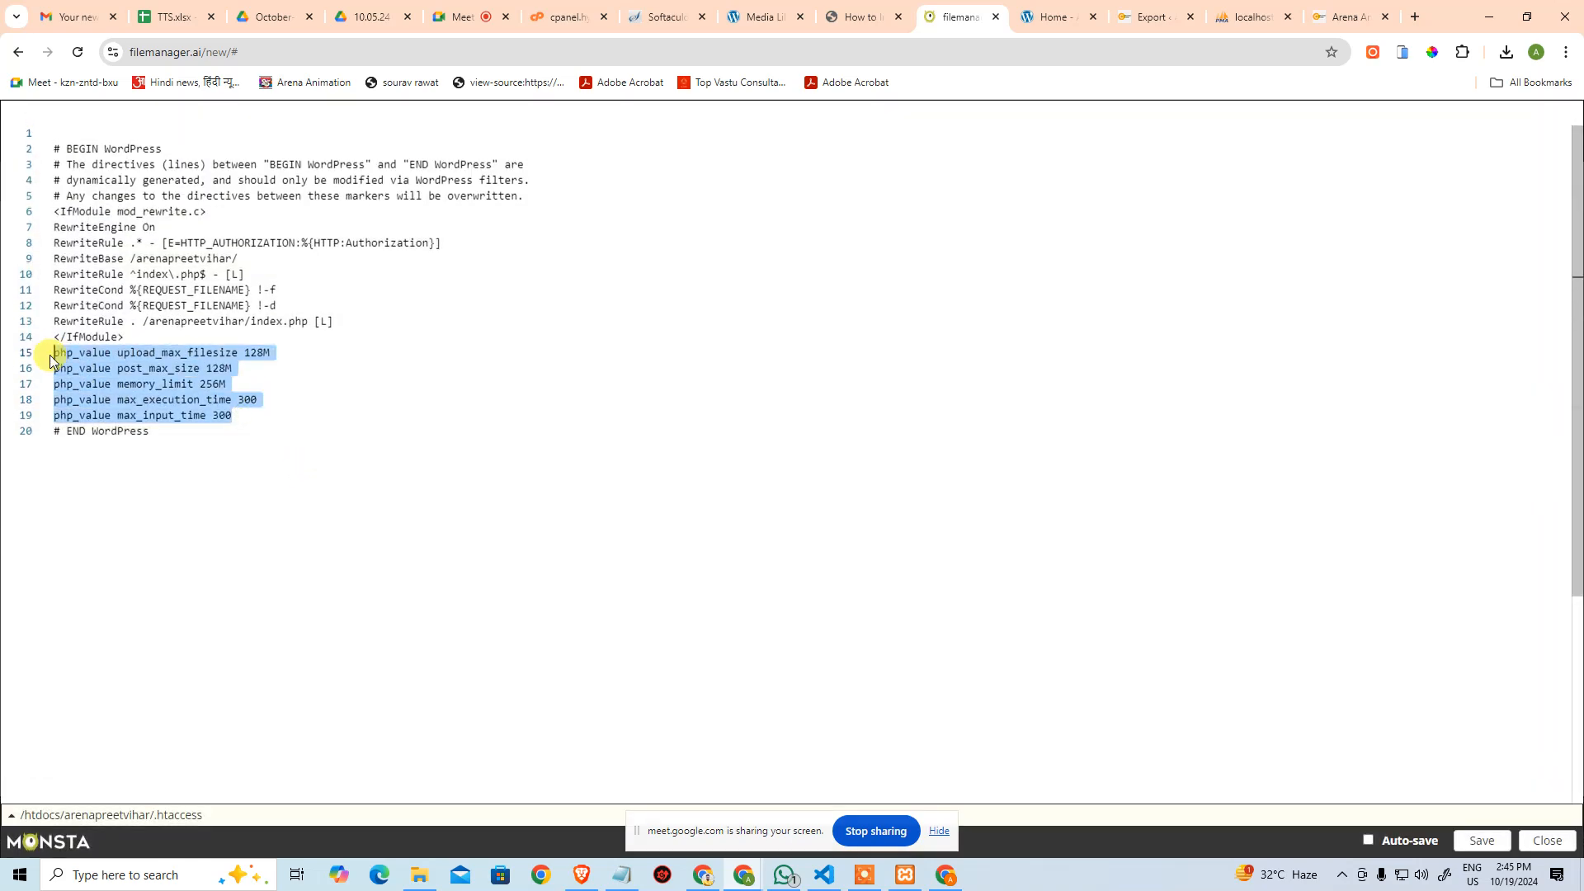
pyautogui.hotkey('shift', 'Home')
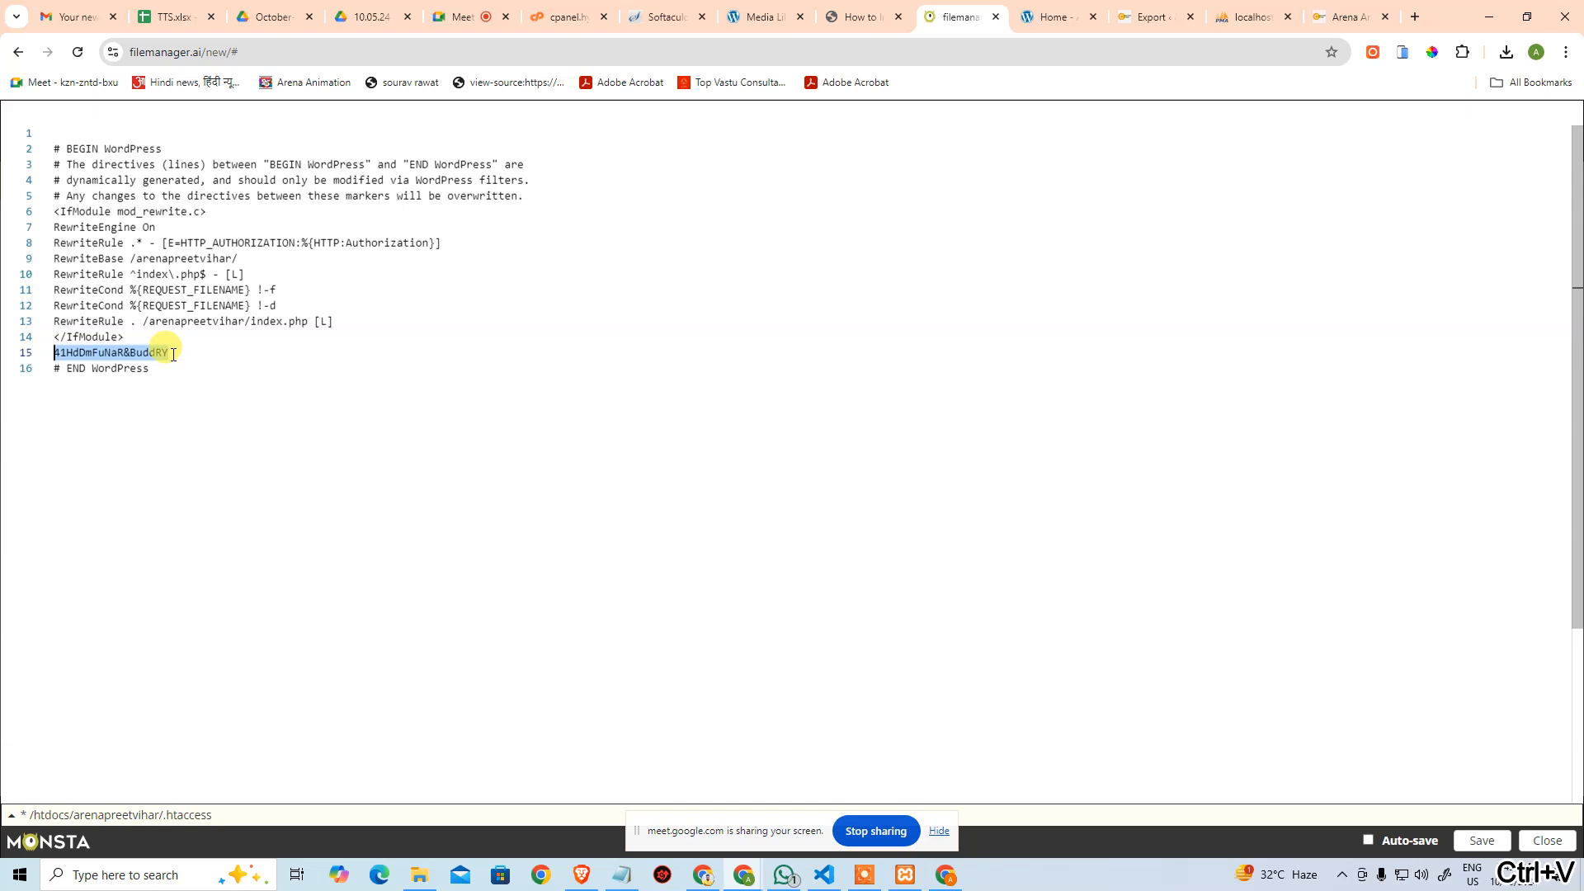
pyautogui.press('BackSpace')
pyautogui.press('super+v')
pyautogui.press('Down')
pyautogui.press('Down')
pyautogui.press('Down')
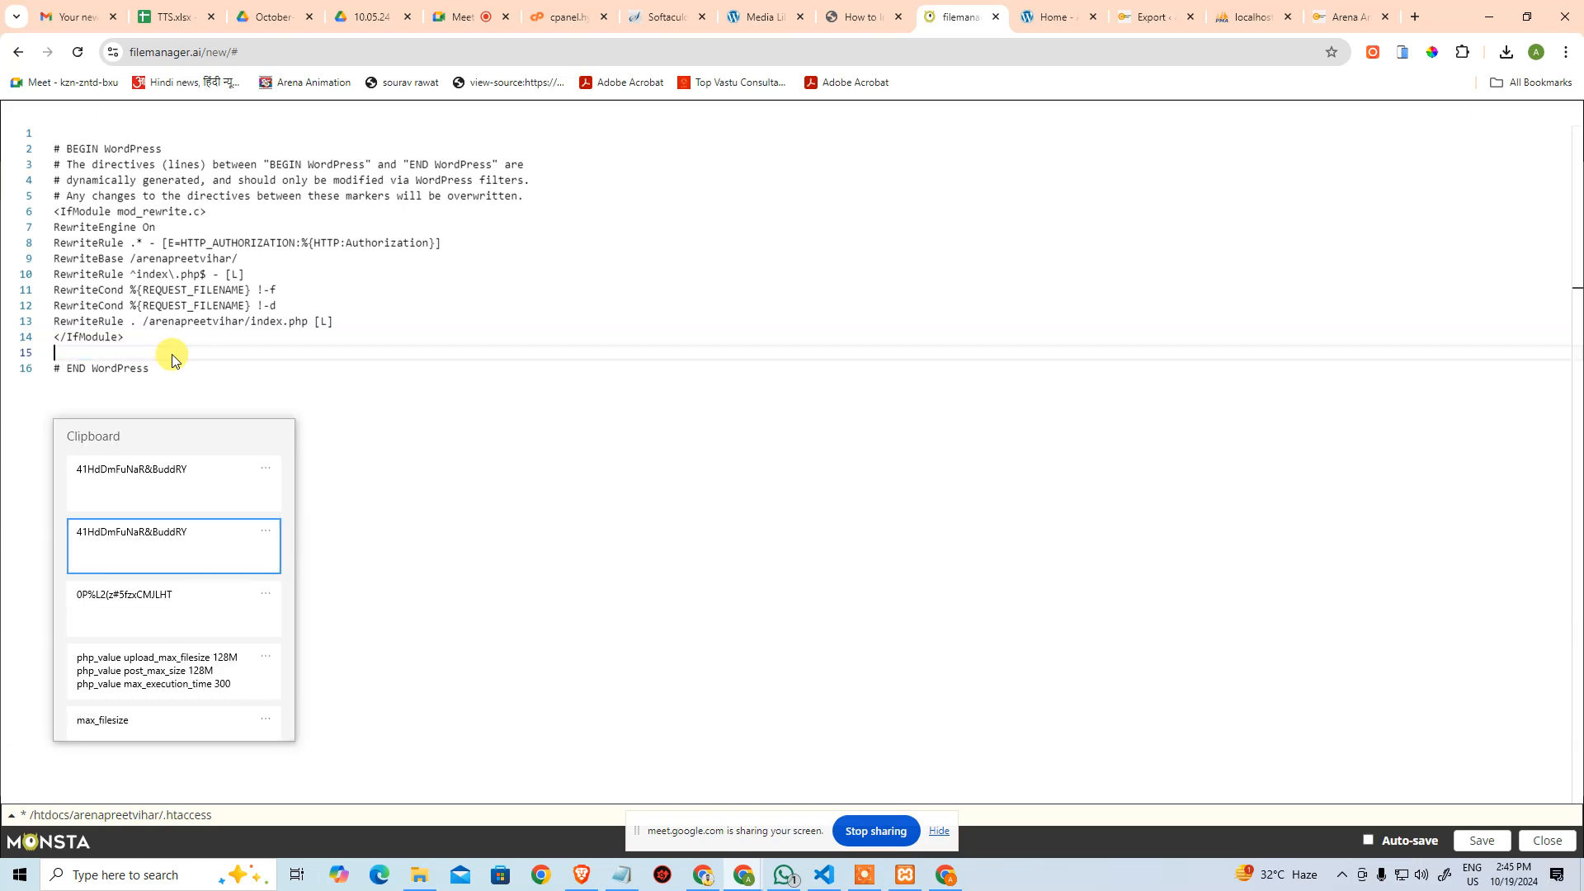
pyautogui.press('Return')
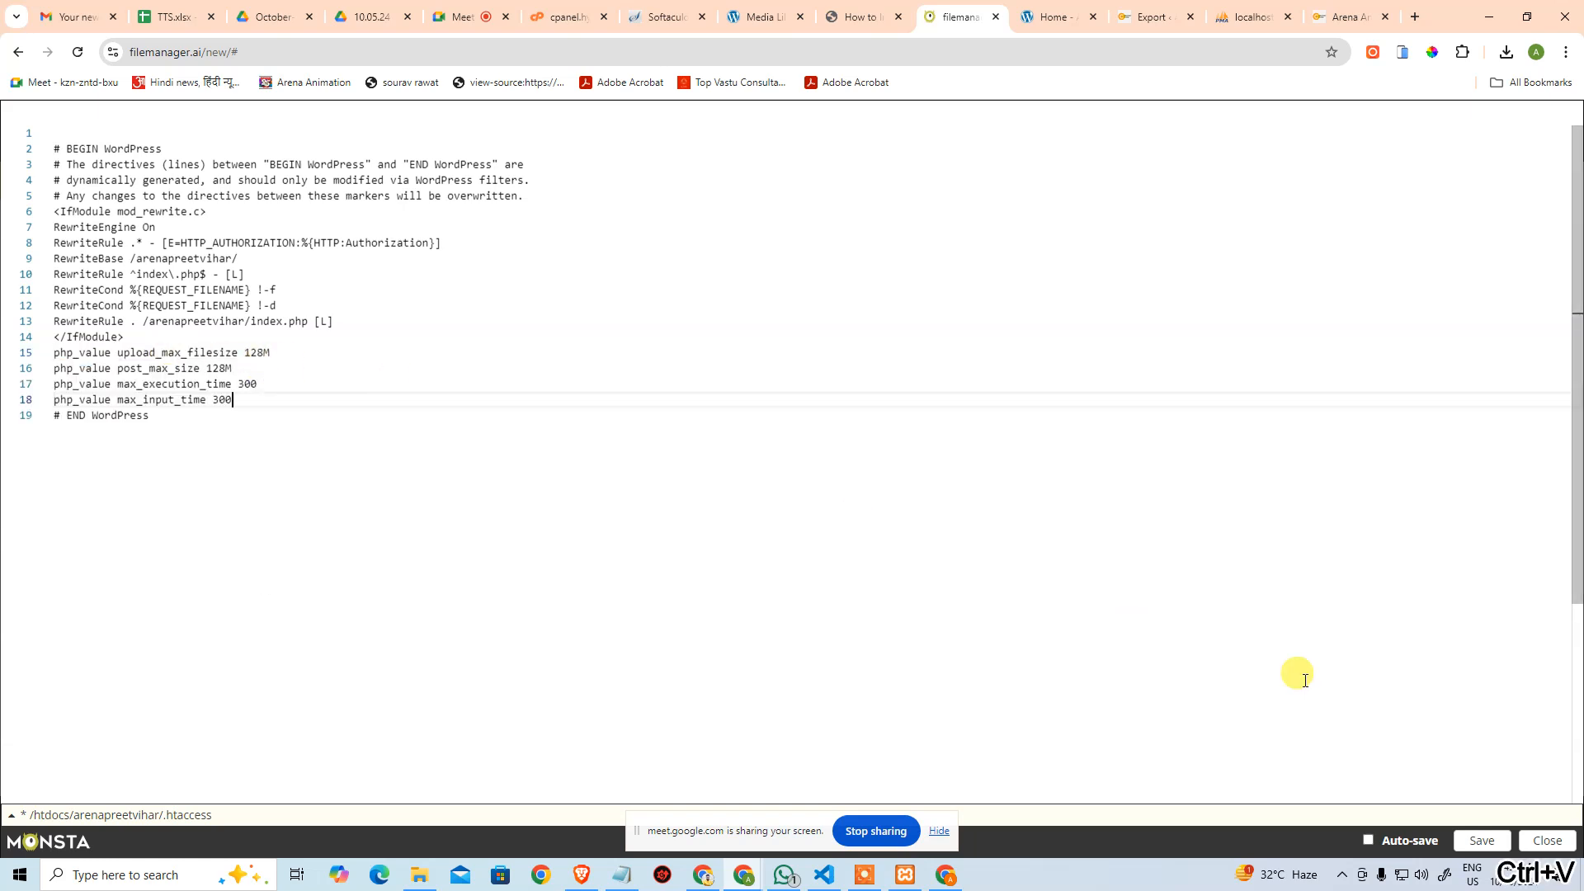
pyautogui.click(1468, 833)
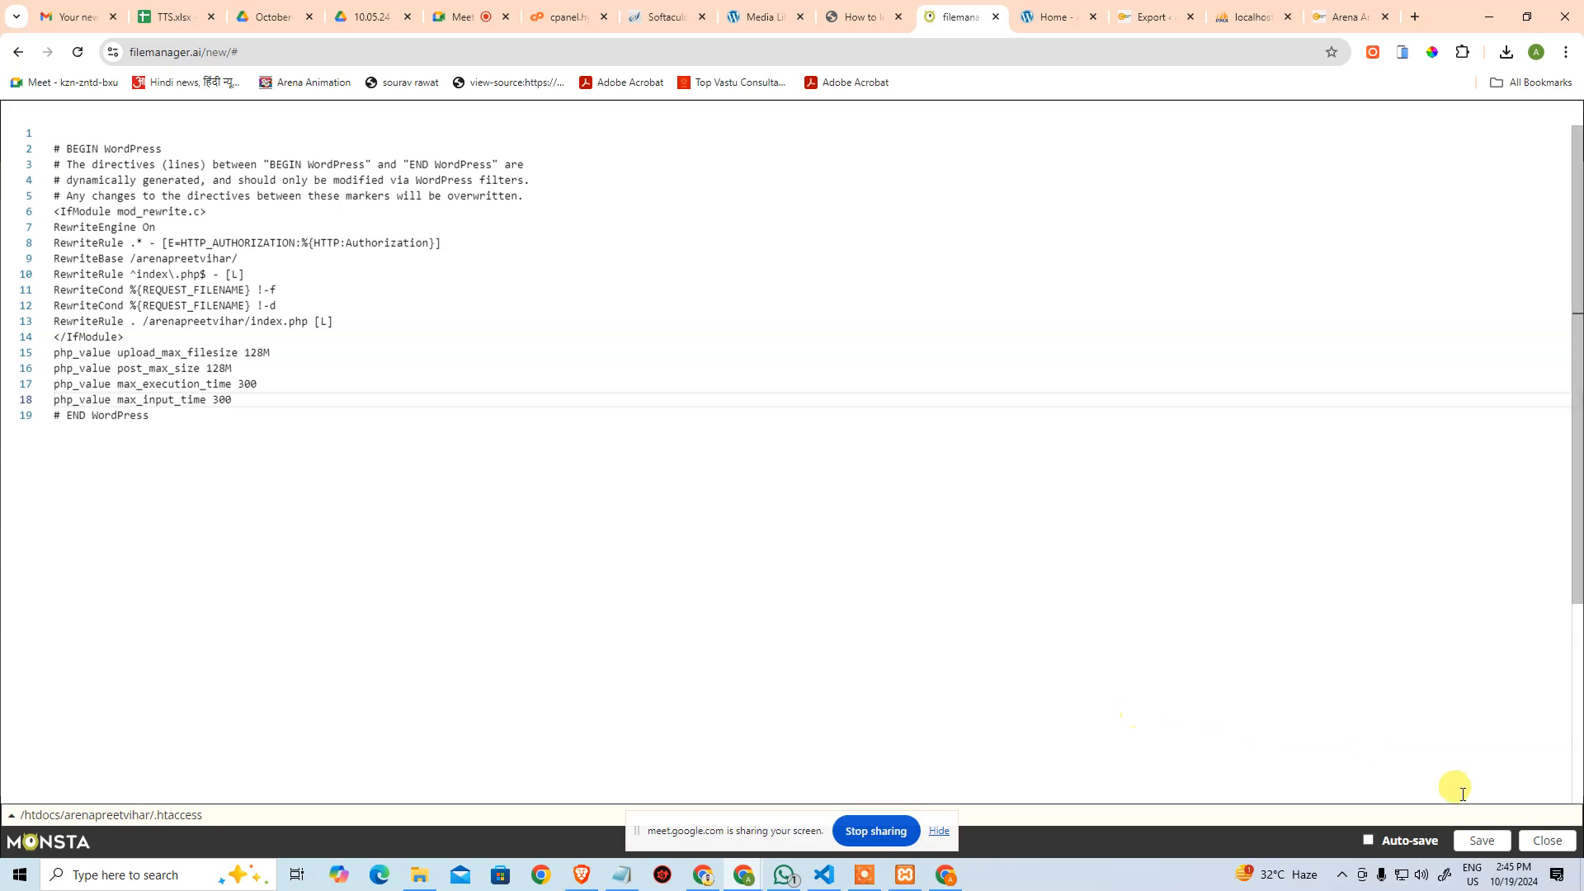
pyautogui.click(1546, 842)
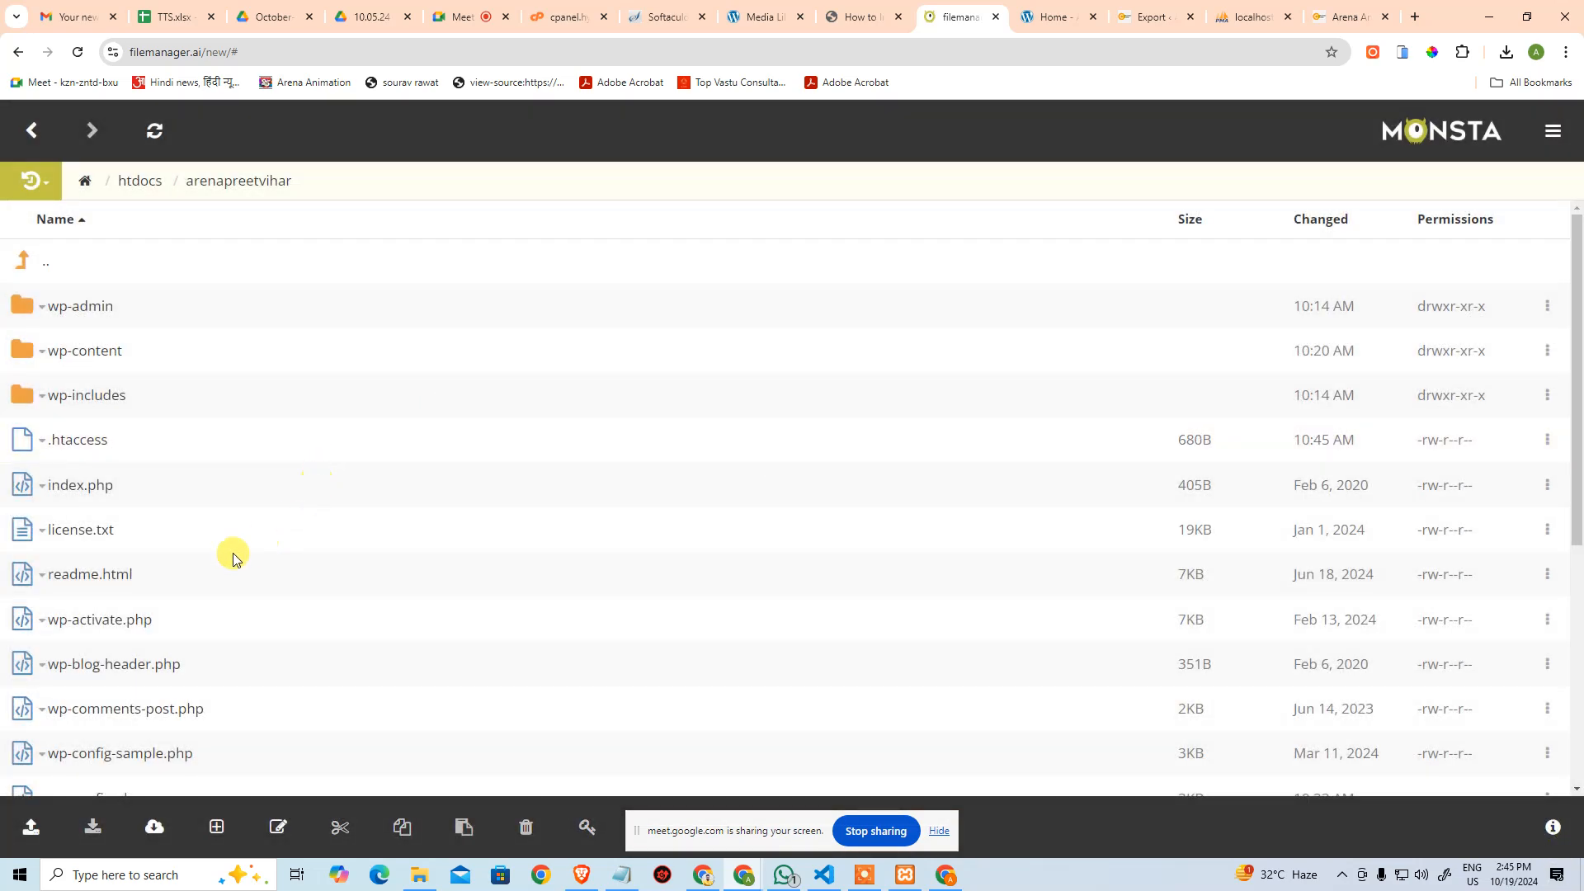
# Reload the hosted Media Library uploader and confirm it still caps uploads at 20 MB
pyautogui.click(1046, 18)
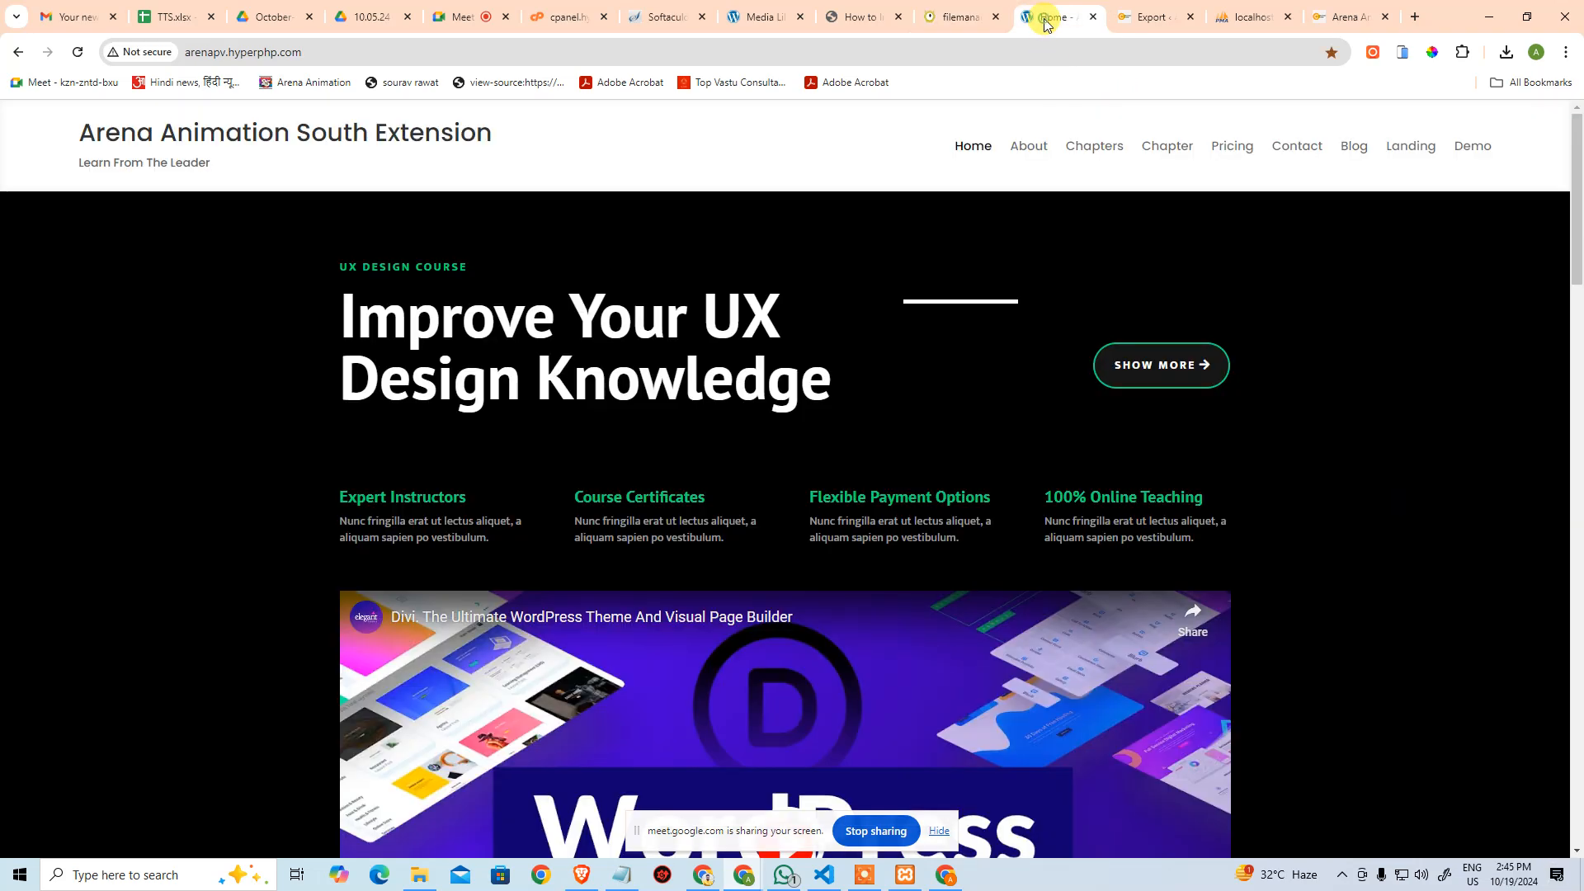
pyautogui.click(964, 23)
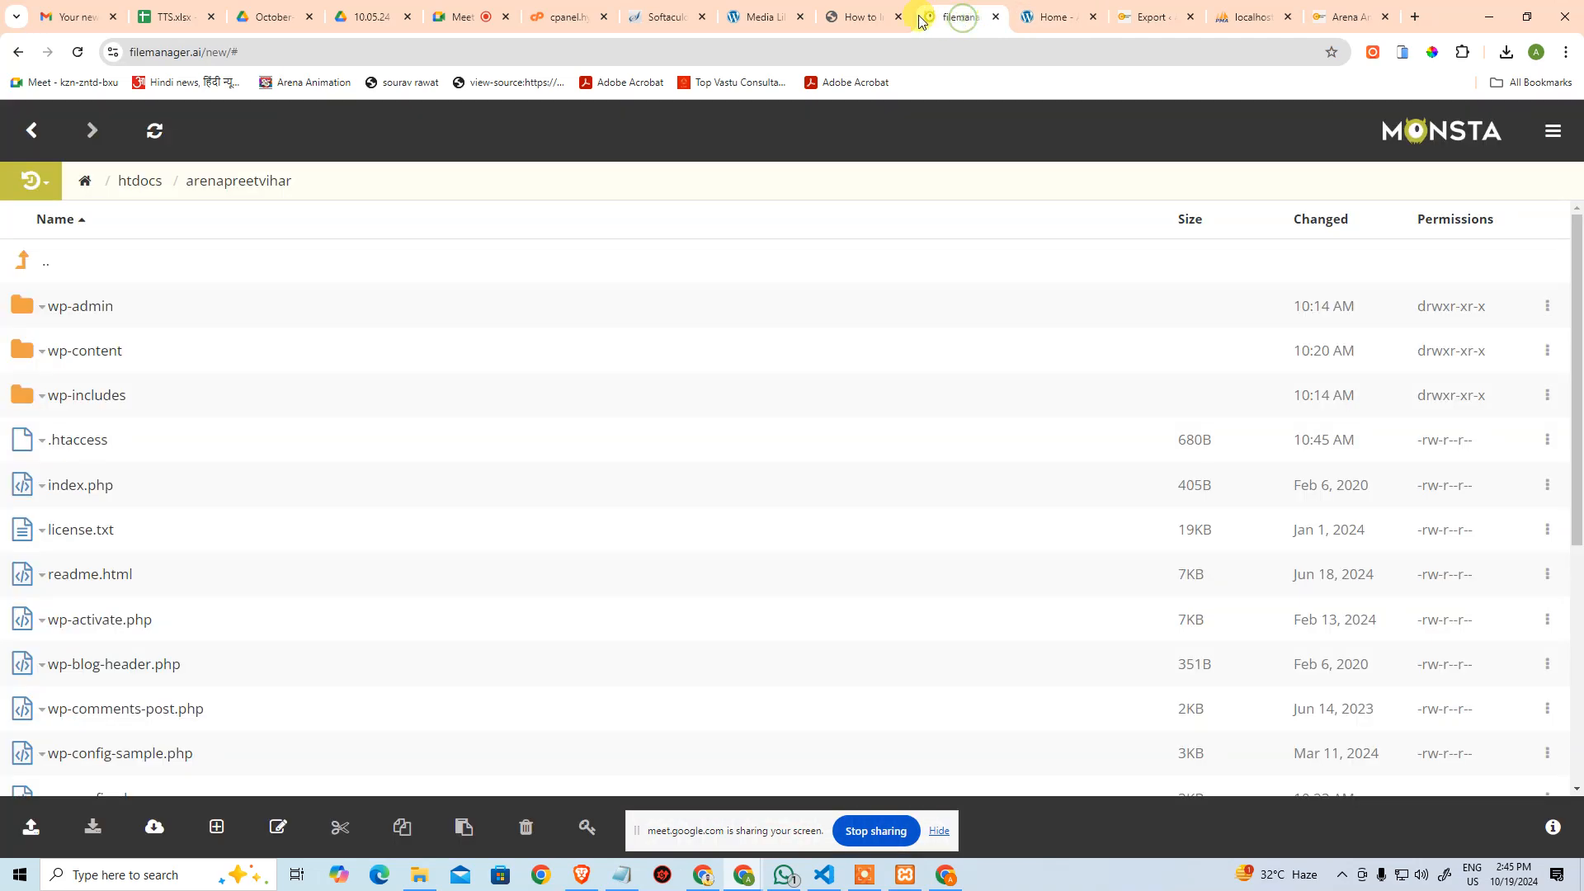
pyautogui.click(768, 24)
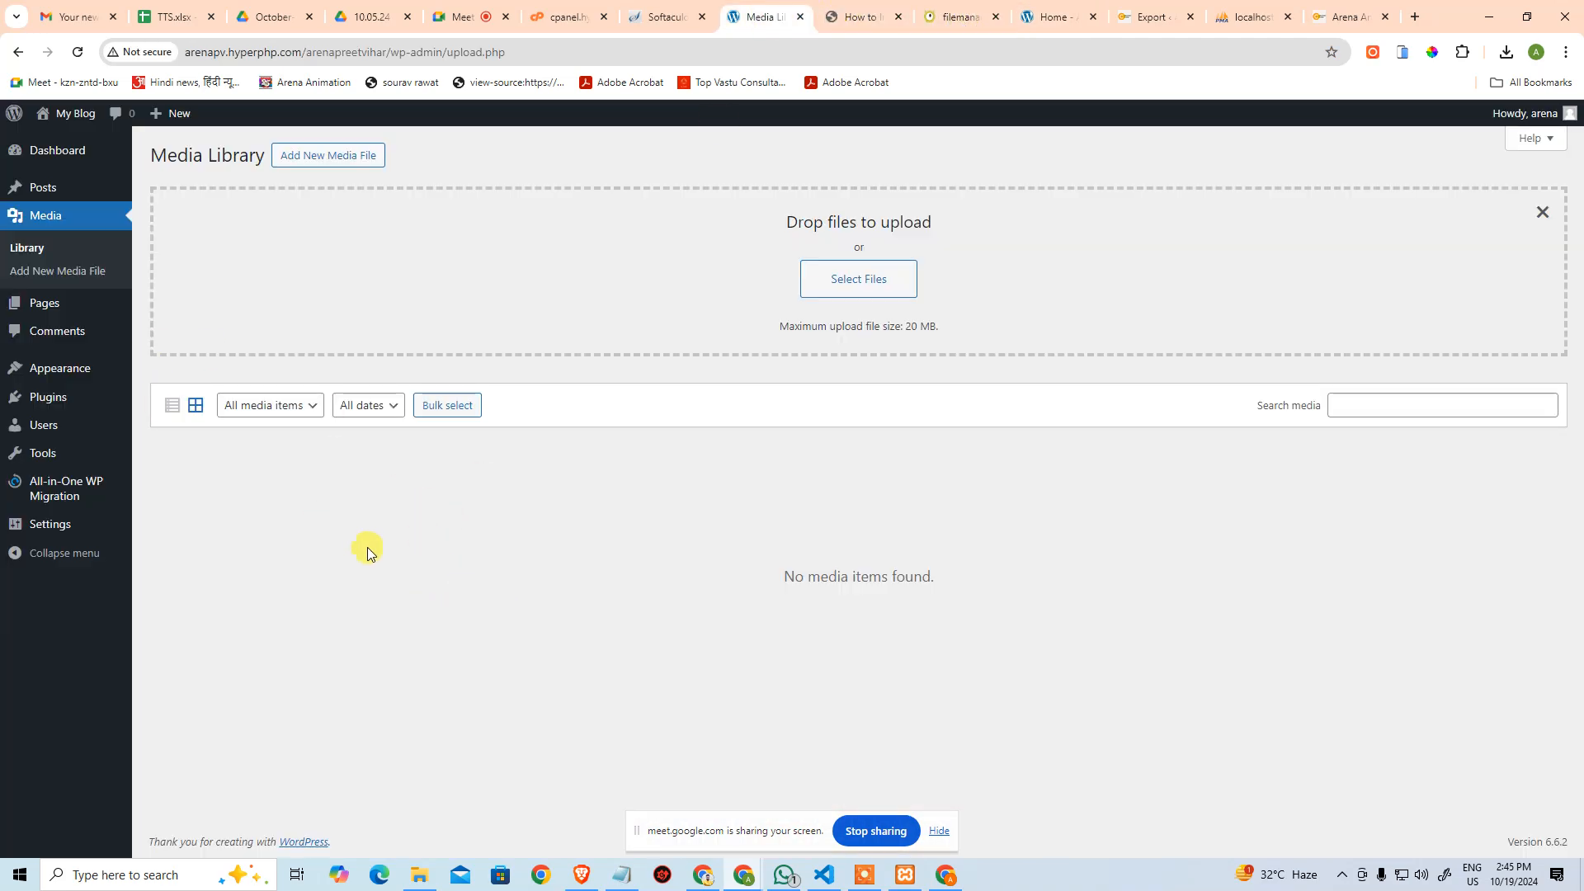
pyautogui.click(46, 224)
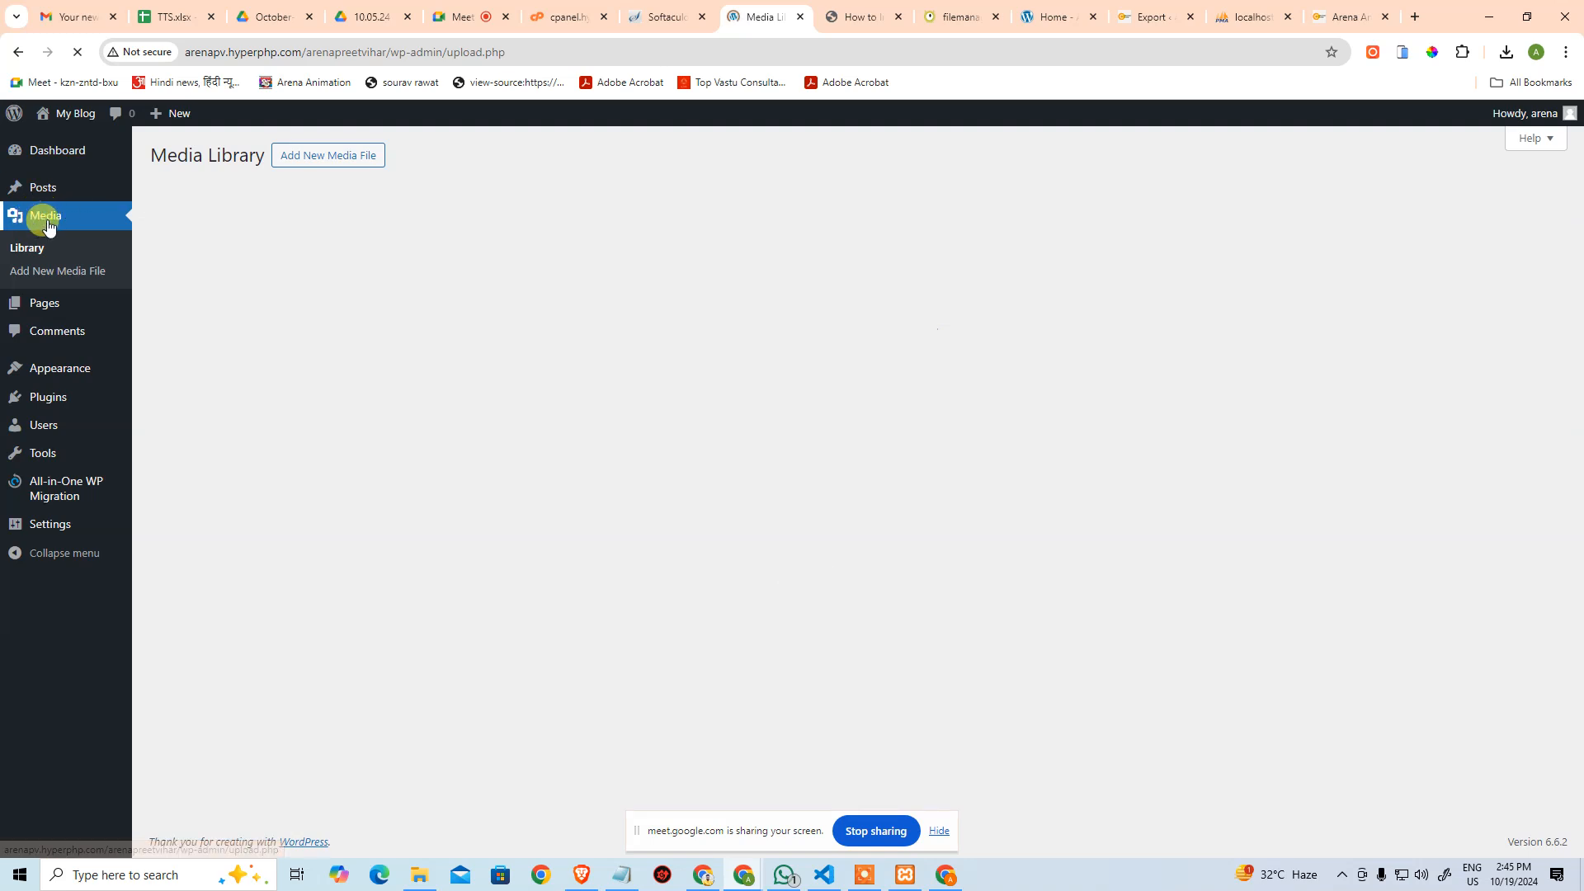
pyautogui.click(332, 167)
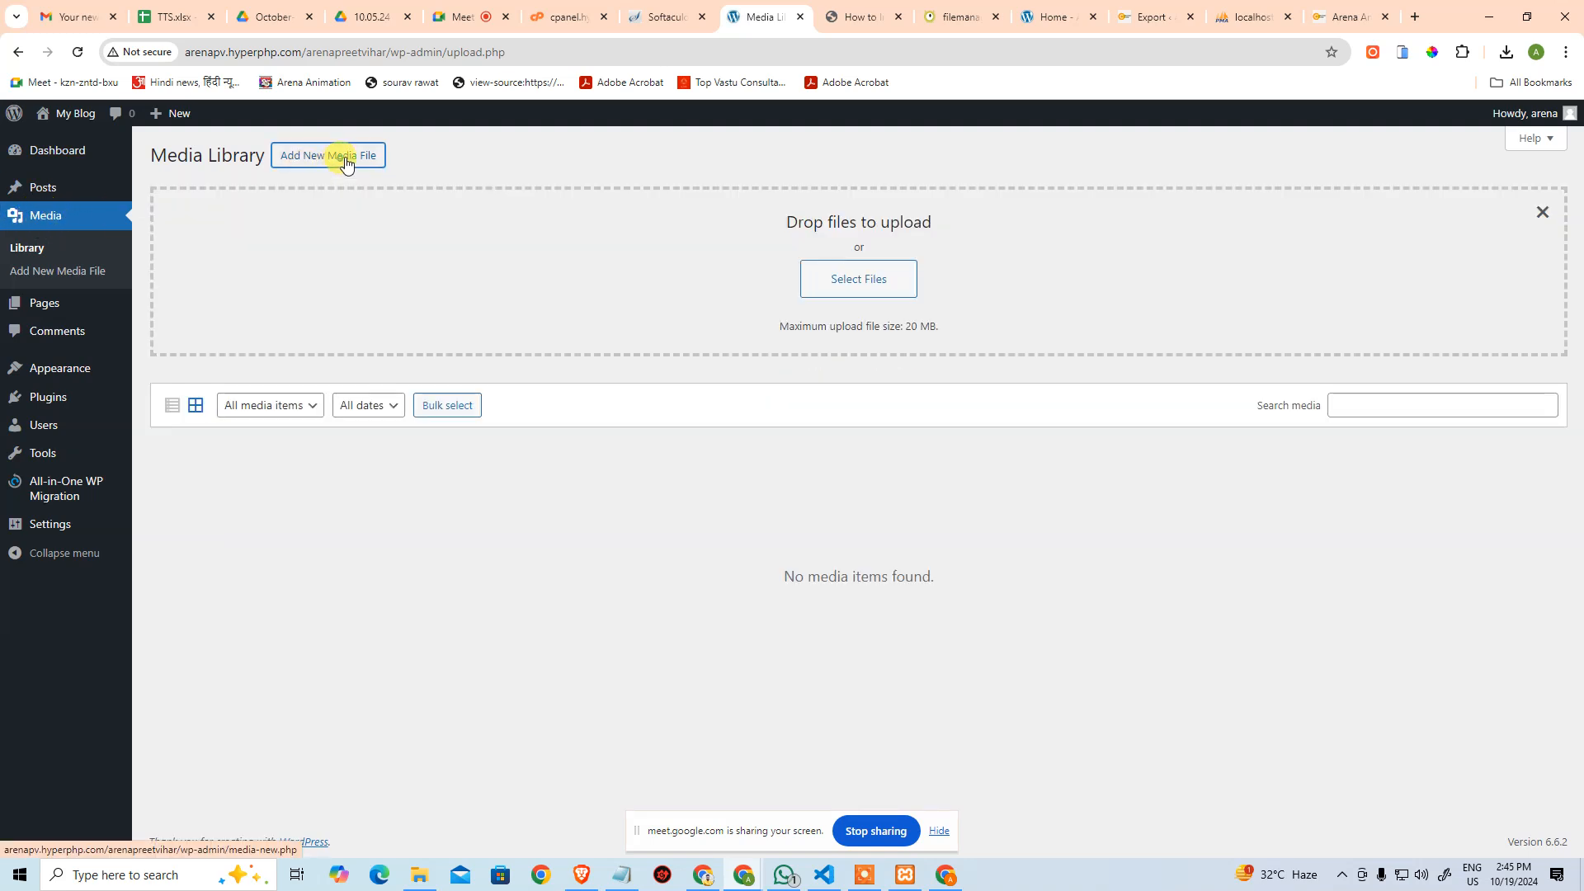
pyautogui.moveTo(772, 322); pyautogui.dragTo(1084, 345)
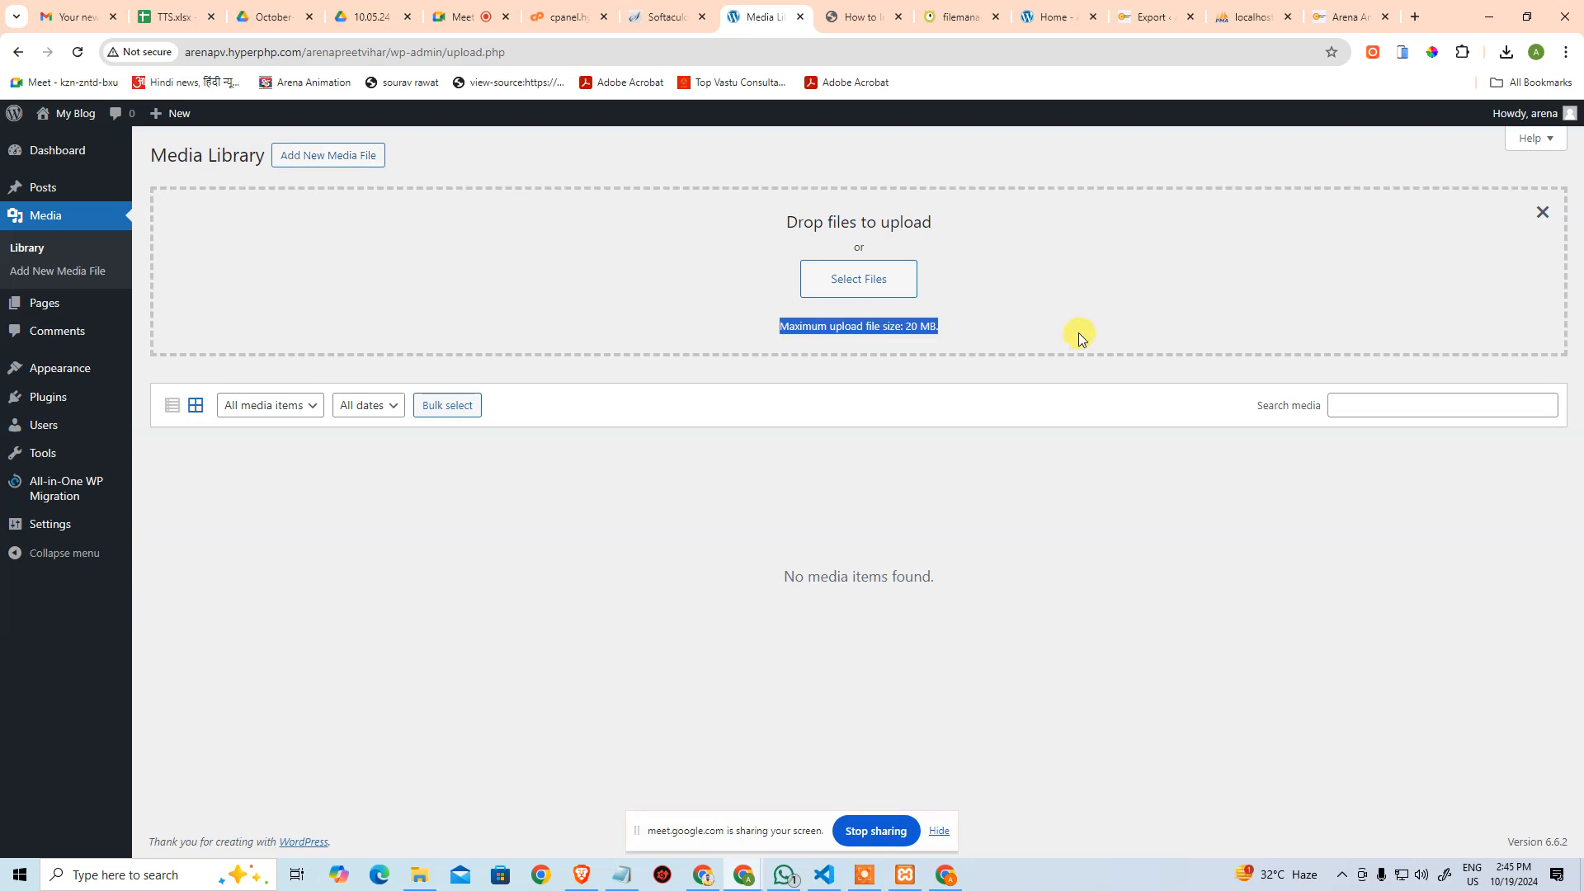
pyautogui.moveTo(768, 325); pyautogui.dragTo(1060, 358)
pyautogui.click(622, 874)
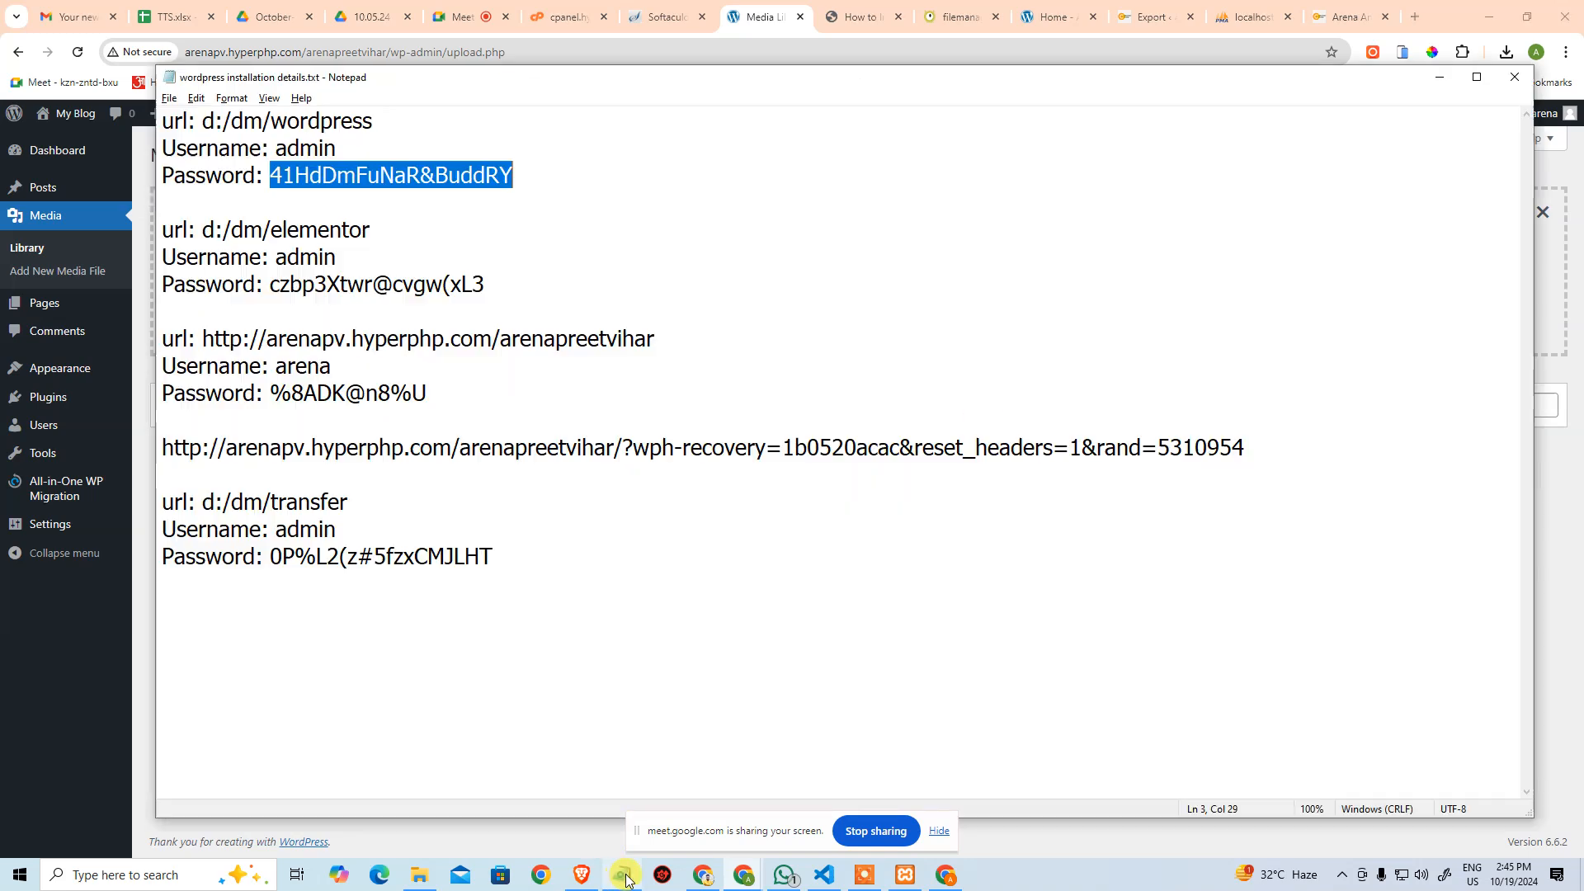
pyautogui.click(420, 875)
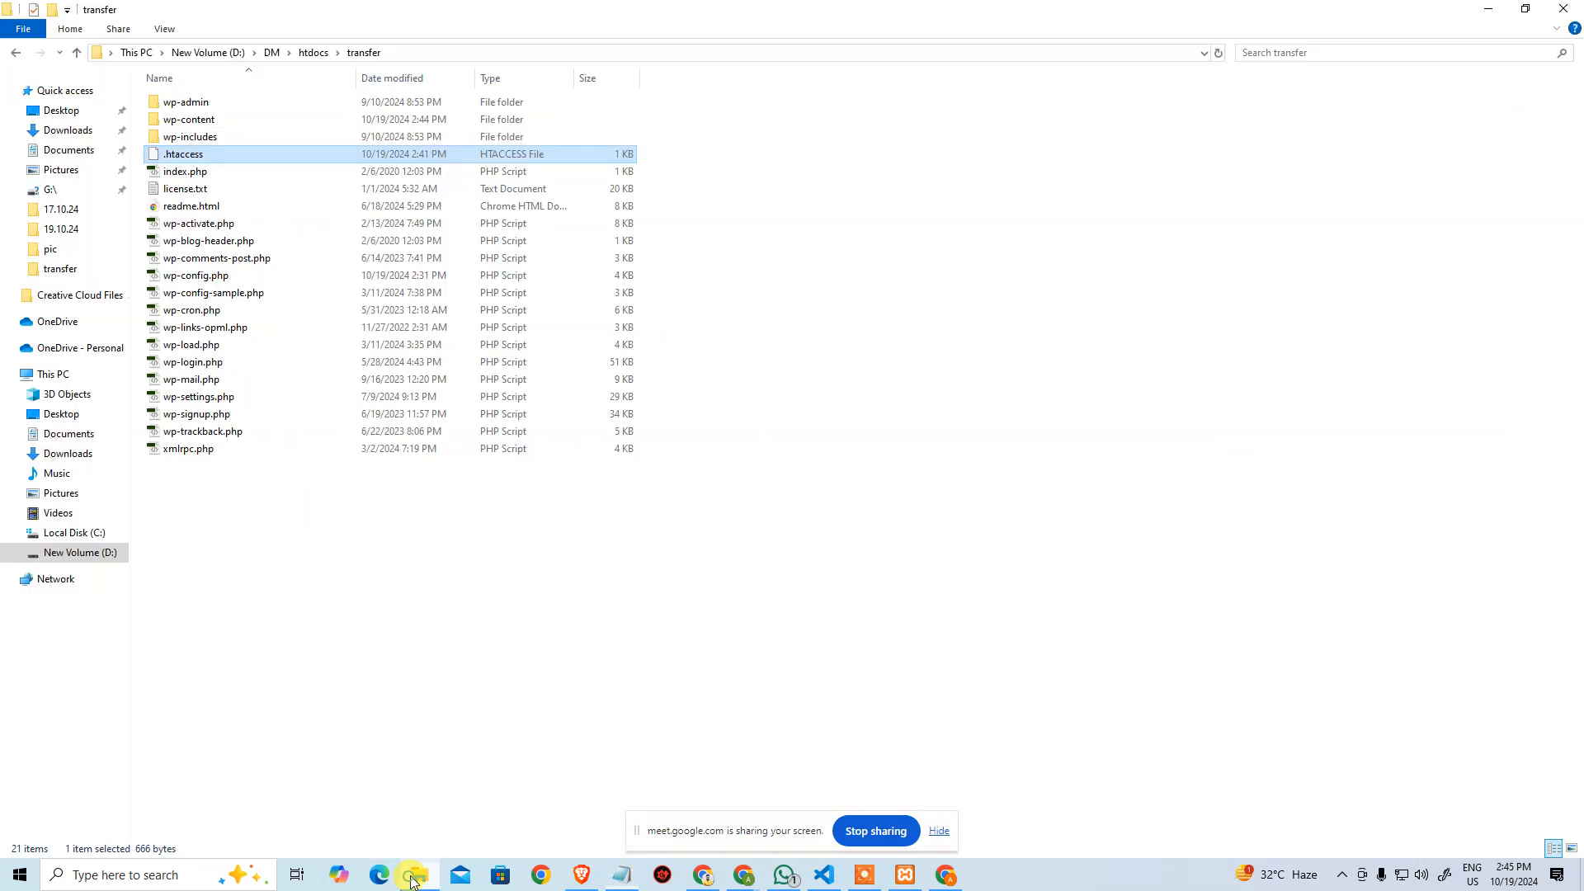
# Open the local .htaccess in Notepad to review its four php_value lines, then close it unchanged
pyautogui.rightClick(236, 165)
pyautogui.moveTo(176, 387)
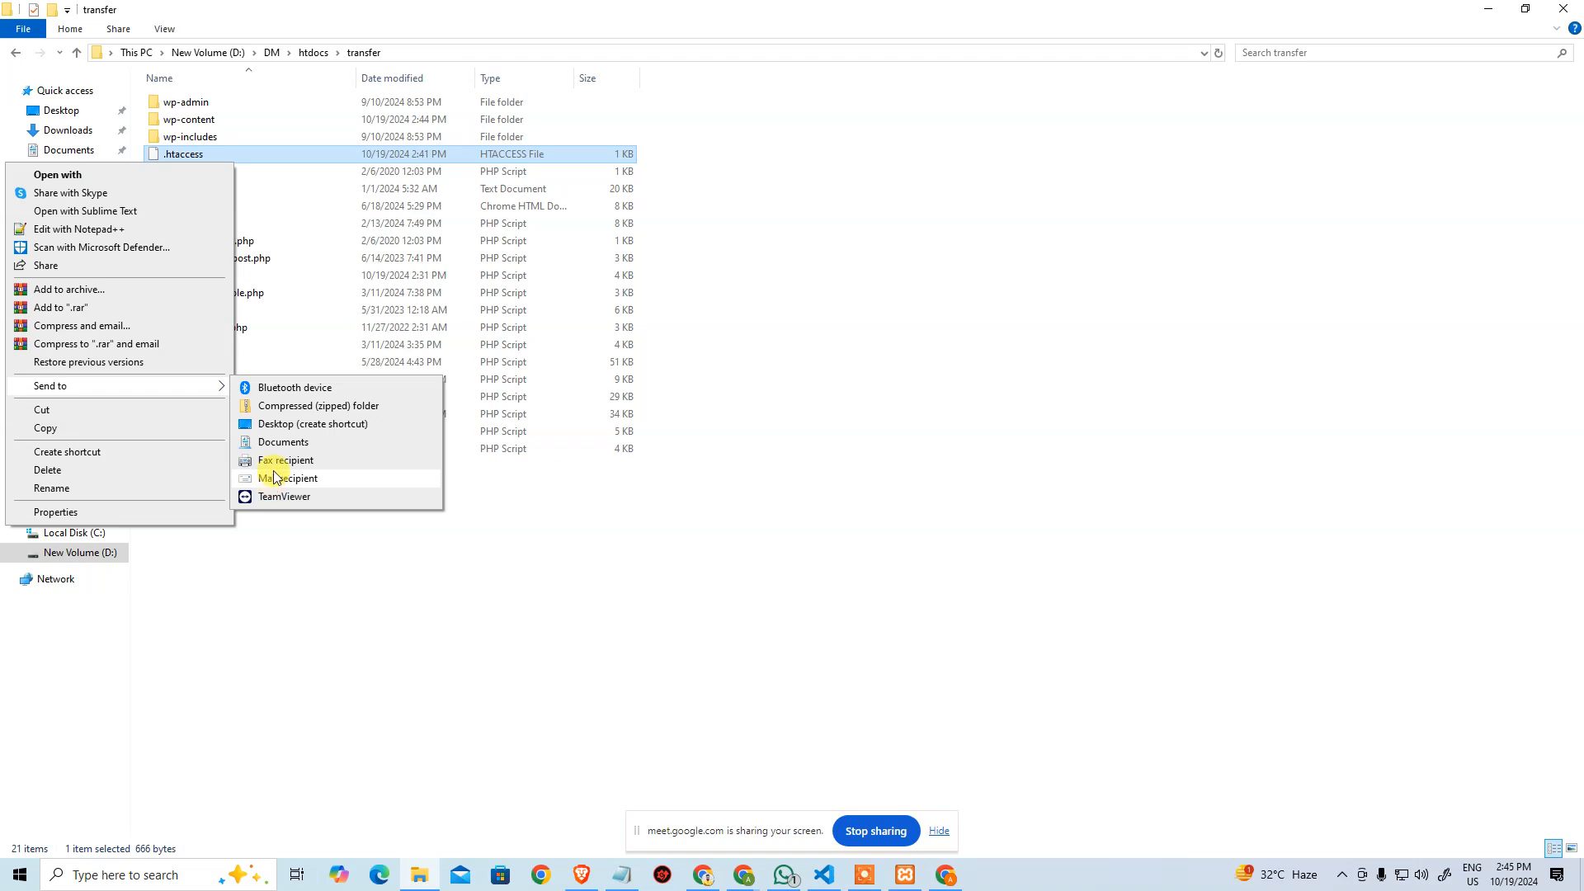
pyautogui.click(281, 593)
pyautogui.press('super')
pyautogui.write('no')
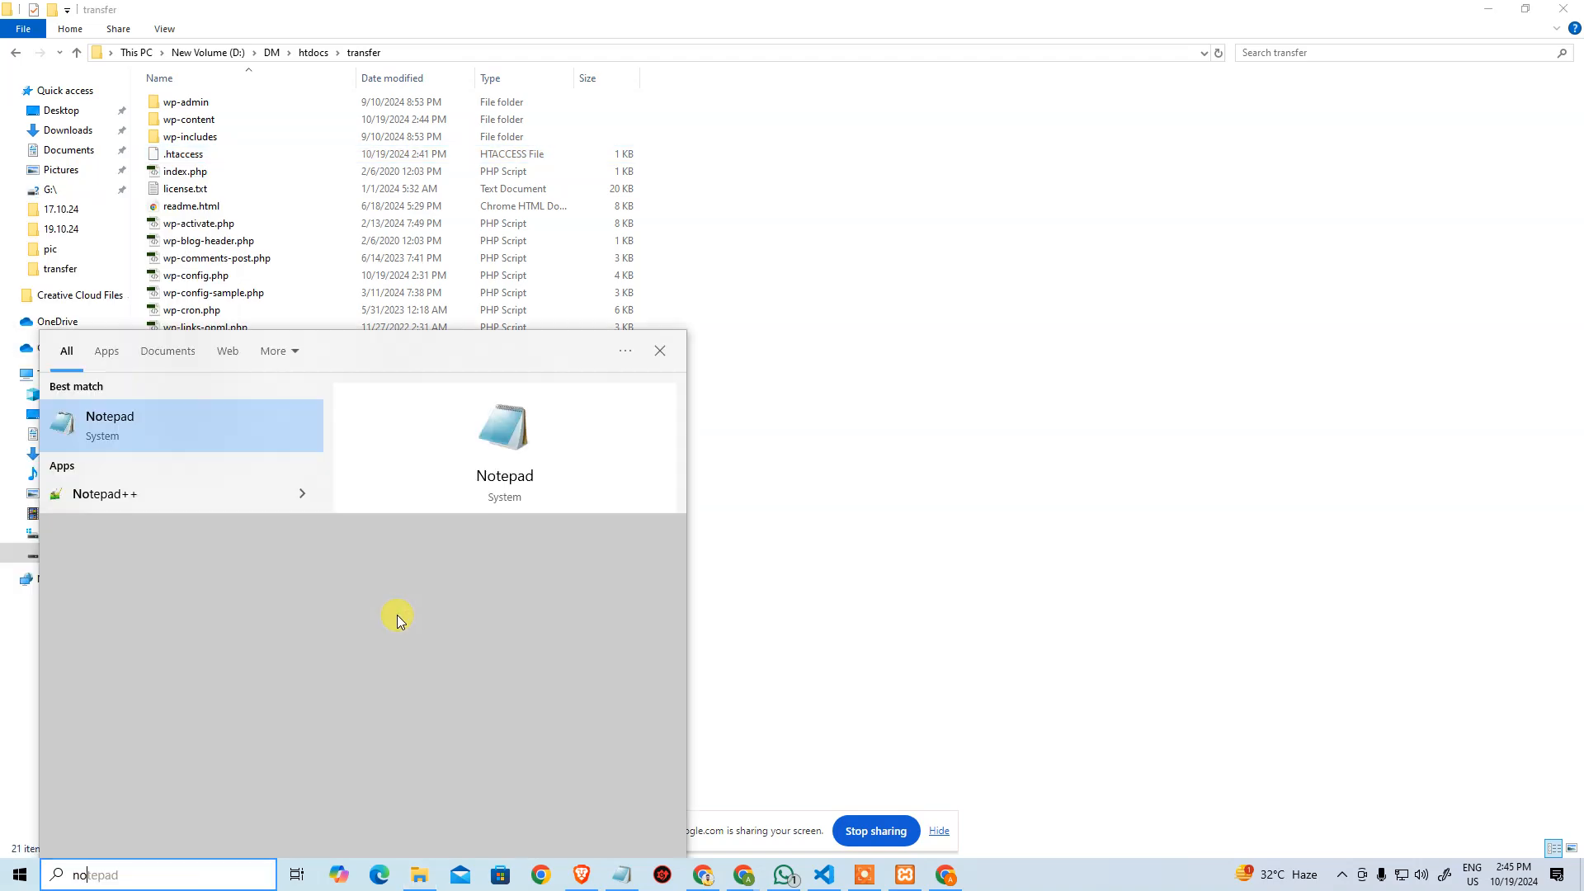
pyautogui.write('tepad')
pyautogui.press('Return')
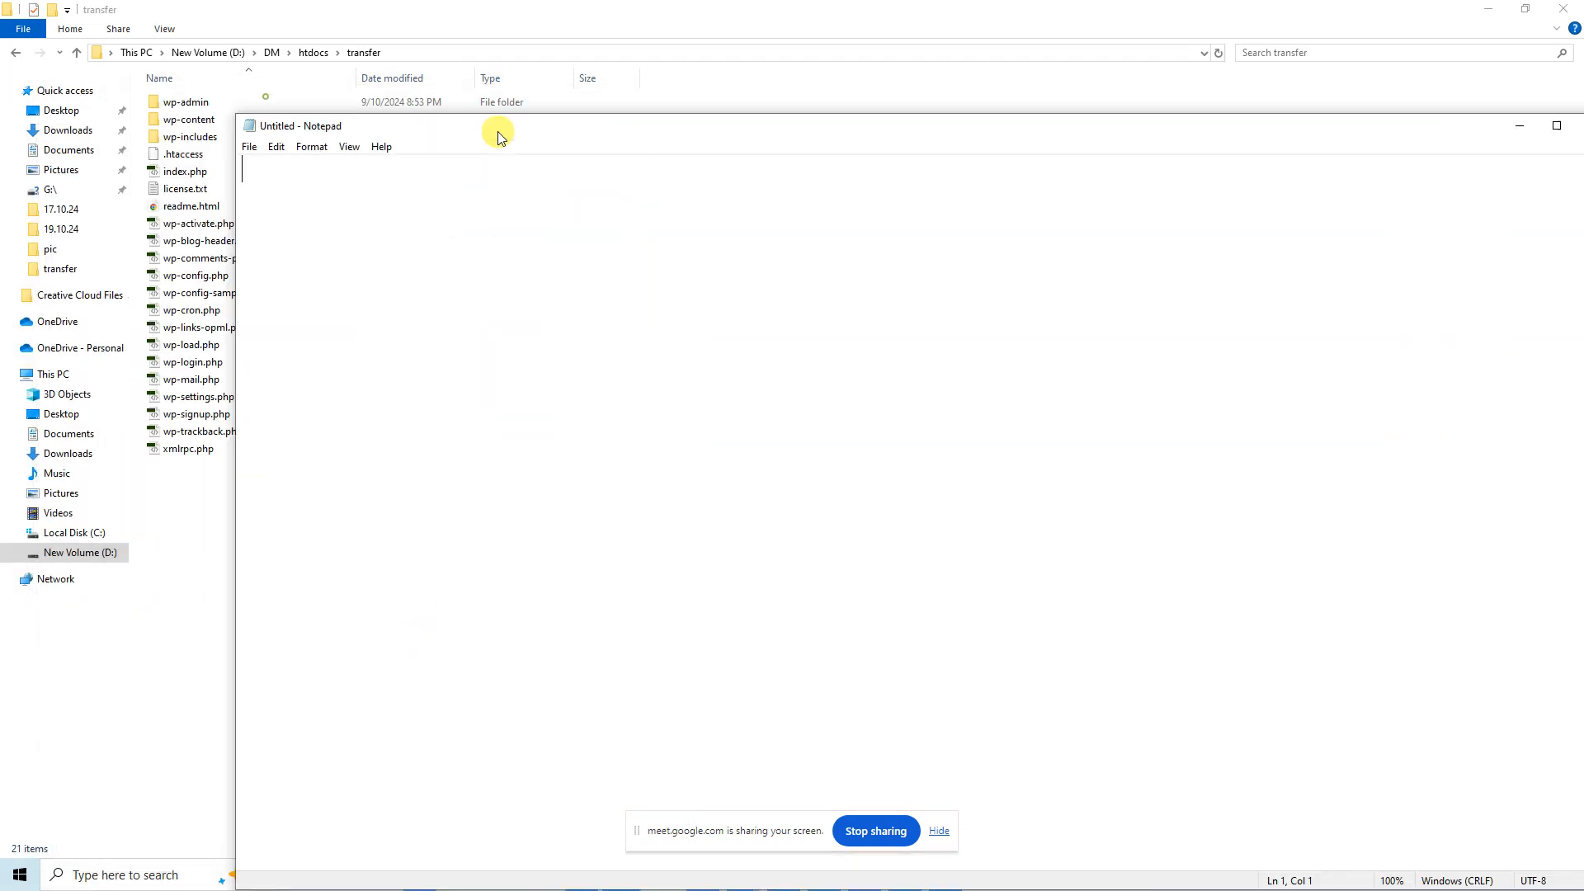
pyautogui.moveTo(500, 136); pyautogui.dragTo(540, 141)
pyautogui.moveTo(184, 154); pyautogui.dragTo(433, 314)
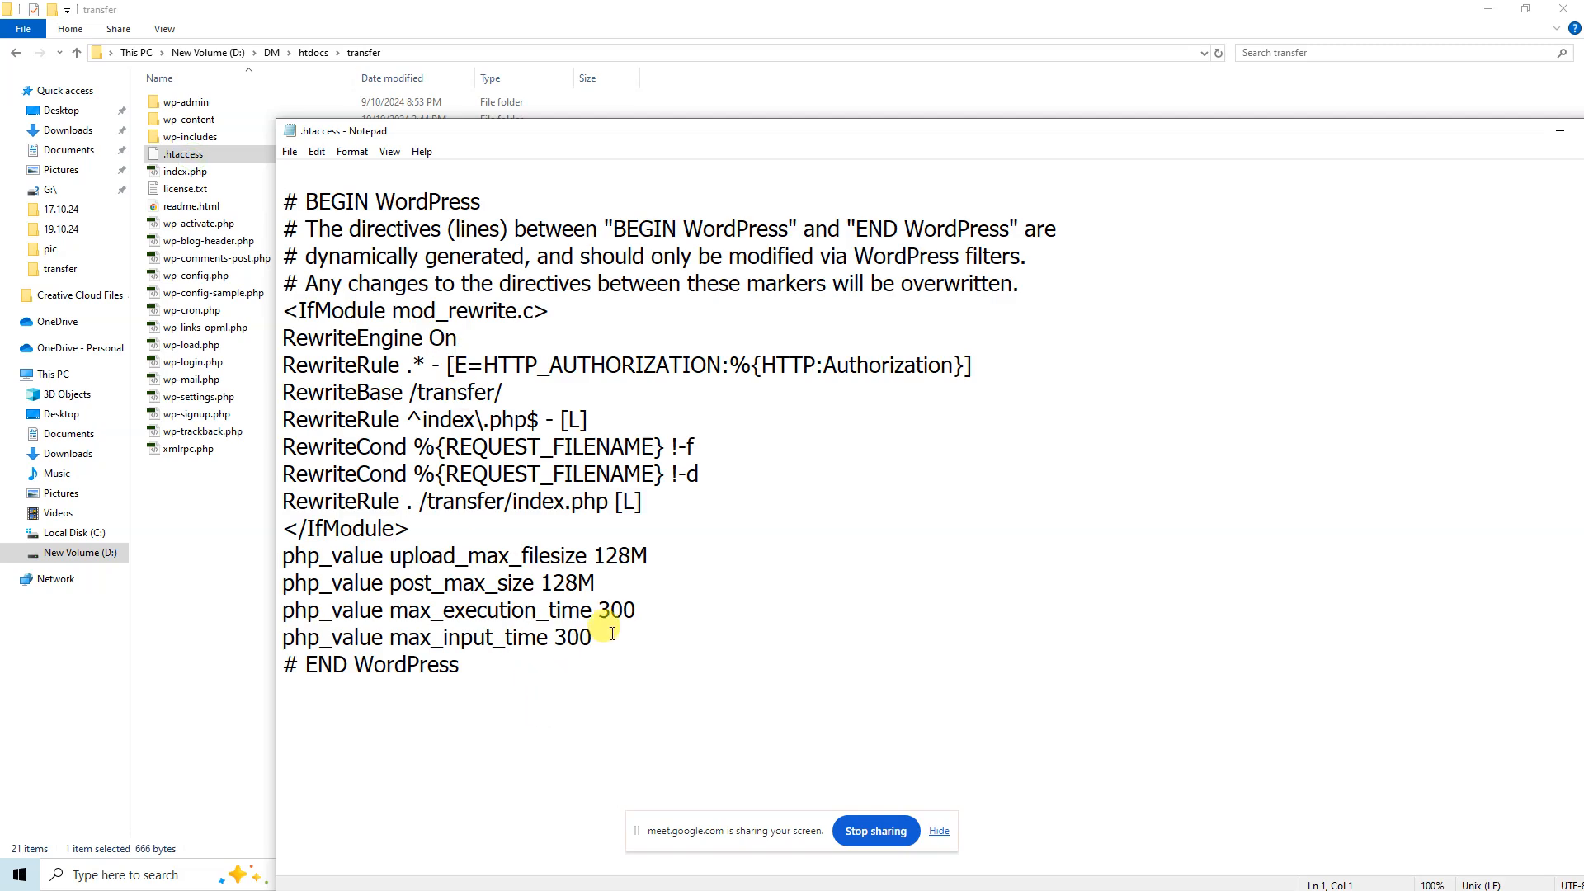
pyautogui.moveTo(612, 634); pyautogui.dragTo(212, 547)
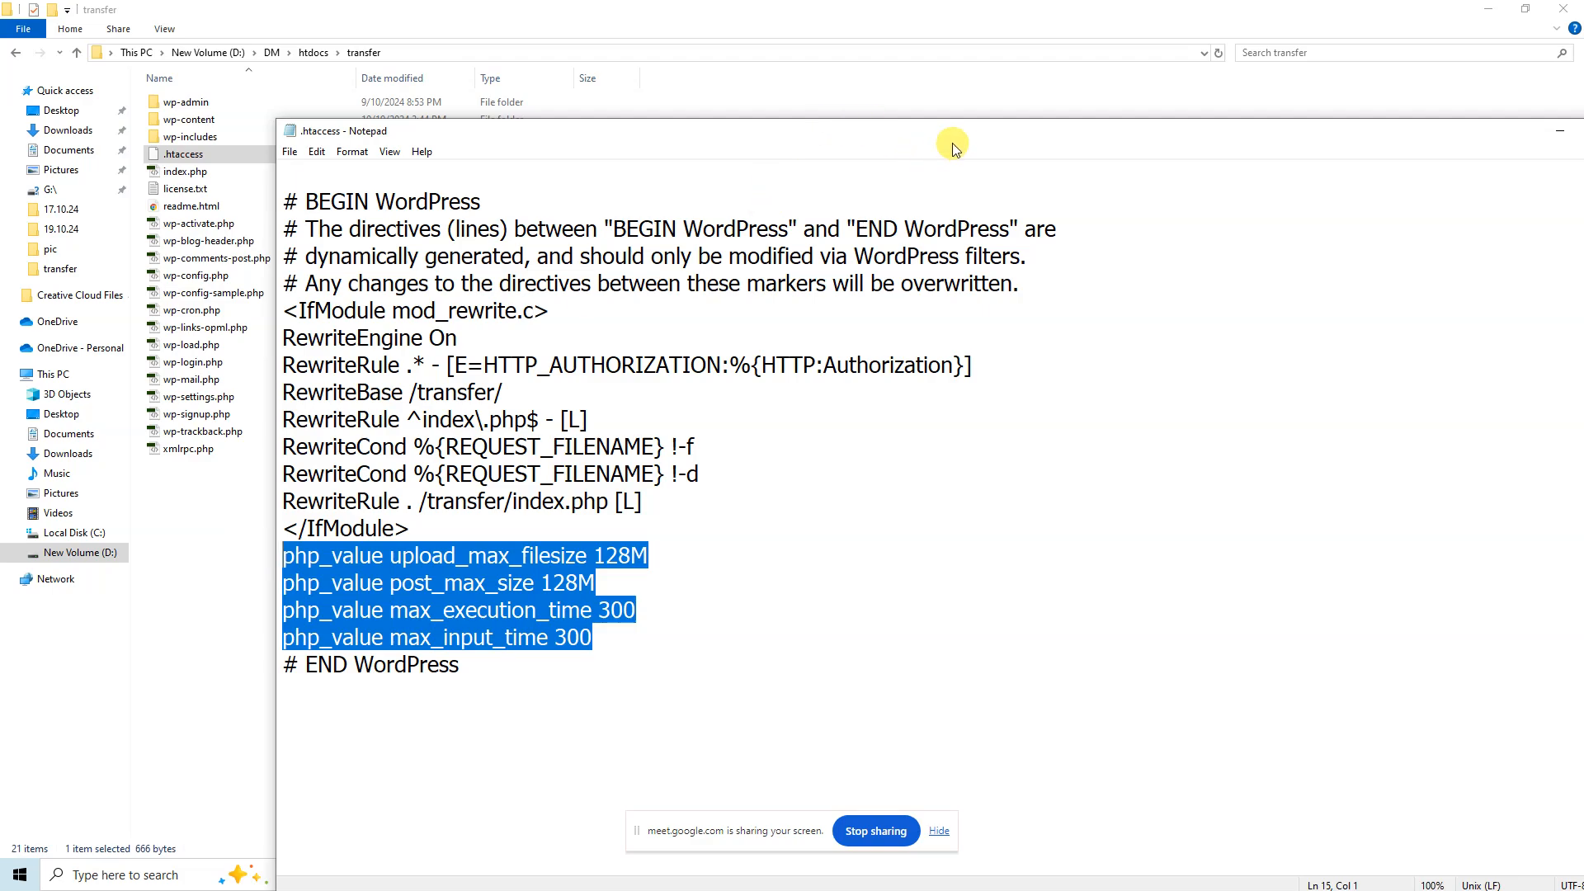
pyautogui.moveTo(966, 131); pyautogui.dragTo(449, 132)
pyautogui.click(1119, 132)
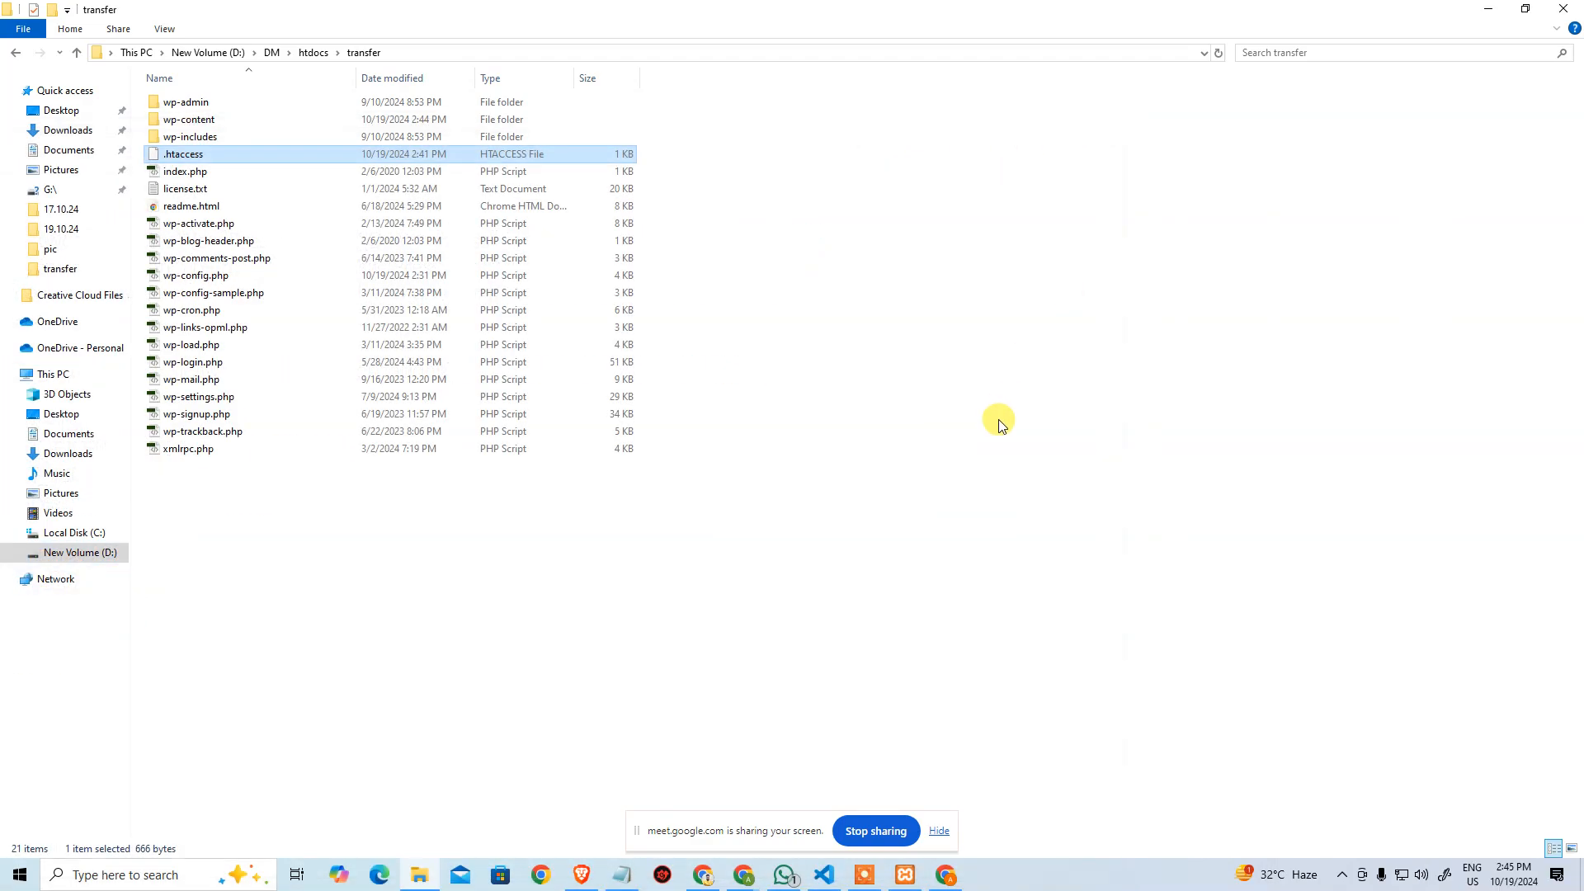
# Move the transfer folder window up to htdocs and minimize Explorer to reveal the installation notes
pyautogui.hotkey('alt', 'Tab')
pyautogui.click(757, 549)
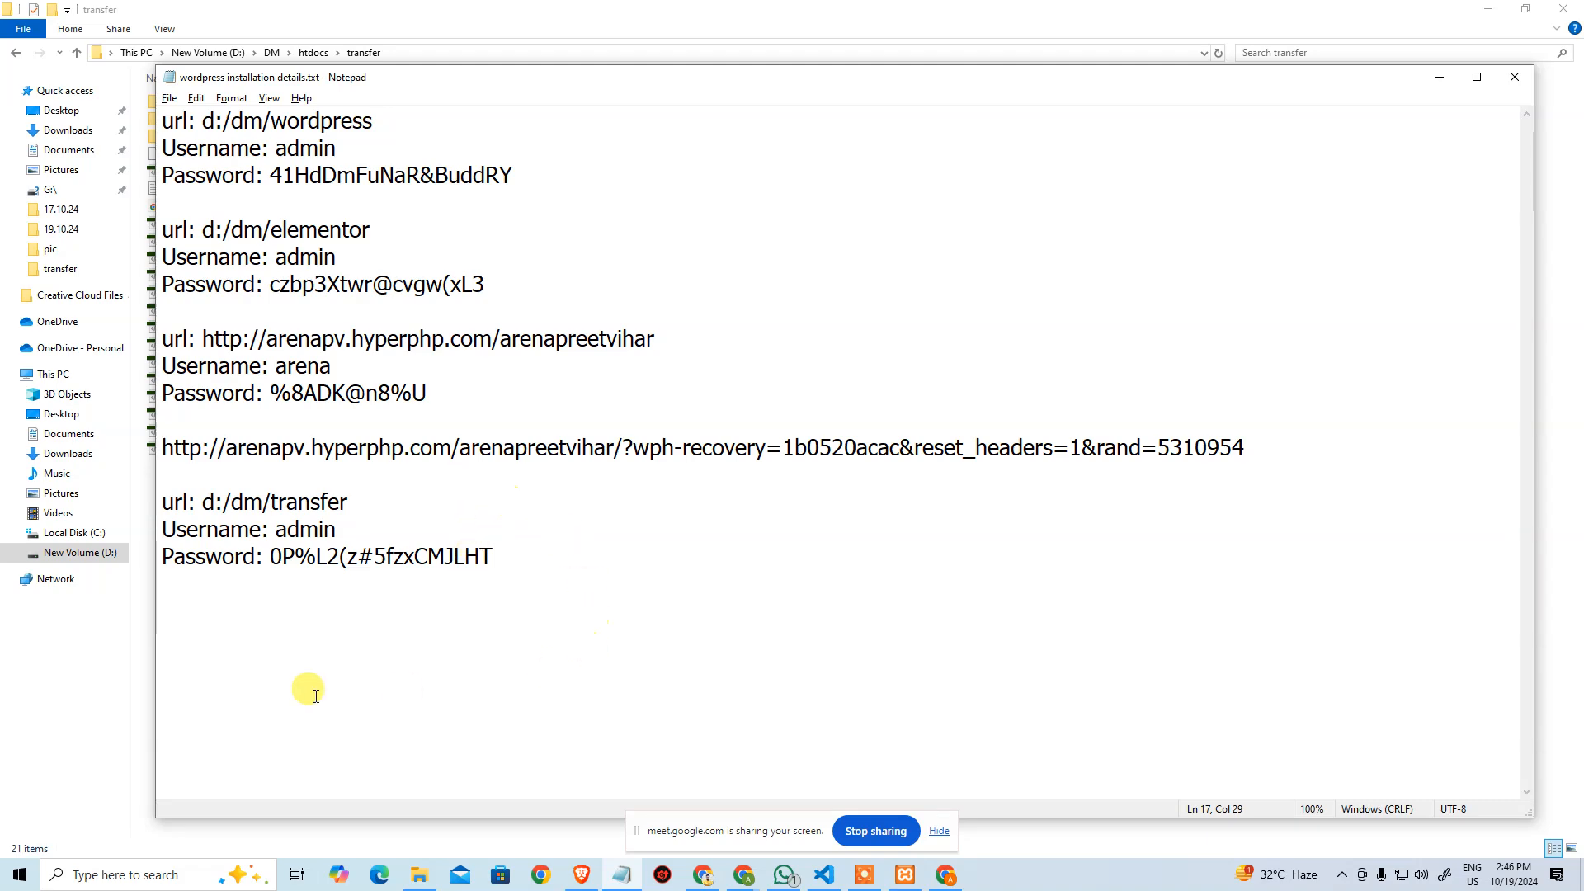
pyautogui.click(1069, 834)
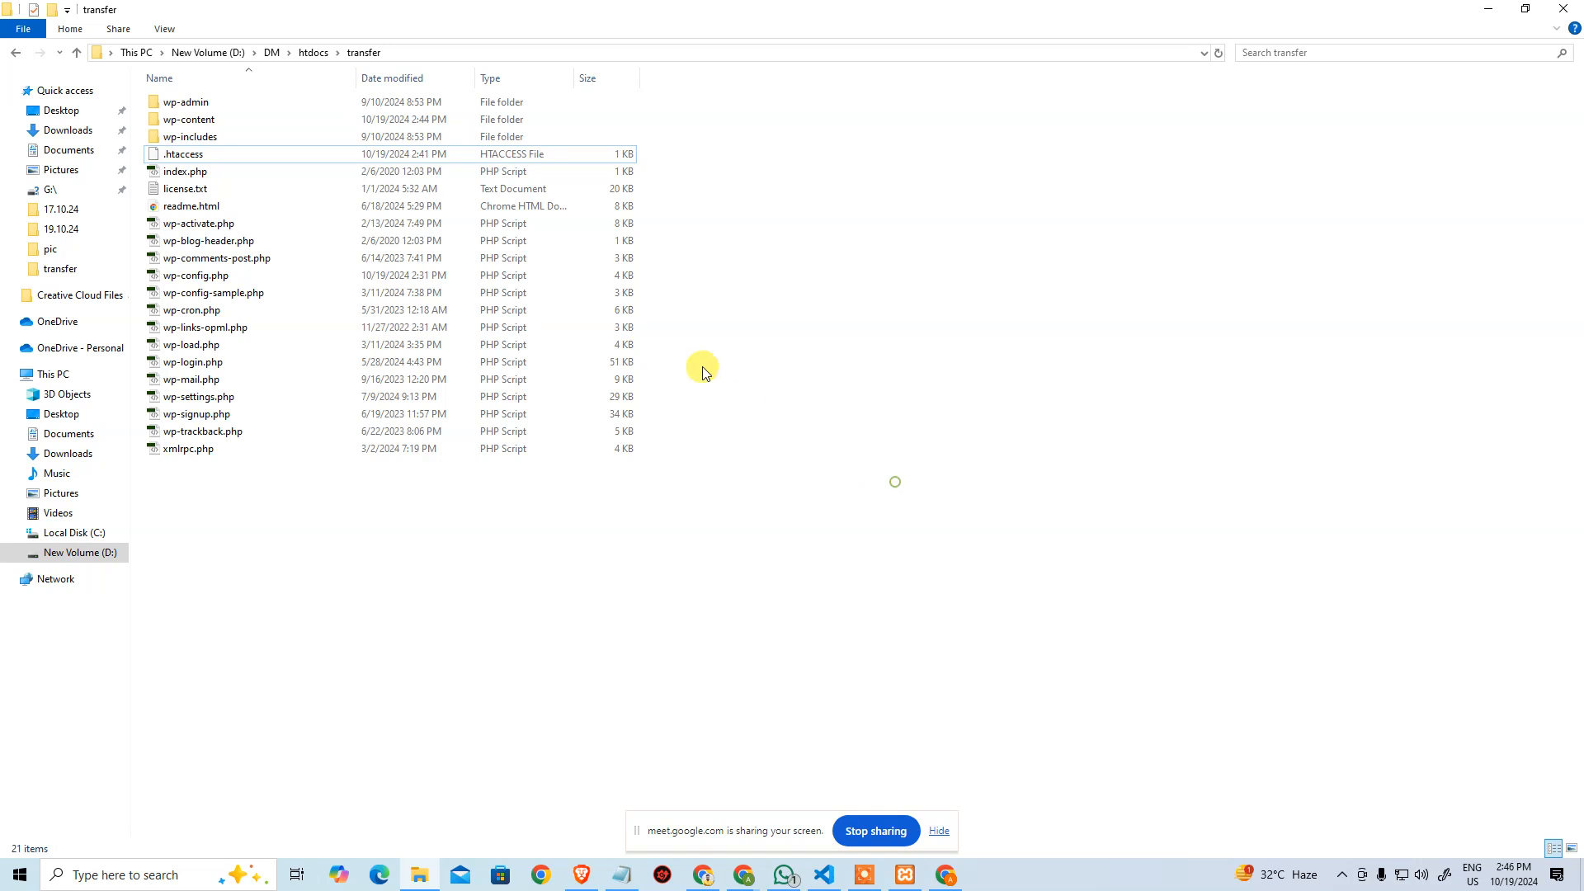
pyautogui.click(312, 52)
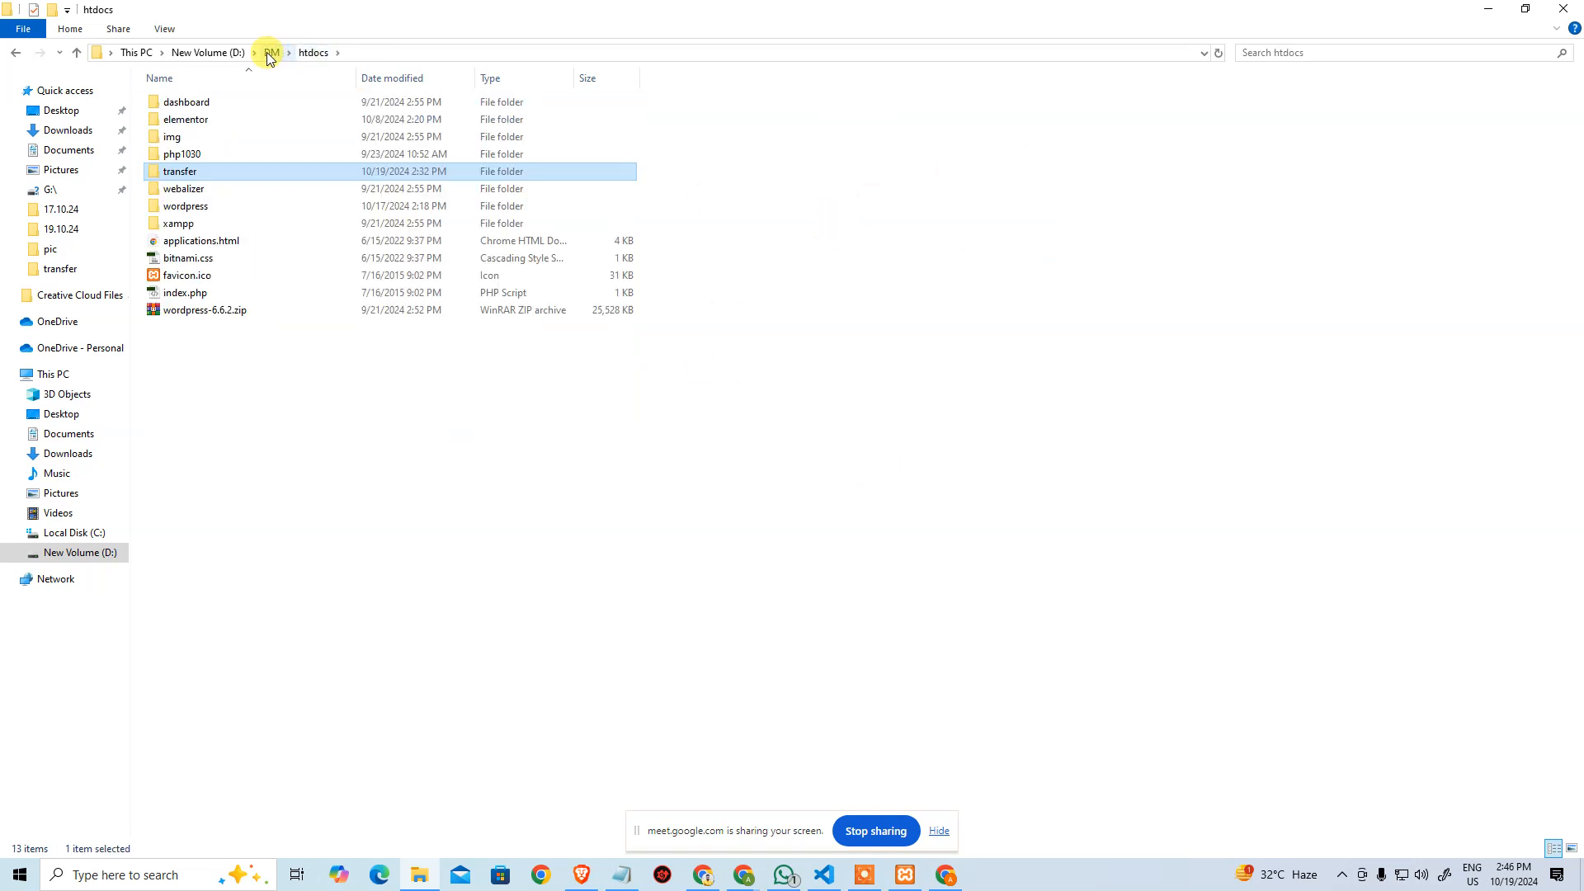
pyautogui.click(1563, 8)
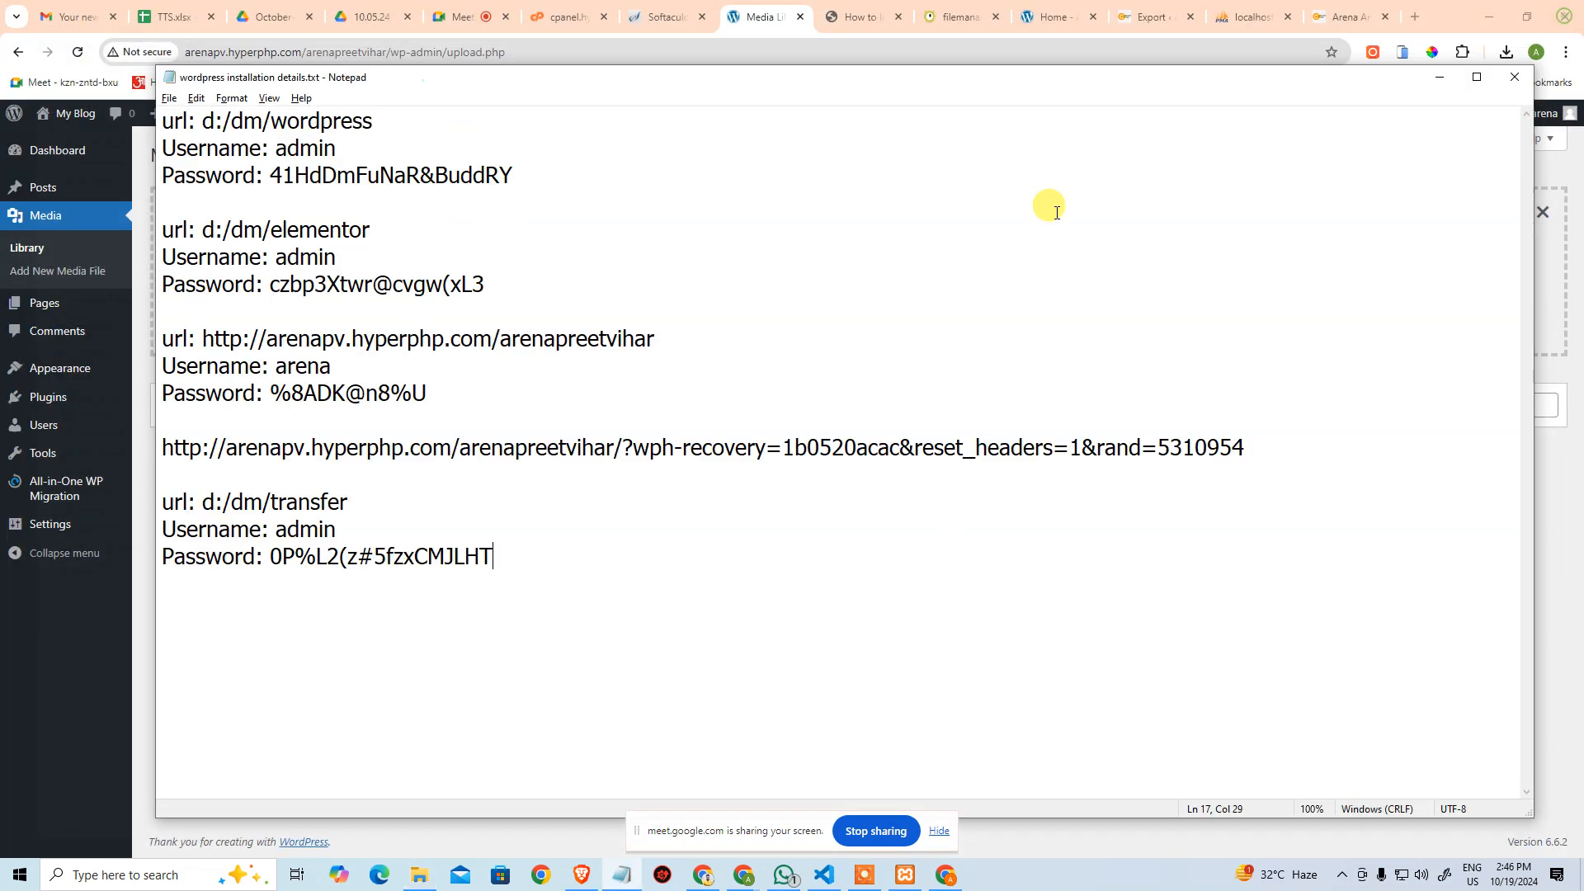
# Check that All-in-One WP Migration's Import page still shows a 20 MB maximum upload size
pyautogui.click(1514, 76)
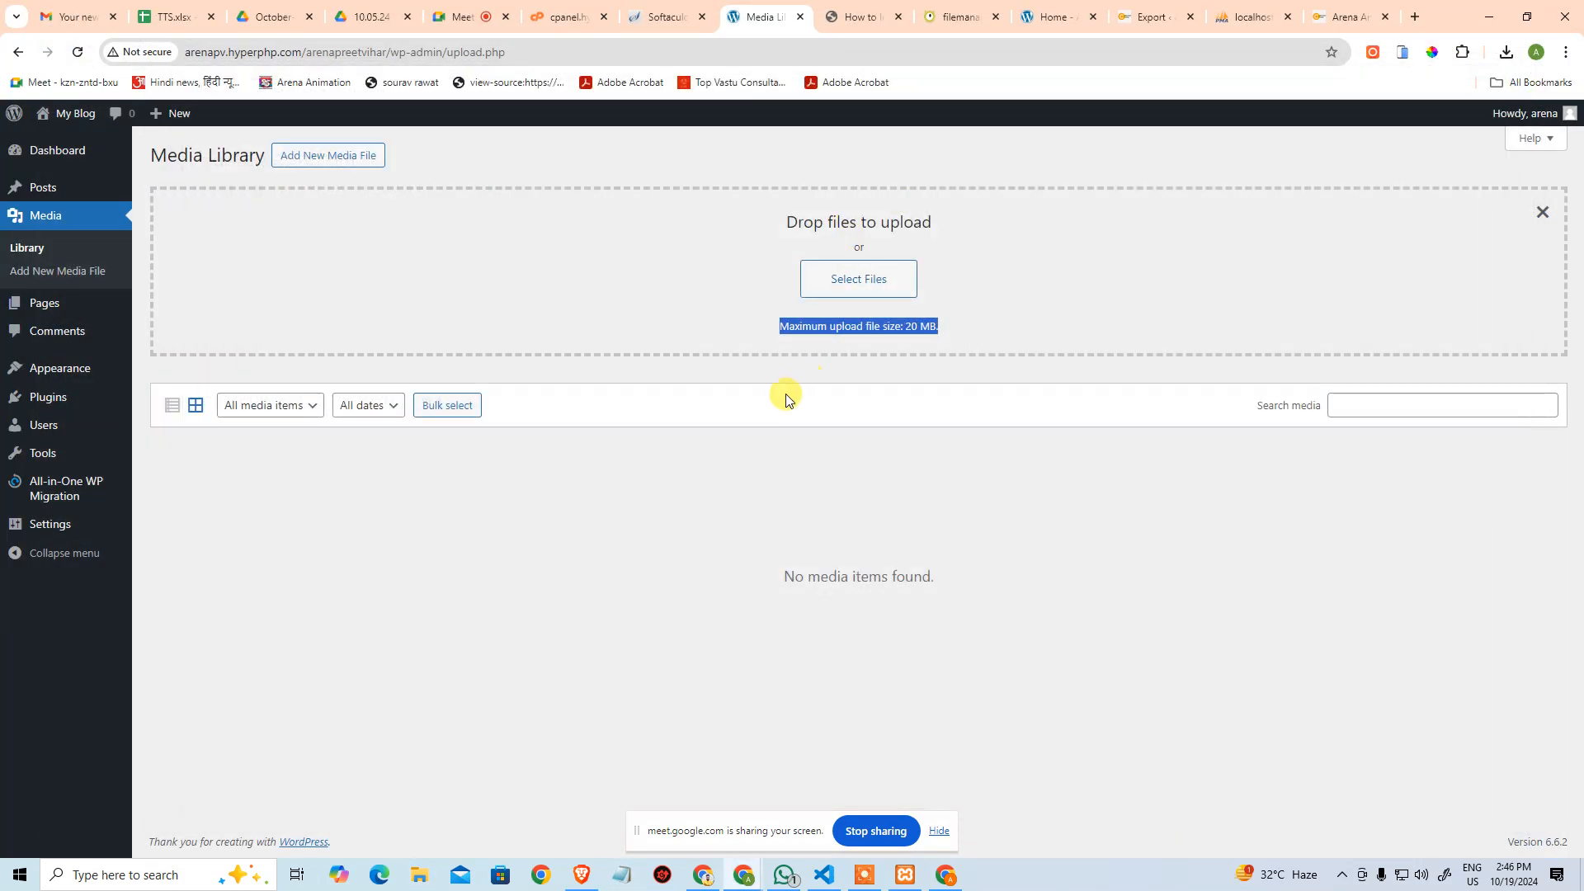
pyautogui.click(937, 575)
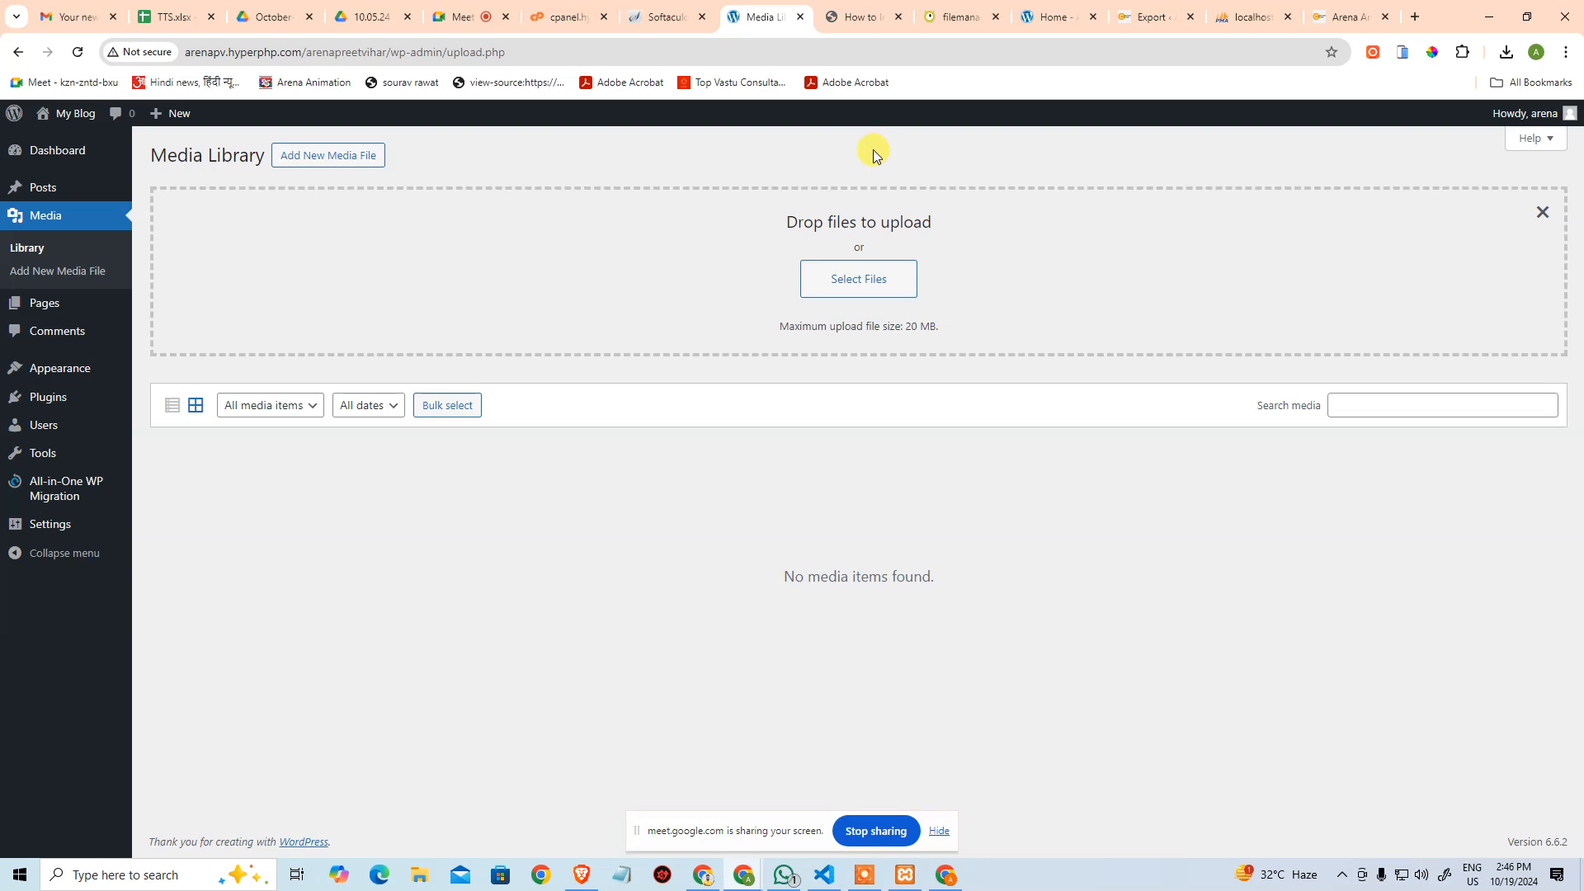
pyautogui.moveTo(50, 491)
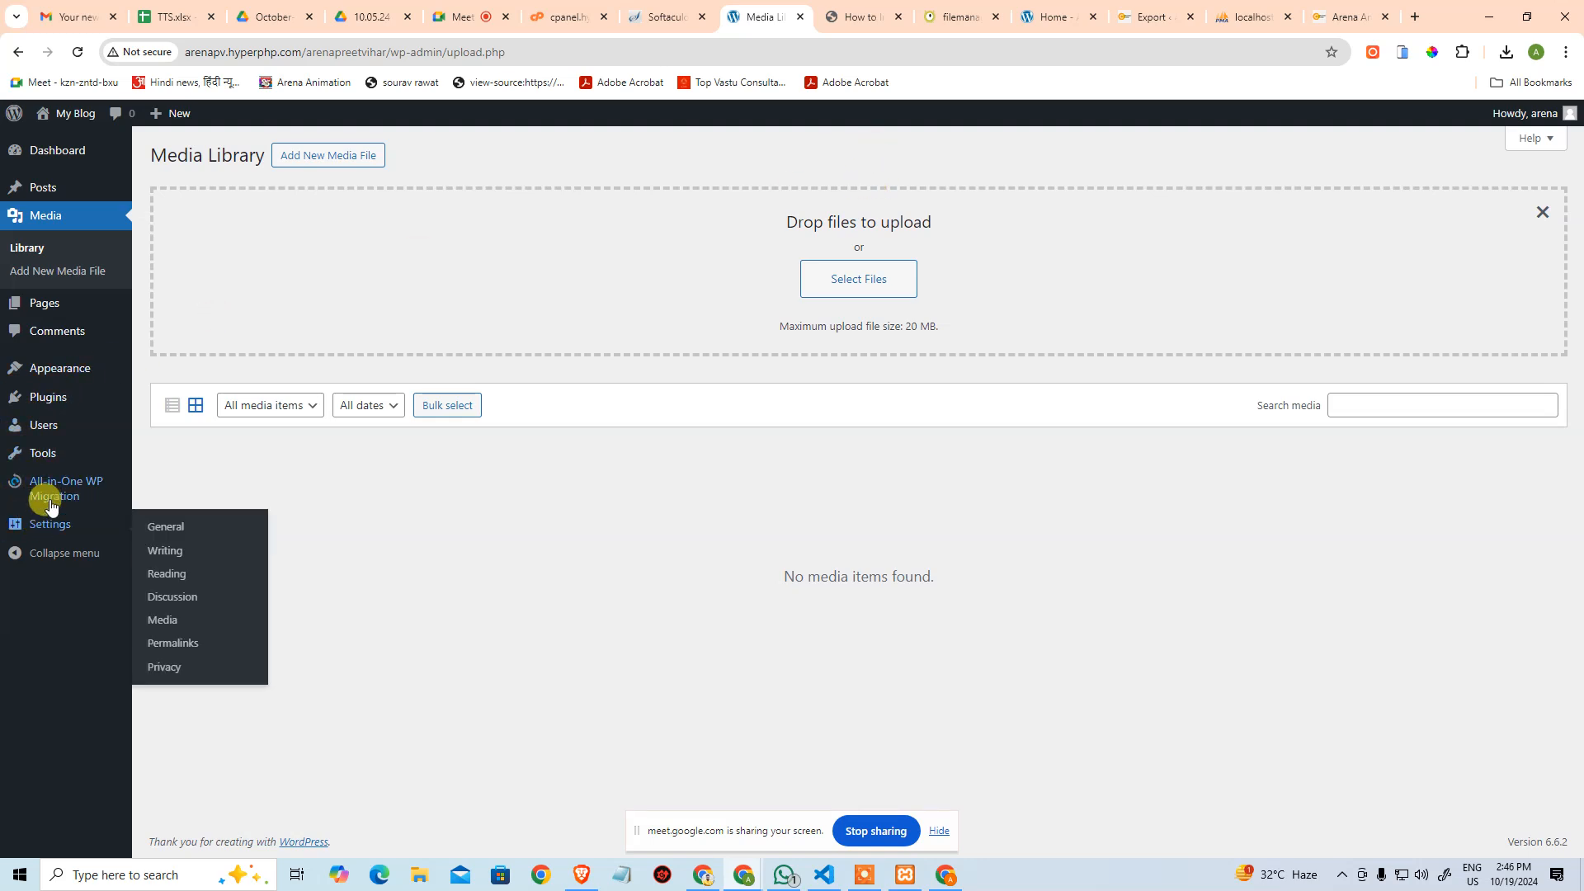
pyautogui.click(150, 493)
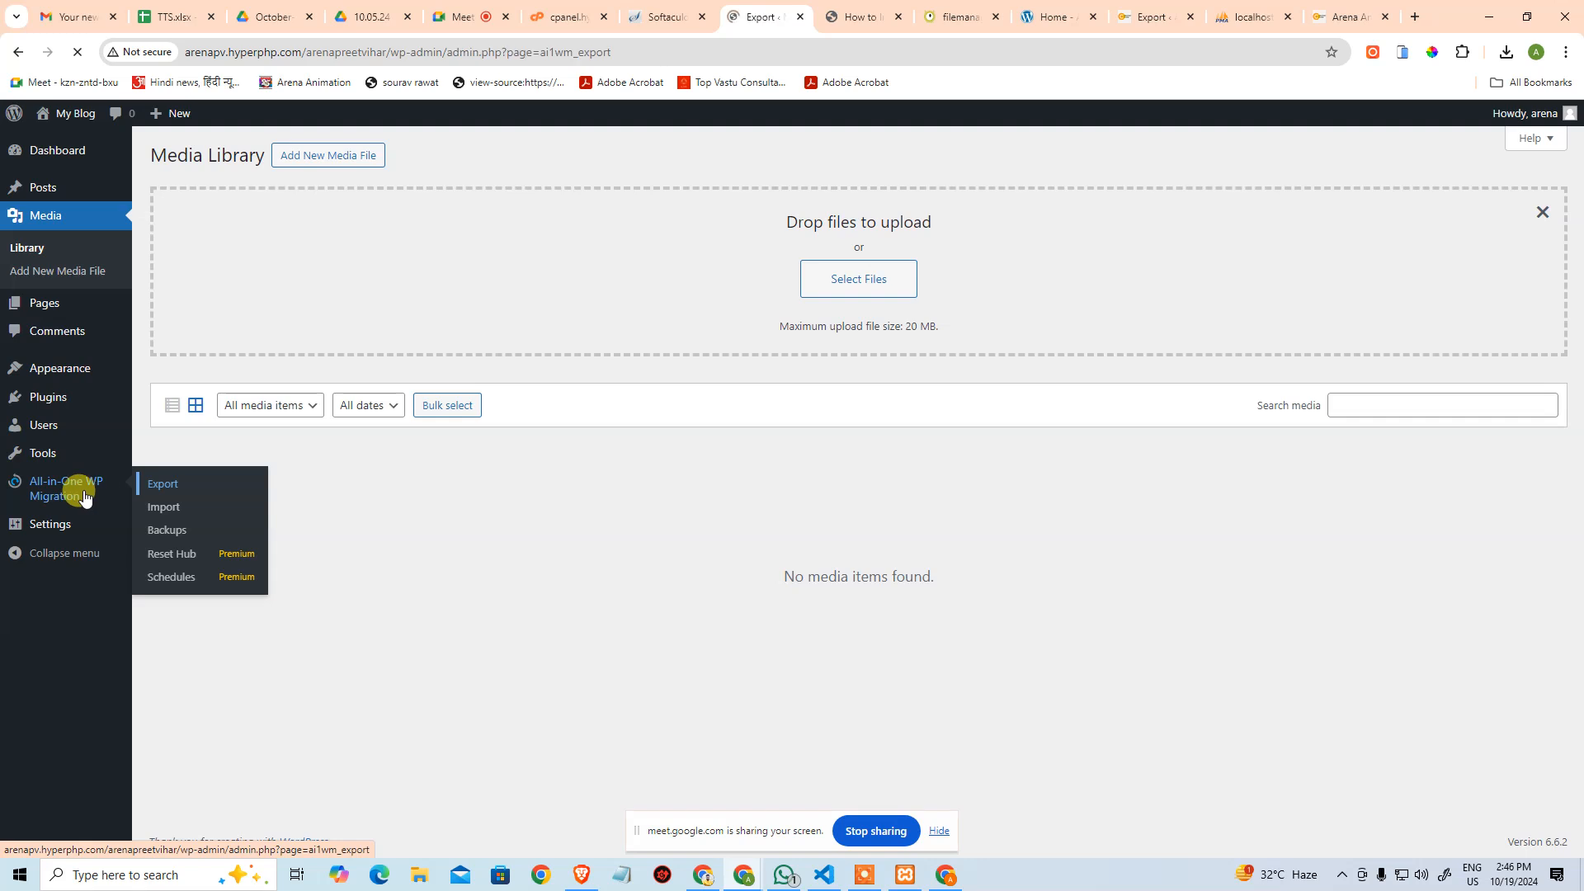
pyautogui.click(54, 495)
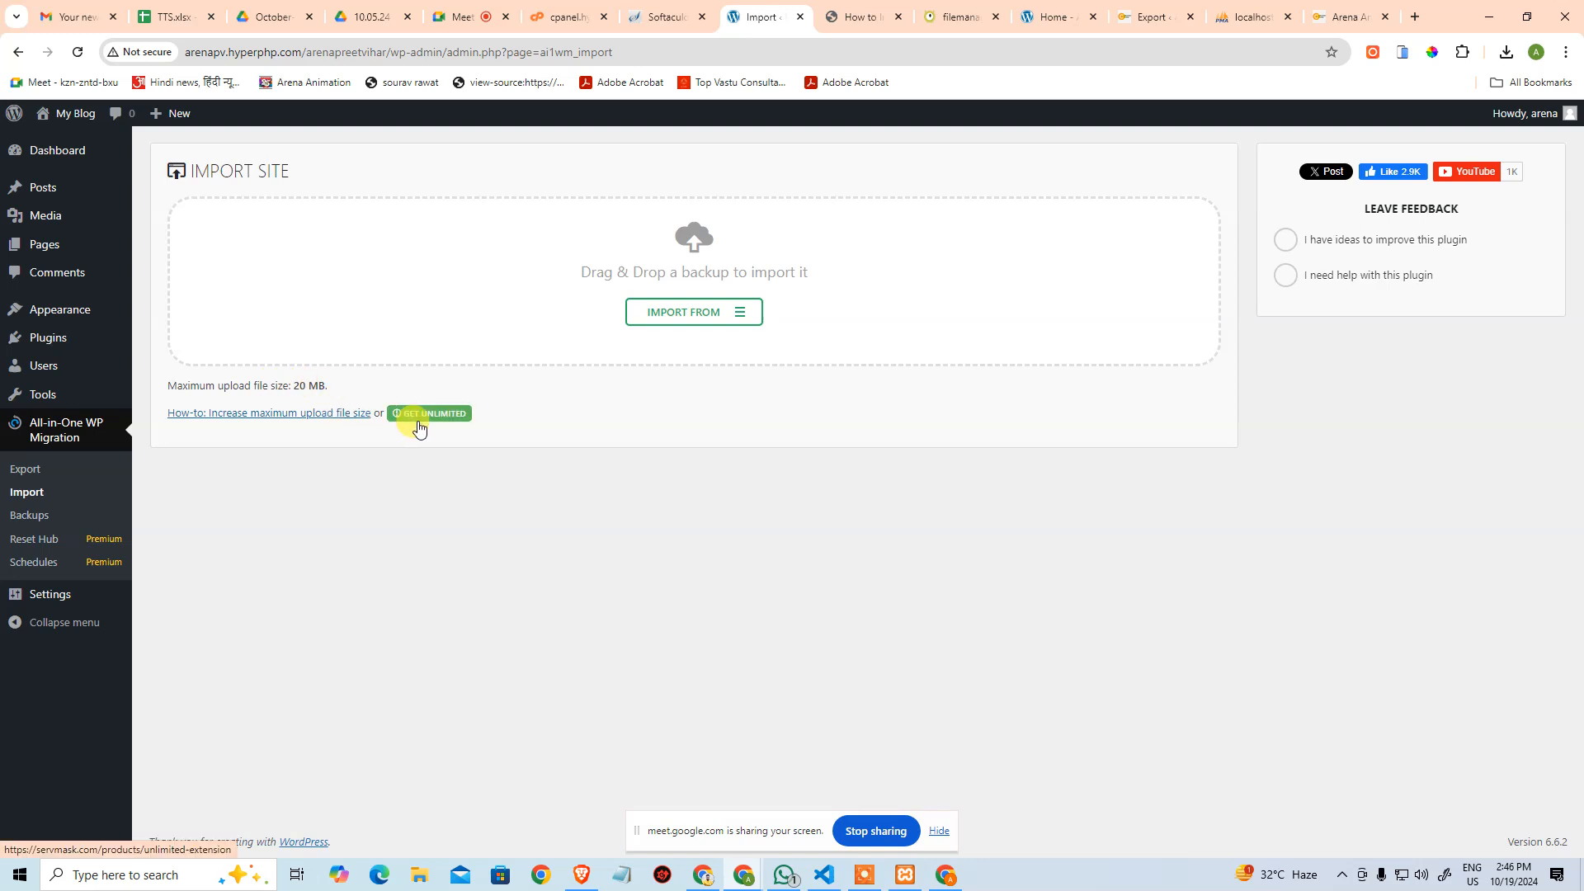
pyautogui.moveTo(283, 385); pyautogui.dragTo(371, 389)
pyautogui.click(371, 390)
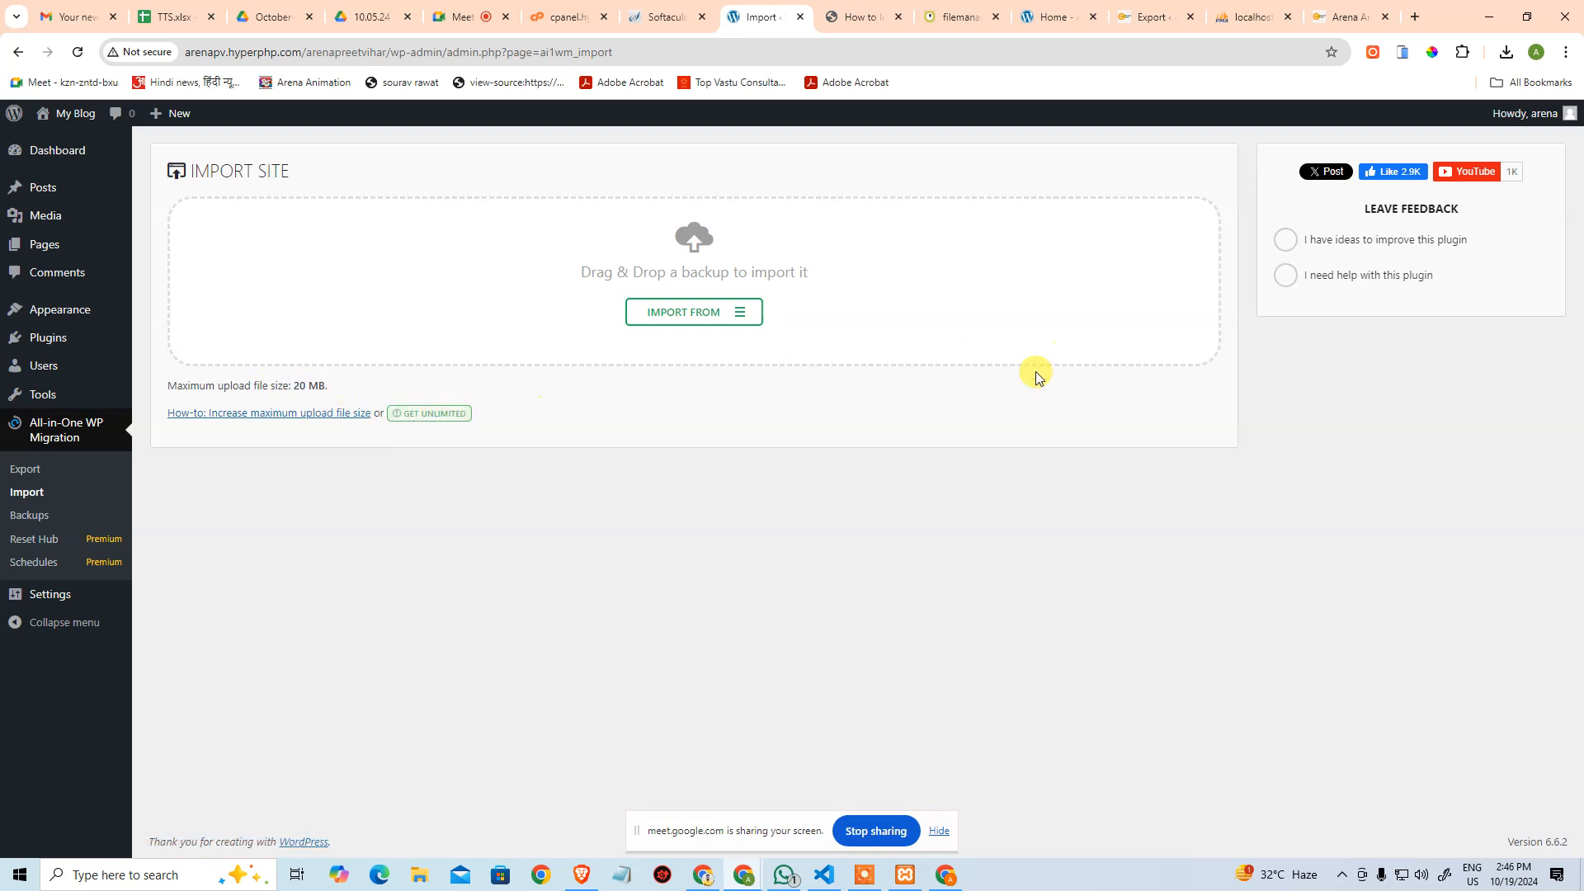
pyautogui.click(659, 17)
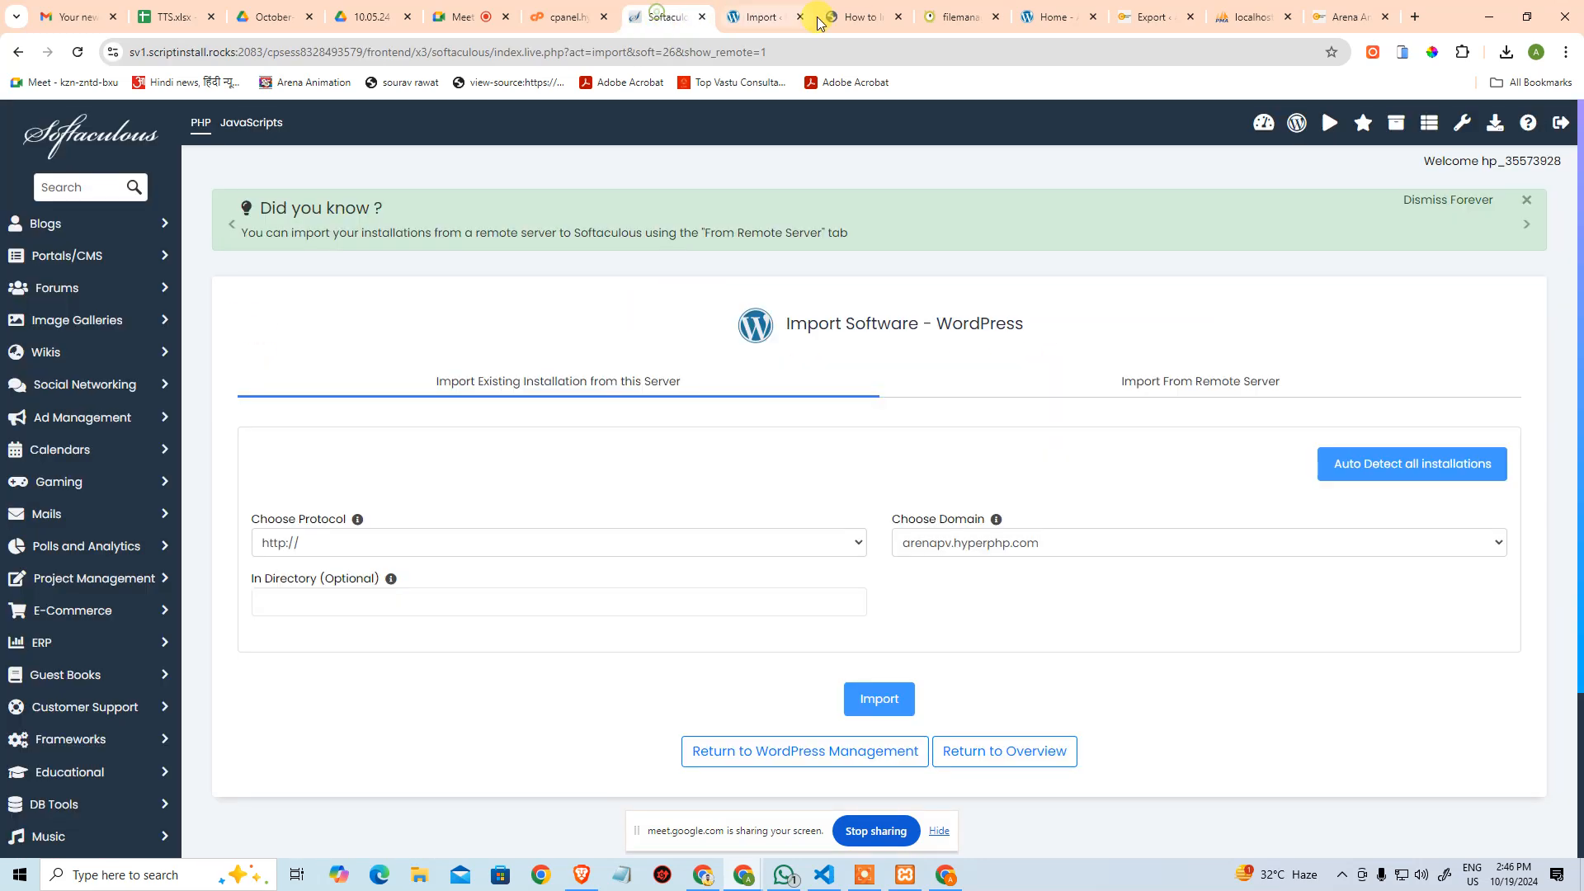
# Close the Softaculous import page and return to the arenapreetvihar file listing
pyautogui.click(926, 22)
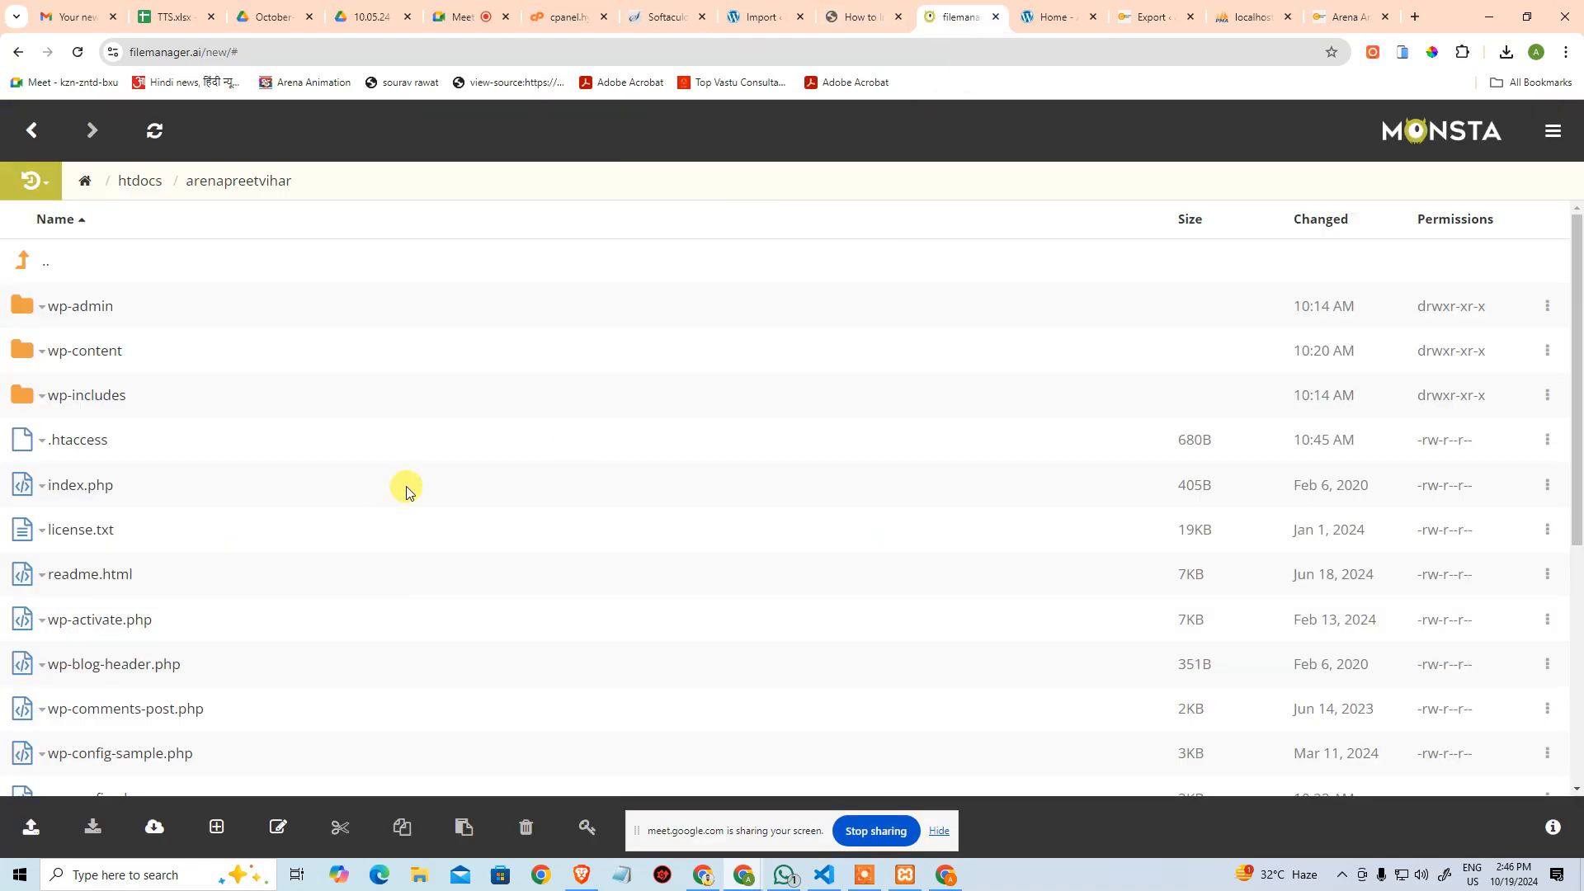
pyautogui.scroll(-5, 446, 495)
pyautogui.scroll(5, 478, 487)
pyautogui.scroll(-5, 805, 501)
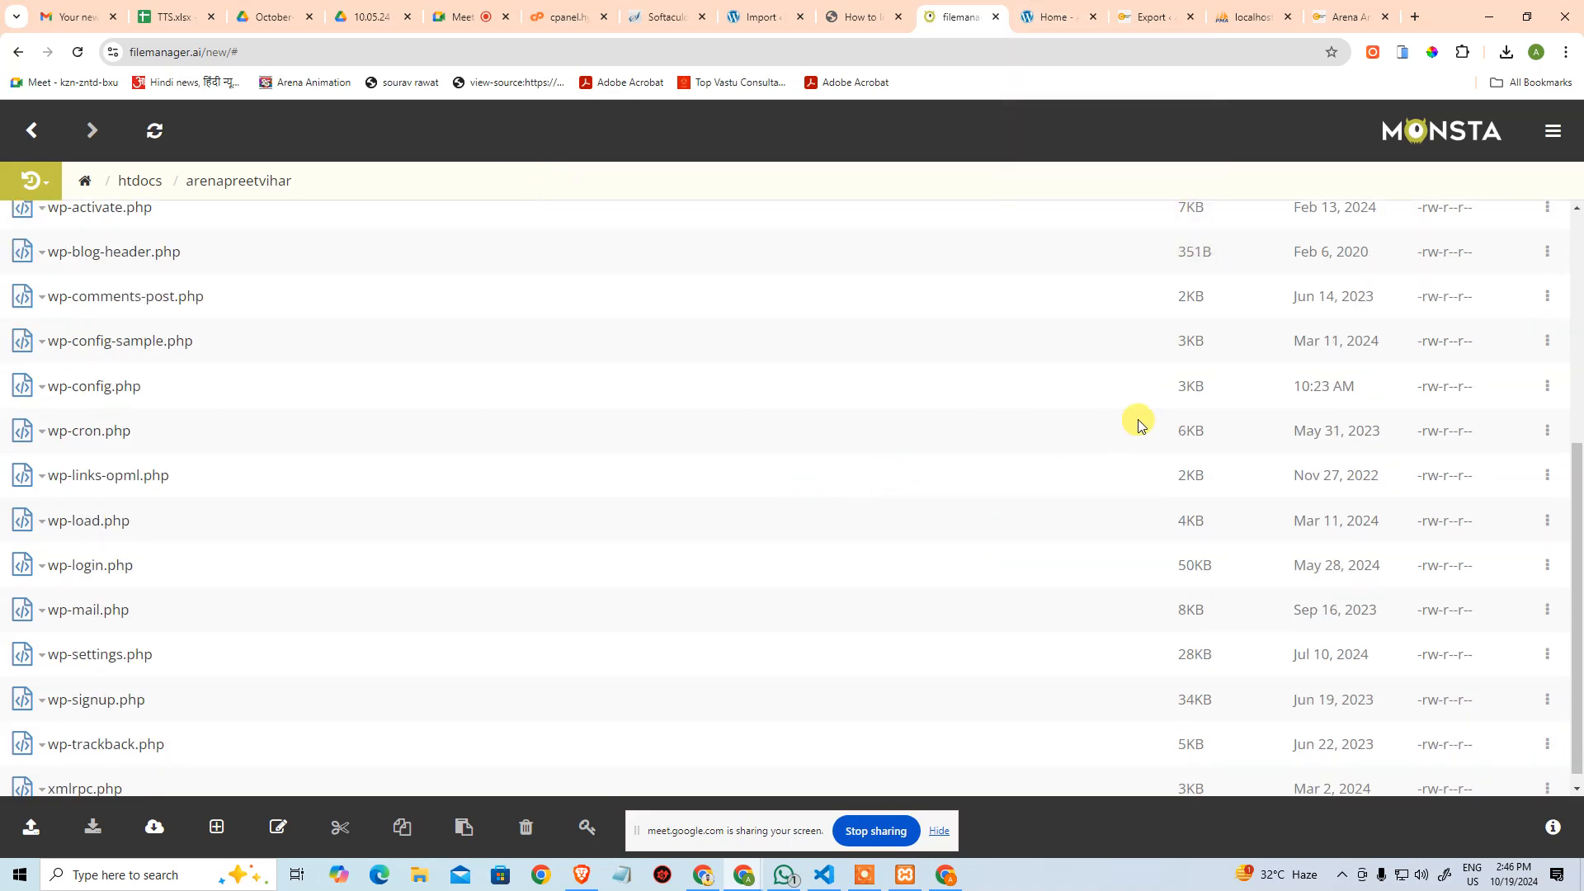
pyautogui.click(683, 17)
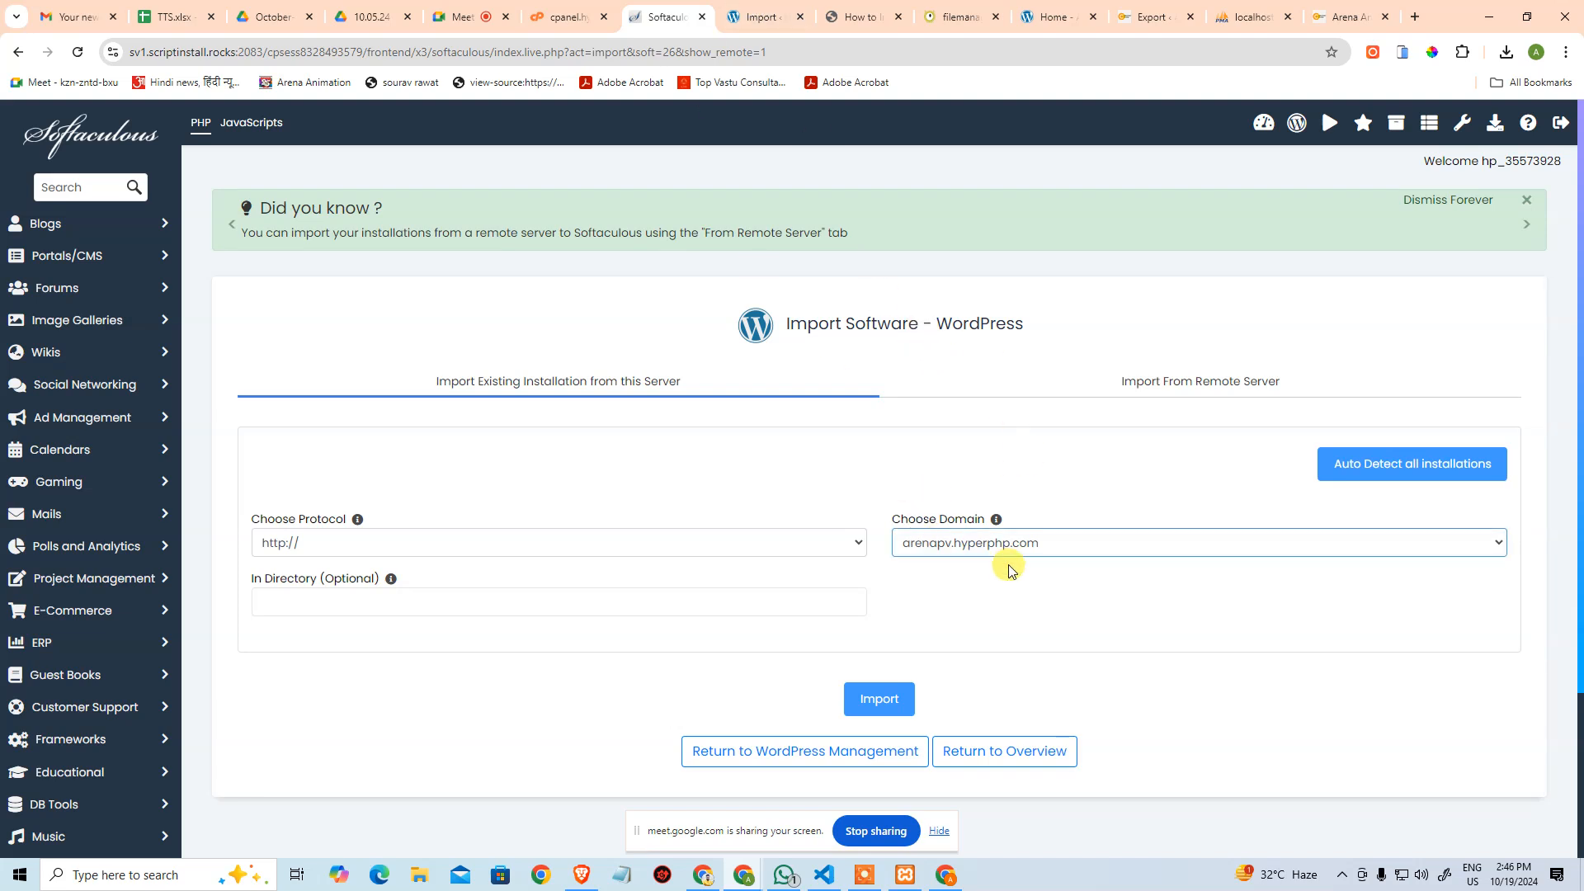
pyautogui.click(703, 16)
pyautogui.click(843, 28)
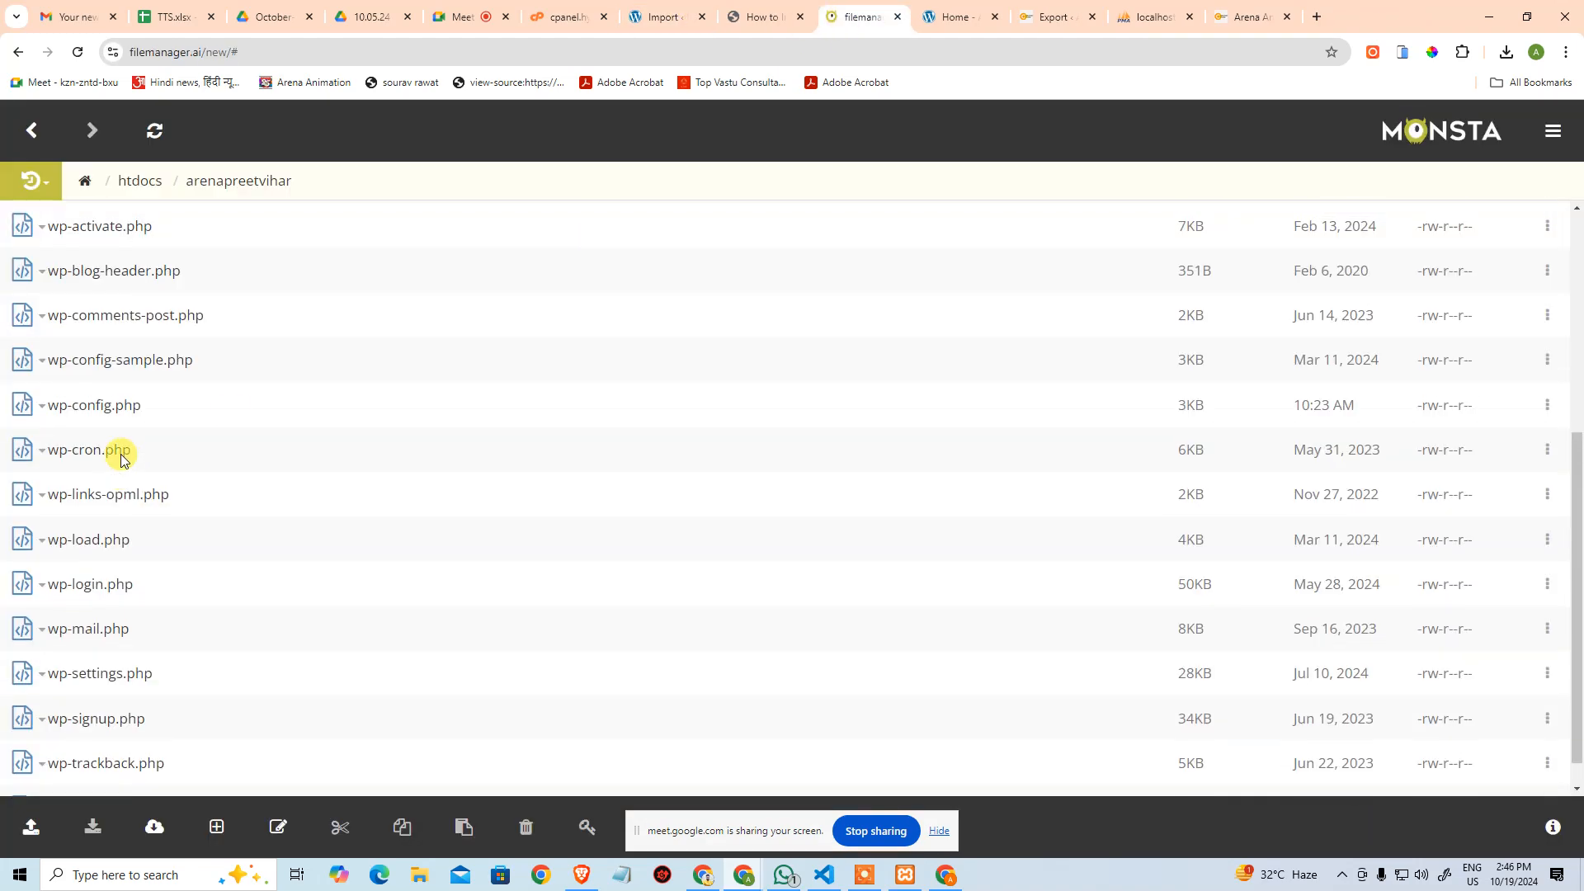
pyautogui.scroll(5, 107, 429)
# Review the .htaccess php_value lines showing 128M upload and post sizes, then close the editor
pyautogui.click(43, 440)
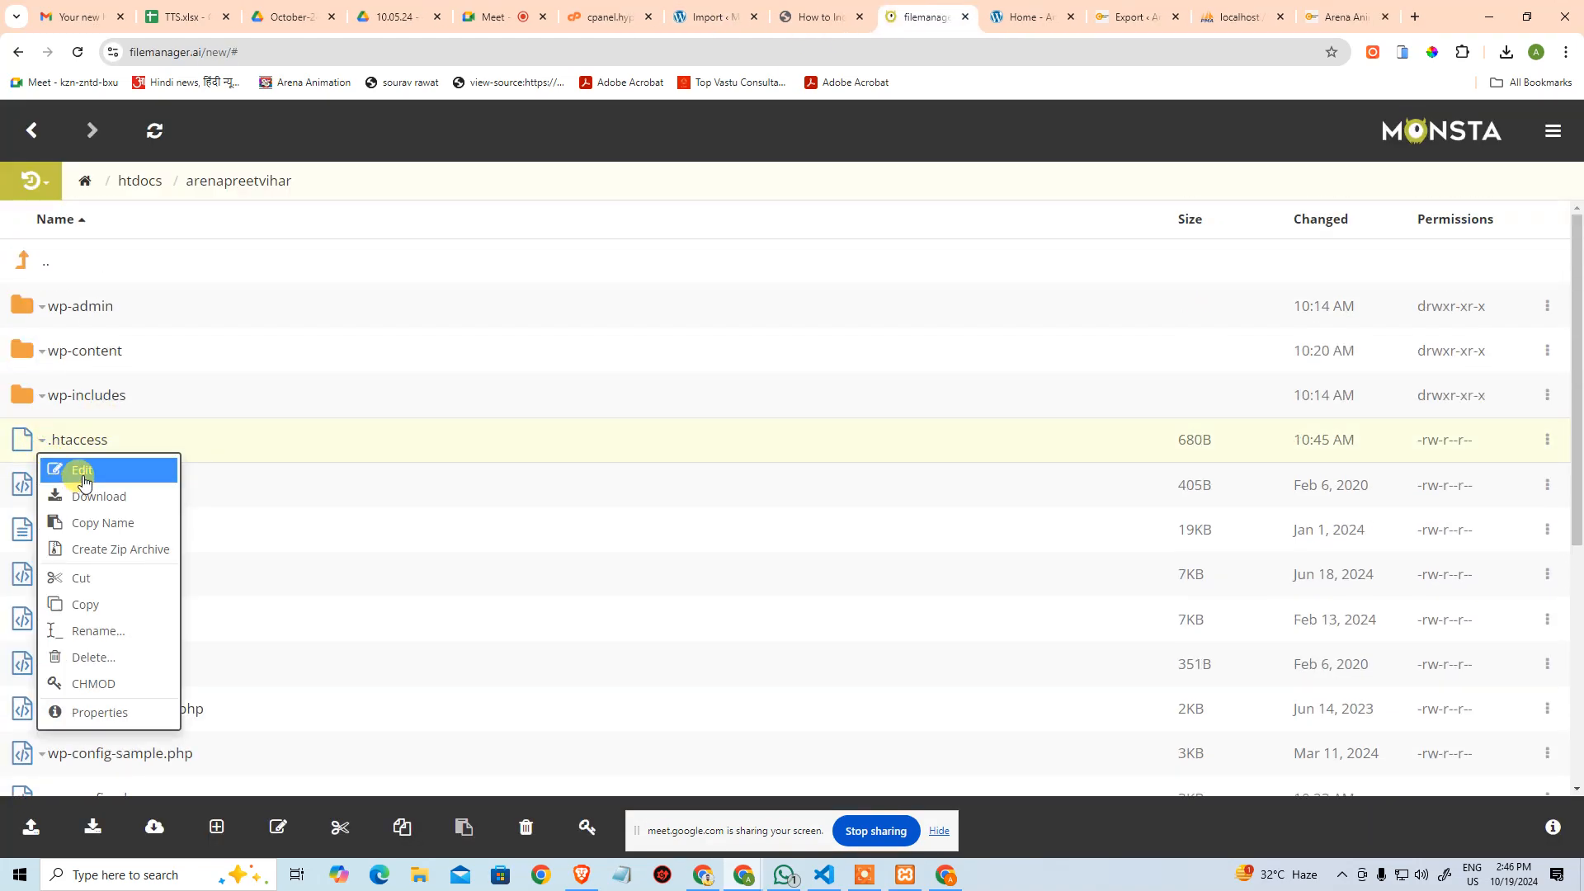
pyautogui.click(58, 469)
pyautogui.moveTo(237, 335); pyautogui.dragTo(327, 402)
pyautogui.click(492, 421)
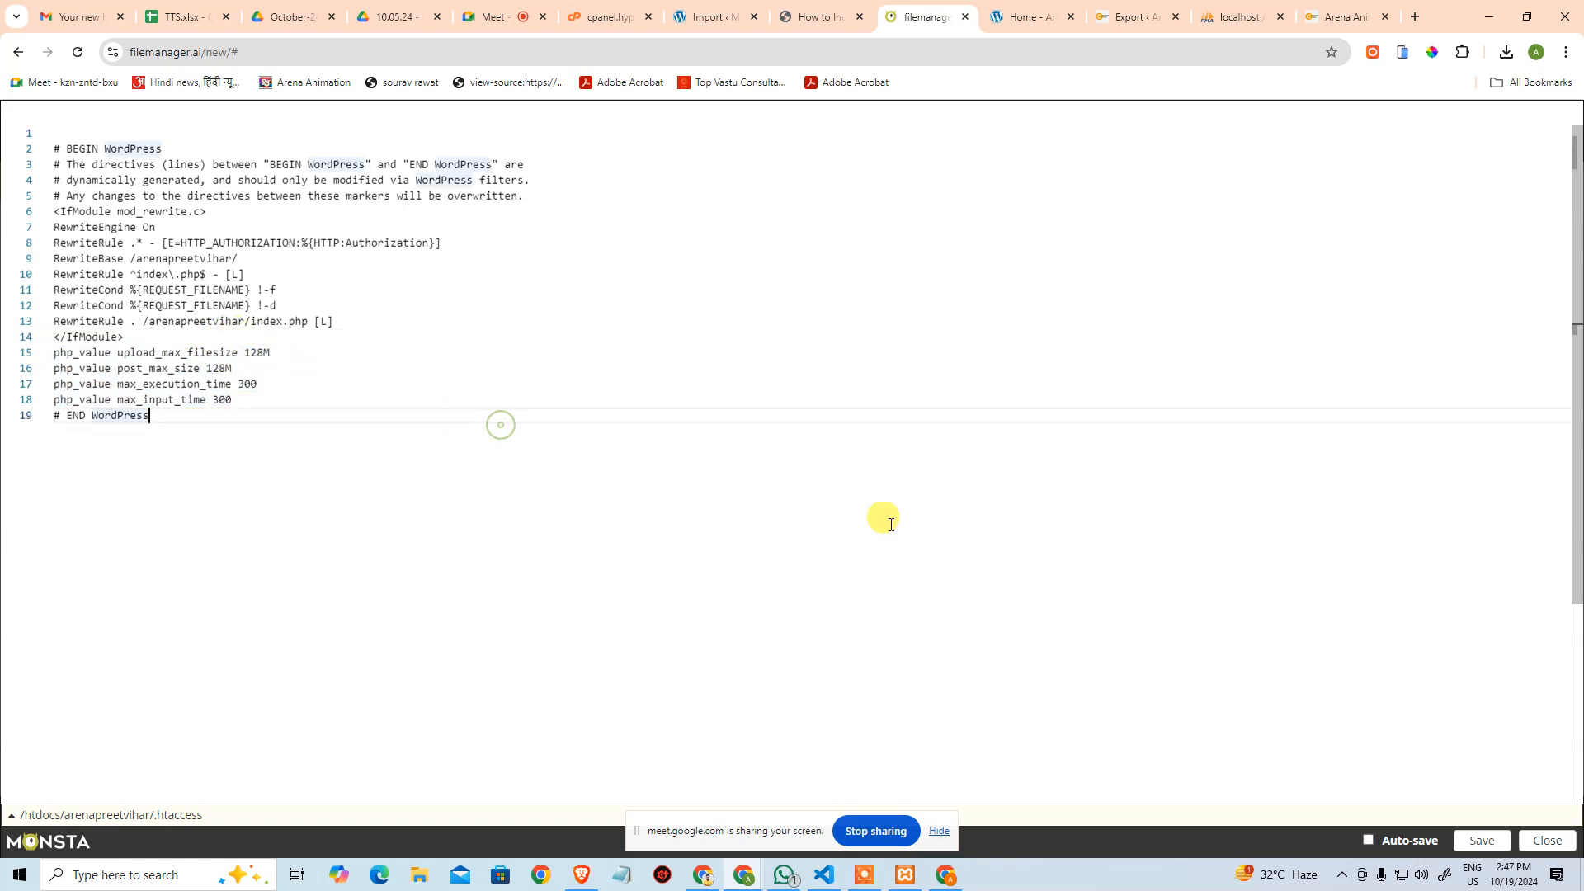
pyautogui.click(1546, 840)
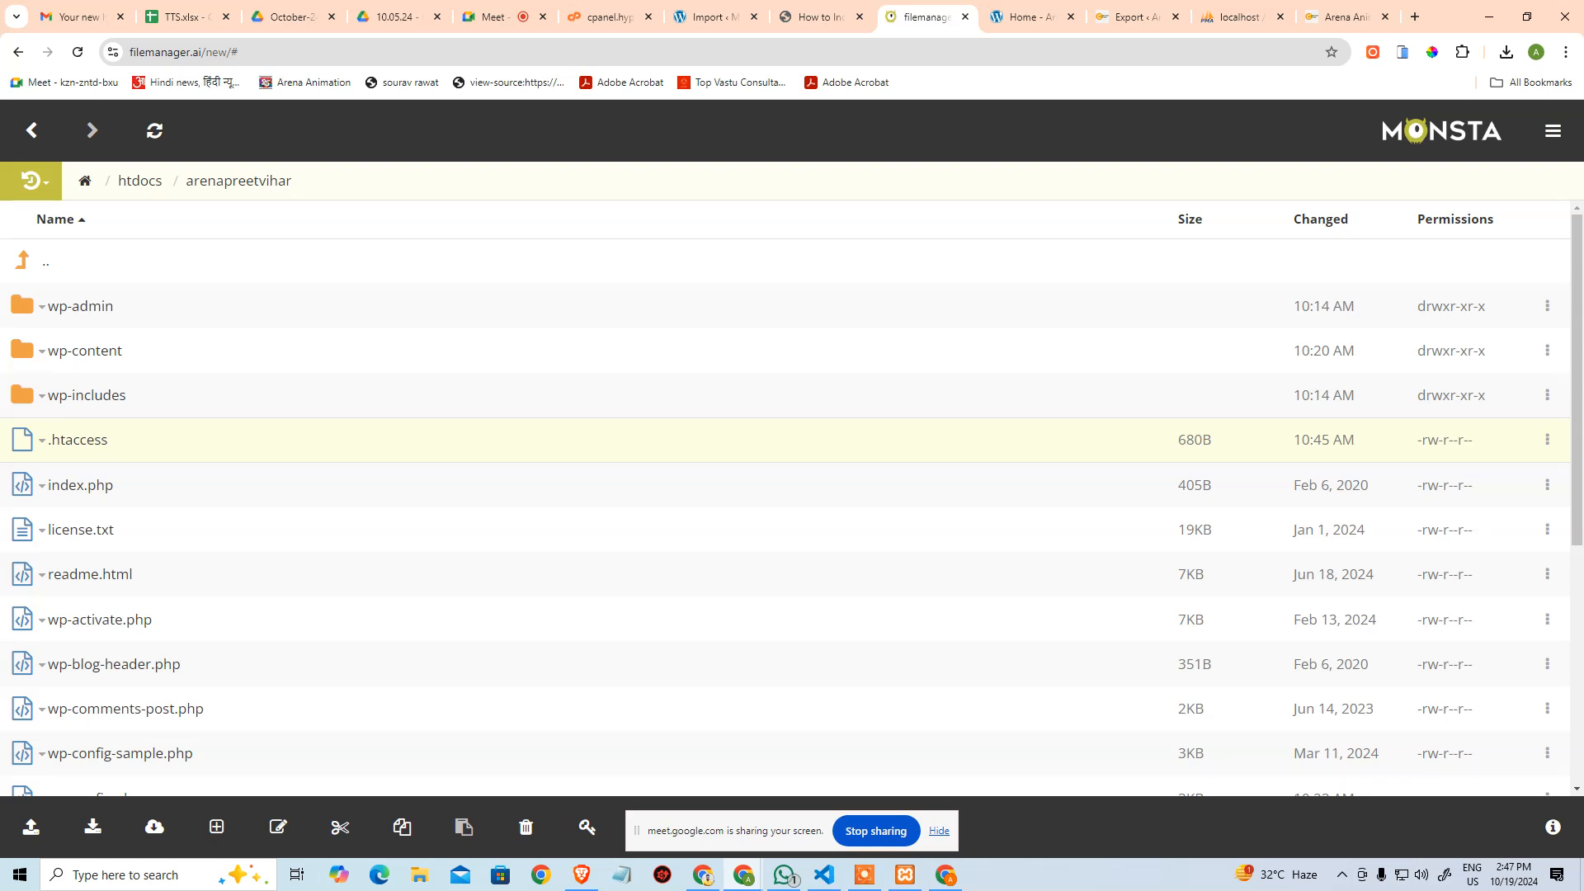
# Add a new blank file named php.ini to the arenapreetvihar folder
pyautogui.scroll(-5, 301, 611)
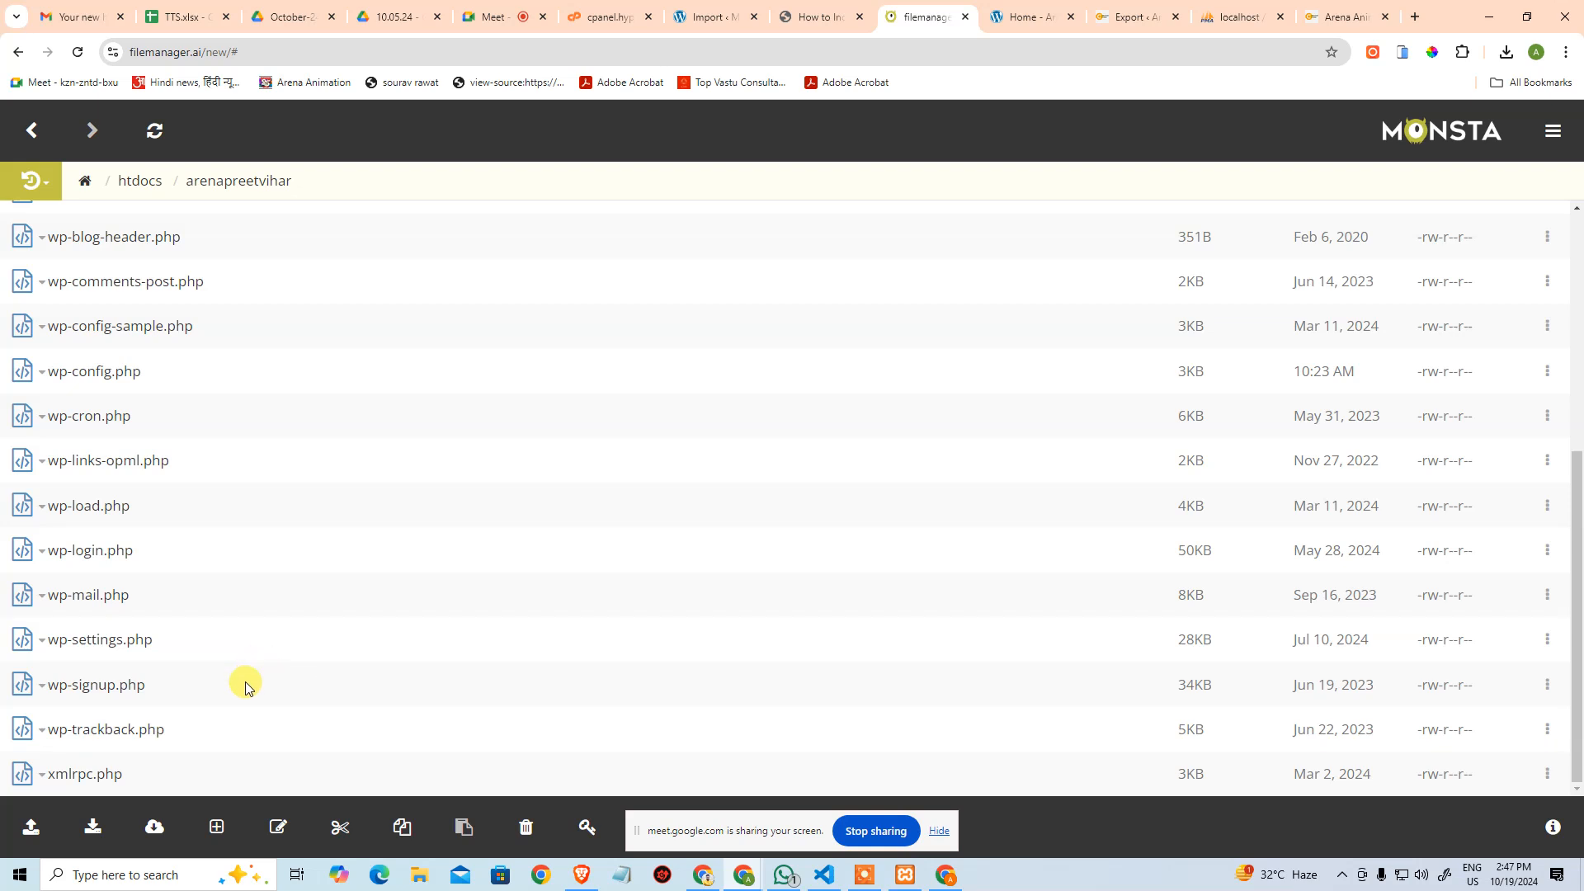
pyautogui.scroll(5, 206, 637)
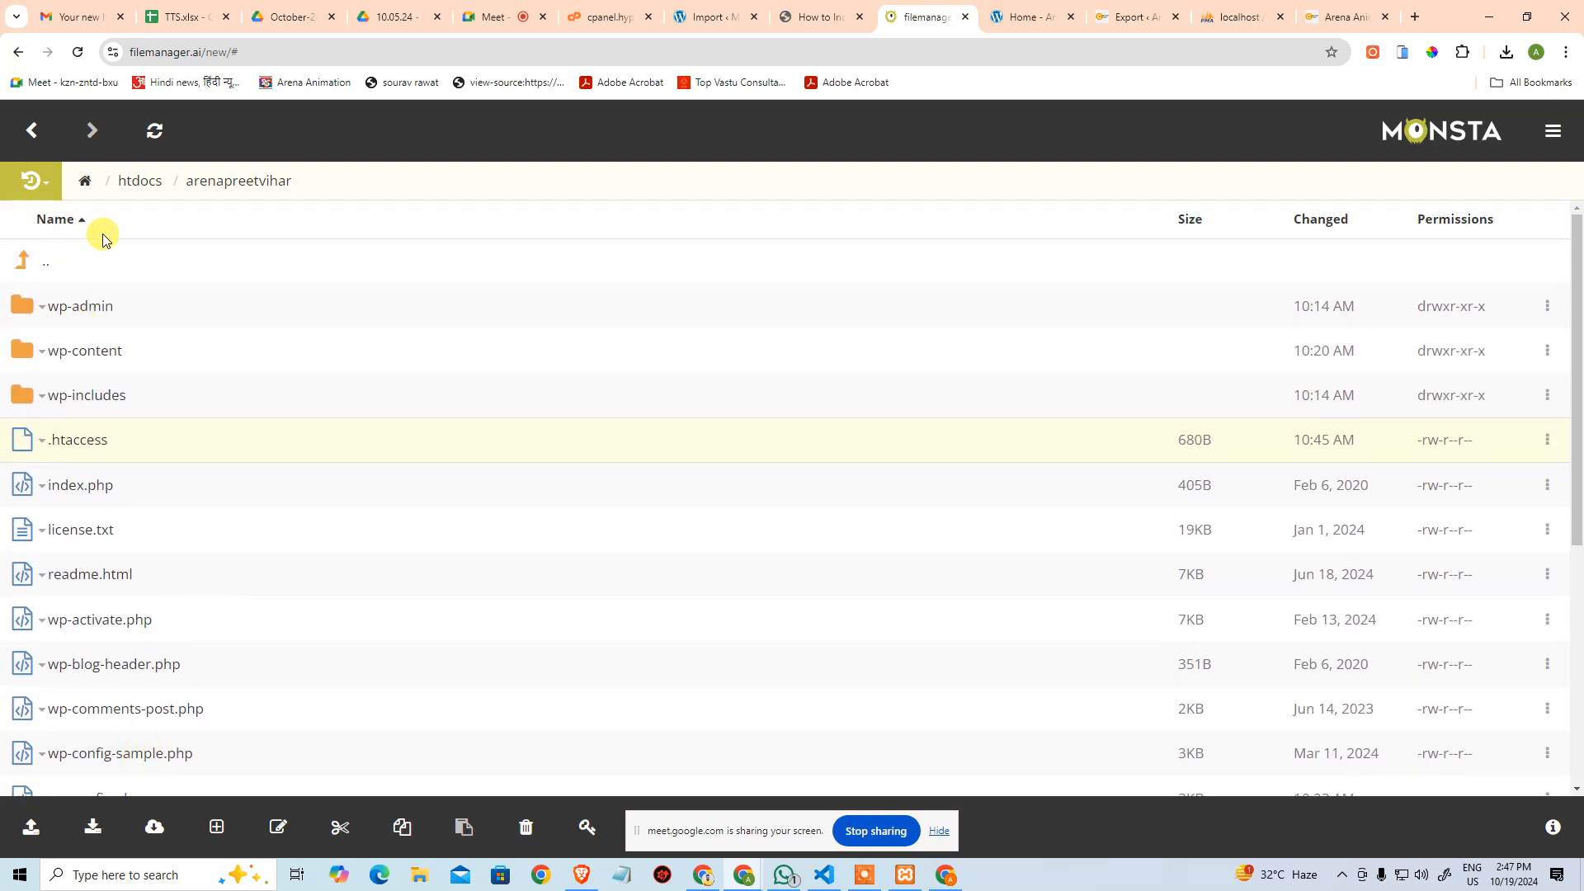
pyautogui.click(217, 828)
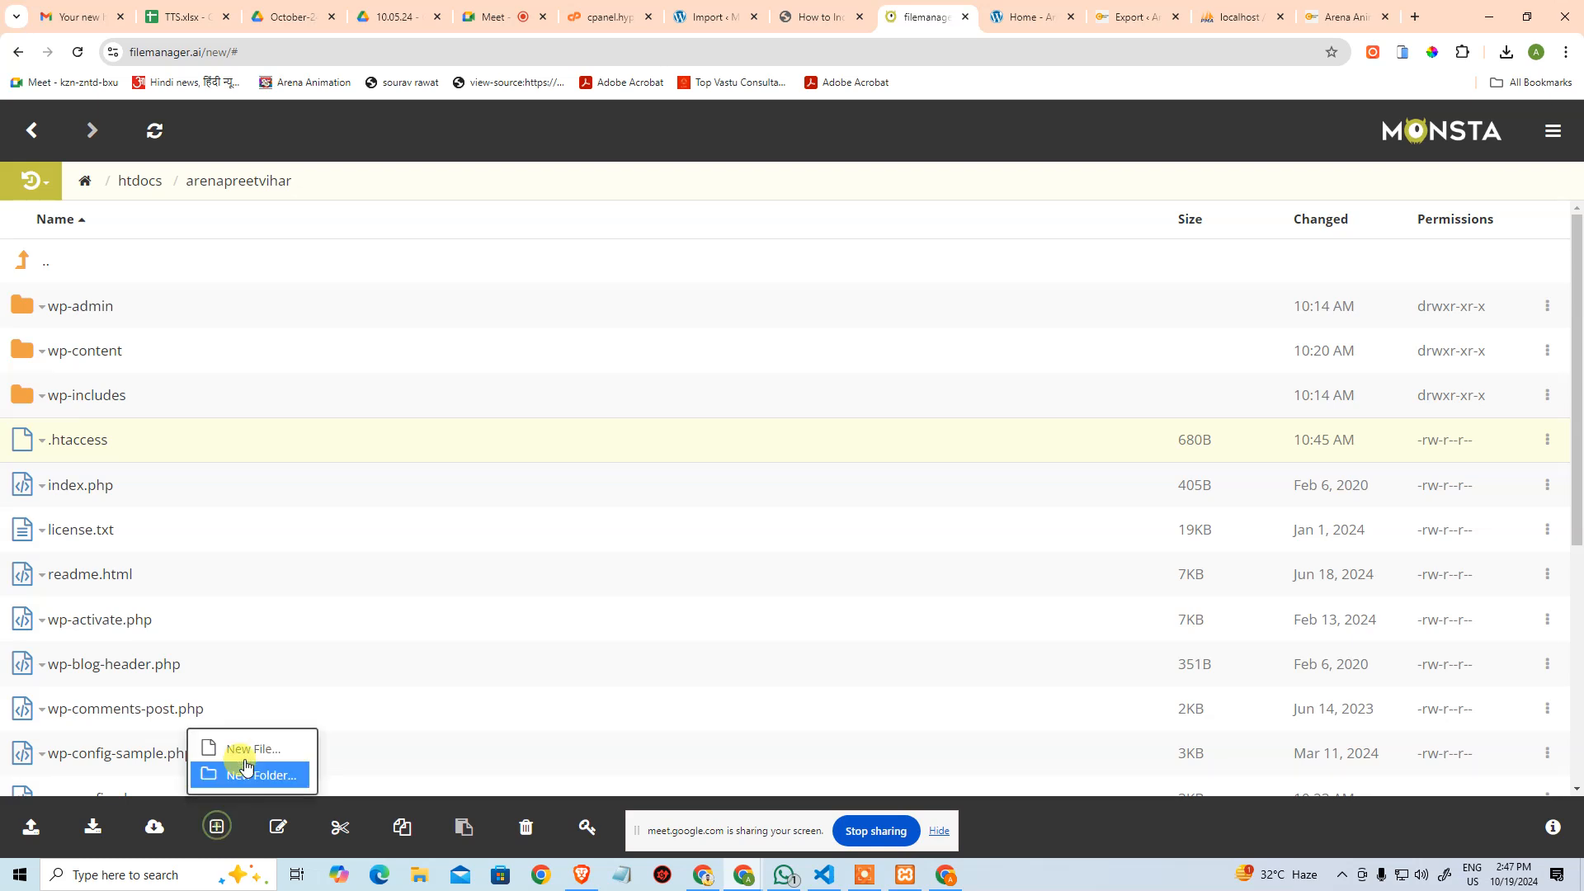
pyautogui.click(252, 745)
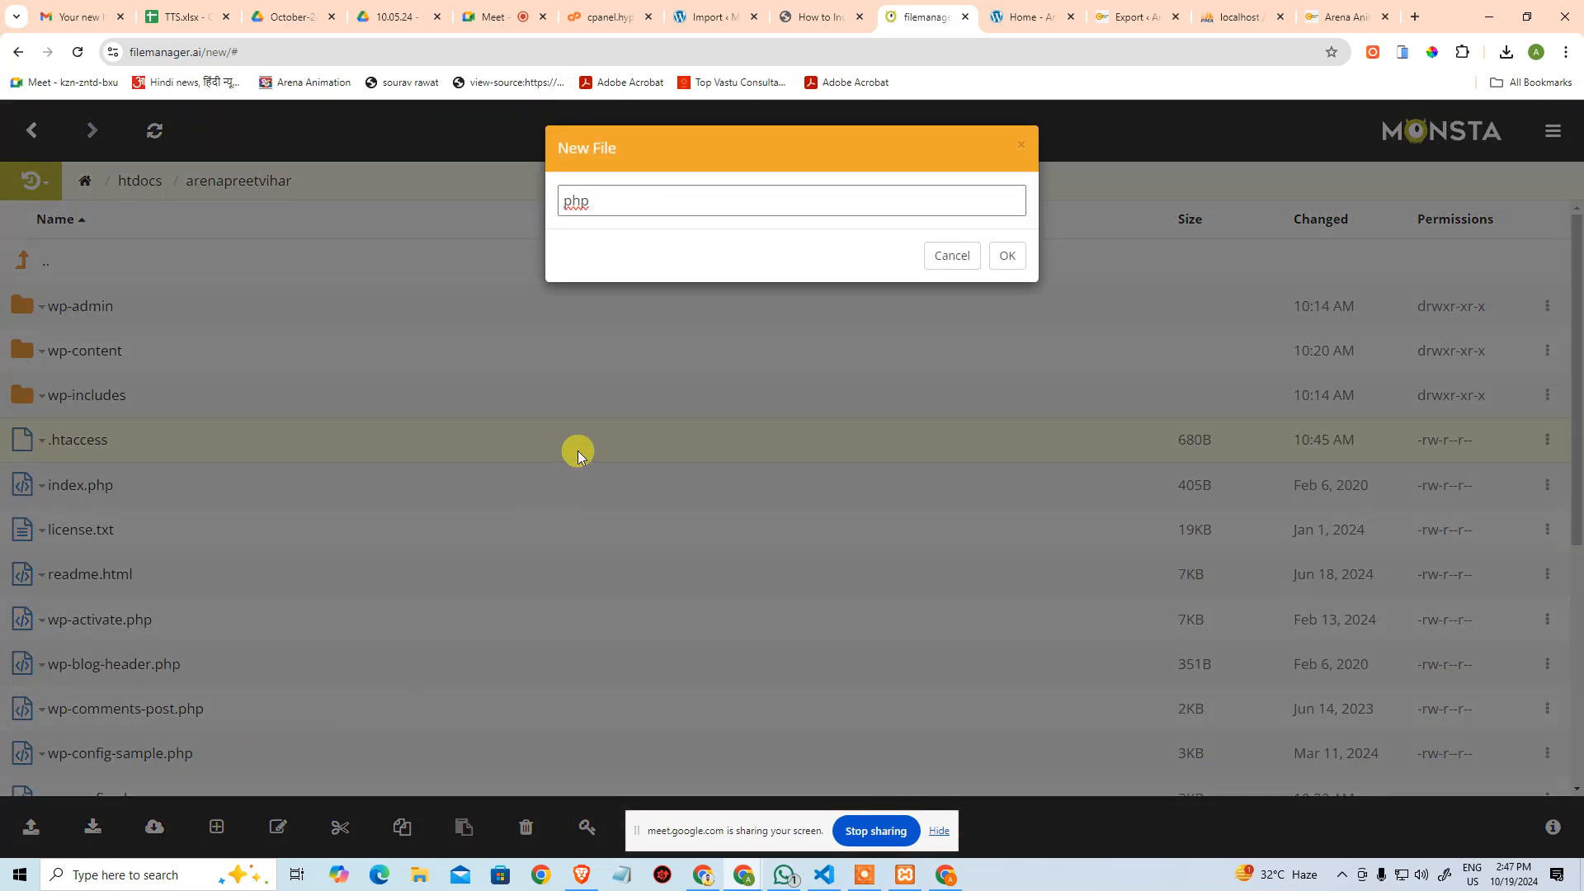
pyautogui.write('php.ini')
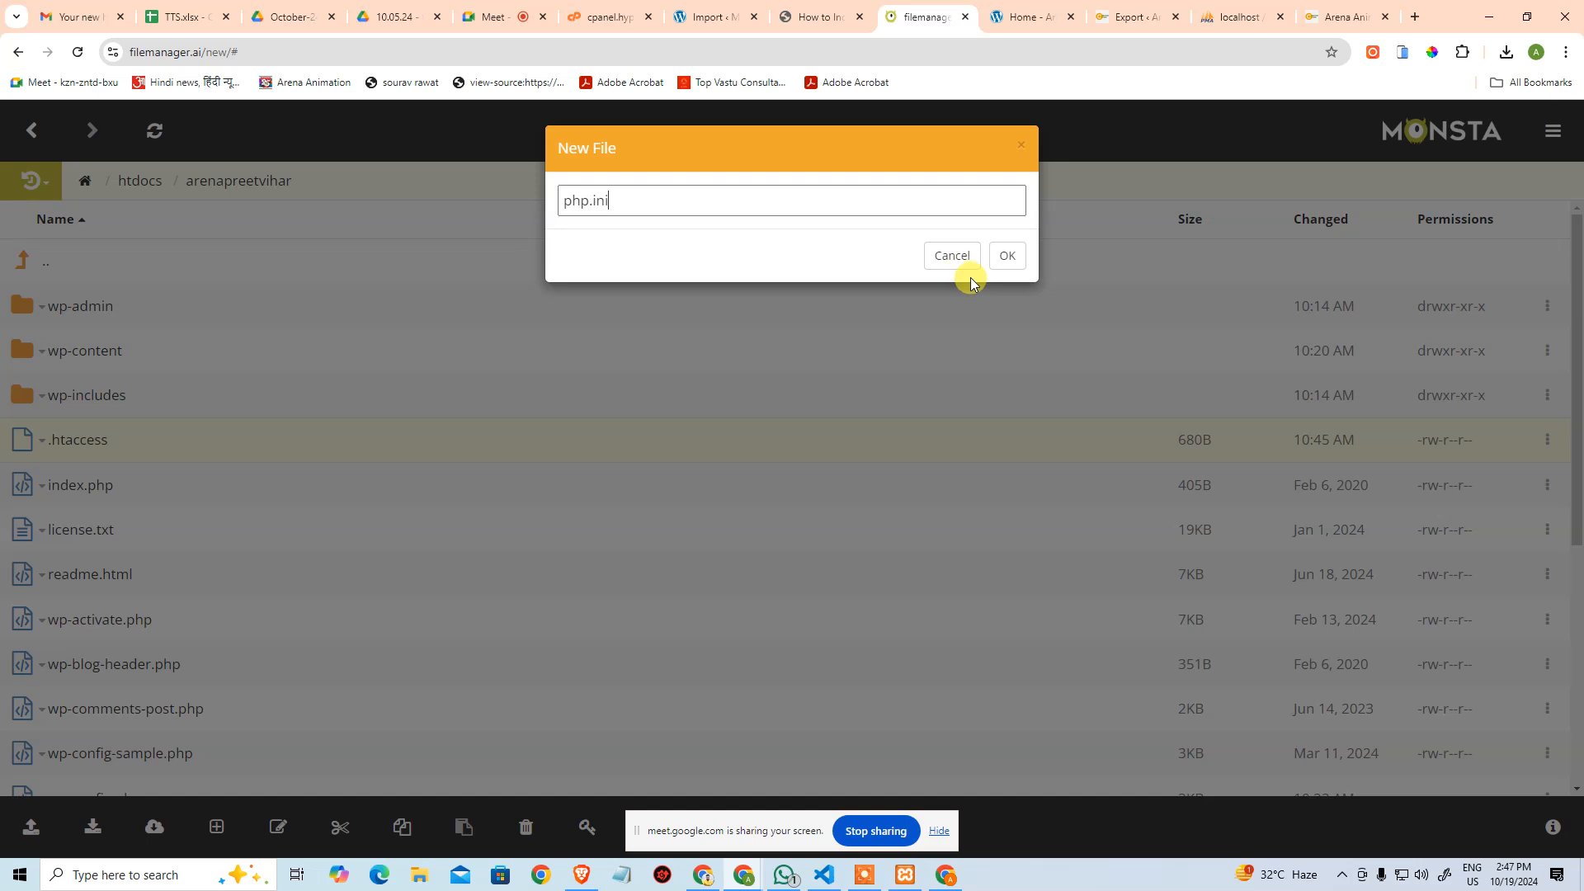
pyautogui.click(993, 261)
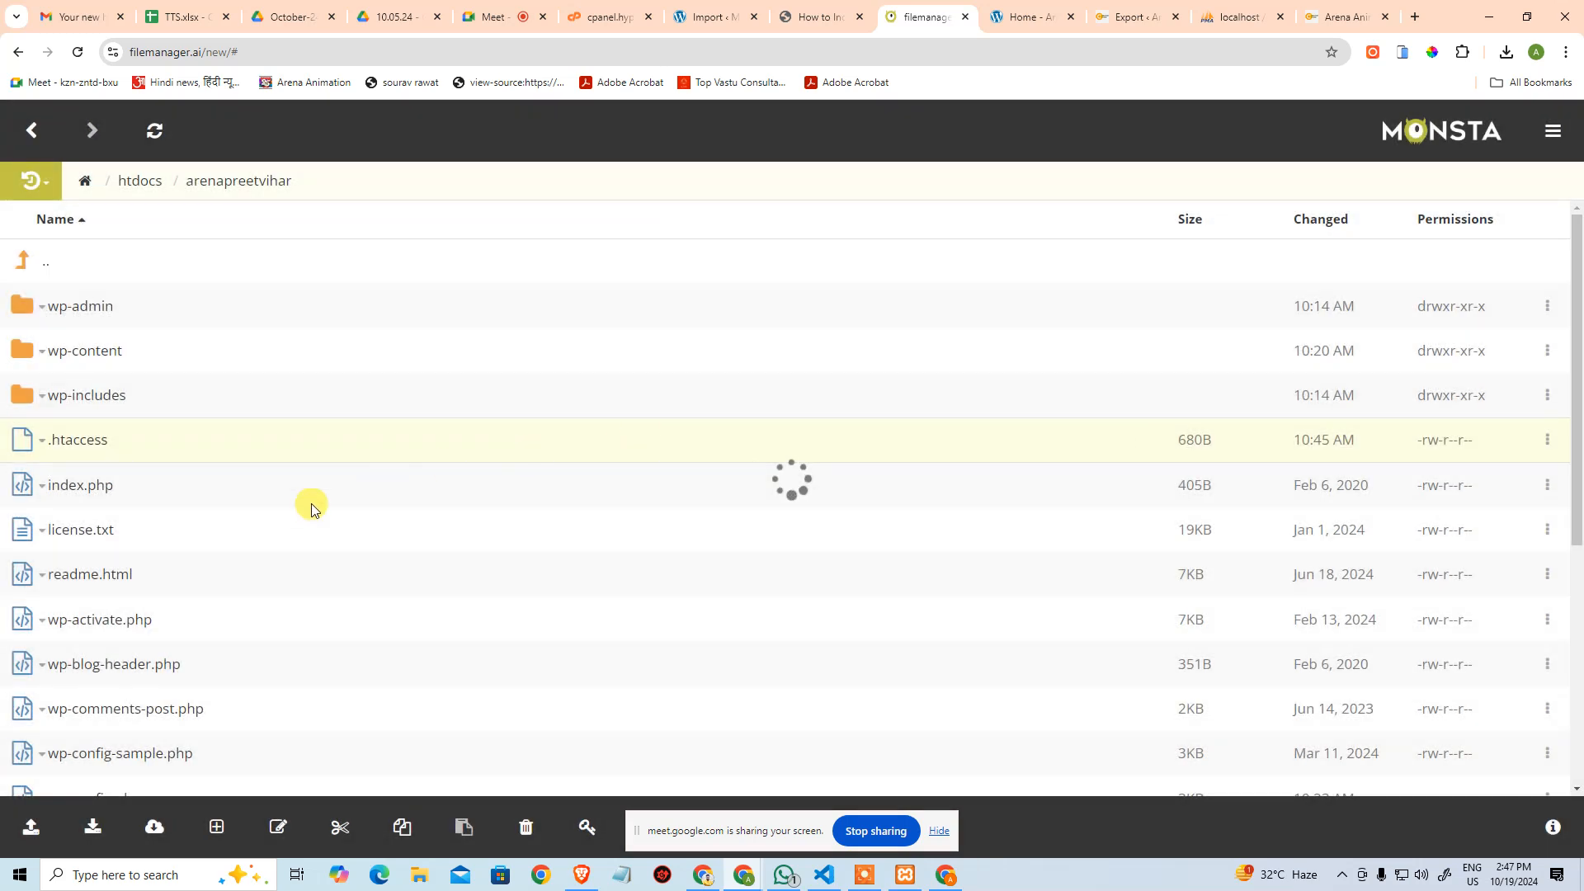
pyautogui.click(42, 575)
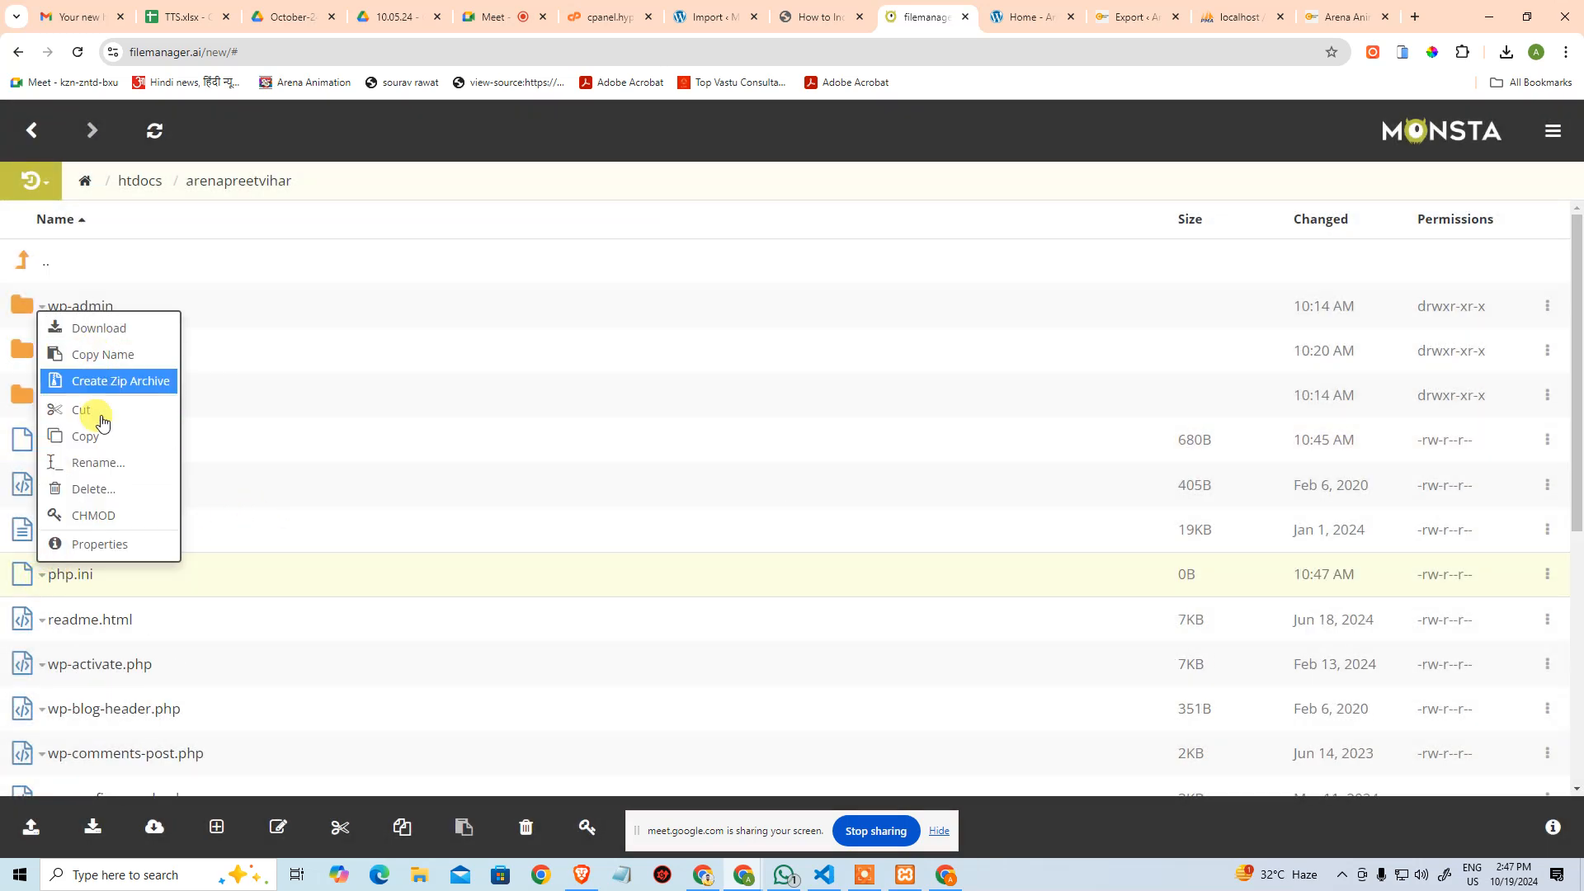
pyautogui.click(763, 580)
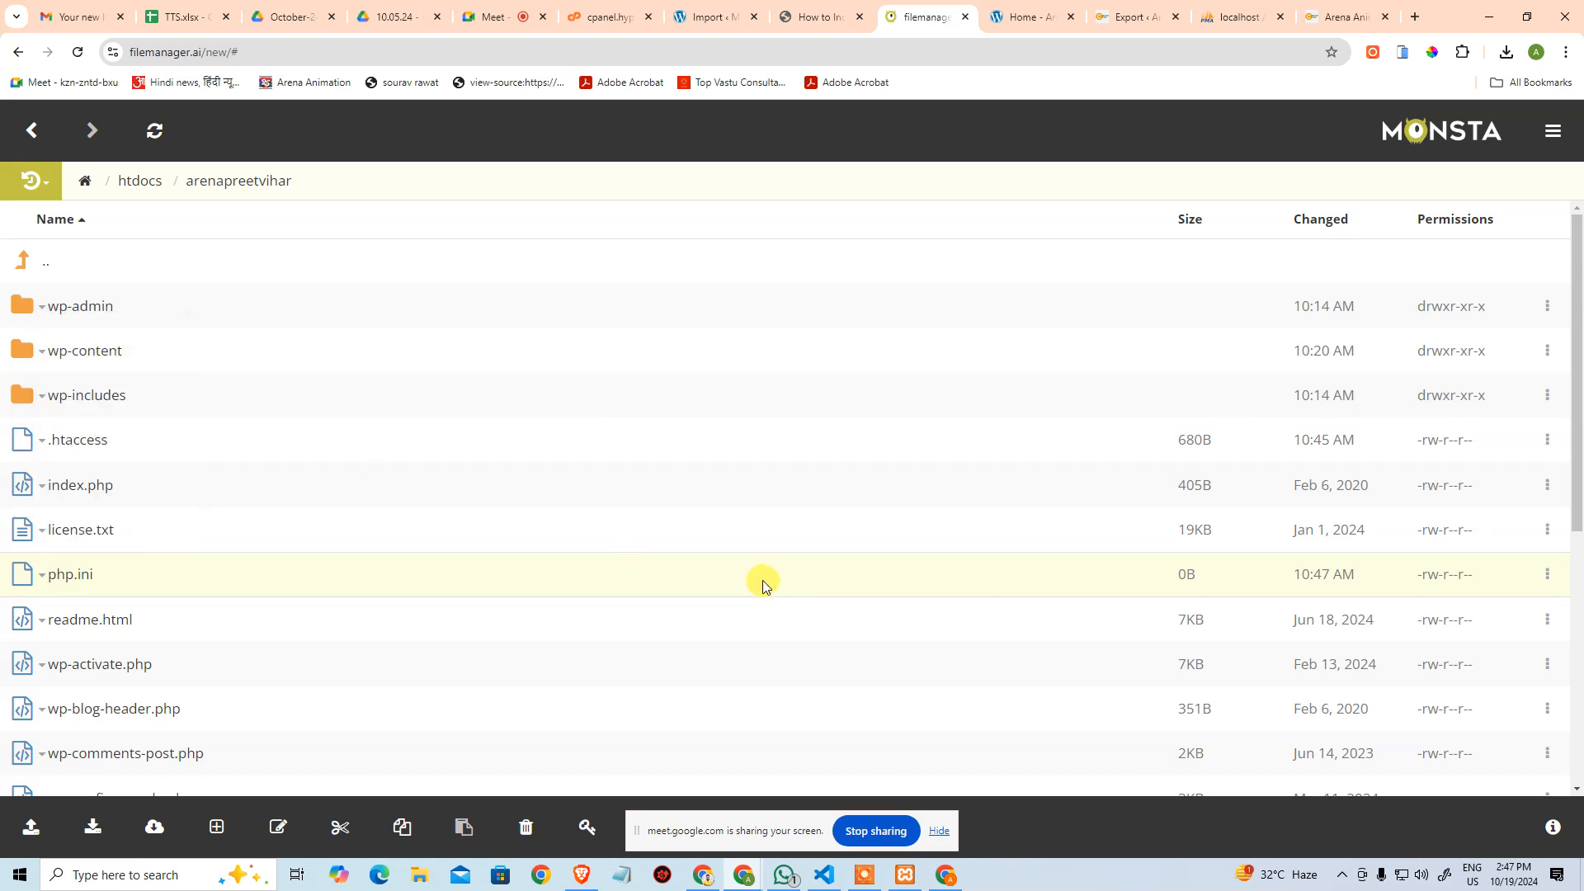
pyautogui.click(625, 878)
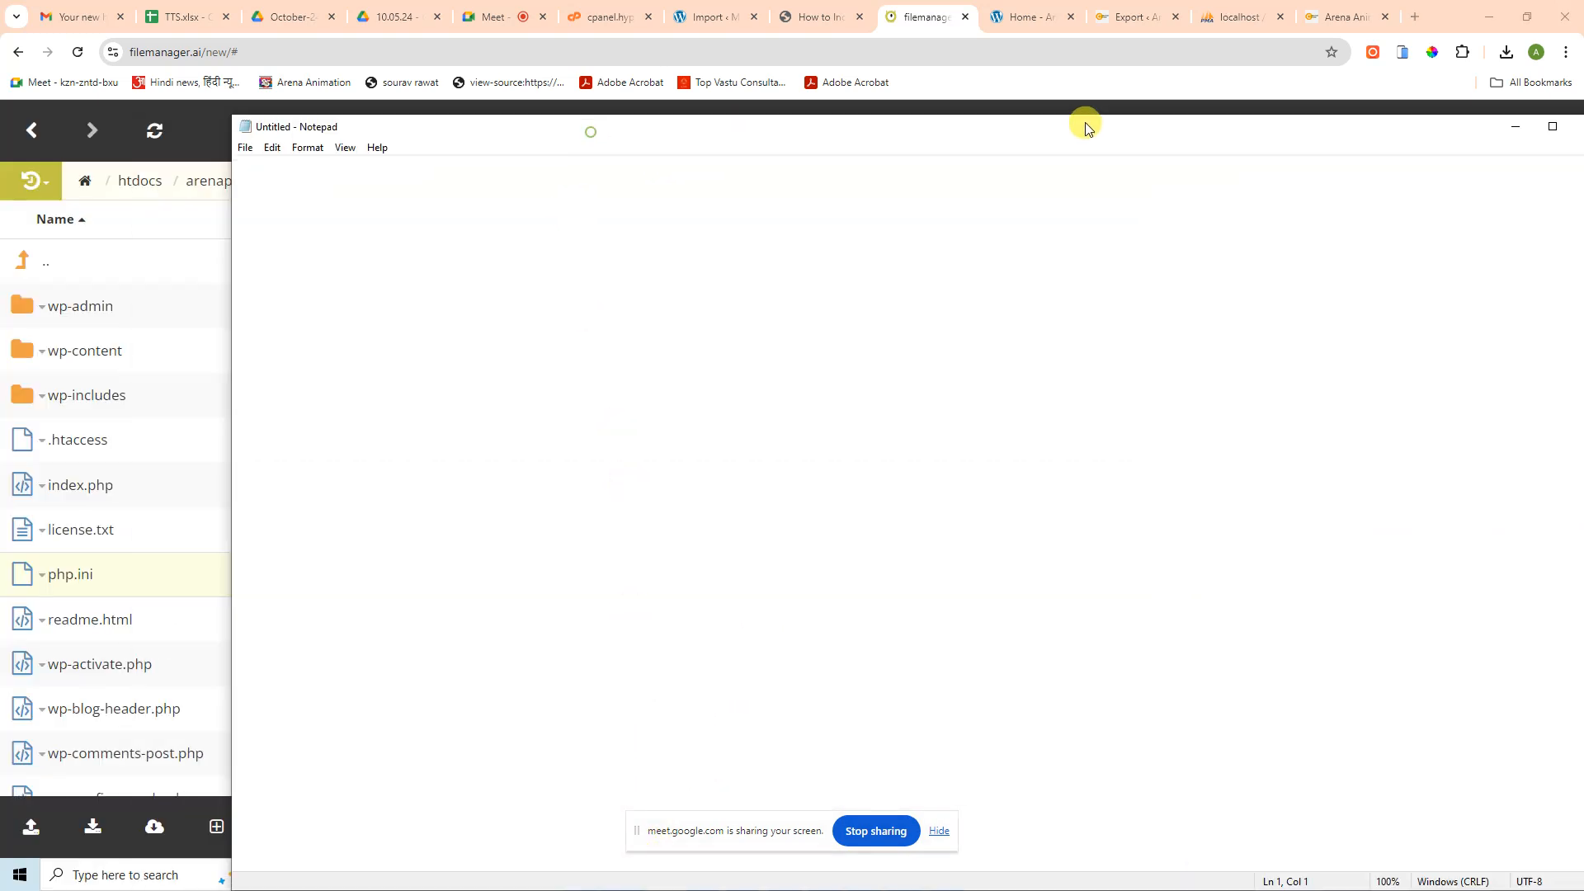
# Paste upload_max_filesize = 128M, post_max_size = 128M and max_execution_time = 300 on separate Notepad lines
pyautogui.moveTo(1086, 127); pyautogui.dragTo(976, 92)
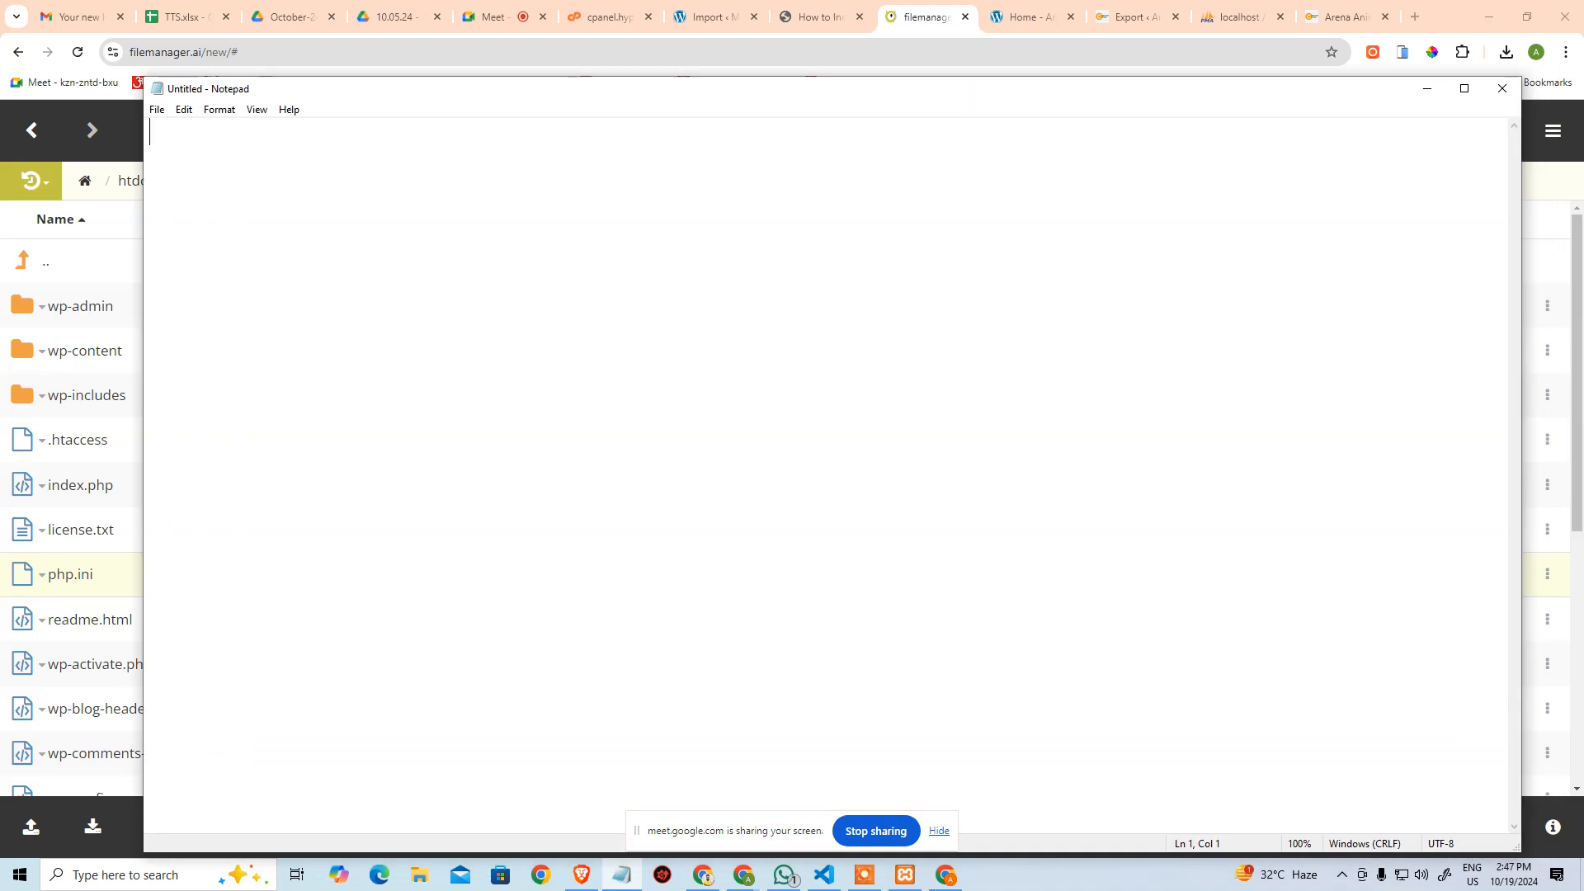
pyautogui.click(484, 428)
pyautogui.write('upload_max_filesize = 128M post_max_size = 128M max_execution_time = 300')
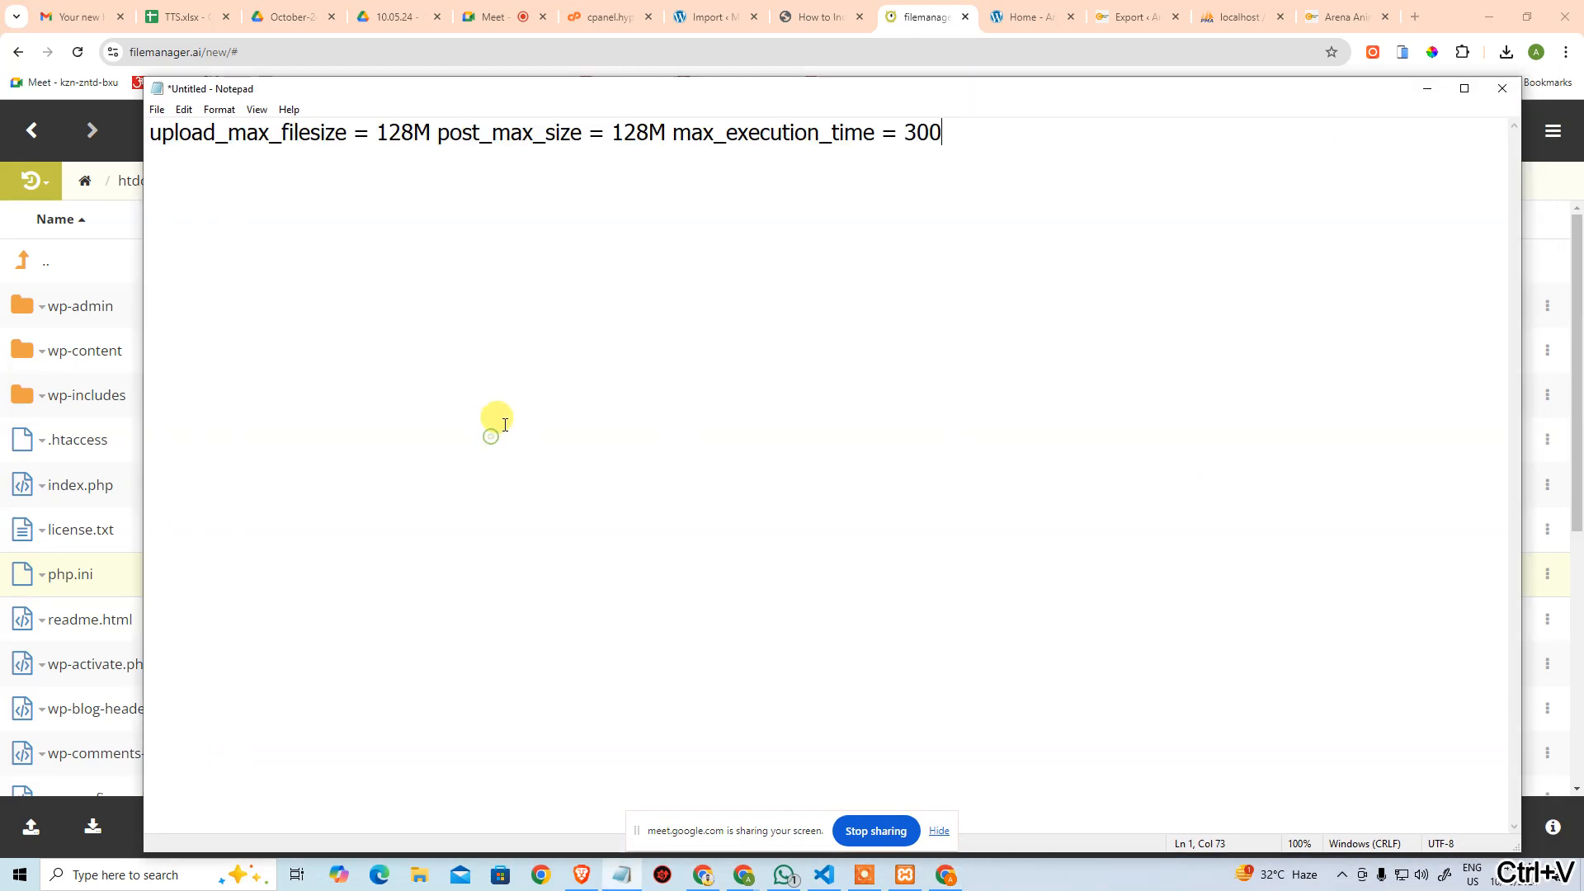
pyautogui.click(434, 132)
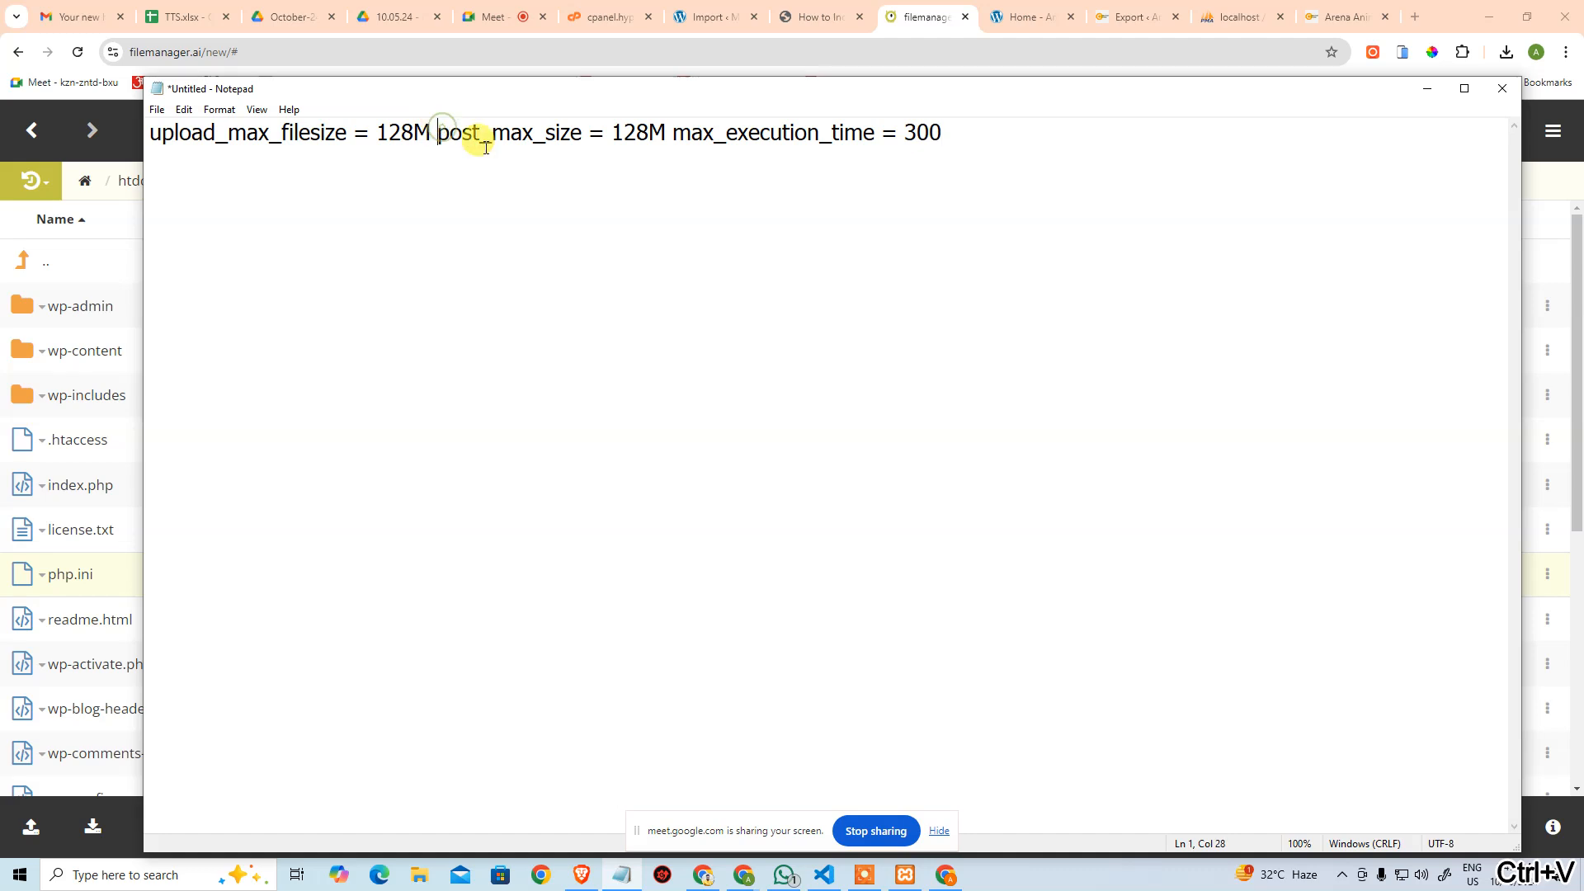
pyautogui.press('BackSpace')
pyautogui.press('Return')
pyautogui.hotkey('ctrl', 'Right')
pyautogui.hotkey('ctrl', 'Right')
pyautogui.hotkey('ctrl', 'Right')
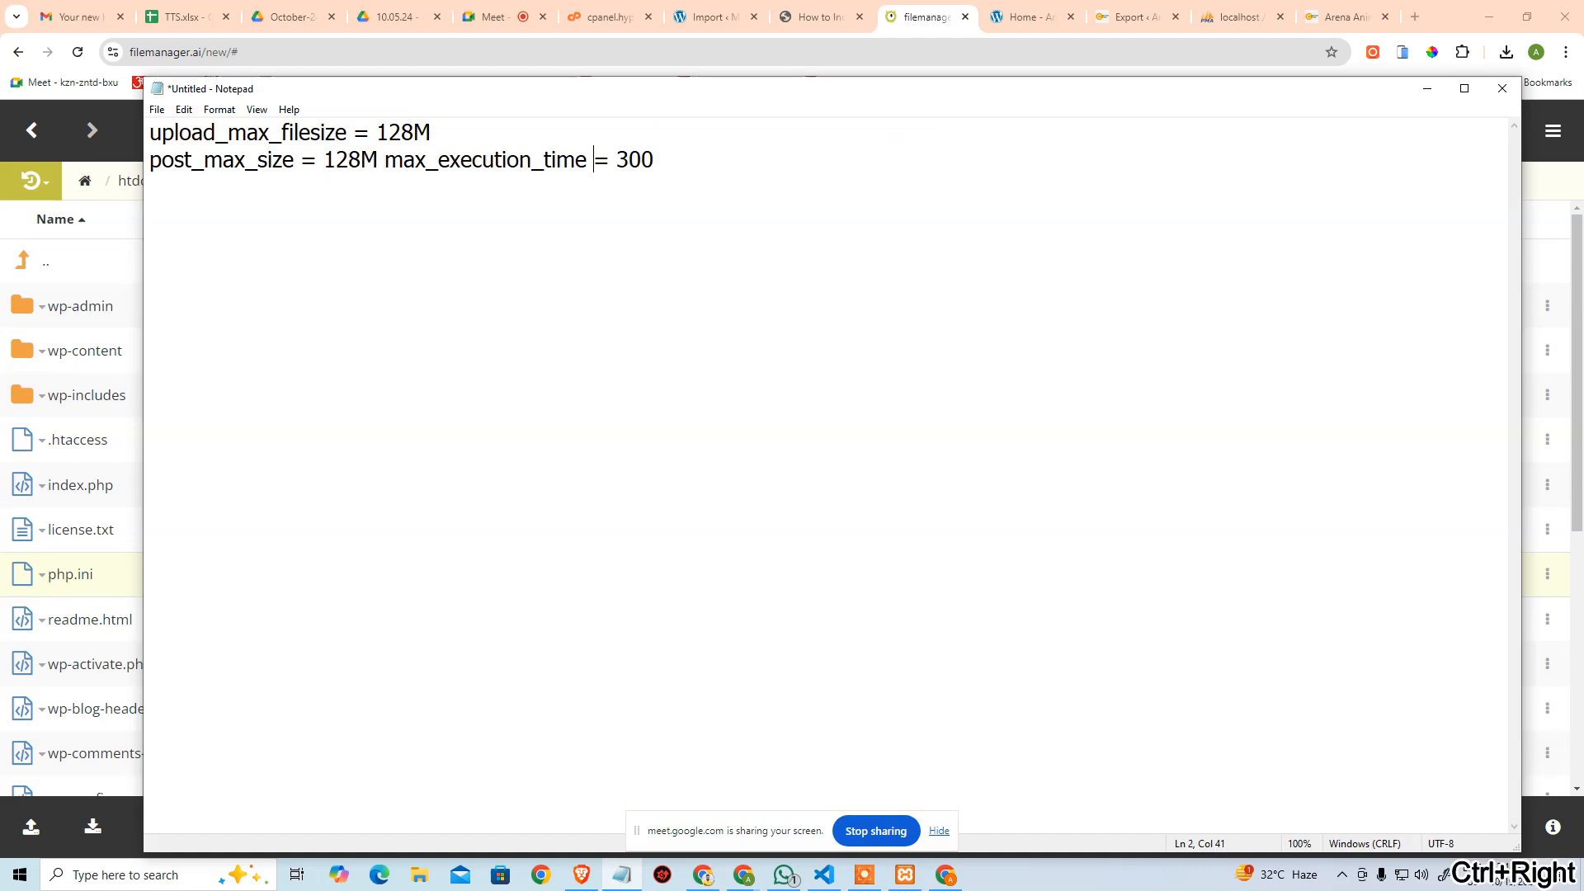
pyautogui.hotkey('ctrl', 'Left')
pyautogui.press('BackSpace')
pyautogui.press('Return')
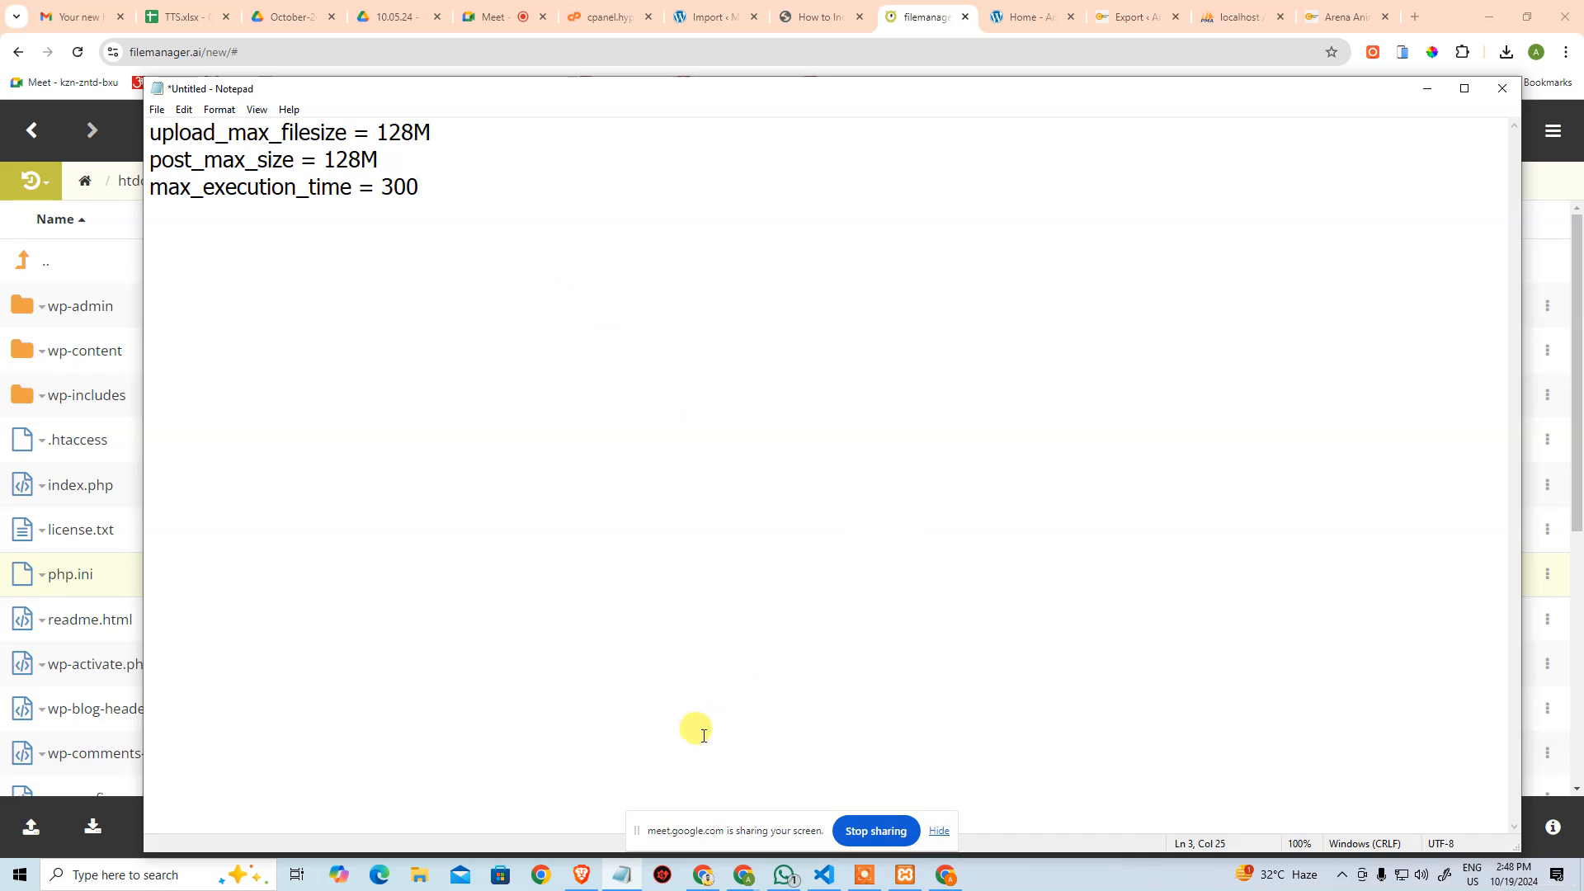
# Bring up File Explorer on Quick access
pyautogui.rightClick(624, 875)
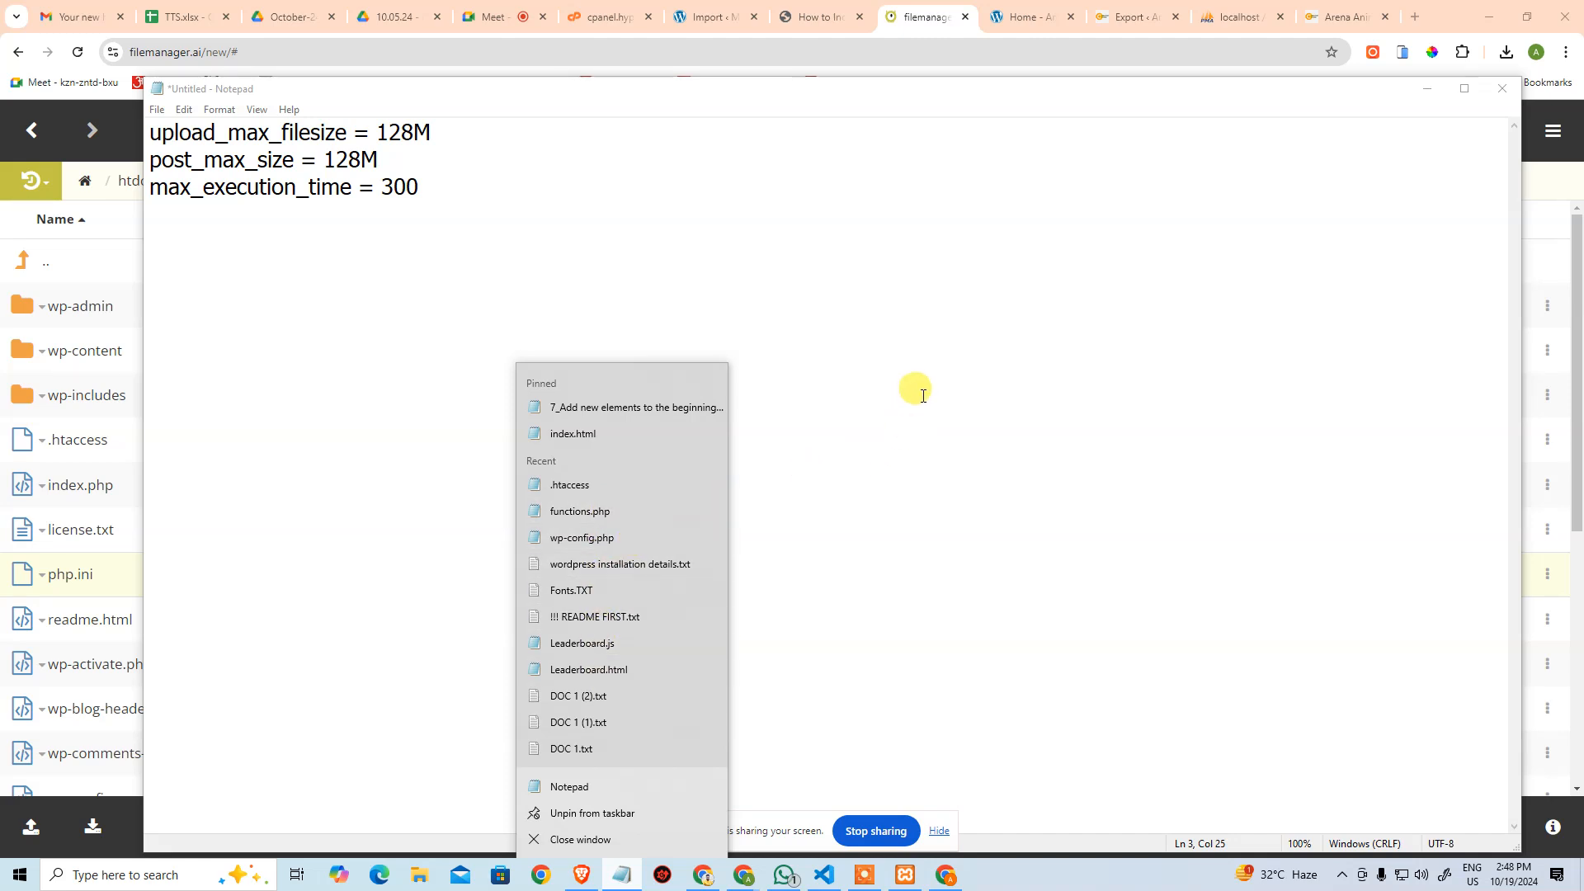
pyautogui.press('super')
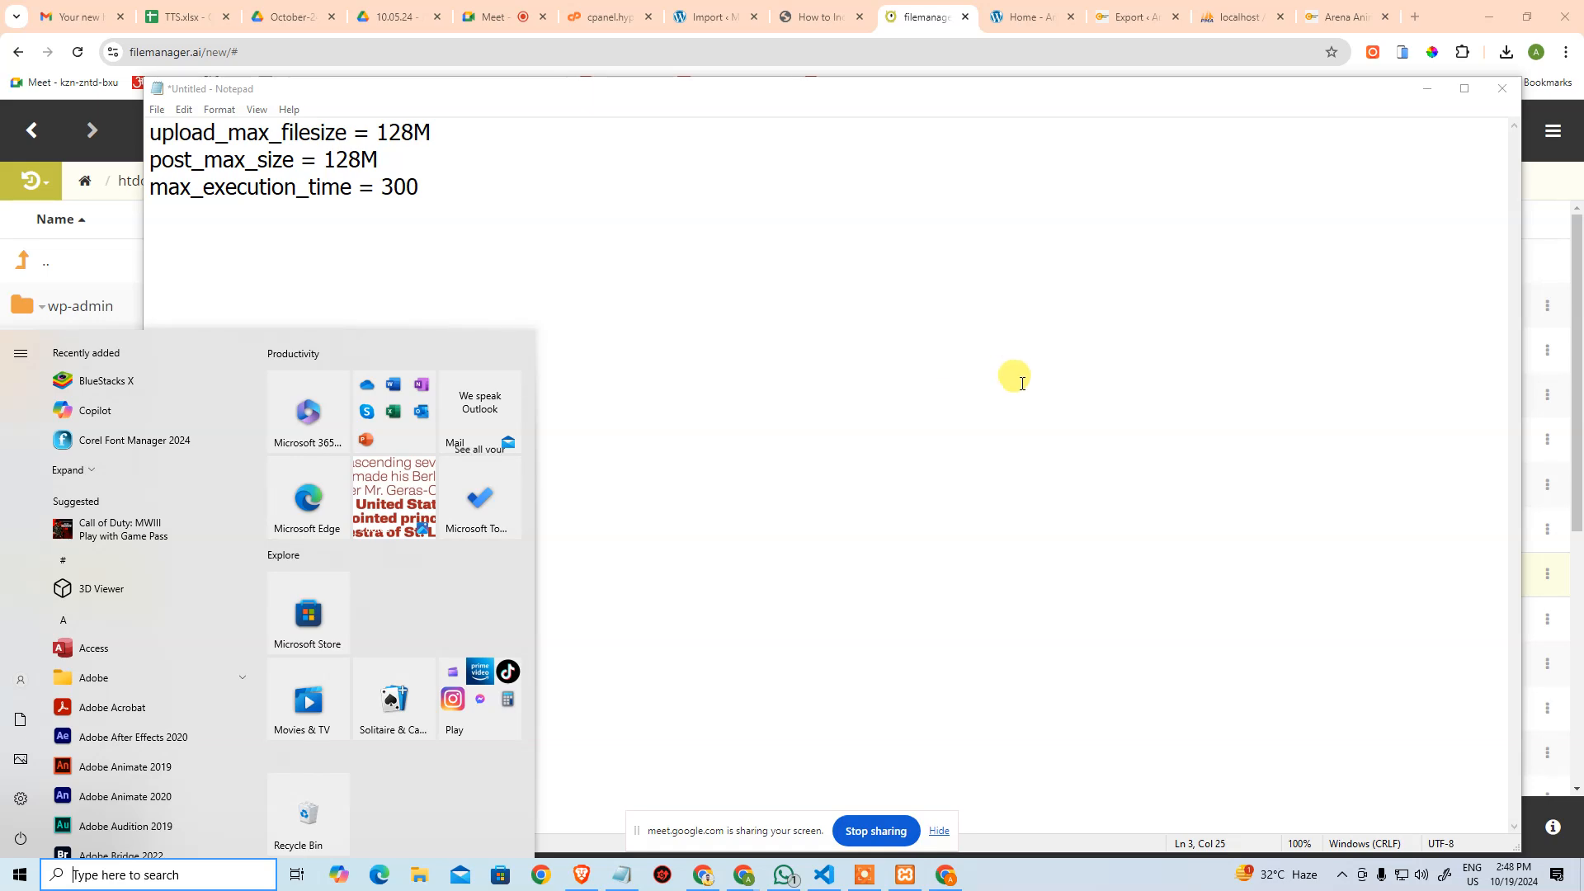
pyautogui.click(1007, 347)
pyautogui.click(419, 878)
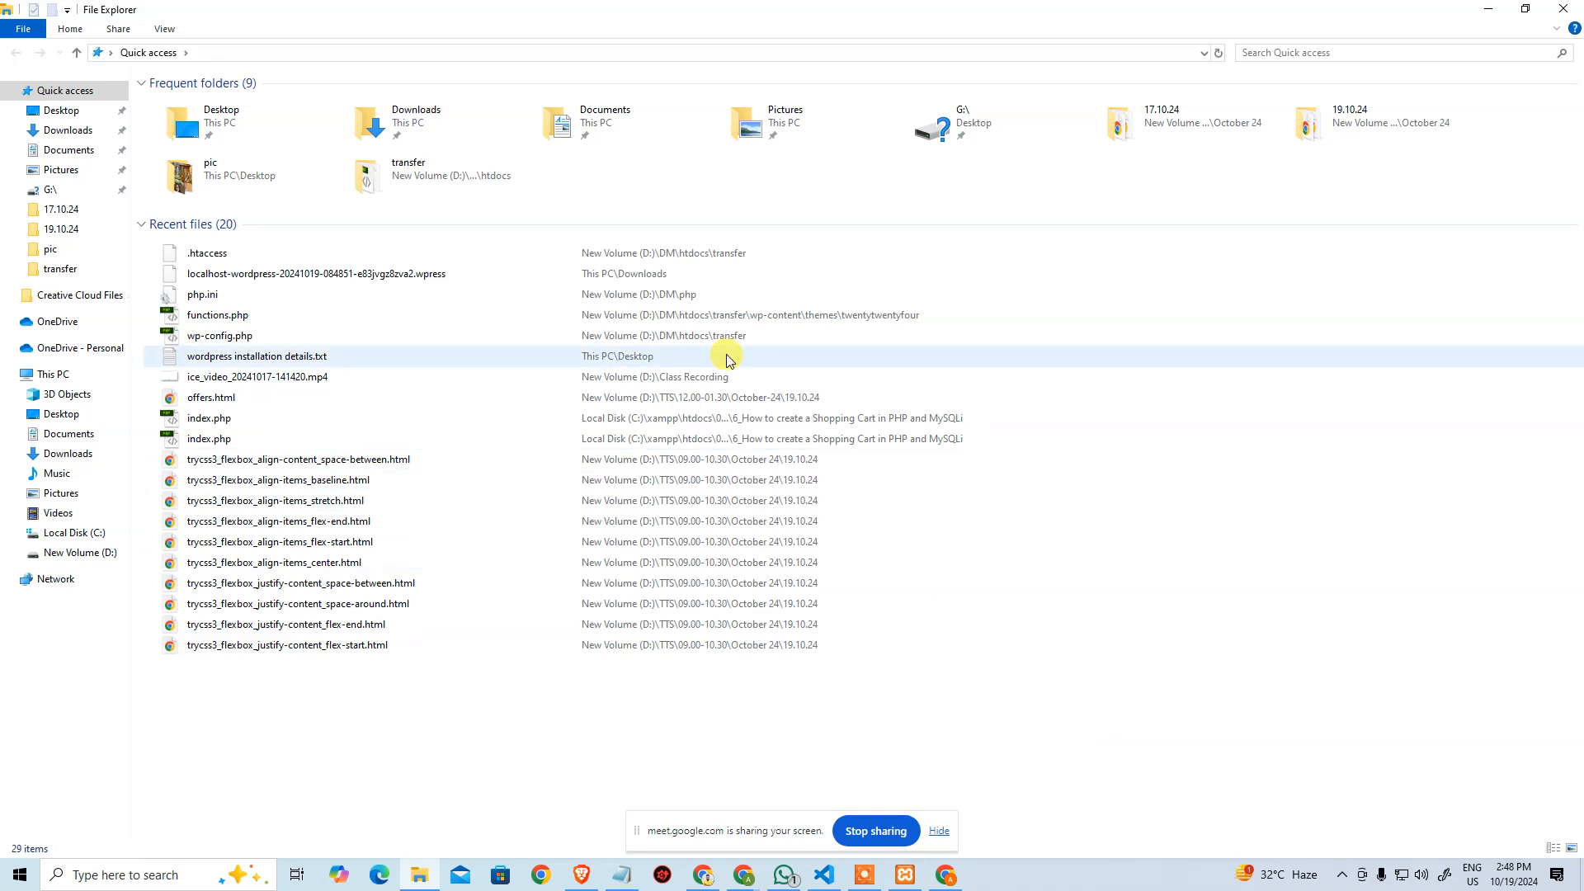
# Open the recent php.ini in Notepad and search it for the 128 values
pyautogui.click(354, 297)
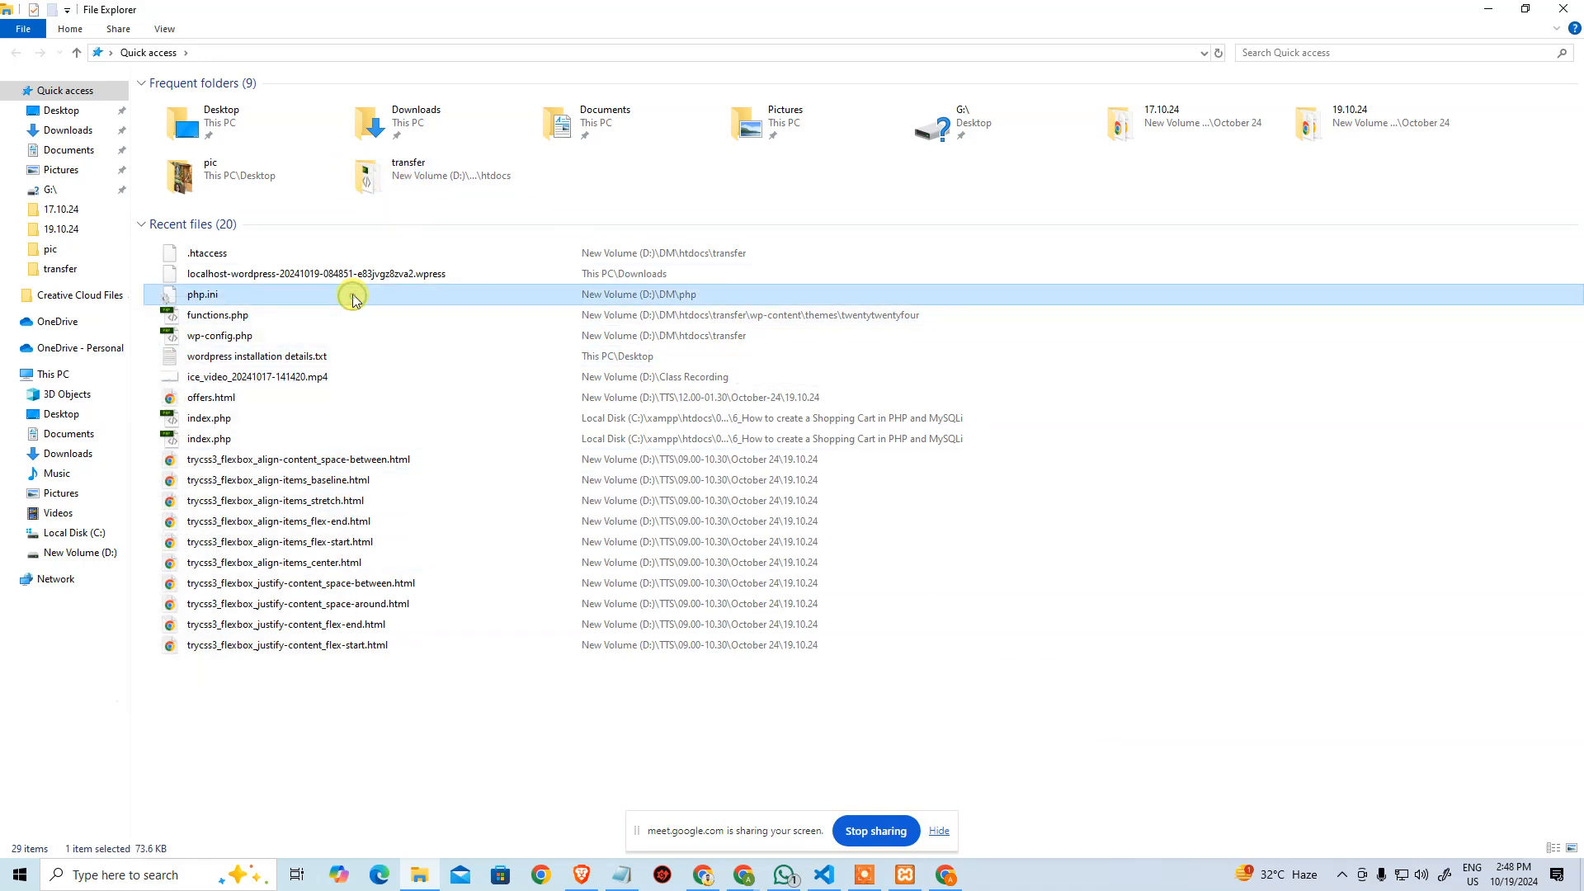
pyautogui.rightClick(353, 297)
pyautogui.moveTo(343, 478)
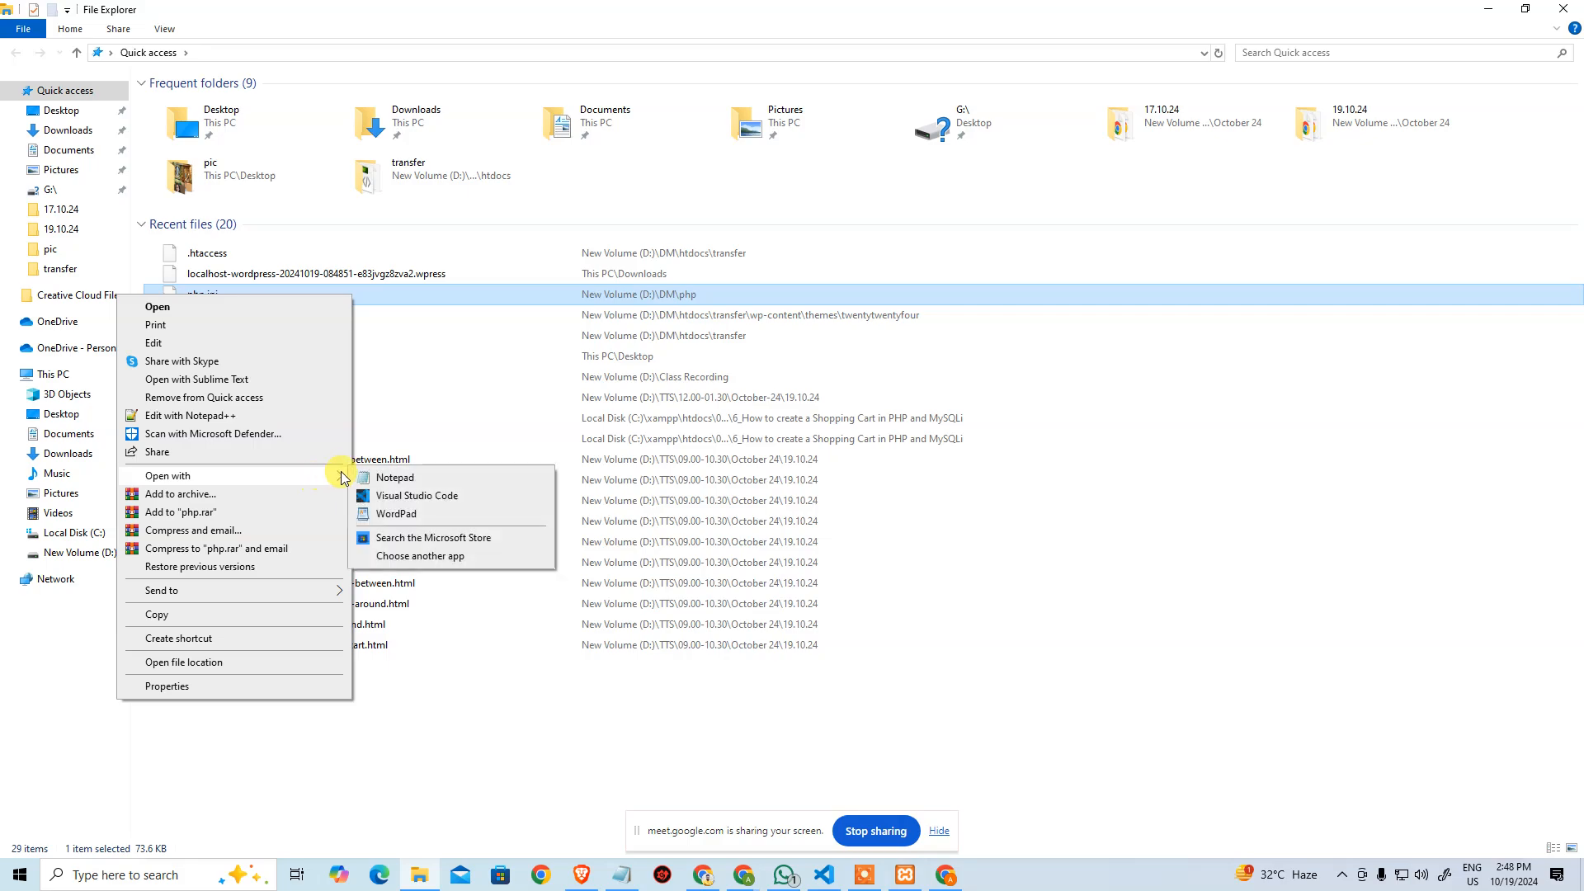
pyautogui.click(395, 477)
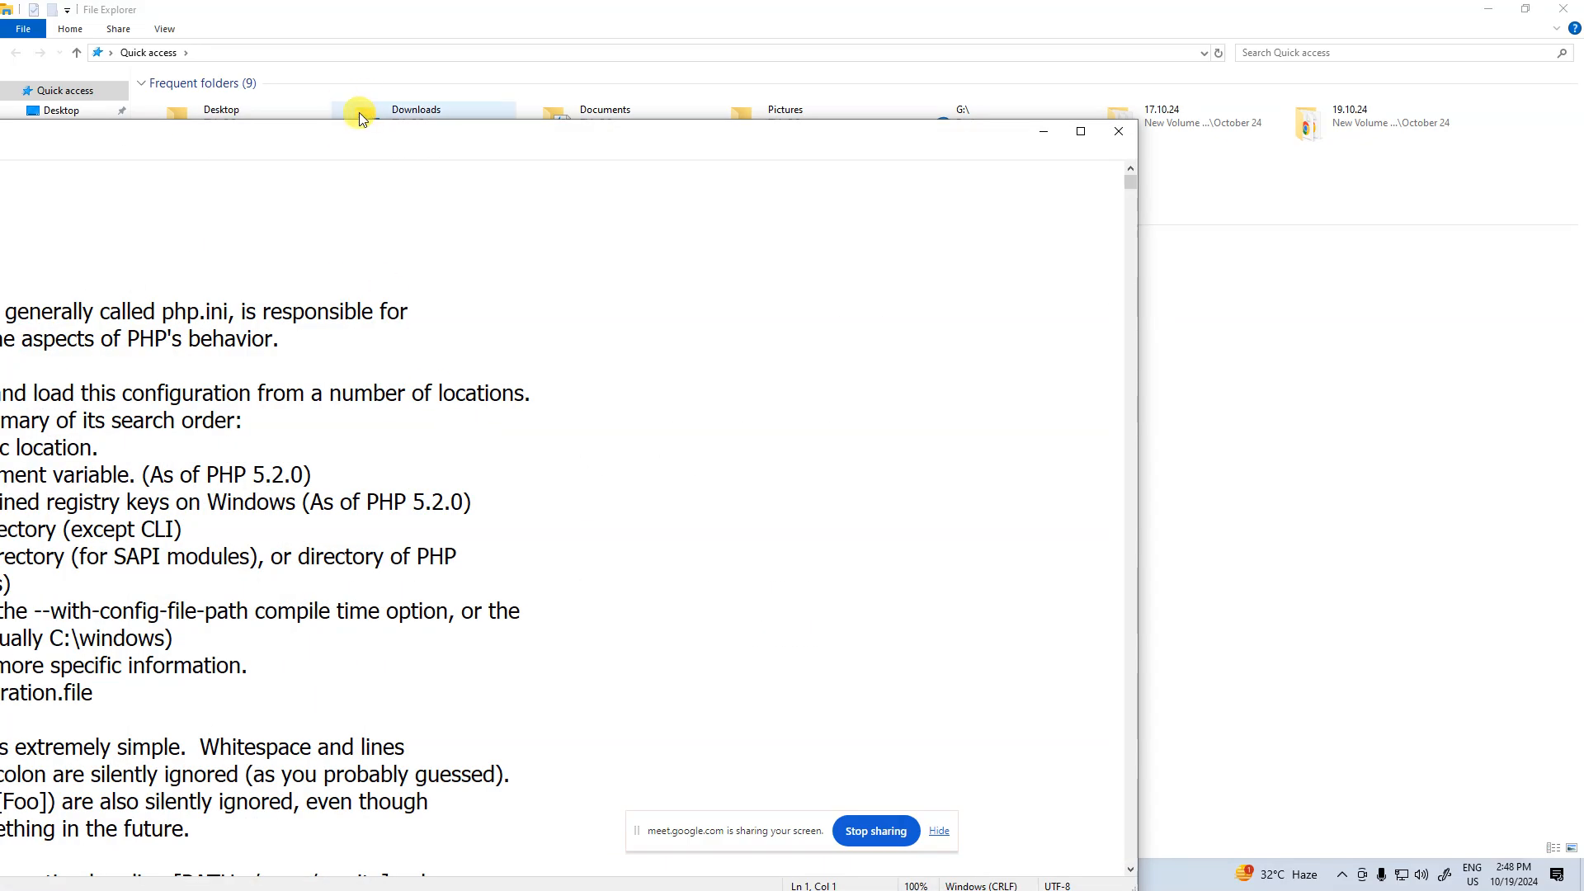
pyautogui.scroll(-20, 749, 396)
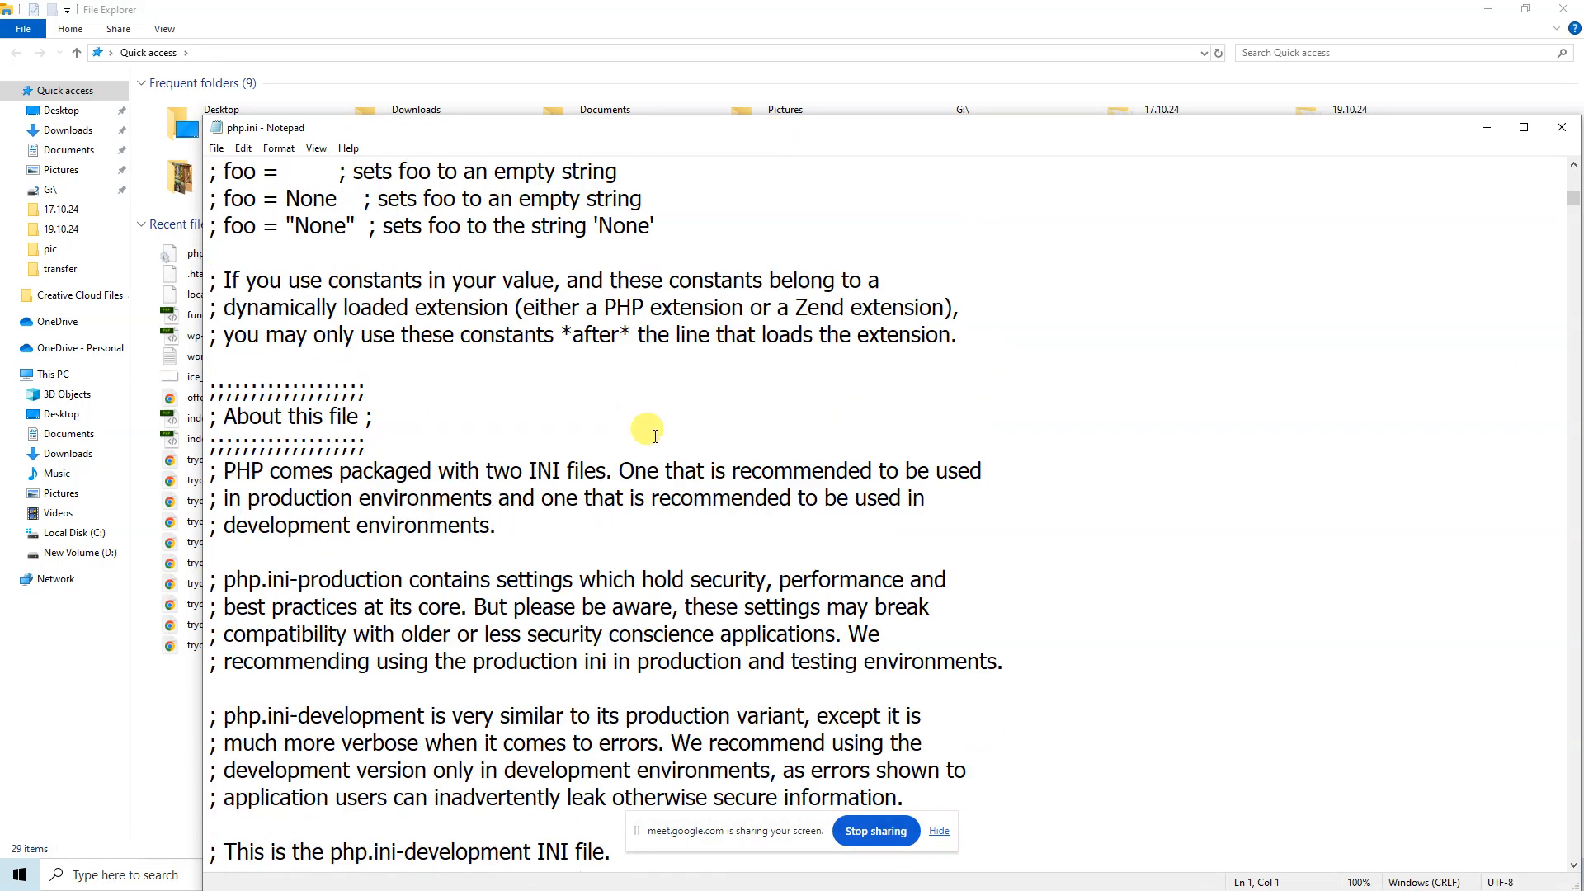
pyautogui.scroll(-10, 655, 436)
pyautogui.click(660, 437)
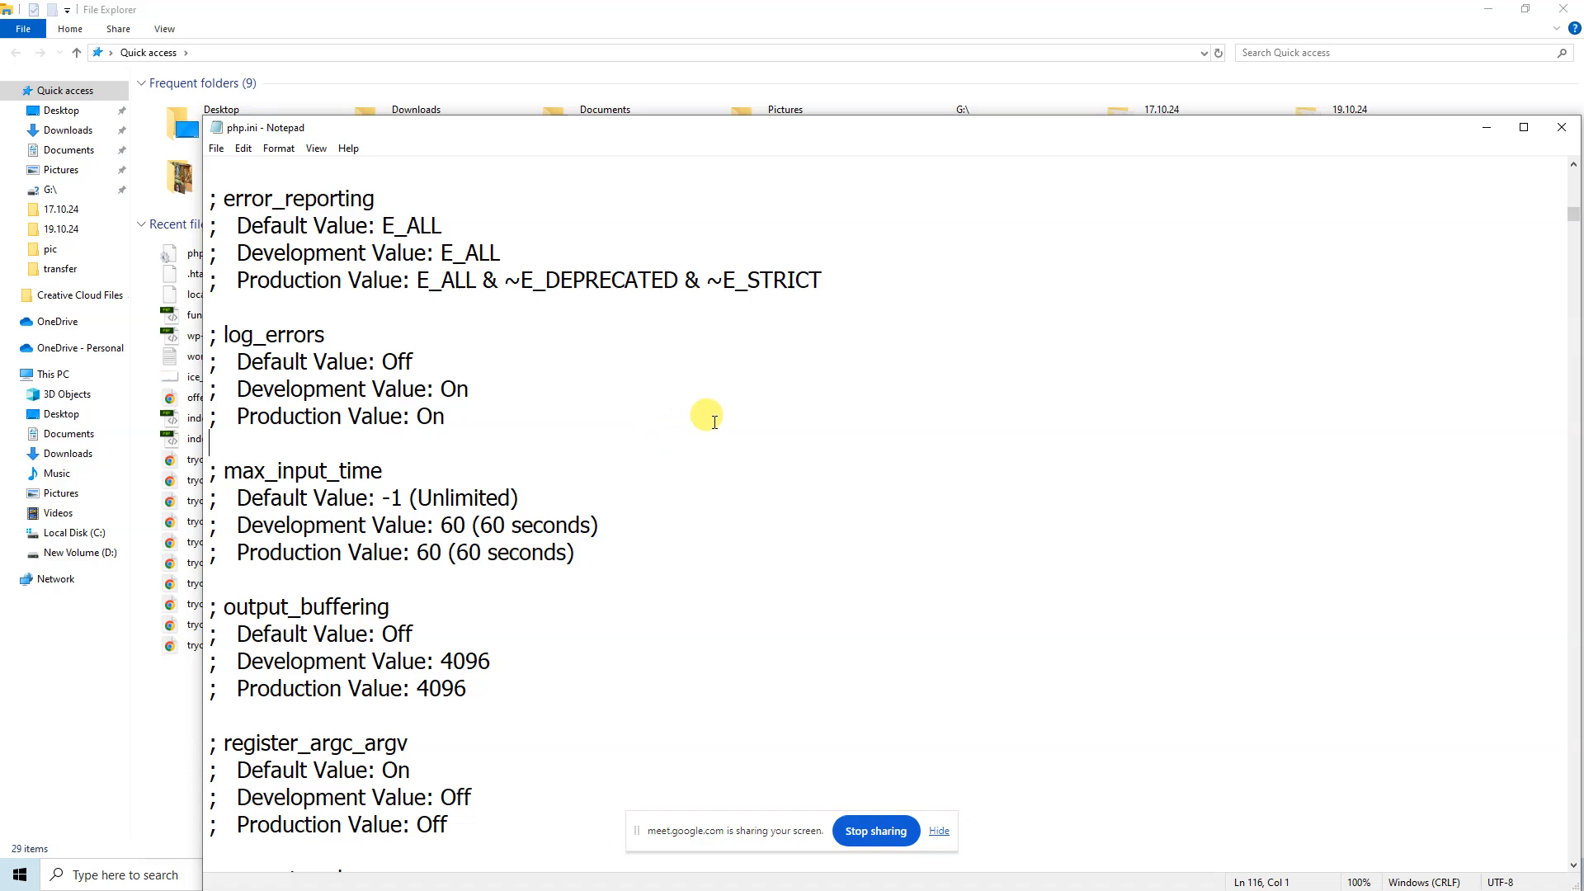
pyautogui.hotkey('ctrl', 'f')
pyautogui.press('Return')
pyautogui.press('Return')
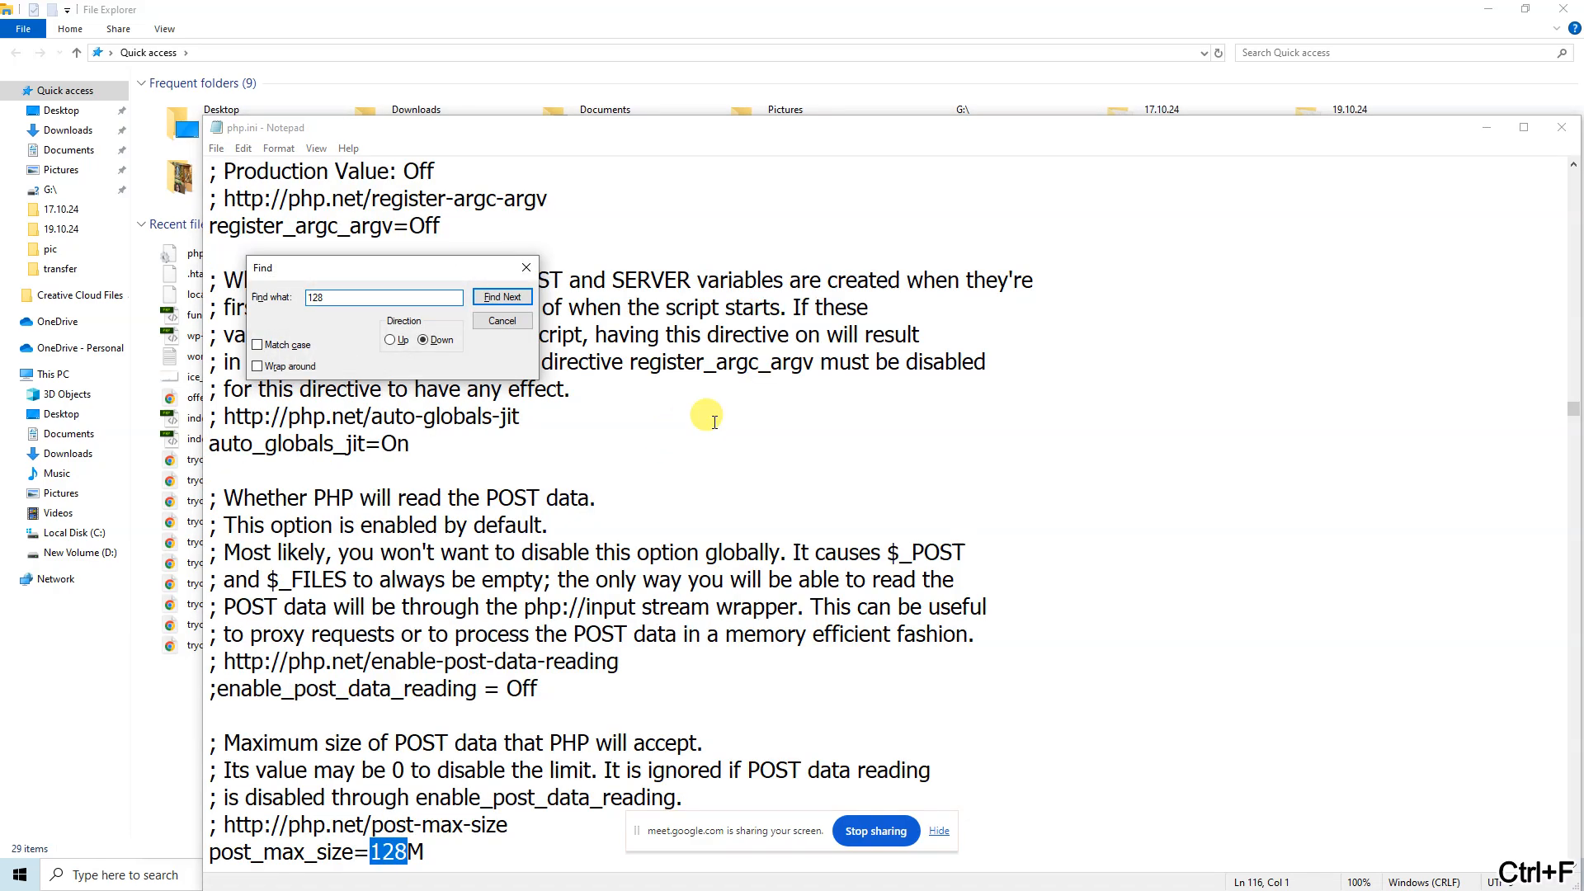
pyautogui.press('Escape')
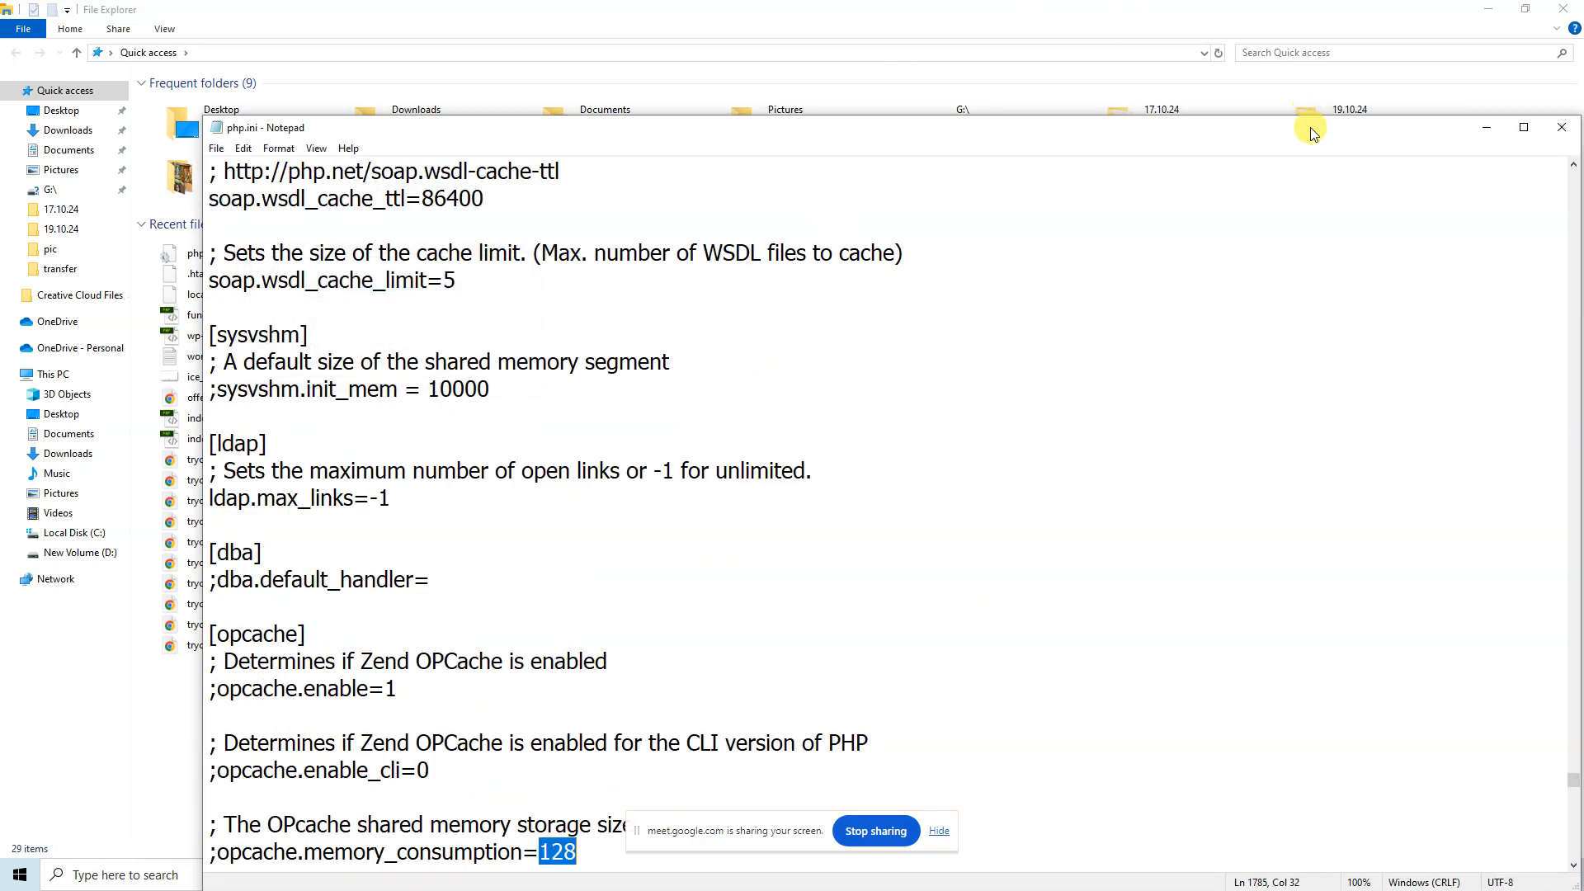
pyautogui.moveTo(1309, 126); pyautogui.dragTo(1001, 142)
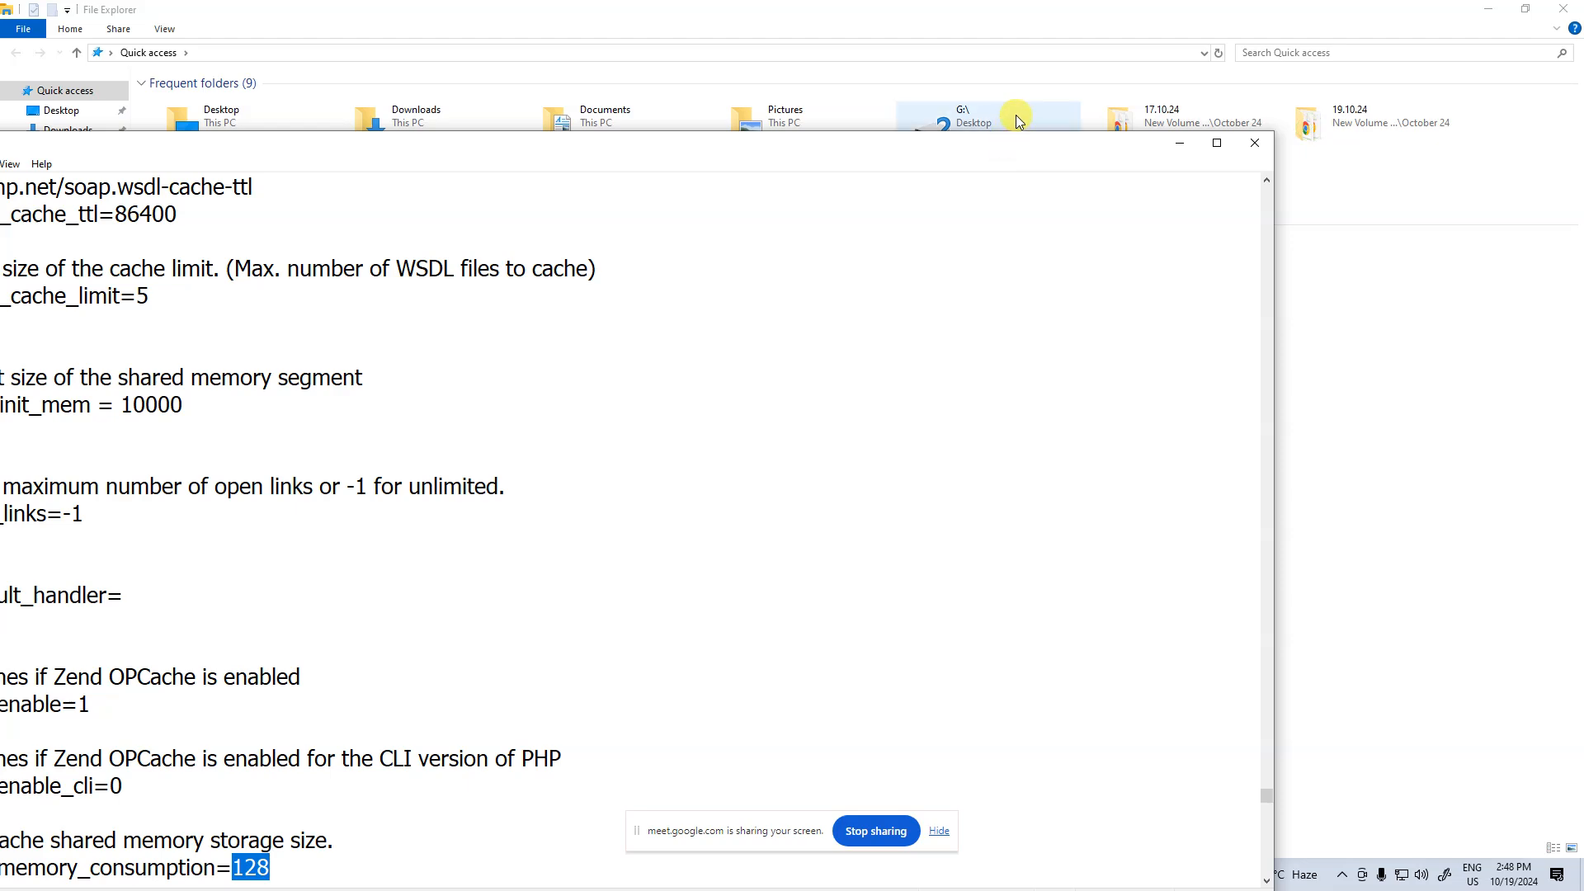
pyautogui.click(1268, 143)
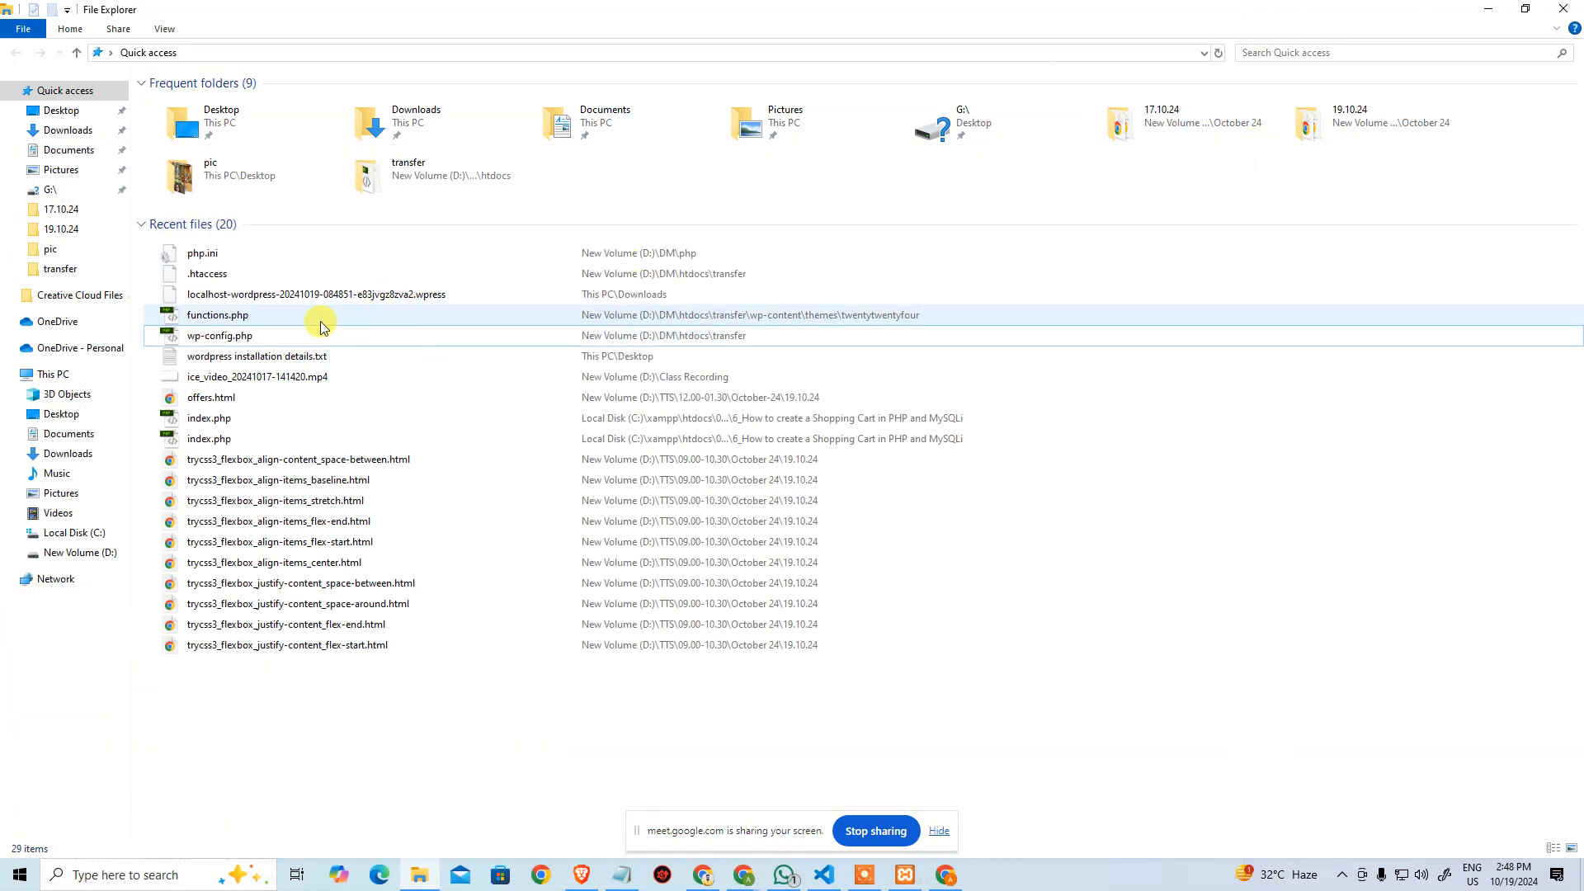
# Open php.ini's file location, the D:\DM\php folder
pyautogui.click(232, 260)
pyautogui.rightClick(232, 260)
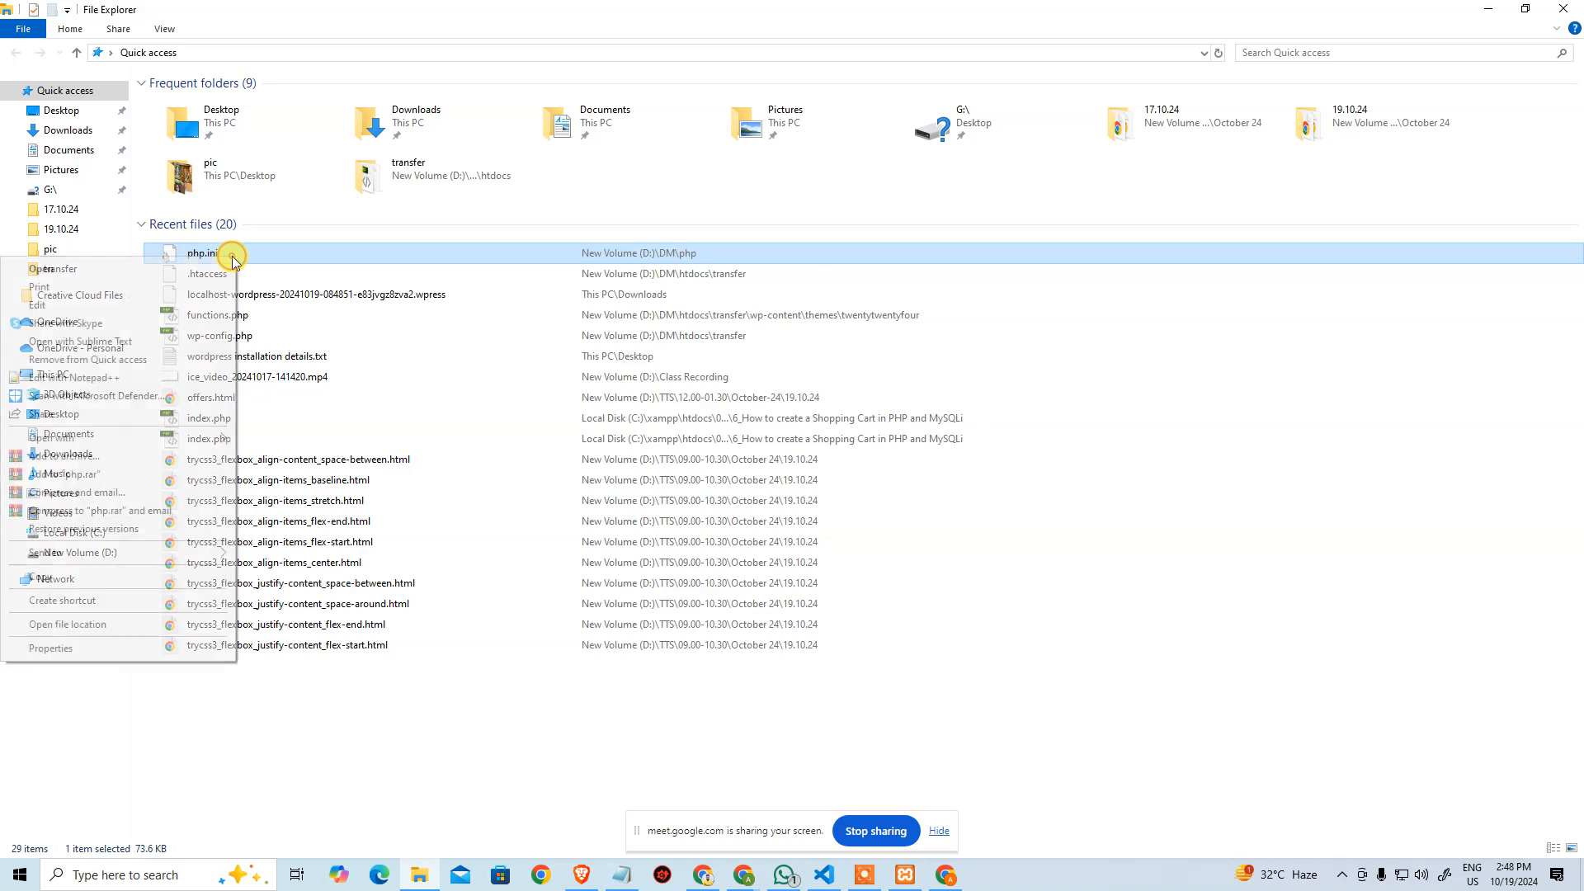
pyautogui.moveTo(188, 438)
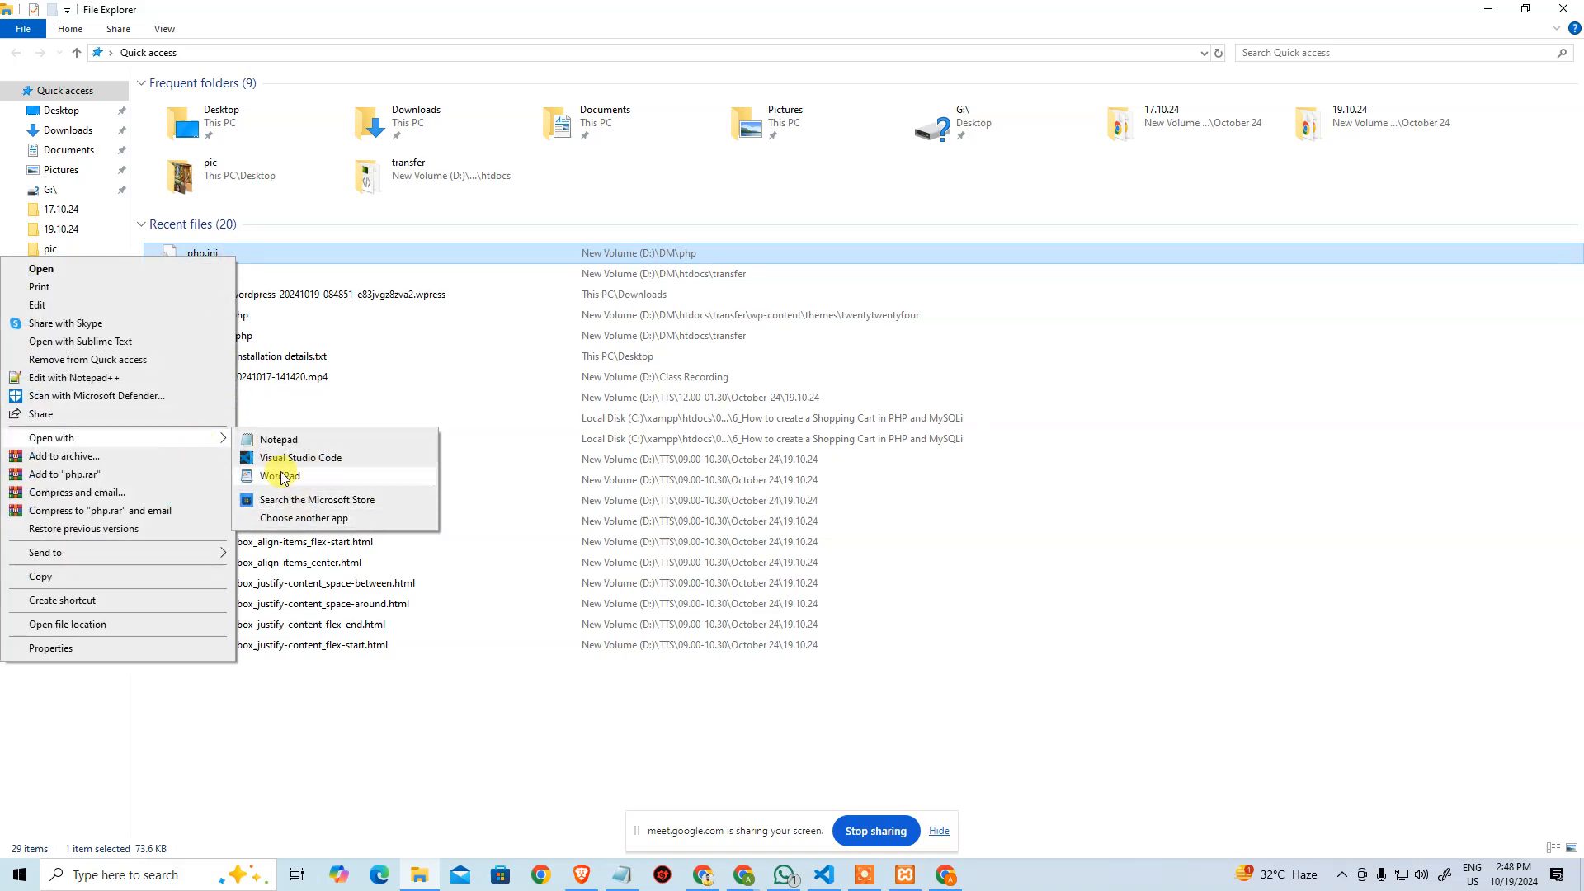
pyautogui.click(149, 626)
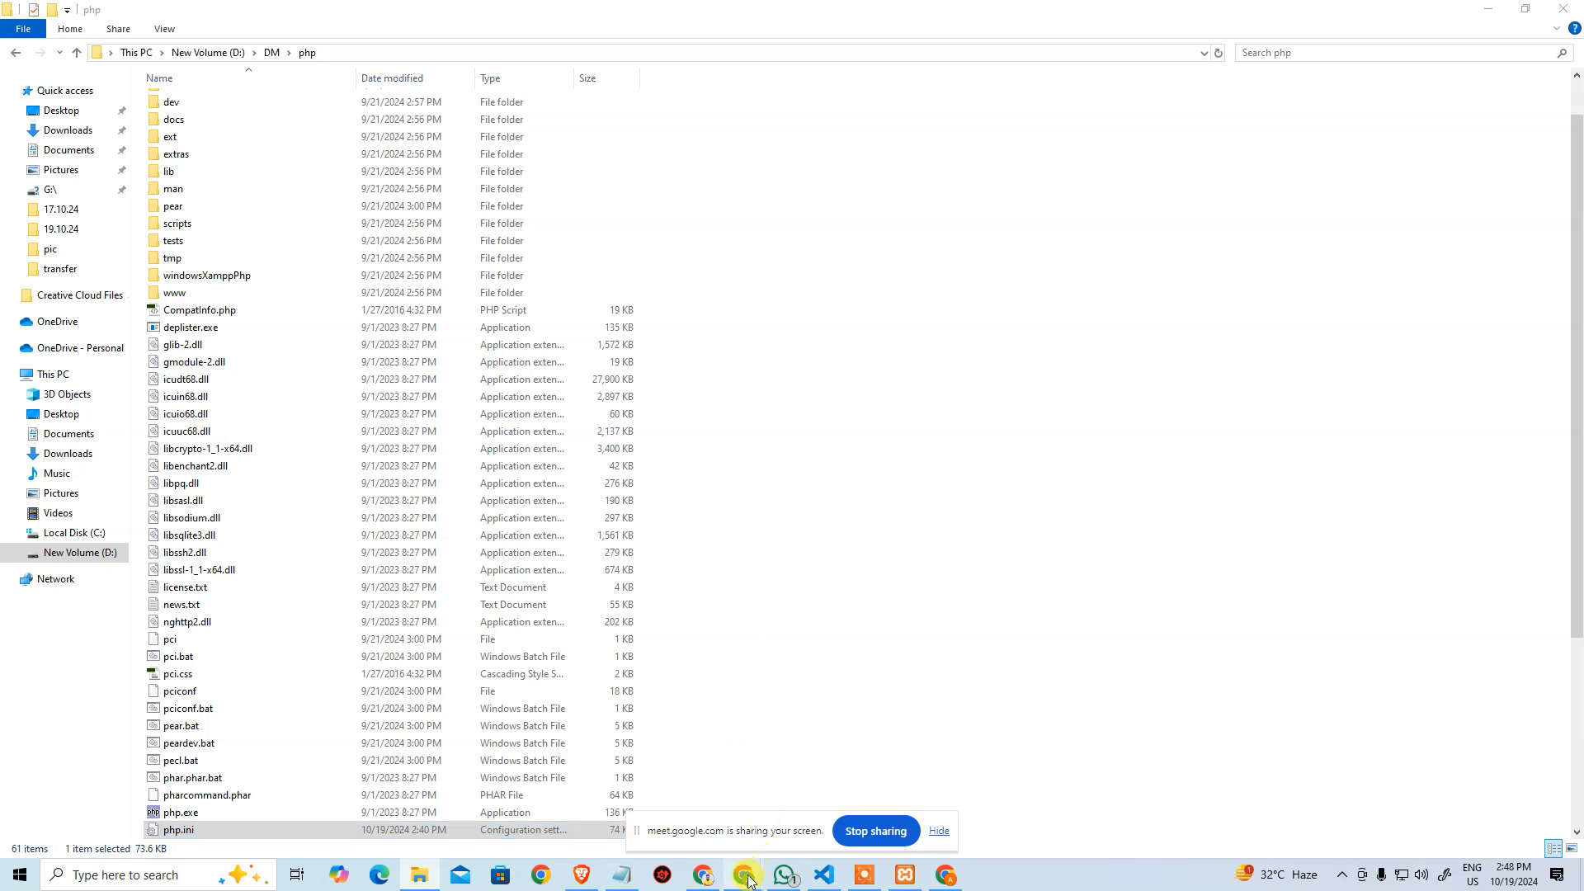
# Delete the empty php.ini from the hosted arenapreetvihar folder
pyautogui.moveTo(743, 875)
pyautogui.click(644, 803)
pyautogui.rightClick(118, 575)
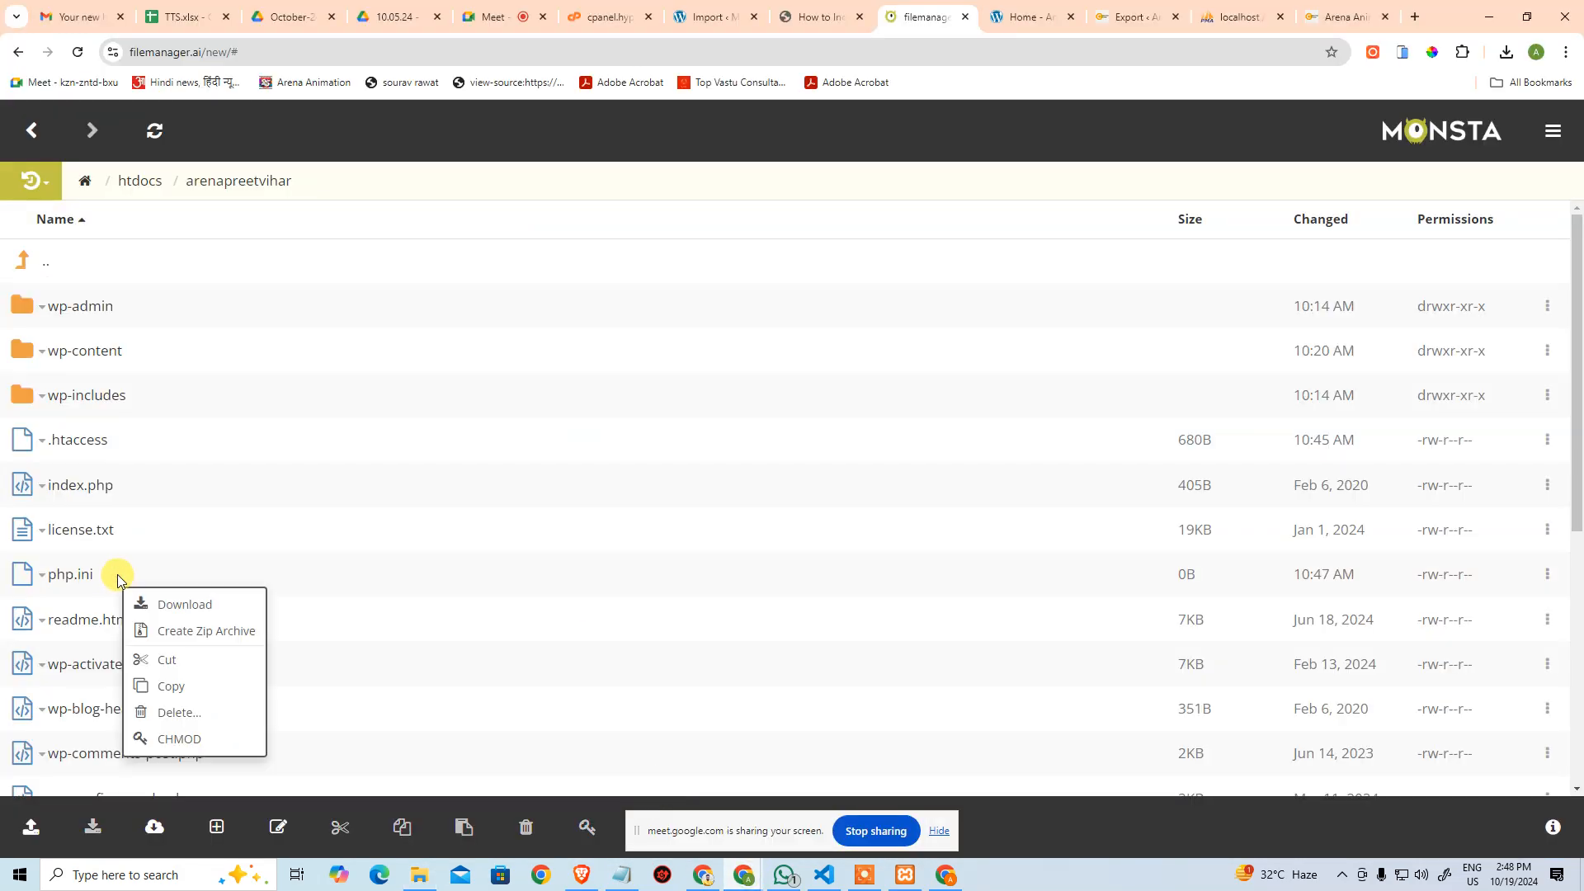
pyautogui.click(43, 577)
pyautogui.click(42, 576)
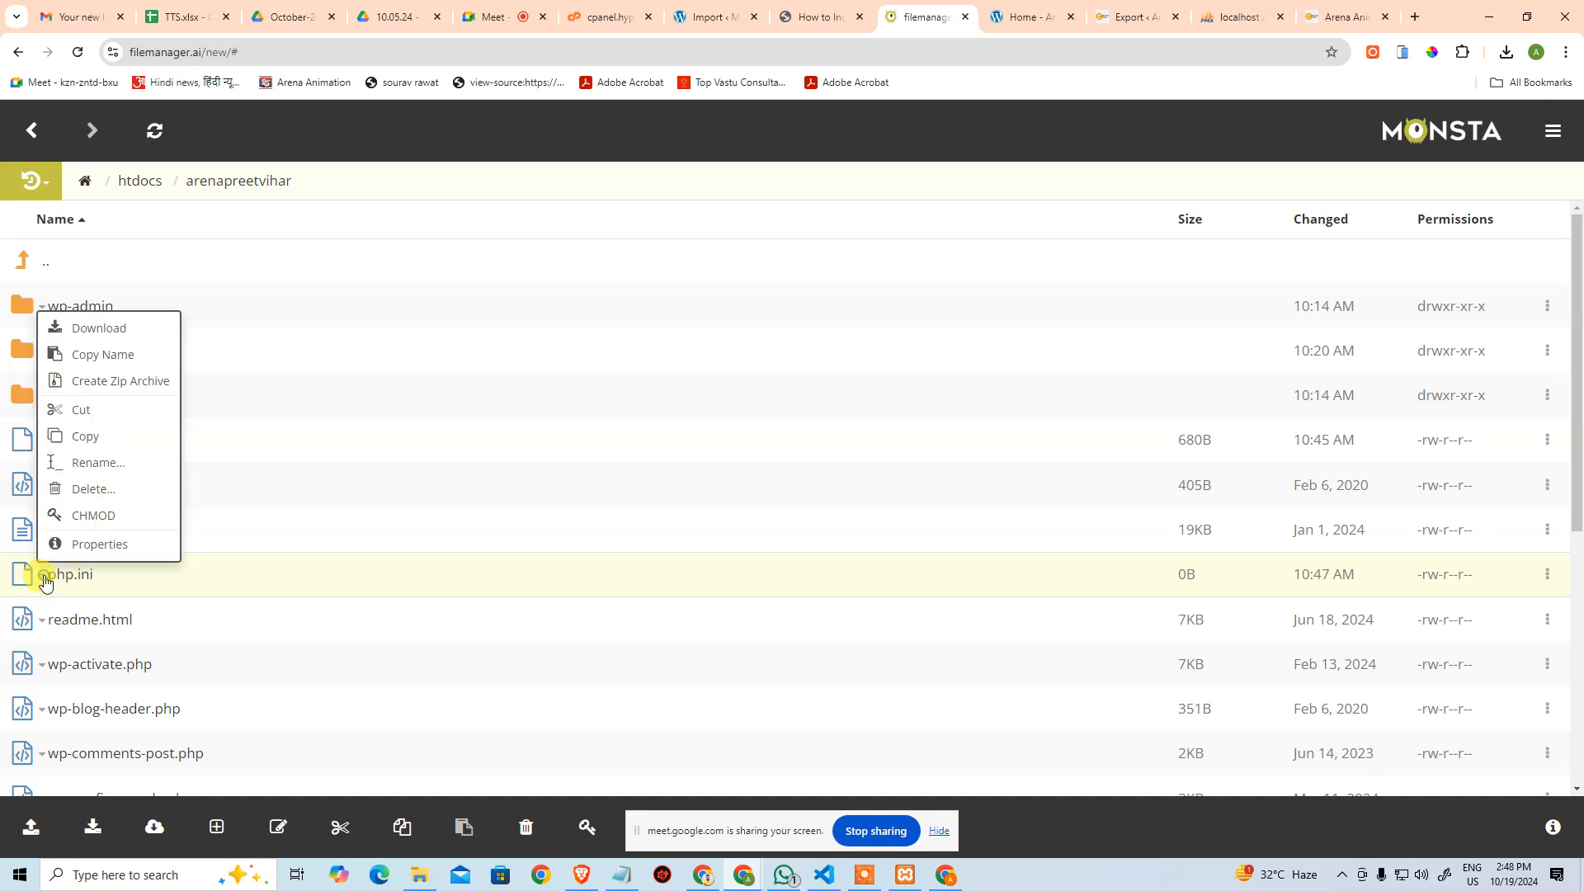
pyautogui.click(113, 491)
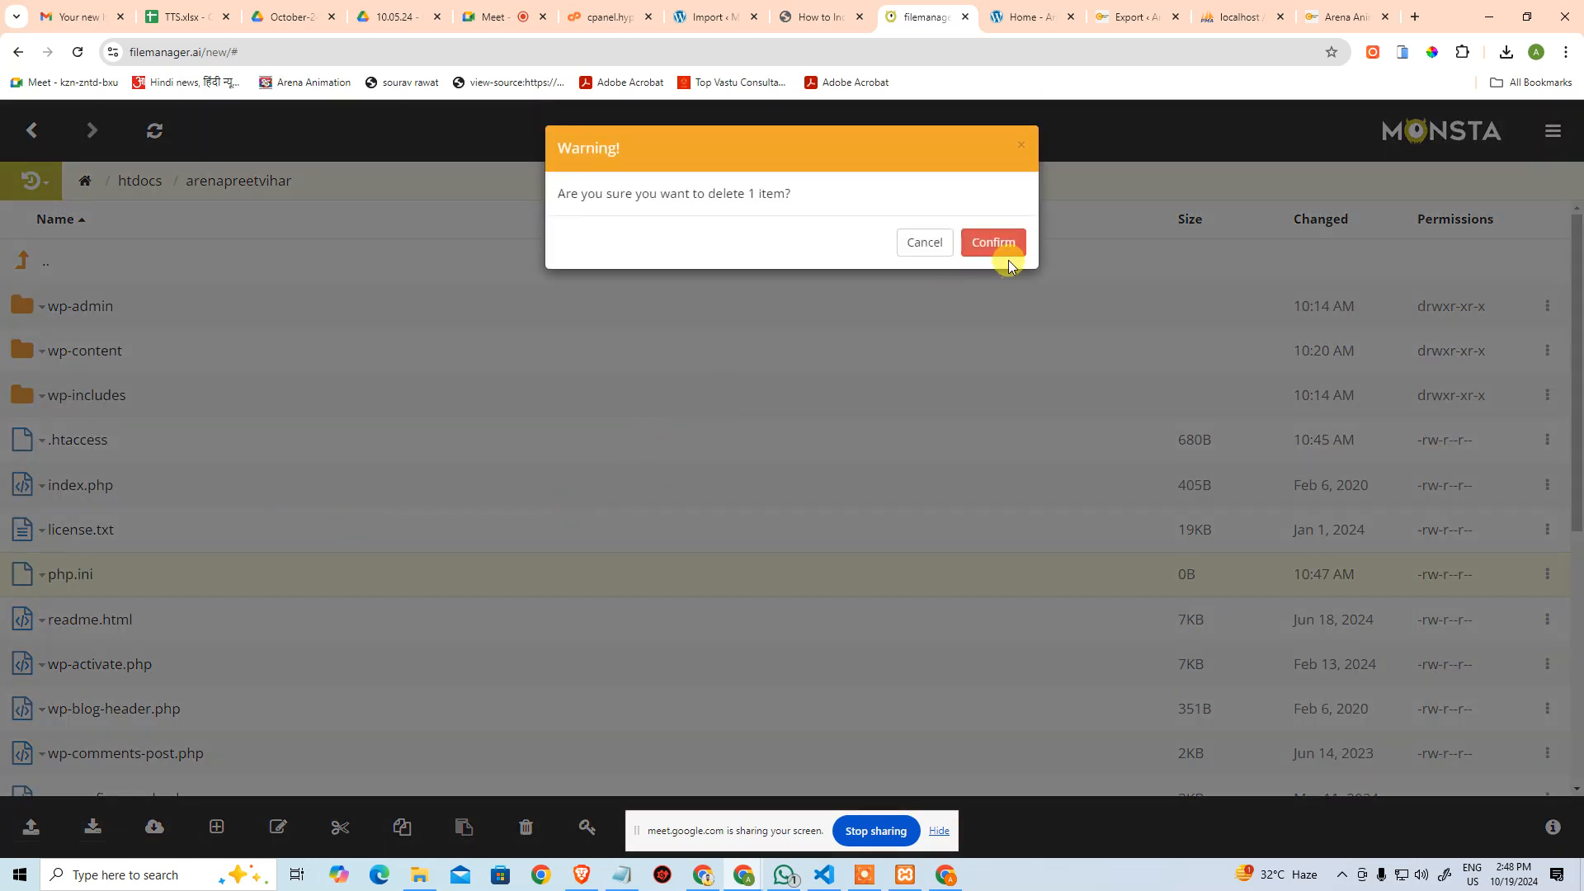
pyautogui.click(1004, 247)
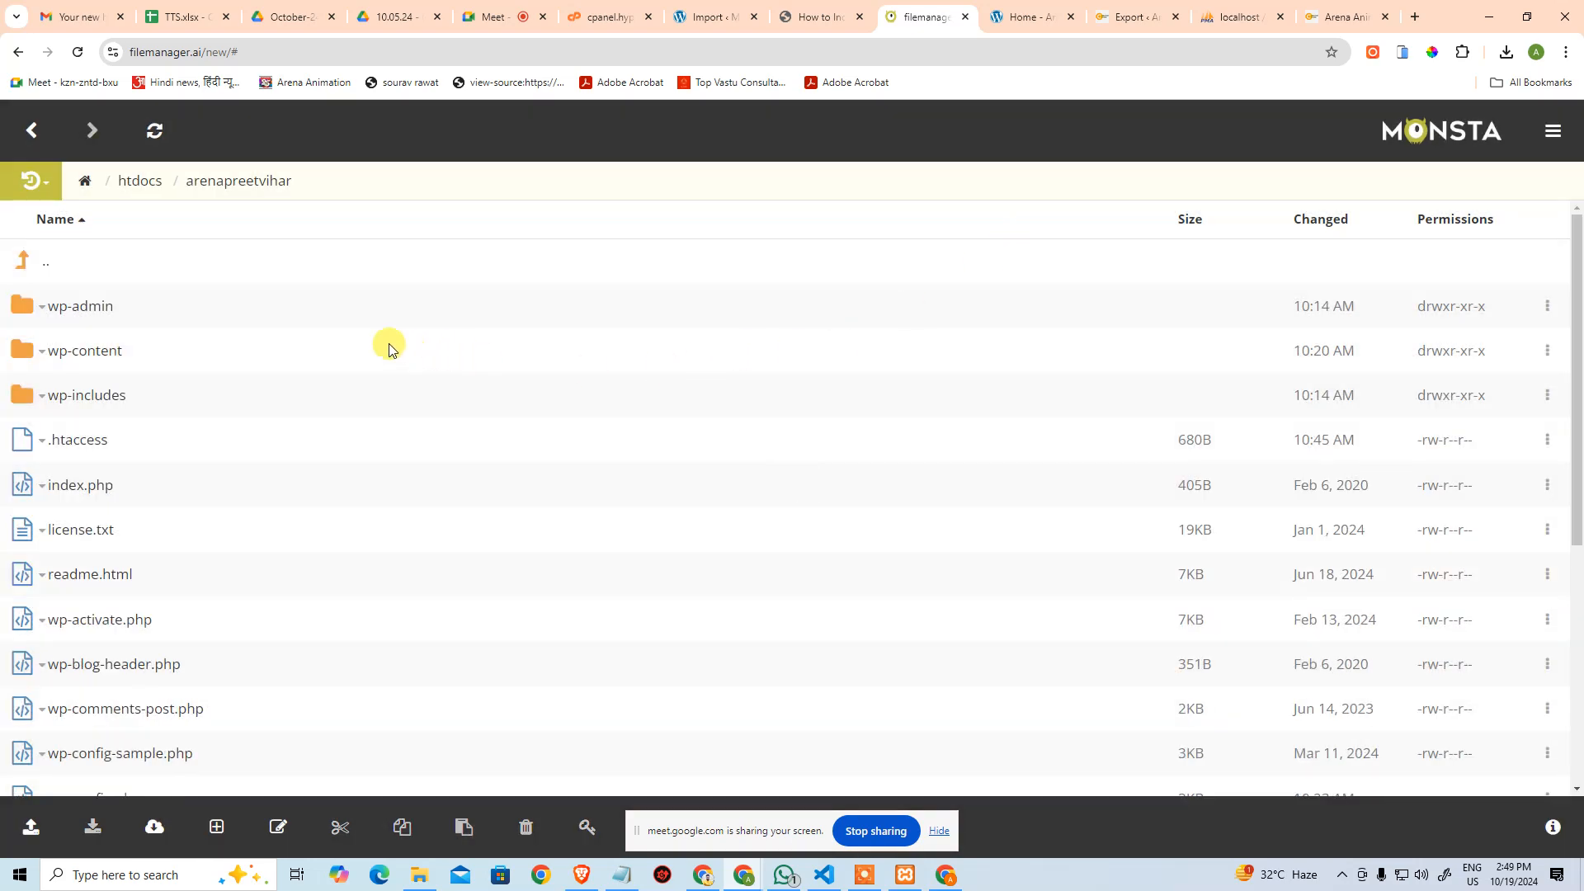
# Upload the 74KB local php.ini from D:\DM\php into arenapreetvihar
pyautogui.hotkey('alt', 'Tab')
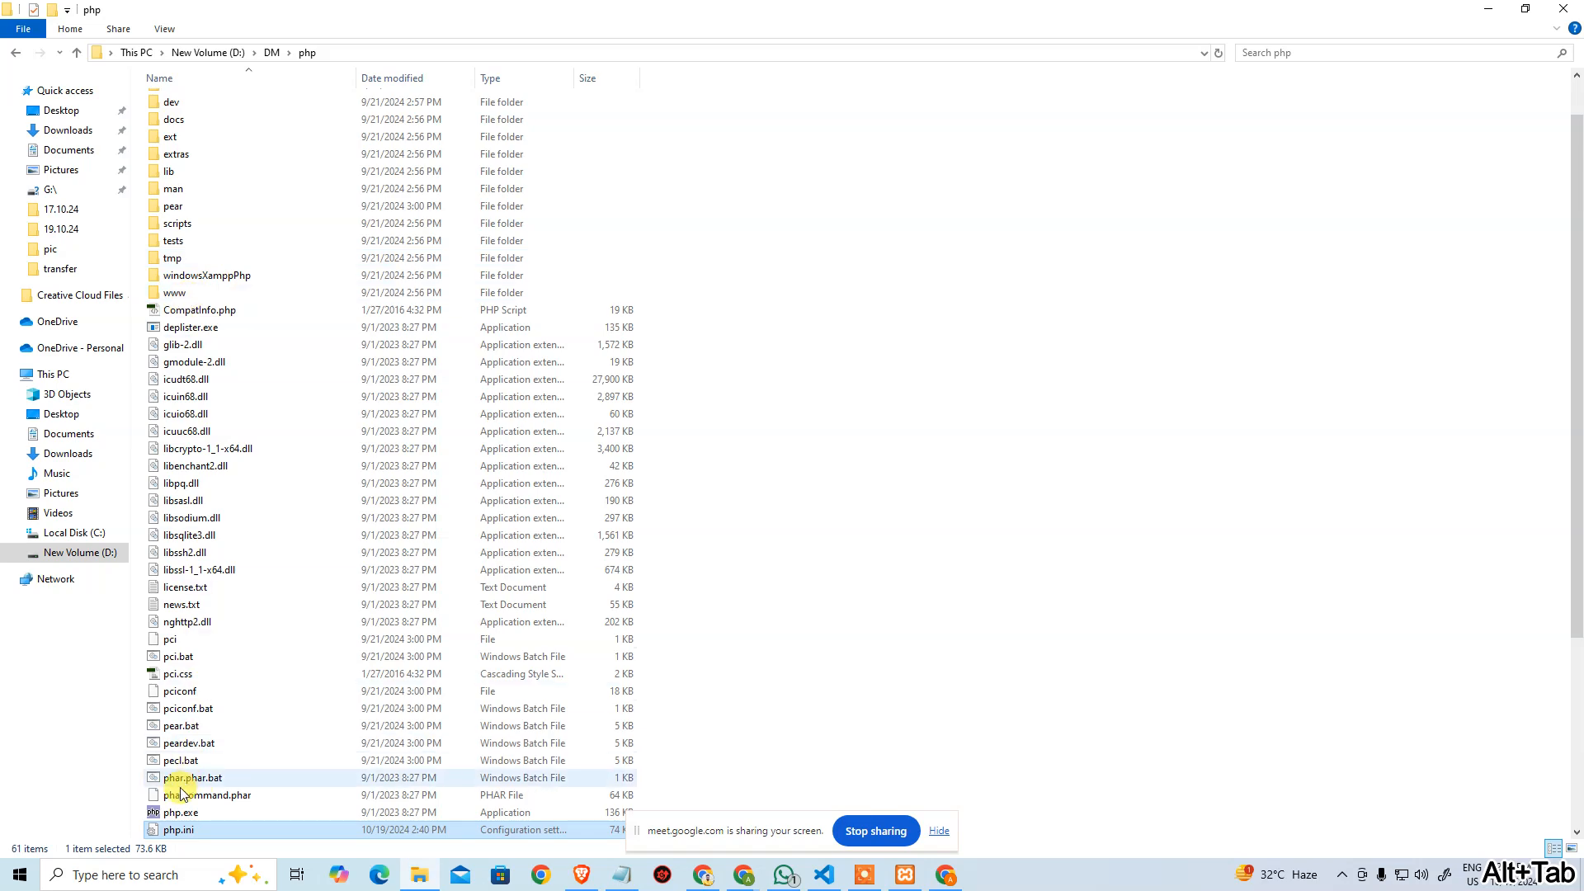
pyautogui.moveTo(169, 825); pyautogui.dragTo(225, 525)
pyautogui.hotkey('alt', 'Tab')
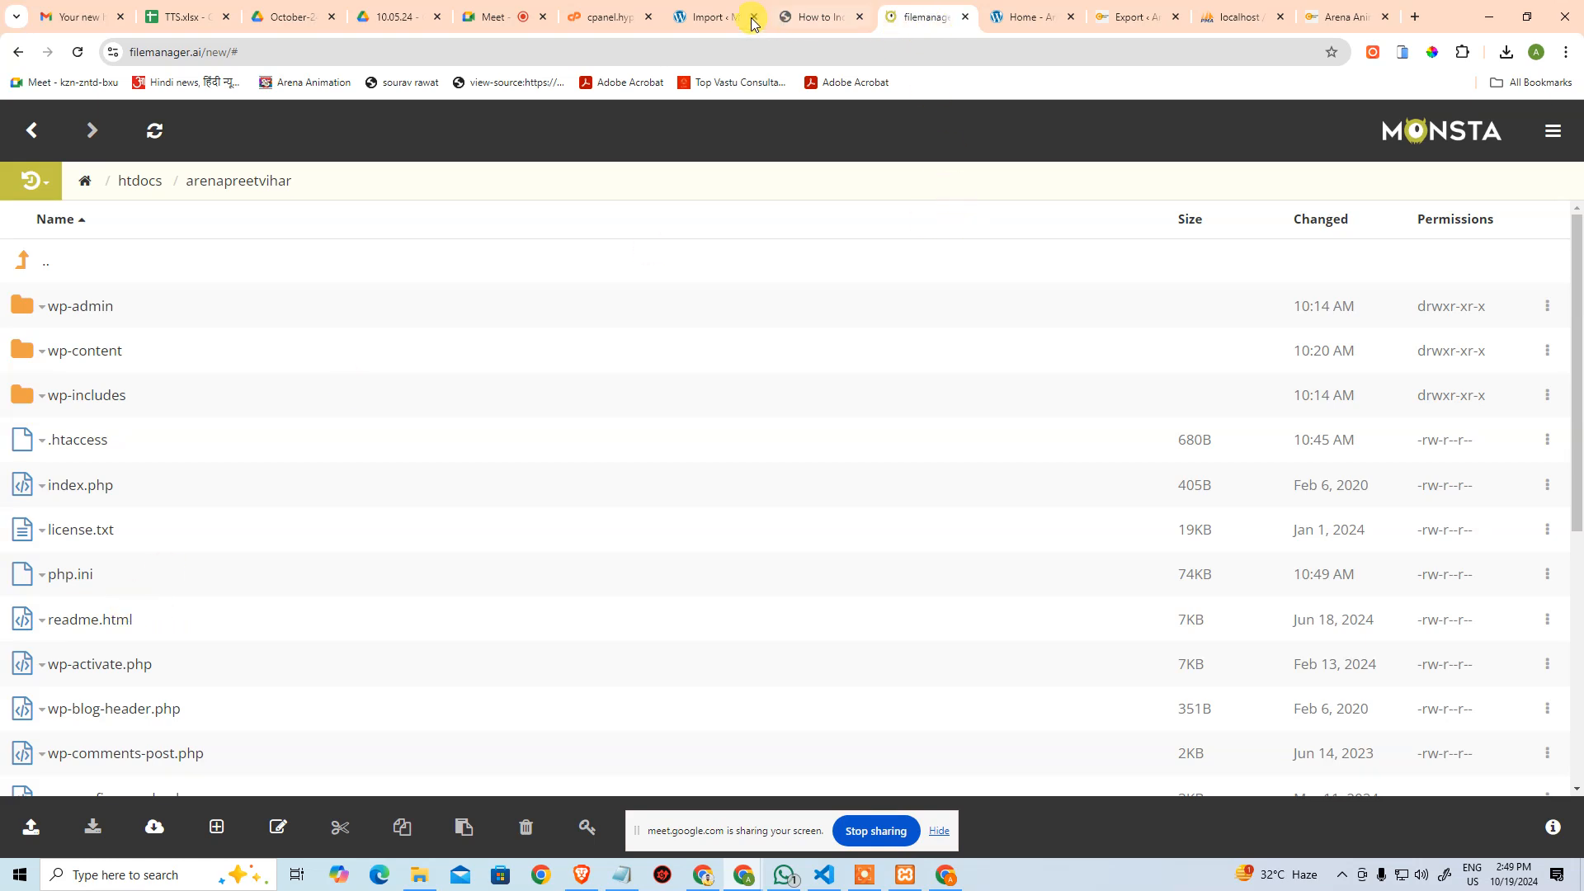
pyautogui.click(746, 22)
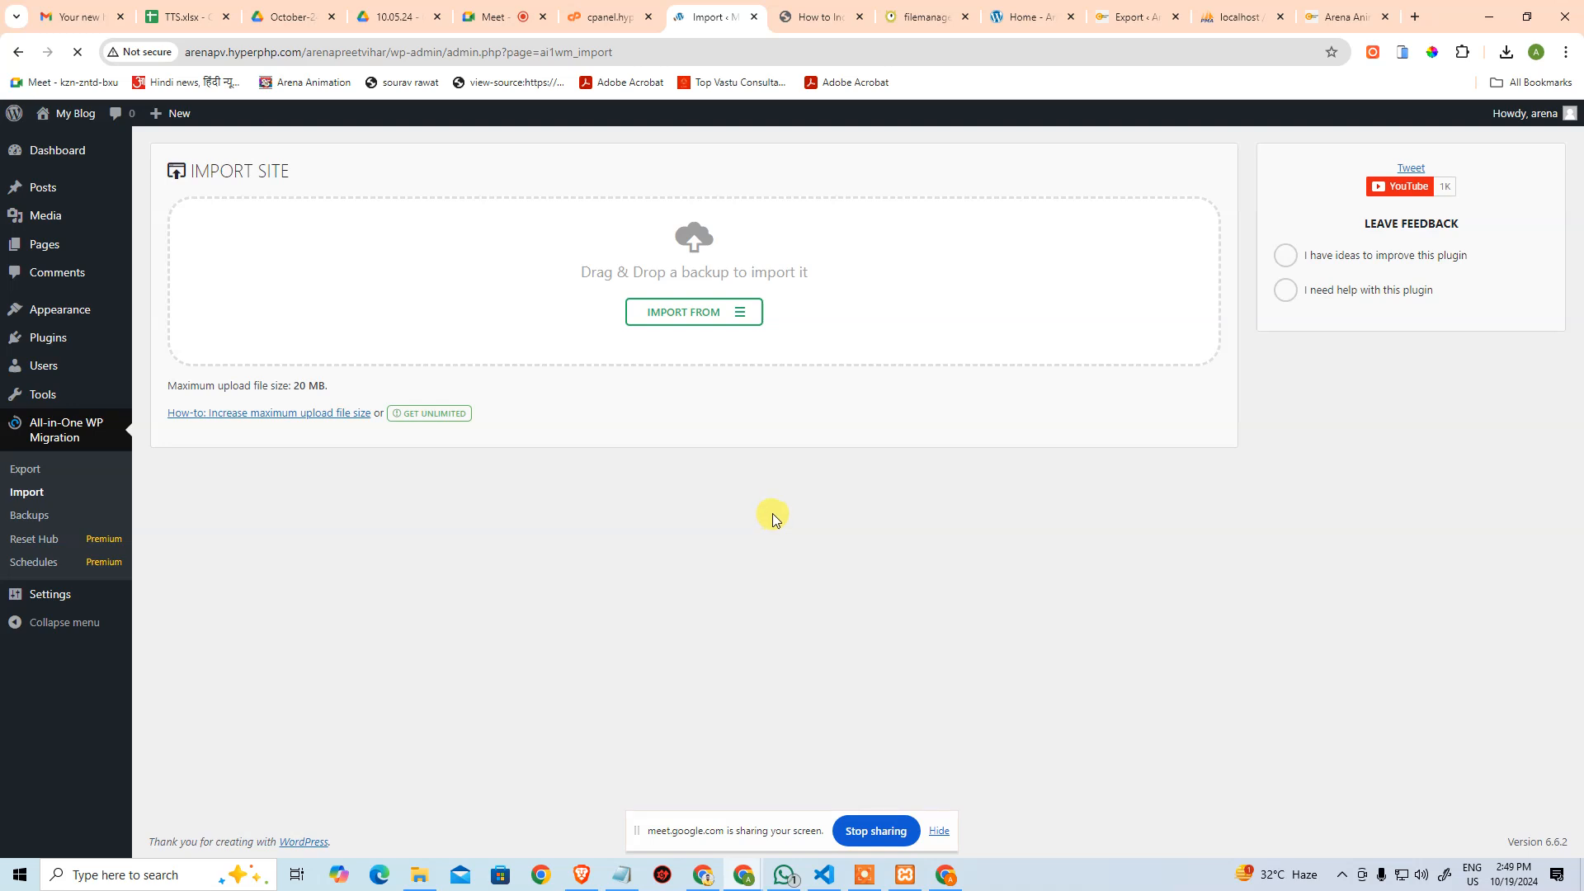
# Refresh the All-in-One WP Migration Import page; its maximum upload size still reads 20 MB
pyautogui.press('F5')
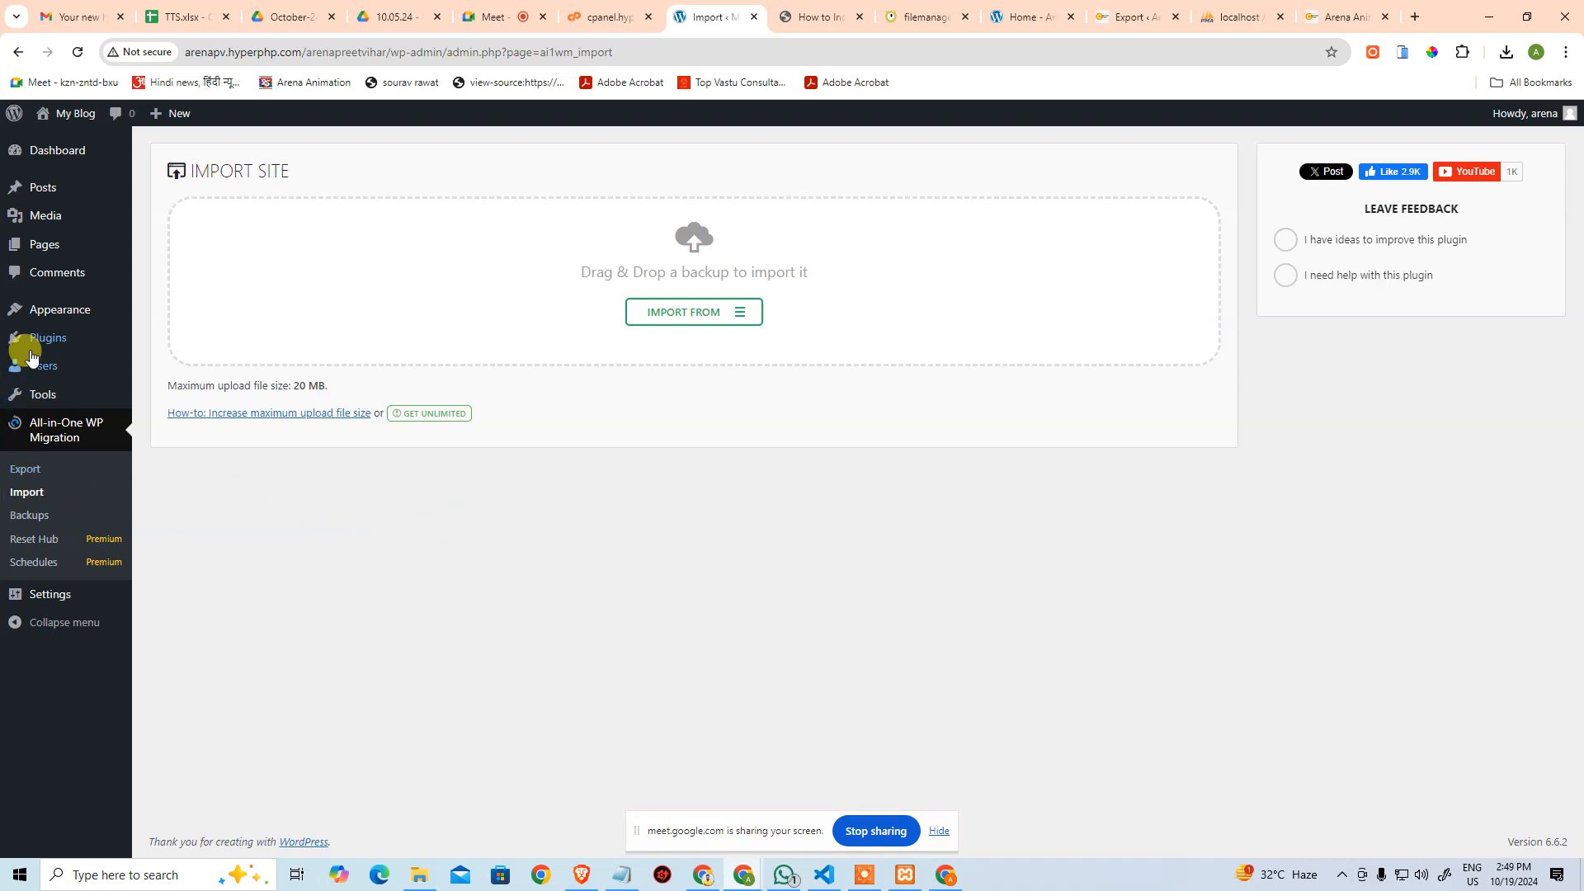
pyautogui.moveTo(78, 311)
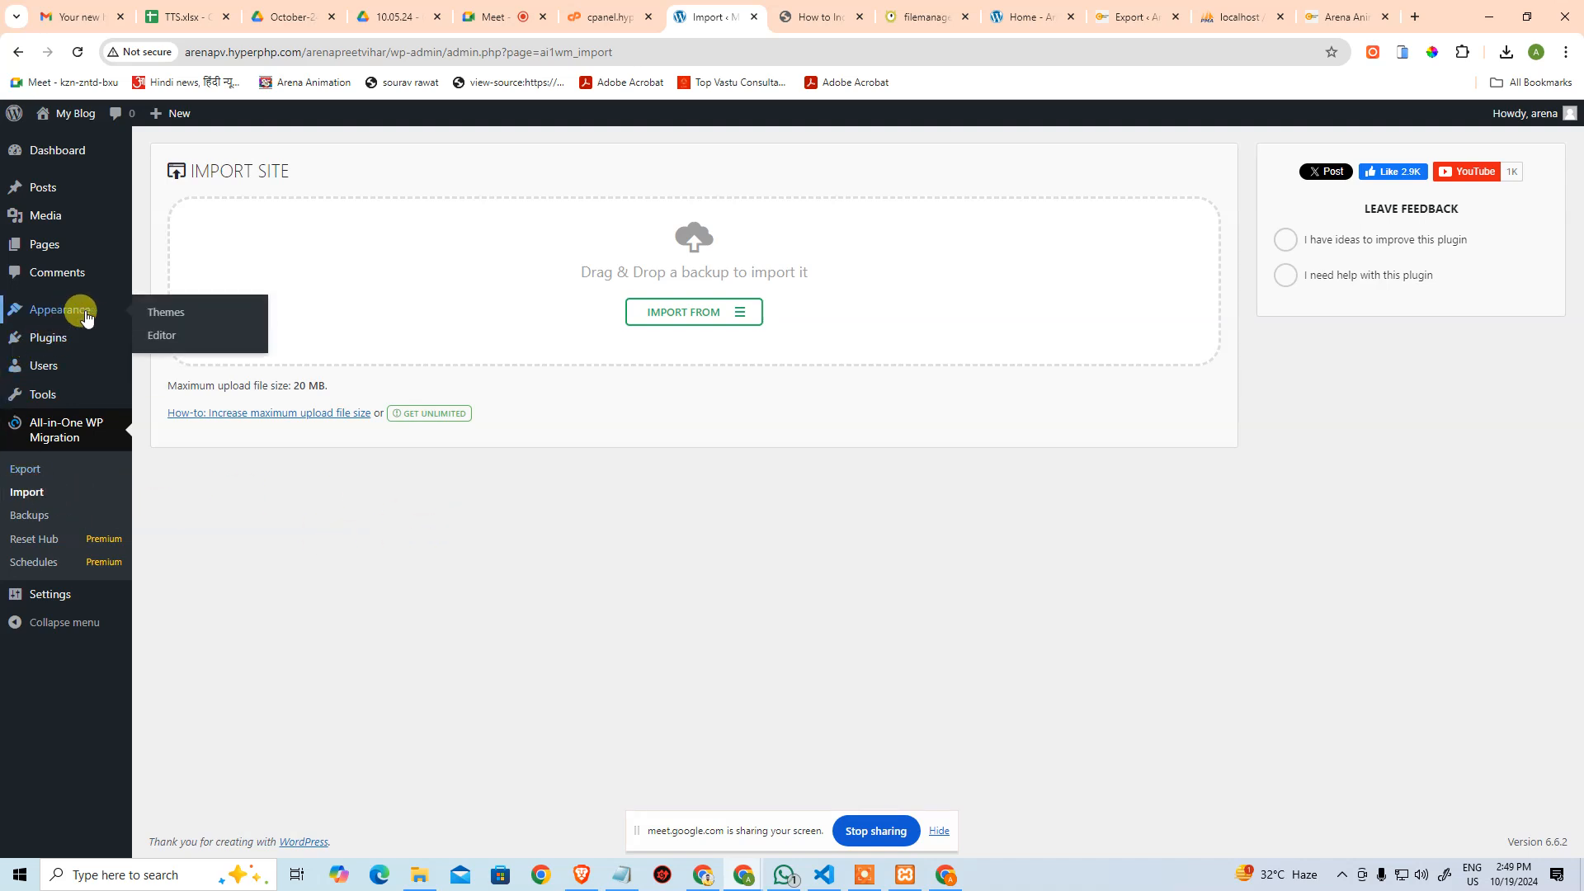
pyautogui.click(162, 338)
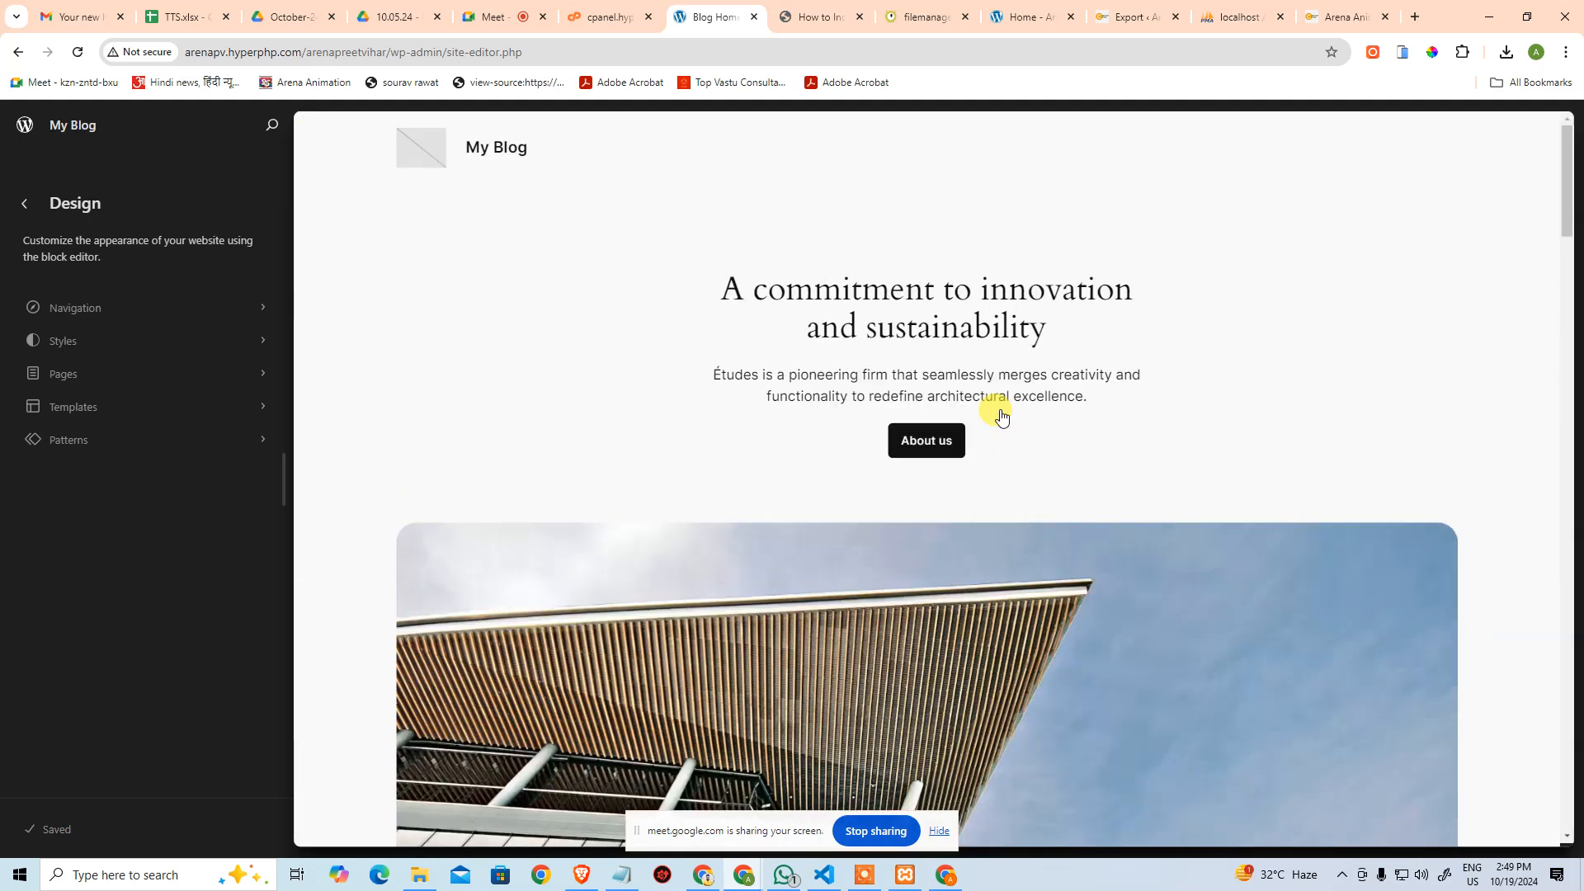
pyautogui.scroll(-20, 1001, 416)
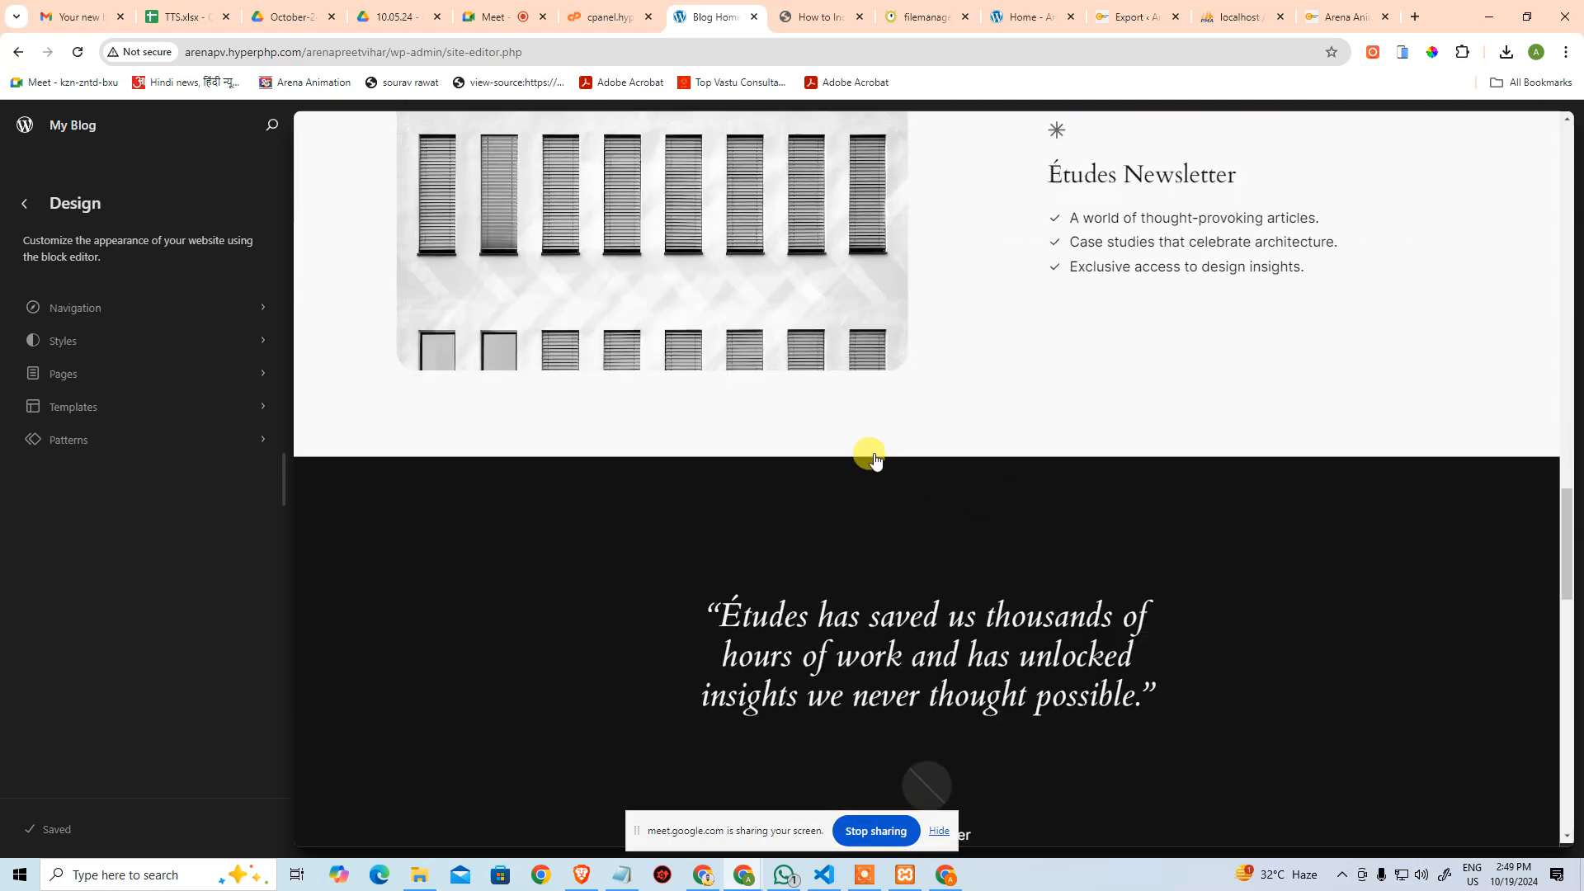
pyautogui.scroll(12, 876, 461)
pyautogui.click(16, 52)
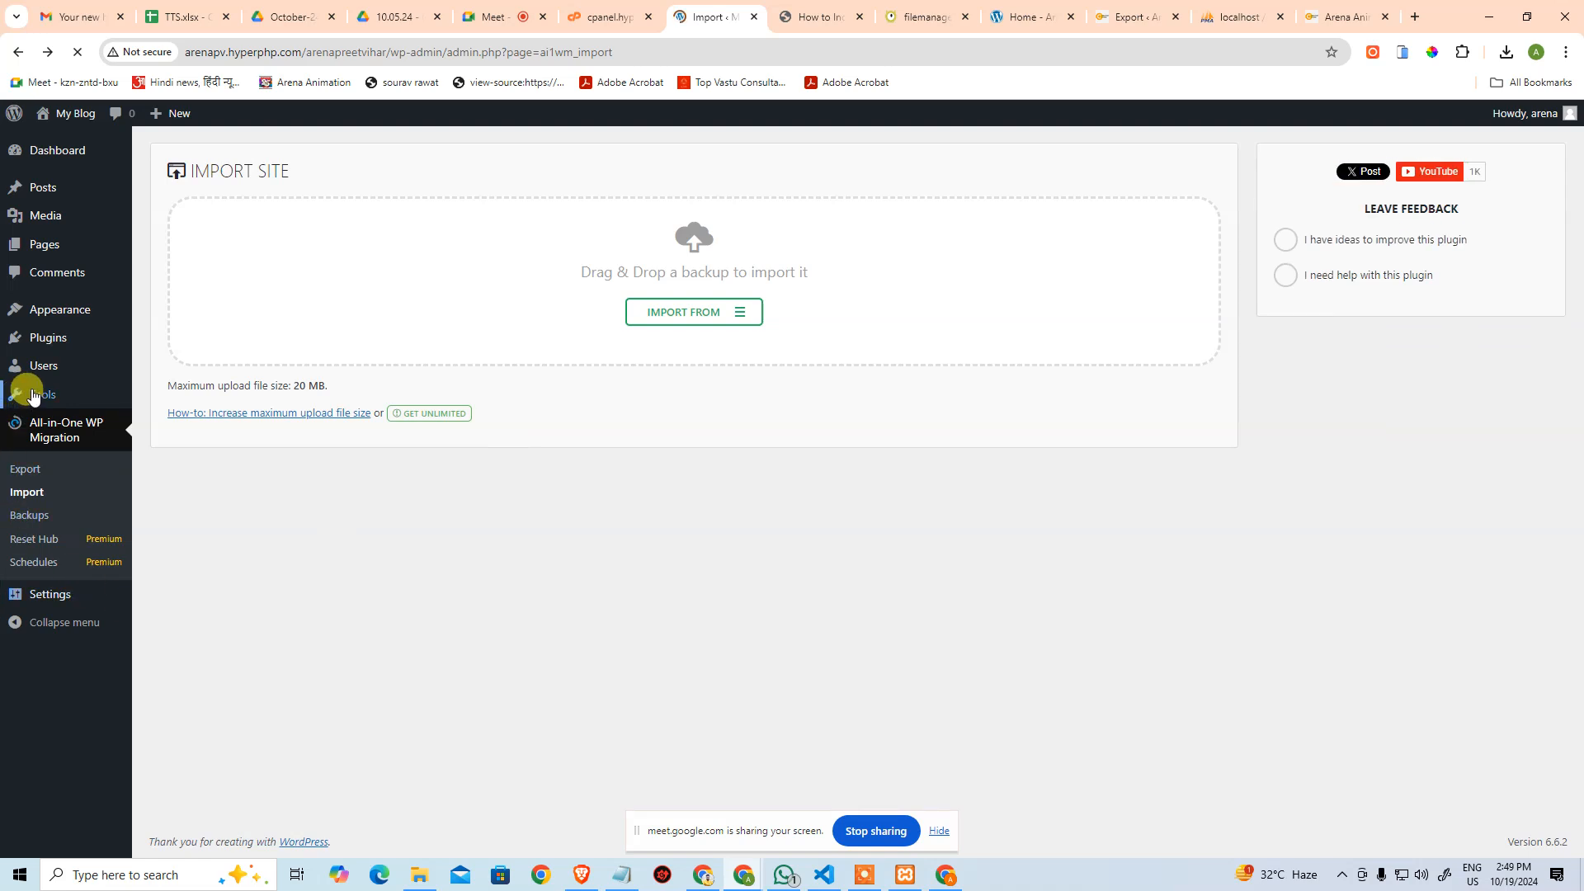
pyautogui.moveTo(94, 396)
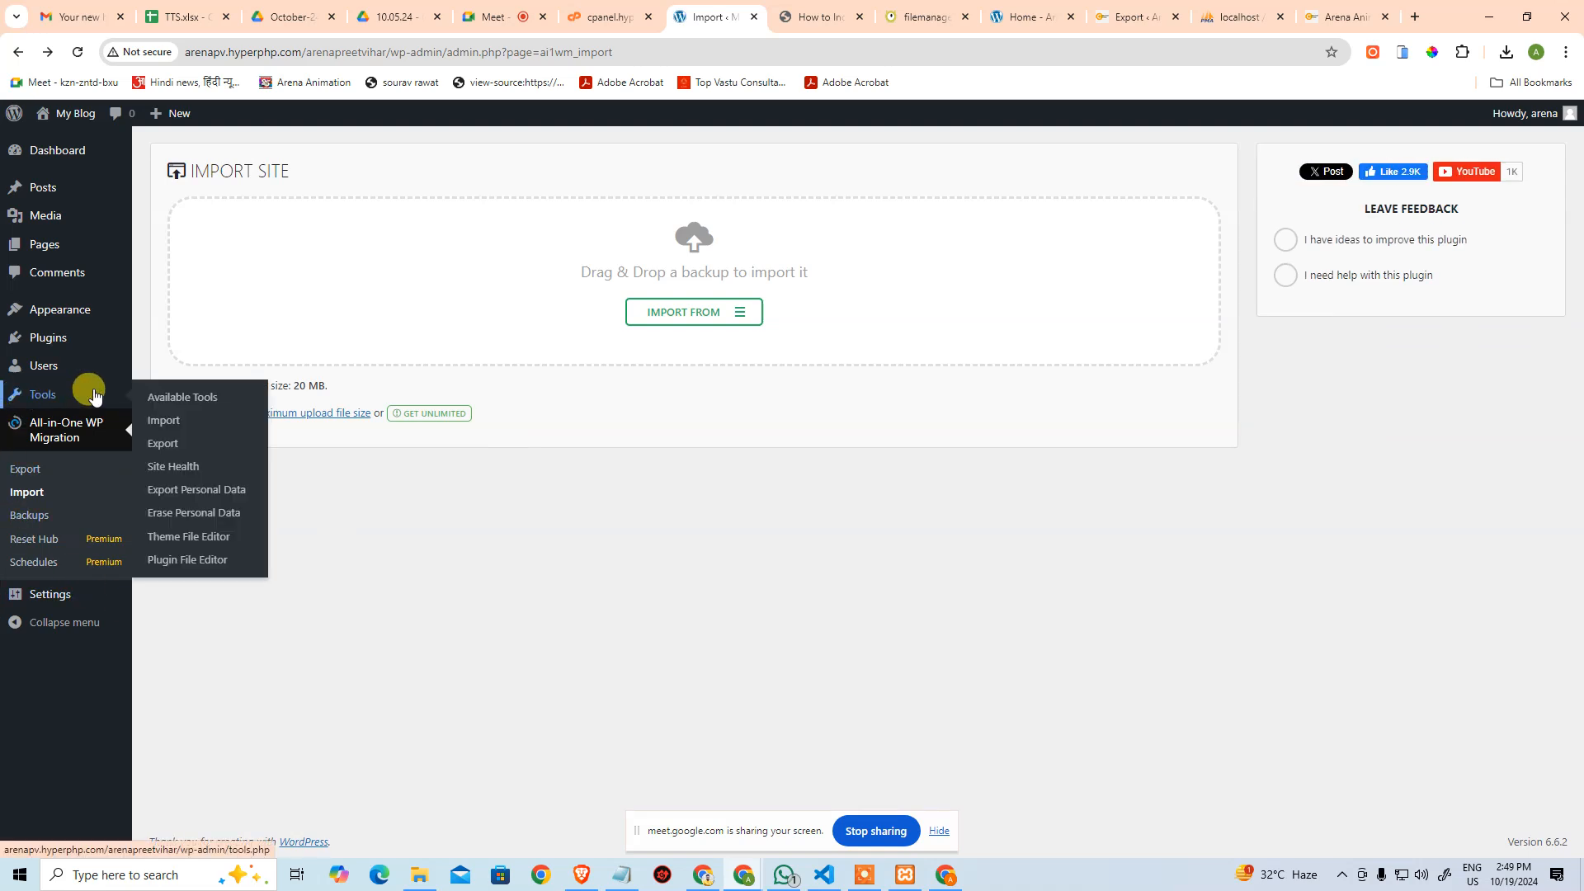
# Glance at the site pages list, then open Theme Functions (functions.php) past the editing warning
pyautogui.moveTo(71, 311)
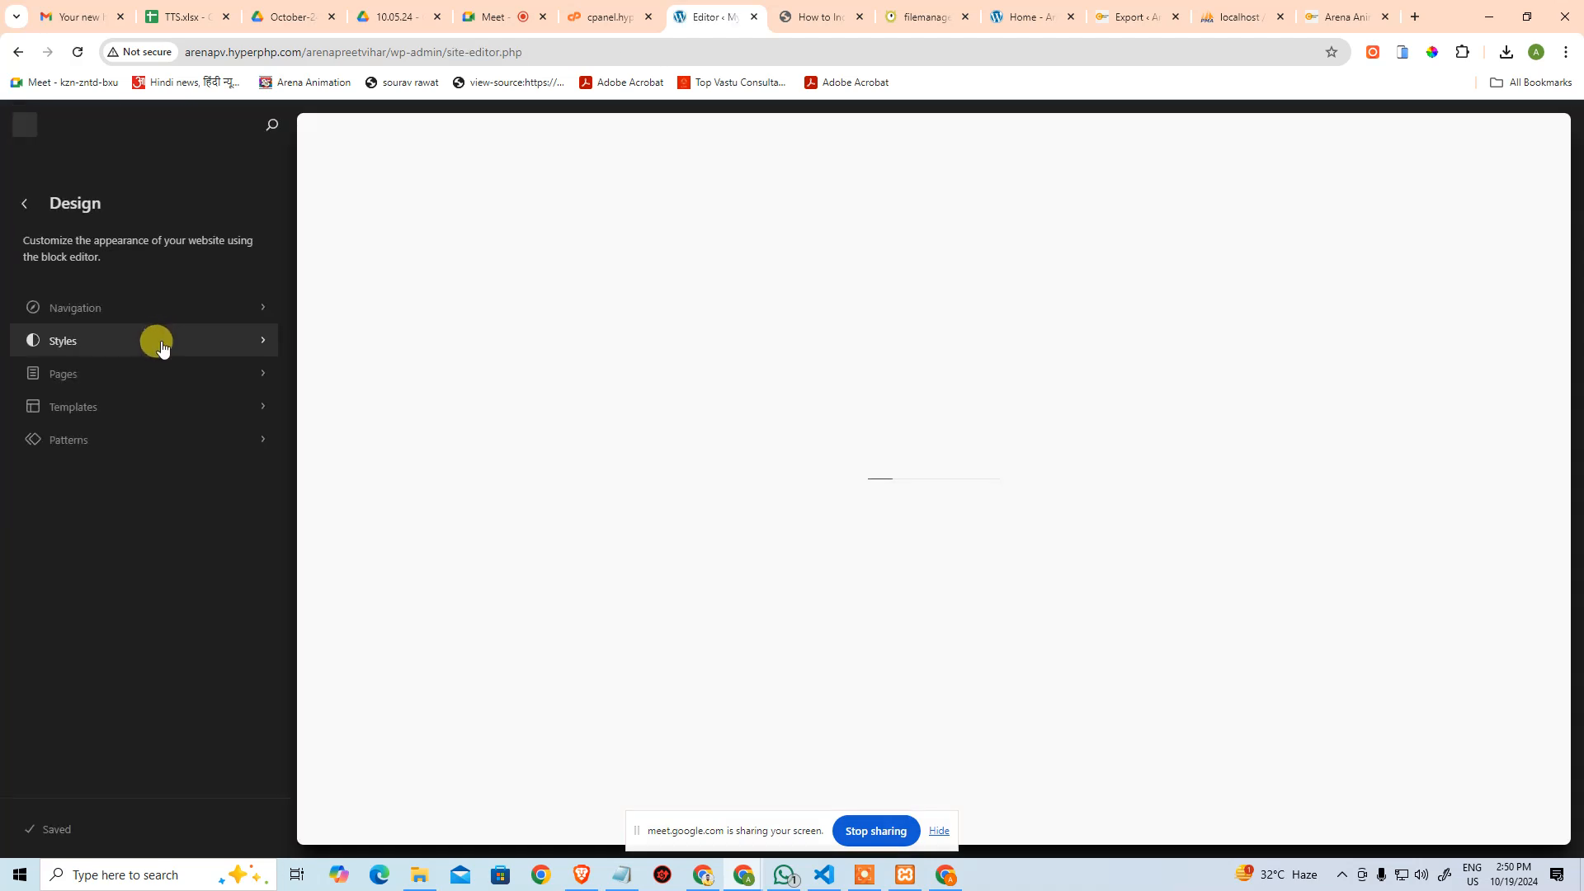
pyautogui.click(154, 379)
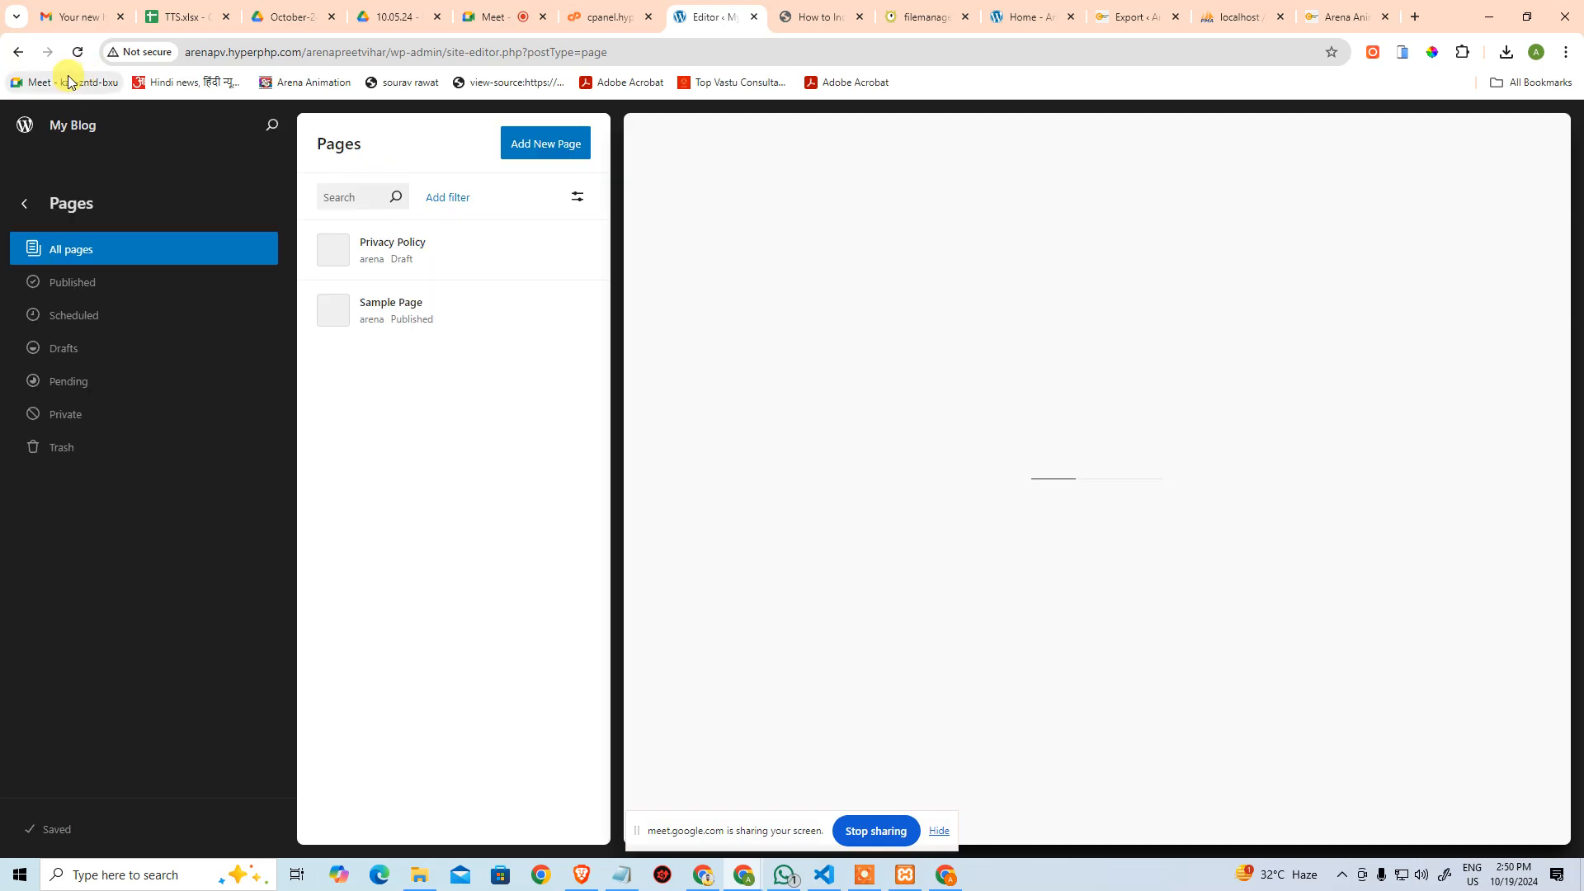
pyautogui.click(17, 53)
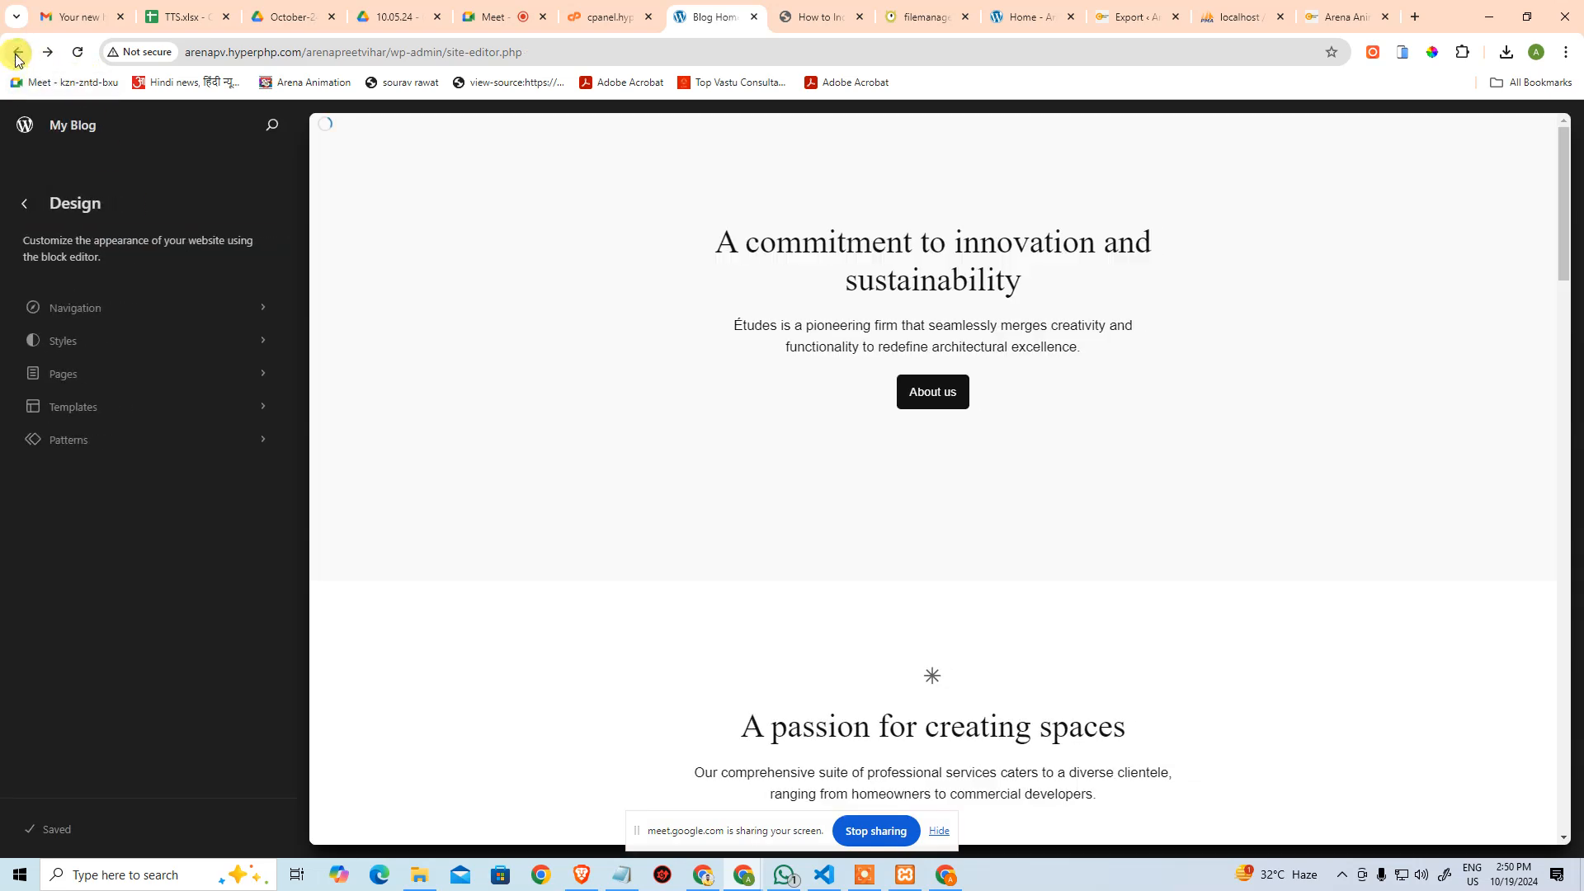
pyautogui.click(15, 56)
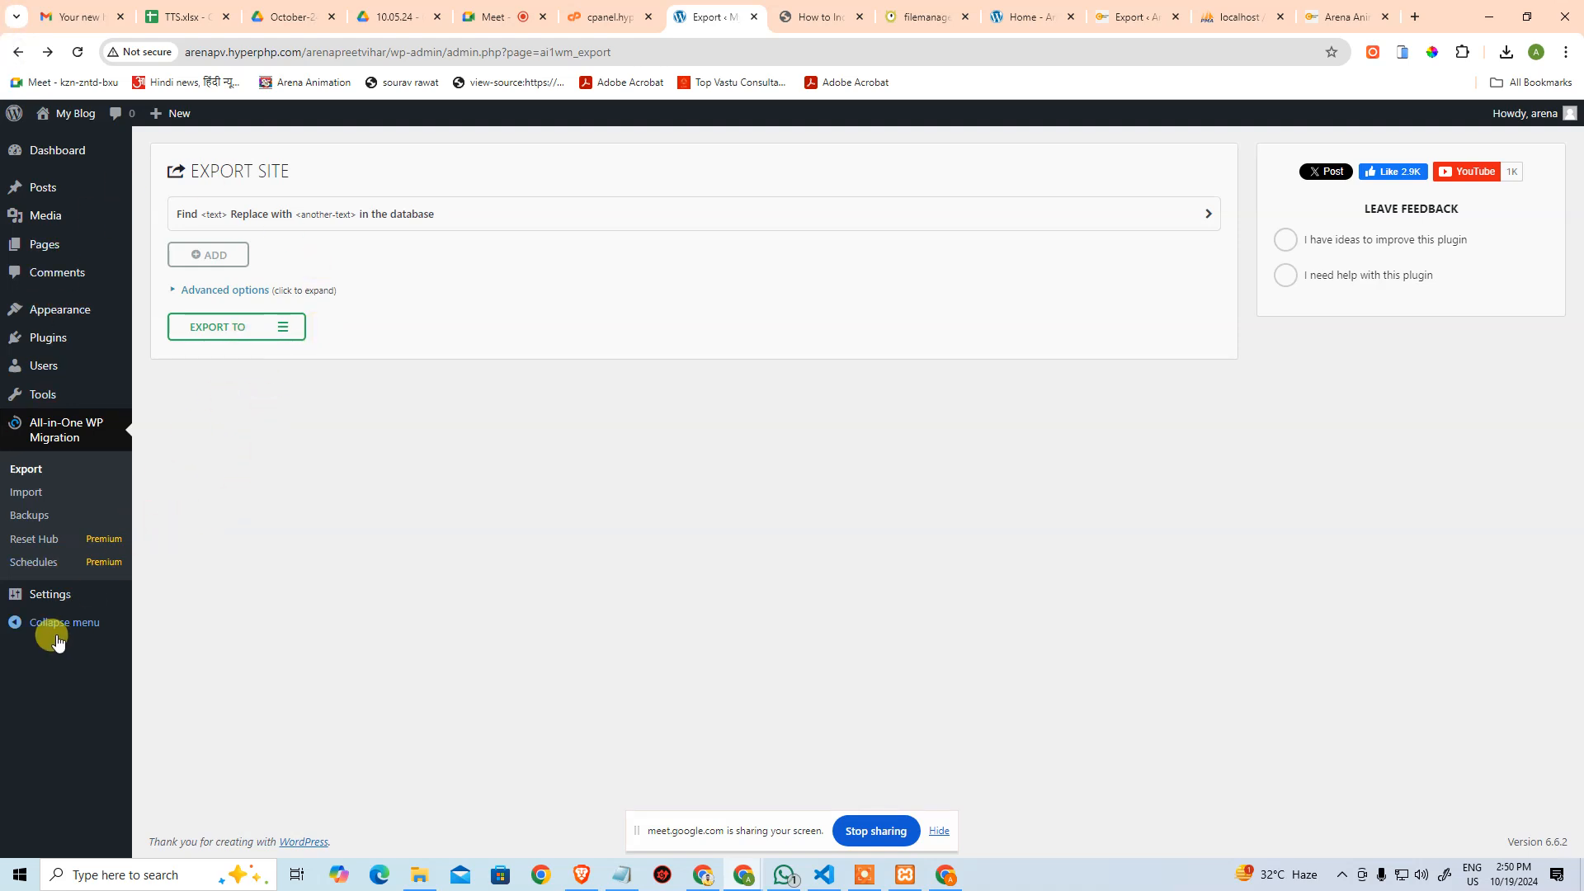
pyautogui.moveTo(48, 594)
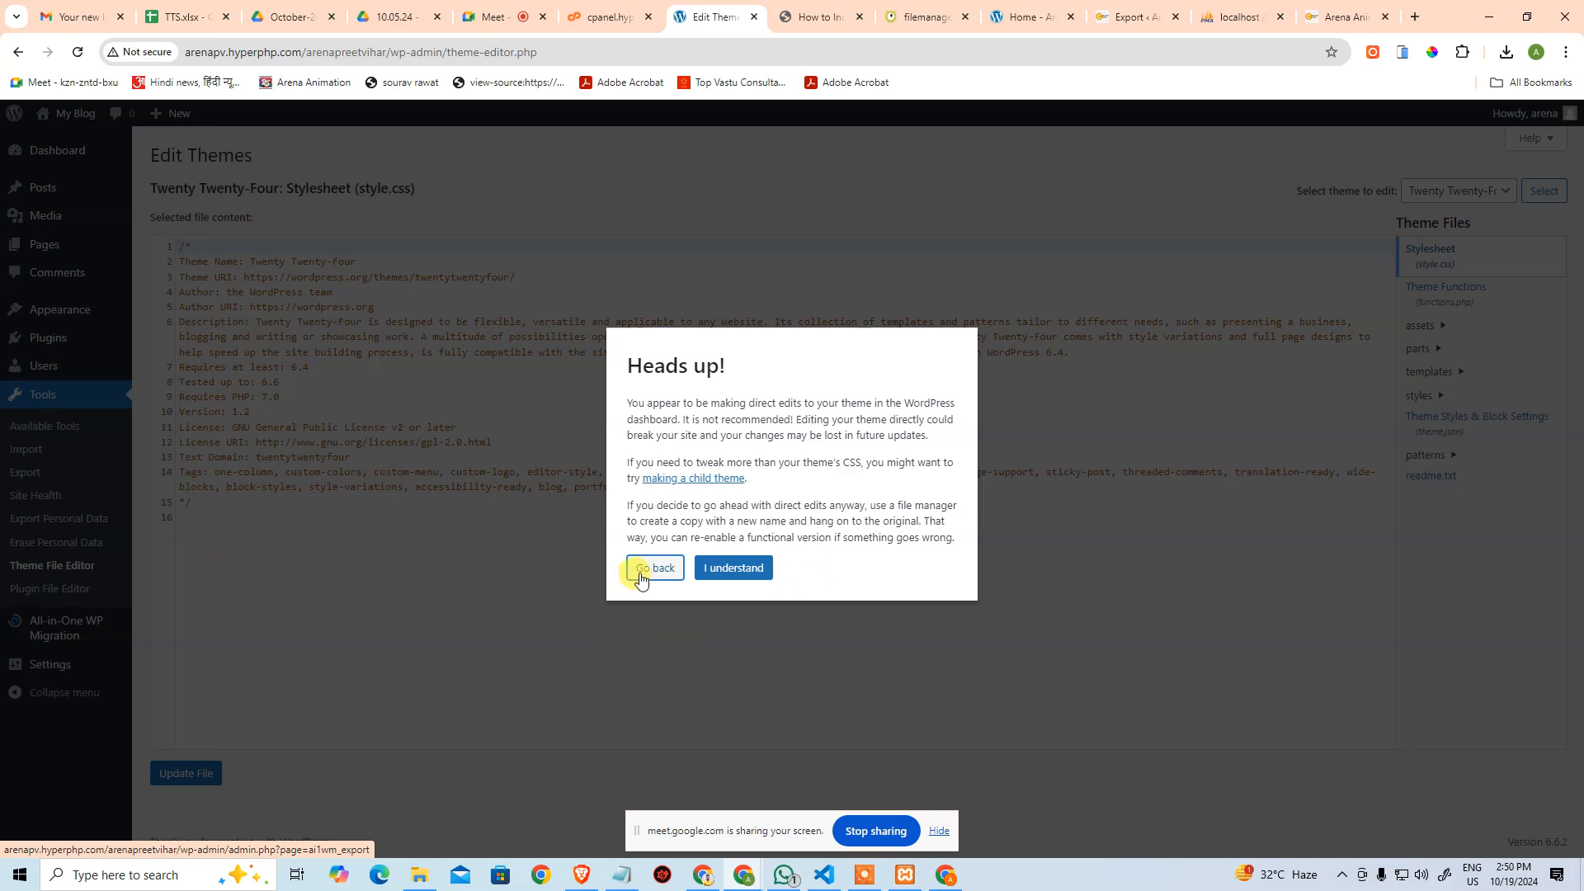
pyautogui.click(730, 567)
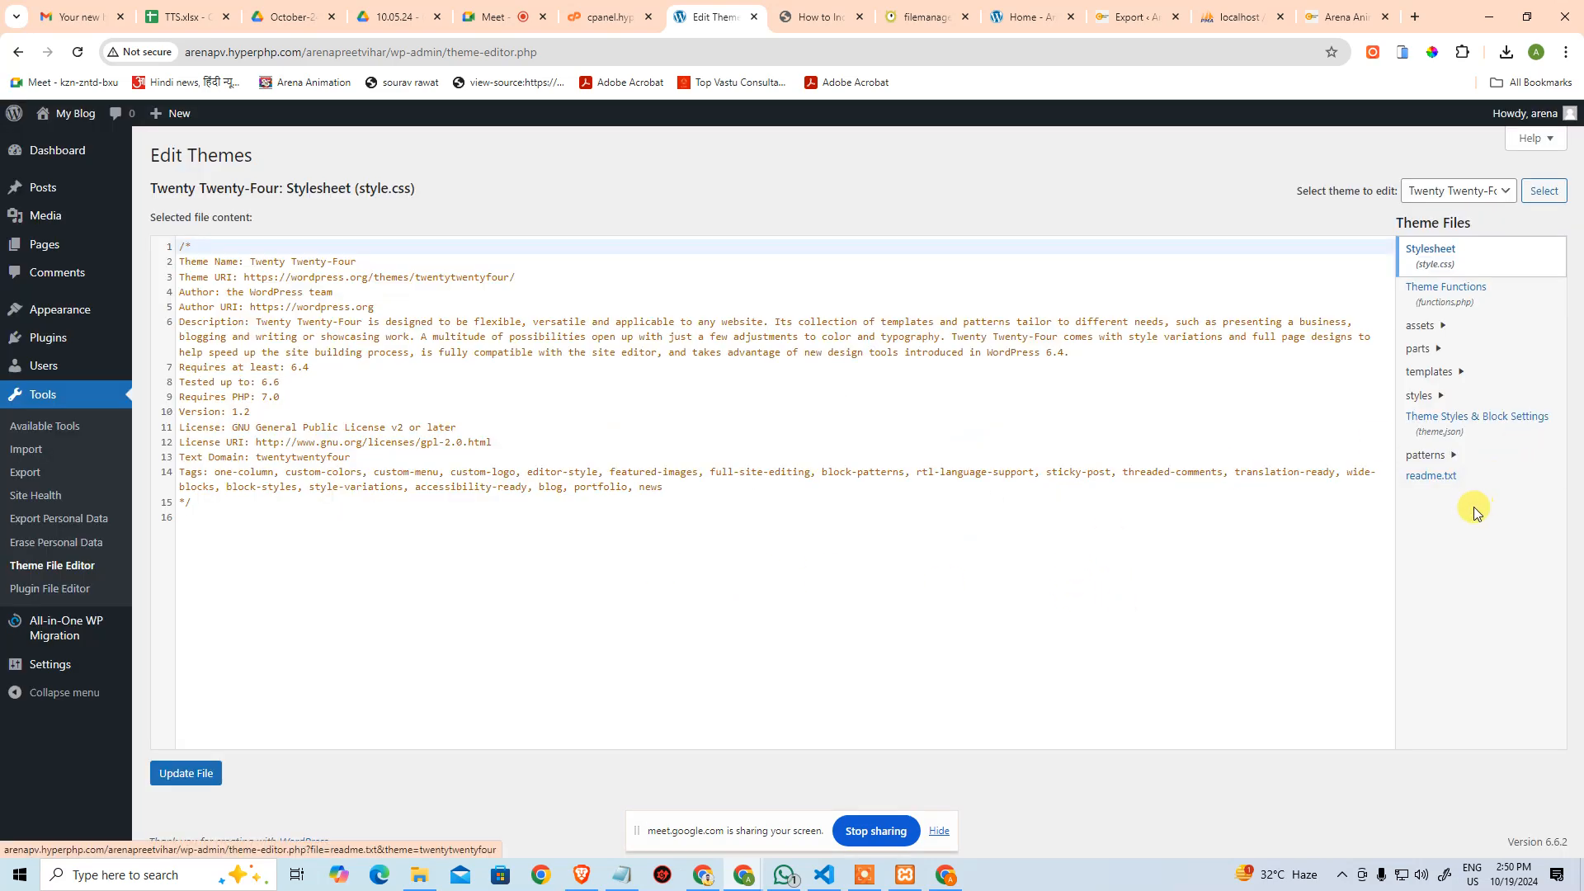
pyautogui.rightClick(1471, 303)
pyautogui.click(1513, 291)
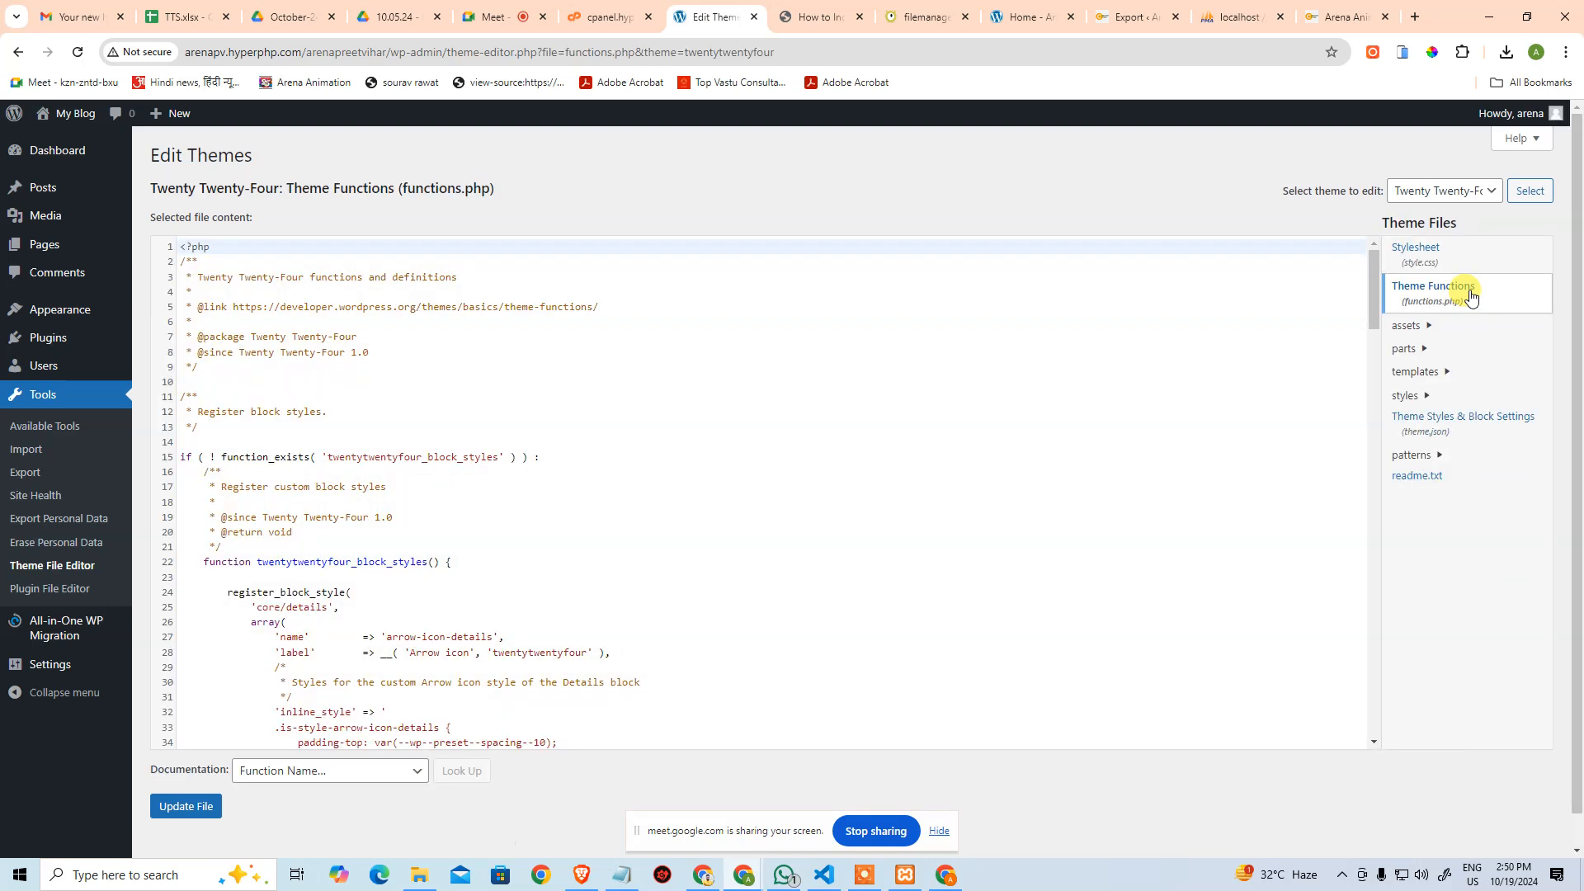
# Scroll through the functions.php code down to its end
pyautogui.click(957, 471)
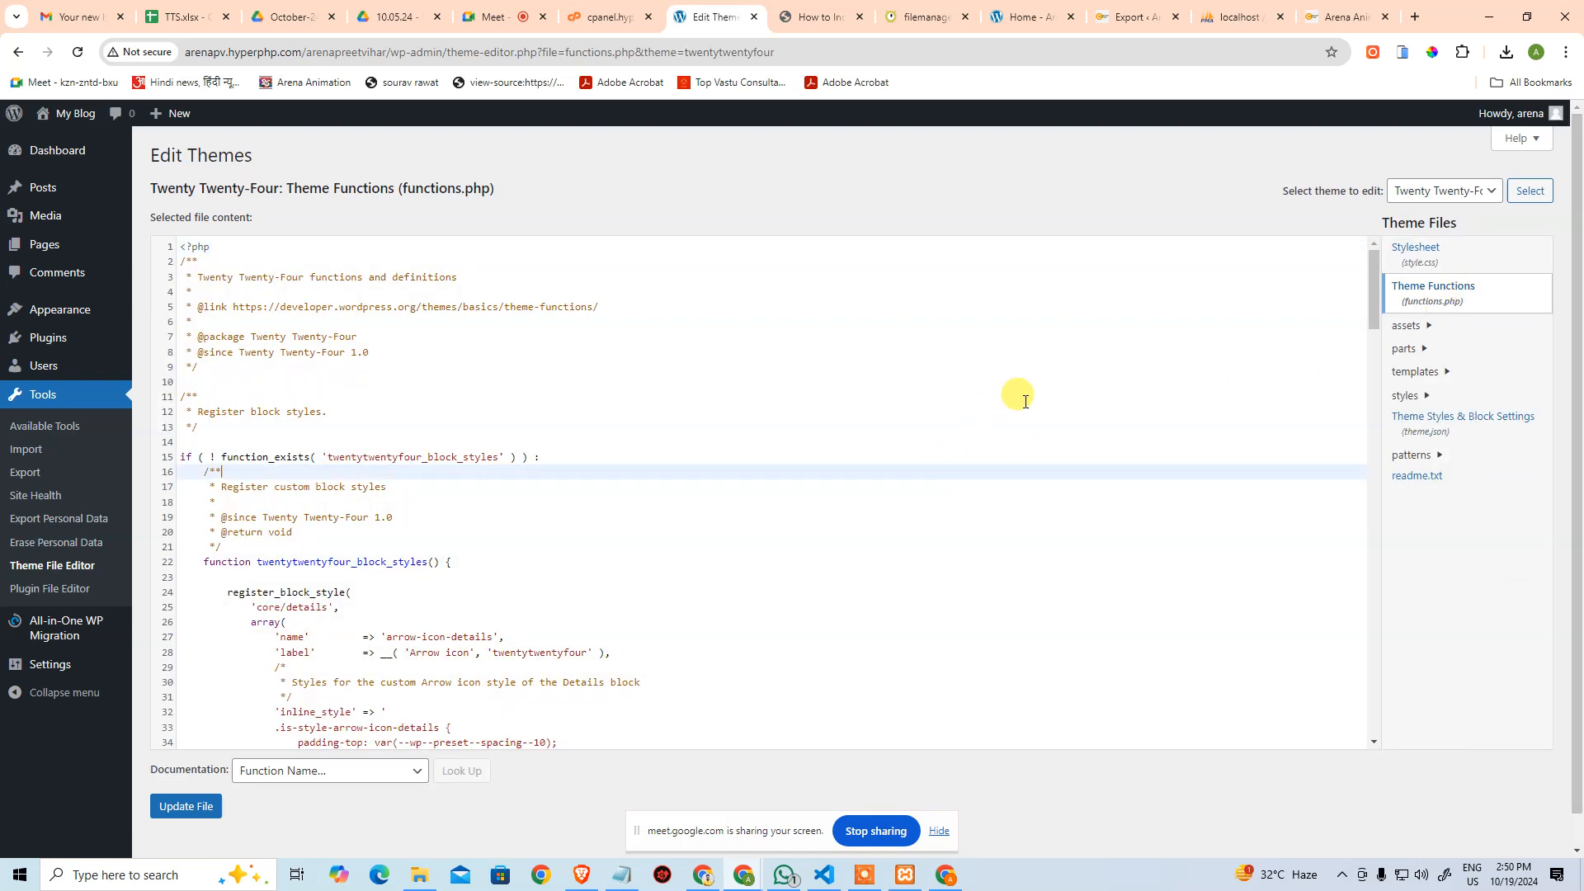
pyautogui.scroll(-12, 974, 404)
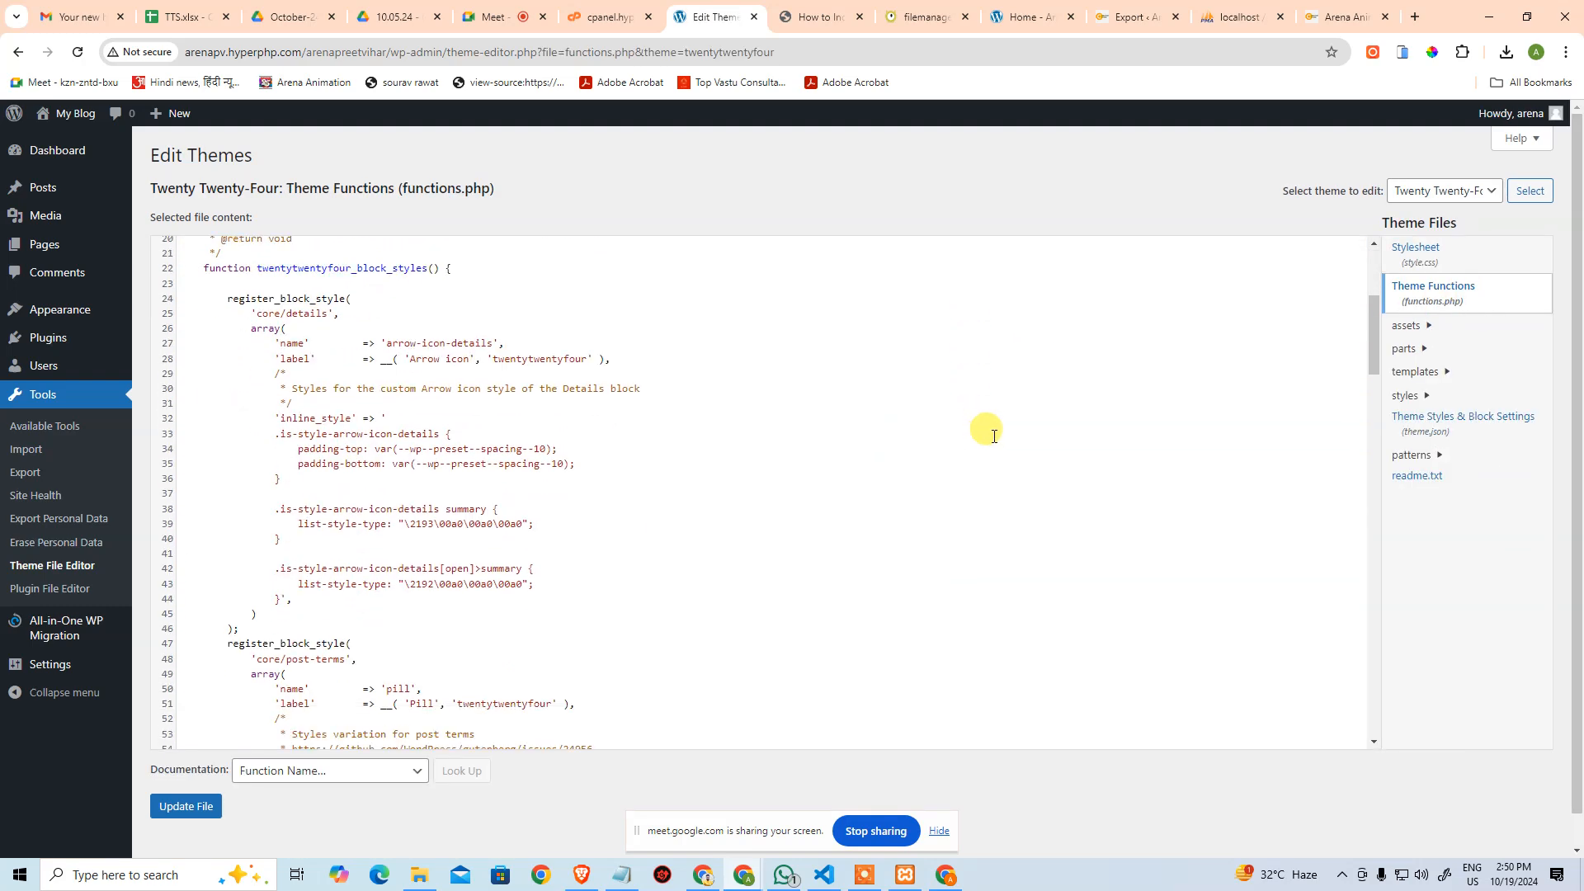
pyautogui.scroll(-6, 1017, 439)
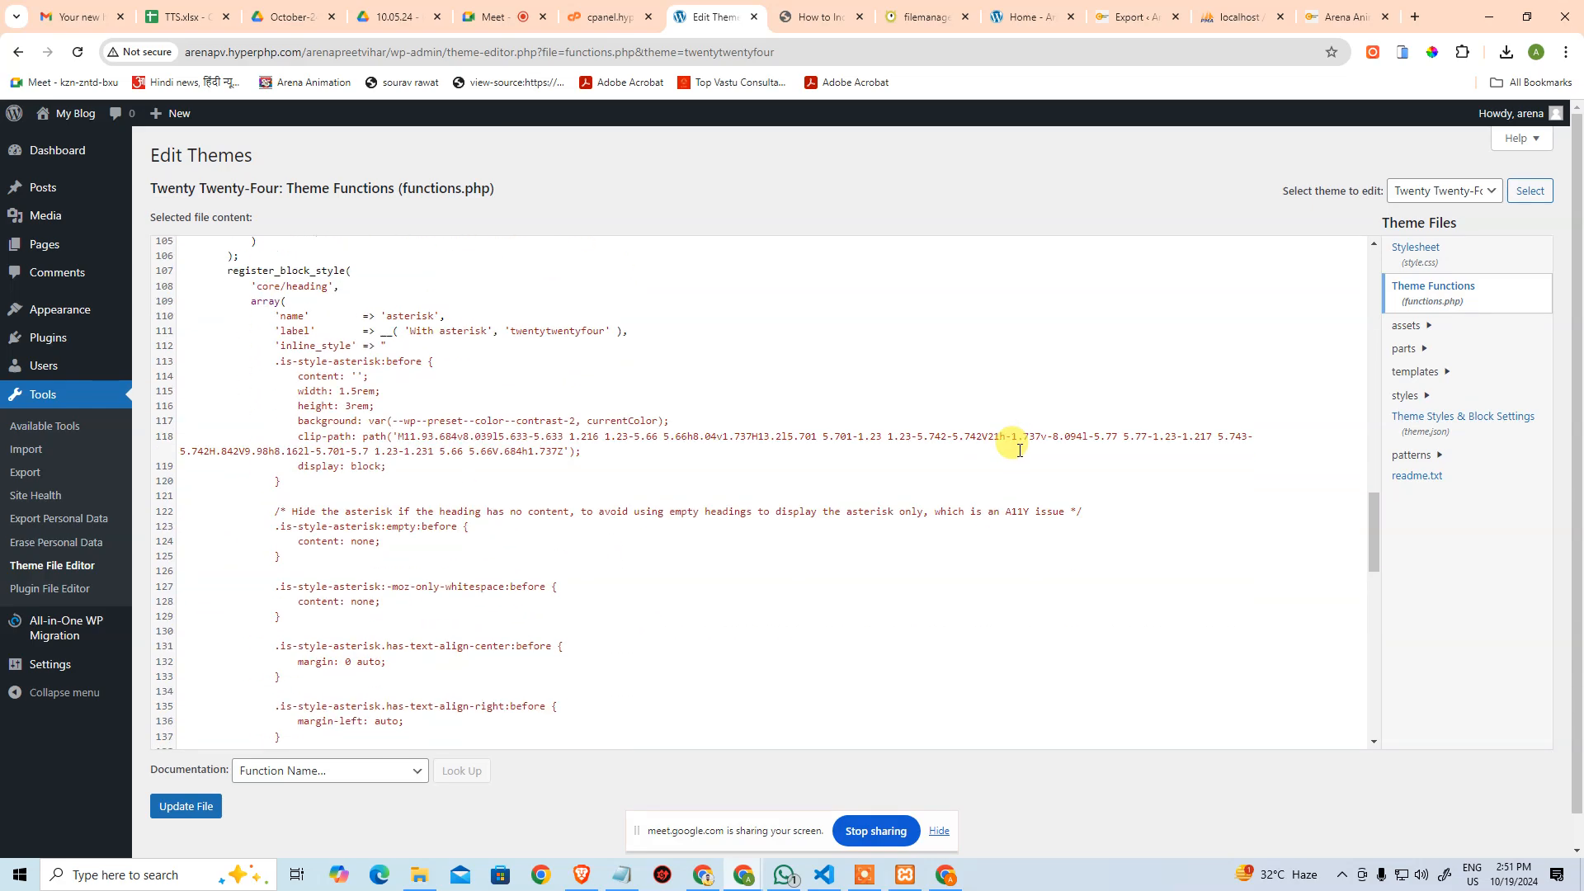
pyautogui.scroll(-13, 1019, 448)
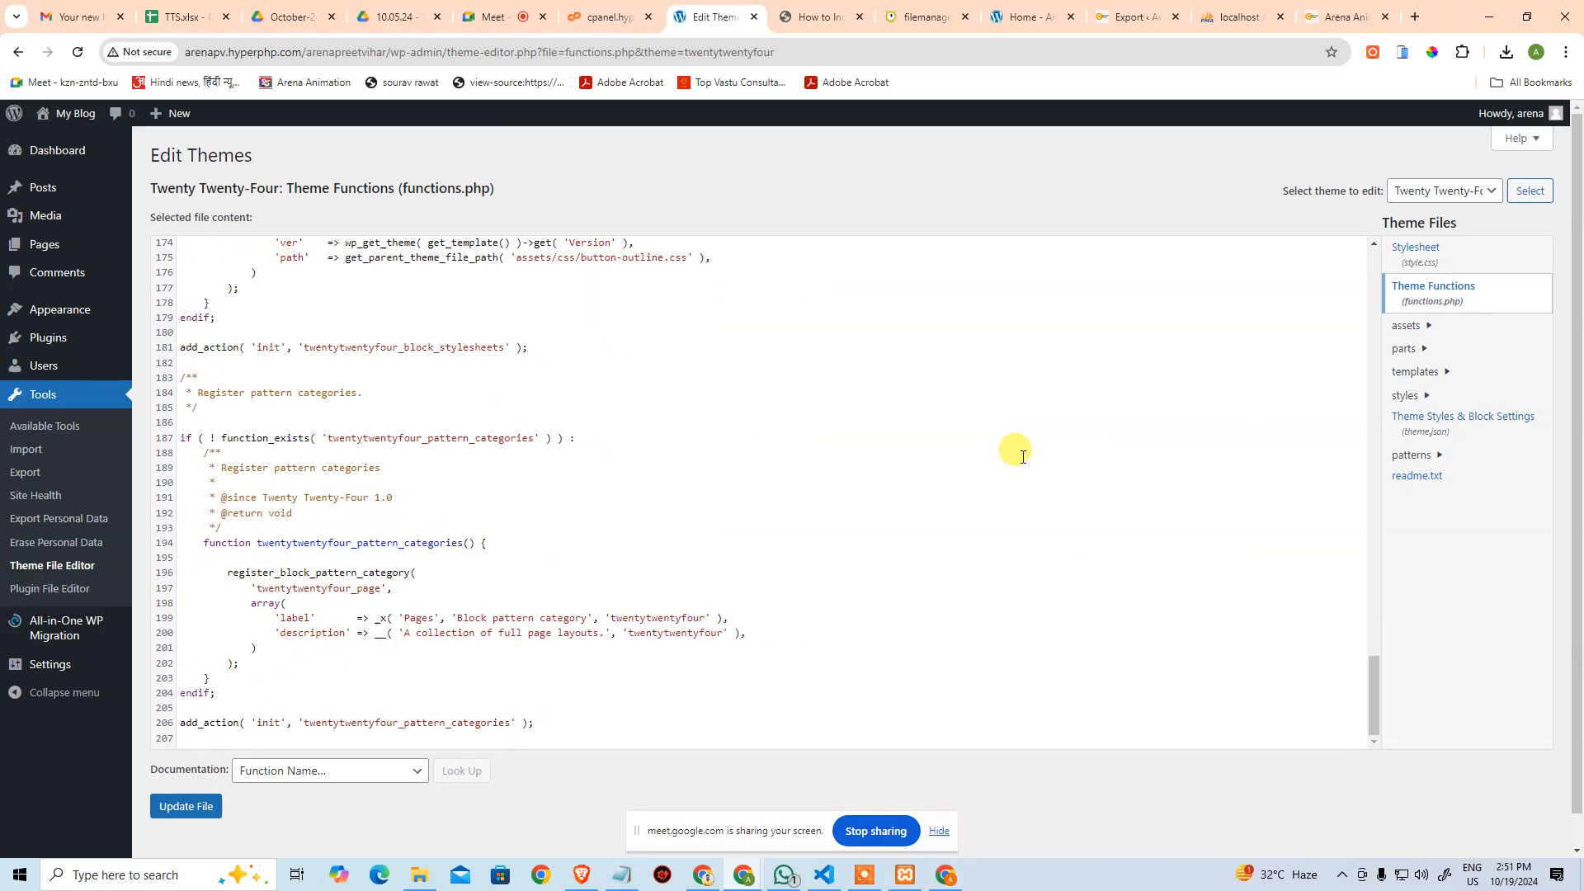
pyautogui.scroll(-1, 1034, 459)
pyautogui.scroll(12, 891, 495)
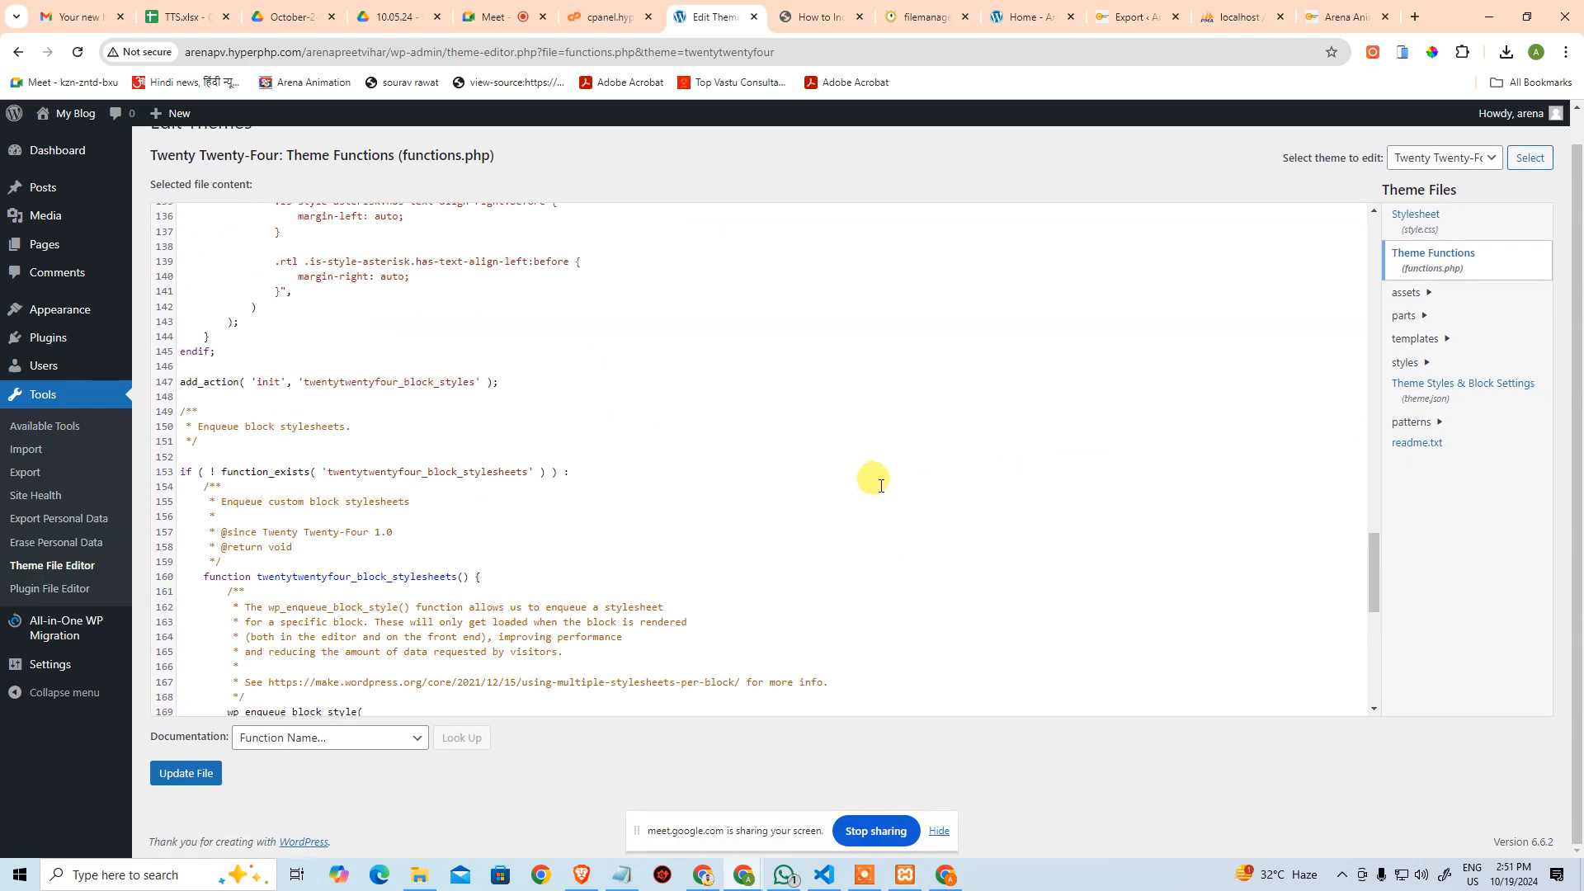
pyautogui.scroll(8, 891, 485)
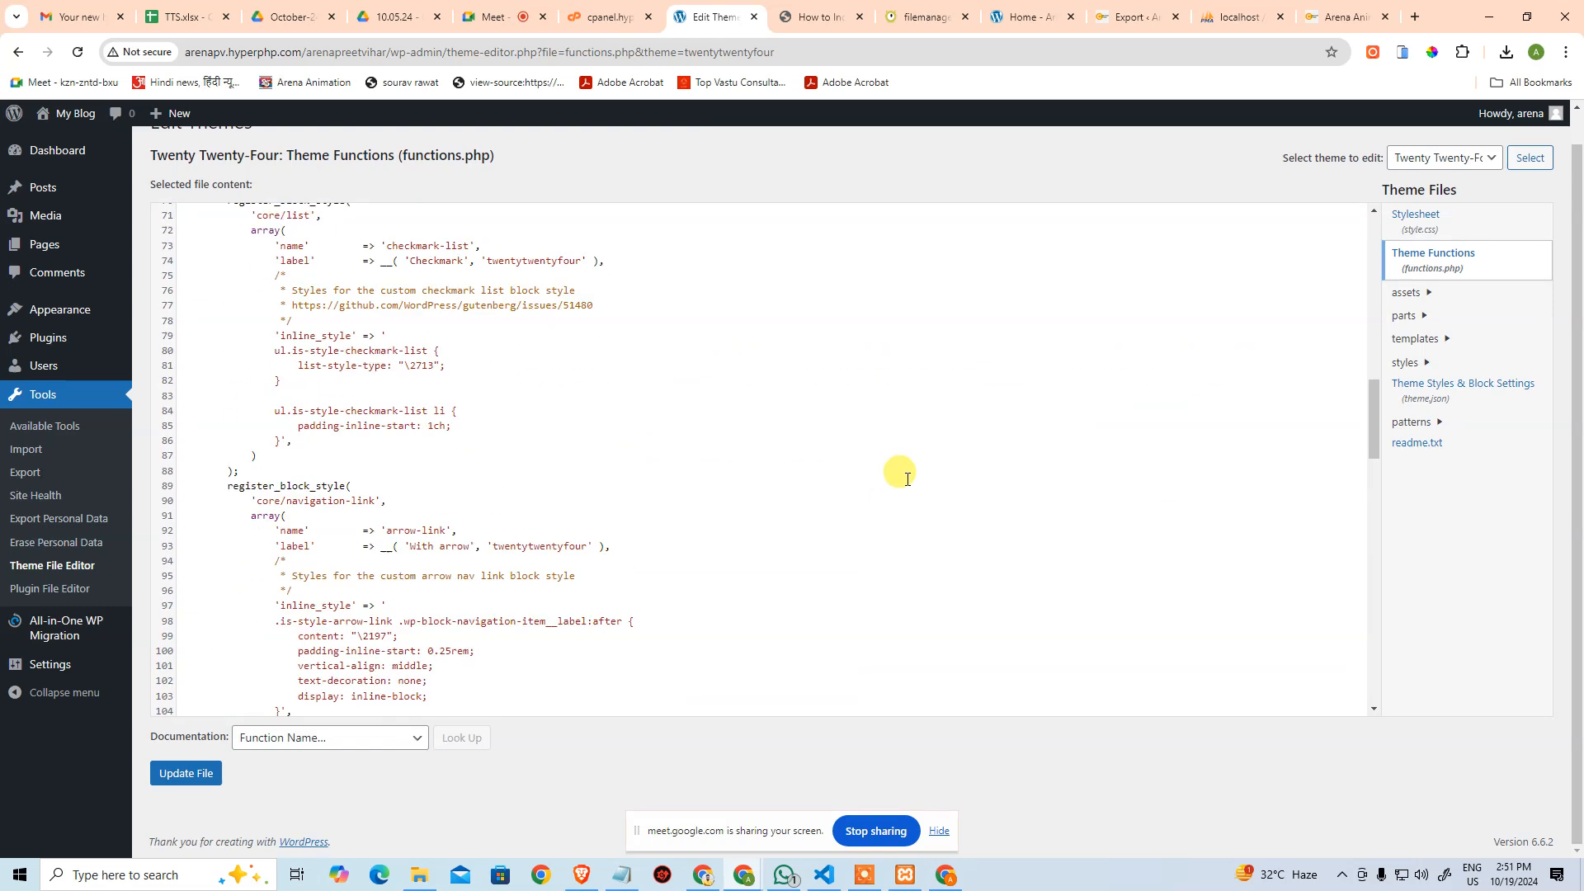
pyautogui.scroll(12, 906, 480)
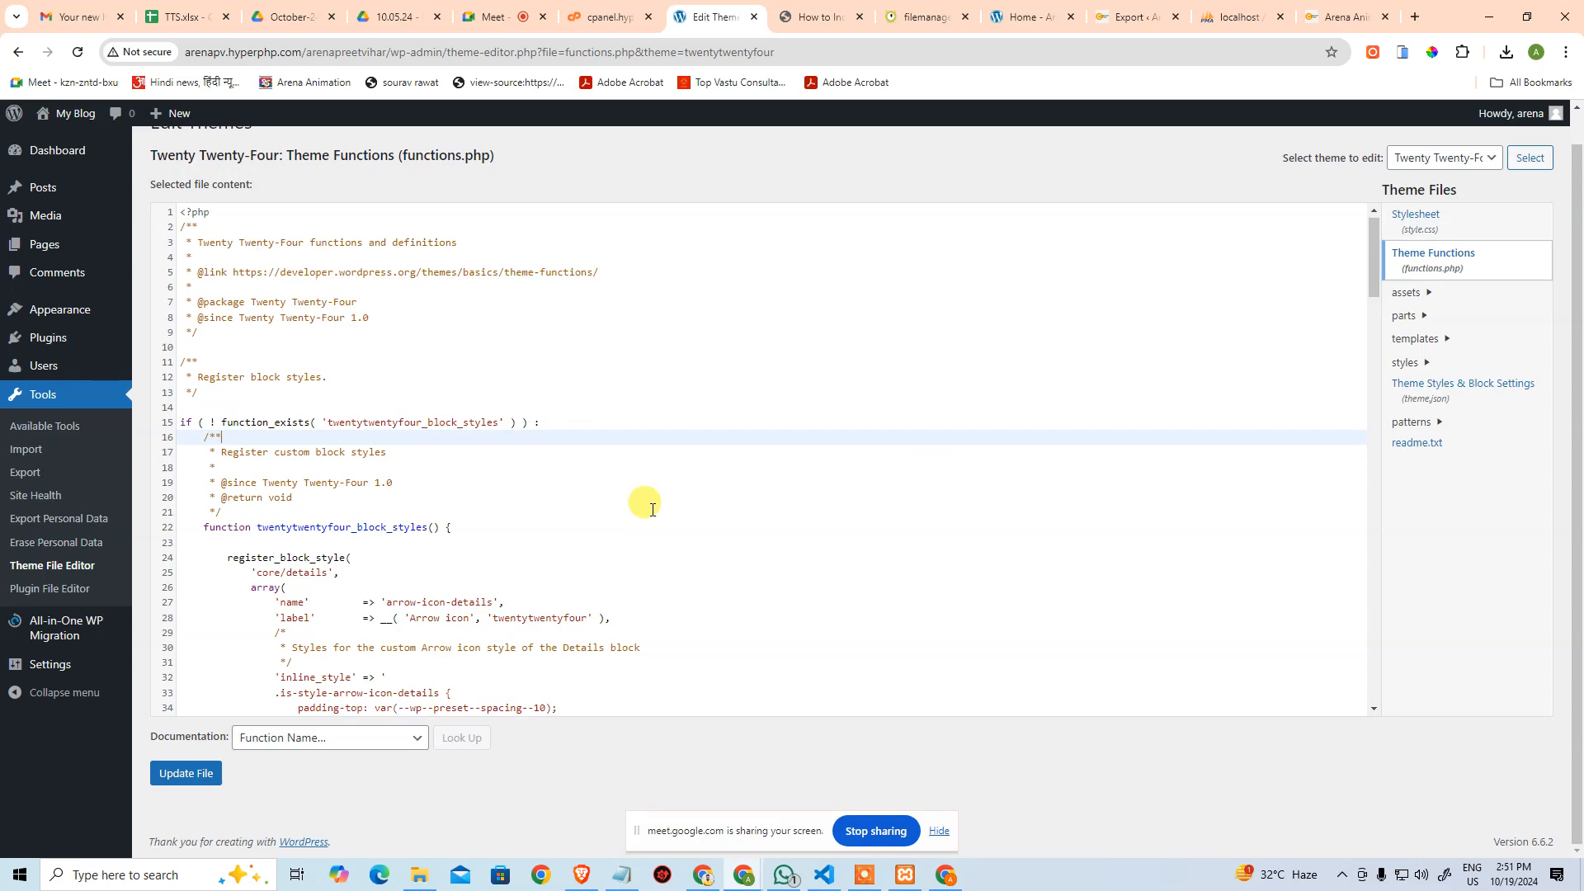
pyautogui.scroll(-20, 646, 500)
pyautogui.scroll(4, 525, 462)
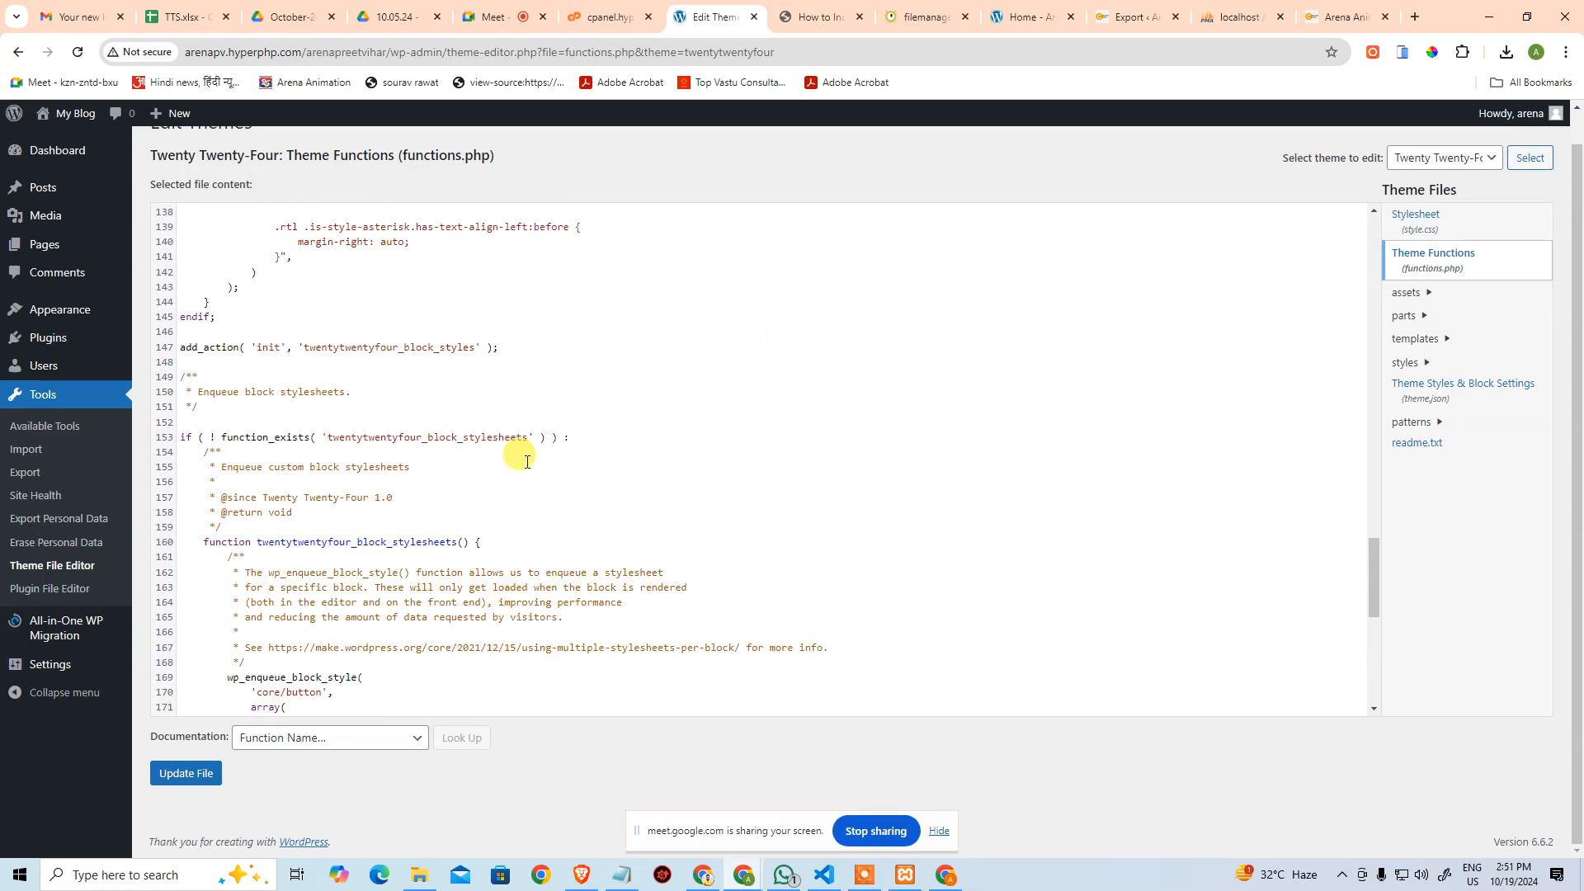
pyautogui.scroll(-7, 536, 458)
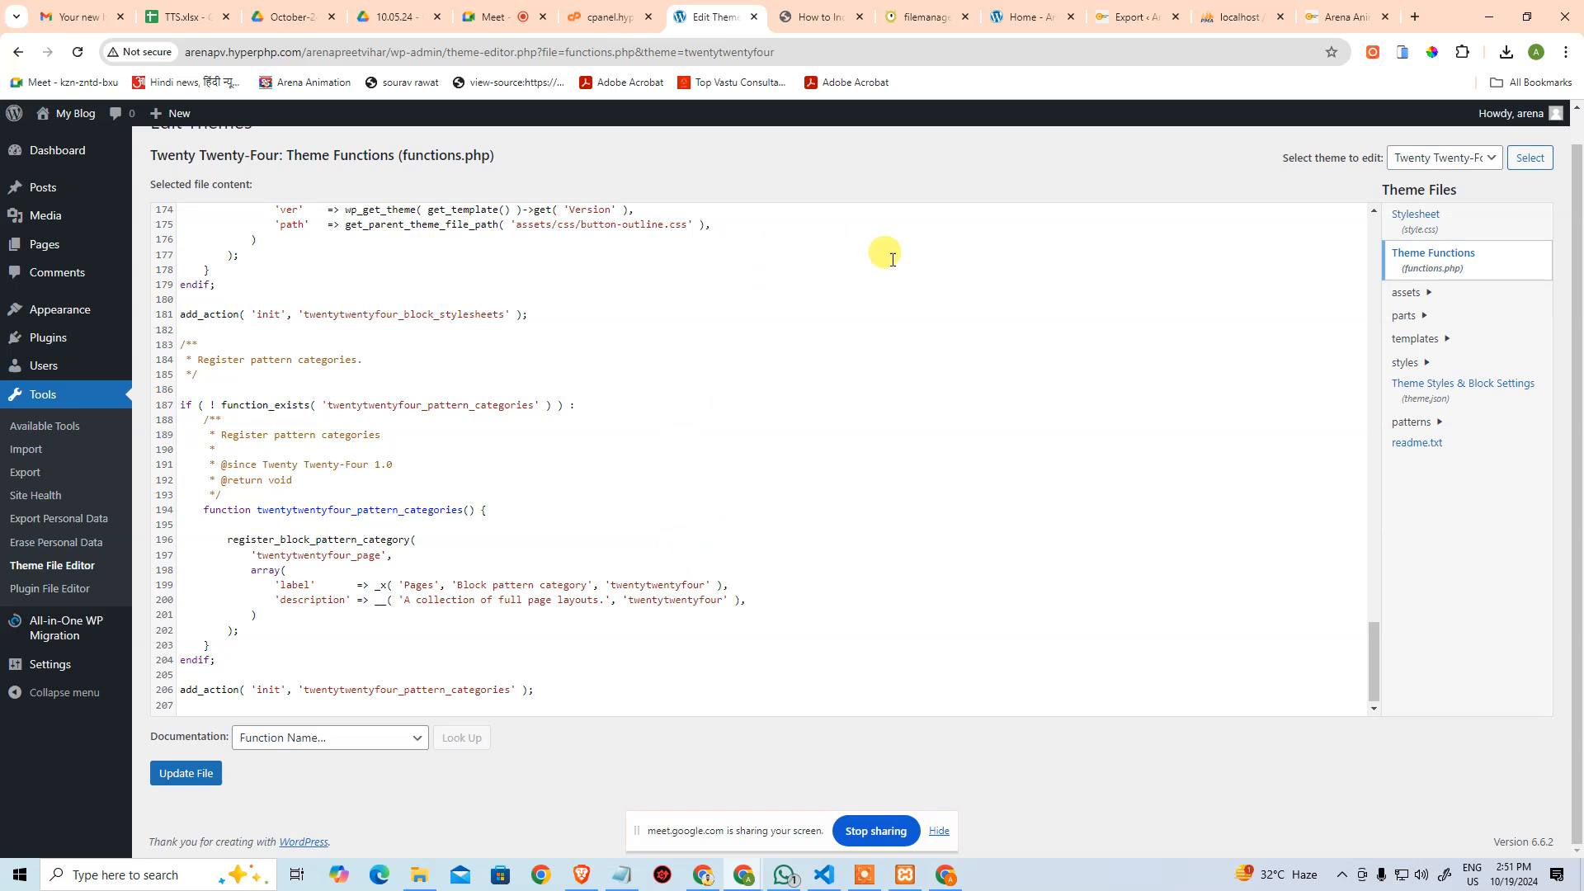
pyautogui.click(892, 9)
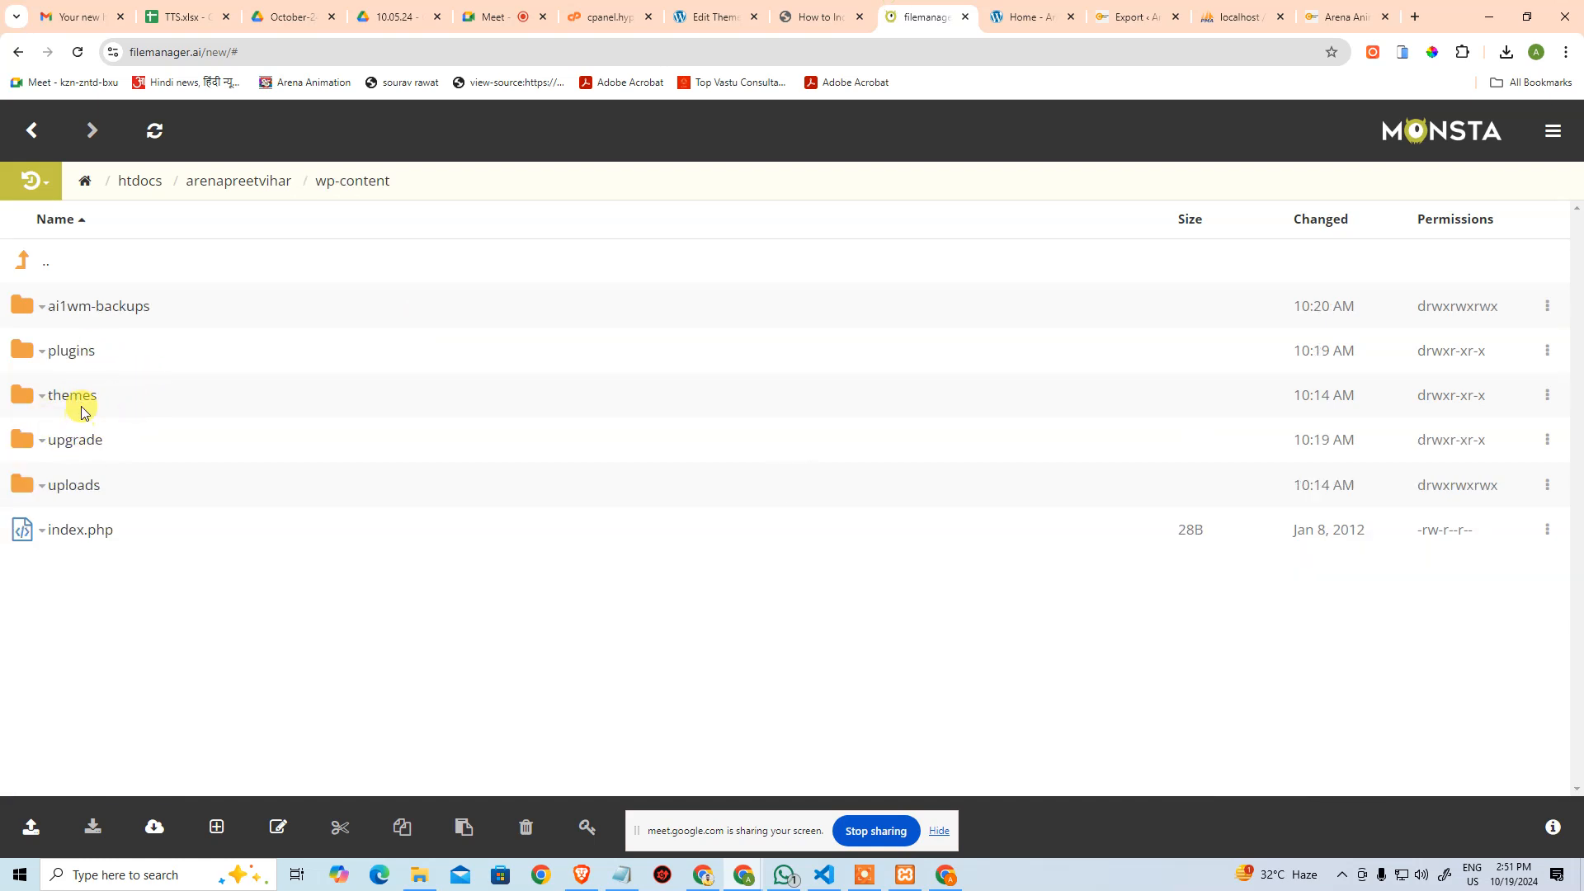
# Open twentytwentyfour's functions.php for editing from the themes folder in Monsta FTP
pyautogui.click(91, 397)
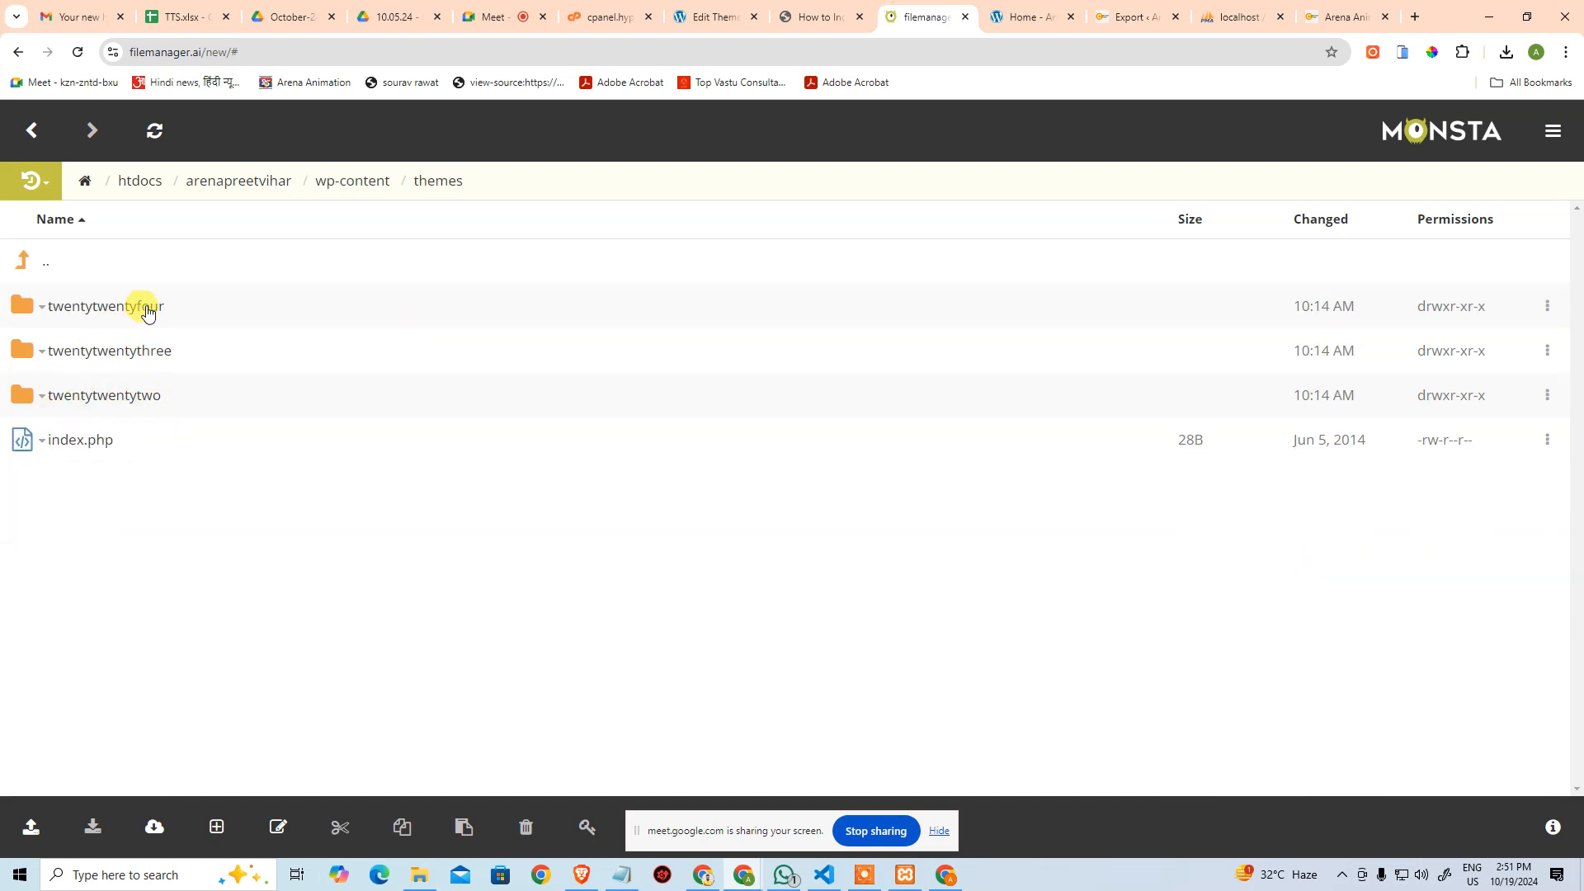
pyautogui.click(147, 312)
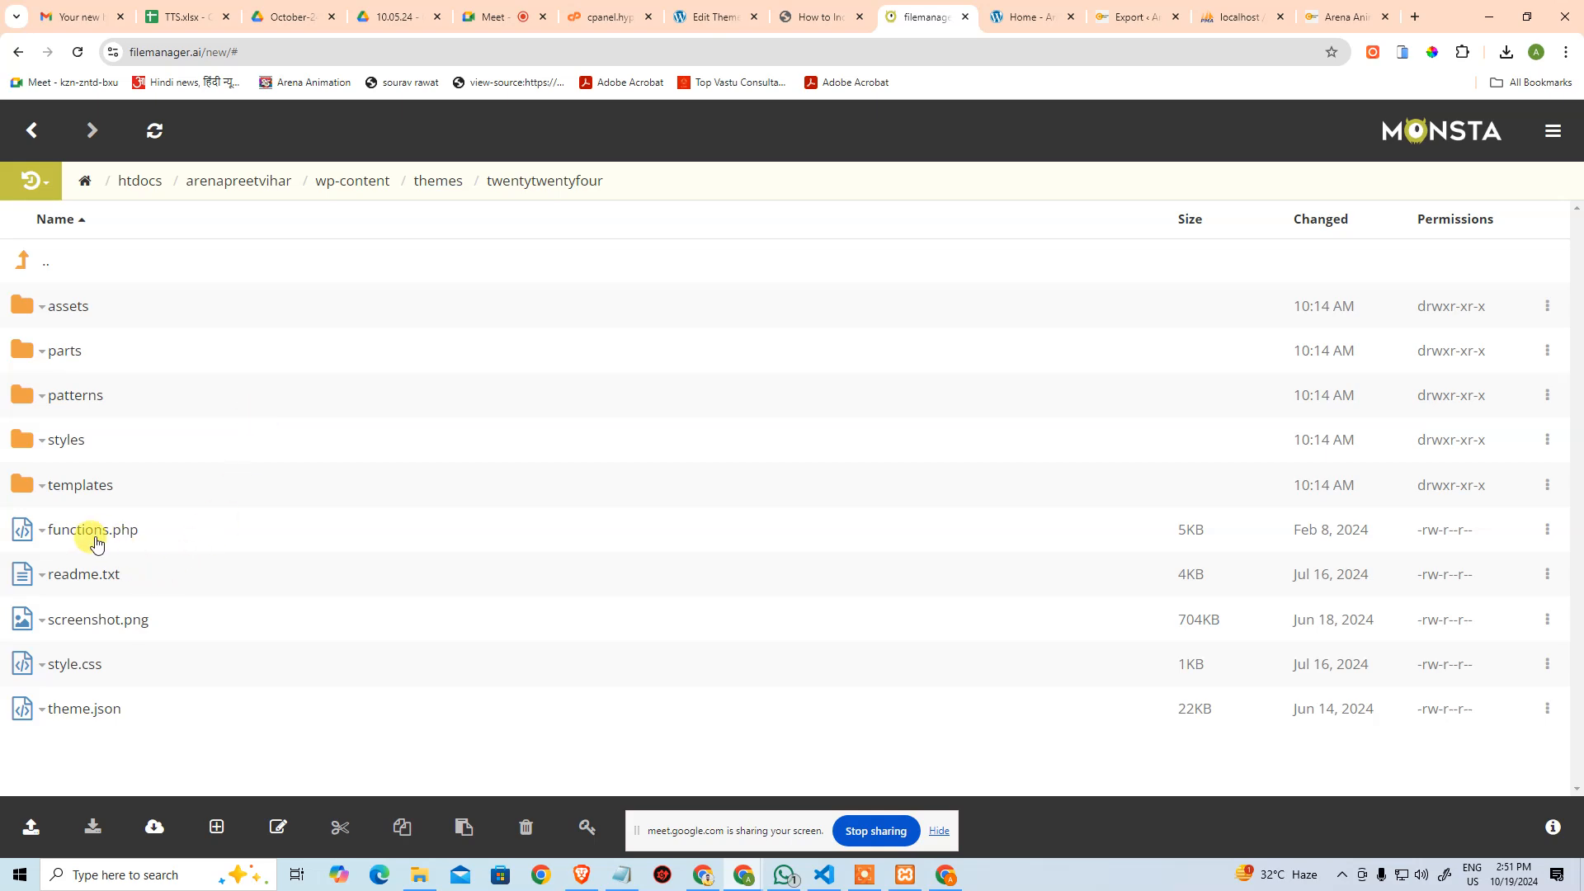
pyautogui.click(43, 530)
pyautogui.click(107, 558)
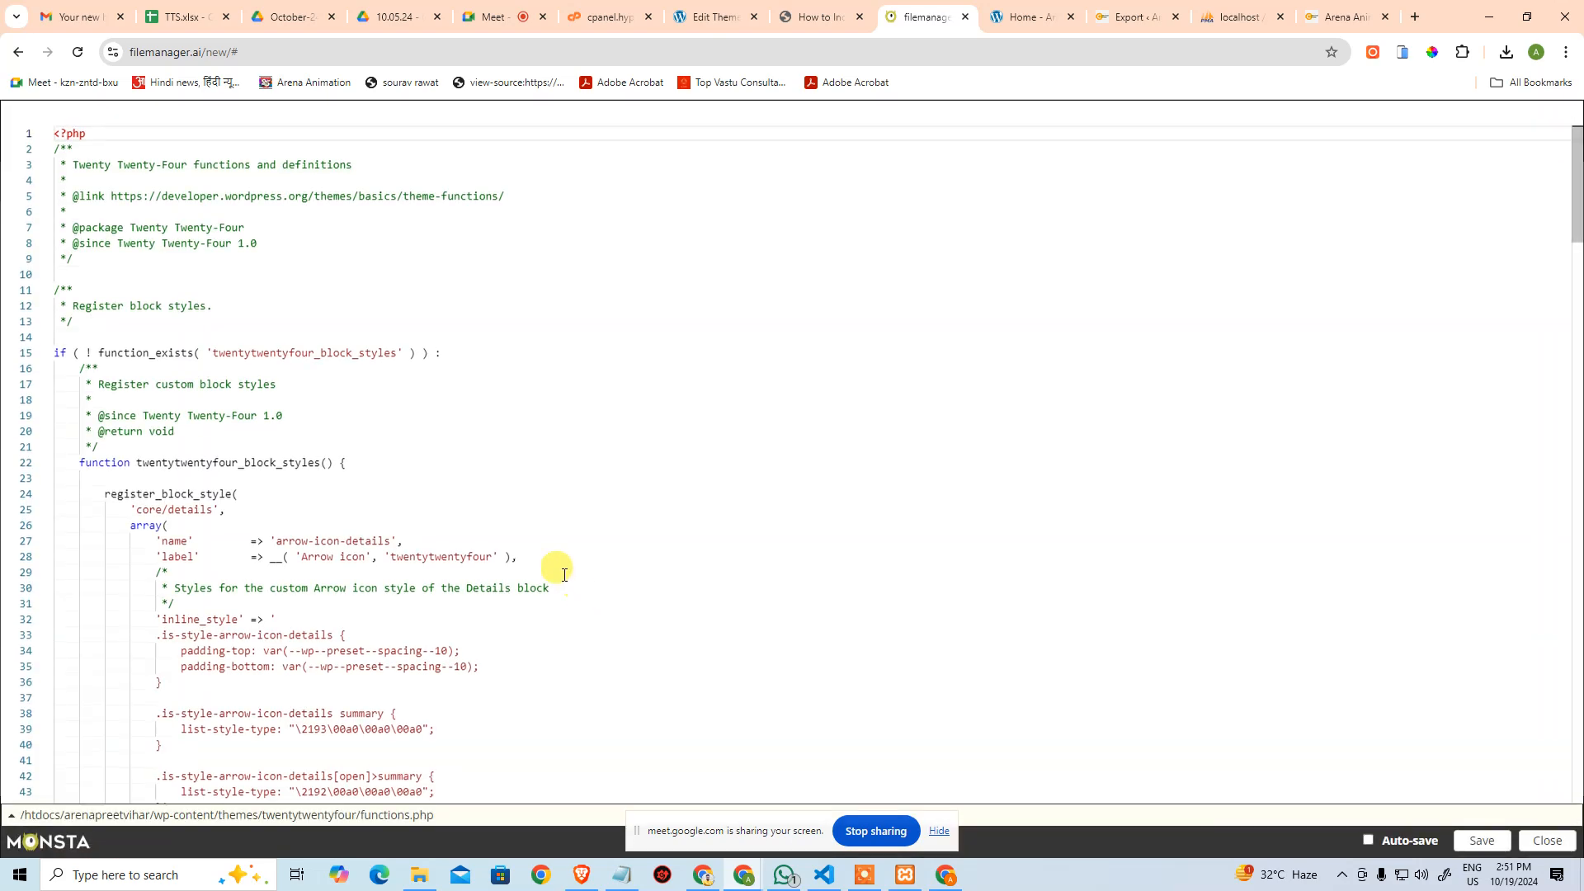
pyautogui.scroll(-20, 505, 507)
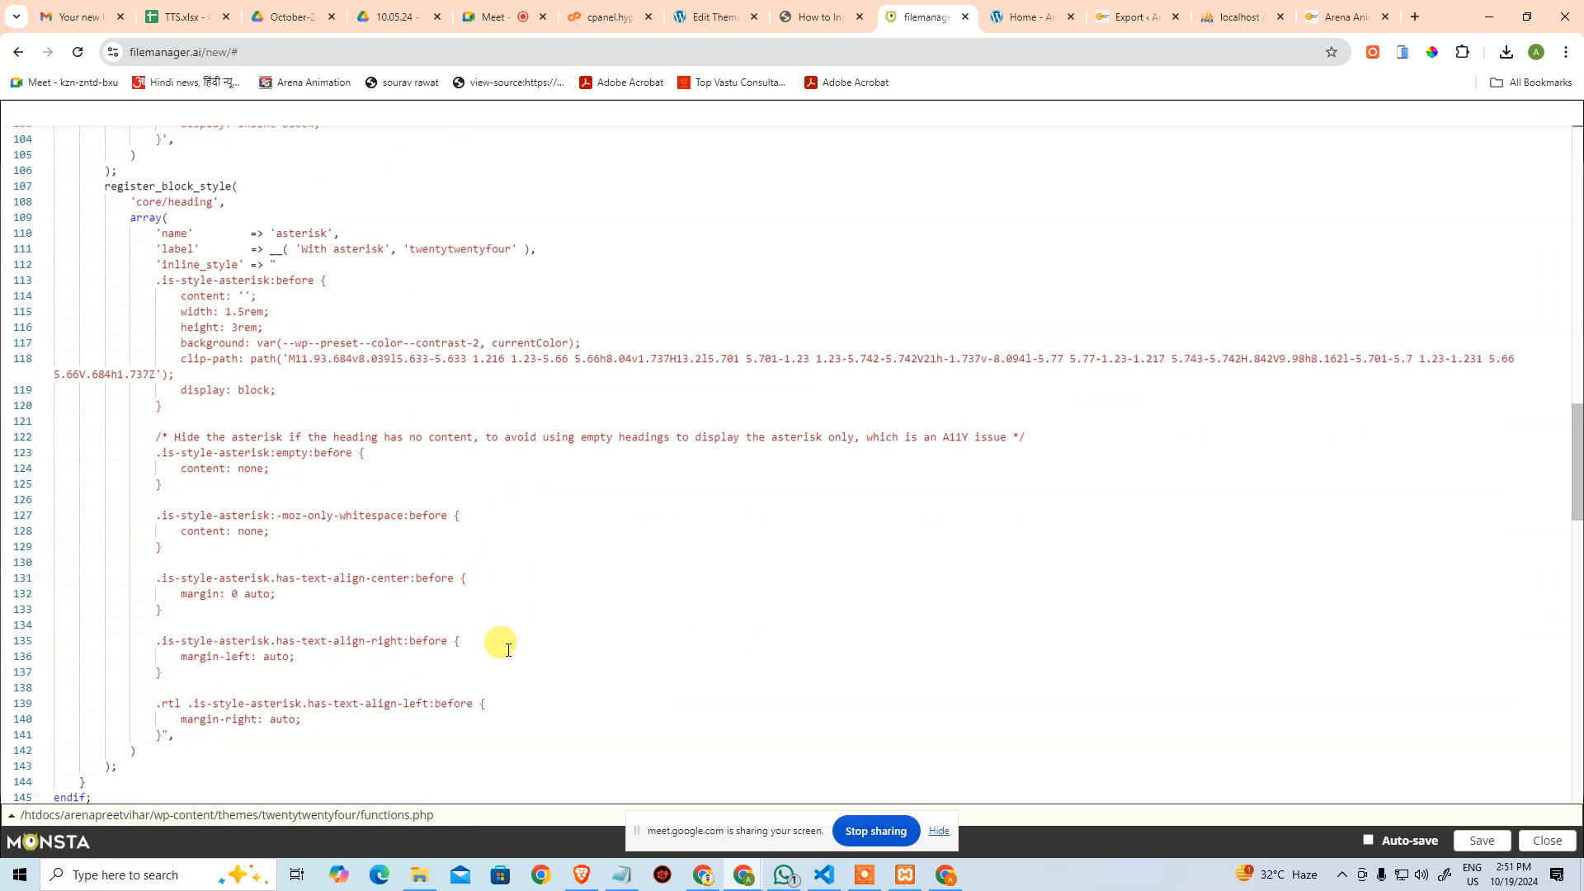
pyautogui.scroll(-14, 508, 649)
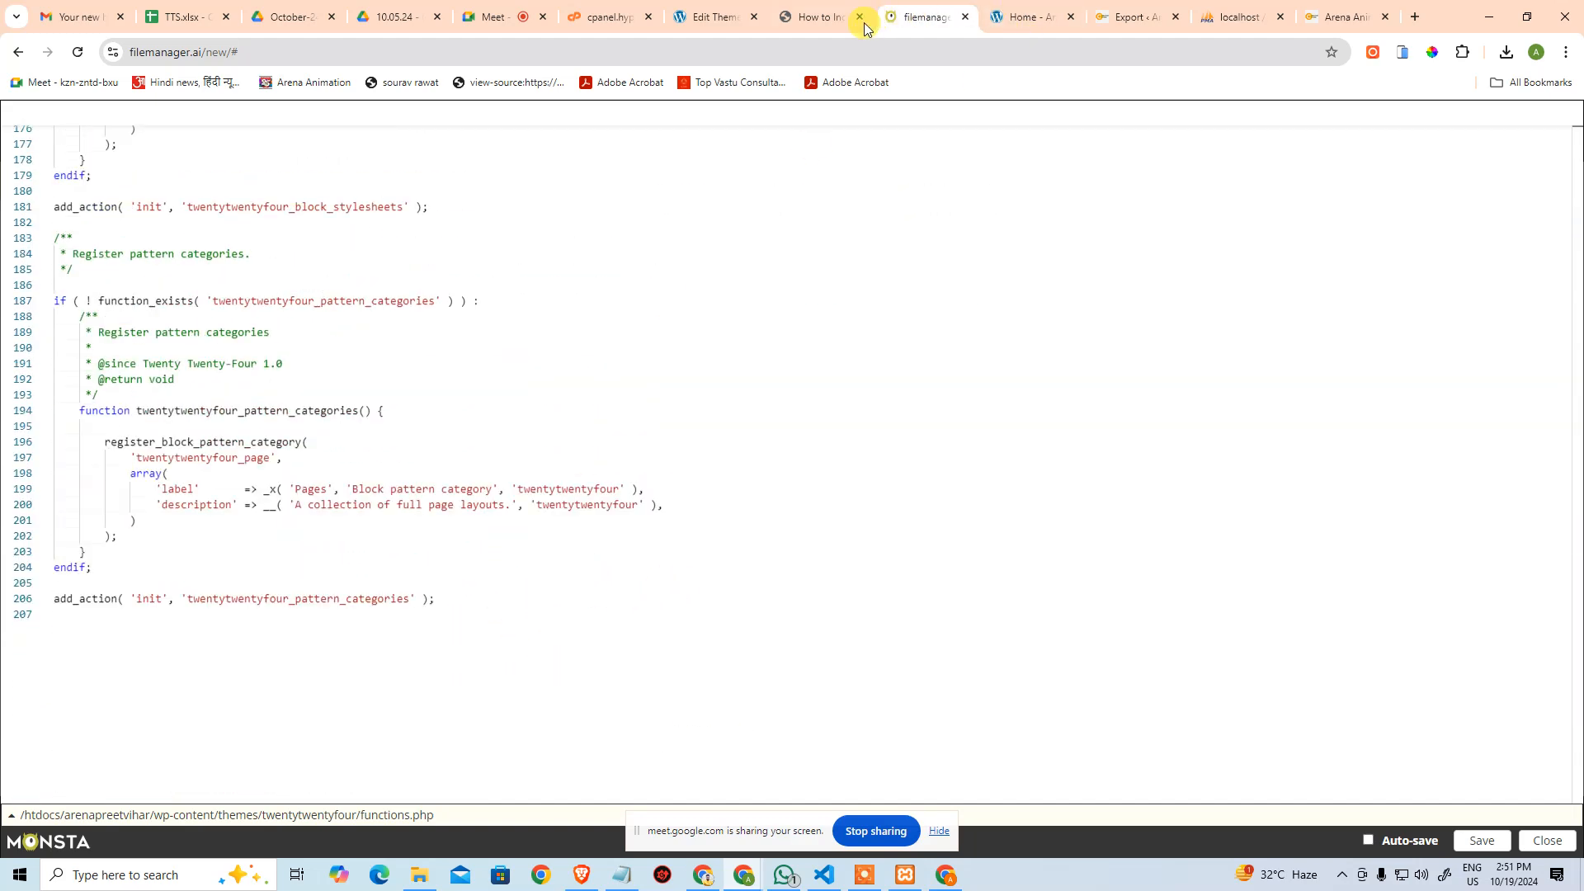
pyautogui.click(711, 17)
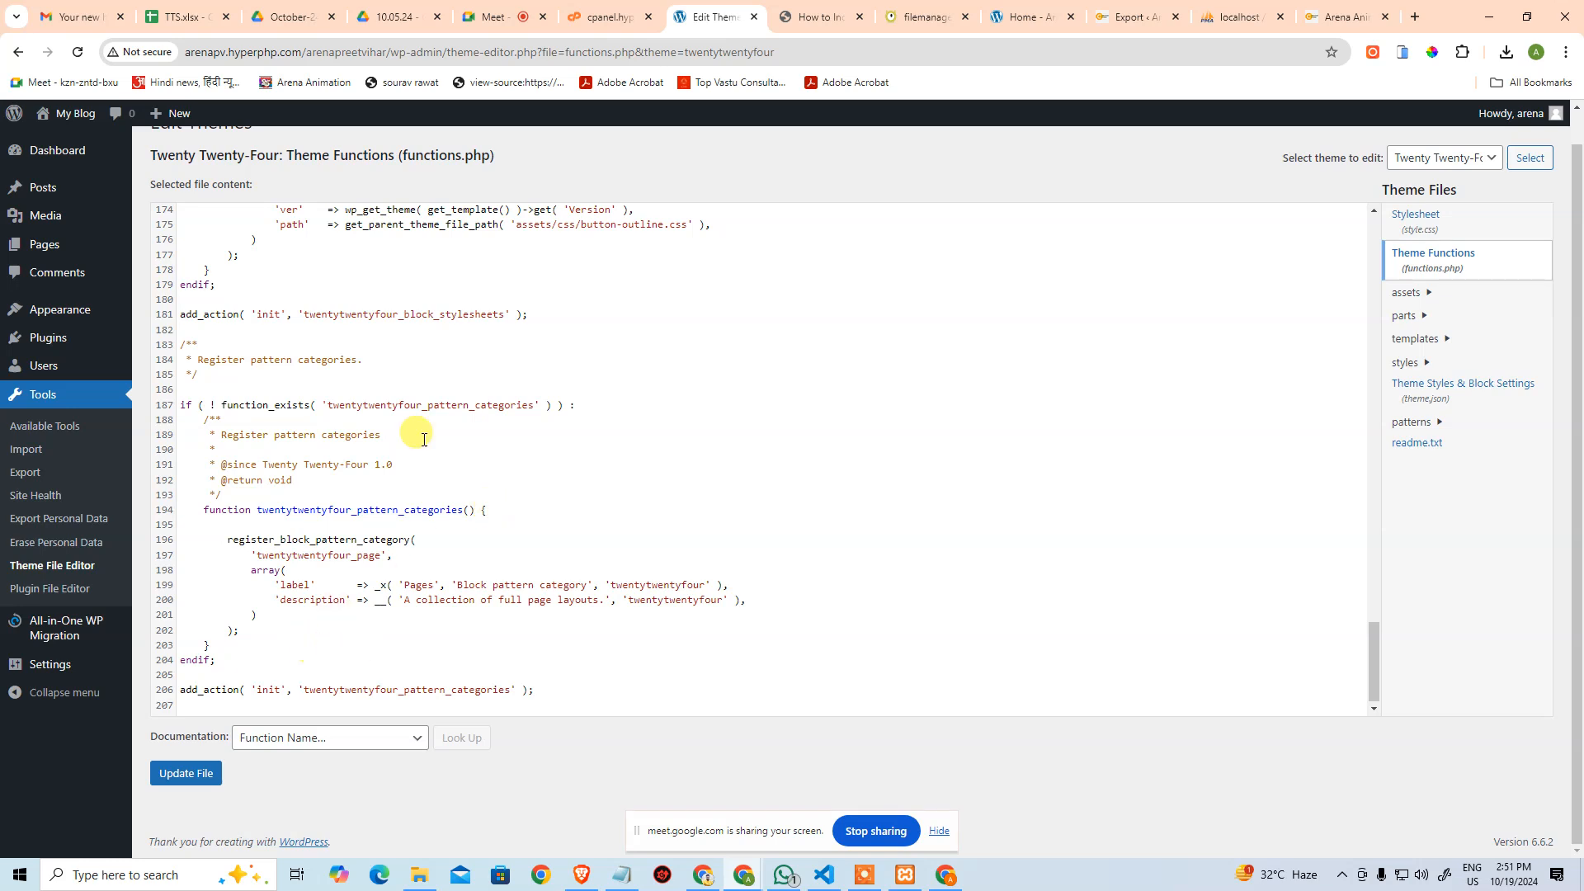
pyautogui.click(928, 17)
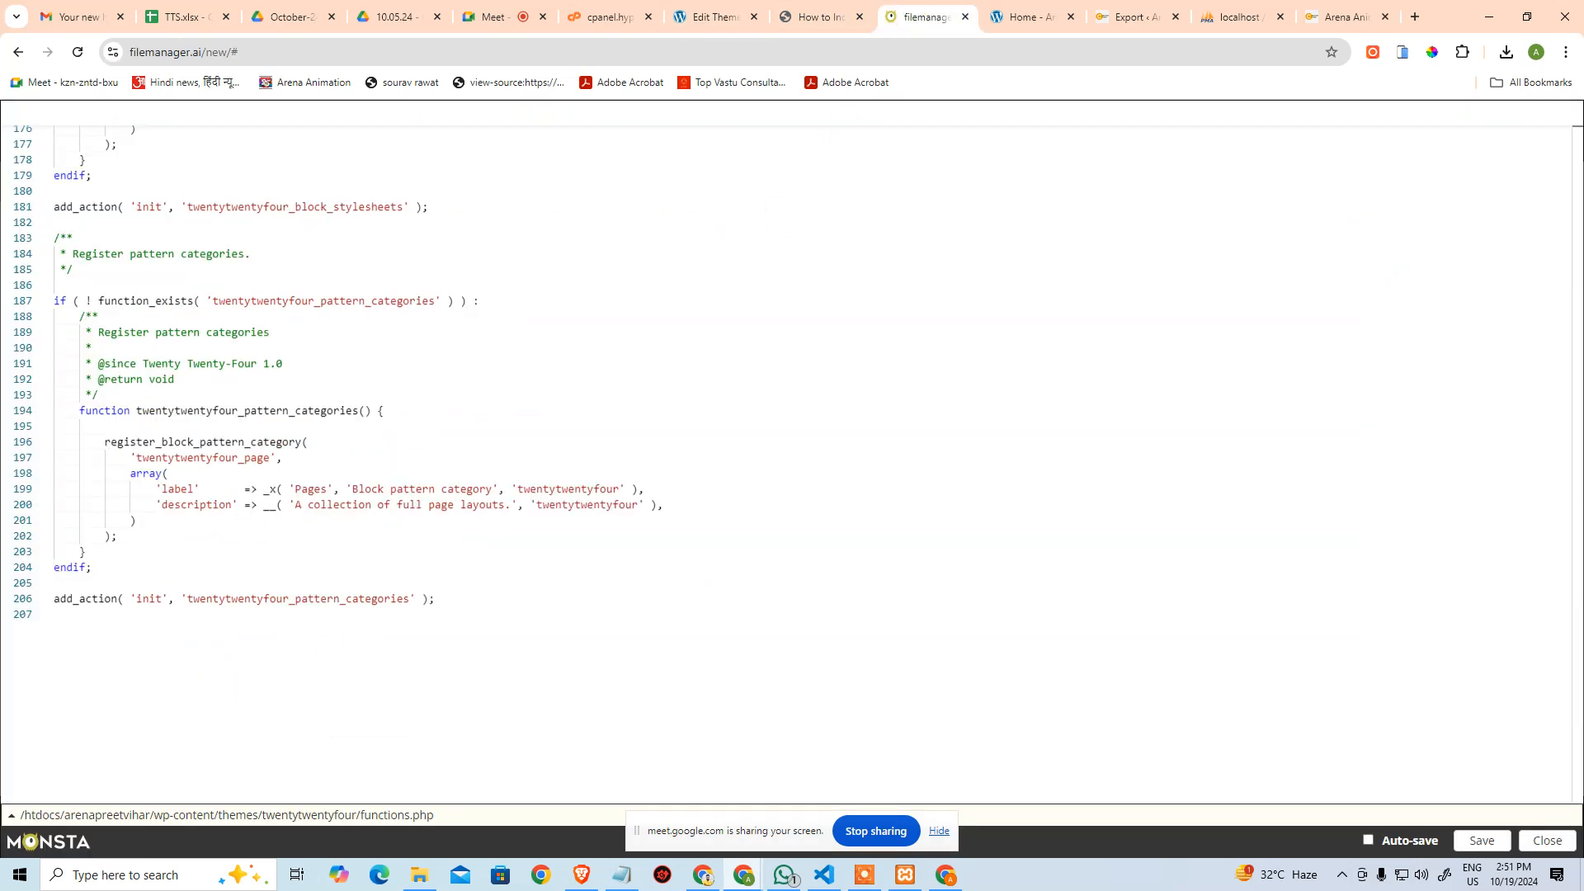
pyautogui.click(545, 575)
pyautogui.press('Down')
pyautogui.write("@ini_set( 'upload_max_size' , '64M' );  @ini_set( 'post_max_size', '64M');  @ini_set( 'max_execution_time', '300' );")
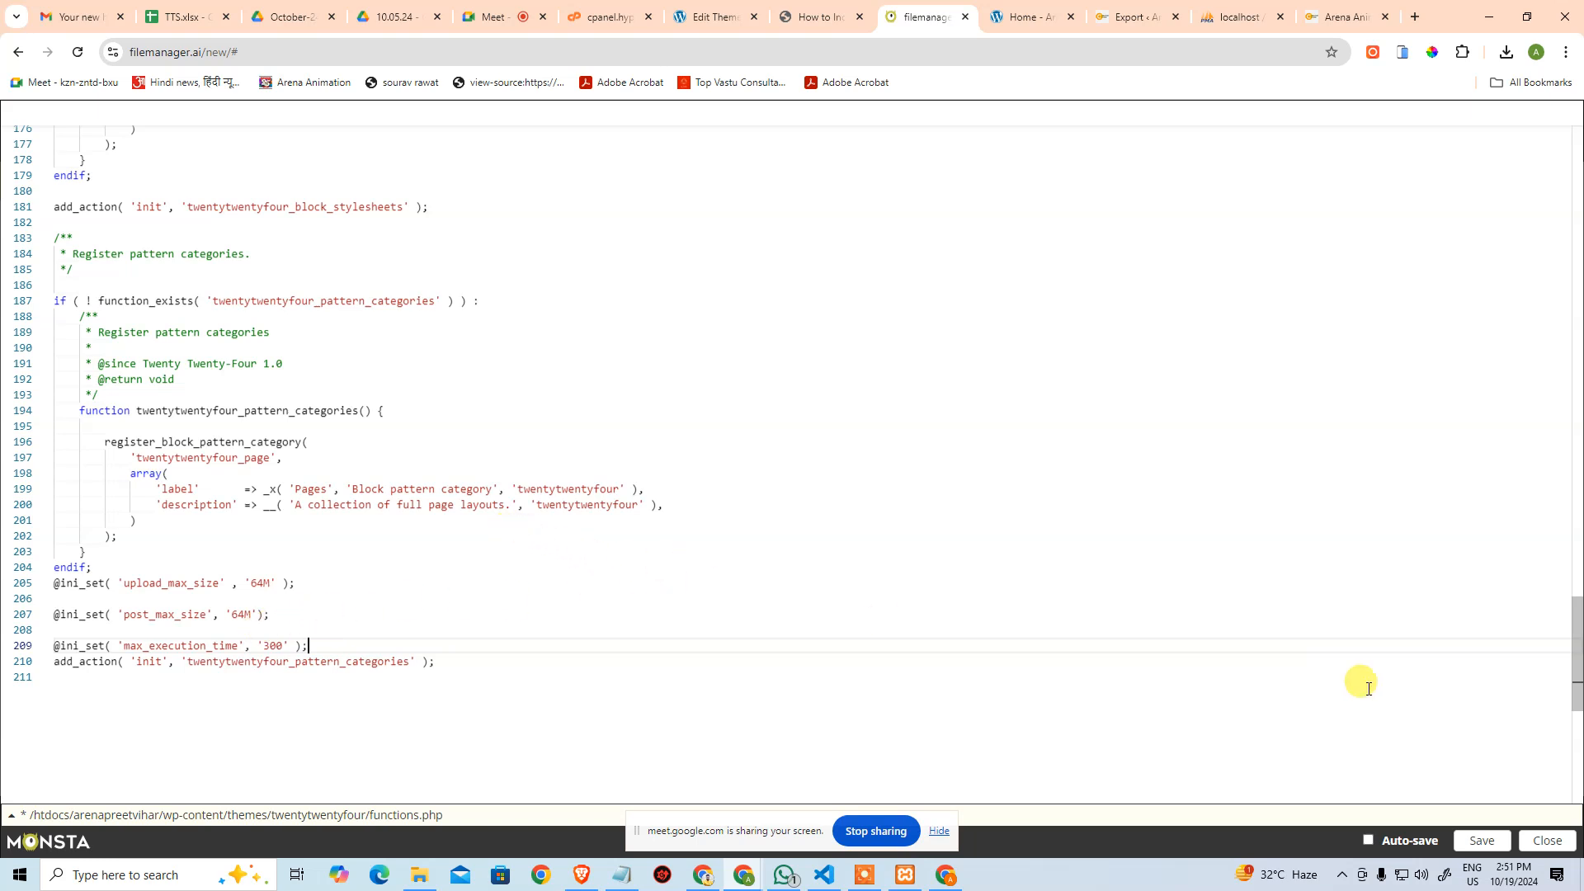
pyautogui.click(1459, 840)
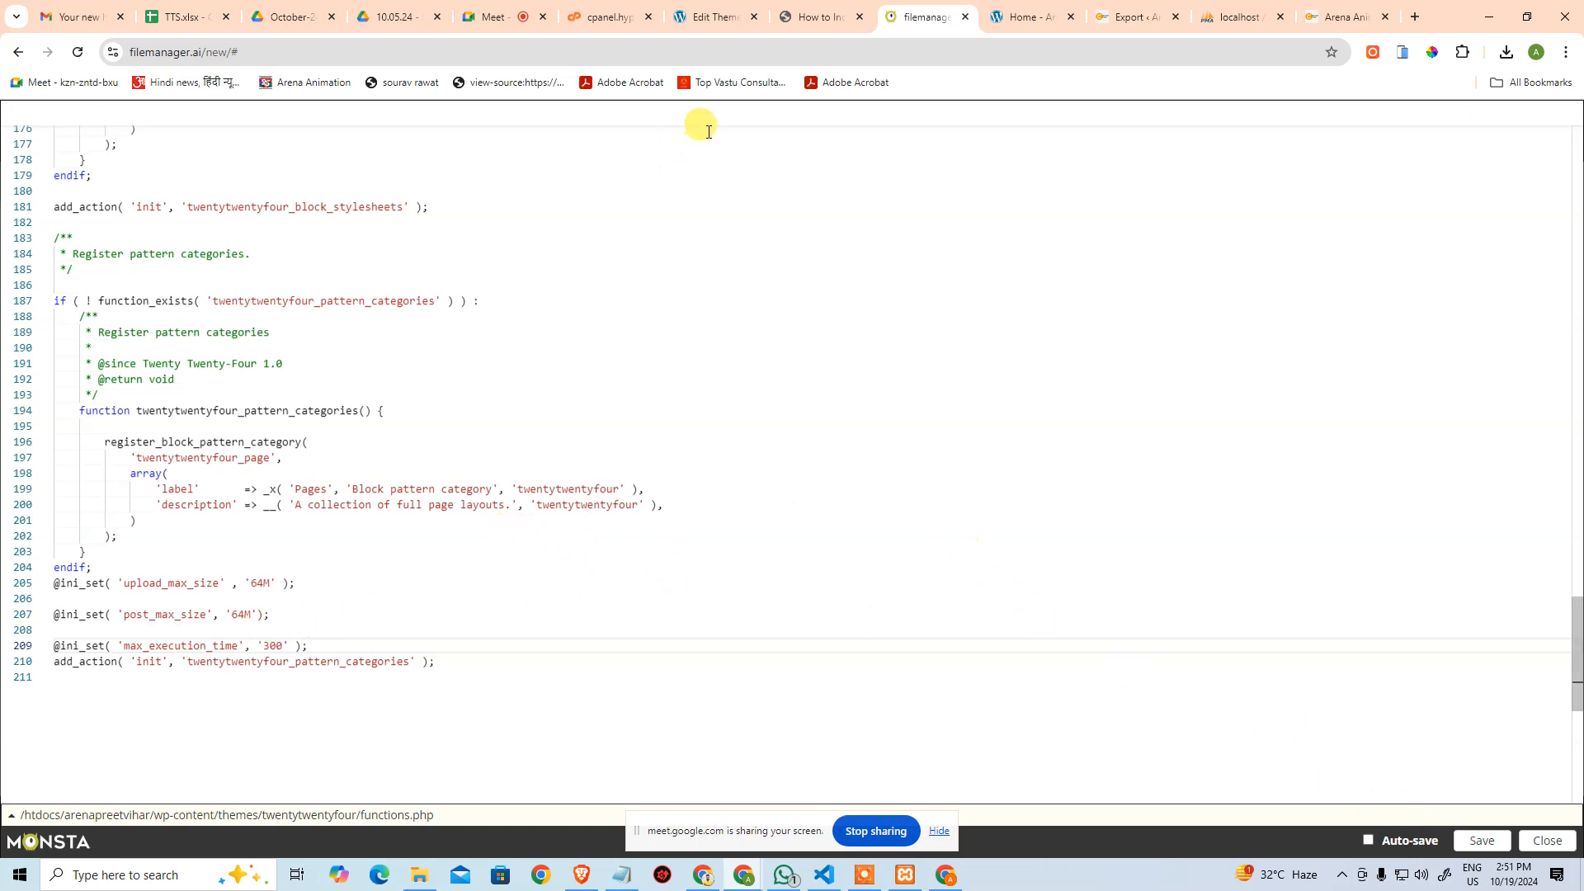
pyautogui.click(703, 19)
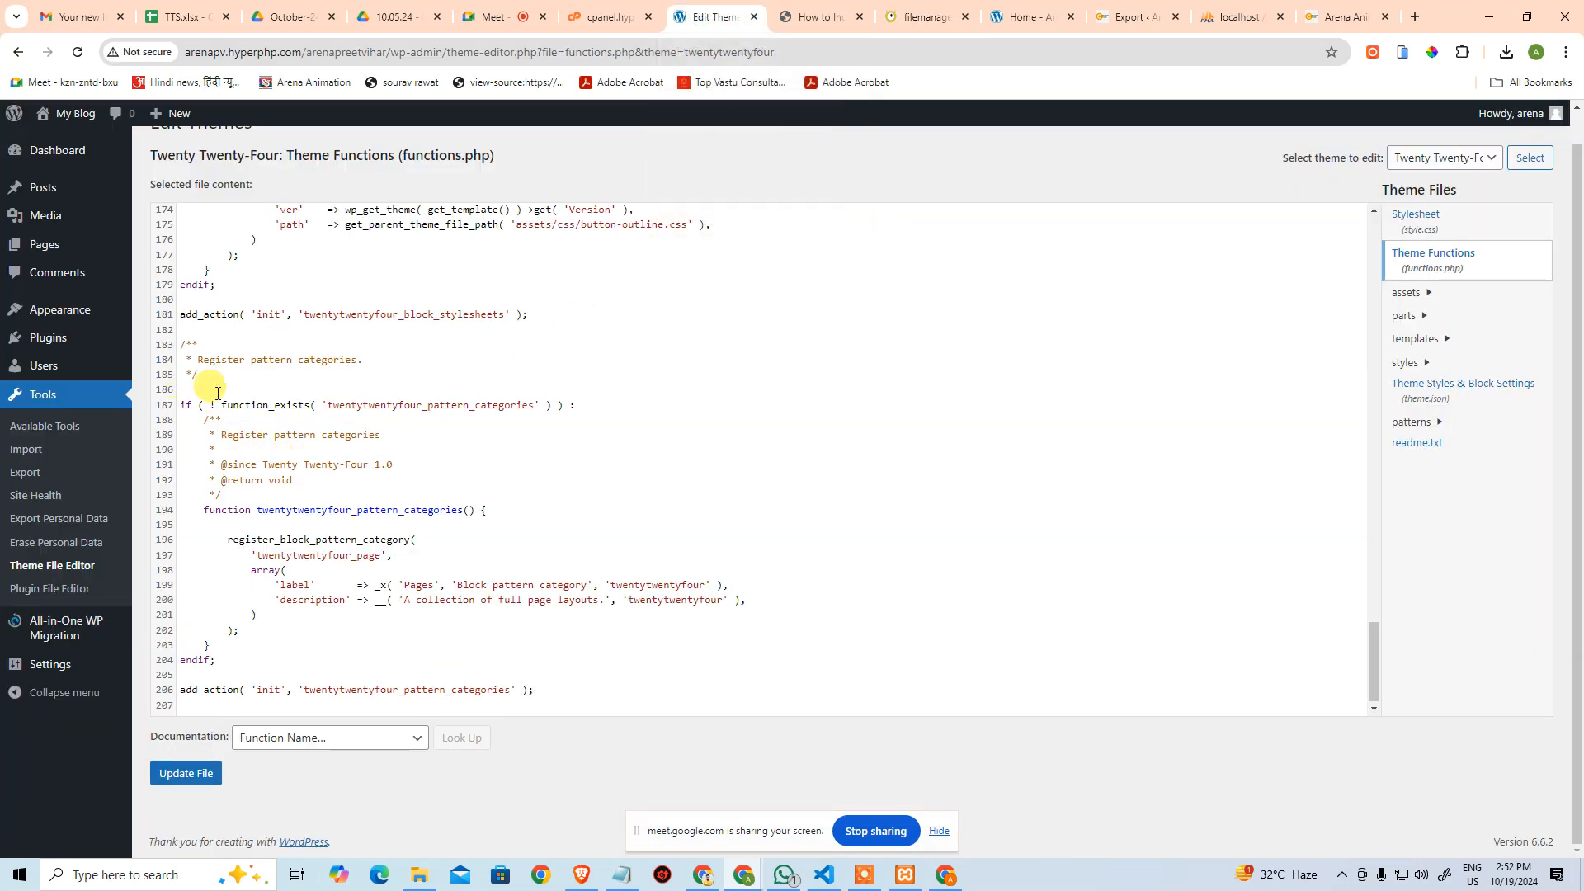
pyautogui.click(53, 400)
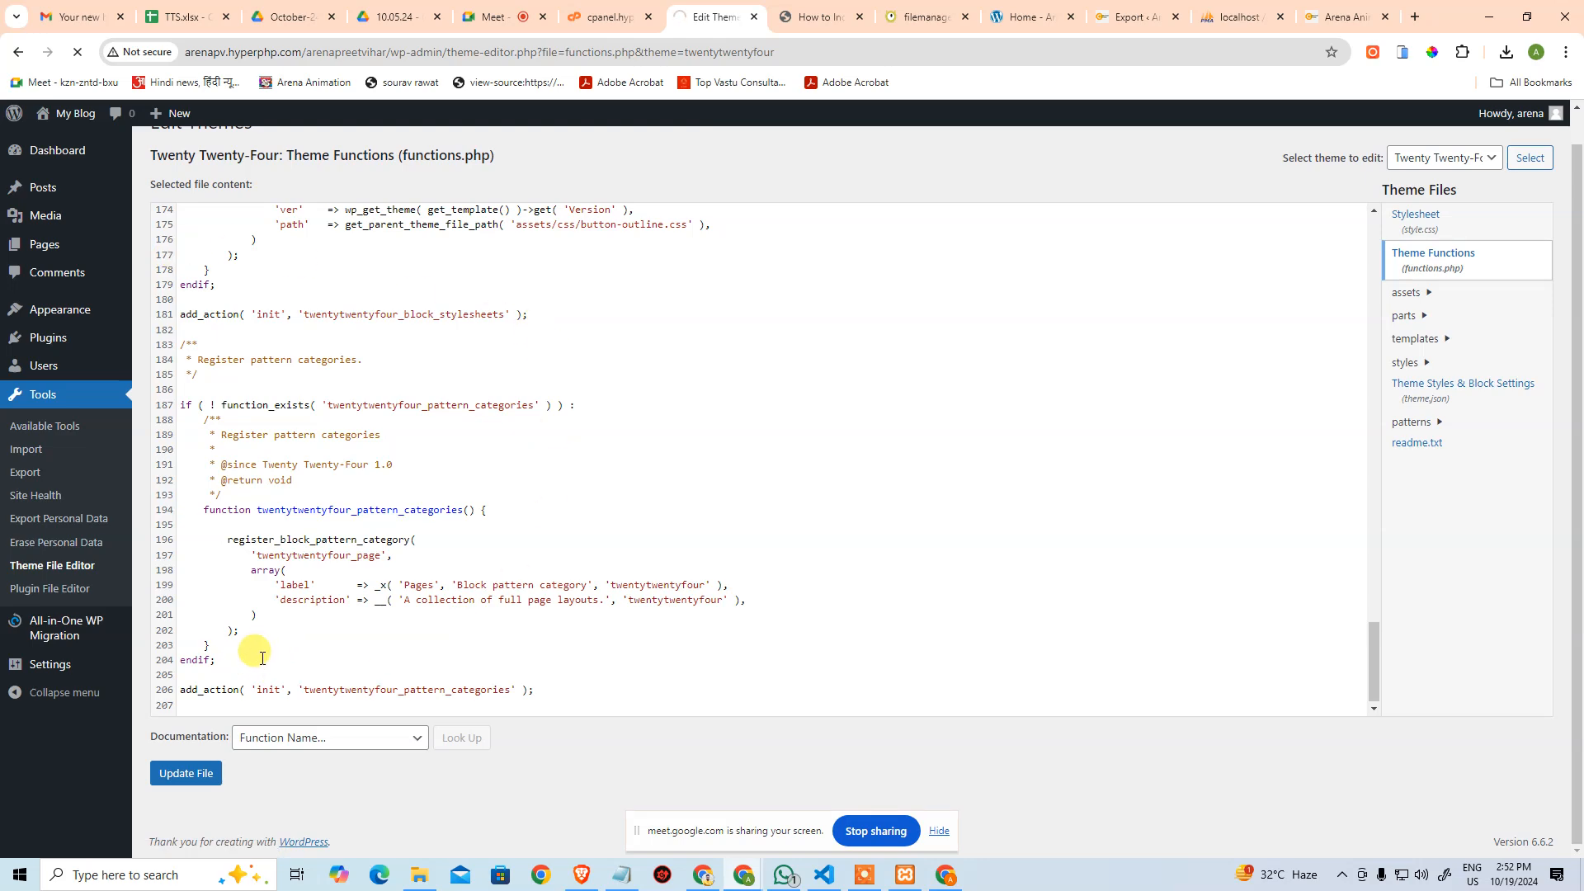
pyautogui.scroll(-20, 259, 659)
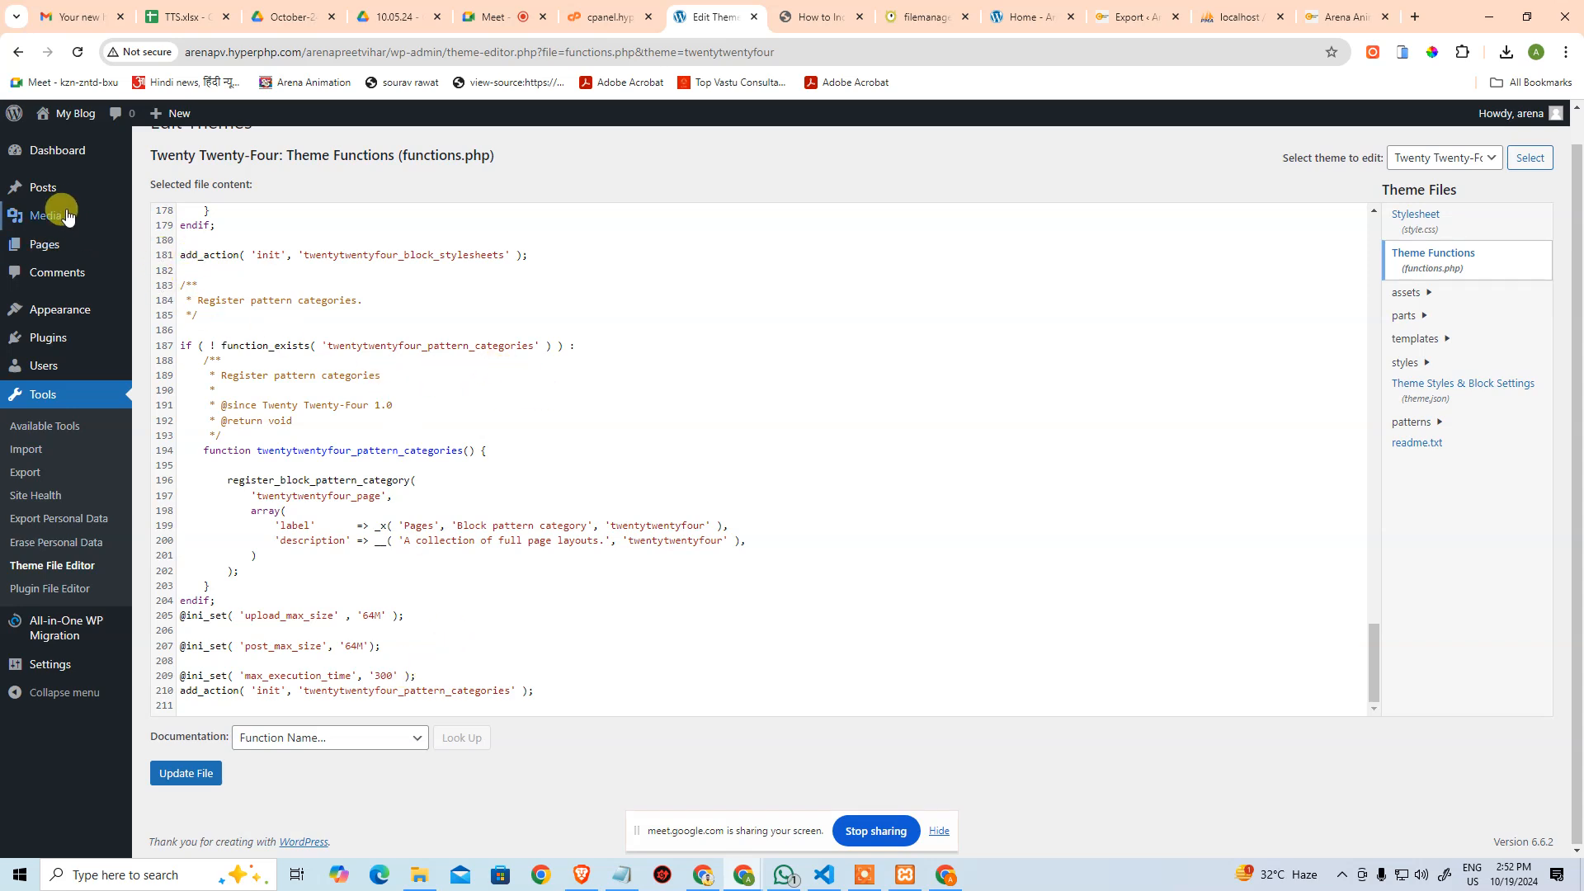
# Check the Media Library upload panel, which still states a 20 MB maximum upload size
pyautogui.click(159, 221)
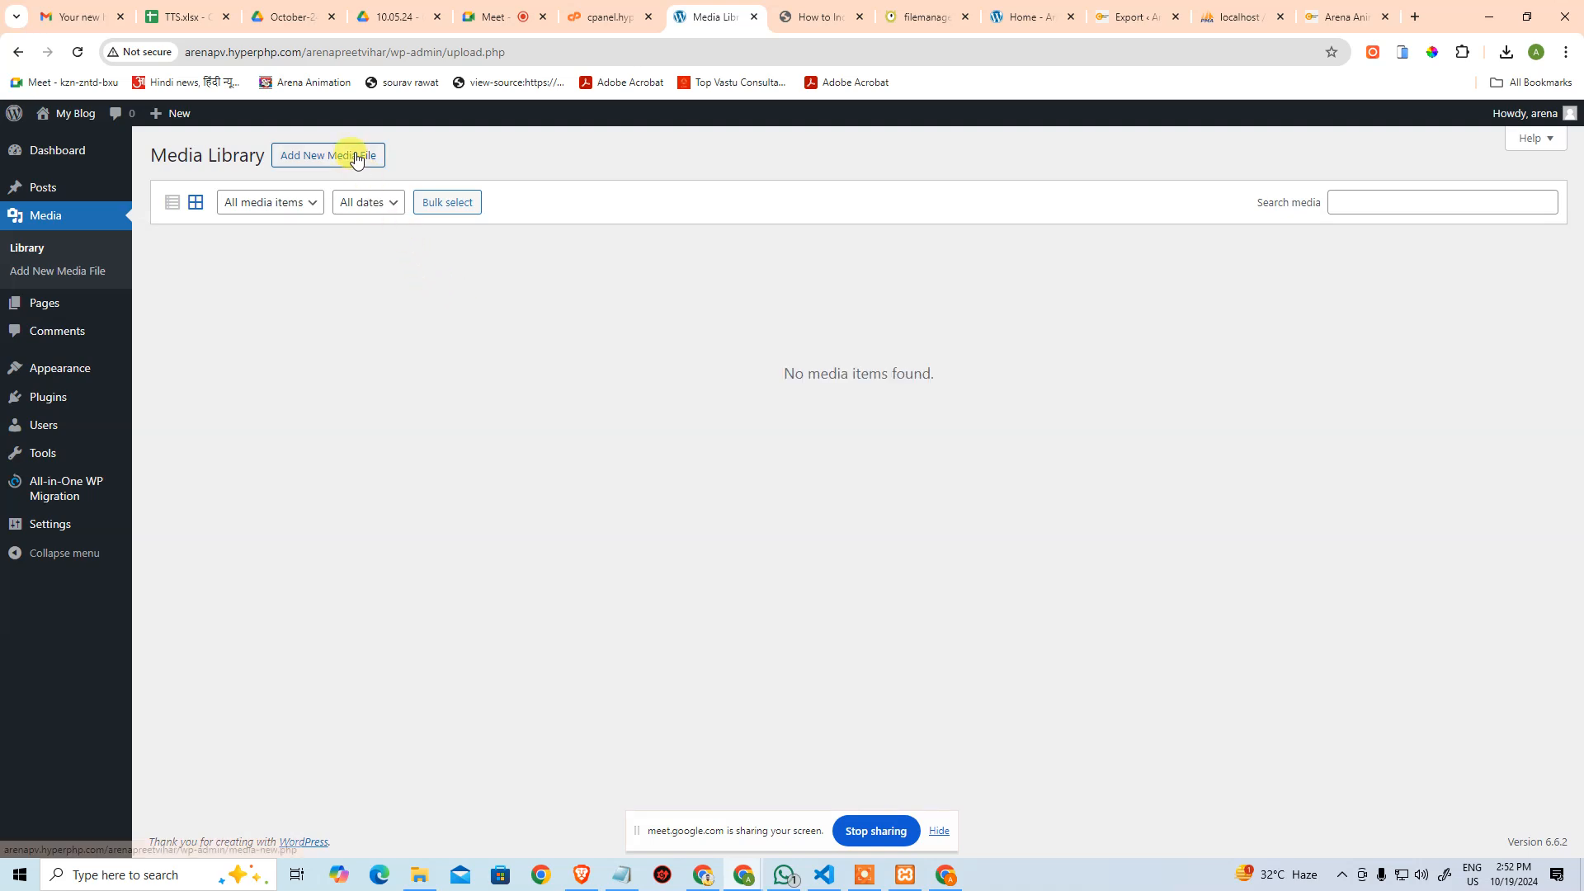
pyautogui.click(356, 156)
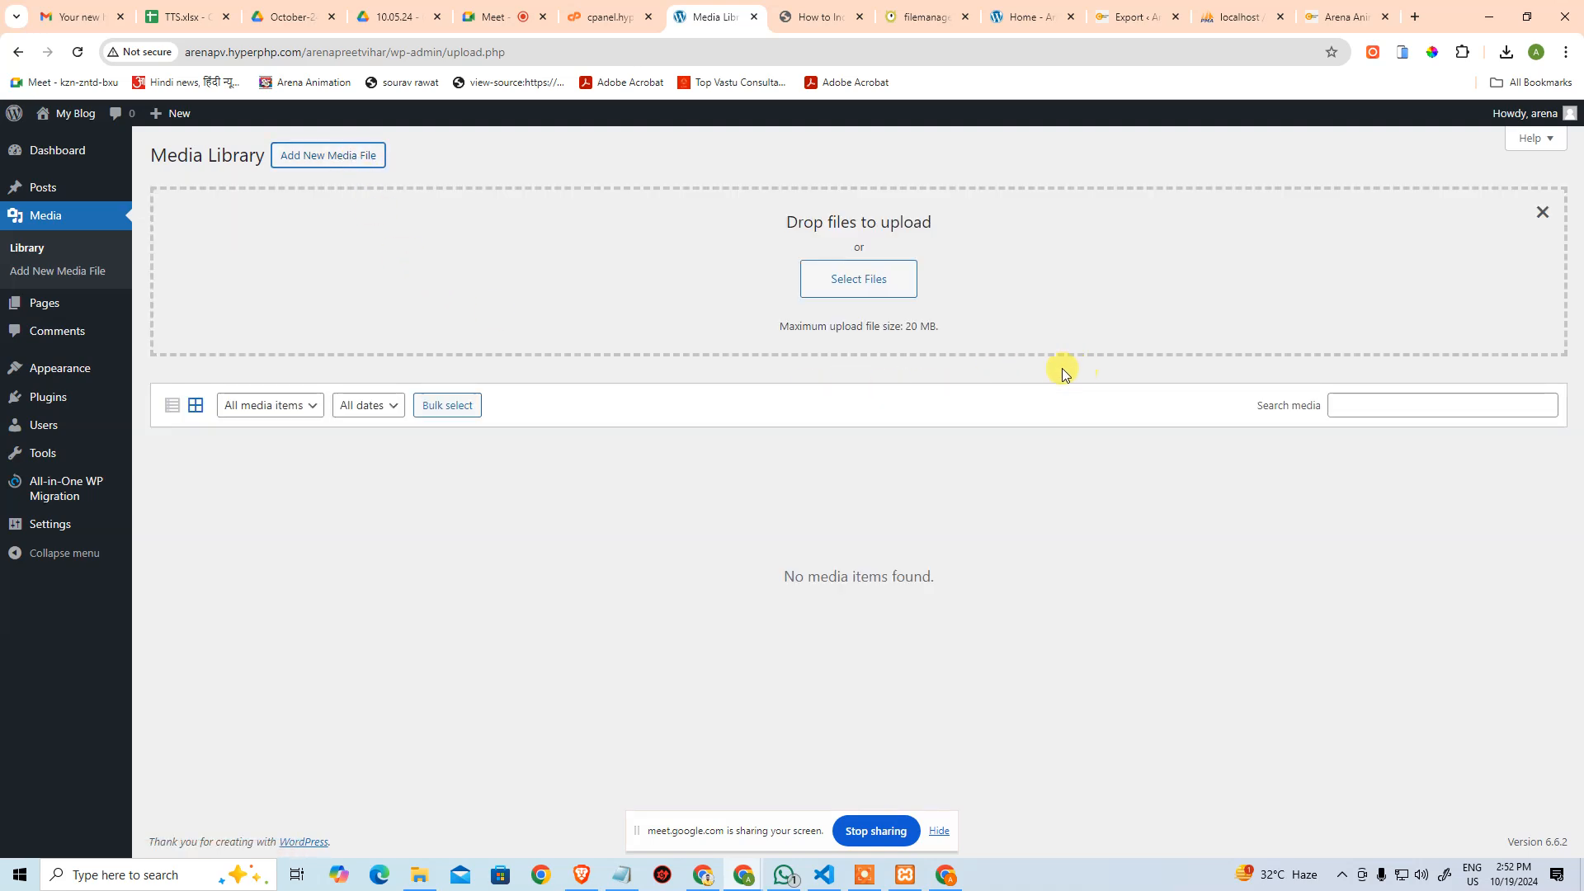
pyautogui.moveTo(775, 327); pyautogui.dragTo(1058, 329)
pyautogui.click(1075, 323)
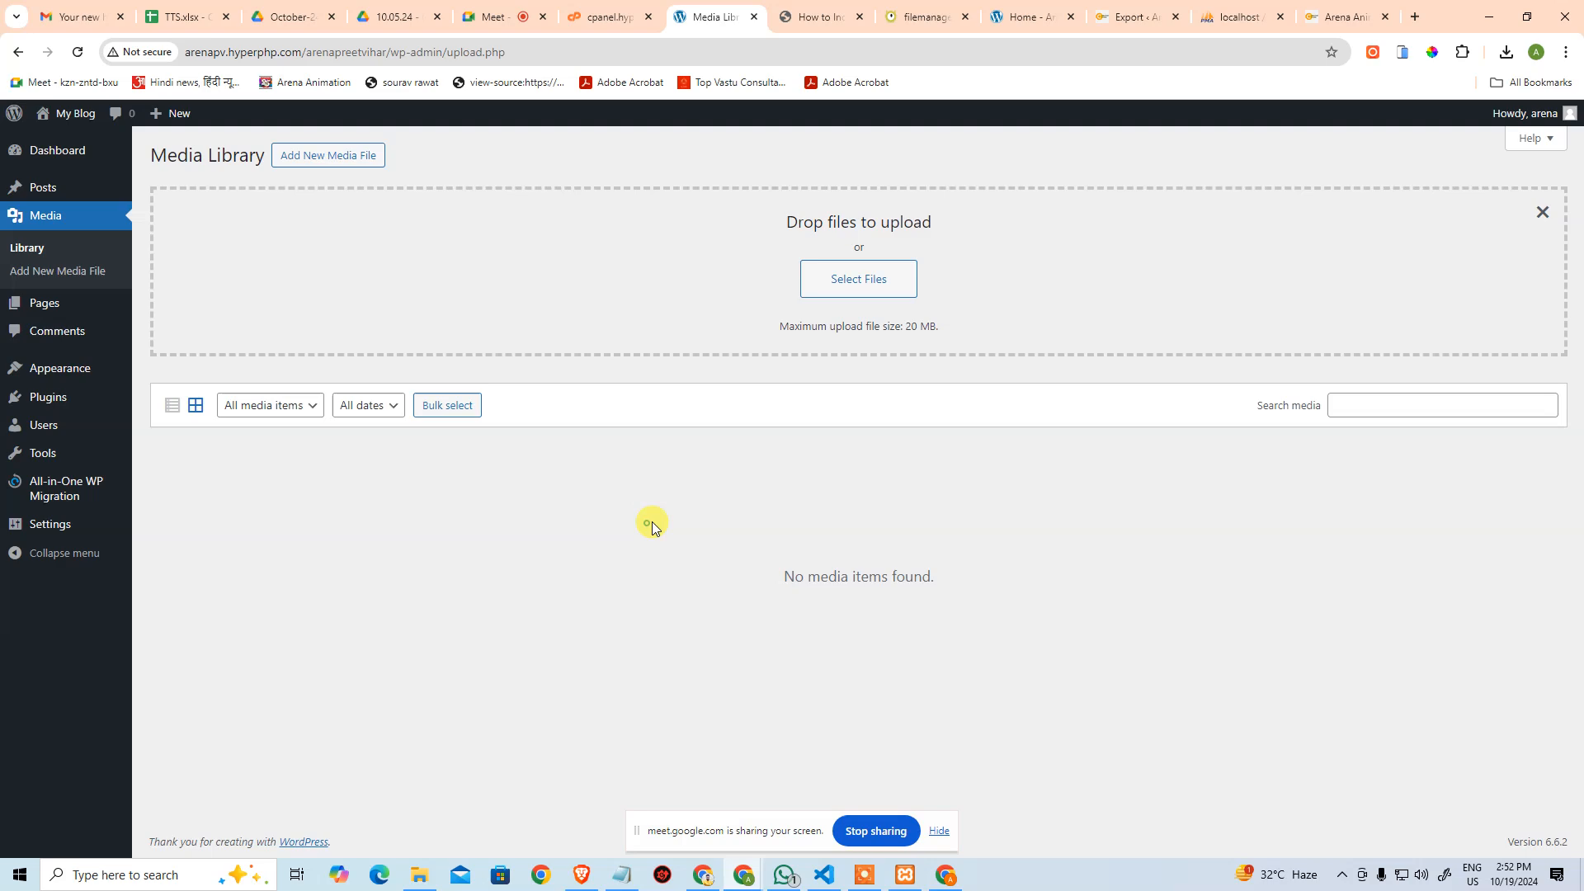
# Close functions.php in the file manager and return to the htdocs folder listing
pyautogui.click(608, 10)
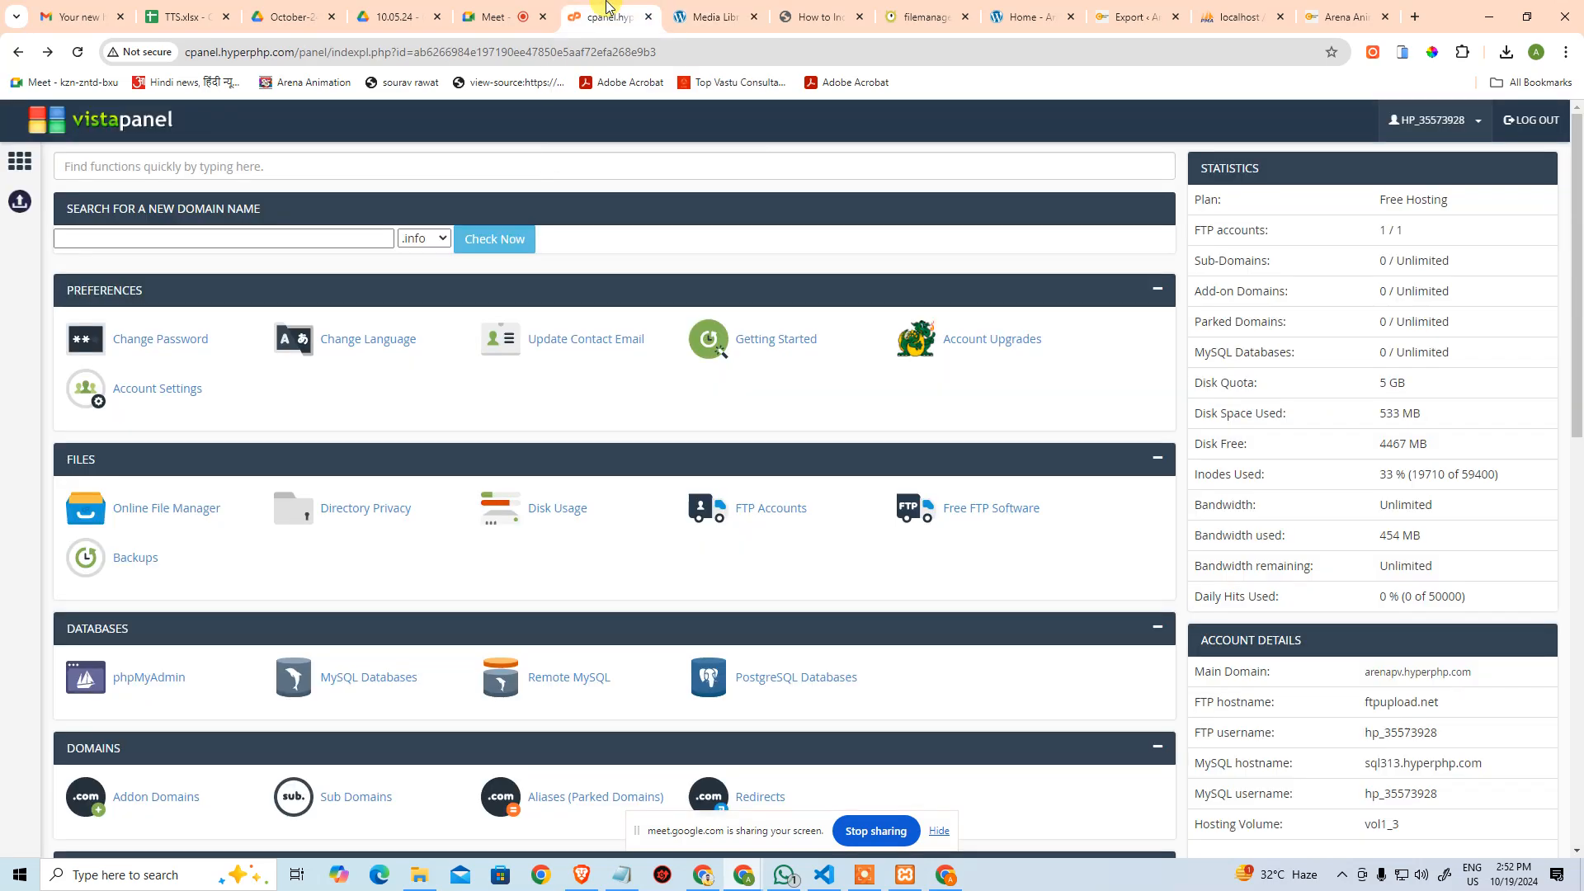
pyautogui.click(162, 516)
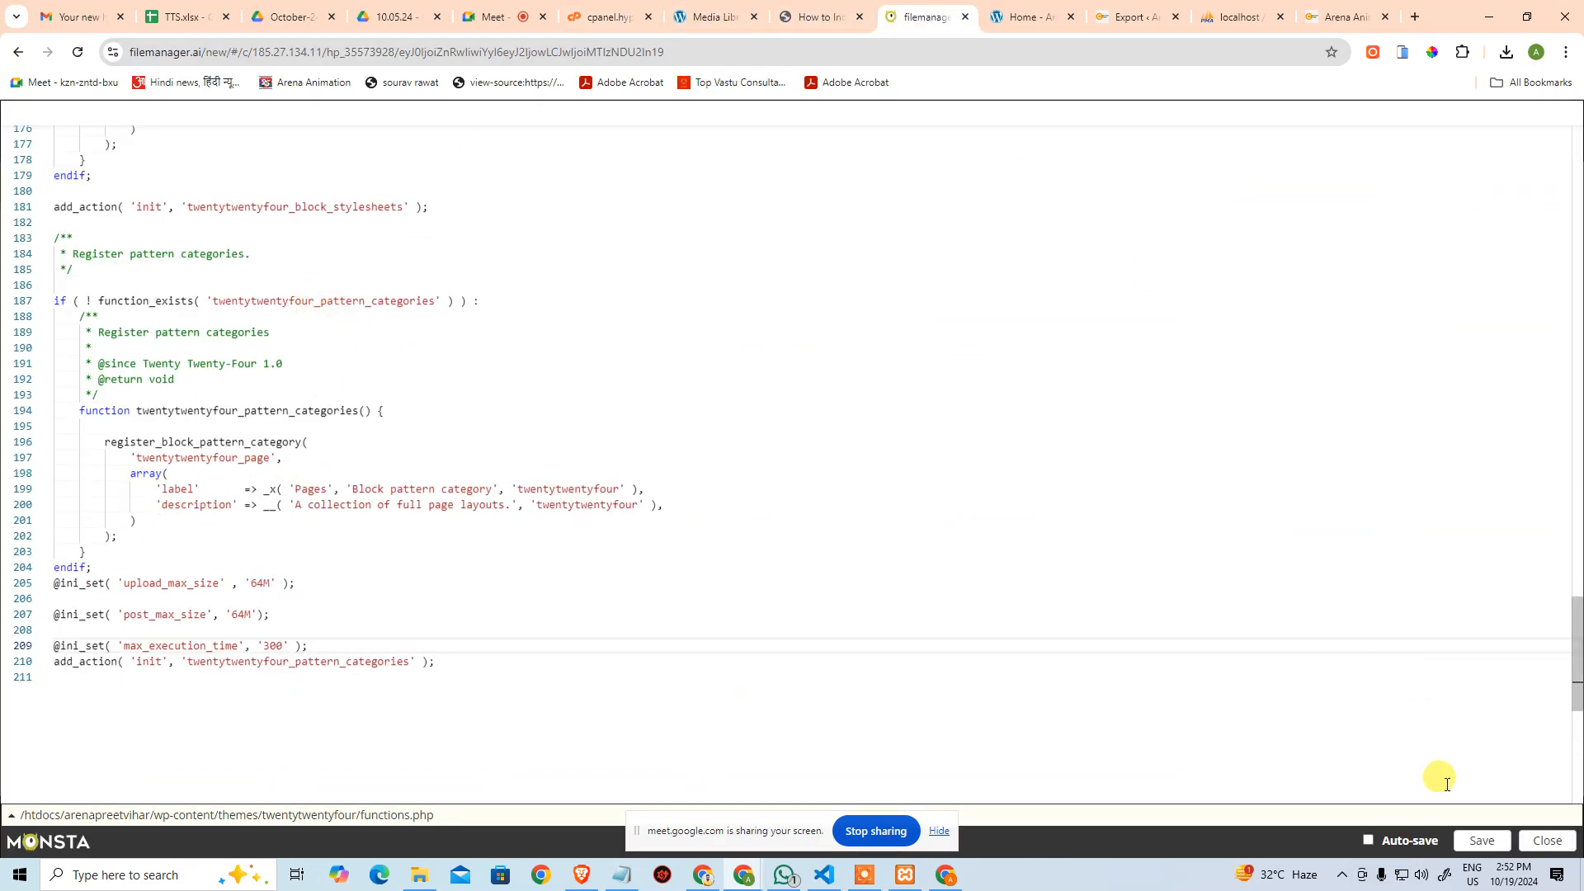
pyautogui.click(1547, 840)
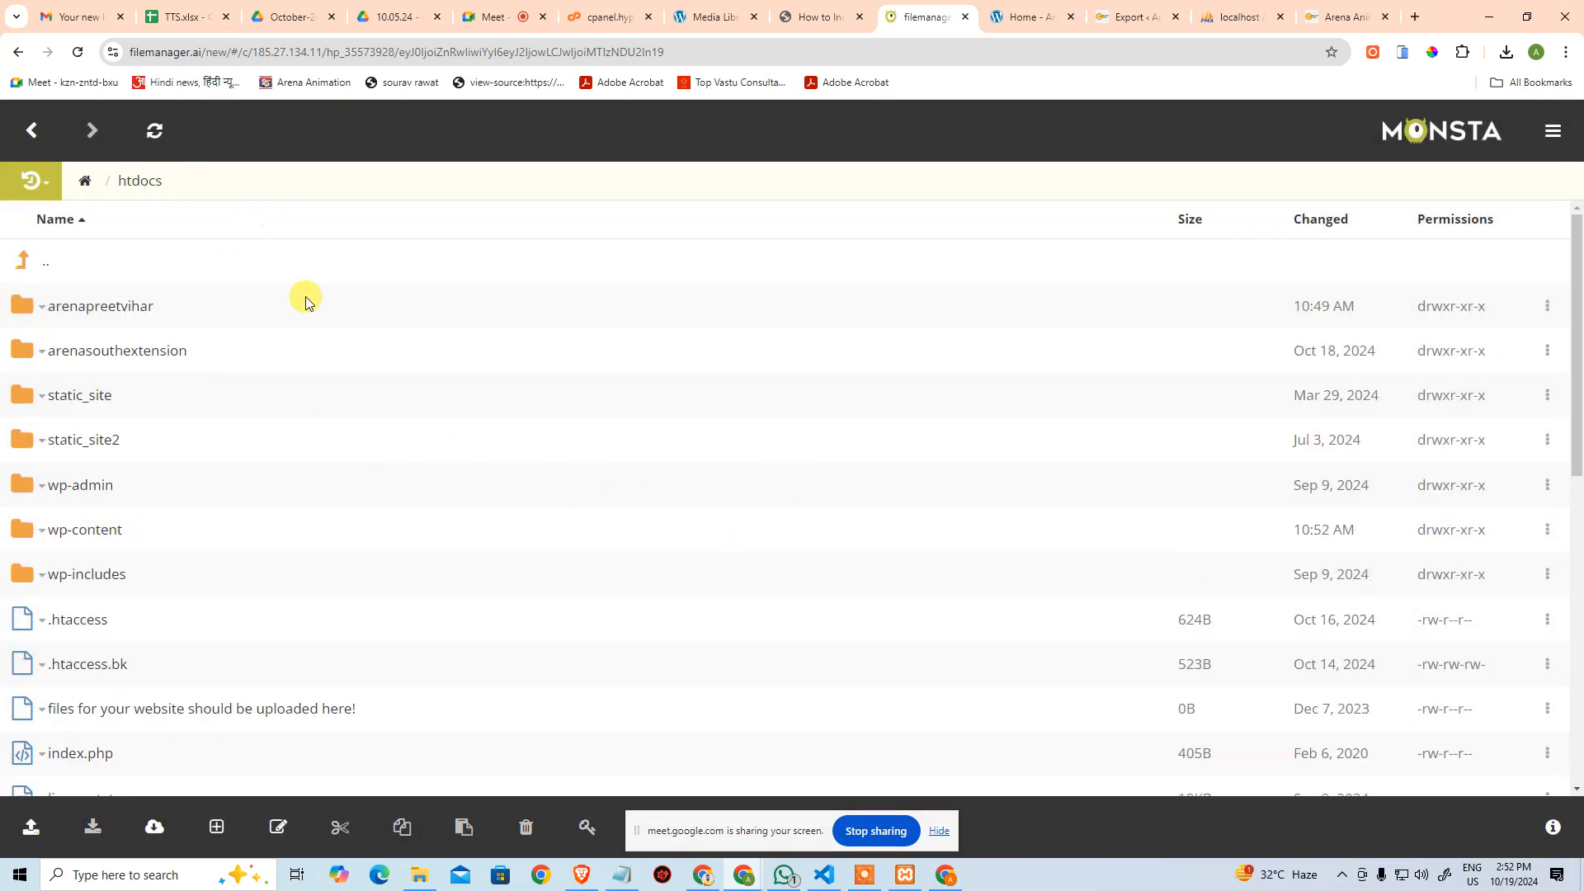
pyautogui.scroll(-8, 388, 523)
pyautogui.scroll(-2, 401, 531)
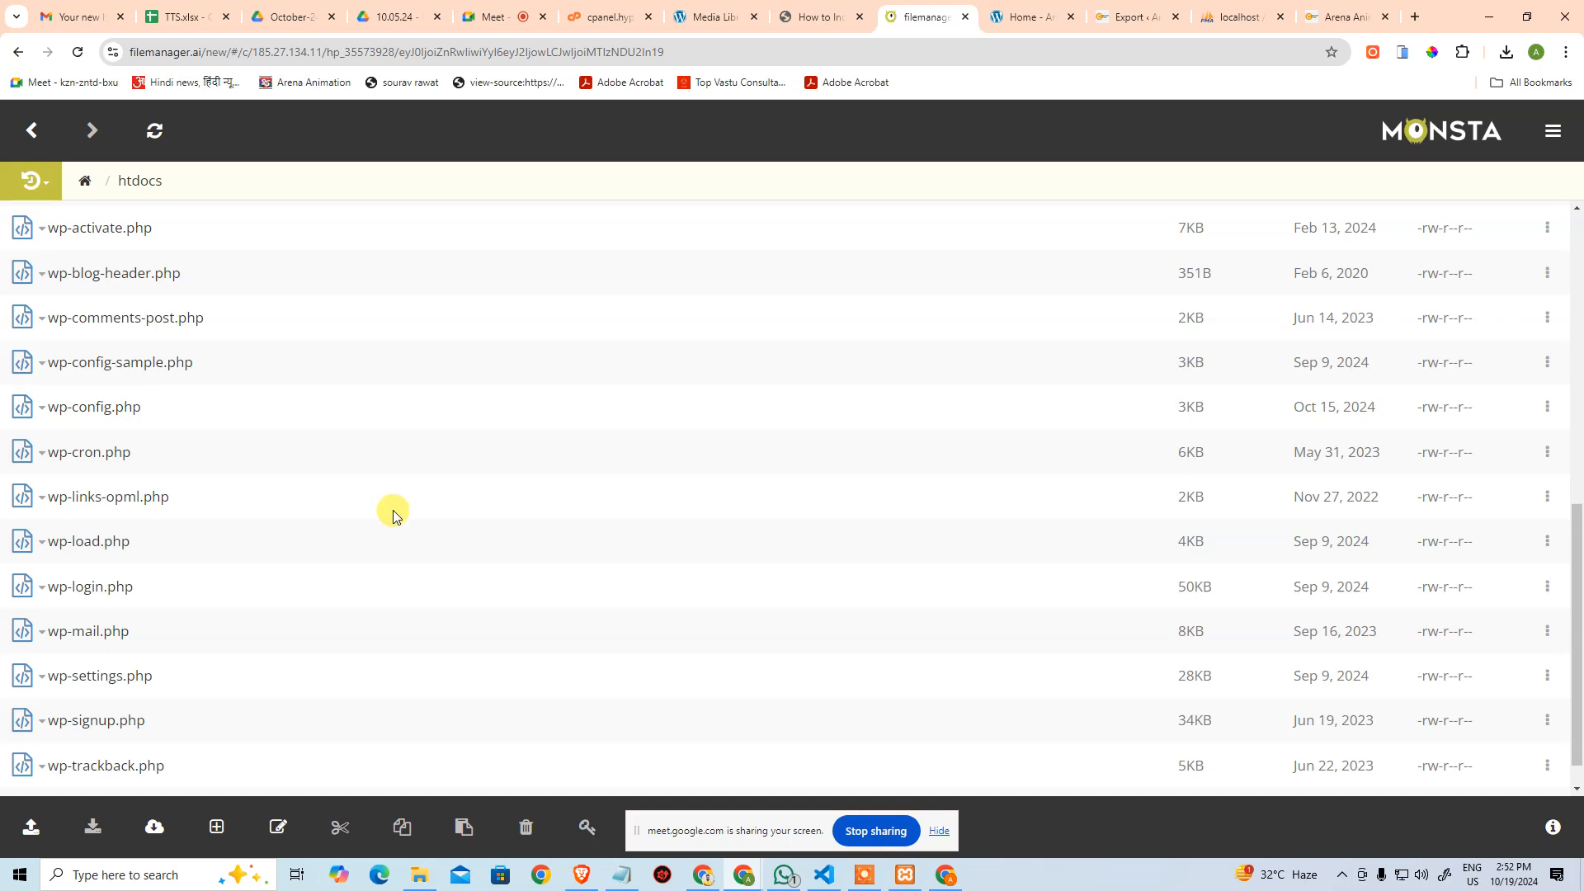
# Upload the local php.ini into htdocs by dragging it from File Explorer, then return to the Media Library
pyautogui.click(419, 874)
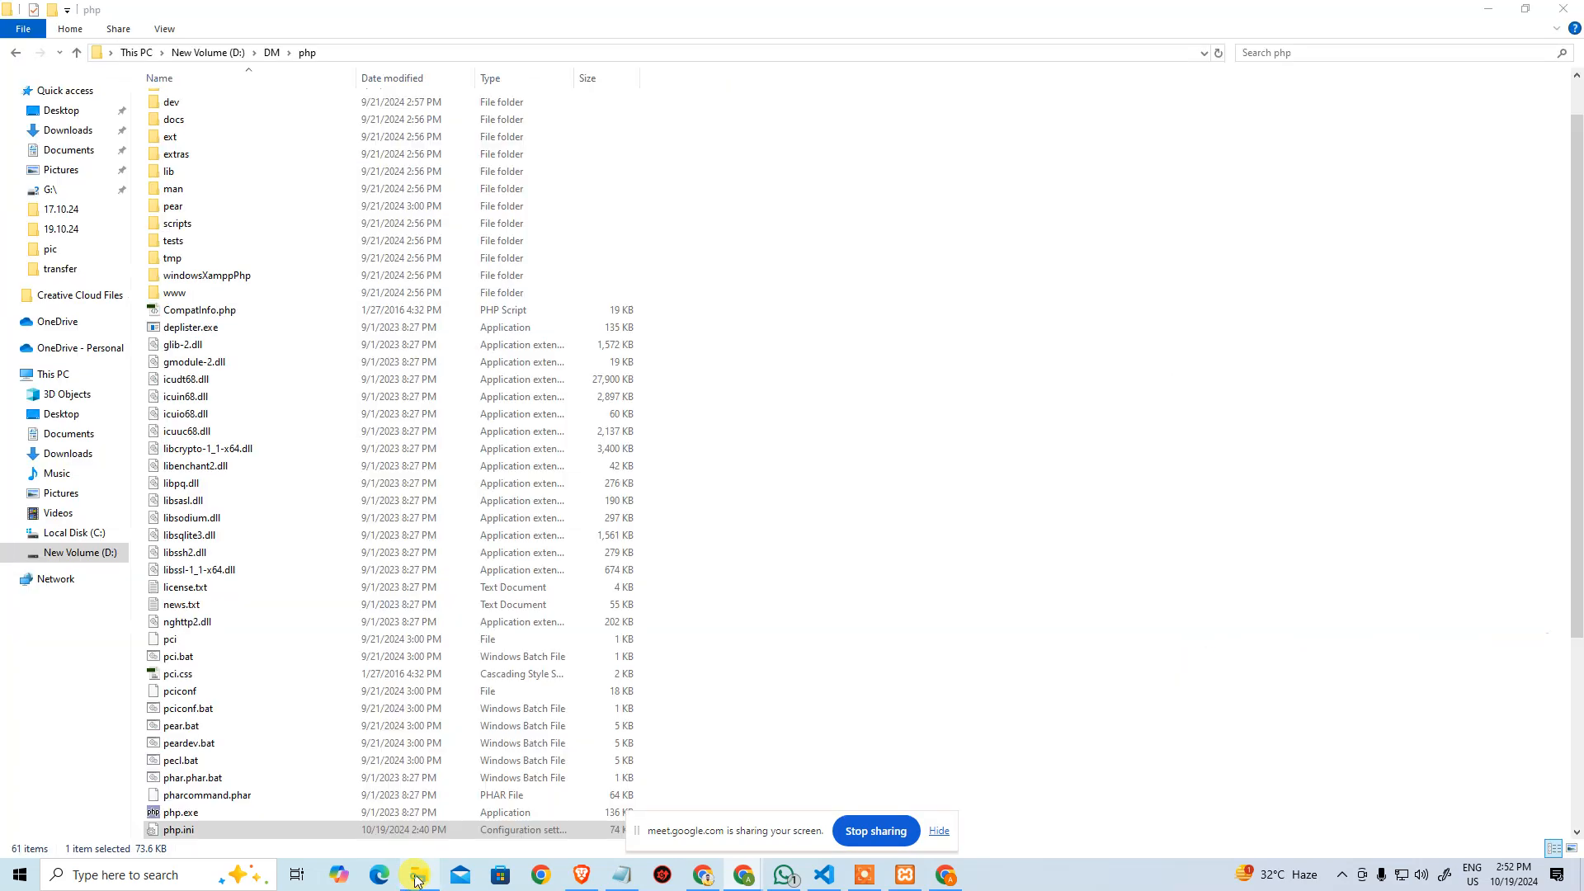
pyautogui.moveTo(175, 829); pyautogui.dragTo(289, 572)
pyautogui.hotkey('alt', 'Tab')
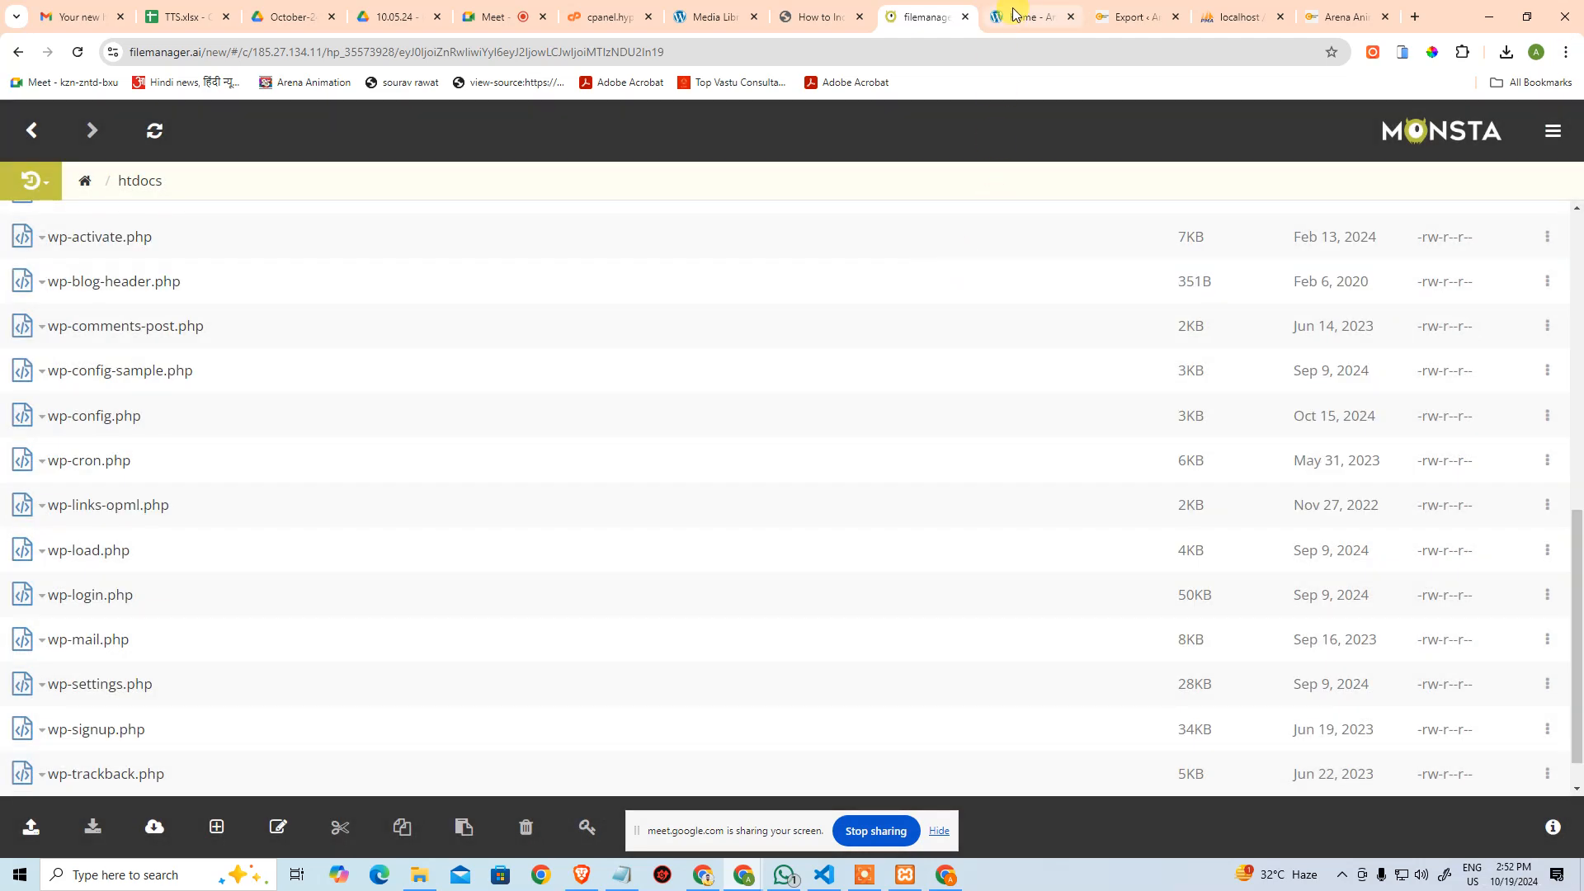
pyautogui.click(699, 11)
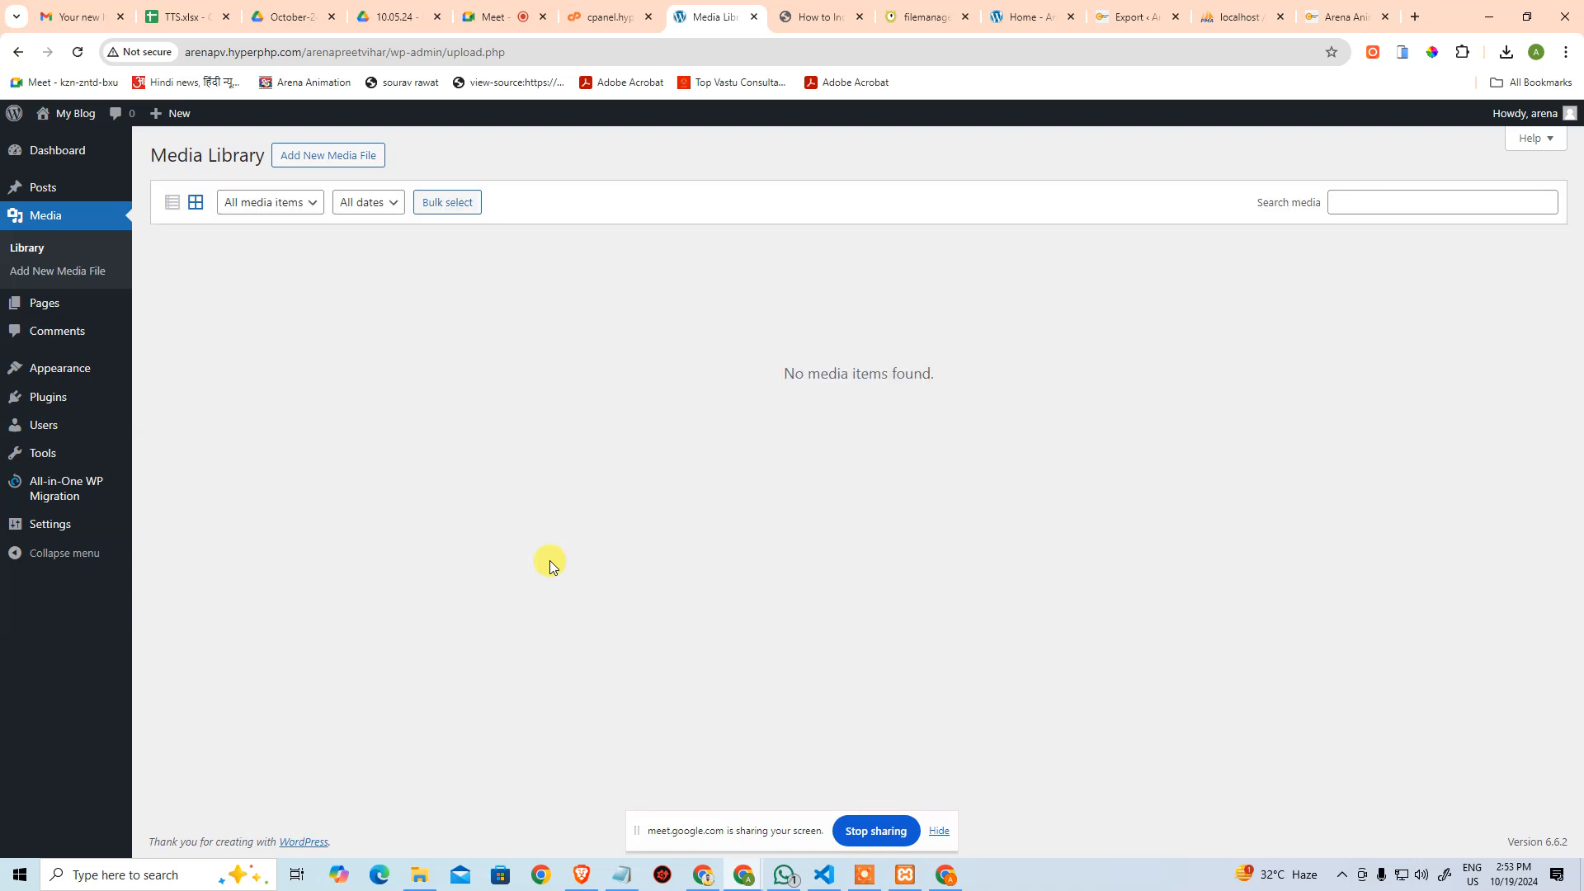
# Open the remote upload panel, then close the local Home tab to reveal the Export Site page
pyautogui.click(338, 155)
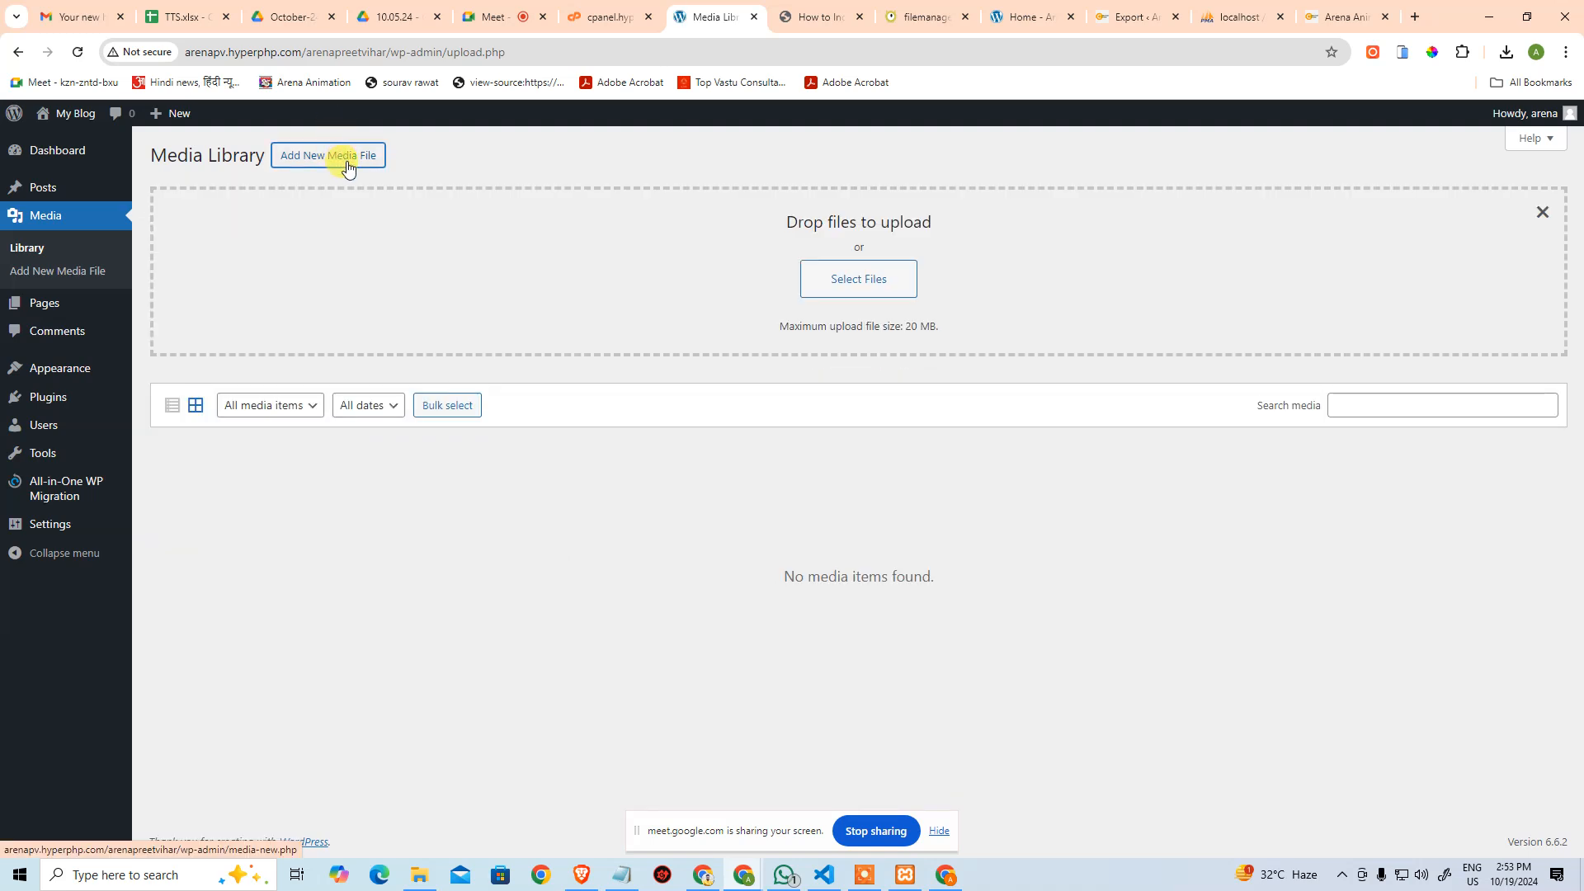
pyautogui.click(1030, 17)
pyautogui.hotkey('ctrl', 'w')
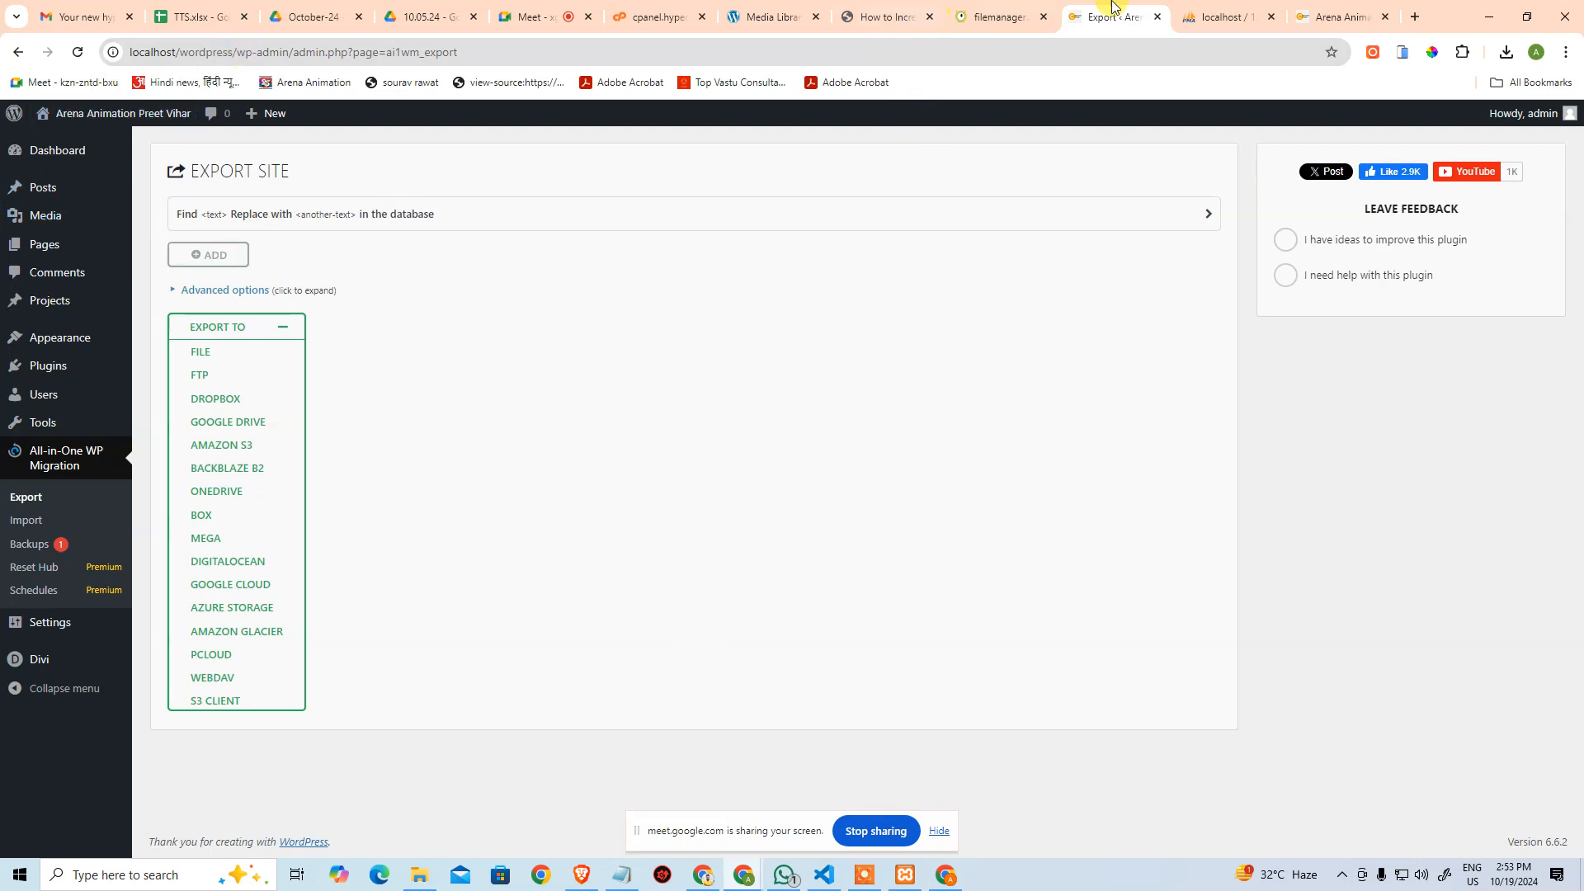
# Open the local transfer site's dashboard and its All Pages list
pyautogui.click(1312, 16)
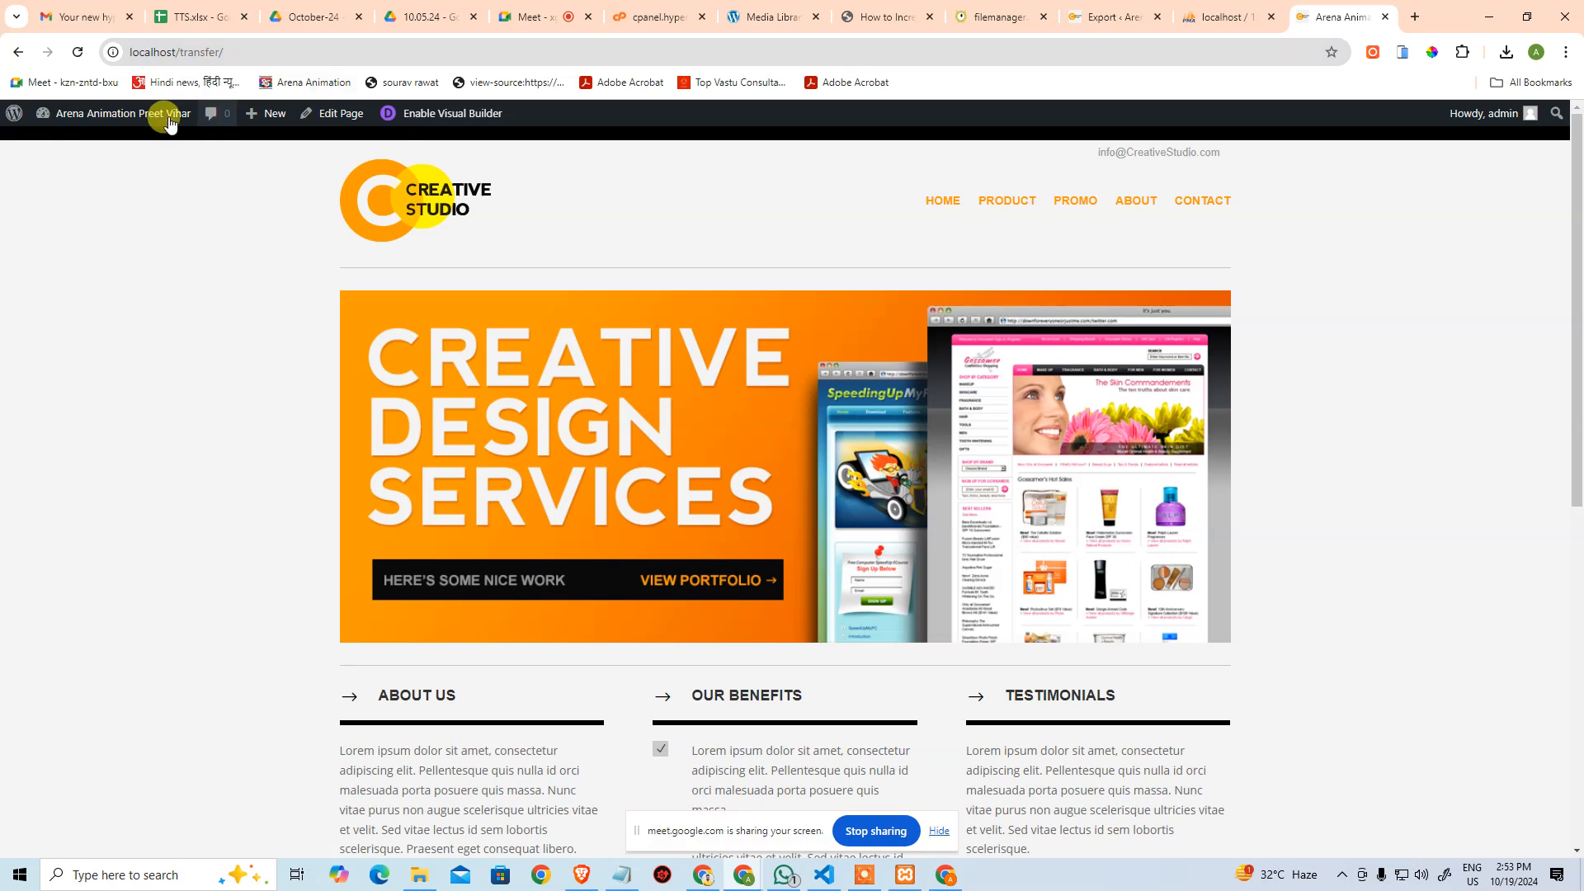
pyautogui.click(63, 148)
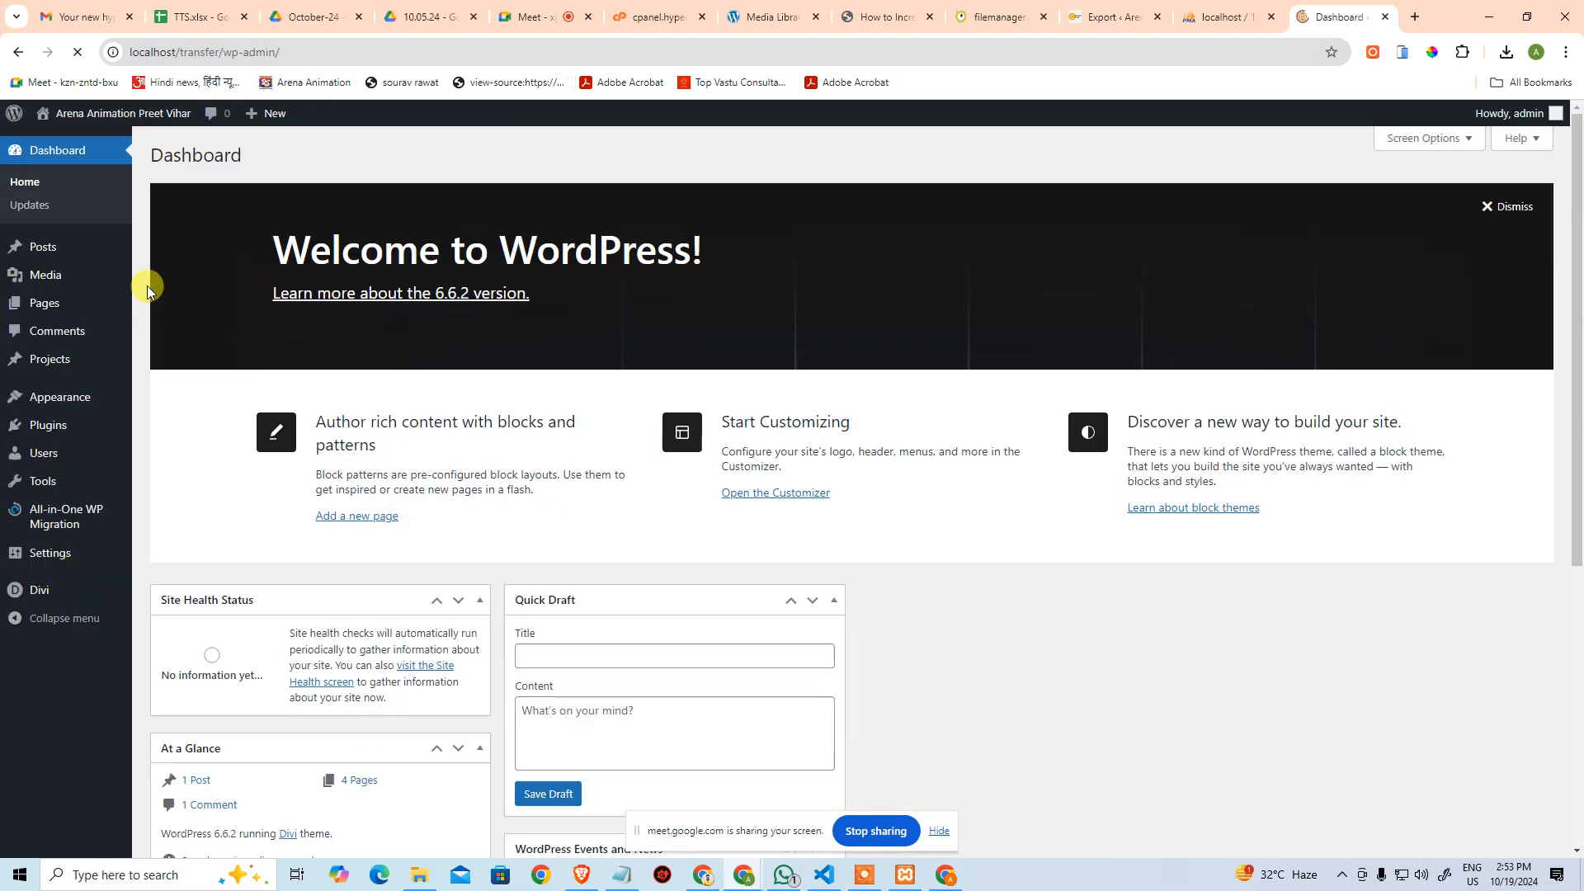
pyautogui.moveTo(44, 303)
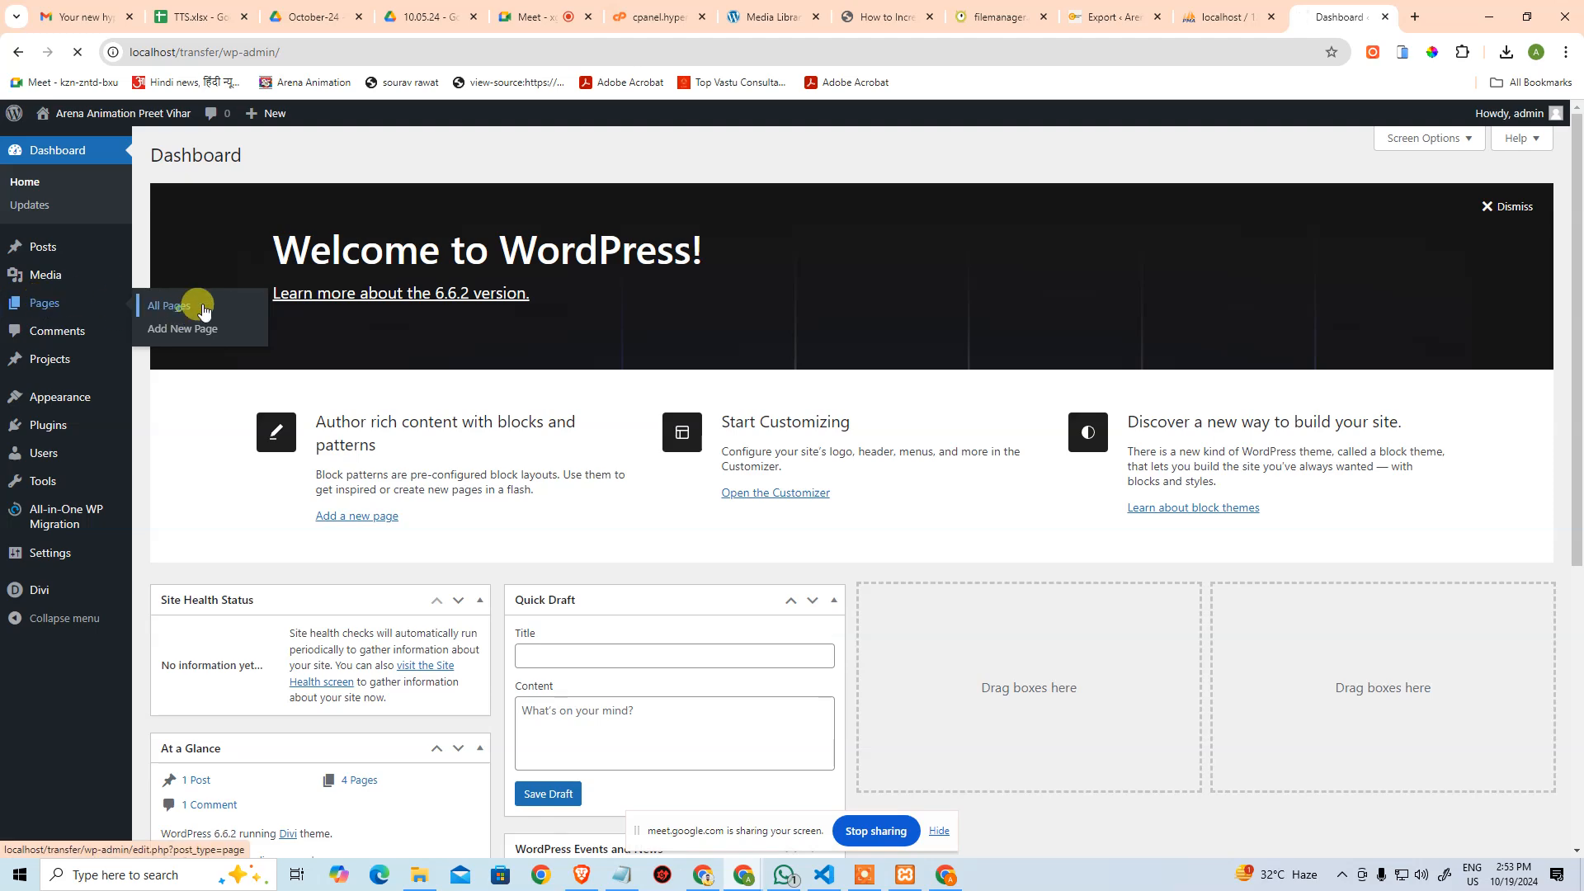
pyautogui.click(204, 310)
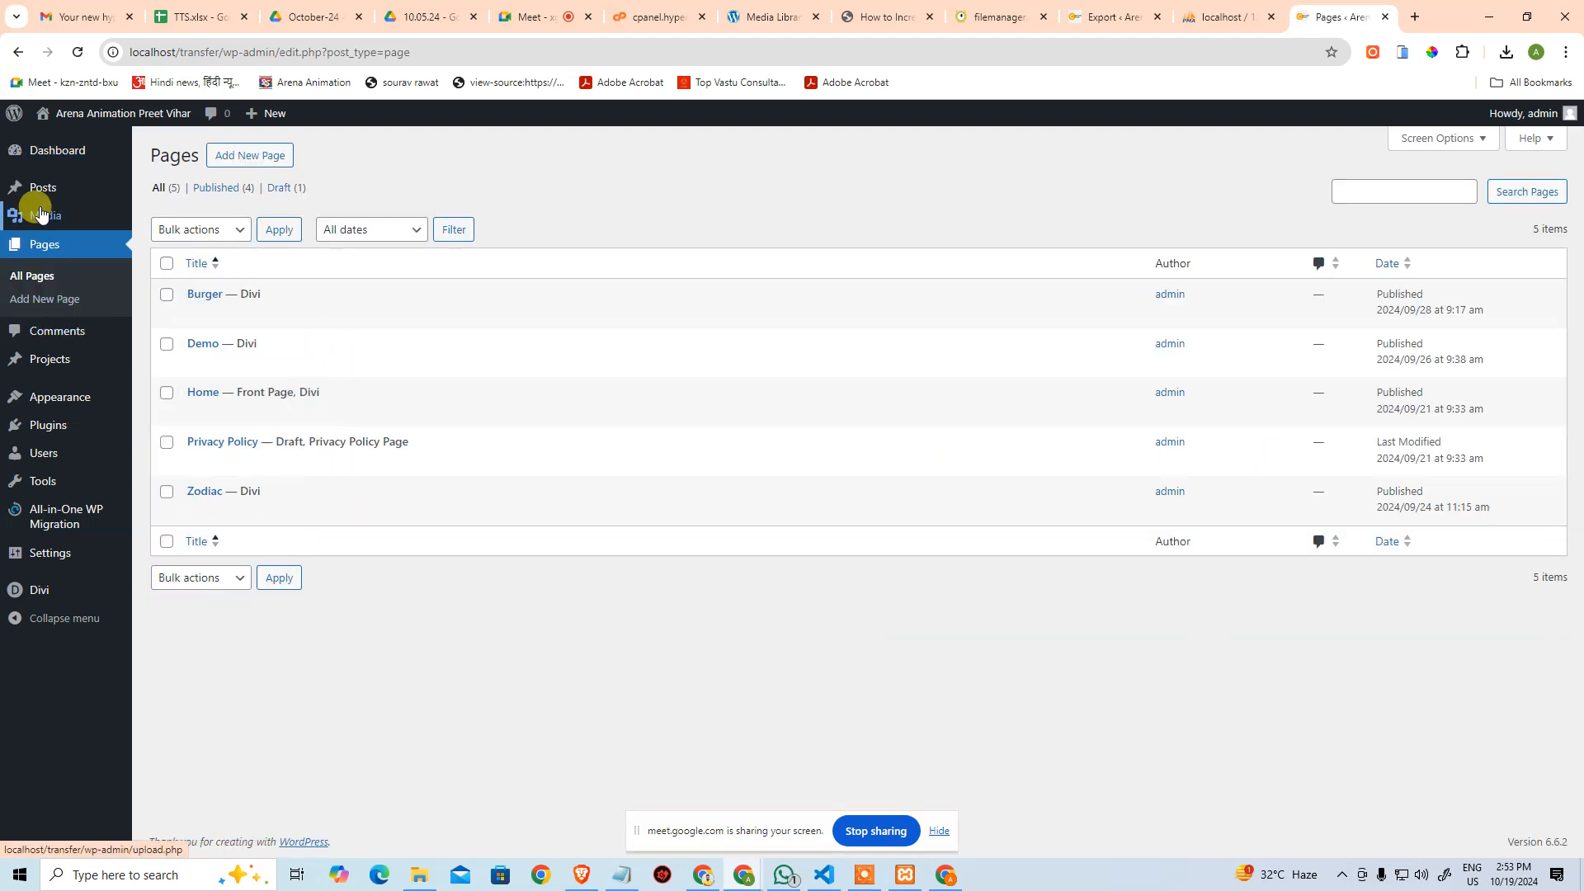
# Review the local site's posts and installed plugins, then return to the remote Media Library
pyautogui.moveTo(25, 187)
pyautogui.click(155, 184)
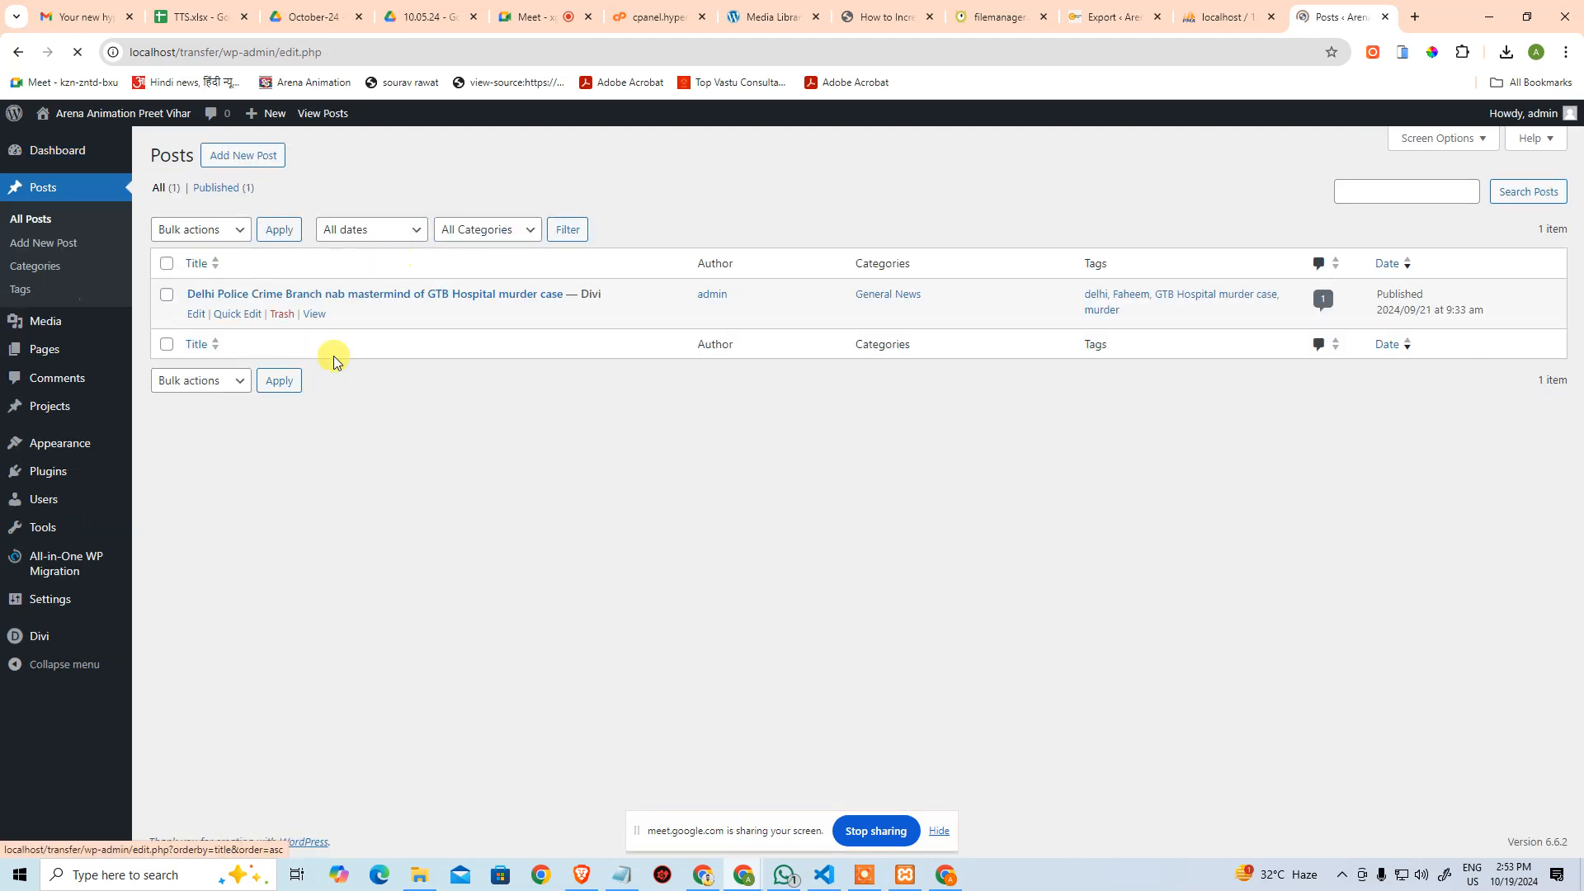
pyautogui.moveTo(53, 481)
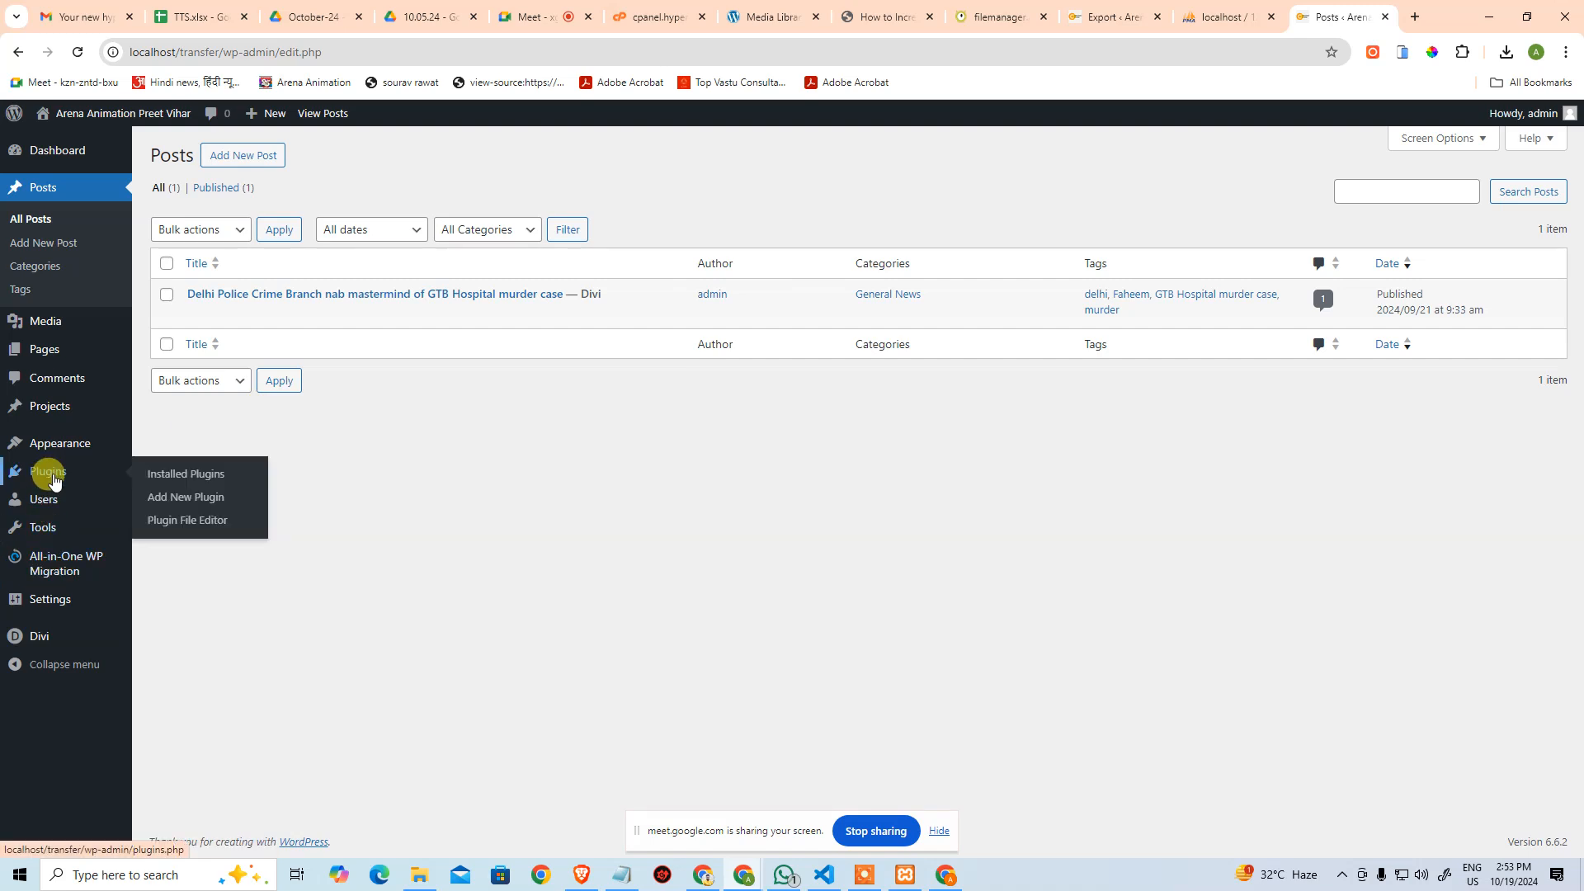
pyautogui.click(170, 474)
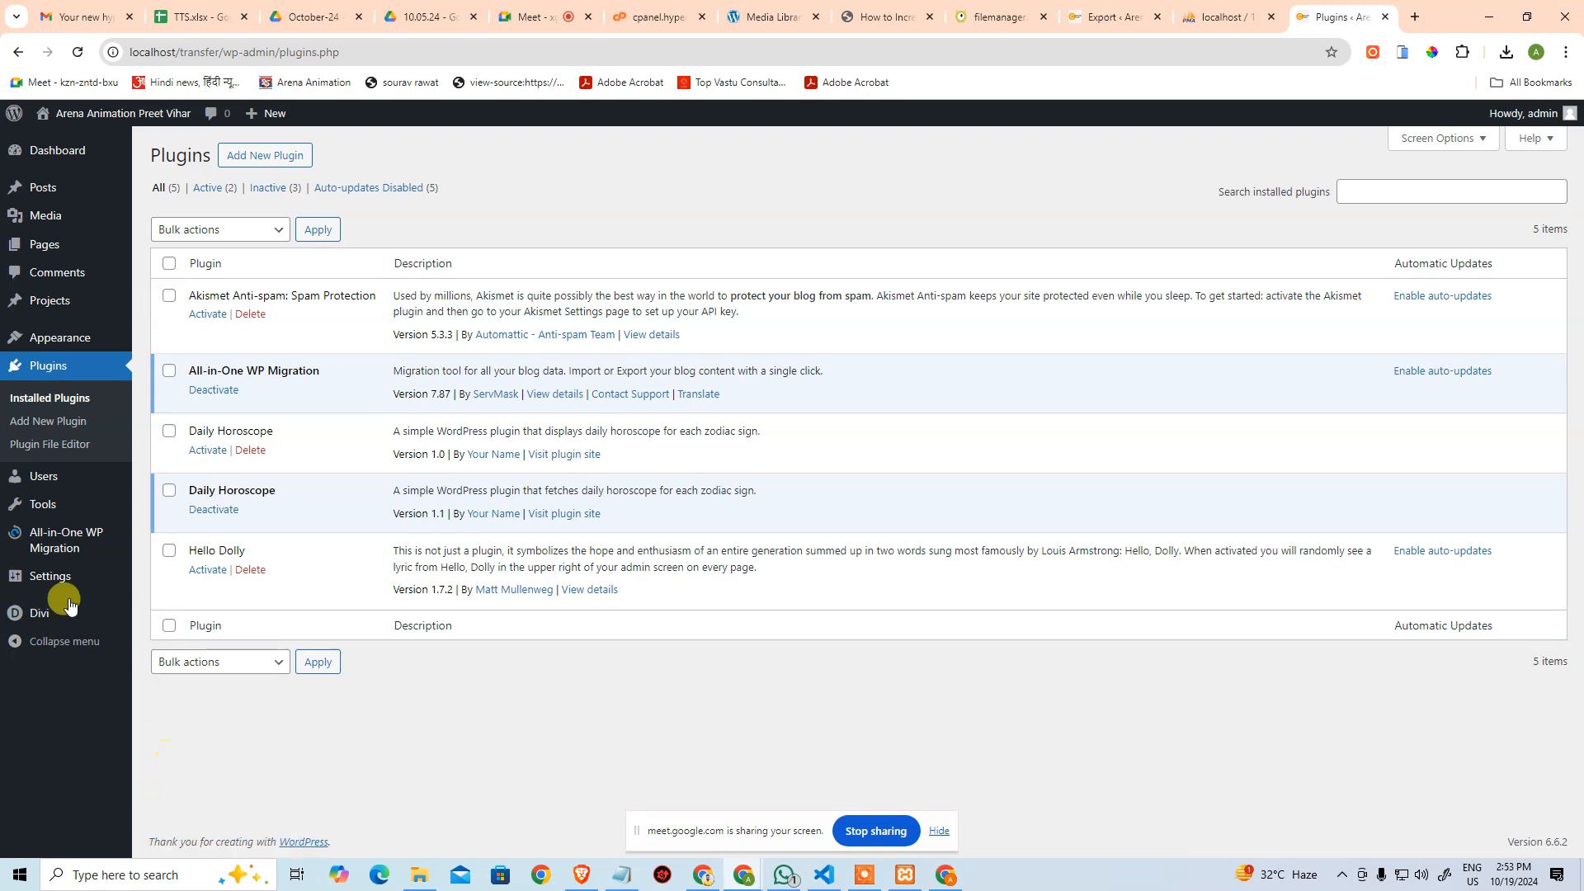
pyautogui.moveTo(58, 181)
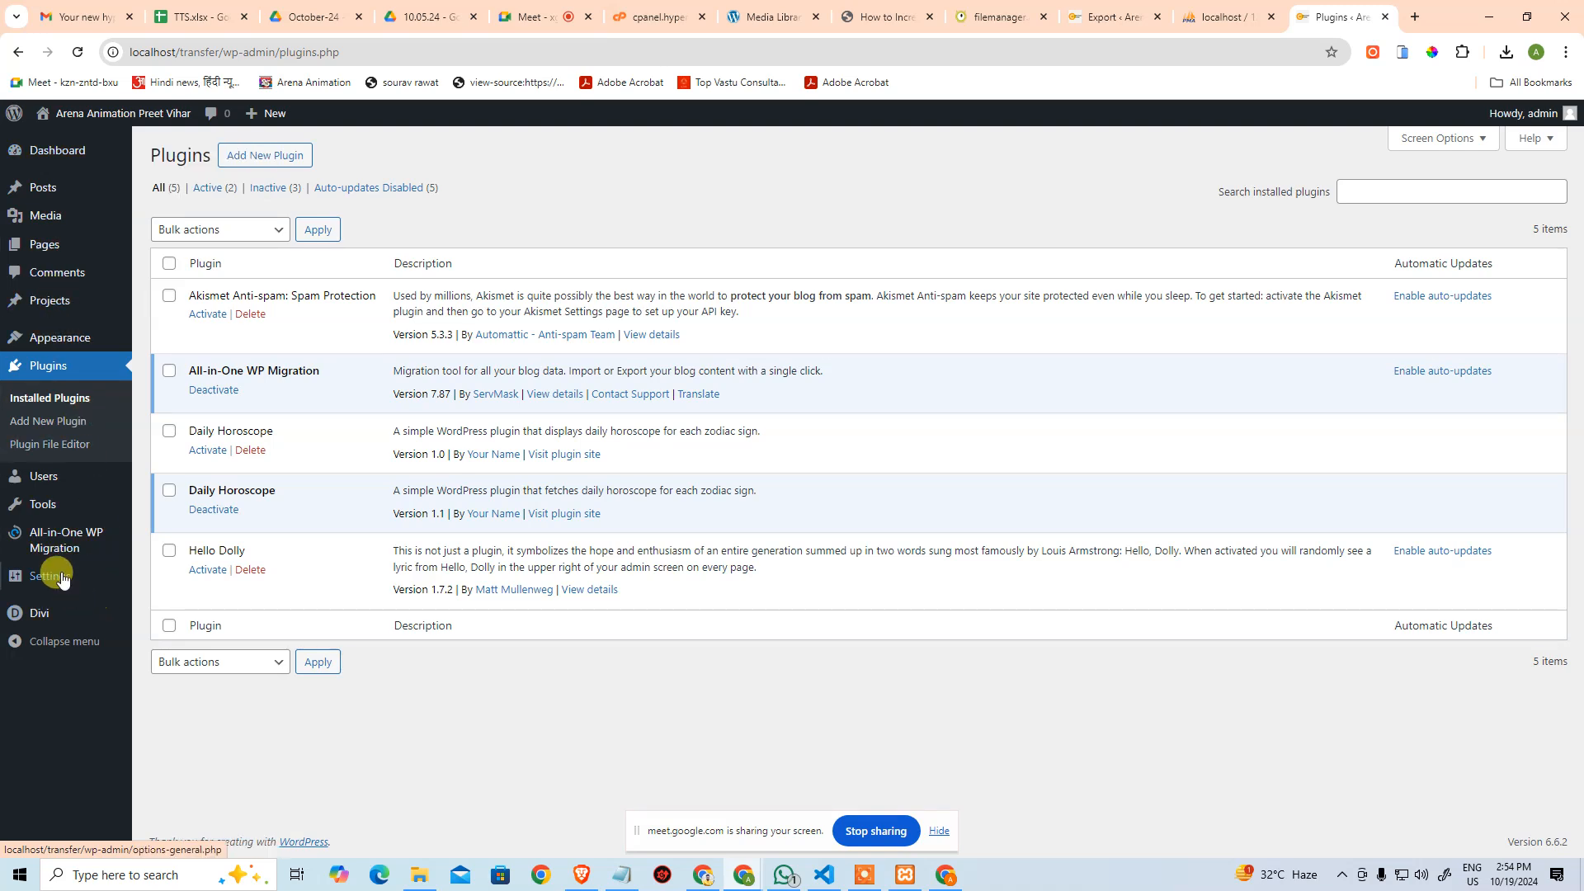
pyautogui.moveTo(58, 544)
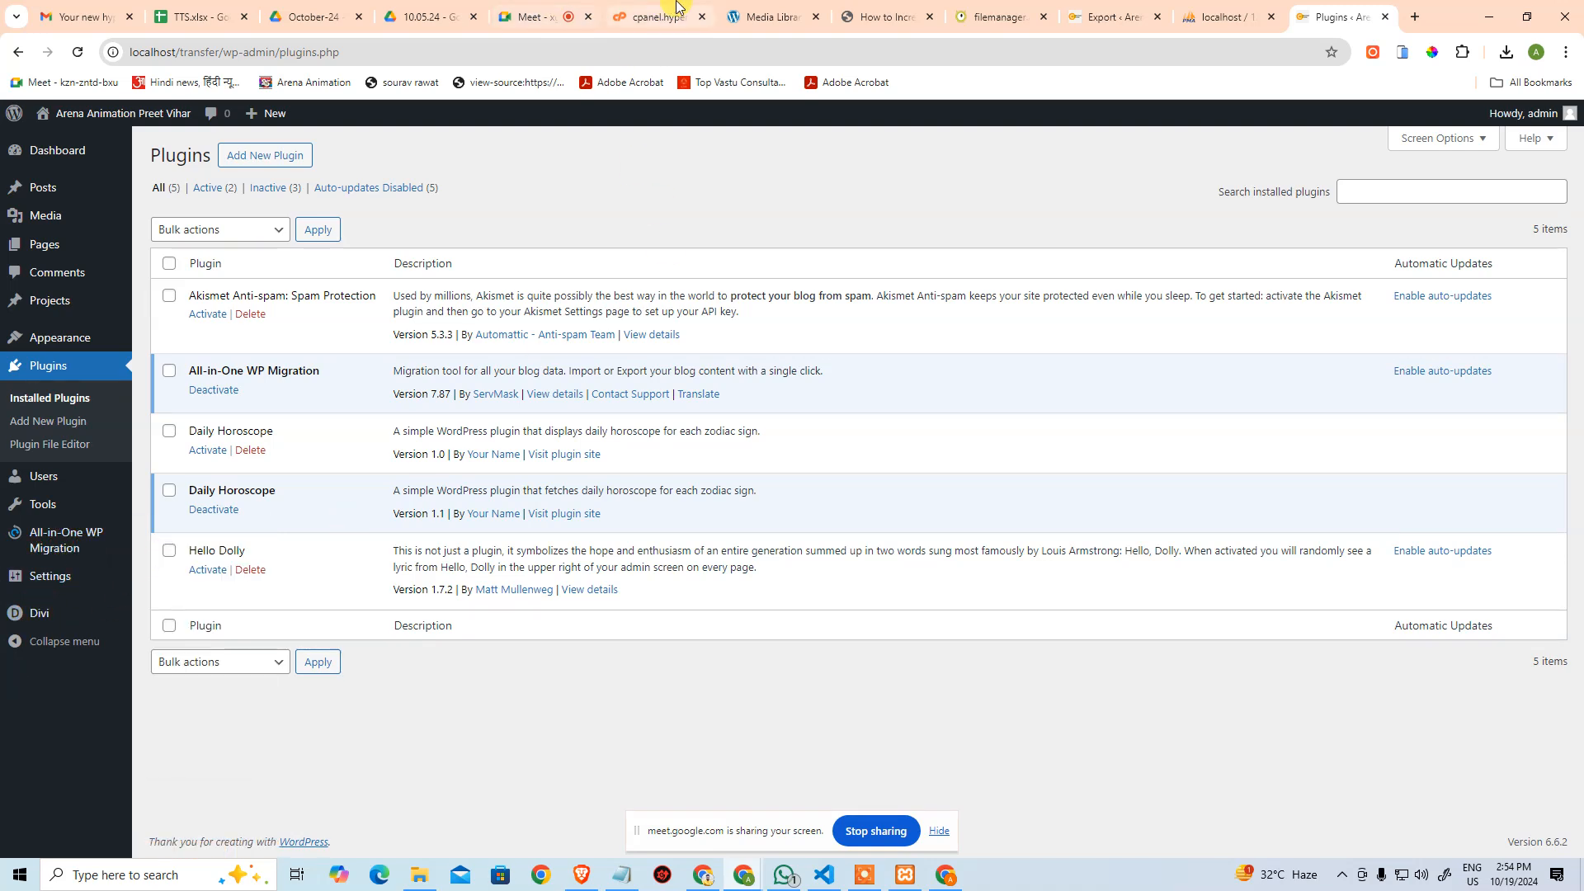
pyautogui.click(774, 16)
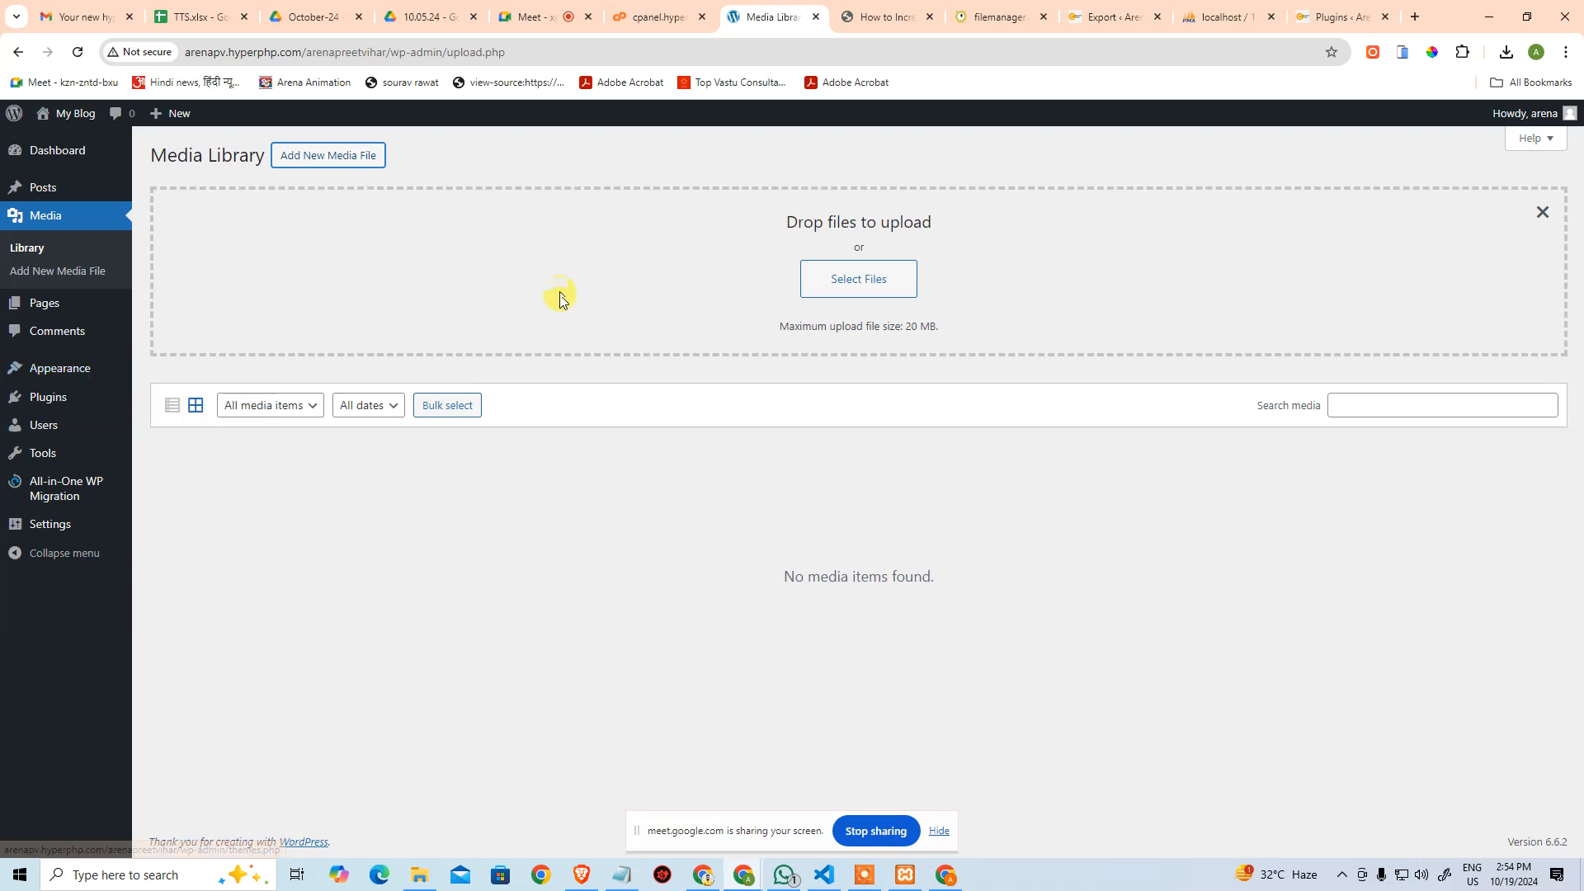
# Check the remote site's two pages, then go to Appearance > Themes and open Add Themes
pyautogui.moveTo(90, 310)
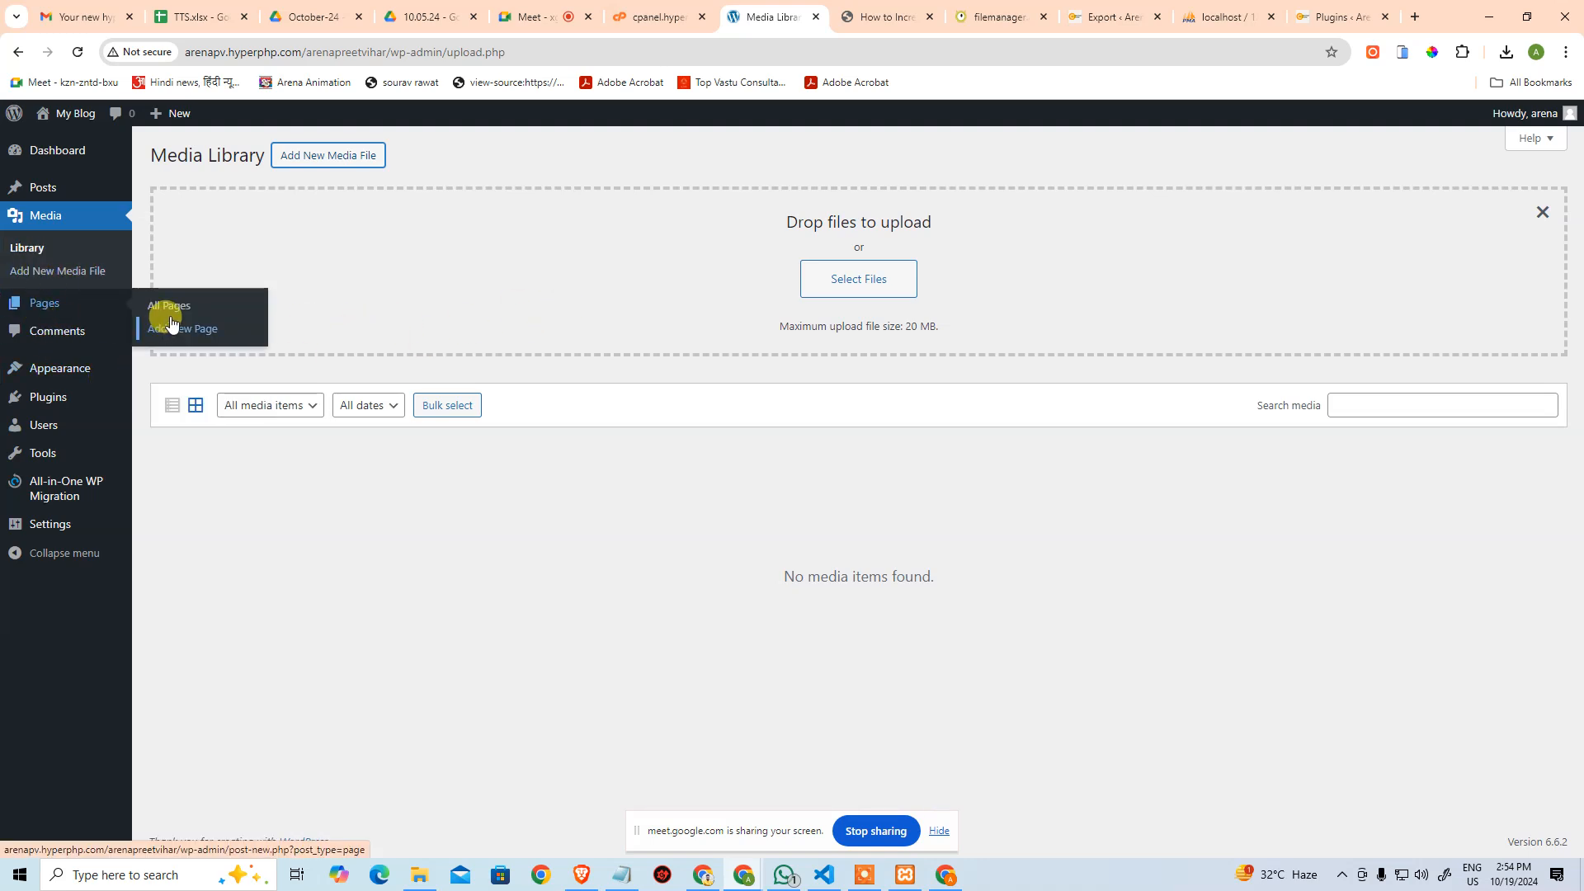
pyautogui.click(169, 307)
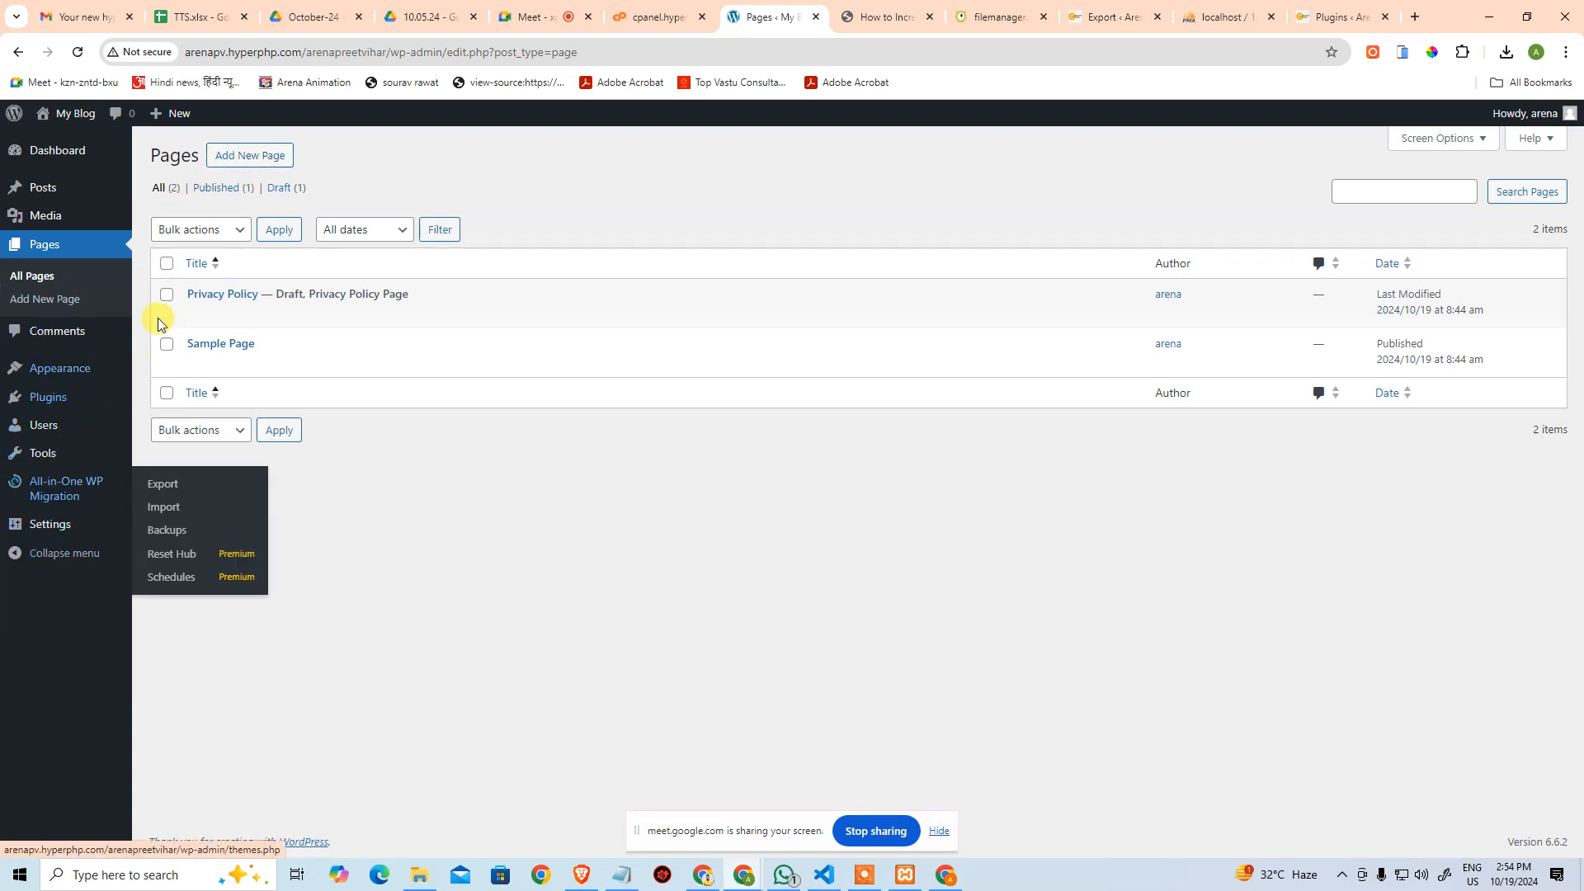
pyautogui.moveTo(95, 439)
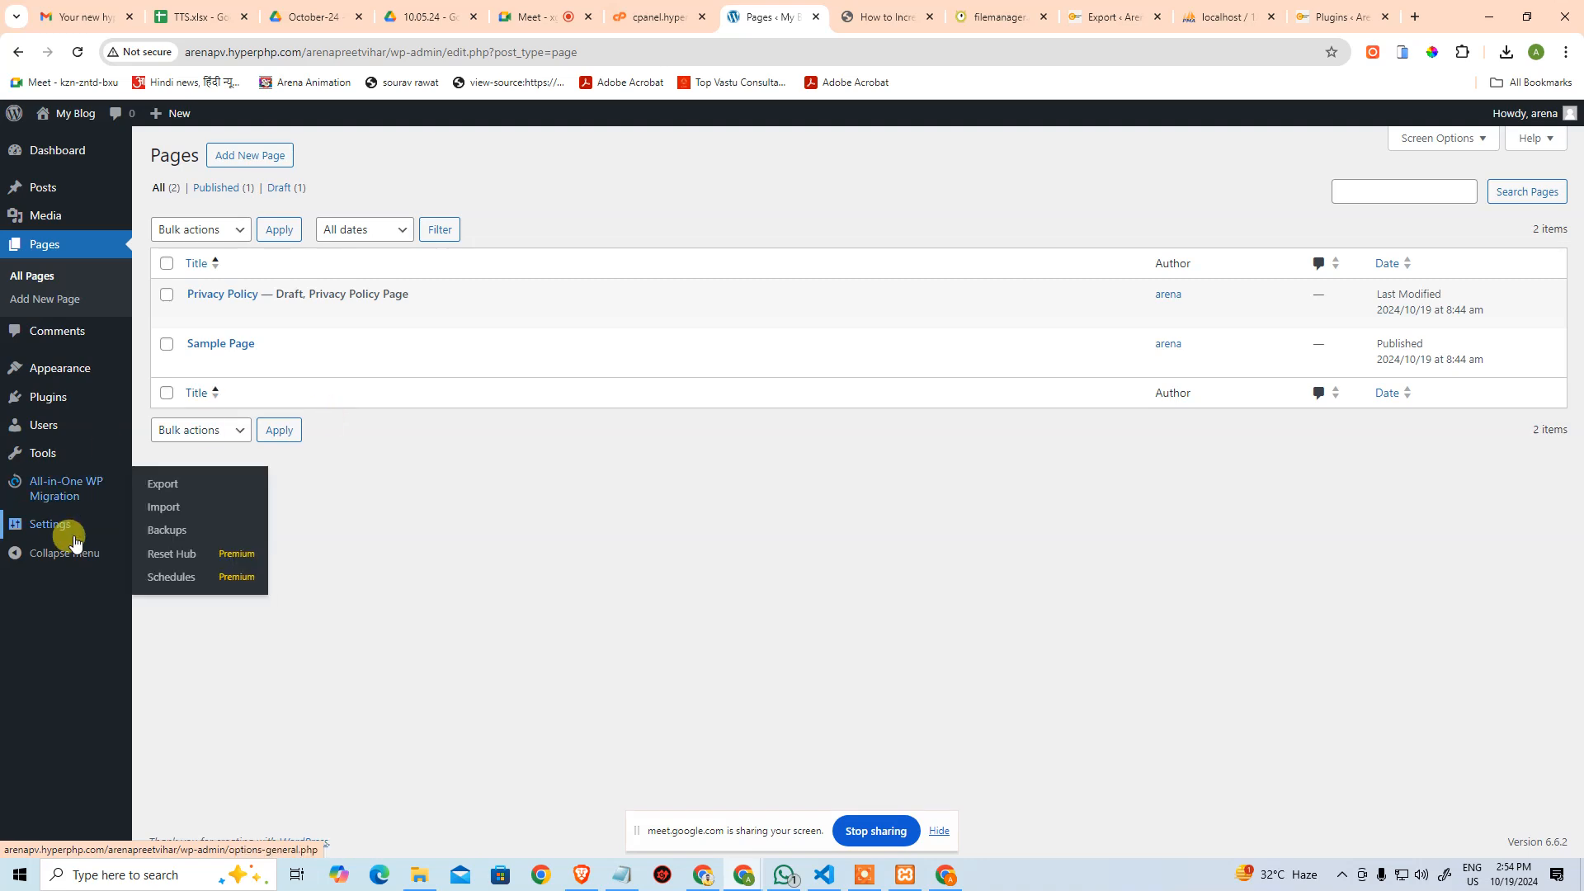
pyautogui.moveTo(37, 452)
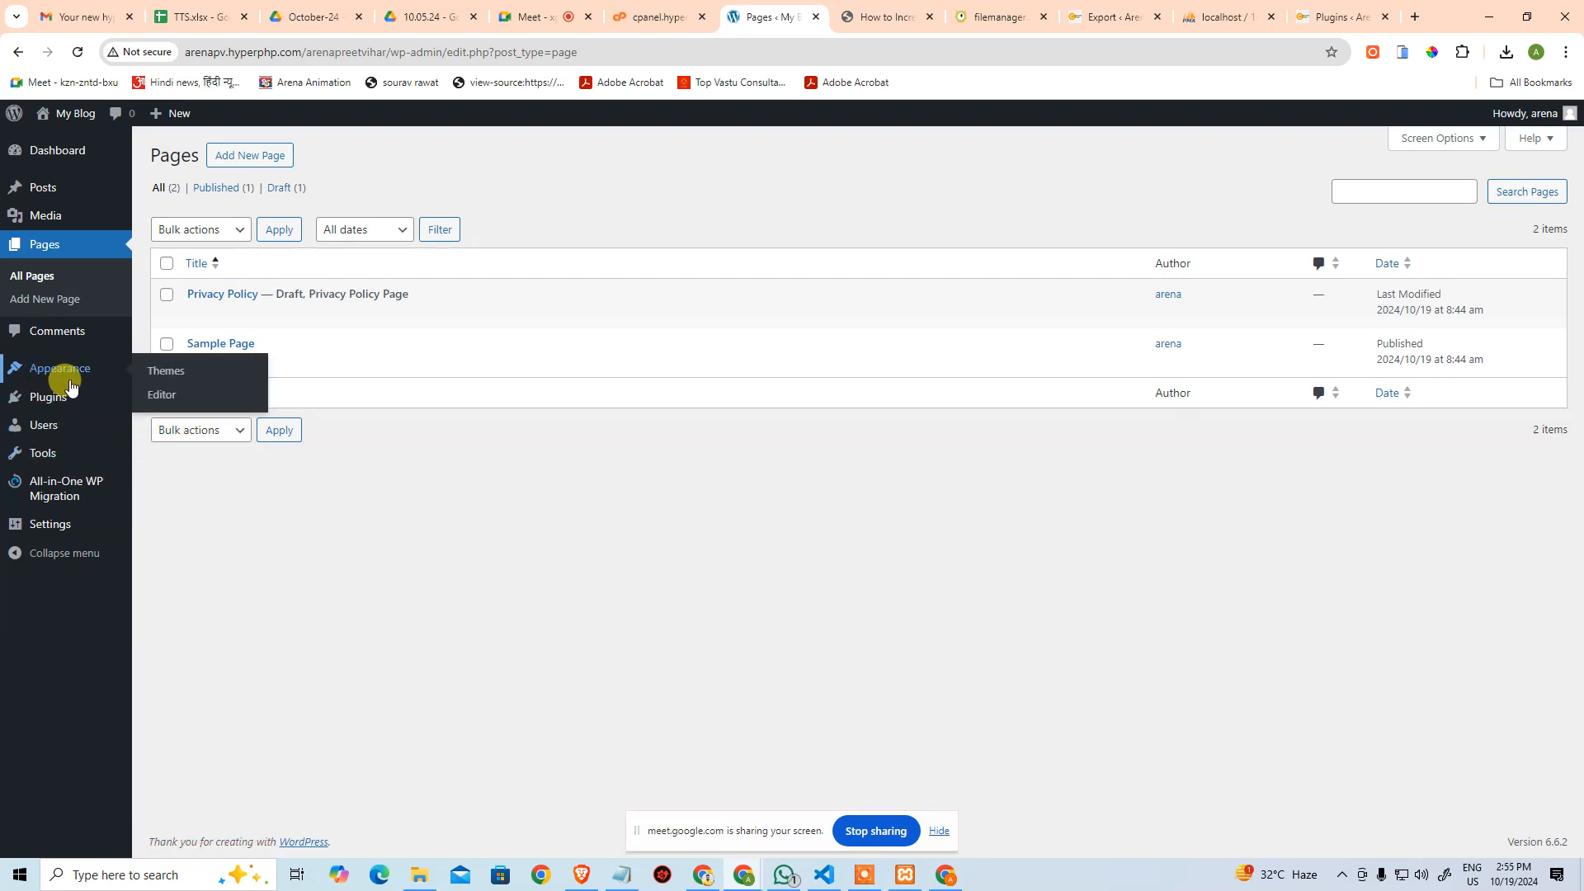
pyautogui.click(167, 373)
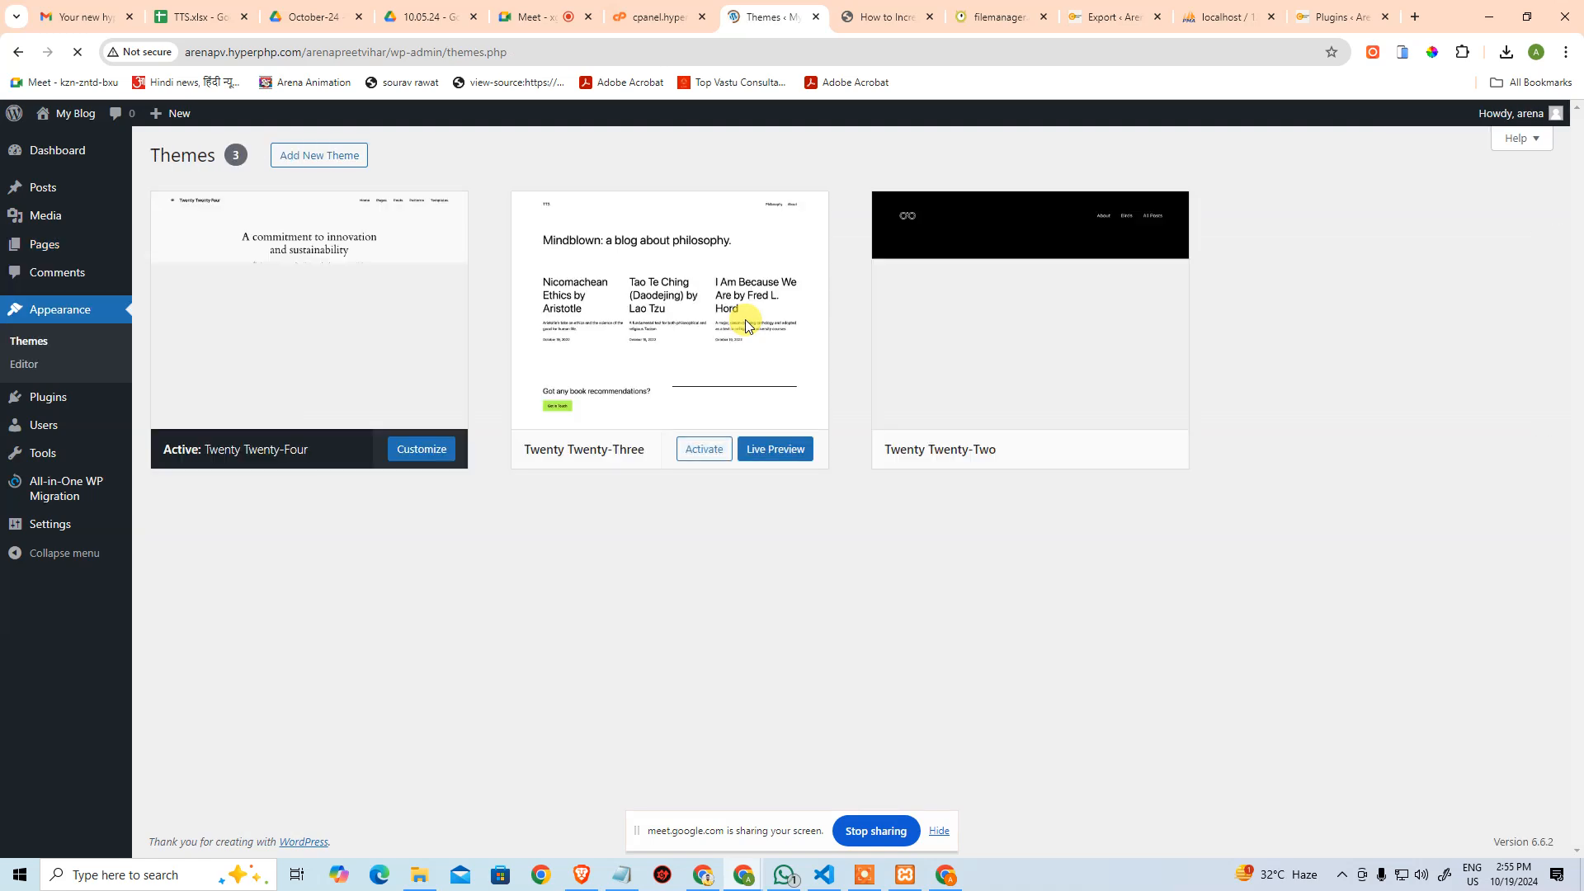
pyautogui.click(323, 157)
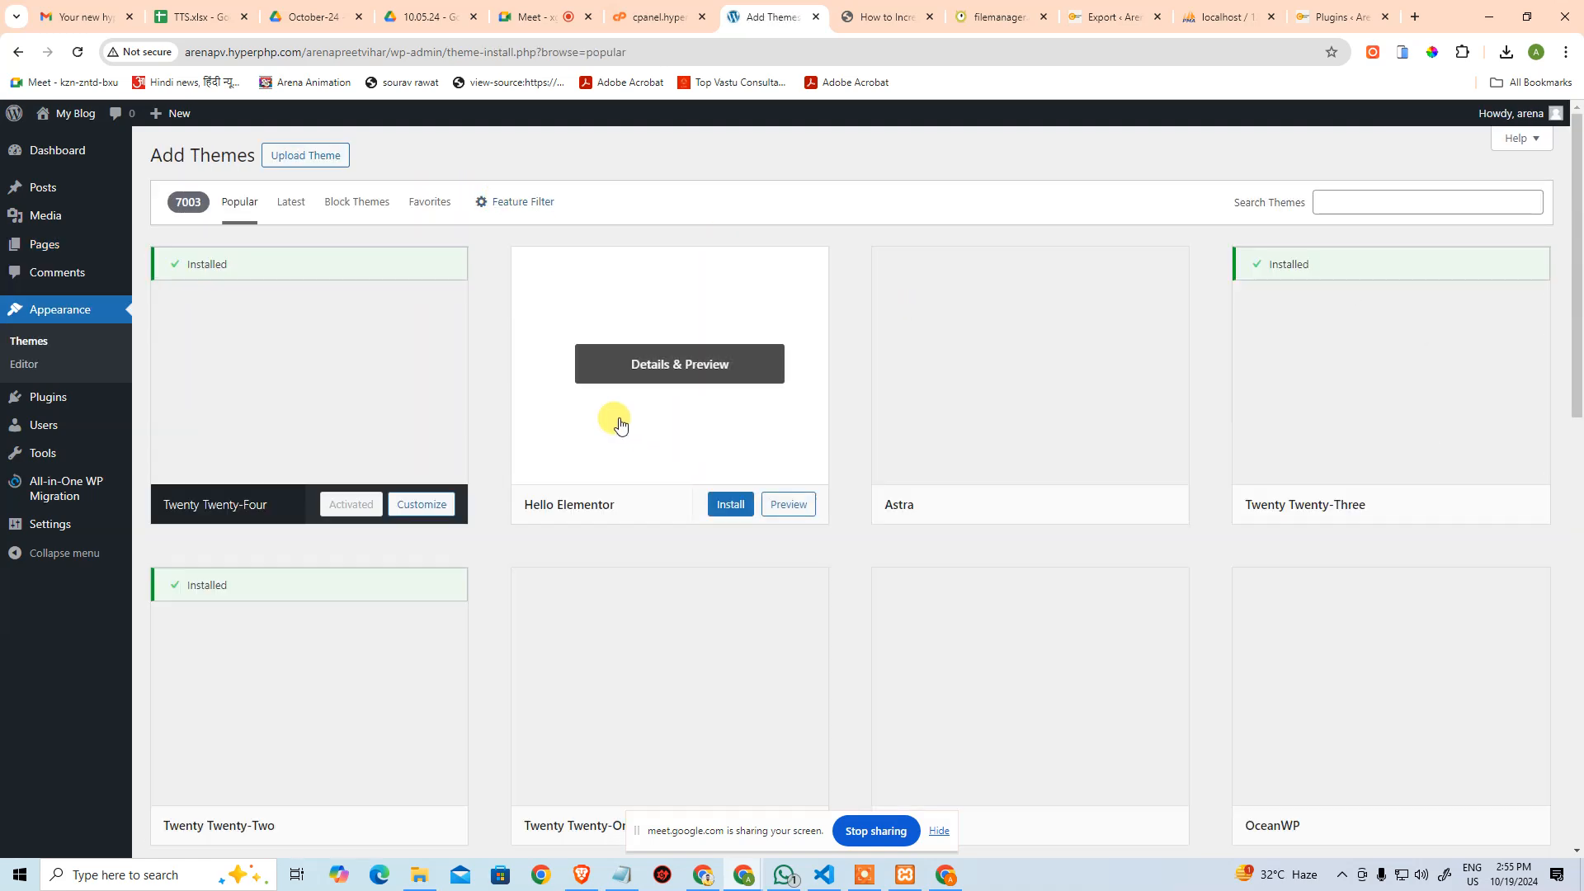
# Upload Divi (2).zip from Downloads, install it and activate the Divi theme
pyautogui.click(318, 156)
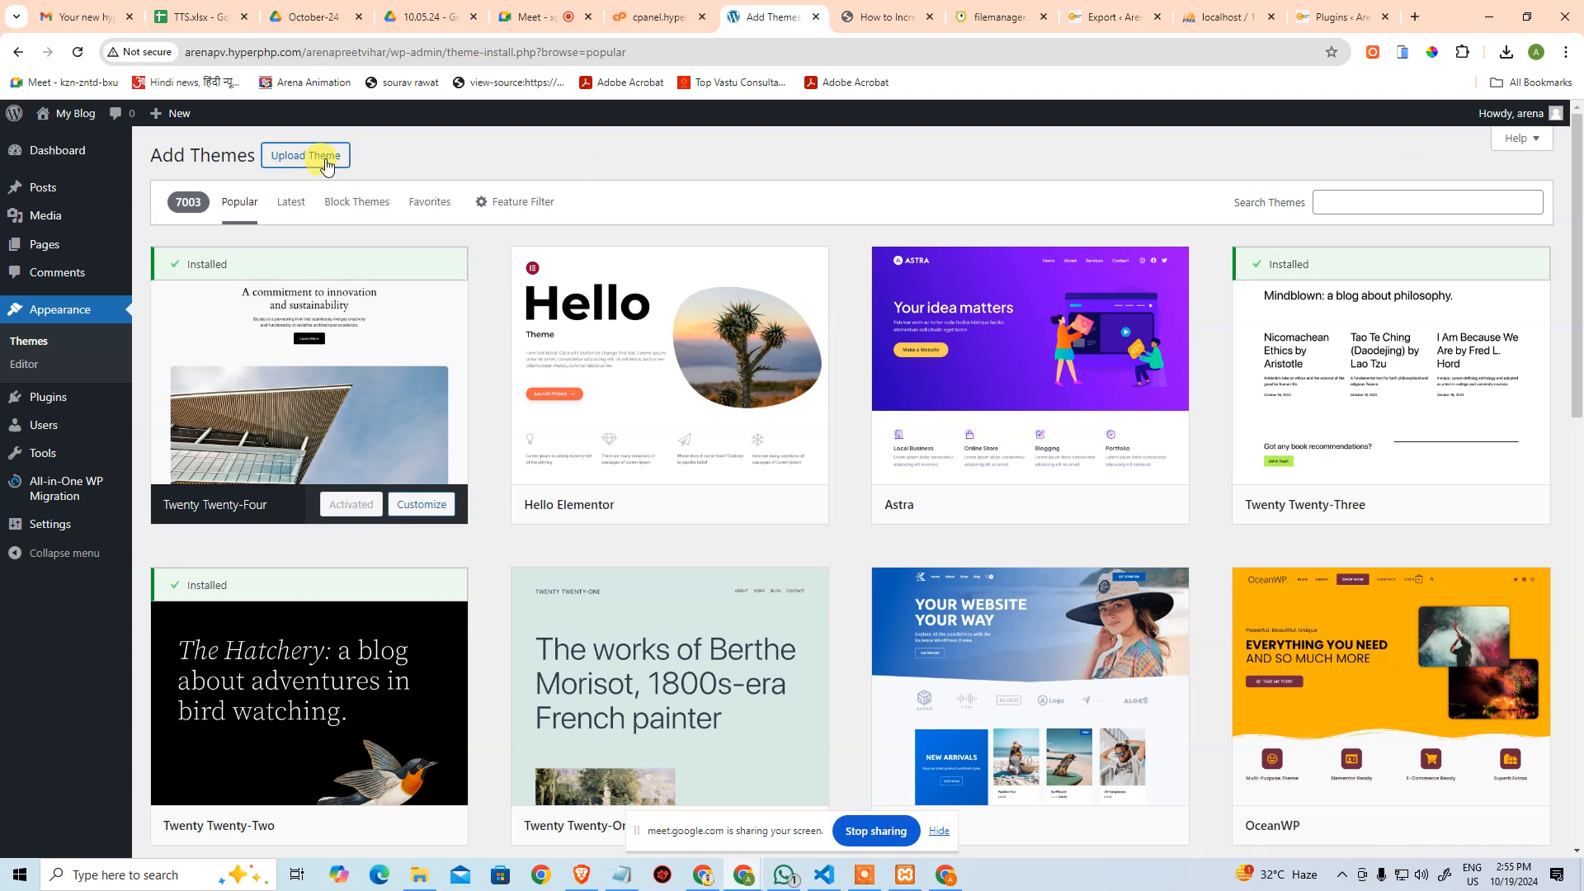
pyautogui.click(786, 305)
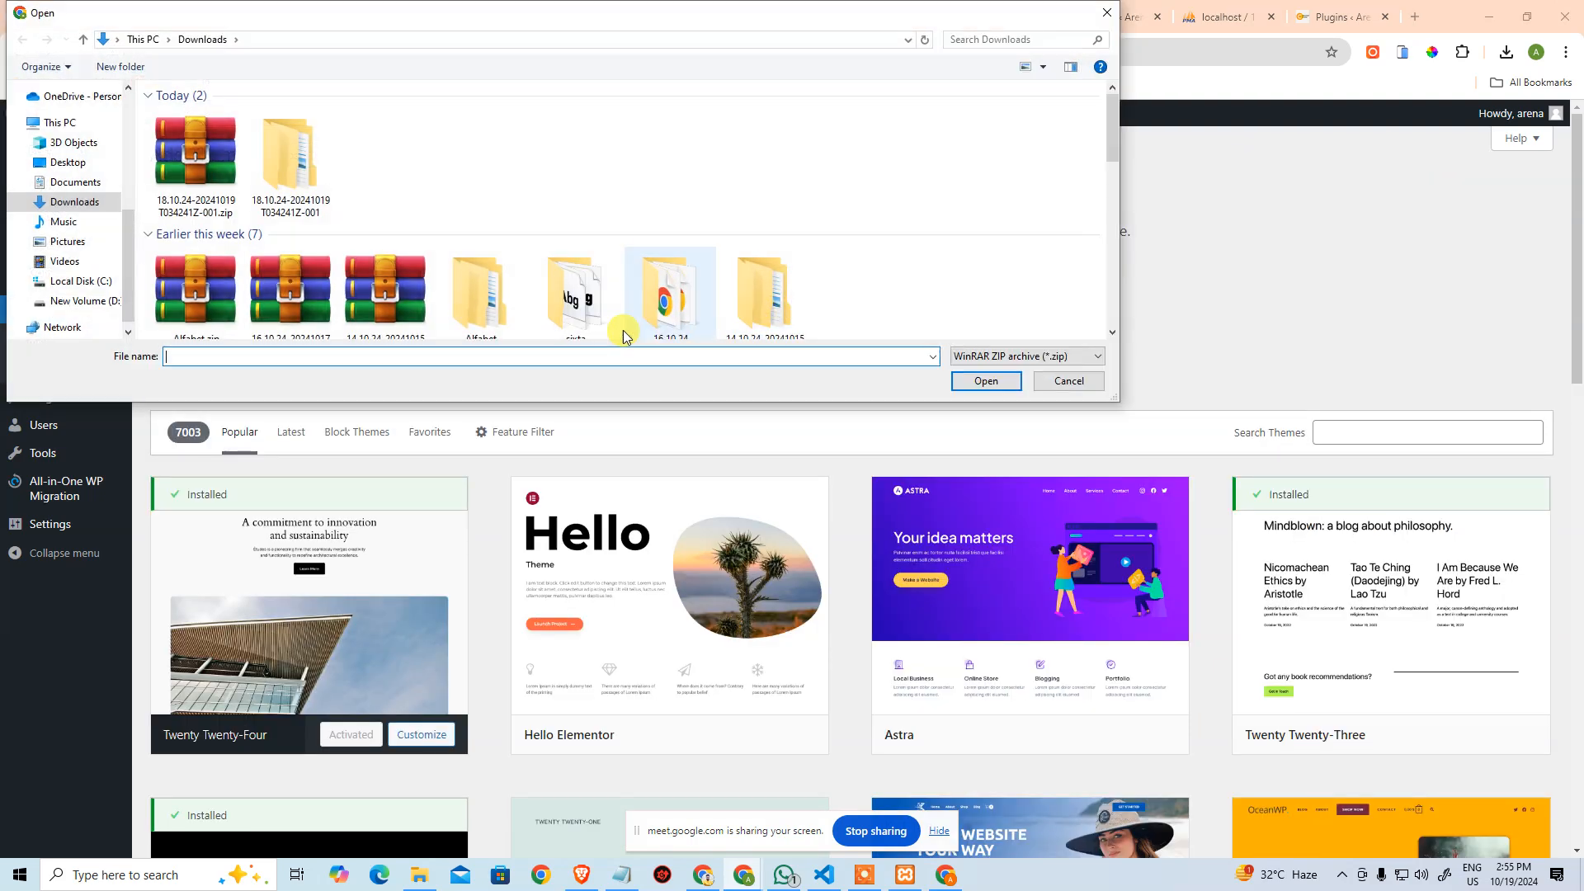
pyautogui.scroll(-3, 503, 214)
pyautogui.scroll(-10, 453, 248)
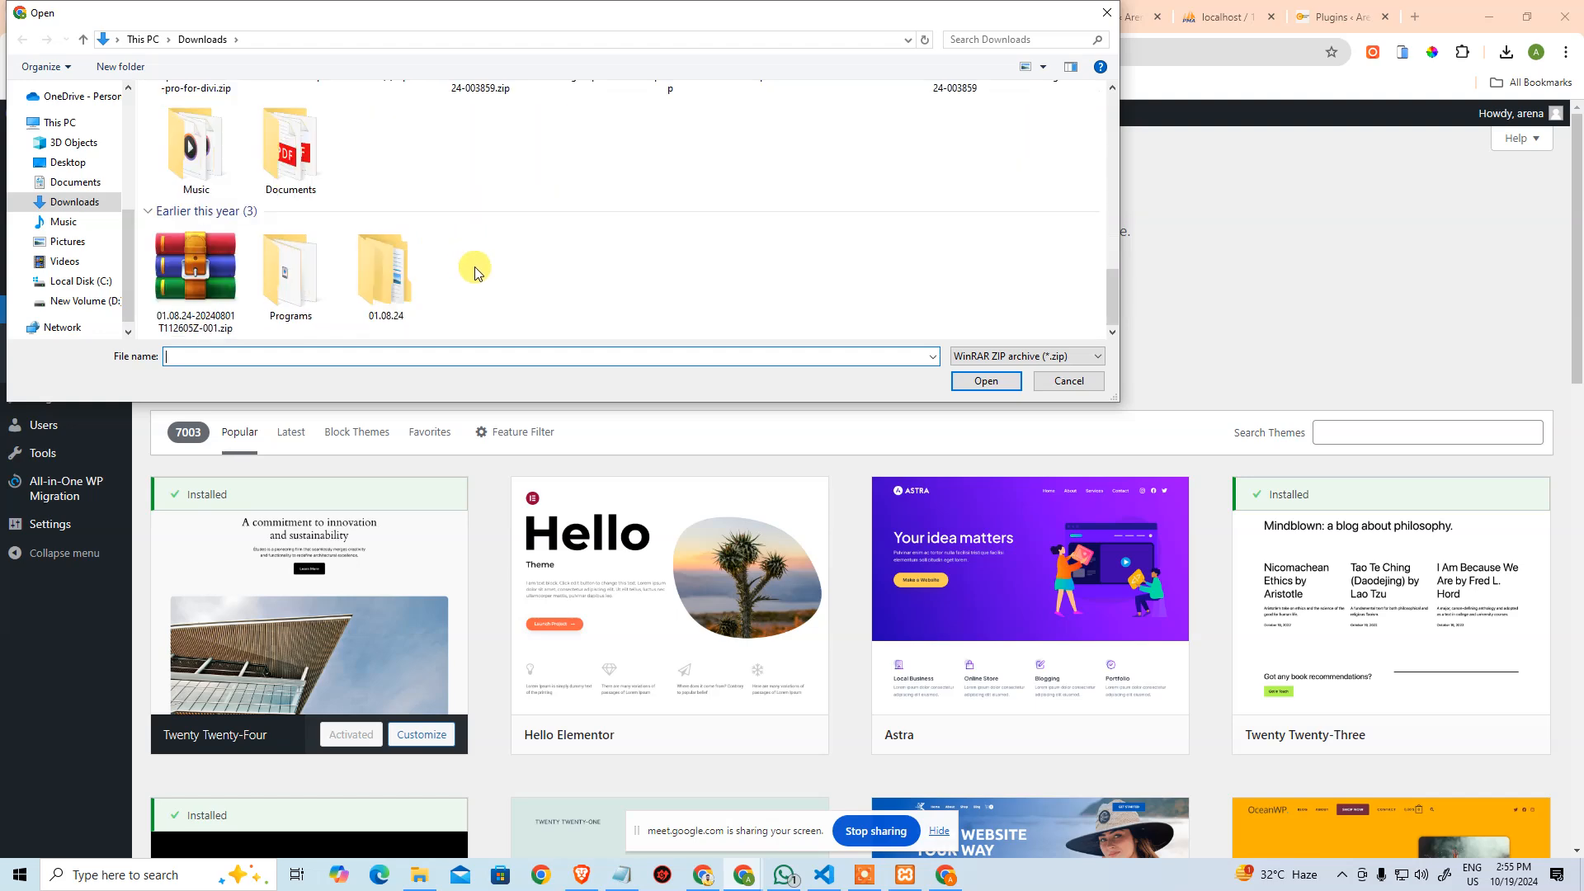
pyautogui.scroll(2, 469, 272)
pyautogui.click(385, 149)
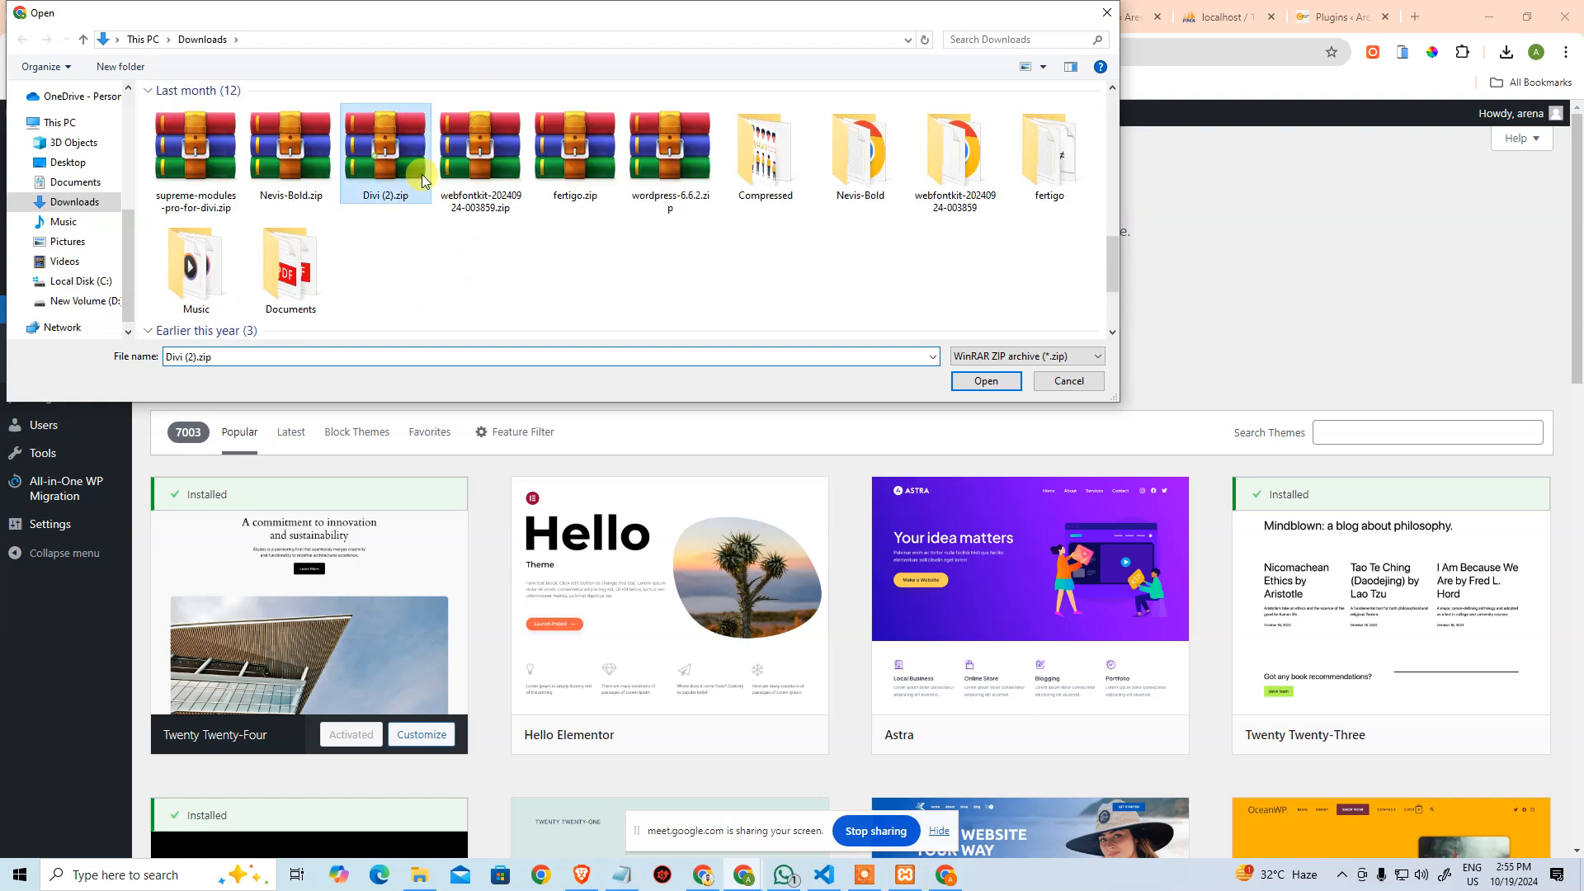
pyautogui.click(986, 381)
pyautogui.click(964, 305)
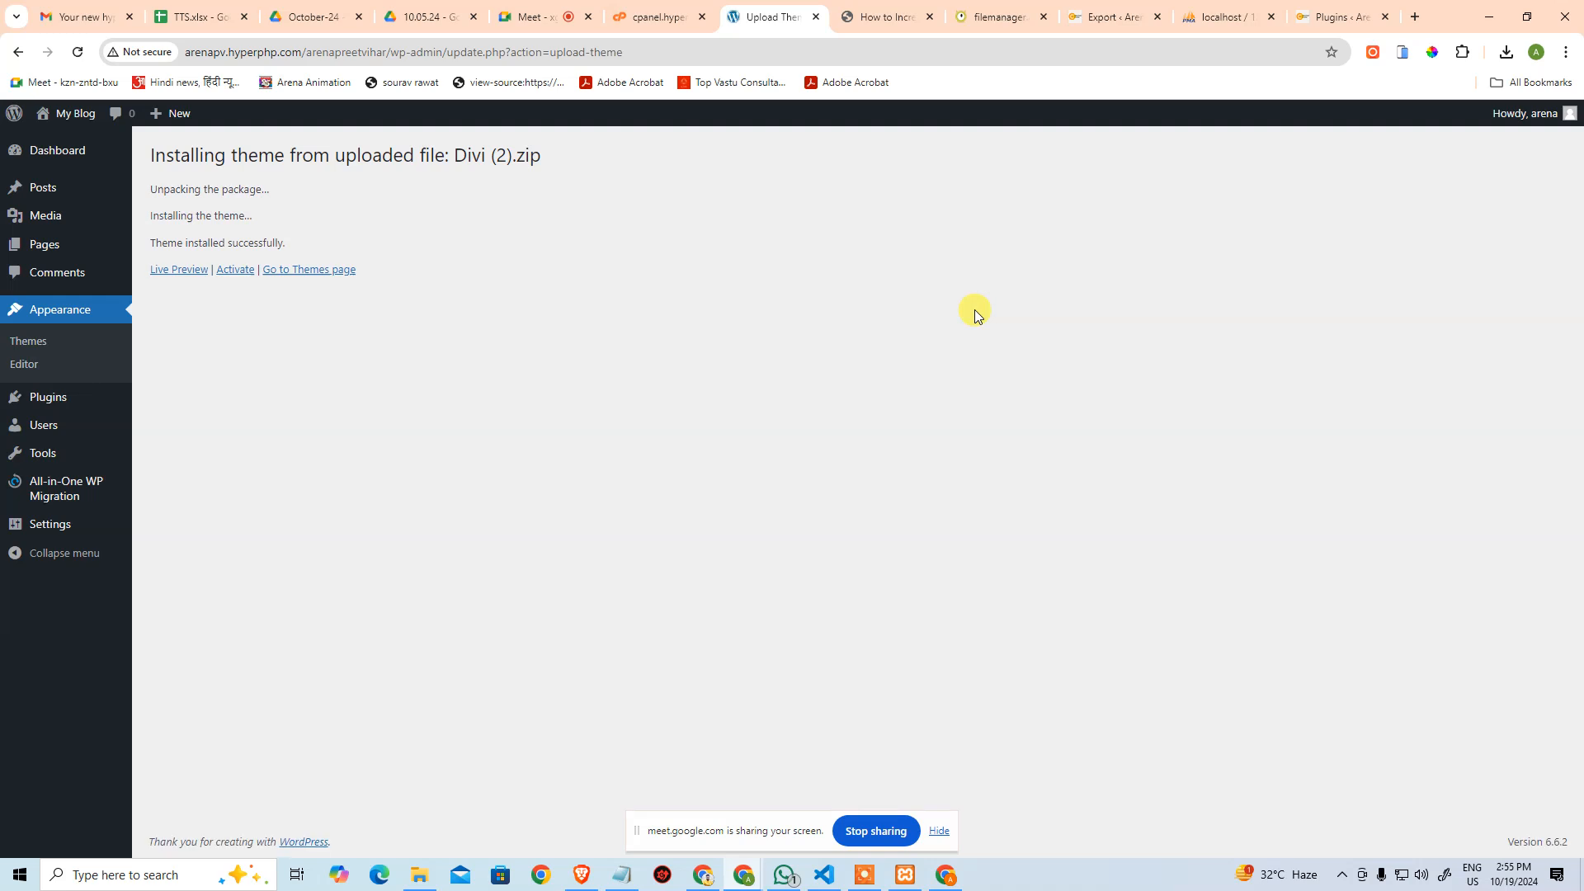
pyautogui.click(238, 272)
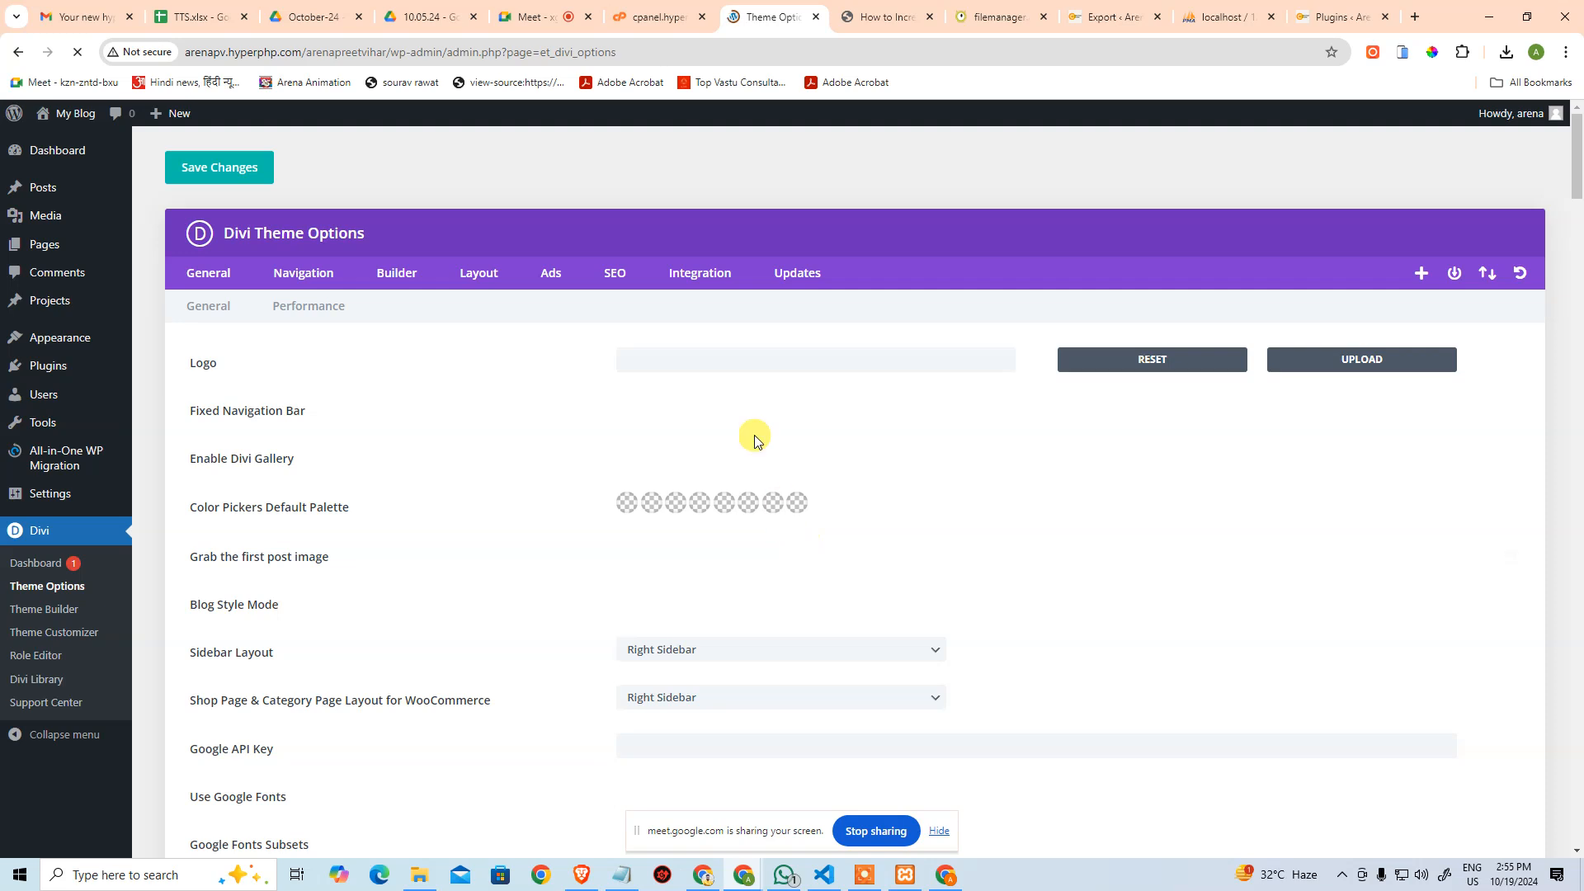
# Enter and save the Divi update username and API key in the Theme Options Updates tab
pyautogui.click(615, 274)
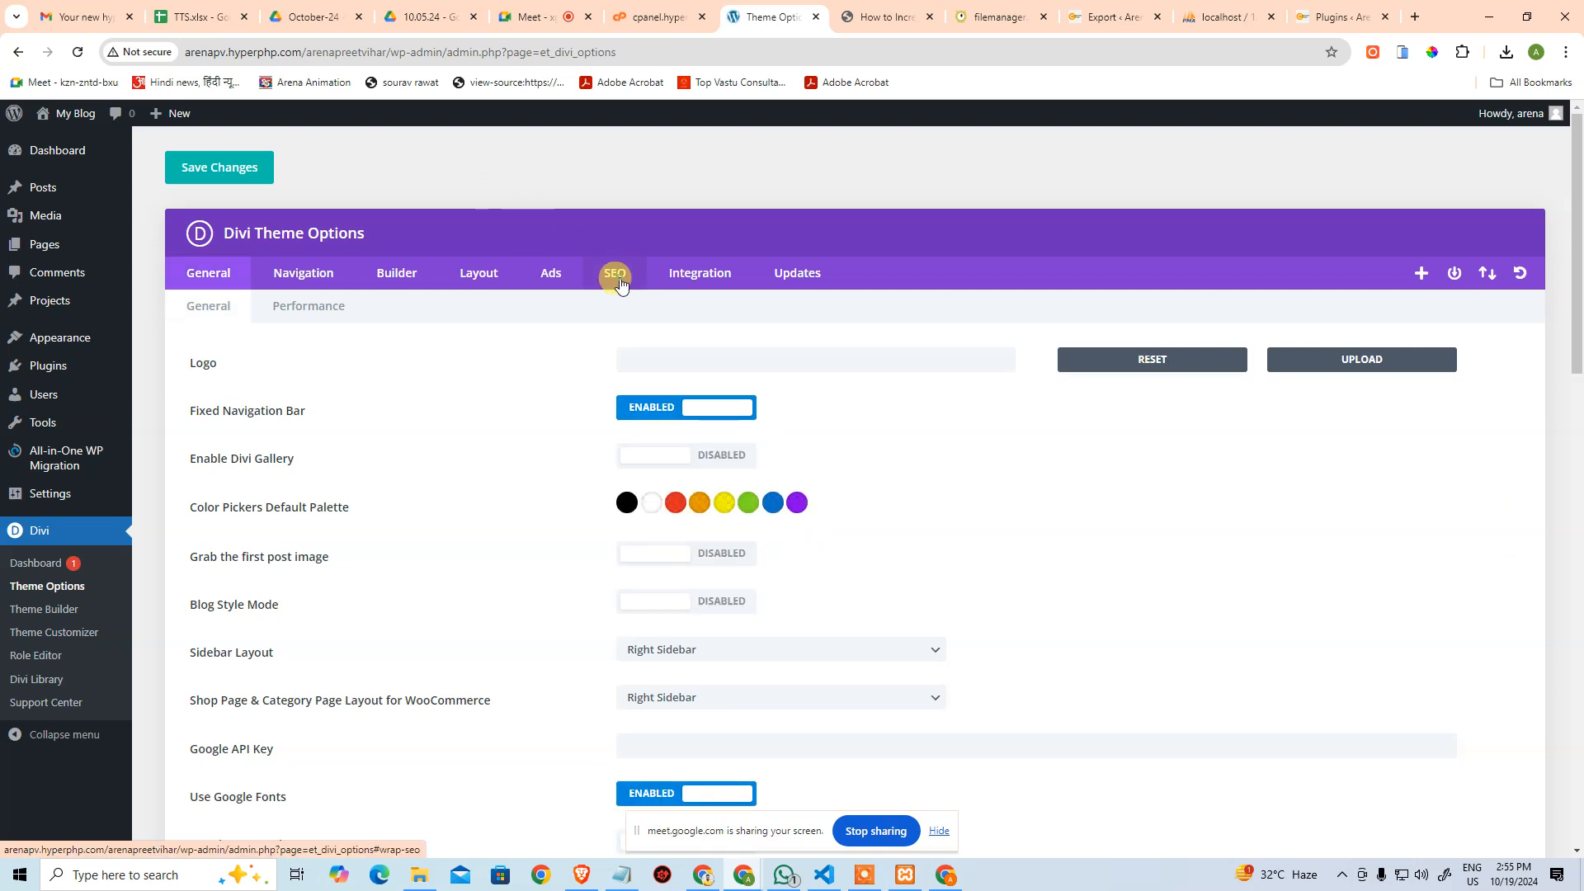
pyautogui.click(773, 276)
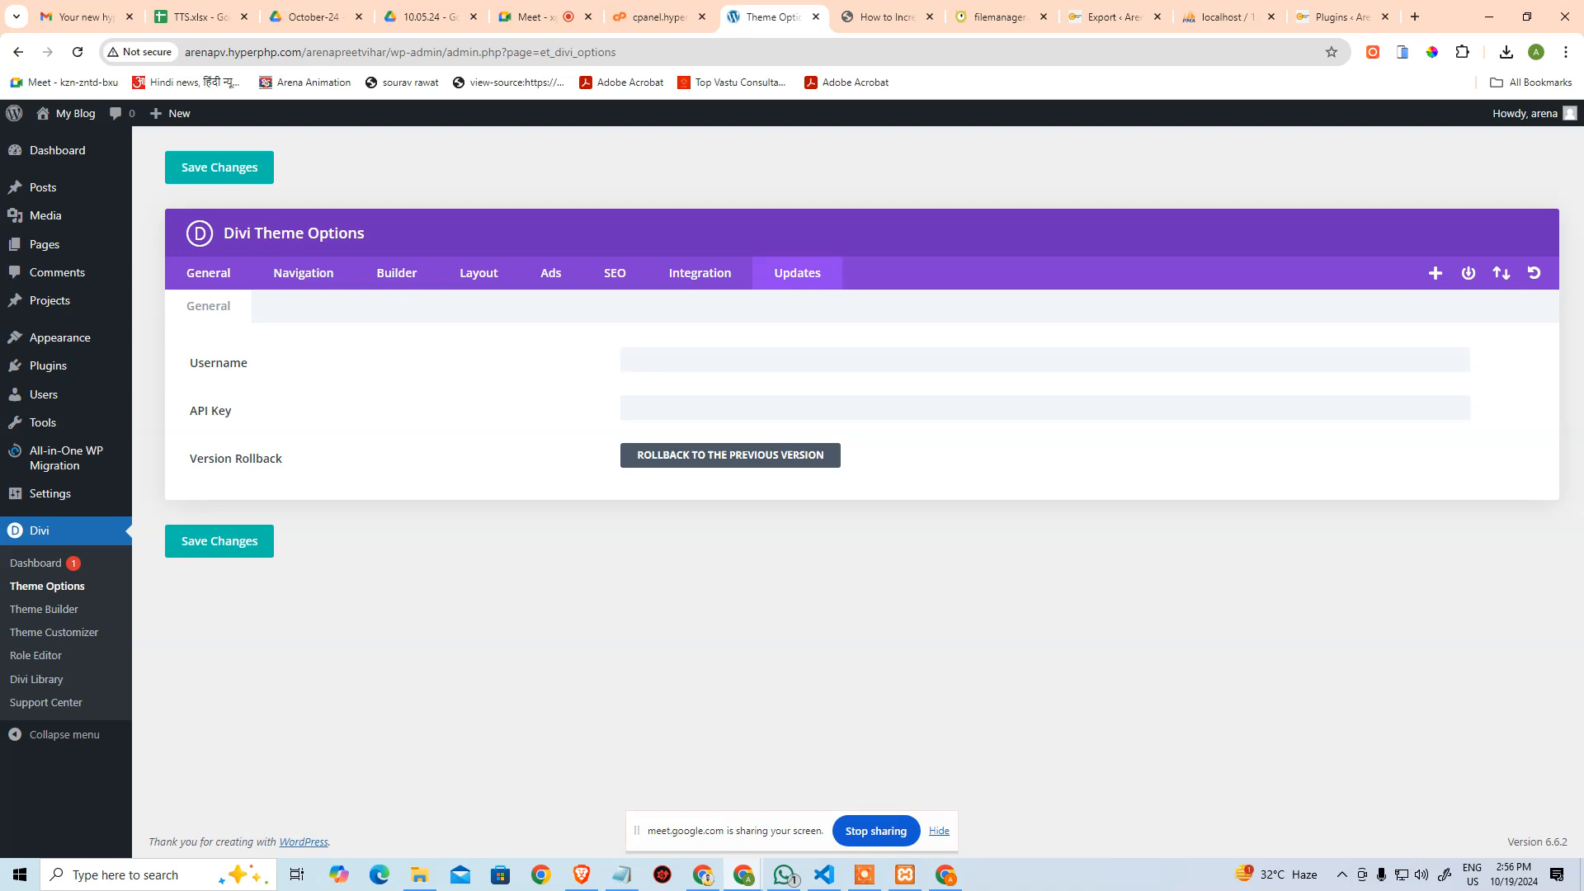
pyautogui.hotkey('alt', 'Tab')
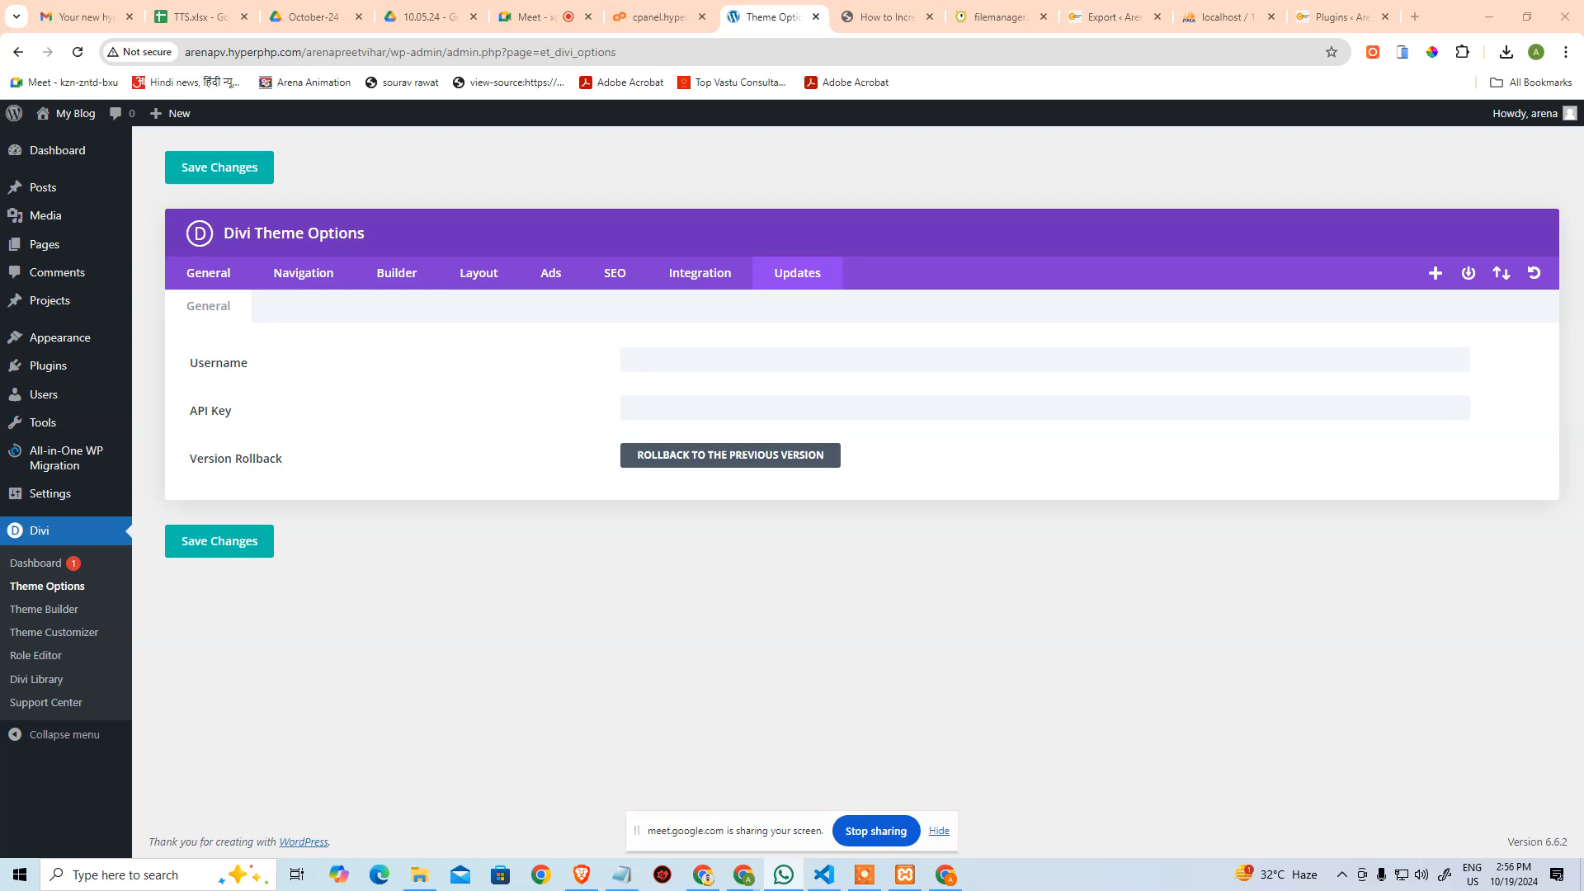
pyautogui.hotkey('ctrl', 'c')
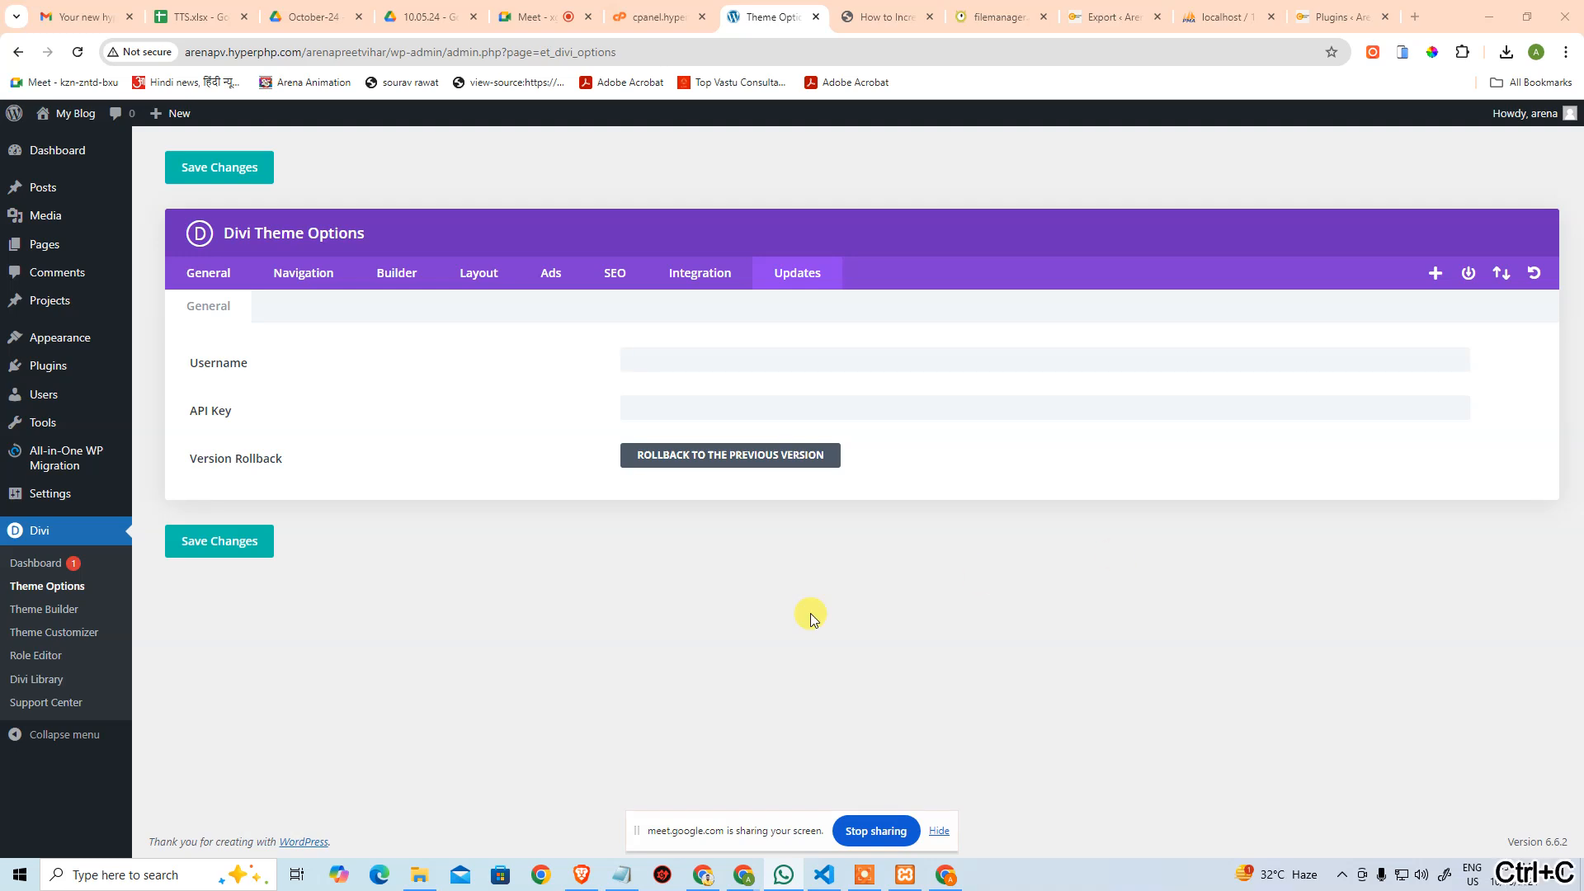
pyautogui.click(763, 404)
pyautogui.hotkey('ctrl', 'v')
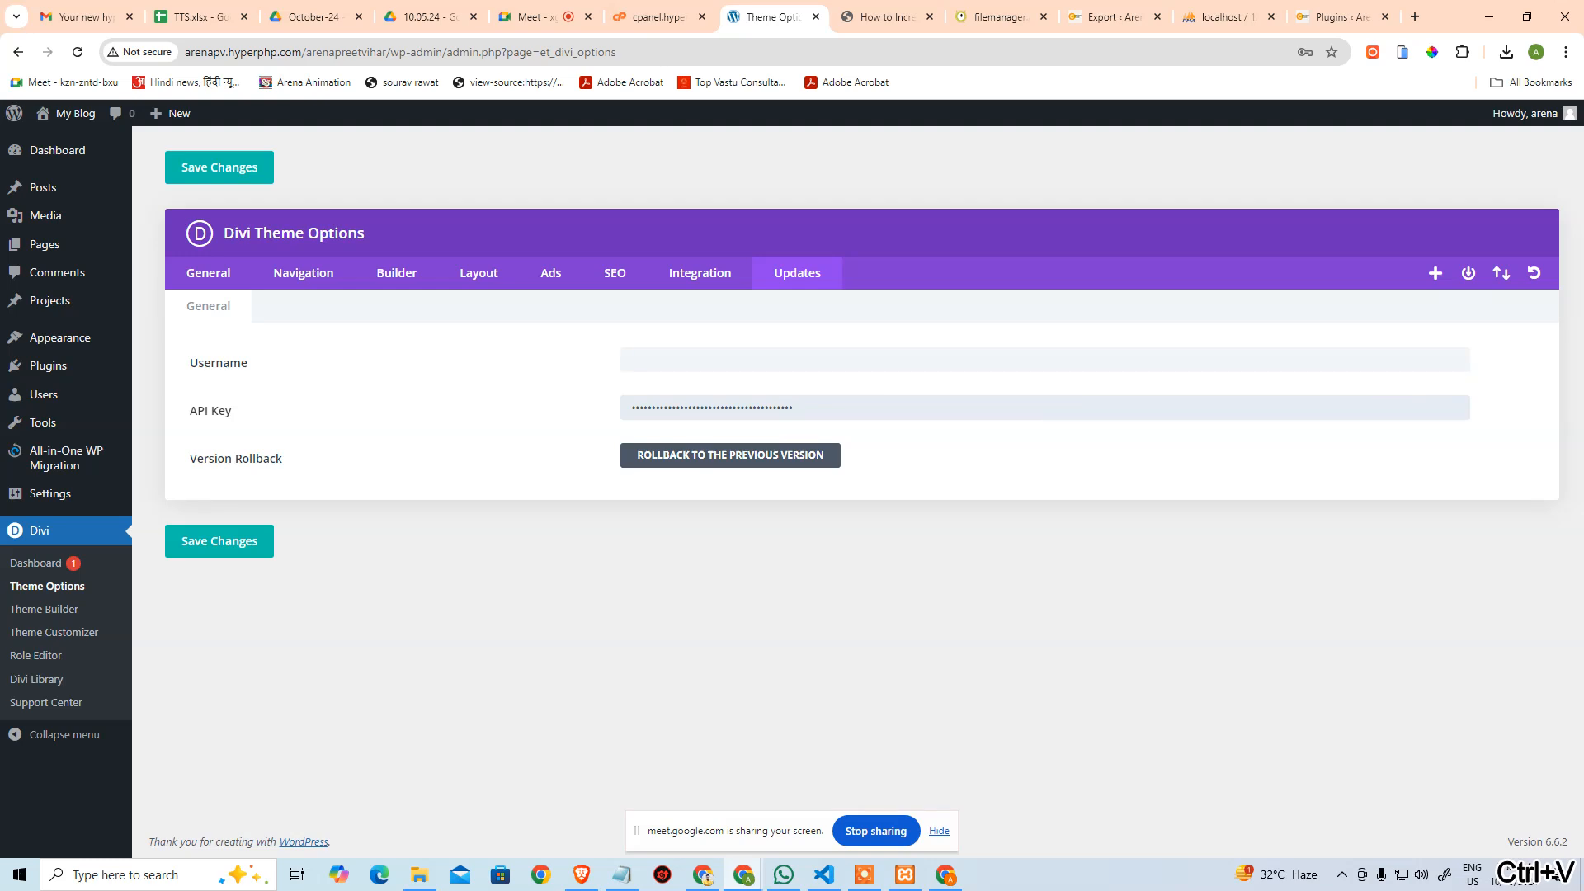
pyautogui.click(783, 874)
pyautogui.hotkey('ctrl', 'c')
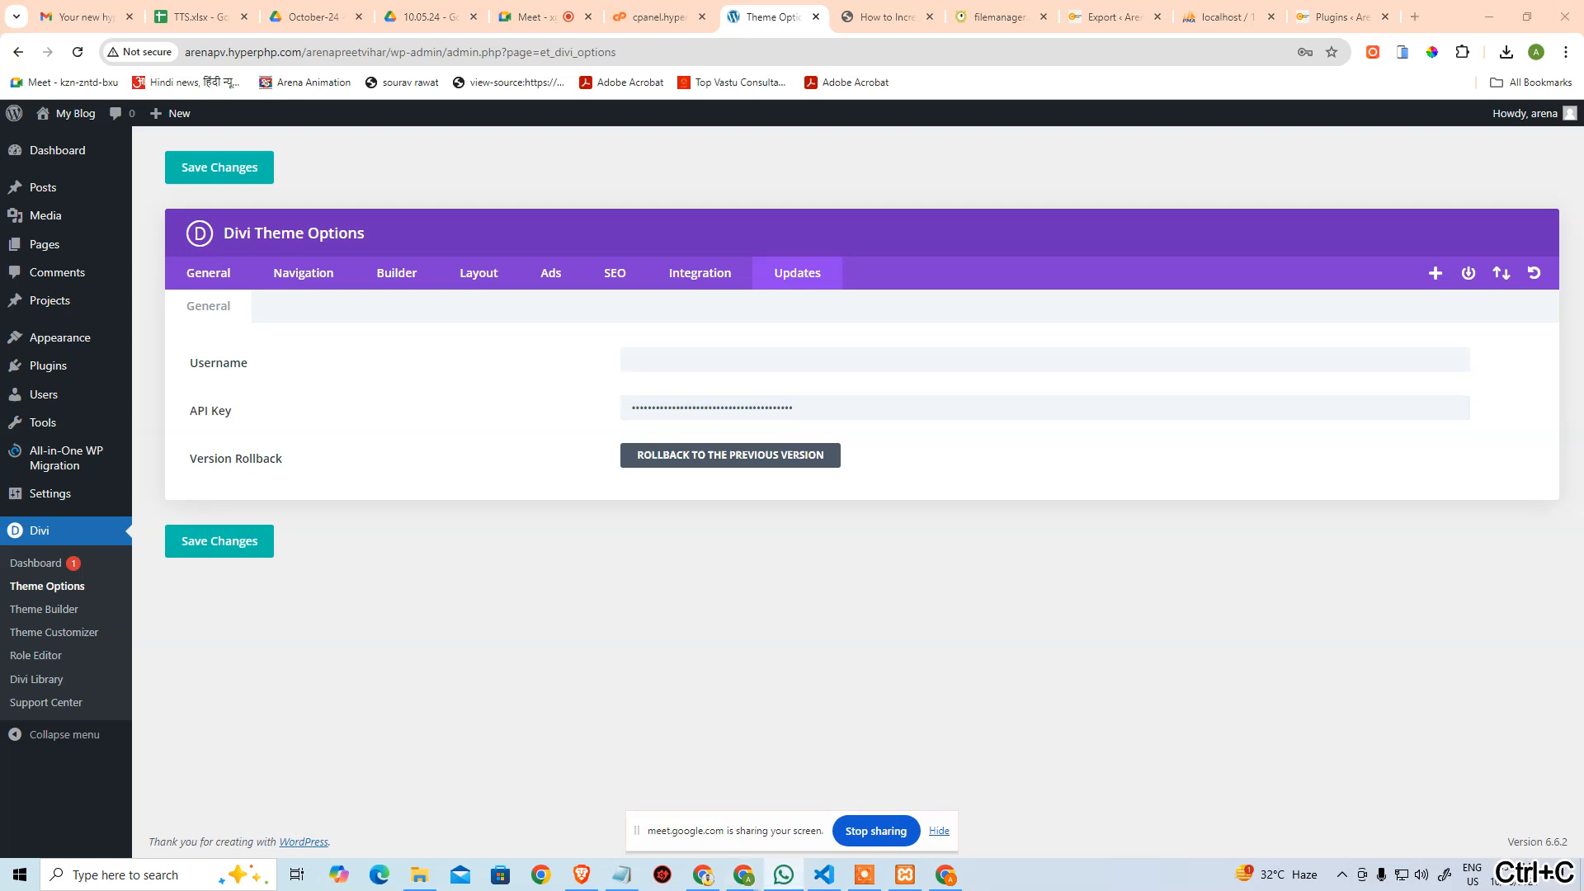
pyautogui.click(770, 361)
pyautogui.hotkey('ctrl', 'v')
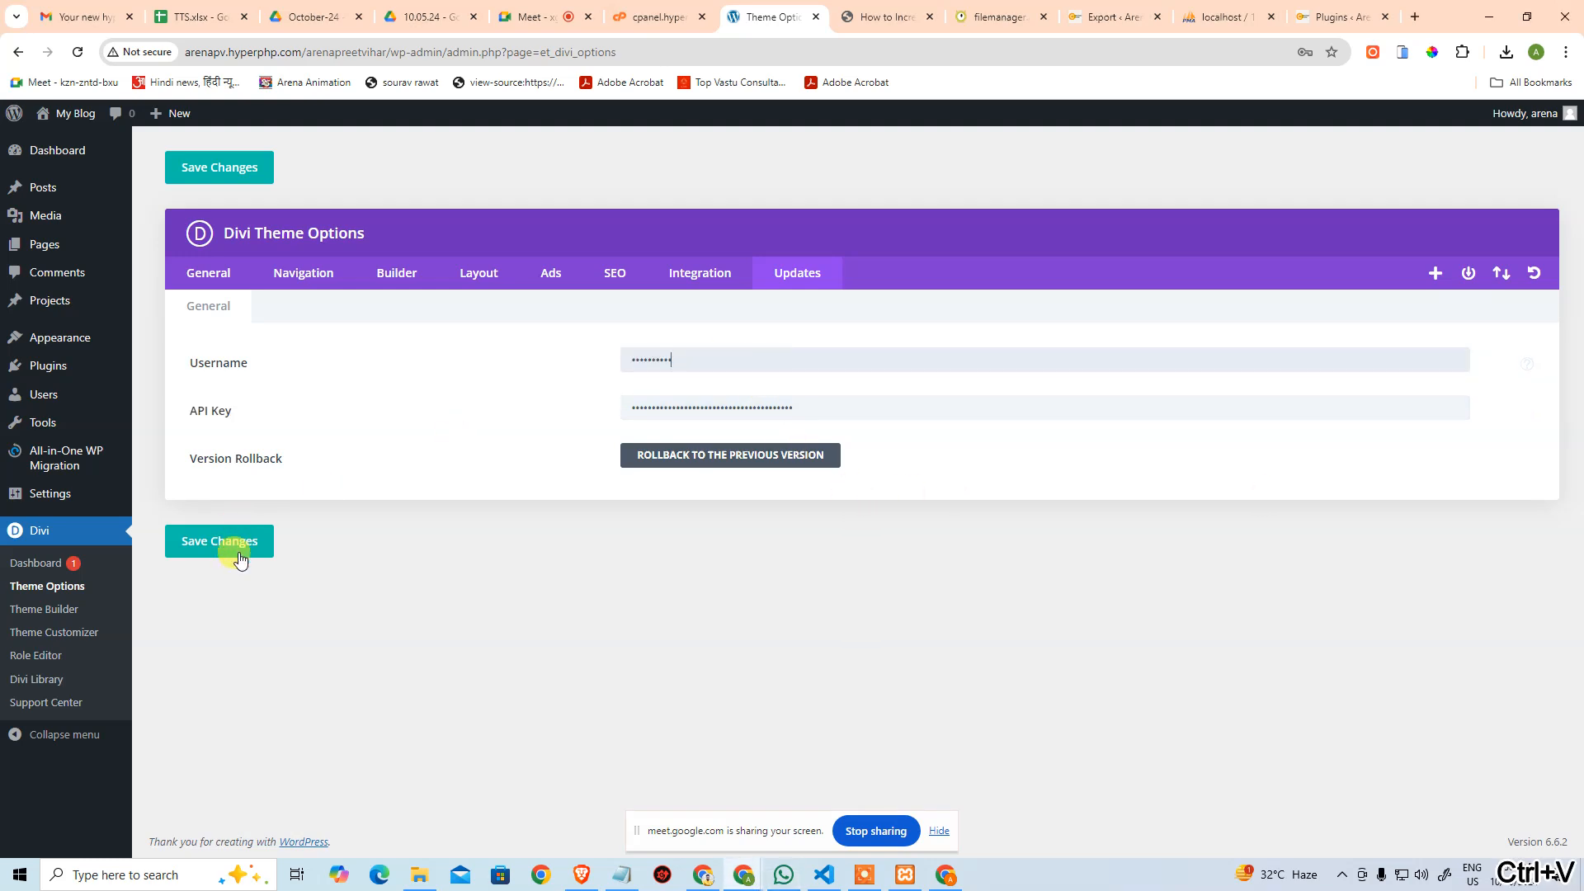
pyautogui.click(240, 542)
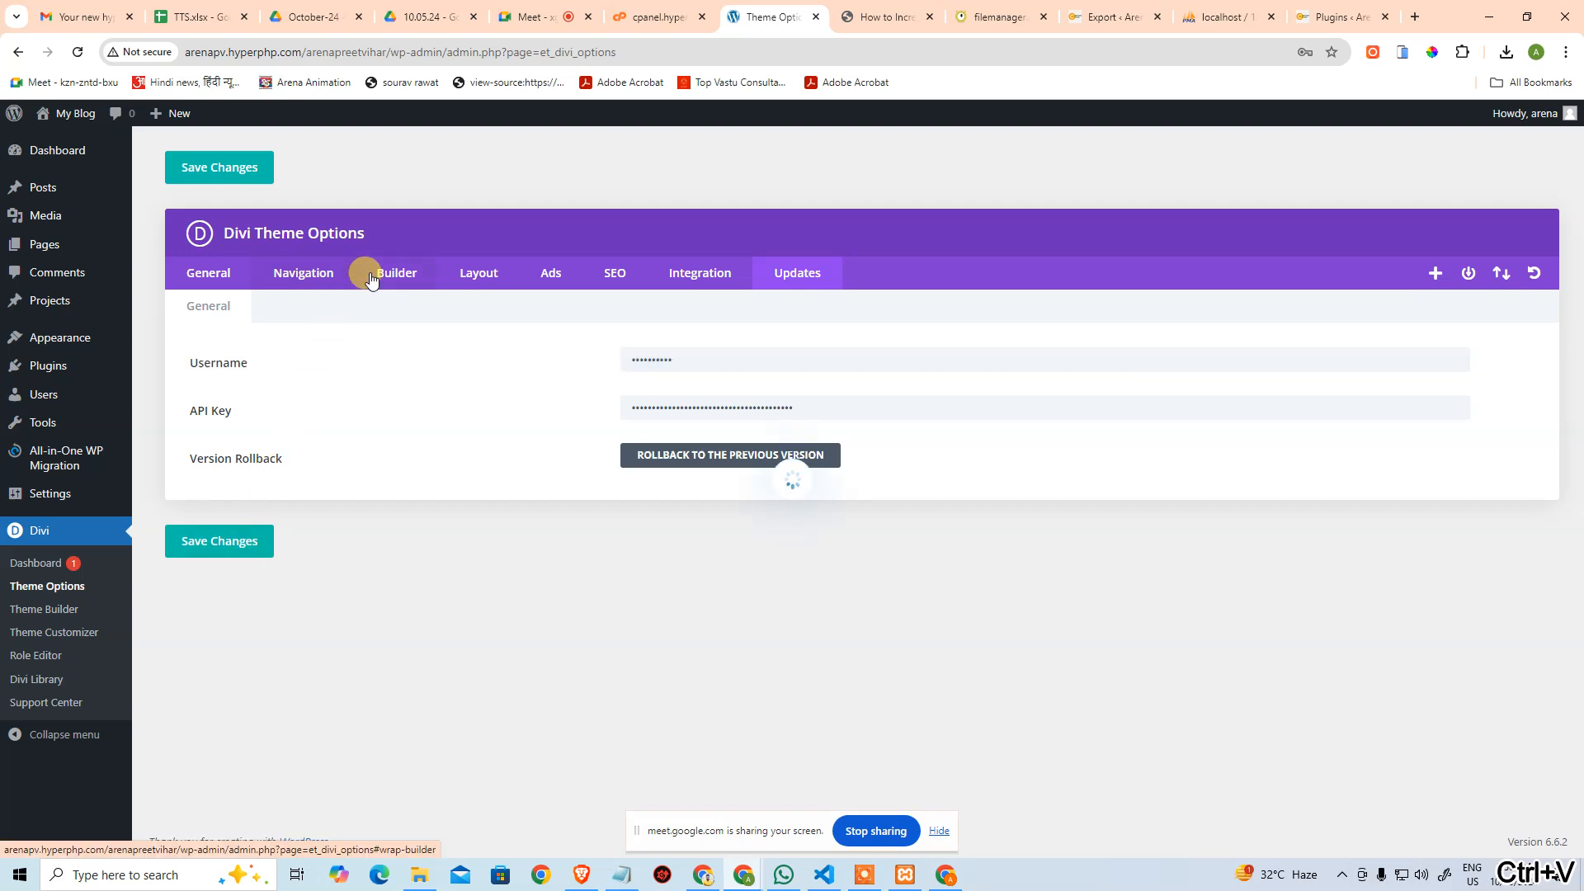
# Turn on Enable Classic Editor under Builder > Advanced and save the settings
pyautogui.click(373, 276)
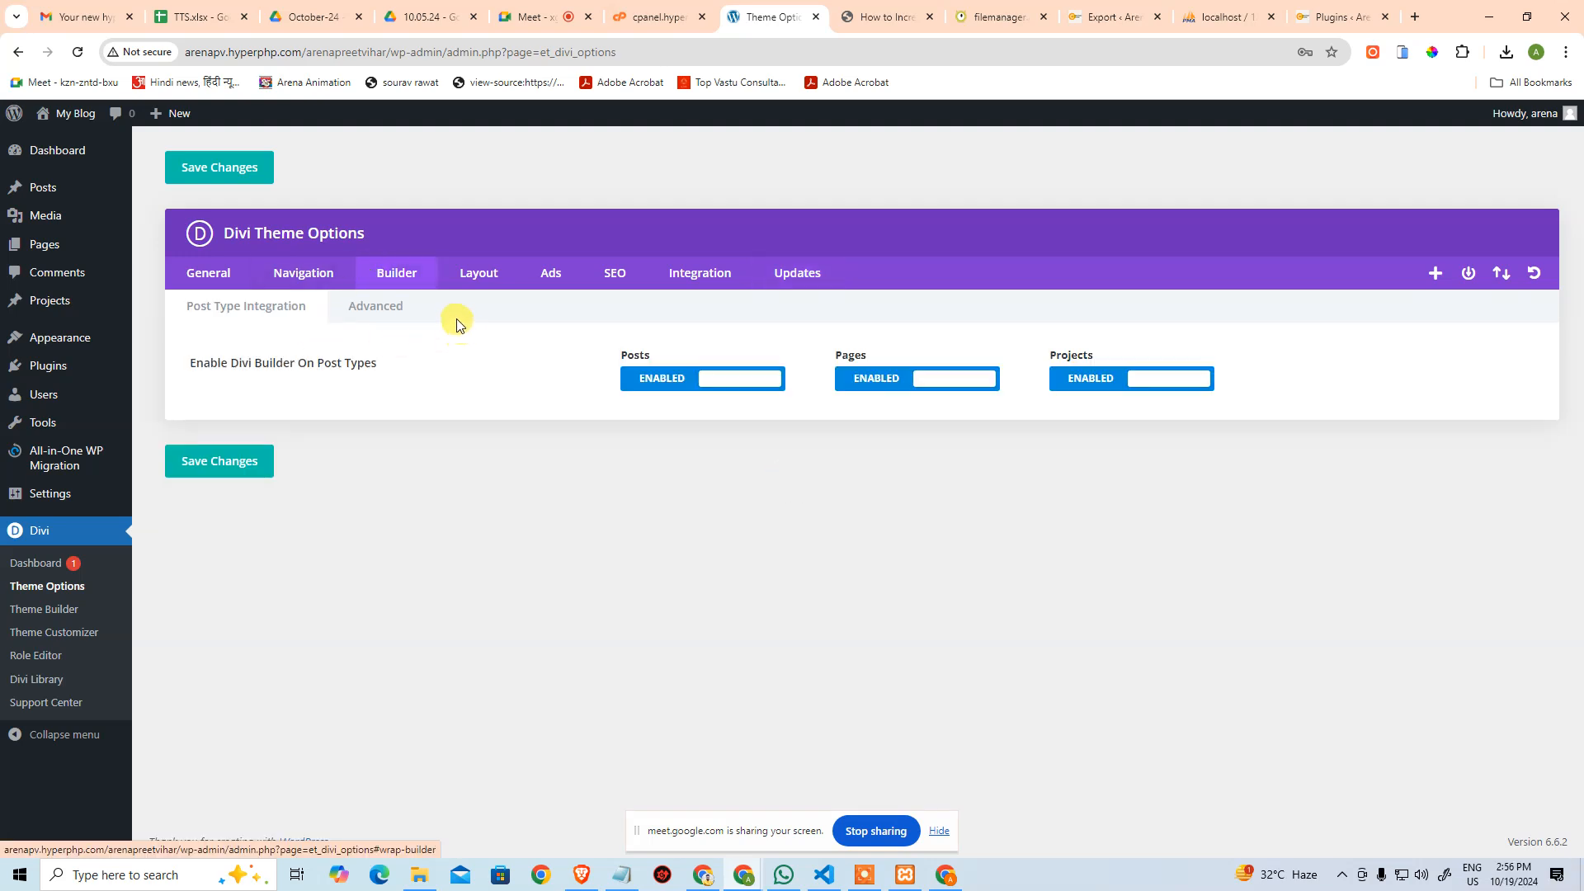
pyautogui.click(356, 308)
pyautogui.click(660, 551)
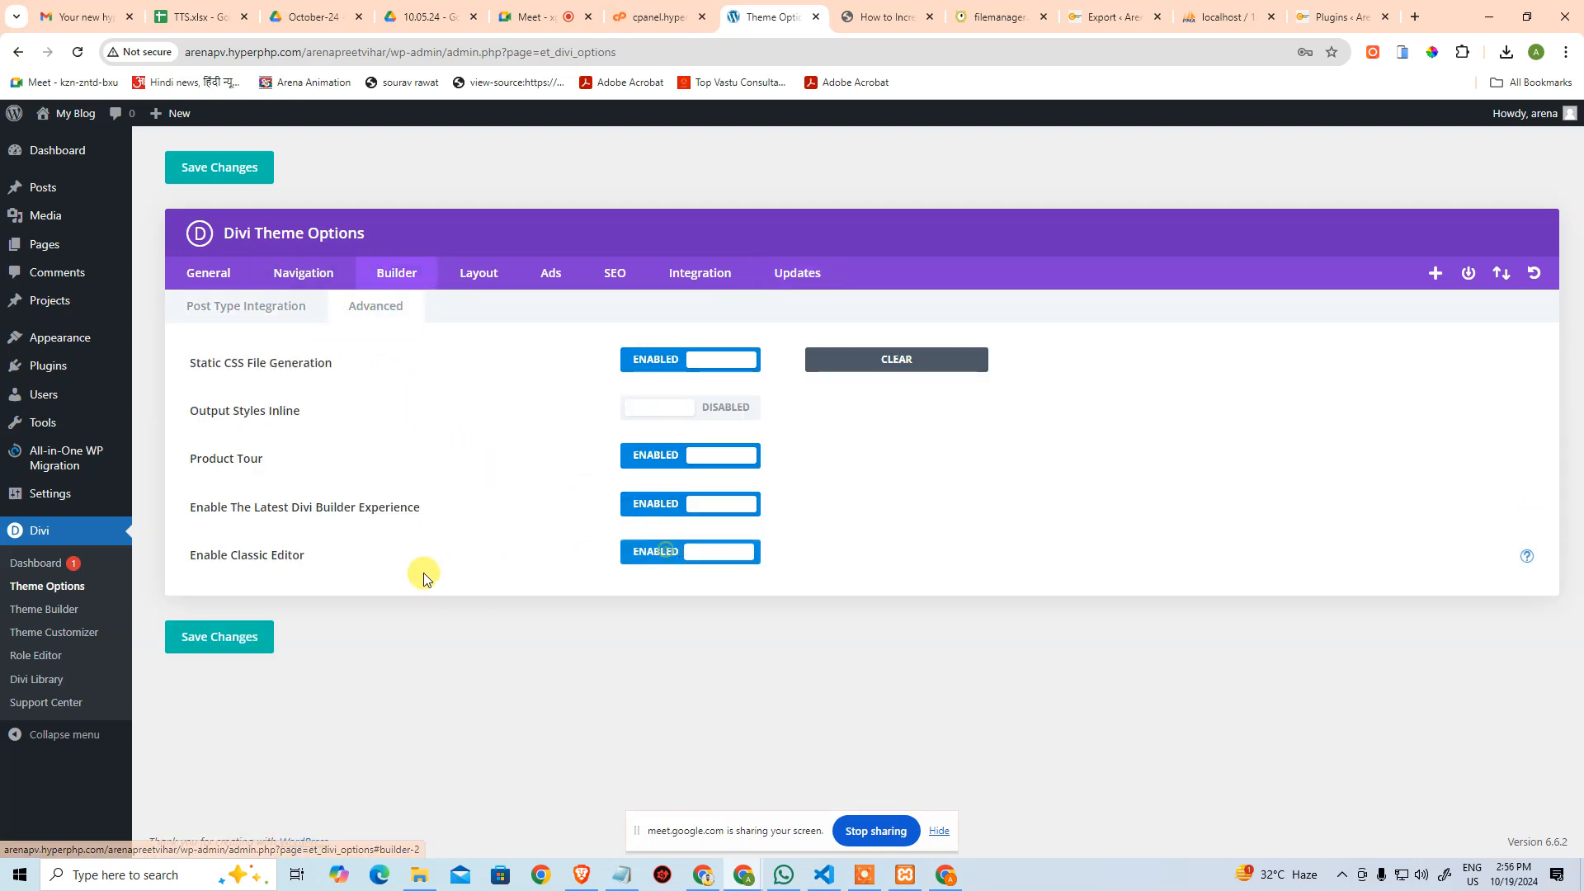
pyautogui.click(248, 636)
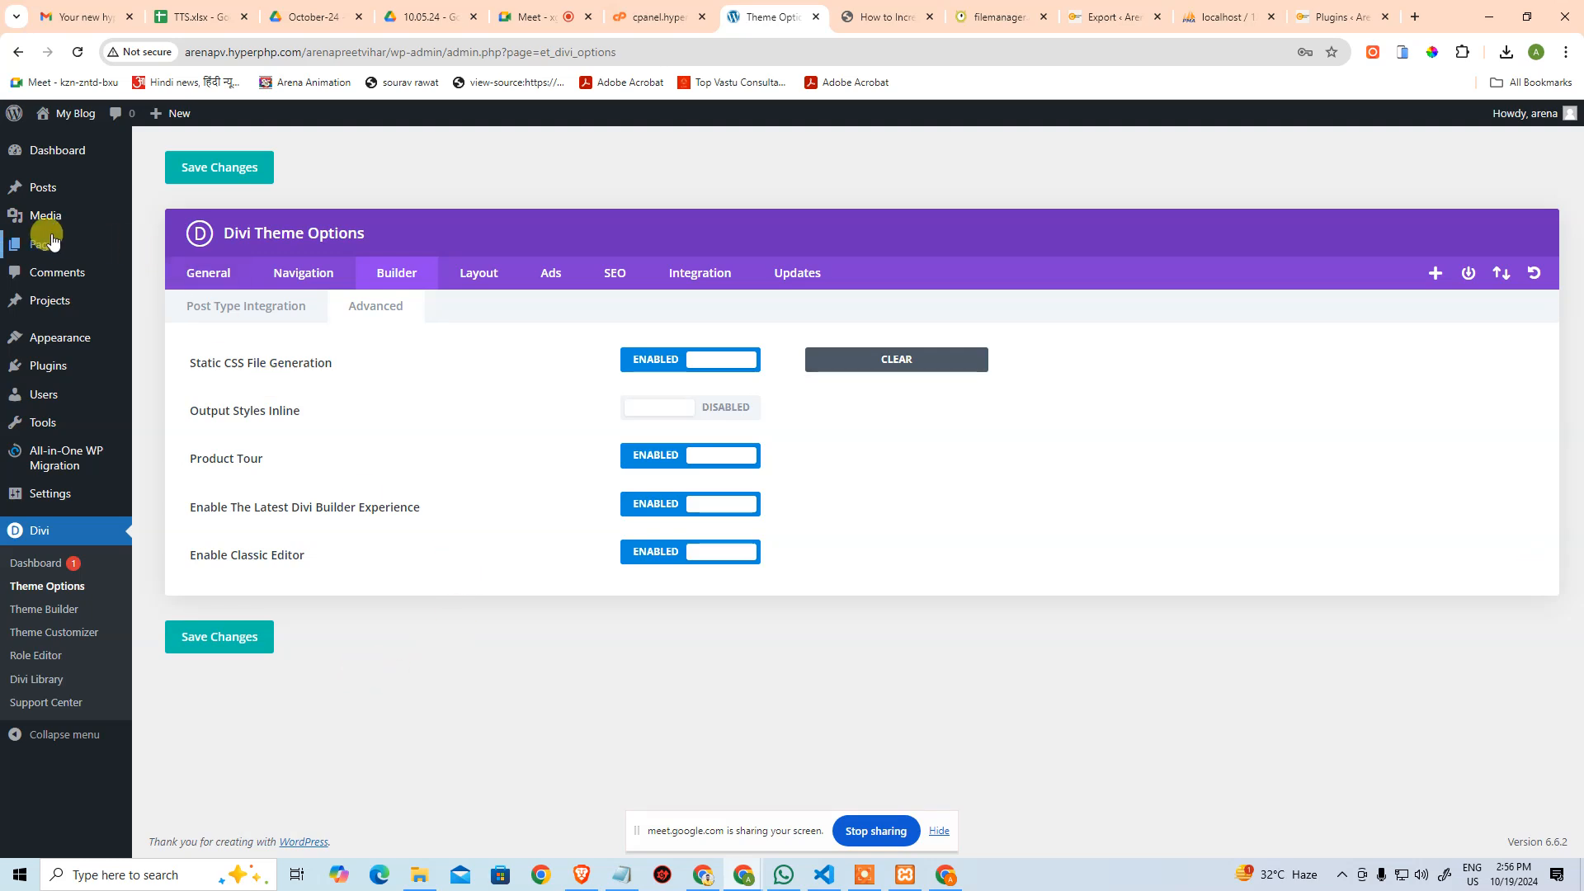
# Add a new page titled 'Home', switch it to the Divi Builder and start building from scratch
pyautogui.moveTo(52, 240)
pyautogui.click(165, 247)
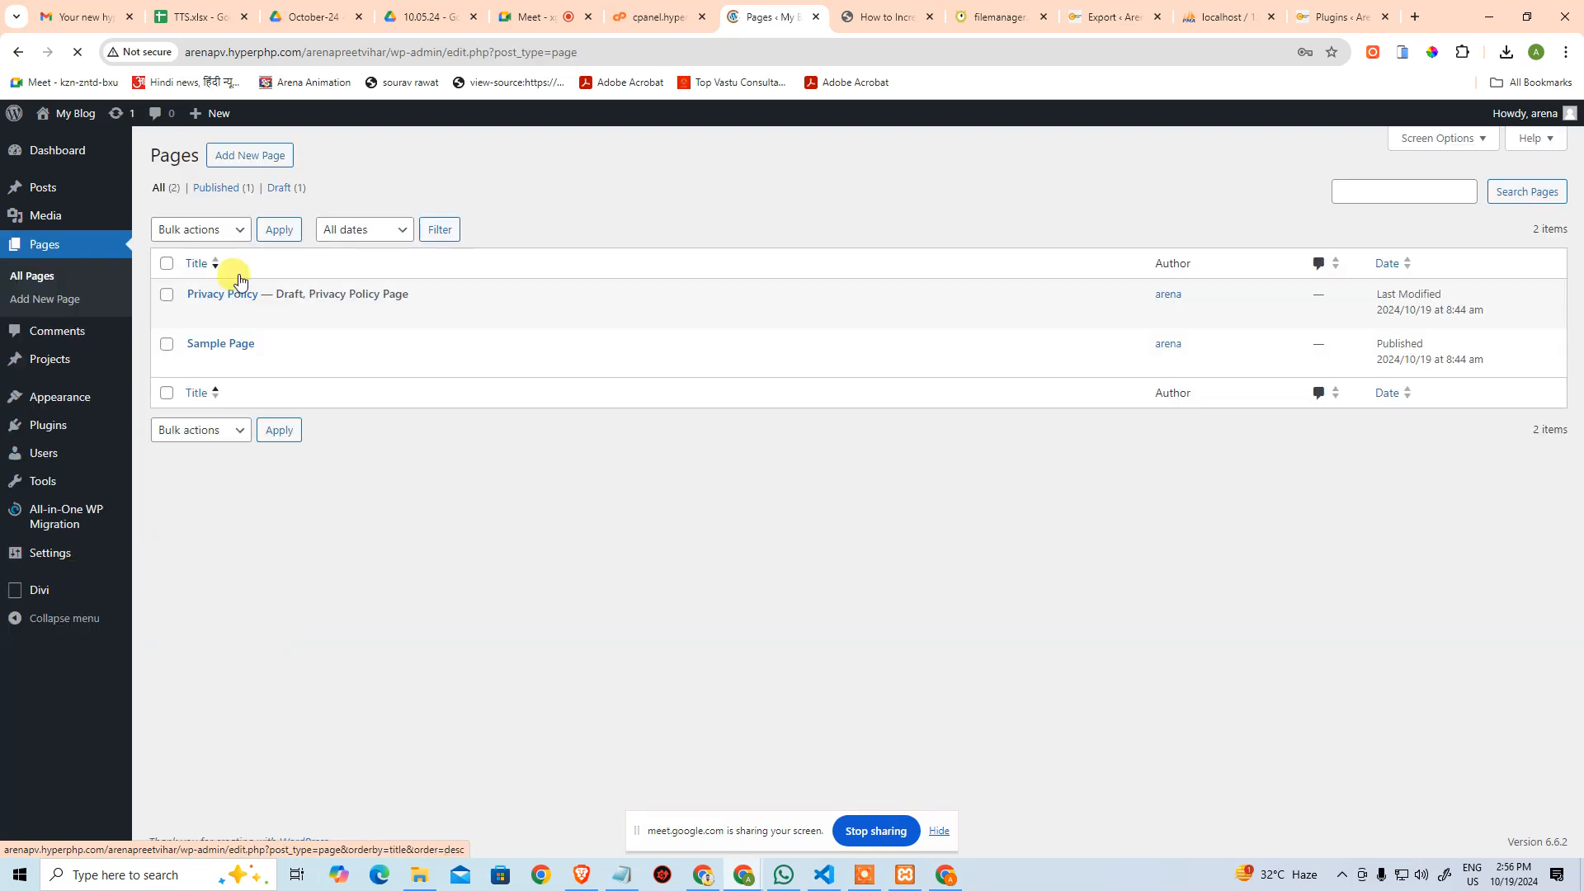
pyautogui.click(239, 156)
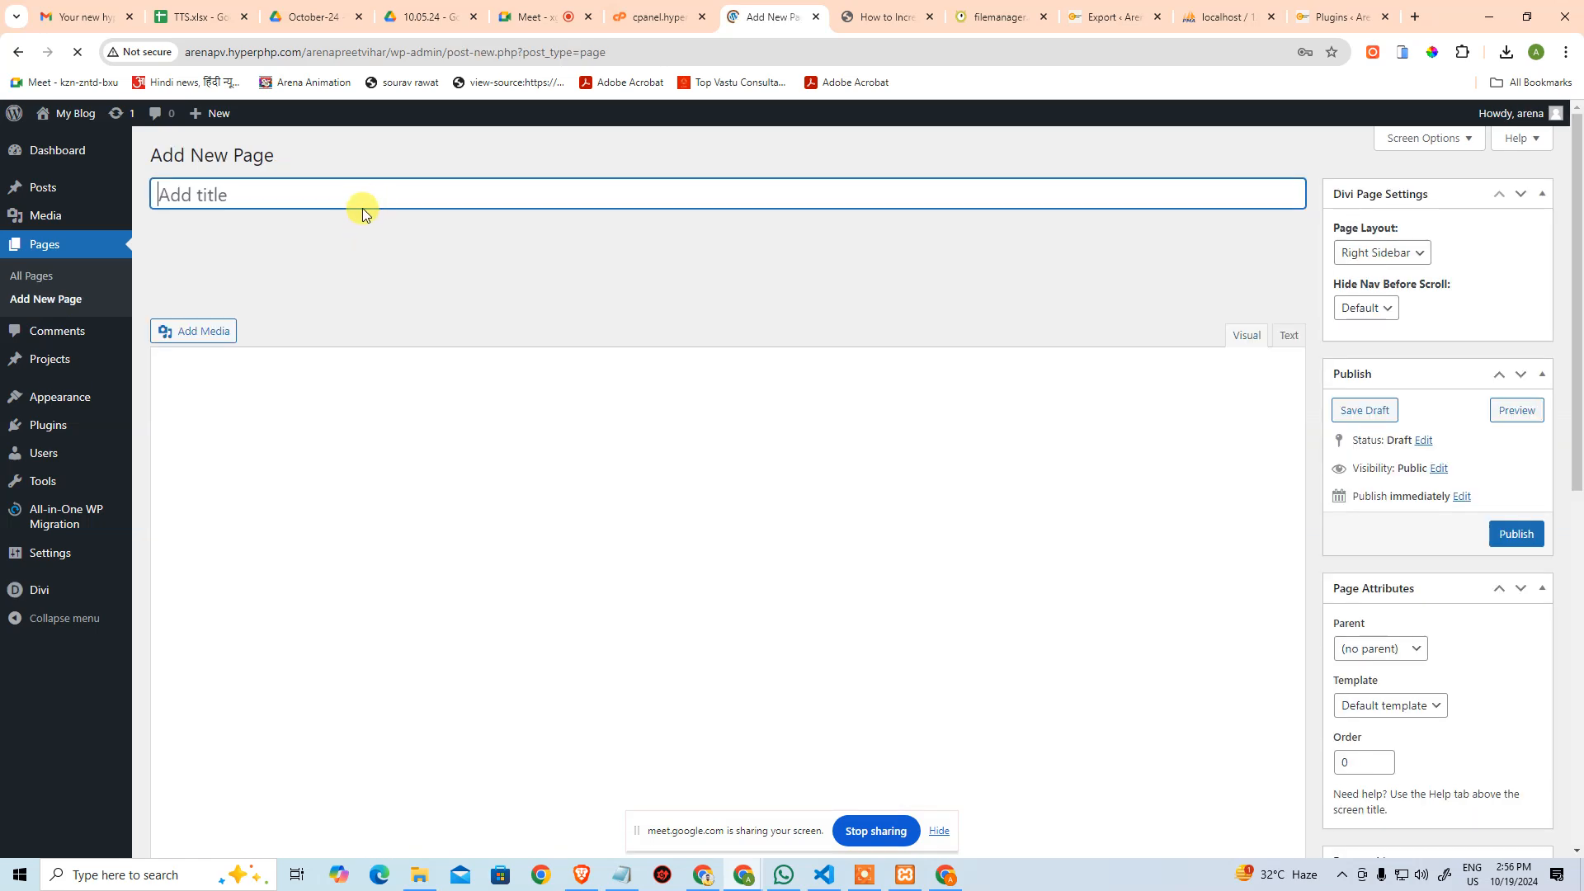
pyautogui.write('Home')
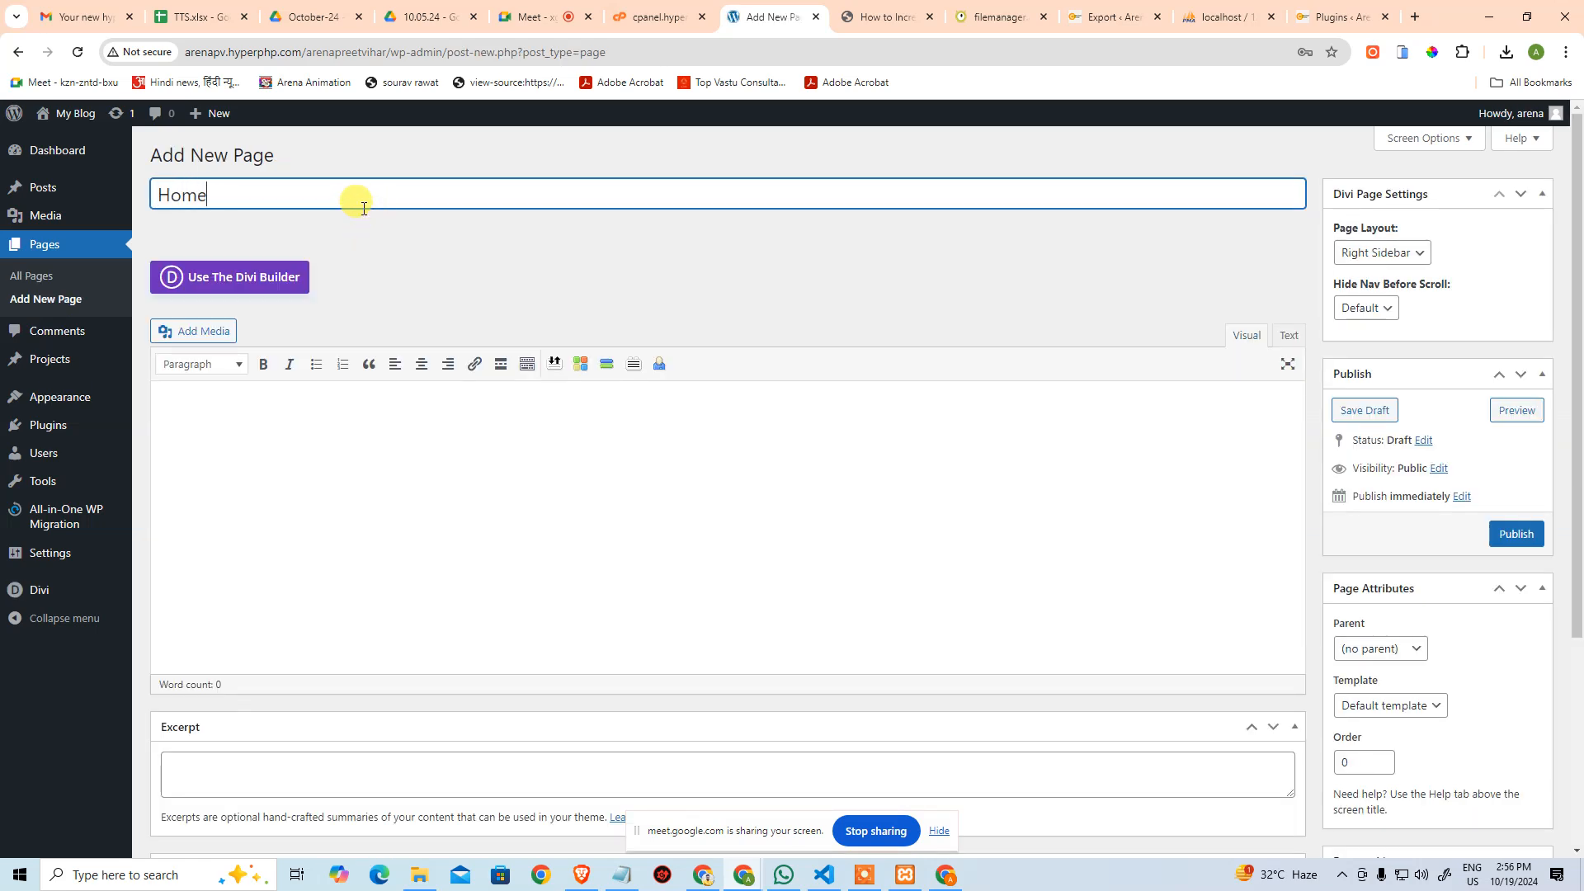
pyautogui.click(289, 279)
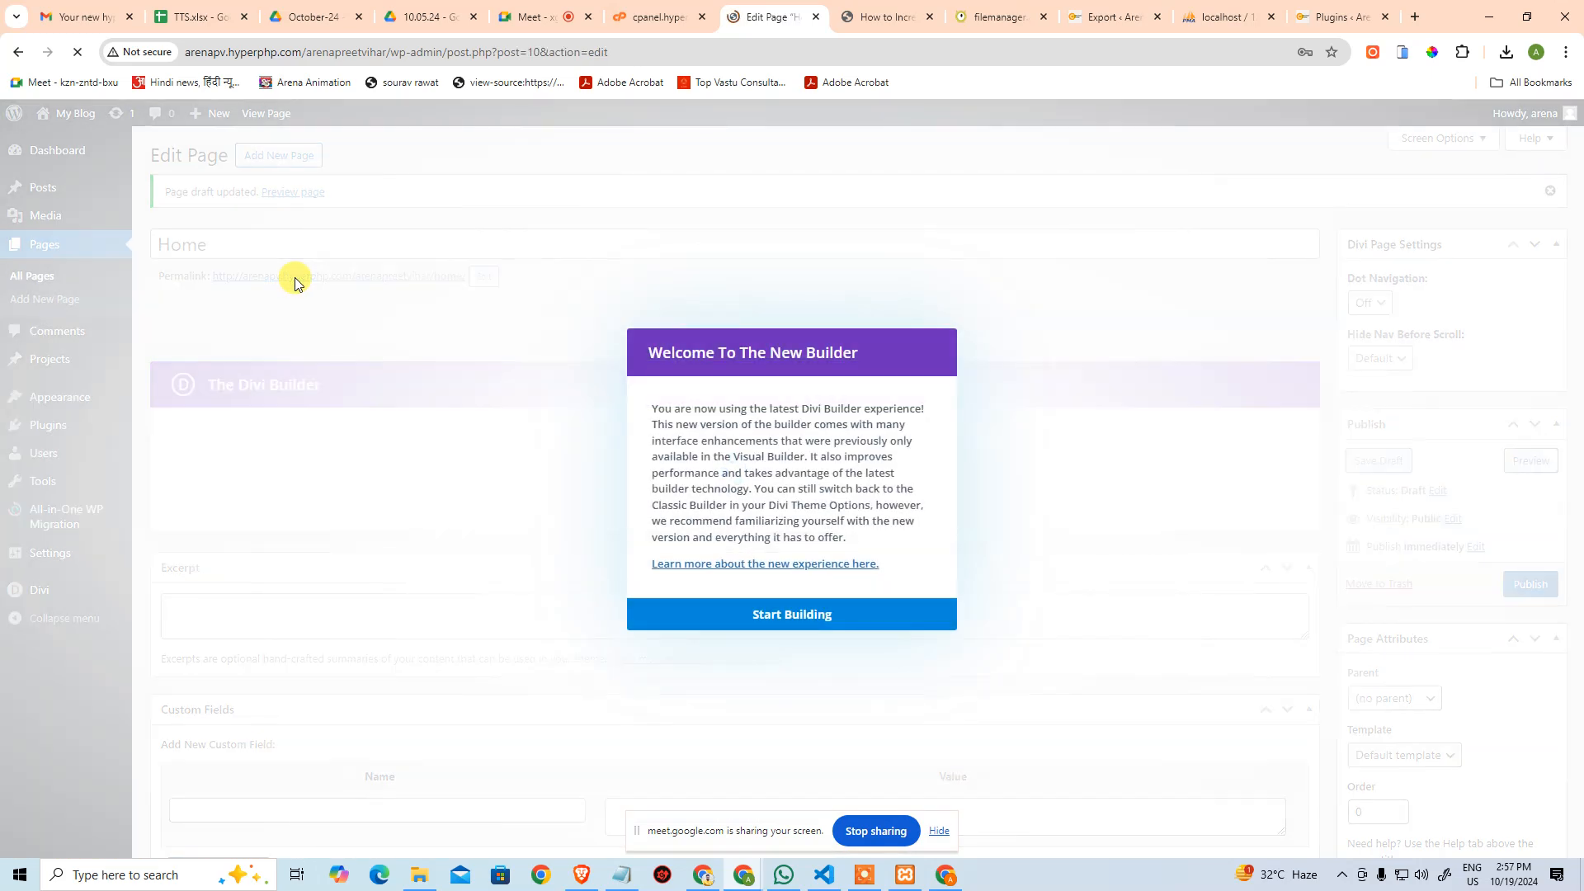
pyautogui.click(757, 613)
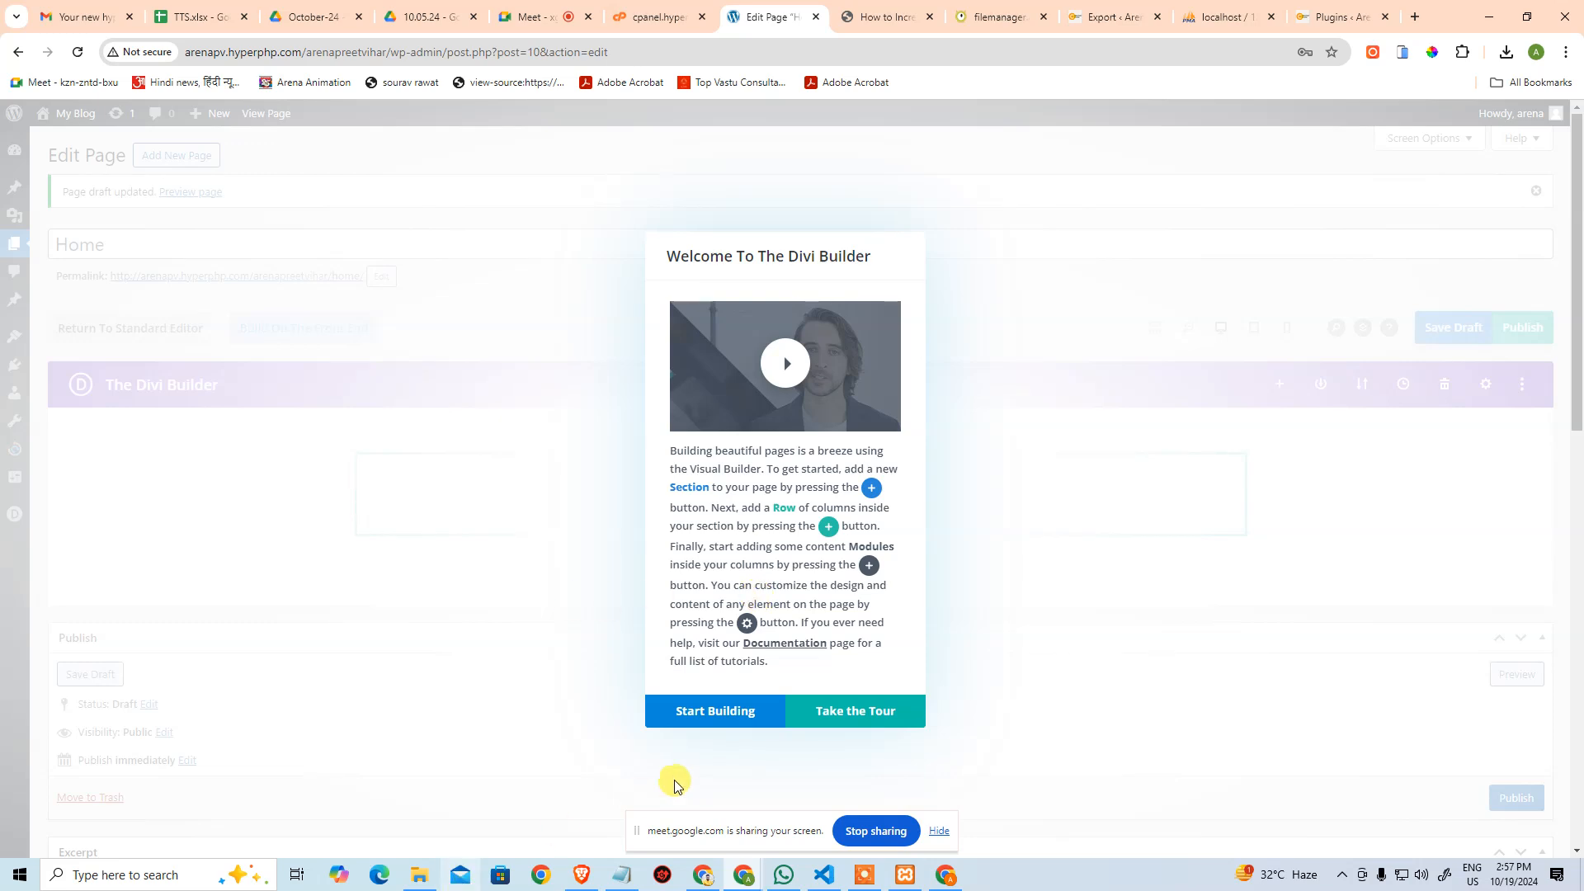
pyautogui.click(716, 706)
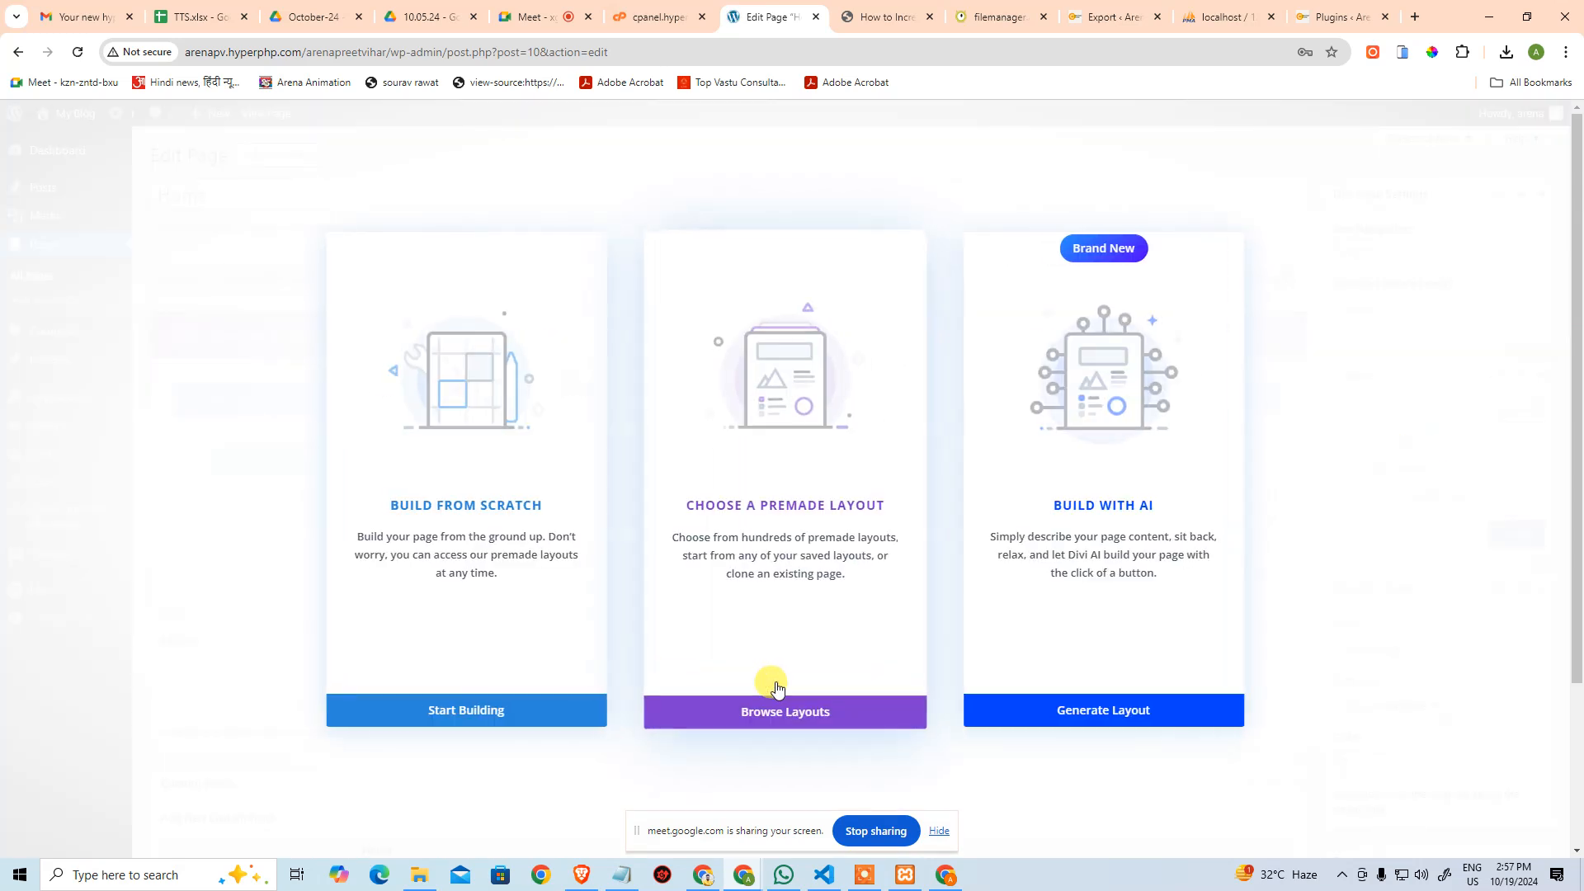
pyautogui.click(495, 710)
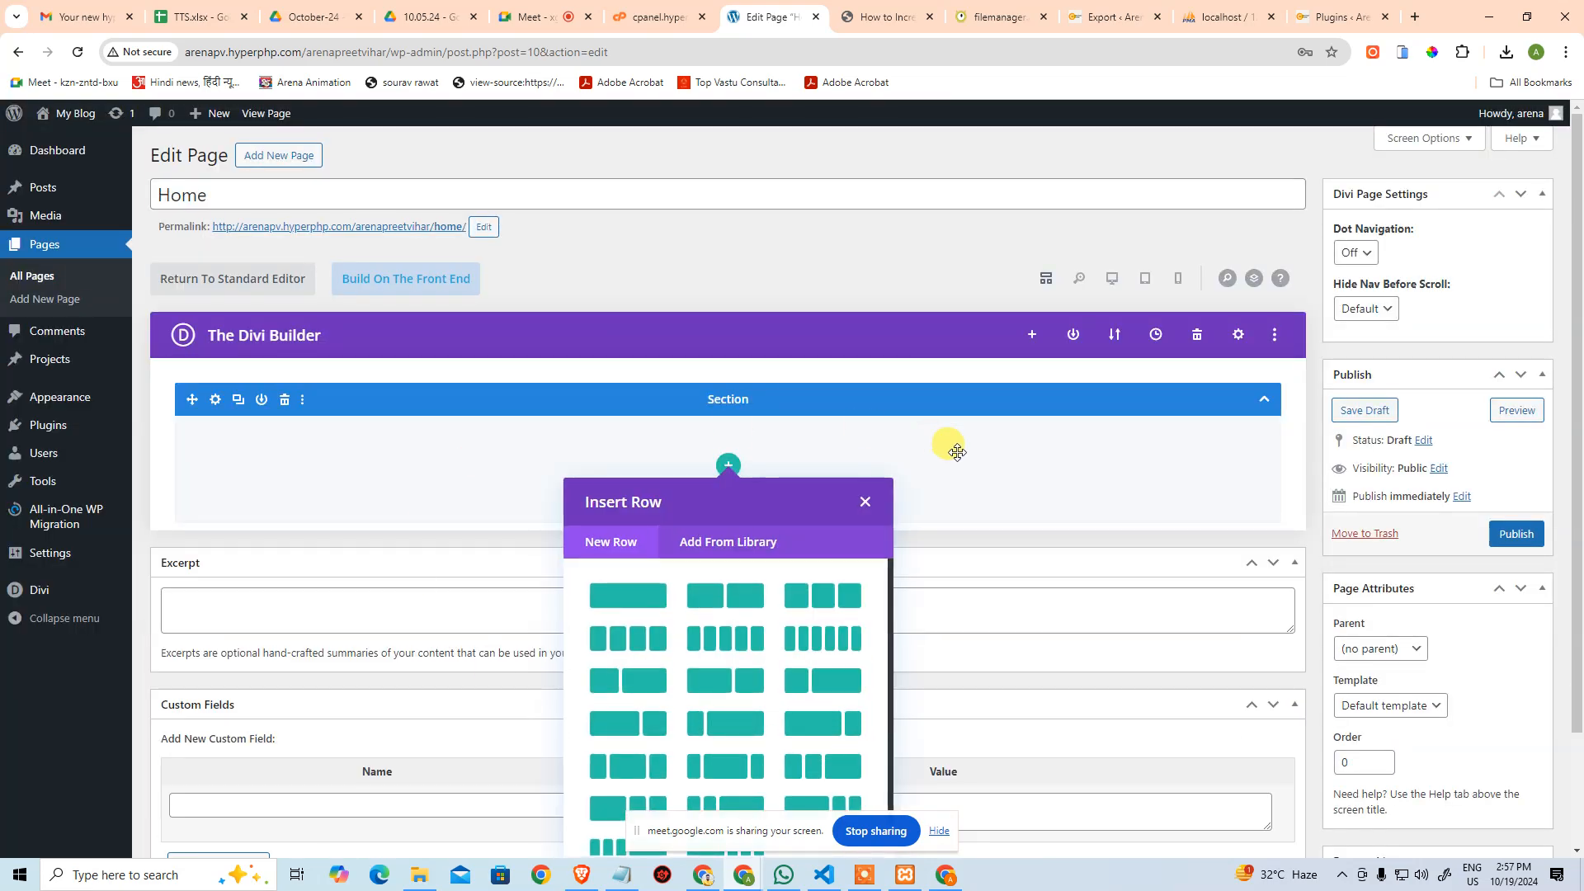
# Close the row picker, open Premade Layouts, and filter to the Education category
pyautogui.click(863, 503)
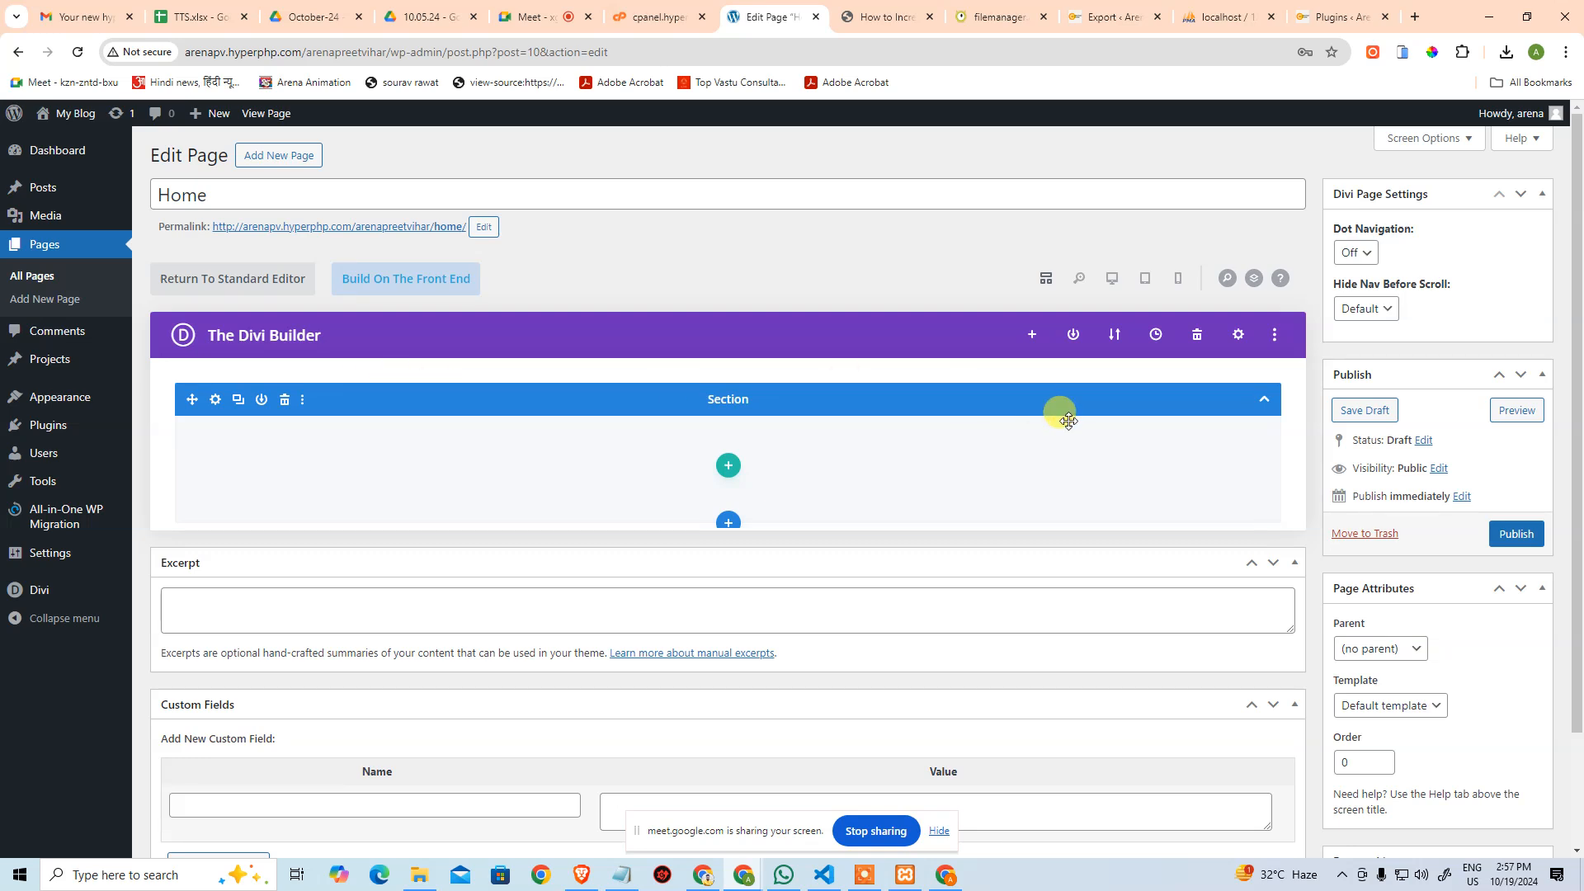
pyautogui.click(1034, 333)
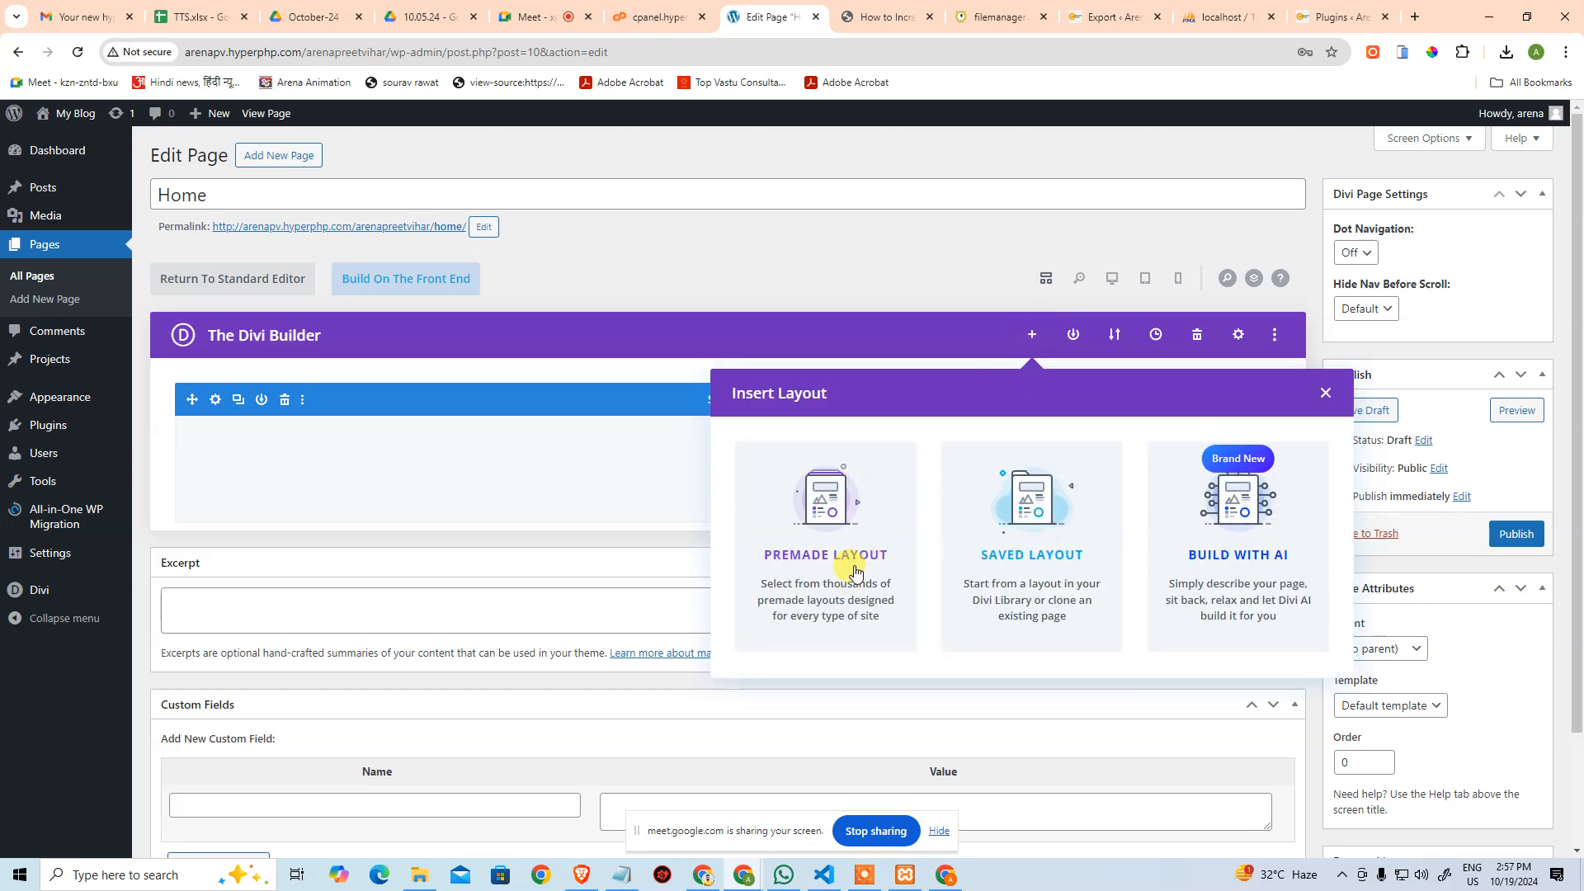
pyautogui.click(860, 561)
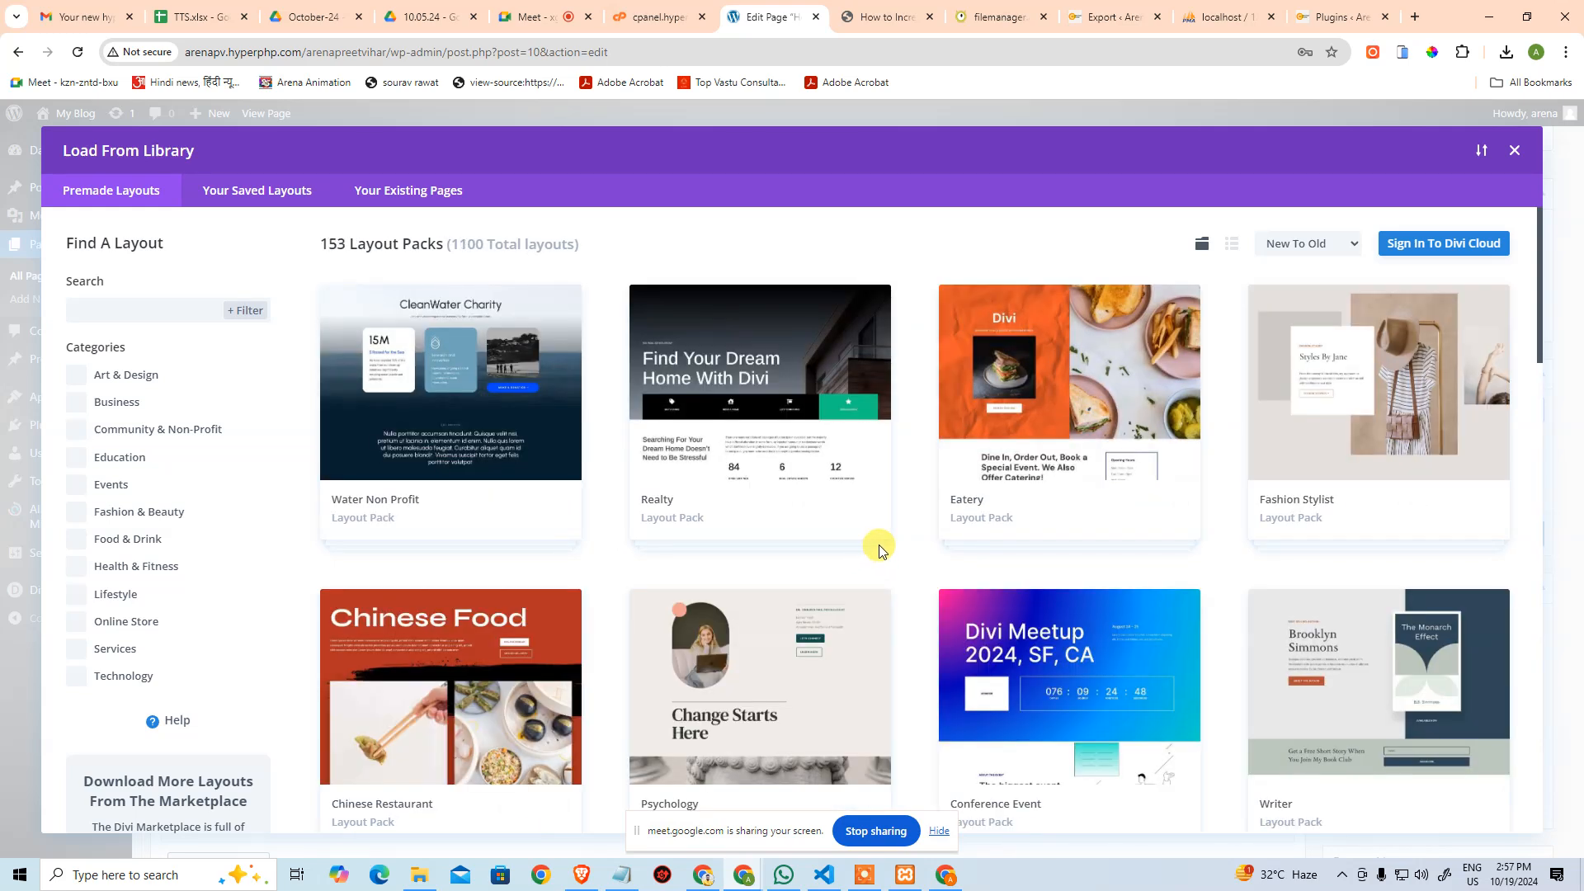
pyautogui.click(113, 458)
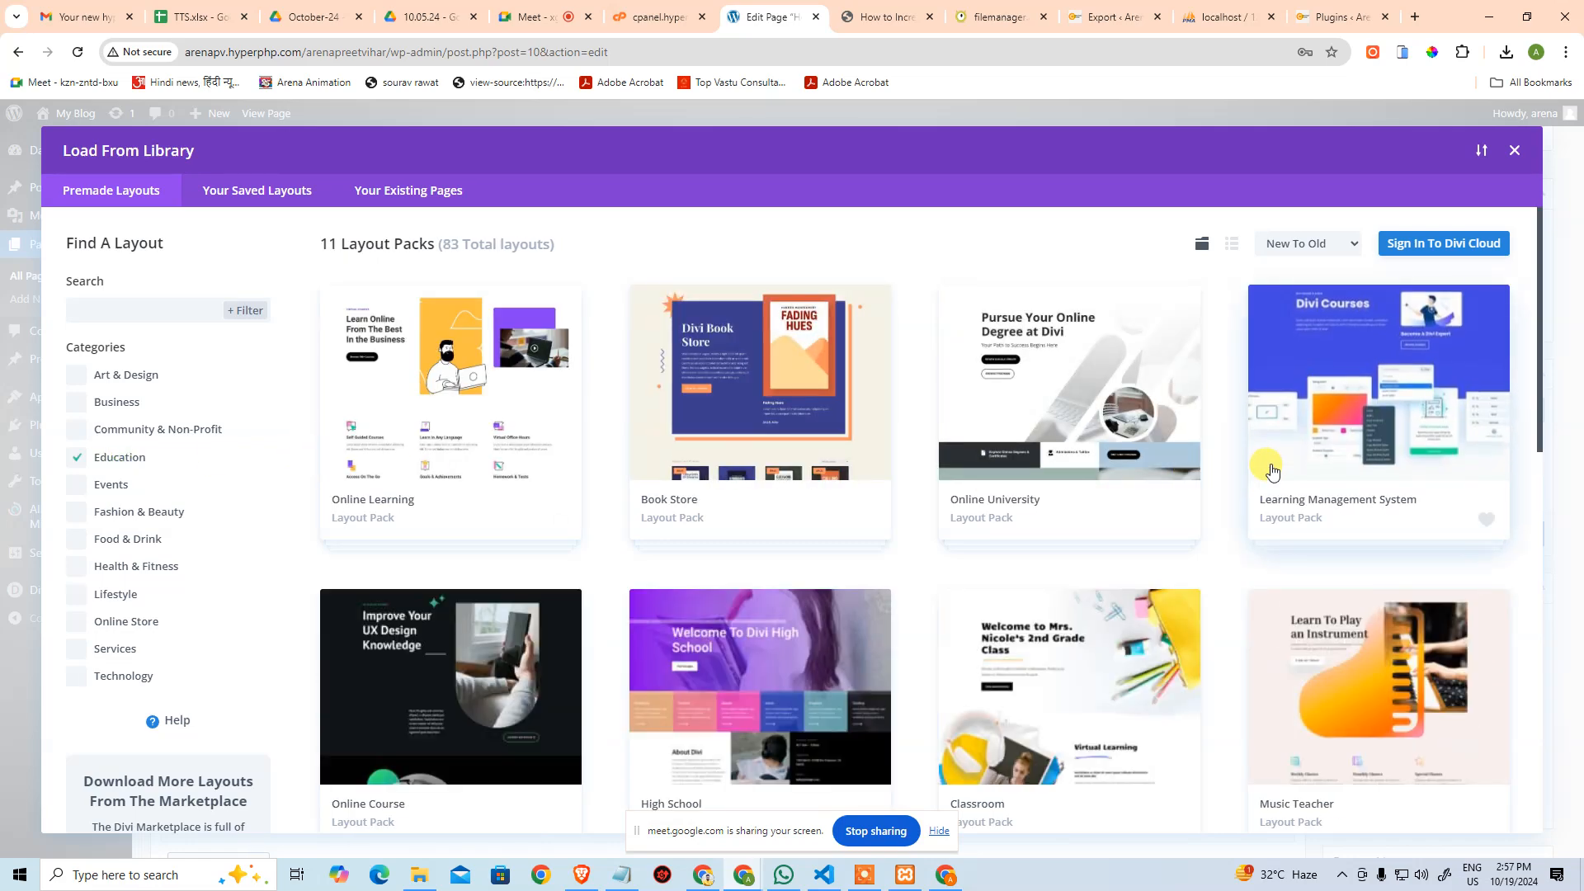
# Browse the Education layouts and open the Learning Management System pack
pyautogui.scroll(-5, 1082, 649)
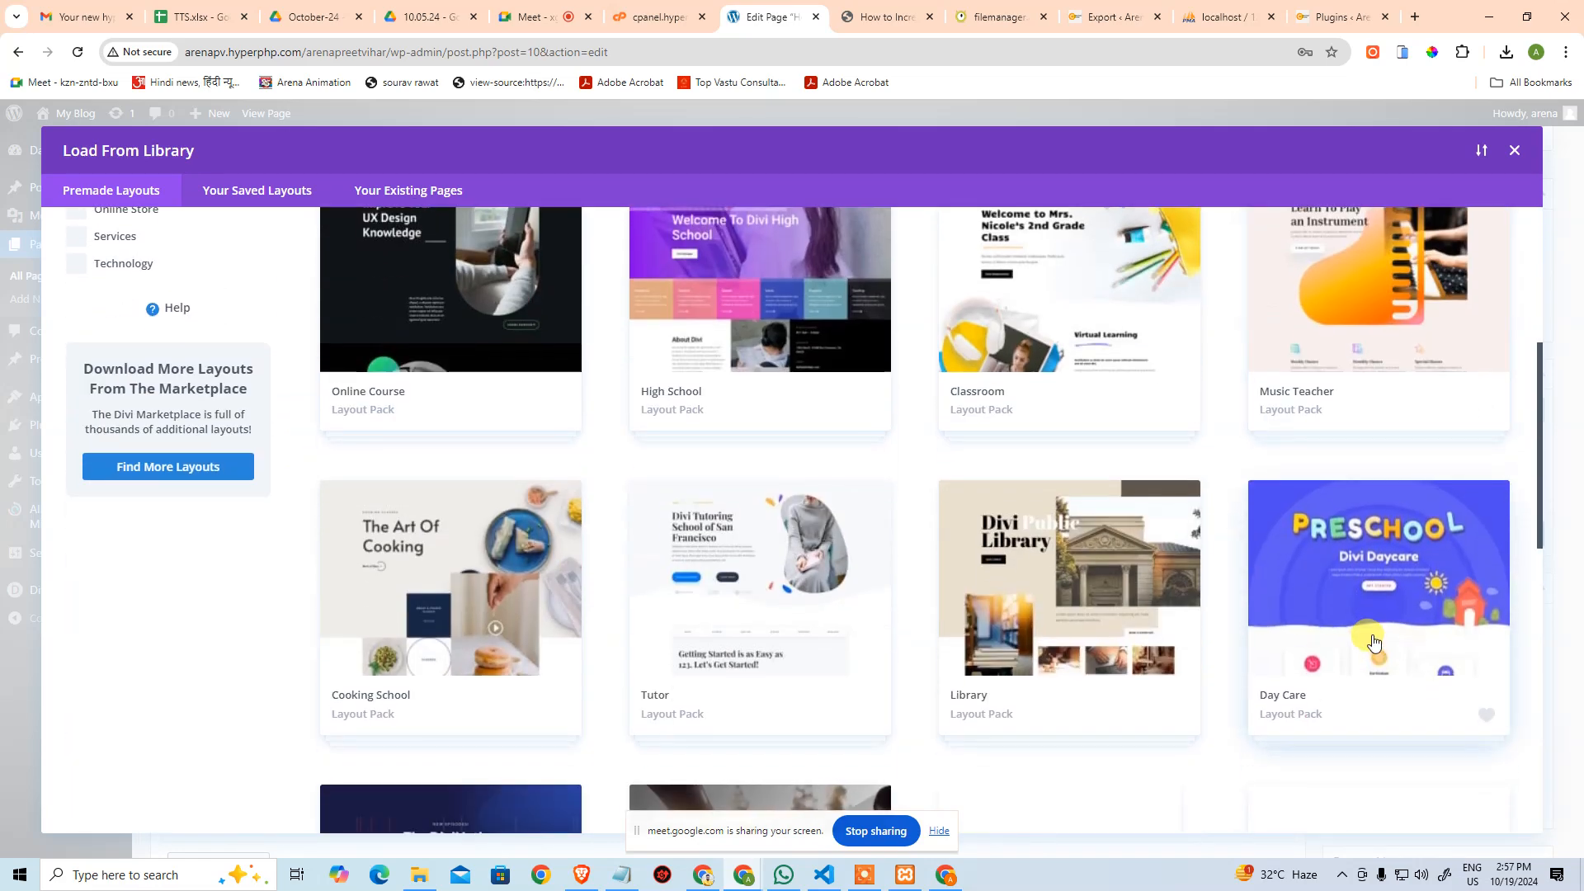
pyautogui.scroll(-5, 1082, 650)
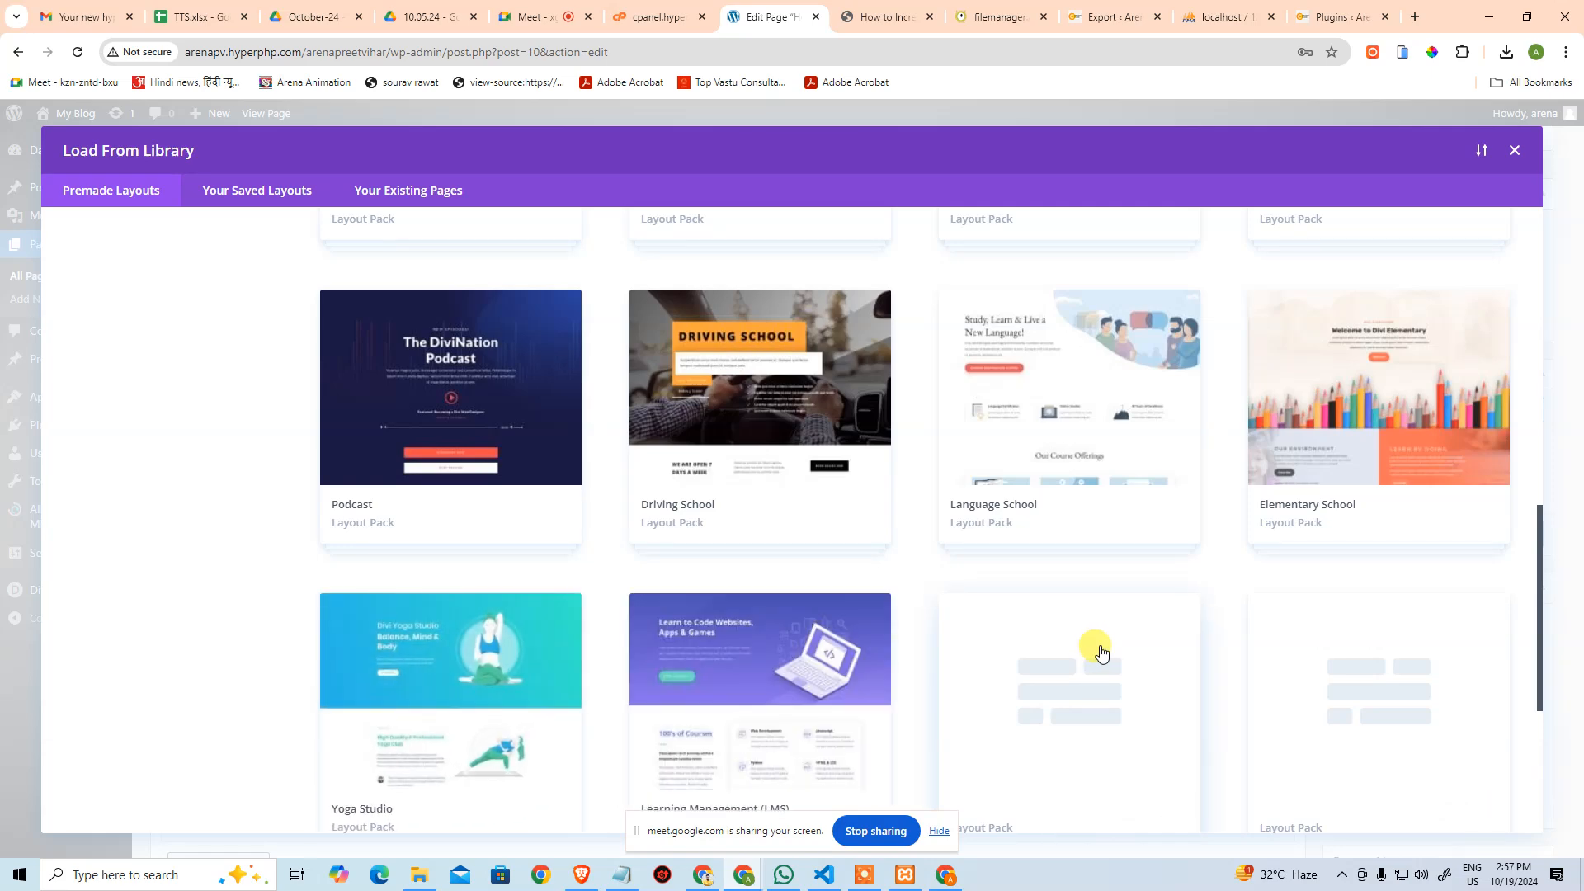
pyautogui.scroll(-1, 1104, 650)
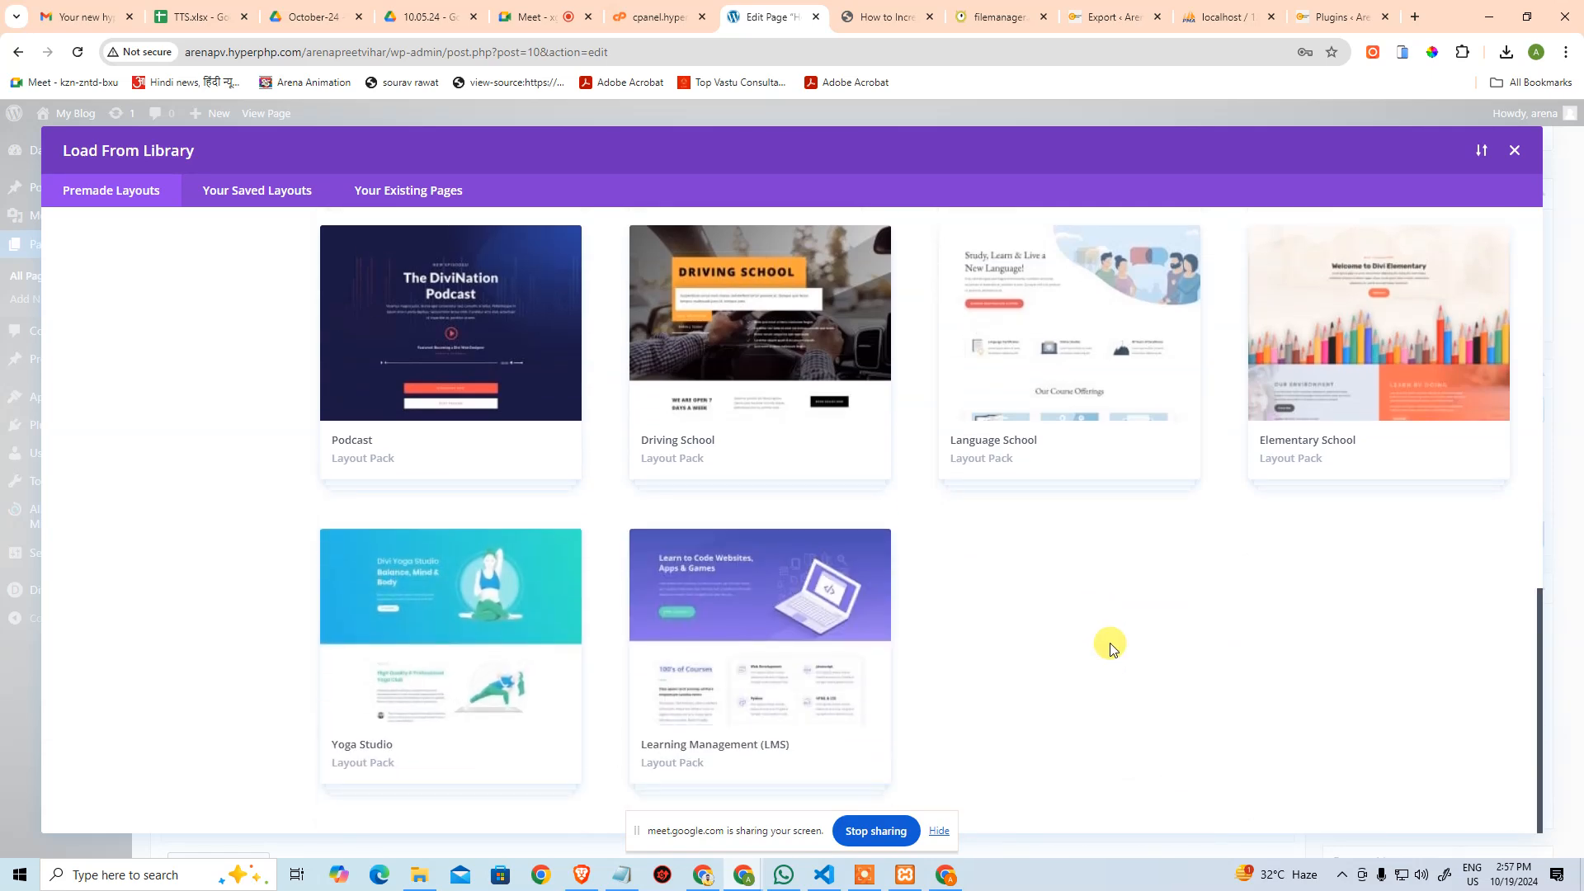
pyautogui.scroll(9, 1110, 650)
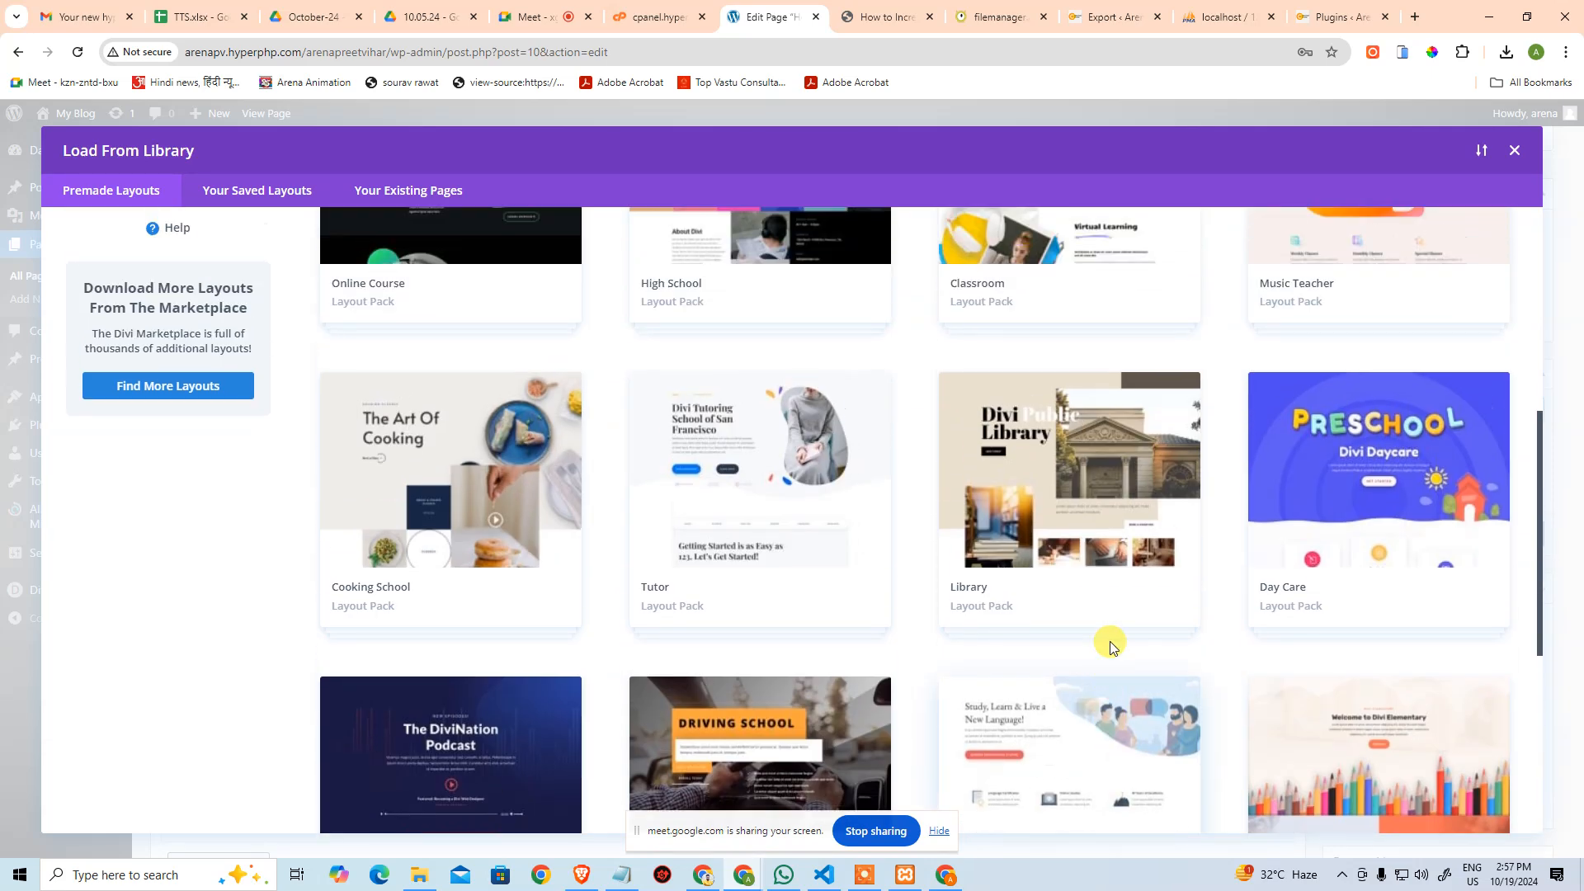
pyautogui.scroll(3, 1113, 638)
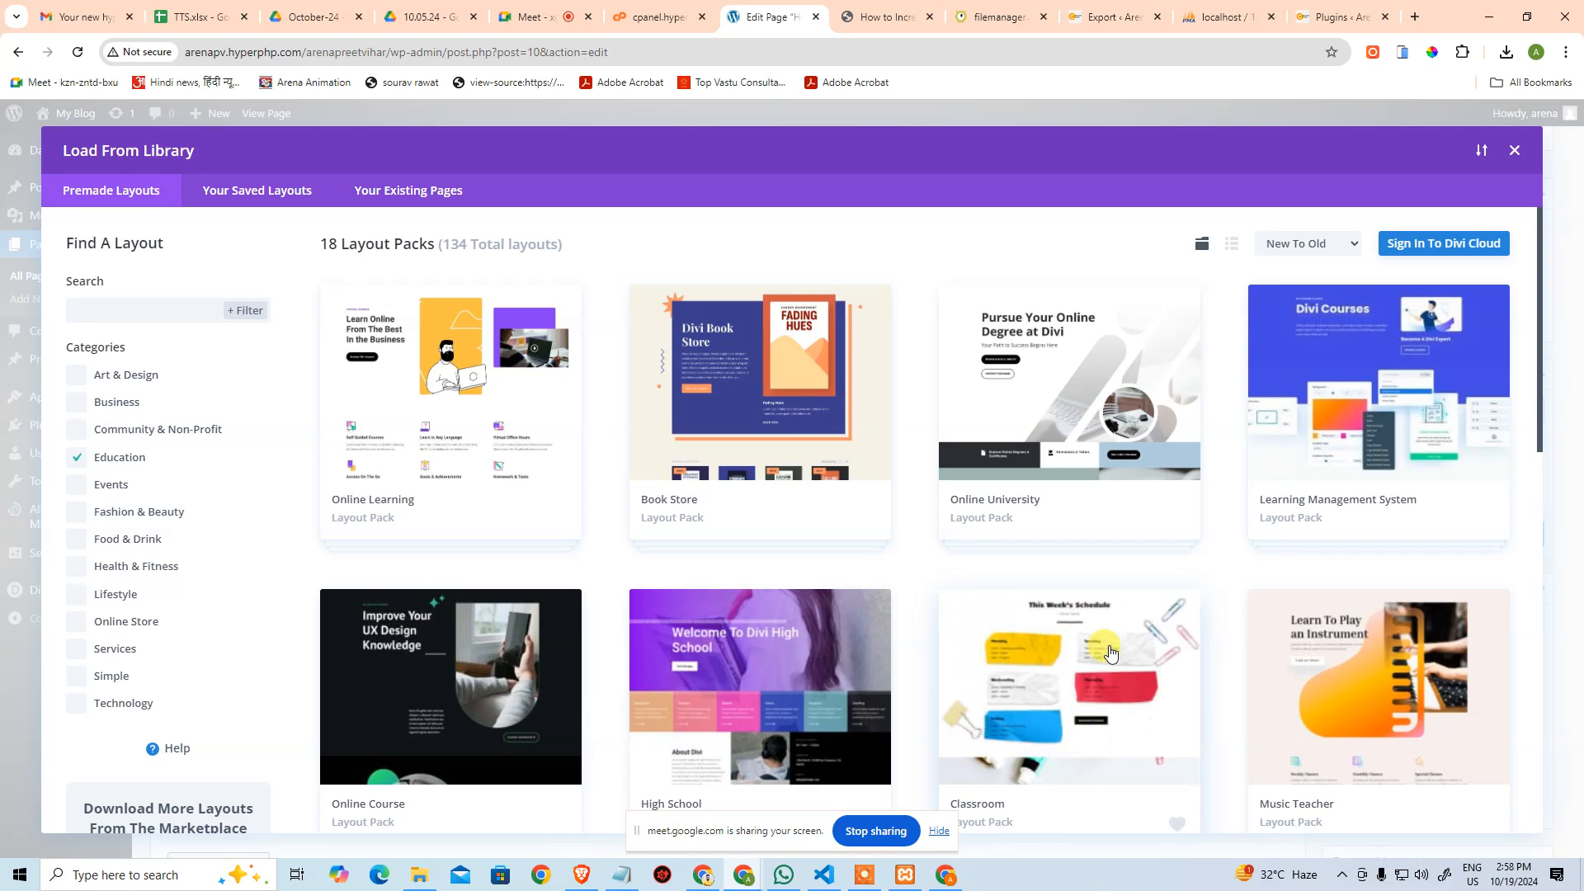
pyautogui.scroll(-1, 1113, 637)
pyautogui.scroll(-3, 1114, 641)
pyautogui.scroll(1, 1114, 641)
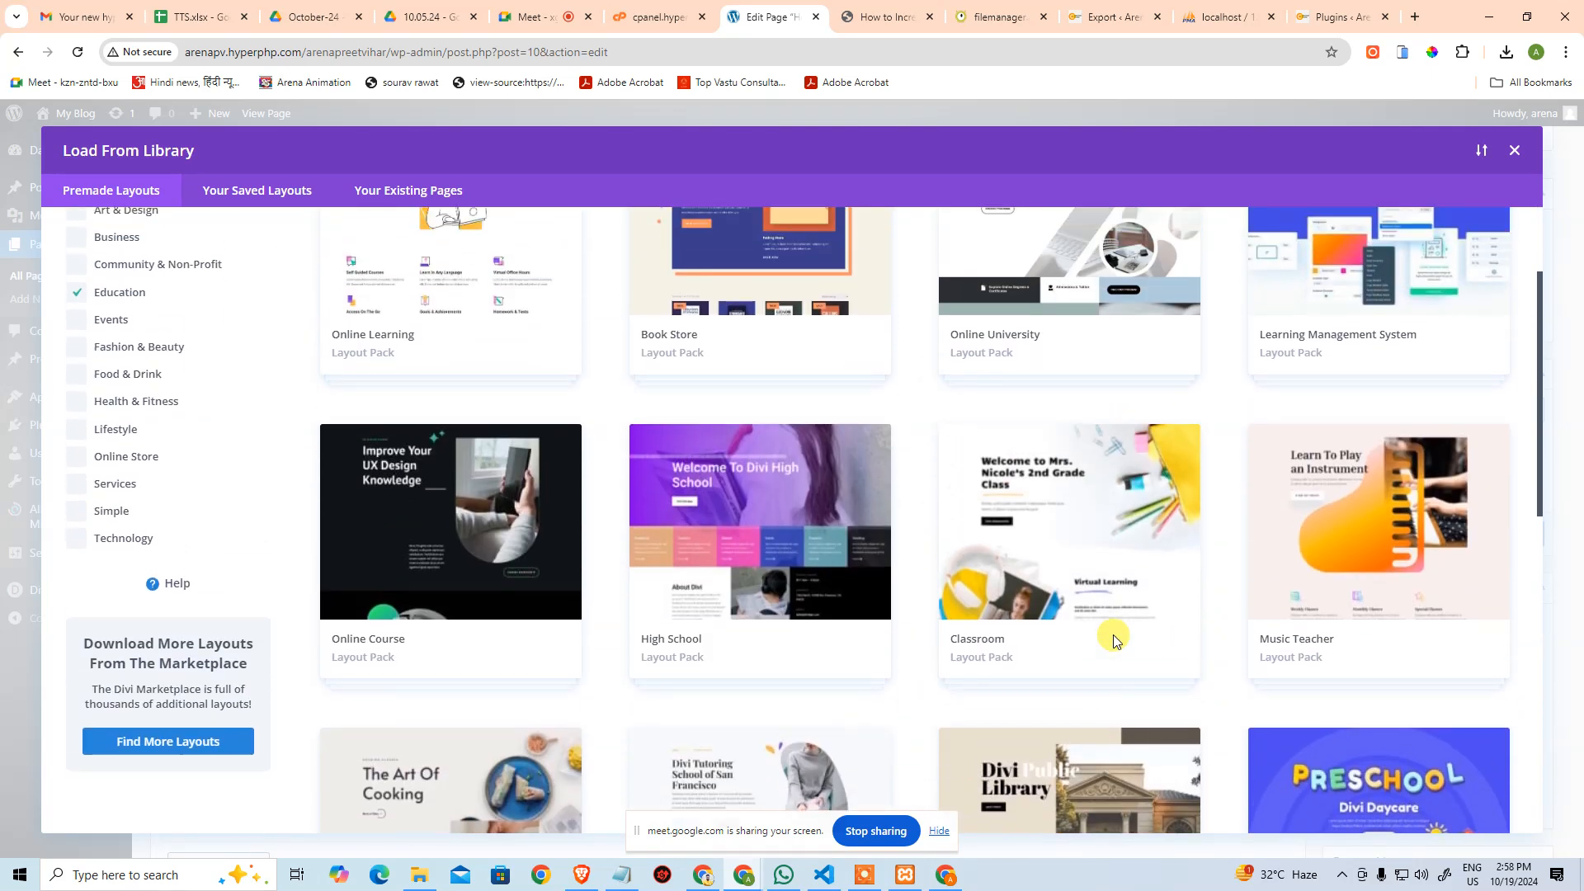
pyautogui.scroll(2, 1115, 644)
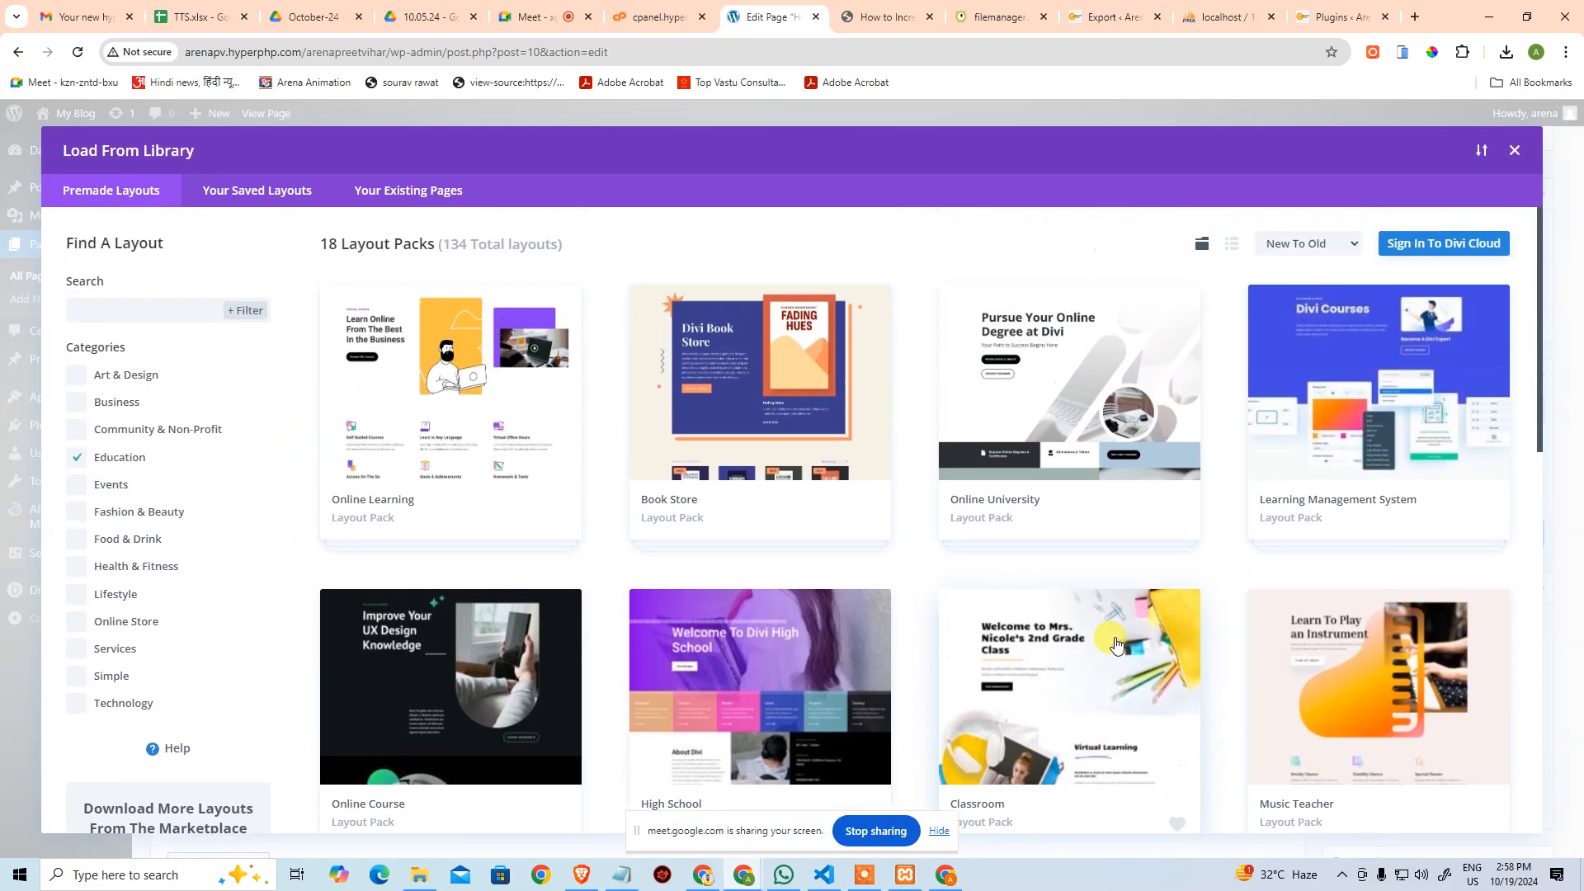
pyautogui.click(1303, 427)
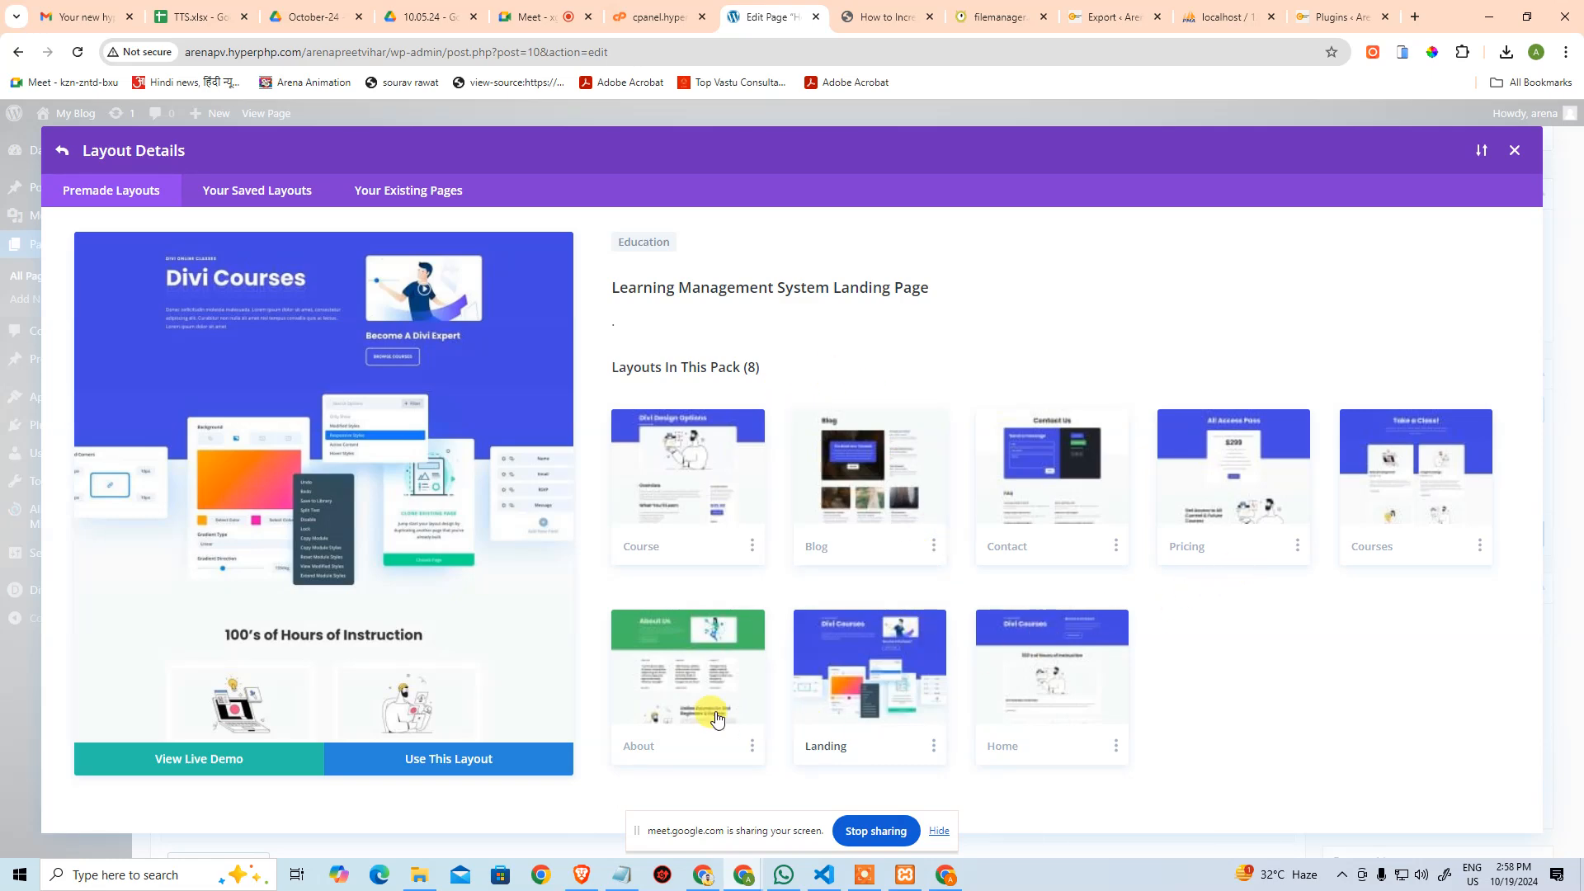
# Select the pack's Home layout and choose Use This Layout
pyautogui.click(1021, 691)
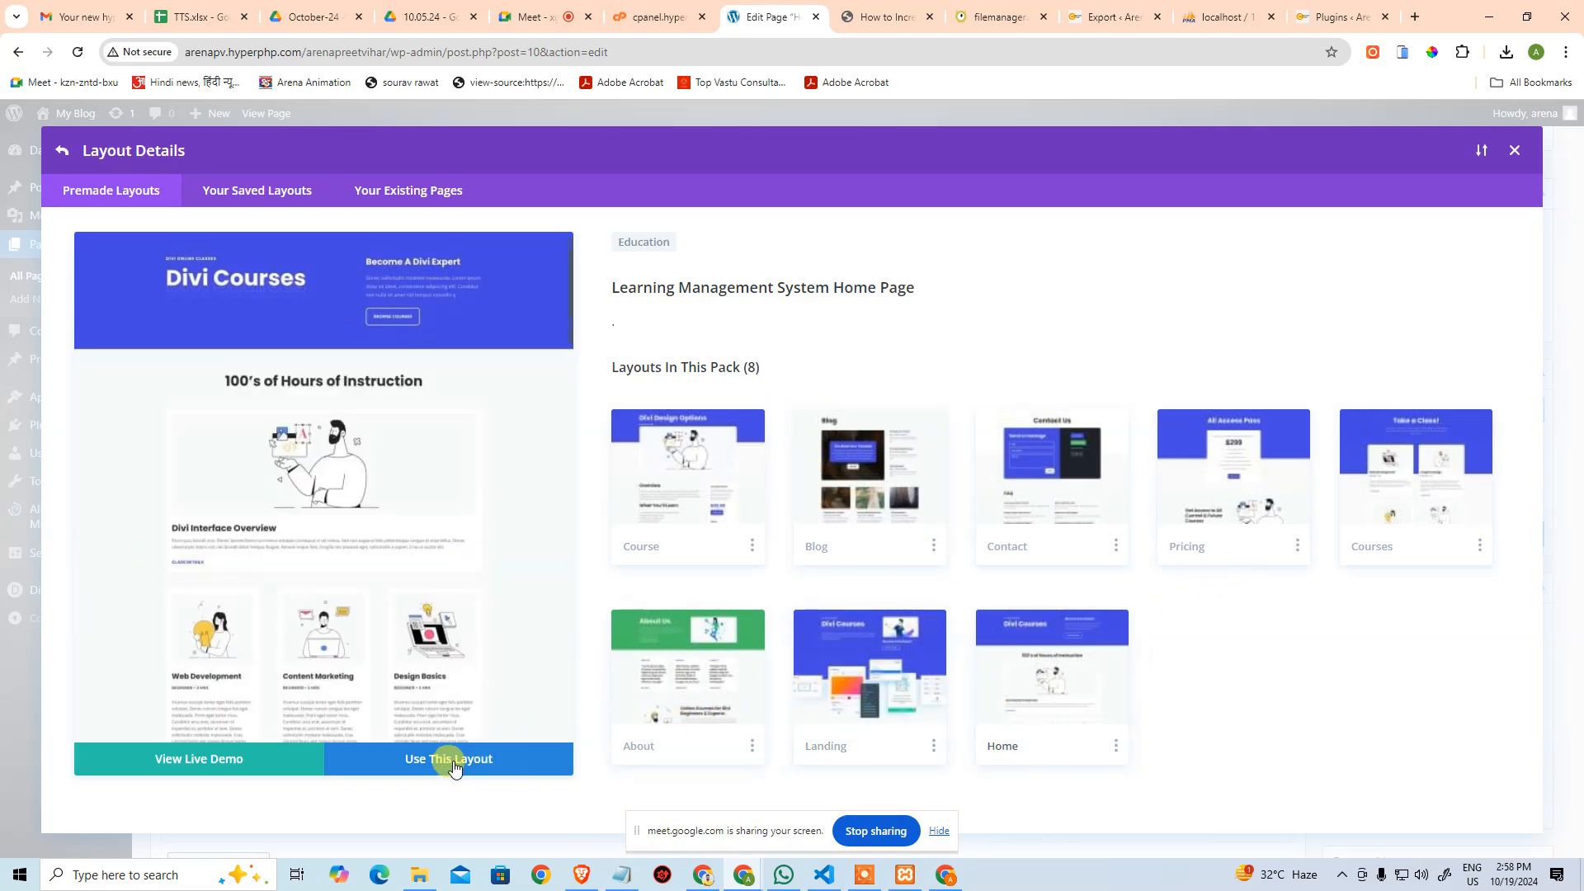
pyautogui.scroll(-5, 429, 569)
pyautogui.scroll(-2, 446, 592)
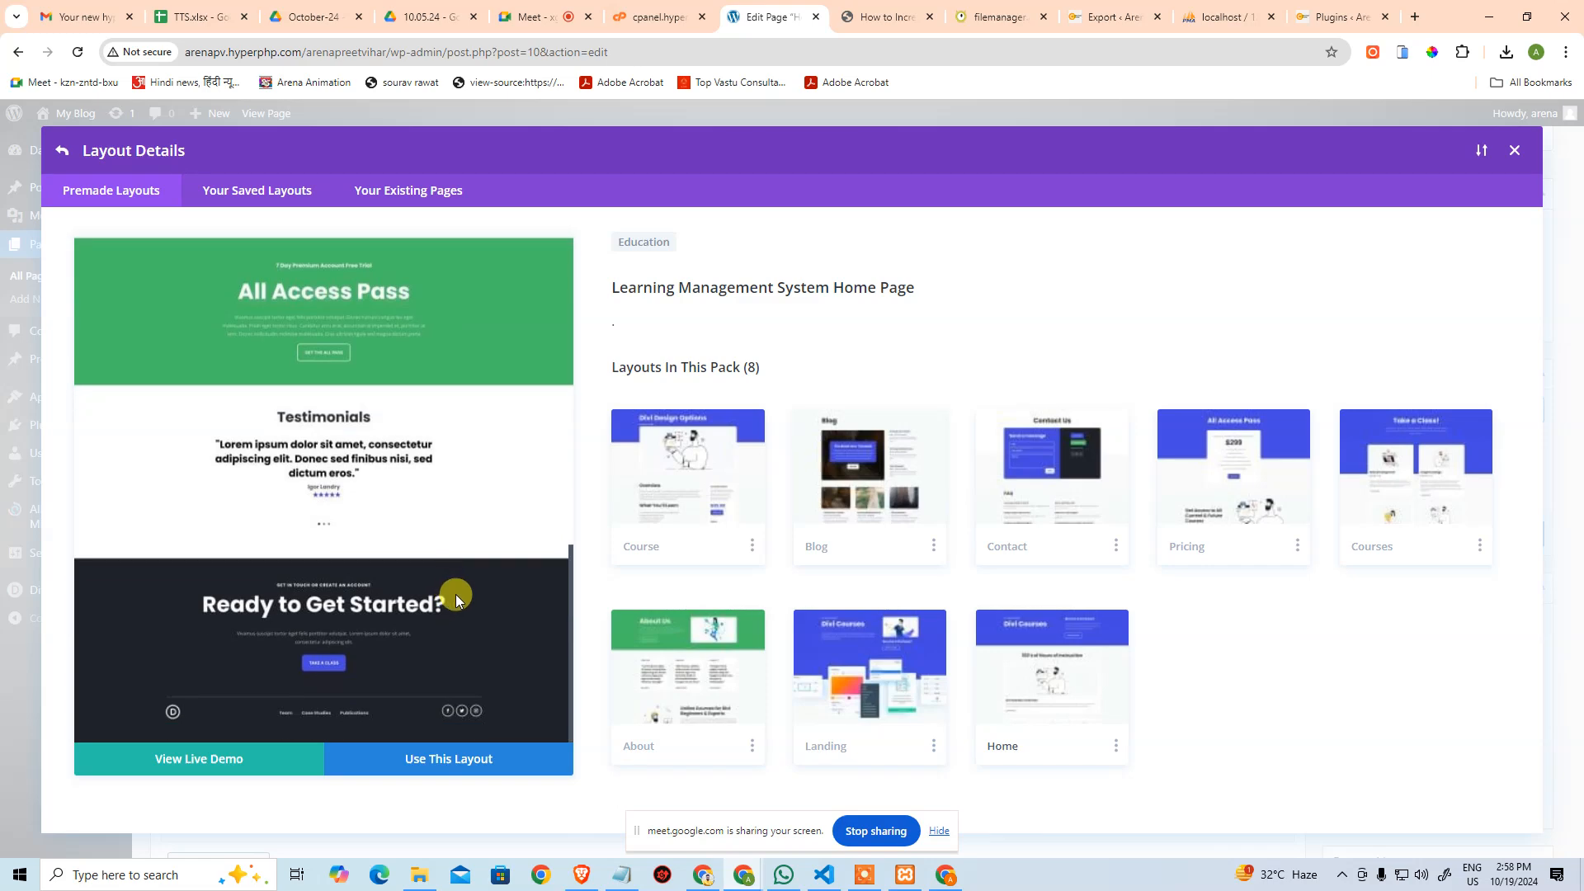
pyautogui.scroll(10, 462, 577)
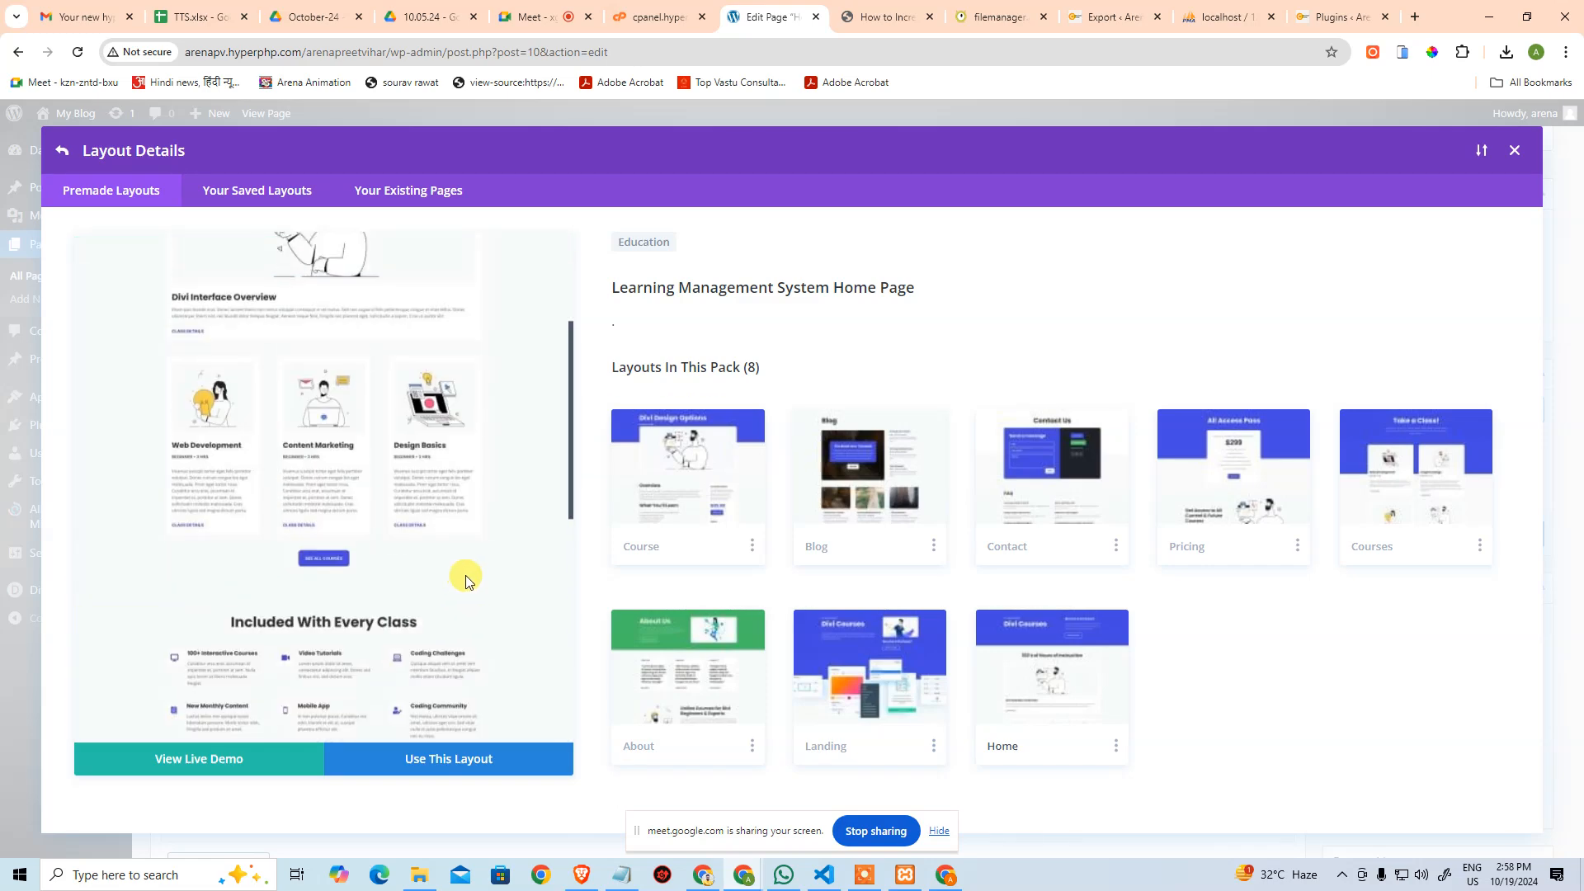
pyautogui.click(475, 758)
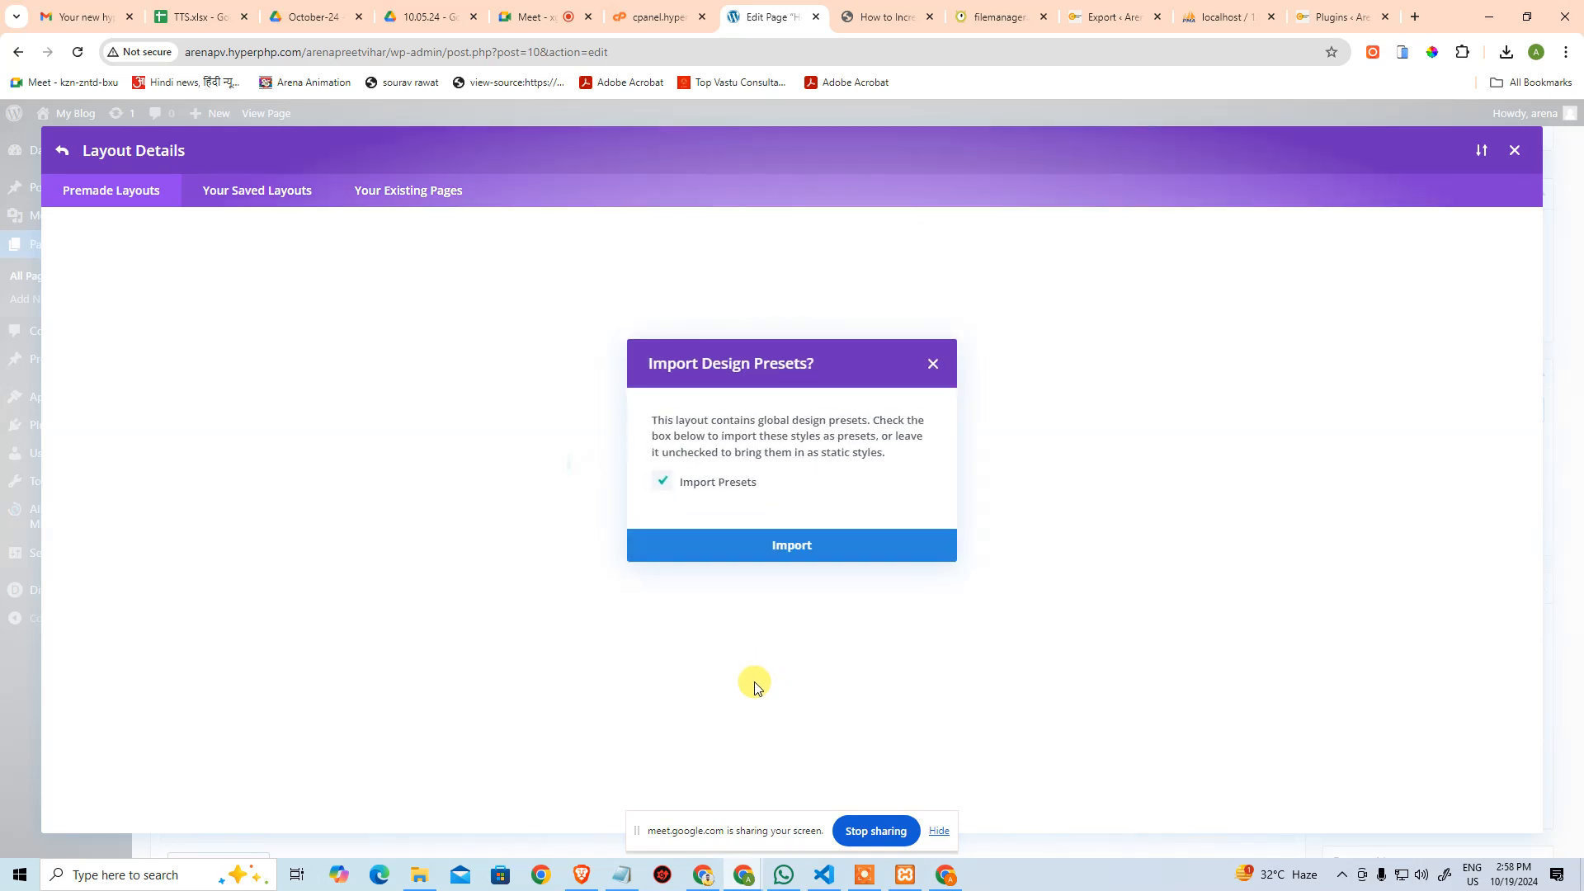
# Import the LMS Home layout with design presets and scroll through the imported sections
pyautogui.click(797, 543)
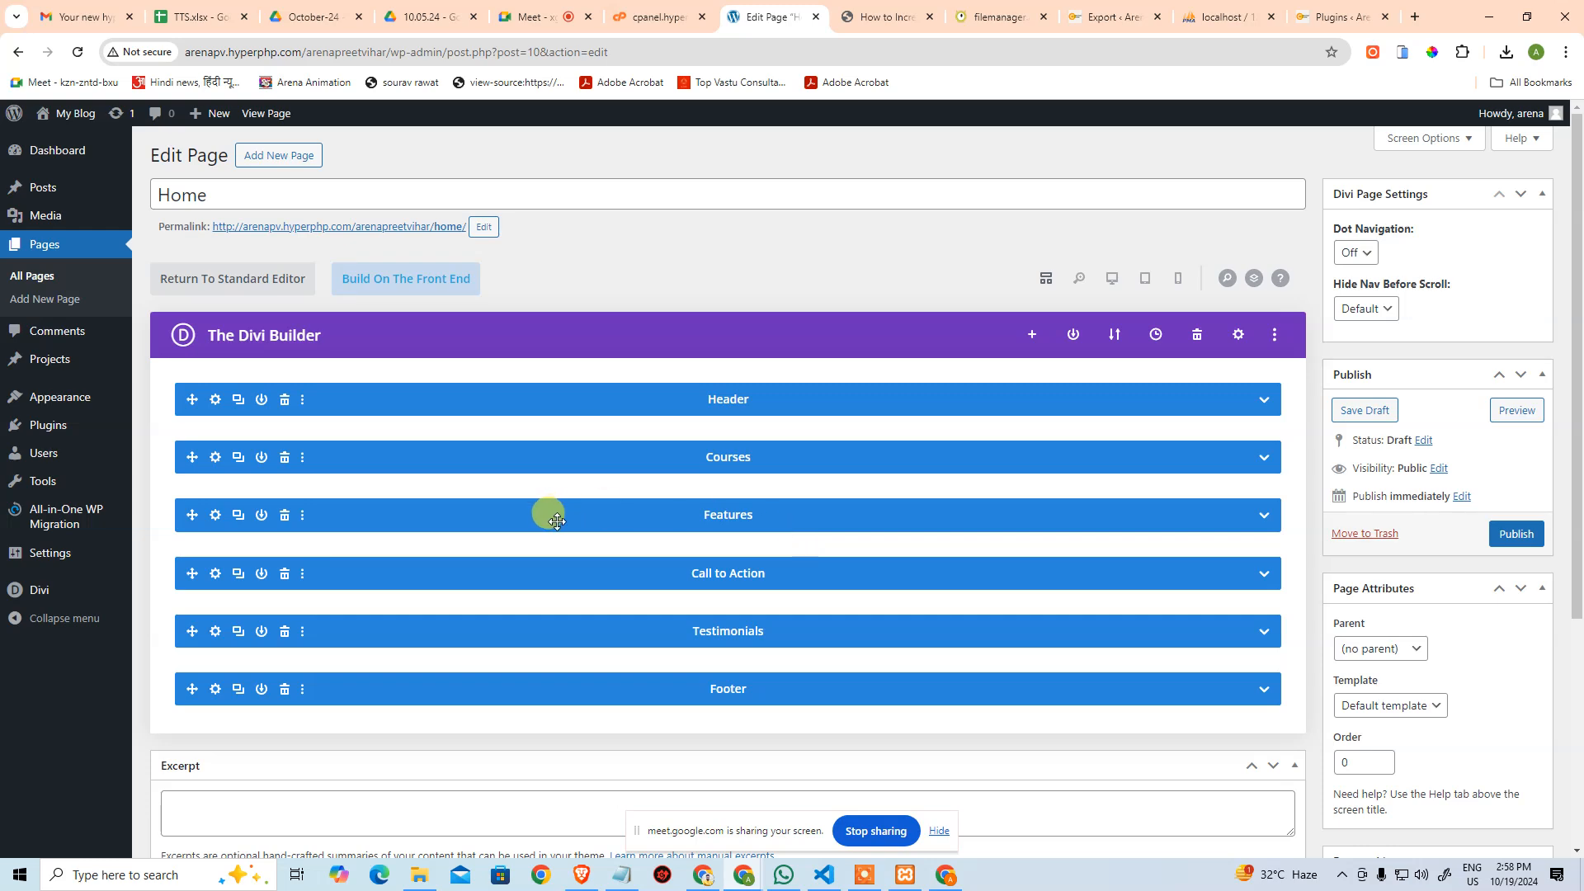
pyautogui.scroll(-4, 529, 545)
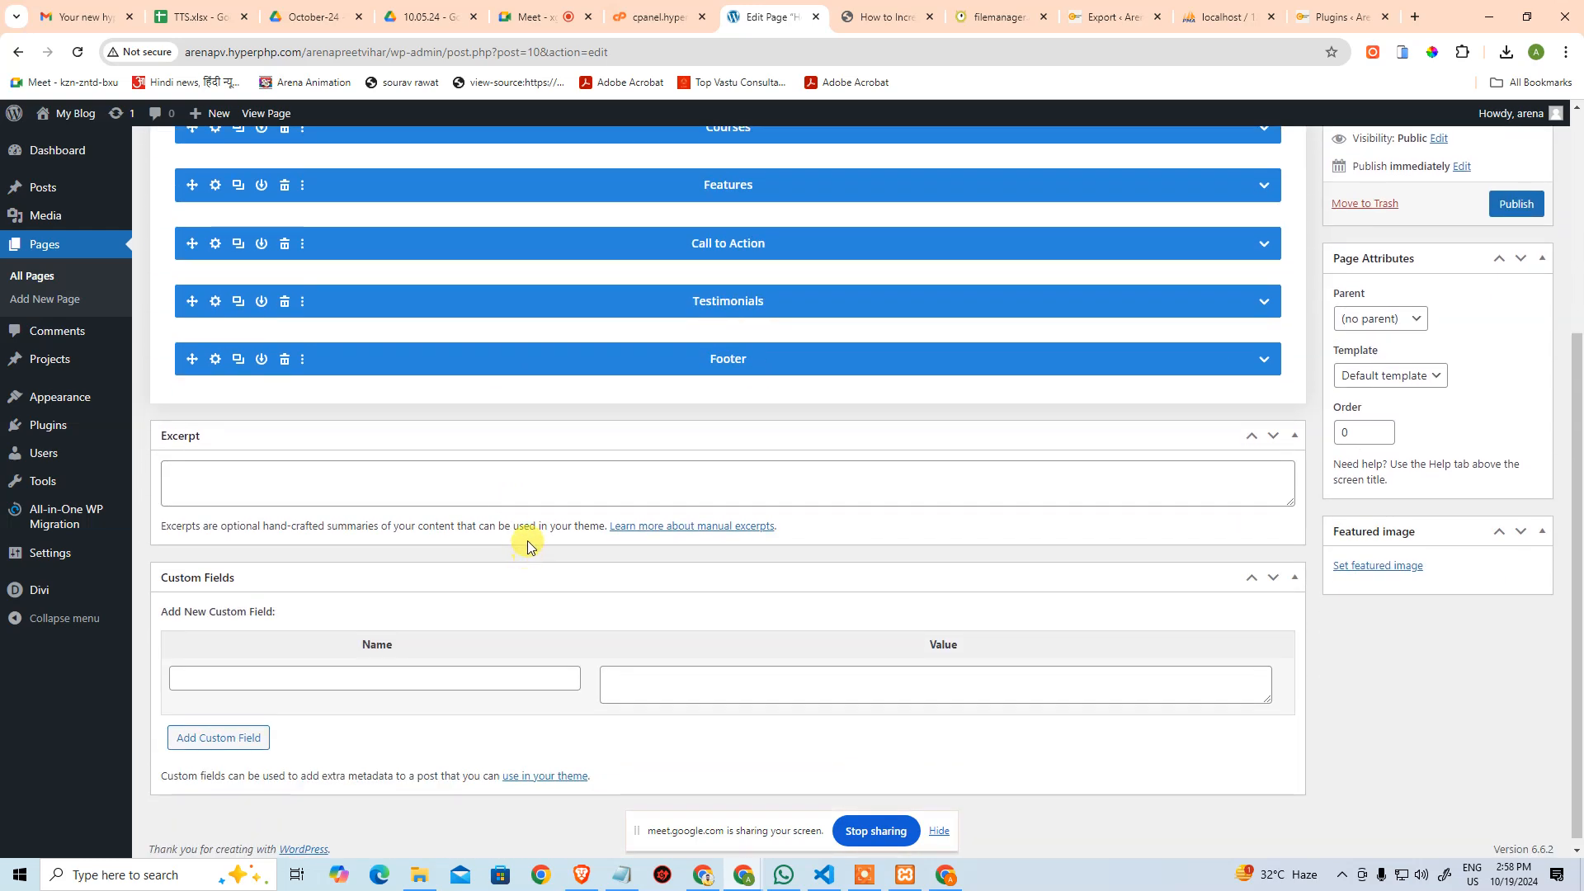
pyautogui.scroll(4, 533, 455)
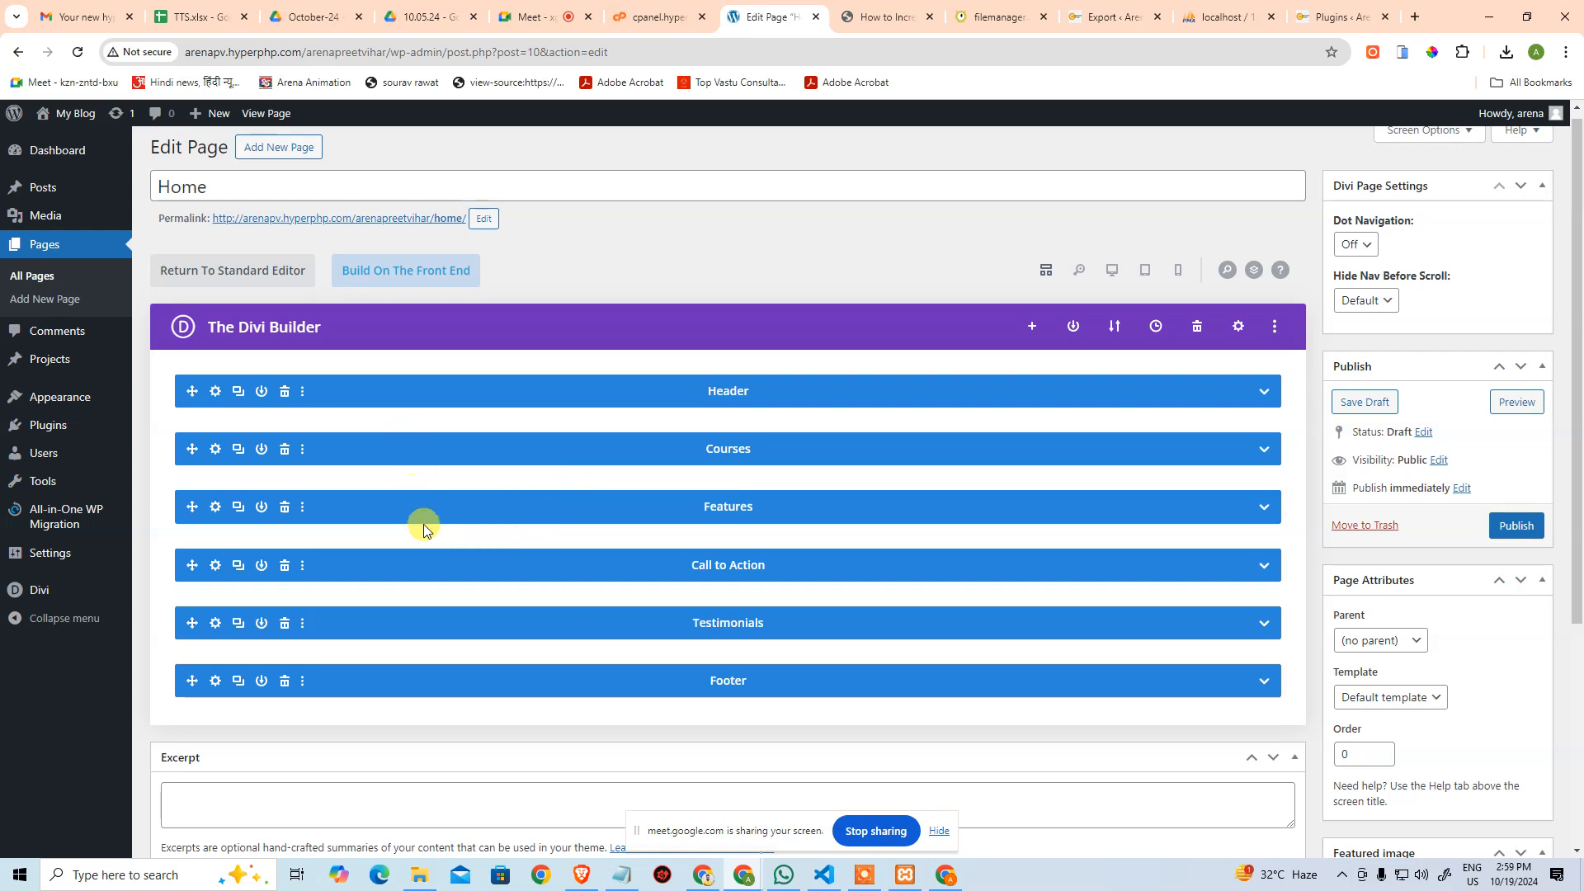
pyautogui.scroll(-2, 421, 521)
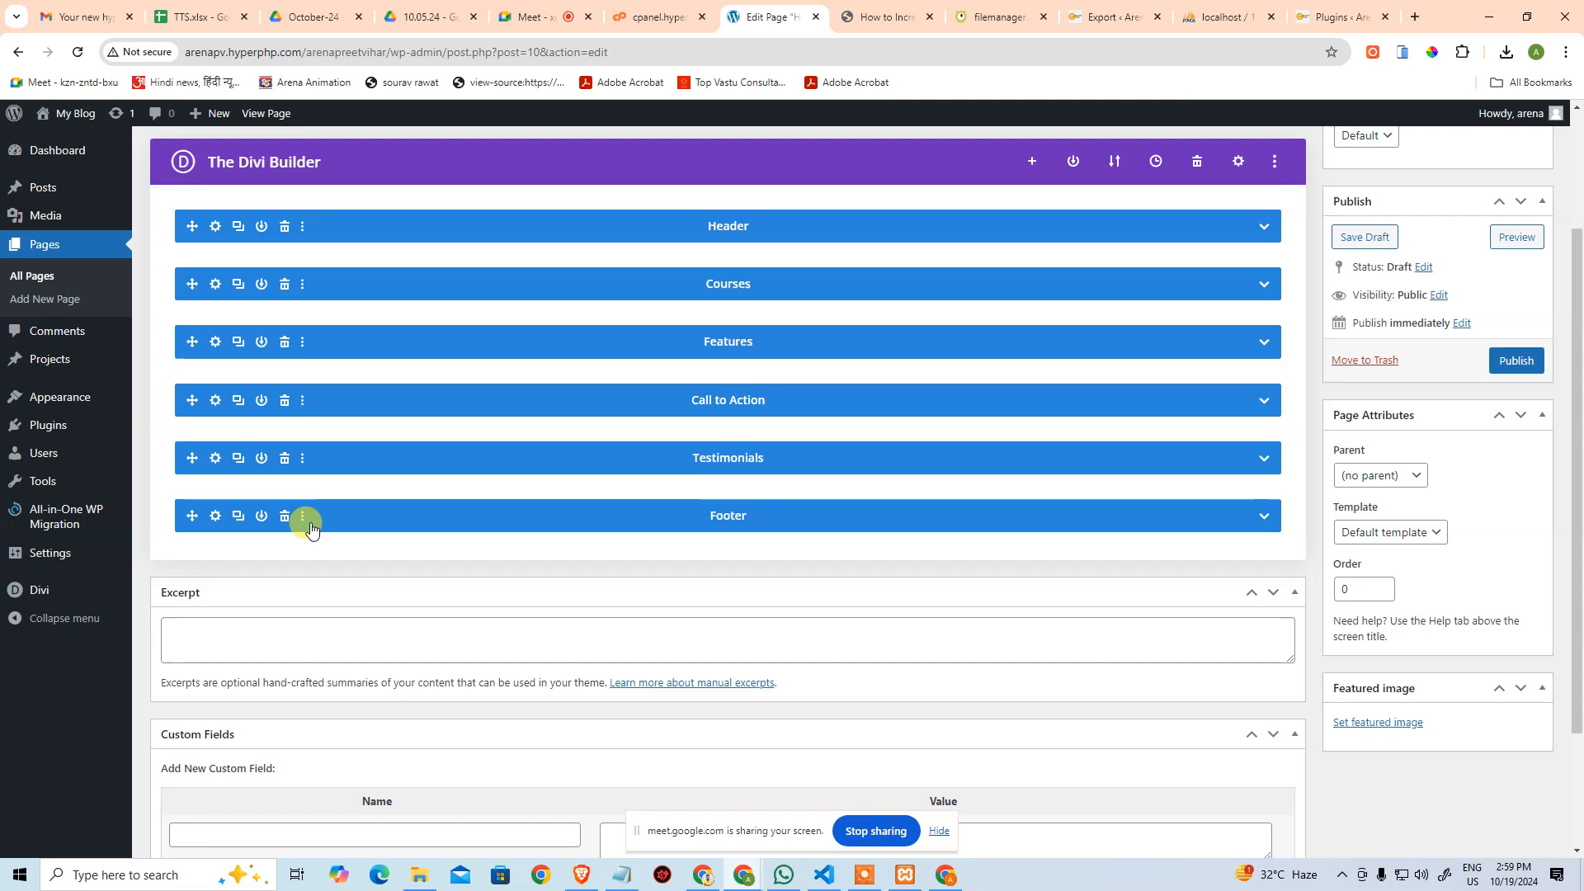
pyautogui.scroll(1, 797, 564)
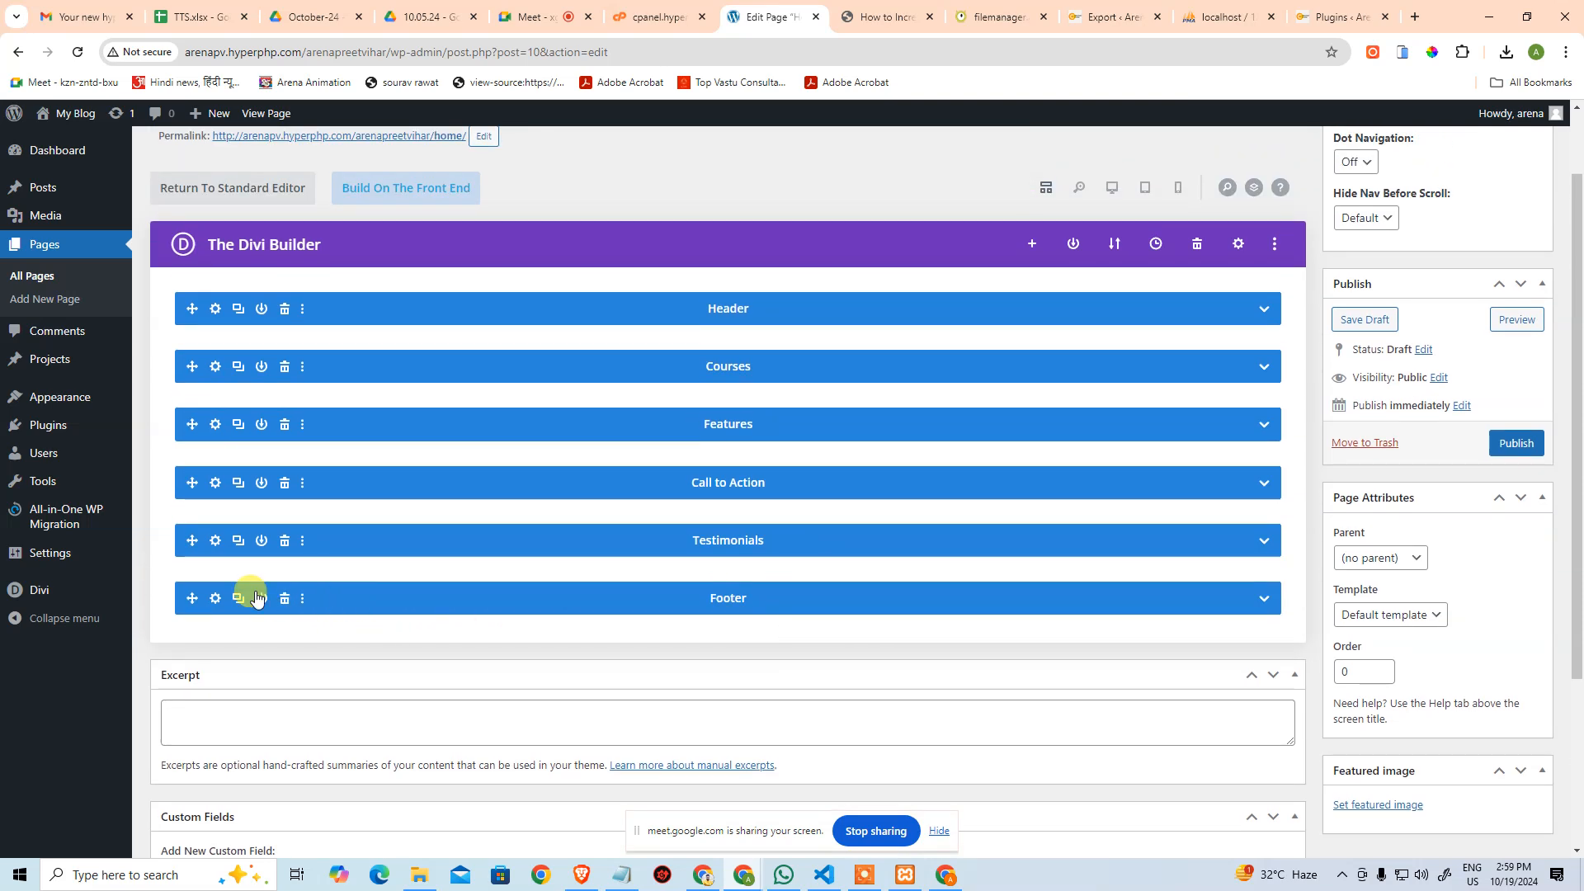
# Switch to desktop preview and scroll through the Home page layout
pyautogui.scroll(1, 250, 592)
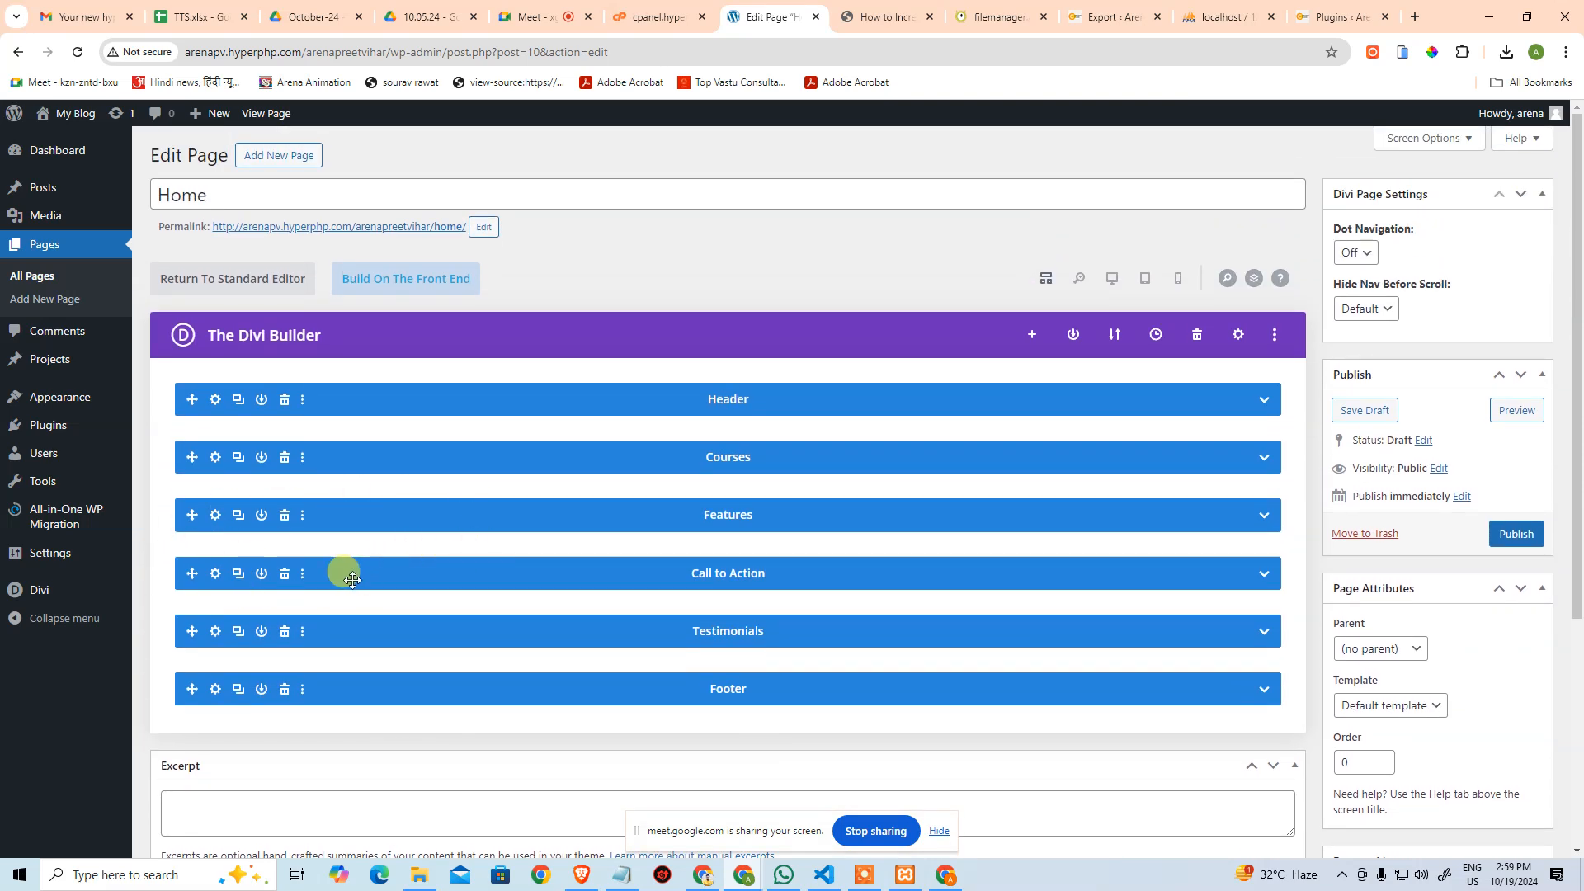
pyautogui.click(1112, 278)
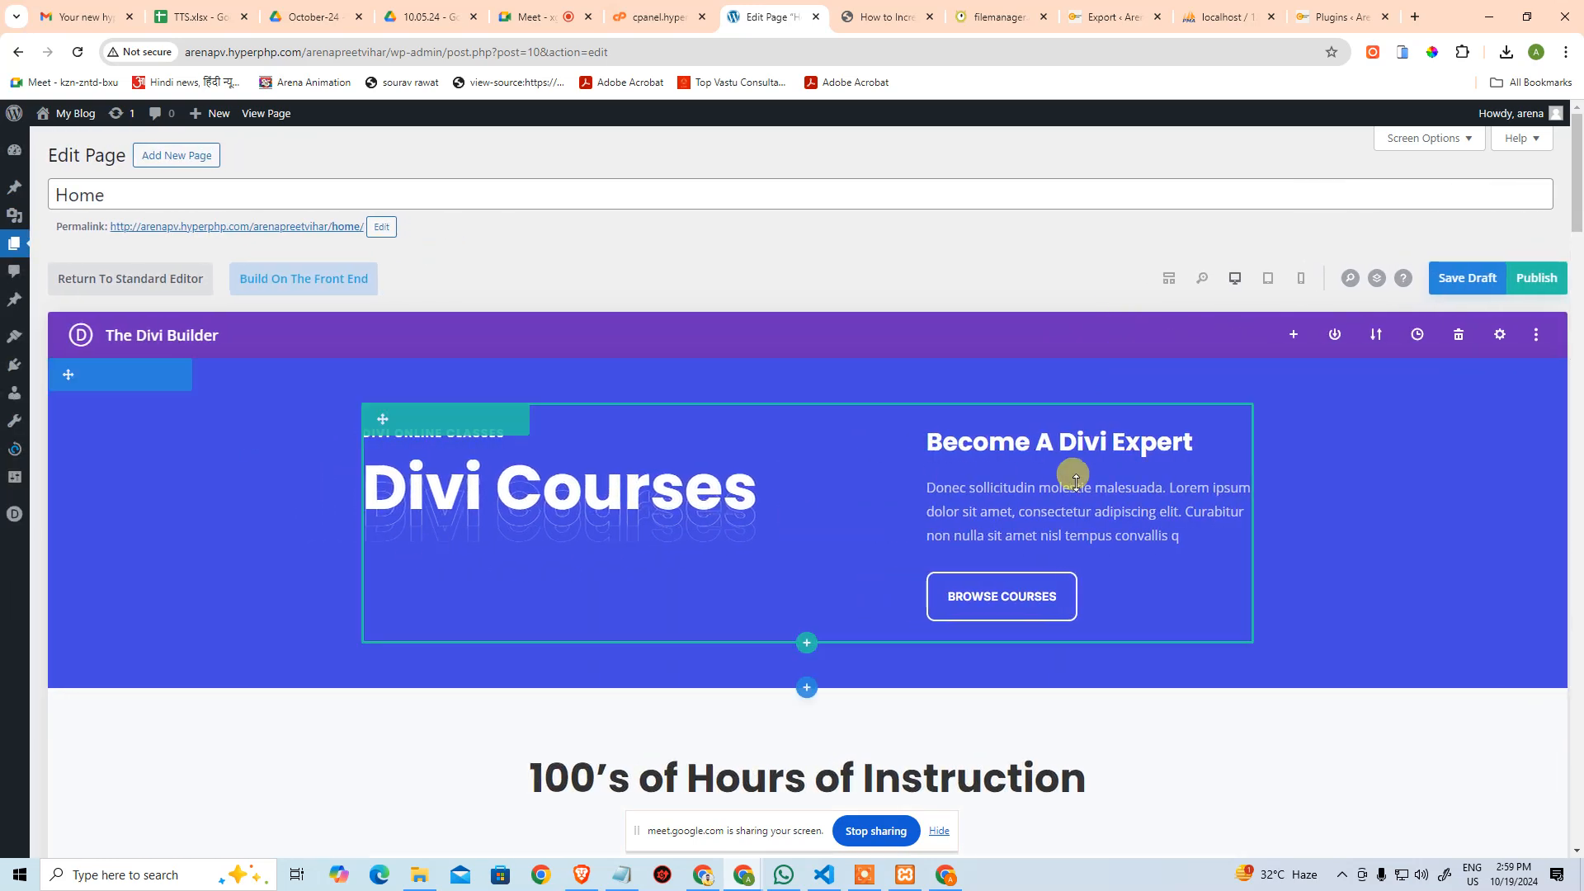
pyautogui.scroll(-10, 1117, 538)
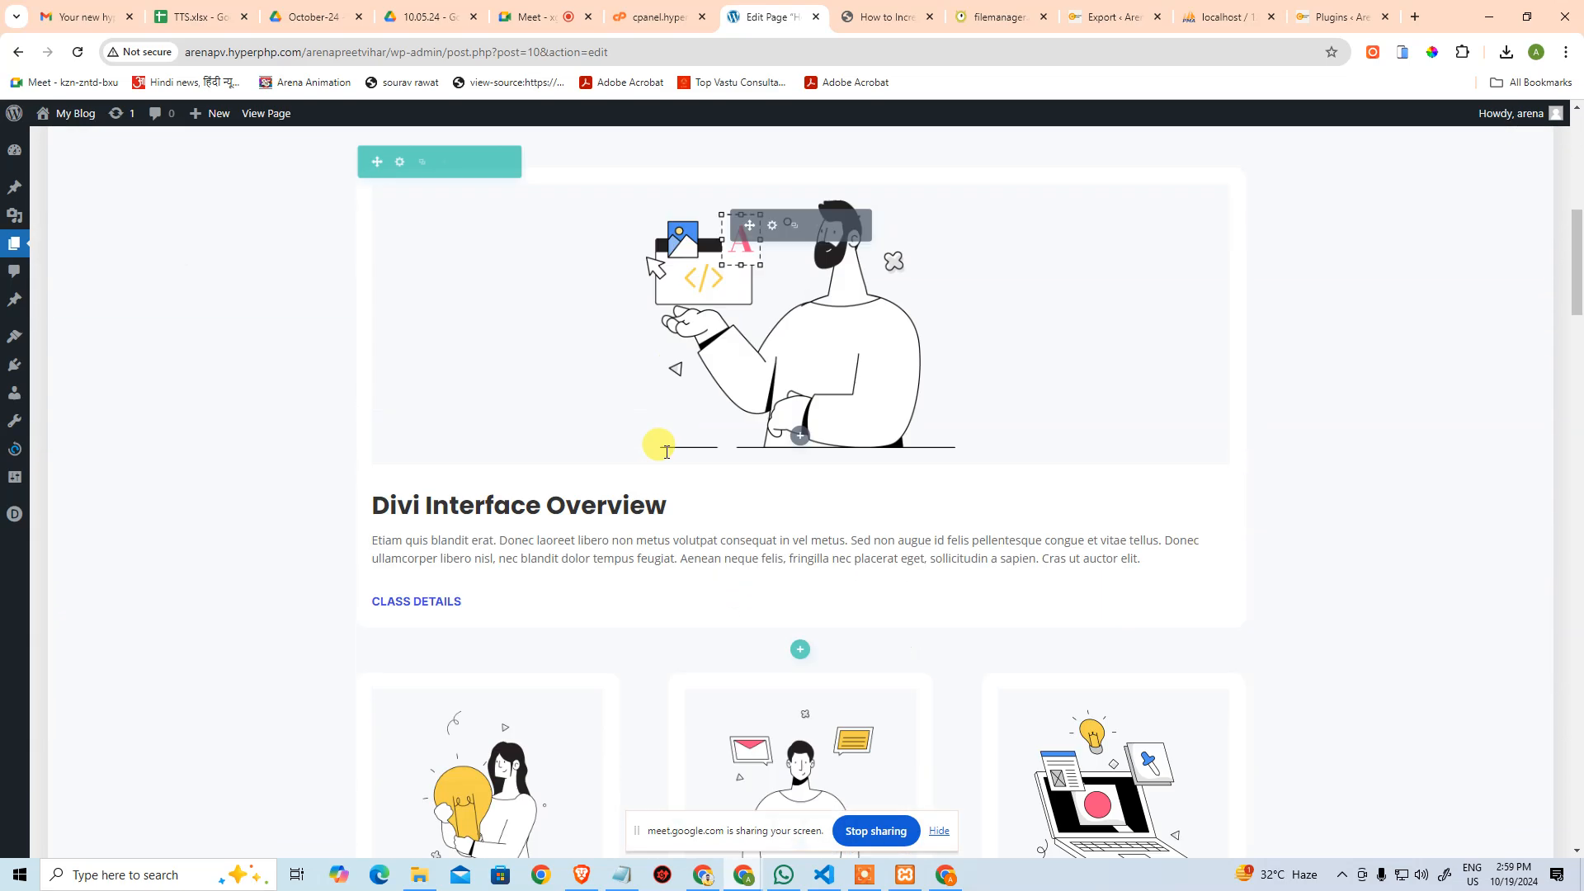
pyautogui.scroll(-15, 667, 451)
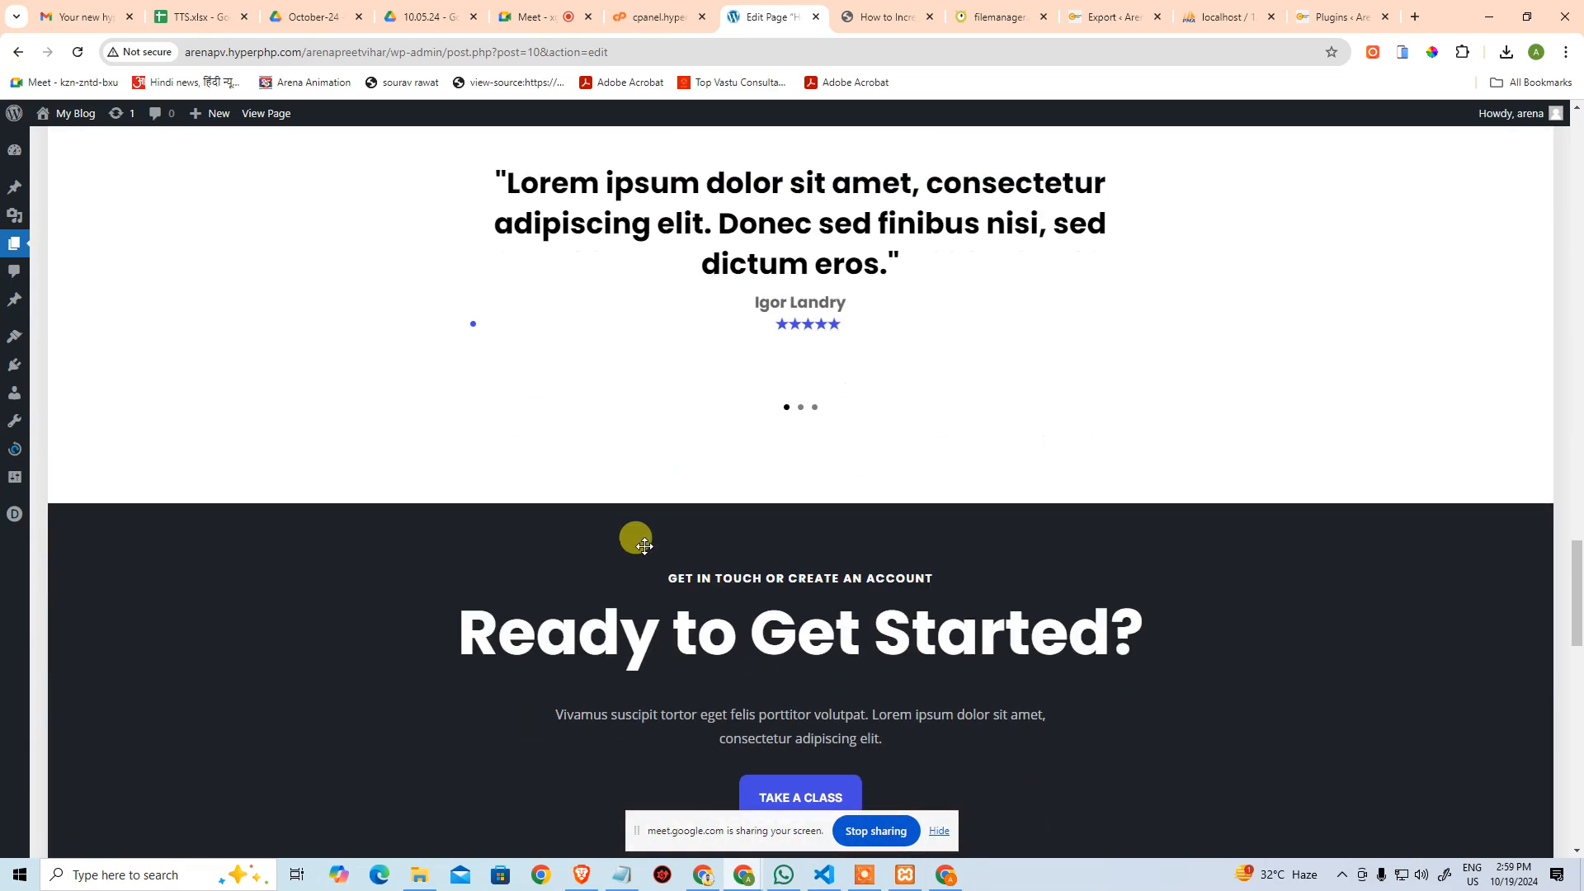
pyautogui.scroll(-10, 644, 545)
pyautogui.scroll(5, 725, 530)
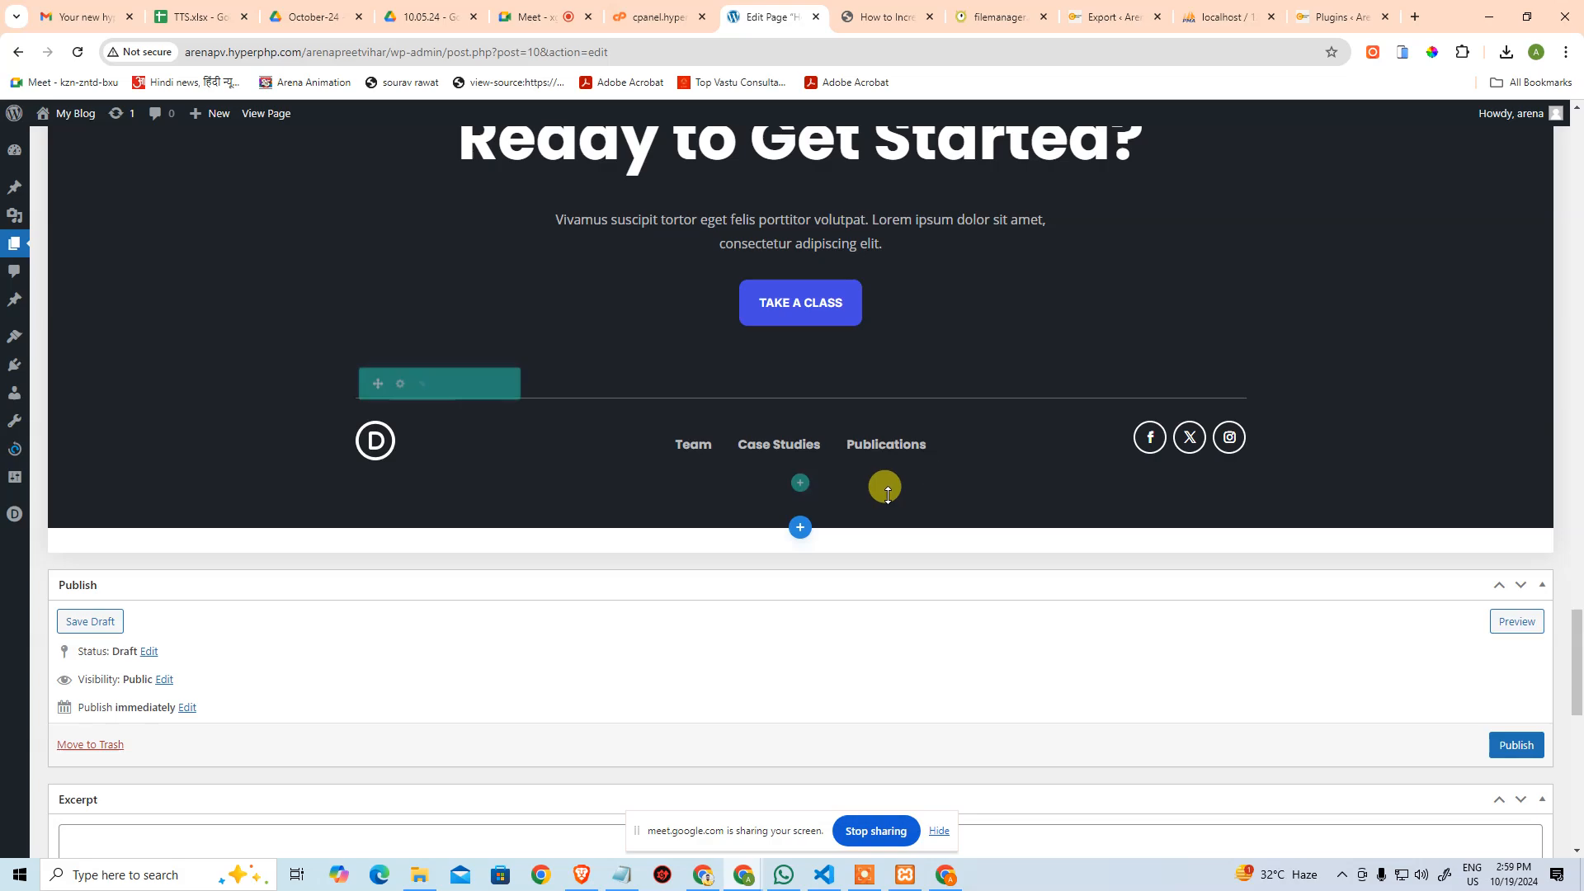
pyautogui.scroll(20, 858, 491)
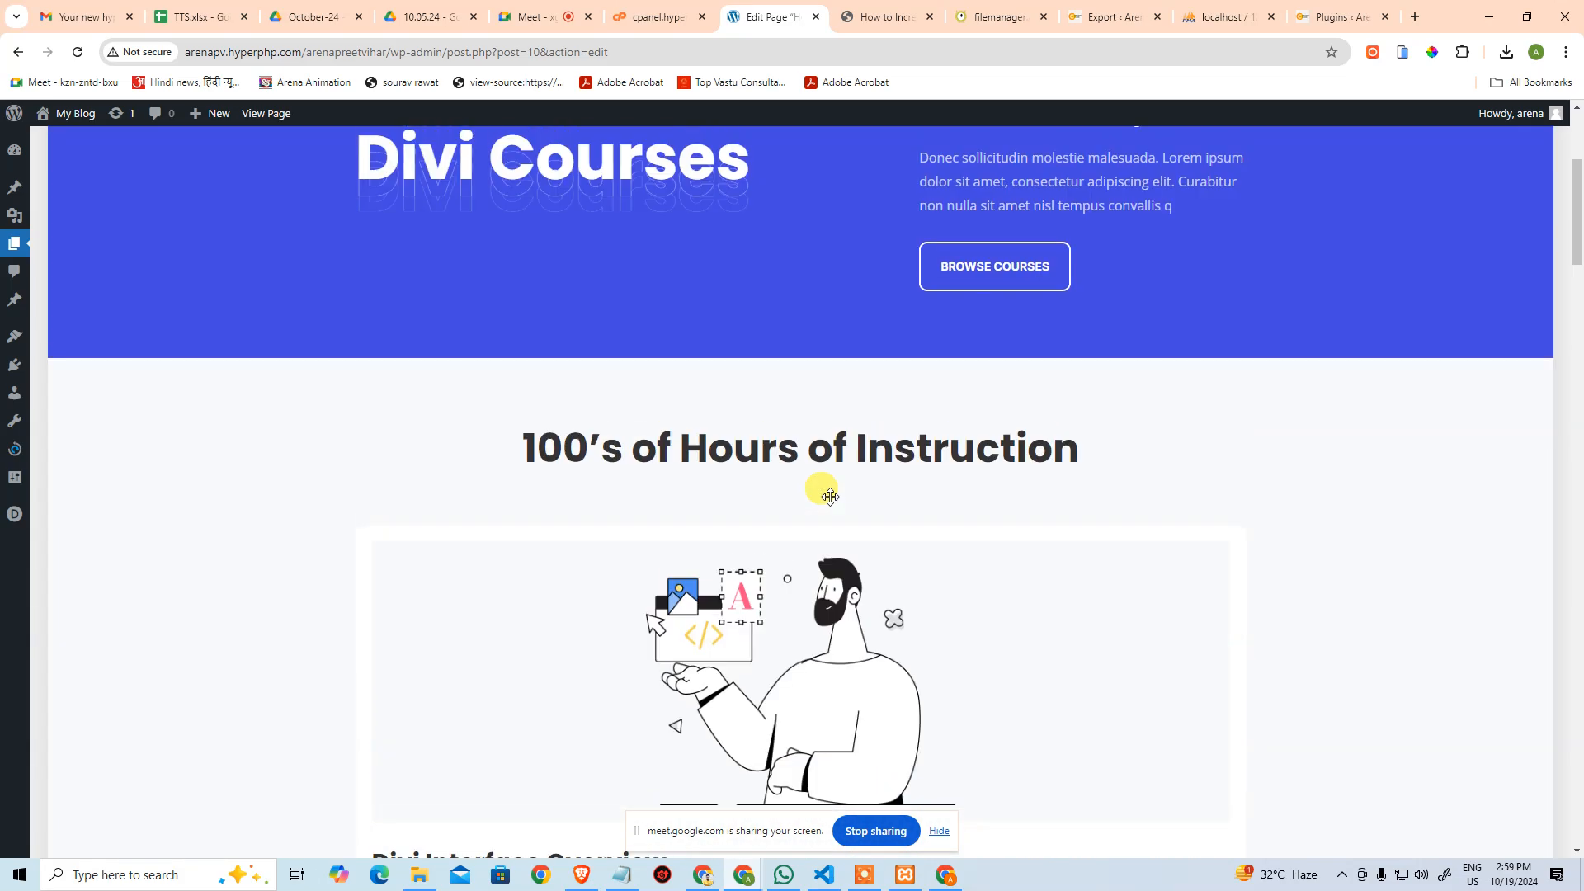
pyautogui.scroll(5, 829, 496)
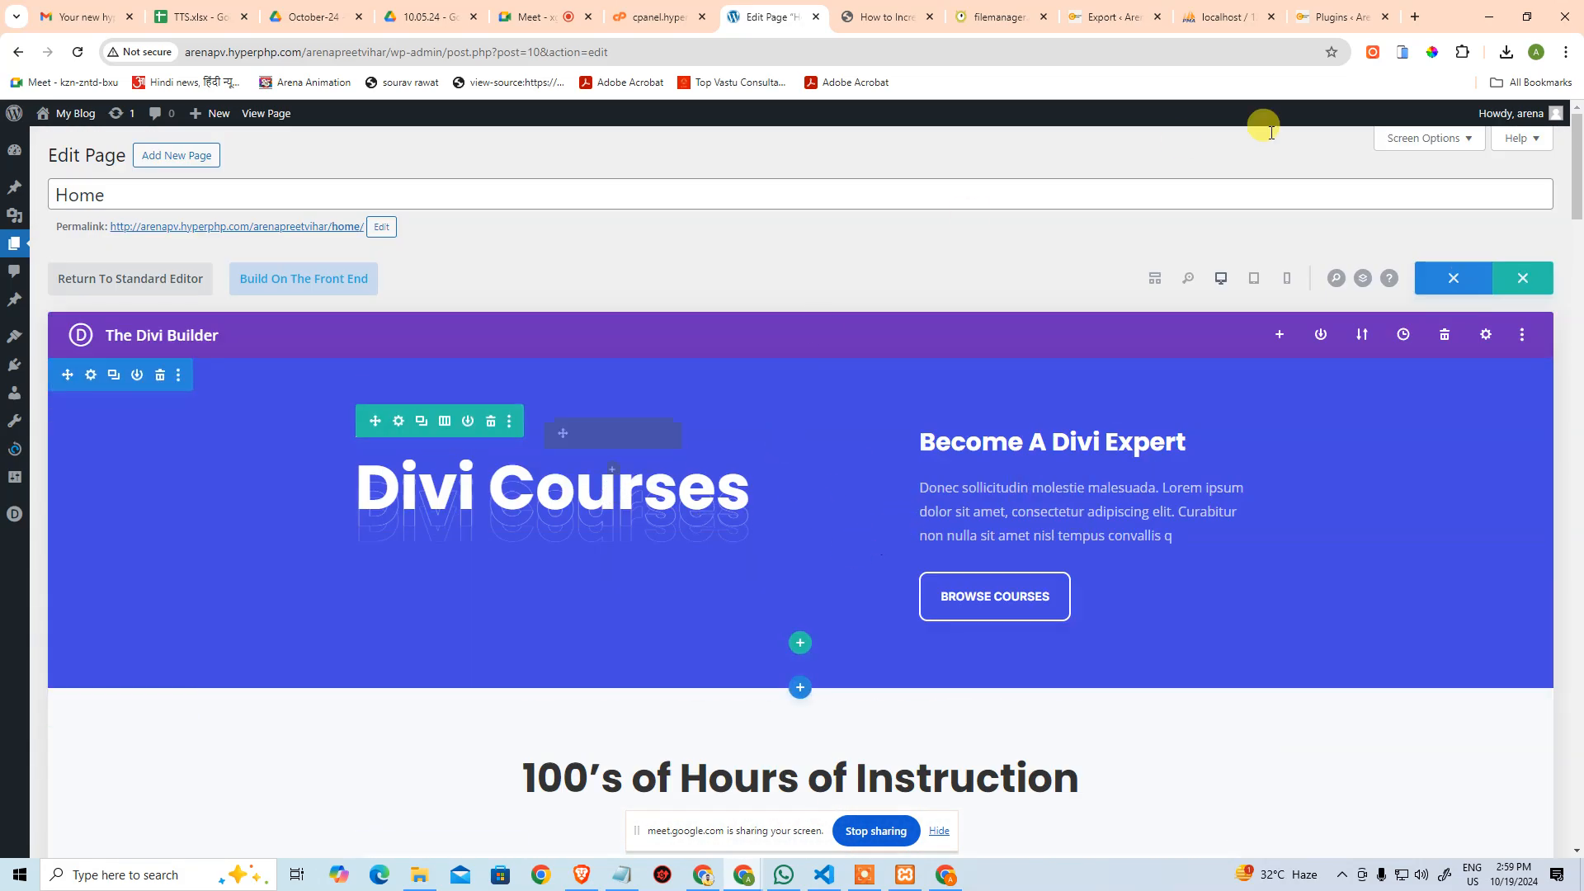
# Publish the Home page
pyautogui.click(887, 17)
pyautogui.click(763, 17)
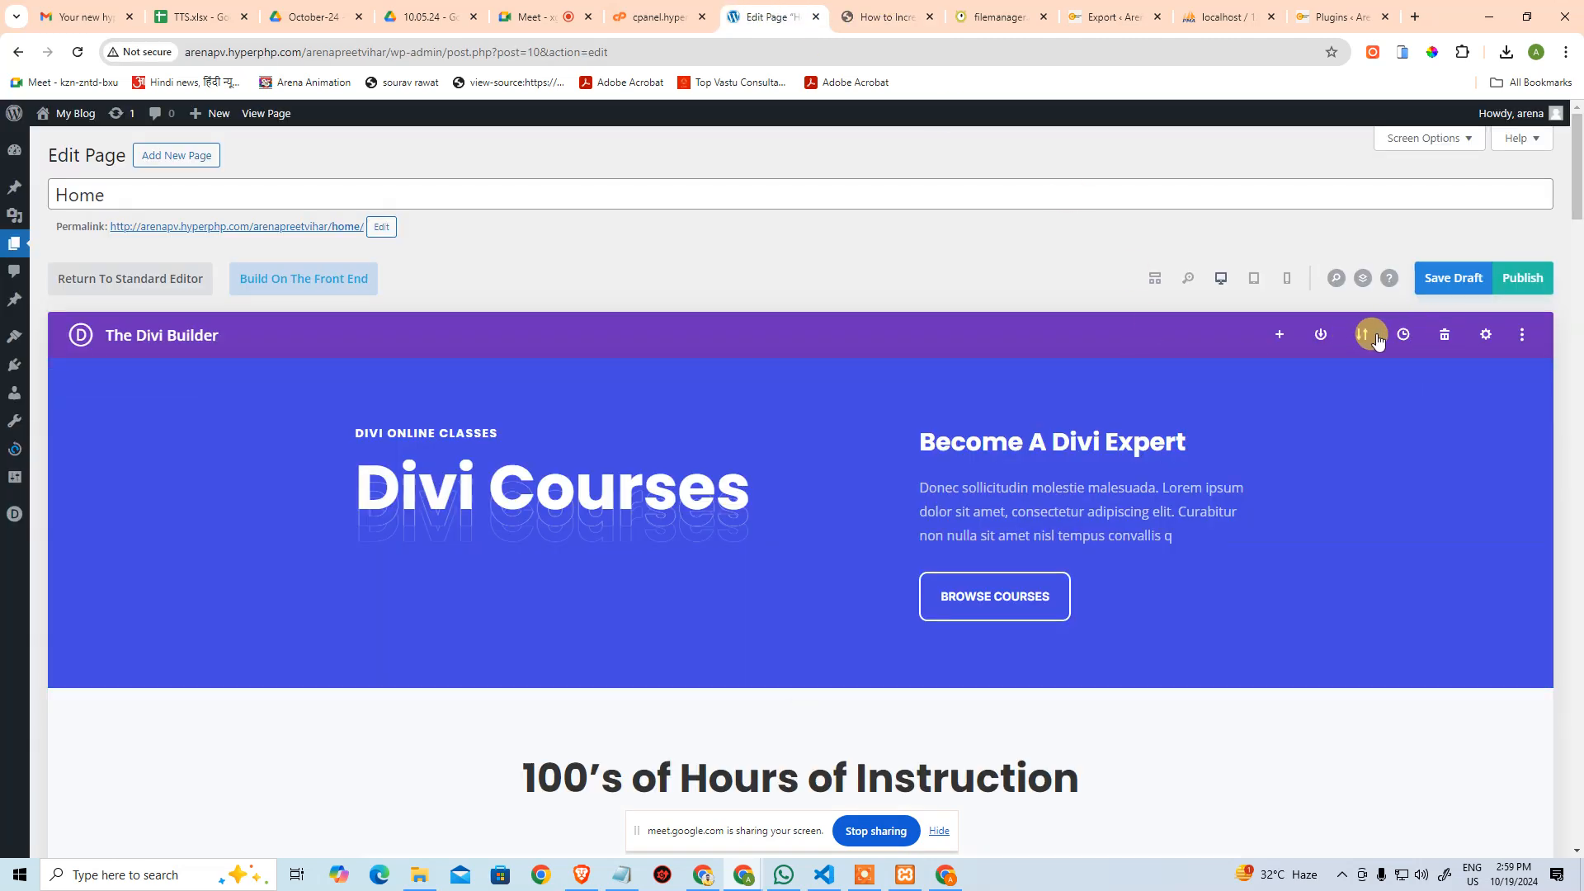
pyautogui.click(1512, 285)
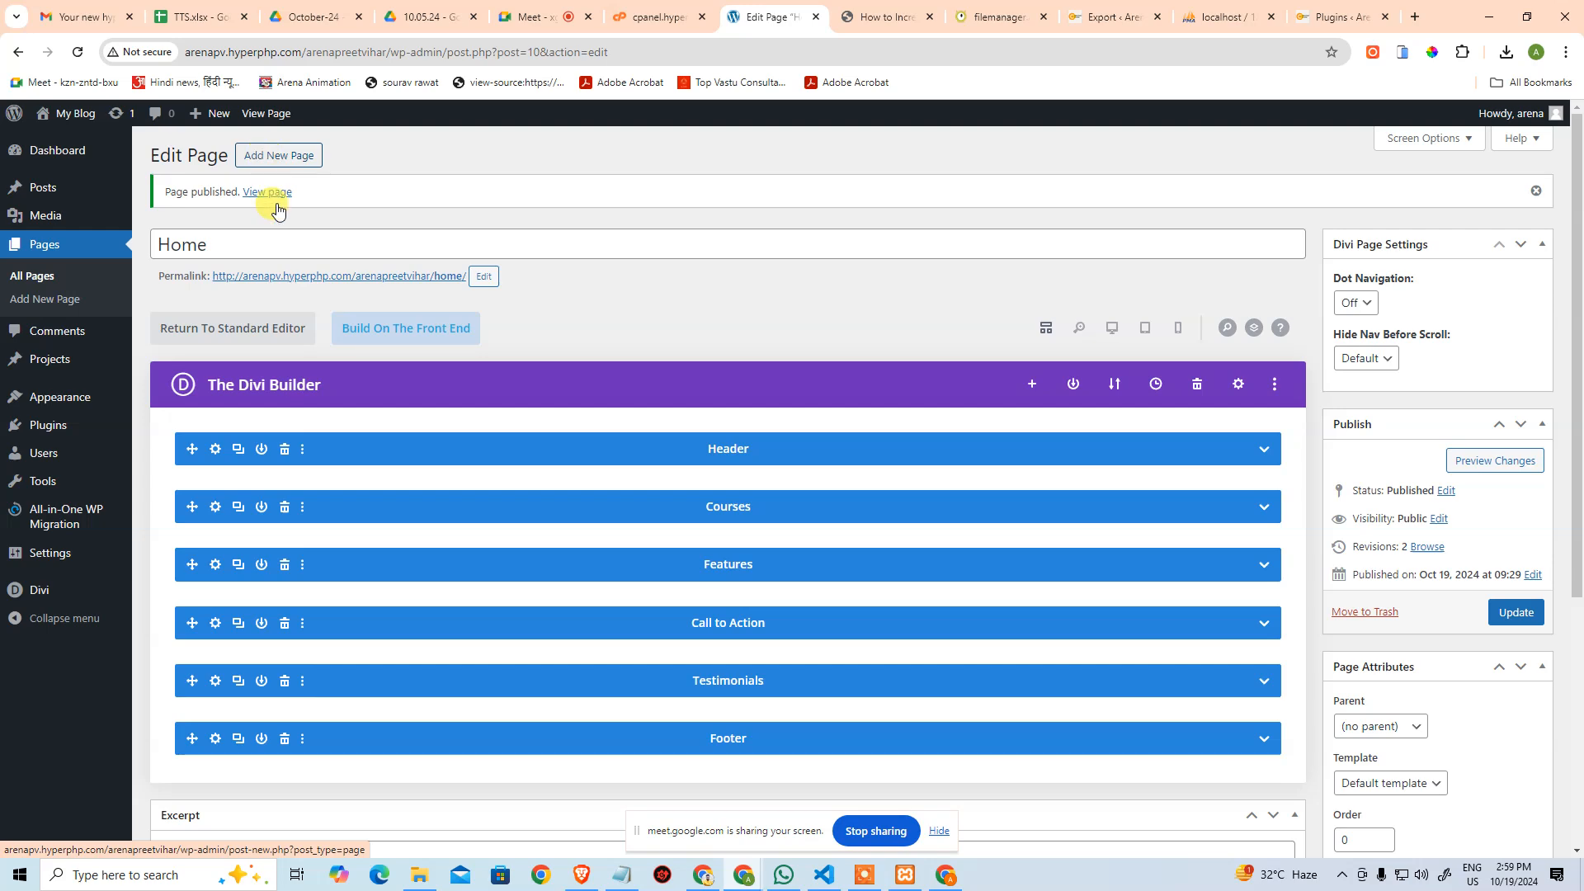
pyautogui.moveTo(46, 593)
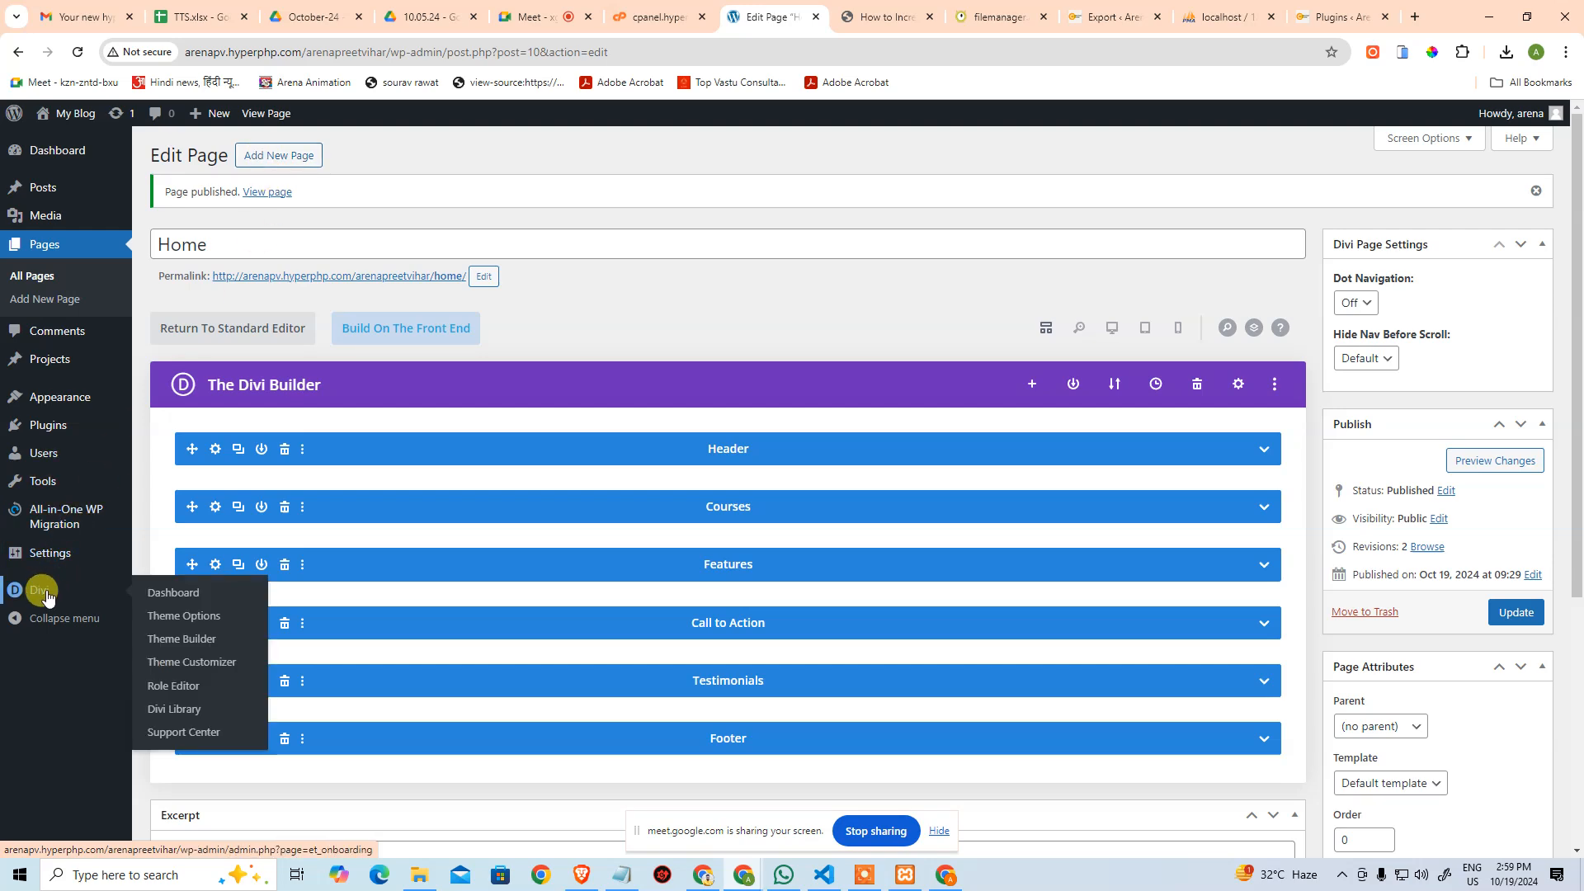
# Open Divi's Theme Builder and start building a blank global footer from scratch
pyautogui.click(206, 648)
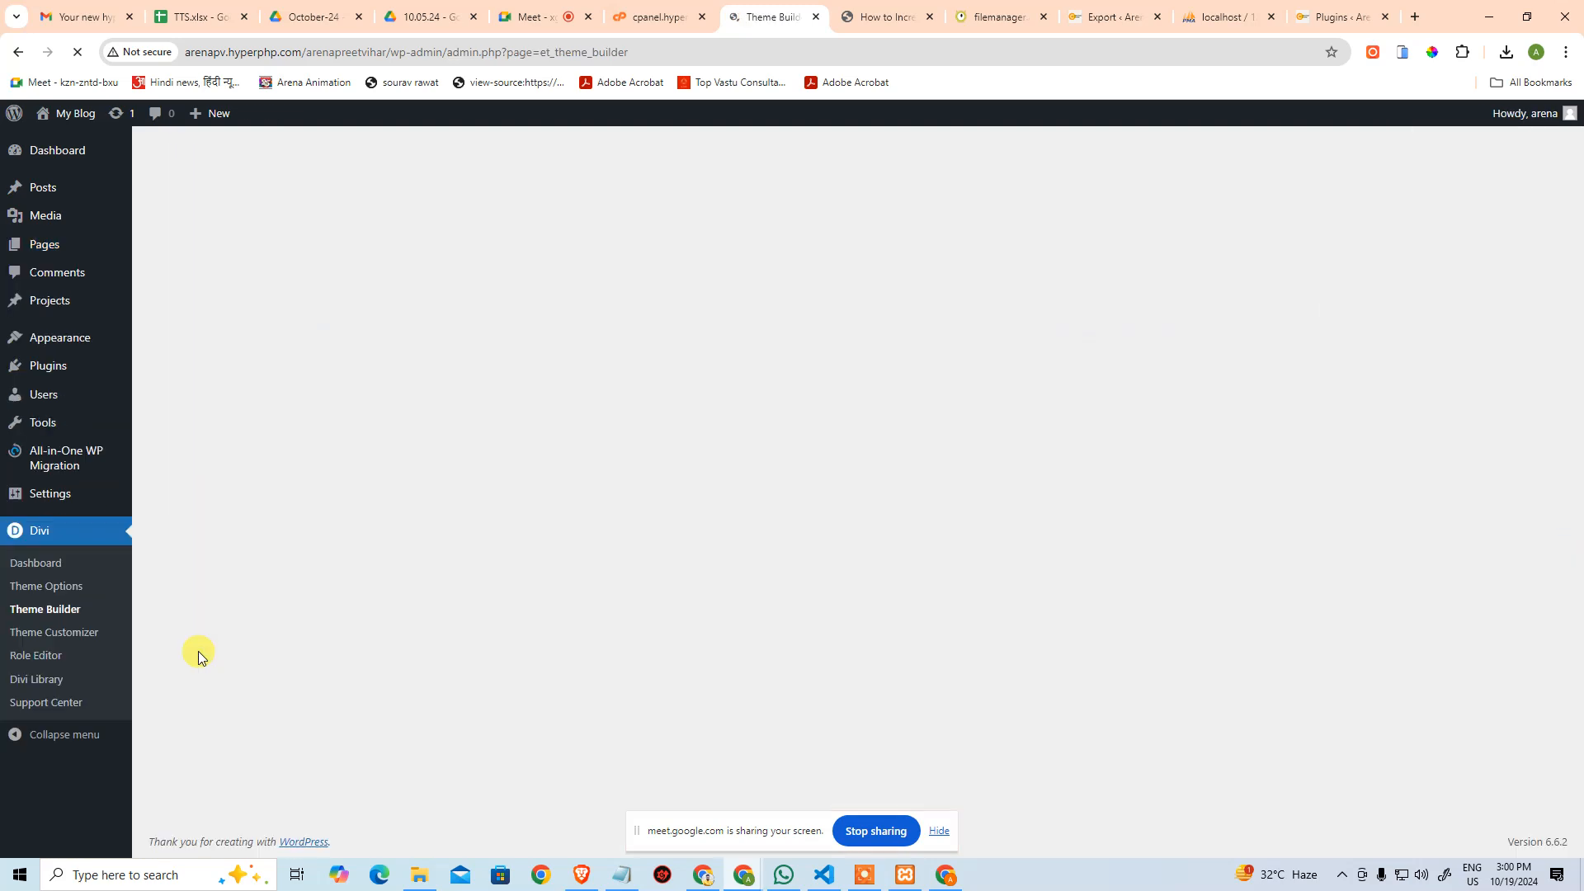
pyautogui.click(391, 373)
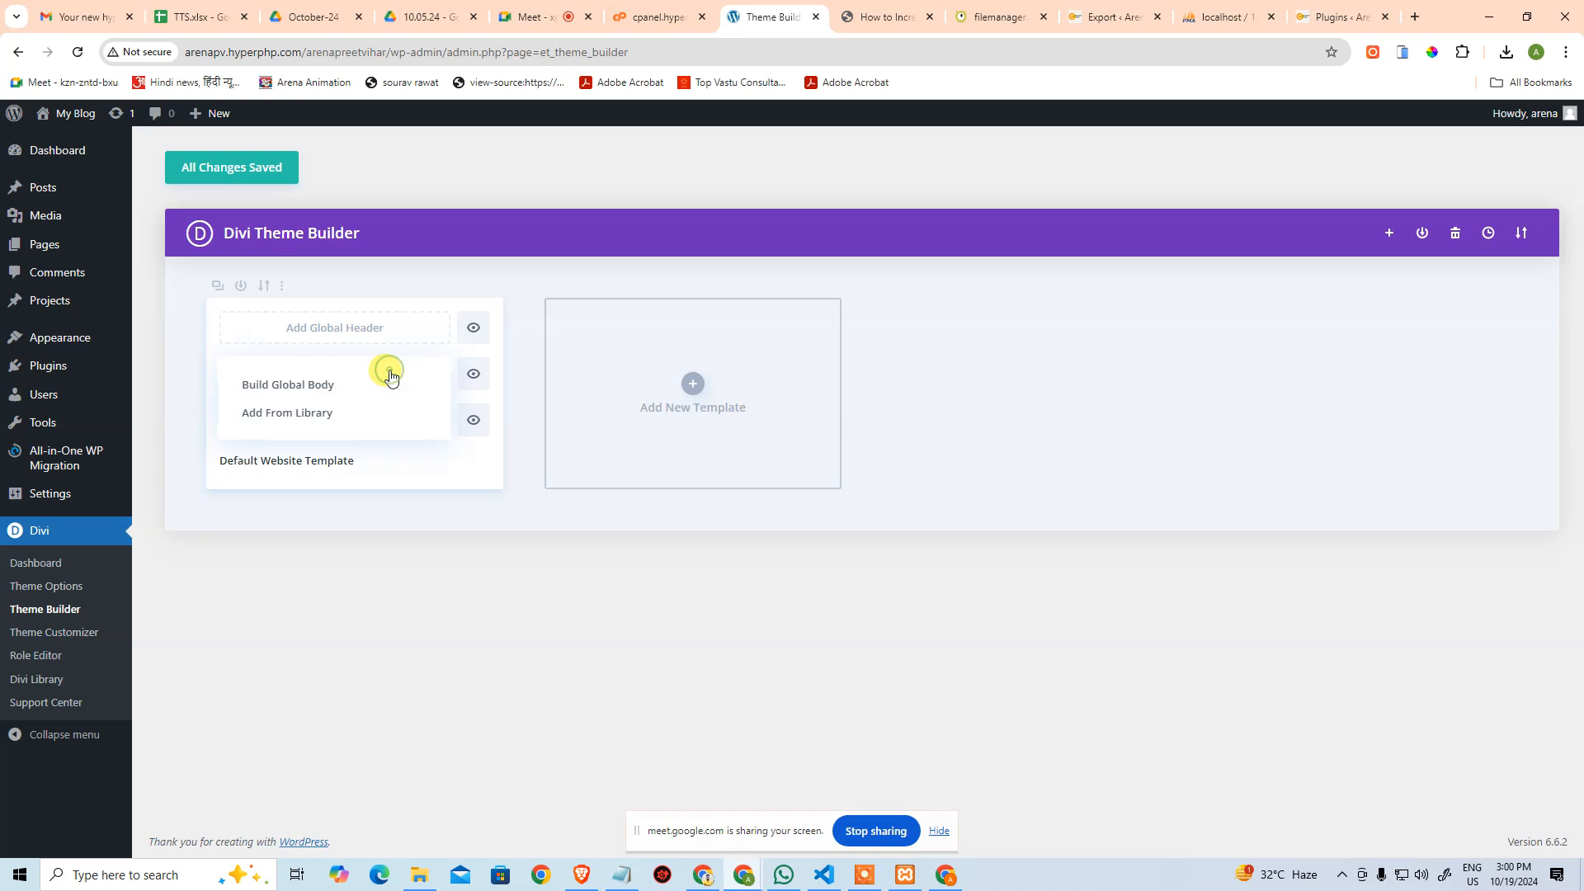
pyautogui.click(344, 567)
pyautogui.click(343, 422)
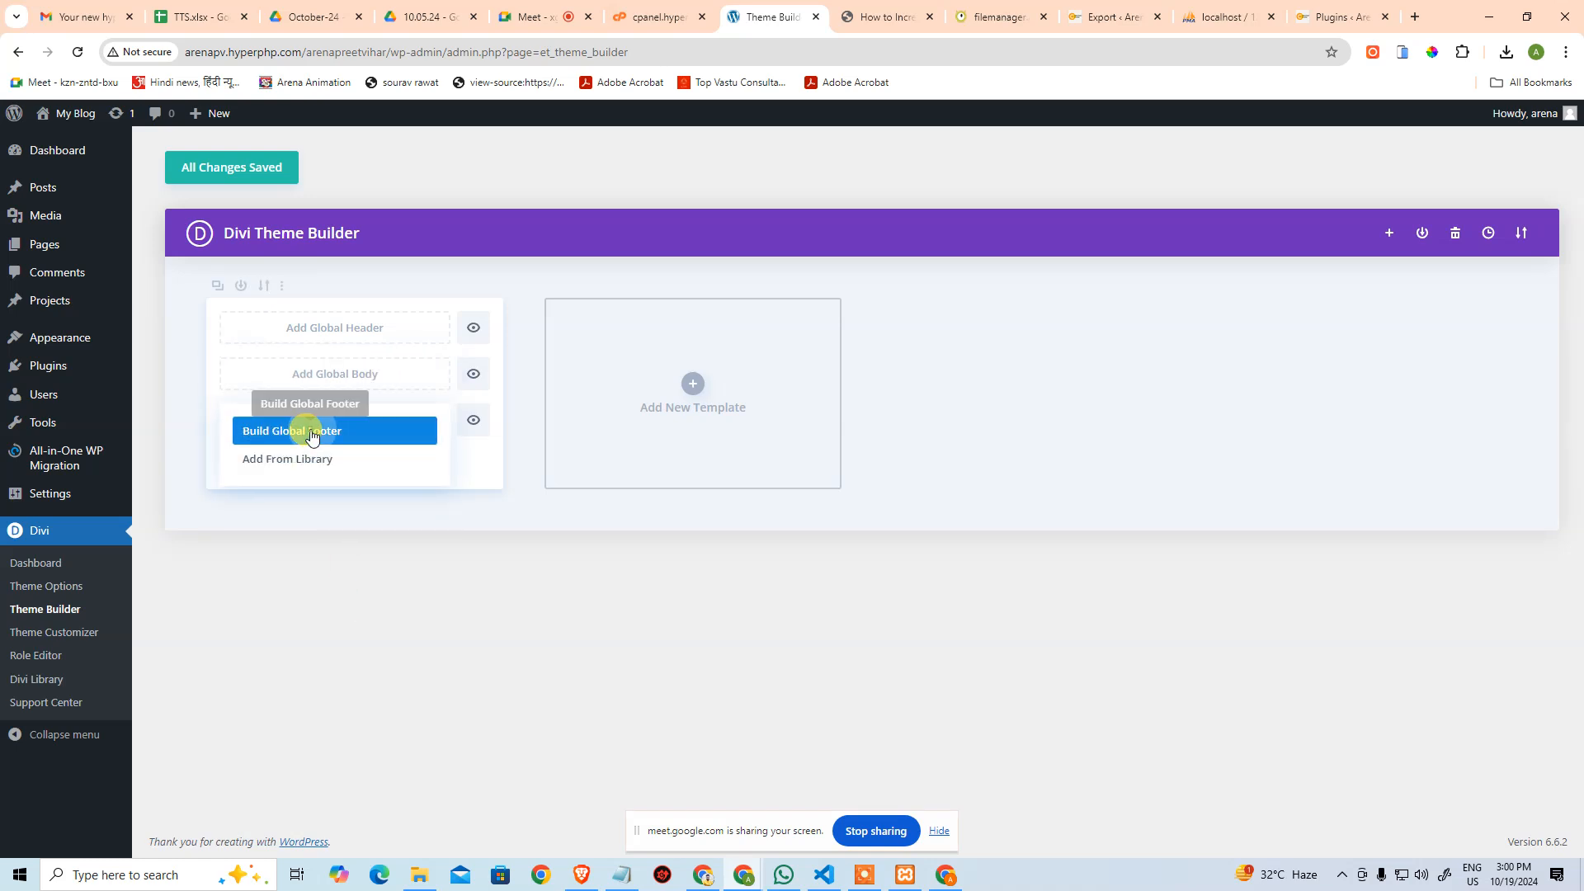
pyautogui.click(310, 431)
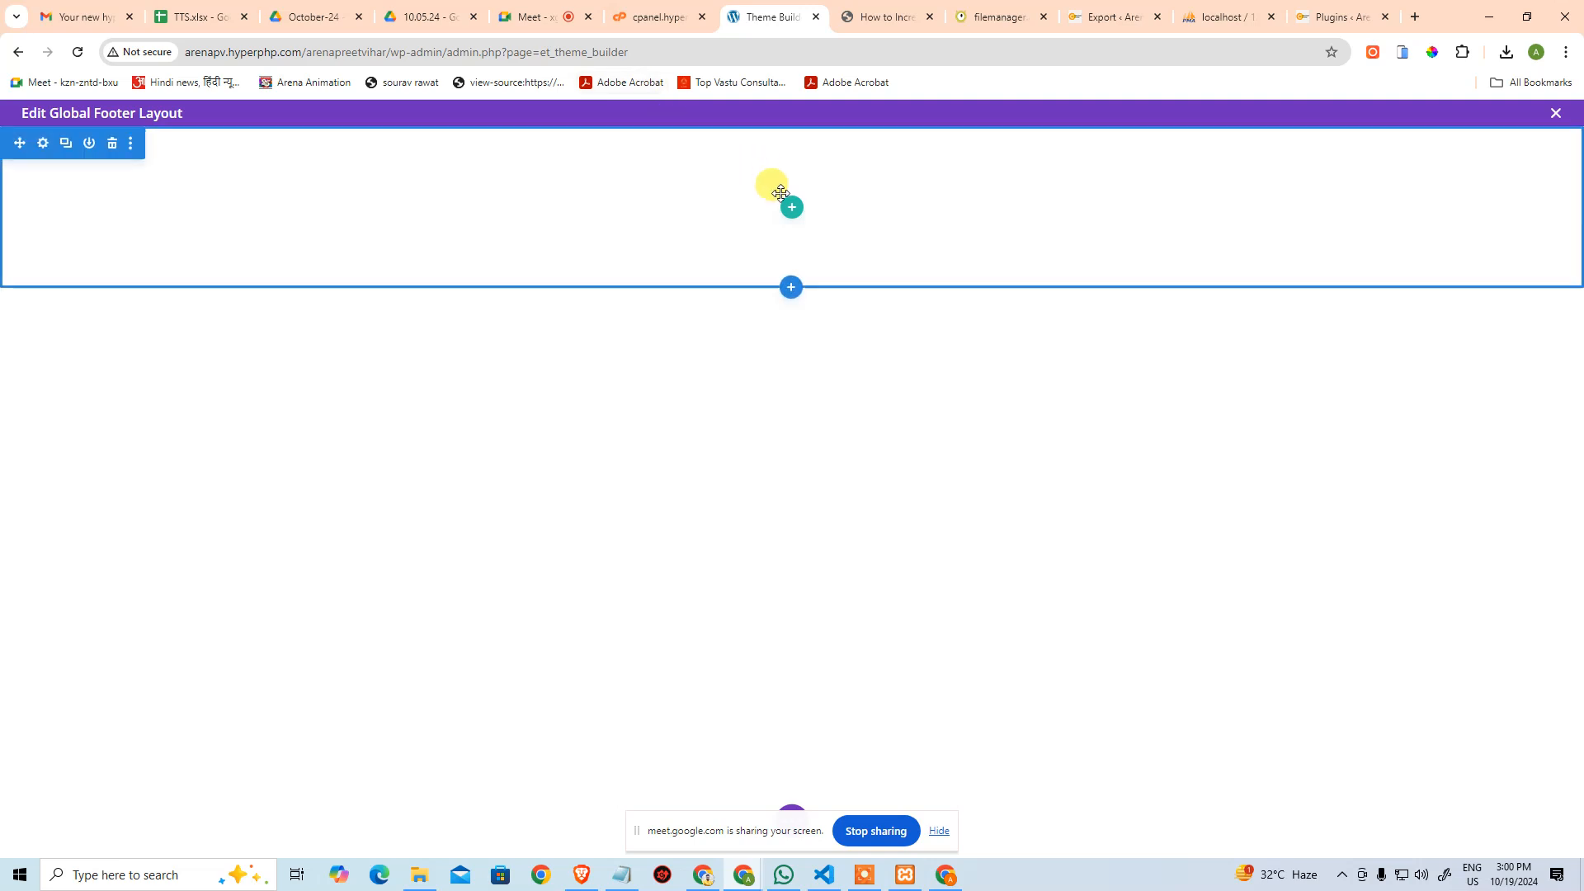
# Discard and exit the blank footer editor, then delete the empty global footer
pyautogui.click(43, 143)
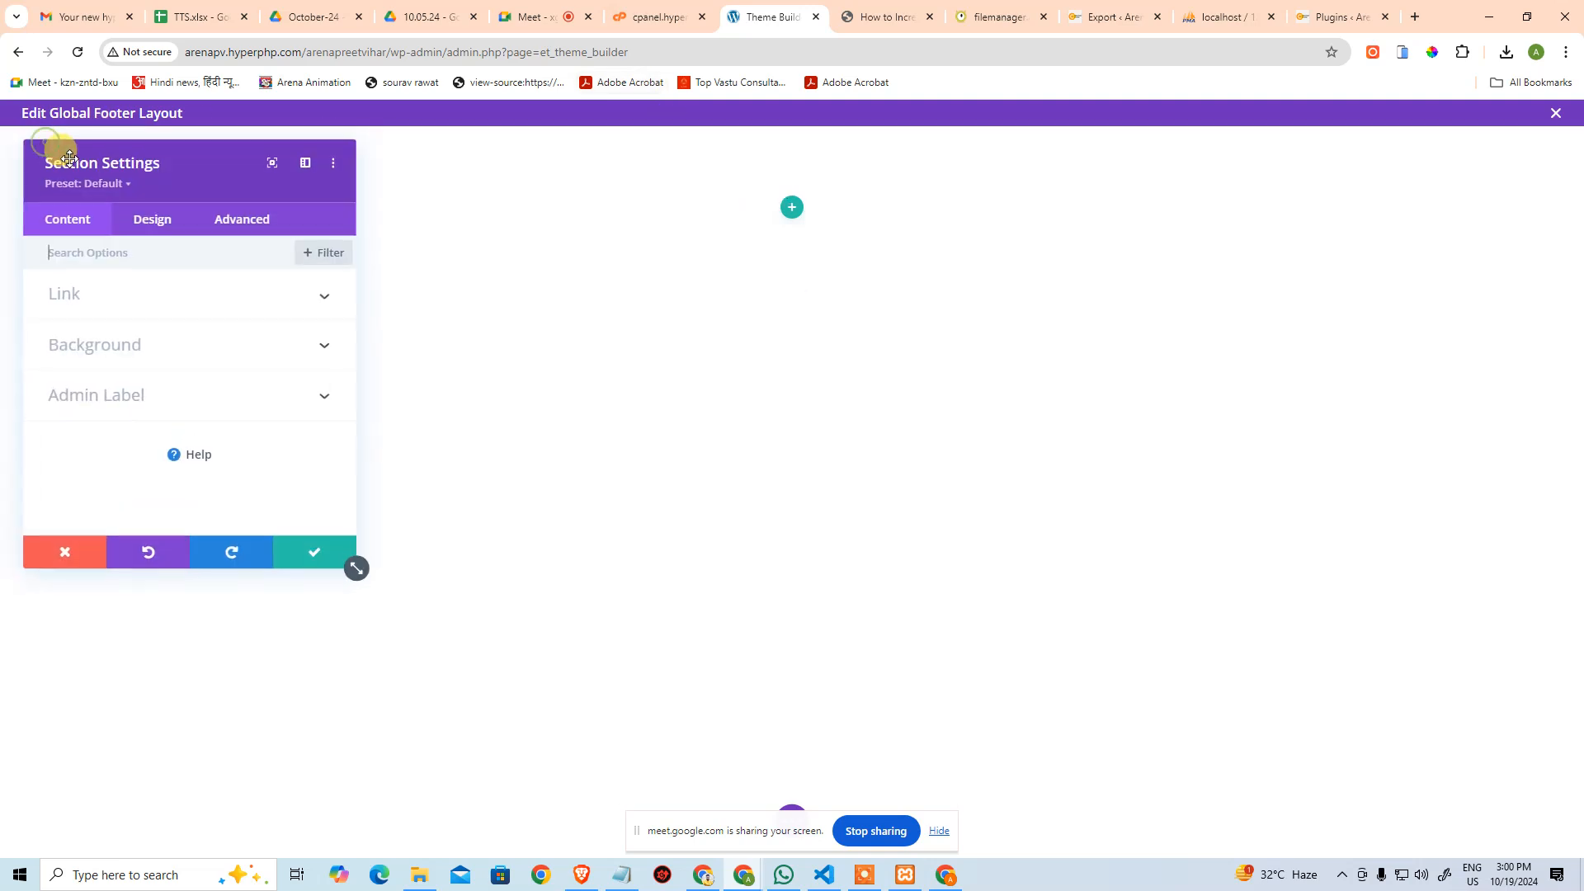
pyautogui.click(68, 552)
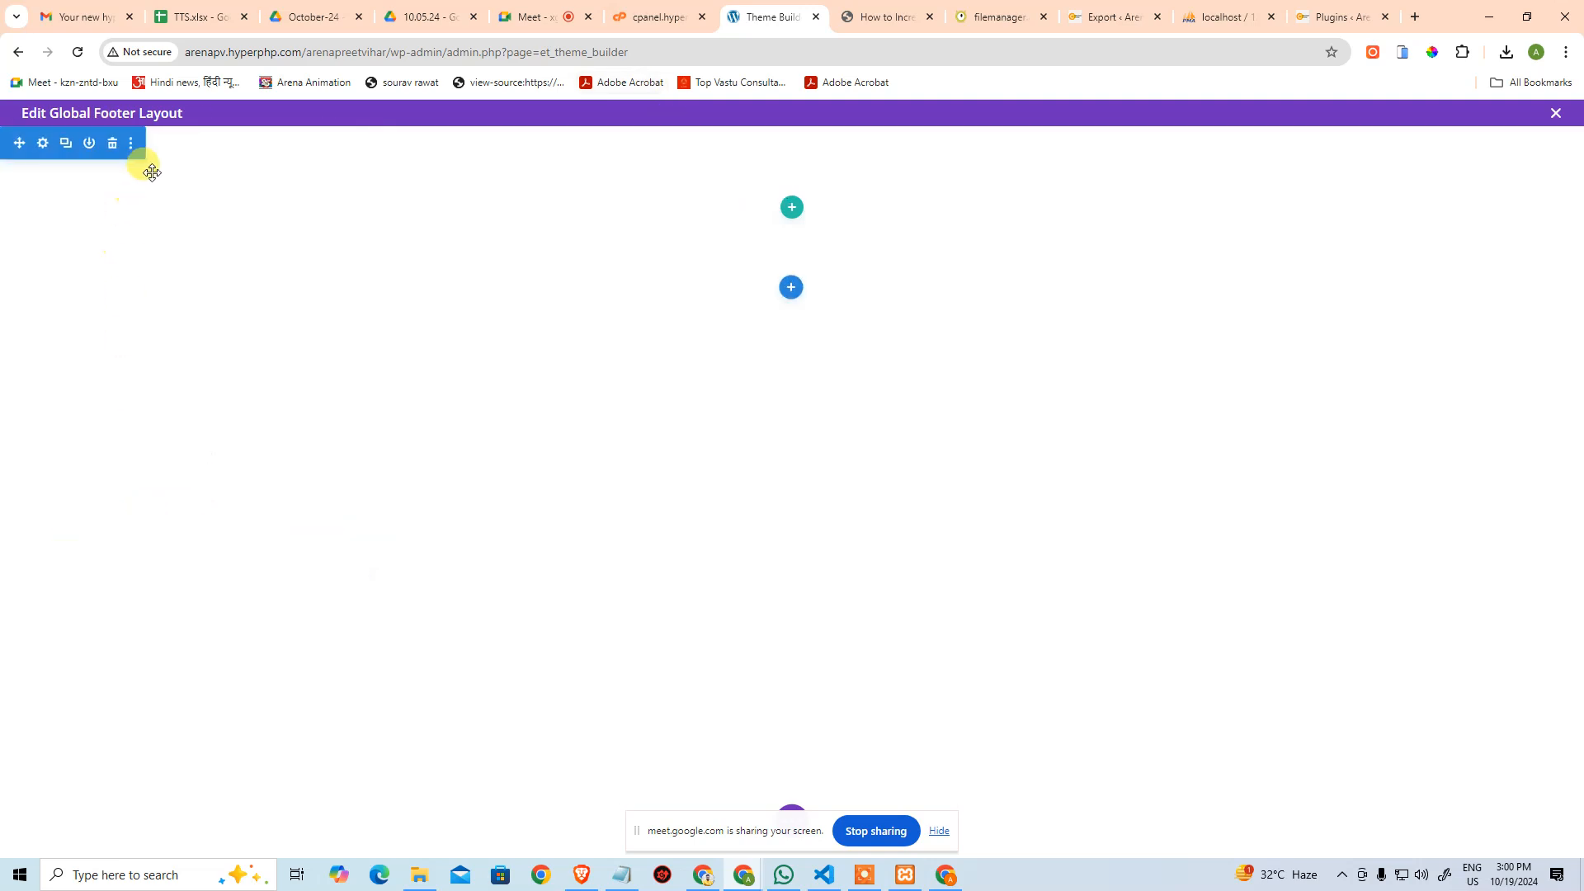
pyautogui.click(129, 143)
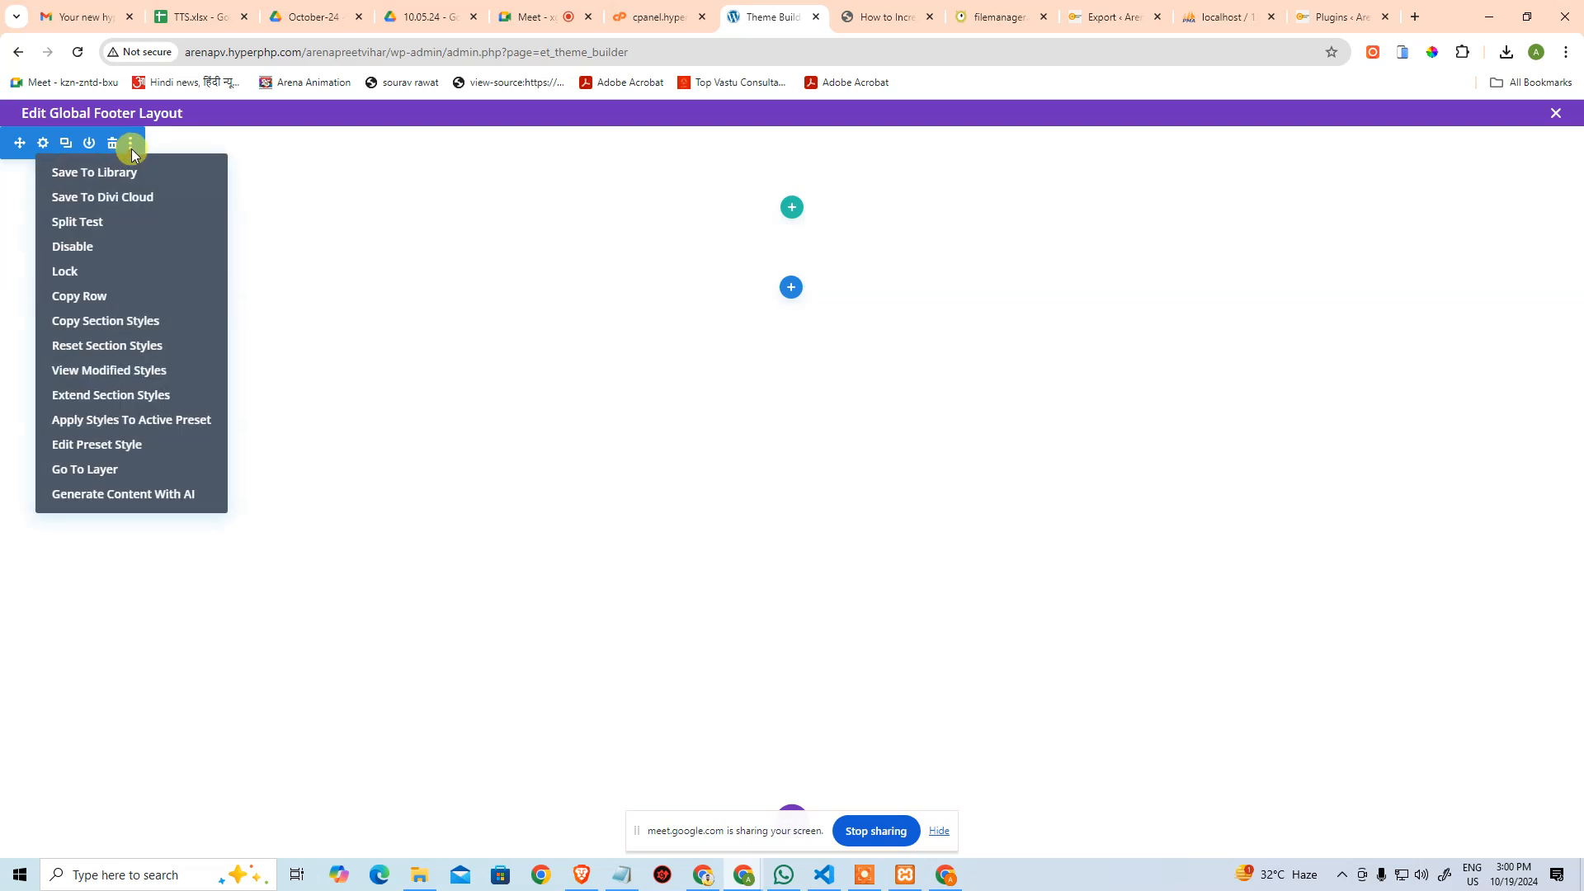
pyautogui.click(371, 403)
pyautogui.click(1551, 113)
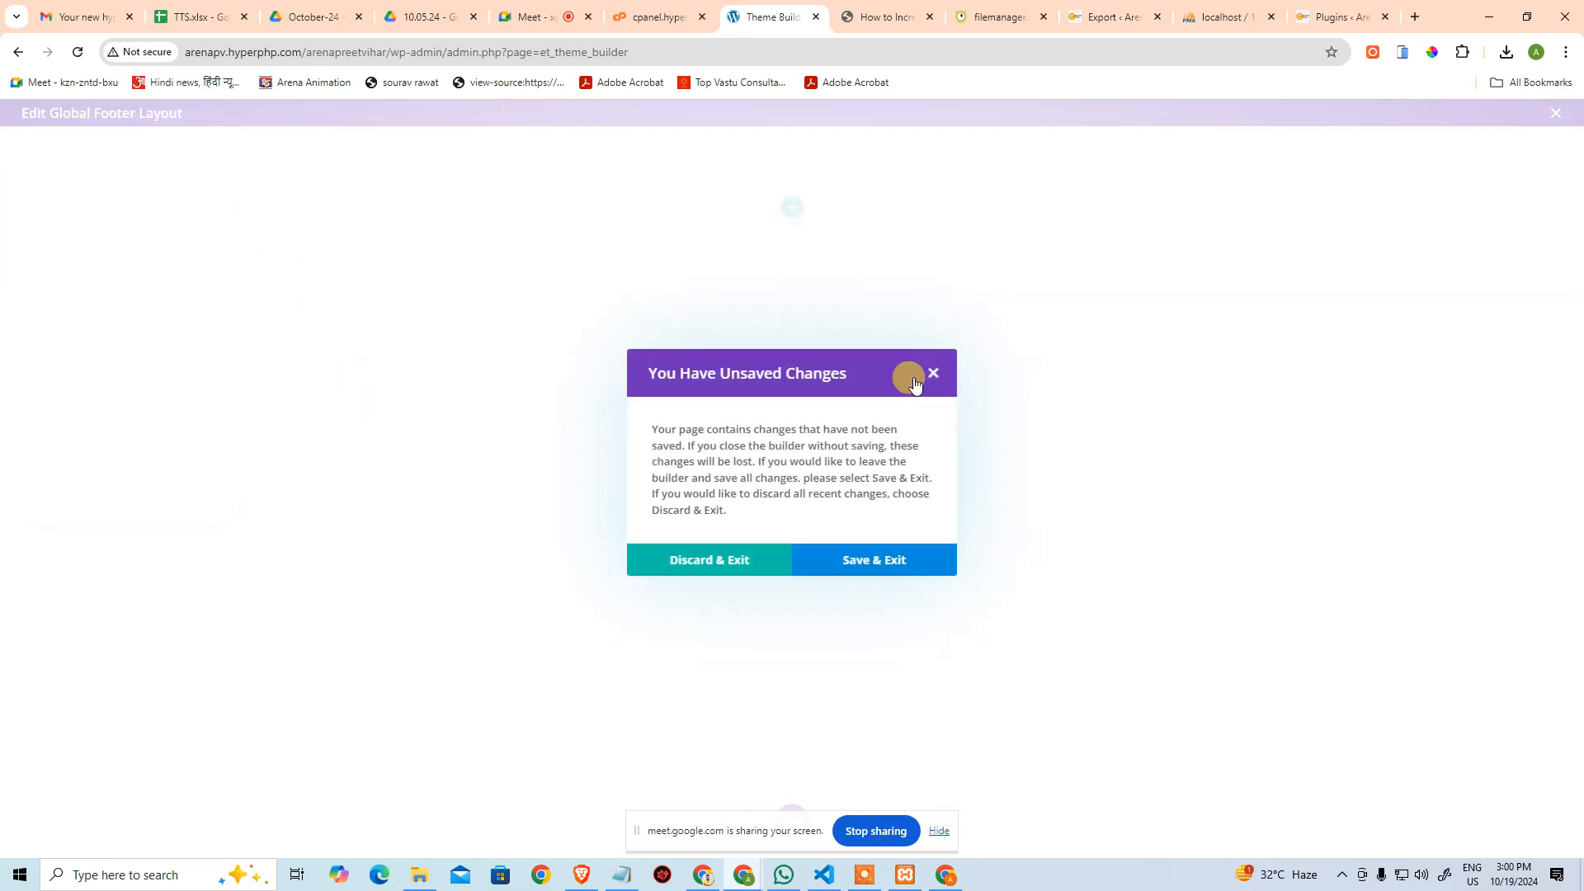
pyautogui.click(756, 557)
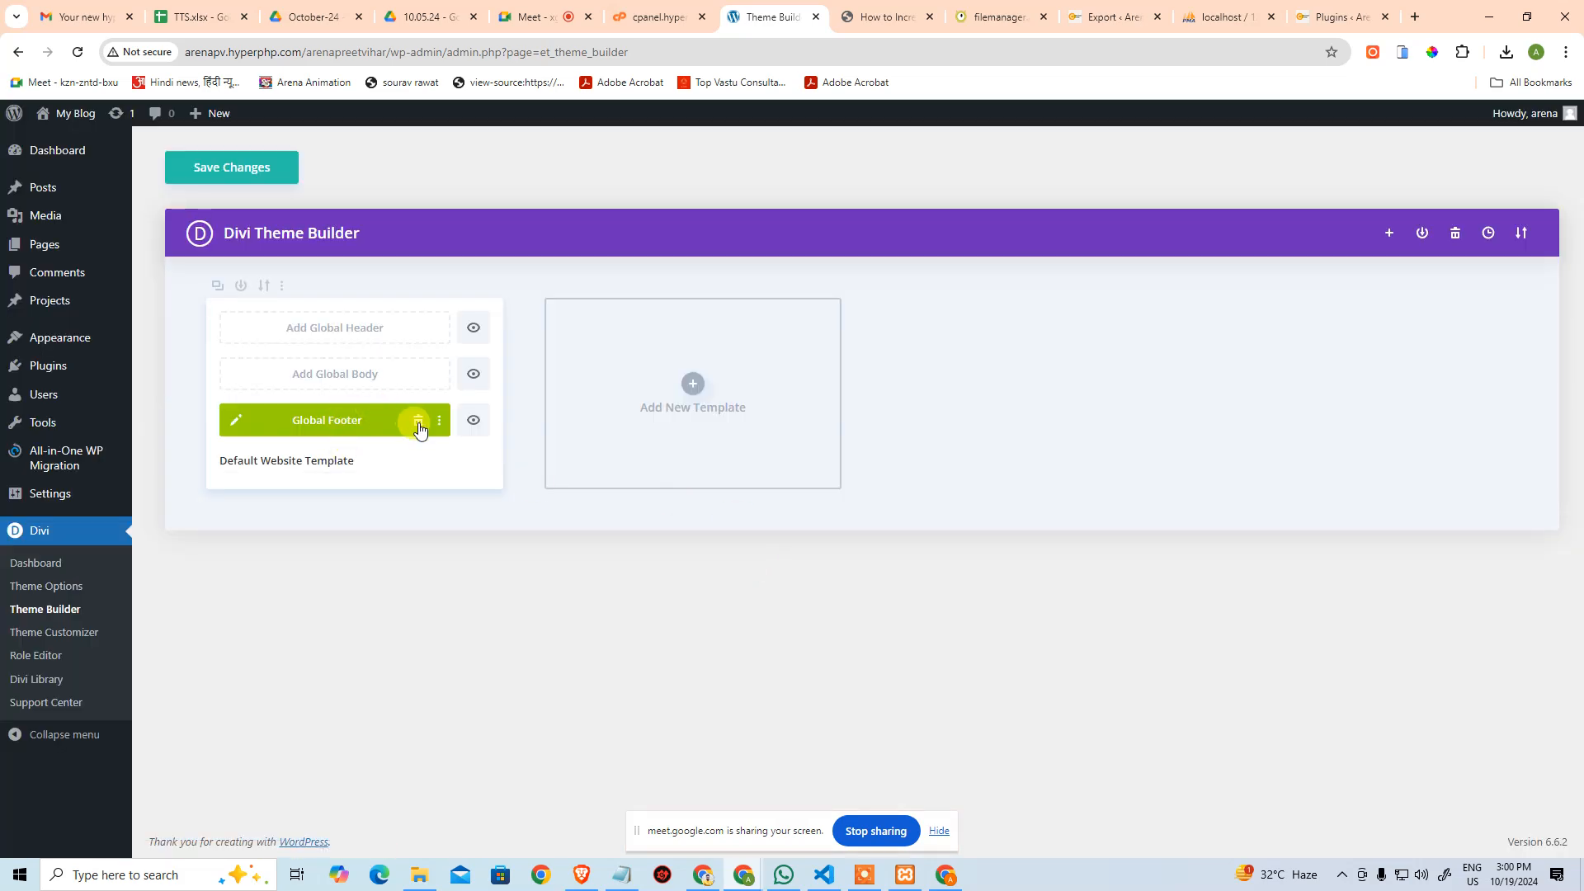
pyautogui.click(418, 421)
# Add a global footer from the library using the existing Home page layout
pyautogui.click(373, 424)
pyautogui.click(338, 460)
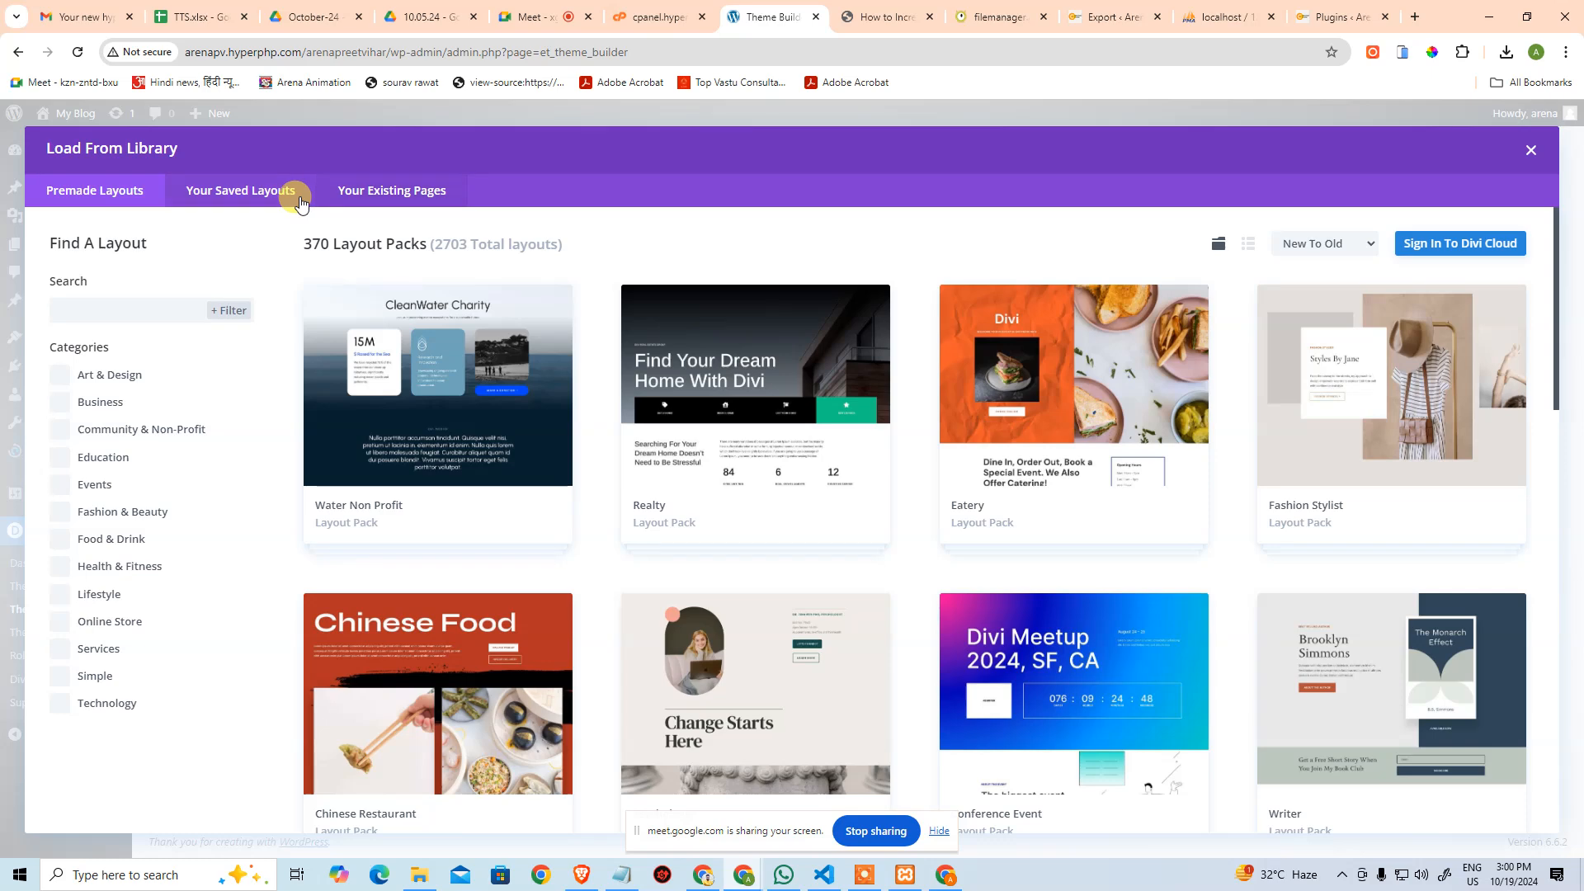
pyautogui.click(345, 186)
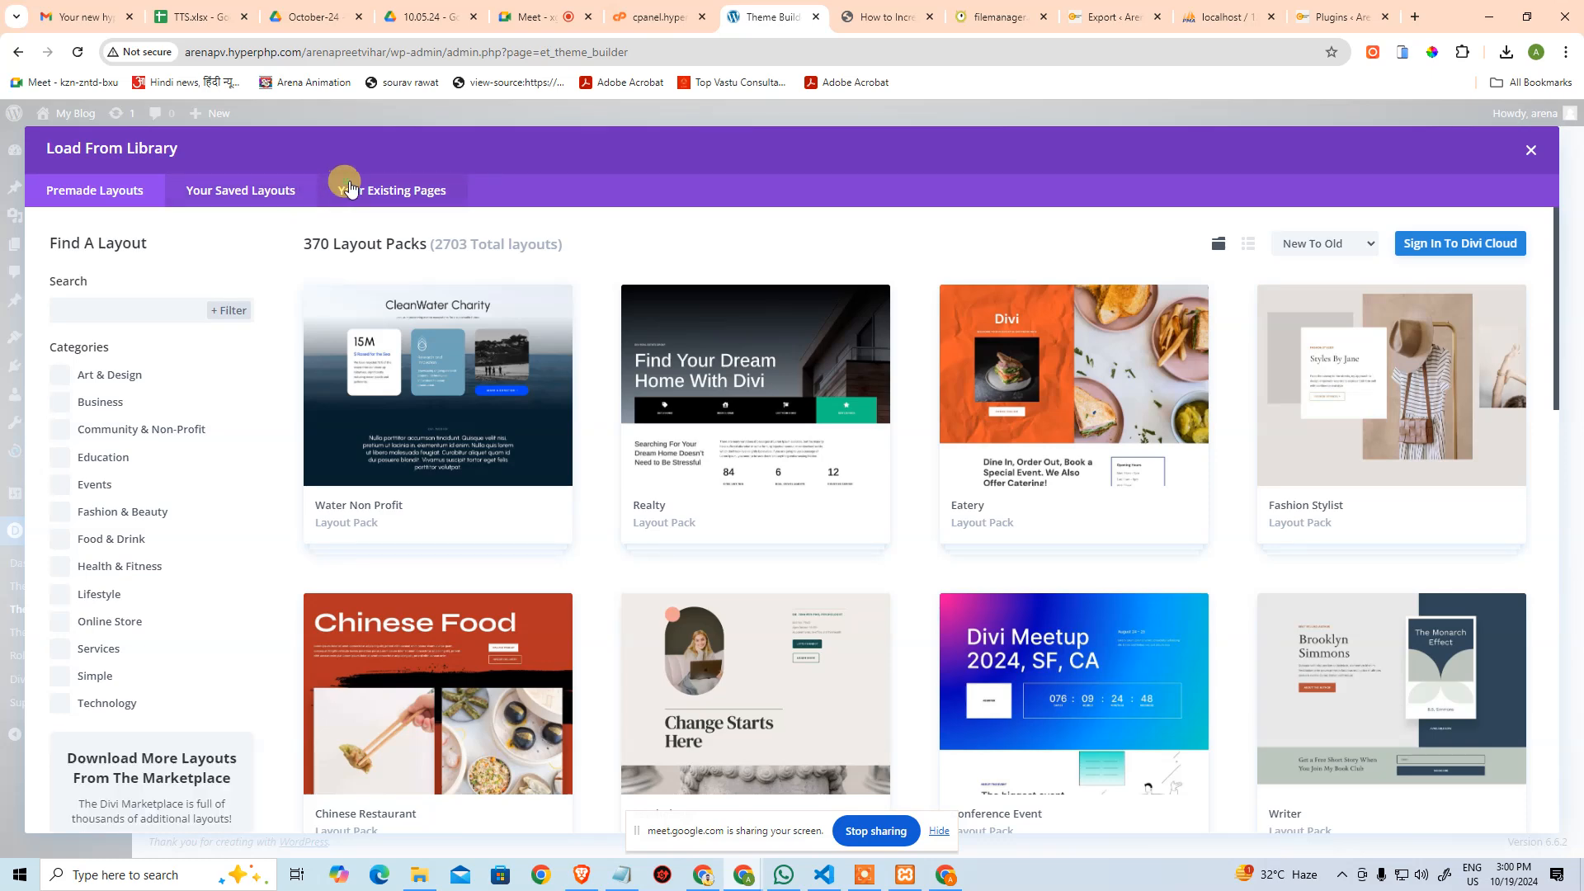
pyautogui.click(350, 434)
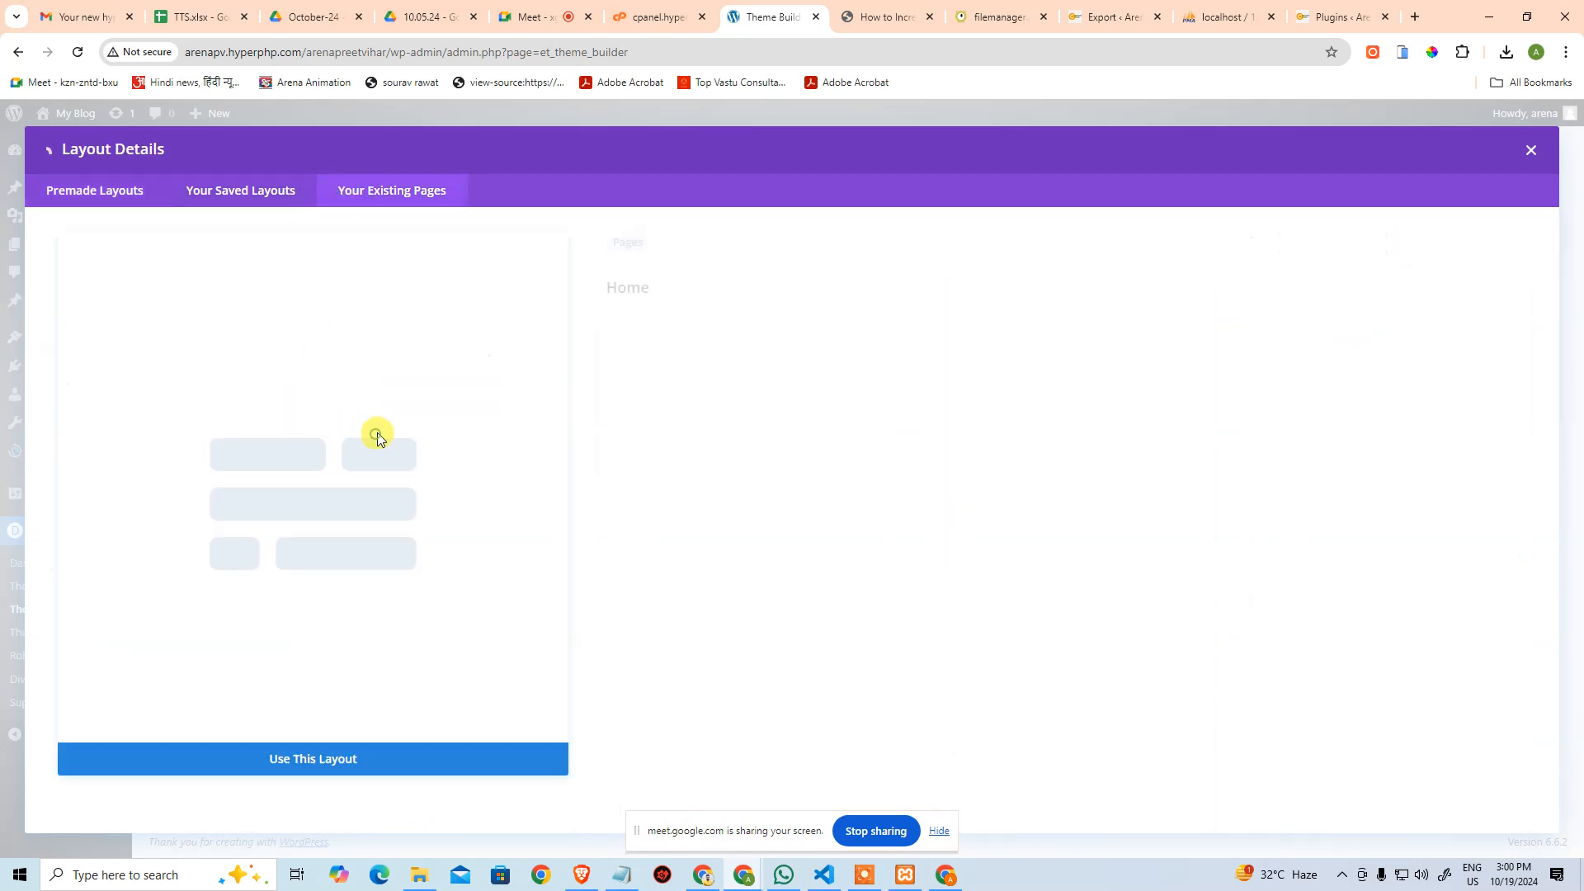
pyautogui.click(349, 763)
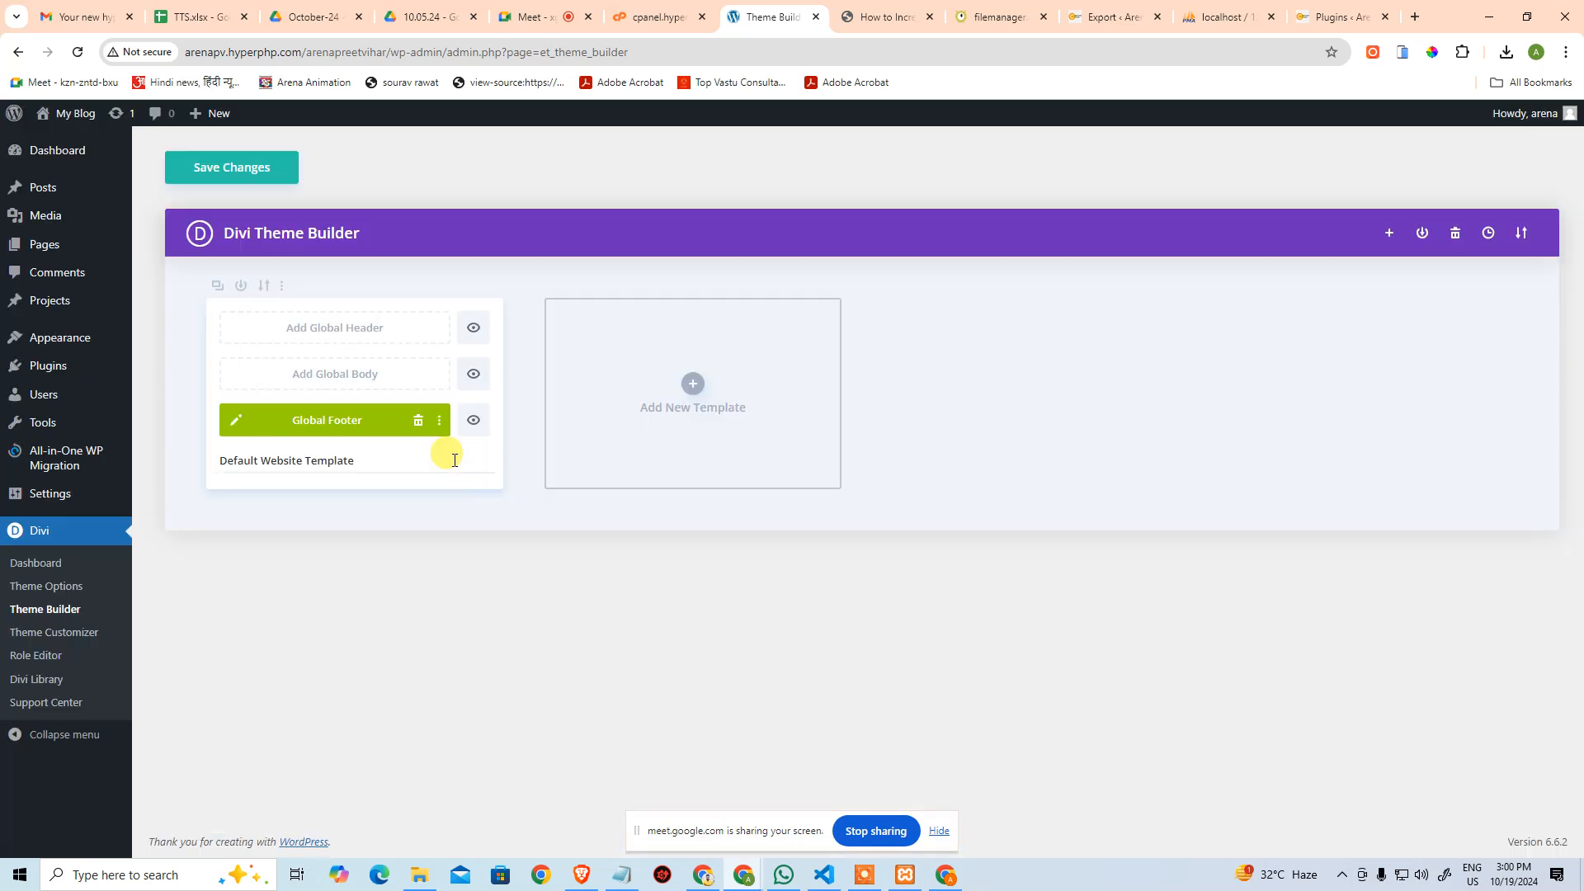
pyautogui.click(236, 420)
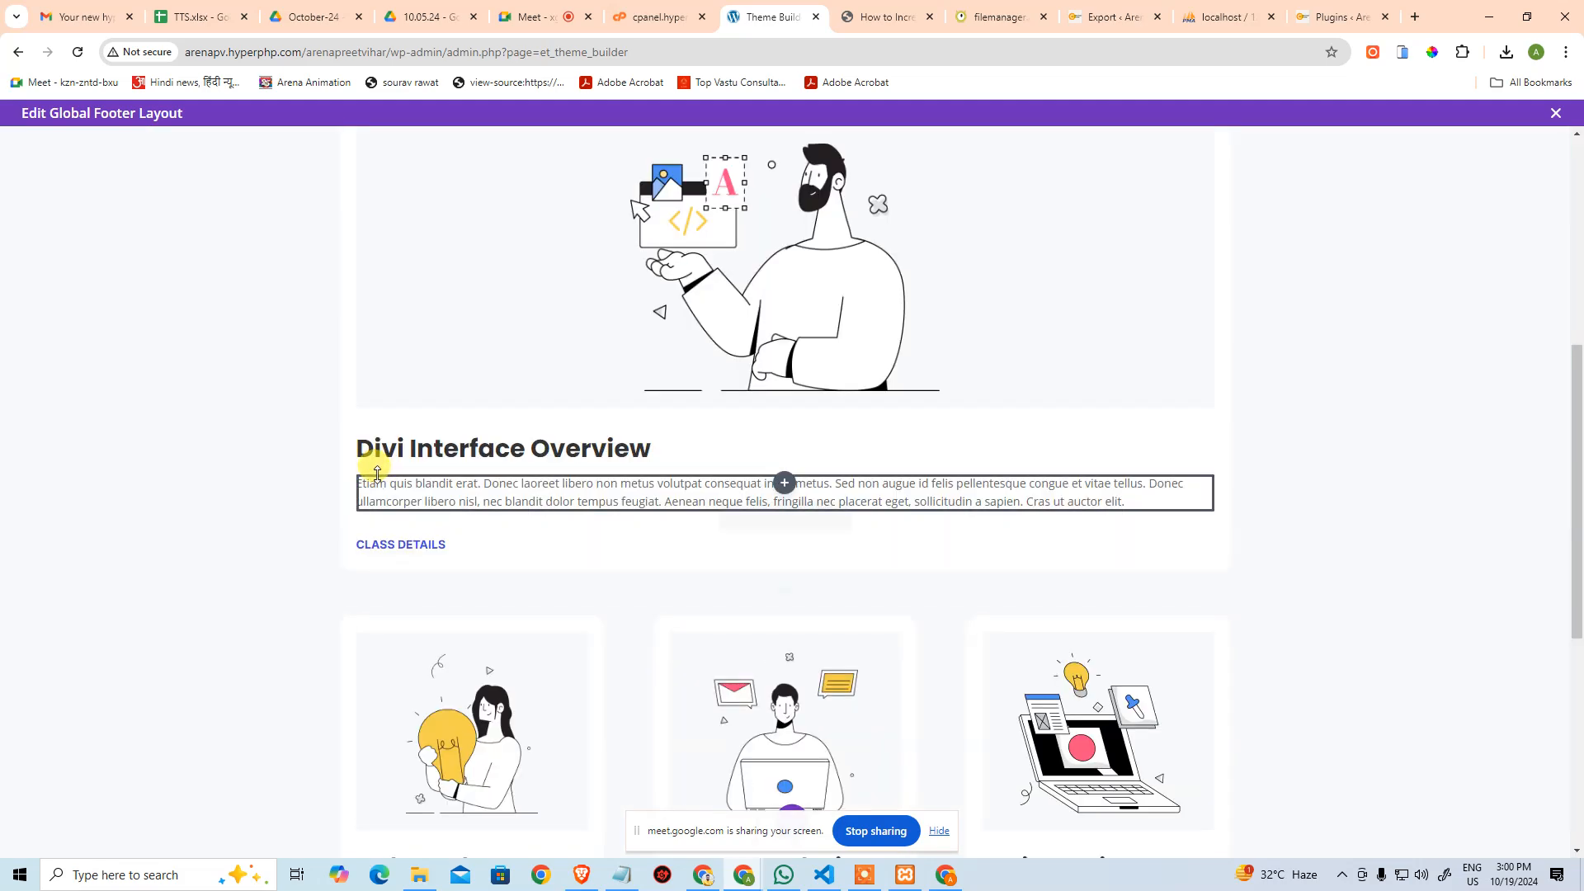
# Delete the Hours of Instruction, Included With Every Class, All Access Pass and Testimonials sections
pyautogui.scroll(-10, 369, 302)
pyautogui.scroll(15, 368, 301)
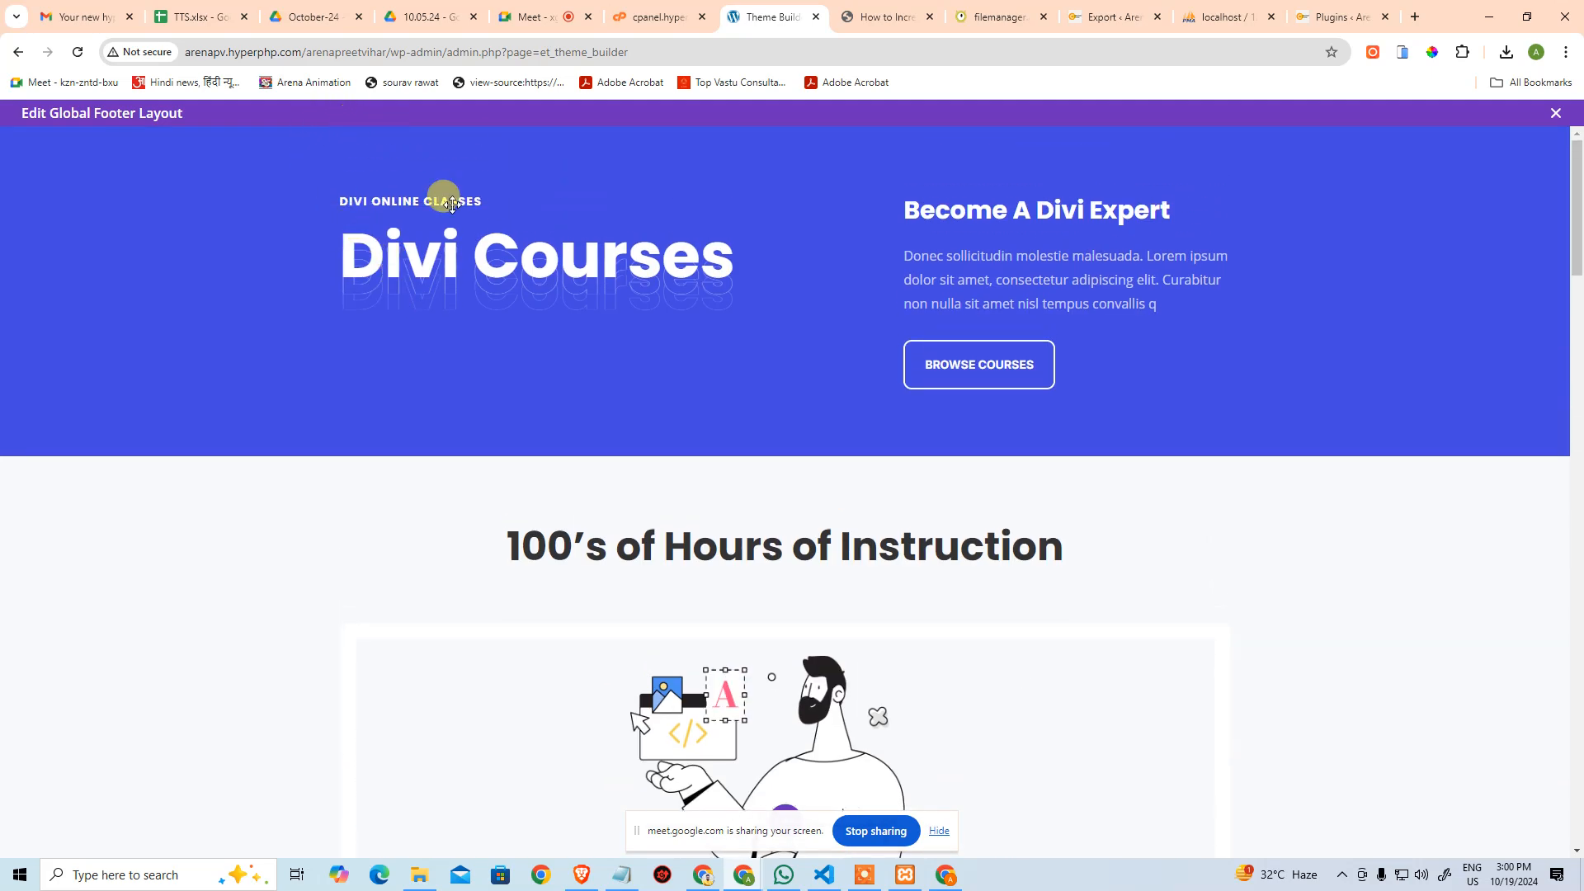
pyautogui.moveTo(148, 717)
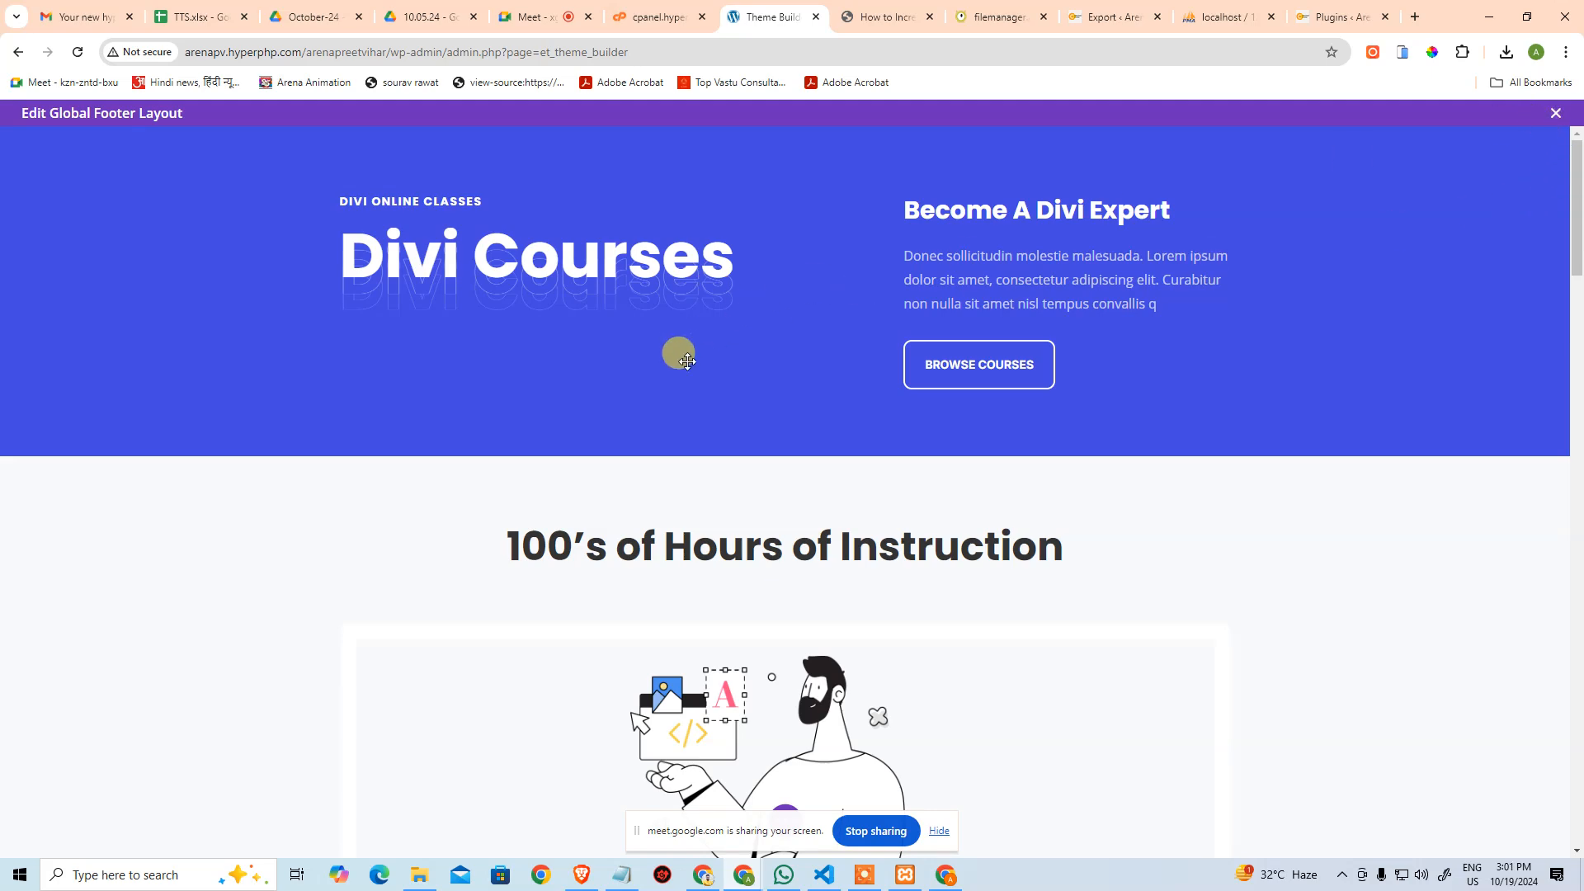
pyautogui.scroll(-1, 411, 665)
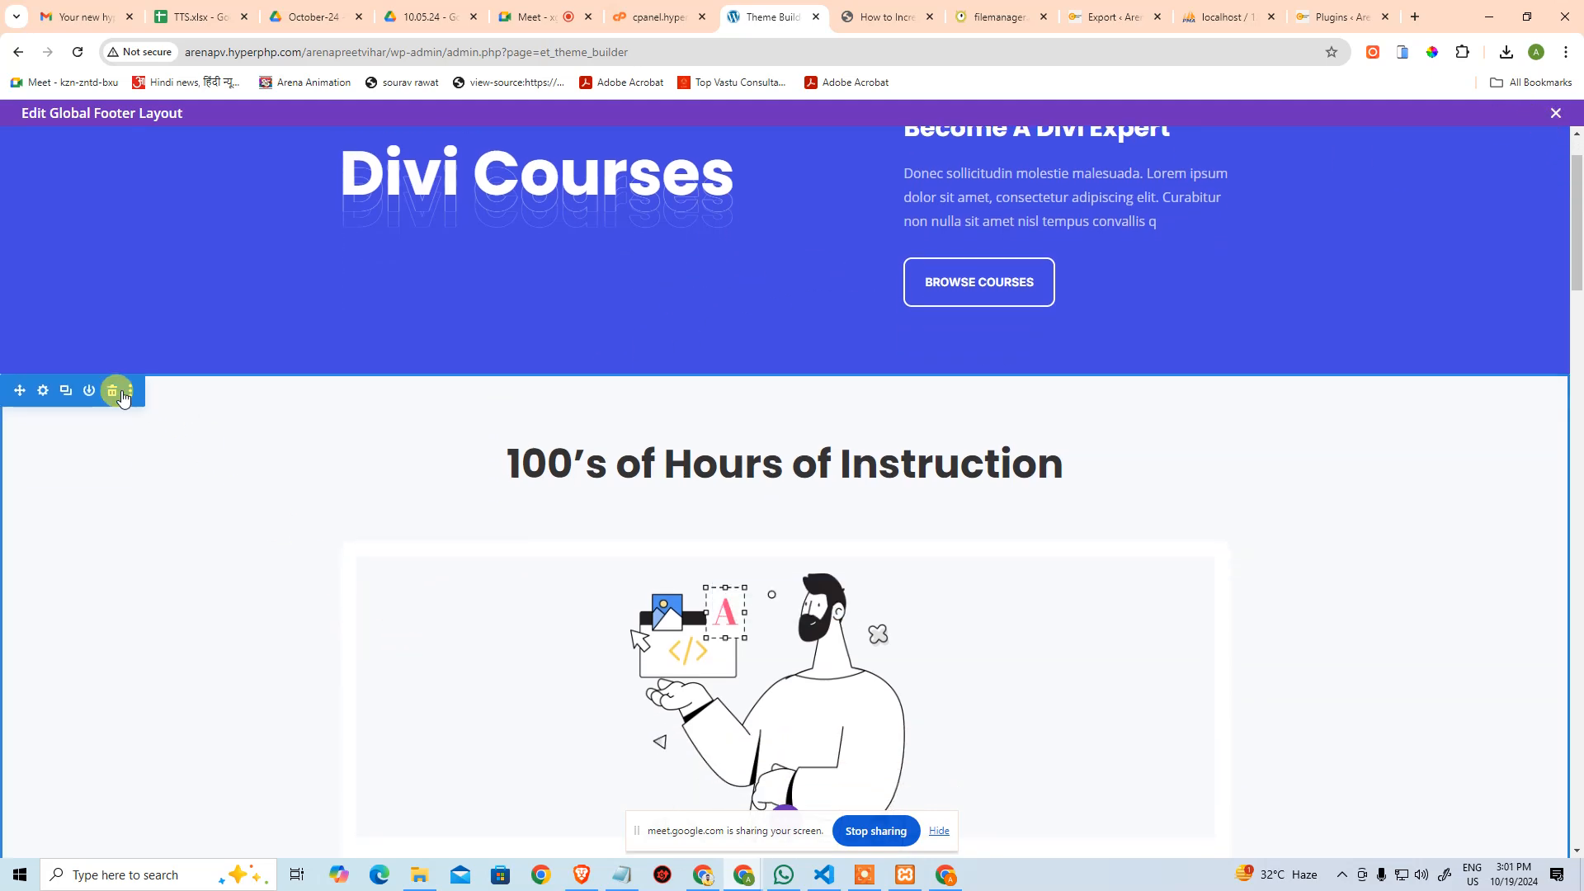
pyautogui.click(112, 393)
pyautogui.hotkey('ctrl', 'z')
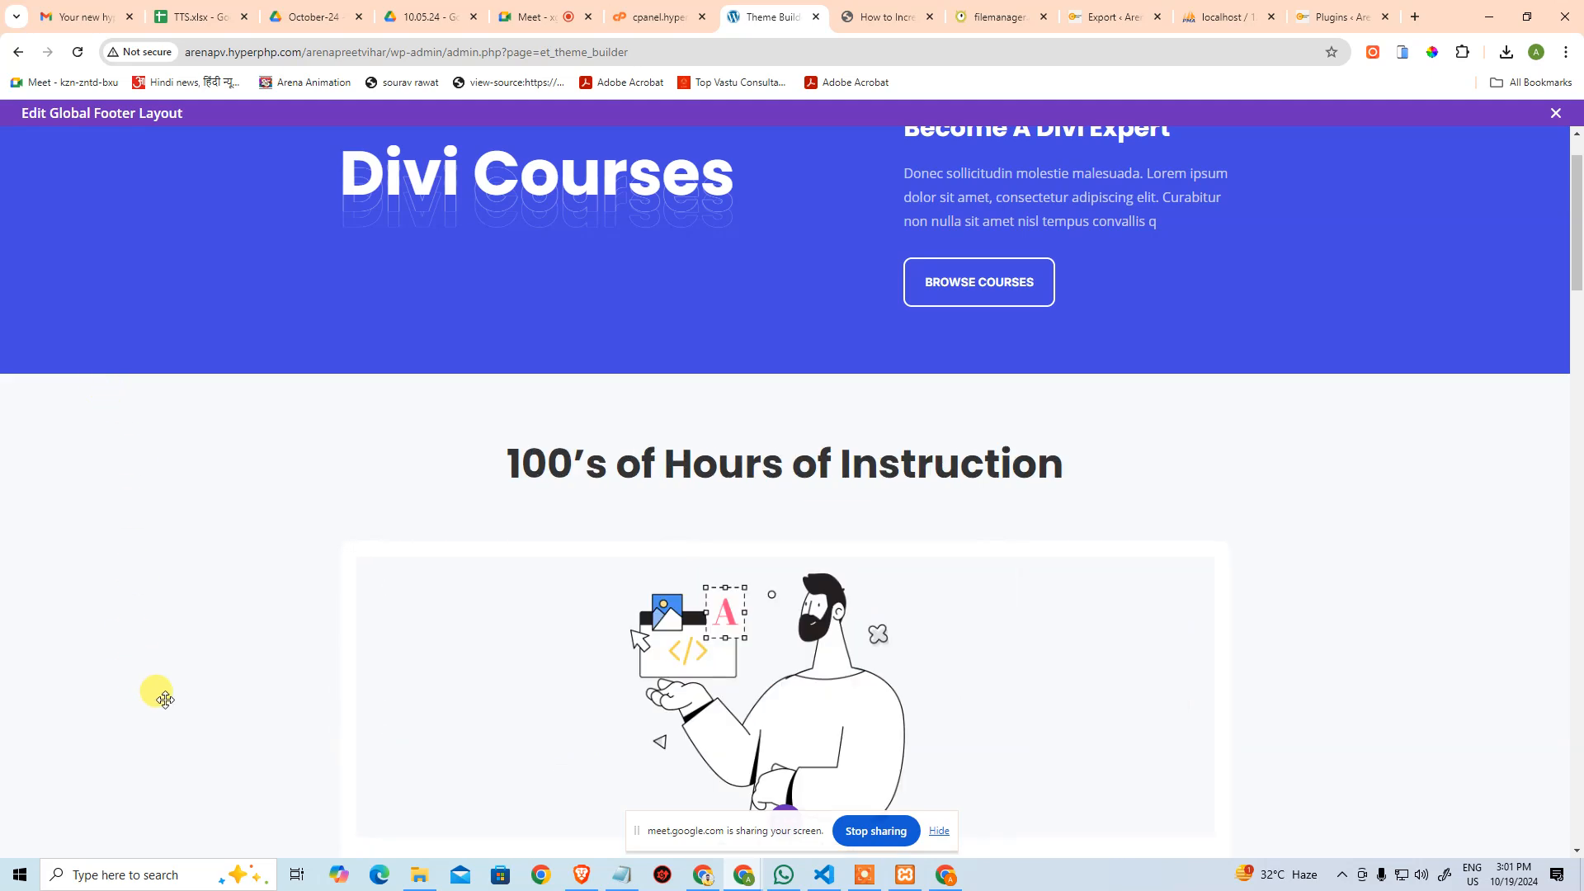
pyautogui.click(112, 392)
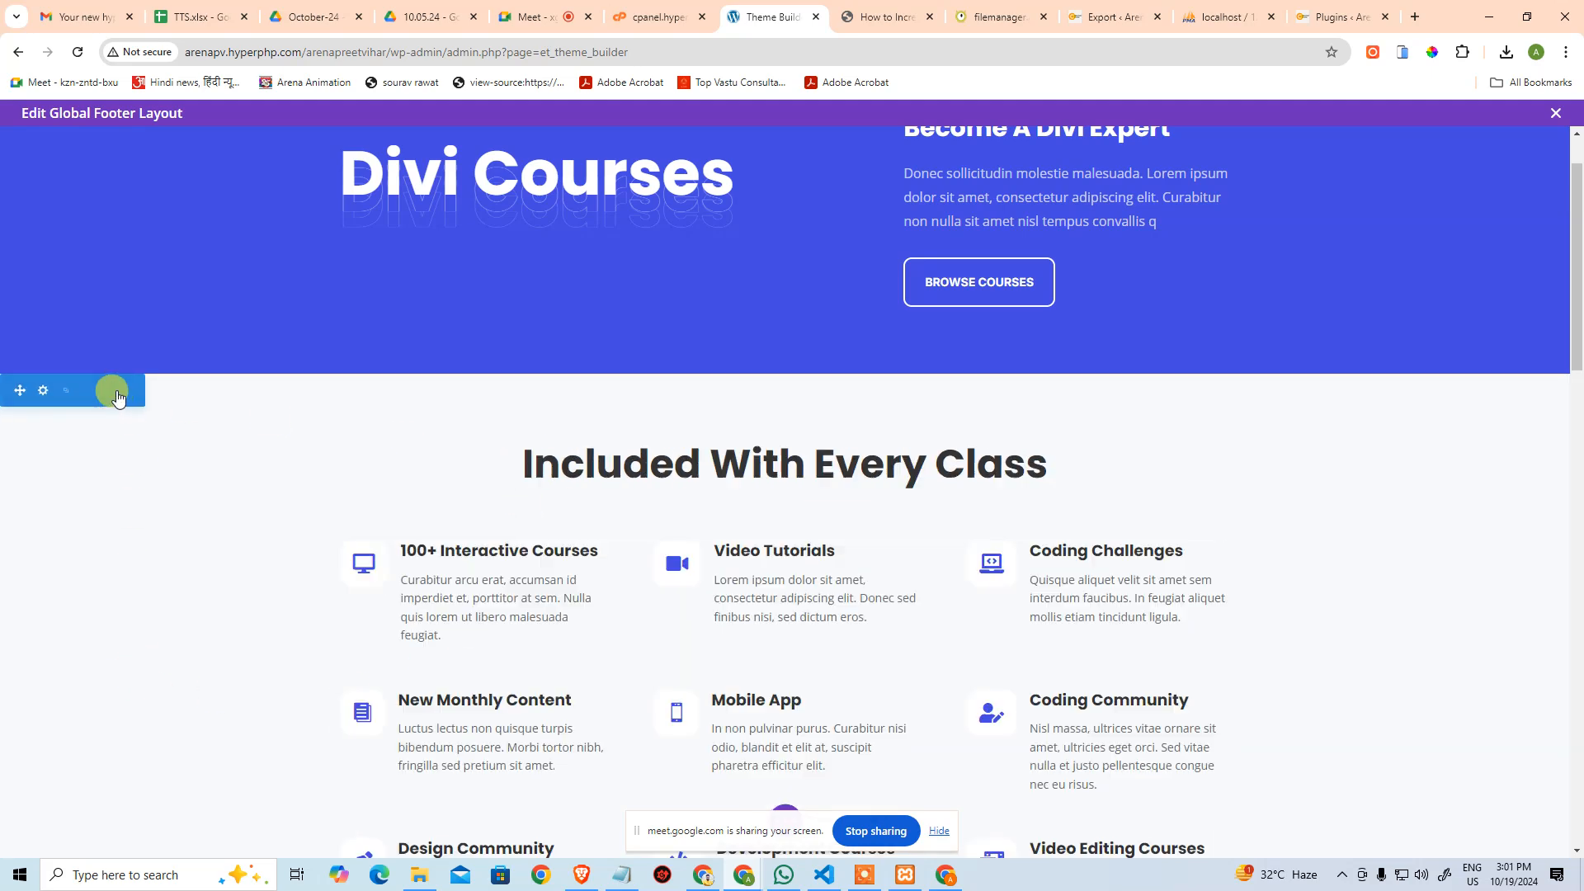
pyautogui.click(111, 391)
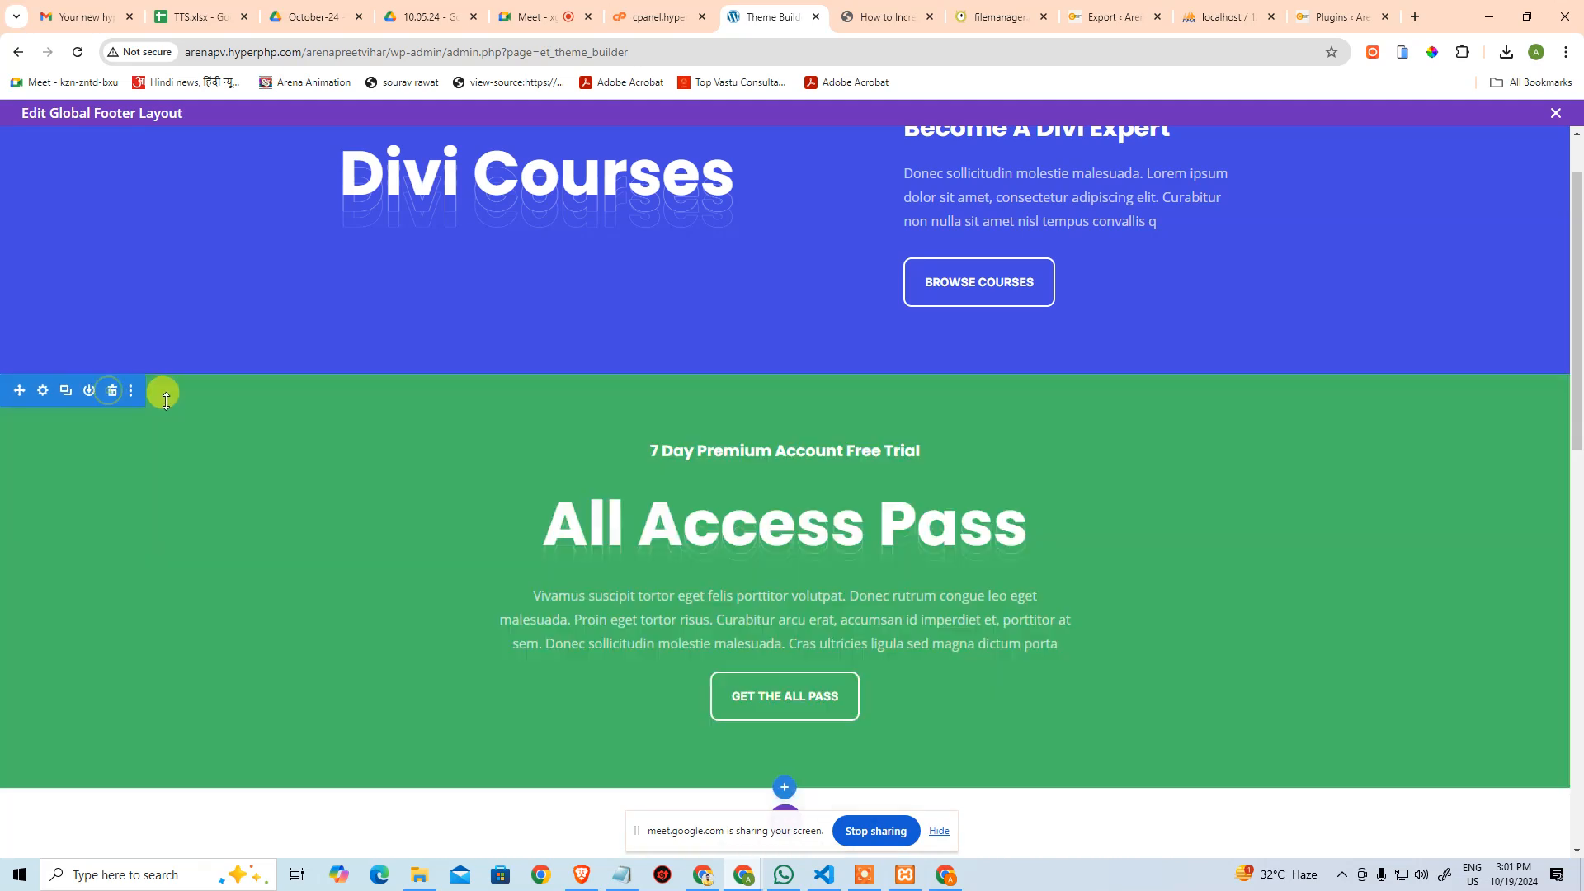
pyautogui.click(112, 392)
pyautogui.click(113, 392)
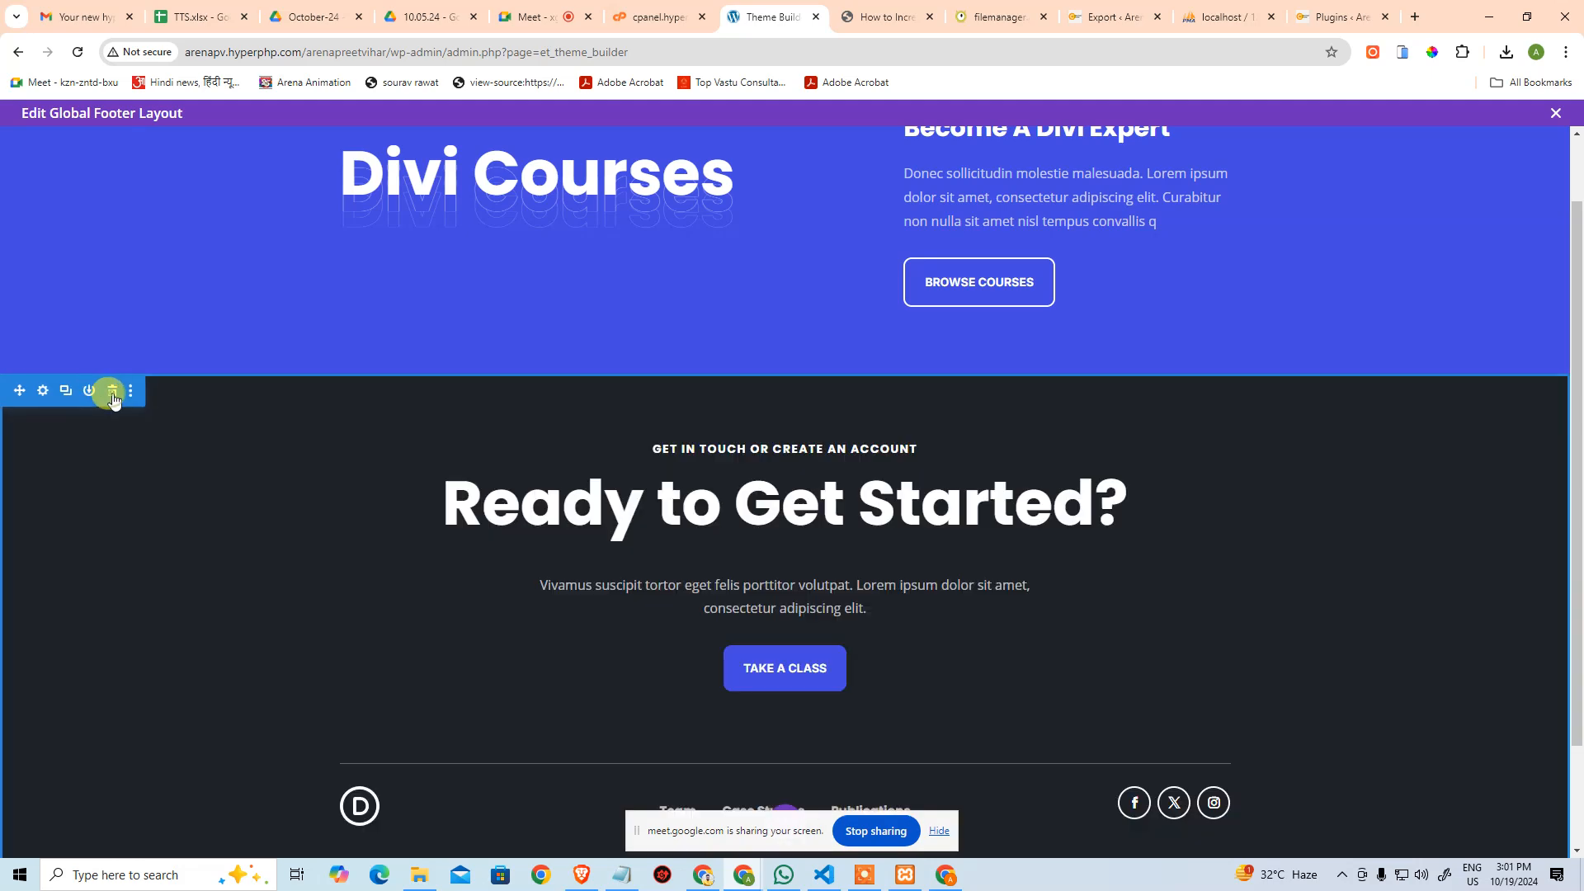
# Delete the blue Divi Courses section, then save and exit the footer editor
pyautogui.scroll(-2, 304, 531)
pyautogui.scroll(3, 247, 279)
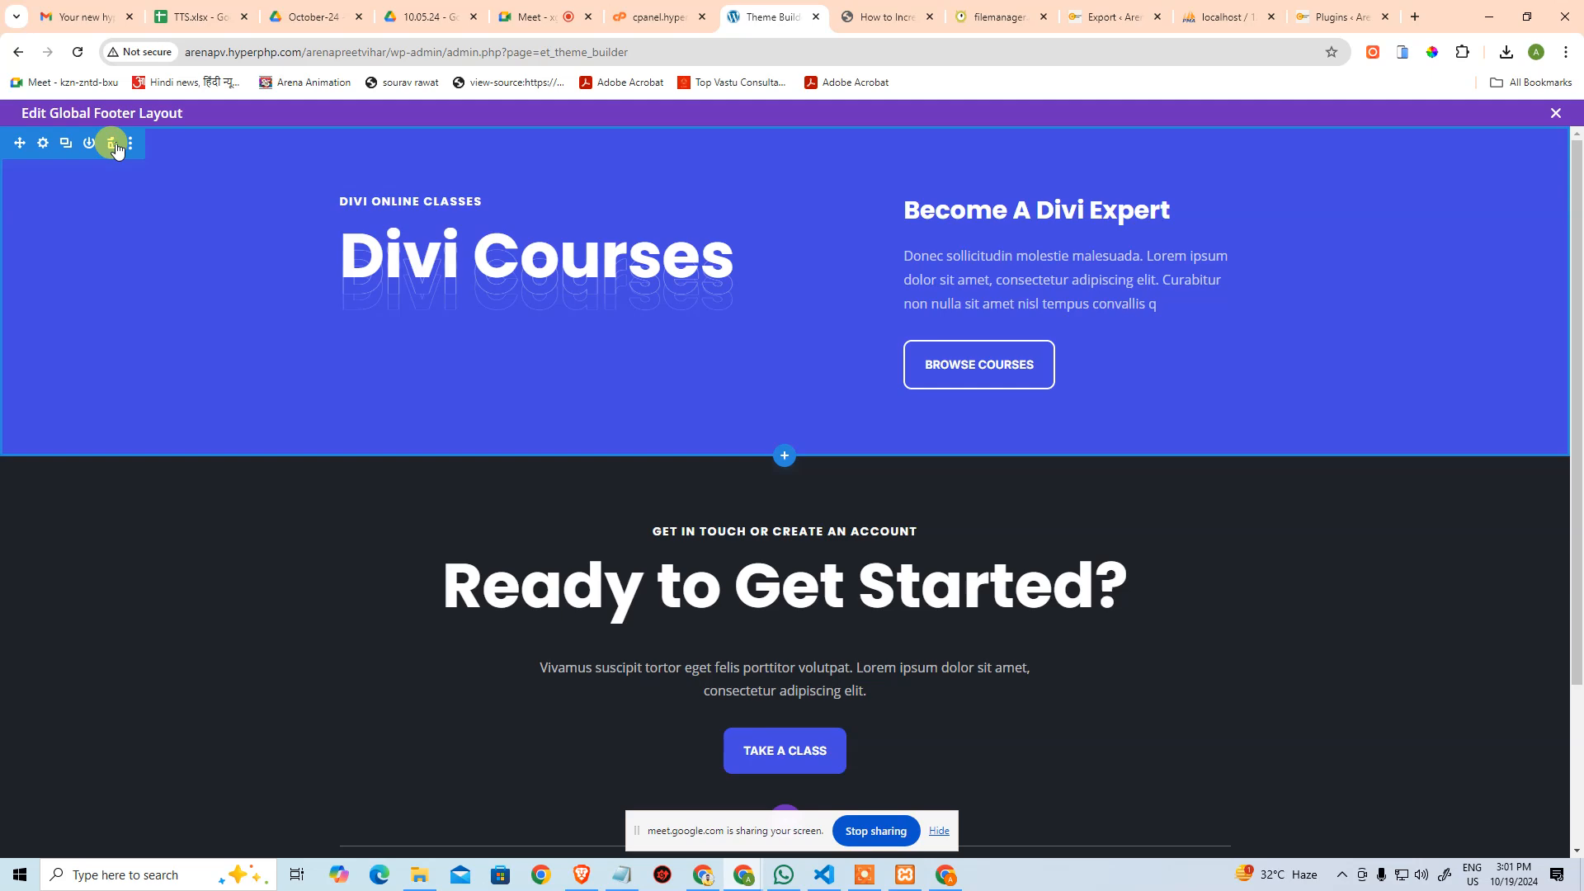
pyautogui.click(112, 144)
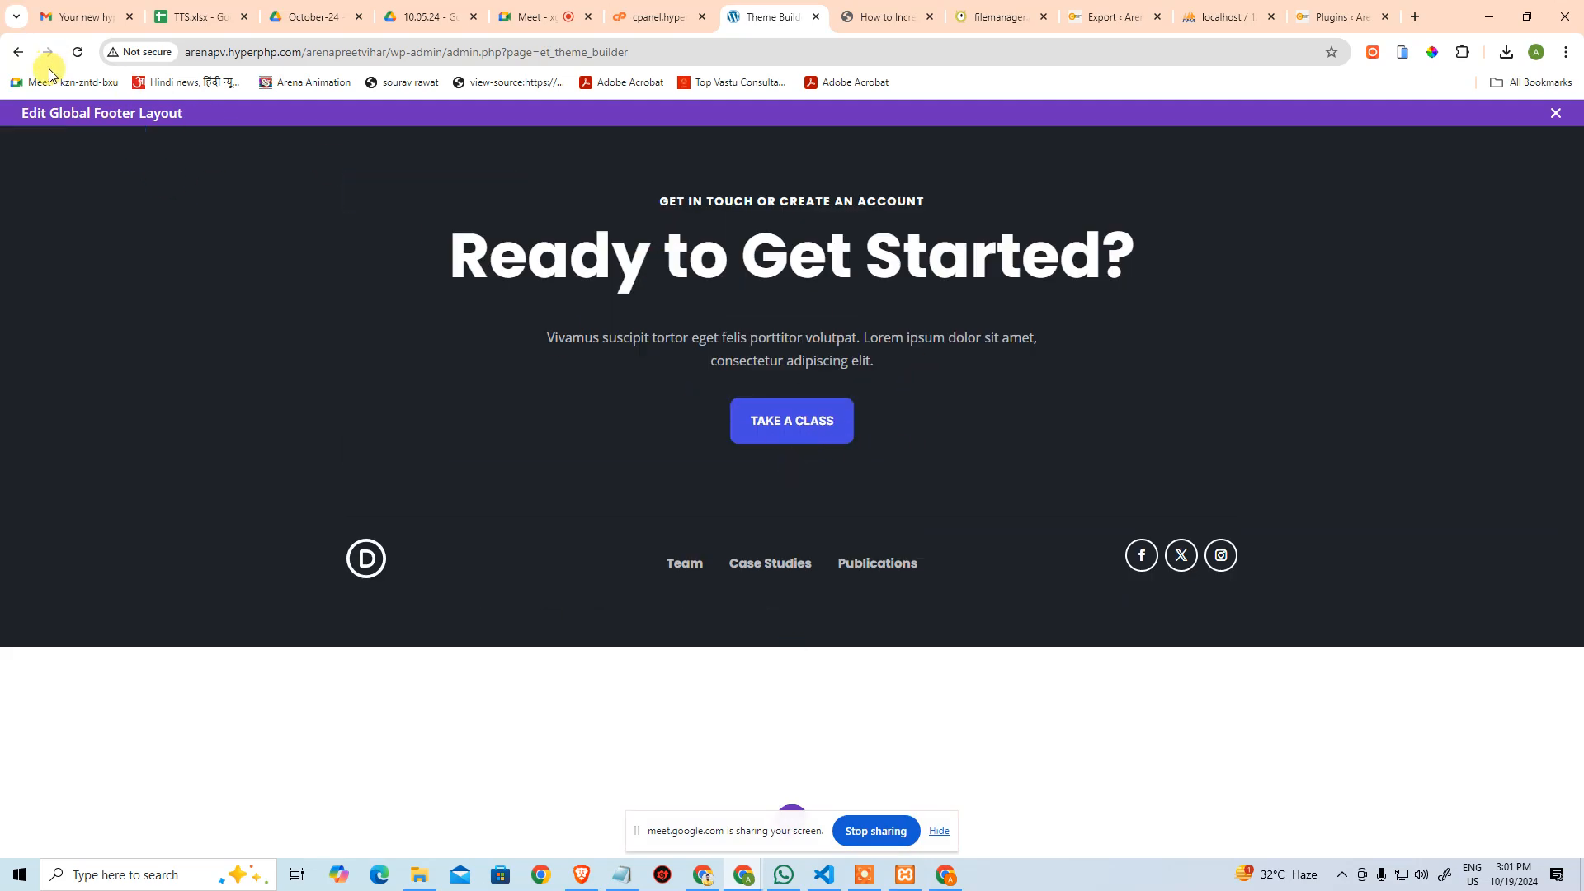
pyautogui.click(1546, 120)
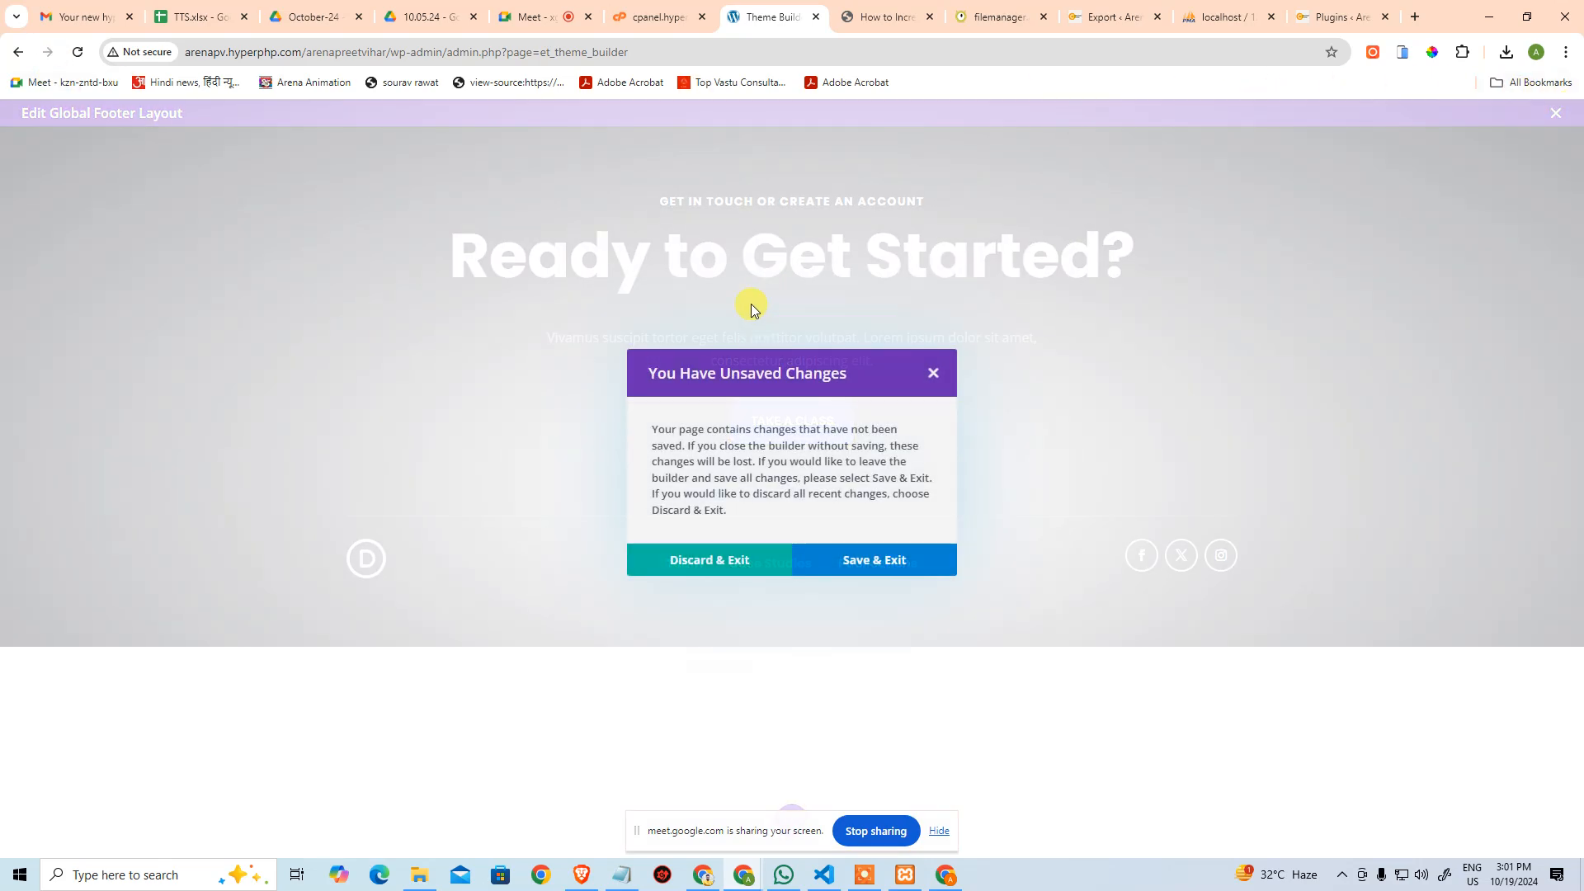
pyautogui.click(872, 554)
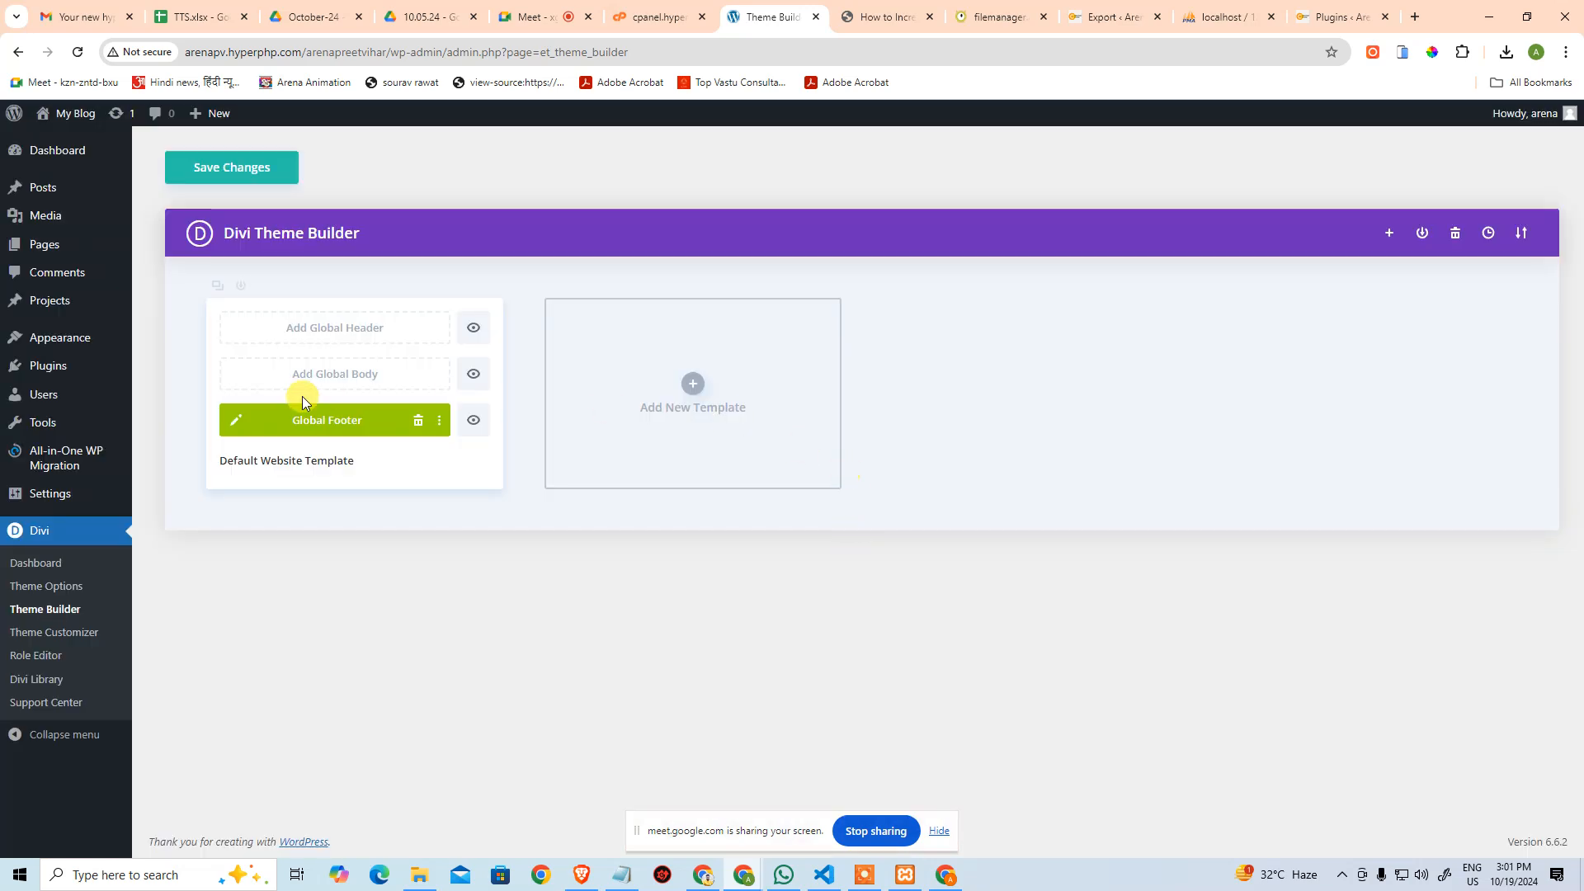
# Save the Theme Builder changes and open the live site in a new tab
pyautogui.click(260, 169)
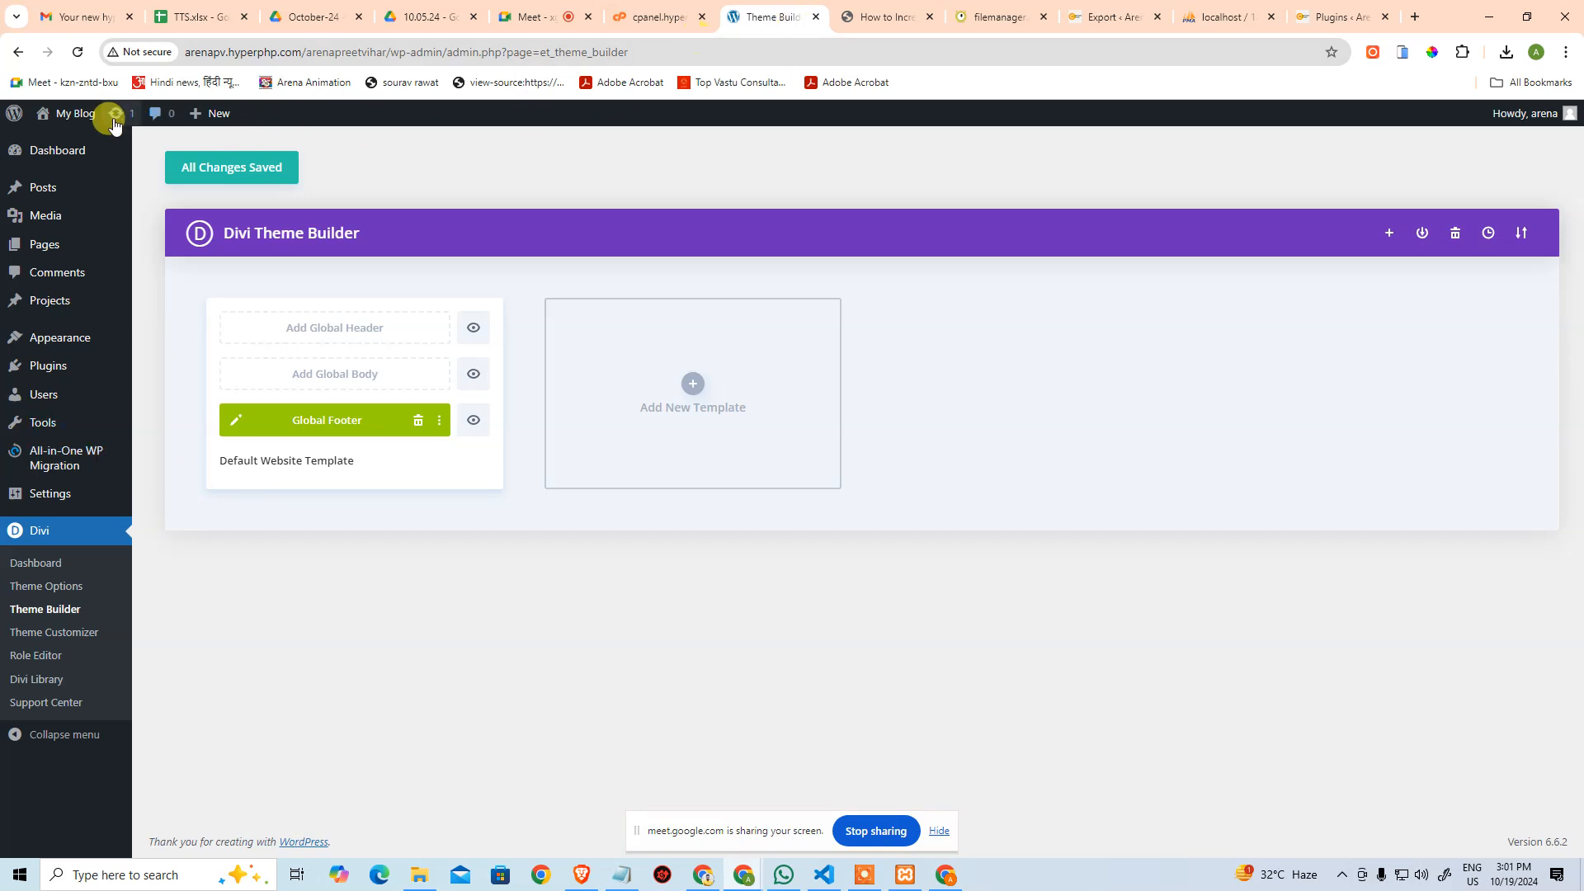
pyautogui.keyDown('ctrl'); pyautogui.click(57, 138); pyautogui.keyUp('ctrl')
pyautogui.click(817, 16)
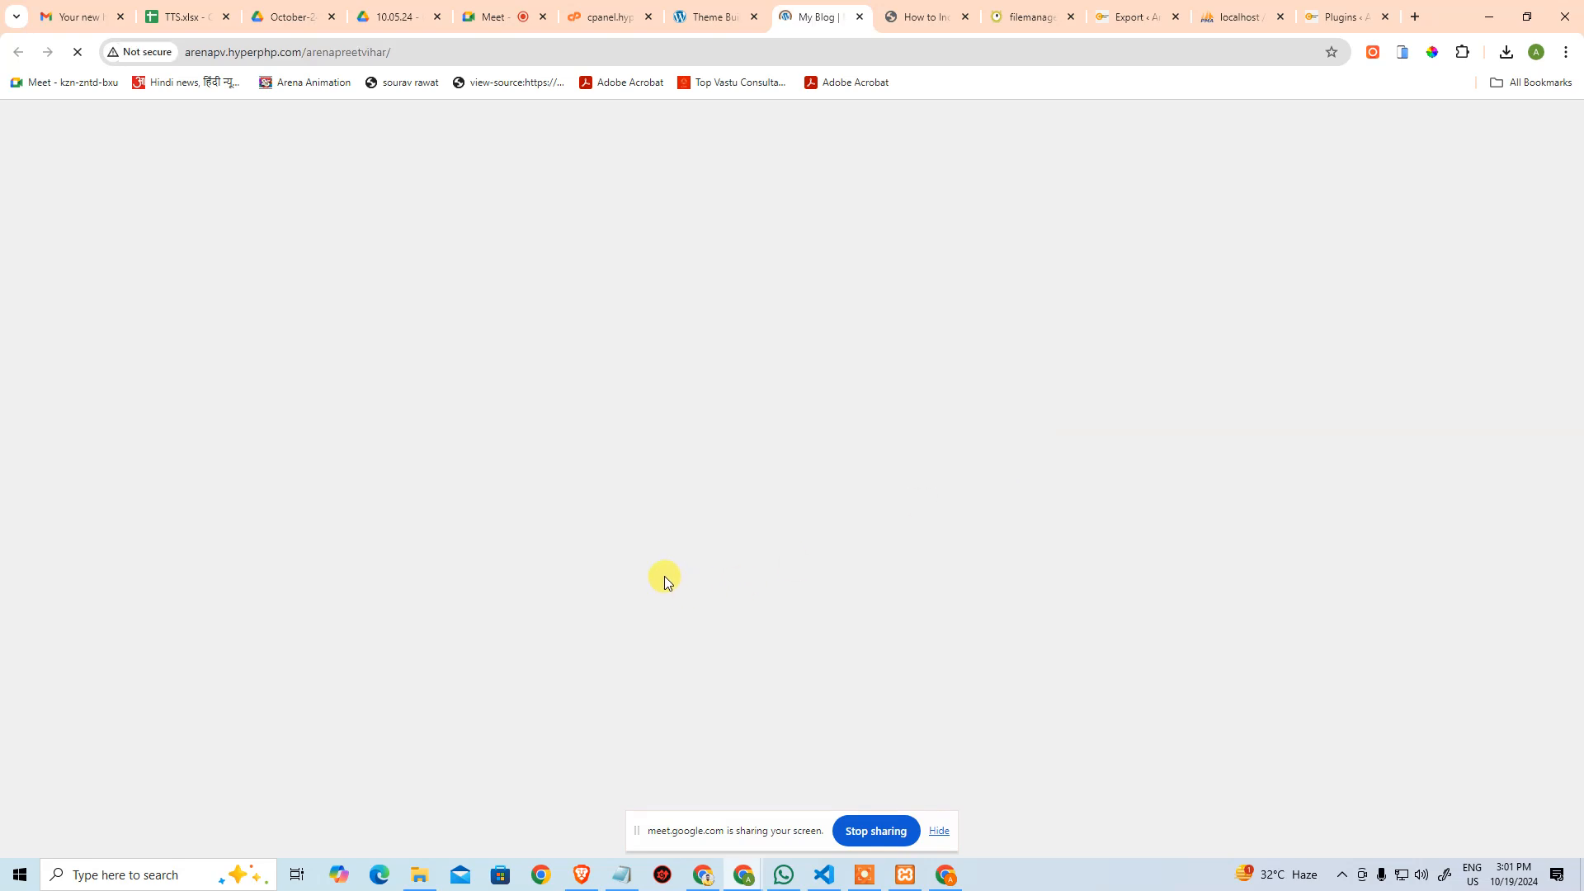
# Check the new global footer on the live Home page, then return to the Theme Builder
pyautogui.scroll(-2, 1188, 693)
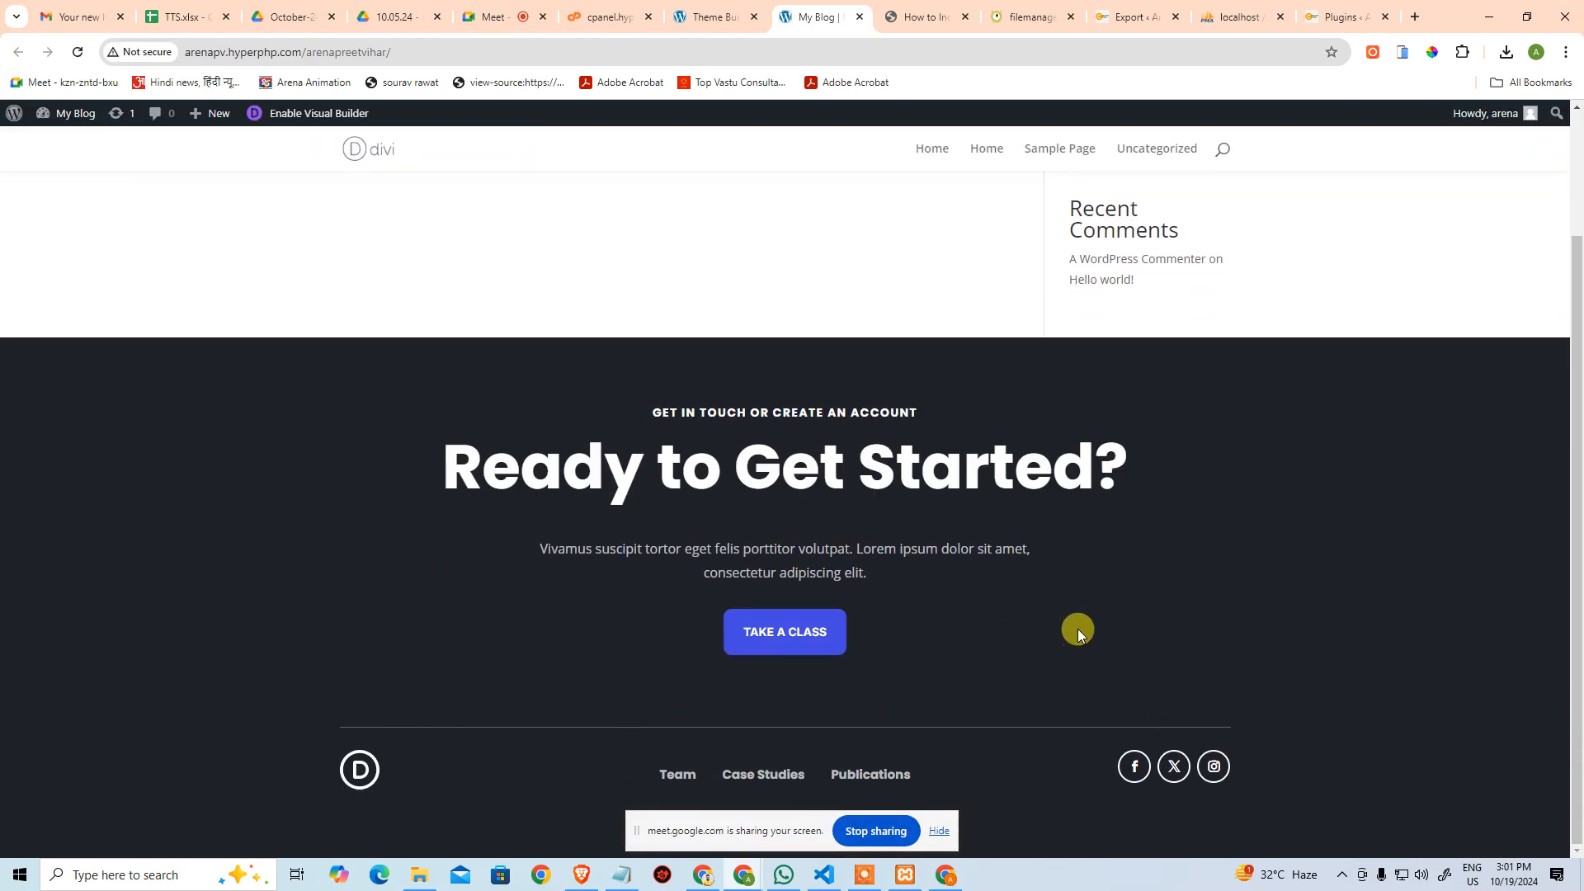
pyautogui.click(994, 157)
pyautogui.scroll(-20, 1164, 428)
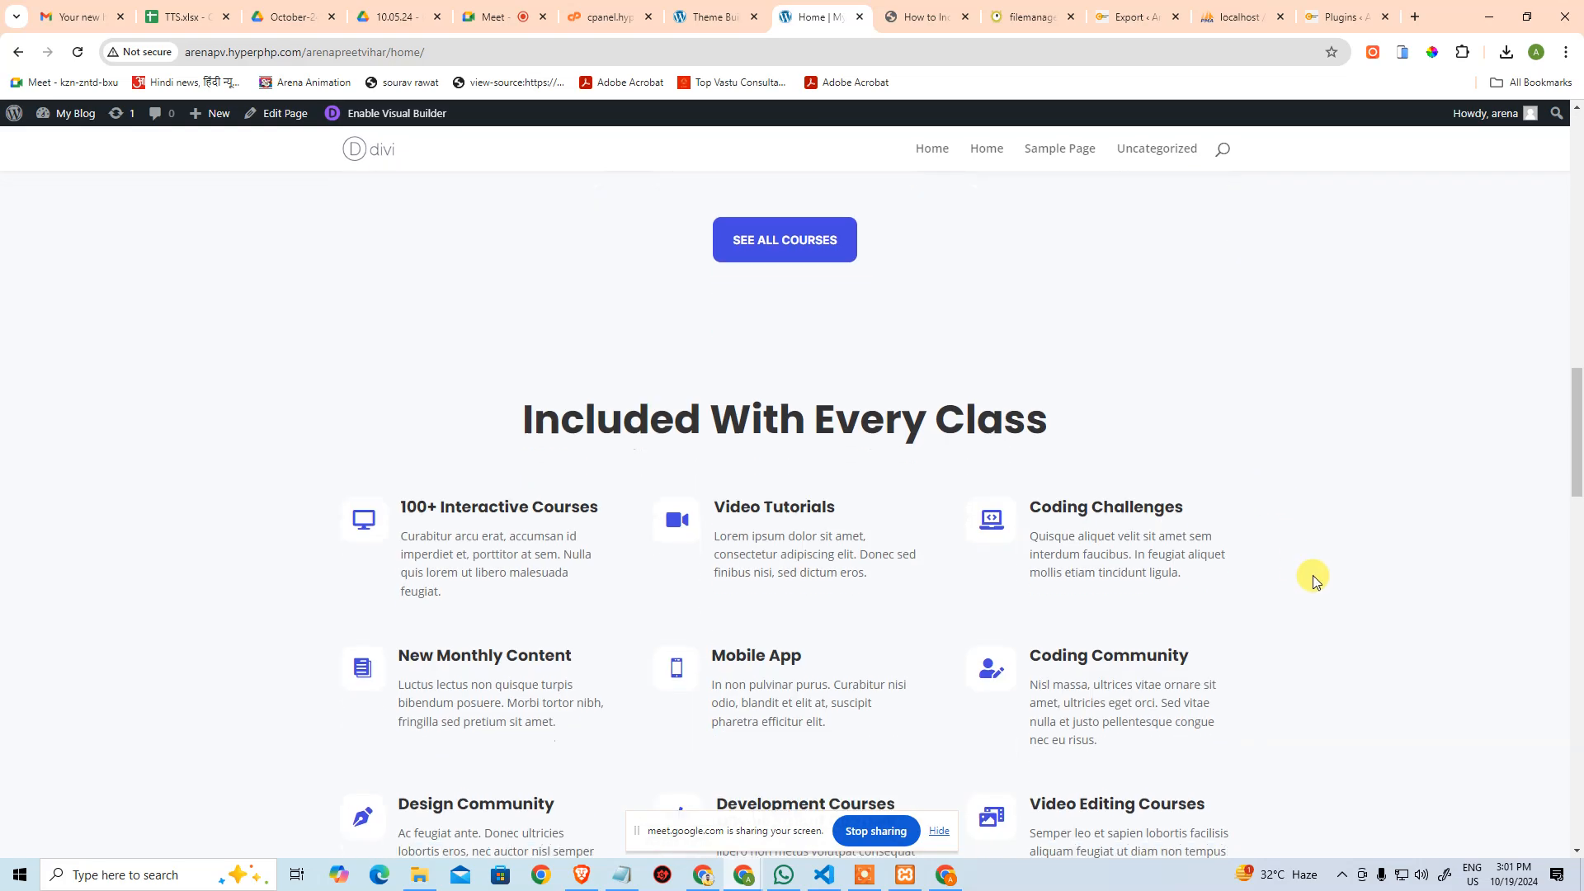
pyautogui.scroll(-7, 1353, 625)
pyautogui.scroll(6, 424, 485)
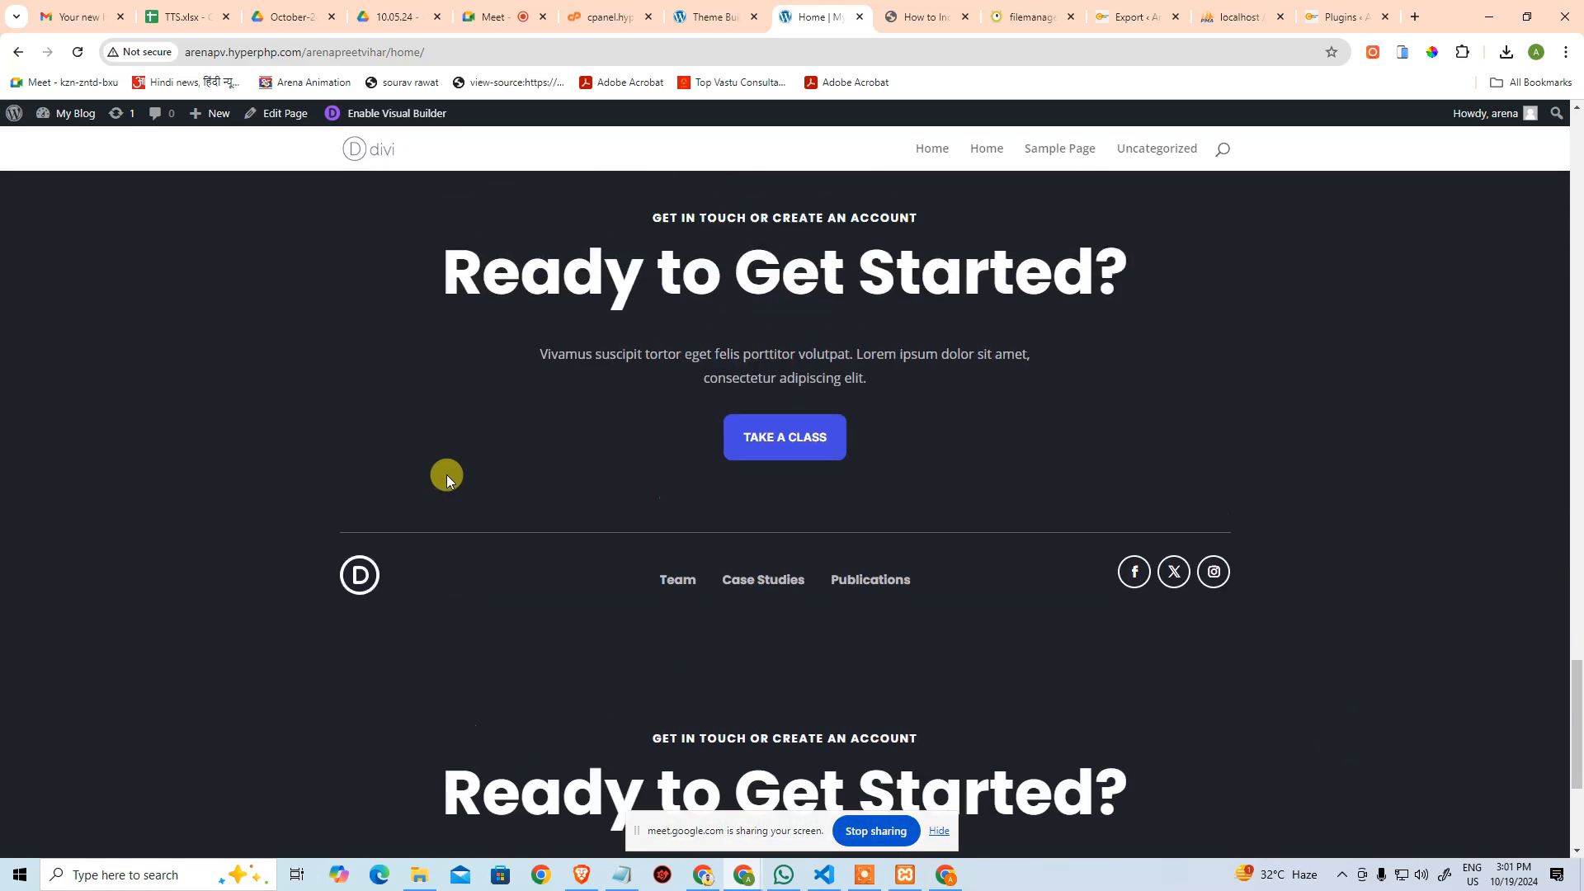
pyautogui.scroll(10, 566, 437)
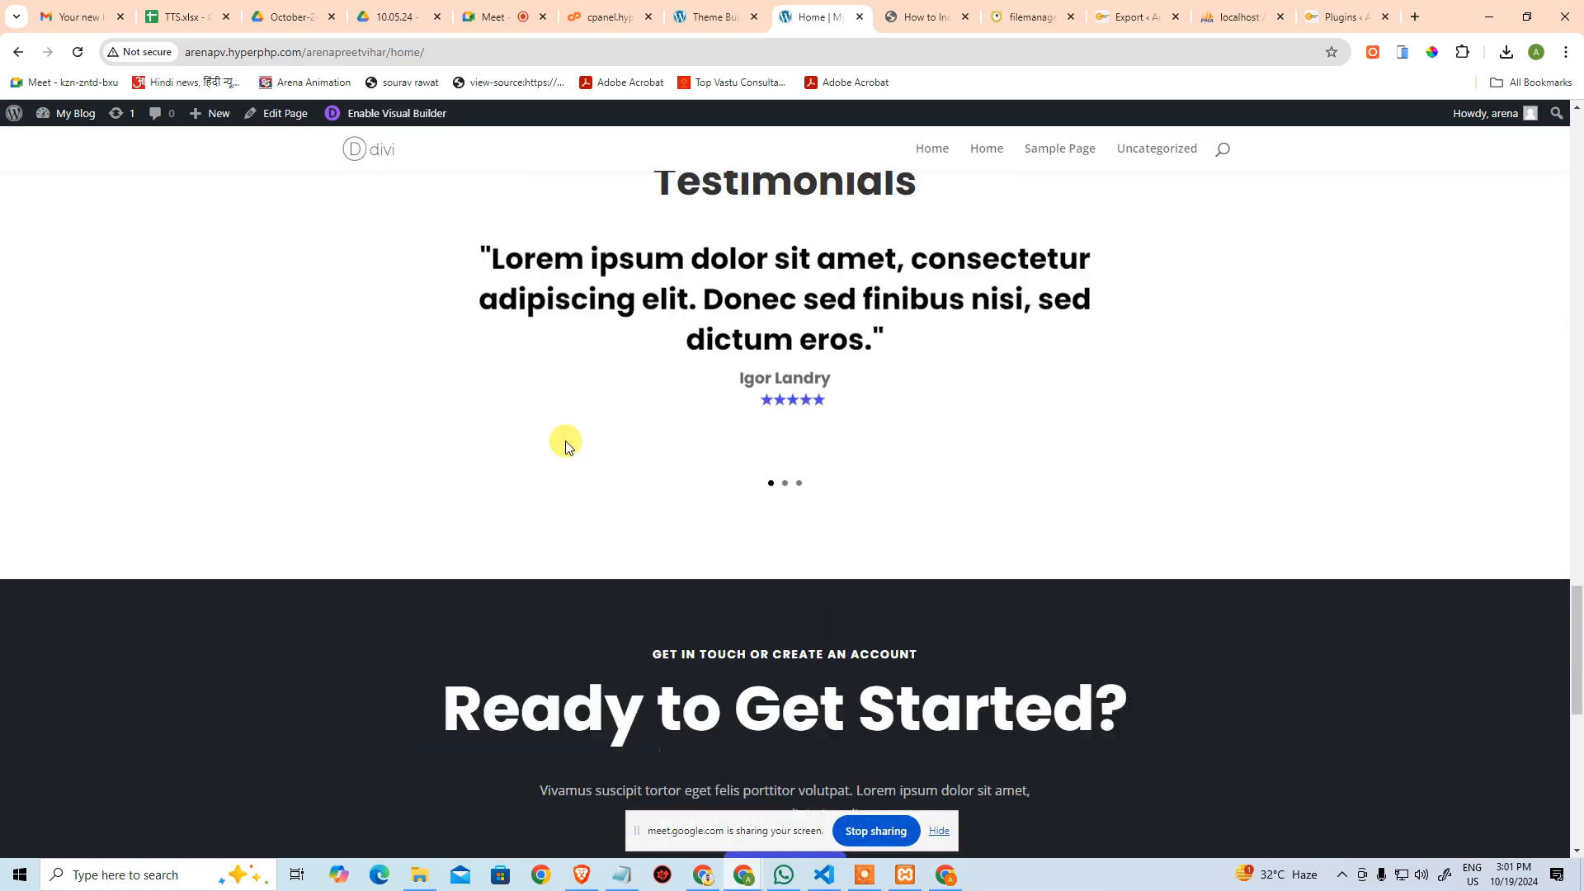
pyautogui.click(705, 17)
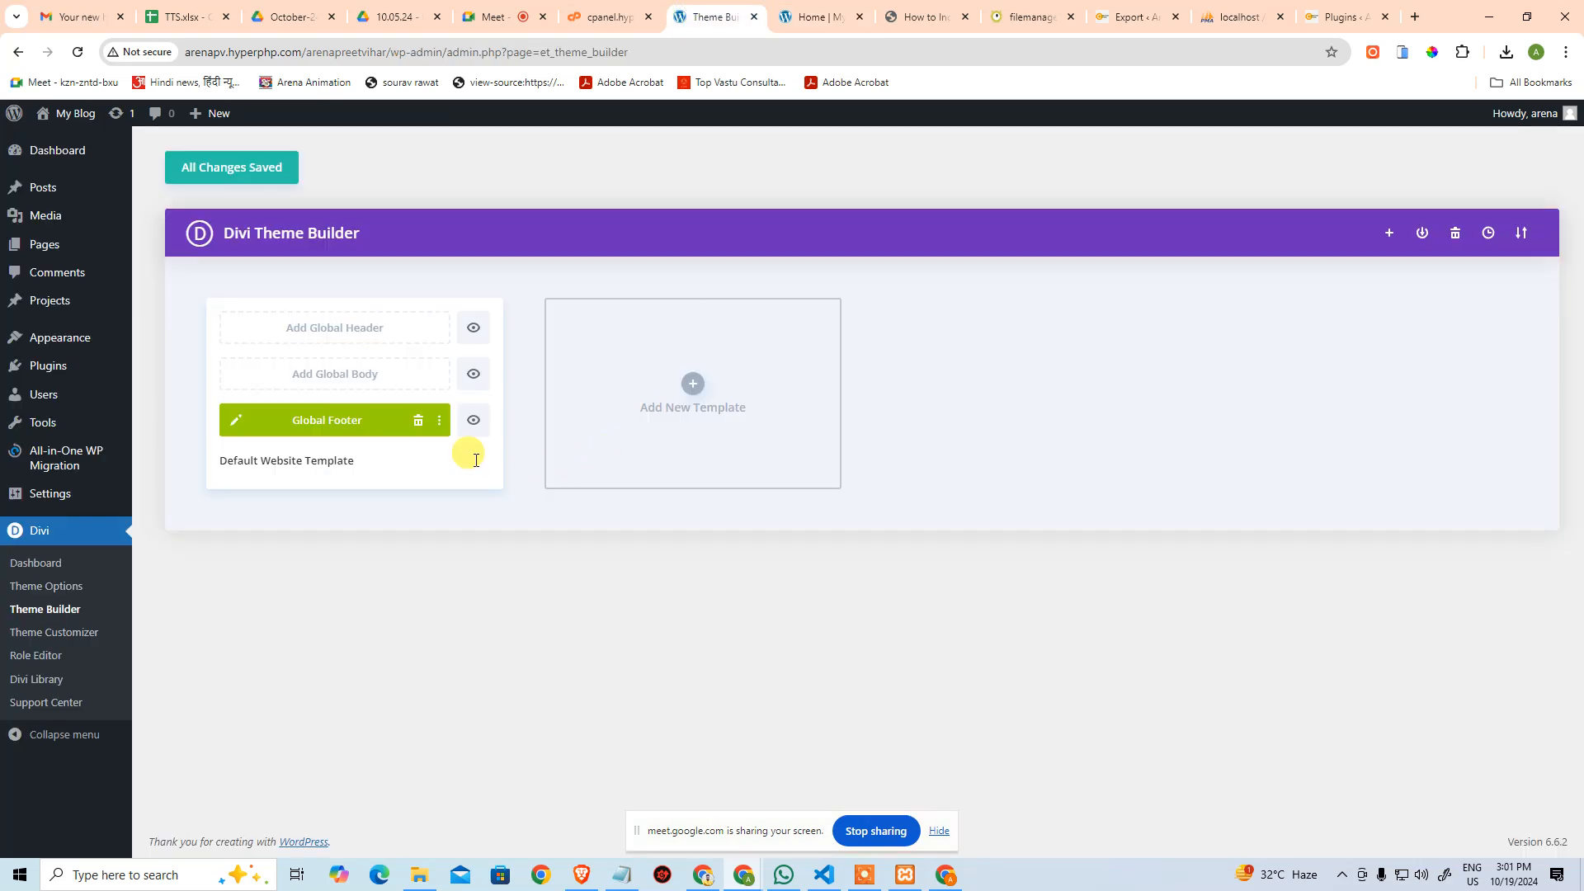
# Edit the Home page from All Pages, remove its Footer section, and update it
pyautogui.click(171, 245)
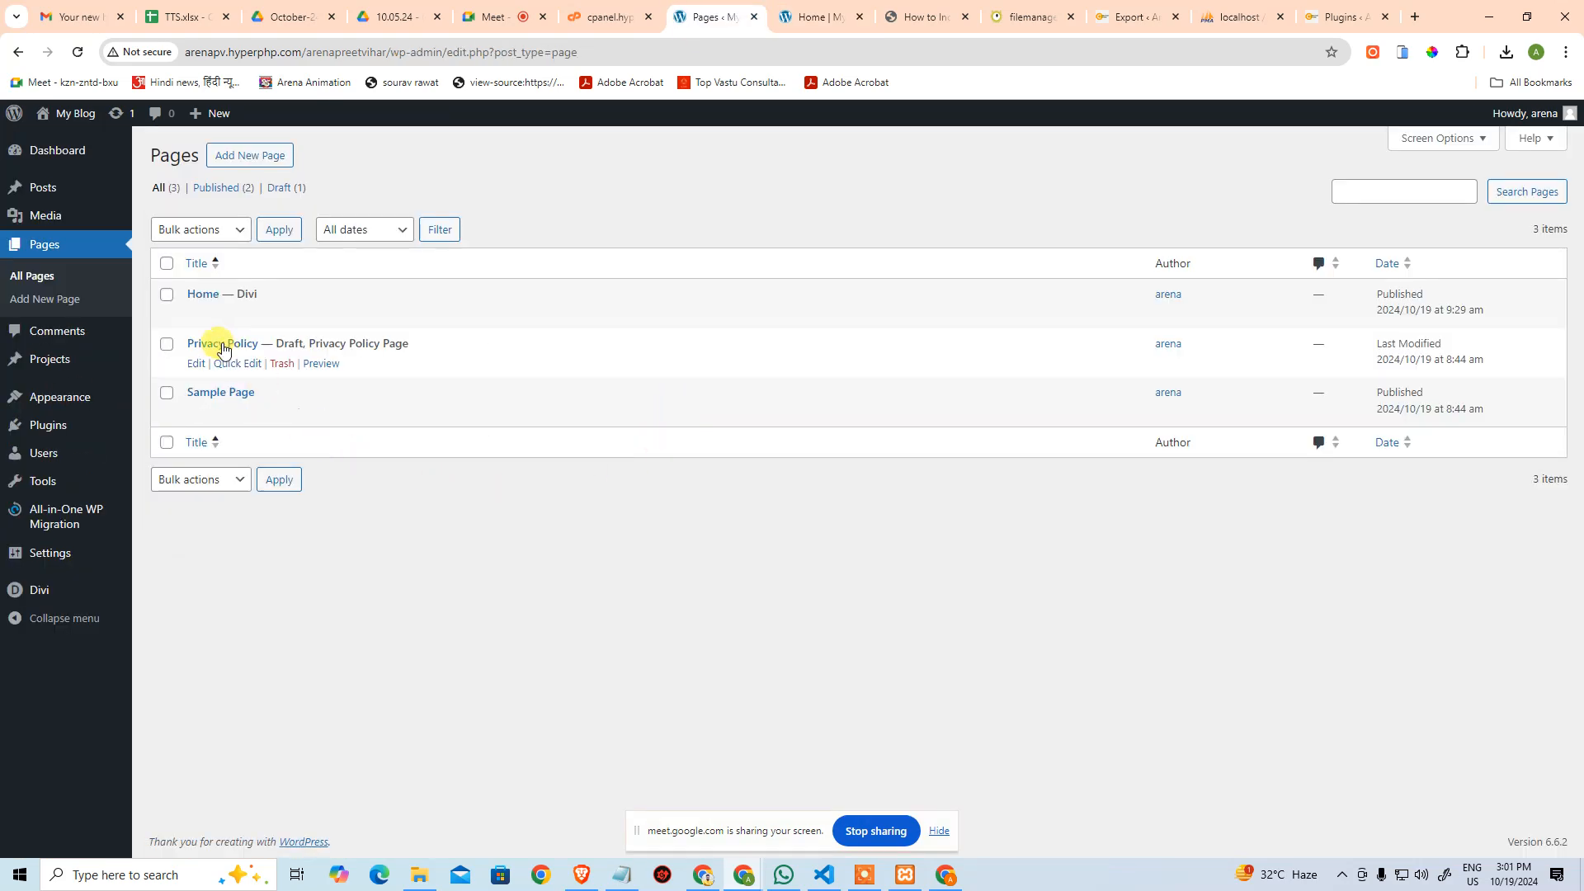
pyautogui.click(198, 322)
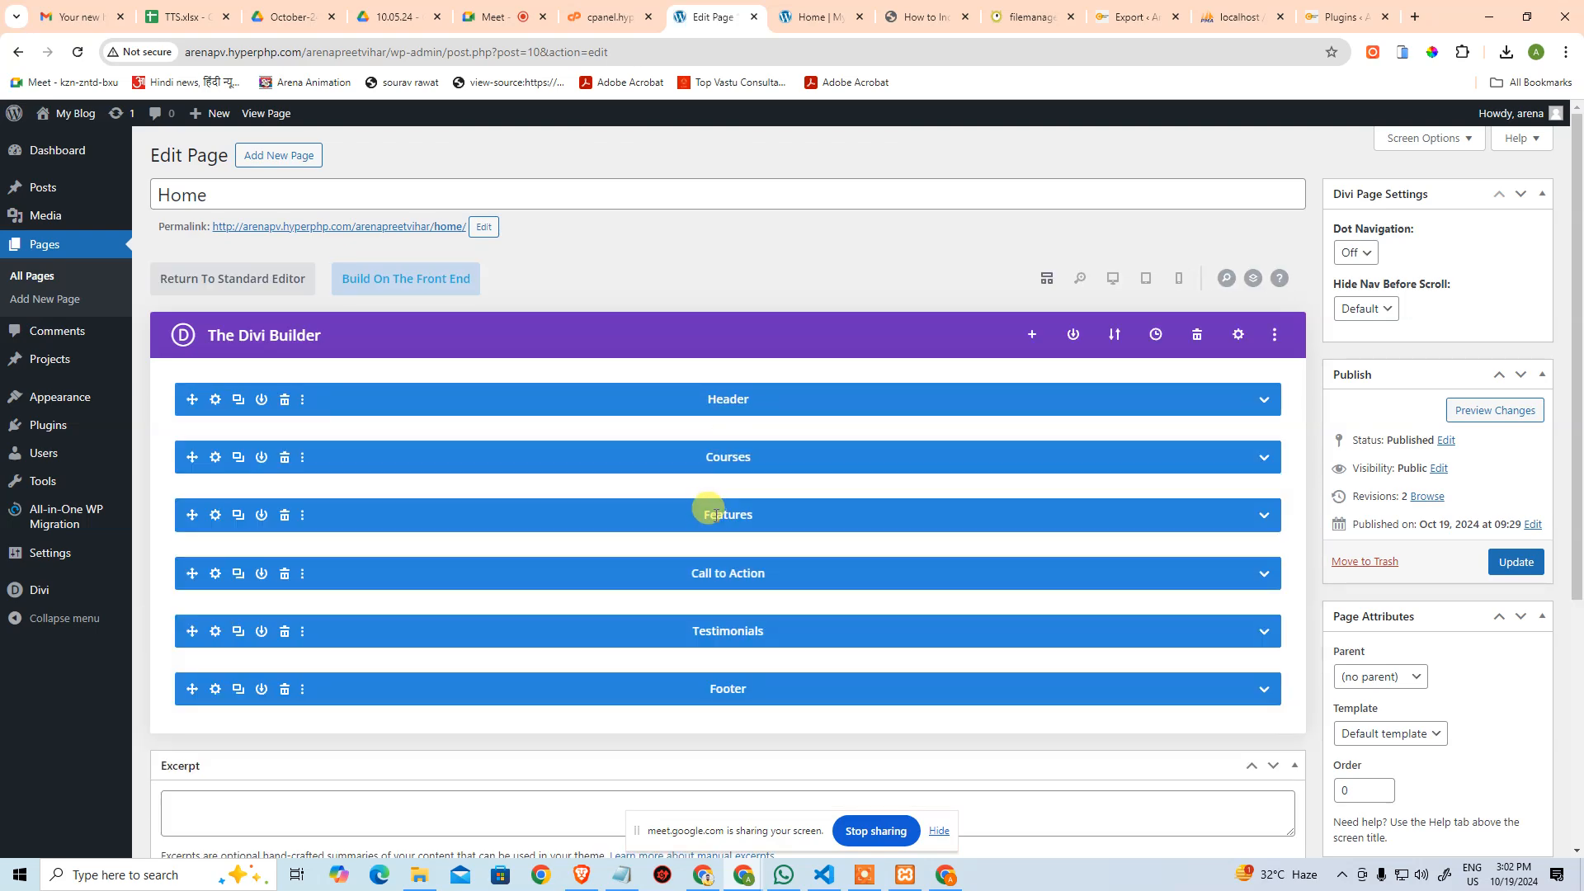
pyautogui.scroll(-4, 707, 518)
pyautogui.scroll(5, 923, 311)
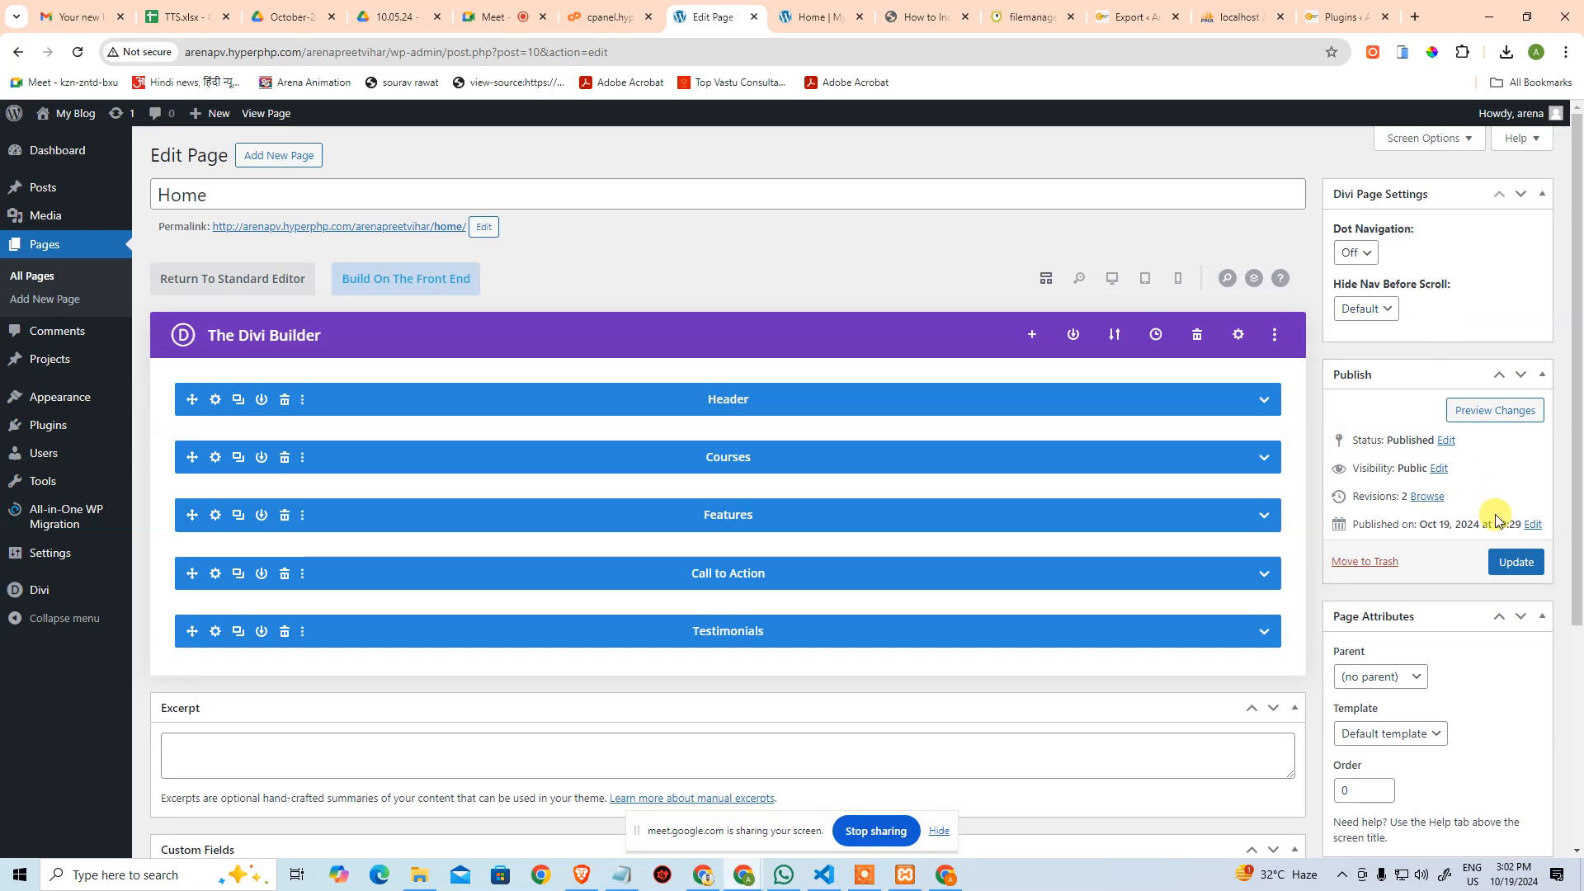
pyautogui.click(1515, 561)
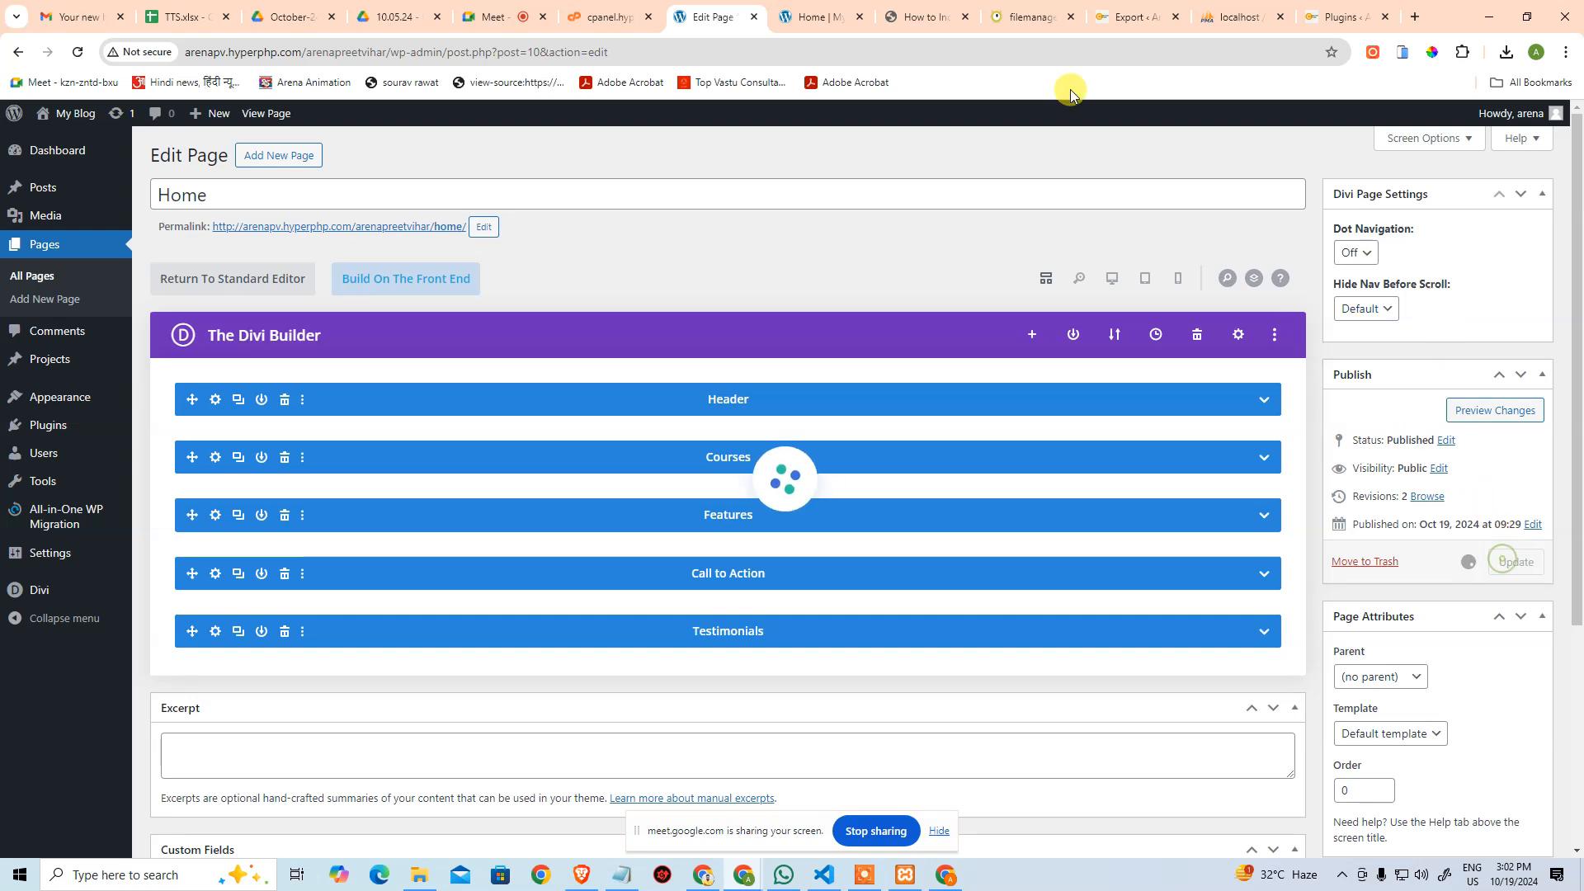
# Check the updated live Home page, then return to the editor
pyautogui.click(849, 17)
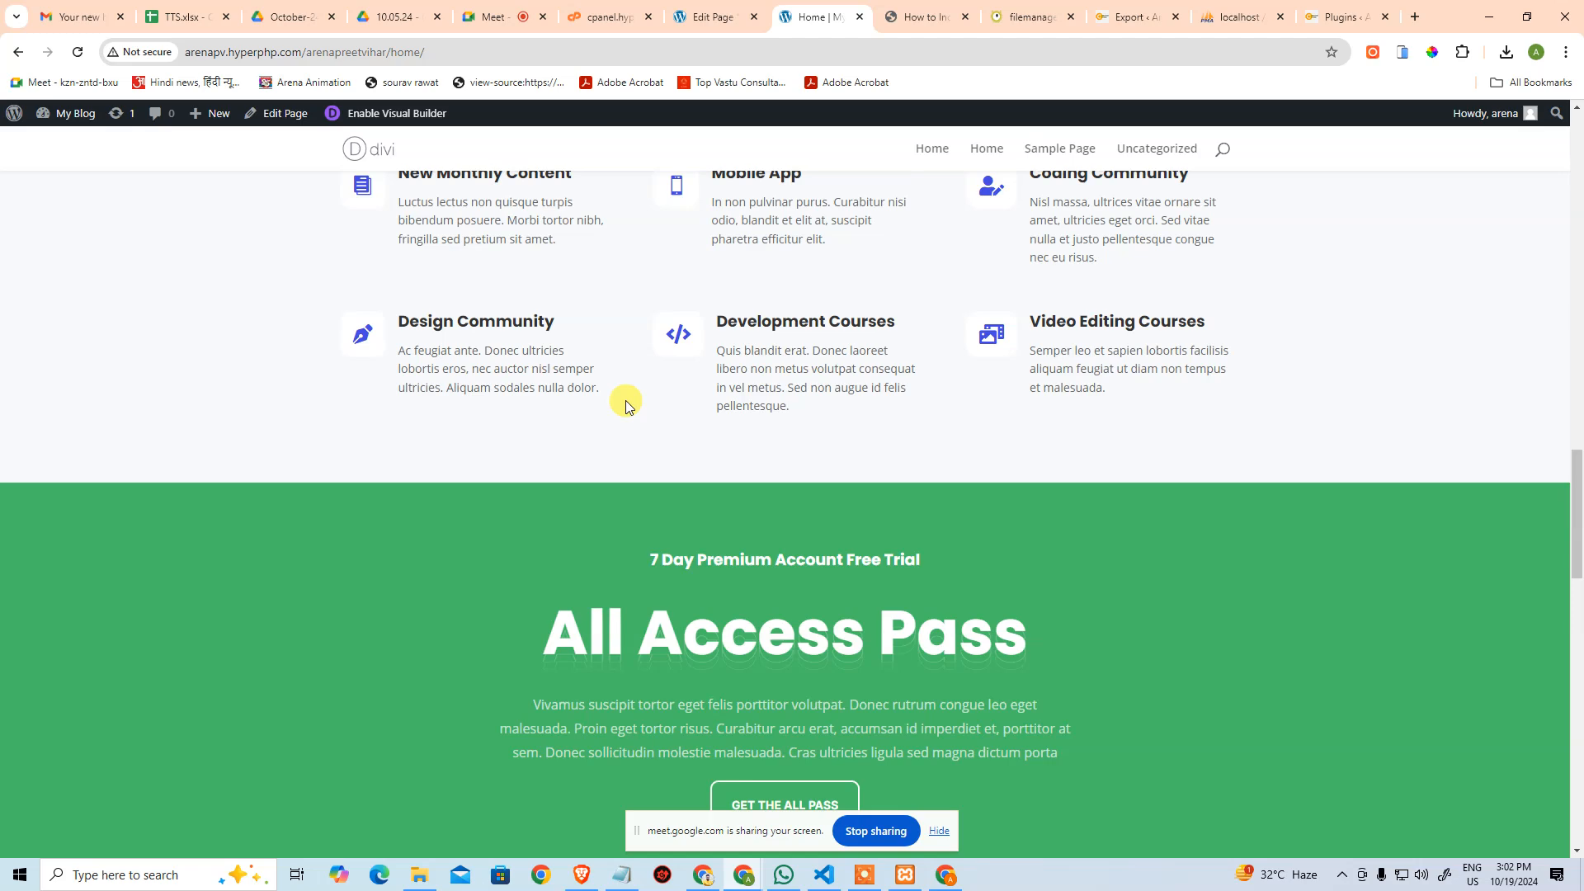
pyautogui.scroll(-10, 627, 404)
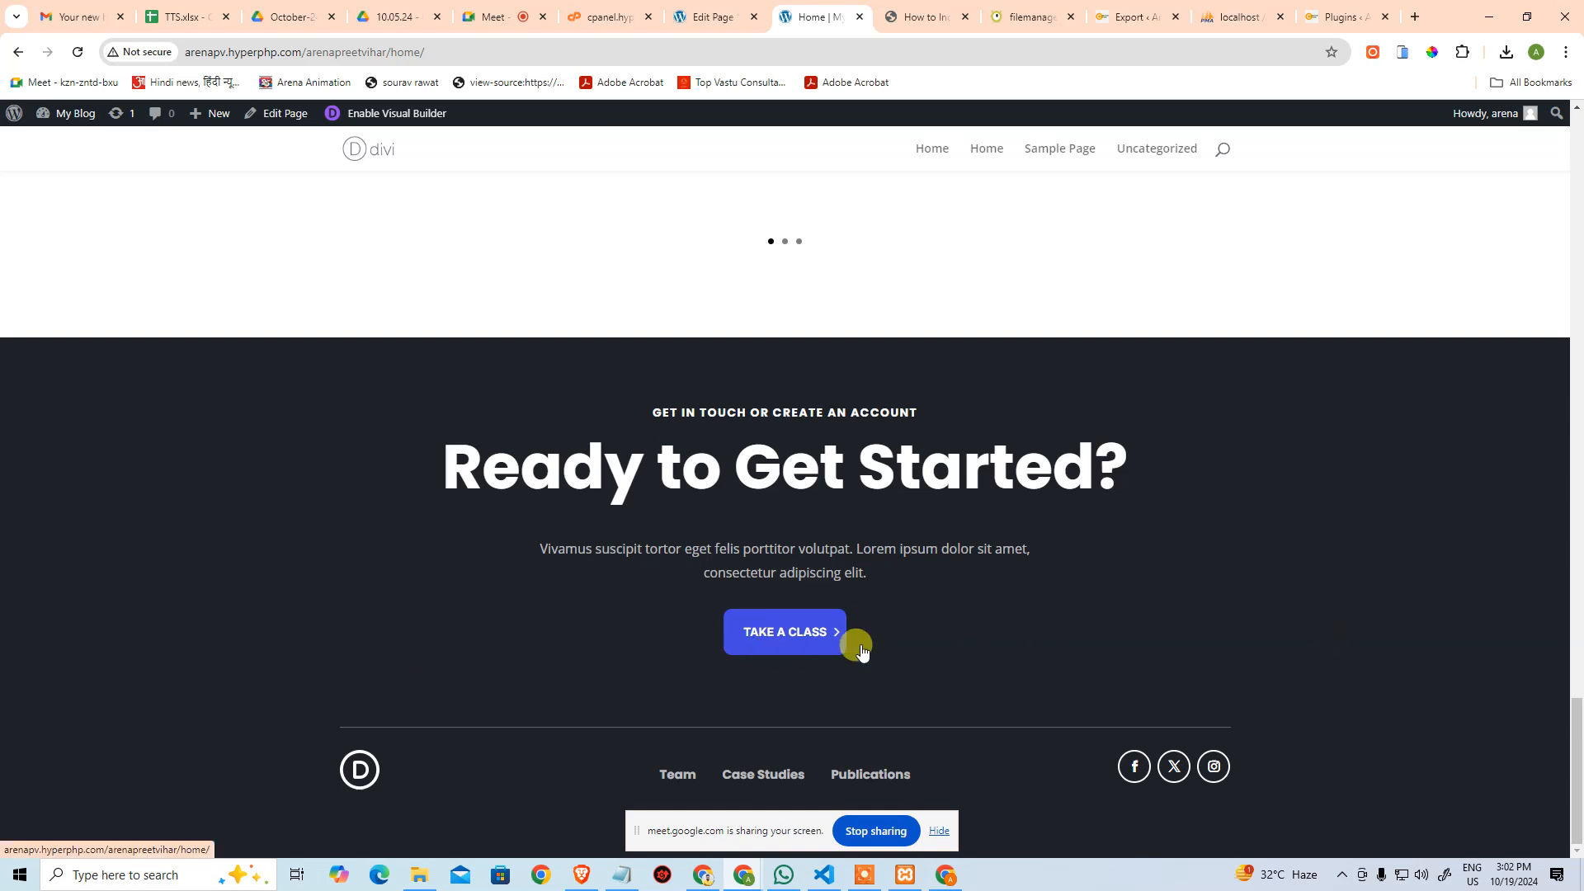
pyautogui.scroll(5, 987, 625)
pyautogui.scroll(-5, 983, 594)
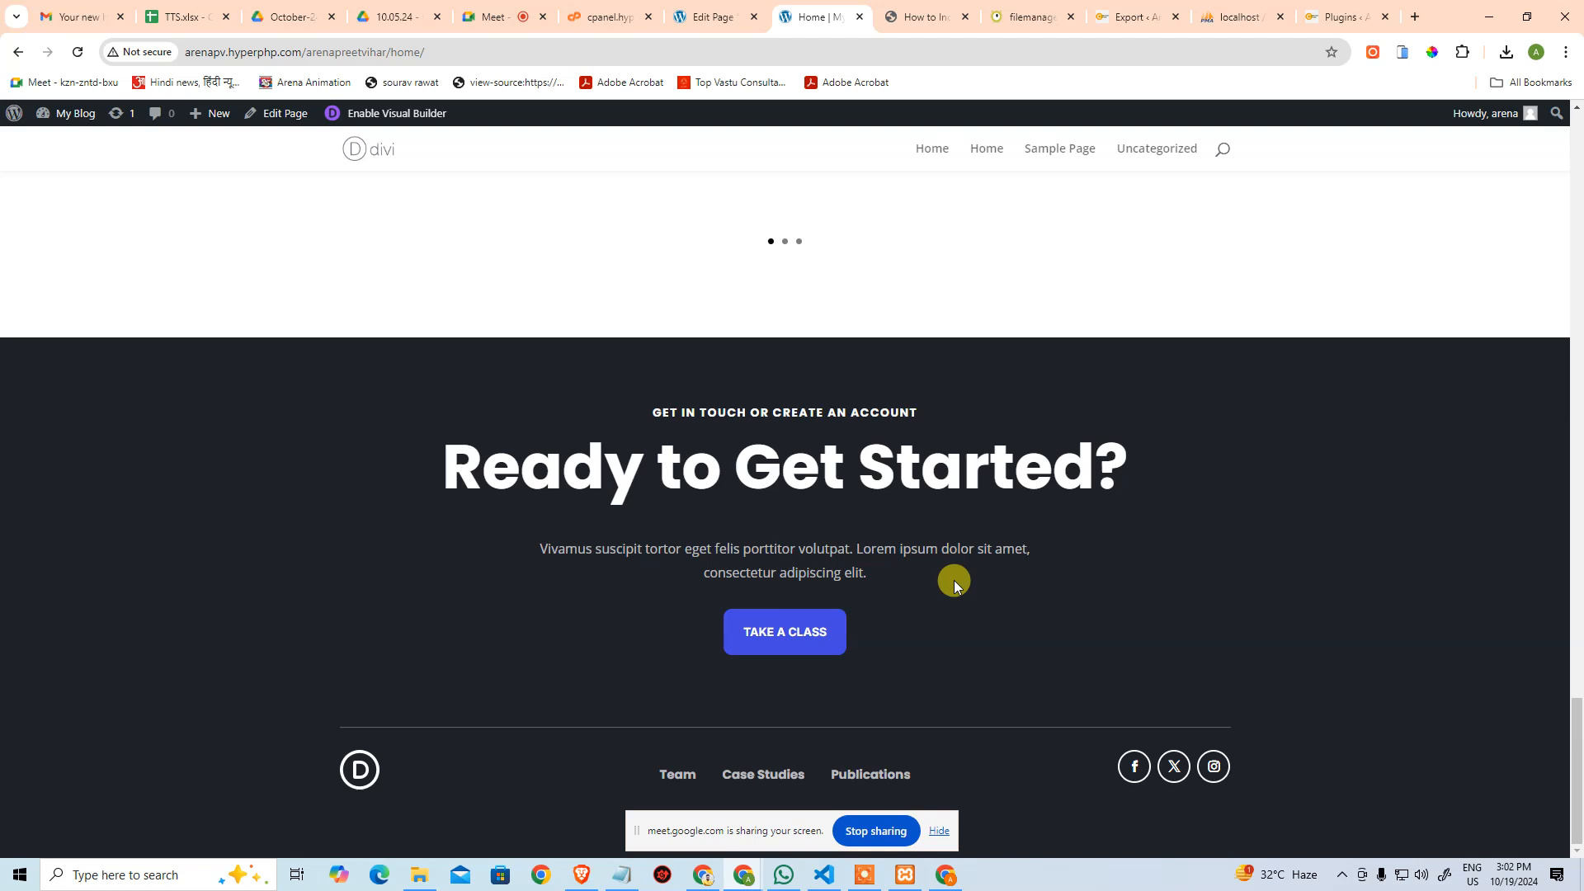
pyautogui.click(733, 10)
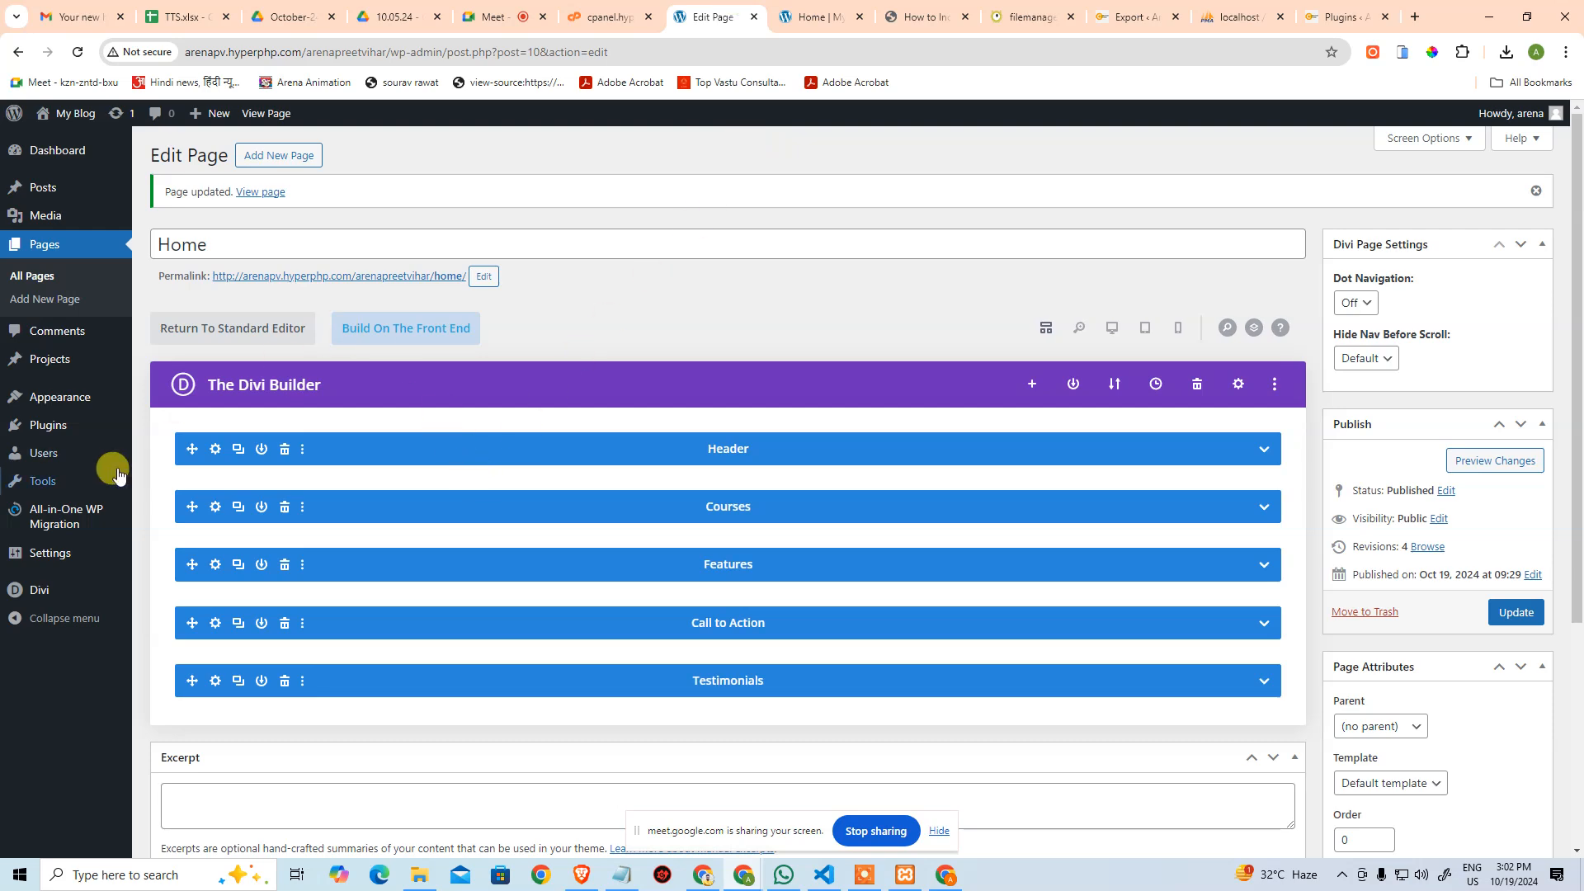
# In the Theme Builder, inspect the Global Footer's options, visibility toggle and layout editor
pyautogui.moveTo(50, 601)
pyautogui.click(200, 639)
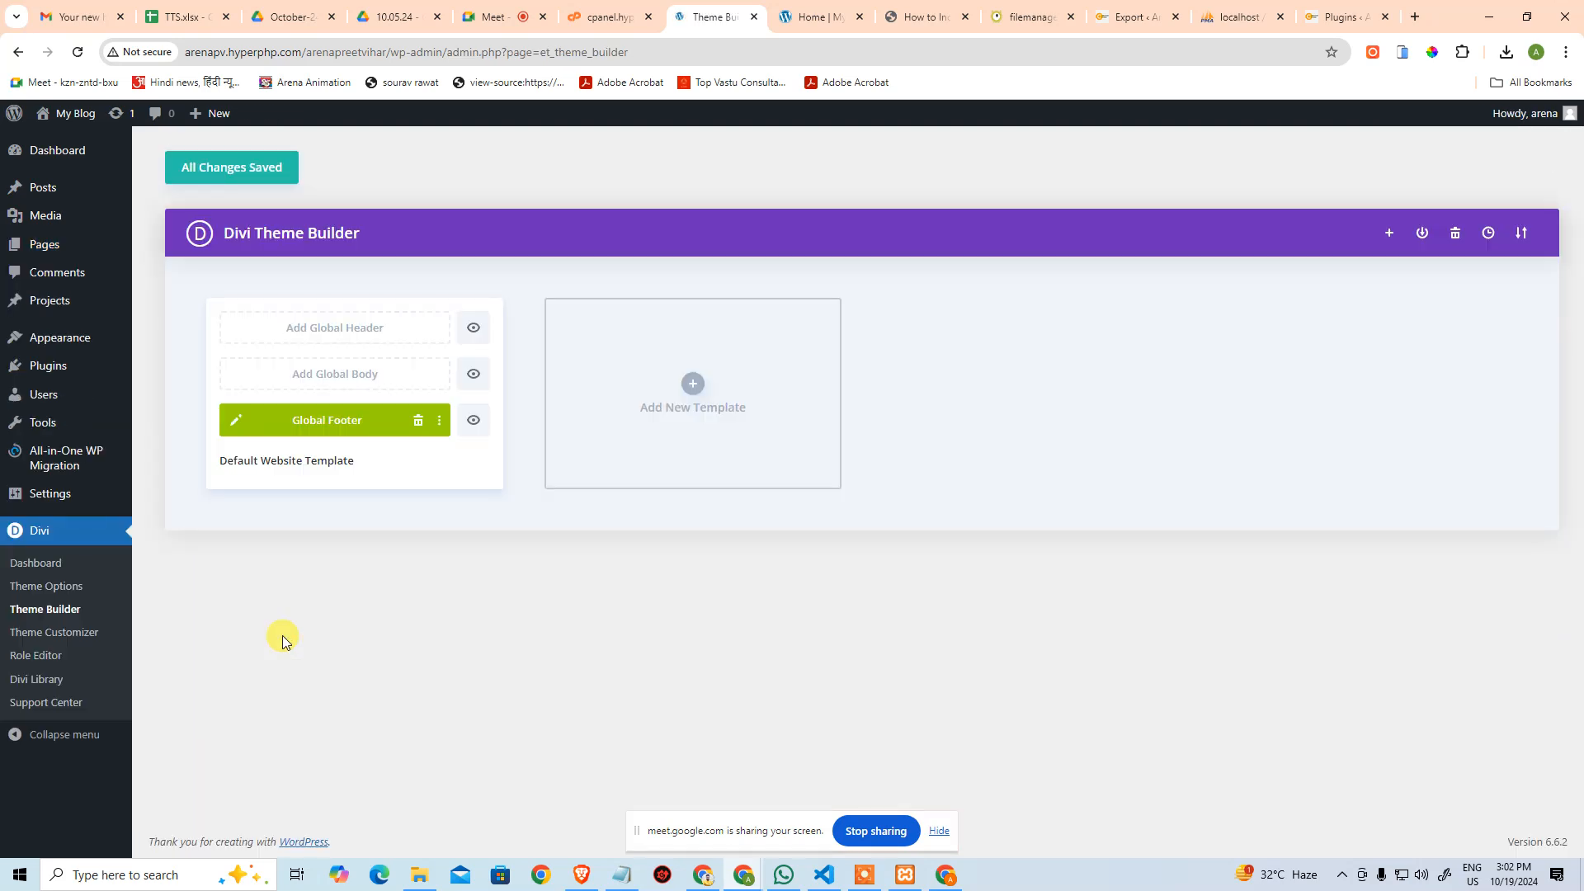
pyautogui.click(440, 422)
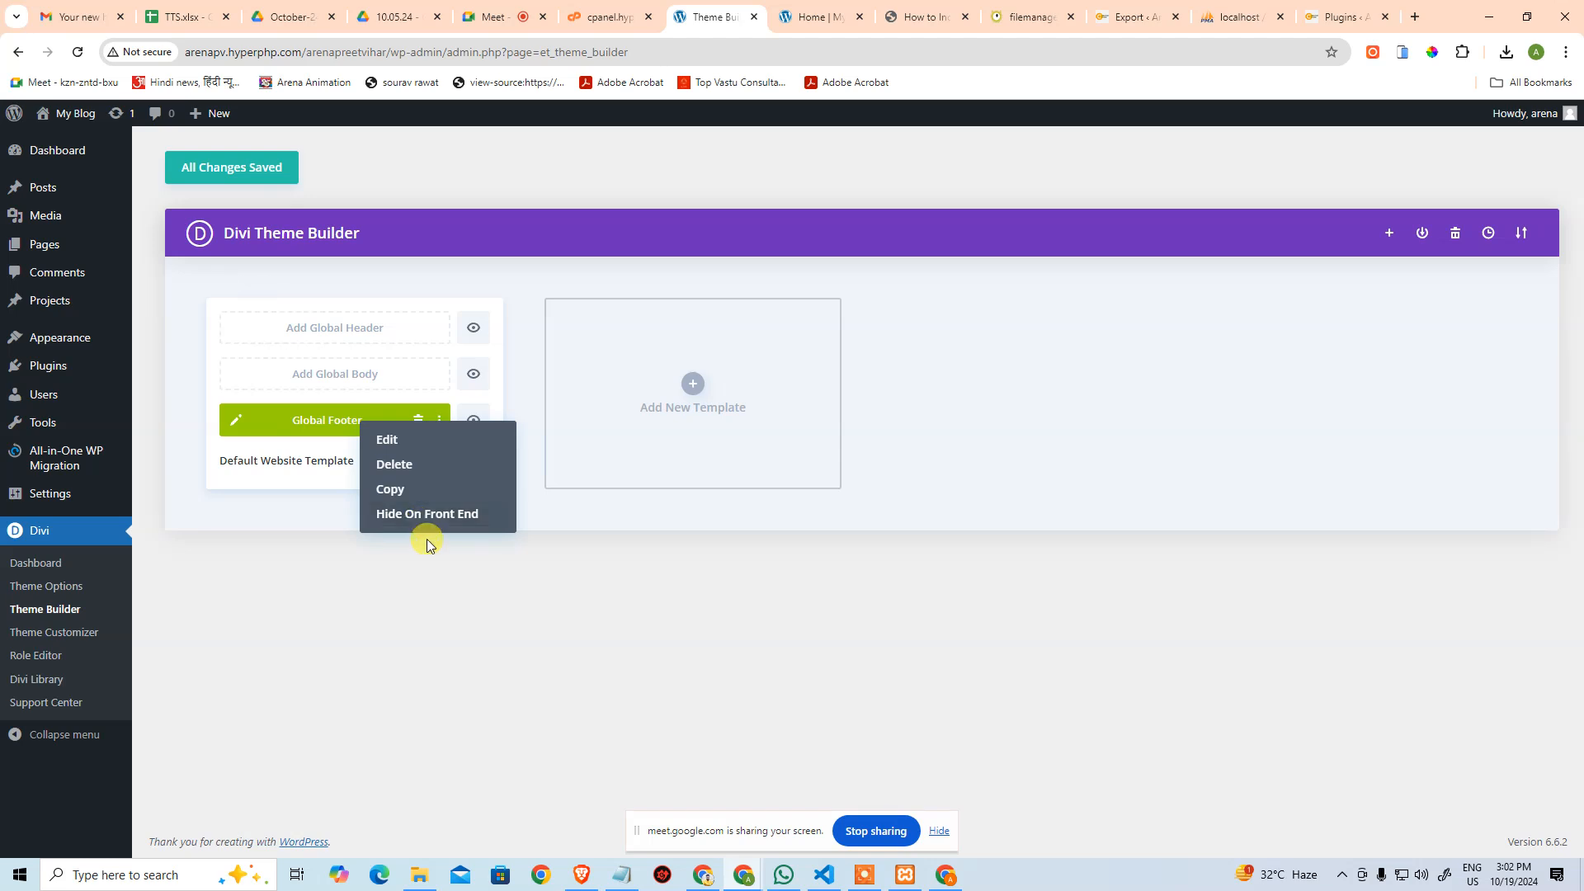
pyautogui.click(401, 560)
pyautogui.click(473, 423)
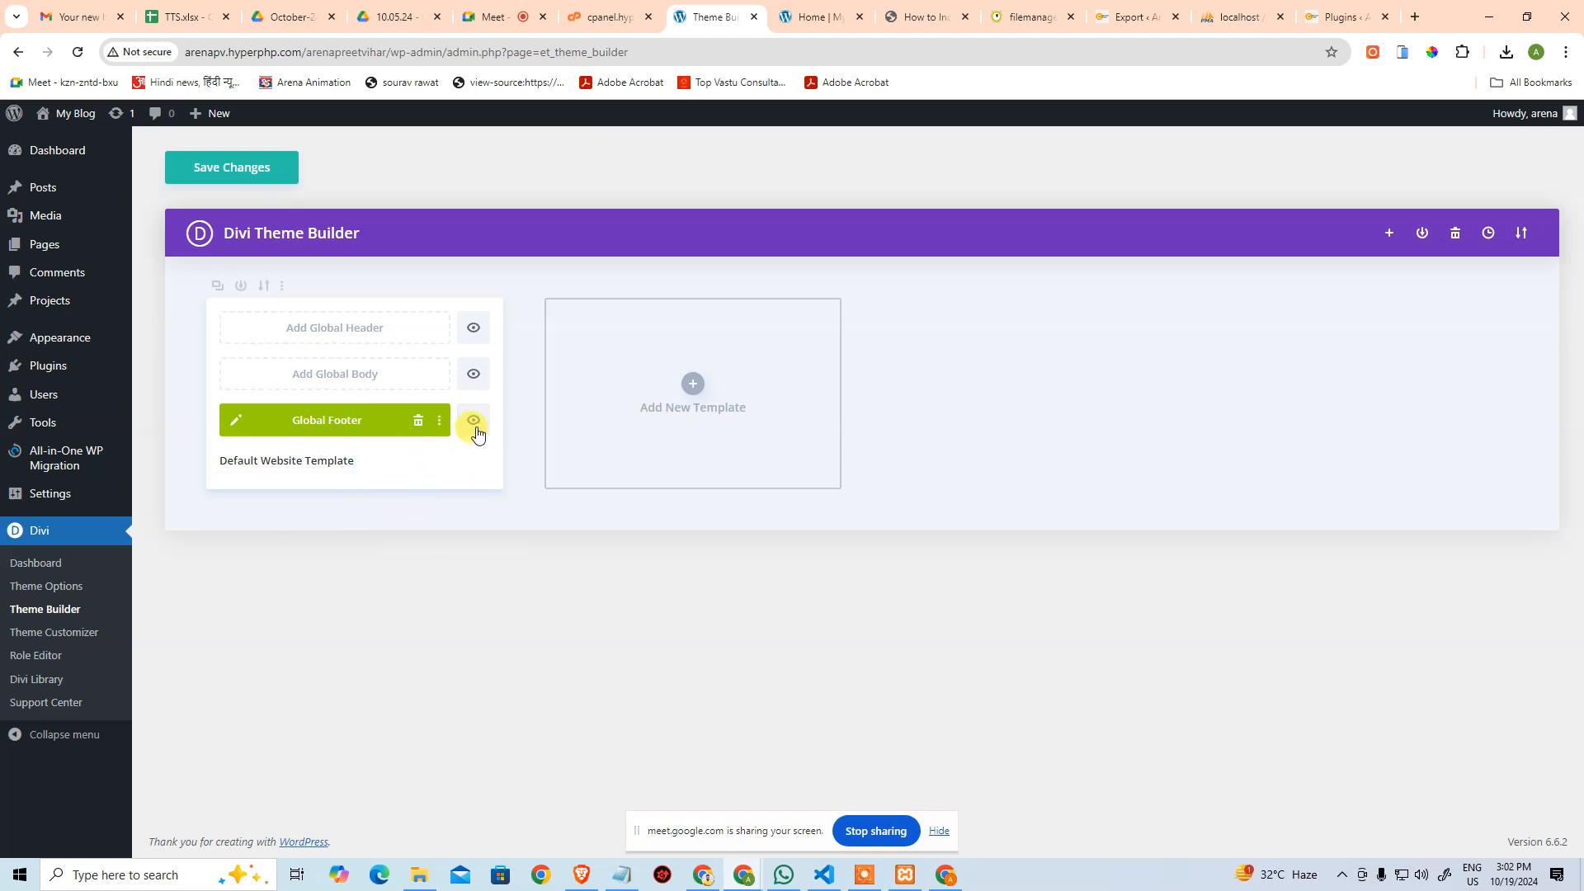
pyautogui.click(238, 424)
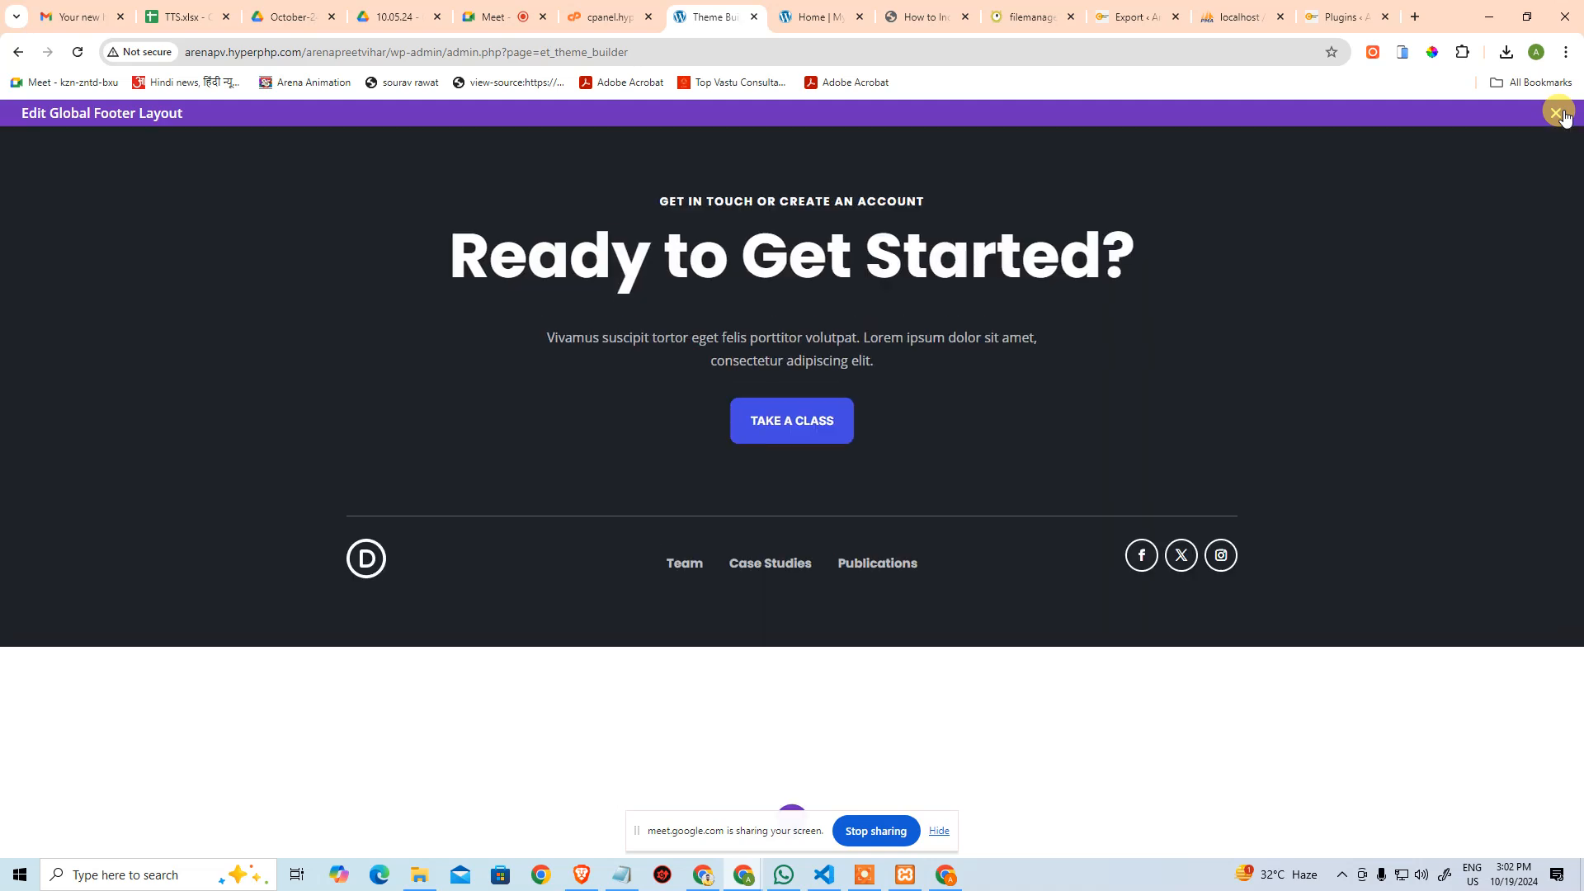
pyautogui.click(1559, 113)
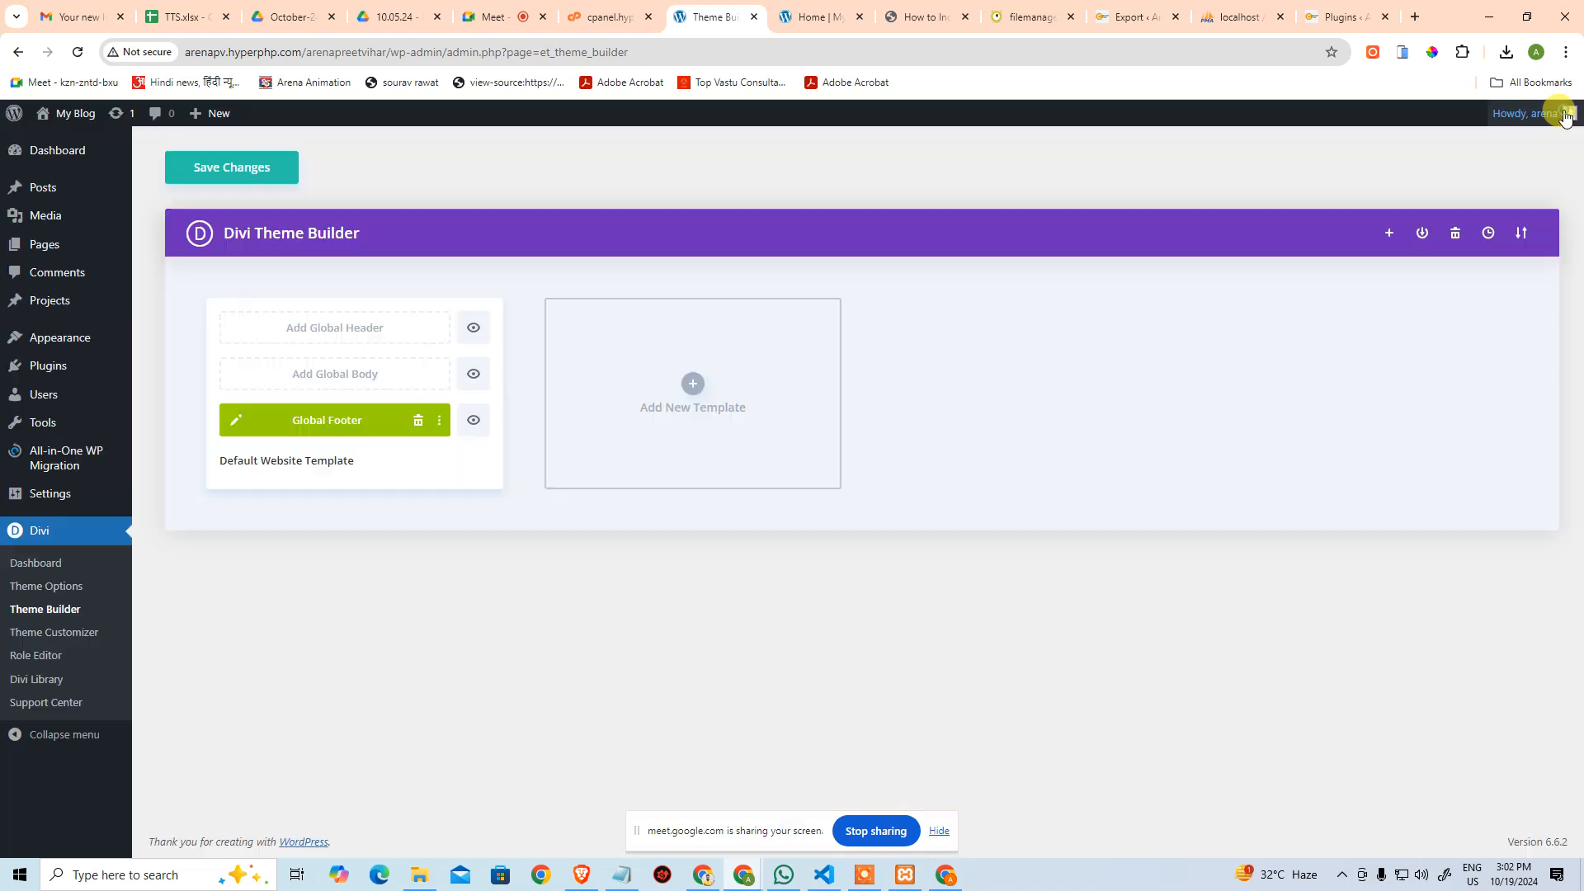
pyautogui.click(438, 422)
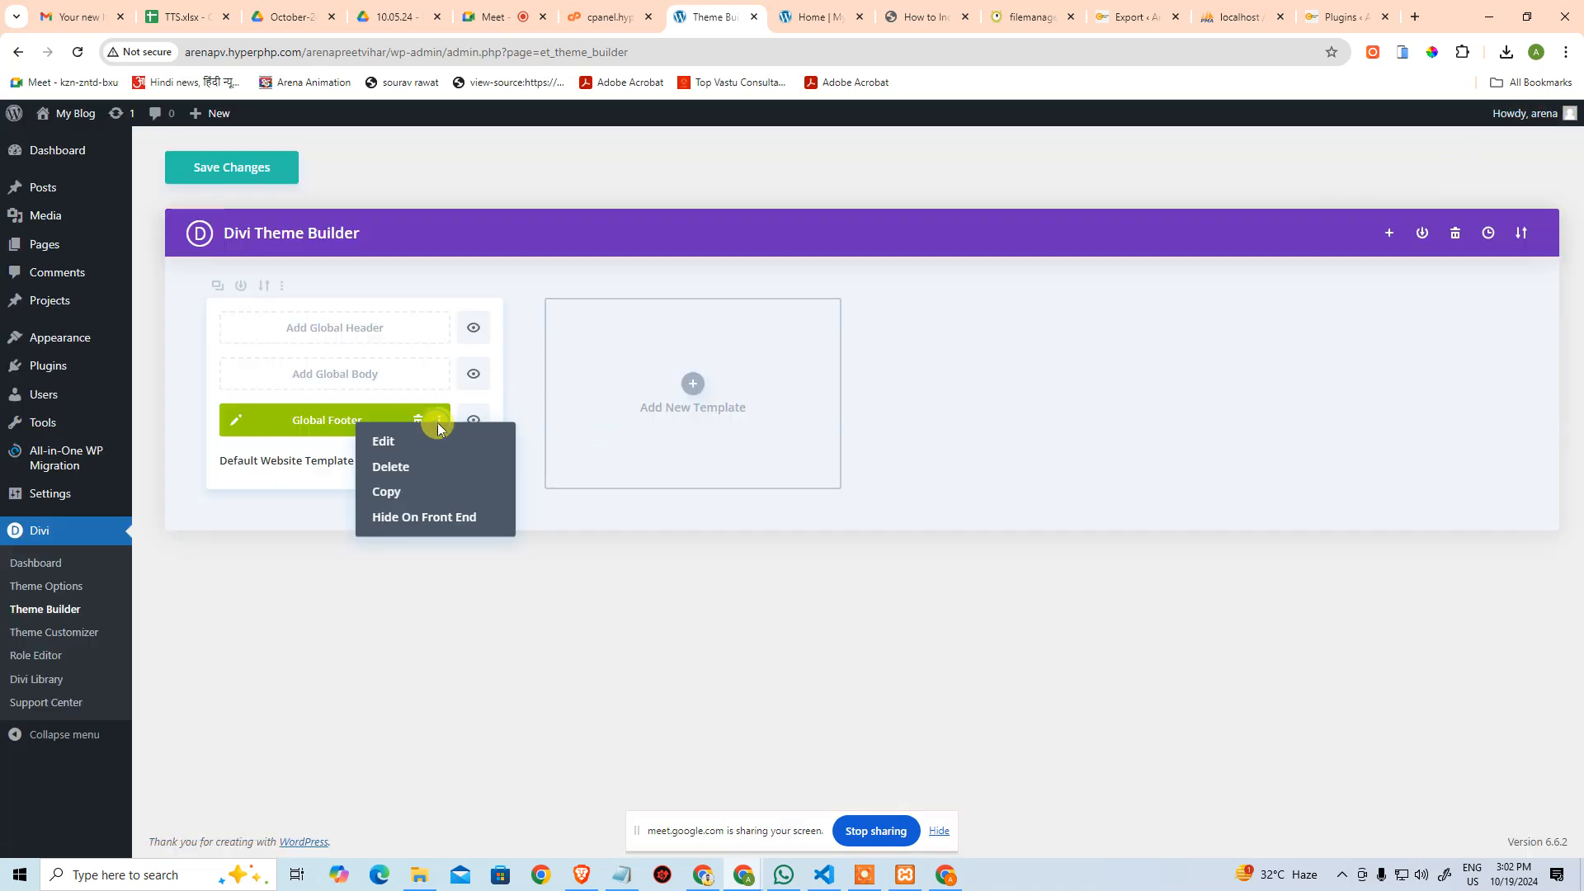
pyautogui.click(493, 561)
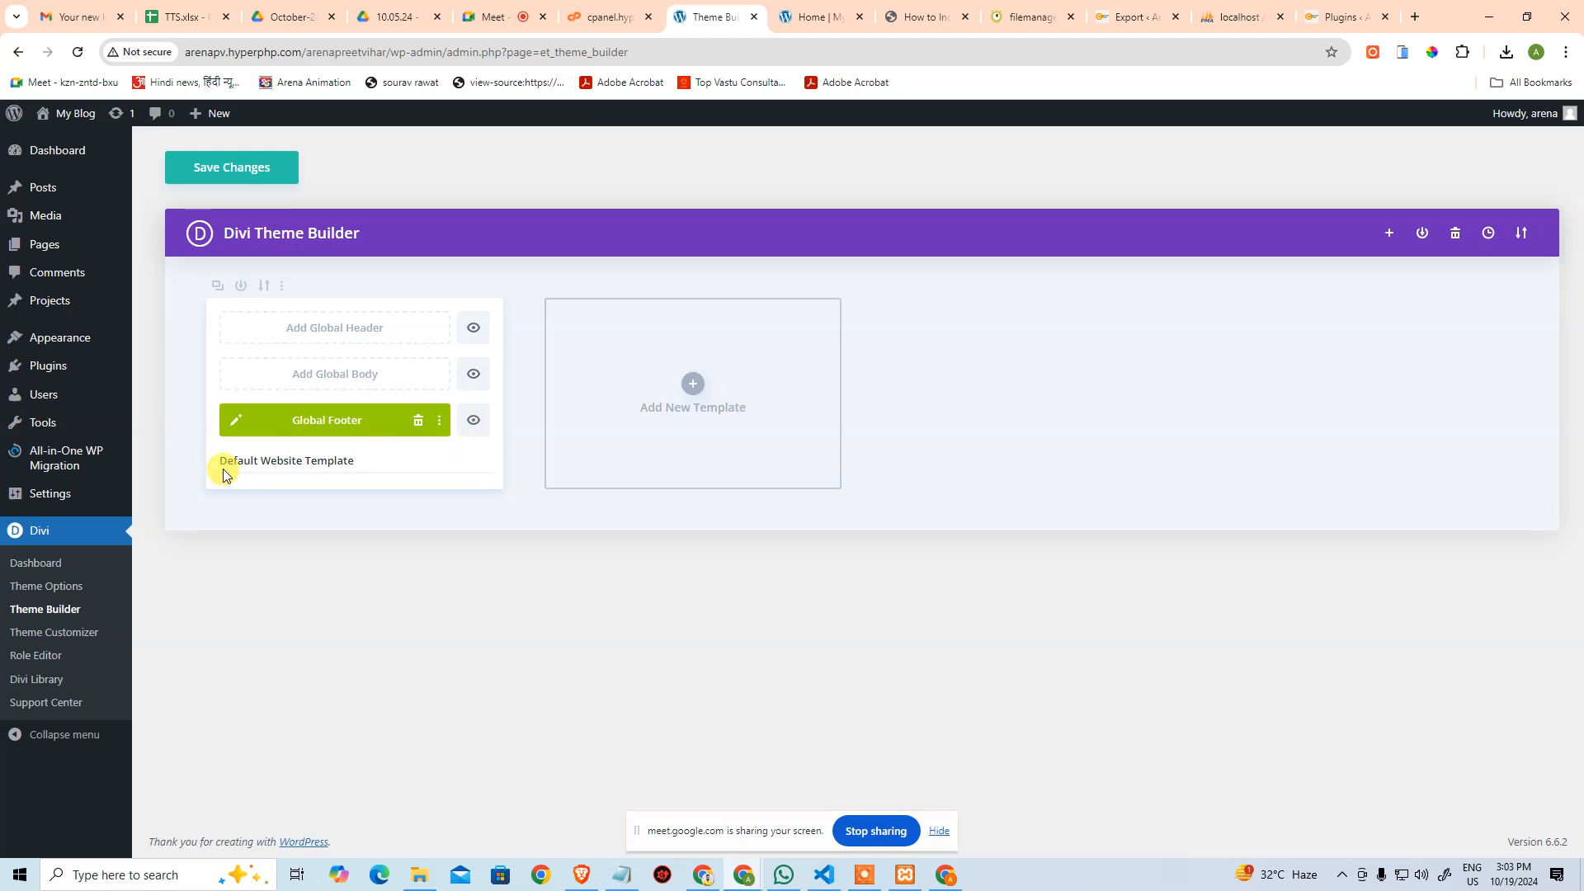
# Go to Pages > All Pages, leaving the Theme Builder without saving
pyautogui.click(698, 385)
pyautogui.moveTo(46, 244)
pyautogui.click(177, 250)
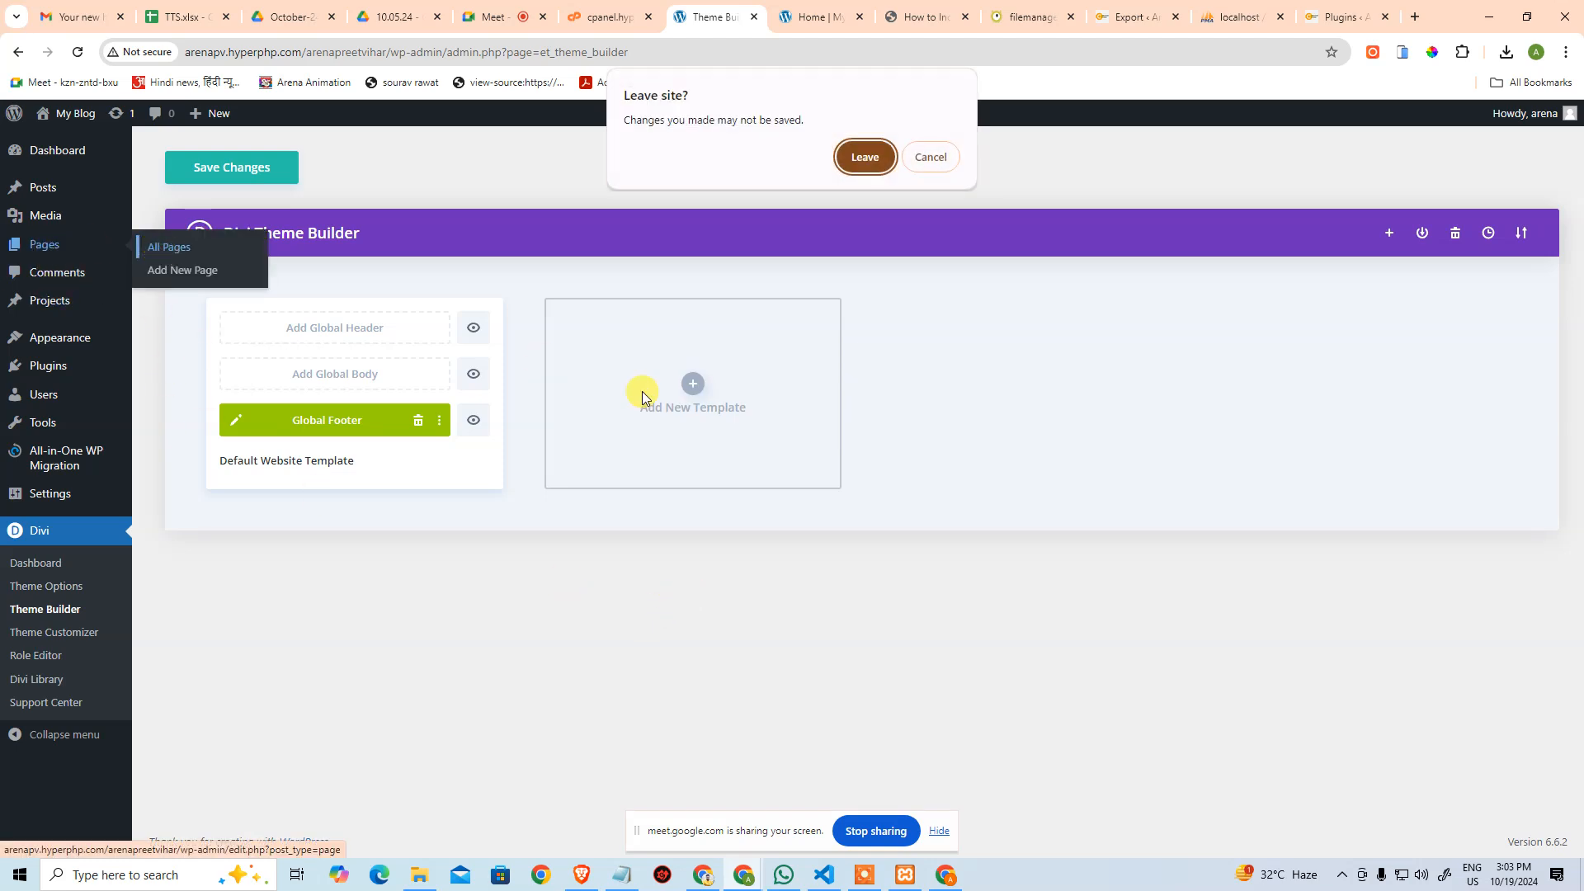
pyautogui.click(864, 156)
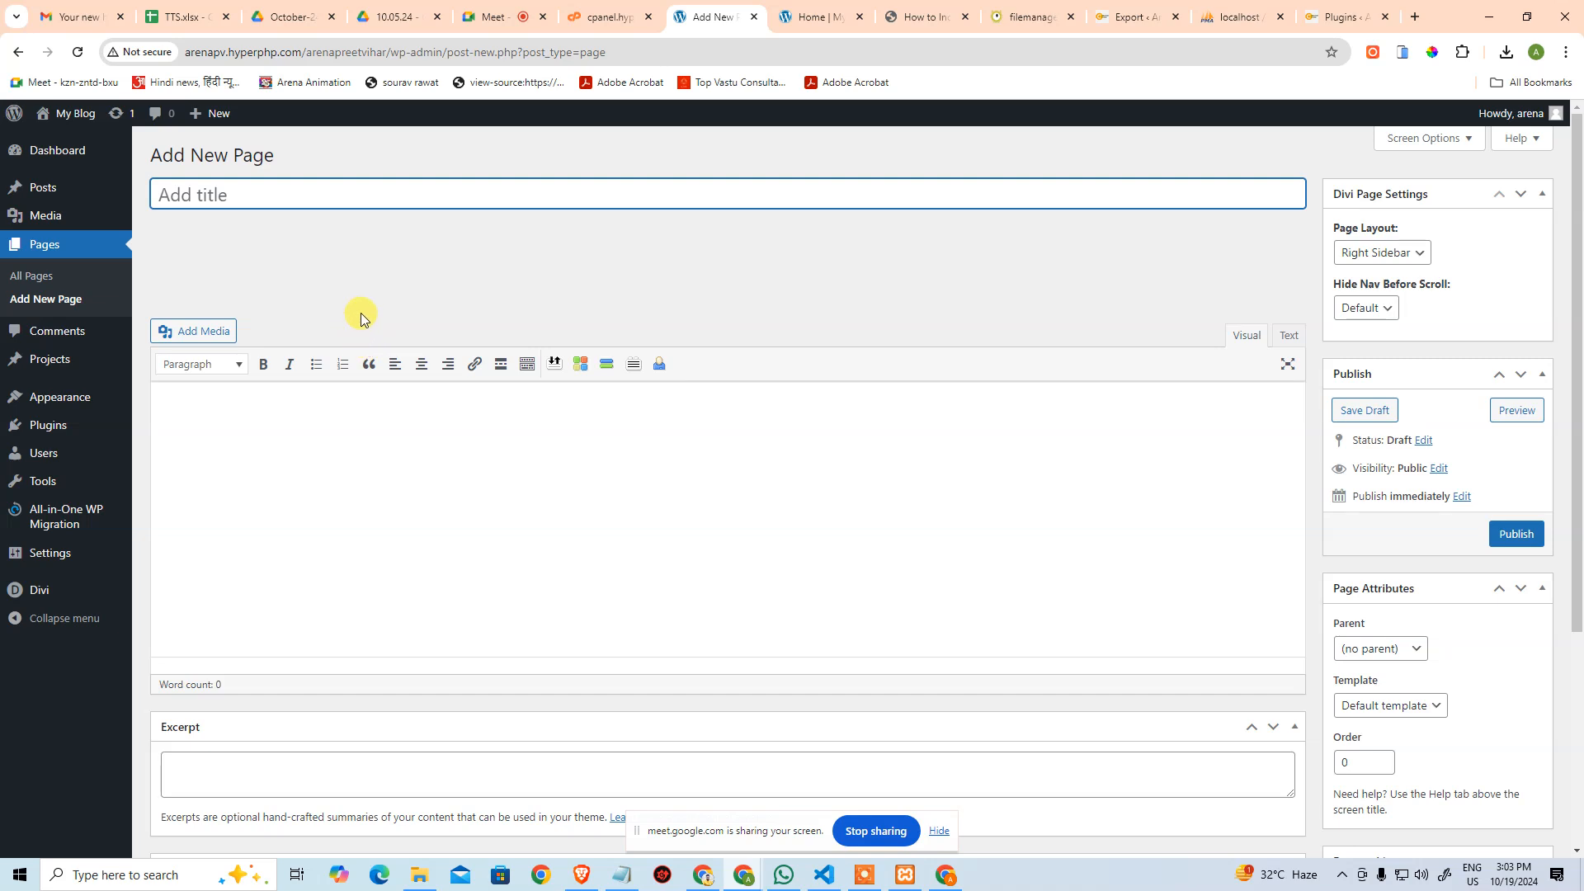
# Switch the new page to the Divi builder and open the premade layouts library
pyautogui.click(227, 286)
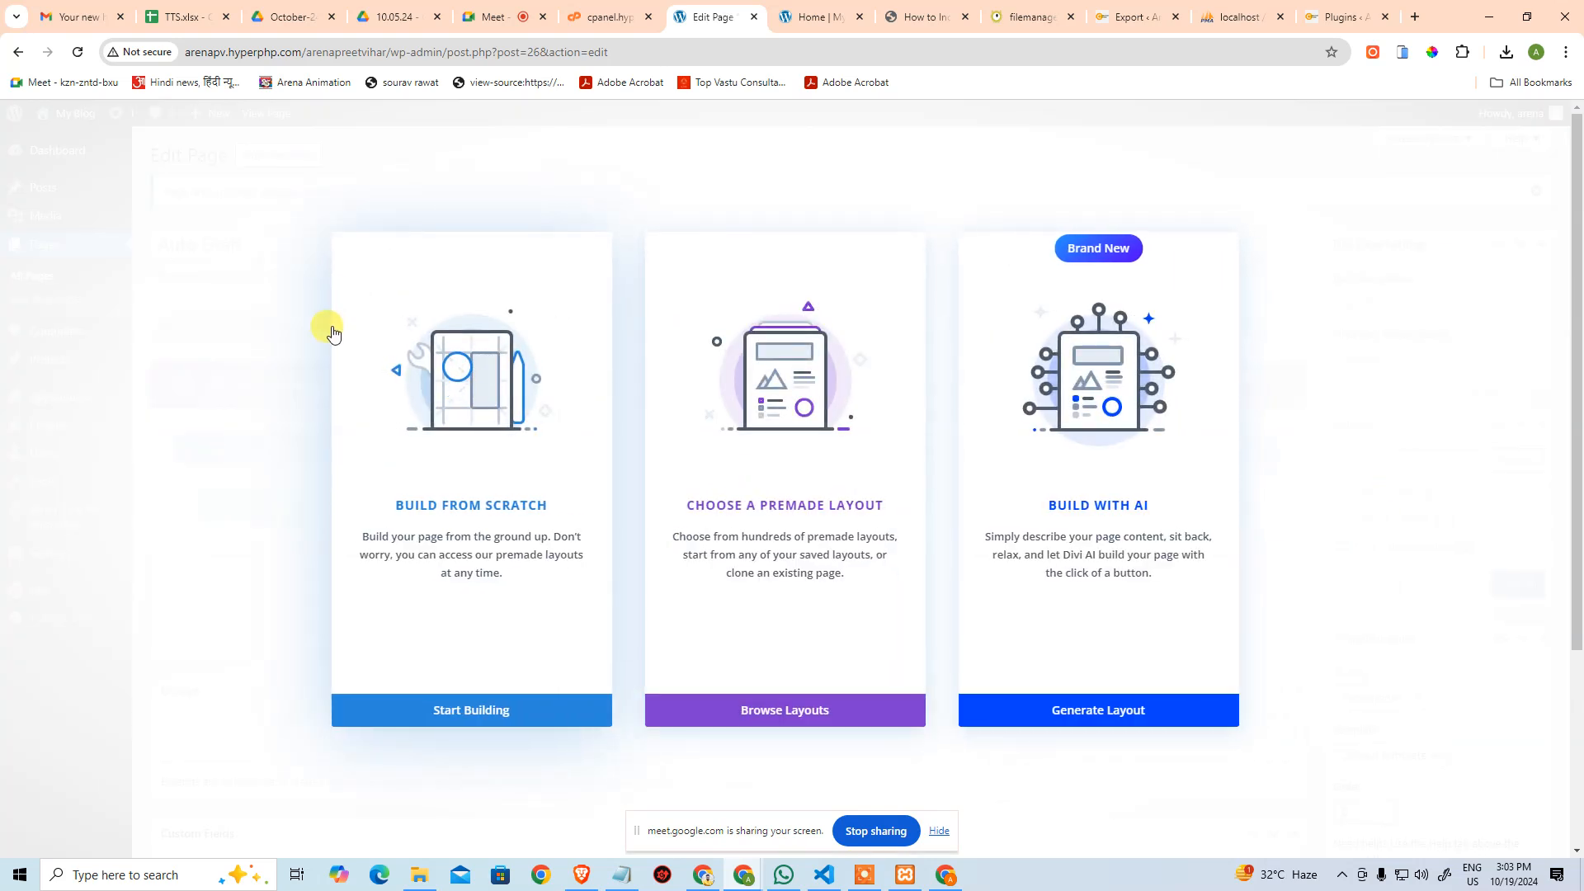
pyautogui.click(498, 711)
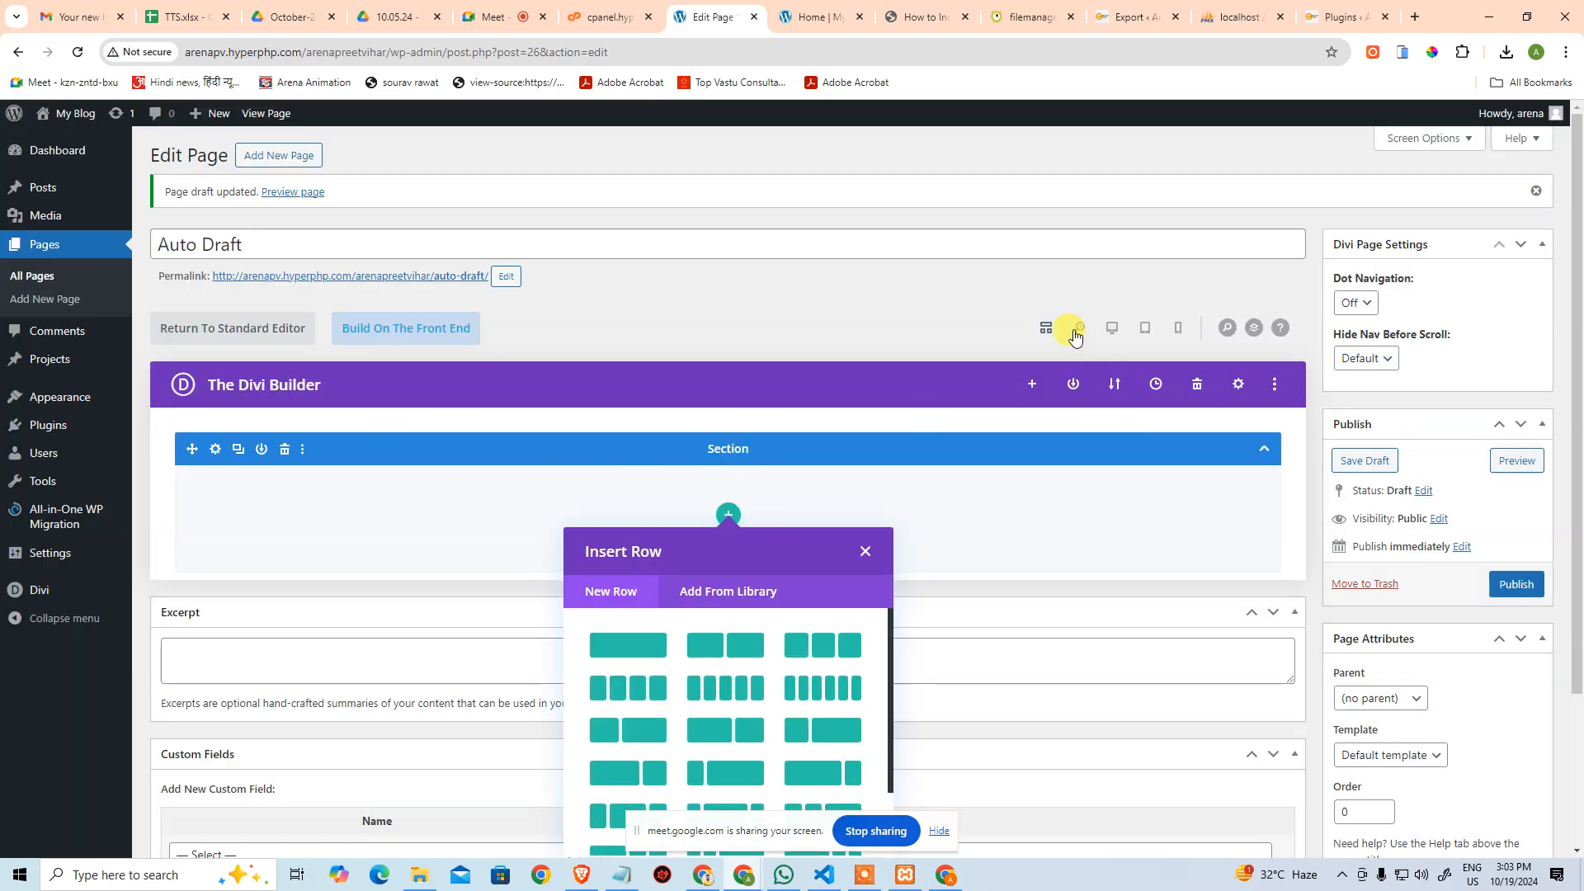
pyautogui.click(1029, 390)
pyautogui.click(779, 599)
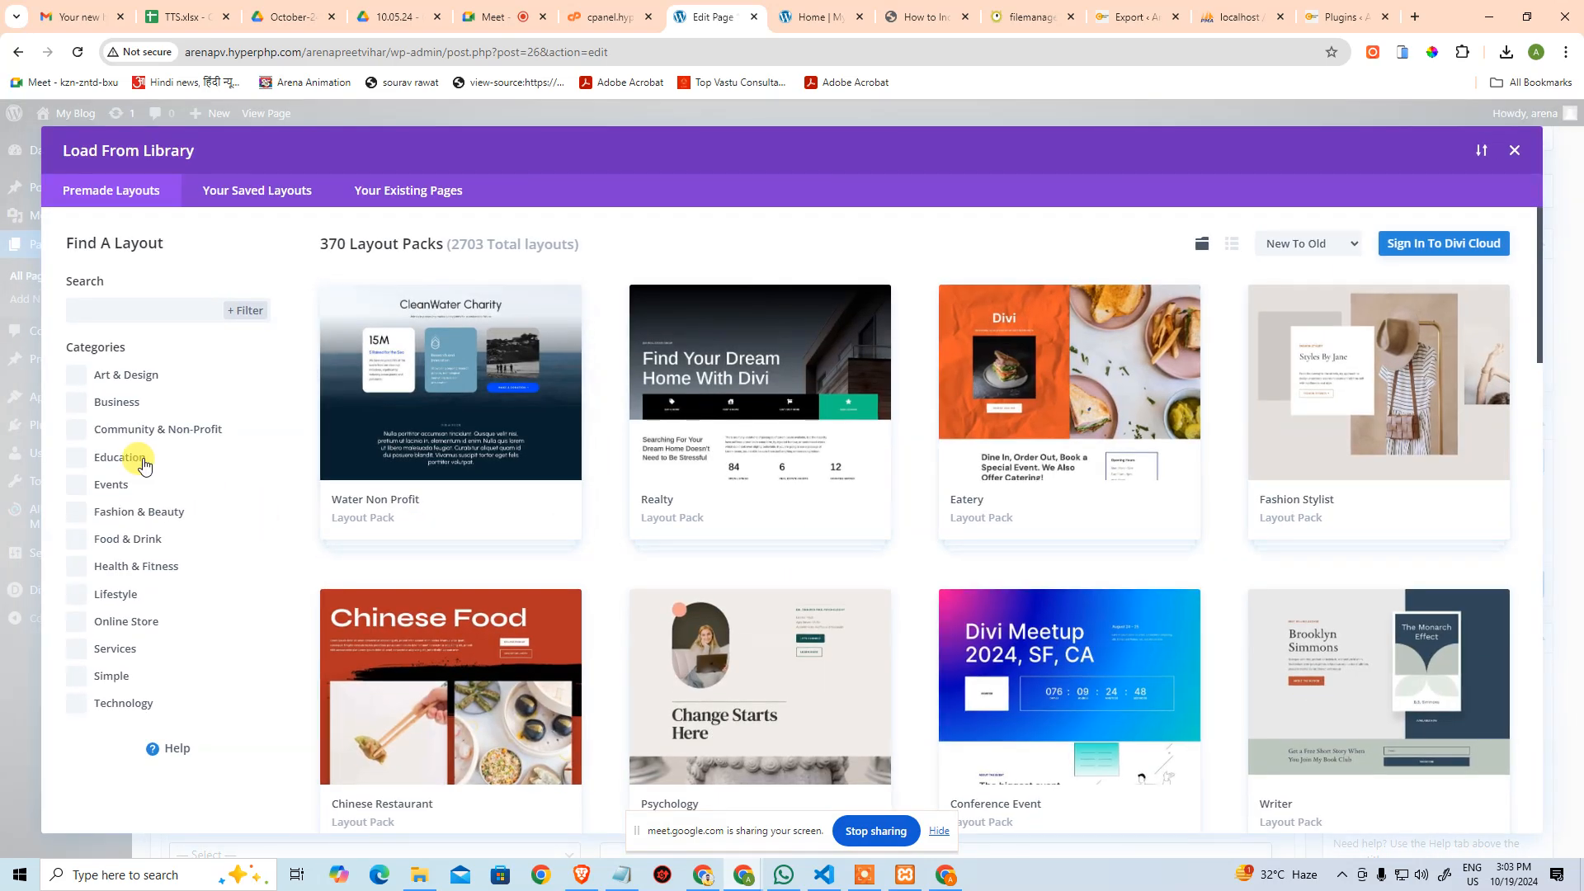
# Filter to Education, open the Learning Management System pack and view its live demo
pyautogui.click(128, 460)
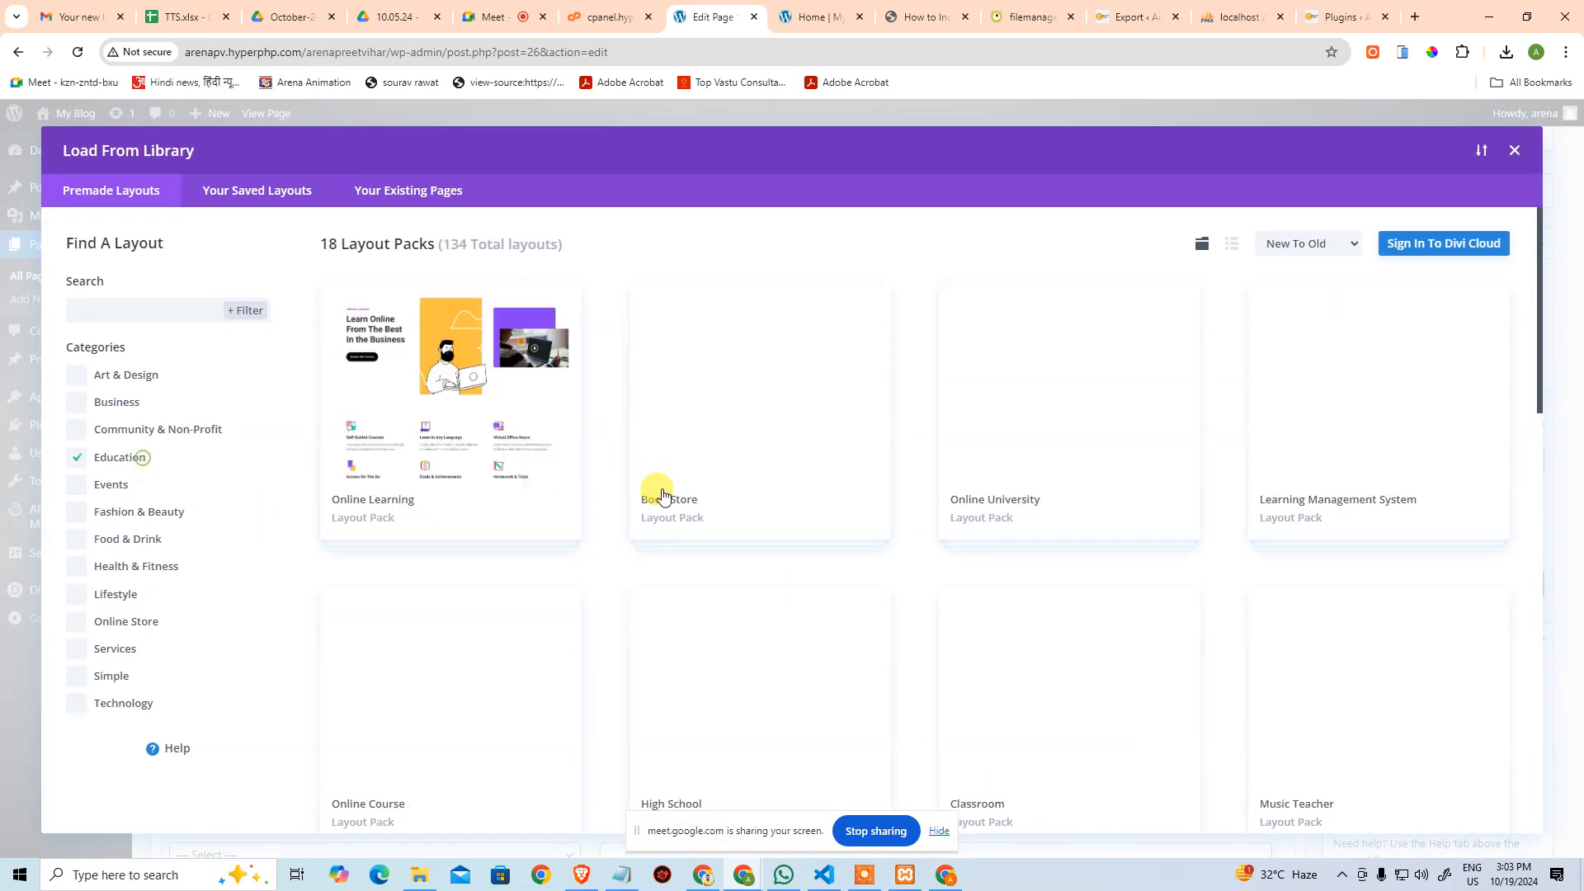
pyautogui.click(1376, 437)
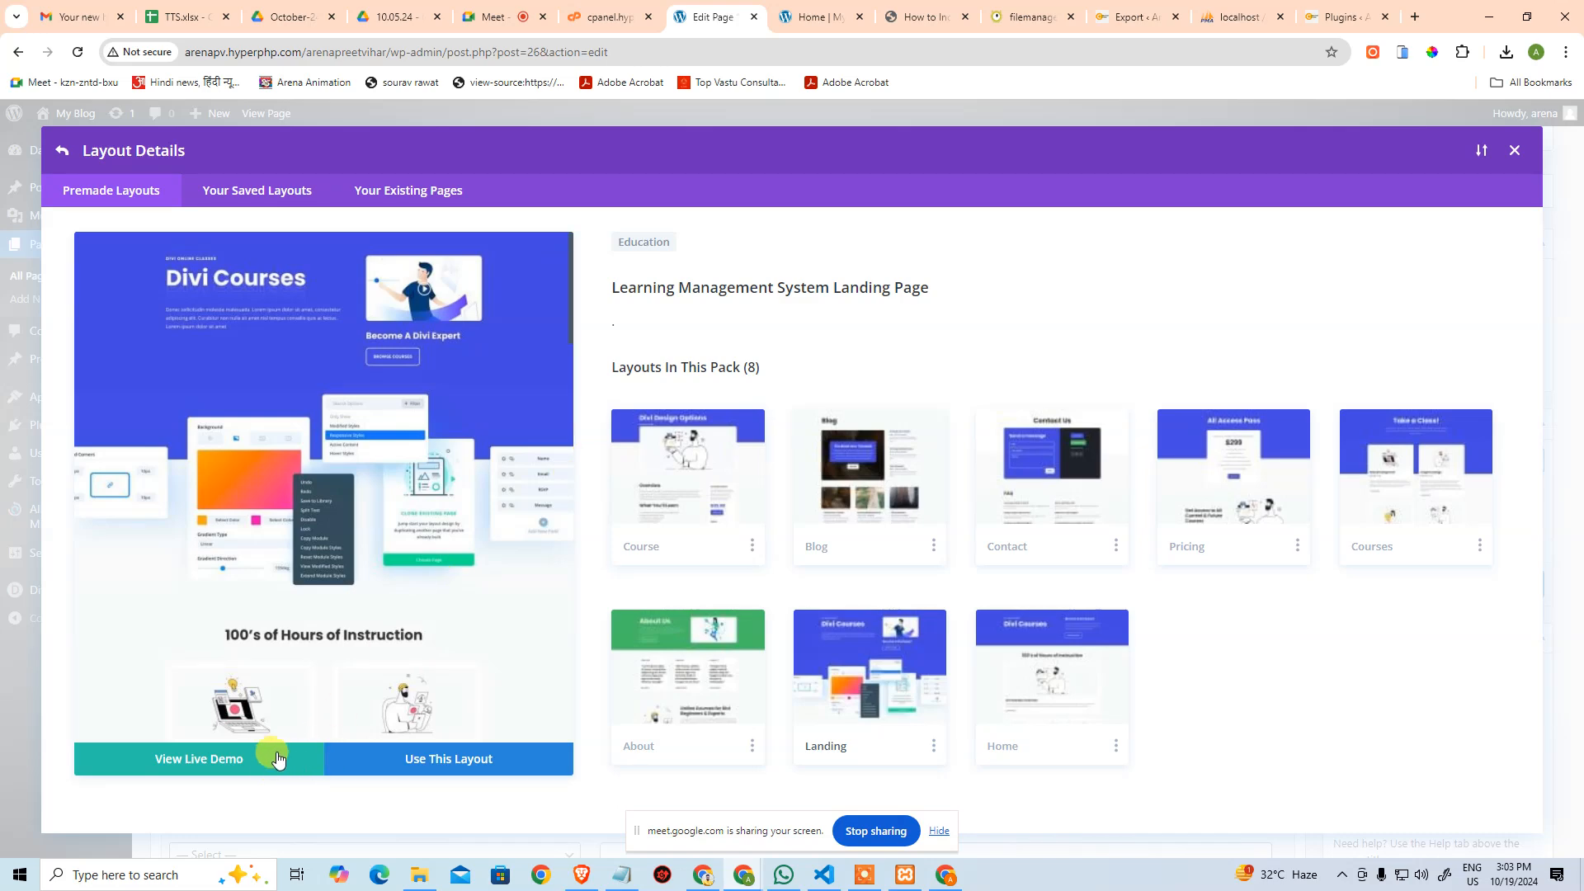
pyautogui.click(201, 760)
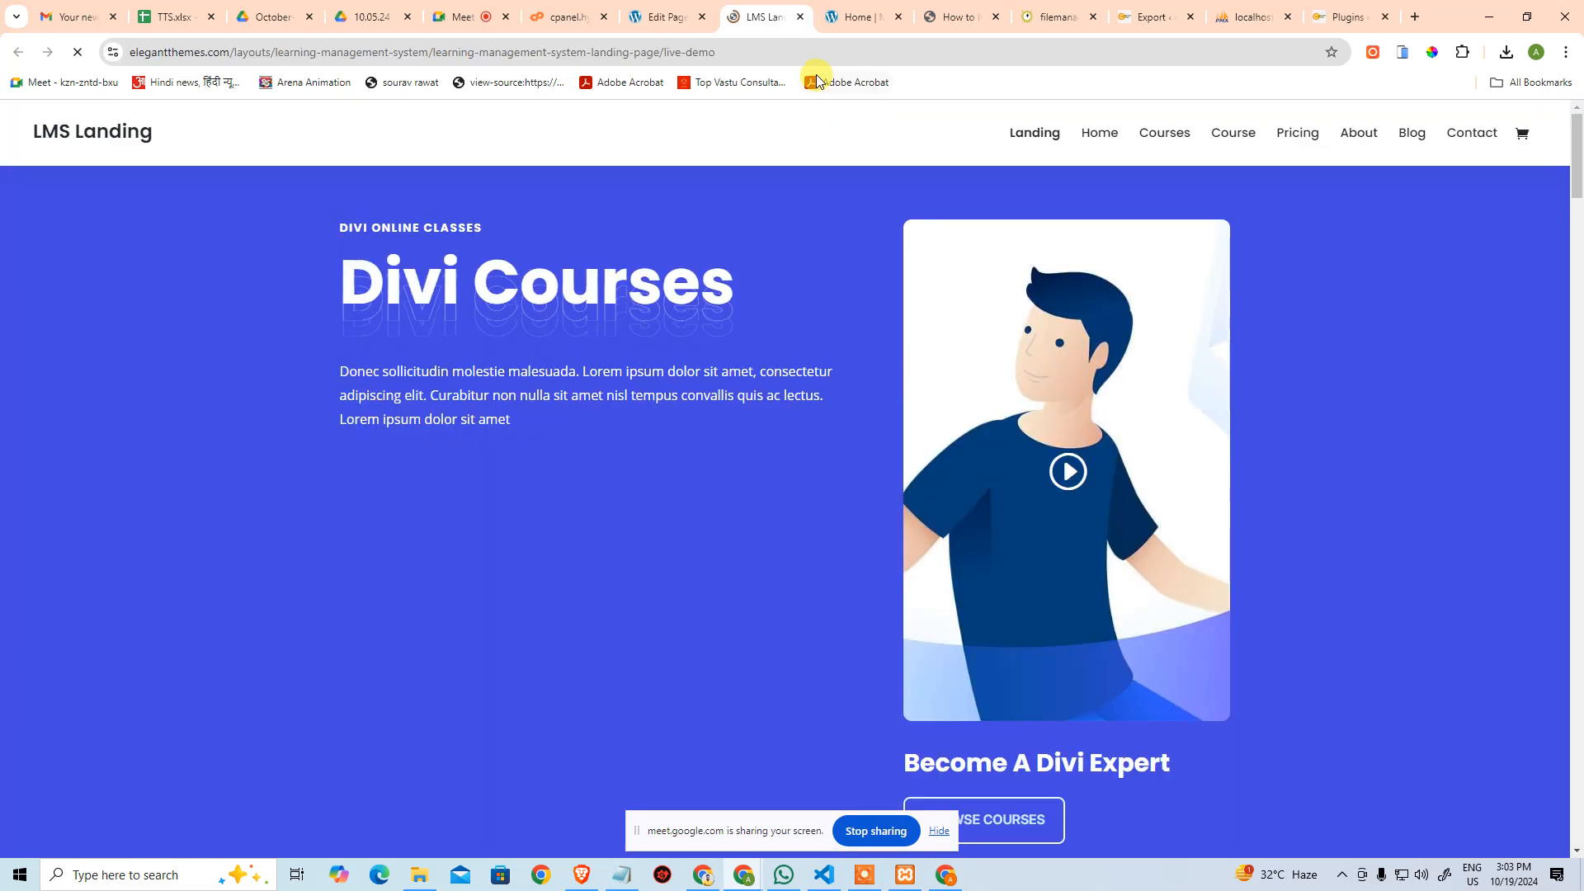
pyautogui.click(1169, 155)
pyautogui.scroll(-20, 1230, 407)
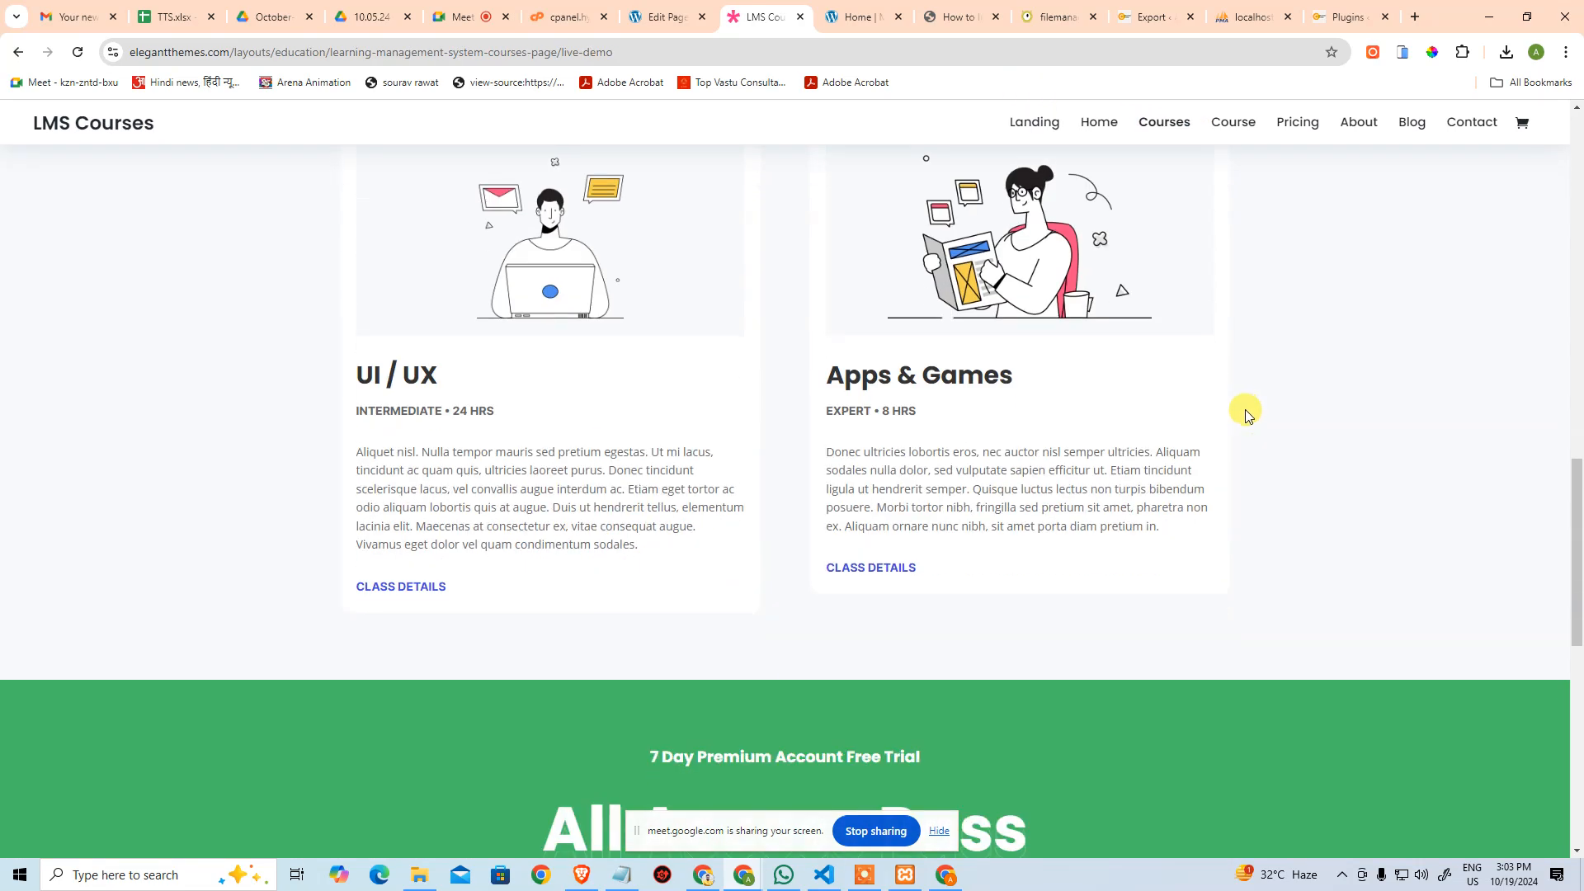
pyautogui.scroll(10, 796, 449)
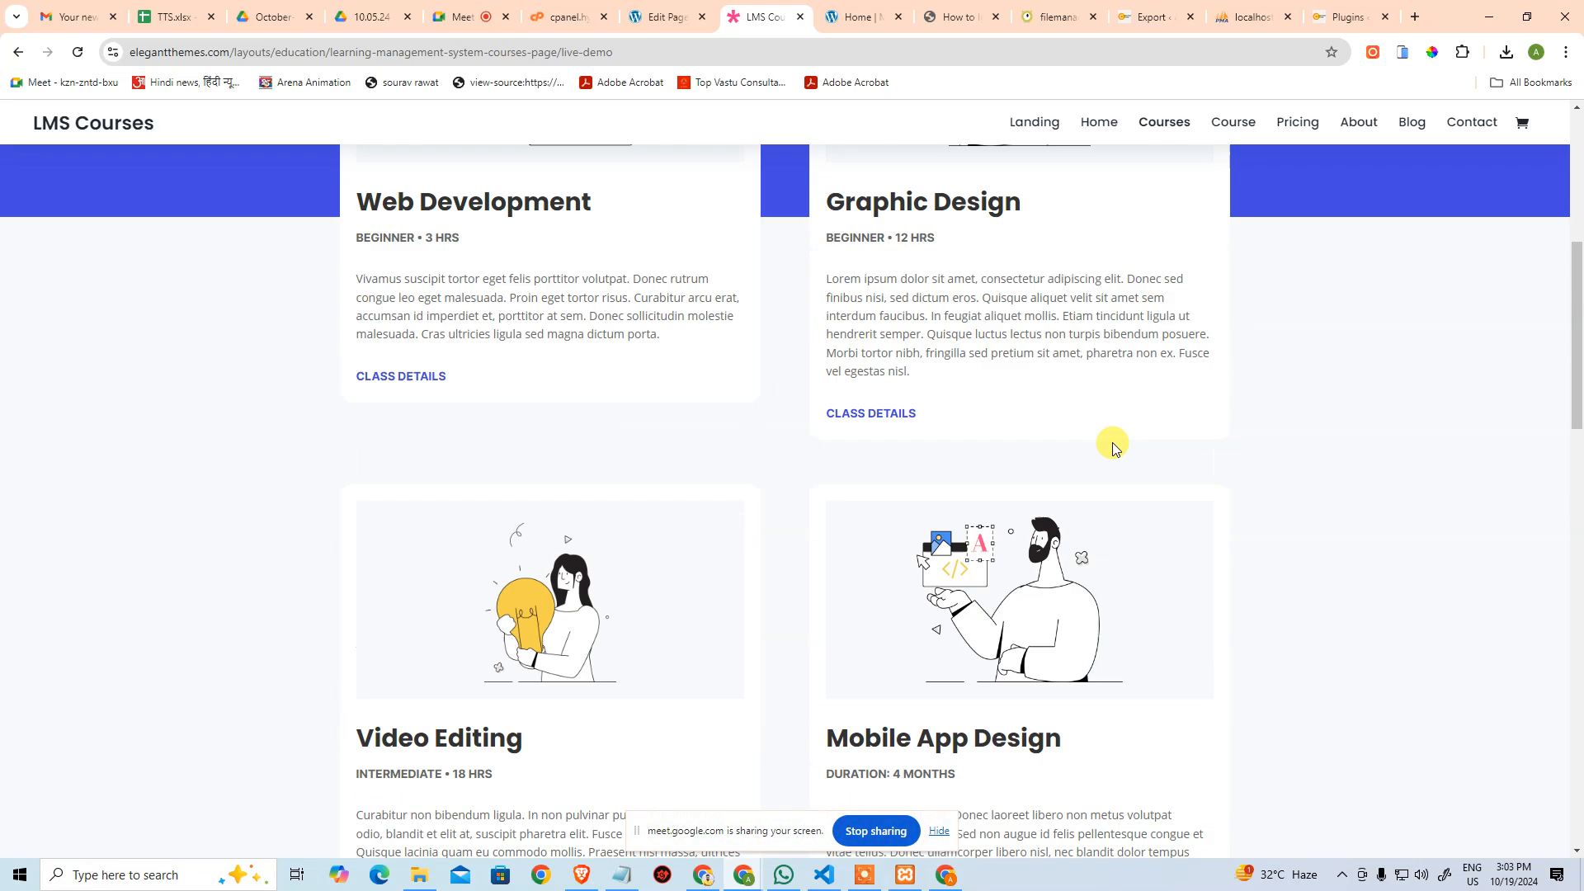
pyautogui.scroll(6, 1112, 448)
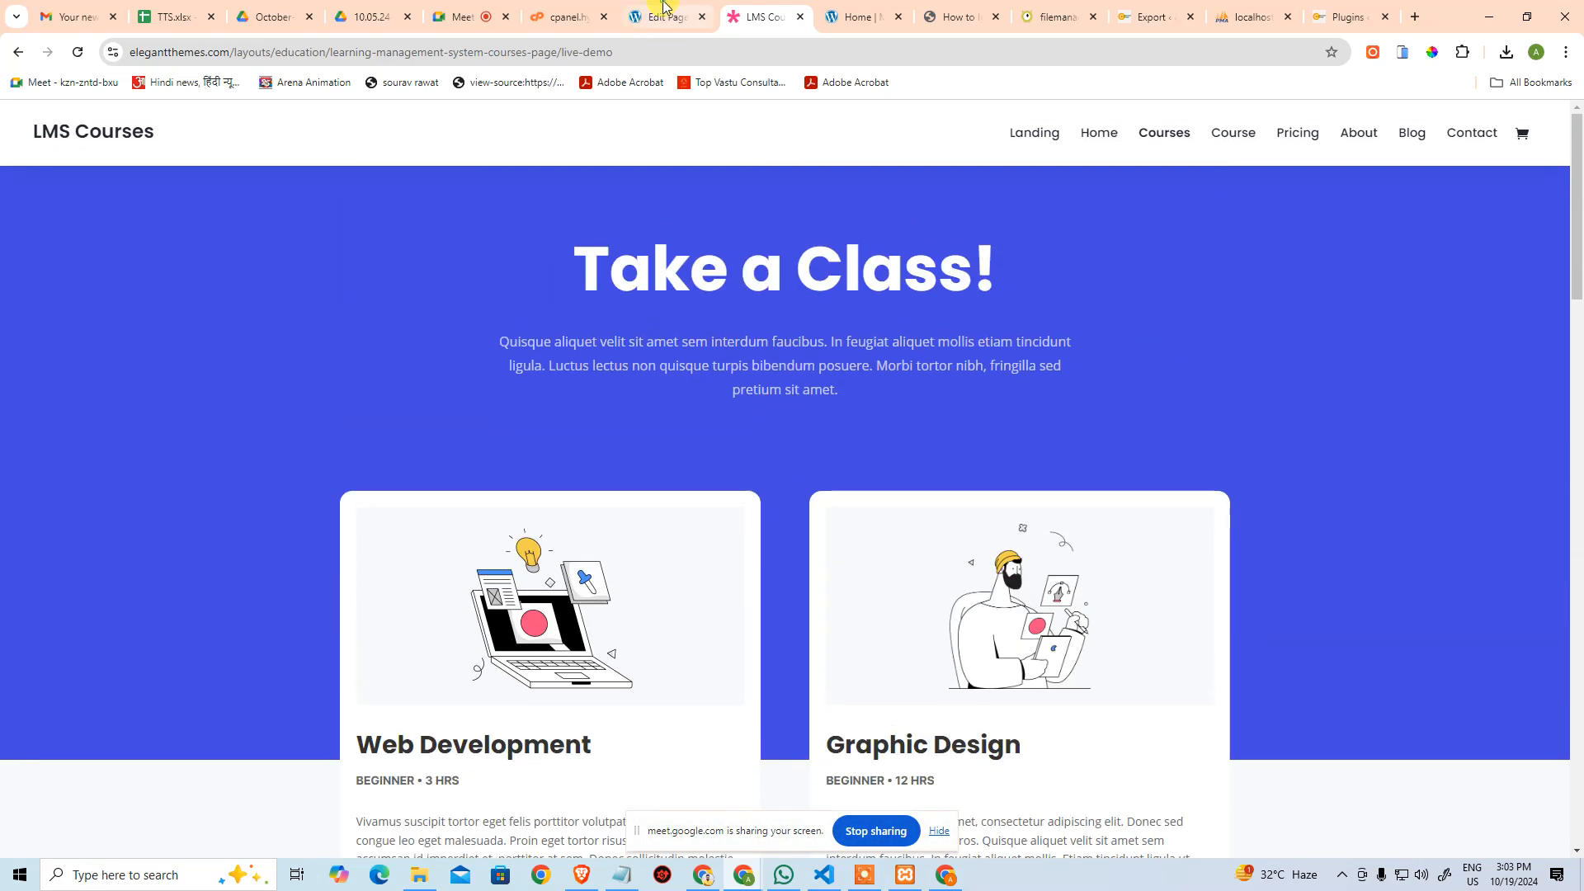
pyautogui.click(665, 11)
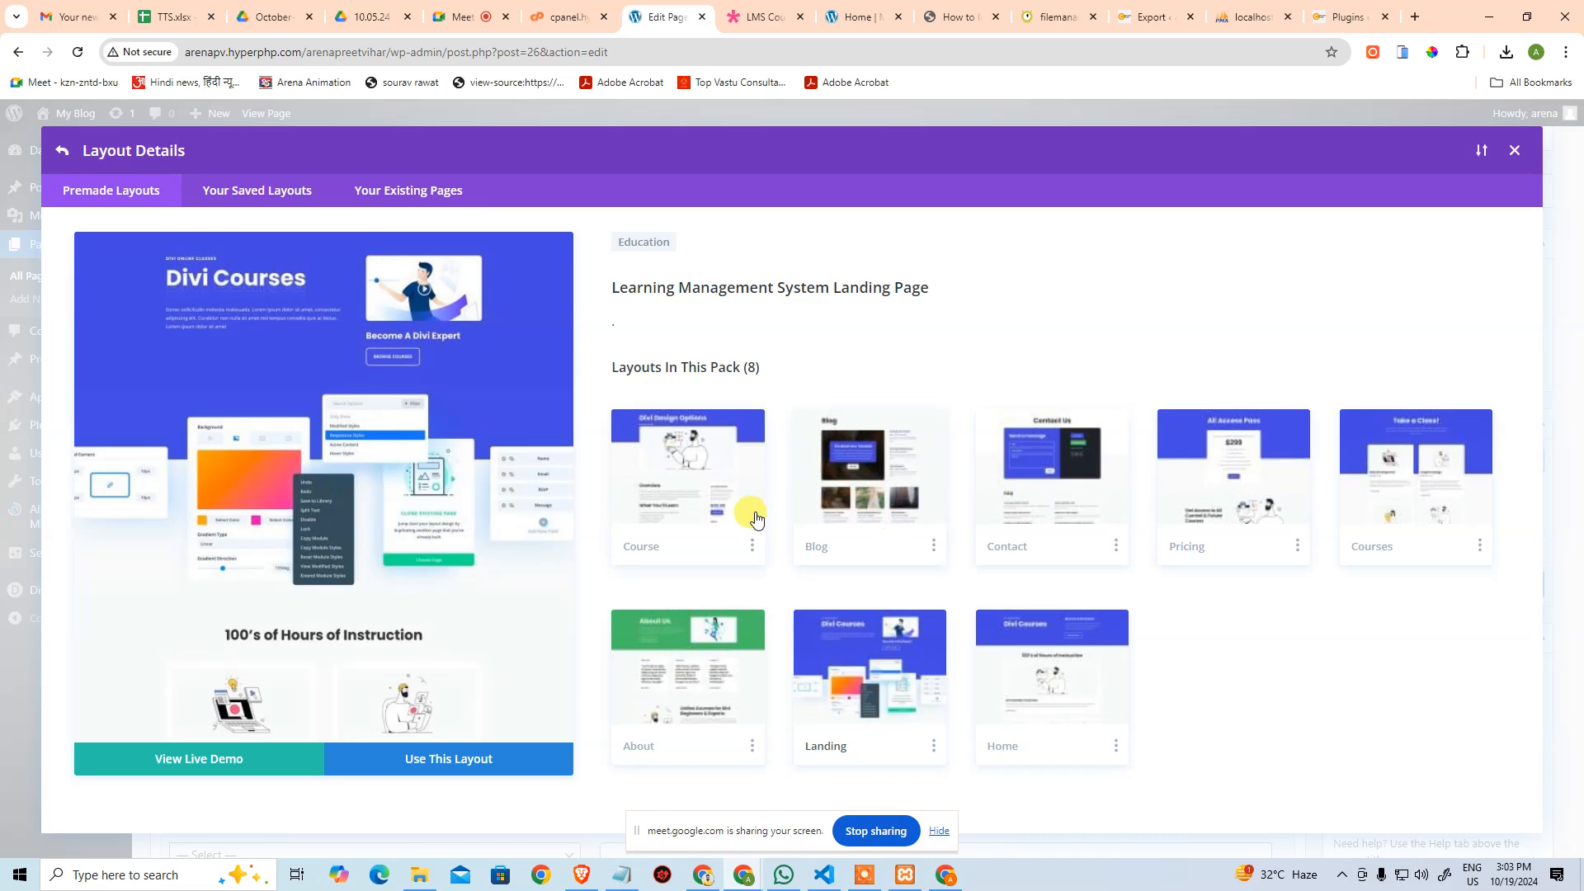
# Load the LMS Courses layout with its design presets, then delete its Footer section
pyautogui.click(1405, 455)
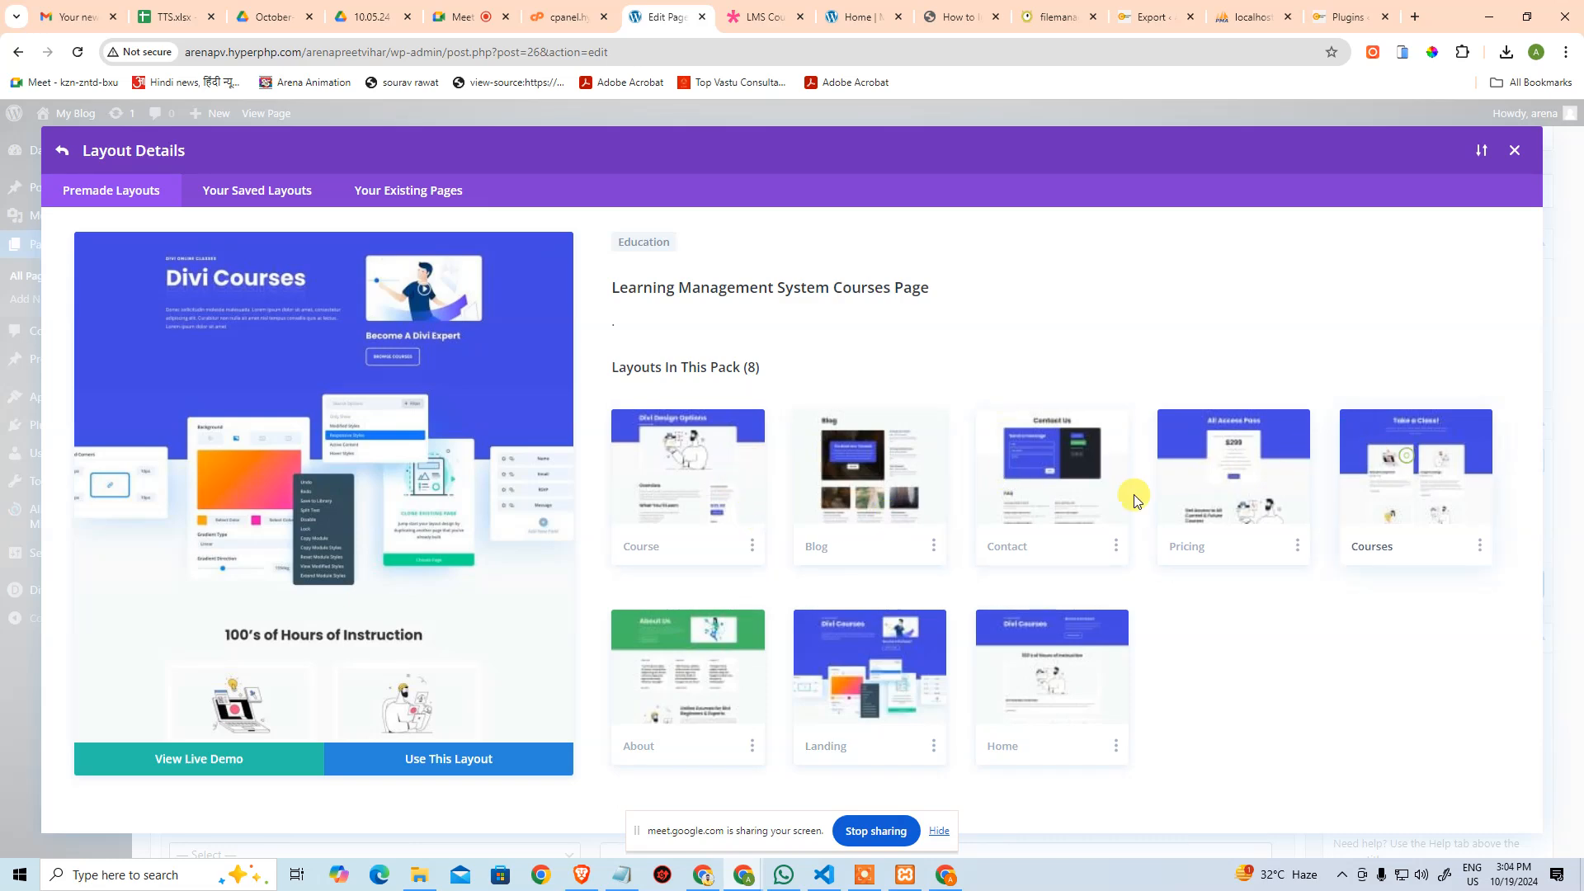
pyautogui.click(478, 759)
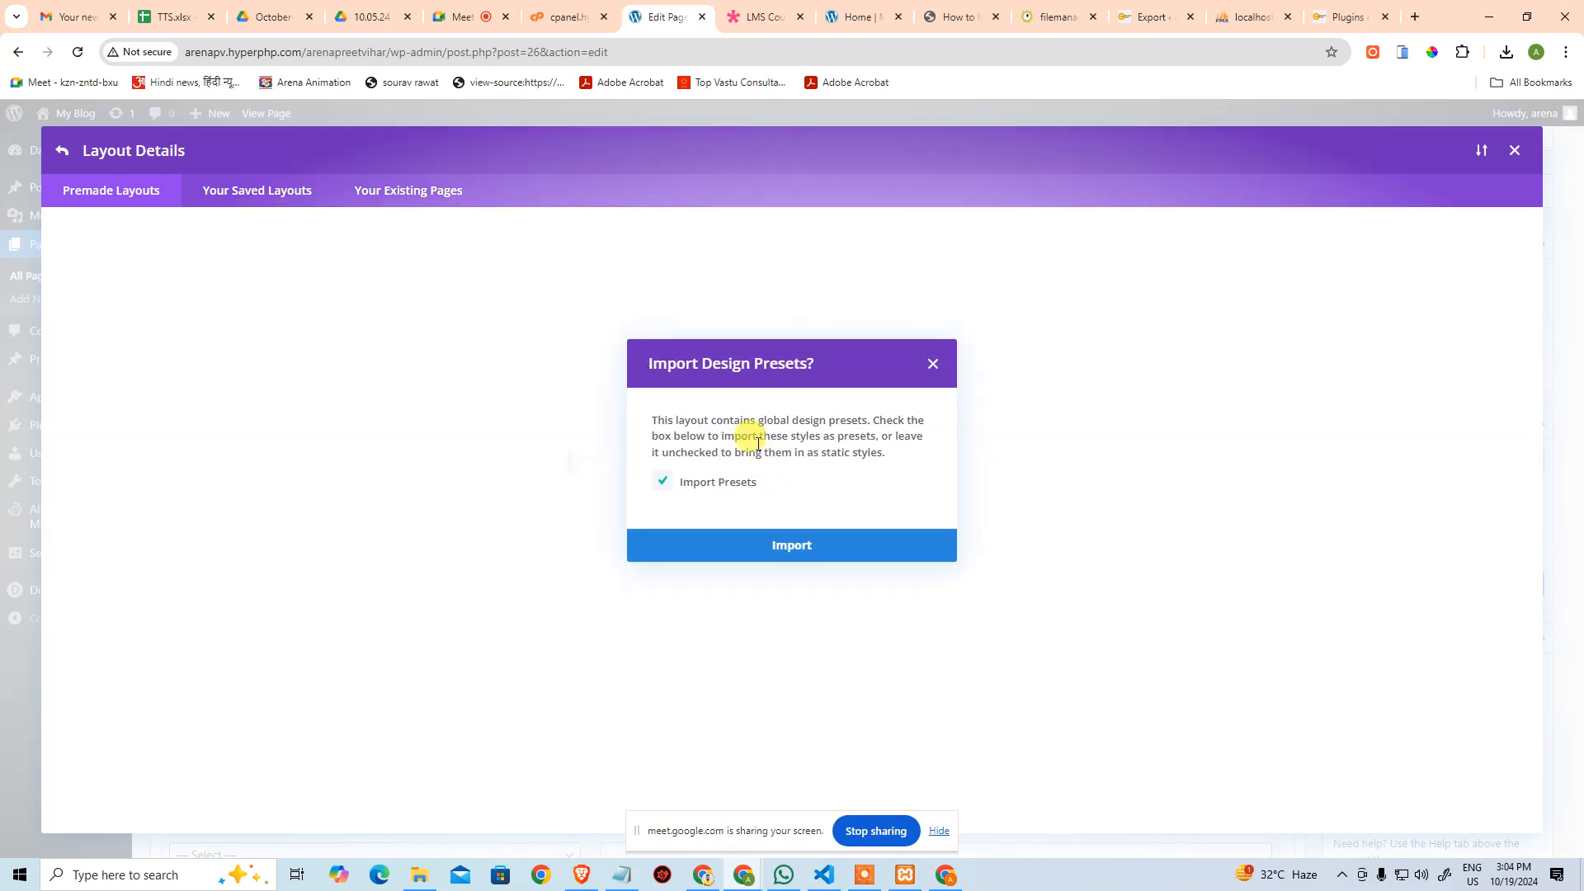
pyautogui.click(778, 546)
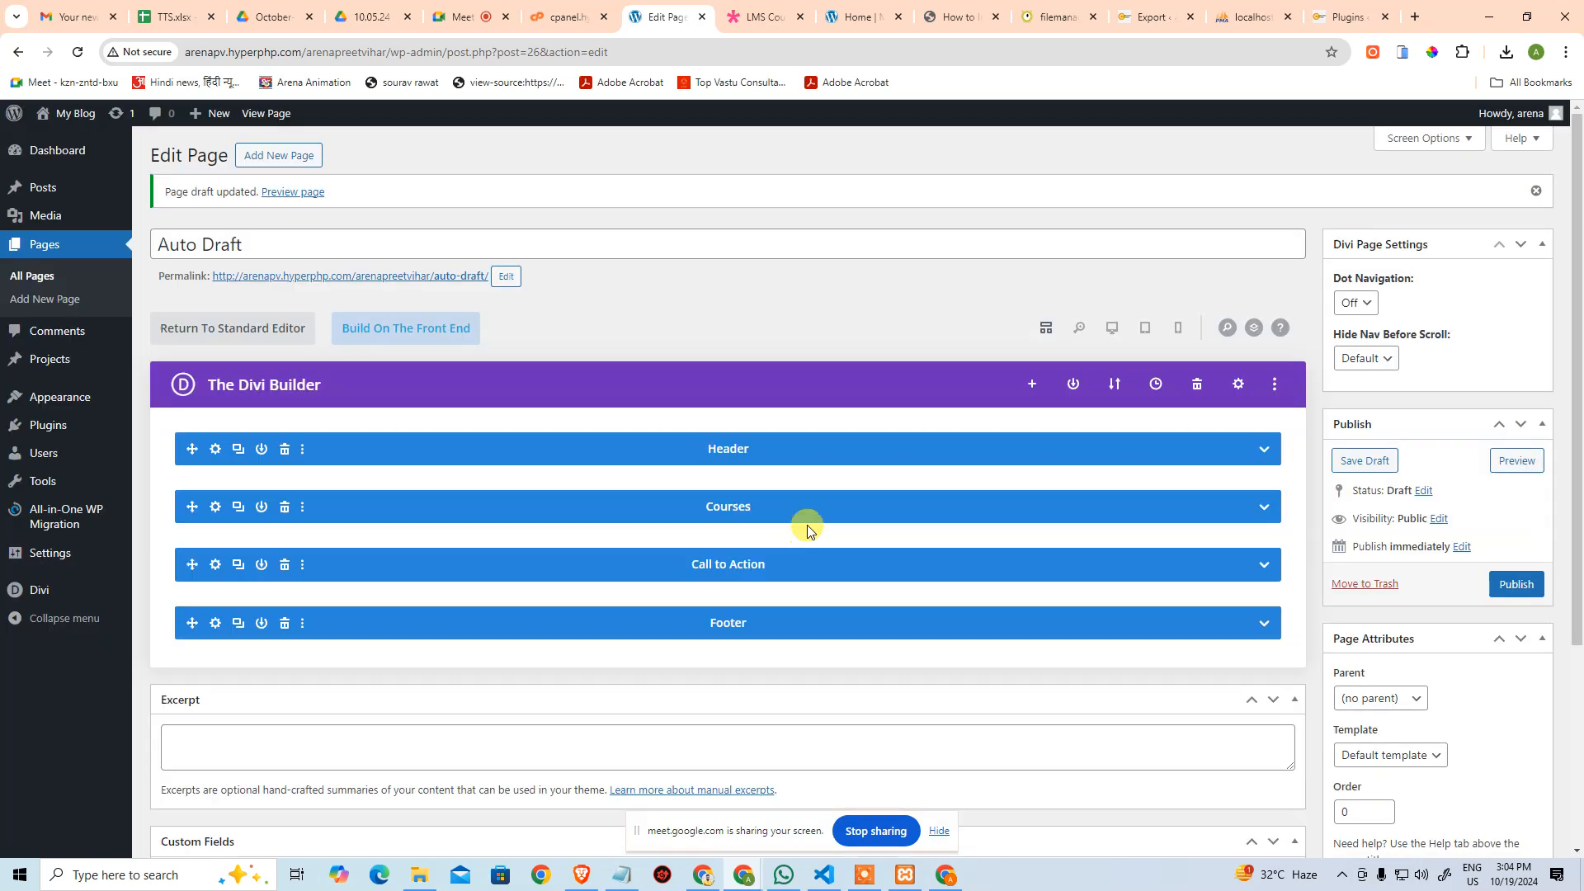
pyautogui.click(285, 623)
# Retitle the page 'Courses' and publish it
pyautogui.moveTo(248, 243); pyautogui.dragTo(82, 242)
pyautogui.write('Courses')
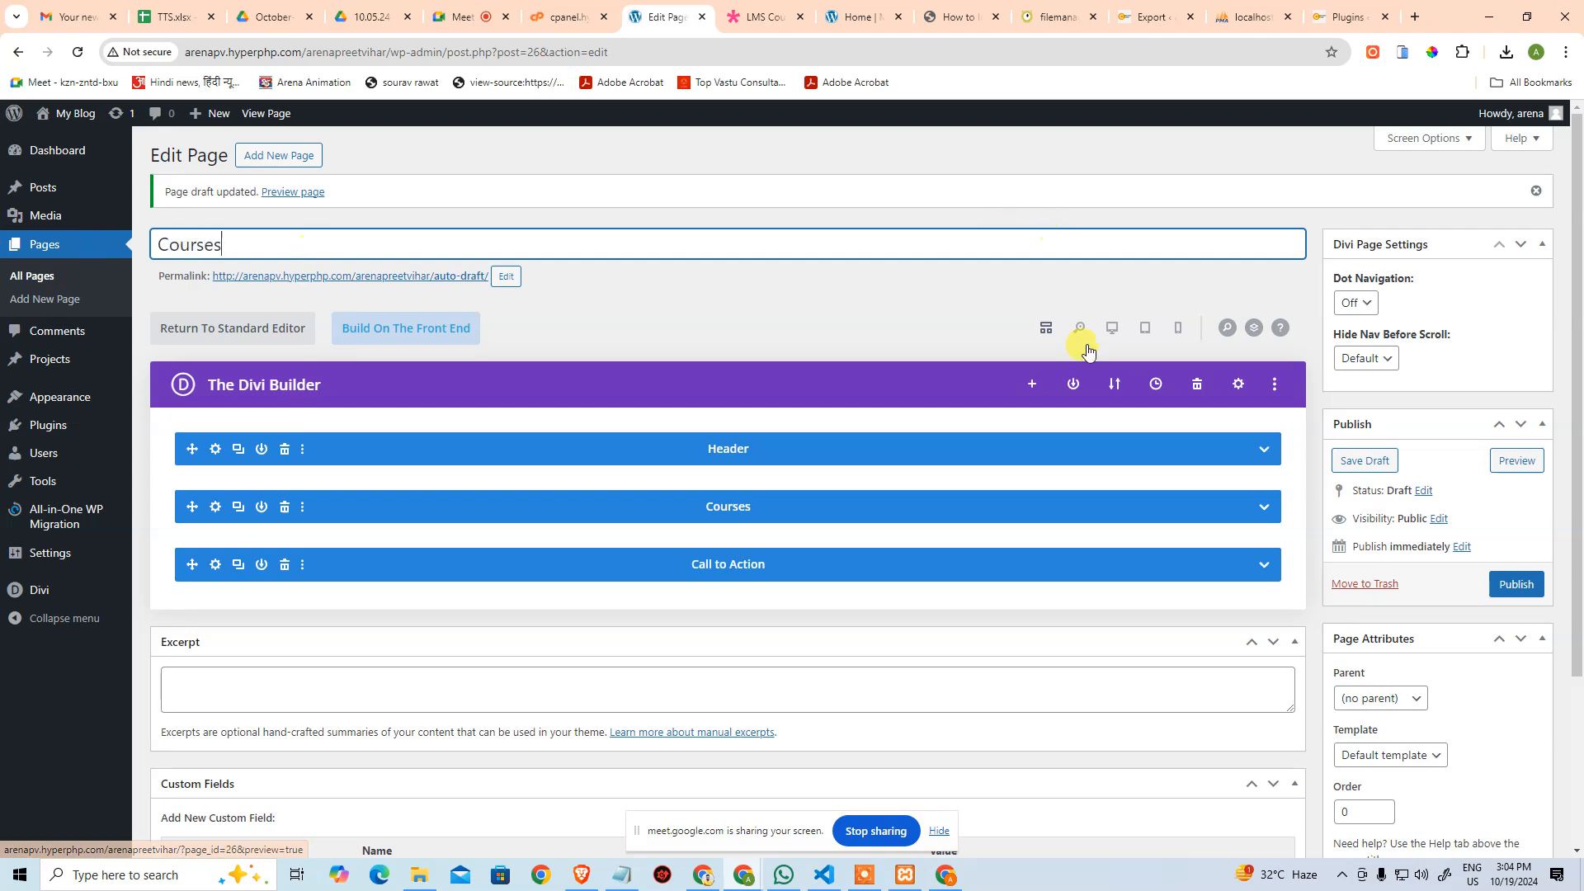
pyautogui.click(1528, 585)
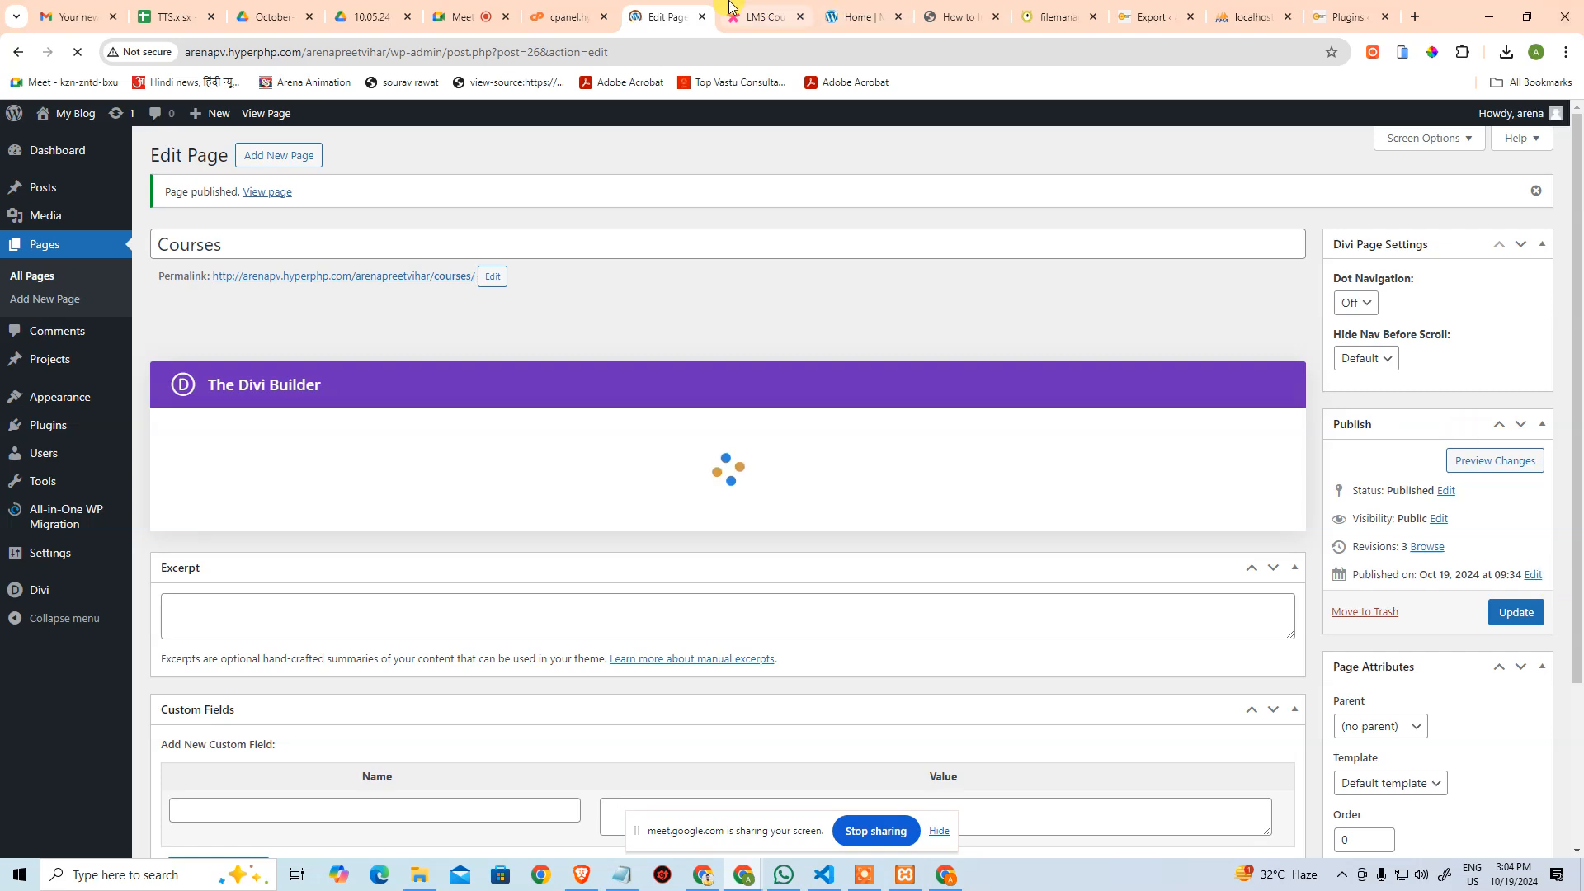
# Review the demo site's Course page, then start a new WordPress page
pyautogui.click(759, 17)
pyautogui.click(1224, 135)
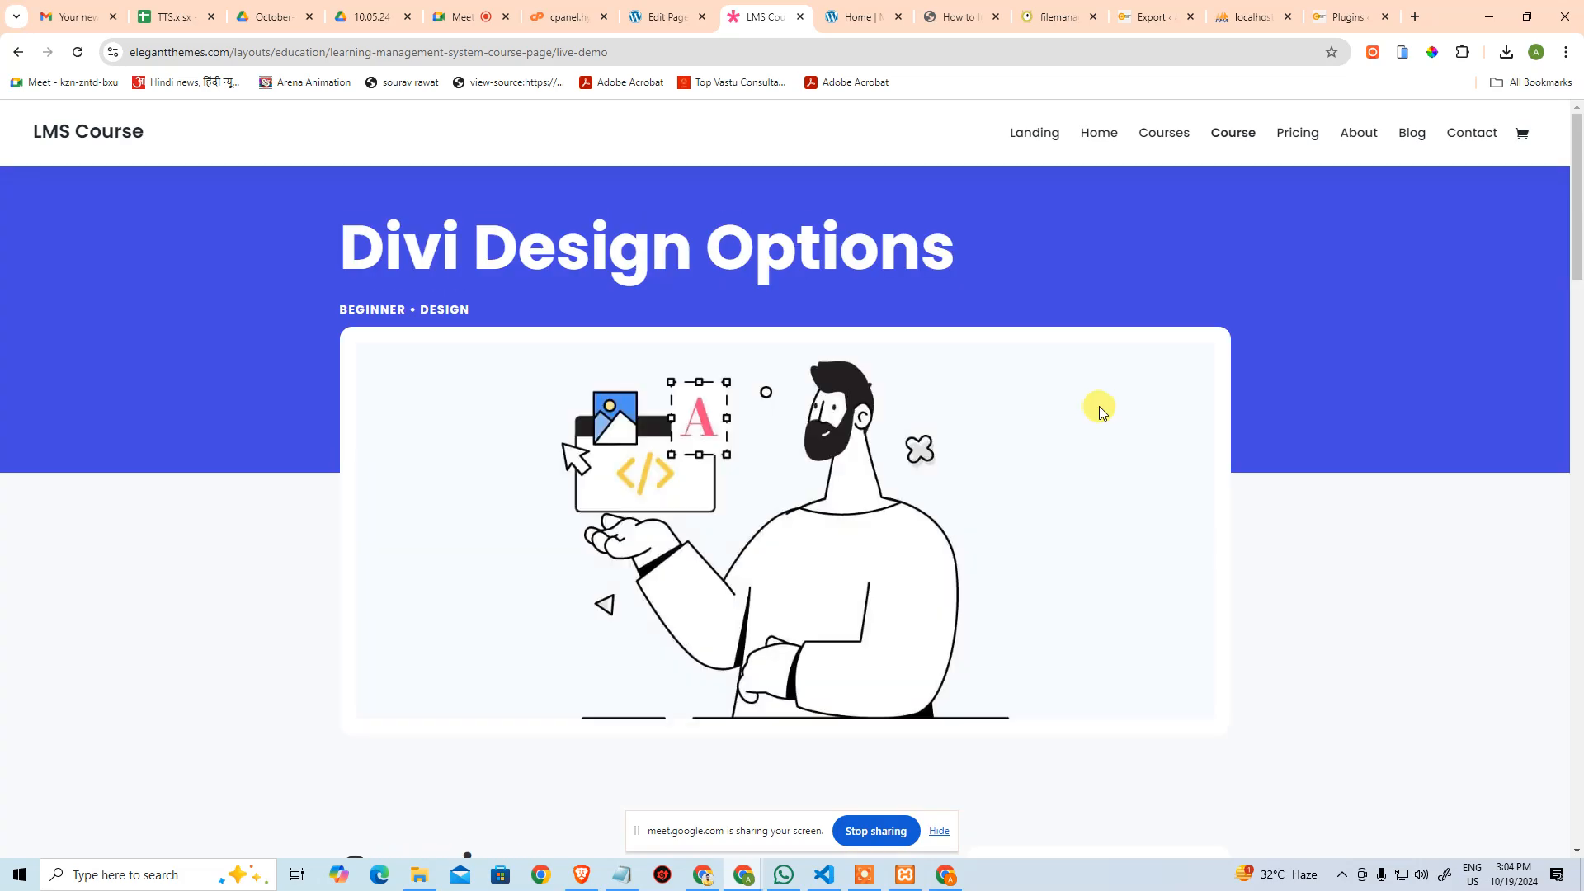
pyautogui.scroll(-15, 1099, 407)
pyautogui.scroll(-12, 542, 384)
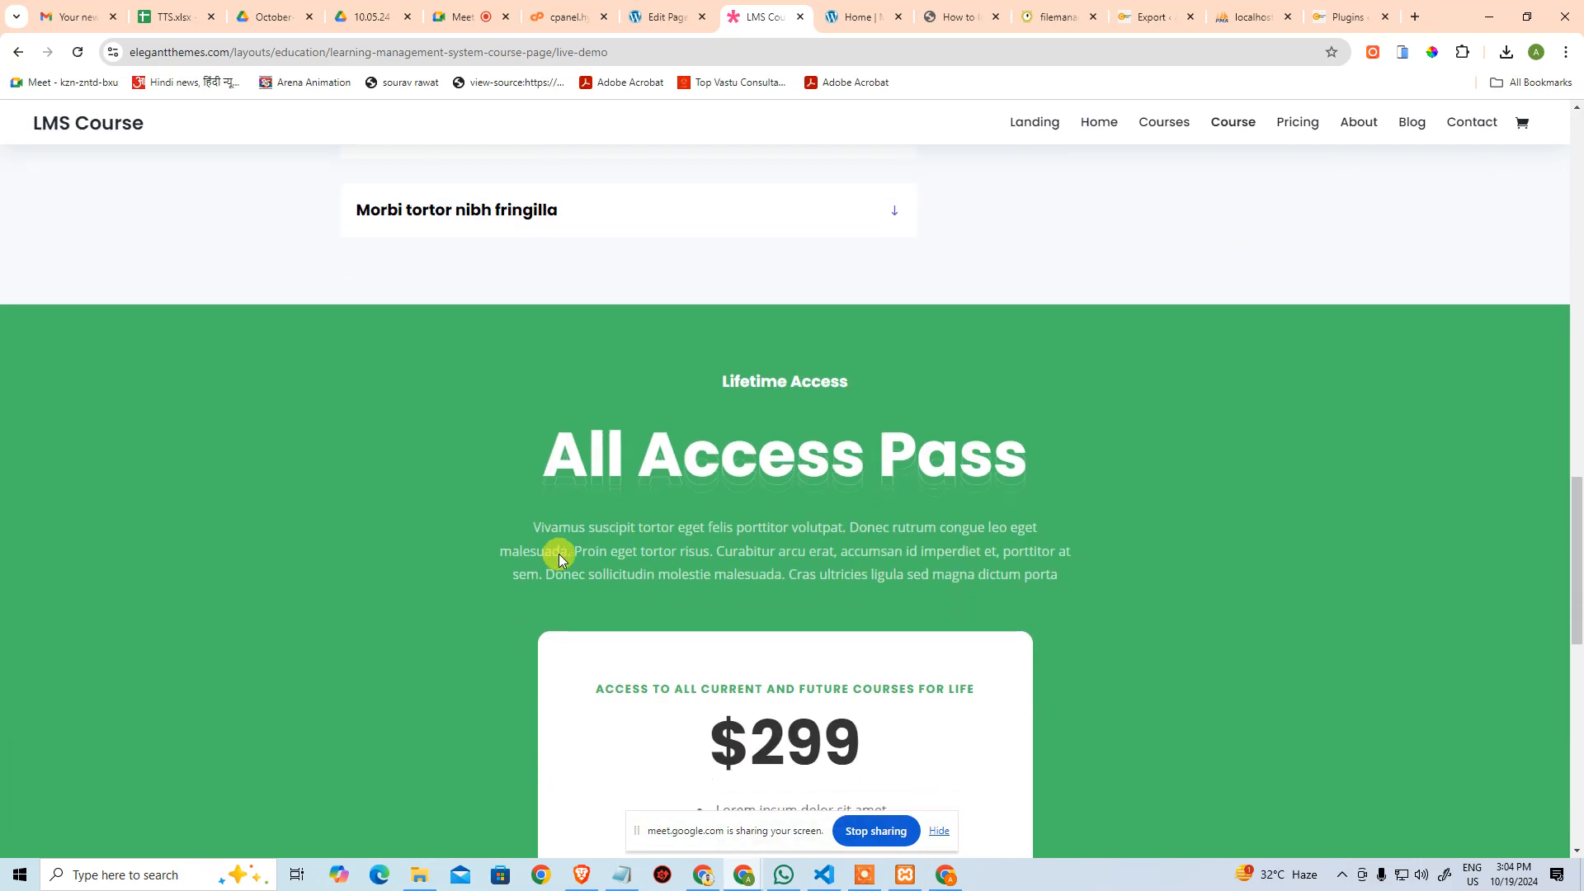
pyautogui.scroll(4, 679, 570)
pyautogui.scroll(20, 675, 452)
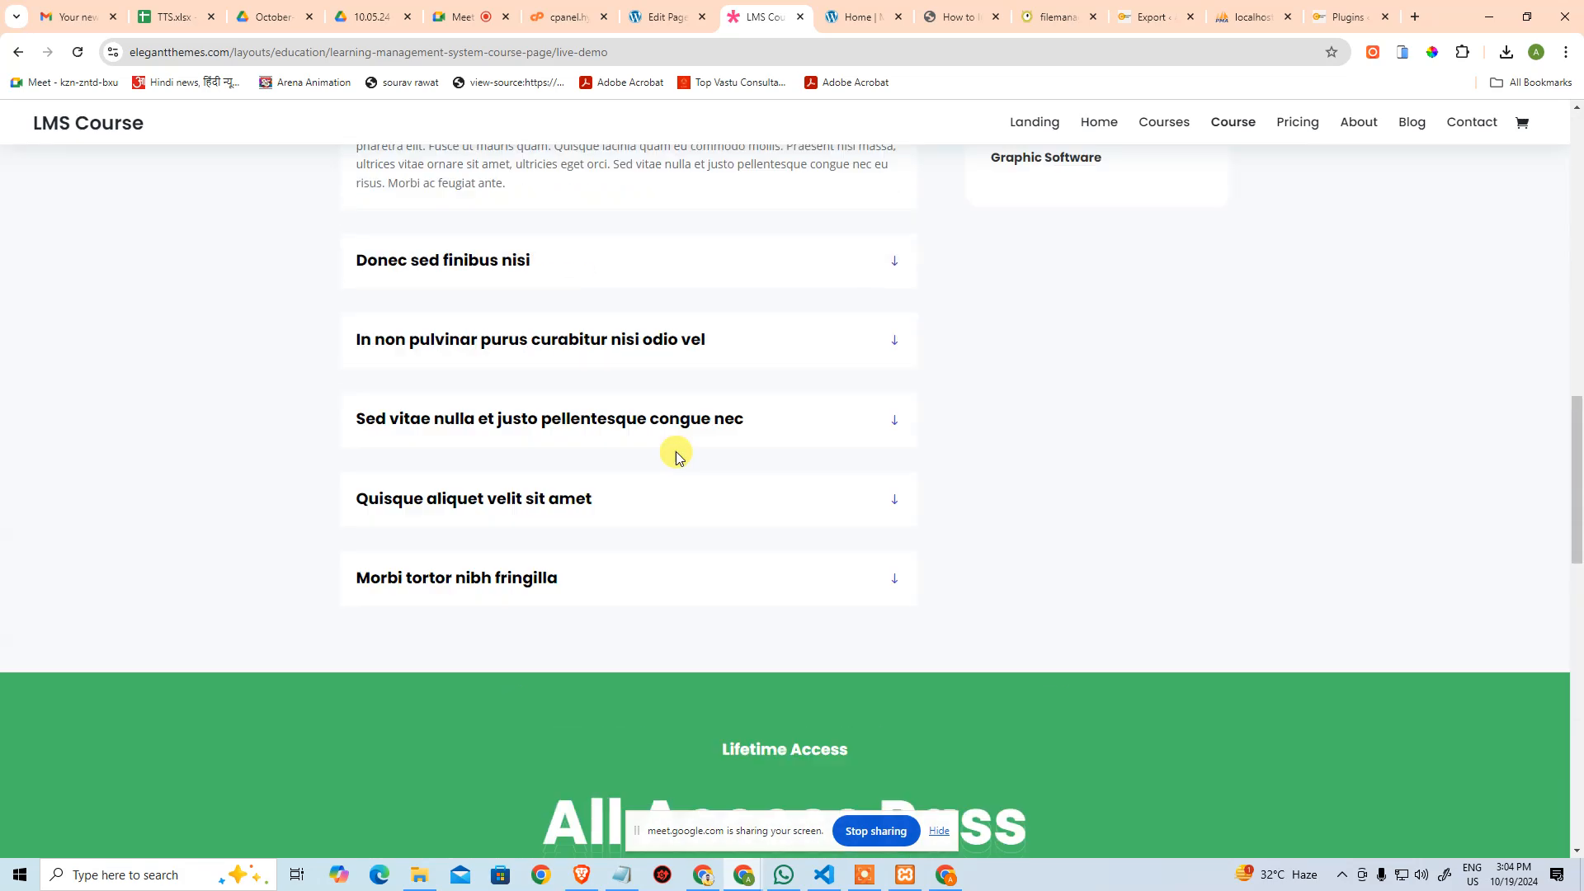
pyautogui.click(651, 12)
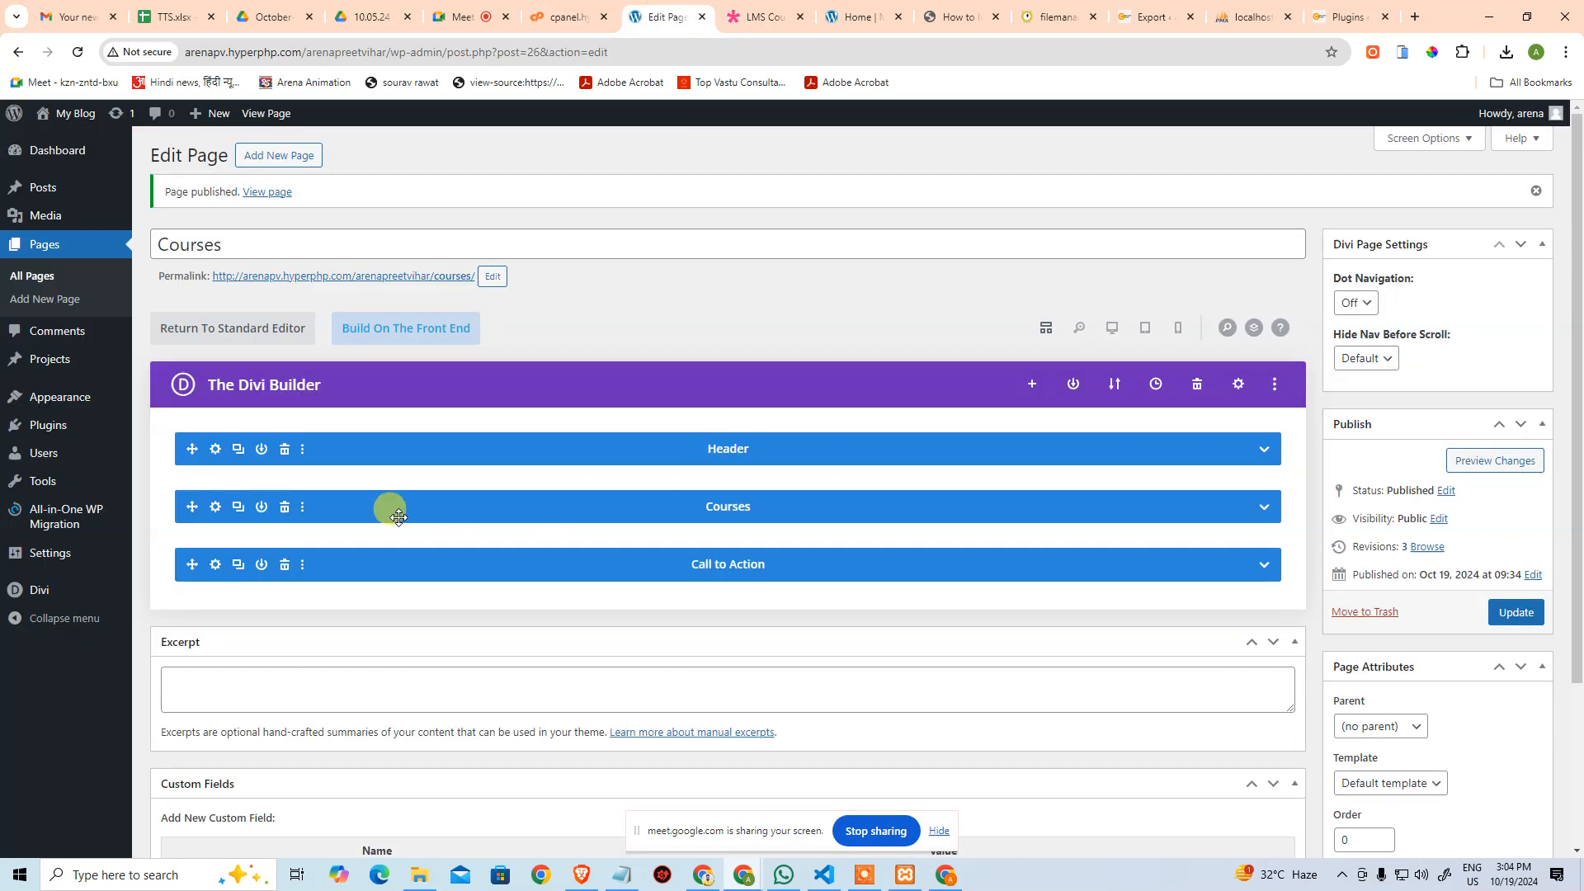
pyautogui.click(258, 161)
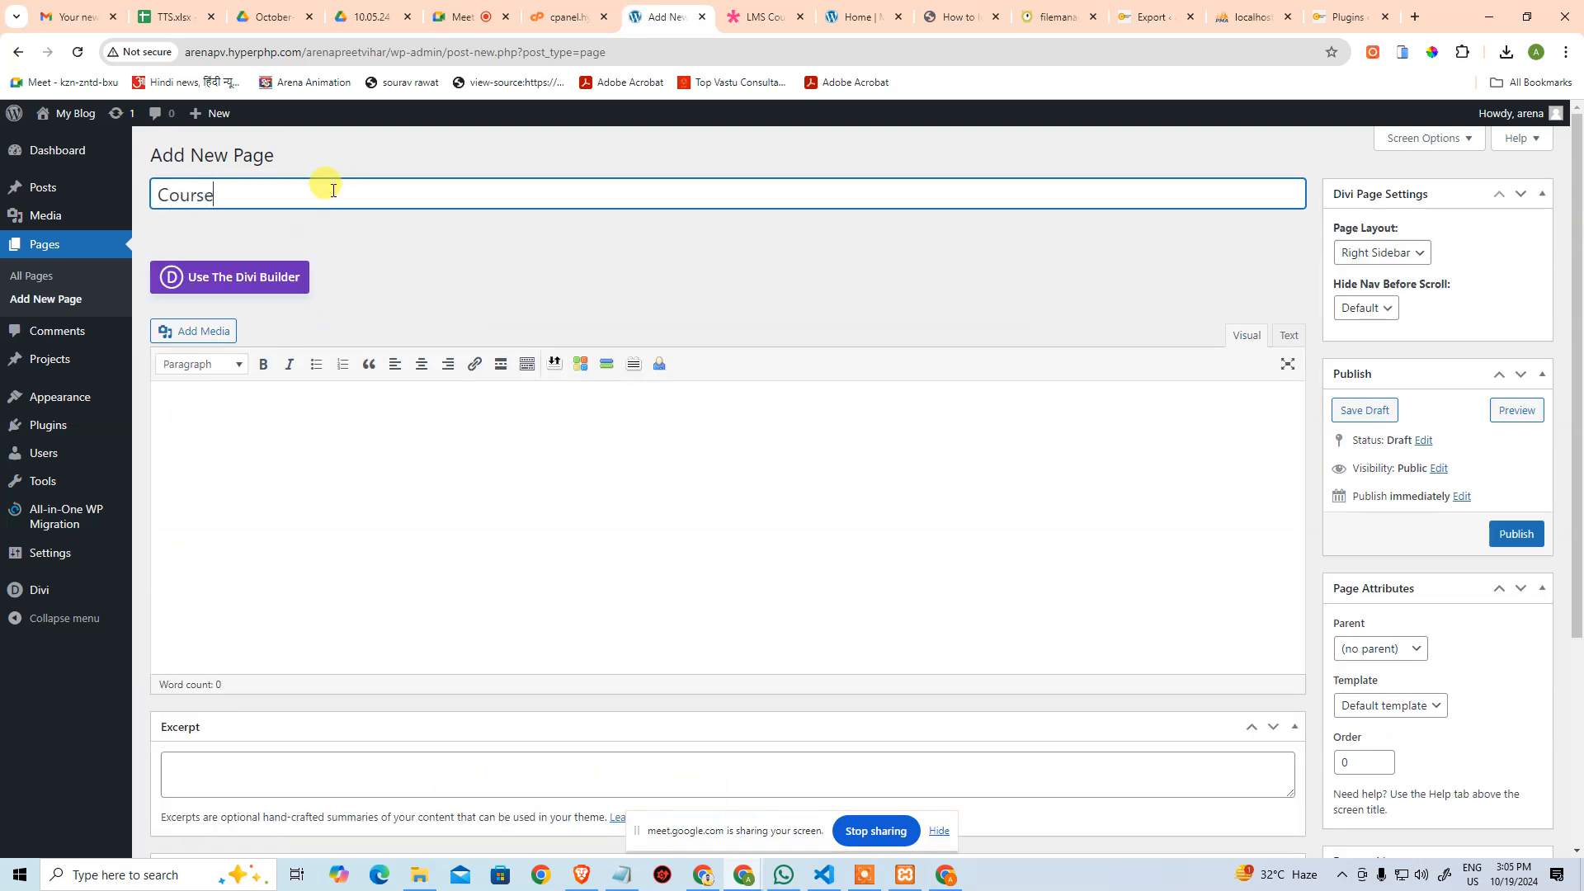
# Use Divi to load the LMS Course layout from the Education layouts, importing its presets
pyautogui.click(234, 277)
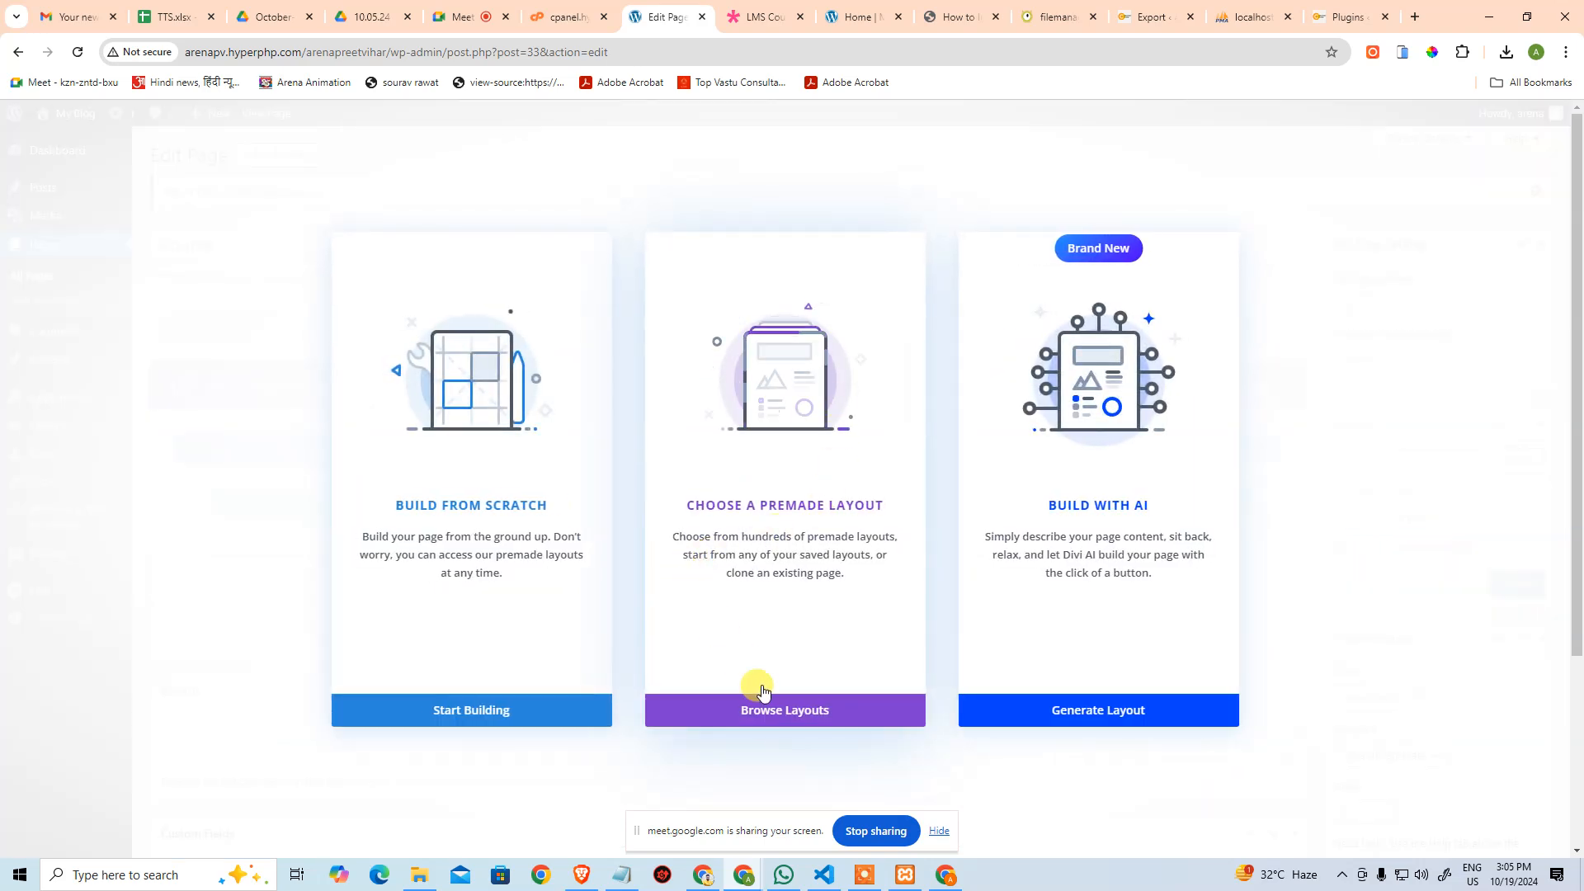
pyautogui.click(782, 711)
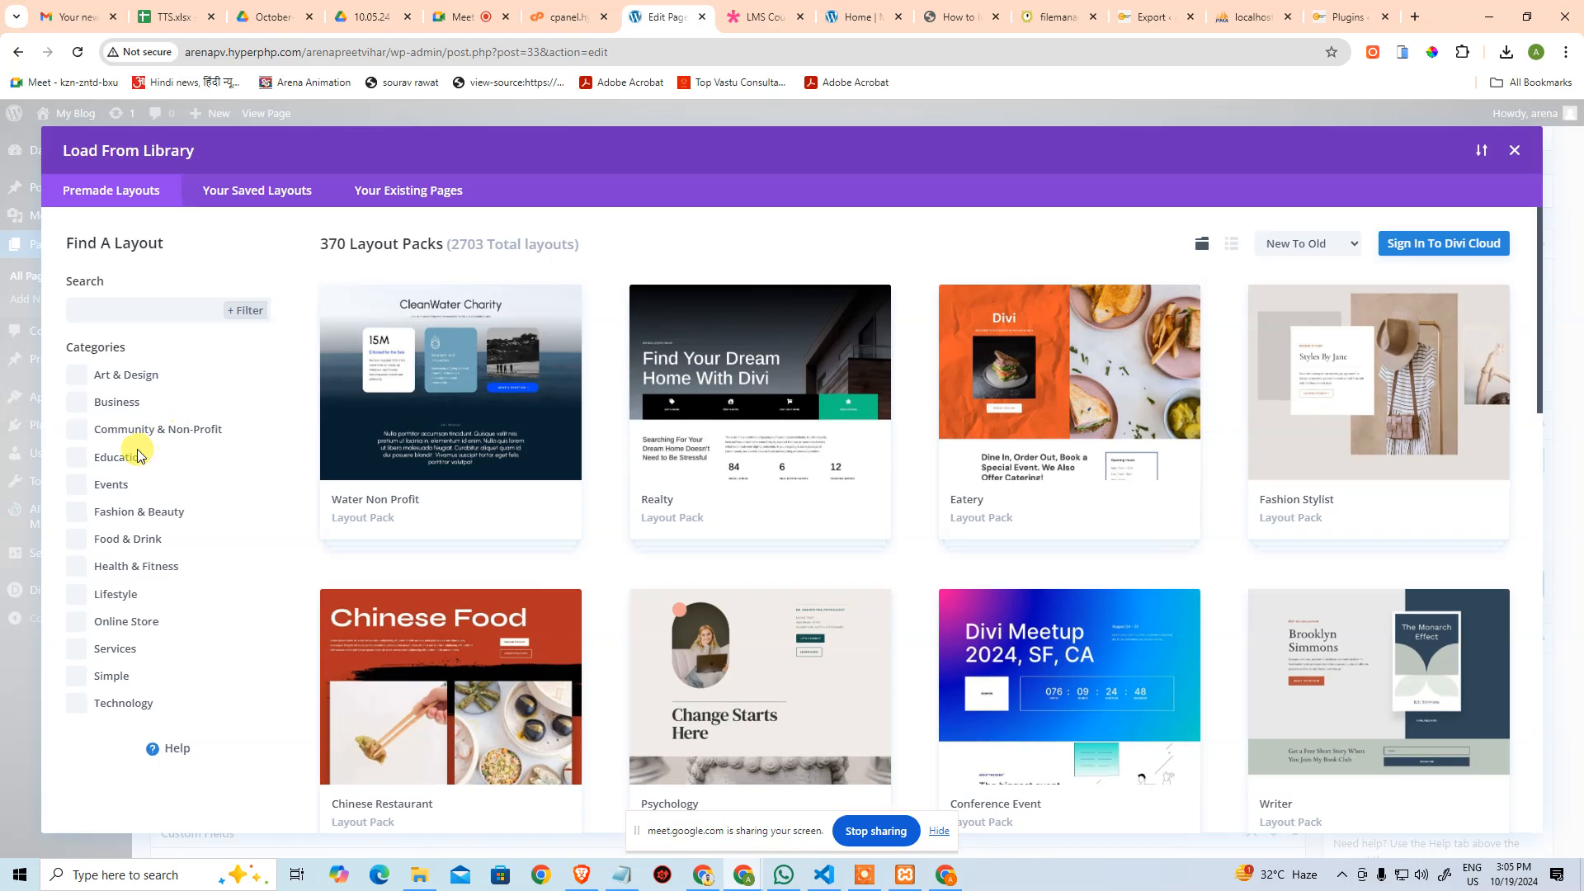
pyautogui.click(128, 456)
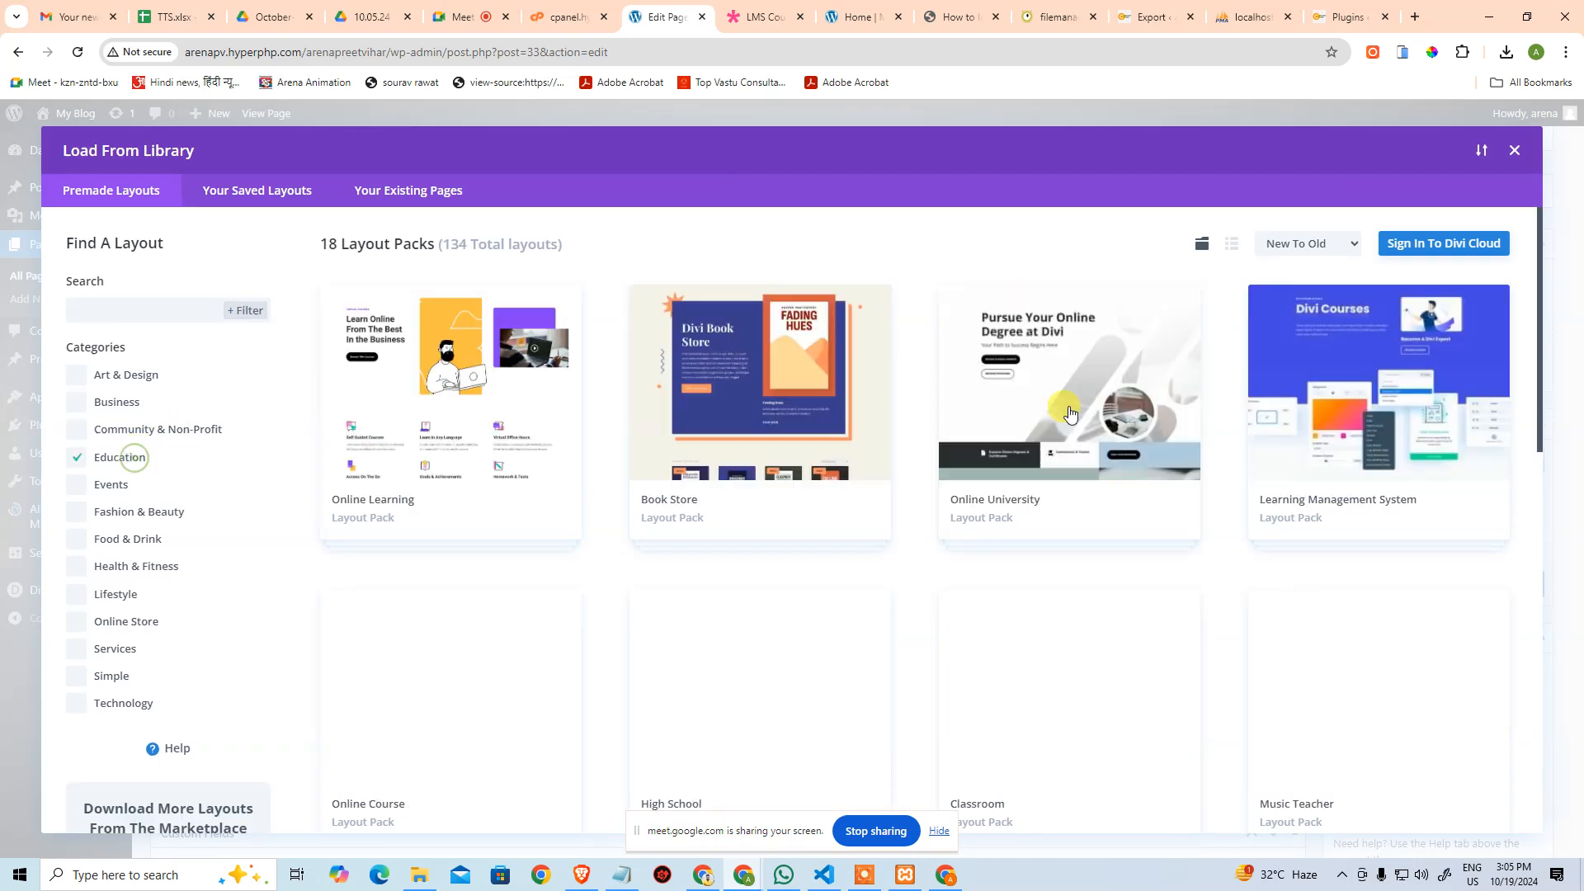
pyautogui.click(1378, 379)
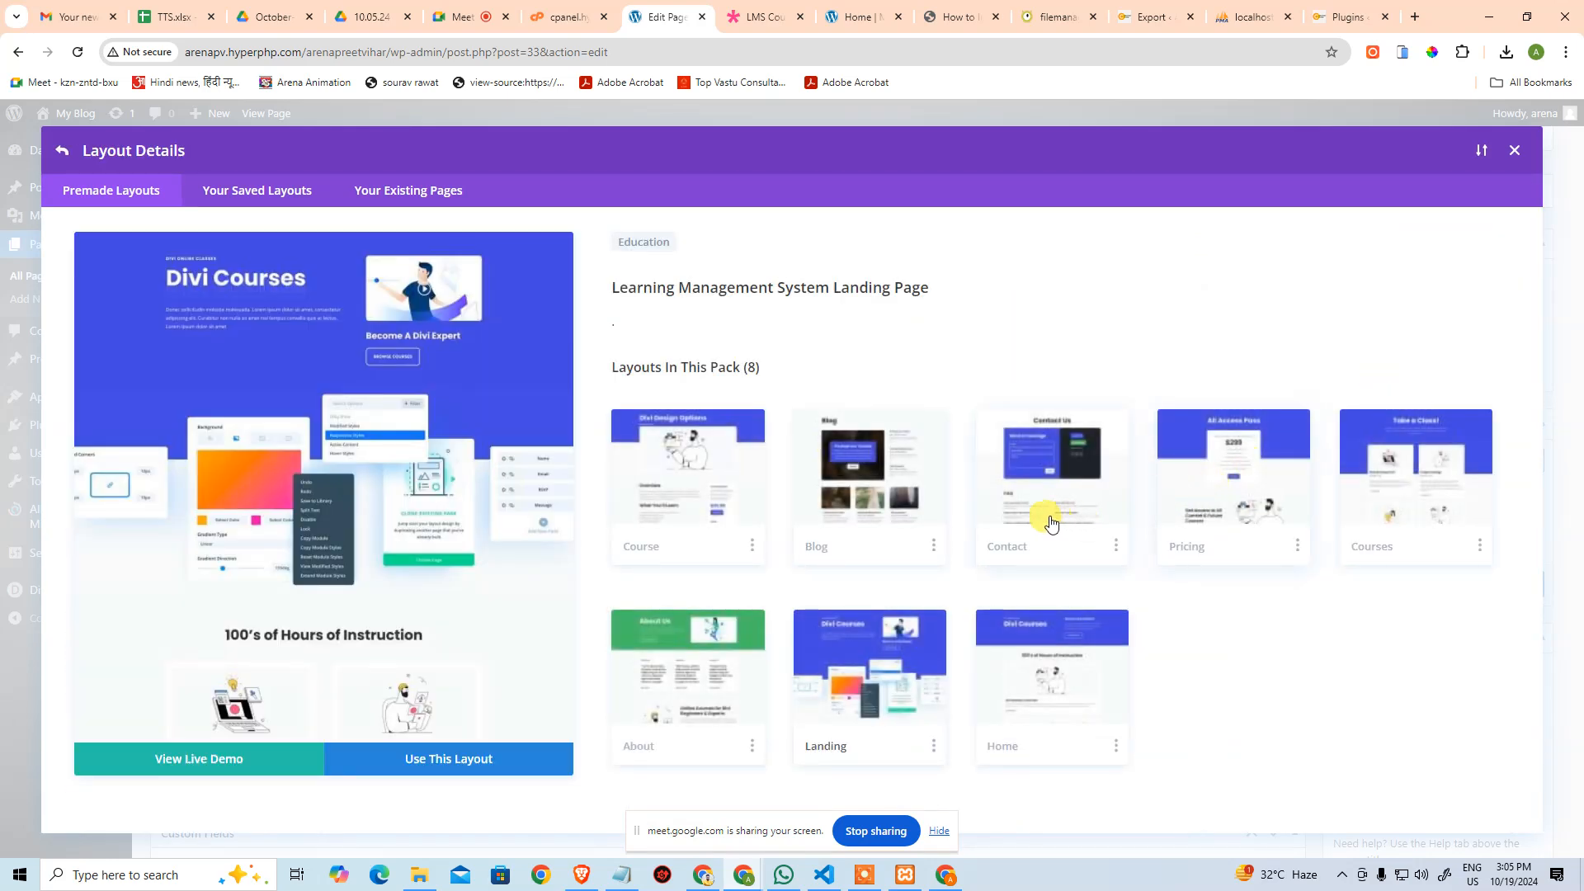
pyautogui.click(746, 485)
pyautogui.scroll(-10, 487, 610)
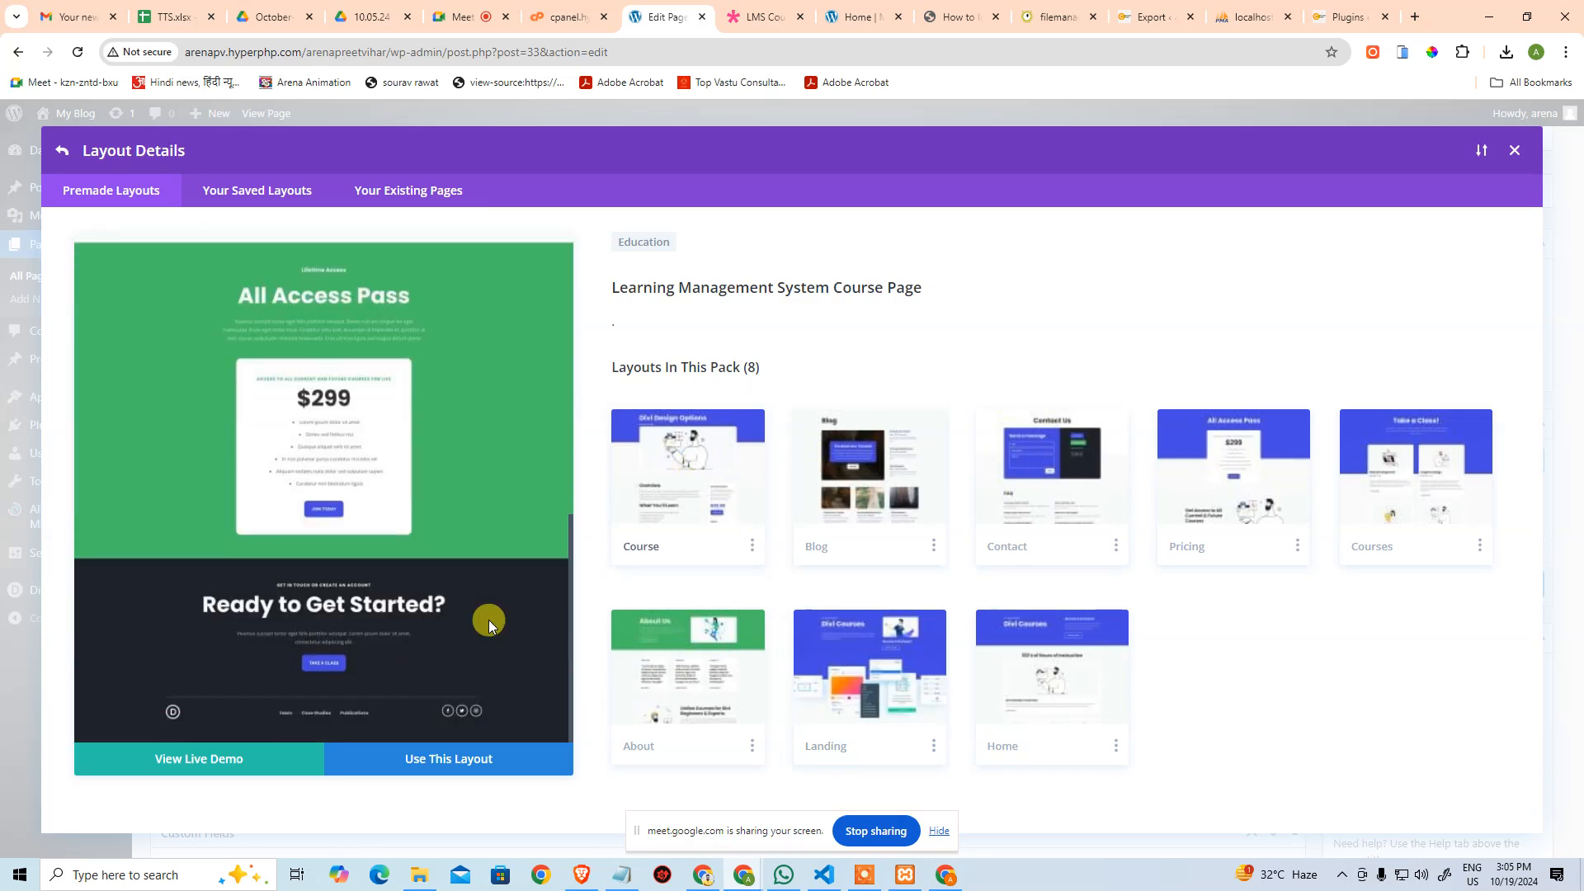
pyautogui.click(469, 771)
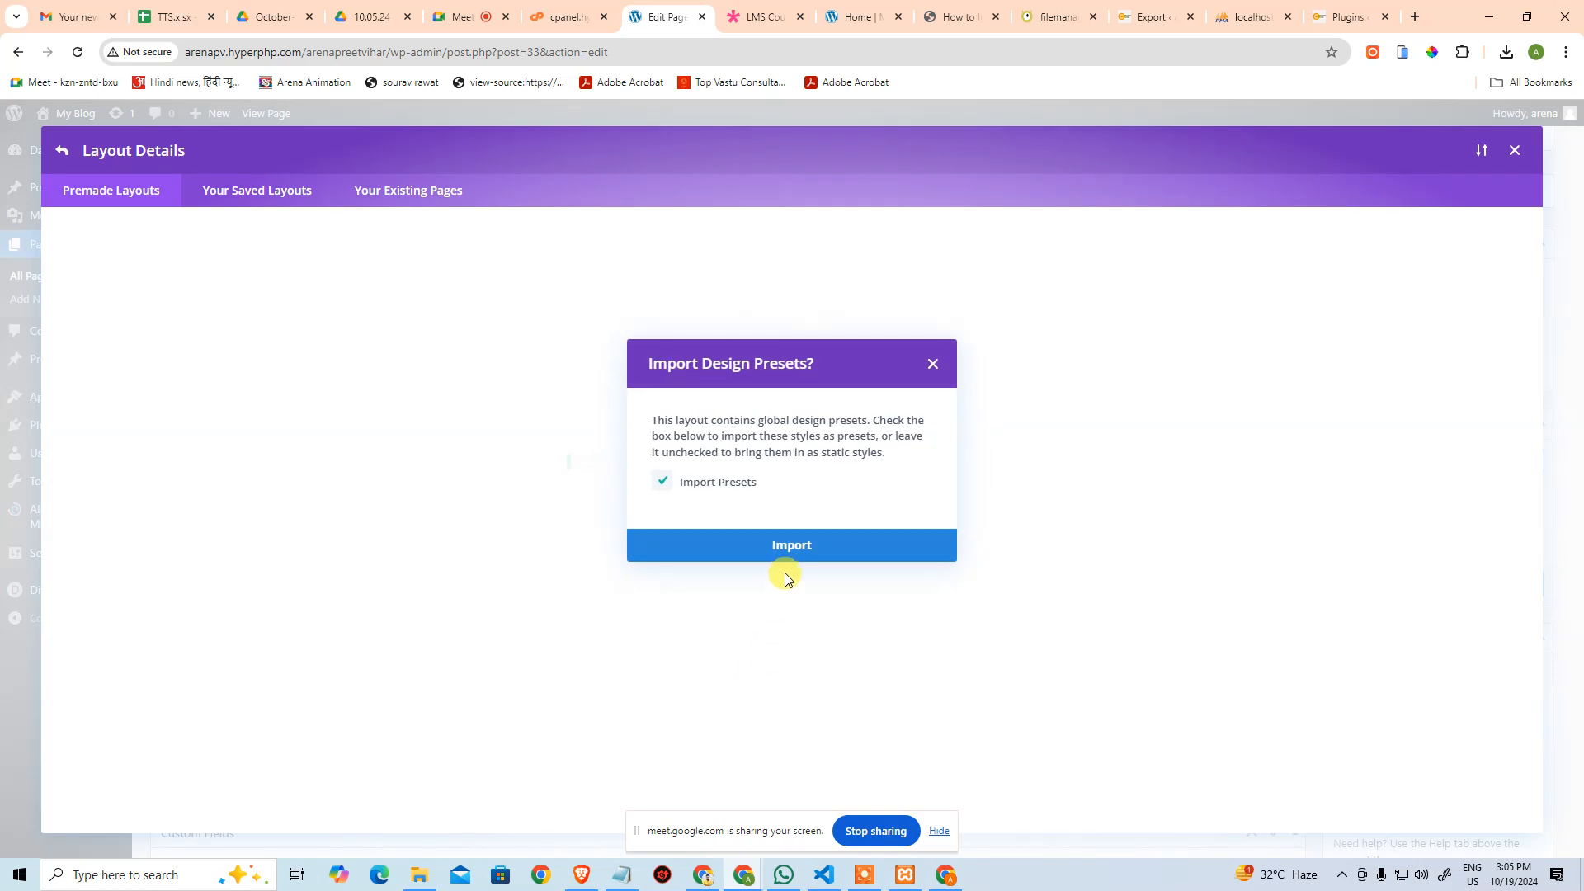
pyautogui.click(792, 549)
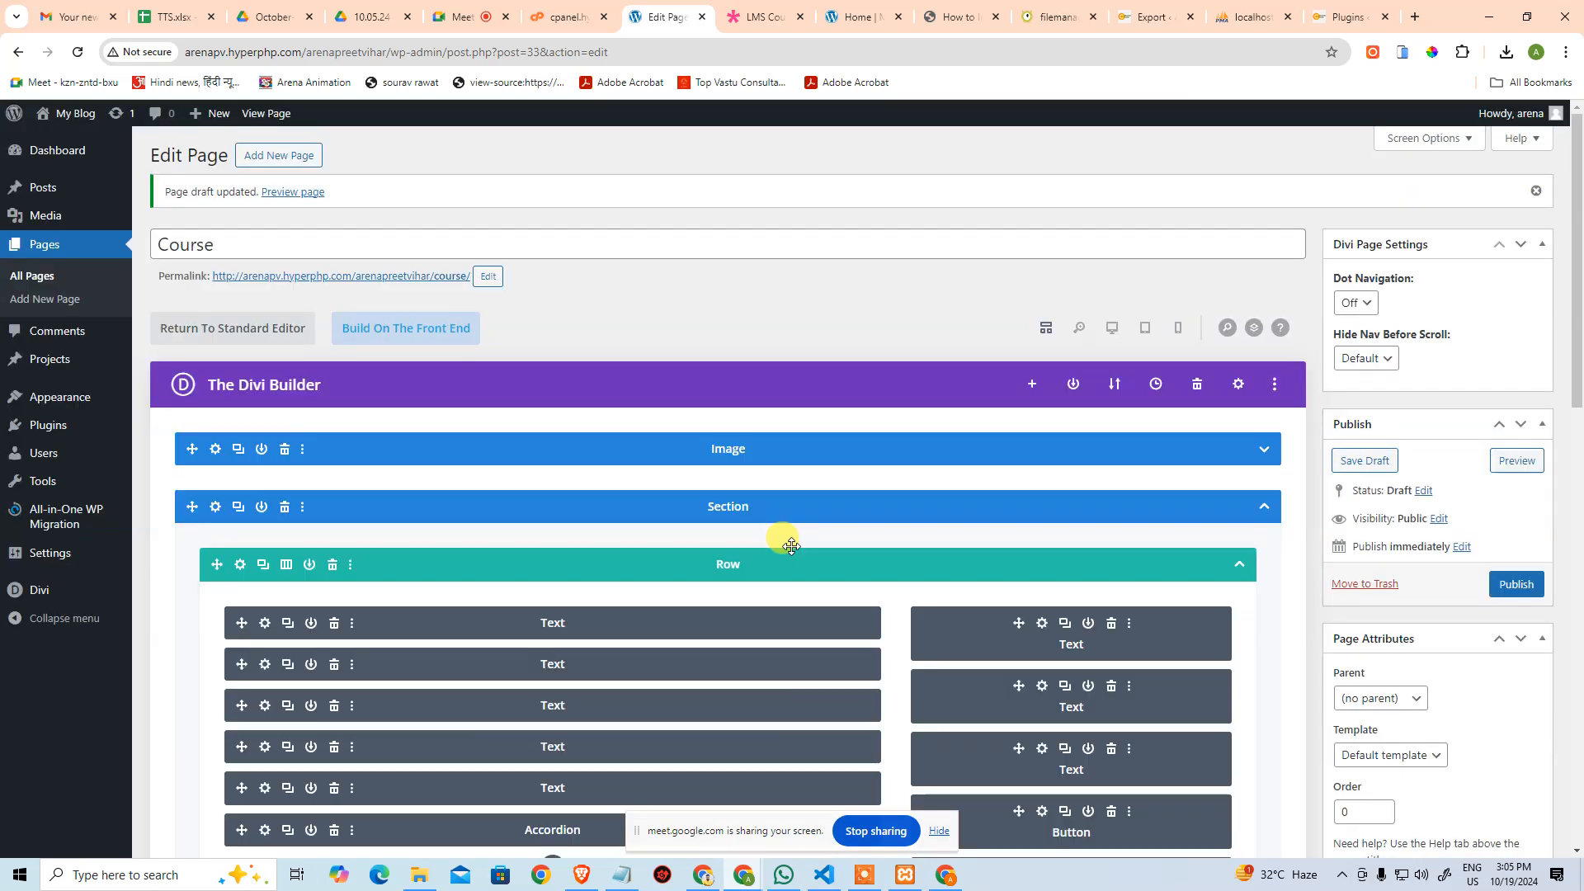
# Check the imported Image, Section and Pricing sections, then publish the Course page
pyautogui.scroll(-10, 778, 601)
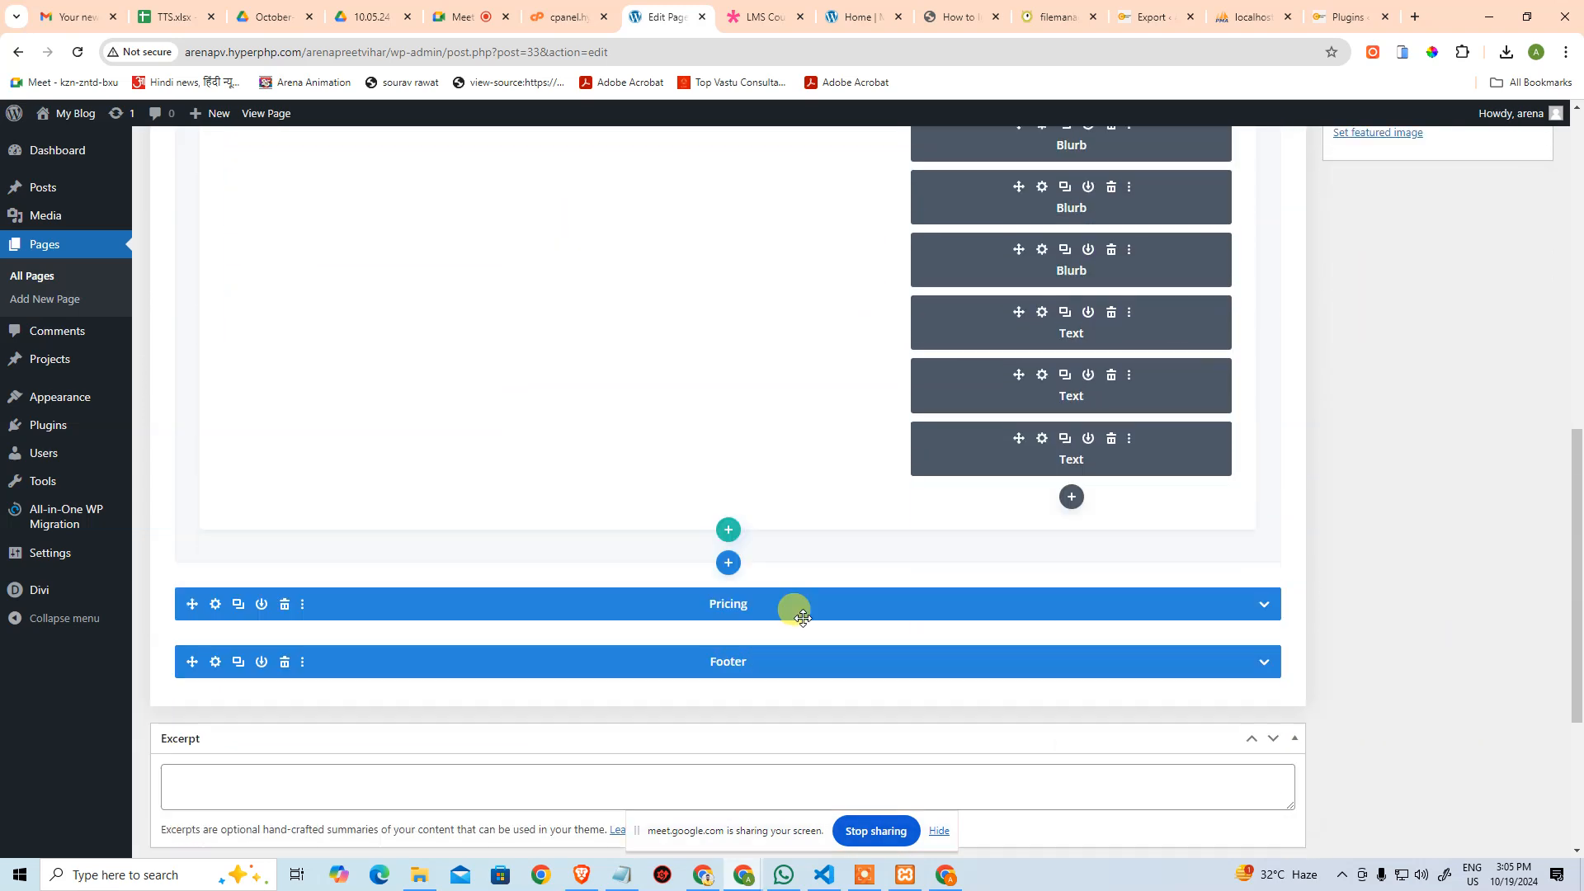
pyautogui.scroll(-4, 802, 623)
pyautogui.scroll(14, 608, 602)
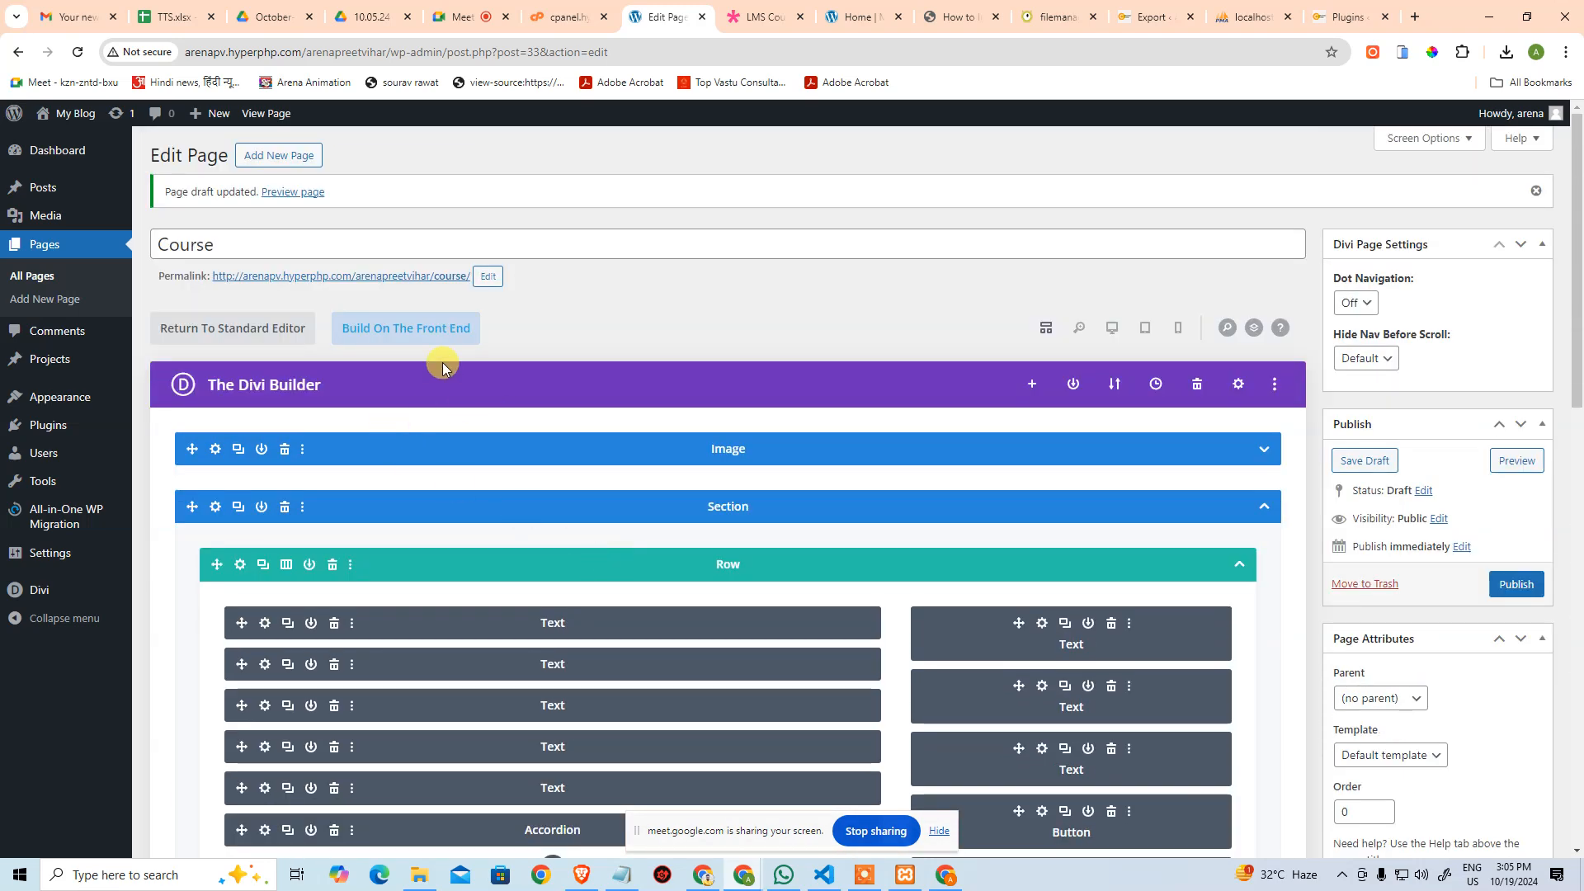
pyautogui.scroll(-14, 1095, 501)
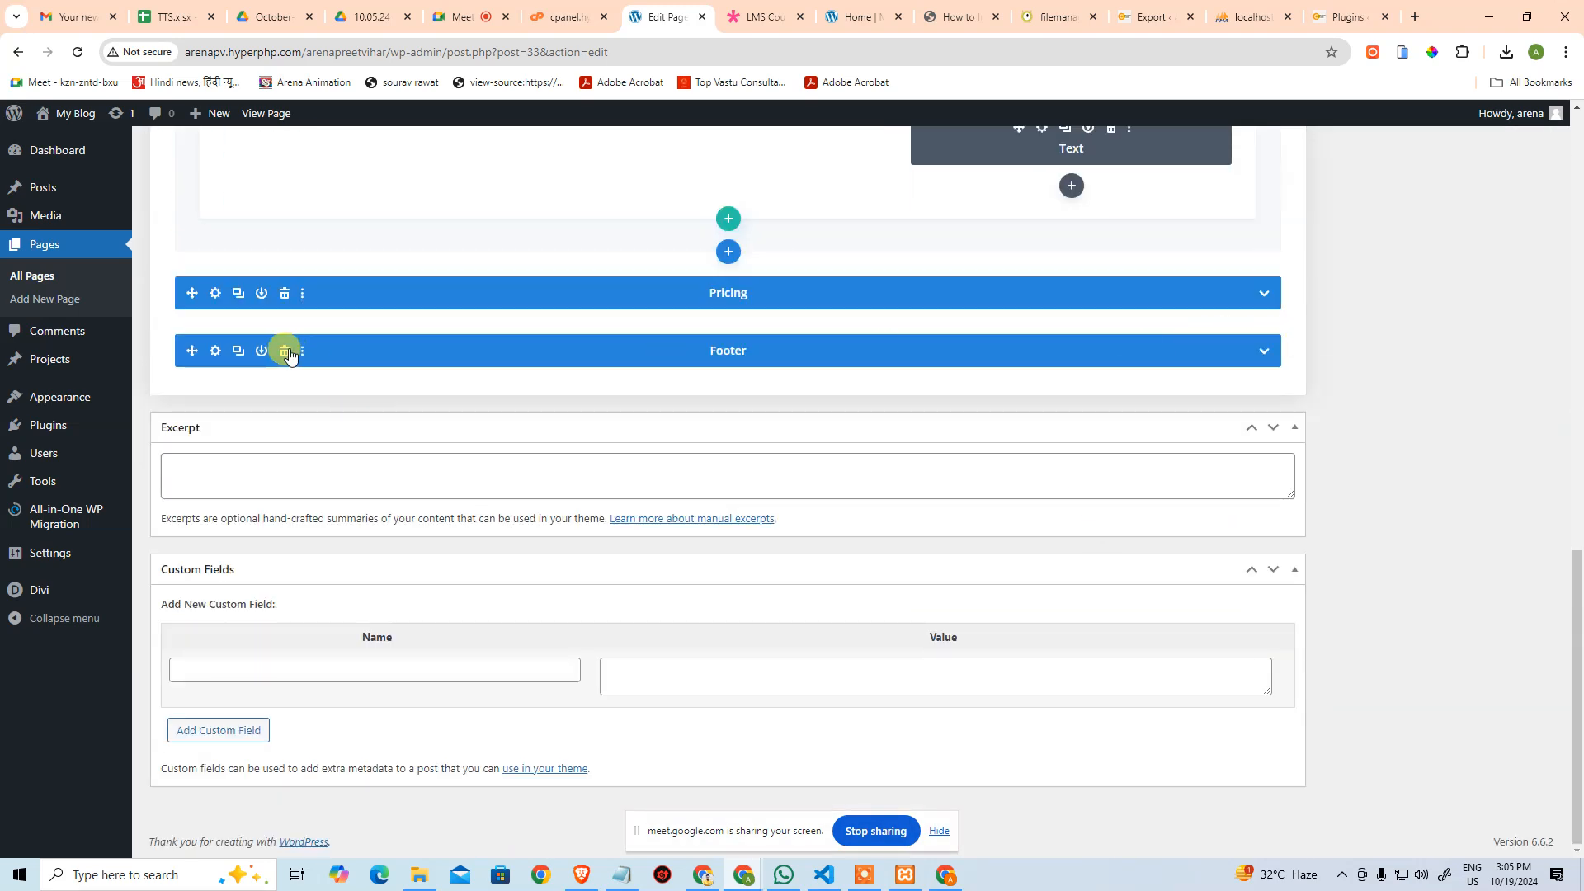
pyautogui.scroll(14, 1237, 474)
pyautogui.scroll(-10, 1297, 502)
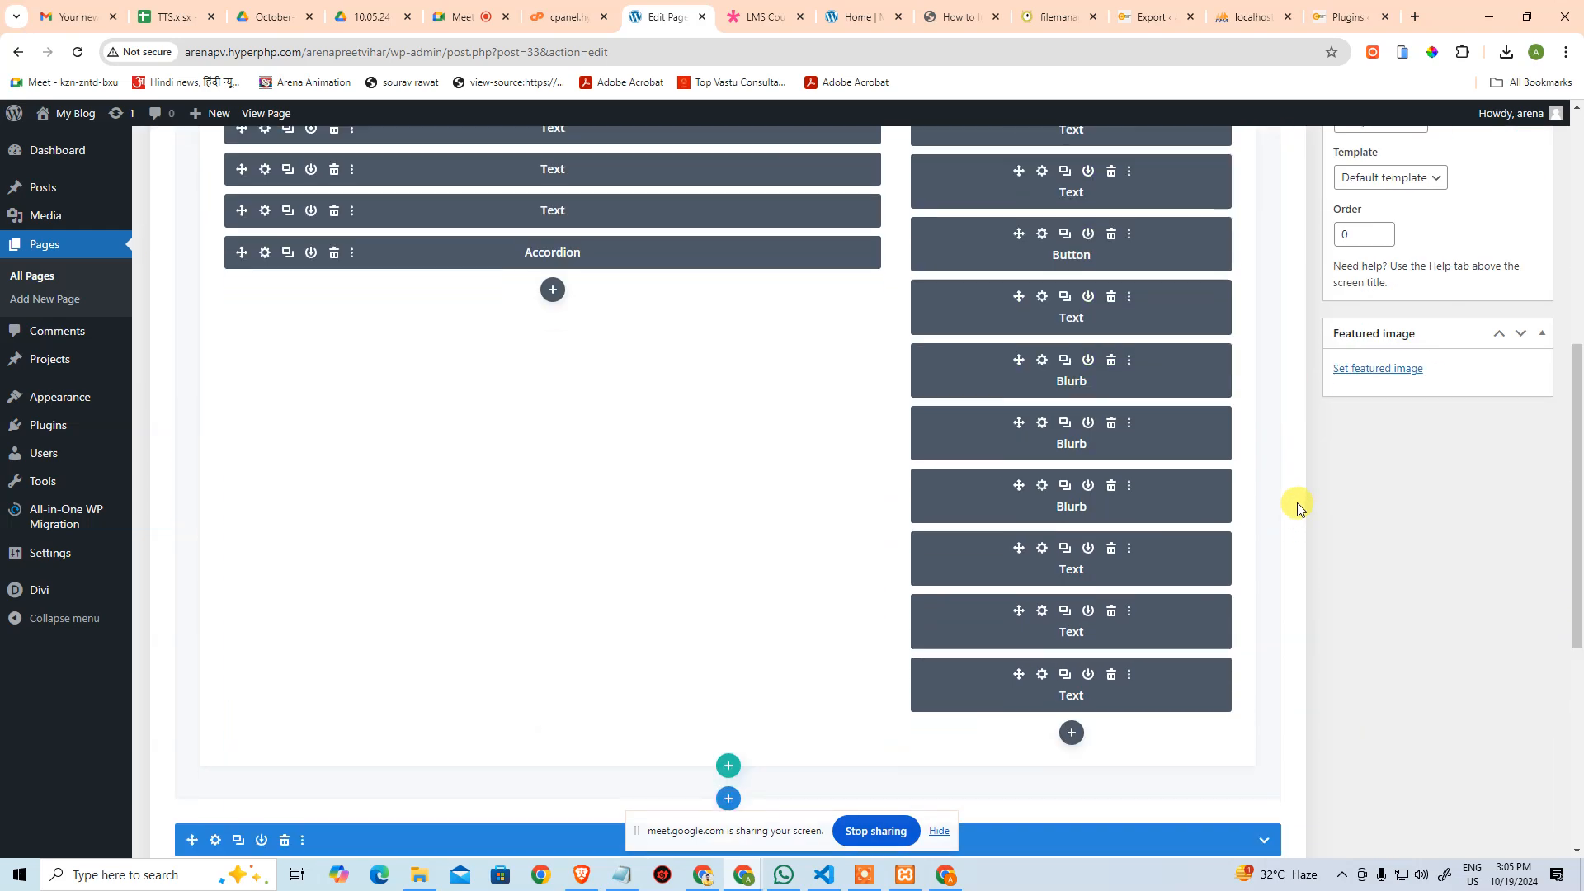
pyautogui.scroll(10, 1396, 488)
pyautogui.click(1517, 581)
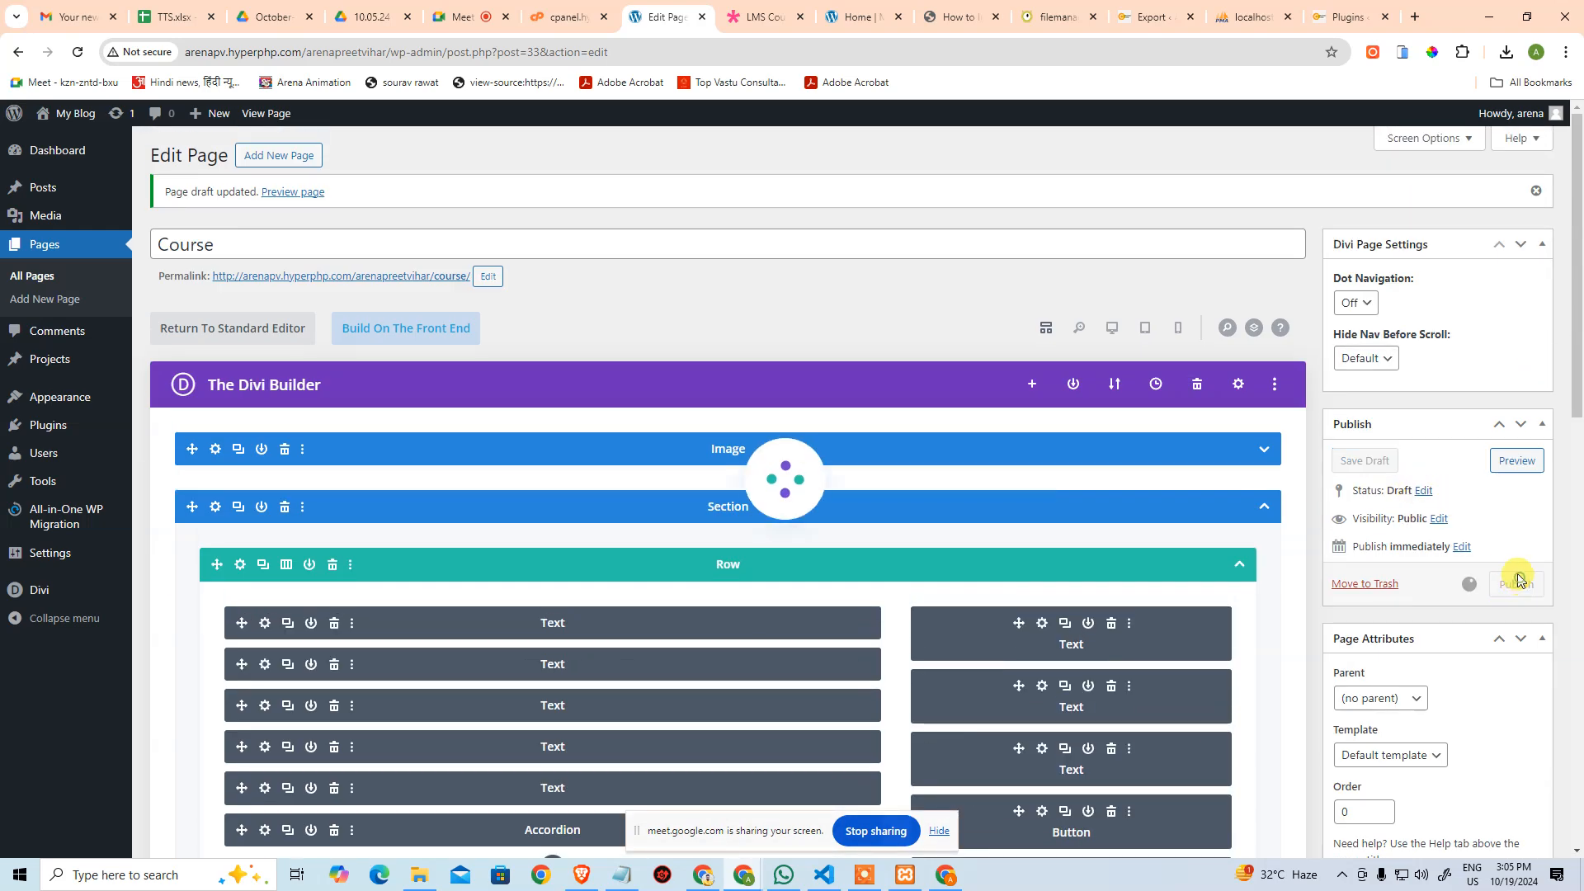
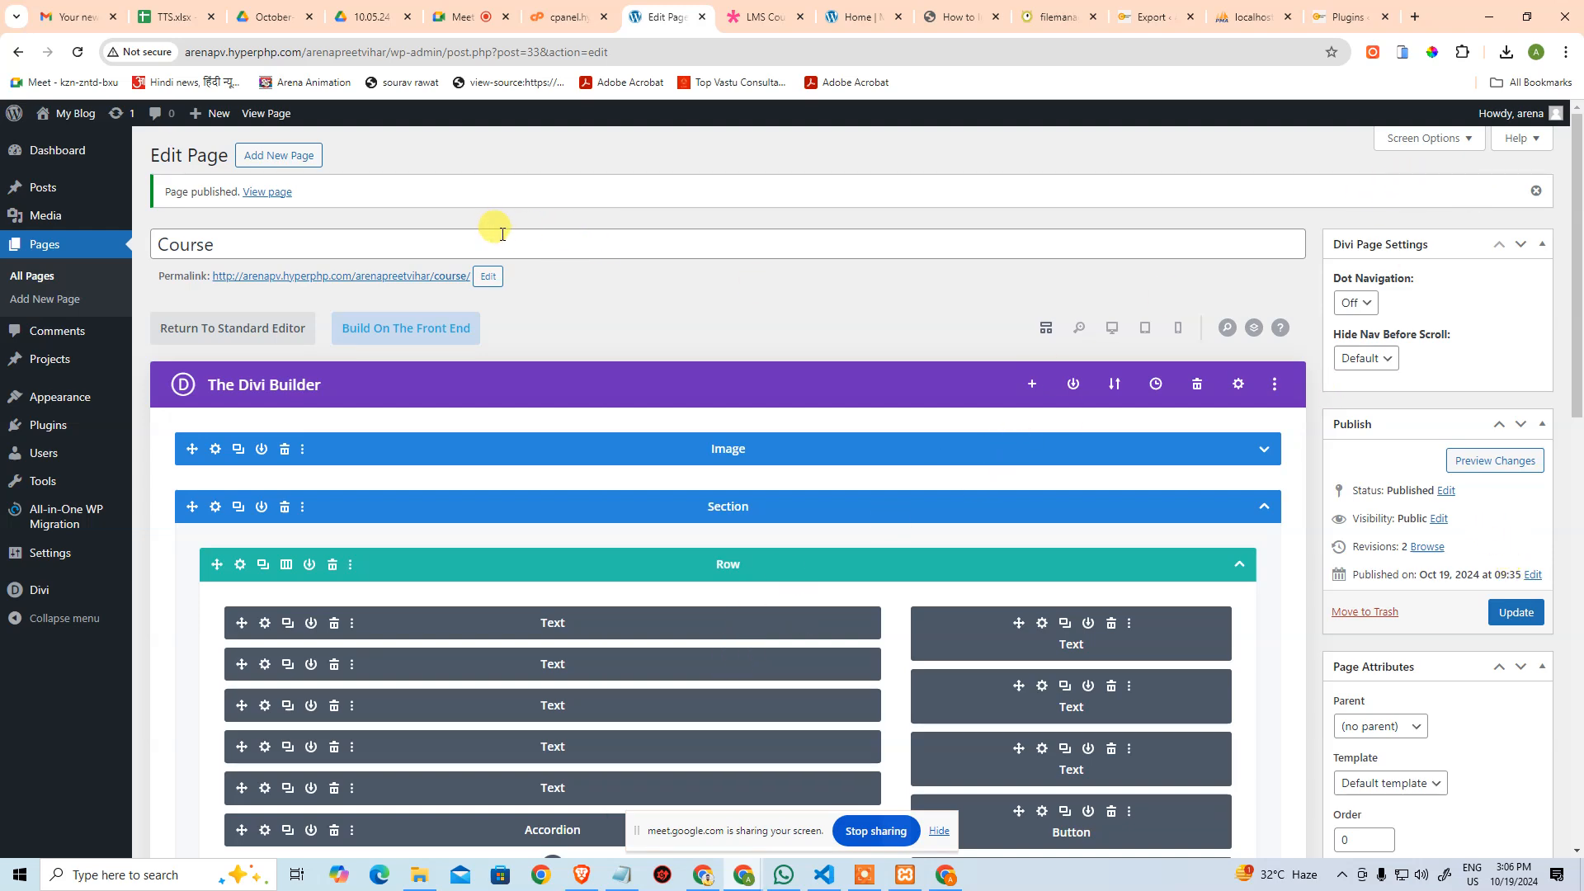
# Compare the published Course page with the live LMS Course demo, then return to the new page editor
pyautogui.scroll(-7, 1259, 432)
pyautogui.scroll(7, 1259, 432)
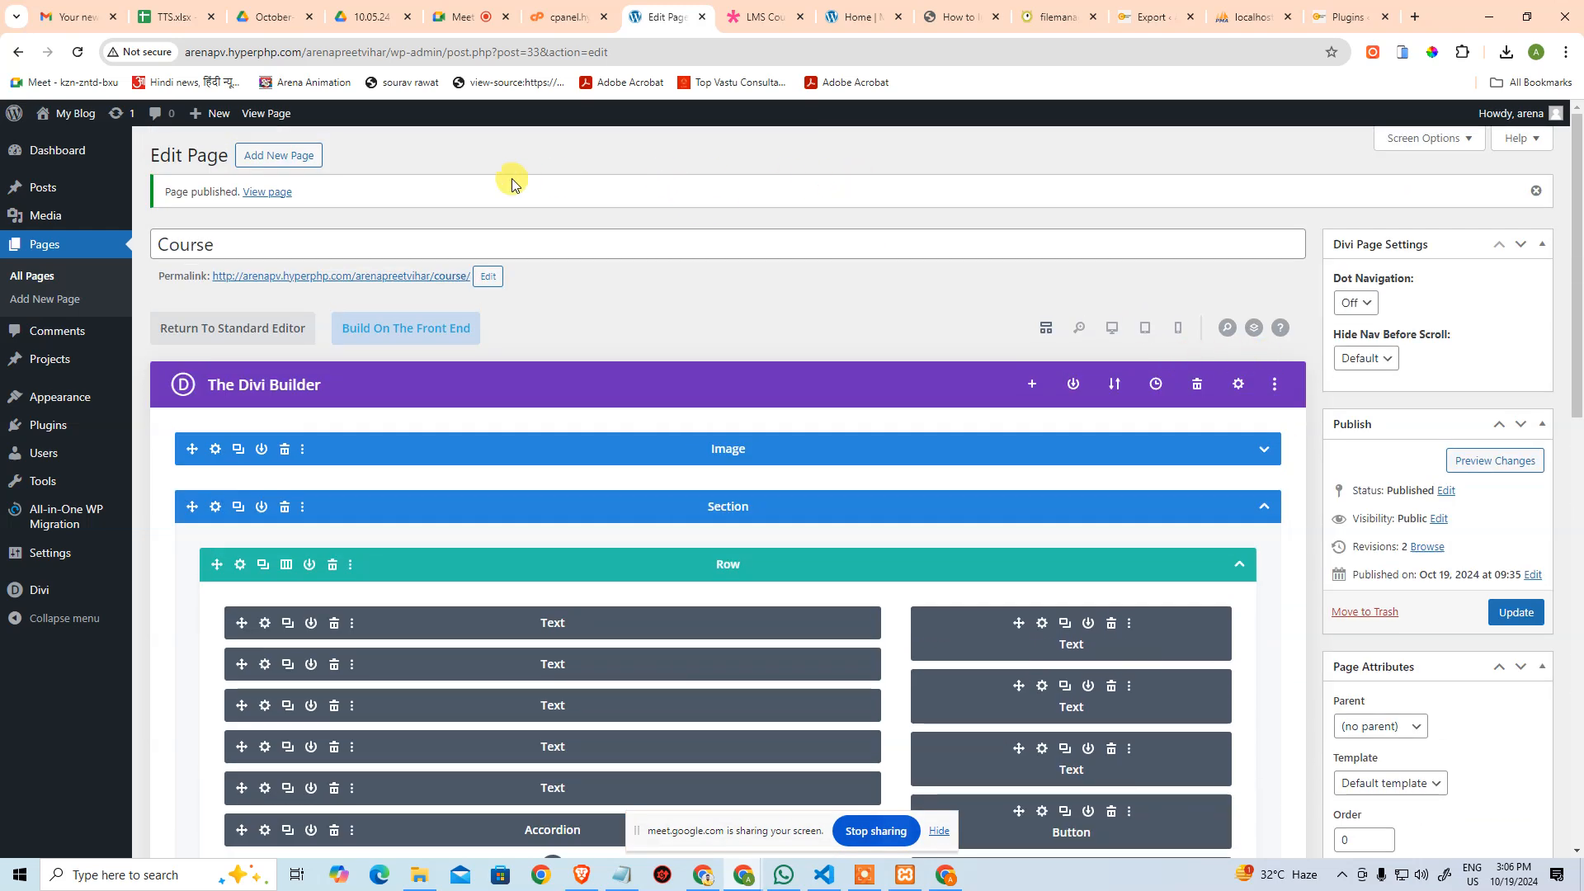
pyautogui.click(764, 17)
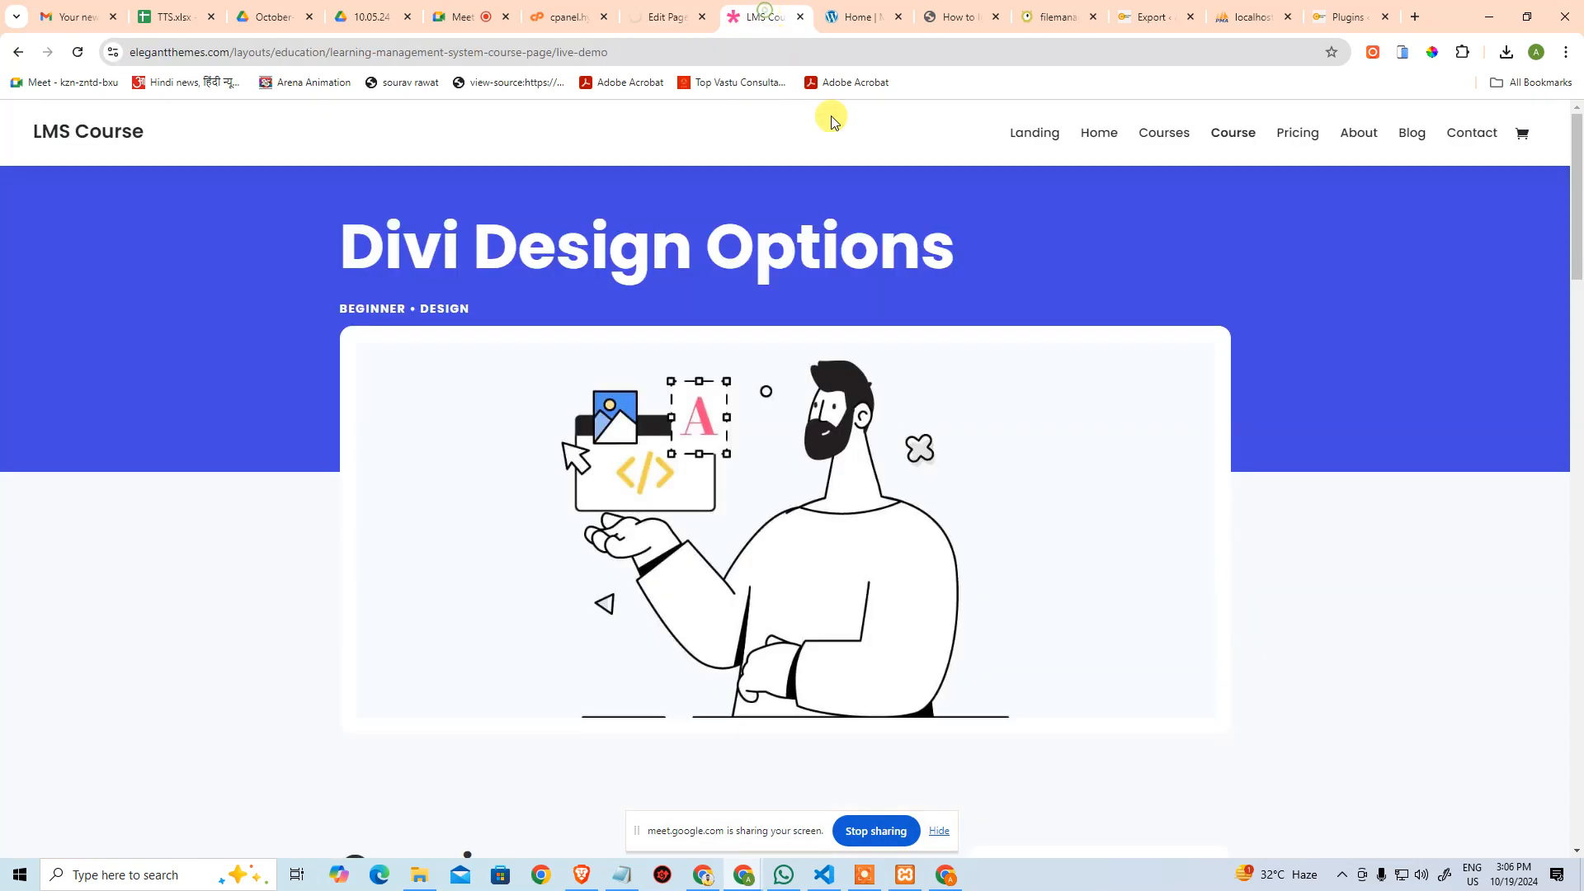
pyautogui.click(641, 20)
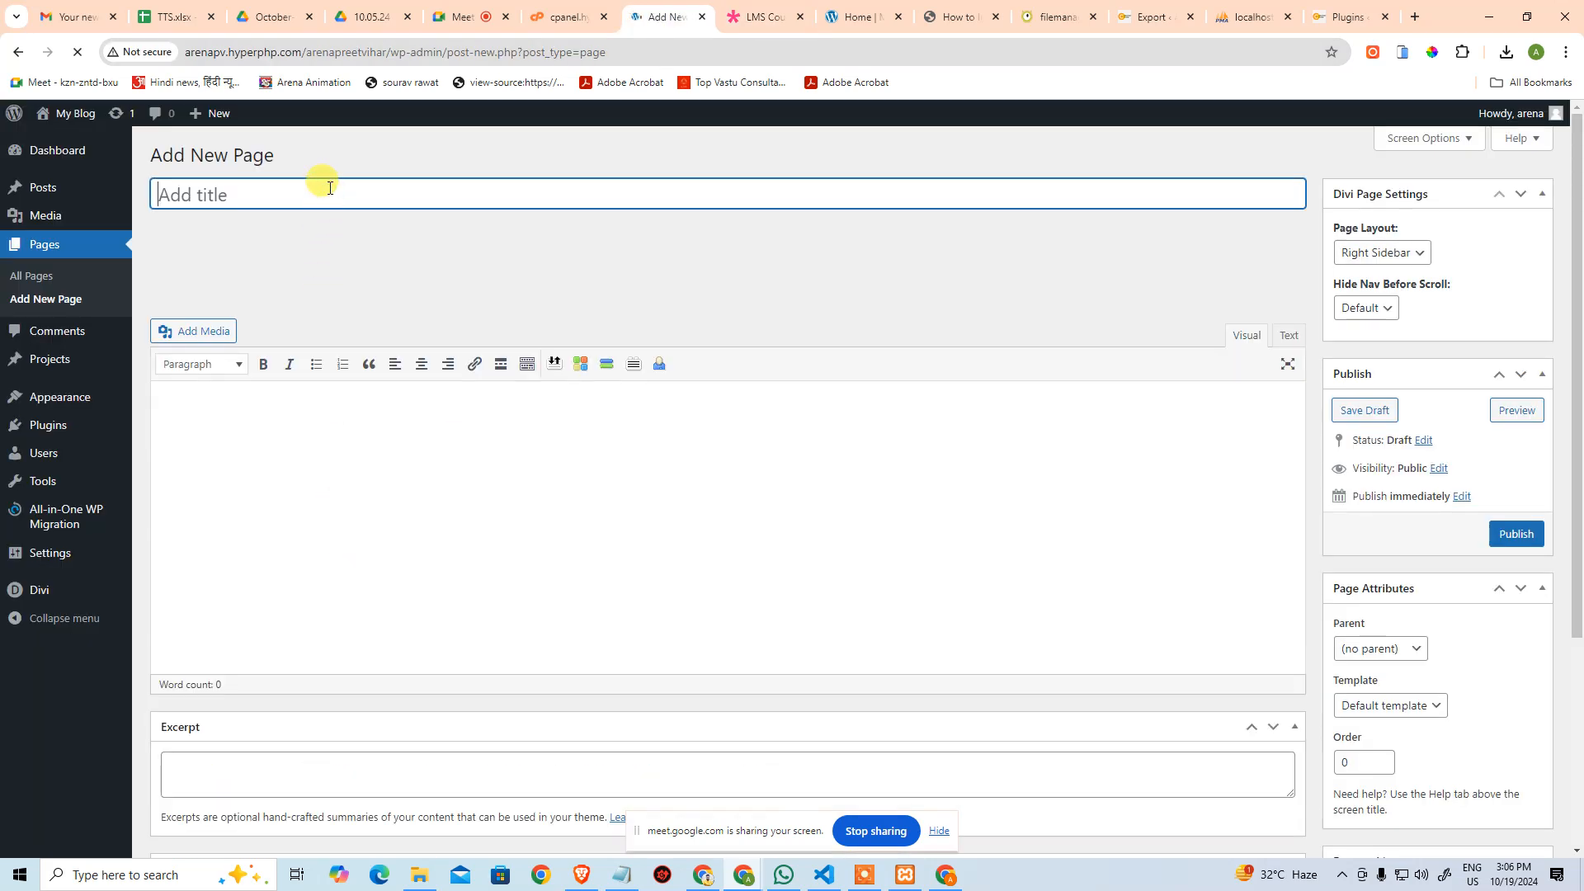
# Title a new page Pricing and find the Learning Management System Pricing layout among Divi's Education layouts
pyautogui.write('Pricing')
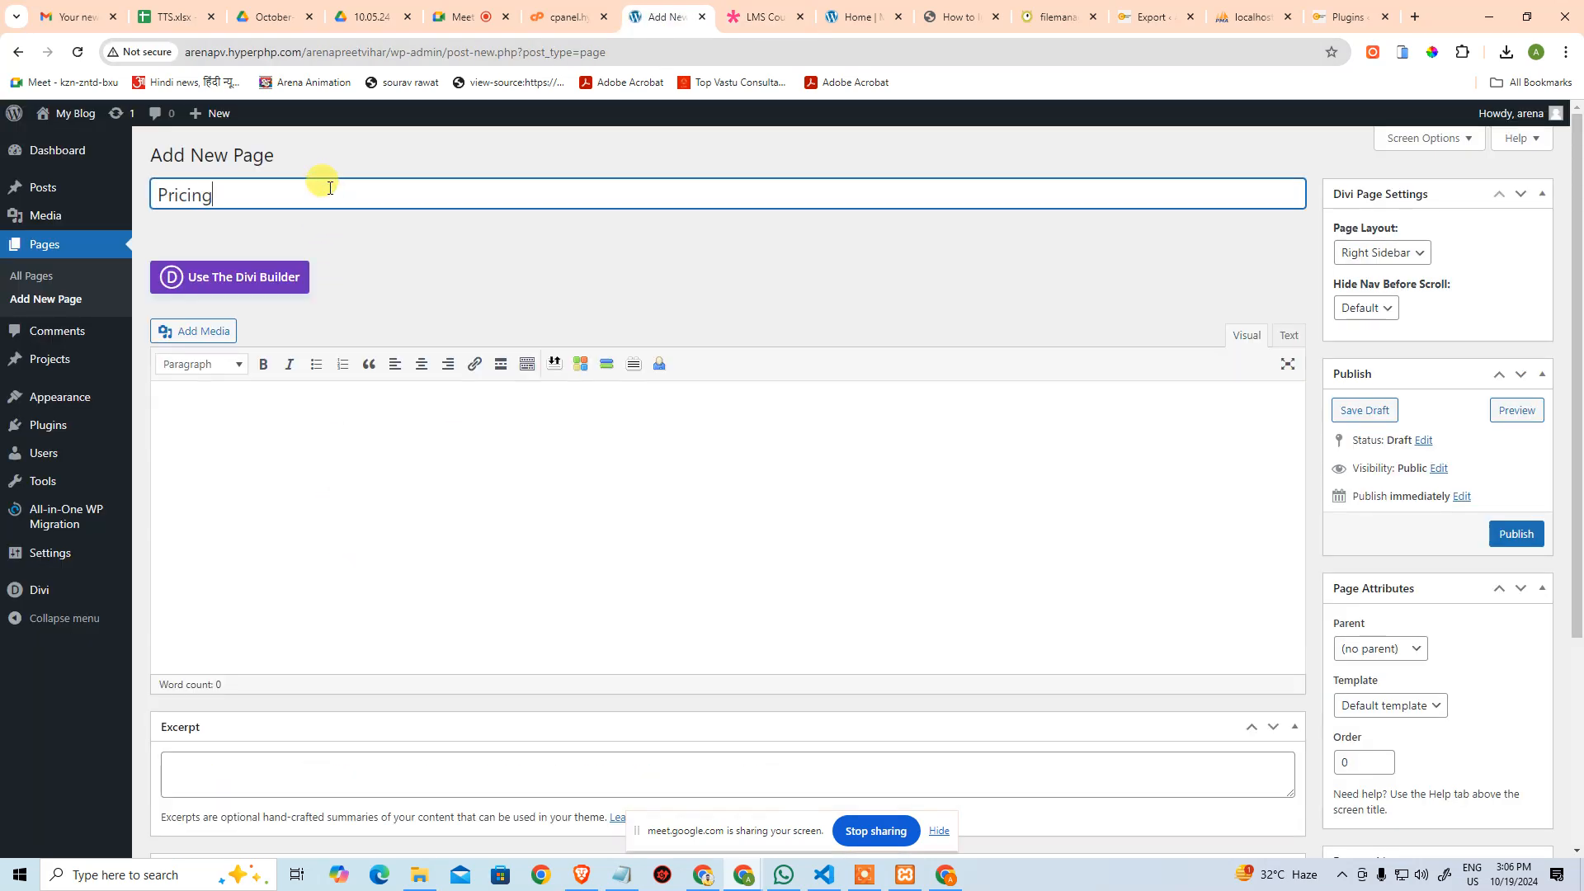
pyautogui.click(299, 289)
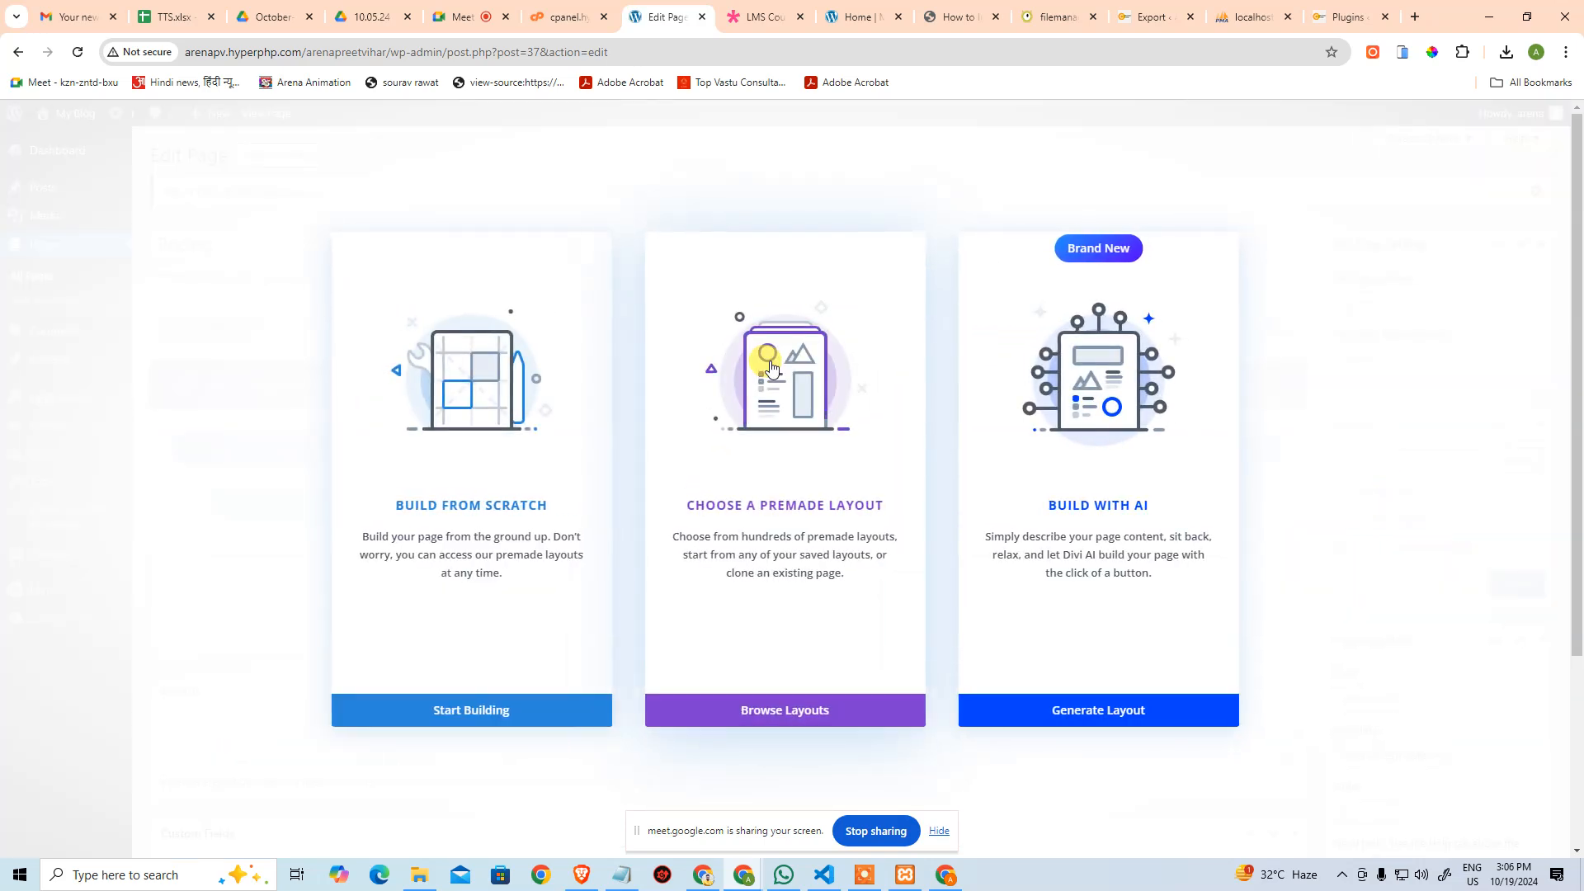
pyautogui.click(771, 369)
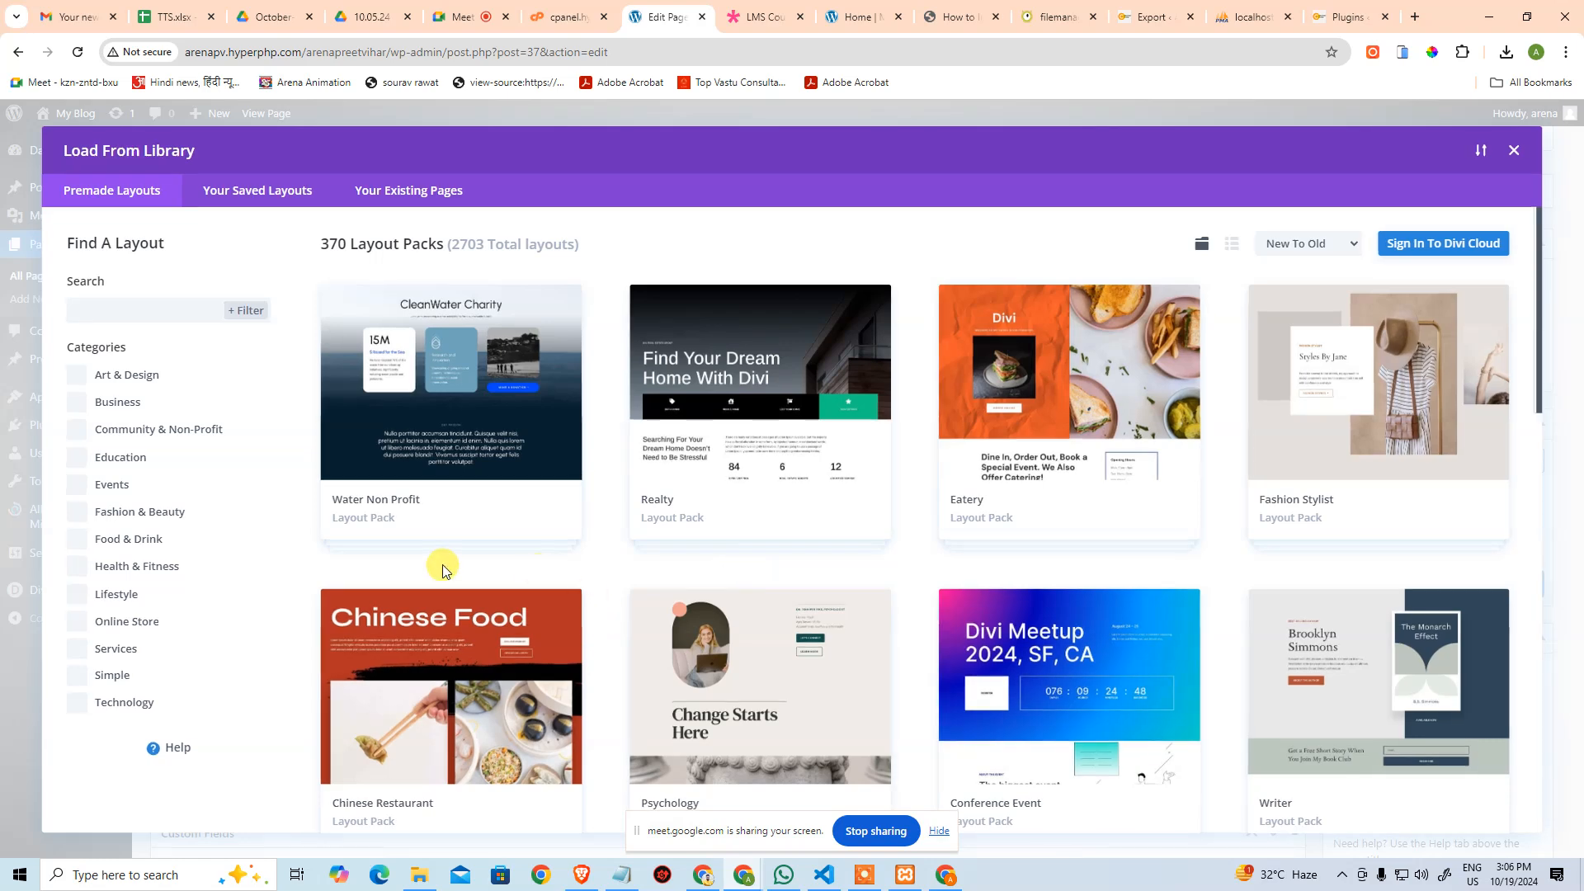
pyautogui.click(132, 460)
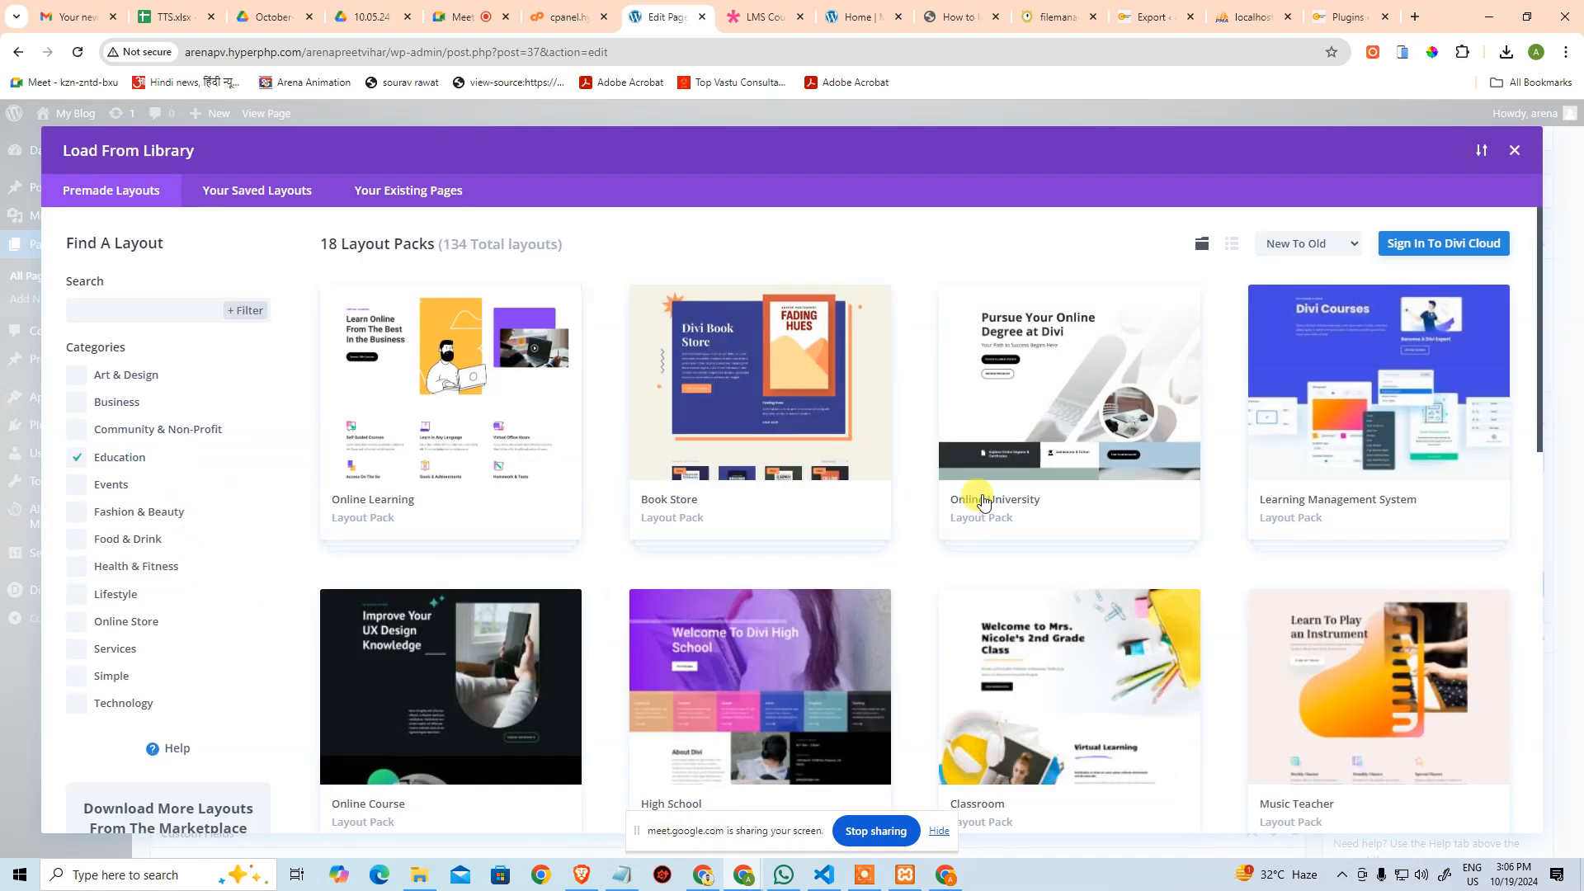
pyautogui.click(1326, 444)
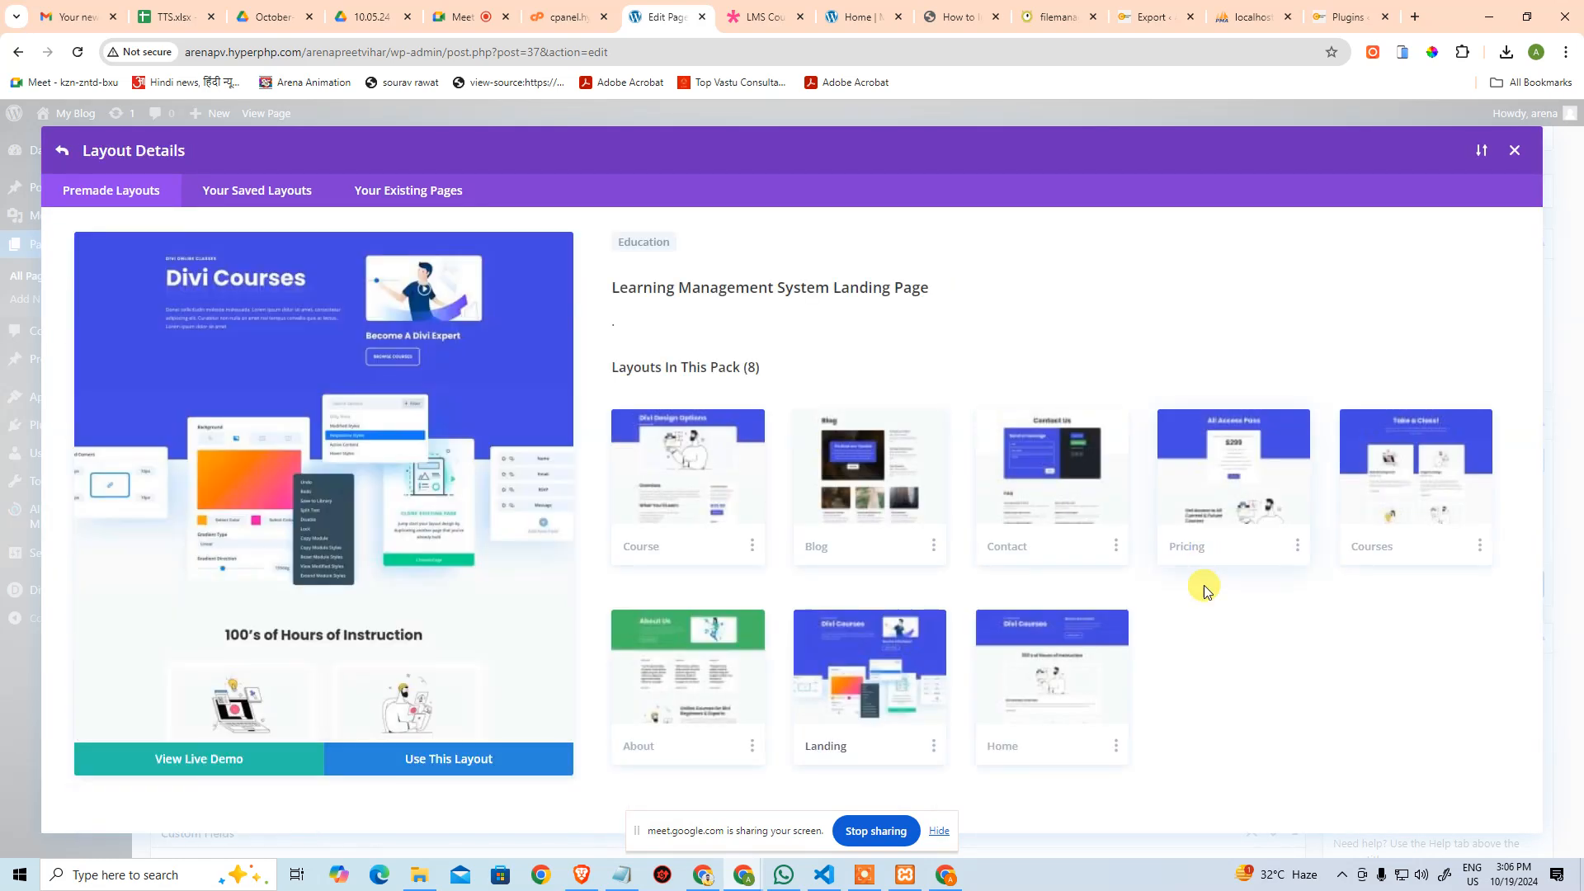
pyautogui.click(1193, 505)
# Apply the Pricing layout with its presets, delete its Footer section, and publish the page
pyautogui.scroll(-10, 330, 577)
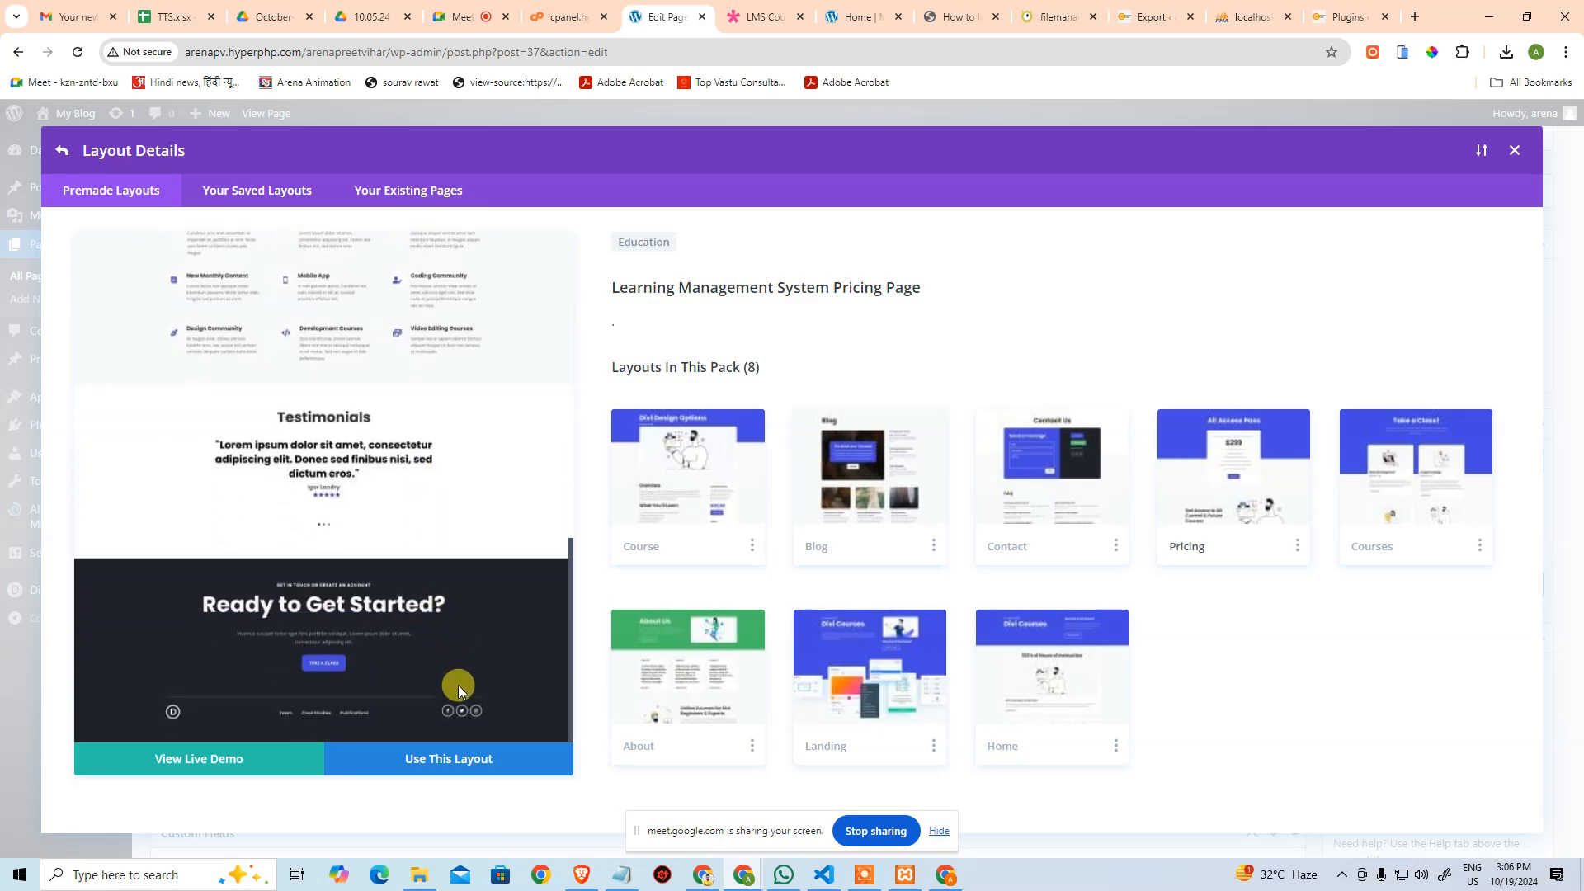
pyautogui.scroll(5, 452, 665)
pyautogui.scroll(3, 463, 666)
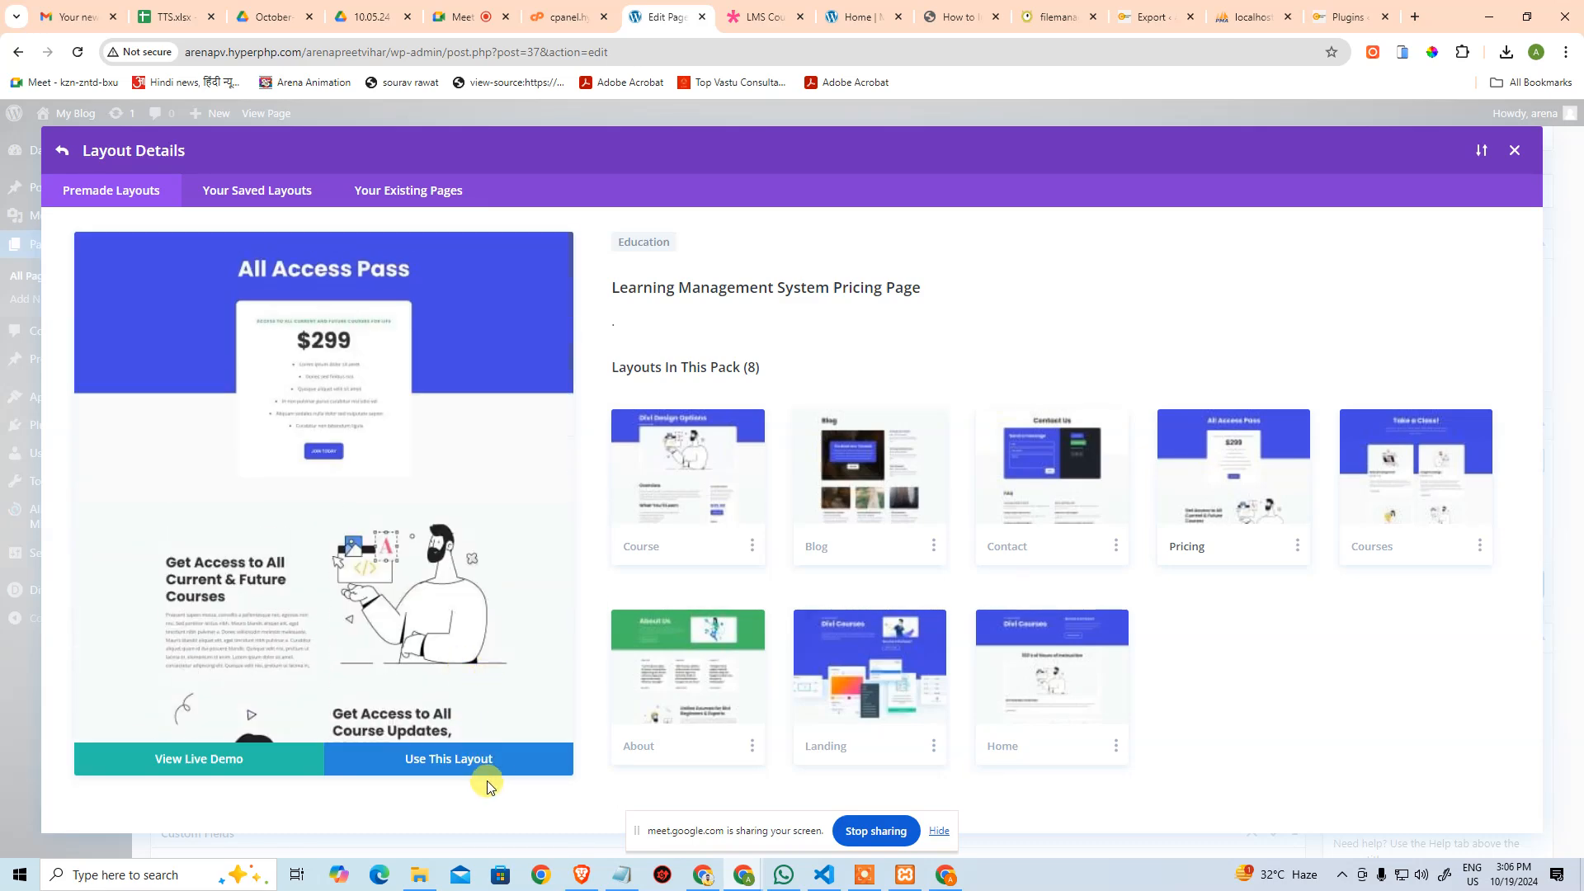
pyautogui.click(503, 762)
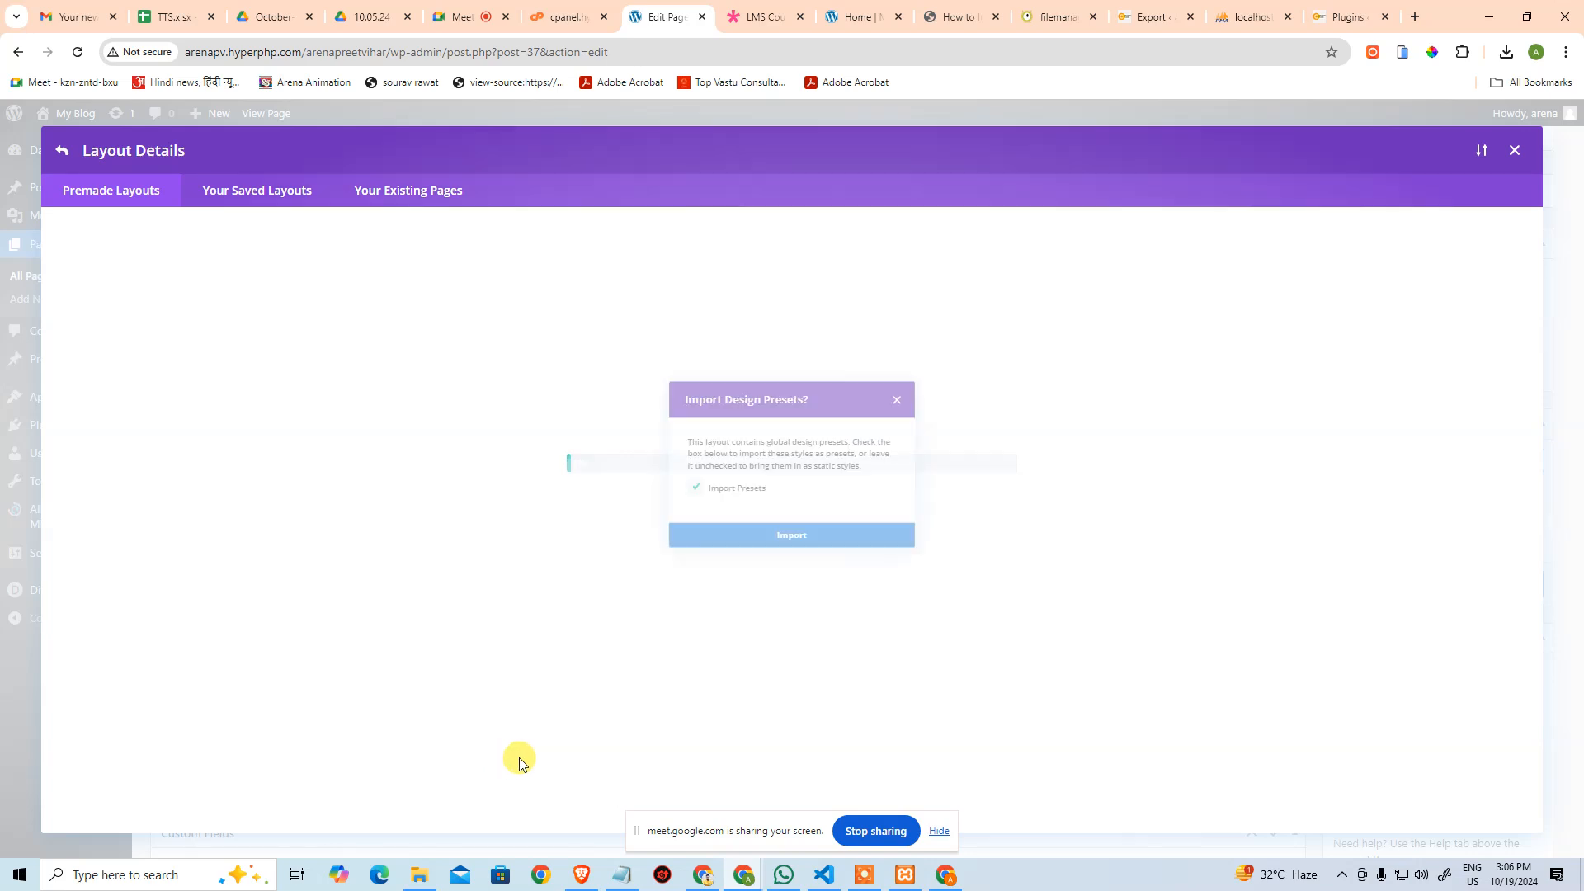
pyautogui.click(764, 568)
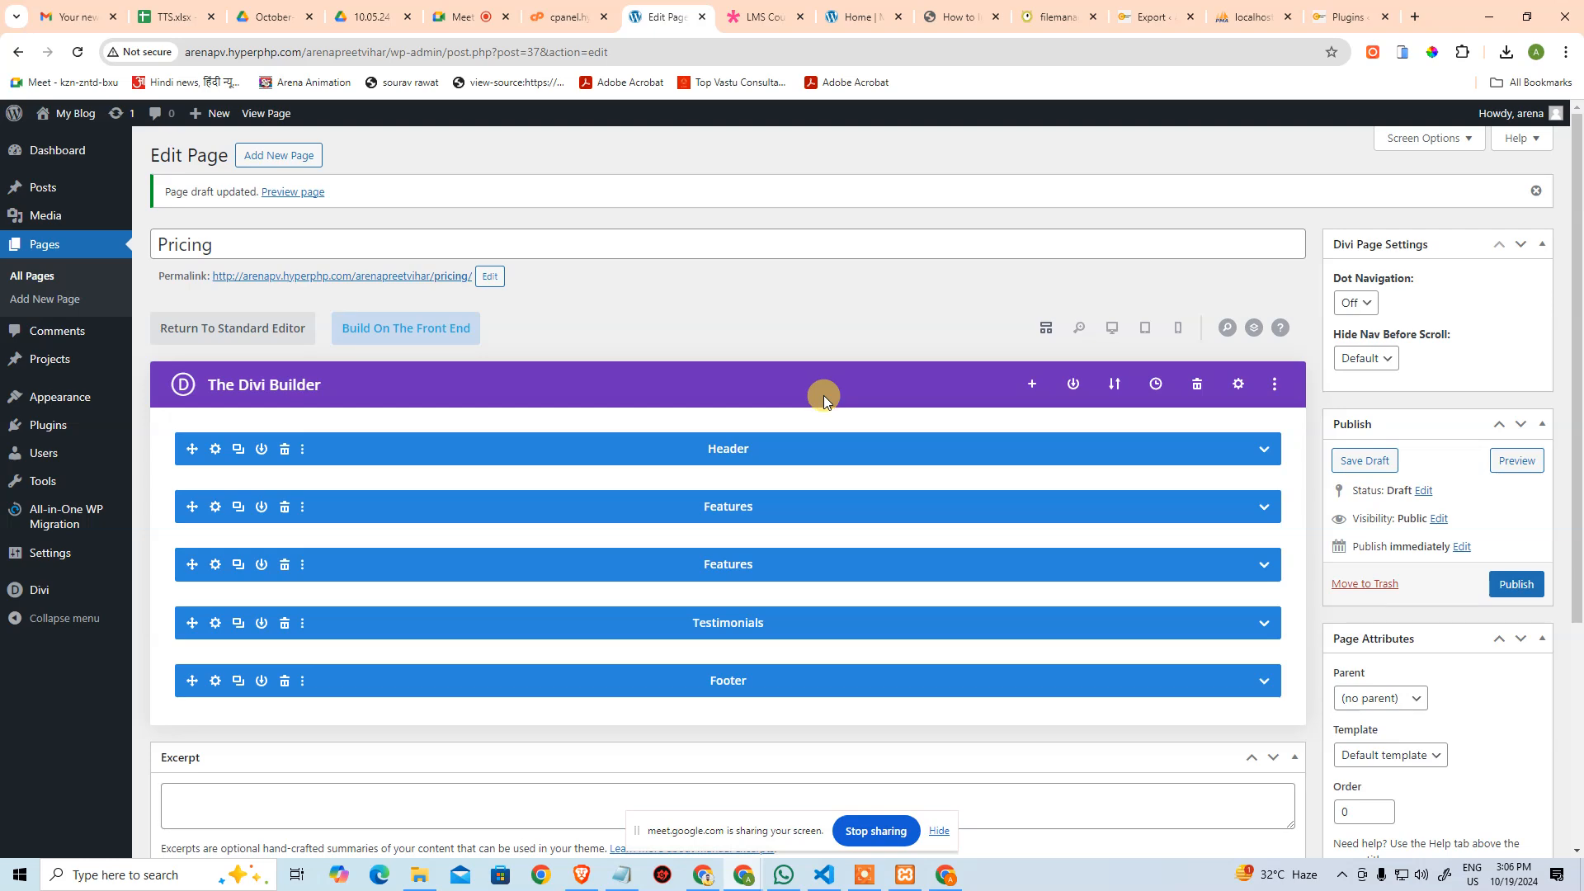
pyautogui.click(284, 680)
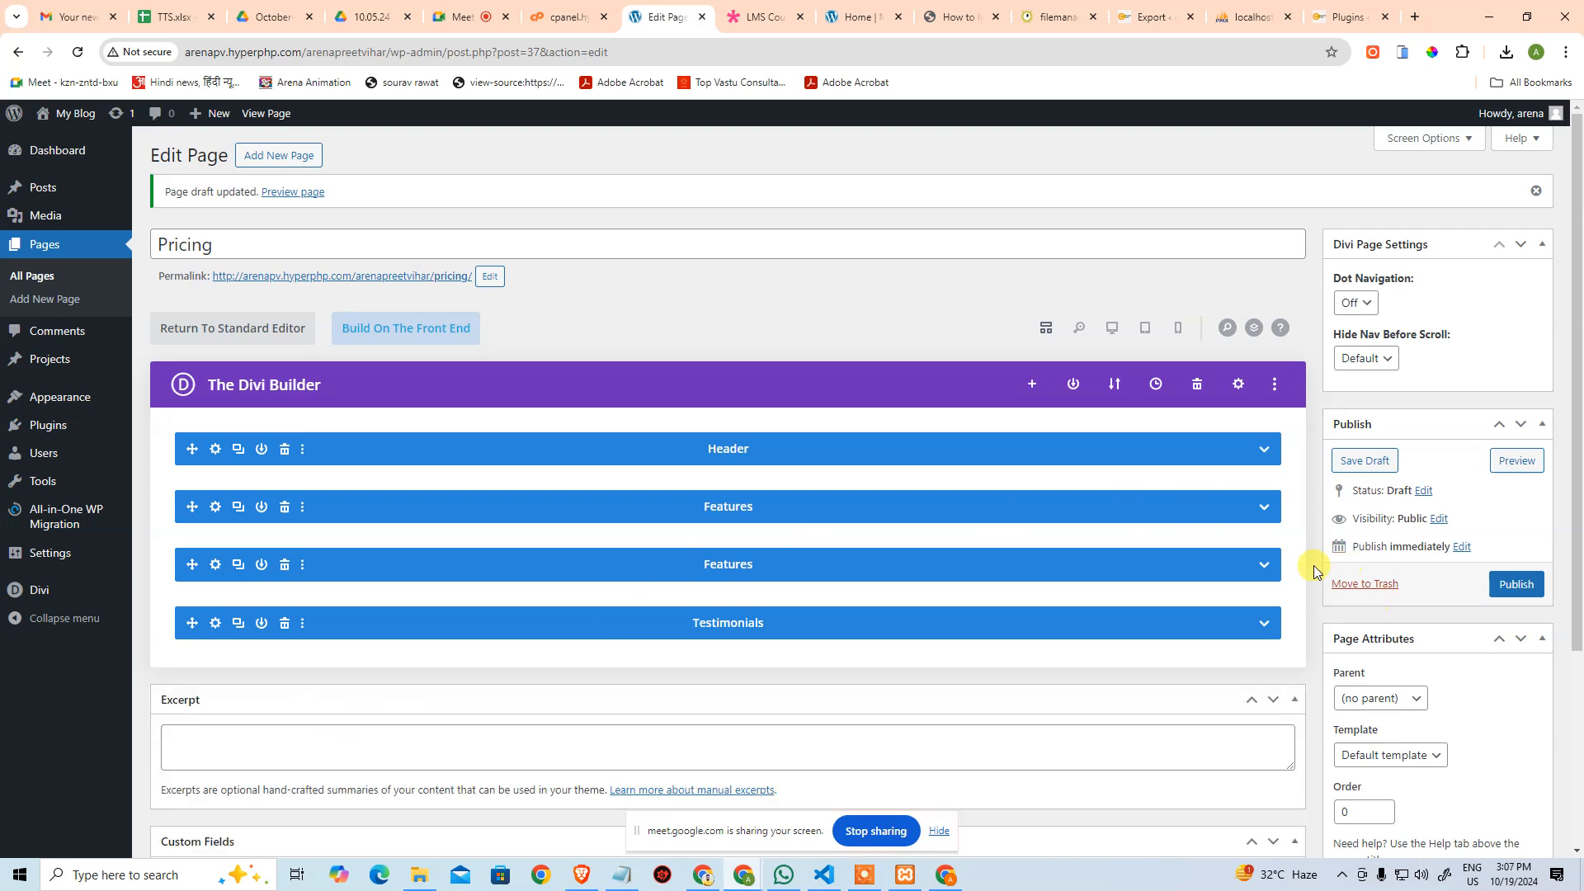
pyautogui.click(1510, 586)
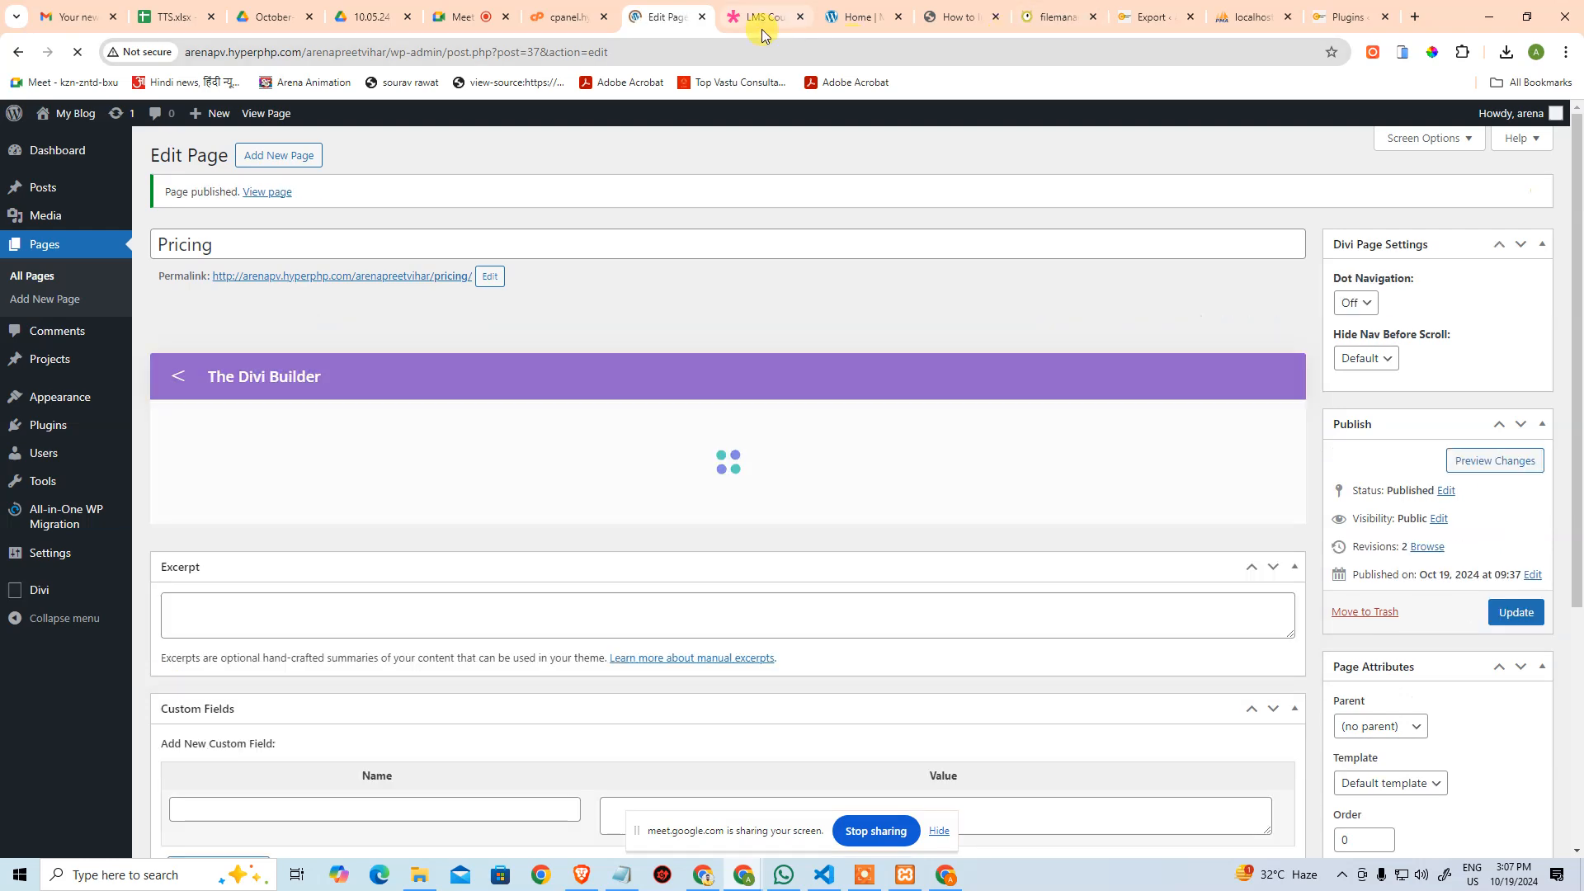
# Check the live demo for the next page and start a new About page
pyautogui.click(756, 10)
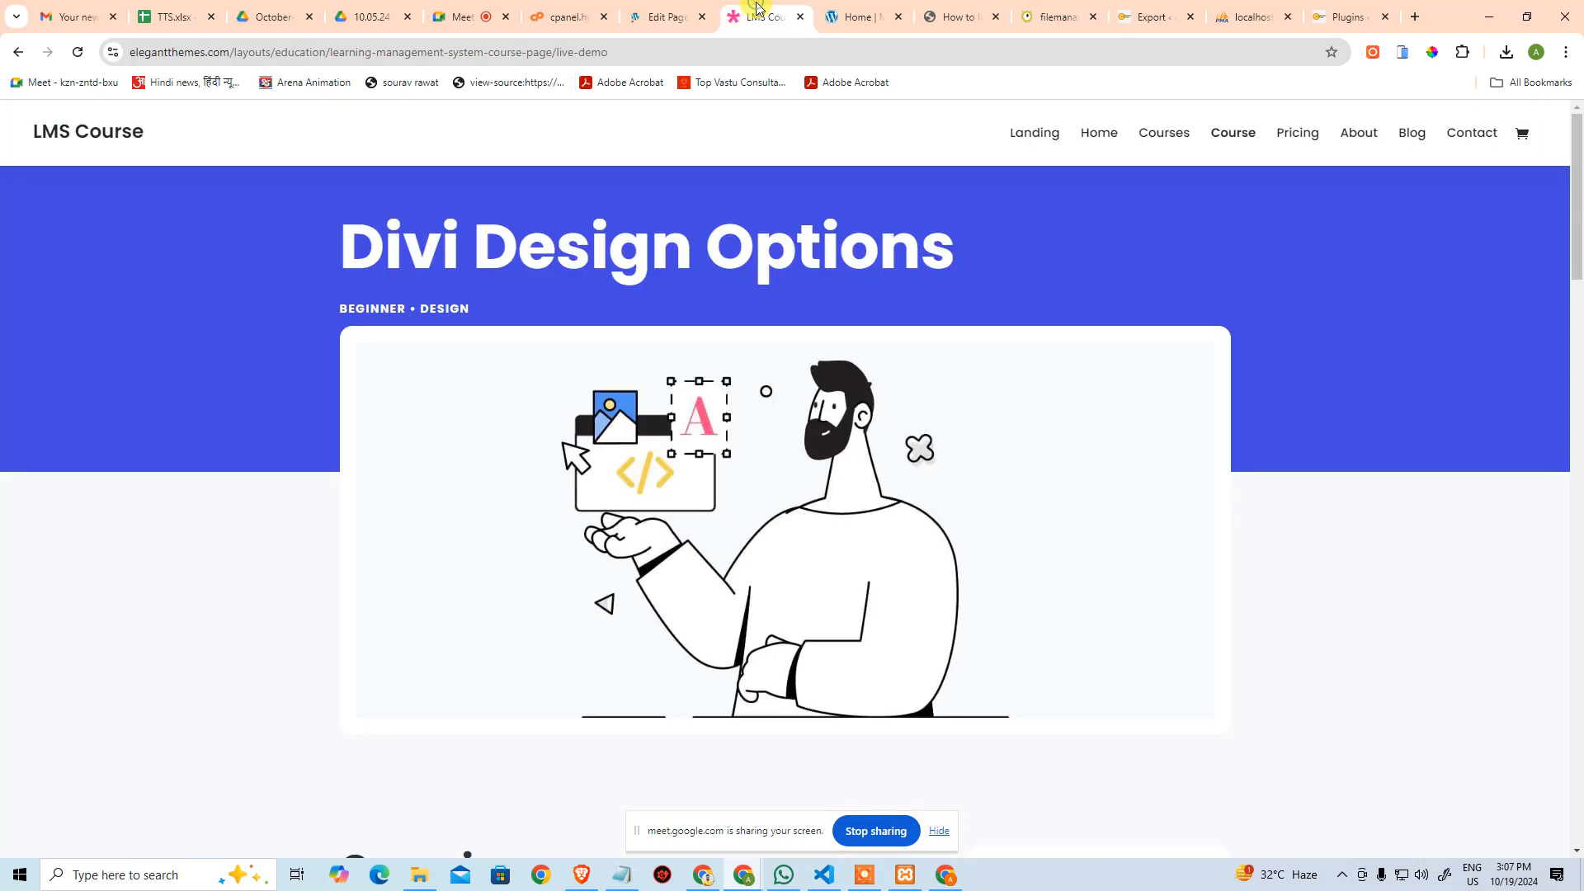
pyautogui.click(632, 22)
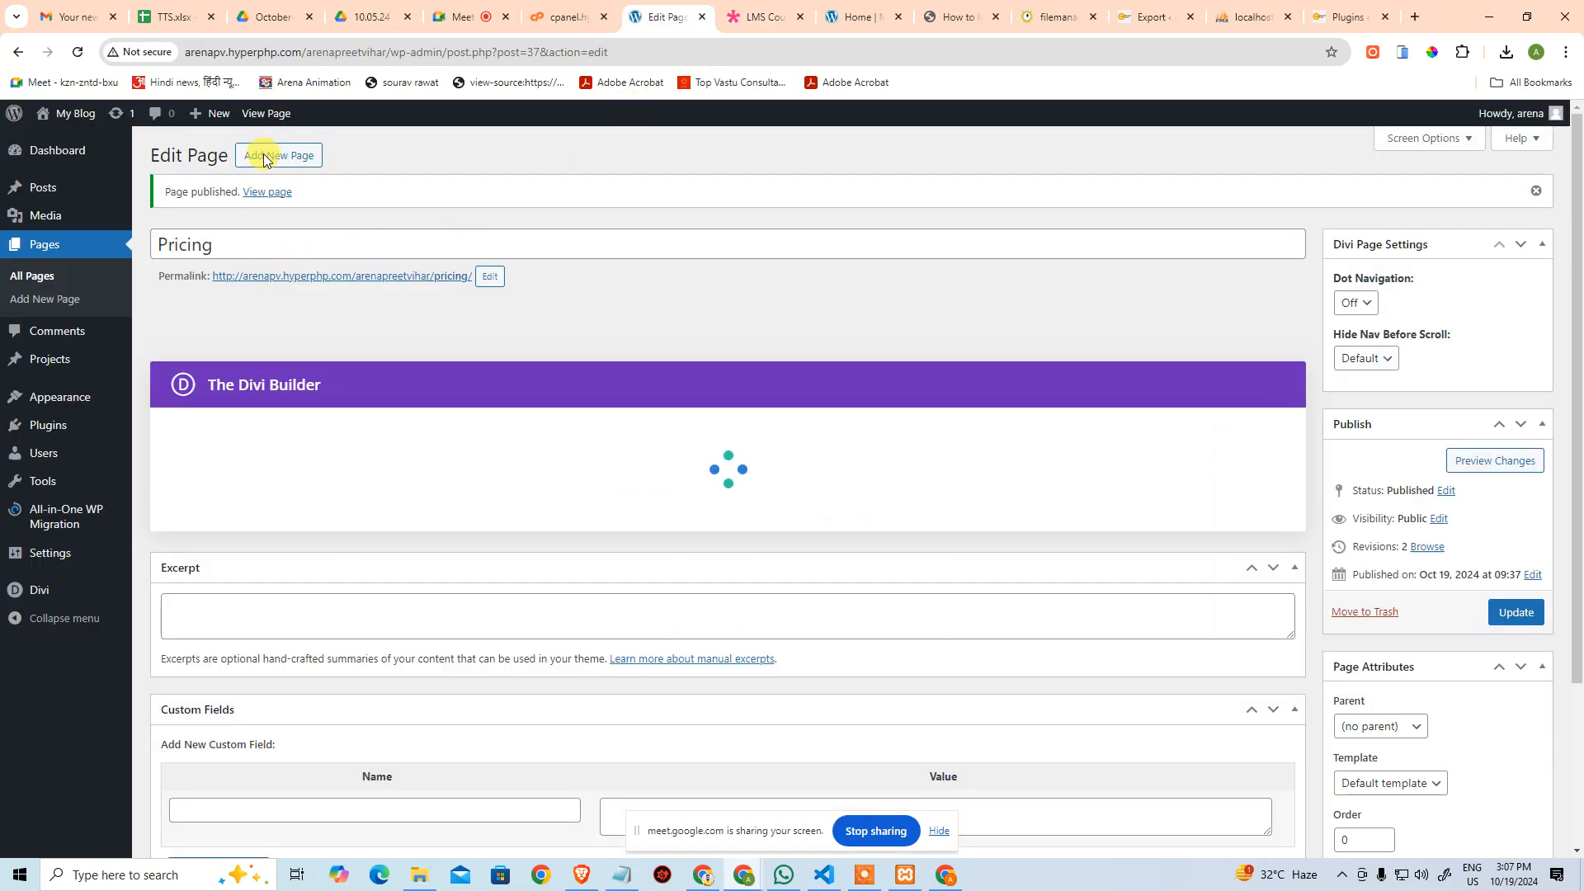
pyautogui.click(267, 160)
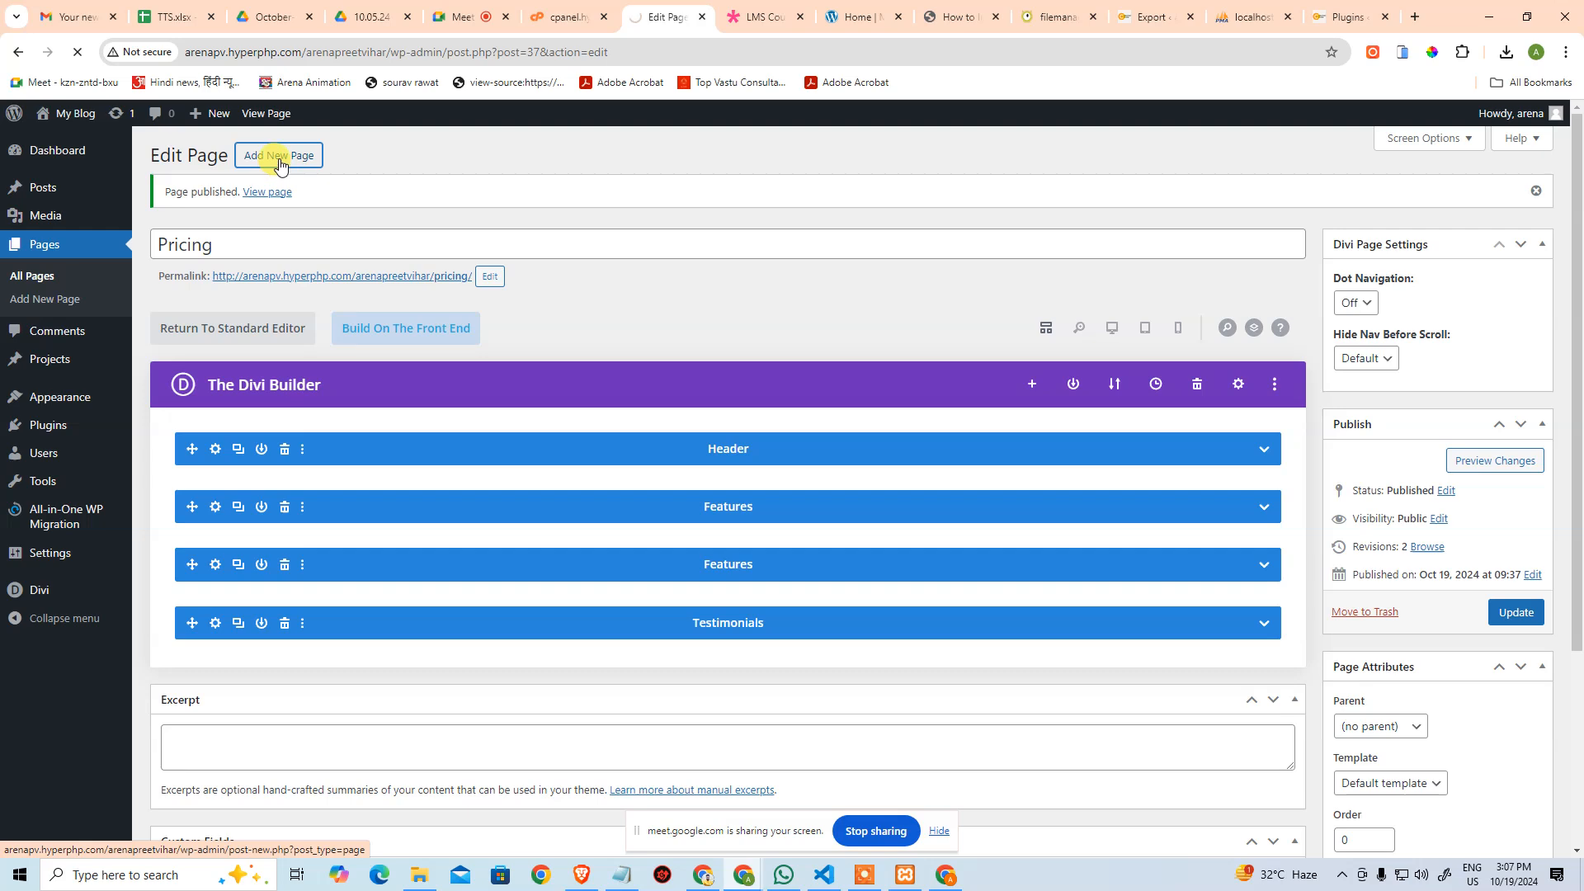
pyautogui.click(752, 23)
pyautogui.click(651, 25)
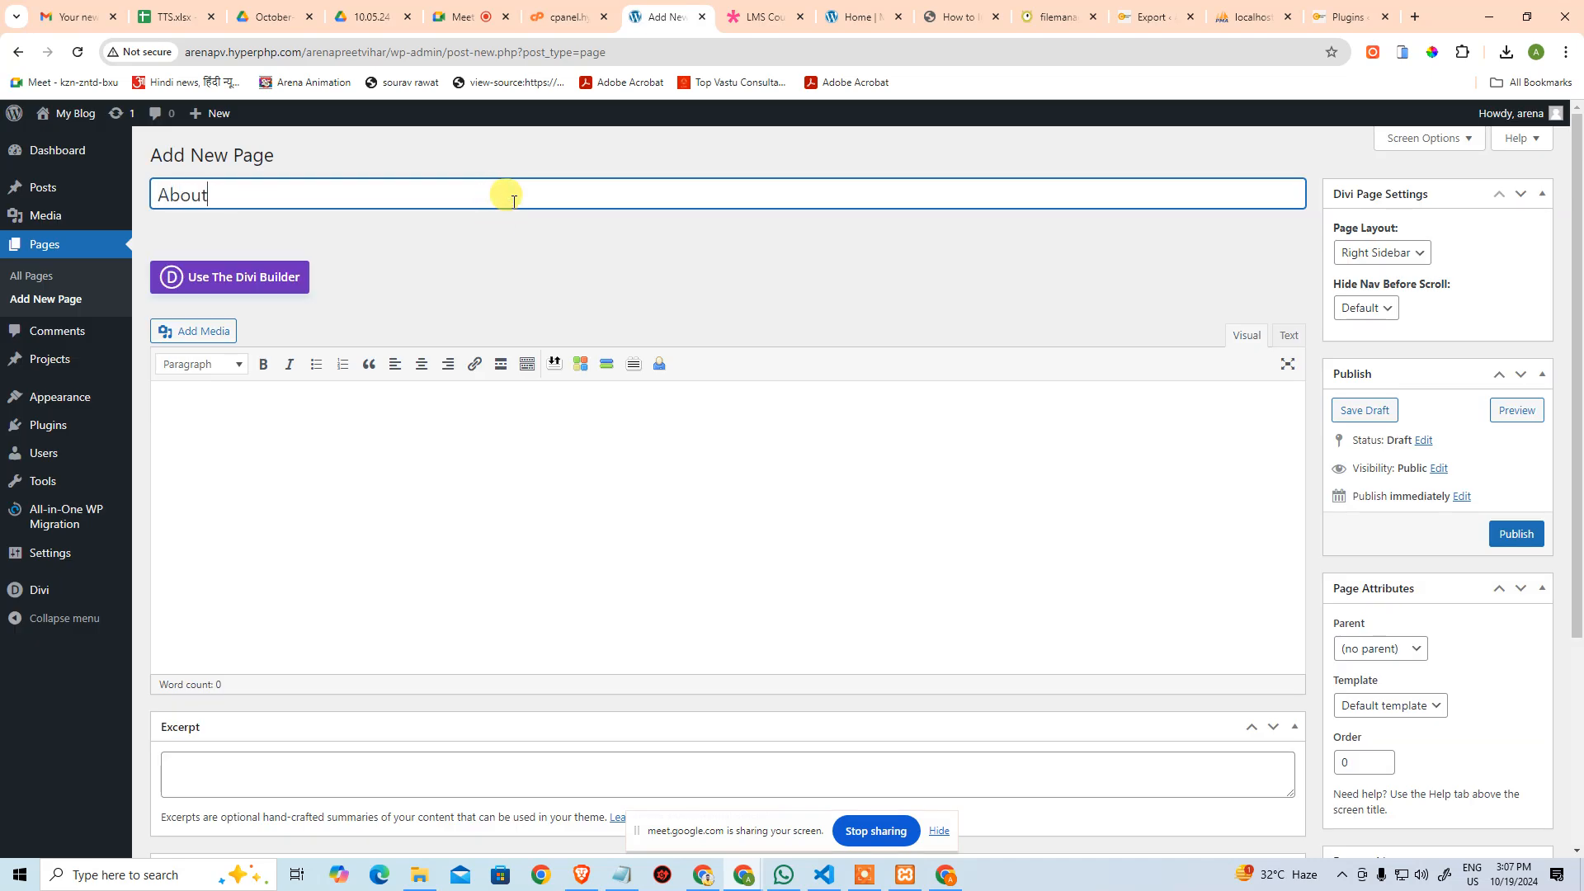
# Open the About page in Divi and locate the Learning Management System About layout under Education
pyautogui.click(297, 280)
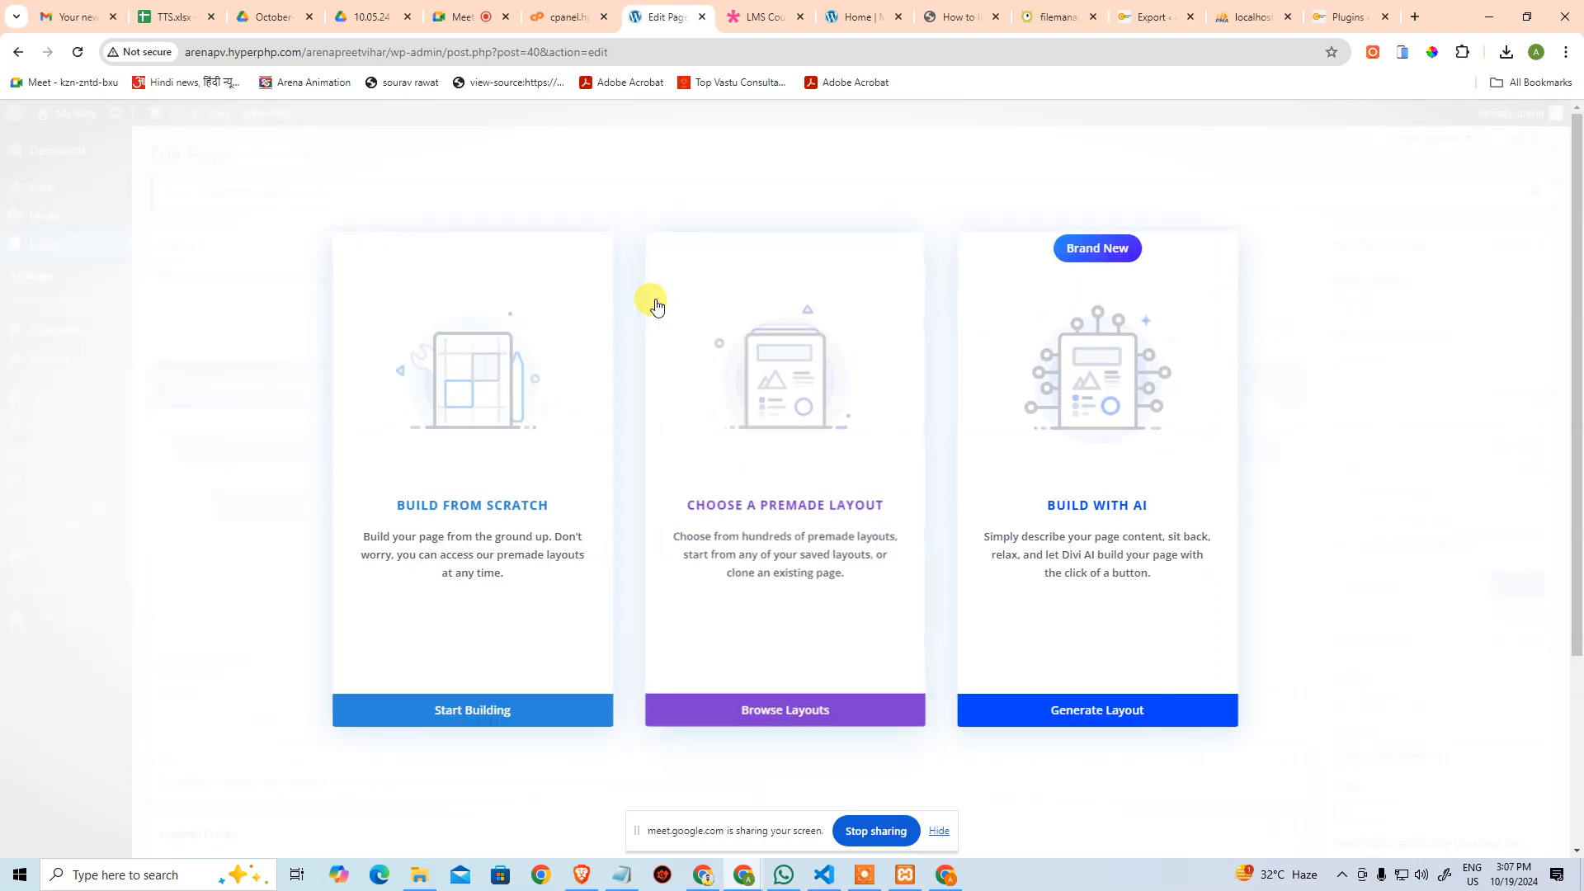
pyautogui.click(836, 702)
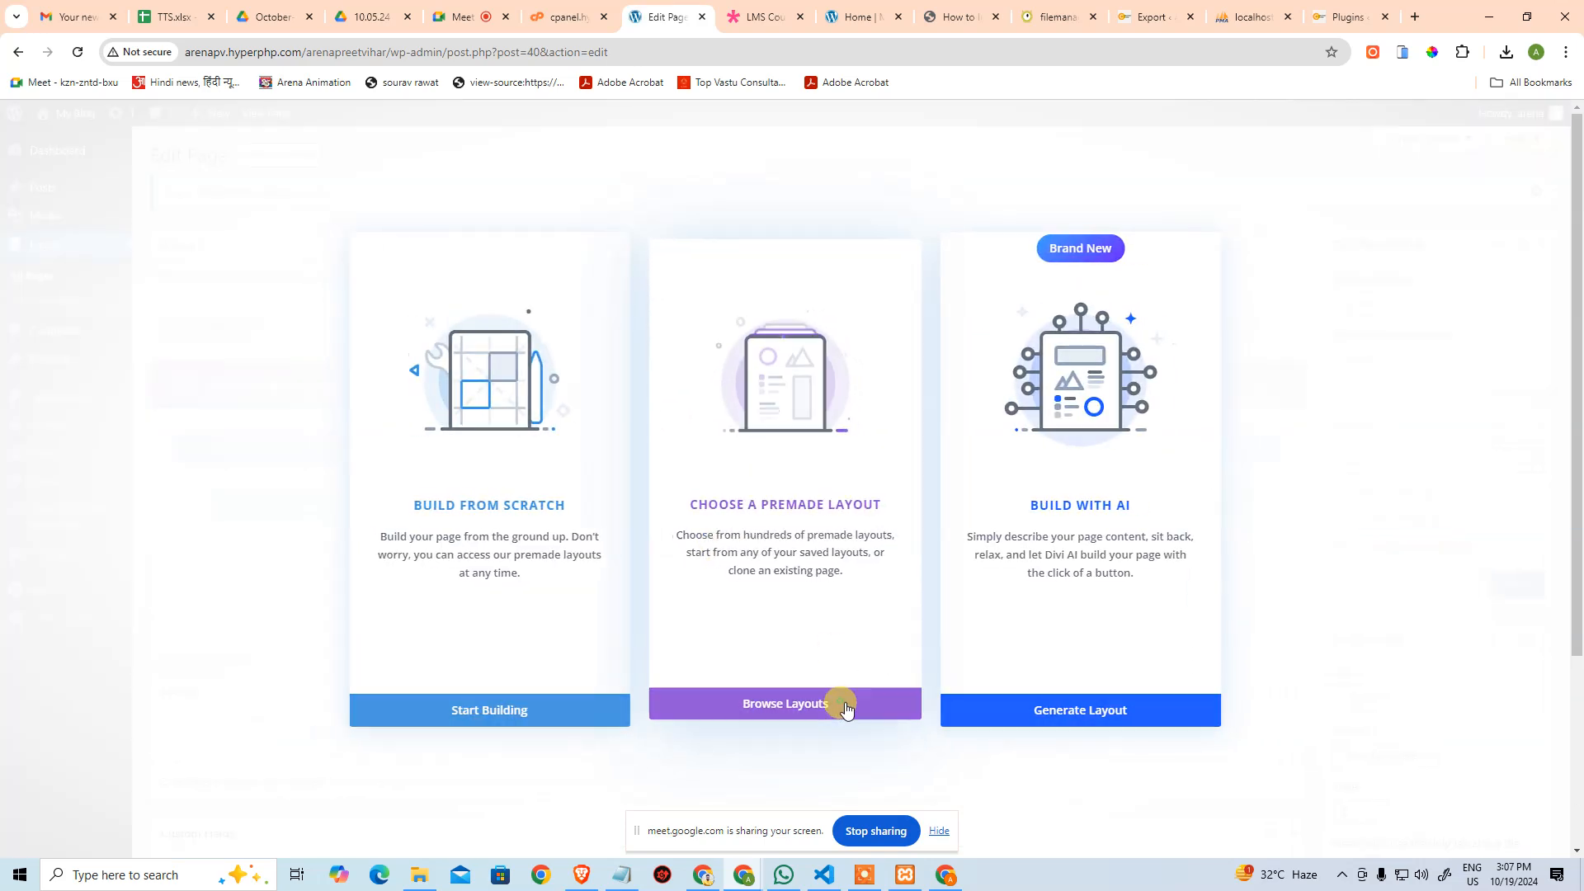
pyautogui.scroll(-2, 1064, 561)
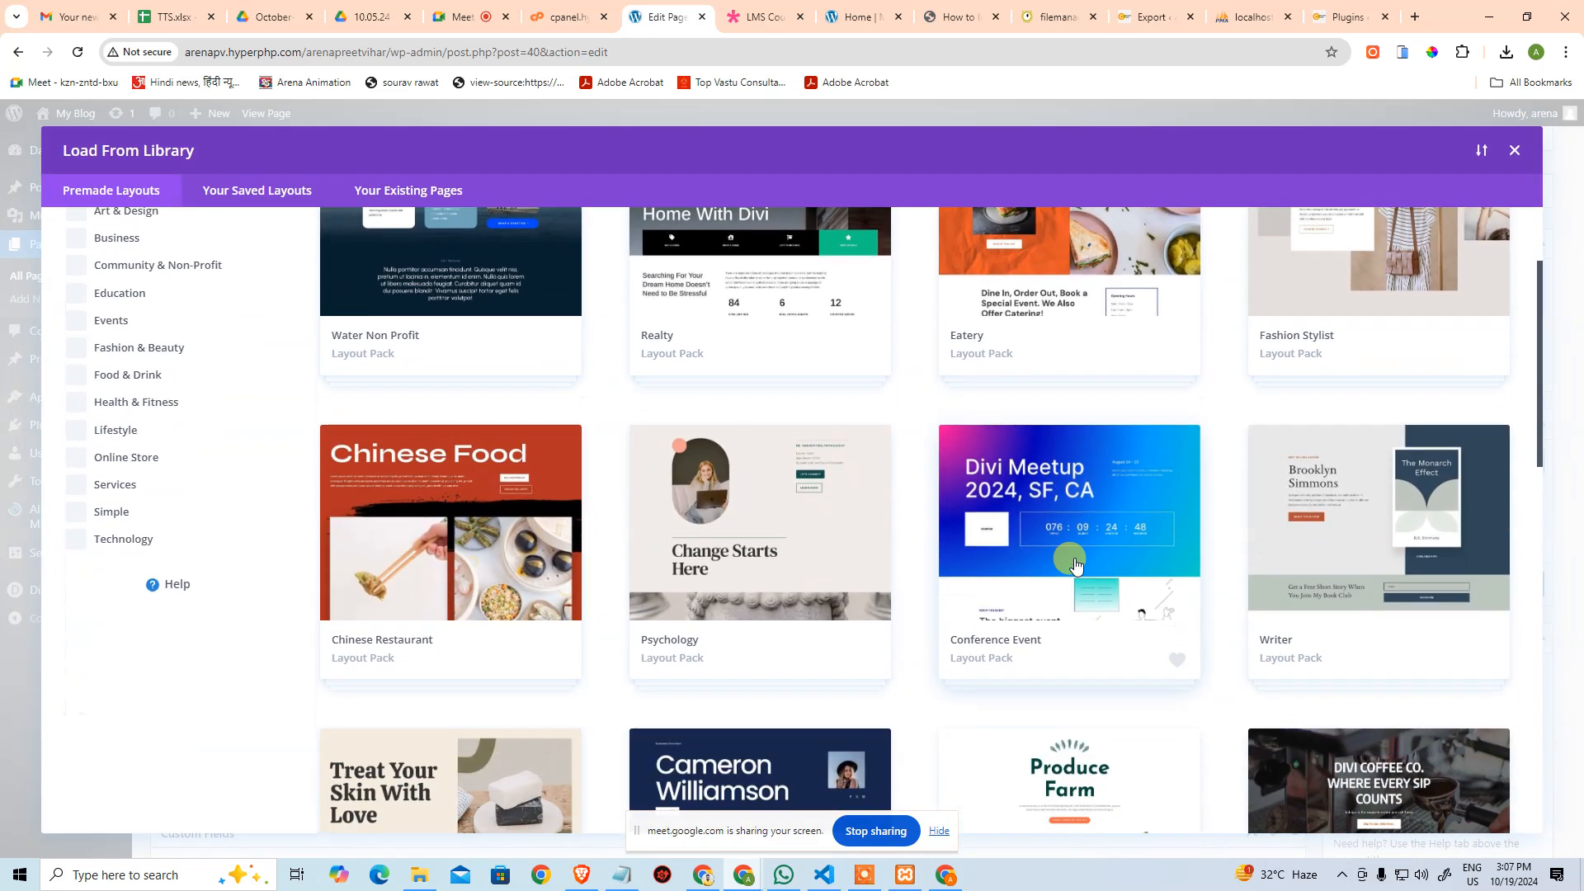
pyautogui.scroll(-2, 1075, 563)
pyautogui.scroll(4, 350, 229)
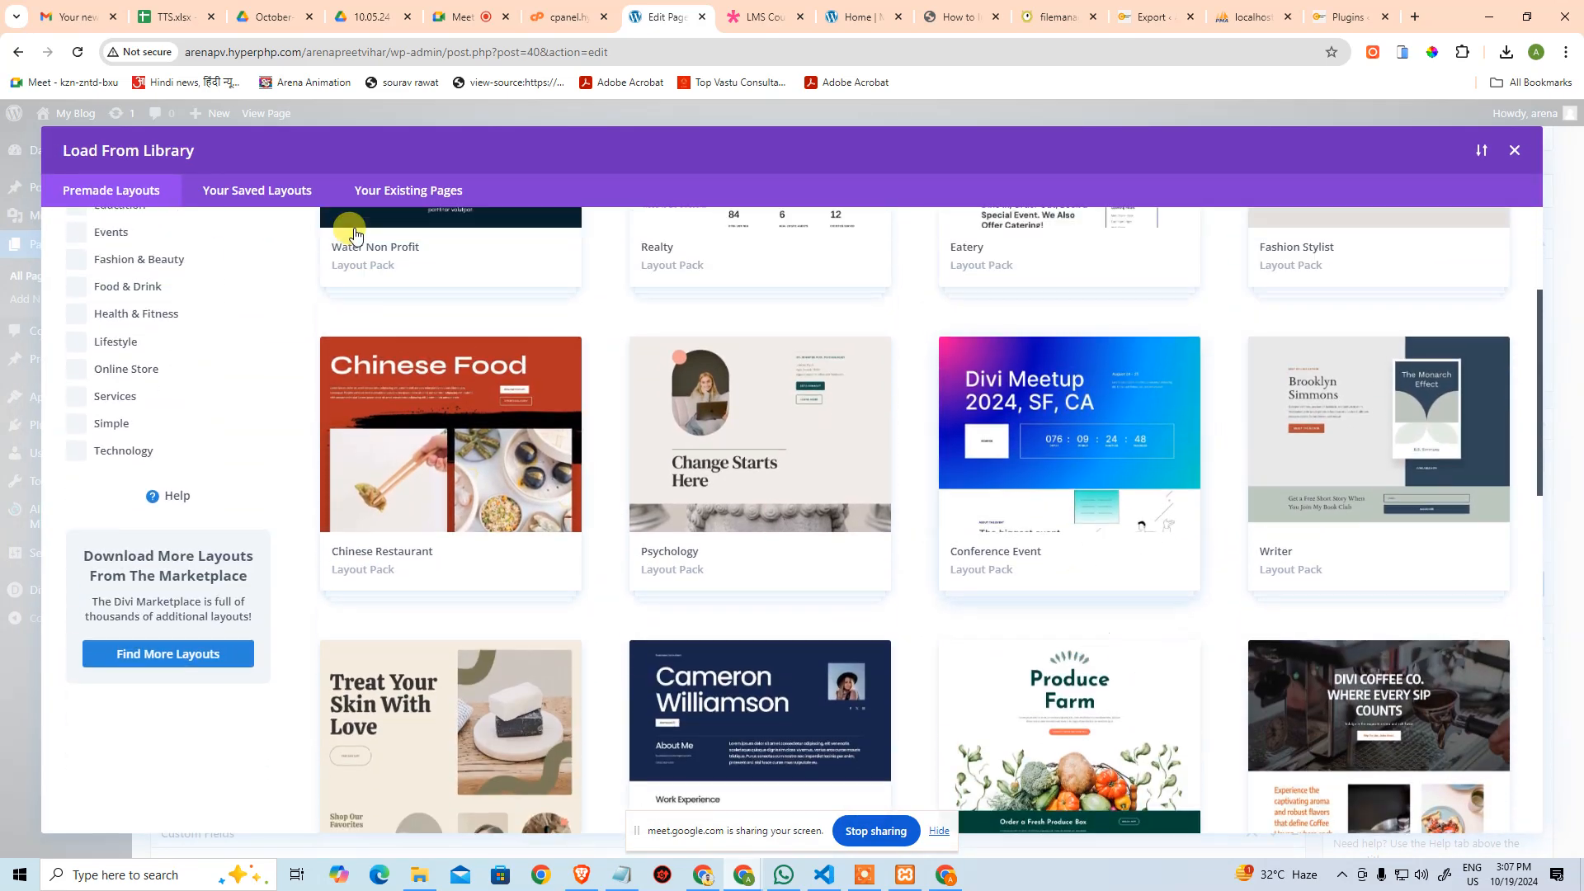
pyautogui.click(122, 460)
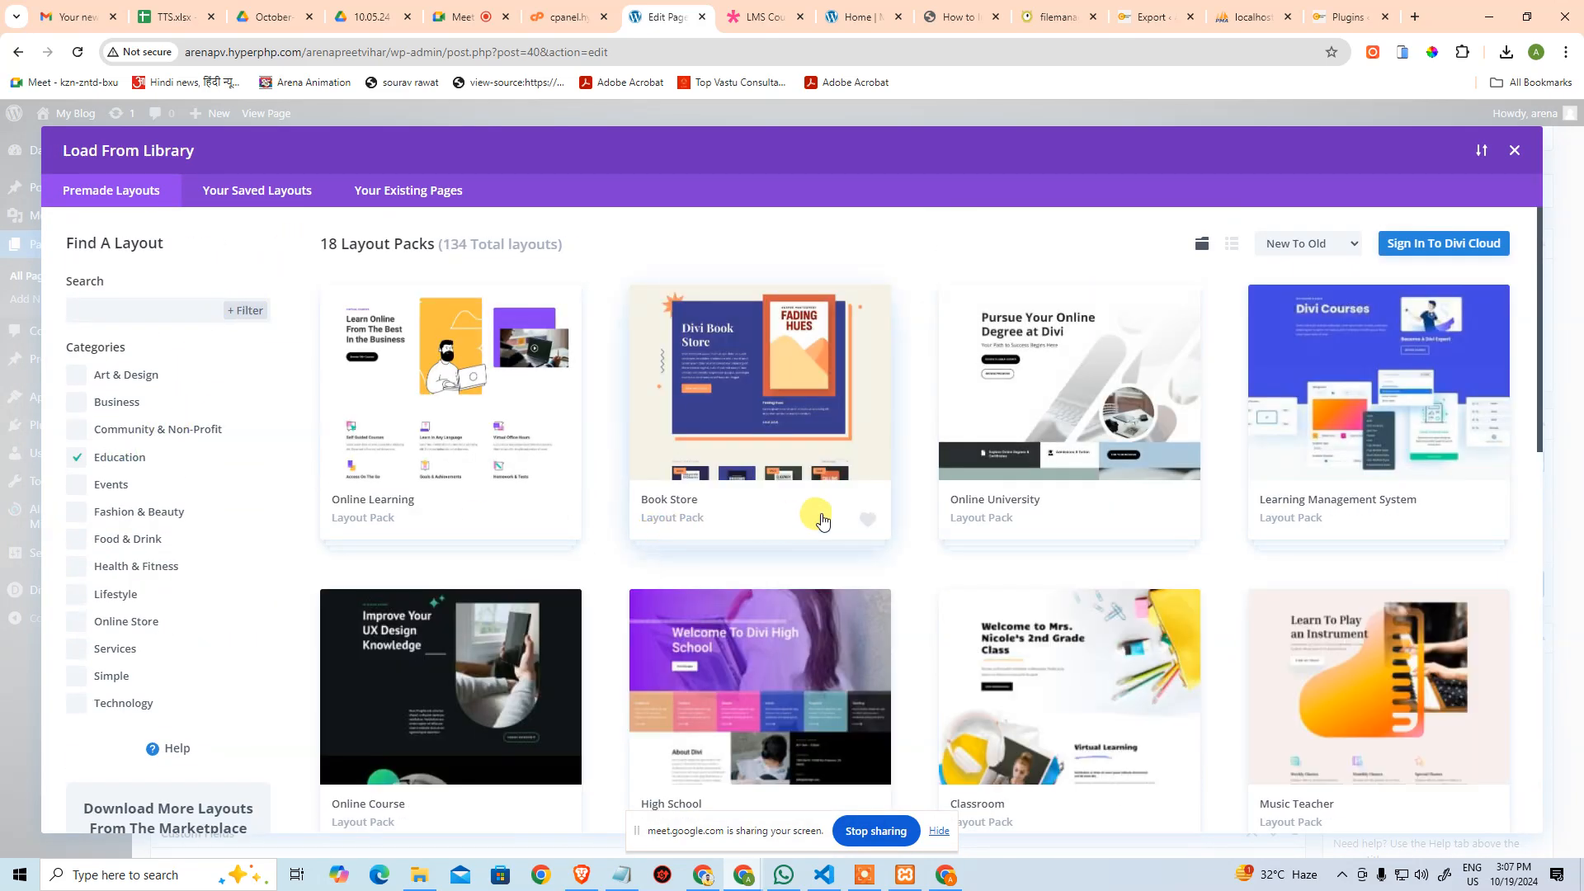
pyautogui.click(1340, 475)
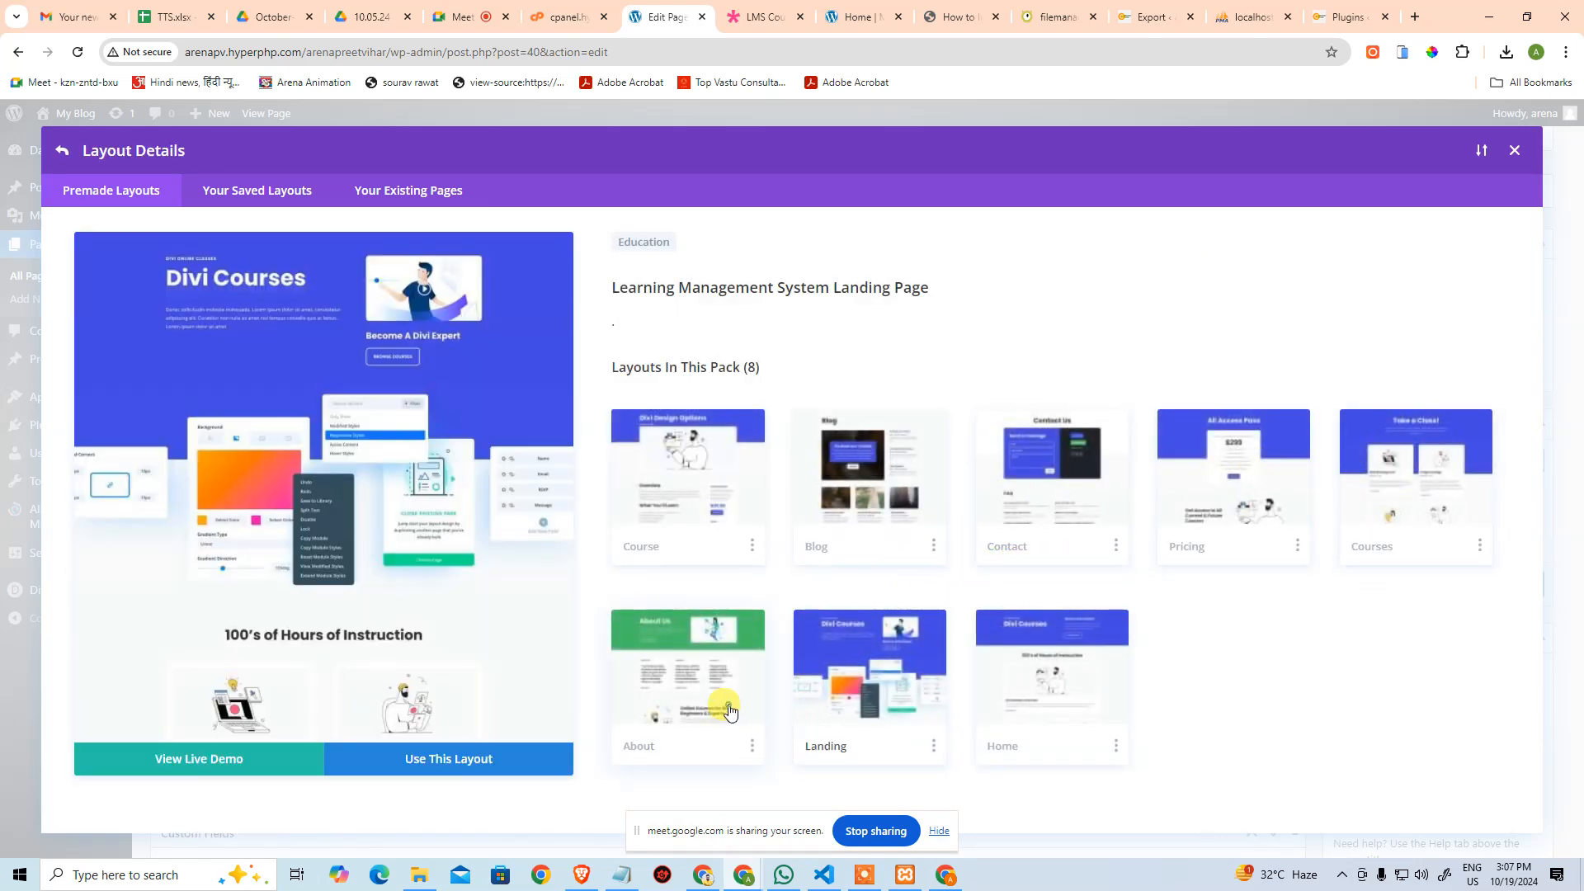
pyautogui.click(722, 703)
# Apply the About layout with presets, remove its Footer, publish, and glance at the live demo
pyautogui.scroll(-10, 398, 611)
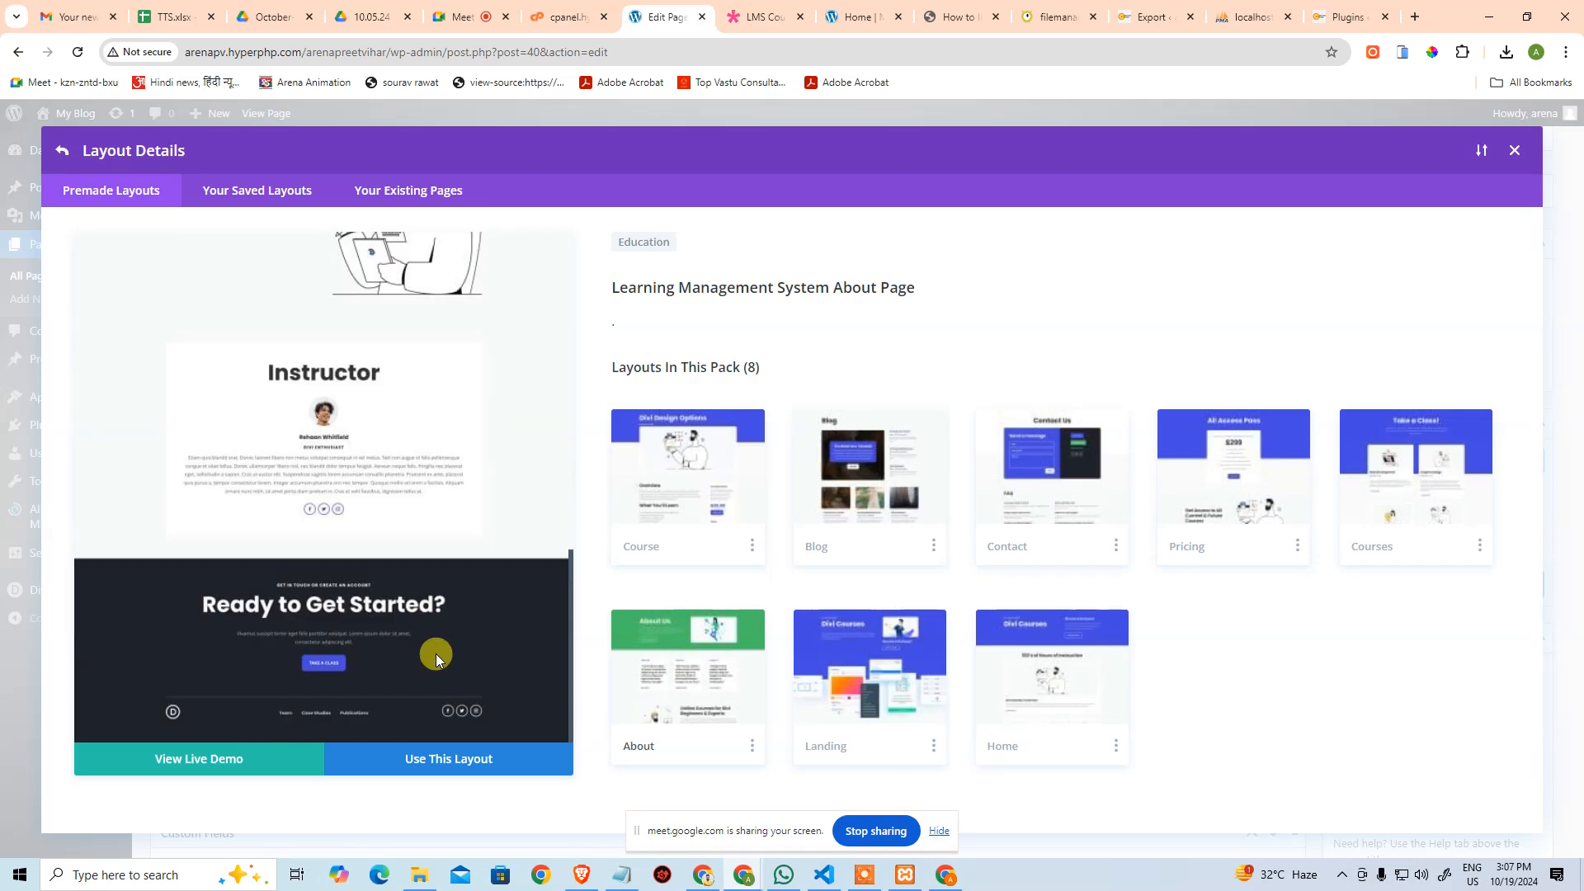
pyautogui.click(458, 757)
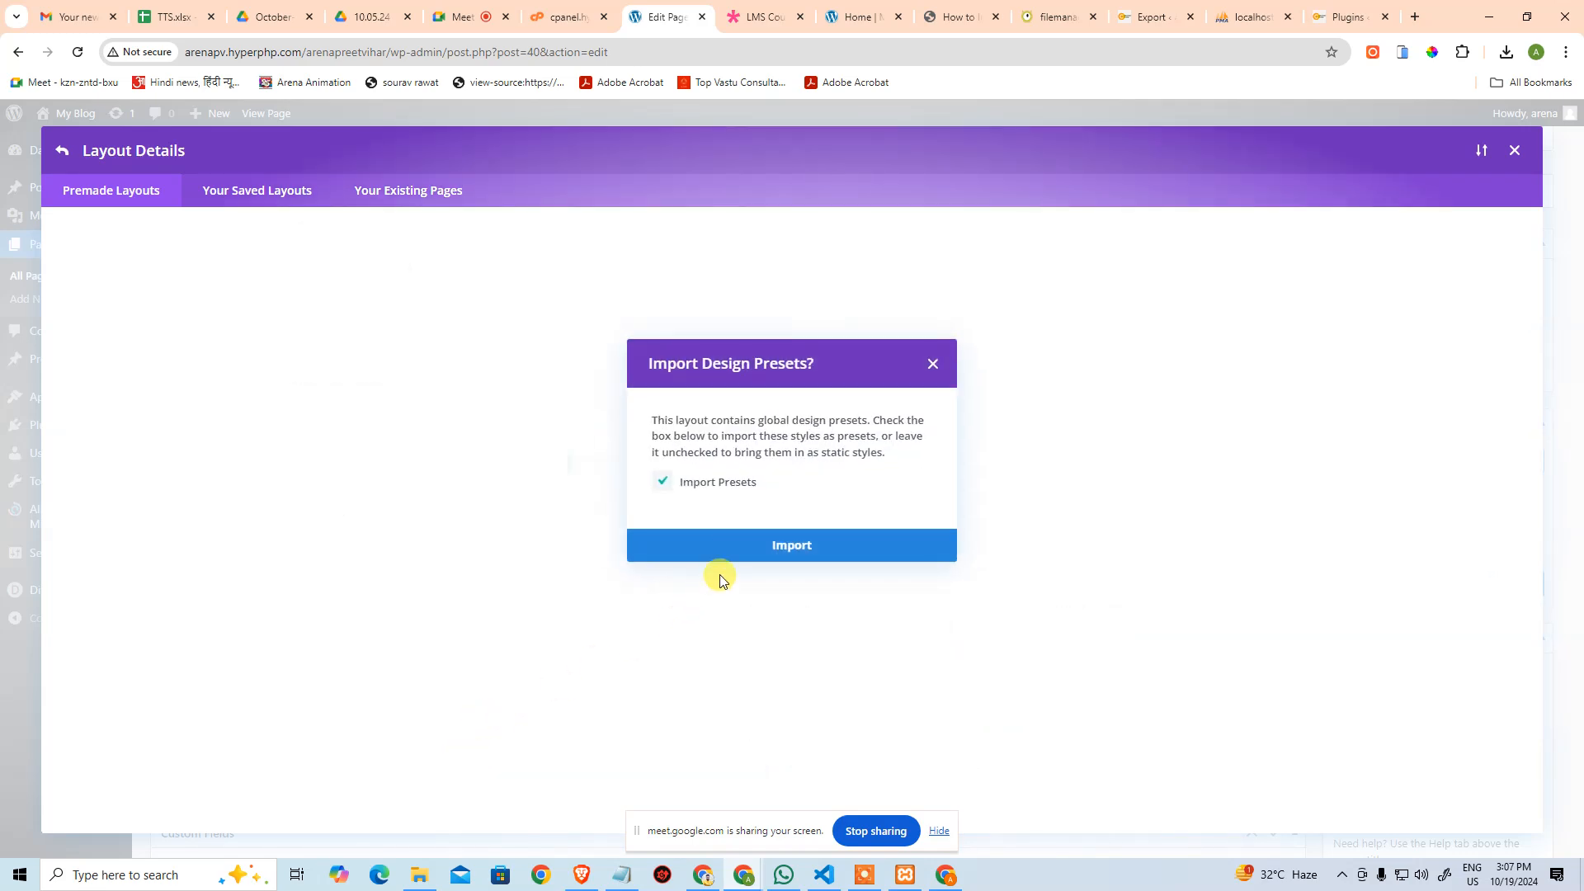
pyautogui.click(733, 547)
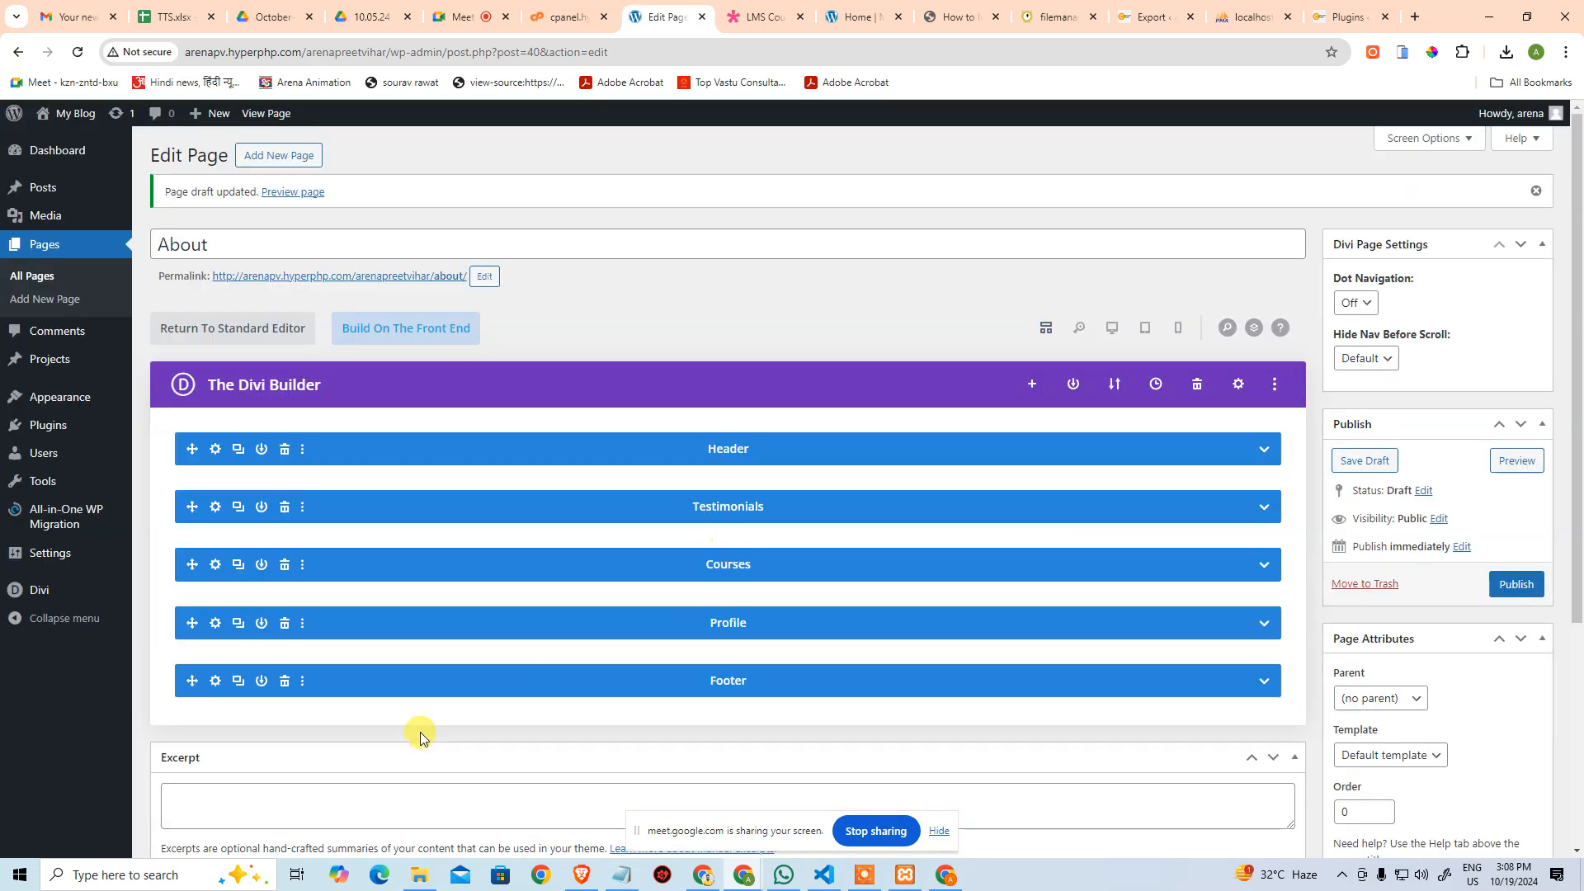
pyautogui.click(283, 681)
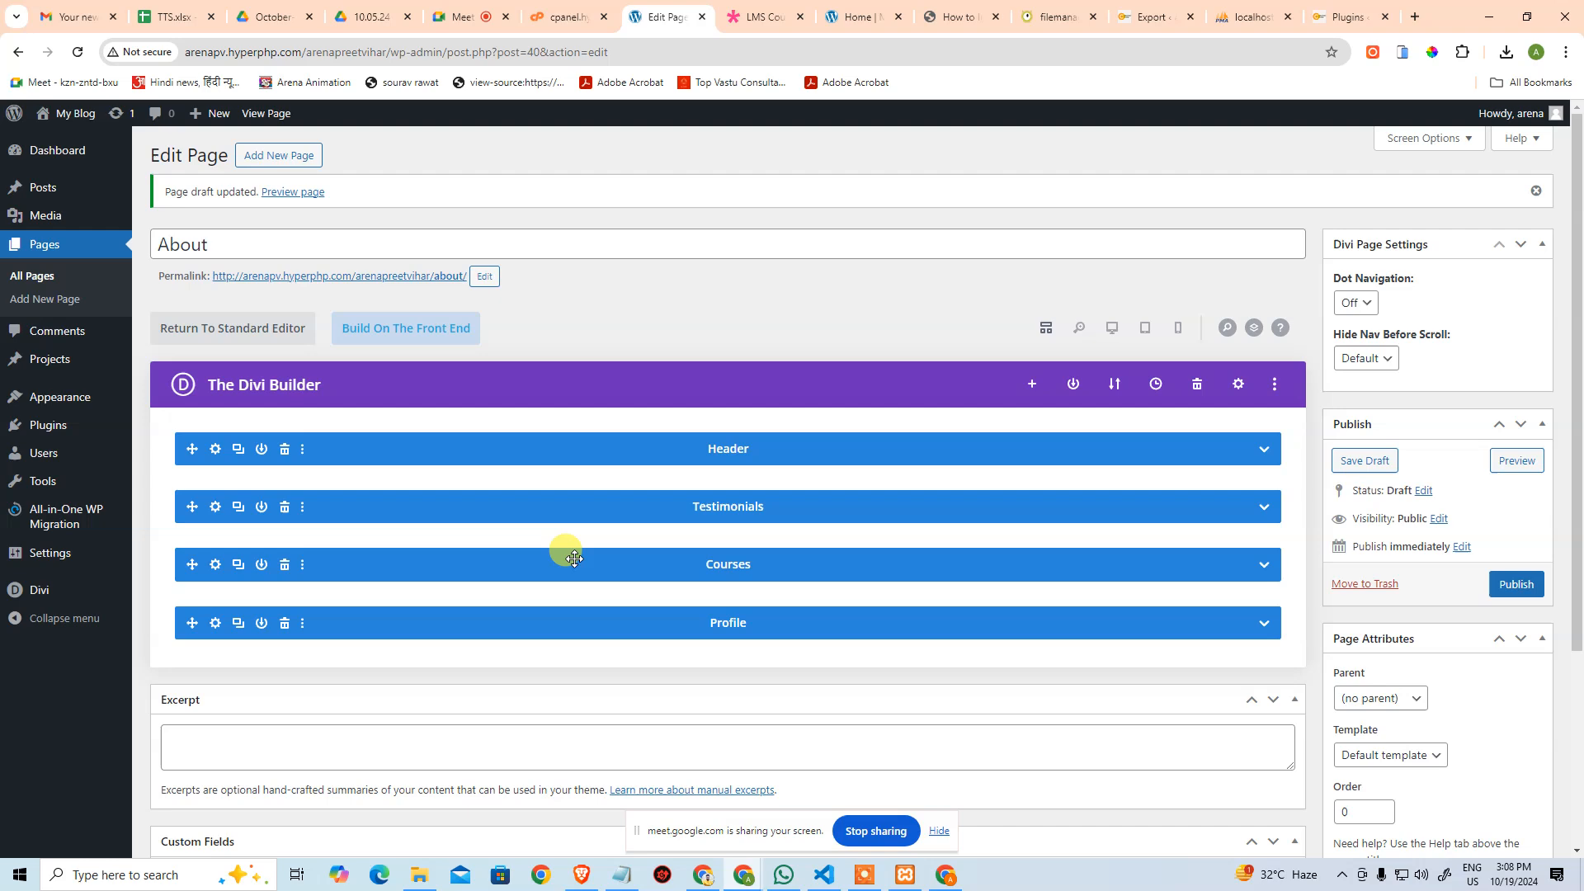
pyautogui.click(1509, 585)
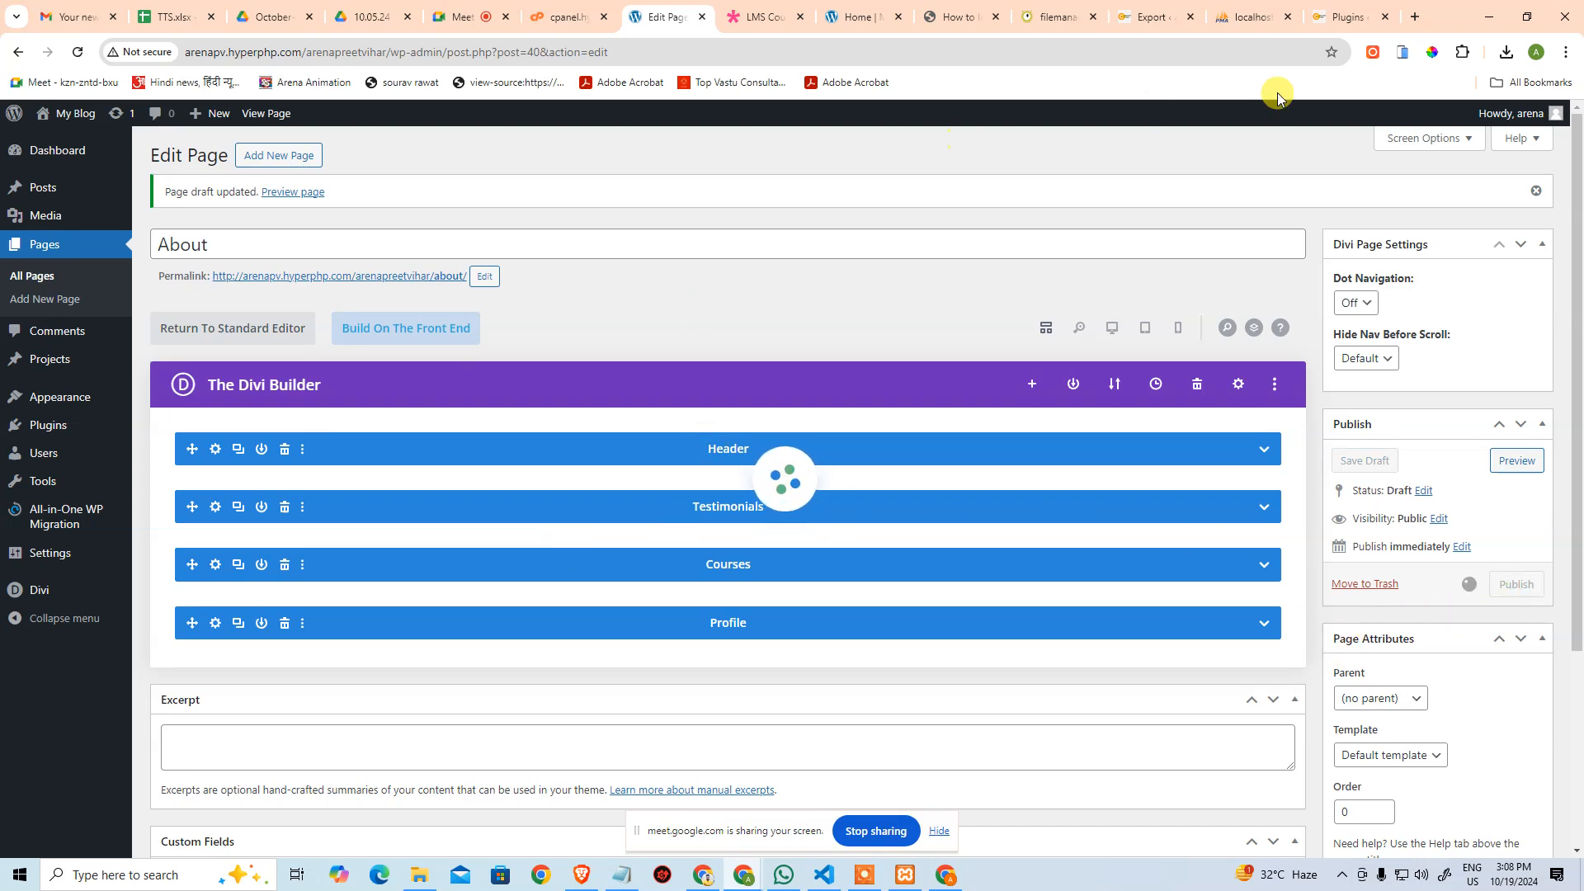
pyautogui.click(782, 15)
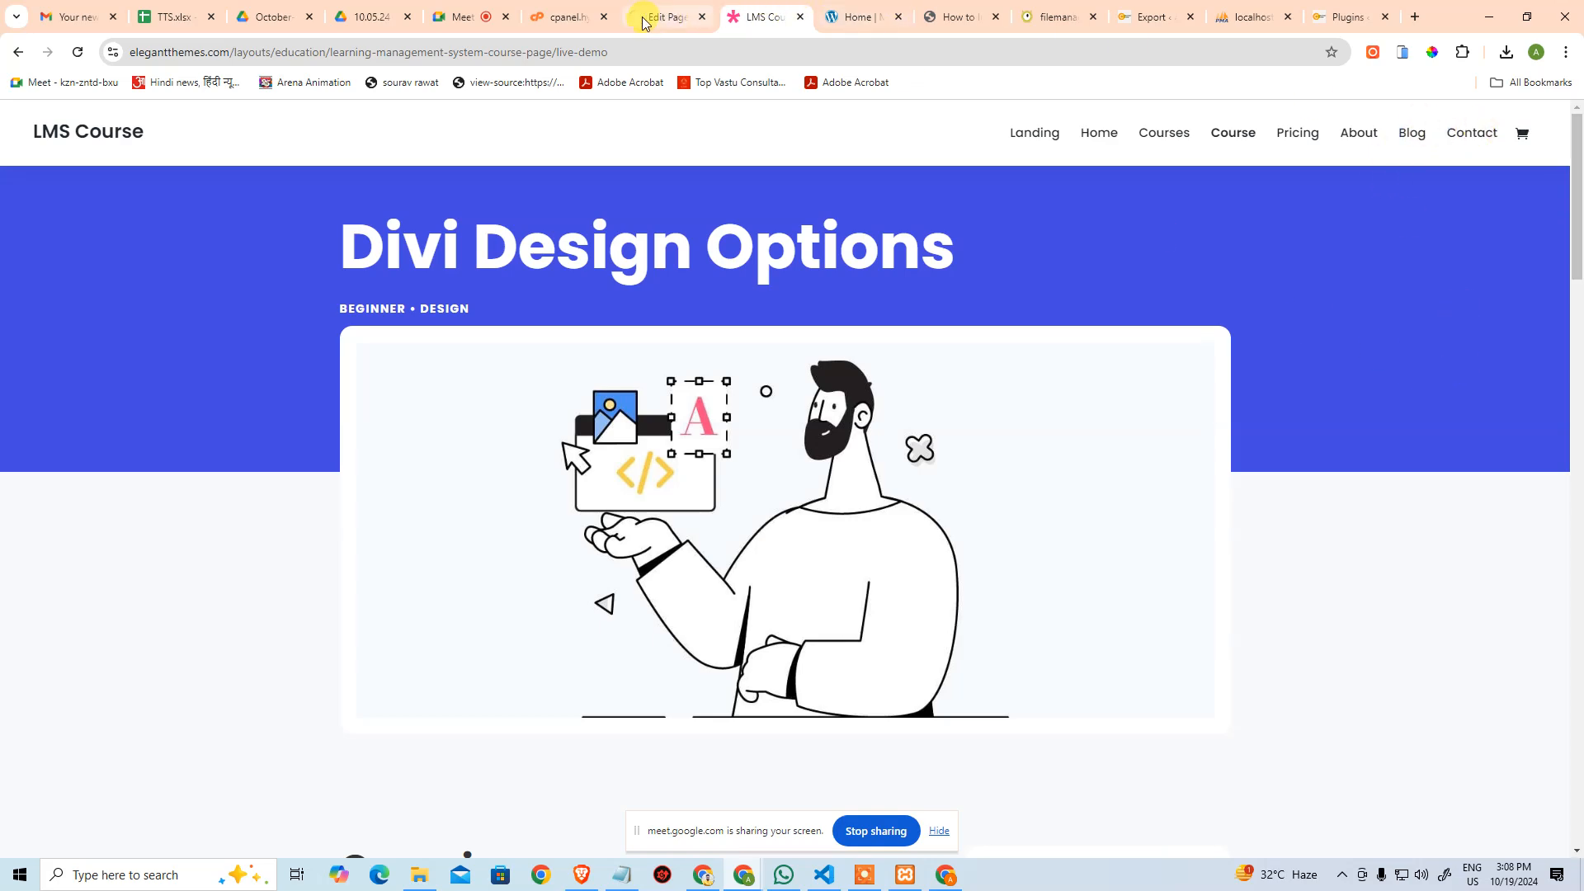
pyautogui.click(668, 7)
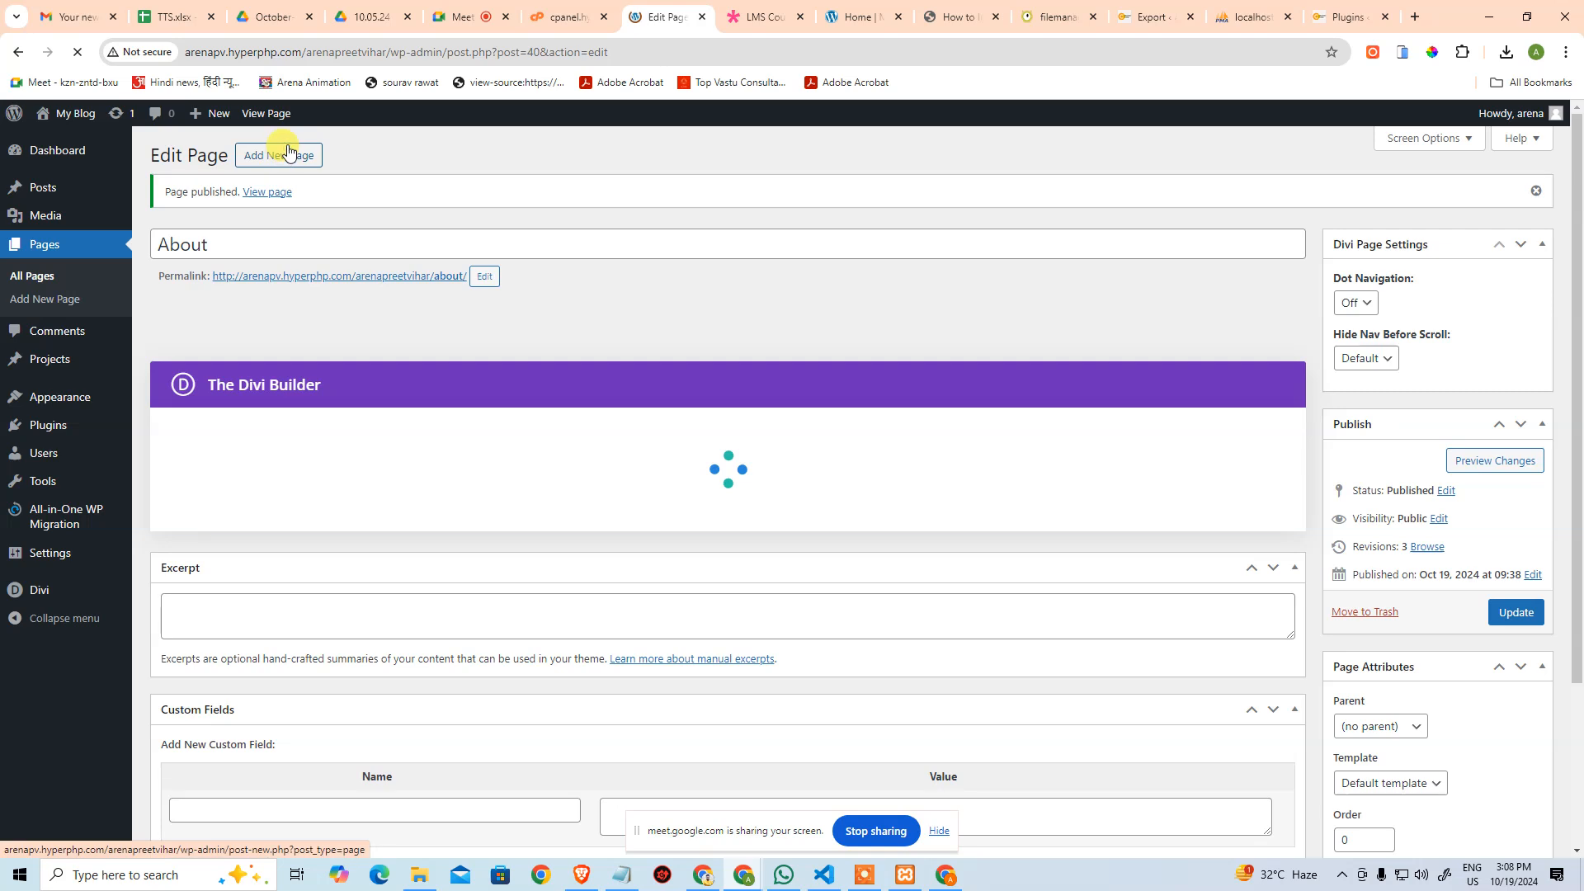
# Start a new Blog page in Divi and pick the Learning Management System Blog layout
pyautogui.click(286, 154)
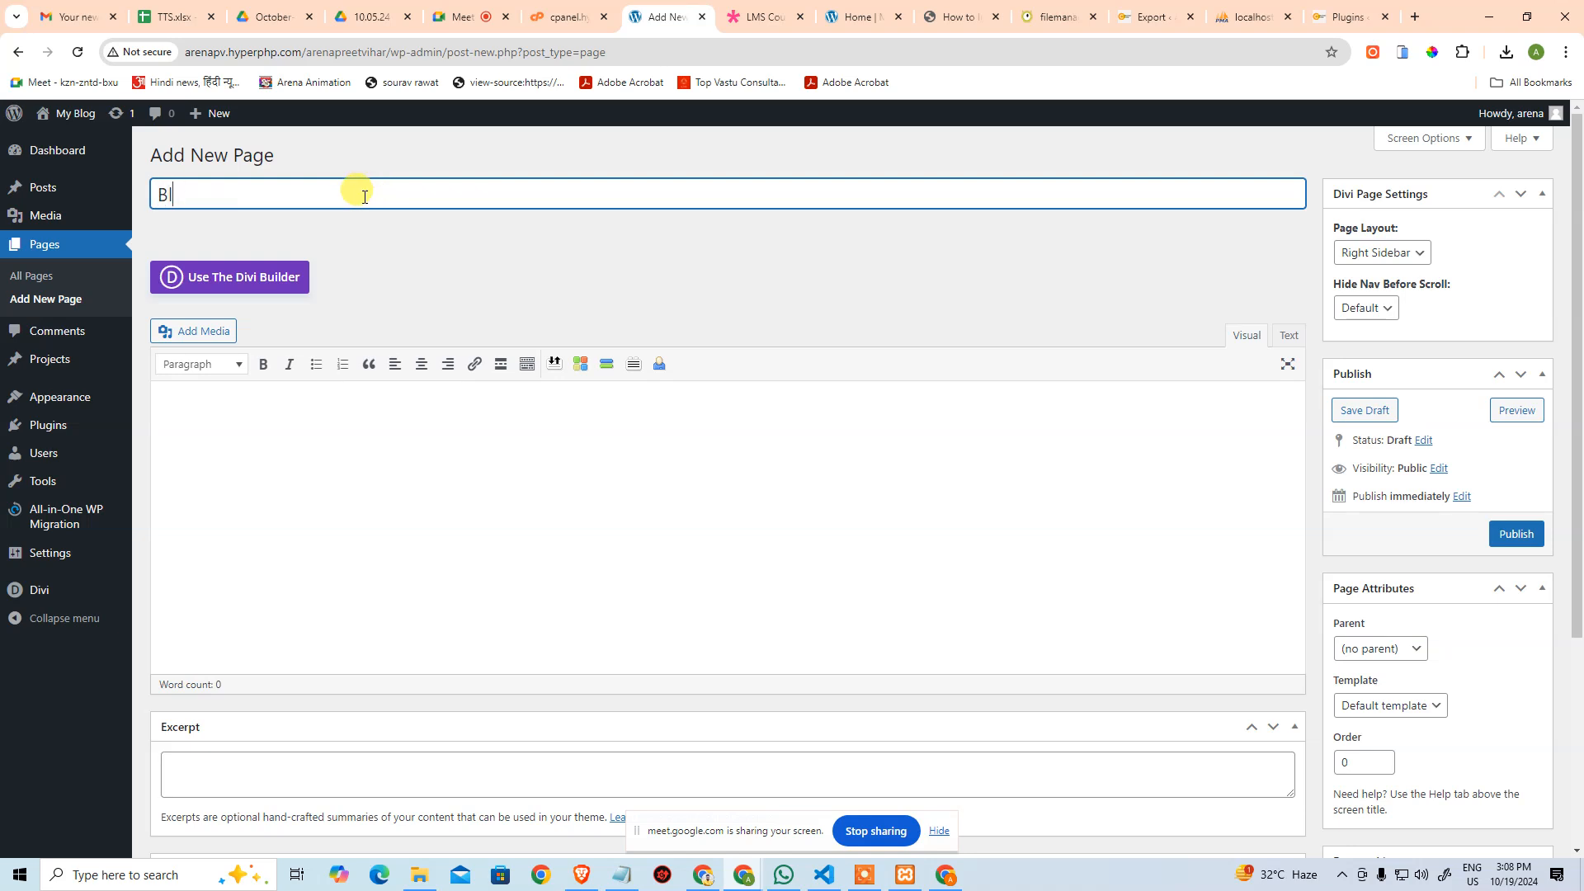
pyautogui.click(478, 452)
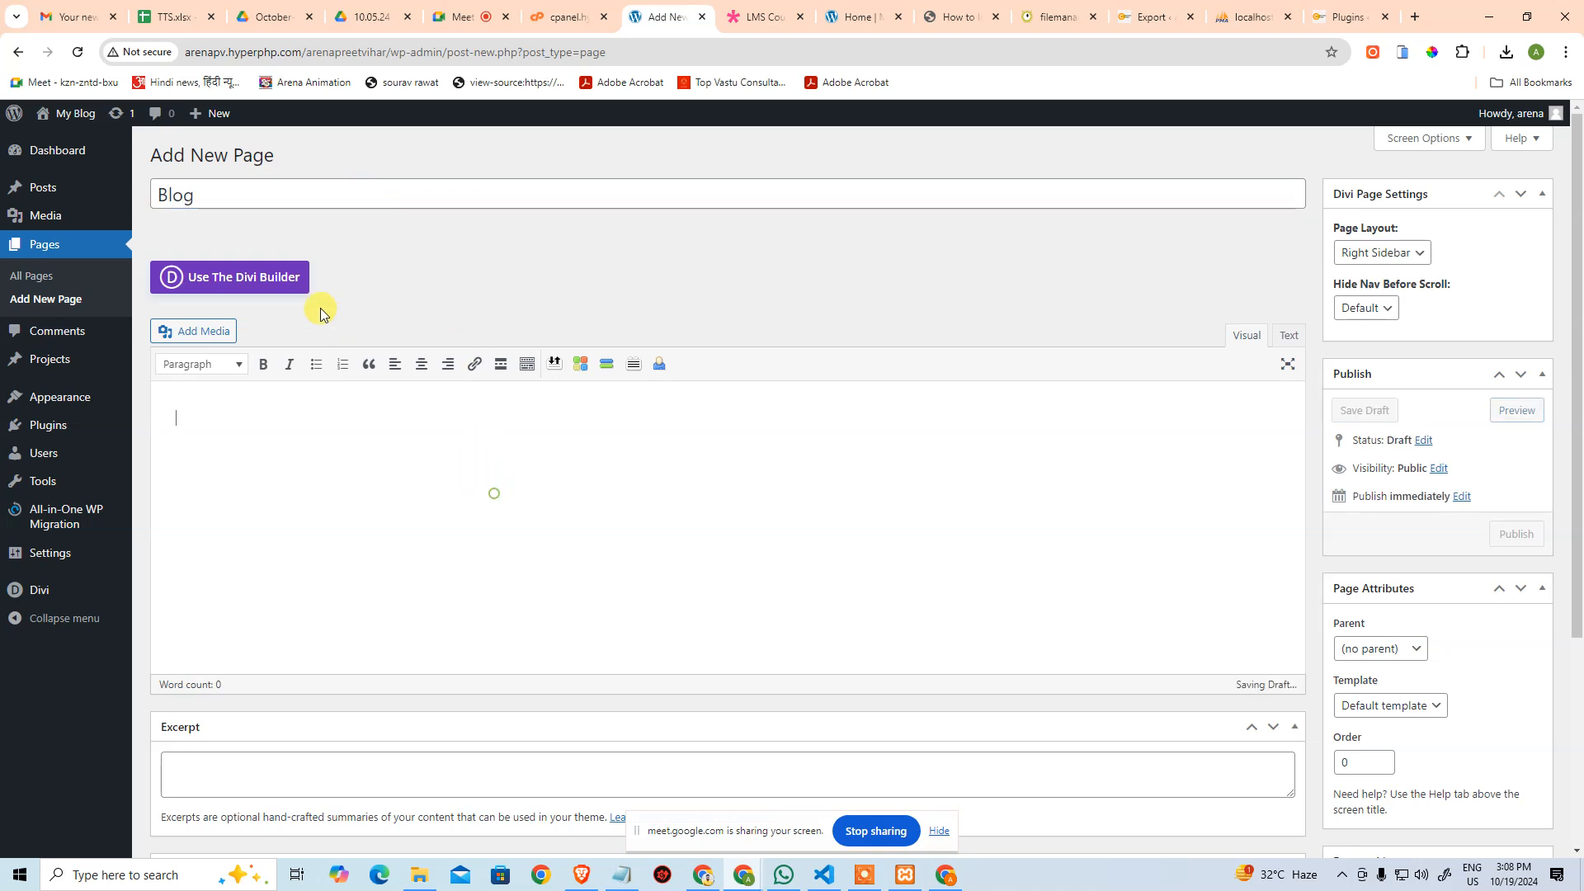
pyautogui.click(301, 283)
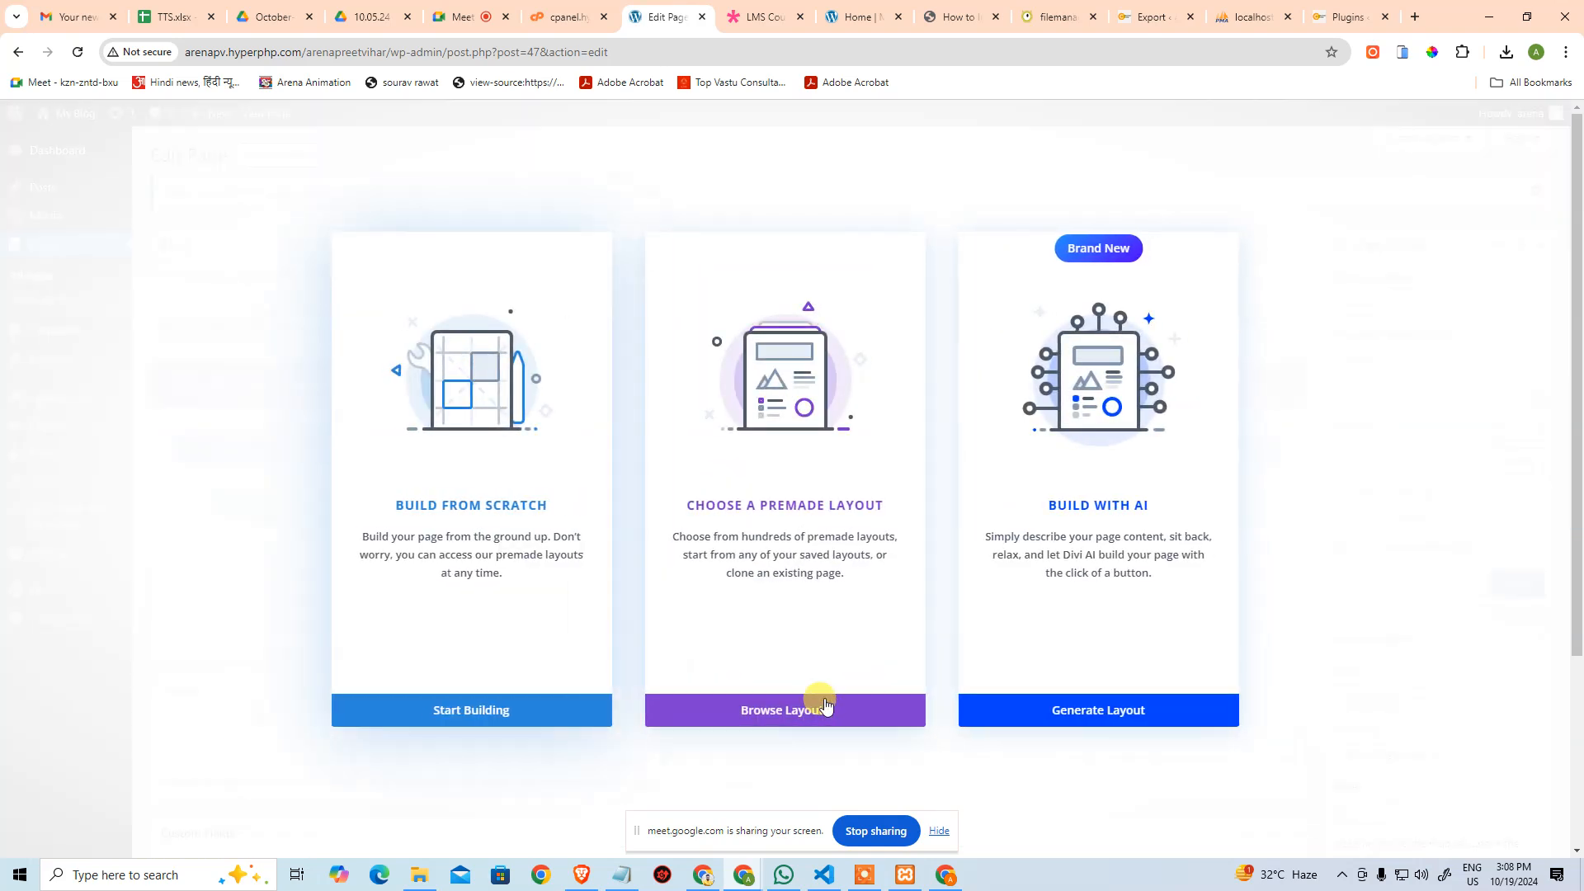
pyautogui.click(829, 708)
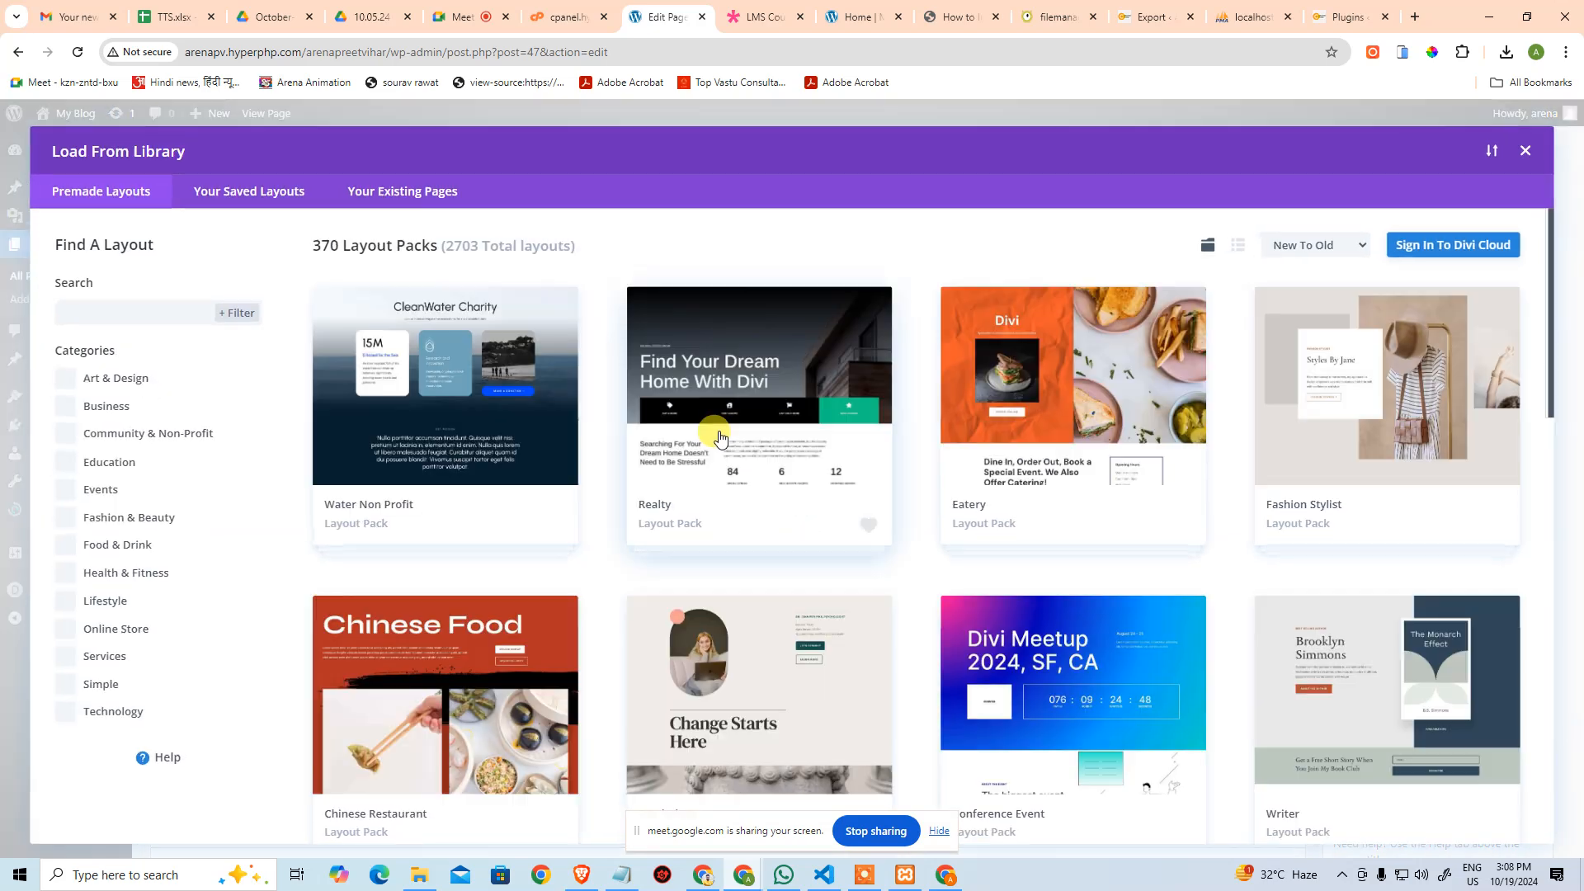
pyautogui.click(141, 456)
pyautogui.click(1353, 421)
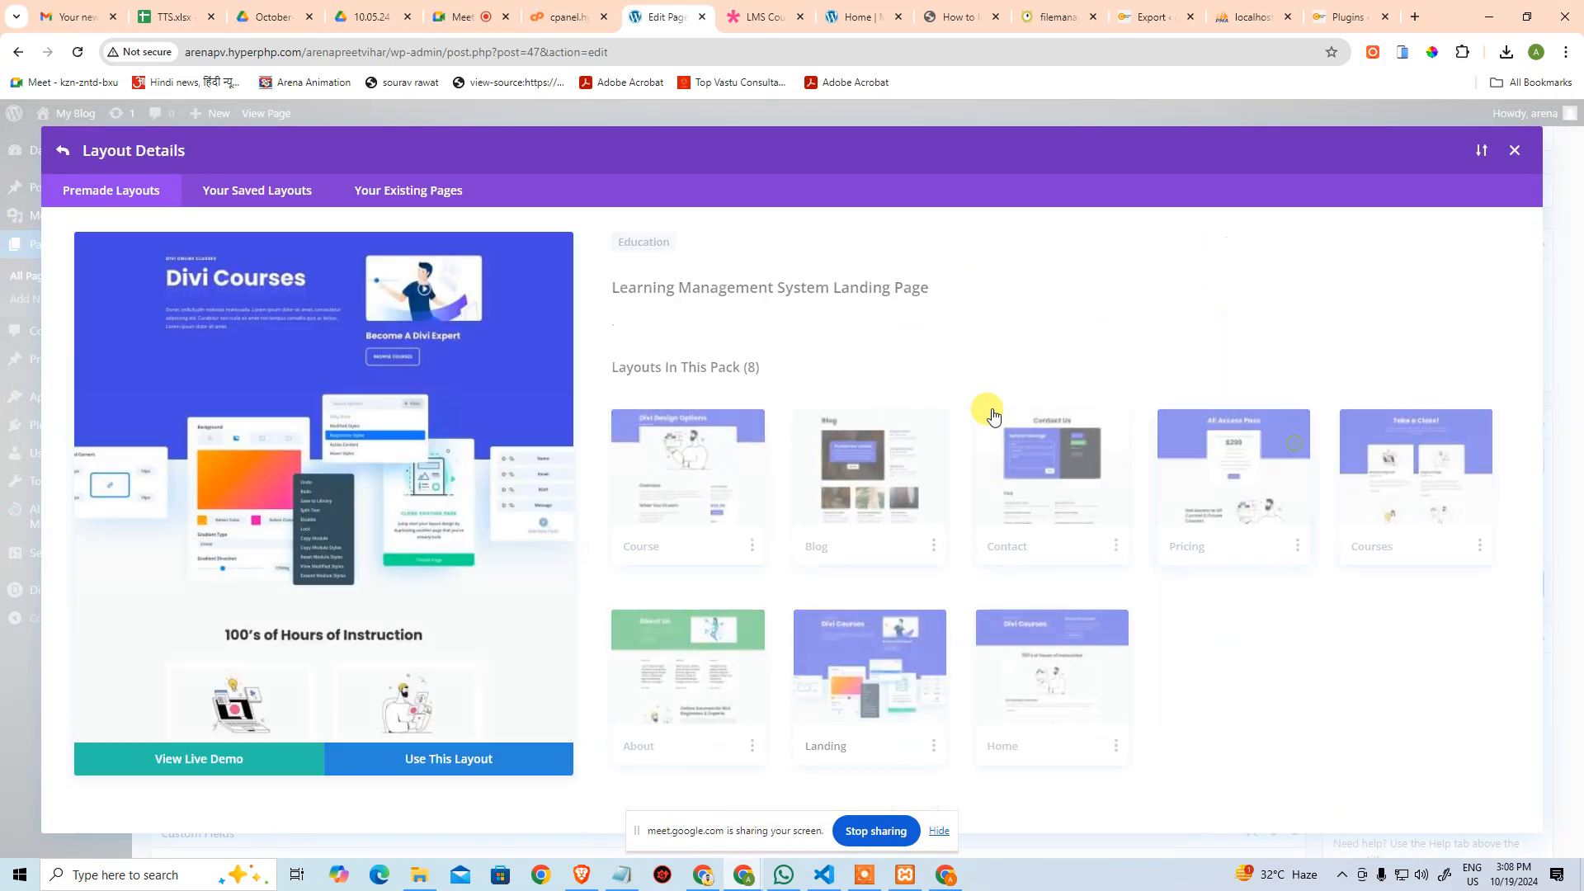
pyautogui.click(852, 483)
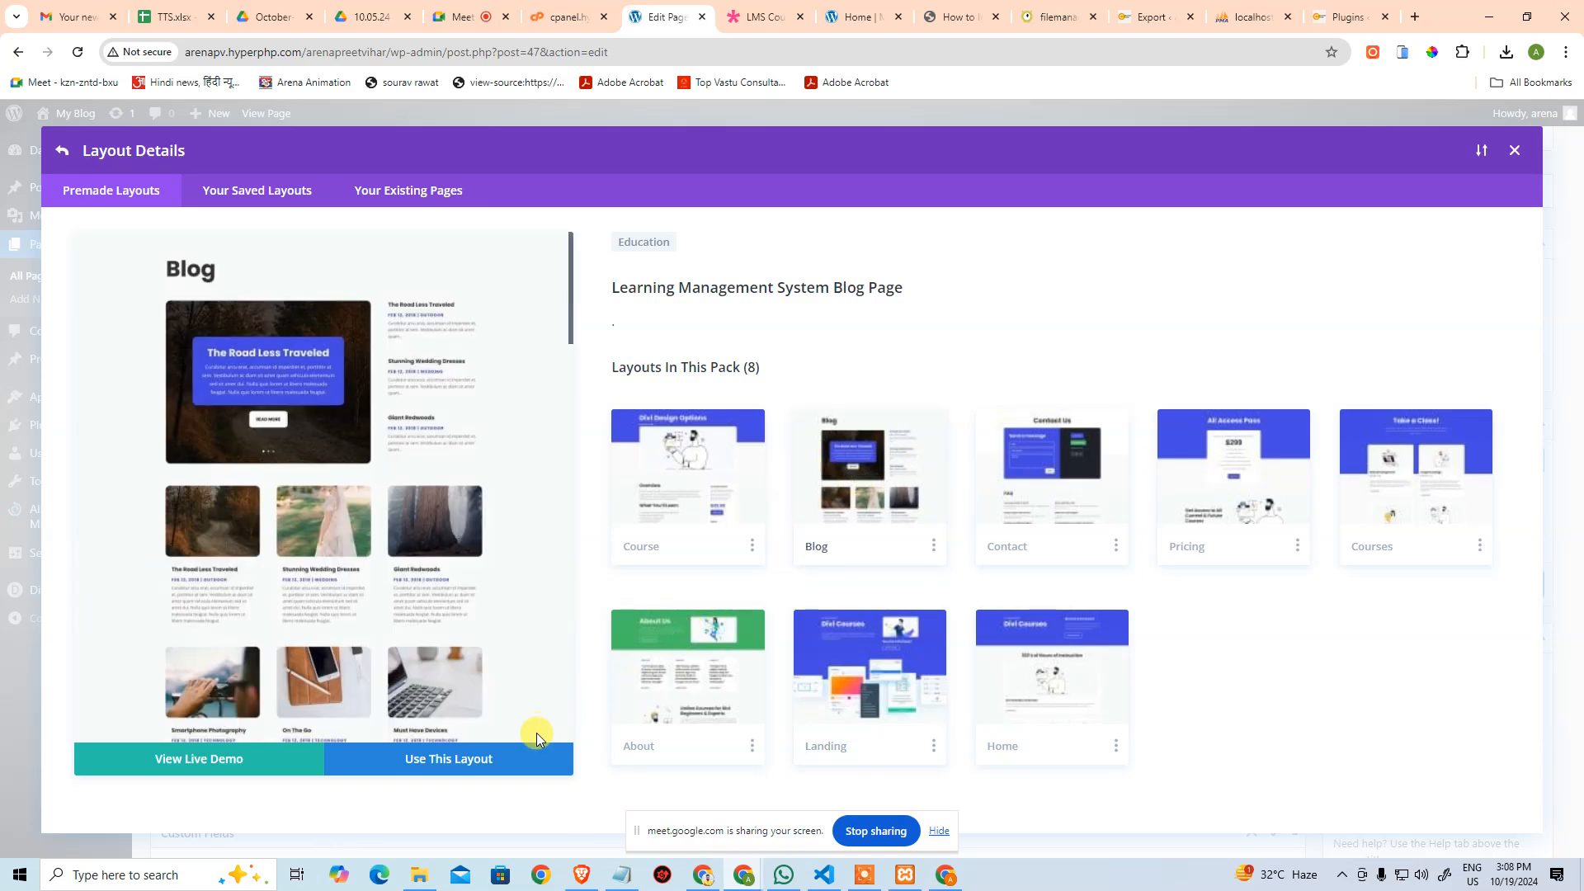
# Import the Blog layout with its presets, delete the Footer section, and publish the page
pyautogui.click(533, 761)
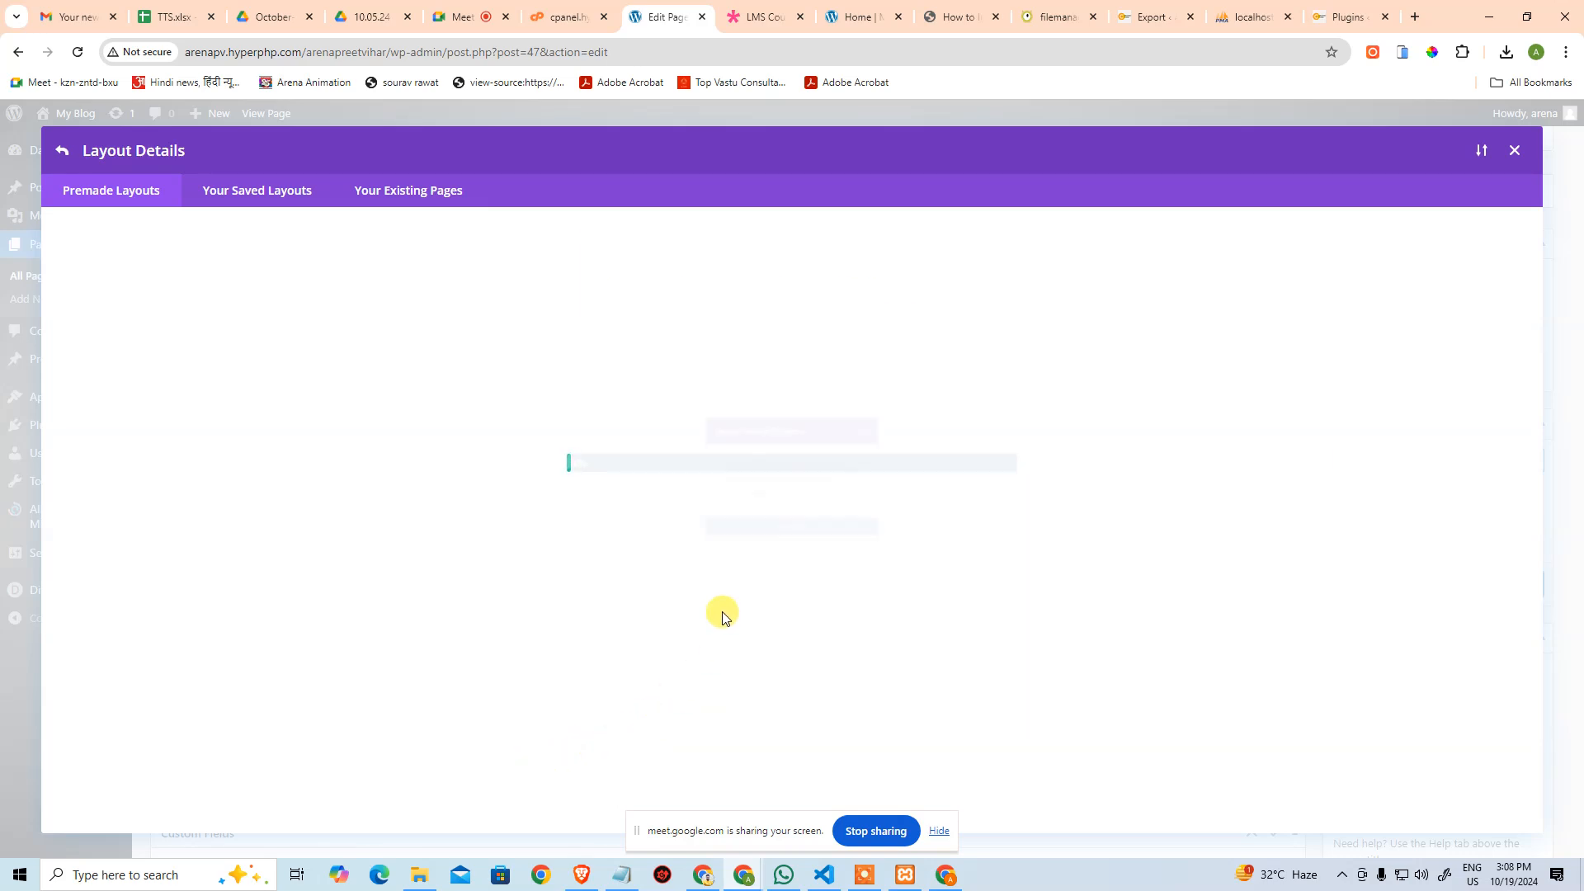
pyautogui.click(761, 546)
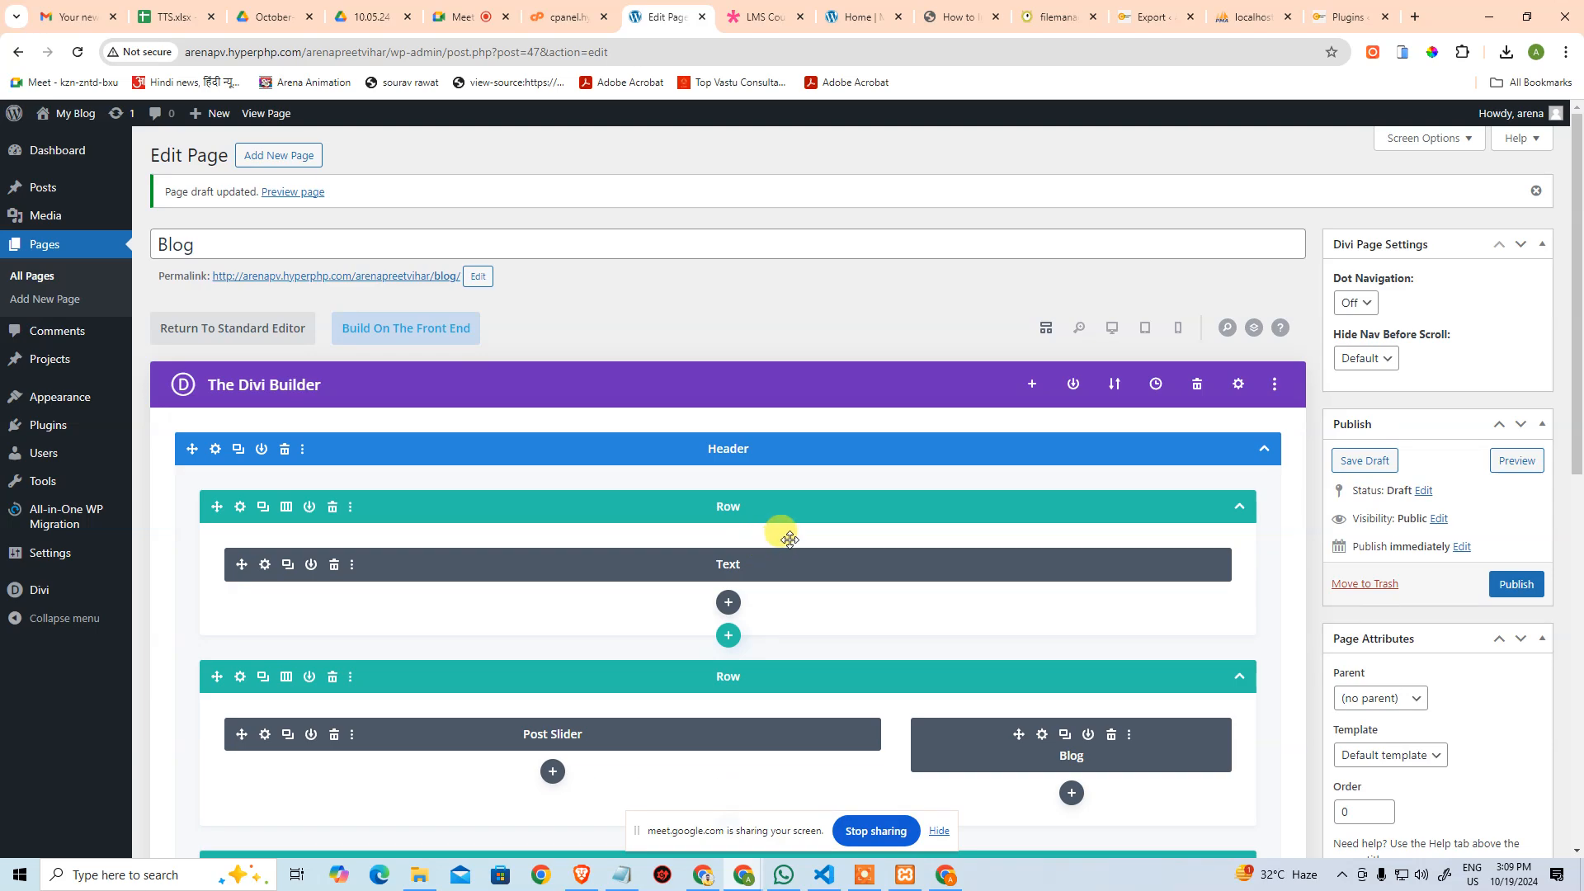
pyautogui.scroll(-7, 815, 542)
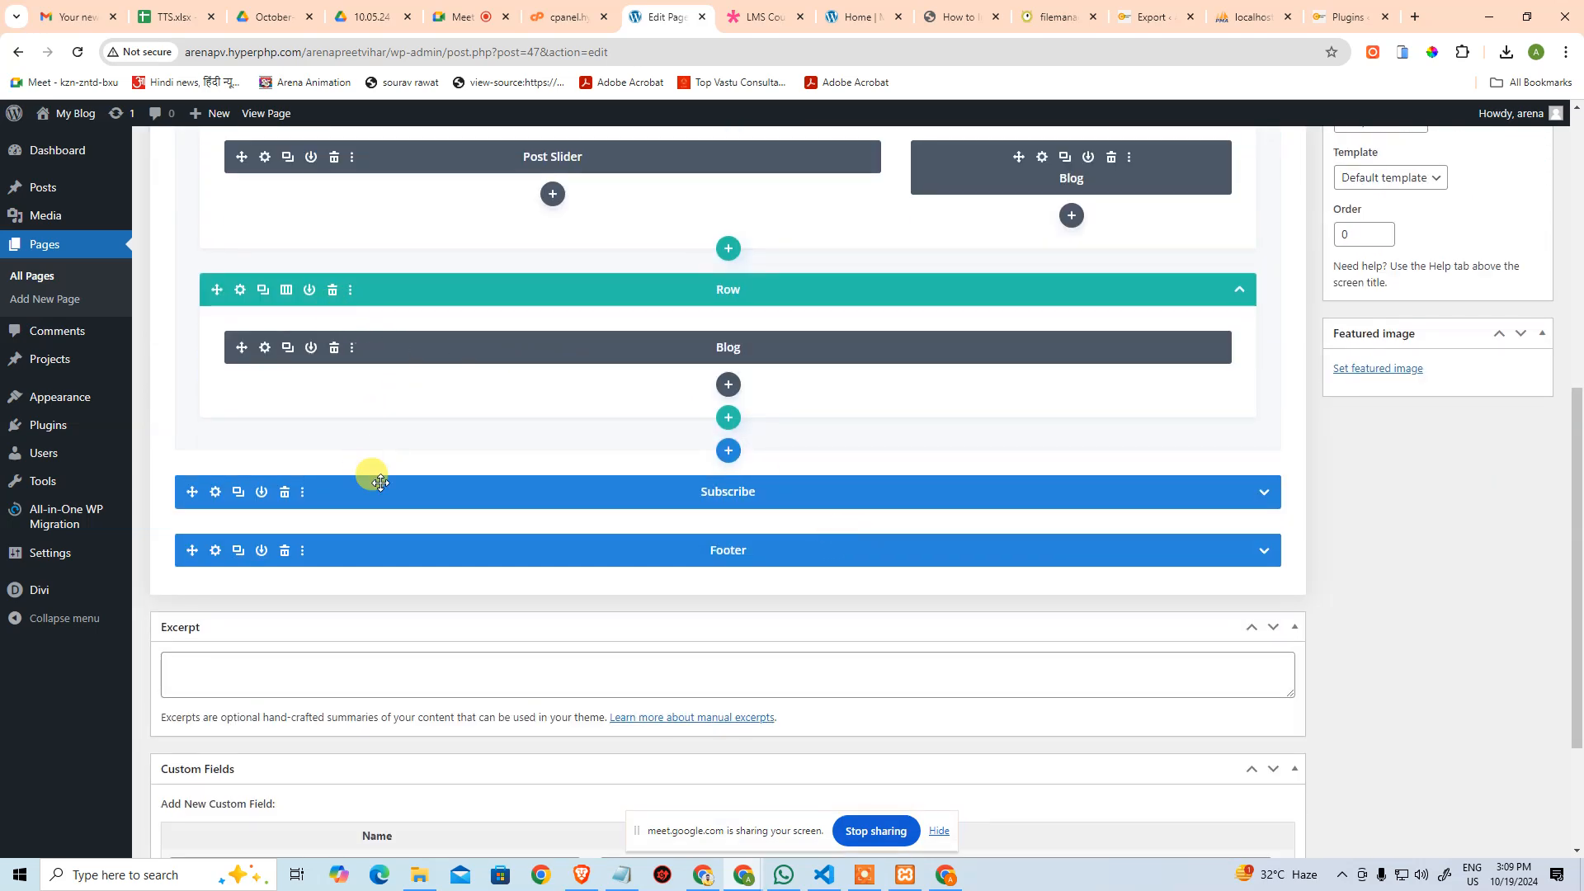
pyautogui.click(284, 551)
pyautogui.scroll(7, 619, 484)
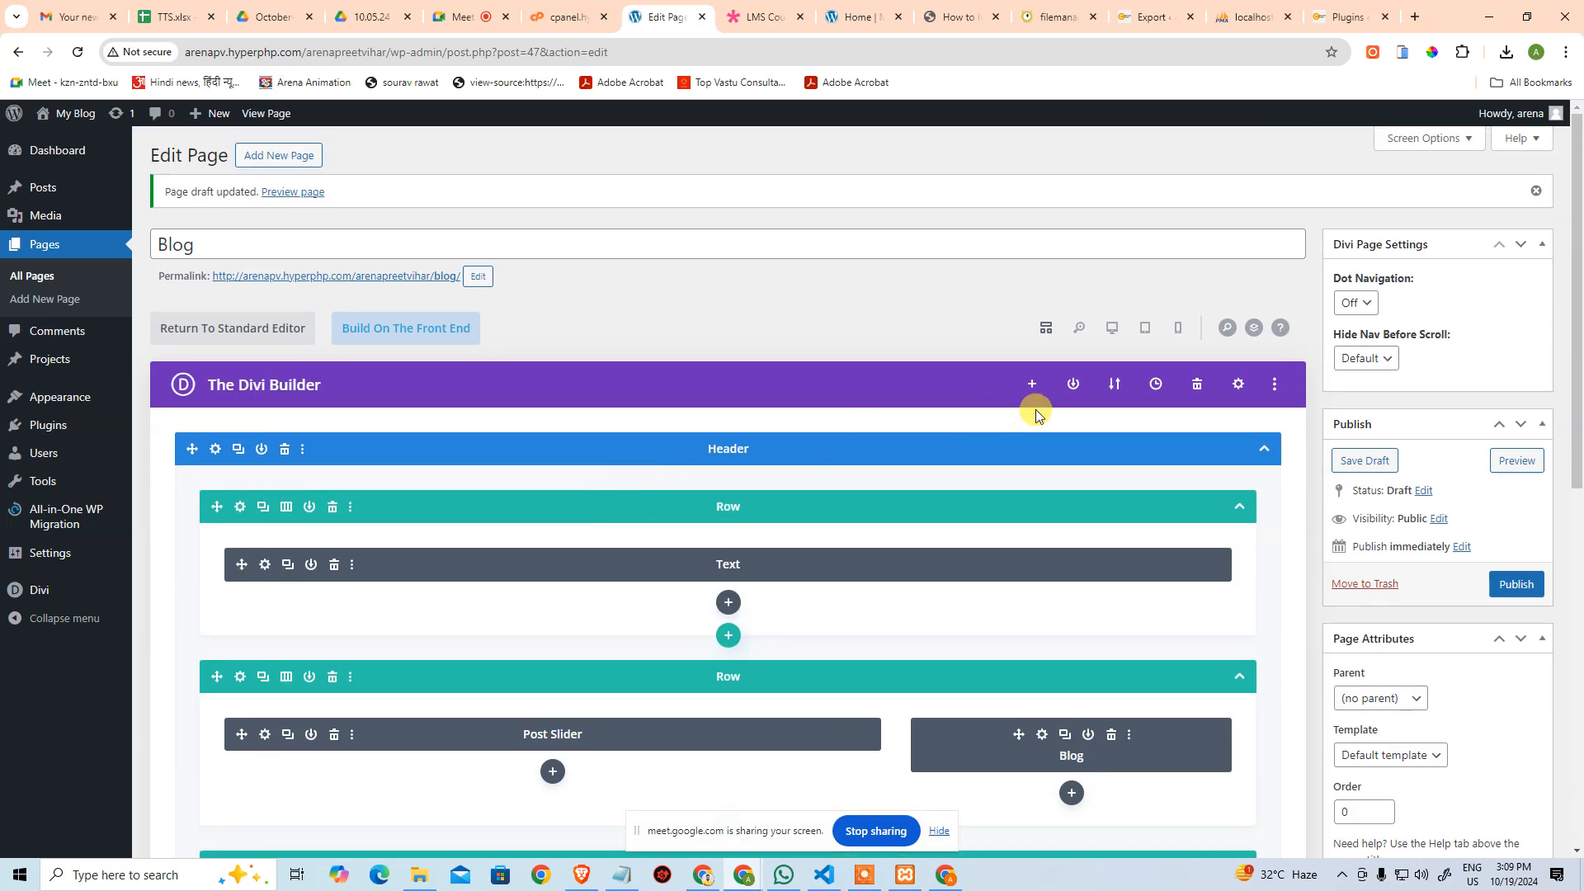
pyautogui.click(1263, 449)
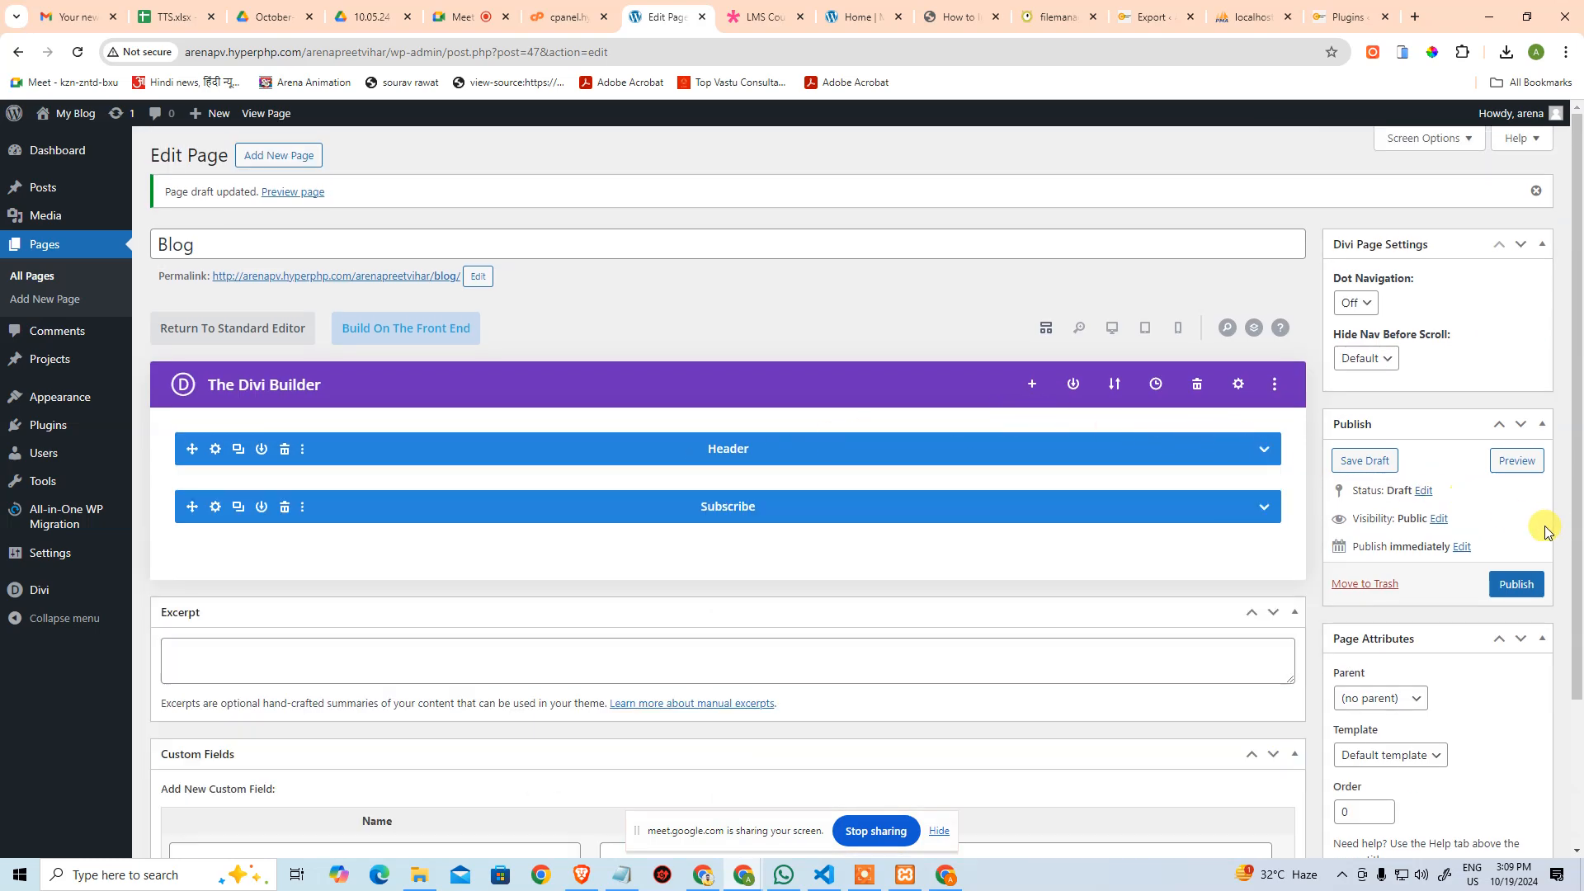
pyautogui.click(1525, 584)
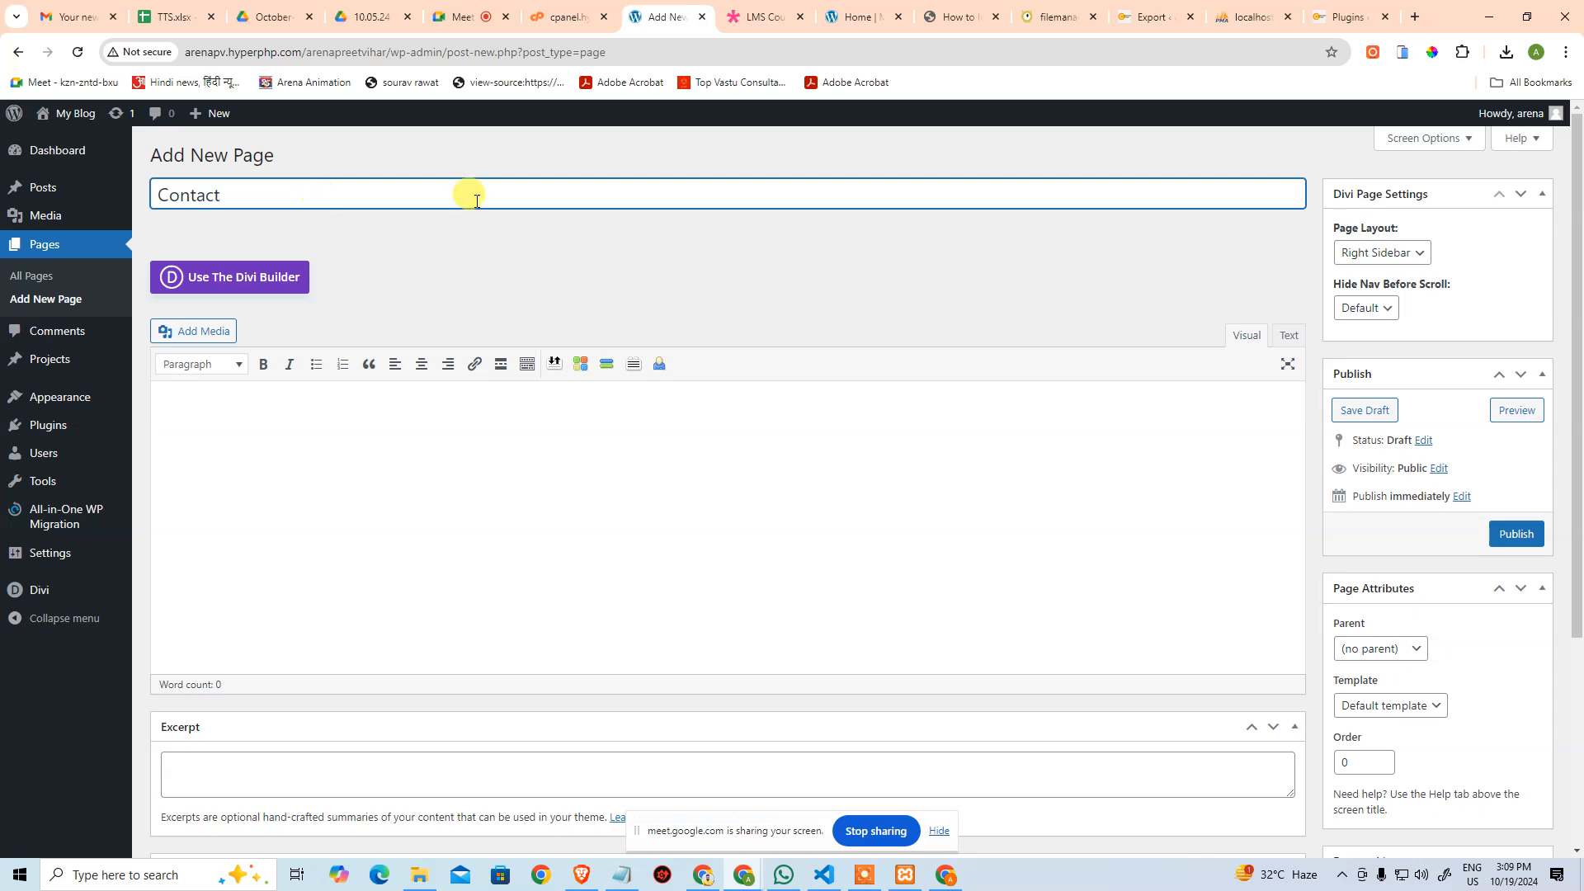
# Check the live demo again, then open the new Contact page in the Divi builder
pyautogui.click(767, 13)
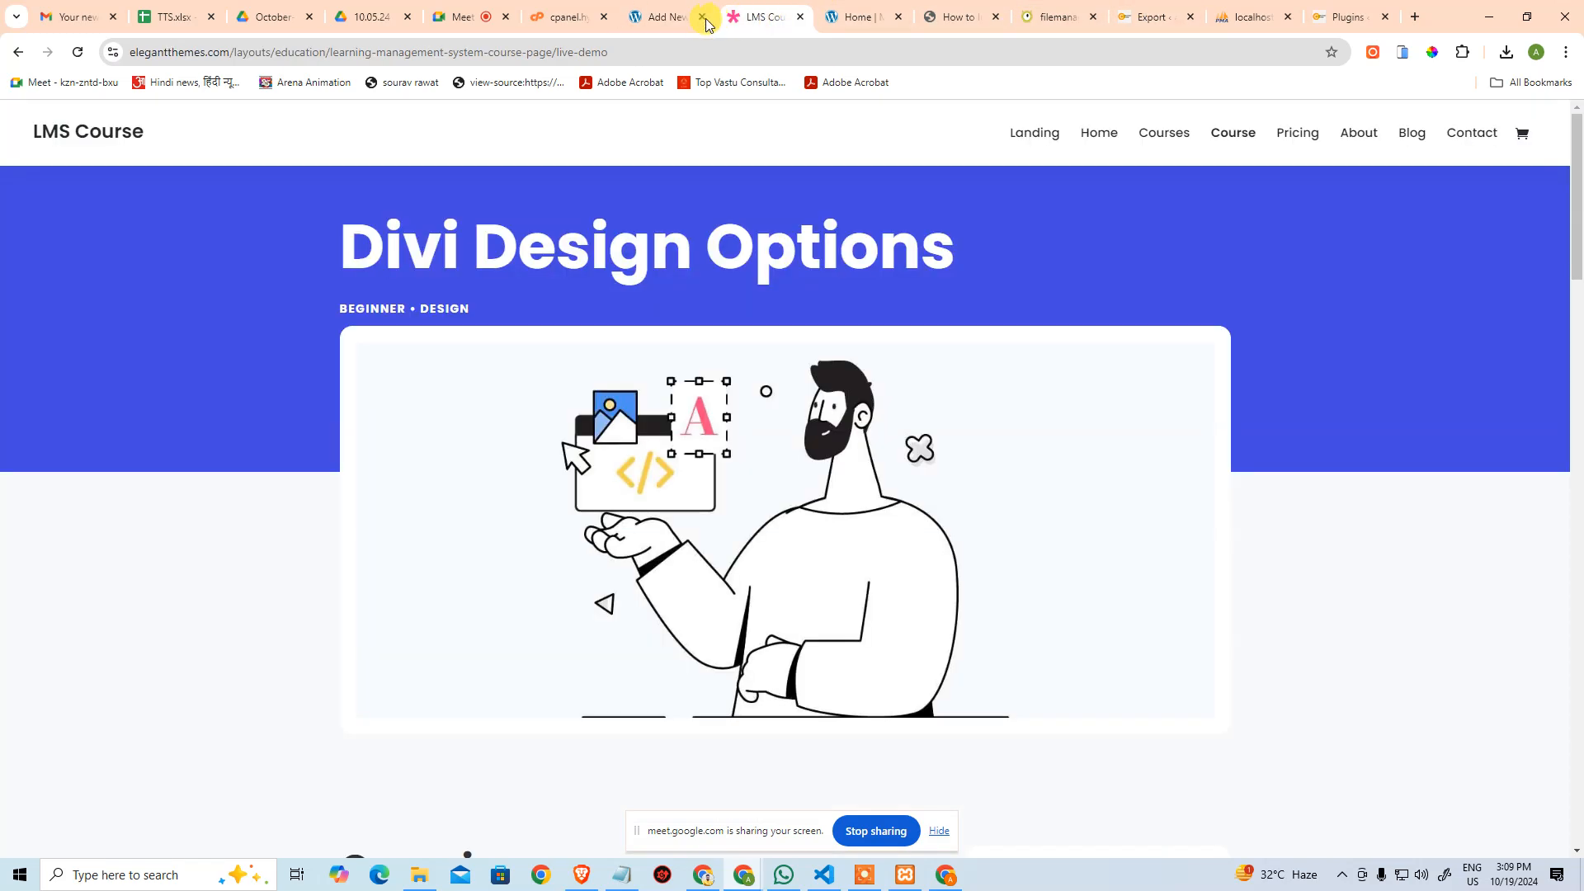
pyautogui.click(669, 20)
pyautogui.click(436, 464)
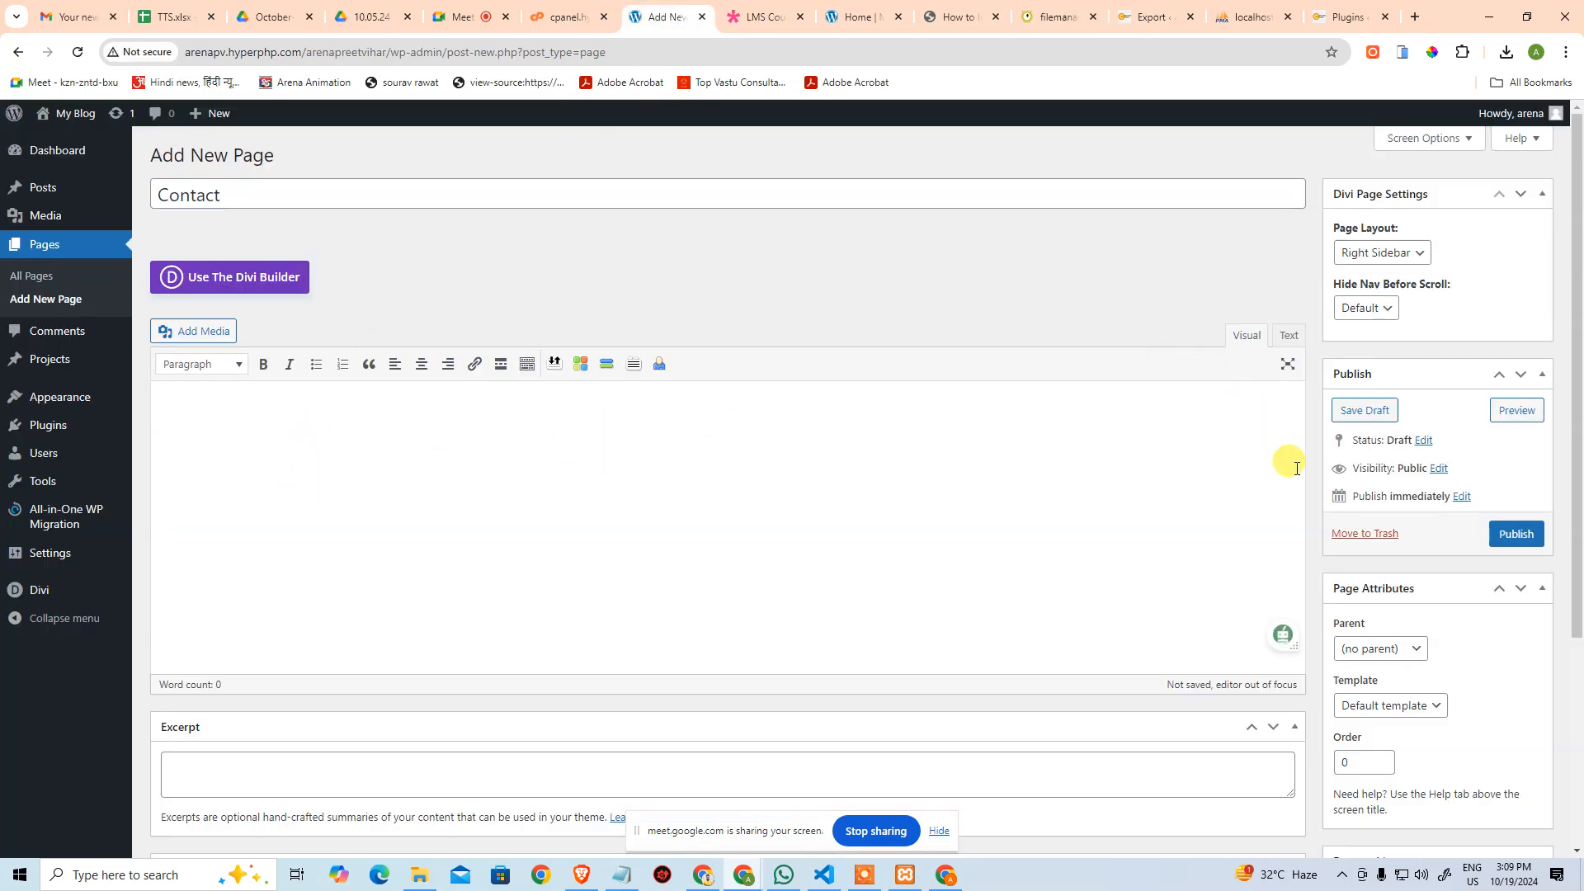
pyautogui.click(272, 276)
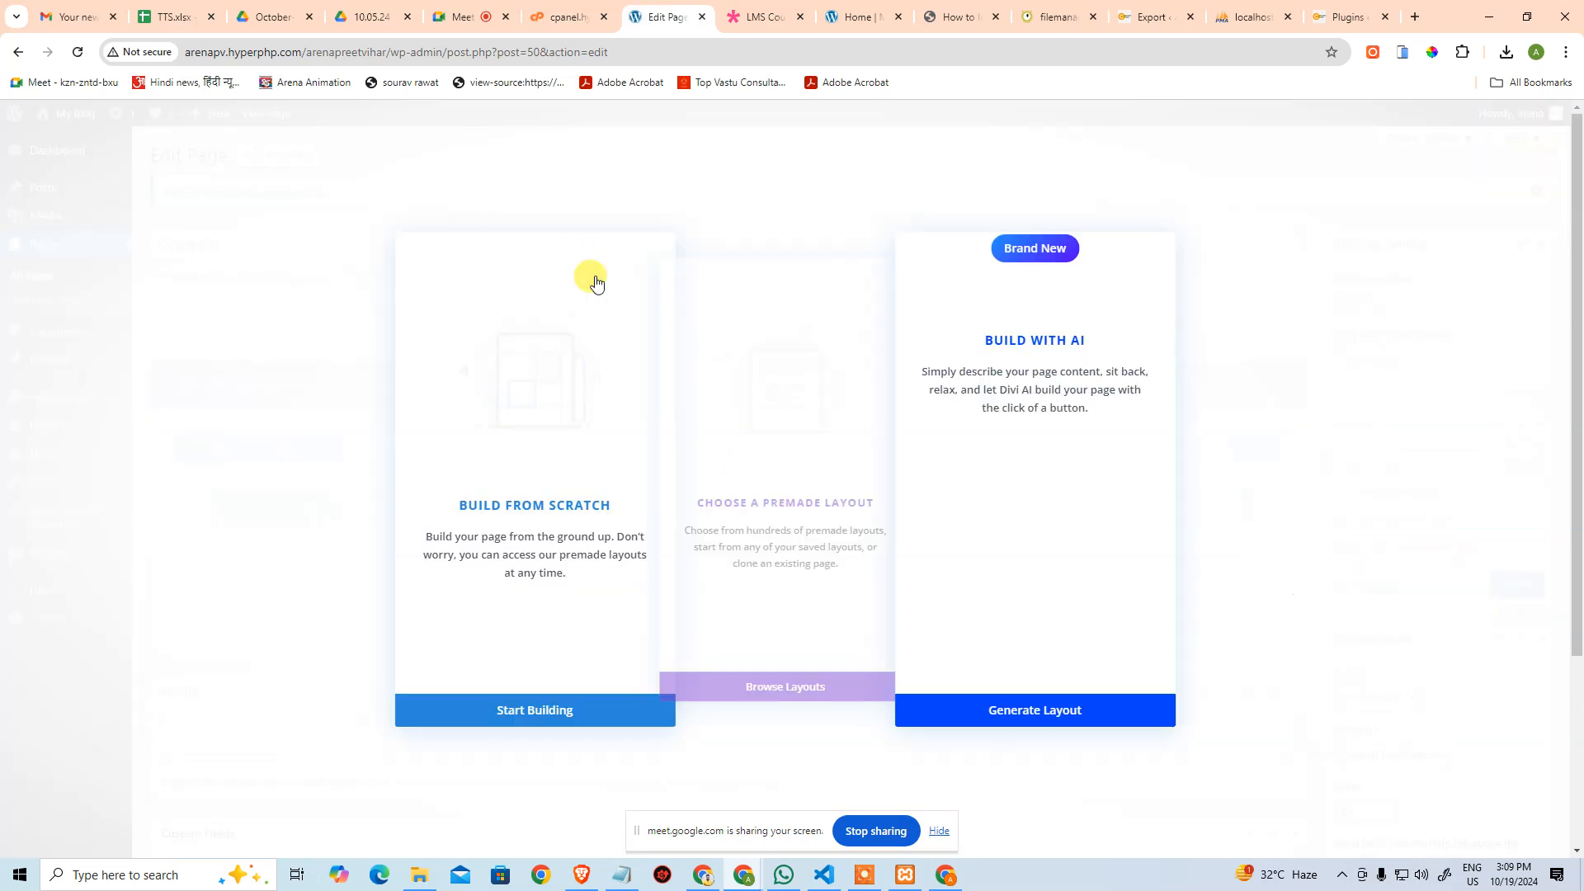
# Load the Learning Management System Contact layout from the Education layouts, importing its presets
pyautogui.click(756, 441)
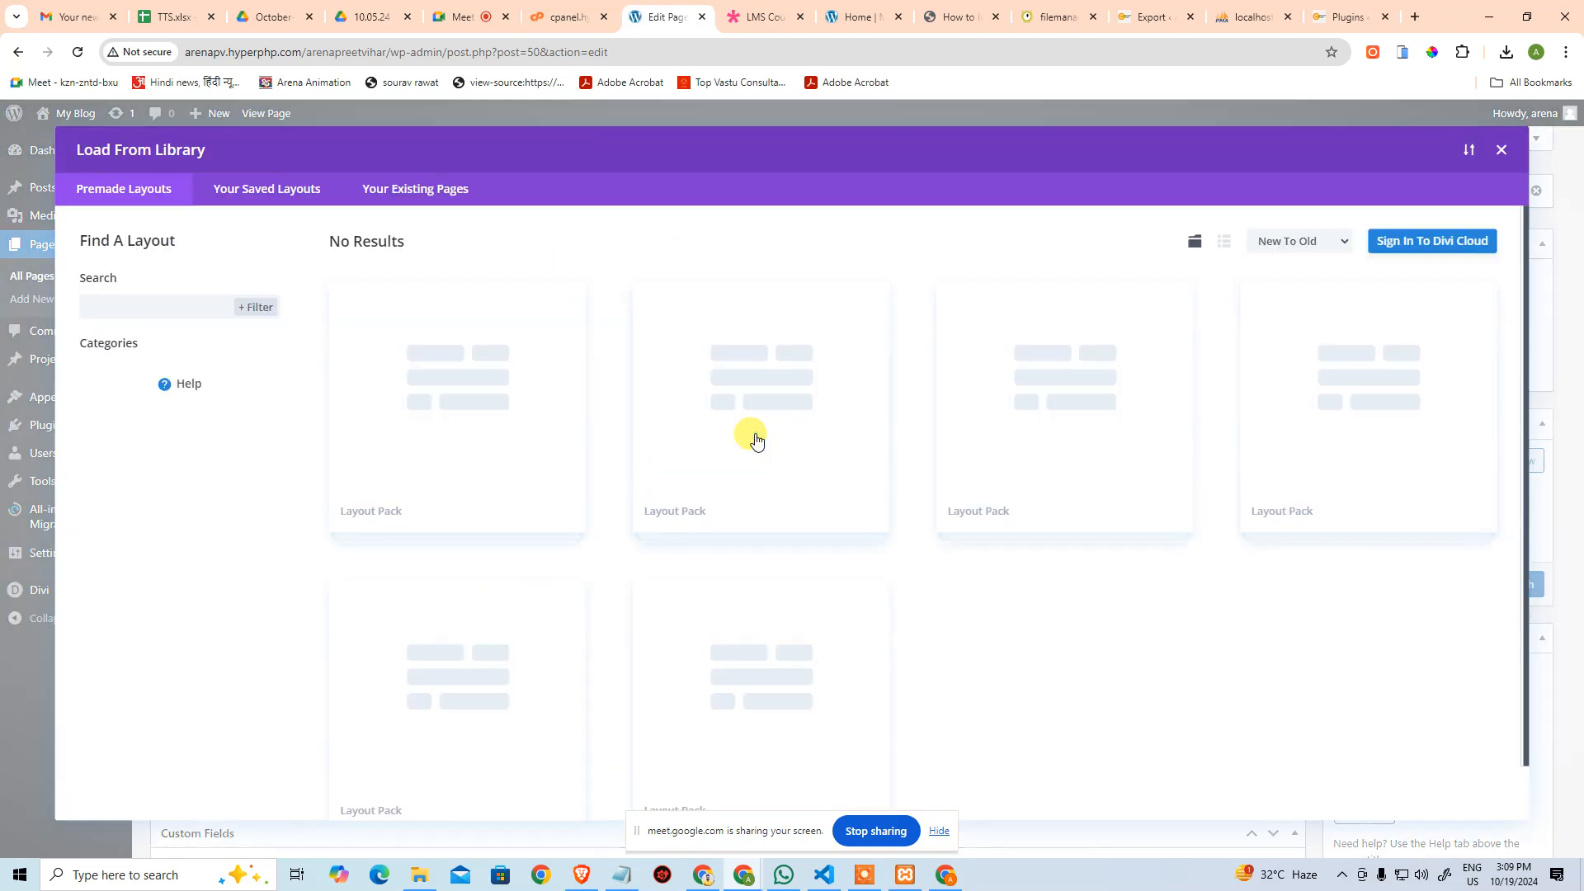
pyautogui.click(138, 460)
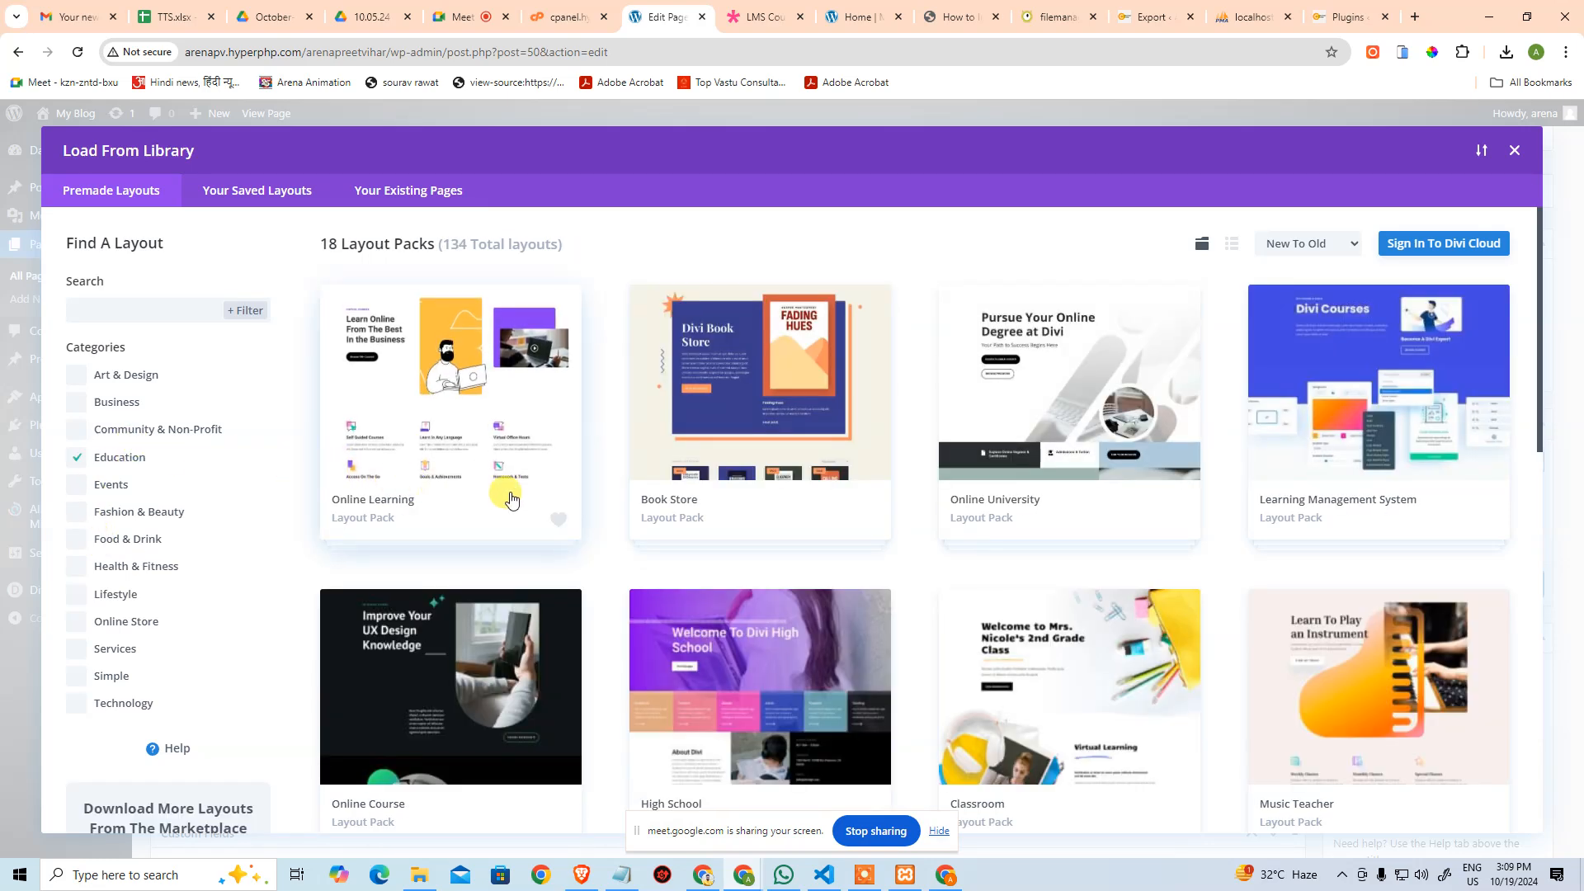
pyautogui.scroll(-6, 521, 492)
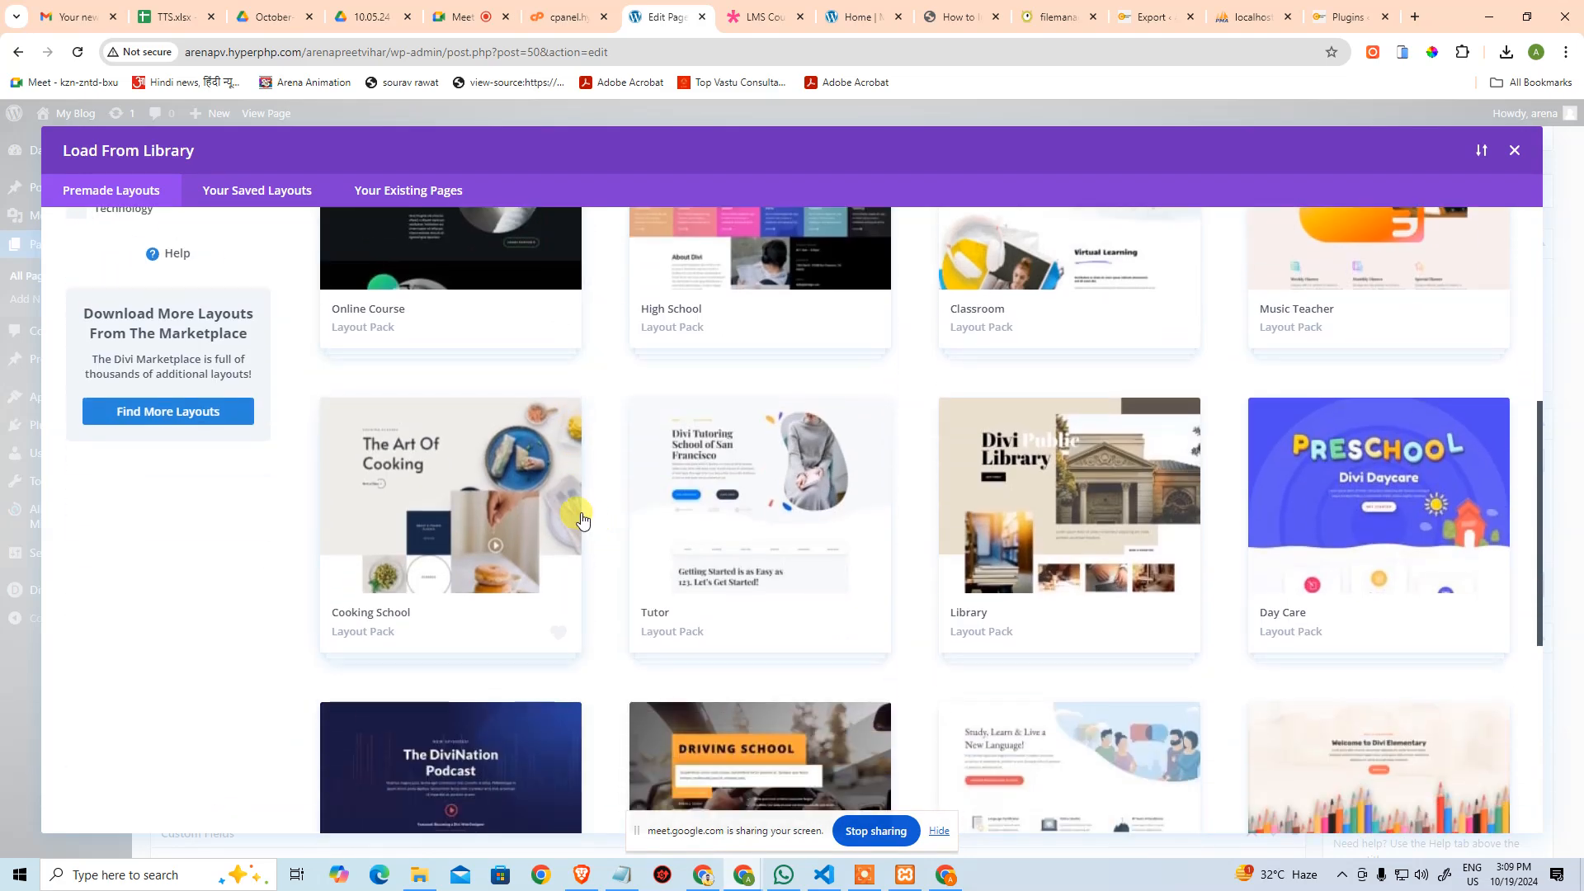
pyautogui.scroll(7, 612, 515)
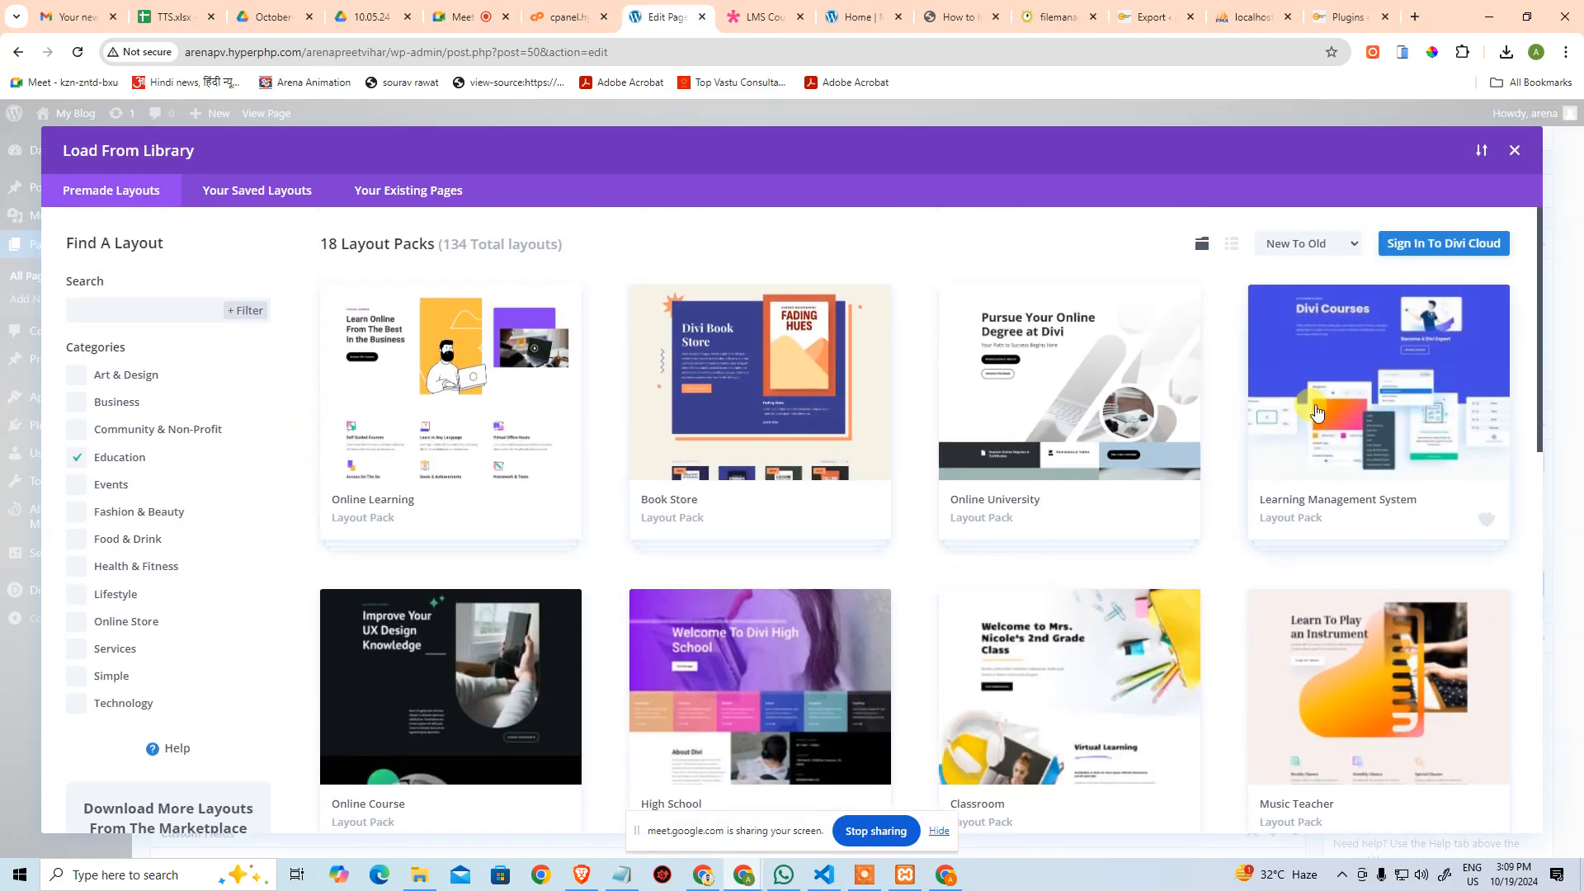
pyautogui.click(1326, 404)
pyautogui.click(1031, 532)
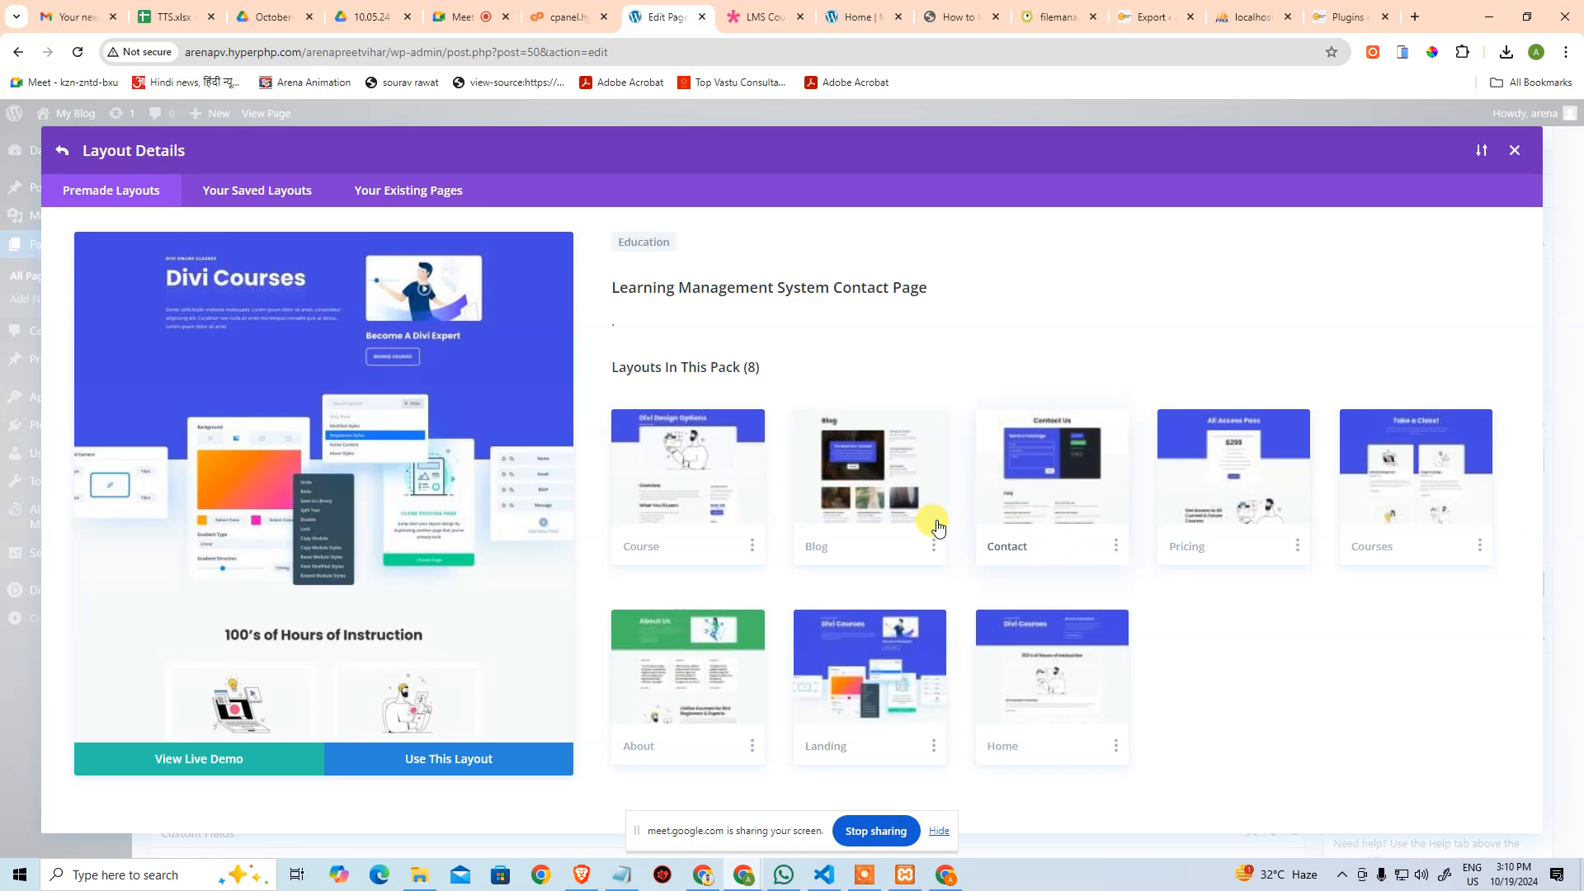
pyautogui.scroll(-2, 412, 477)
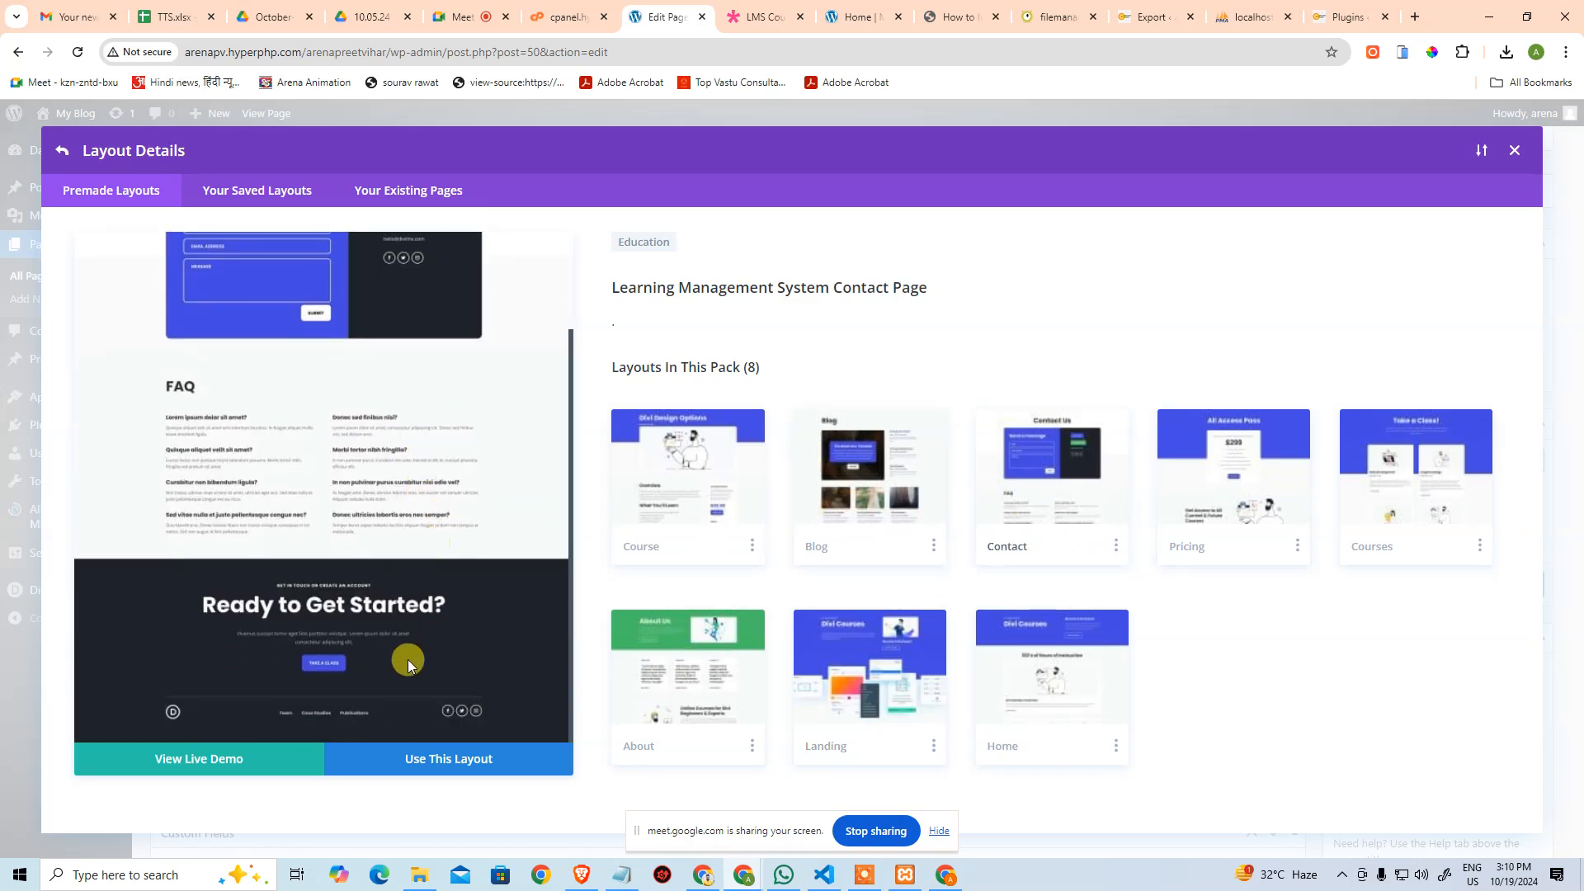
pyautogui.click(436, 765)
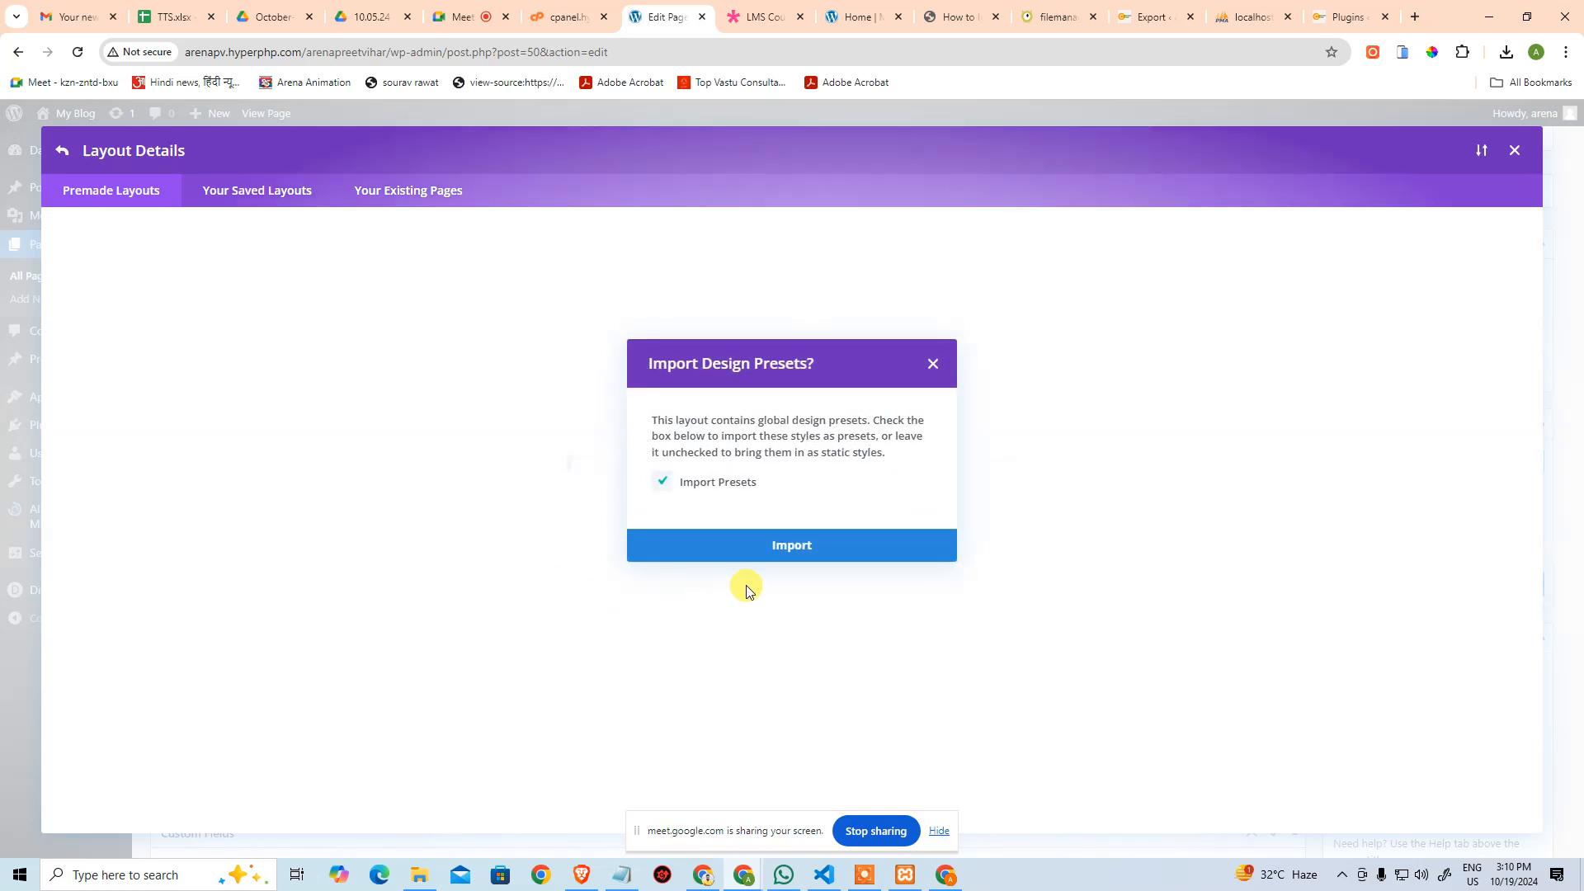
pyautogui.click(770, 552)
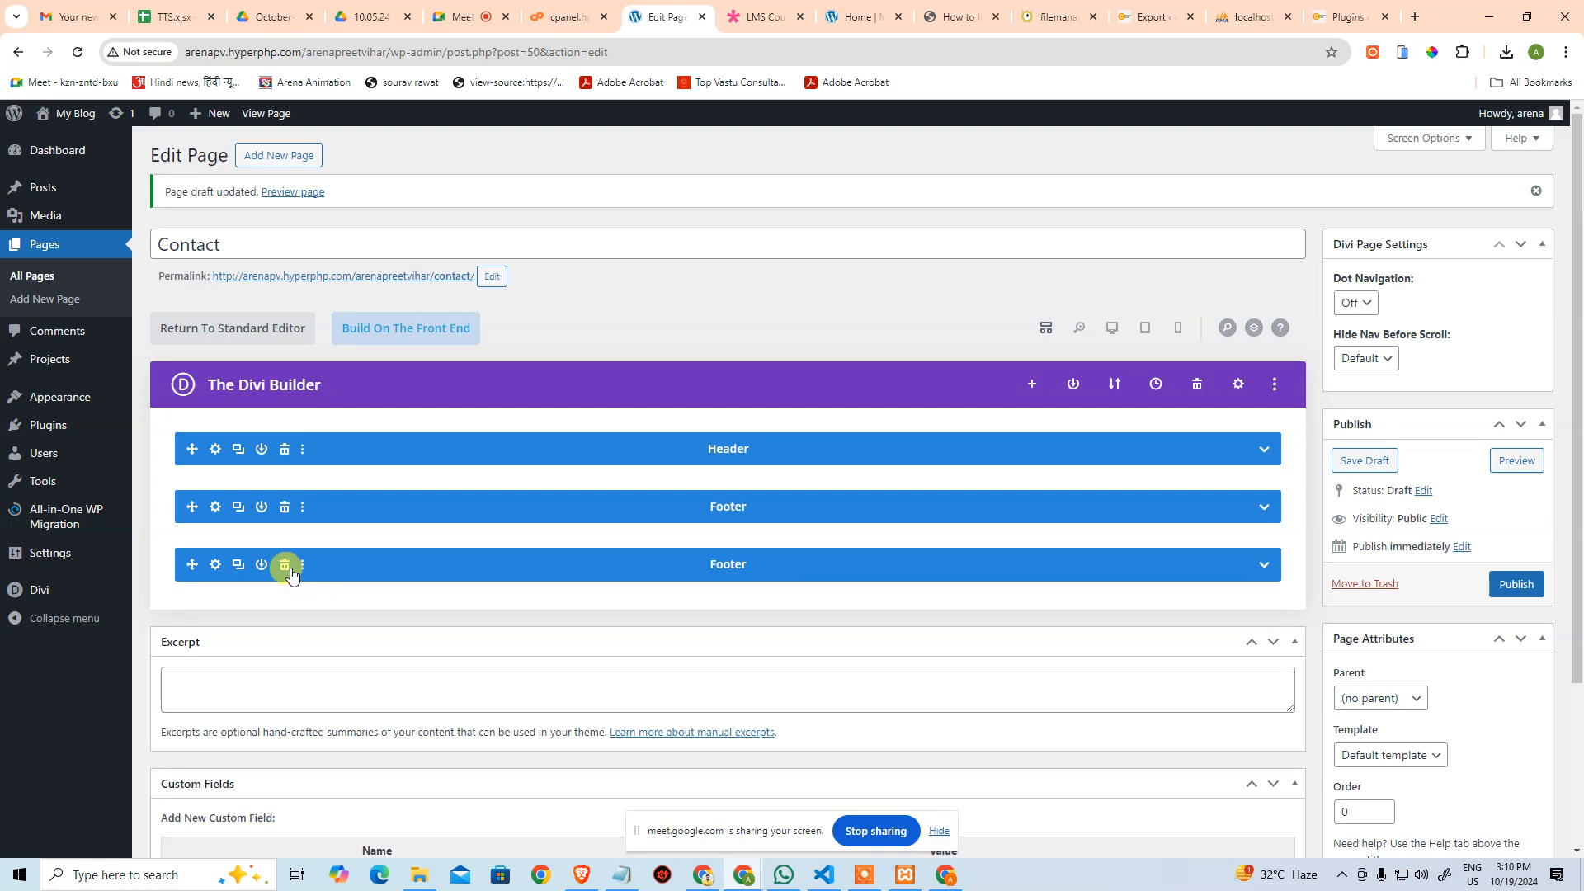
# Delete the second Footer from the Contact page, publish it, and go to All Pages
pyautogui.click(286, 566)
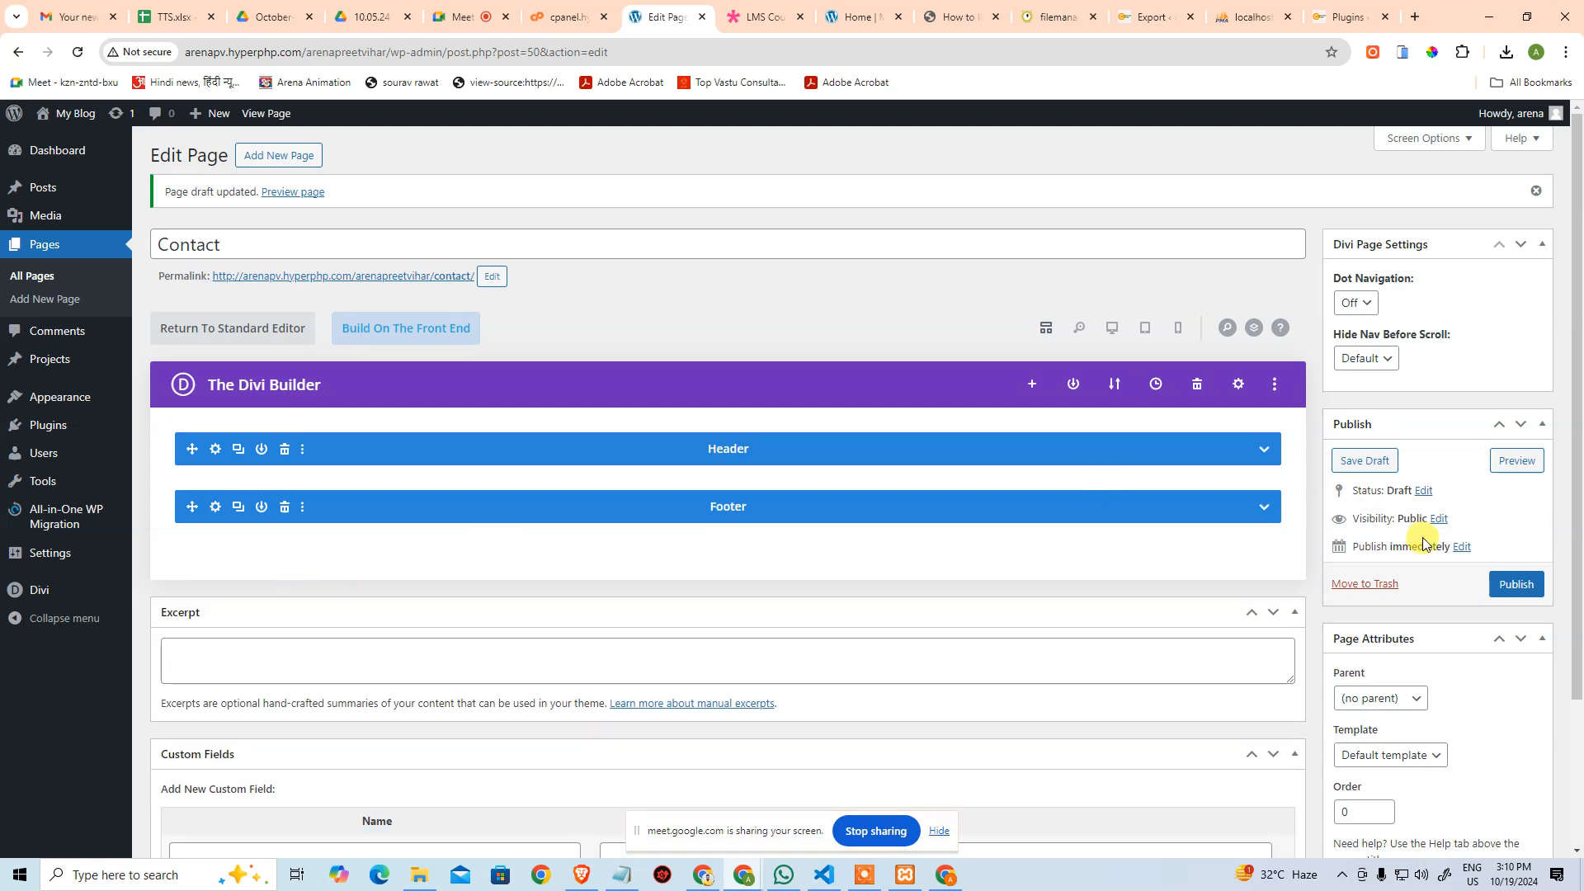
pyautogui.click(1510, 588)
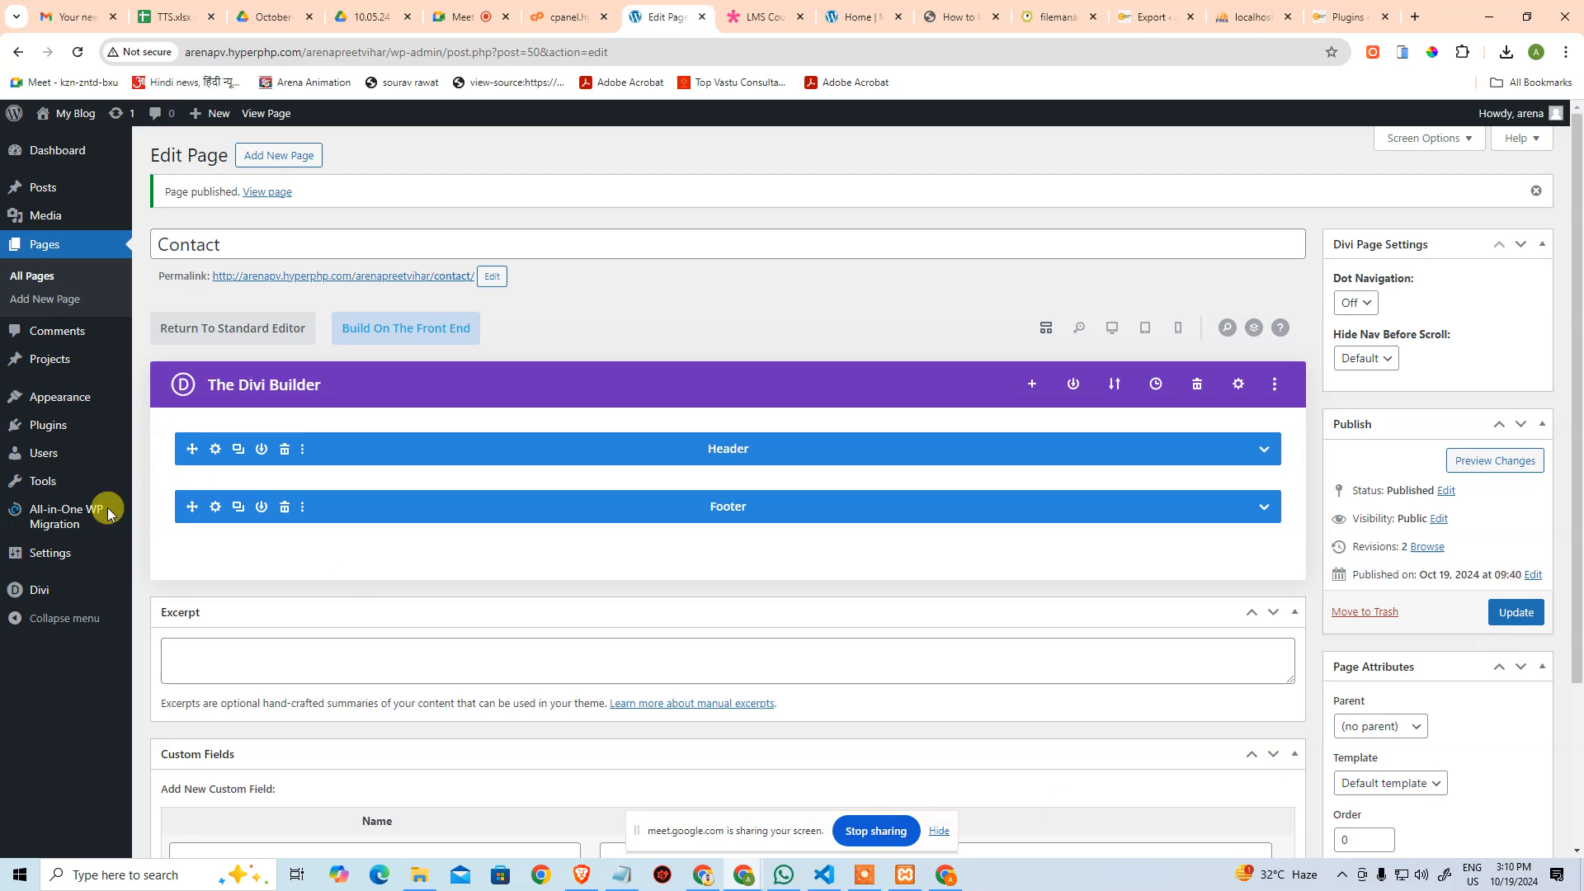
pyautogui.click(33, 277)
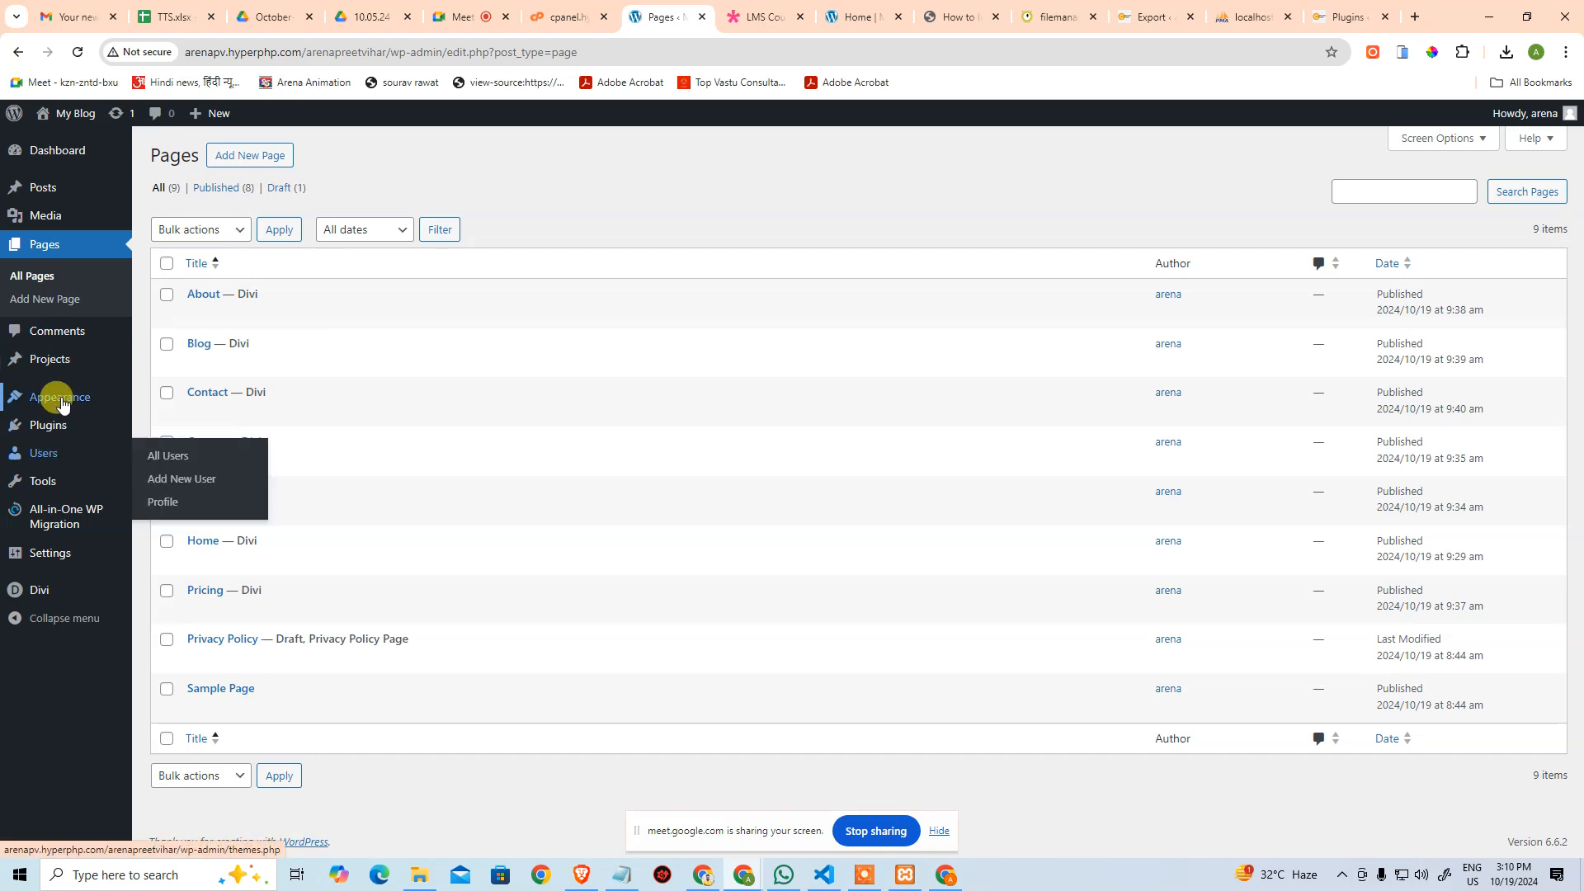
# In the Customizer's Homepage Settings, set a static homepage showing Home and publish it
pyautogui.moveTo(74, 397)
pyautogui.click(187, 427)
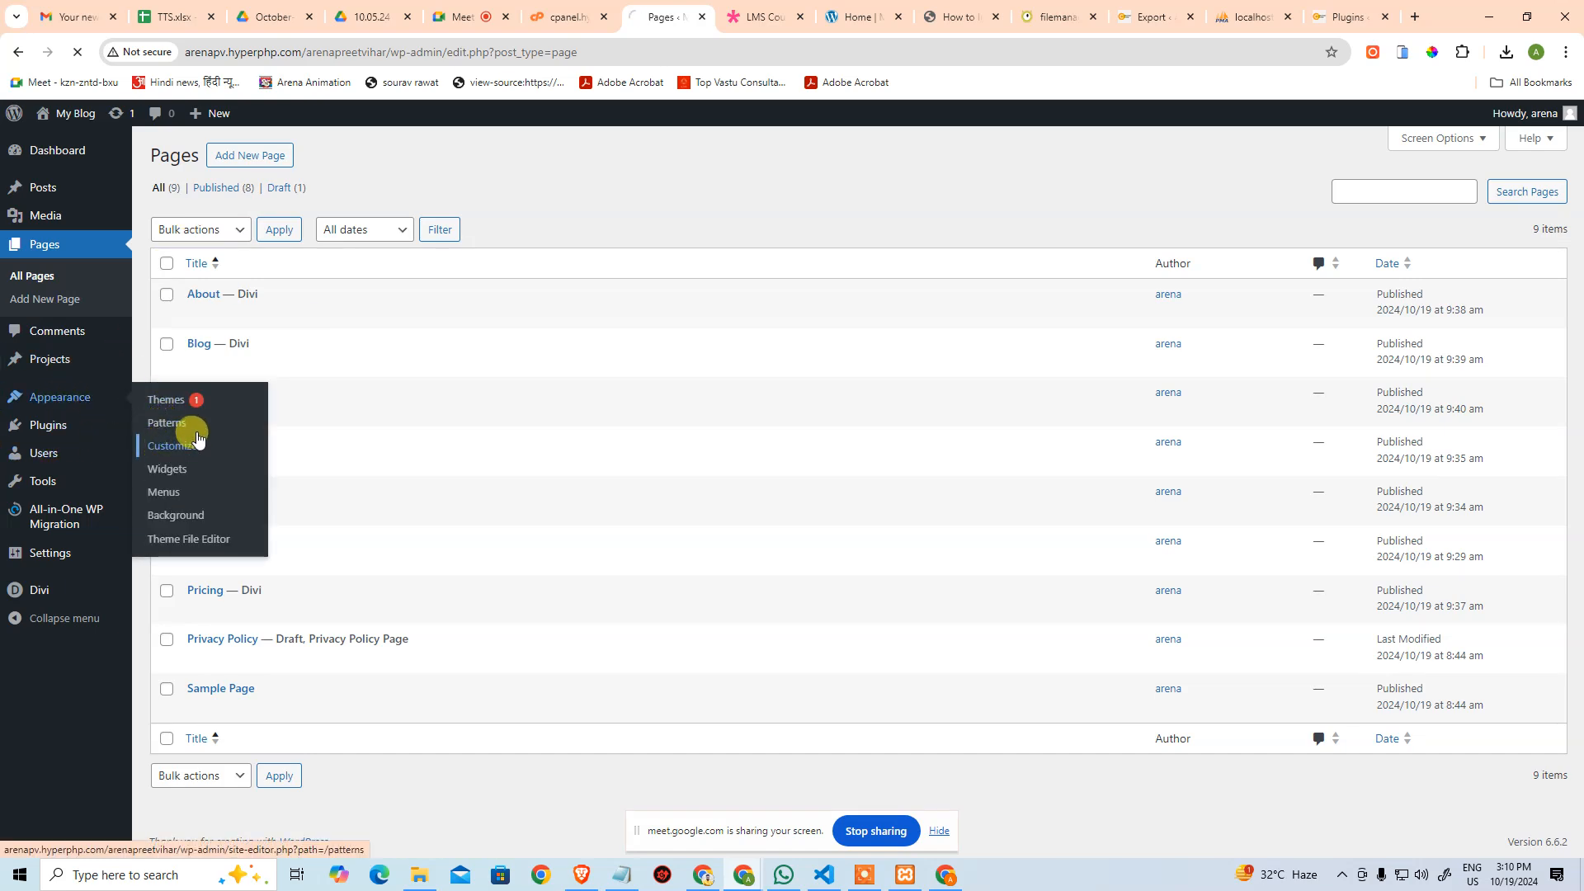
pyautogui.click(183, 442)
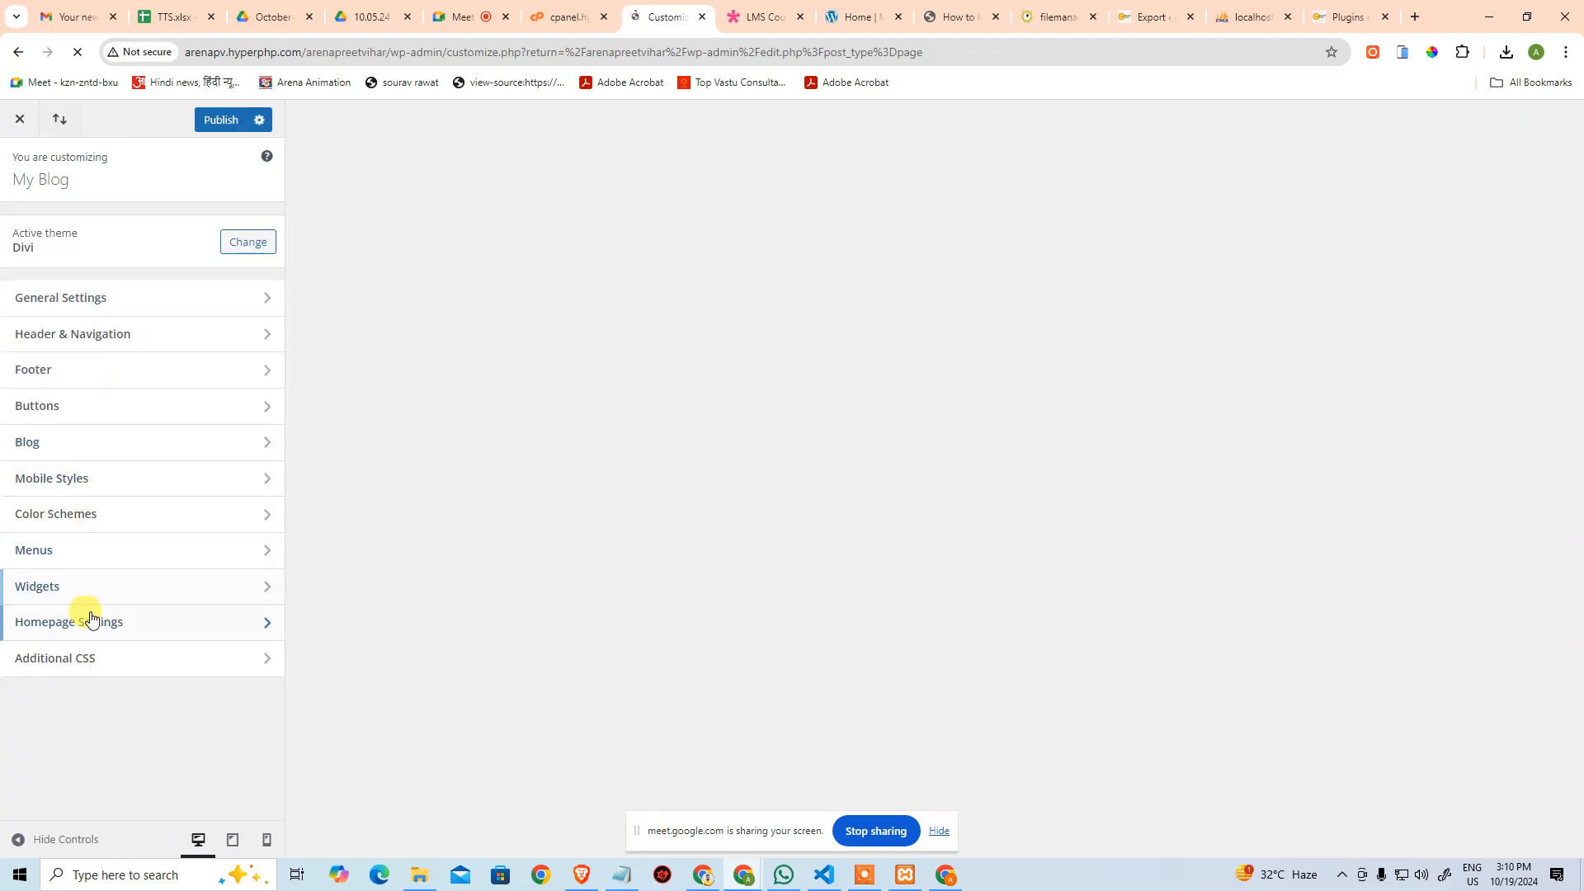
pyautogui.click(91, 621)
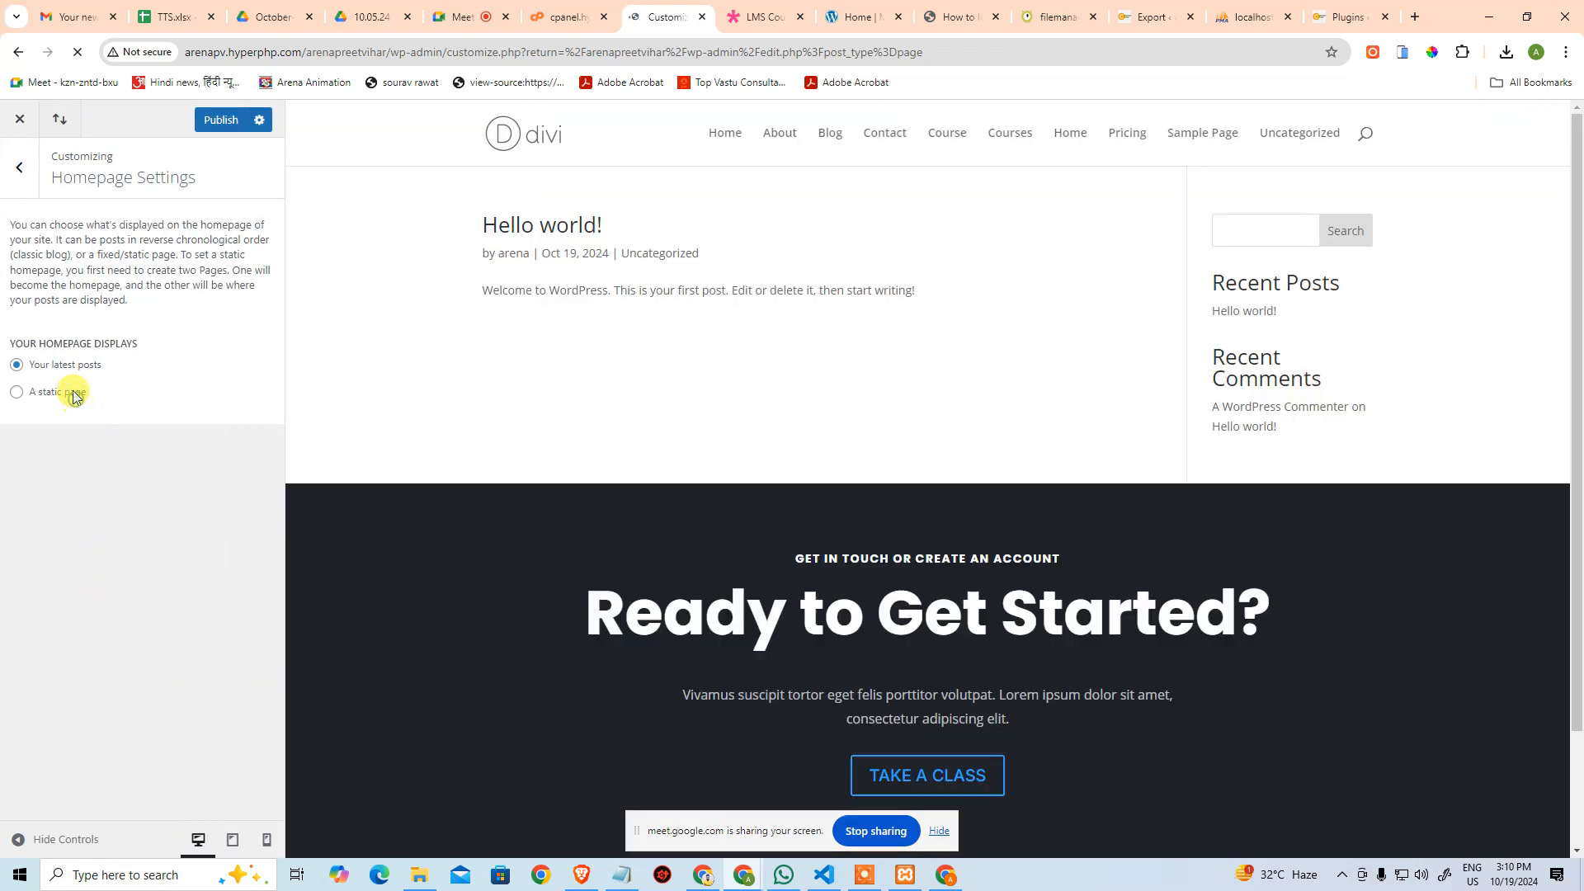
pyautogui.click(73, 391)
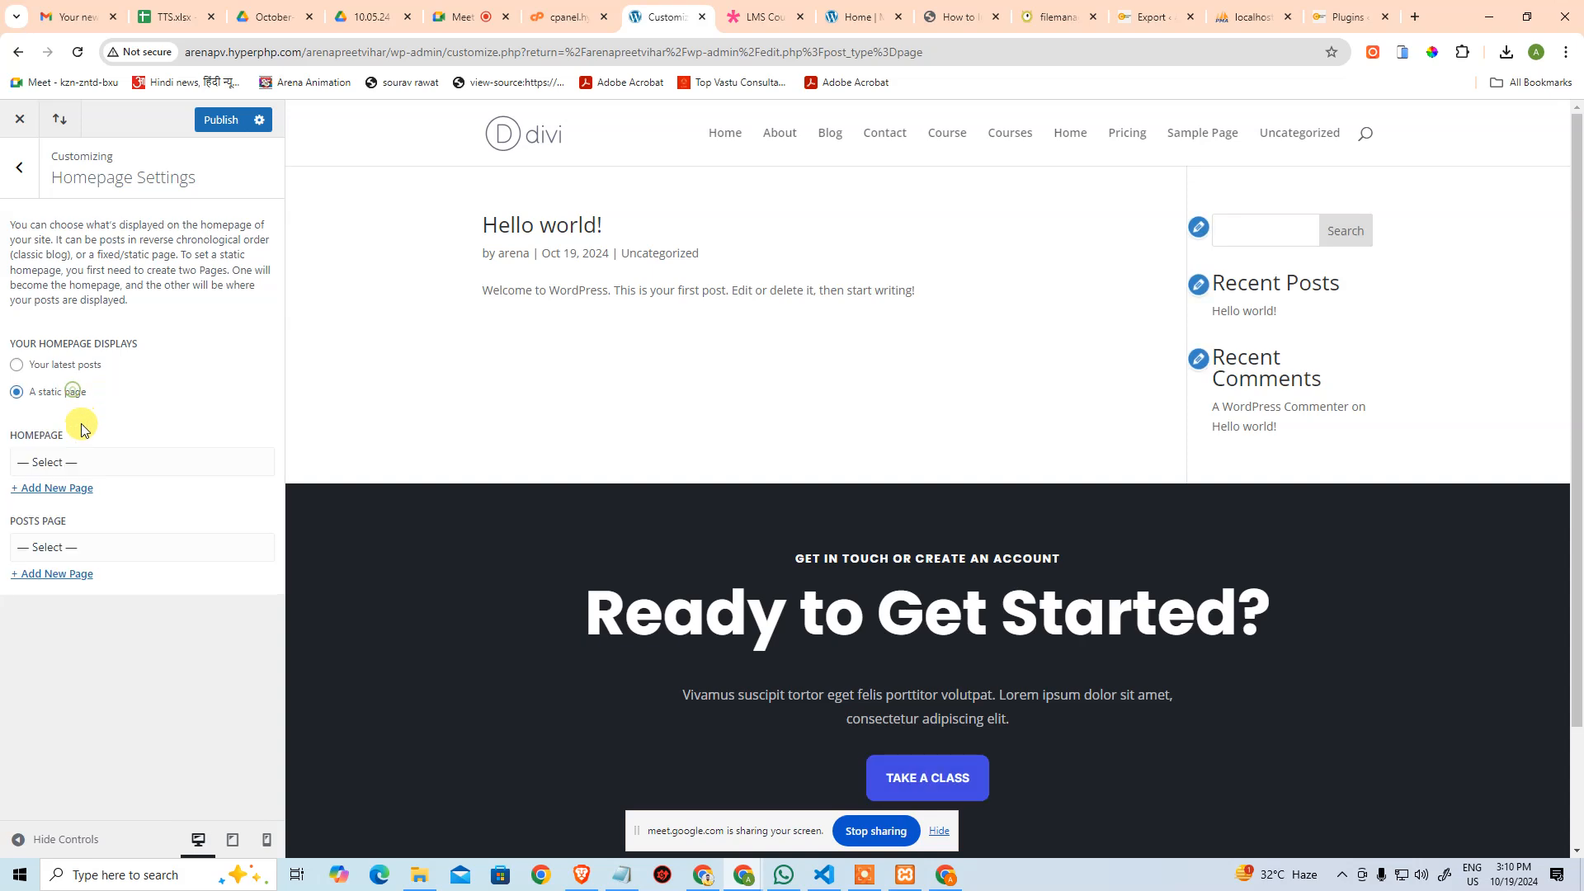
pyautogui.click(71, 462)
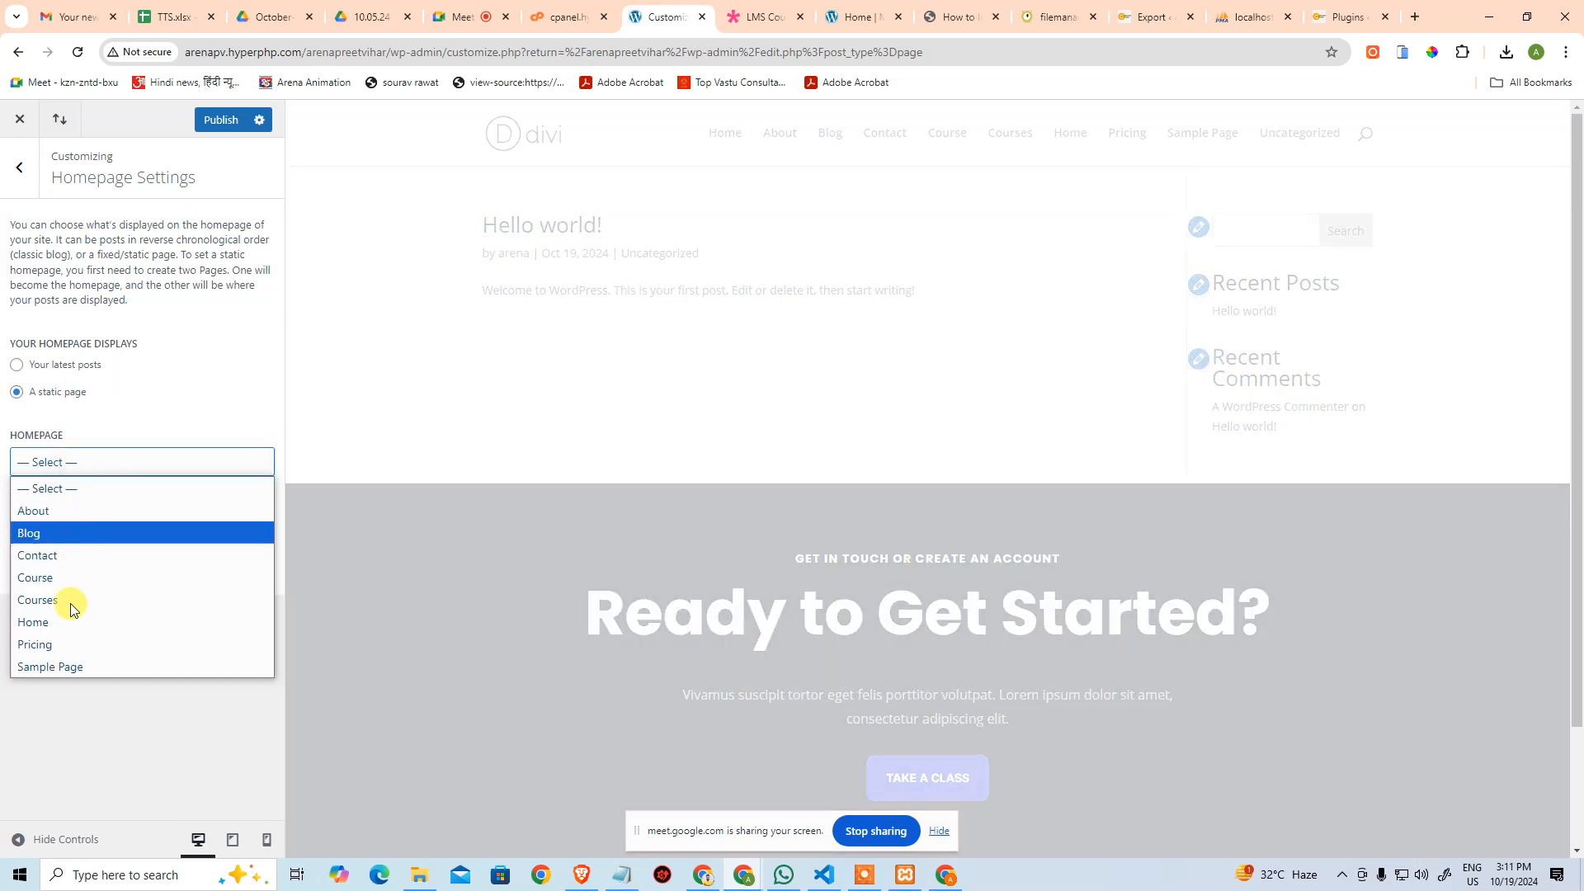
pyautogui.click(44, 624)
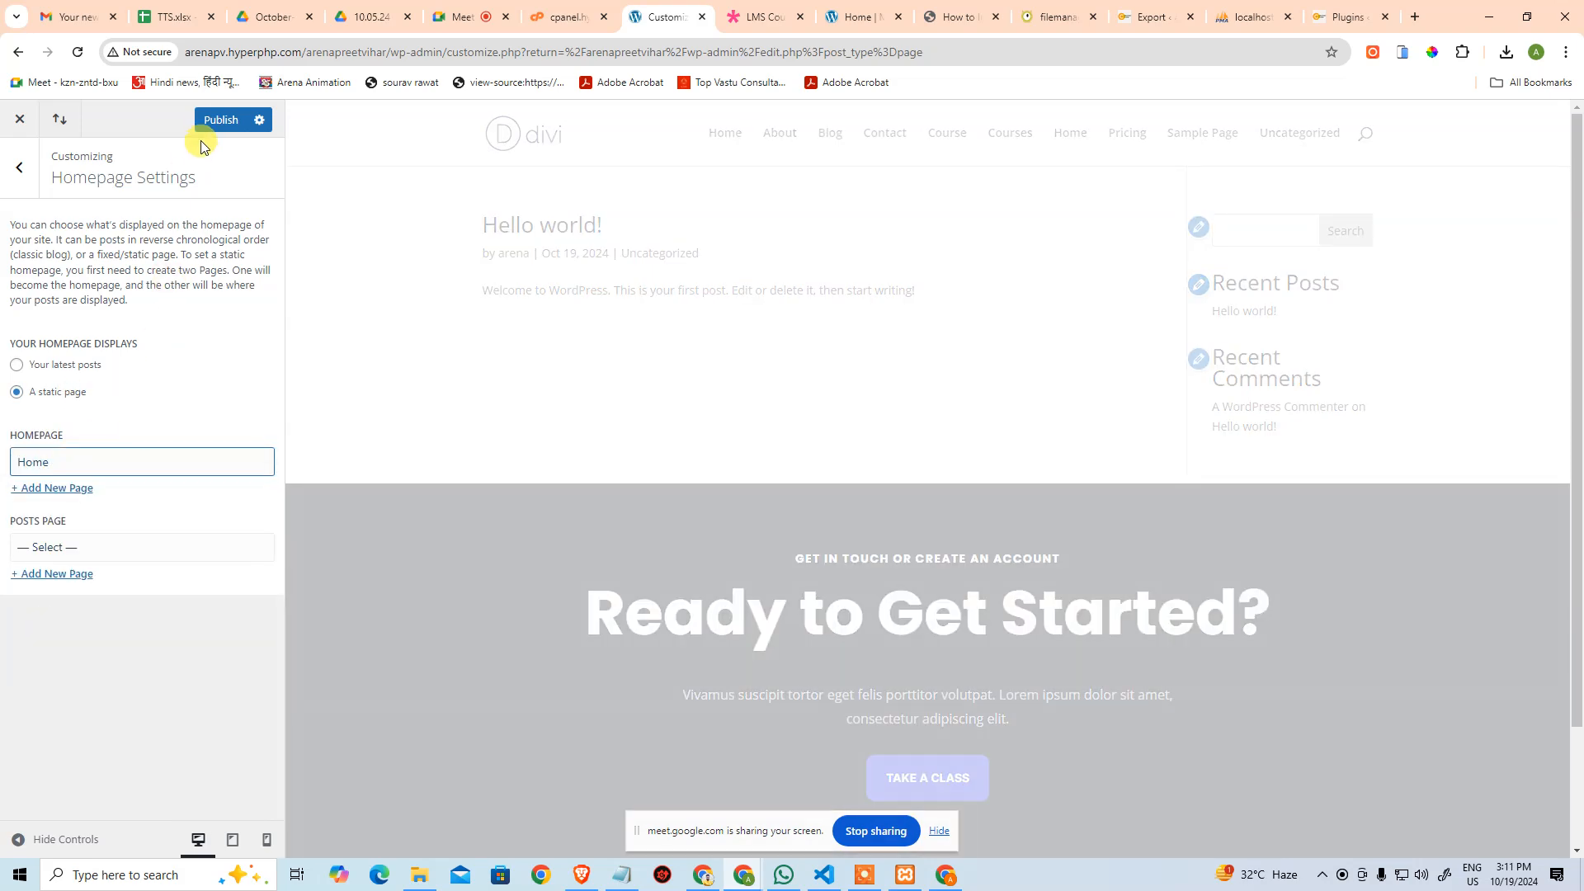
pyautogui.click(216, 120)
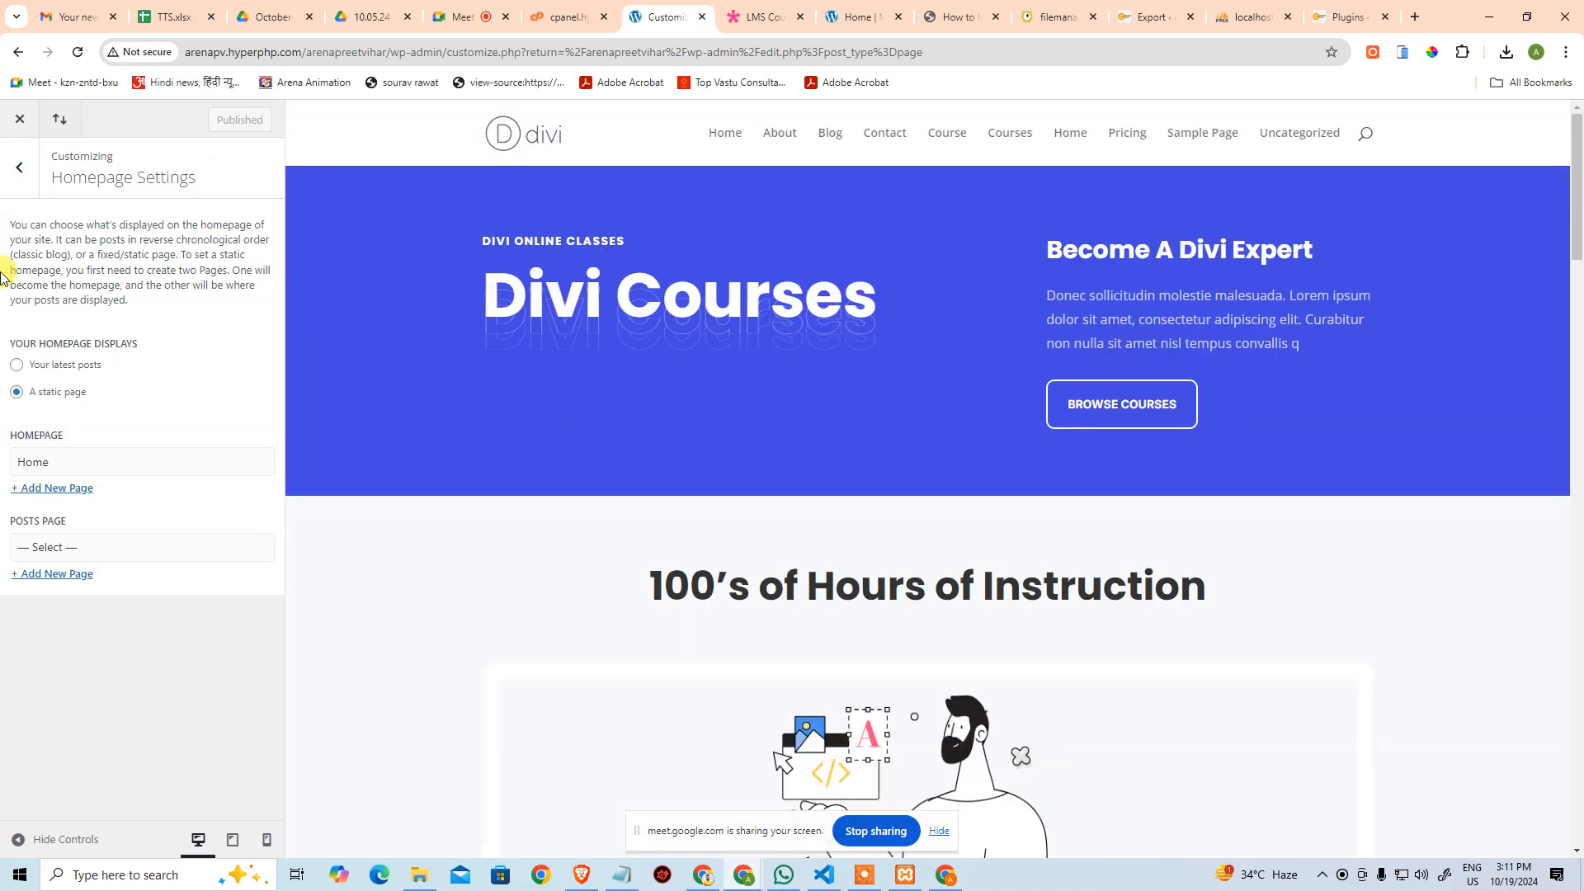
pyautogui.click(28, 170)
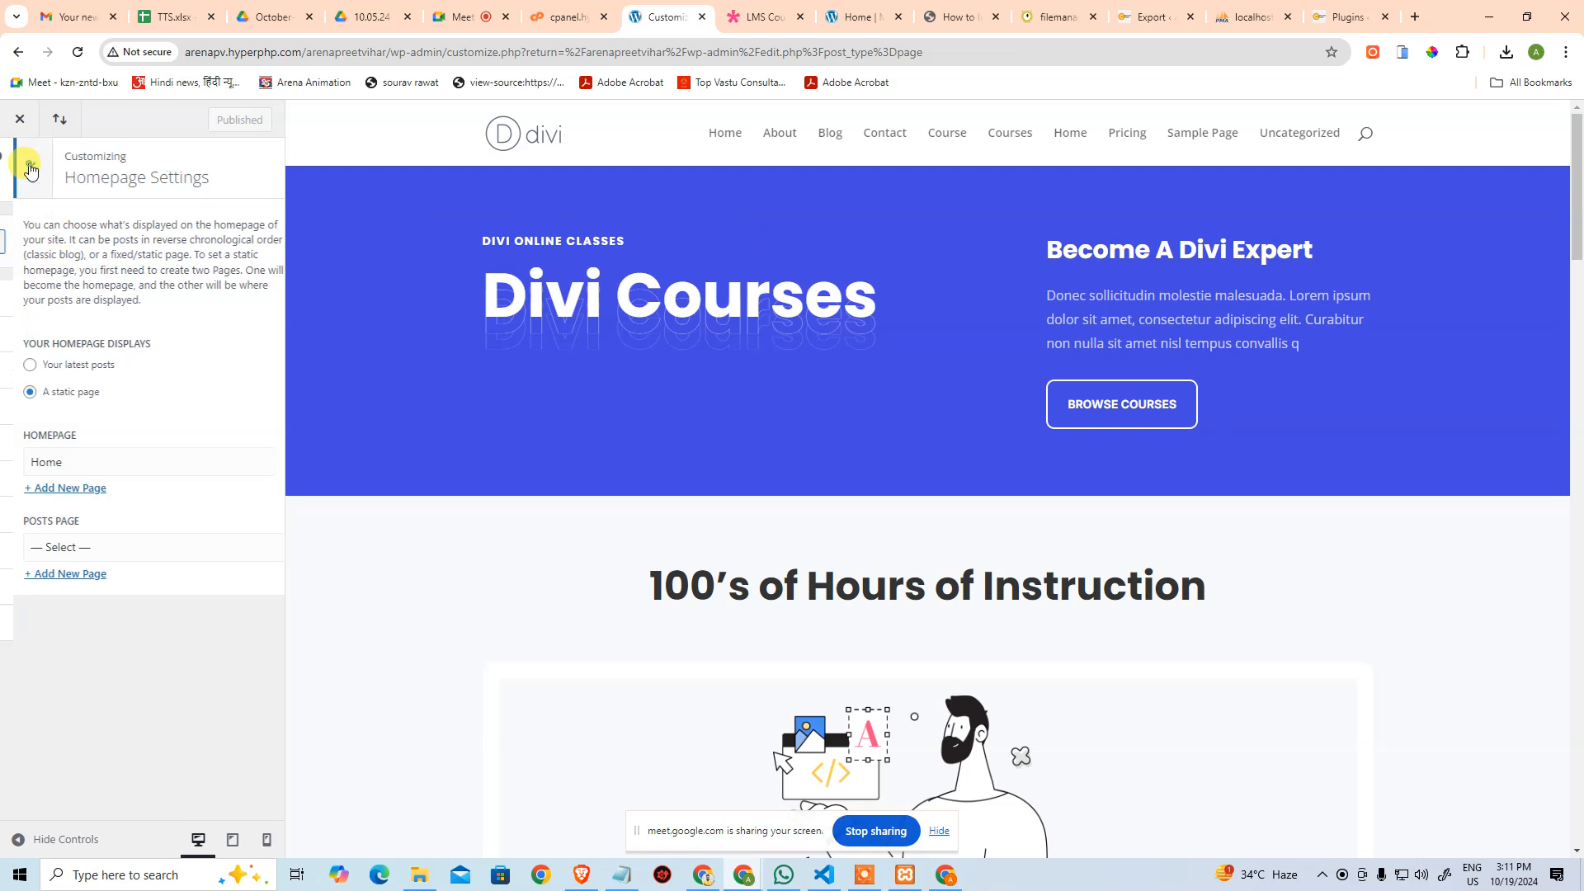
pyautogui.click(20, 121)
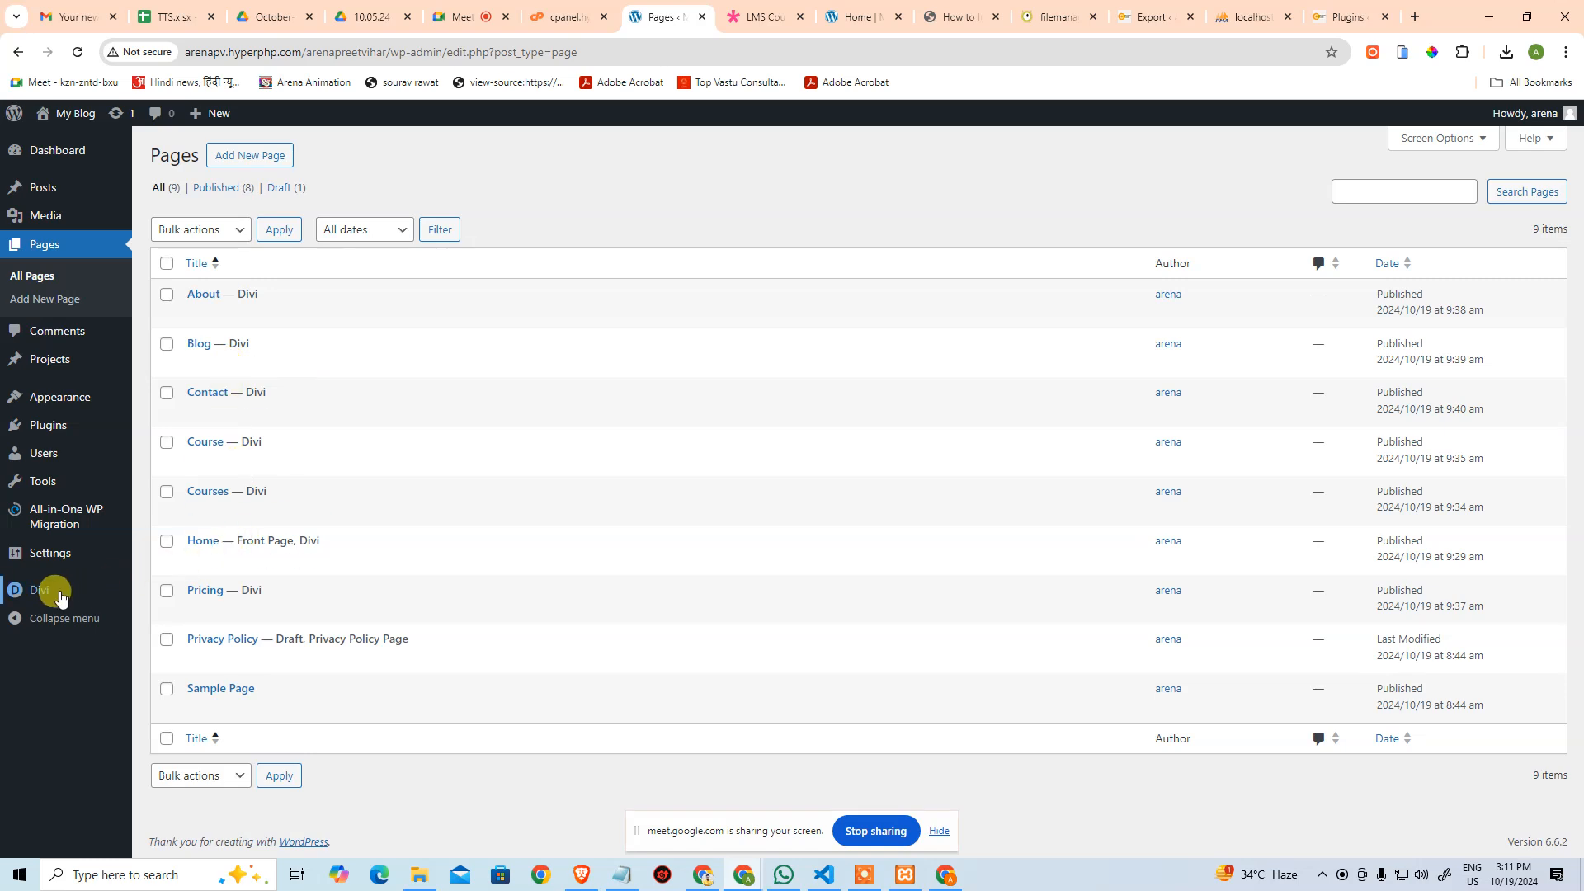
# Create 'Primary Menu' with auto-add of top-level pages, then add every page to it
pyautogui.moveTo(37, 509)
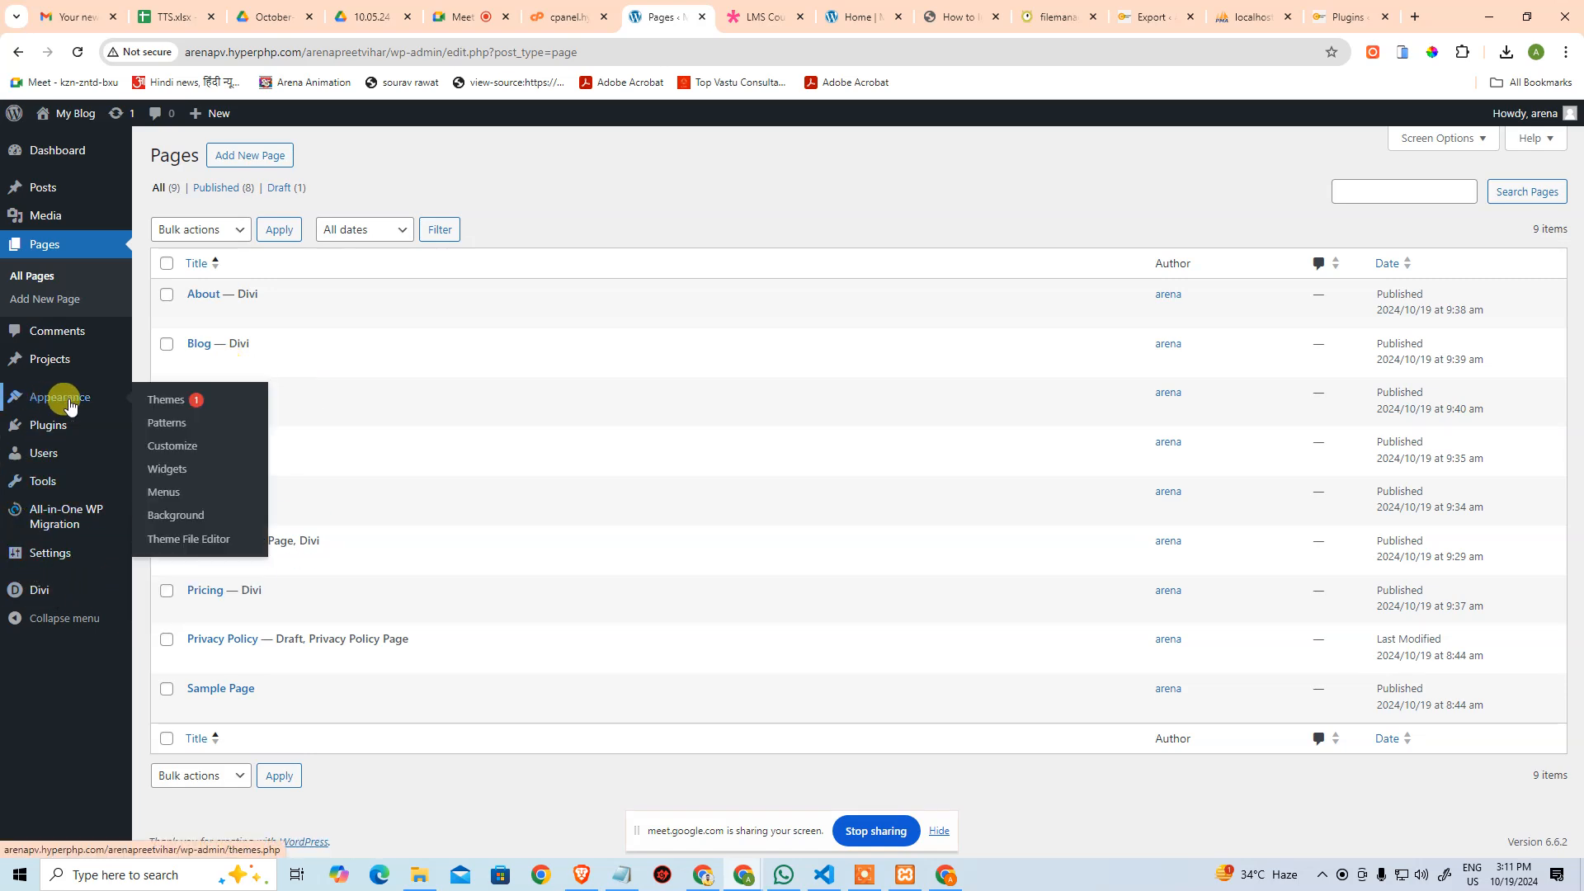
pyautogui.click(165, 487)
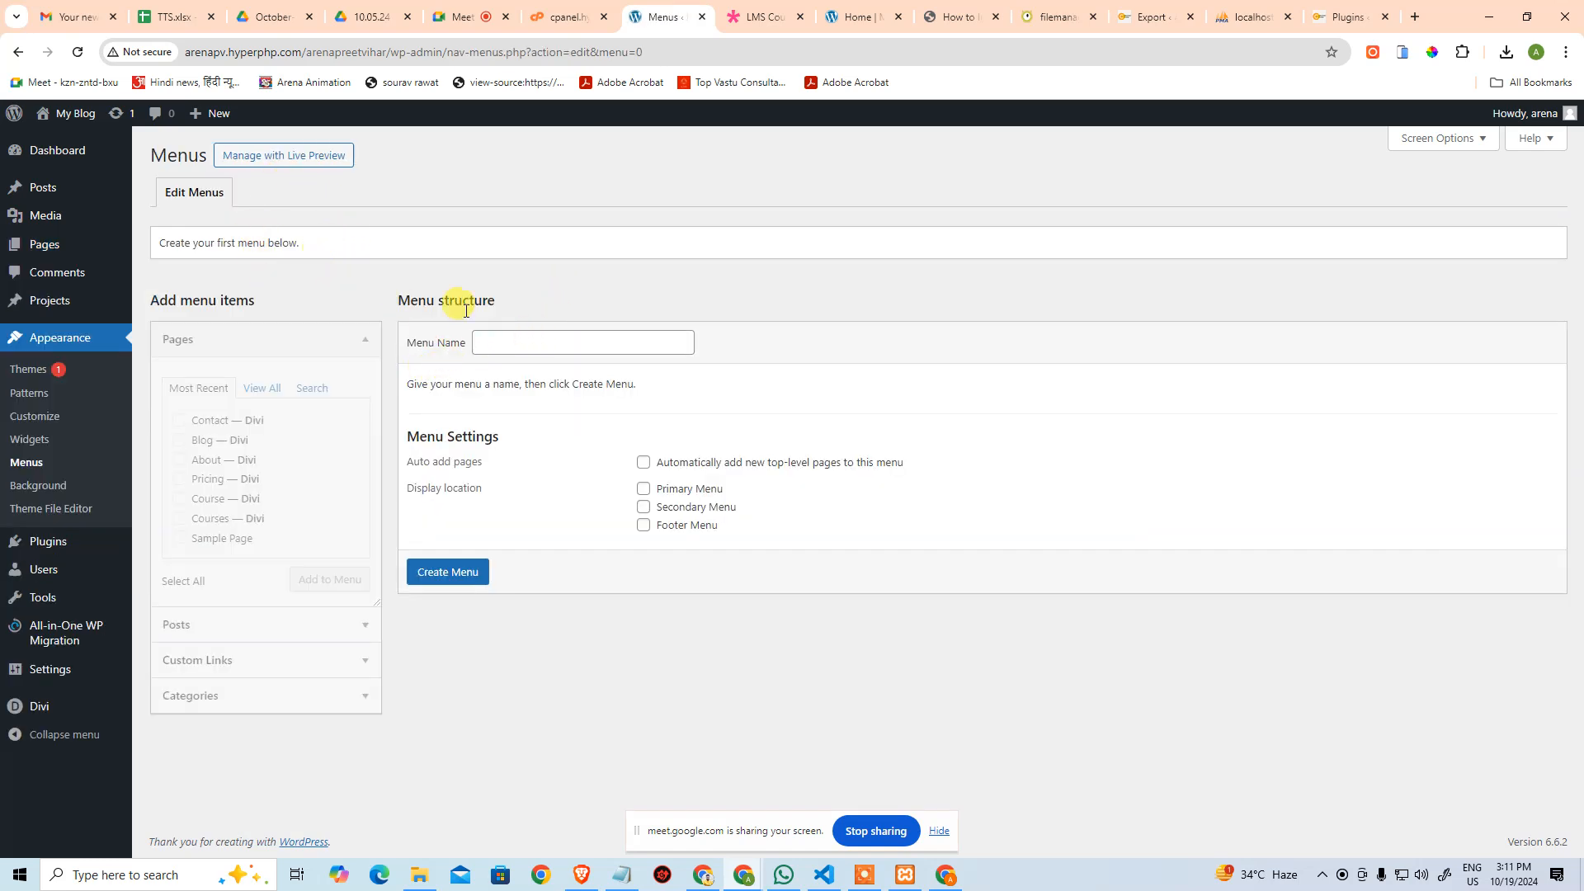
pyautogui.click(542, 345)
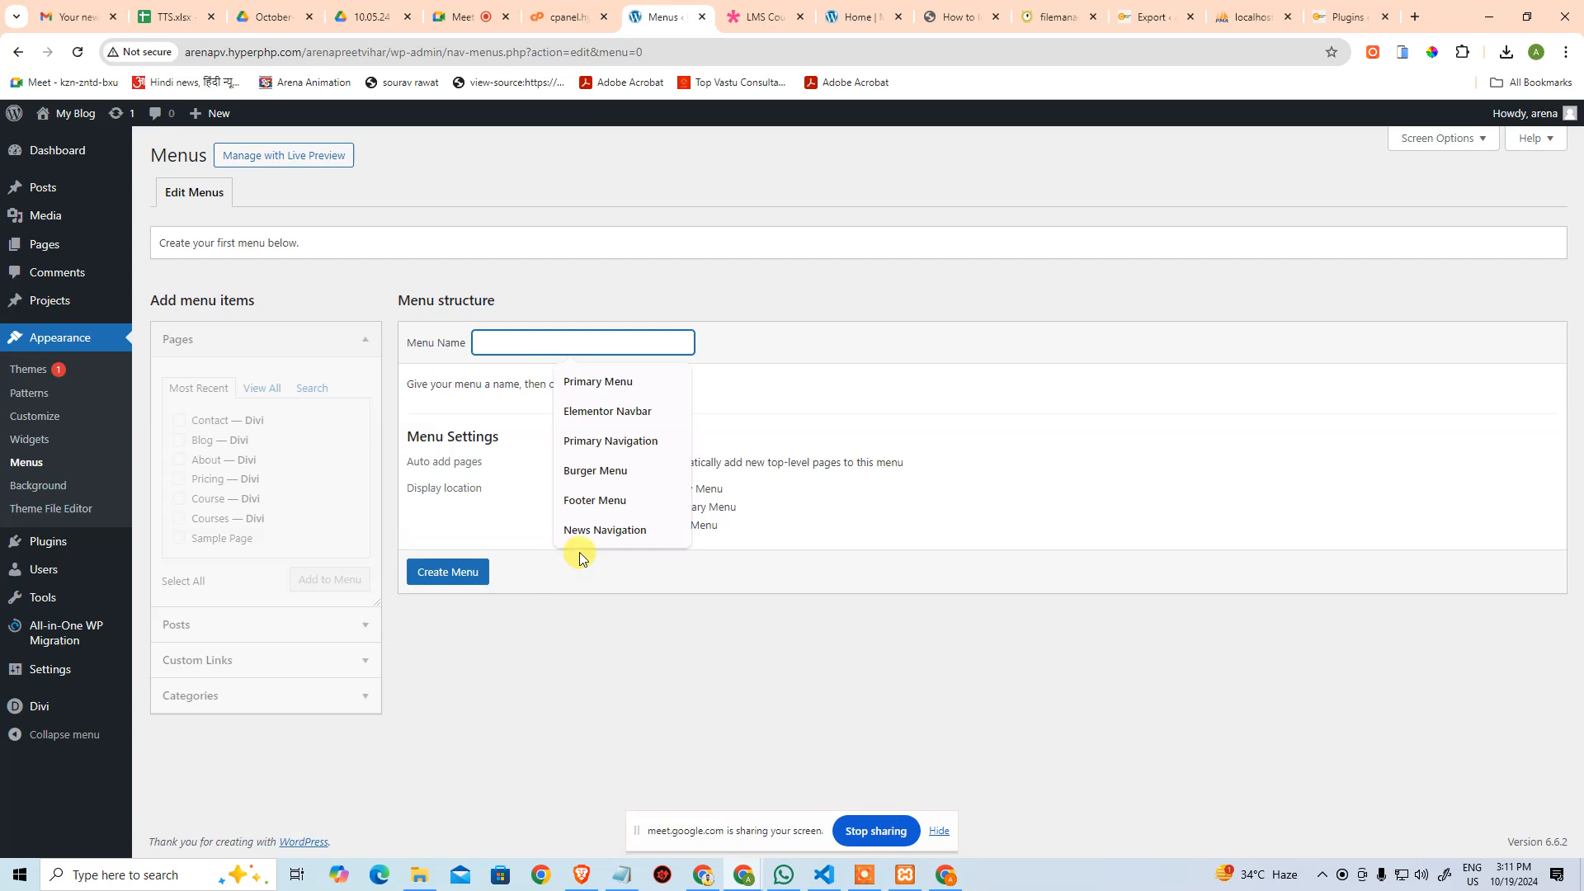
pyautogui.click(578, 381)
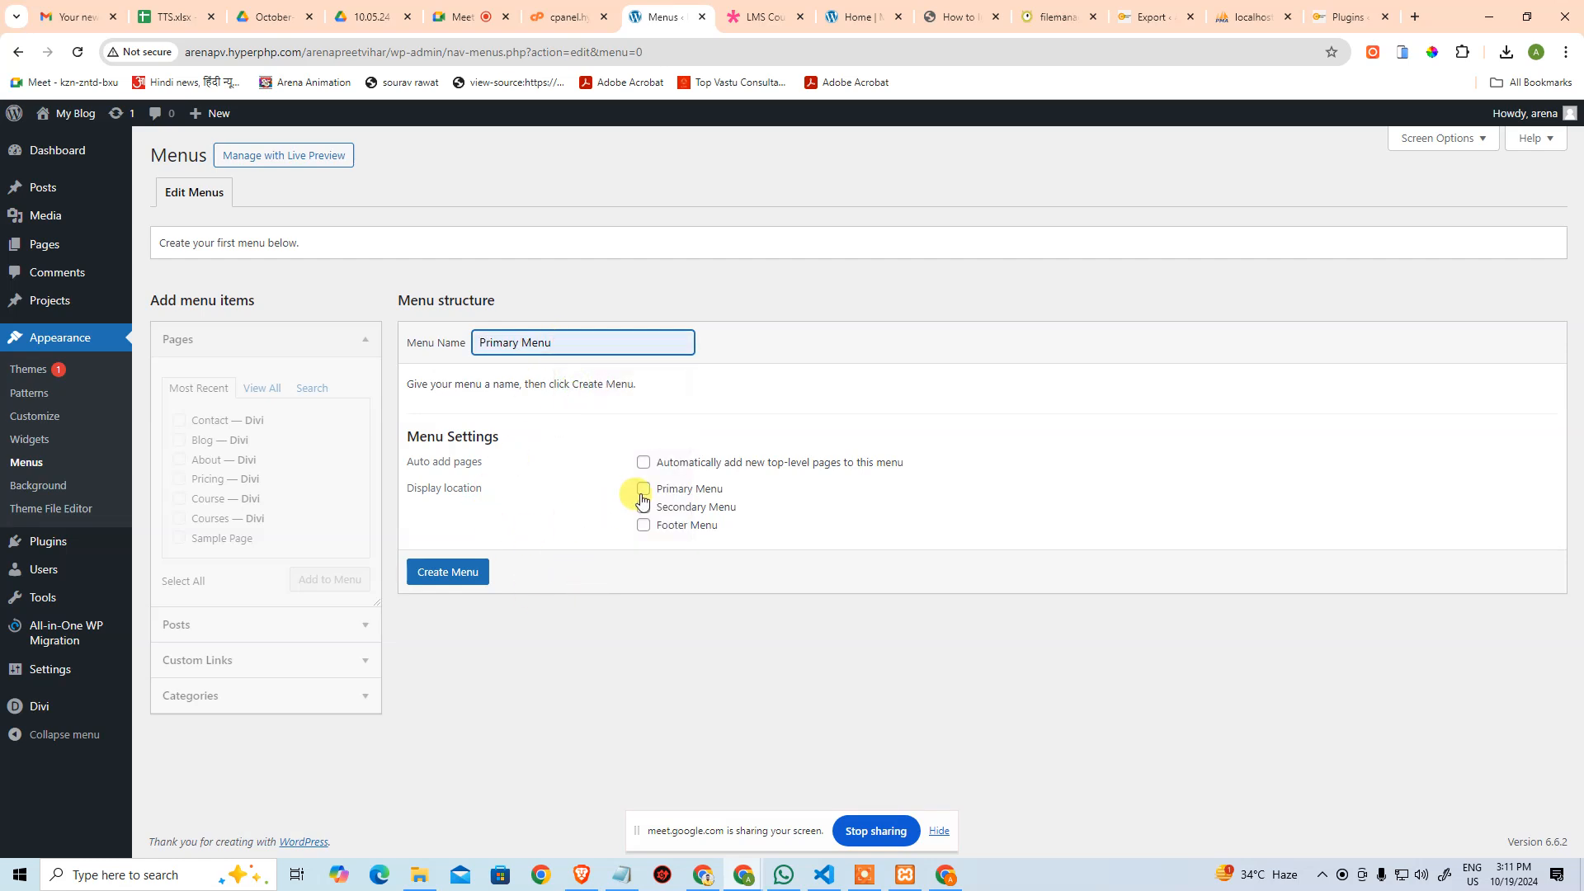
pyautogui.moveTo(674, 467); pyautogui.dragTo(668, 472)
pyautogui.click(642, 464)
pyautogui.click(460, 572)
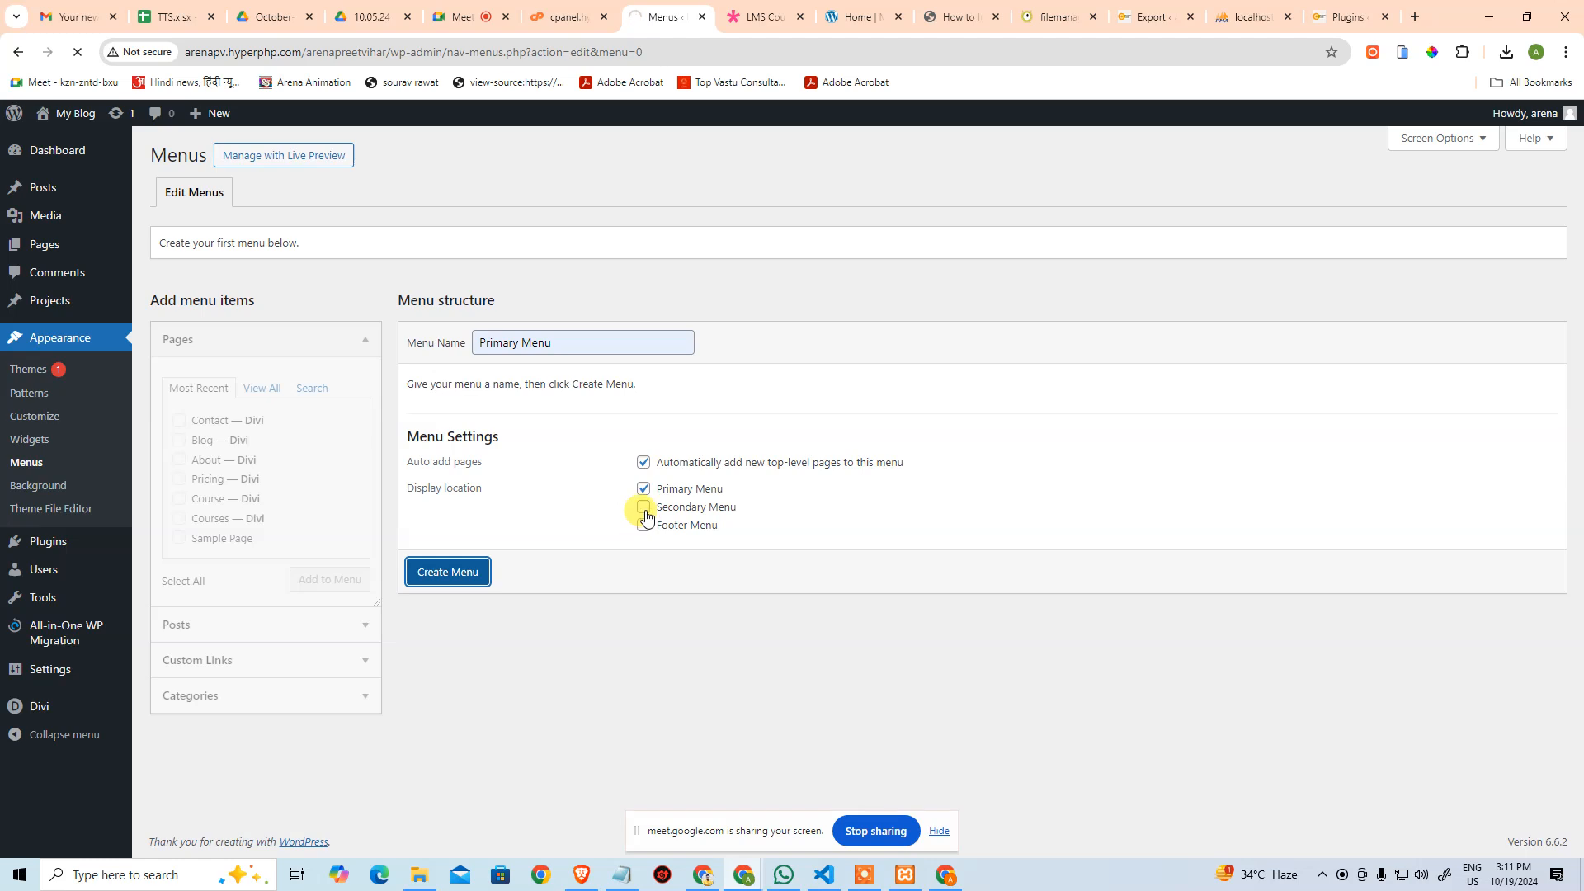
pyautogui.click(262, 389)
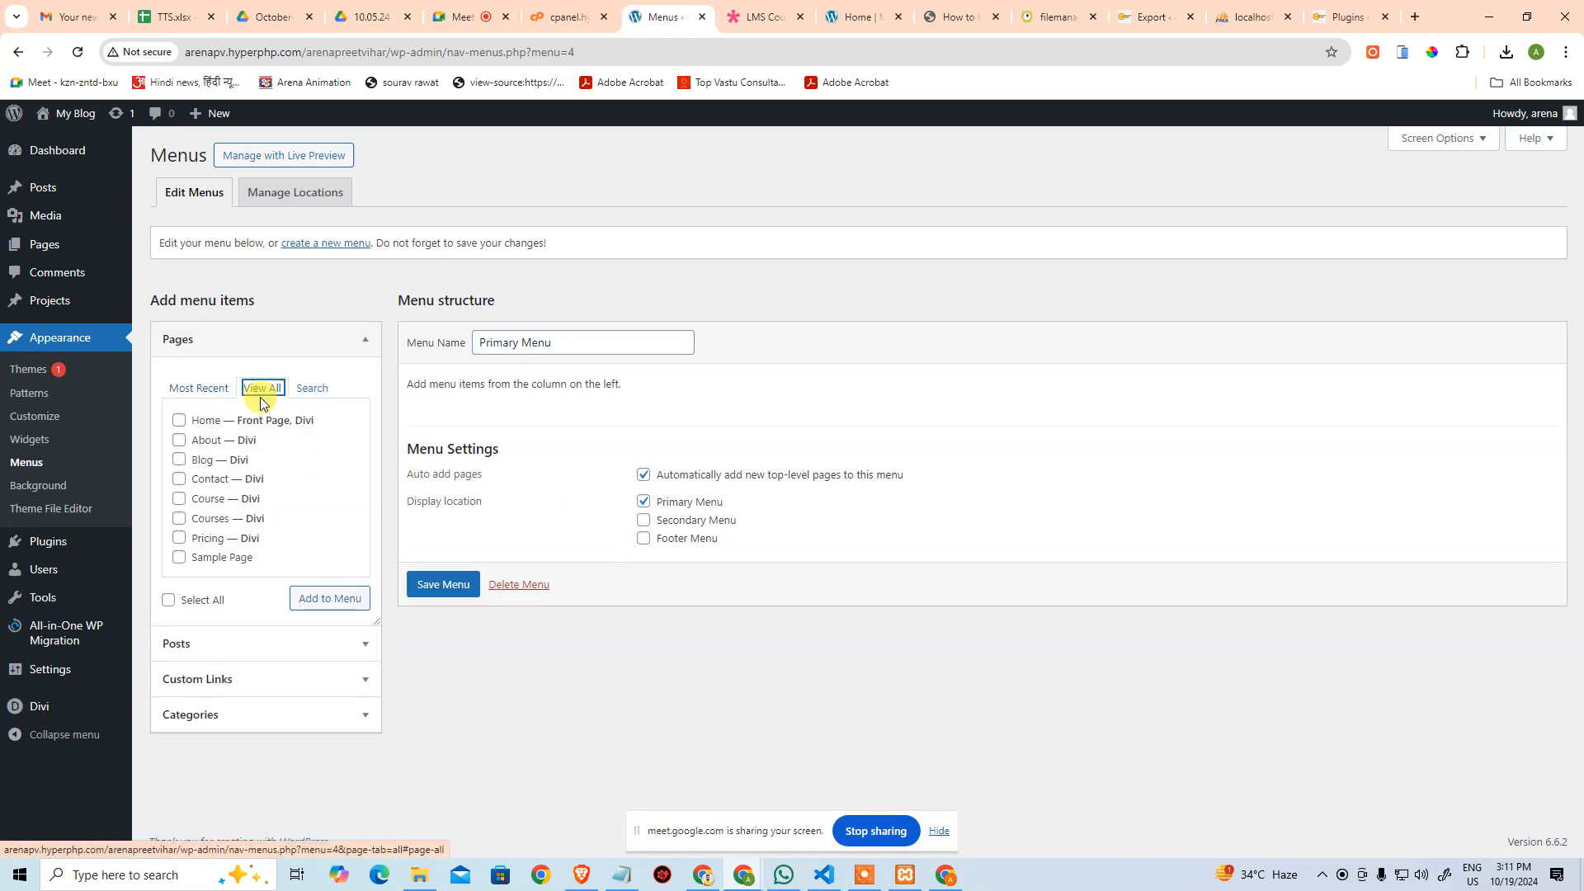
pyautogui.click(198, 600)
pyautogui.click(302, 596)
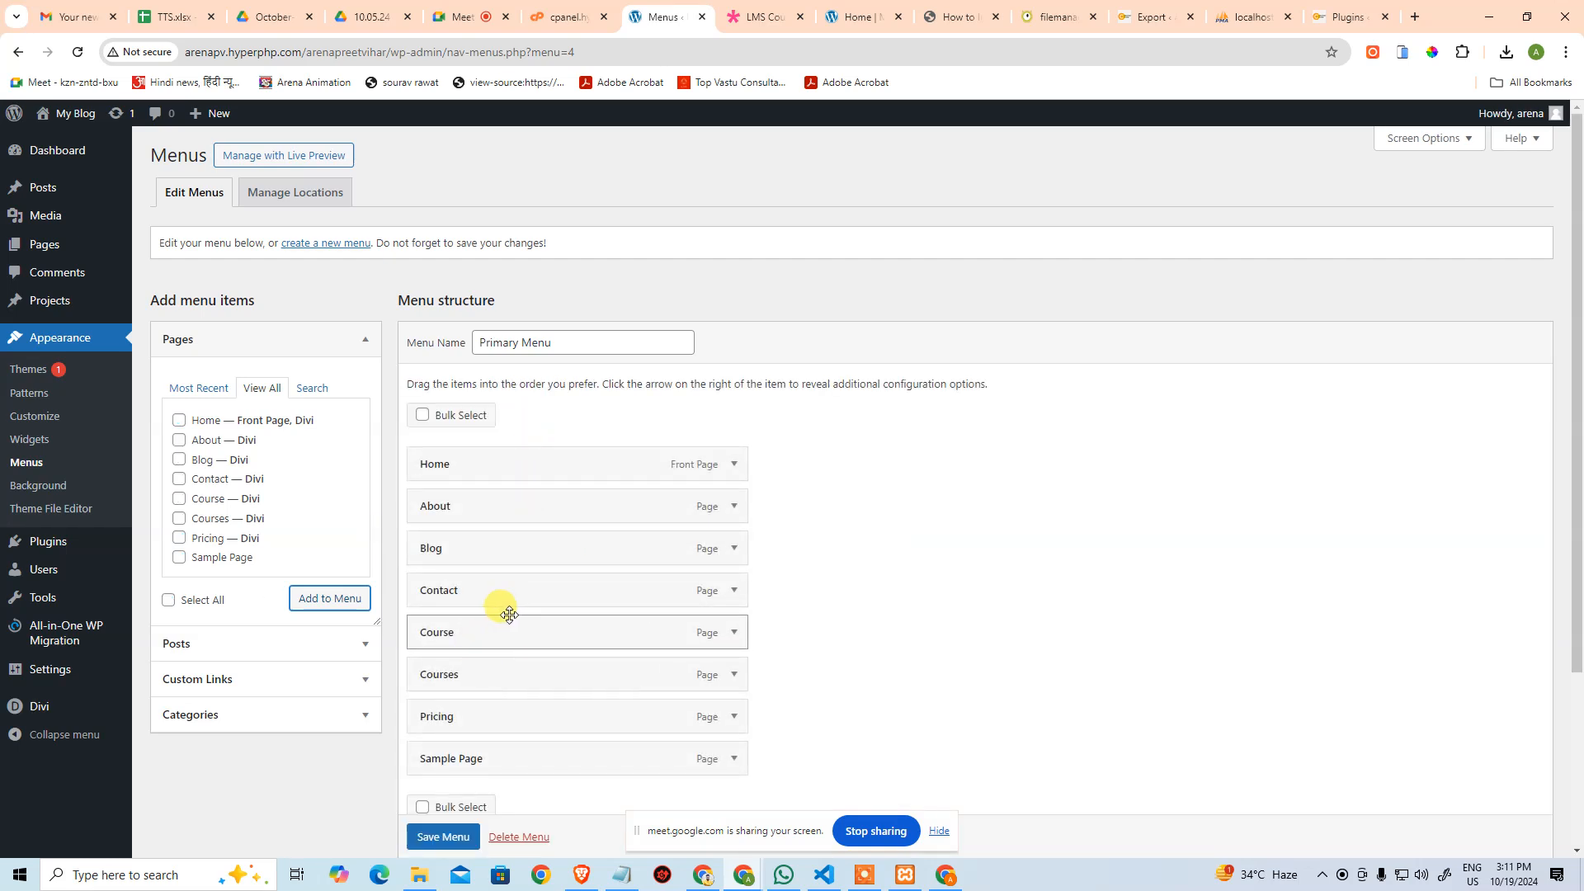
# Remove Sample Page, reorder to Home, Courses, Course, Pricing, About, Blog, Contact, and save
pyautogui.click(735, 759)
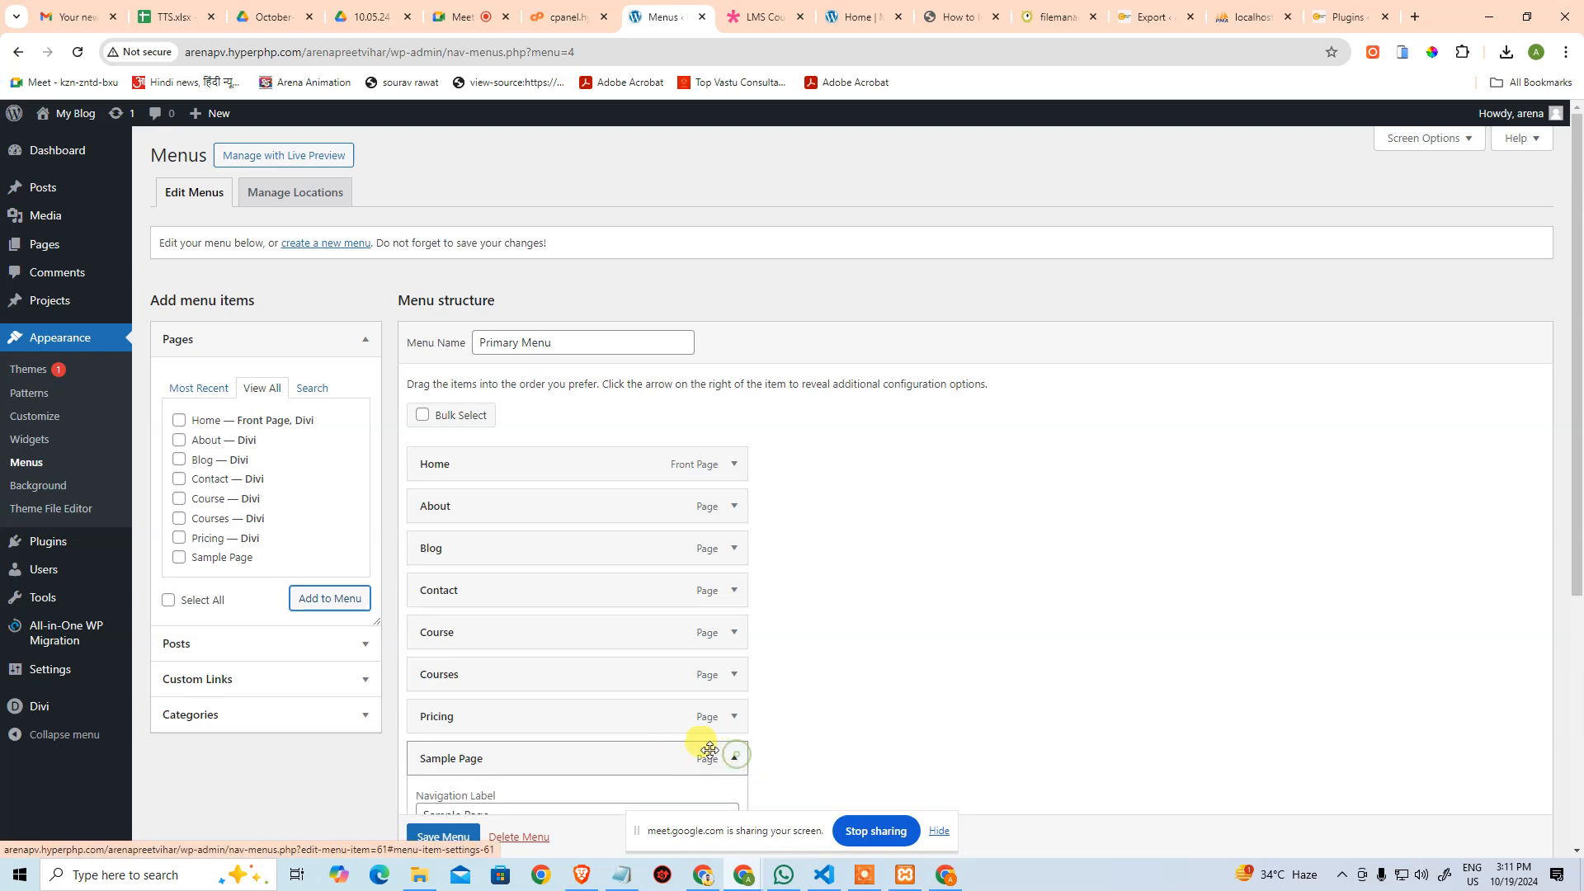
pyautogui.scroll(-3, 577, 672)
pyautogui.click(435, 664)
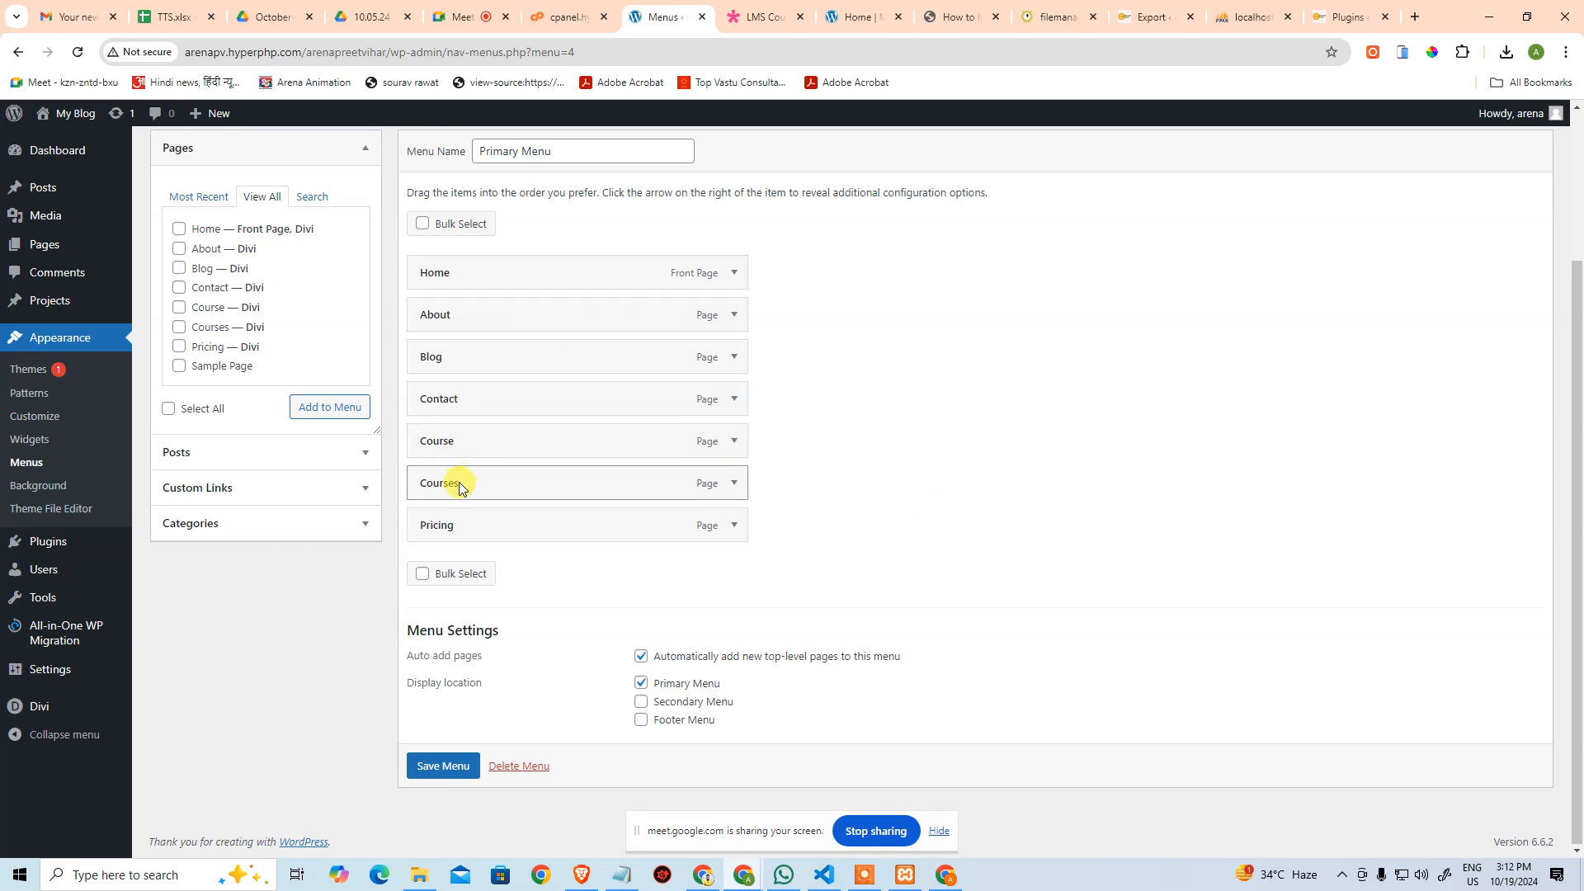
pyautogui.moveTo(458, 481); pyautogui.dragTo(477, 320)
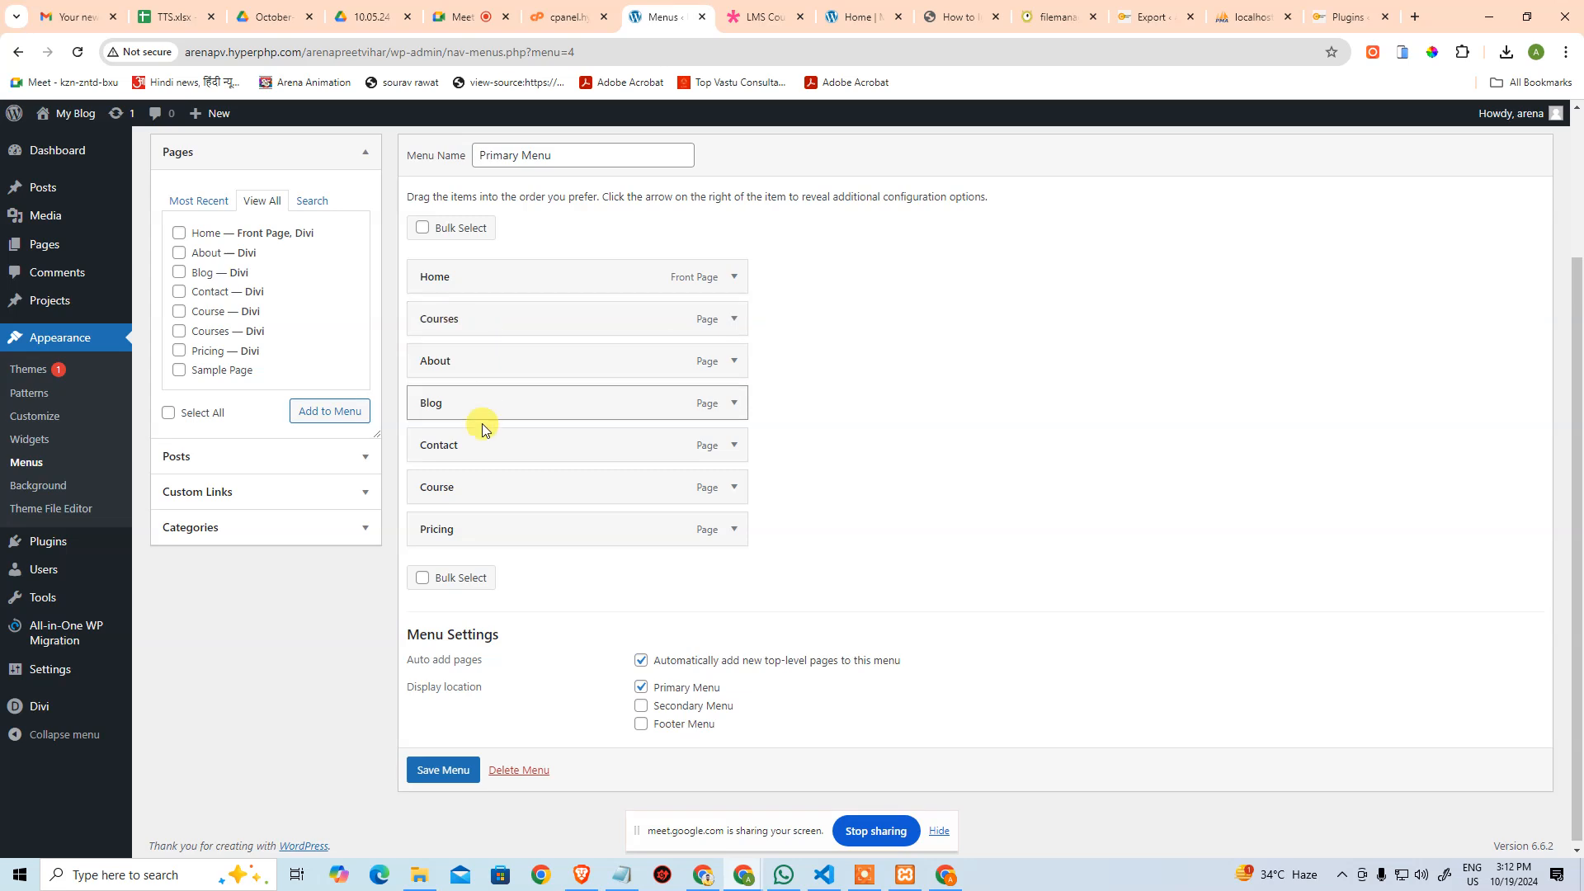
pyautogui.moveTo(455, 486); pyautogui.dragTo(481, 364)
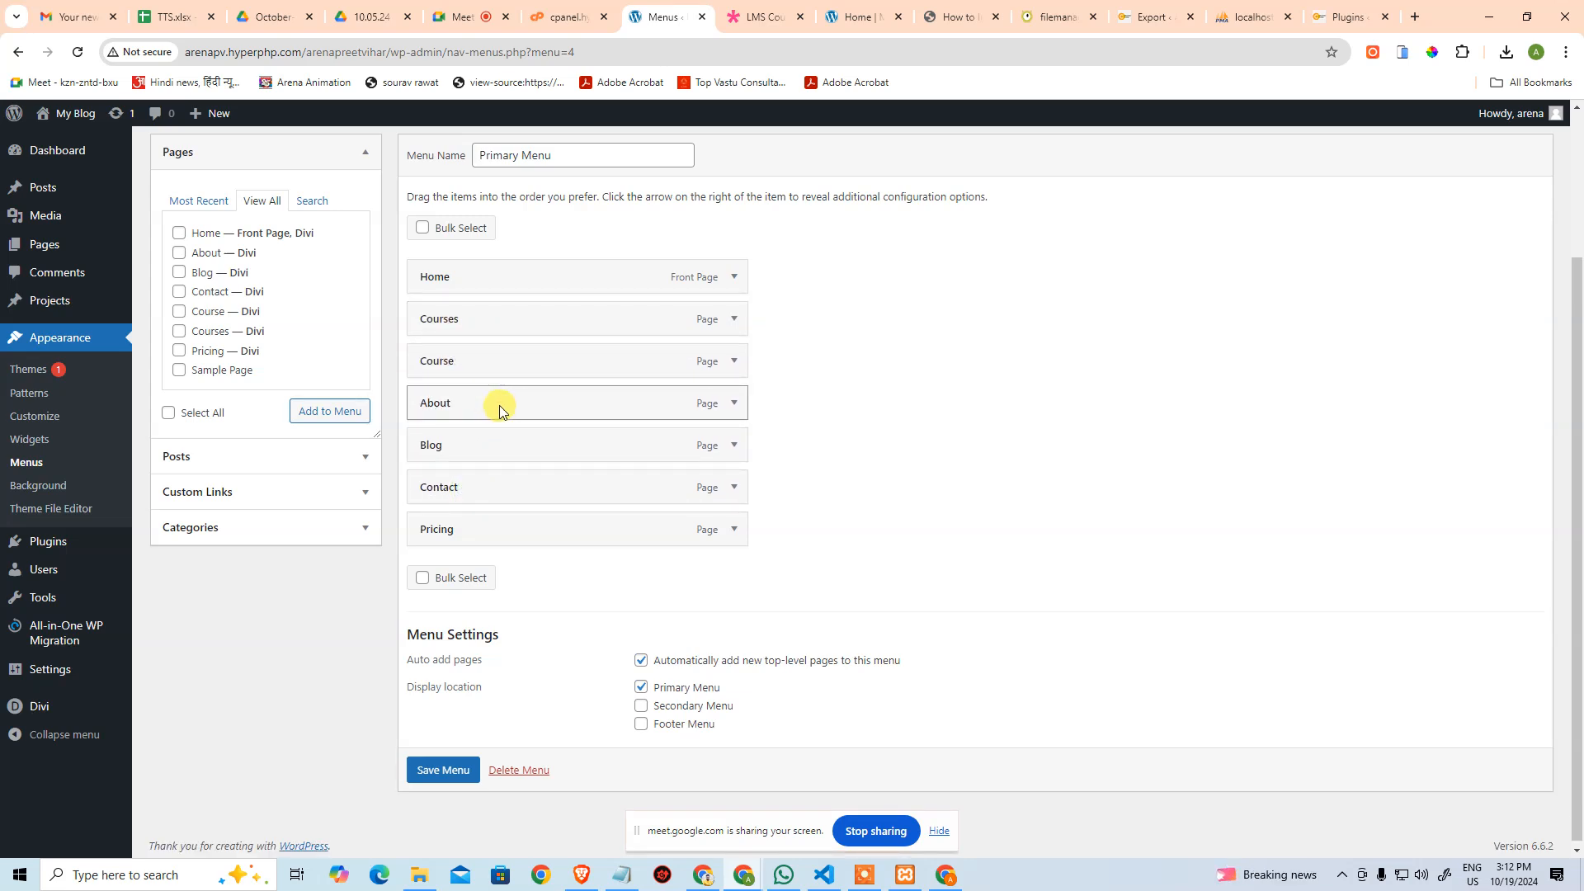
pyautogui.moveTo(498, 528); pyautogui.dragTo(530, 436)
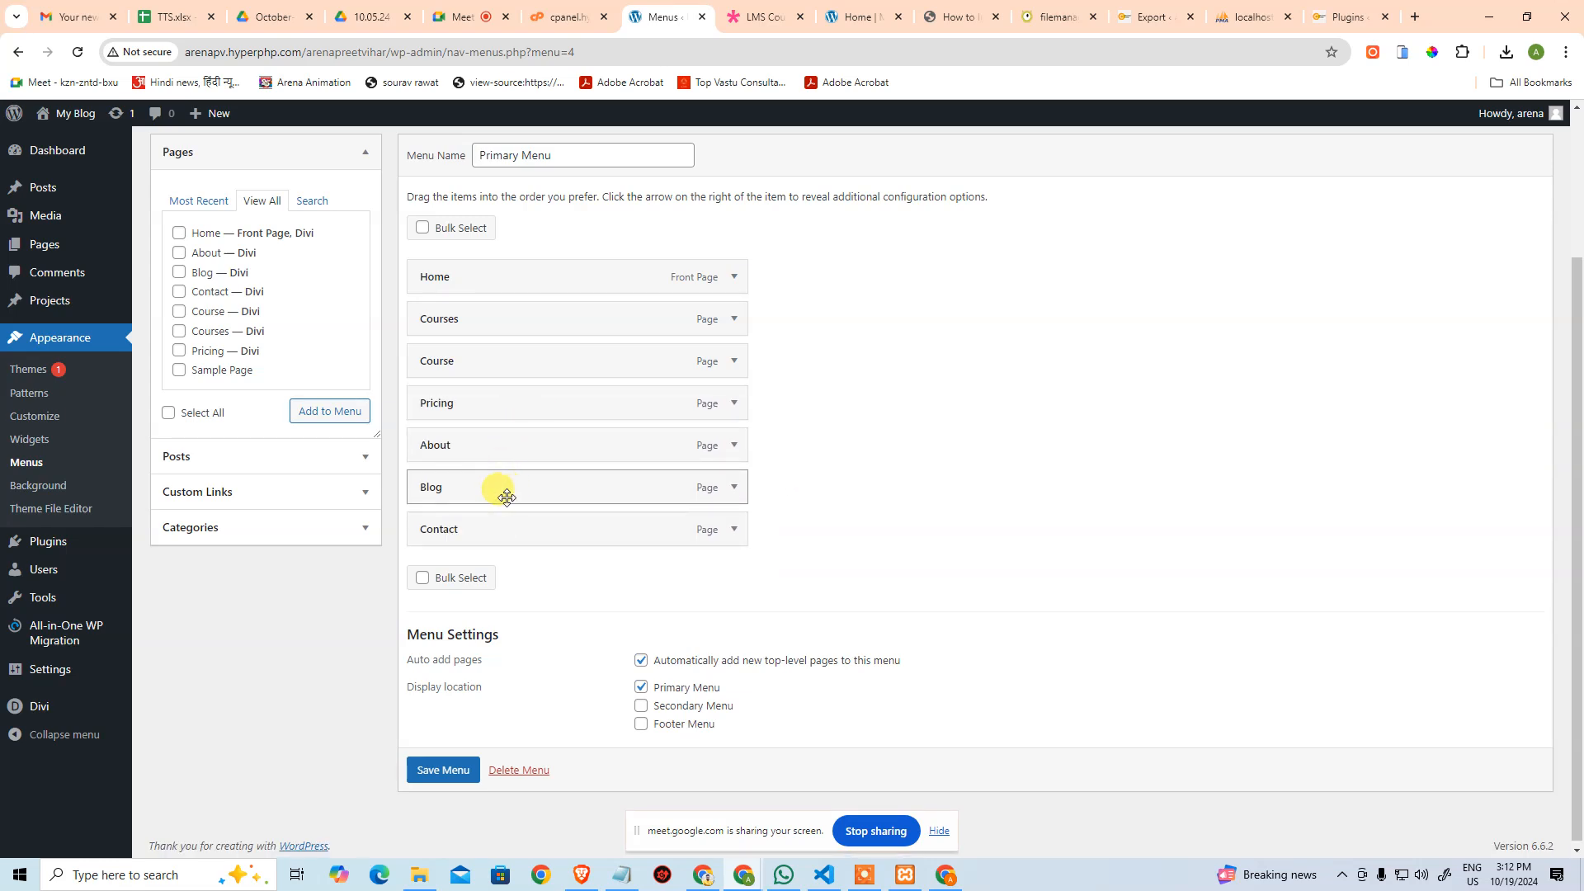
pyautogui.click(436, 766)
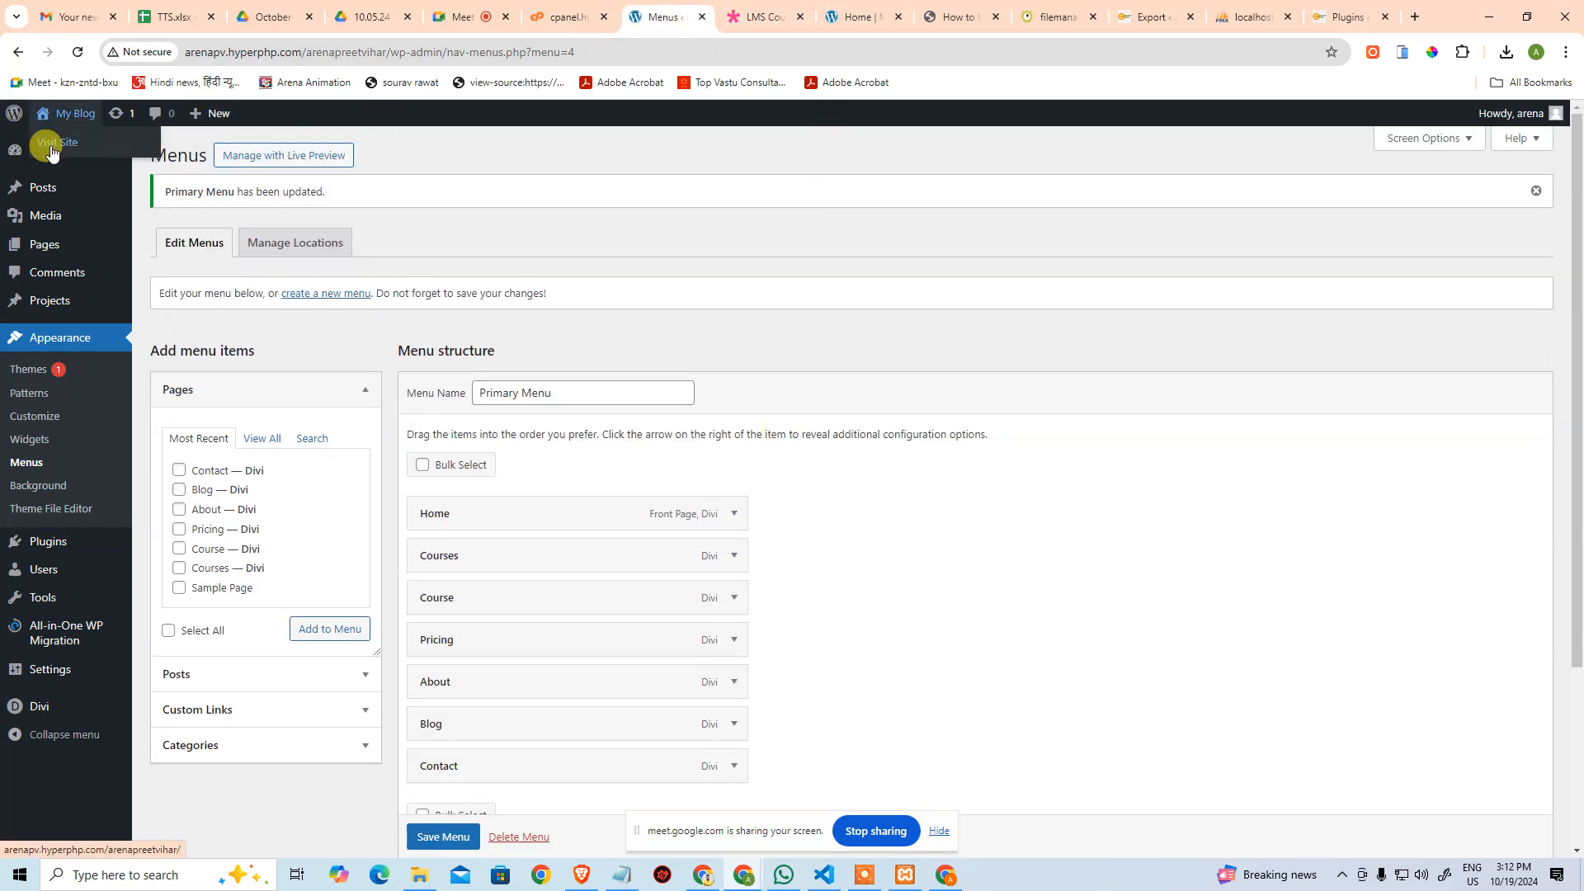
# Open the live site in a new tab and scroll through the Home, Courses and Course pages
pyautogui.middleClick(52, 149)
pyautogui.click(790, 23)
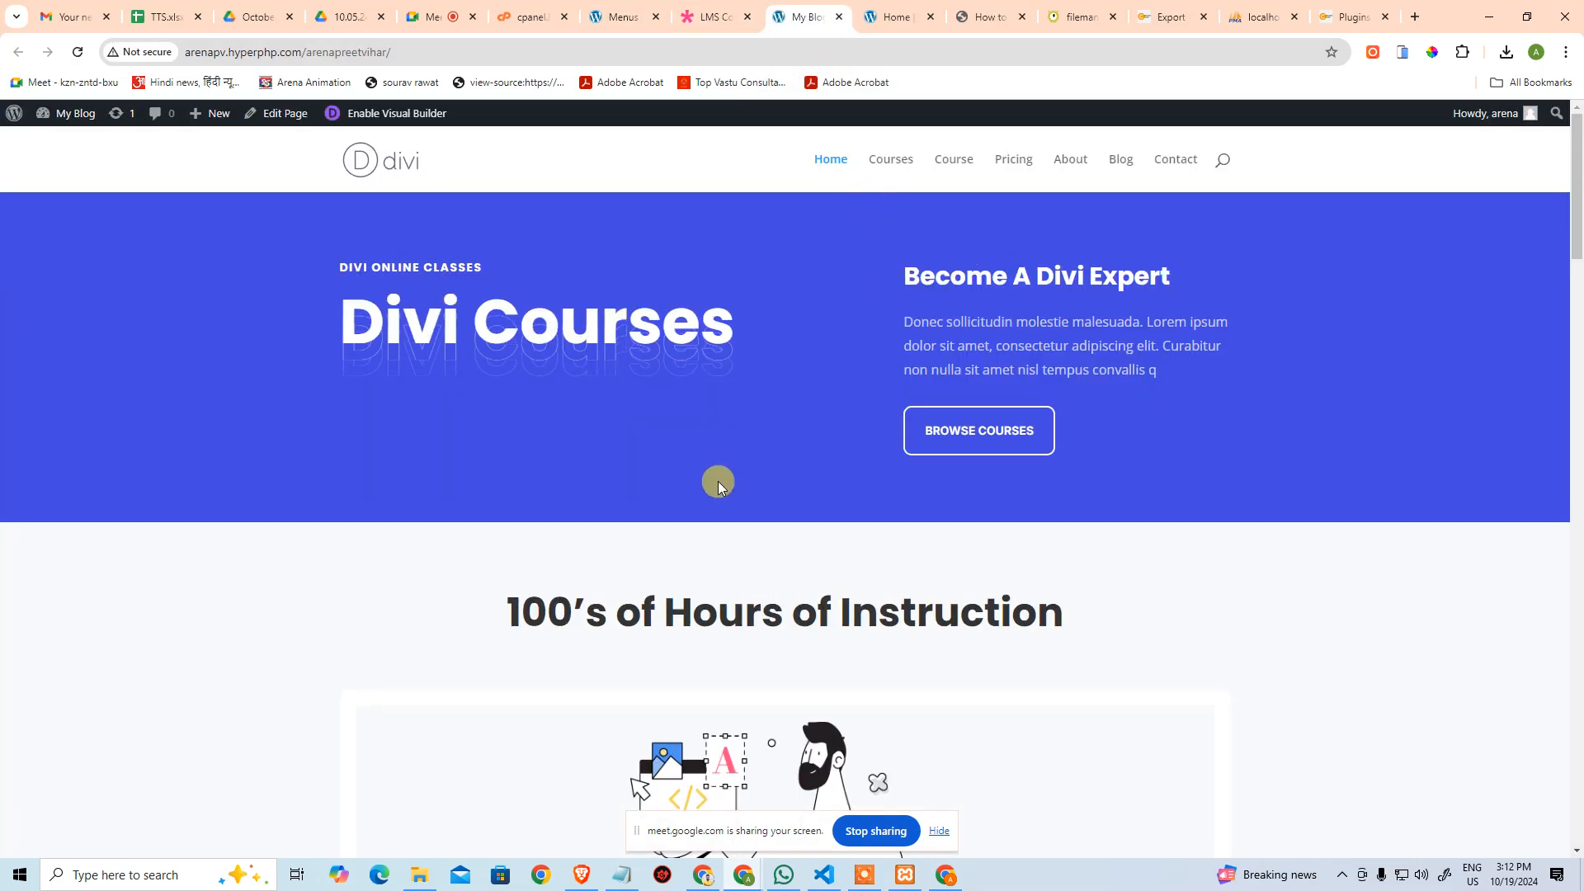
pyautogui.scroll(-20, 711, 483)
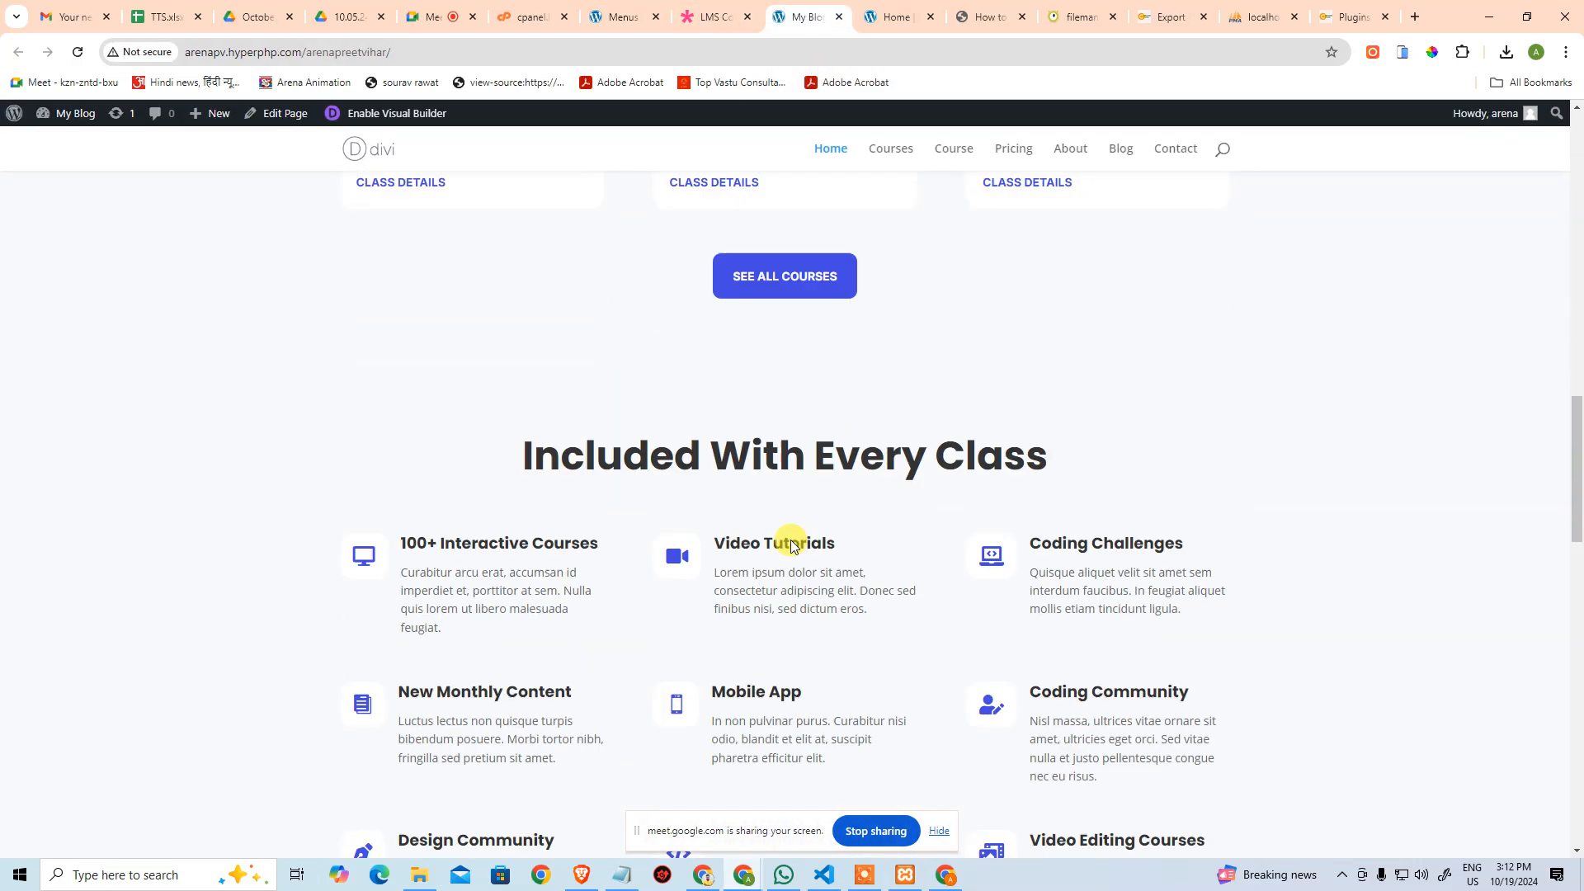
pyautogui.scroll(-12, 792, 536)
pyautogui.scroll(18, 863, 431)
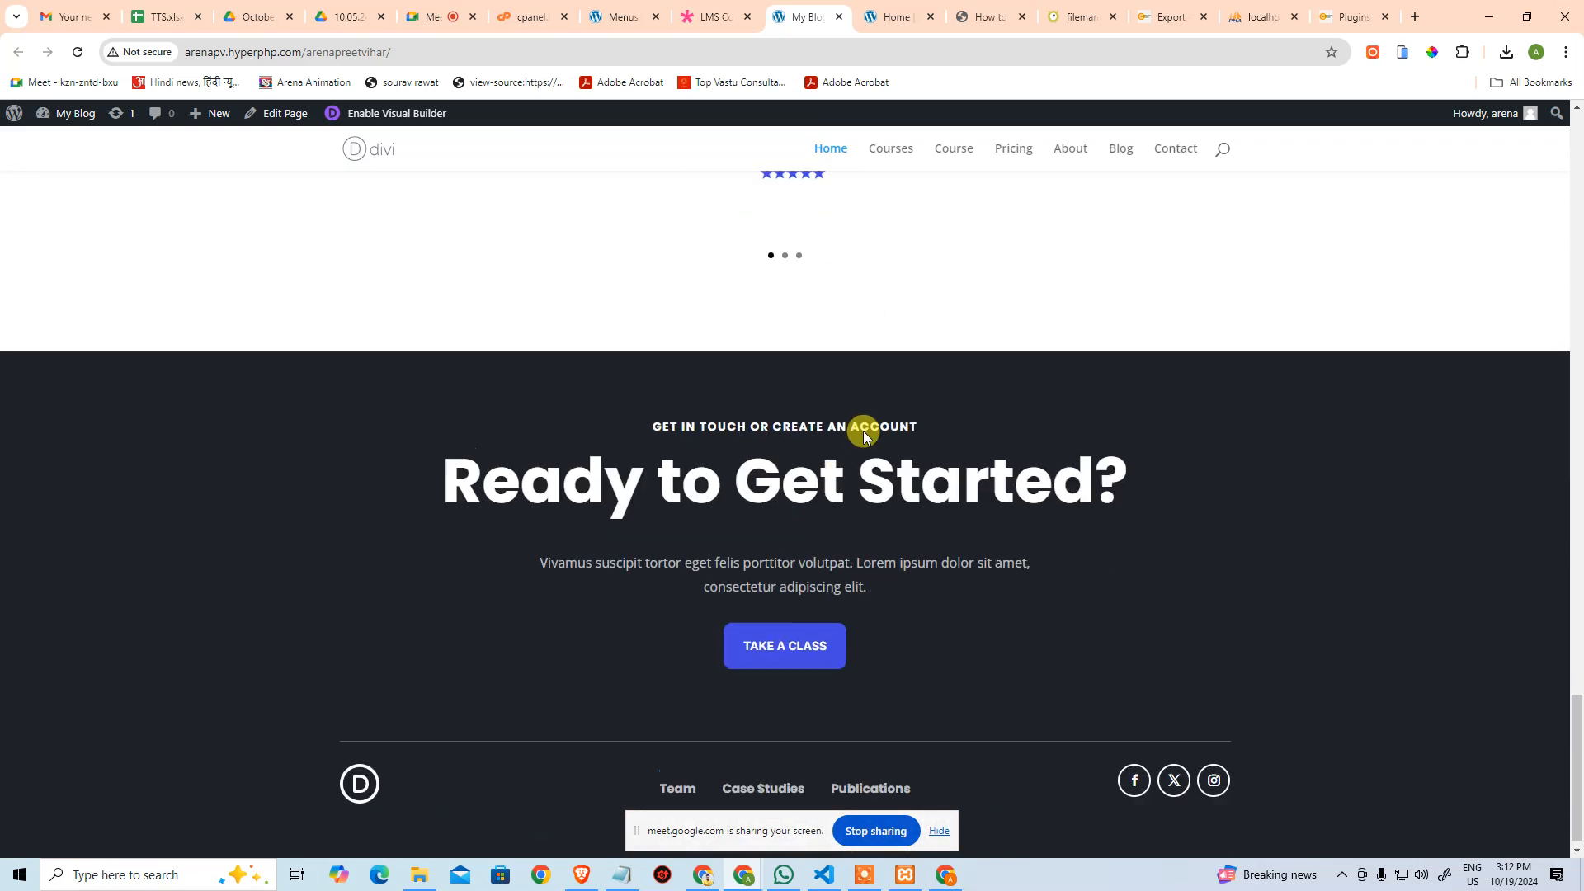
pyautogui.scroll(12, 870, 379)
pyautogui.click(897, 152)
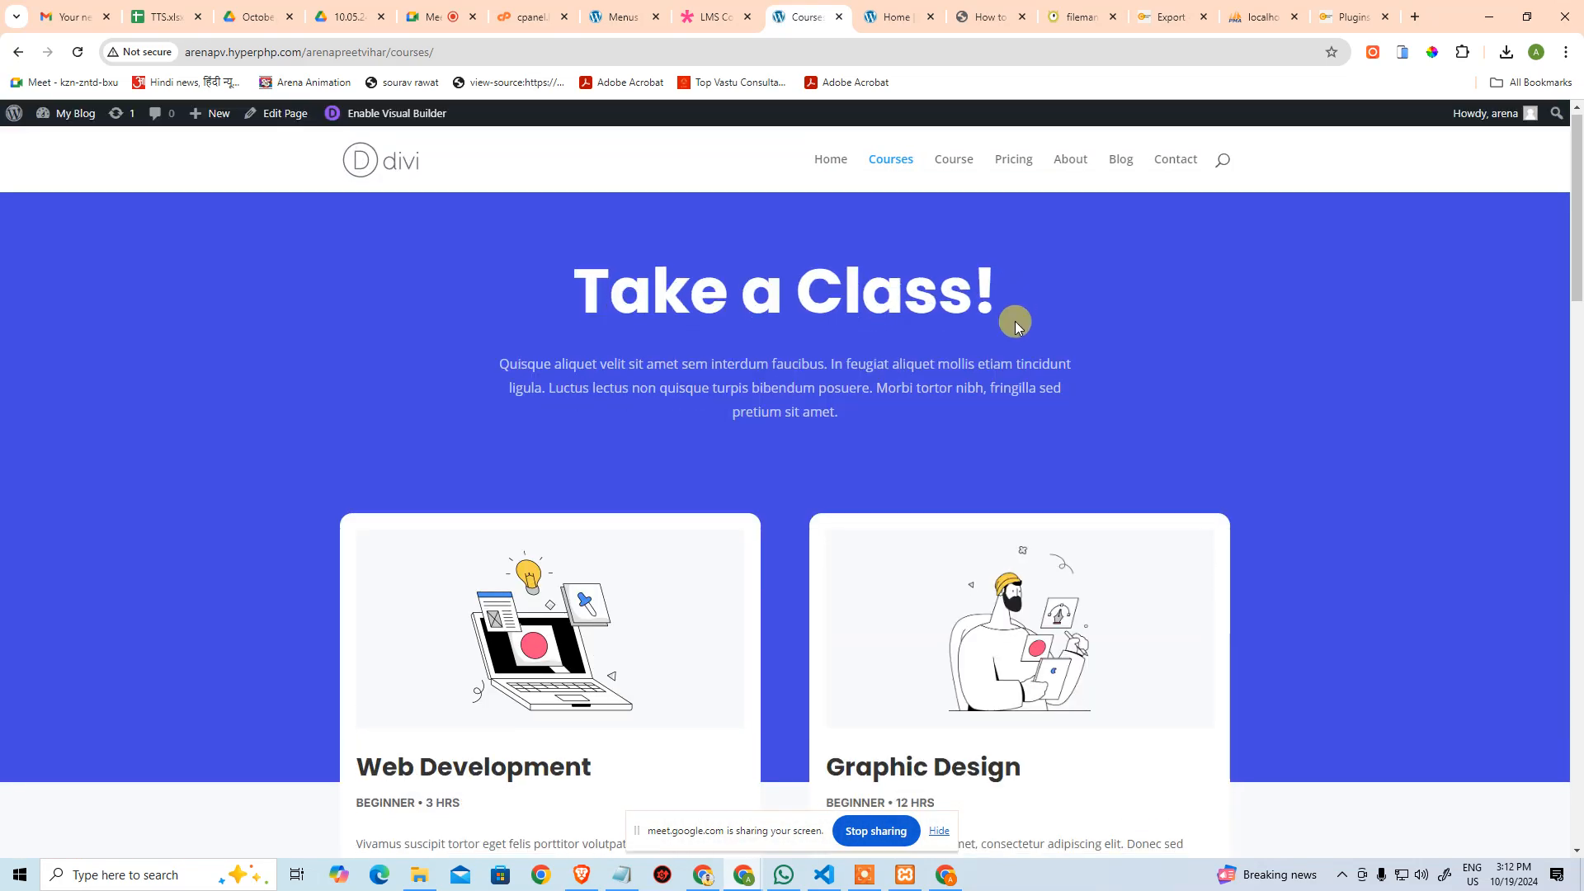
pyautogui.scroll(-8, 1023, 330)
pyautogui.scroll(-15, 1056, 384)
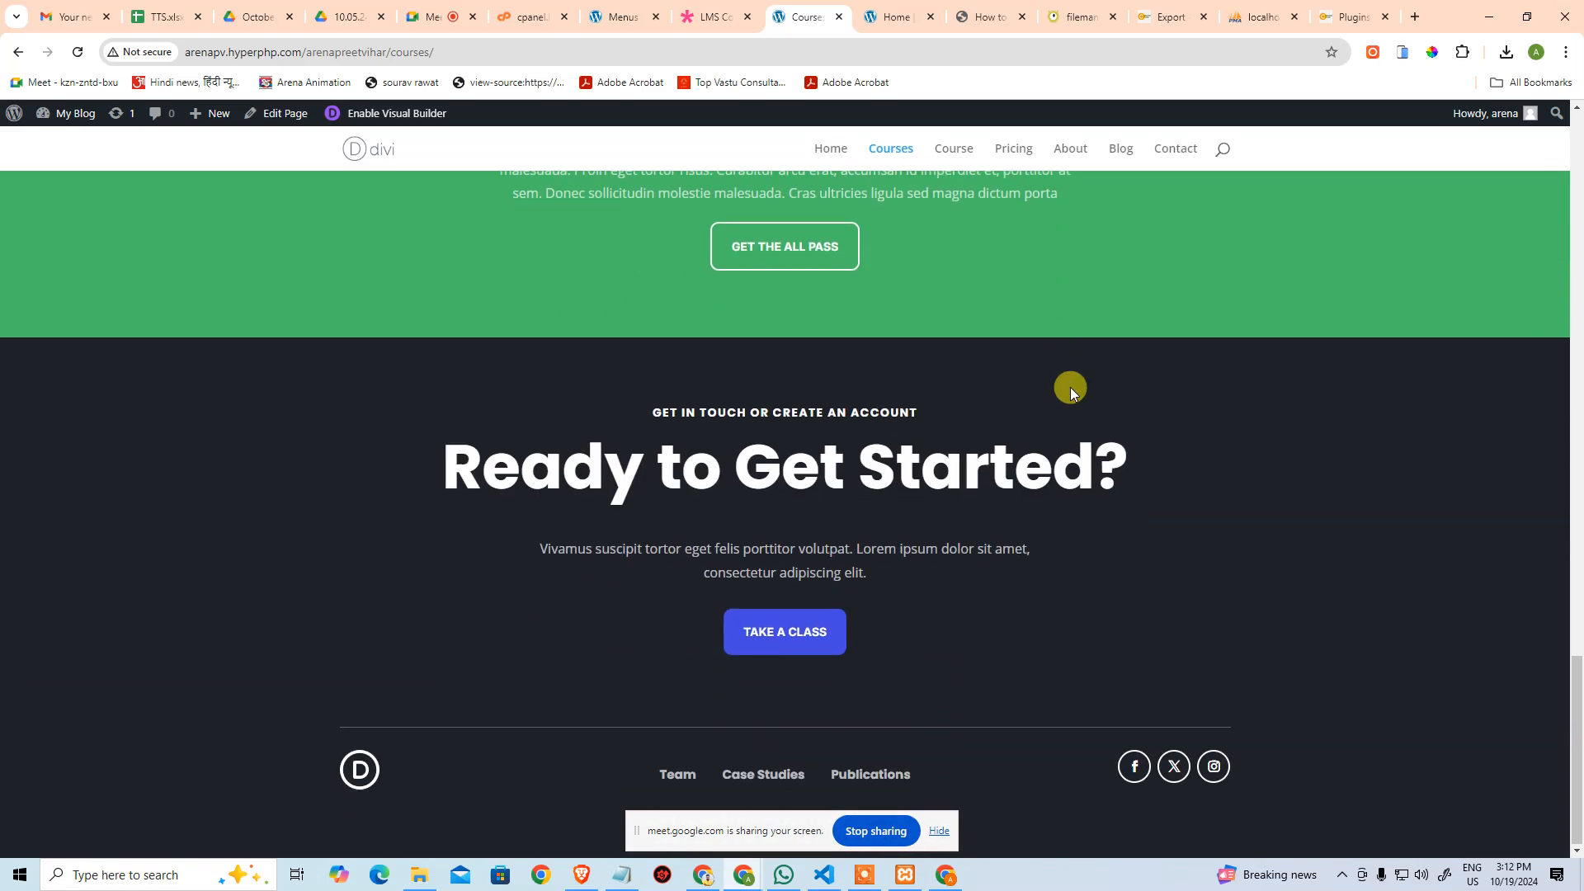
pyautogui.click(953, 148)
pyautogui.scroll(-15, 1044, 264)
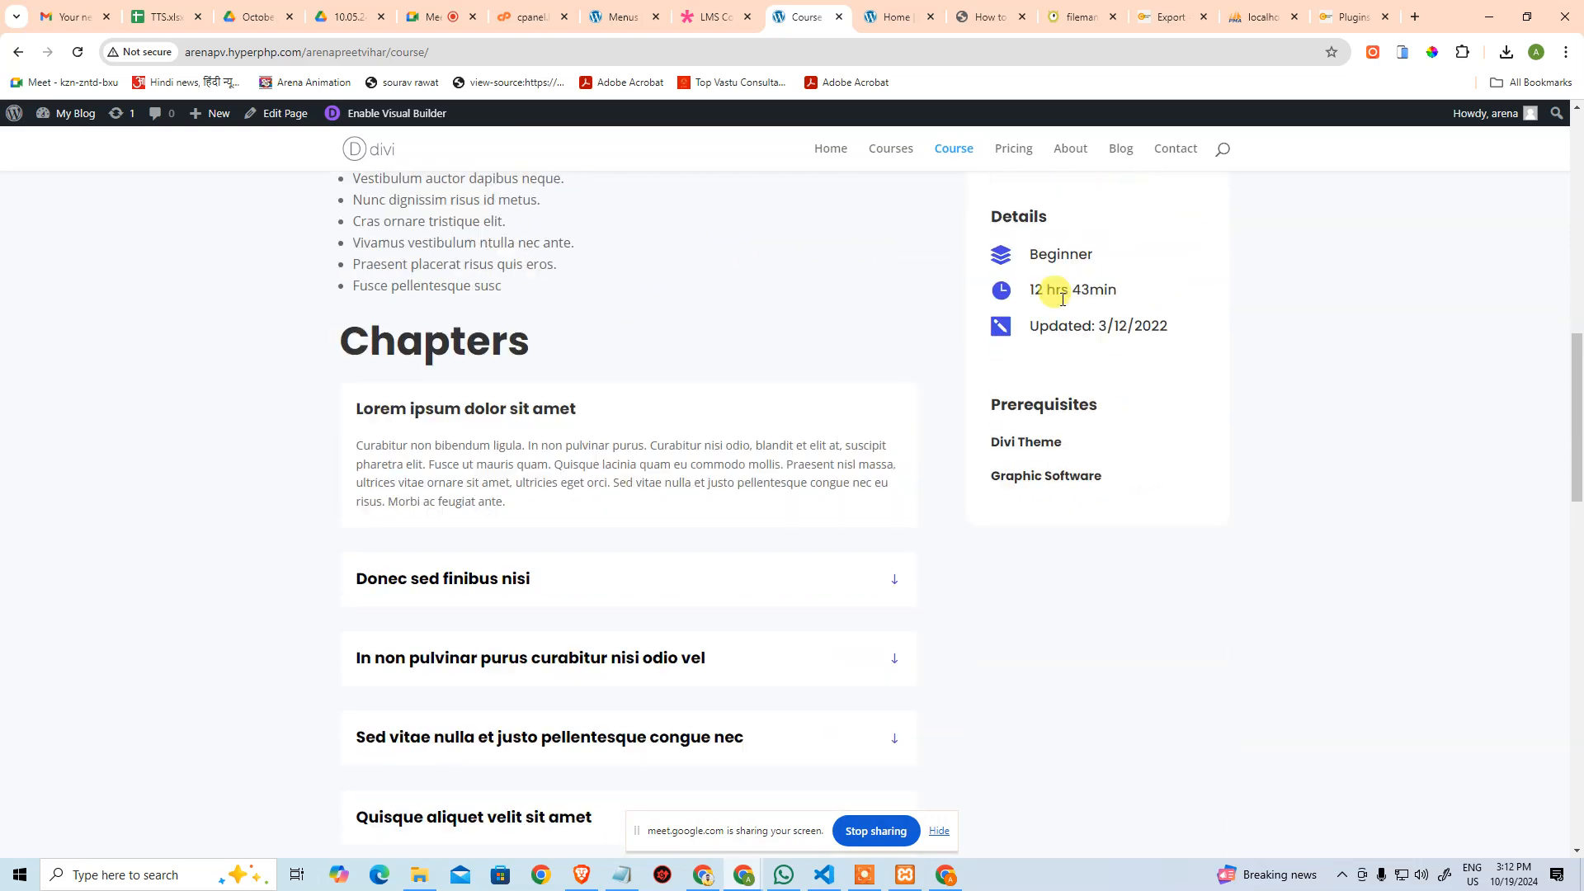
pyautogui.scroll(-18, 1062, 299)
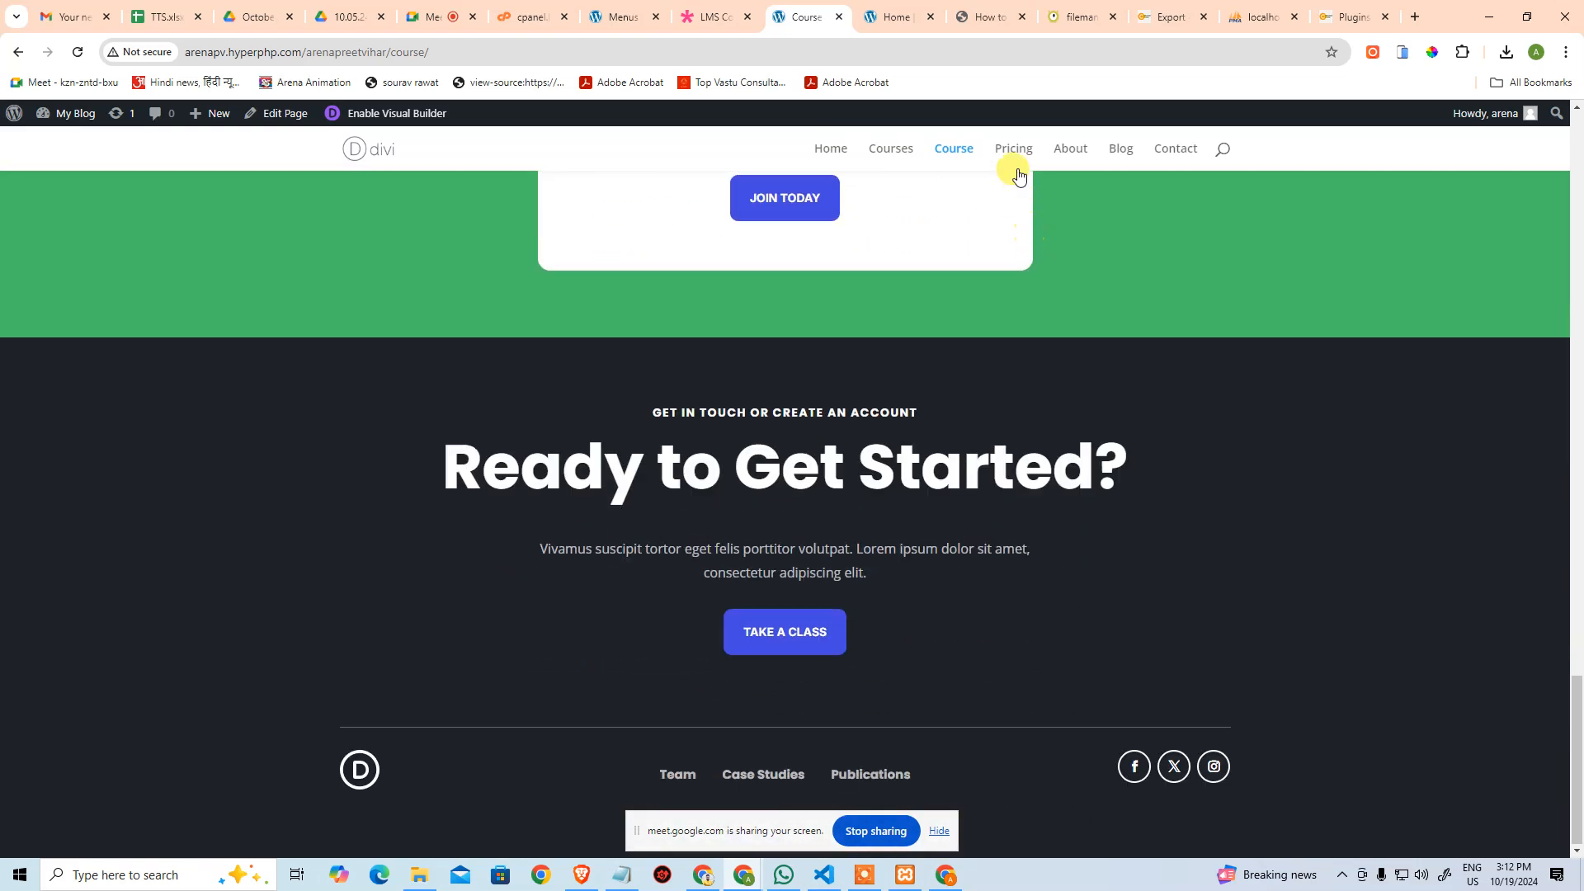
# Browse the live Pricing, About and Blog pages from the header menu
pyautogui.click(1020, 150)
pyautogui.scroll(-20, 1126, 247)
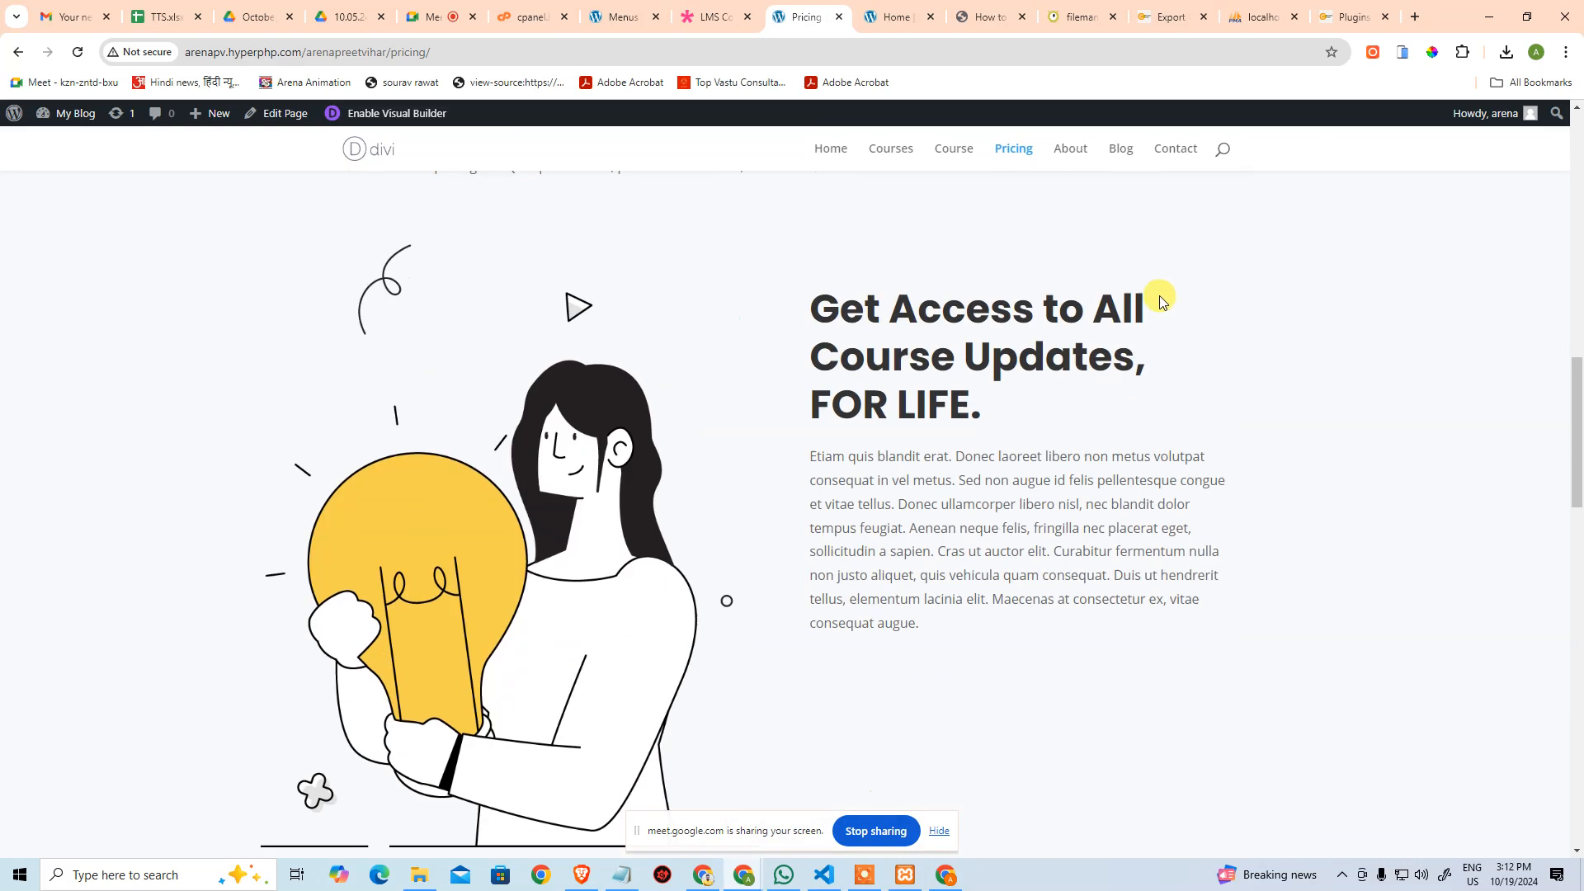
pyautogui.scroll(-10, 1114, 270)
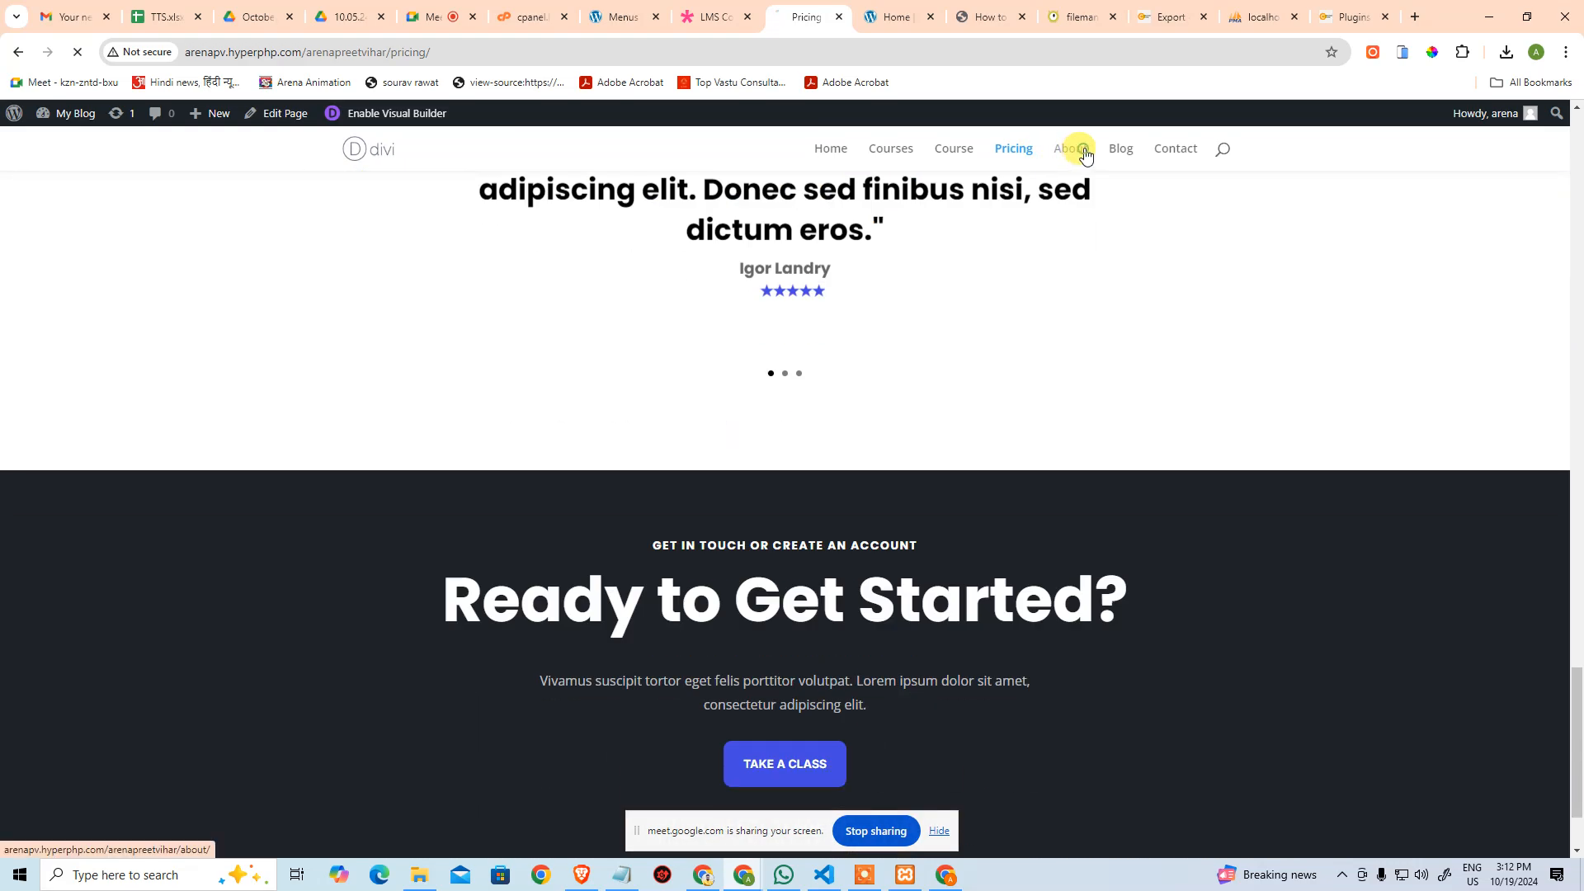
pyautogui.click(1071, 149)
pyautogui.scroll(-20, 1086, 336)
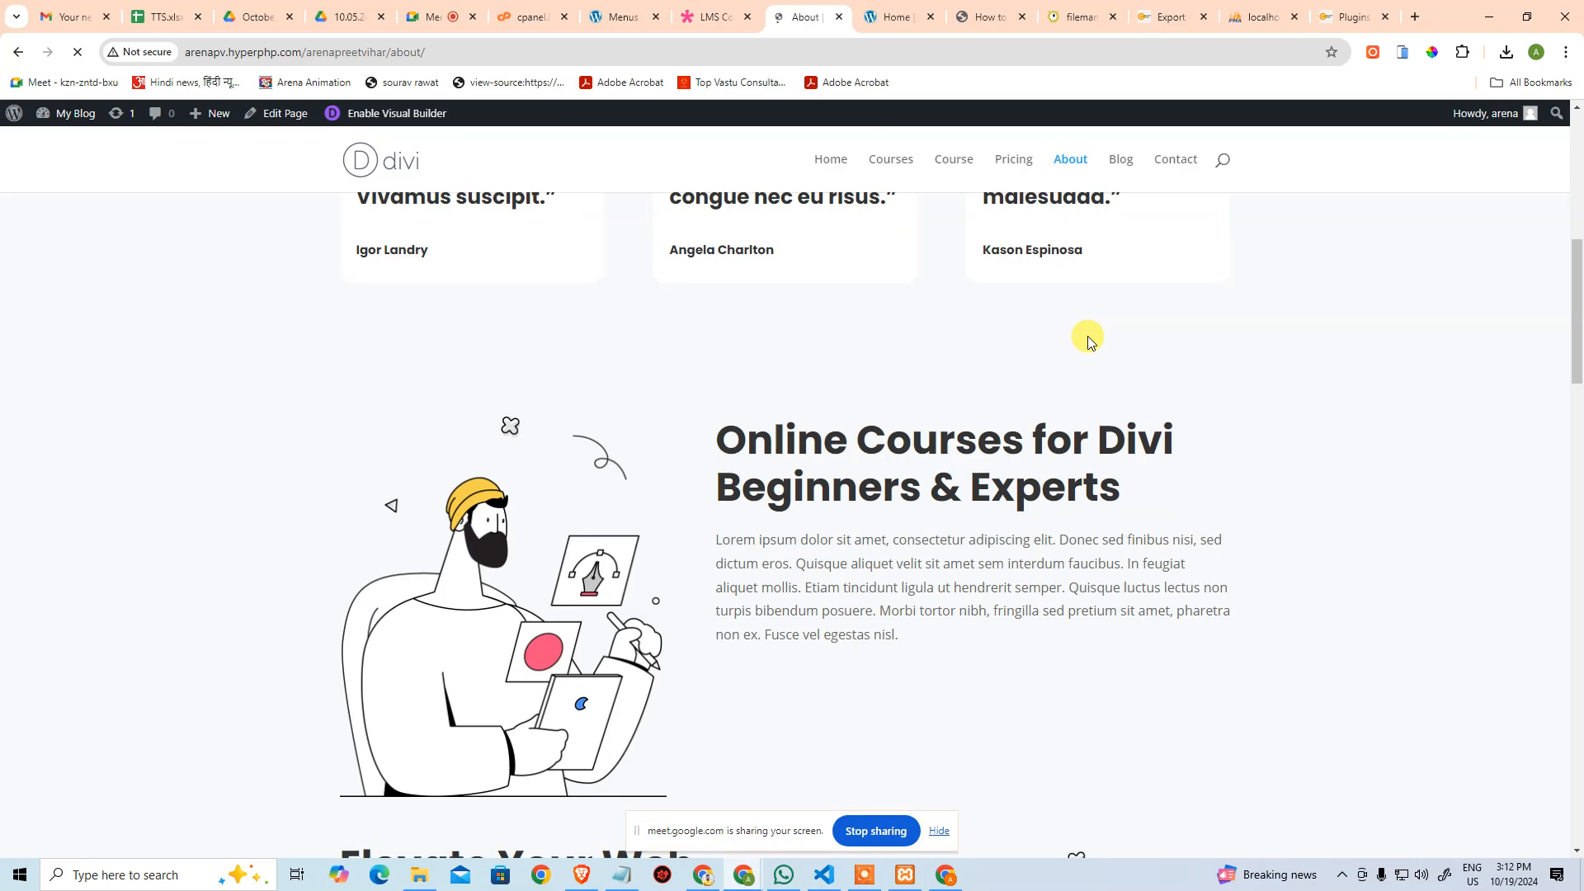
pyautogui.scroll(-5, 1108, 400)
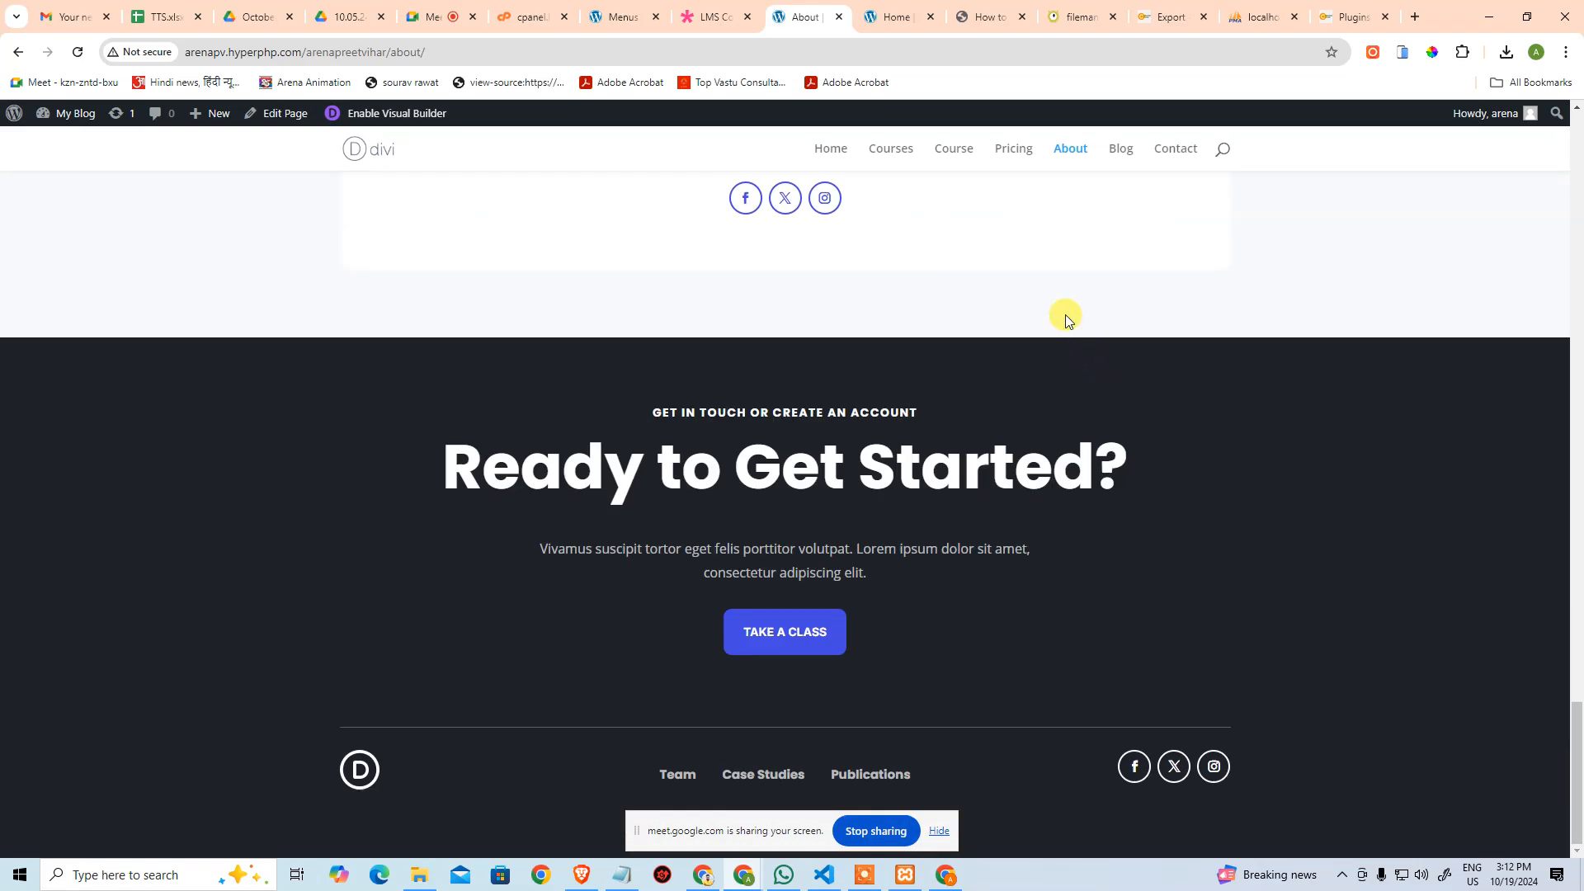
pyautogui.click(1120, 154)
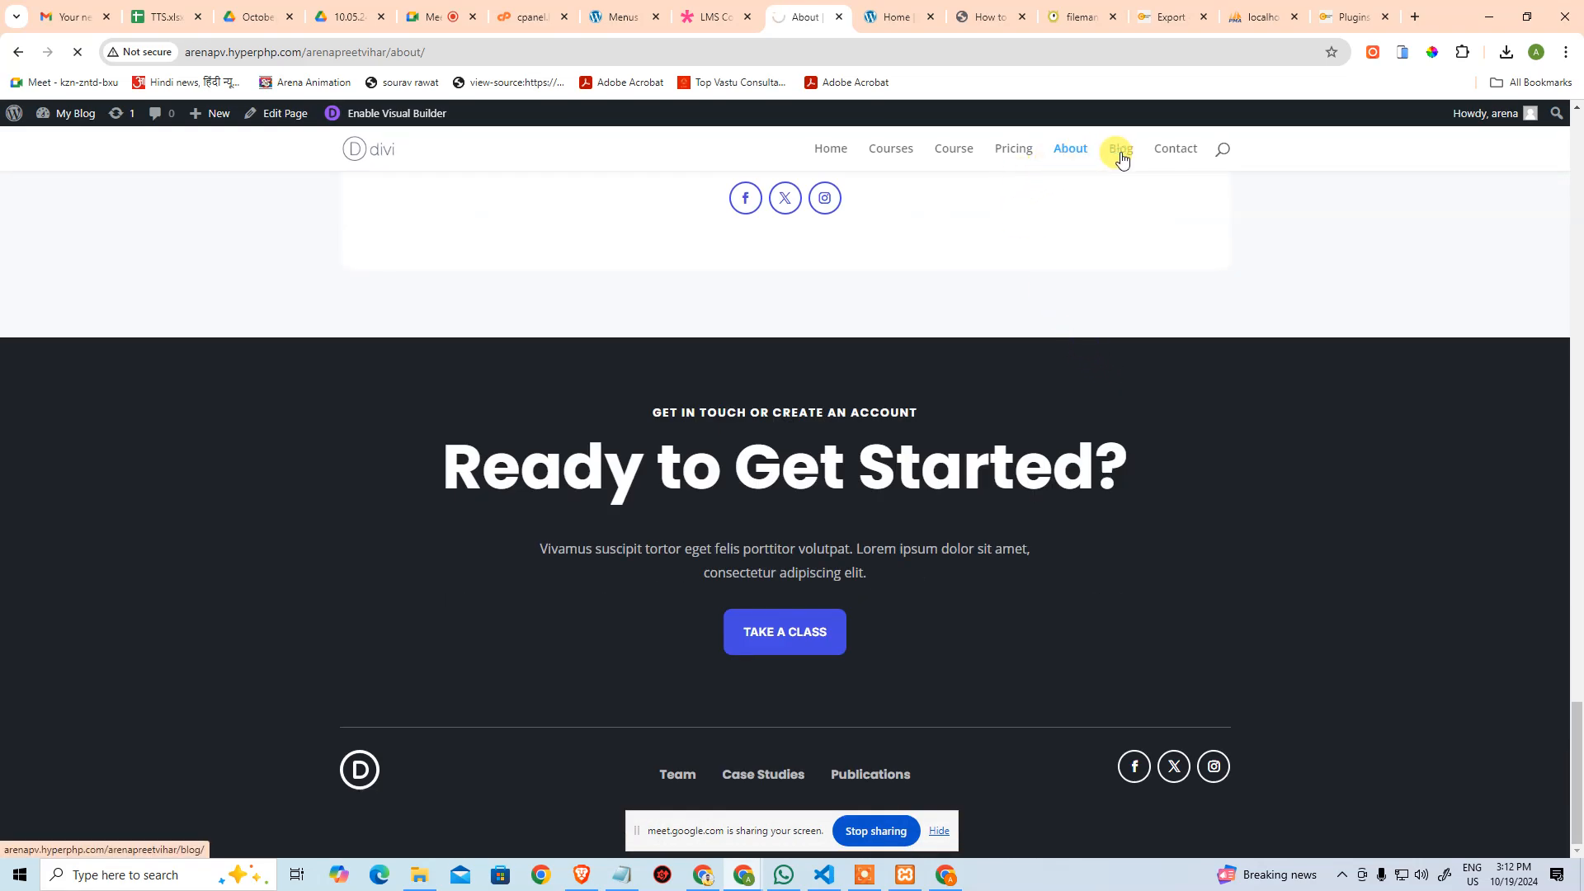
pyautogui.scroll(-5, 950, 384)
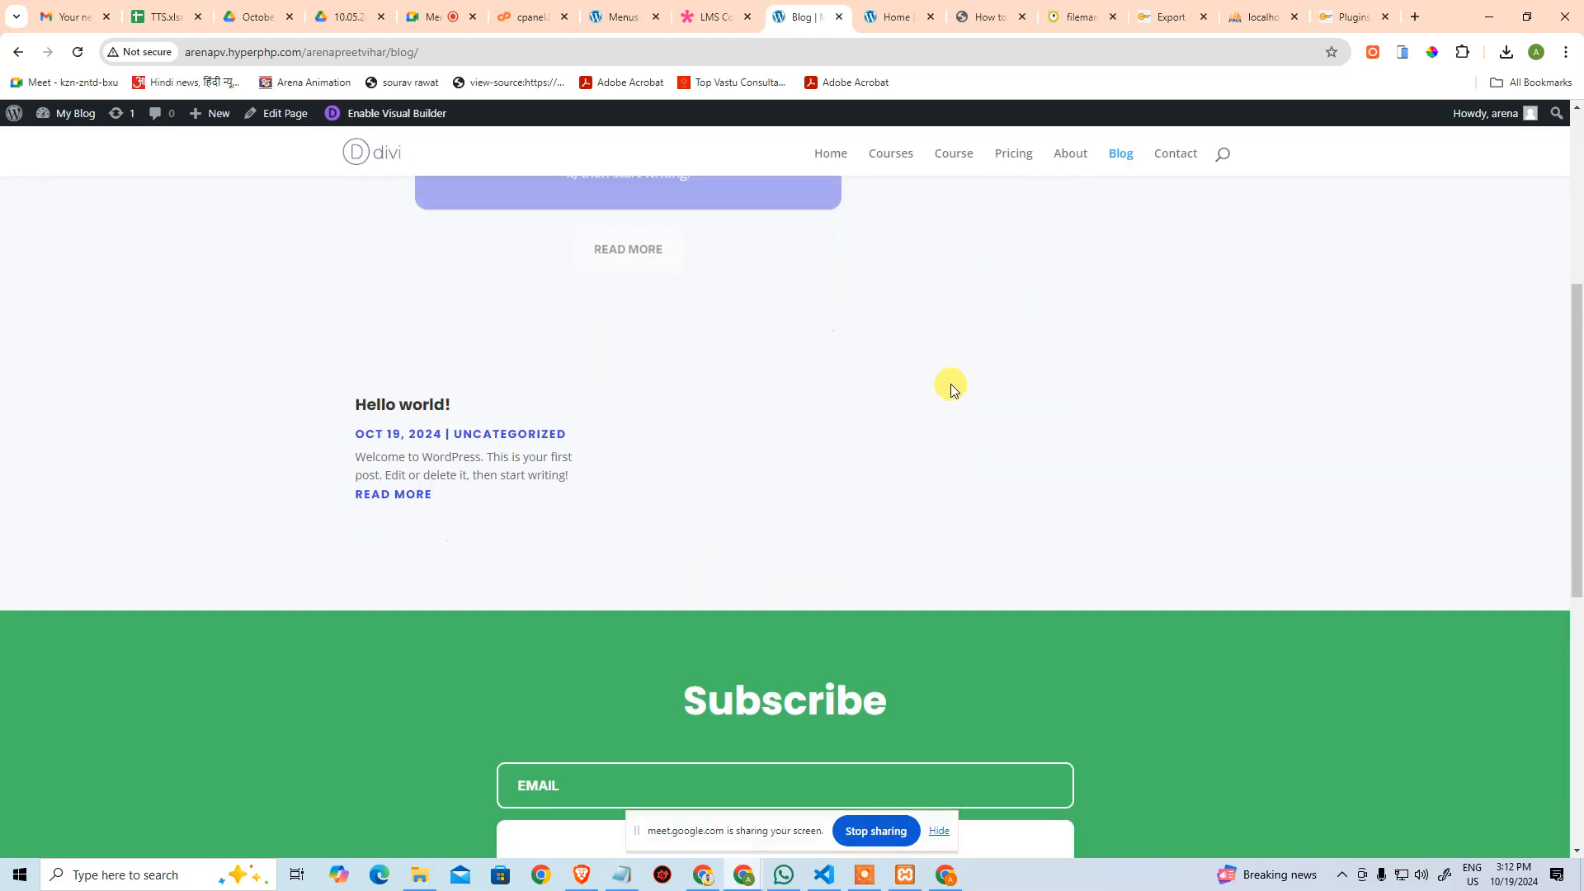
pyautogui.scroll(4, 950, 383)
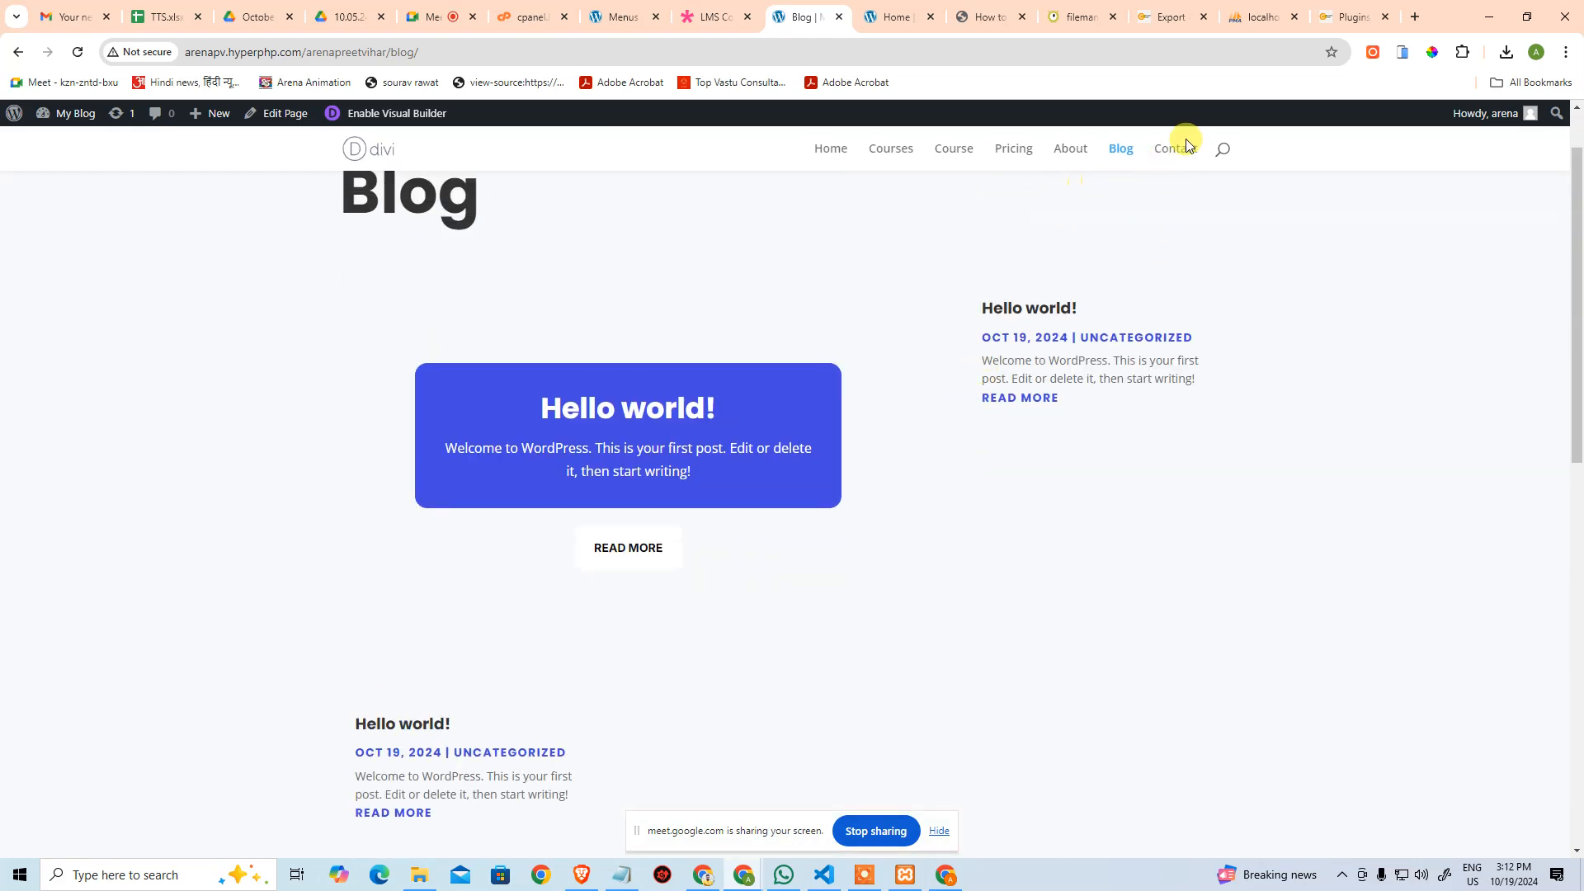
# View the live Contact page, return to Home, and switch back to the admin tab
pyautogui.click(1184, 154)
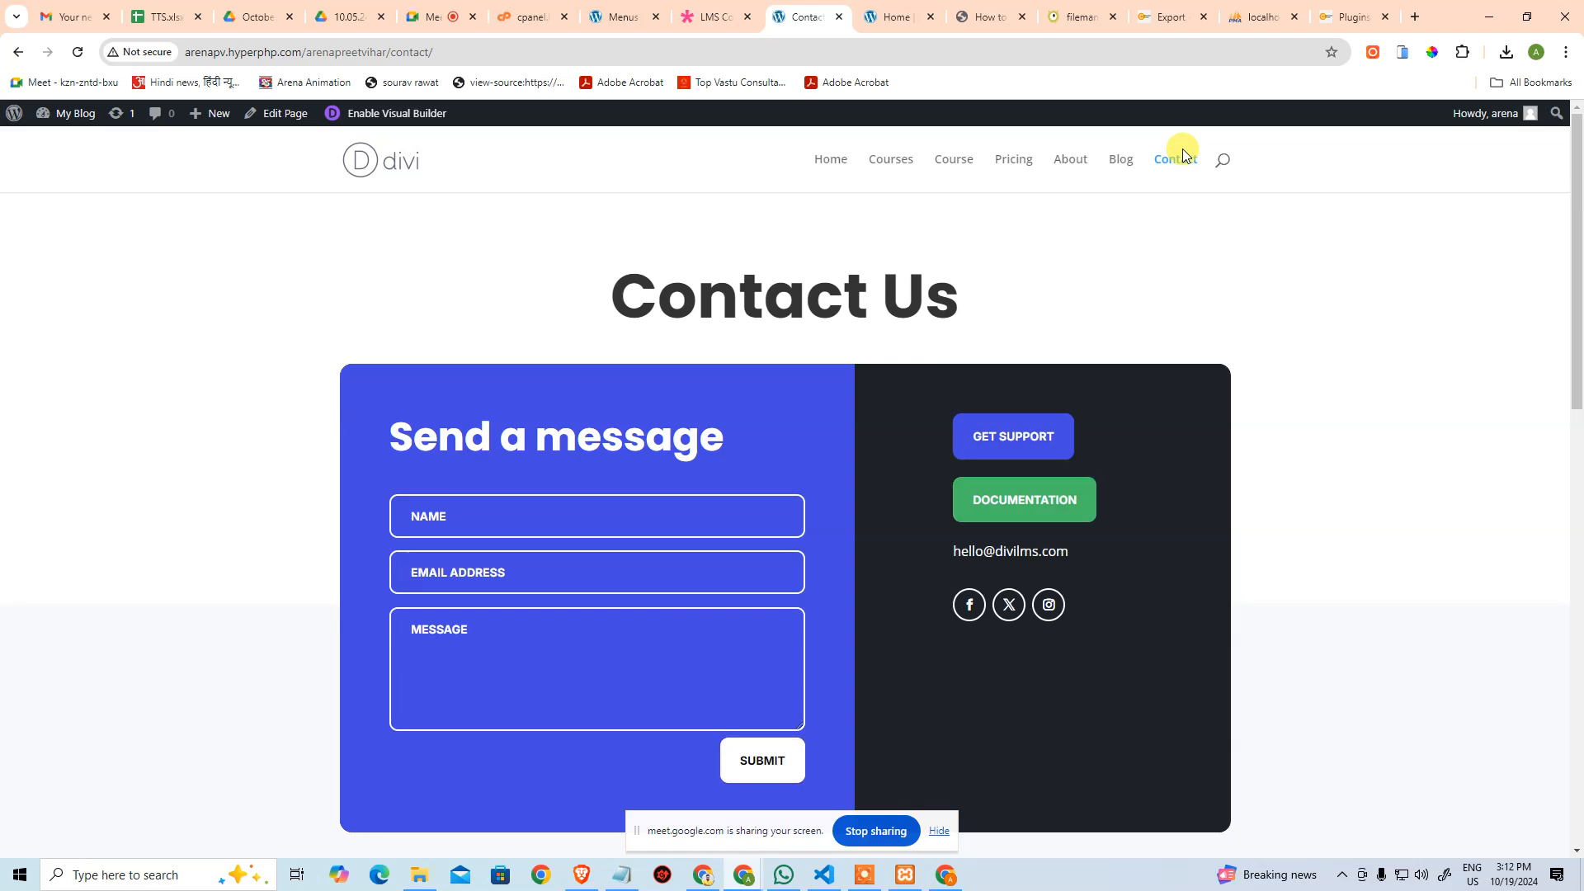
pyautogui.scroll(-8, 976, 552)
pyautogui.scroll(-5, 976, 552)
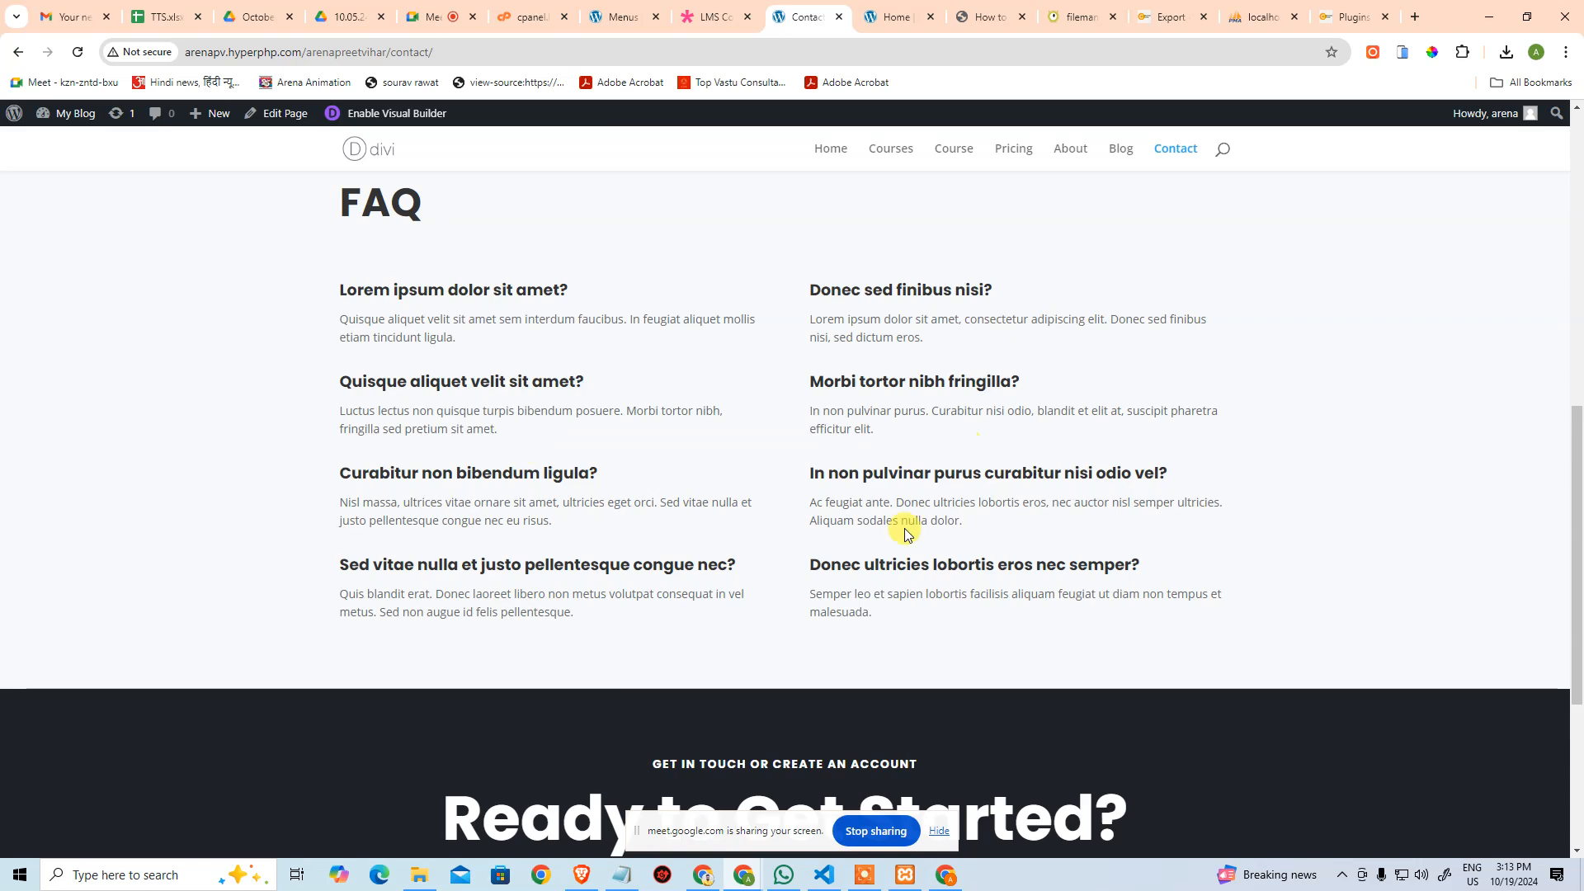
pyautogui.scroll(15, 435, 508)
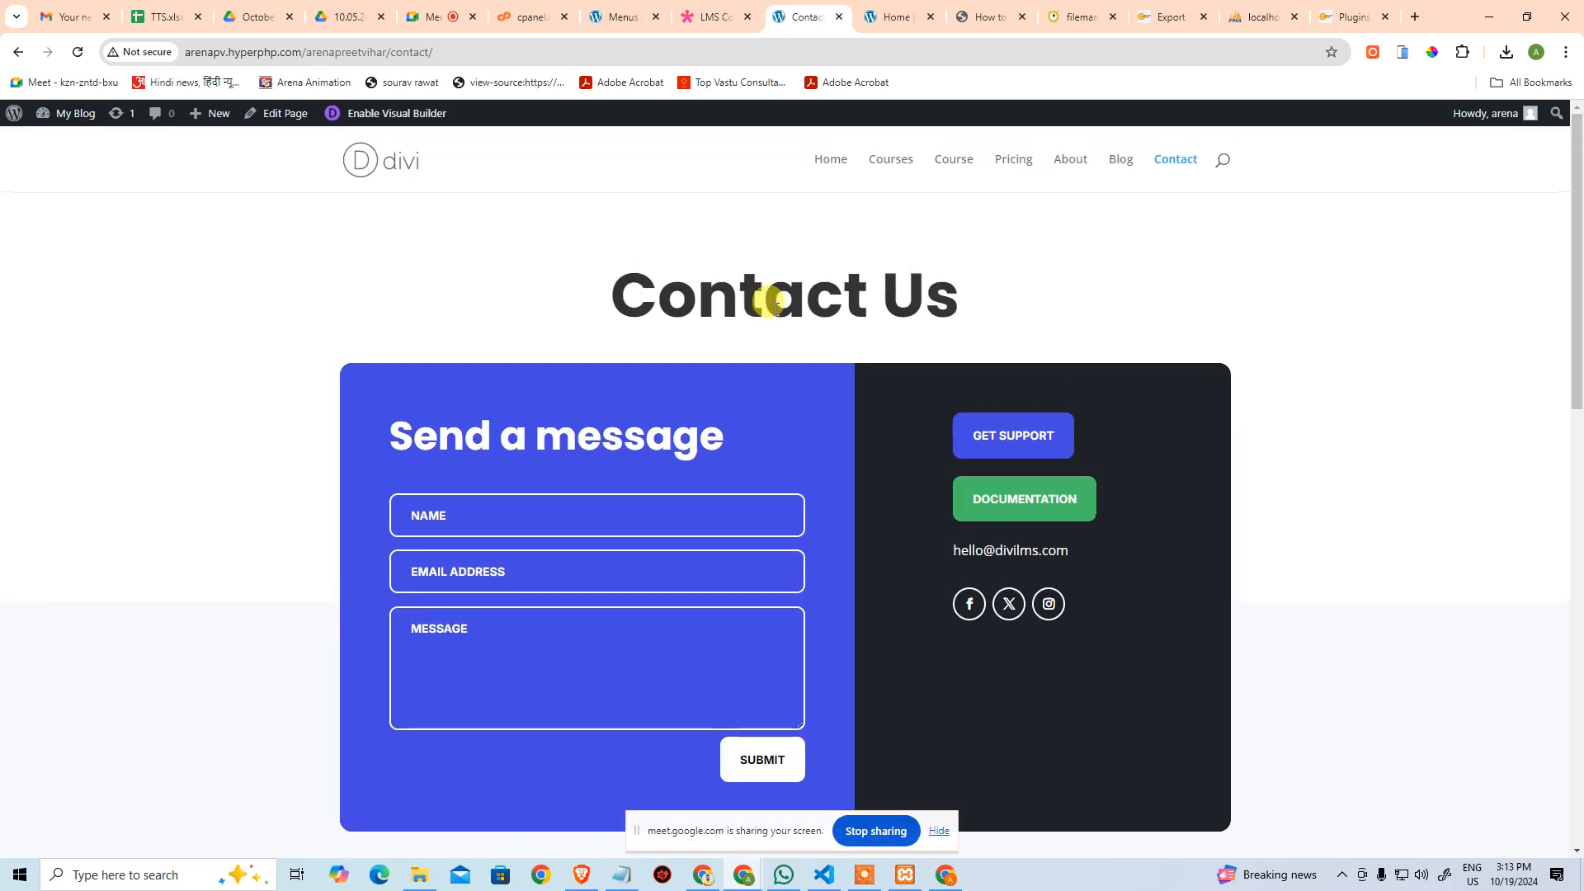
pyautogui.click(834, 175)
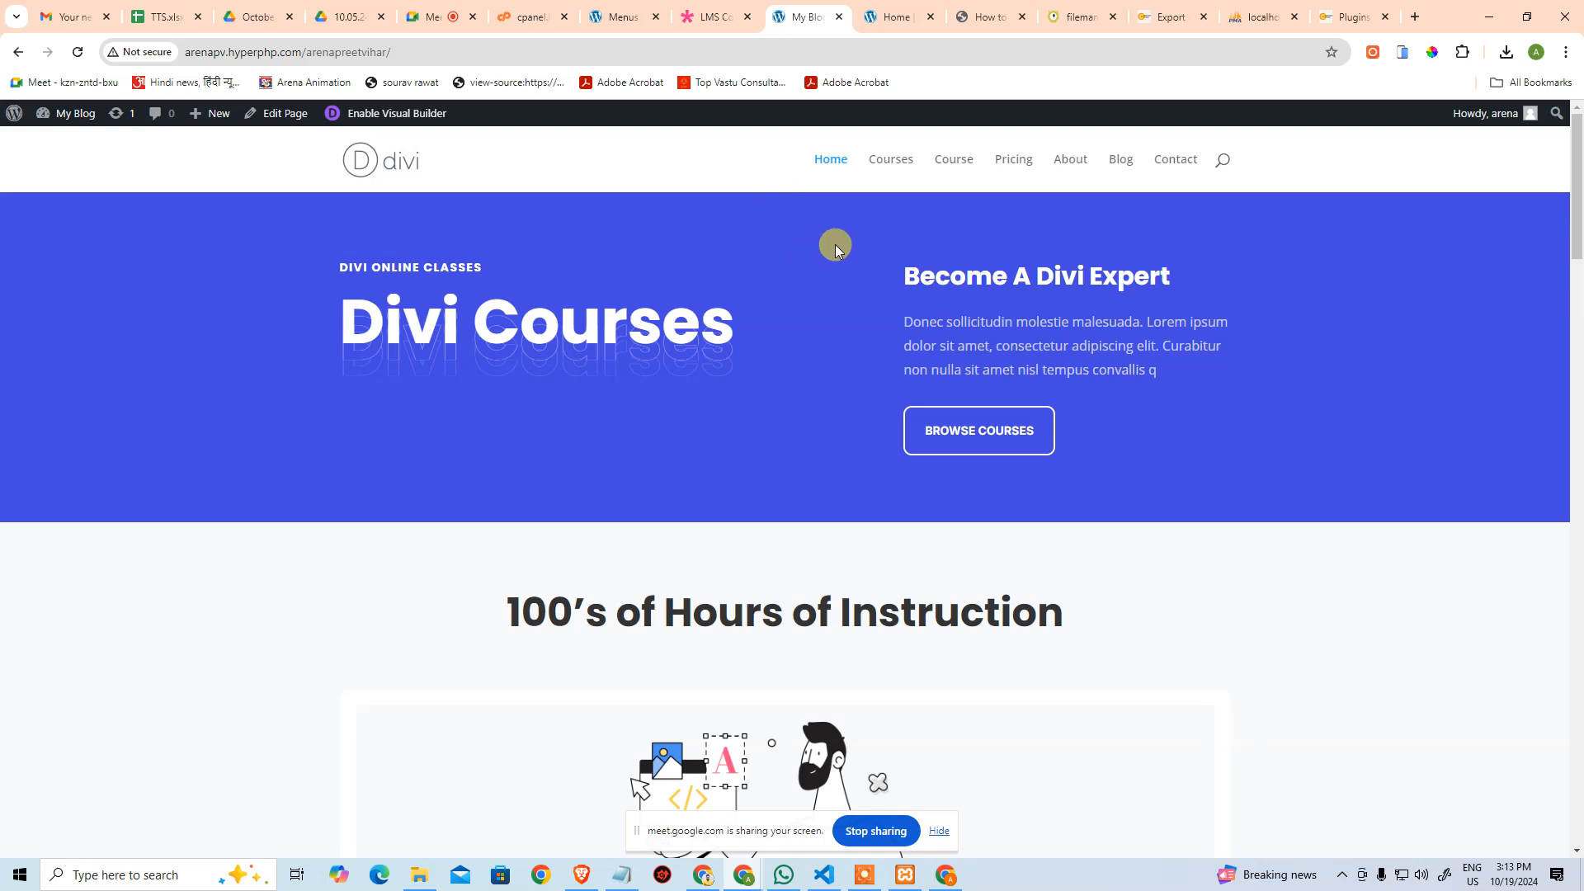
pyautogui.click(619, 24)
# Export the whole site to a file with All-in-One WP Migration and download the 91 MB .wpress
pyautogui.moveTo(42, 635)
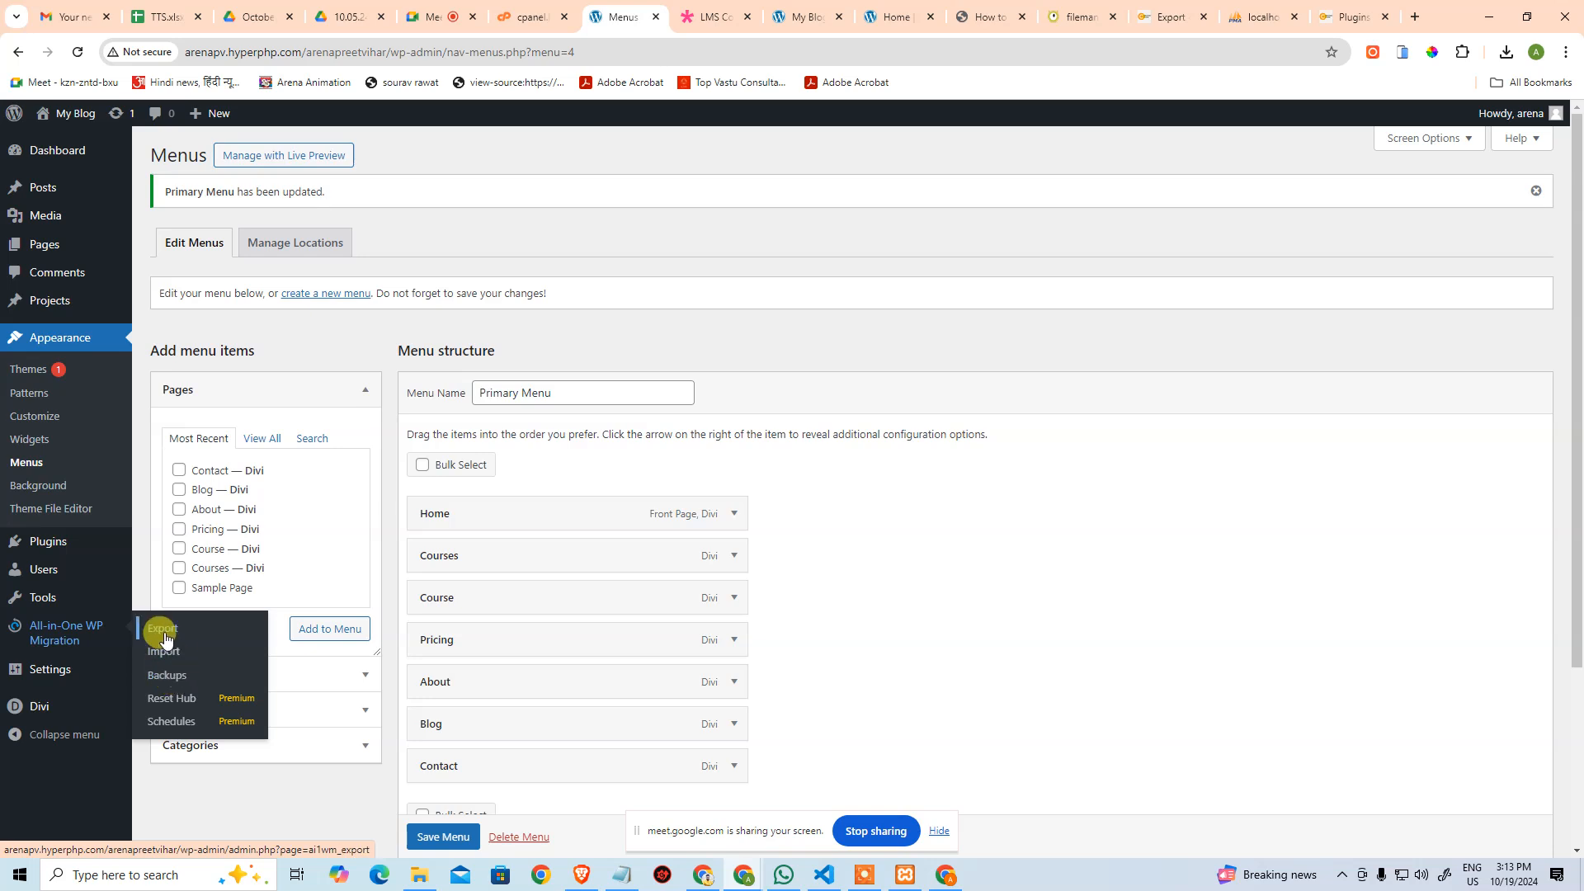
pyautogui.click(248, 627)
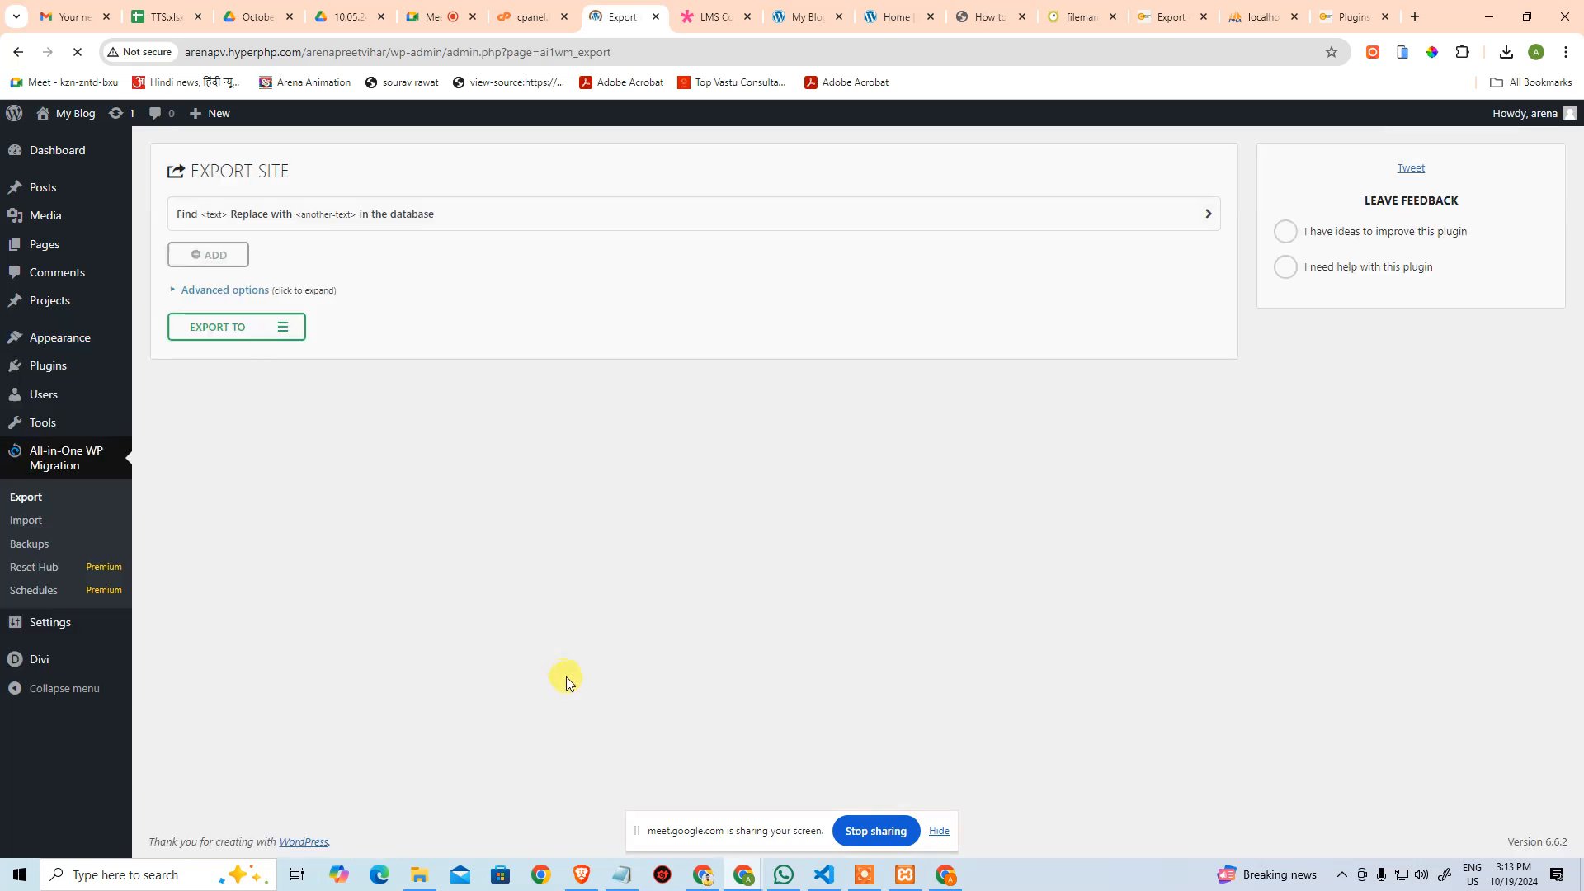
pyautogui.click(257, 335)
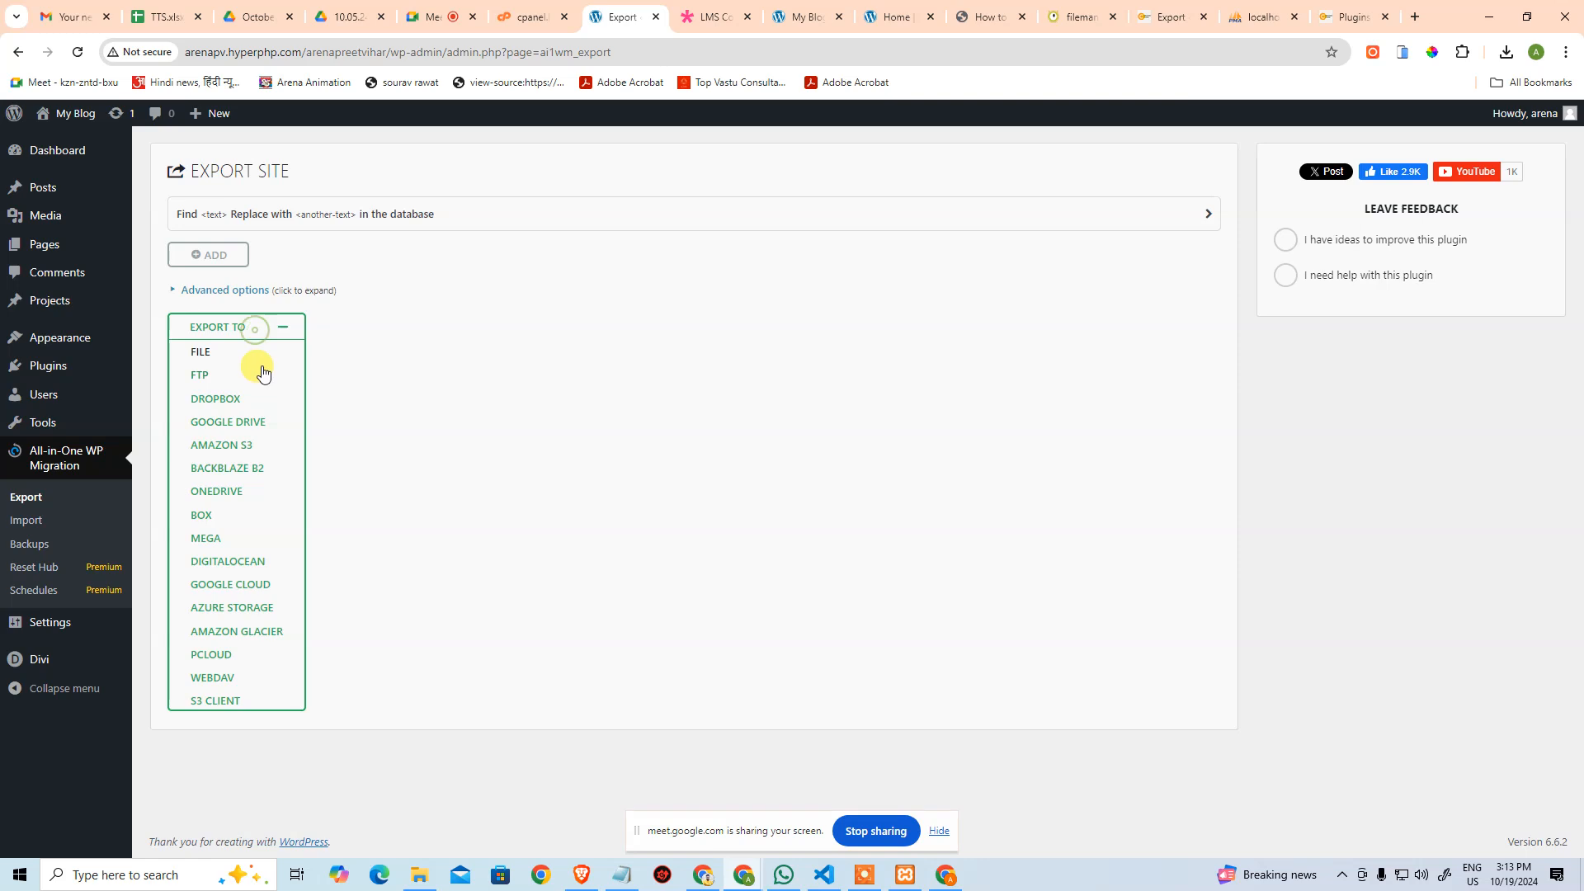
pyautogui.click(201, 353)
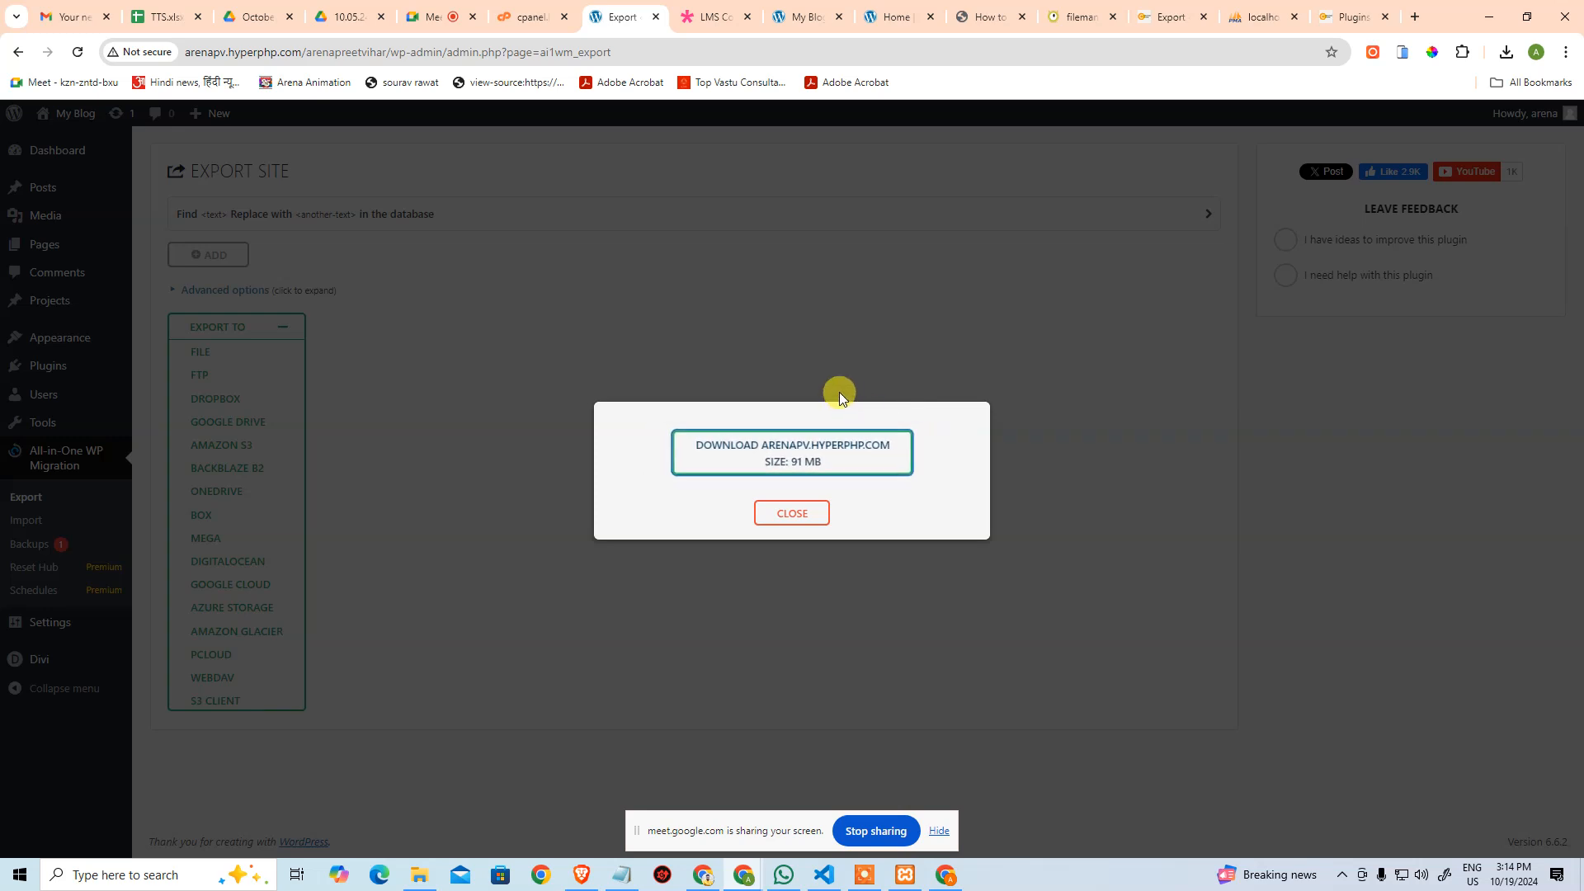
pyautogui.click(806, 460)
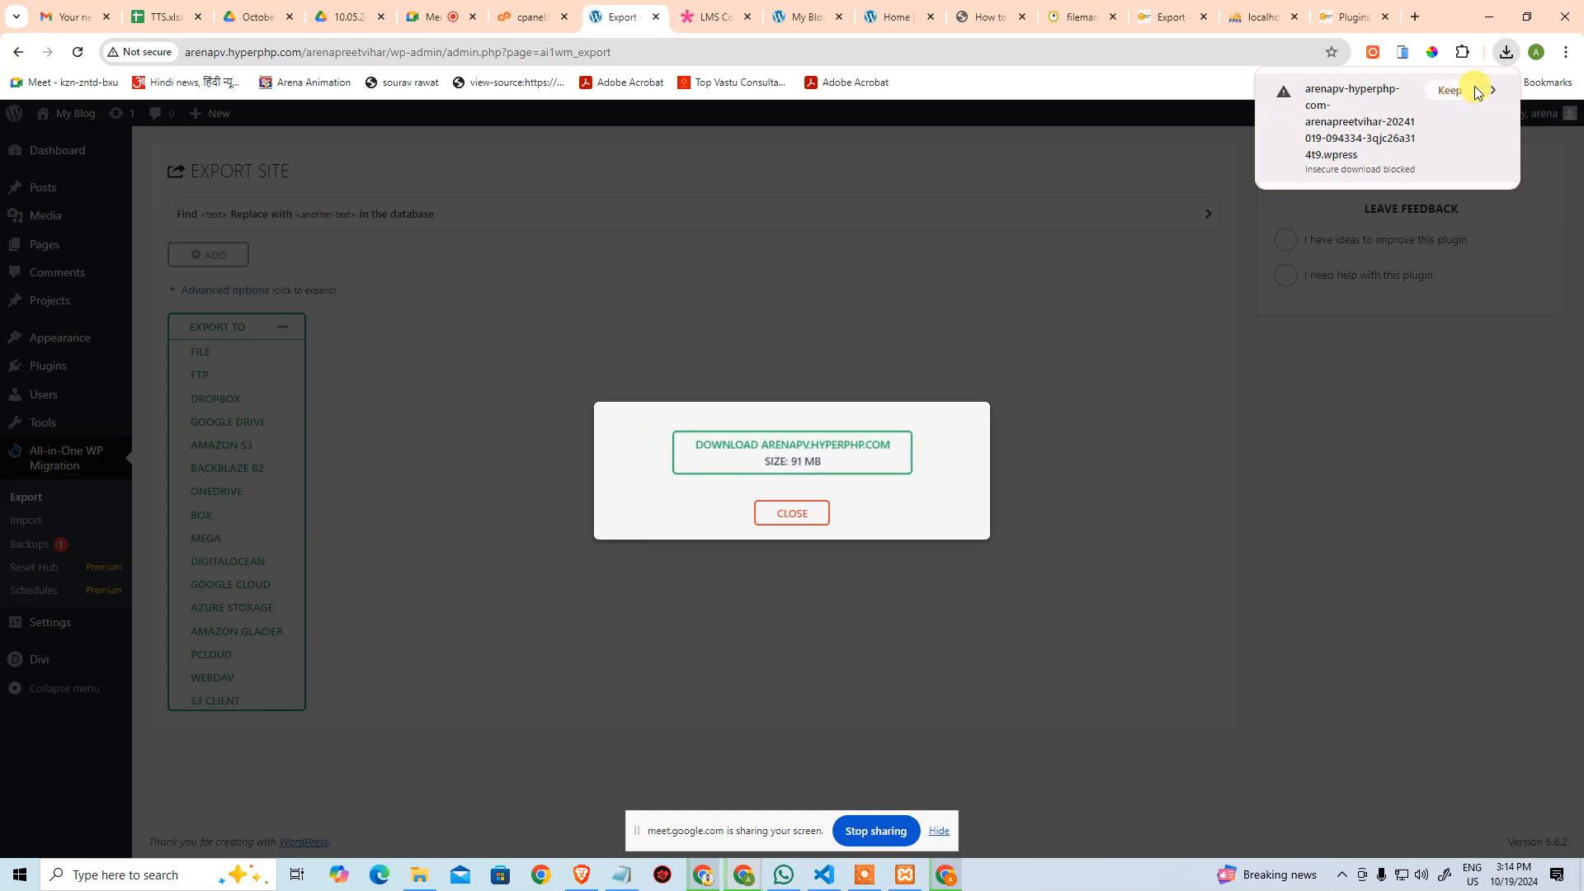
# Download the 91 MB .wpress export, see Chrome block it, and open the full download history
pyautogui.rightClick(888, 451)
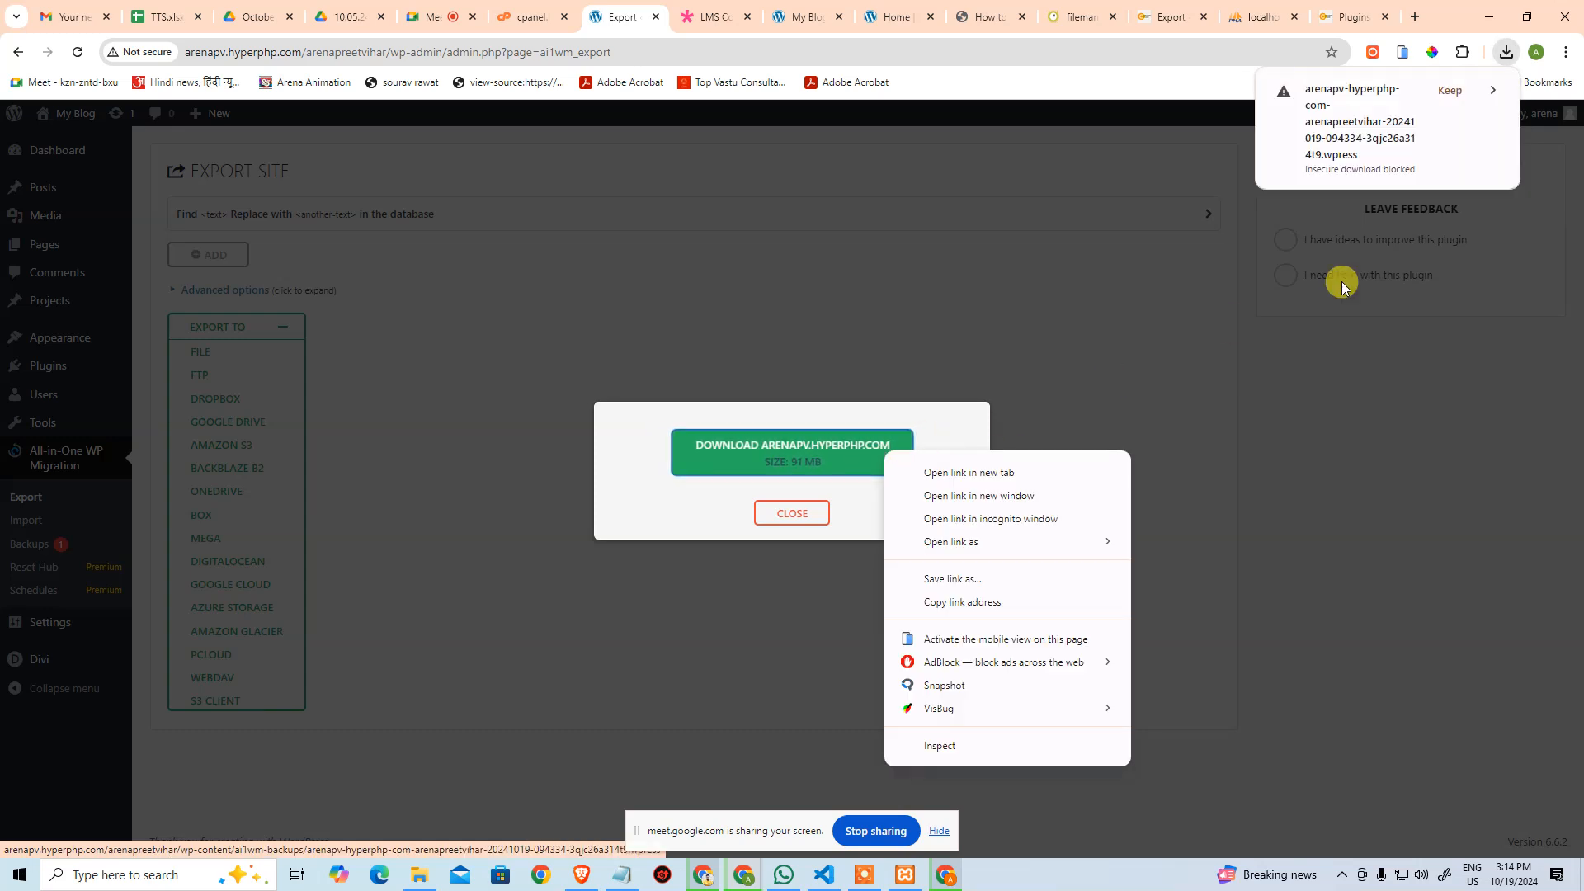
pyautogui.click(1497, 54)
pyautogui.click(1497, 54)
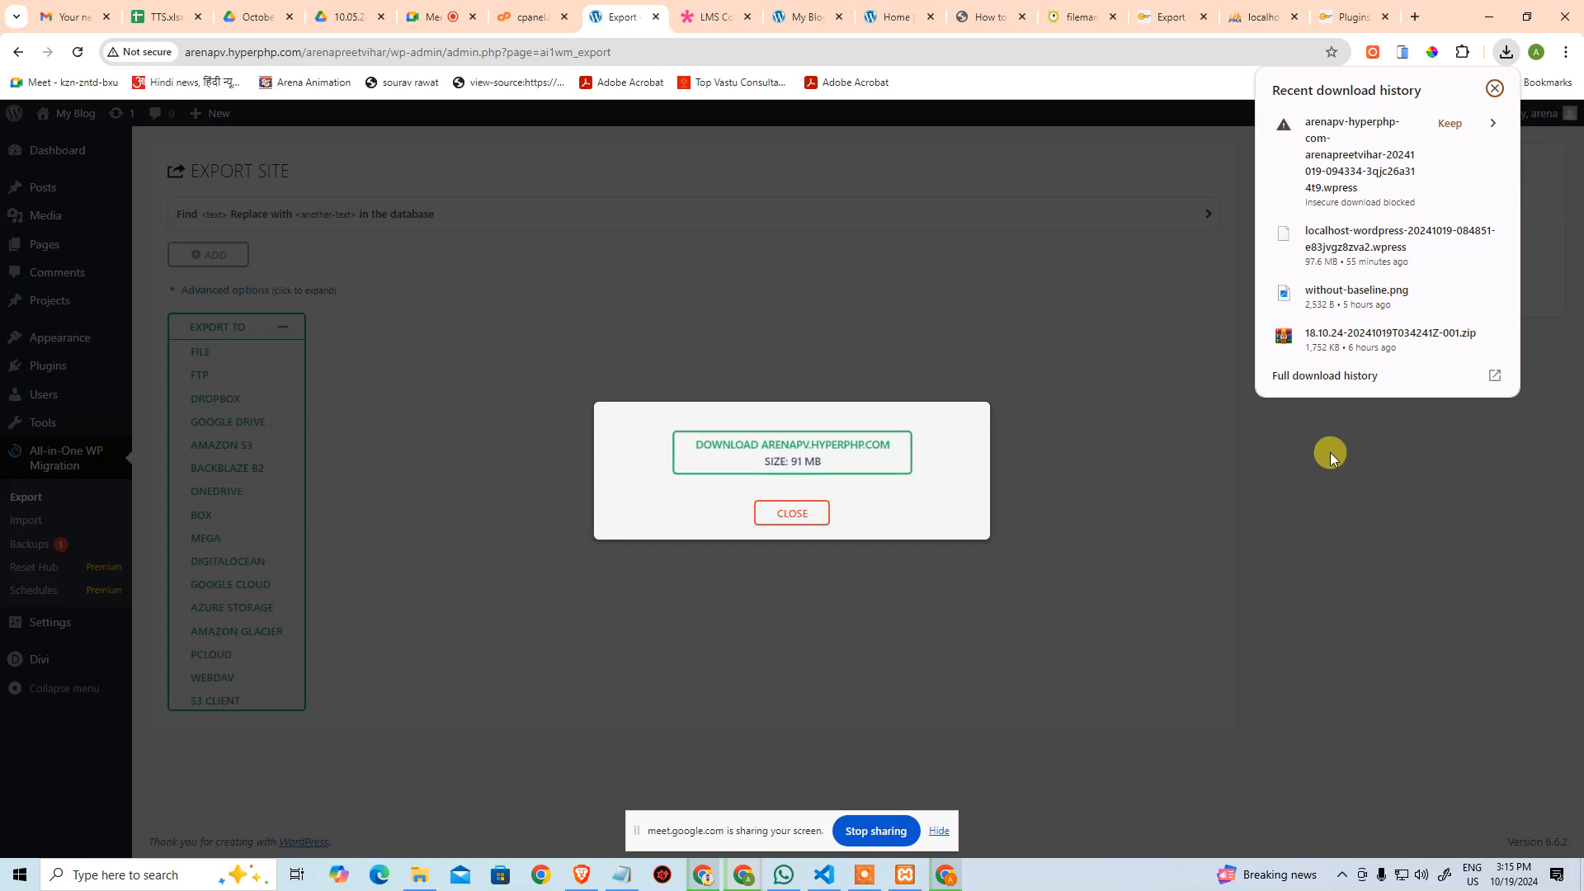
pyautogui.click(1394, 493)
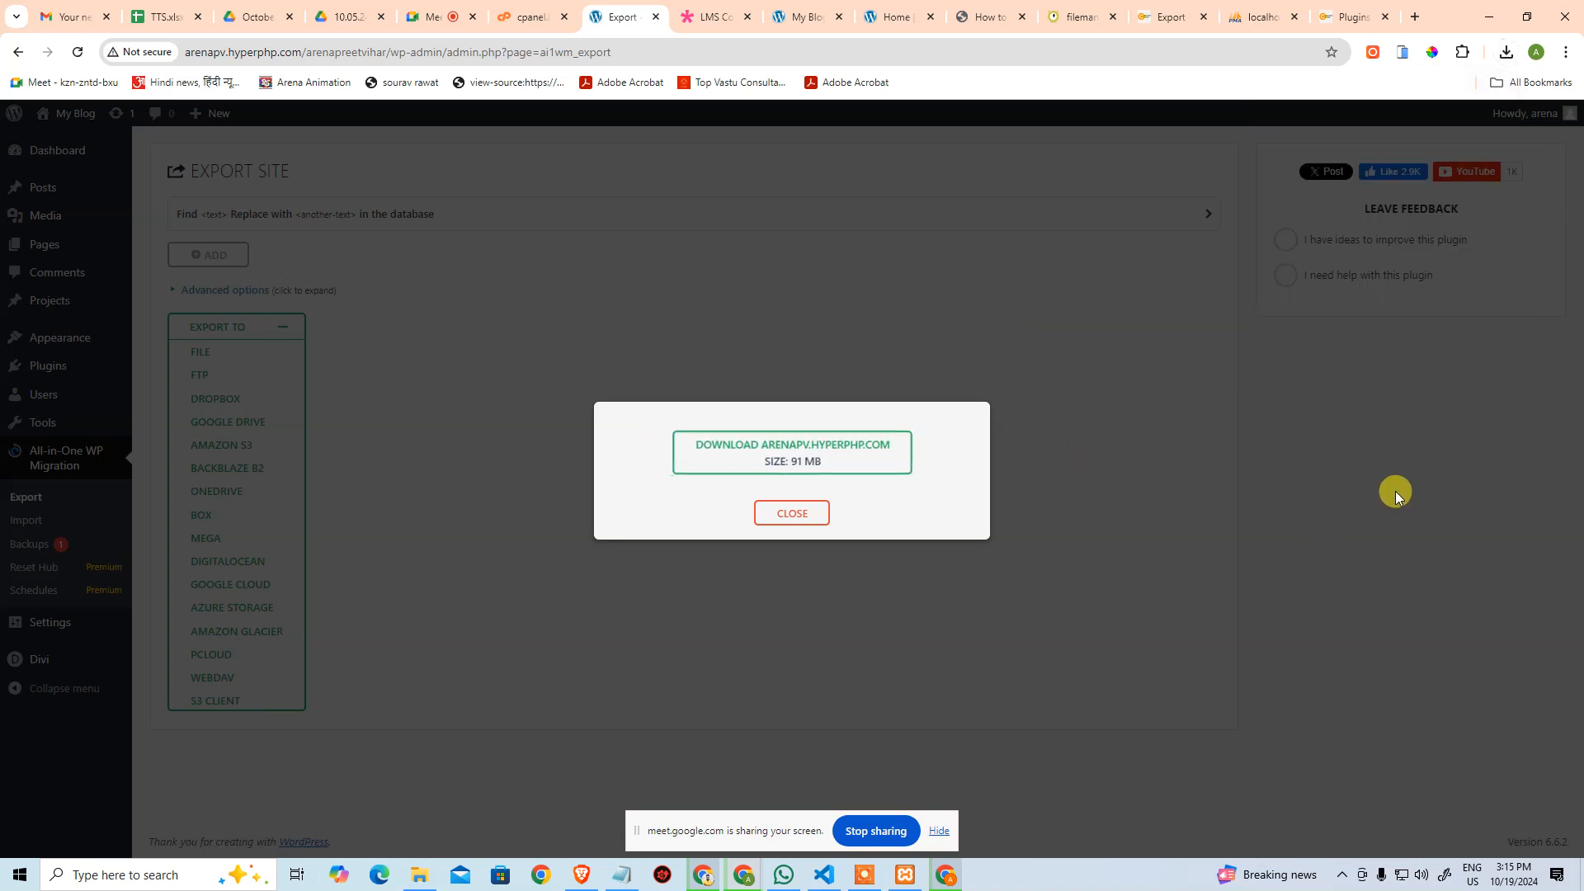
pyautogui.hotkey('ctrl', 'j')
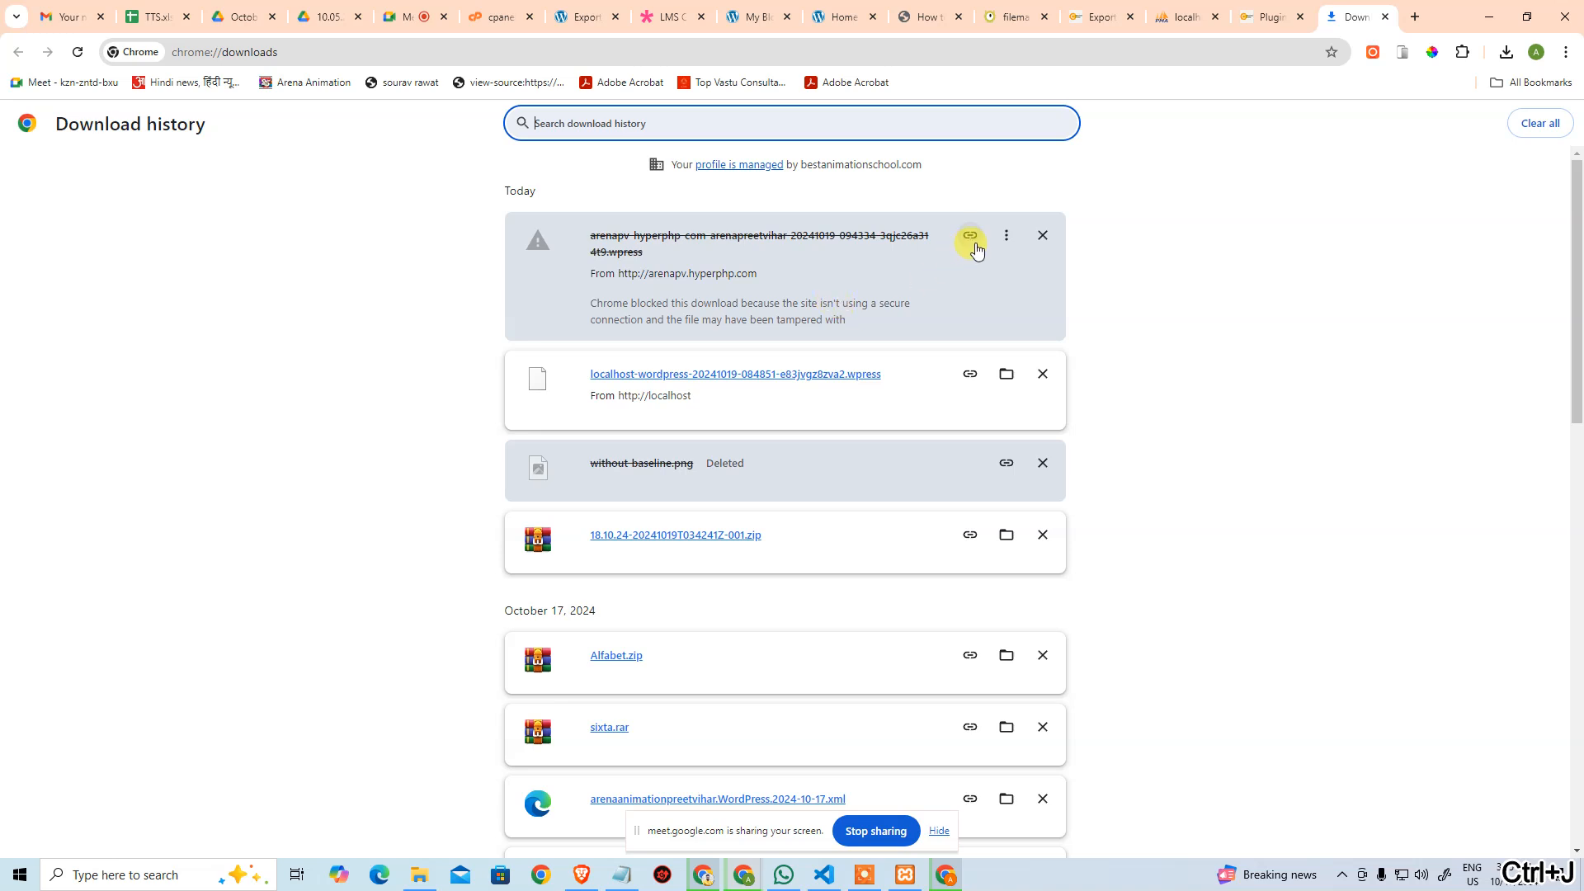
pyautogui.click(1006, 236)
# Copy the blocked .wpress download link and retry it in Chrome, which blocks it again
pyautogui.click(1135, 294)
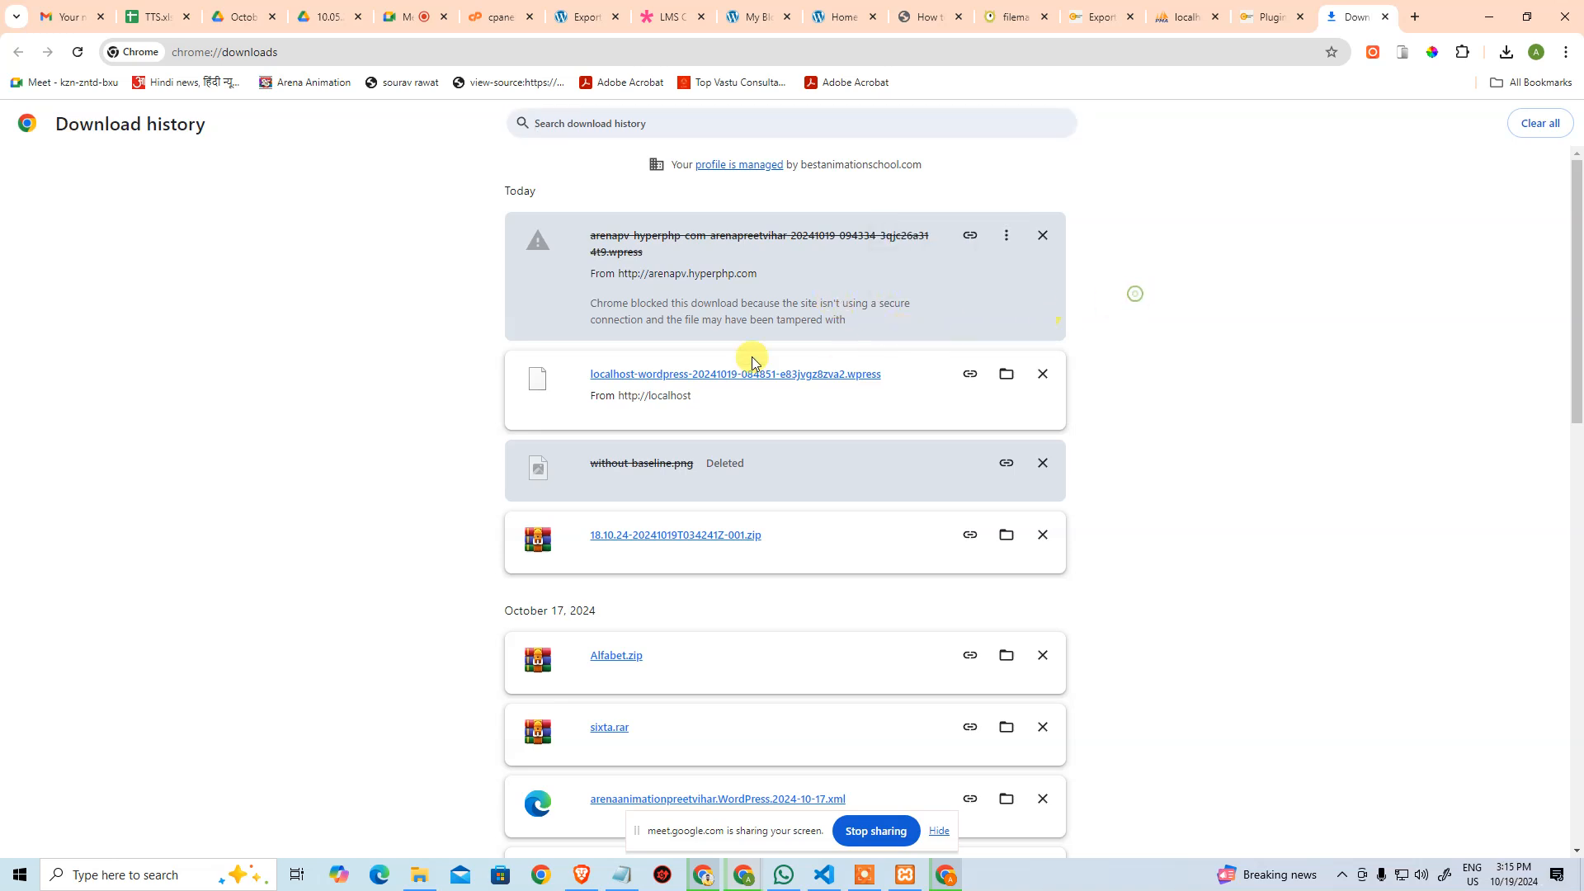
pyautogui.click(970, 237)
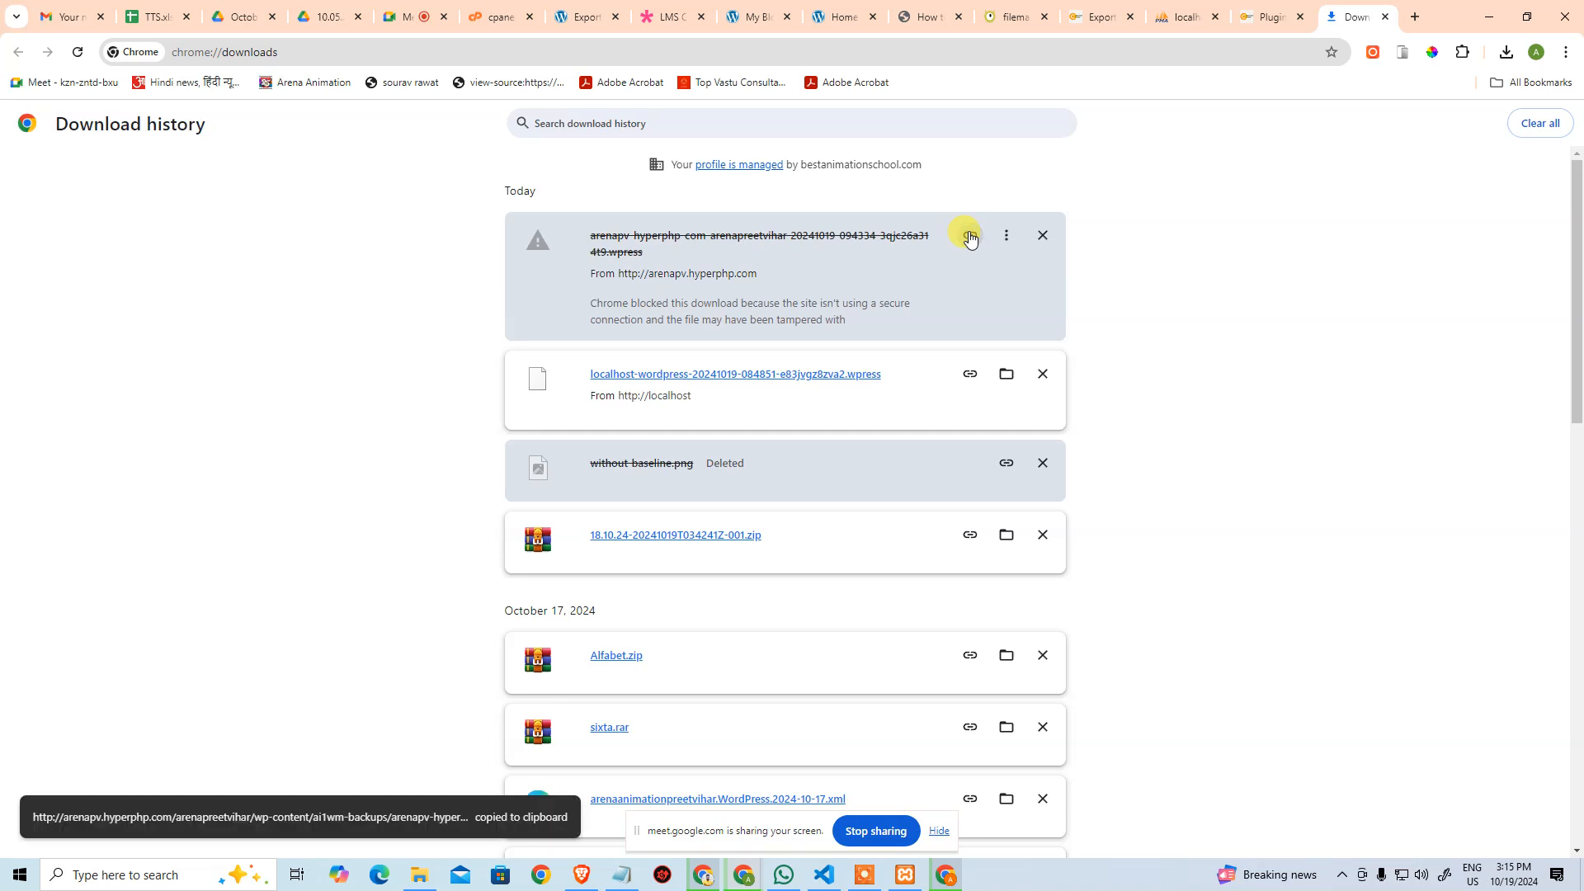
pyautogui.click(608, 63)
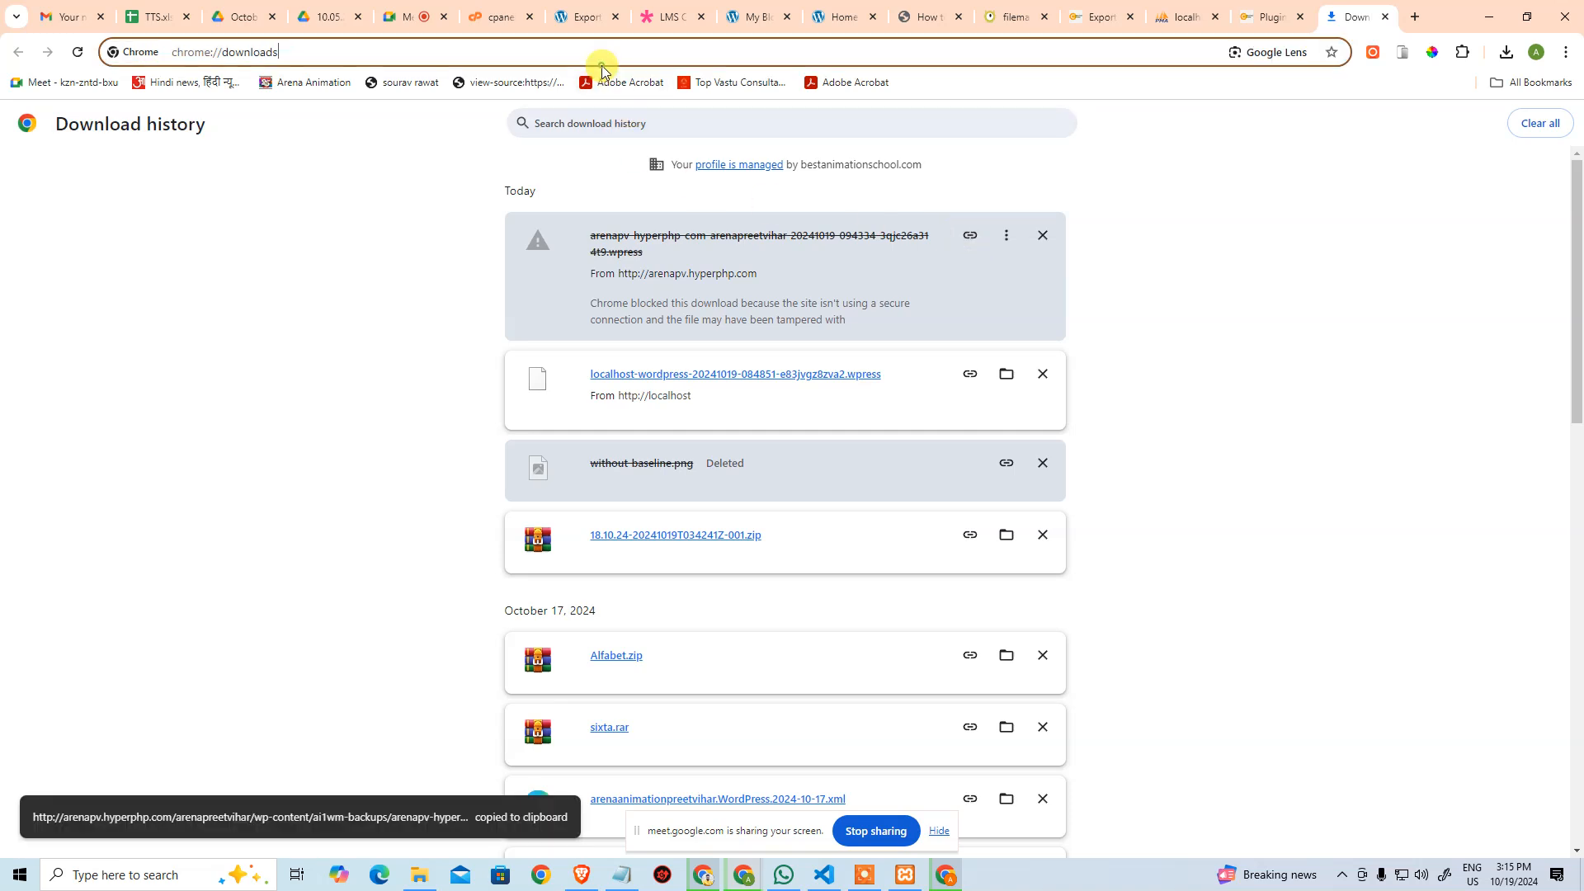
pyautogui.hotkey('ctrl', 'v')
pyautogui.press('Return')
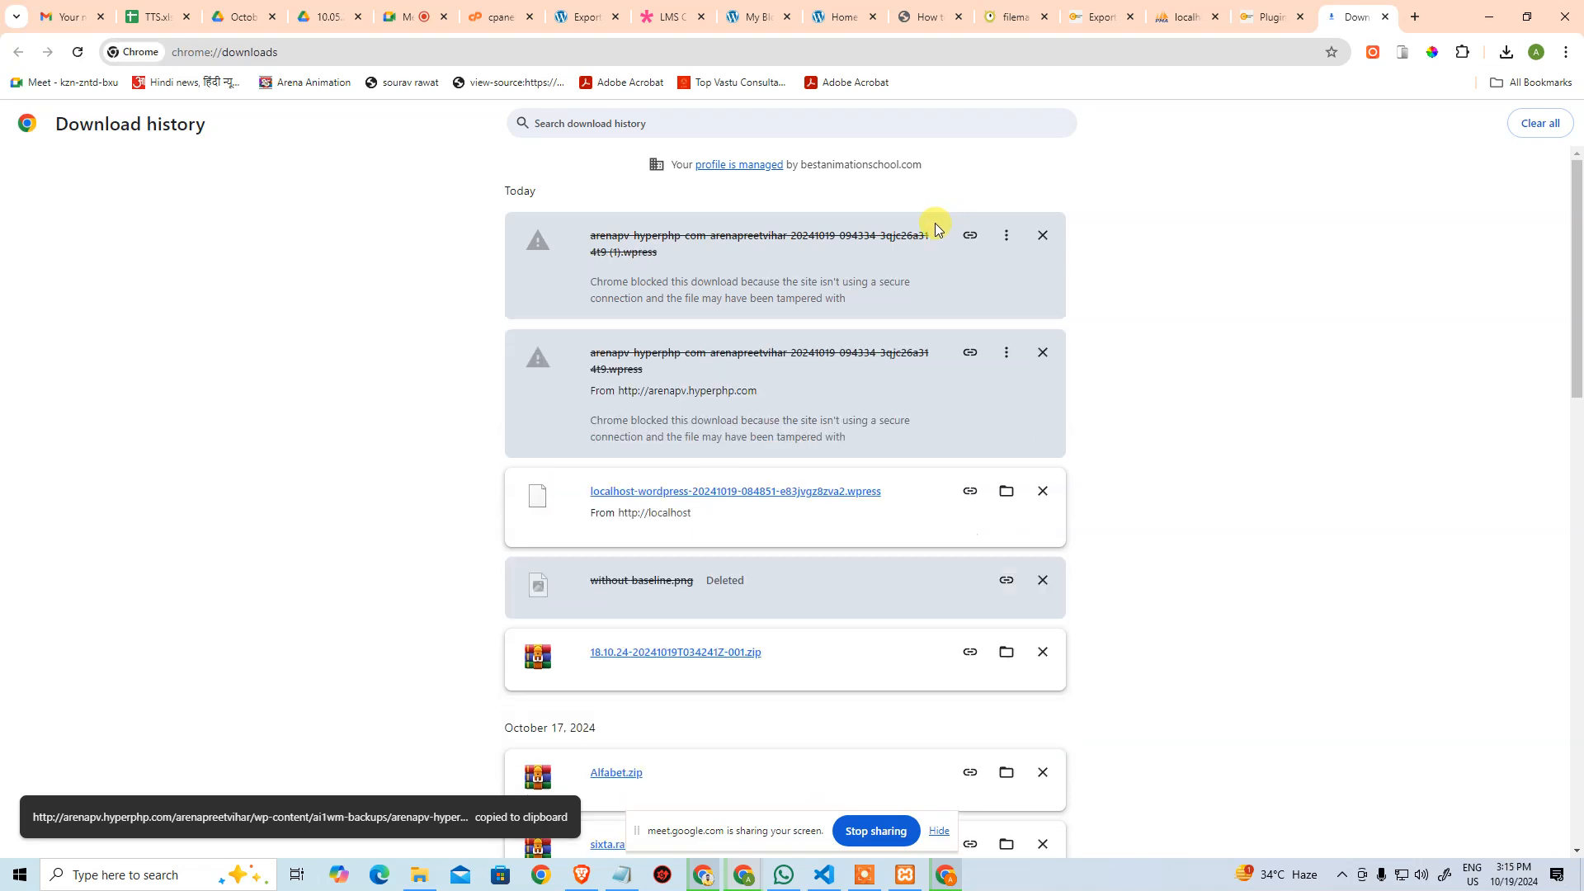
pyautogui.click(1431, 105)
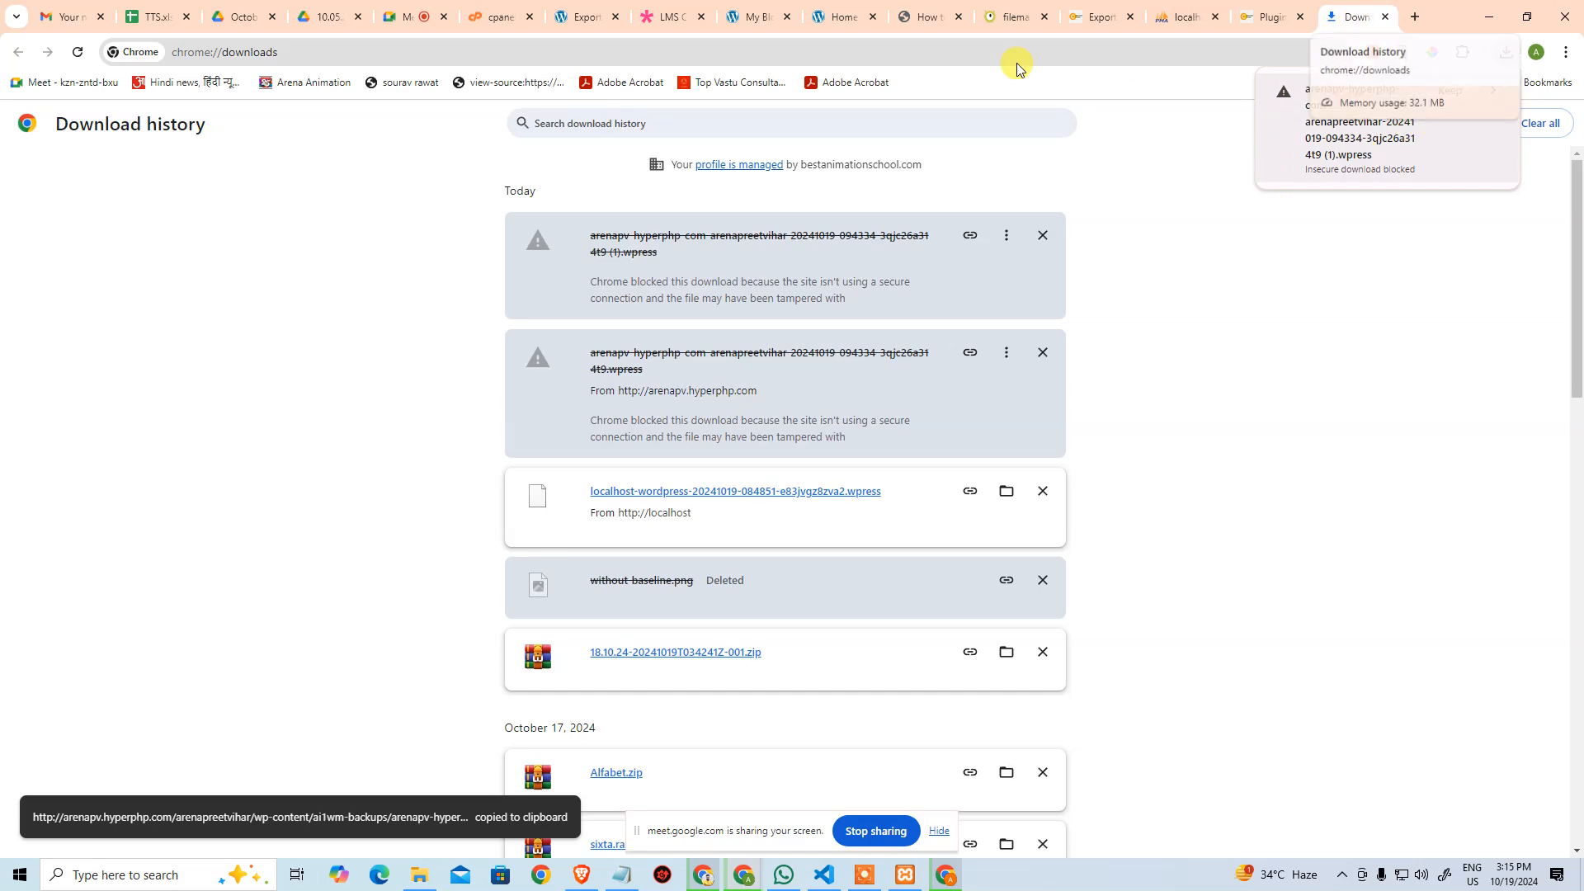
# Close the download history tab and load the copied .wpress link in Microsoft Edge
pyautogui.click(1385, 17)
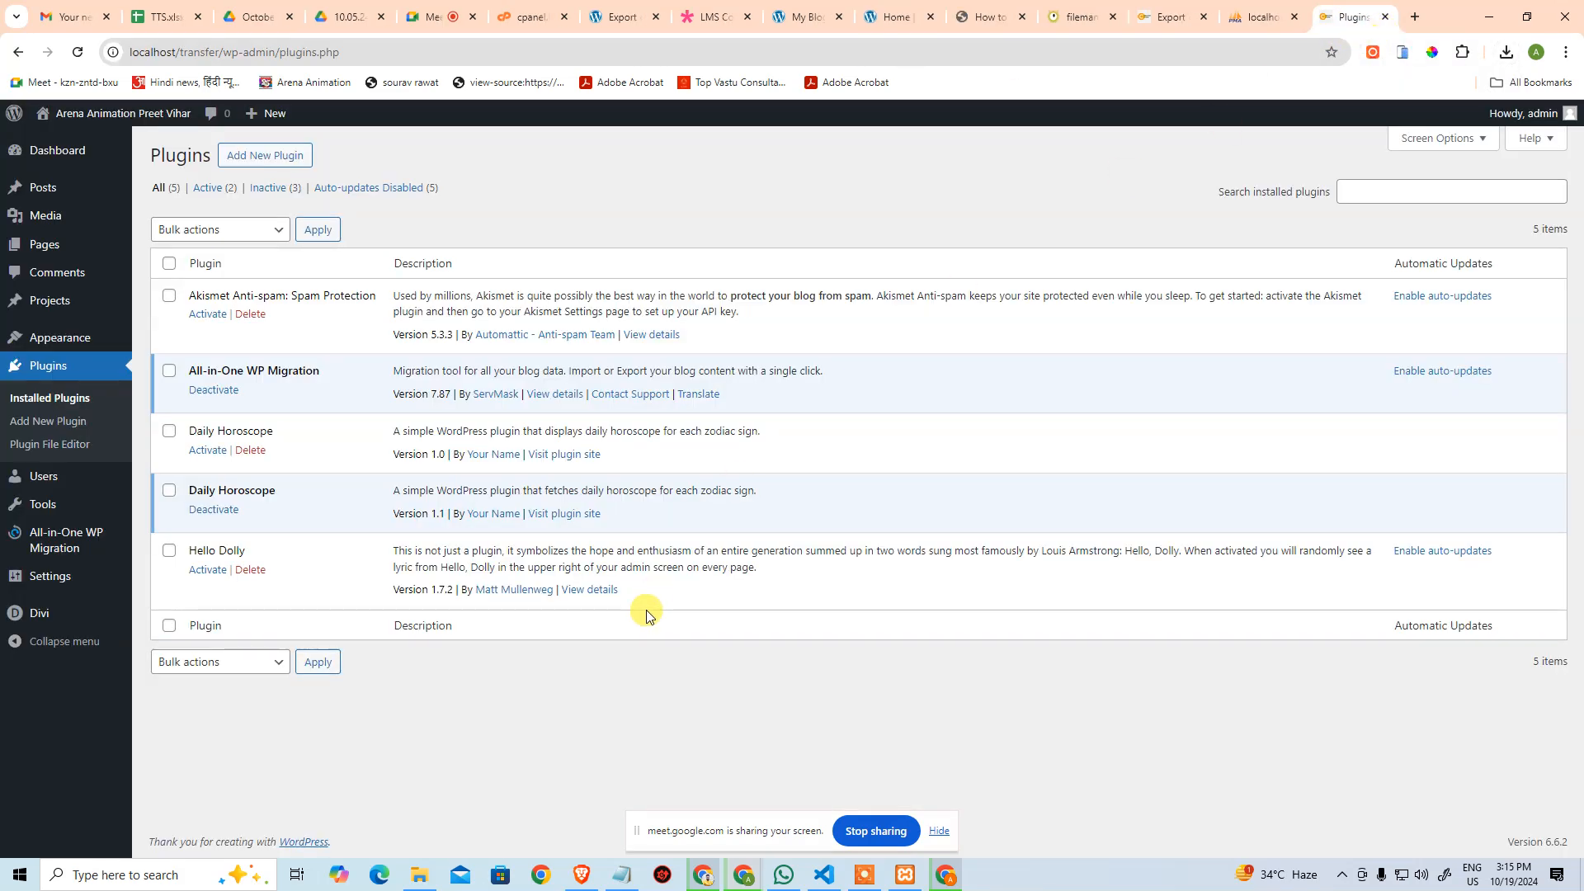
pyautogui.click(376, 877)
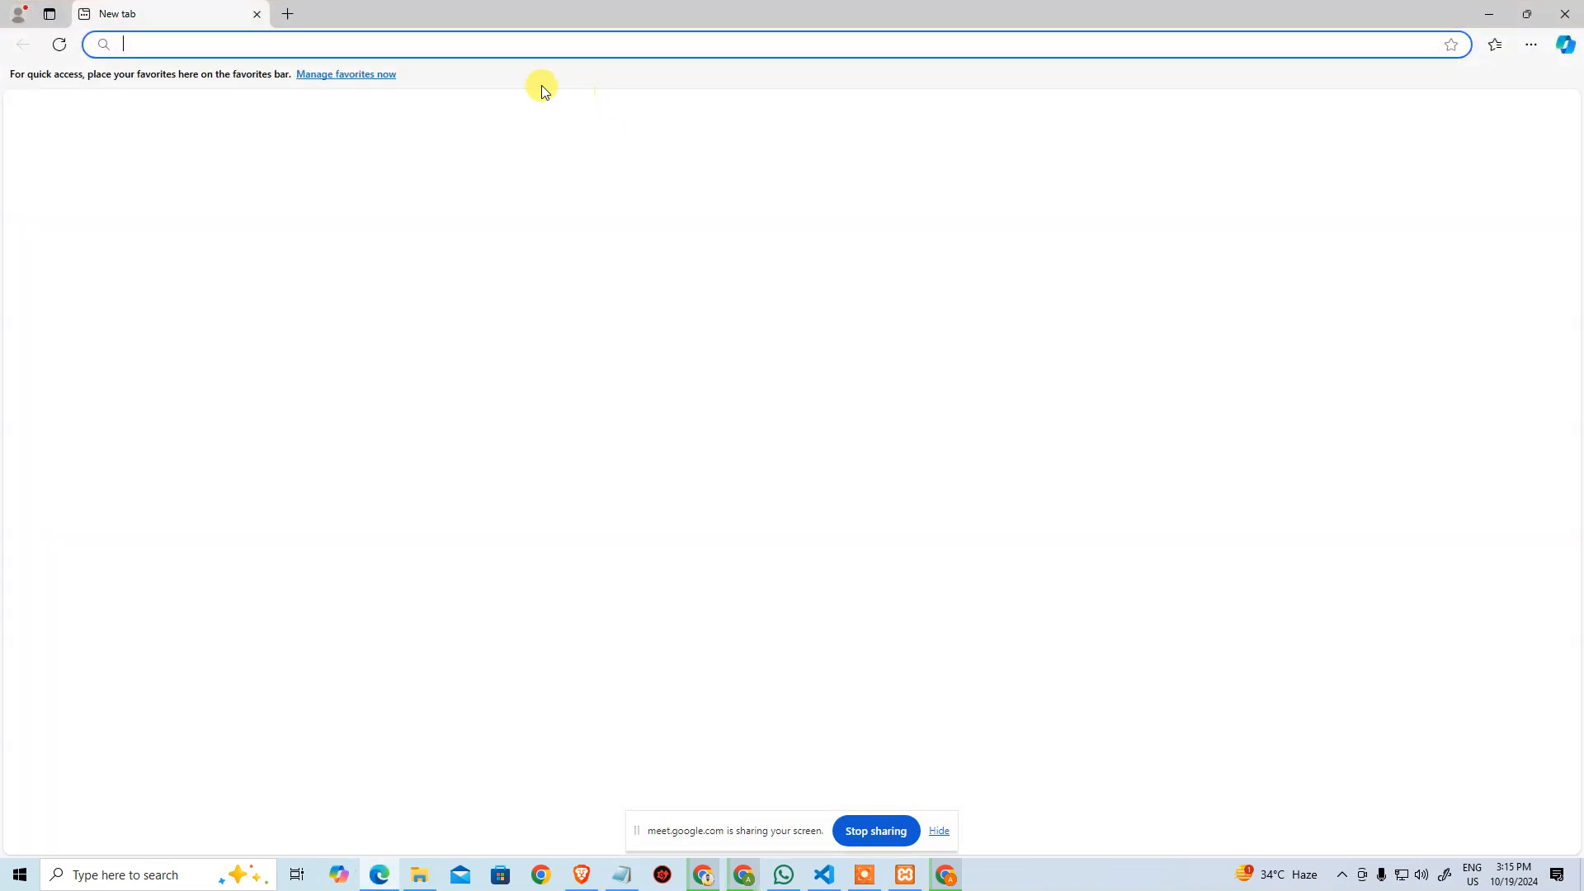
pyautogui.hotkey('ctrl', 'v')
pyautogui.press('Return')
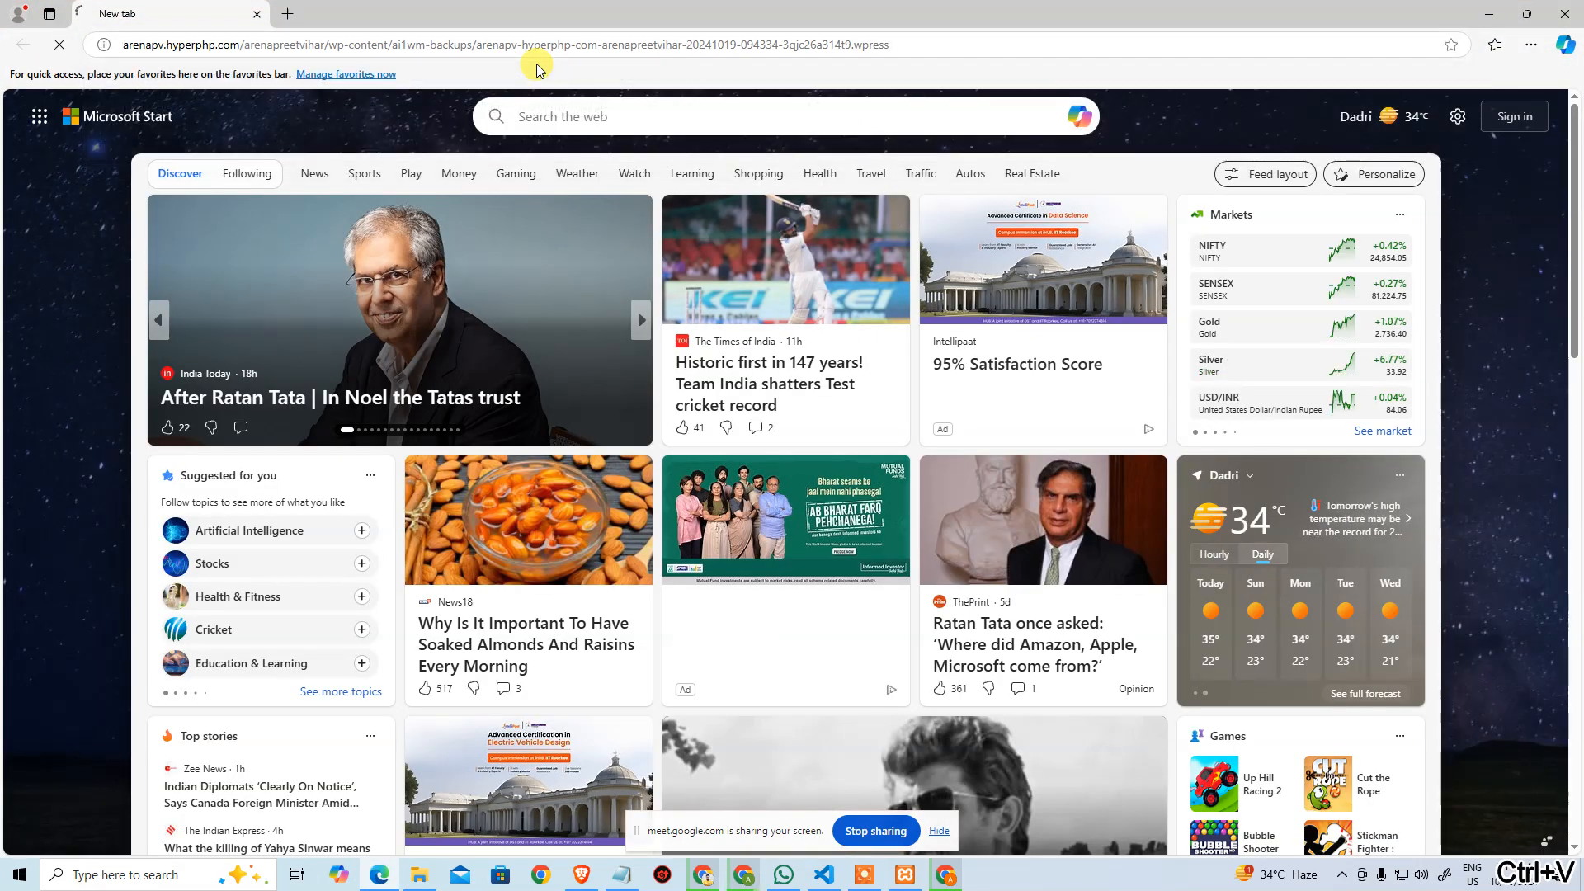
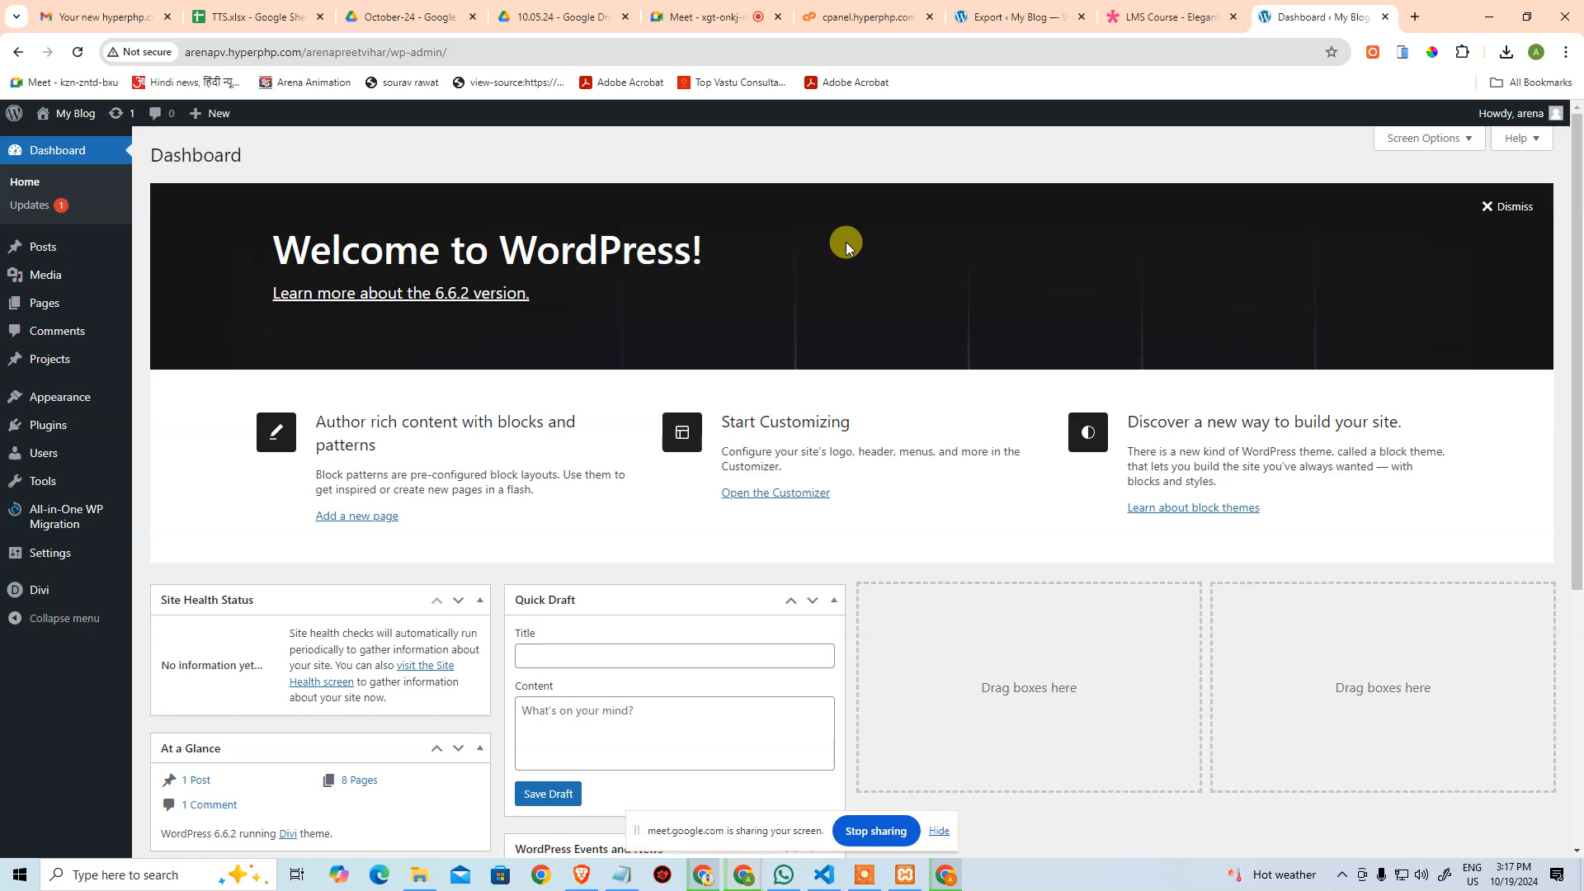
# Close the LMS Course and cPanel tabs, keeping the WordPress dashboard open
pyautogui.middleClick(1143, 8)
pyautogui.middleClick(860, 9)
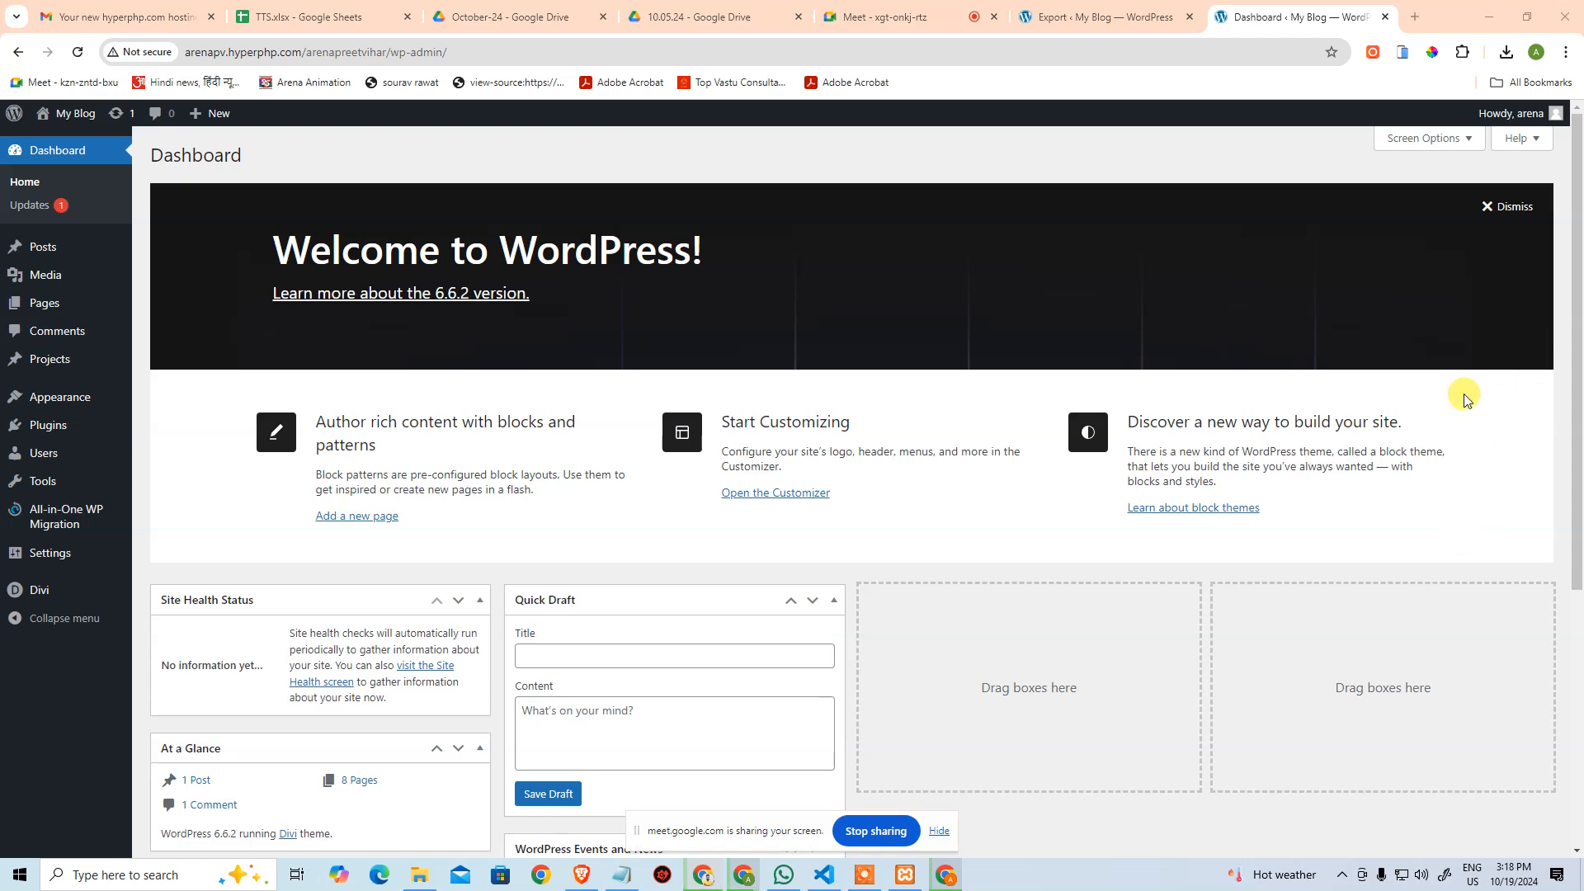
# Search Google for 'google search console' and enter Search Console through its Start now page
pyautogui.click(1416, 16)
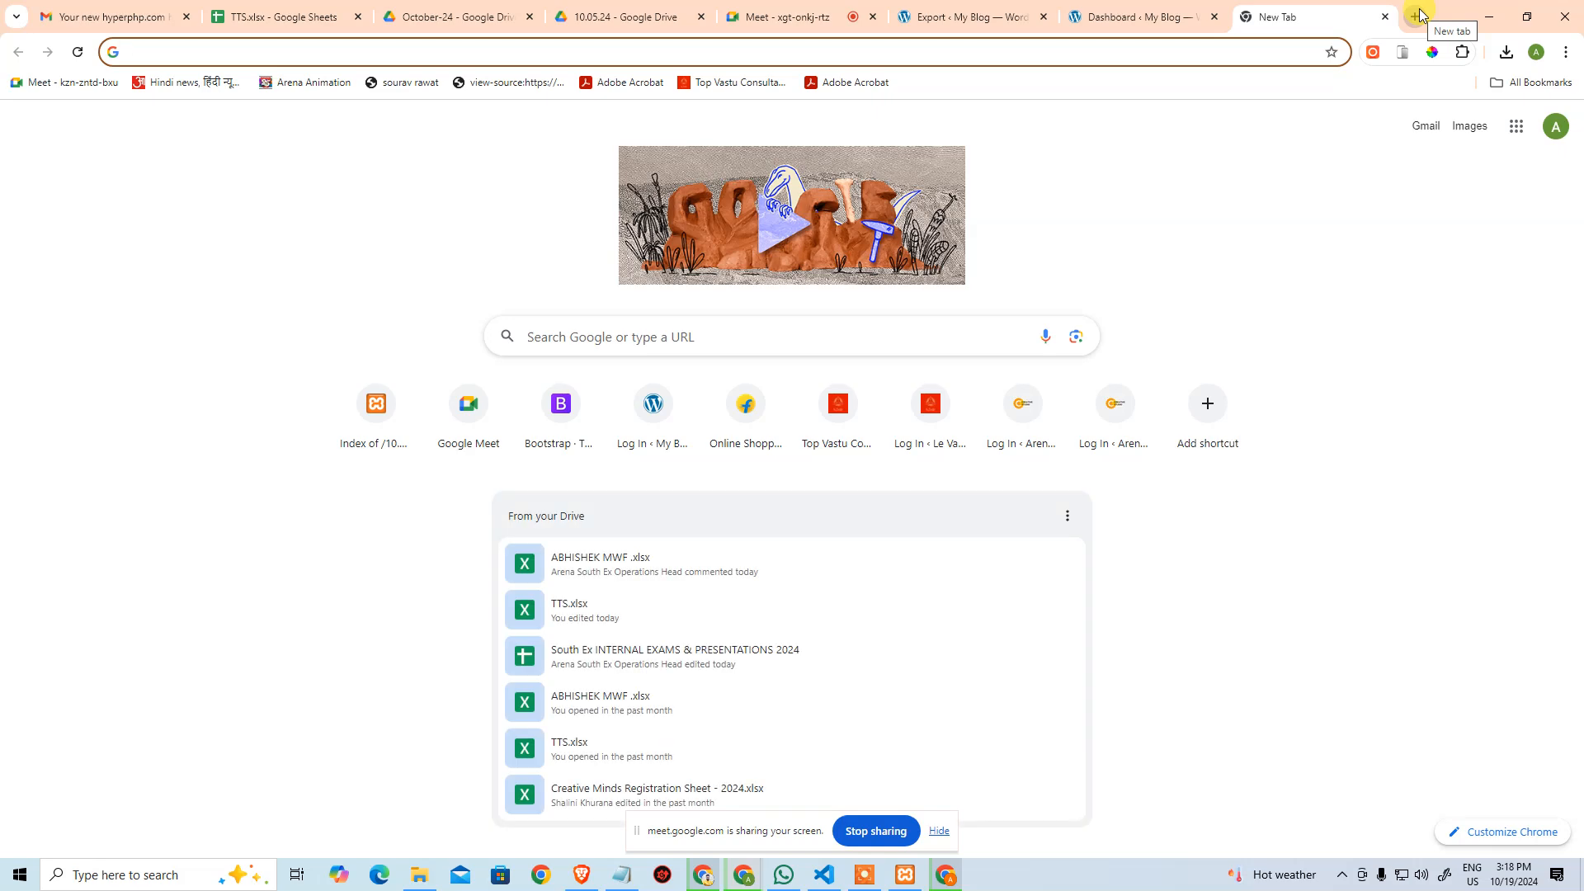
pyautogui.write('google search')
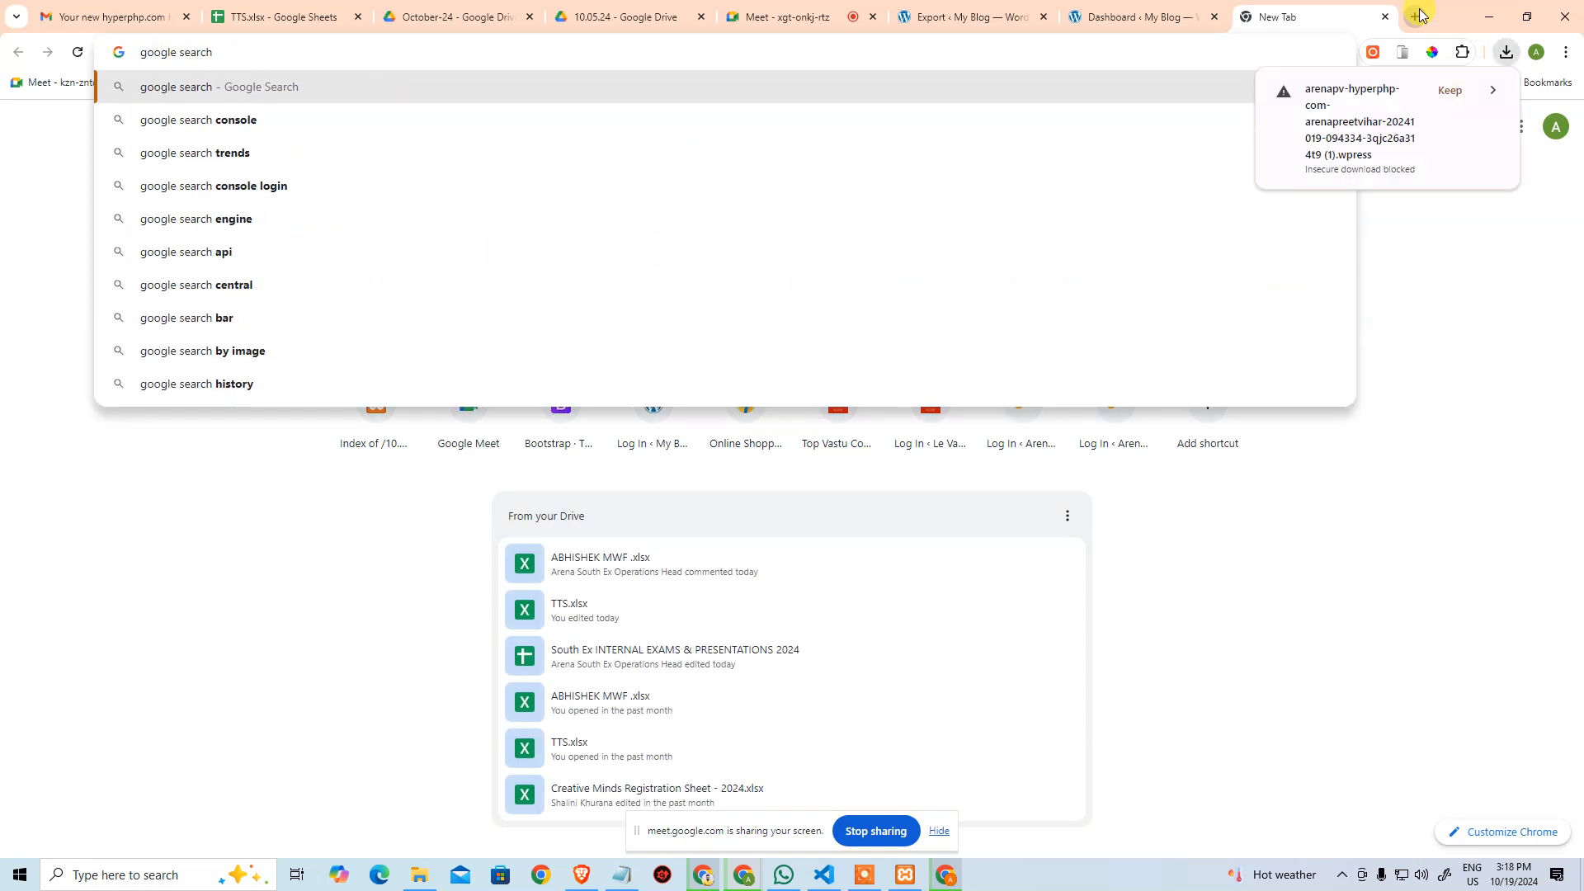
pyautogui.press('Down')
pyautogui.press('Return')
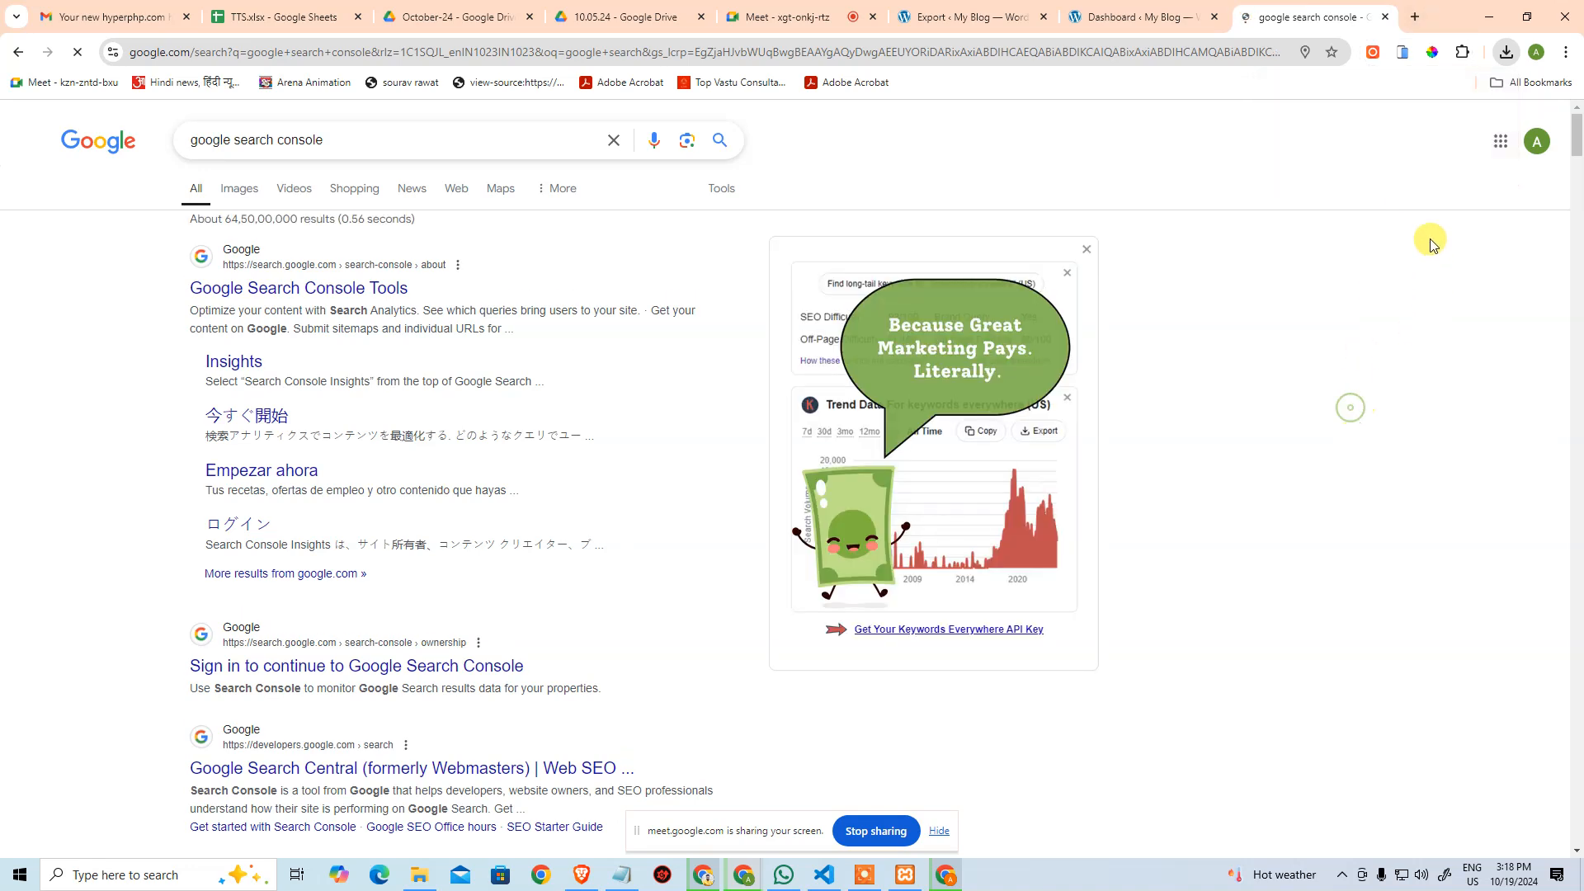
pyautogui.click(393, 287)
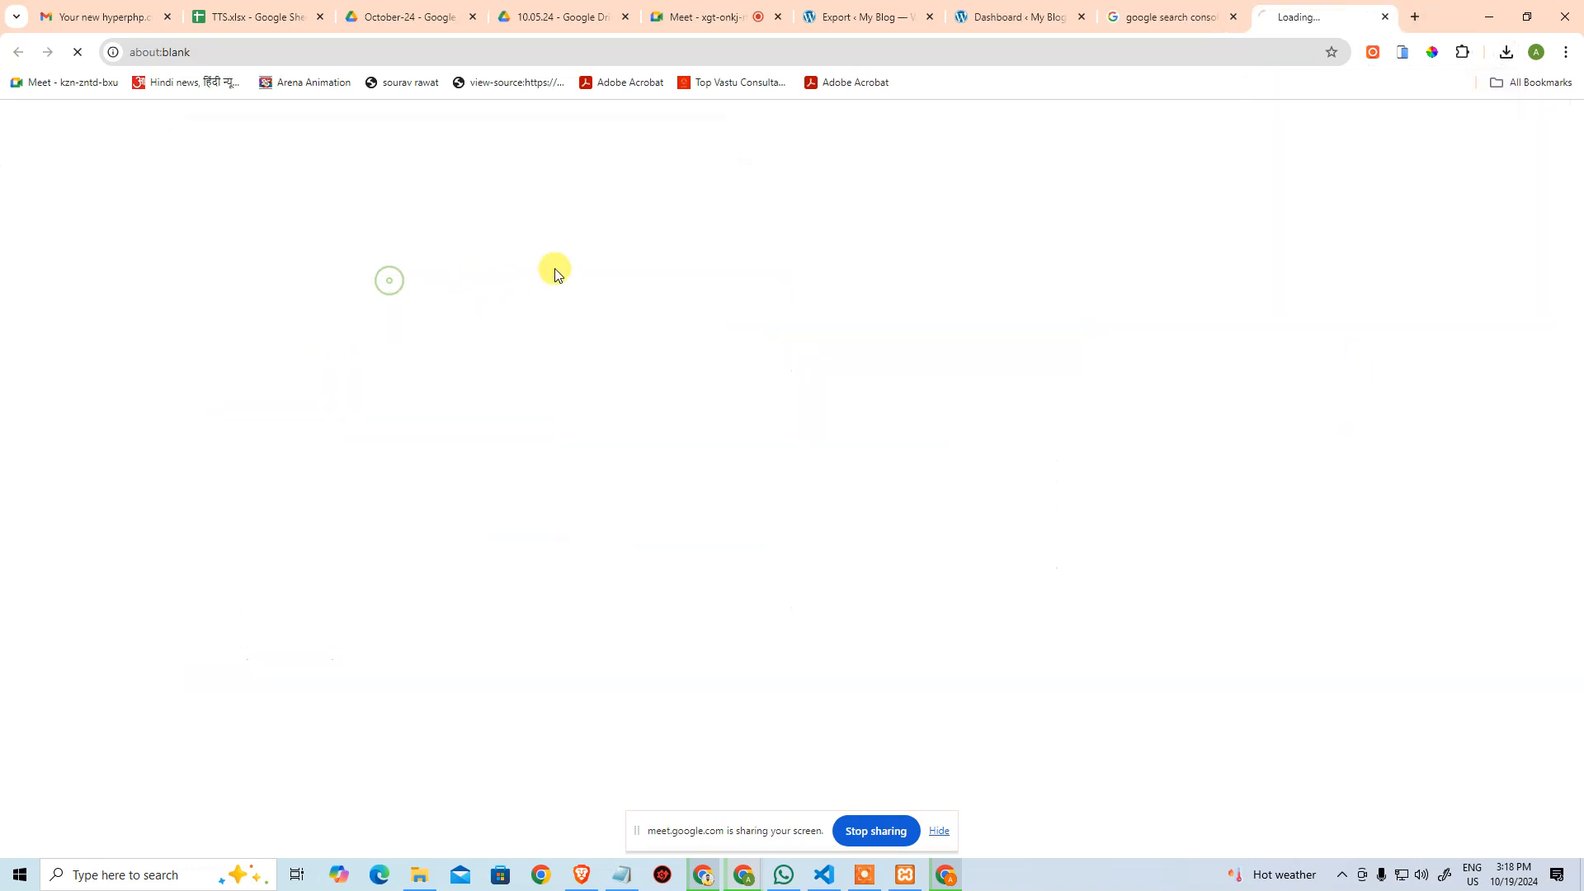
pyautogui.click(288, 580)
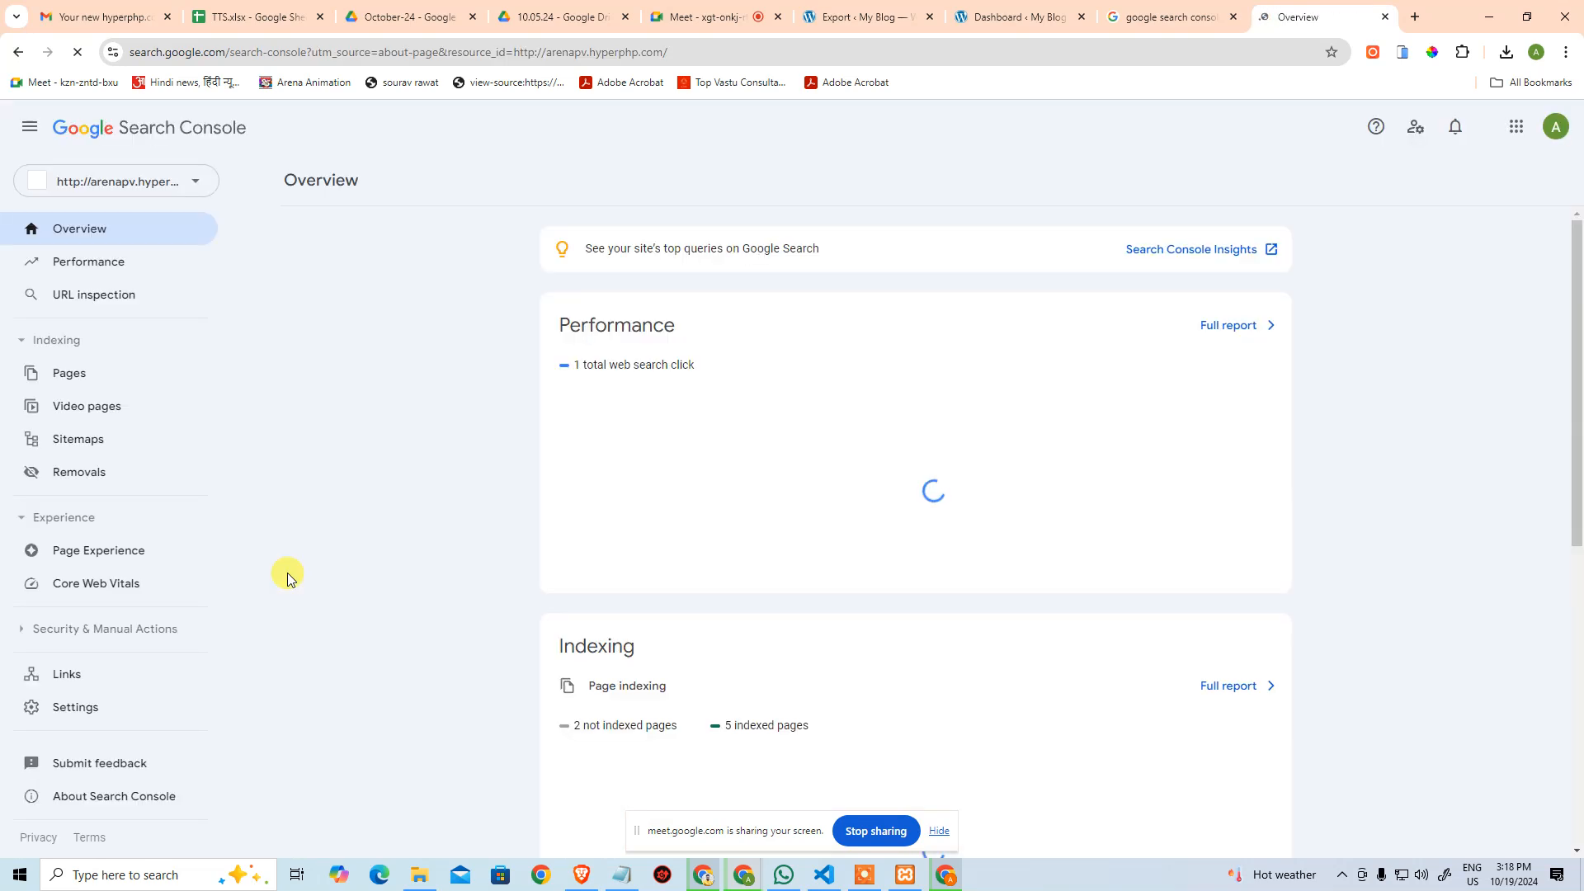
# Begin adding a new URL-prefix property in Search Console
pyautogui.click(157, 183)
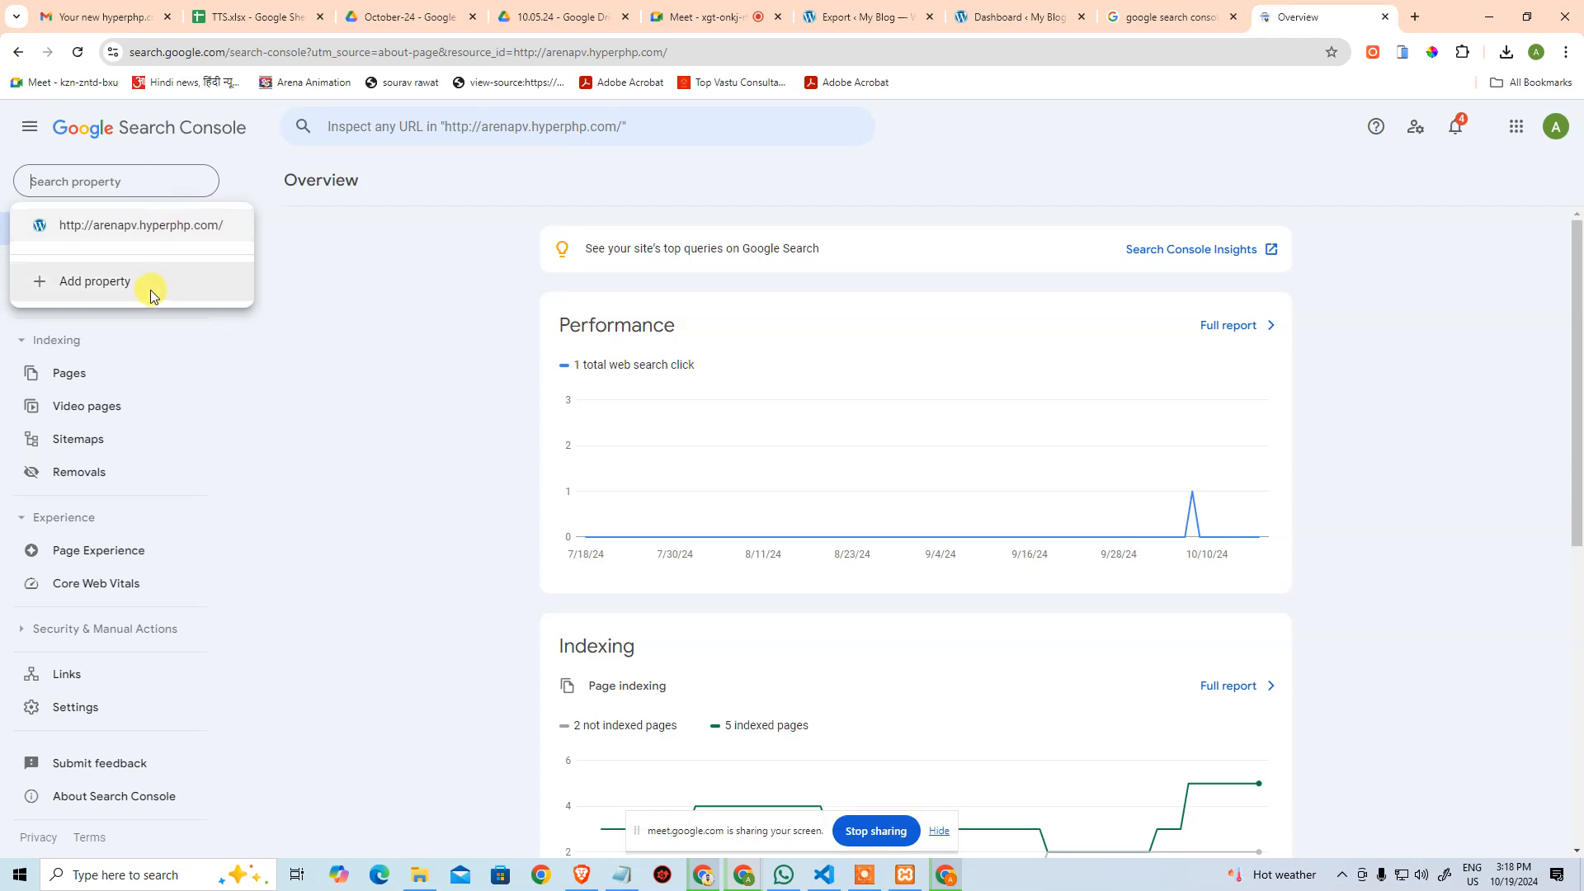
pyautogui.click(152, 285)
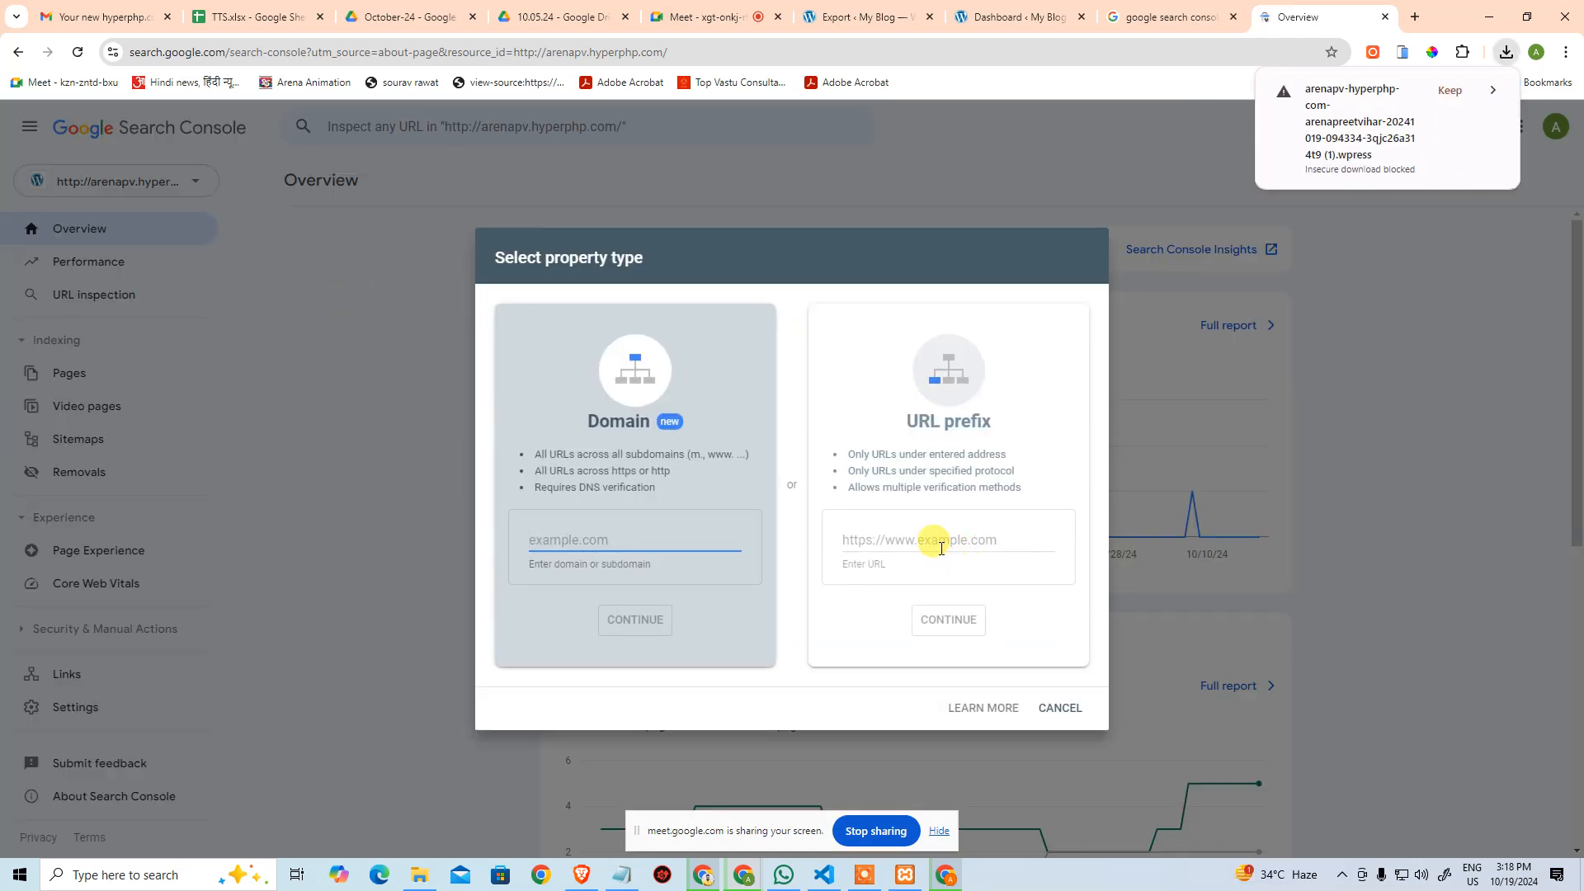
pyautogui.click(926, 539)
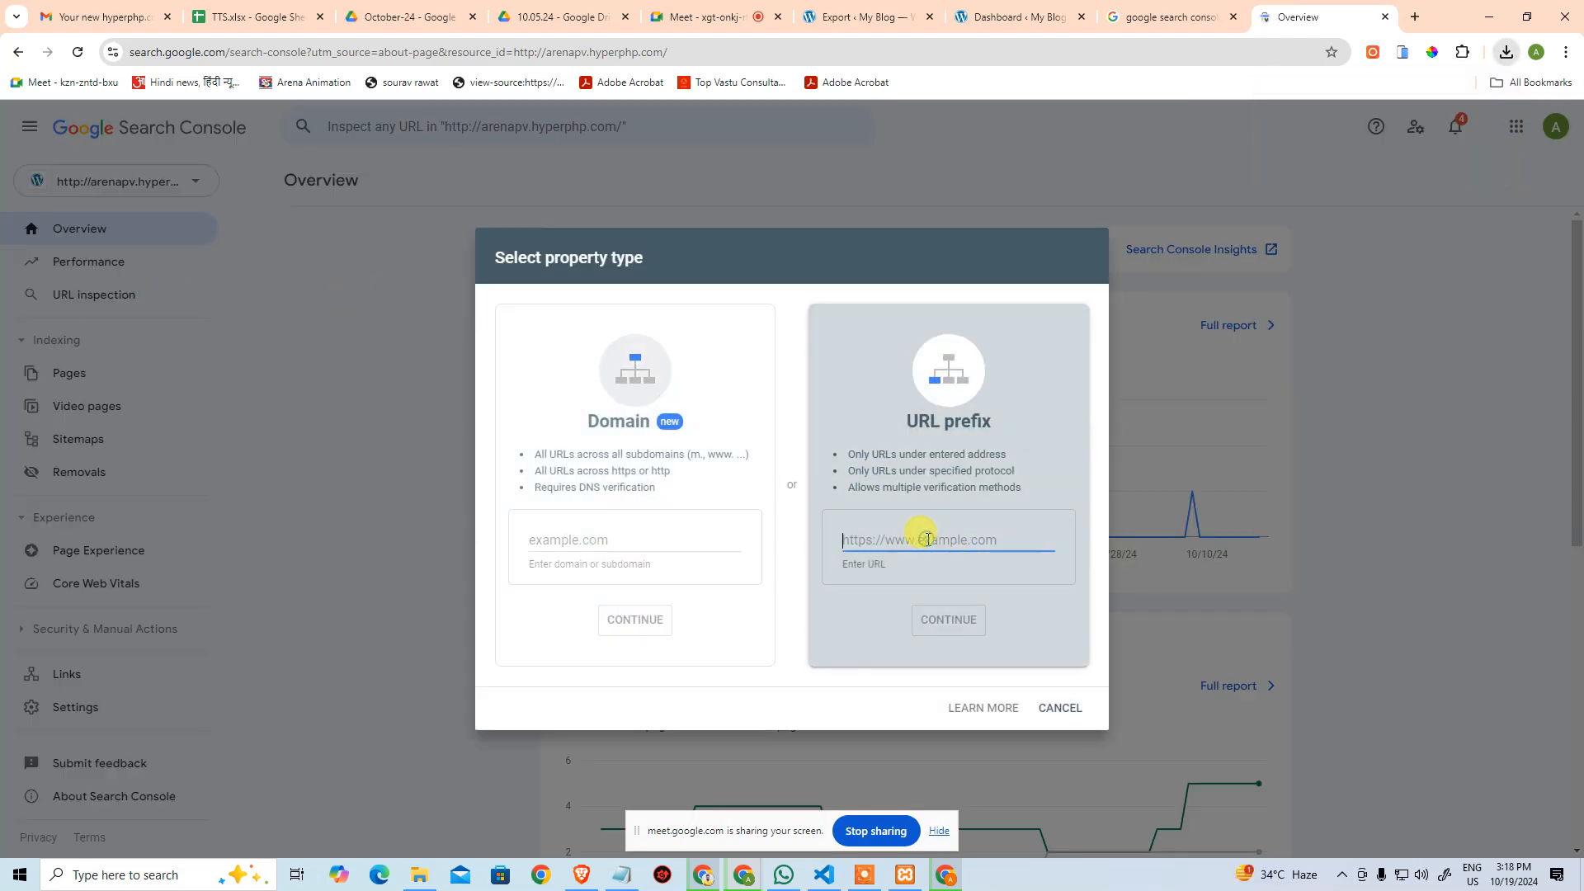
pyautogui.click(999, 12)
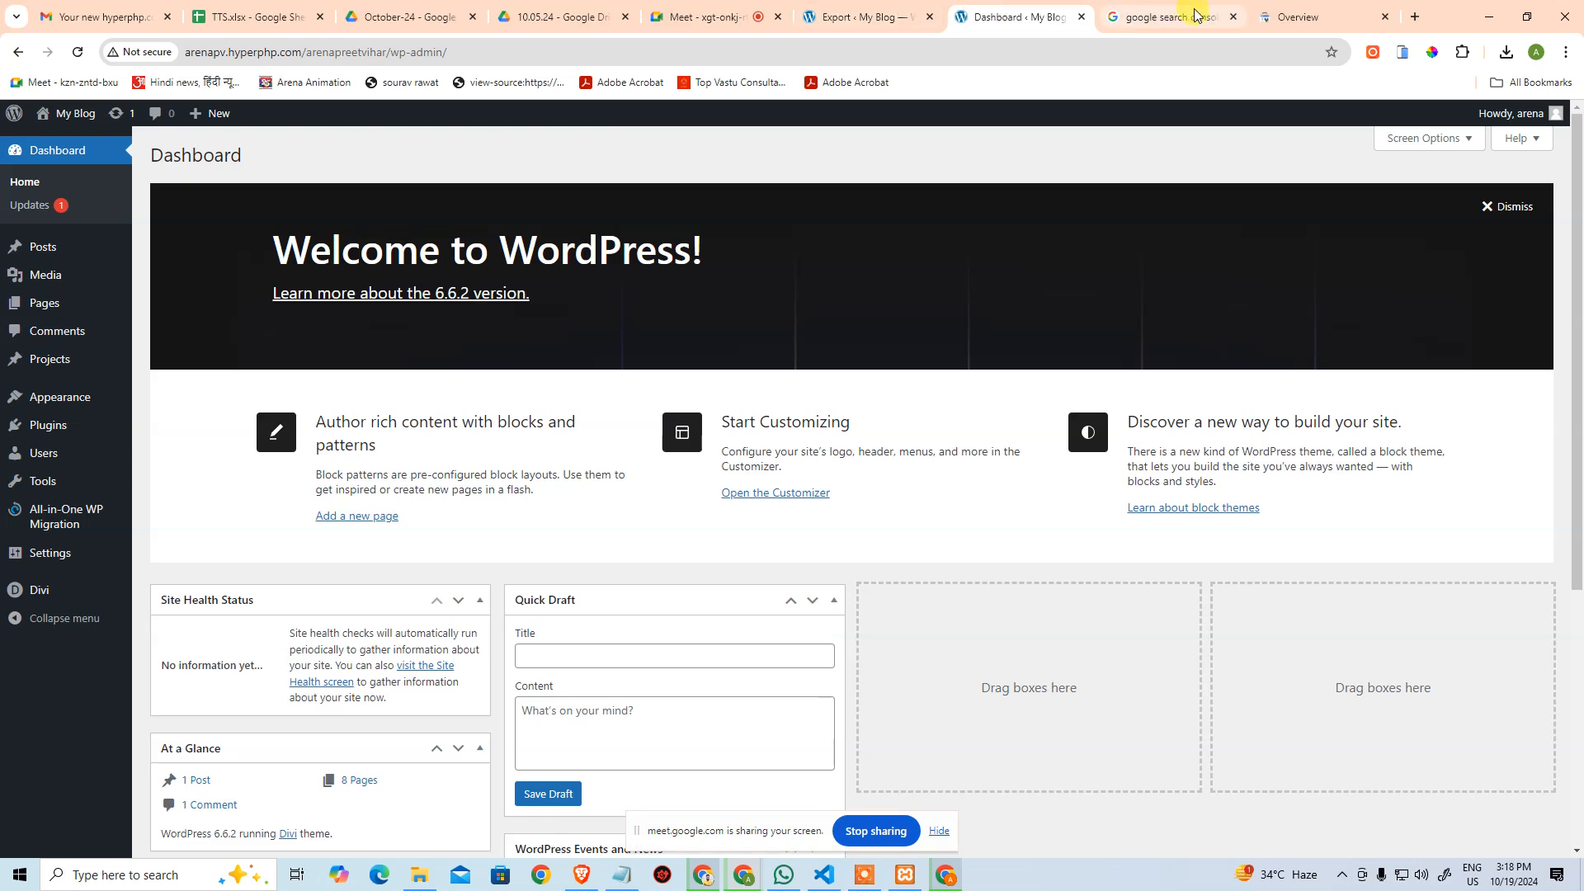
pyautogui.click(1135, 15)
pyautogui.click(994, 53)
pyautogui.write('arenapv.hyperphp.com/are')
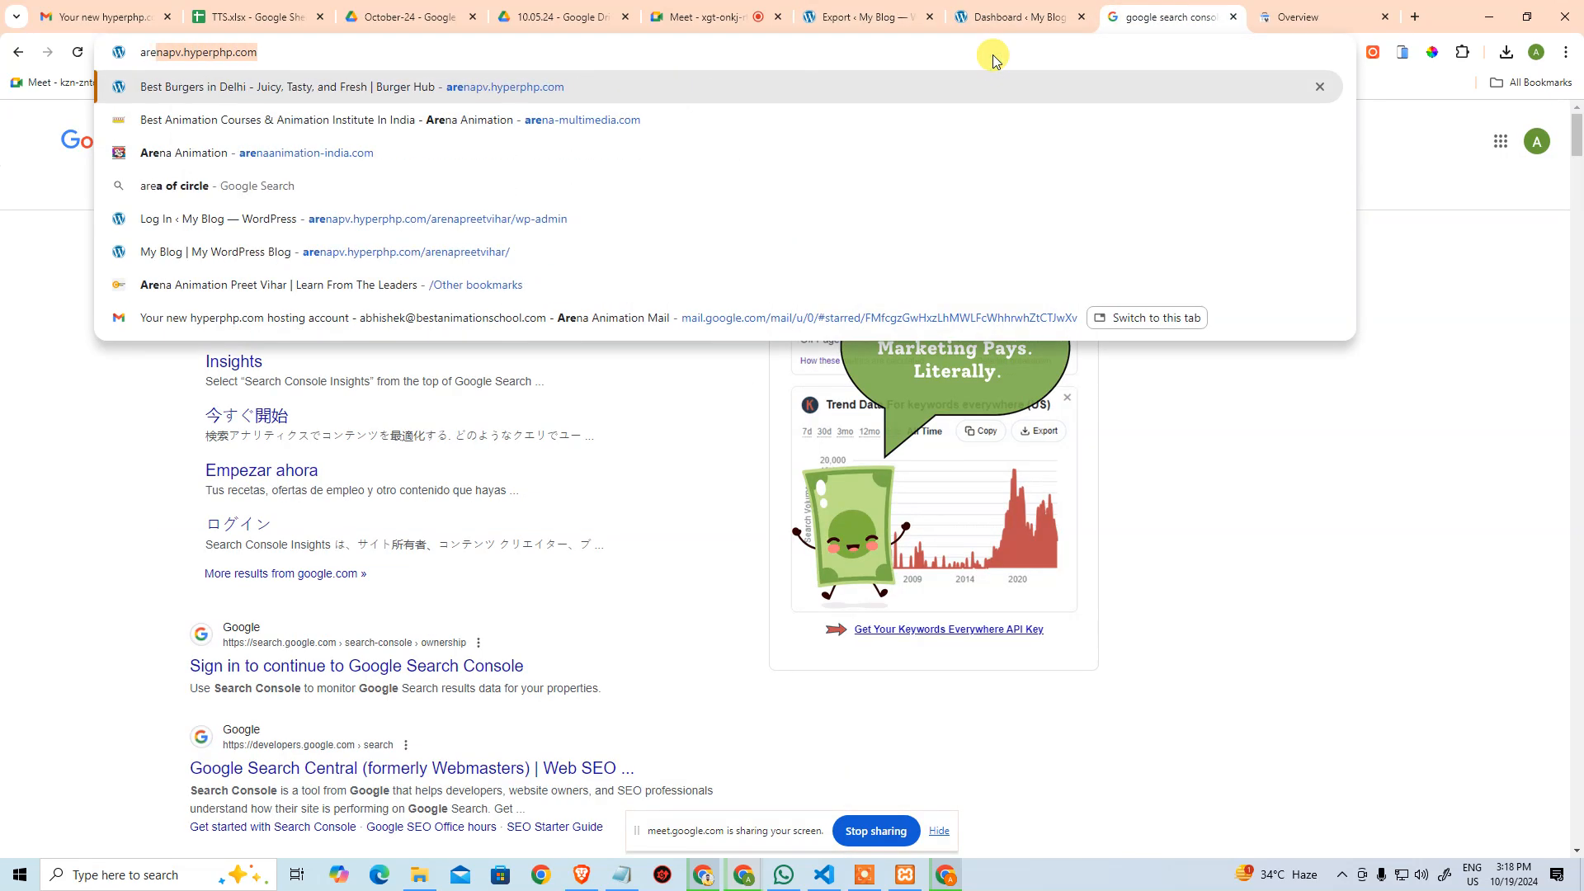
pyautogui.press('Right')
pyautogui.write('/')
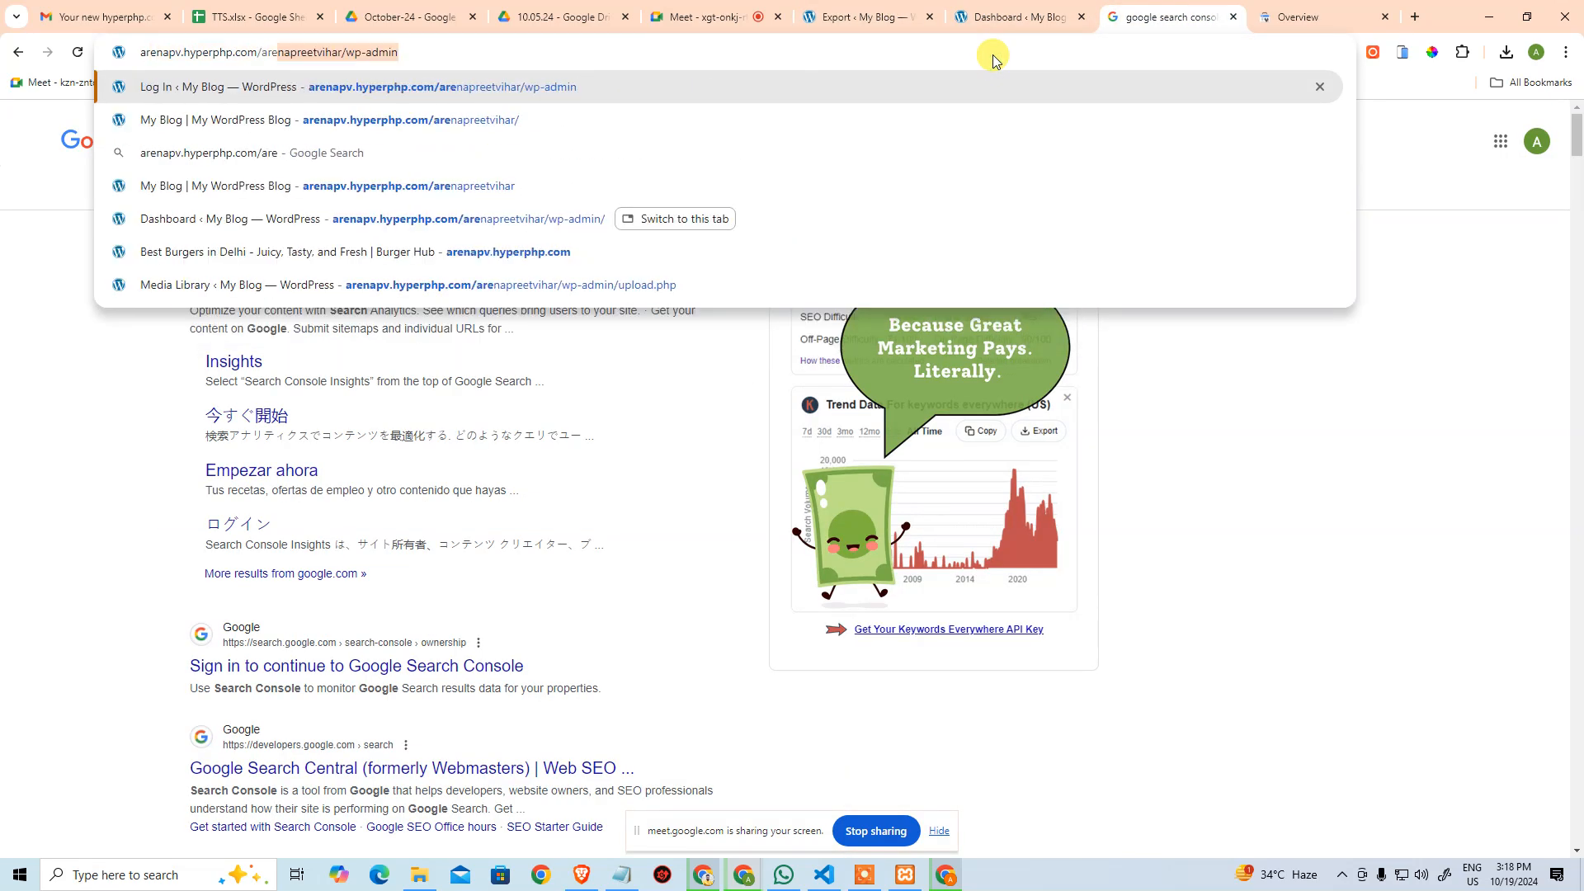
pyautogui.press('Right')
pyautogui.hotkey('ctrl', 'shift', 'Left')
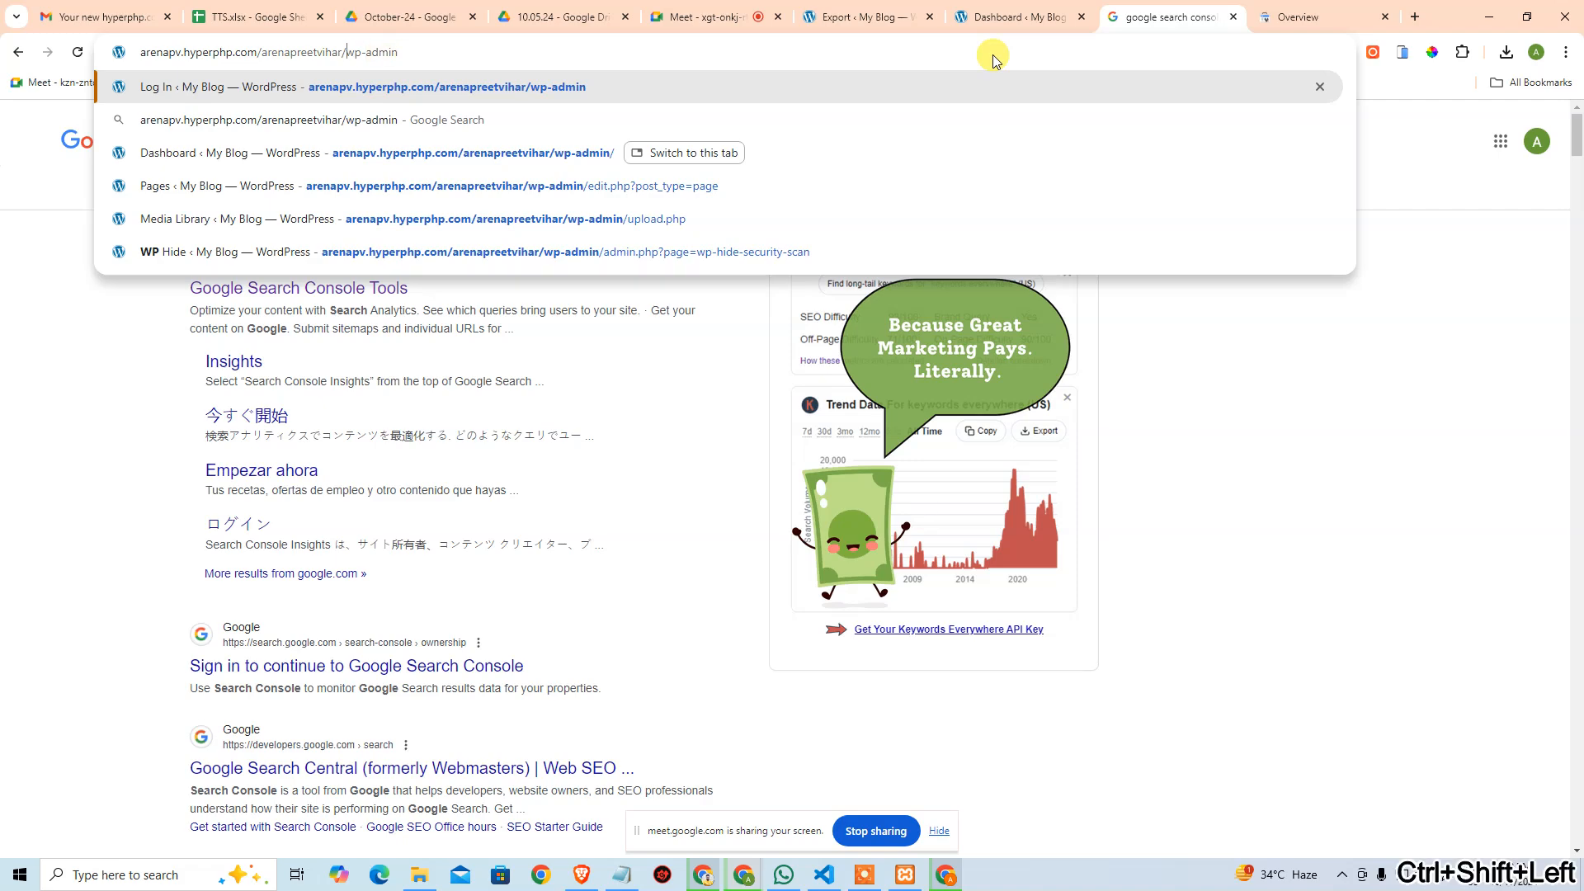
pyautogui.hotkey('ctrl', 'shift', 'Left')
pyautogui.press('BackSpace')
pyautogui.hotkey('ctrl', 'a')
pyautogui.hotkey('ctrl', 'c')
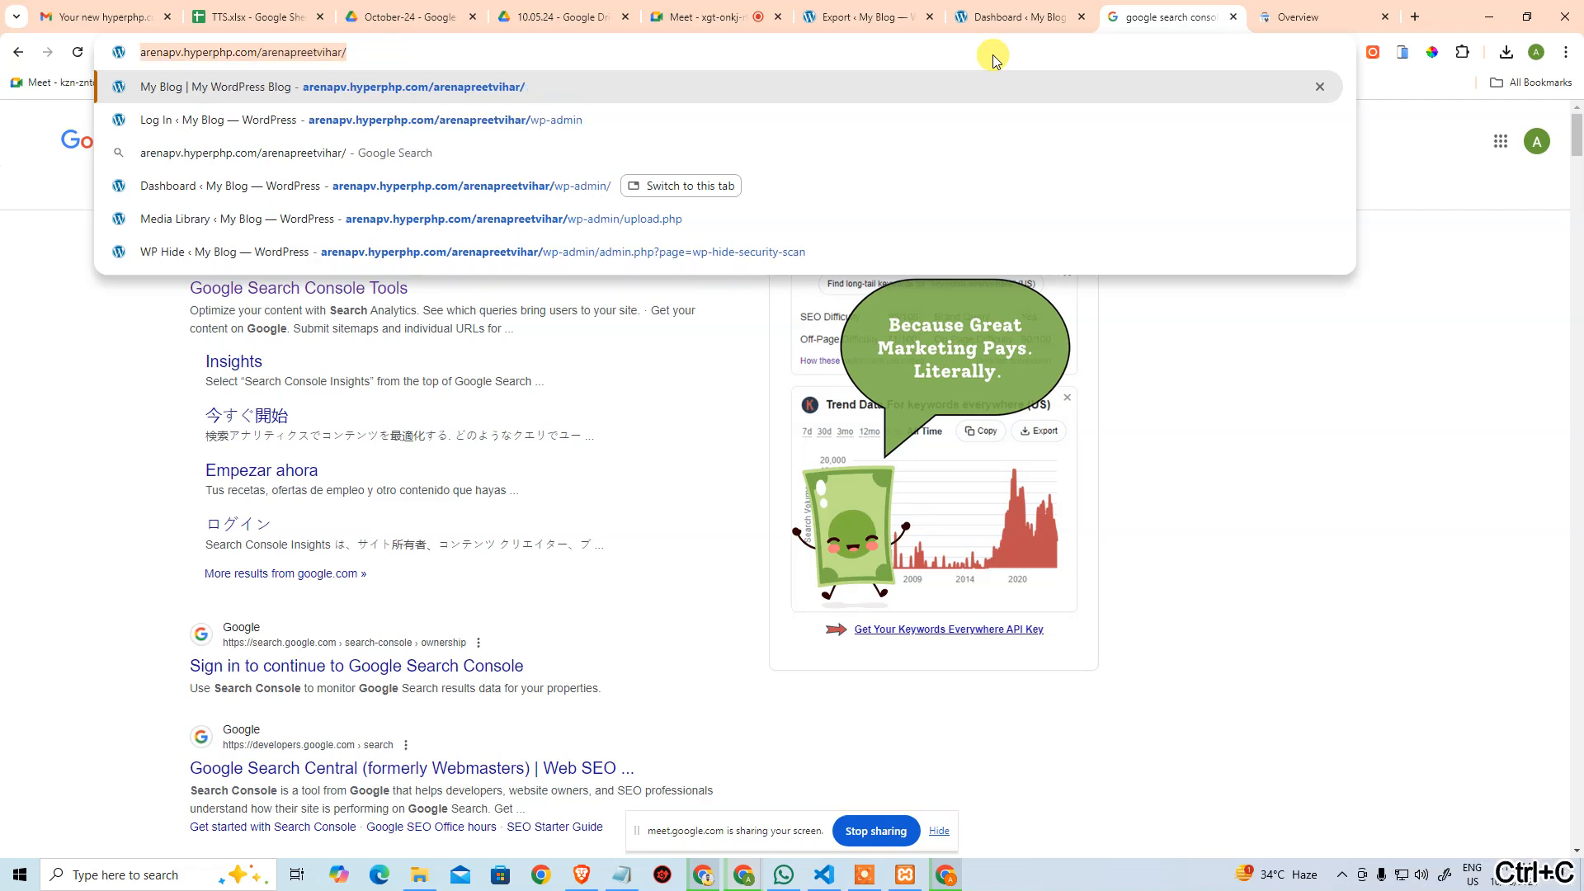
# Paste the blog URL as the prefix, verify the property, and open the arenapreetvihar property
pyautogui.click(1353, 9)
pyautogui.click(905, 541)
pyautogui.hotkey('ctrl', 'v')
pyautogui.click(972, 625)
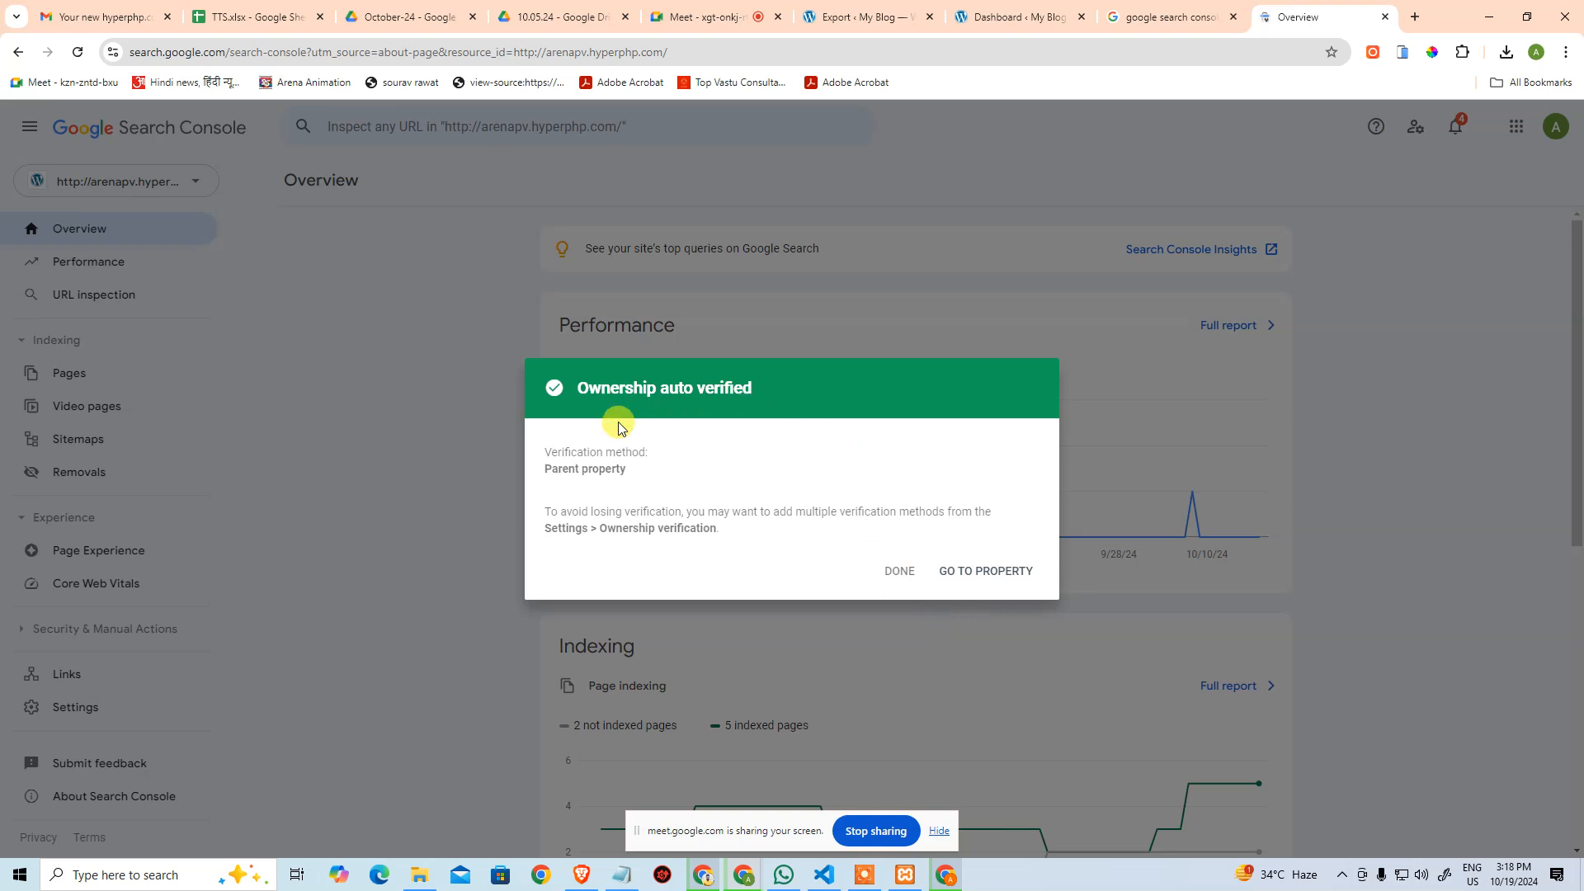
pyautogui.click(974, 572)
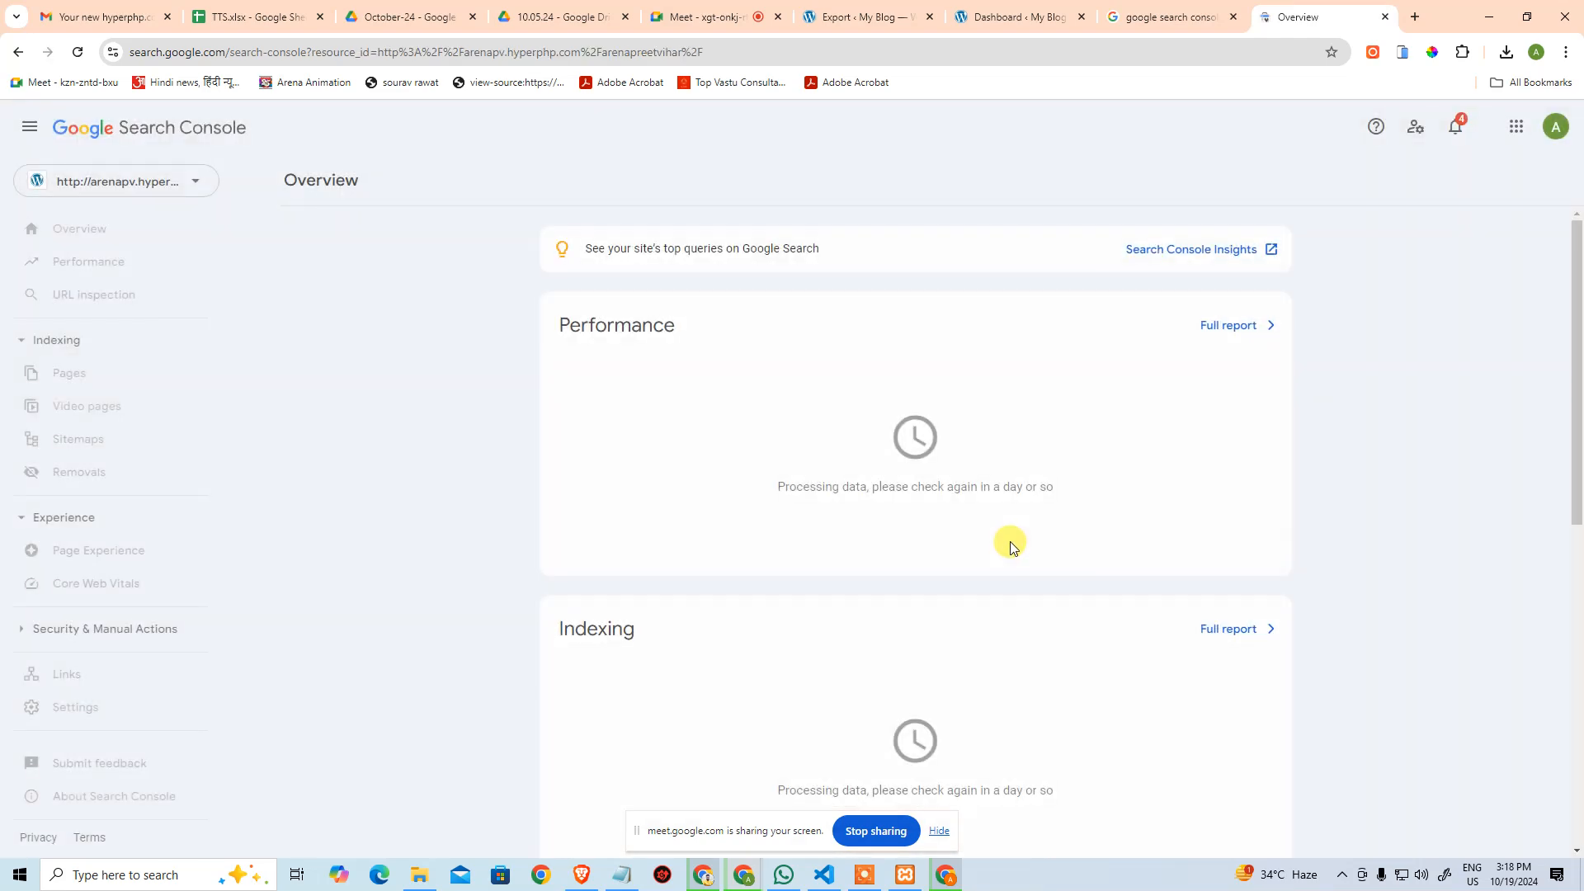
pyautogui.click(173, 179)
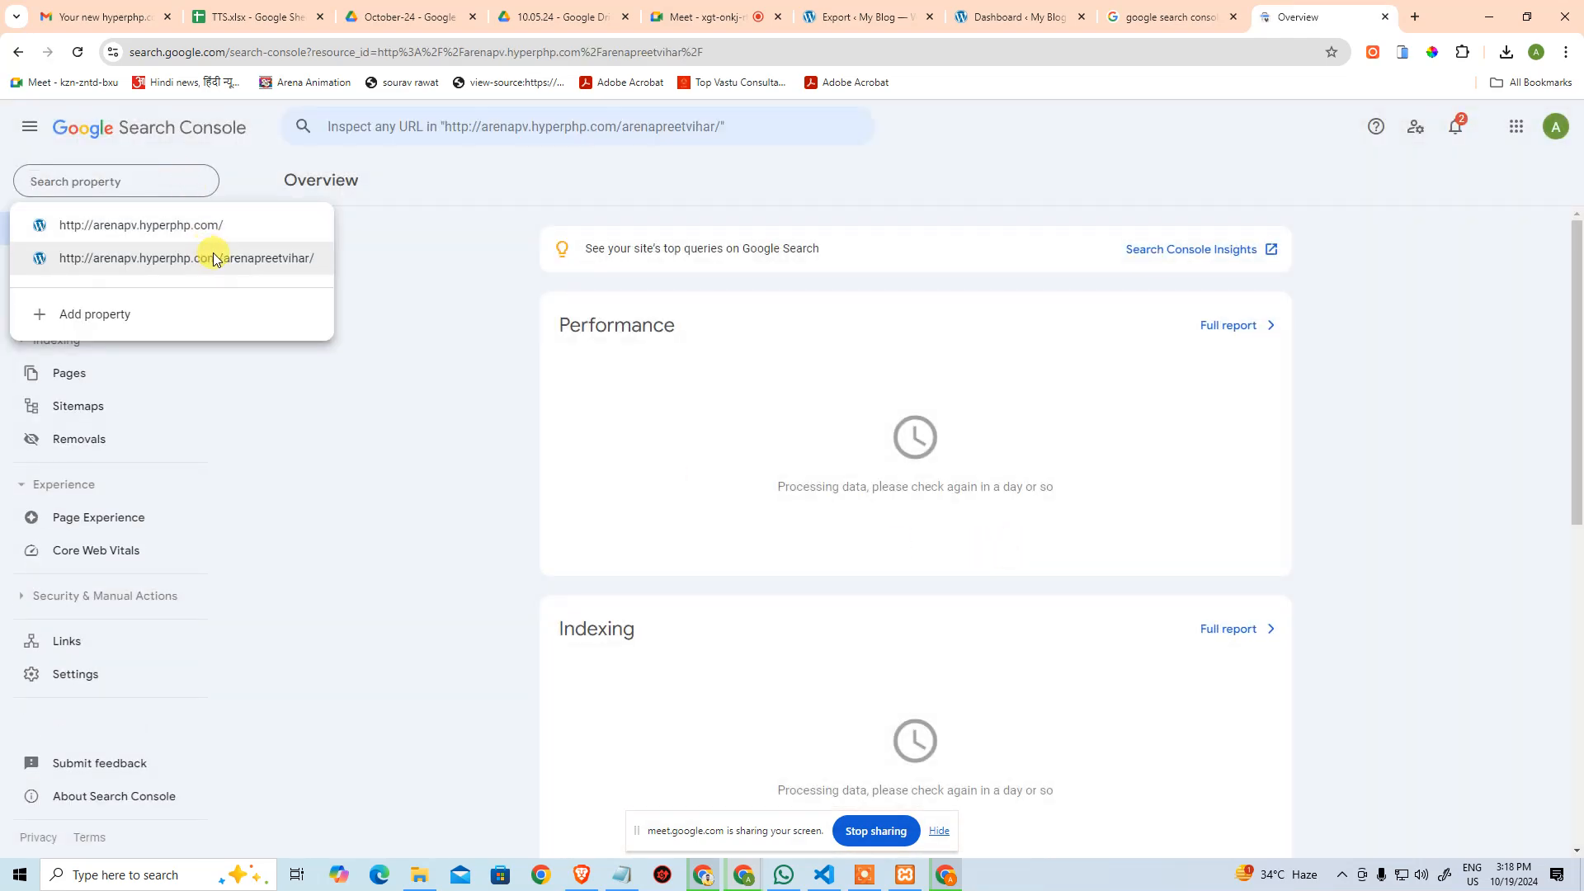
pyautogui.click(380, 388)
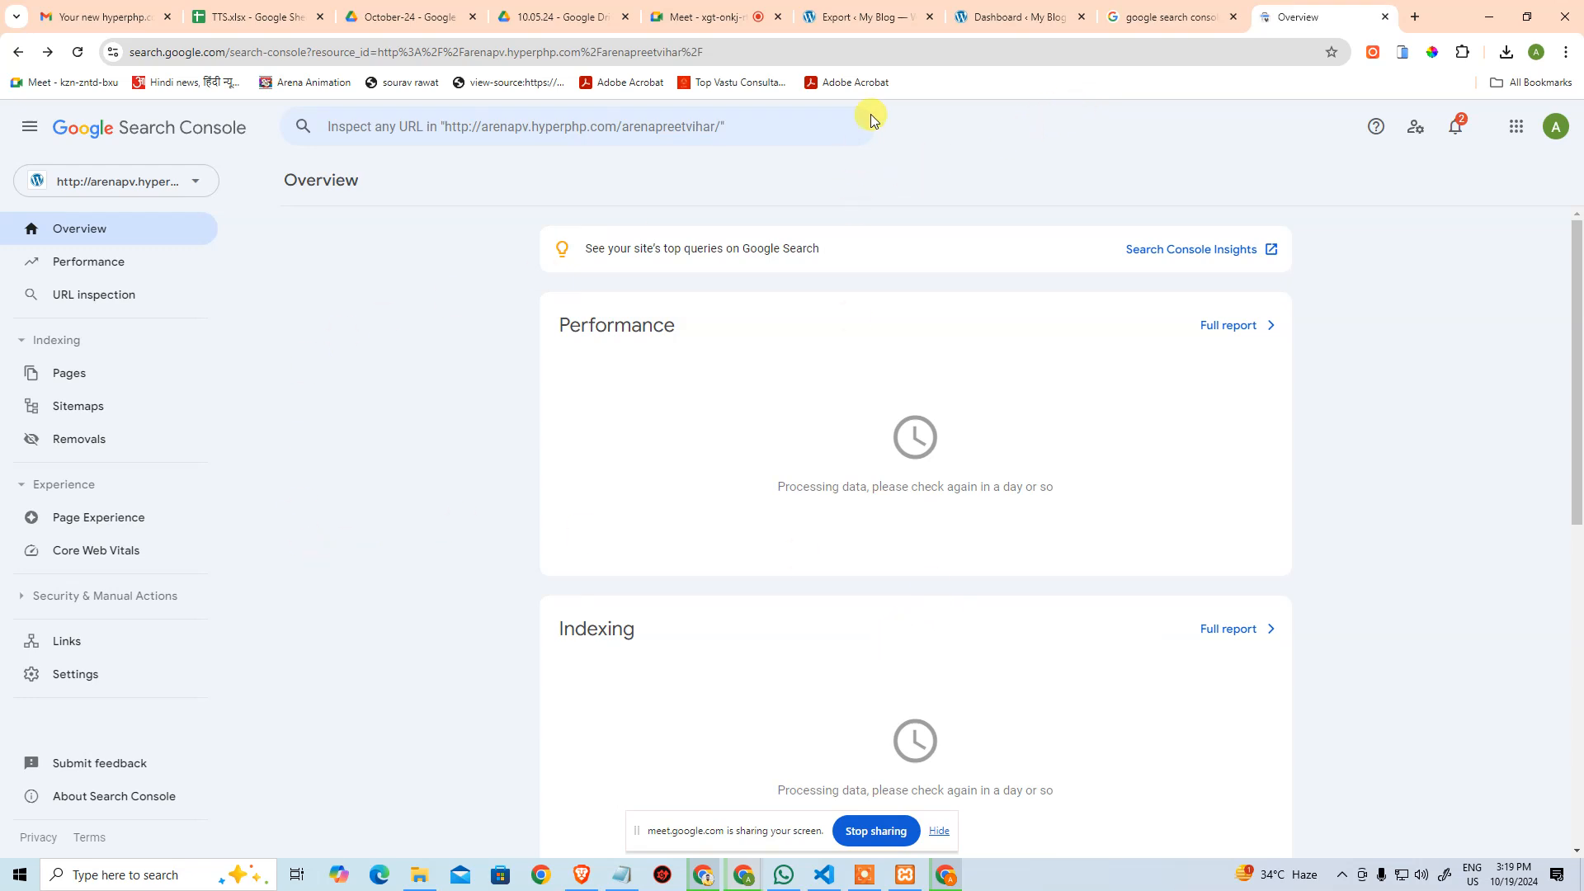
pyautogui.click(867, 16)
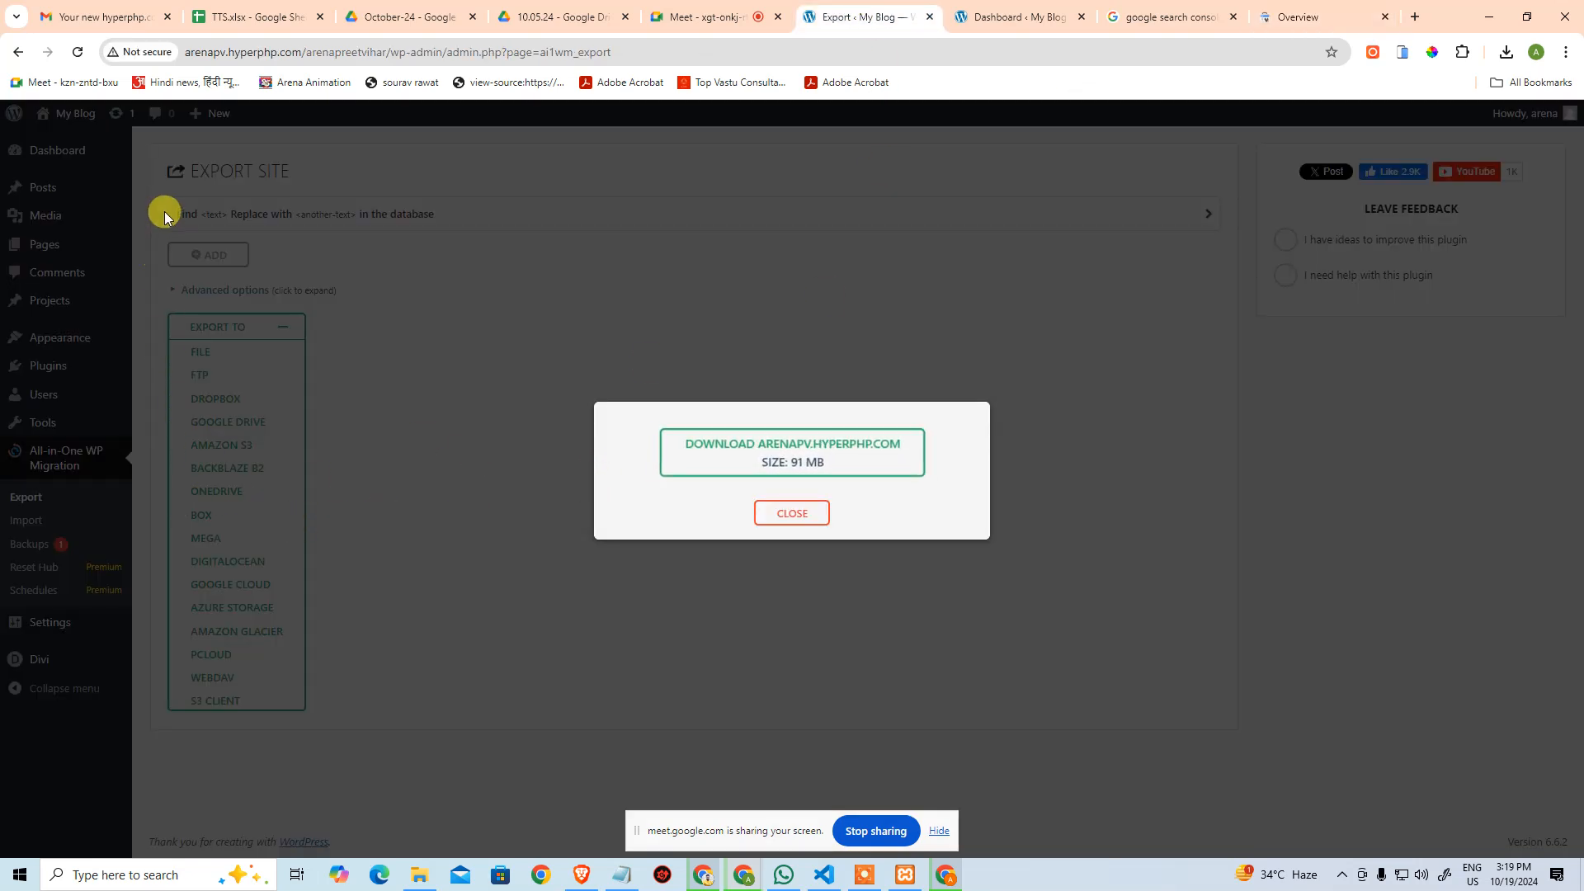
# Close the Export tab, search installed plugins for 'google site kit', then go to Add Plugins
pyautogui.middleClick(835, 21)
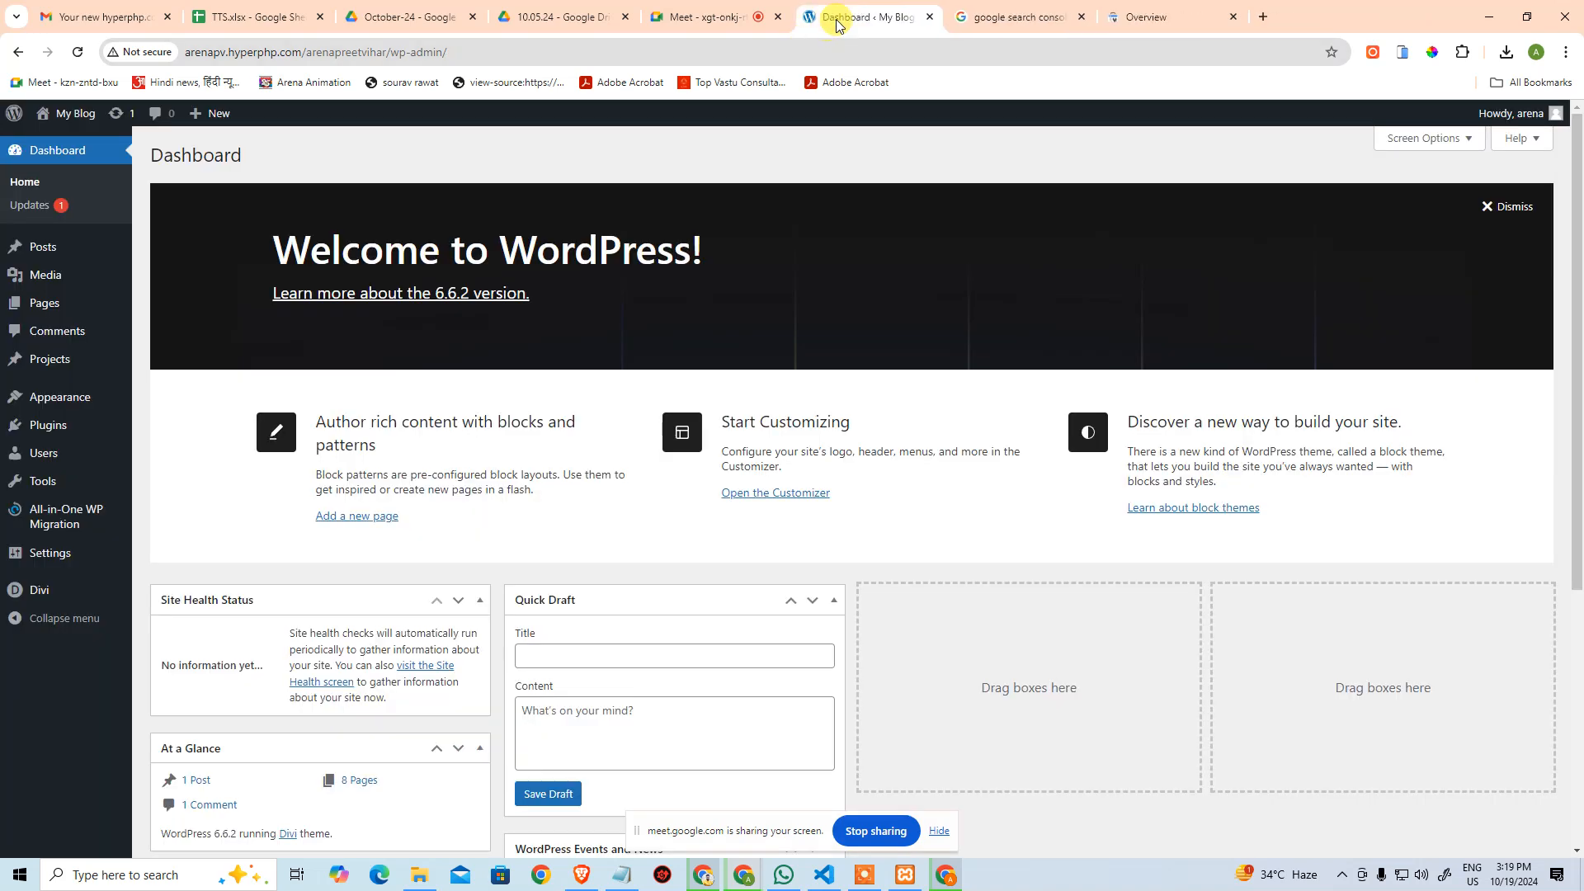
pyautogui.moveTo(64, 429)
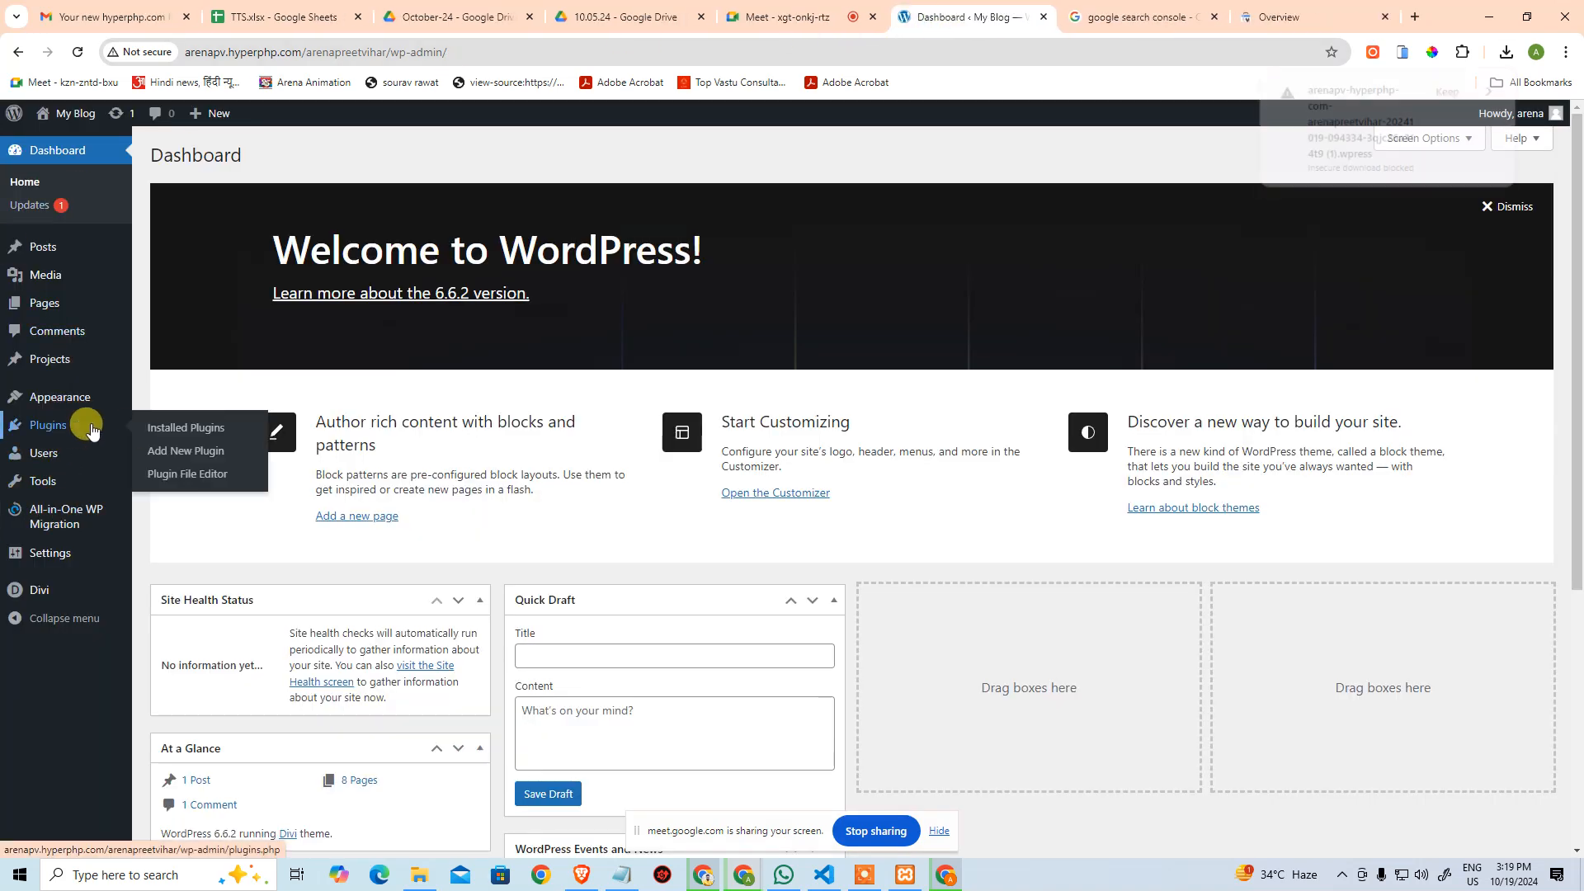
pyautogui.click(182, 452)
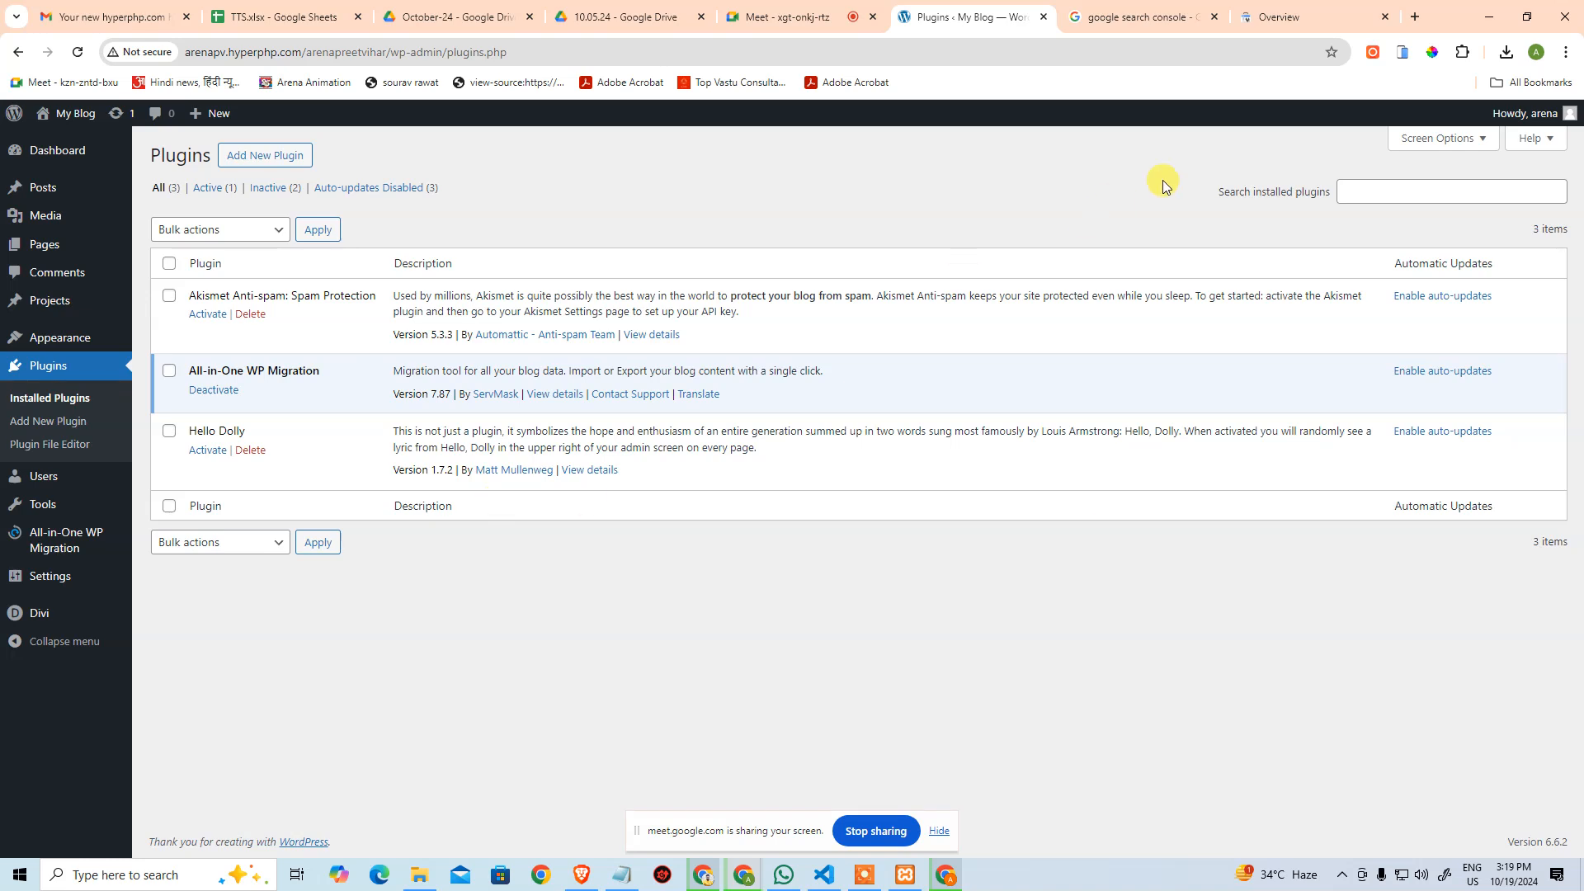
pyautogui.click(1353, 190)
pyautogui.write('google si')
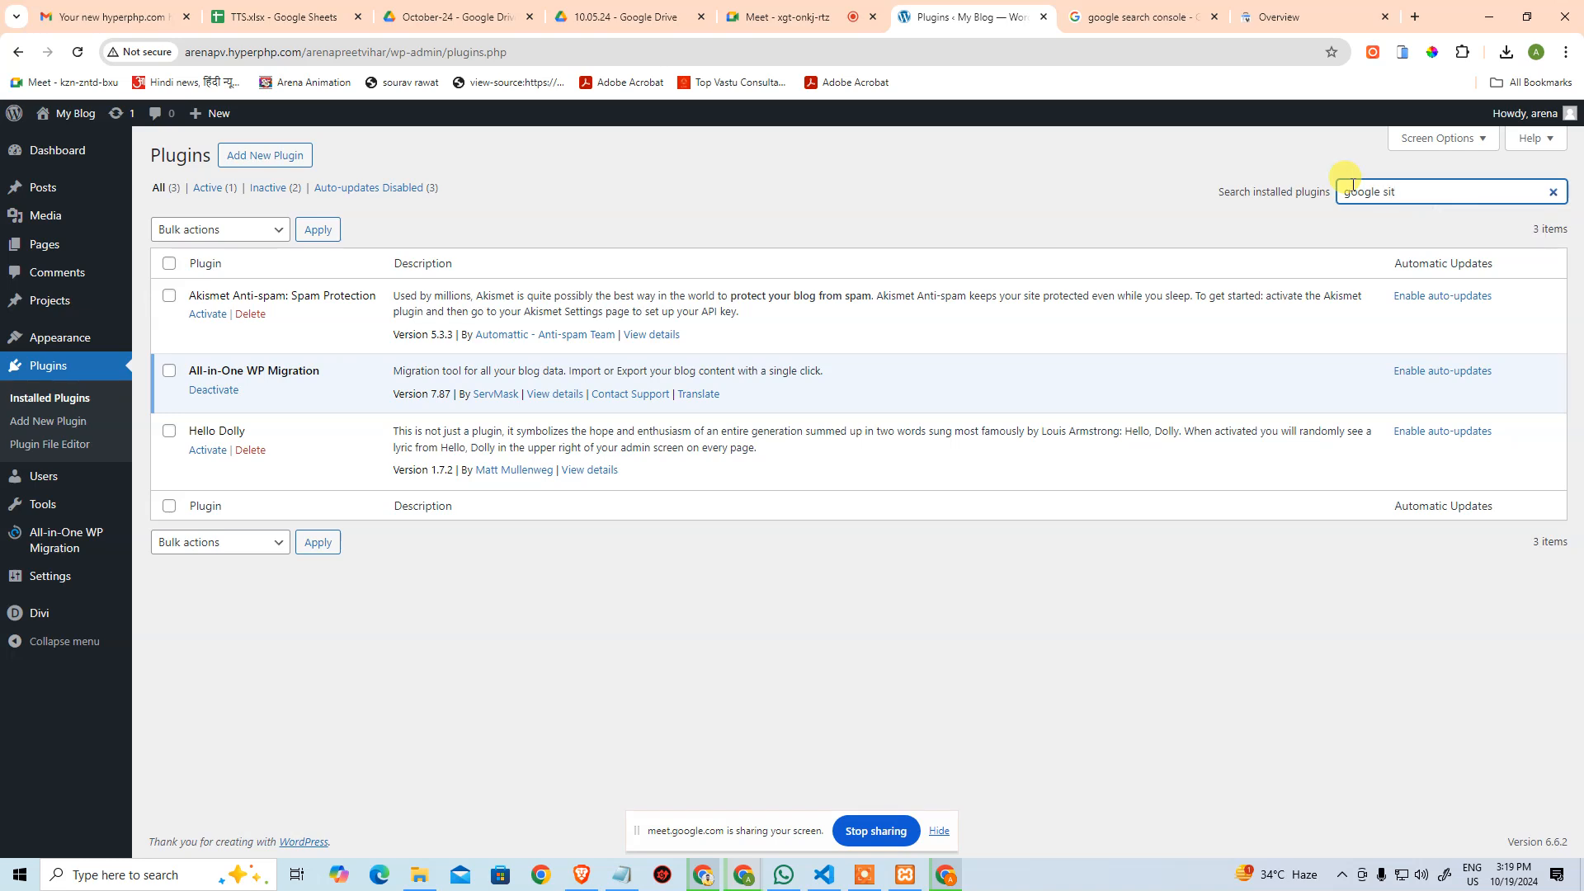
pyautogui.write('t')
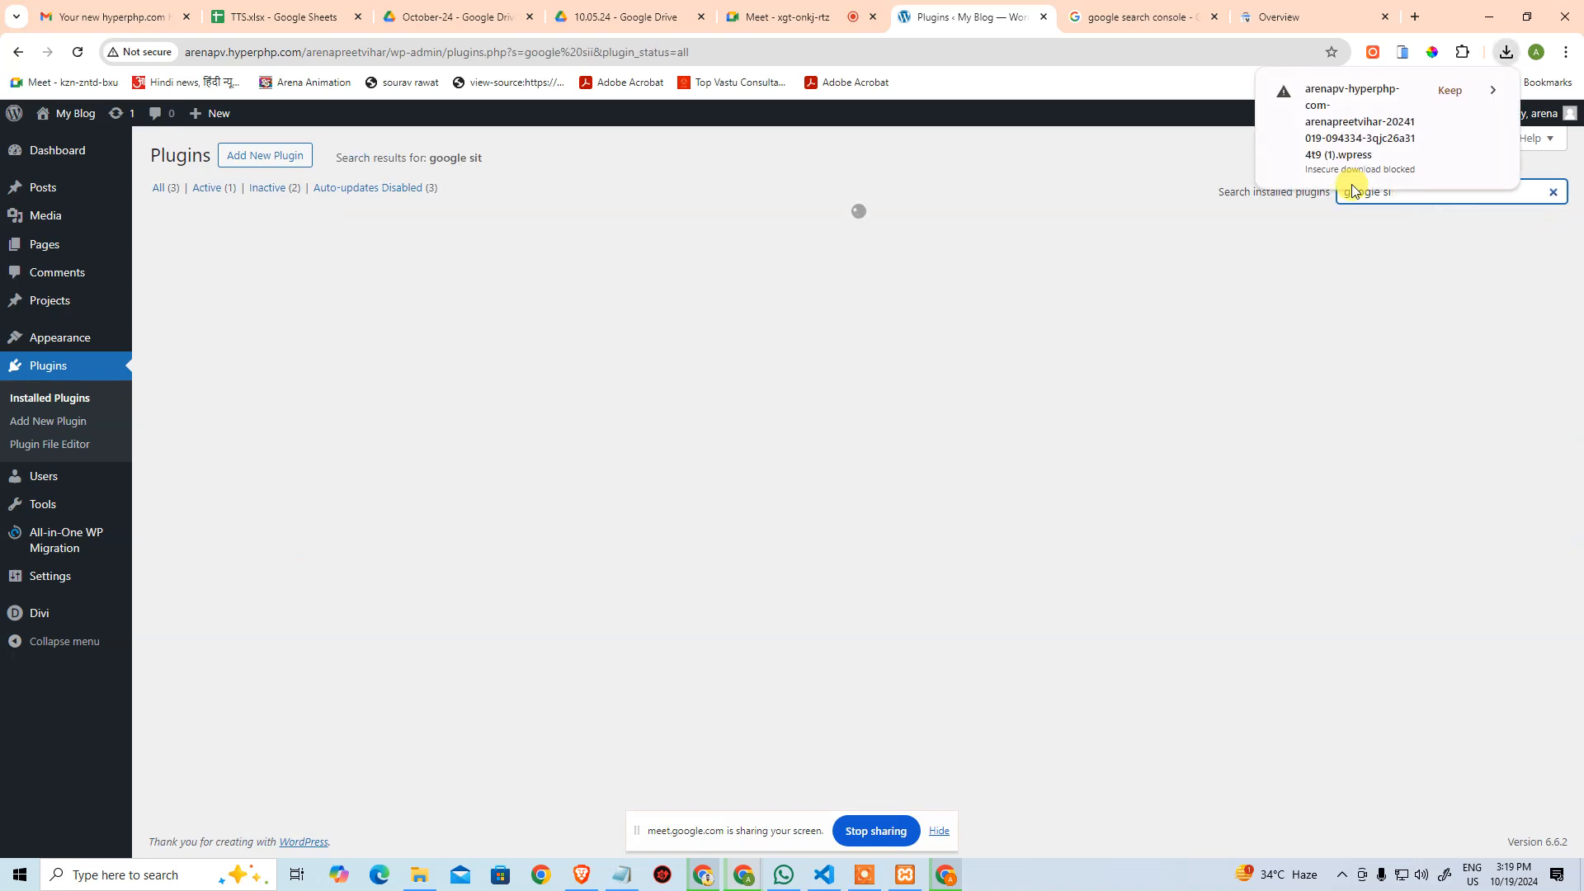
pyautogui.write('e kit')
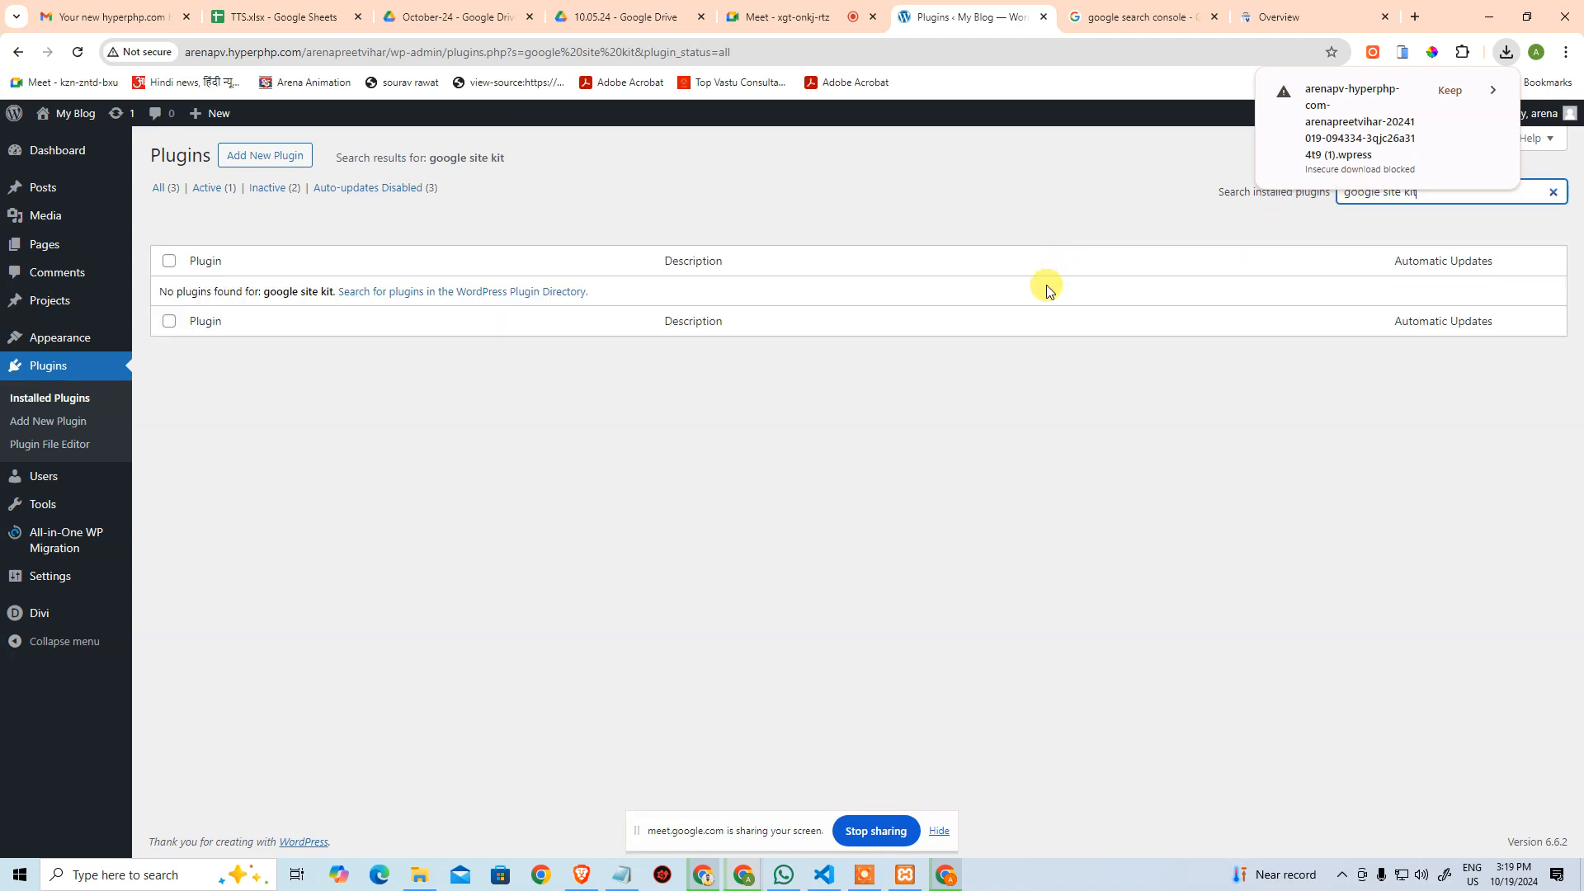
pyautogui.click(262, 155)
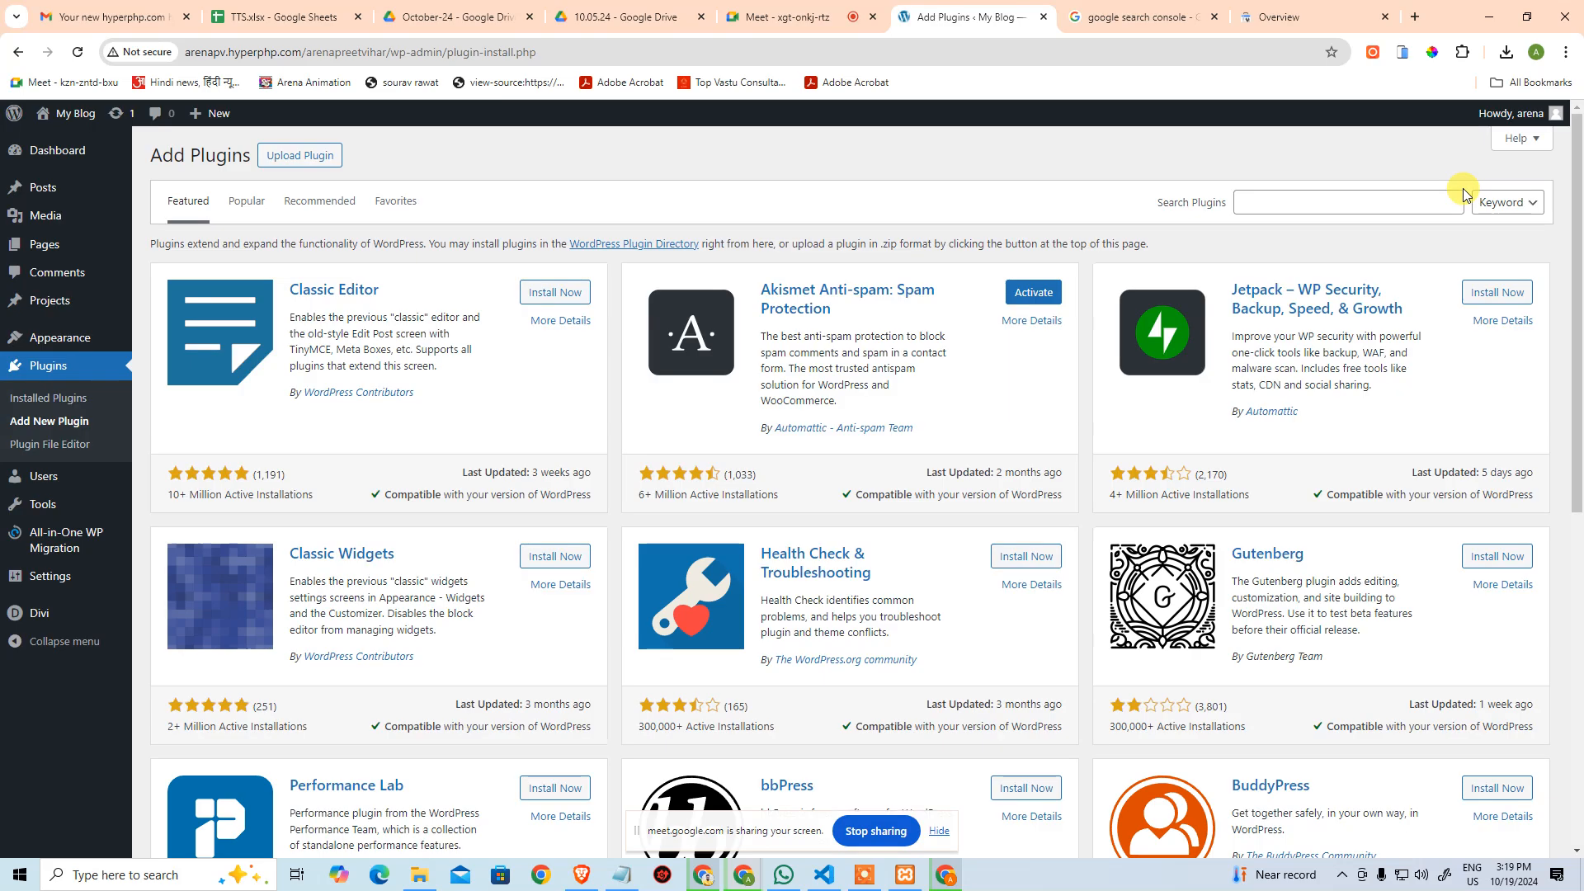
pyautogui.click(1408, 205)
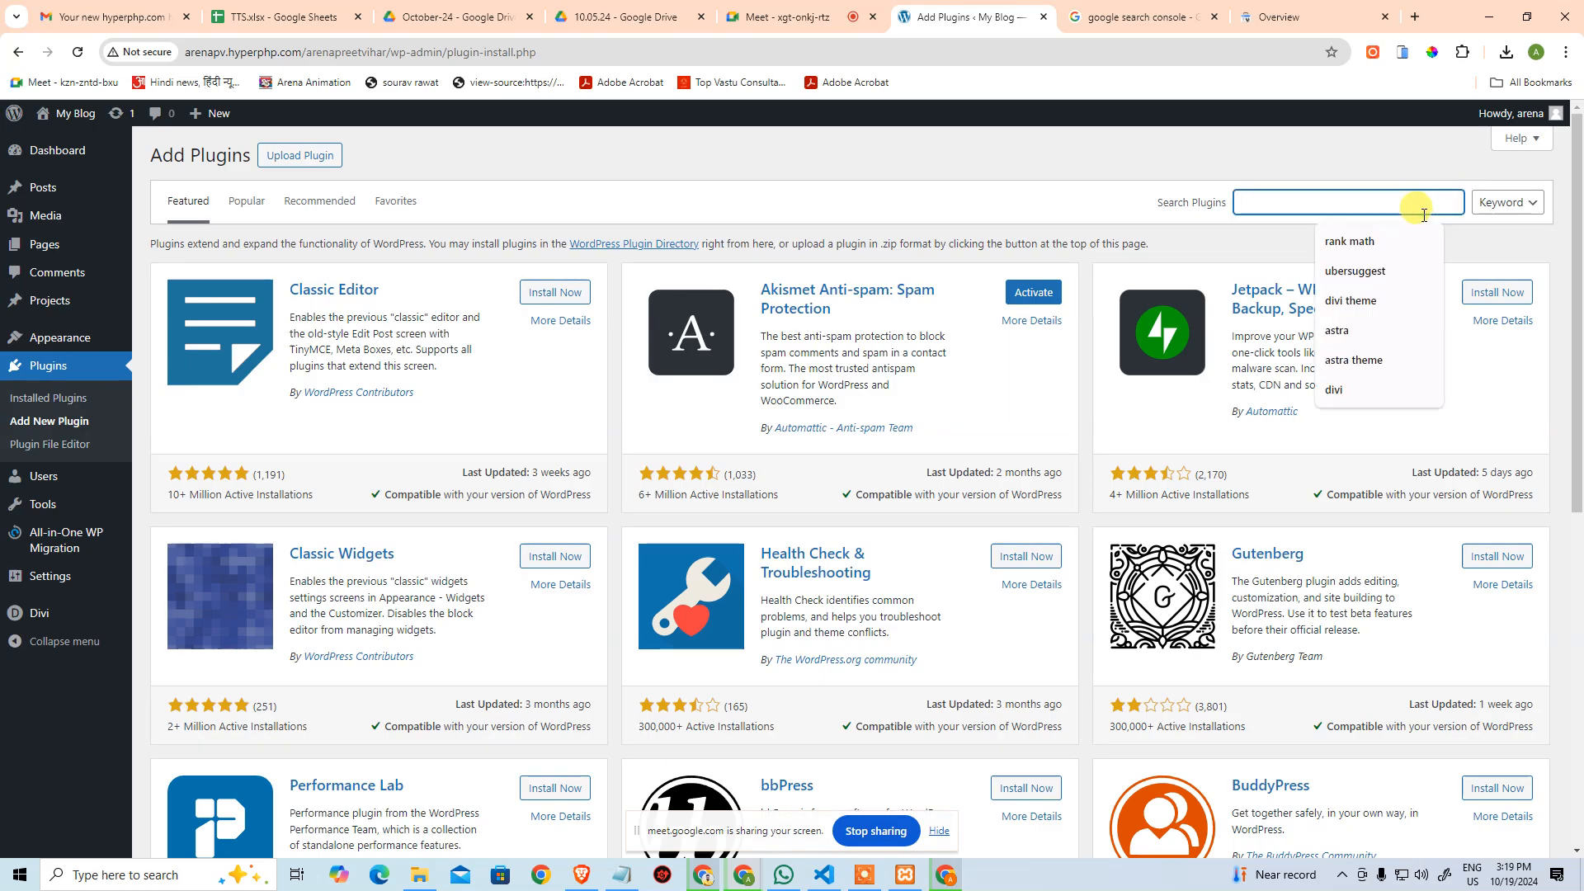
# Search the directory for 'google site kit', install and activate Site Kit by Google, and start setup
pyautogui.write('google site kit')
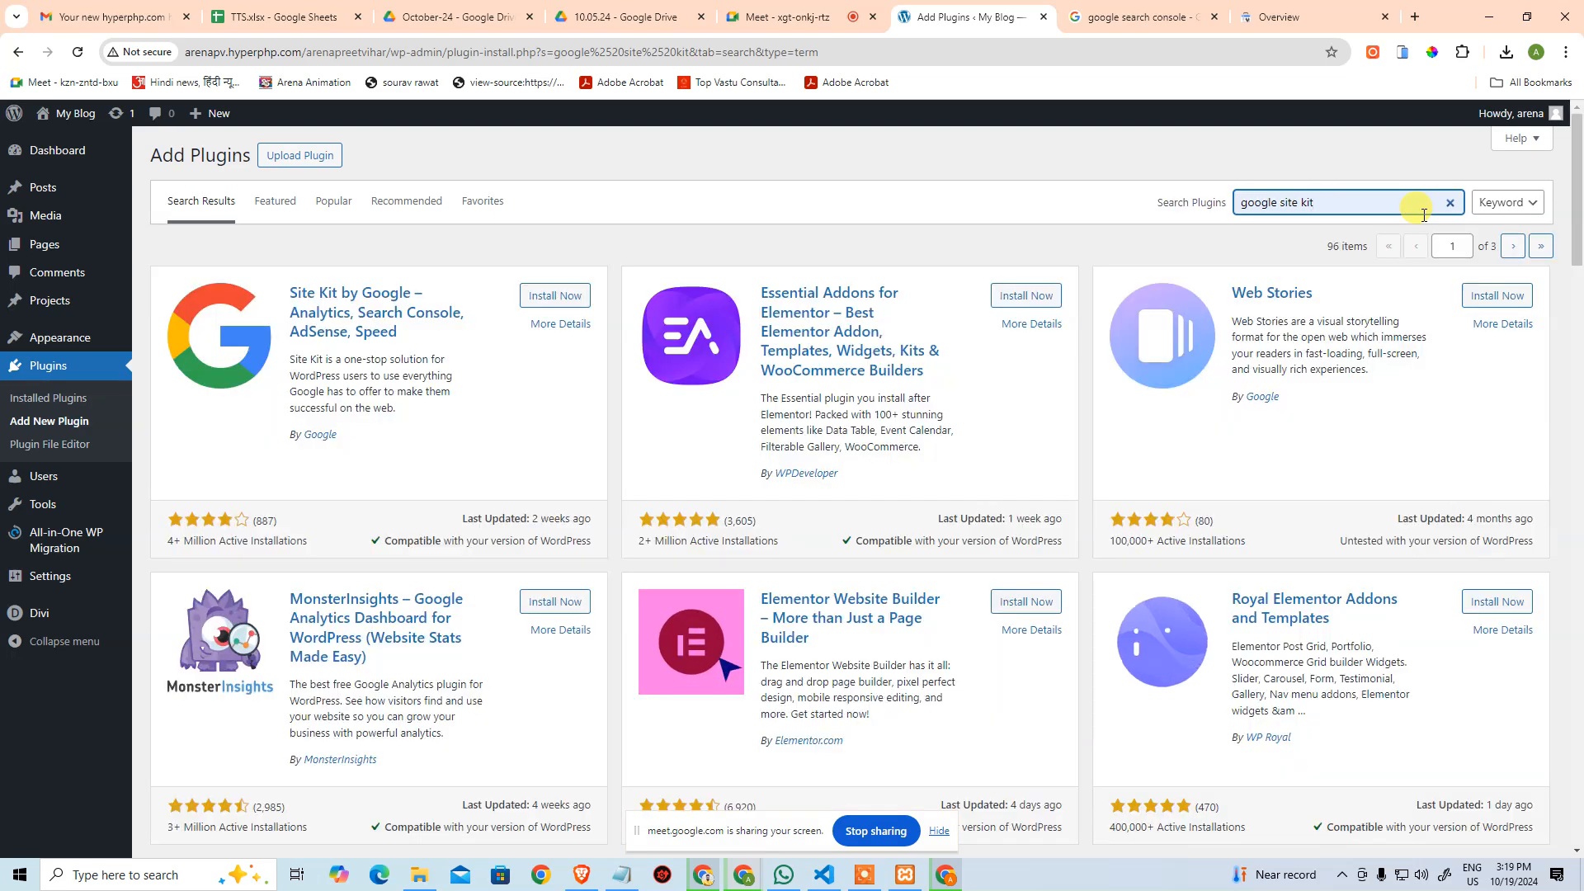
pyautogui.click(549, 297)
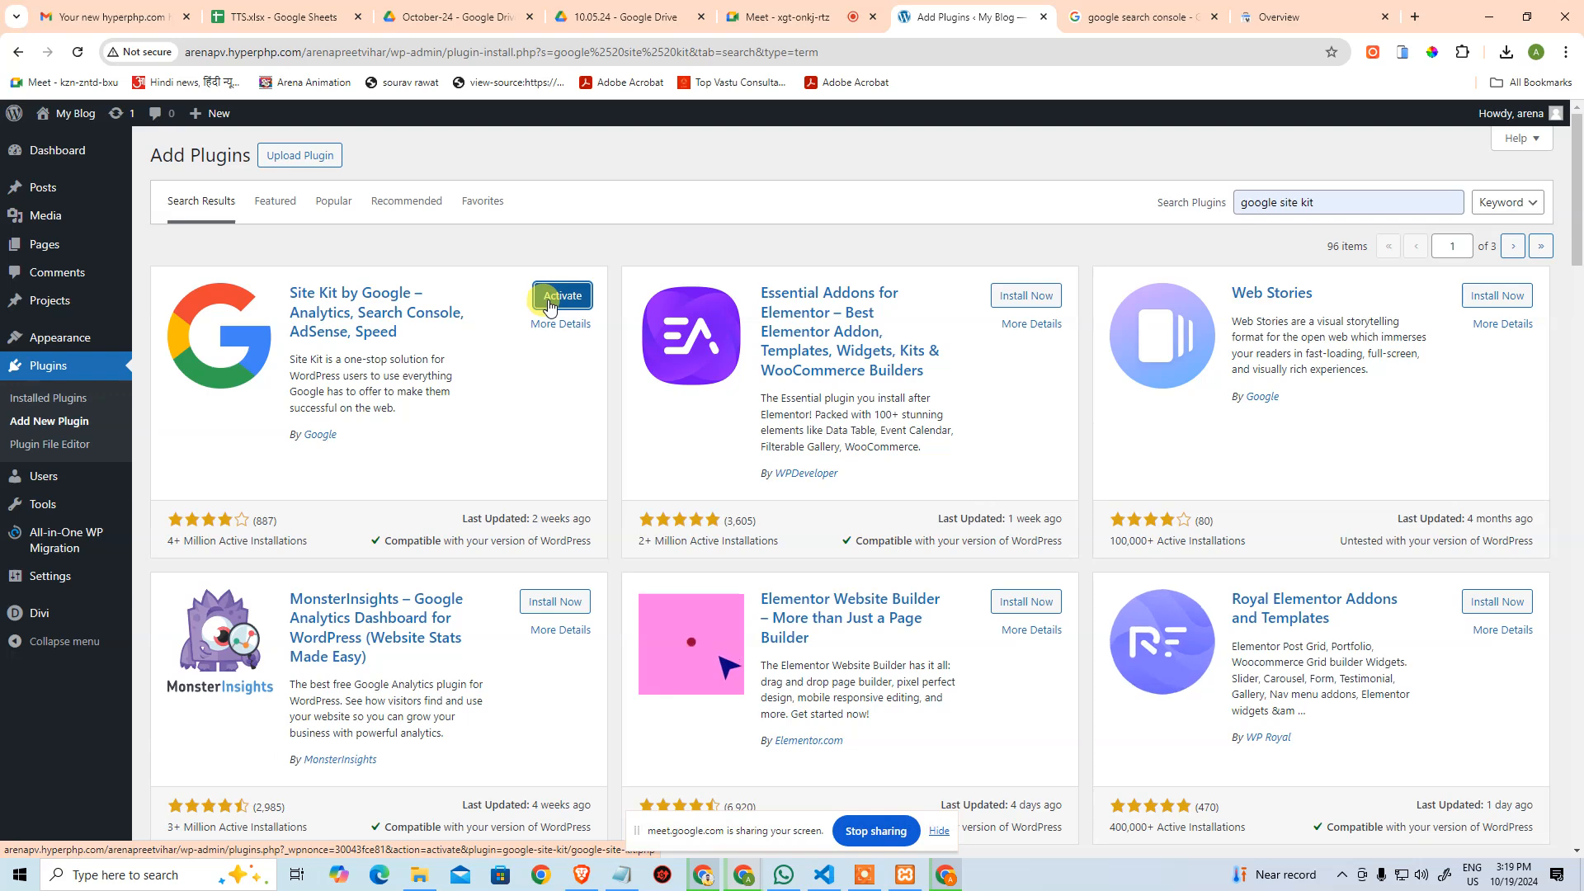
pyautogui.click(566, 305)
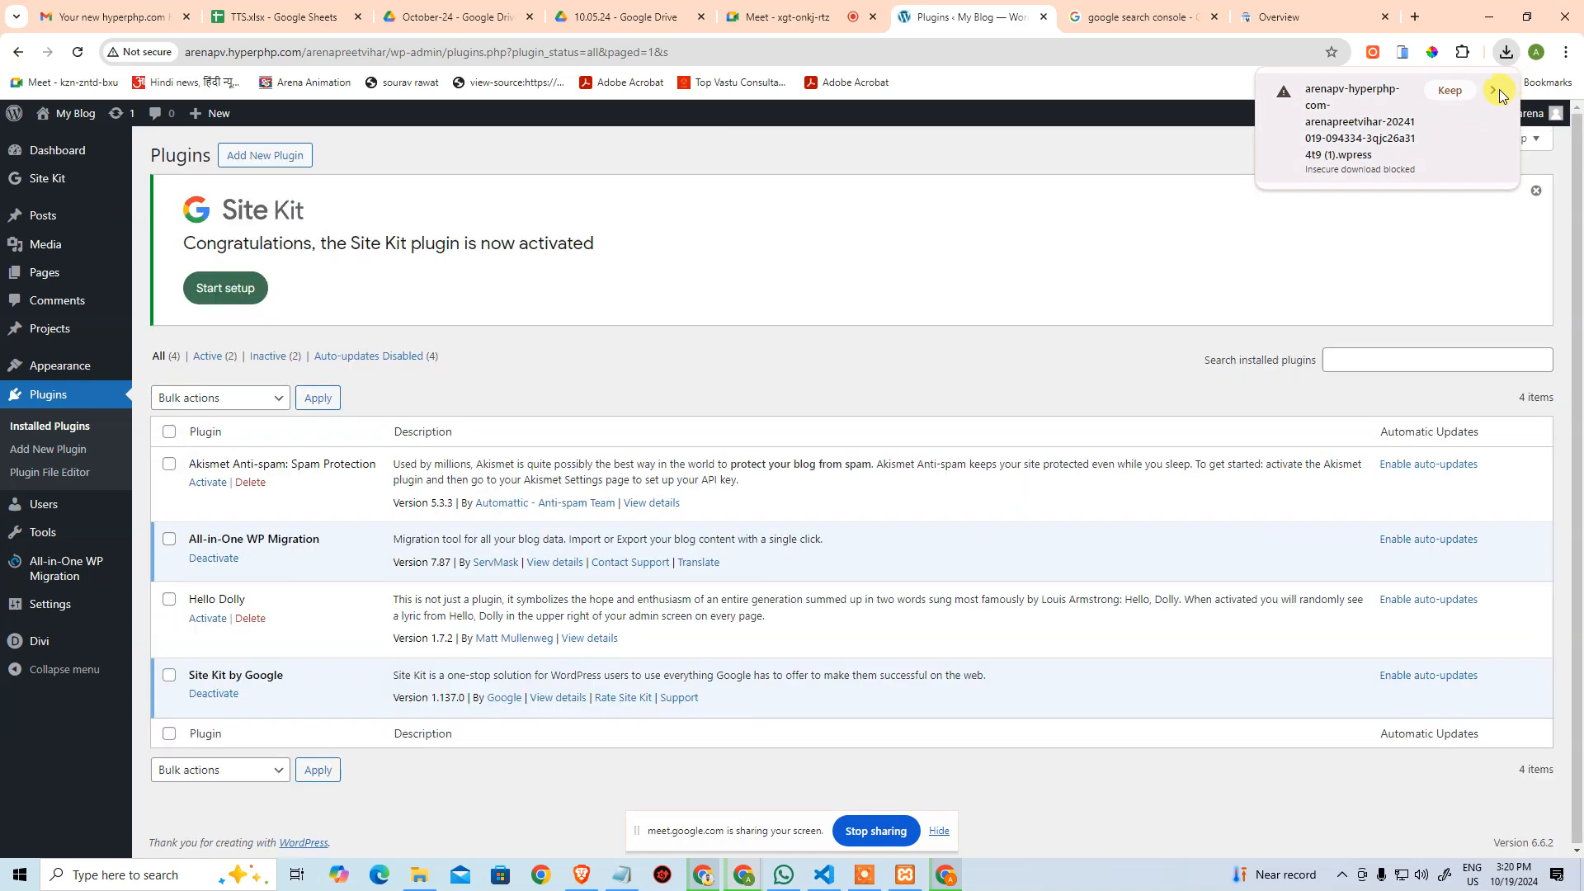
pyautogui.click(204, 302)
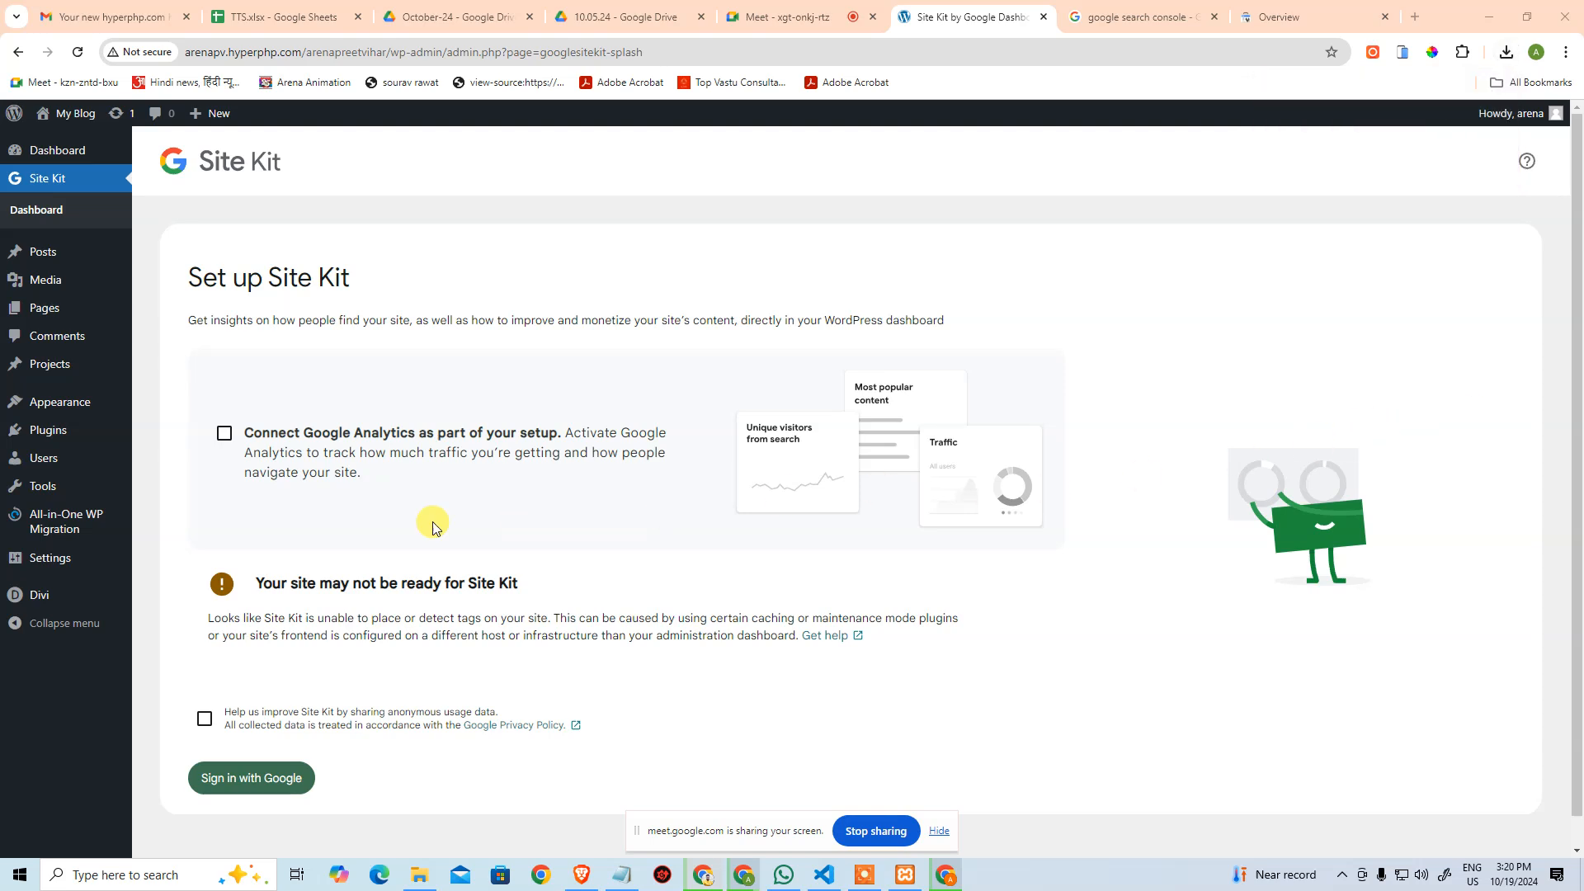
# Opt in to anonymous usage data and sign Site Kit in with the chosen Google account
pyautogui.scroll(-1, 283, 587)
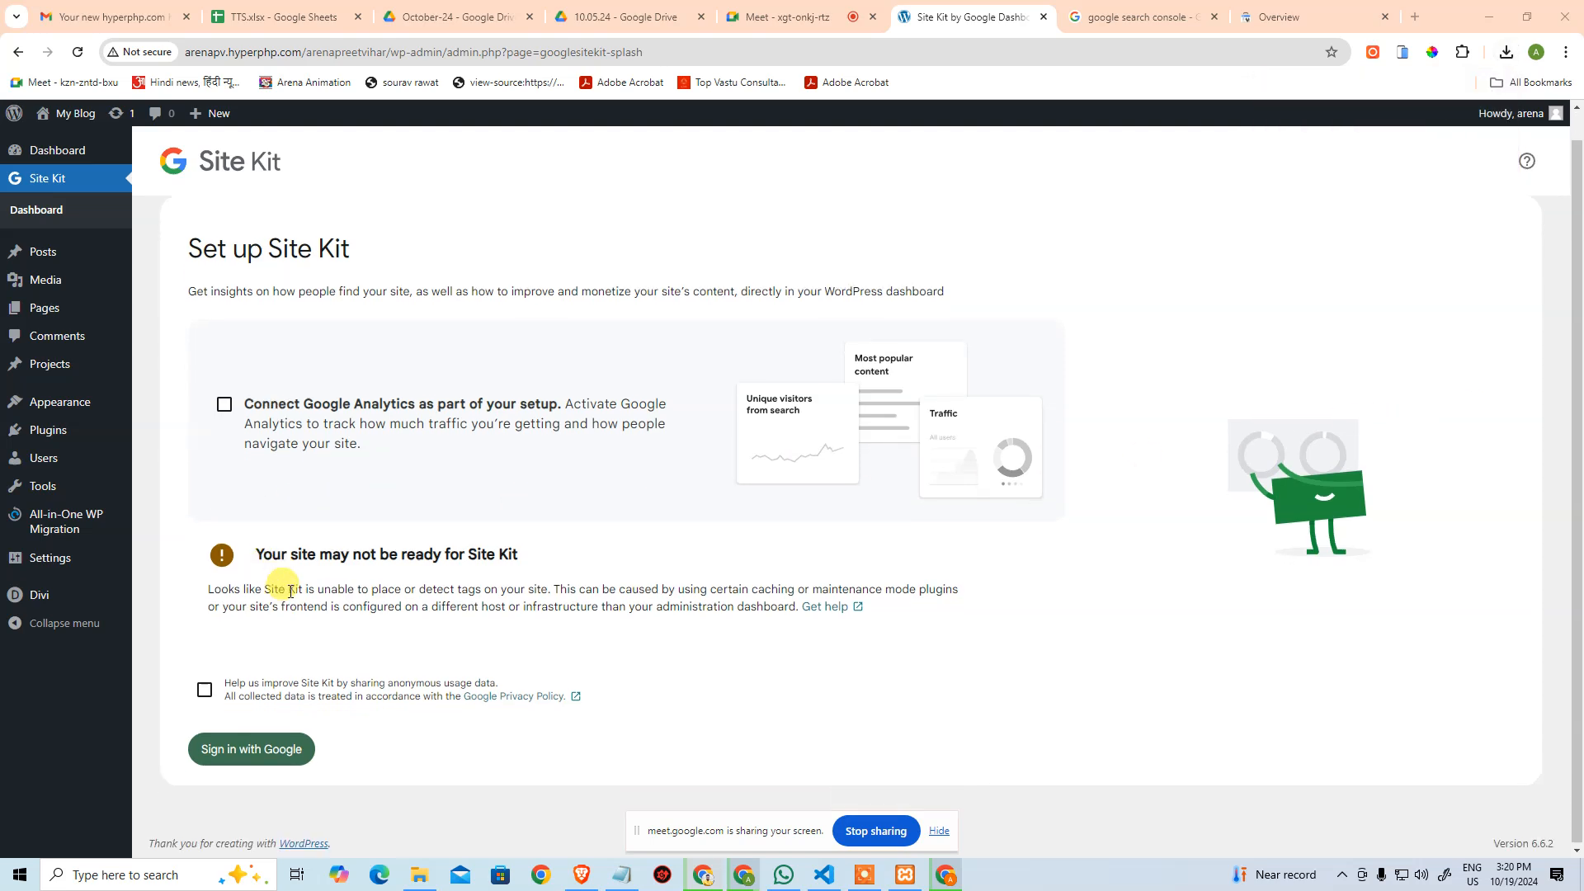
pyautogui.click(219, 747)
pyautogui.click(205, 688)
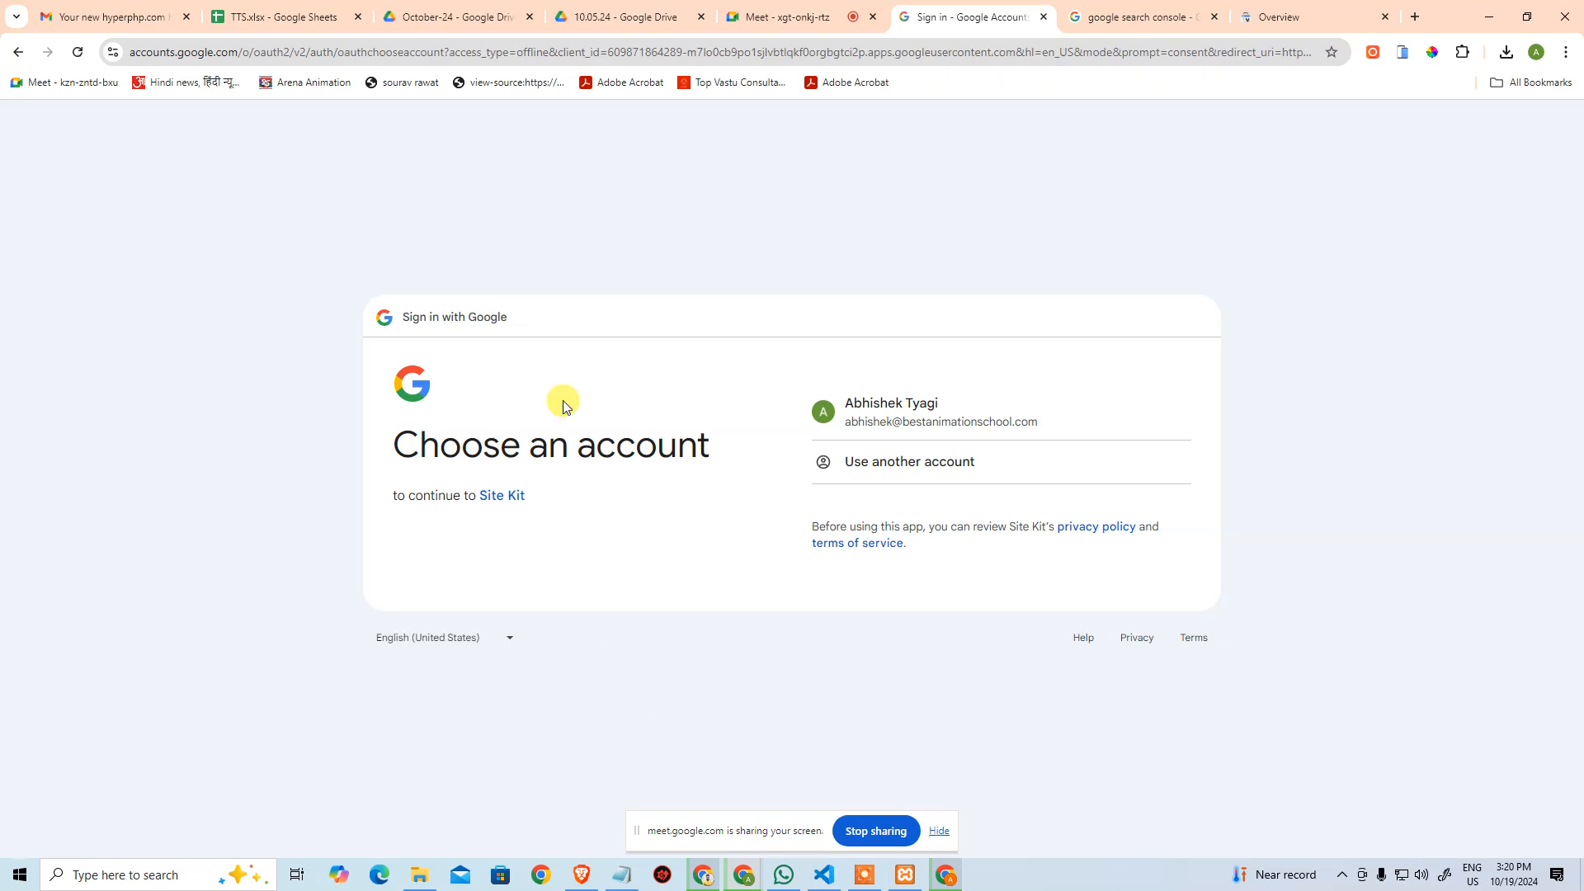
pyautogui.click(915, 402)
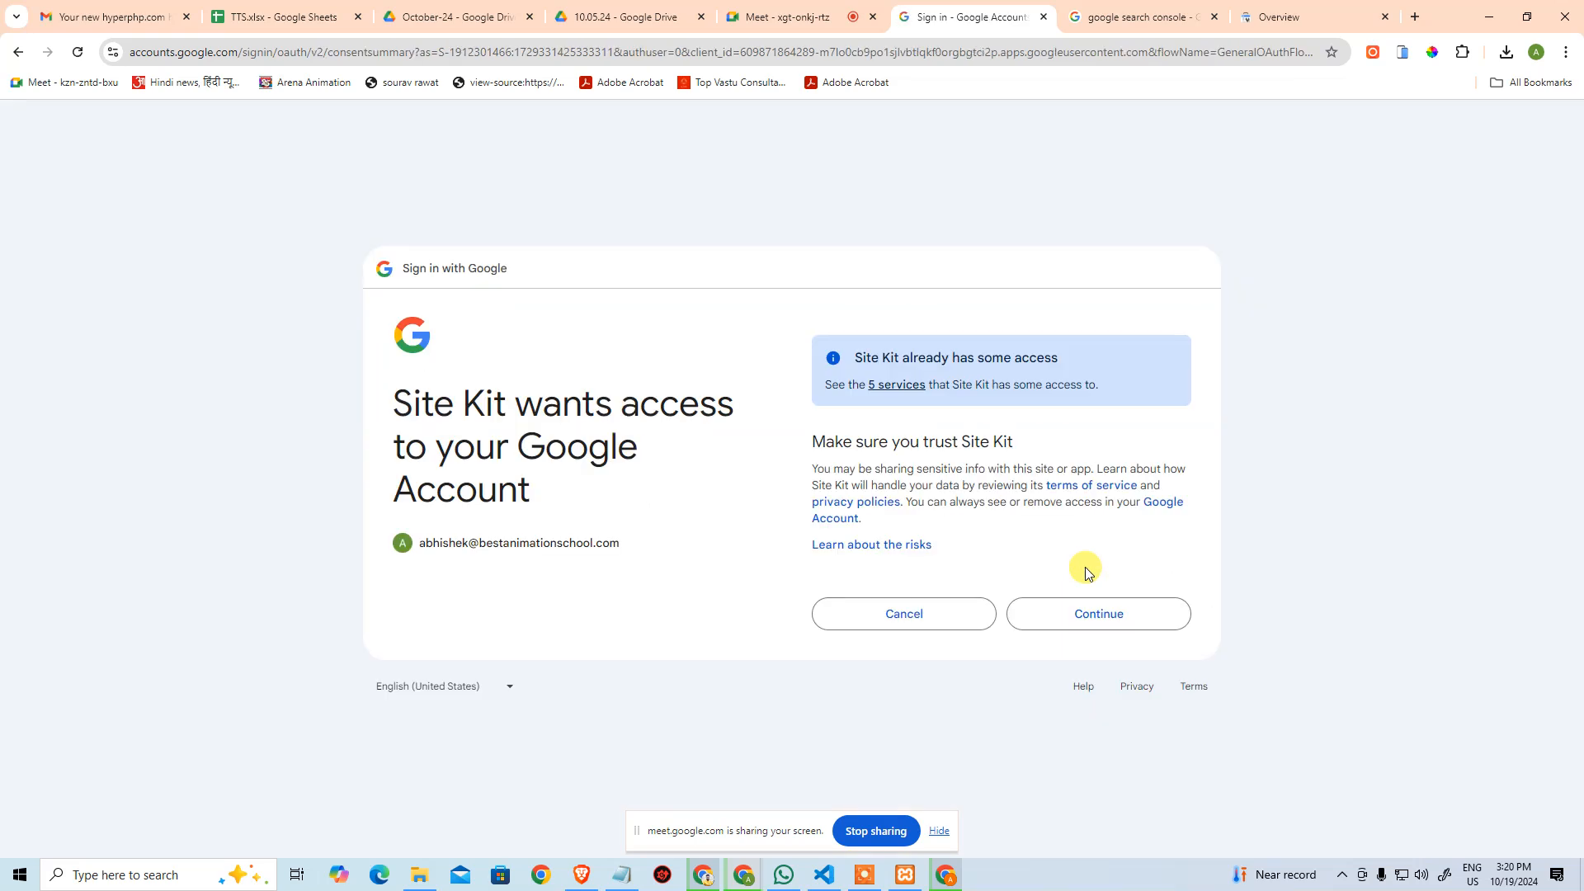
pyautogui.click(1069, 617)
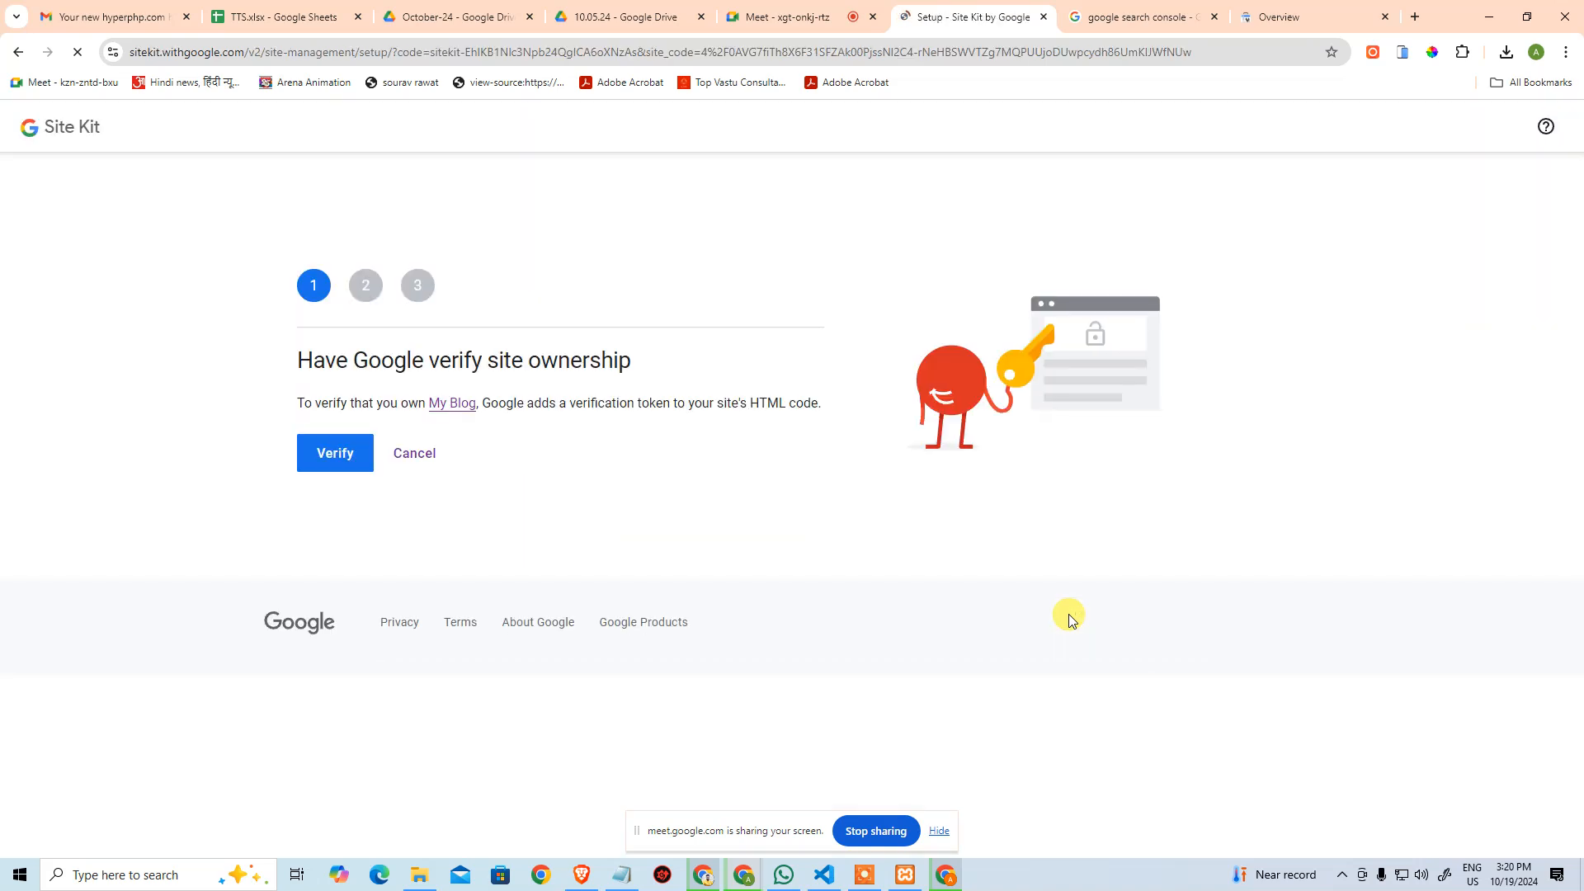
# Verify site ownership, allow data access, reach the Site Kit dashboard, and choose Set up Google Analytics
pyautogui.click(346, 455)
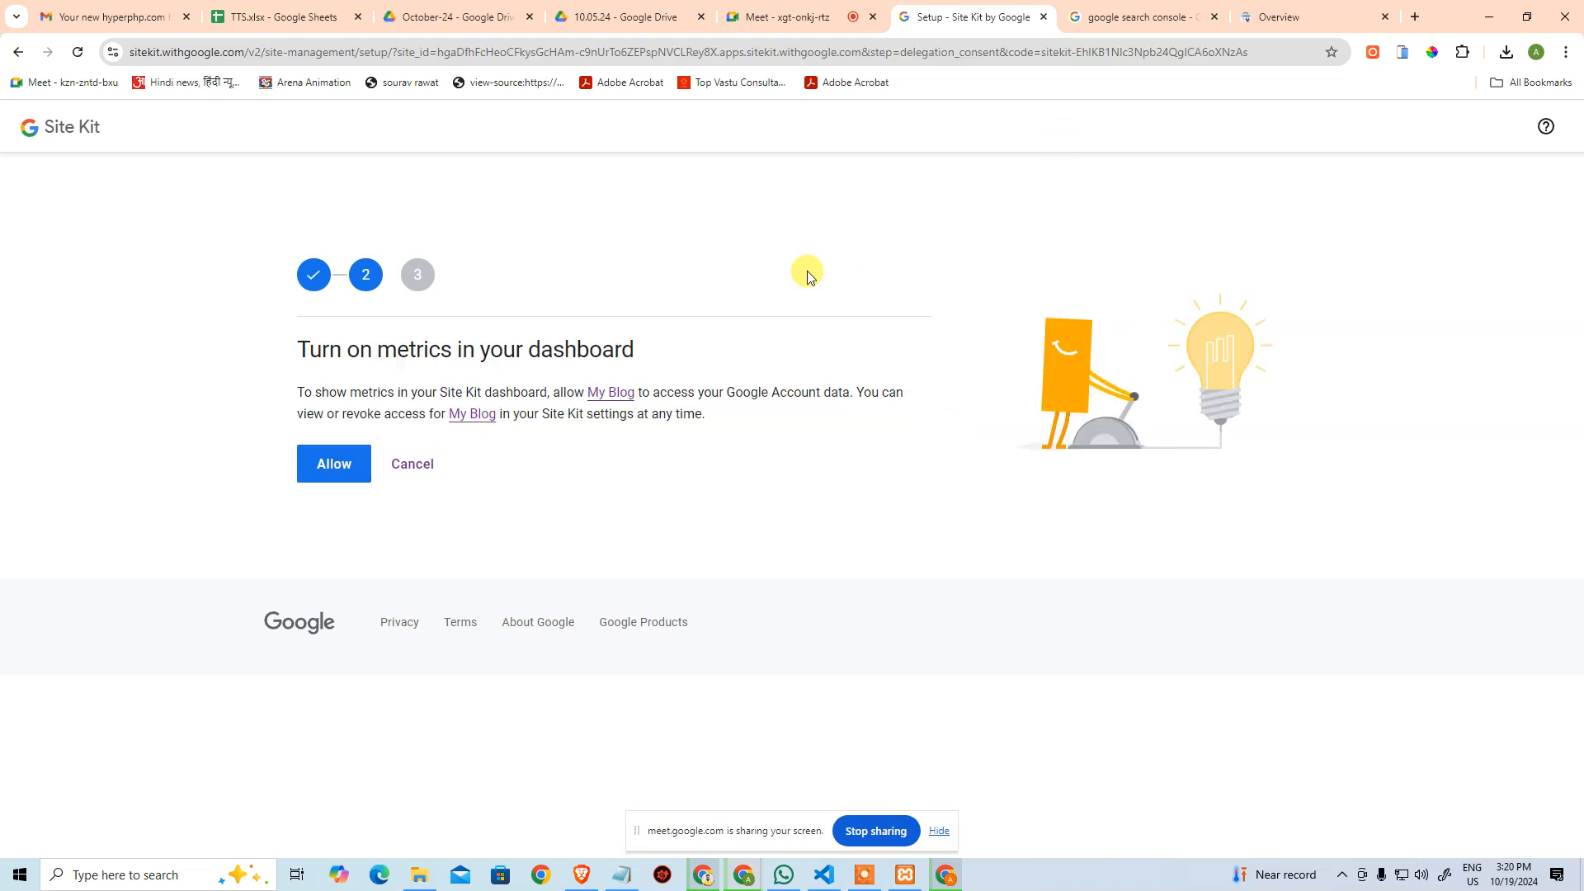
pyautogui.click(340, 465)
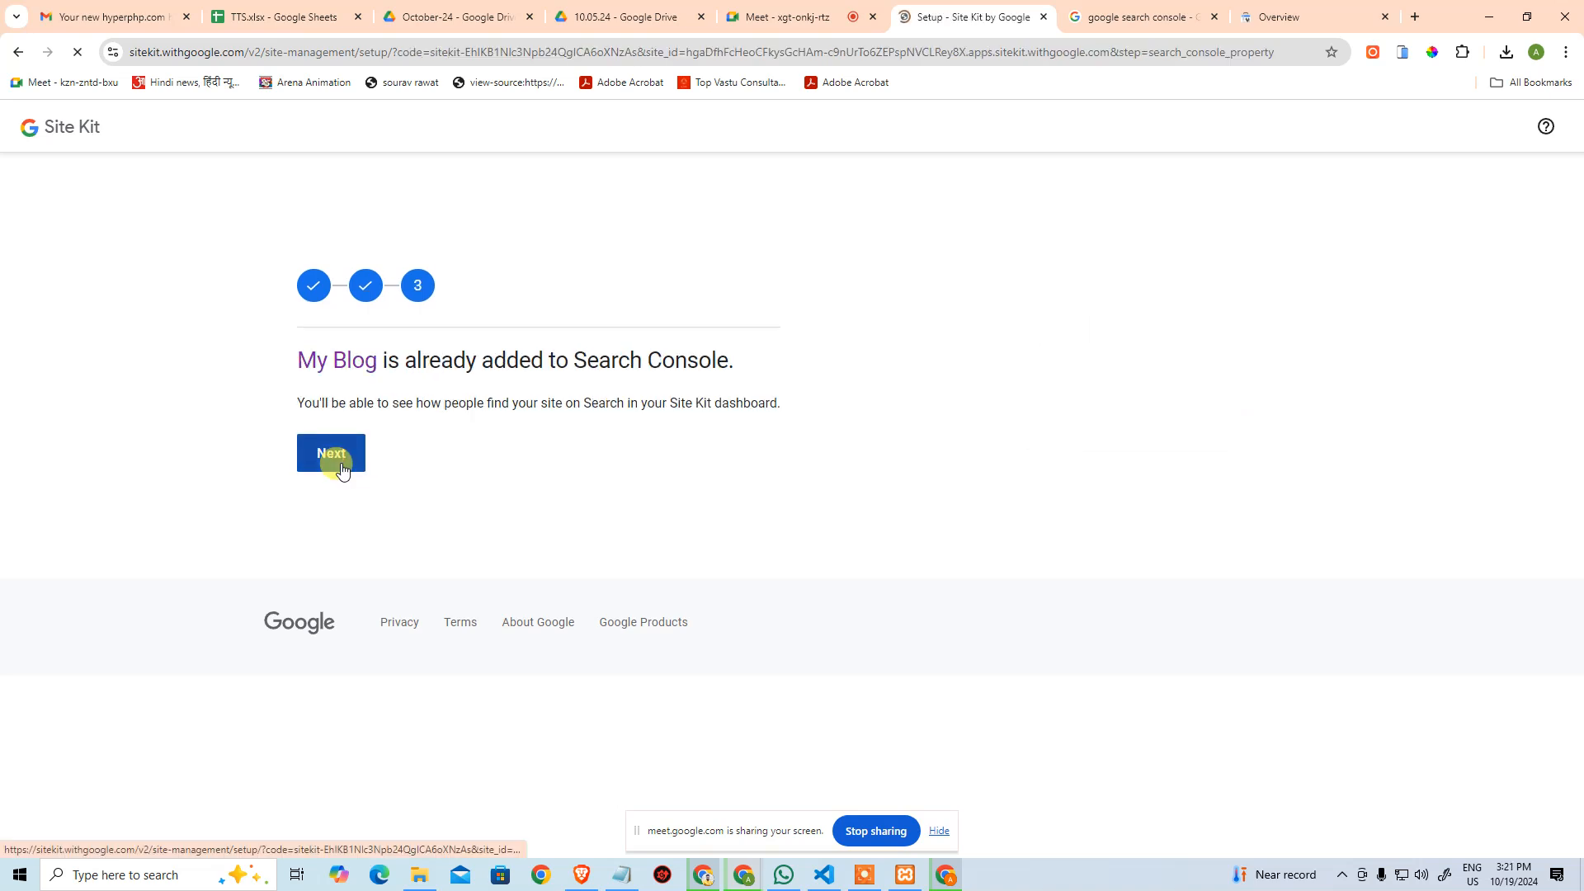
pyautogui.click(344, 470)
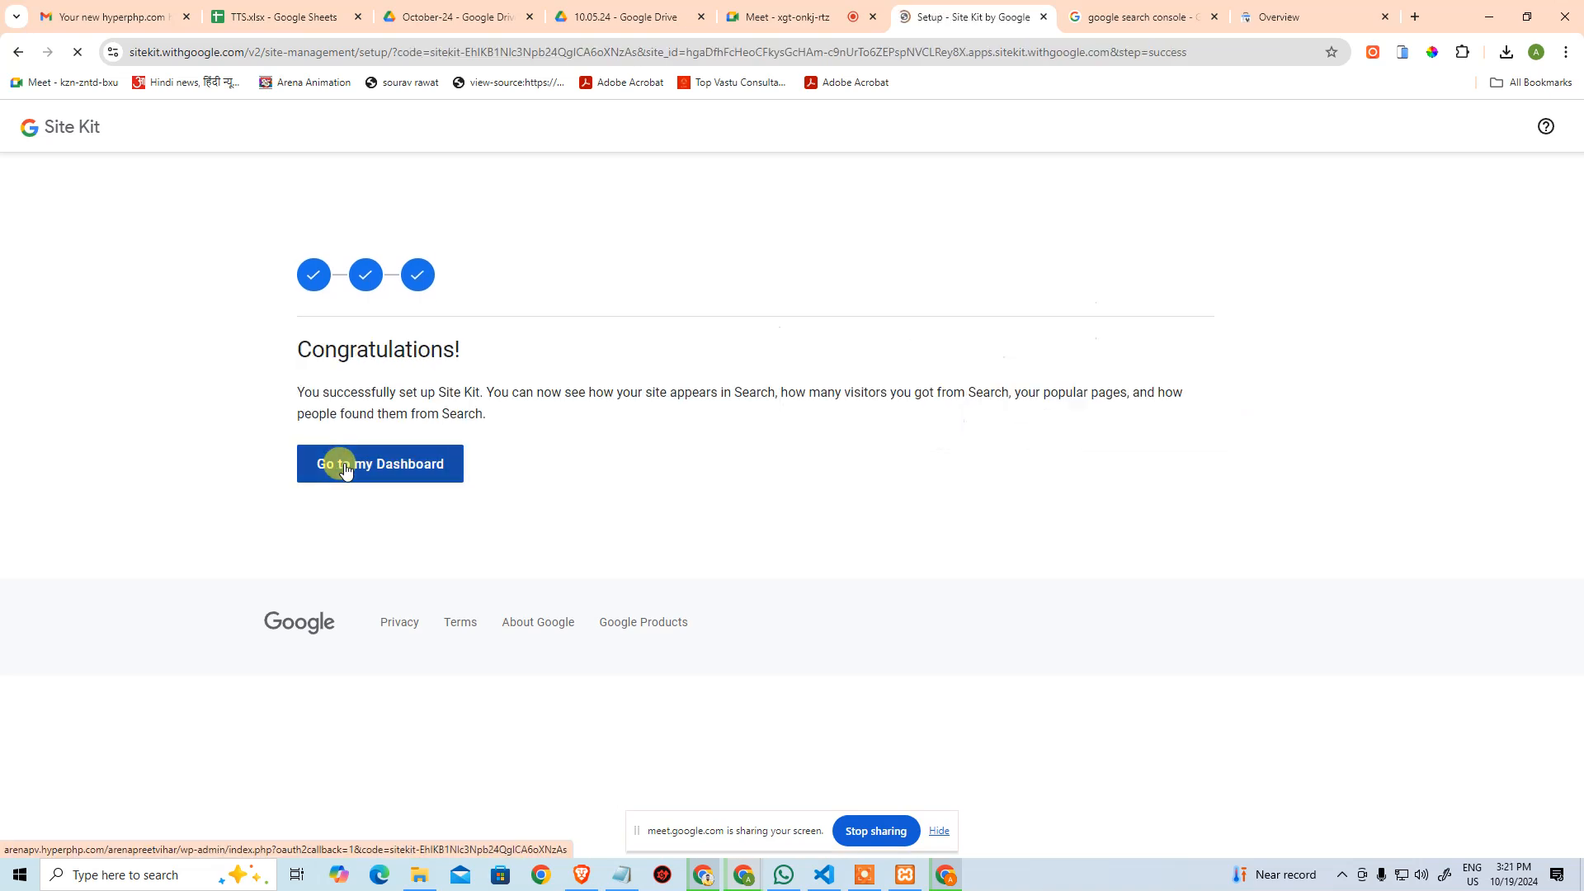
pyautogui.click(355, 467)
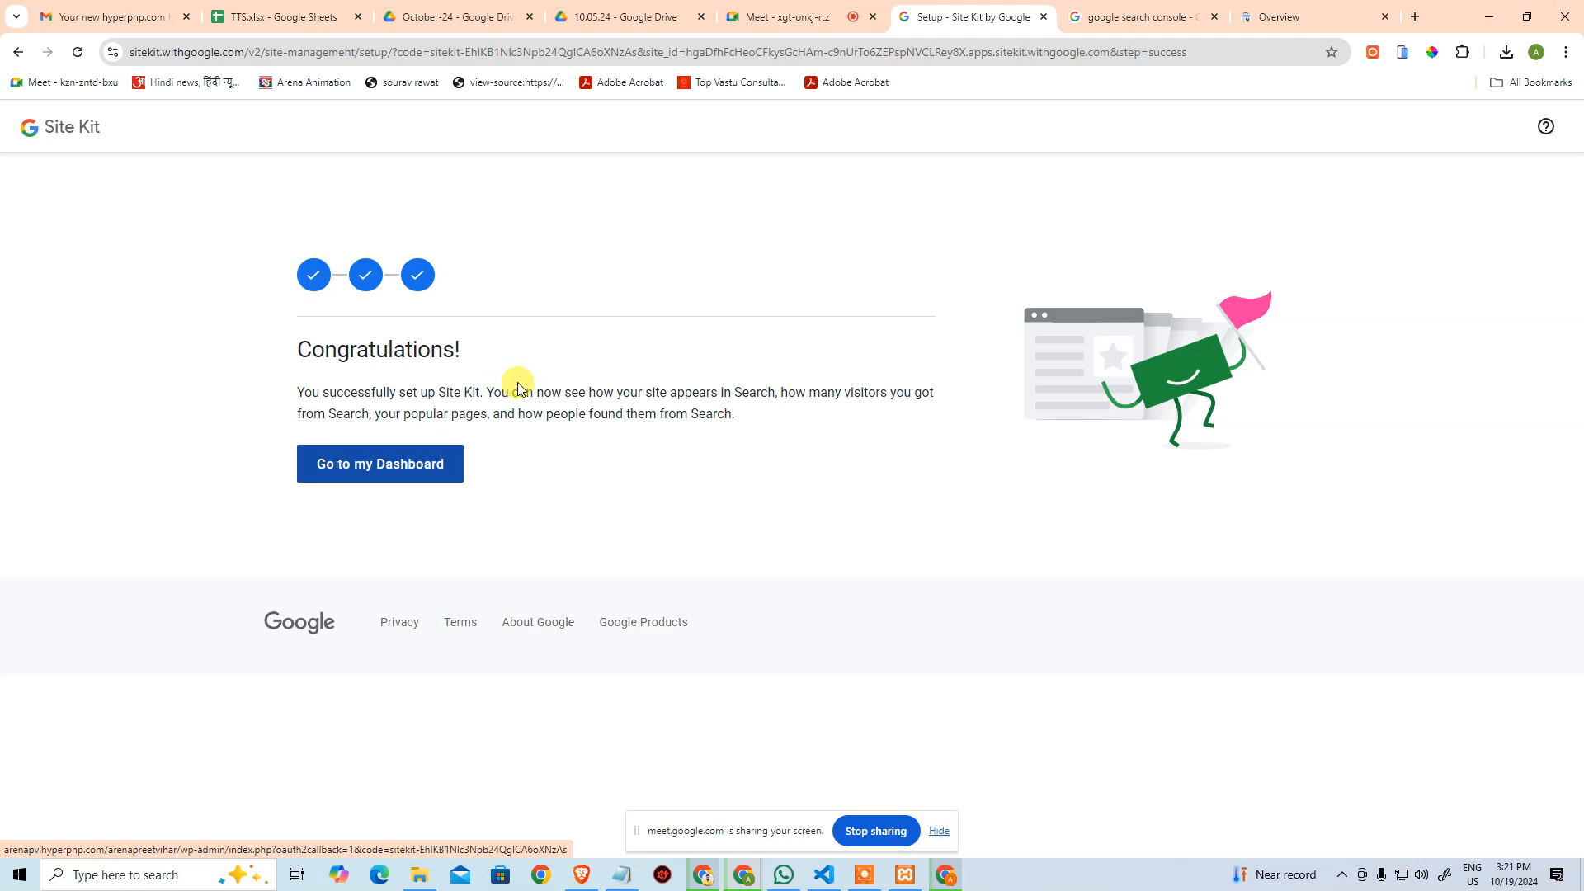
pyautogui.click(429, 462)
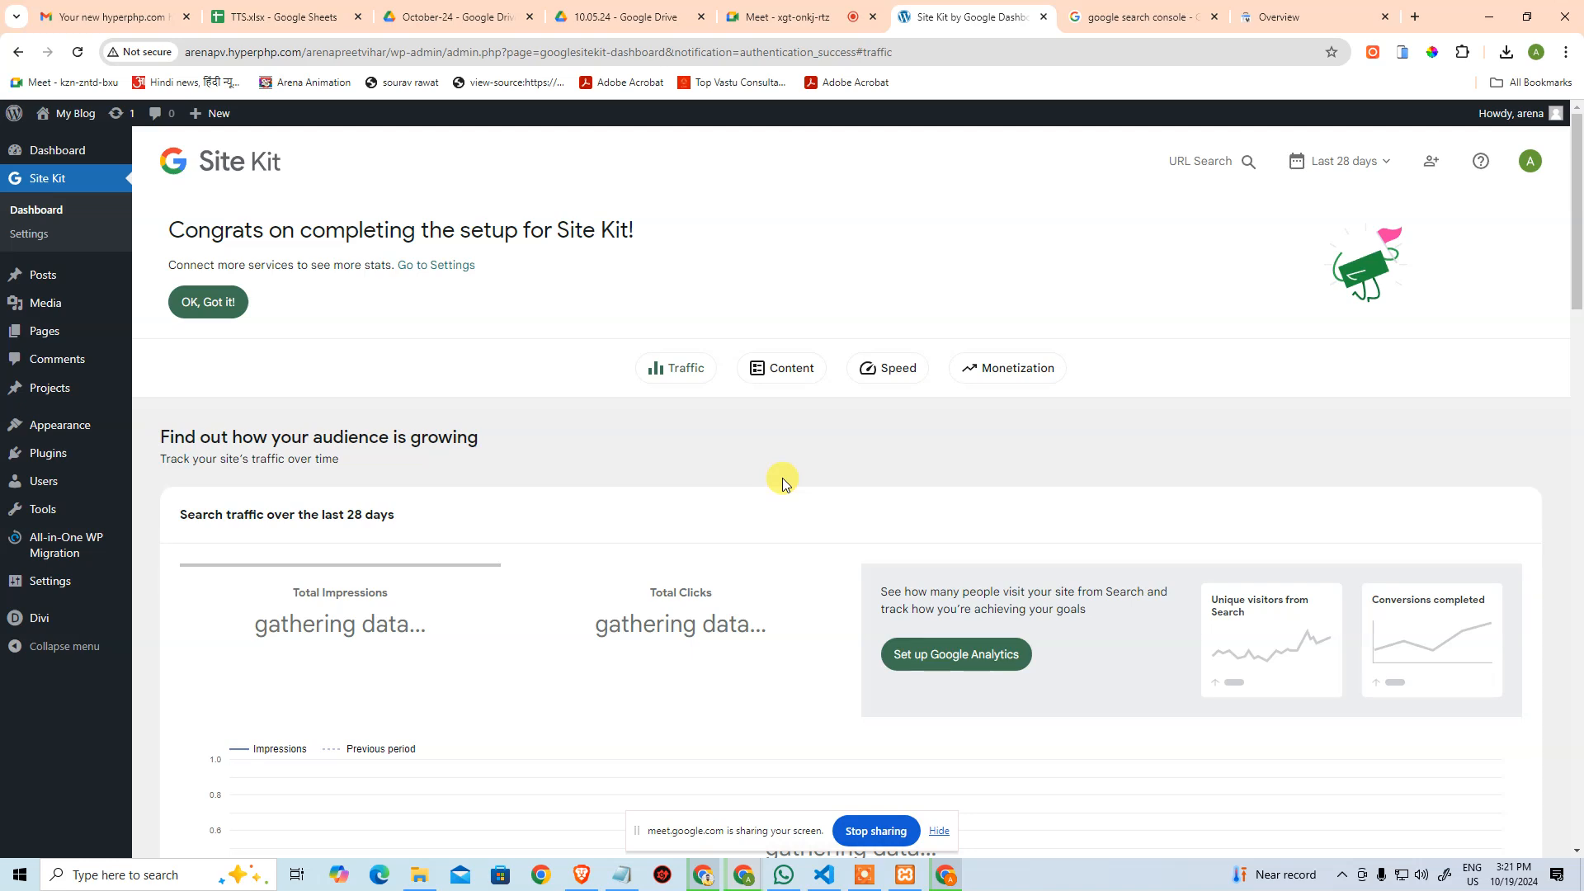
pyautogui.click(1007, 654)
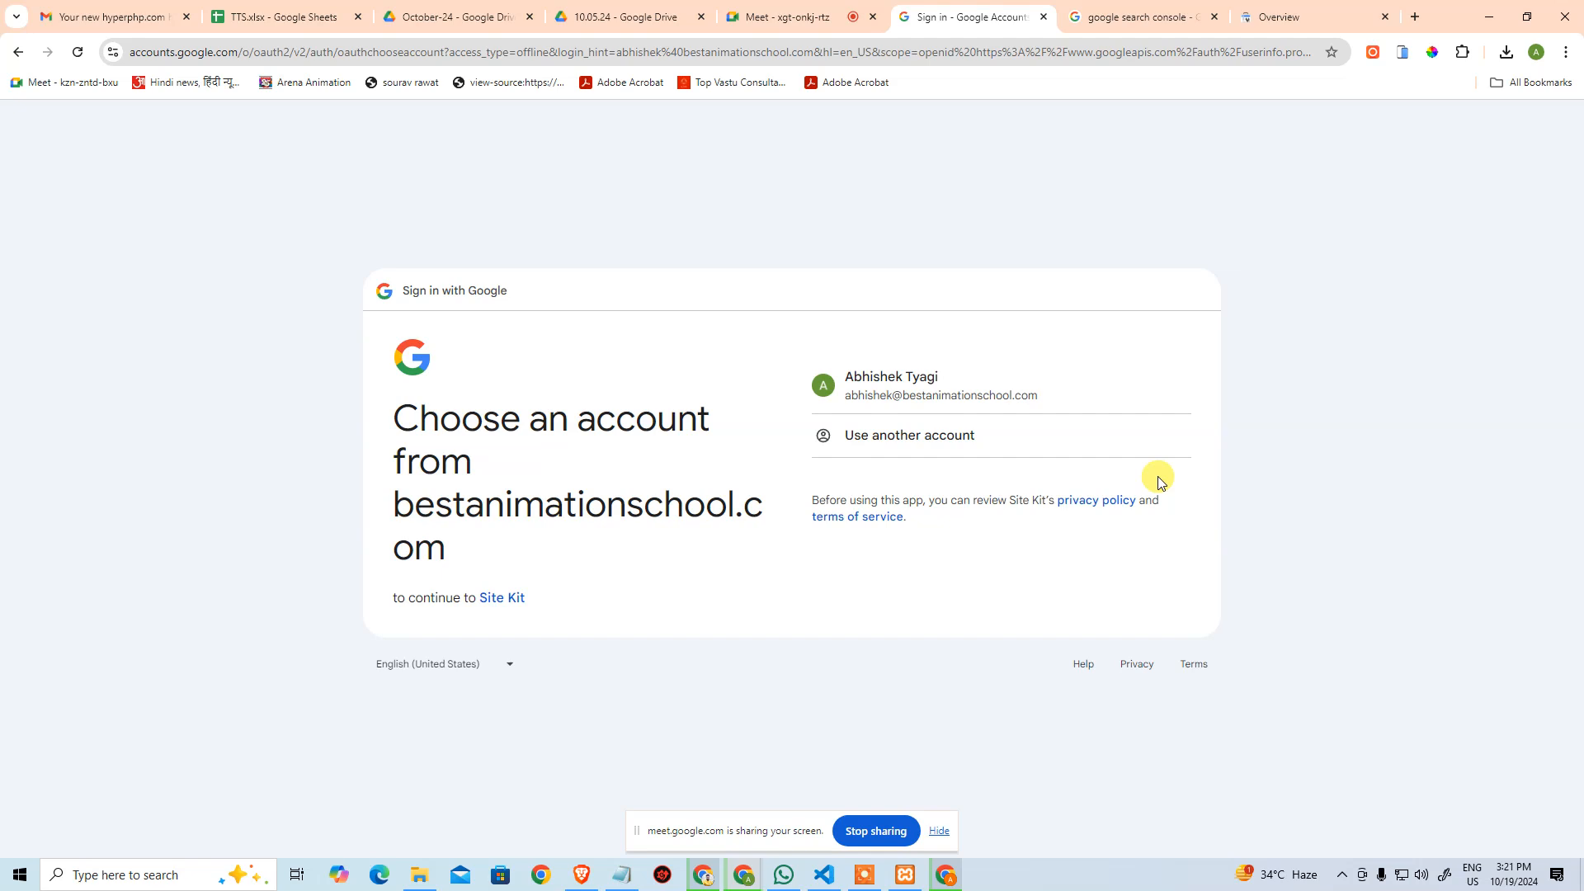
# Choose the Google account and grant Site Kit the requested access
pyautogui.click(1014, 391)
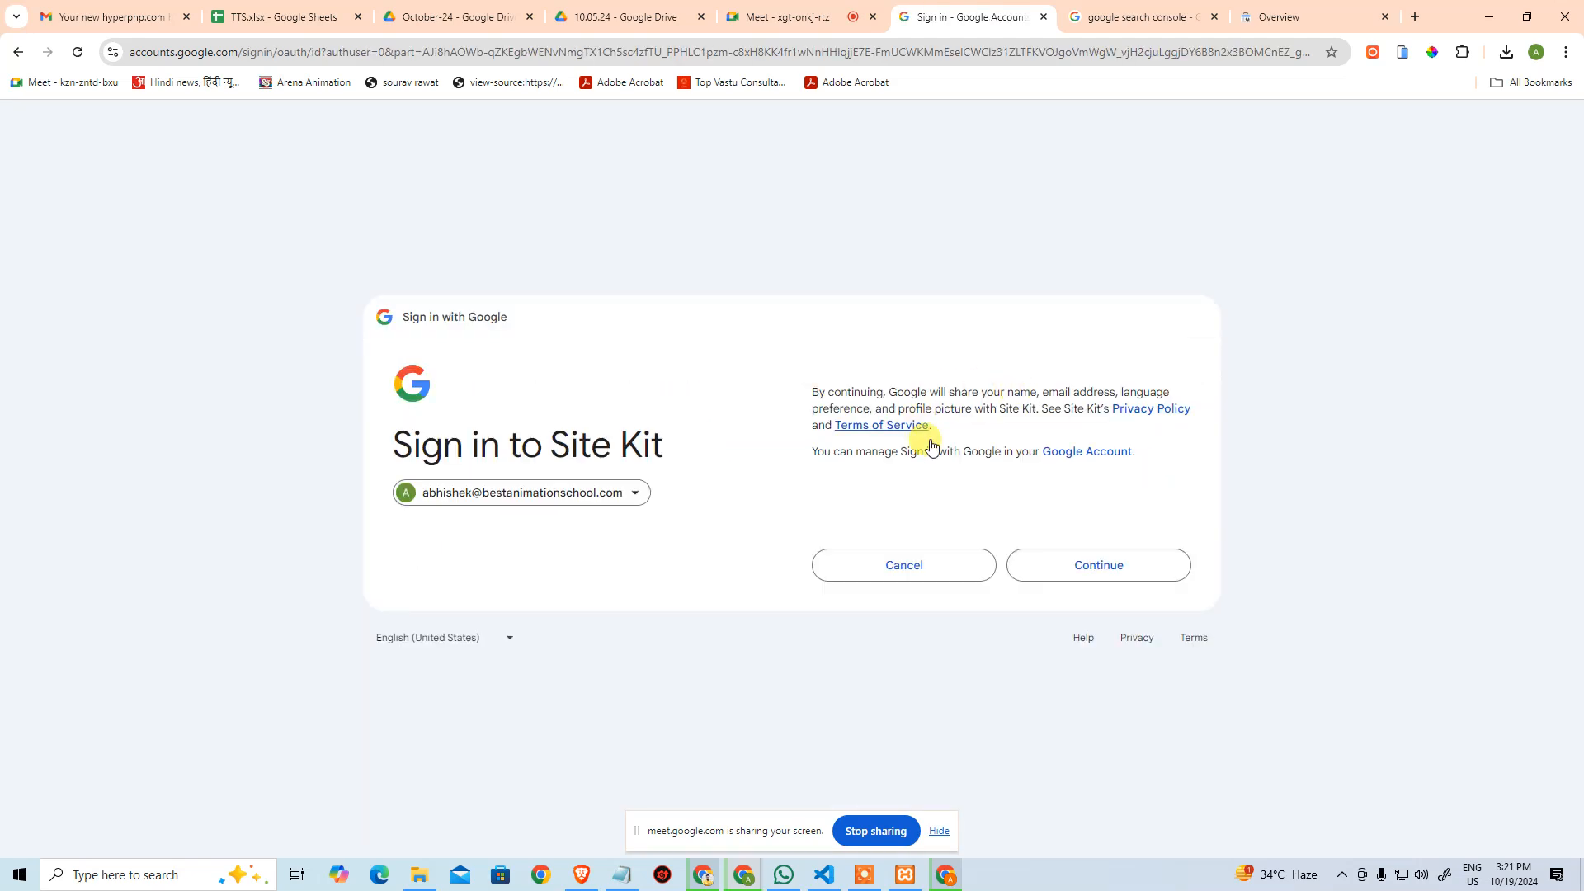
pyautogui.click(1081, 568)
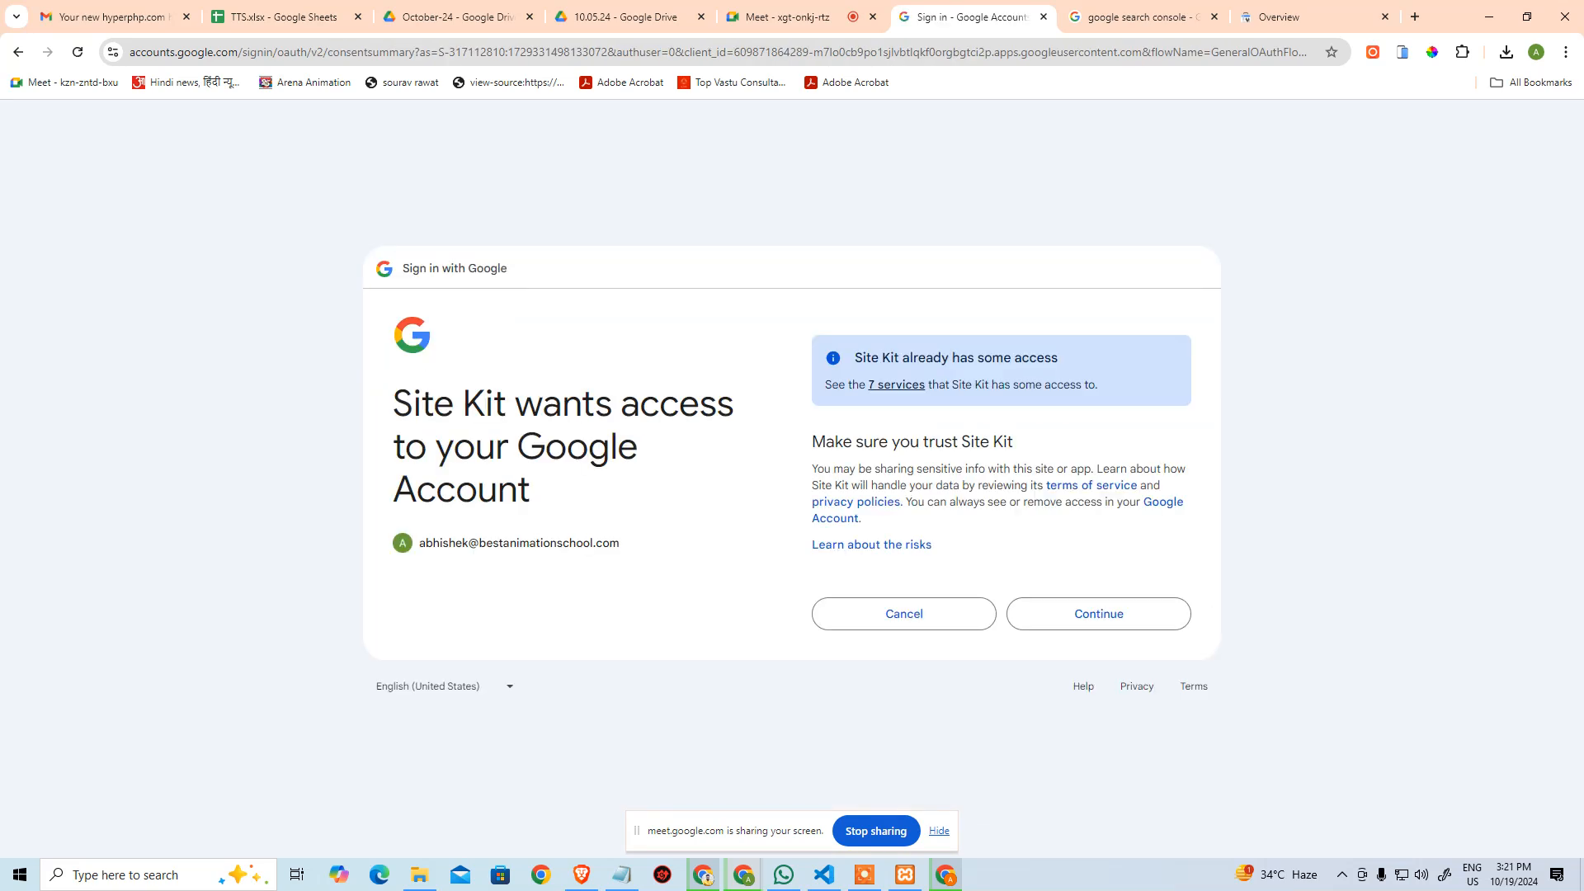
pyautogui.click(1144, 627)
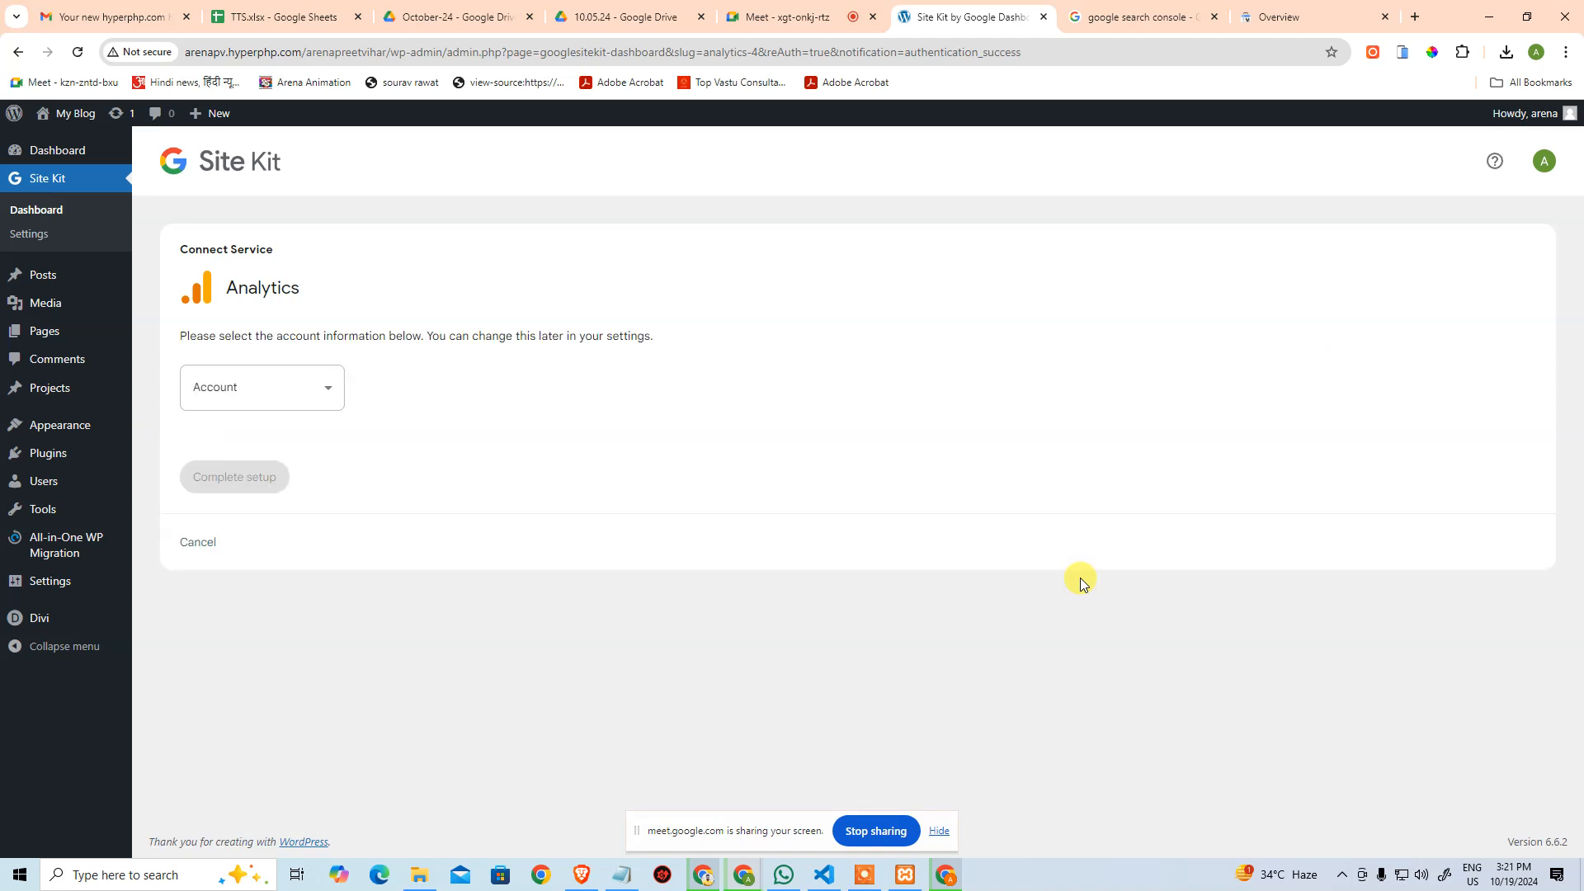
# Select ArenaPV as the Analytics account
pyautogui.click(317, 395)
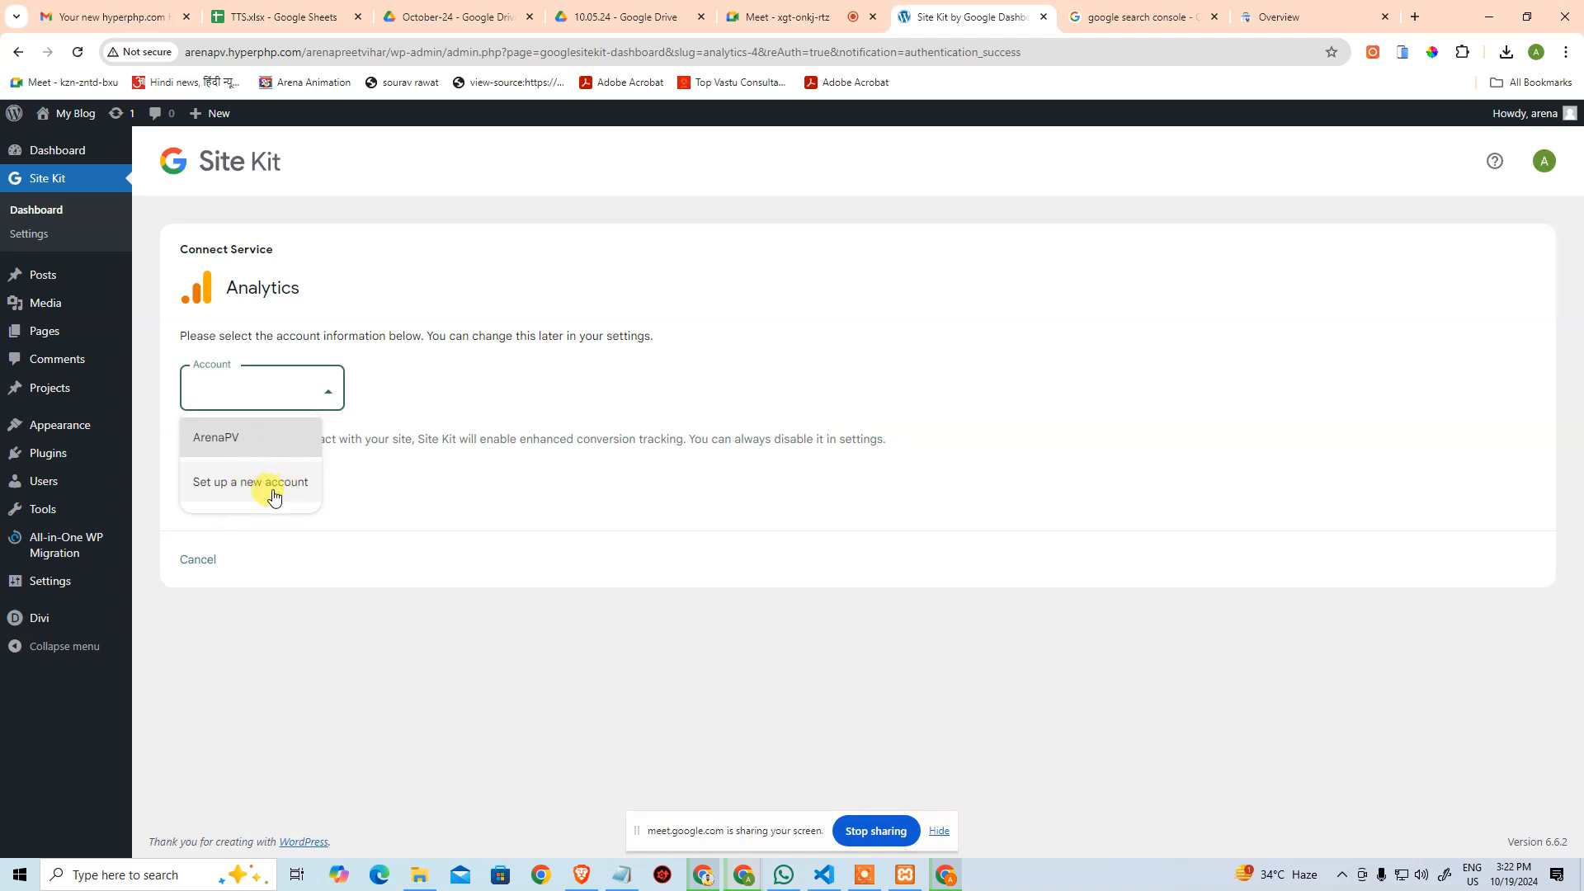
pyautogui.click(444, 537)
pyautogui.click(267, 408)
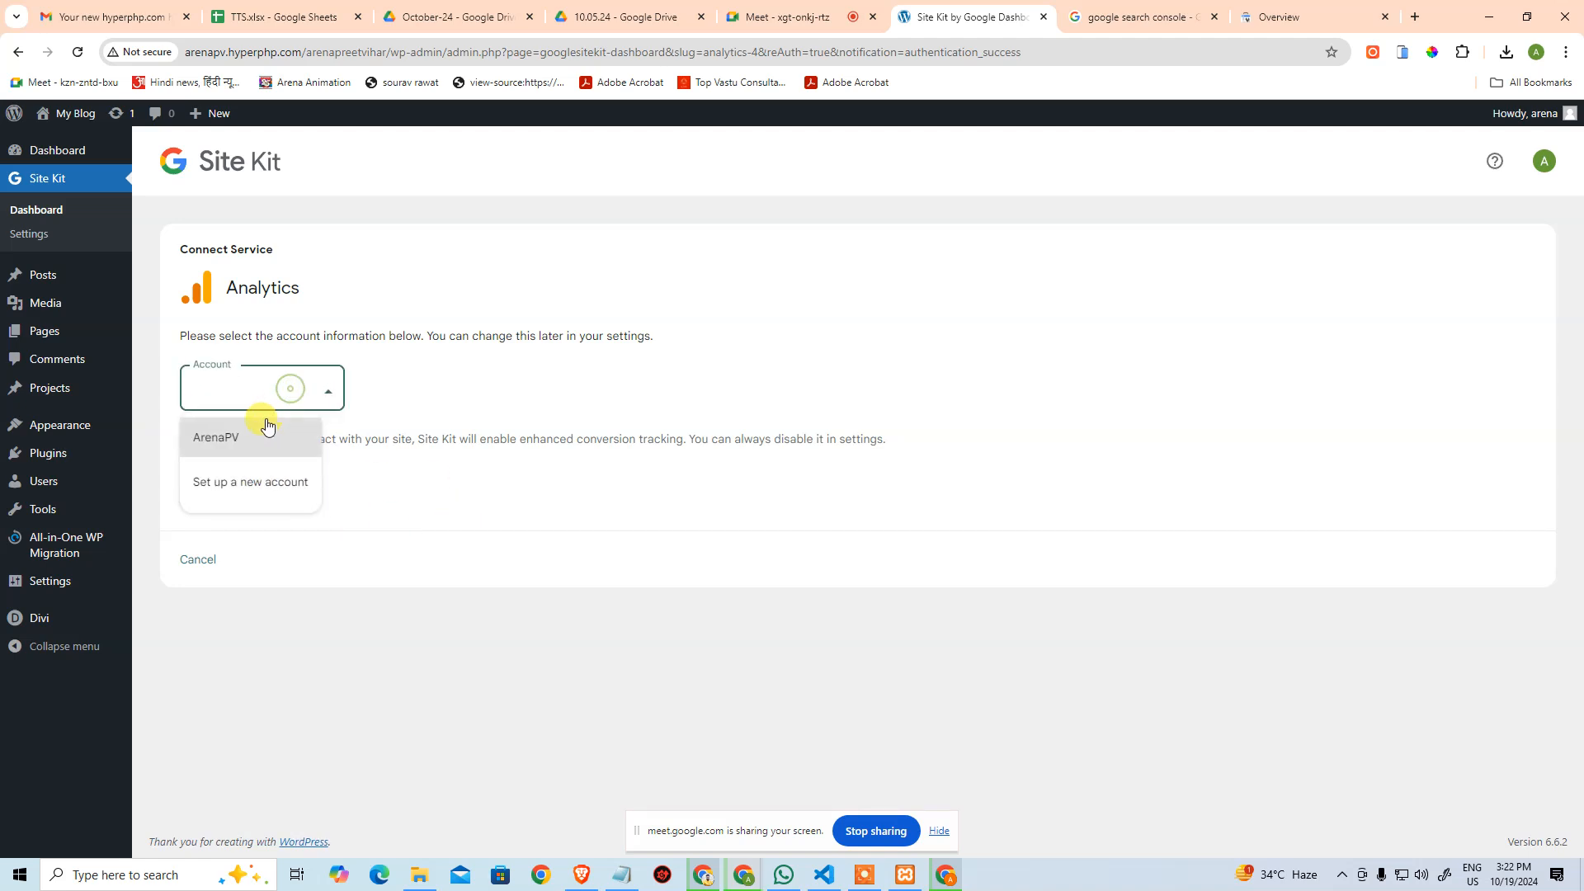
pyautogui.click(265, 422)
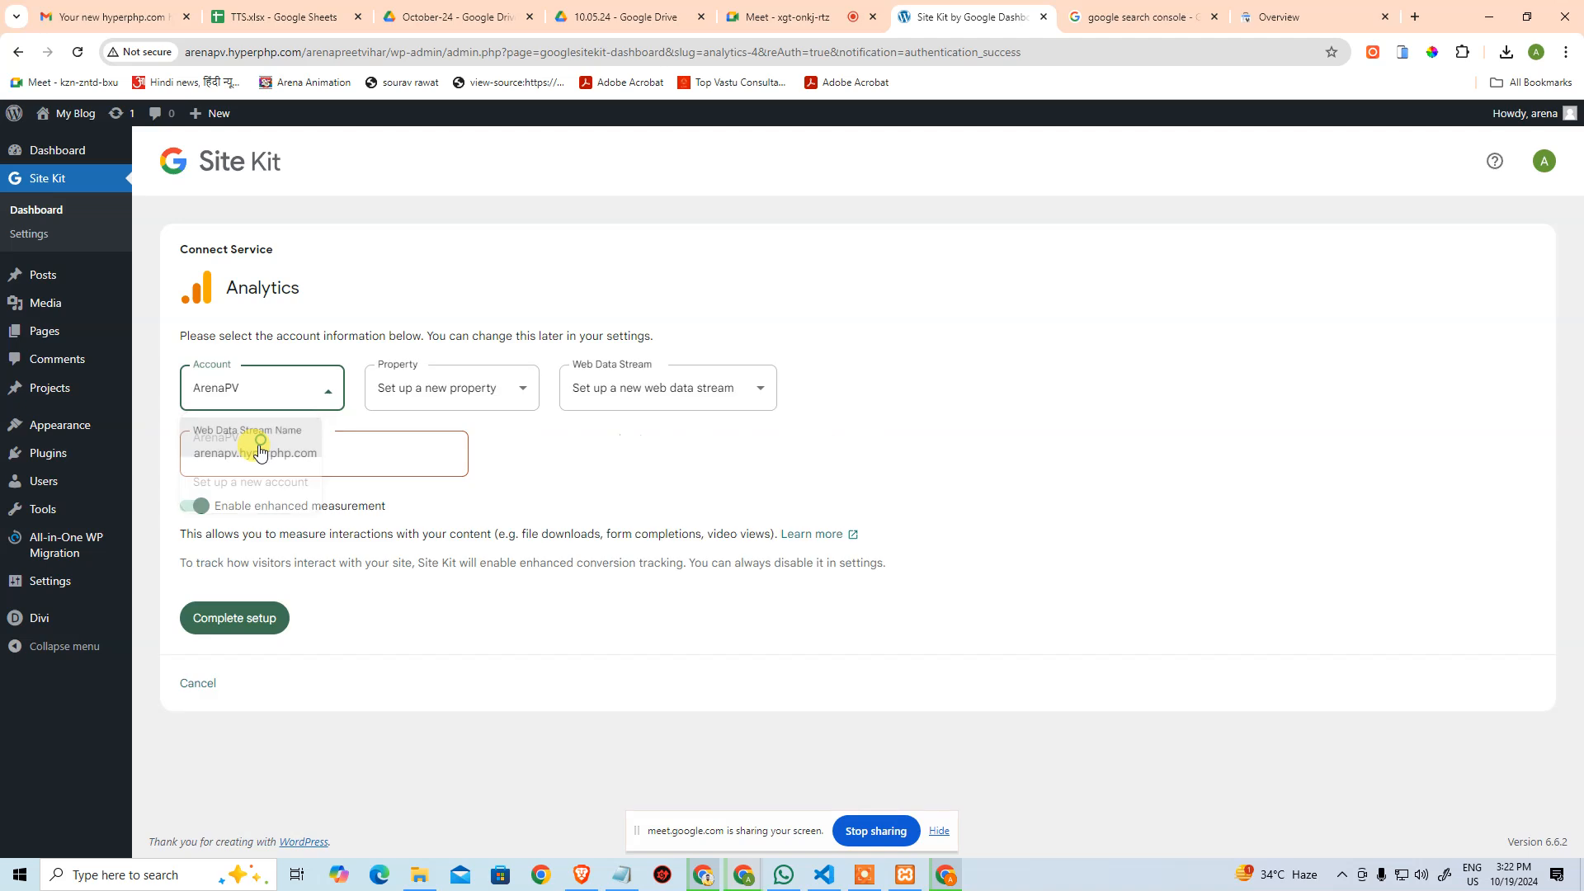
# Keep a new property and web data stream arenapv.hyperphp.com, complete setup, and proceed to permissions
pyautogui.click(462, 393)
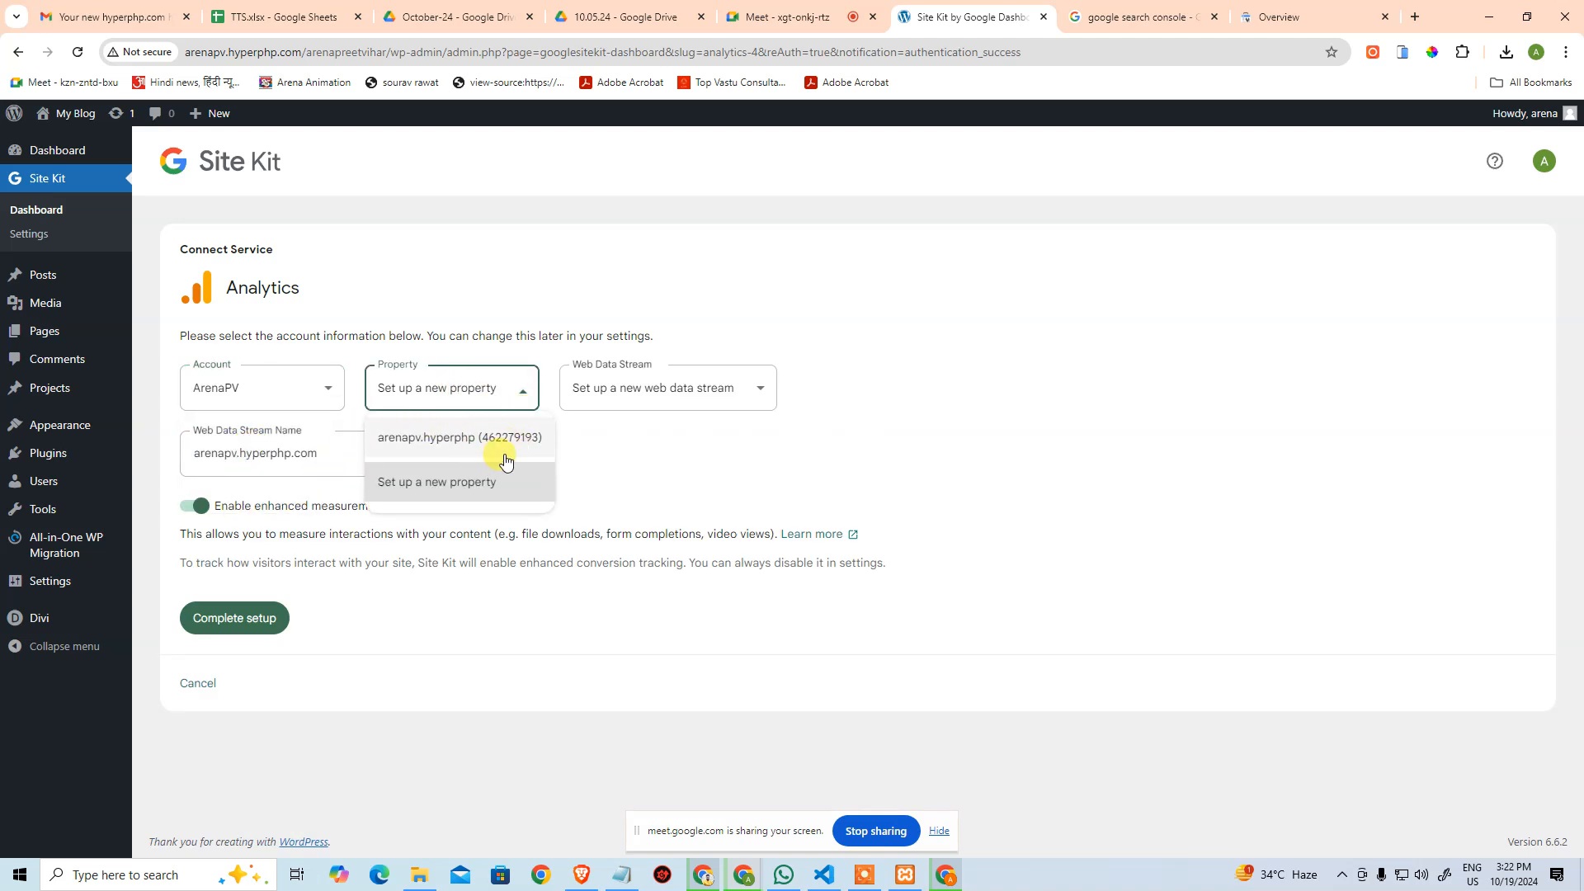
pyautogui.click(673, 395)
pyautogui.click(653, 513)
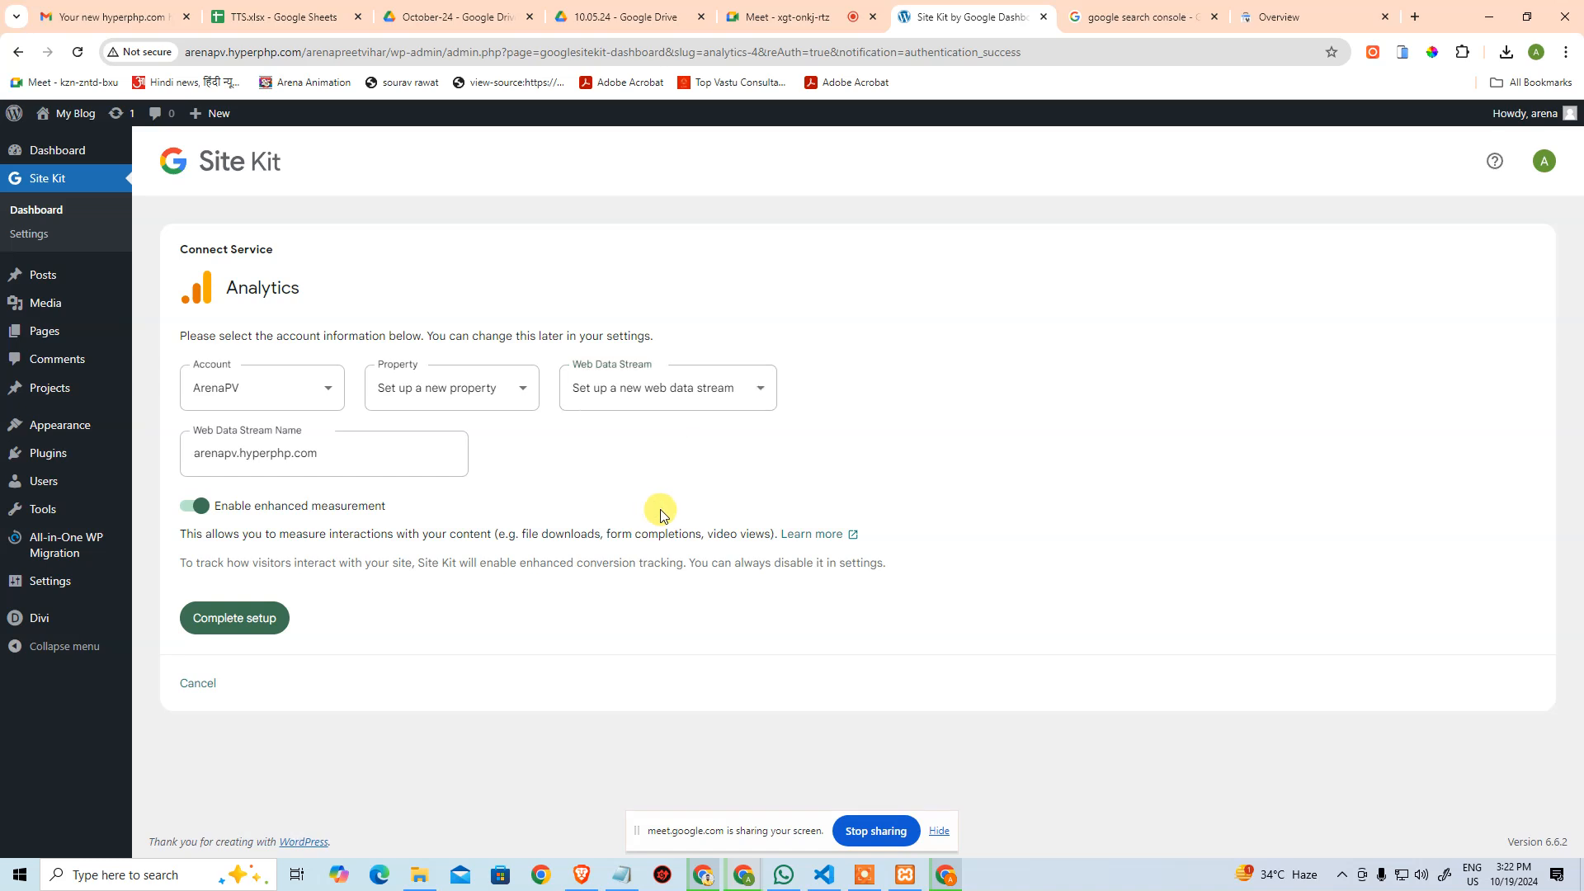
pyautogui.click(506, 391)
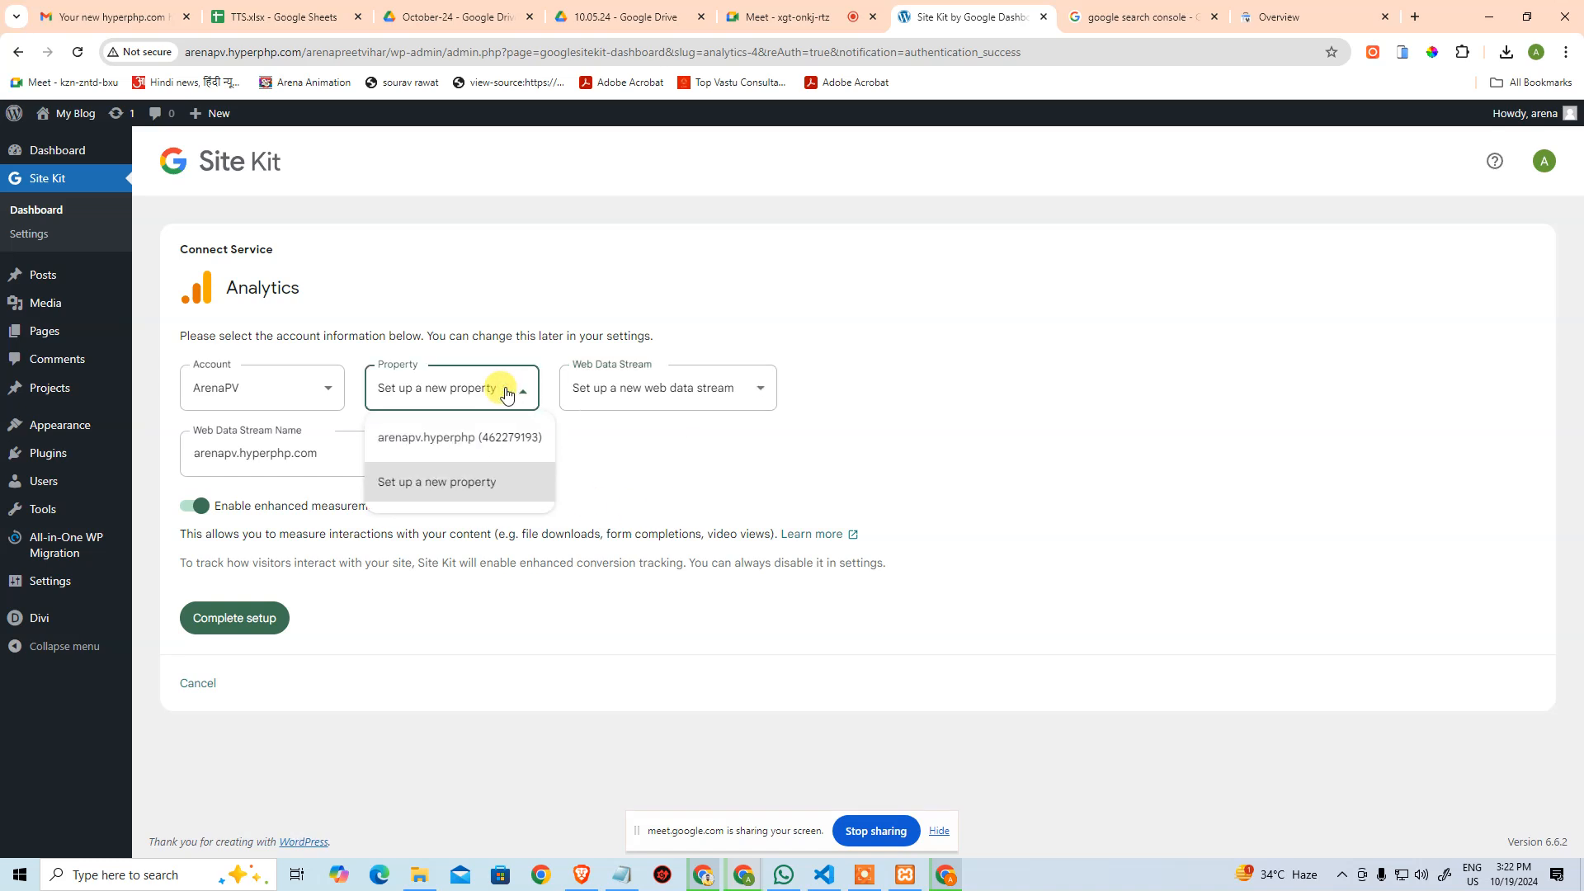
pyautogui.click(478, 477)
pyautogui.click(629, 399)
pyautogui.click(630, 399)
pyautogui.click(371, 438)
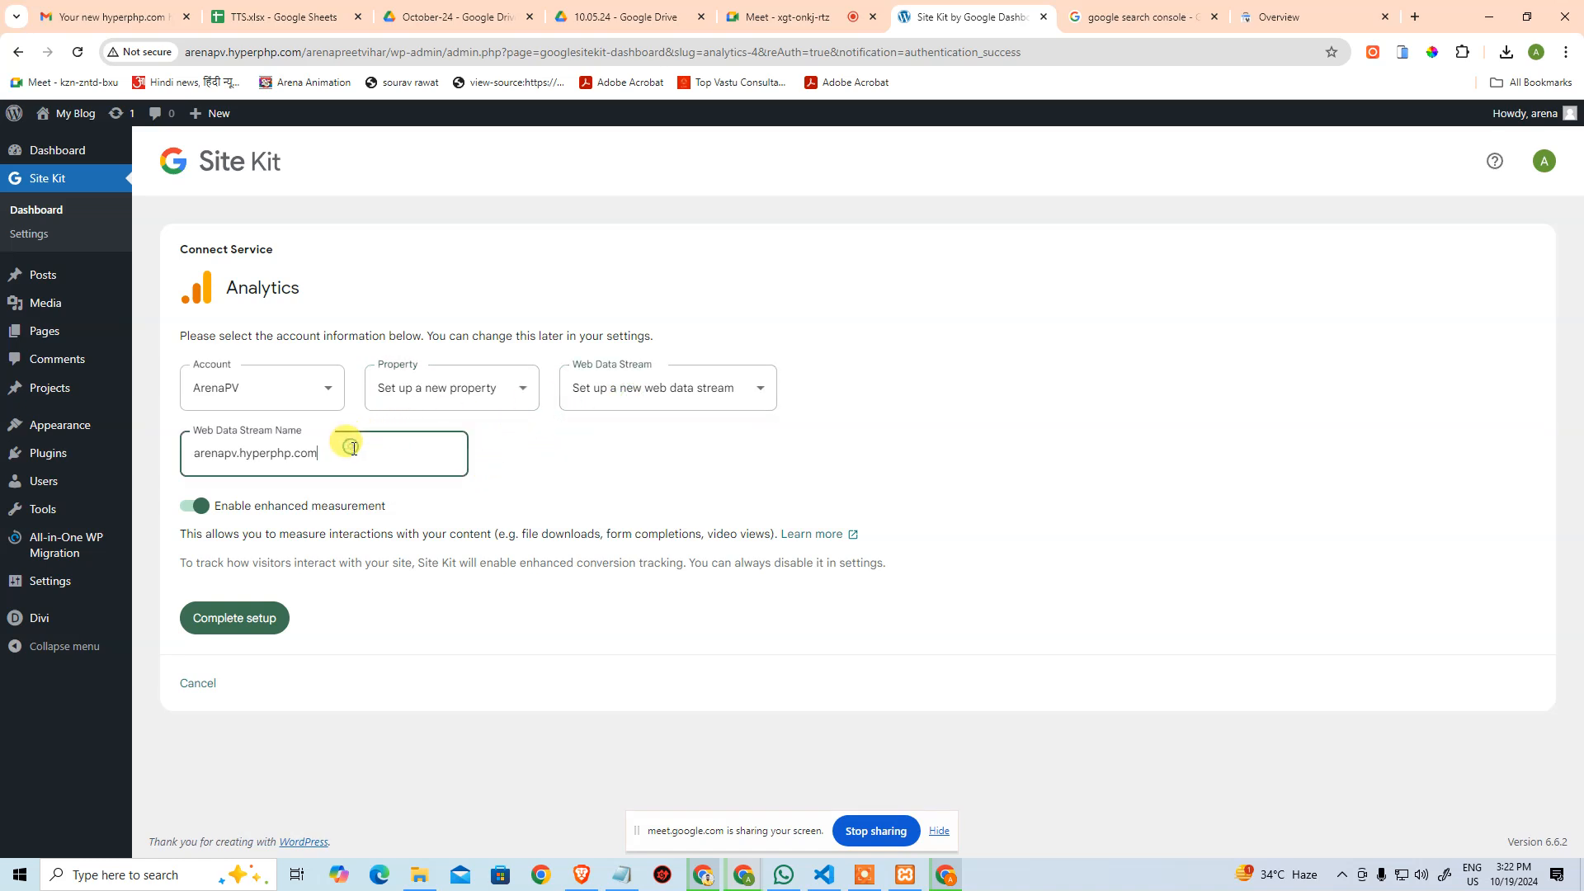
pyautogui.click(246, 624)
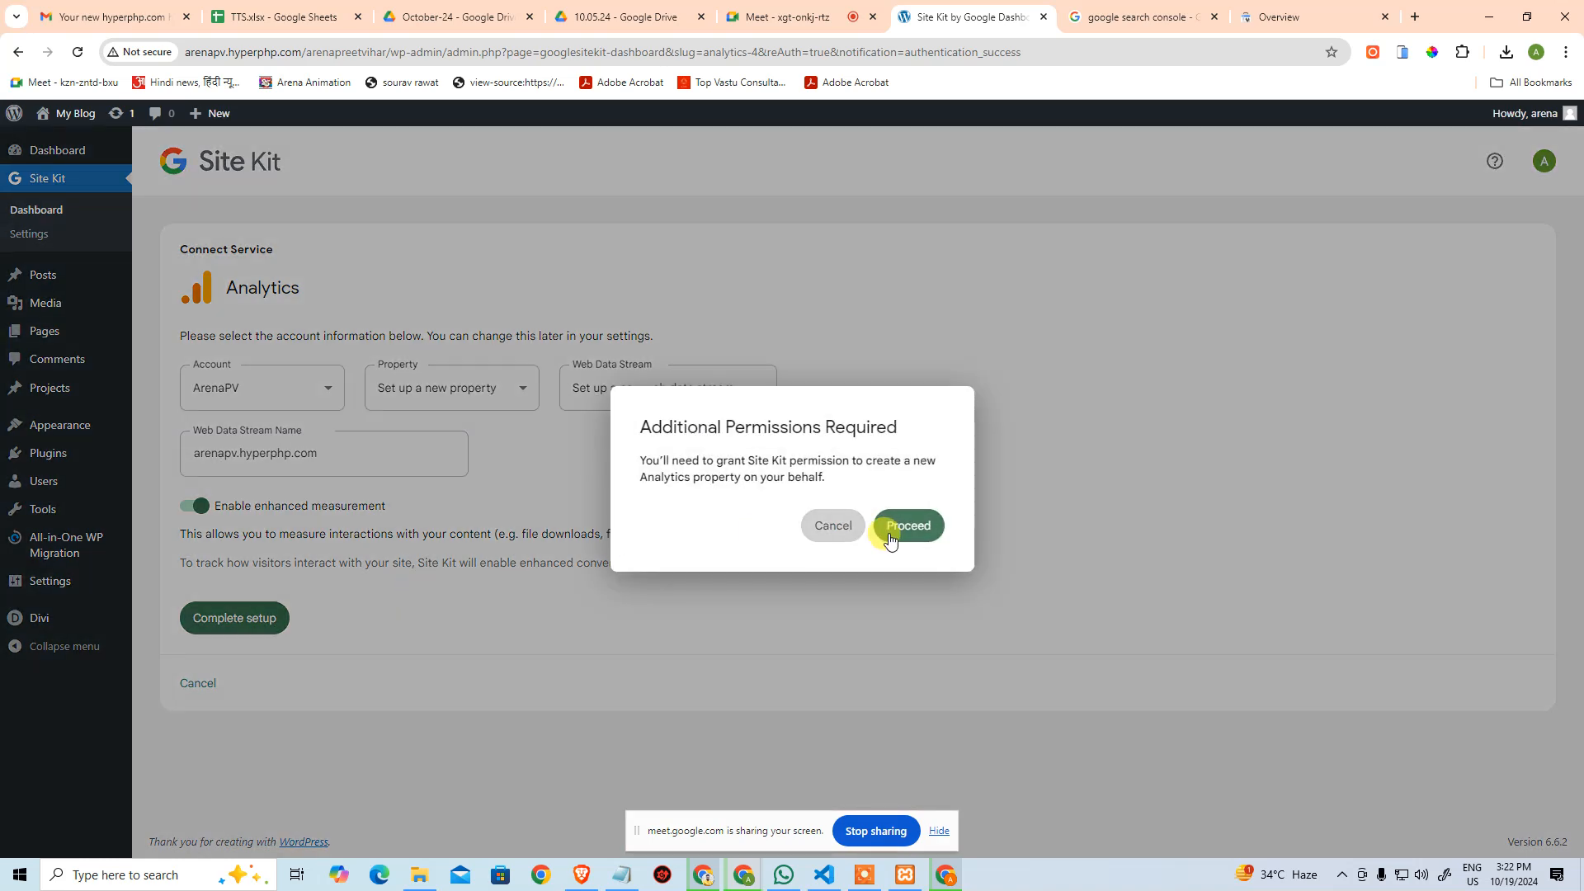
pyautogui.click(912, 528)
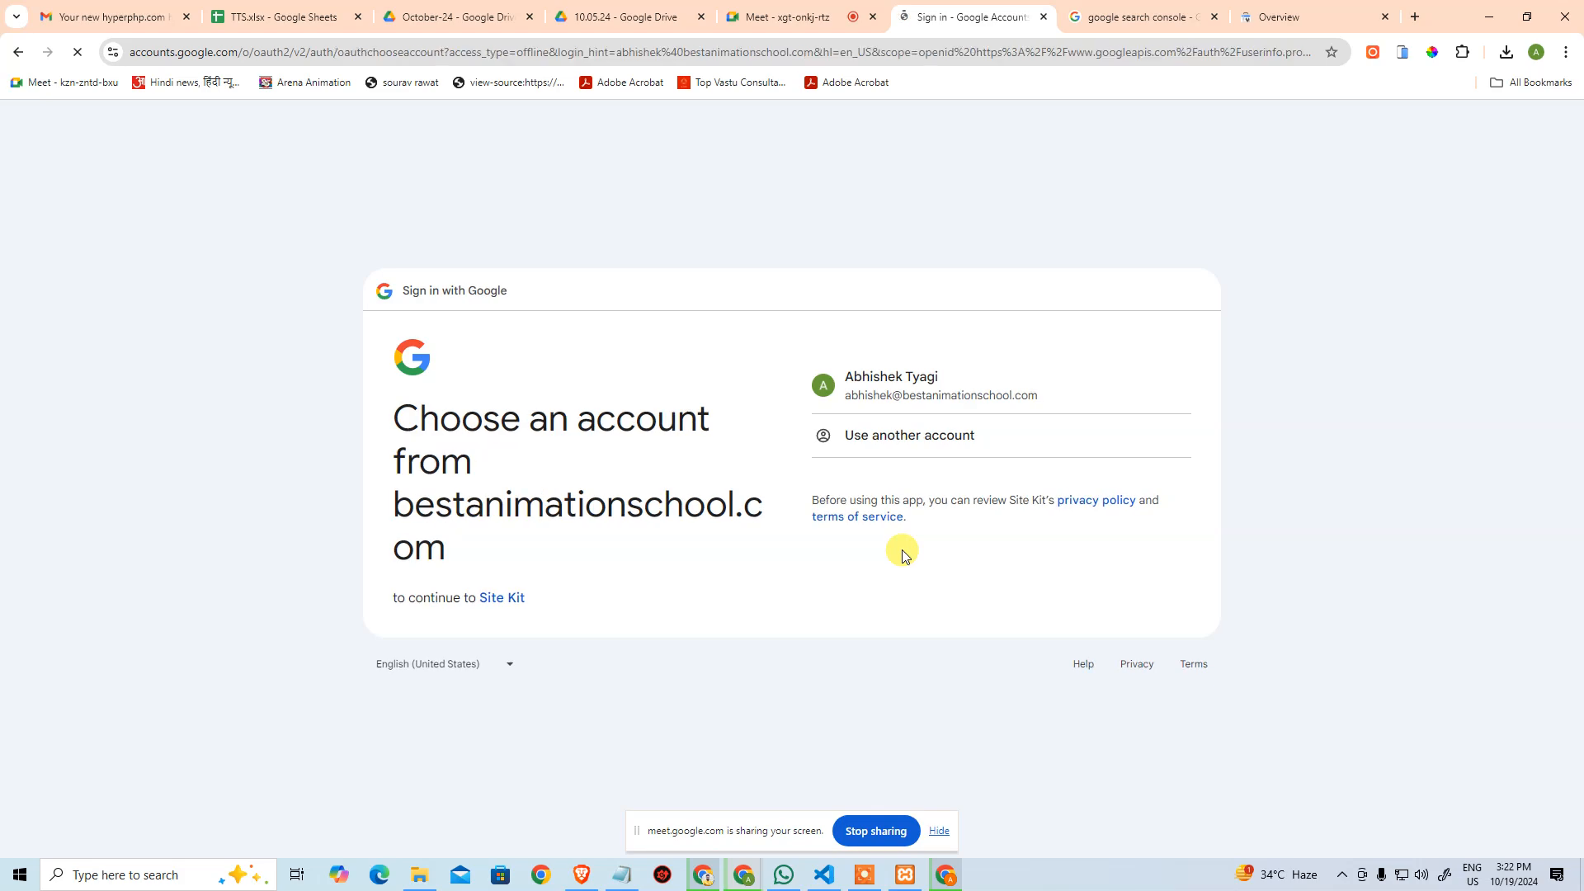
# Pick the Google account and approve Site Kit's additional Analytics editing access
pyautogui.click(893, 404)
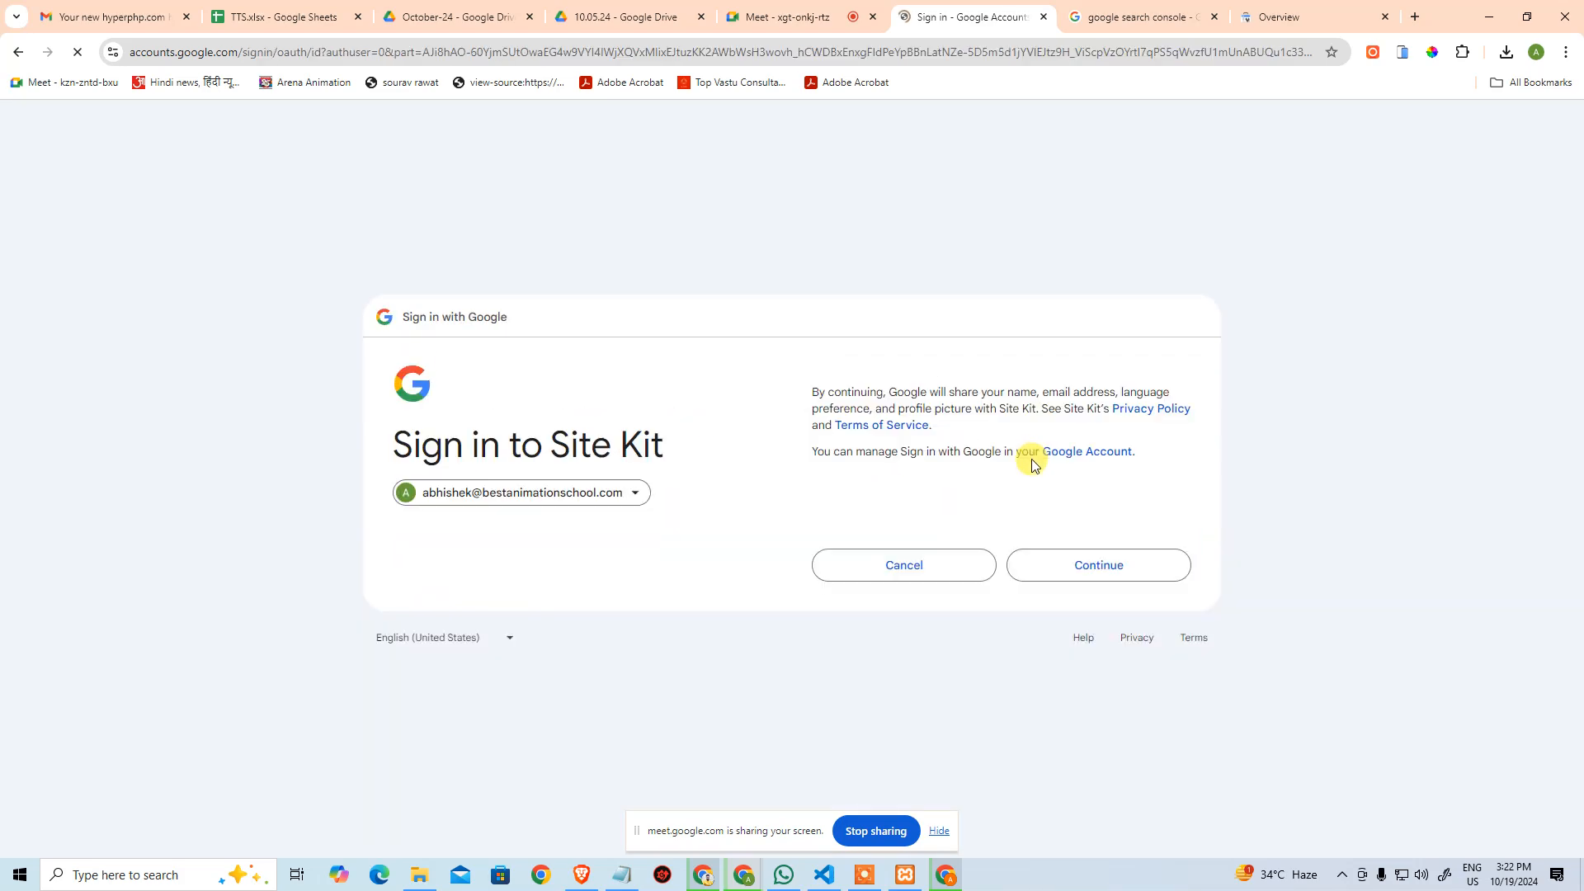
pyautogui.click(1069, 568)
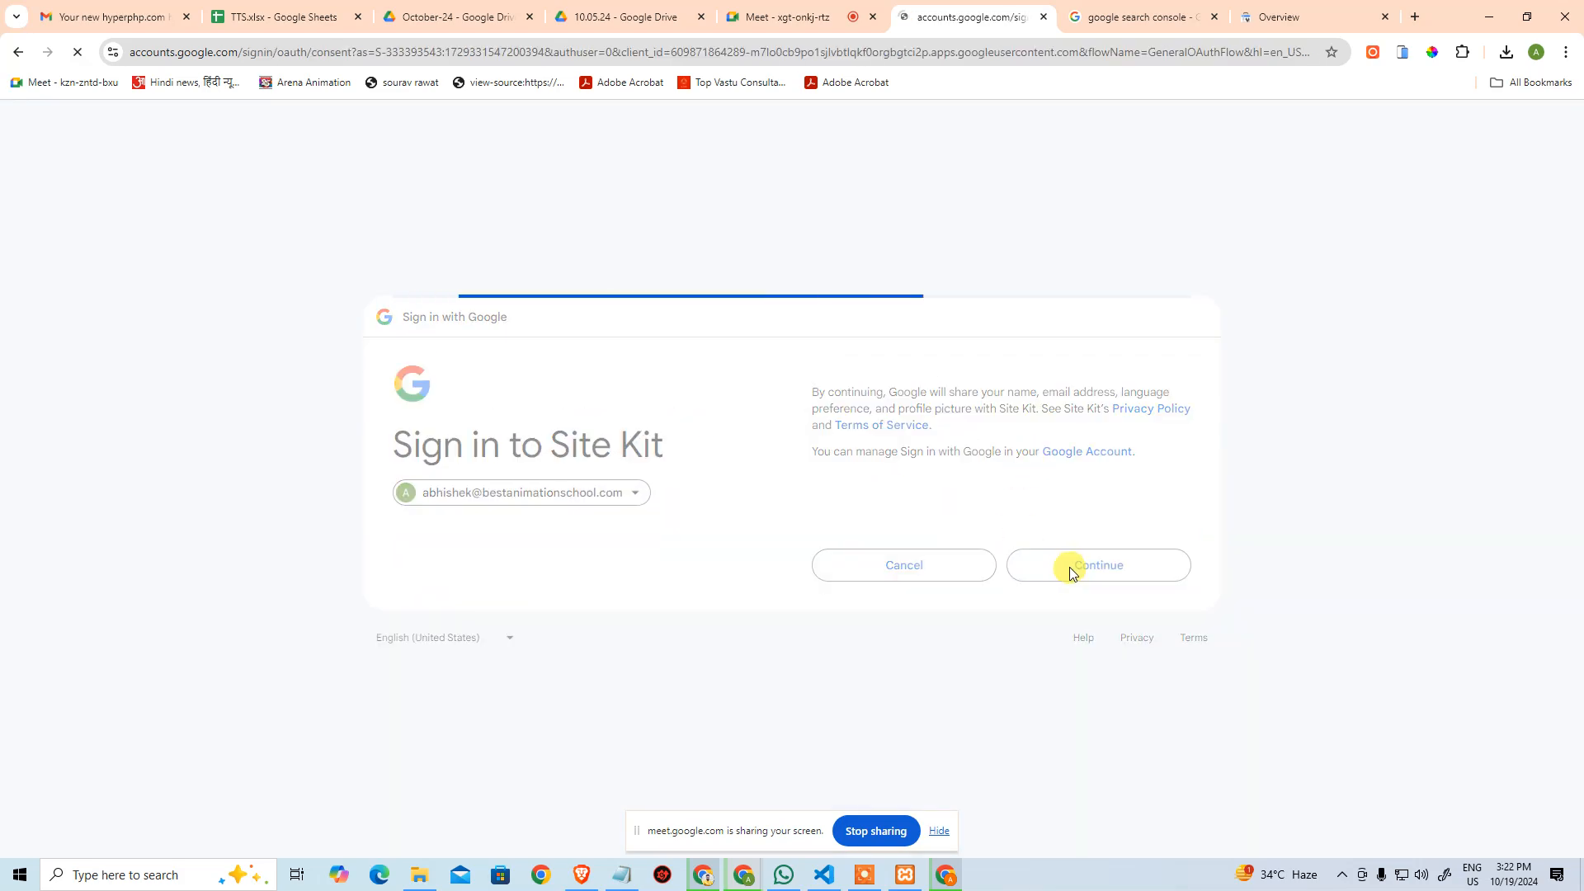
pyautogui.click(1023, 652)
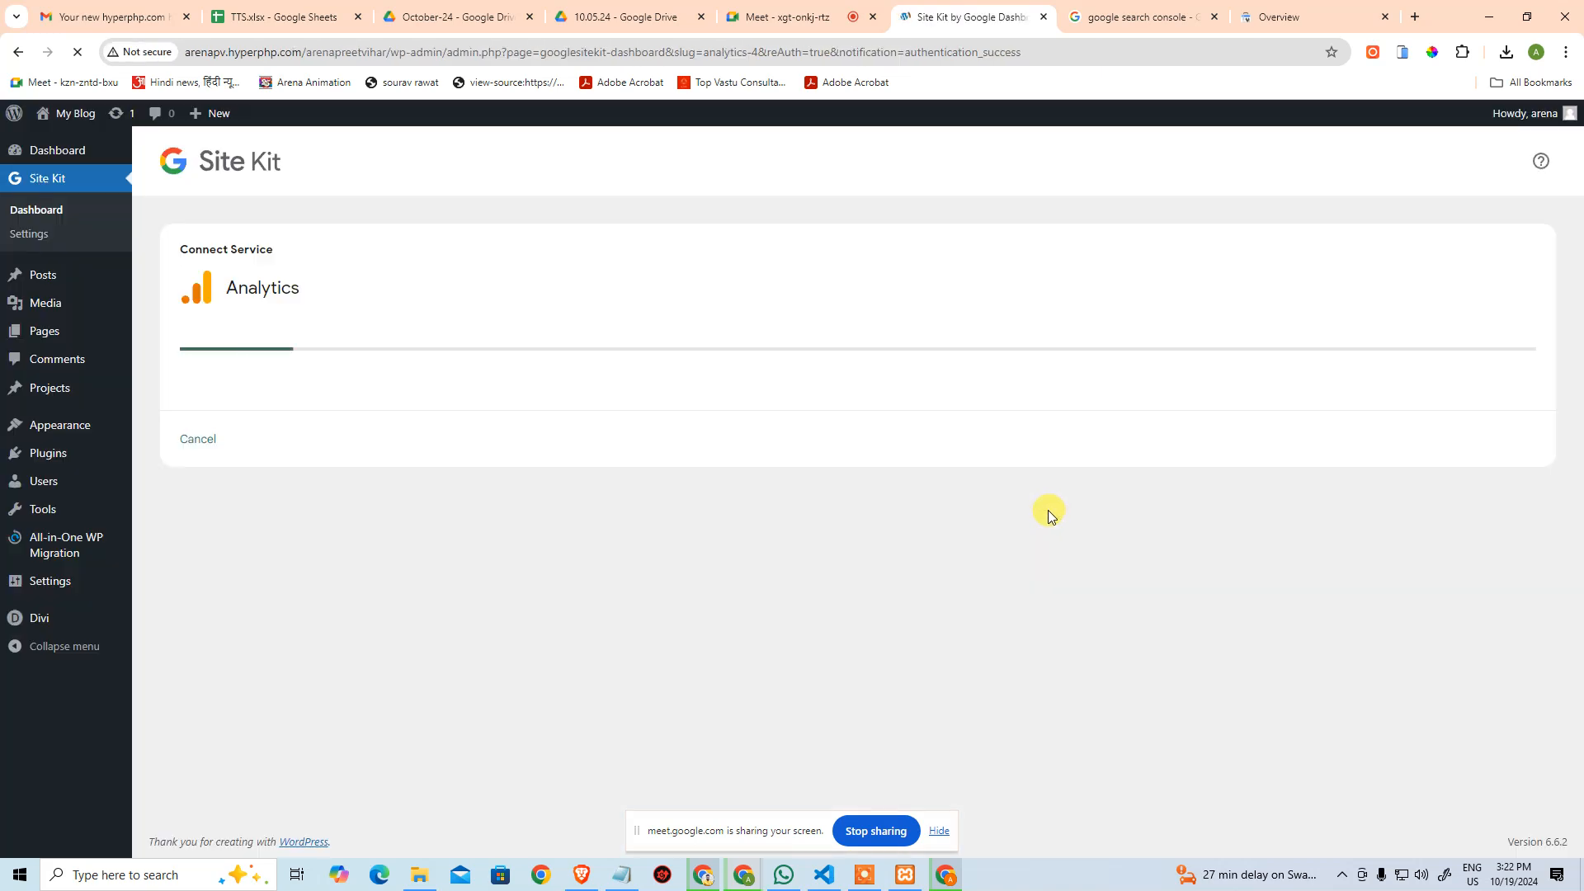
# Keep ArenaPV as the Analytics account and select the arenapv.hyperphp.com property
pyautogui.click(428, 386)
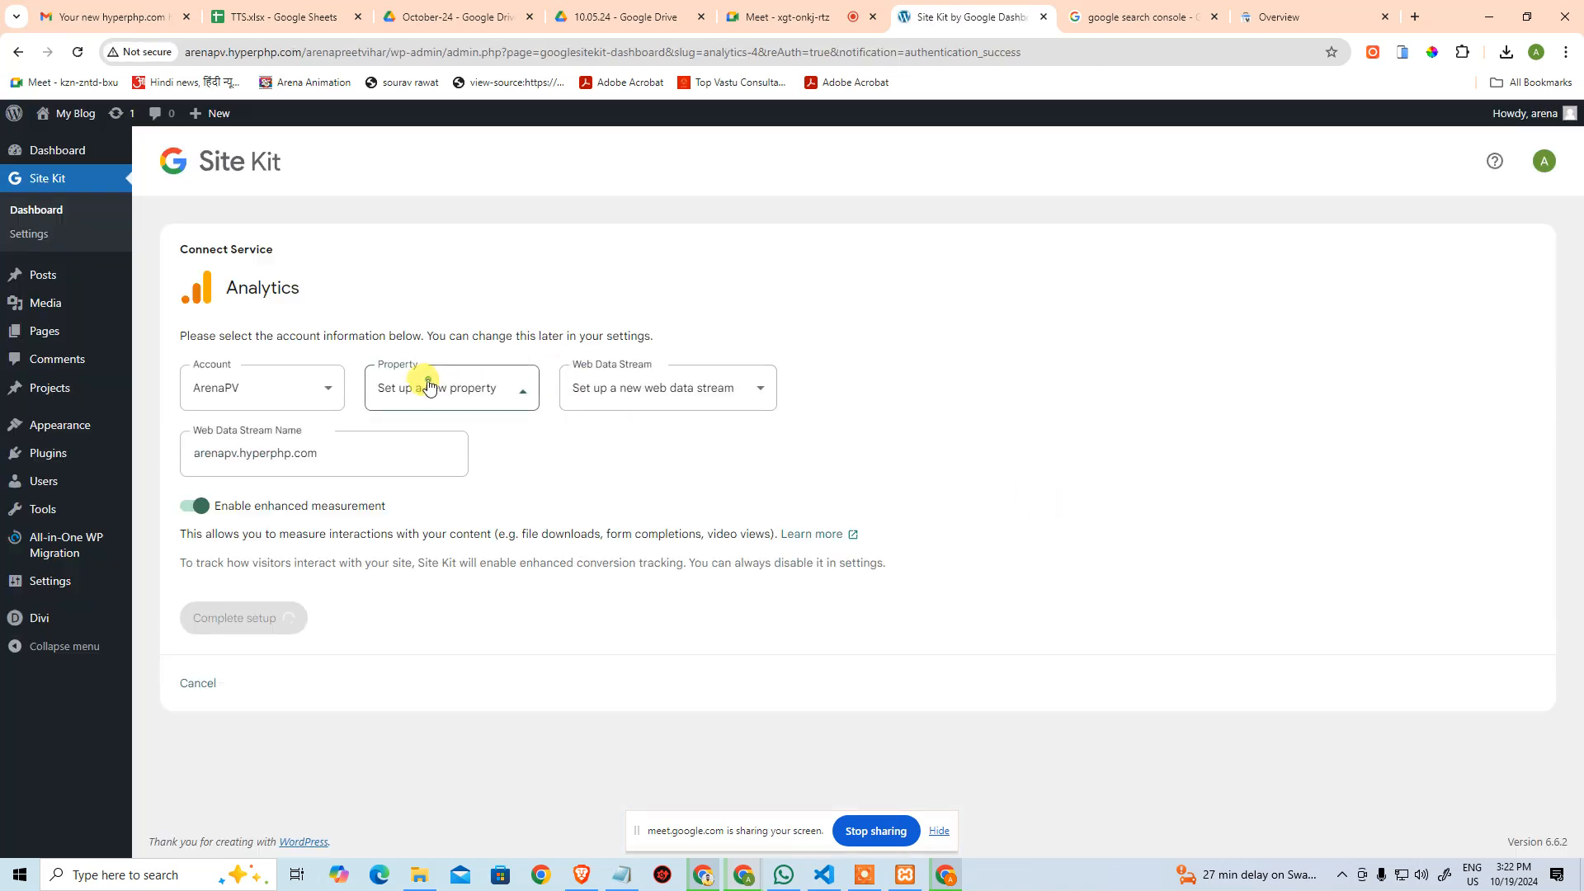
pyautogui.click(325, 391)
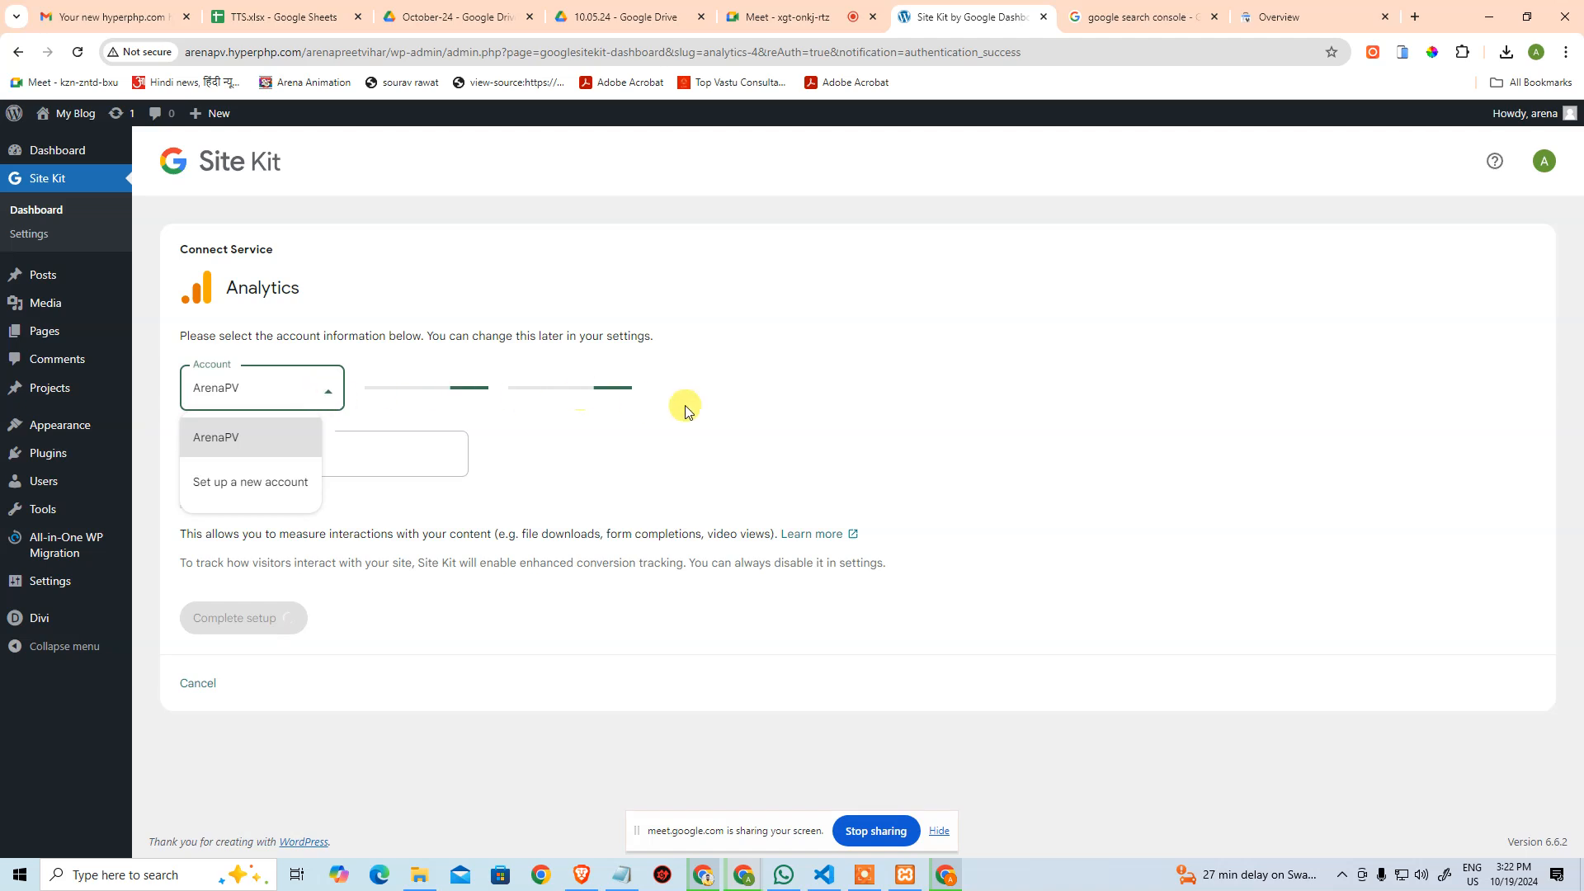
pyautogui.click(849, 394)
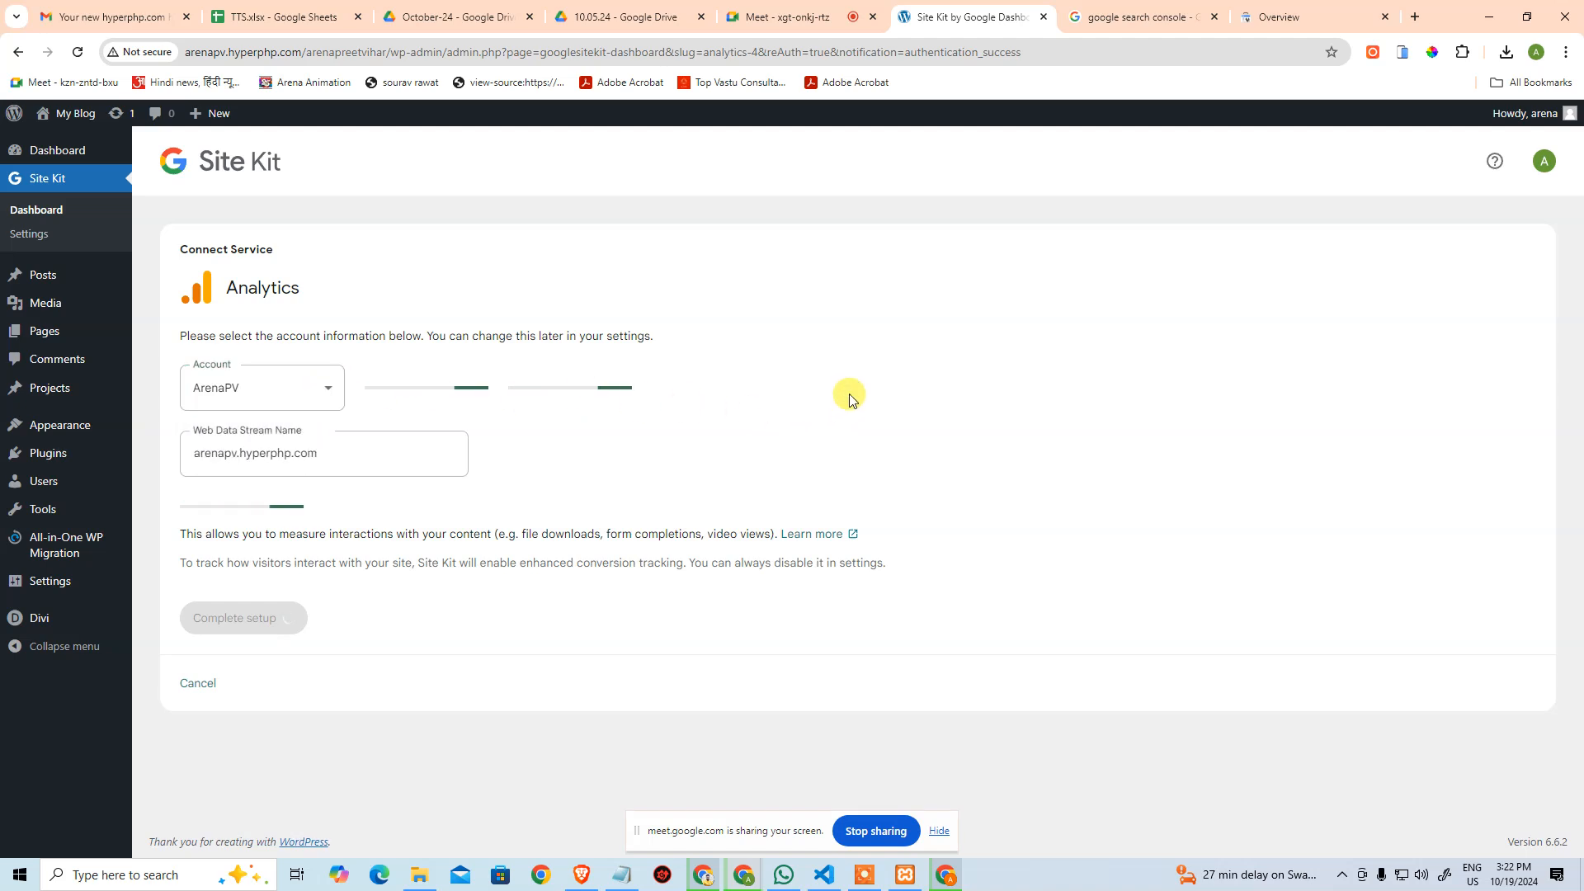
pyautogui.click(566, 389)
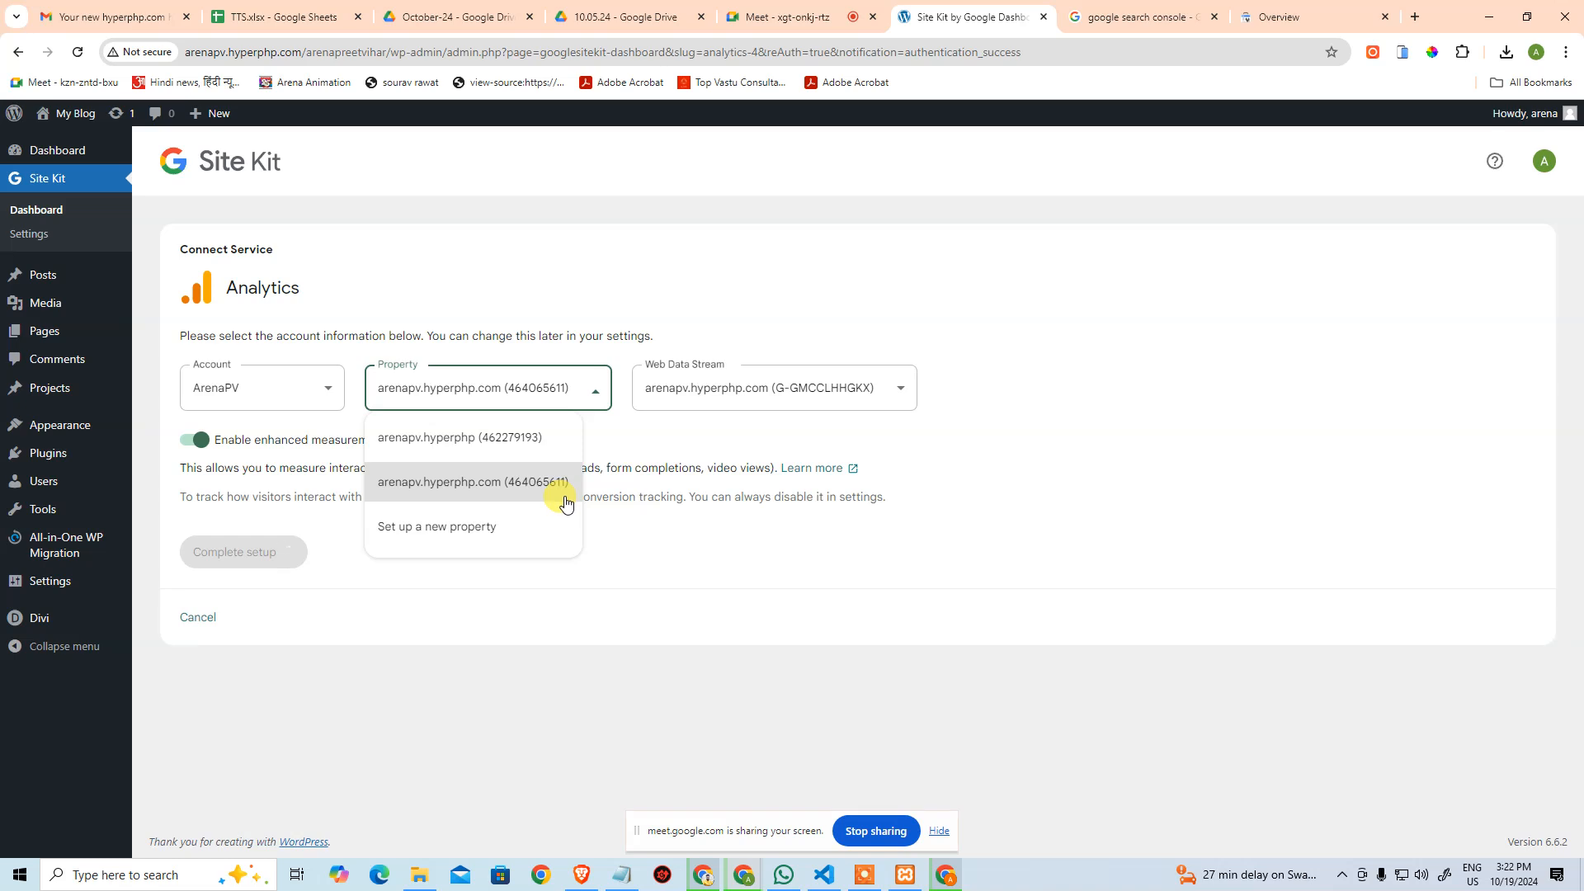
pyautogui.click(679, 610)
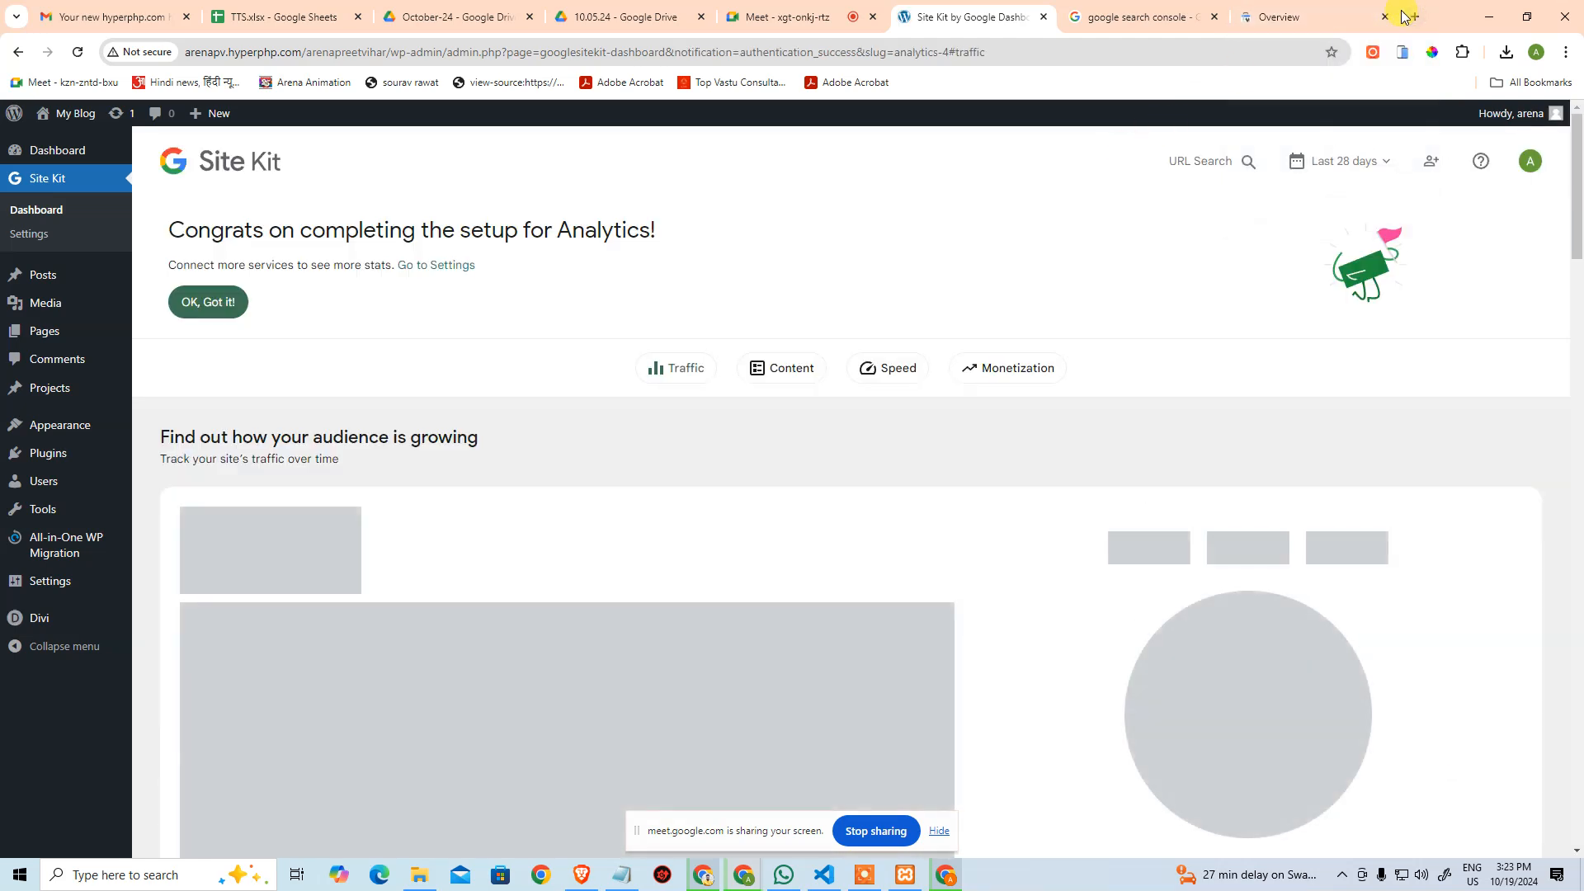
# Search 'google analytics' in a new tab and go into the Google Analytics app
pyautogui.click(1413, 15)
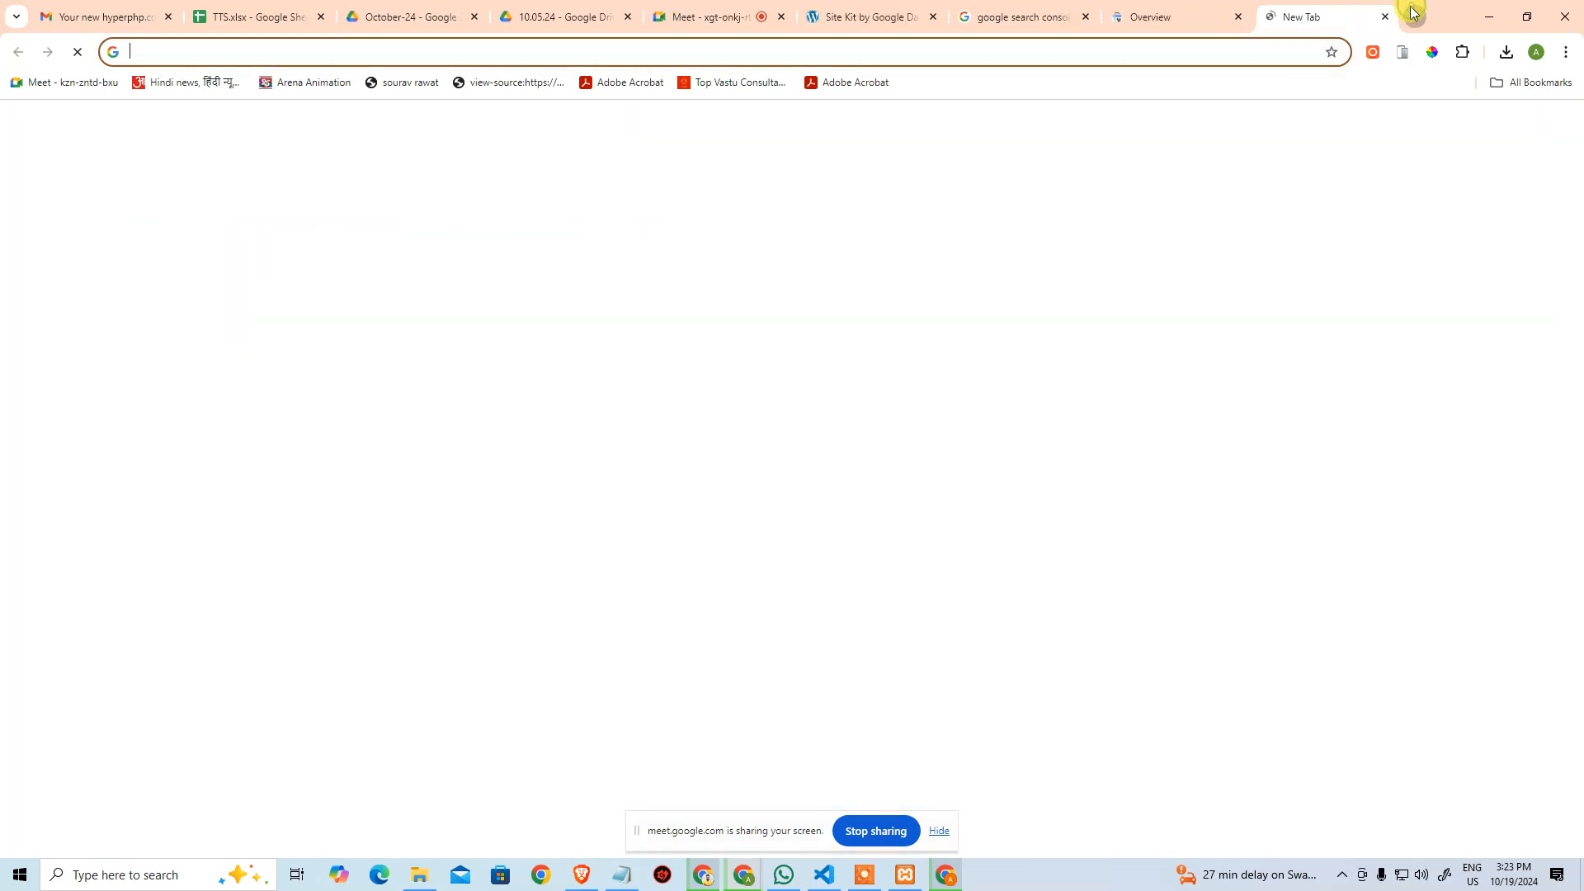
pyautogui.write('google ana')
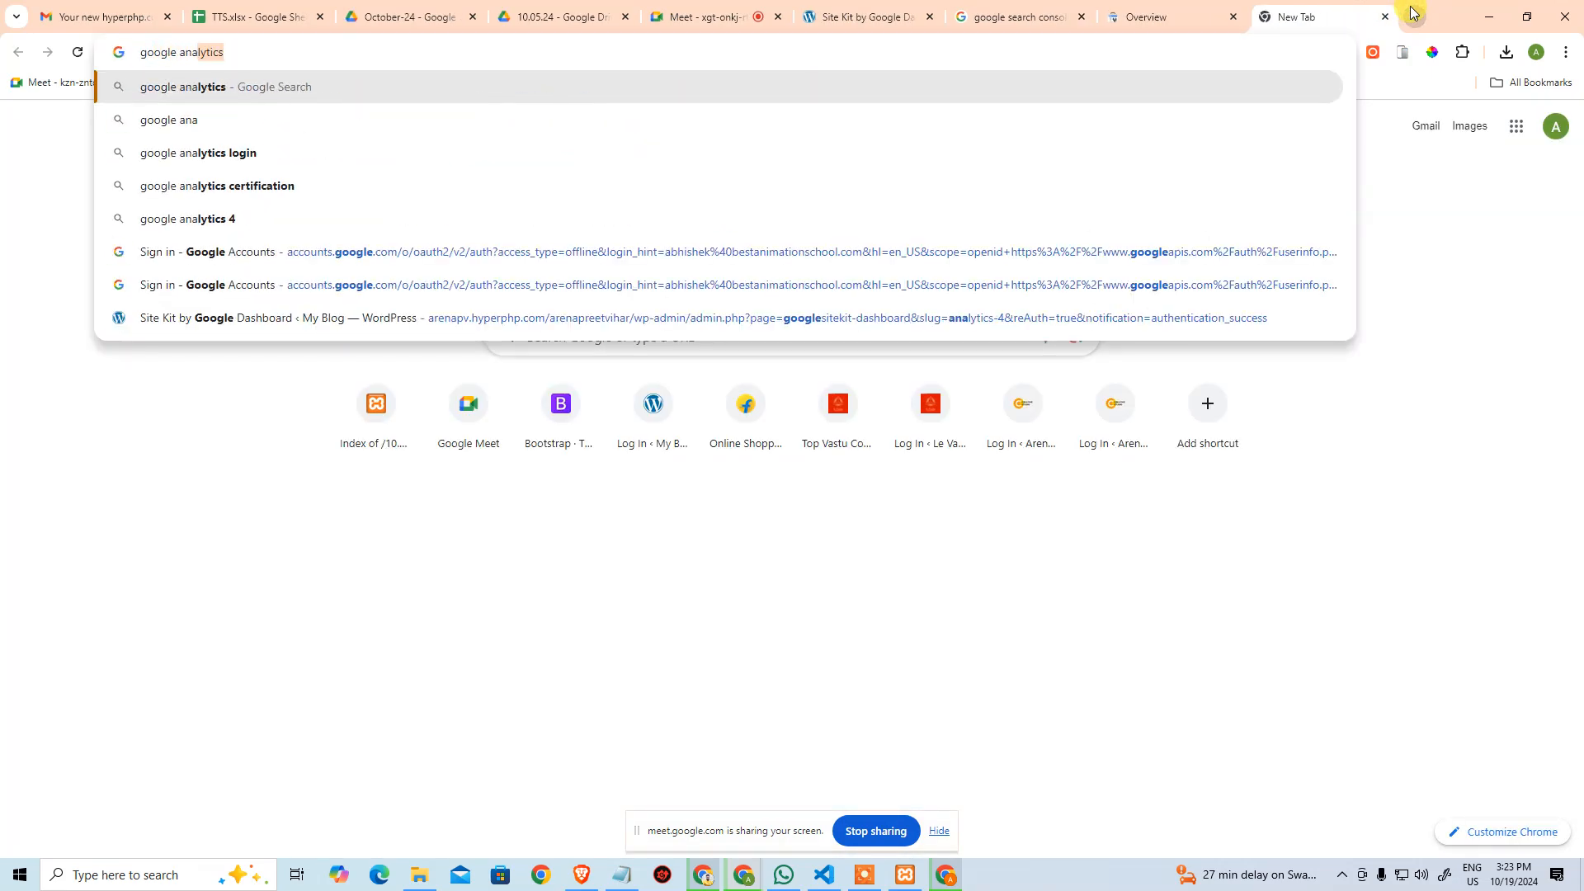
pyautogui.write('lytics')
pyautogui.press('Return')
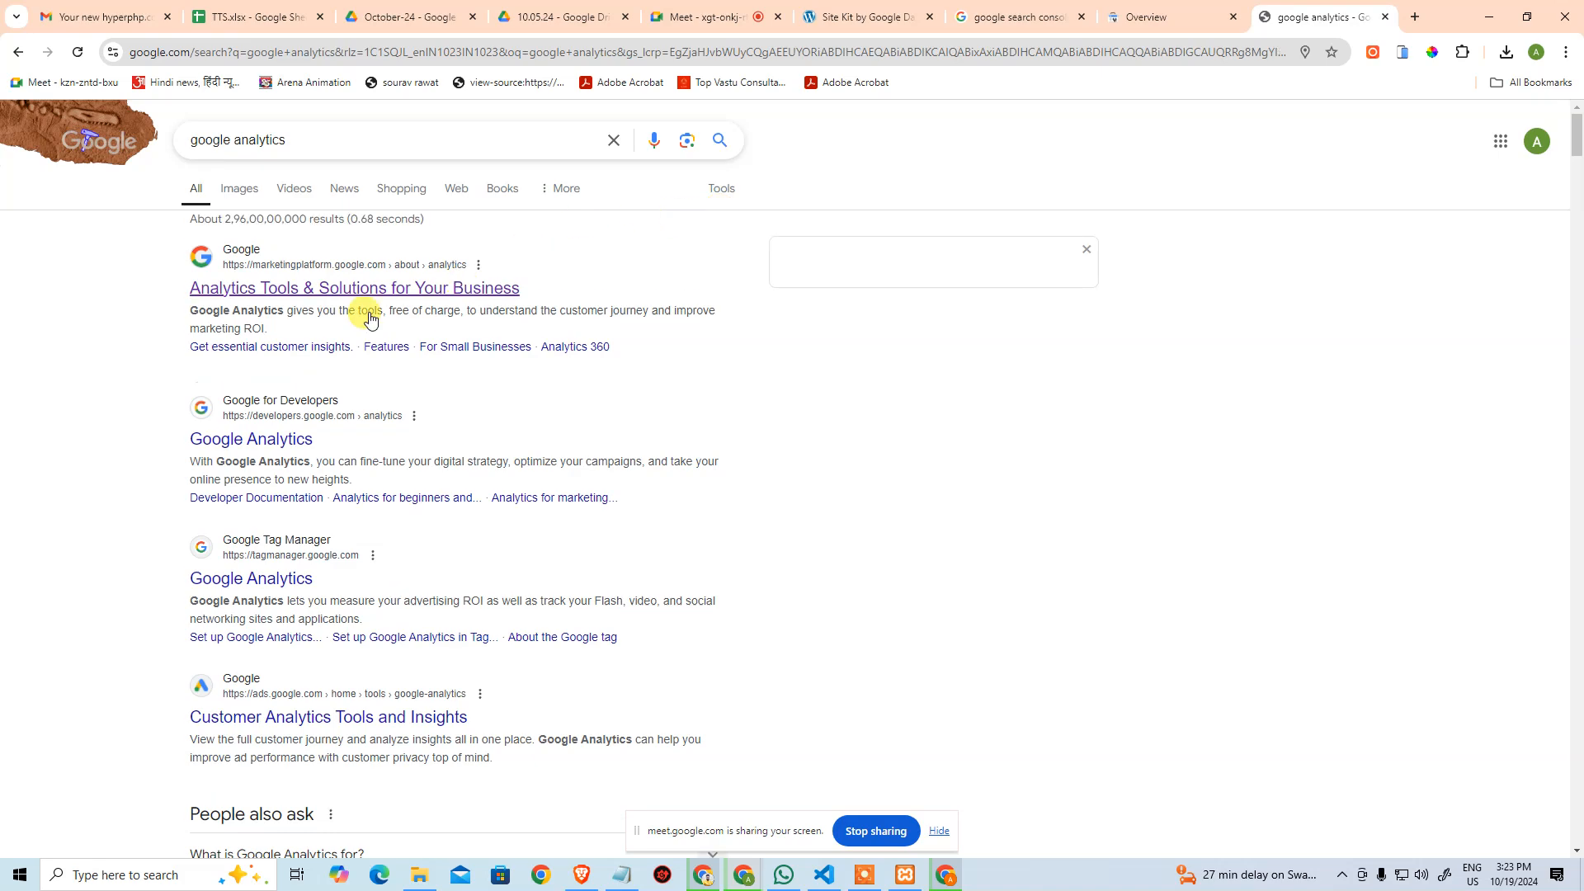
pyautogui.click(245, 441)
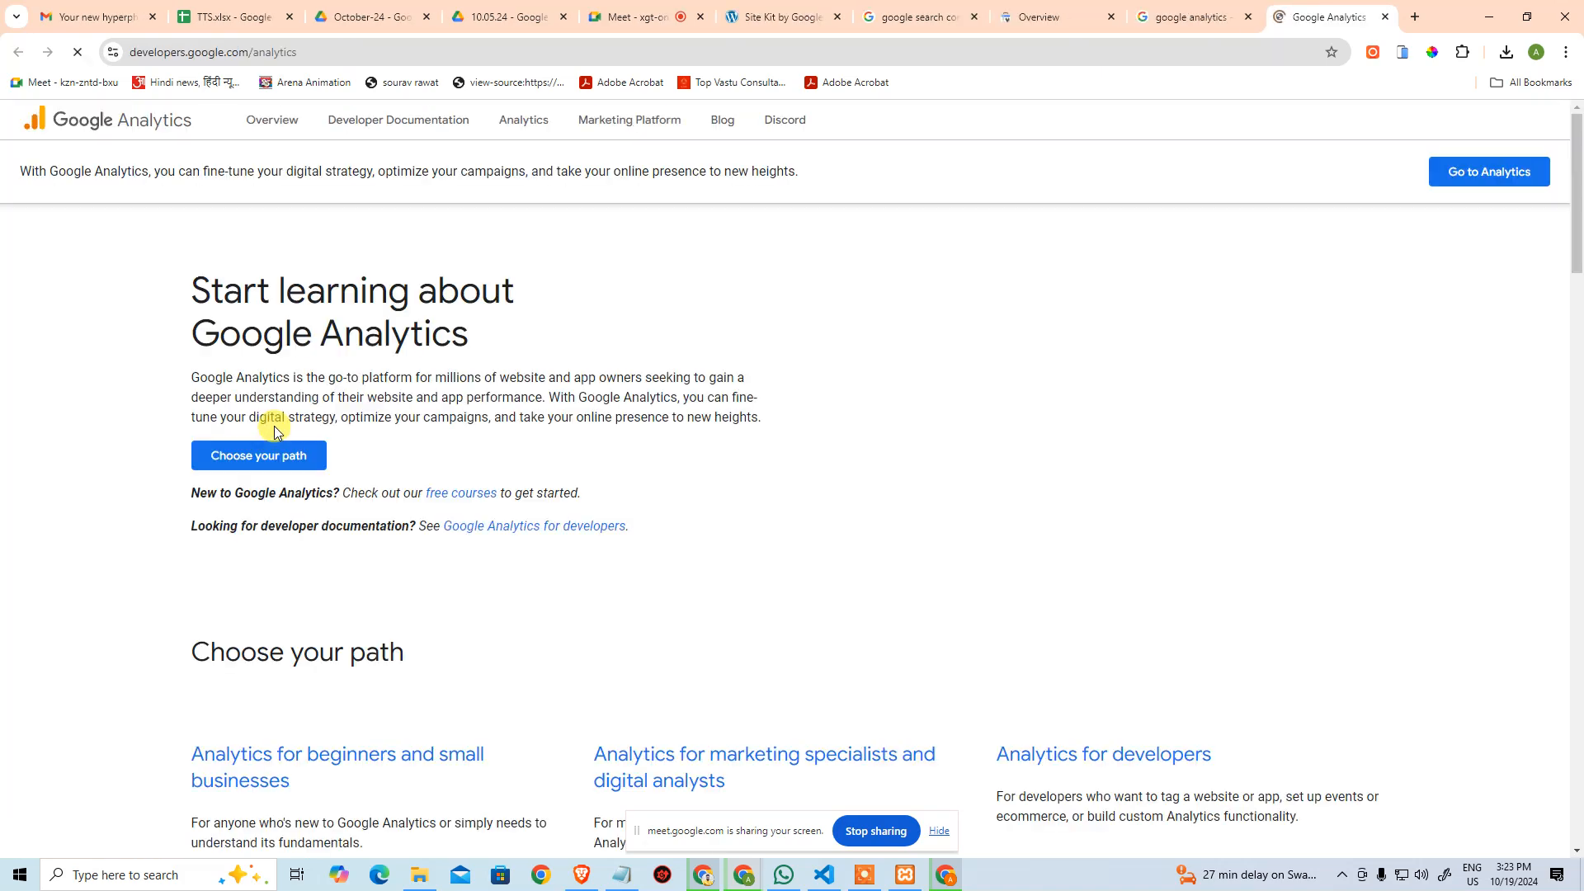
pyautogui.click(1473, 180)
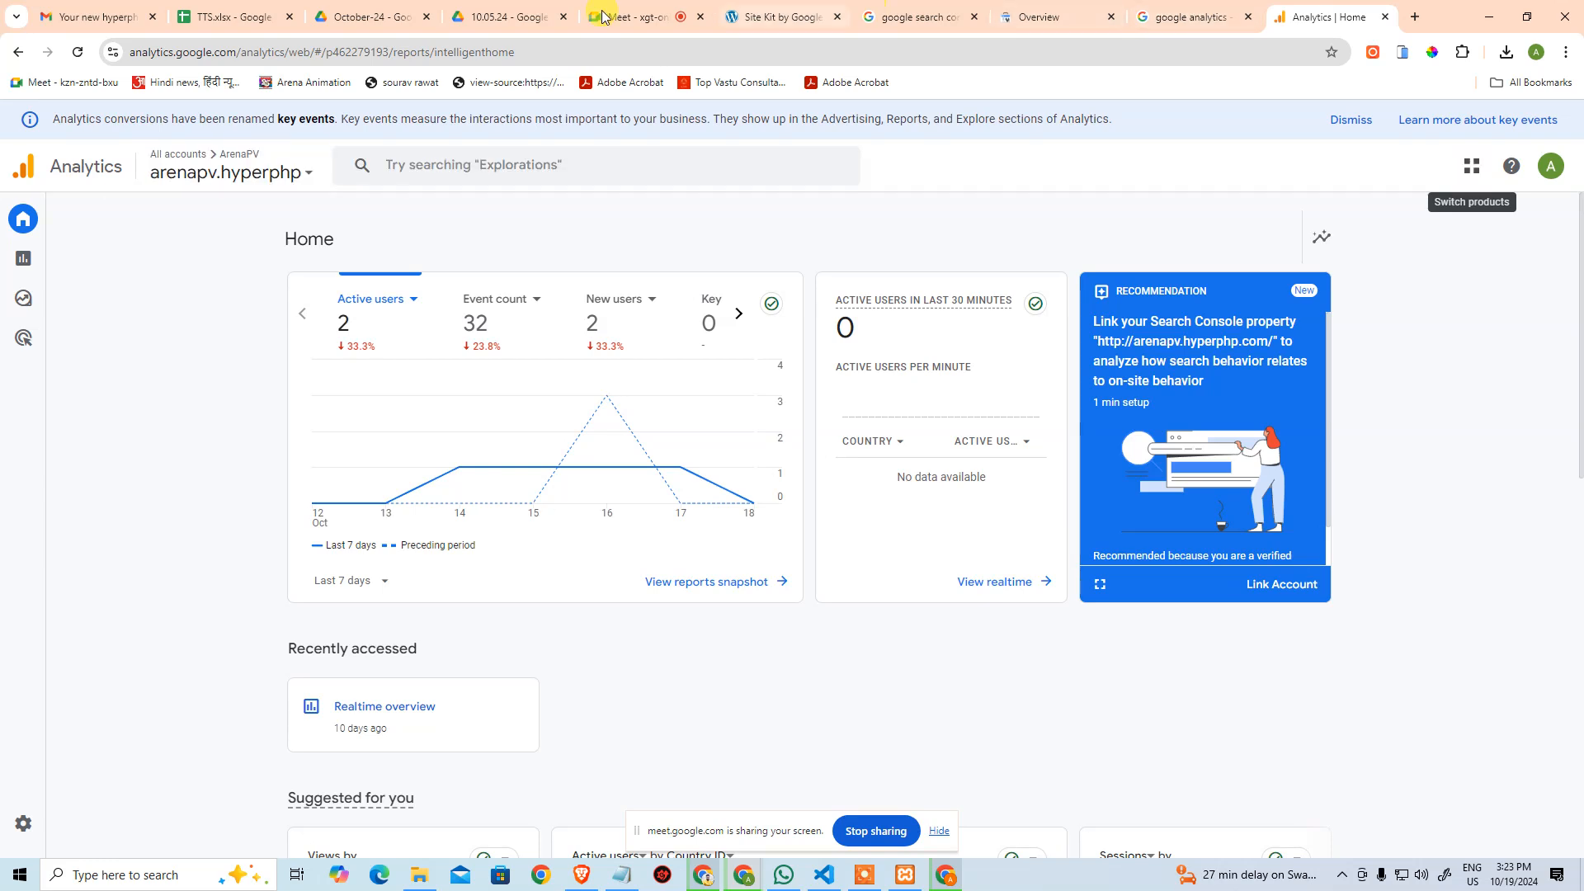
# Switch to the ArenaPV arenapv.hyperphp.com property, check its home, then return to Site Kit
pyautogui.click(169, 165)
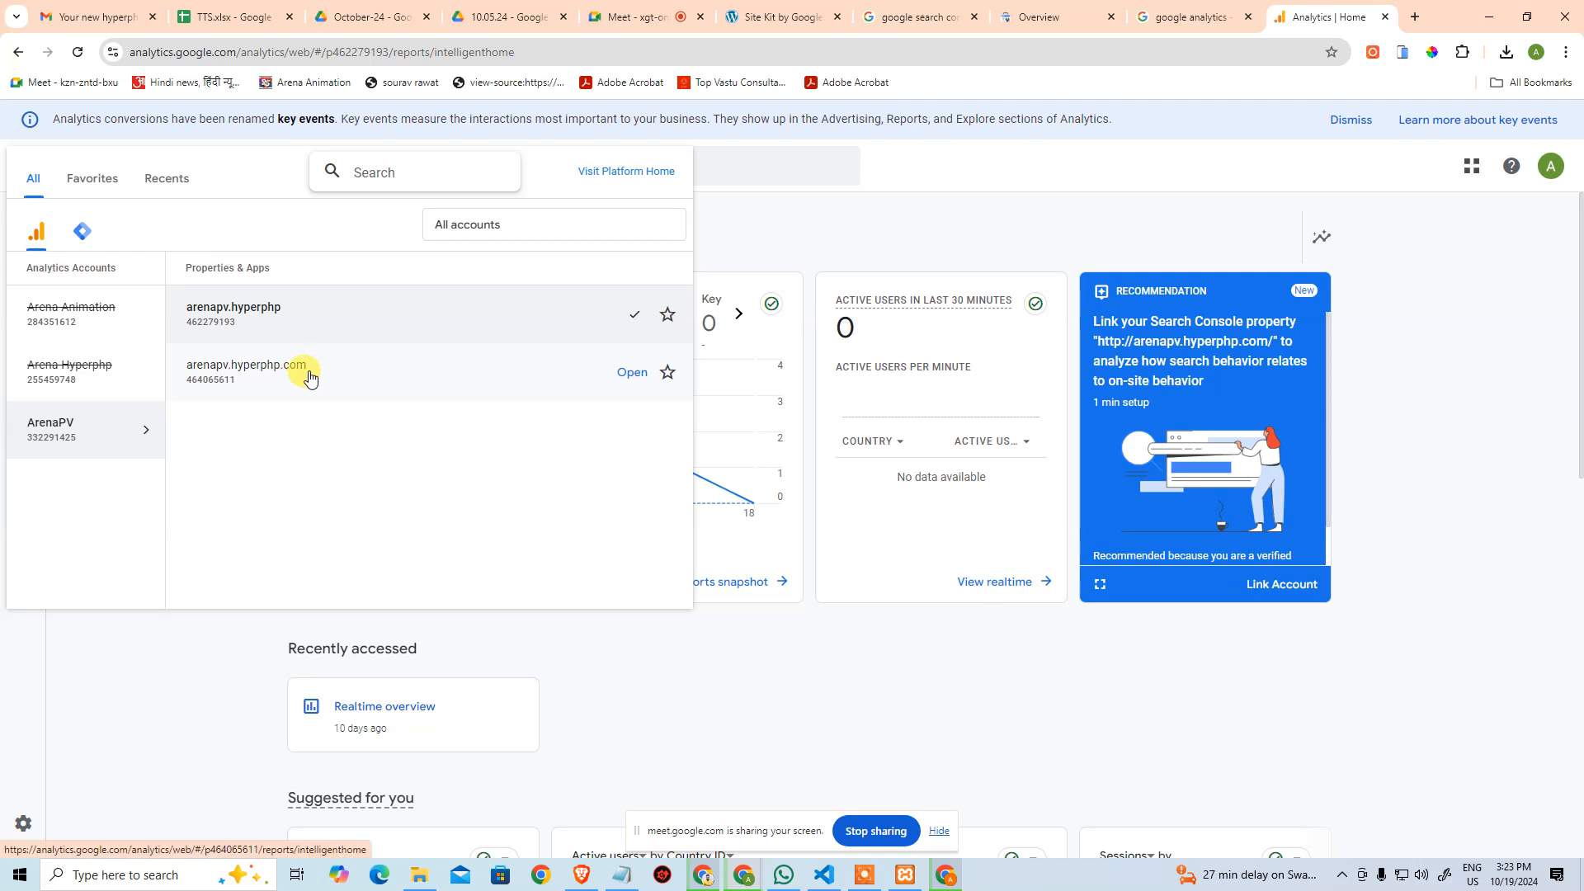
pyautogui.click(316, 377)
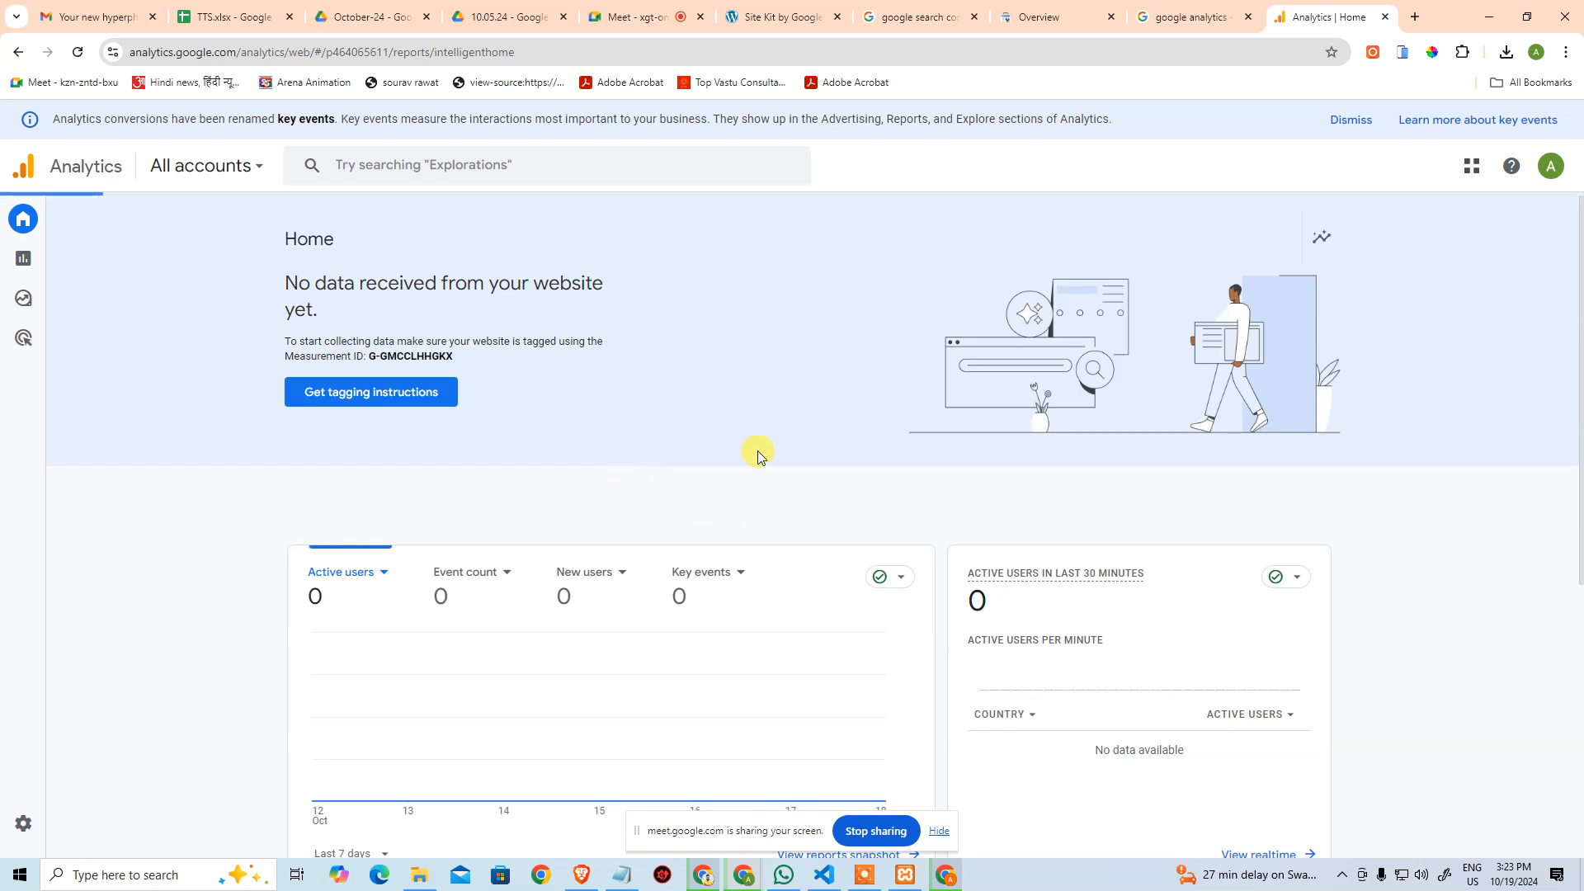
pyautogui.scroll(-2, 731, 443)
pyautogui.scroll(2, 764, 473)
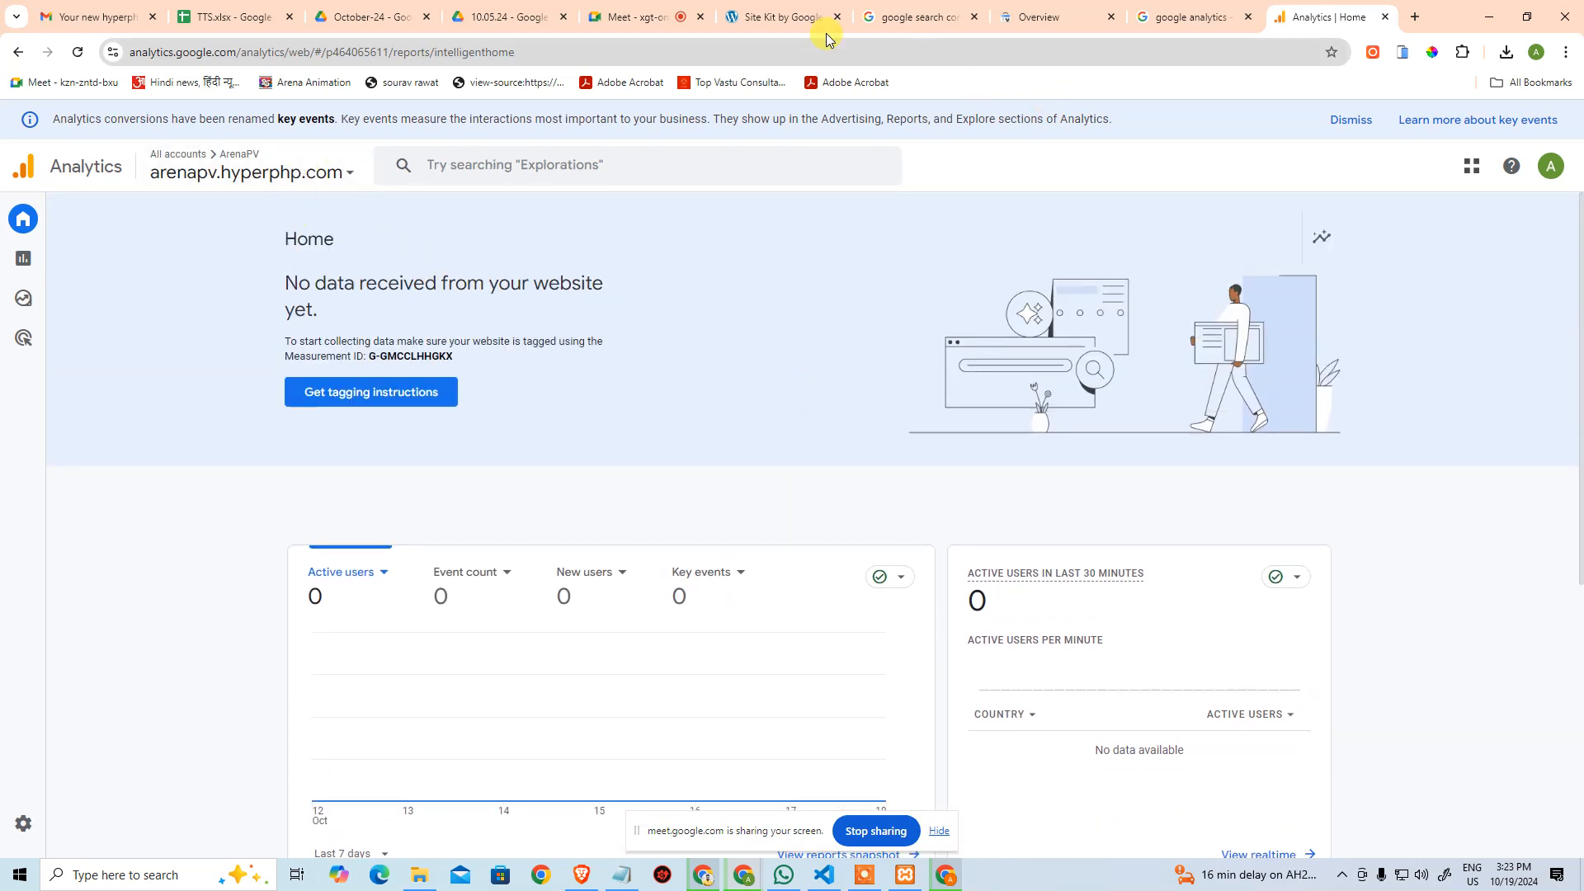
pyautogui.click(789, 18)
# Dismiss Site Kit's Analytics congratulations banner and postpone connecting other services
pyautogui.scroll(-8, 1023, 395)
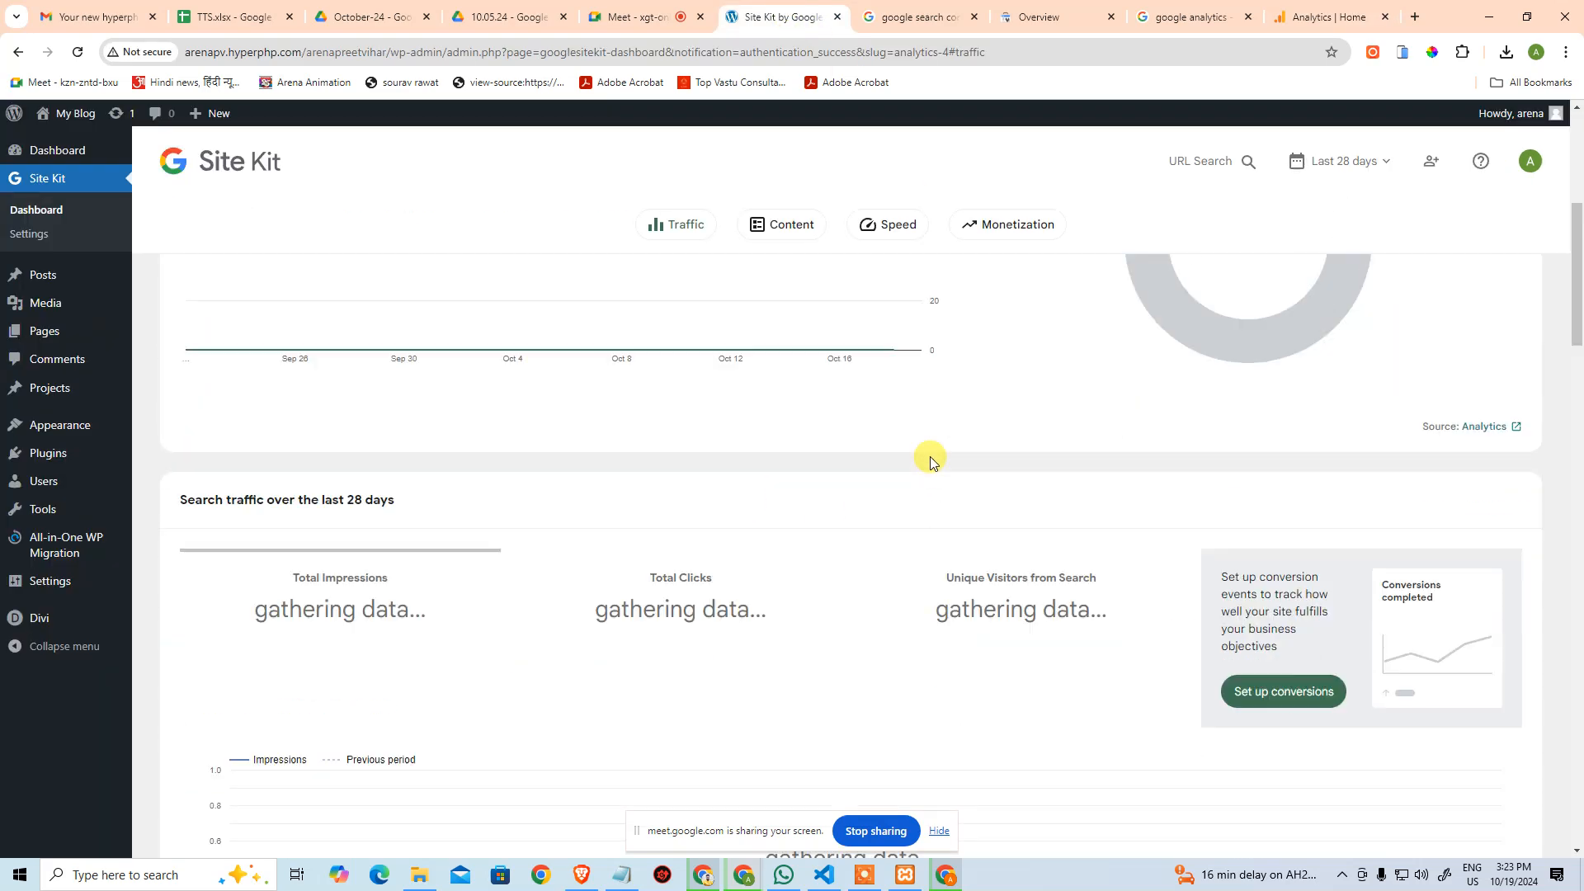
pyautogui.scroll(-4, 1097, 538)
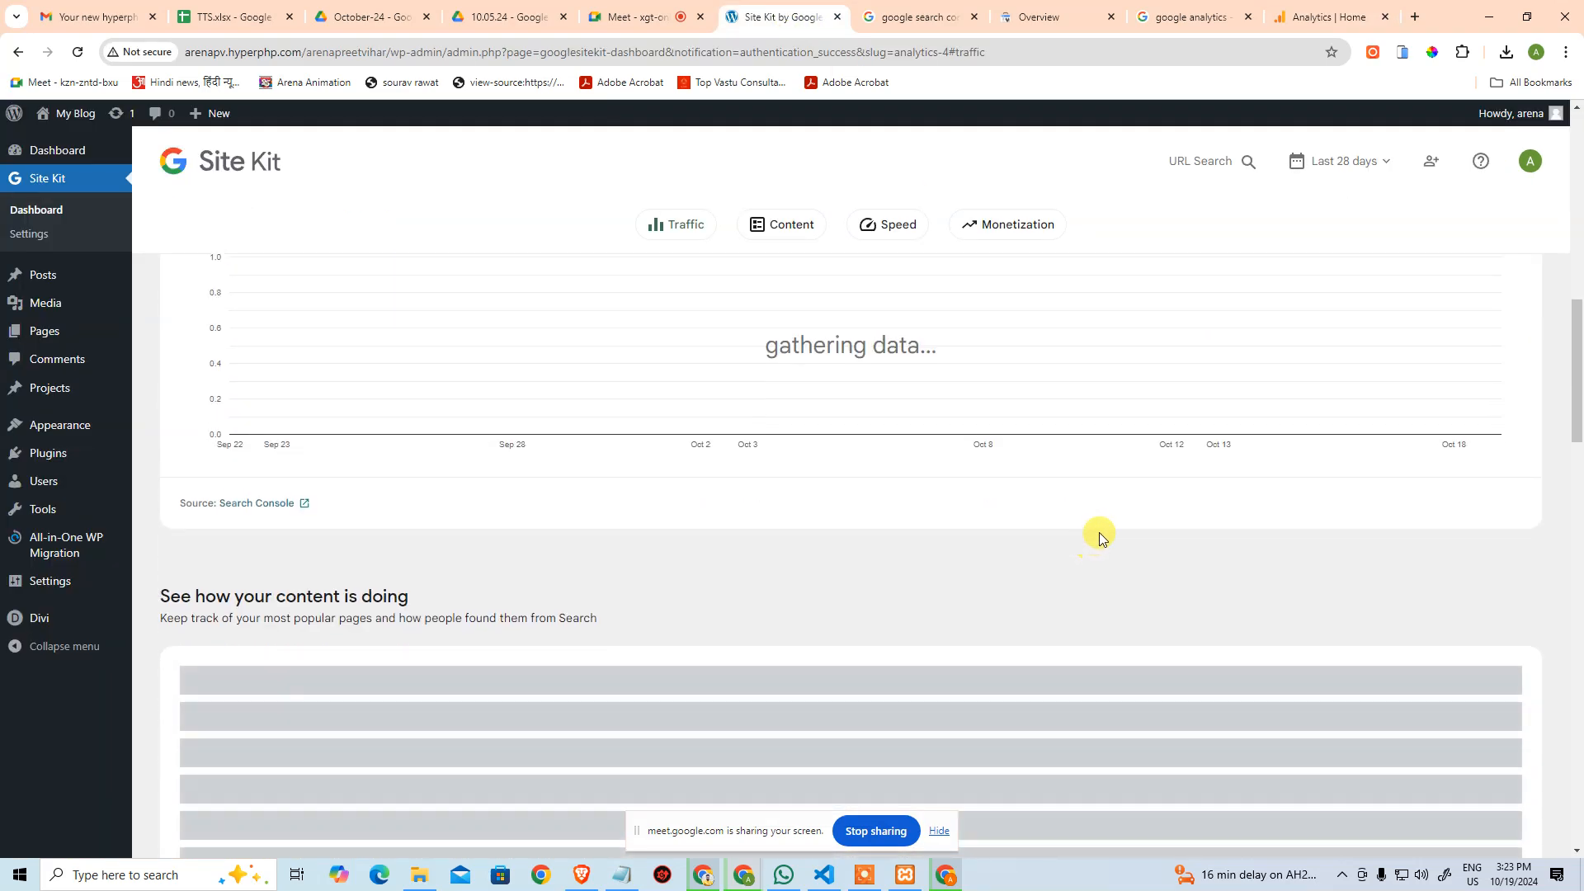
pyautogui.scroll(10, 760, 459)
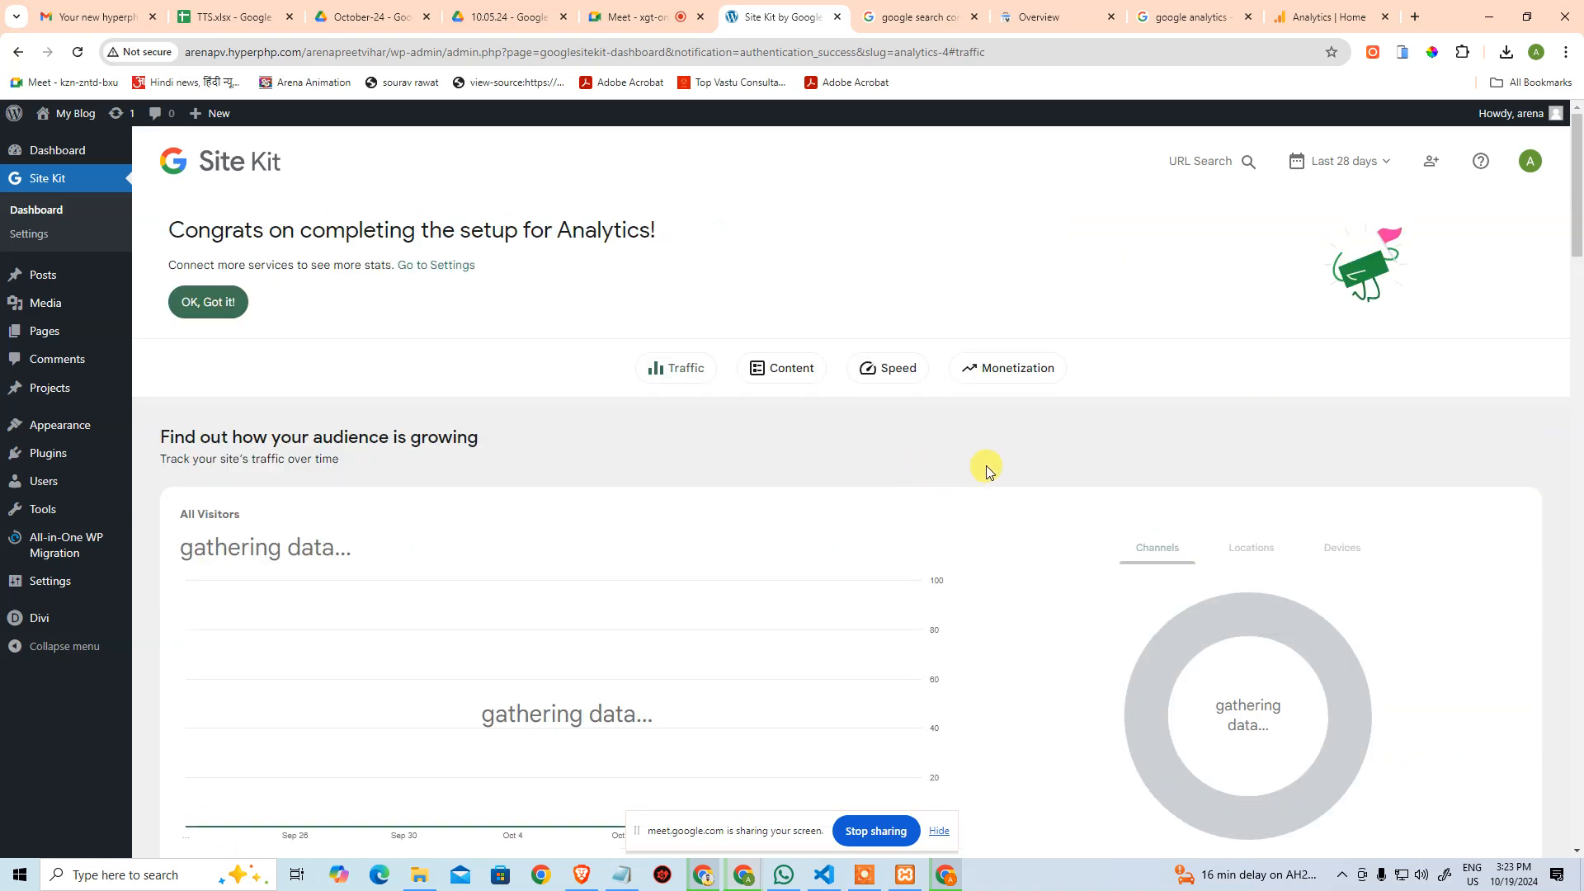
pyautogui.click(238, 311)
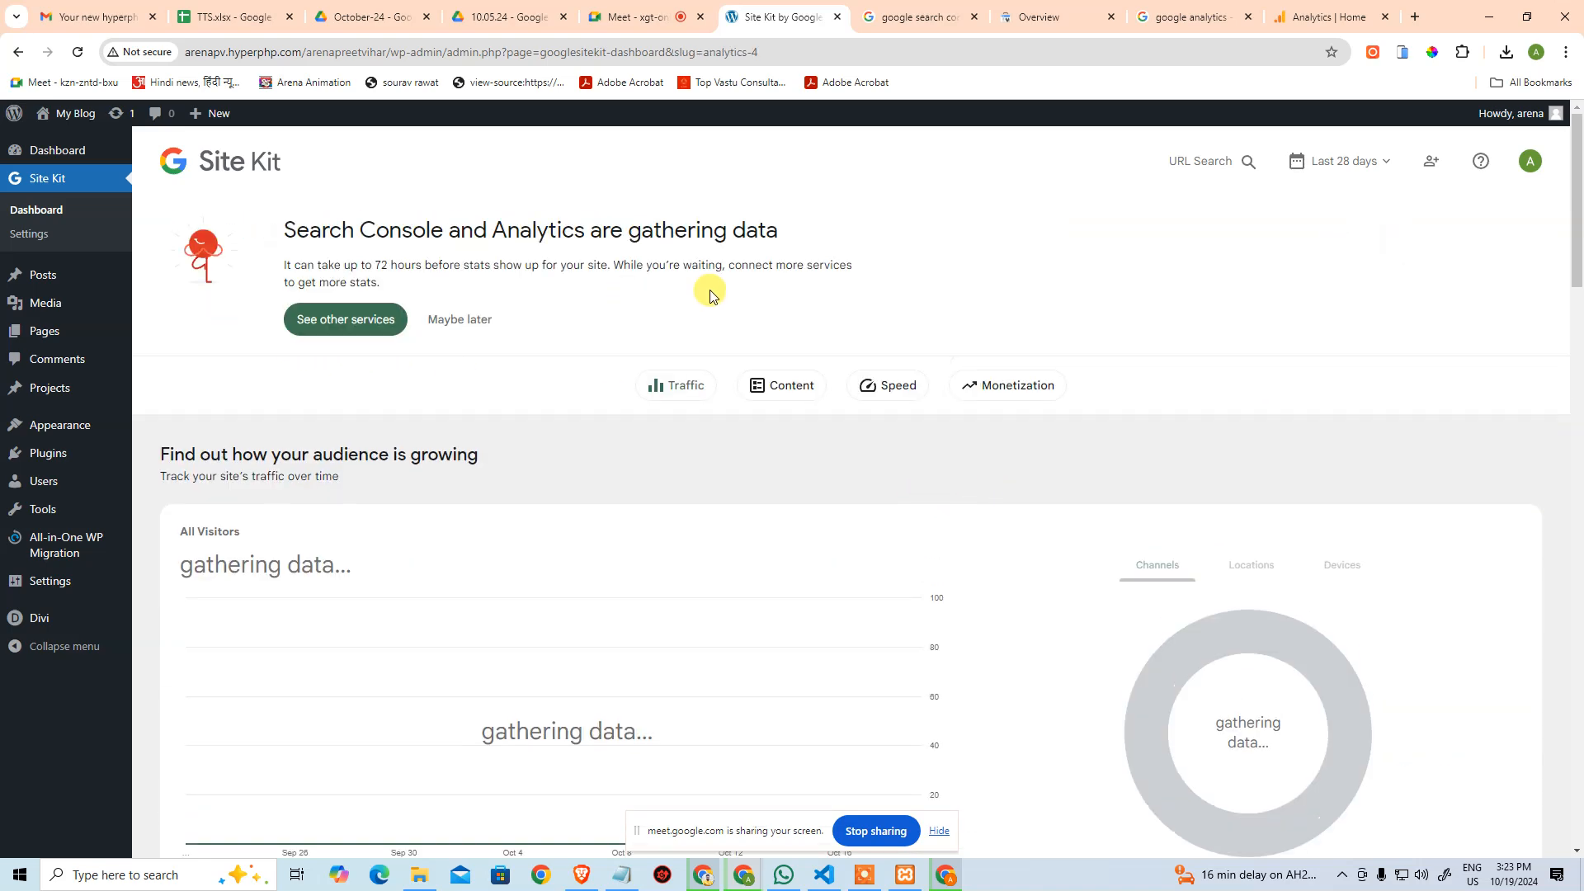
pyautogui.click(473, 336)
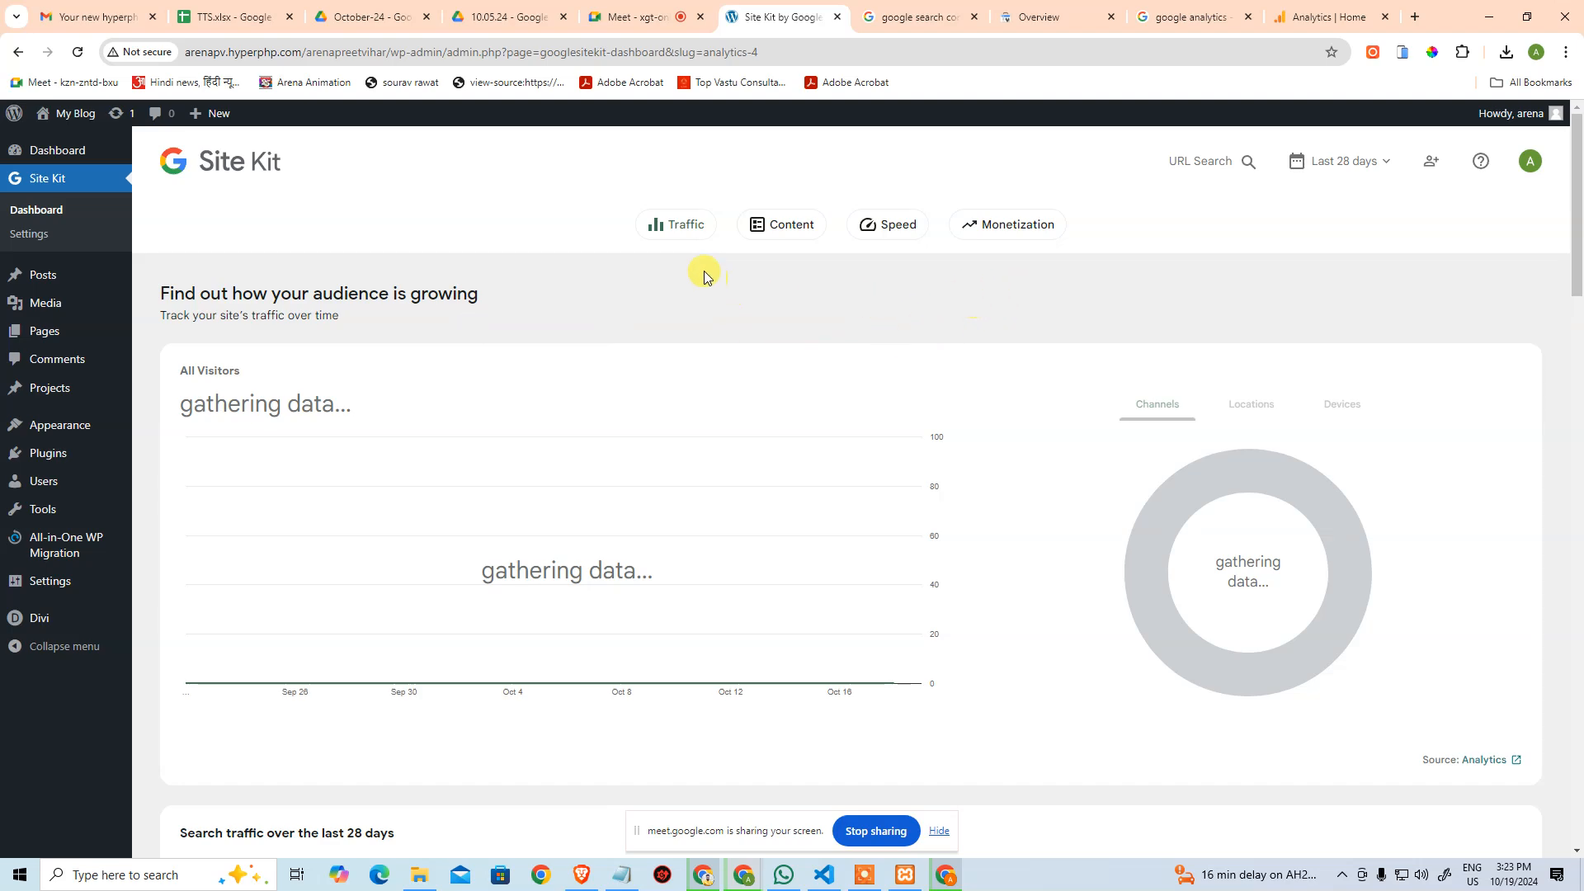
# Review the dashboard still gathering data and open the Source: Analytics top content link
pyautogui.scroll(-1, 839, 464)
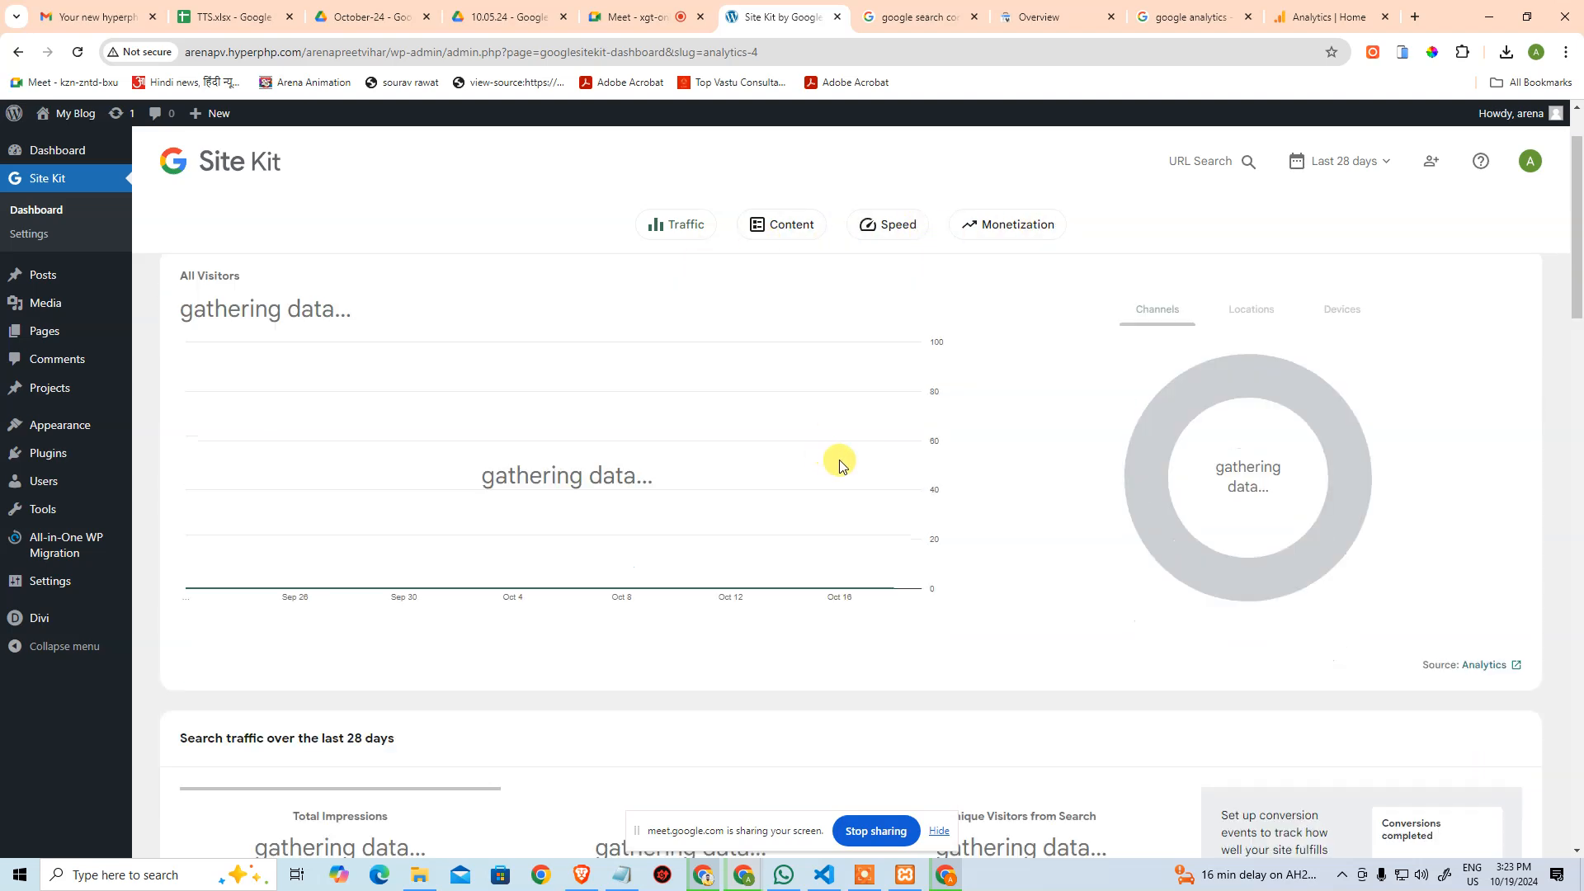
pyautogui.scroll(-15, 839, 464)
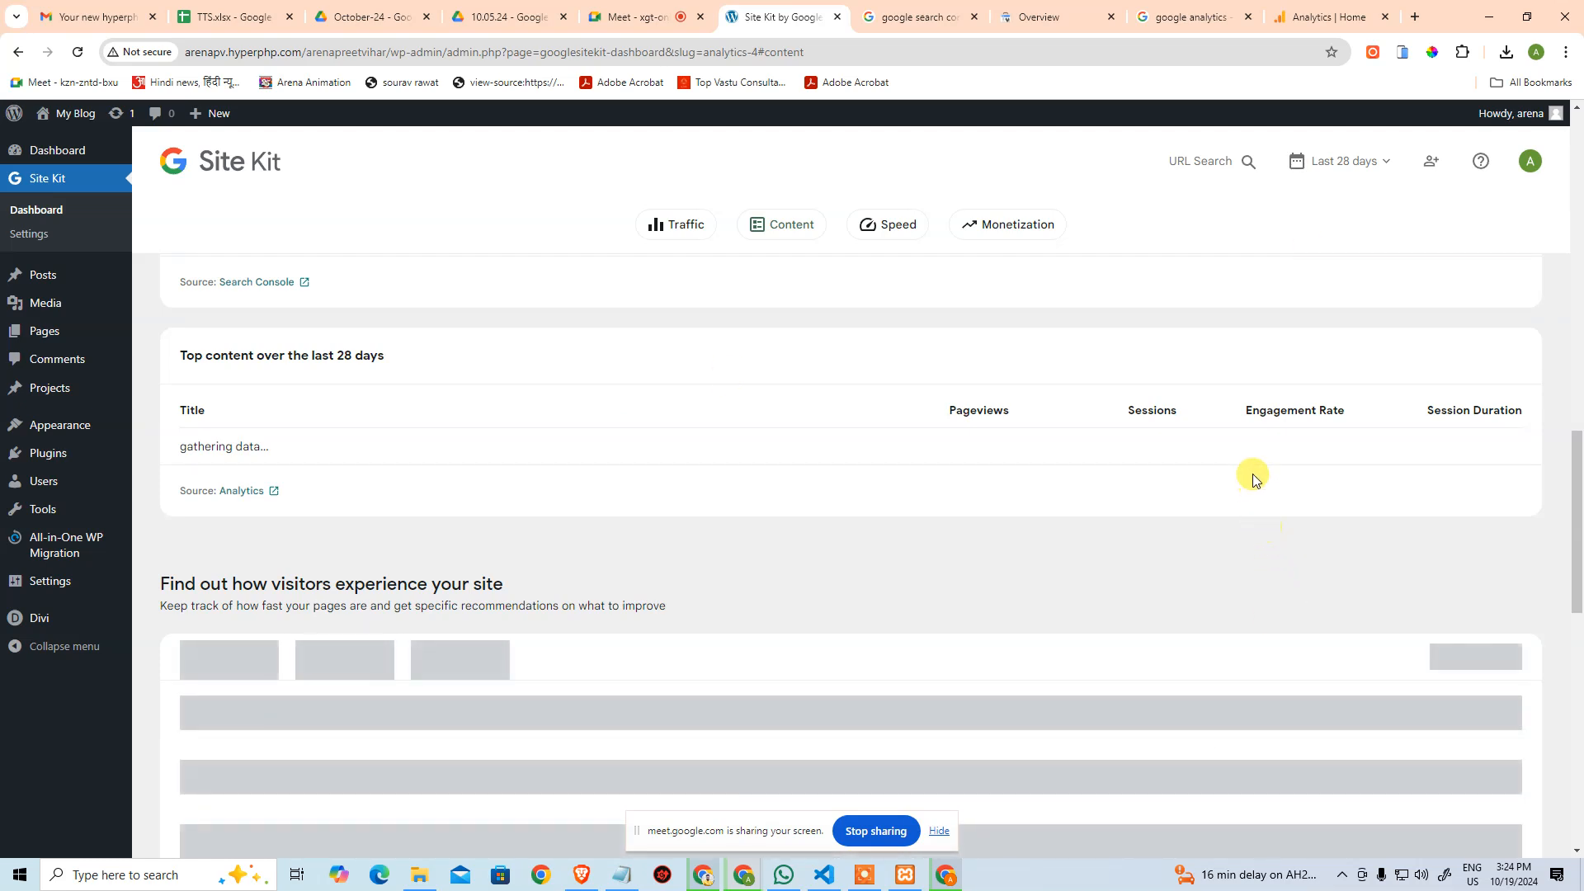
pyautogui.scroll(10, 1252, 481)
pyautogui.scroll(3, 1131, 466)
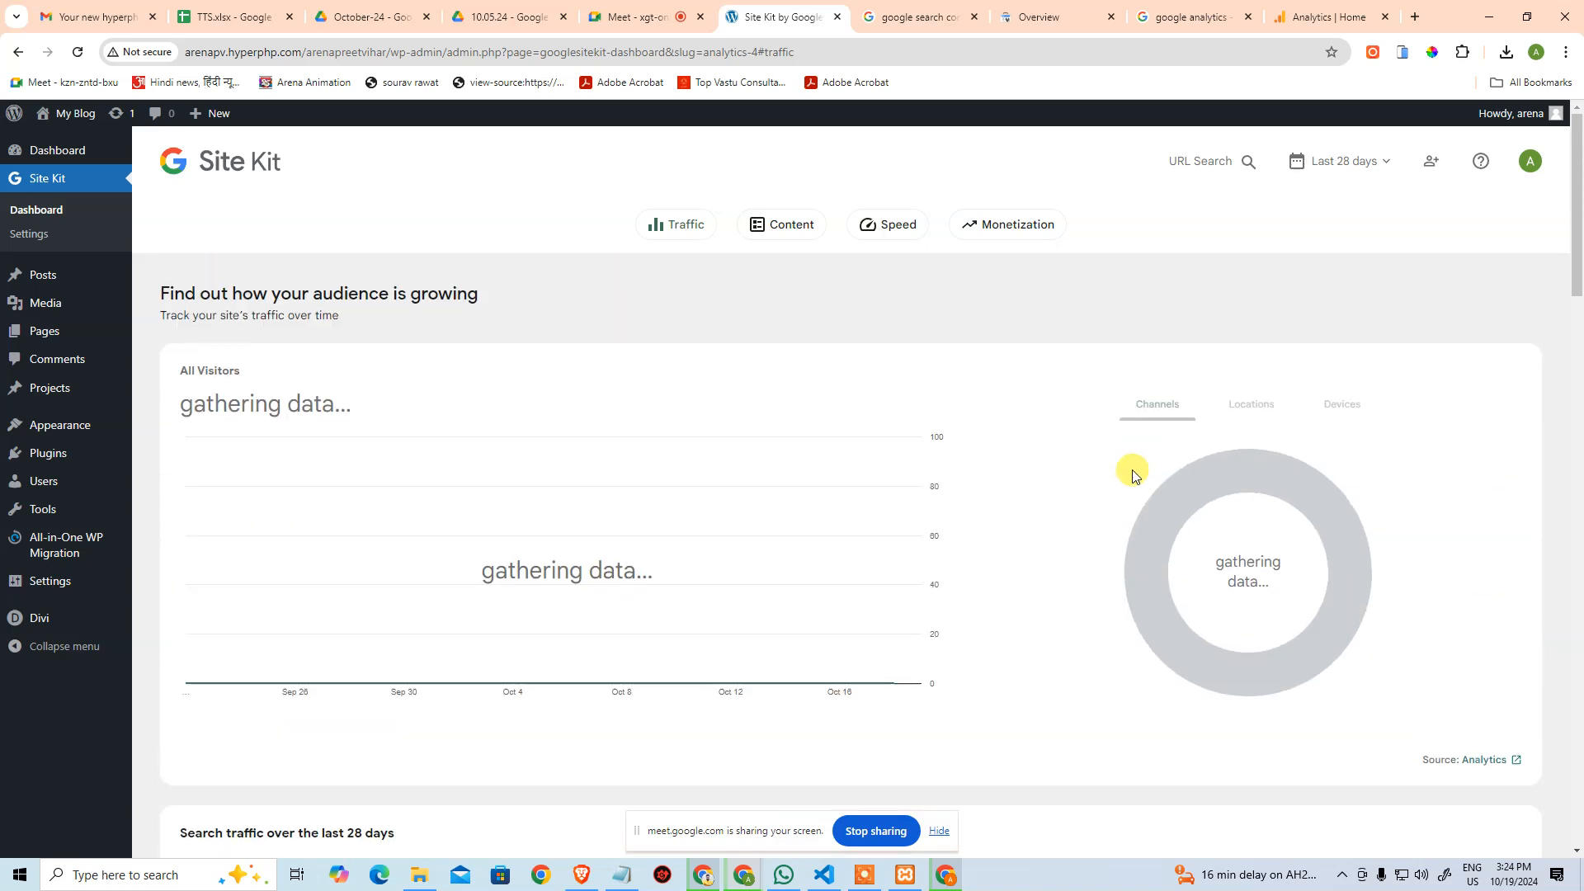
pyautogui.scroll(-6, 883, 553)
pyautogui.scroll(-6, 911, 572)
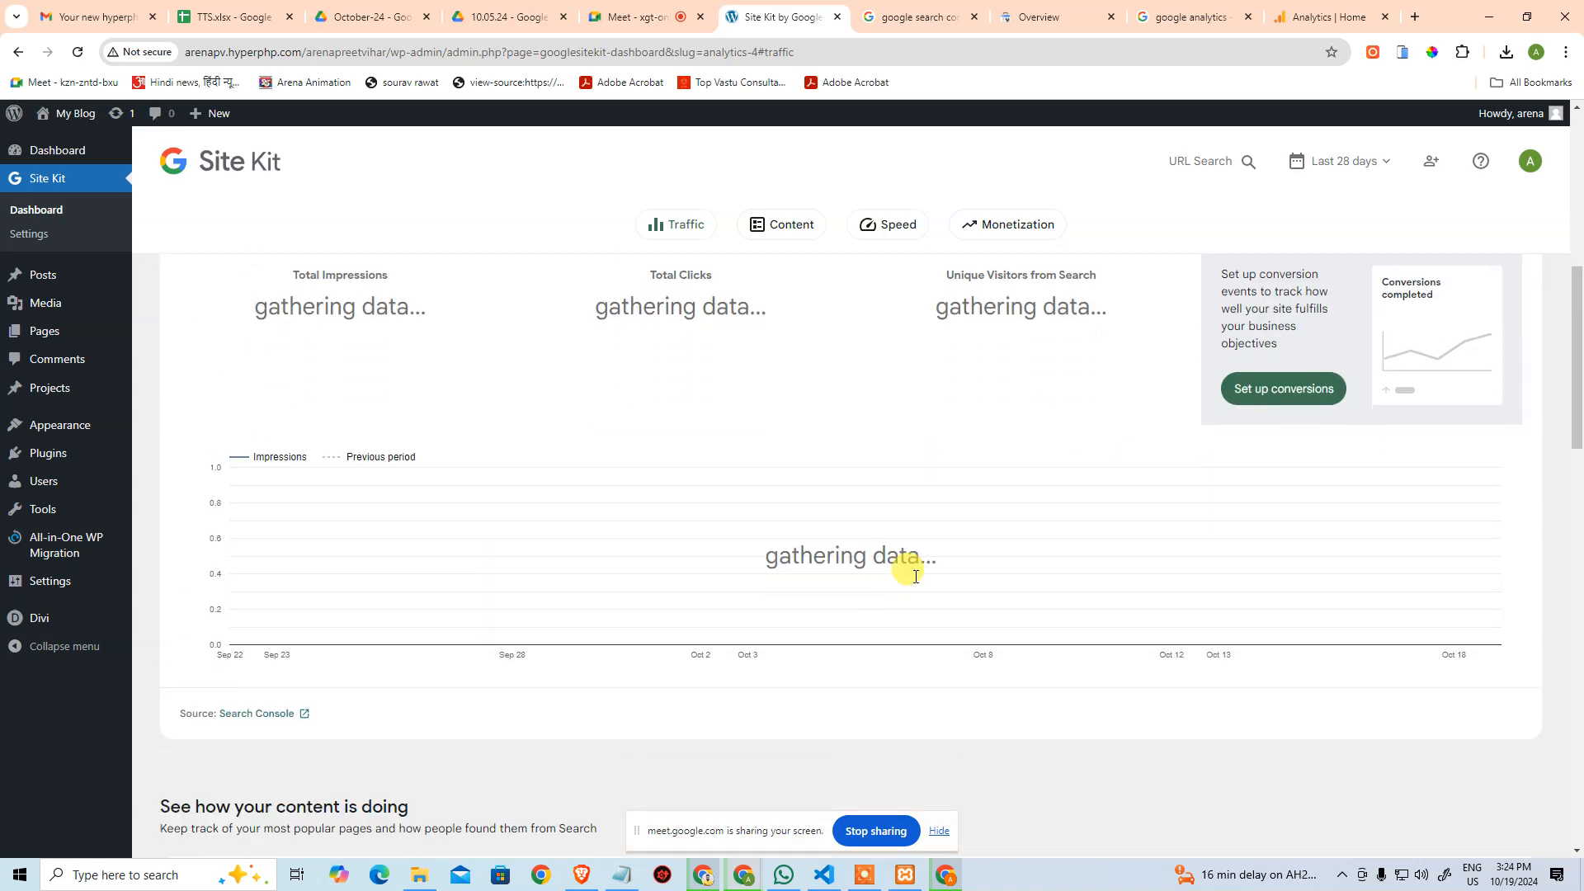
pyautogui.scroll(-3, 336, 590)
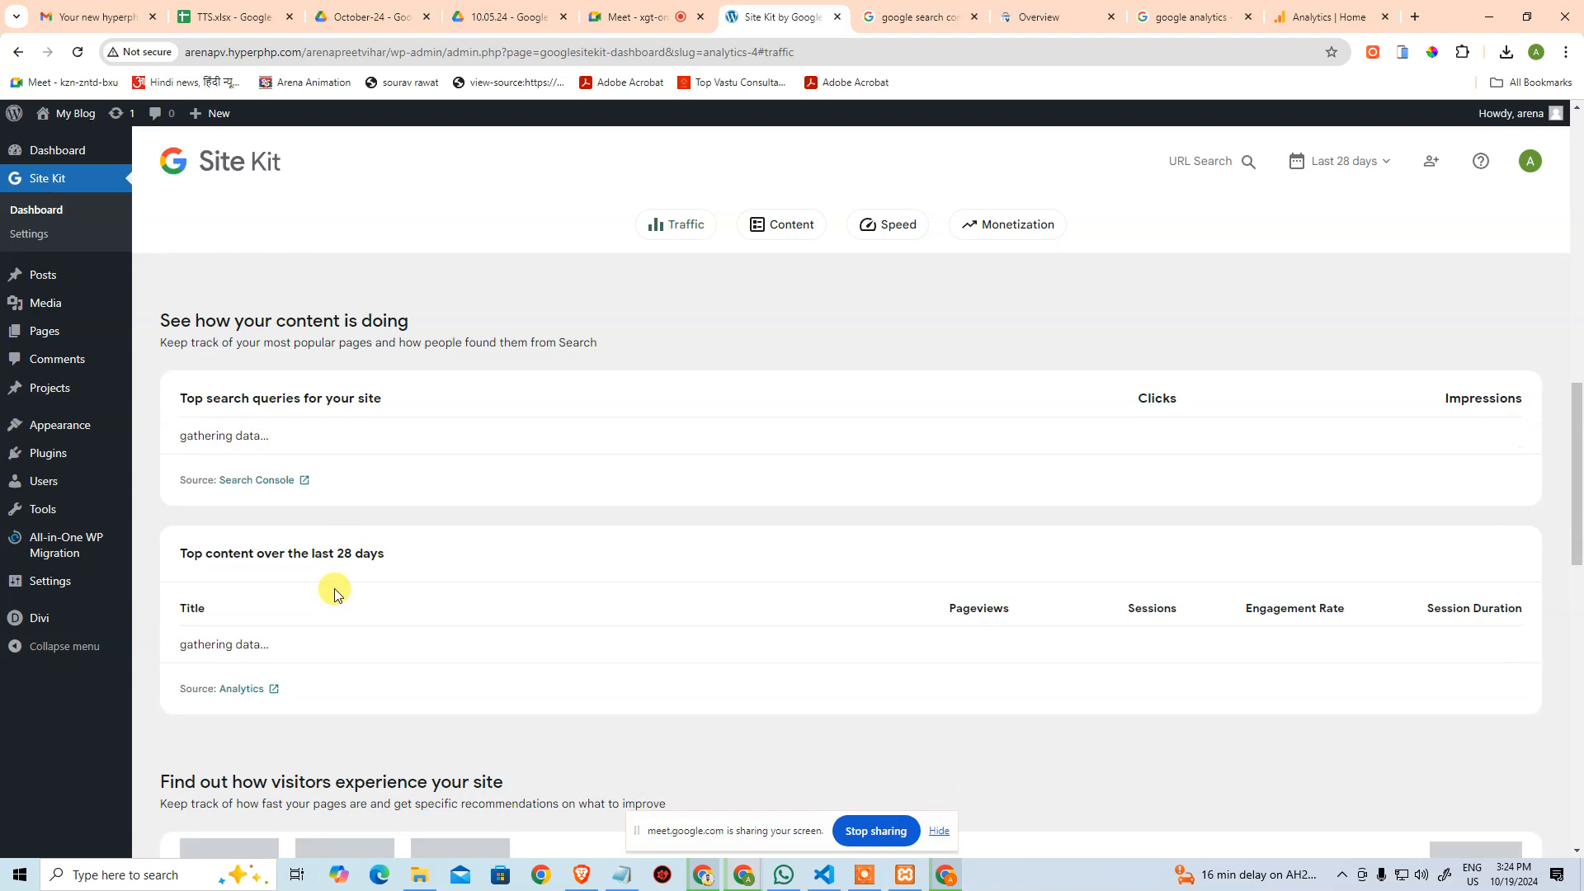
pyautogui.click(240, 492)
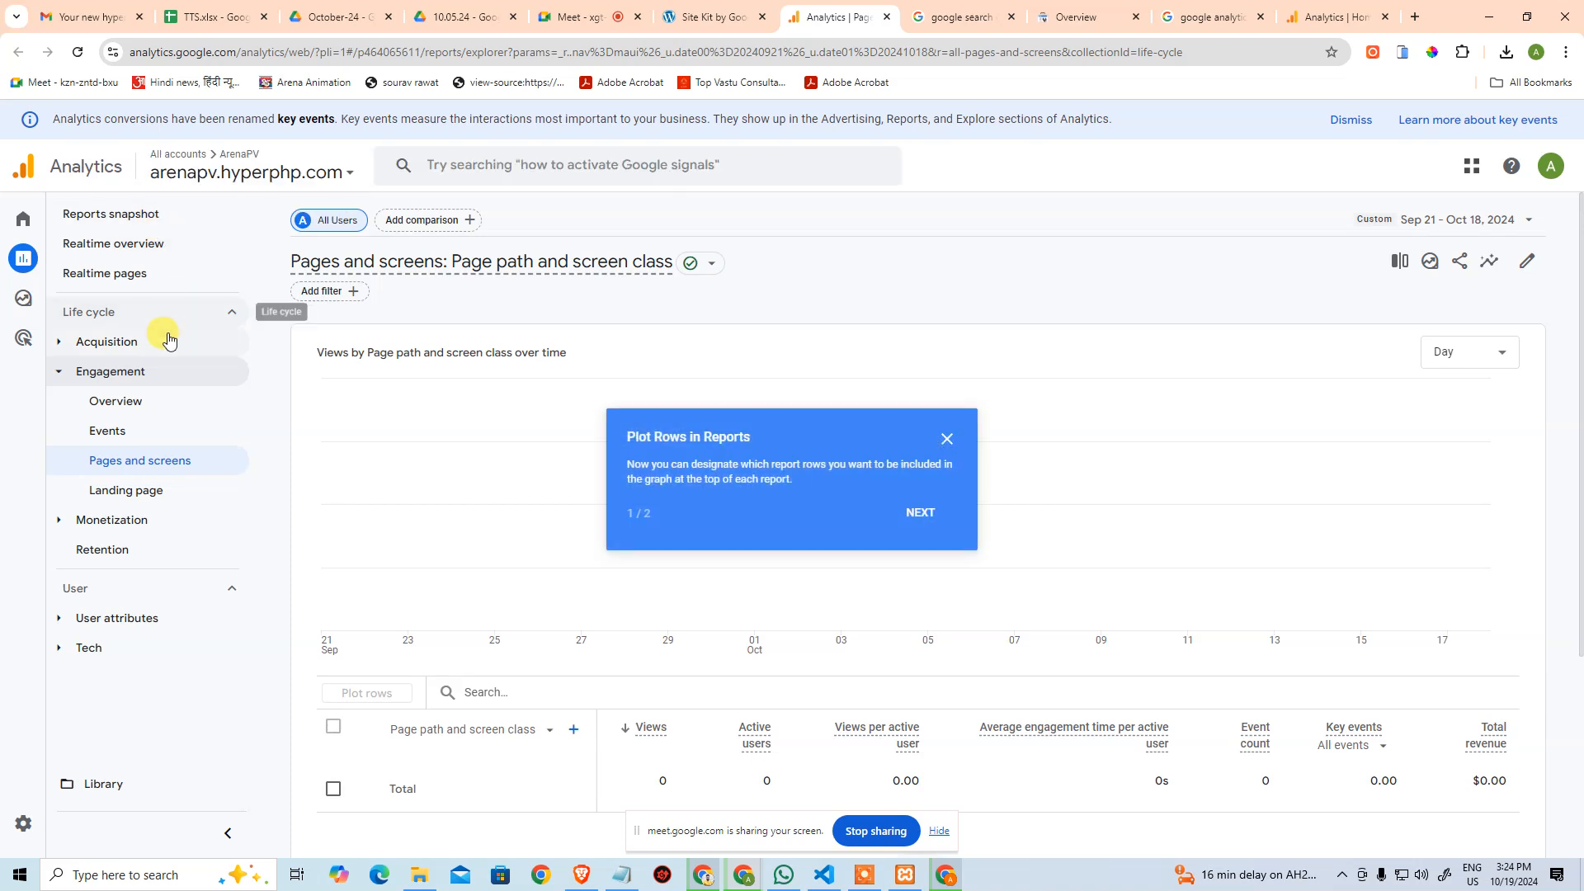
# Check the Pages and screens table, which lists no pages and a zero total
pyautogui.scroll(-3, 962, 655)
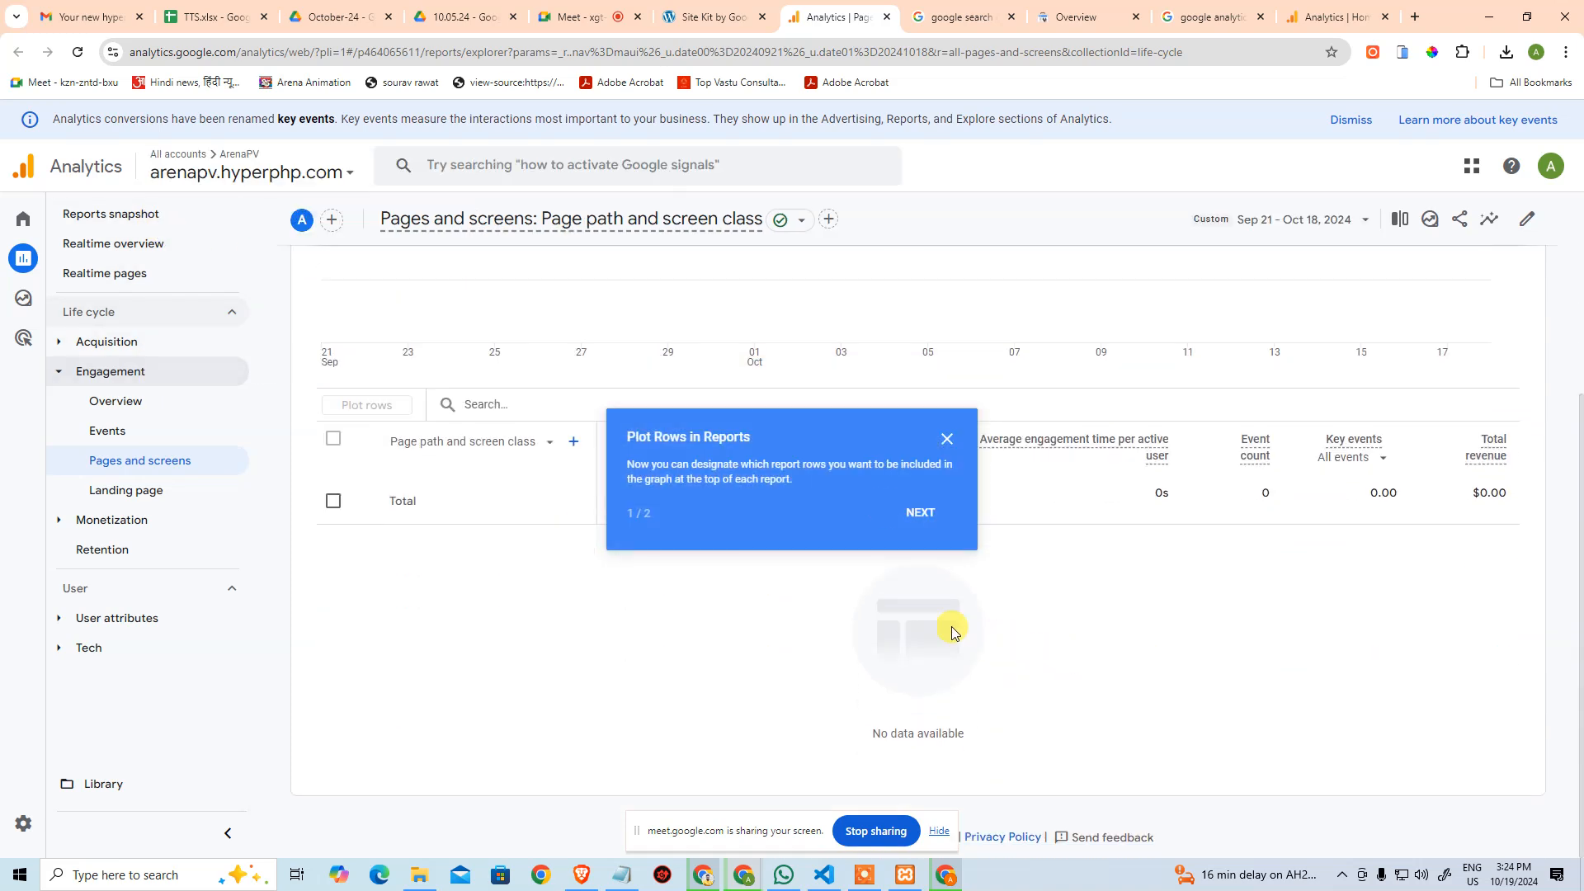
pyautogui.scroll(3, 936, 594)
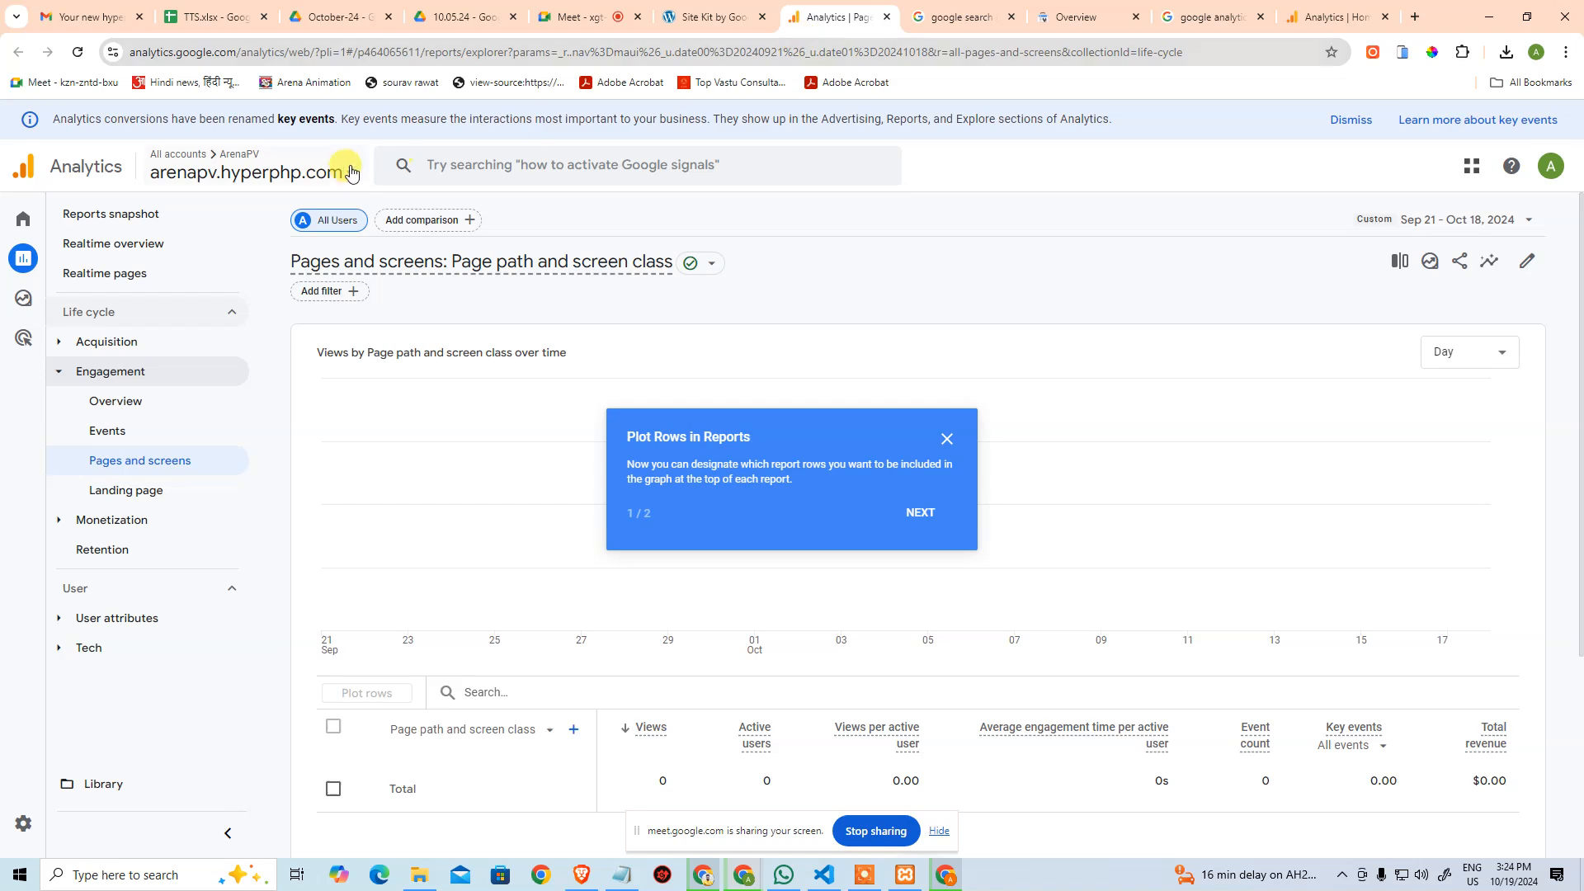
# View the arenapv.hyperphp.com property's Home page, then switch to the Site Kit dashboard tab
pyautogui.click(730, 19)
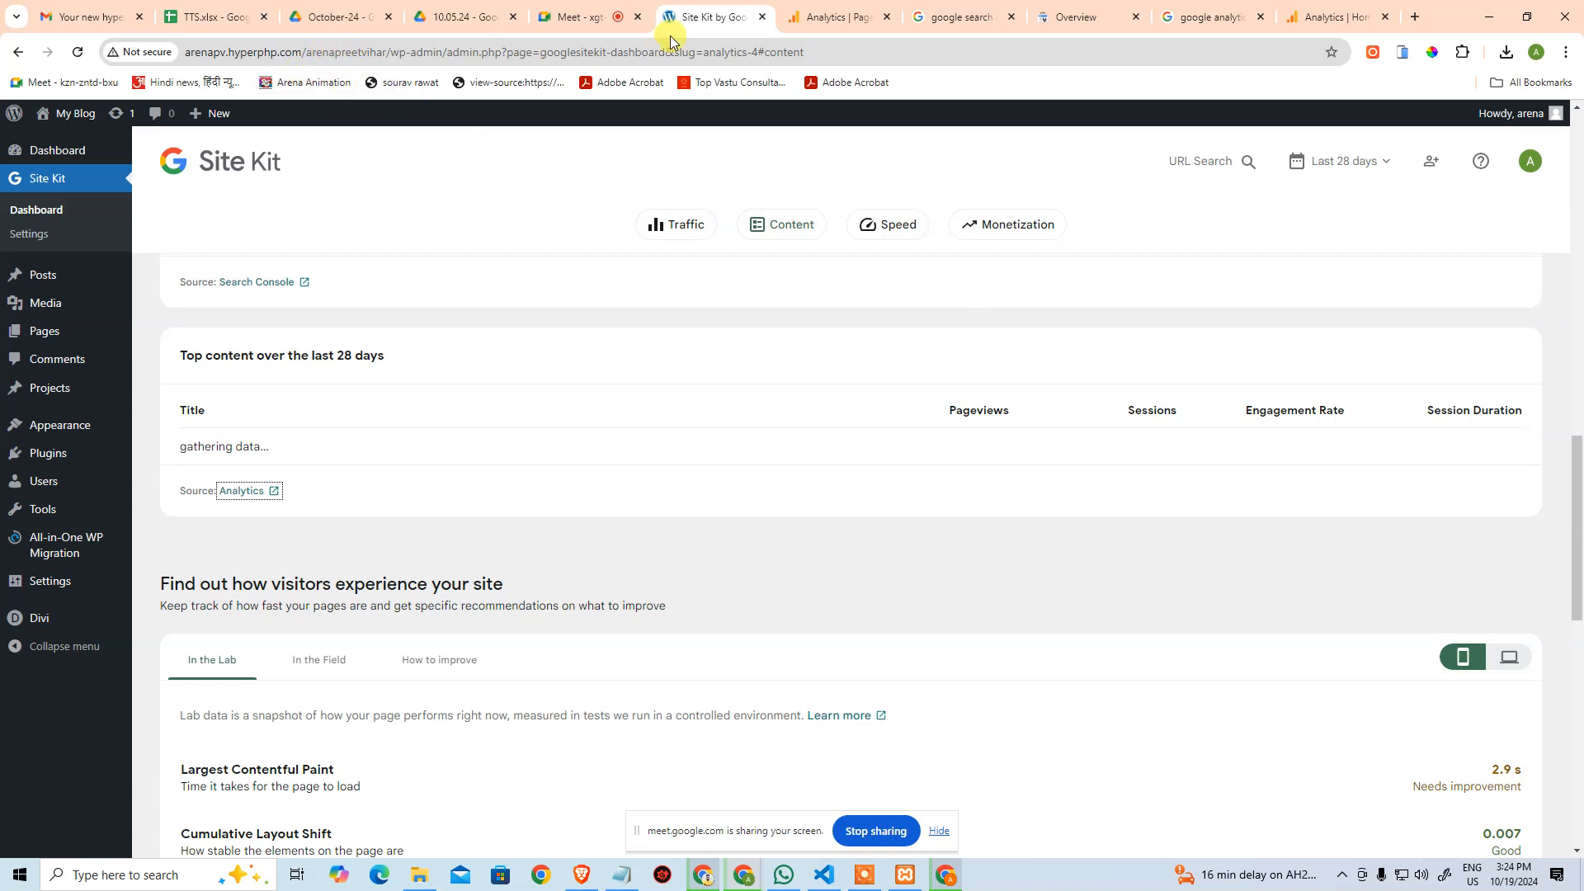
pyautogui.click(863, 25)
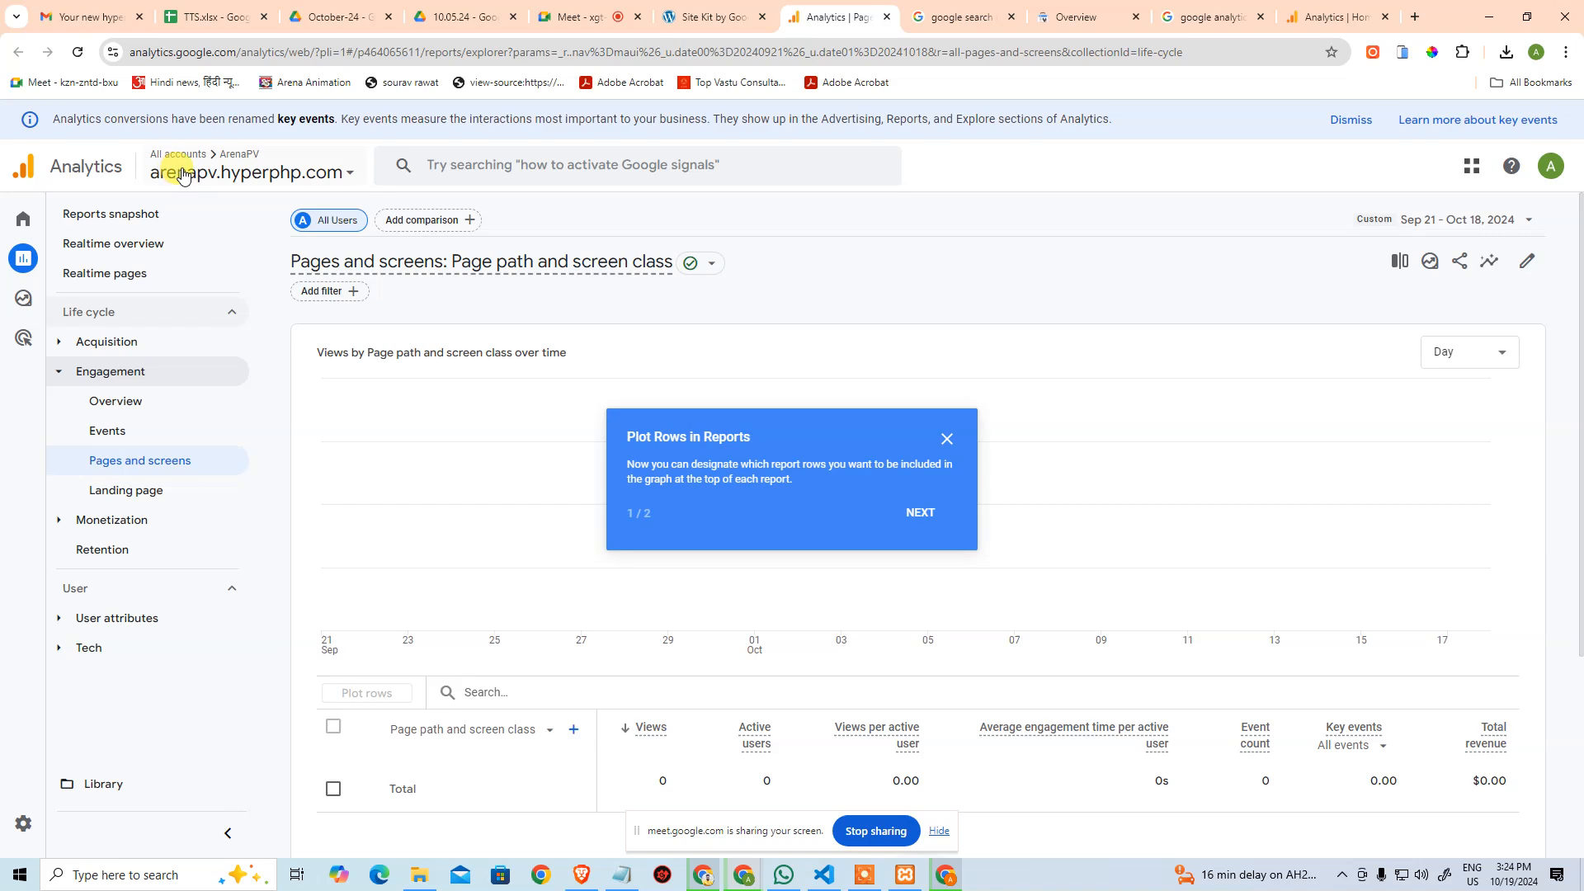
pyautogui.click(69, 228)
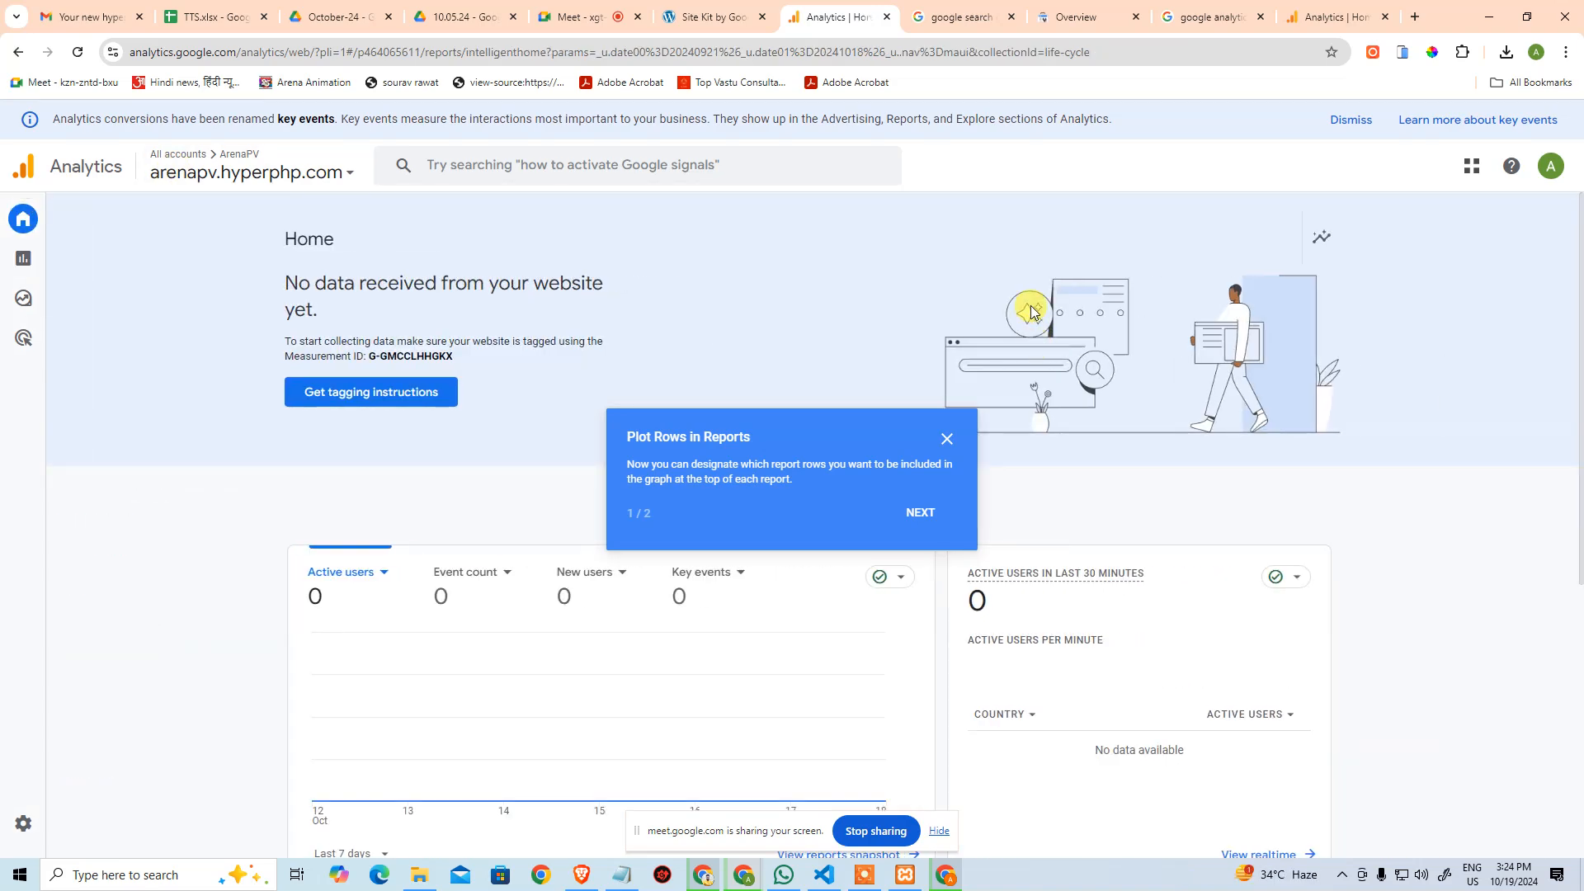
pyautogui.scroll(-3, 1163, 495)
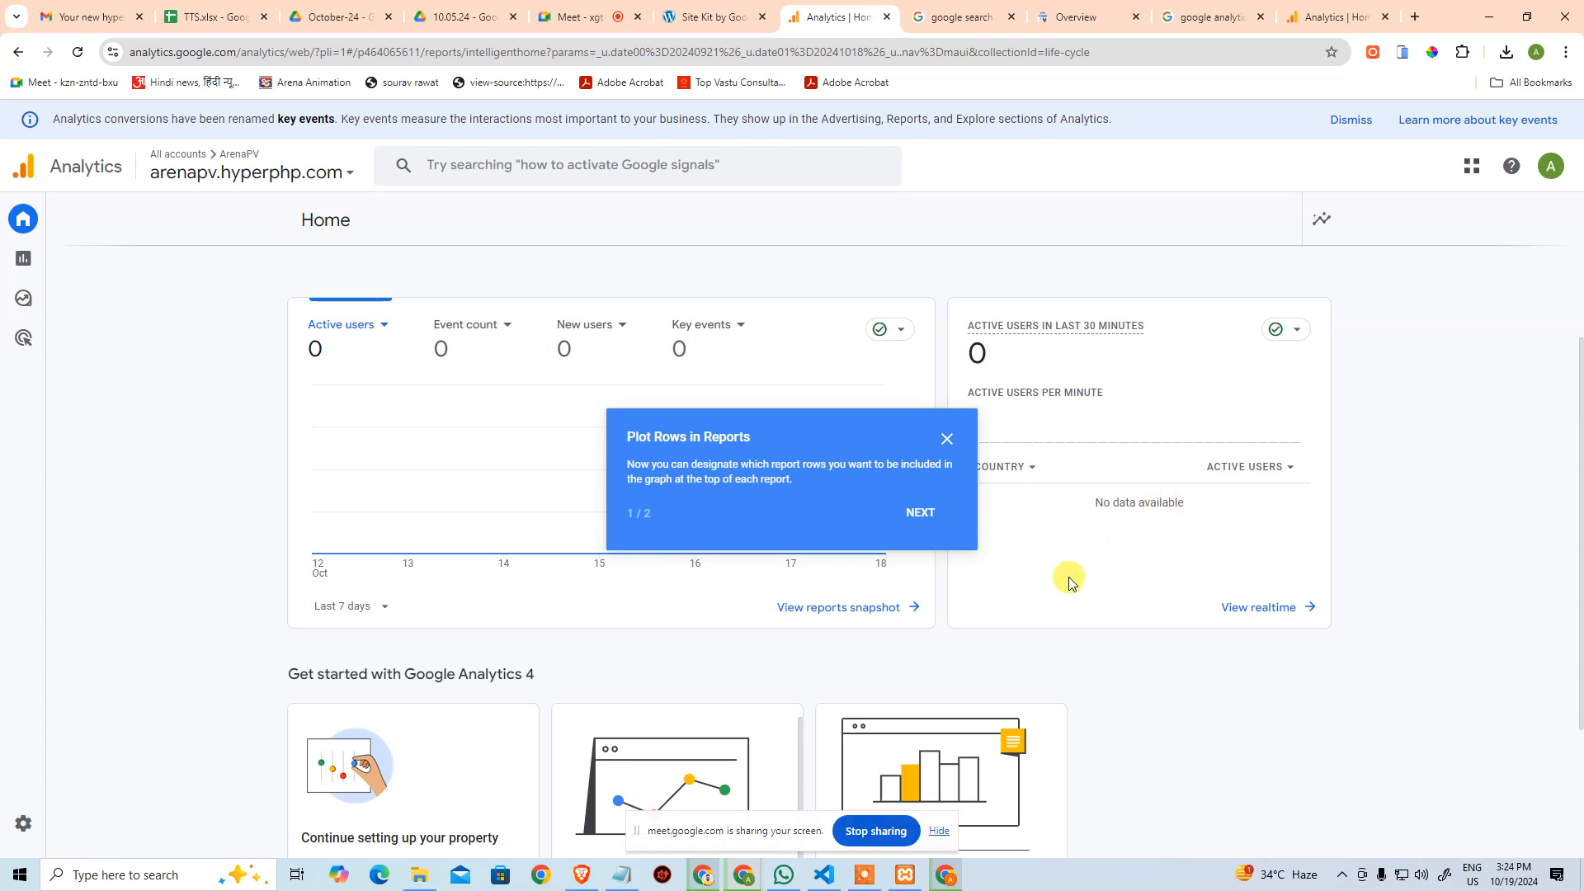
pyautogui.click(695, 18)
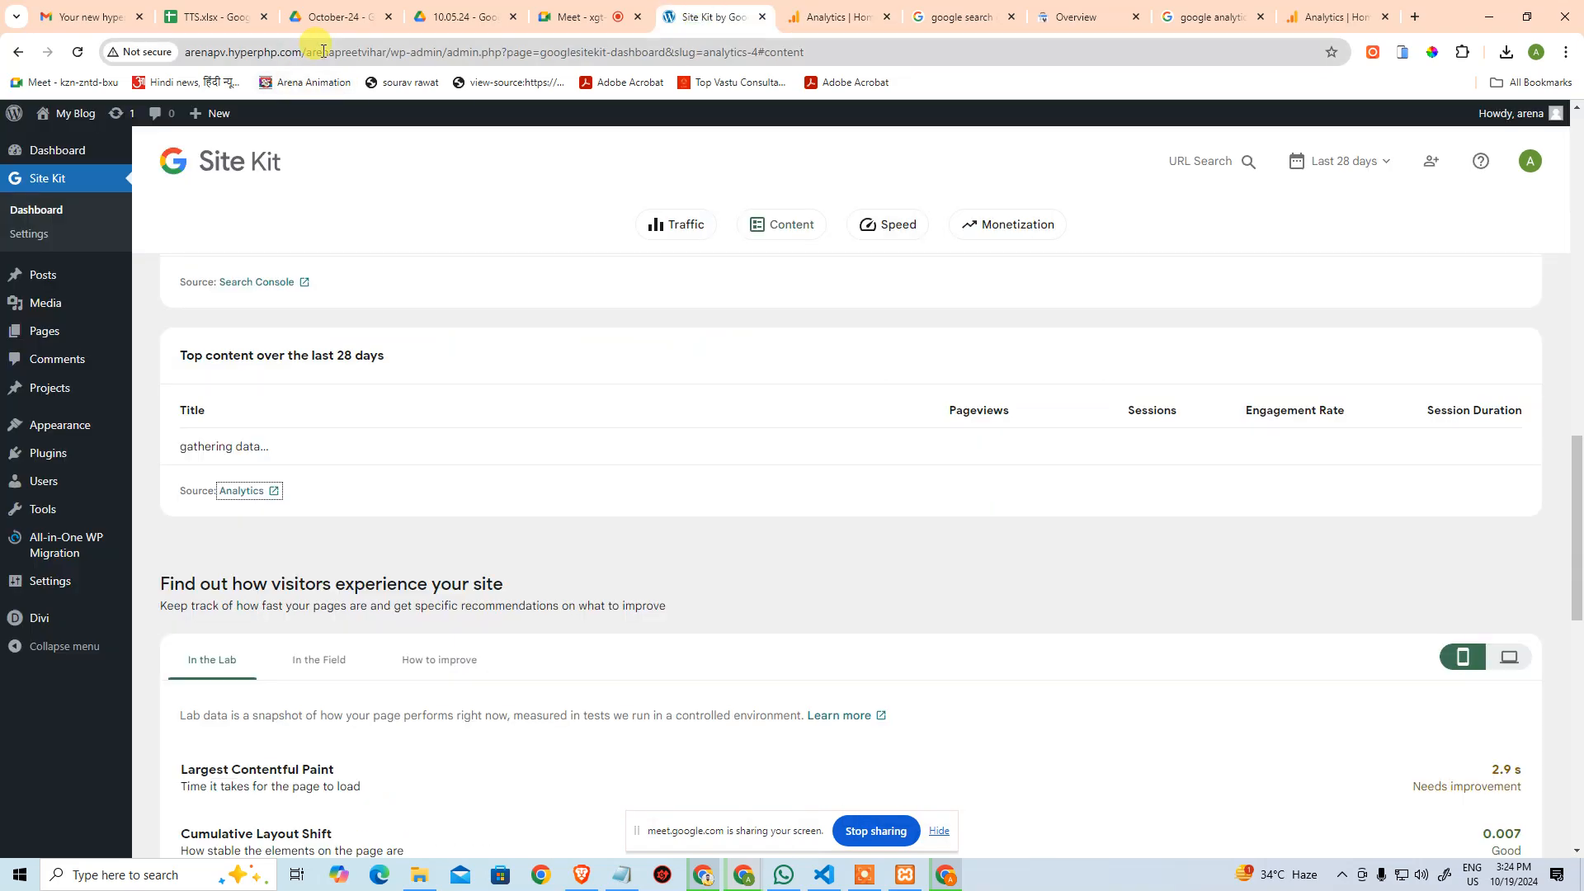
# Load the copied blog URL in an incognito window past the security warning, then minimize it
pyautogui.moveTo(308, 52); pyautogui.dragTo(183, 55)
pyautogui.moveTo(392, 53); pyautogui.dragTo(183, 56)
pyautogui.hotkey('ctrl', 'c')
pyautogui.hotkey('ctrl', 'shift', 'n')
pyautogui.hotkey('ctrl', 'v')
pyautogui.press('Return')
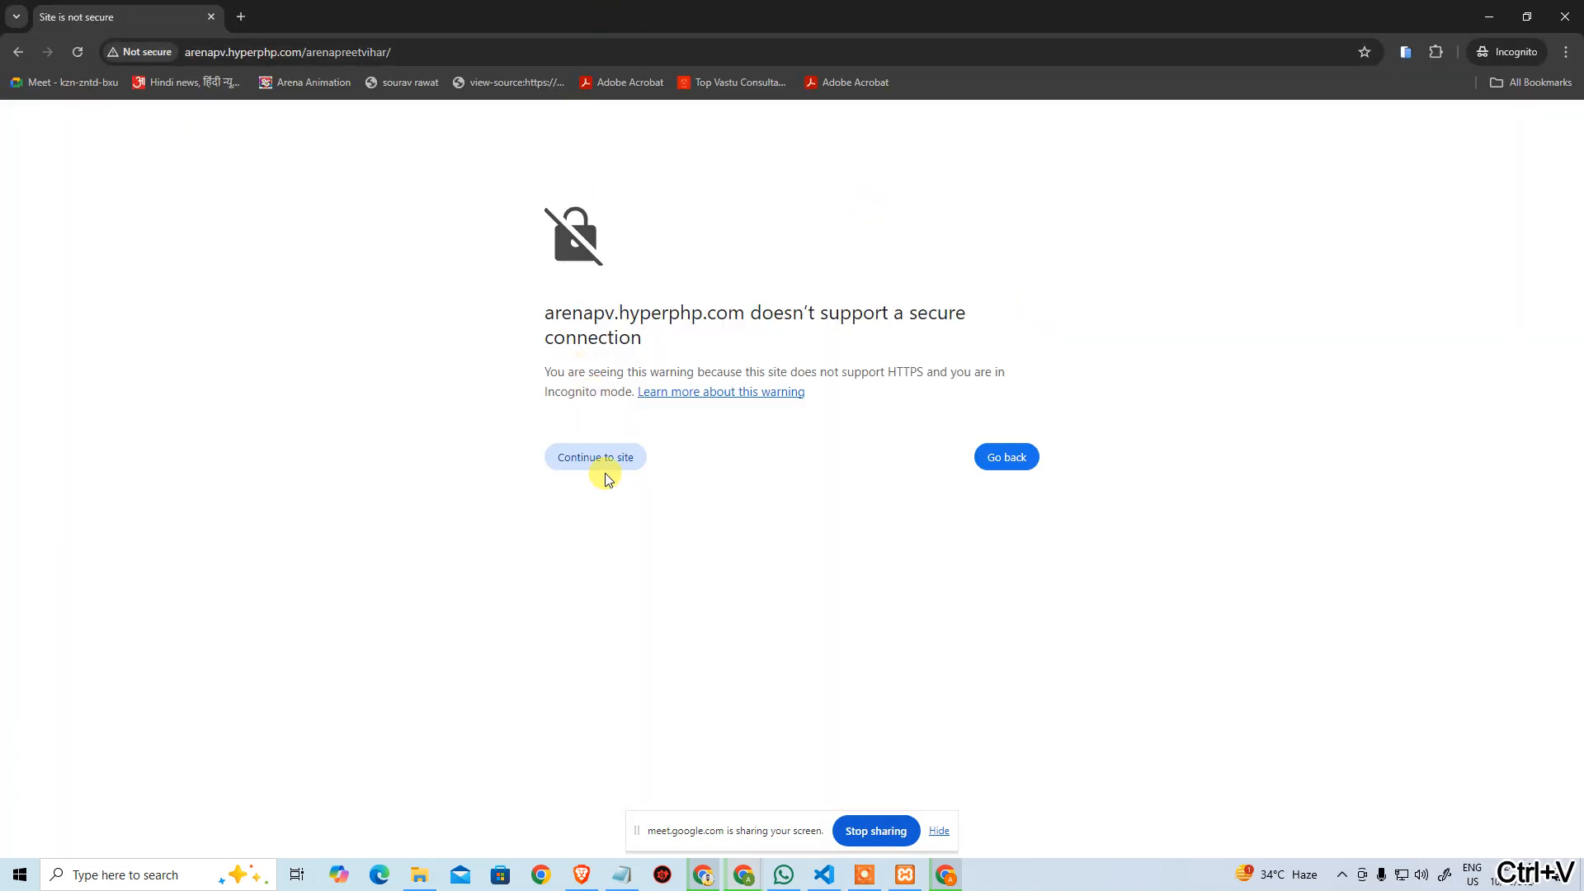
pyautogui.click(625, 462)
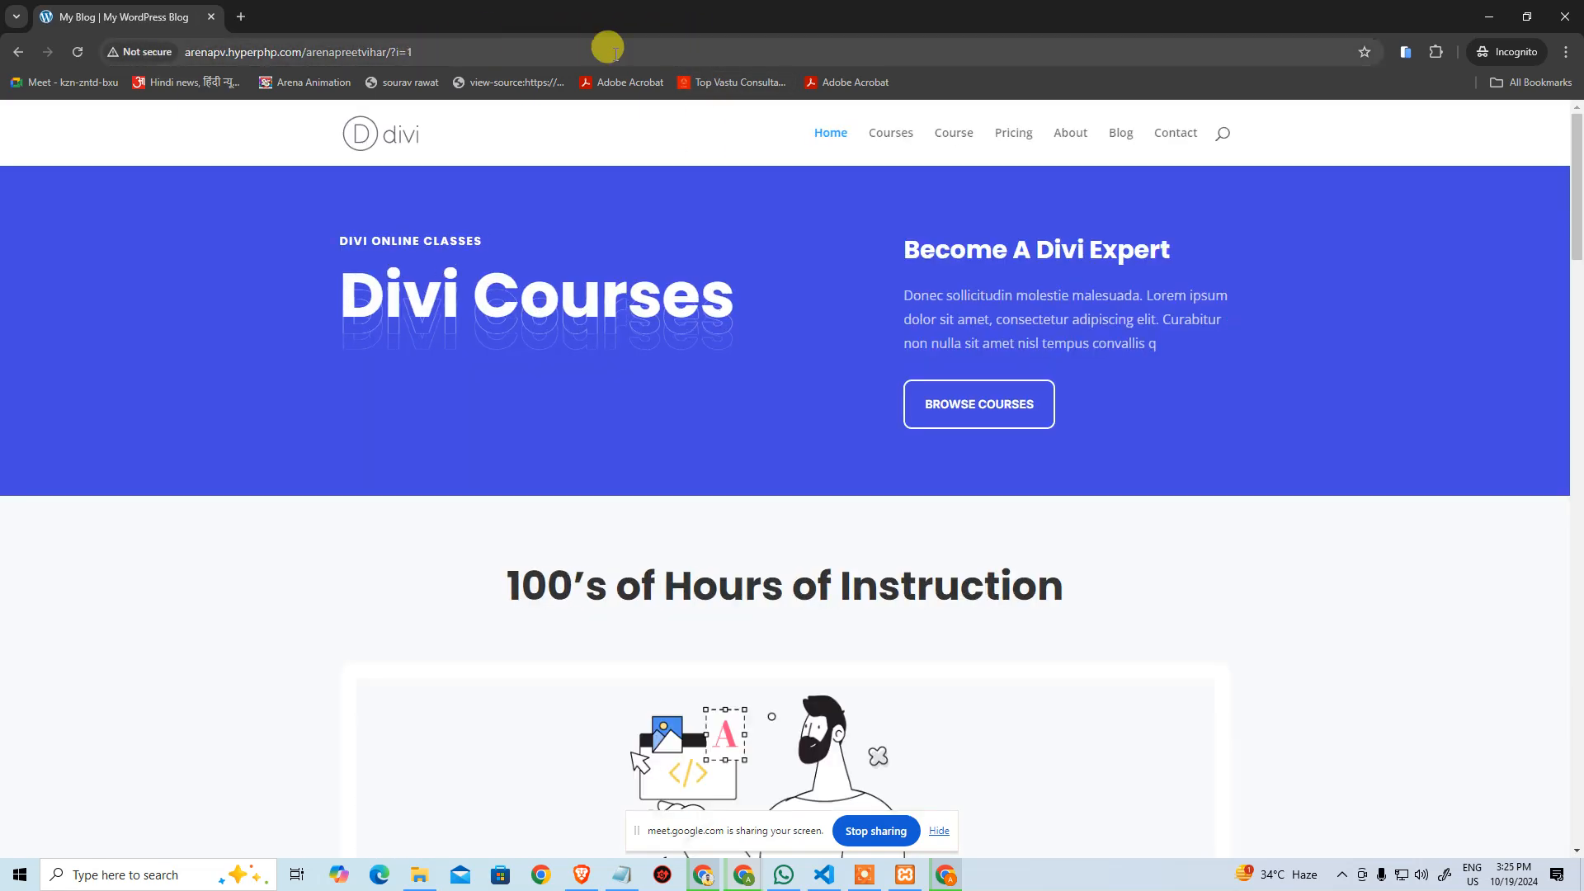
pyautogui.doubleClick(753, 12)
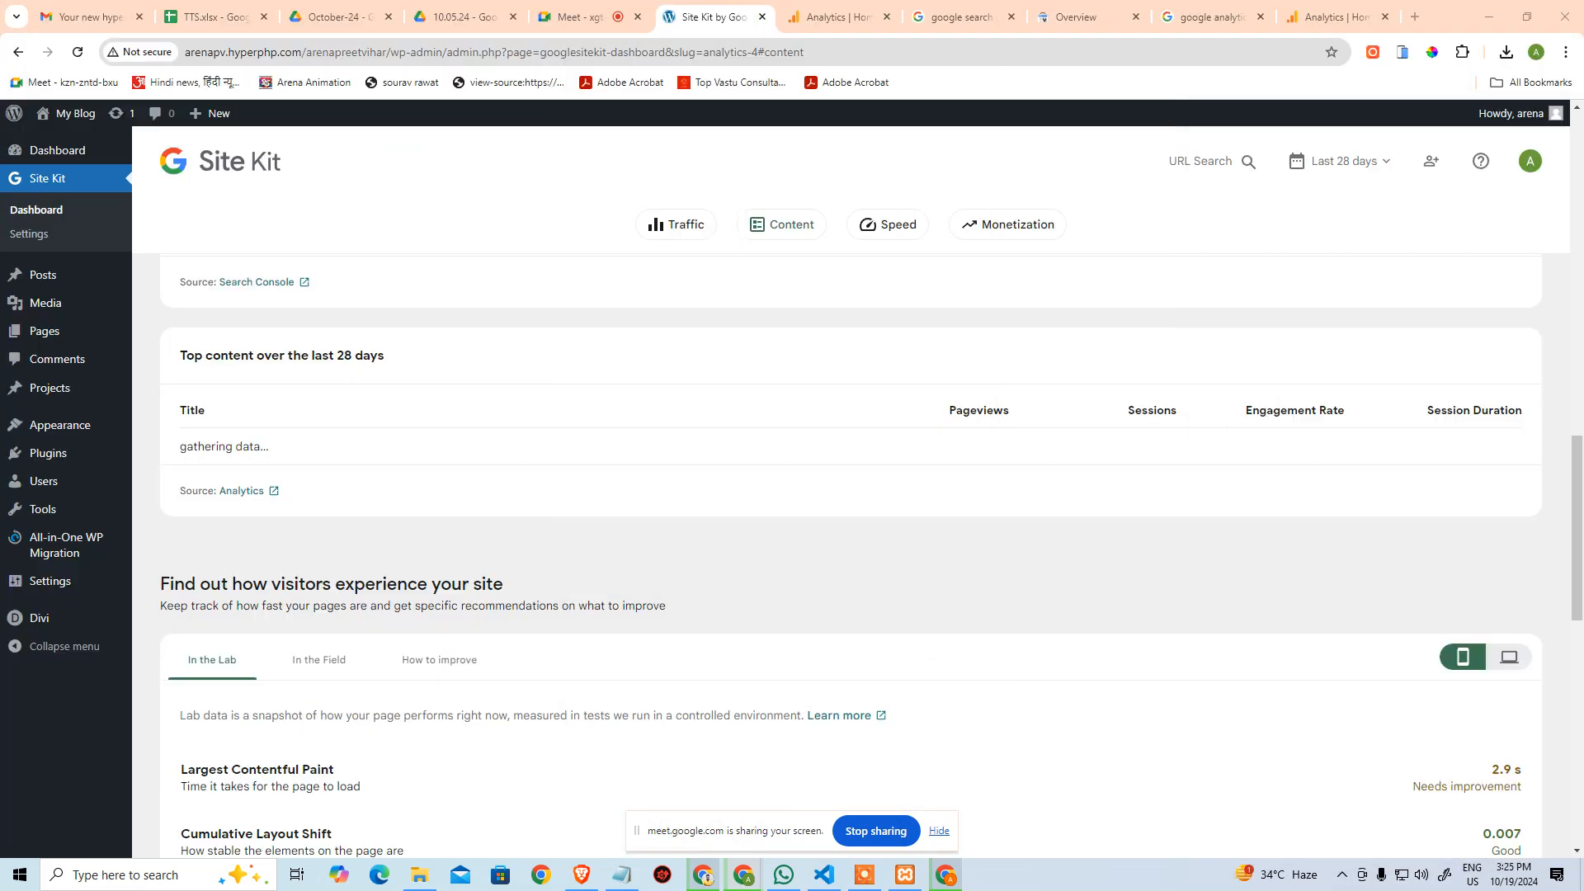
# Close the Search Console, duplicate Analytics and search tabs, leaving Analytics Home open
pyautogui.click(1064, 18)
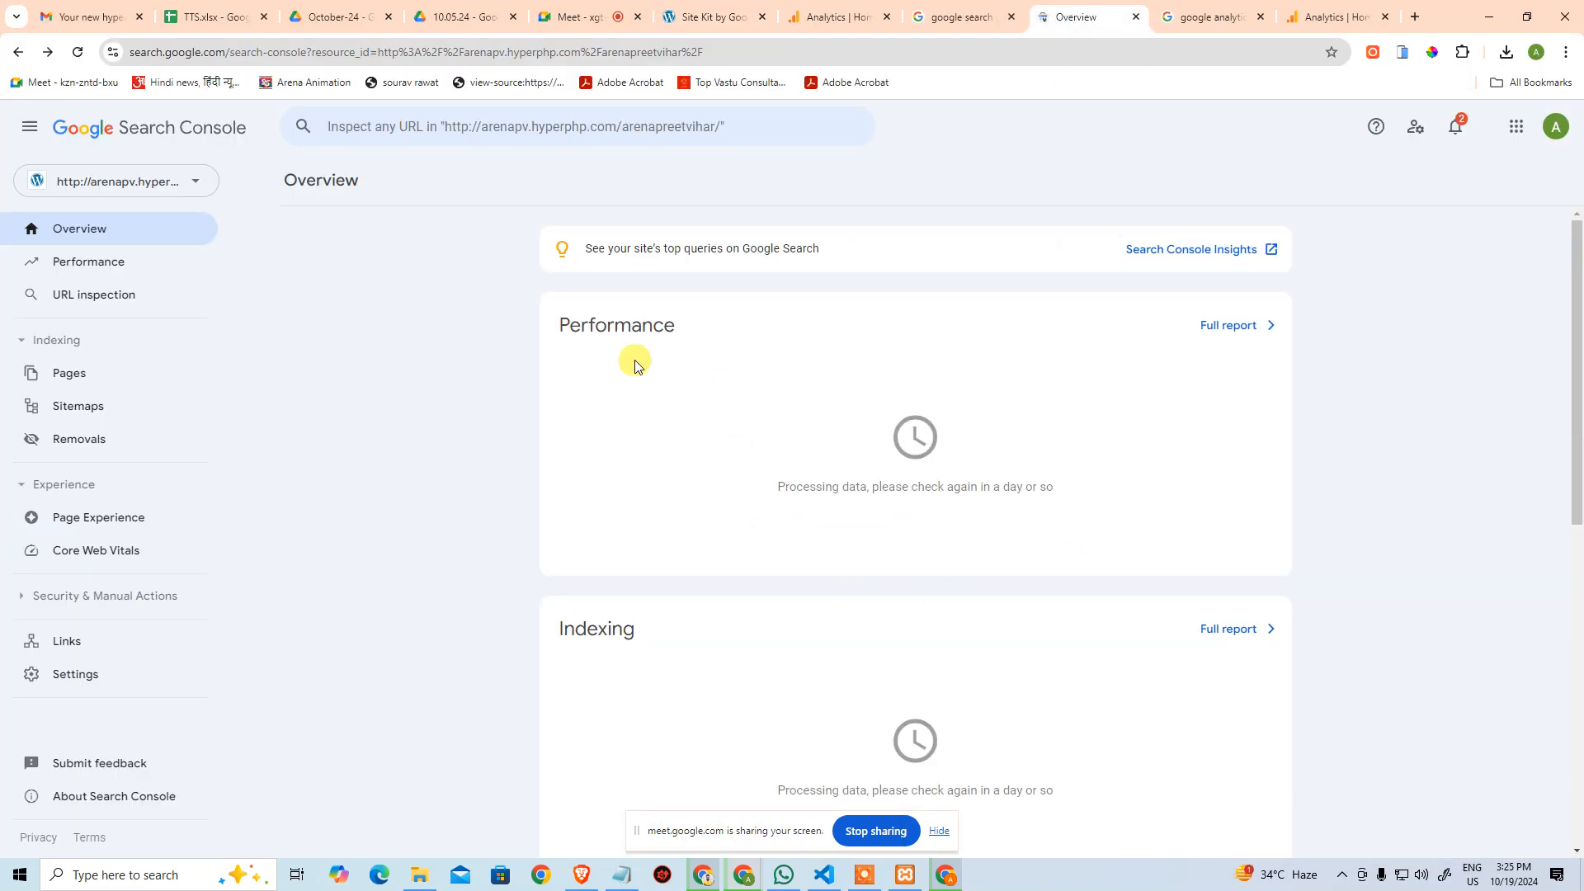
pyautogui.click(867, 17)
pyautogui.hotkey('ctrl', 'w')
pyautogui.hotkey('ctrl', 'w')
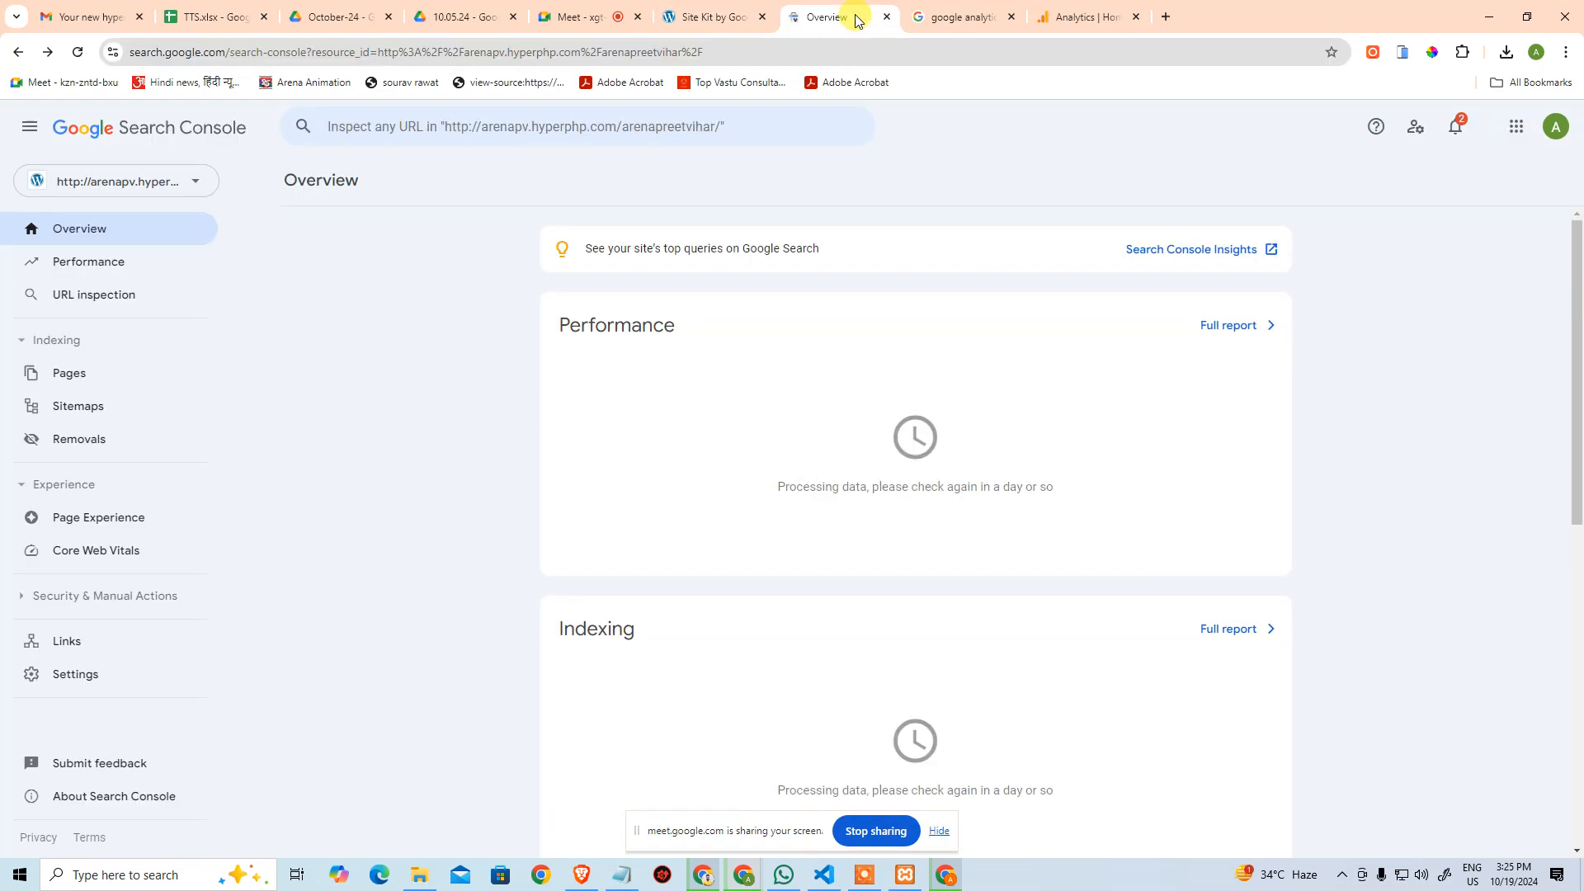
pyautogui.hotkey('ctrl', 'w')
pyautogui.hotkey('ctrl', 'w')
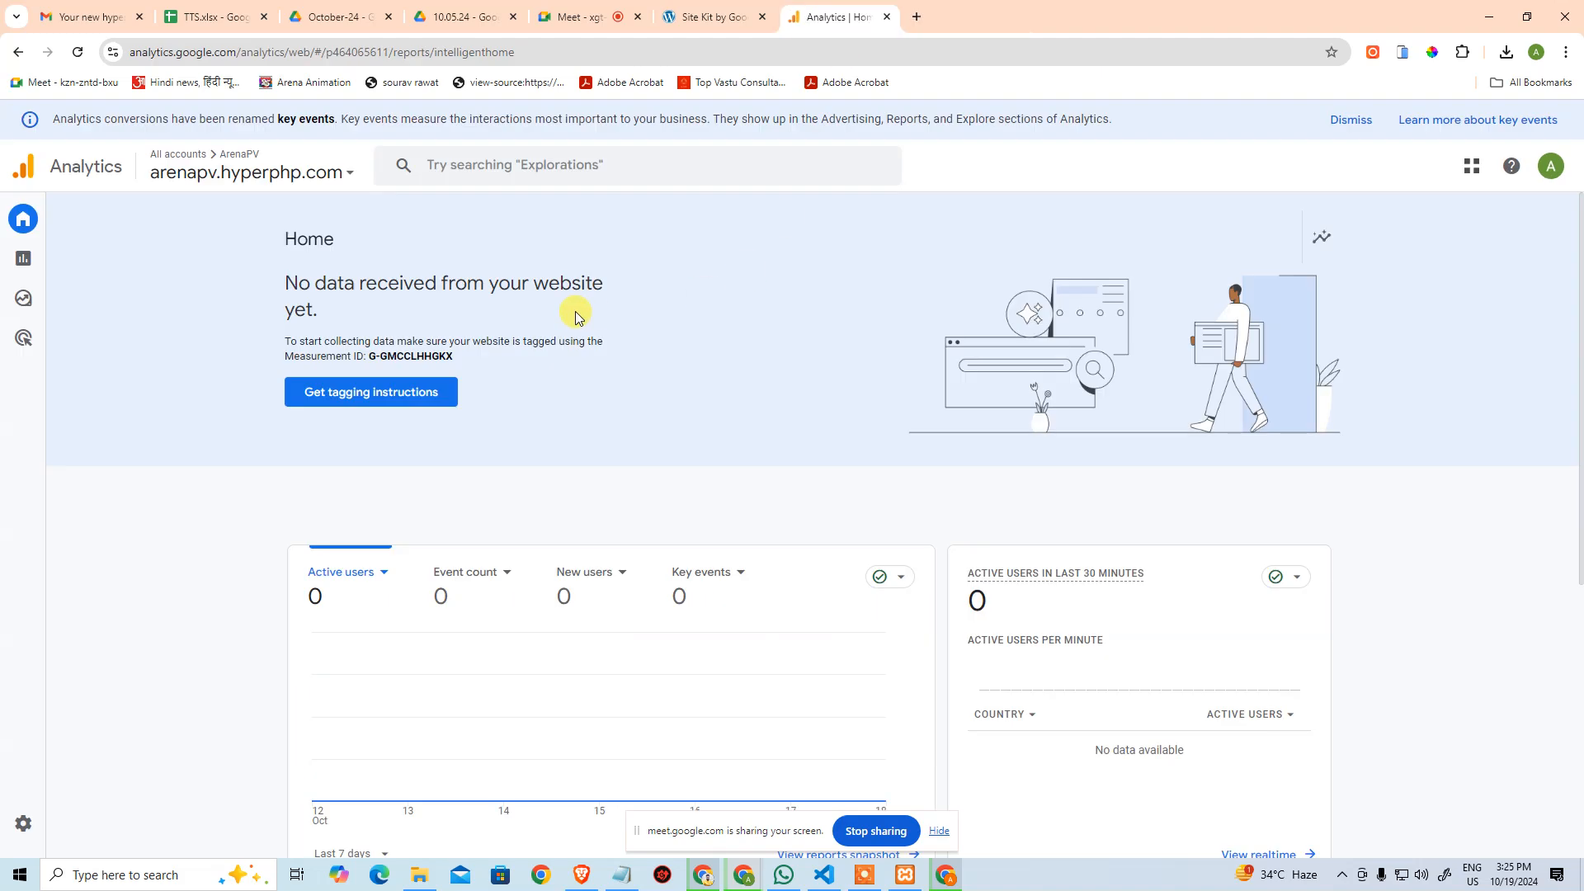
pyautogui.scroll(-4, 990, 536)
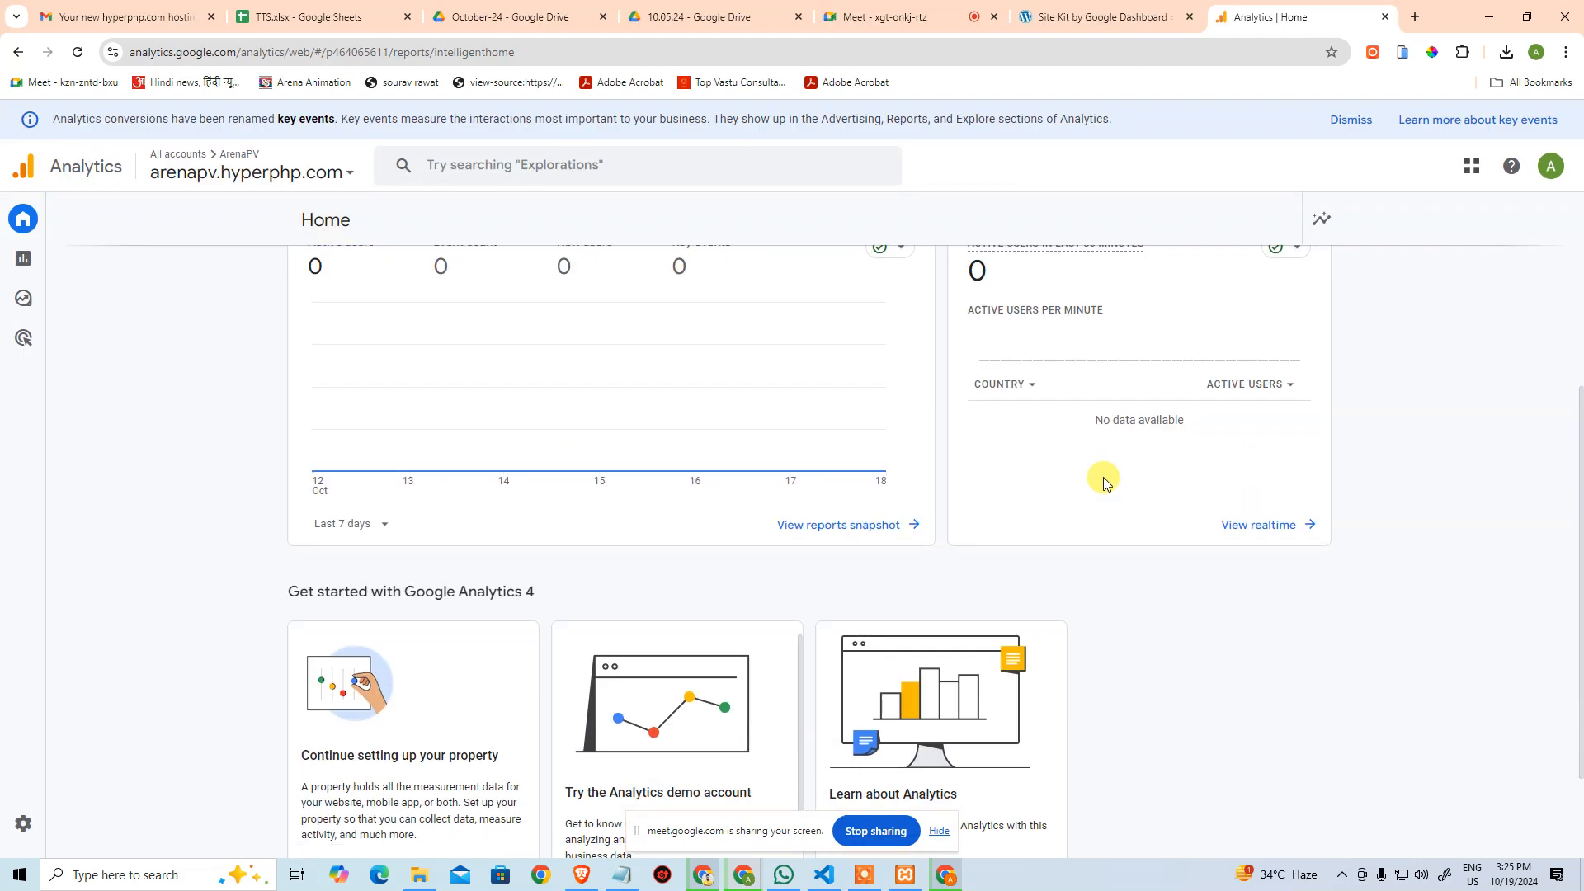
# Open the Realtime overview to watch the incognito visit register as one active user
pyautogui.click(1262, 526)
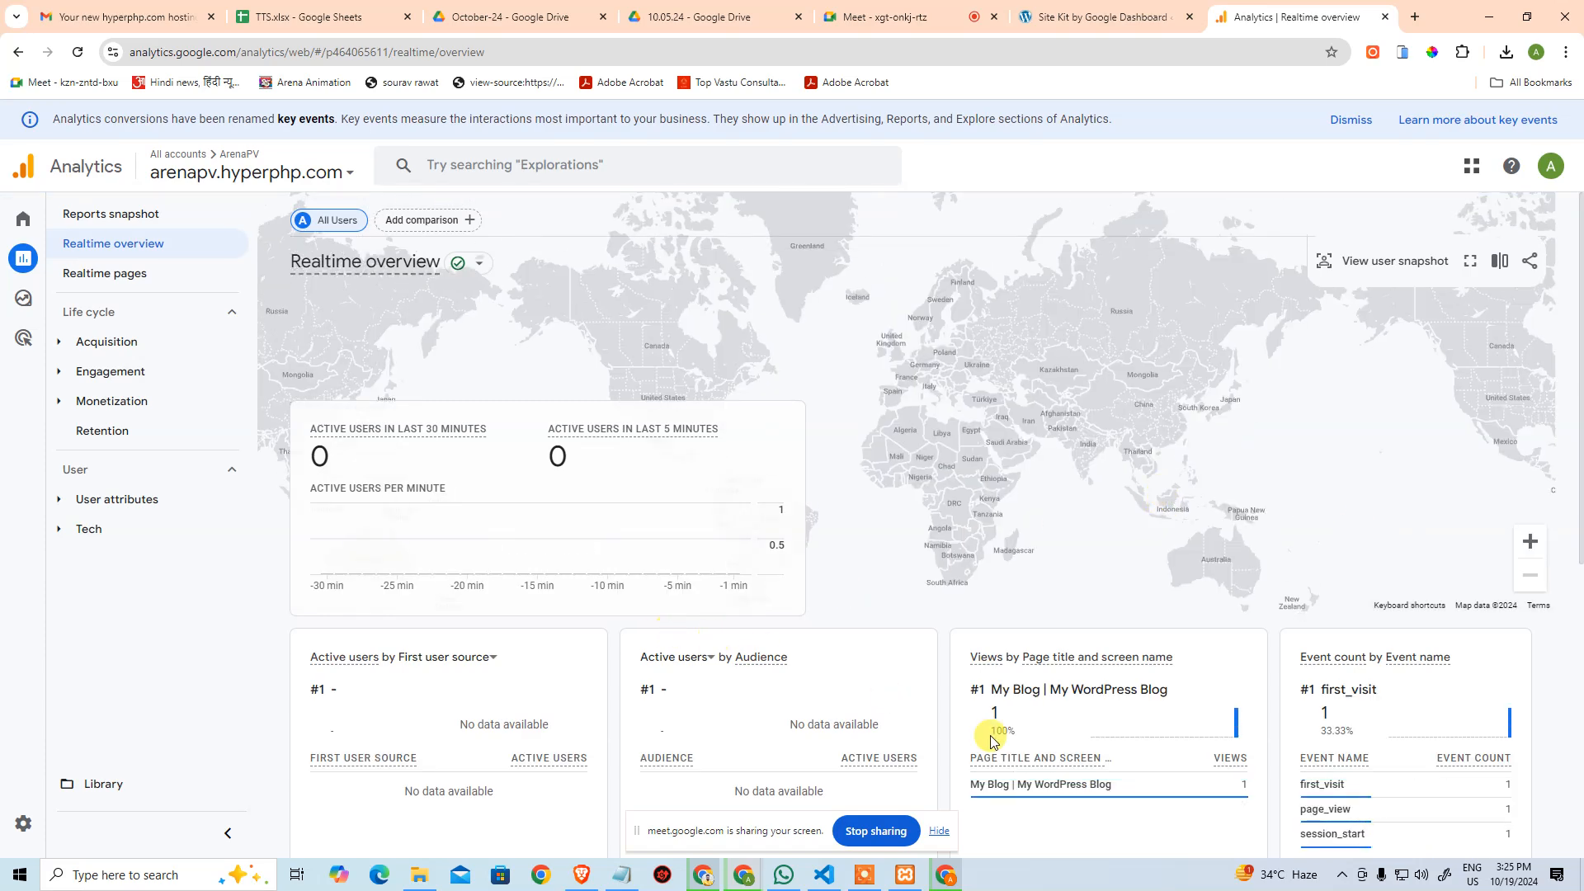
pyautogui.scroll(-1, 1108, 795)
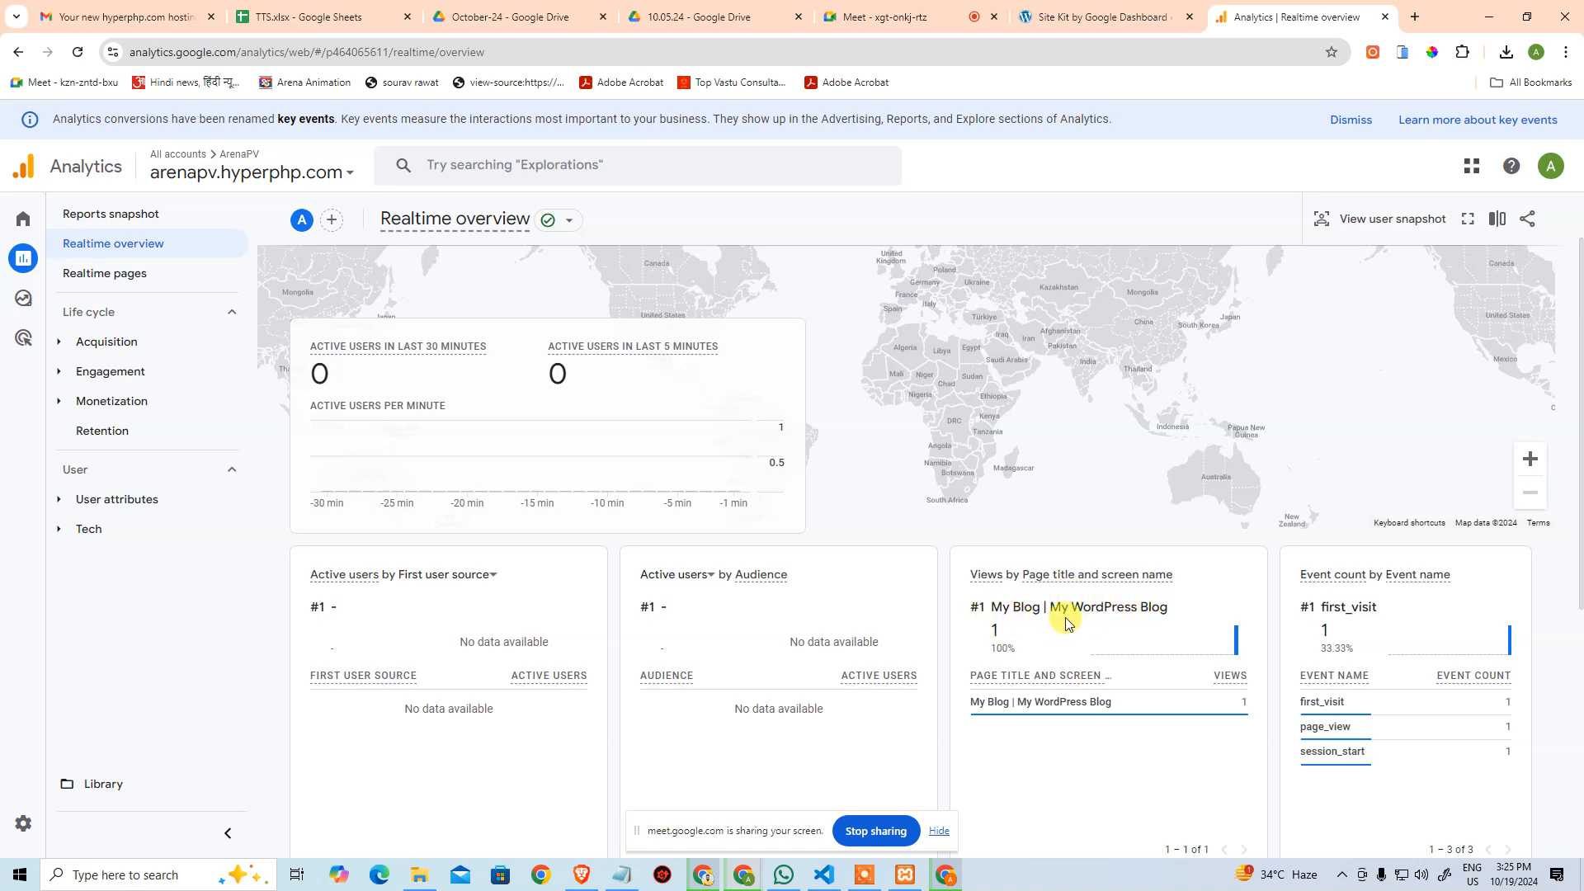
pyautogui.moveTo(1583, 326); pyautogui.dragTo(928, 262)
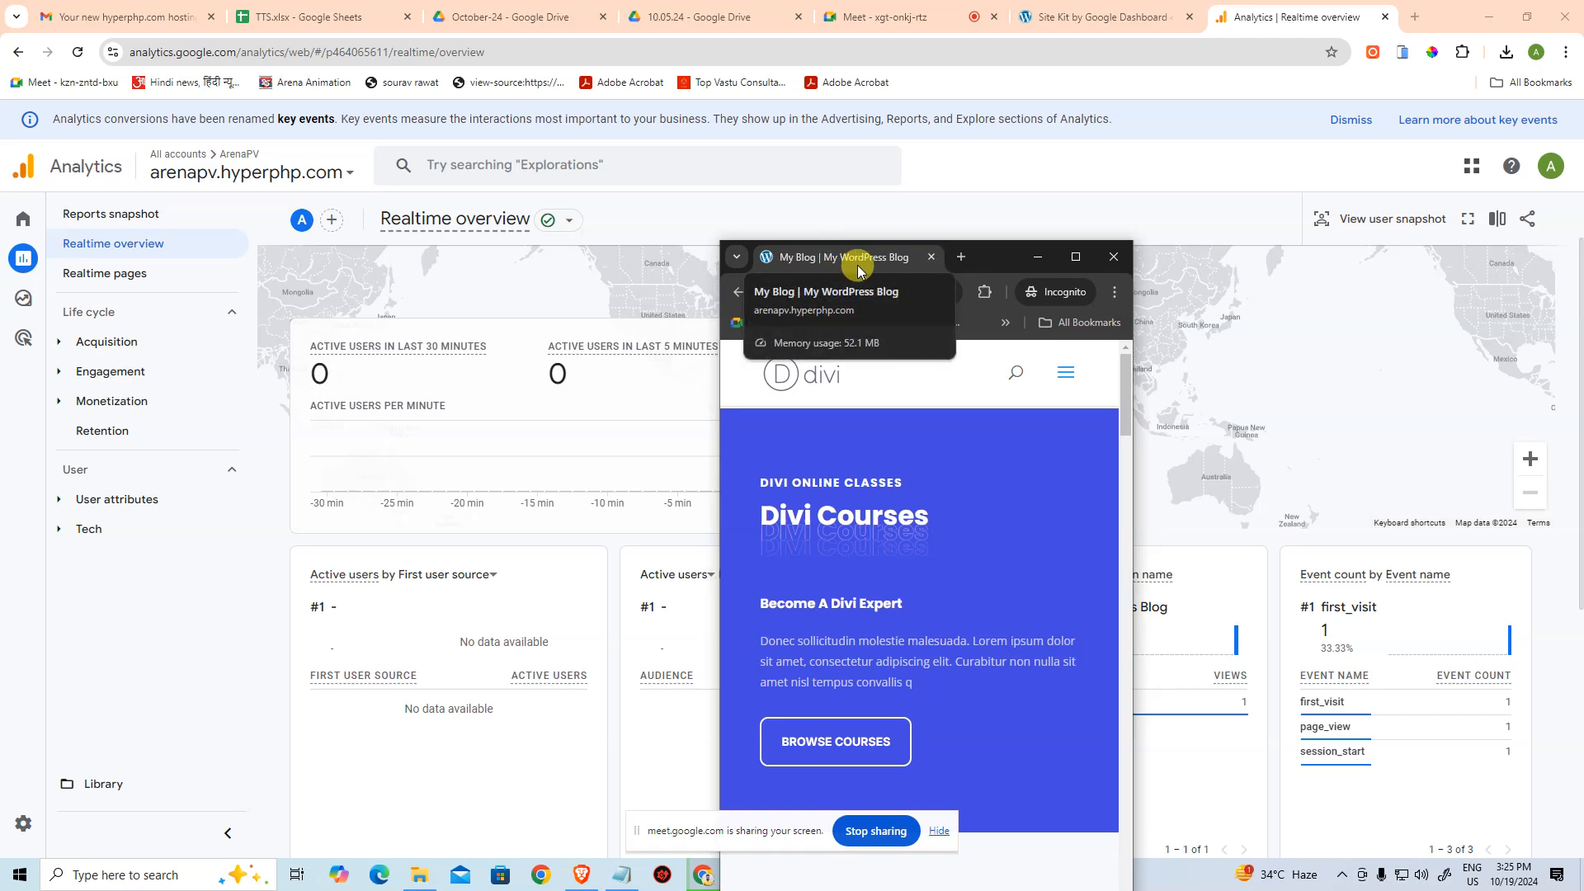
pyautogui.click(1038, 257)
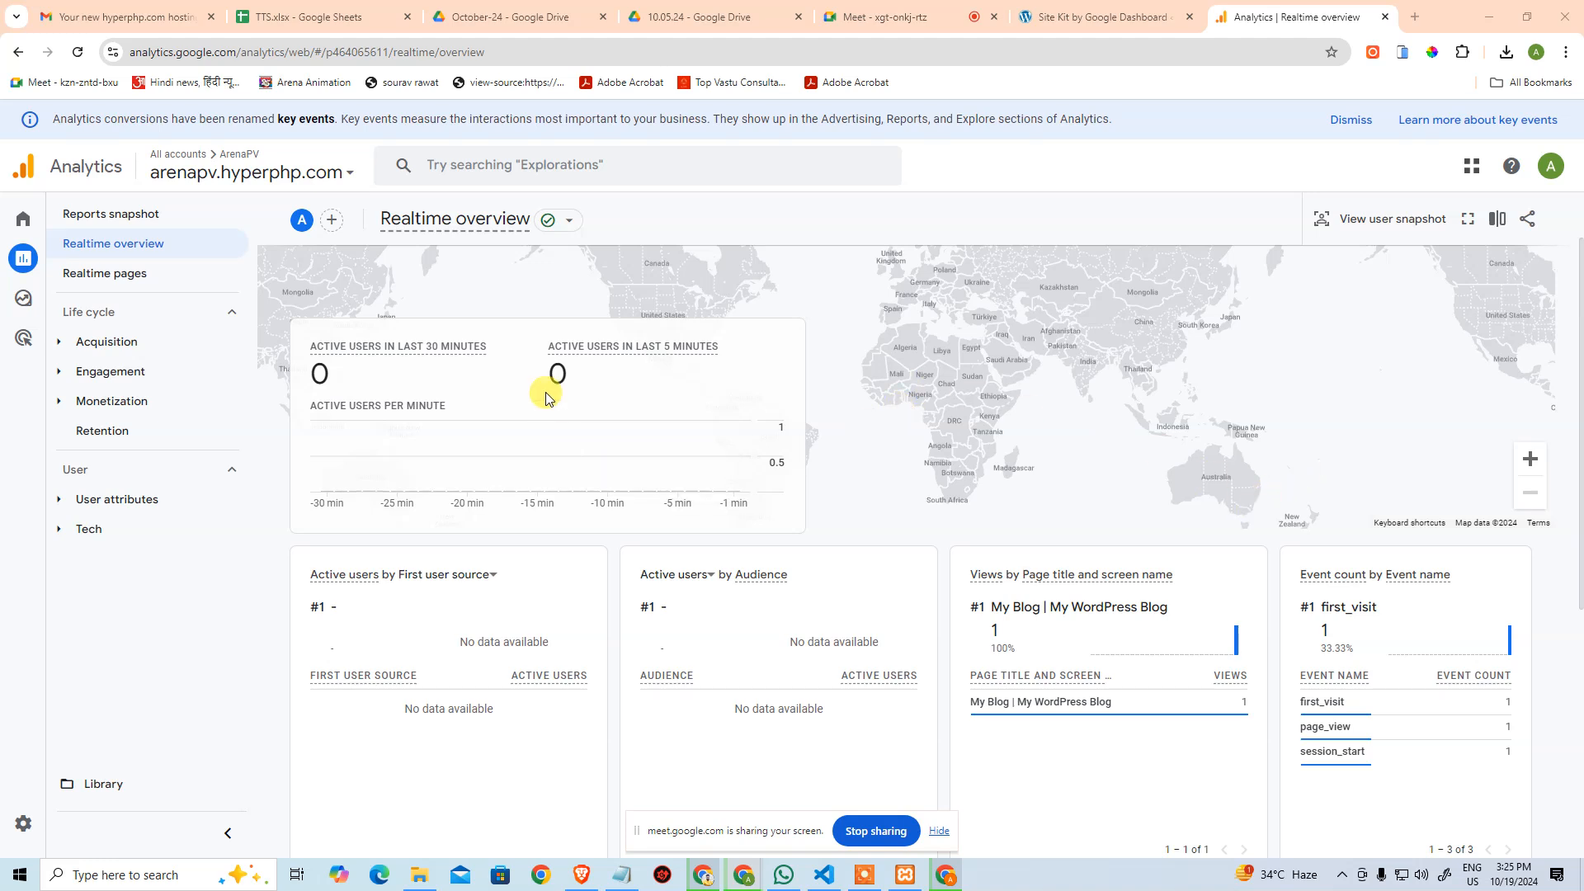
pyautogui.scroll(1, 994, 467)
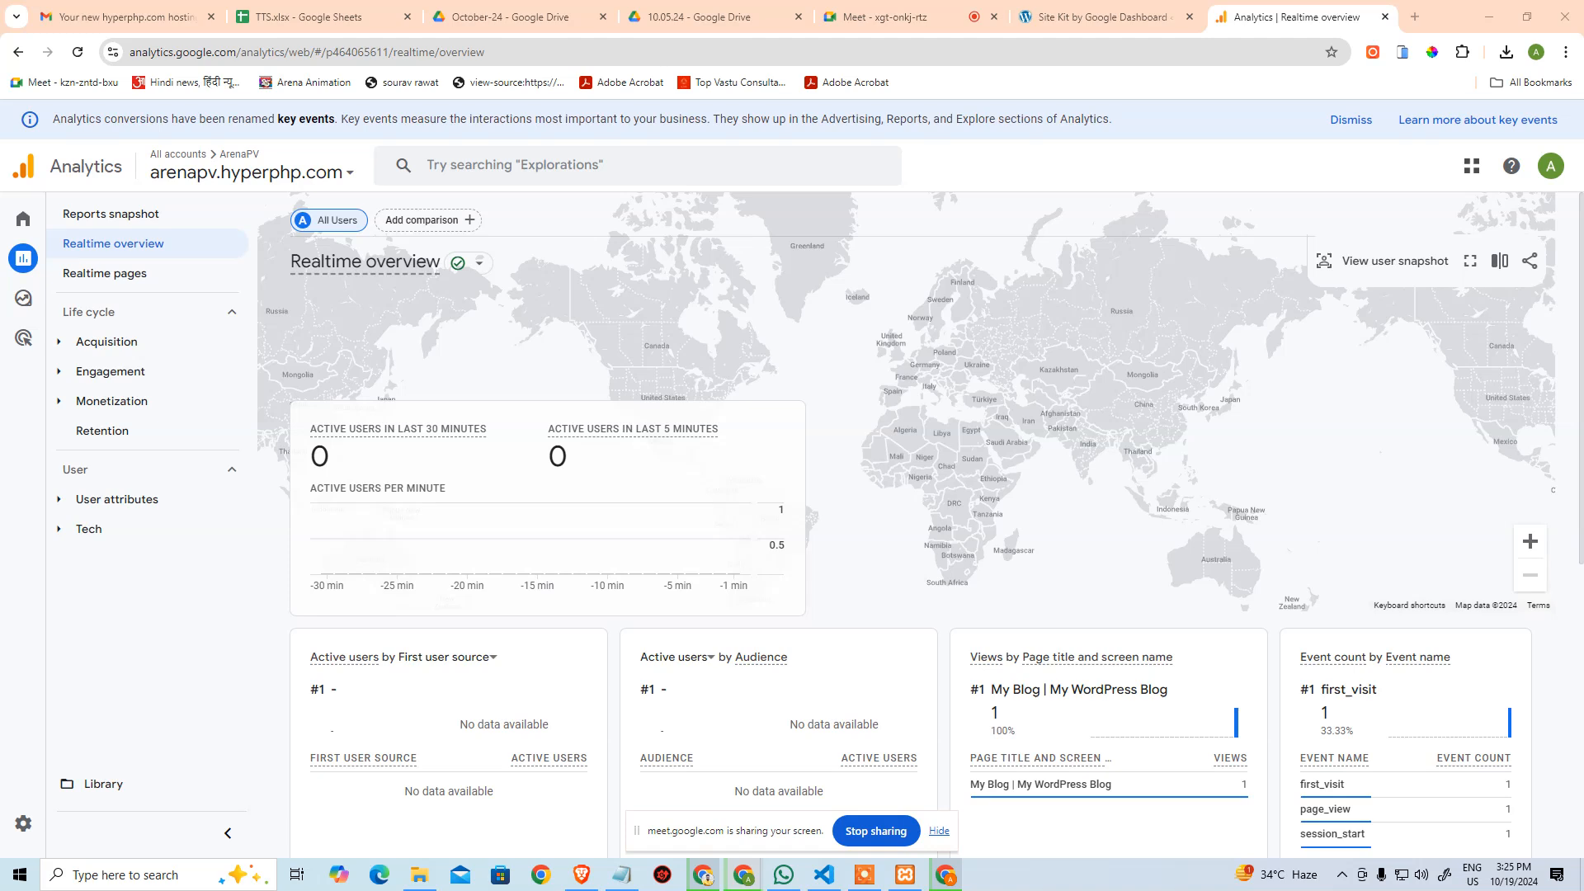
# Bring the incognito blog window back over the Realtime report
pyautogui.hotkey('ctrl', 'c')
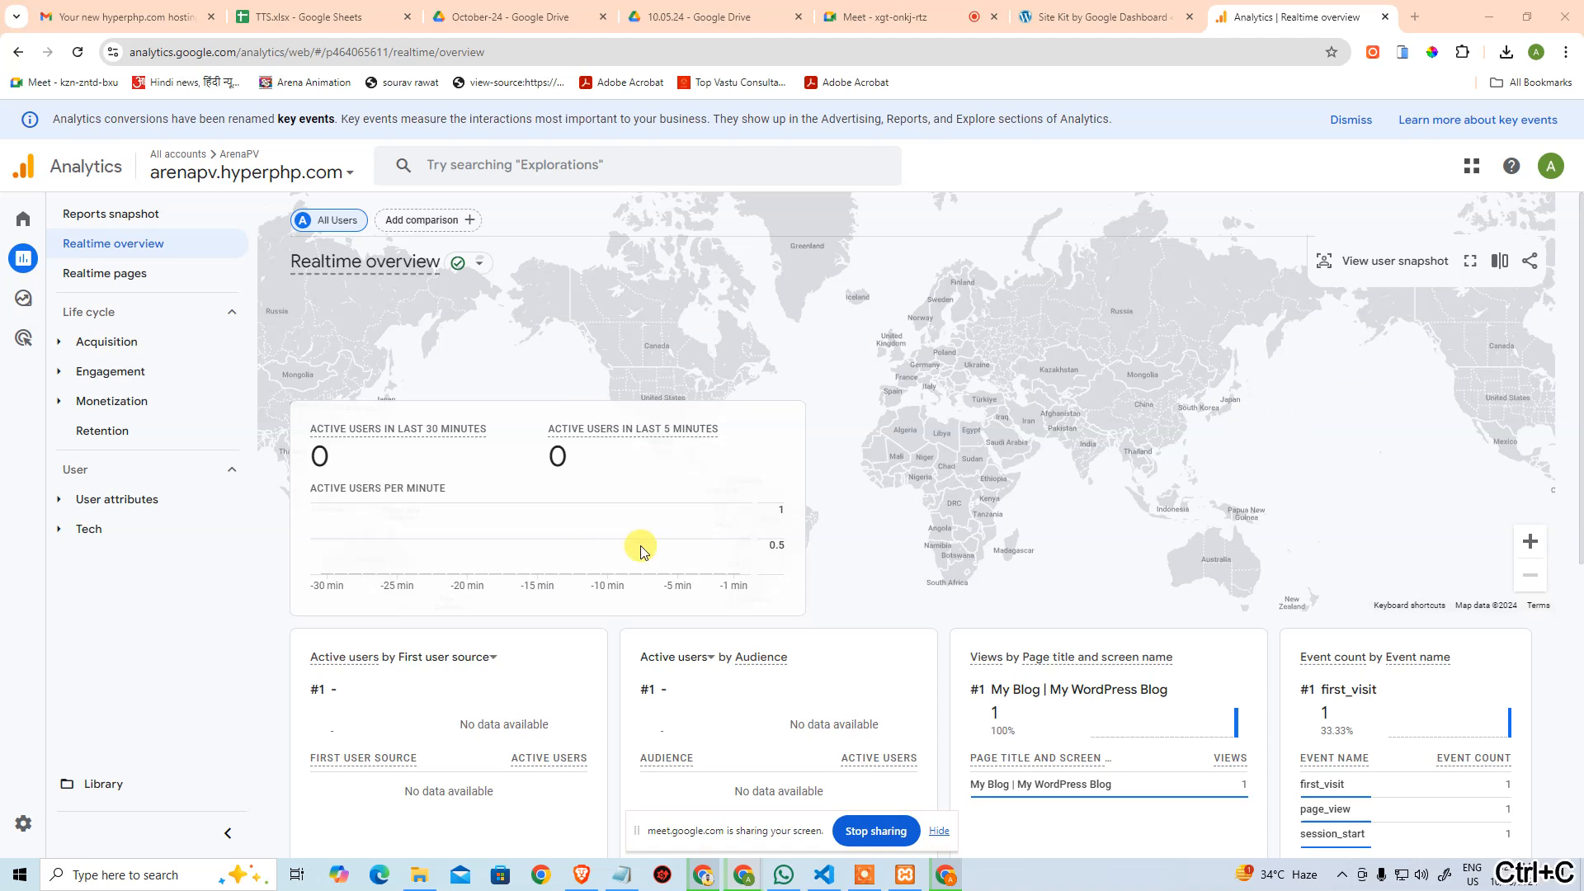
pyautogui.moveTo(1168, 719)
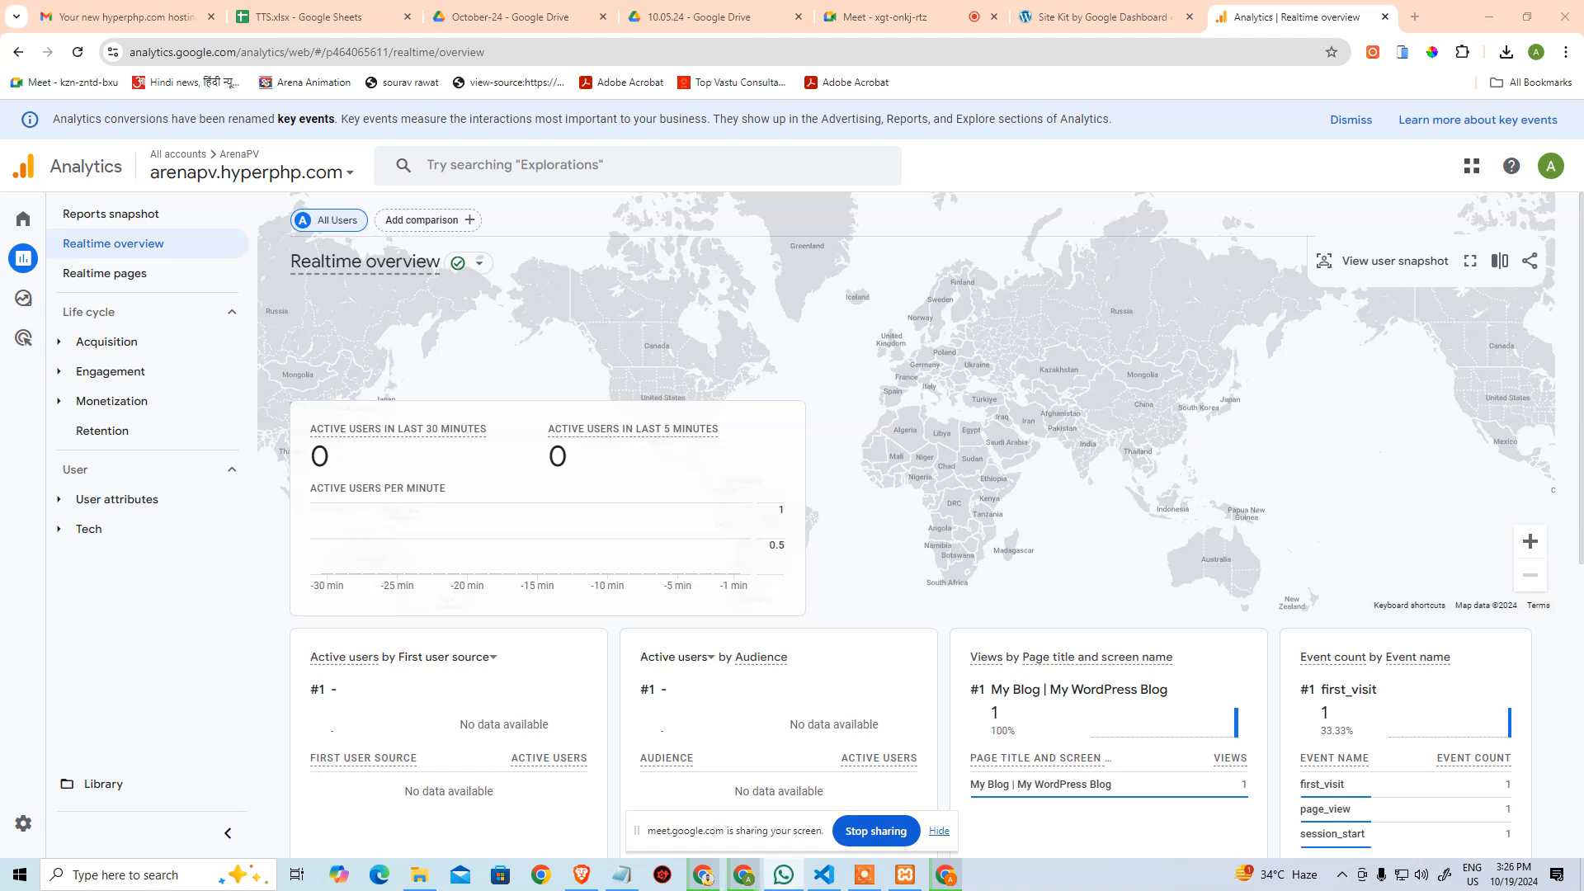
pyautogui.click(546, 51)
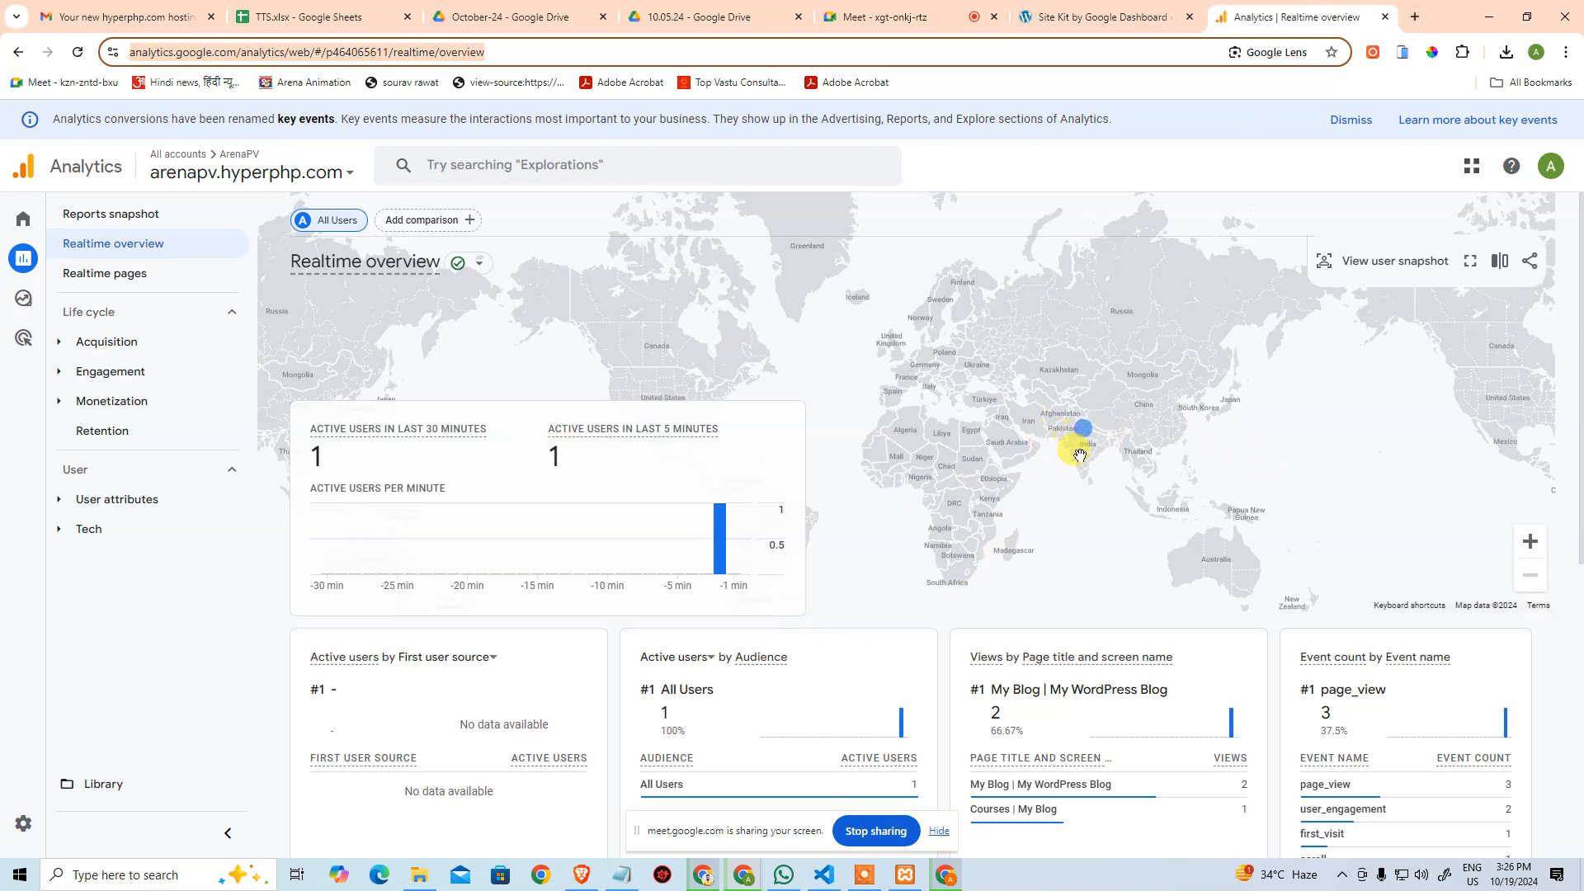
pyautogui.moveTo(1053, 825)
pyautogui.hotkey('alt', 'Tab')
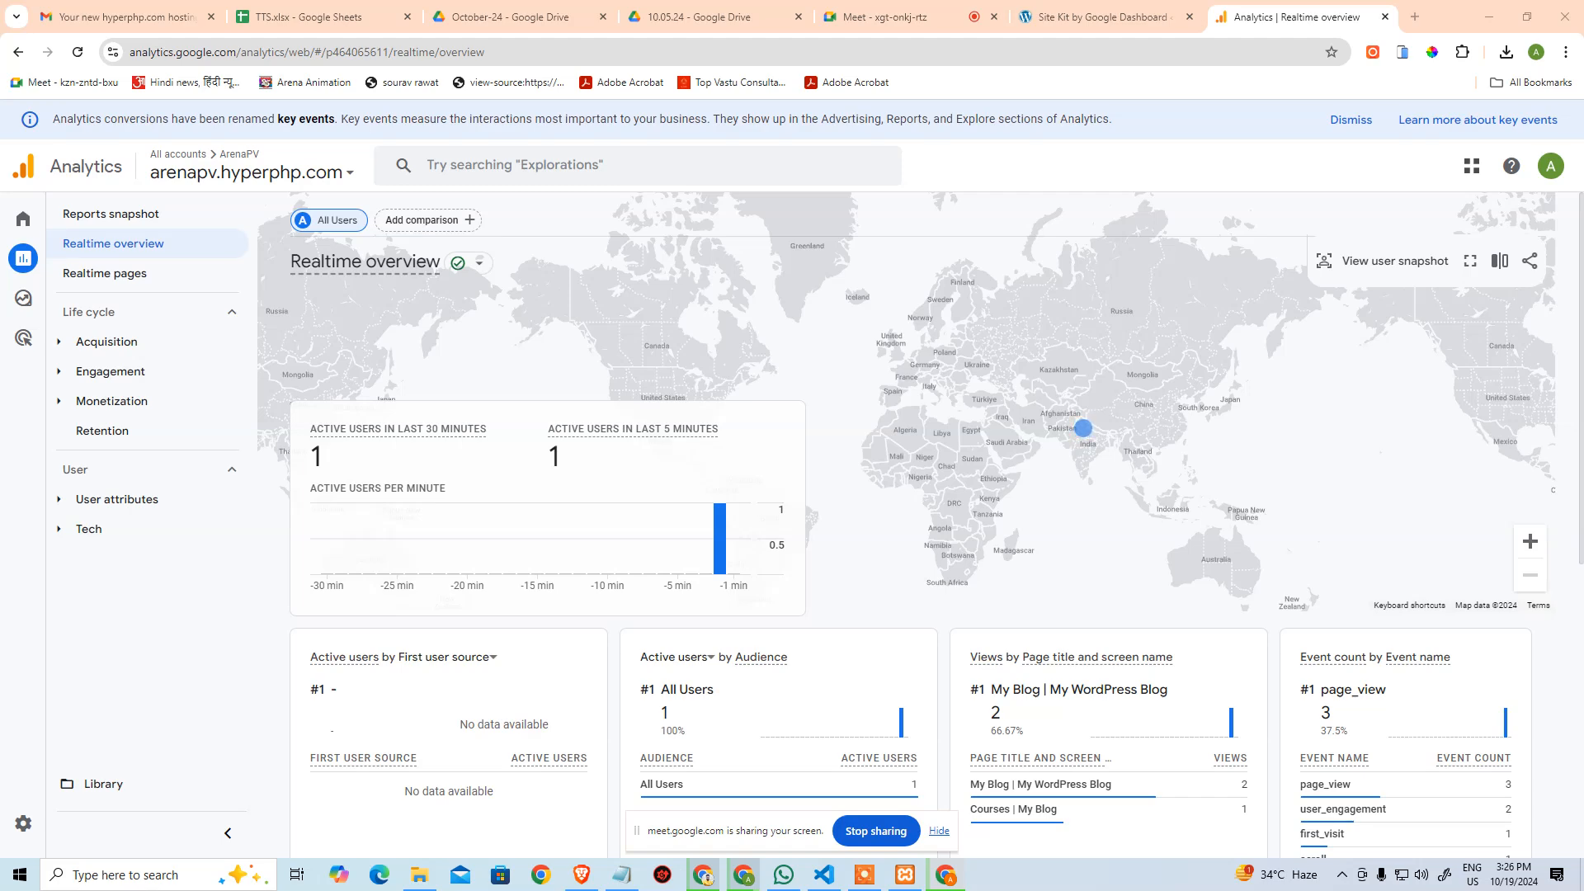
pyautogui.moveTo(1583, 495); pyautogui.dragTo(490, 201)
# Visit the blog's Pricing page in the maximized incognito window, then minimize it
pyautogui.click(676, 201)
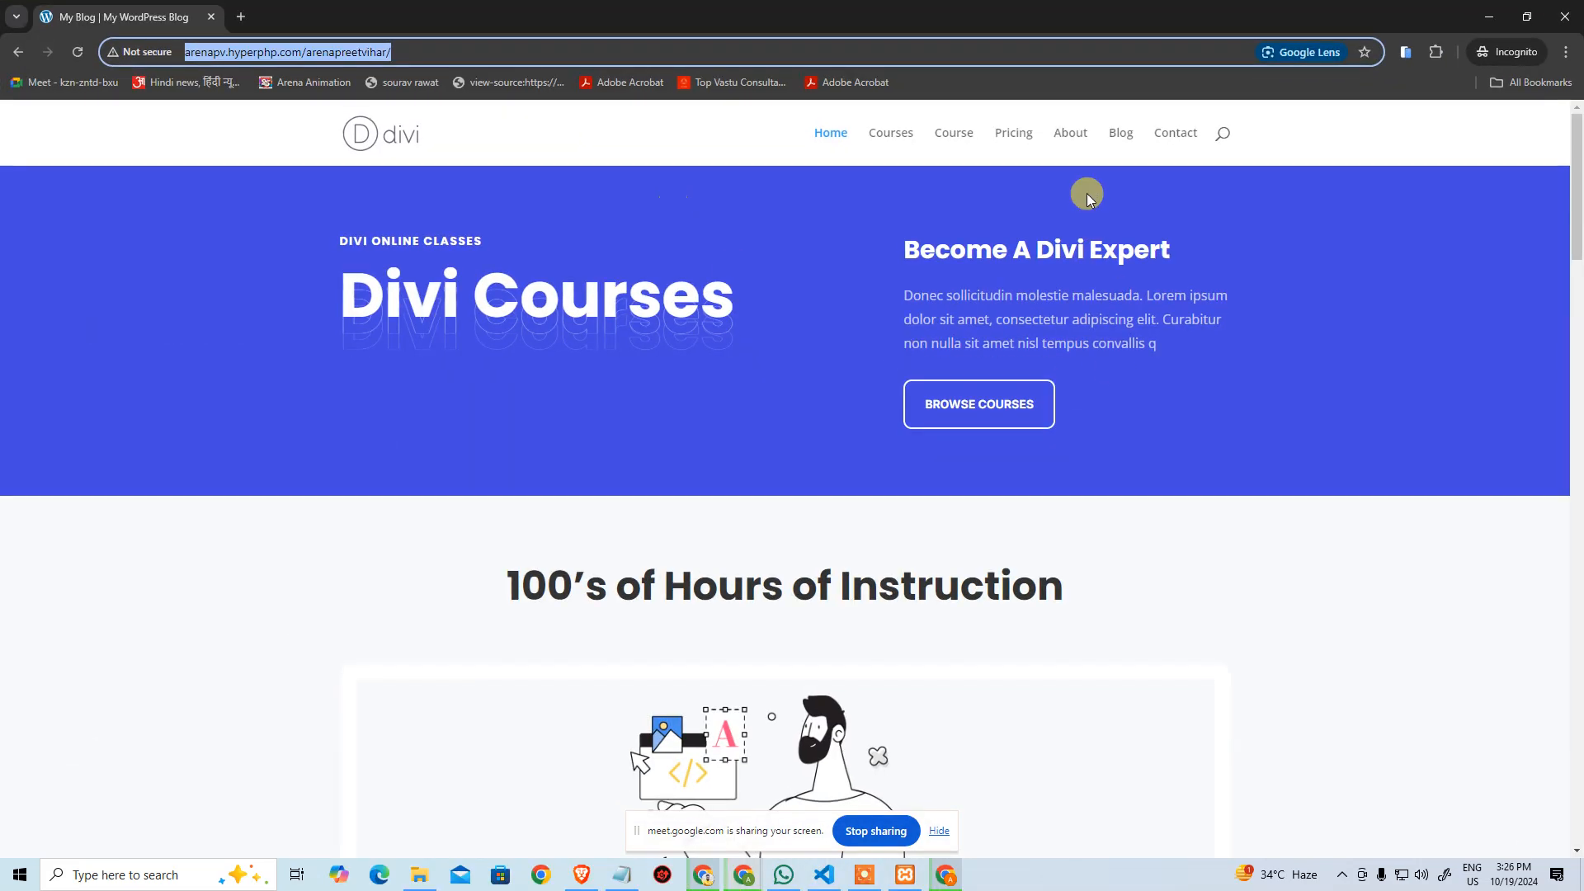
pyautogui.click(1008, 132)
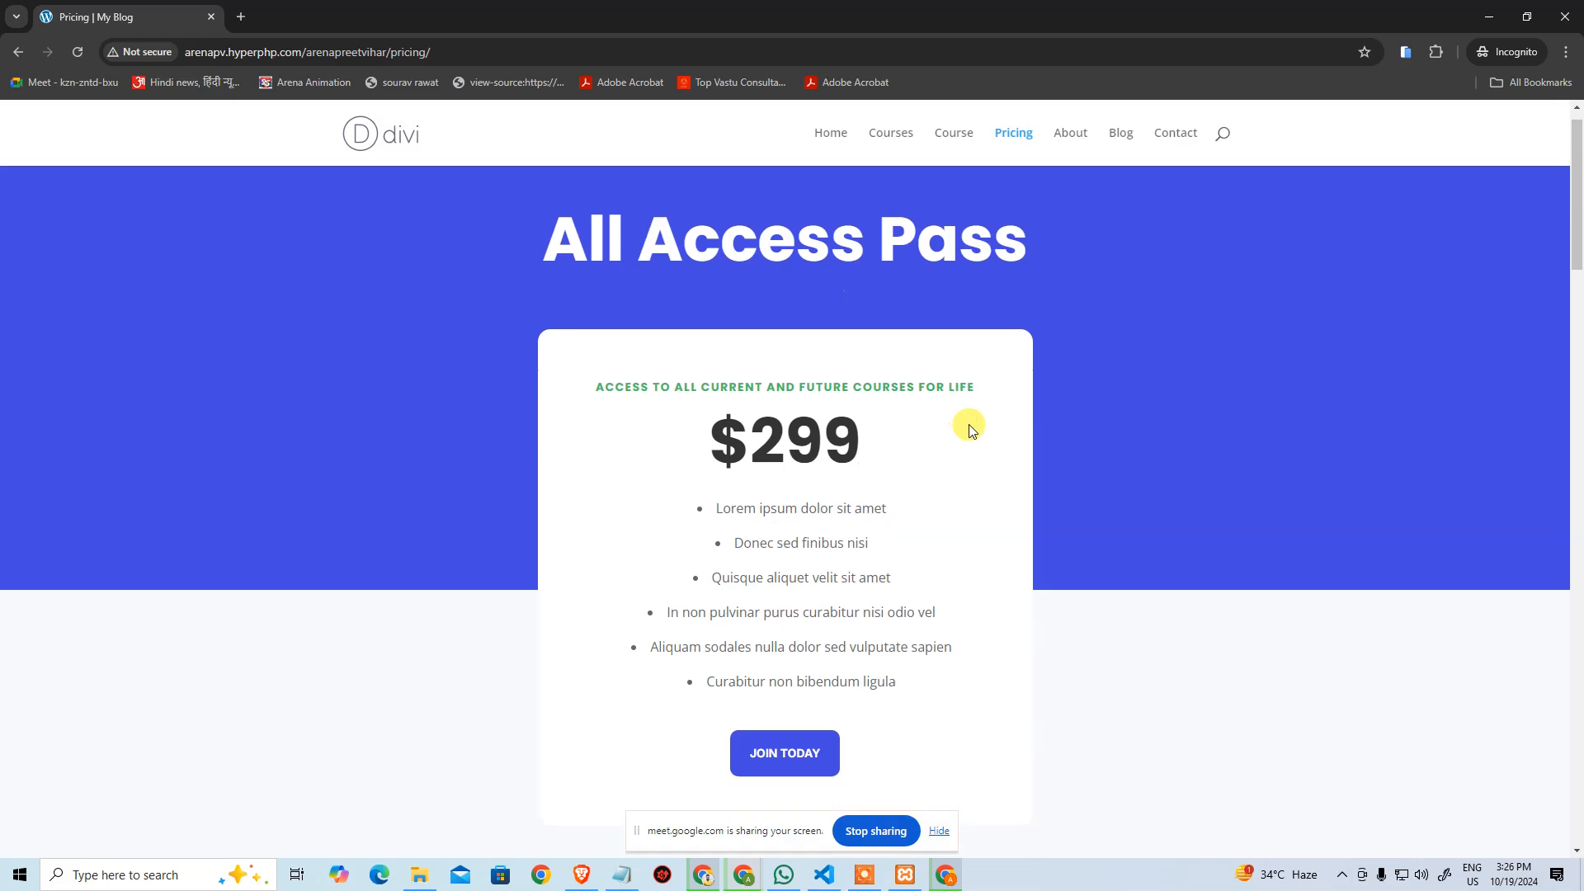
pyautogui.scroll(-20, 968, 426)
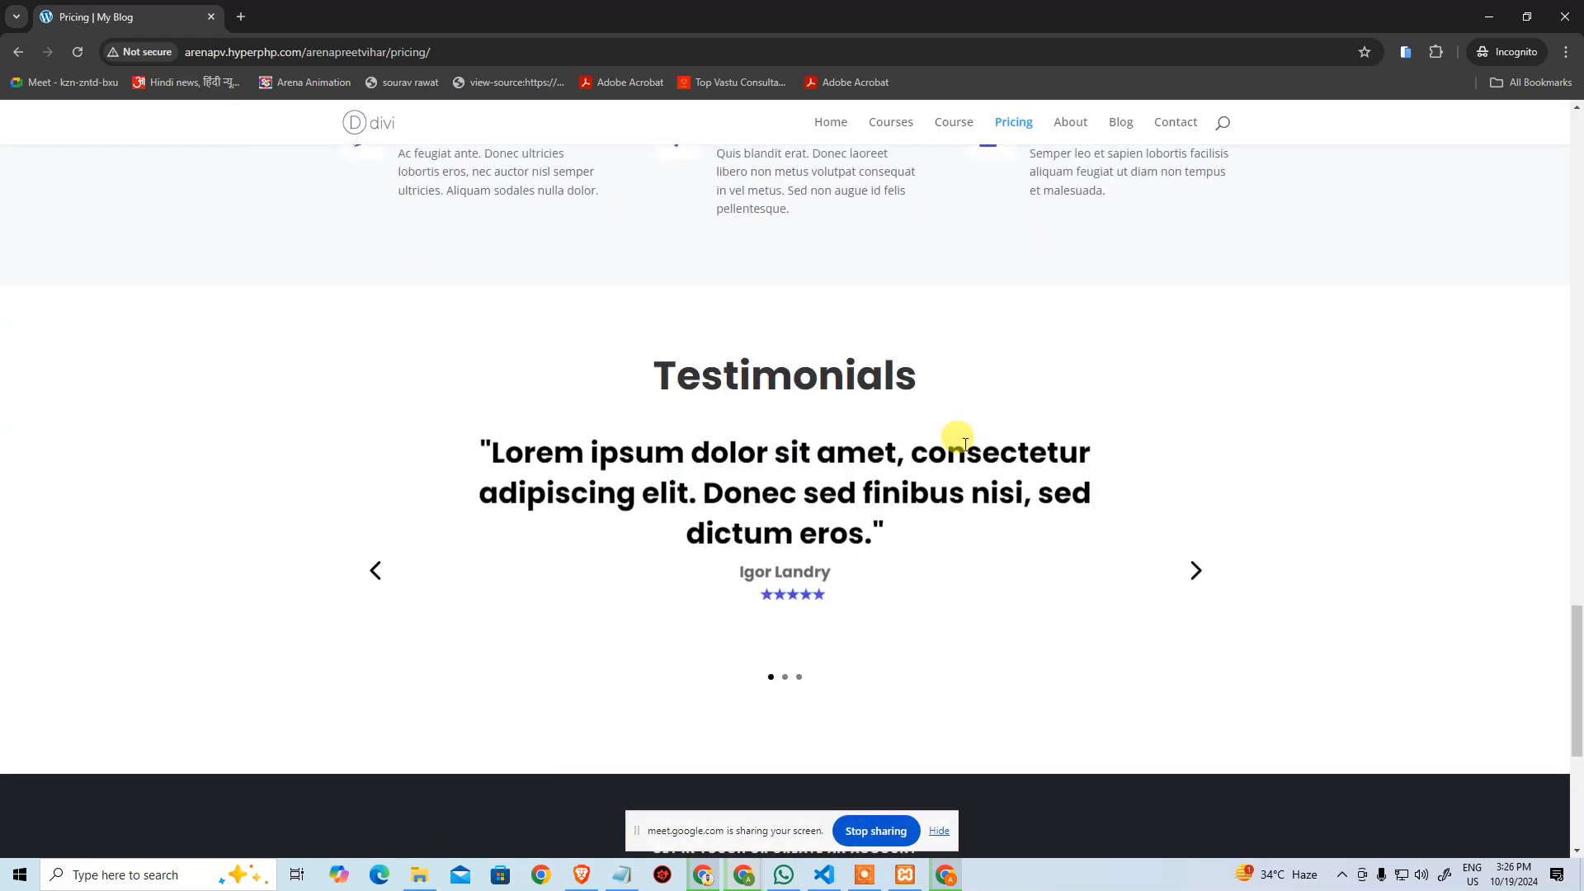
pyautogui.scroll(-5, 961, 442)
pyautogui.doubleClick(704, 17)
pyautogui.click(1389, 85)
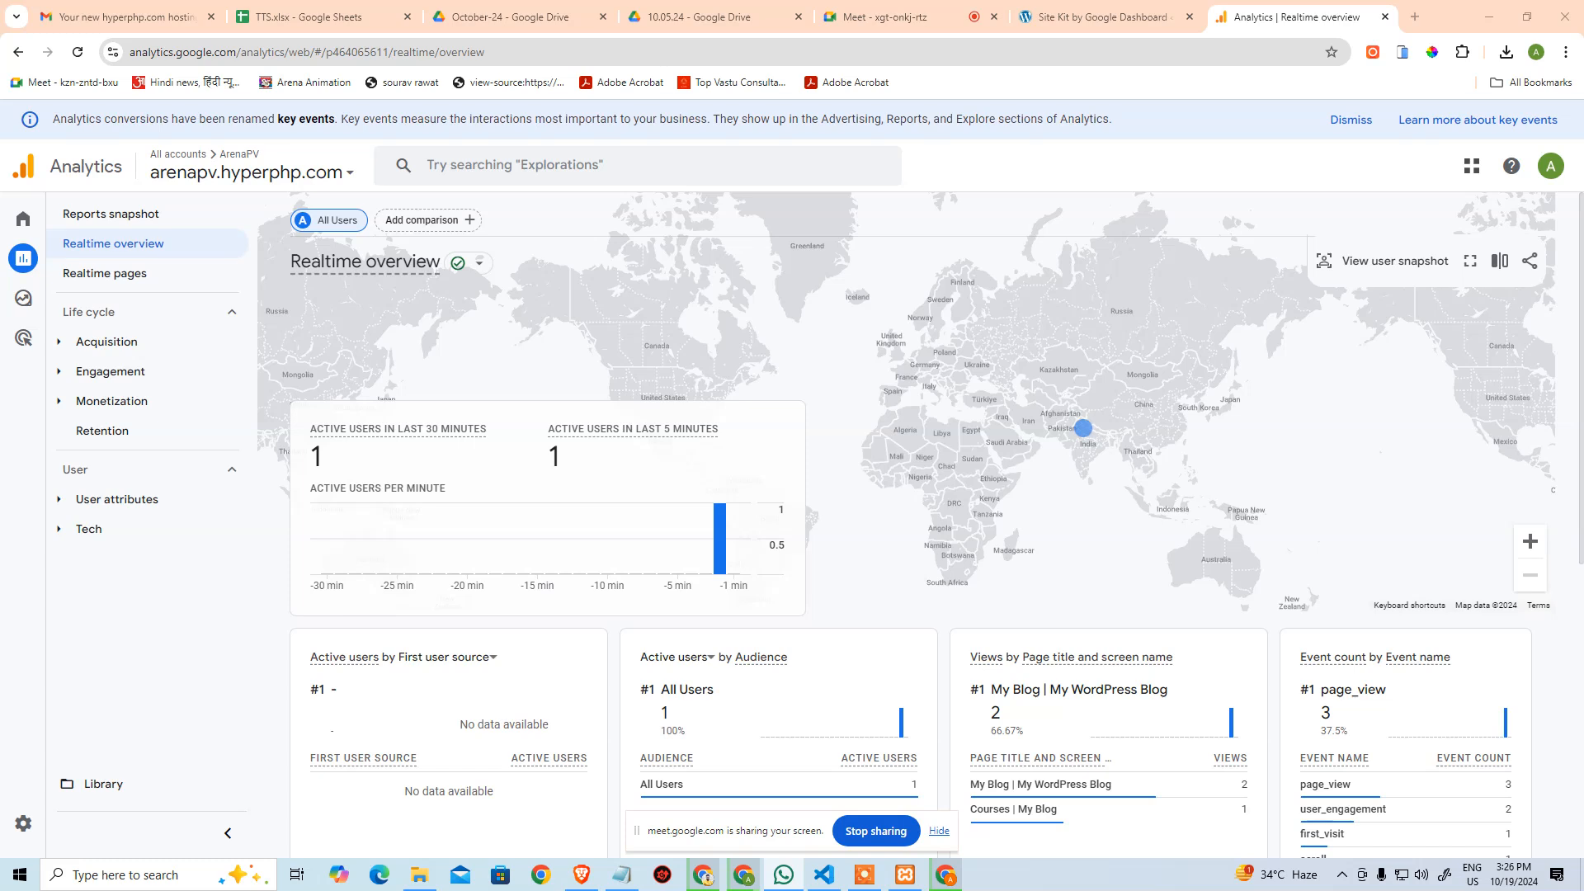
# Confirm 'Pricing | My Blog' shows in the realtime Views card, then bring up the Meet call
pyautogui.hotkey('ctrl', 'v')
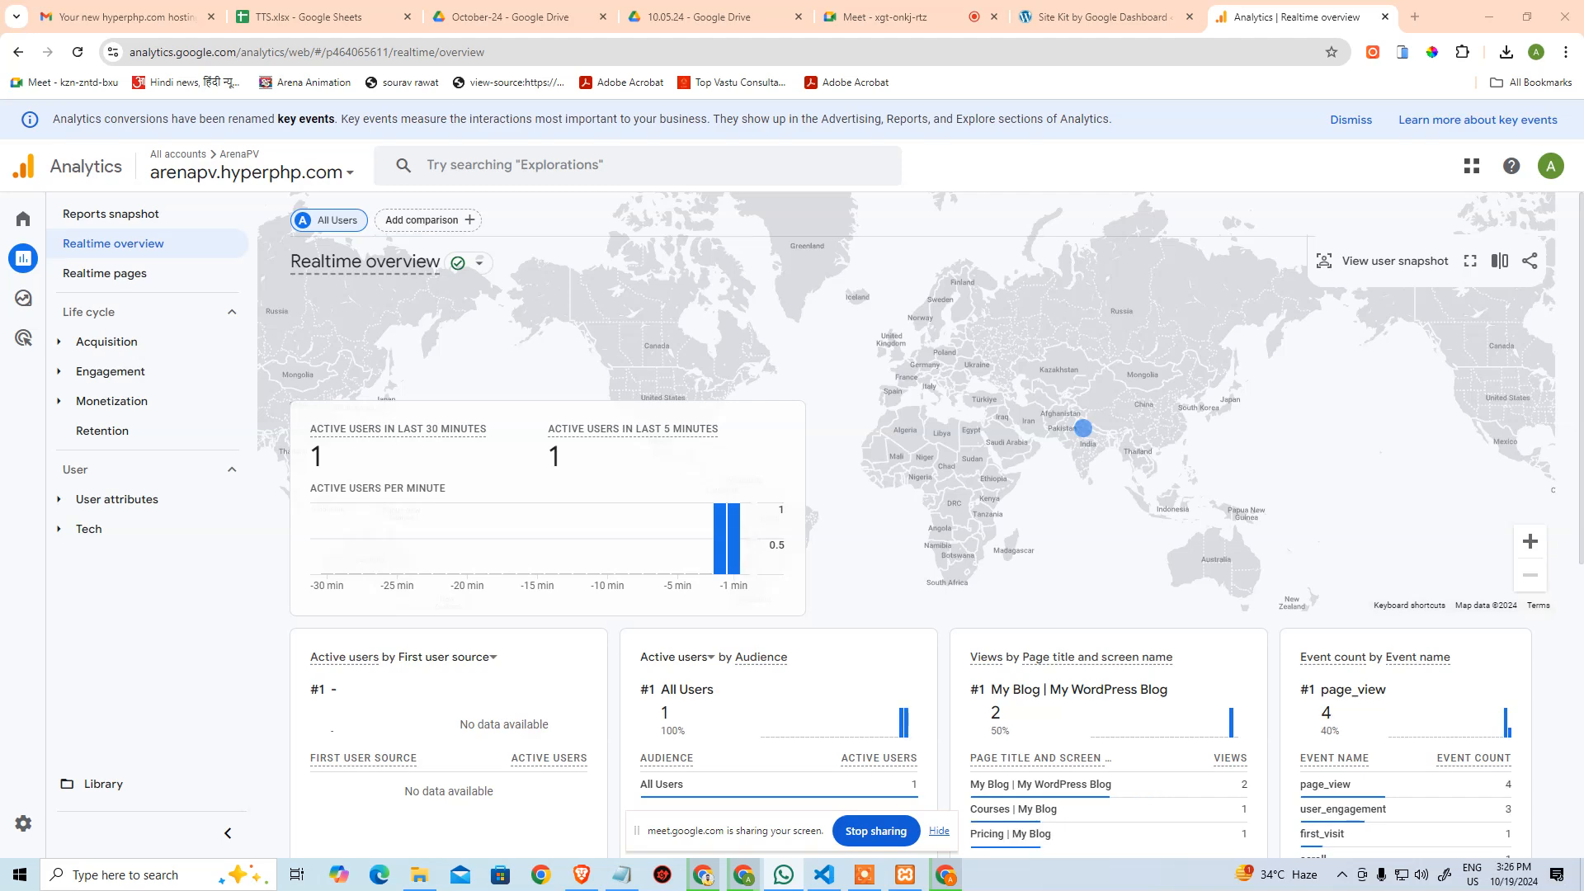
pyautogui.scroll(-4, 1075, 823)
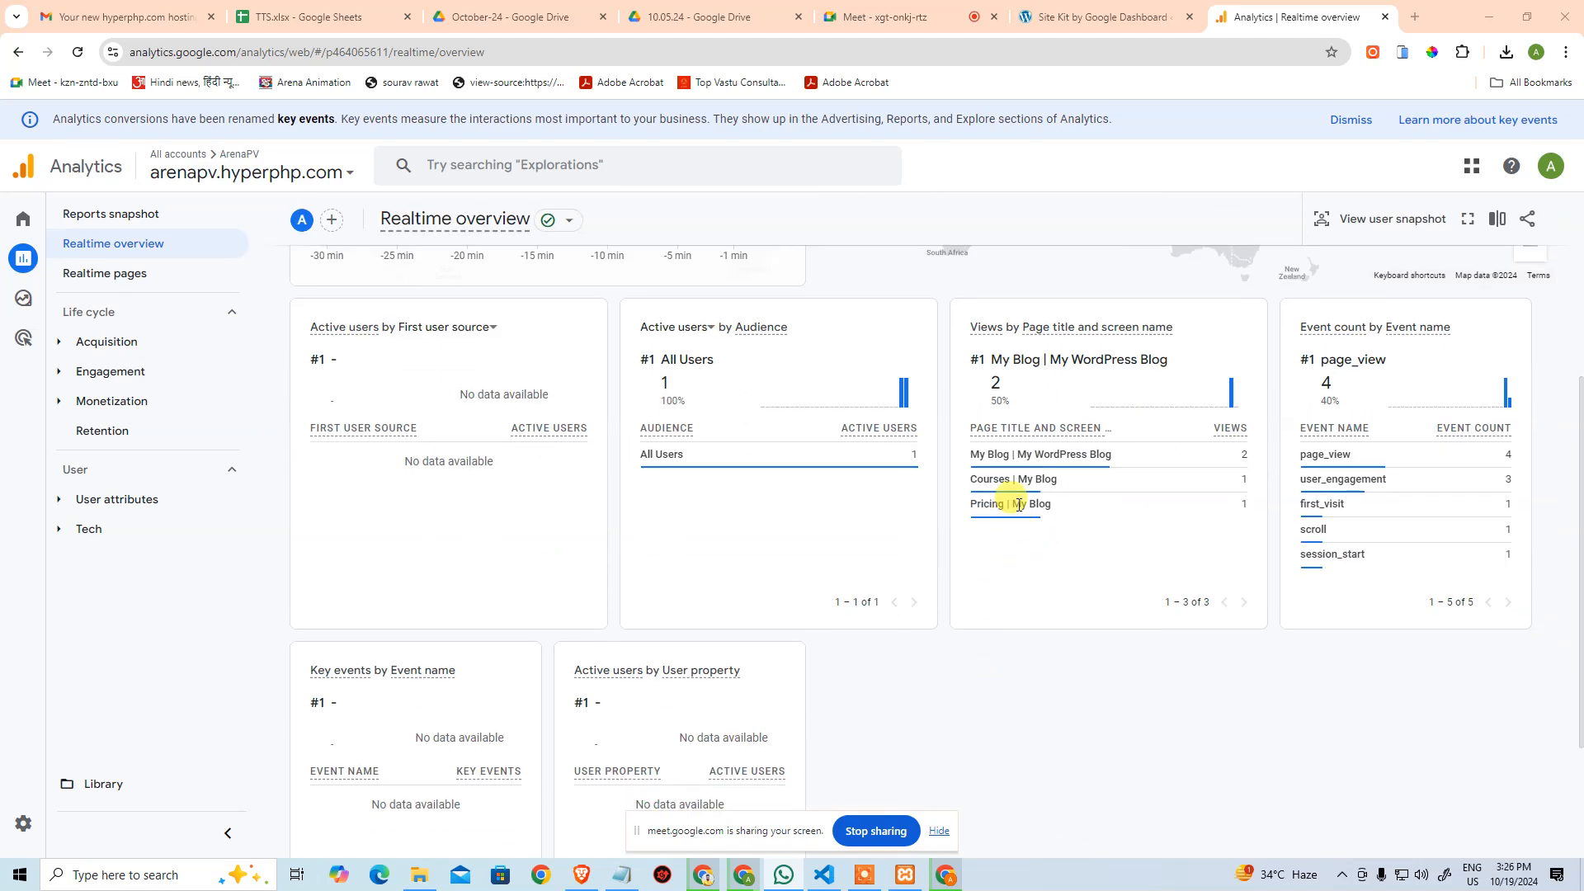
pyautogui.scroll(4, 1053, 519)
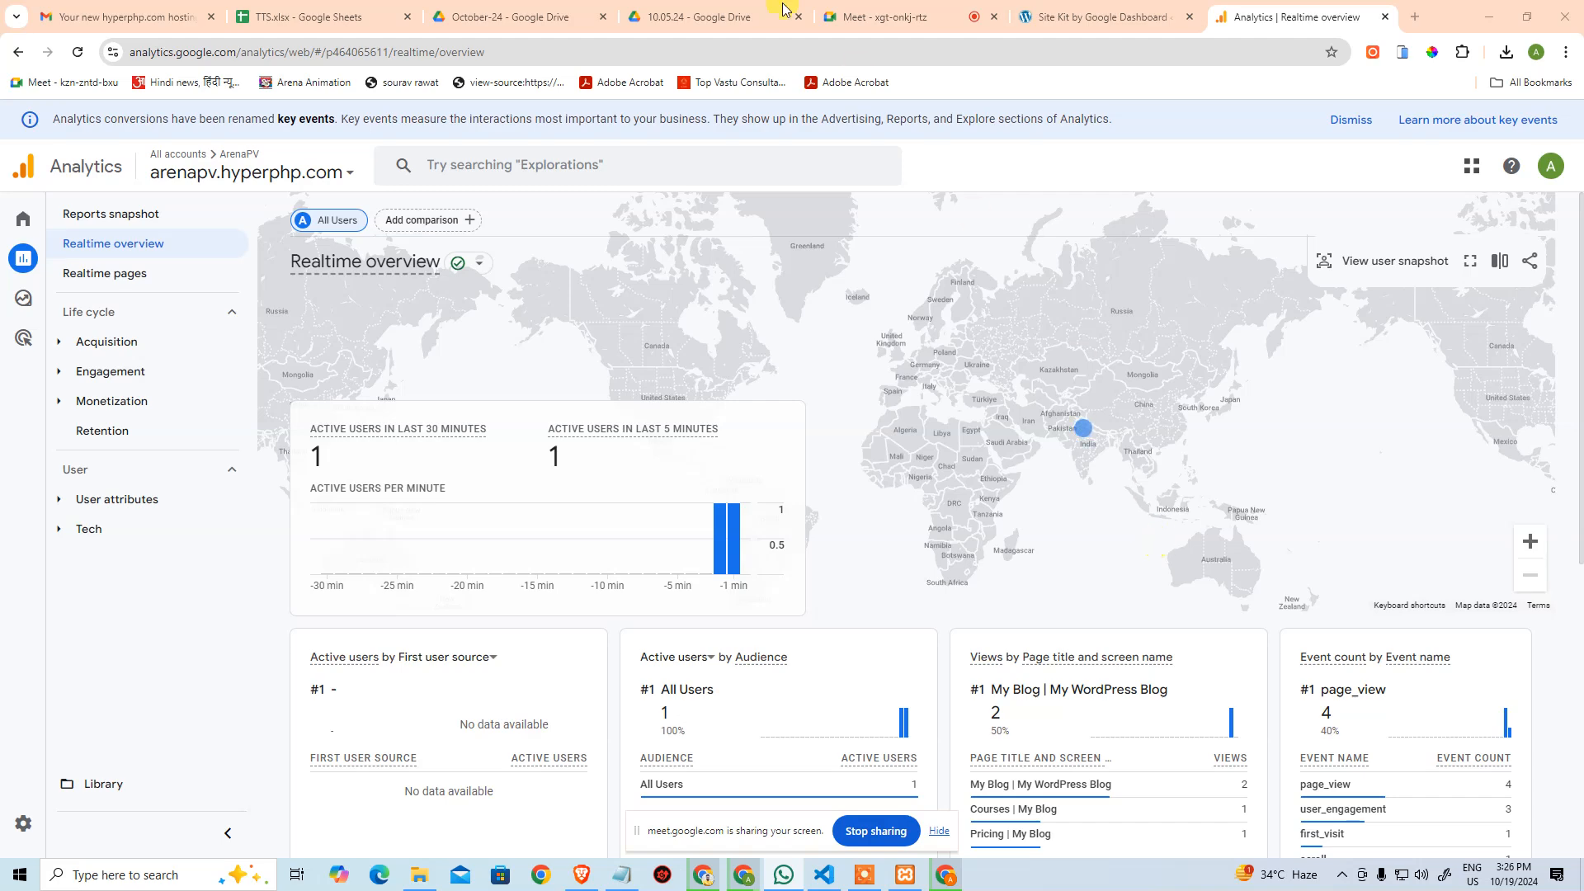
pyautogui.click(940, 17)
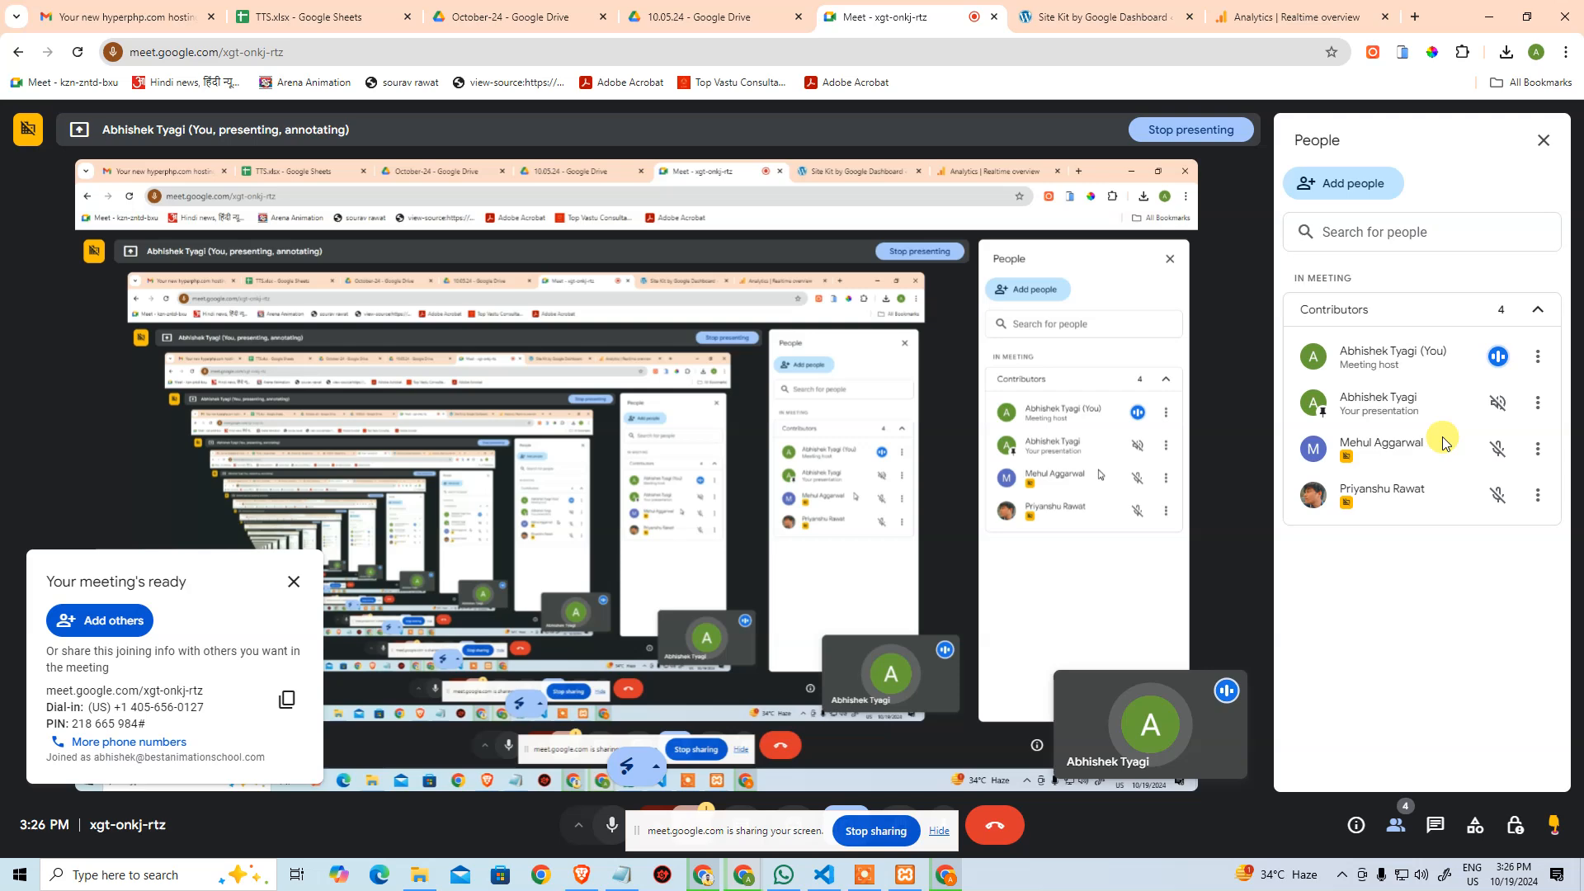
pyautogui.click(1417, 17)
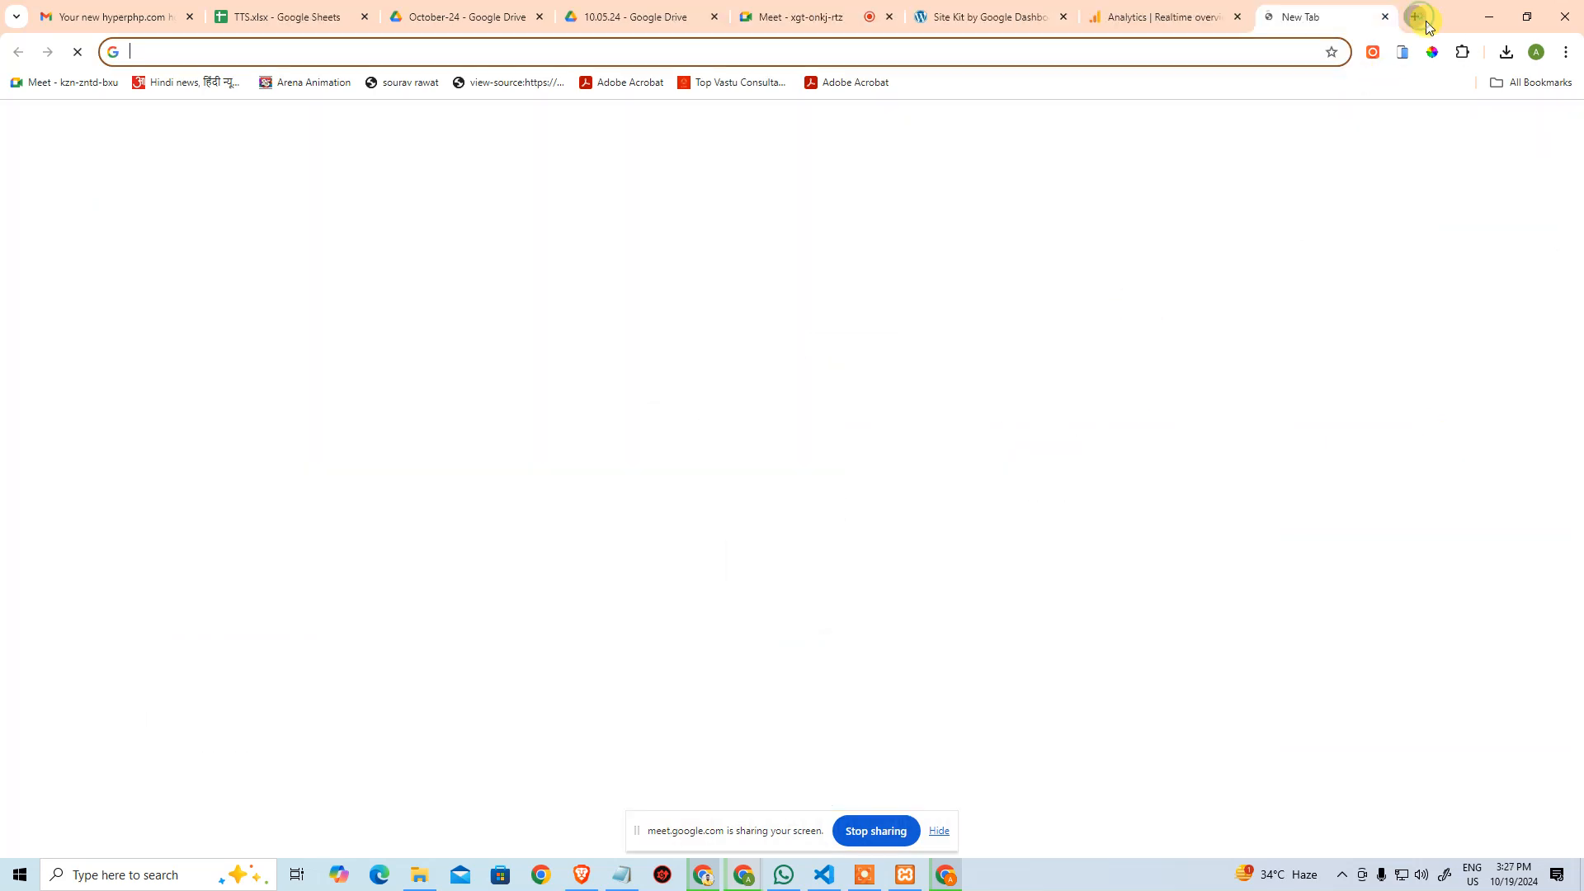
pyautogui.write('http://arenapv.hyperphp.com/arenapreetvihar/')
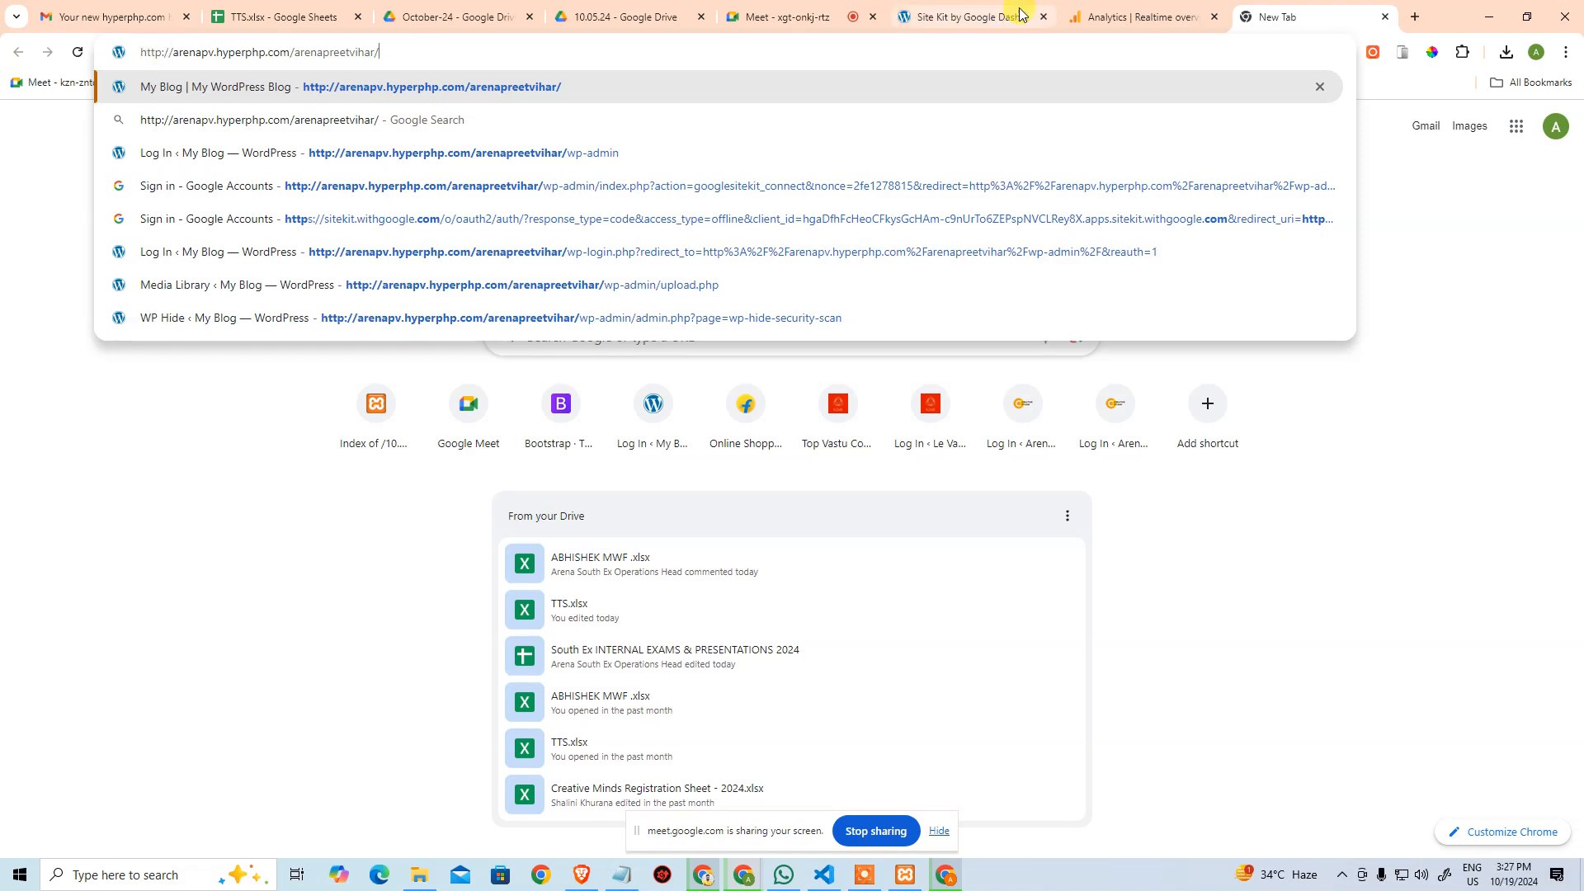
pyautogui.press('Escape')
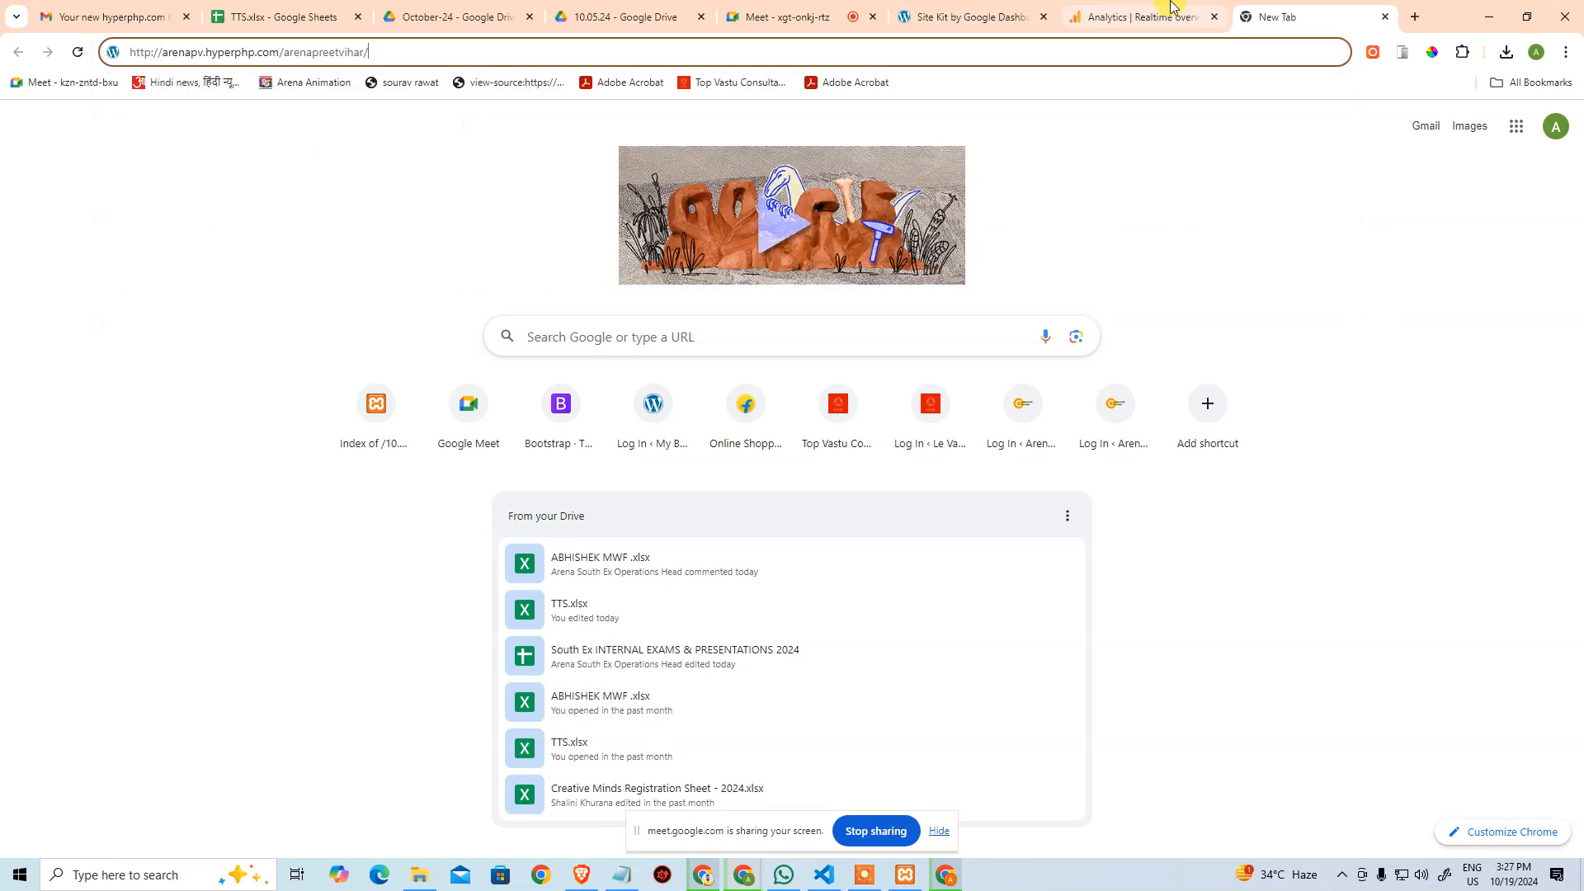
pyautogui.click(1113, 15)
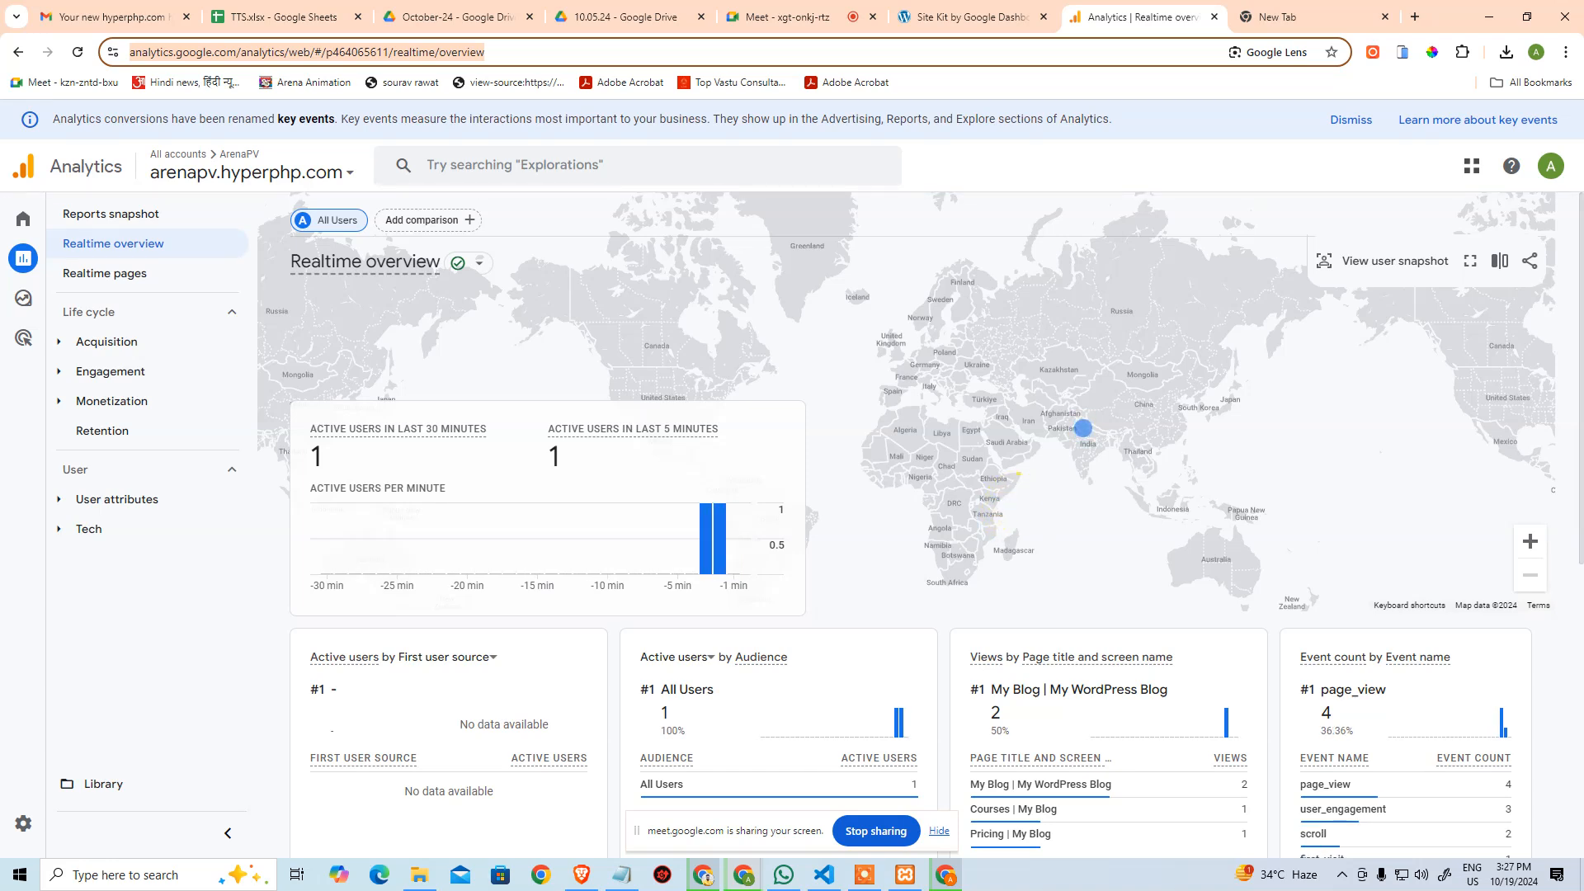
# Watch the realtime overview reach 3 active users and 9 page_view events, briefly checking the Meet call
pyautogui.hotkey('alt', 'Tab')
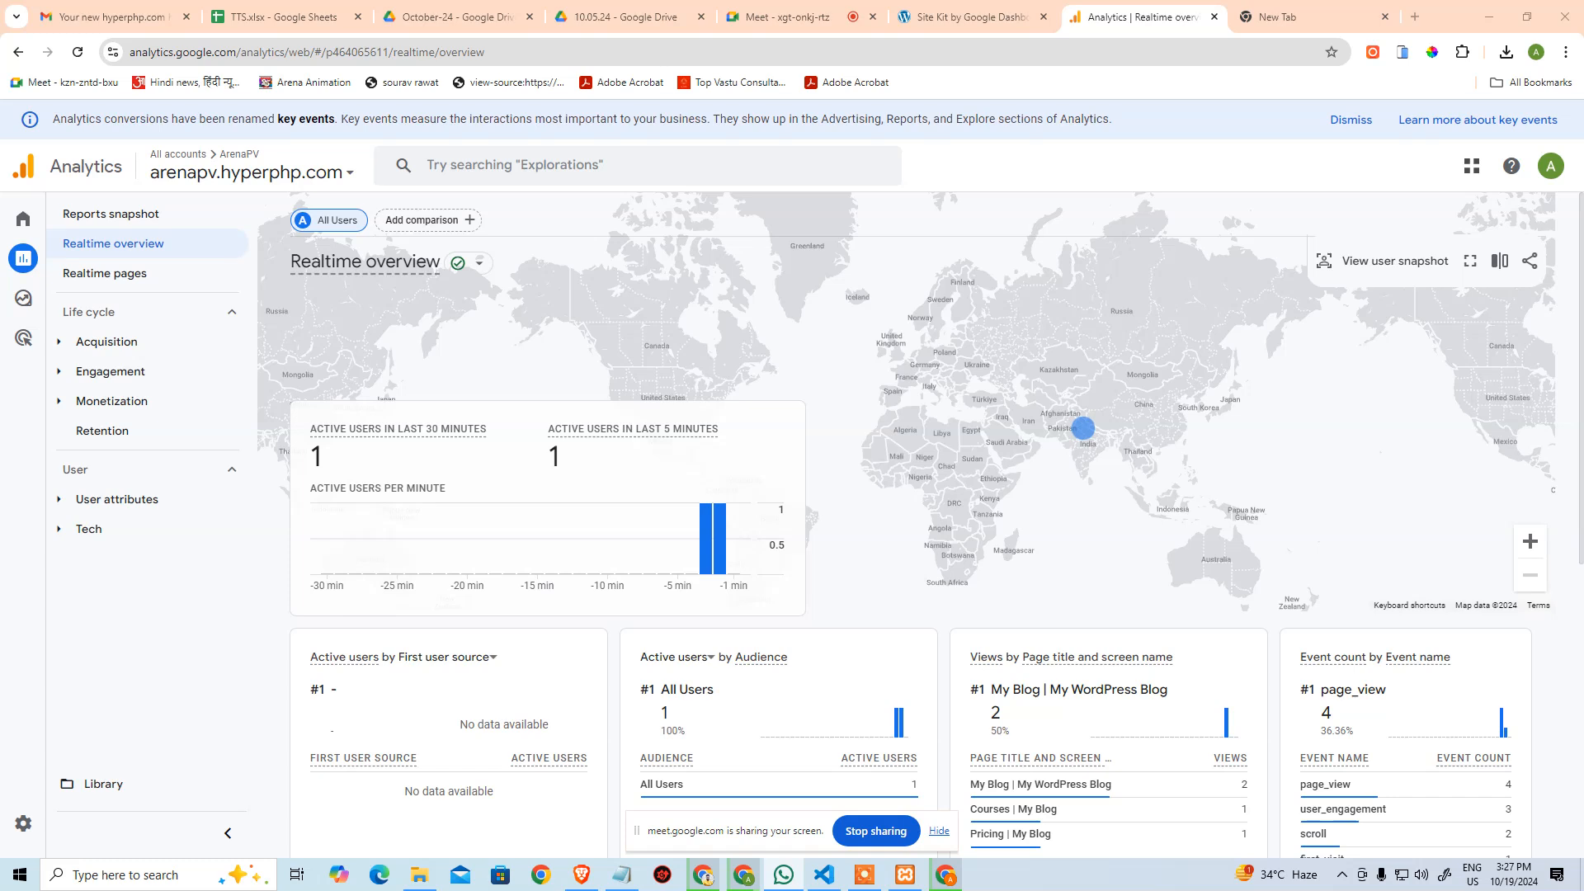
pyautogui.hotkey('ctrl', 'v')
pyautogui.hotkey('ctrl', 'a')
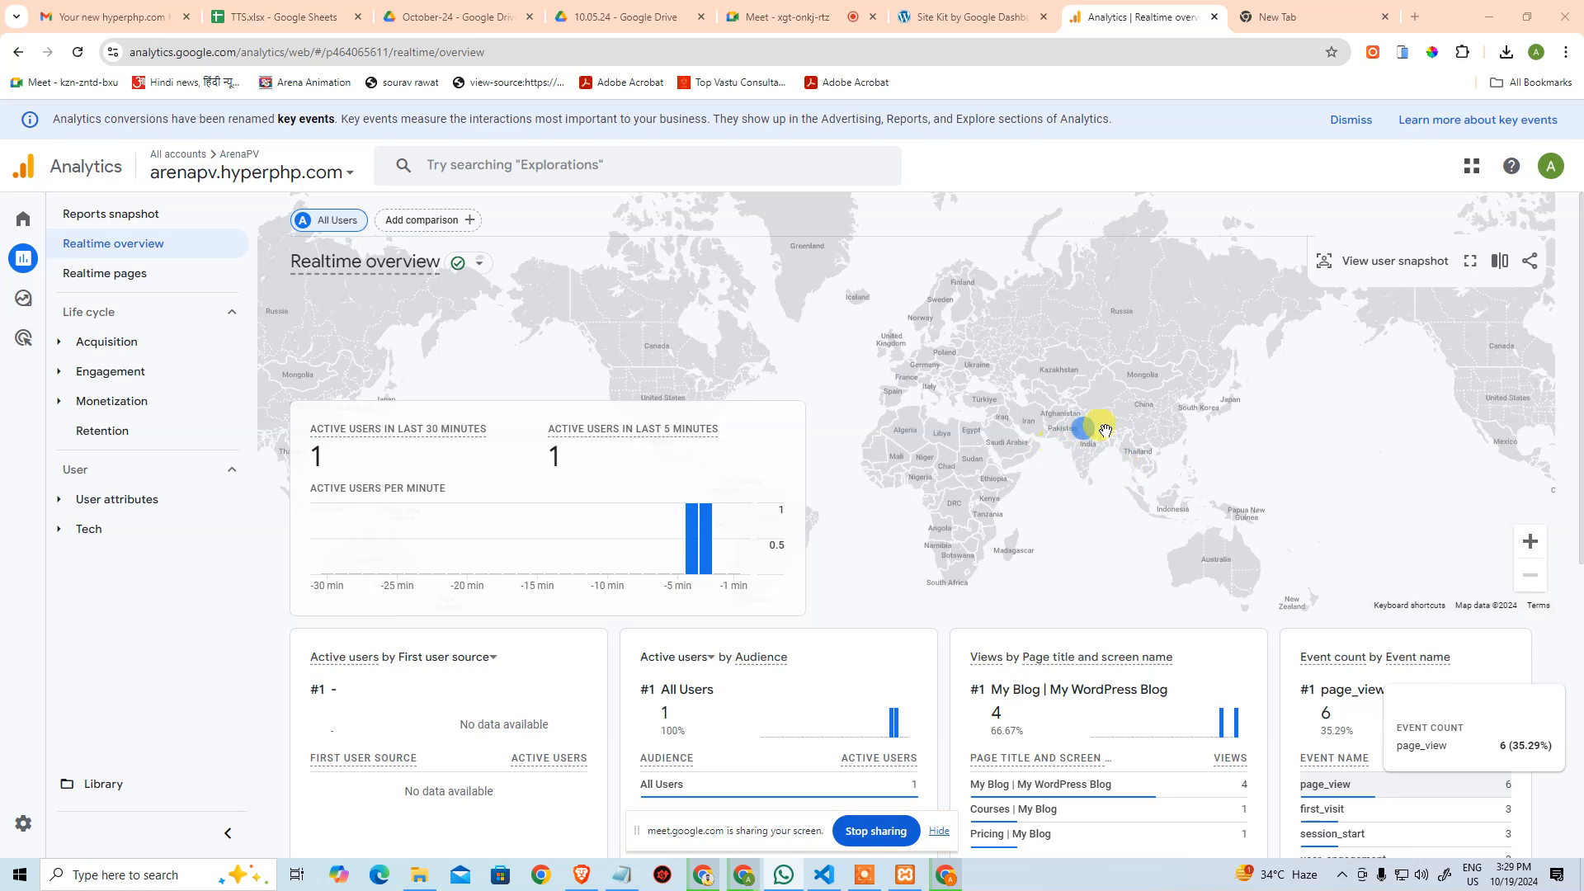
pyautogui.scroll(-3, 1178, 457)
pyautogui.scroll(2, 1178, 457)
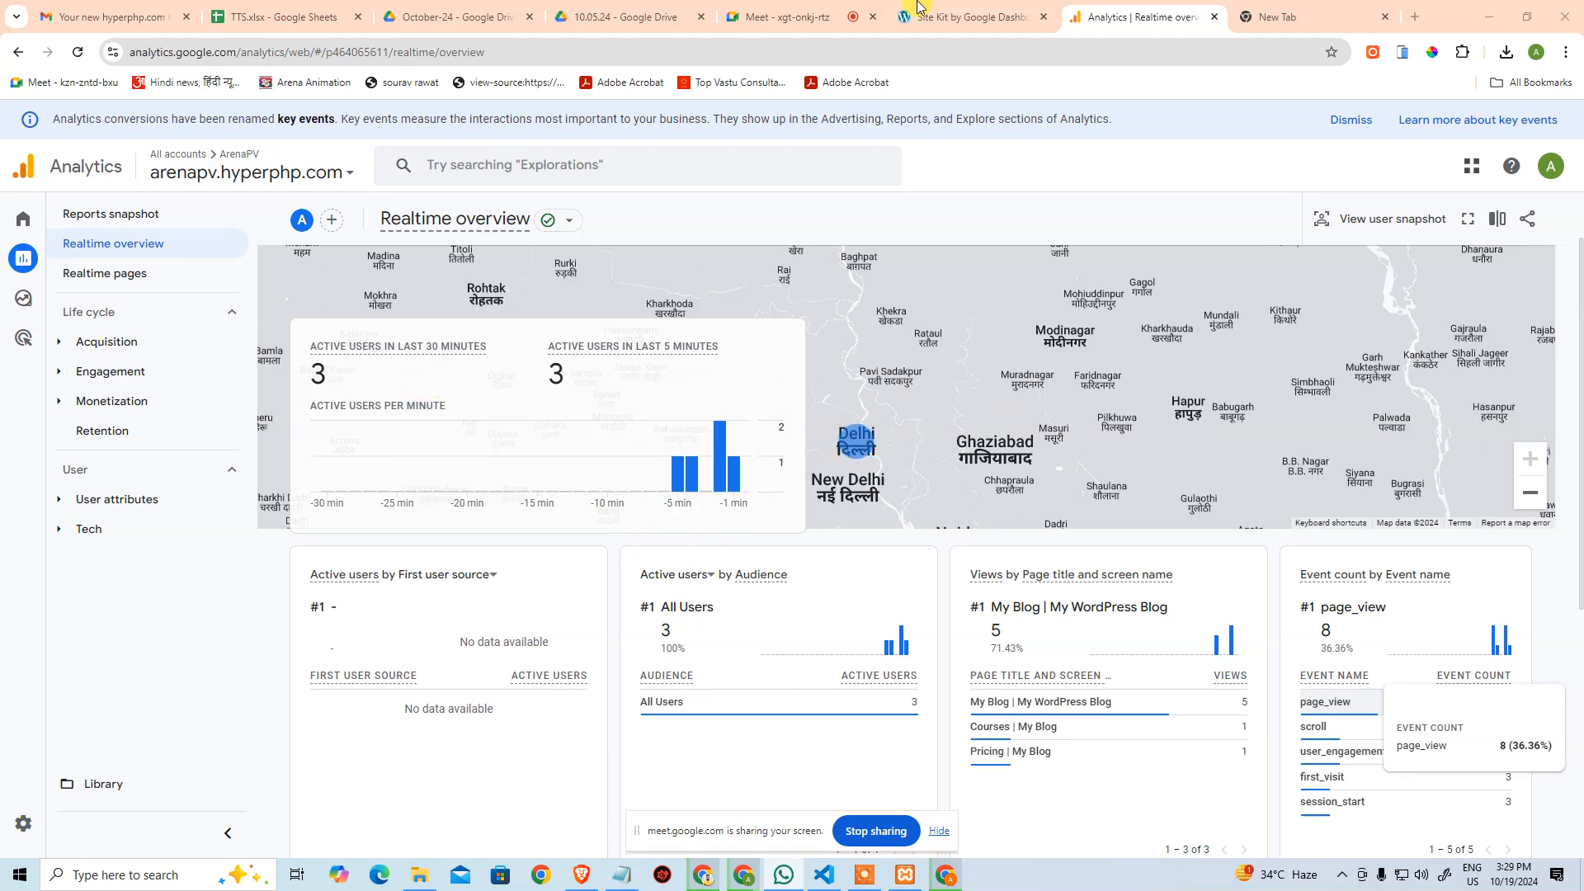
pyautogui.click(788, 16)
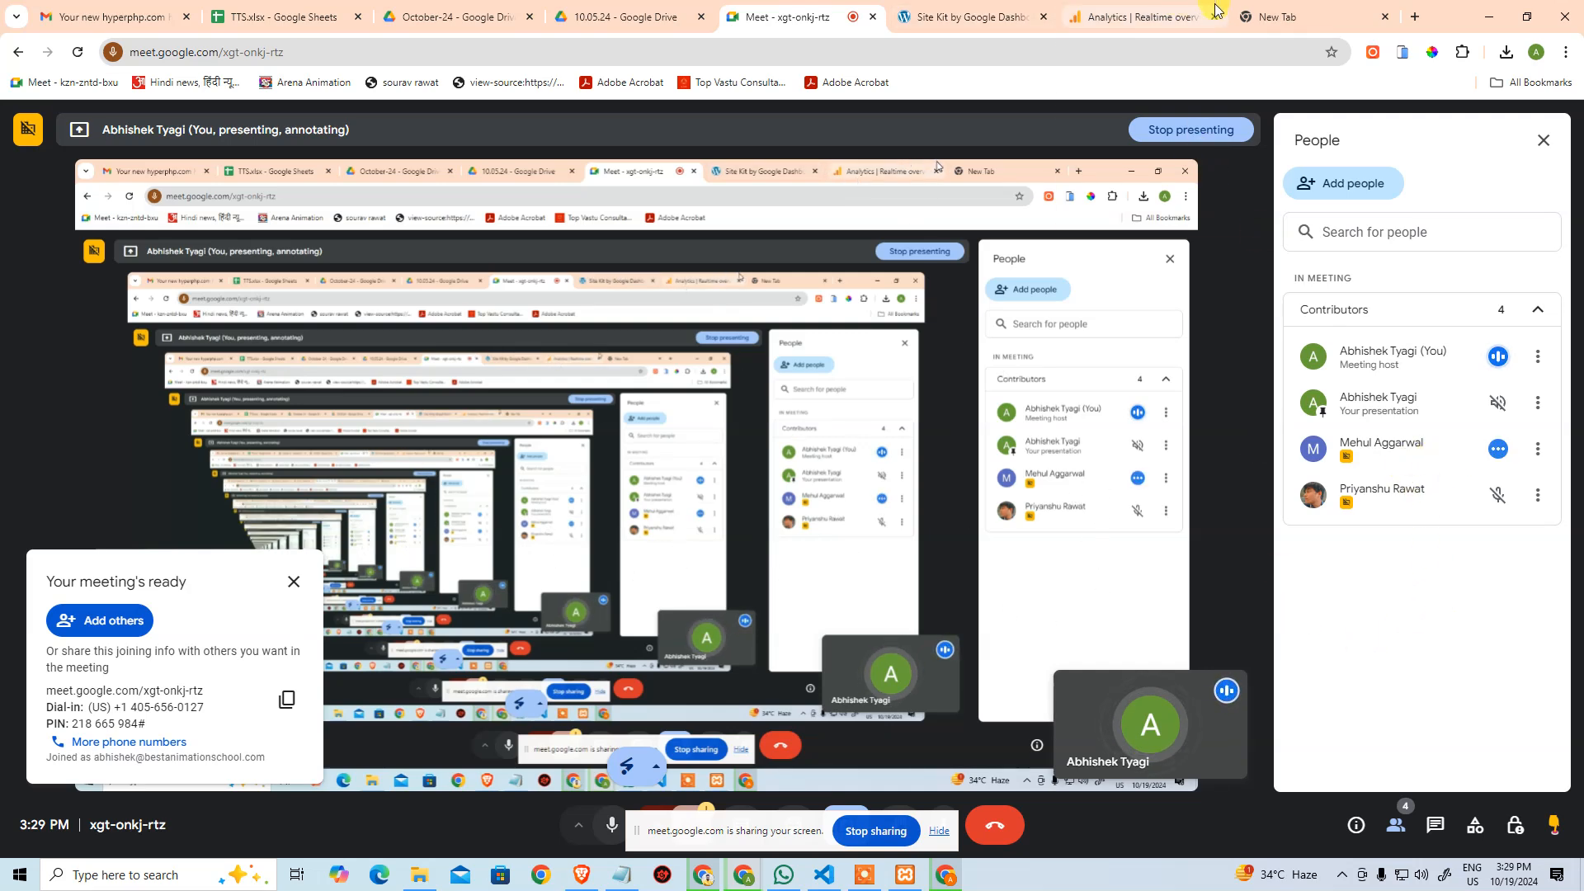
pyautogui.click(966, 10)
pyautogui.click(1104, 11)
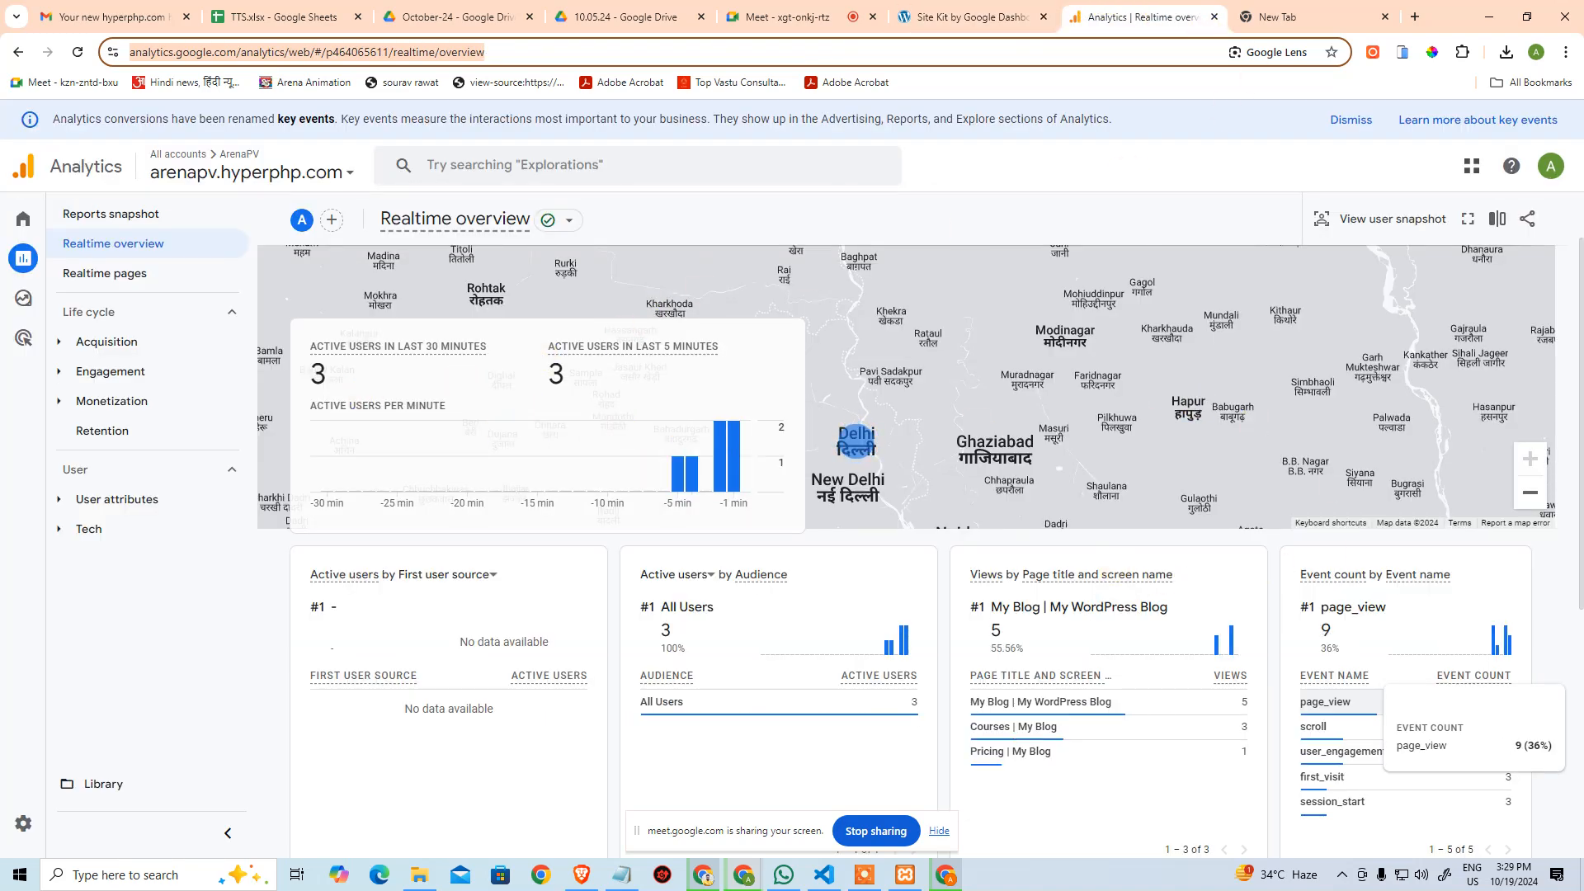
# Scan the realtime cards, visit Reports snapshot, and return to the realtime overview
pyautogui.hotkey('alt', 'Tab')
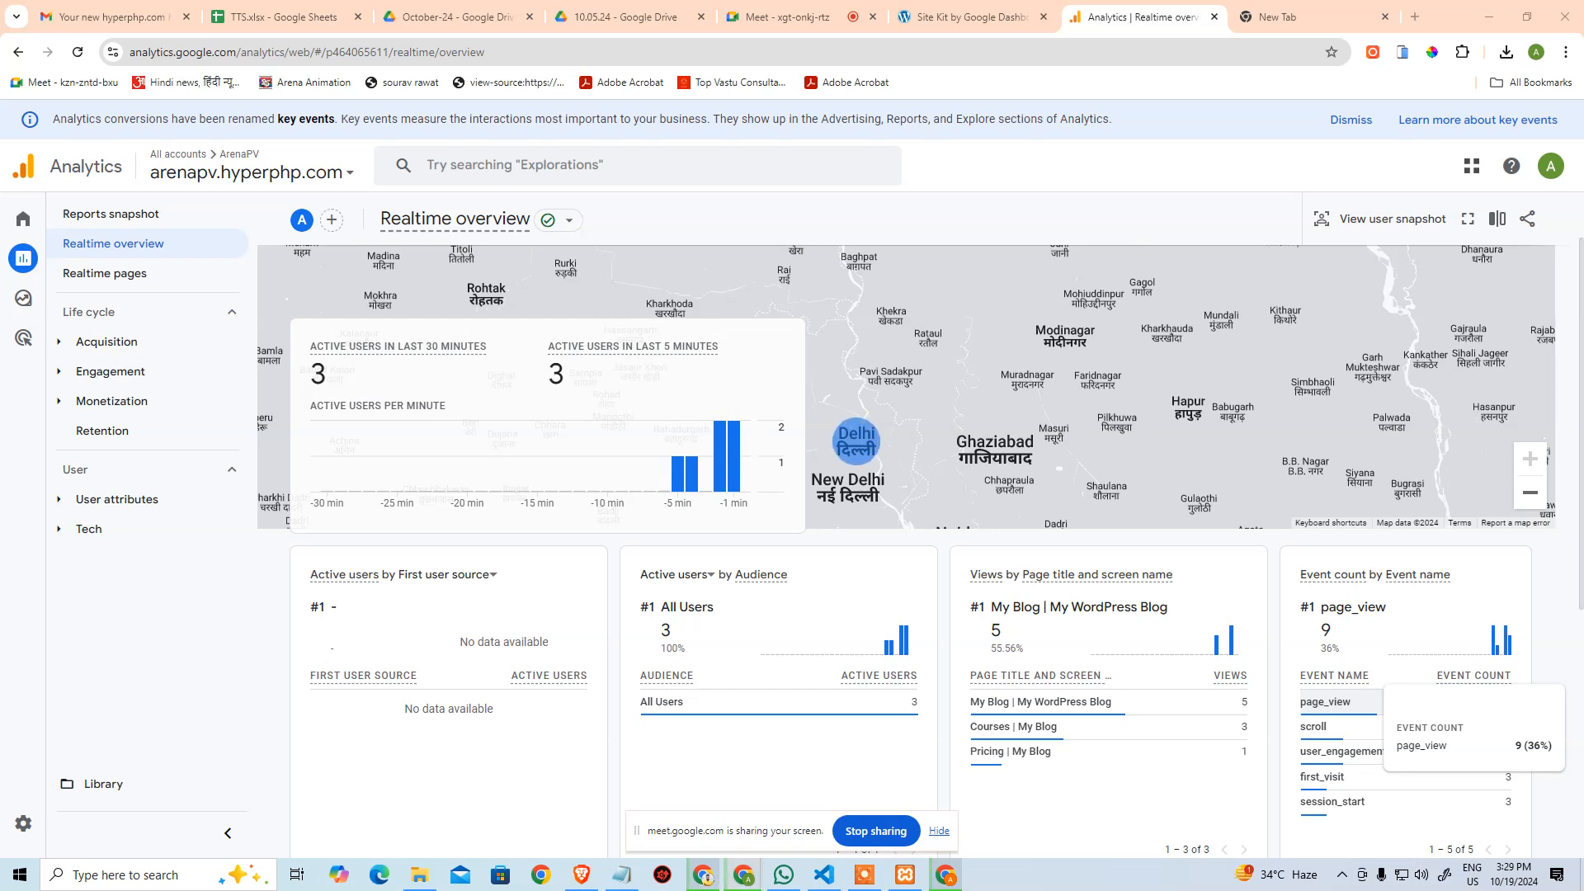
pyautogui.scroll(-1, 829, 609)
pyautogui.scroll(-4, 829, 609)
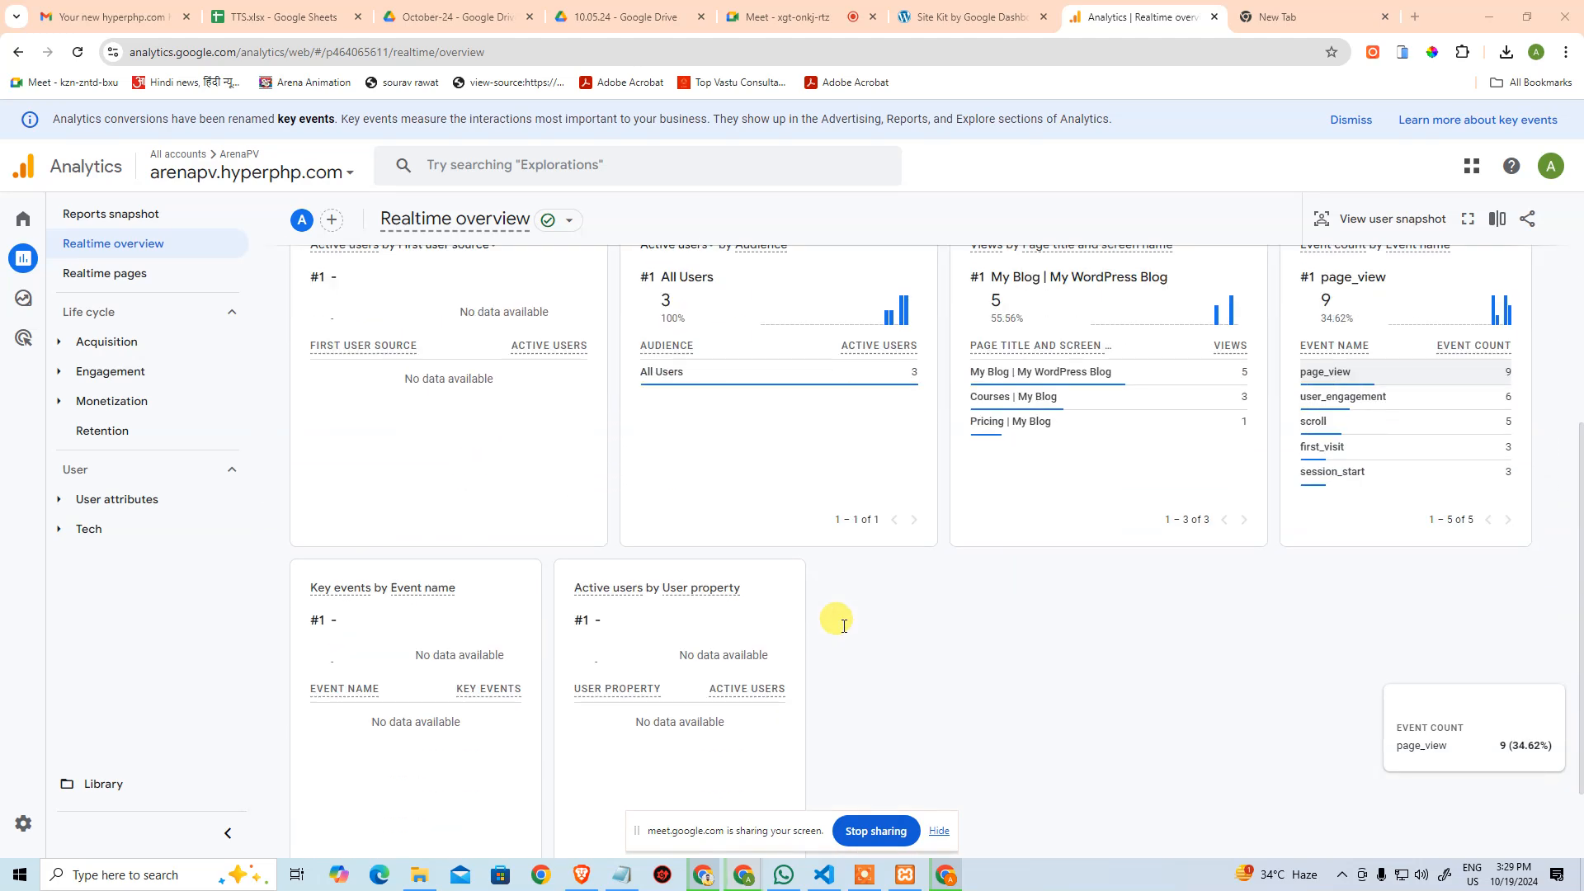
pyautogui.scroll(5, 1071, 647)
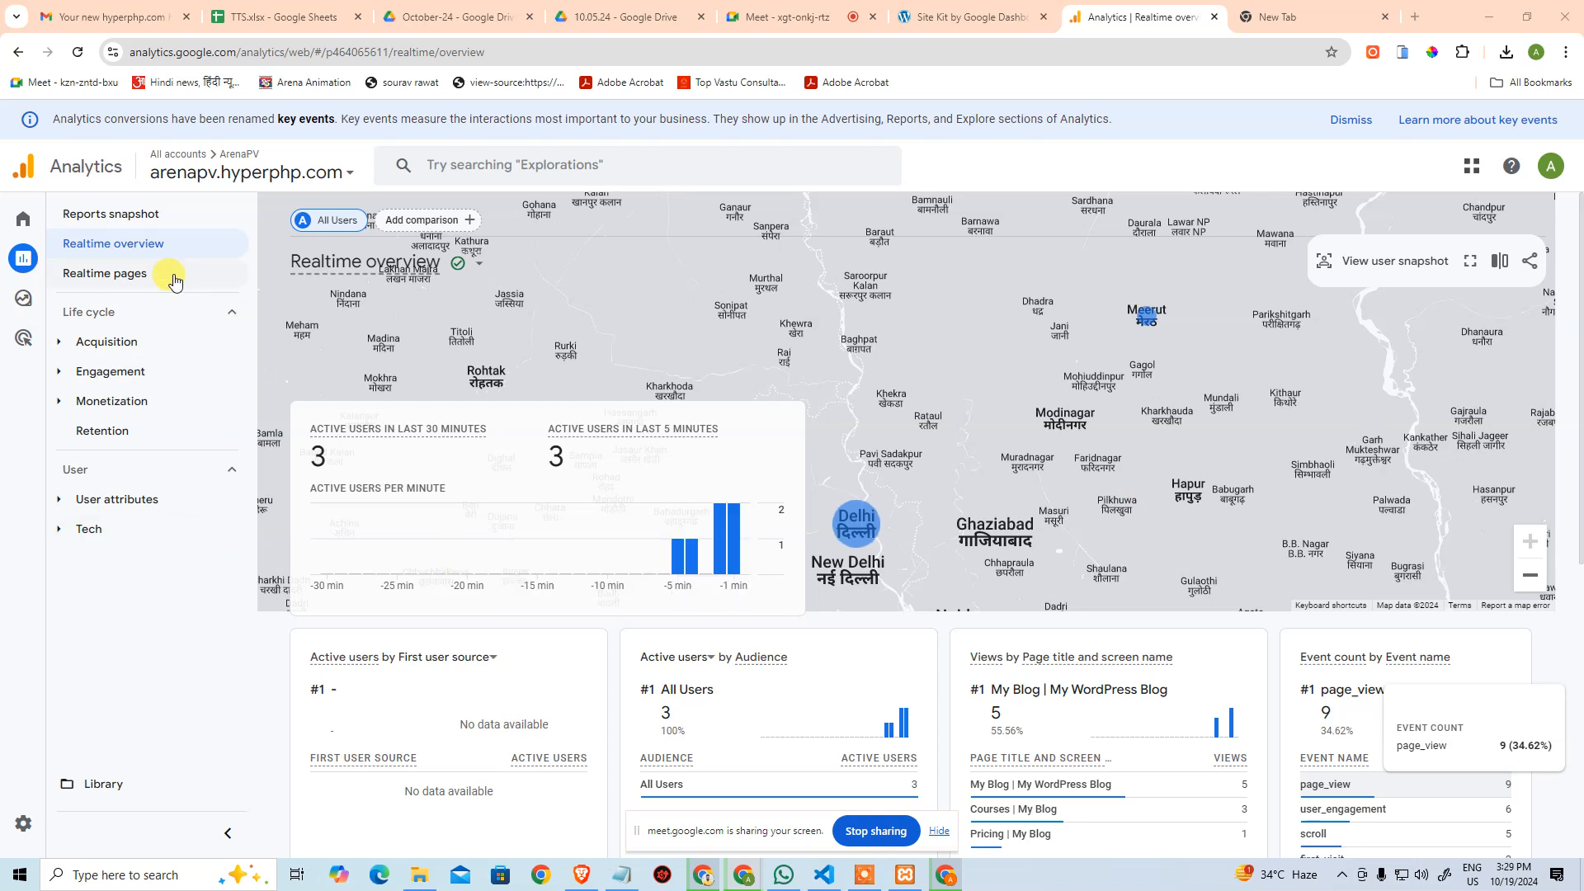
pyautogui.click(106, 243)
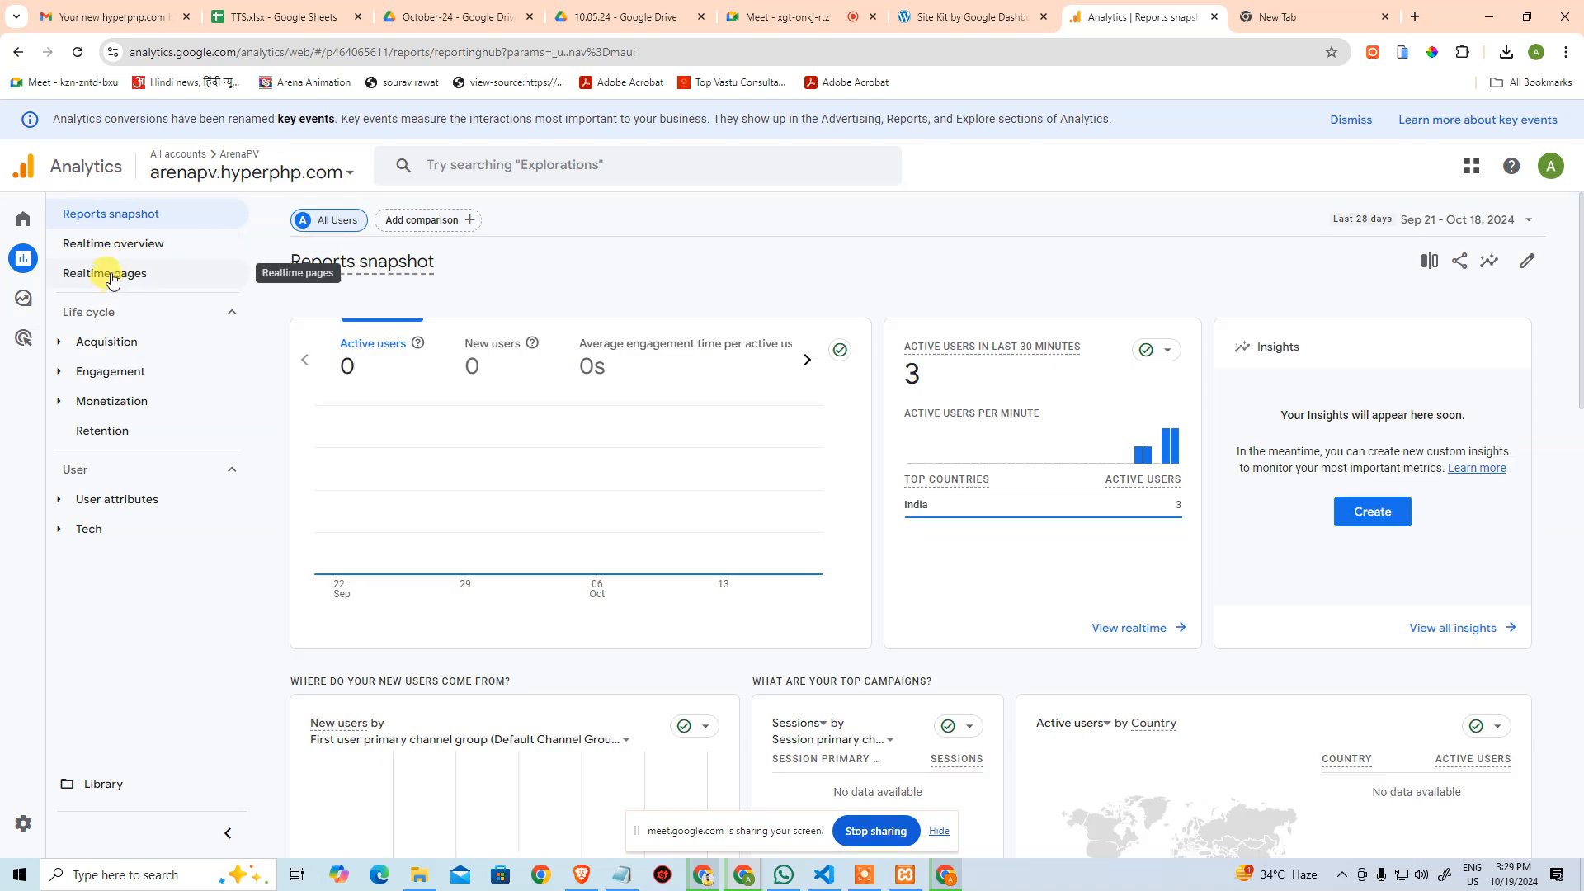
pyautogui.click(1157, 629)
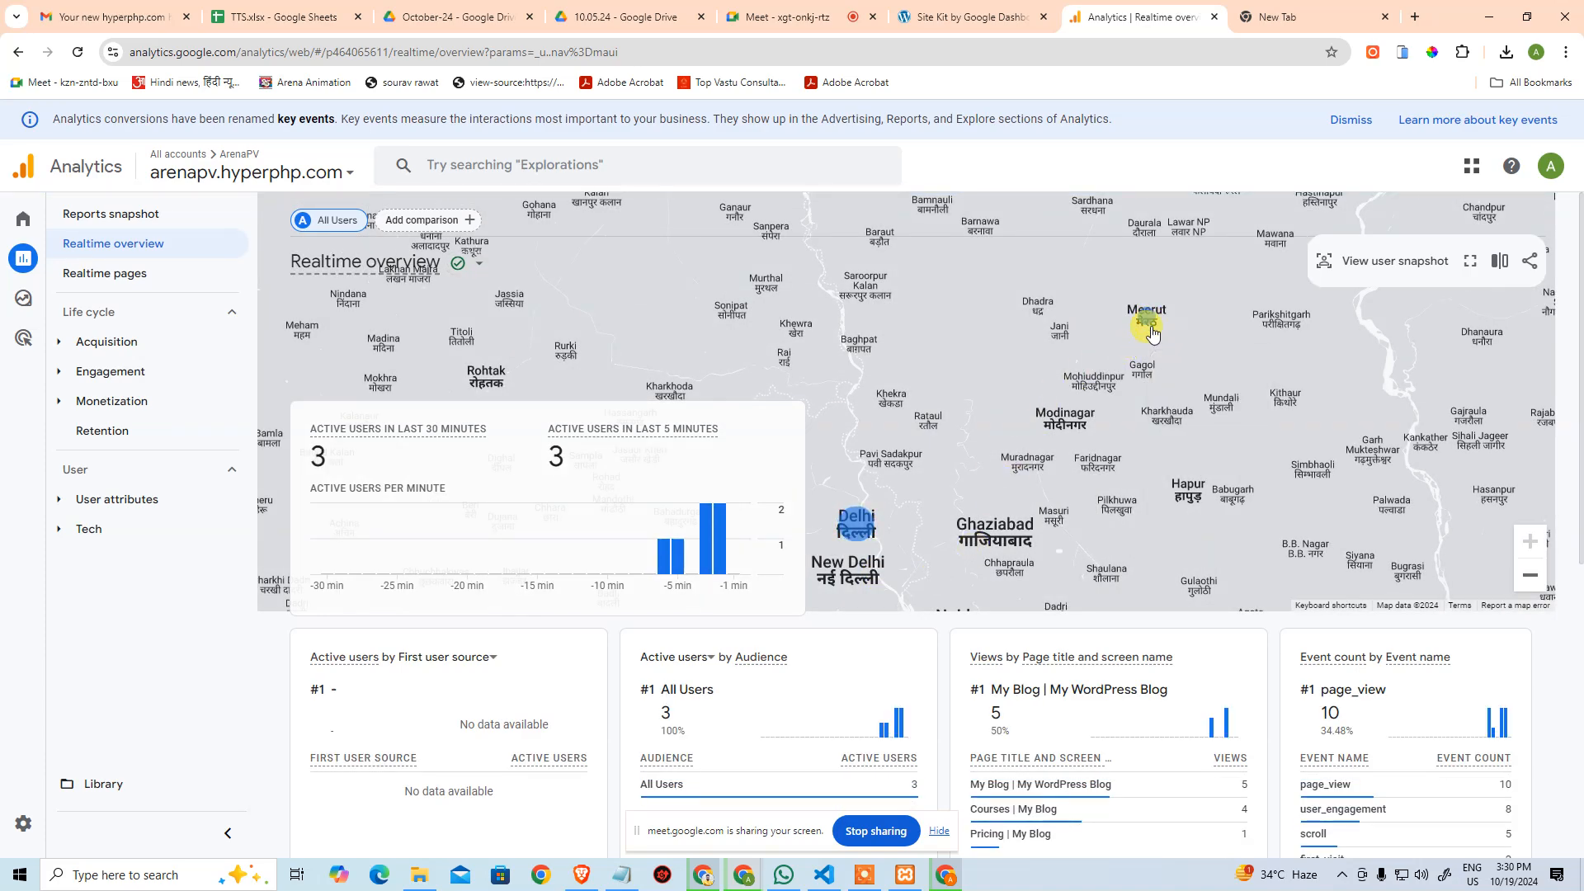
# Pan the realtime map to frame both Delhi and Meerut, then open a new tab
pyautogui.moveTo(1147, 324)
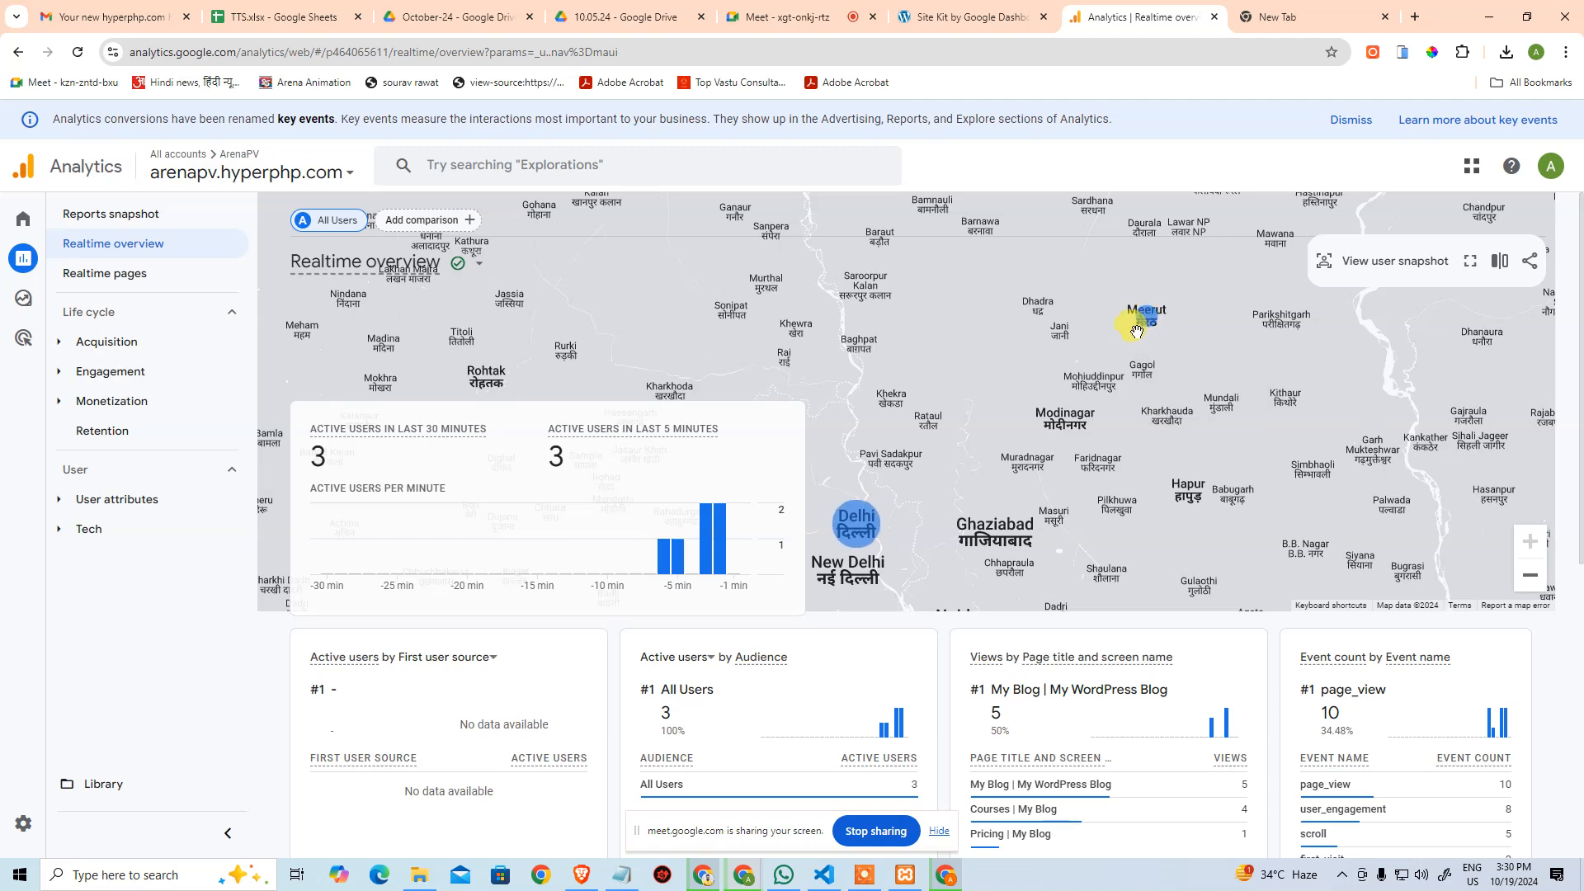
pyautogui.moveTo(1141, 495); pyautogui.dragTo(1220, 489)
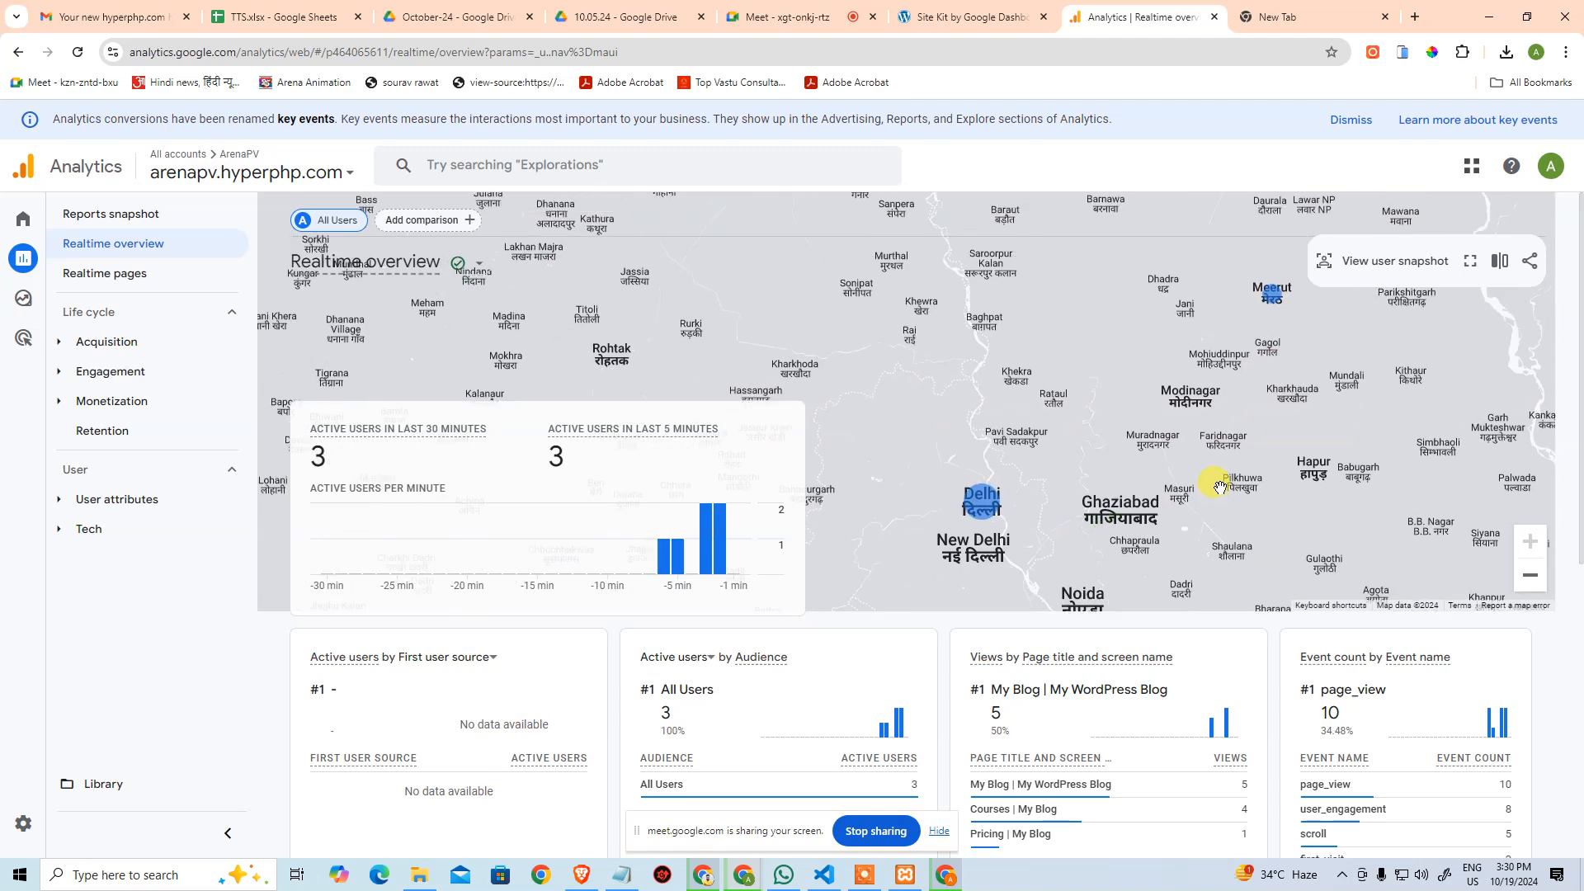
pyautogui.scroll(-6, 495, 742)
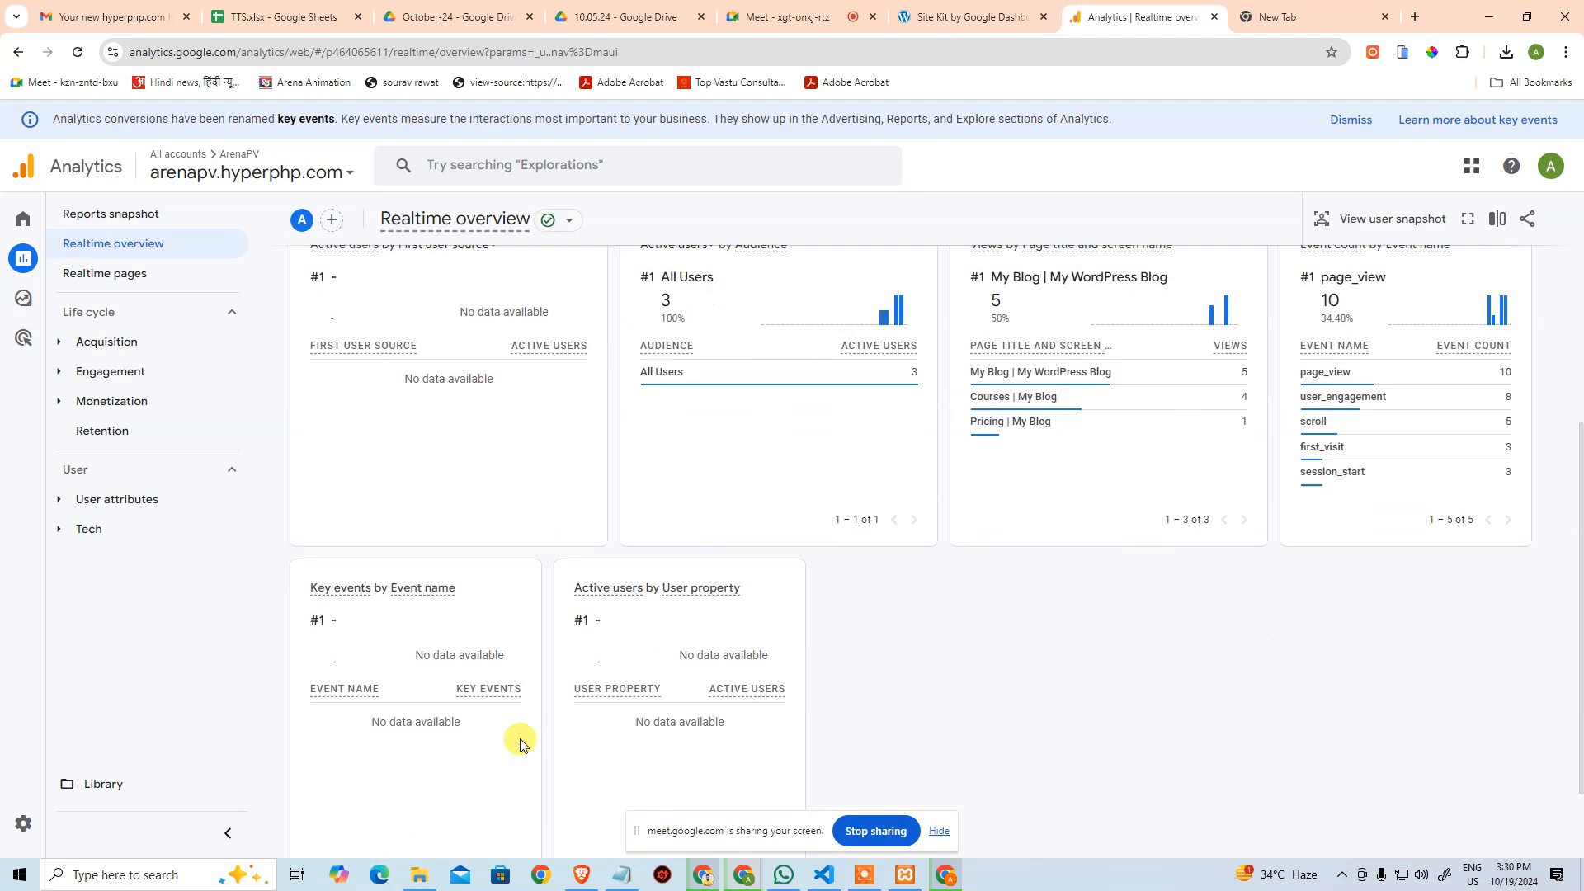
pyautogui.scroll(6, 579, 708)
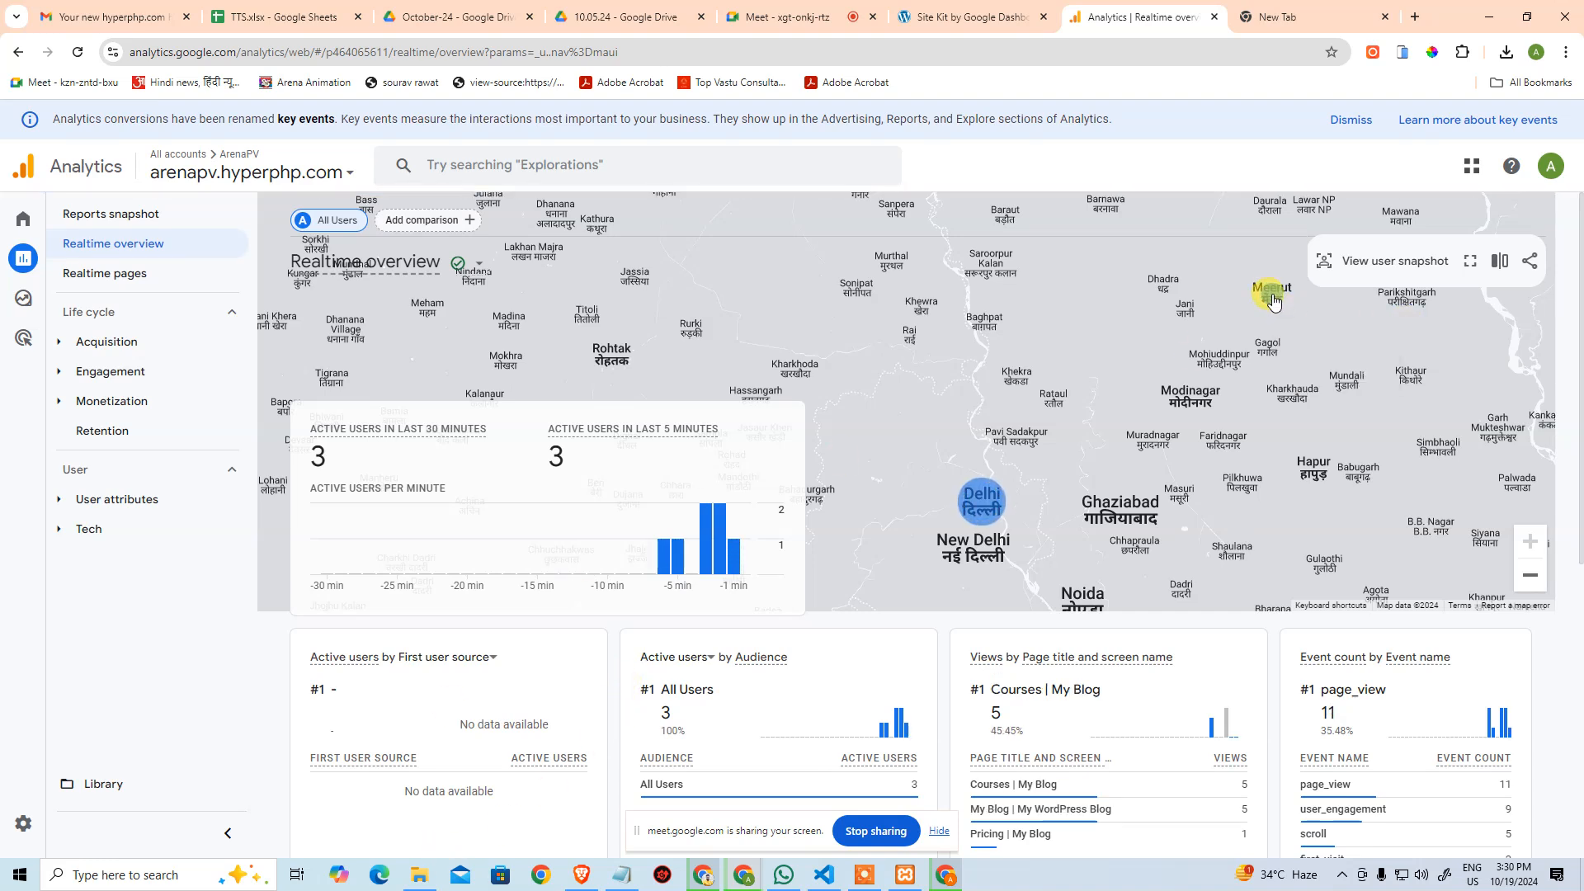
pyautogui.moveTo(1275, 307)
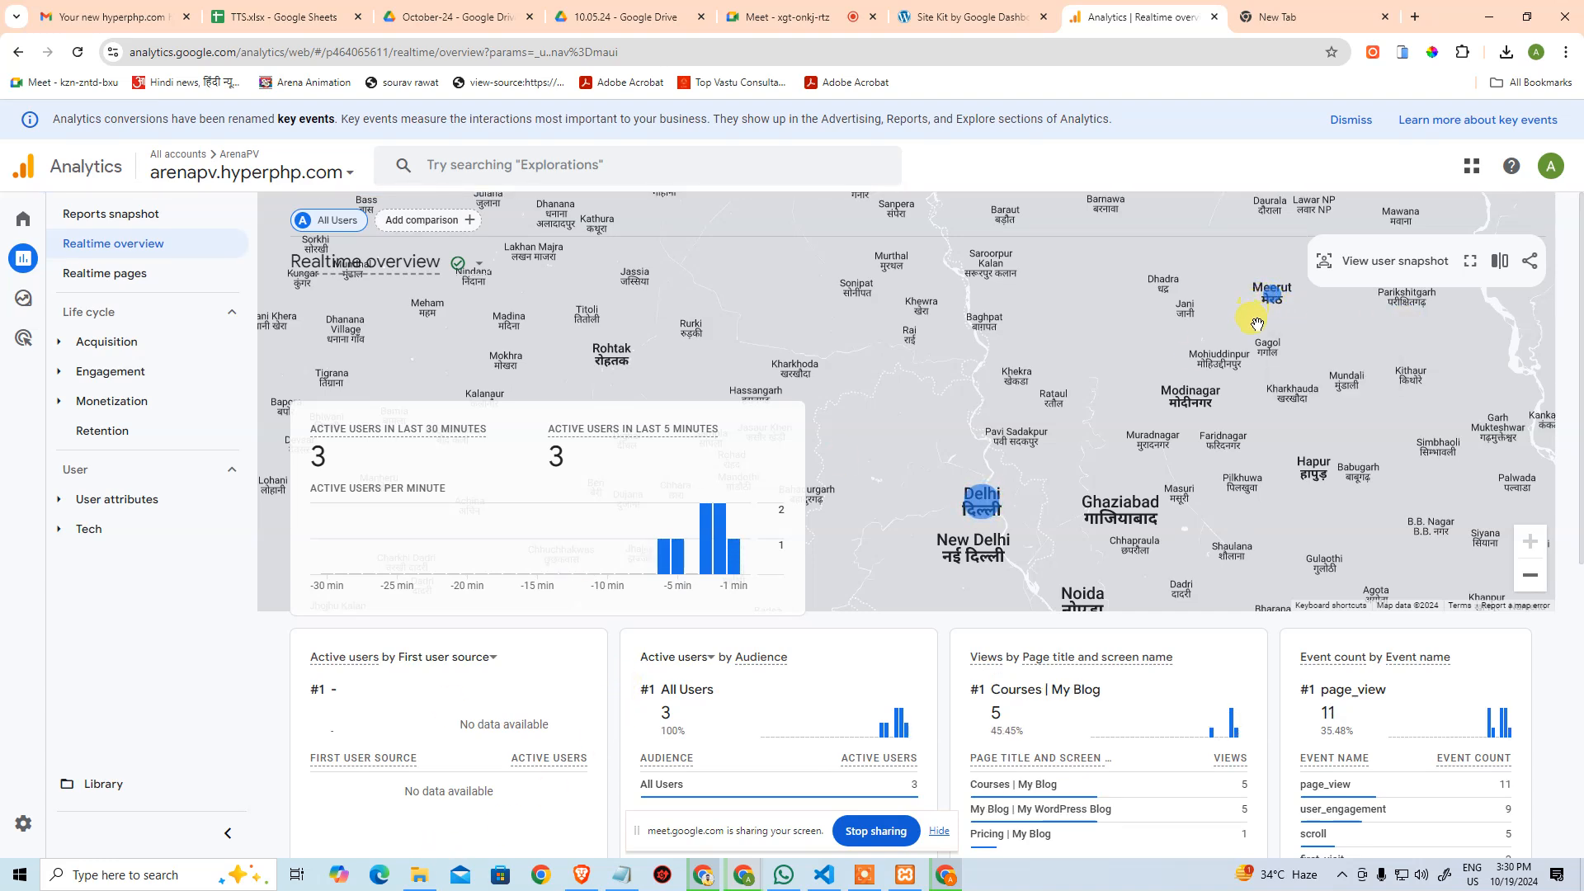
pyautogui.click(1415, 16)
# Search Google for 'arena ani' to find arena animation
pyautogui.write('are')
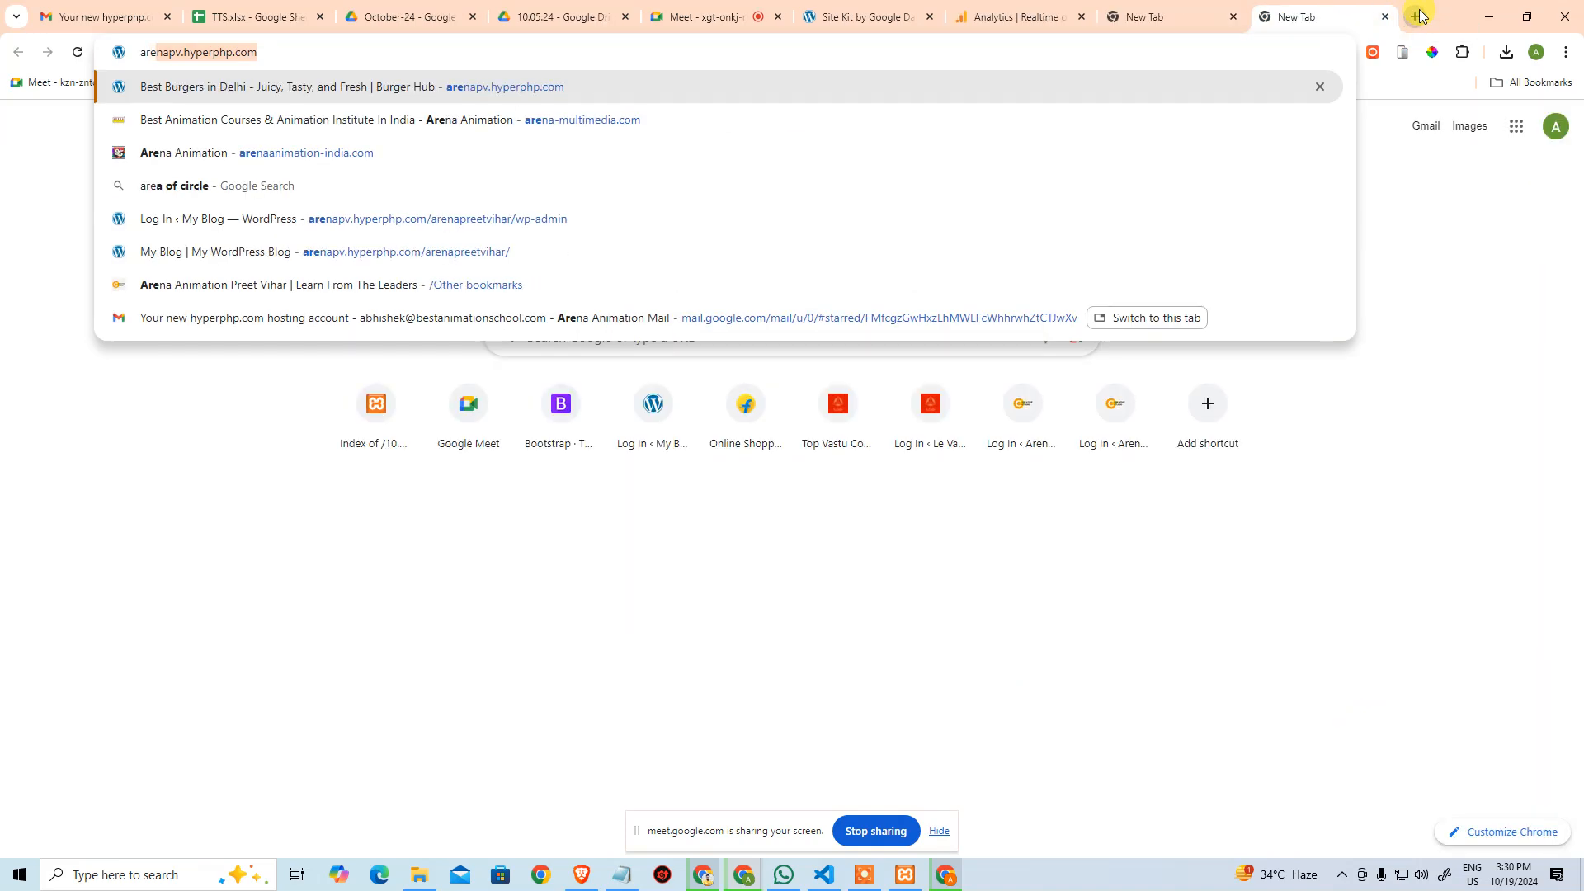
pyautogui.write('na ani')
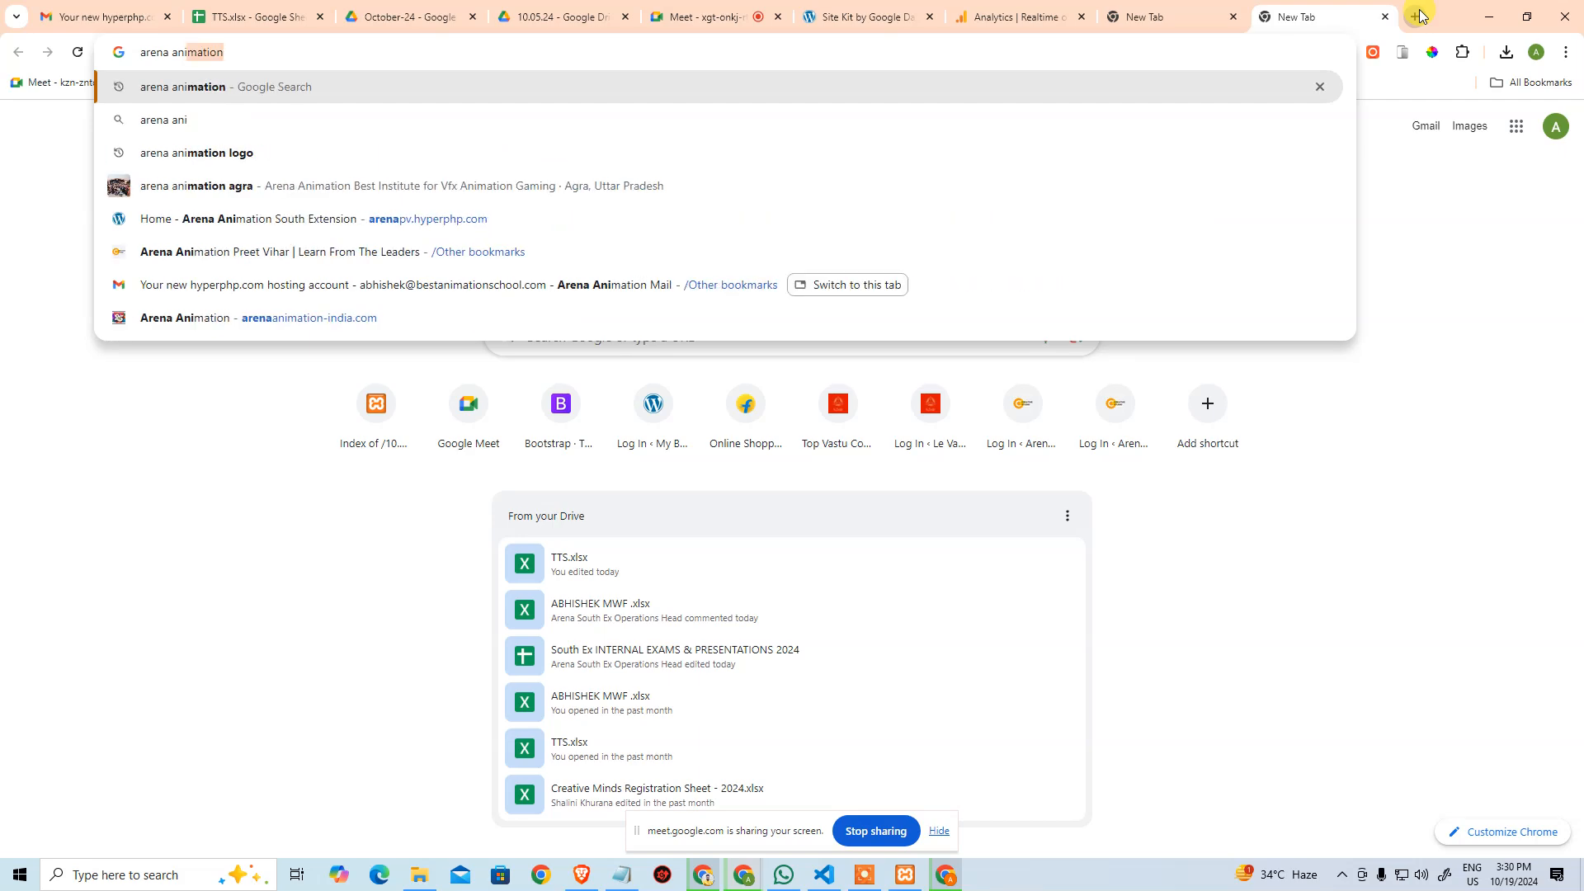
pyautogui.press('Return')
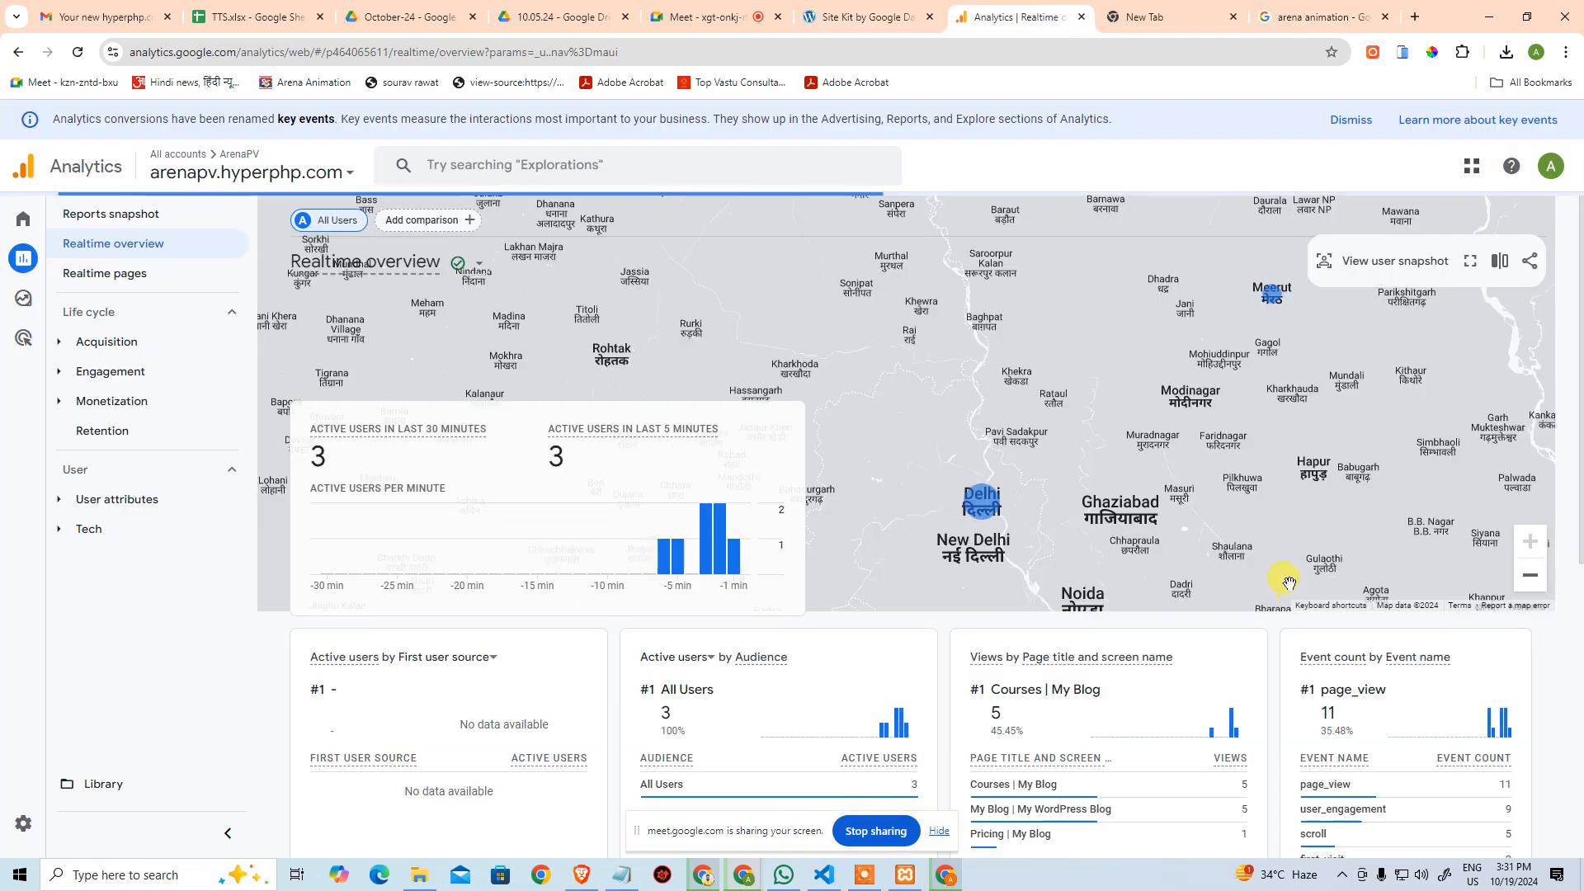
# Add a 'City exactly matches Meerut' comparison against All Users from the realtime map's Meerut marker
pyautogui.moveTo(980, 507)
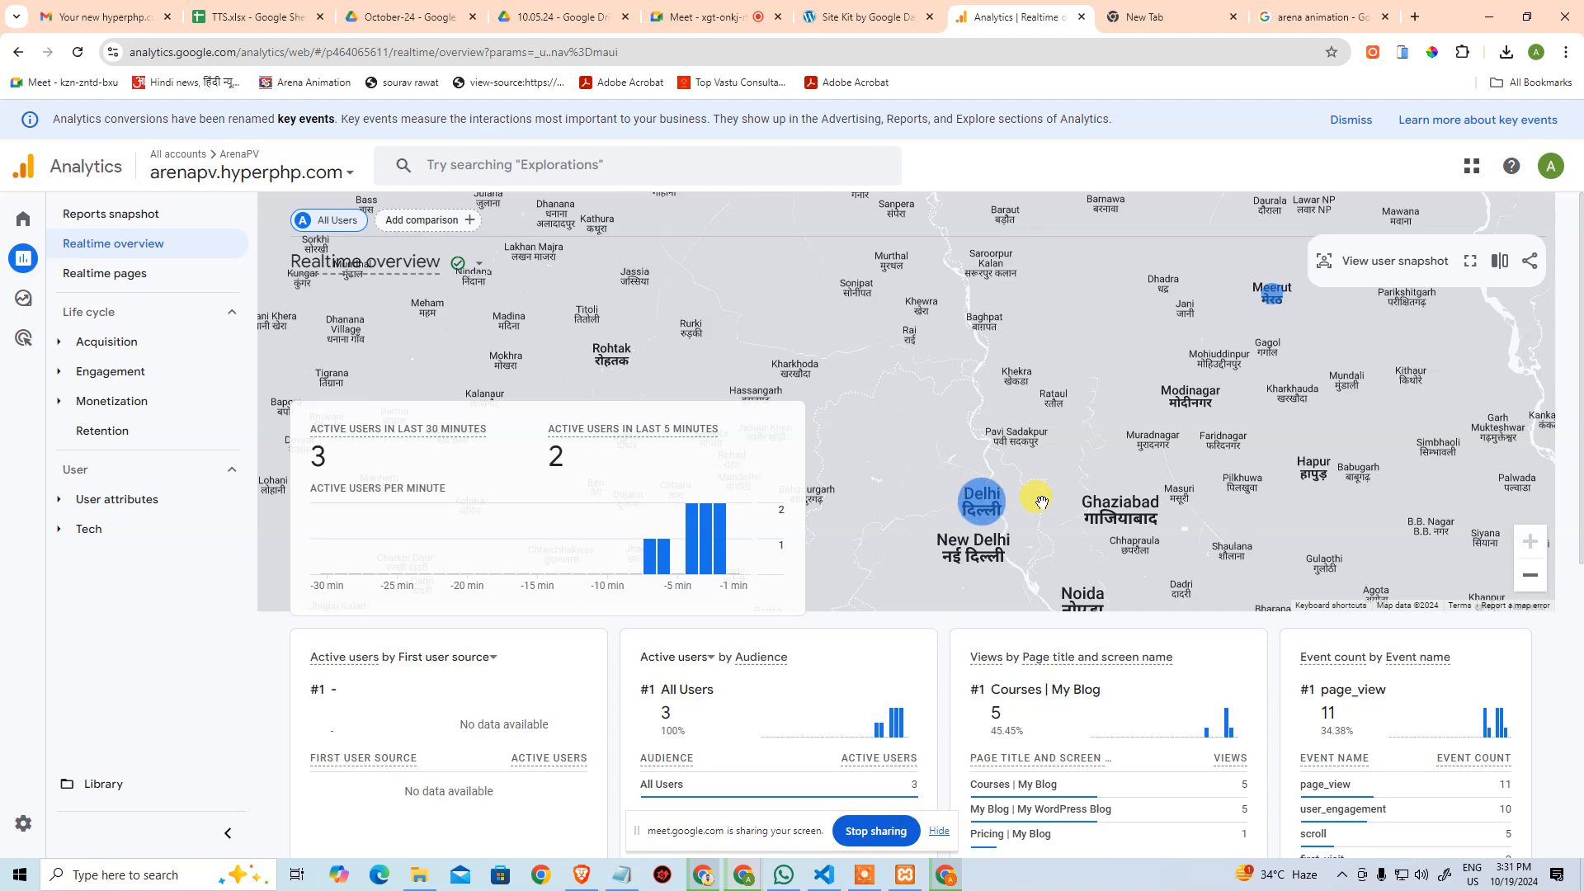
pyautogui.scroll(-5, 1015, 577)
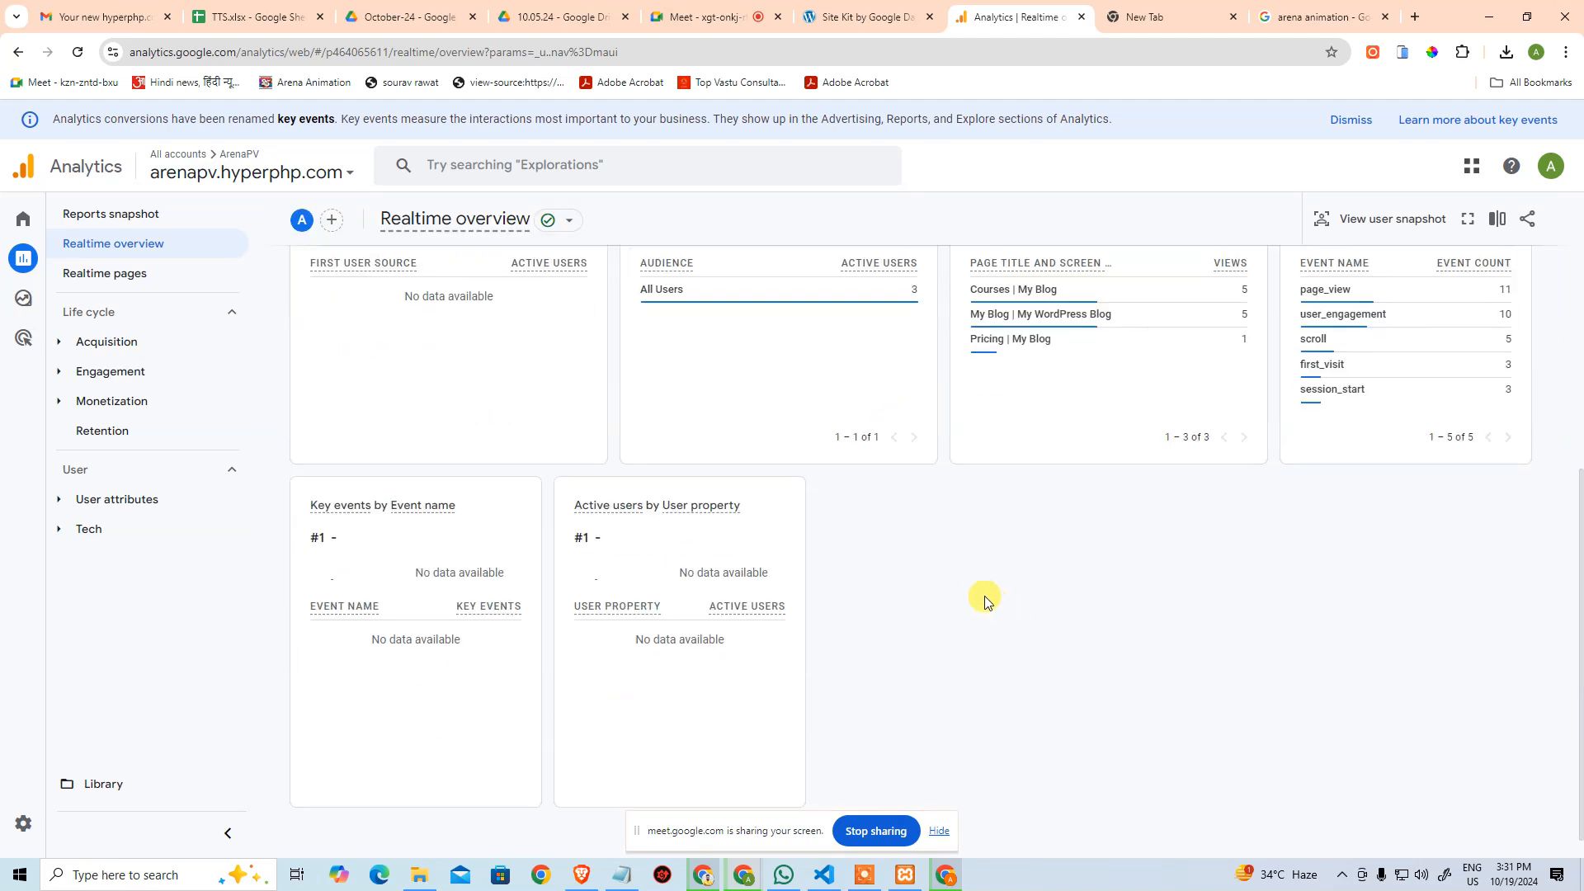
pyautogui.scroll(4, 995, 605)
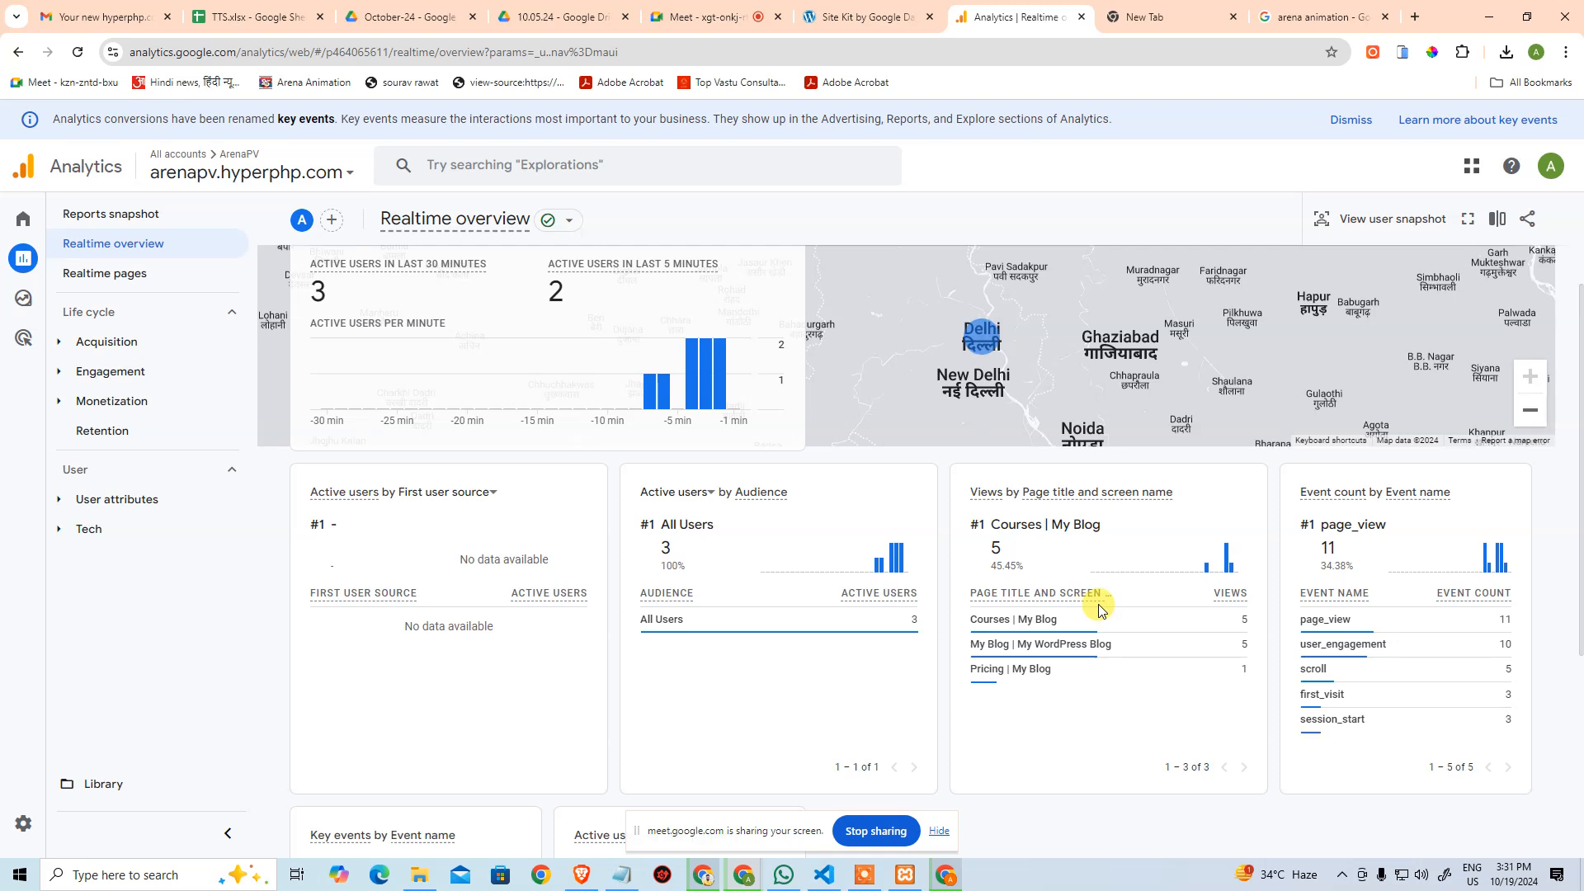
pyautogui.moveTo(1103, 623)
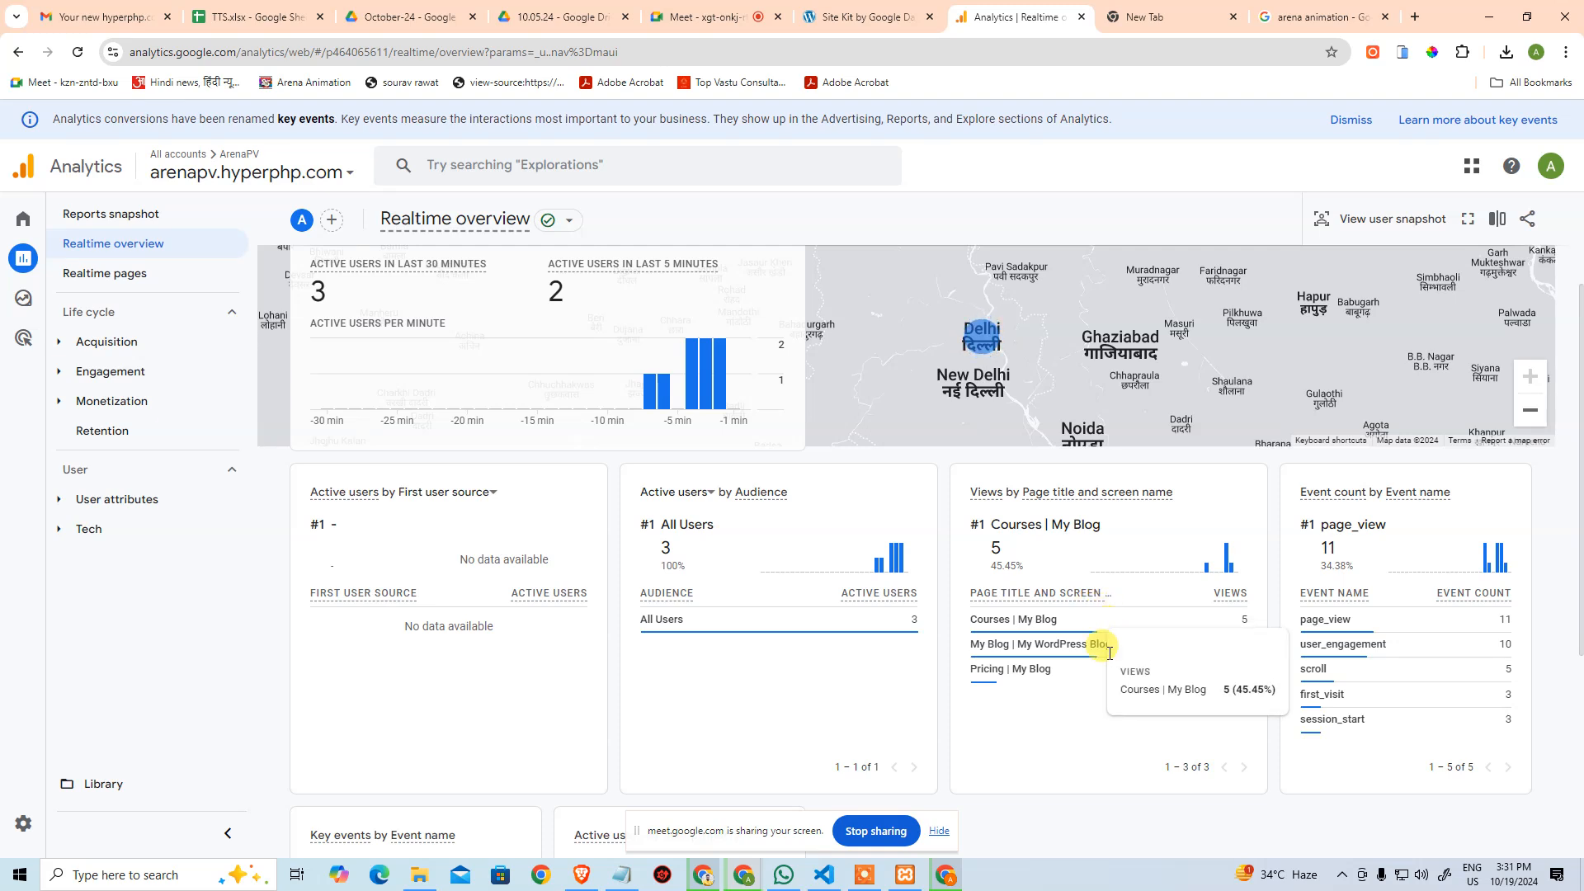
pyautogui.scroll(2, 1085, 720)
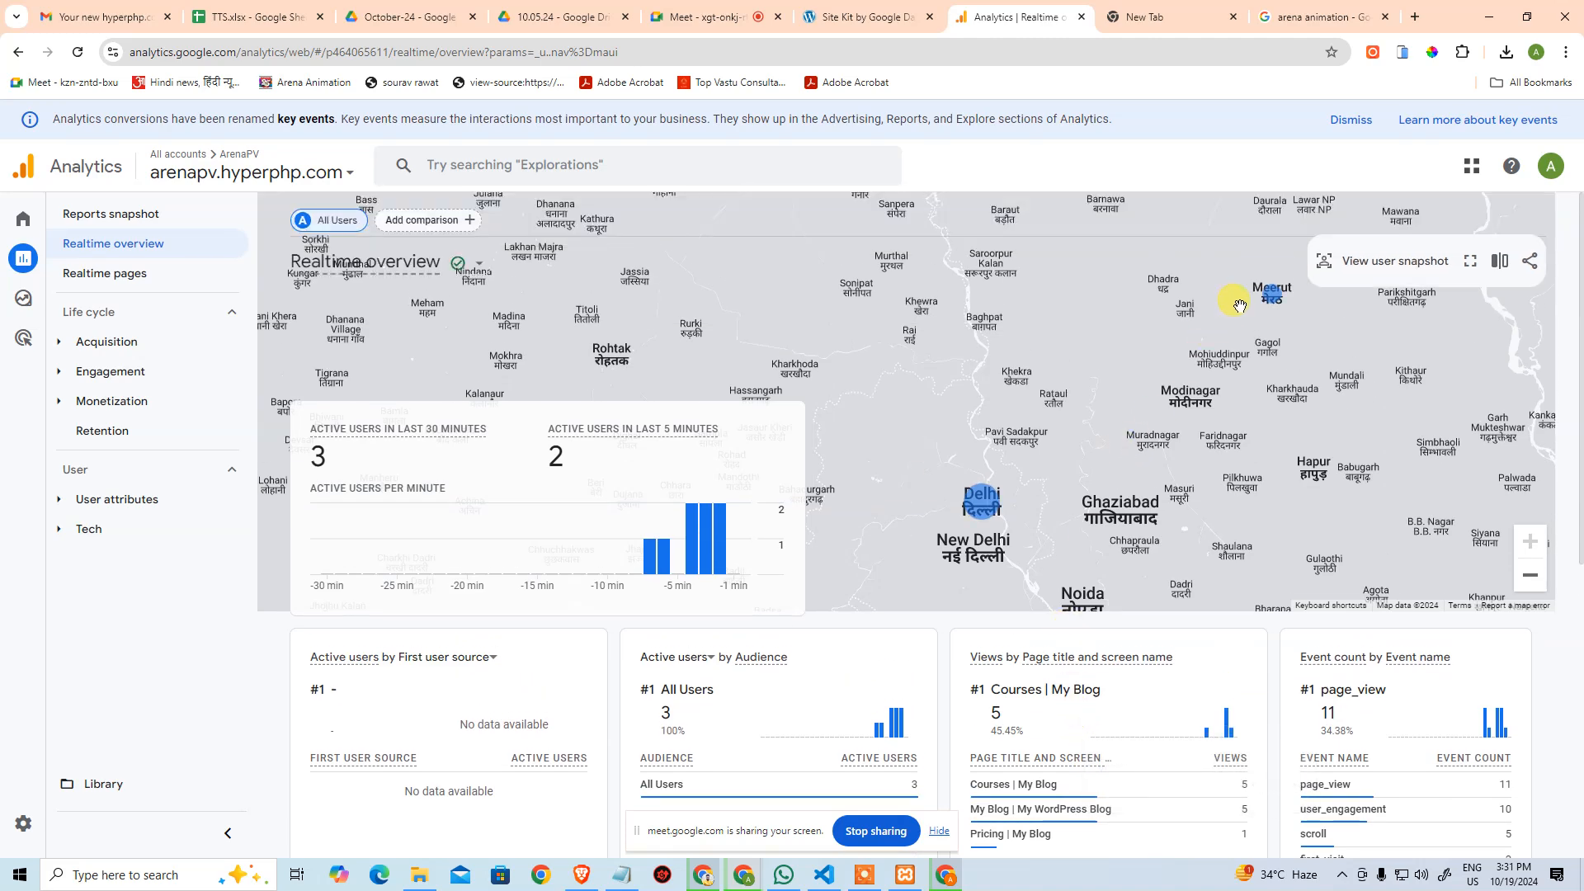
pyautogui.click(1274, 295)
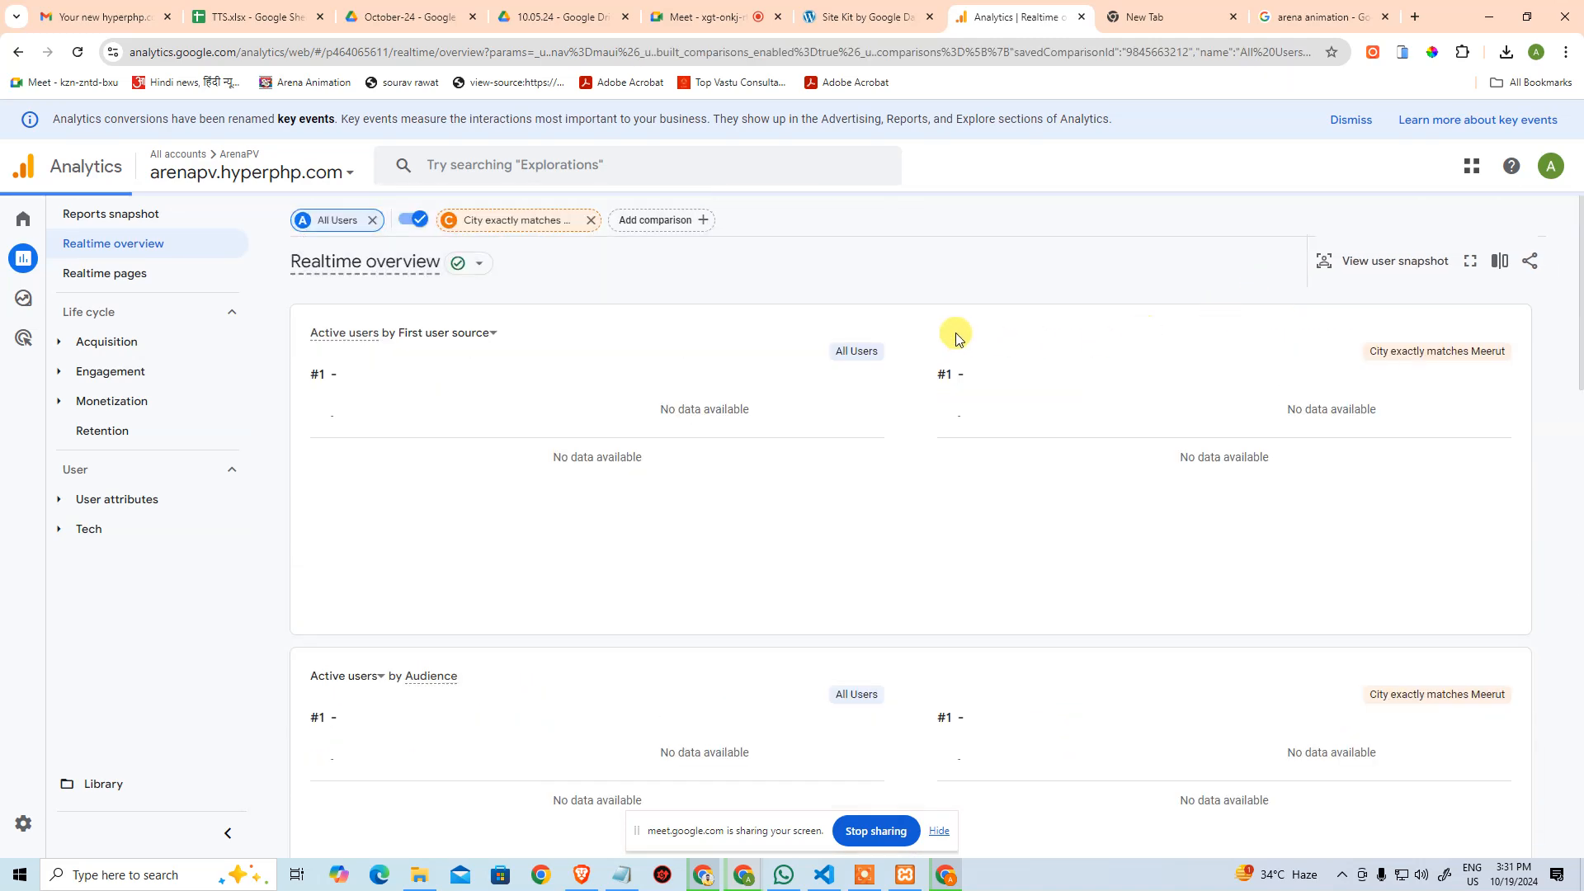
pyautogui.scroll(-15, 658, 467)
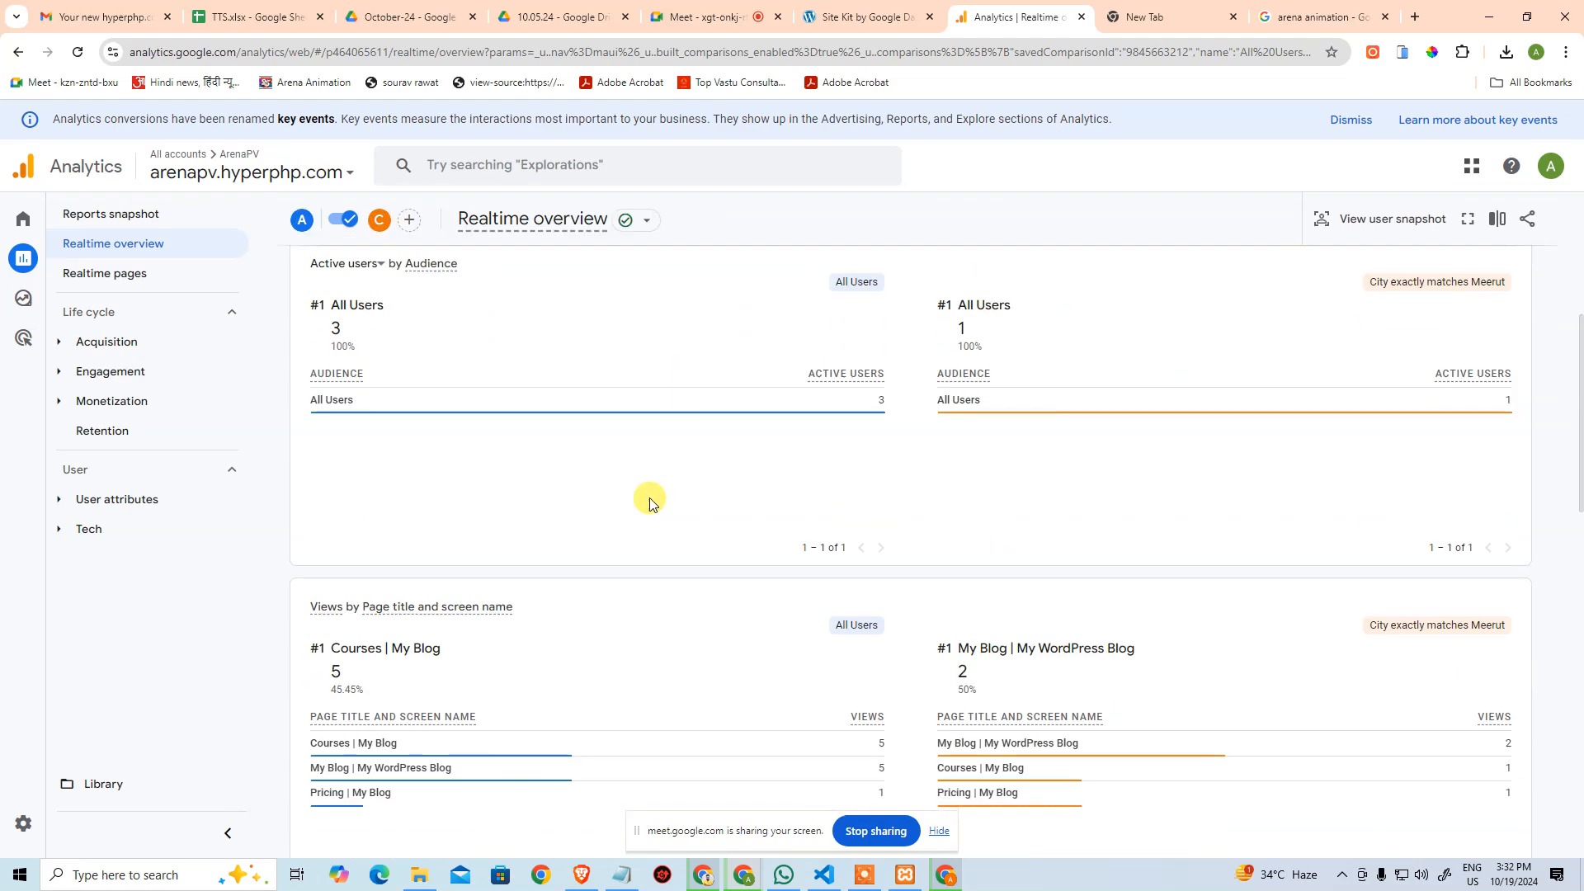
pyautogui.scroll(-5, 647, 541)
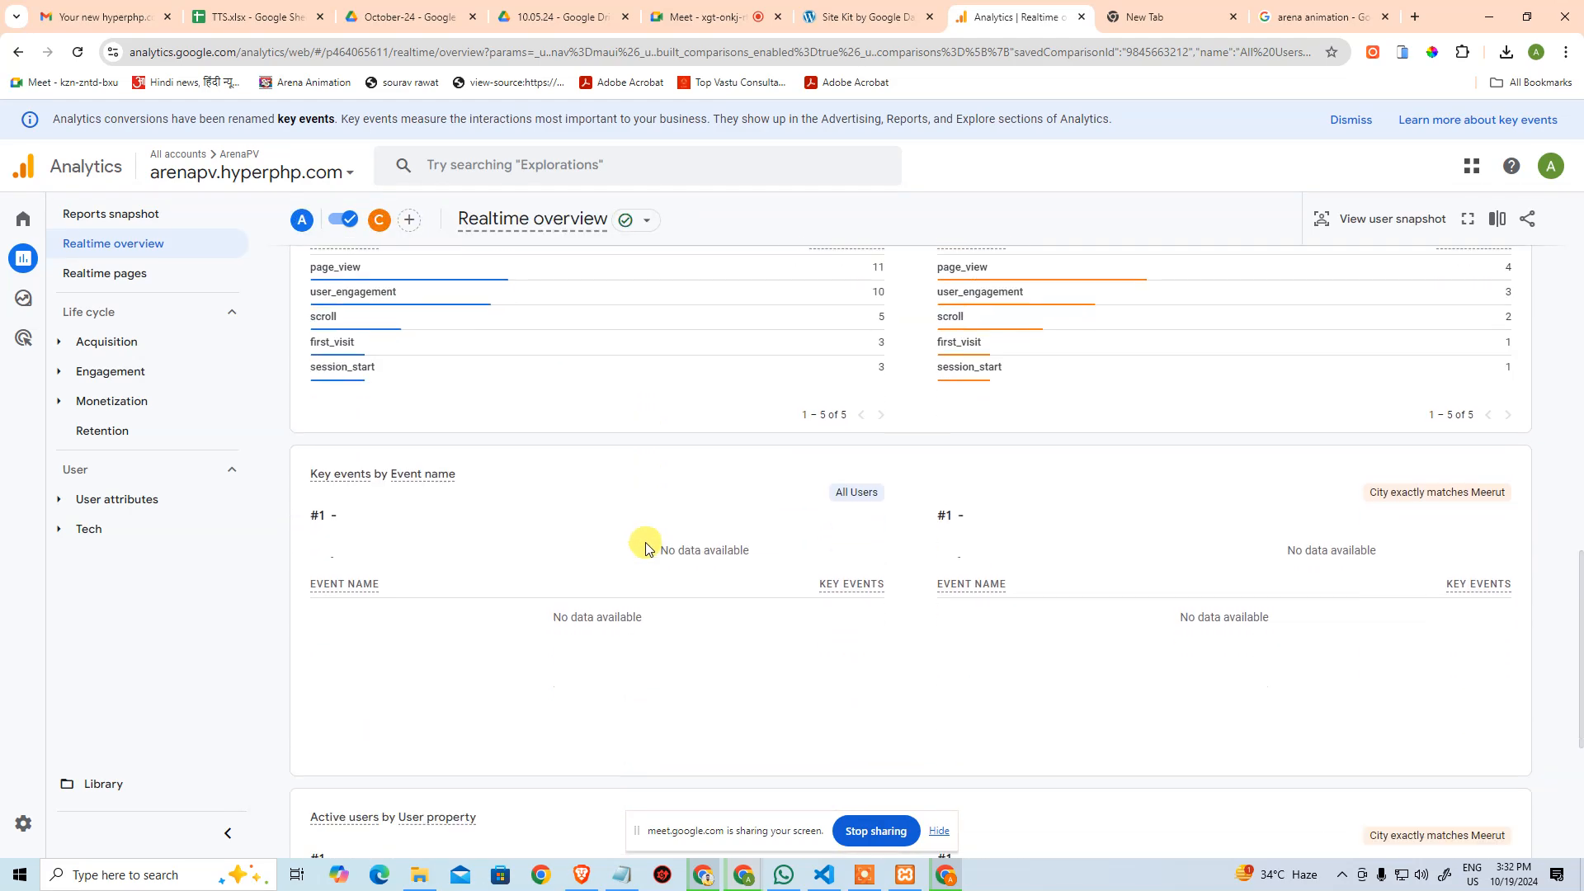
pyautogui.scroll(7, 658, 538)
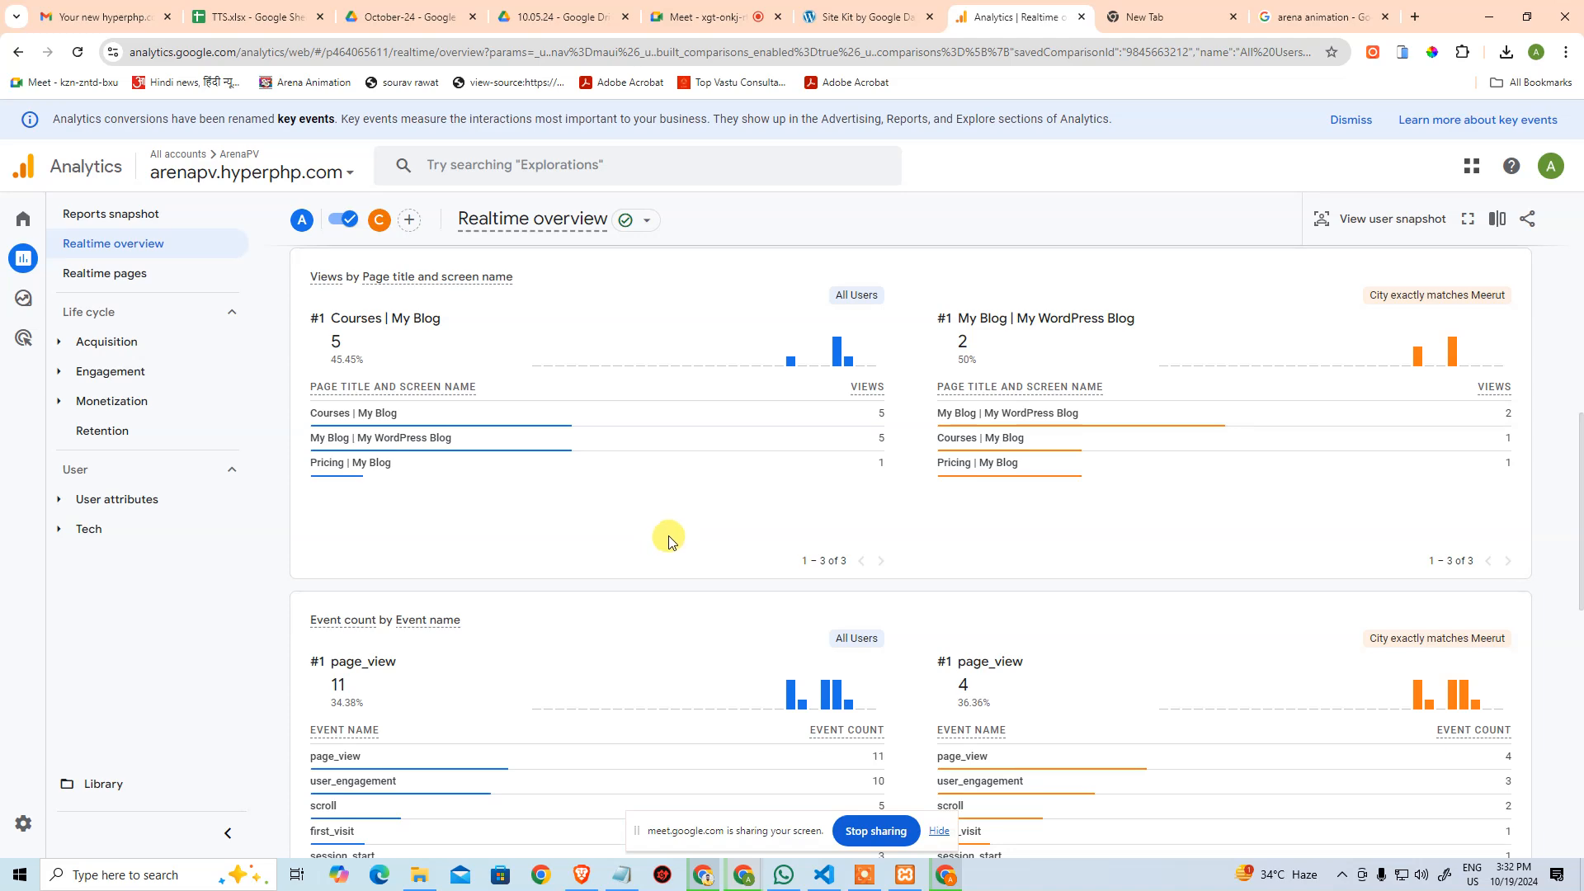
pyautogui.scroll(-3, 668, 538)
pyautogui.scroll(4, 676, 532)
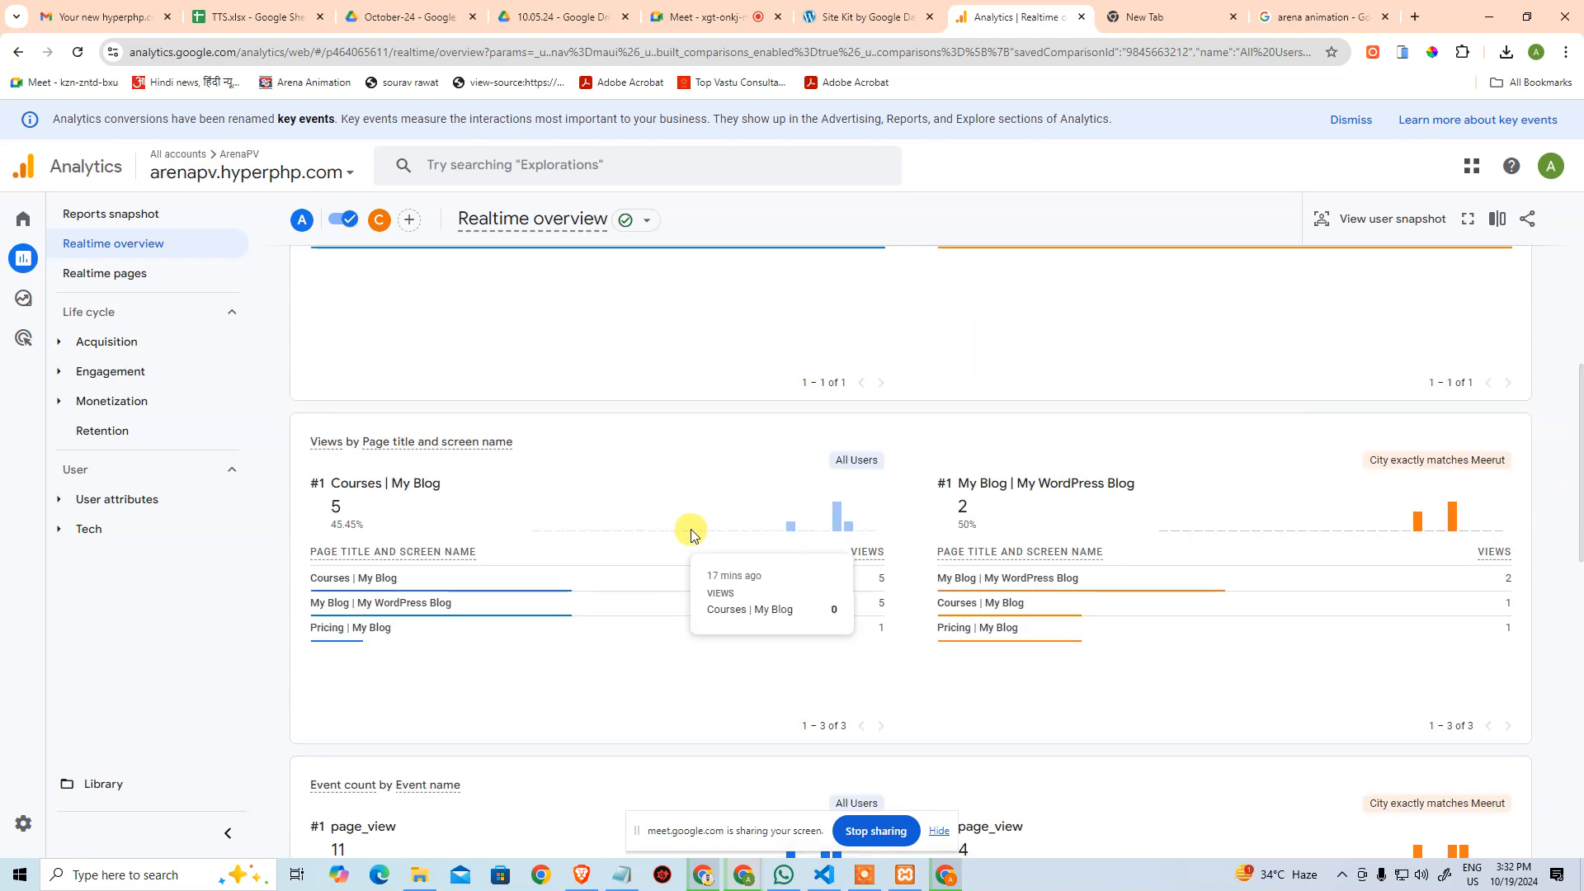
pyautogui.scroll(7, 690, 532)
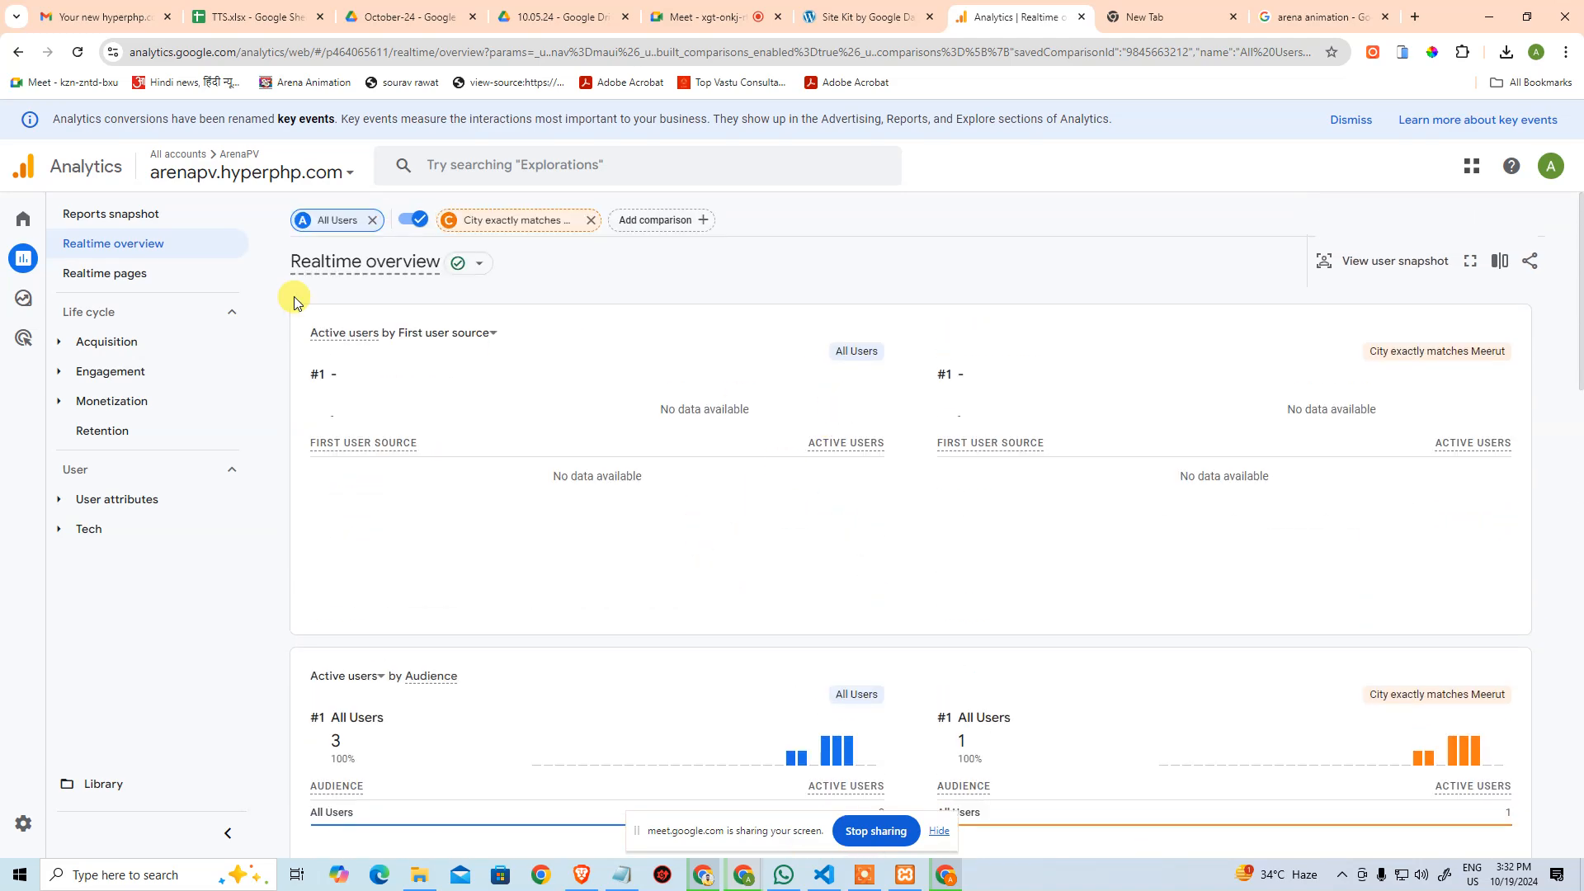
# Go to the Analytics home page and look over its cards
pyautogui.click(60, 224)
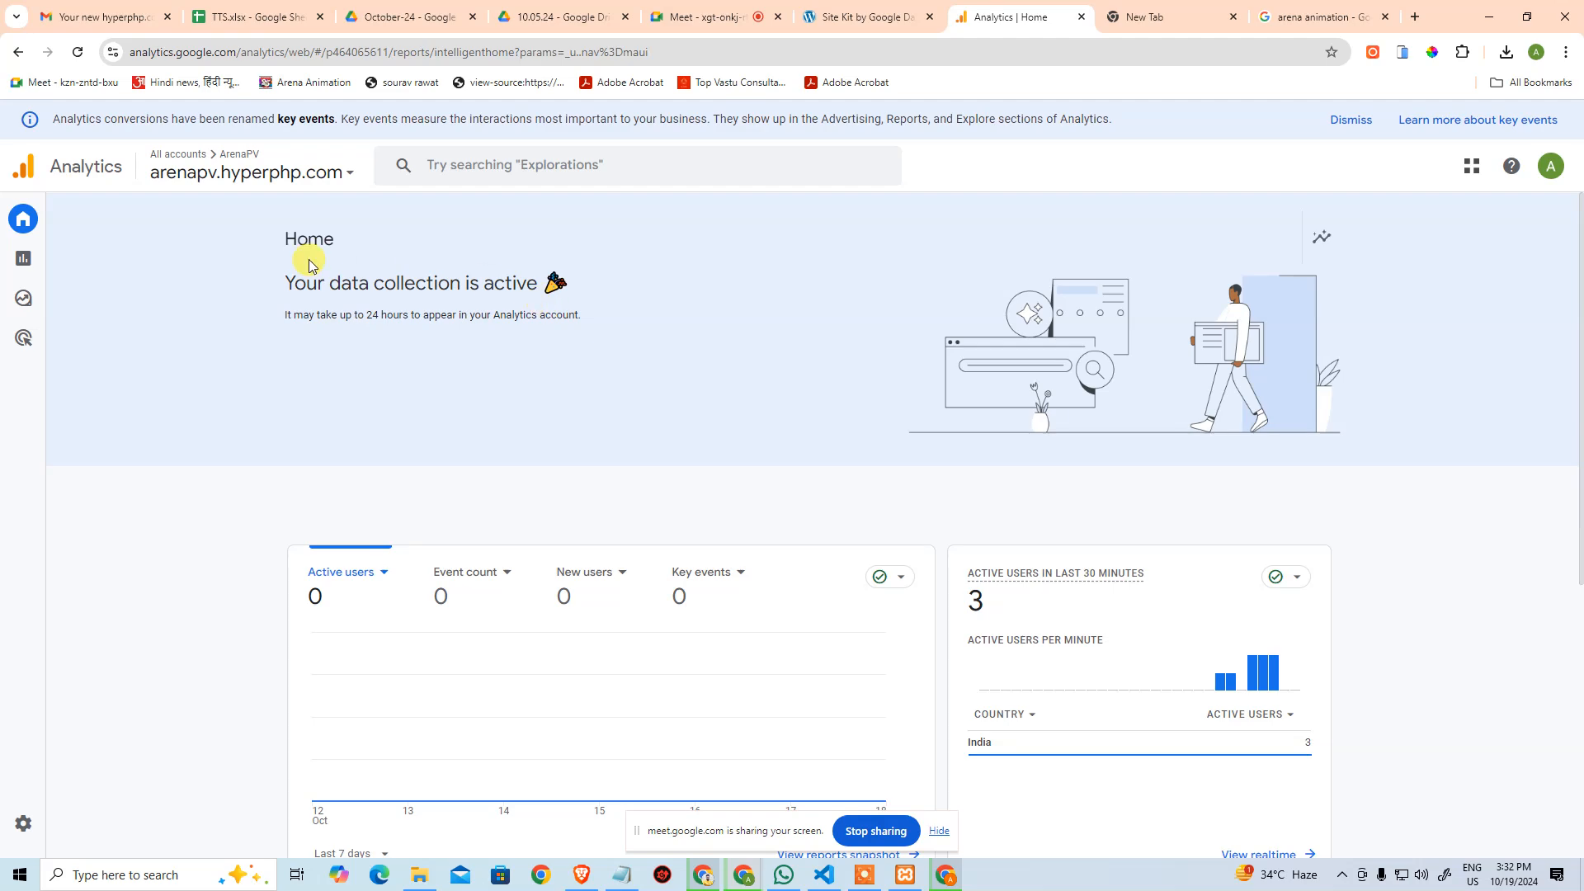
pyautogui.moveTo(261, 283); pyautogui.dragTo(591, 280)
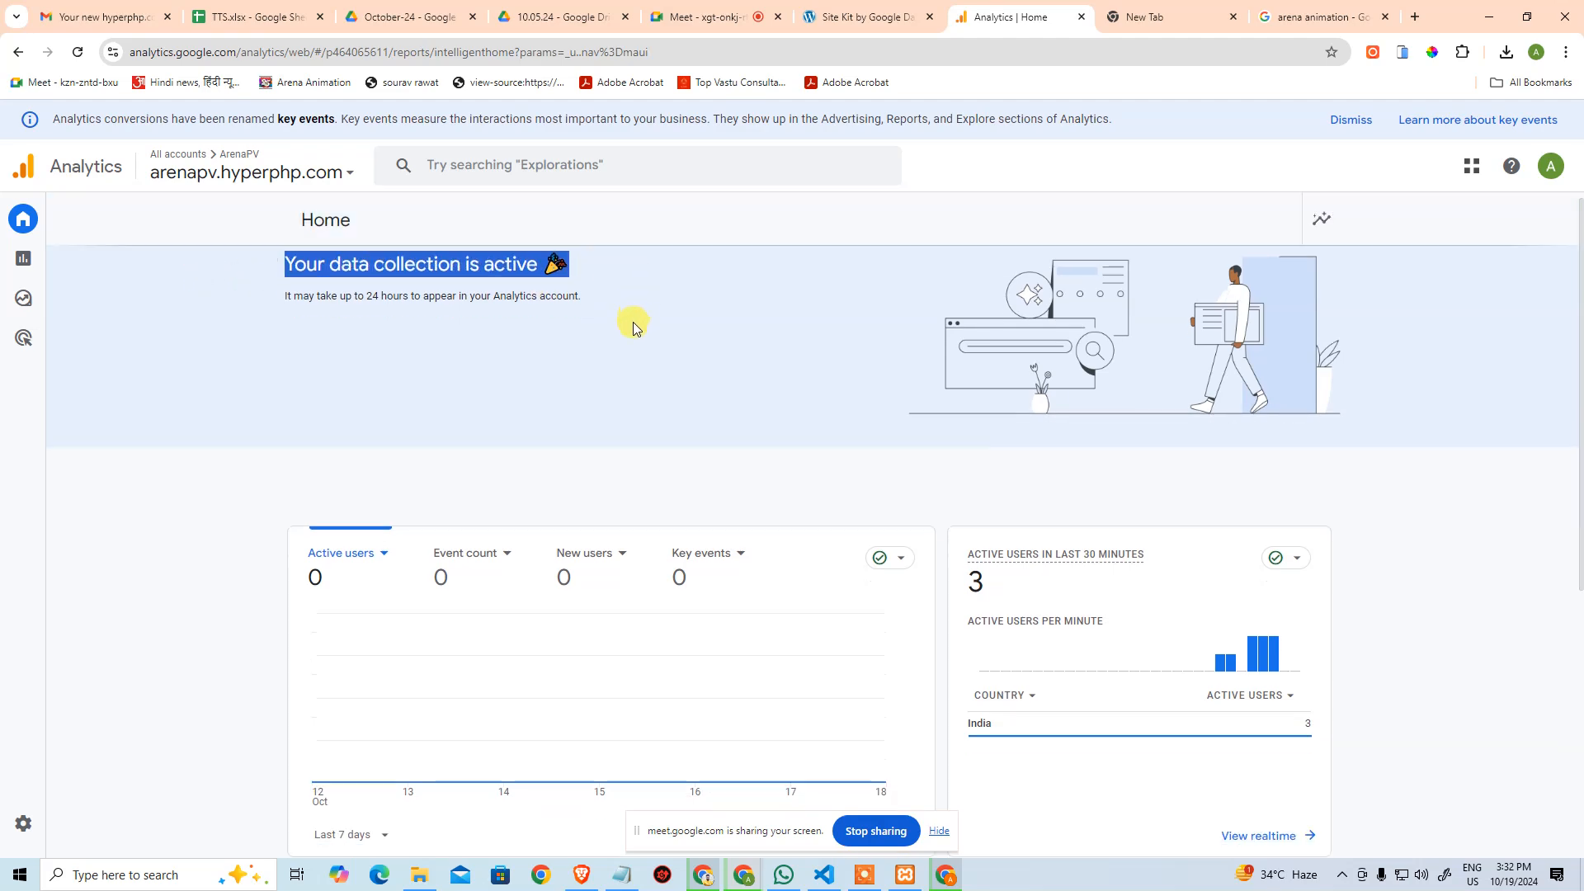
pyautogui.scroll(-3, 632, 319)
pyautogui.scroll(-3, 633, 333)
pyautogui.scroll(3, 474, 410)
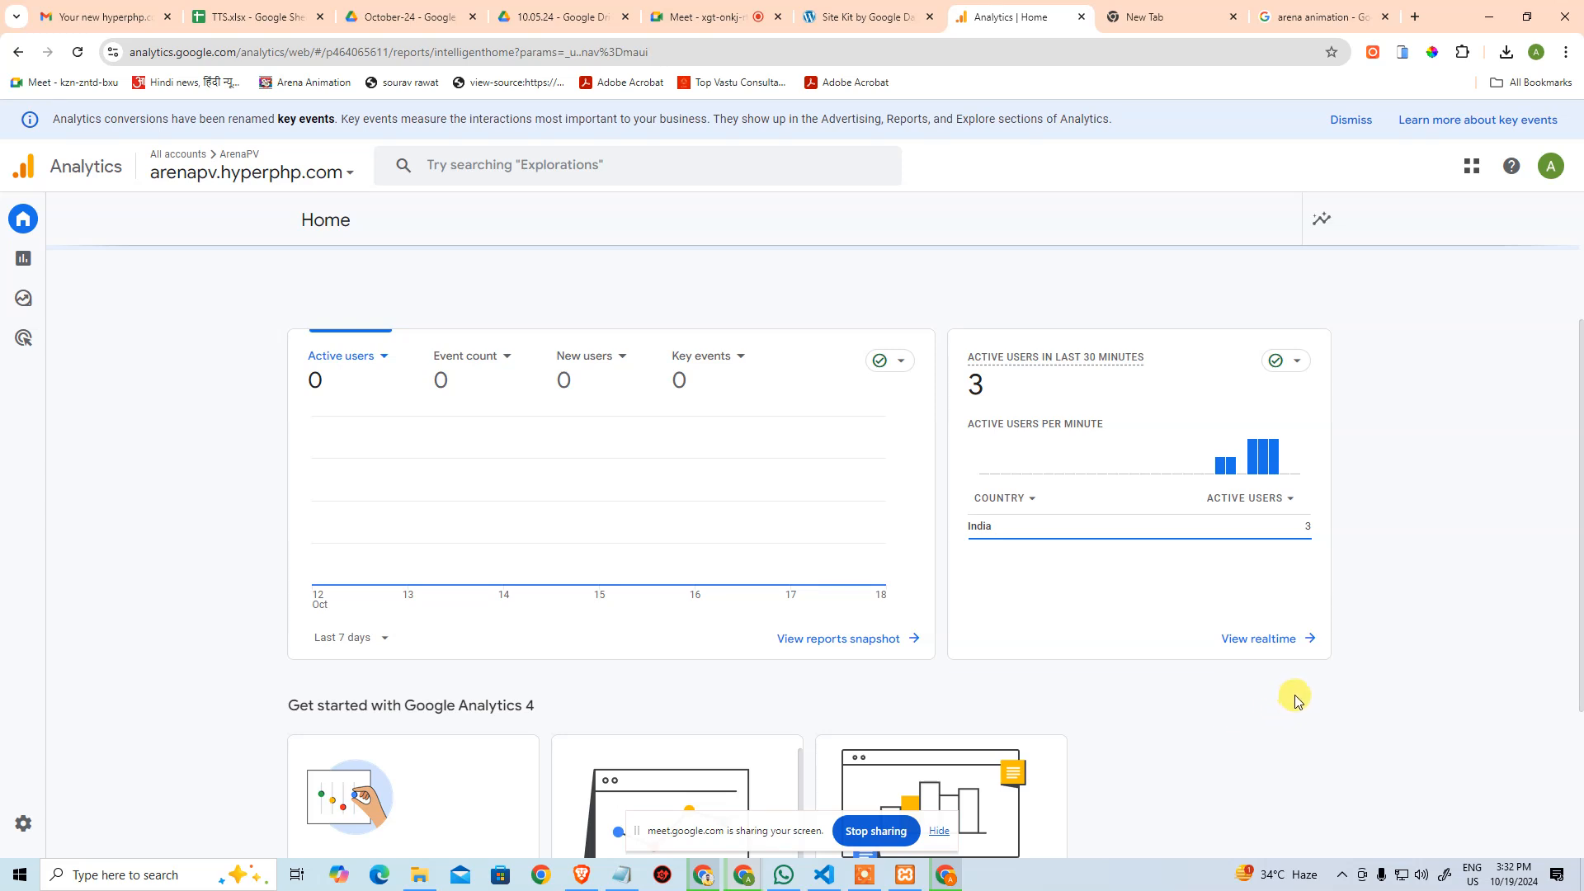
pyautogui.scroll(3, 95, 187)
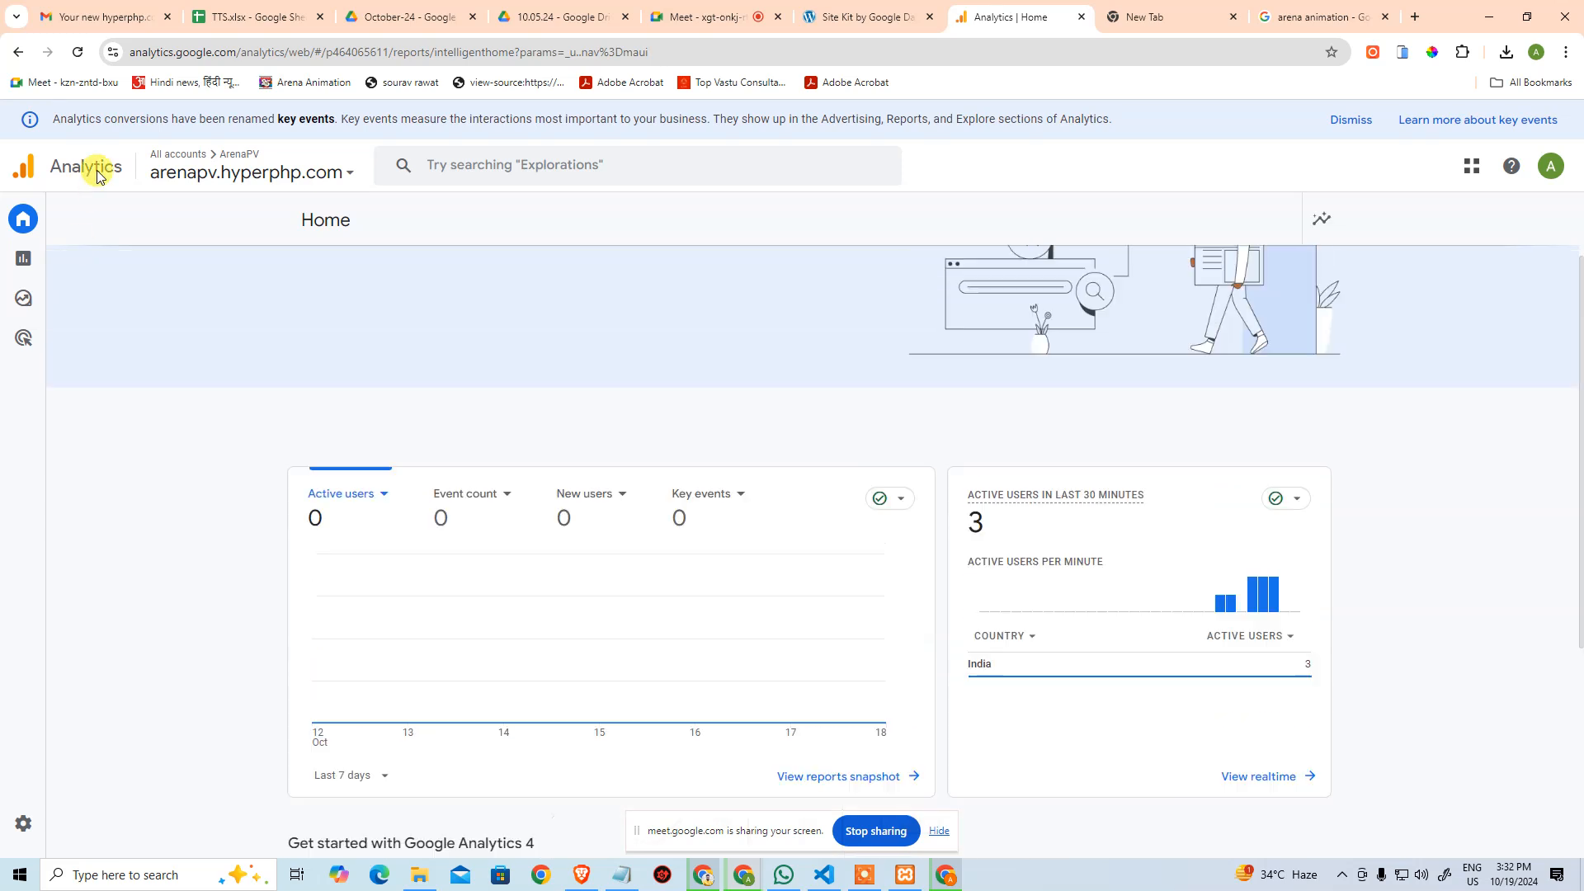
# View the arenapv.hyperphp property's realtime report, then switch back to arenapv.hyperphp.com
pyautogui.click(242, 160)
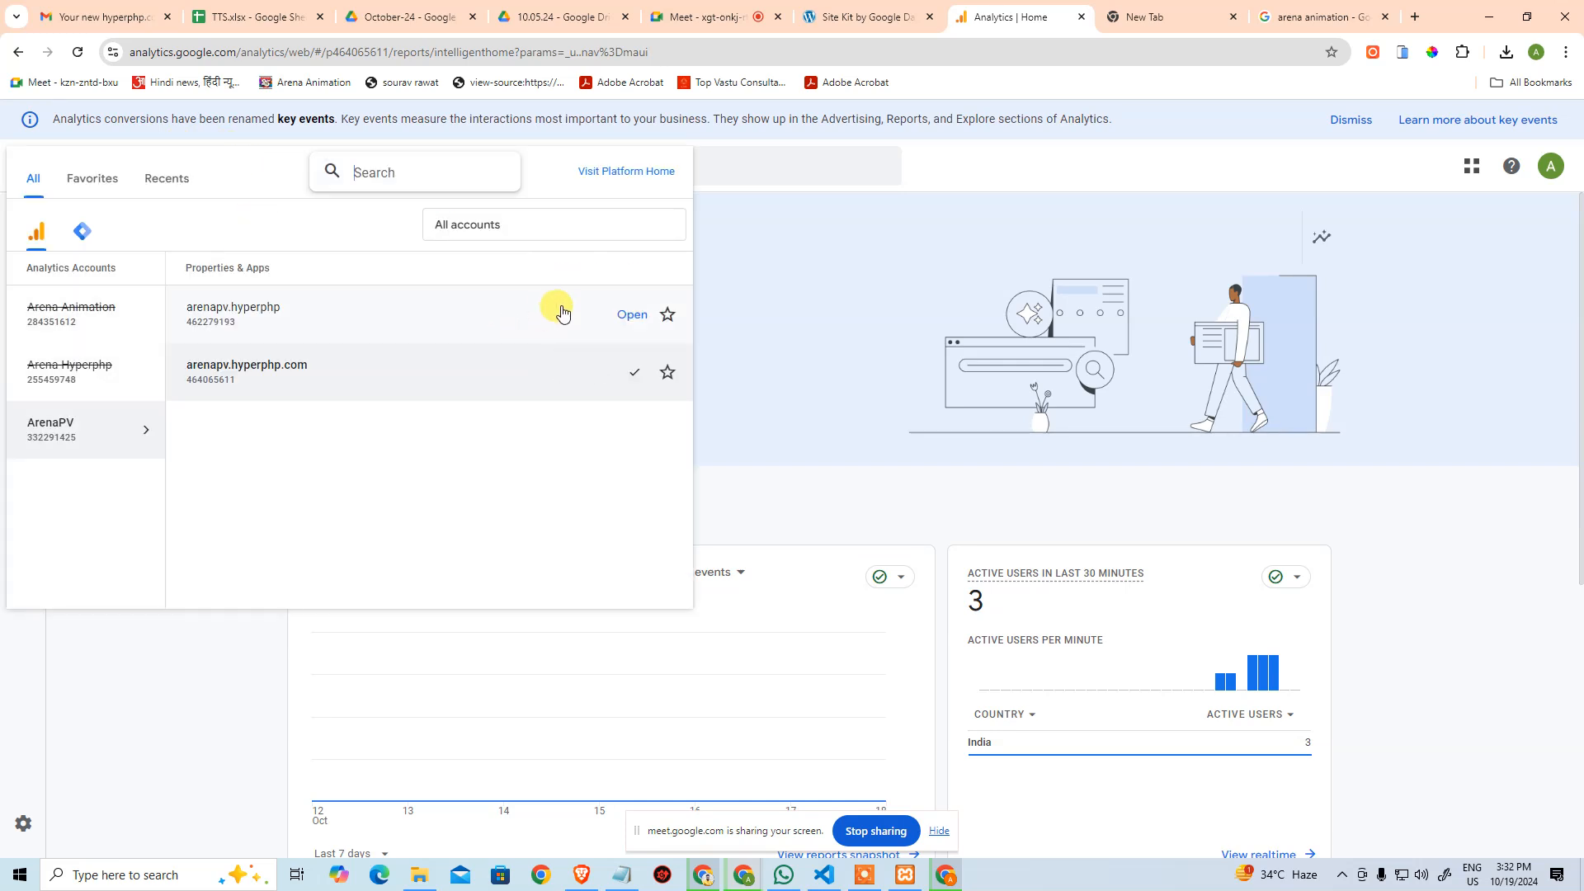
pyautogui.click(555, 311)
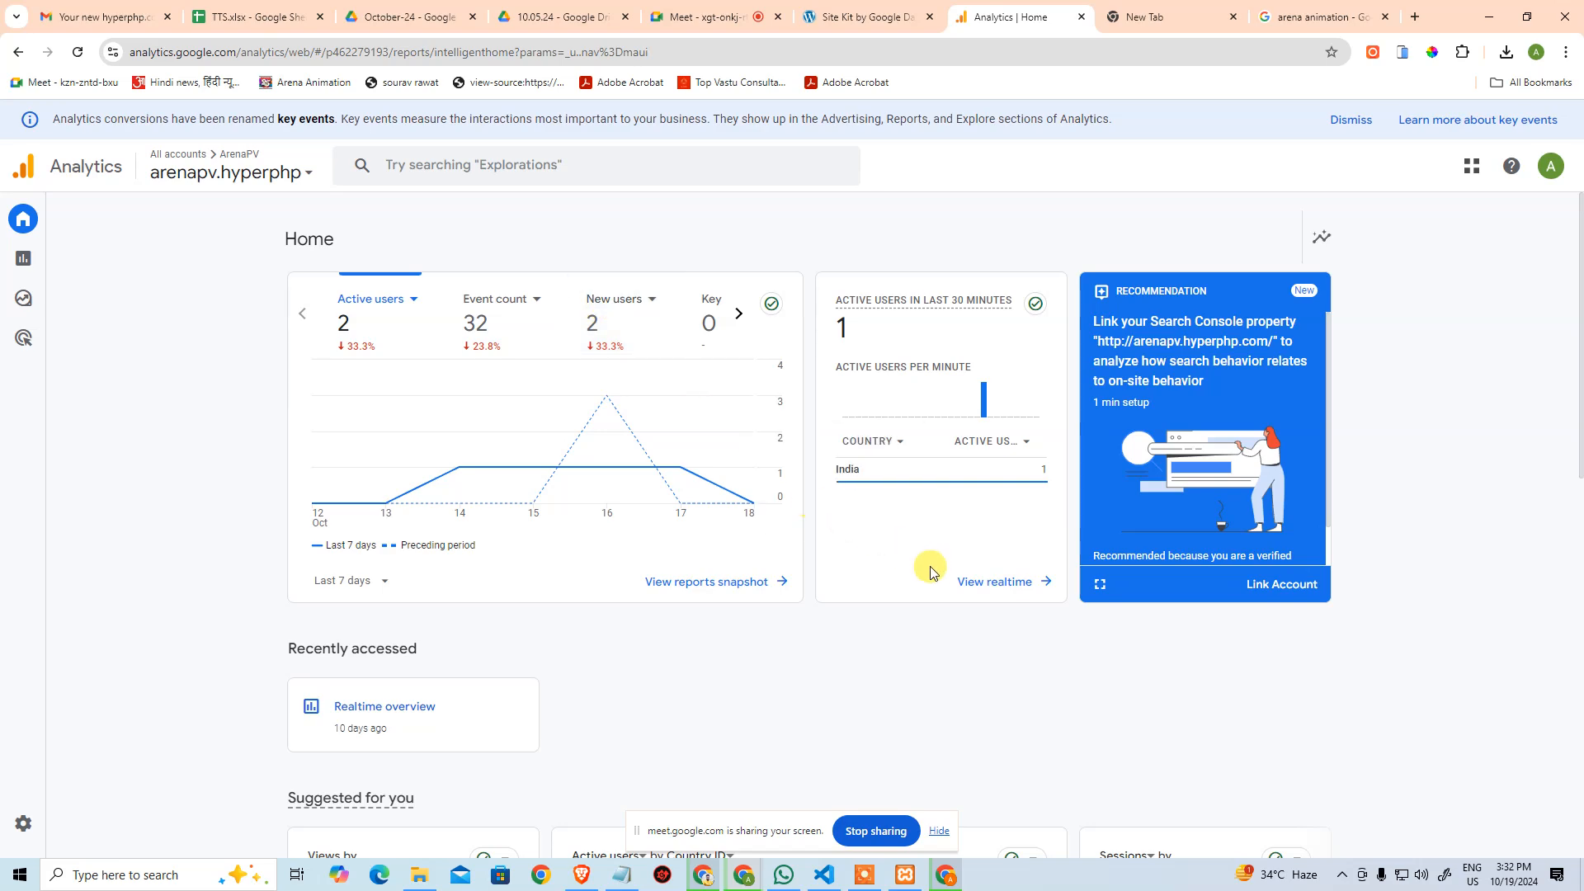
pyautogui.click(972, 581)
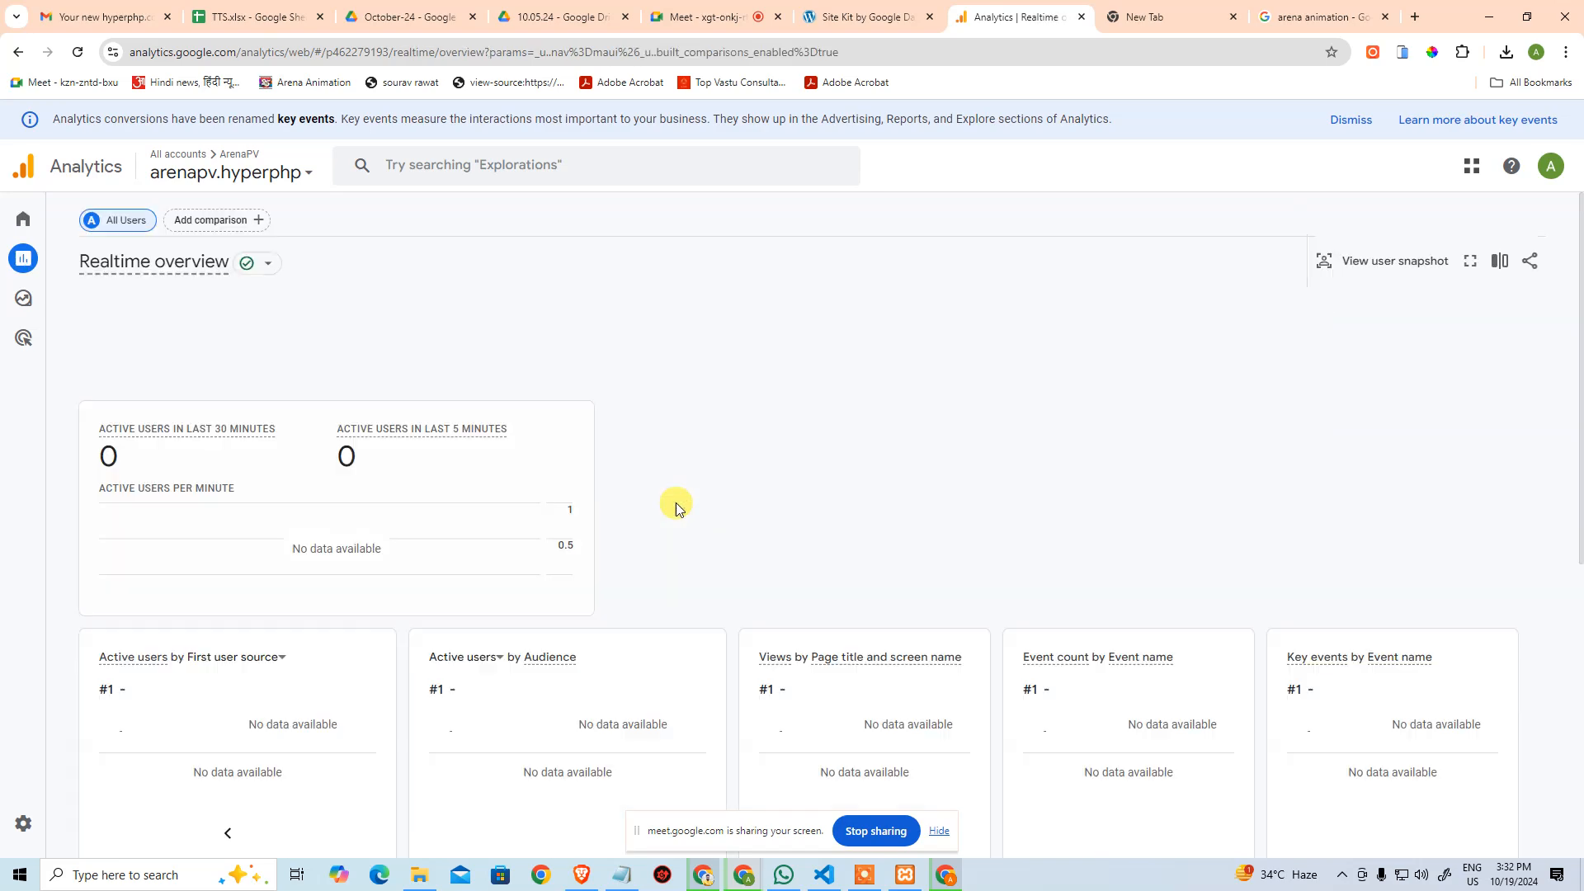
pyautogui.scroll(-10, 466, 520)
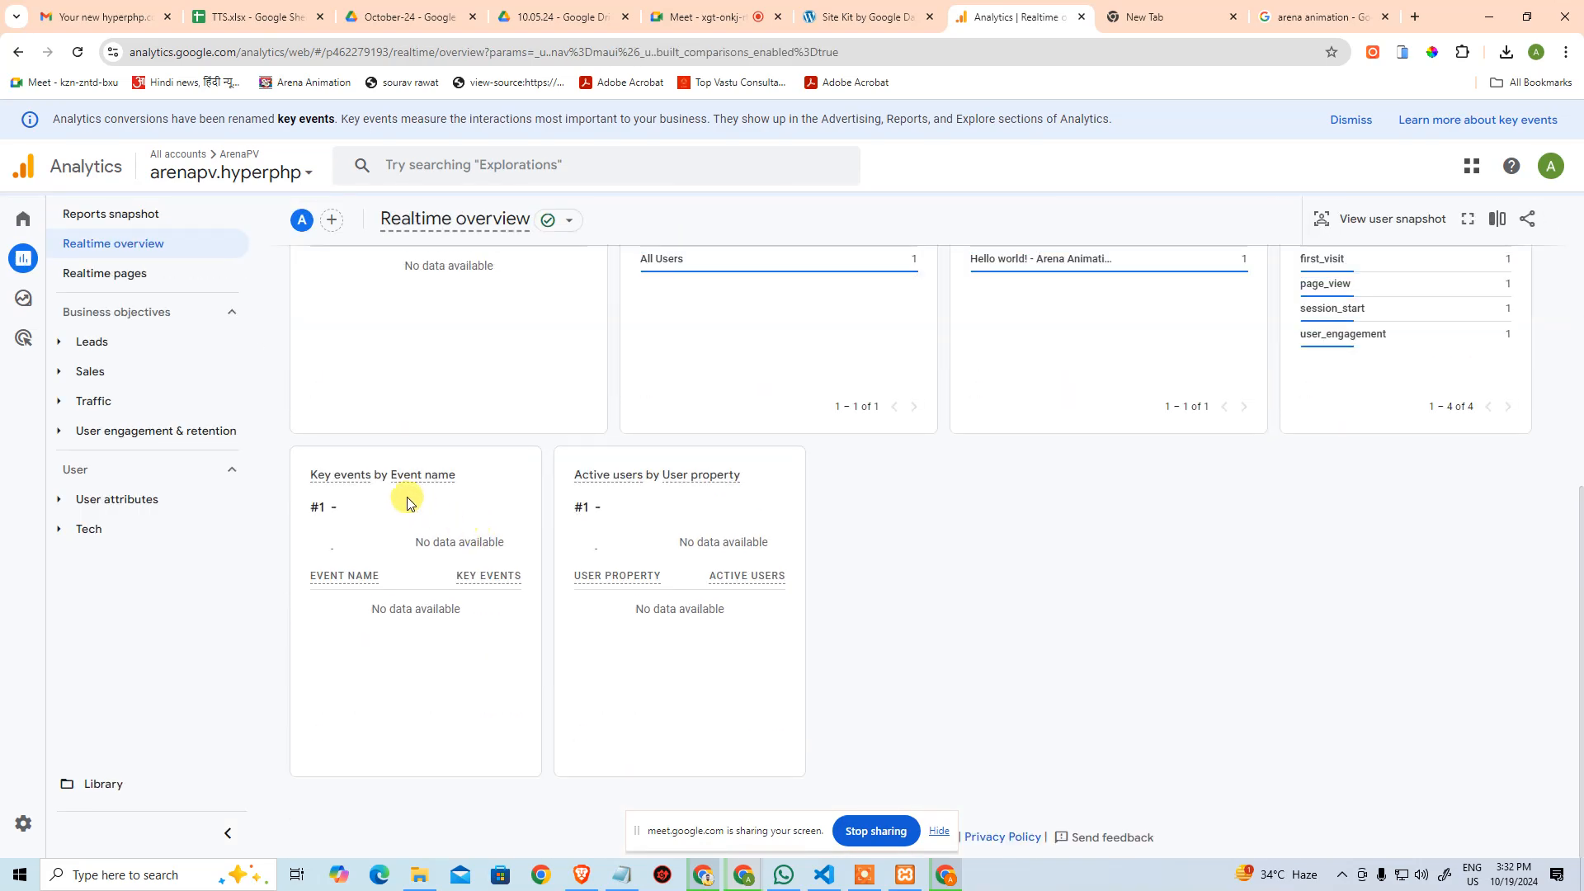
pyautogui.click(89, 529)
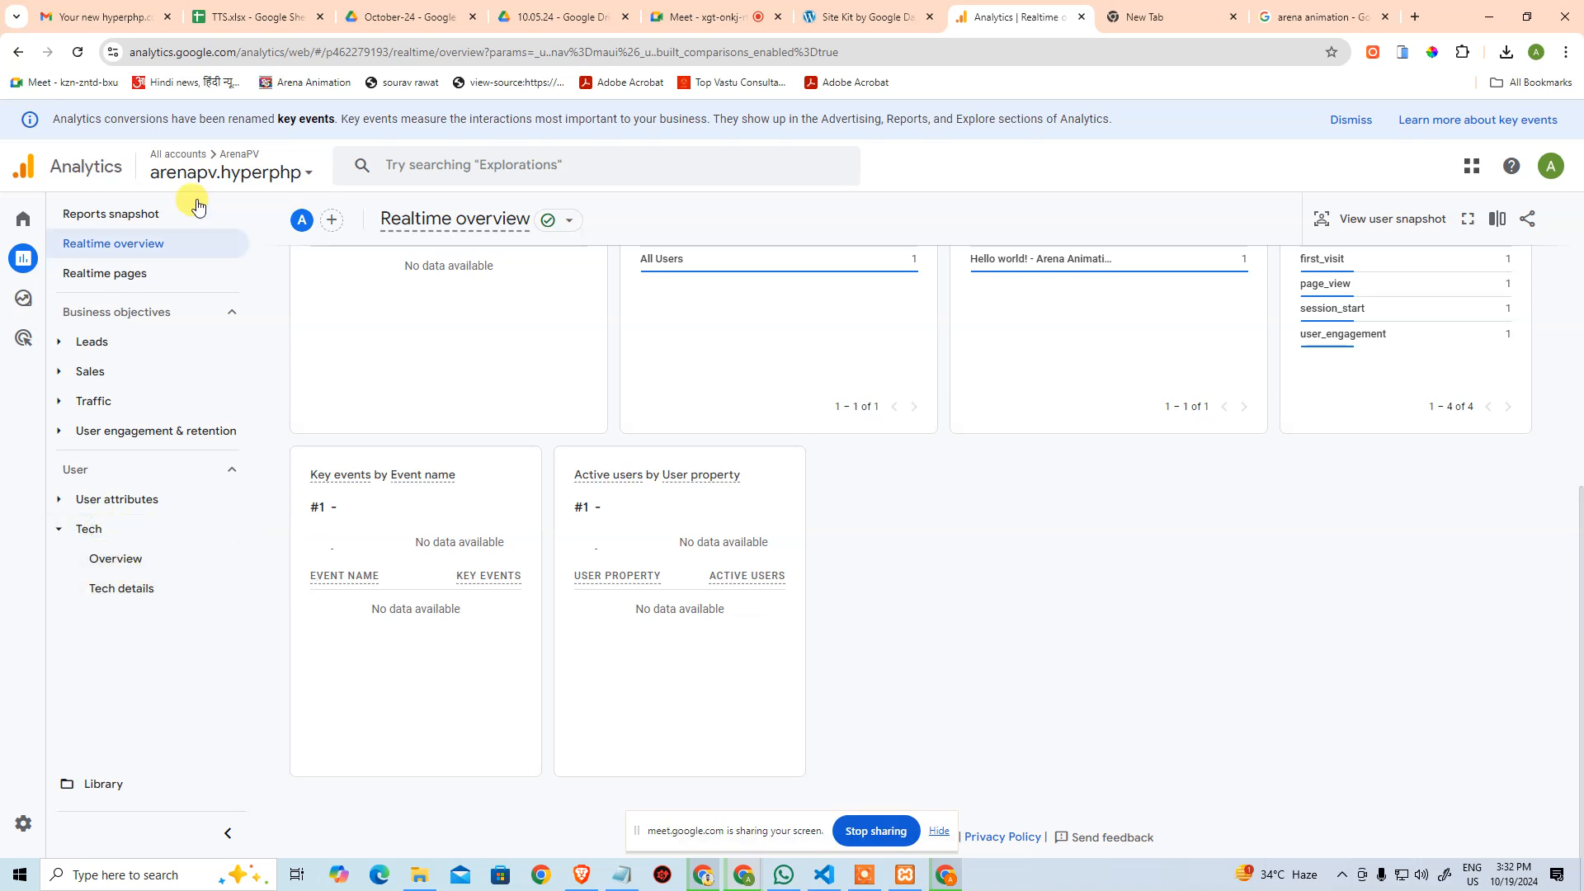
pyautogui.click(212, 175)
pyautogui.click(565, 377)
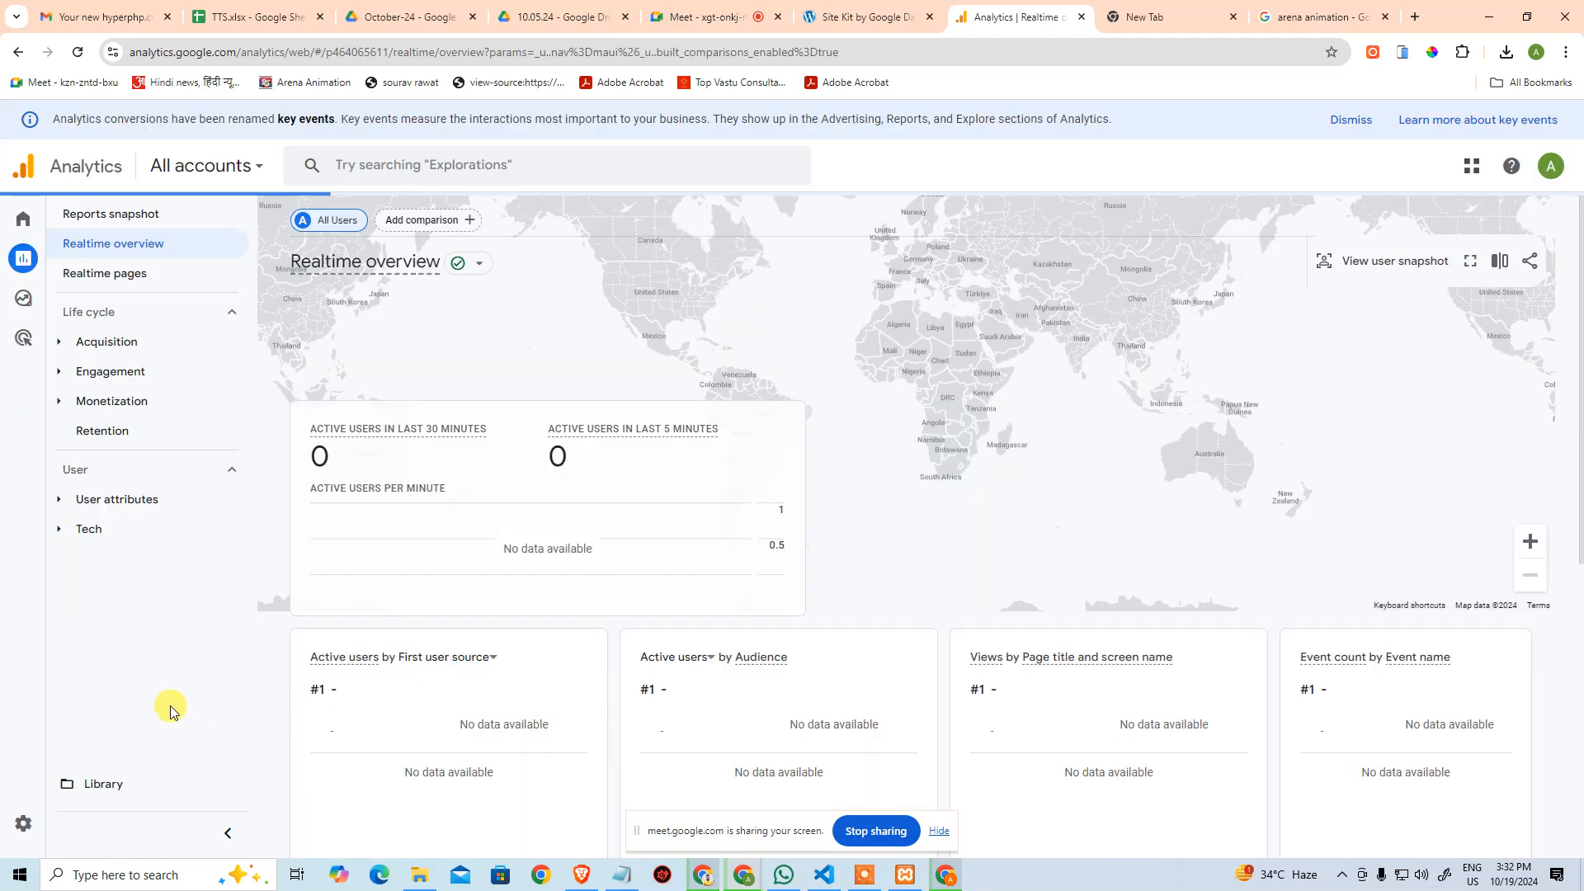
# Look through the Tech details browser report and the Tech overview report
pyautogui.click(145, 529)
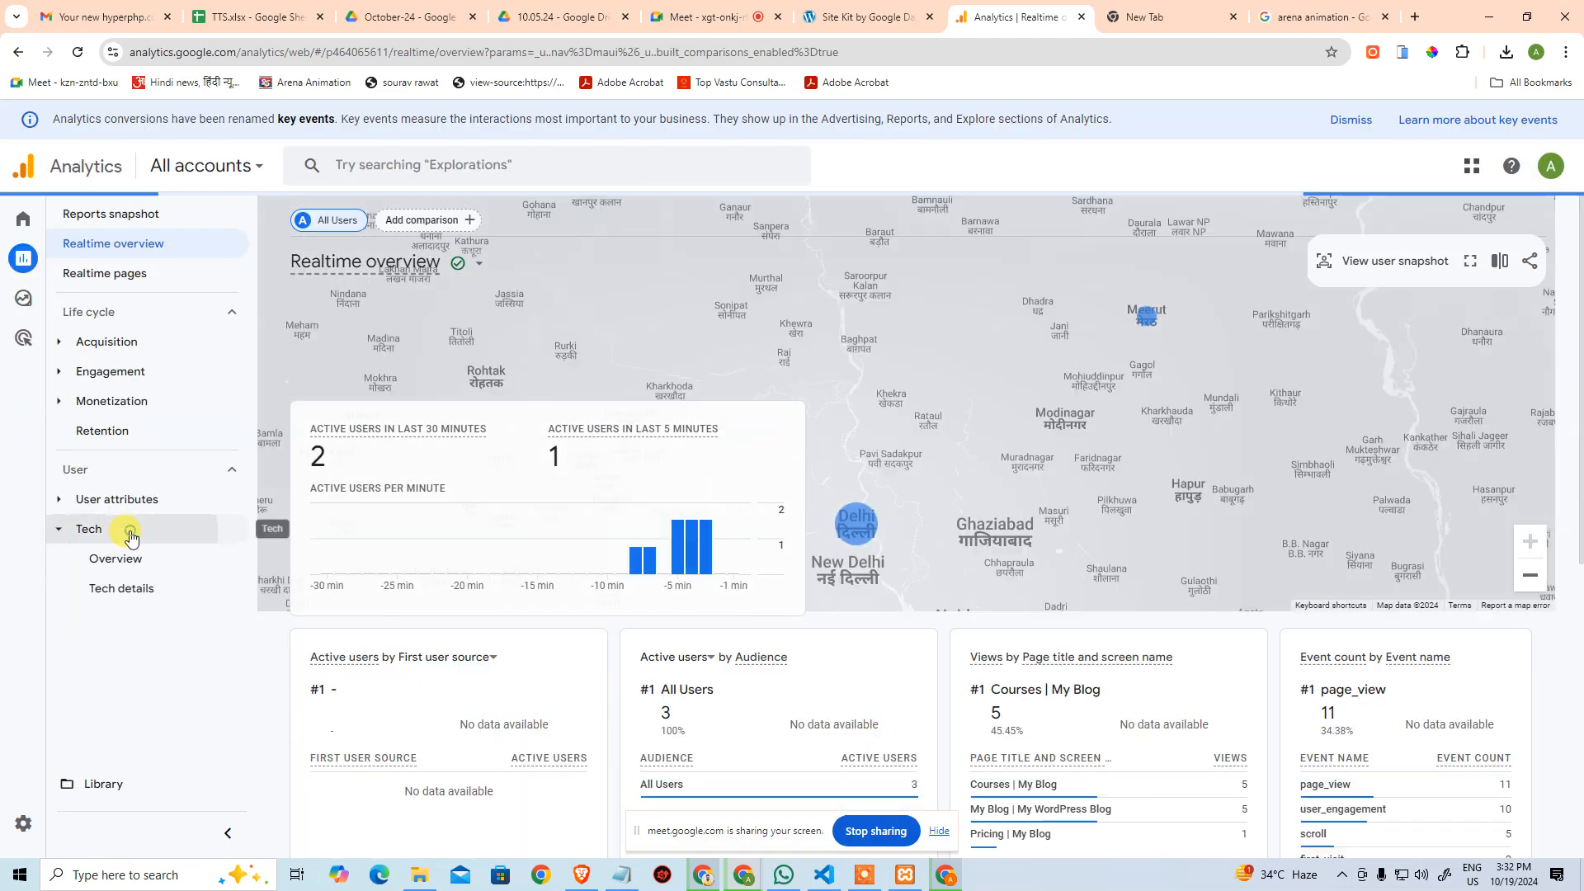
pyautogui.click(128, 596)
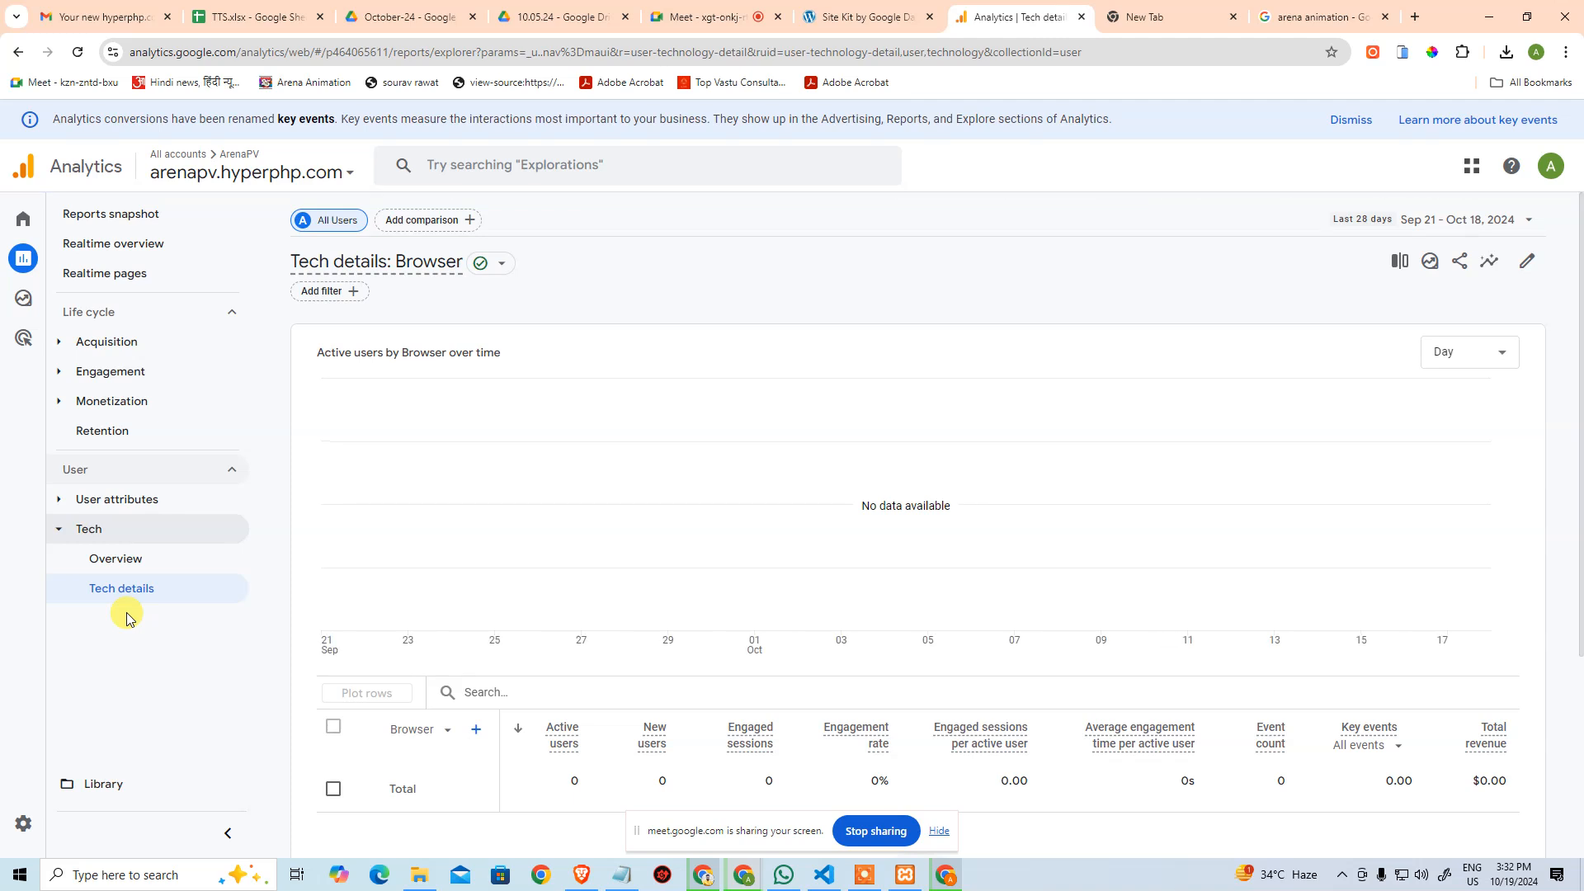
pyautogui.scroll(-3, 566, 573)
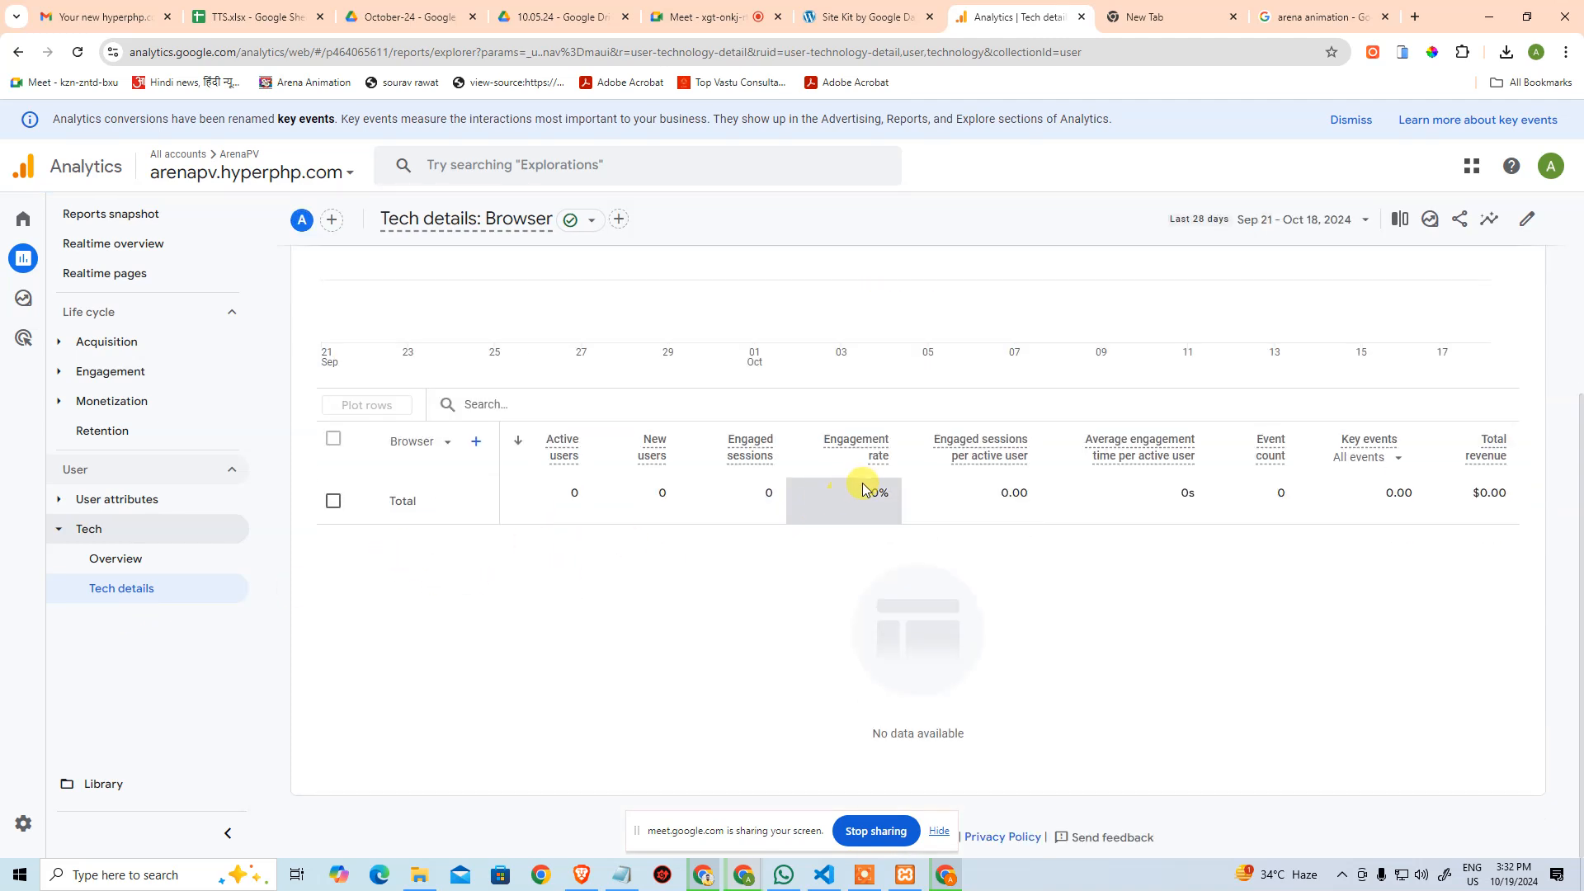
pyautogui.click(118, 563)
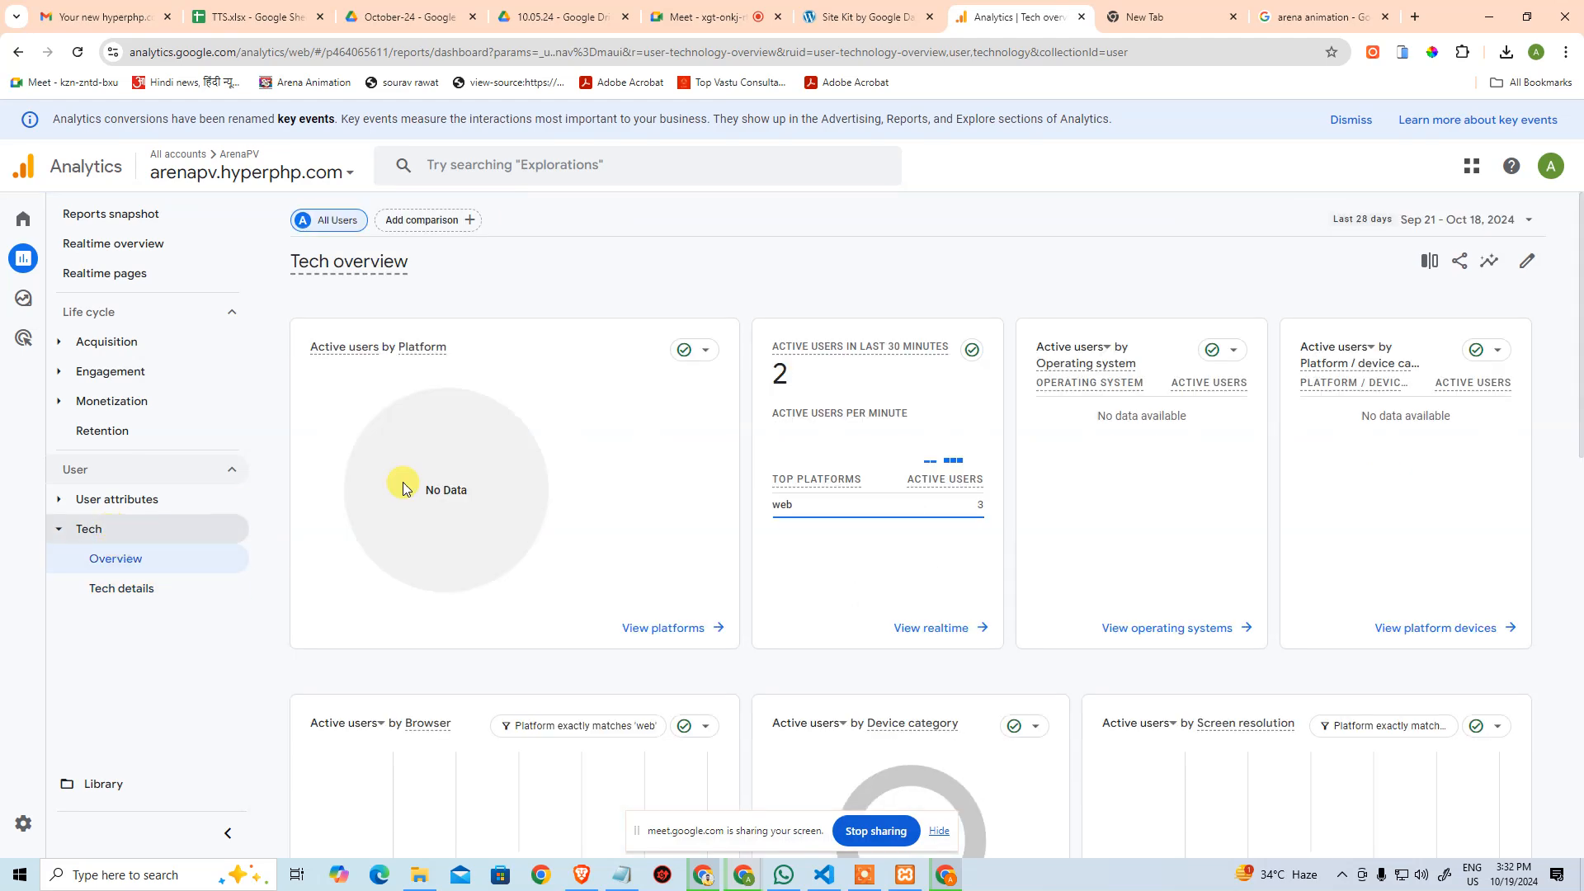
pyautogui.scroll(-6, 838, 429)
pyautogui.scroll(4, 838, 437)
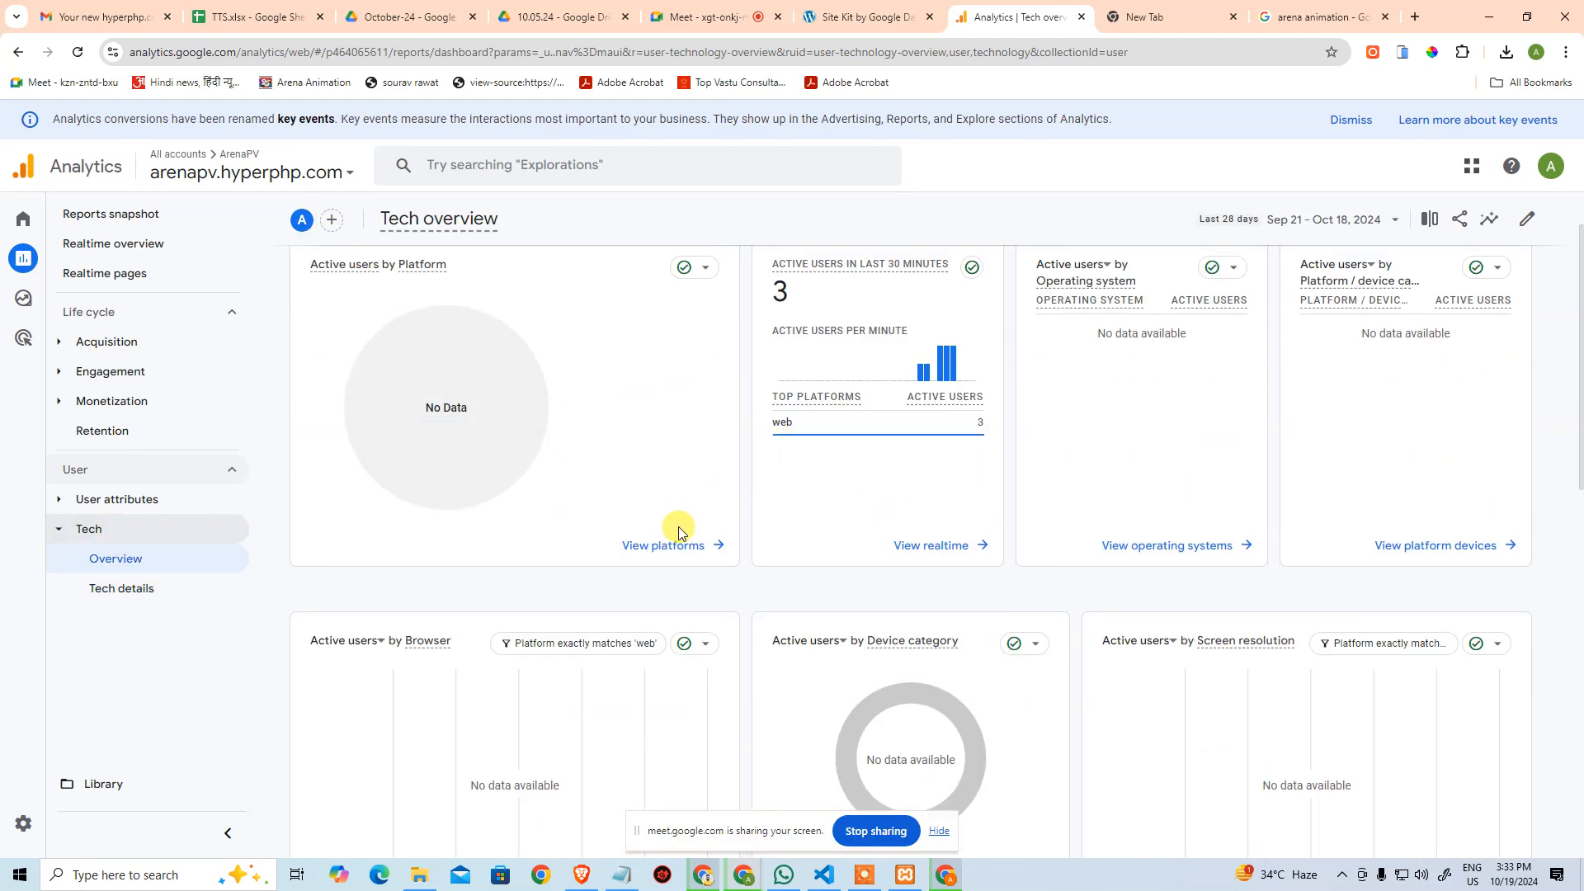
# Open the User attributes Demographic details report by country and start a page search
pyautogui.click(120, 499)
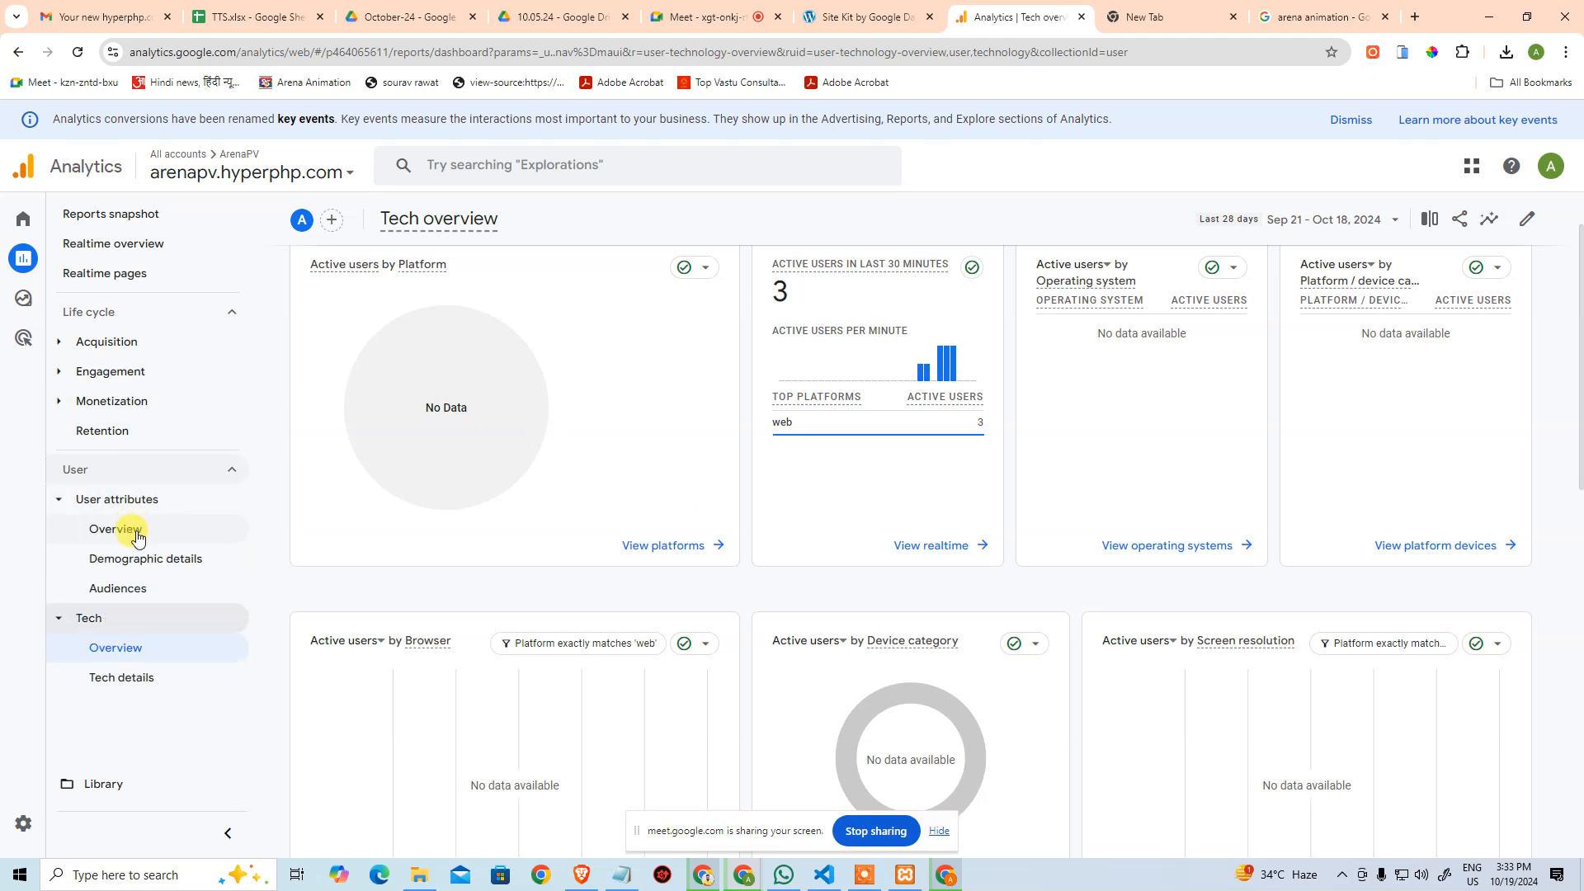
pyautogui.click(219, 573)
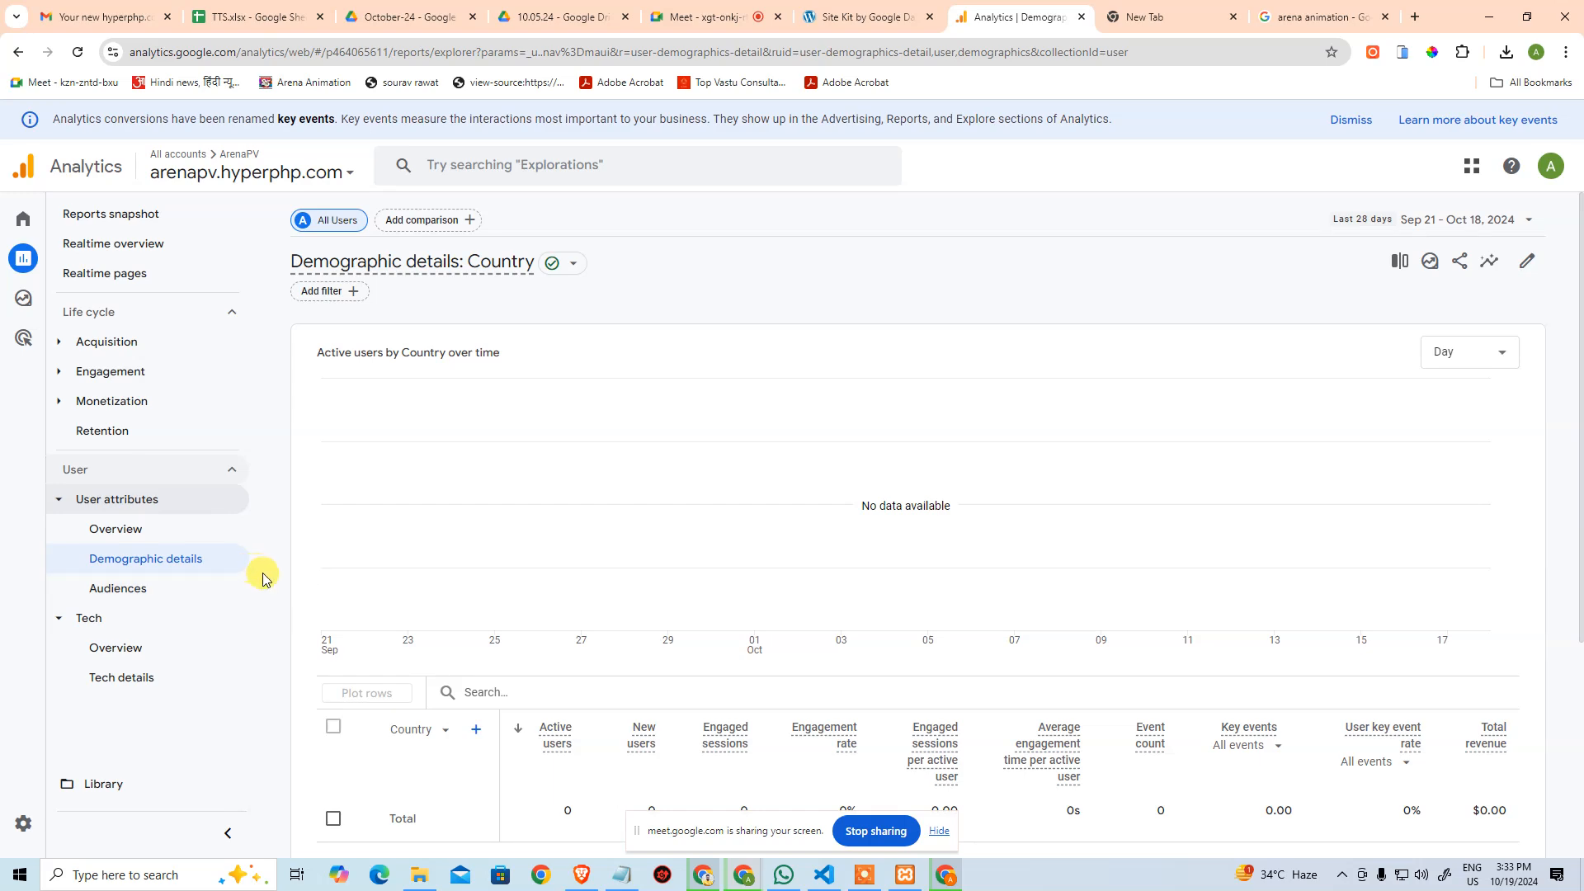
pyautogui.scroll(-4, 877, 619)
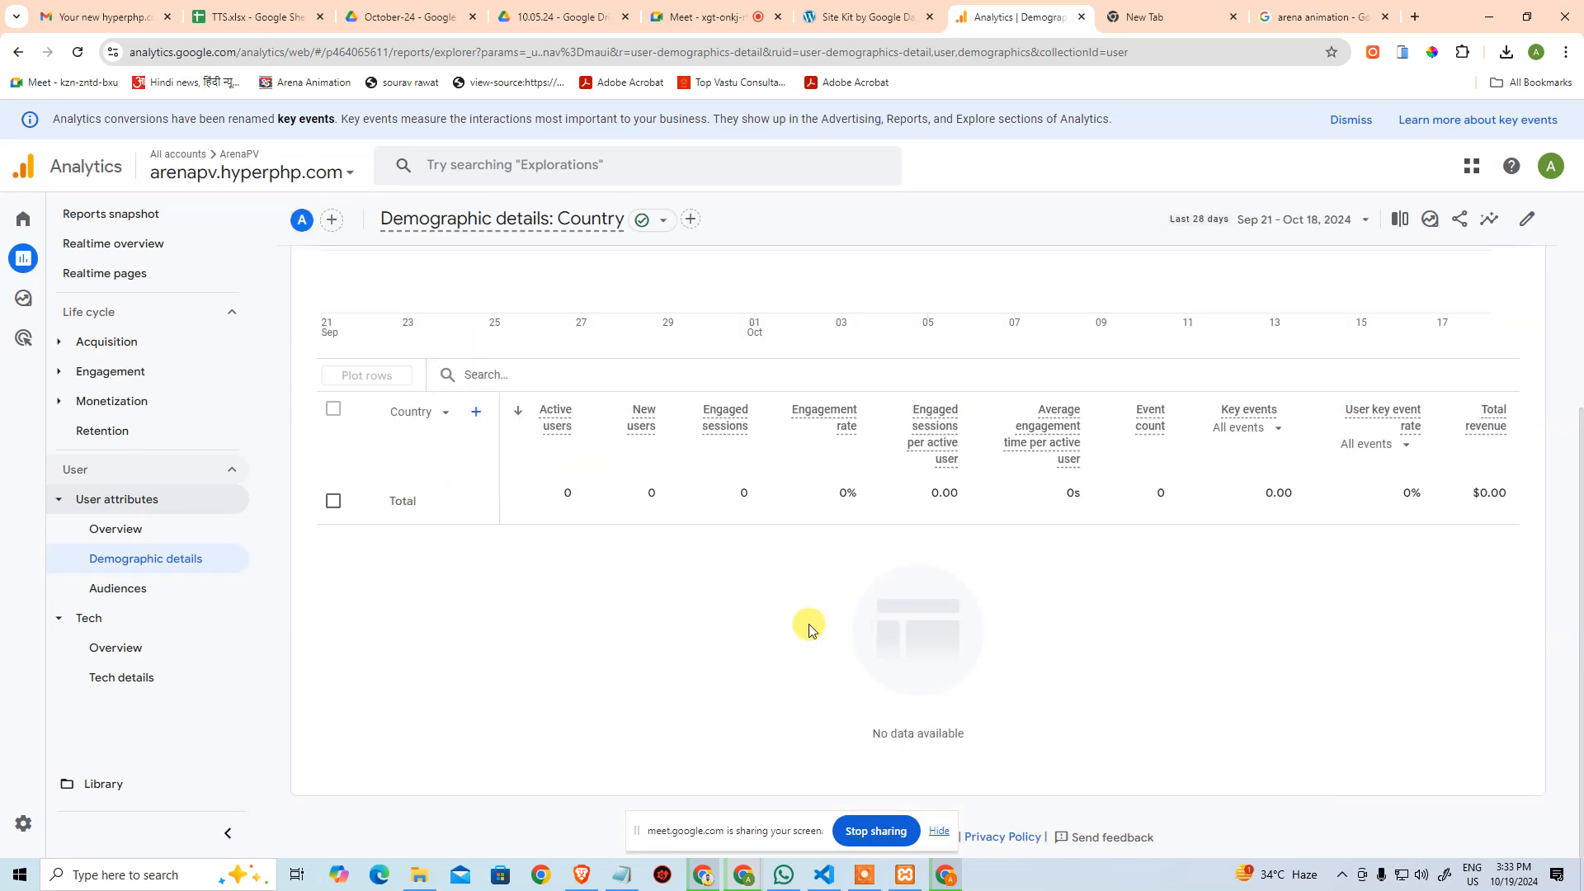
pyautogui.scroll(4, 437, 500)
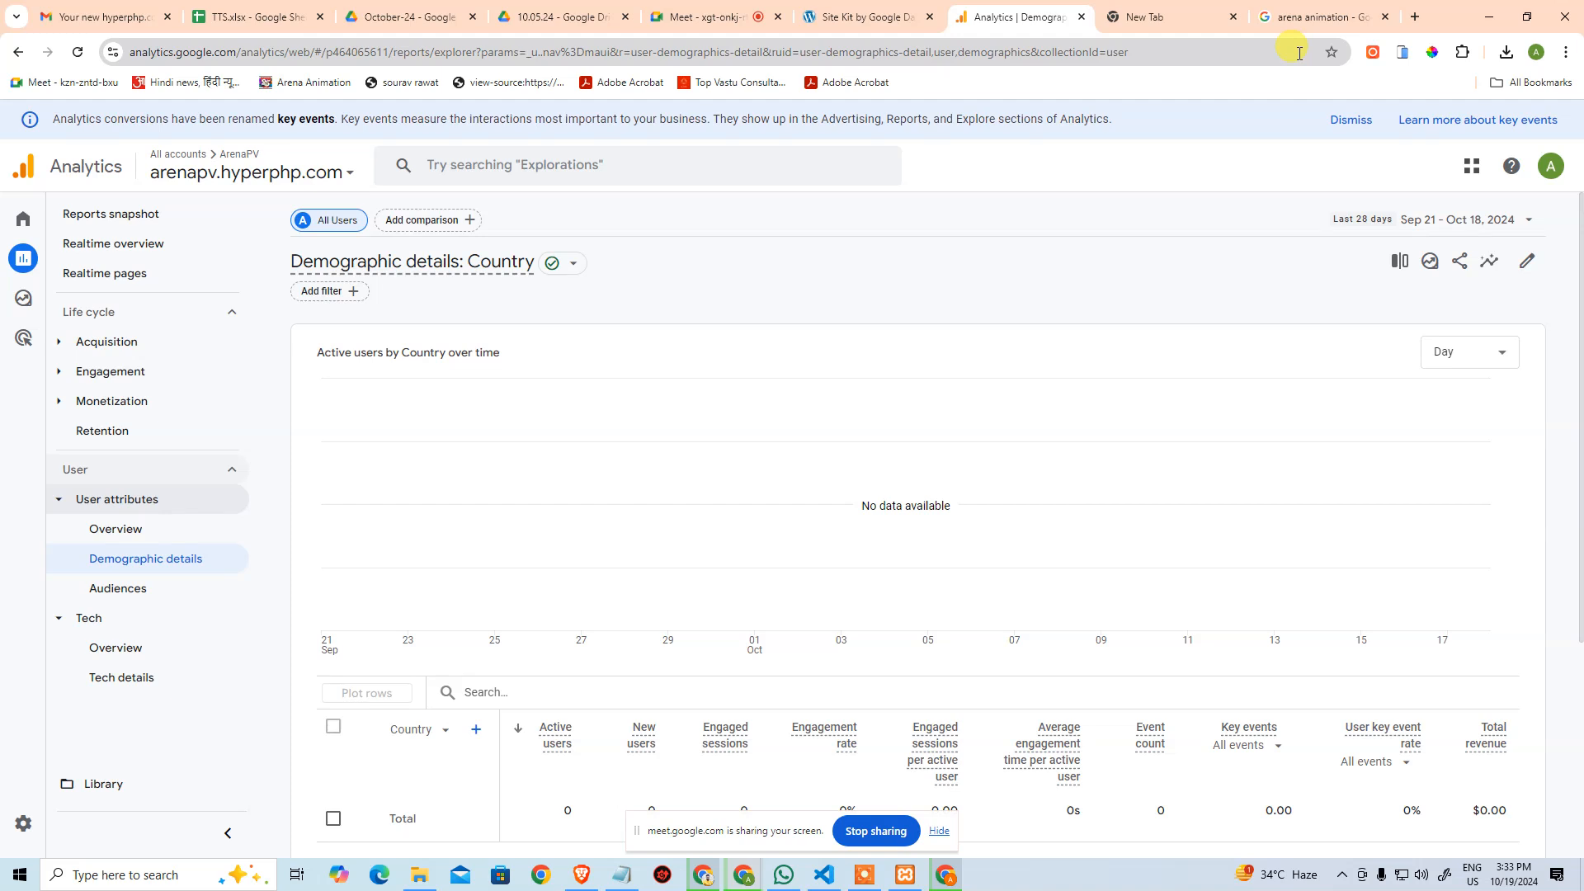
pyautogui.hotkey('ctrl', 'f')
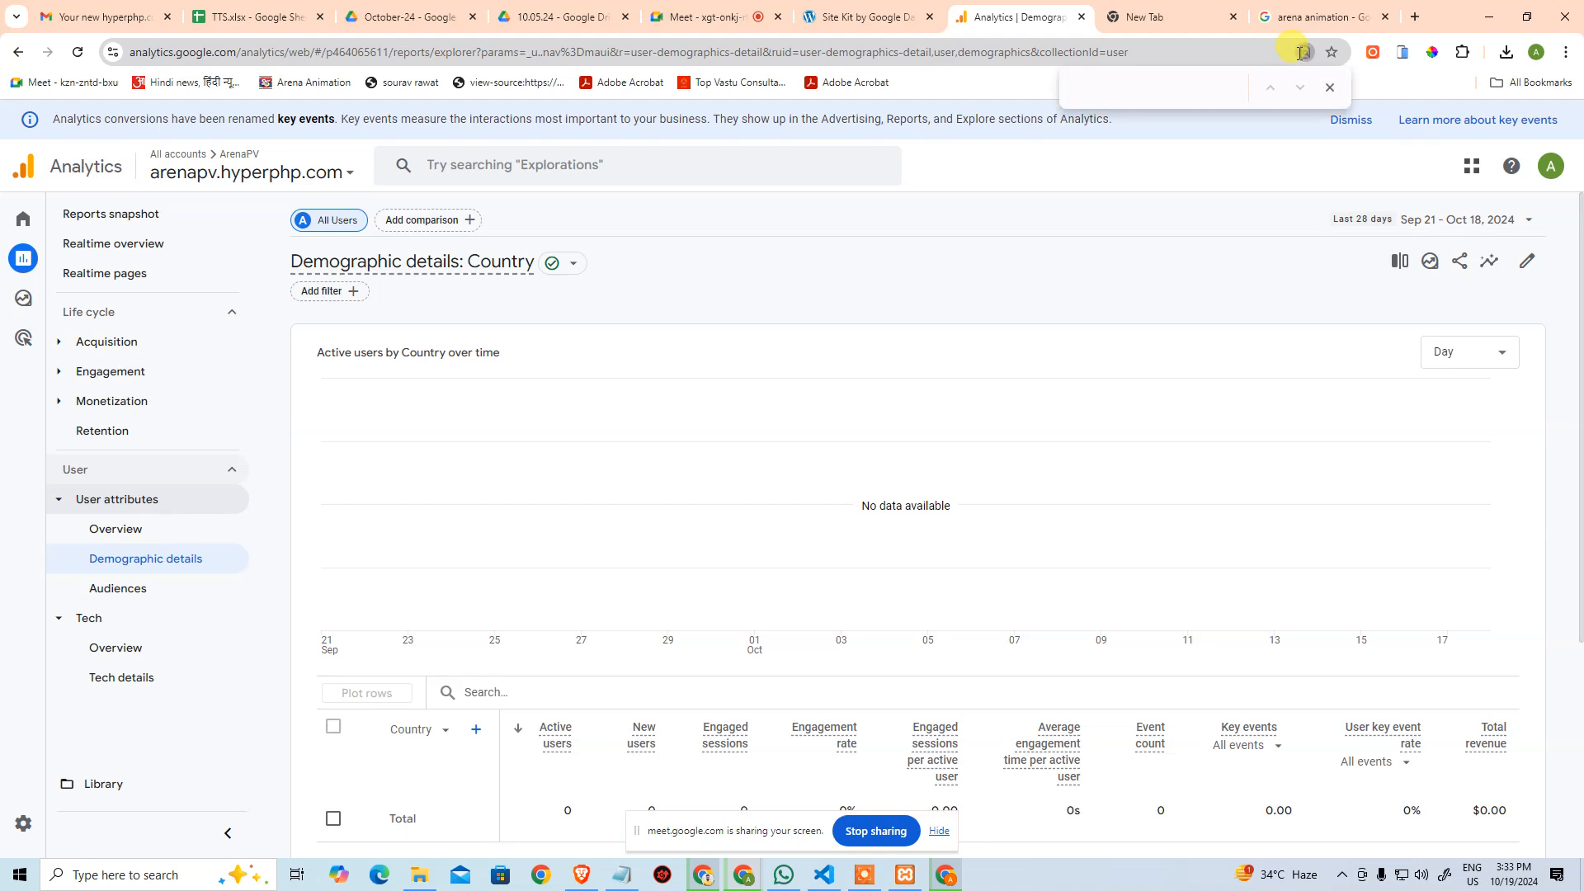